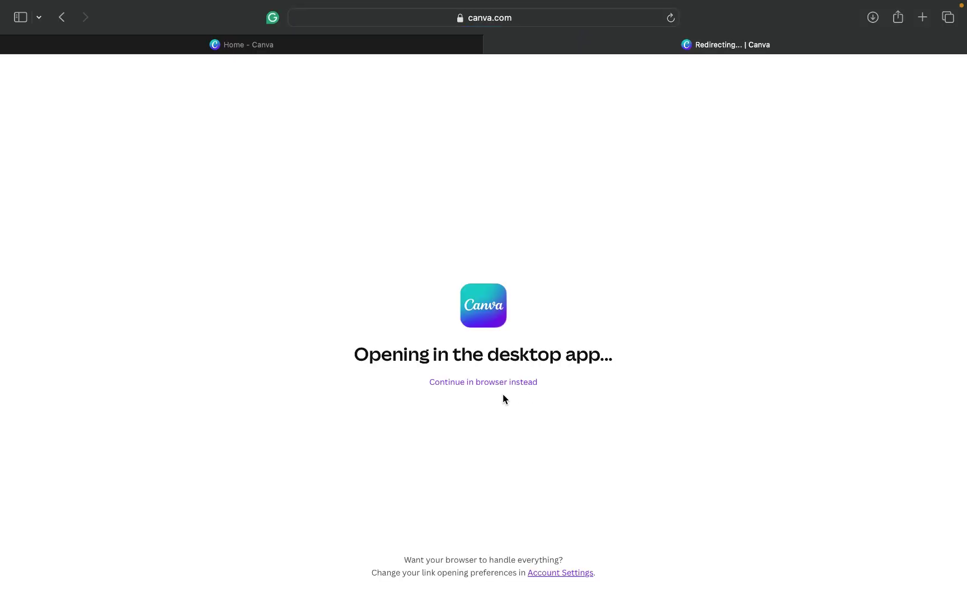
Step: Continue editing the funeral program template in the browser and close the letterhead printing offer
click(504, 383)
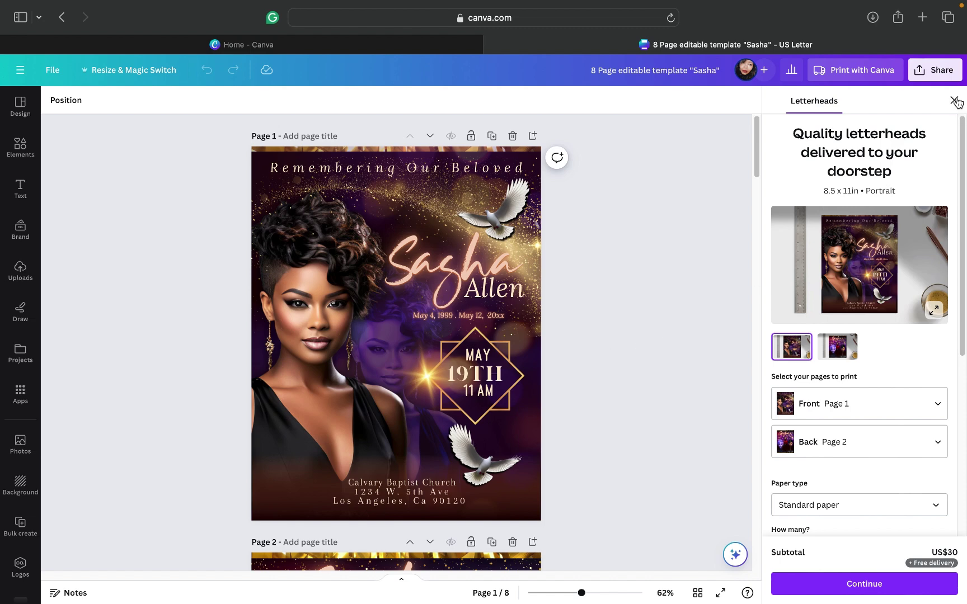
click(954, 100)
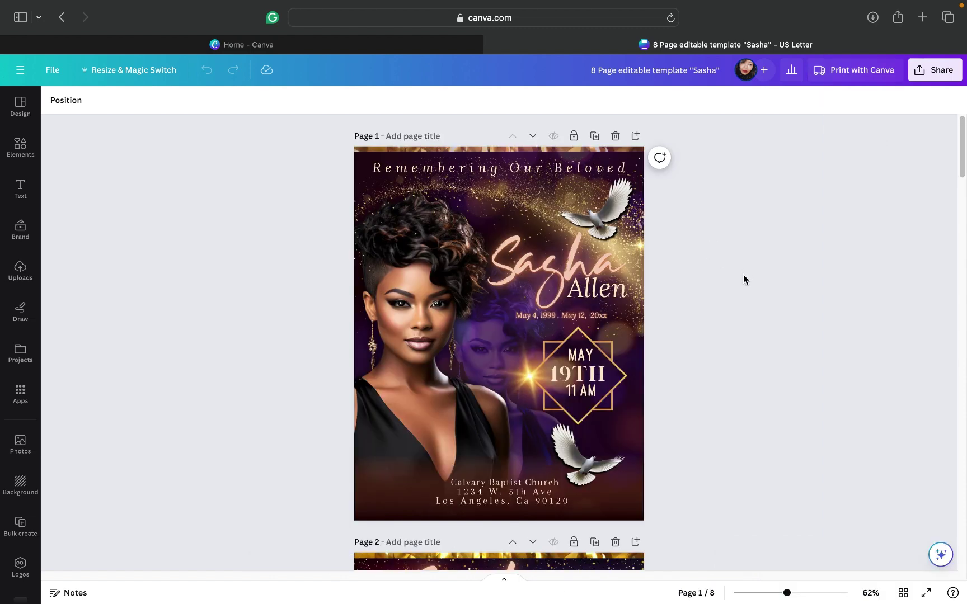
scroll(743, 274, down, 10)
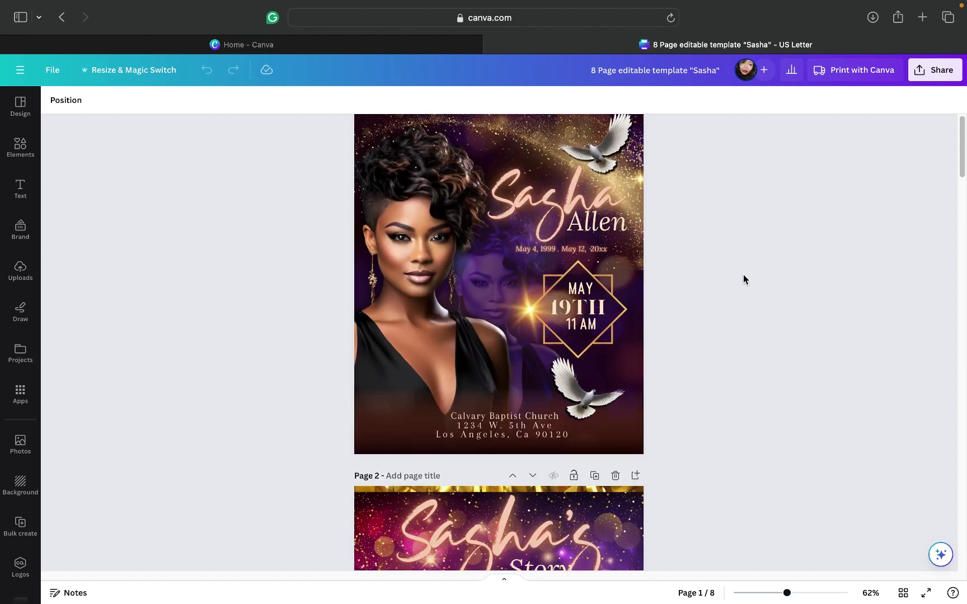
scroll(743, 274, up, 2)
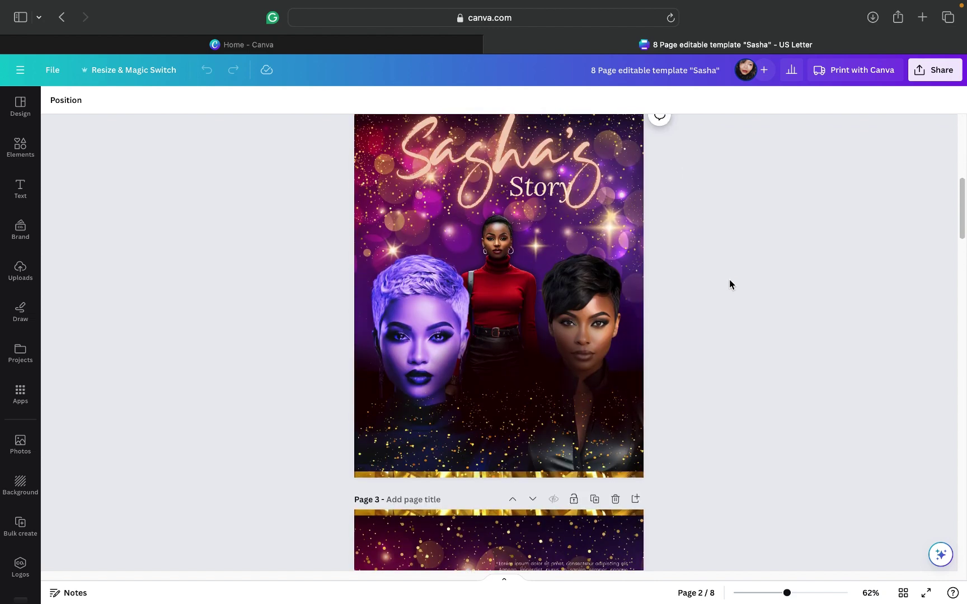
scroll(729, 280, down, 2)
scroll(730, 282, down, 2)
scroll(731, 281, down, 5)
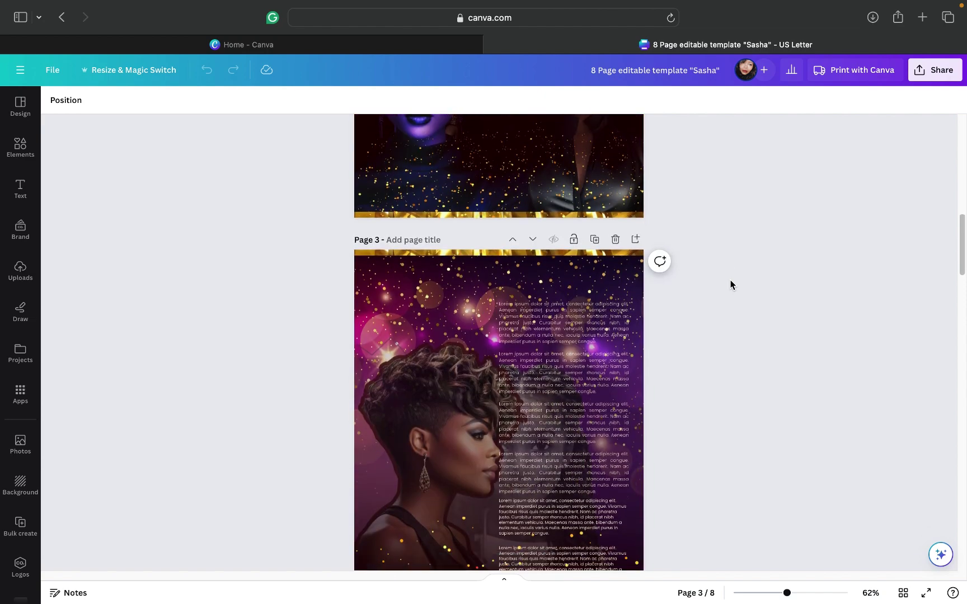
scroll(730, 286, down, 6)
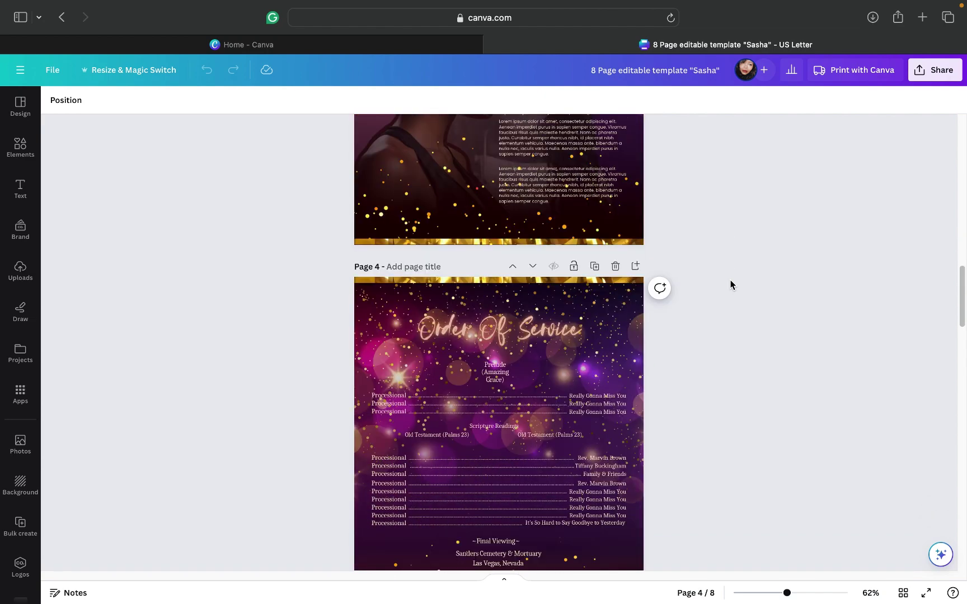
scroll(730, 285, down, 4)
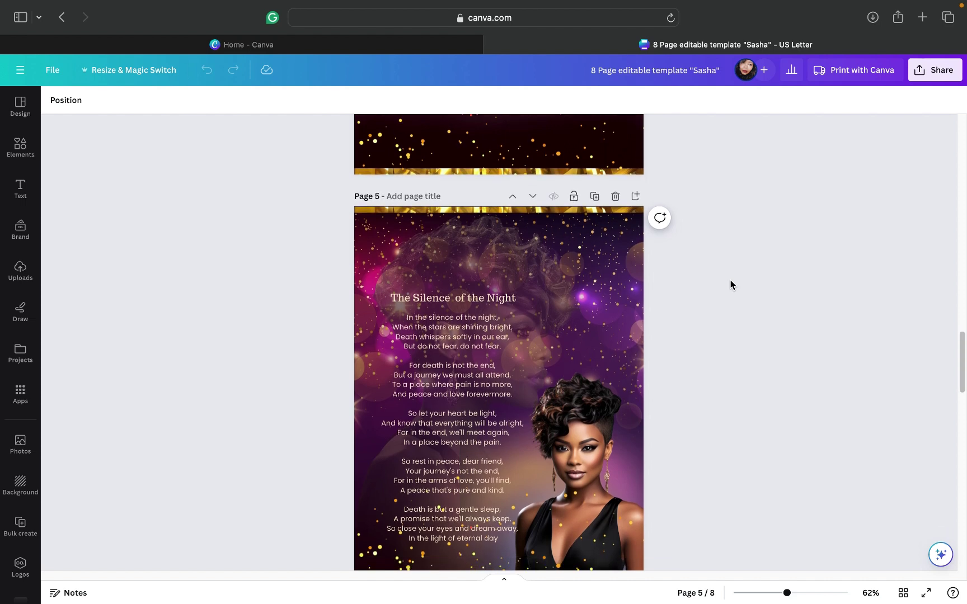
scroll(731, 286, down, 10)
scroll(730, 286, down, 5)
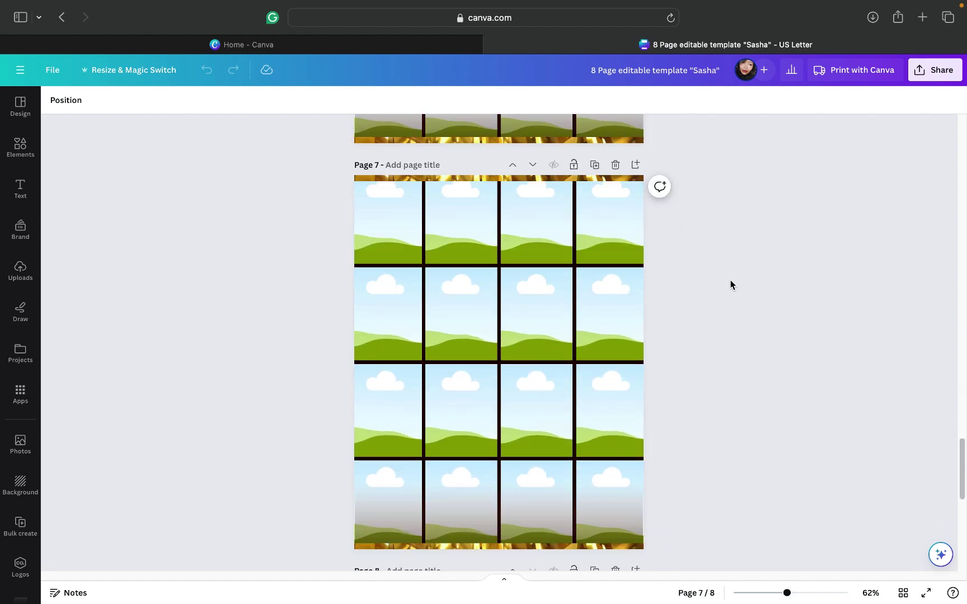
scroll(731, 285, down, 4)
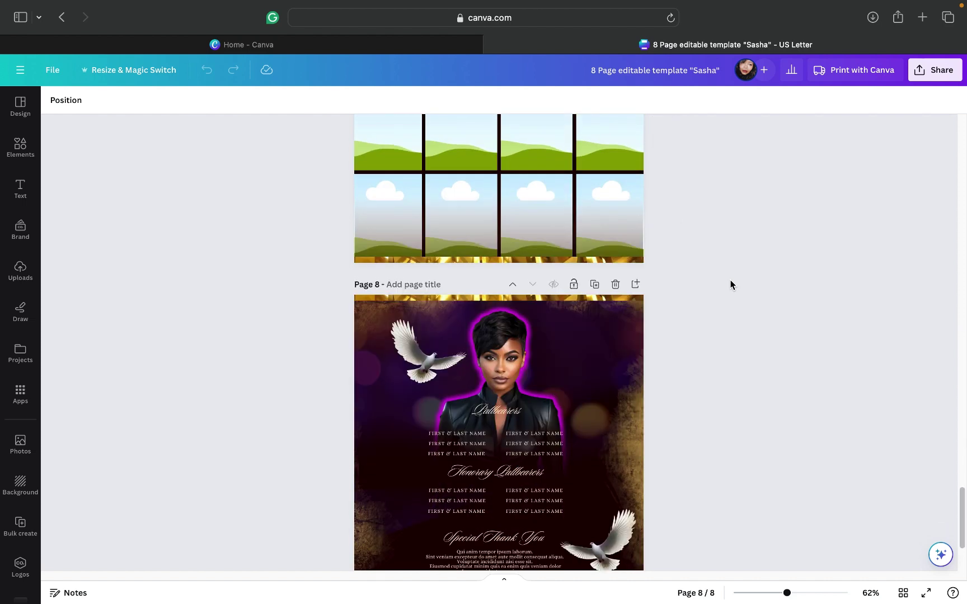
scroll(730, 285, up, 5)
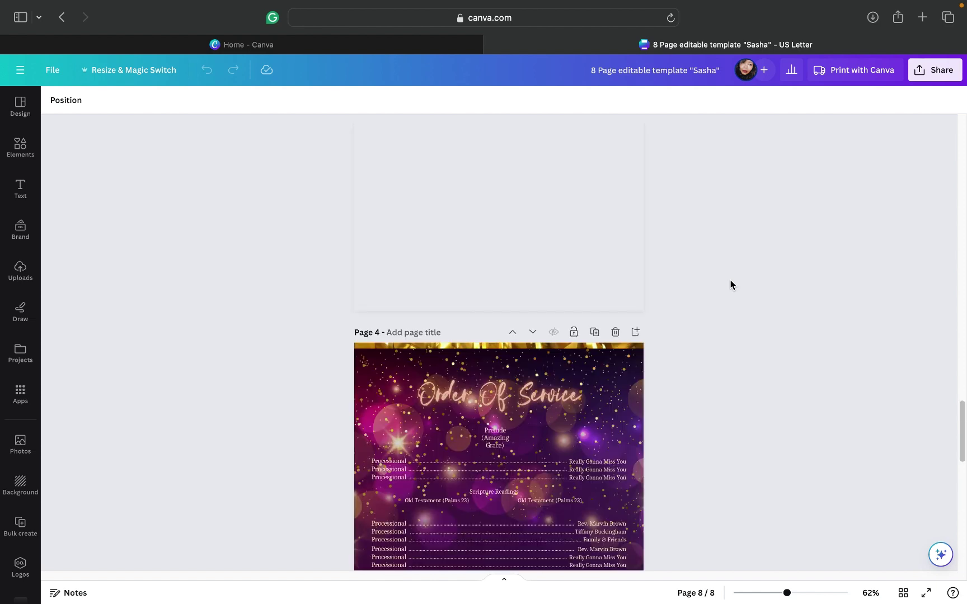
scroll(730, 285, up, 10)
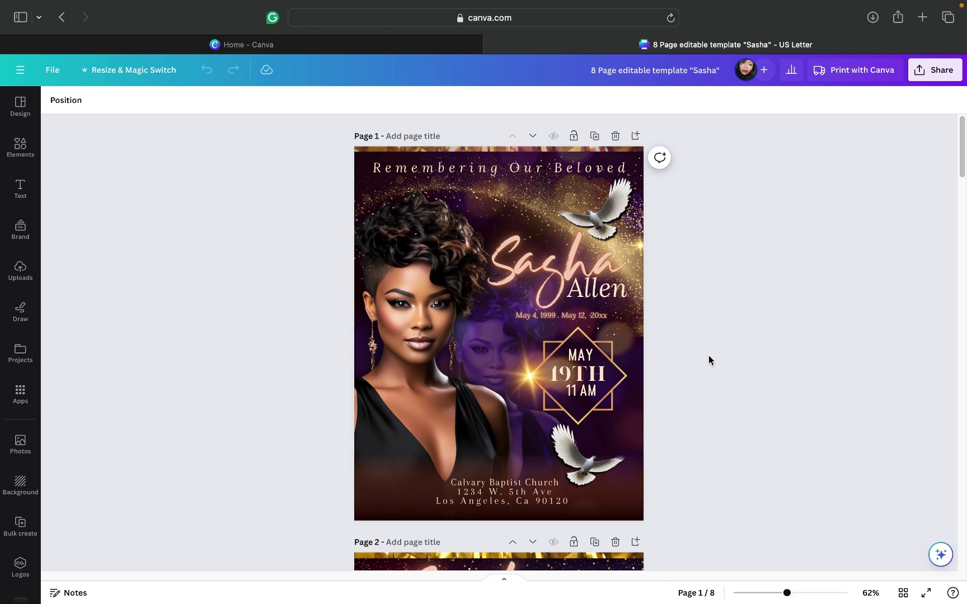
Step: Duplicate the cover page on Page 1
click(596, 140)
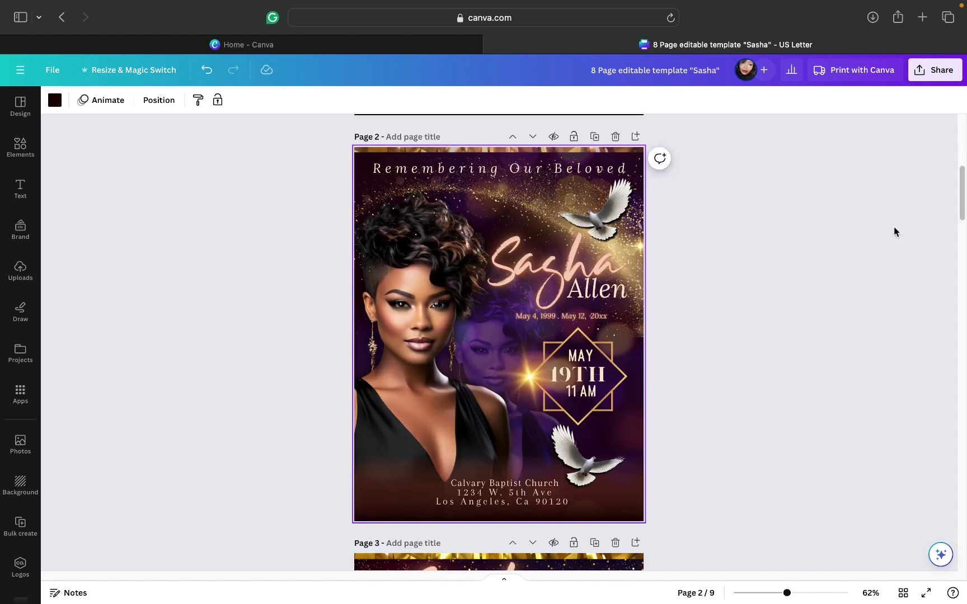
scroll(964, 190, down, 3)
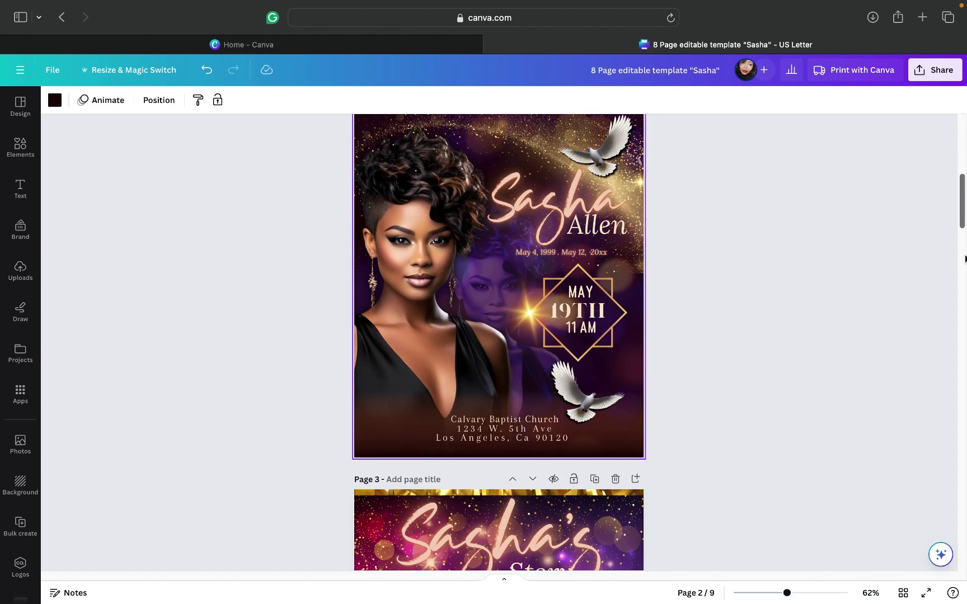
drag(965, 259, 963, 567)
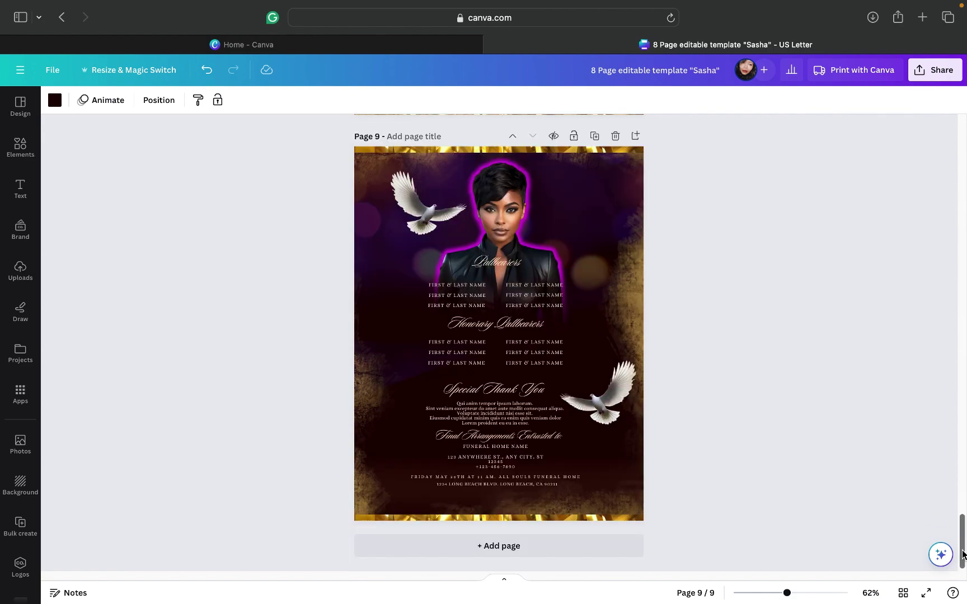
Step: Add a blank dark page at the end and move it up until it becomes Page 2
click(562, 547)
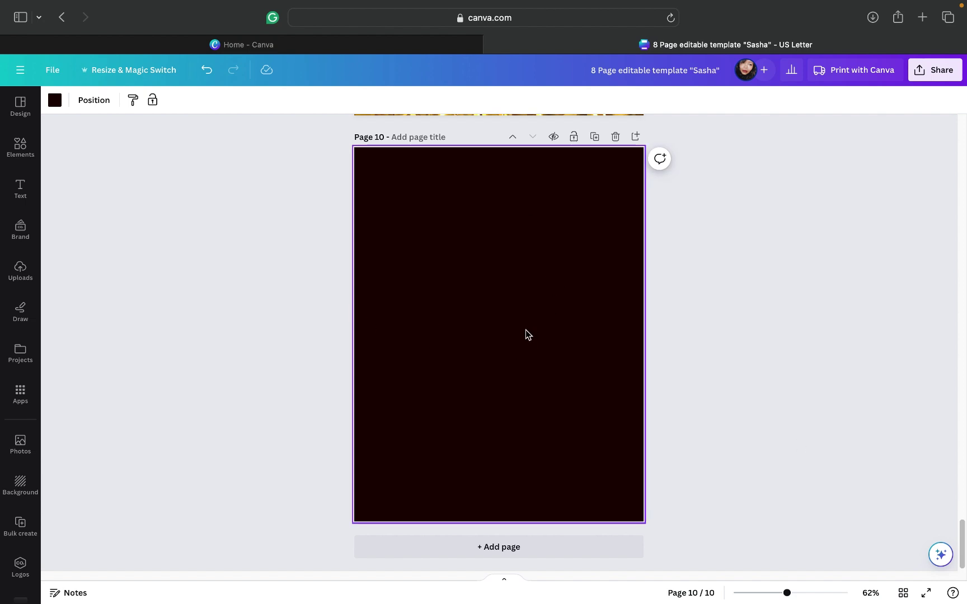
click(514, 139)
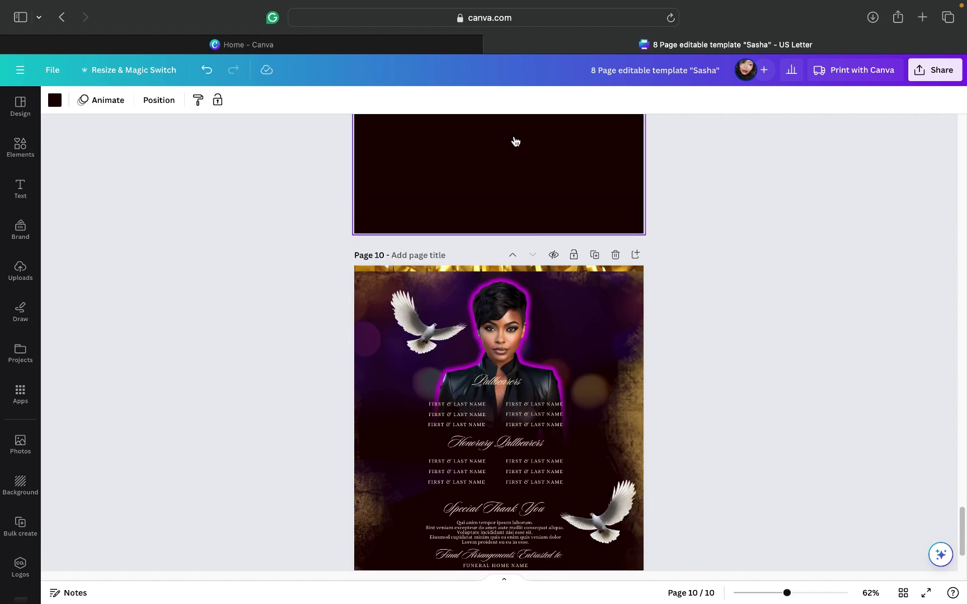
click(514, 138)
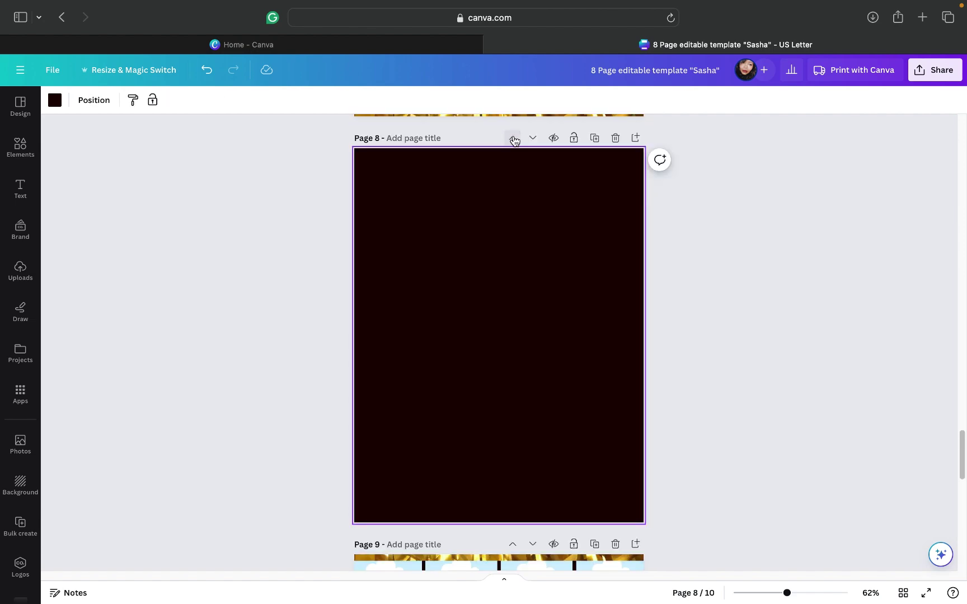
click(513, 139)
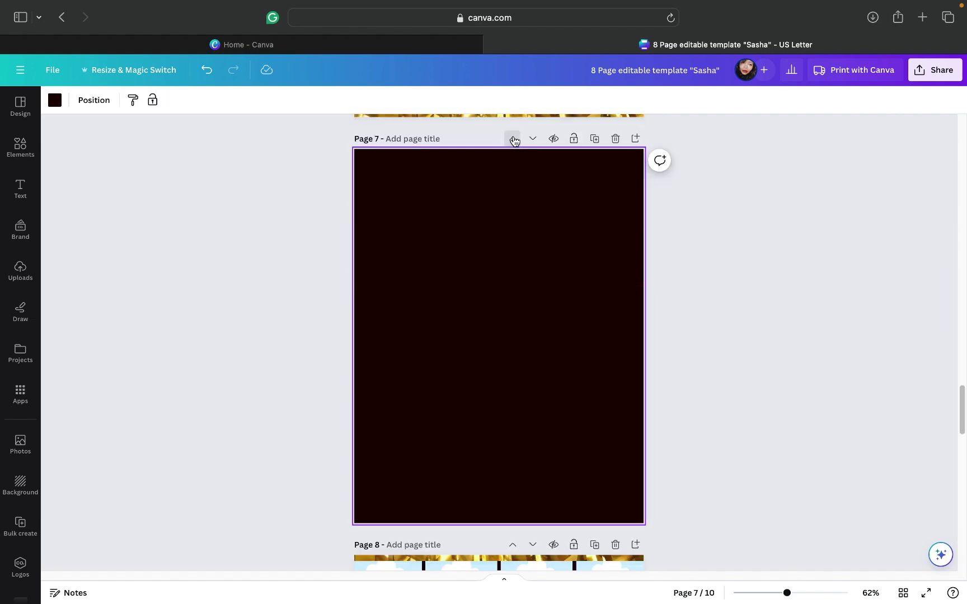
click(513, 139)
click(513, 138)
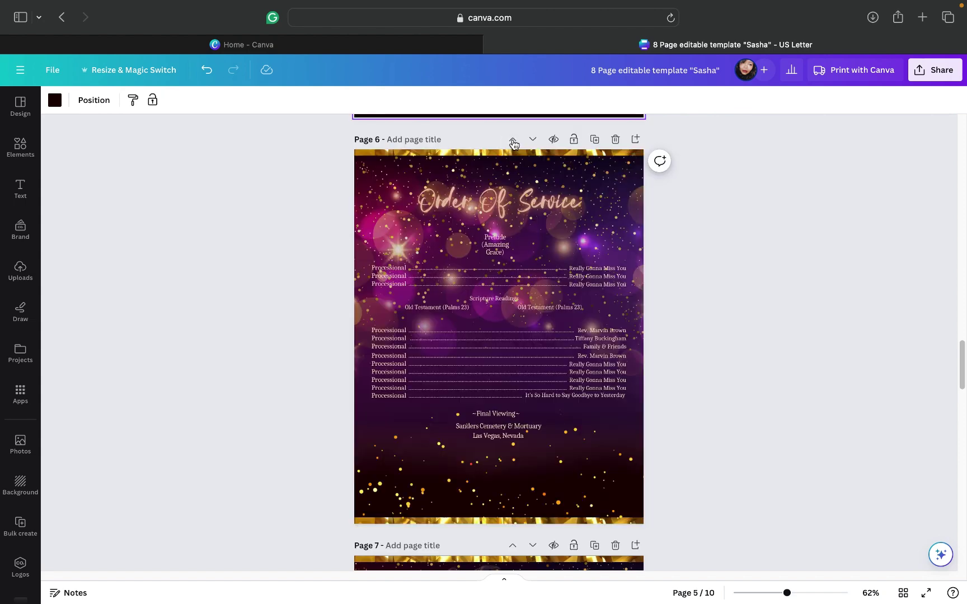
click(514, 139)
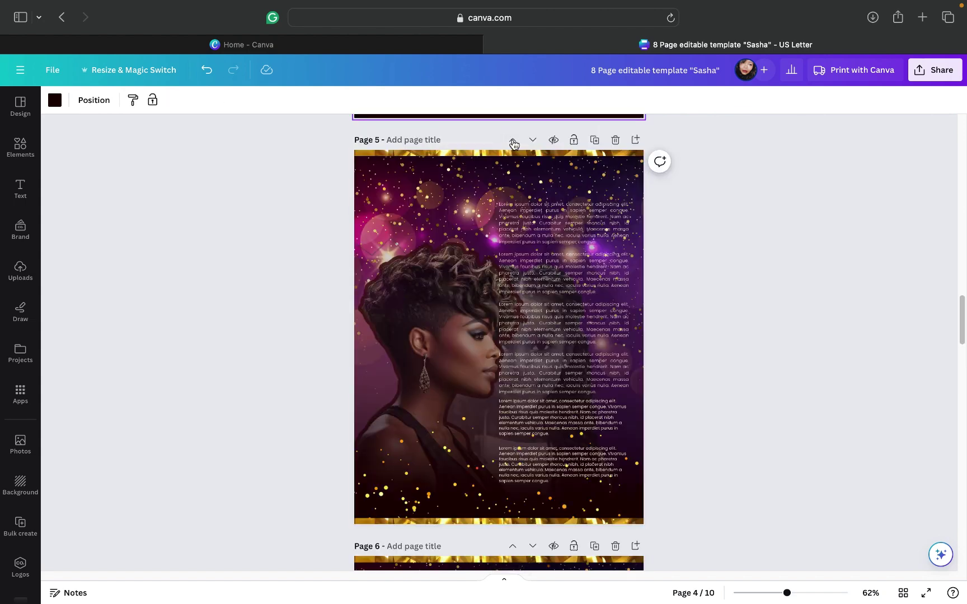
click(513, 139)
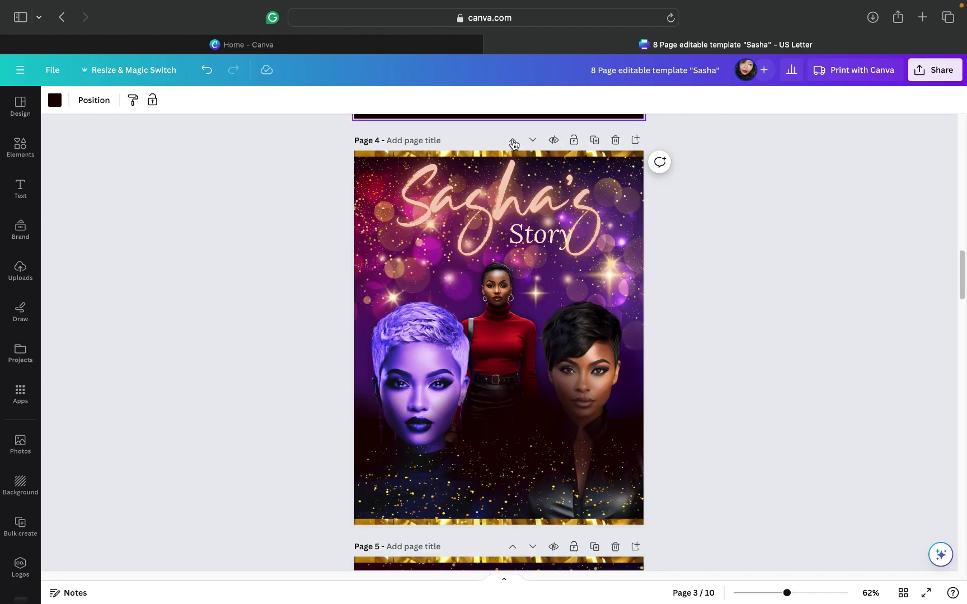
click(513, 141)
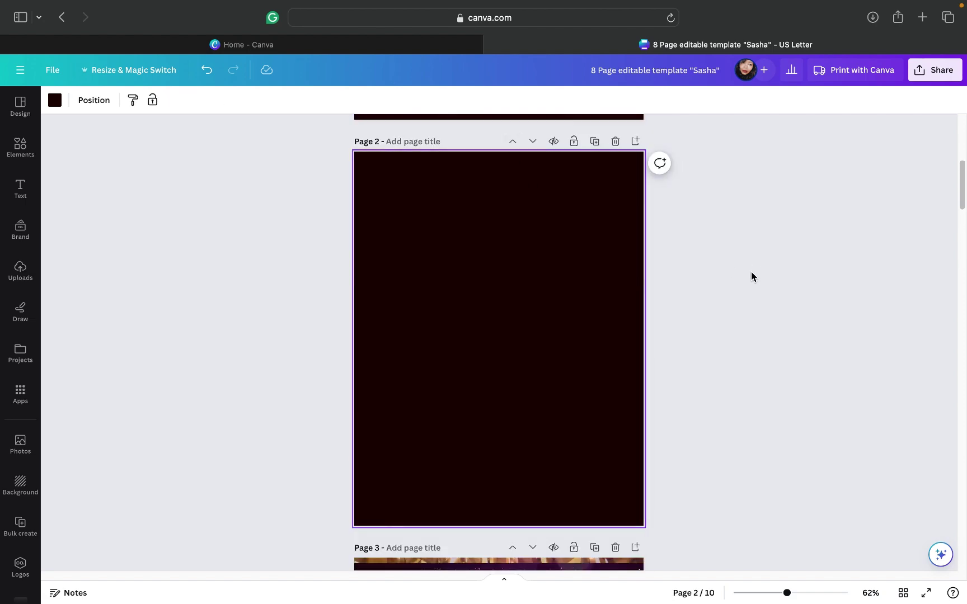
scroll(751, 276, up, 5)
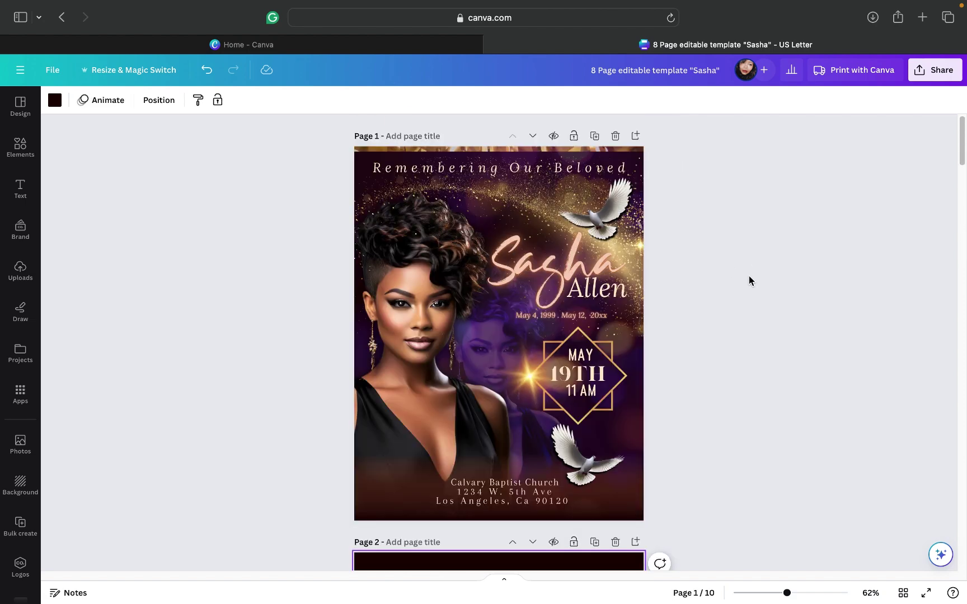
scroll(749, 276, down, 10)
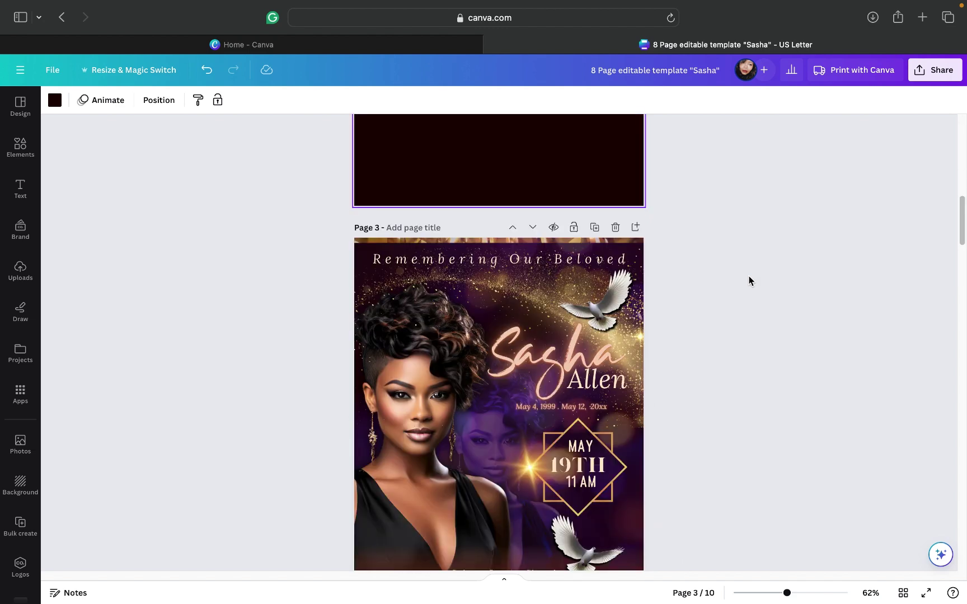
scroll(749, 276, up, 4)
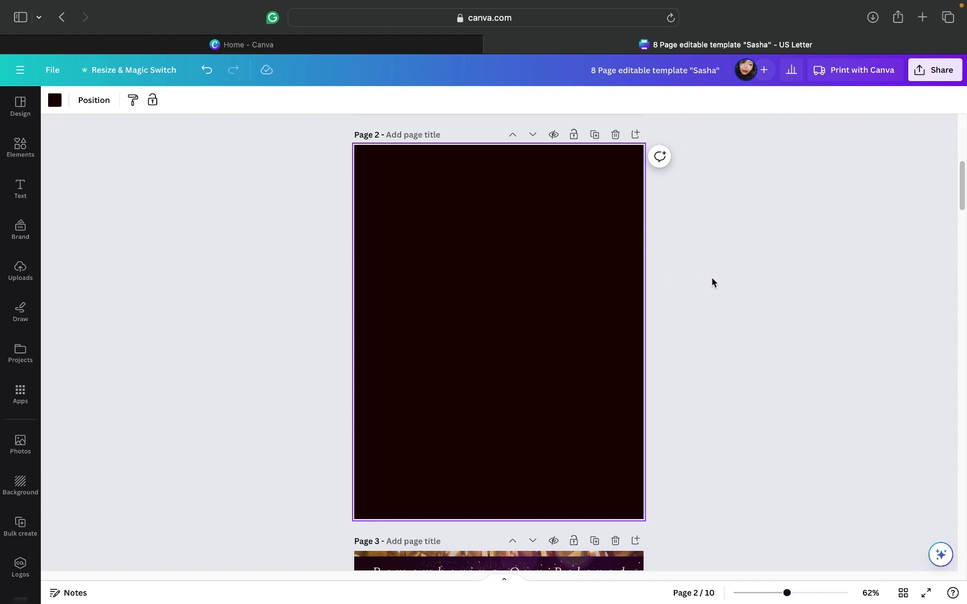
scroll(711, 278, down, 2)
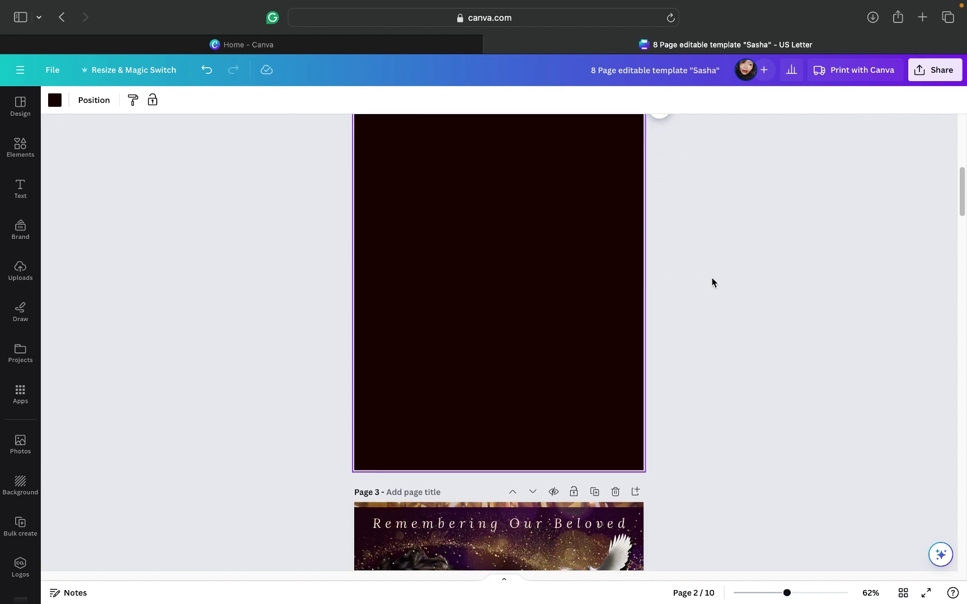
scroll(712, 278, up, 10)
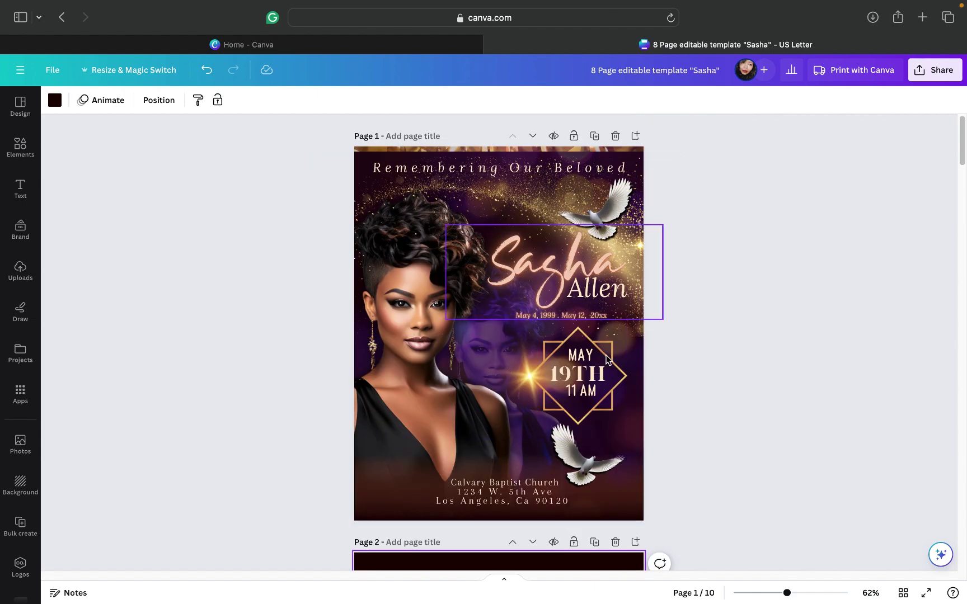
scroll(680, 391, down, 5)
scroll(680, 393, down, 20)
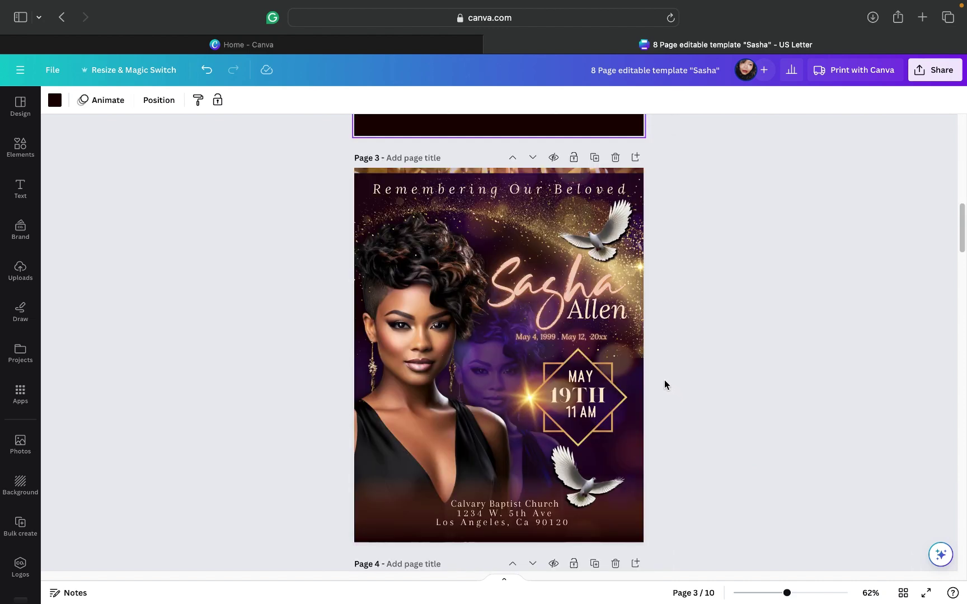
Step: Delete the upper dove, the 'Remembering Our Beloved' title and the lower dove from page 3
click(611, 225)
click(596, 171)
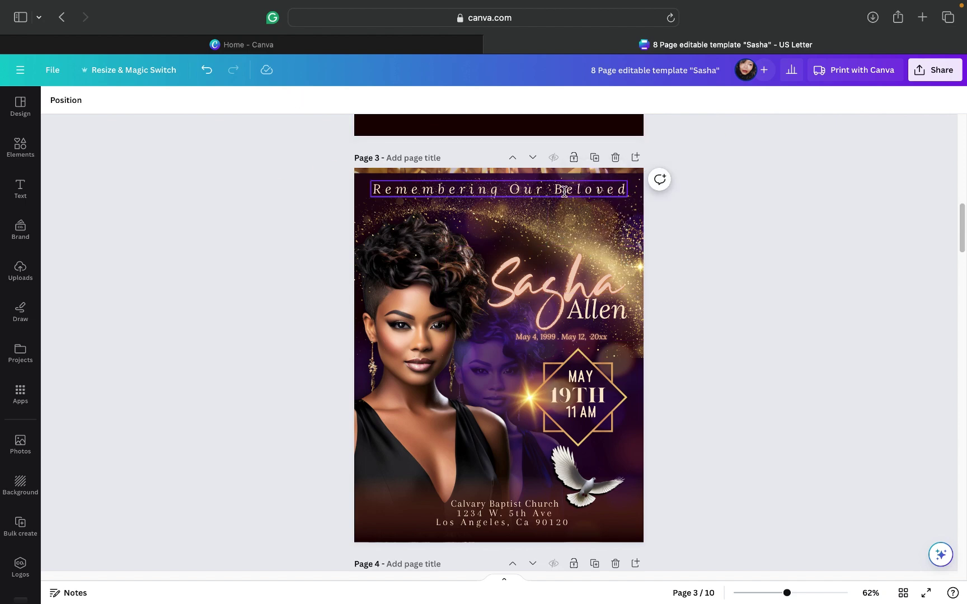
click(565, 189)
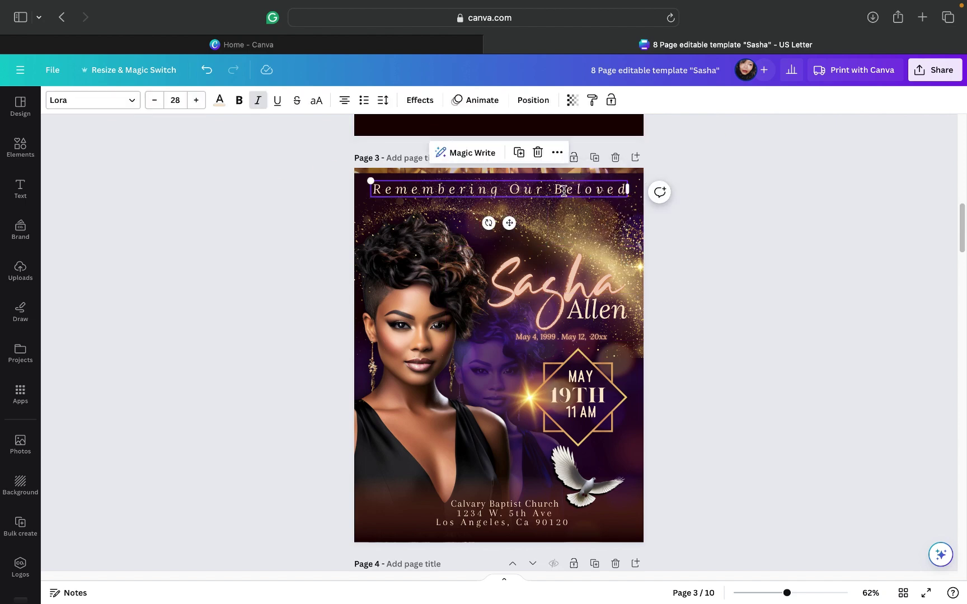
click(538, 153)
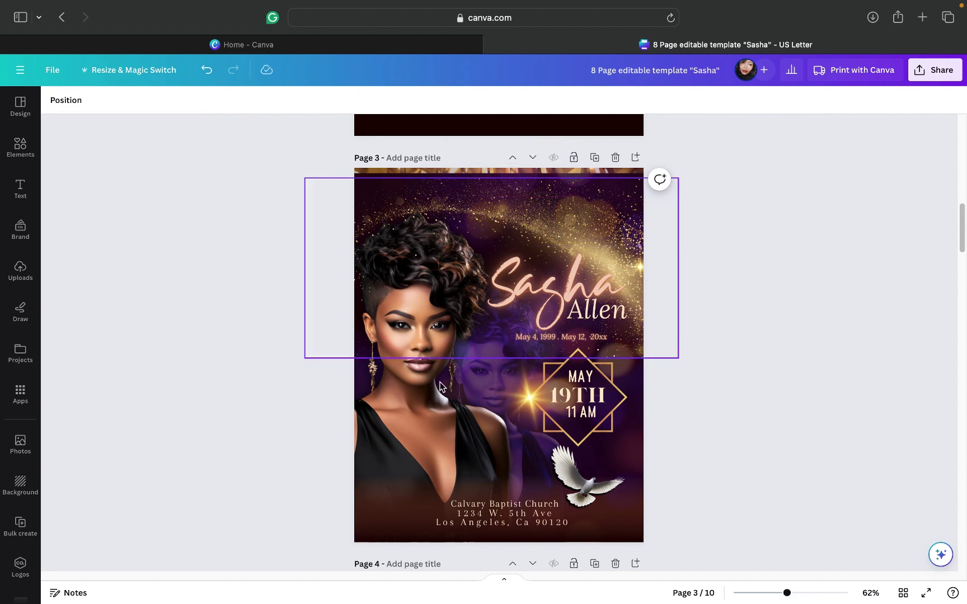
click(592, 411)
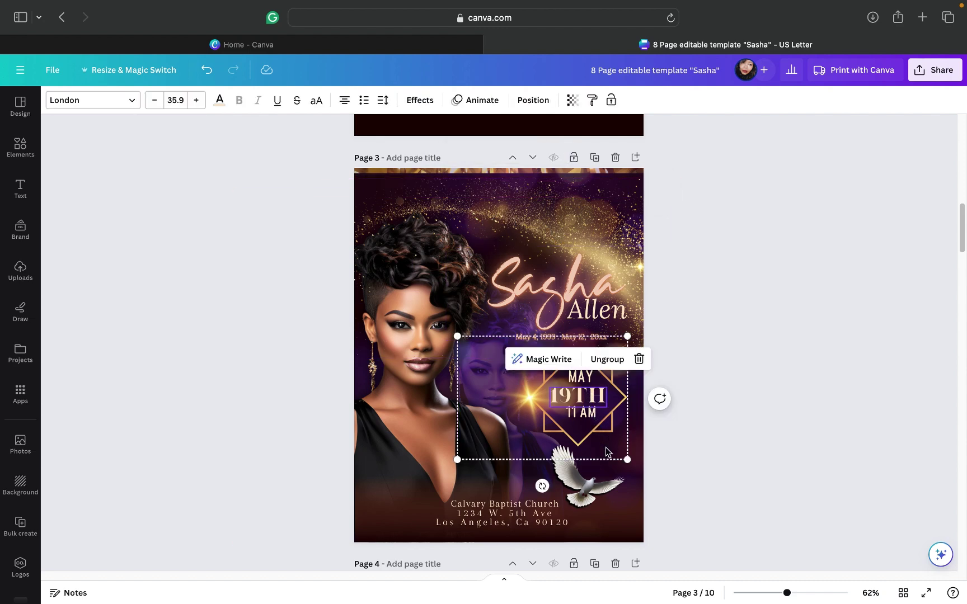
click(592, 492)
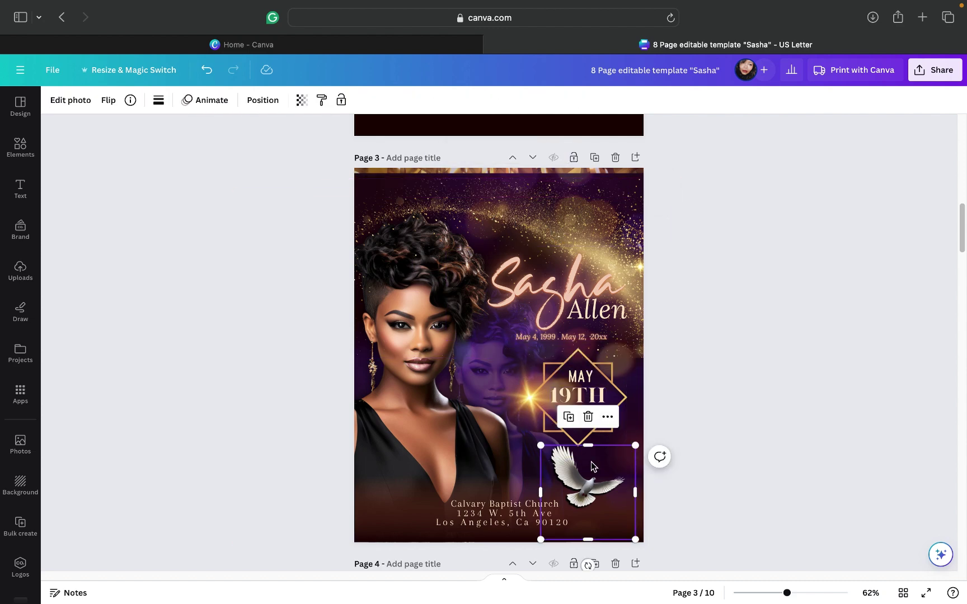
click(587, 417)
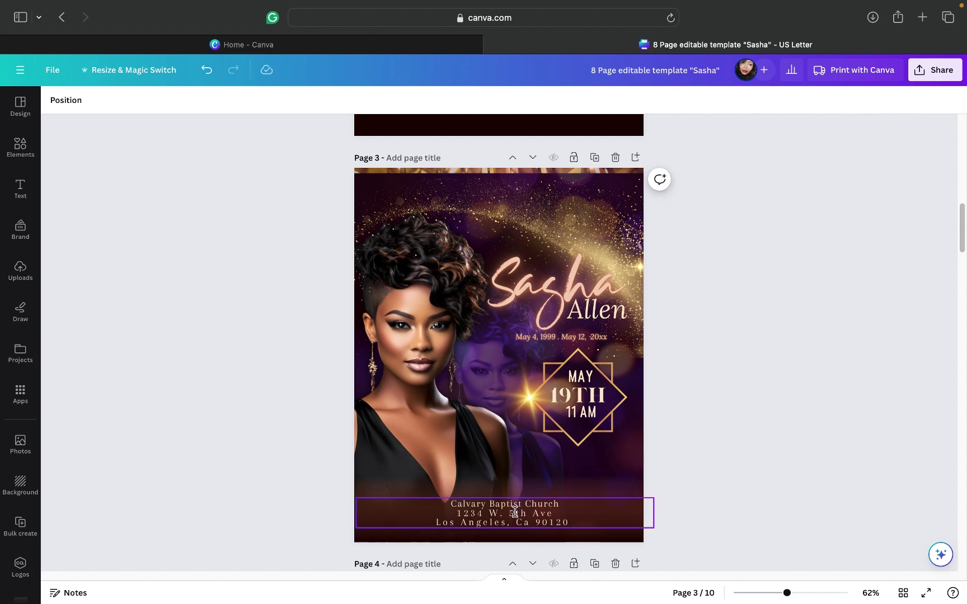
Step: Delete the church address text and the dark gradient at the bottom of page 3
click(568, 504)
key(Delete)
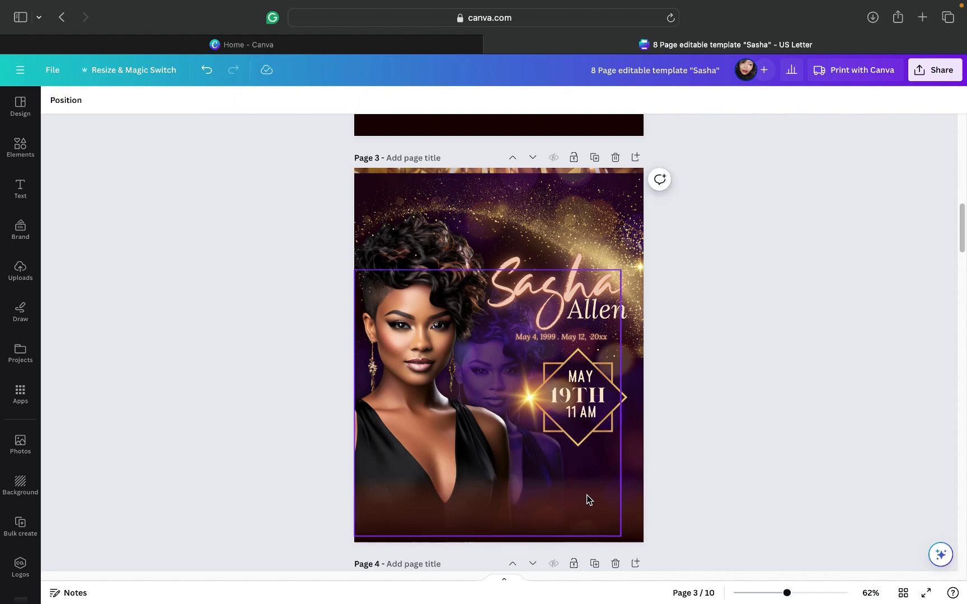
click(597, 523)
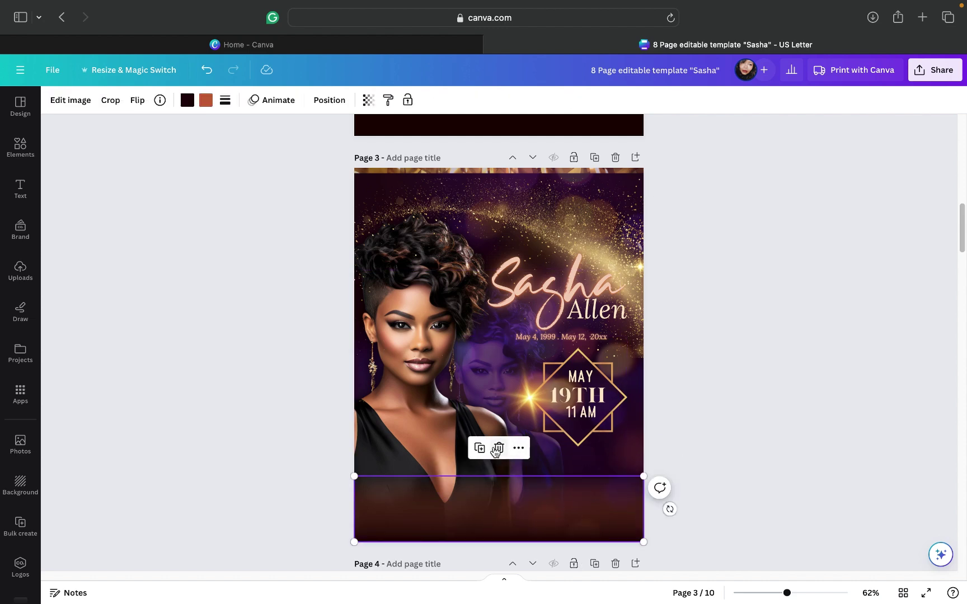
click(499, 447)
click(494, 522)
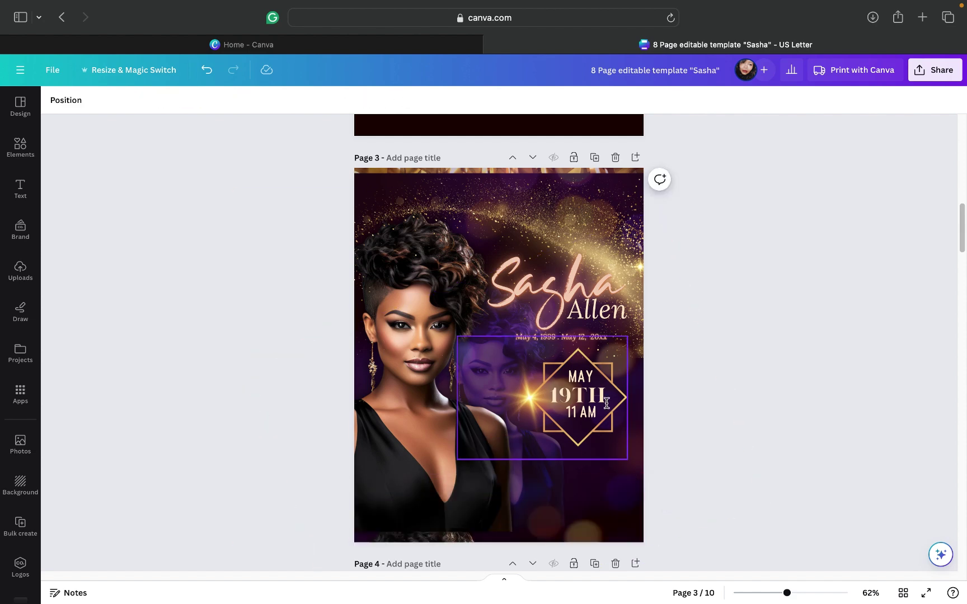
click(603, 435)
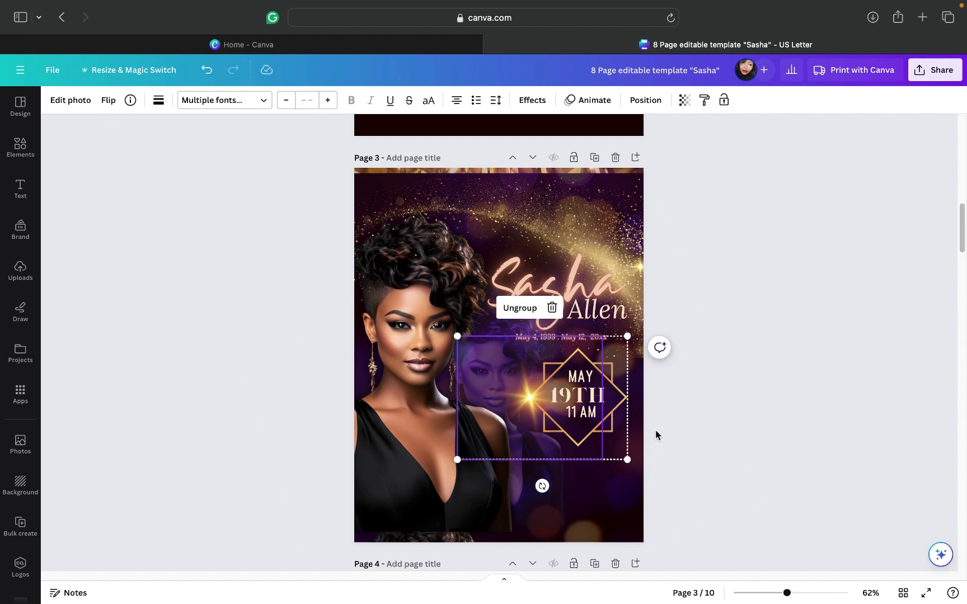
Step: Move the date diamond group and the glitter swoosh up onto page 2
click(689, 309)
drag(587, 418, 551, 97)
scroll(701, 269, up, 5)
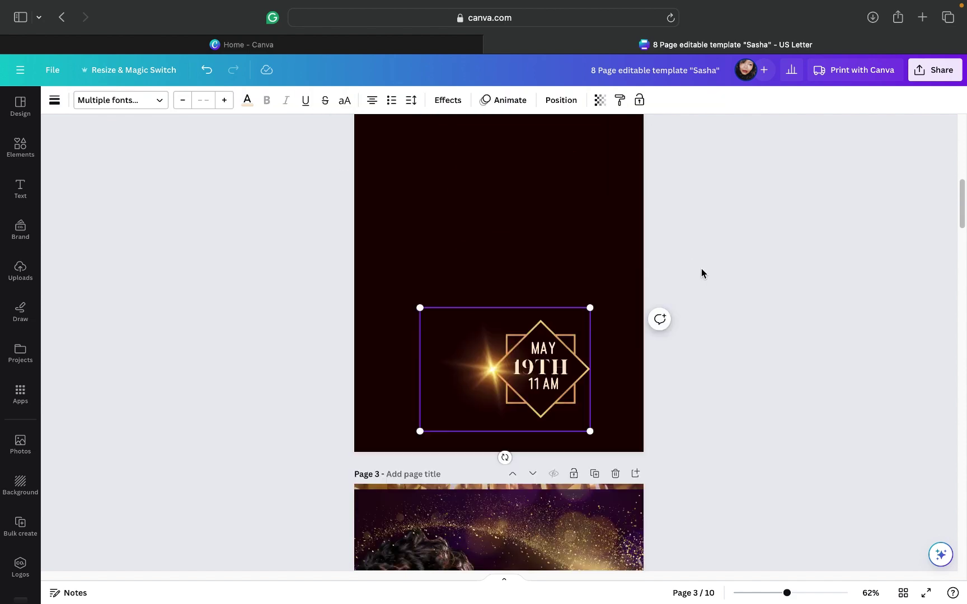
drag(507, 315, 507, 184)
scroll(658, 477, down, 3)
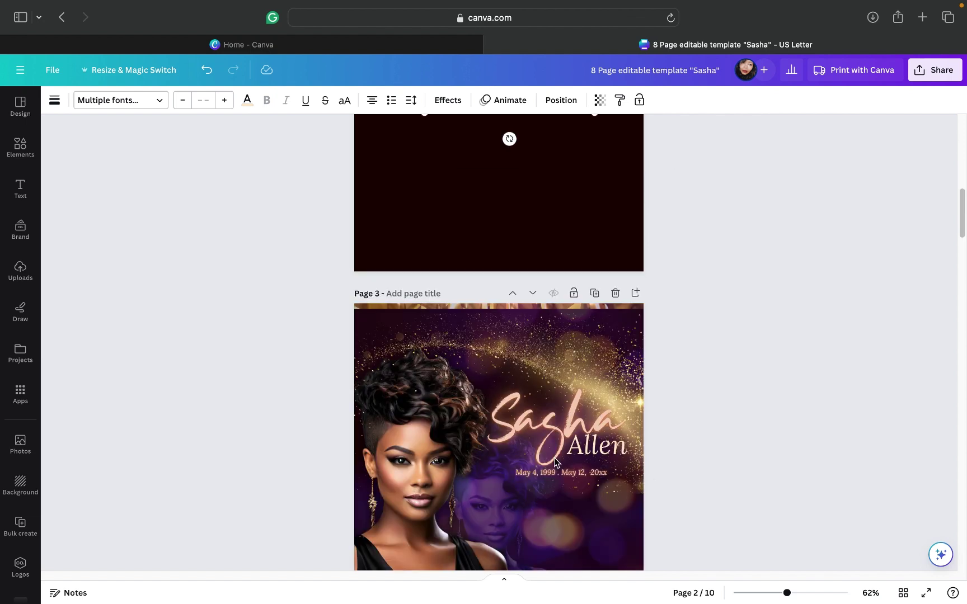
click(523, 361)
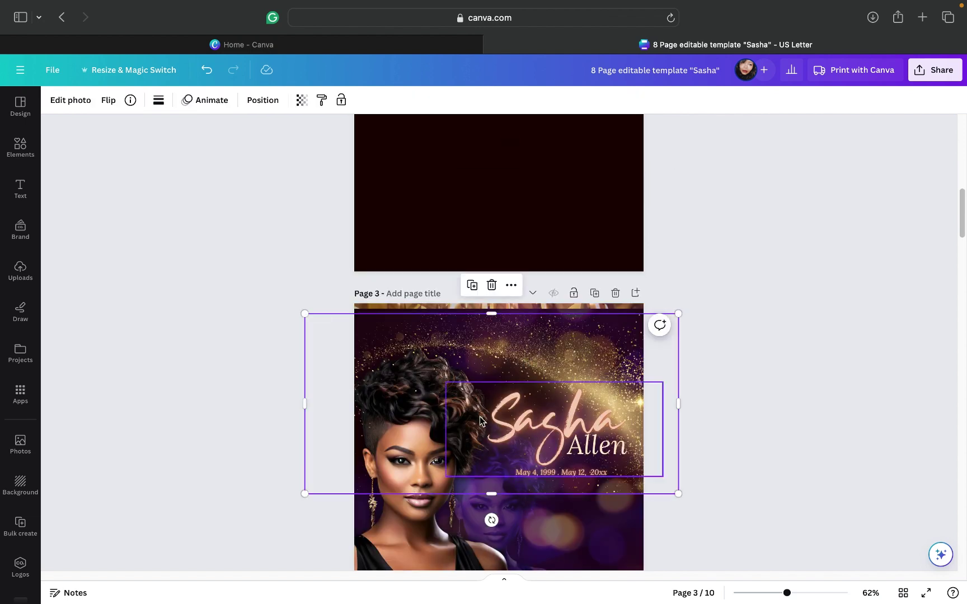
drag(475, 430, 472, 234)
drag(518, 344, 518, 344)
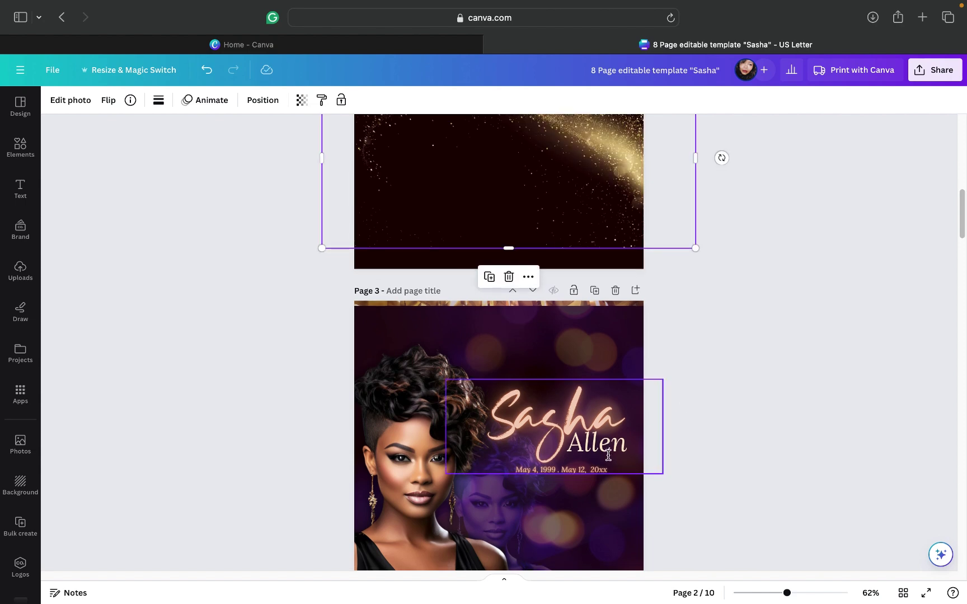
click(625, 468)
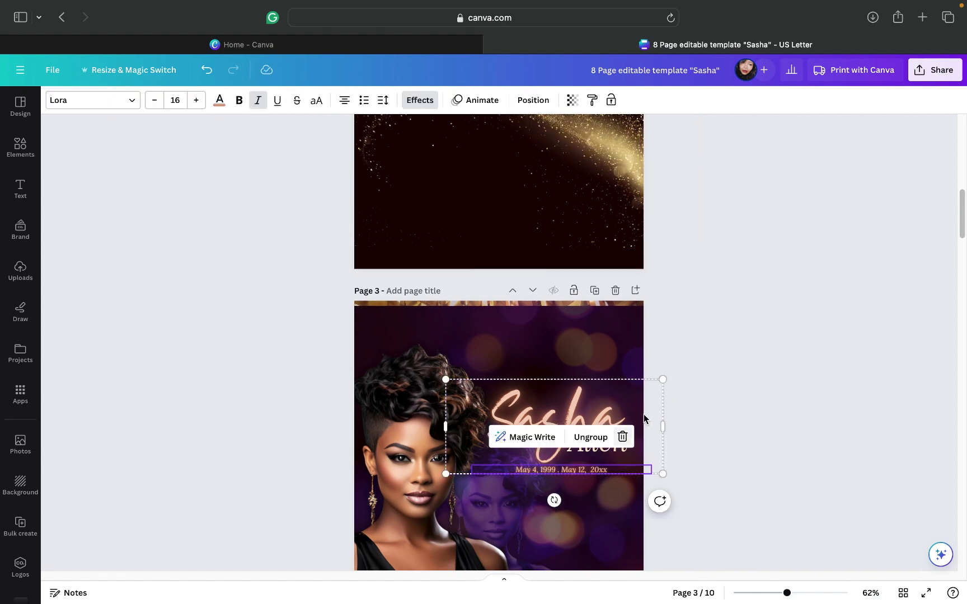
click(663, 380)
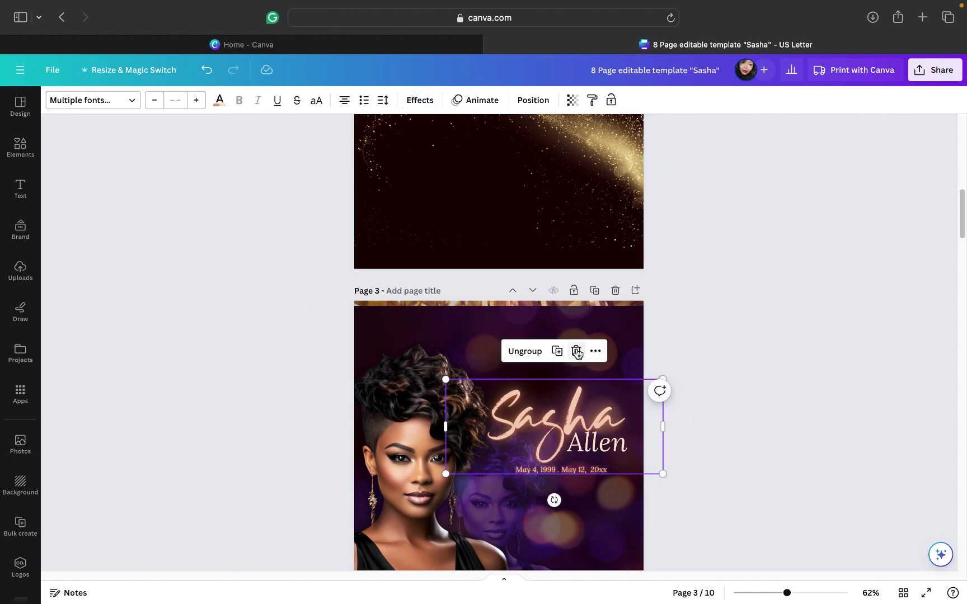
key(Delete)
scroll(725, 356, down, 3)
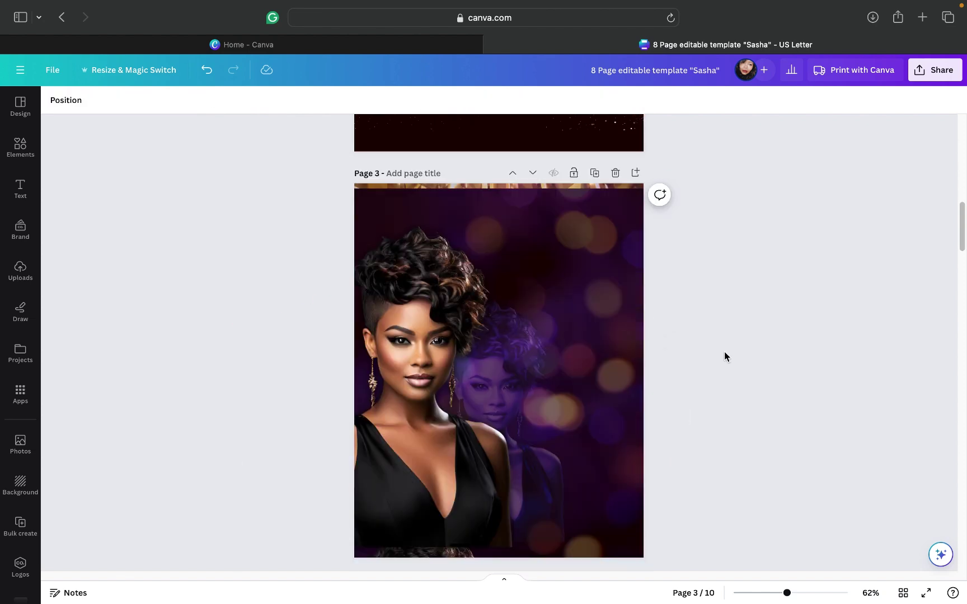
click(600, 296)
click(600, 297)
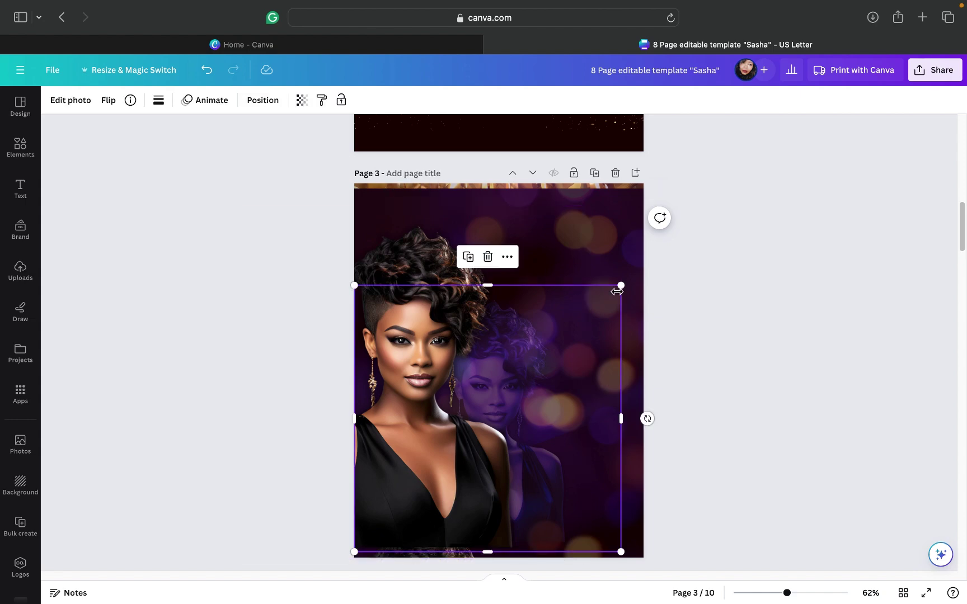
click(487, 256)
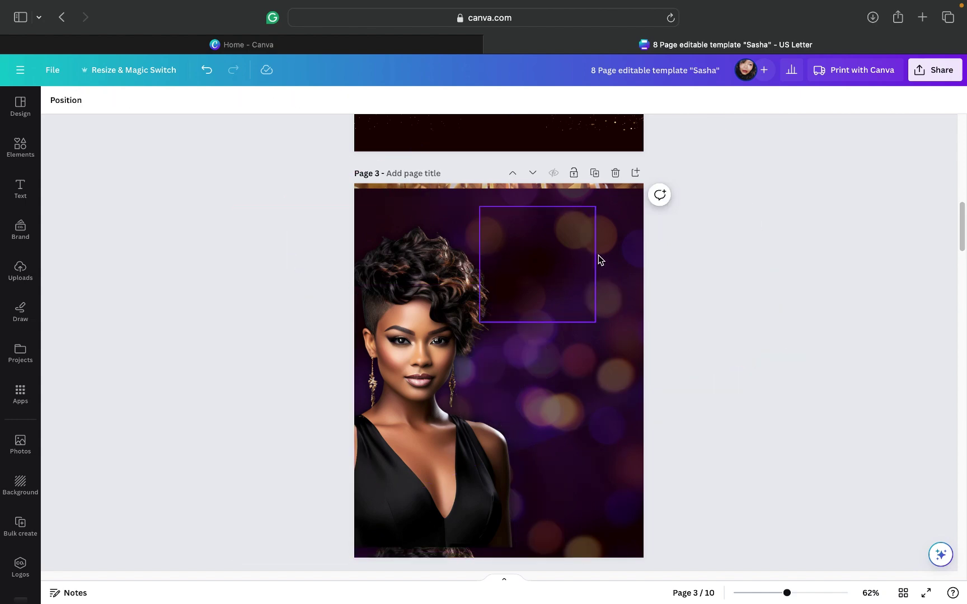
click(616, 252)
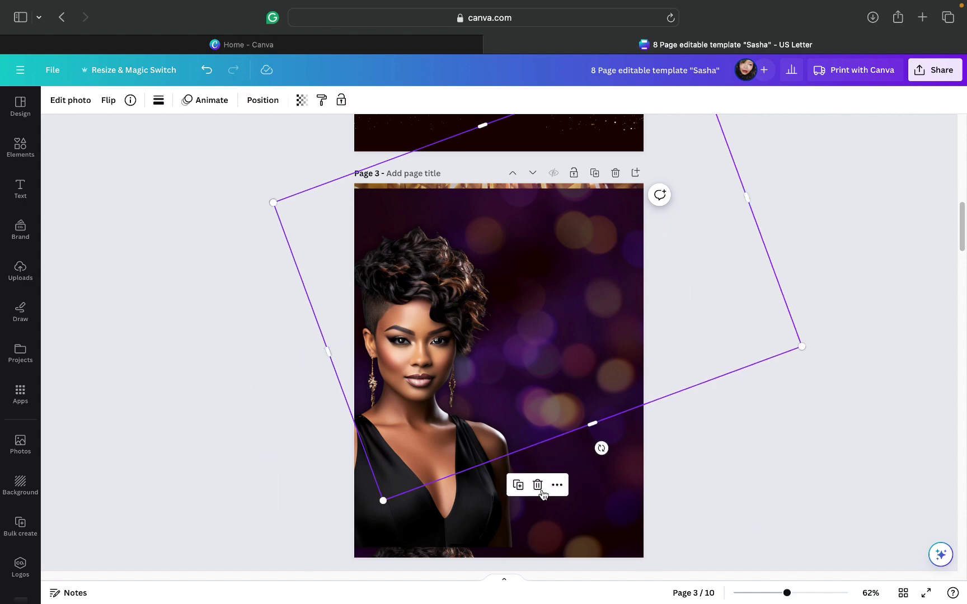
Step: Delete the two rotated bokeh photo overlays and the thin gold strip at the top
click(538, 485)
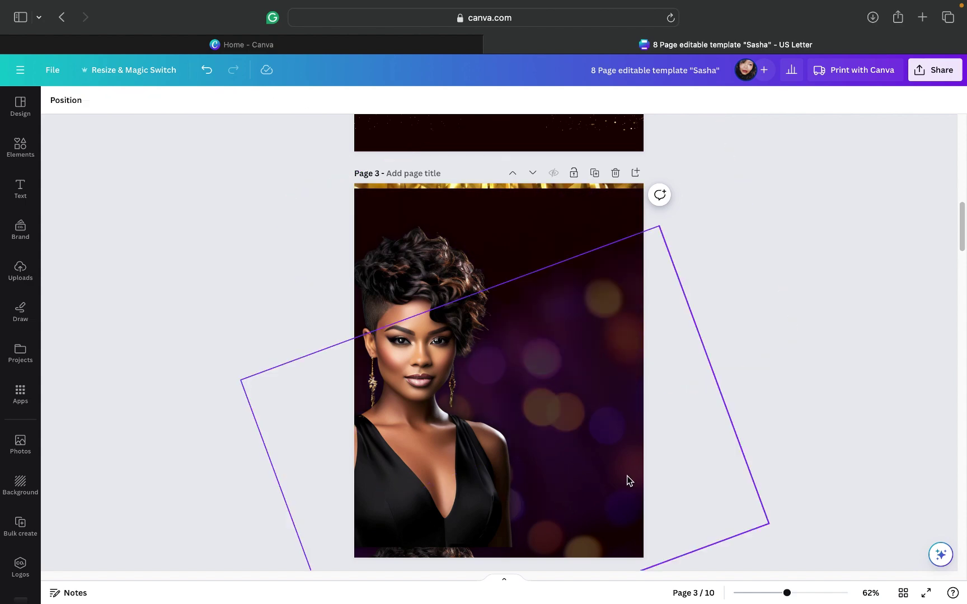
click(616, 526)
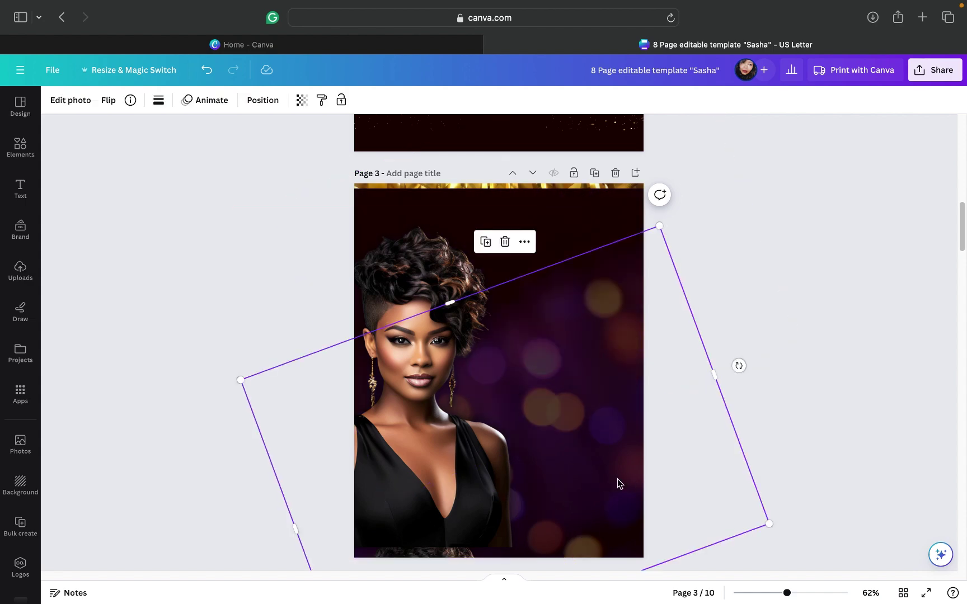
click(505, 244)
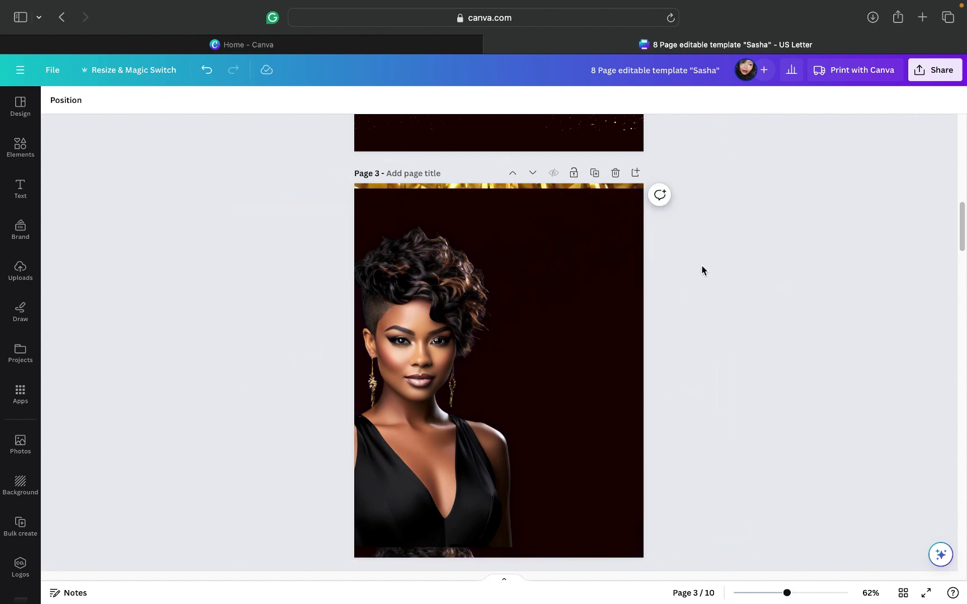
click(548, 192)
click(536, 189)
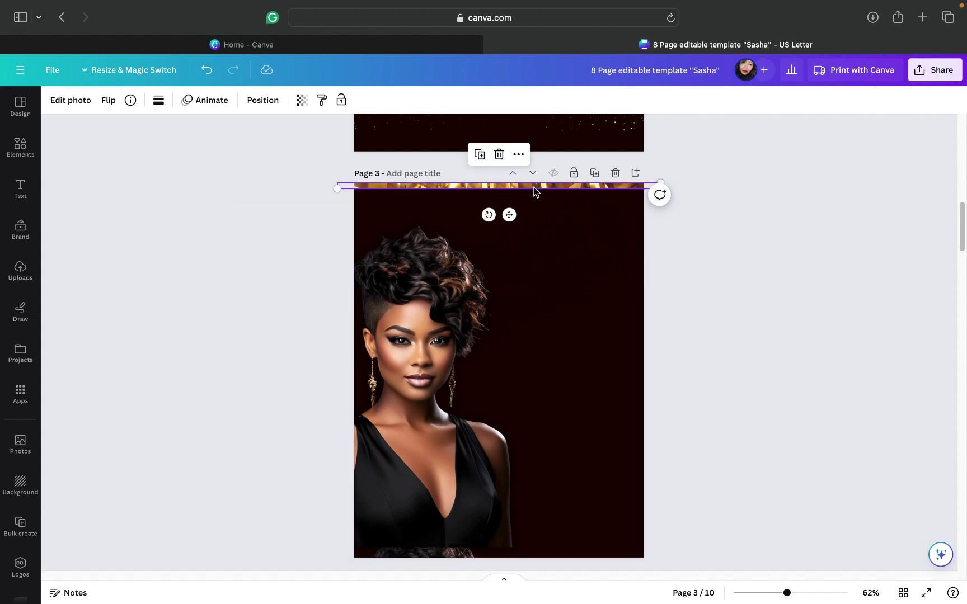
click(500, 162)
Step: Delete the three hidden dark elements at the top right of page 3
scroll(598, 335, down, 5)
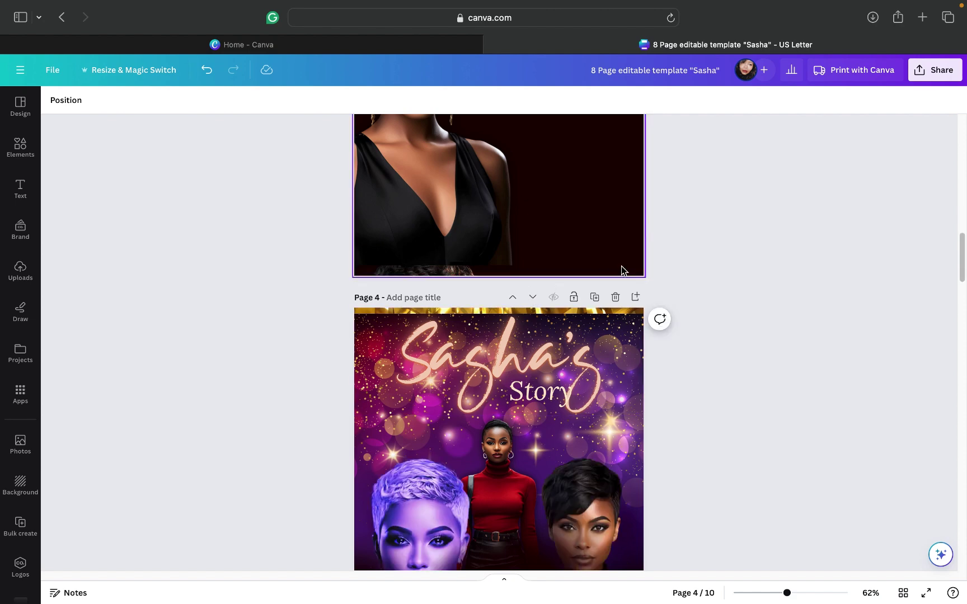
scroll(621, 268, up, 5)
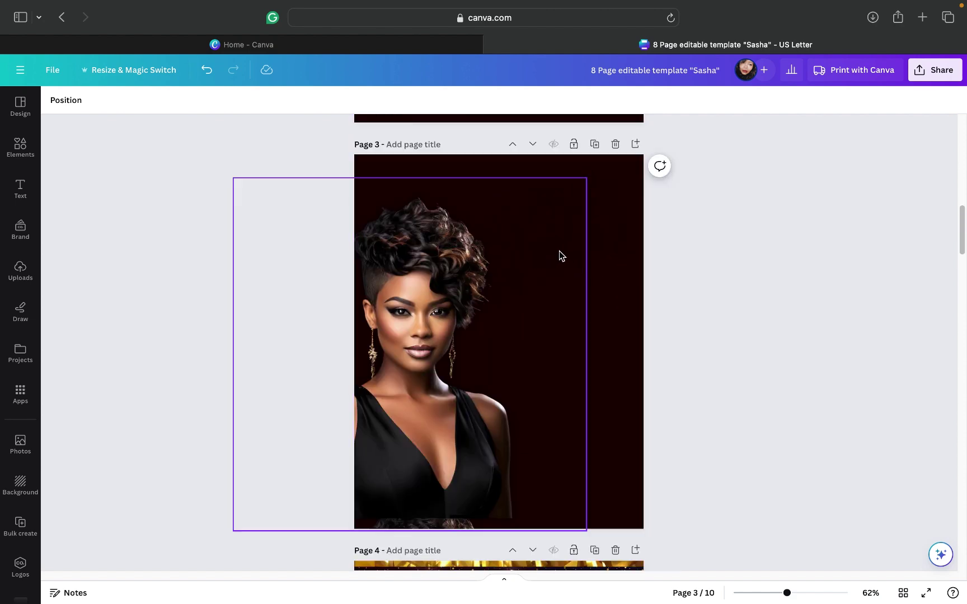
click(608, 250)
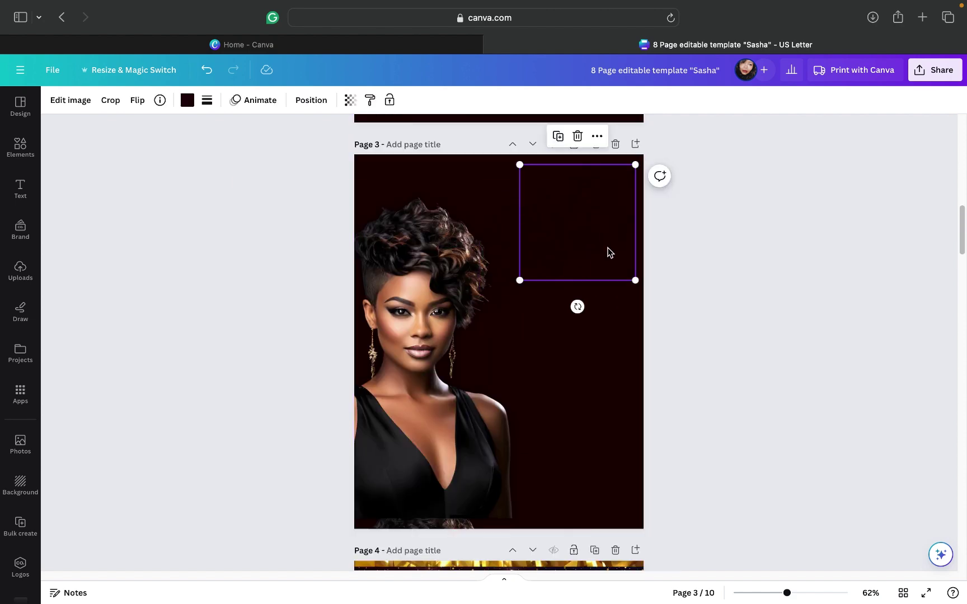
click(577, 136)
click(618, 213)
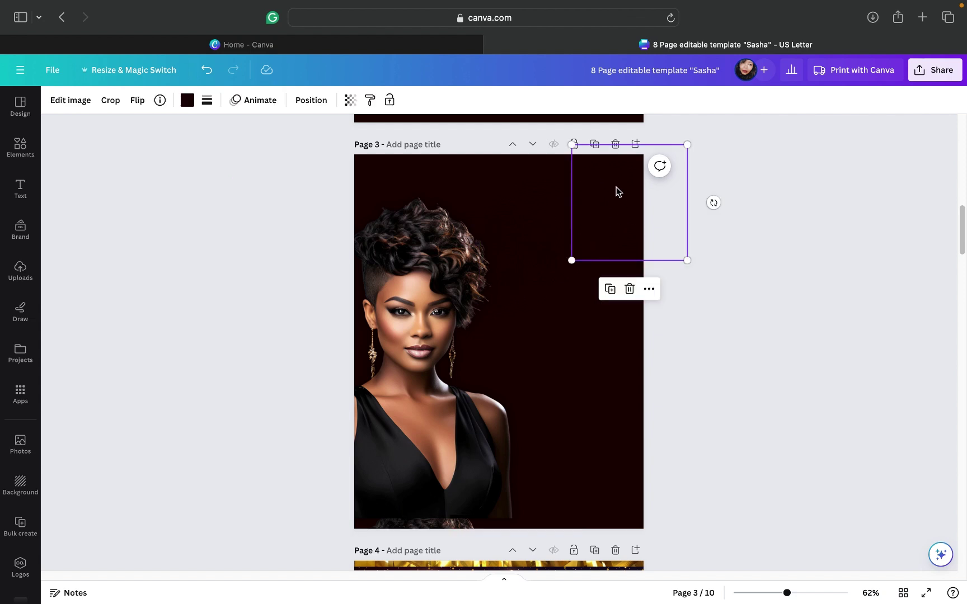
click(629, 290)
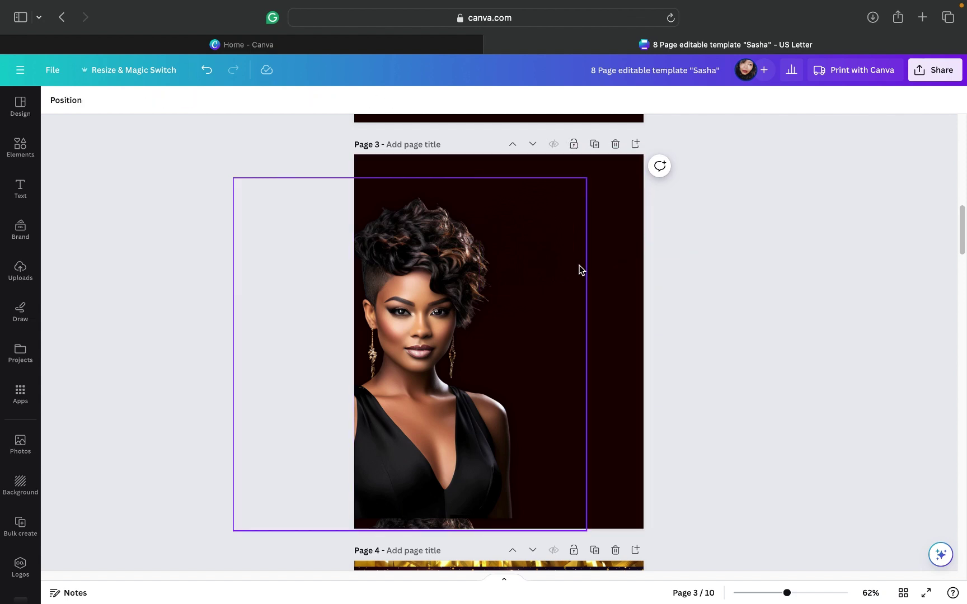
click(596, 263)
click(576, 220)
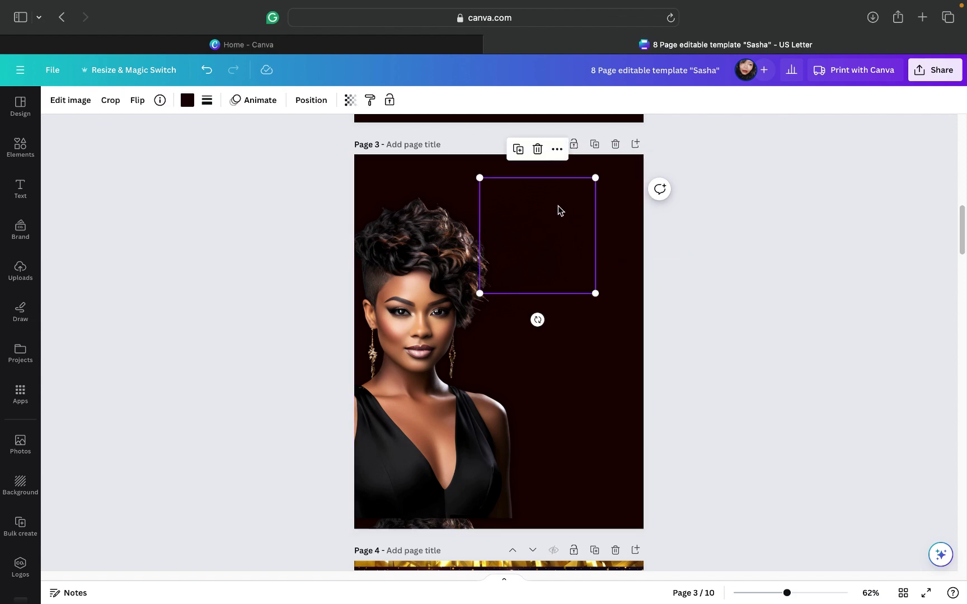
click(537, 150)
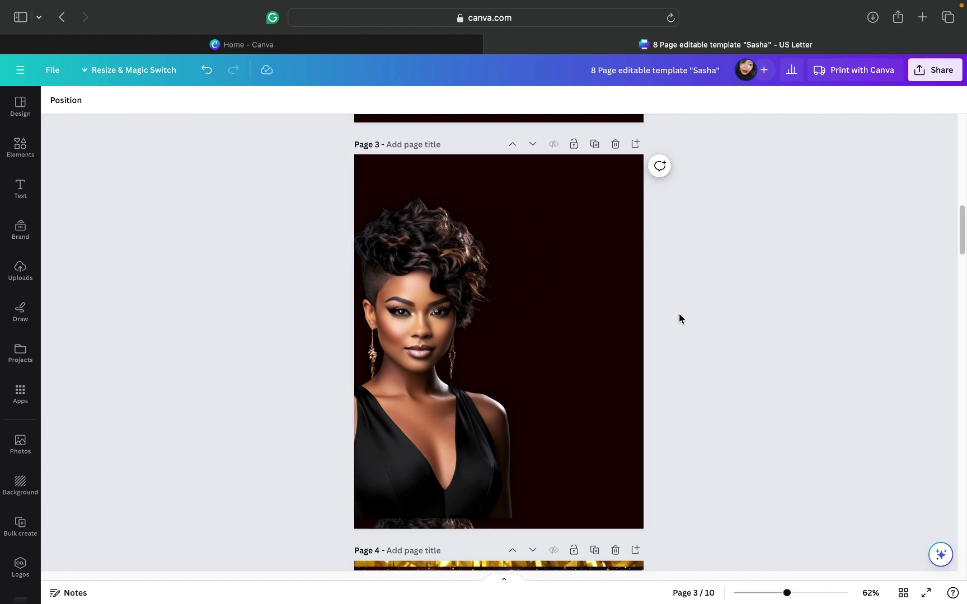
Step: Scroll up to review the finished page 1 cover, then scroll back down to page 3
scroll(680, 315, up, 10)
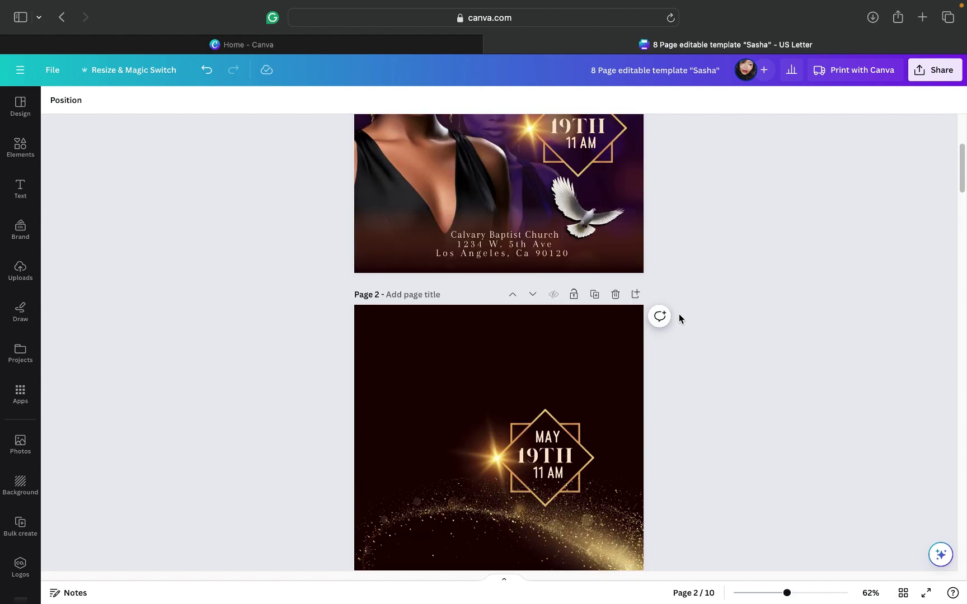
scroll(680, 314, up, 4)
scroll(679, 319, up, 1)
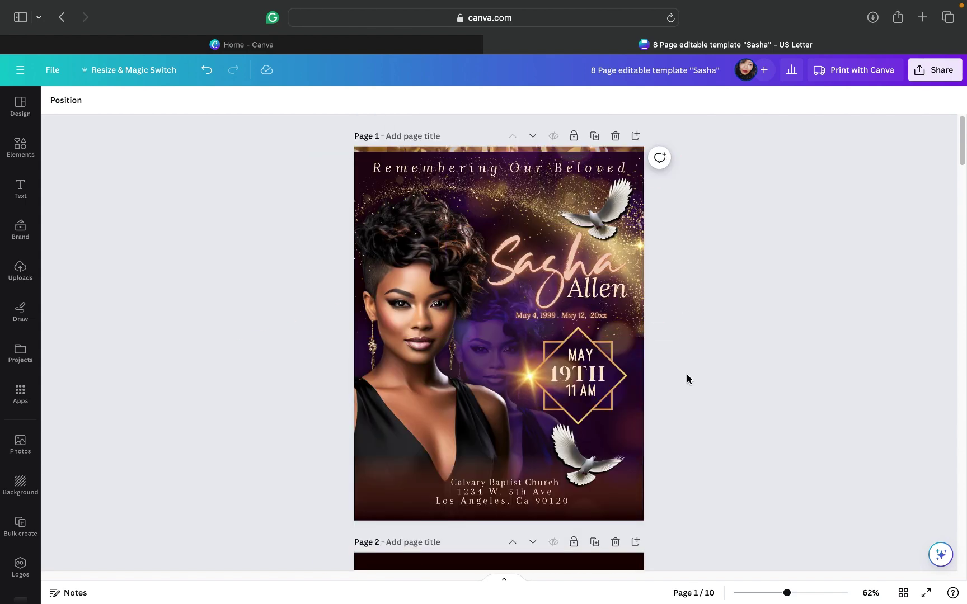
scroll(727, 367, down, 3)
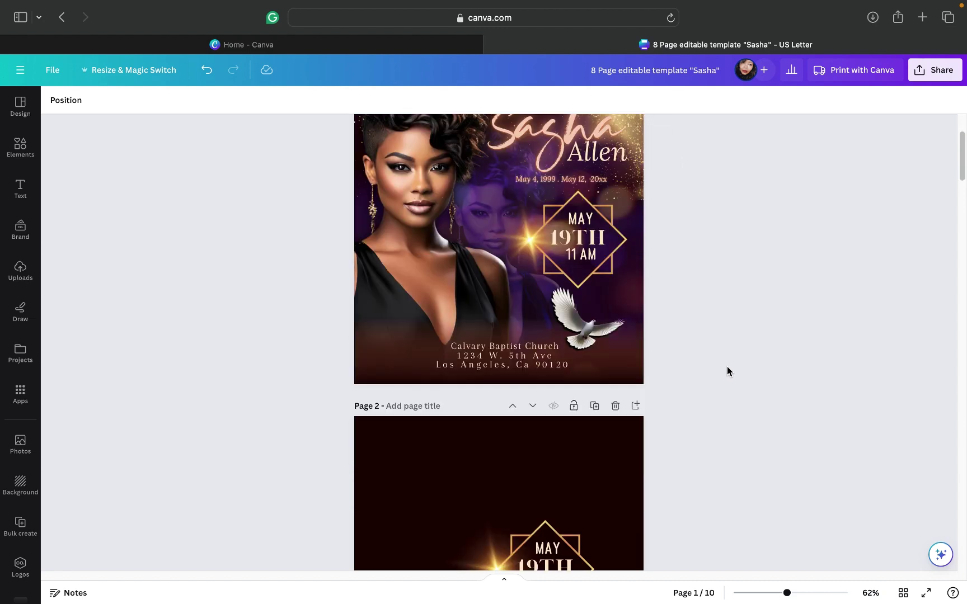
scroll(727, 367, up, 3)
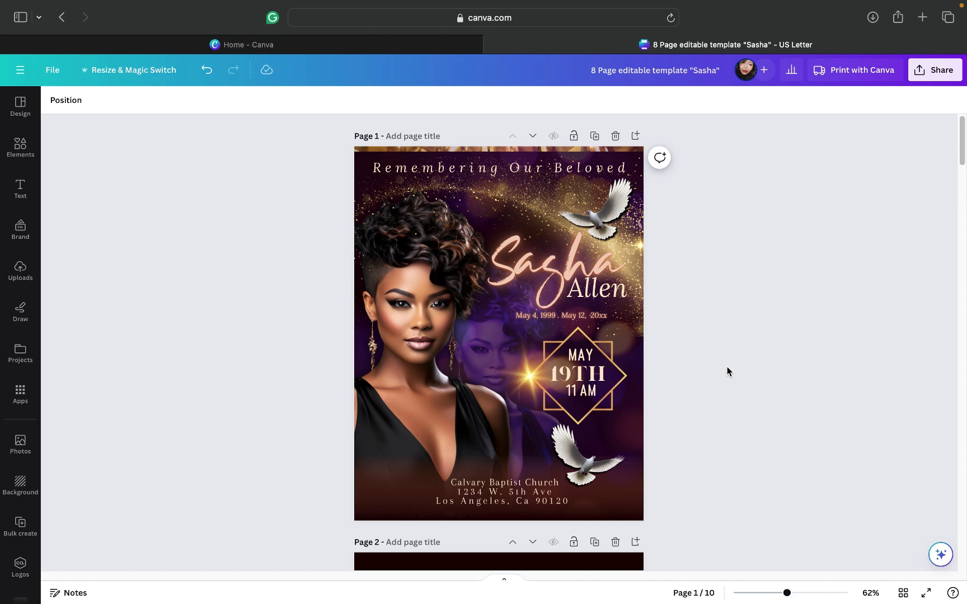
scroll(727, 371, down, 8)
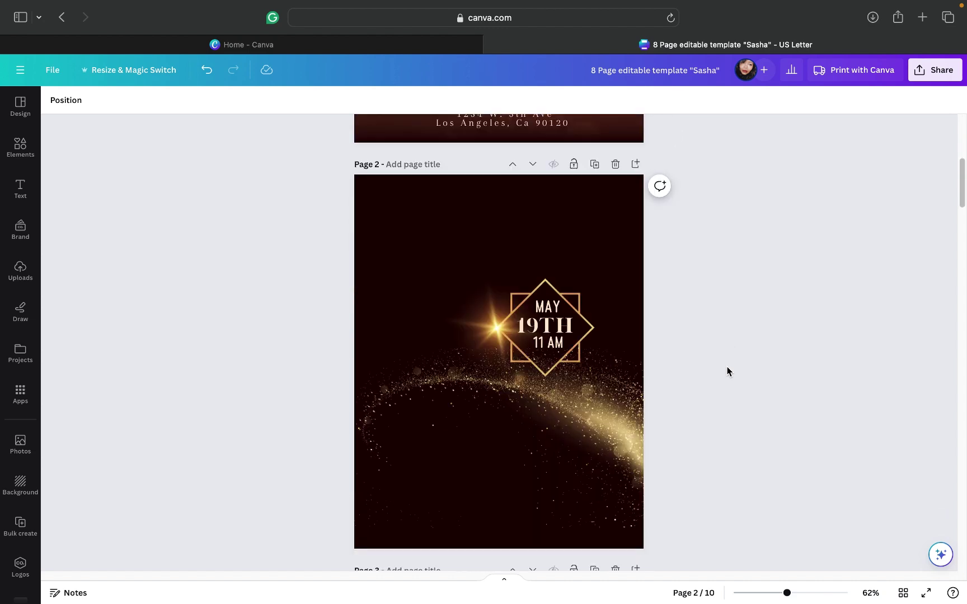
right_click(728, 368)
click(703, 354)
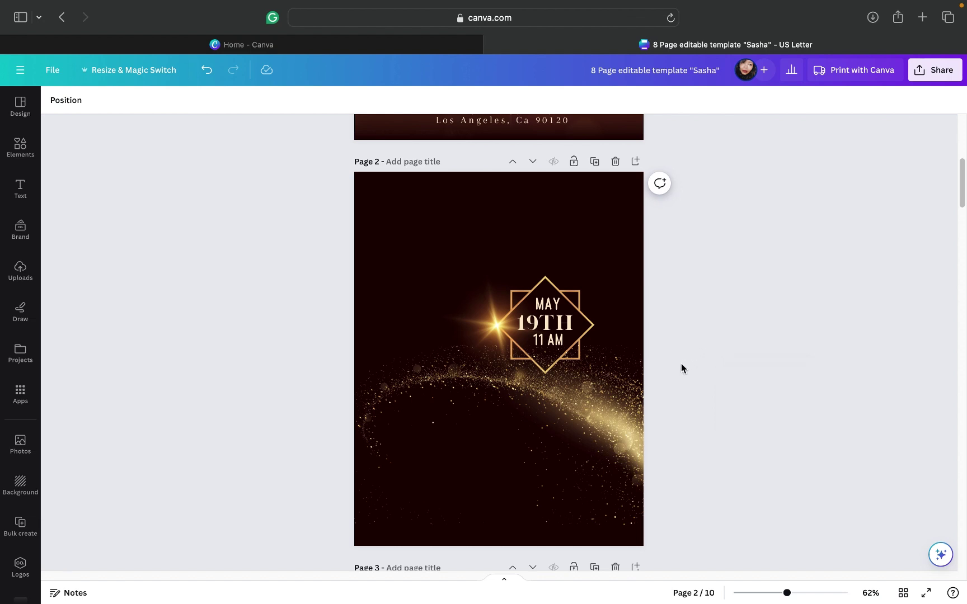
scroll(675, 384, down, 5)
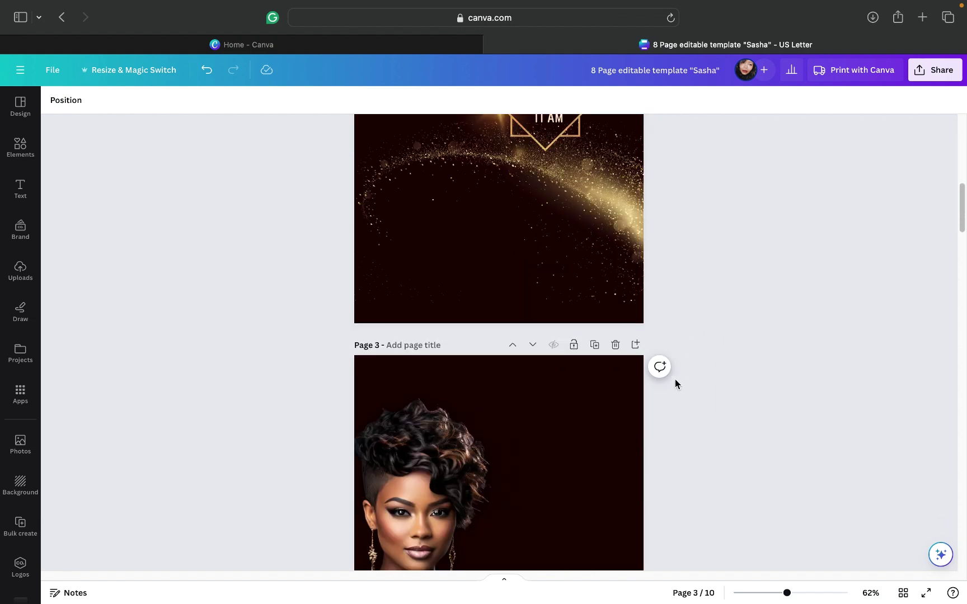
scroll(676, 380, down, 2)
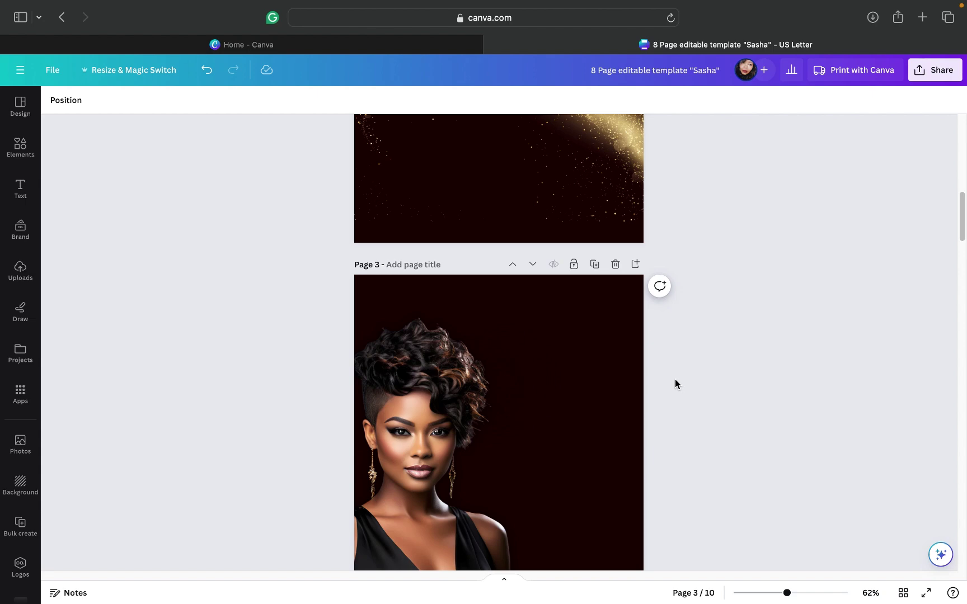
scroll(675, 384, up, 13)
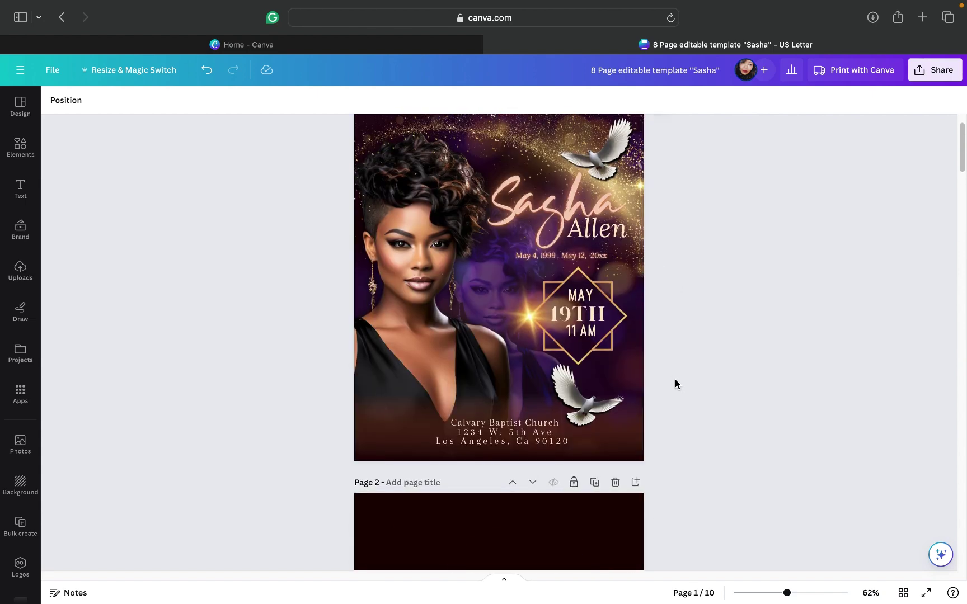
scroll(675, 379, up, 2)
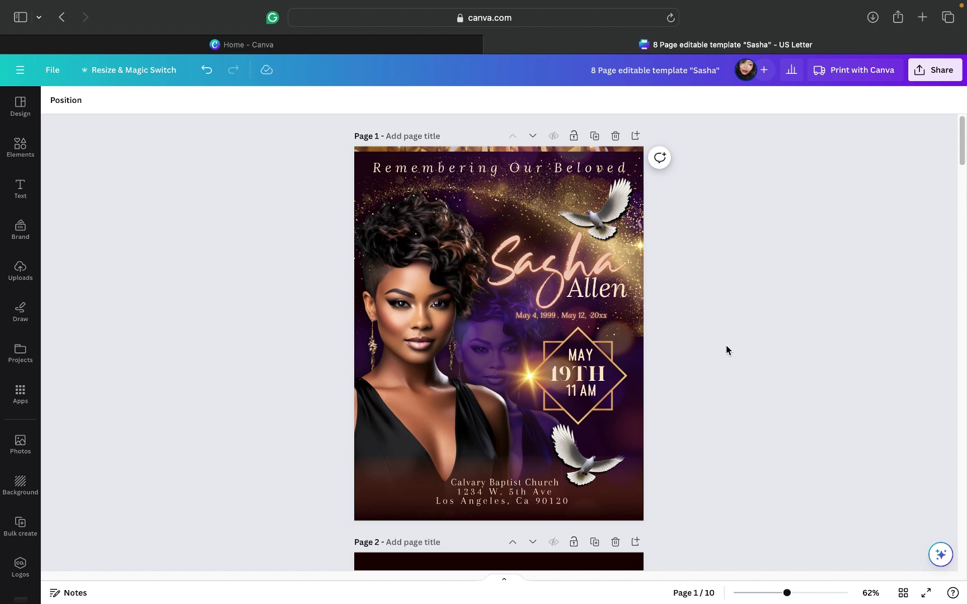
scroll(727, 348, down, 2)
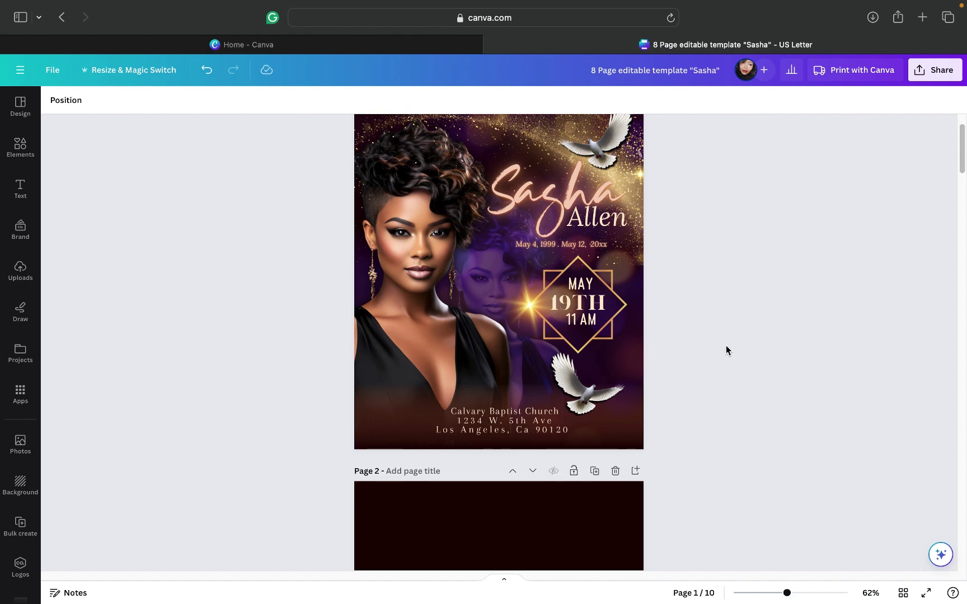
scroll(726, 350, down, 4)
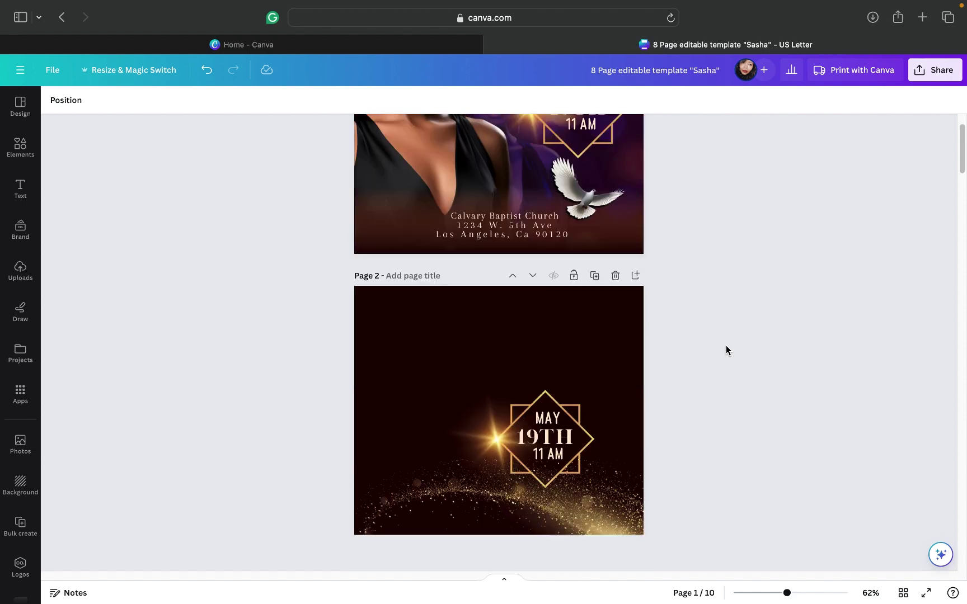
scroll(726, 350, down, 8)
scroll(726, 348, down, 2)
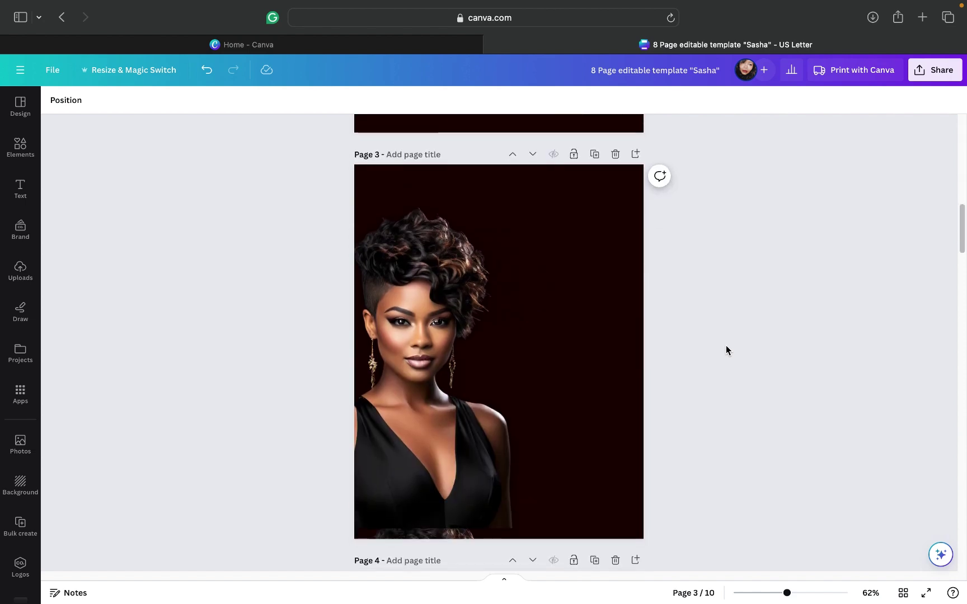
Step: Delete the portrait and the leftover hair photo from page 3
click(416, 396)
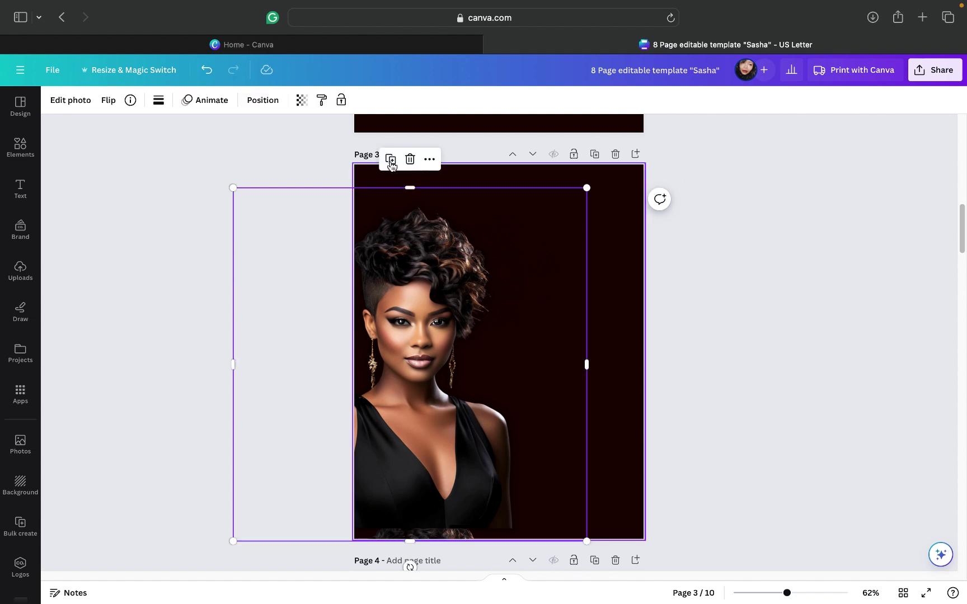
key(Delete)
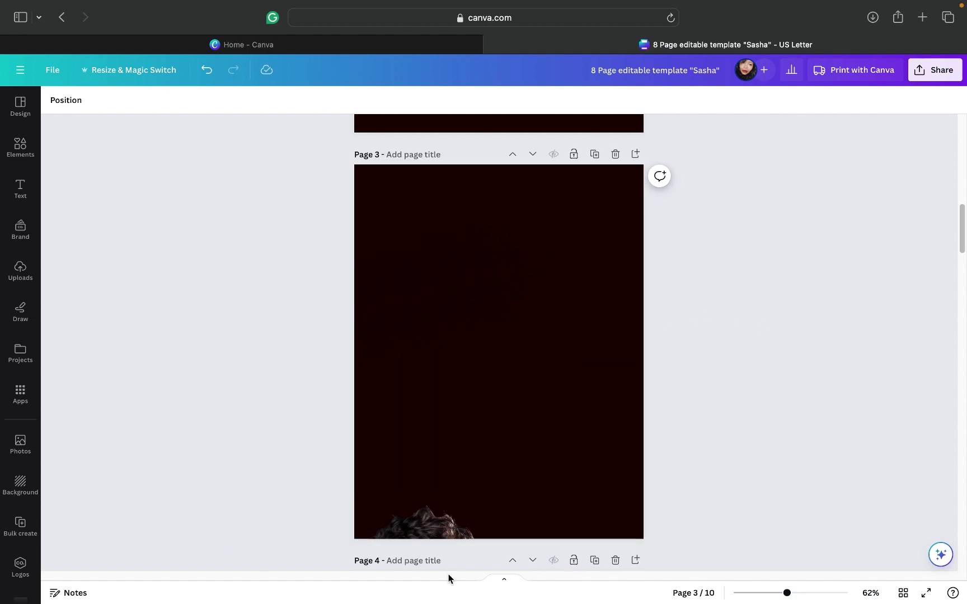
click(431, 535)
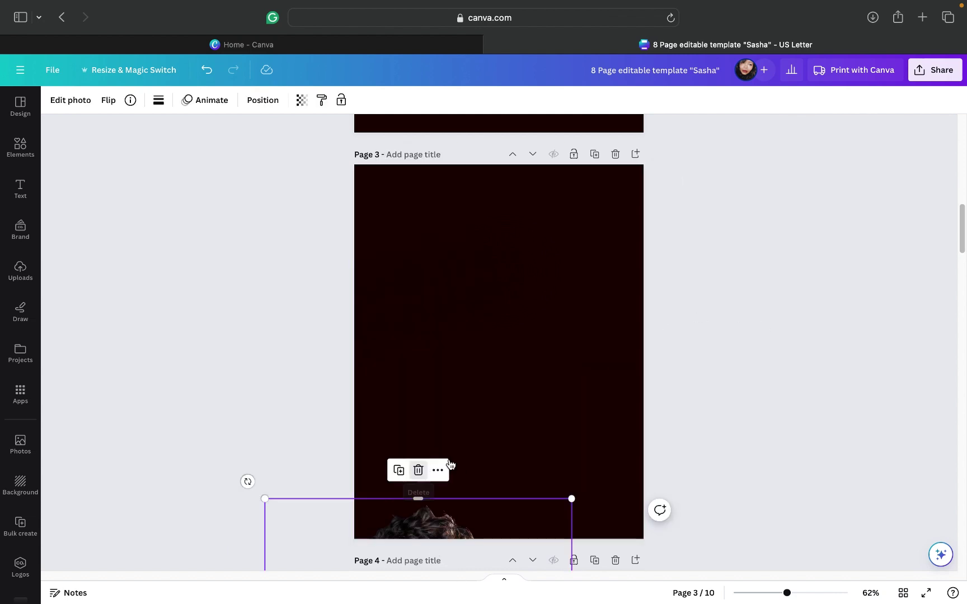
key(Delete)
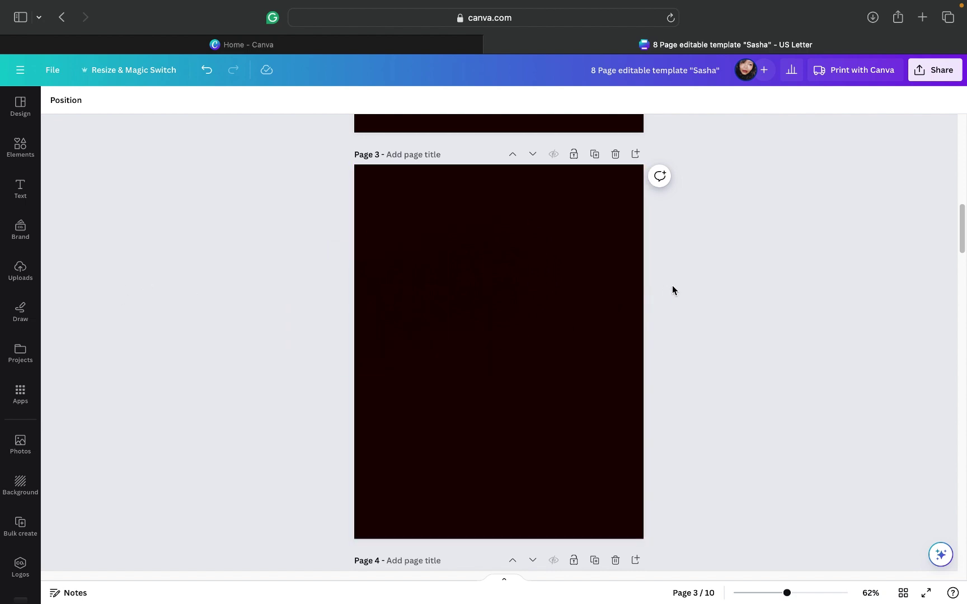
Step: Delete the remaining dark squares on page 3 and show the uploaded images
click(502, 272)
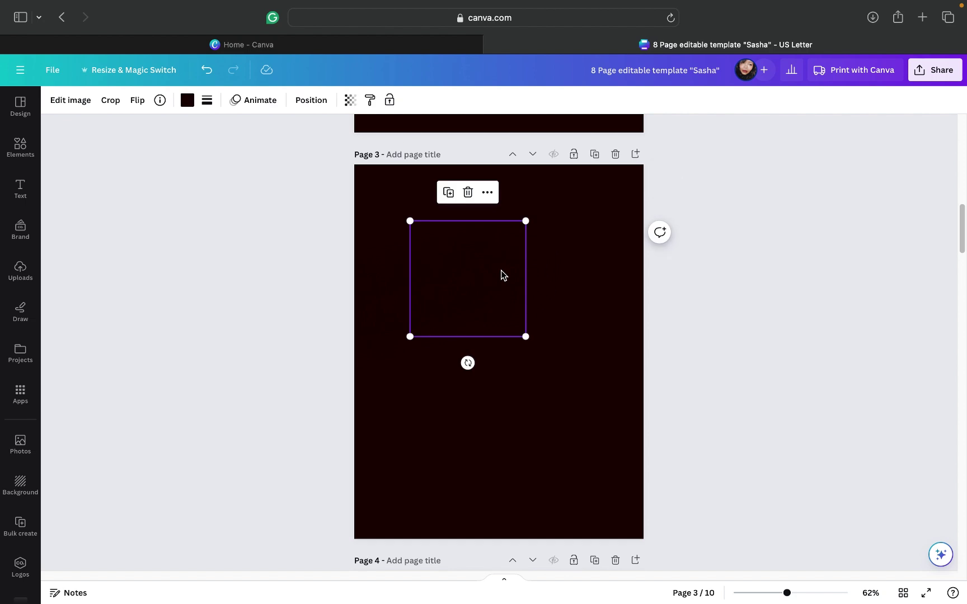
click(468, 193)
click(414, 263)
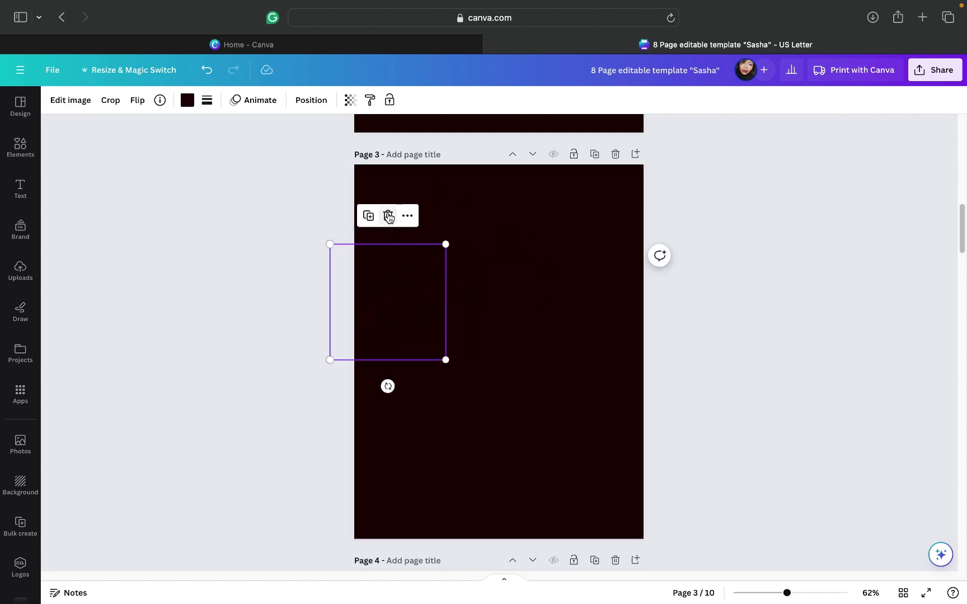
key(Escape)
click(462, 264)
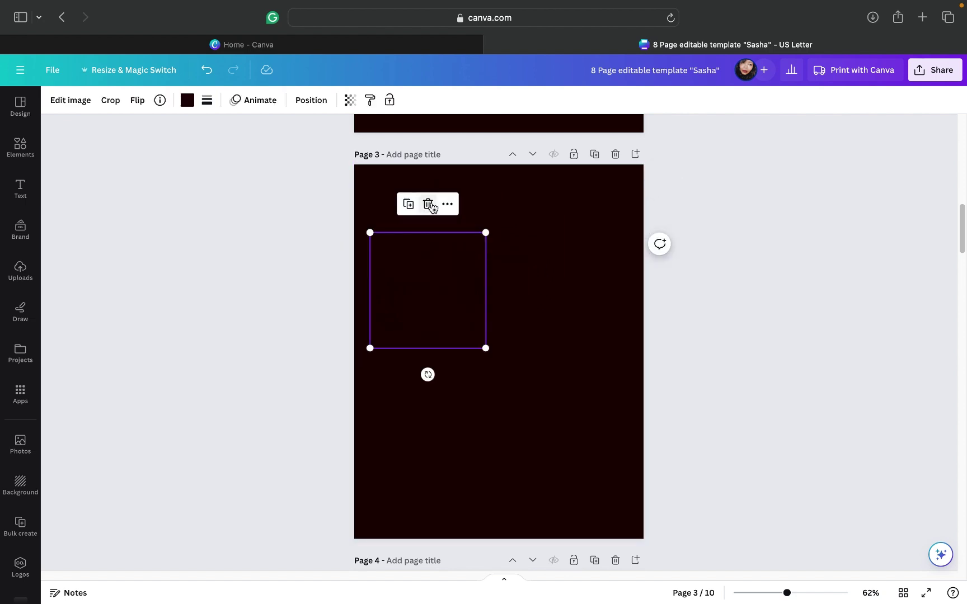
click(429, 204)
click(518, 240)
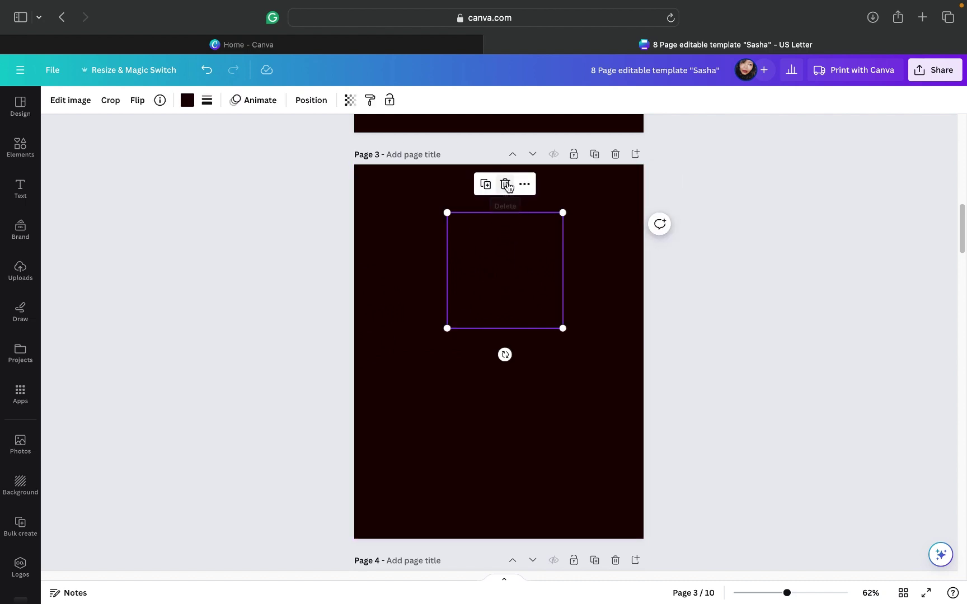
click(505, 185)
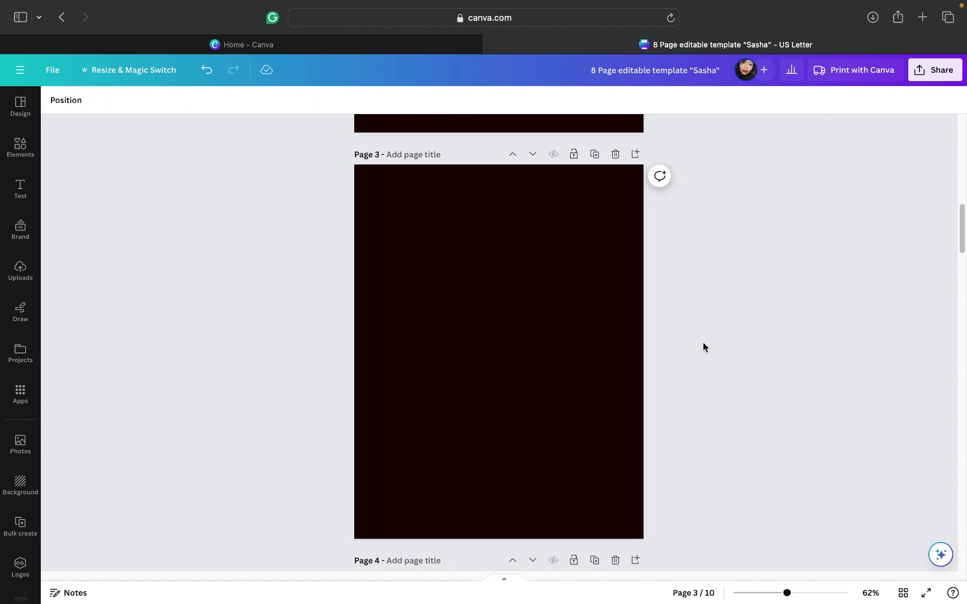
click(19, 280)
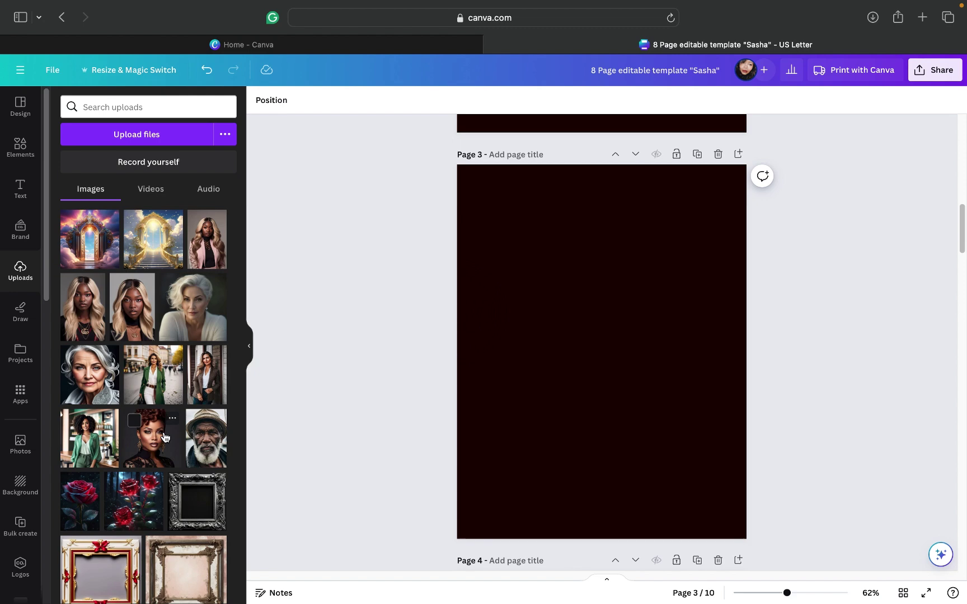
scroll(164, 437, down, 5)
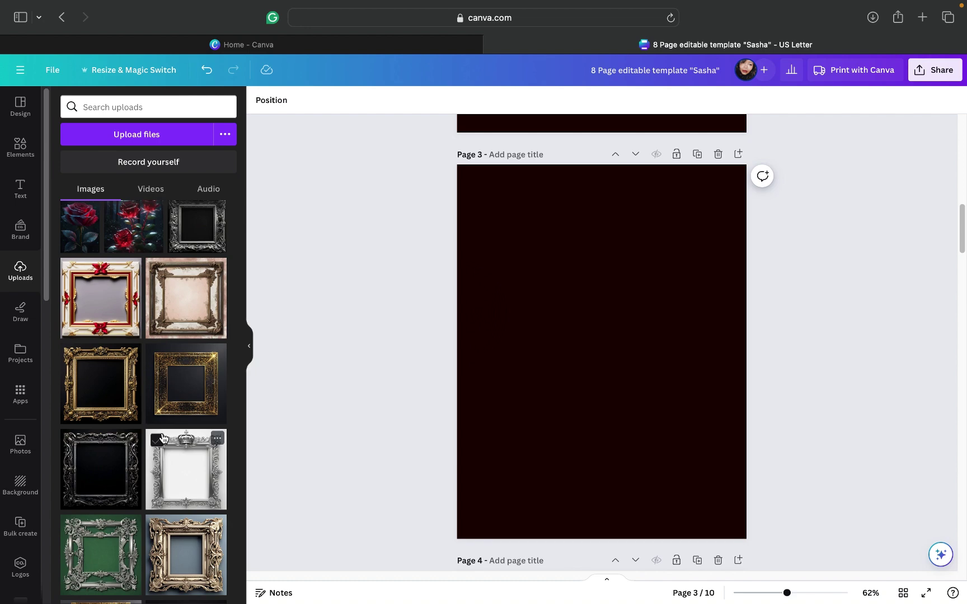
scroll(162, 438, down, 5)
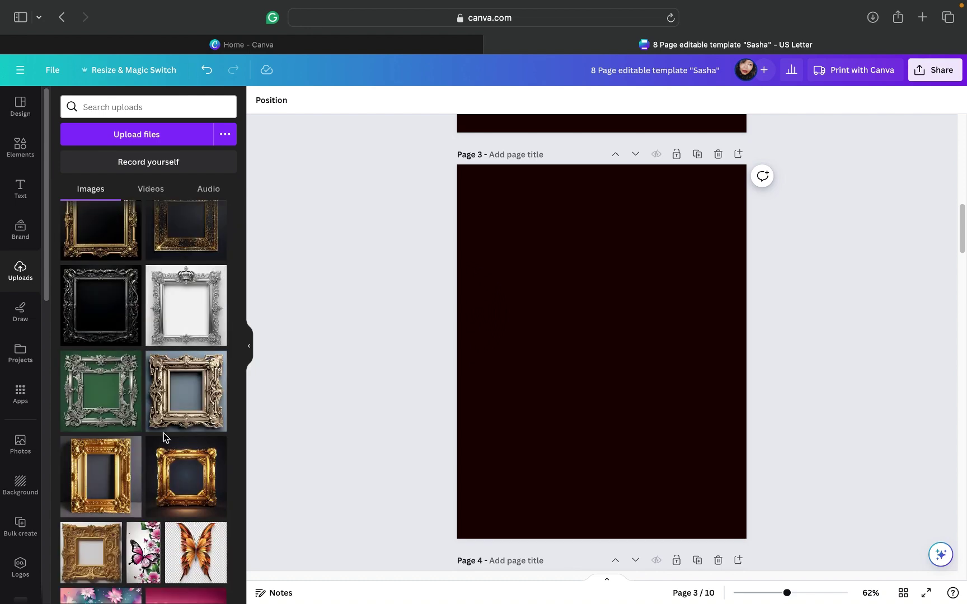
scroll(163, 434, down, 2)
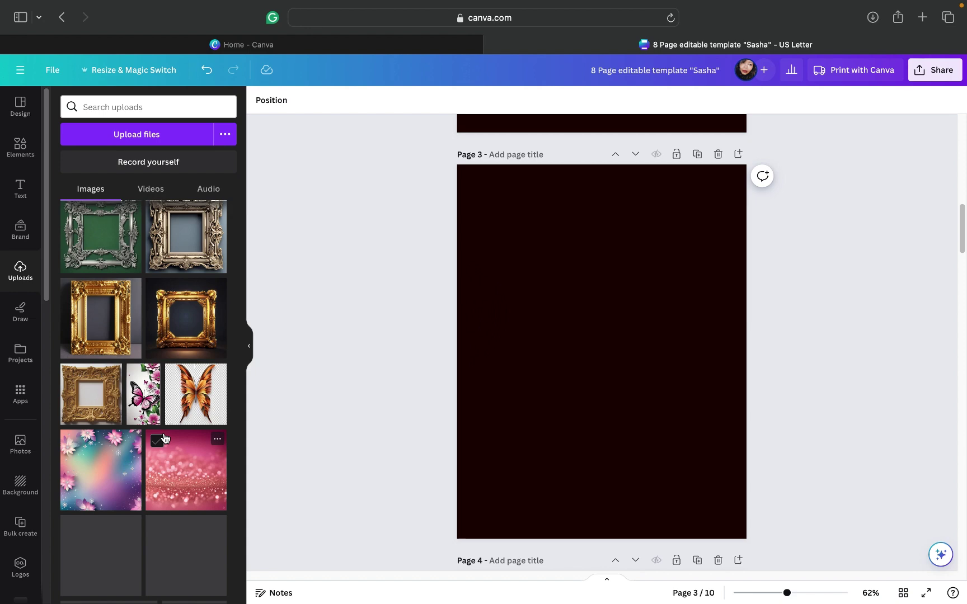
scroll(164, 435, down, 4)
scroll(165, 437, down, 3)
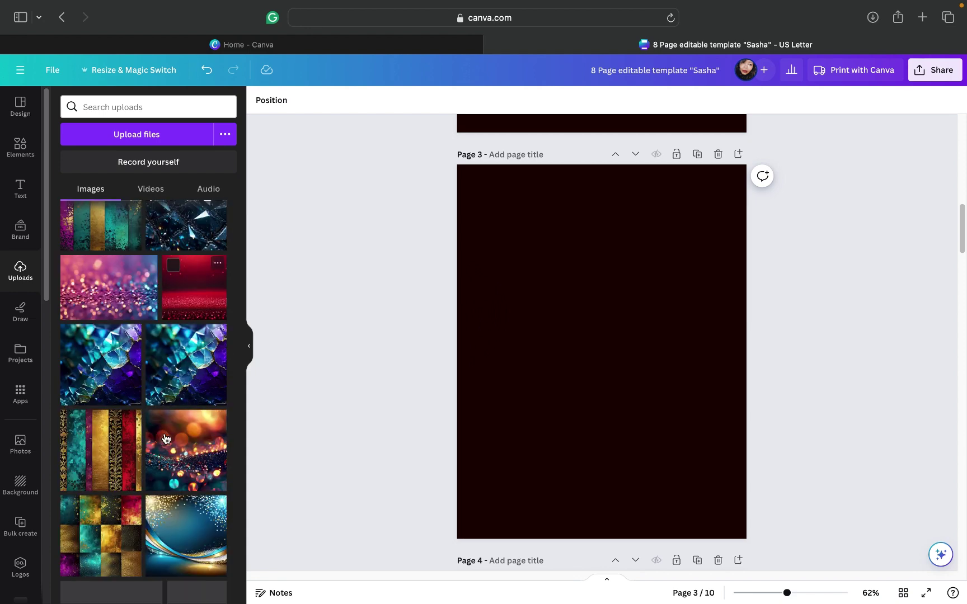
scroll(166, 438, down, 3)
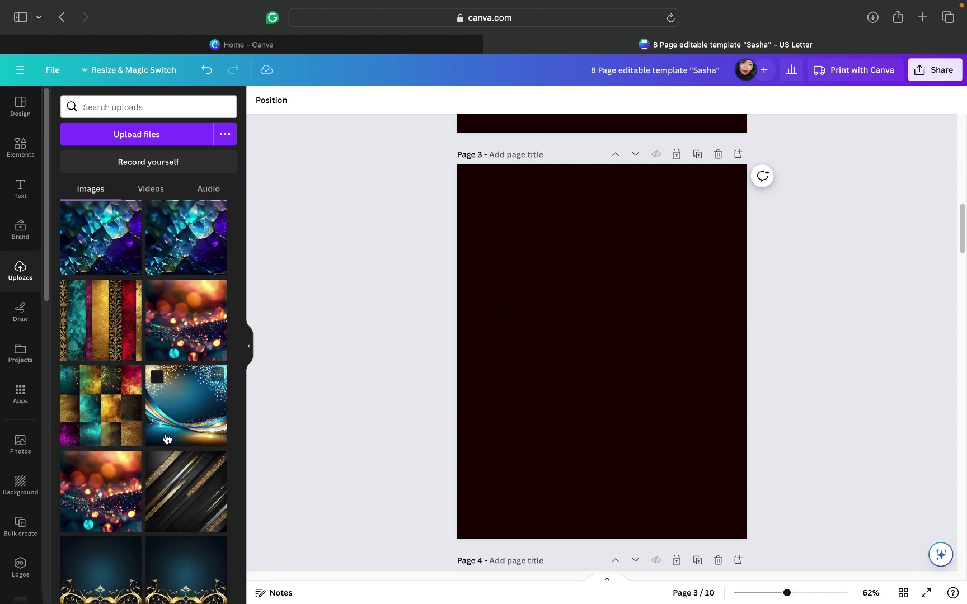
scroll(166, 438, down, 3)
scroll(165, 439, down, 4)
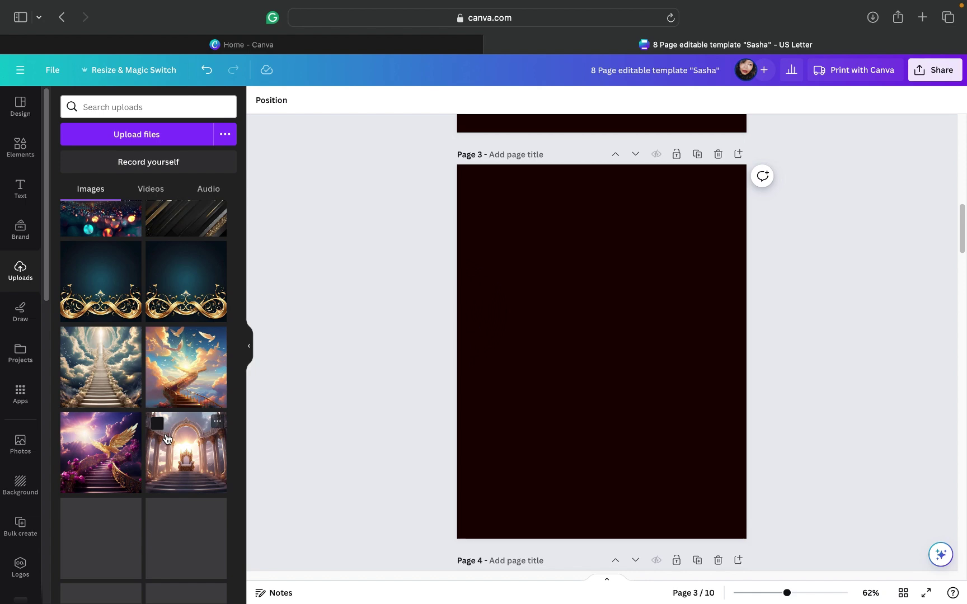
scroll(166, 438, down, 5)
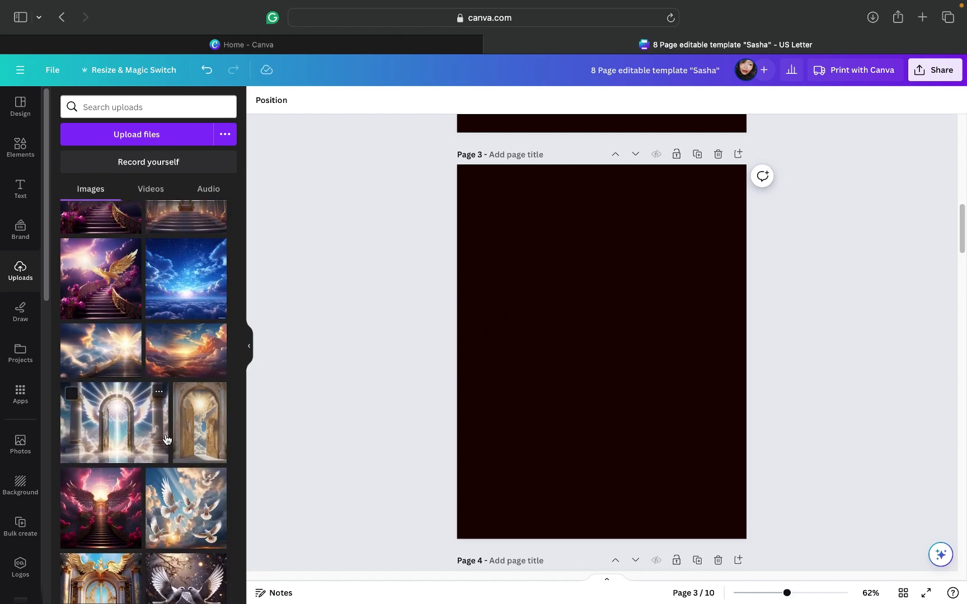
click(92, 529)
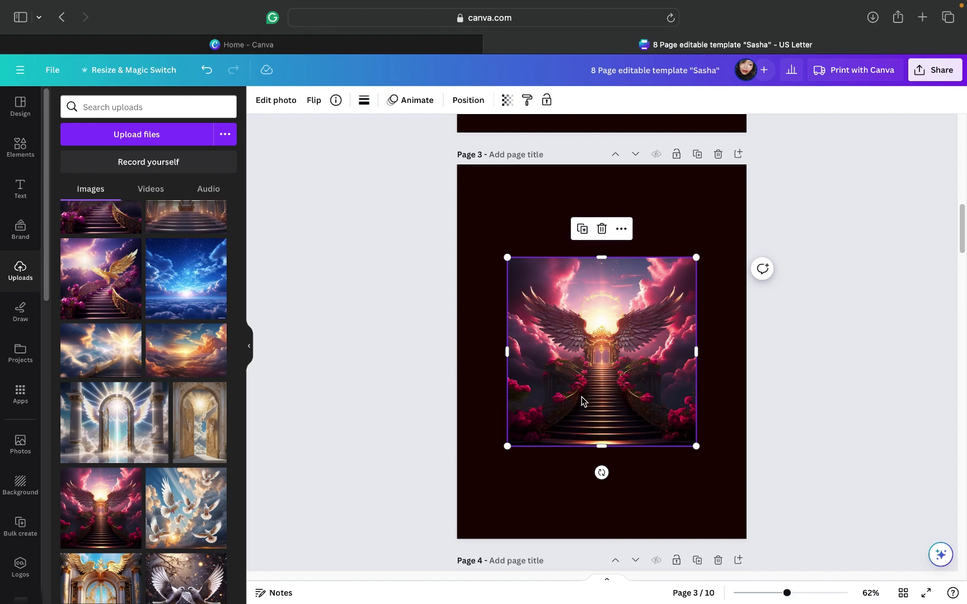
click(600, 230)
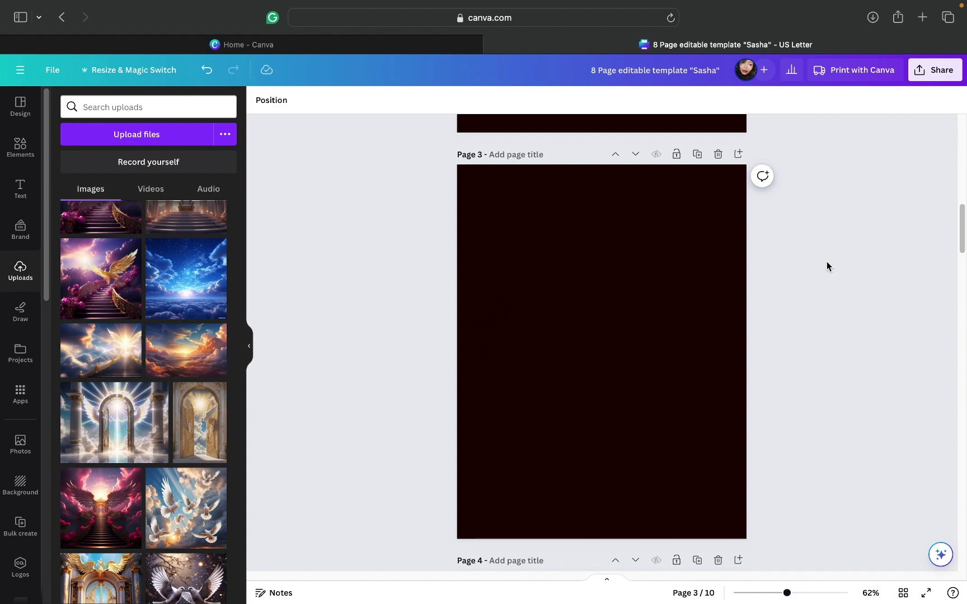
Step: Add a blank page at the end and view the full list of designs
drag(961, 223, 962, 233)
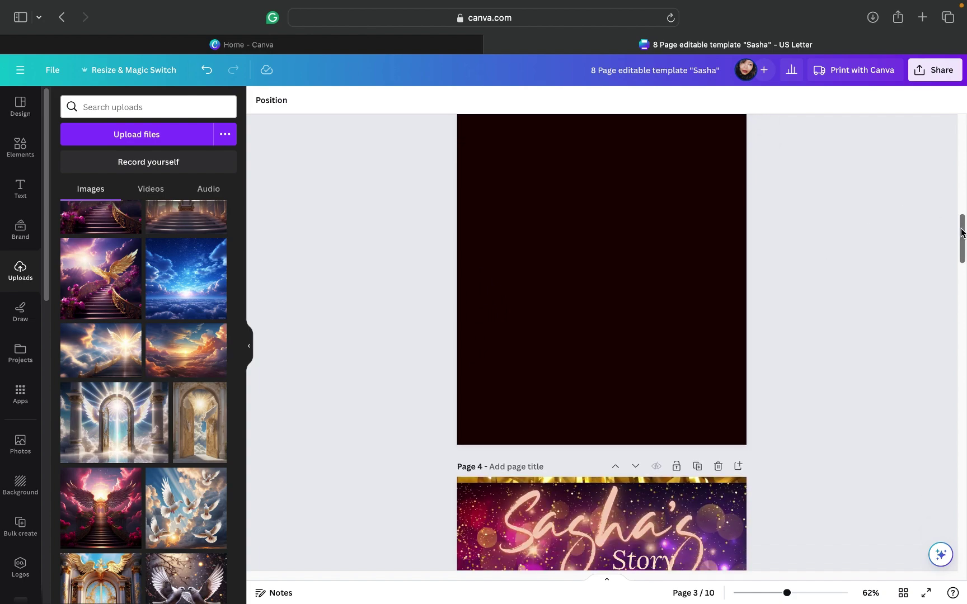
drag(956, 279, 961, 553)
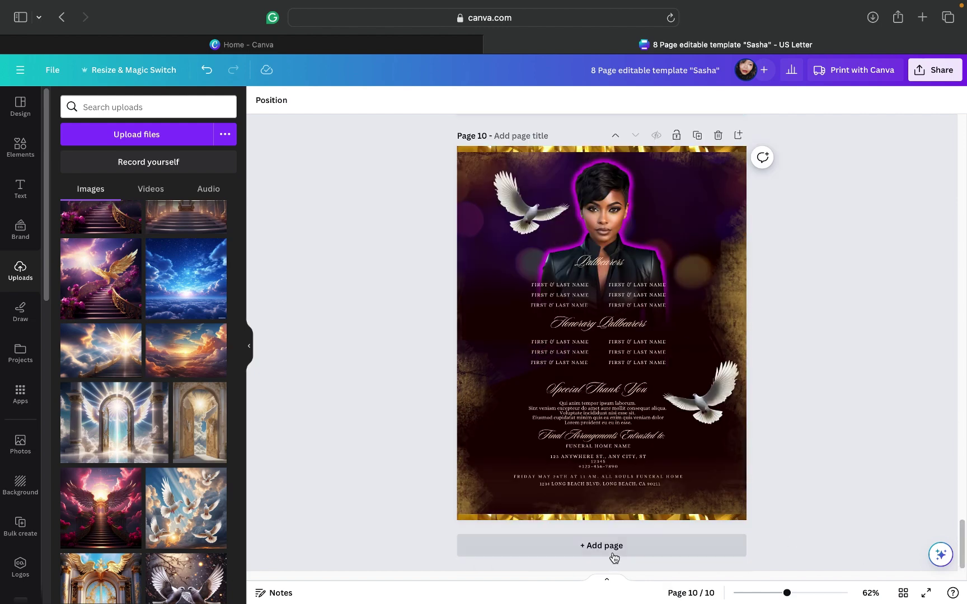
click(771, 539)
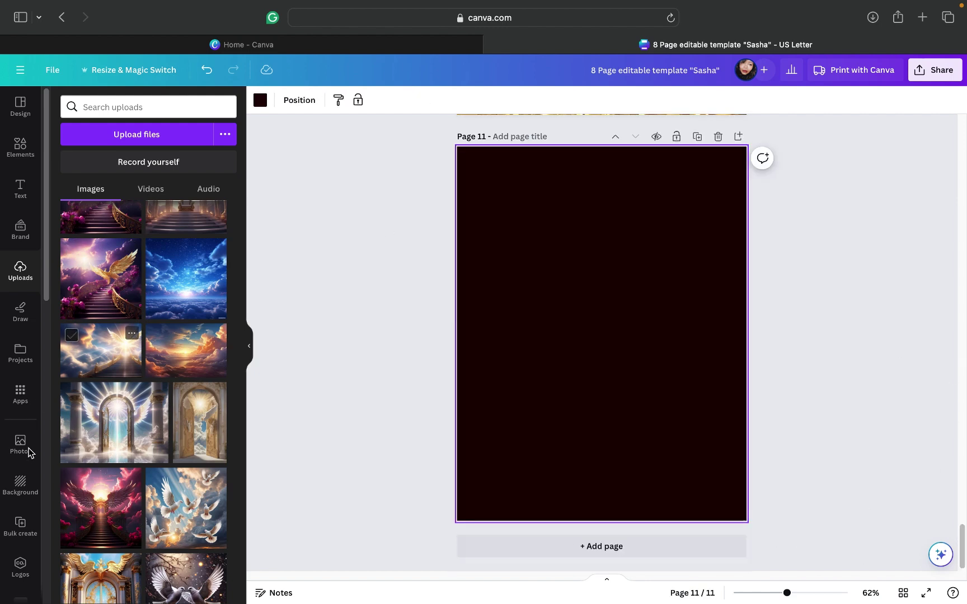
click(16, 365)
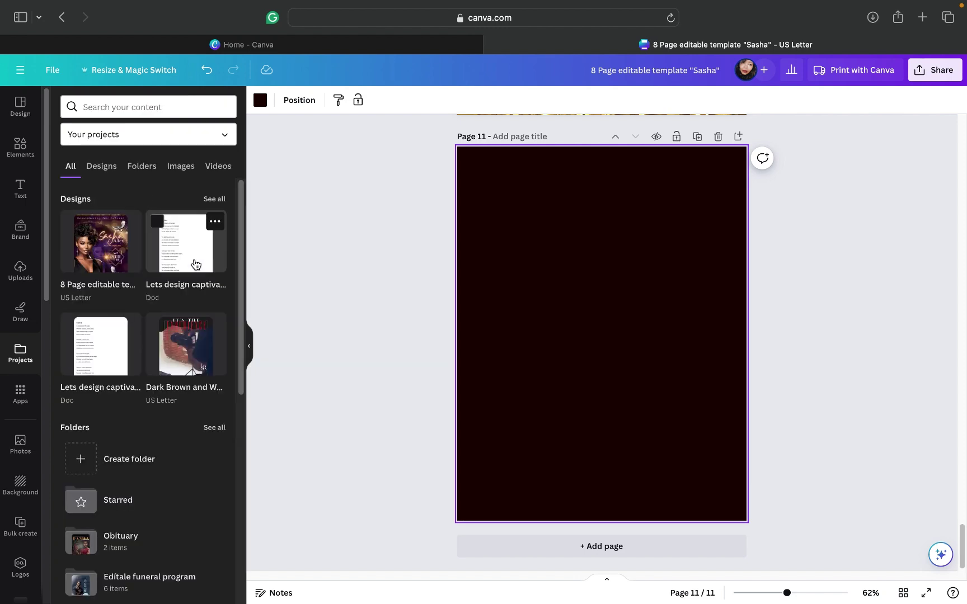
click(212, 200)
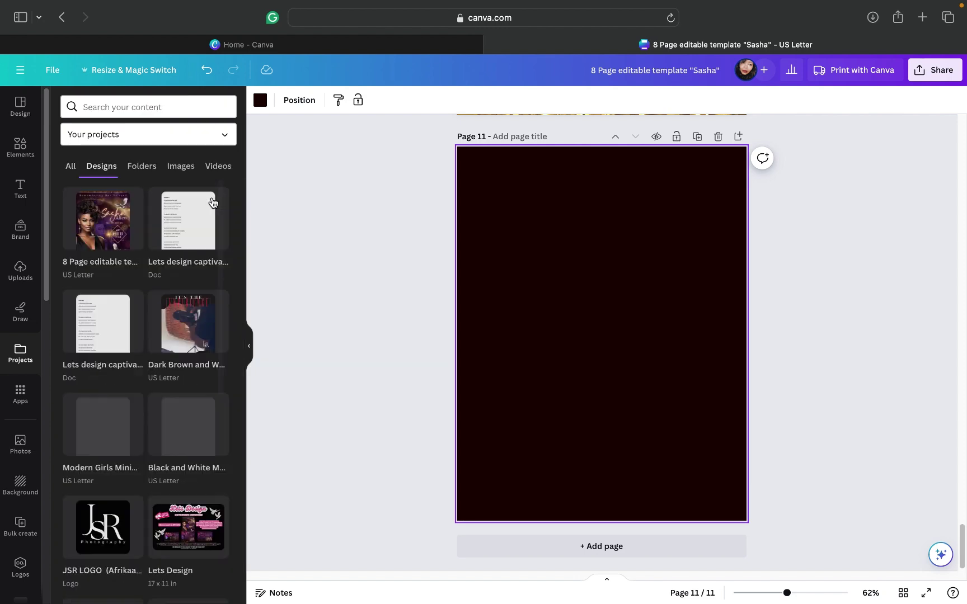
mouse_move(212, 202)
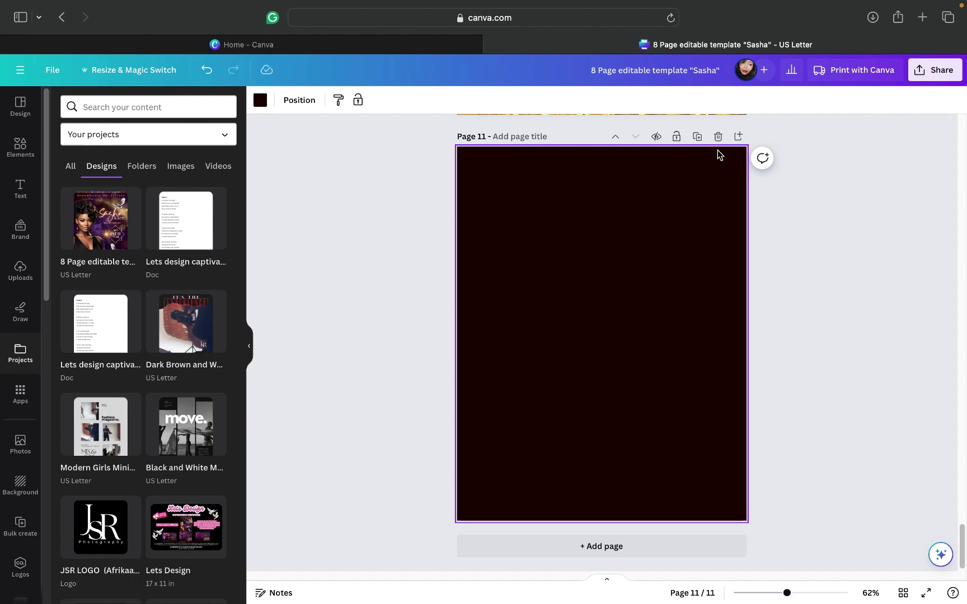
Step: Delete the empty page 11 and scroll back up to page 3
key(Delete)
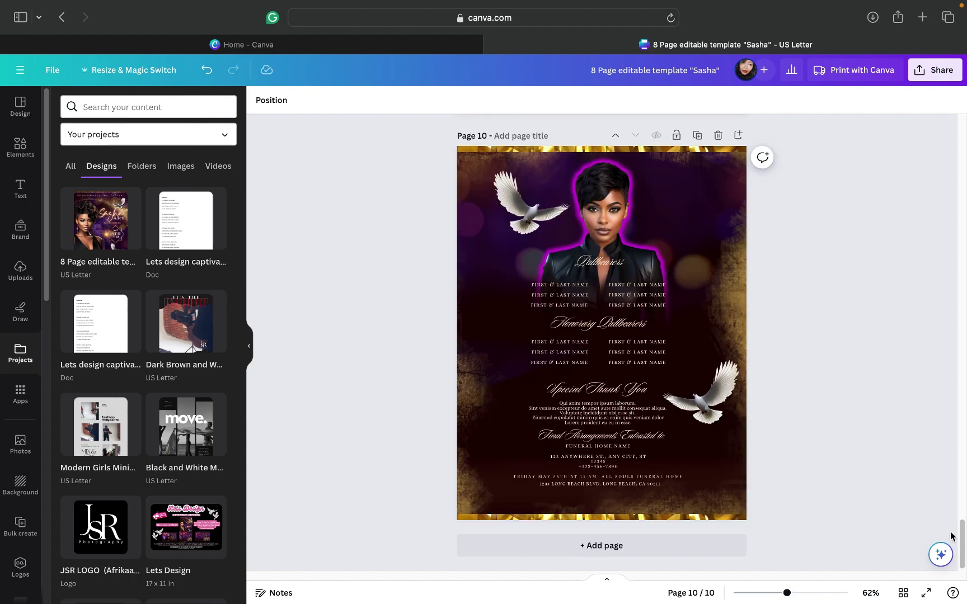
drag(963, 547, 962, 525)
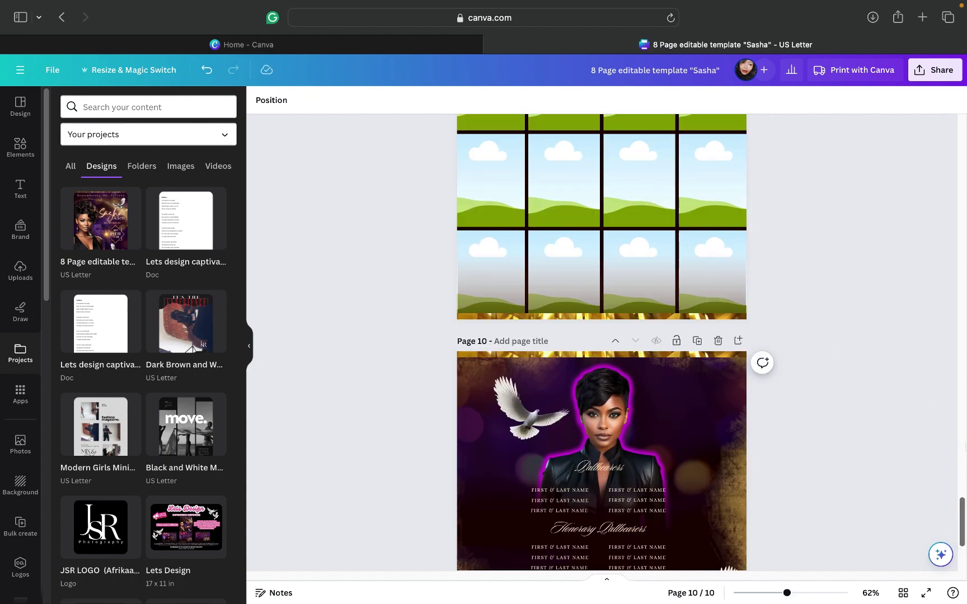
scroll(963, 384, up, 10)
scroll(960, 343, up, 20)
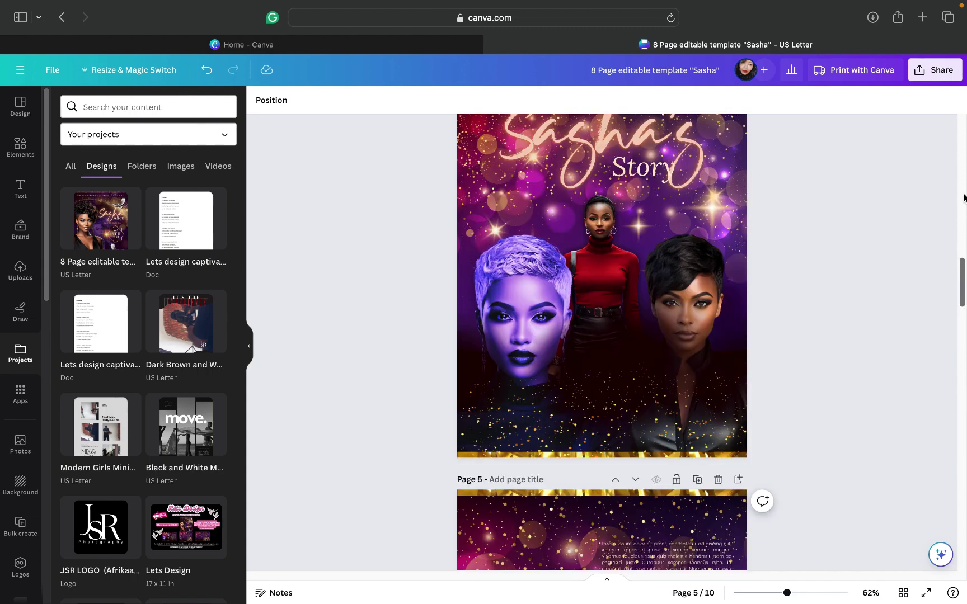
drag(964, 197, 961, 235)
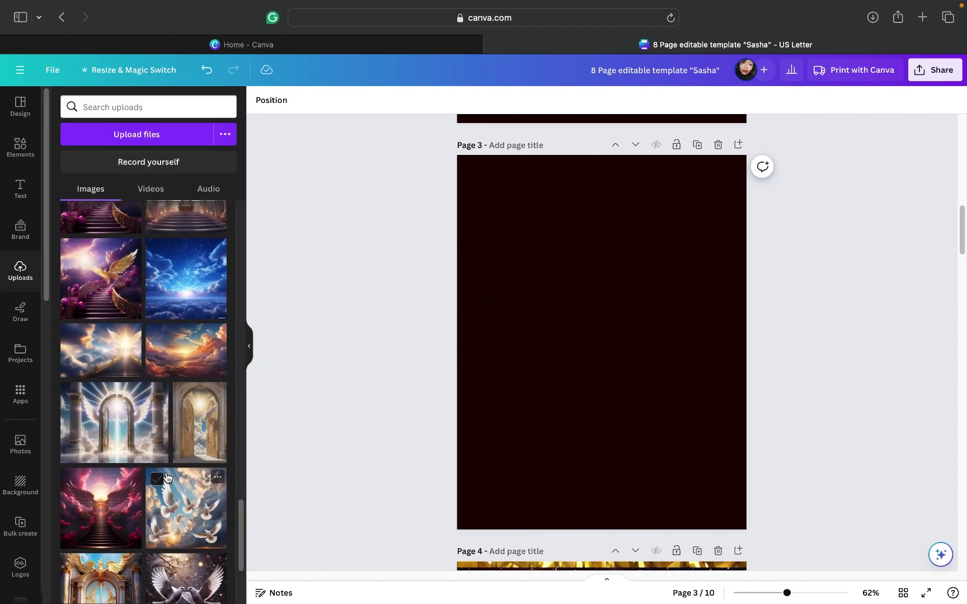
Step: Place the staircase photo on page 3, enlarged to page width and aligned at the top centre
scroll(112, 442, down, 4)
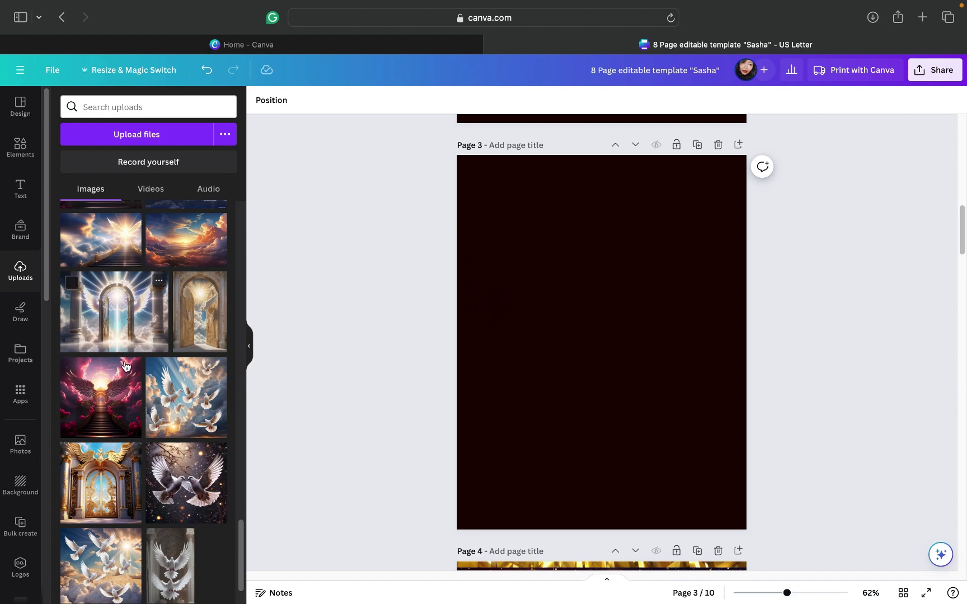
scroll(127, 368, up, 8)
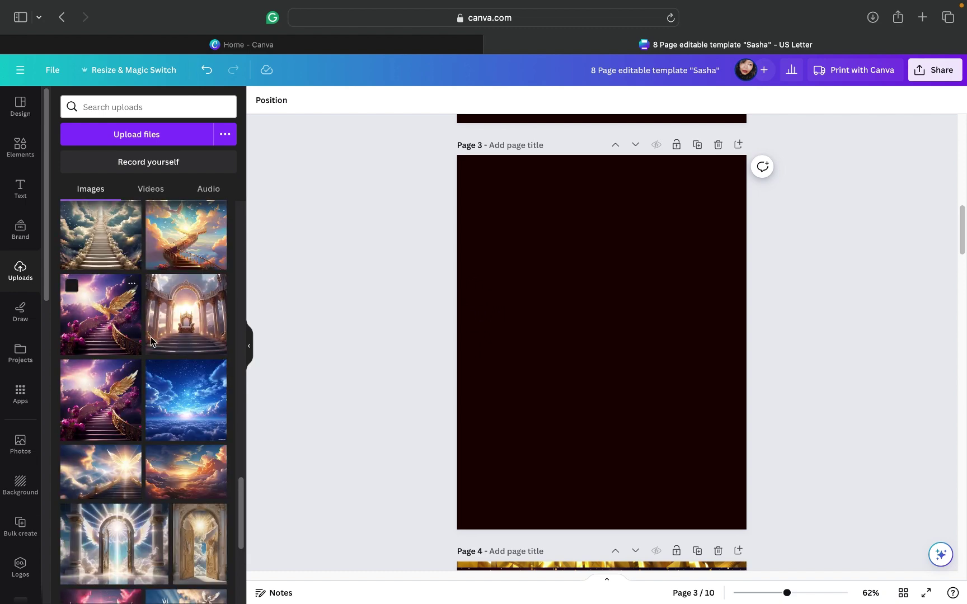
drag(150, 339, 607, 286)
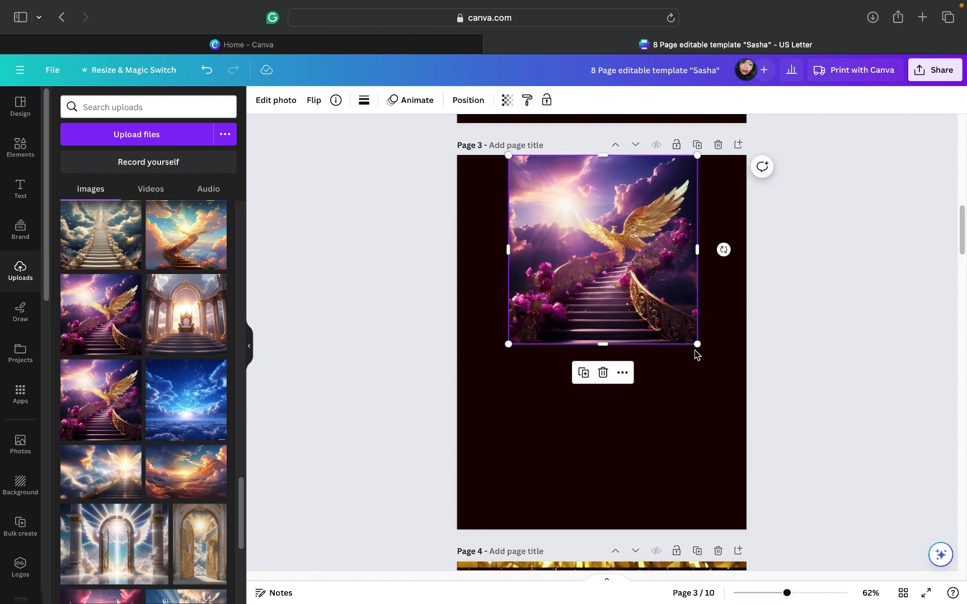
drag(697, 352, 746, 394)
drag(507, 398, 444, 411)
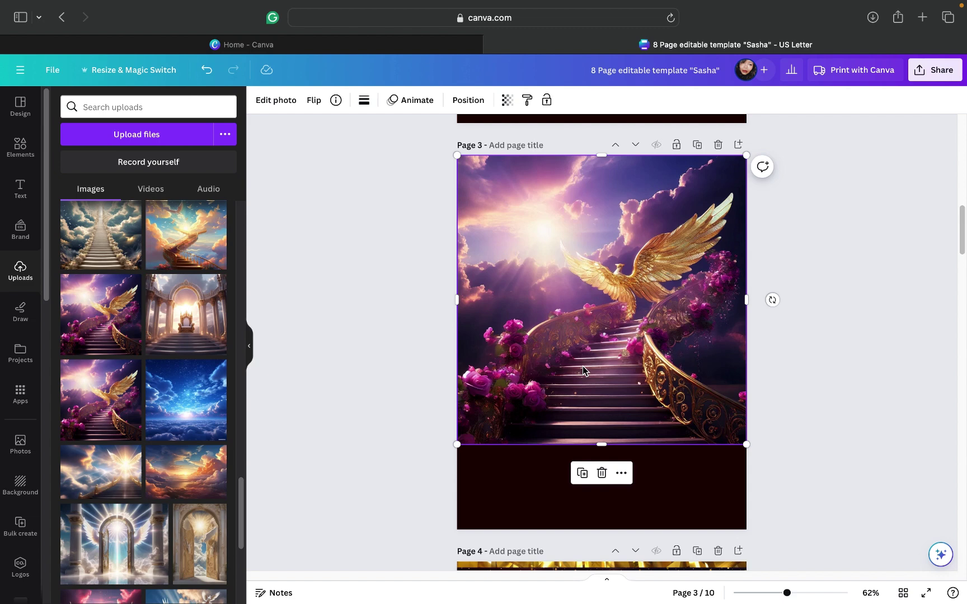
drag(586, 361, 583, 336)
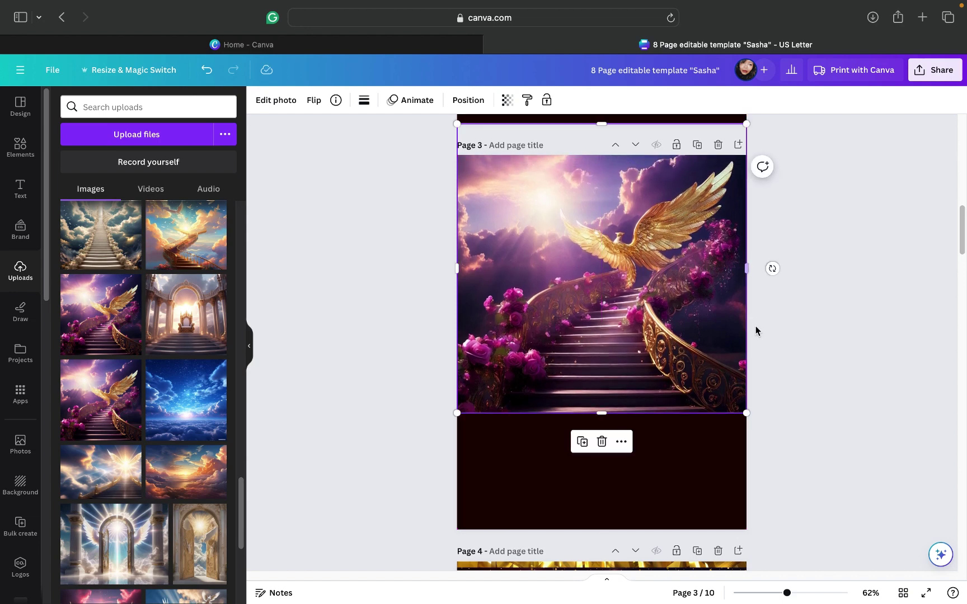
click(805, 316)
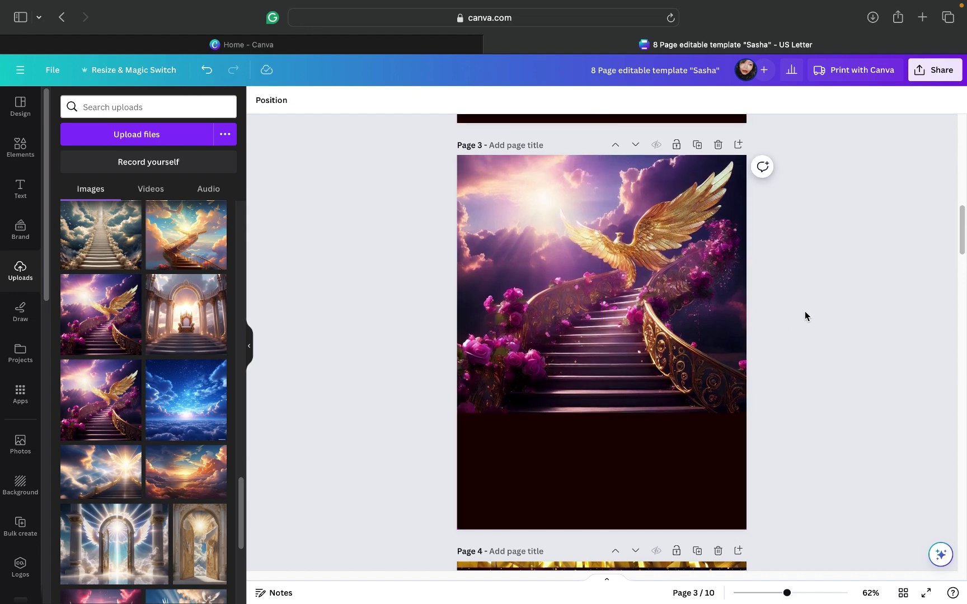
click(673, 410)
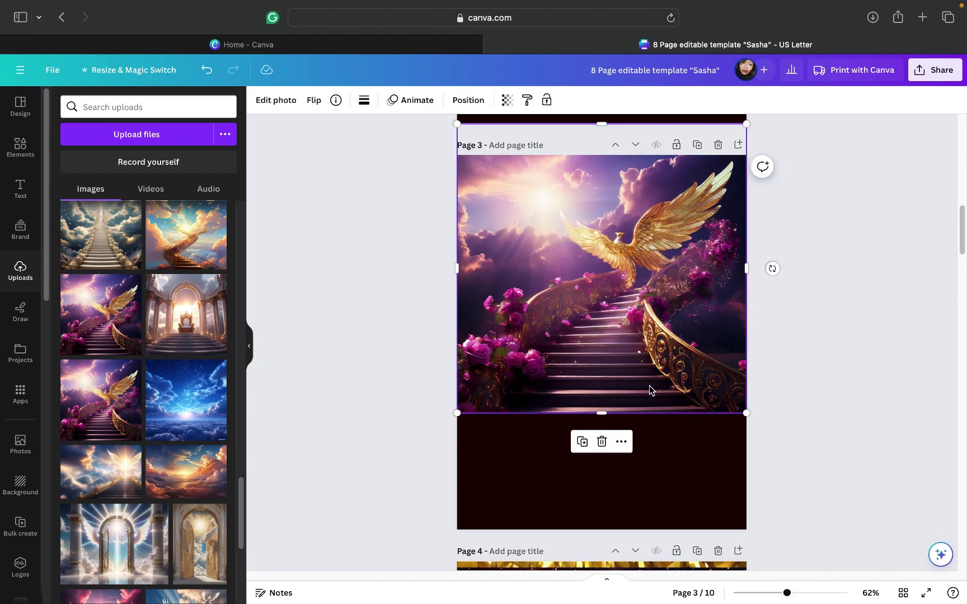
drag(652, 392, 645, 403)
Step: Select page 3's background, open its colour options and show all Photo colors swatches
click(611, 501)
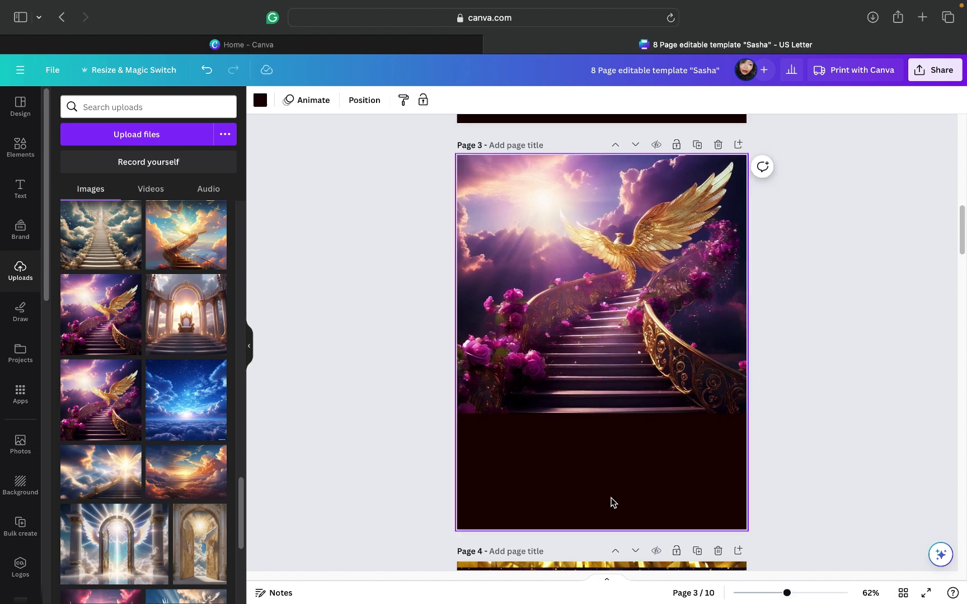
click(795, 420)
click(578, 501)
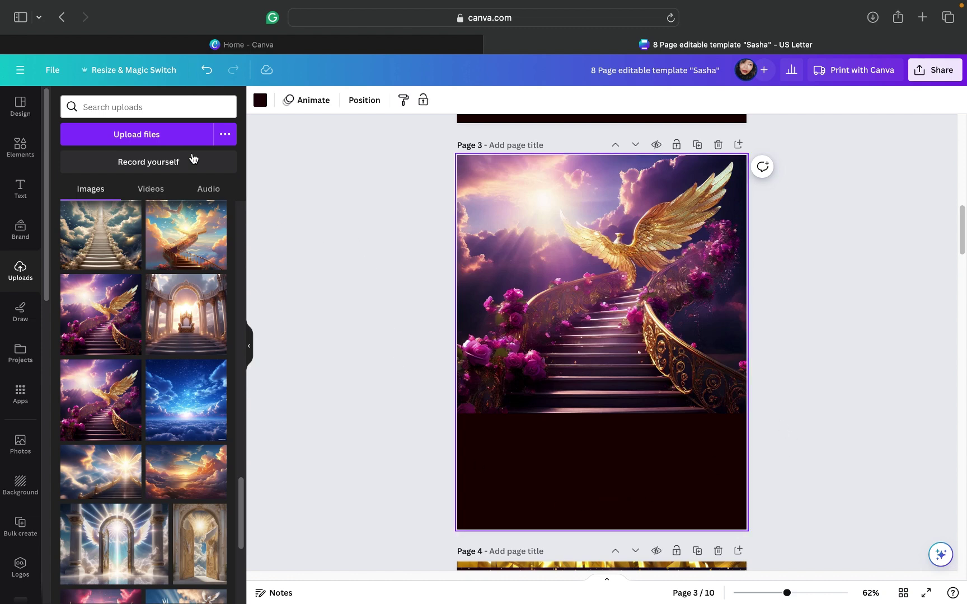
click(260, 101)
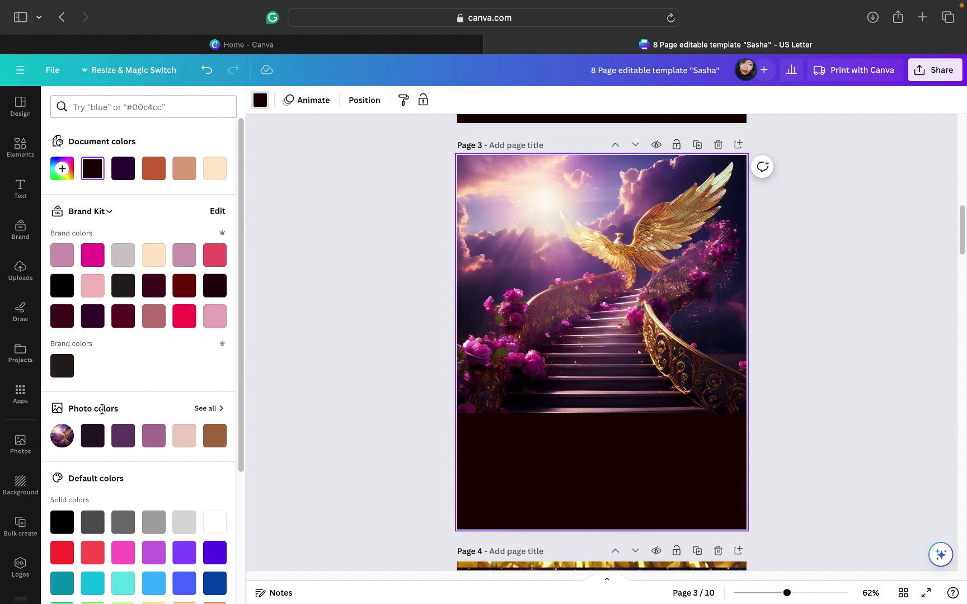
click(207, 409)
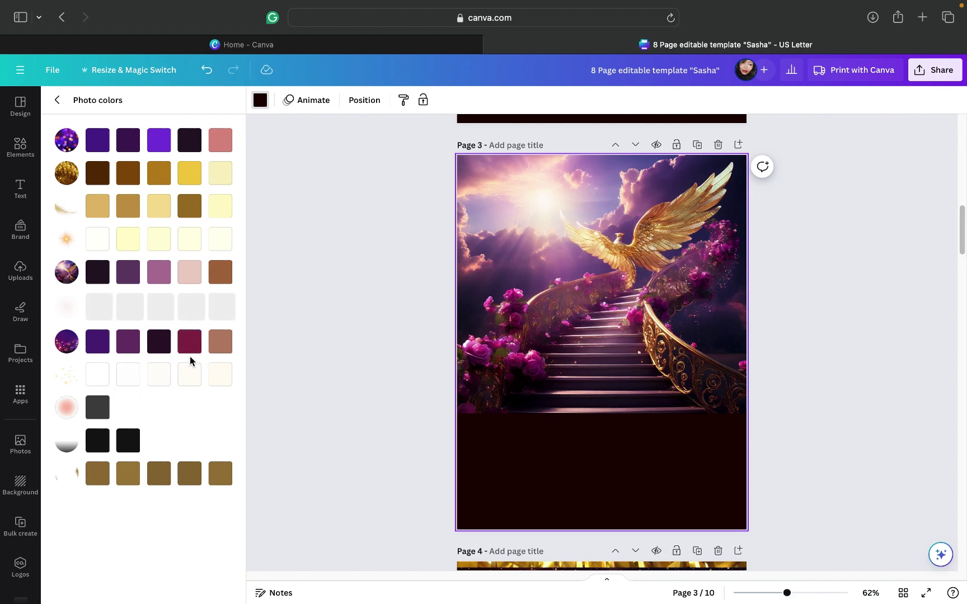
click(564, 267)
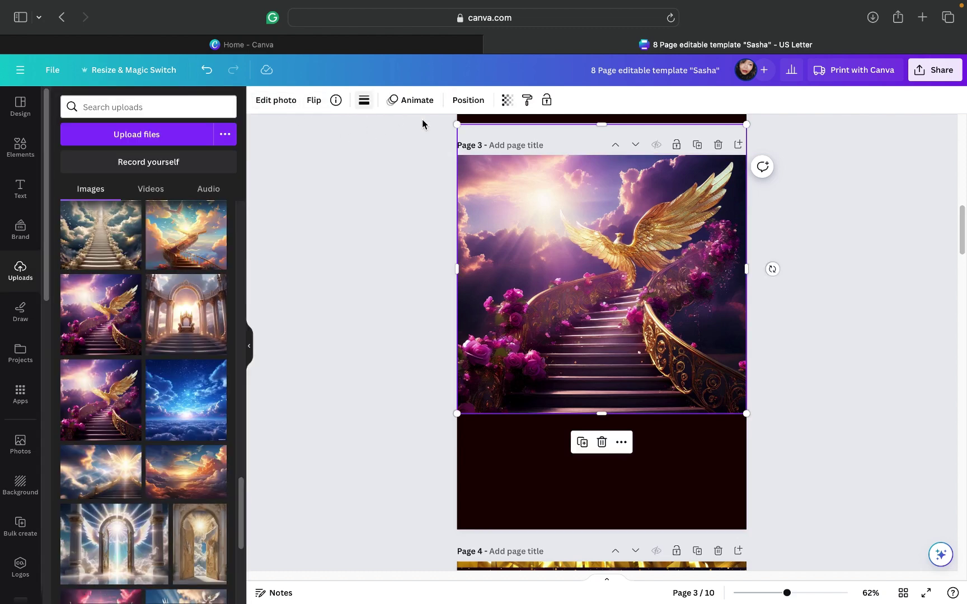
click(538, 487)
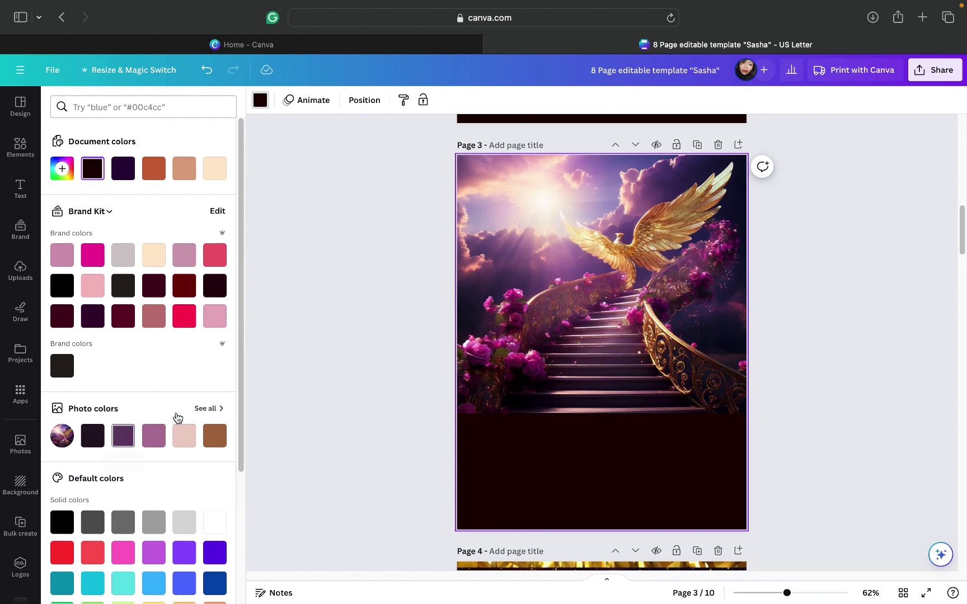
click(202, 409)
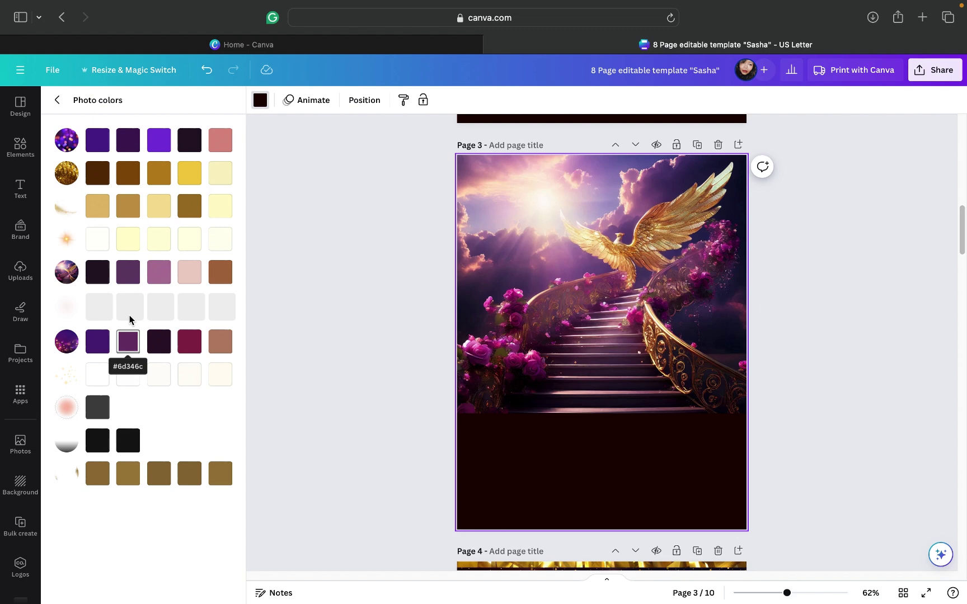
Step: Preview several photo-colour purples, pinks and maroons, then set page 3's background to deep plum purple
click(133, 147)
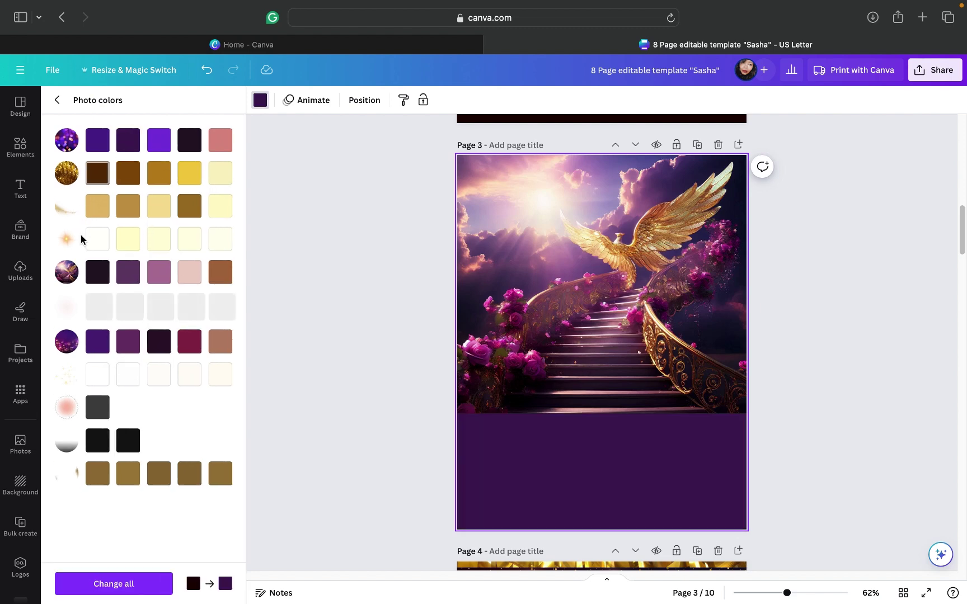
click(124, 273)
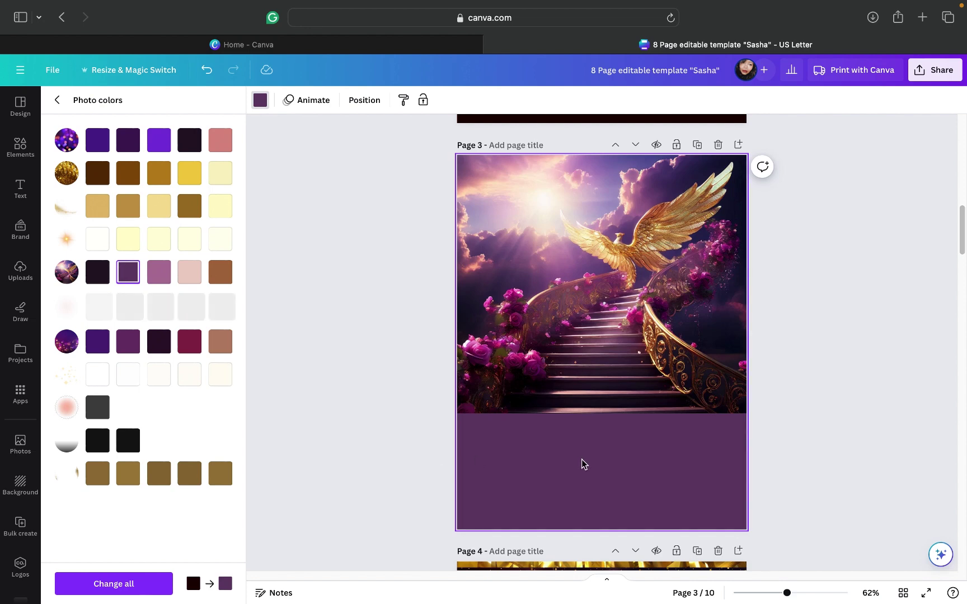
click(230, 148)
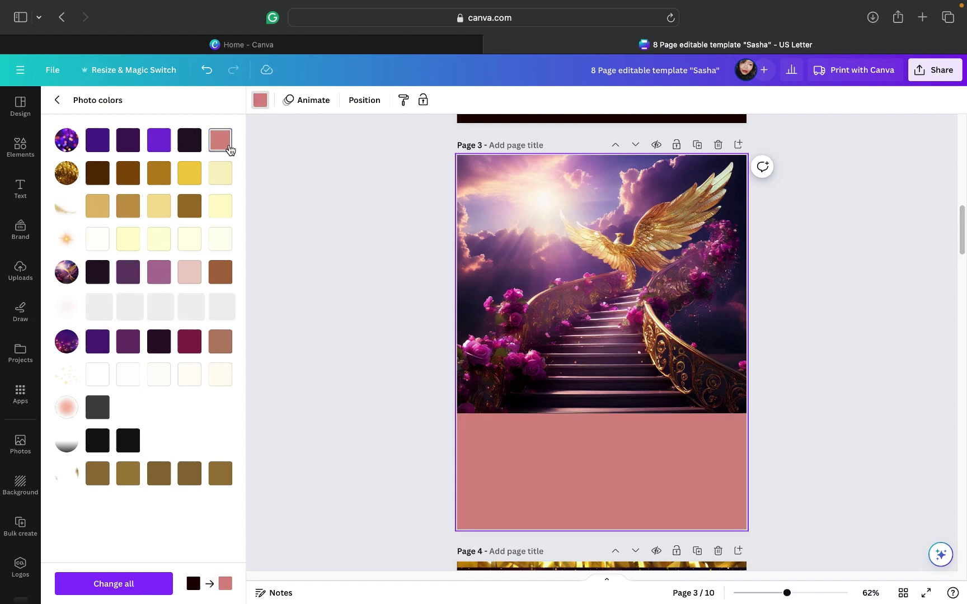
click(156, 149)
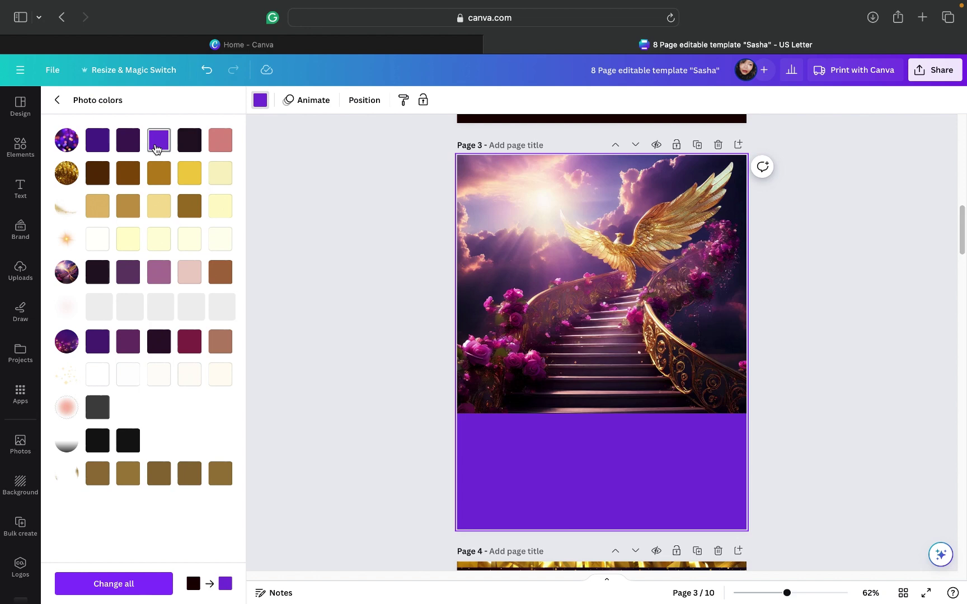
click(185, 340)
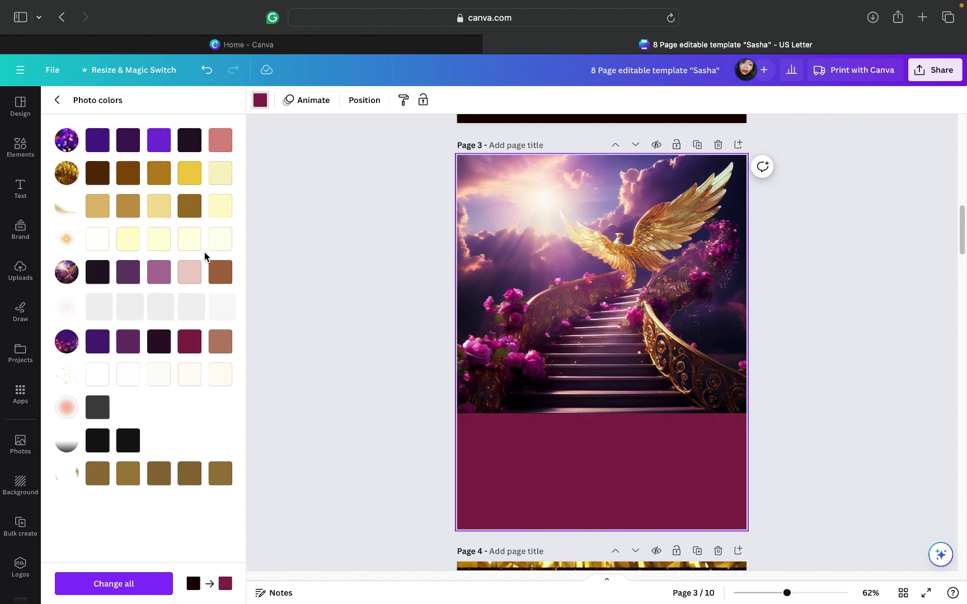
click(128, 144)
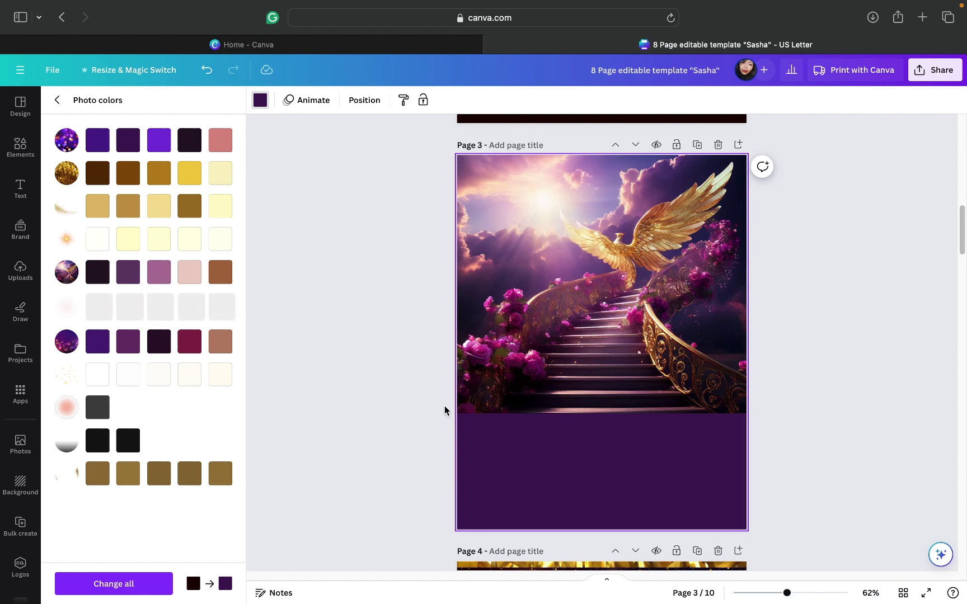
click(127, 343)
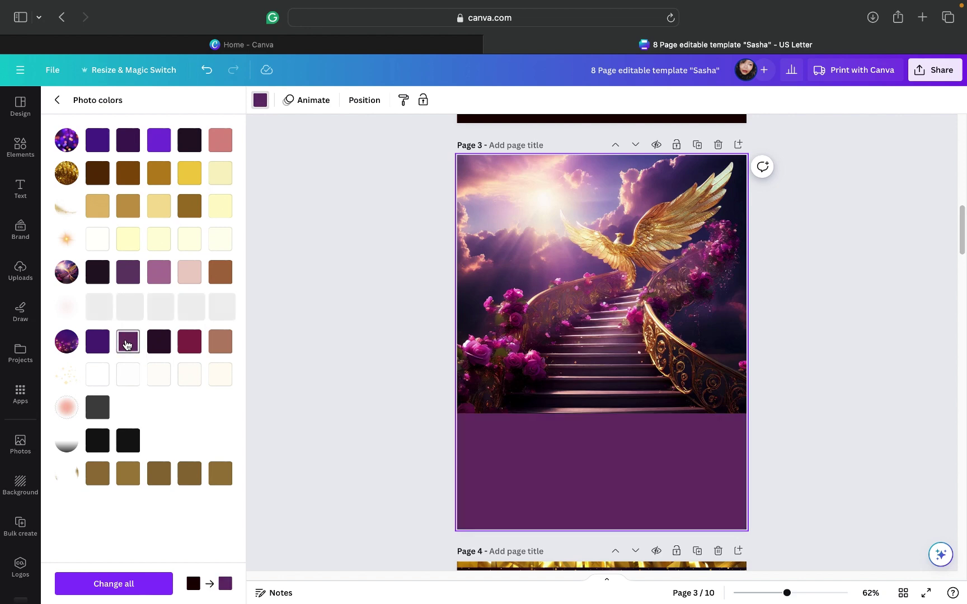
click(129, 147)
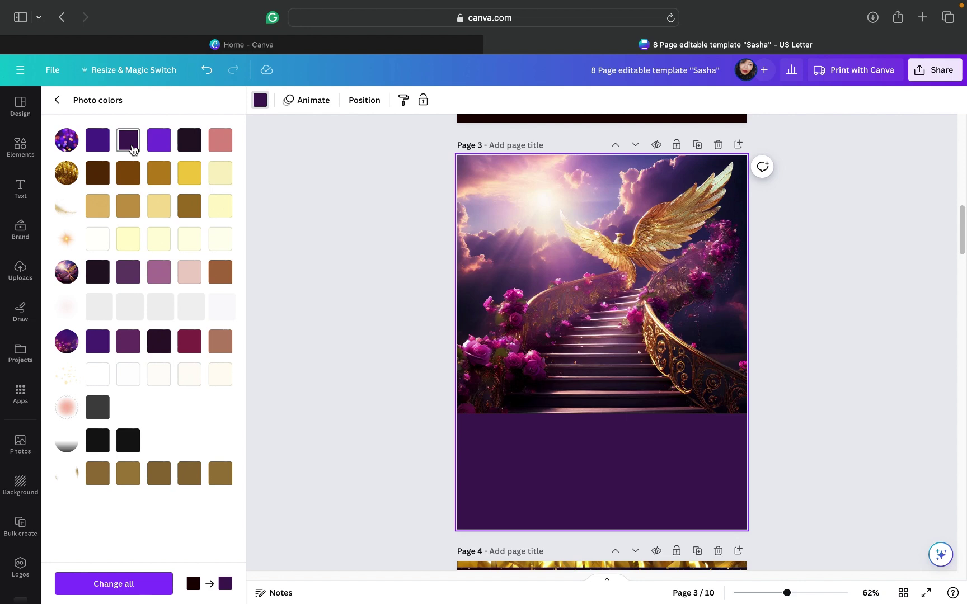
click(122, 342)
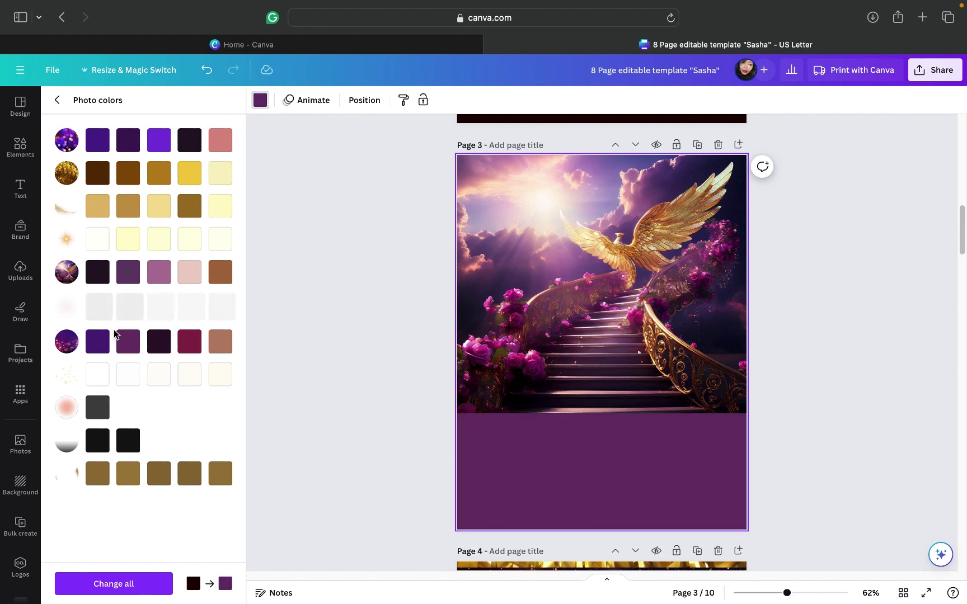
click(152, 146)
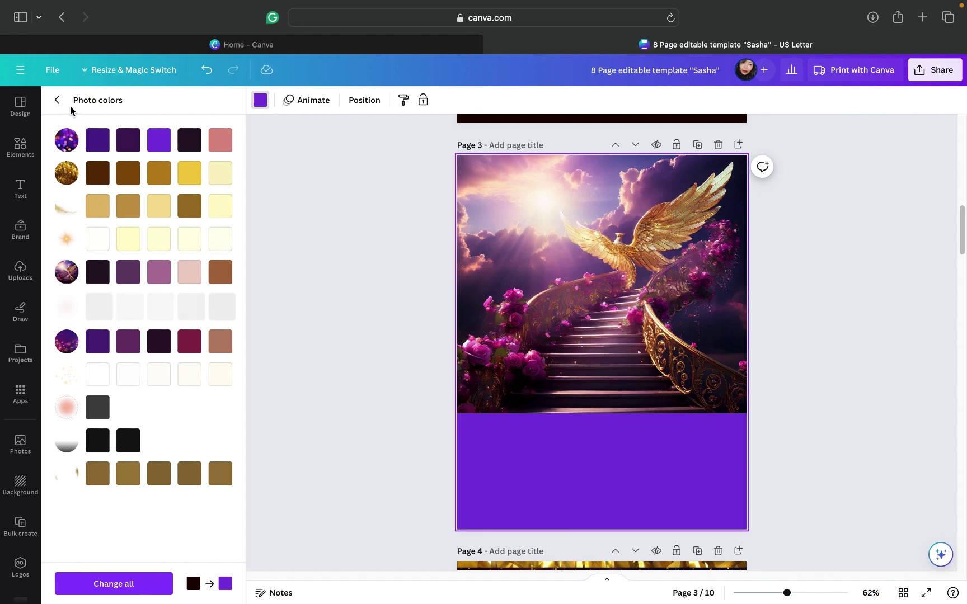
click(151, 278)
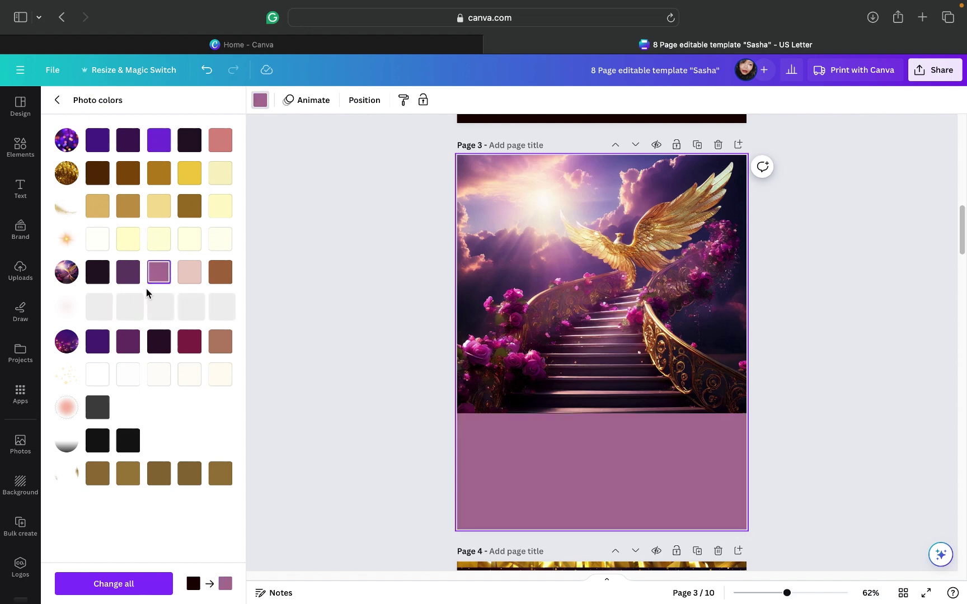
click(128, 342)
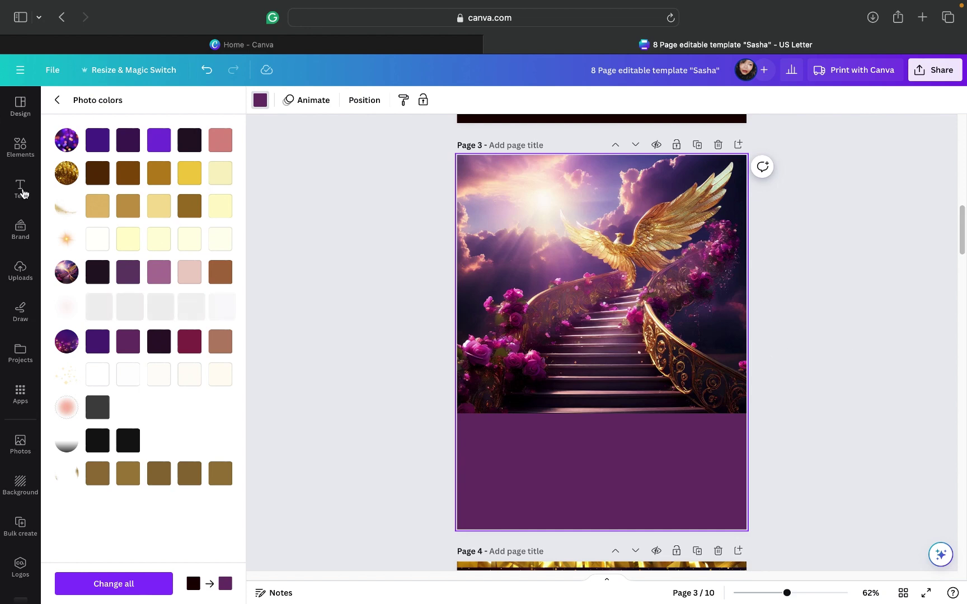
Step: Search Elements for 'transparent gradient' and add the teal gradient graphic from Graphics
click(21, 157)
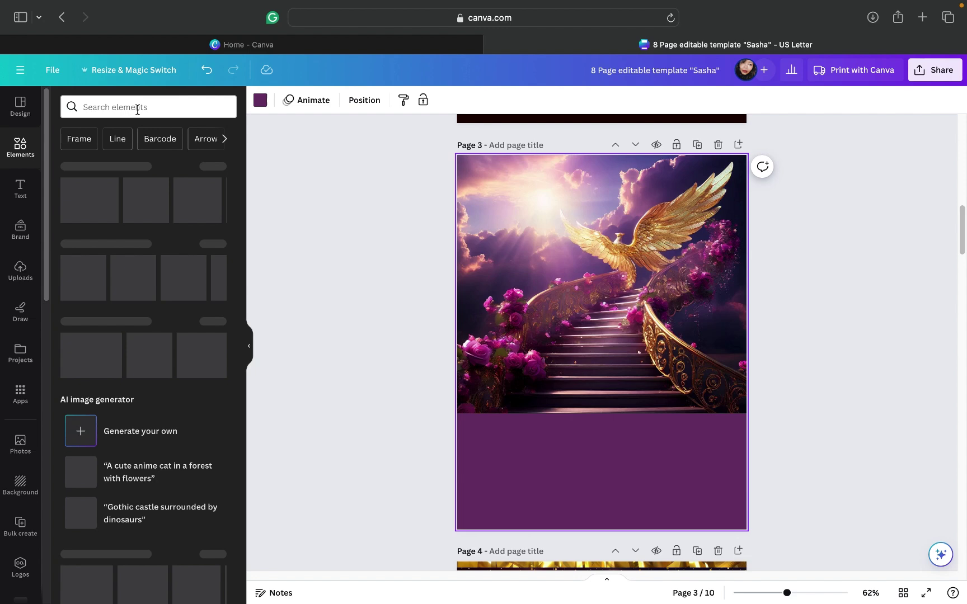
click(137, 107)
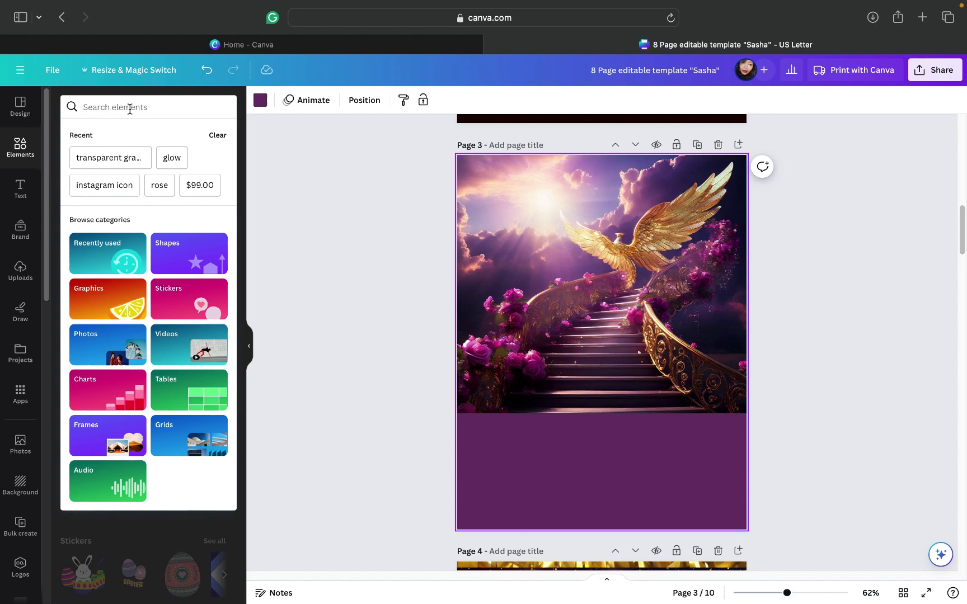
click(98, 162)
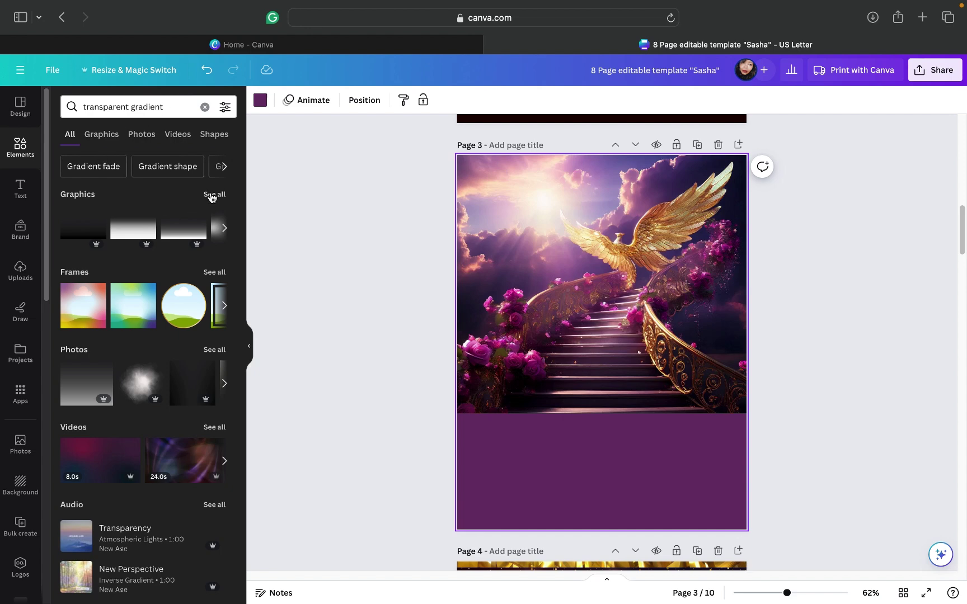
click(89, 197)
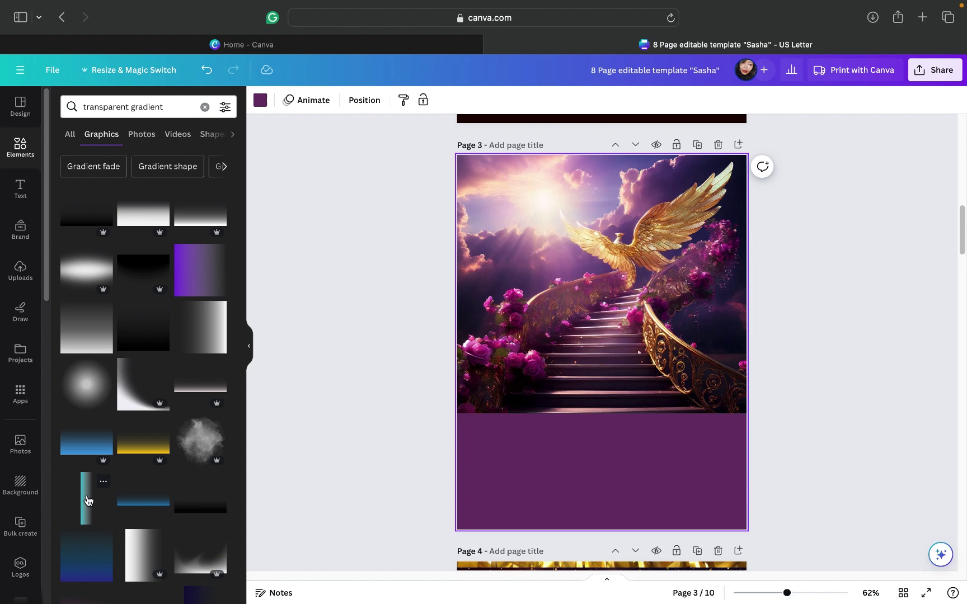
click(87, 500)
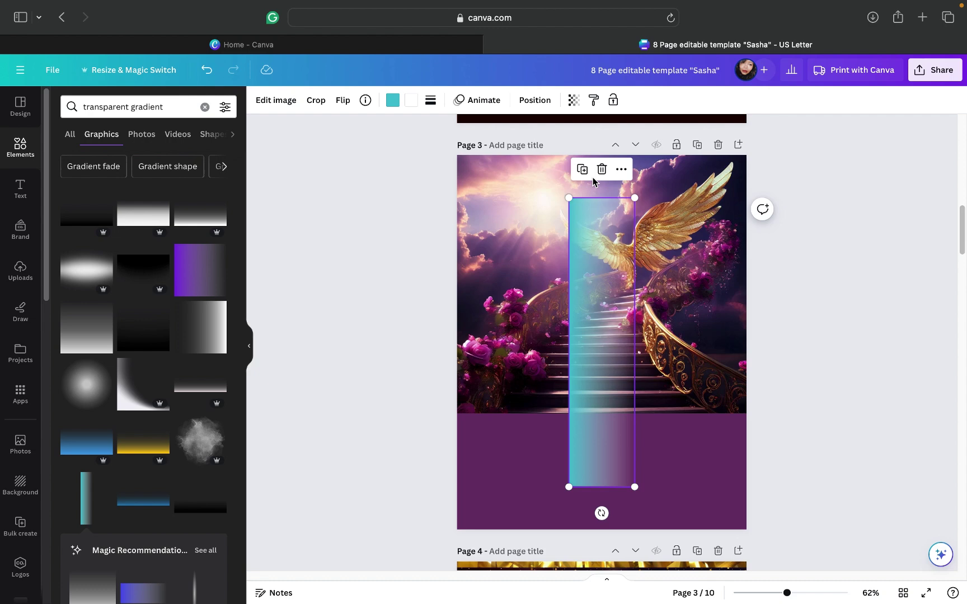
Step: Discard the trial gradients and rotate the teal gradient to lie across the photo's bottom edge
key(Delete)
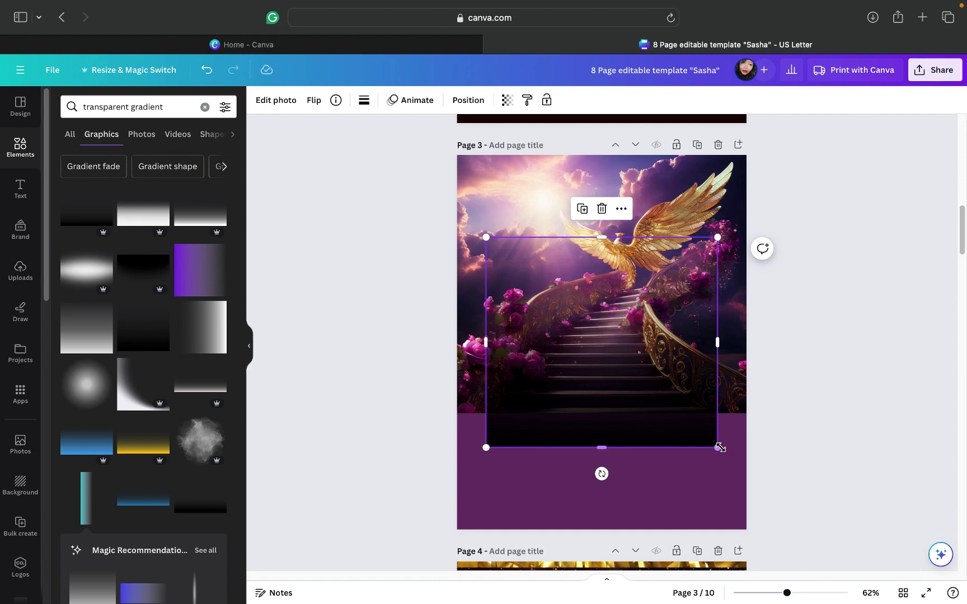
drag(719, 446, 746, 473)
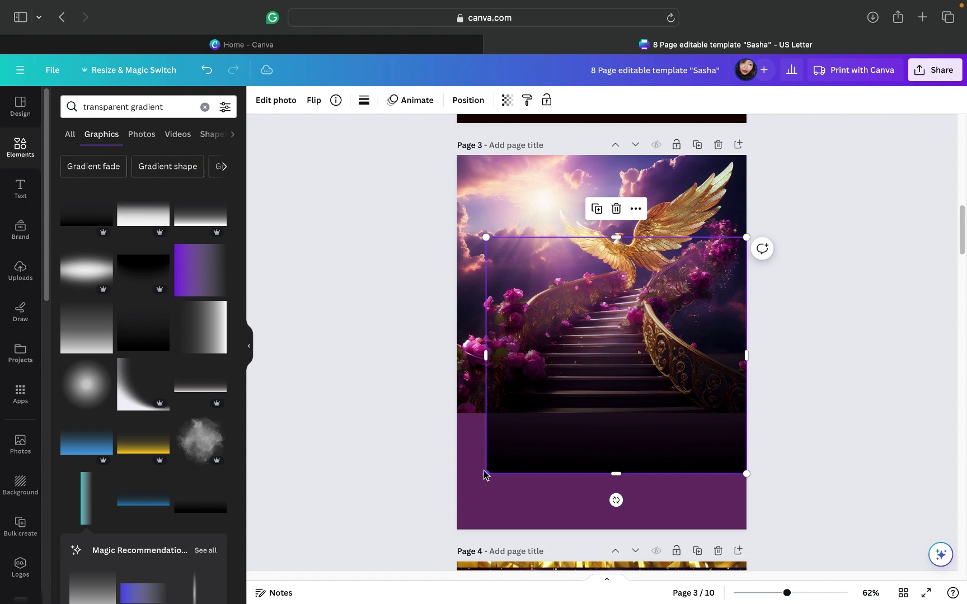
drag(475, 477, 451, 492)
mouse_move(555, 461)
mouse_down()
mouse_move(557, 486)
mouse_move(561, 475)
mouse_up()
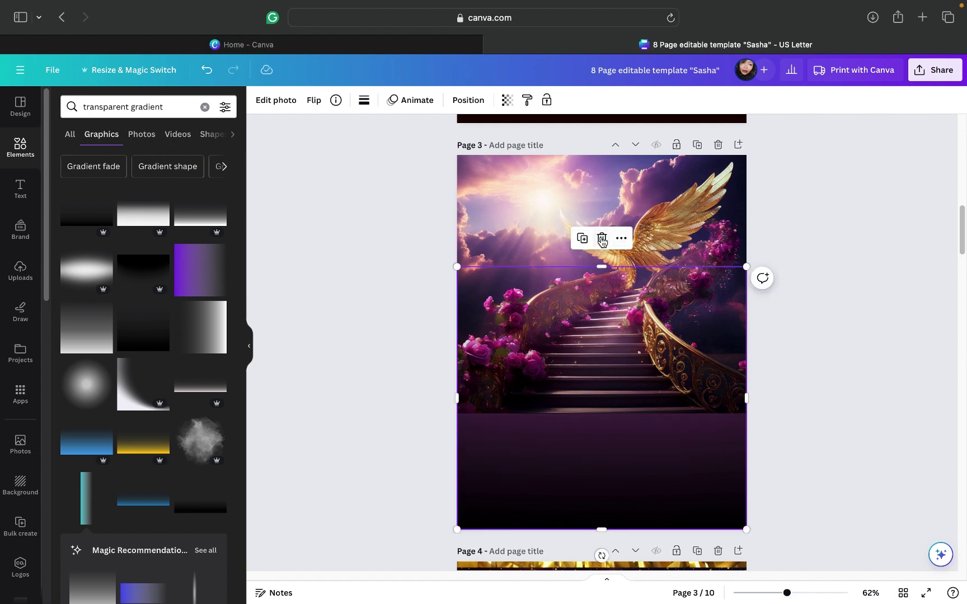
key(Delete)
click(87, 504)
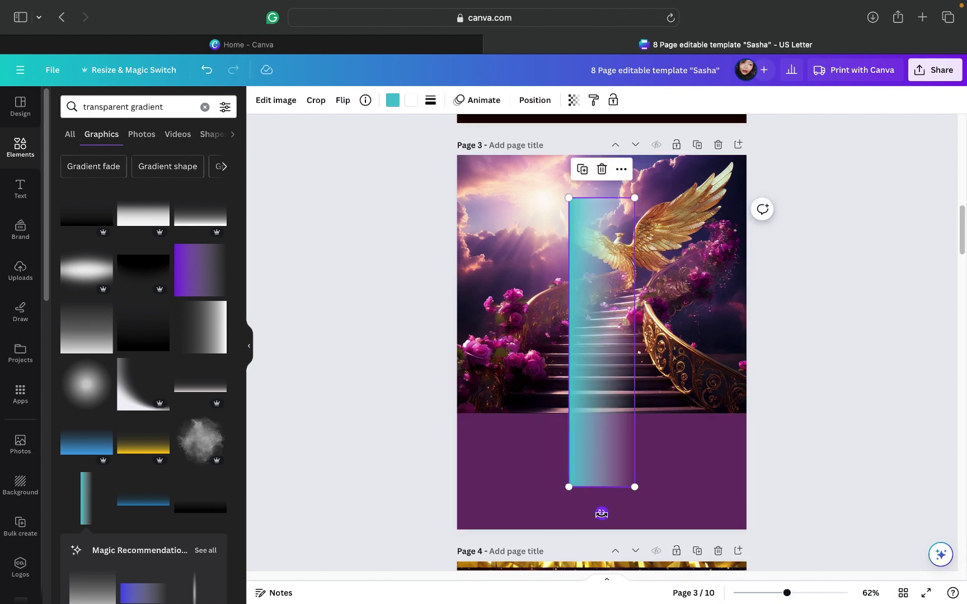
drag(602, 514, 662, 386)
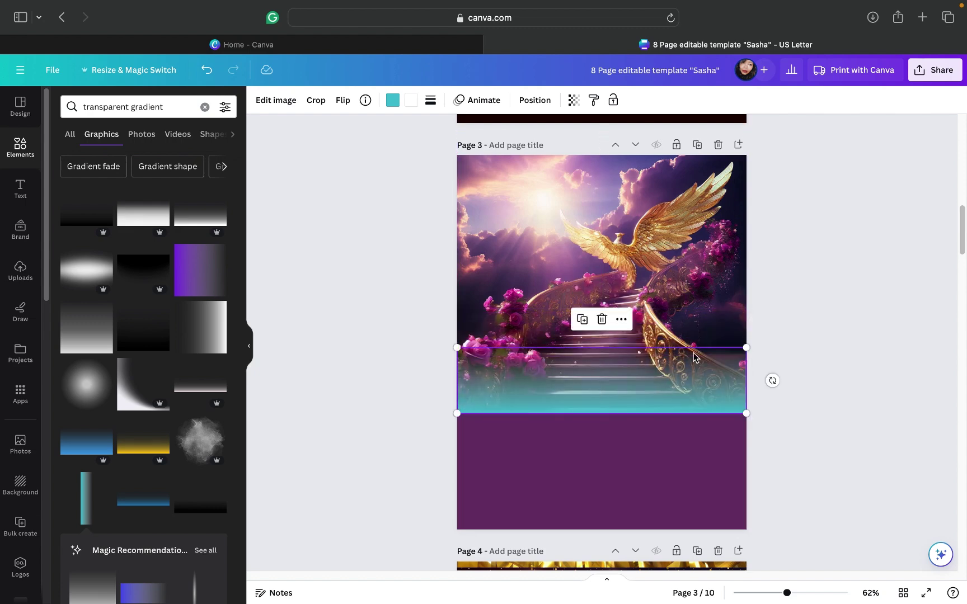
Step: Change both gradient colours to the purple document colour and check the blend
click(392, 102)
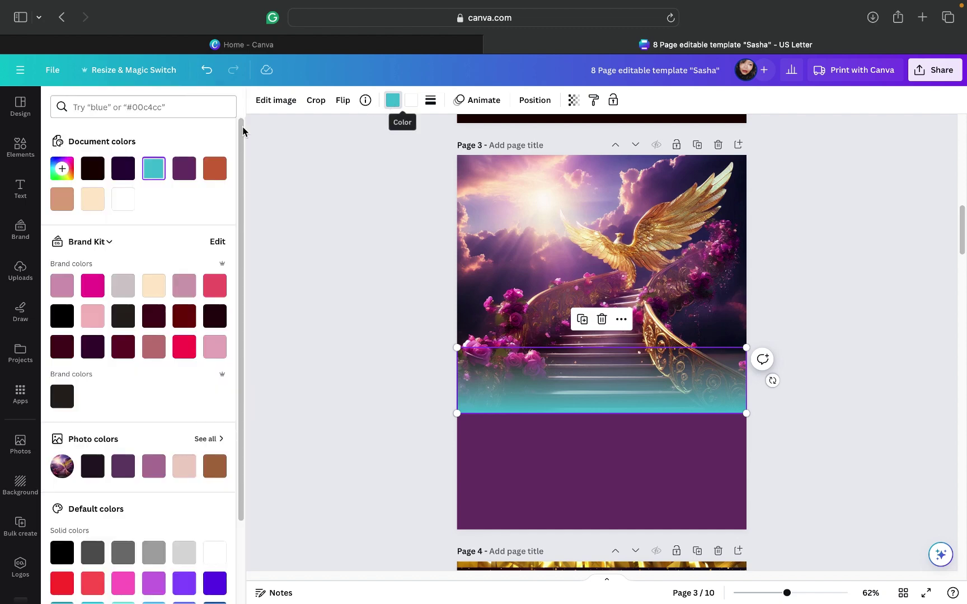
click(182, 174)
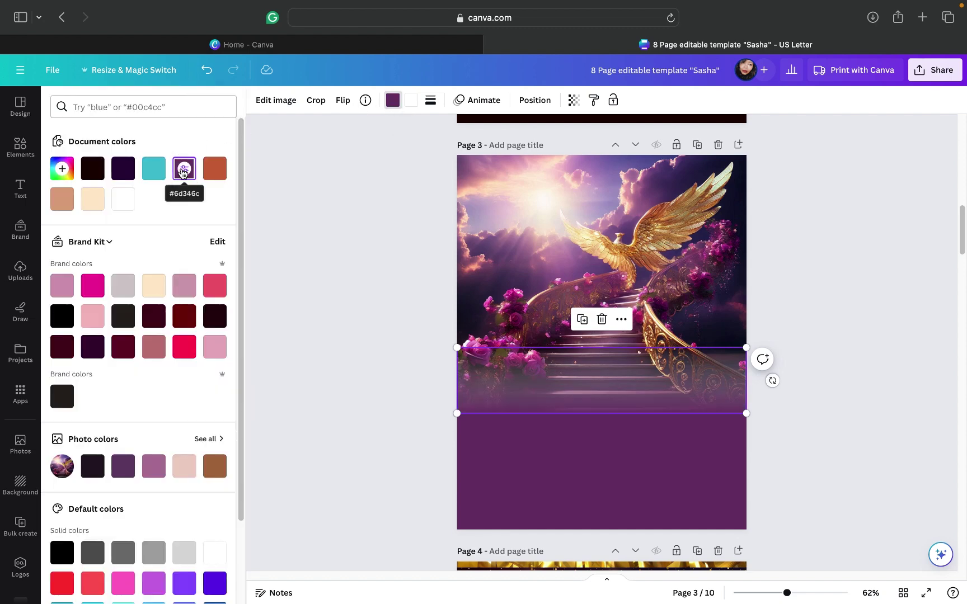
click(411, 110)
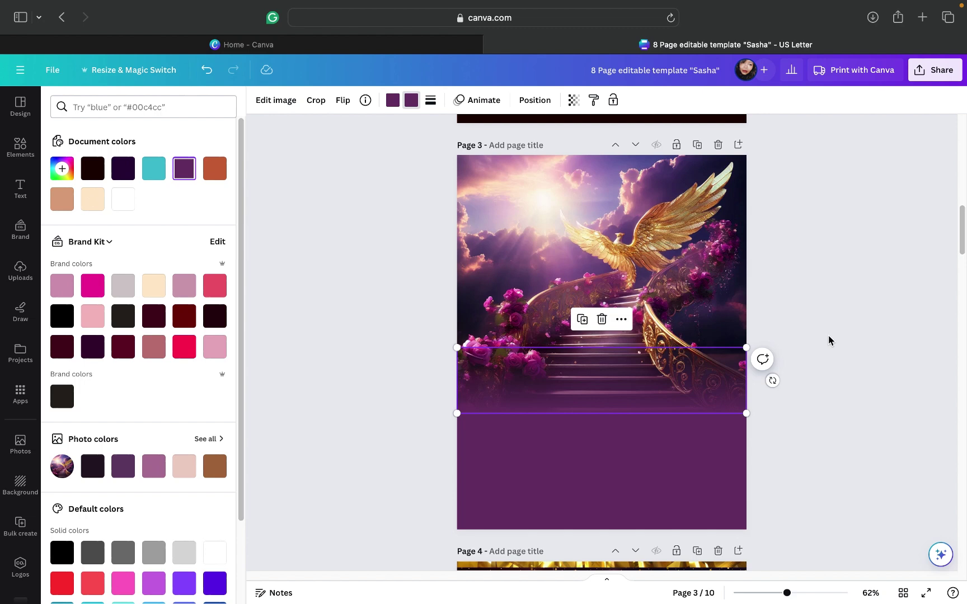
key(Escape)
key(Escape)
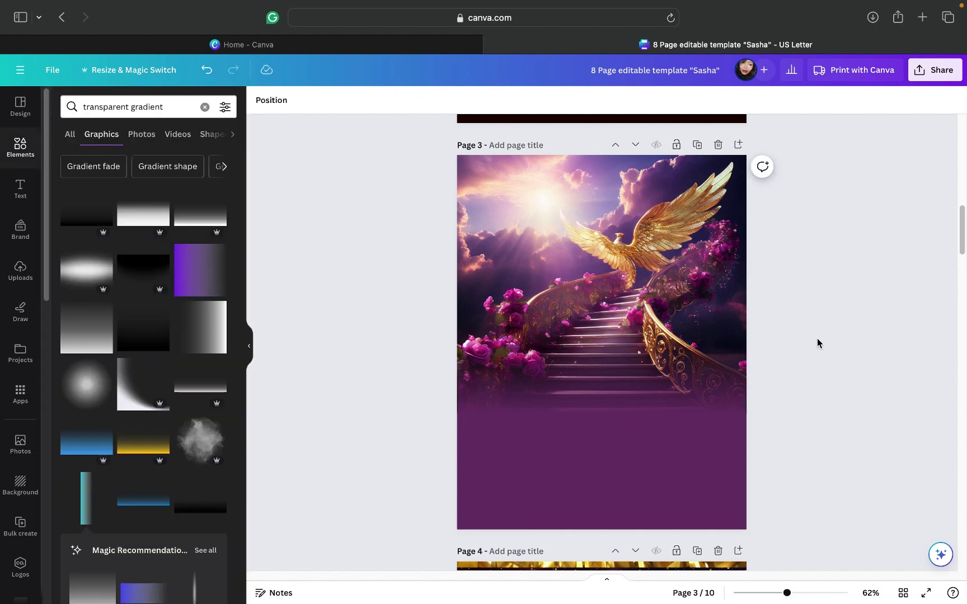
click(624, 392)
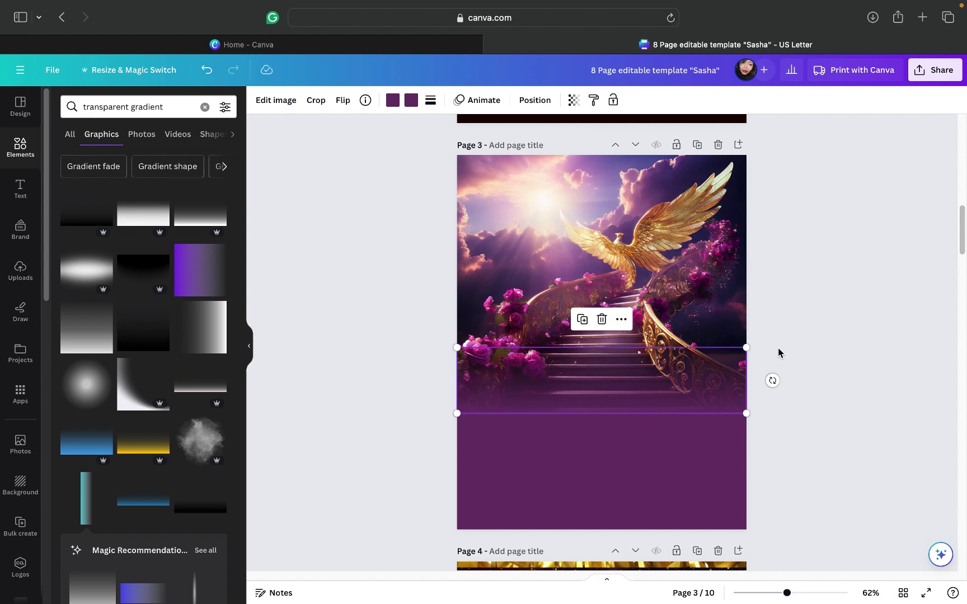
click(806, 326)
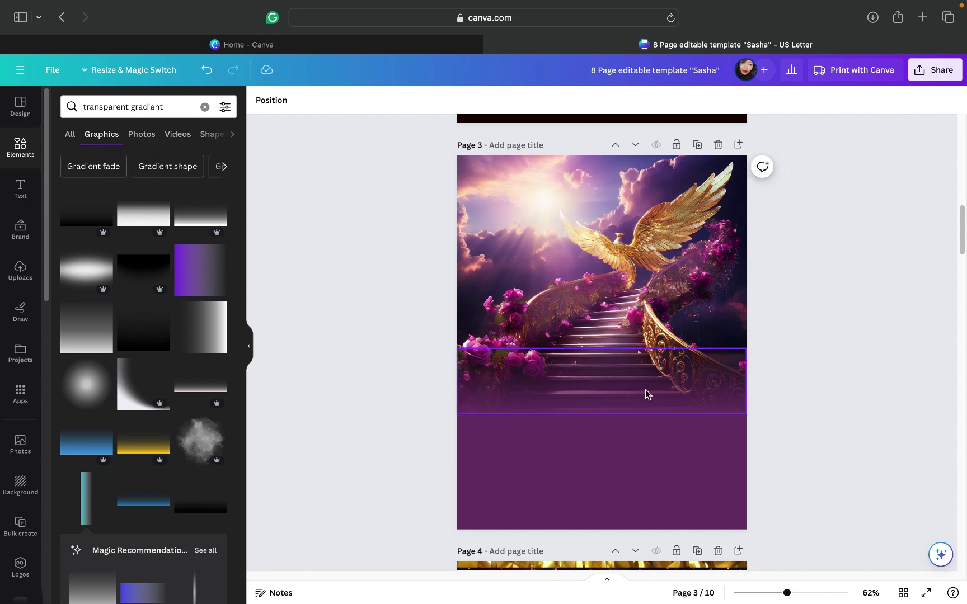
click(652, 355)
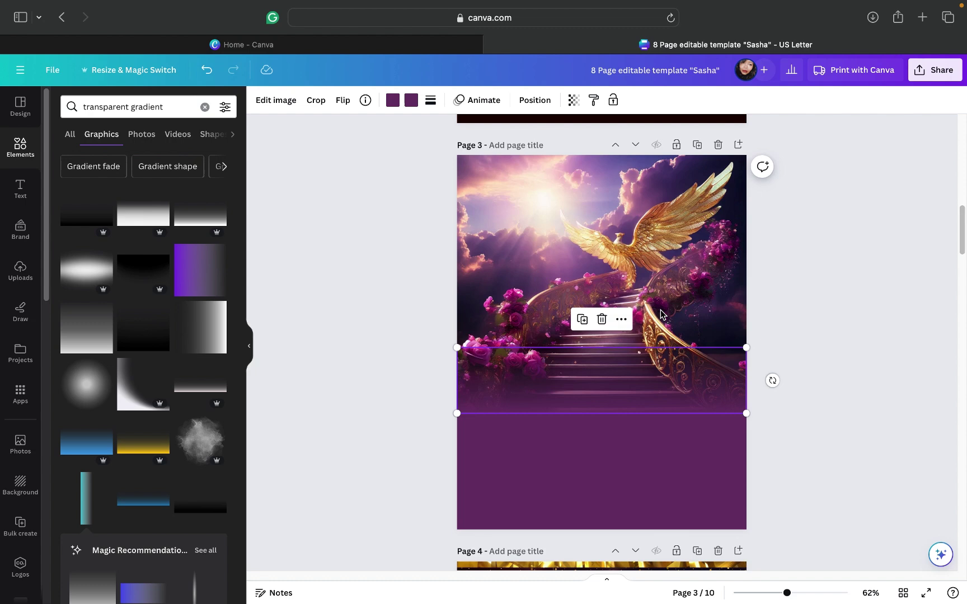
Step: Swap the gradient strip for a soft radial gradient at the photo's lower-right edge
click(601, 319)
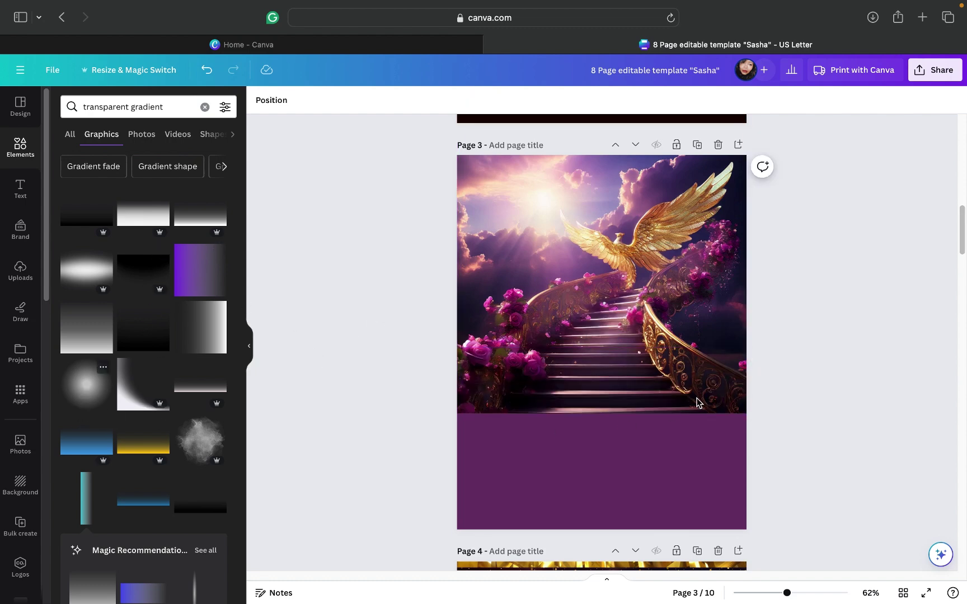
key(super+z)
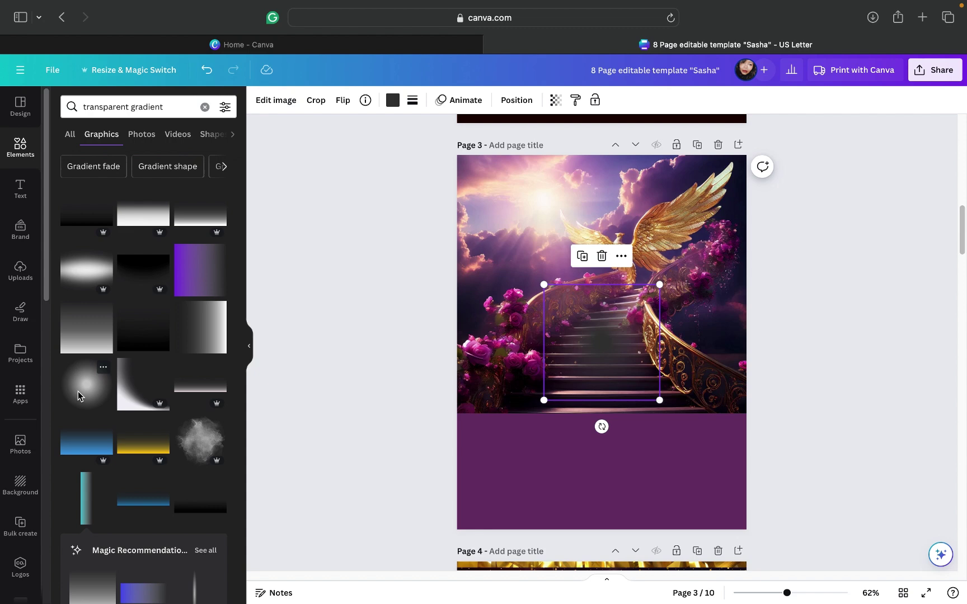
click(78, 395)
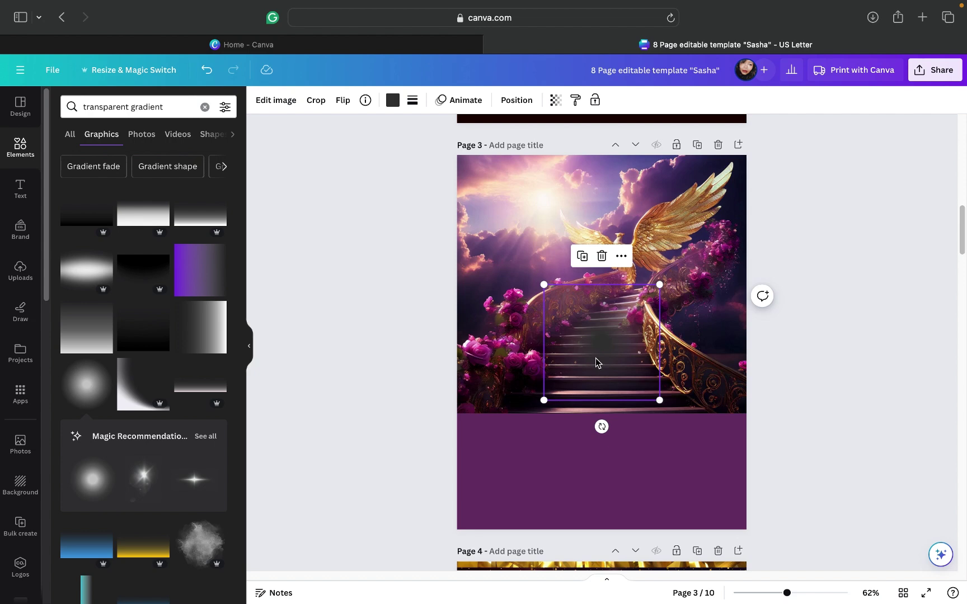
drag(588, 375, 717, 421)
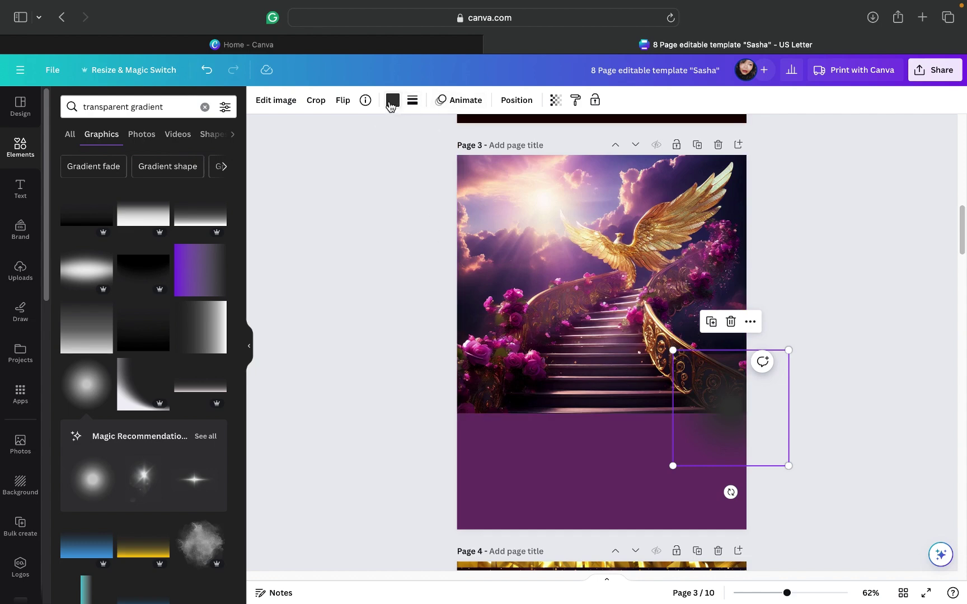
Step: Recolour the radial gradient with the purple document colour and nudge it slightly left
click(391, 105)
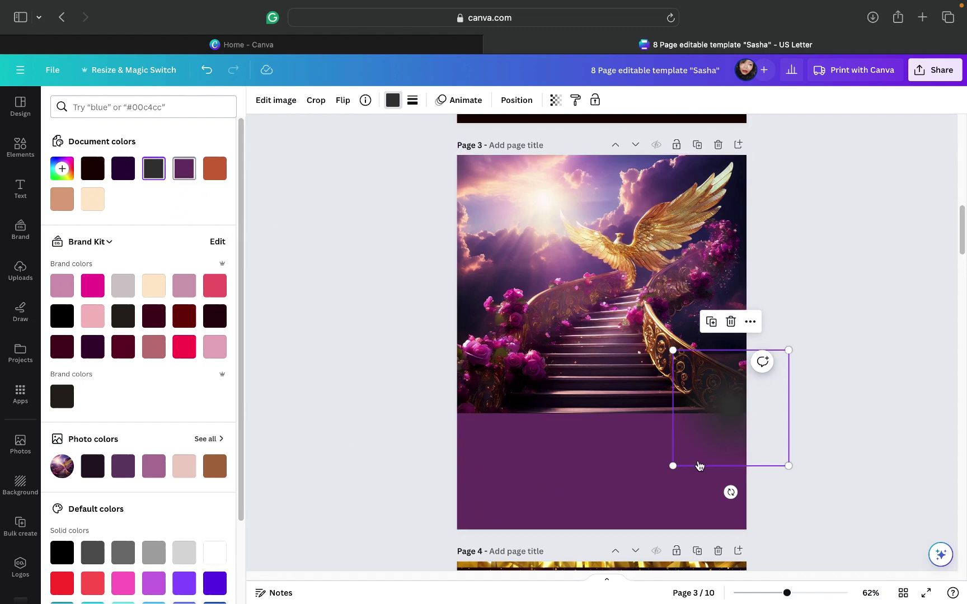
click(185, 169)
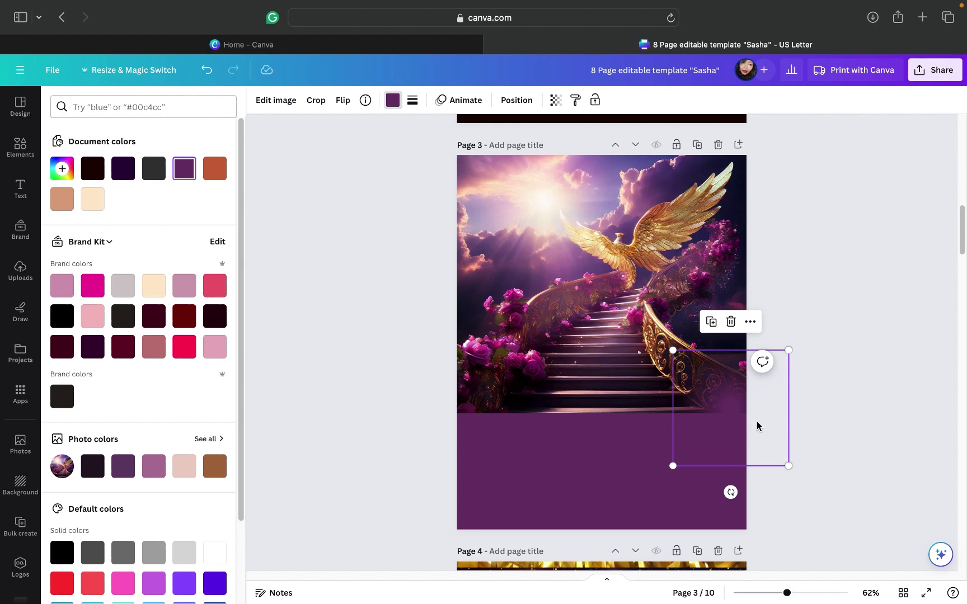
drag(756, 421, 758, 422)
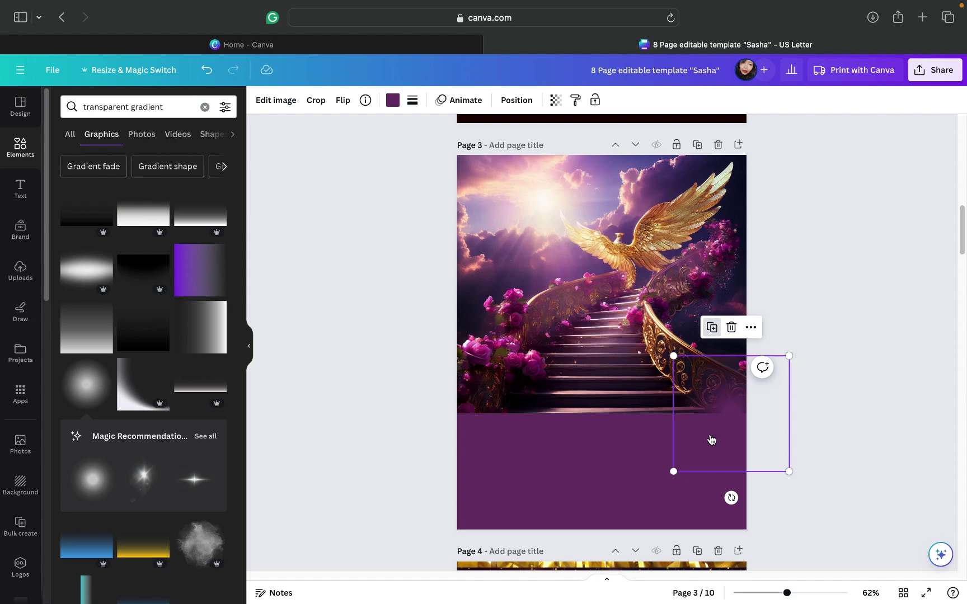
Step: Settle the purple glow at the image's lower edge and make several copies running left
drag(703, 437, 672, 438)
drag(674, 333, 673, 333)
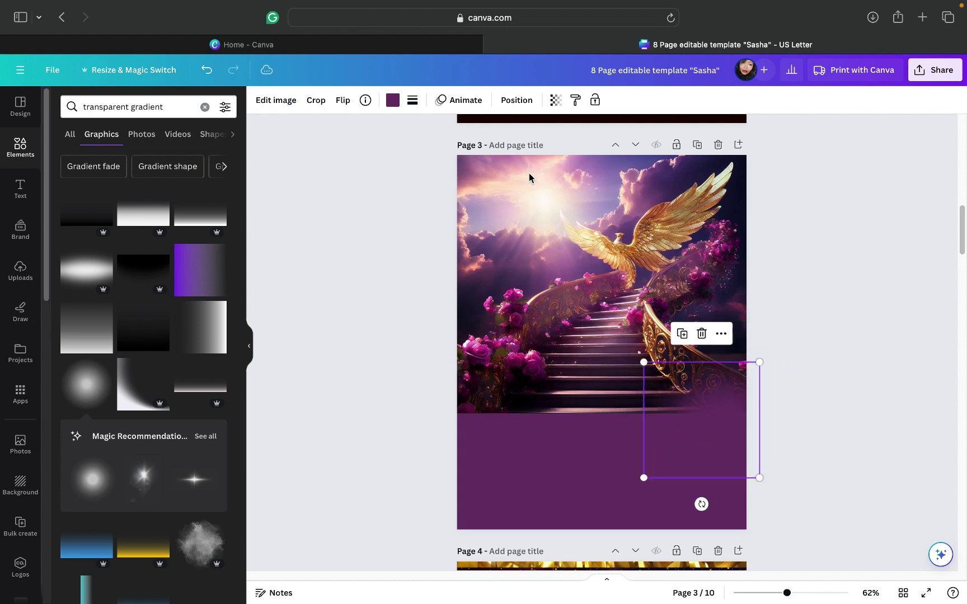
click(683, 335)
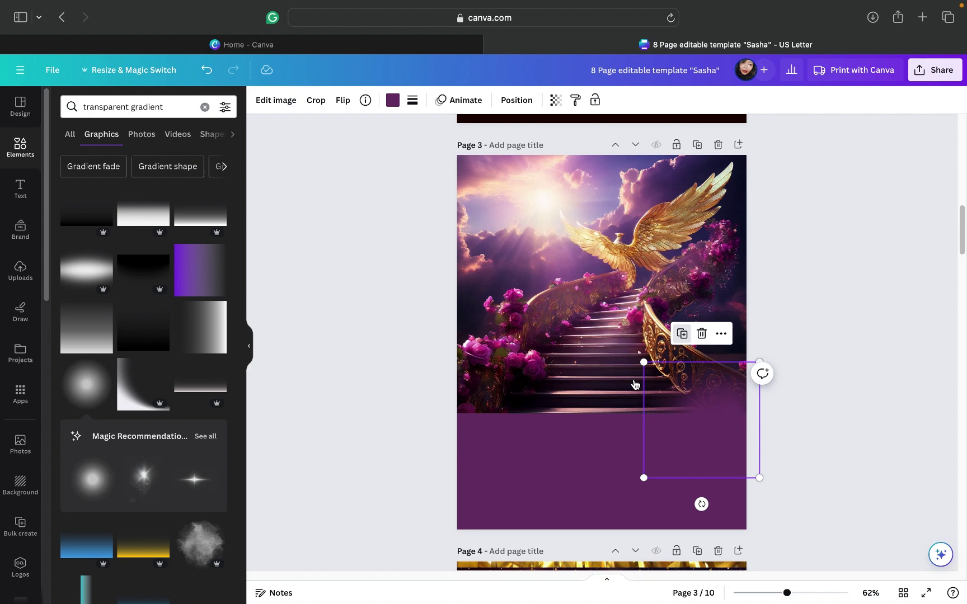
mouse_move(667, 414)
mouse_down()
mouse_move(658, 408)
mouse_move(668, 408)
mouse_up()
click(655, 335)
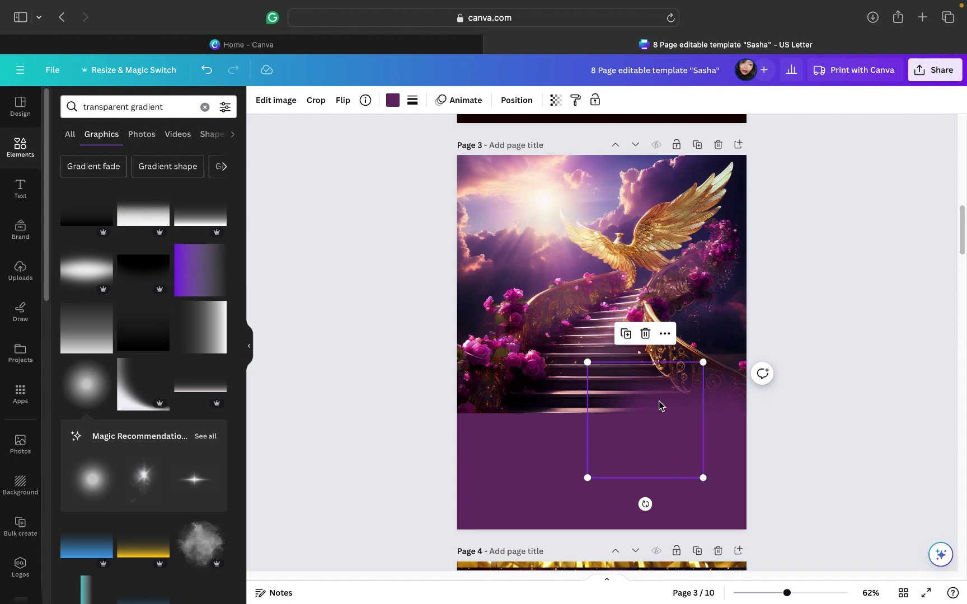
click(626, 334)
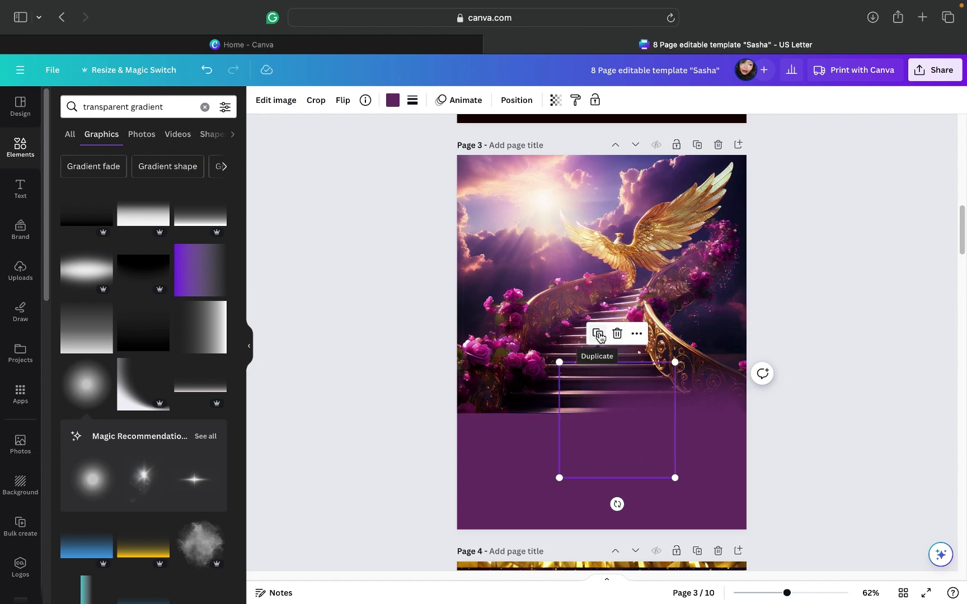
click(598, 334)
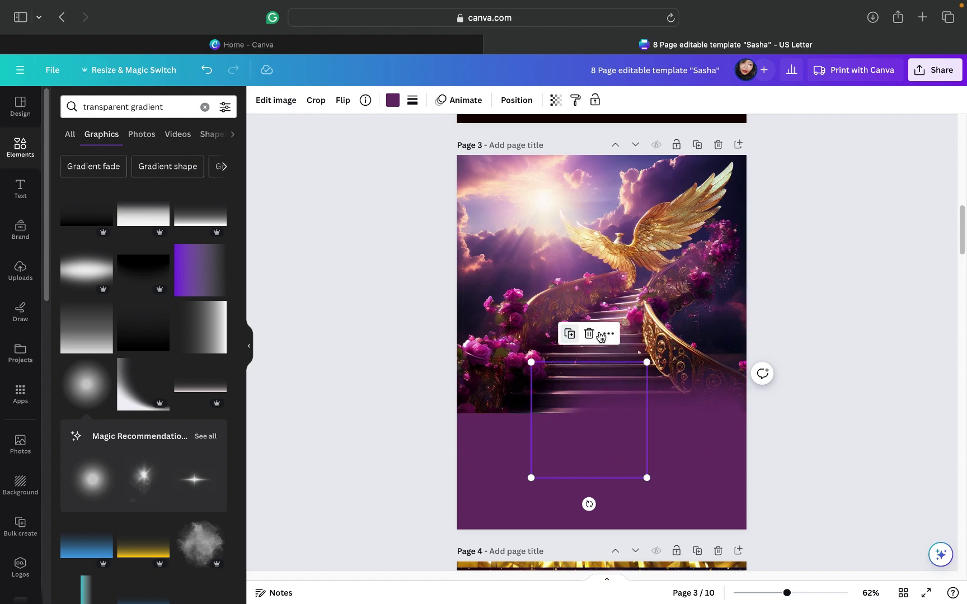
click(570, 334)
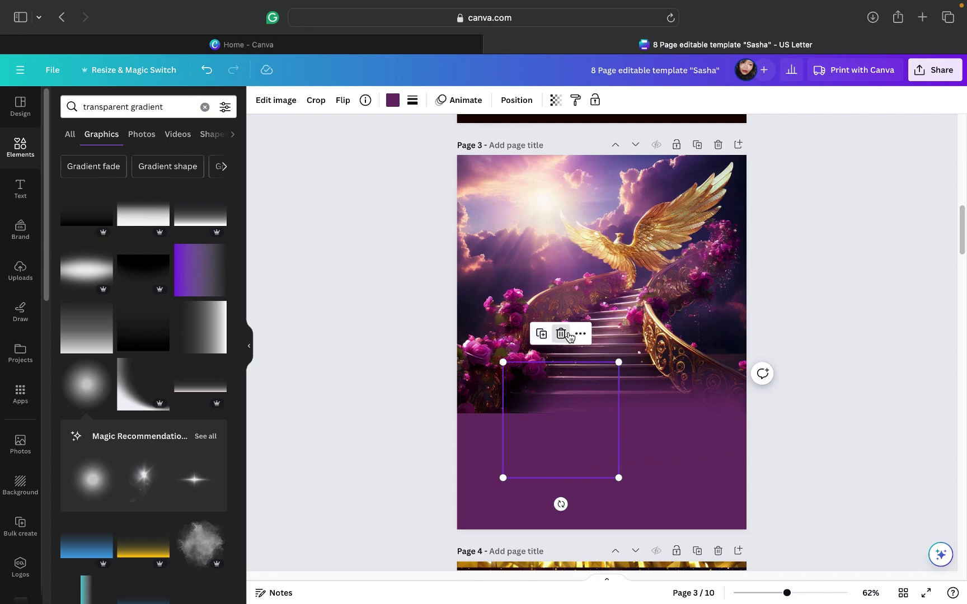
Step: Remove an extra glow copy and place further copies up and to the left
click(568, 335)
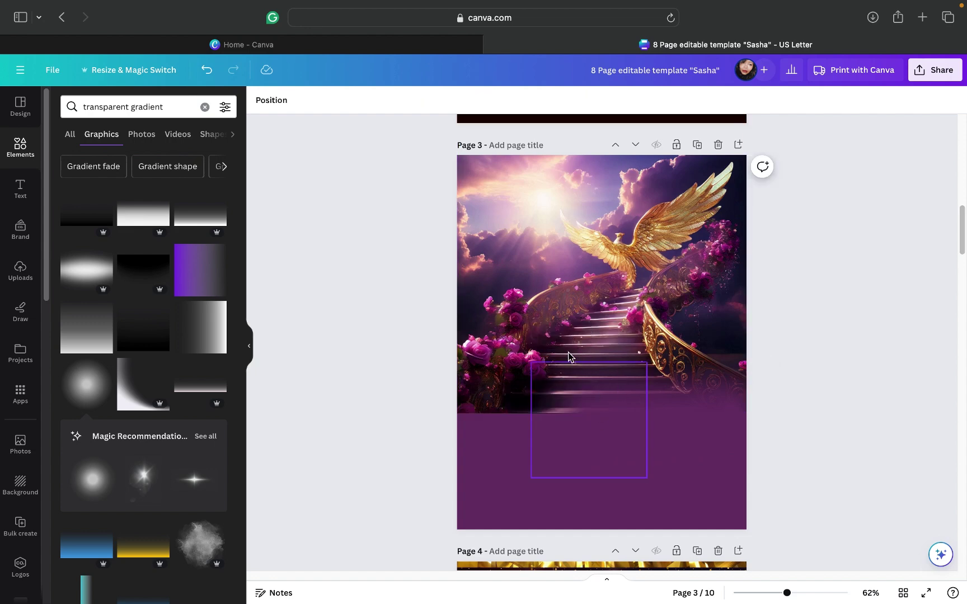
click(568, 356)
click(568, 335)
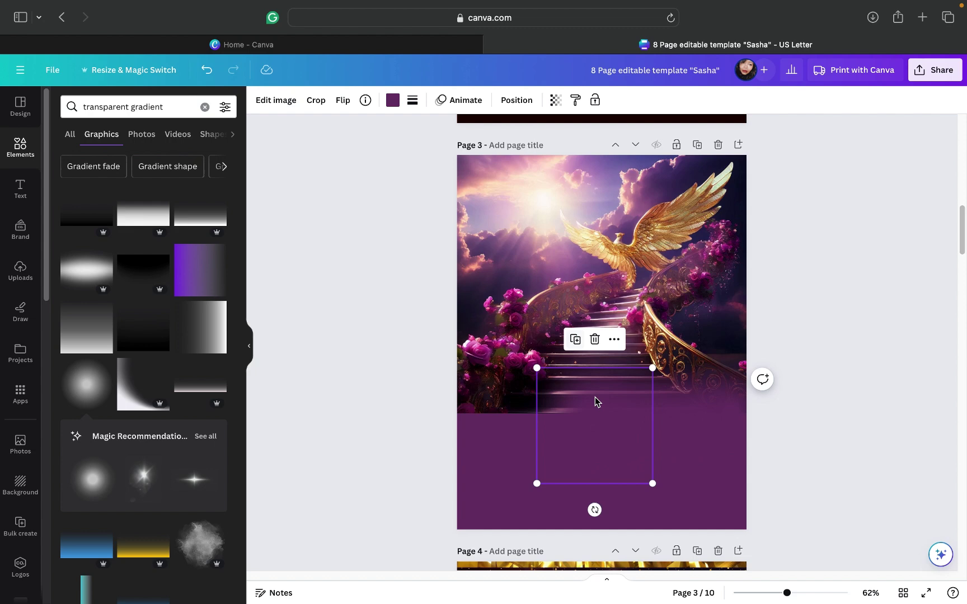
drag(594, 397, 577, 385)
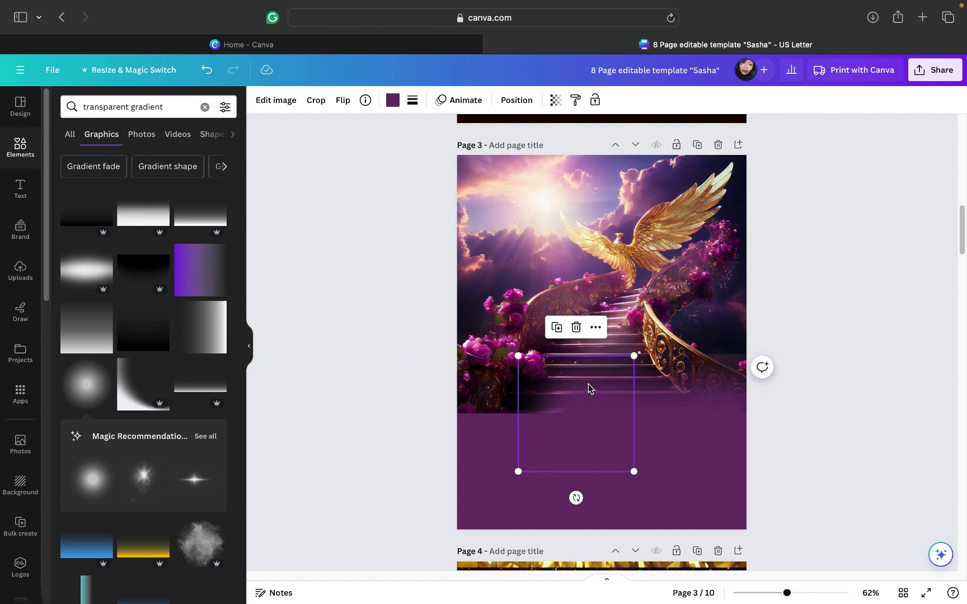
click(558, 330)
drag(544, 419, 536, 386)
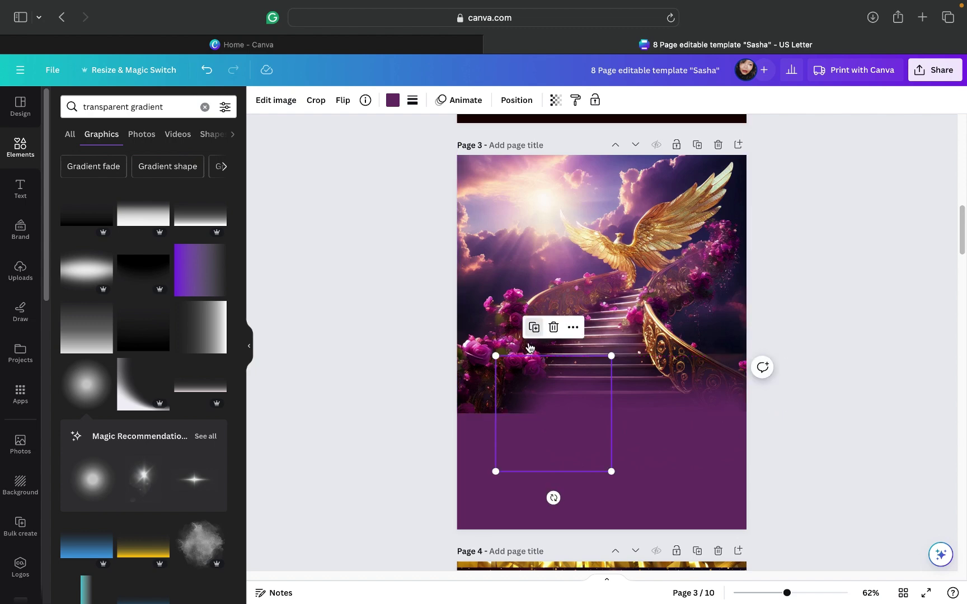
key(super+z)
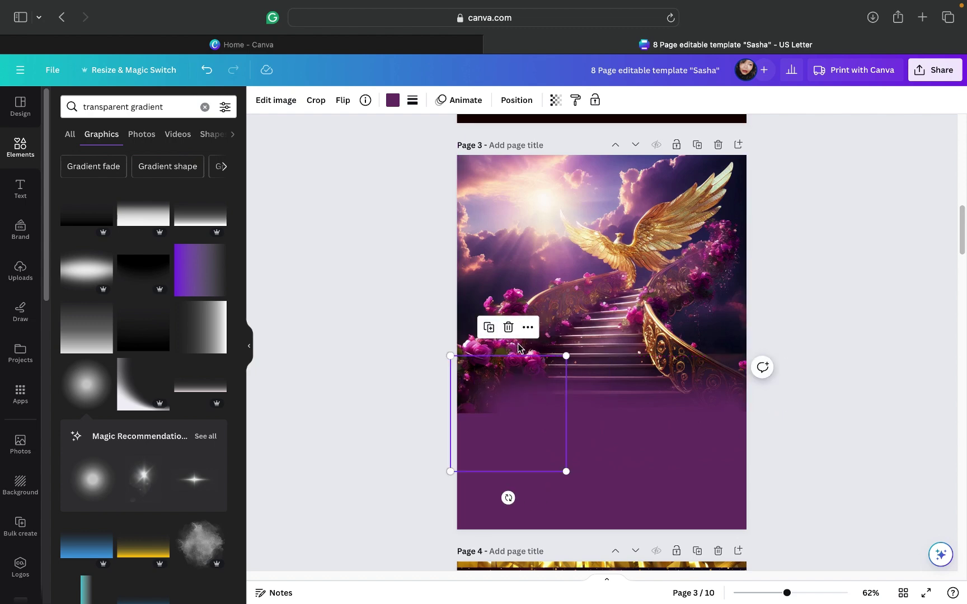
Step: Duplicate the gradient once more and position it at page 3's left edge
click(492, 331)
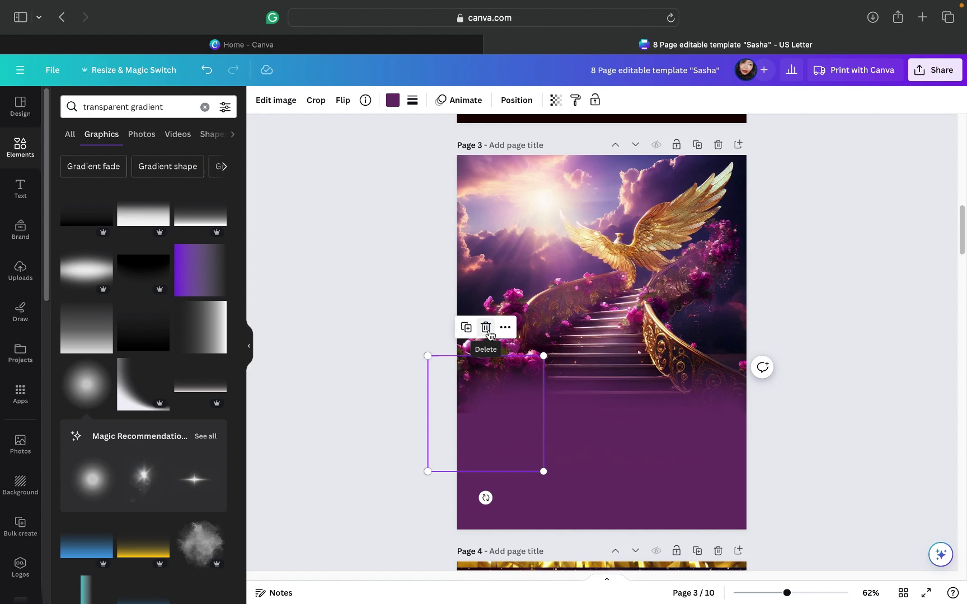
drag(500, 407, 478, 406)
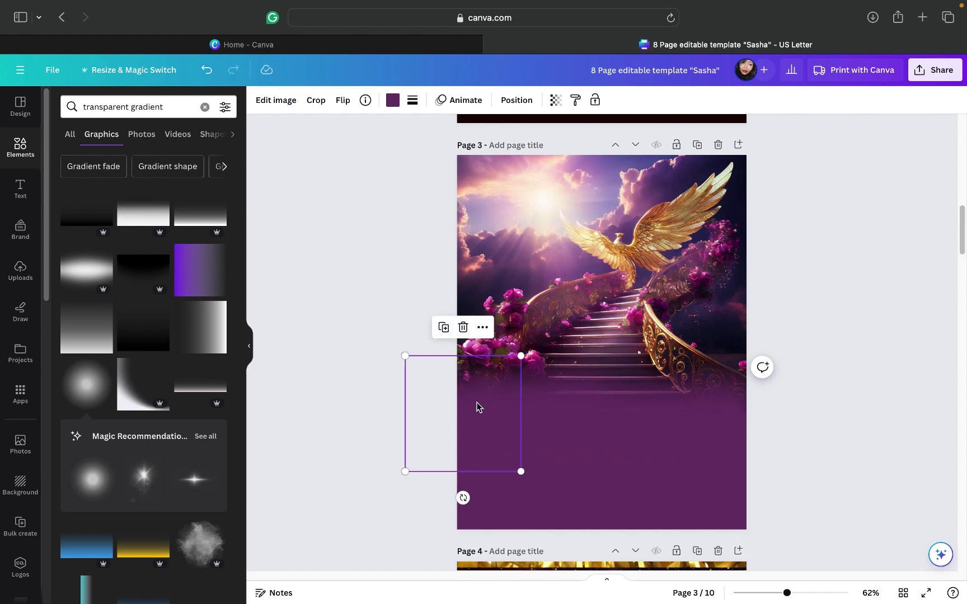
click(799, 319)
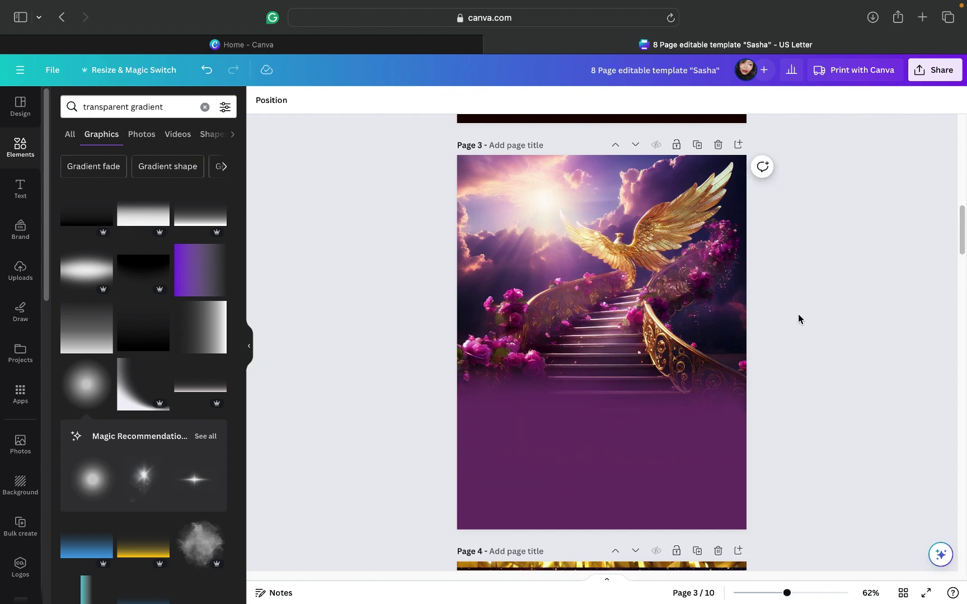
click(484, 403)
drag(485, 402, 463, 409)
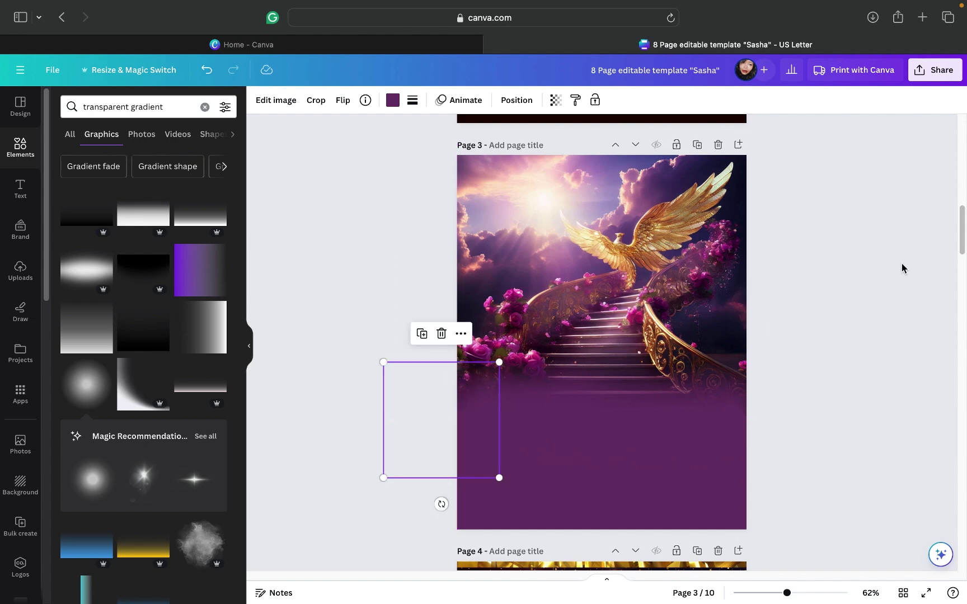
click(852, 270)
click(705, 246)
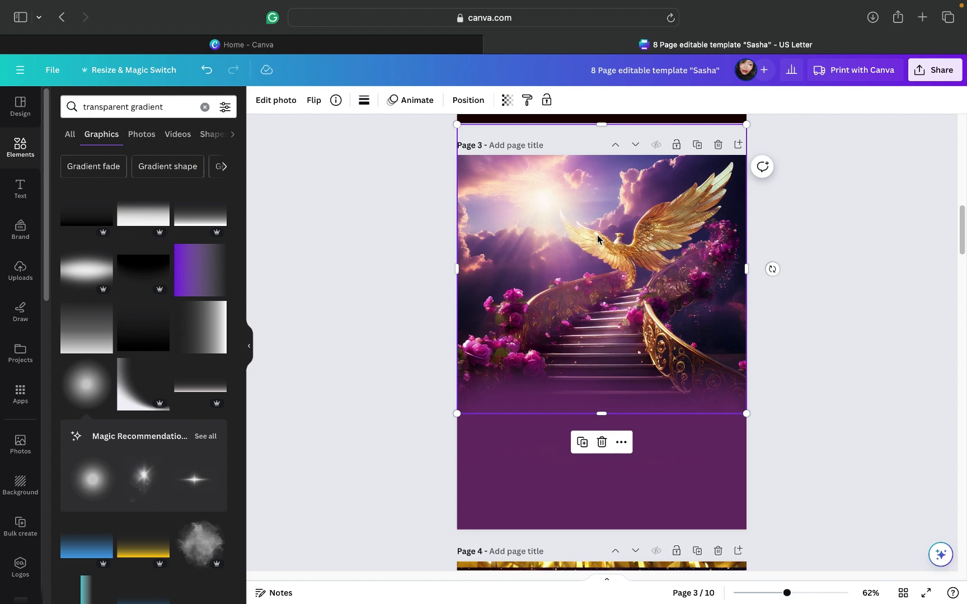
Step: Try Outline, Drop and Glow shadow effects on the stairway photo
click(291, 107)
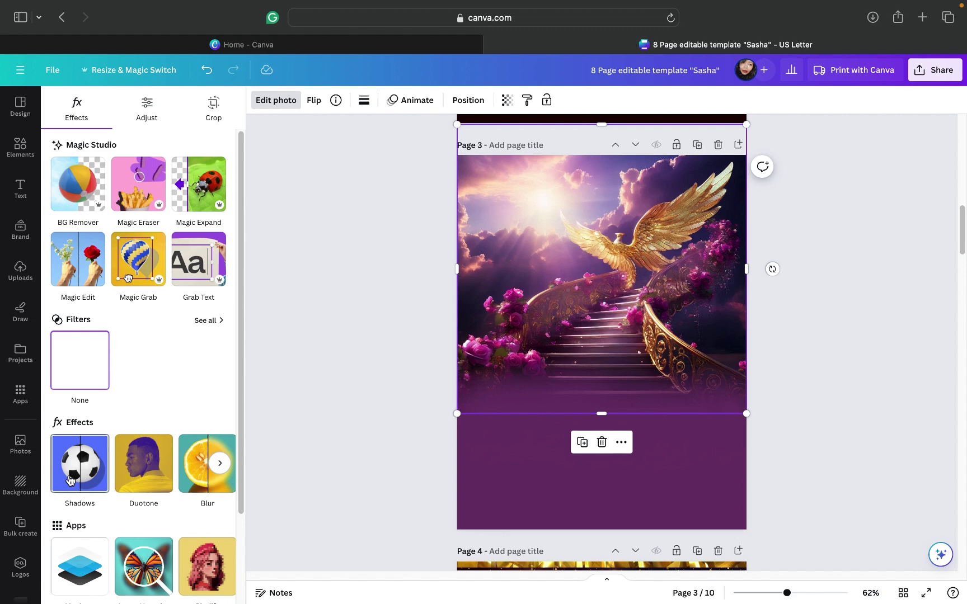
click(94, 473)
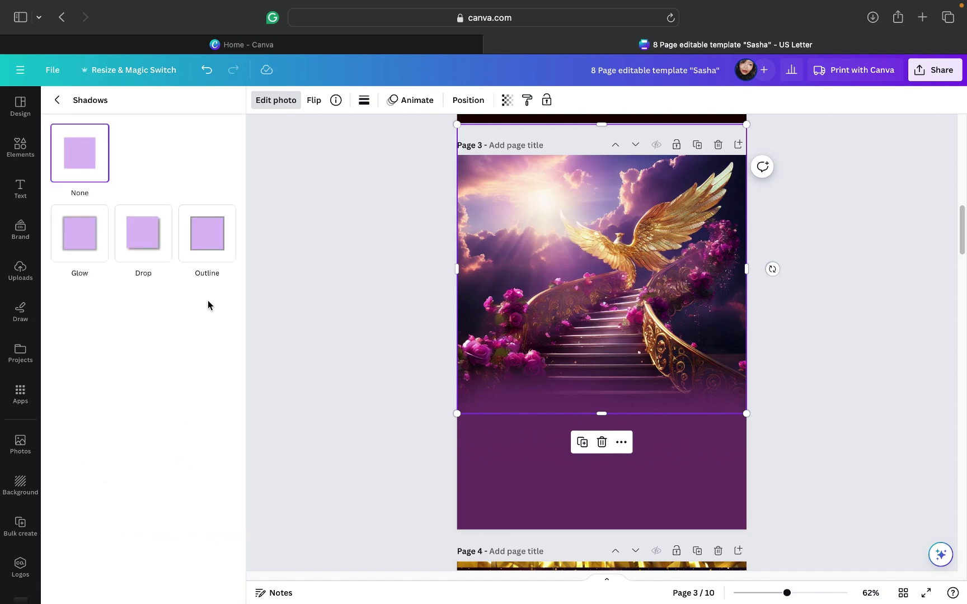
click(200, 242)
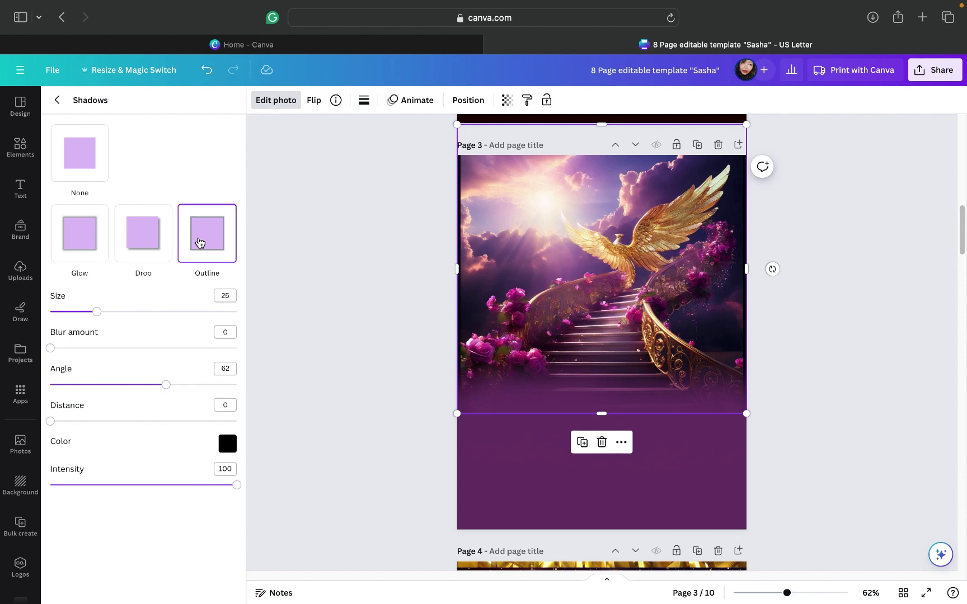
click(130, 241)
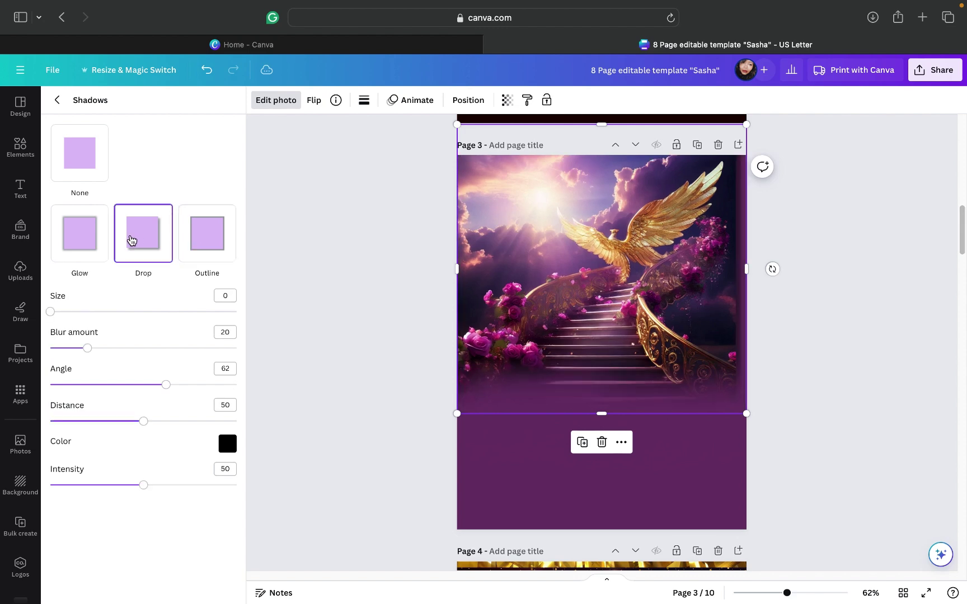
click(81, 245)
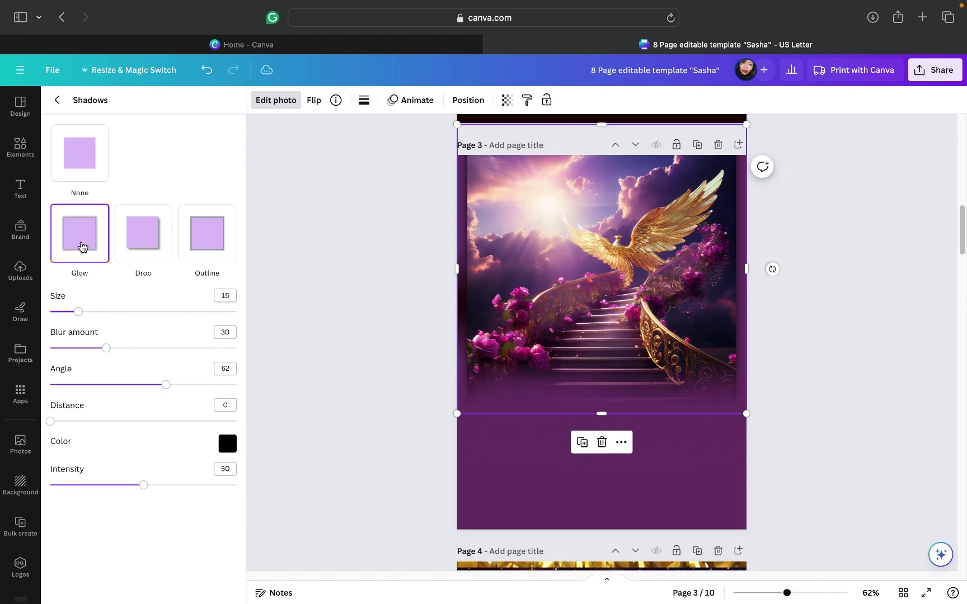
click(134, 241)
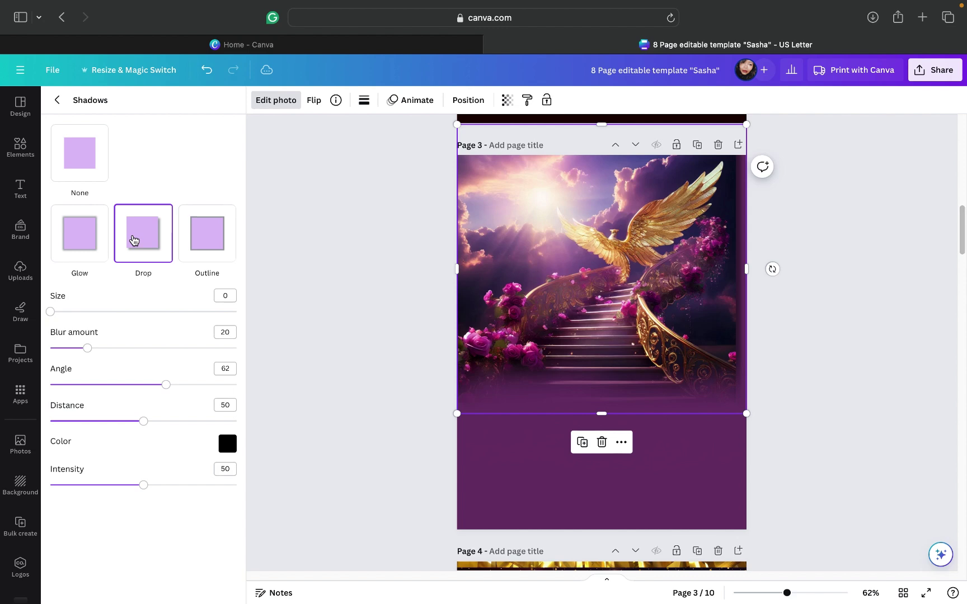
click(82, 246)
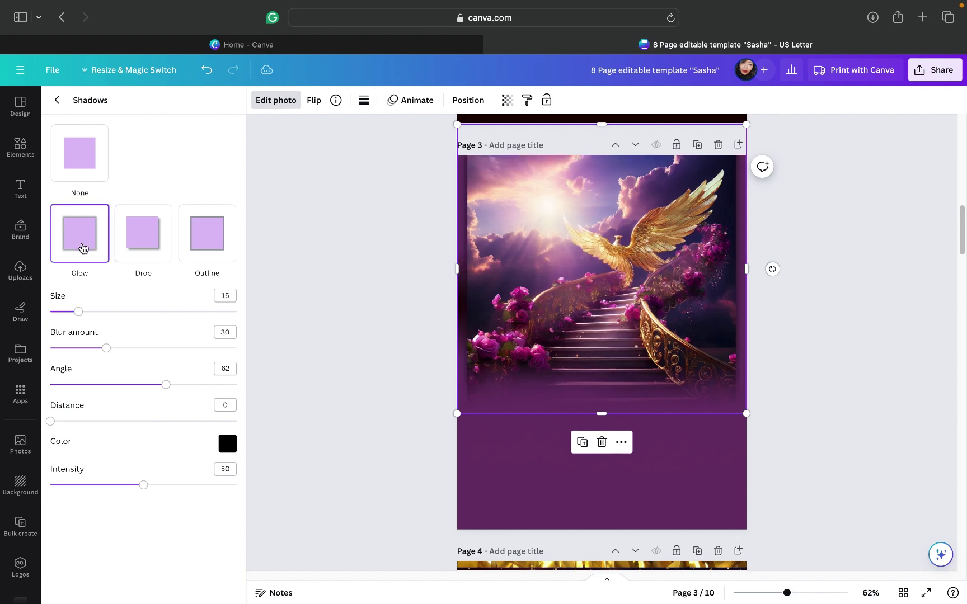
click(133, 247)
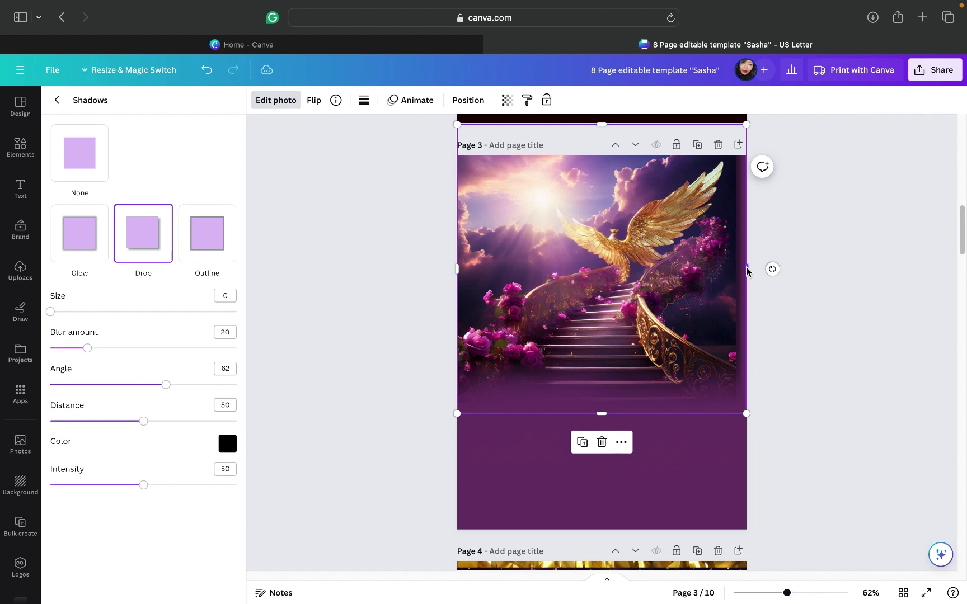
Step: Stretch the stairway photo slightly past both page edges and reposition it
drag(751, 273, 754, 273)
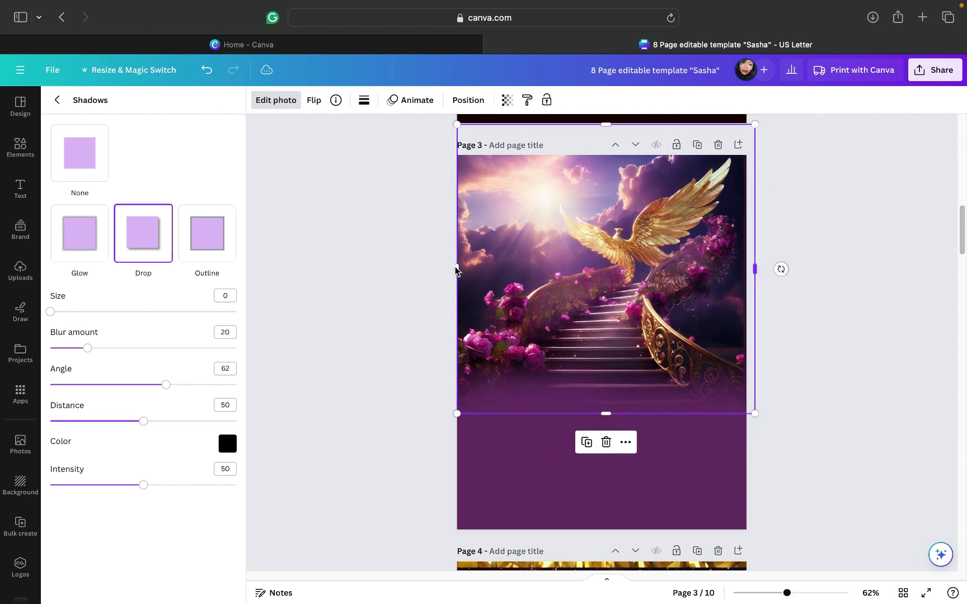
drag(453, 270, 450, 270)
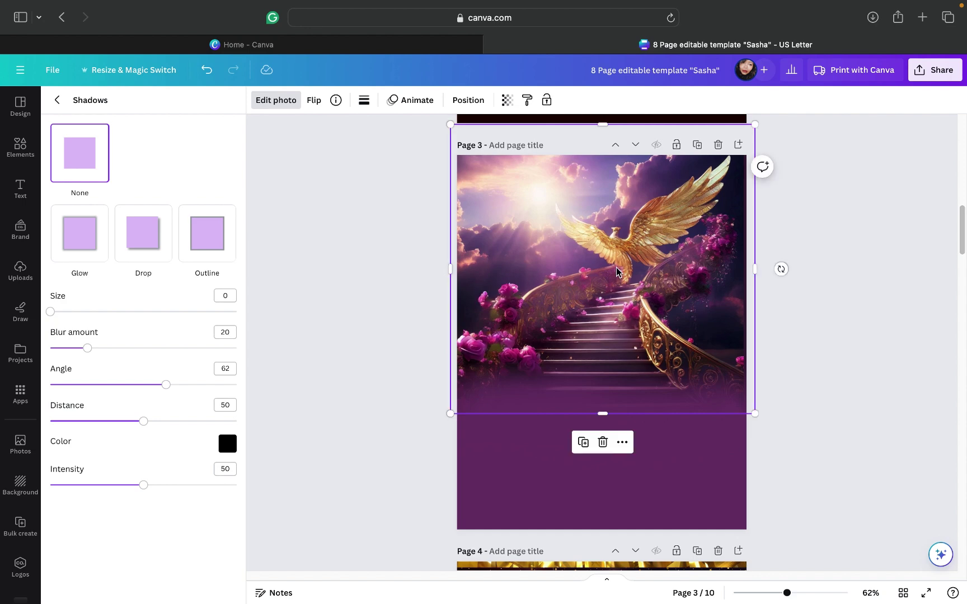
drag(619, 272, 617, 262)
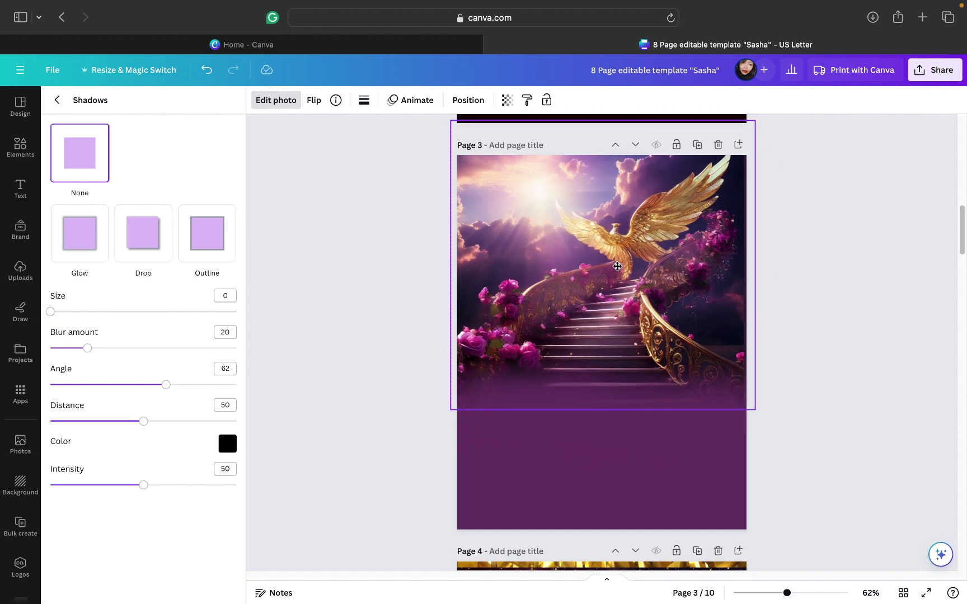
key(Escape)
click(797, 300)
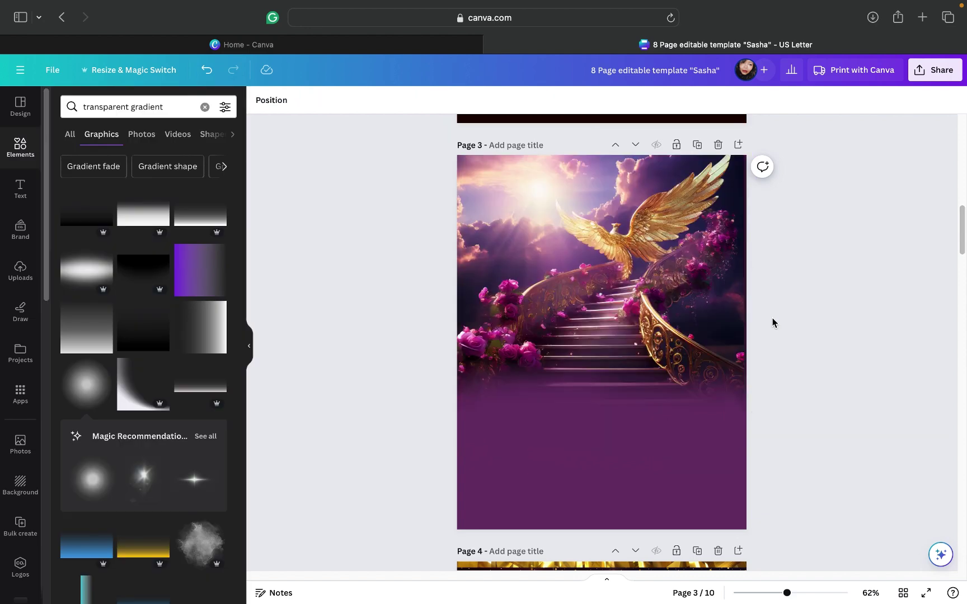
Step: Shift the gradient element further left and scroll Uploads to the side-profile portrait
drag(707, 433, 567, 363)
click(19, 270)
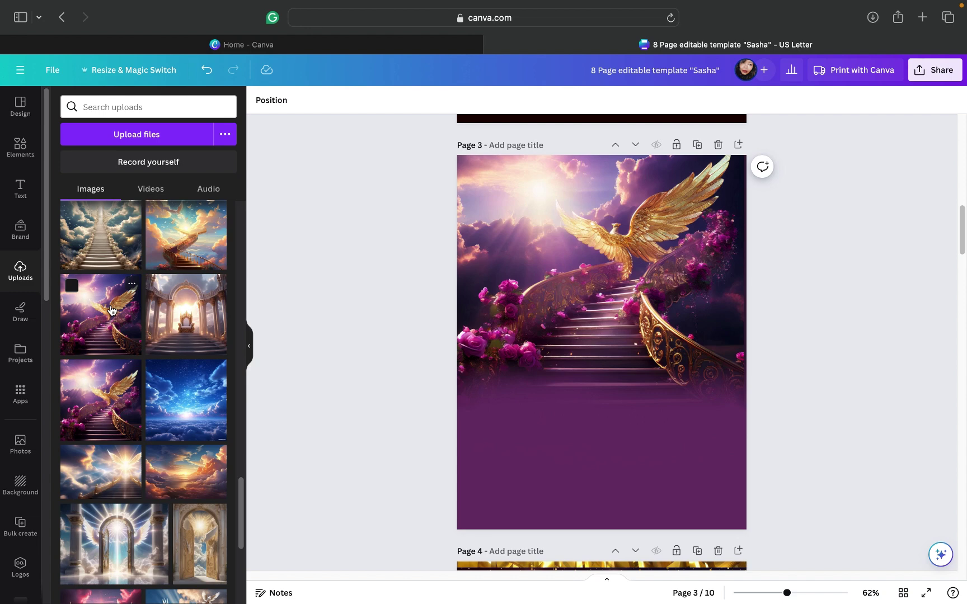
scroll(111, 311, down, 5)
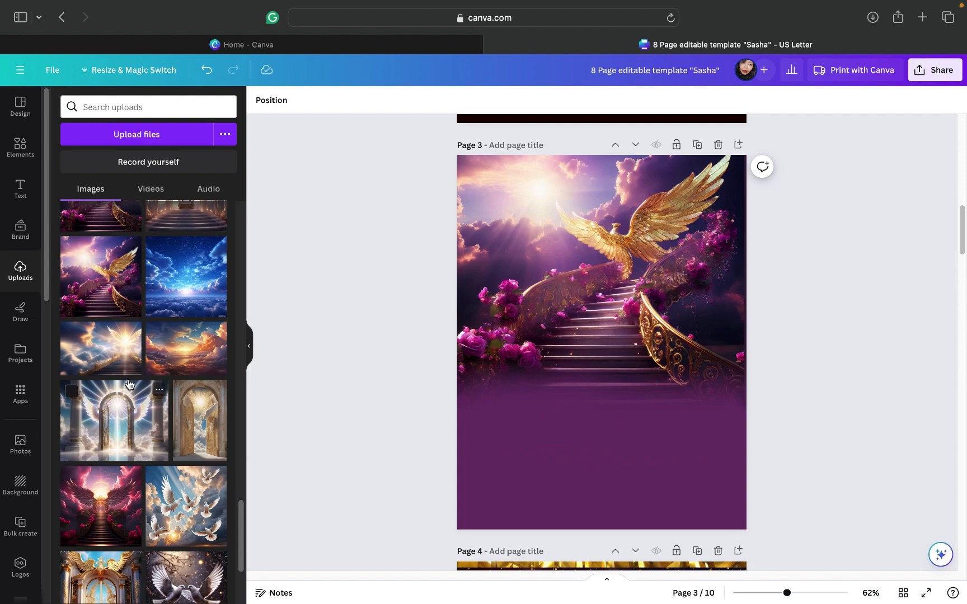
scroll(130, 386, down, 10)
scroll(129, 384, down, 10)
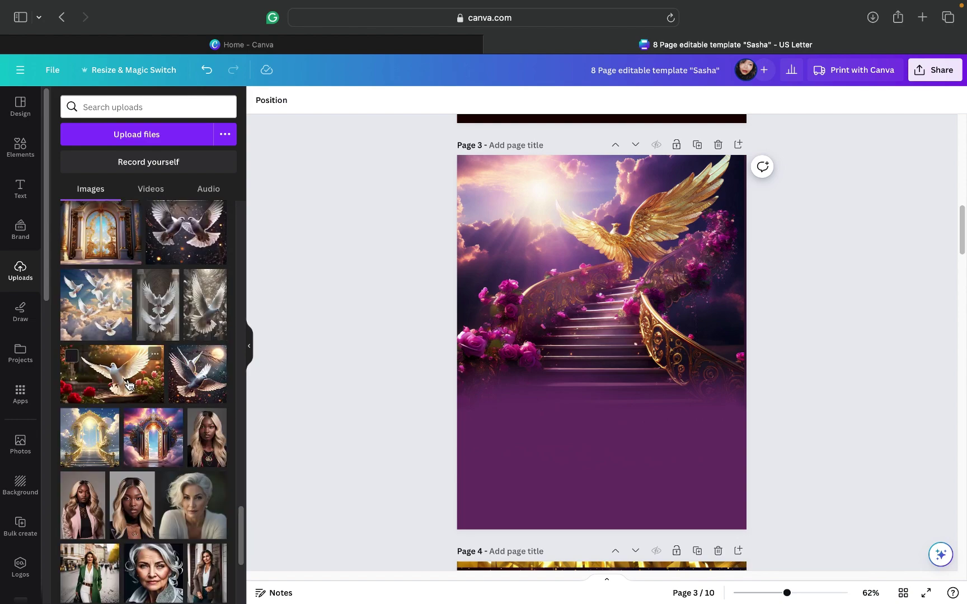
scroll(127, 383, down, 10)
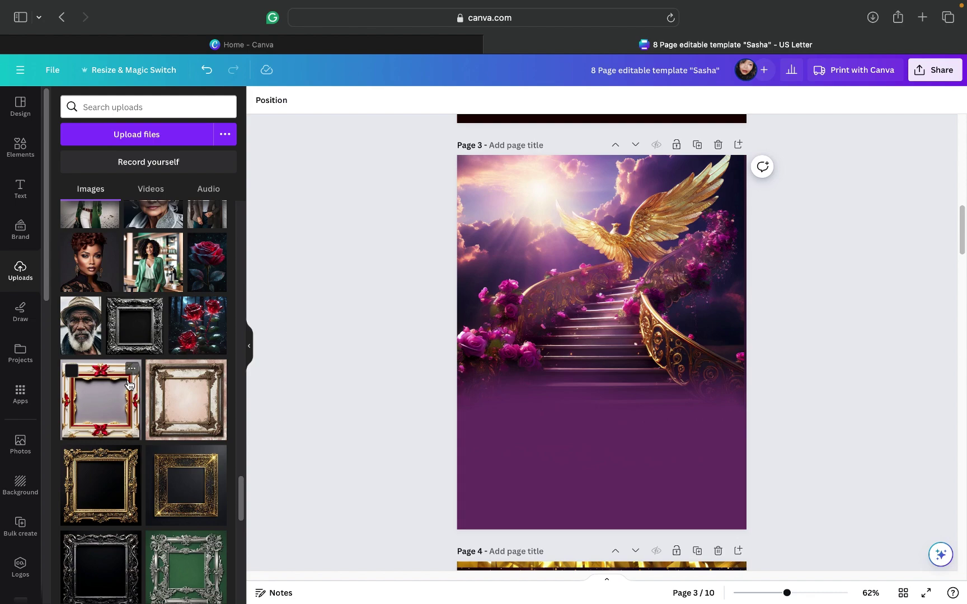
scroll(128, 381, down, 6)
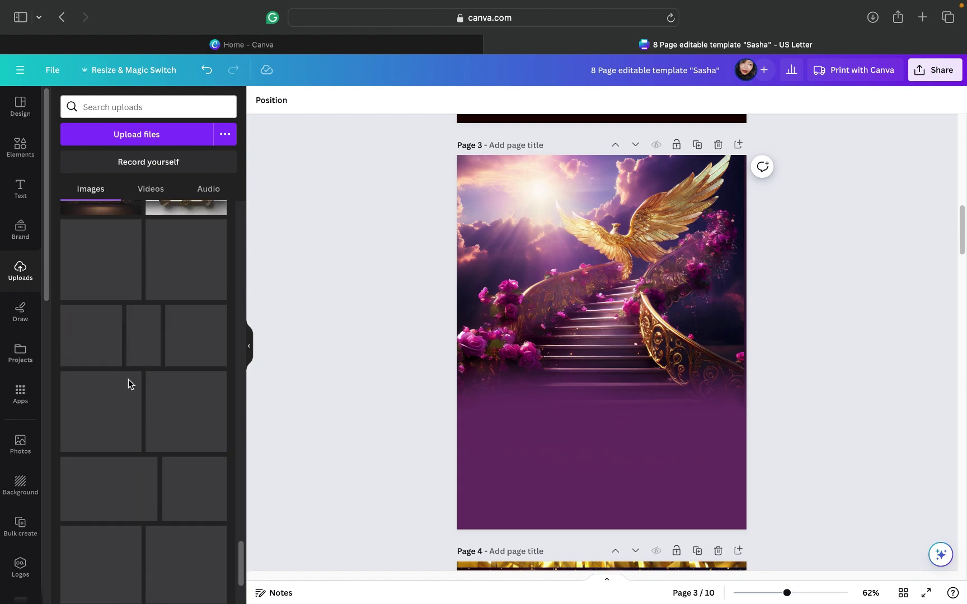
scroll(128, 384, down, 6)
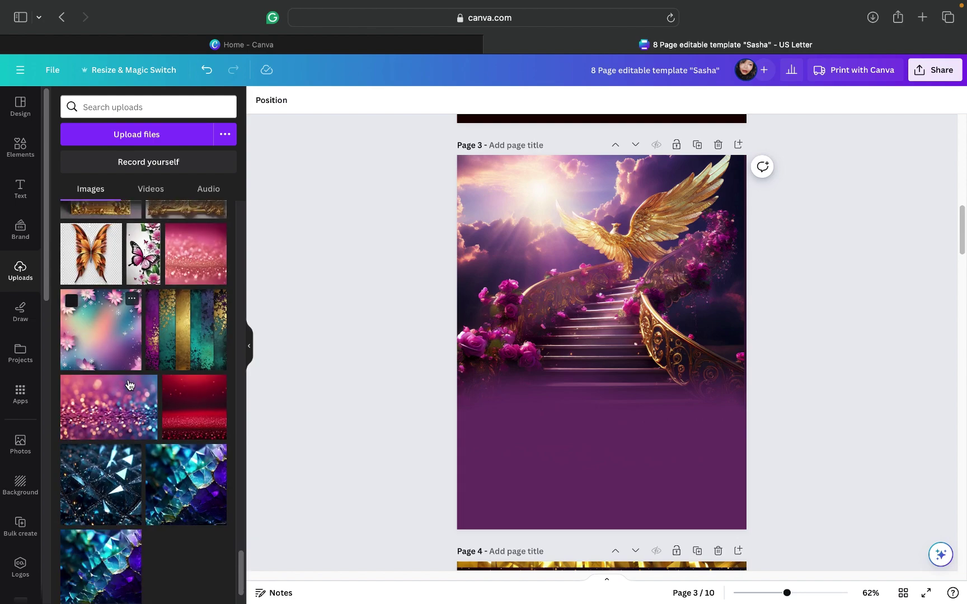
scroll(128, 384, down, 6)
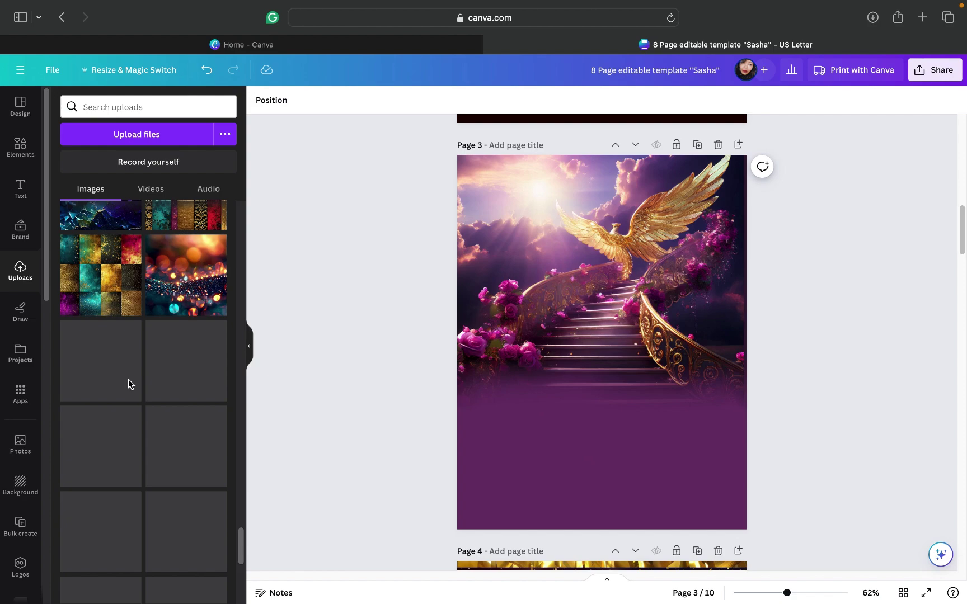
scroll(128, 384, down, 8)
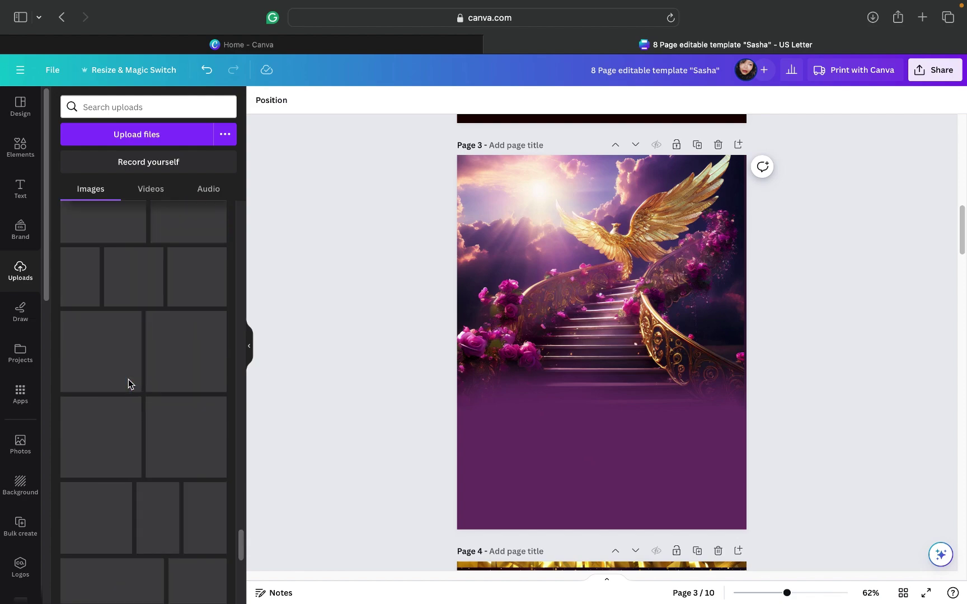
scroll(128, 384, down, 6)
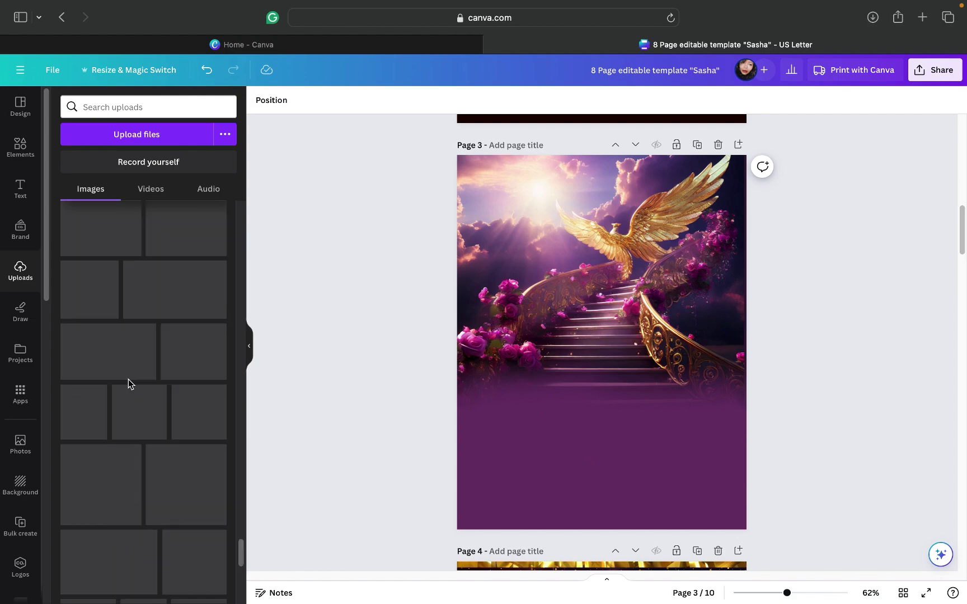
scroll(128, 384, down, 2)
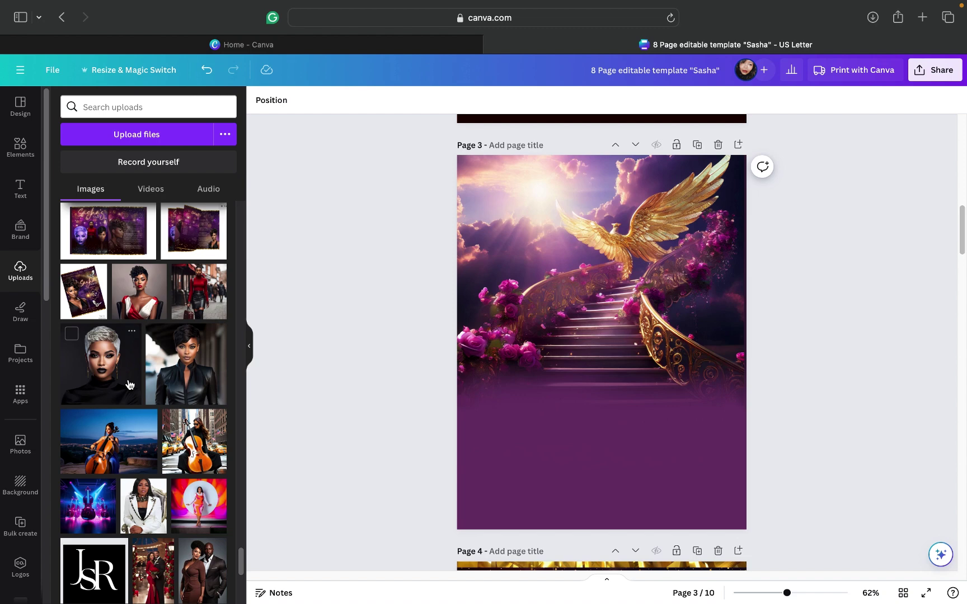
scroll(128, 384, down, 10)
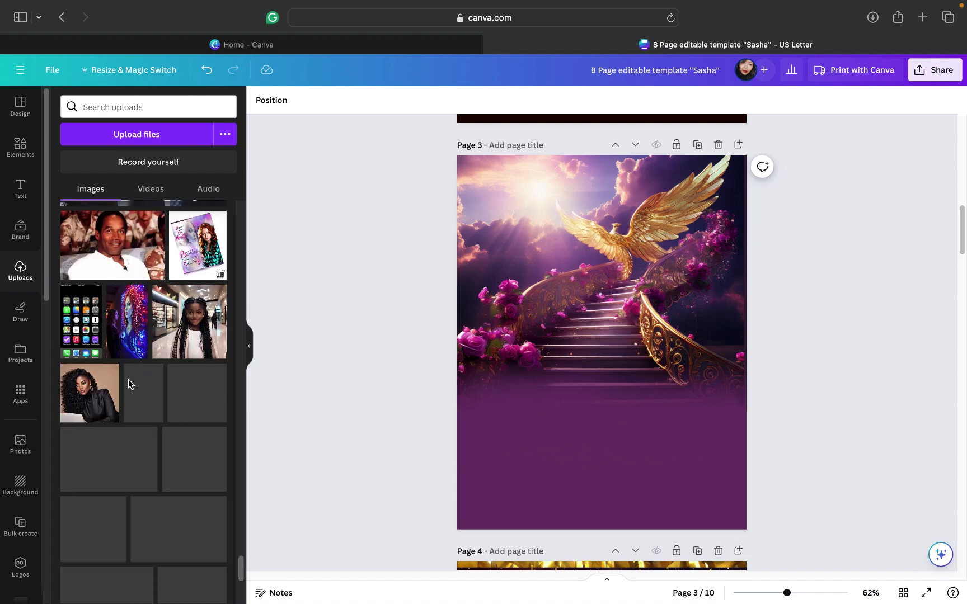
scroll(128, 384, down, 1)
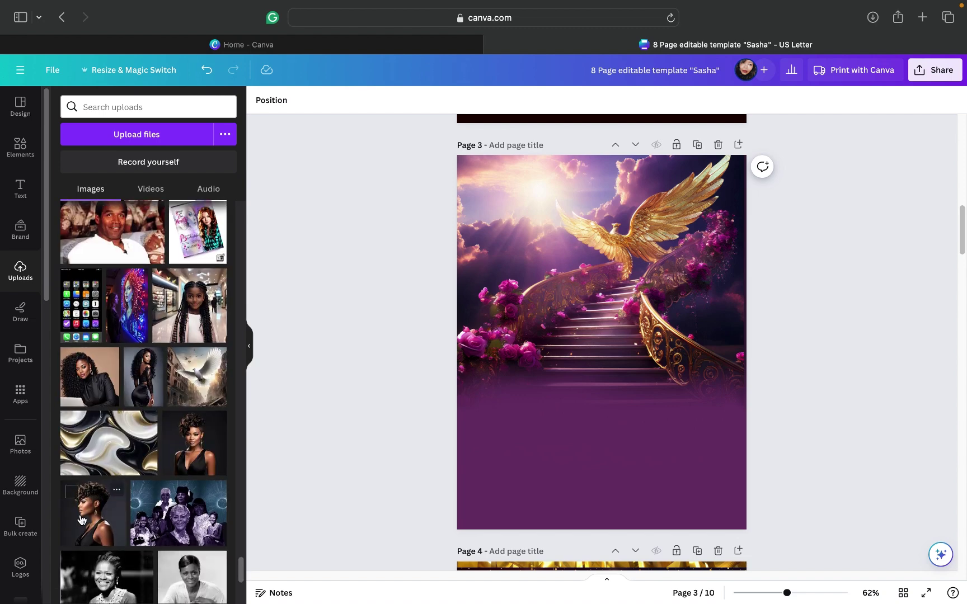
key(Tab)
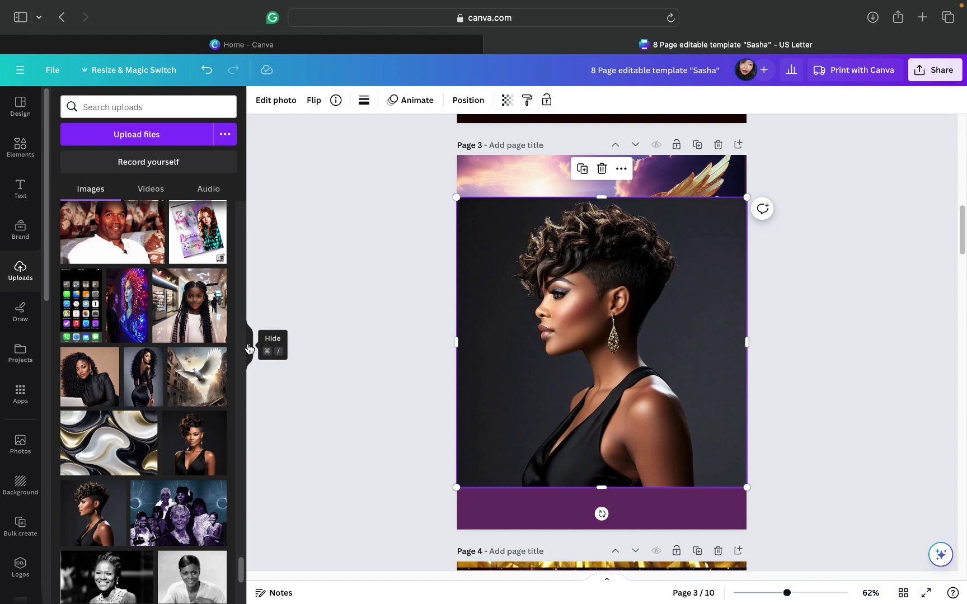
Step: Place the side-profile portrait on page 3 and remove its background with BG Remover
click(249, 346)
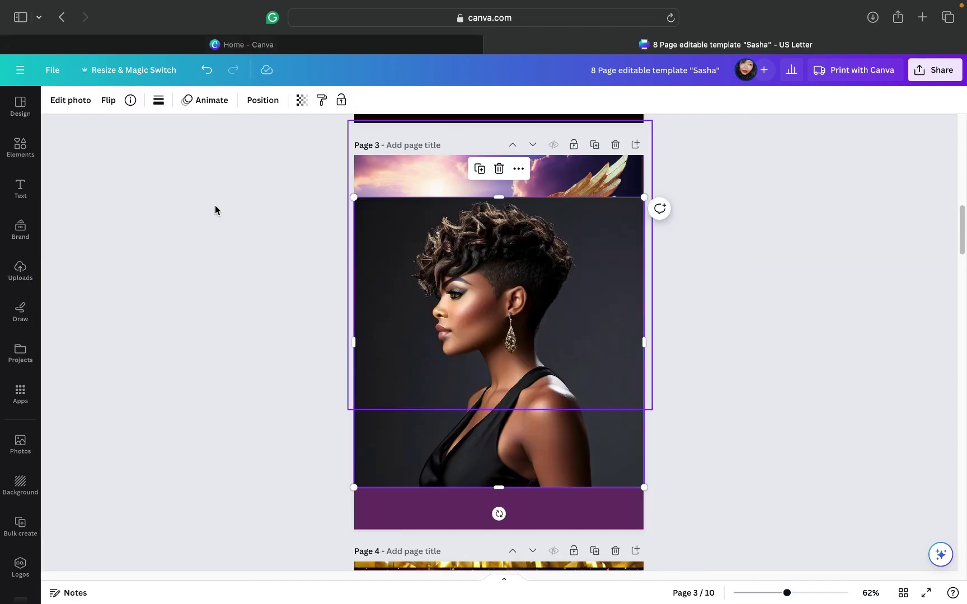
click(69, 101)
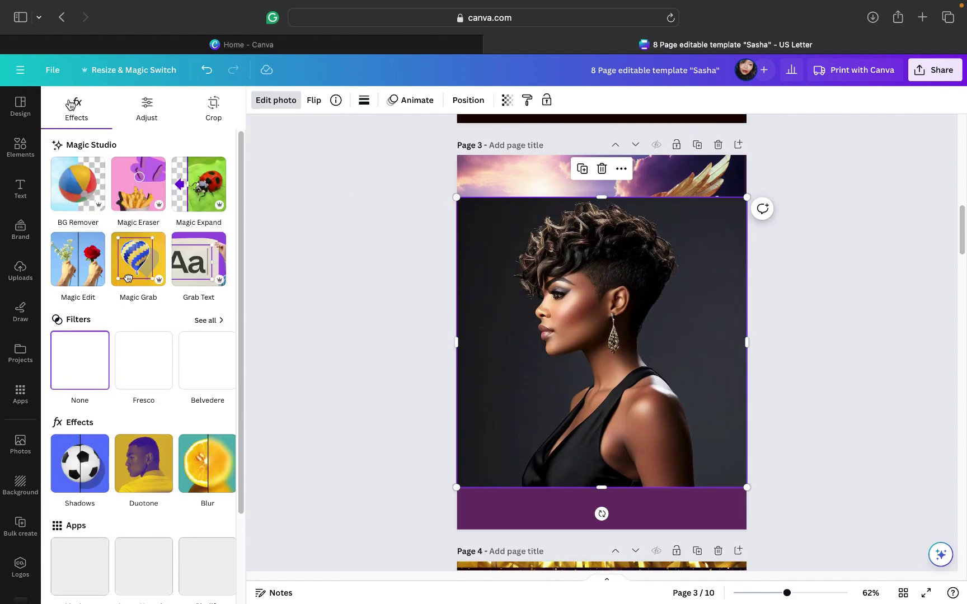
click(64, 201)
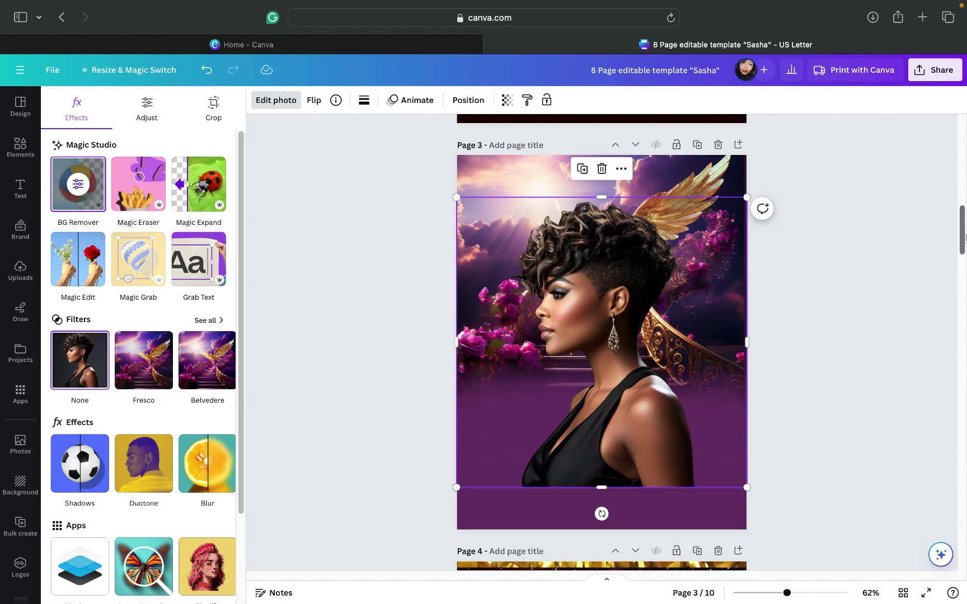
Step: Move the cut-out portrait down to the lower right and shrink it slightly from its corner
drag(962, 244, 963, 160)
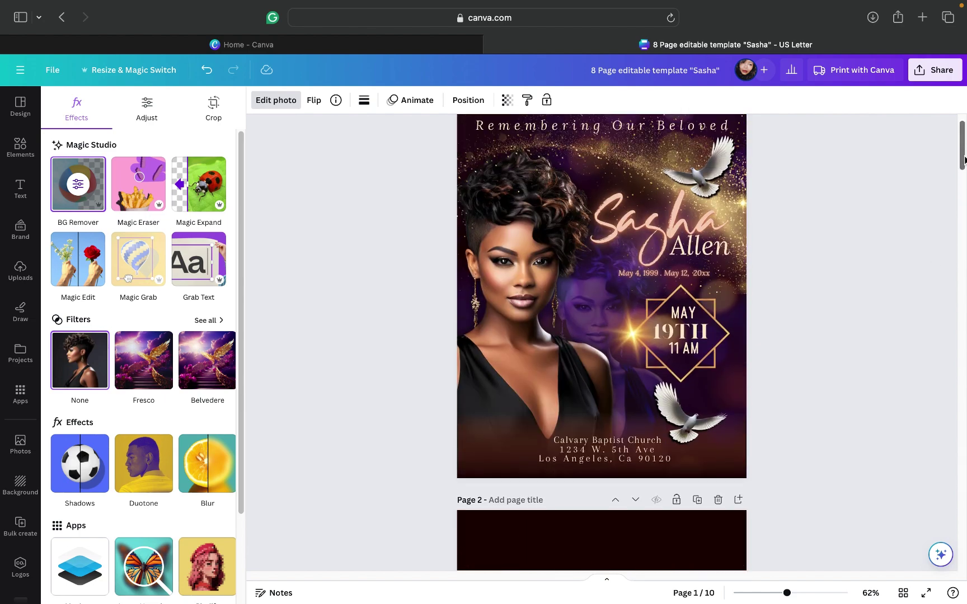
drag(963, 160, 962, 245)
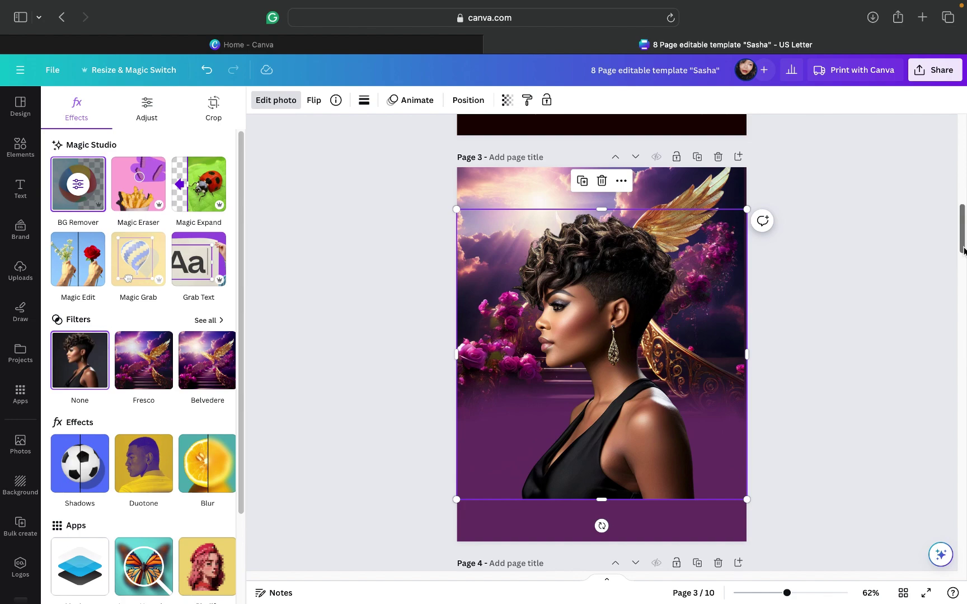
mouse_move(963, 250)
mouse_down()
mouse_move(964, 163)
mouse_move(961, 251)
mouse_up()
drag(640, 342, 706, 387)
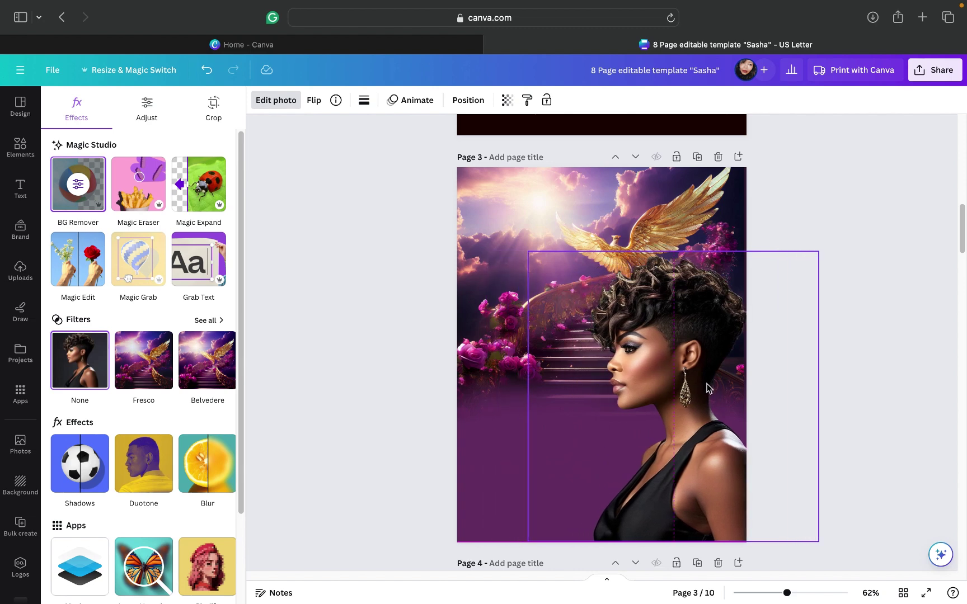
drag(707, 387, 707, 387)
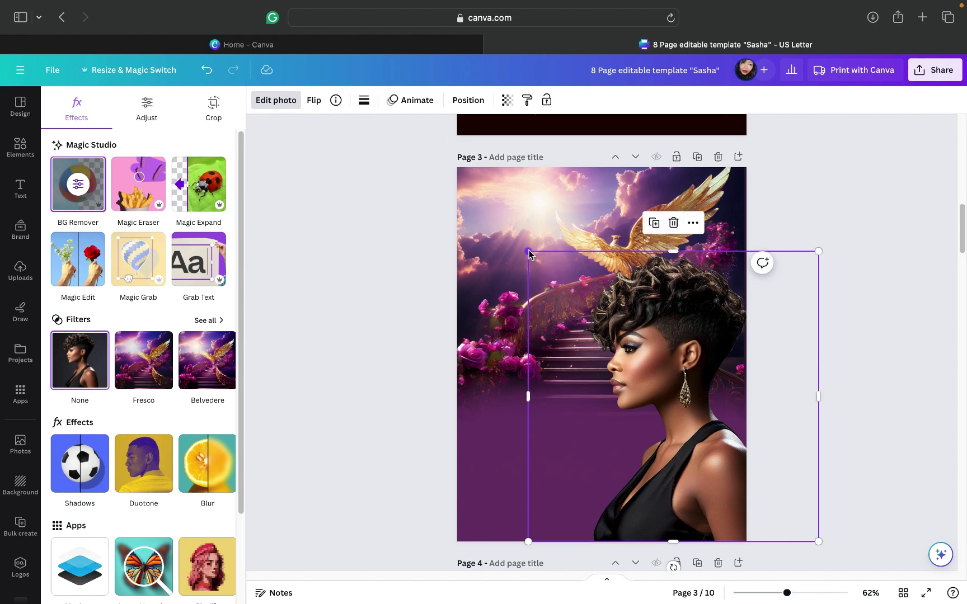
drag(543, 263, 554, 277)
drag(668, 345, 660, 343)
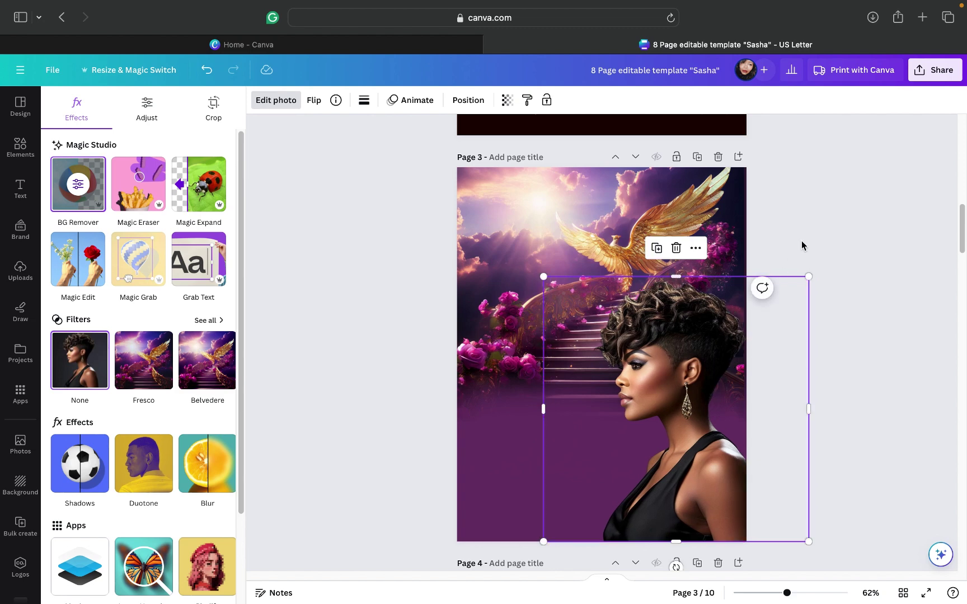
Step: Give the portrait a near-white (#FFFAFA) drop shadow, adjusting its intensity and distance
click(276, 105)
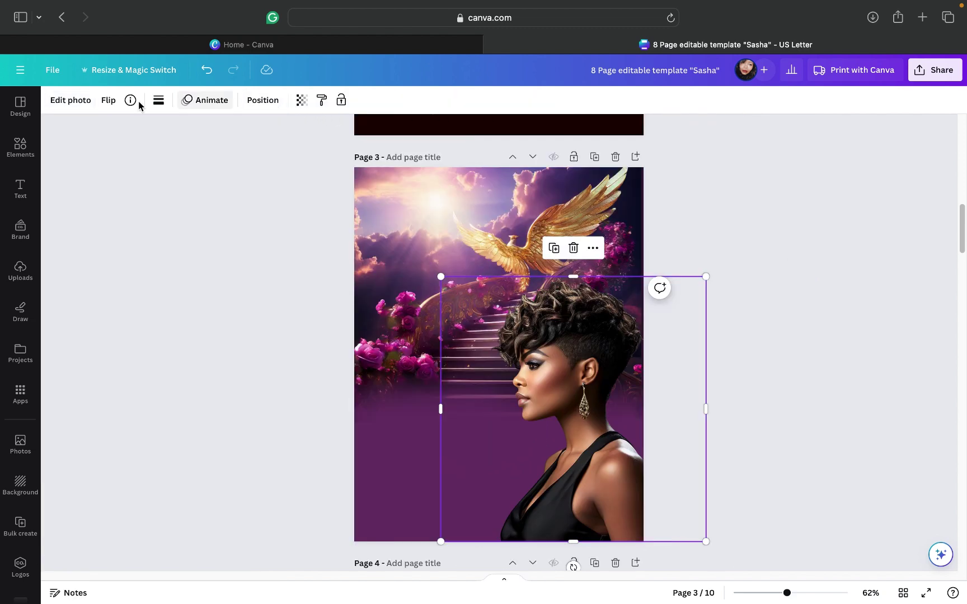
click(74, 104)
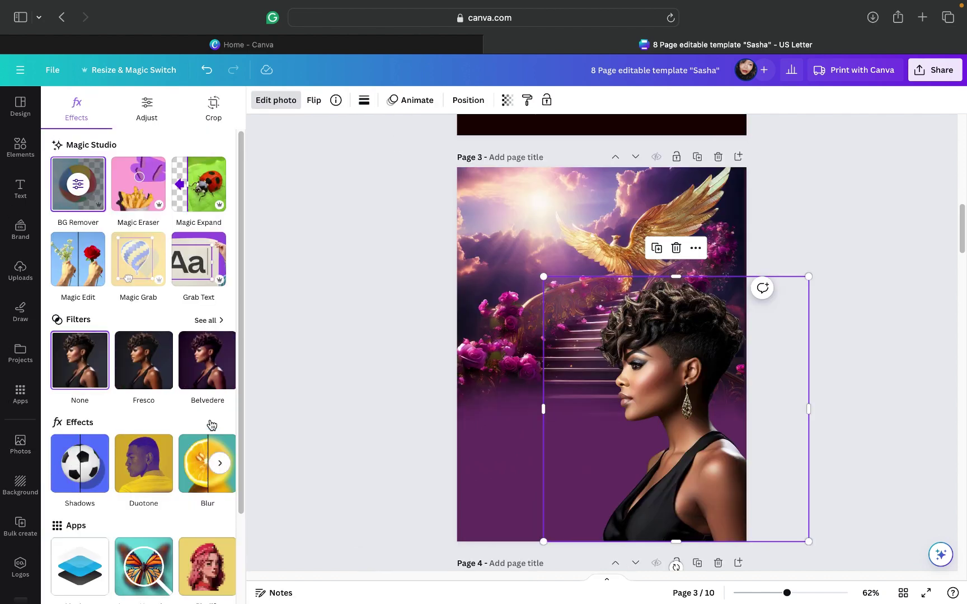
click(80, 463)
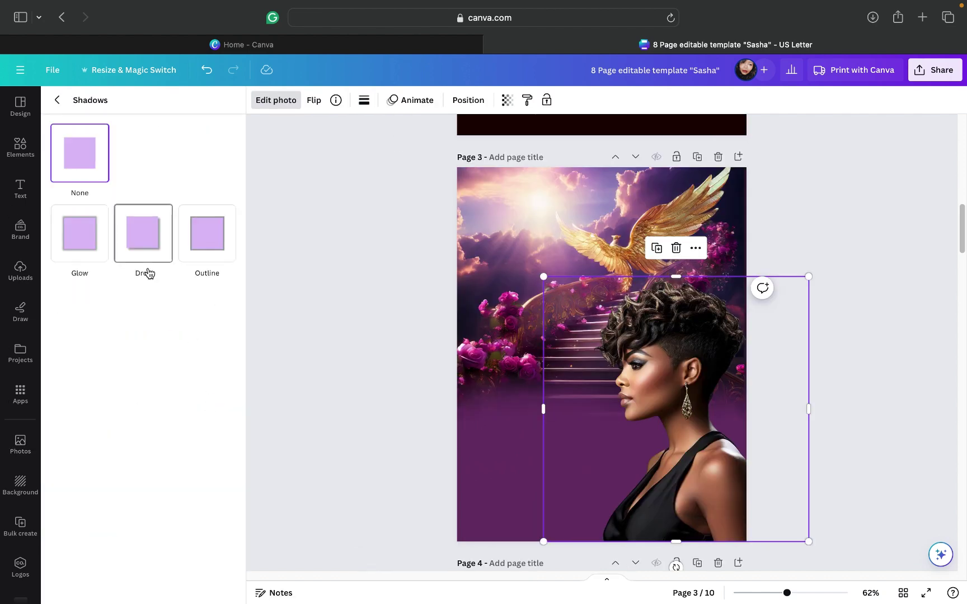
click(145, 246)
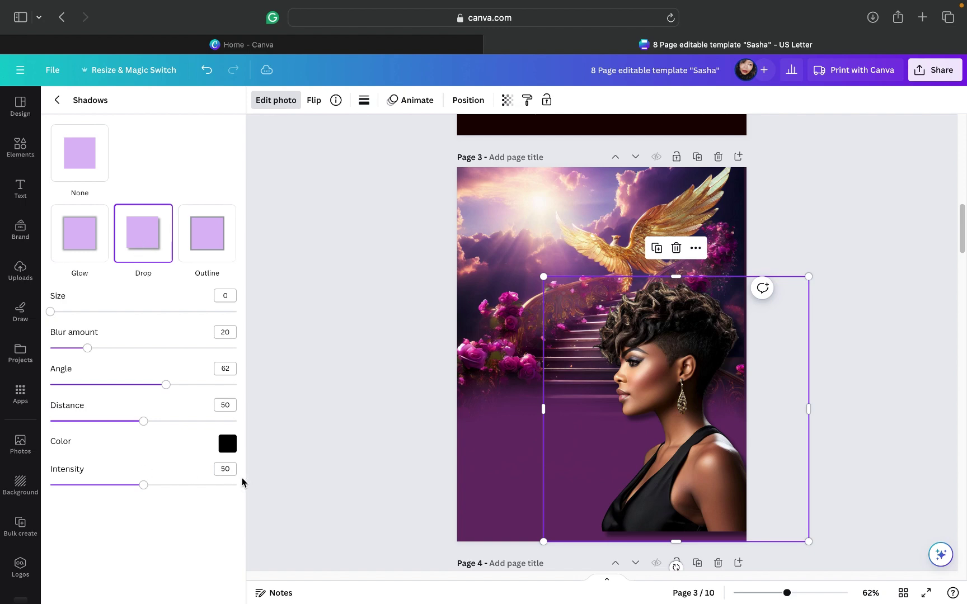
click(696, 498)
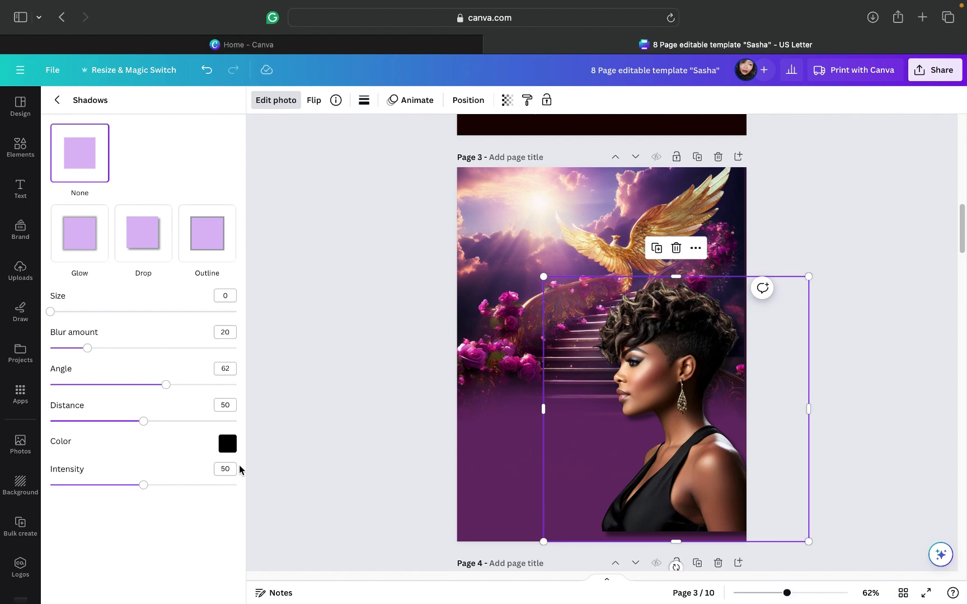
click(227, 444)
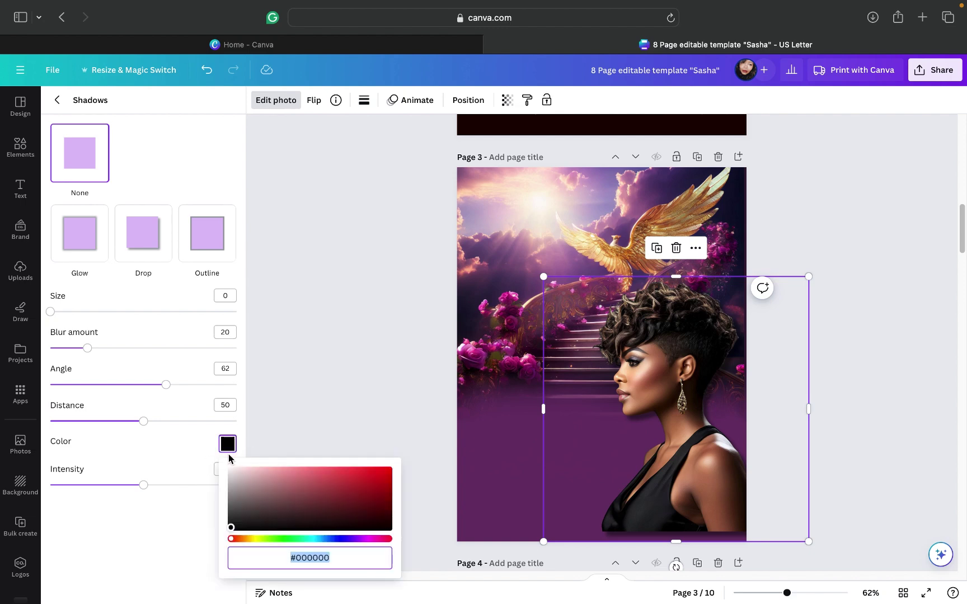
click(233, 473)
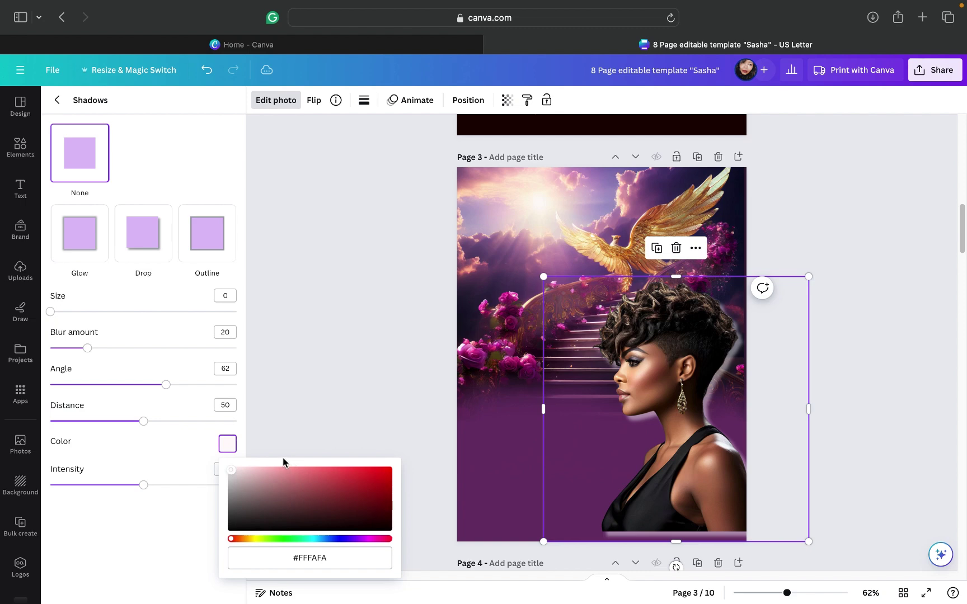
drag(144, 489, 241, 492)
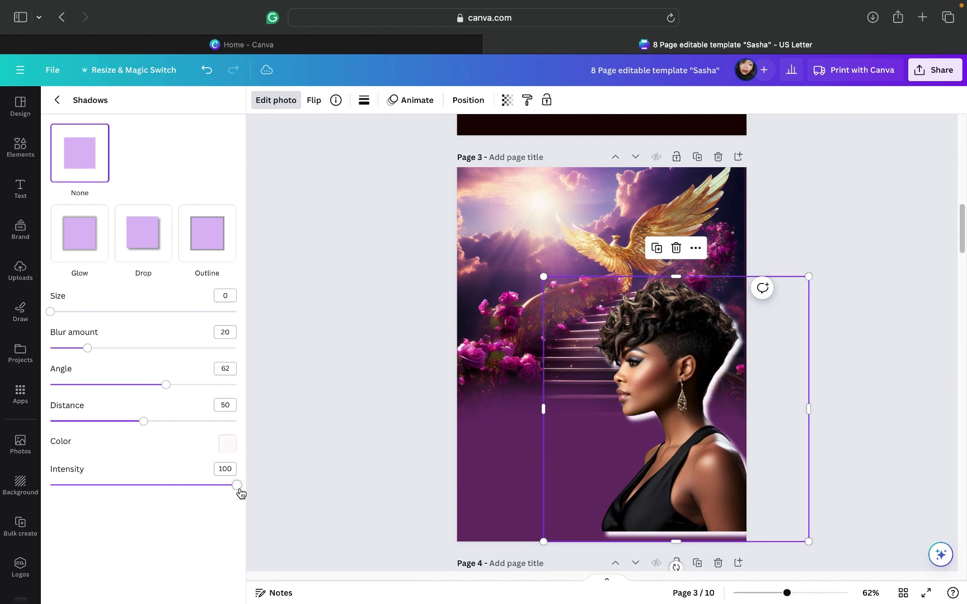
drag(240, 493, 152, 503)
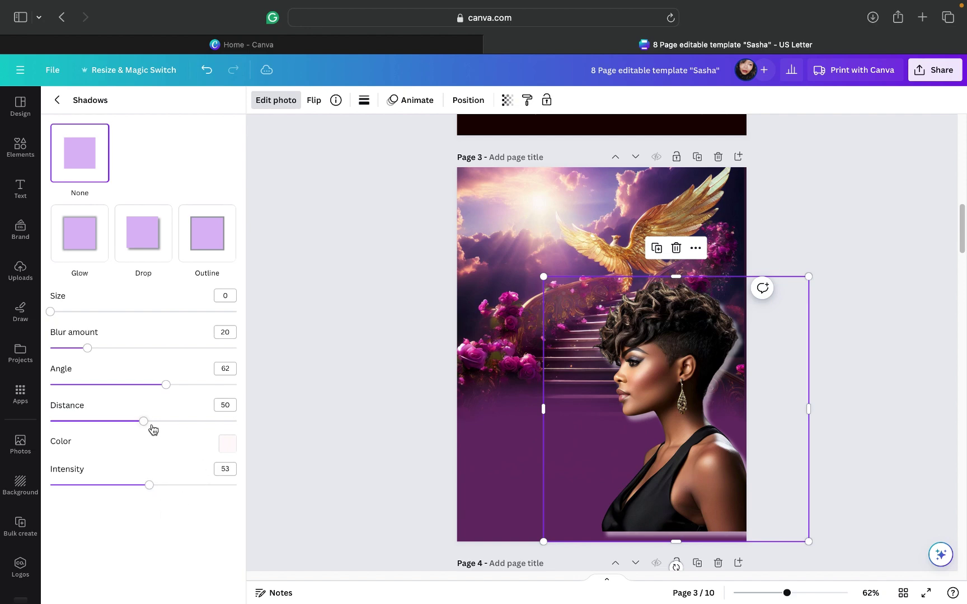
drag(143, 425, 124, 430)
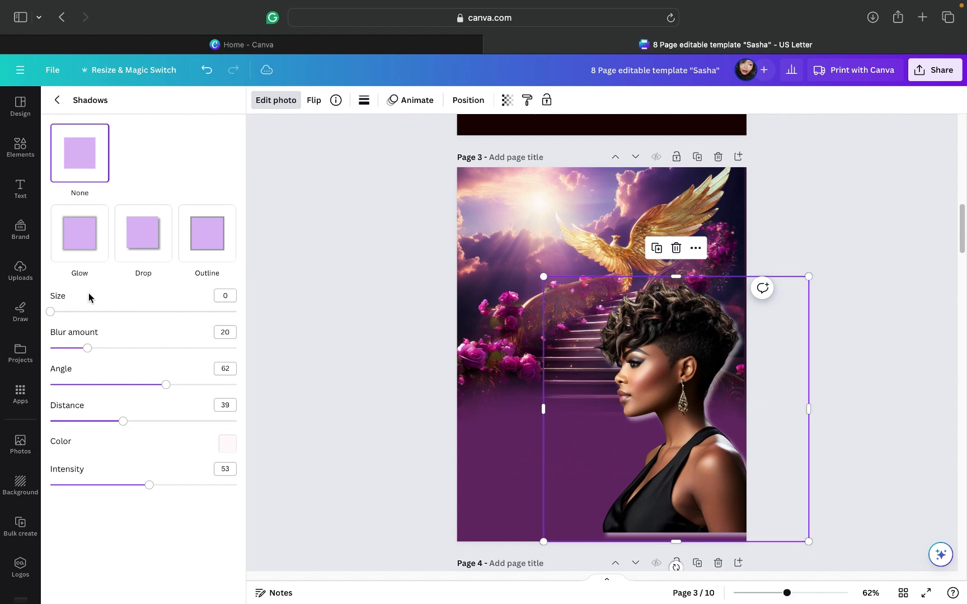
Step: Switch the shadow to Glow with intensity about 75
click(83, 245)
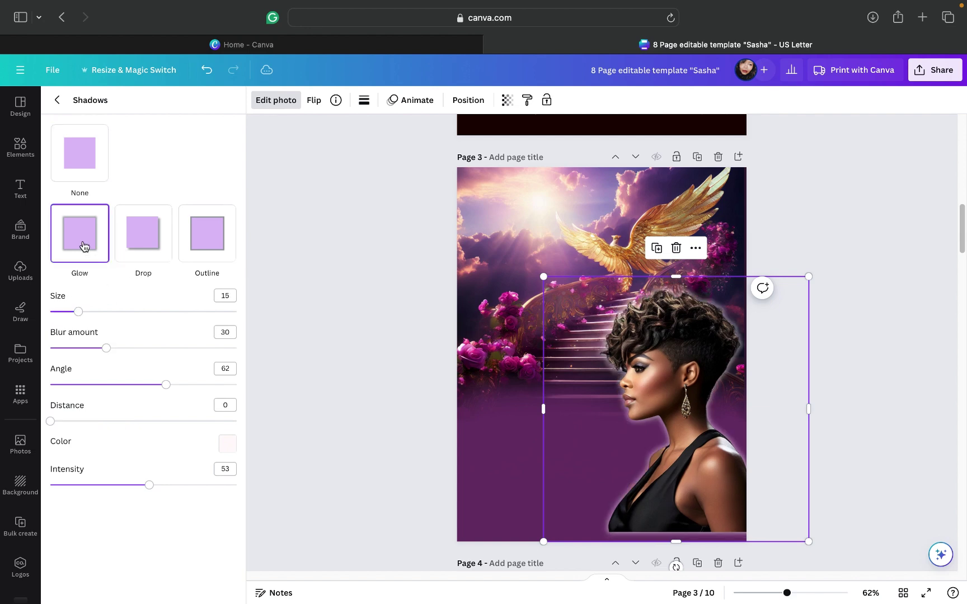
click(147, 486)
drag(151, 488, 190, 492)
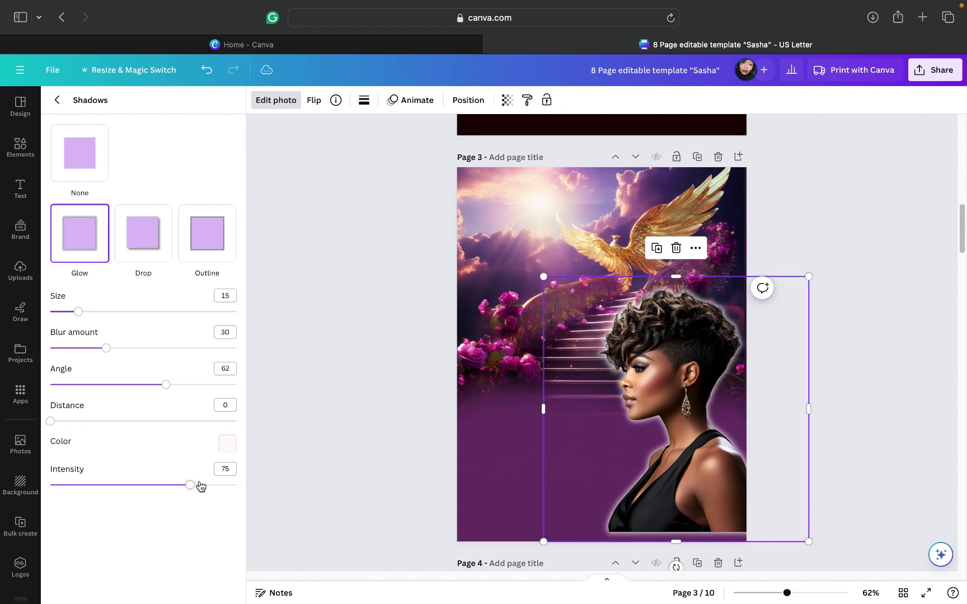
click(878, 302)
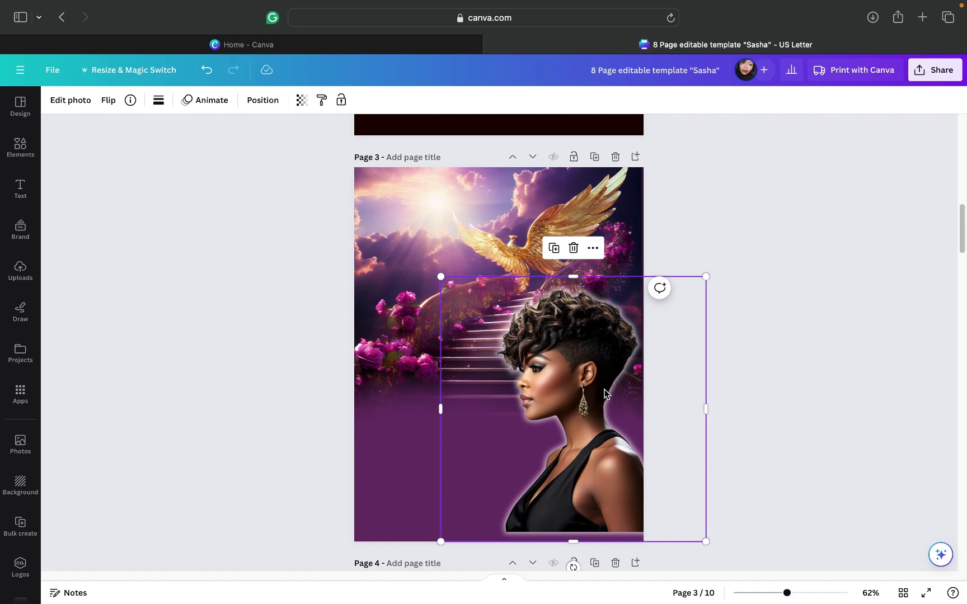
Step: Enlarge the glowing portrait from its corner and fit it into the page's lower-right corner
drag(596, 371, 594, 380)
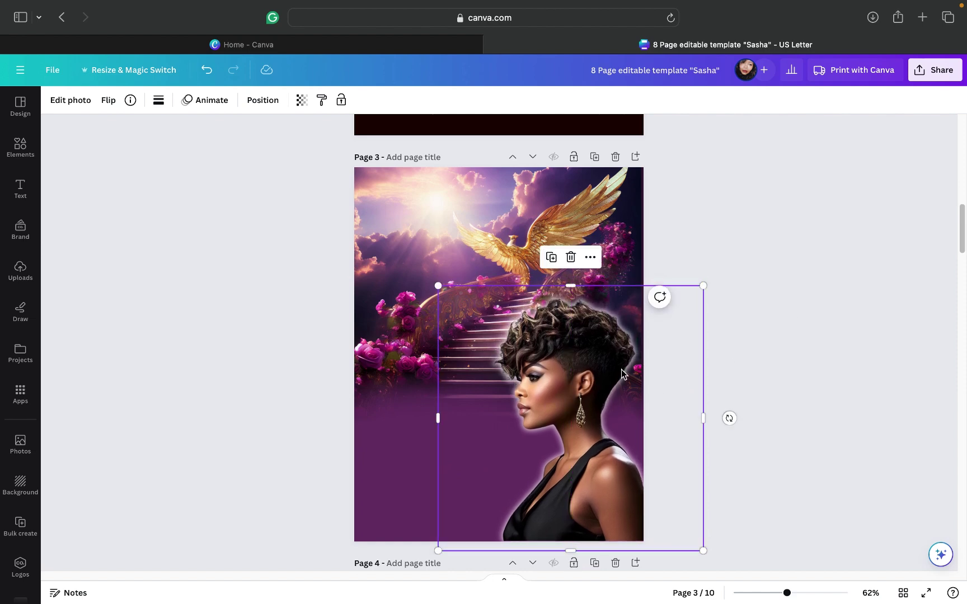
mouse_move(715, 276)
mouse_down()
mouse_move(755, 246)
mouse_move(729, 277)
mouse_up()
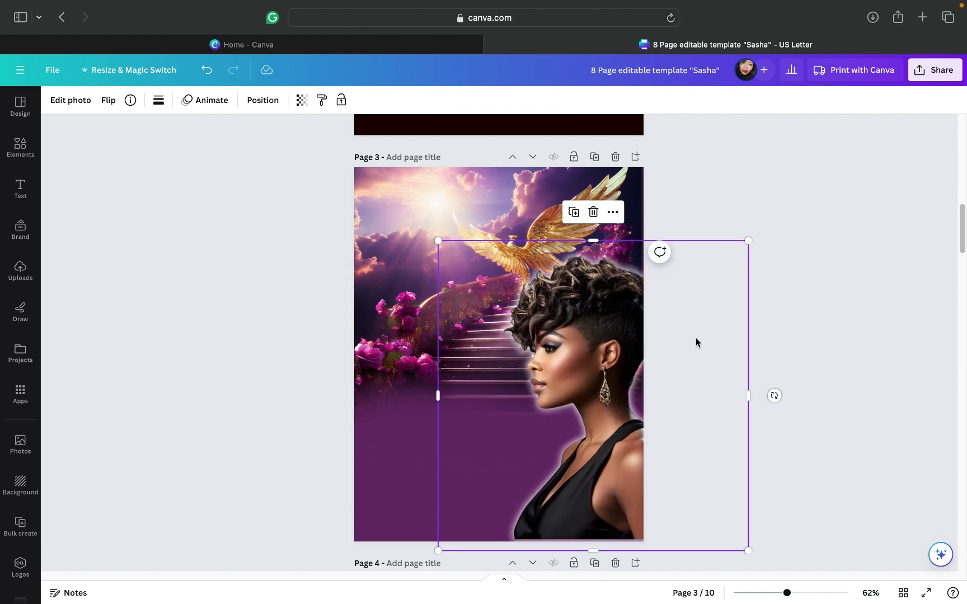
drag(688, 339, 657, 346)
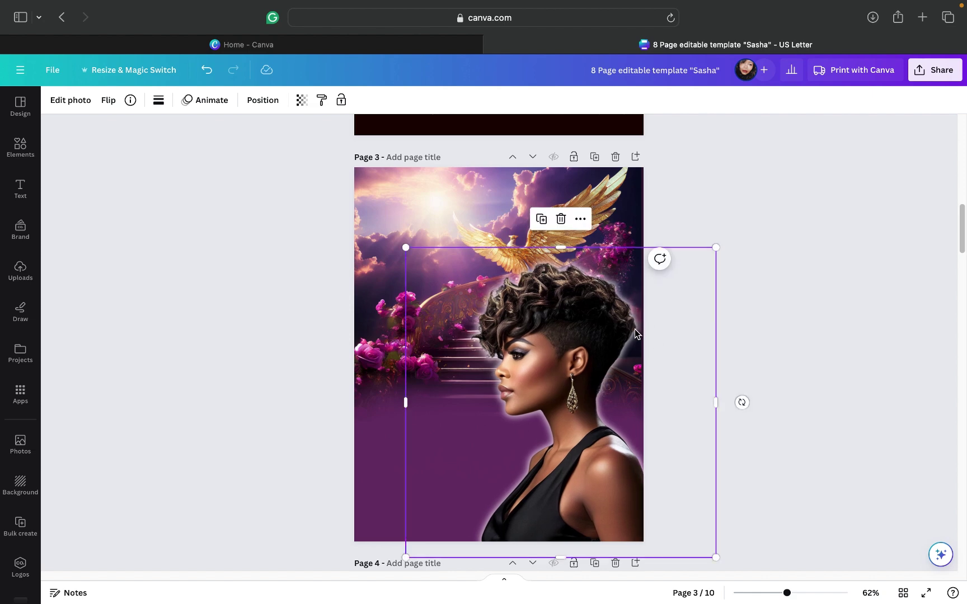
drag(668, 329, 676, 339)
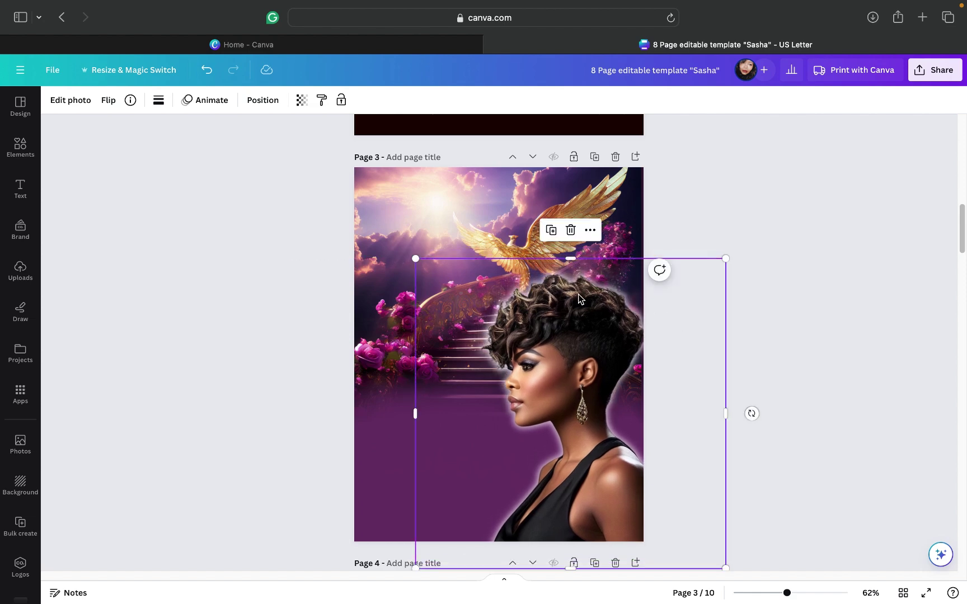
click(754, 235)
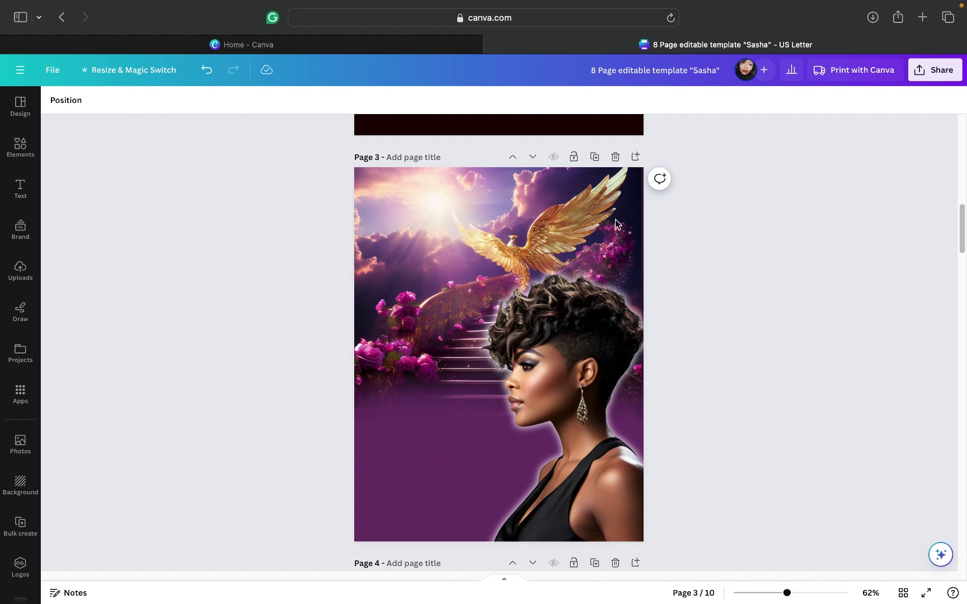
scroll(706, 253, down, 2)
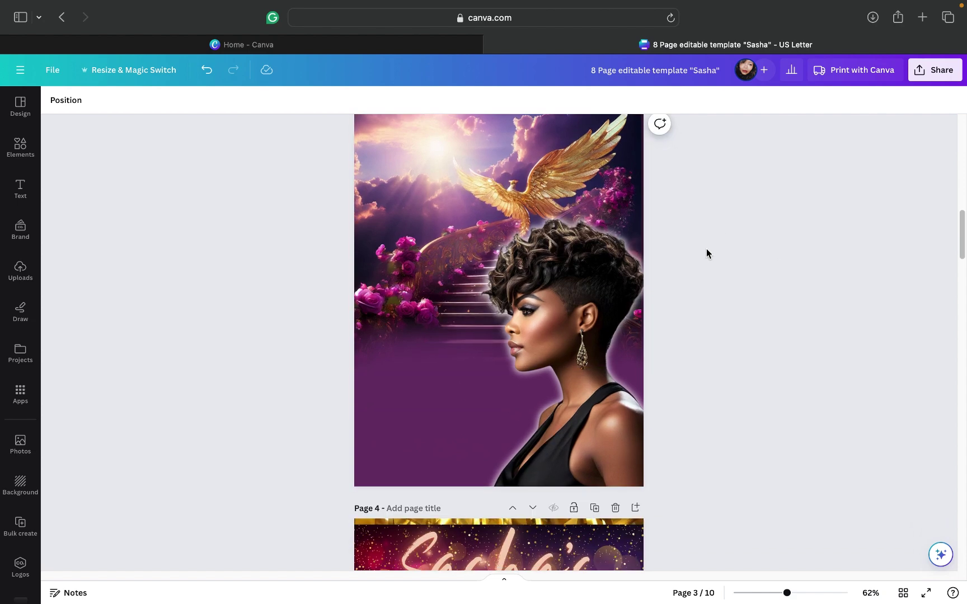
scroll(706, 253, up, 1)
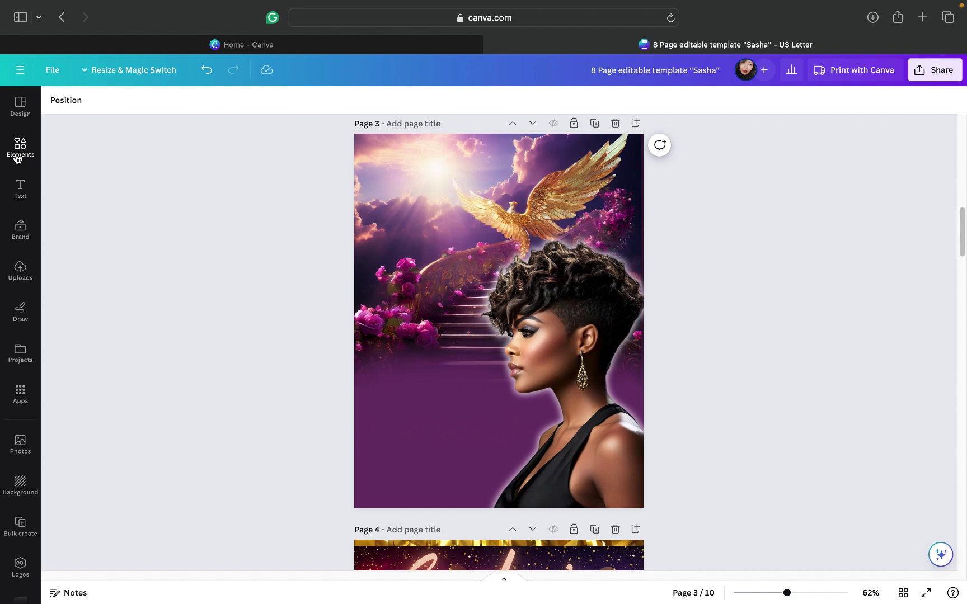
Step: Add the teal transparent gradient from Elements and rotate it sideways along the page bottom
click(17, 159)
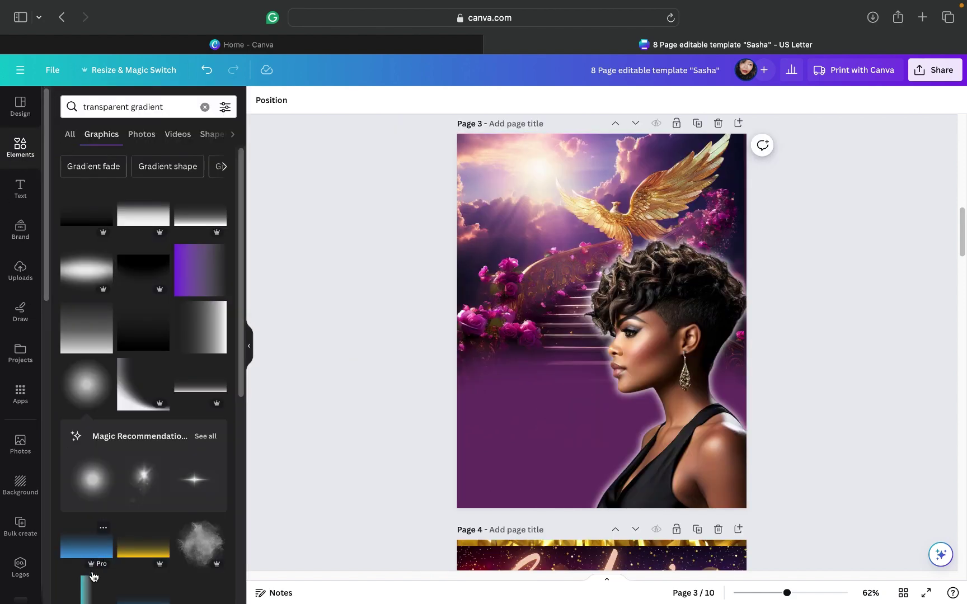
click(87, 593)
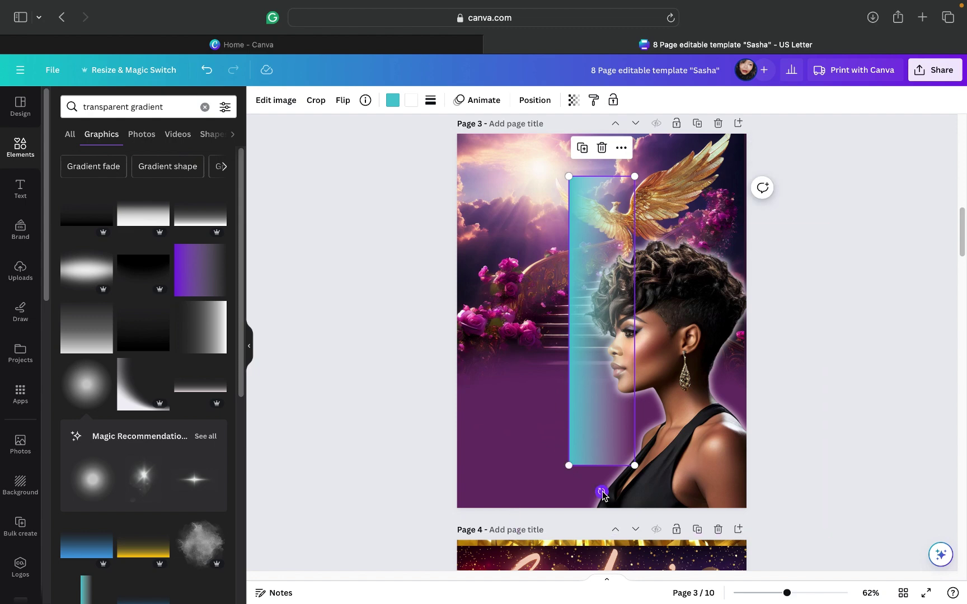
drag(667, 463, 643, 478)
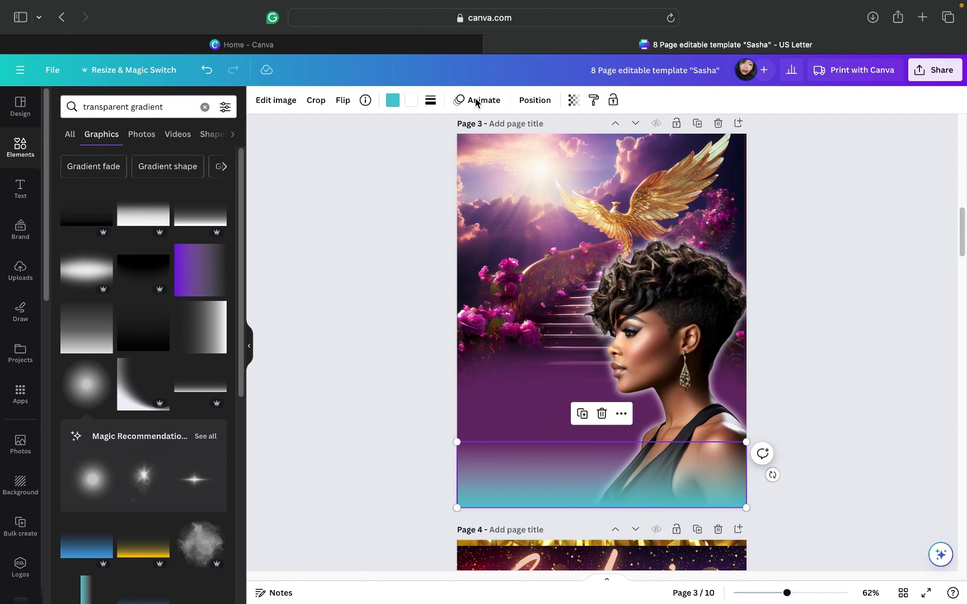
Step: Recolour both of the teal gradient's colours to a mauve photo colour
click(392, 102)
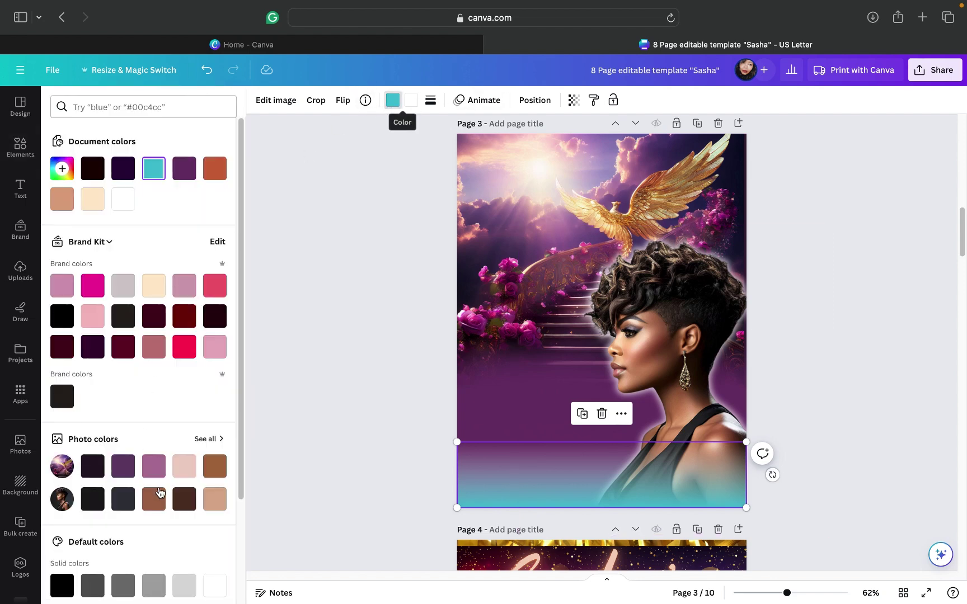
click(201, 440)
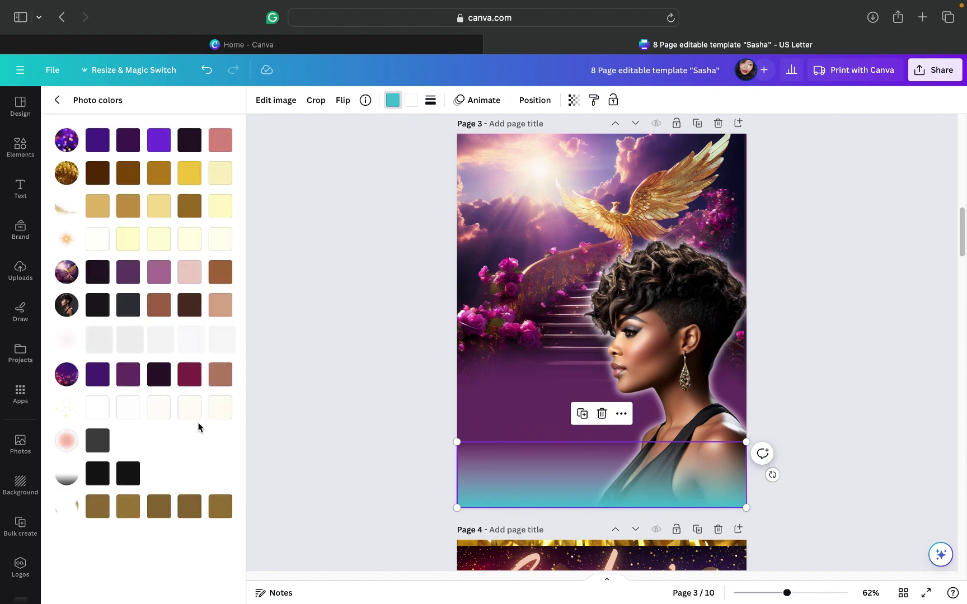
click(158, 275)
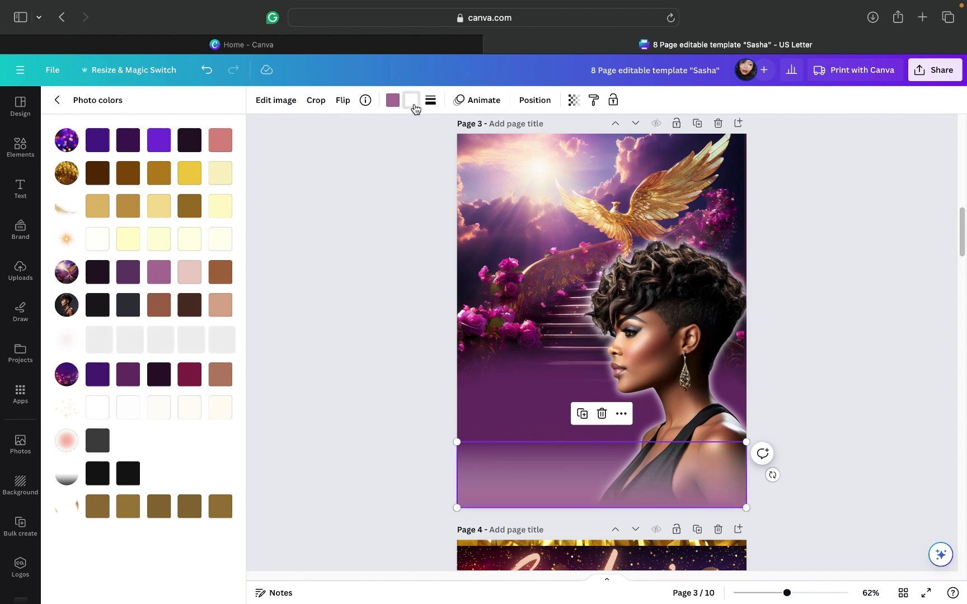
click(158, 271)
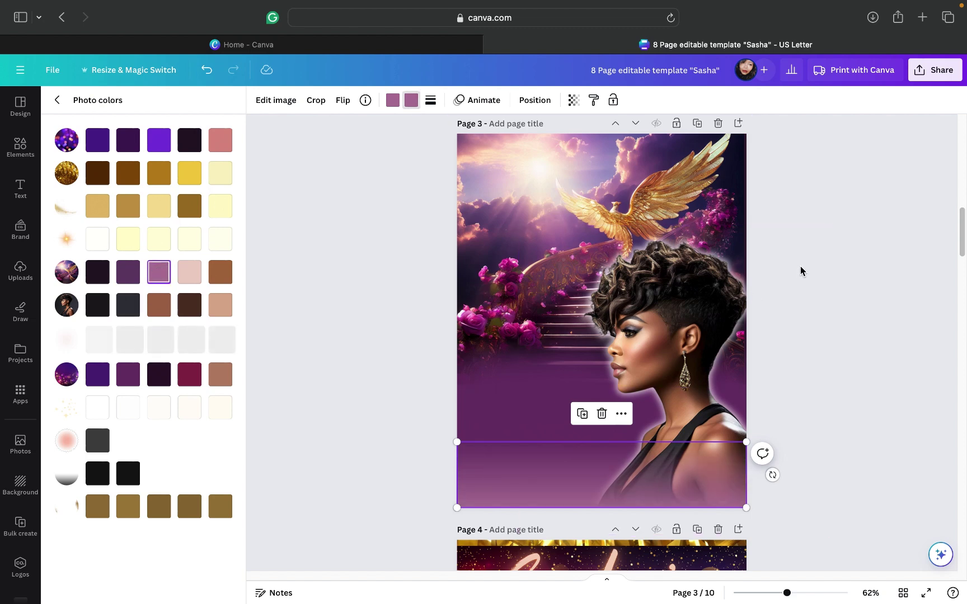
key(Escape)
key(Escape)
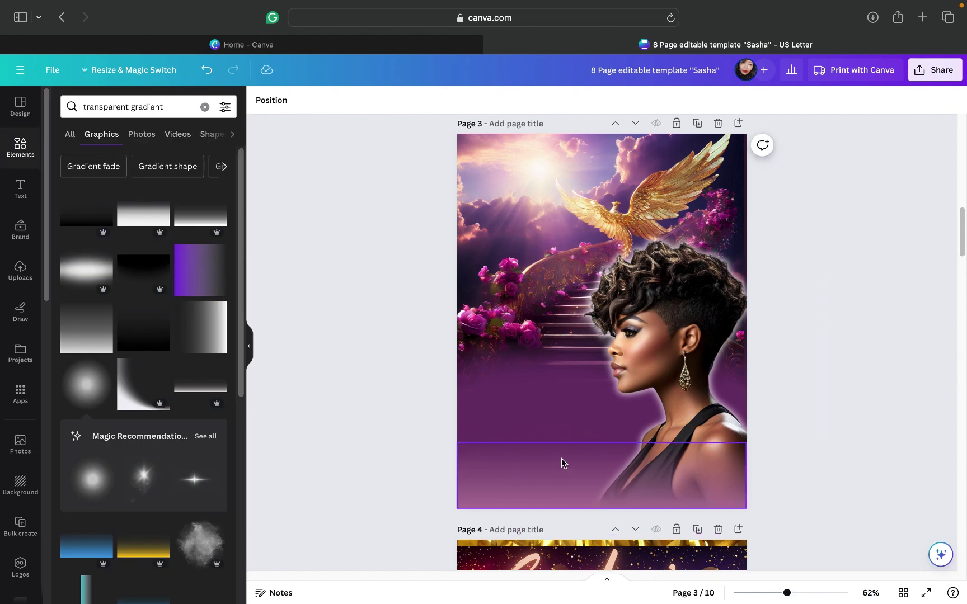
Step: Nudge the band up slightly and set both its colours to near-black #1b0102
drag(561, 463, 560, 468)
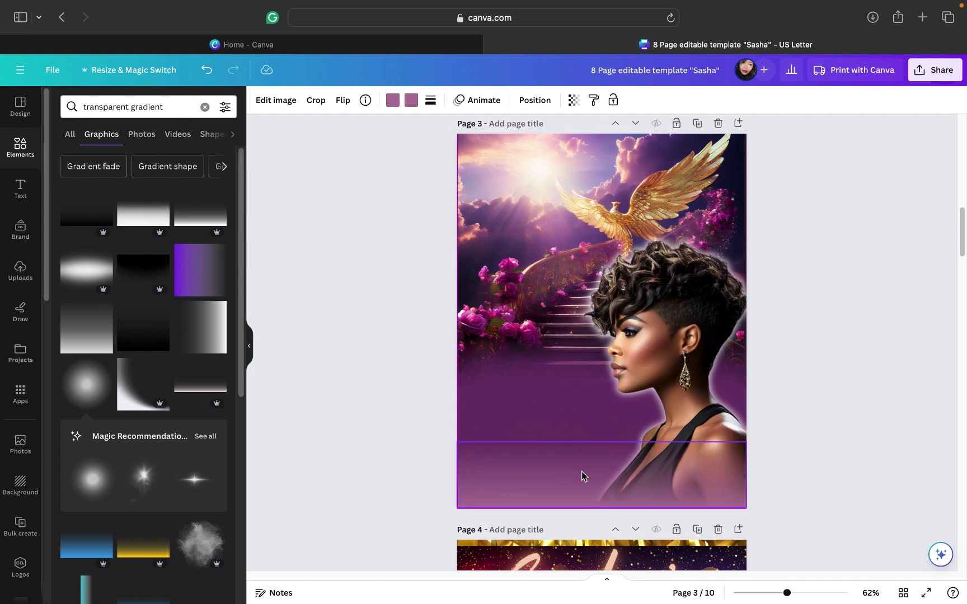
click(582, 473)
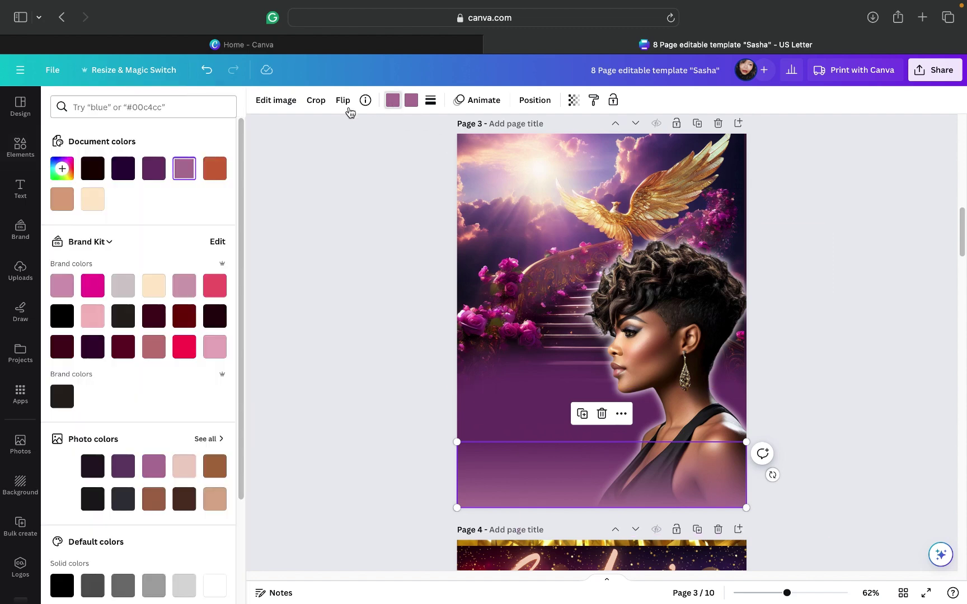
click(91, 169)
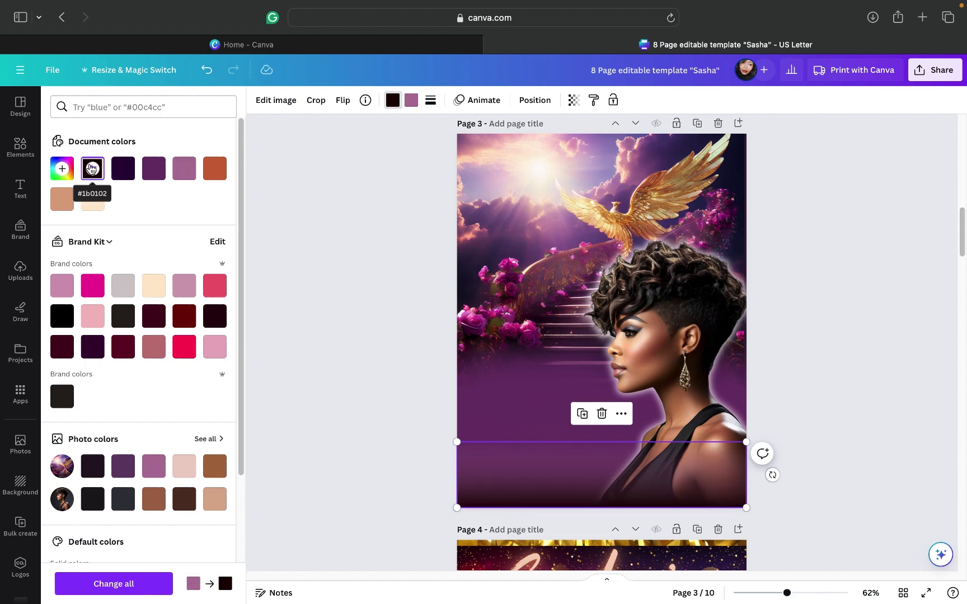
click(411, 104)
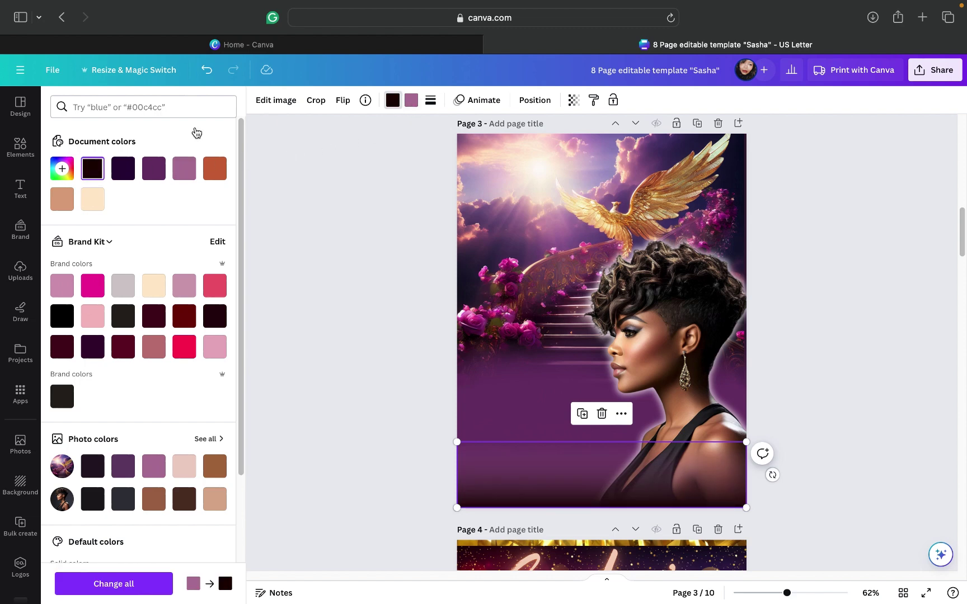
click(90, 172)
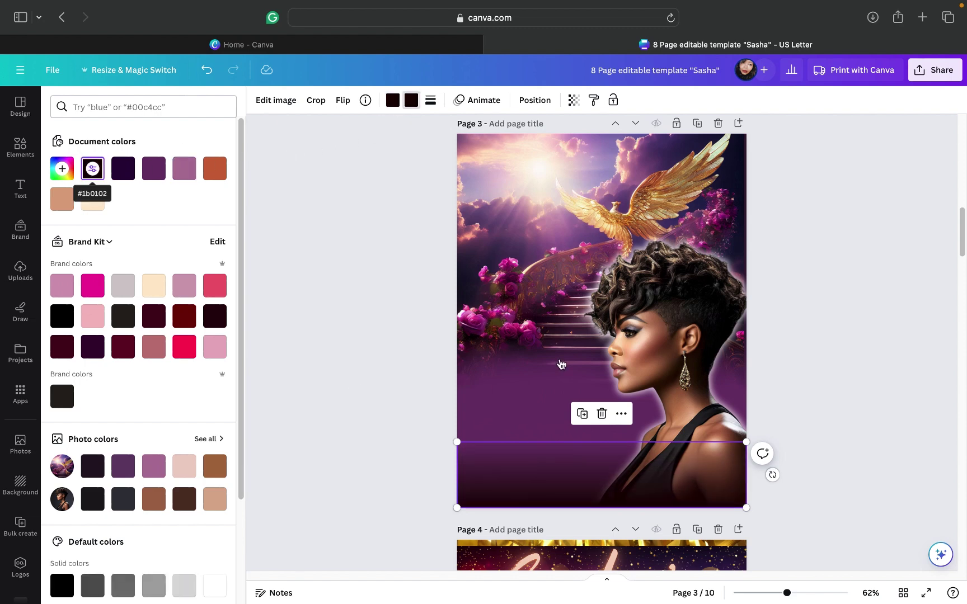
click(783, 320)
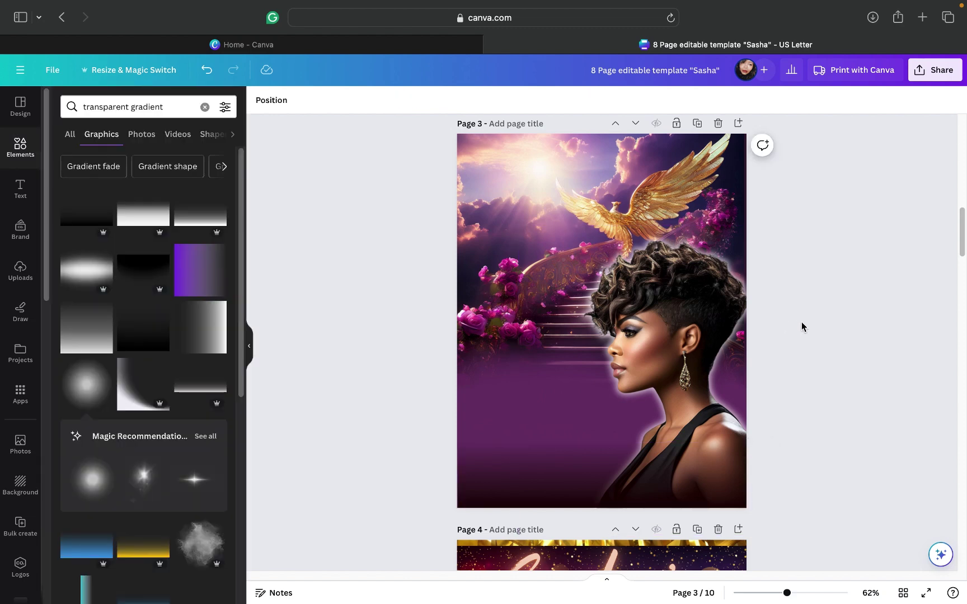
click(577, 485)
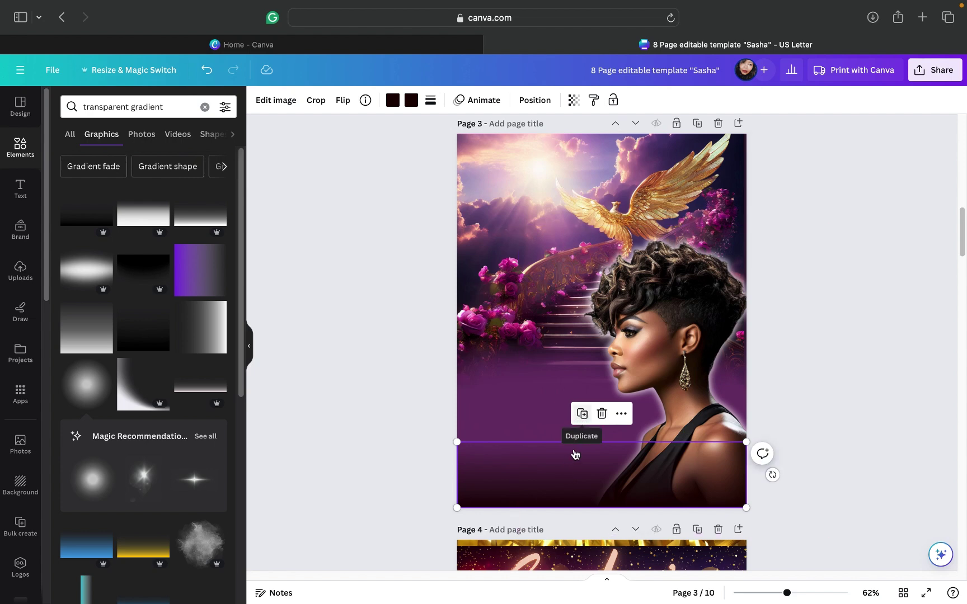
Step: Duplicate the dark band, flip the copy vertically, and move it to the page top
click(583, 419)
drag(574, 450, 571, 311)
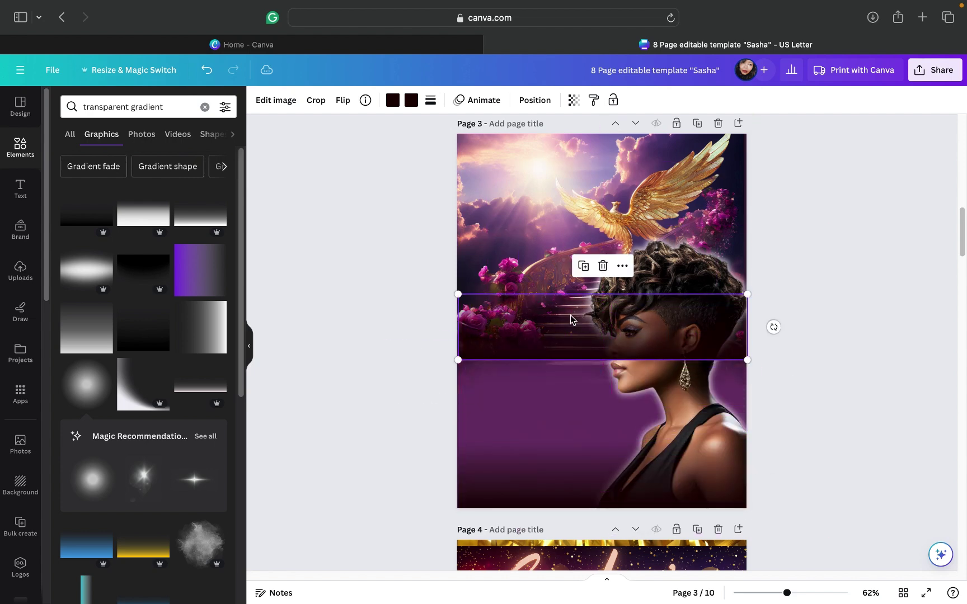
click(342, 100)
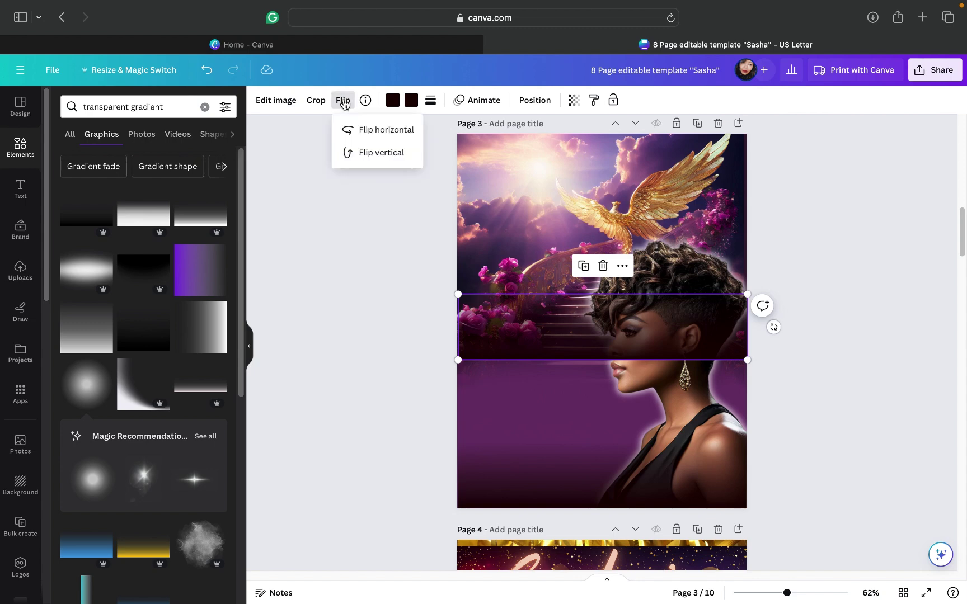
click(371, 152)
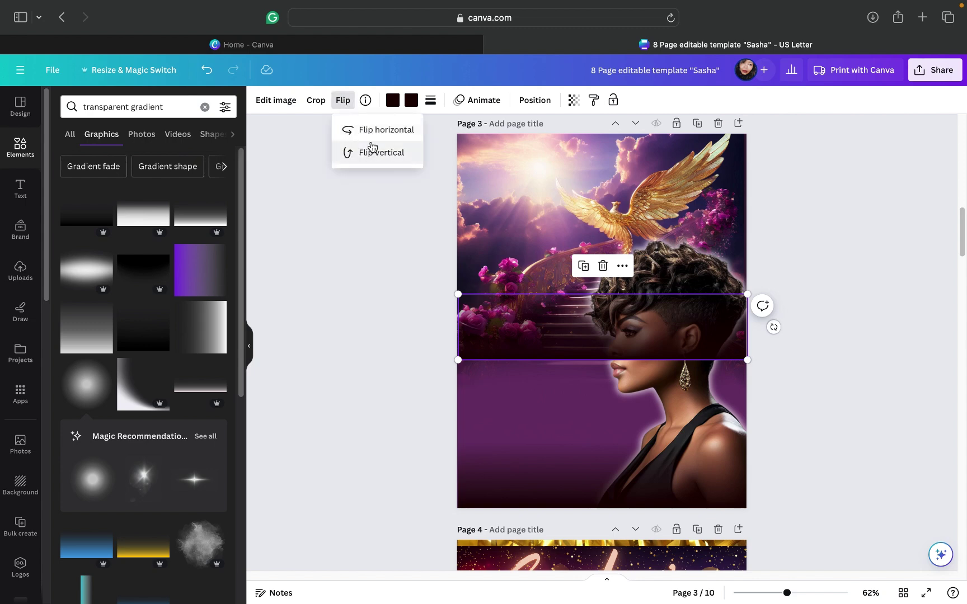
click(564, 331)
drag(564, 330, 560, 176)
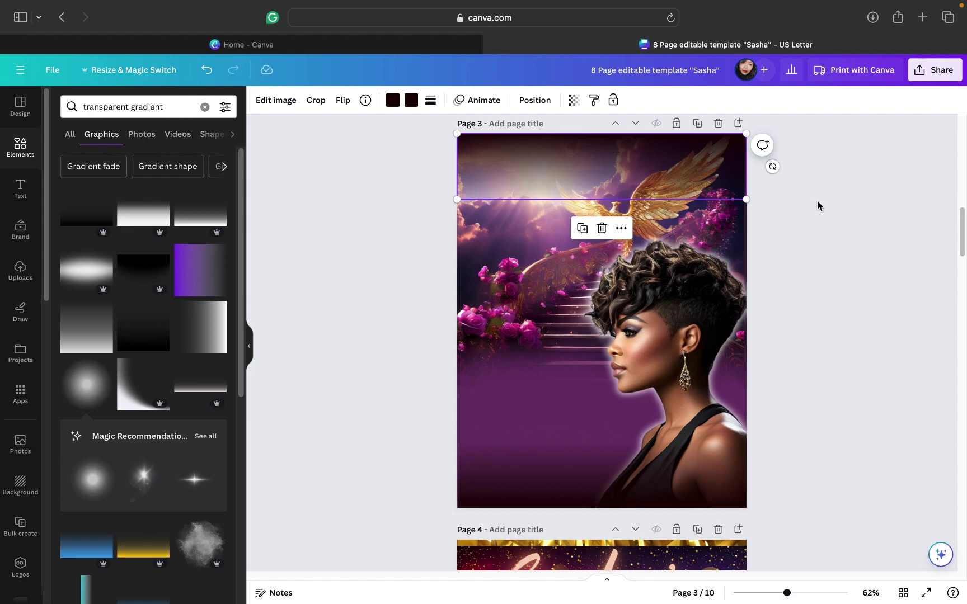
Step: Set the top band's colours to near-black and purple
click(392, 101)
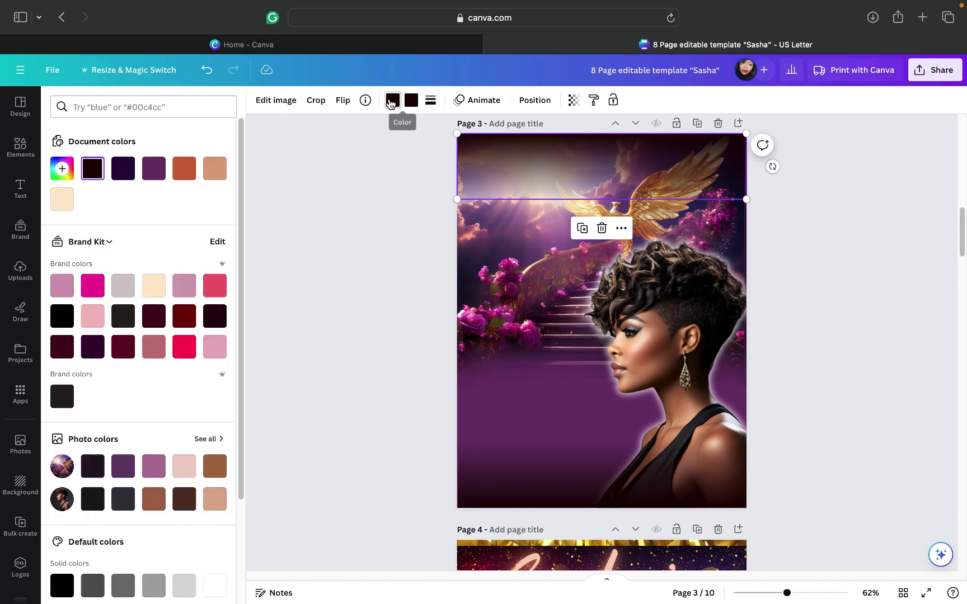
click(146, 169)
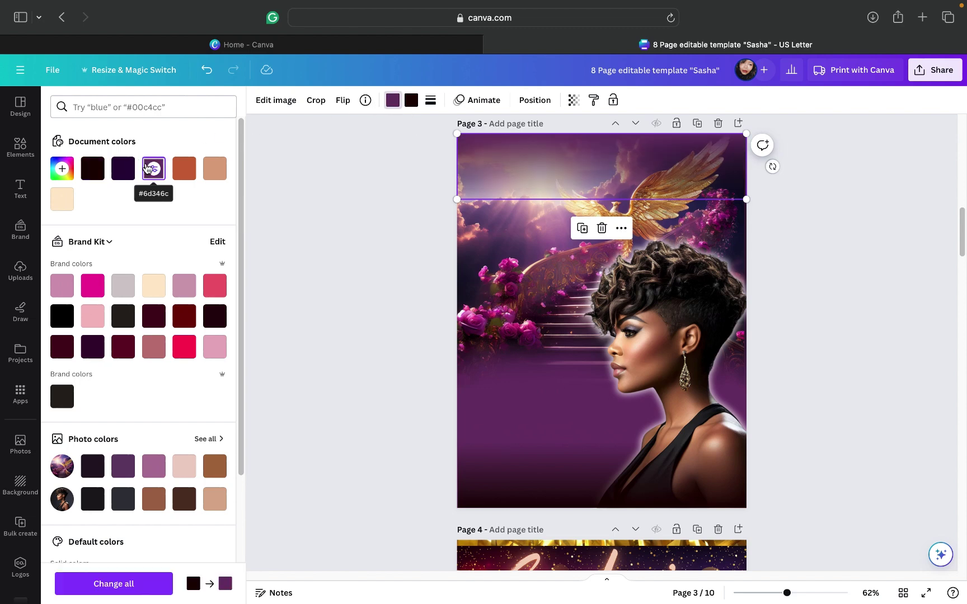
click(92, 167)
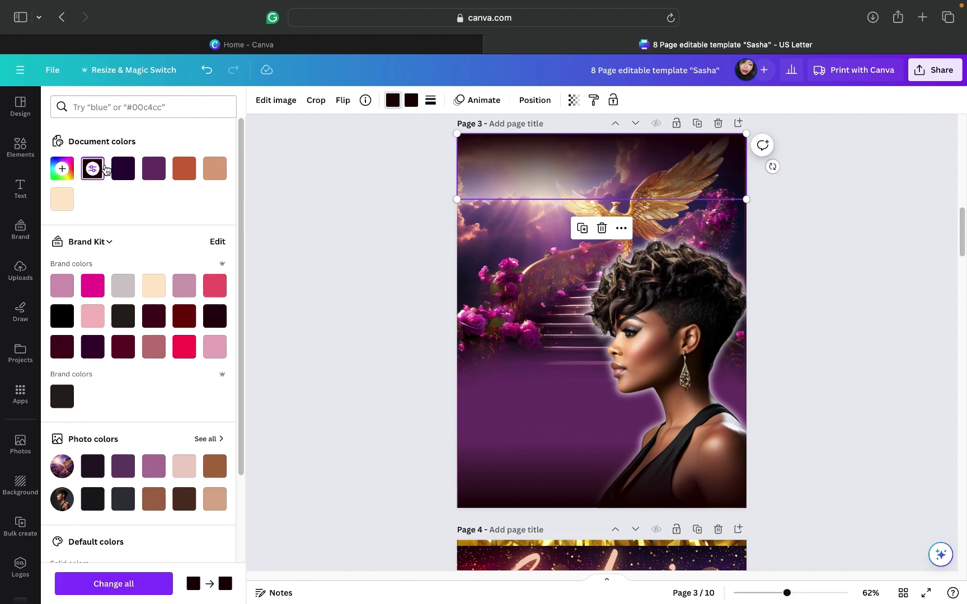
click(411, 101)
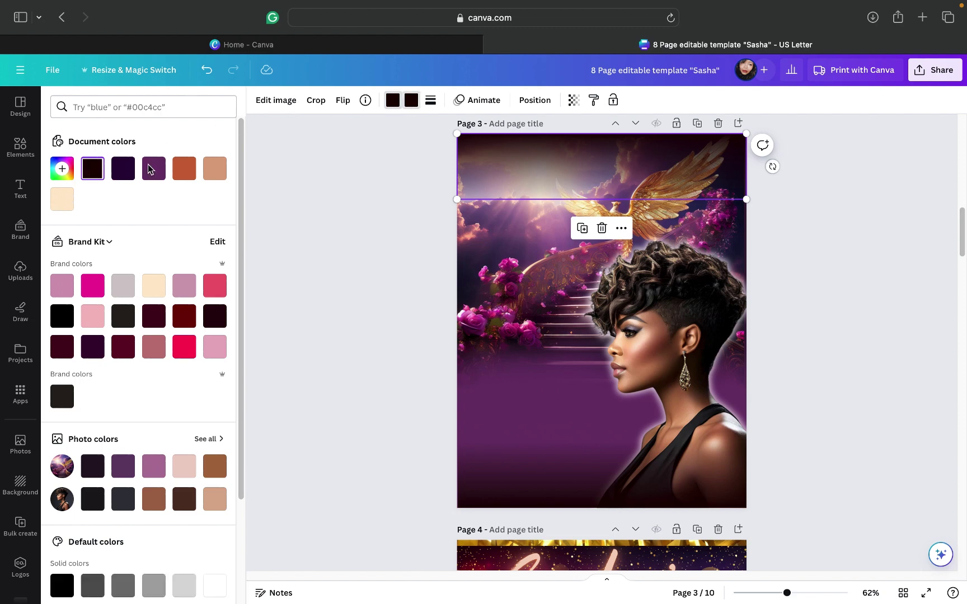
click(150, 169)
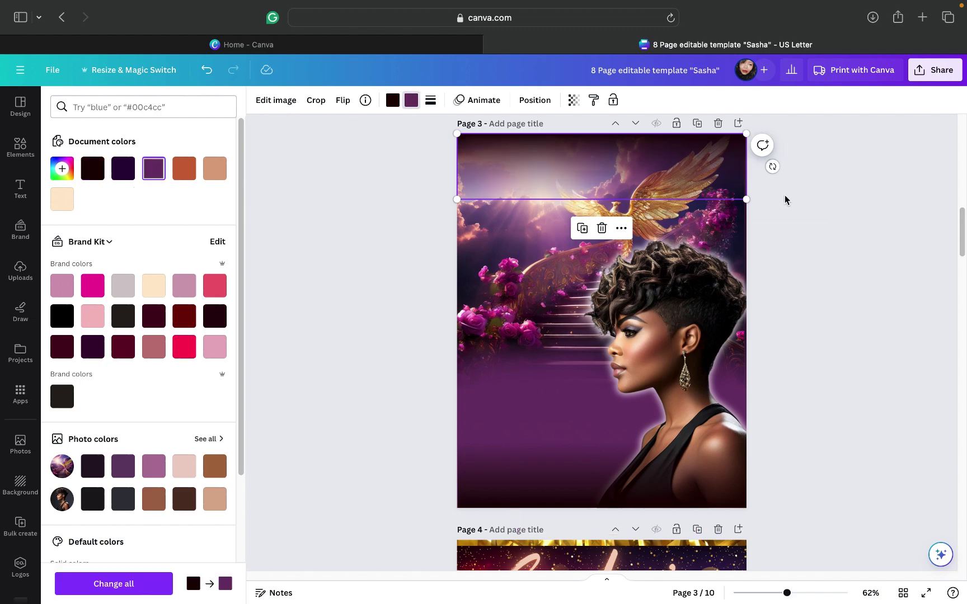
key(Escape)
key(Escape)
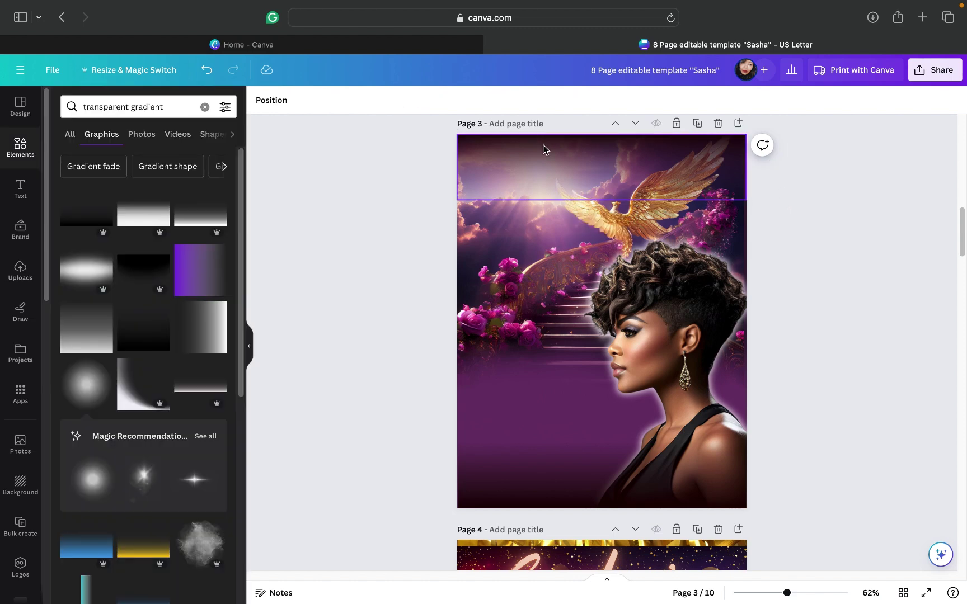
Step: Try pinkish-purple, light pink, tan and white on the top band's colours
click(460, 138)
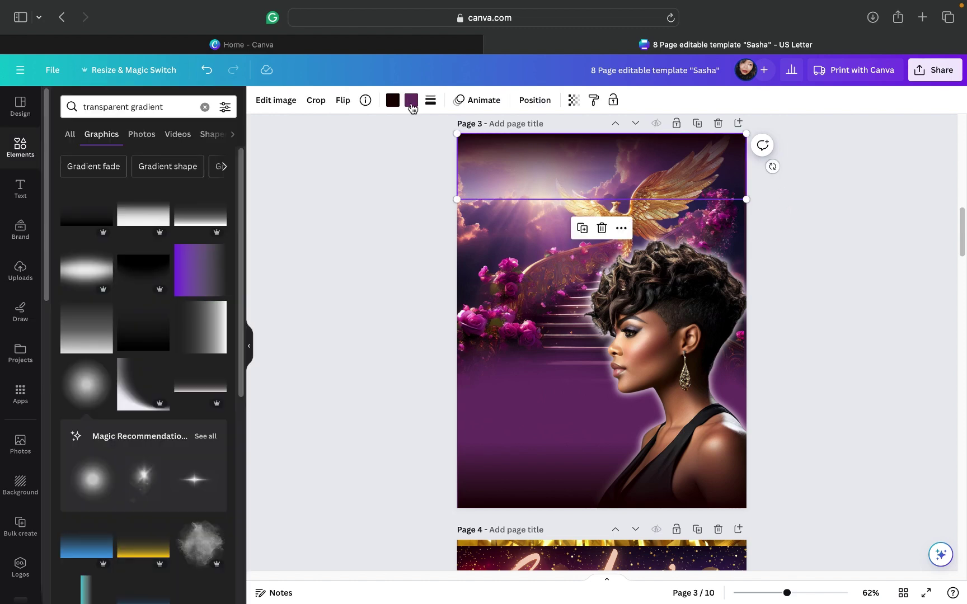
click(411, 107)
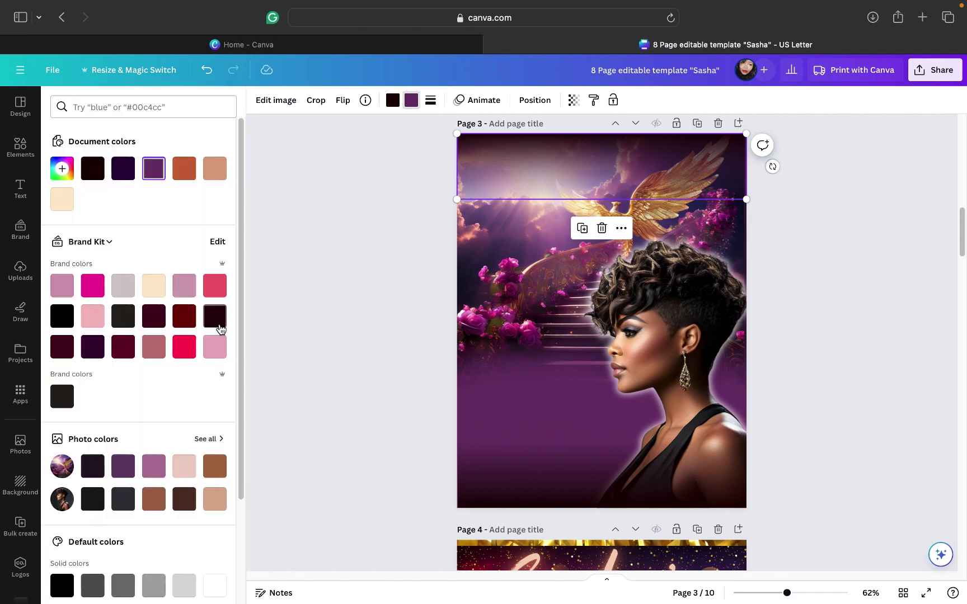
click(154, 464)
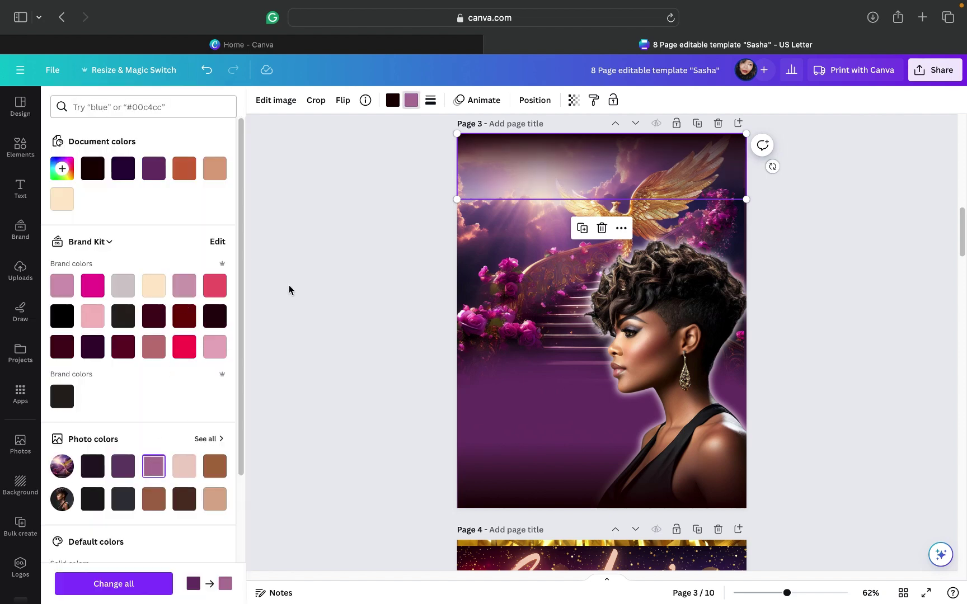
click(393, 101)
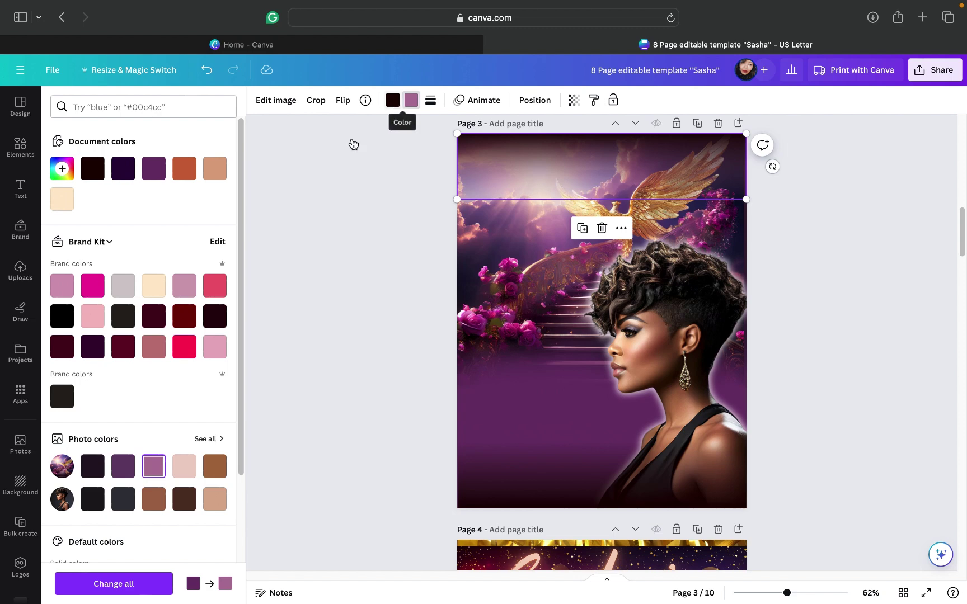
click(152, 466)
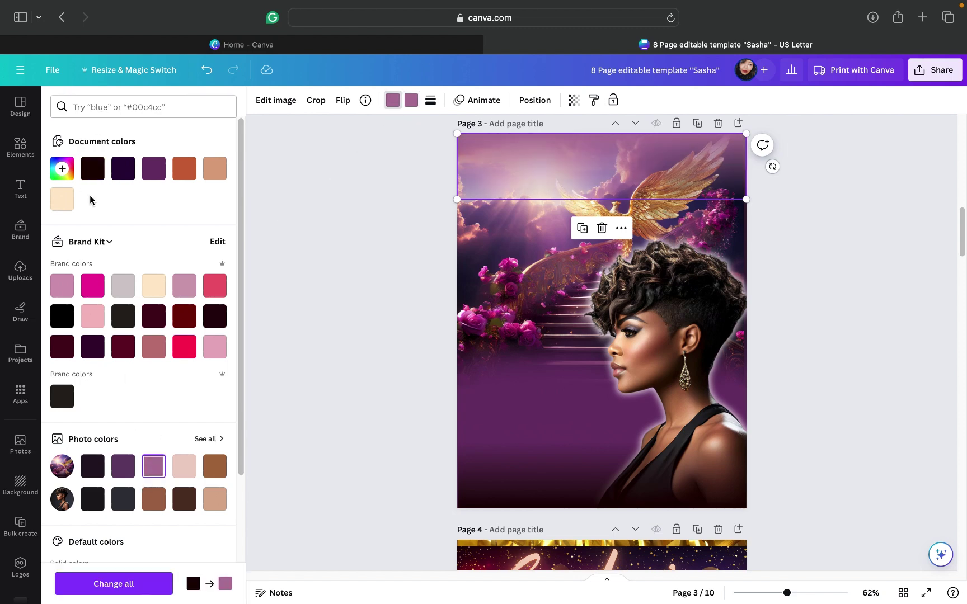
click(181, 475)
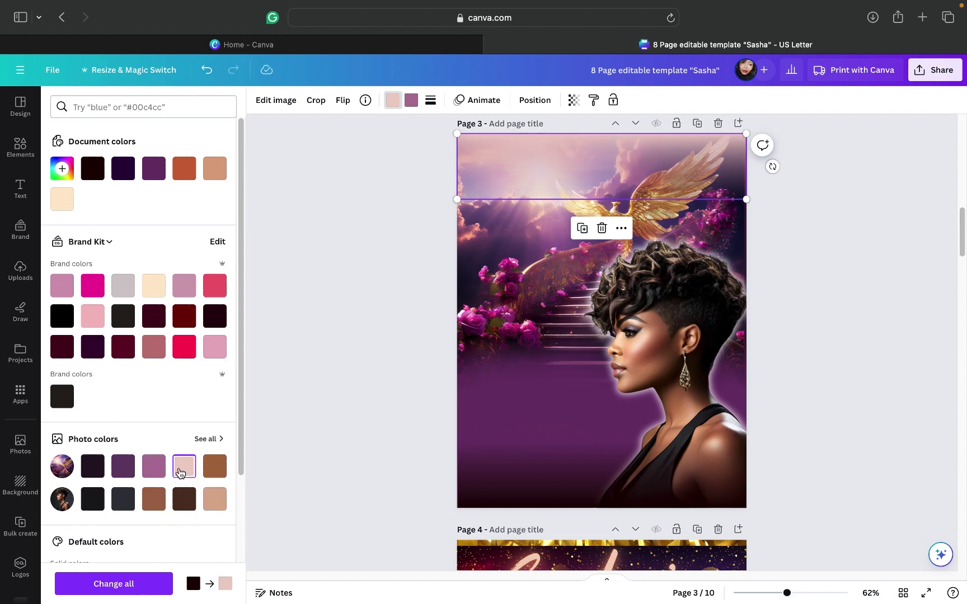
click(216, 500)
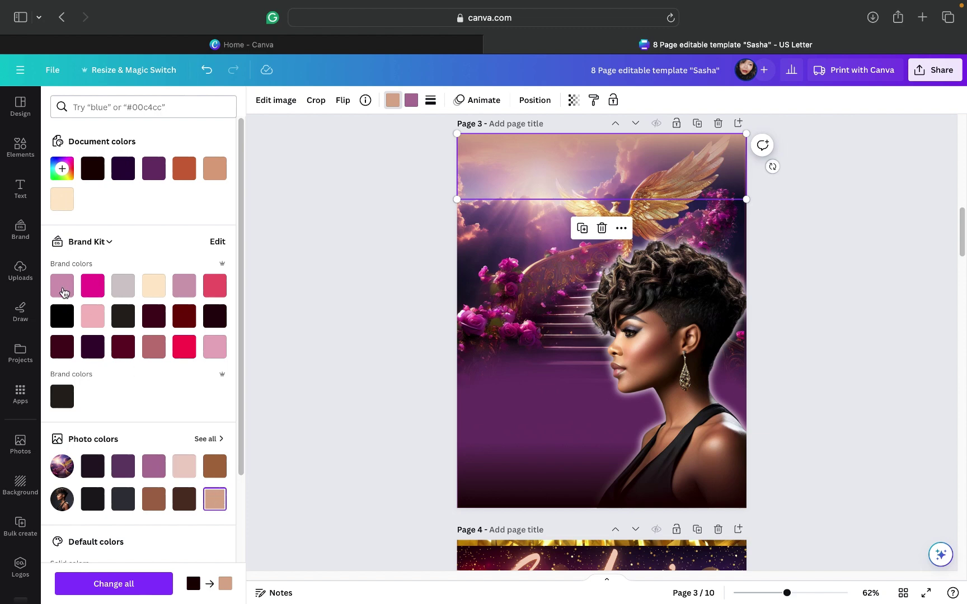
scroll(167, 432, down, 3)
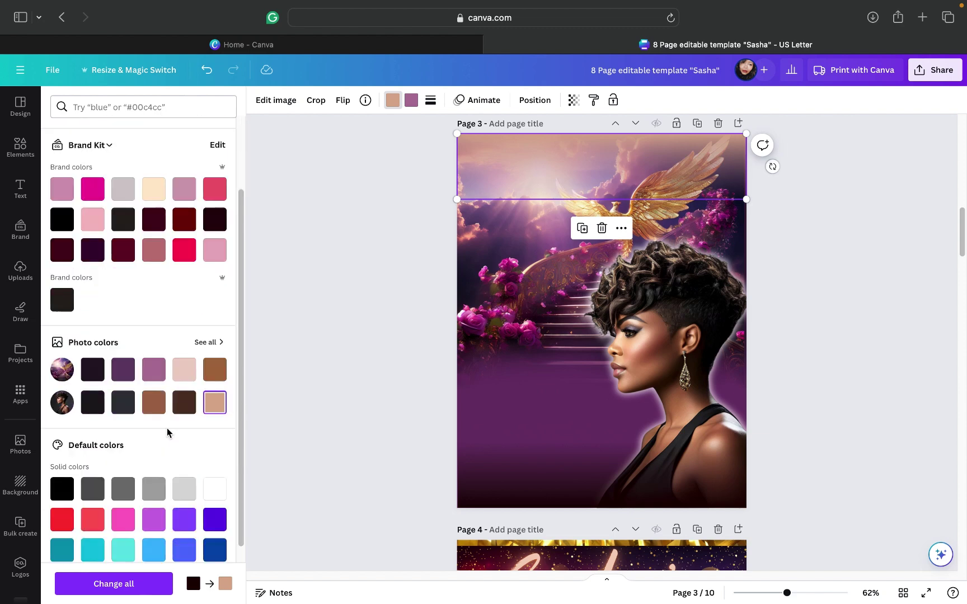
click(213, 491)
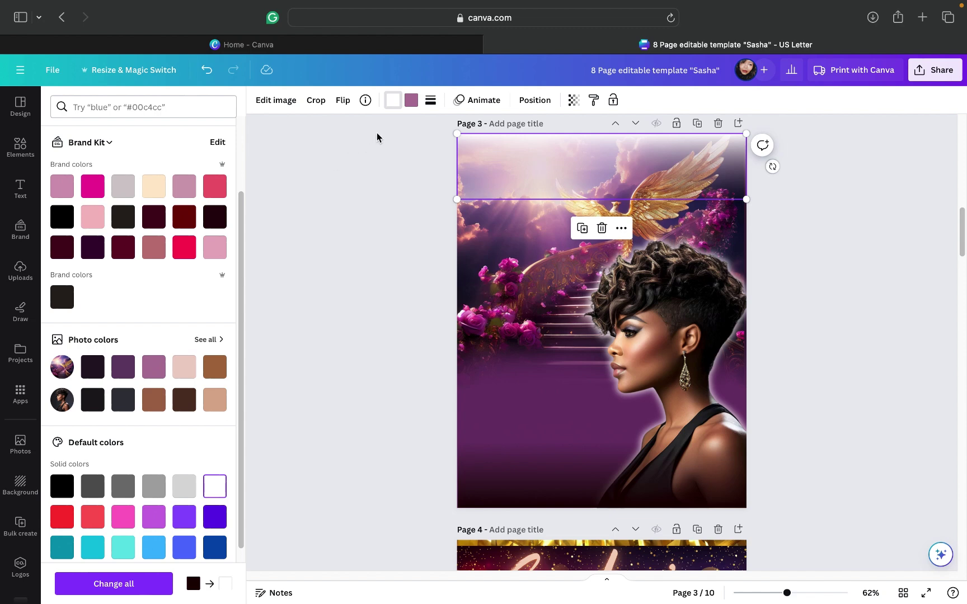
Step: Try dark purple on the second colour, then make both band colours black
click(395, 103)
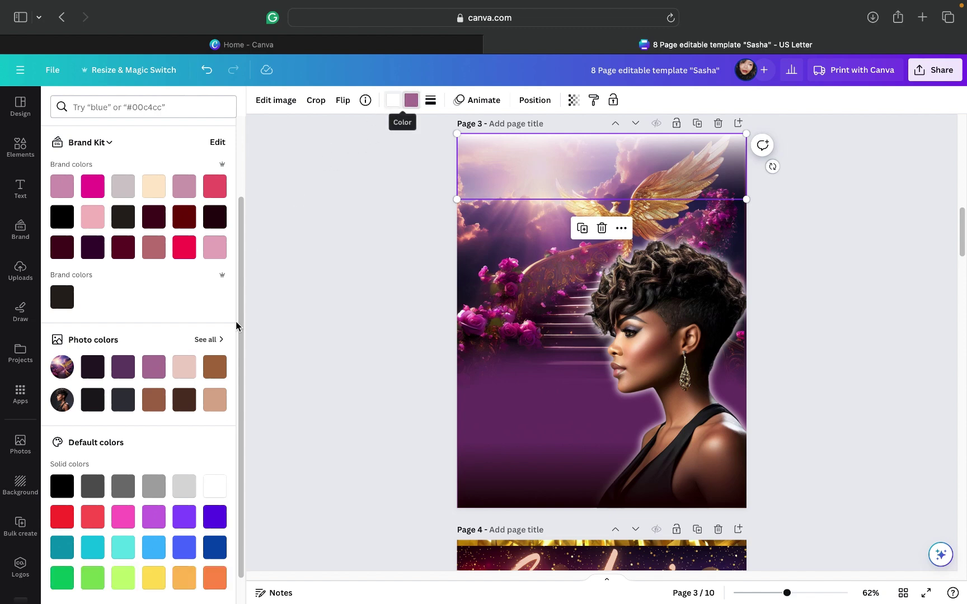
click(122, 372)
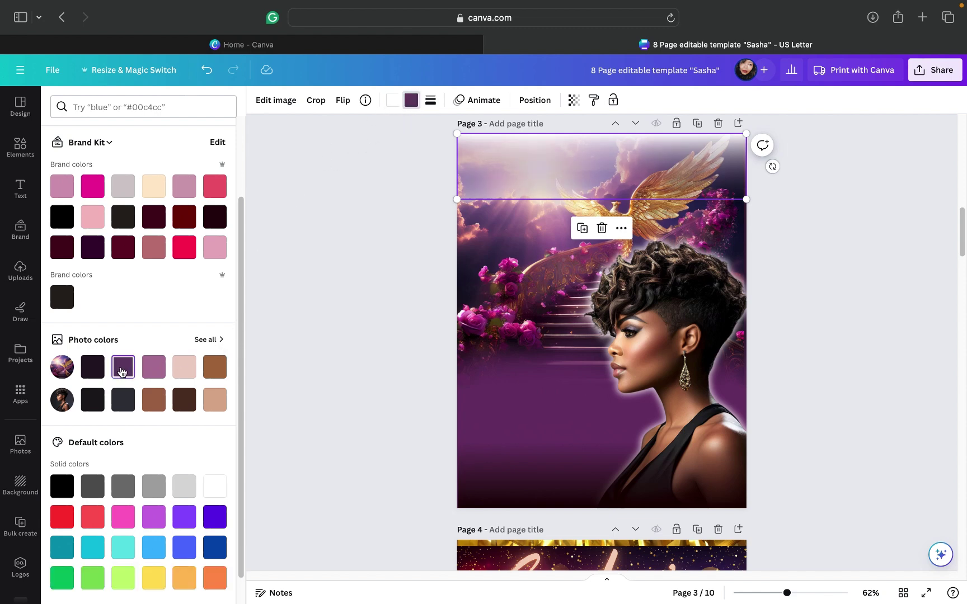
click(63, 217)
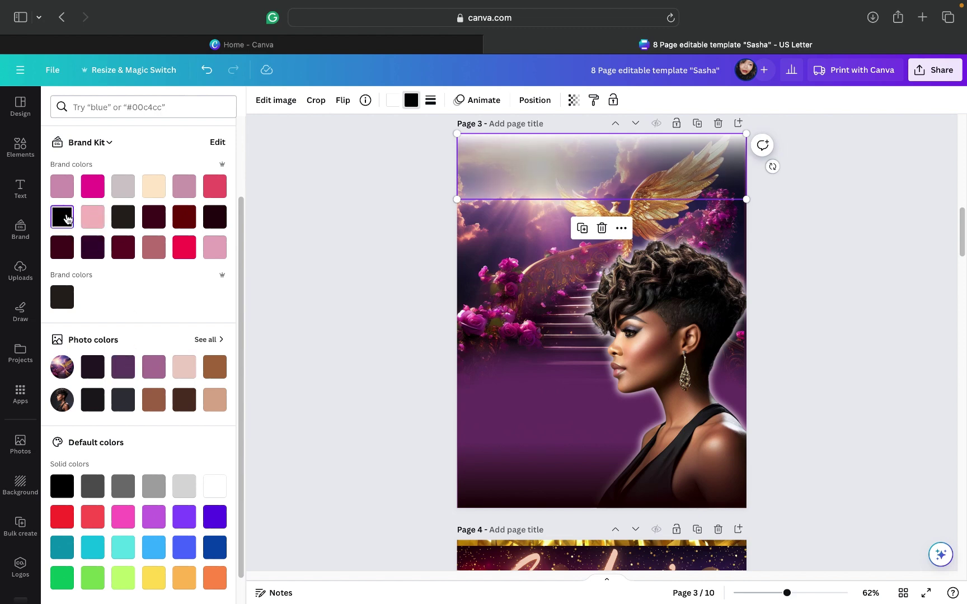
click(392, 101)
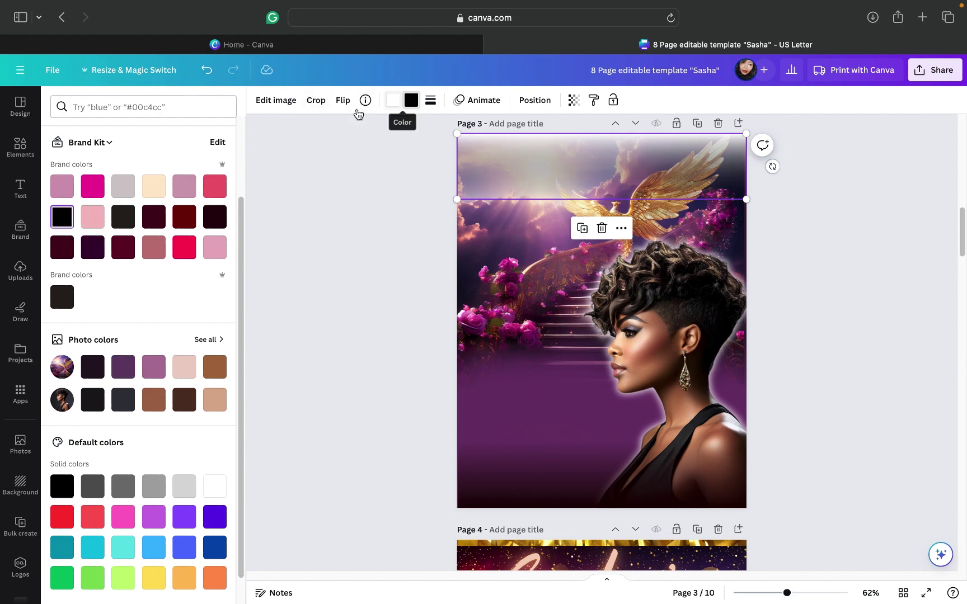
click(62, 218)
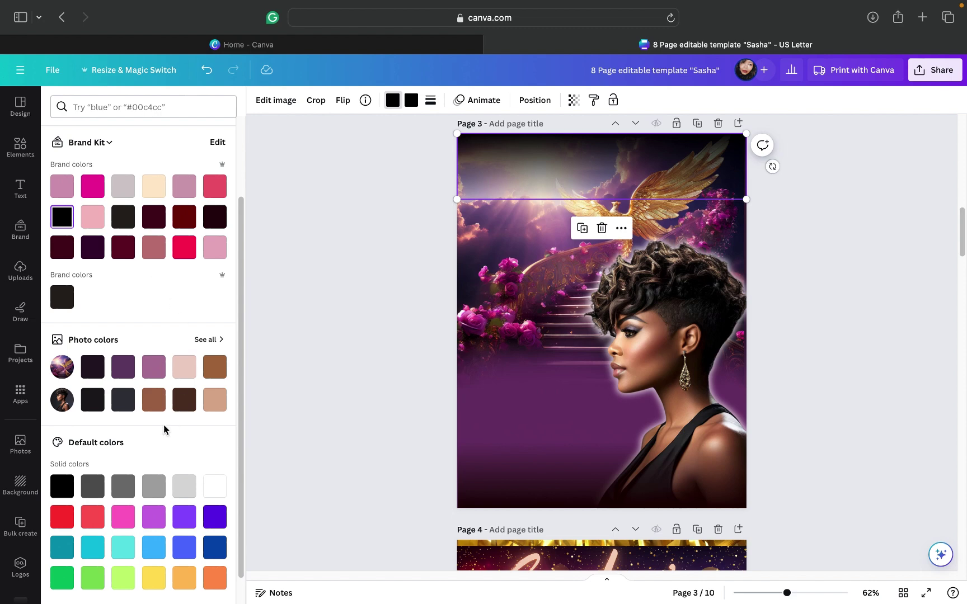
scroll(160, 346, up, 2)
scroll(155, 346, down, 2)
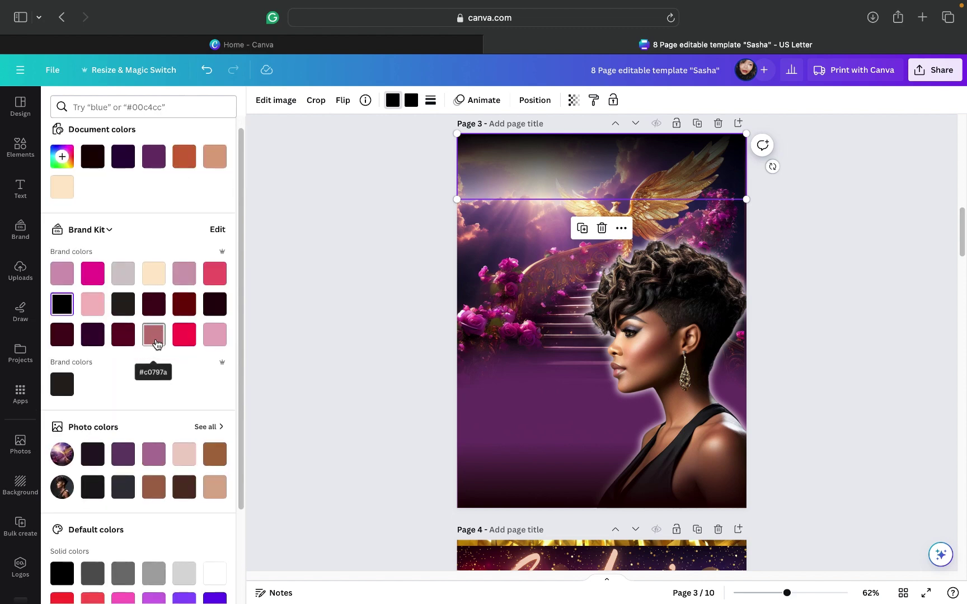
Step: Make the top band dark plum and mauve #c0797a
click(95, 417)
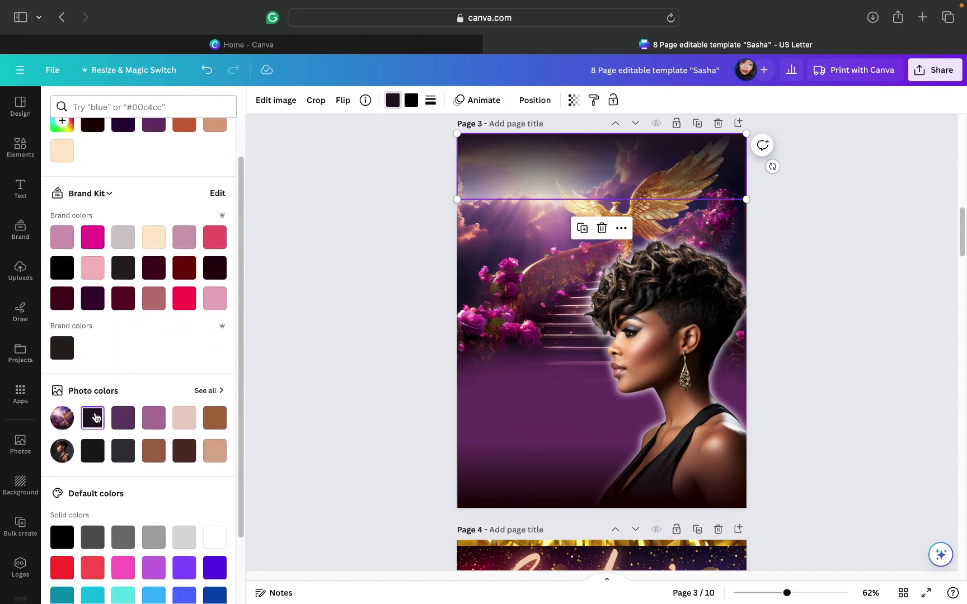
click(413, 101)
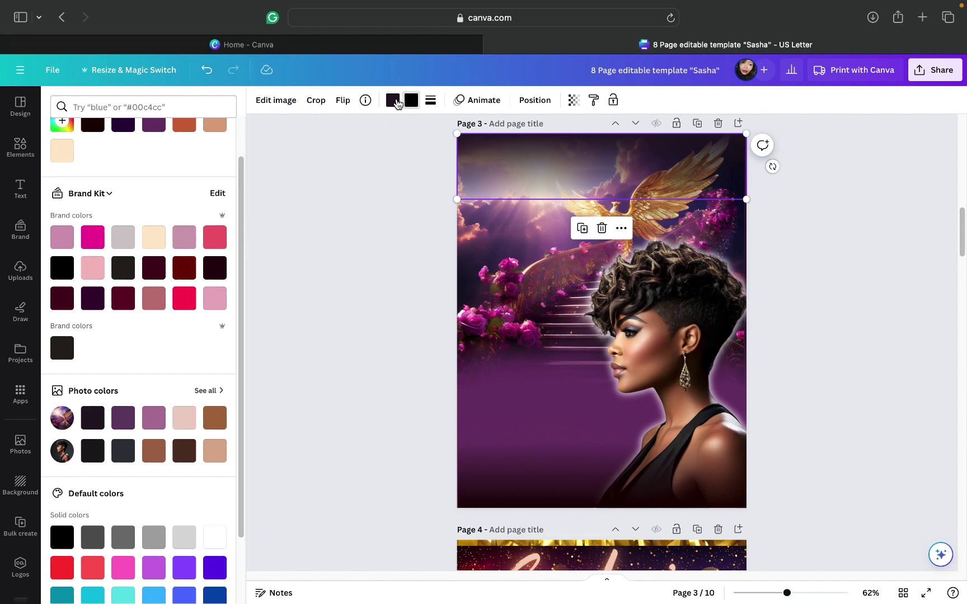
click(158, 301)
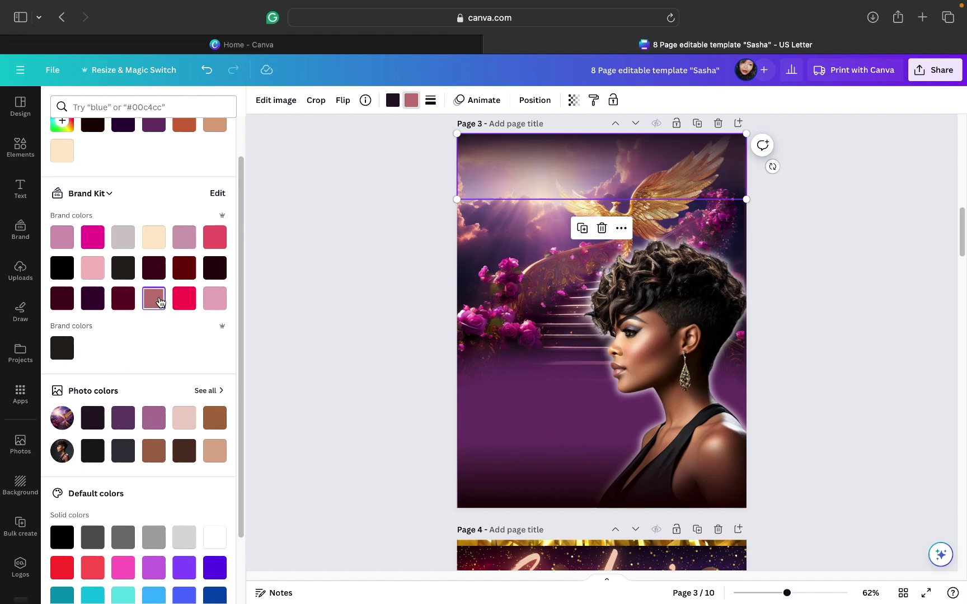
click(835, 228)
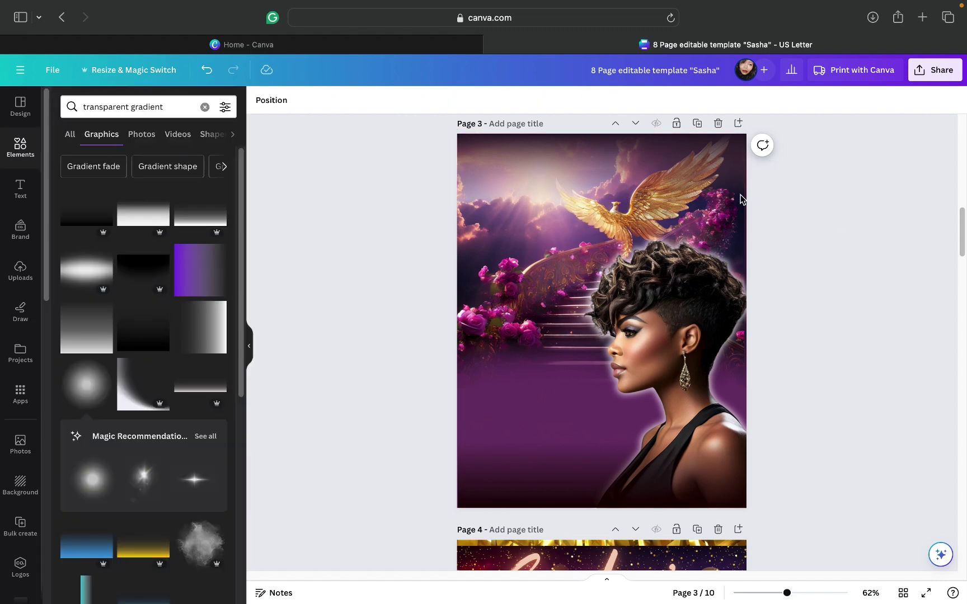
Step: Change the top band's colour to the purple photo colour, then inspect the dark bottom gradient
click(634, 162)
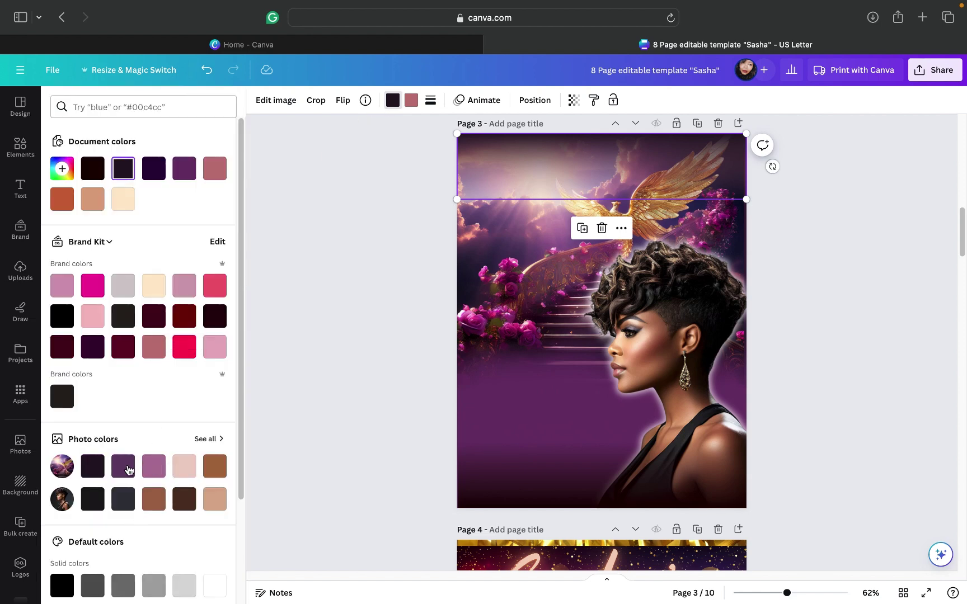
click(124, 467)
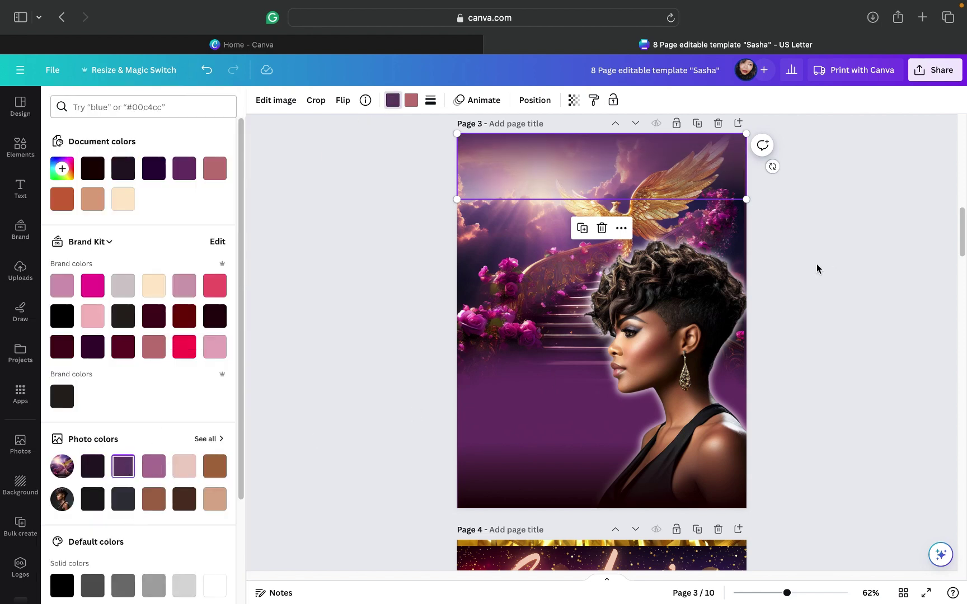
key(Escape)
key(Escape)
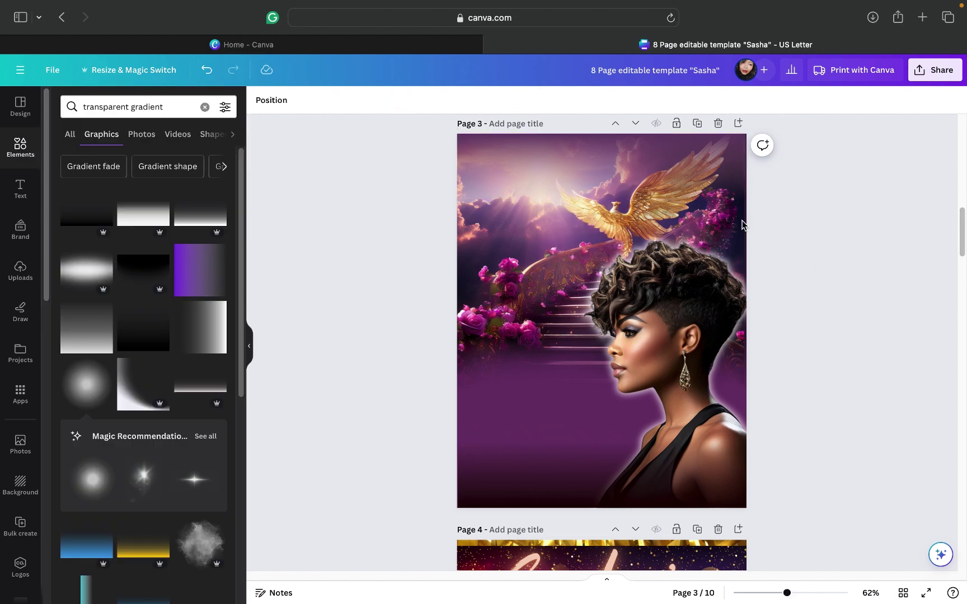
click(515, 153)
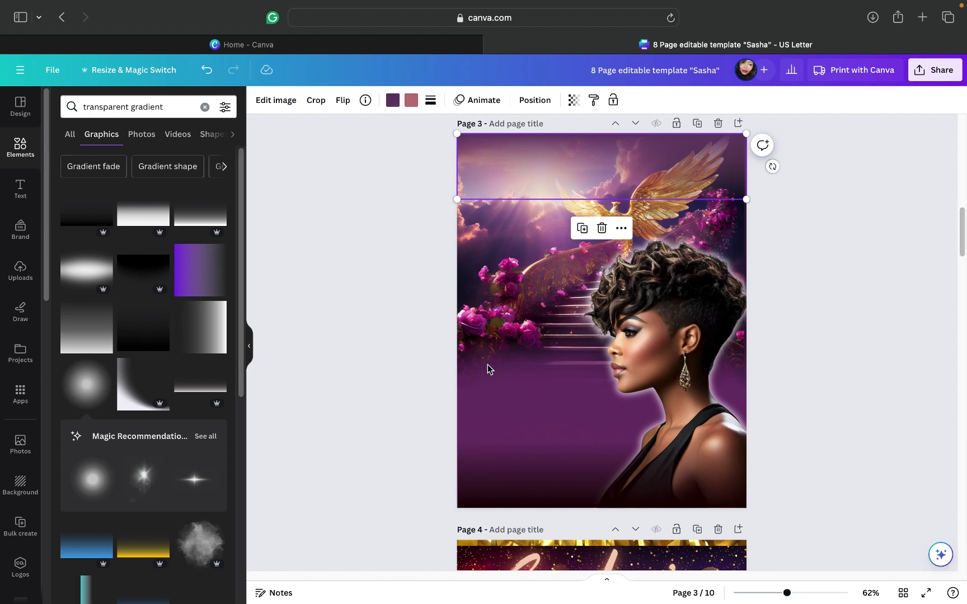
click(511, 498)
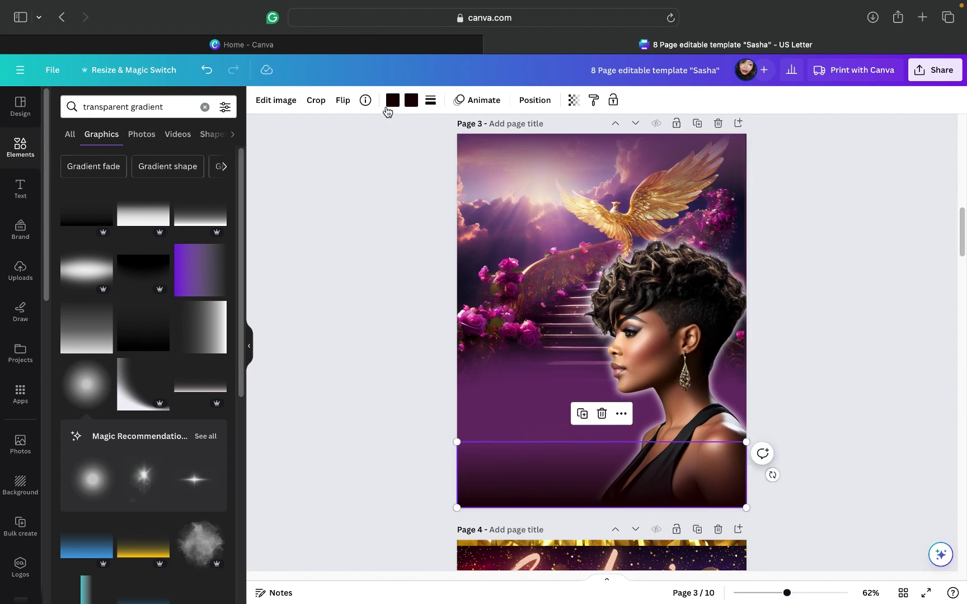
click(803, 265)
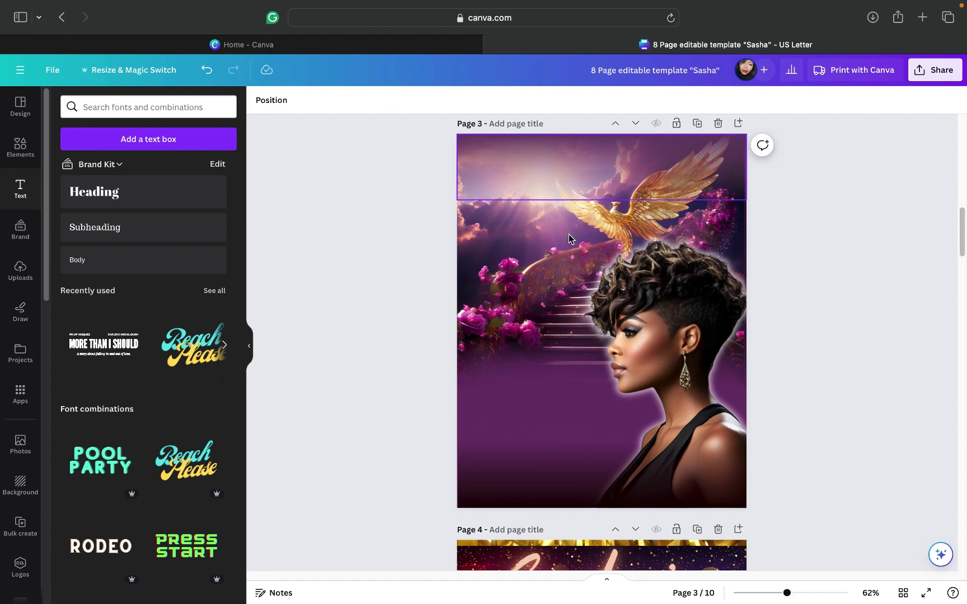
Step: Lower the purple band, move the subheading to the page top, and type 'Remembering Our Beloved'
drag(570, 238, 572, 265)
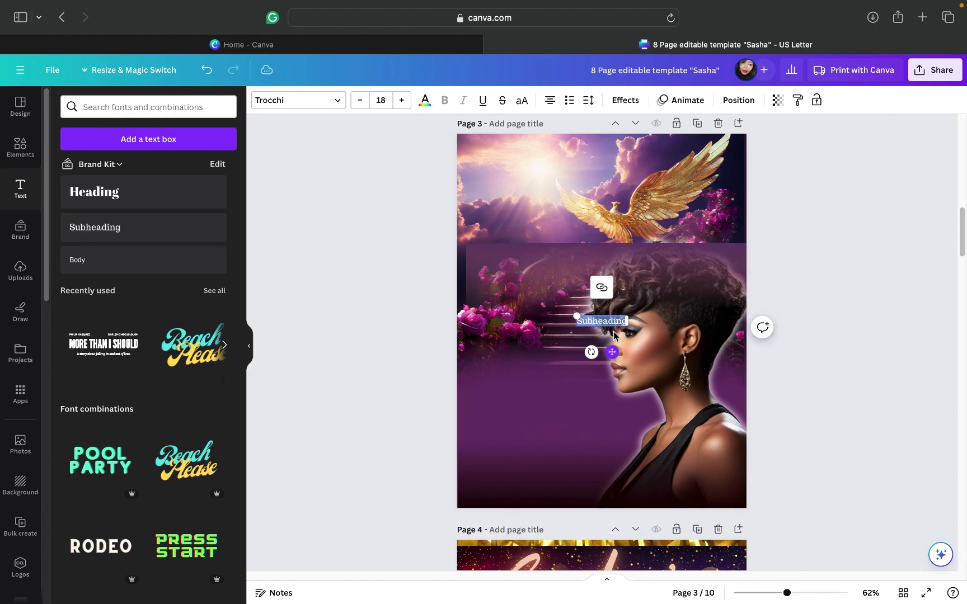
drag(612, 352, 606, 182)
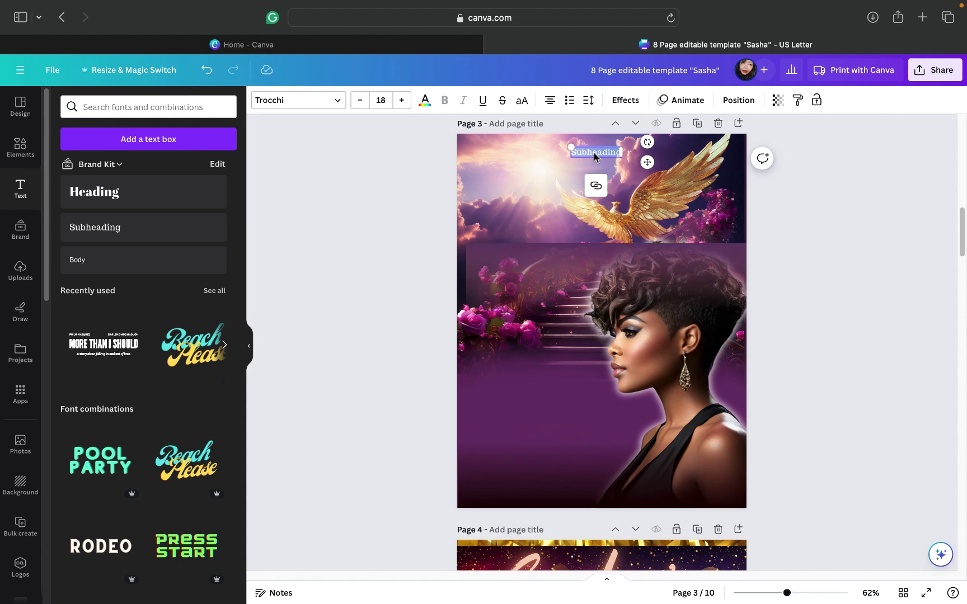
text(Reme)
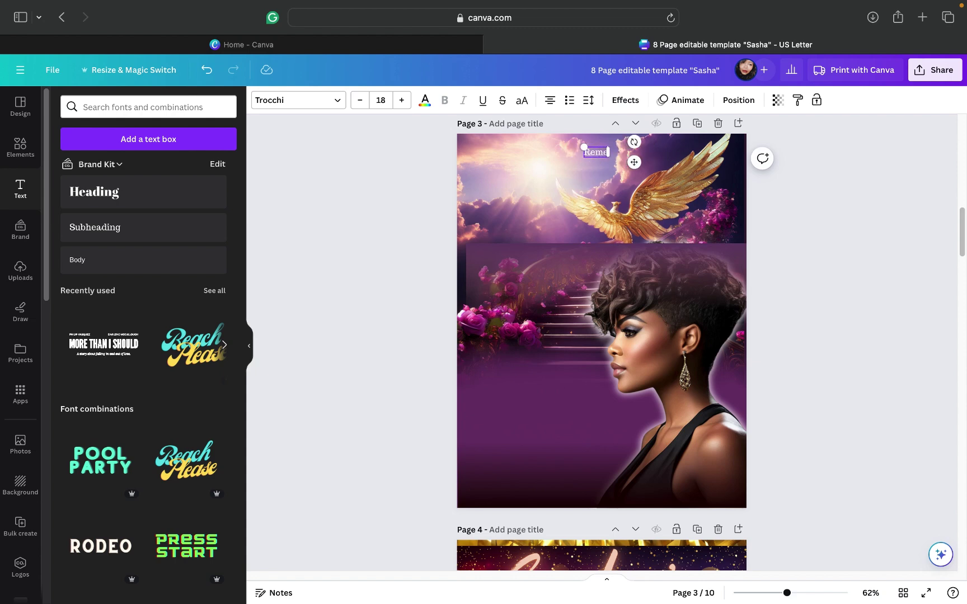
text(mbering)
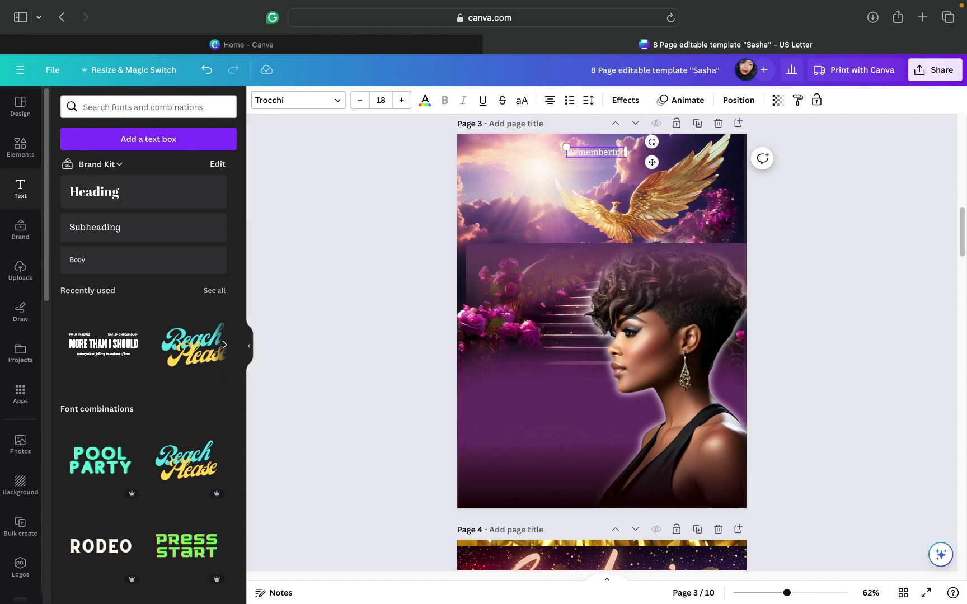
text( Our Beov)
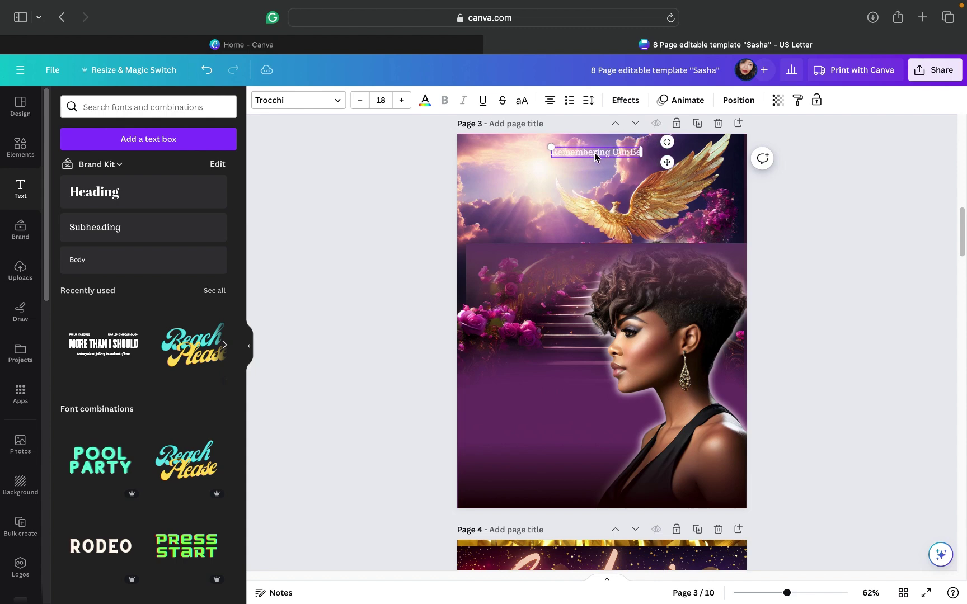
key(BackSpace)
key(BackSpace)
text(loved)
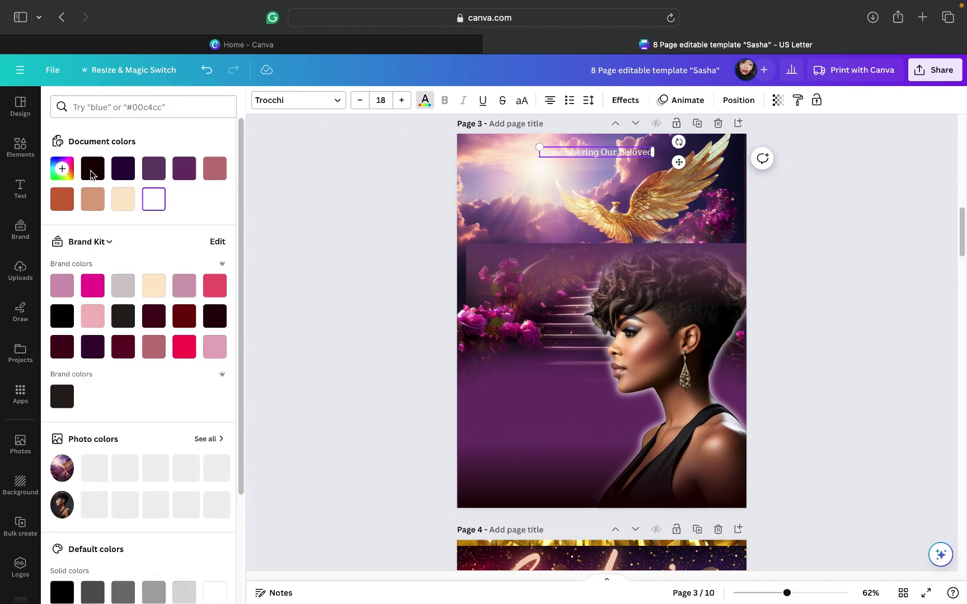
Step: Try near-black on the title text, then undo the colour change
click(92, 170)
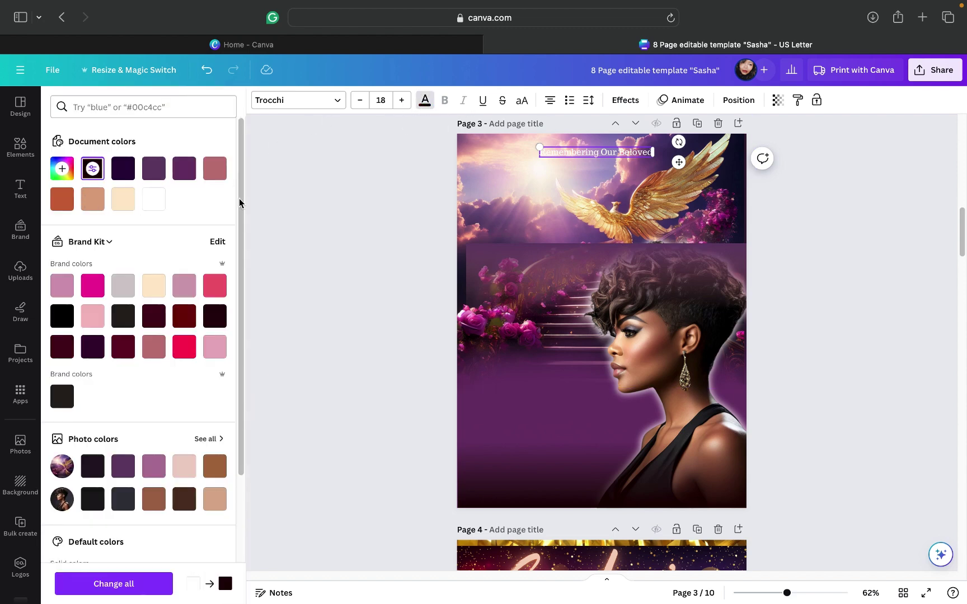
double_click(570, 157)
click(569, 157)
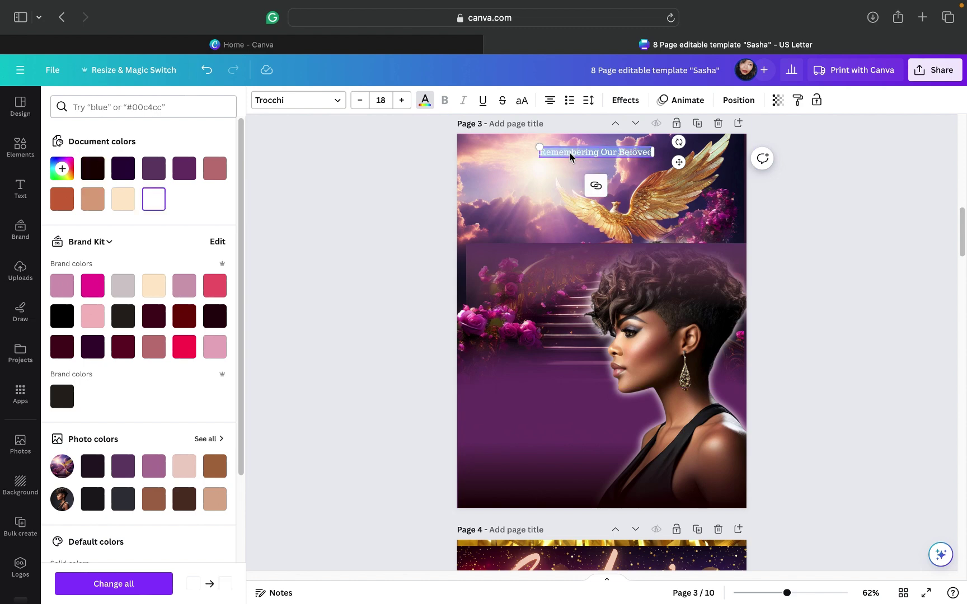
click(93, 170)
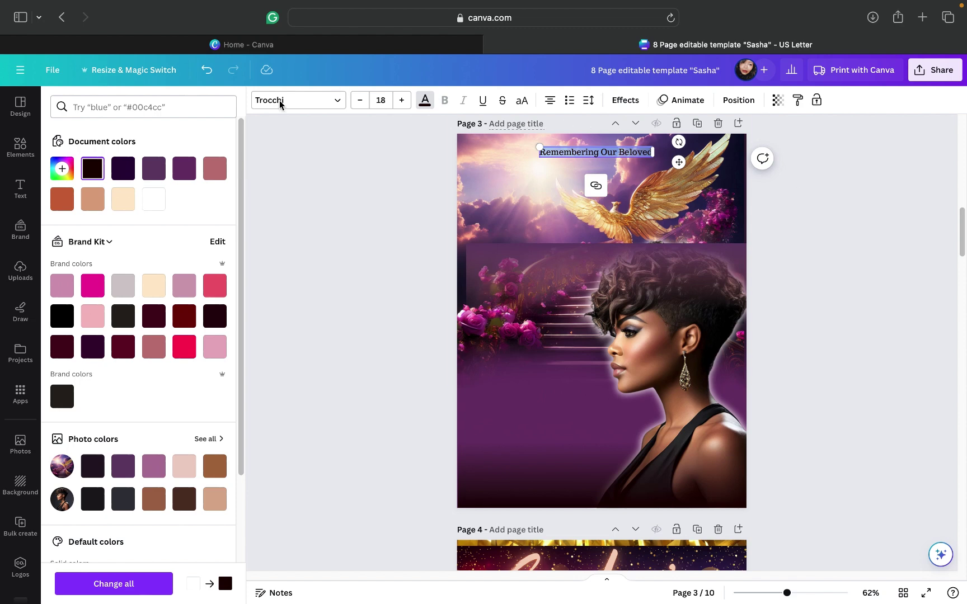
click(208, 72)
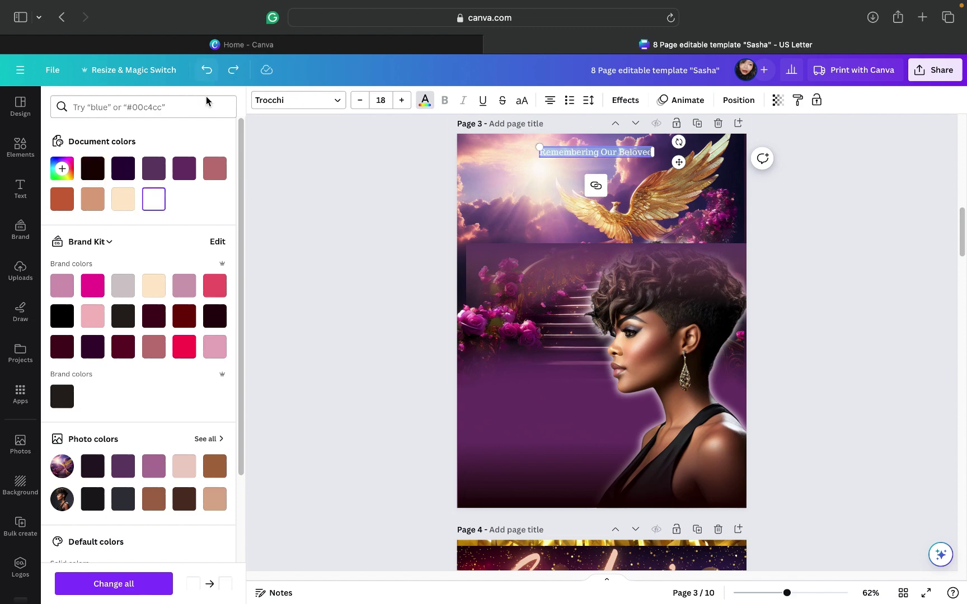
Step: Move the translucent purple band back up to the top and fit it to the page
click(615, 272)
drag(608, 262, 609, 167)
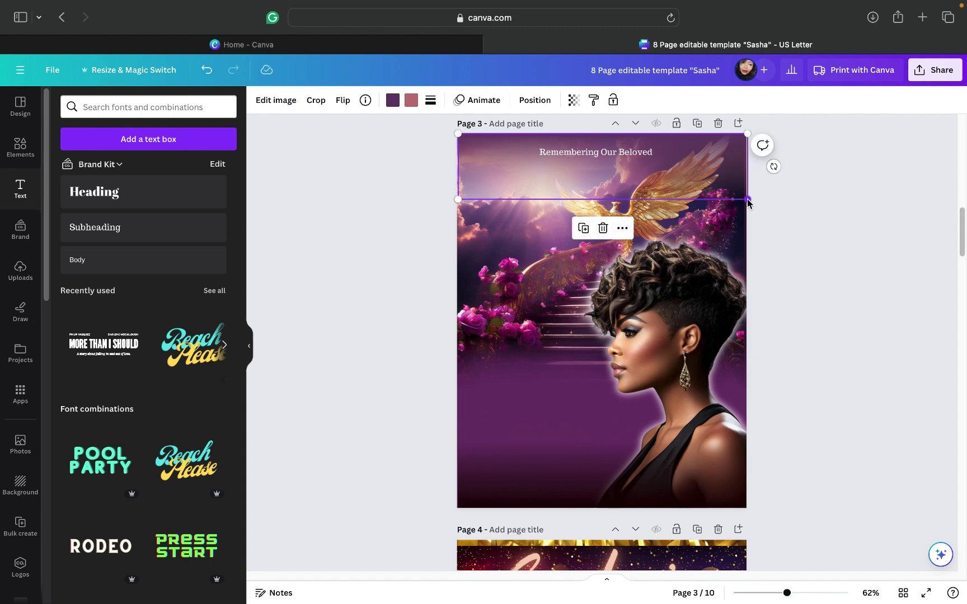
drag(747, 204, 746, 200)
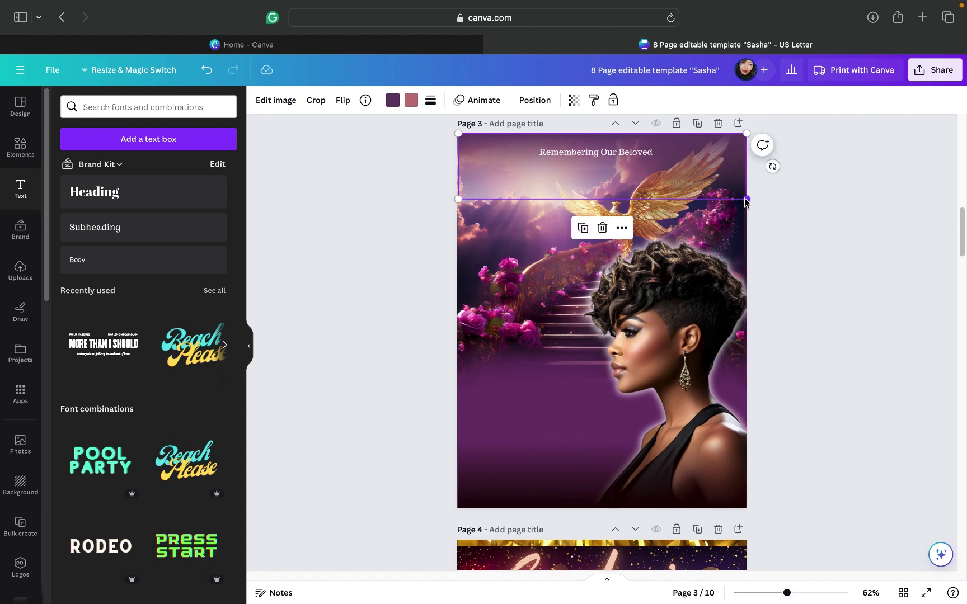
Step: Make the 'Remembering Our Beloved' title cream #ffe9cc
click(595, 154)
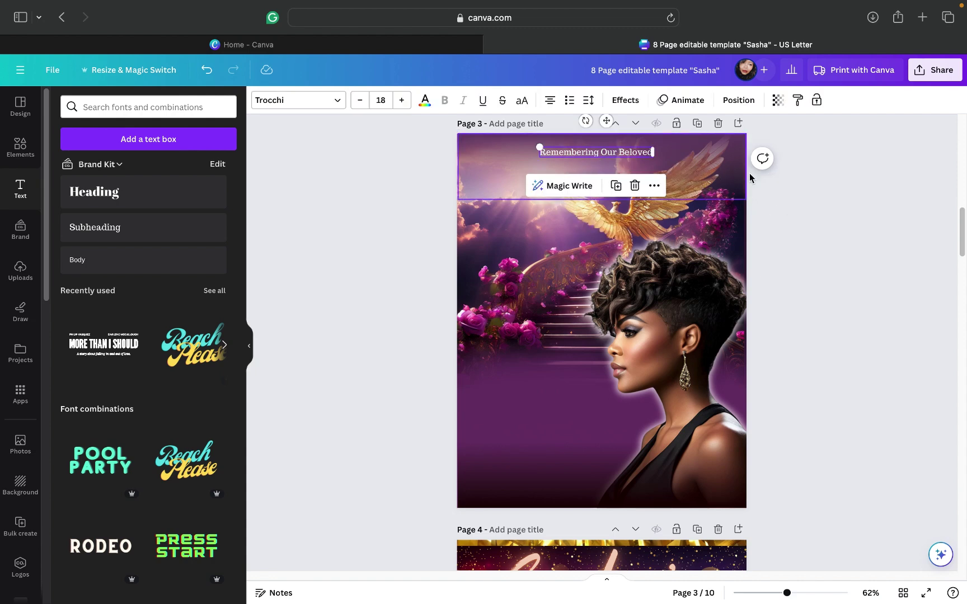
click(785, 177)
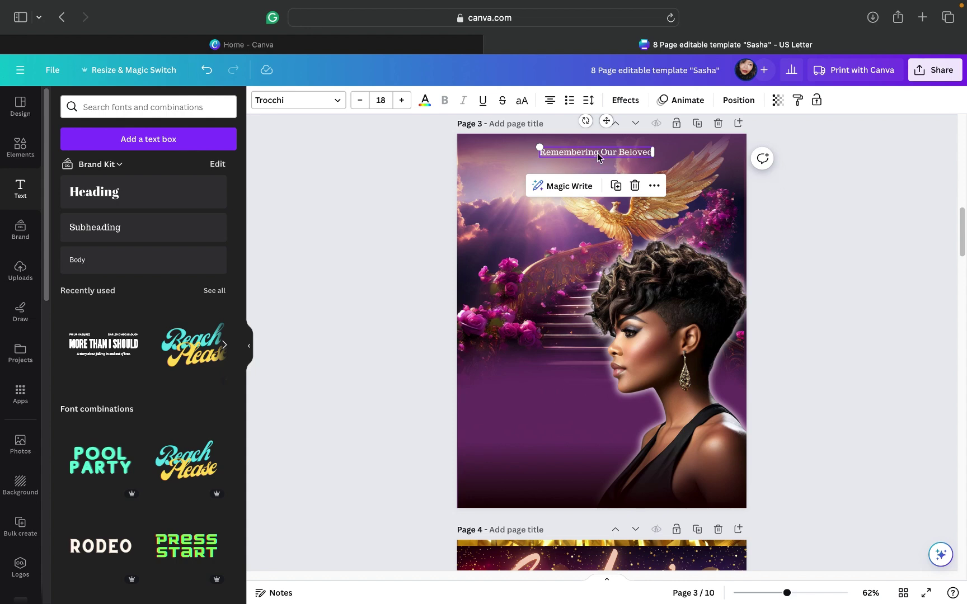
click(602, 156)
click(425, 106)
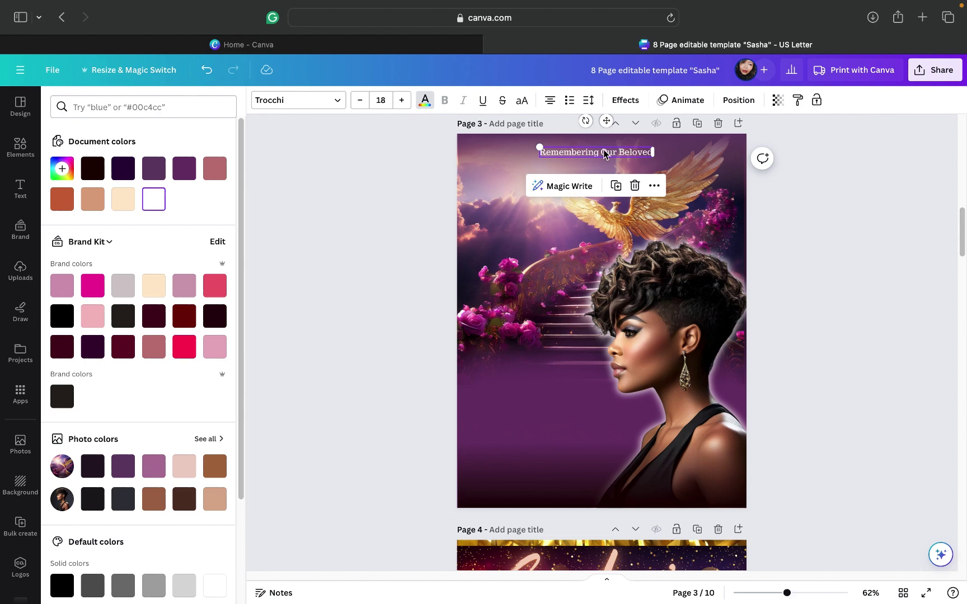
click(117, 205)
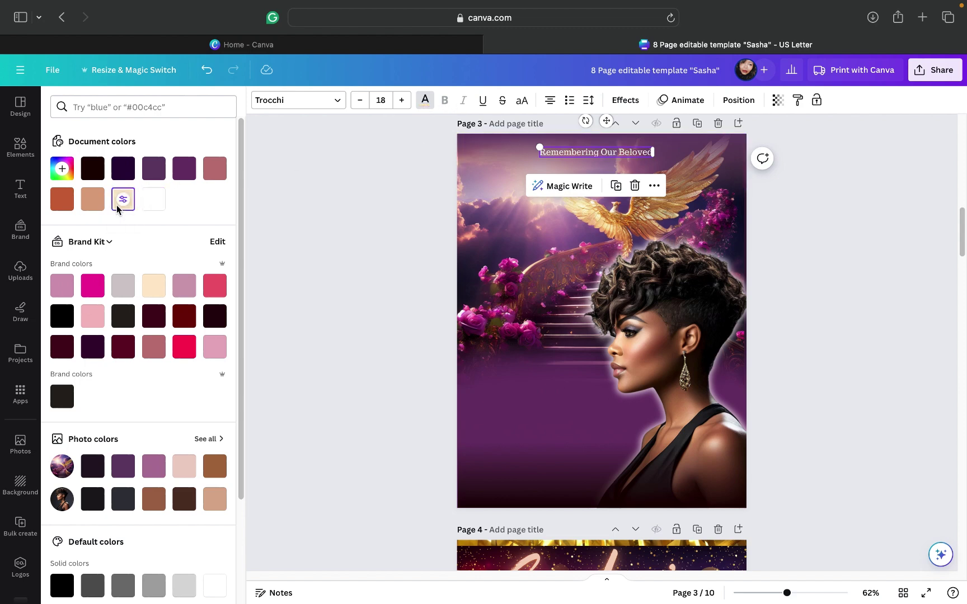
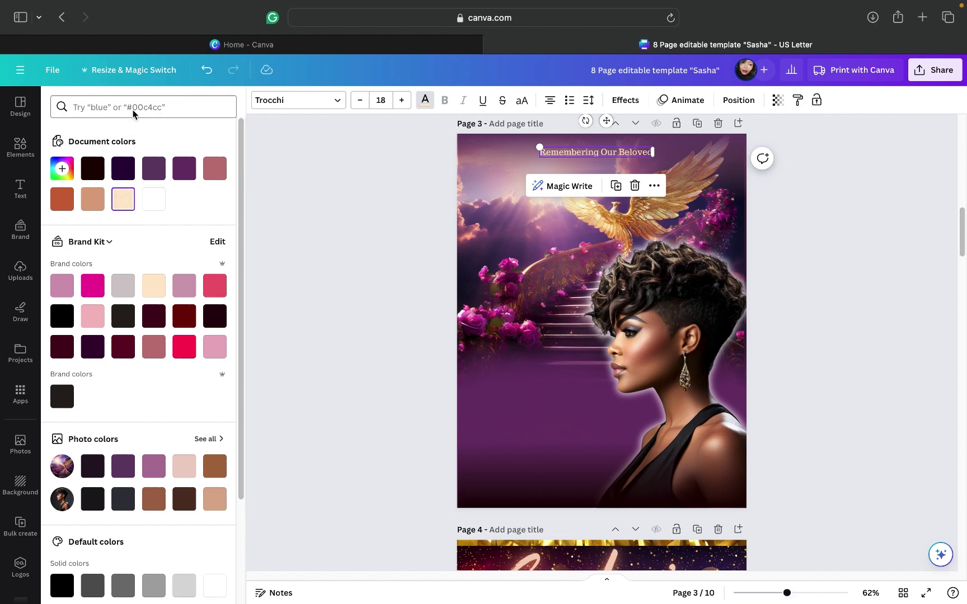
Step: Leave the colour panel and select the 'Remembering Our Beloved' heading text on page 3
click(59, 109)
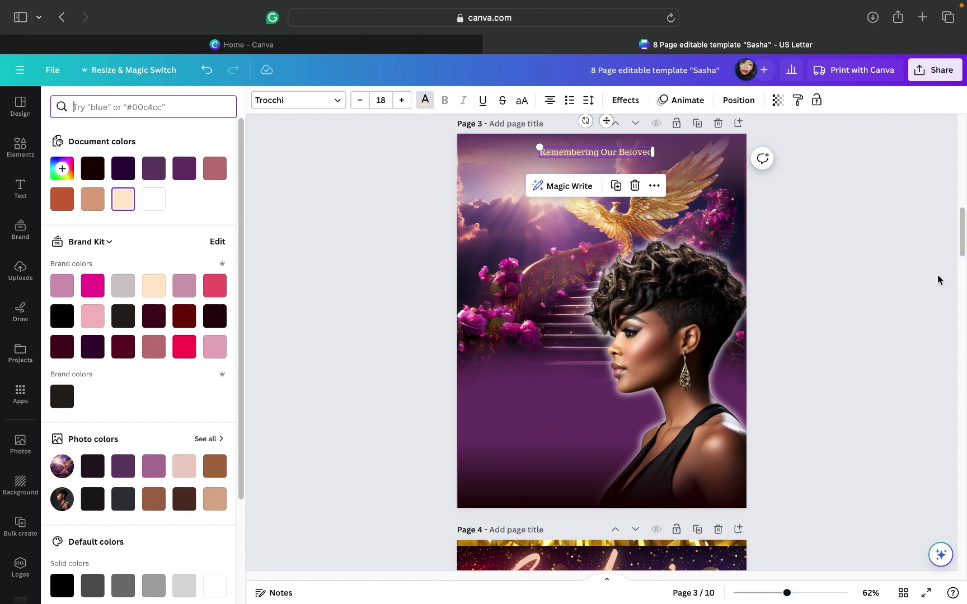
click(589, 162)
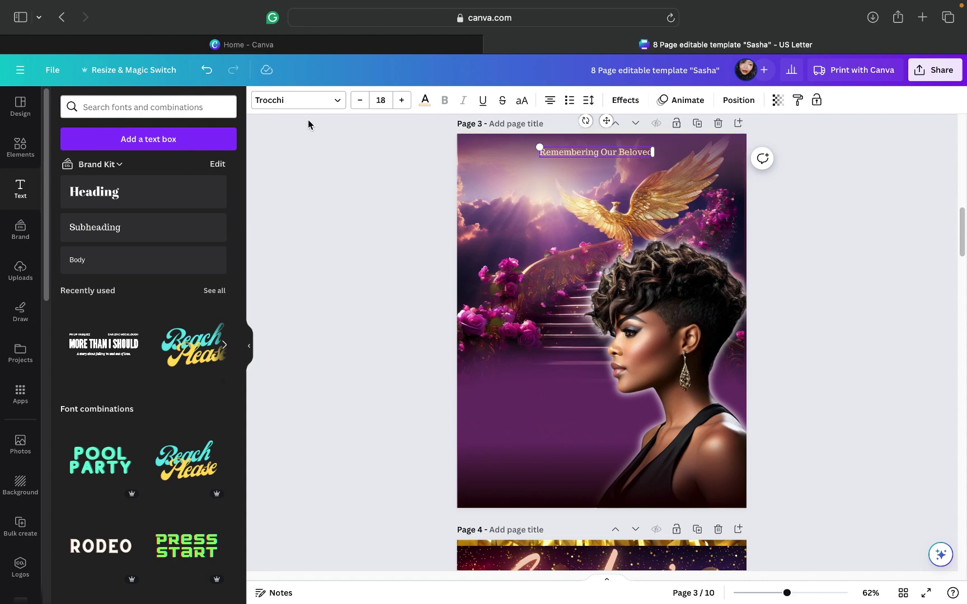
Step: Change the heading's font to Cinzel by searching 'cin' in the font list
click(336, 104)
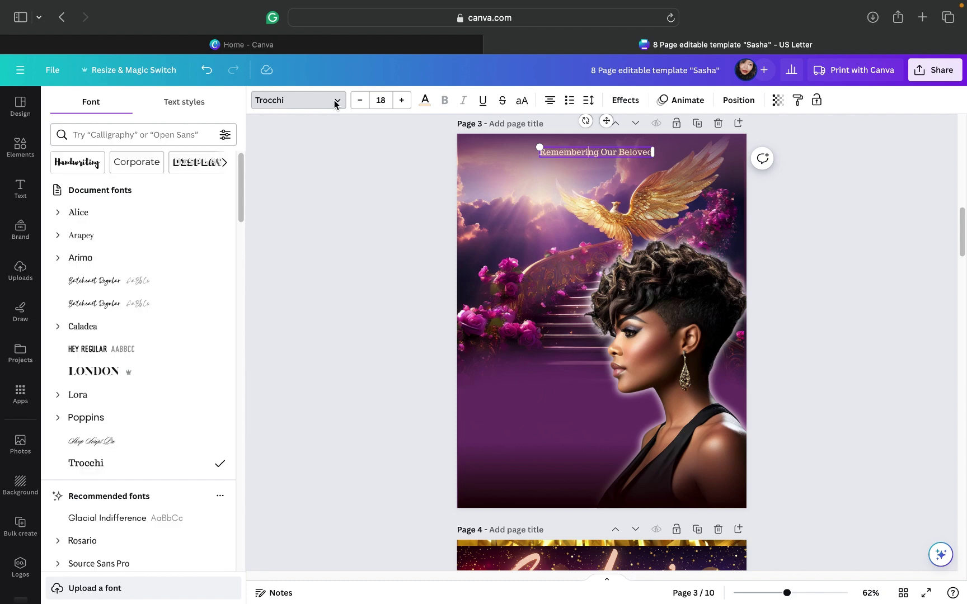
click(155, 136)
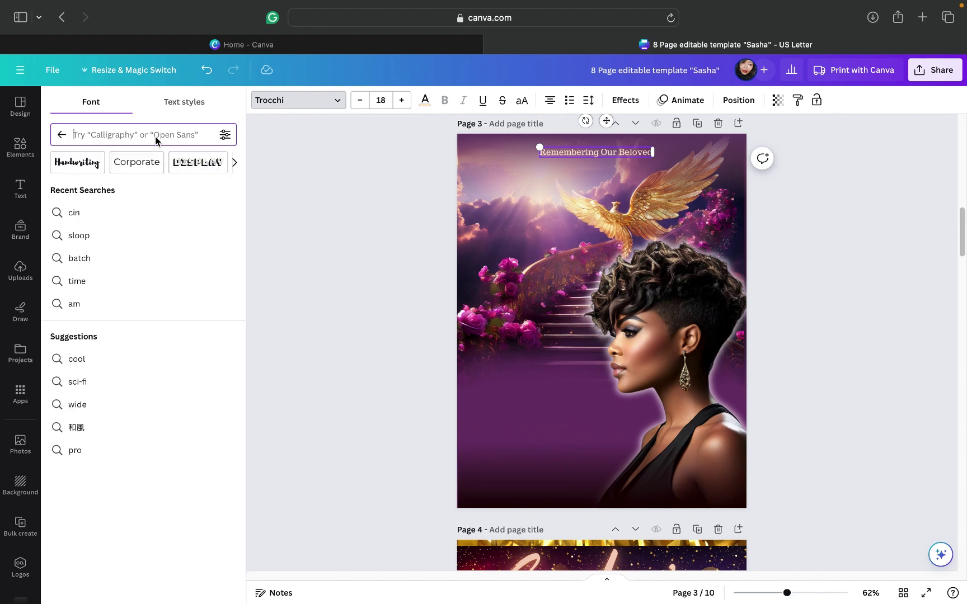
text(cin)
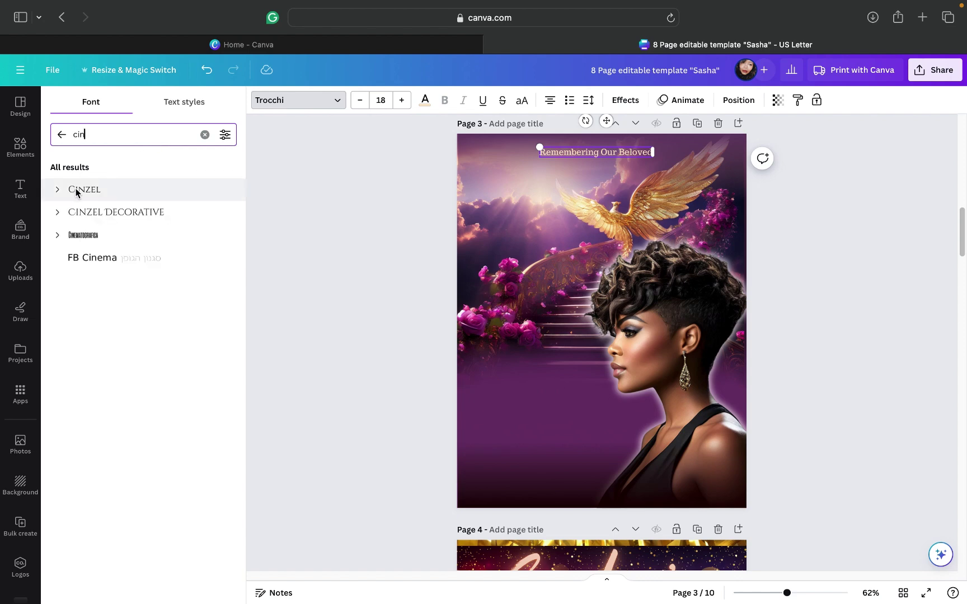
click(82, 190)
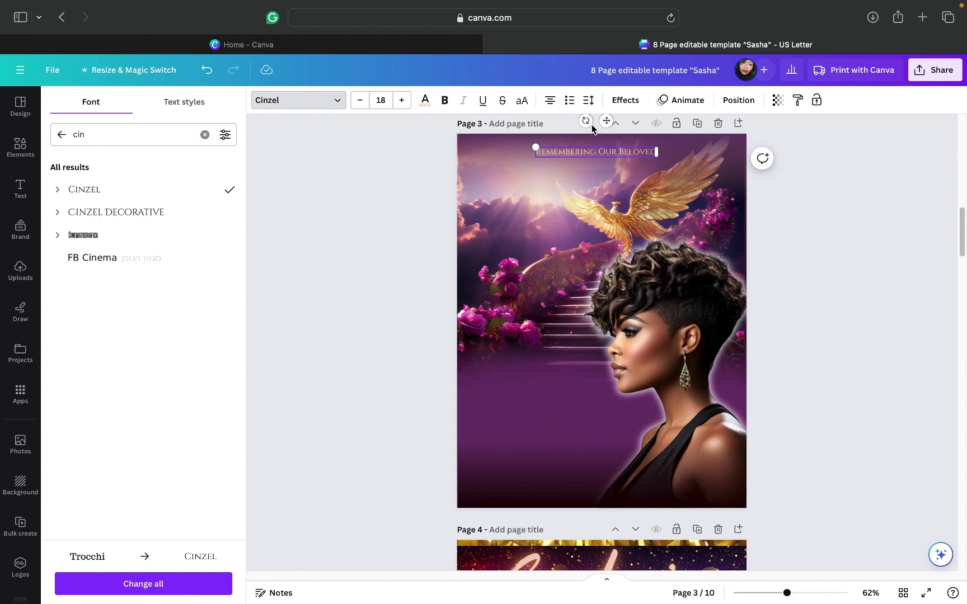
Step: Raise the heading to size 24, nudge it slightly, and close the side panel
click(403, 100)
click(402, 100)
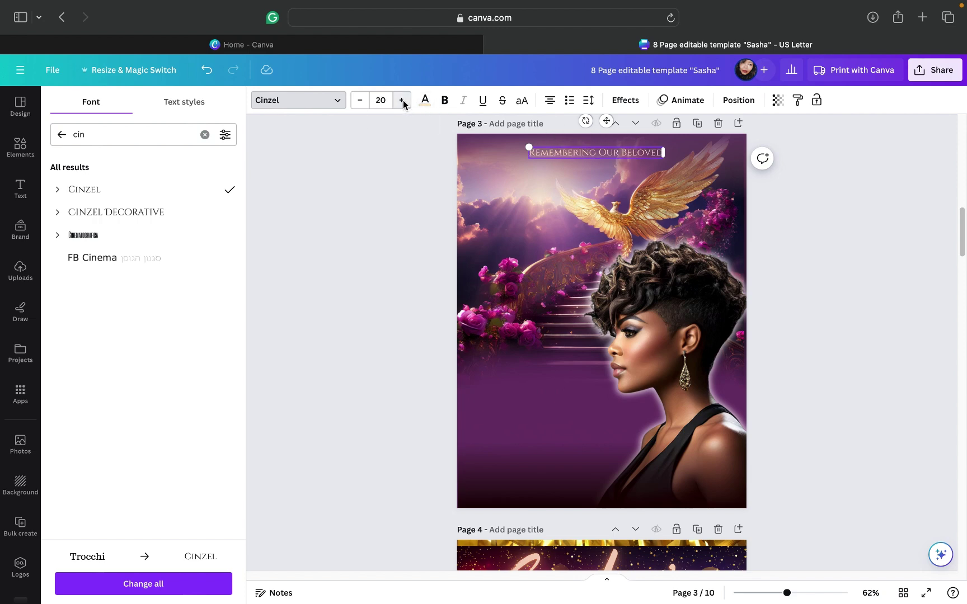
click(402, 100)
click(402, 100)
click(402, 100)
click(402, 101)
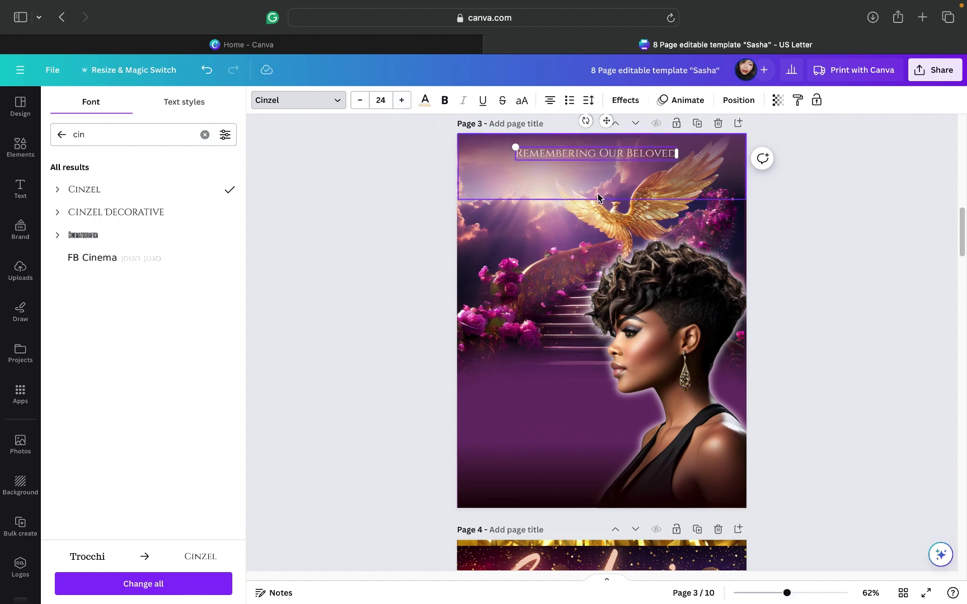
drag(607, 122, 606, 123)
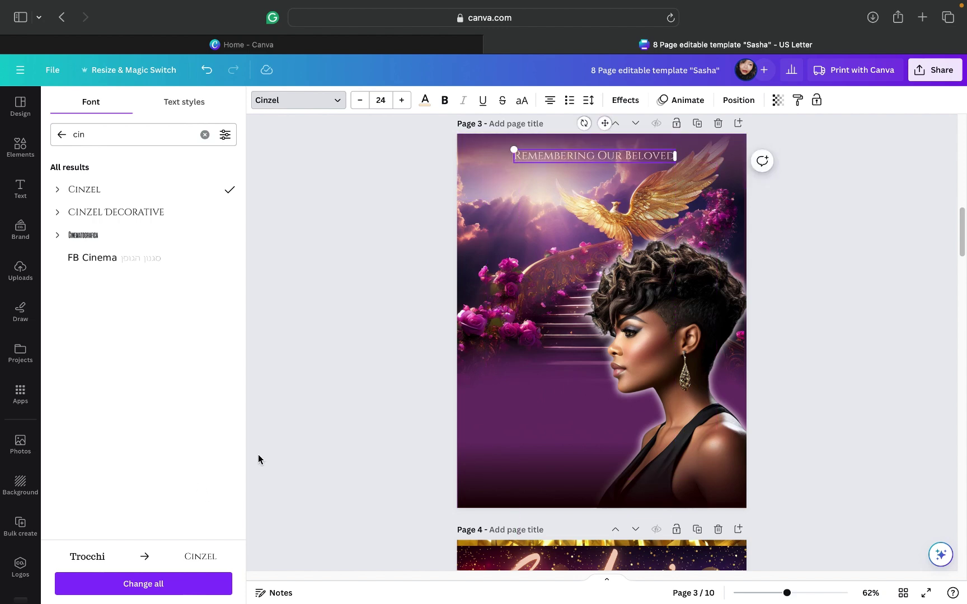
key(Escape)
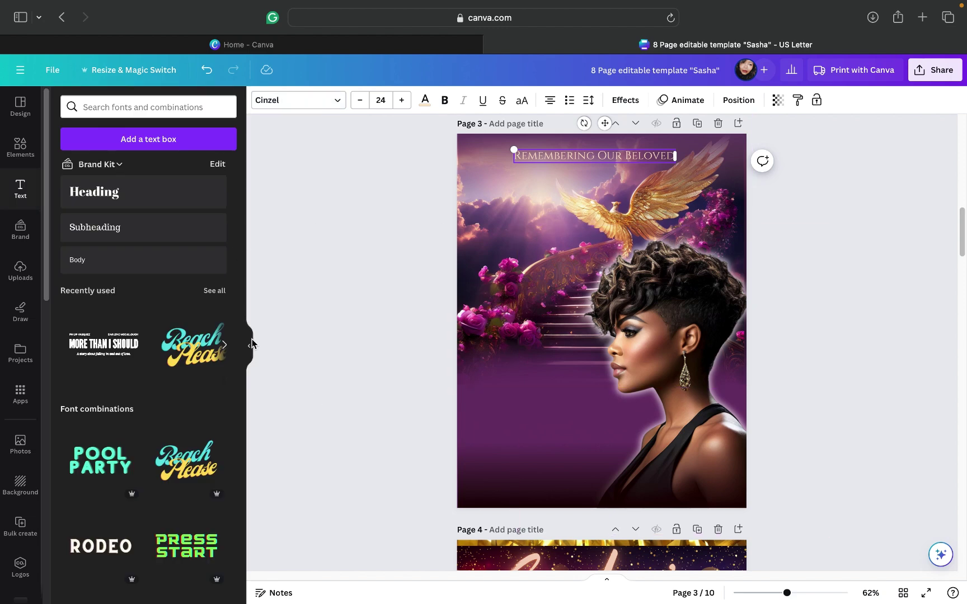
key(Escape)
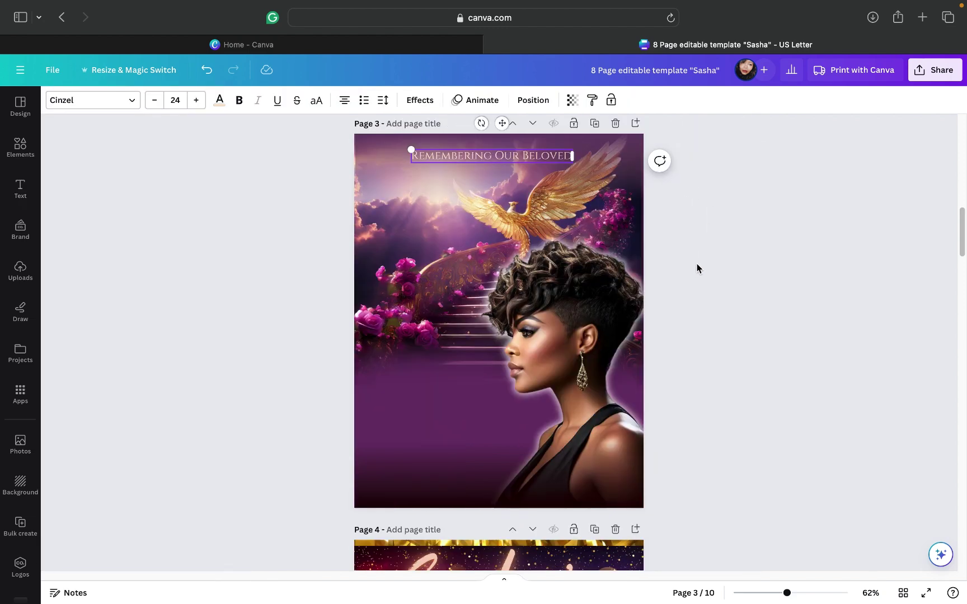
Step: Center the heading horizontally on page 3 with Align to page
click(697, 272)
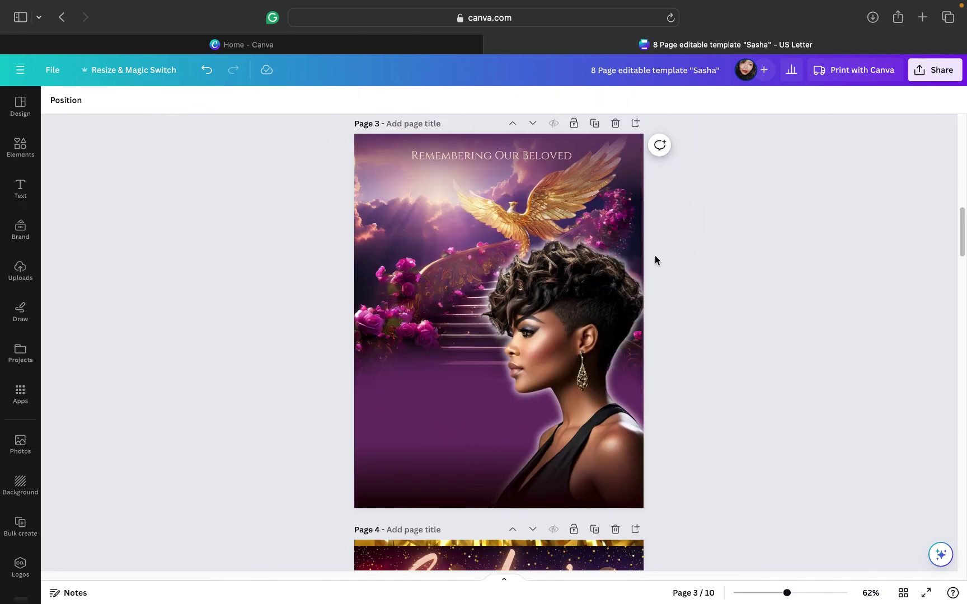
click(495, 160)
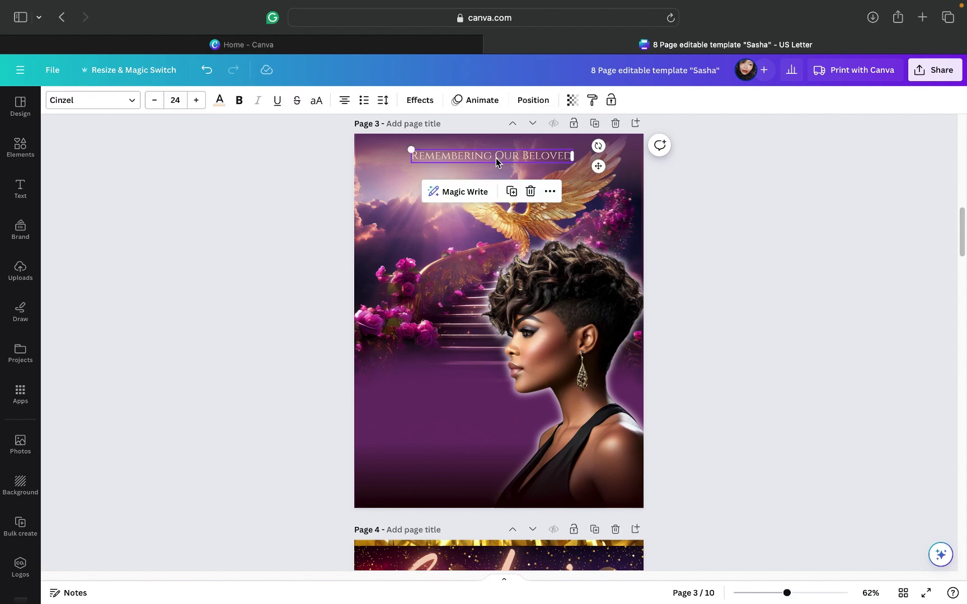
click(553, 192)
mouse_move(608, 376)
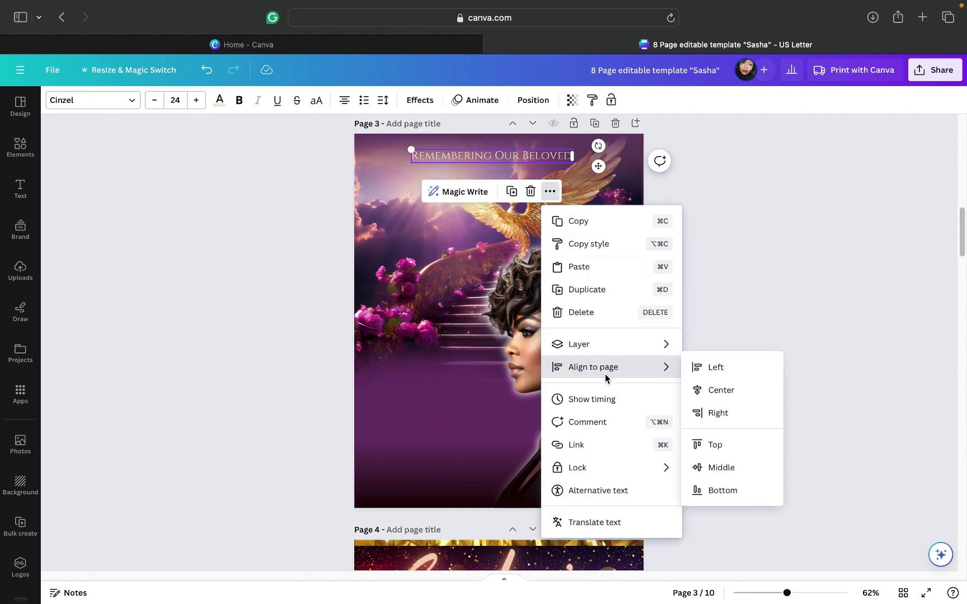
click(720, 390)
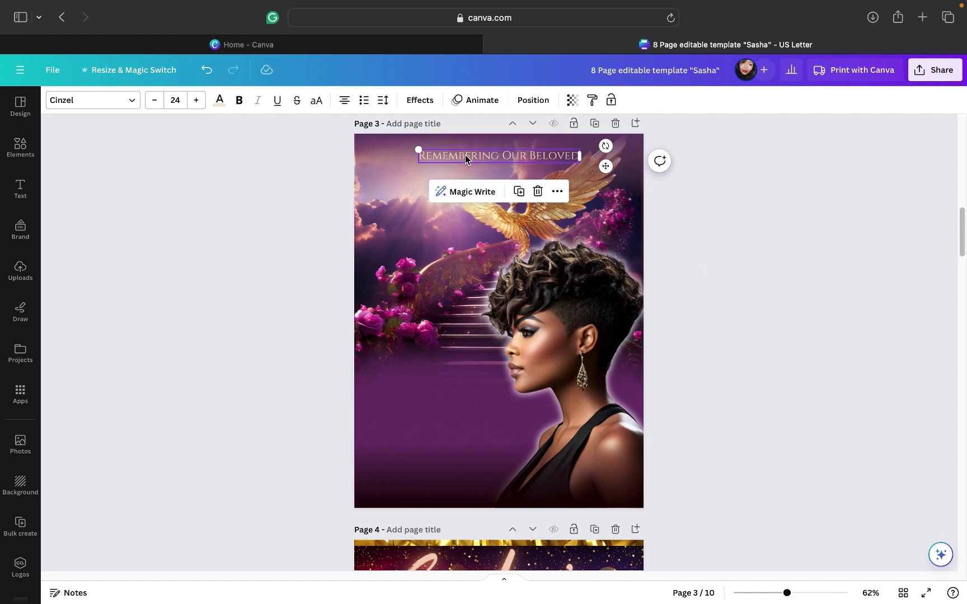
Step: Set the heading's letter spacing to 445 and re-center it on the page
click(385, 102)
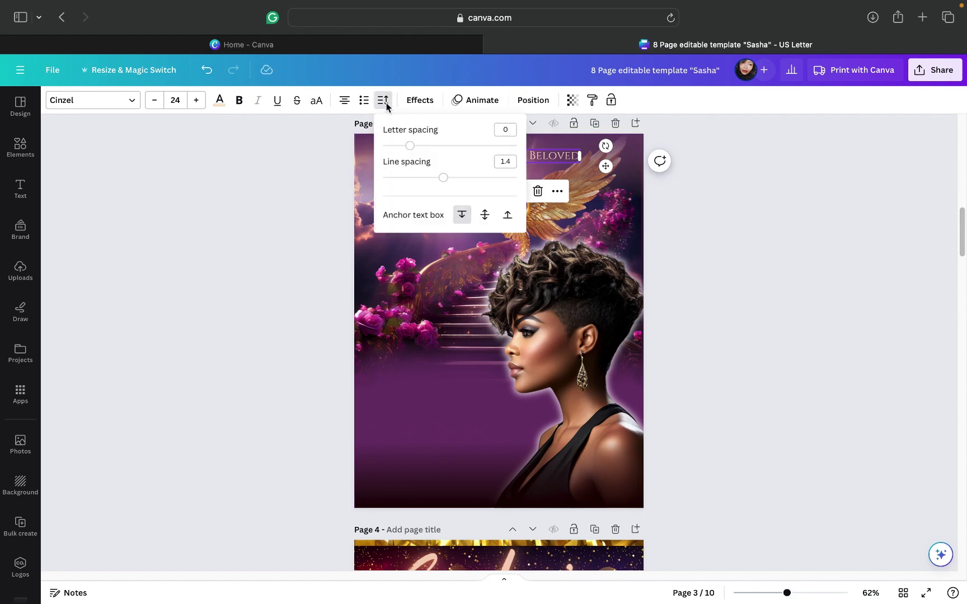
drag(412, 147, 469, 146)
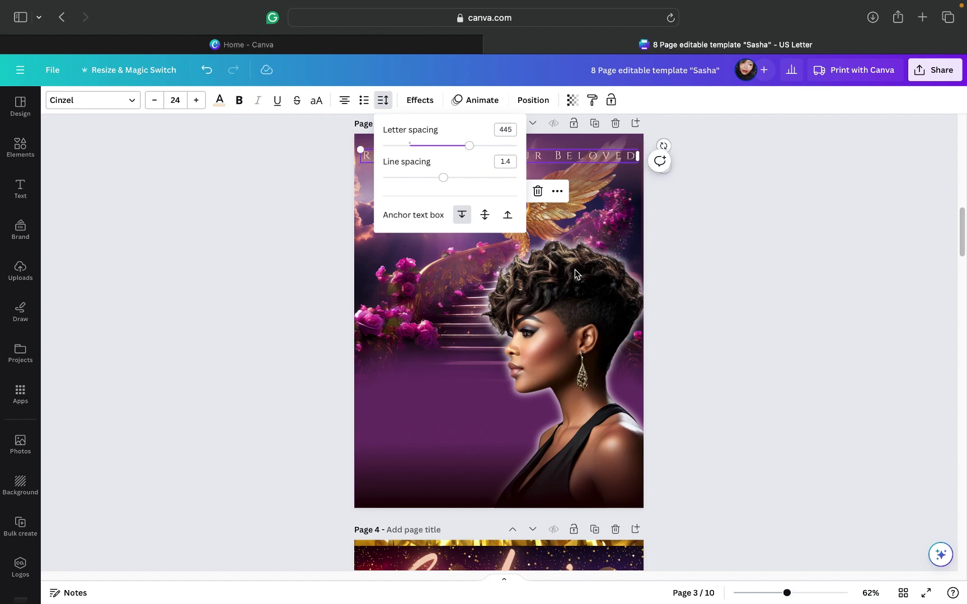
click(689, 233)
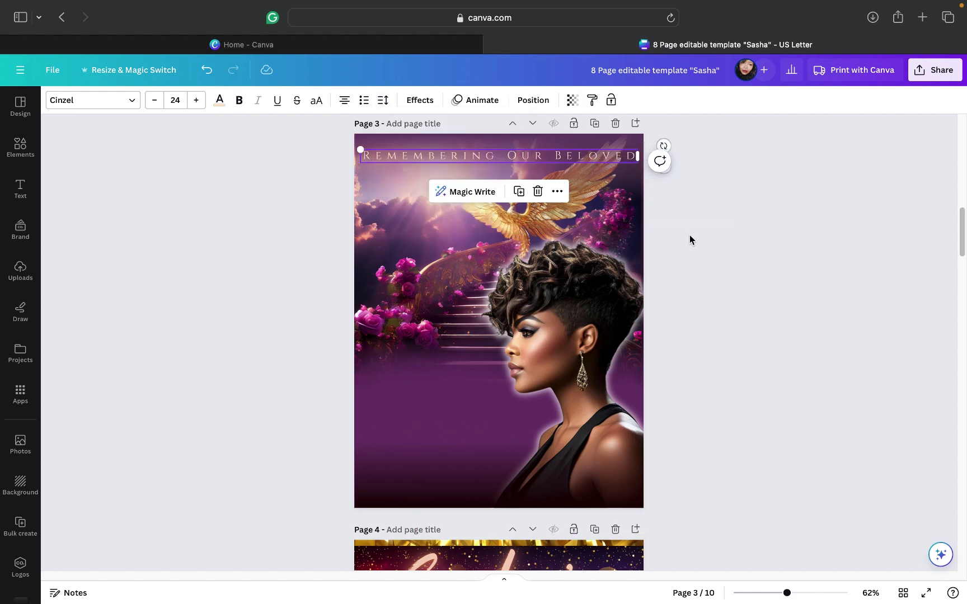
click(560, 193)
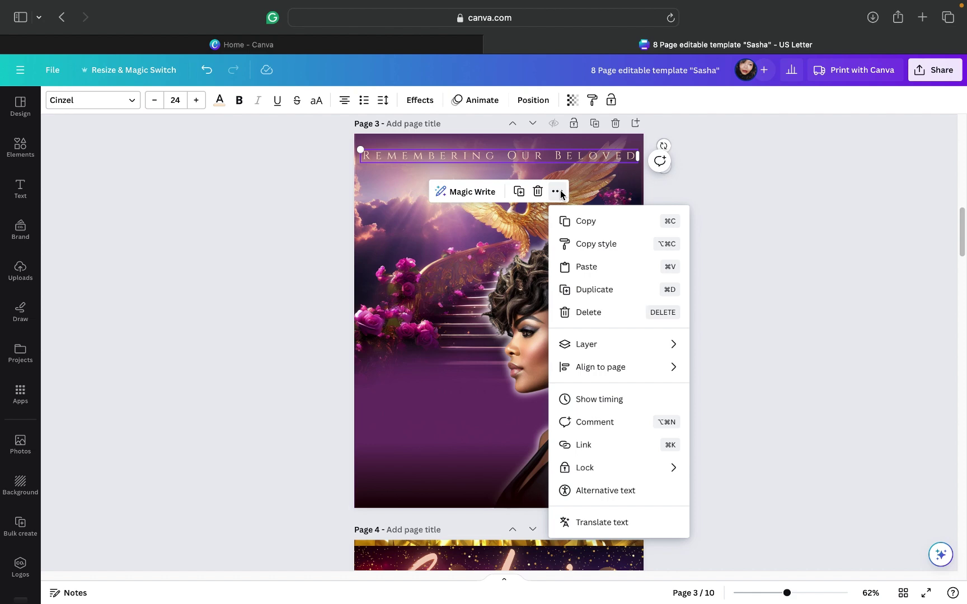
mouse_move(605, 369)
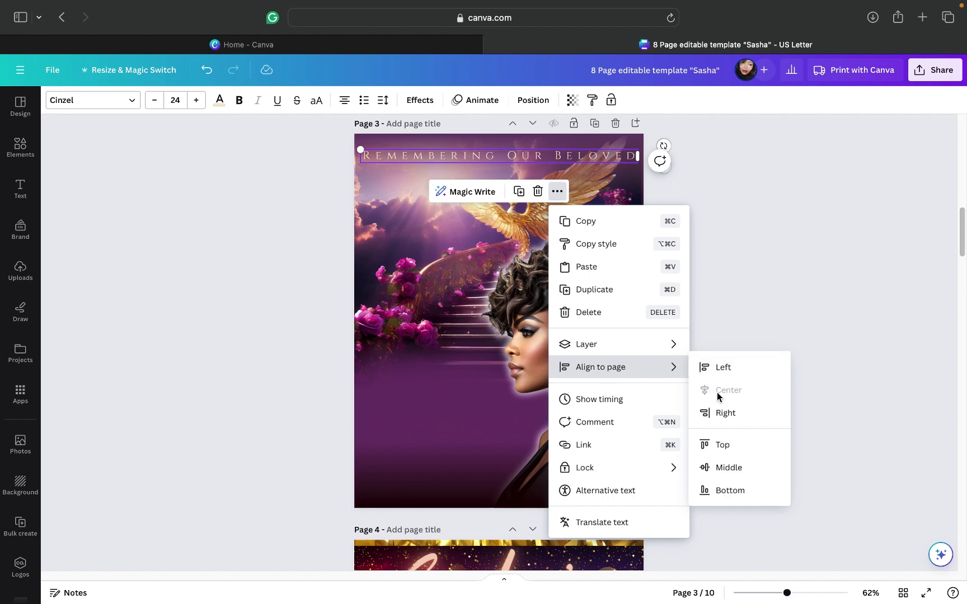
click(776, 250)
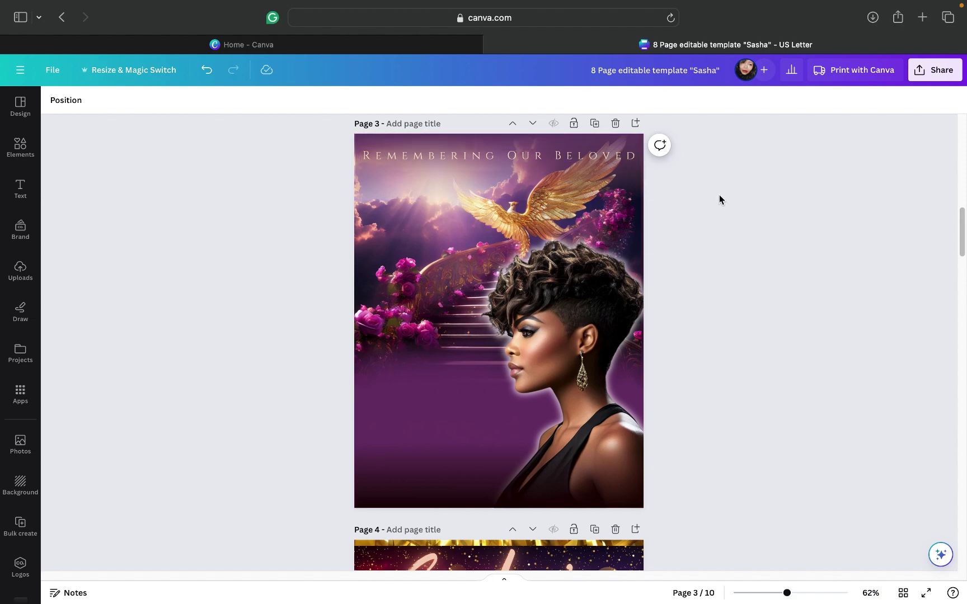
Step: Drag the gold sparkle trail from page 2 down onto the bottom of the page 3 photo
scroll(720, 197, up, 7)
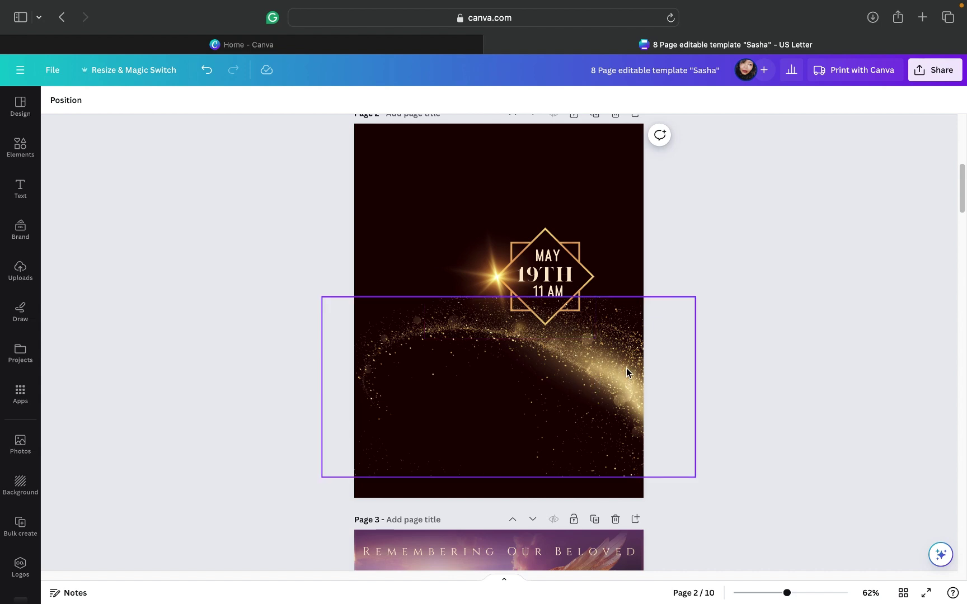
scroll(626, 368, down, 2)
click(591, 409)
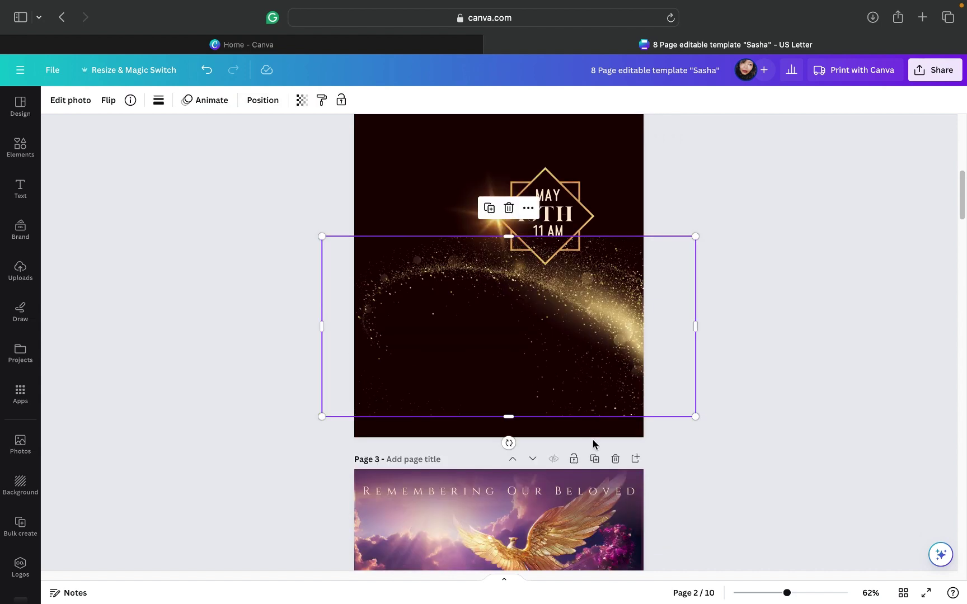
drag(599, 331, 607, 582)
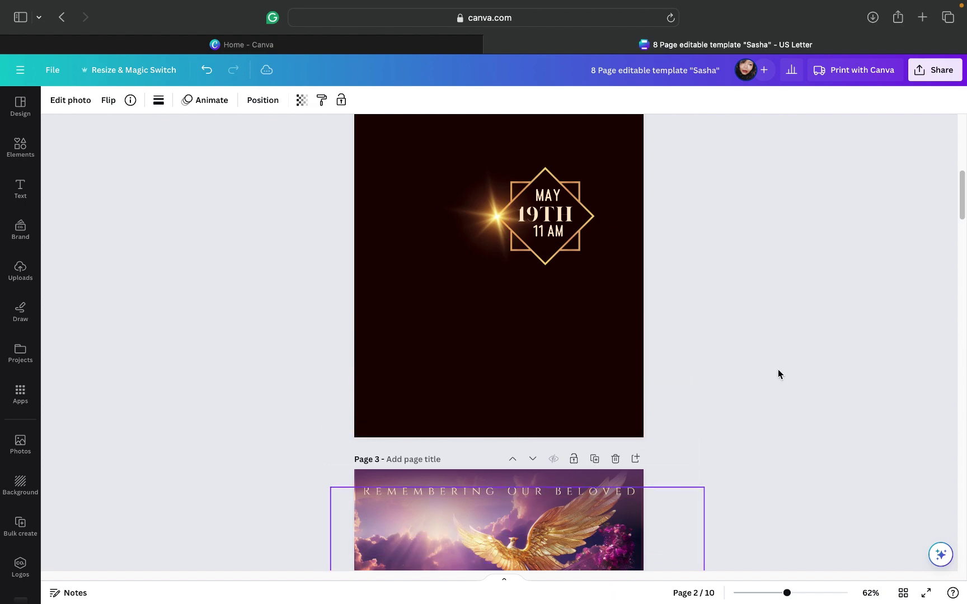
scroll(778, 374, down, 10)
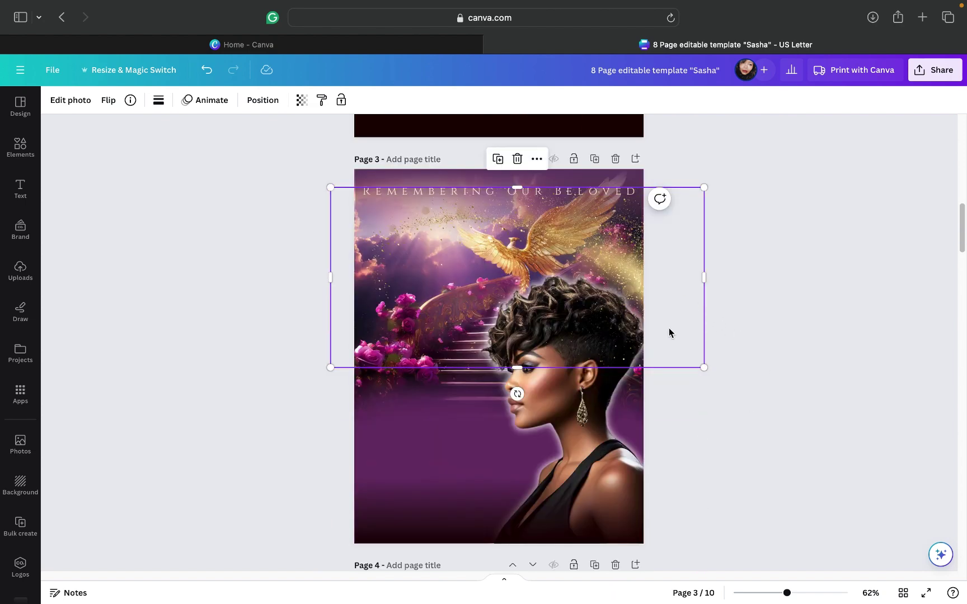
drag(669, 333, 657, 476)
drag(658, 473, 658, 475)
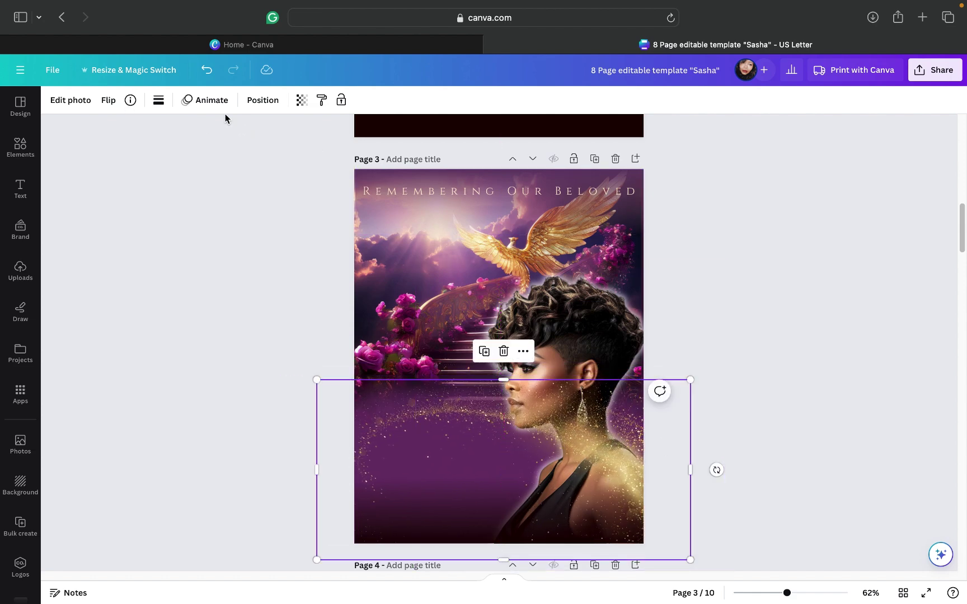
Step: Flip the sparkle trail horizontally and shift it slightly right
click(109, 102)
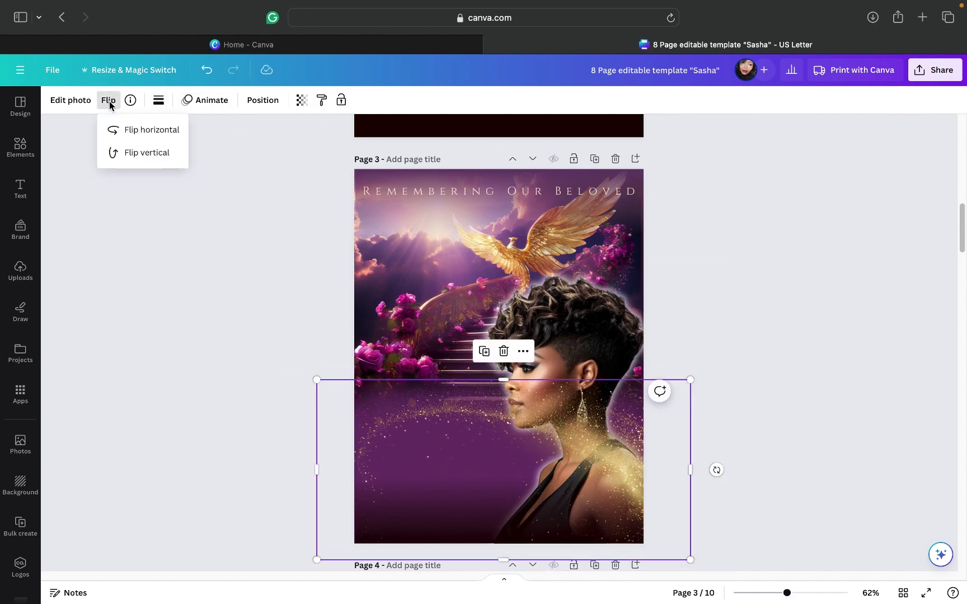
click(131, 132)
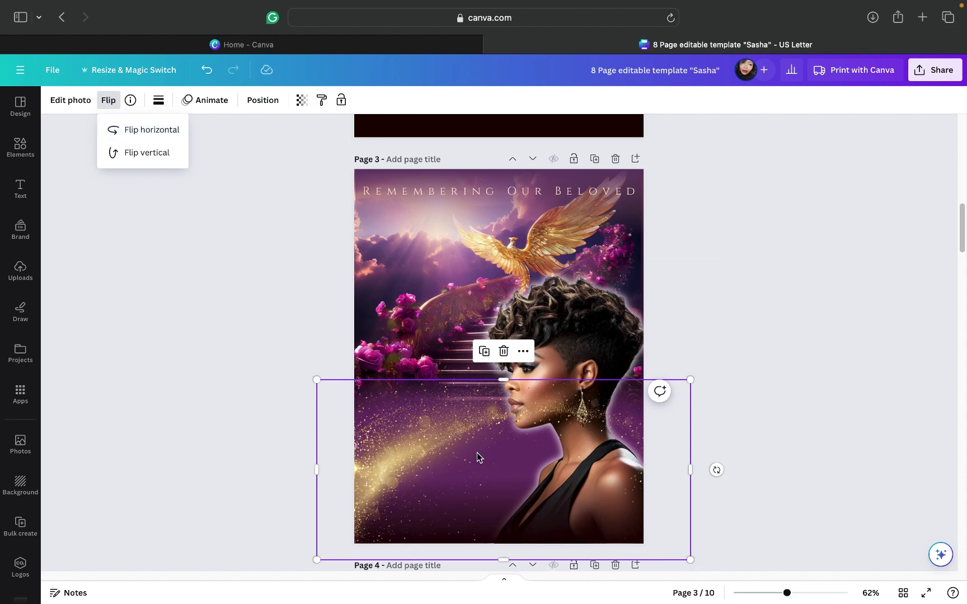
drag(461, 458, 488, 459)
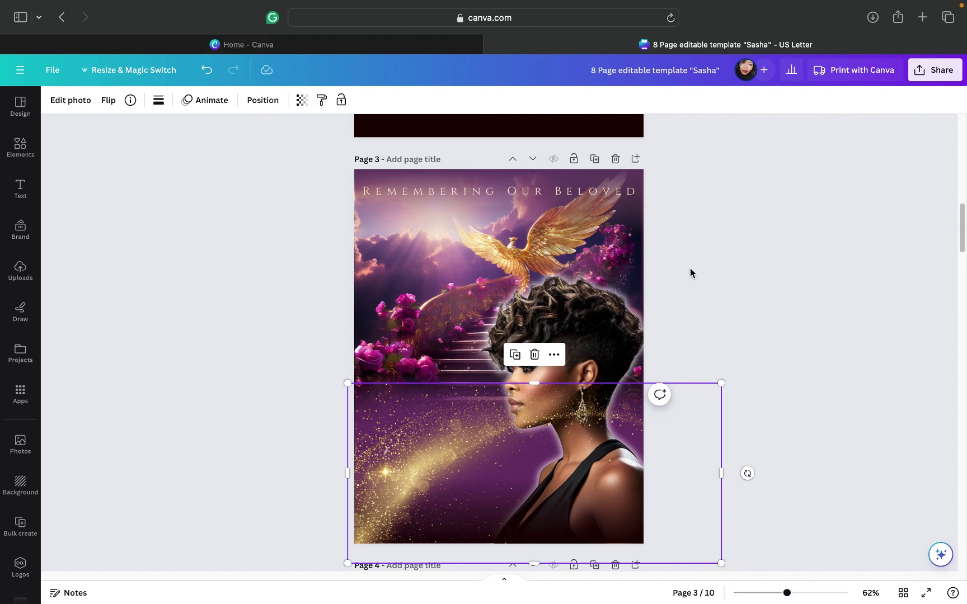
Step: Send the glitter photo two layers backward so it sits behind the woman
click(268, 101)
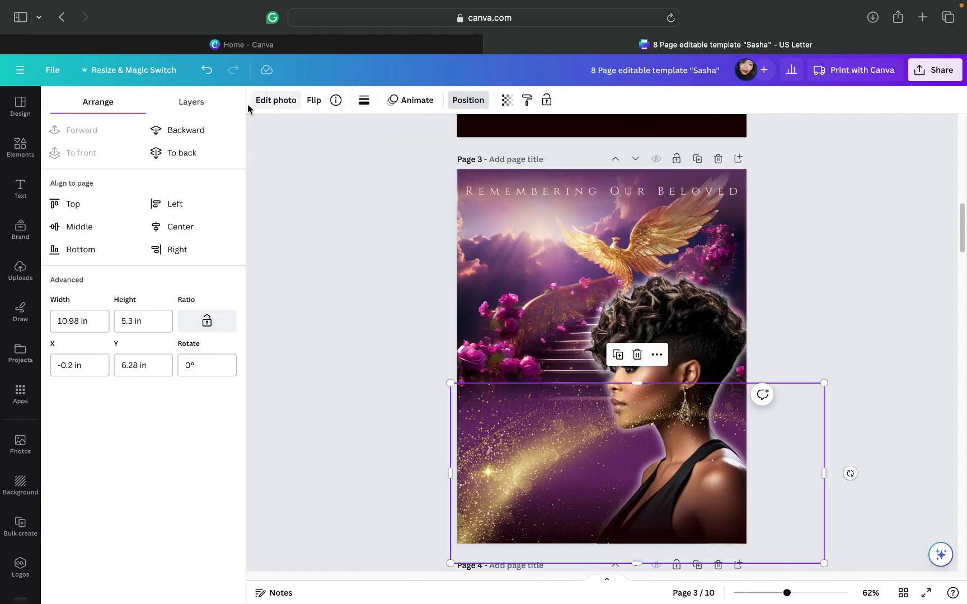
click(189, 120)
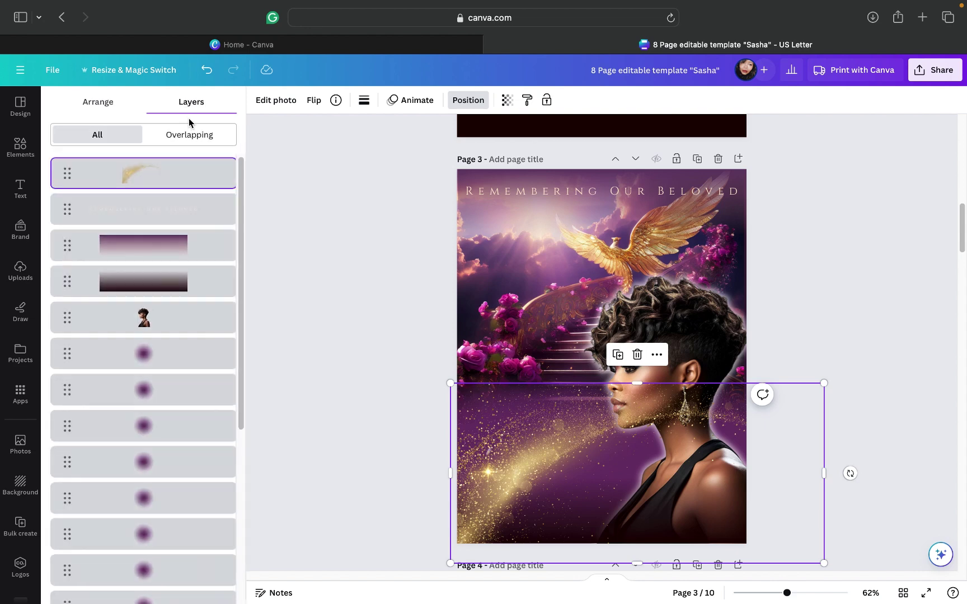
click(94, 106)
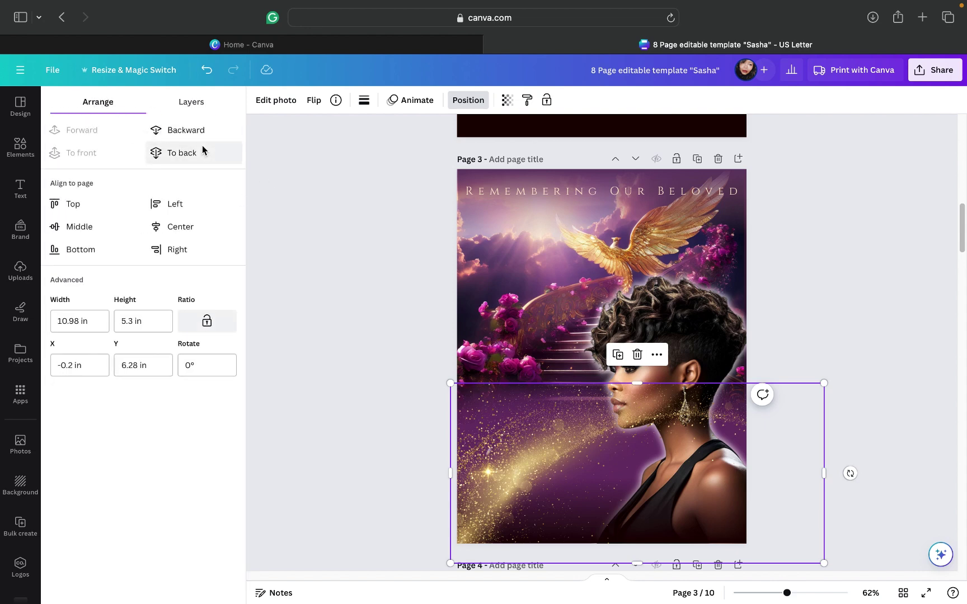
click(187, 131)
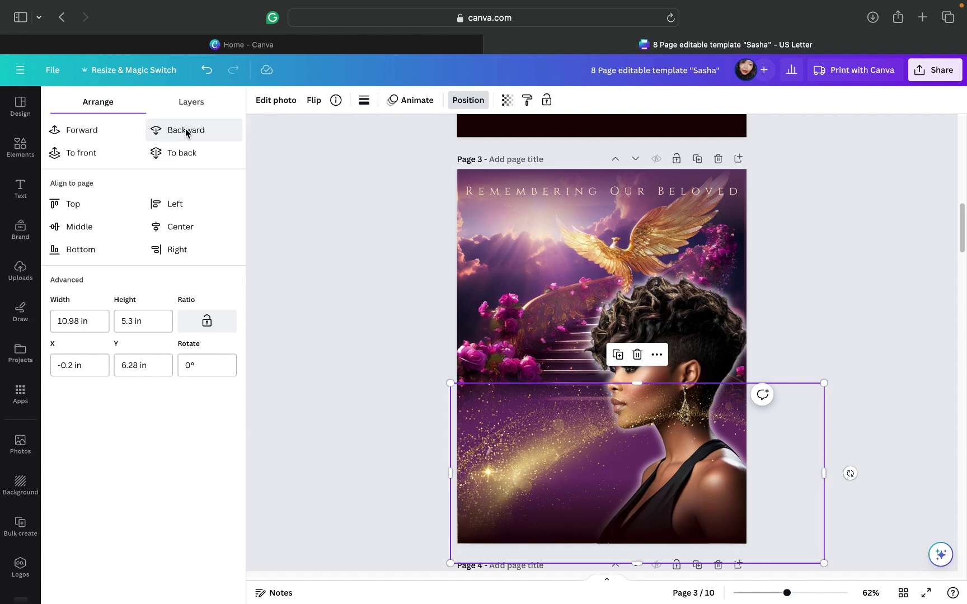
click(187, 131)
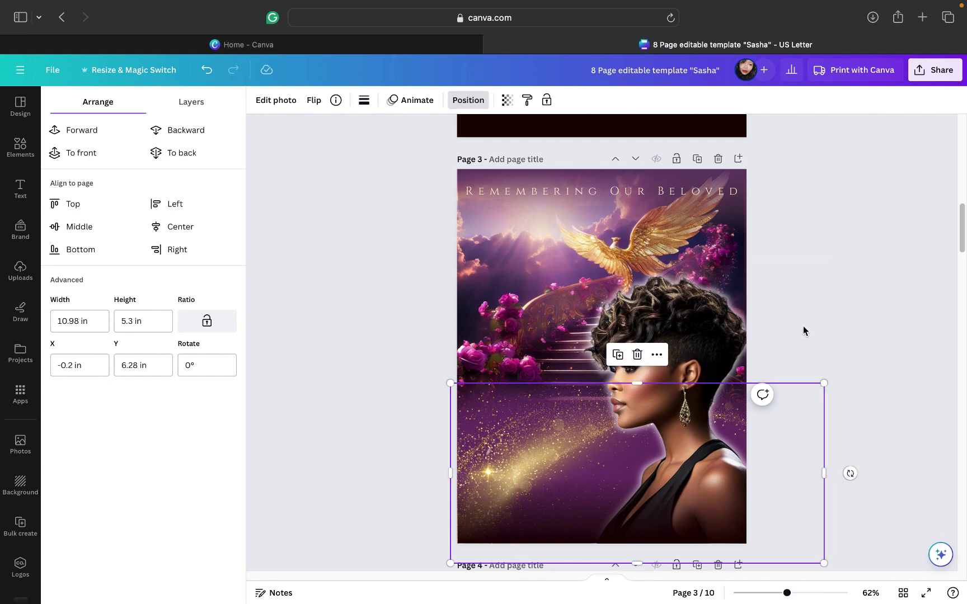
key(Escape)
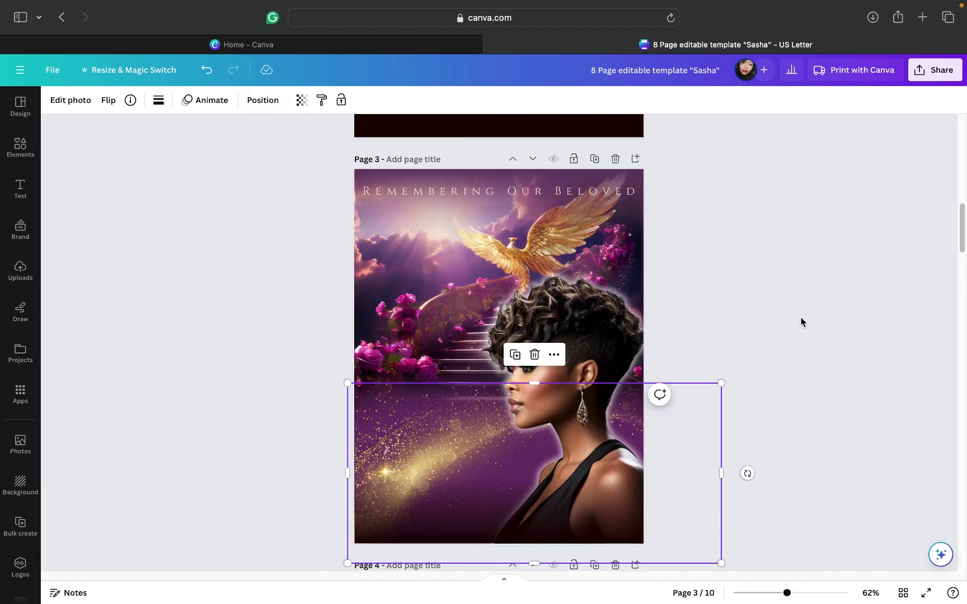
key(Escape)
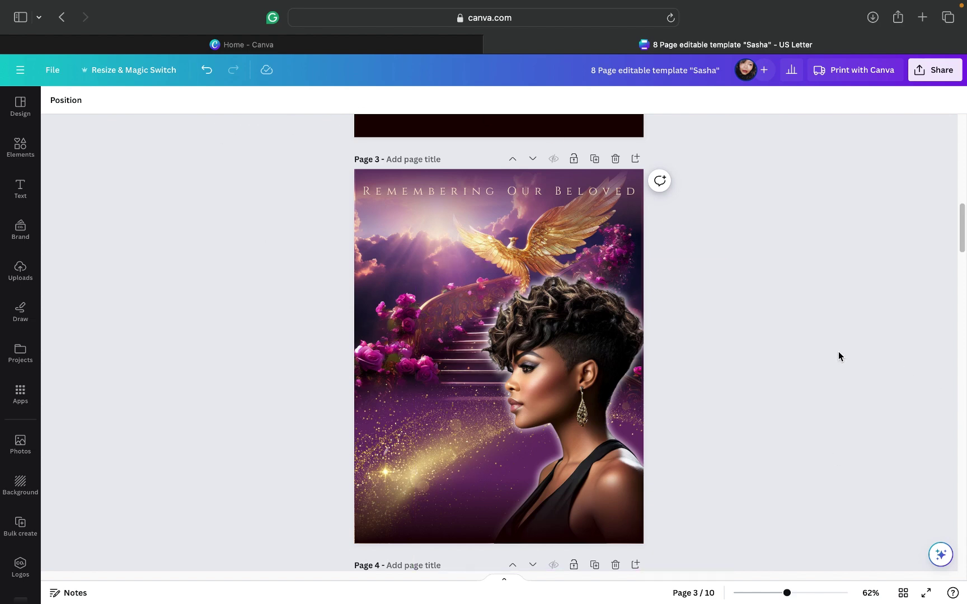
Step: Narrow the lower glitter photo to 9.3 in wide, then deselect it
scroll(817, 357, down, 1)
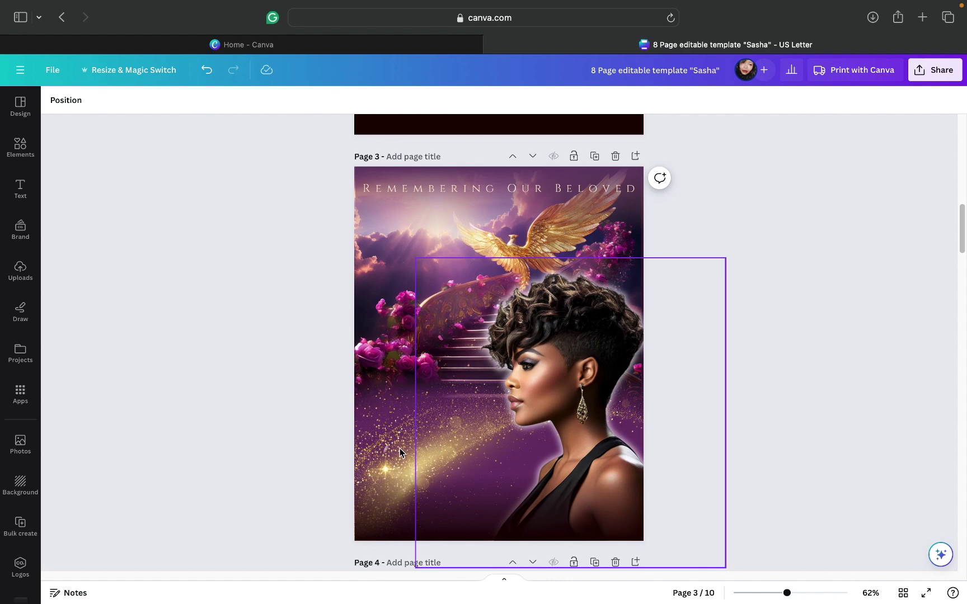
click(606, 478)
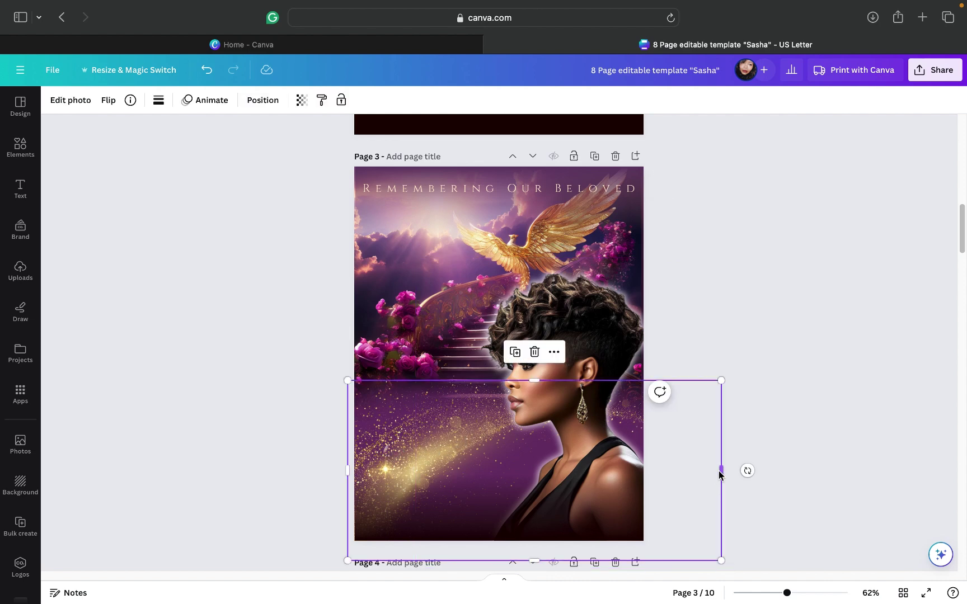
drag(720, 475, 607, 468)
click(760, 392)
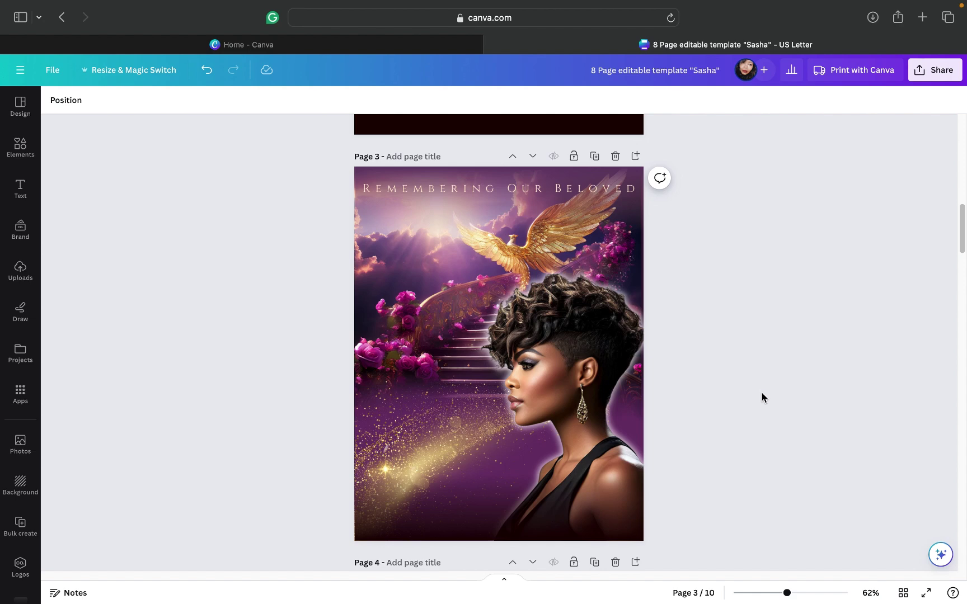
Step: Scroll up through pages 2 and 1, then back down to page 3
scroll(762, 393, up, 10)
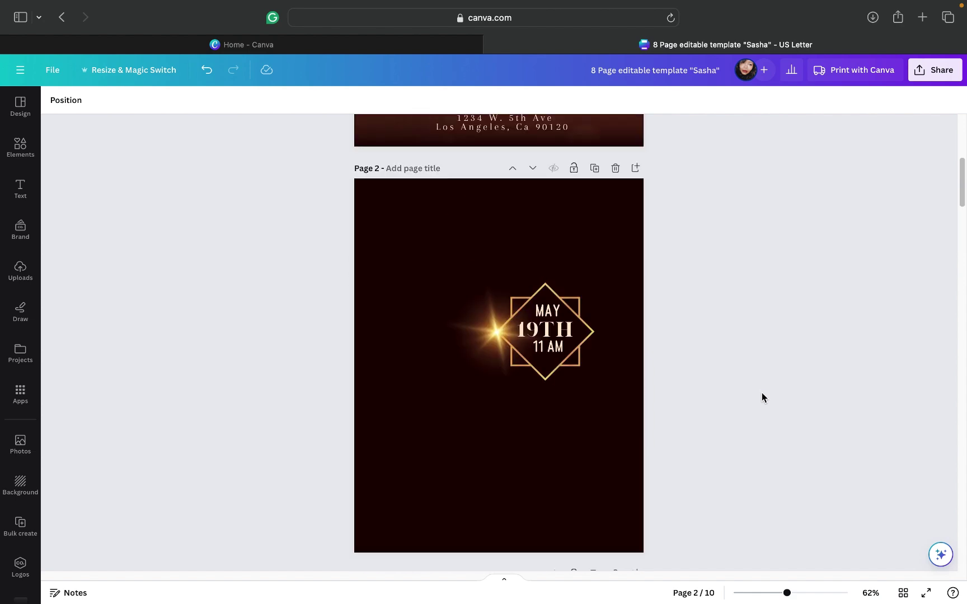
scroll(762, 398, up, 5)
scroll(762, 398, up, 1)
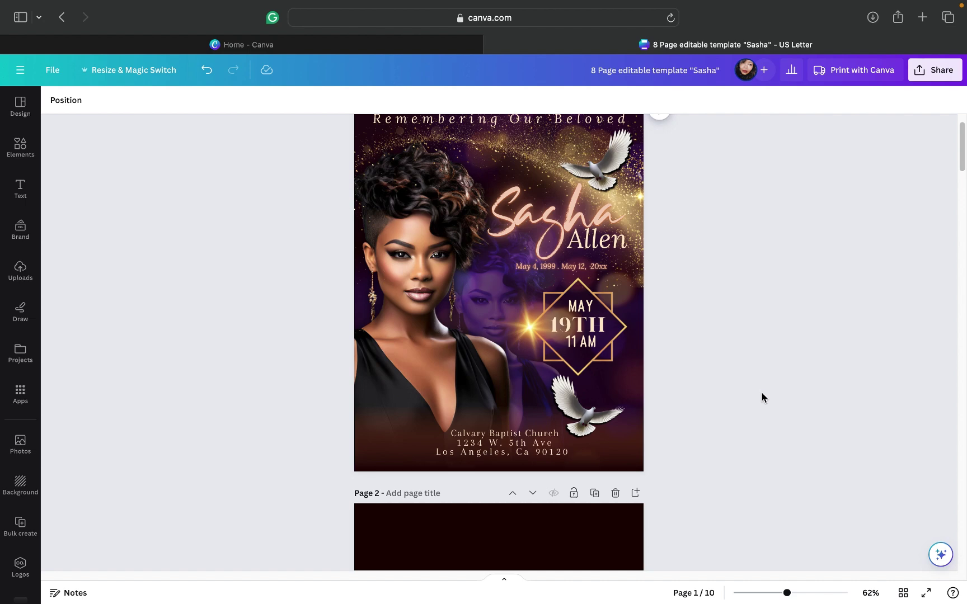
scroll(762, 397, down, 8)
scroll(762, 398, down, 5)
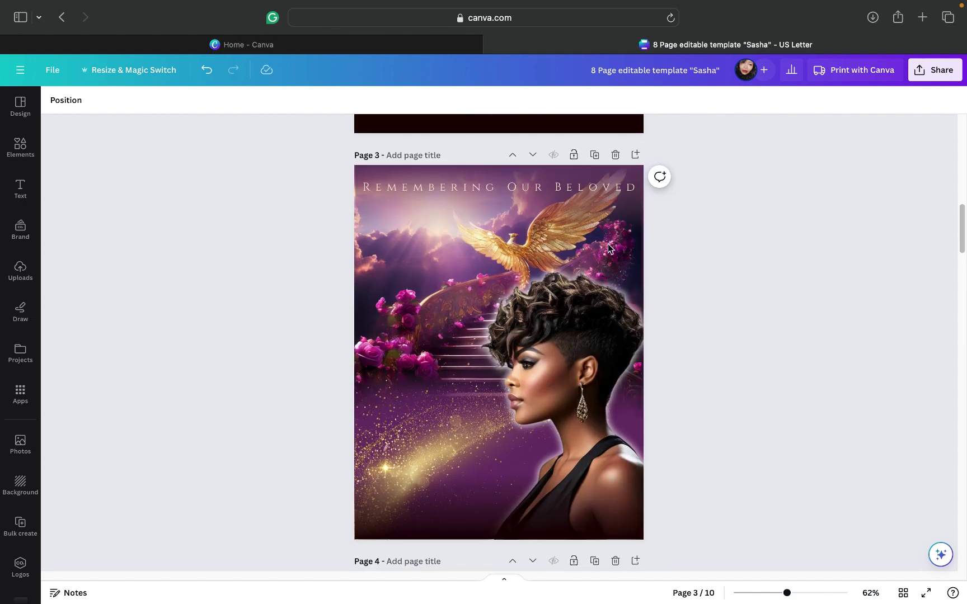
click(19, 283)
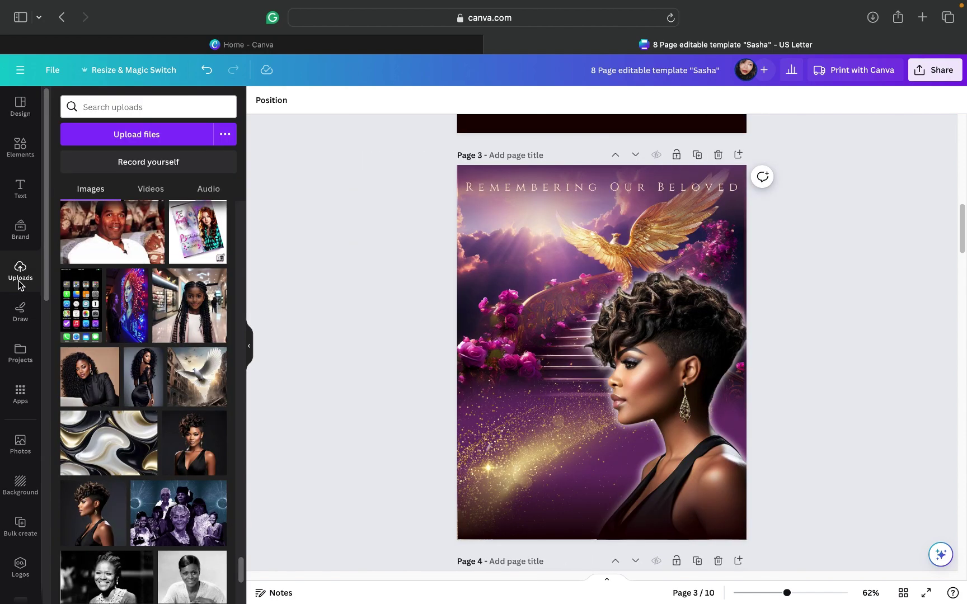
scroll(143, 400, down, 10)
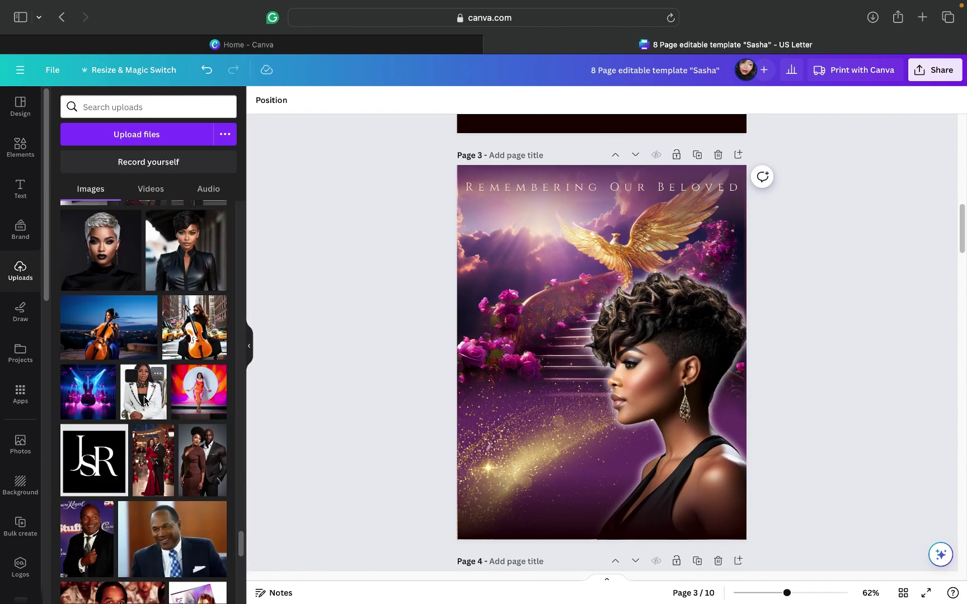
scroll(144, 400, up, 5)
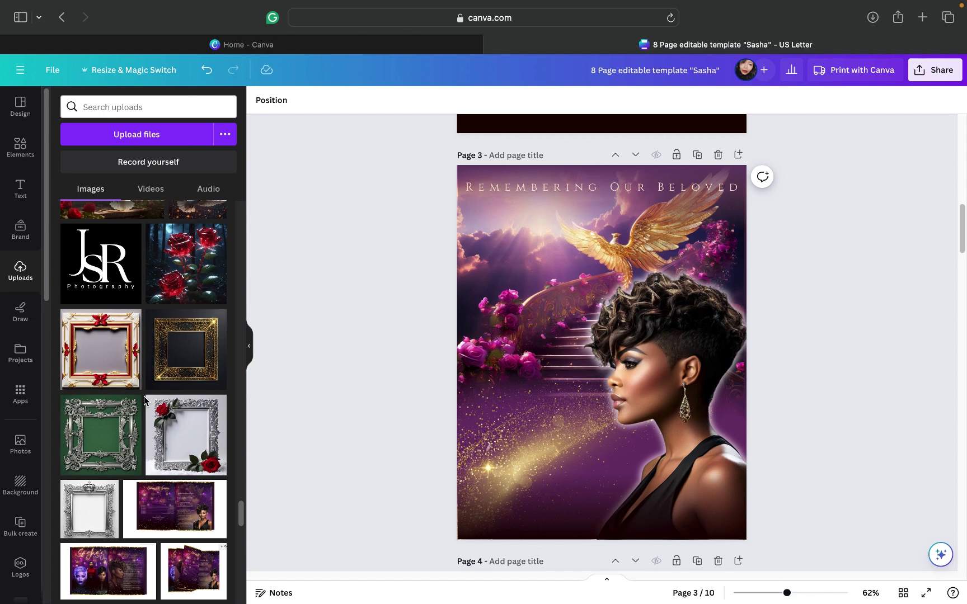
scroll(143, 395, up, 2)
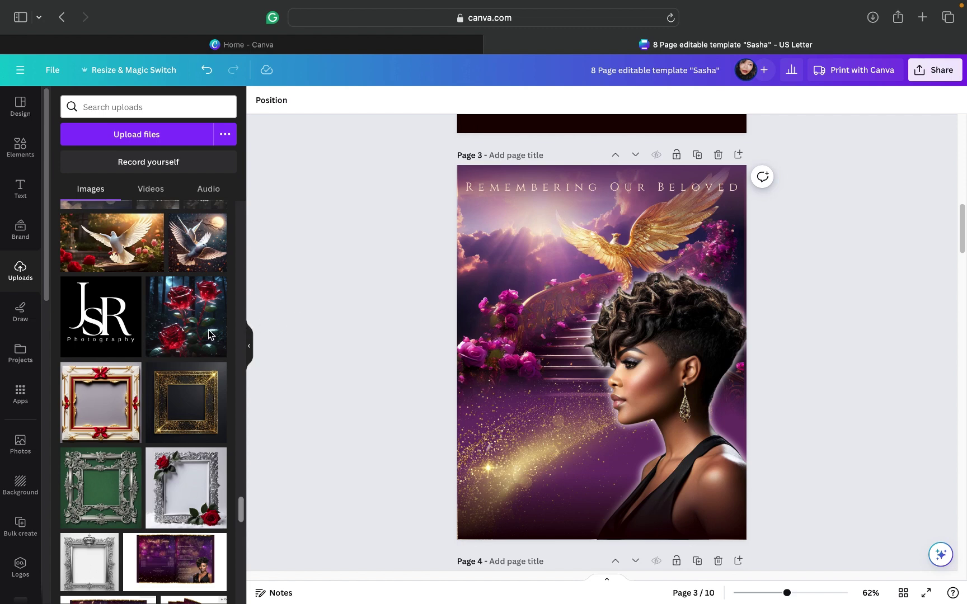
scroll(199, 334, up, 1)
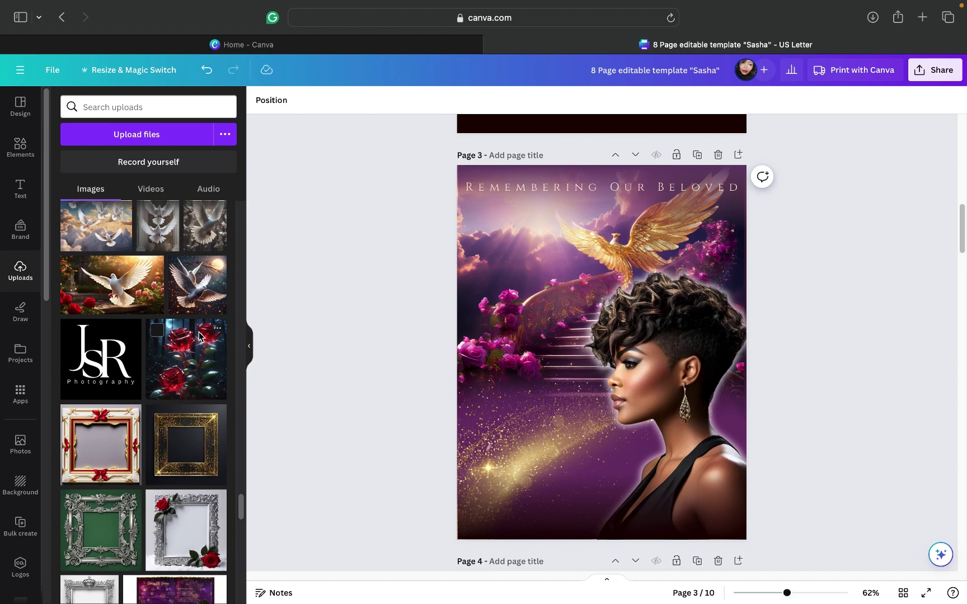
scroll(200, 336, up, 3)
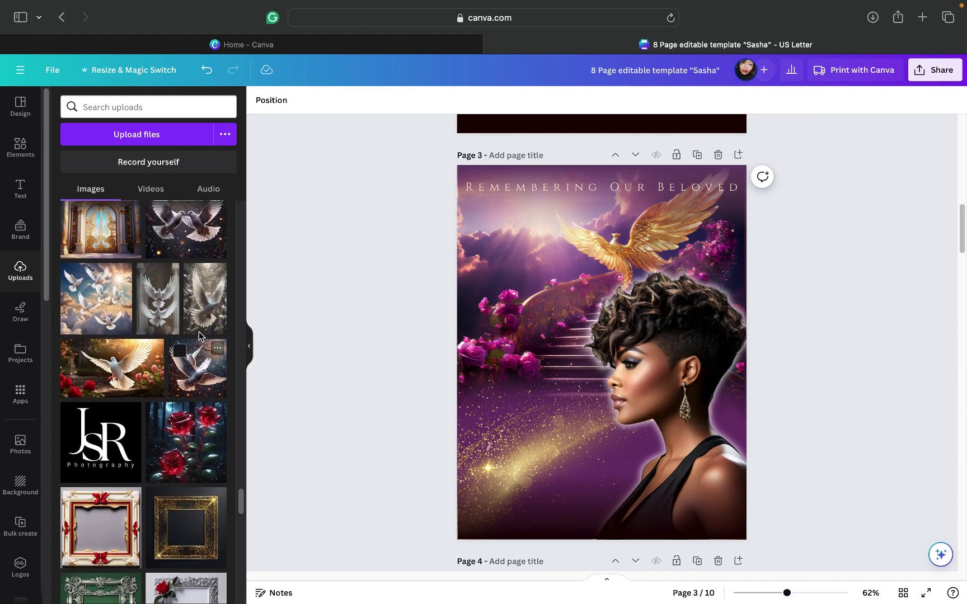
scroll(148, 281, up, 1)
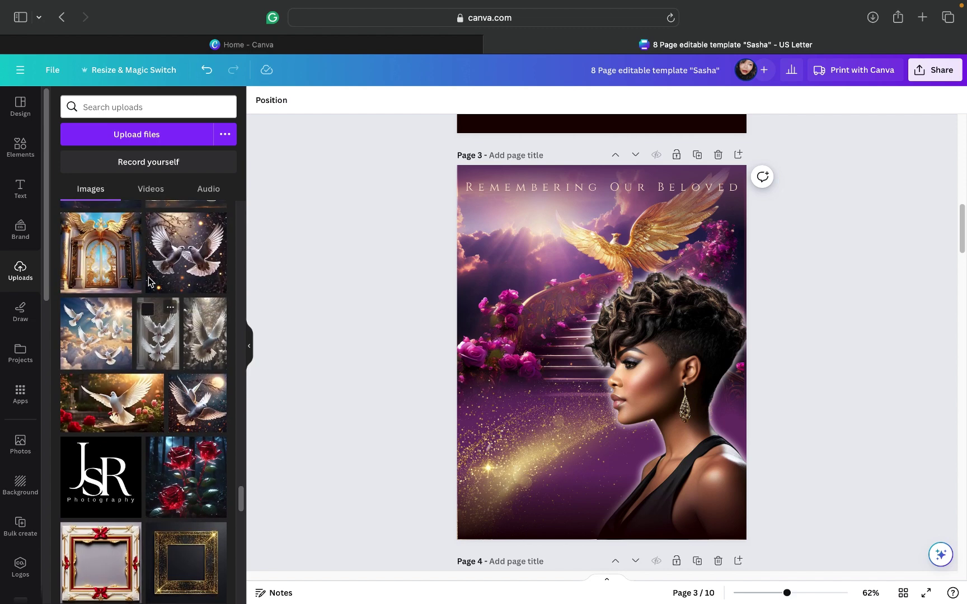
click(189, 268)
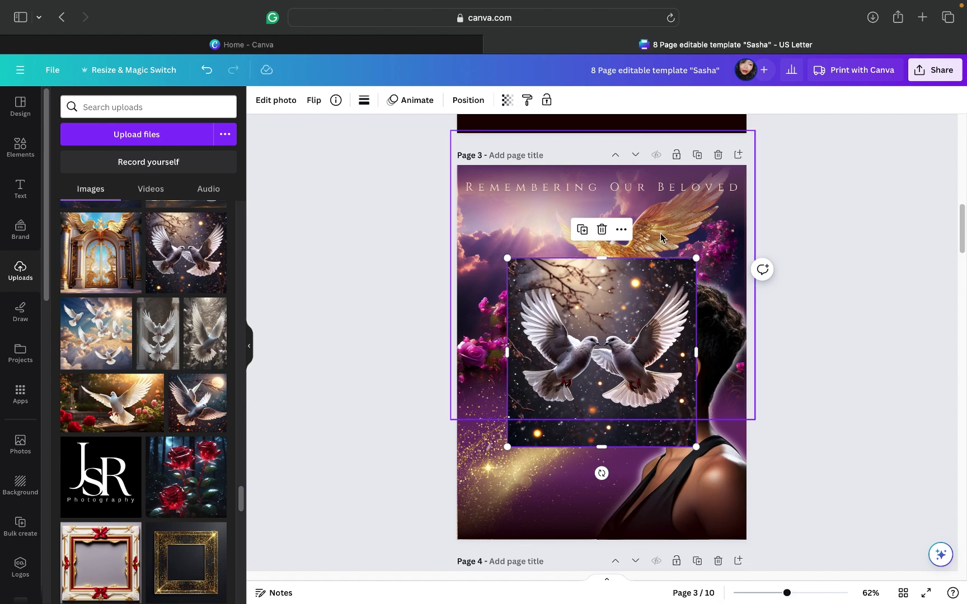
click(277, 101)
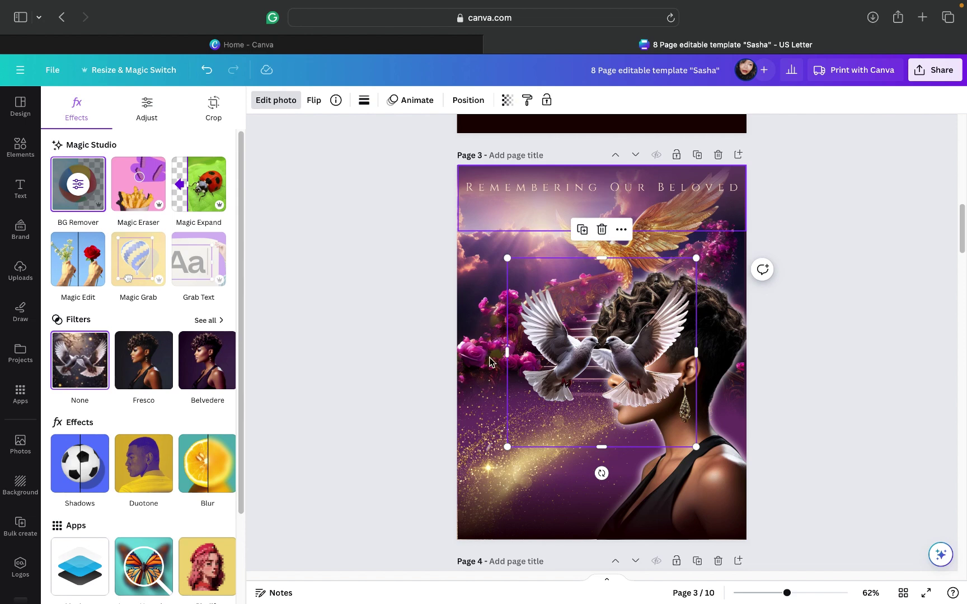
drag(547, 408, 503, 328)
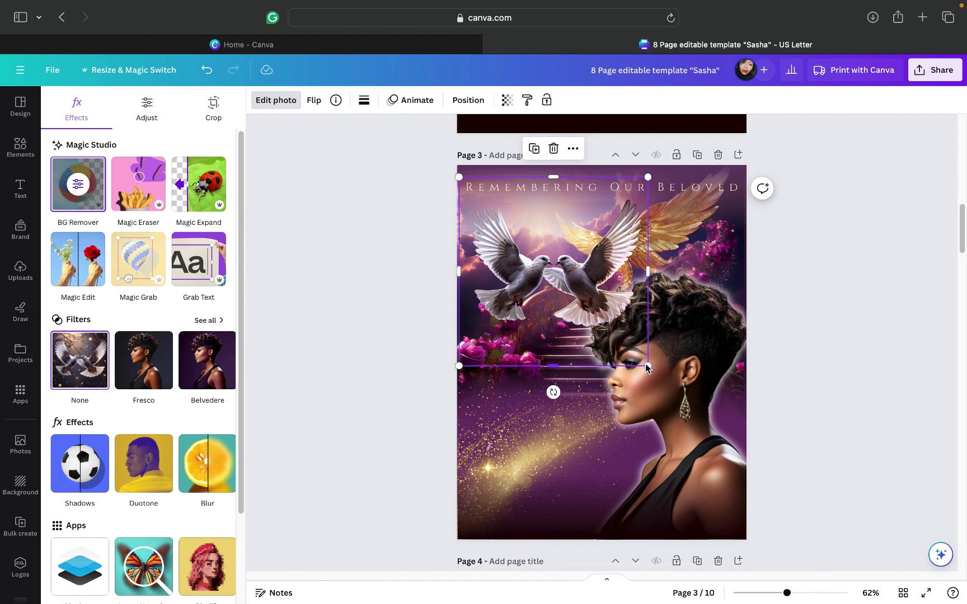
drag(648, 365, 596, 307)
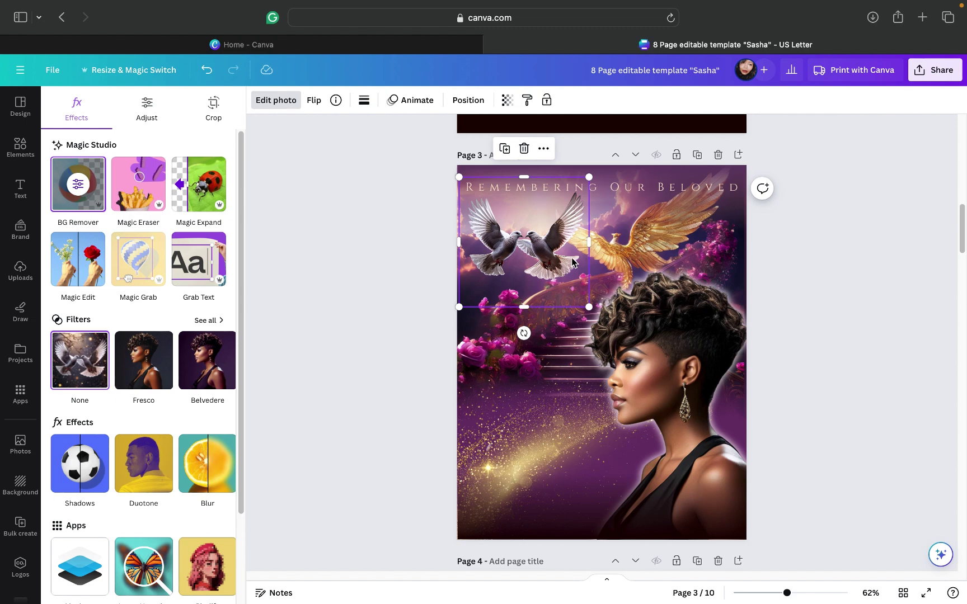
drag(527, 252, 532, 304)
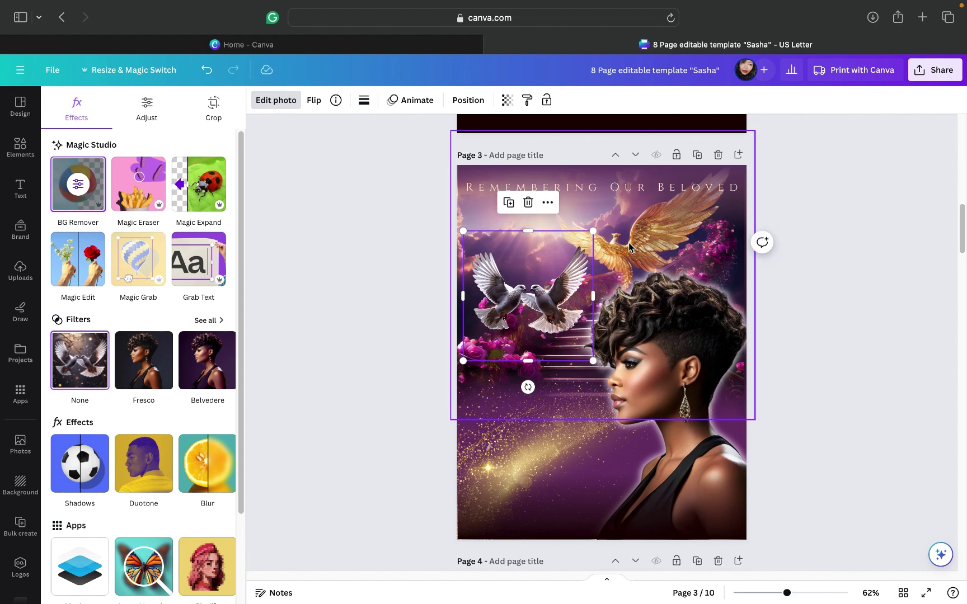
click(528, 202)
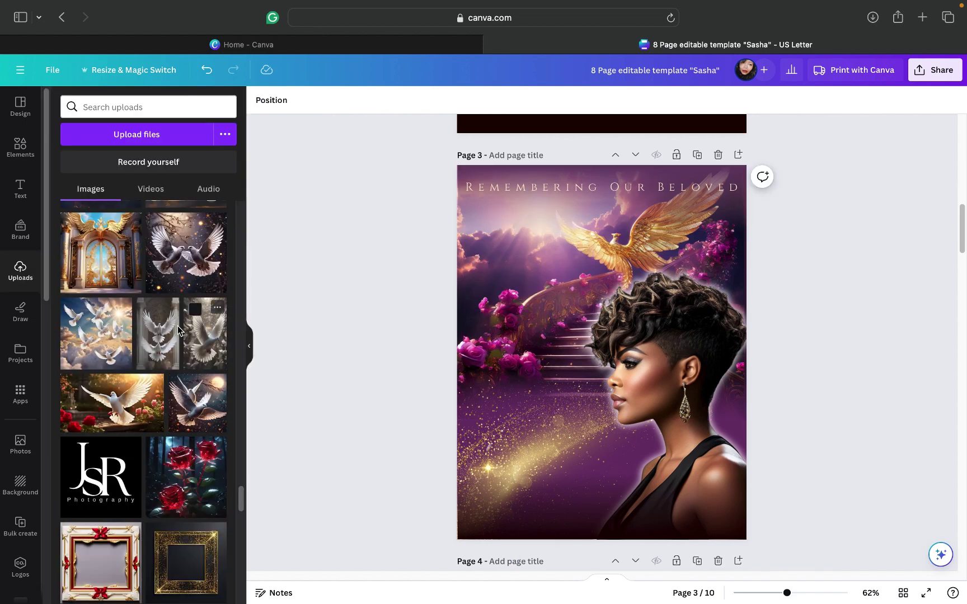
Step: Add the single-dove upload with background removed, shrink it to 2.1 × 3.6, and place it top-left
click(194, 386)
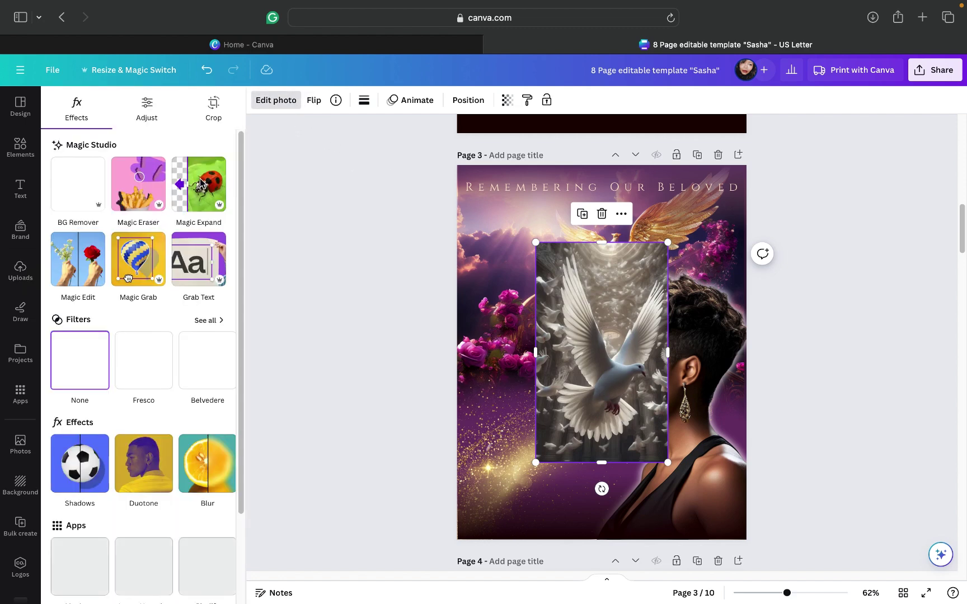
click(72, 201)
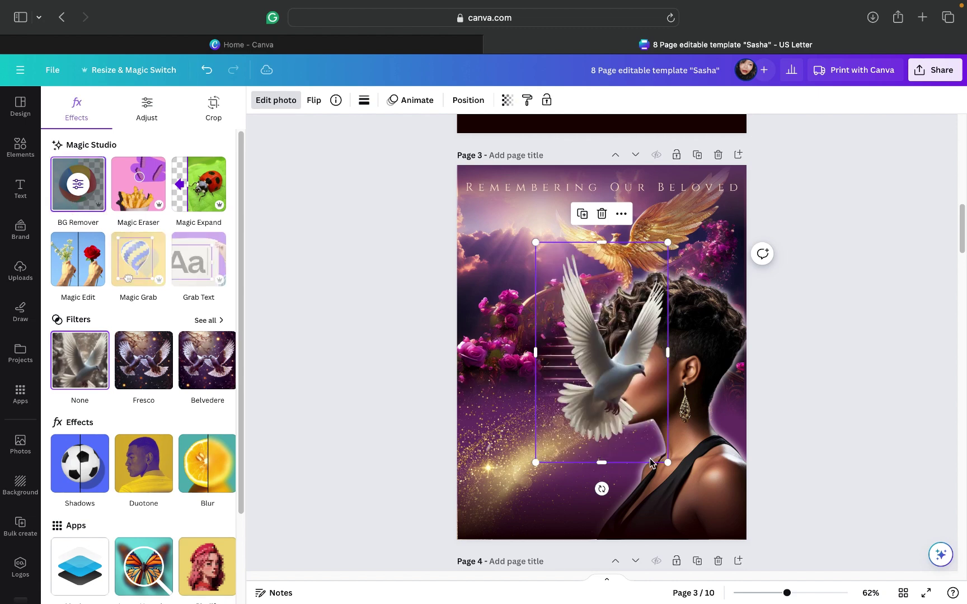
drag(668, 464, 596, 390)
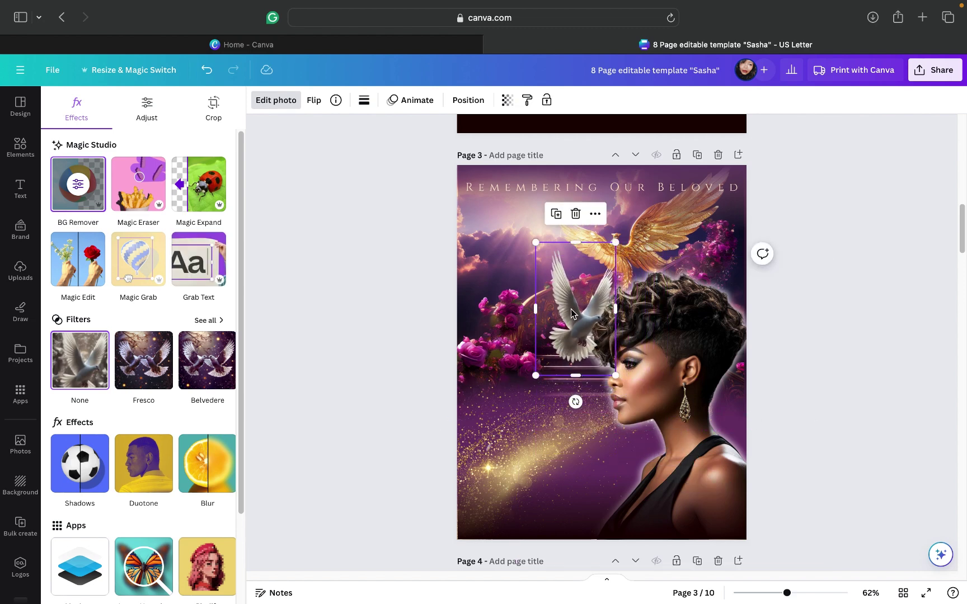
drag(571, 309, 518, 287)
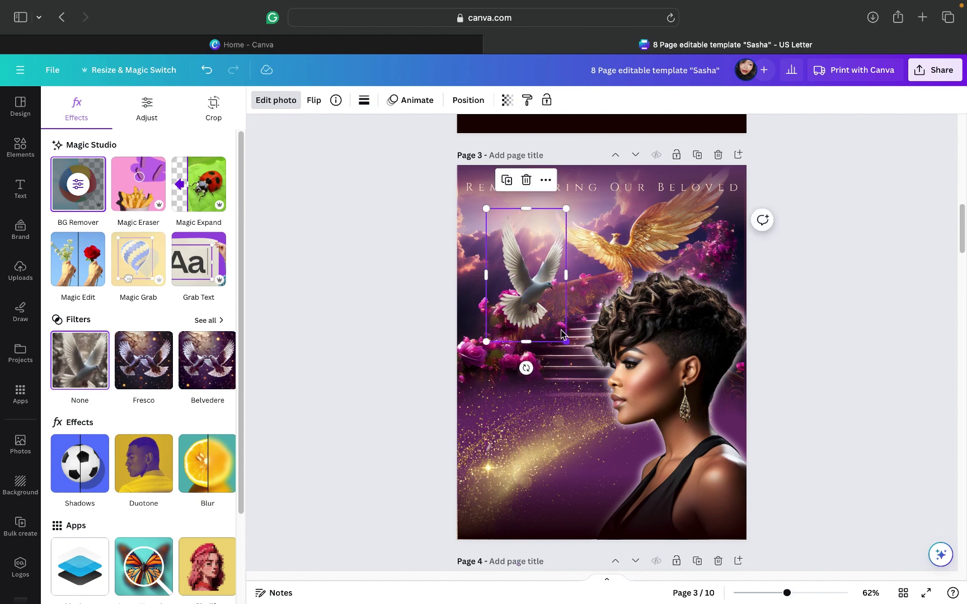
drag(566, 341, 551, 316)
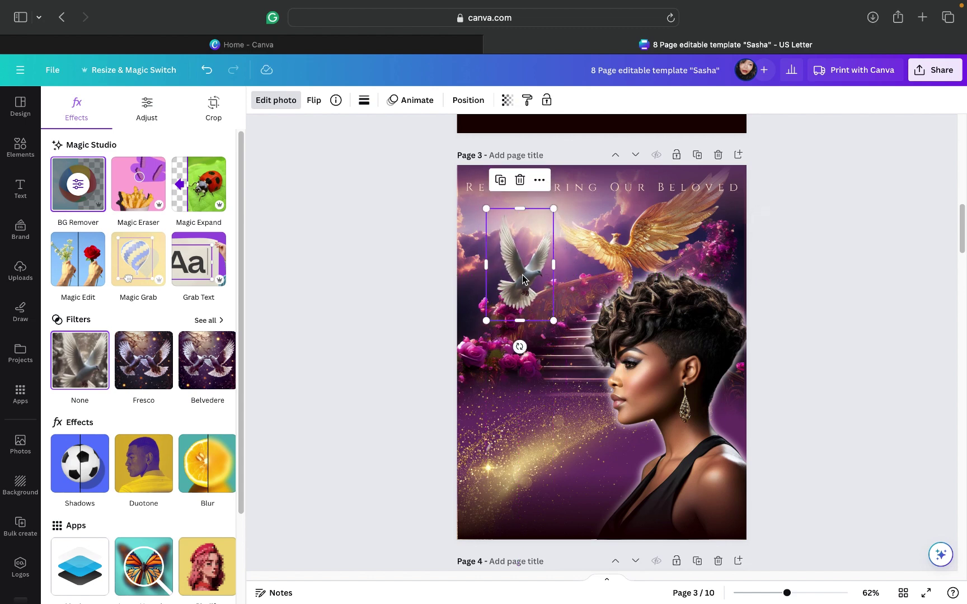
drag(515, 267, 496, 254)
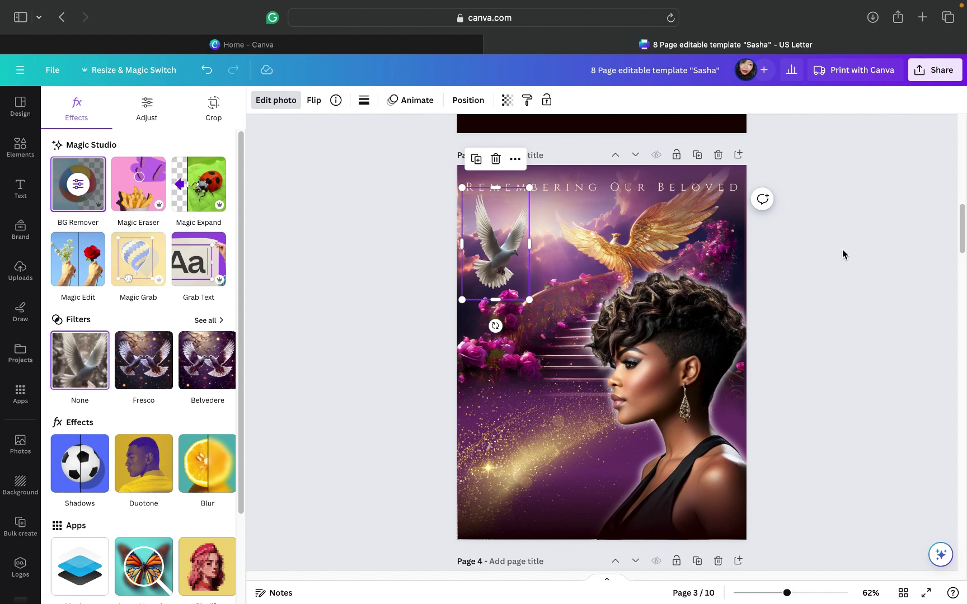
key(Escape)
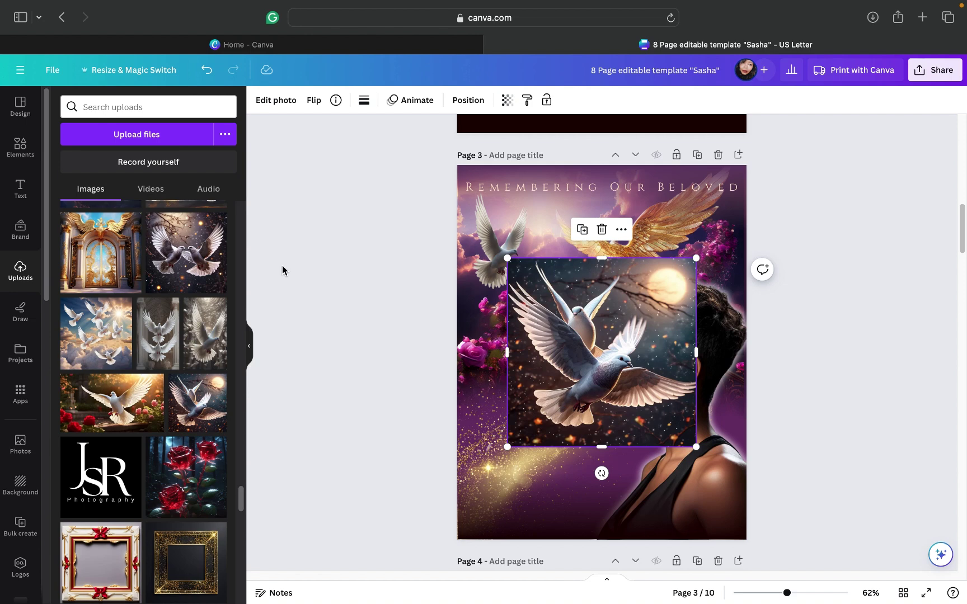
Step: Cut out the moon-doves photo's background, resize it to about 3.3 wide, then delete it
click(275, 100)
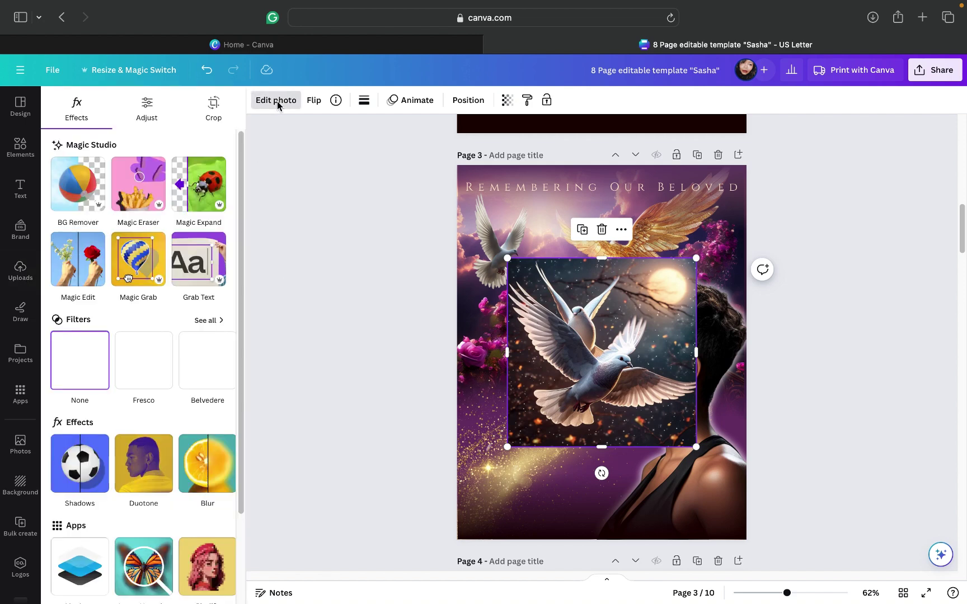
click(81, 200)
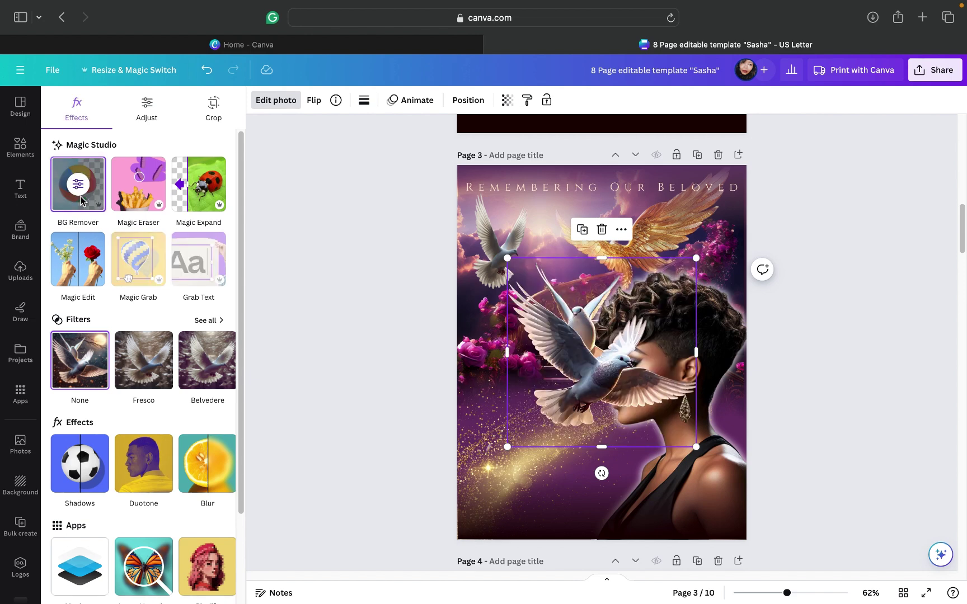
drag(561, 383, 522, 388)
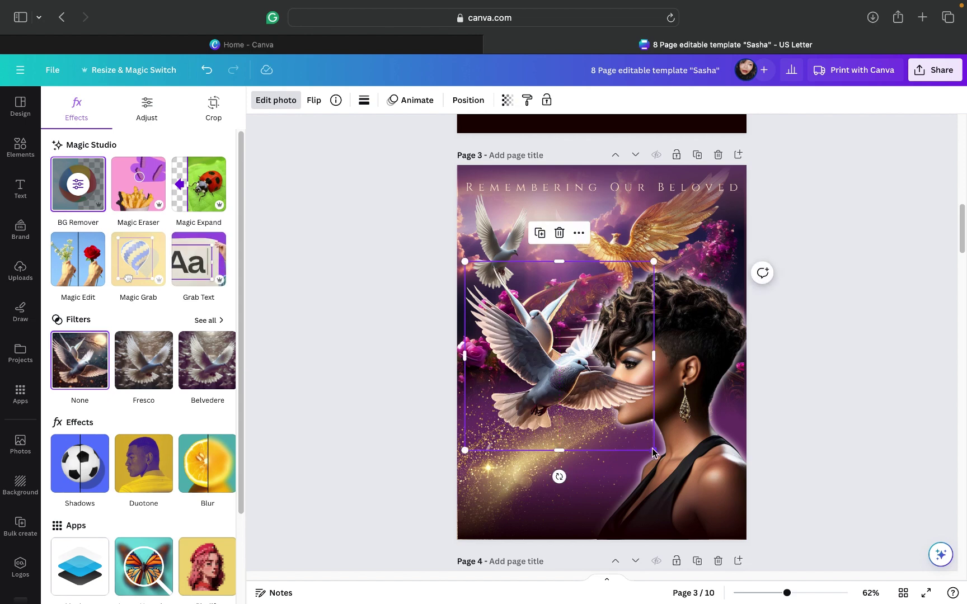
drag(654, 450, 524, 343)
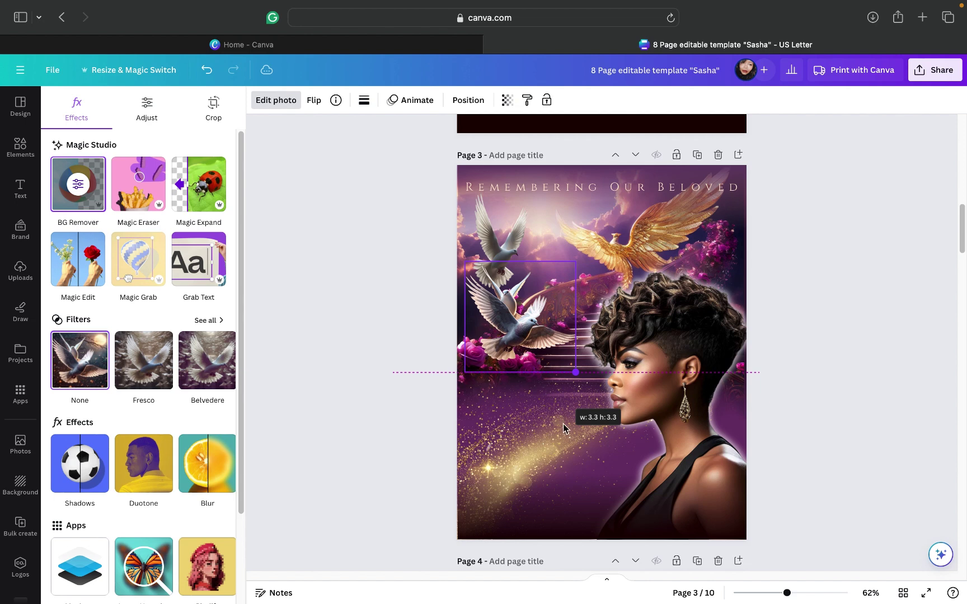
drag(570, 433, 570, 433)
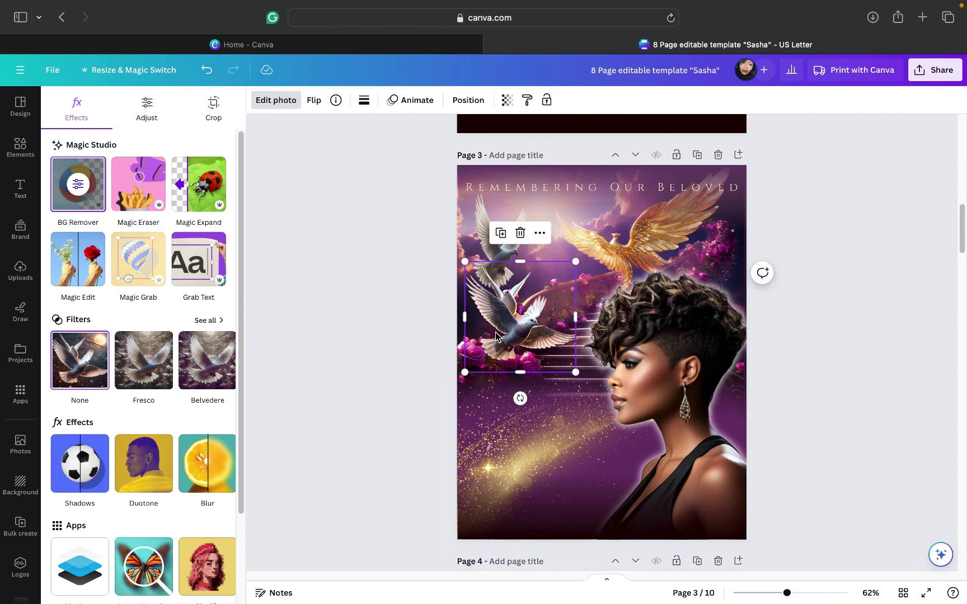
drag(494, 344, 678, 258)
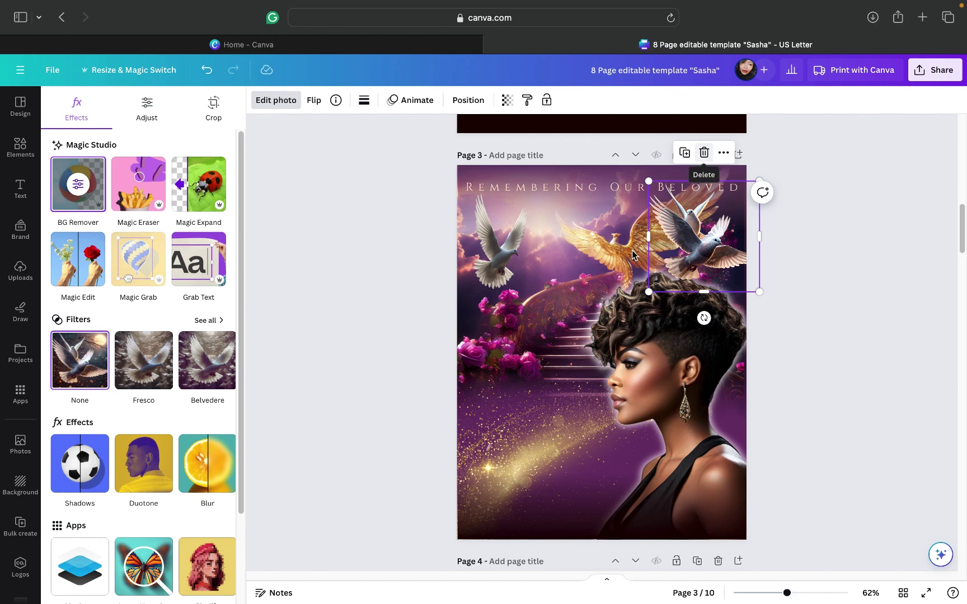
key(Delete)
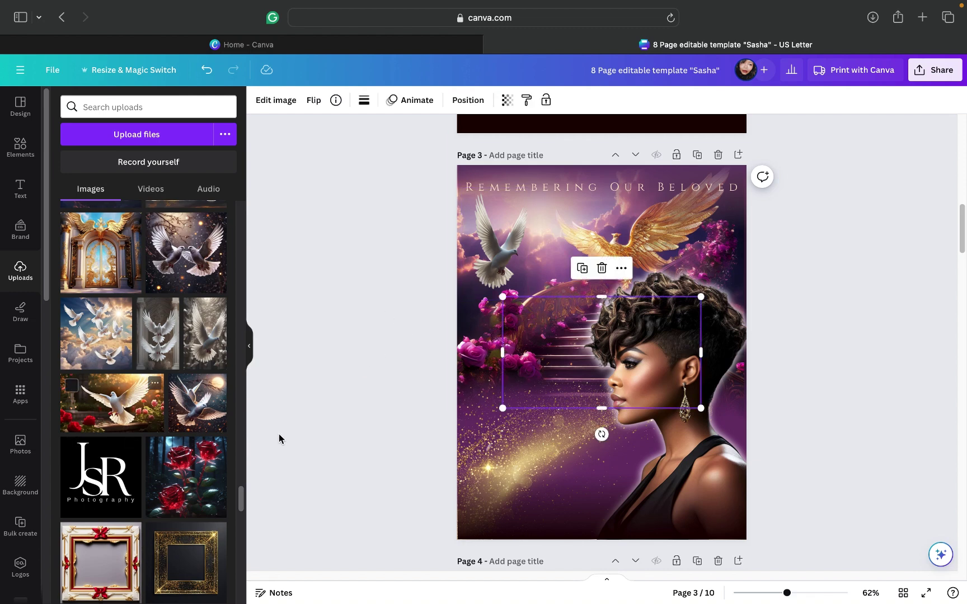
Step: Remove the dove-and-roses photo's background, shift it left, then delete it from page 3
click(274, 102)
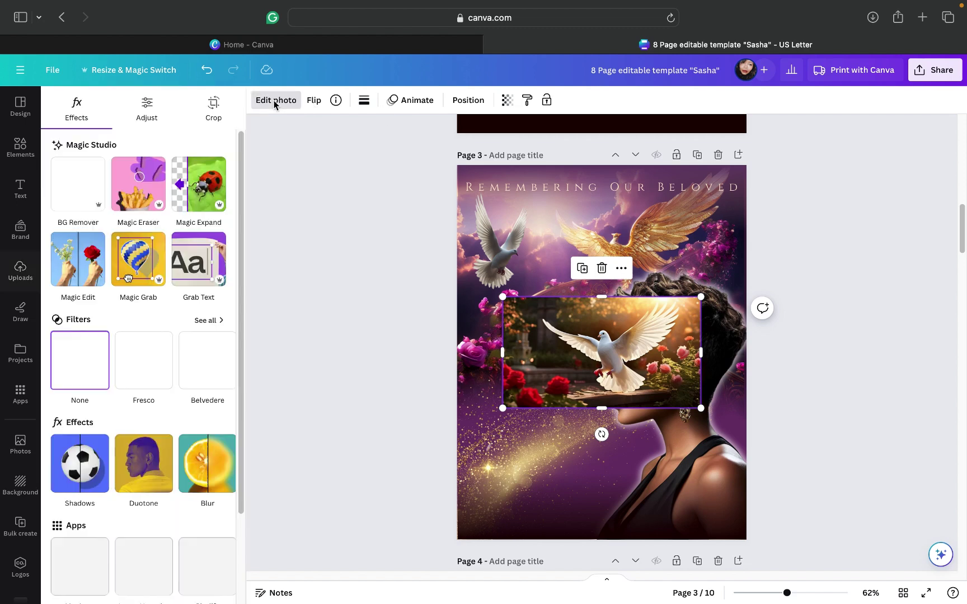
click(92, 189)
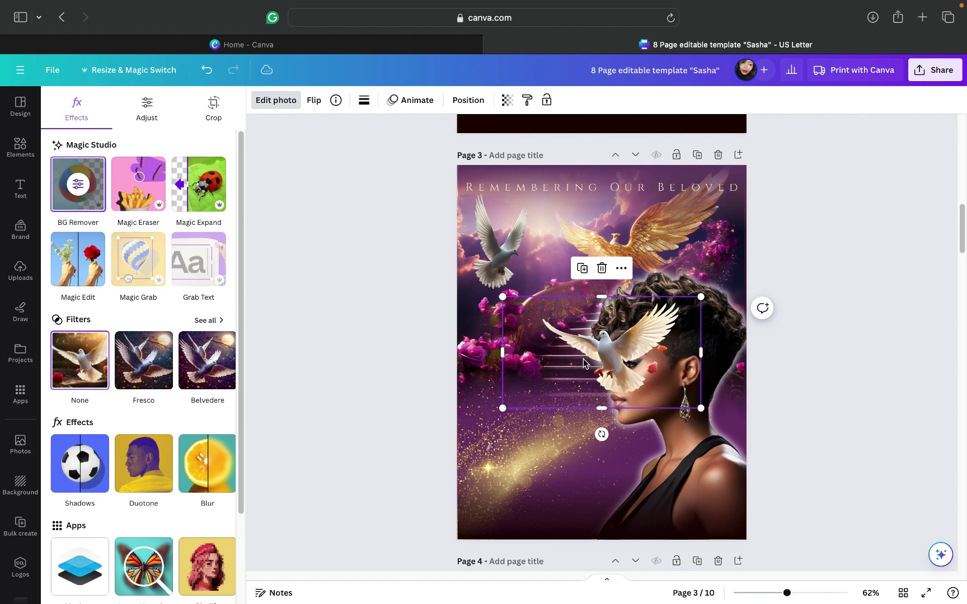
drag(589, 365, 529, 367)
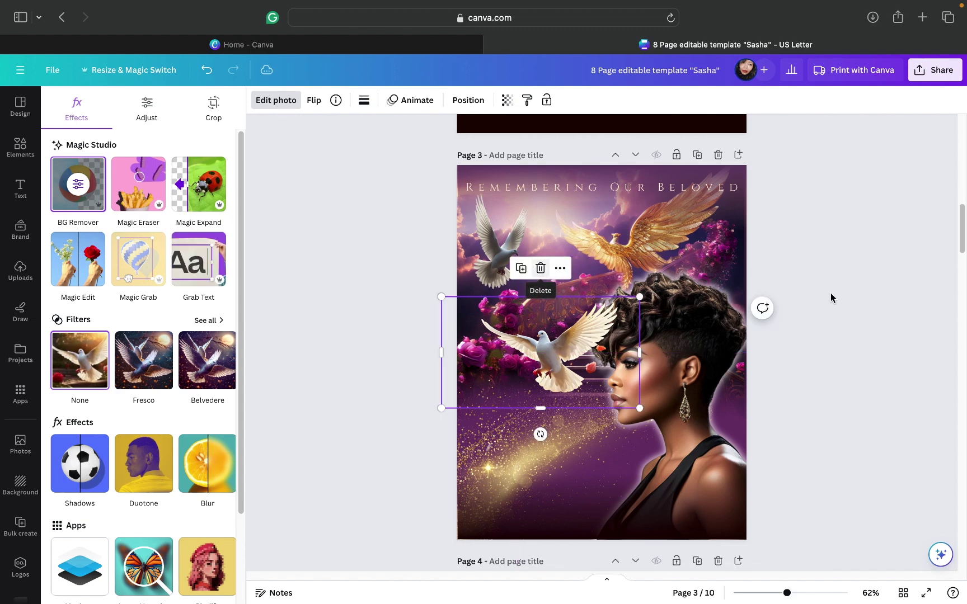
key(Delete)
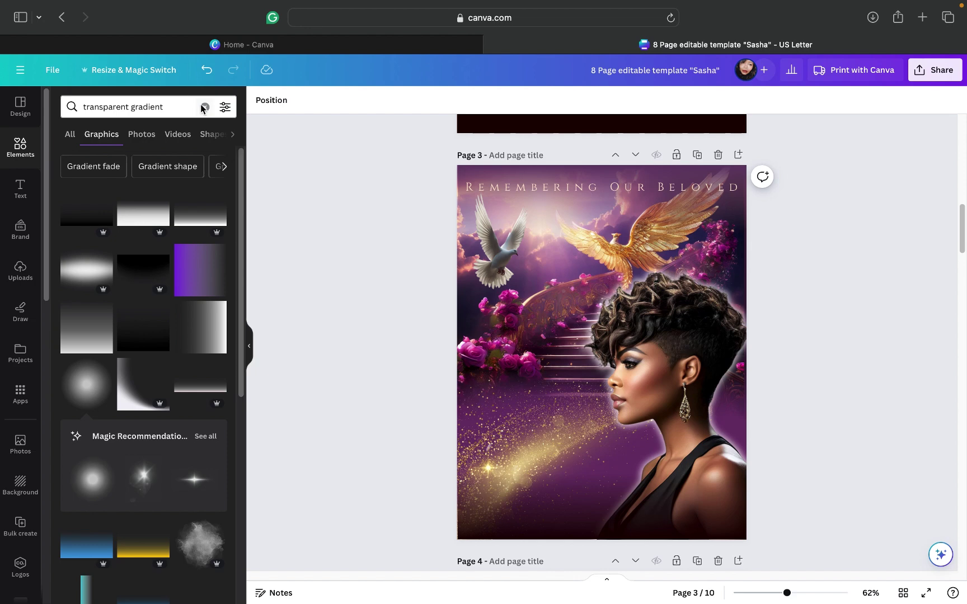
click(203, 108)
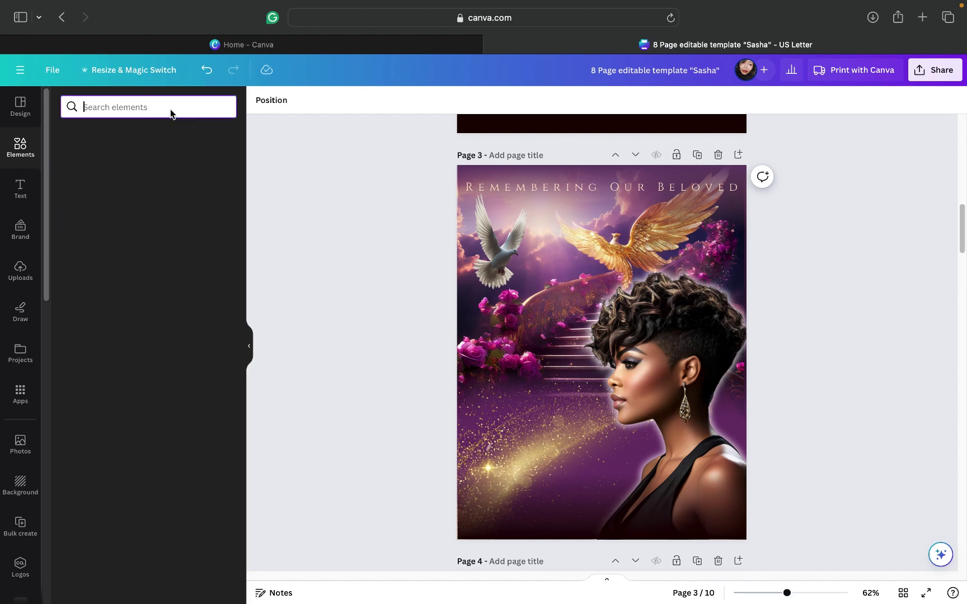
text(glow)
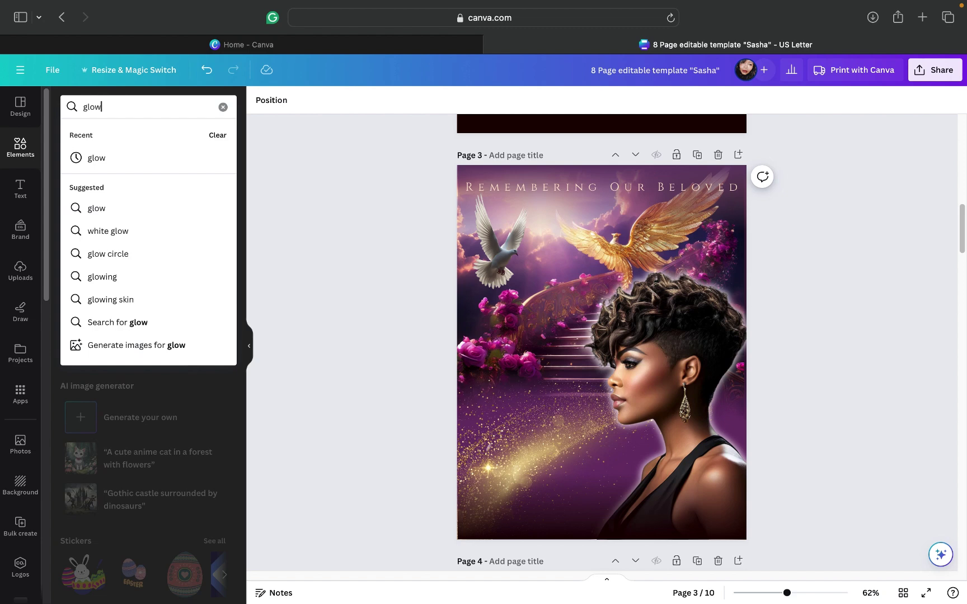
key(Return)
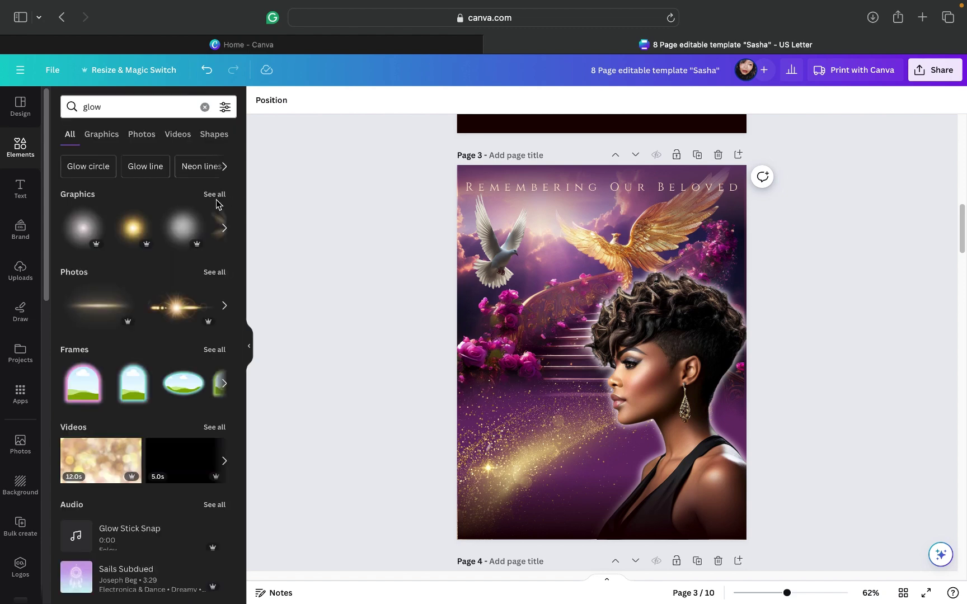
click(214, 194)
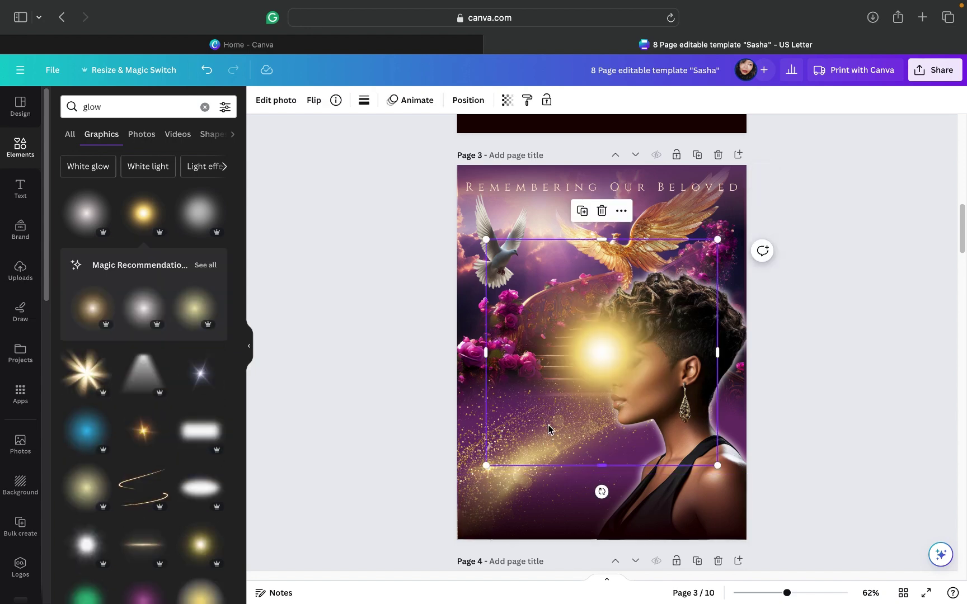
drag(563, 430, 635, 420)
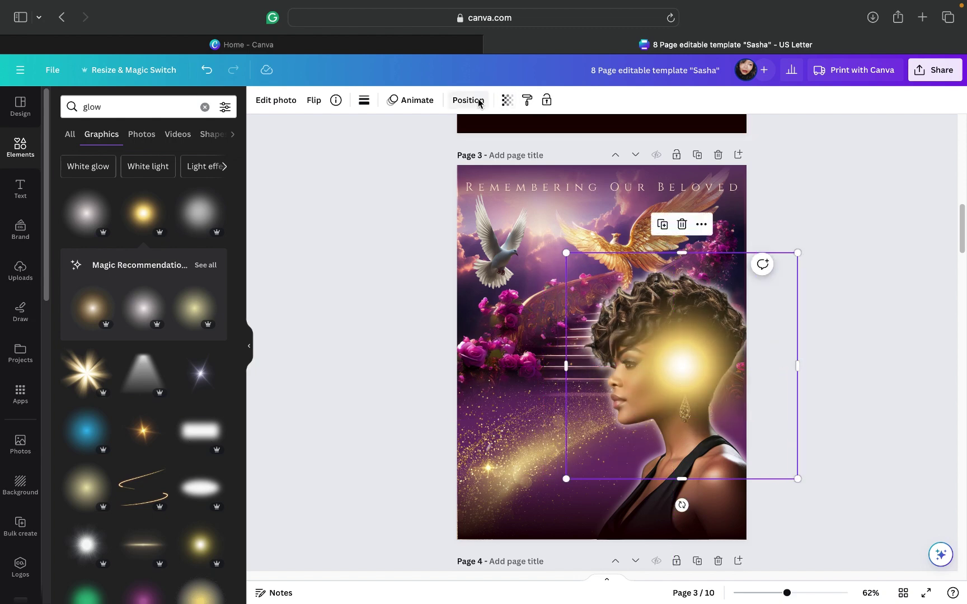
click(479, 102)
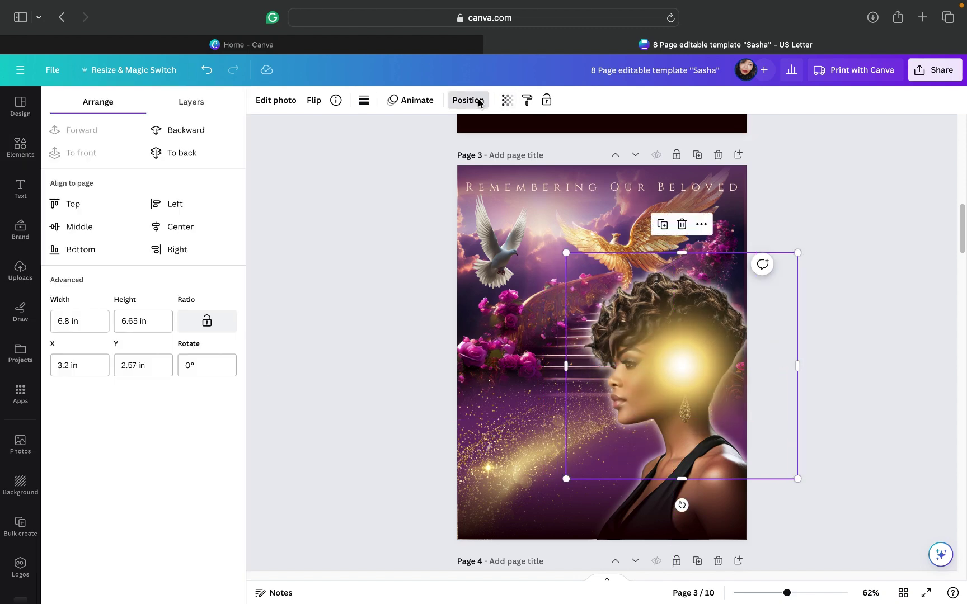
click(189, 110)
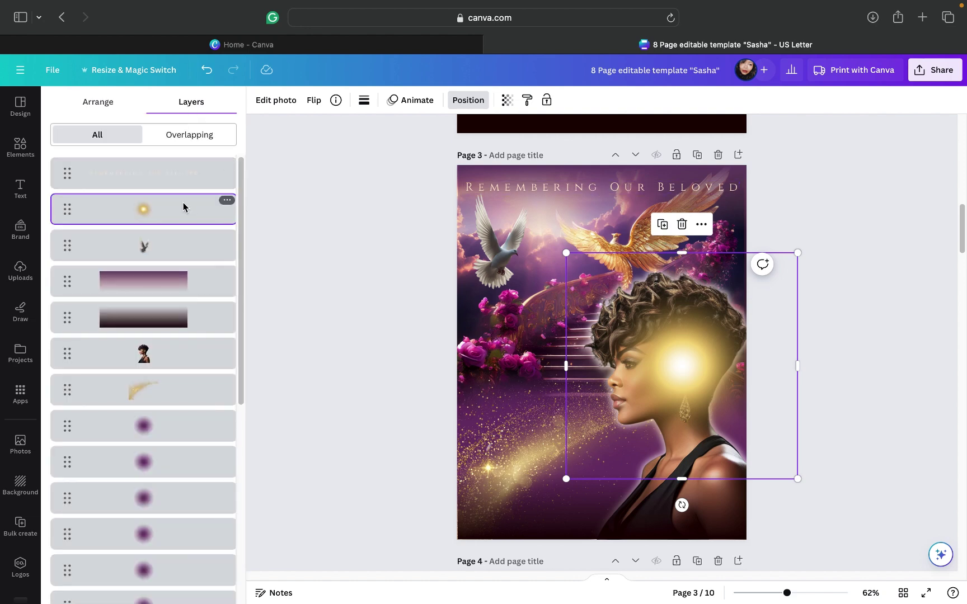
drag(174, 295, 183, 361)
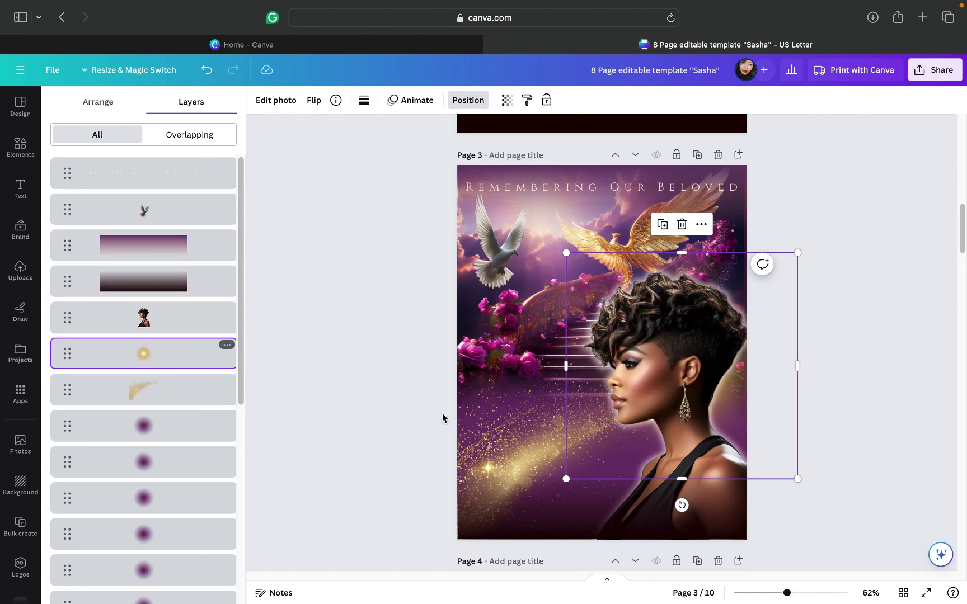
drag(798, 253, 896, 174)
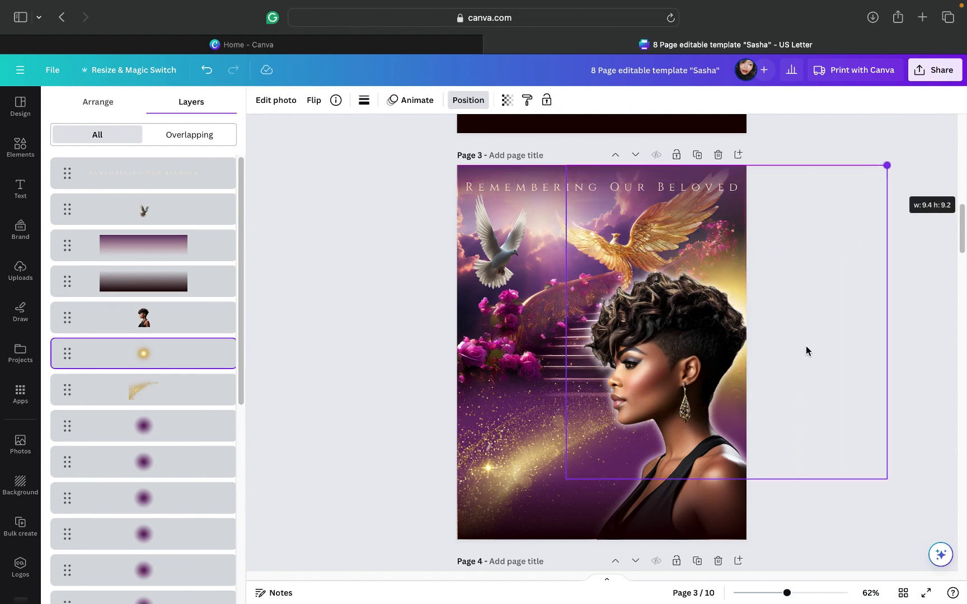
drag(793, 367, 758, 409)
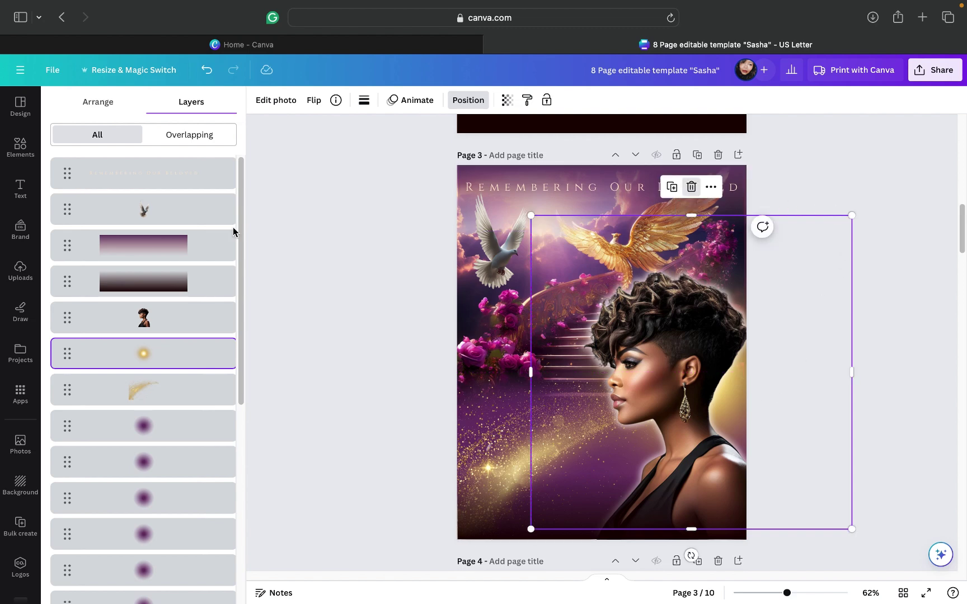
key(BackSpace)
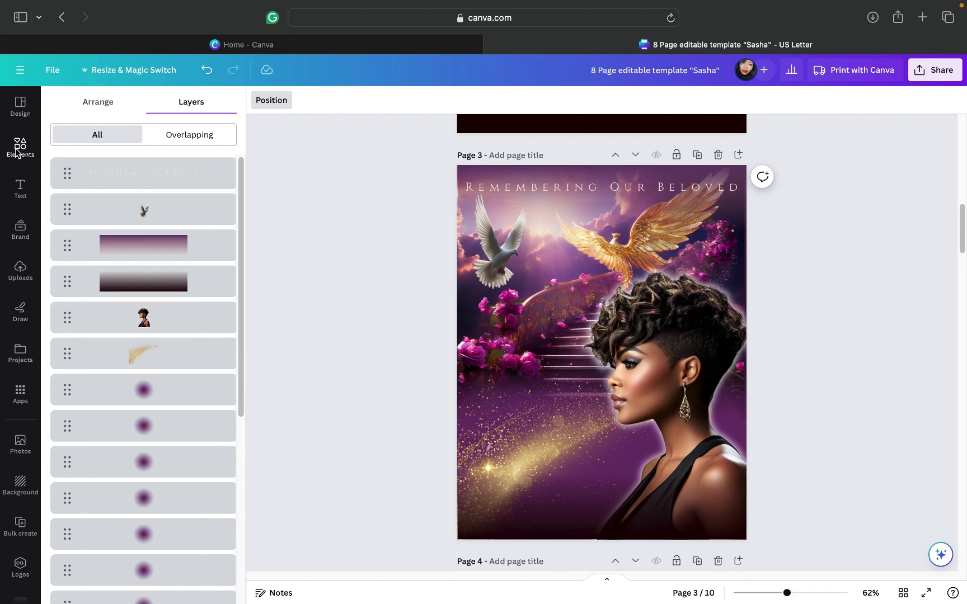
Step: From the Canva home page, open the Sasha design under Recent designs and continue in the browser
click(18, 147)
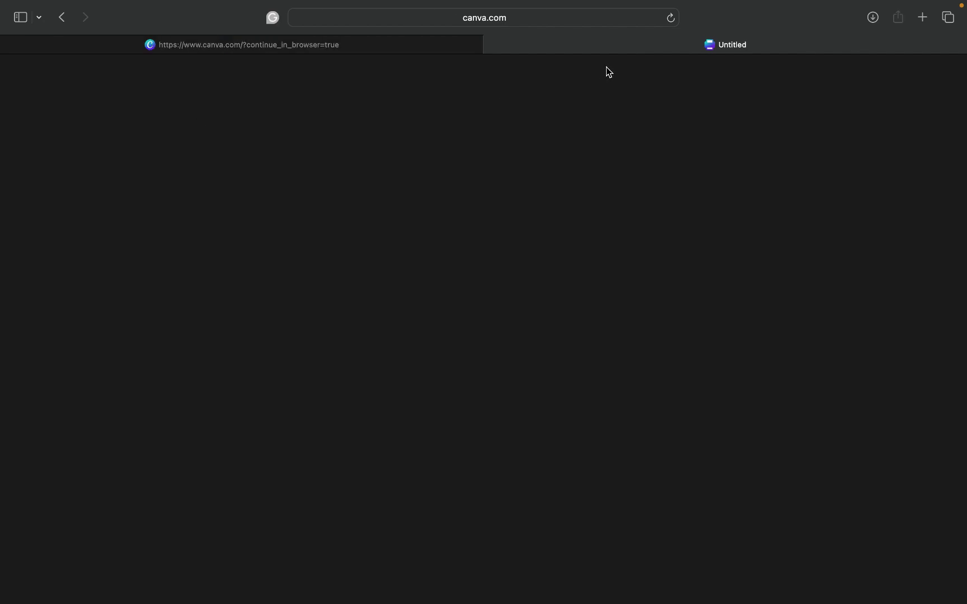
click(355, 50)
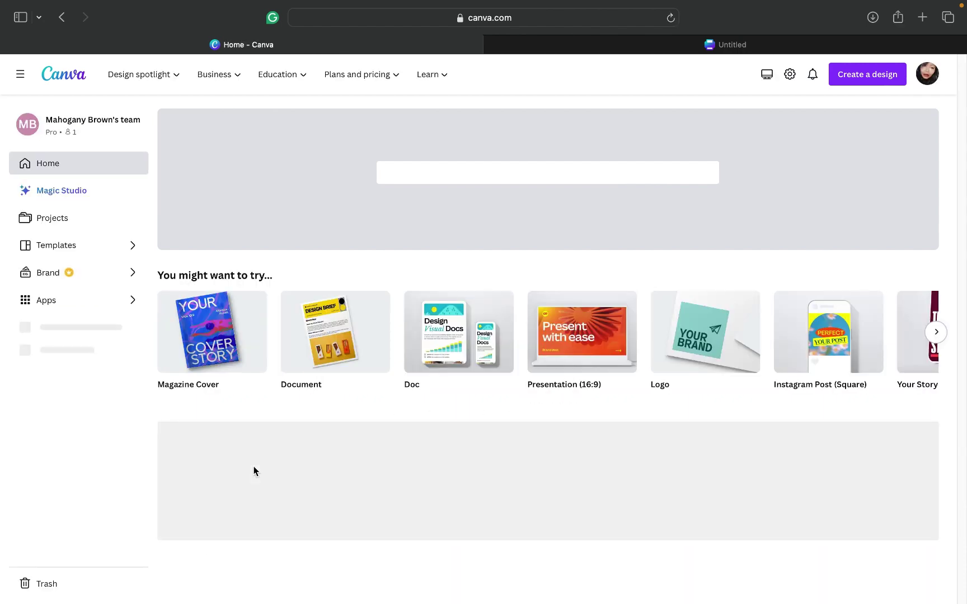
scroll(254, 467, down, 5)
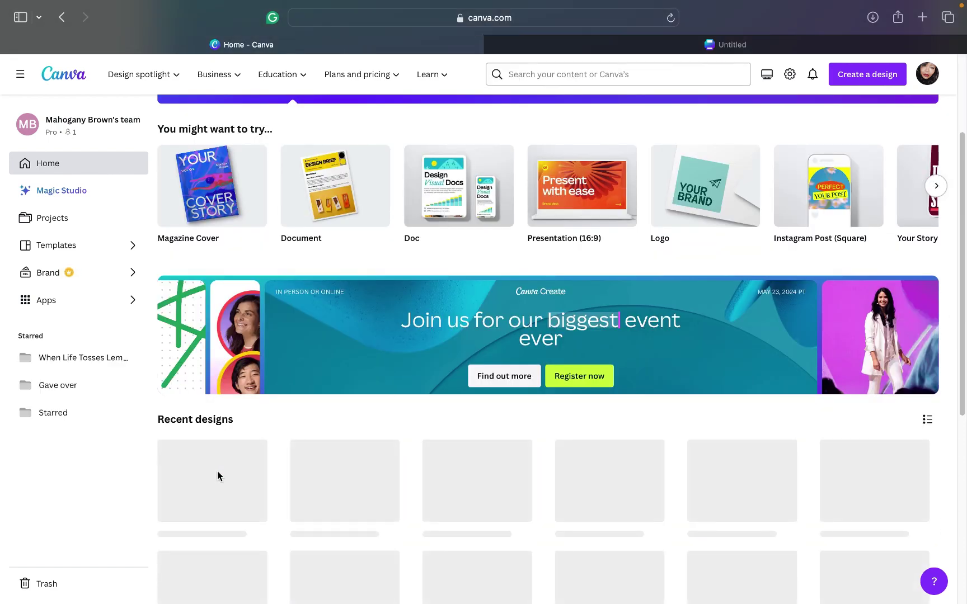
click(201, 481)
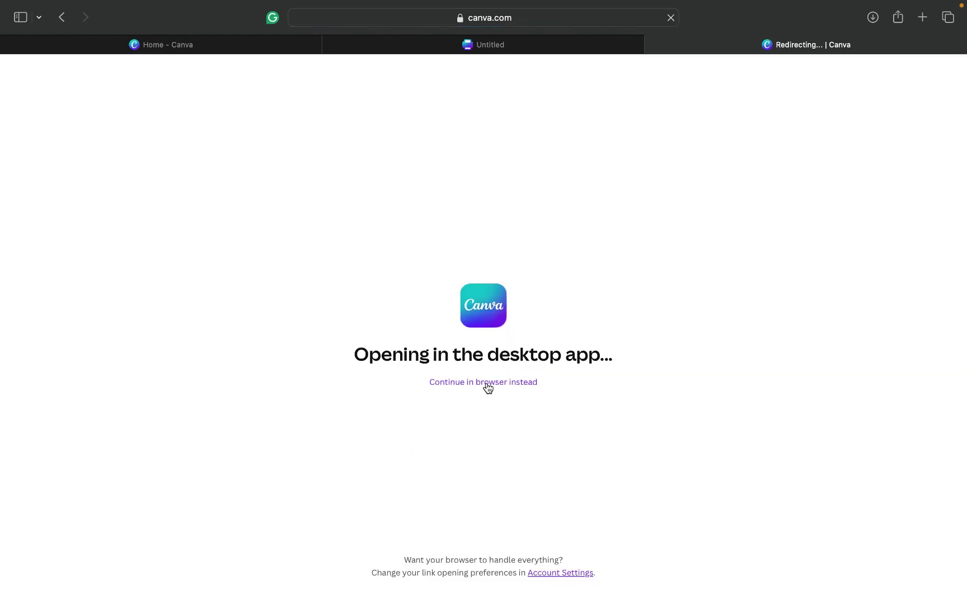
click(488, 385)
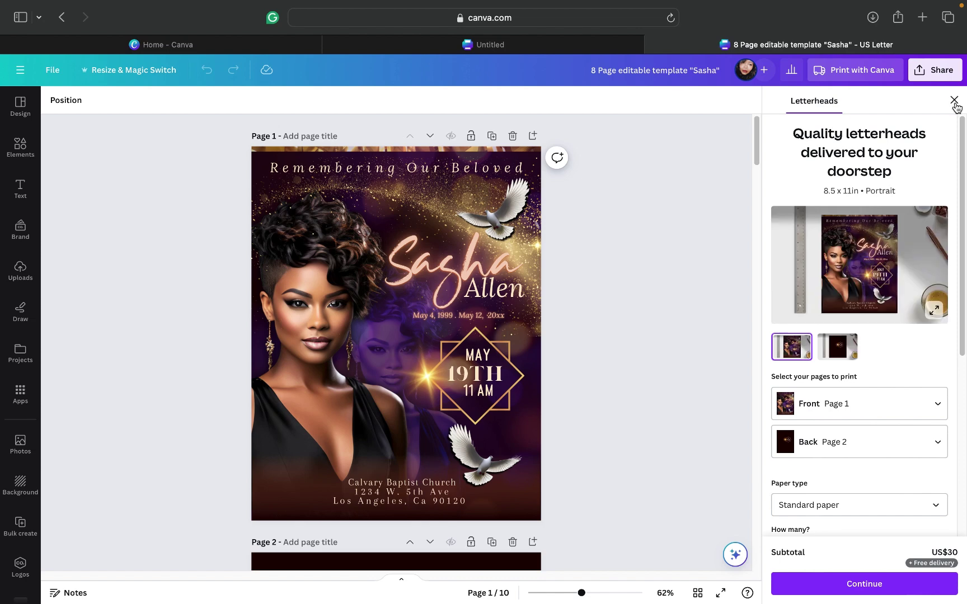
Step: Dismiss the letterhead printing offer and scroll down to page 3
click(955, 102)
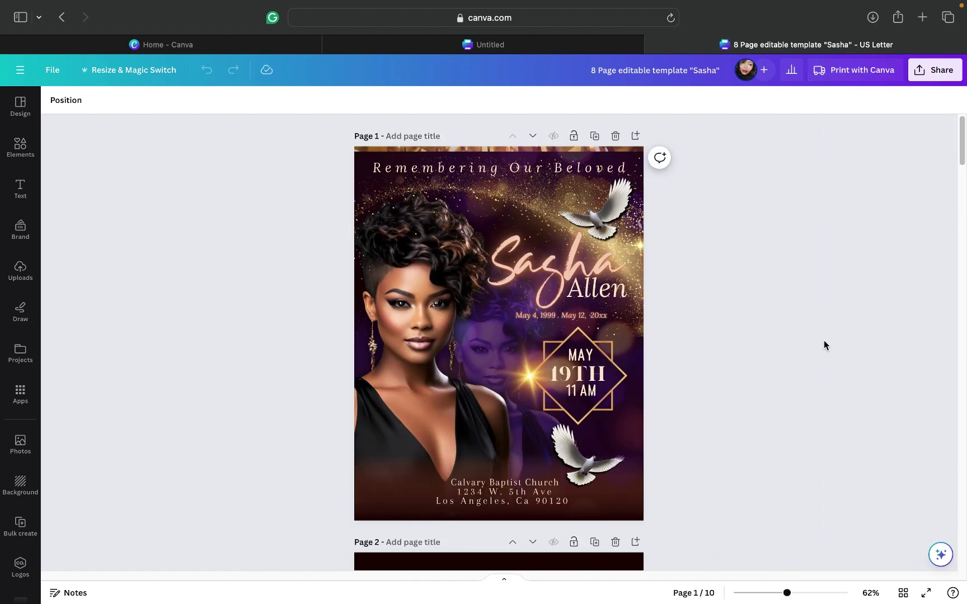
scroll(824, 342, down, 7)
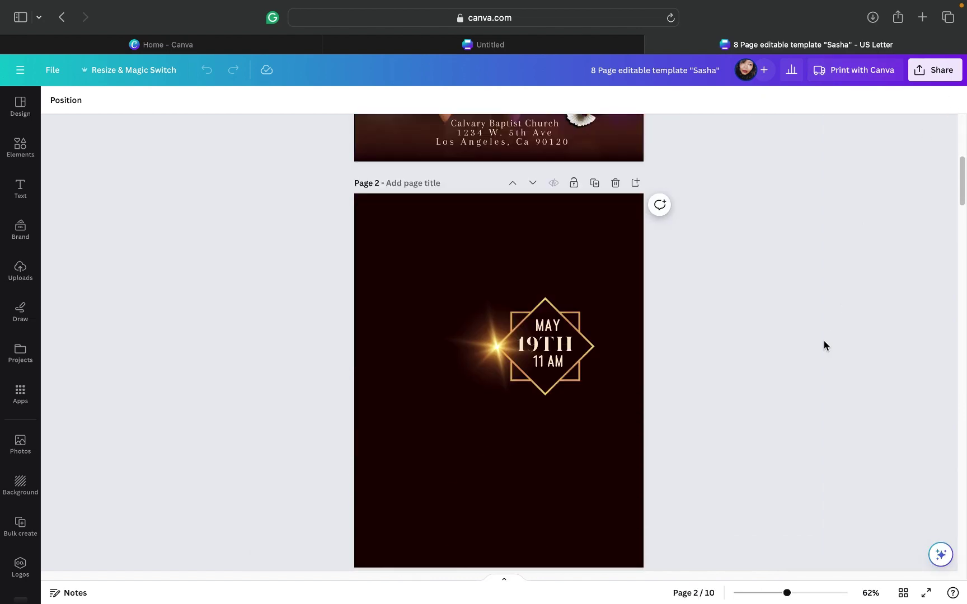
scroll(824, 345, down, 5)
scroll(824, 345, down, 2)
scroll(824, 345, down, 1)
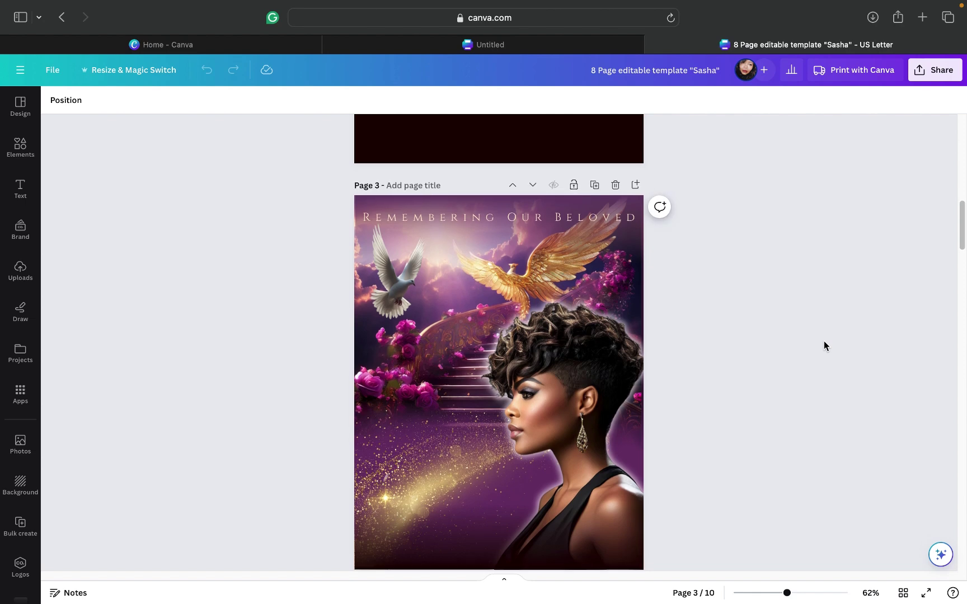
Step: Search Elements for 'glow' and add the pink glow graphic to page 3
click(15, 157)
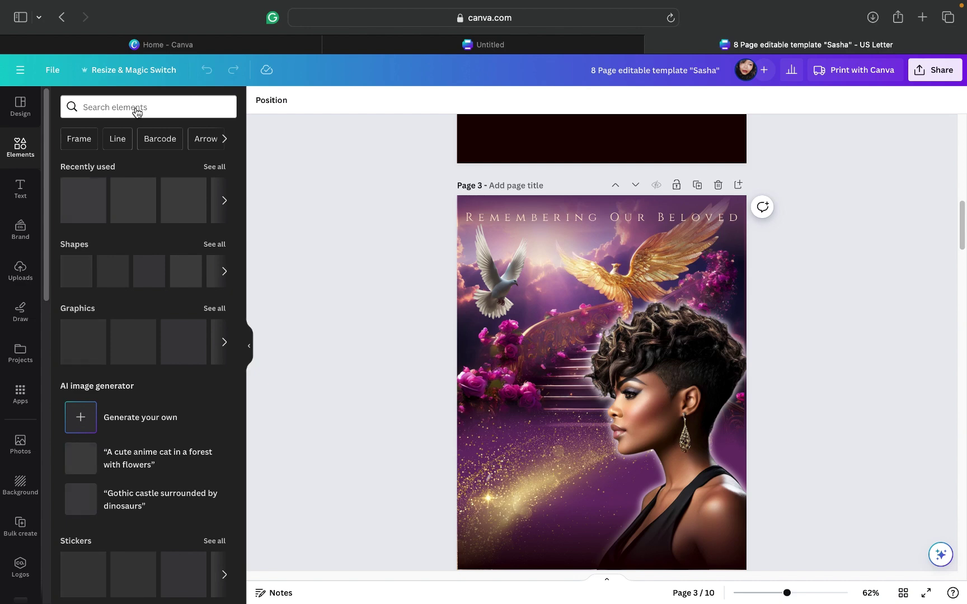
click(136, 108)
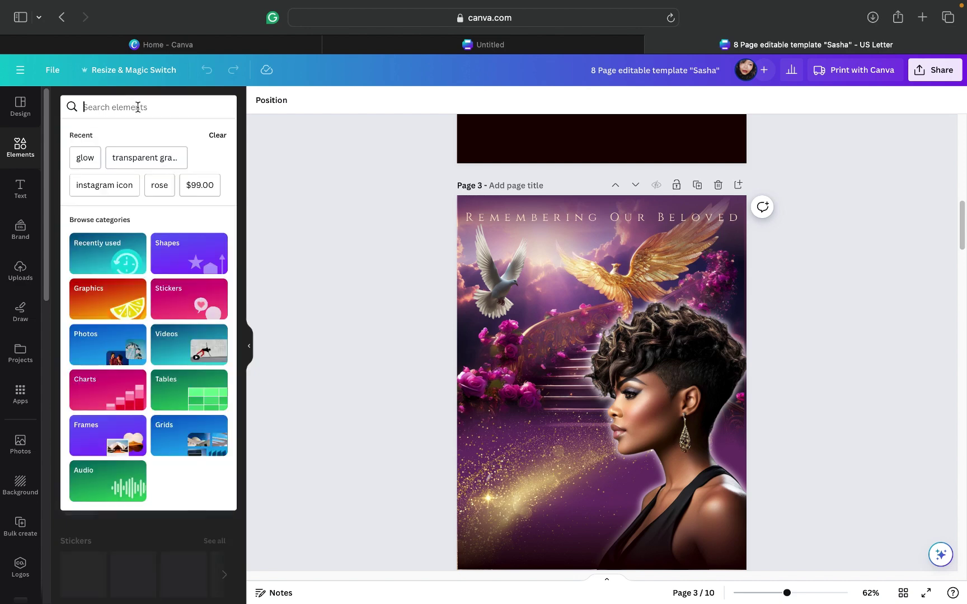
text(glow)
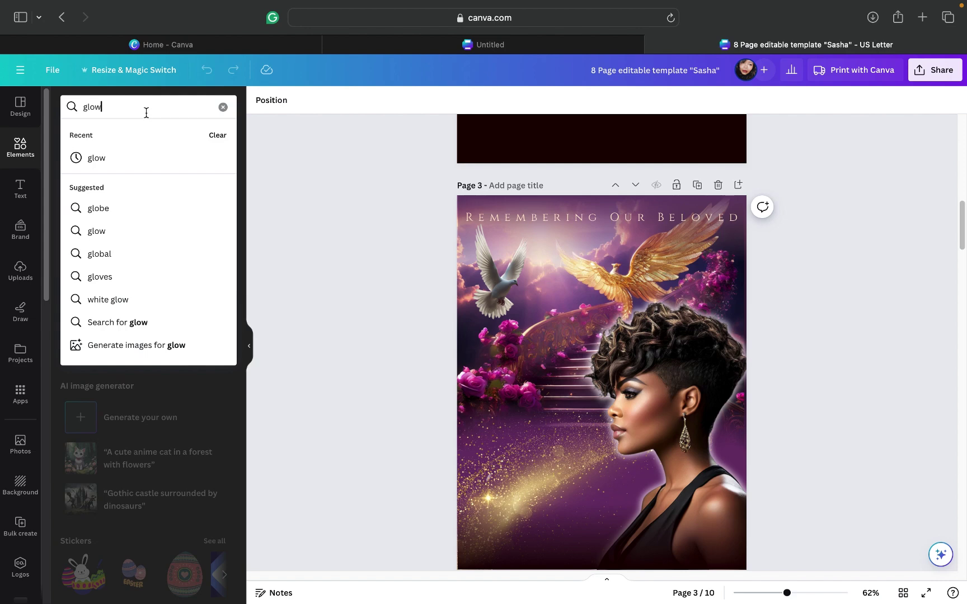
key(Return)
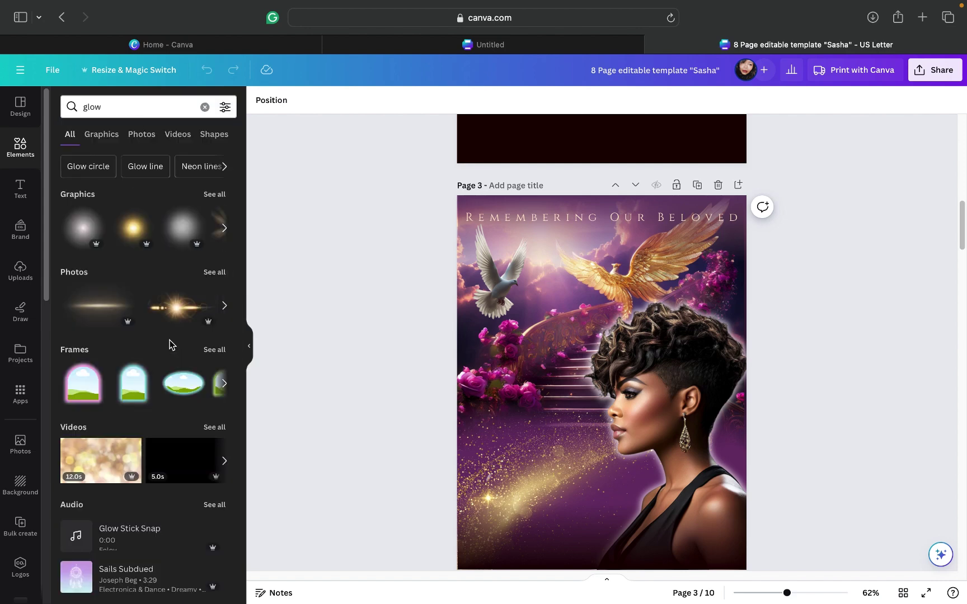
click(215, 195)
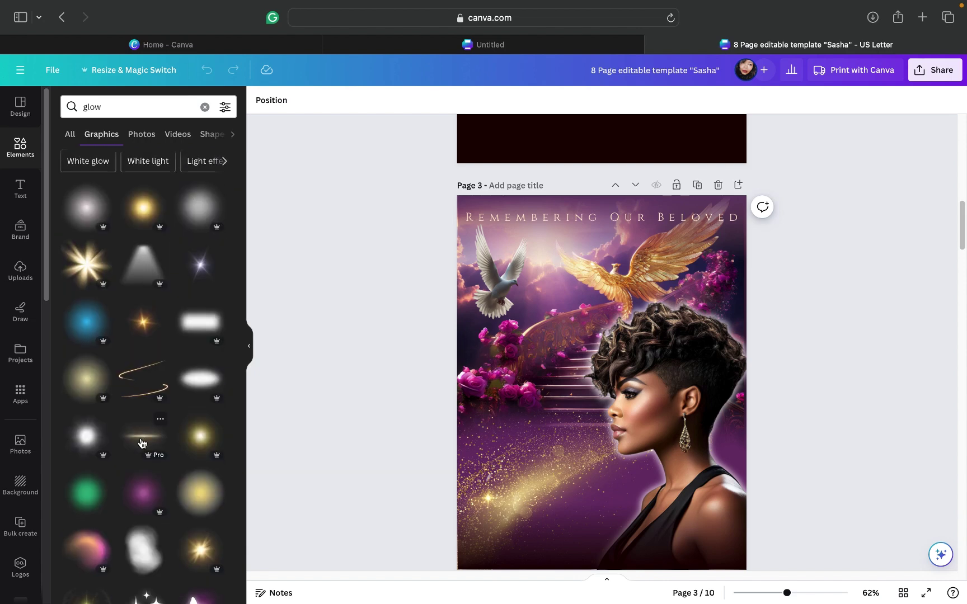
scroll(141, 442, down, 1)
scroll(141, 442, down, 5)
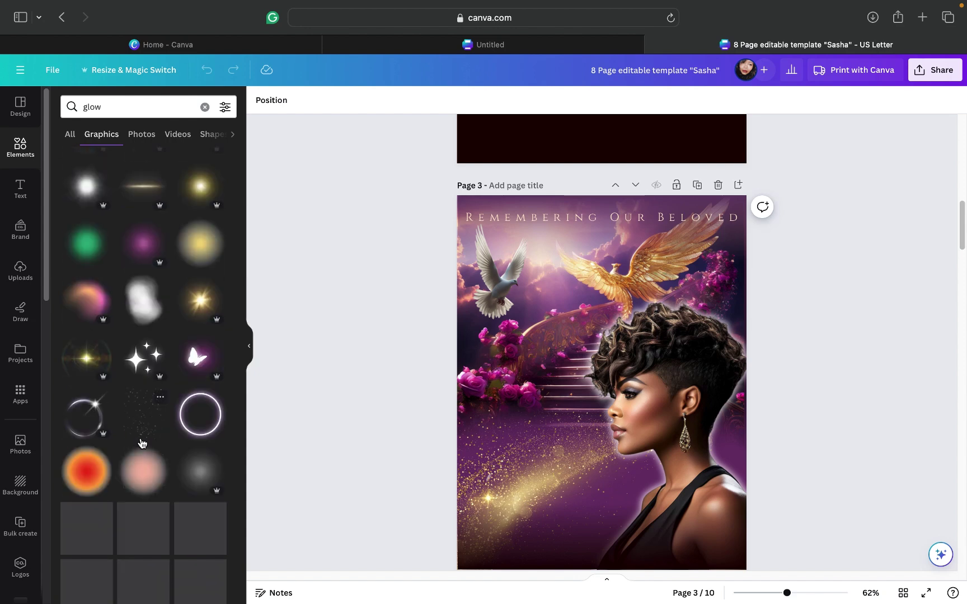
scroll(141, 443, down, 1)
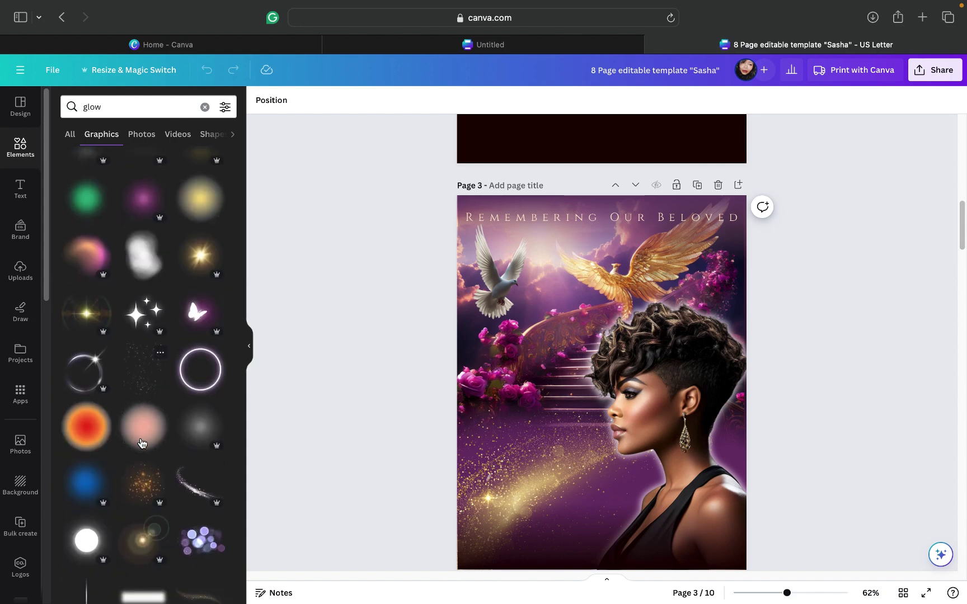
scroll(141, 443, up, 3)
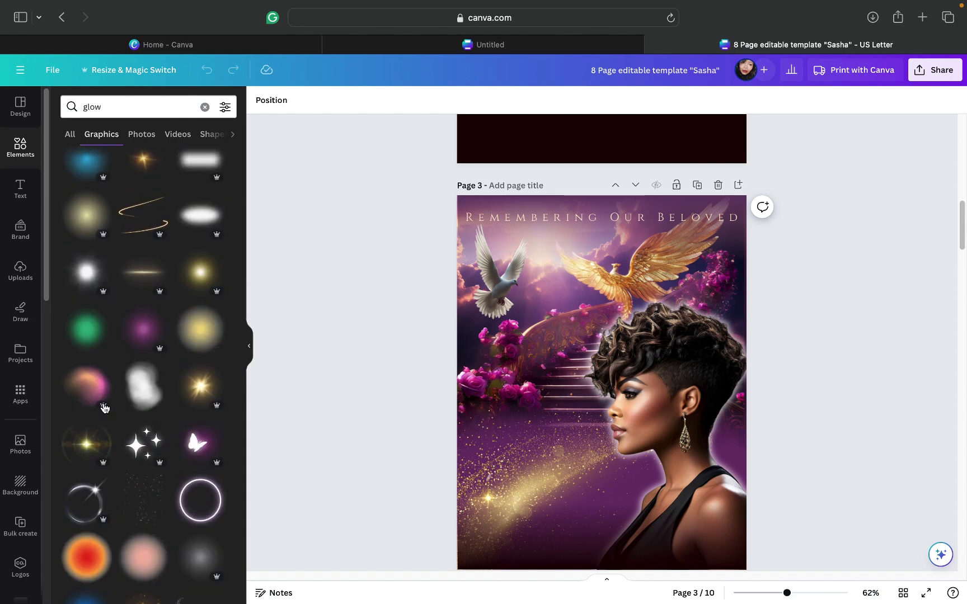
click(87, 388)
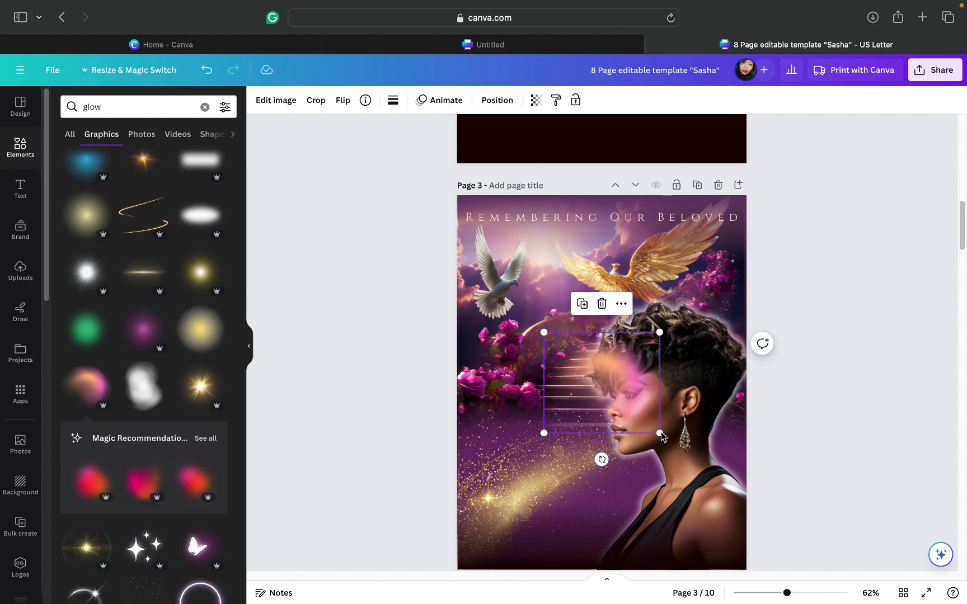
Step: Enlarge the pink glow, layer it behind the woman's portrait, then delete it
drag(703, 472, 778, 538)
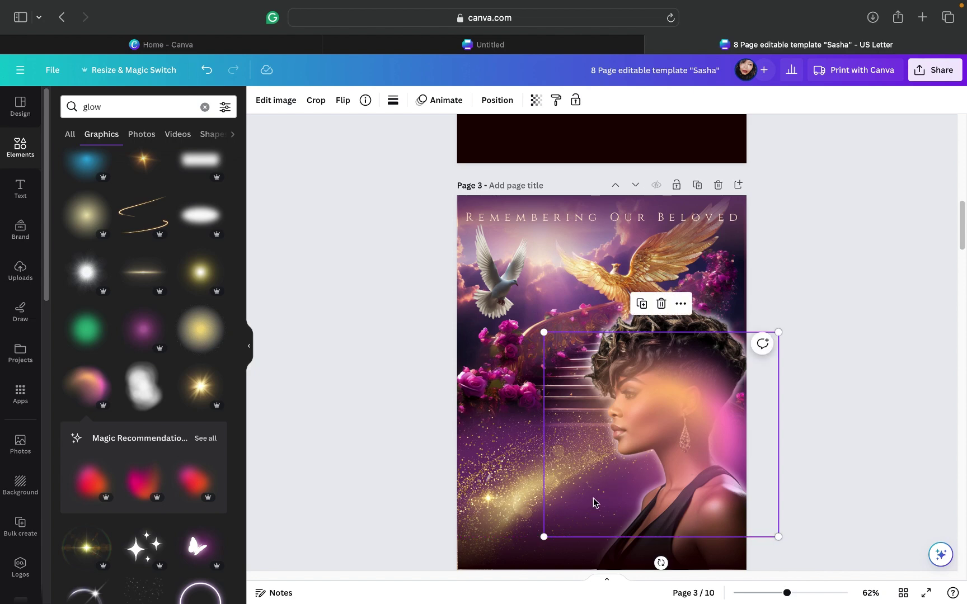
mouse_move(601, 491)
mouse_down()
mouse_move(600, 479)
mouse_move(588, 479)
mouse_up()
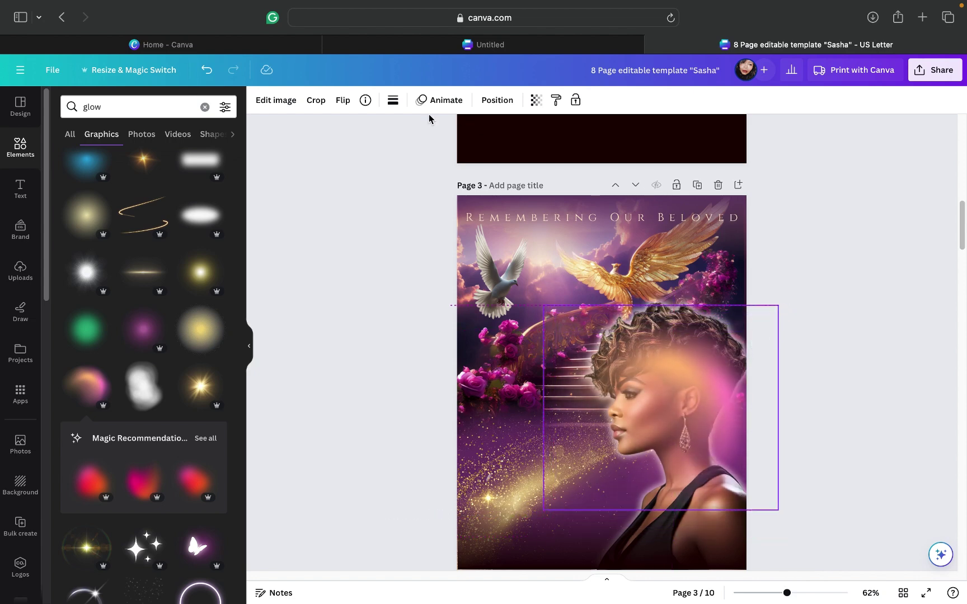
click(482, 101)
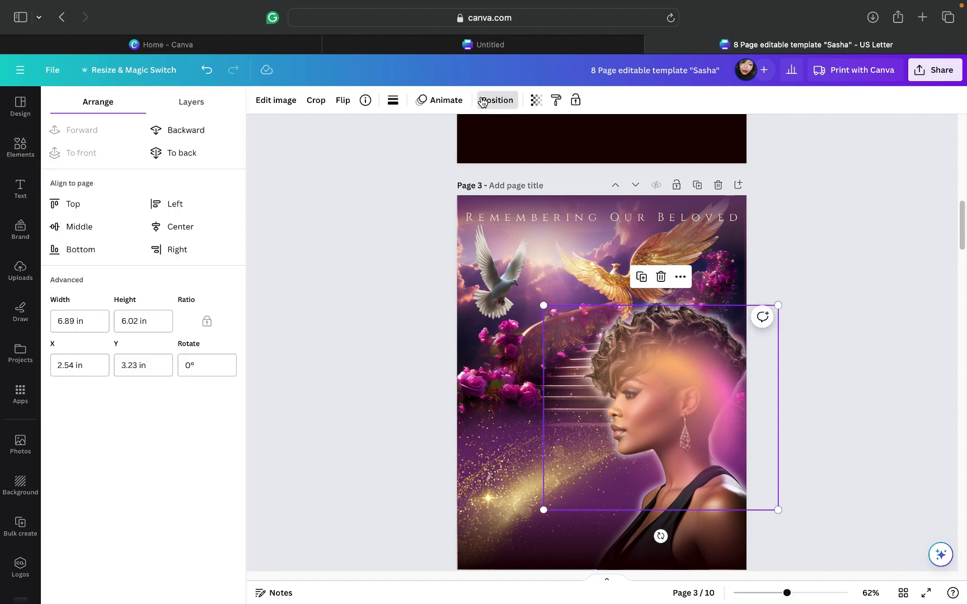
click(192, 103)
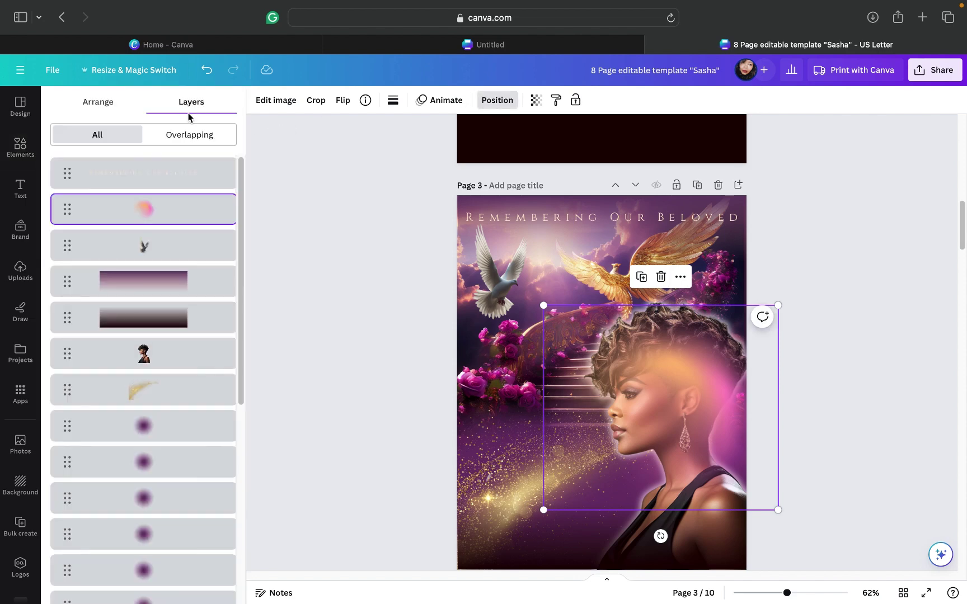
drag(178, 207, 175, 355)
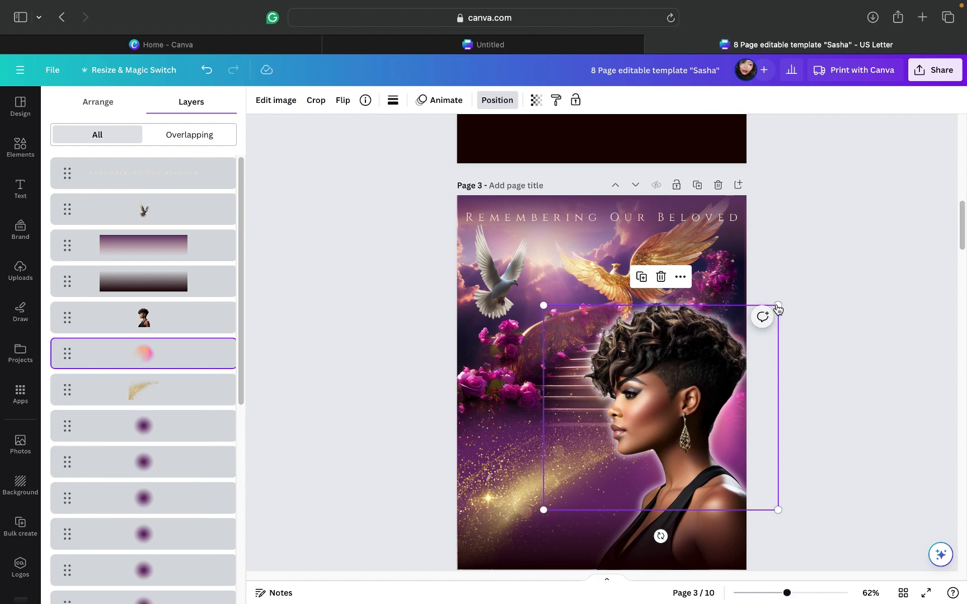
drag(788, 292, 825, 255)
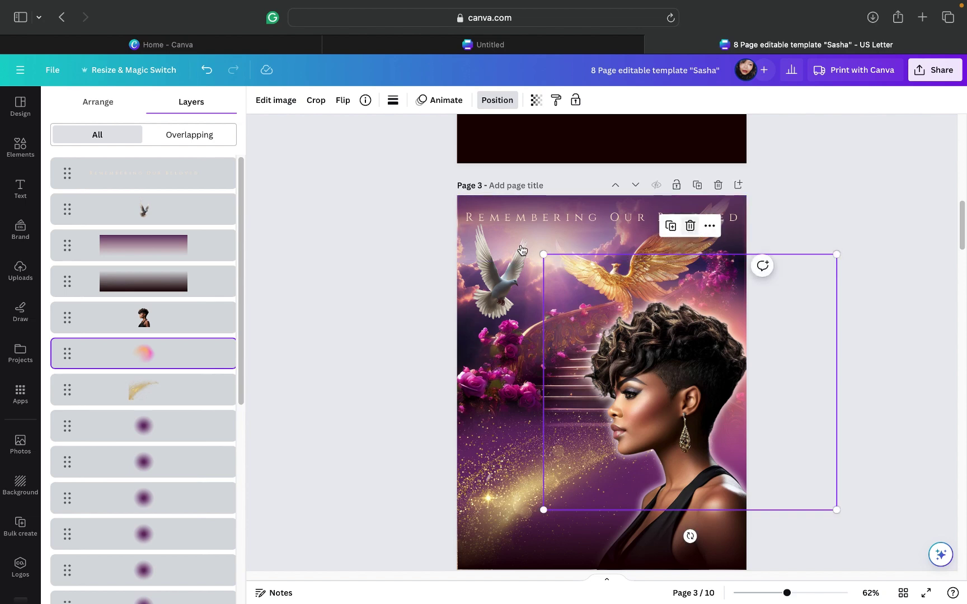
click(691, 228)
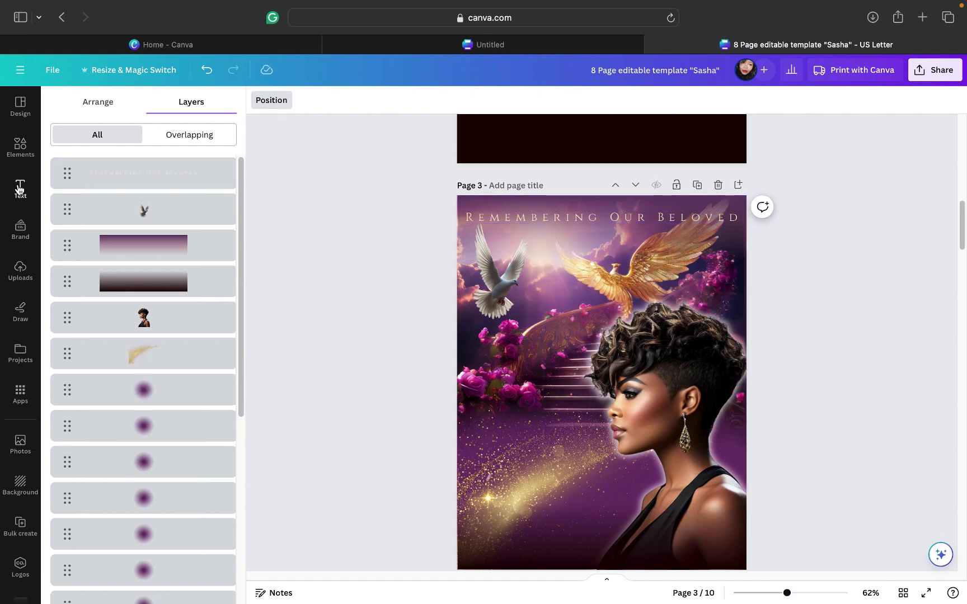
Step: Search Elements again for 'glow' and show all glow graphics results
click(11, 150)
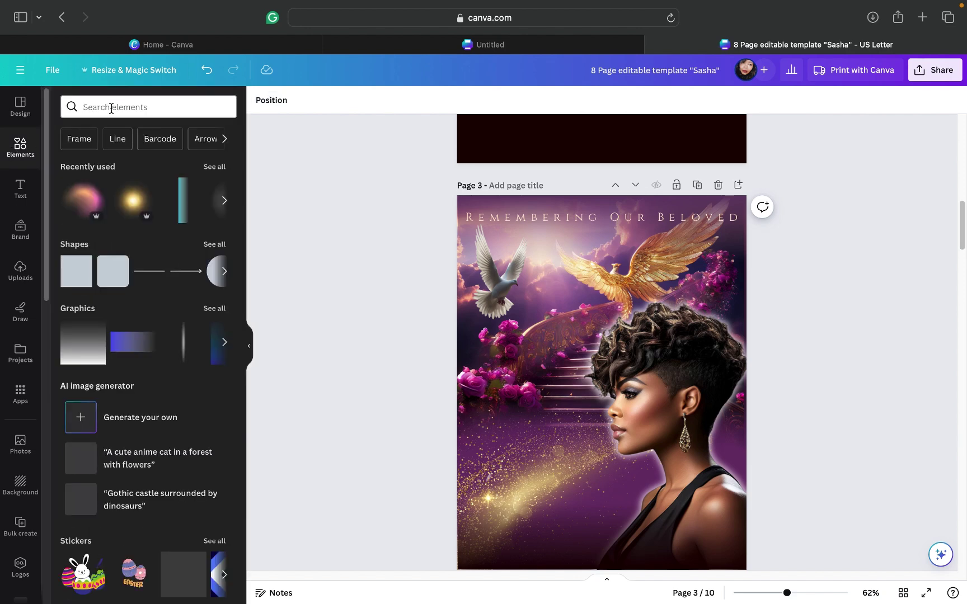
click(111, 110)
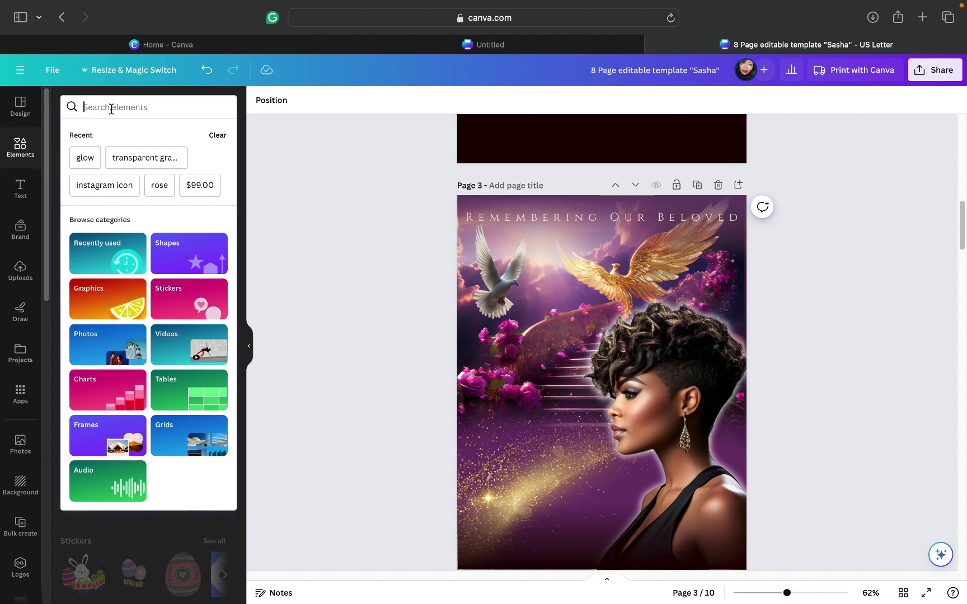
text(glow)
key(Return)
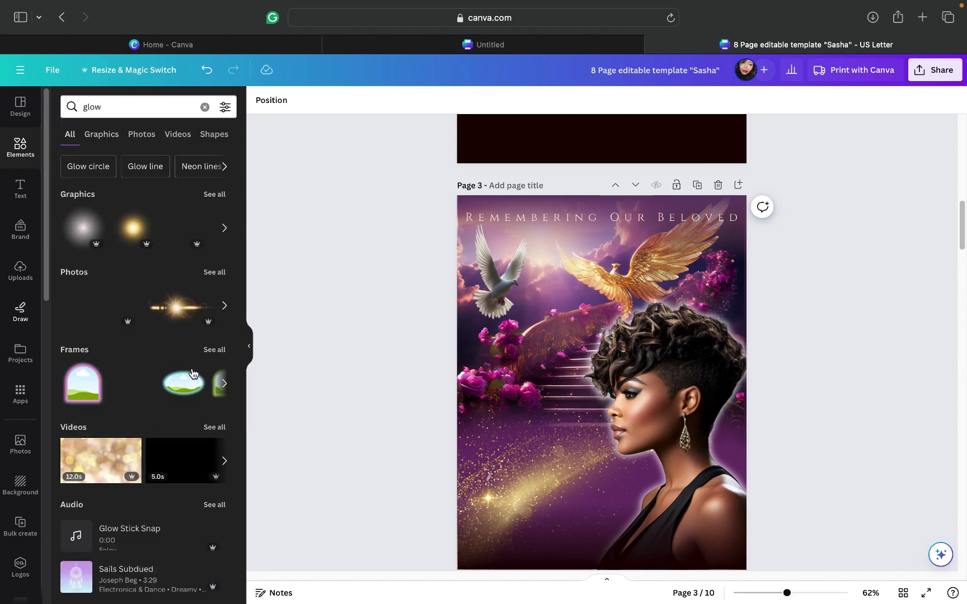
click(213, 195)
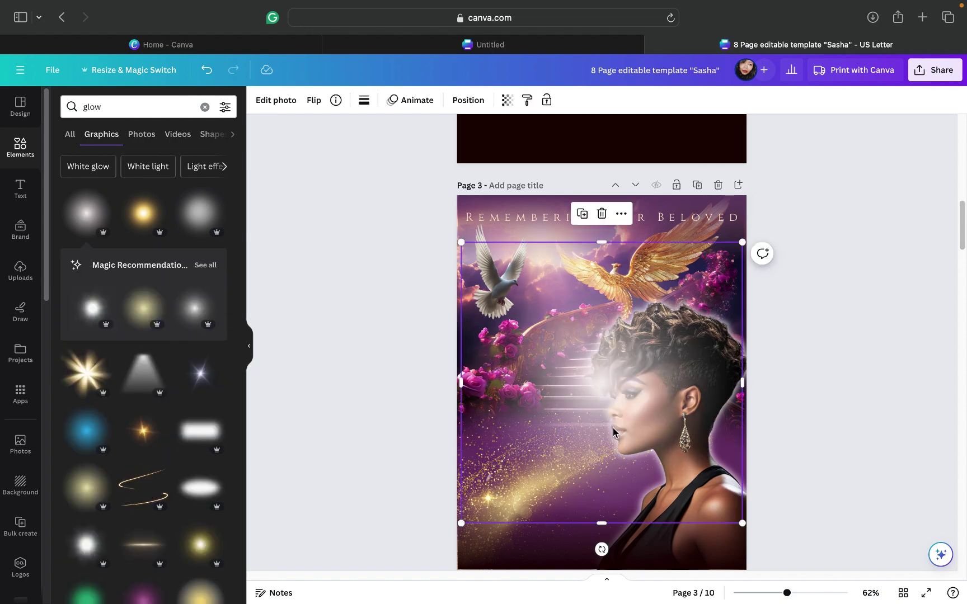
Step: Move the white glow behind the woman's portrait and enlarge it to about 9.7 × 9.7
drag(614, 432, 686, 419)
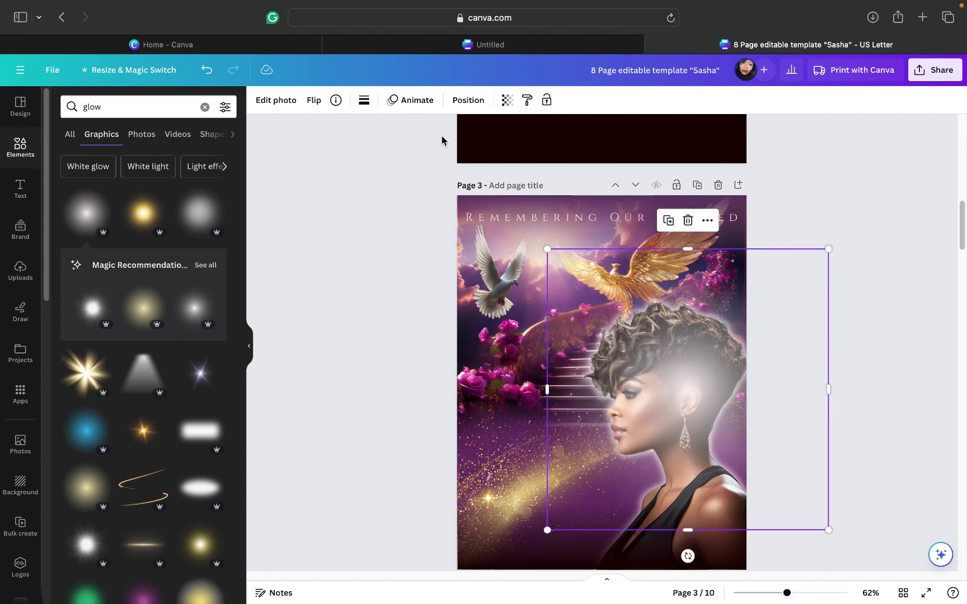
click(464, 105)
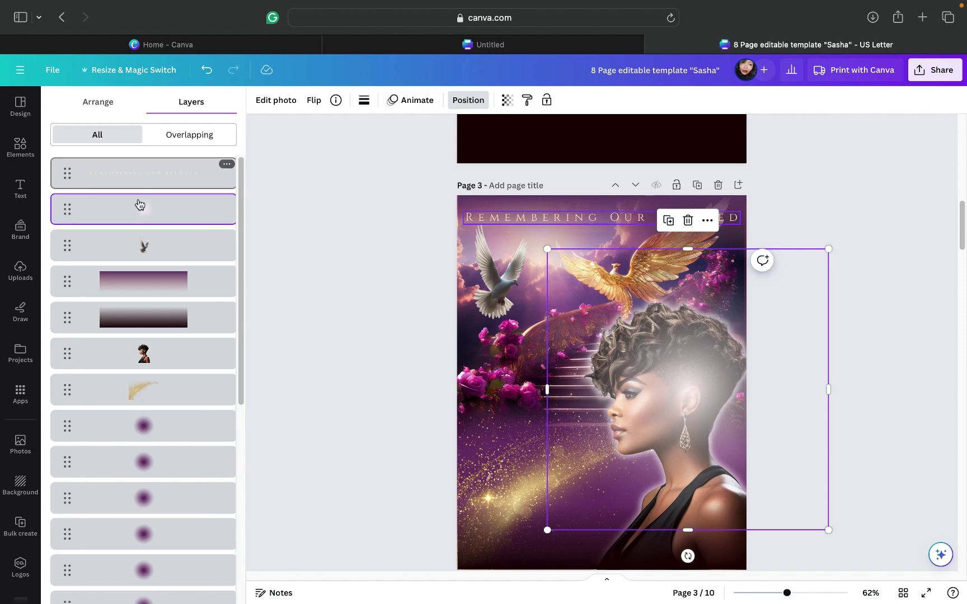
drag(135, 212, 136, 363)
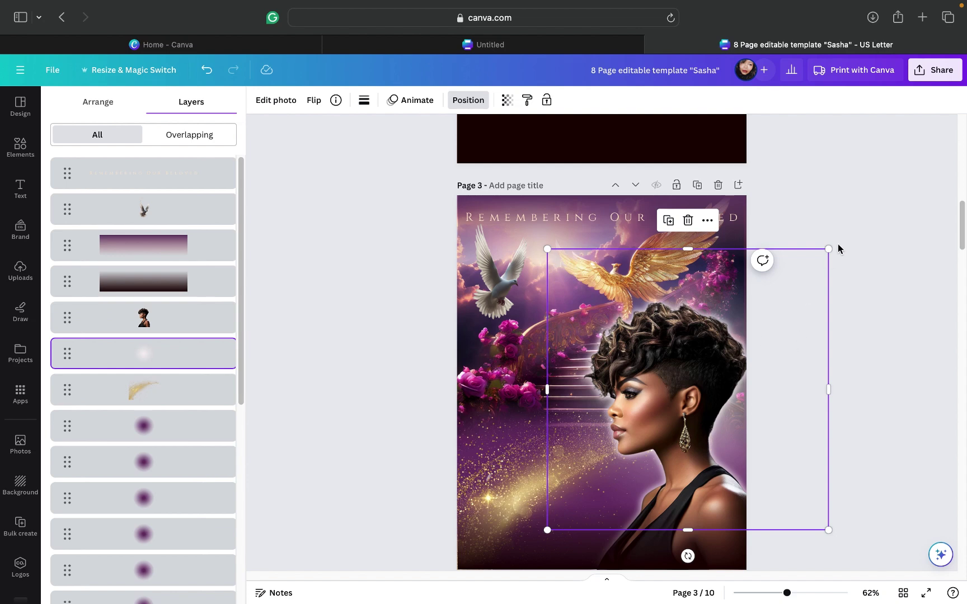
drag(834, 247, 889, 216)
drag(767, 458, 767, 471)
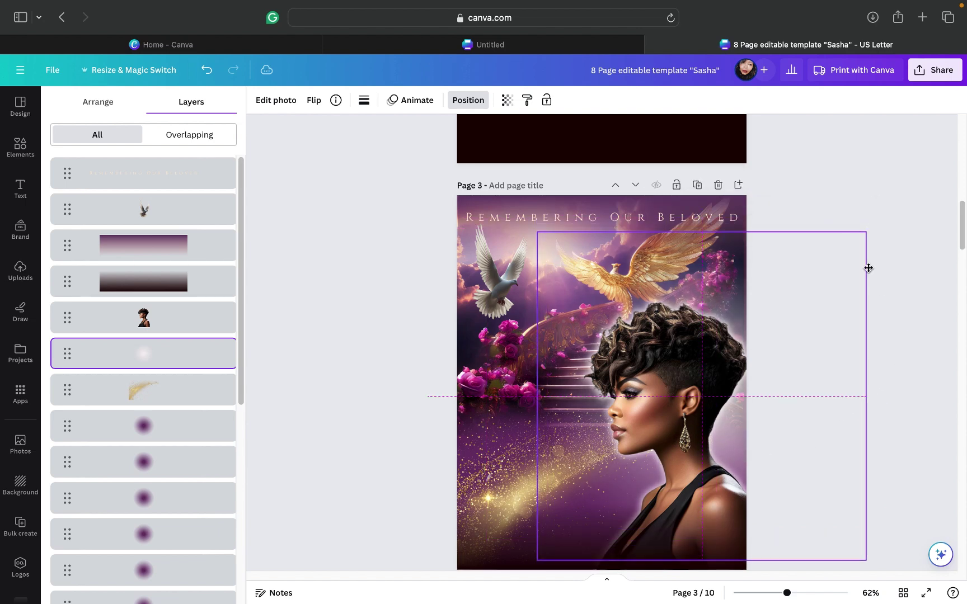
Step: Search Elements for 'glow' and browse the glow graphics results for another glow
click(16, 156)
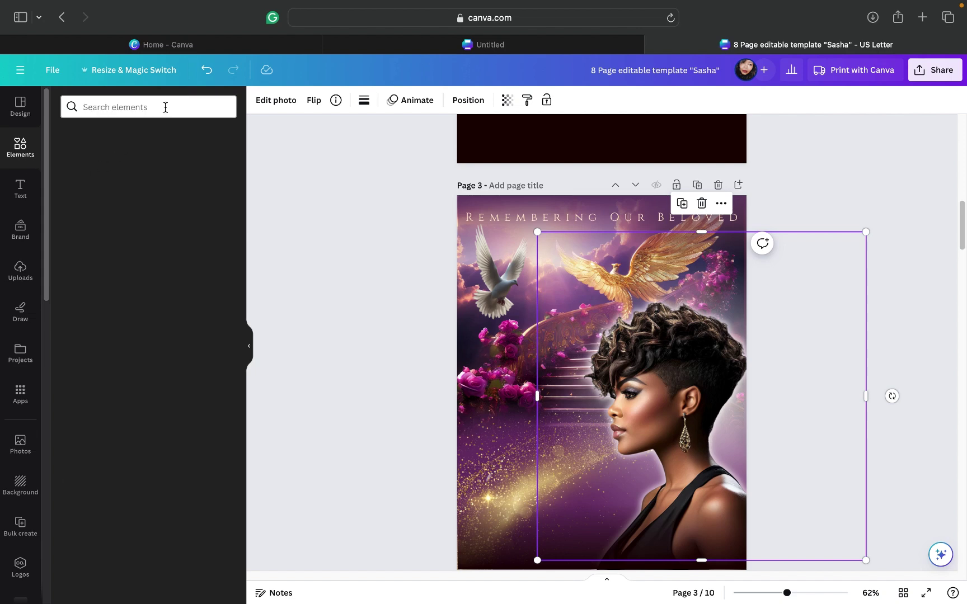
click(167, 109)
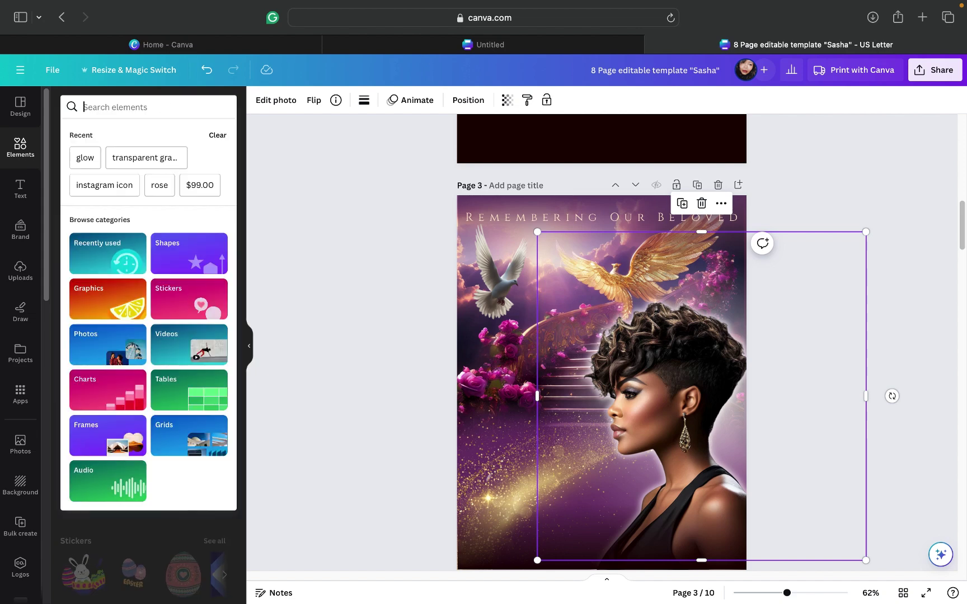
text(glow)
key(Return)
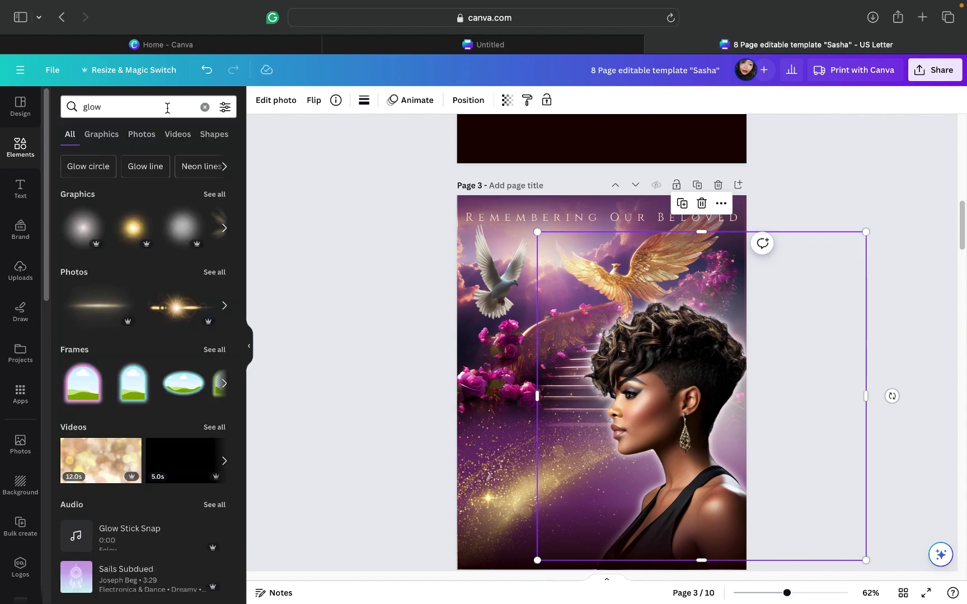
click(210, 199)
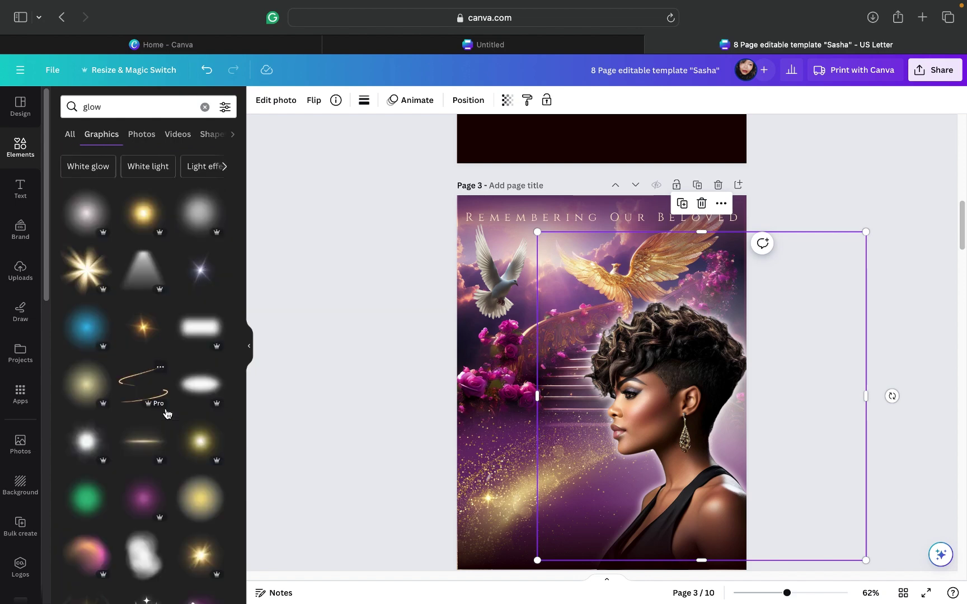
scroll(166, 415, down, 5)
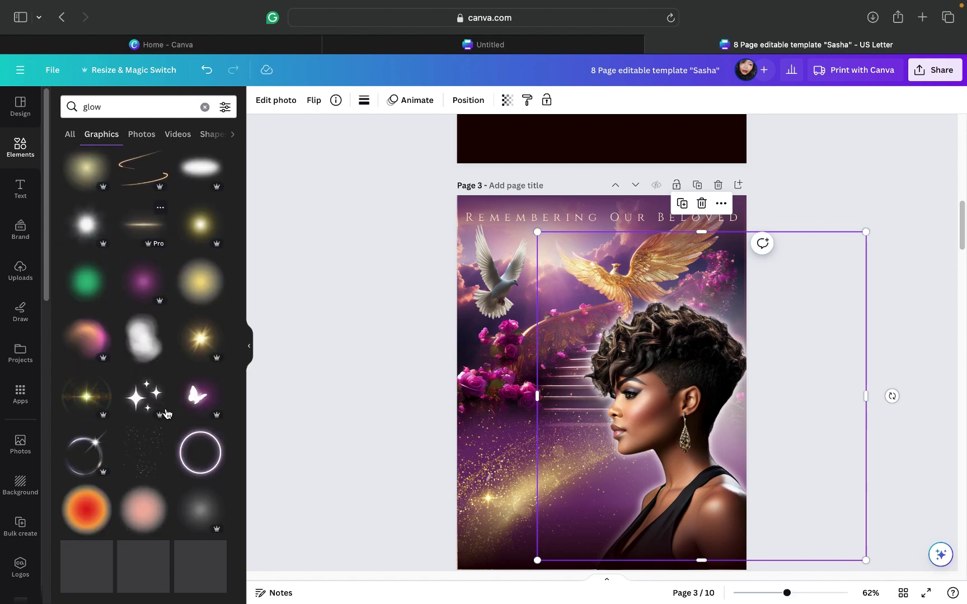
scroll(166, 414, down, 3)
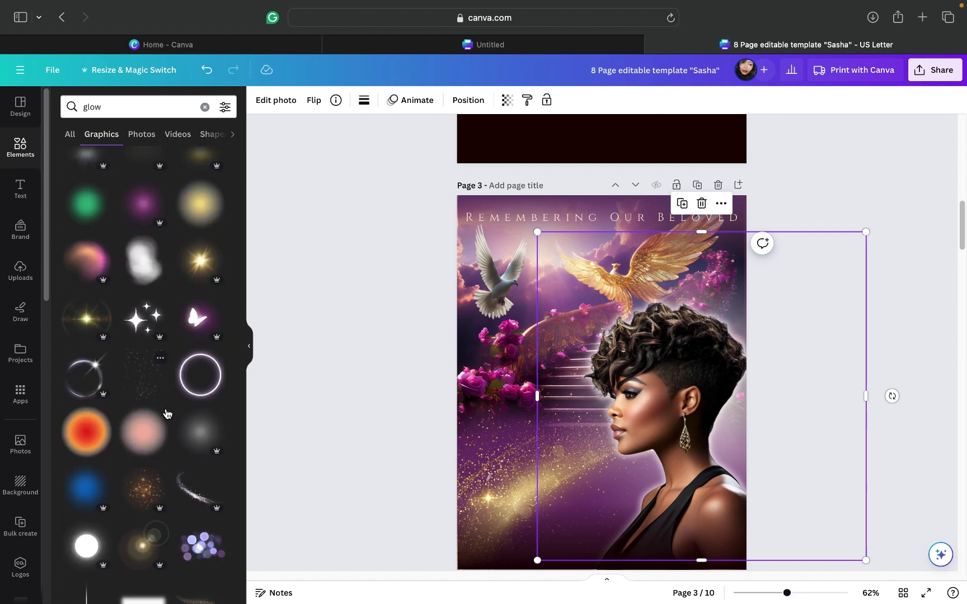
scroll(165, 414, down, 4)
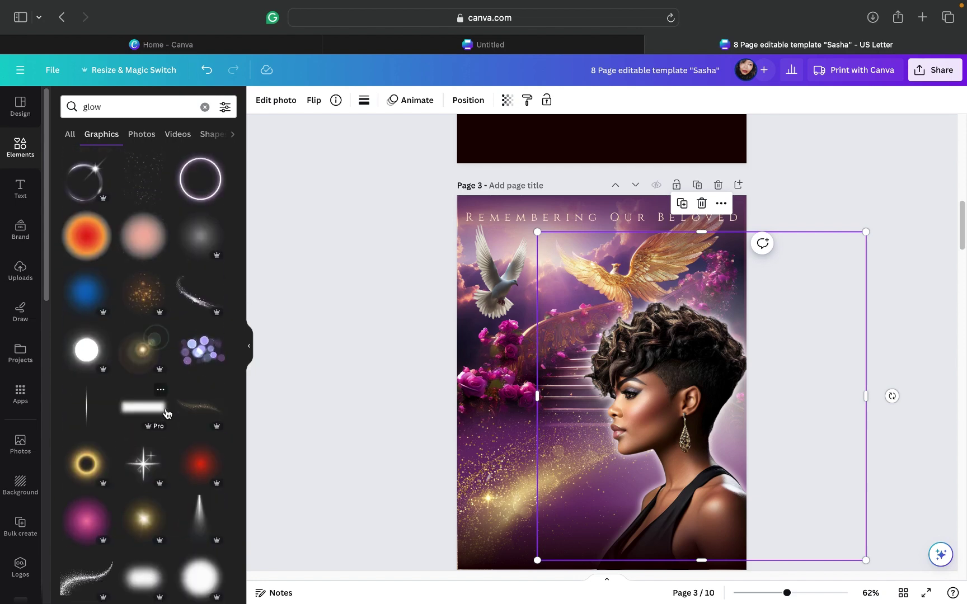
scroll(166, 414, down, 3)
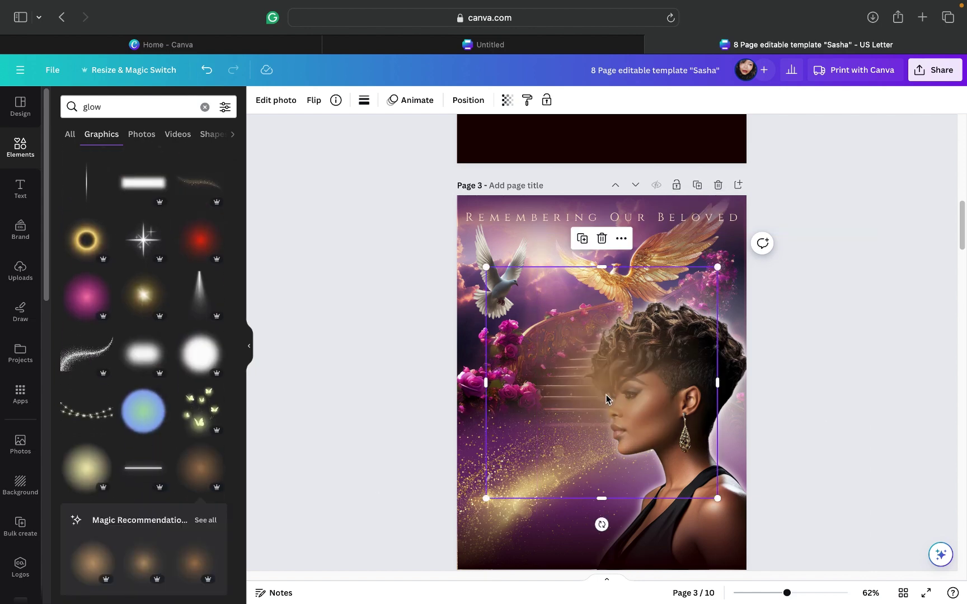
Step: Place the tan glow behind the portrait, just above the white glow, then deselect it
drag(632, 433, 699, 443)
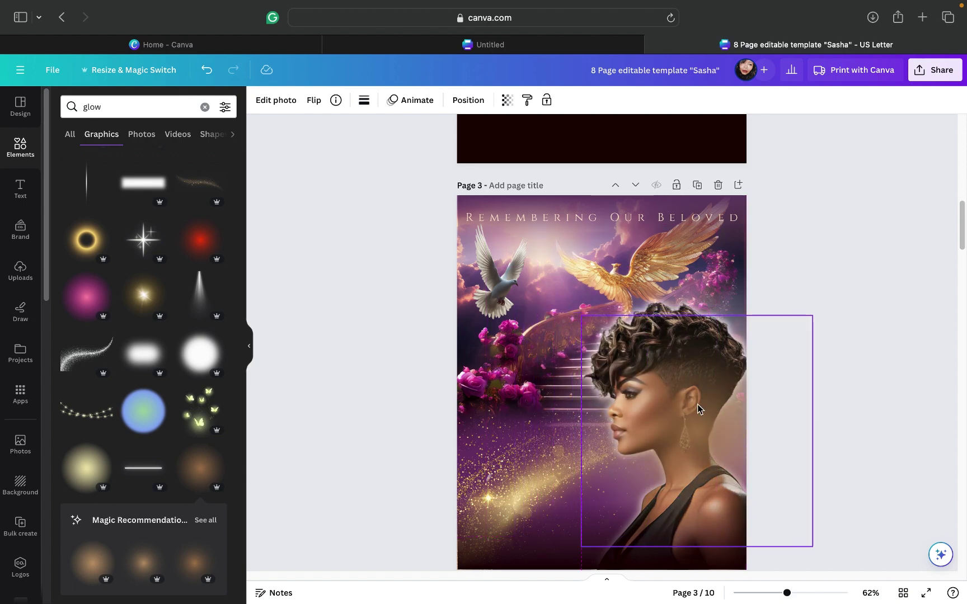
click(473, 104)
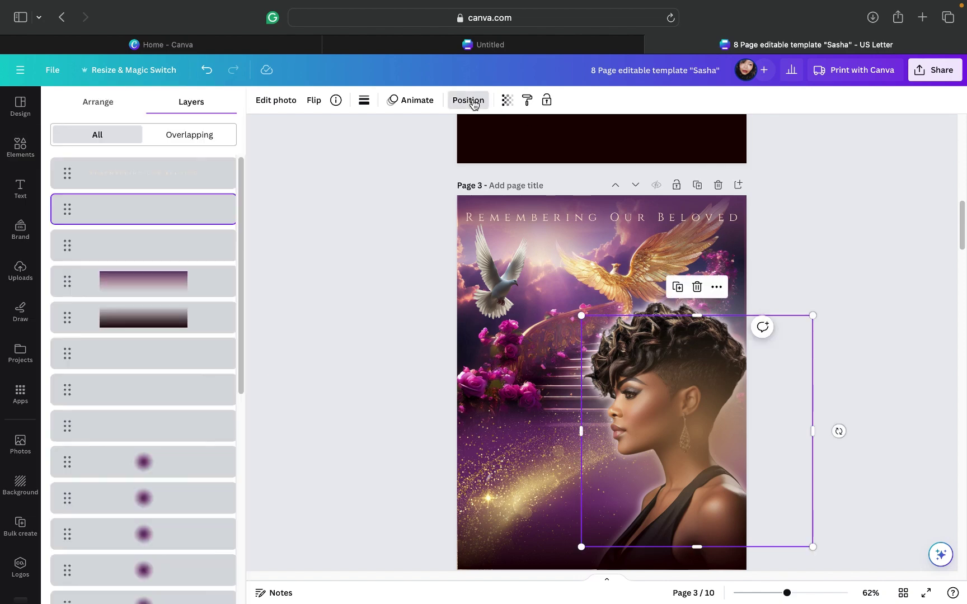
drag(152, 218, 158, 367)
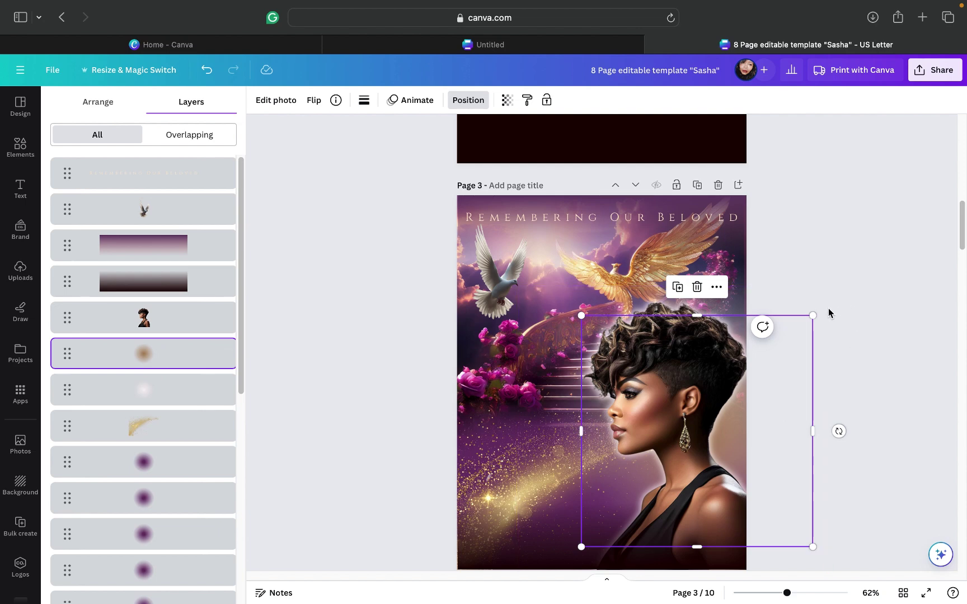
drag(789, 448, 788, 487)
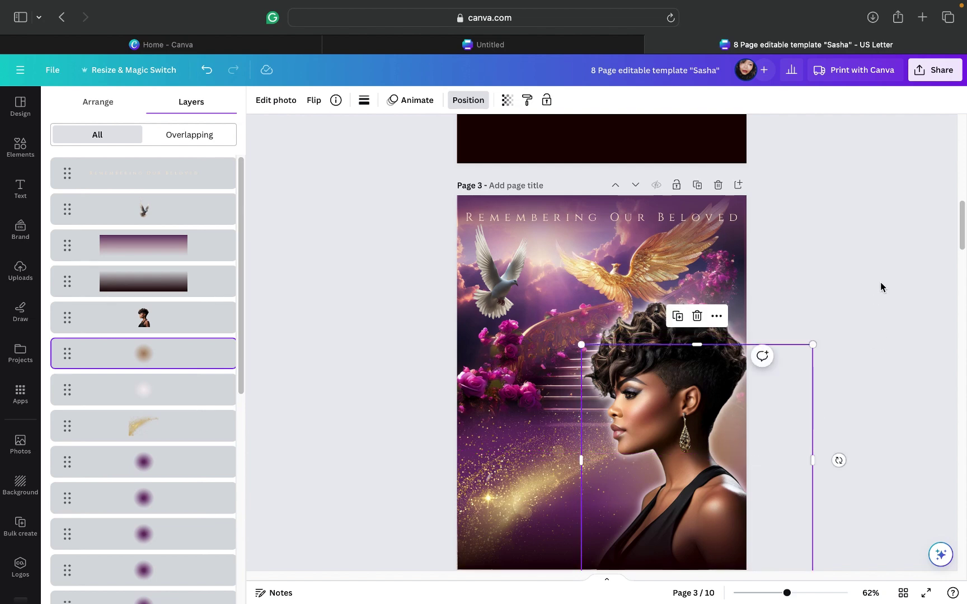
key(Escape)
key(Escape)
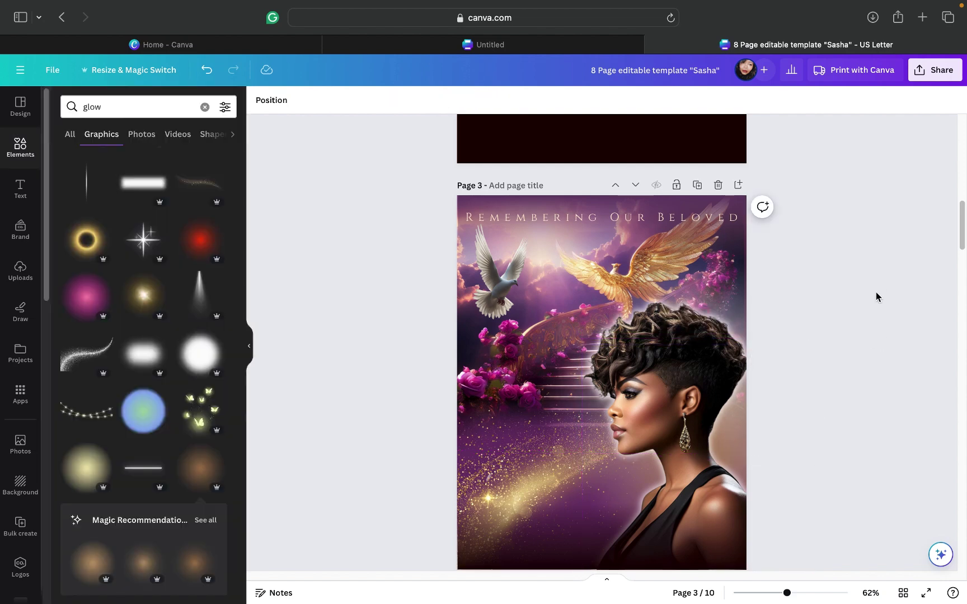
scroll(876, 296, down, 5)
scroll(876, 297, up, 3)
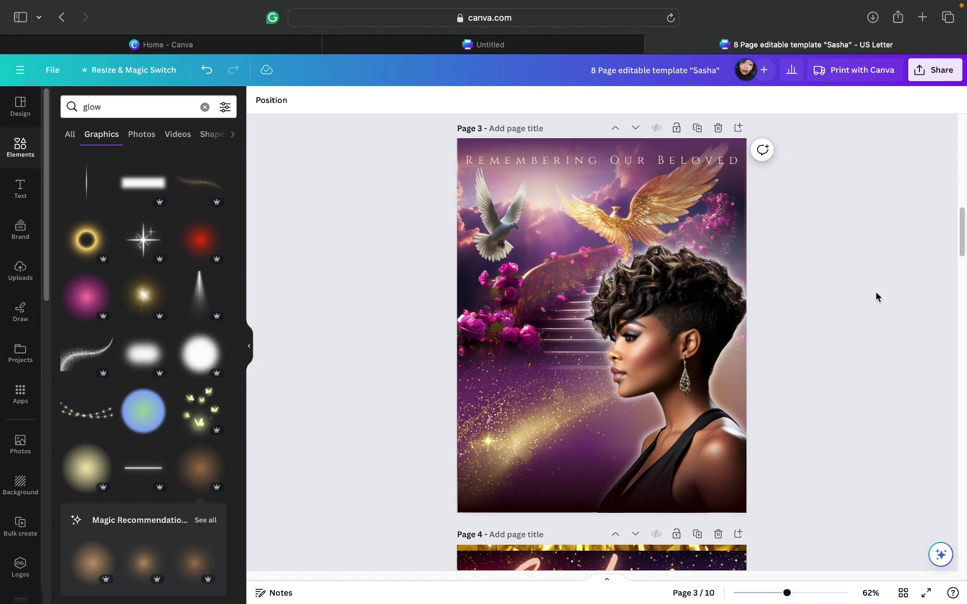
scroll(876, 297, up, 10)
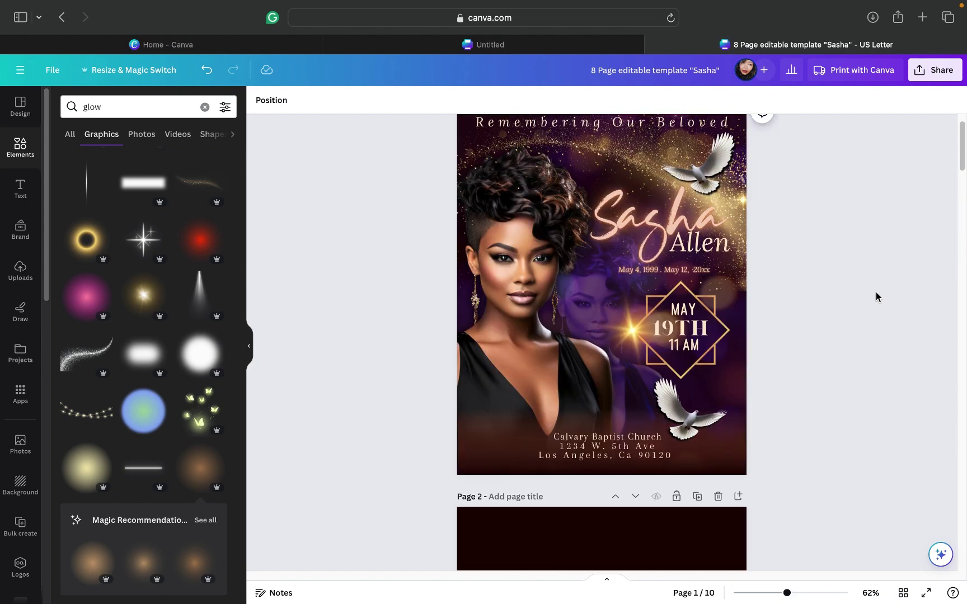
scroll(876, 297, up, 1)
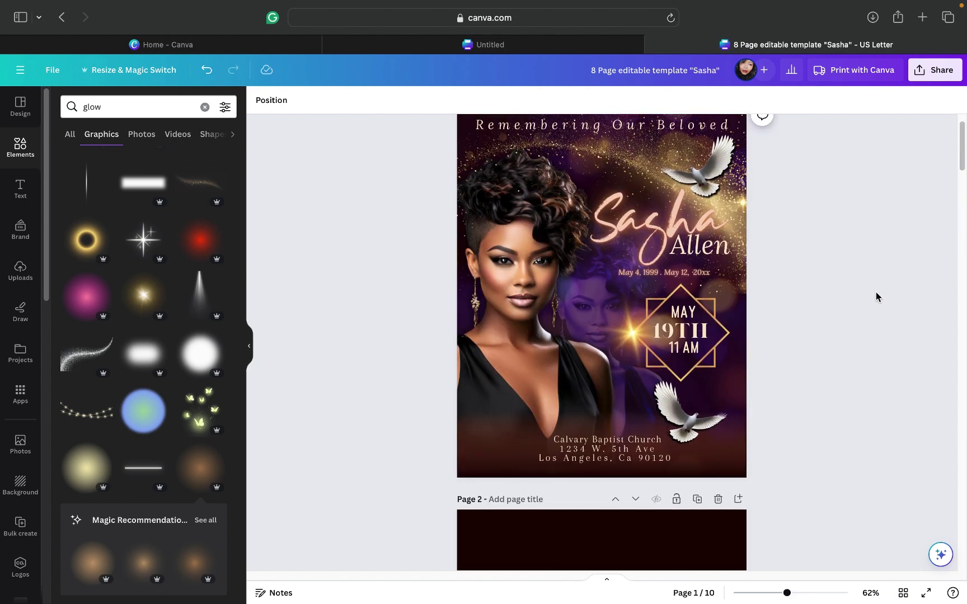
scroll(876, 297, down, 10)
scroll(876, 297, down, 2)
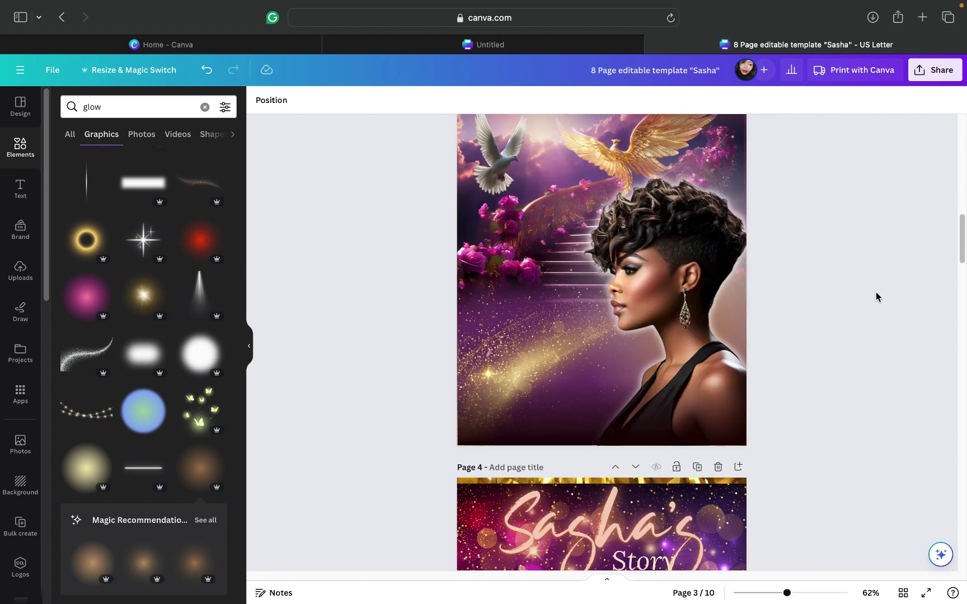
scroll(876, 297, up, 10)
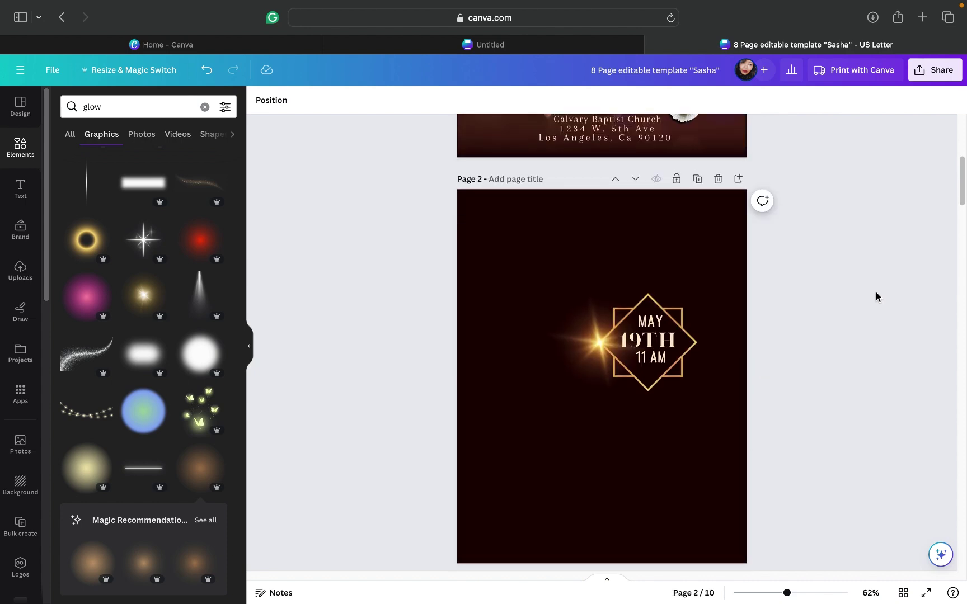
scroll(876, 297, up, 1)
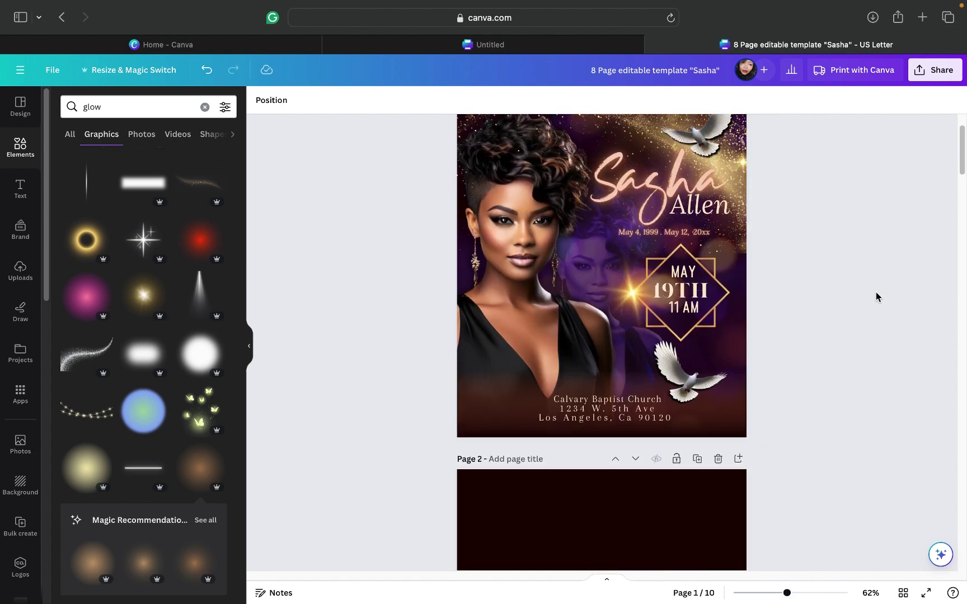
click(670, 199)
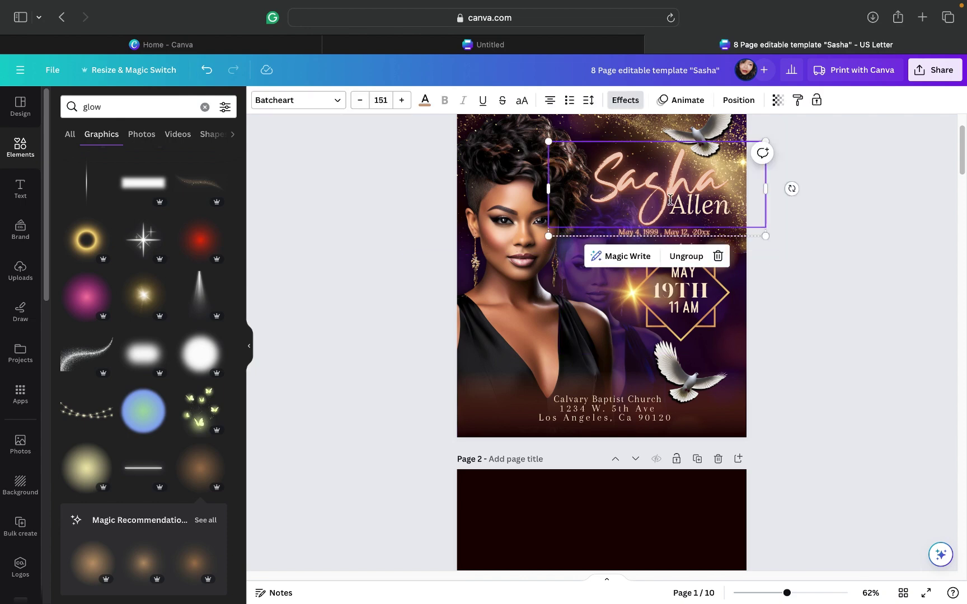
click(820, 410)
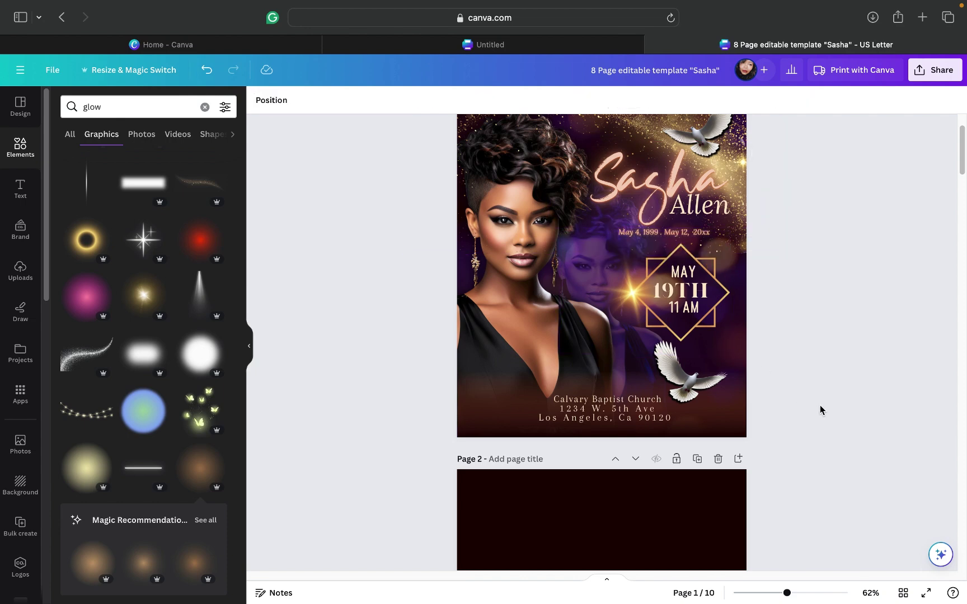
Step: Drag the MAY 19TH date diamond into page 2's top-left corner
scroll(820, 410, down, 5)
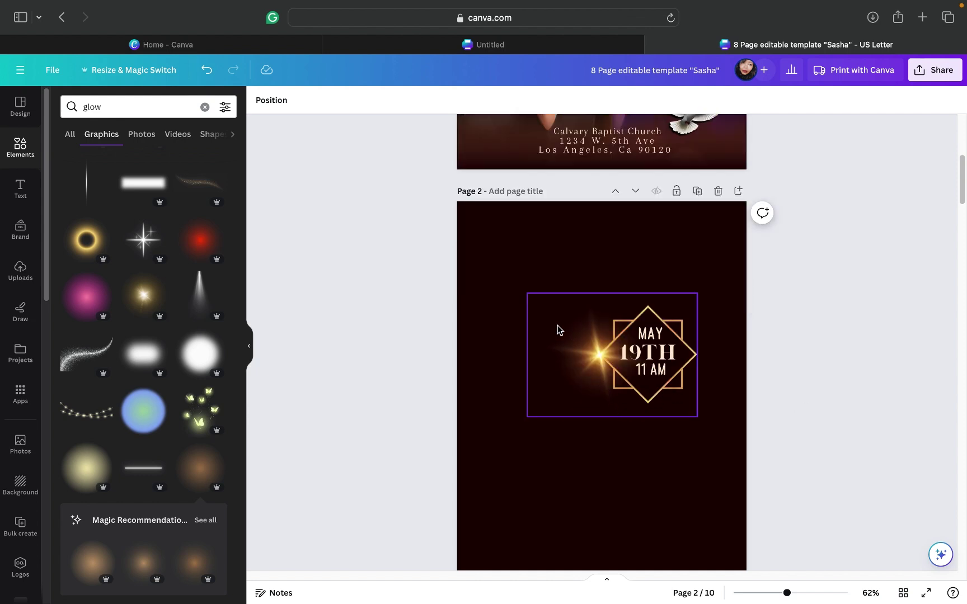
drag(557, 331, 535, 302)
drag(522, 312, 520, 317)
click(802, 350)
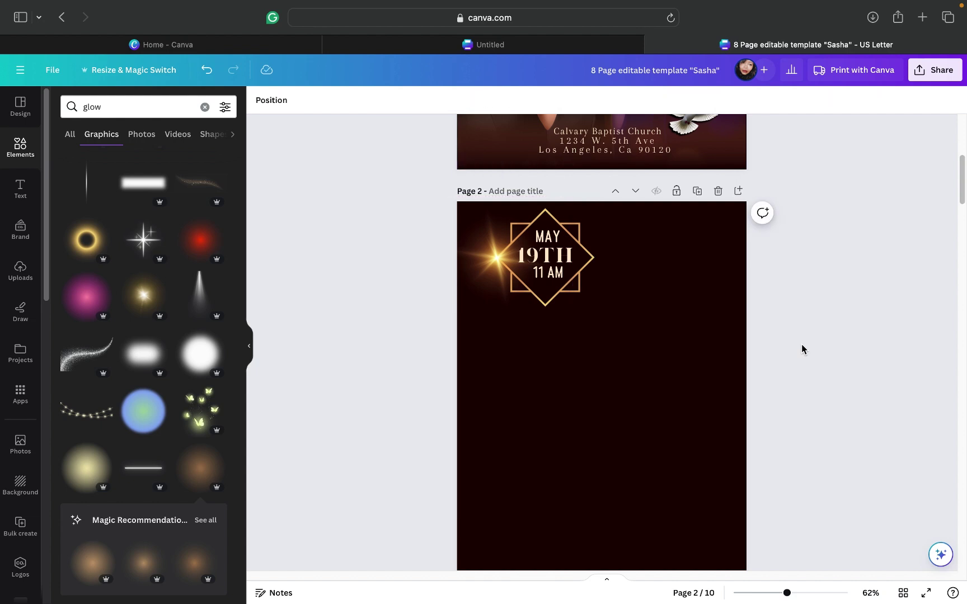
Step: Add the recently used 'More than I should' text combination to page 2
click(23, 193)
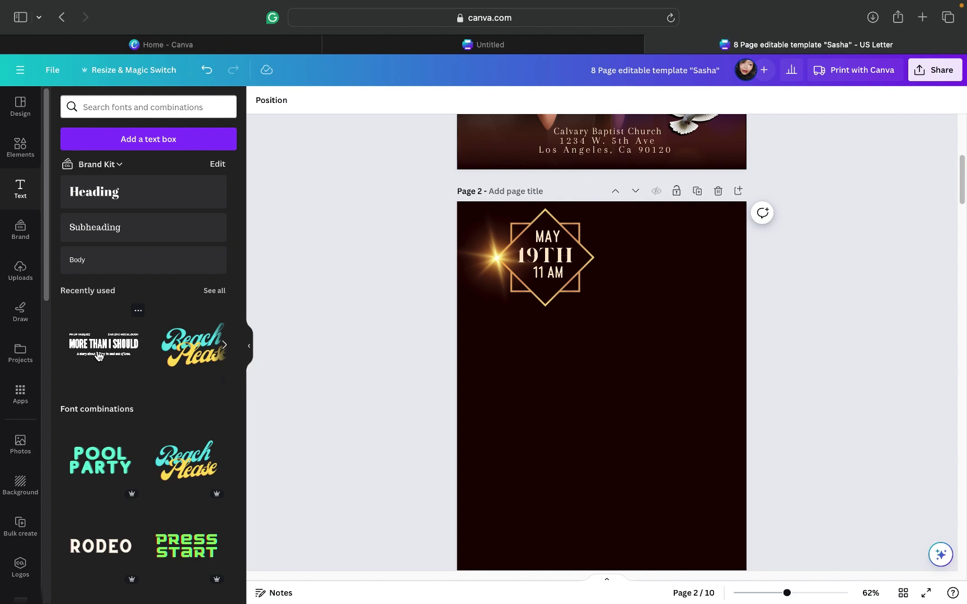
click(99, 356)
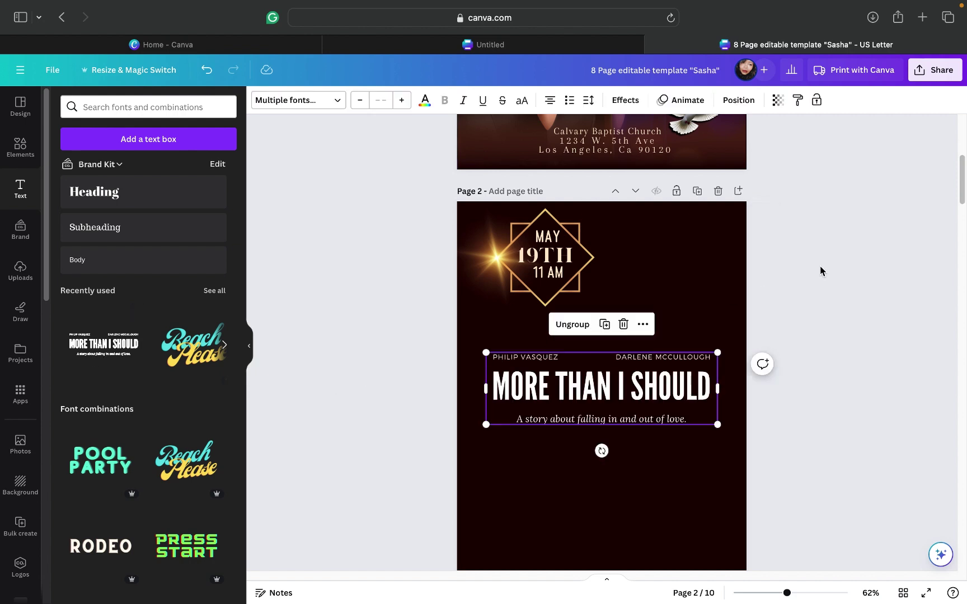
click(832, 278)
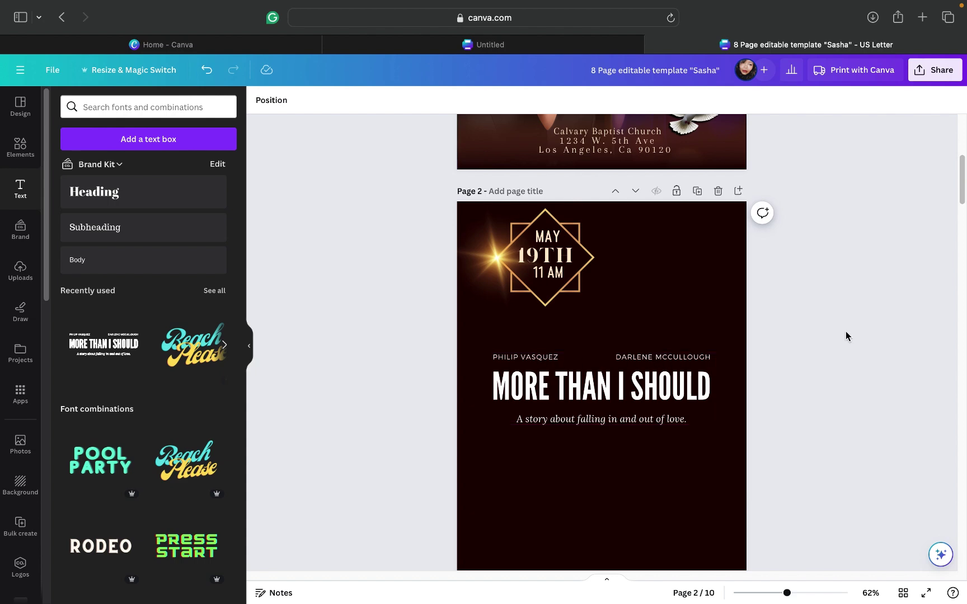
Step: Scroll up to the 'Remembering Our Beloved' cover on page 1
scroll(794, 335, up, 6)
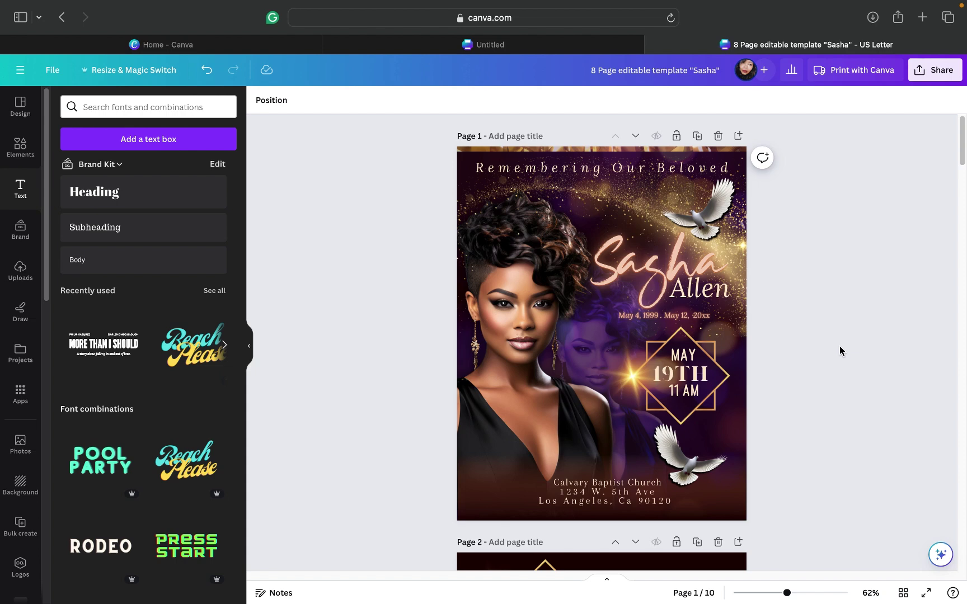
Step: Scroll down to page 2 with the MAY 19TH diamond and title block
scroll(840, 351, down, 1)
scroll(840, 351, down, 10)
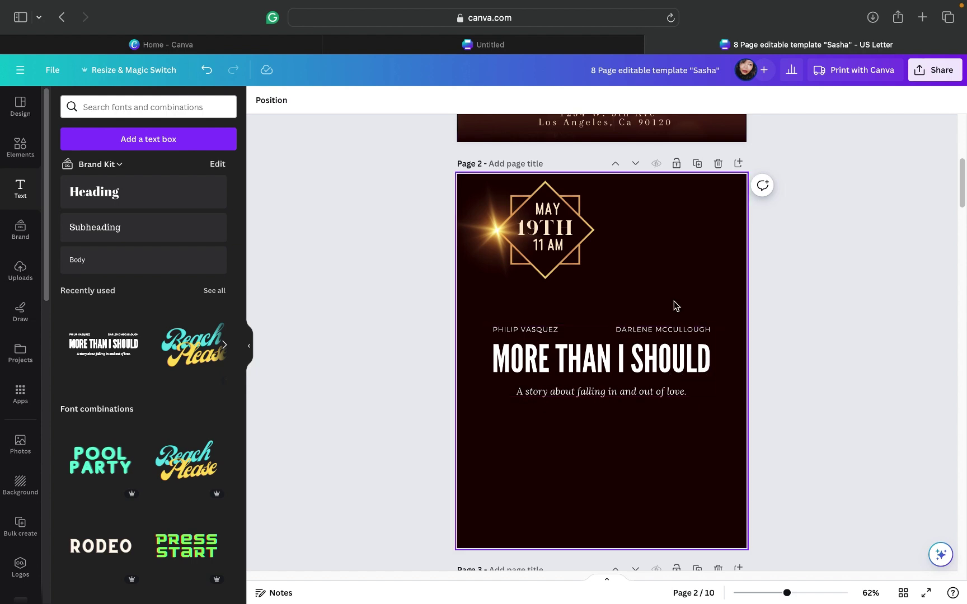
Step: Ungroup the MORE THAN I SHOULD block and move the subtitle and title lower
click(616, 335)
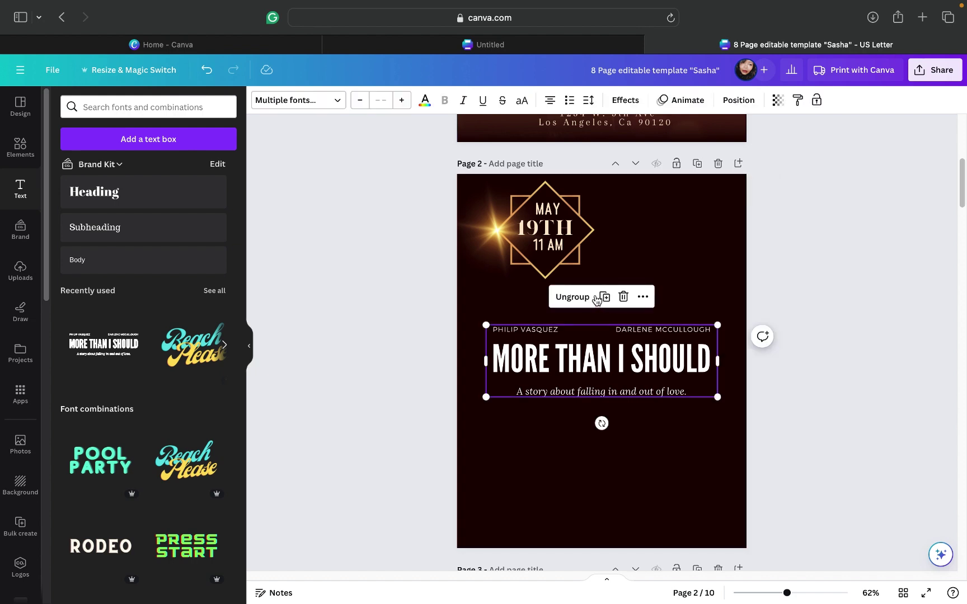
key(super+shift+g)
click(778, 324)
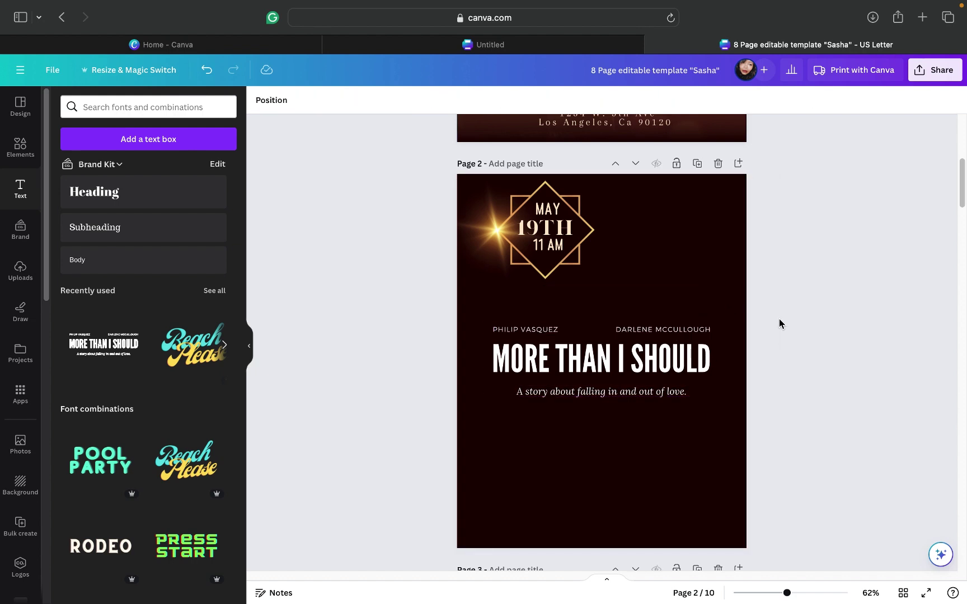
drag(626, 392, 623, 477)
drag(663, 357, 659, 377)
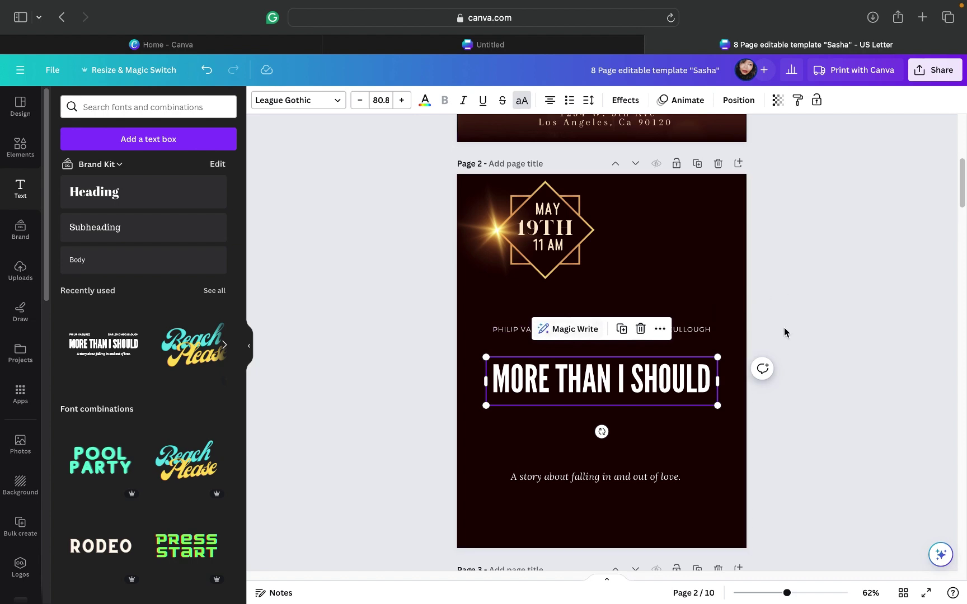
click(723, 266)
Step: Group the two credit name lines and raise them toward the date diamond
drag(480, 311, 725, 341)
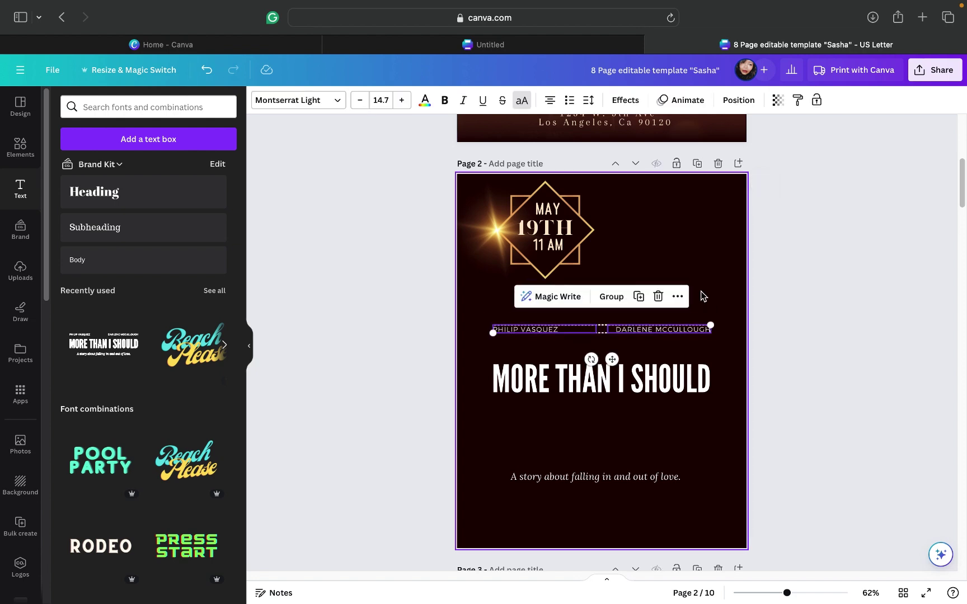
click(723, 264)
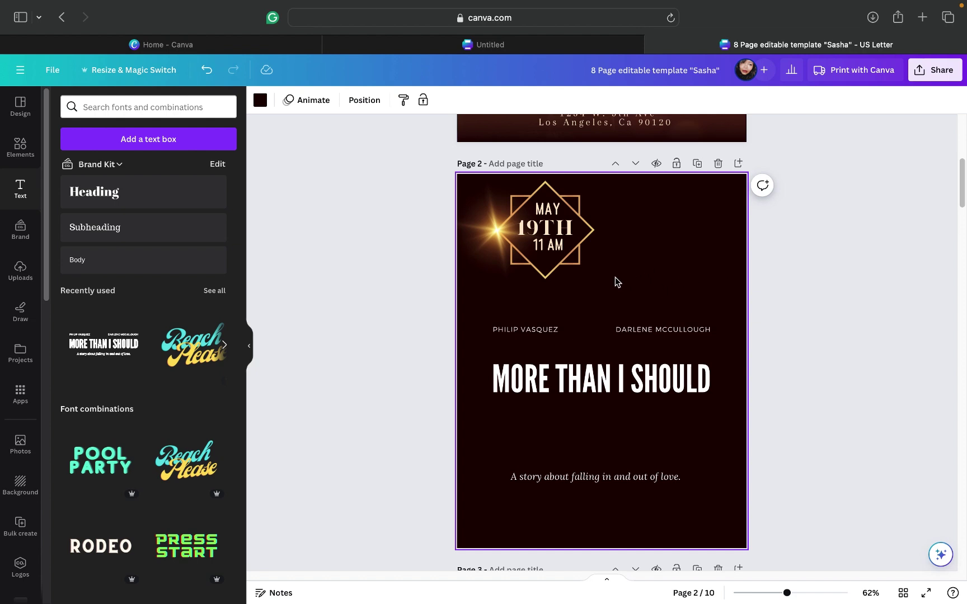
drag(486, 312, 734, 353)
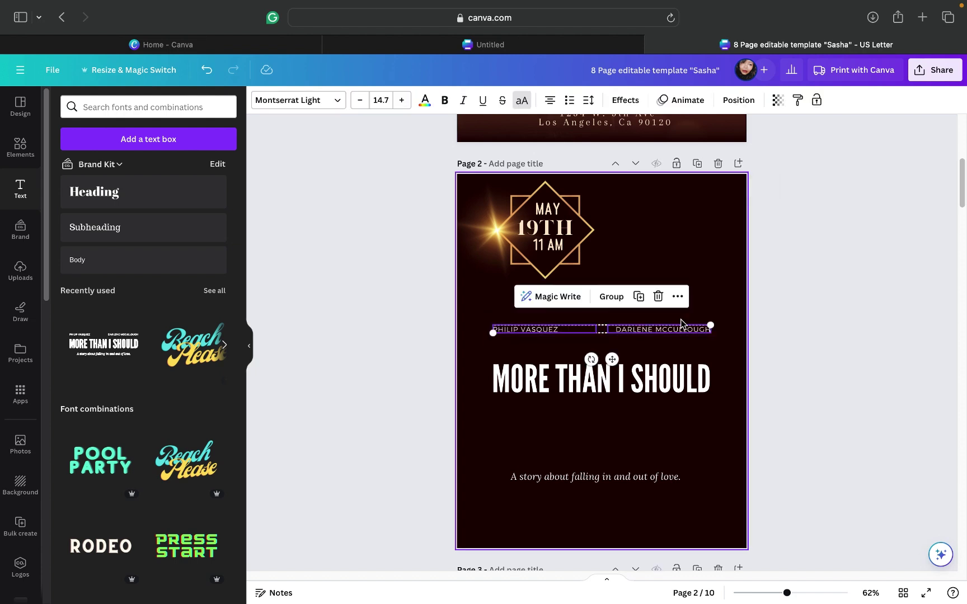
click(604, 300)
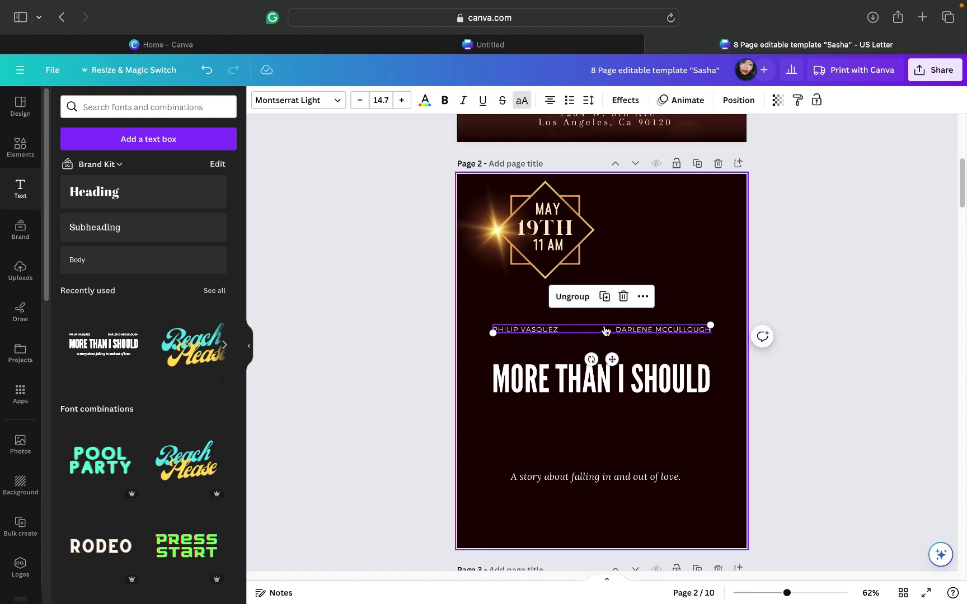
drag(613, 361, 619, 341)
Step: Replace the page 2 title text 'MORE THAN I SHOULD' with 'SASHA'
click(610, 382)
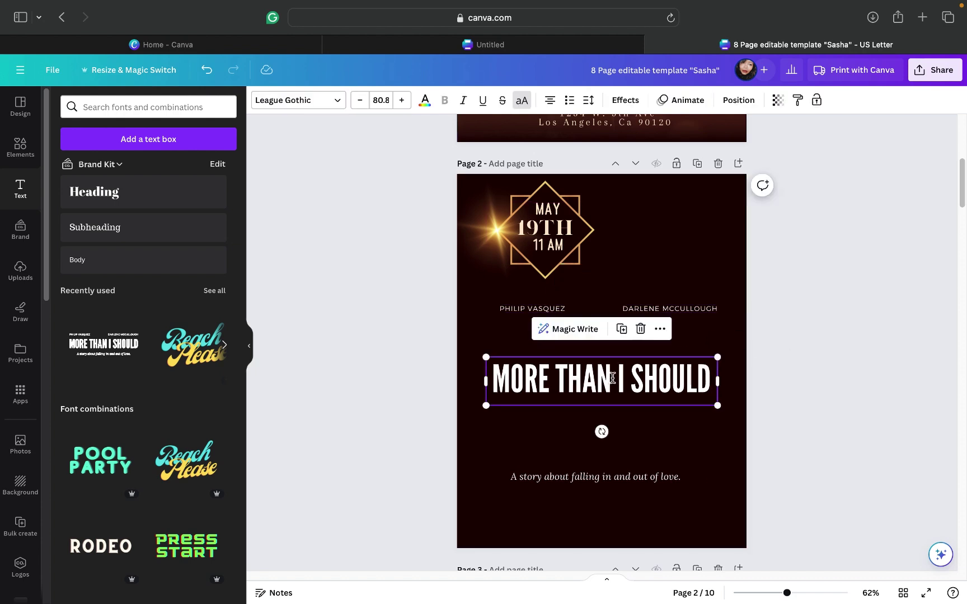
double_click(613, 378)
click(613, 378)
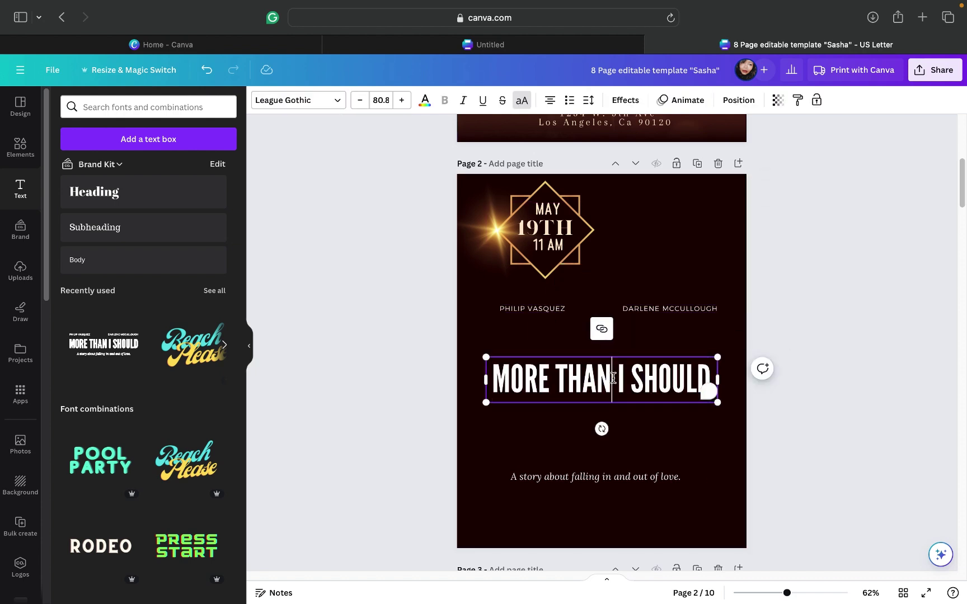
triple_click(612, 378)
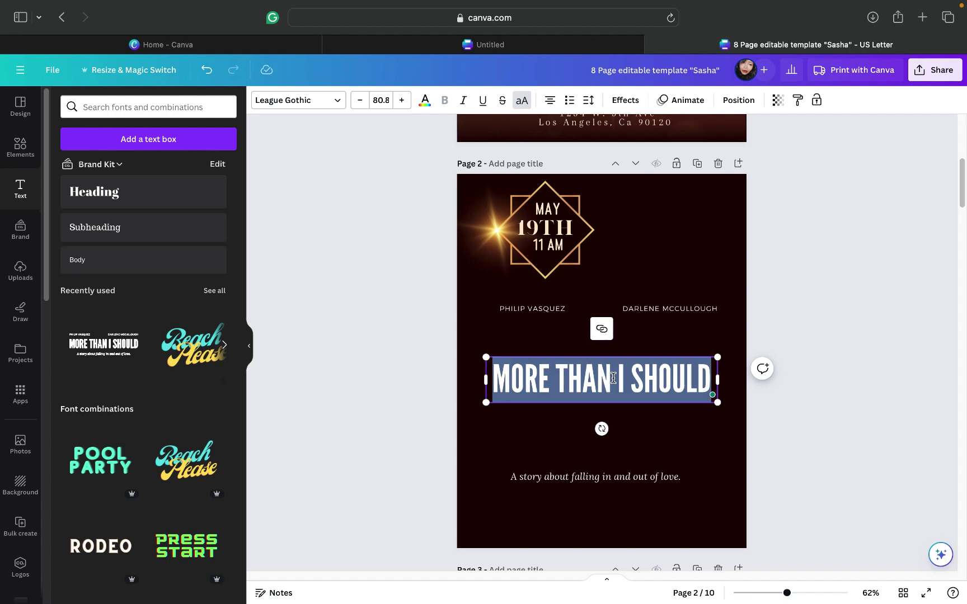
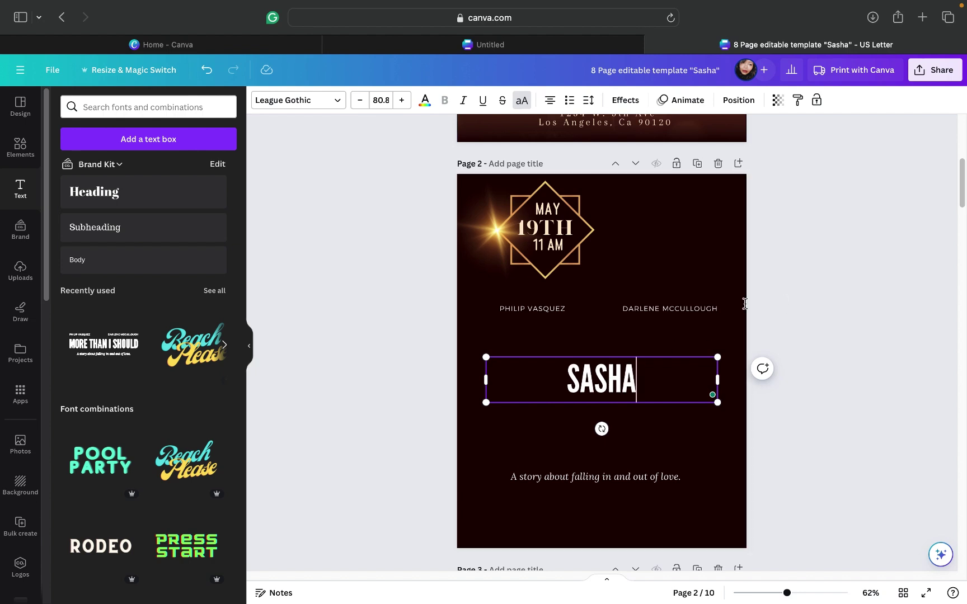
key(Escape)
click(677, 387)
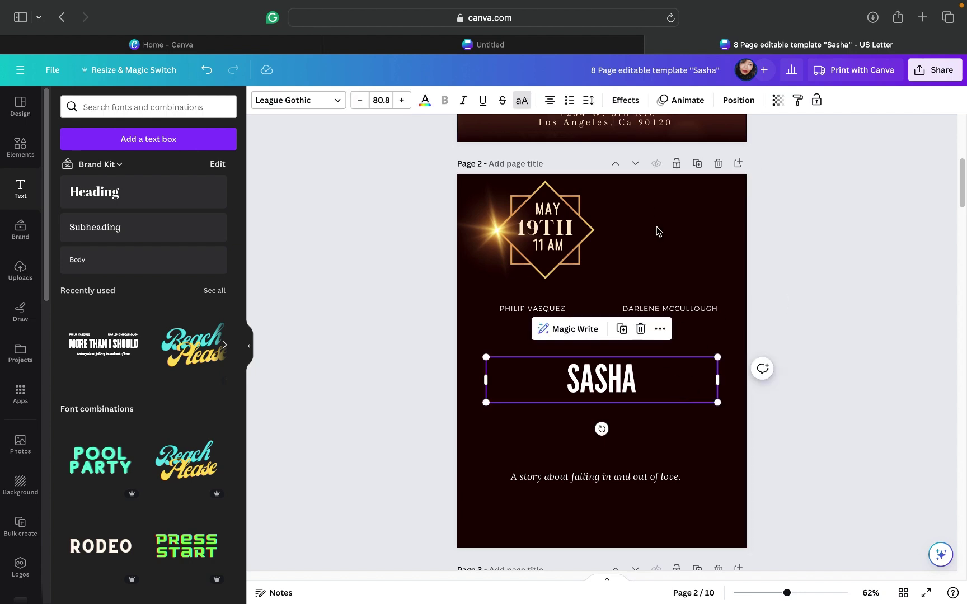
Step: Try Batcheart and Blacksword fonts on the title and turn off all-caps so it reads Sasha
click(337, 102)
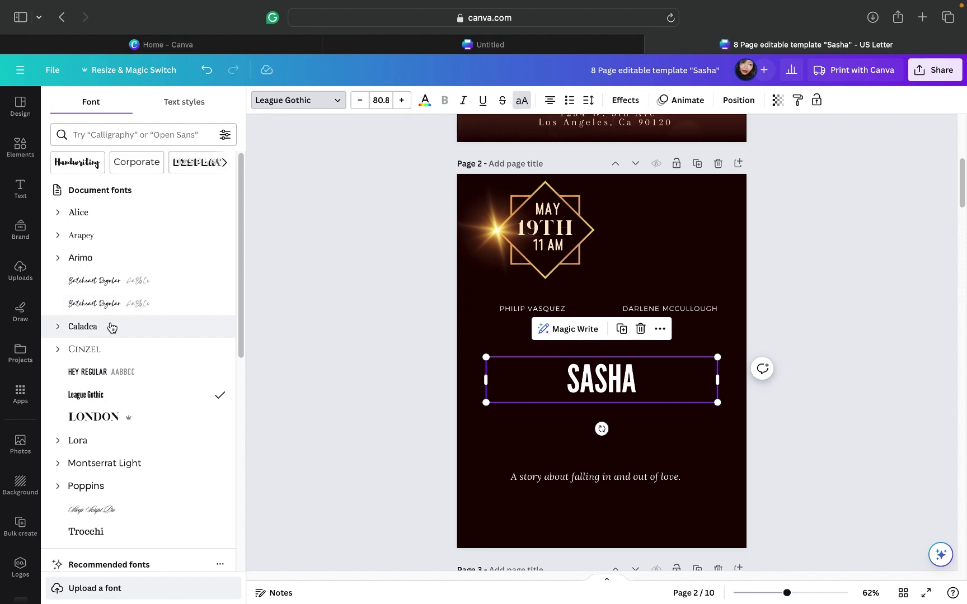
click(108, 286)
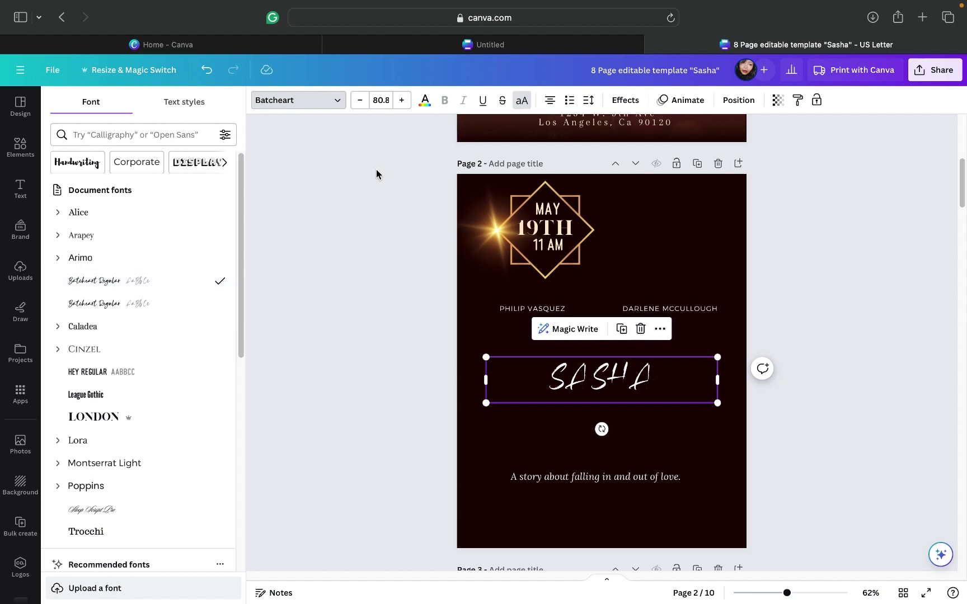
click(522, 101)
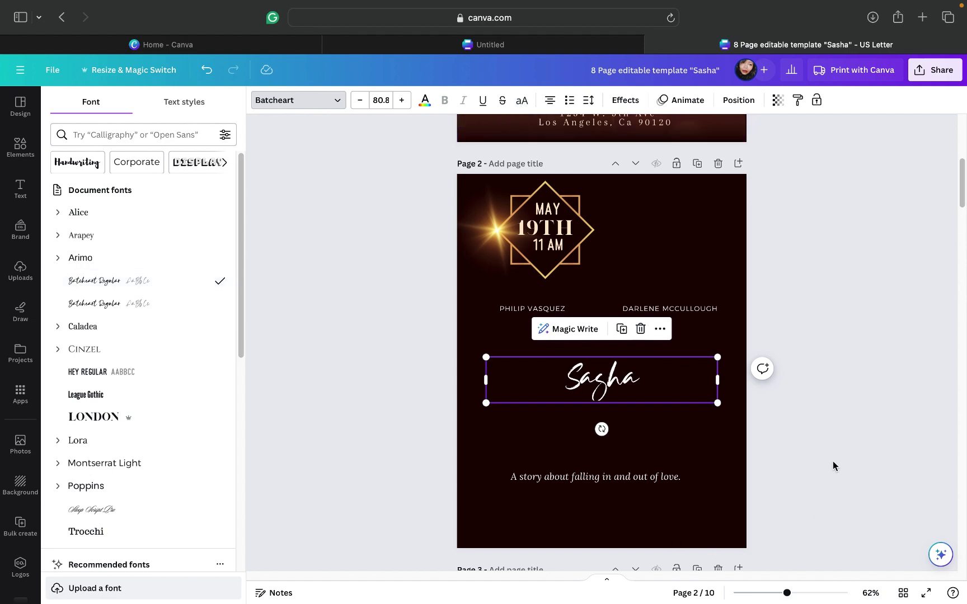
scroll(240, 301, down, 6)
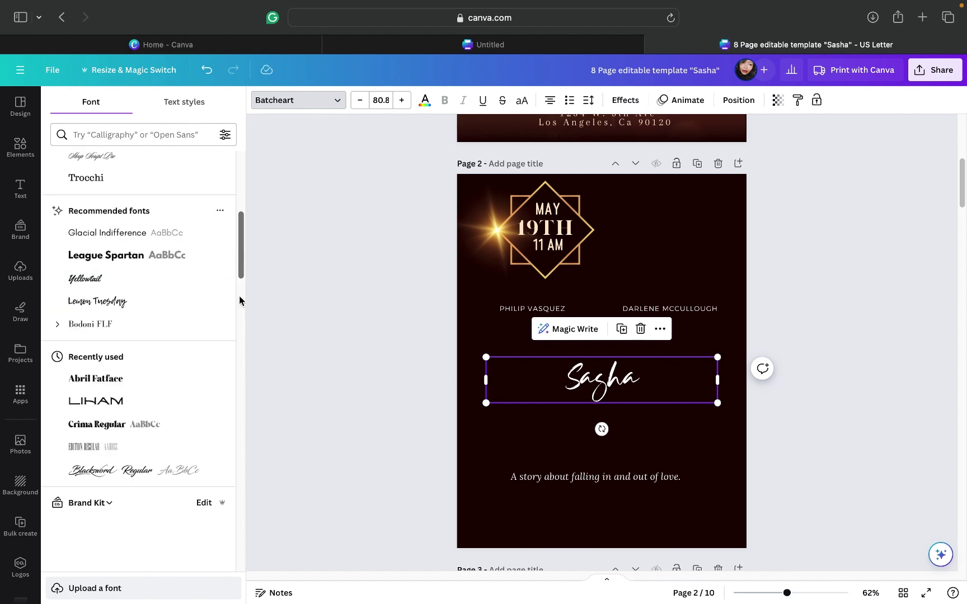
scroll(239, 301, down, 5)
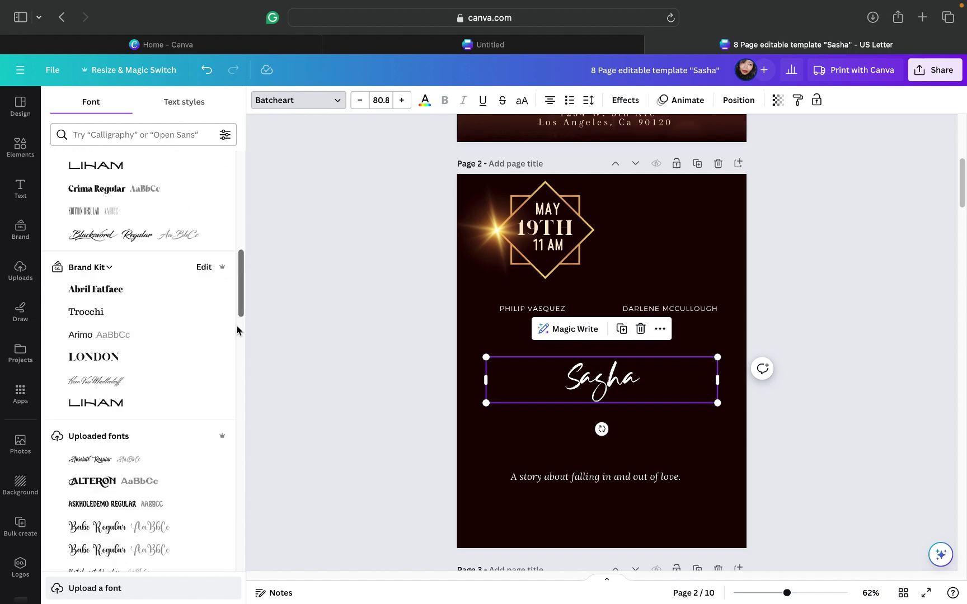
click(103, 239)
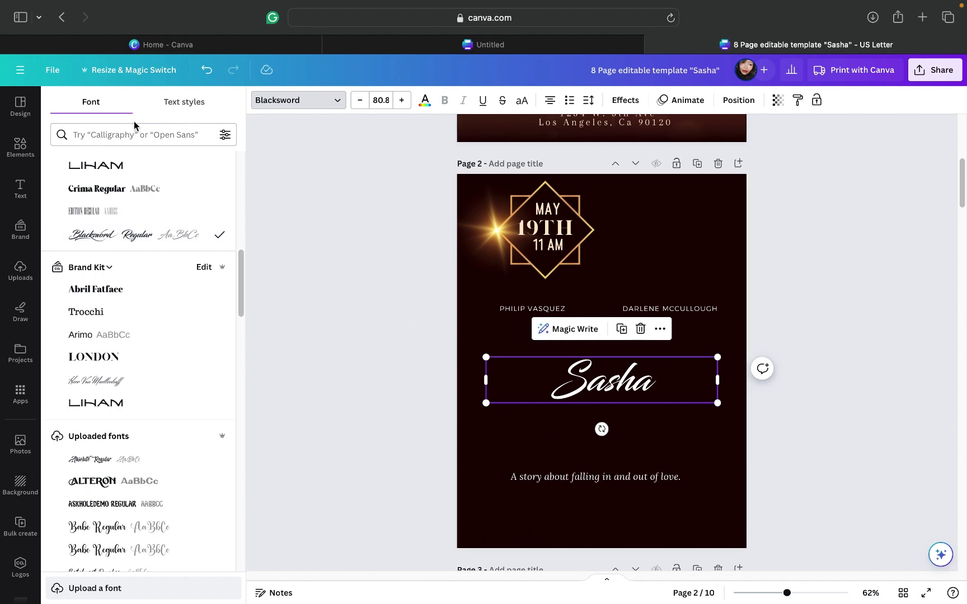
Step: Search fonts for 'sl' and apply Sloop Script Pro to the Sasha title
click(151, 134)
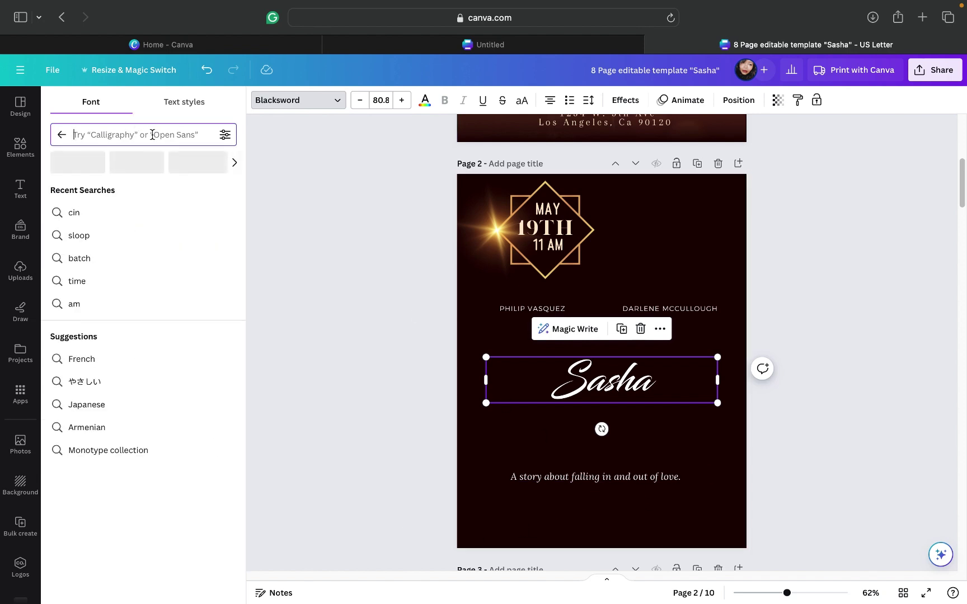
text(sloo)
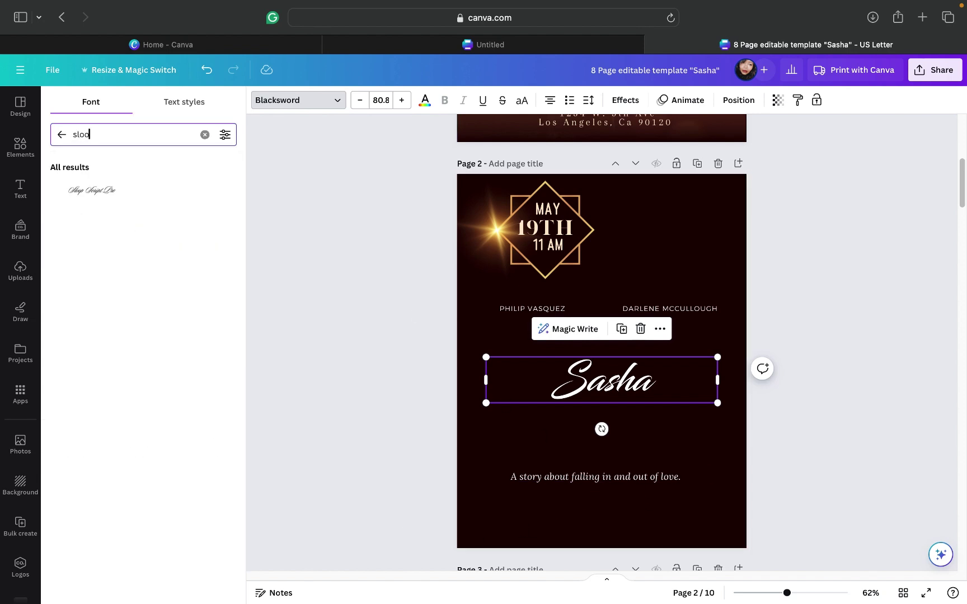
click(87, 191)
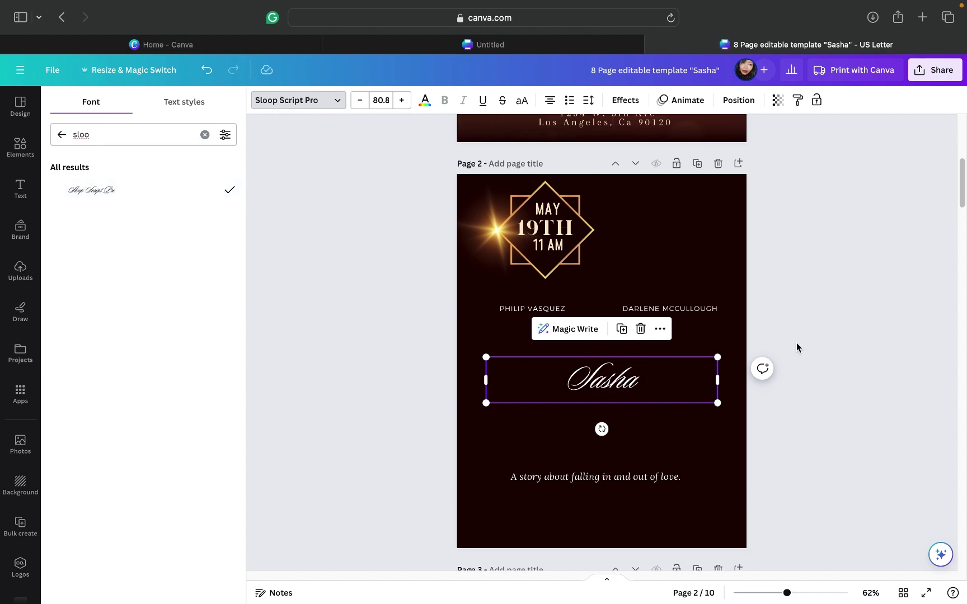
Step: Enlarge the script 'Sasha' title to size 204 and centre it horizontally on page 2
drag(717, 357, 921, 257)
click(810, 394)
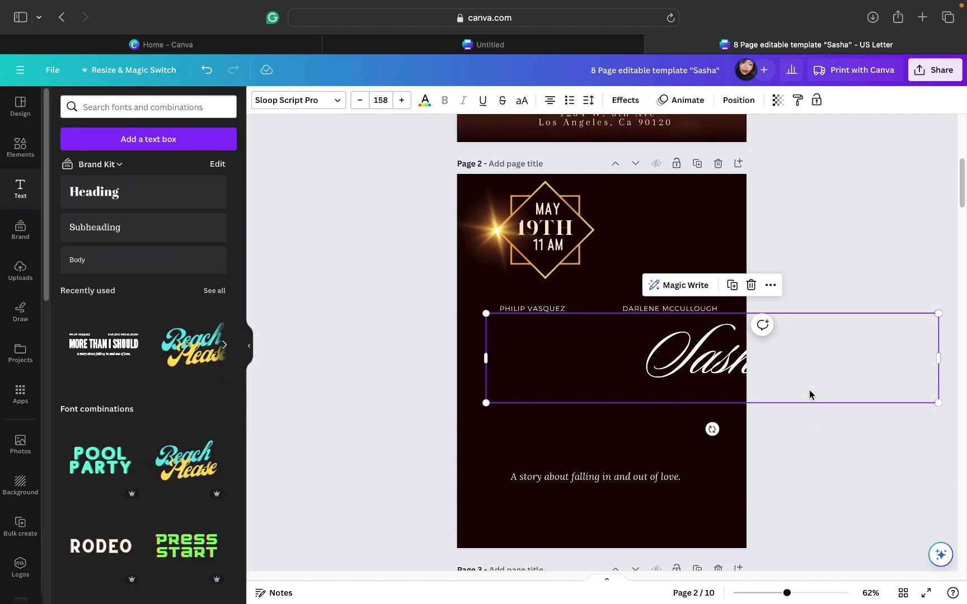
drag(782, 390, 696, 395)
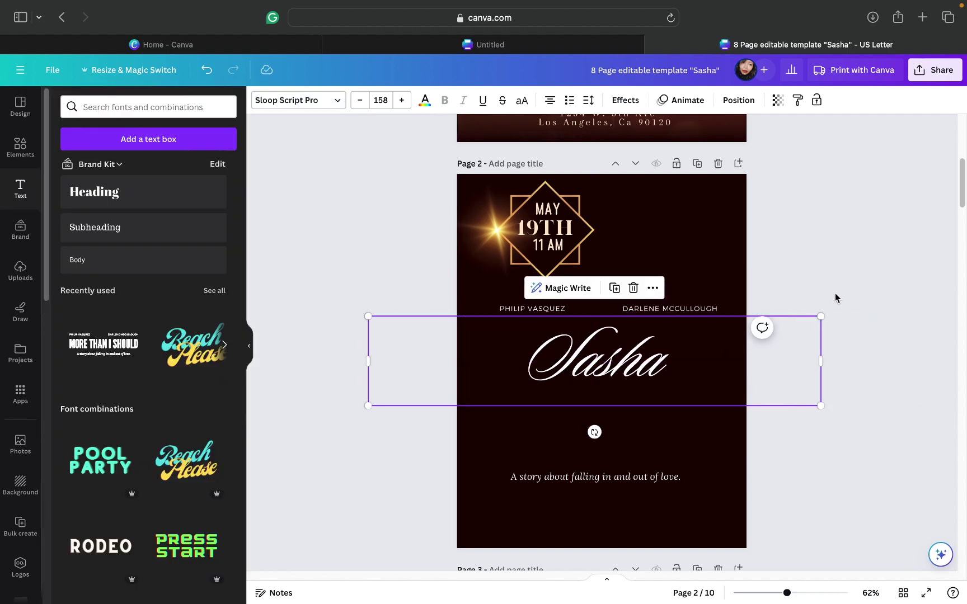
drag(823, 318, 805, 348)
drag(880, 311, 906, 297)
drag(815, 378, 806, 380)
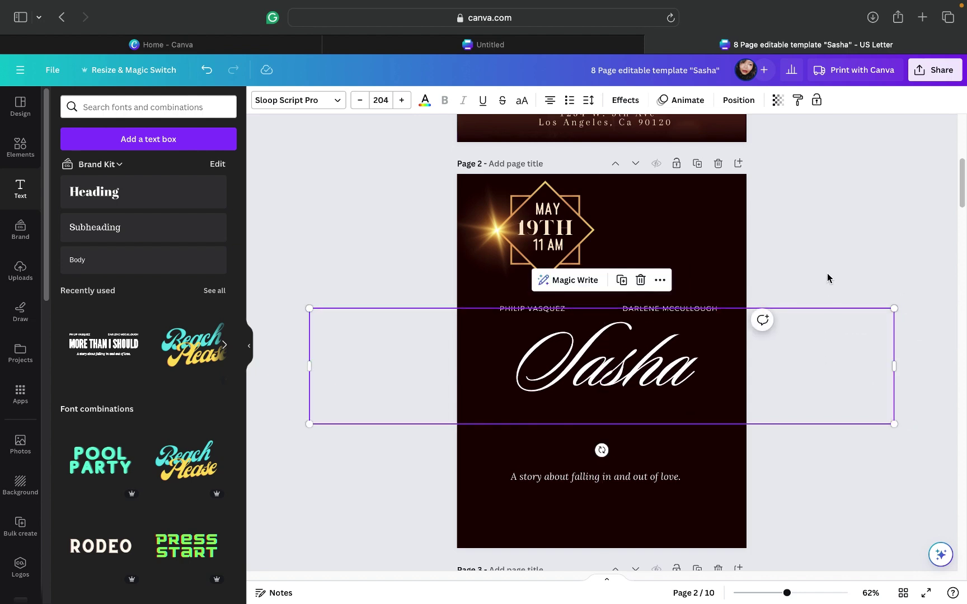
Step: Recolour the Sasha title from dusty rose to the pale cream brand swatch
click(425, 103)
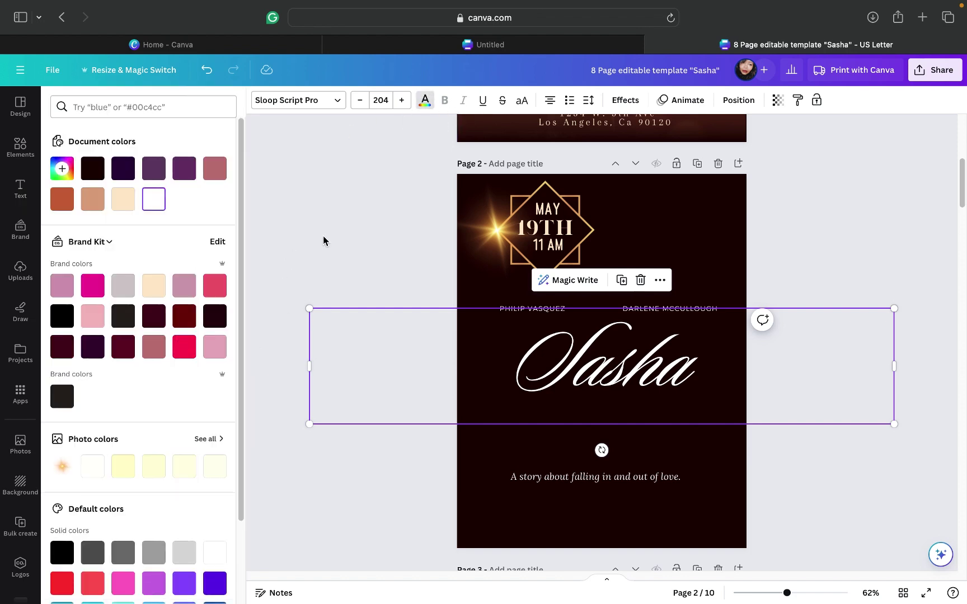
click(206, 178)
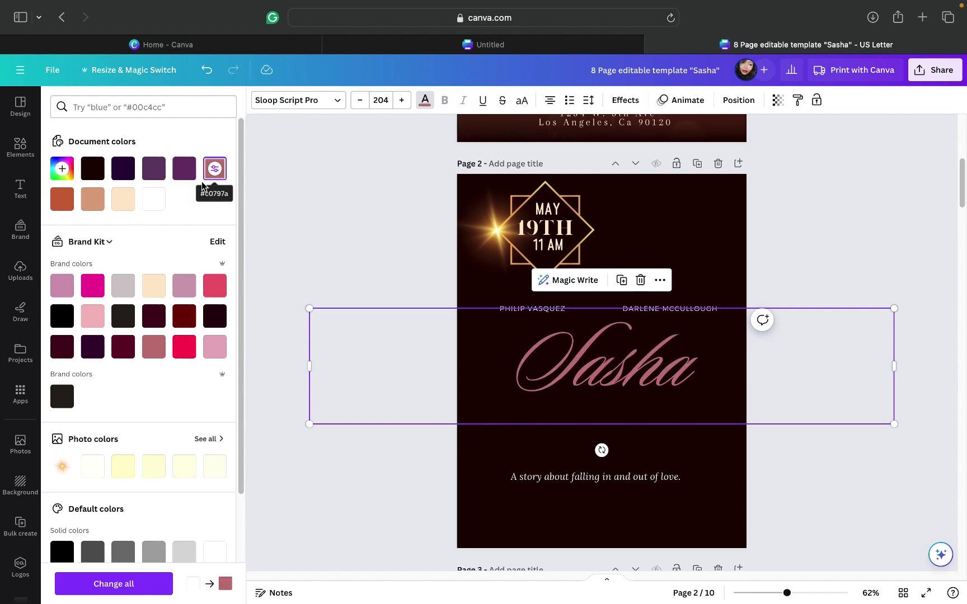
scroll(801, 227, up, 3)
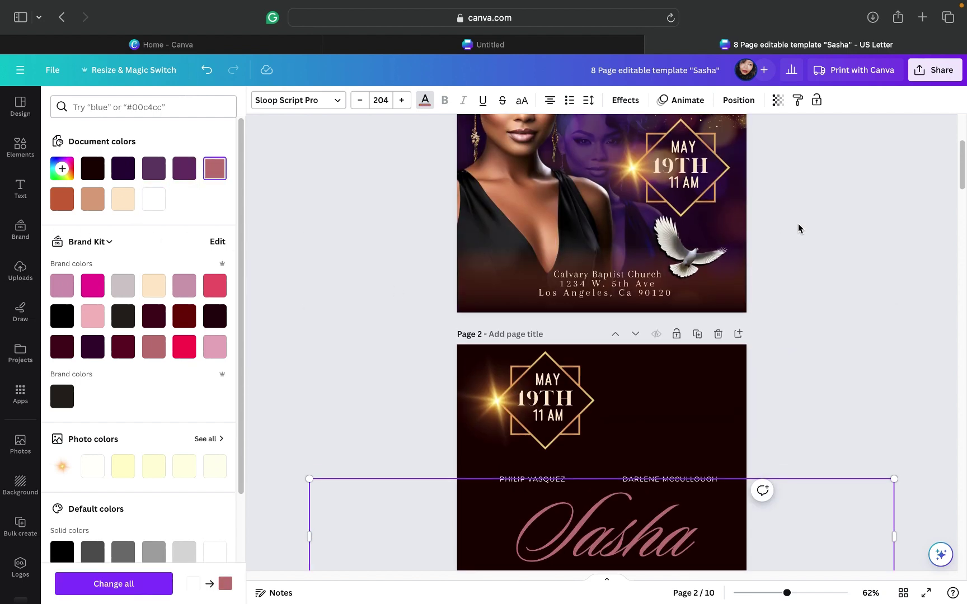
scroll(798, 224, up, 1)
scroll(798, 224, down, 9)
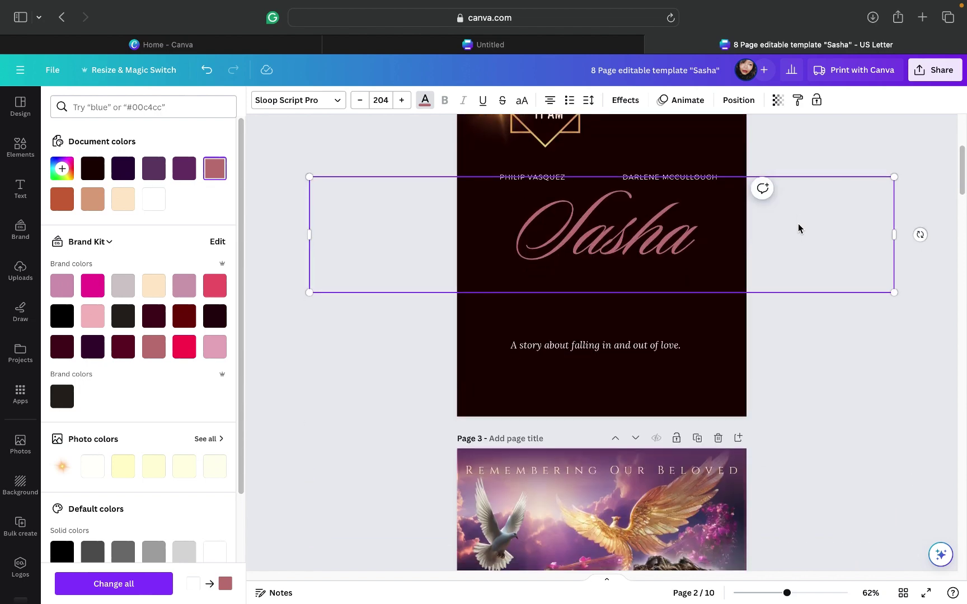
scroll(798, 224, down, 1)
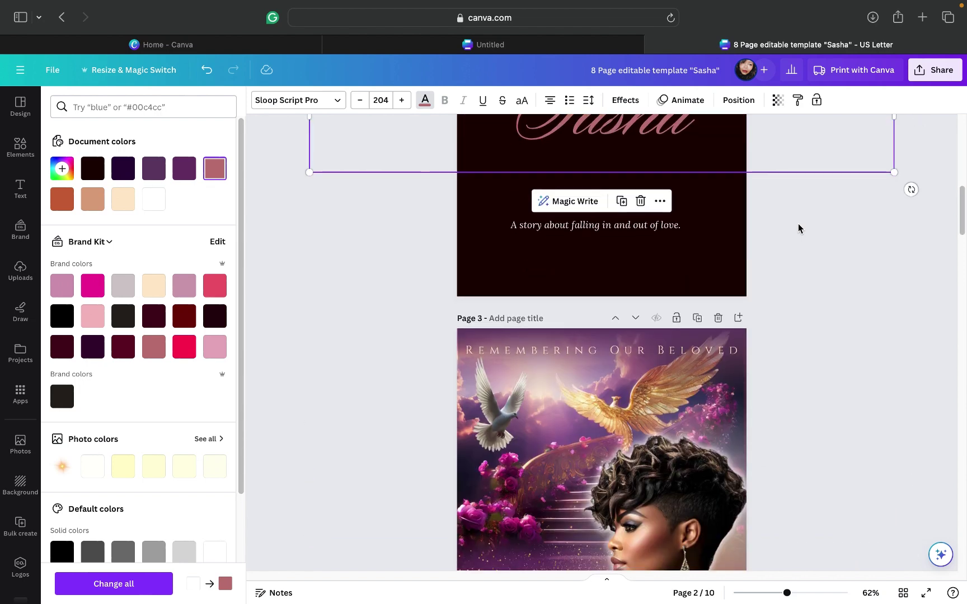
scroll(798, 229, up, 3)
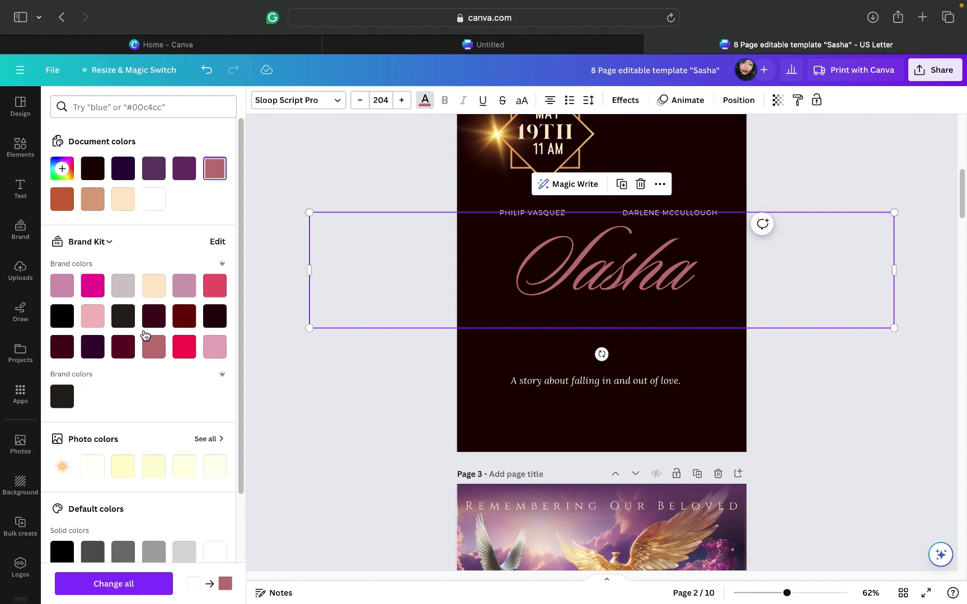
click(154, 287)
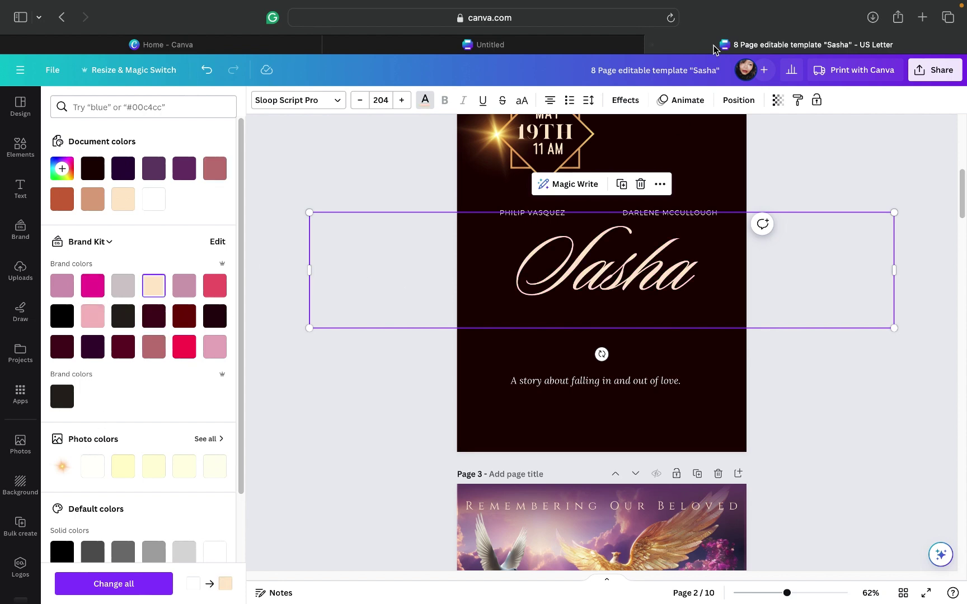
click(637, 103)
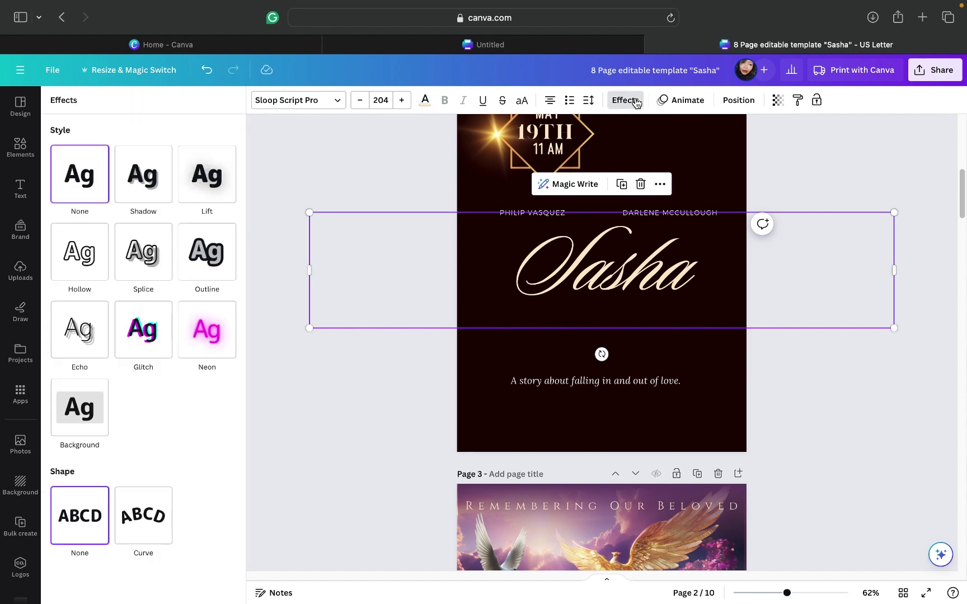
Step: Give the Sasha title a tan drop shadow
click(133, 190)
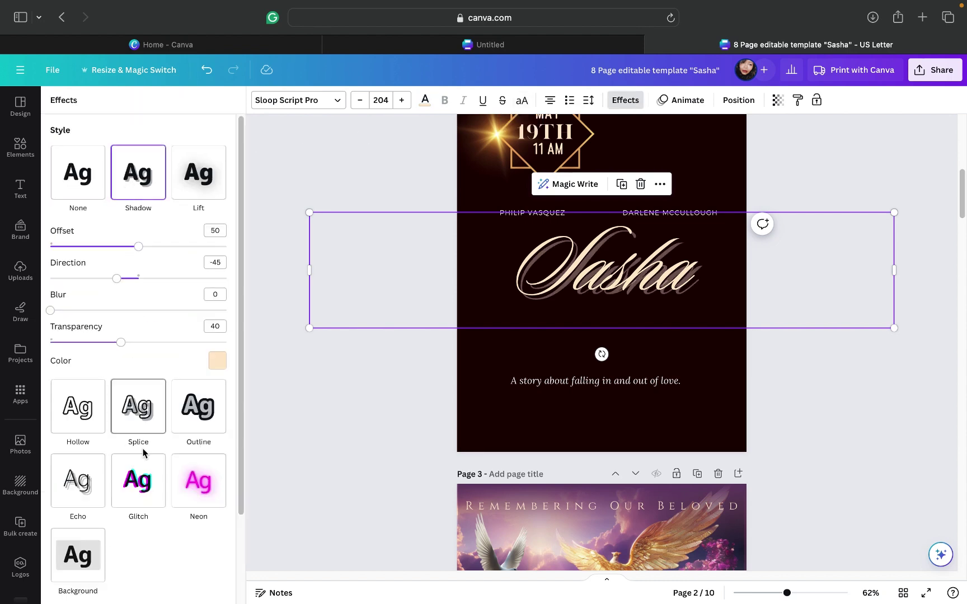
click(215, 371)
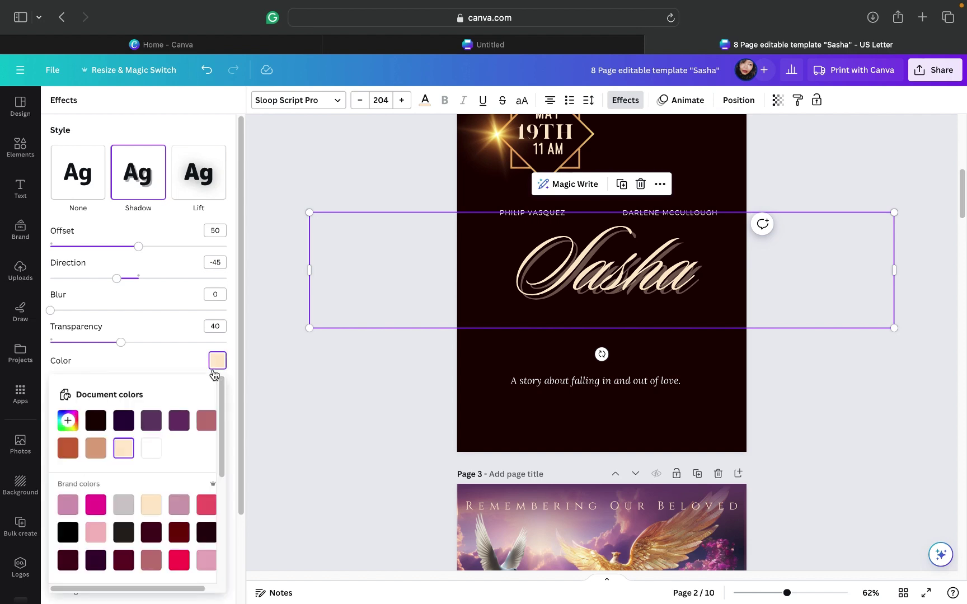
click(90, 450)
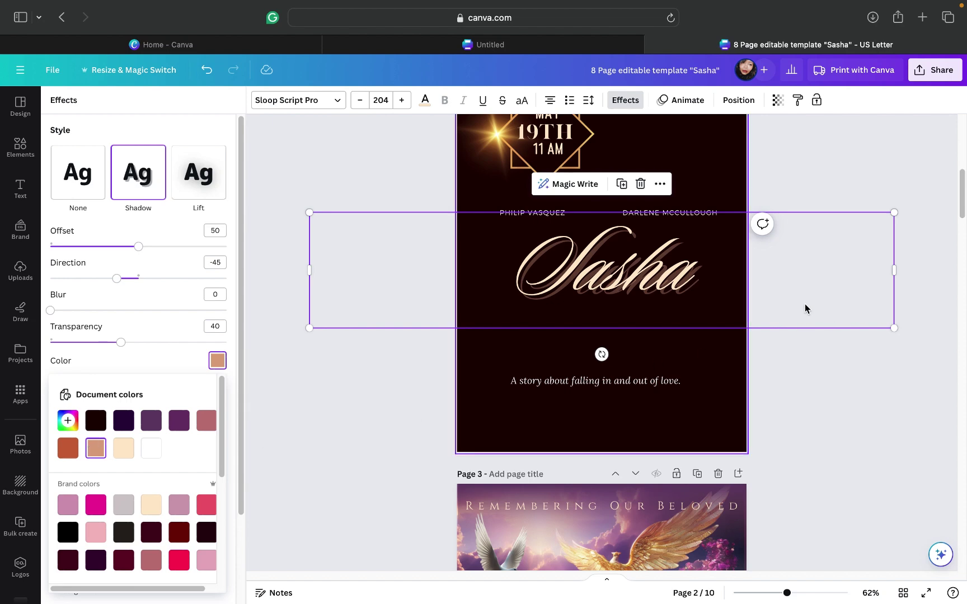
scroll(814, 423, down, 5)
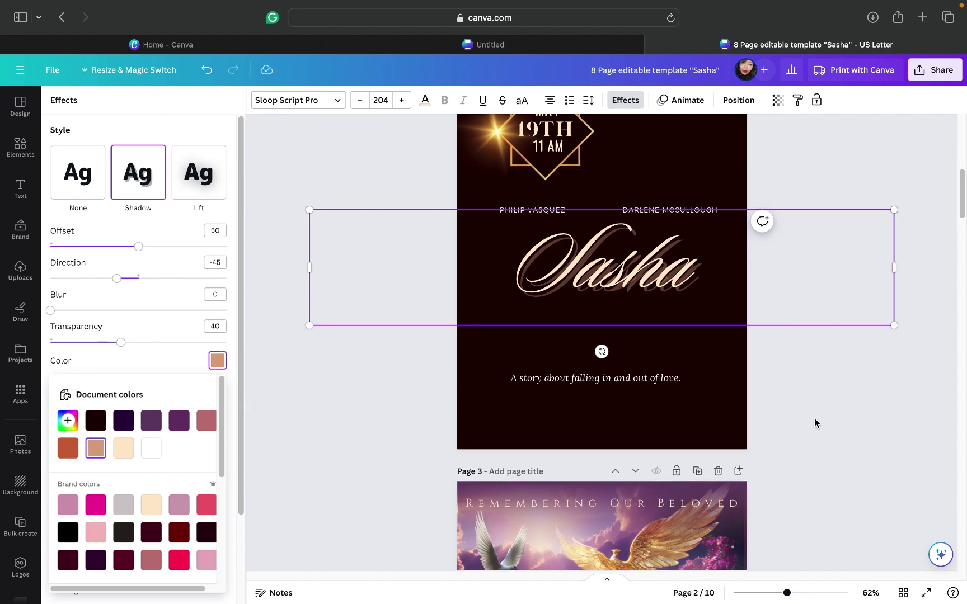
click(778, 169)
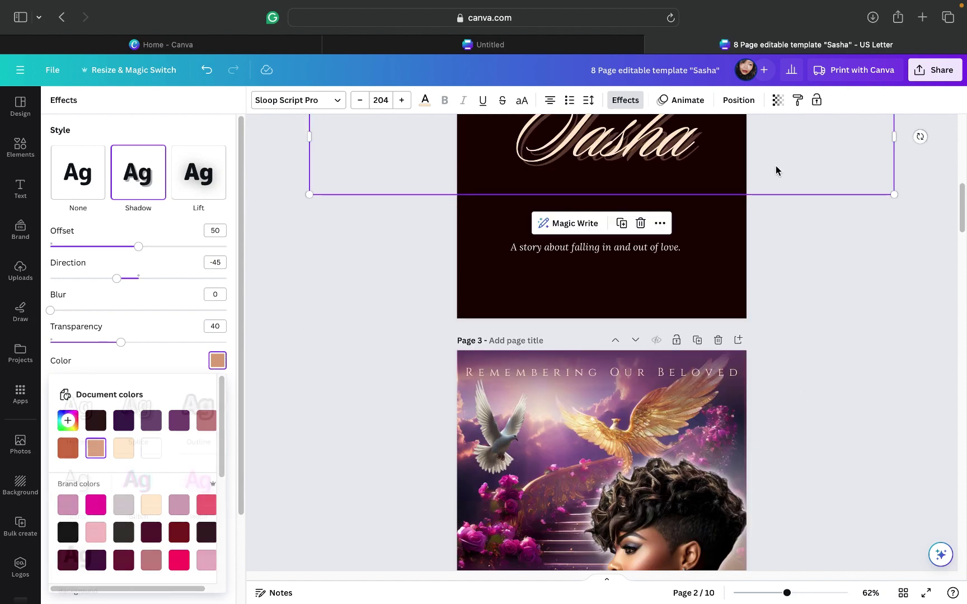
Step: Drag the Sasha title over page 3's photo, then return it to page 2
drag(762, 225, 736, 380)
drag(731, 439, 731, 452)
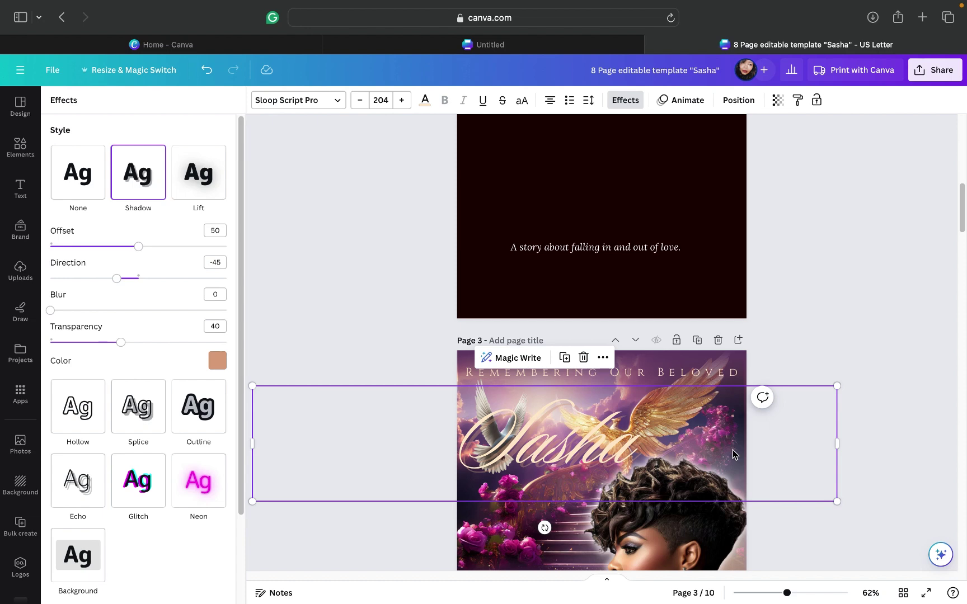
drag(768, 455, 819, 174)
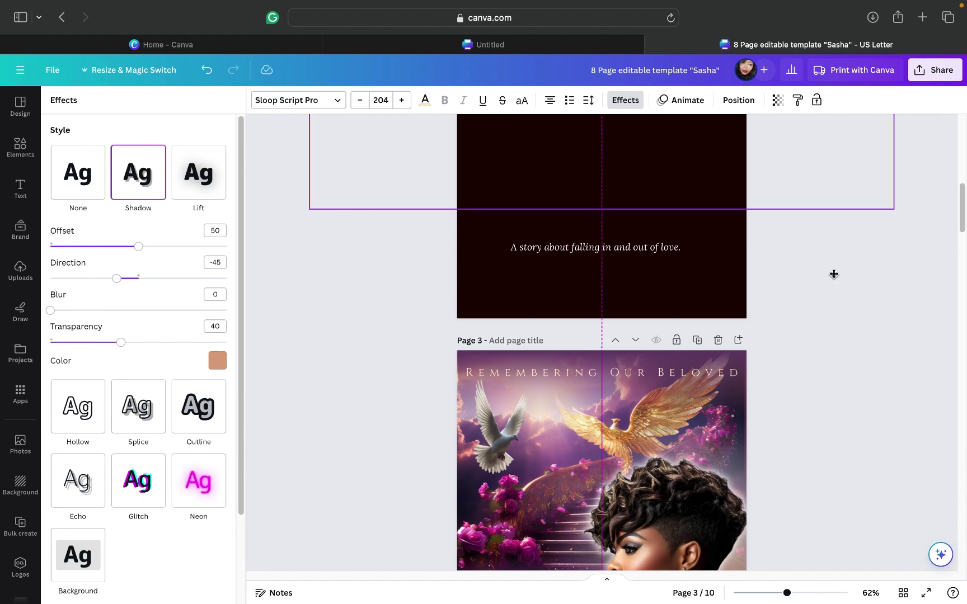
scroll(835, 272, up, 3)
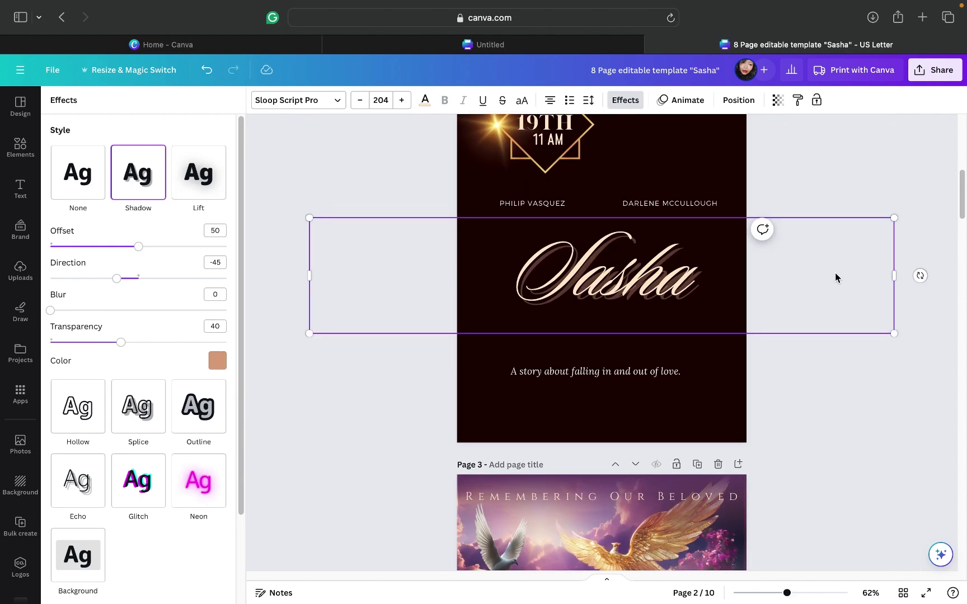
Step: Replace the Sasha title's shadow with a Neon glow at intensity 50
click(194, 493)
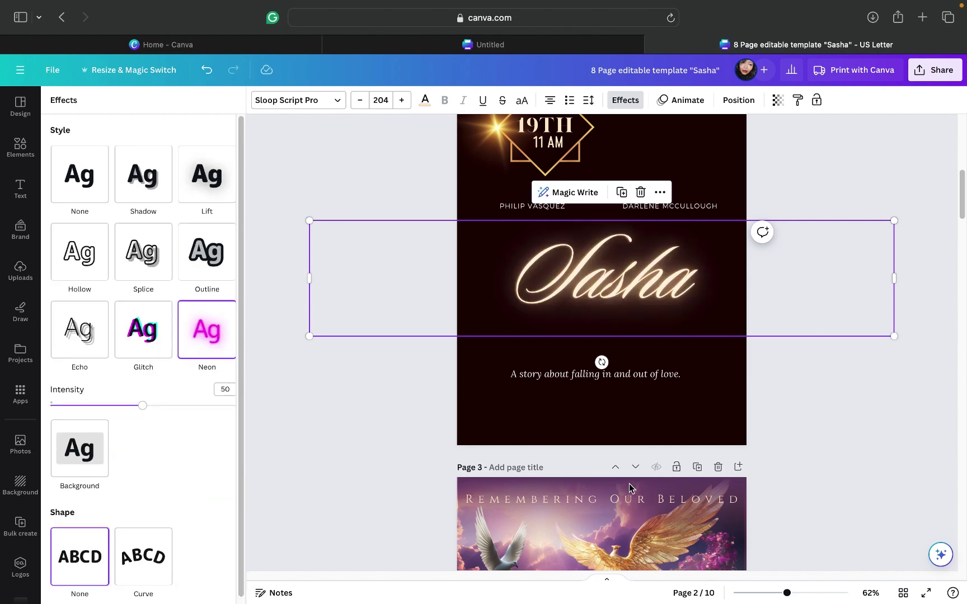
scroll(869, 479, down, 1)
scroll(868, 479, down, 4)
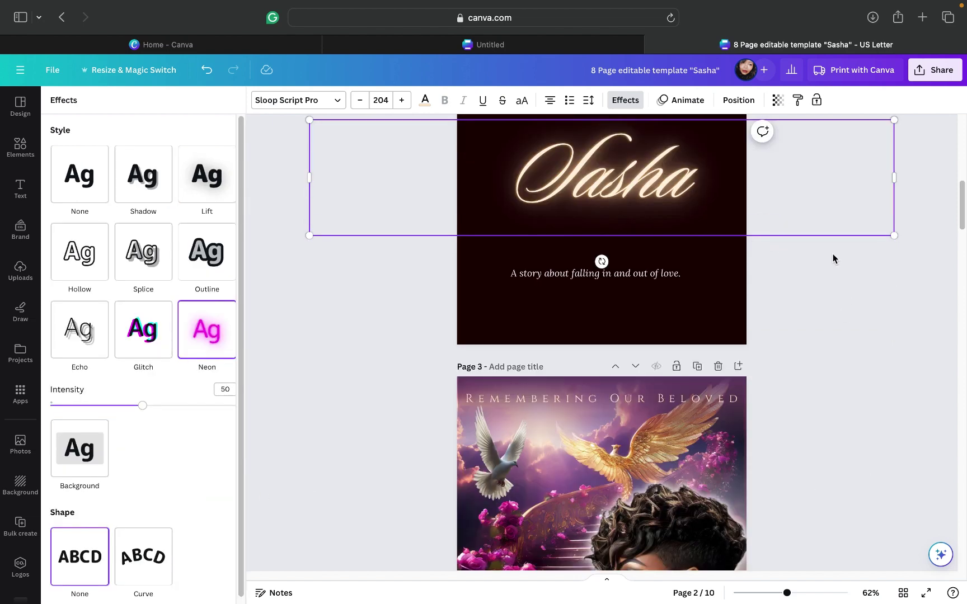
click(845, 340)
click(844, 339)
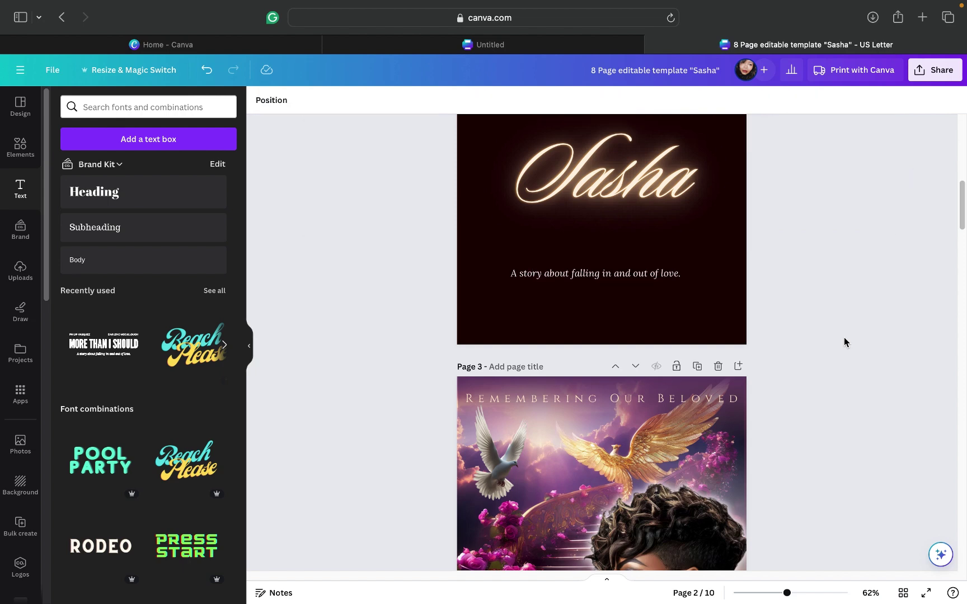
Step: Nudge the glowing Sasha title slightly to re-centre it, then scroll toward page 1
scroll(815, 319, up, 5)
scroll(815, 319, down, 2)
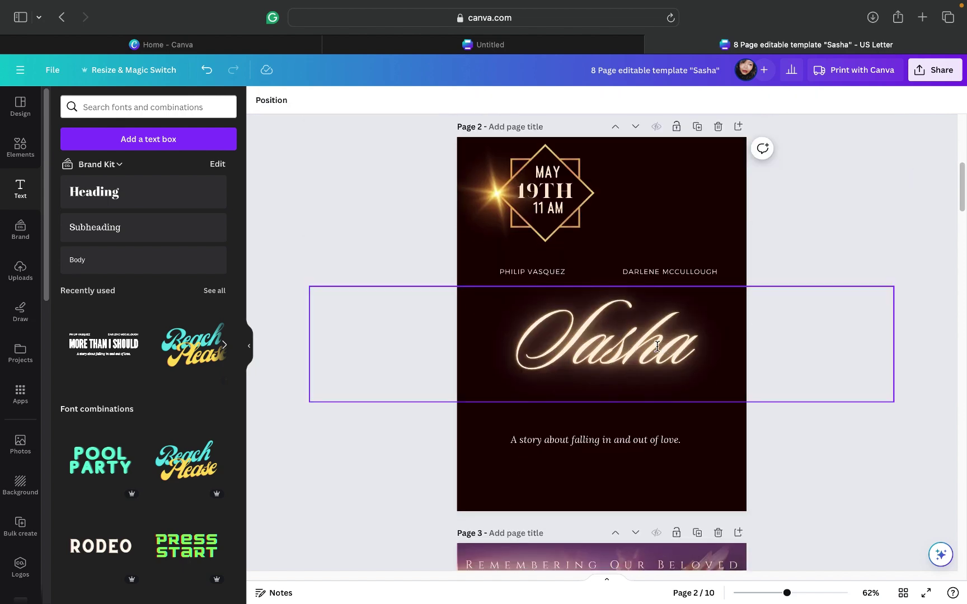
drag(658, 347, 680, 345)
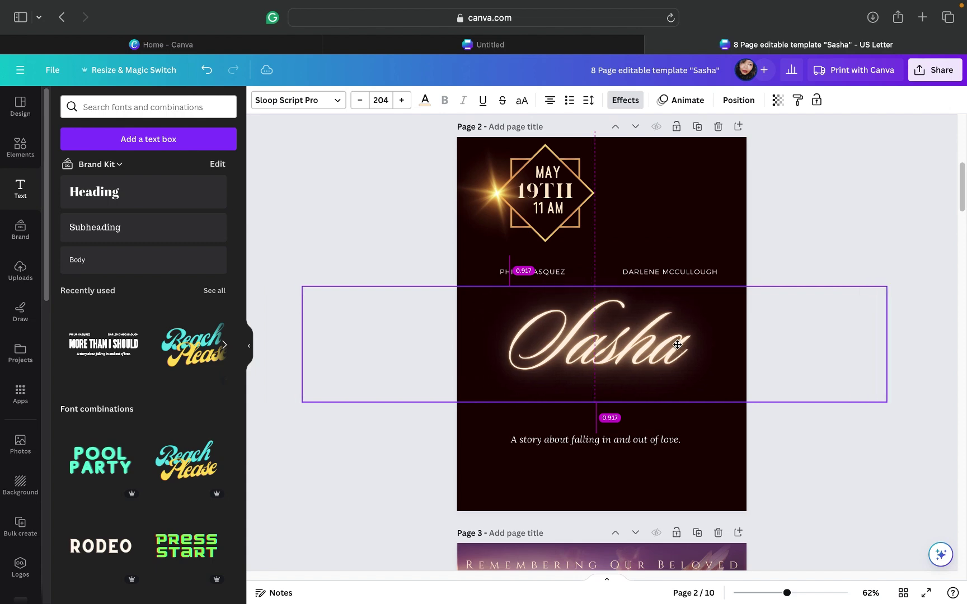
click(821, 239)
scroll(821, 239, up, 7)
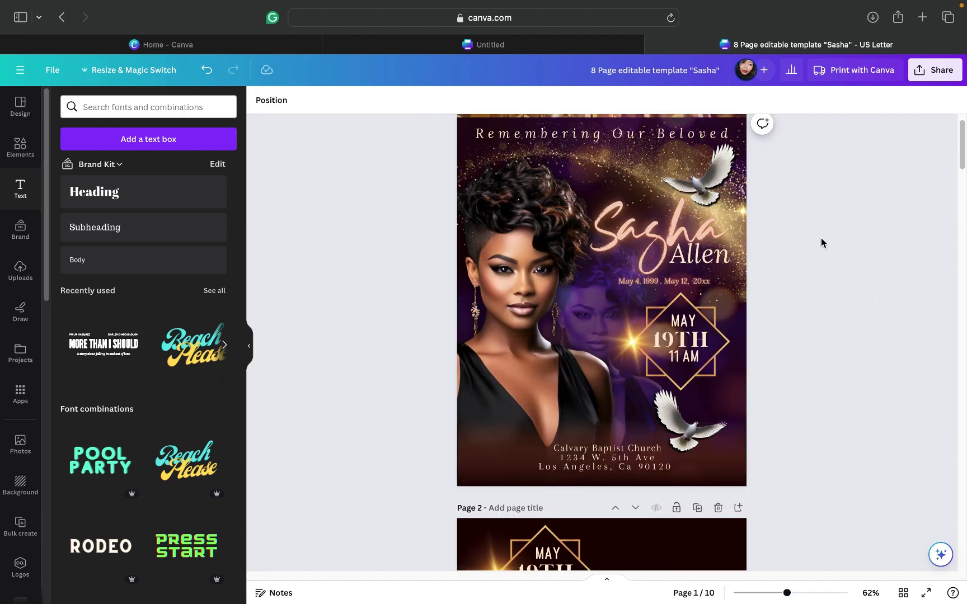
scroll(821, 240, down, 3)
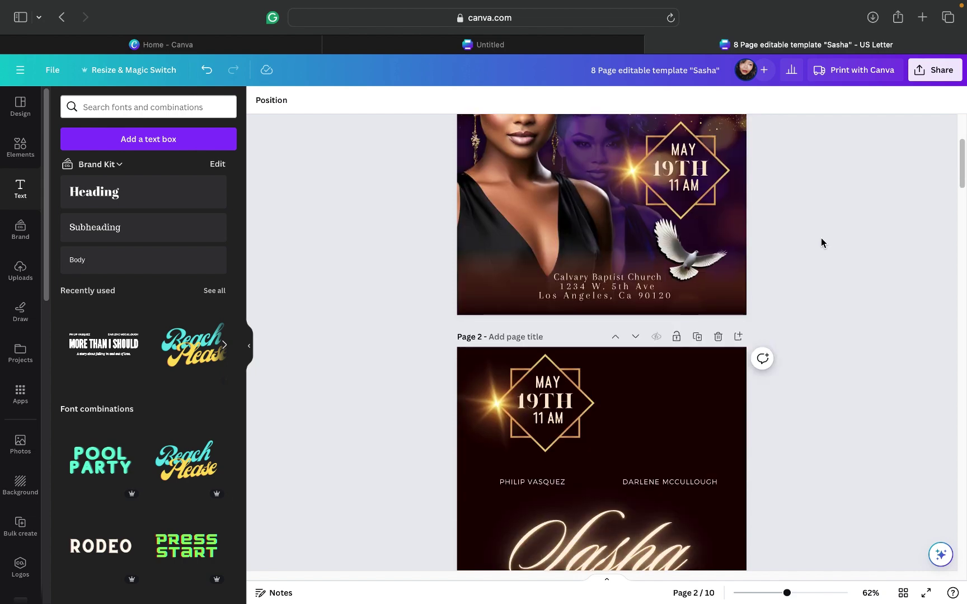
Step: Add a subheading reading 'Allen' below the Sasha script
scroll(821, 242, down, 3)
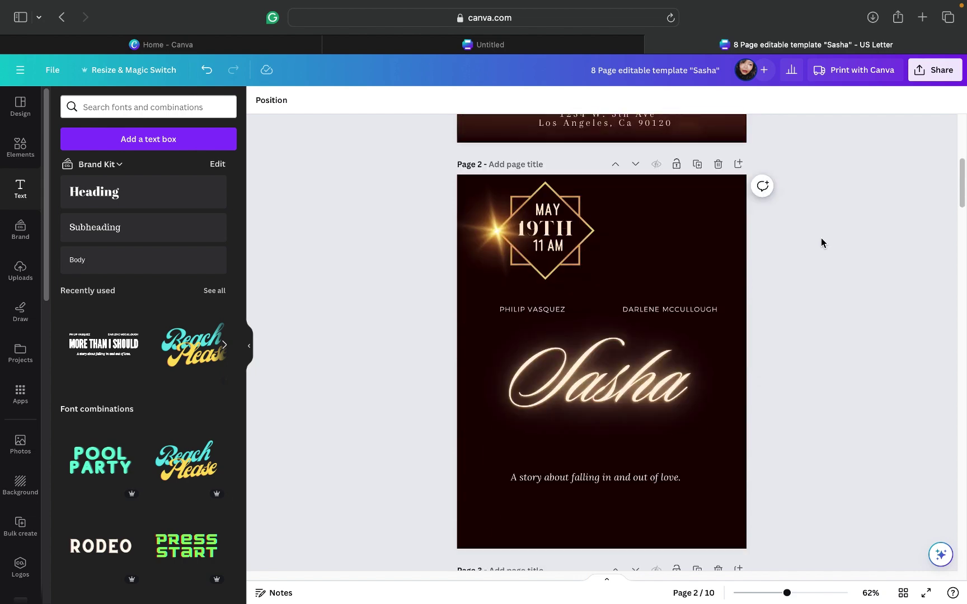
click(93, 234)
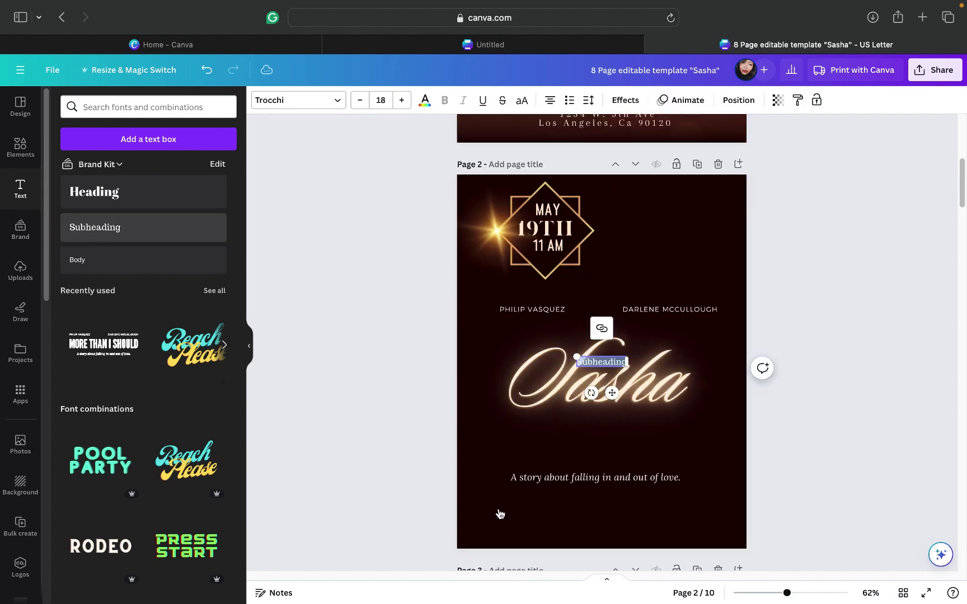
drag(613, 396, 655, 443)
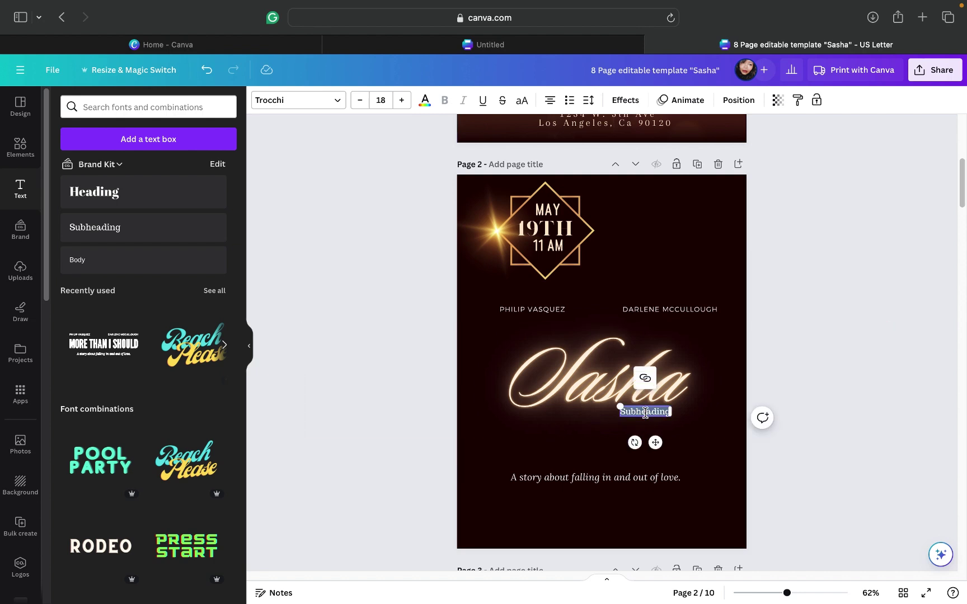
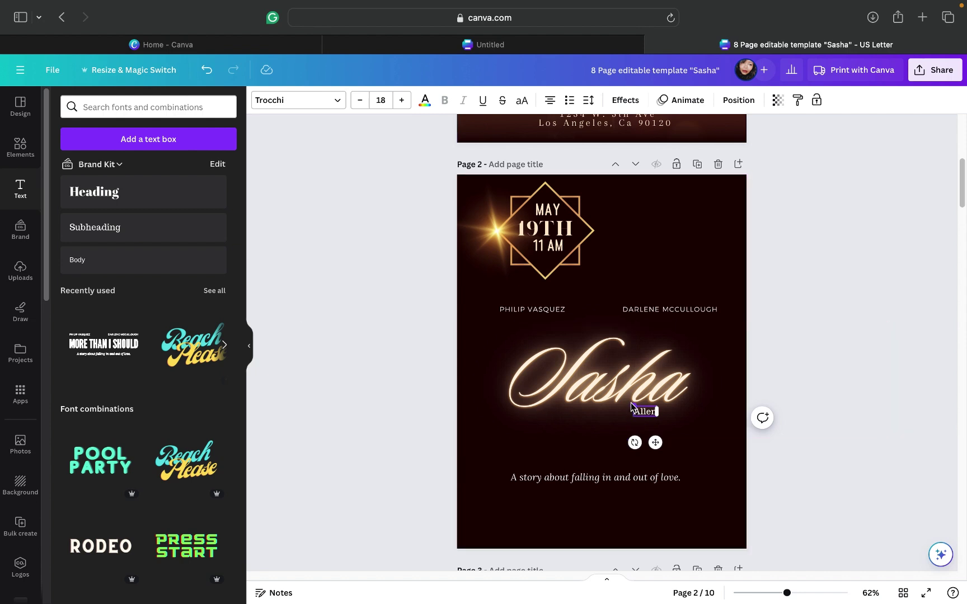
Step: Enlarge the Allen text to size 57.5 and position it beneath Sasha
drag(634, 407, 587, 385)
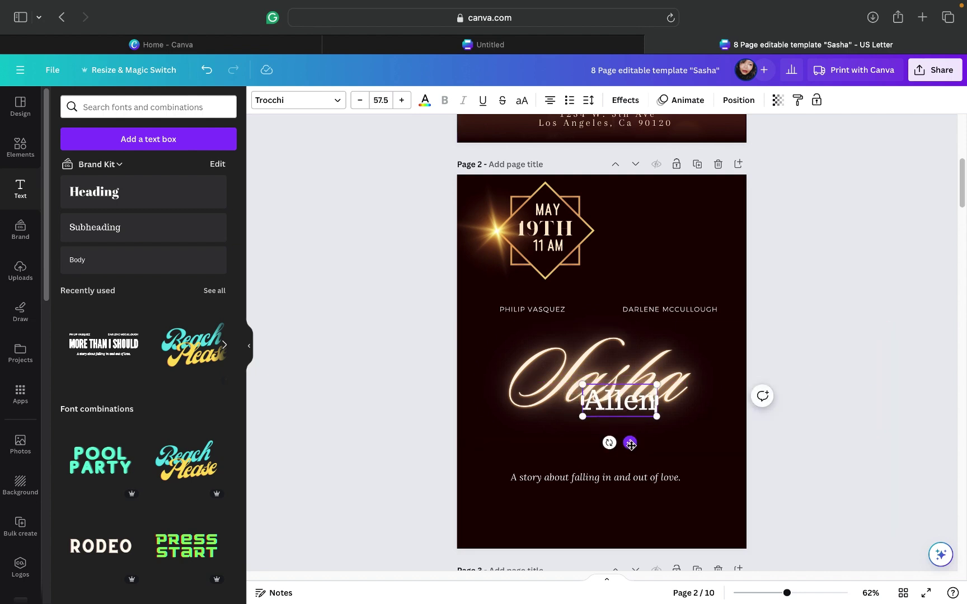
drag(628, 441, 657, 459)
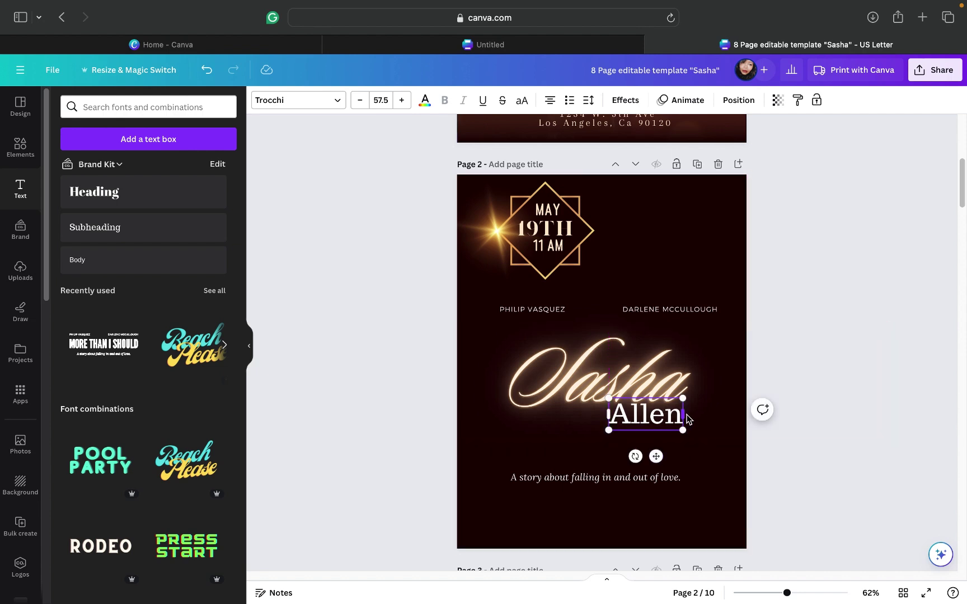
drag(687, 420, 717, 419)
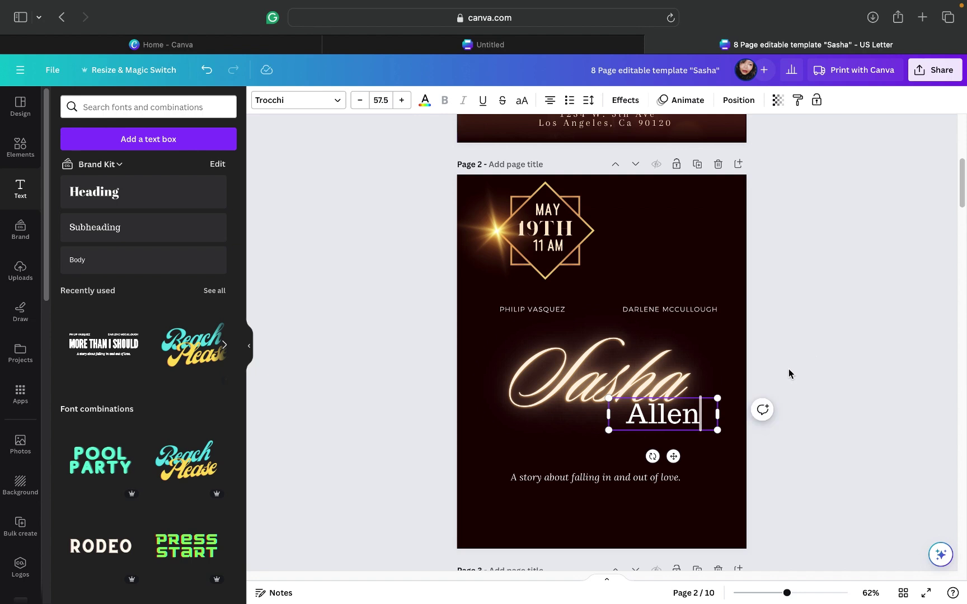
click(715, 445)
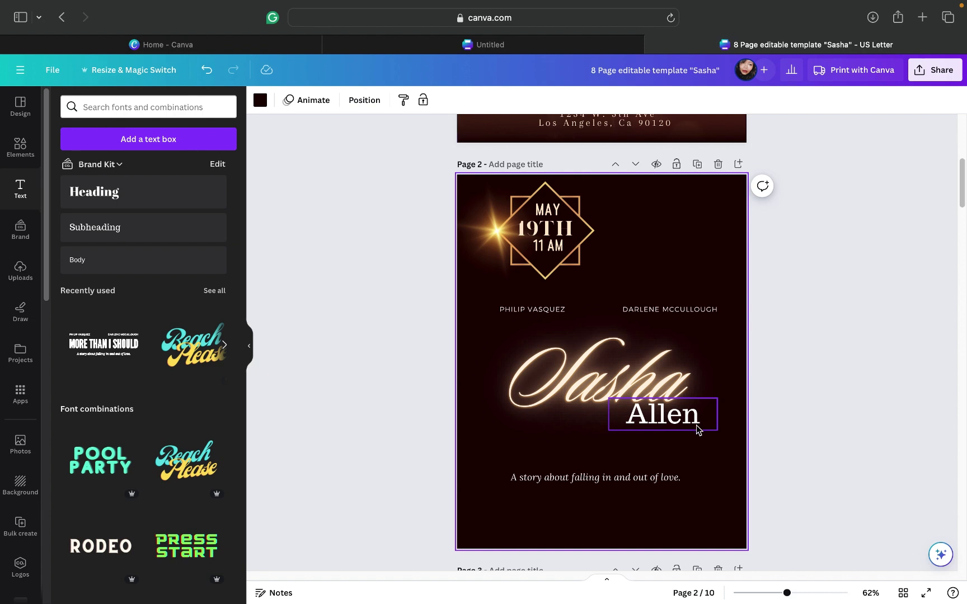
drag(704, 428, 697, 427)
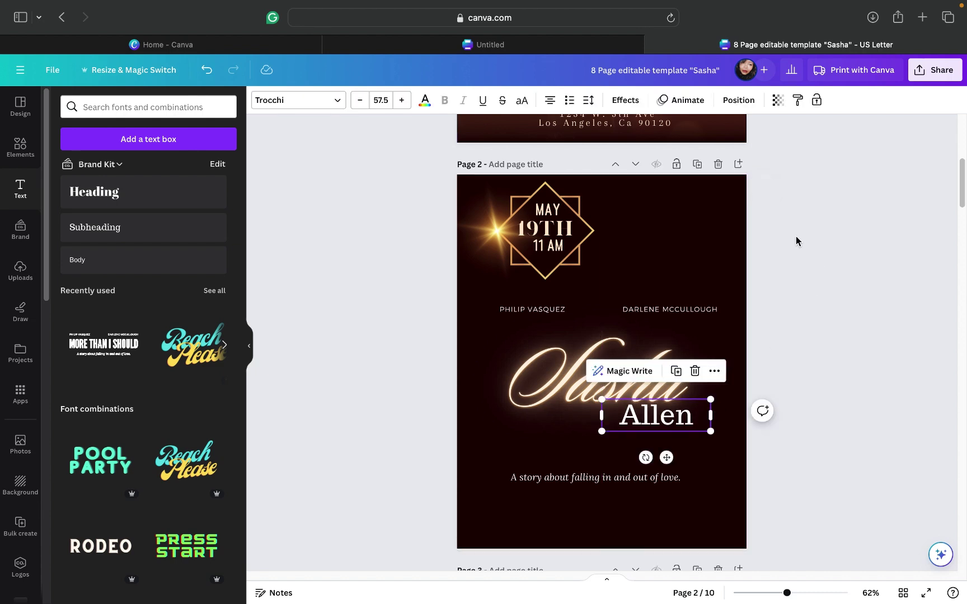
Step: Check which fonts the 19TH and 11 AM date lines use
click(298, 100)
click(204, 134)
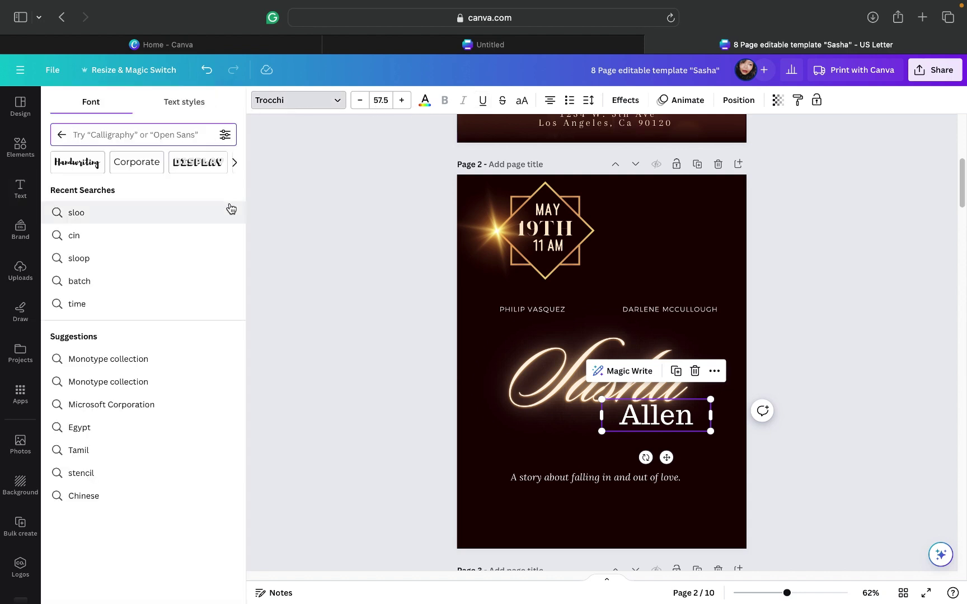
click(61, 135)
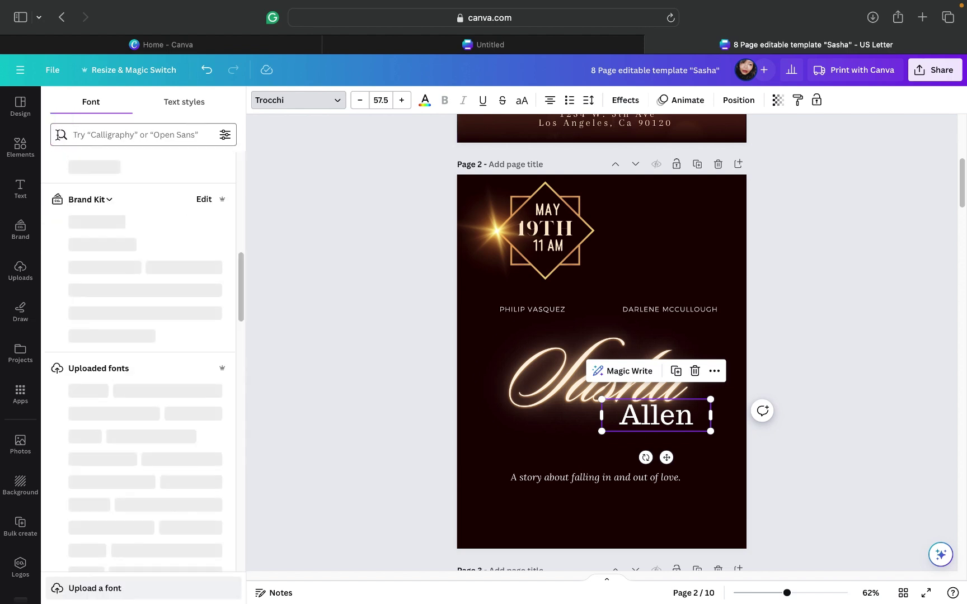
click(546, 233)
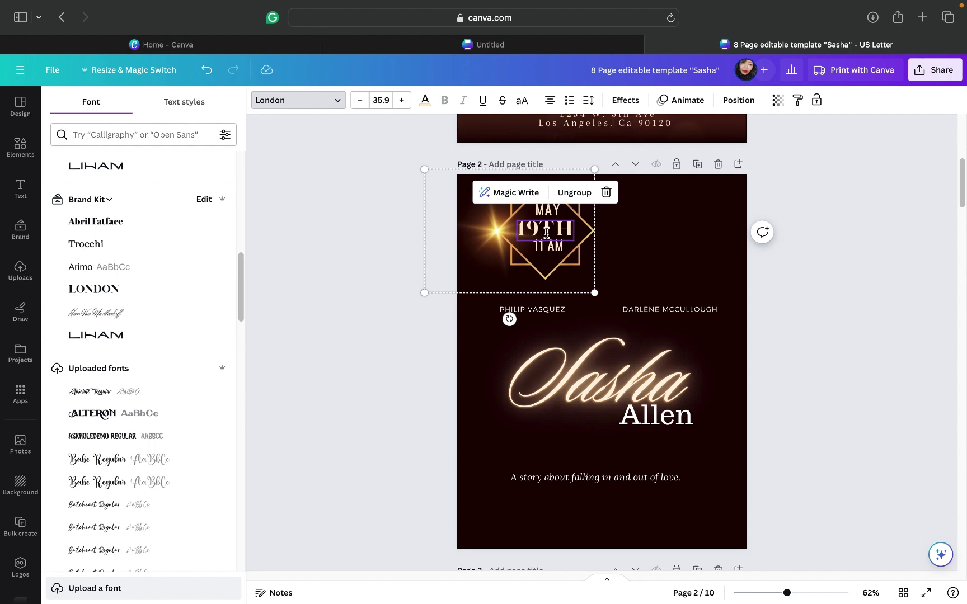
click(548, 246)
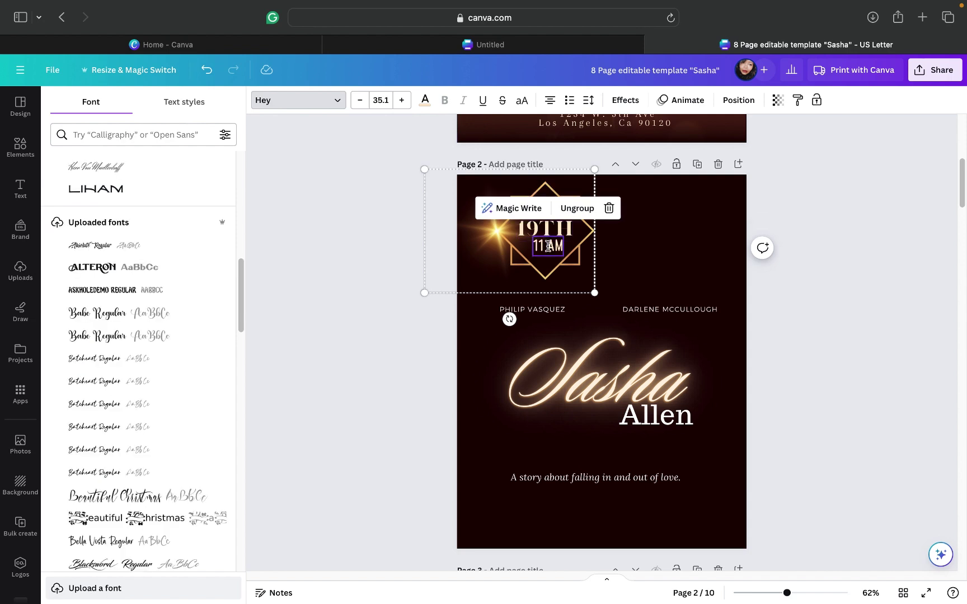
click(546, 232)
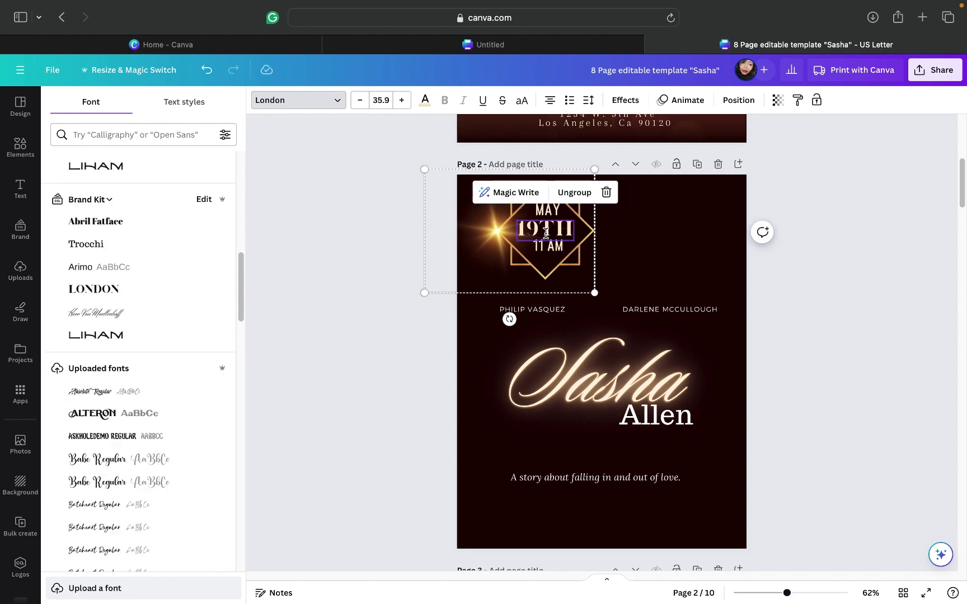
Step: Set Allen in the London font as one-line 'ALLEN' beneath the Sasha script
click(653, 415)
click(97, 299)
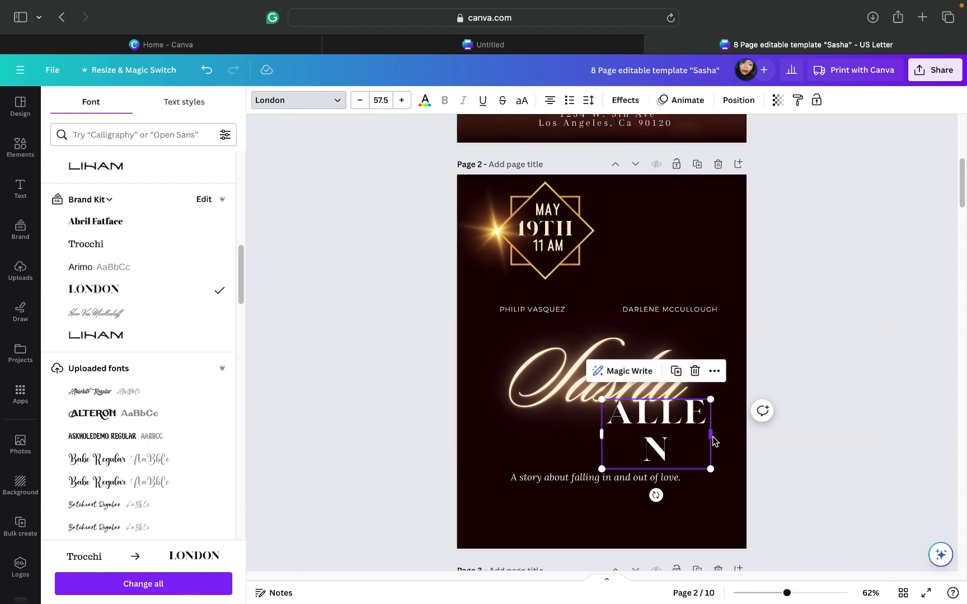
drag(718, 435, 741, 432)
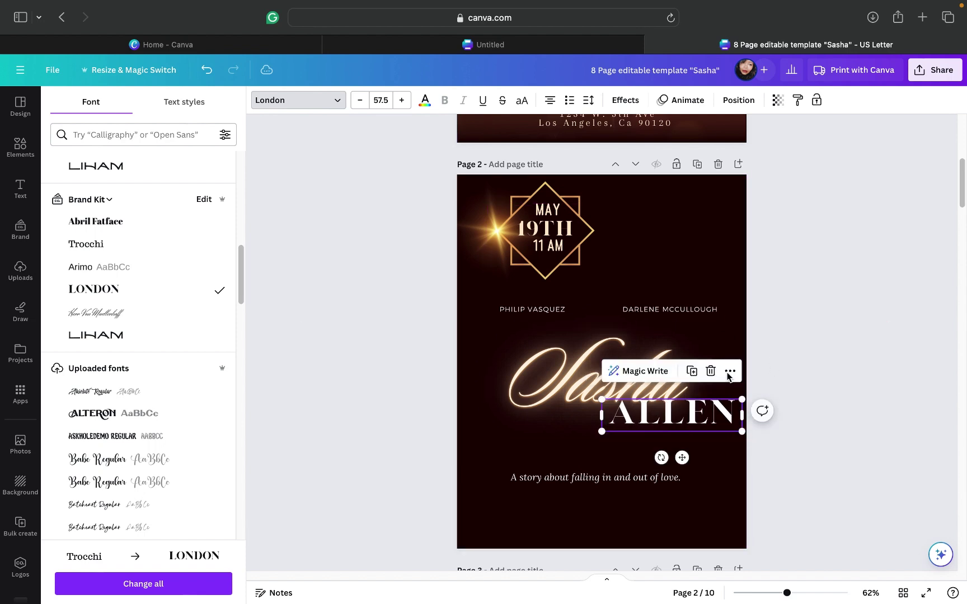
drag(681, 458, 663, 460)
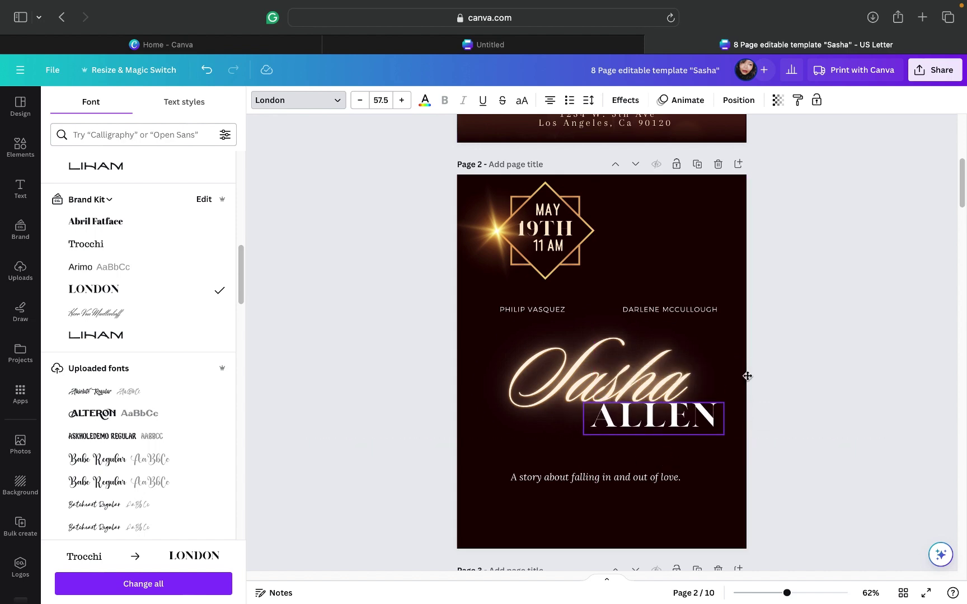
key(Escape)
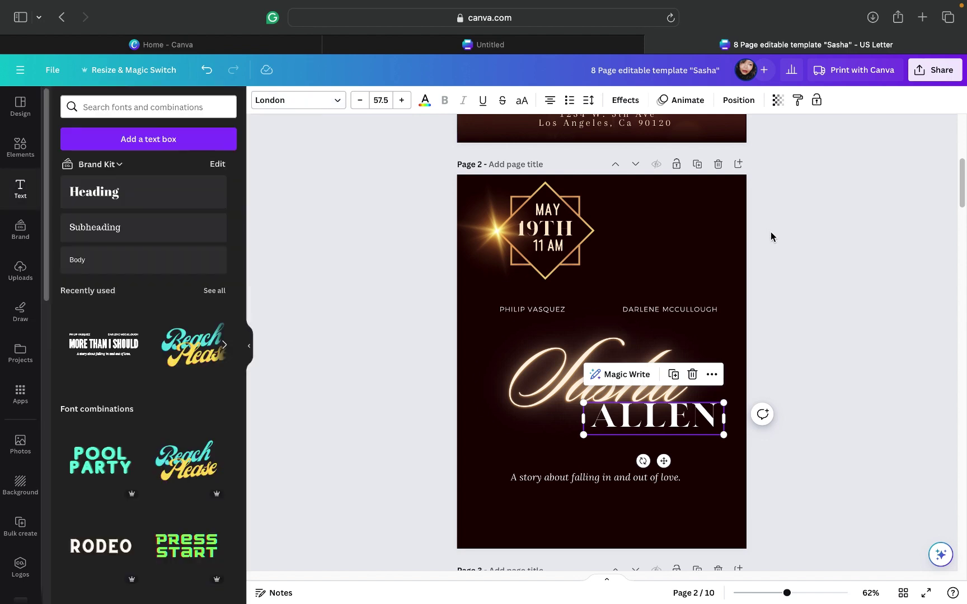
click(771, 239)
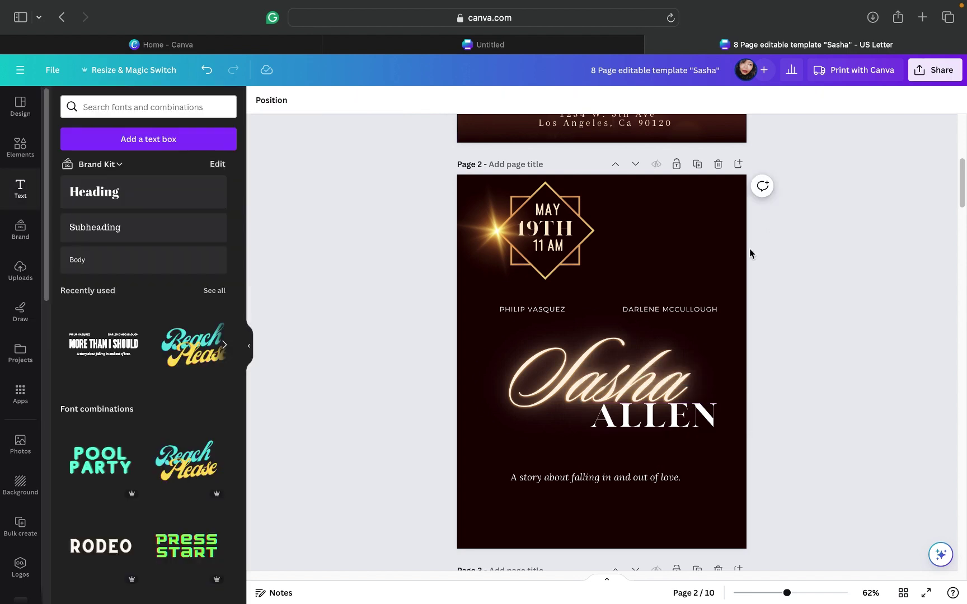
click(655, 426)
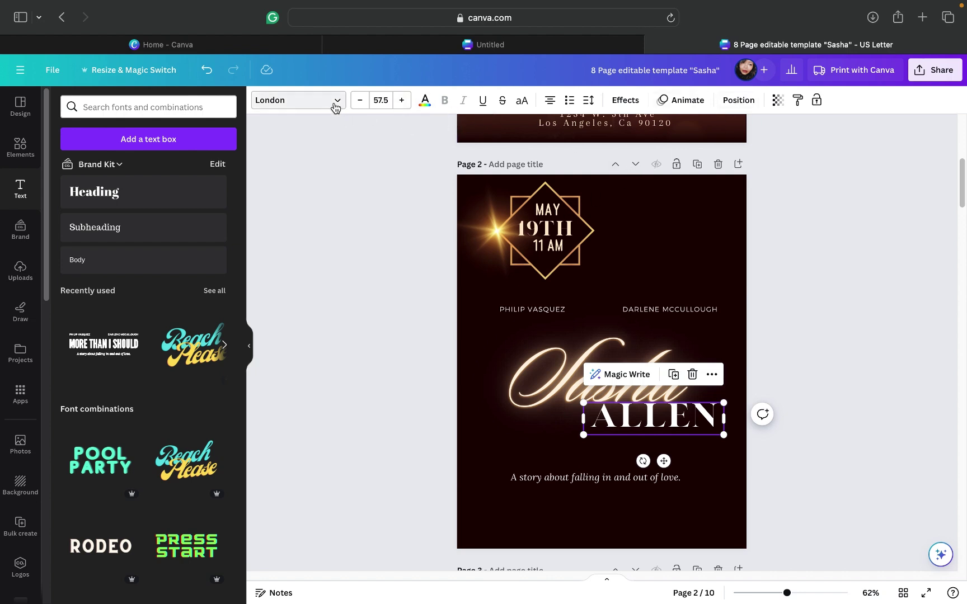
Step: Try Alice and Arapey on ALLEN, then settle on the Cinzel font
click(335, 106)
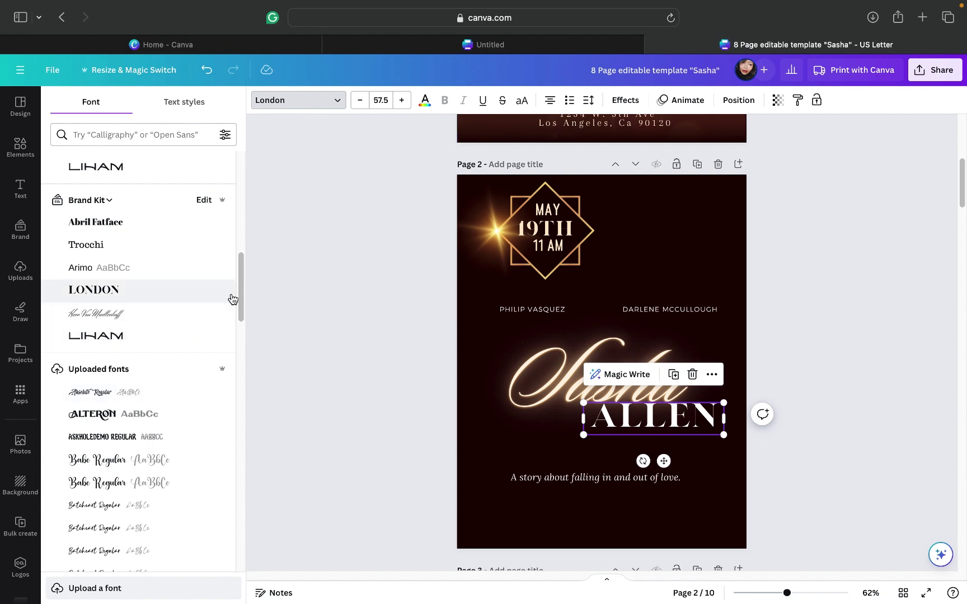
scroll(242, 294, down, 4)
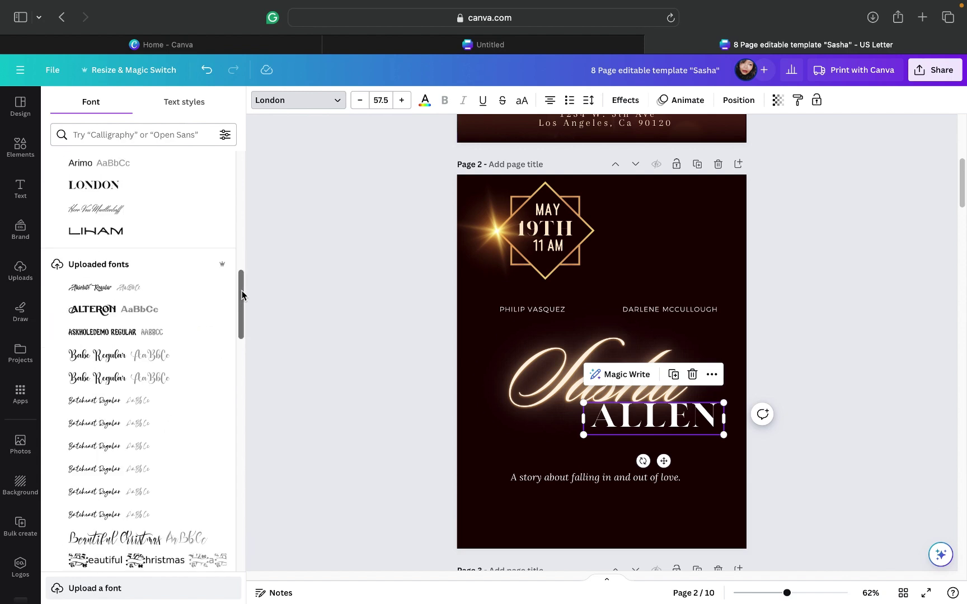
drag(242, 295, 235, 167)
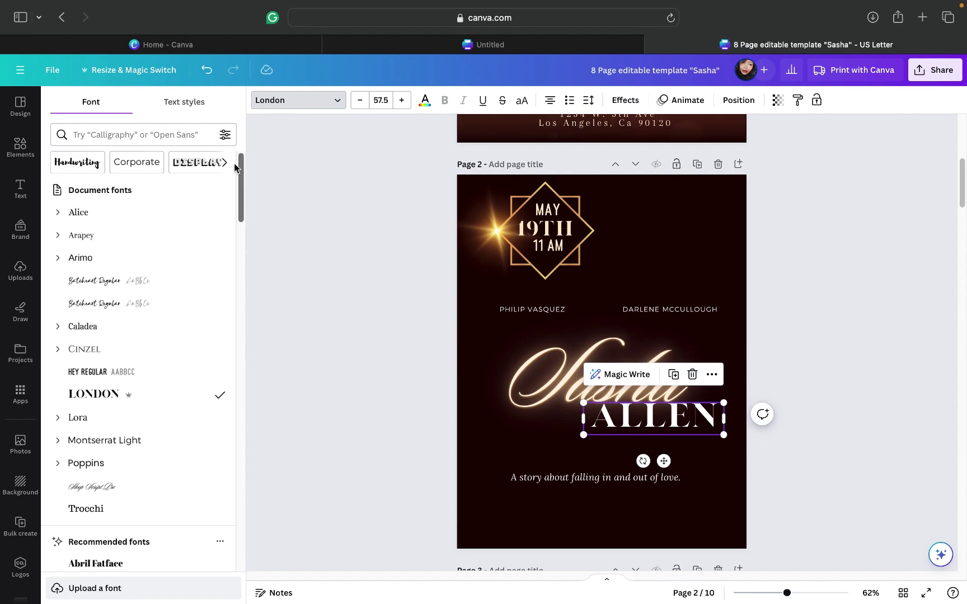
click(90, 216)
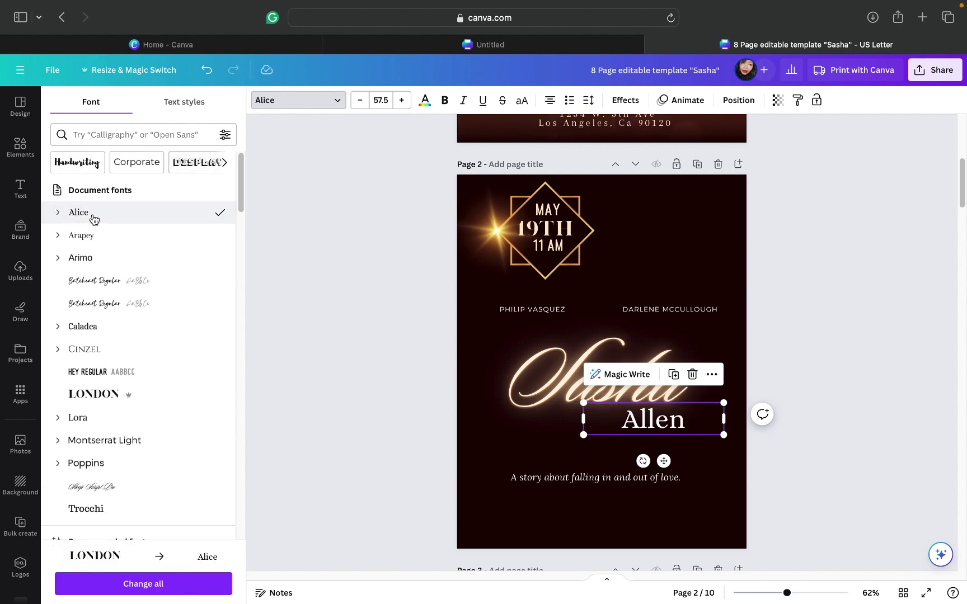
click(84, 238)
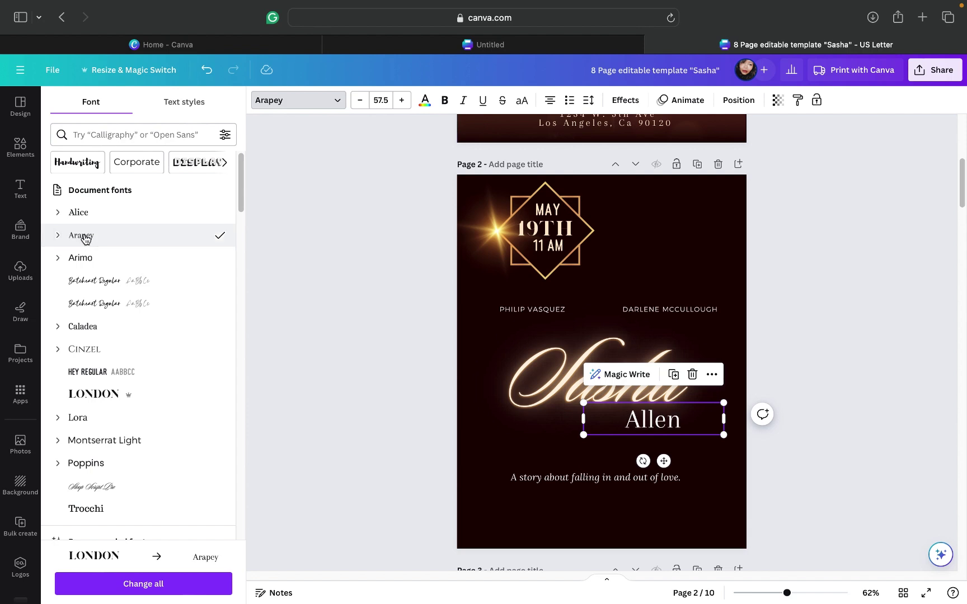
click(72, 348)
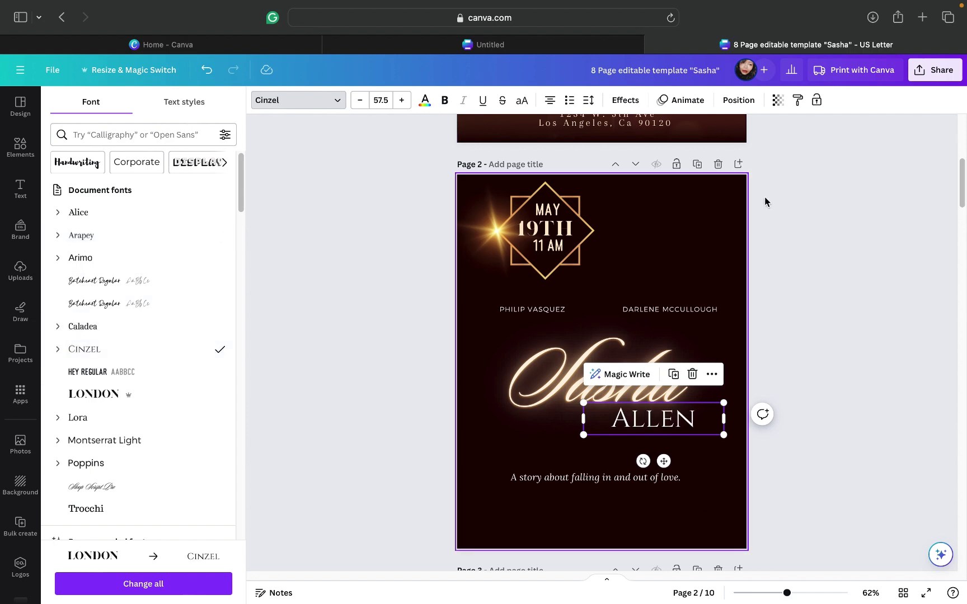
click(799, 305)
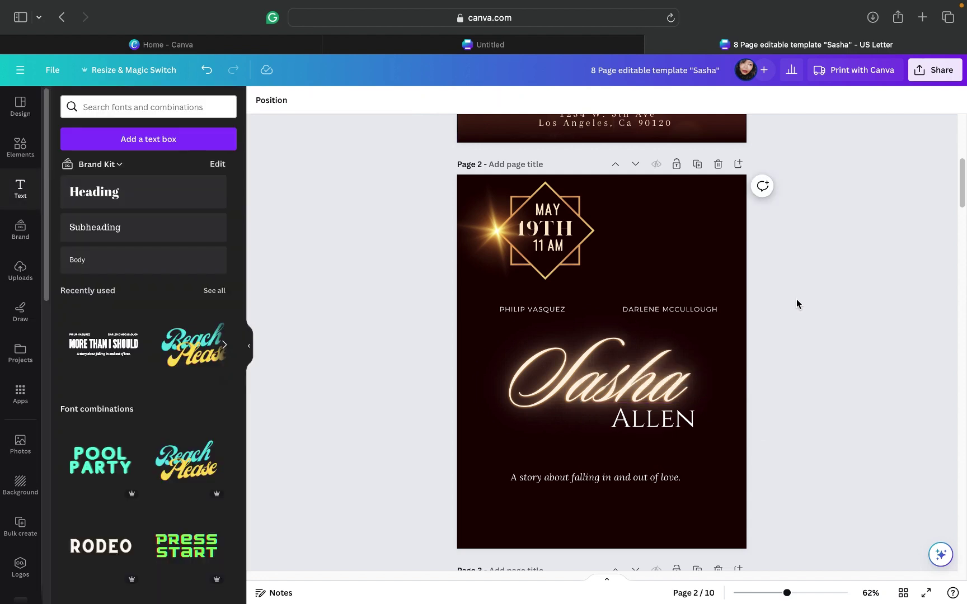
click(658, 423)
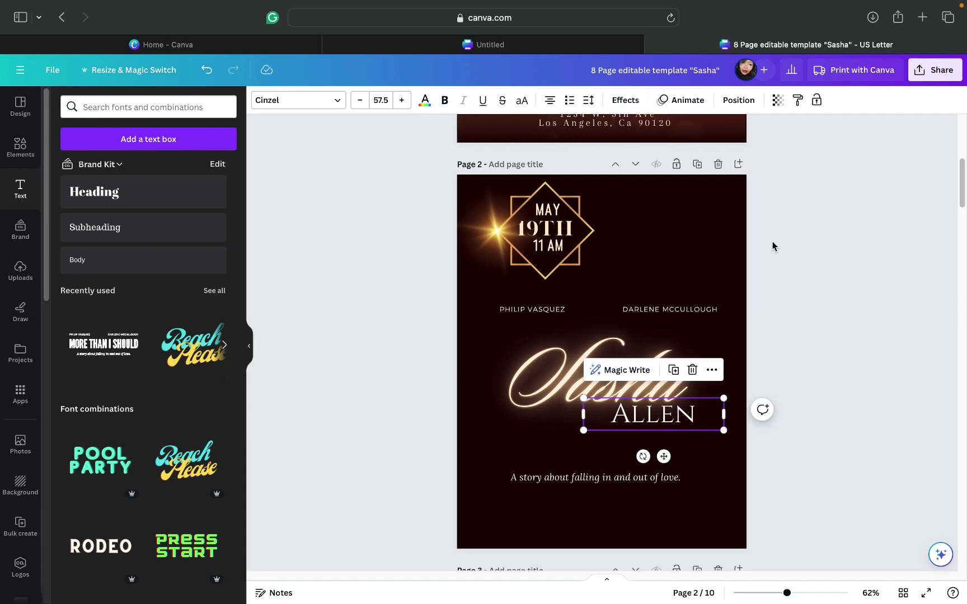
Step: Shift the Cinzel ALLEN line slightly left so it tucks under Sasha's tail
scroll(773, 243, down, 3)
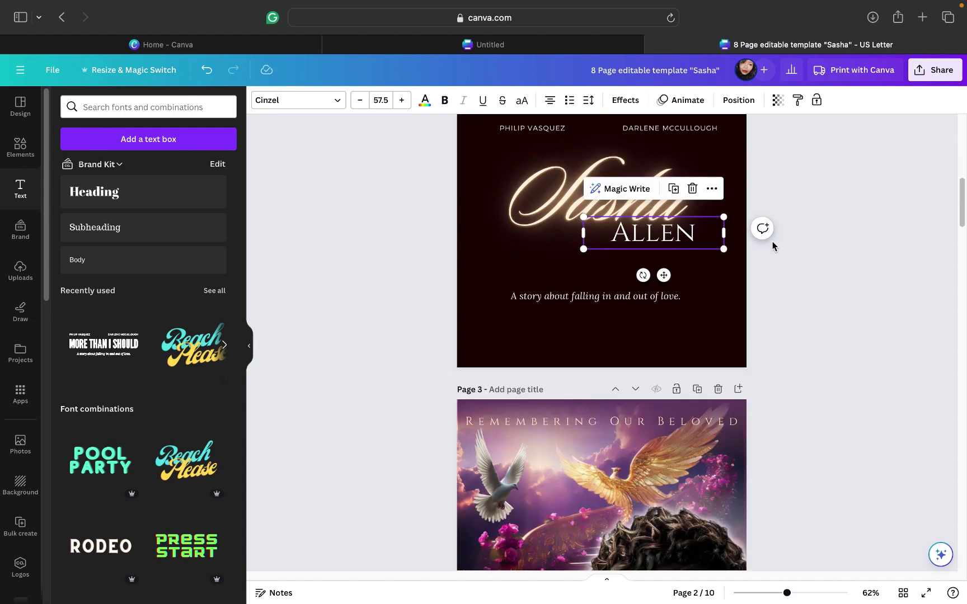
scroll(772, 246, up, 1)
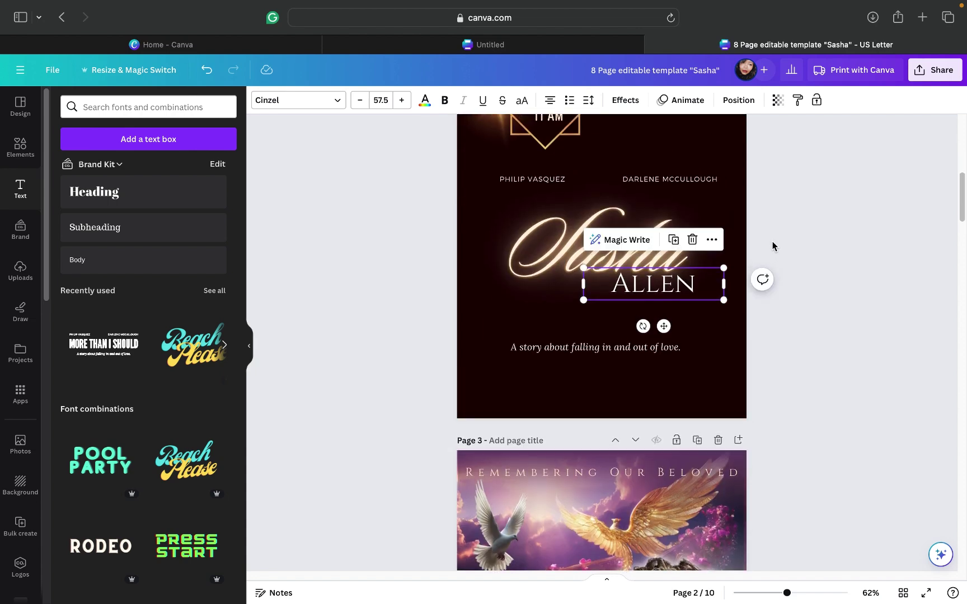
click(423, 102)
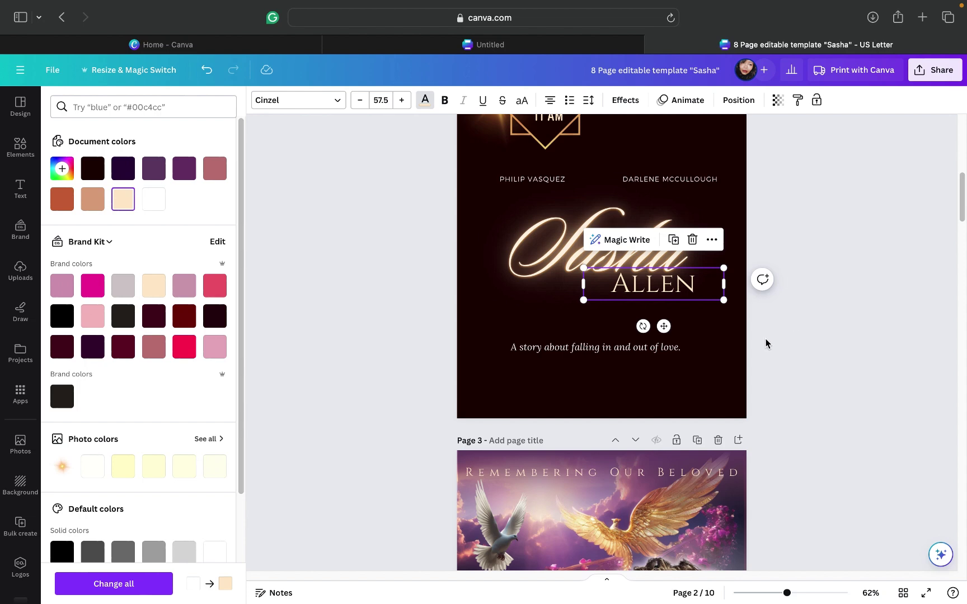
key(Escape)
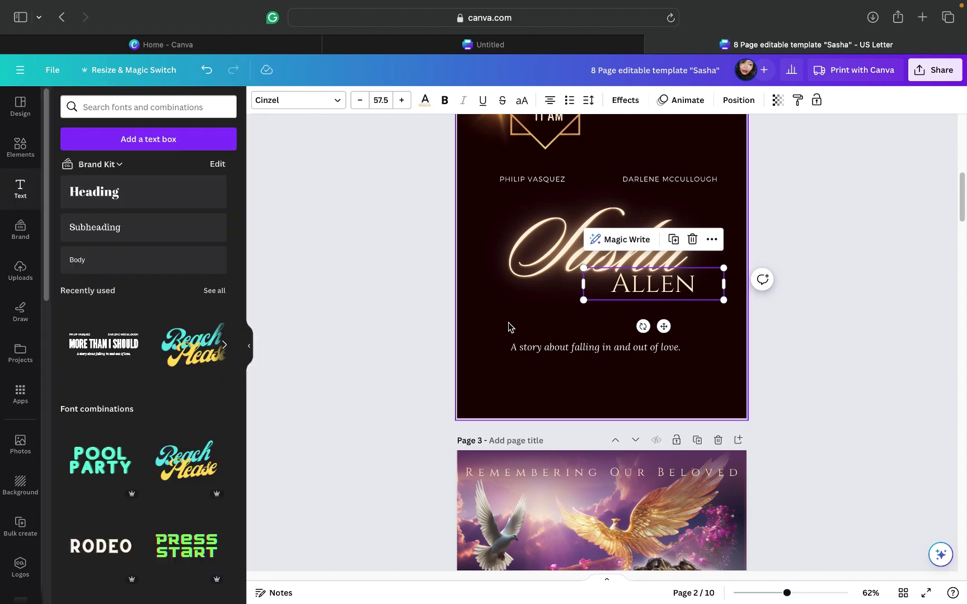
click(506, 351)
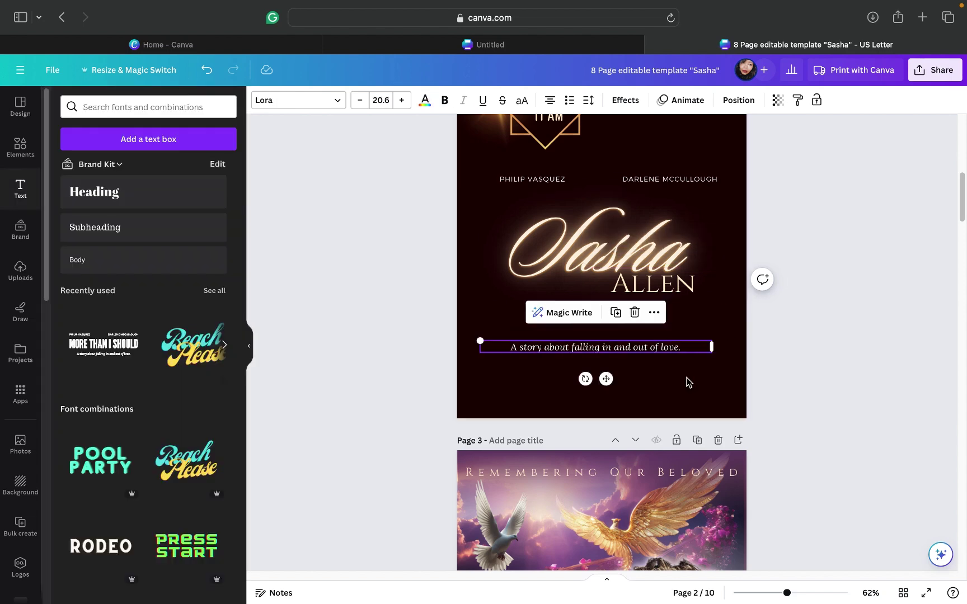
click(690, 294)
mouse_move(685, 289)
mouse_down()
mouse_move(666, 290)
mouse_move(673, 290)
mouse_up()
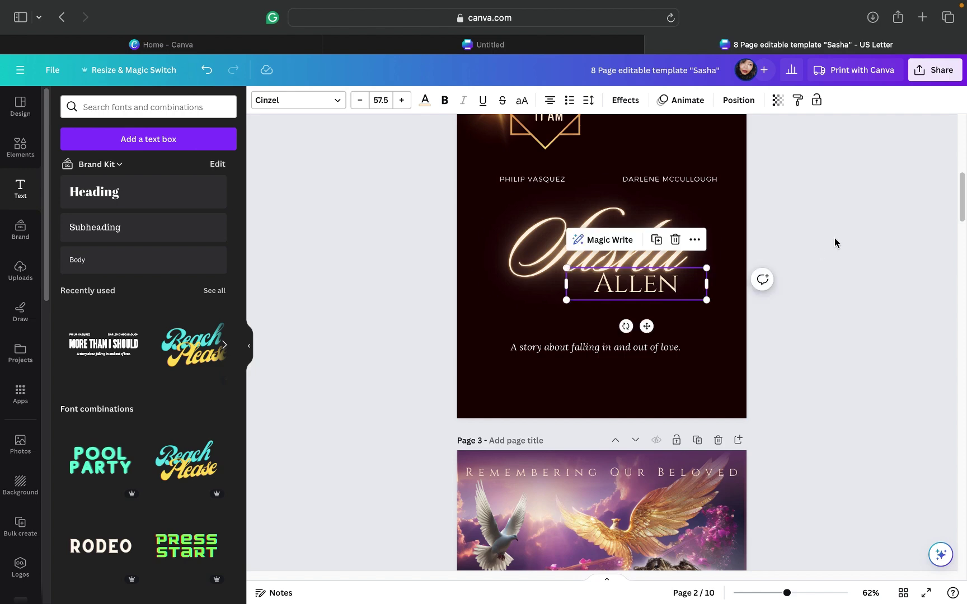
click(835, 242)
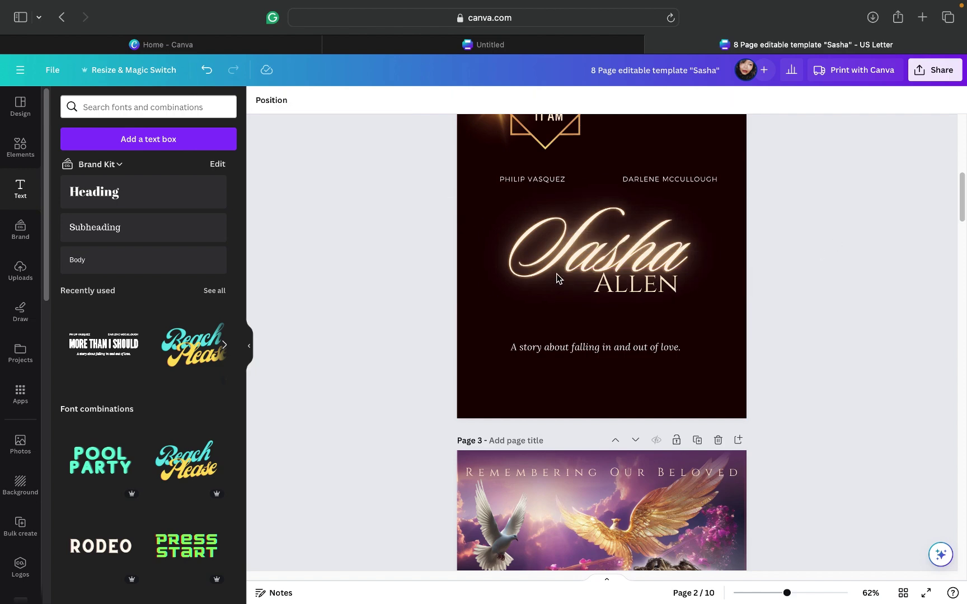
Step: Select Sasha and ALLEN together and move the pair onto the centre guide, slightly higher
drag(713, 327, 519, 234)
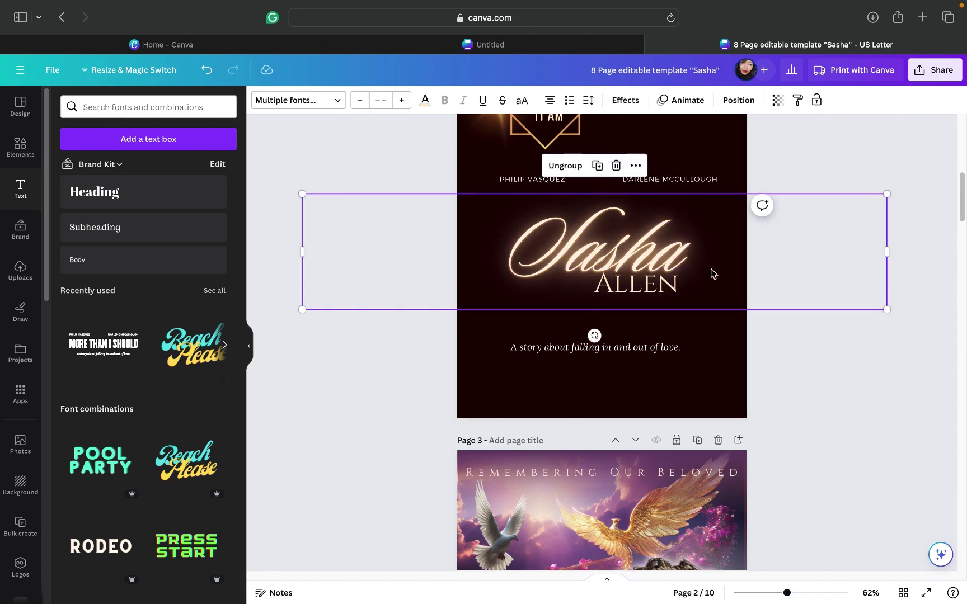
mouse_move(712, 272)
mouse_down()
mouse_move(711, 285)
mouse_move(719, 266)
mouse_up()
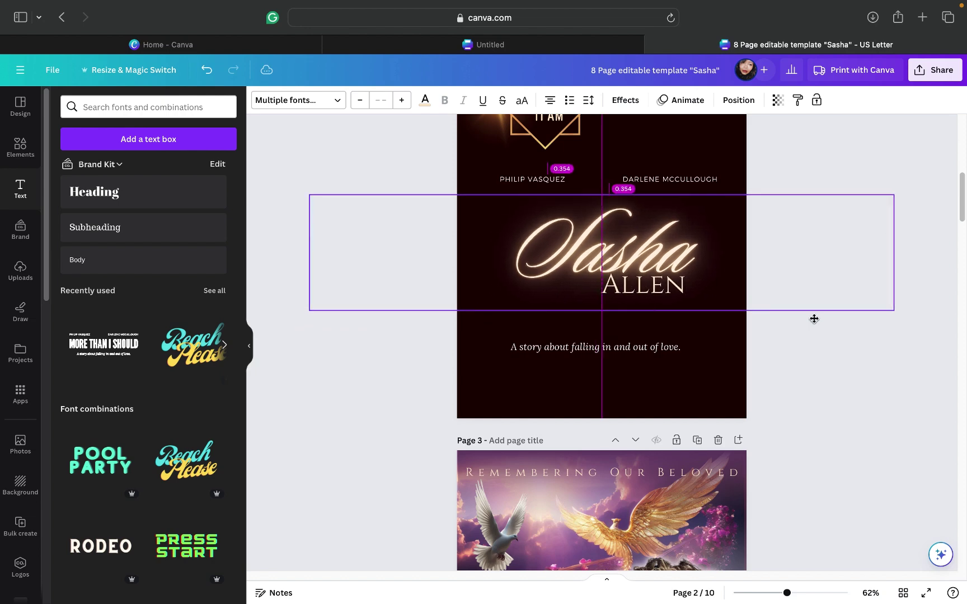
click(809, 333)
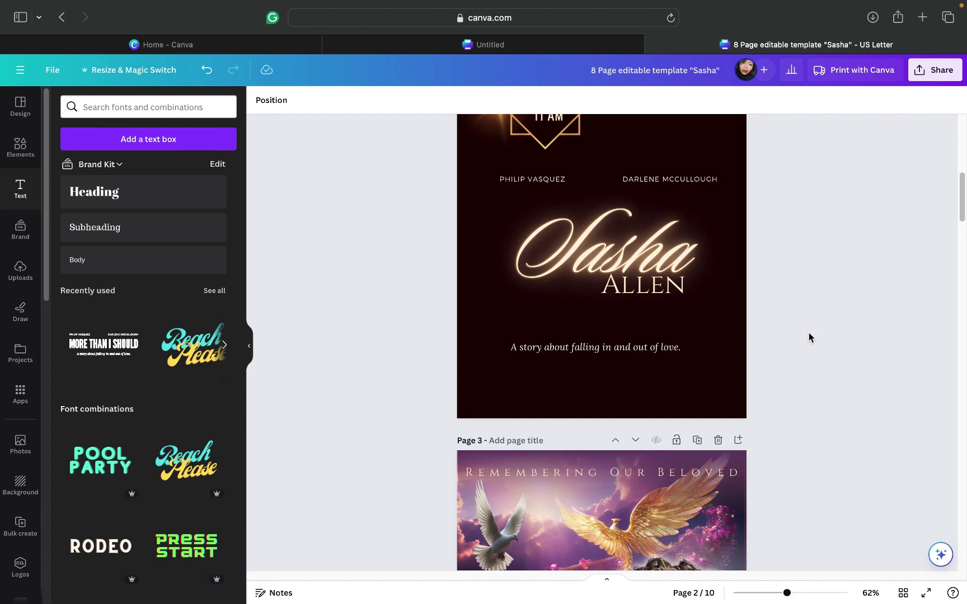
scroll(809, 334, down, 5)
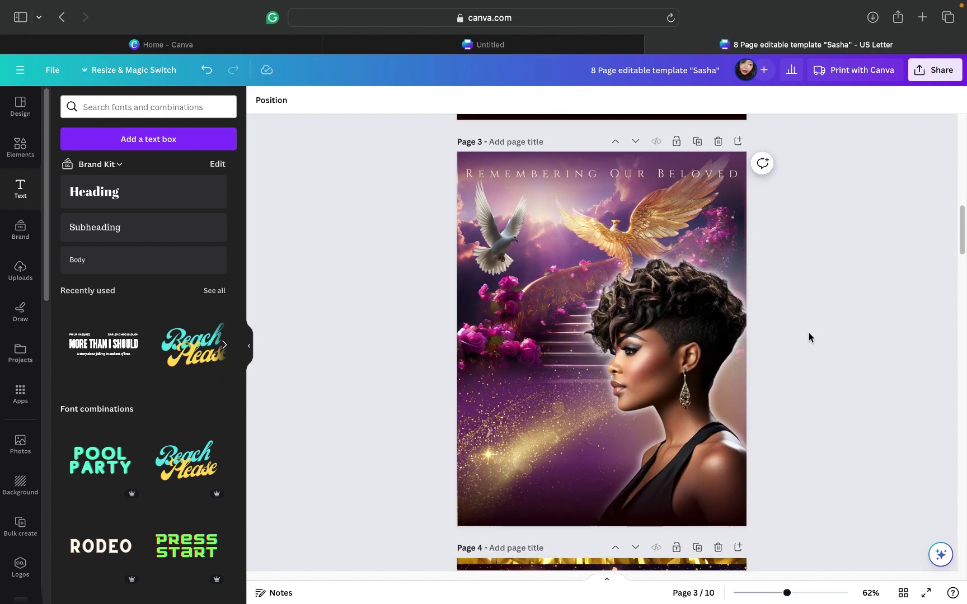
scroll(809, 337, up, 3)
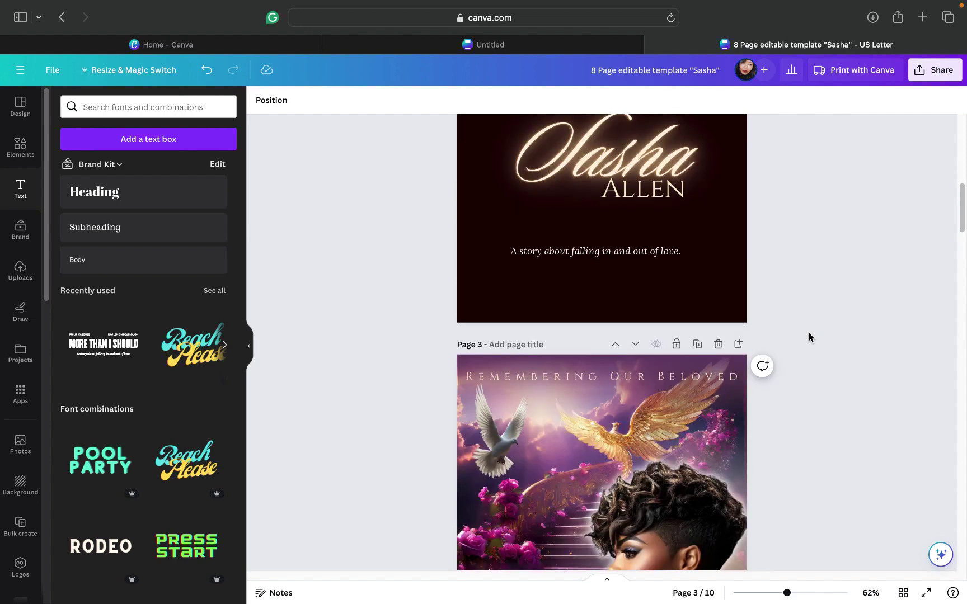
scroll(808, 332, up, 1)
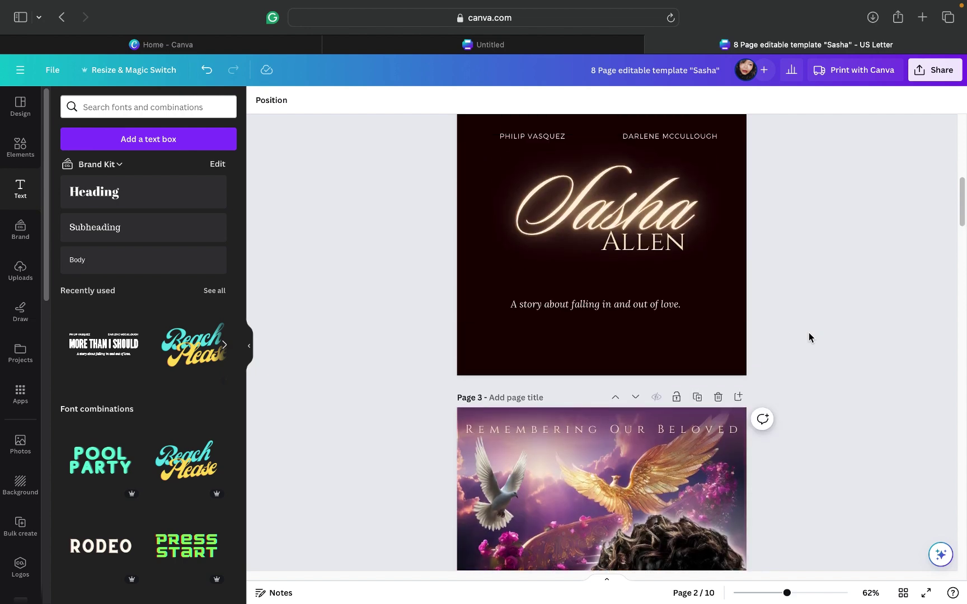
Step: Replace the page 2 tagline text with 'May 4, 1999 .'
click(637, 309)
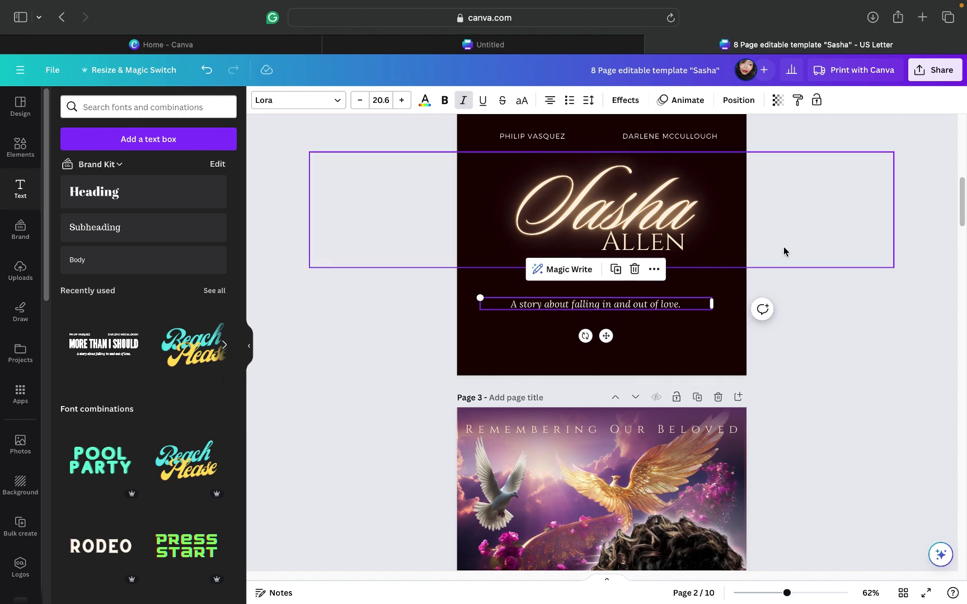
scroll(784, 249, up, 6)
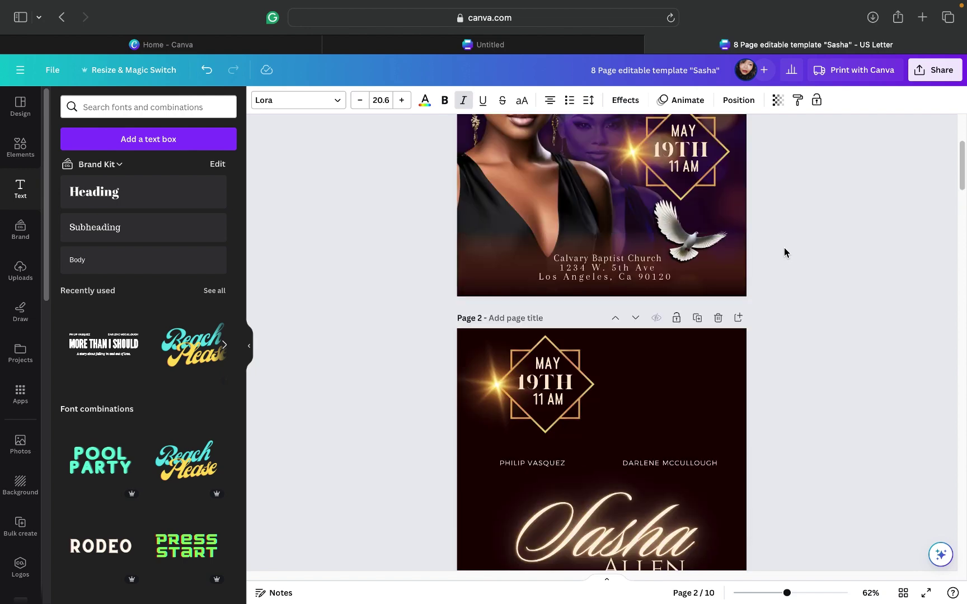
scroll(784, 251, up, 3)
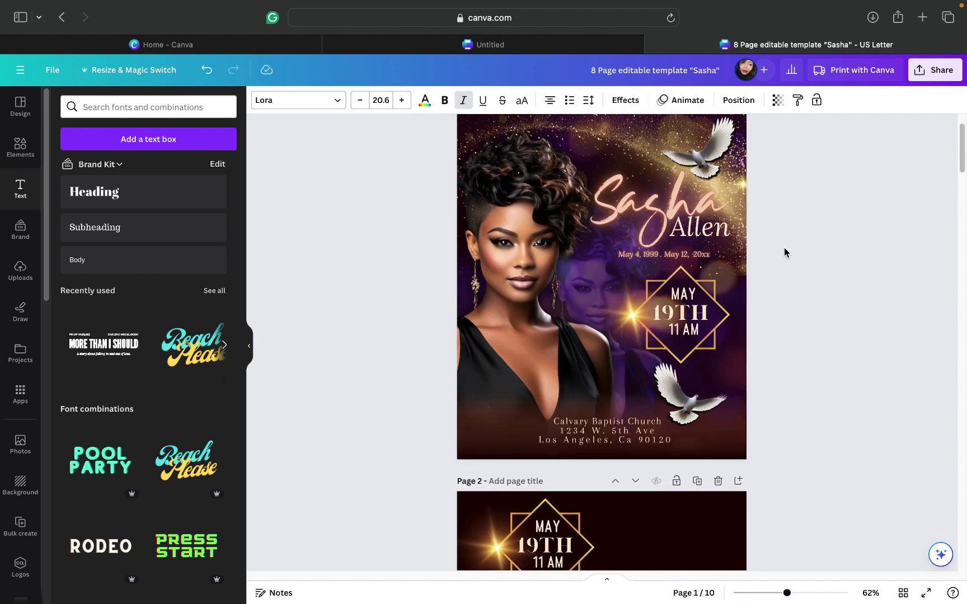
scroll(784, 252, down, 8)
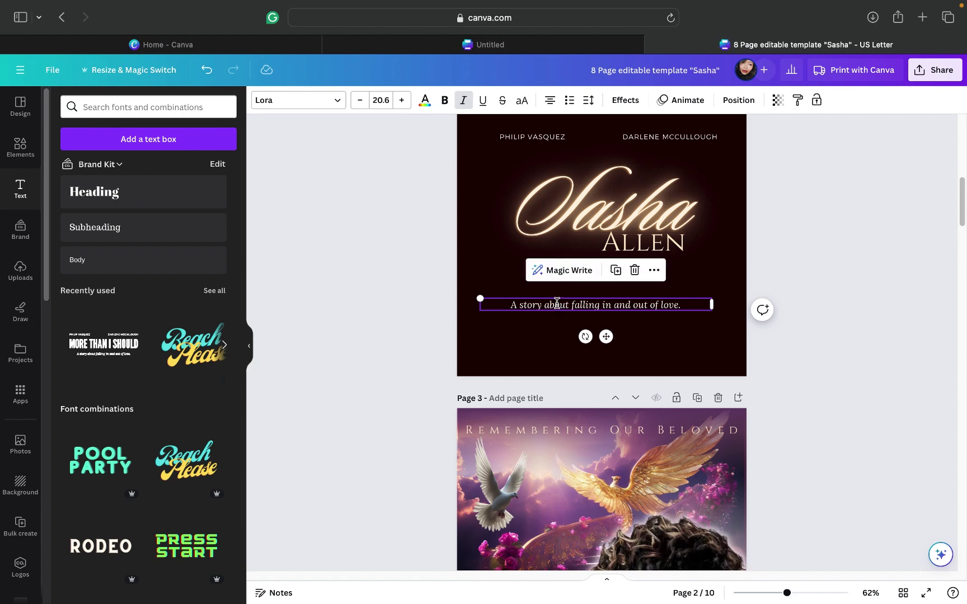
double_click(557, 303)
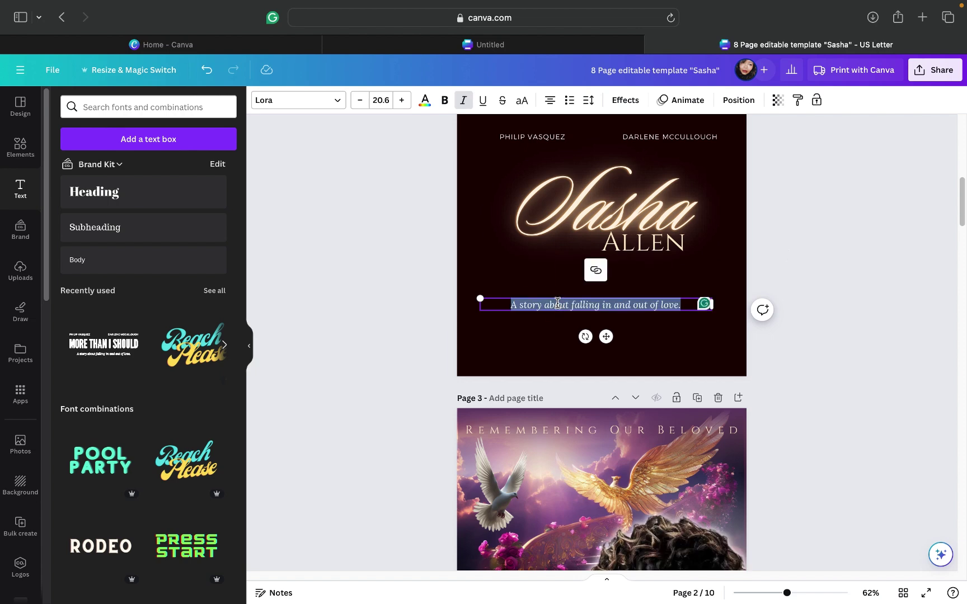
text(May )
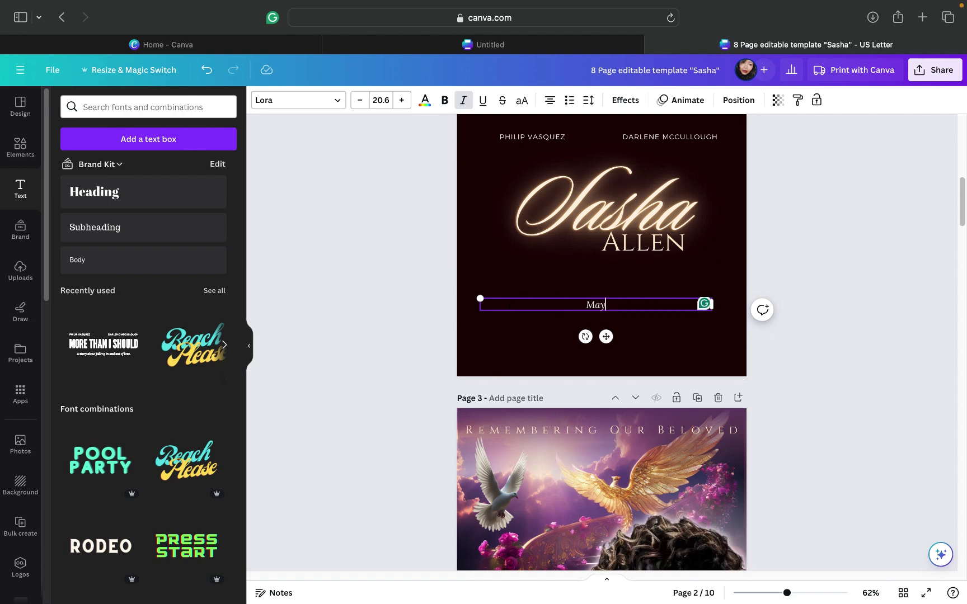
text(4, 1999 .)
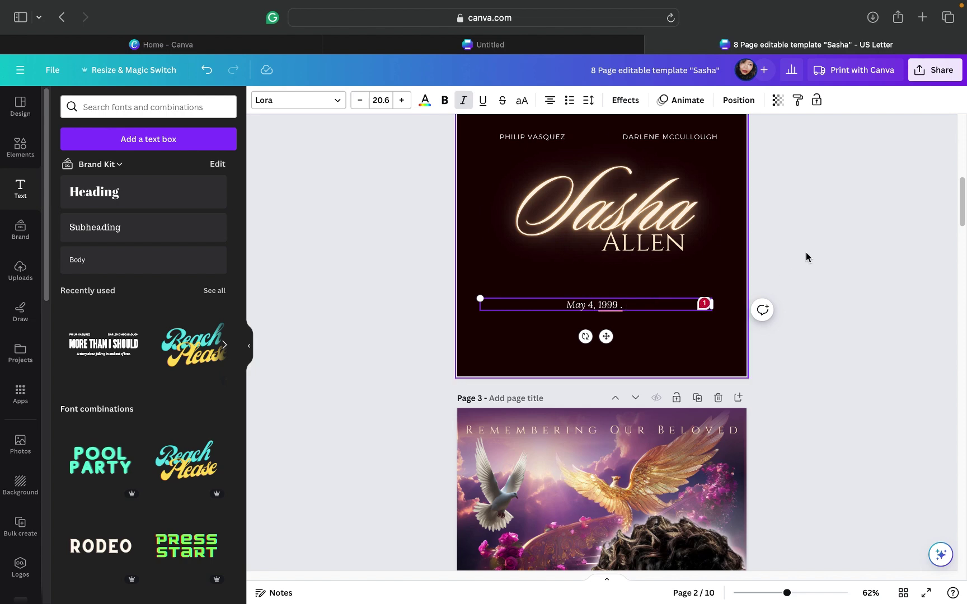
Step: Add 'May 12, 20xx' and accept Grammarly's fix removing the space before the period
scroll(806, 253, up, 5)
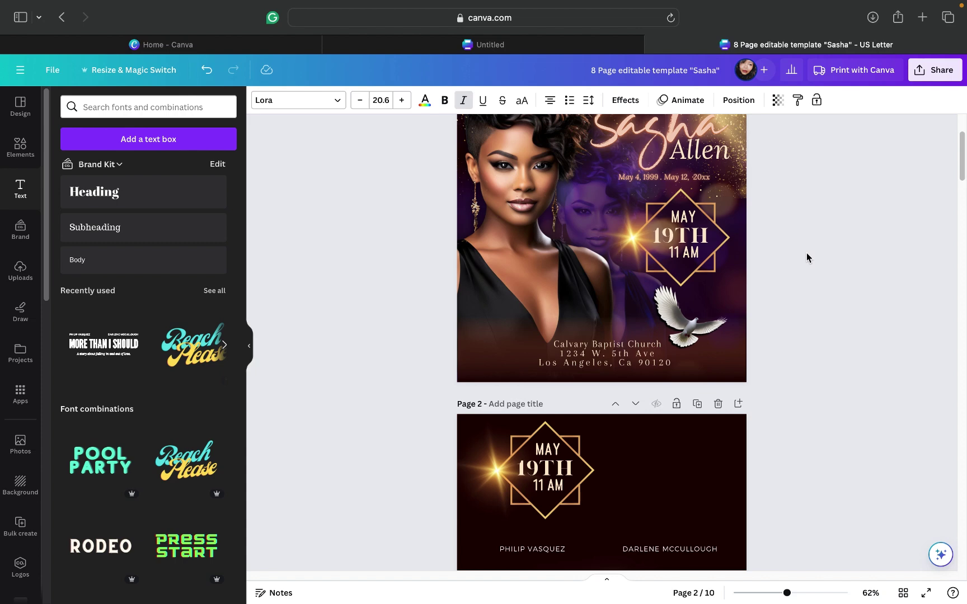
scroll(806, 257, down, 4)
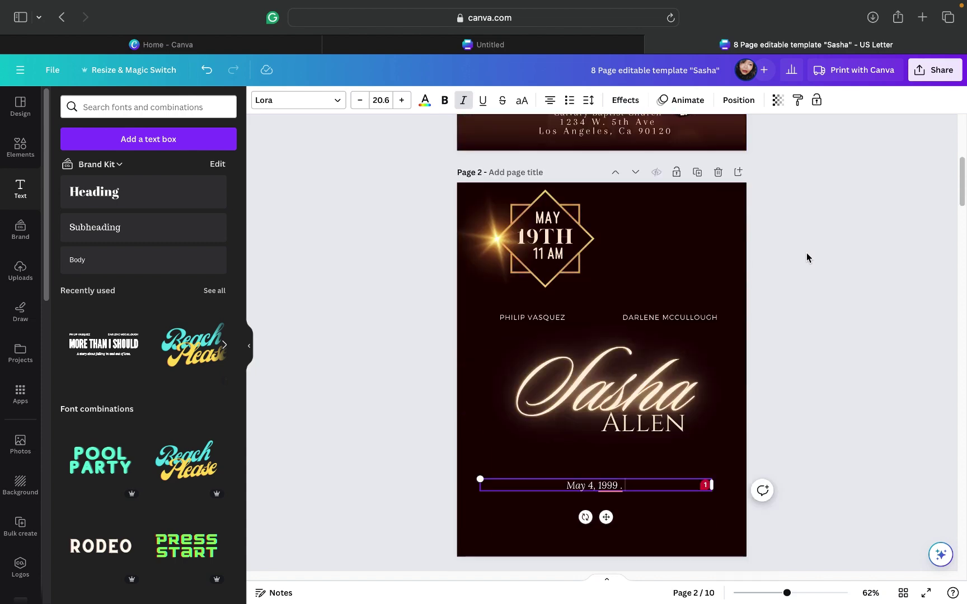
scroll(806, 257, down, 1)
text(May)
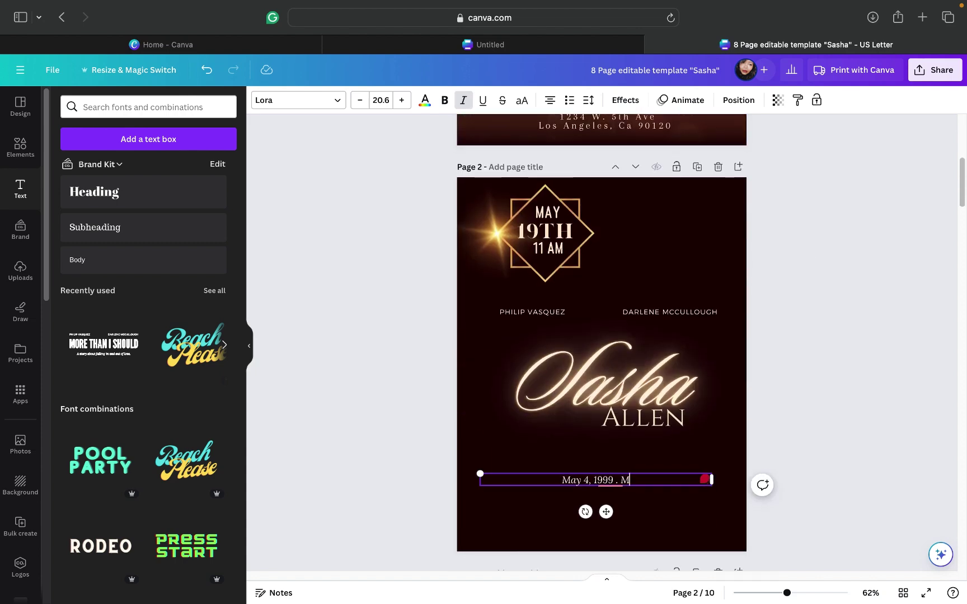
text( 12)
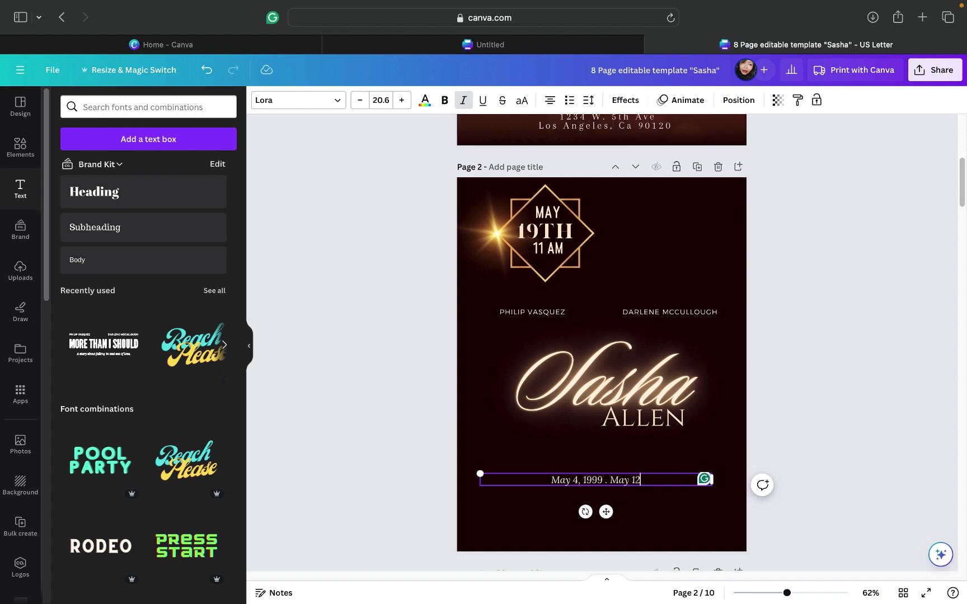
text(, )
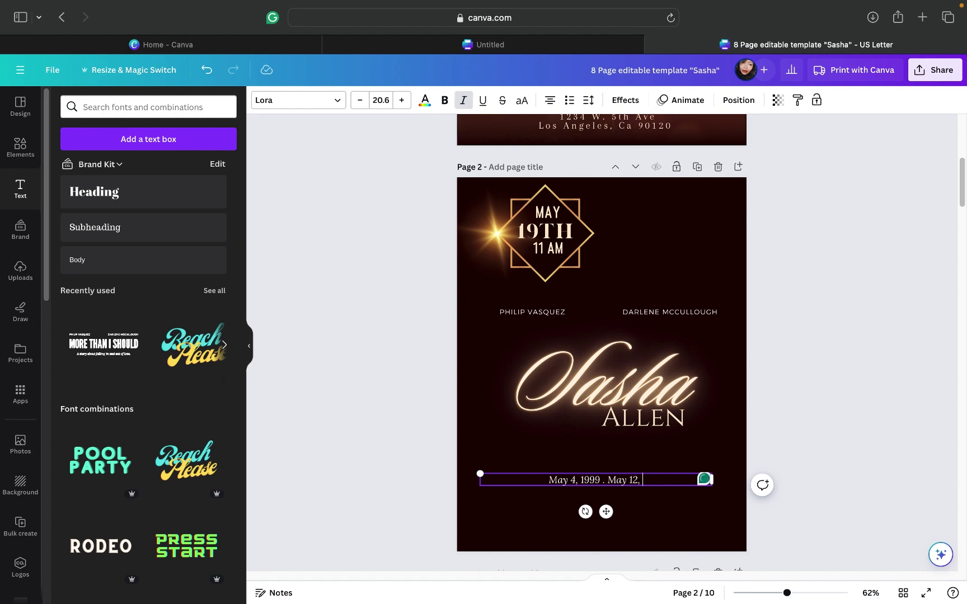
text(20xx)
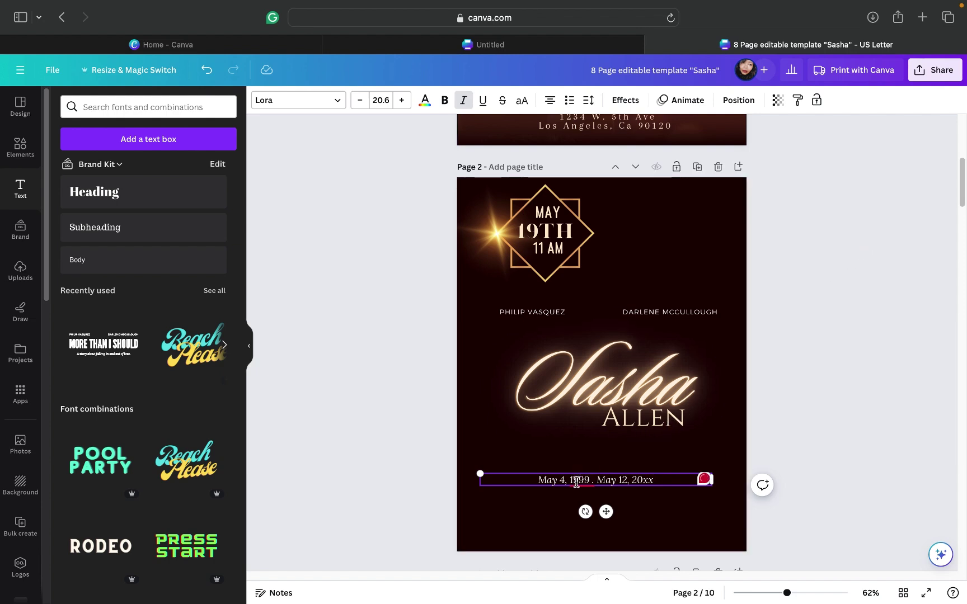
mouse_move(577, 483)
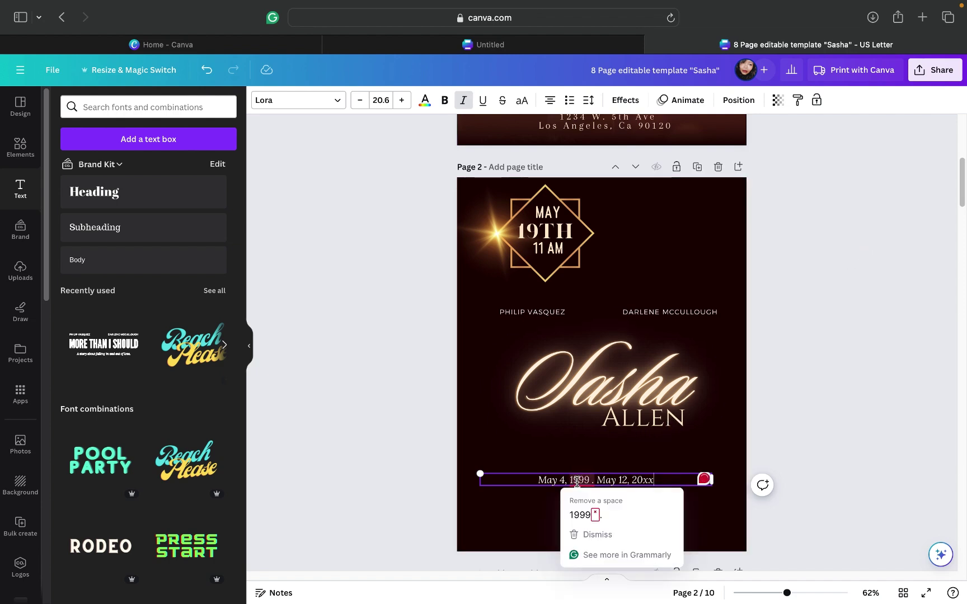
click(581, 513)
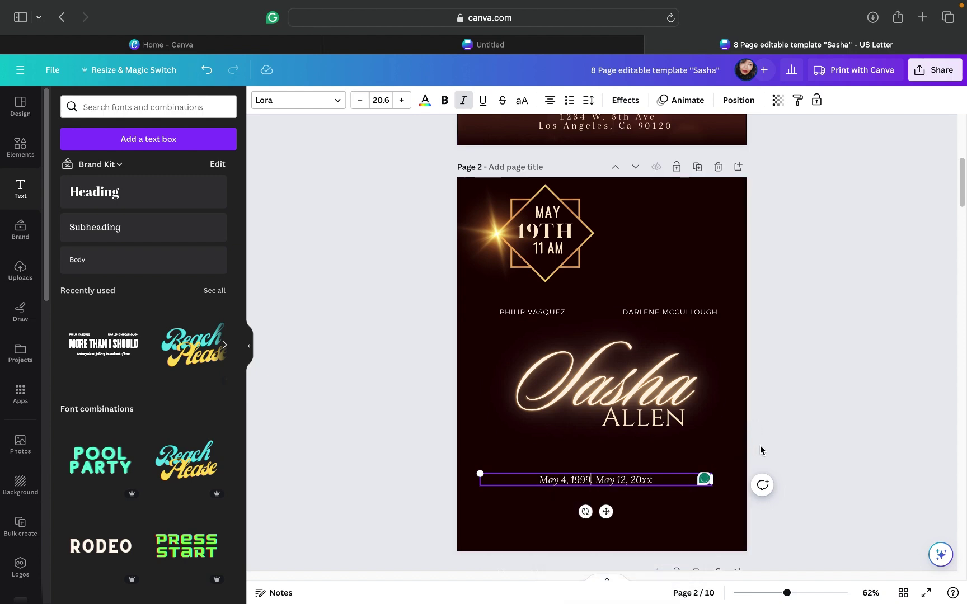
click(760, 445)
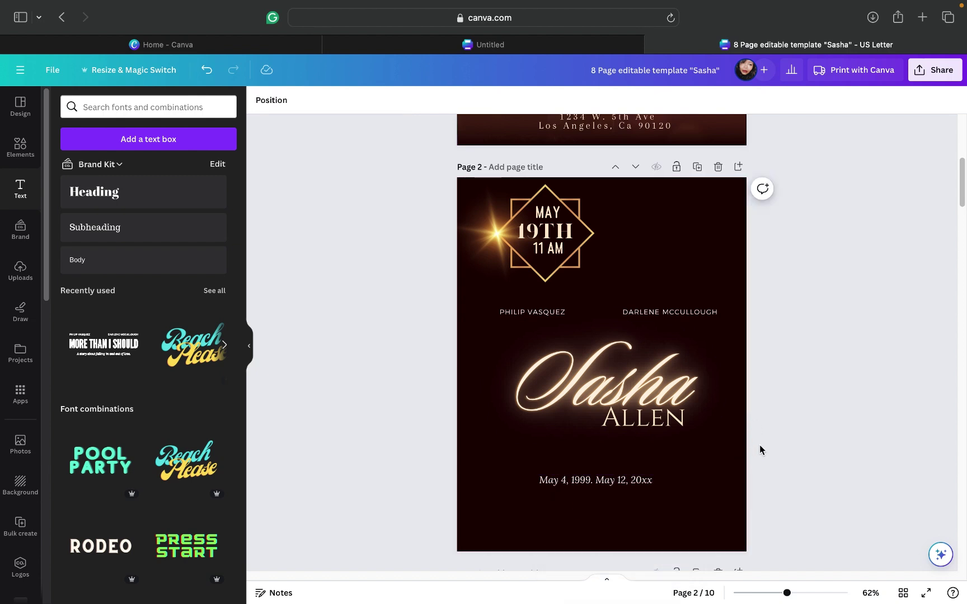
Step: Make the date line peach and widen its letter spacing to 304
click(624, 480)
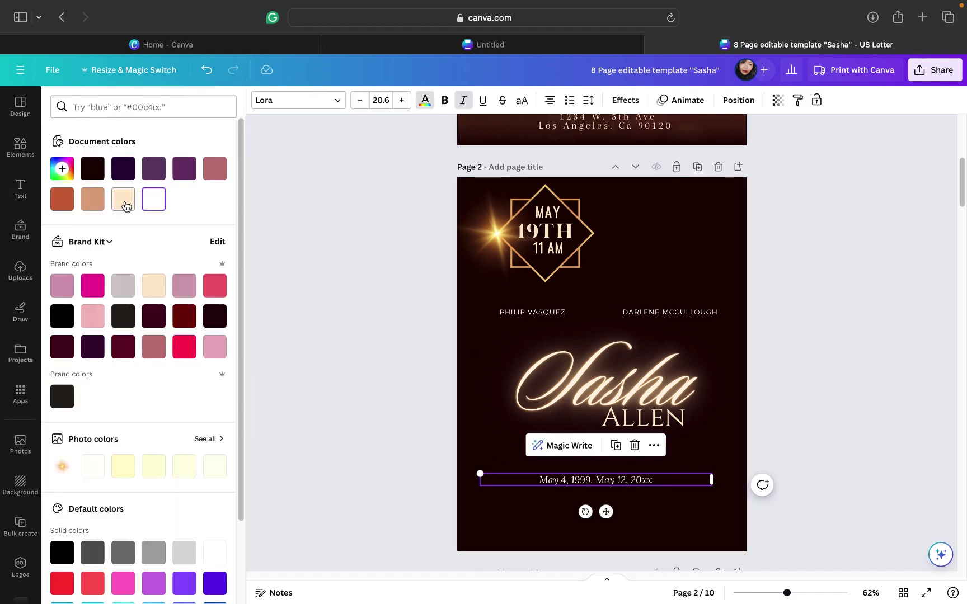
click(123, 202)
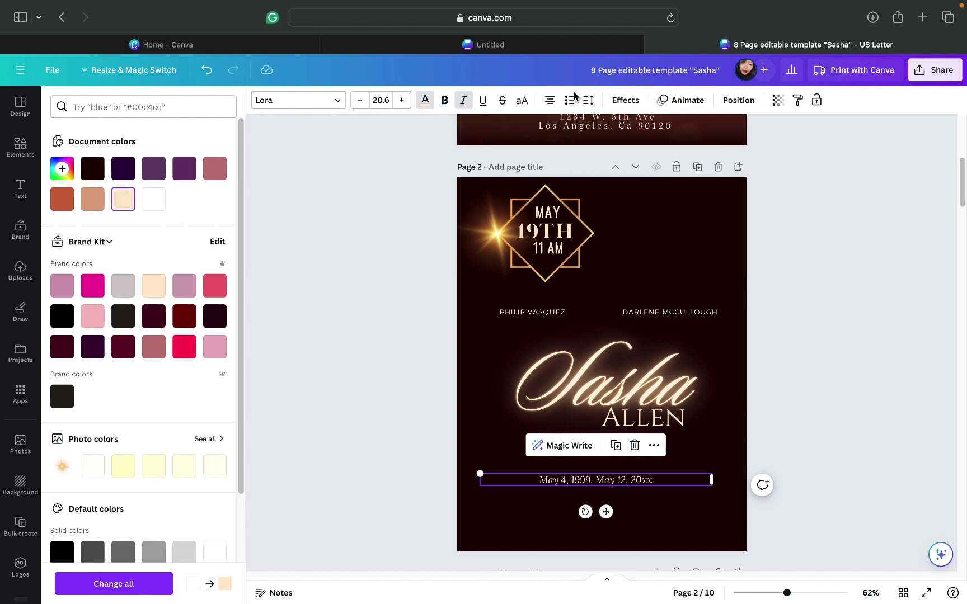
click(590, 105)
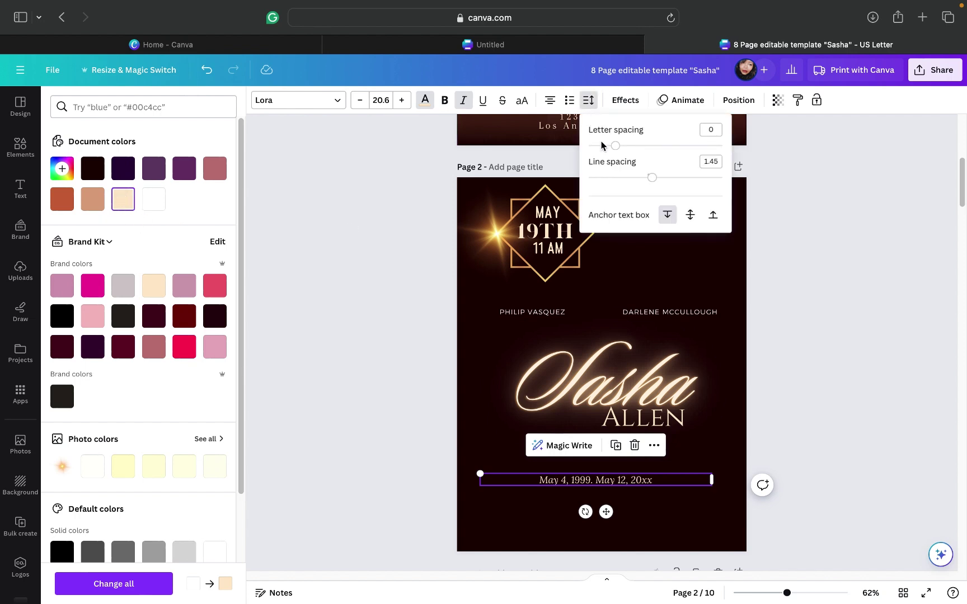
drag(616, 147, 656, 149)
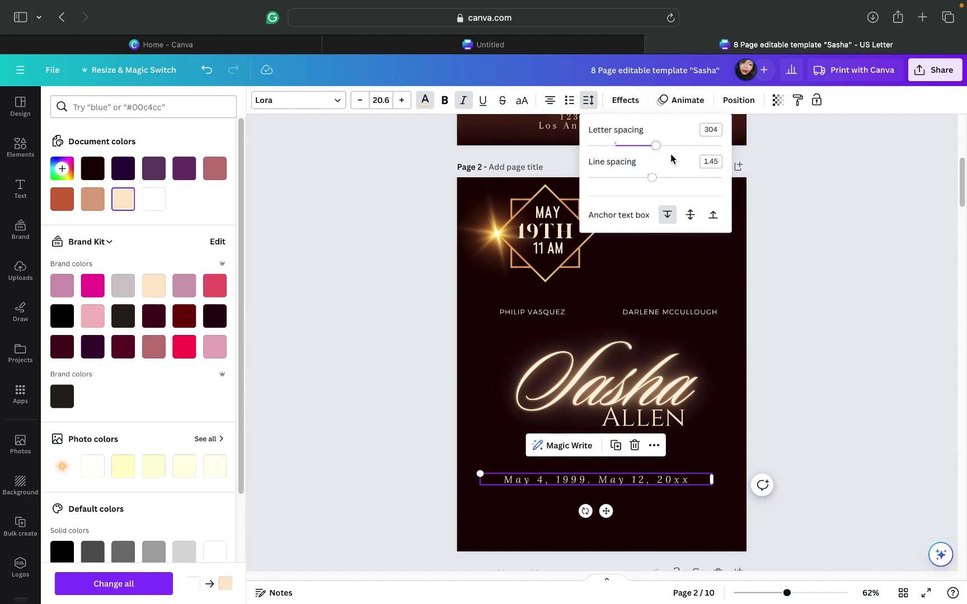
click(832, 368)
Step: Move the date line up so it sits just beneath ALLEN
key(Escape)
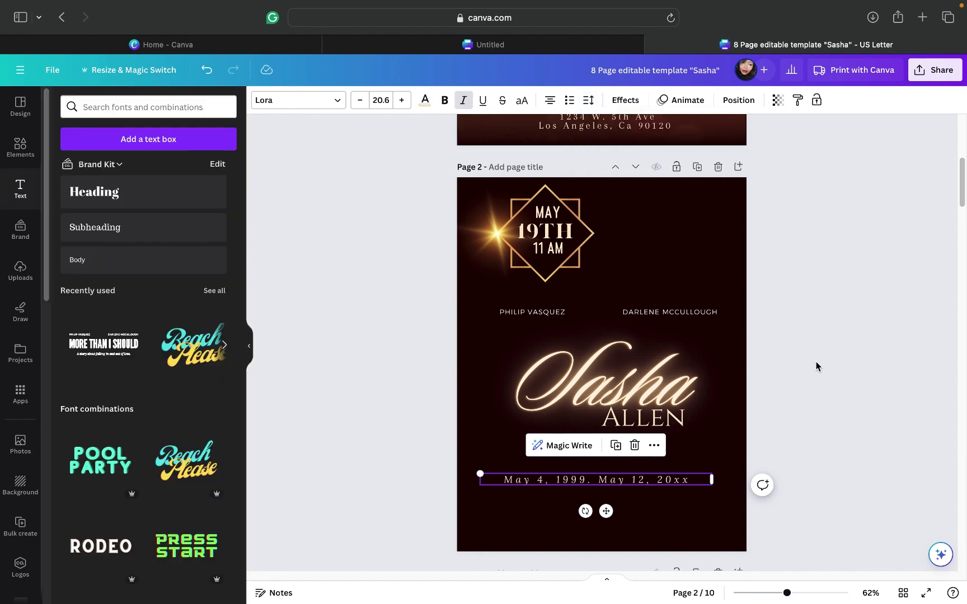
key(Escape)
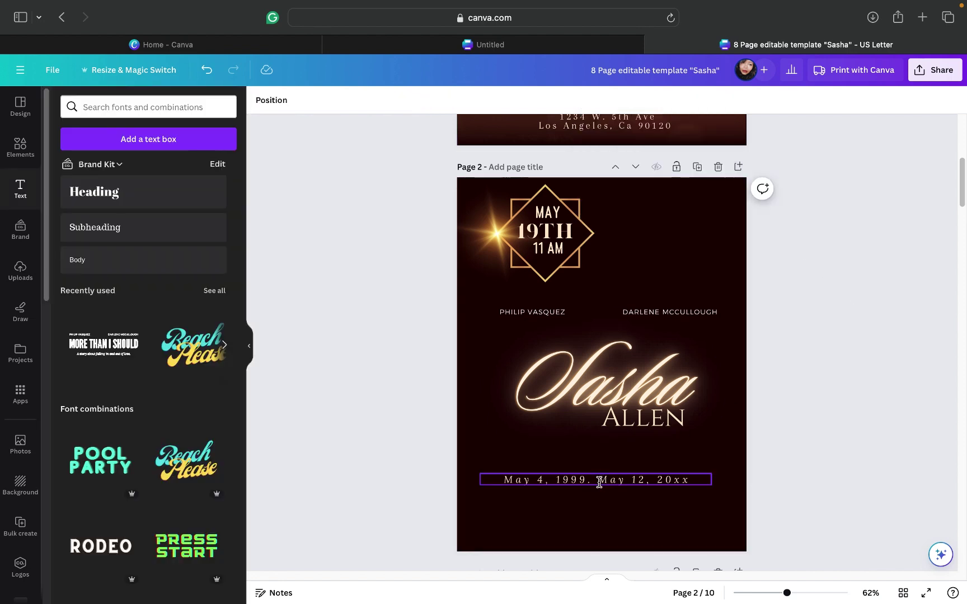
click(598, 482)
drag(606, 513, 676, 460)
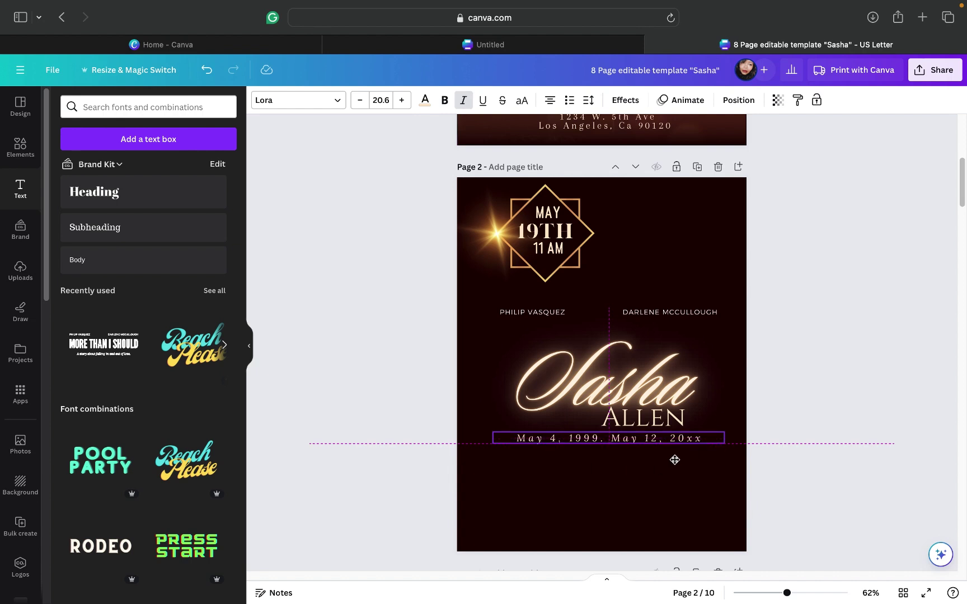
Step: Center the date line horizontally on page 2
click(668, 405)
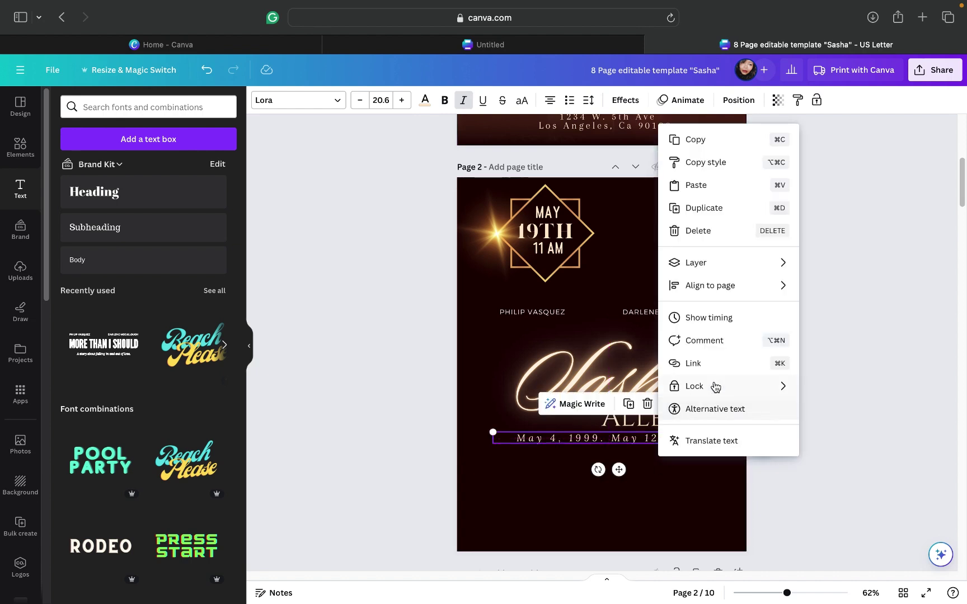
mouse_move(720, 295)
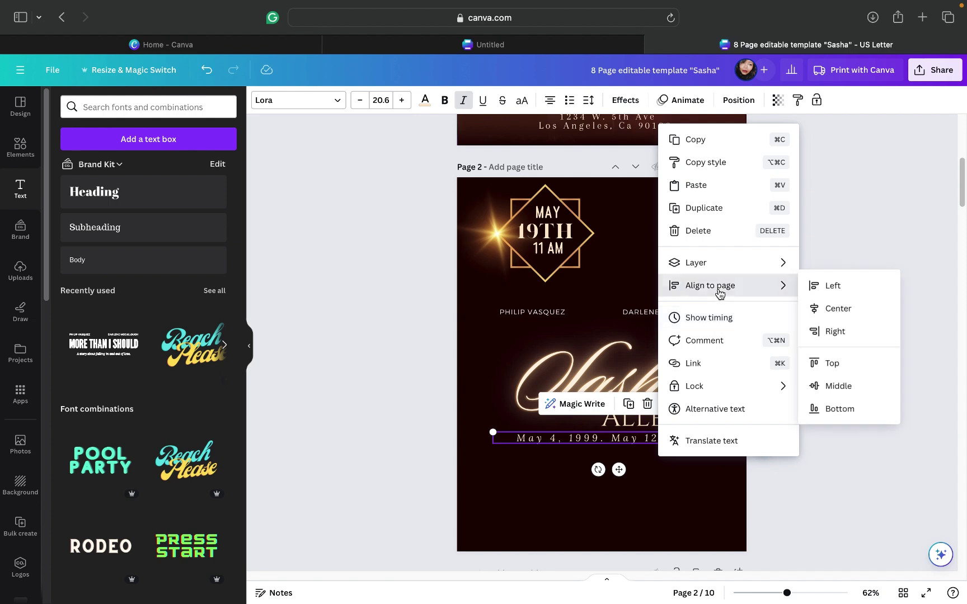
click(821, 311)
click(815, 267)
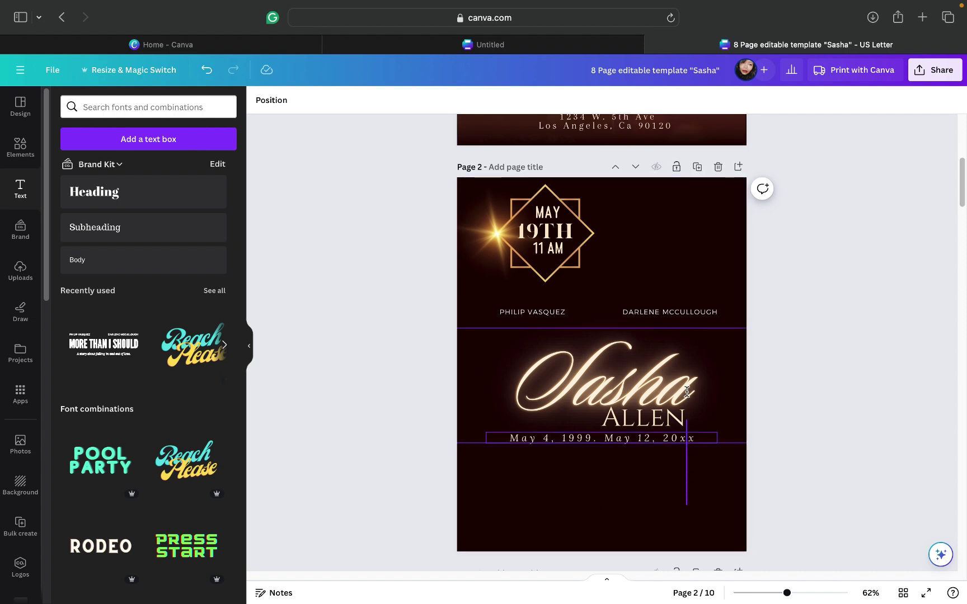
click(637, 375)
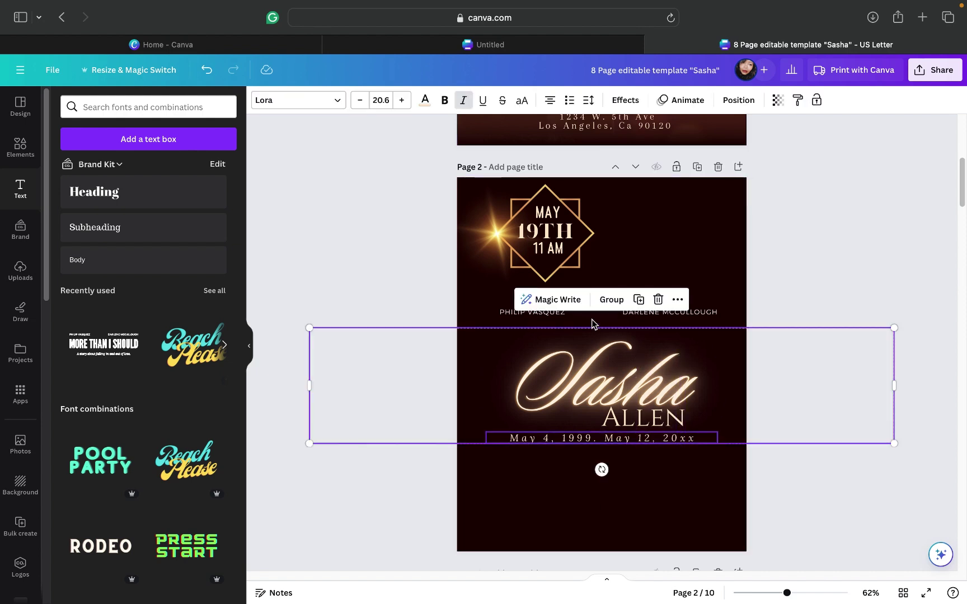
click(609, 300)
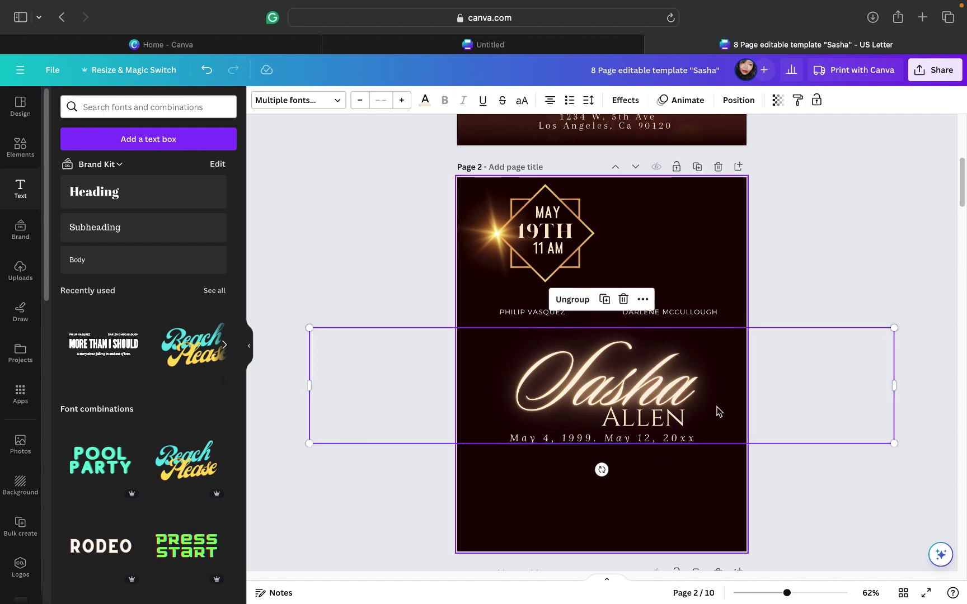
drag(710, 438, 707, 415)
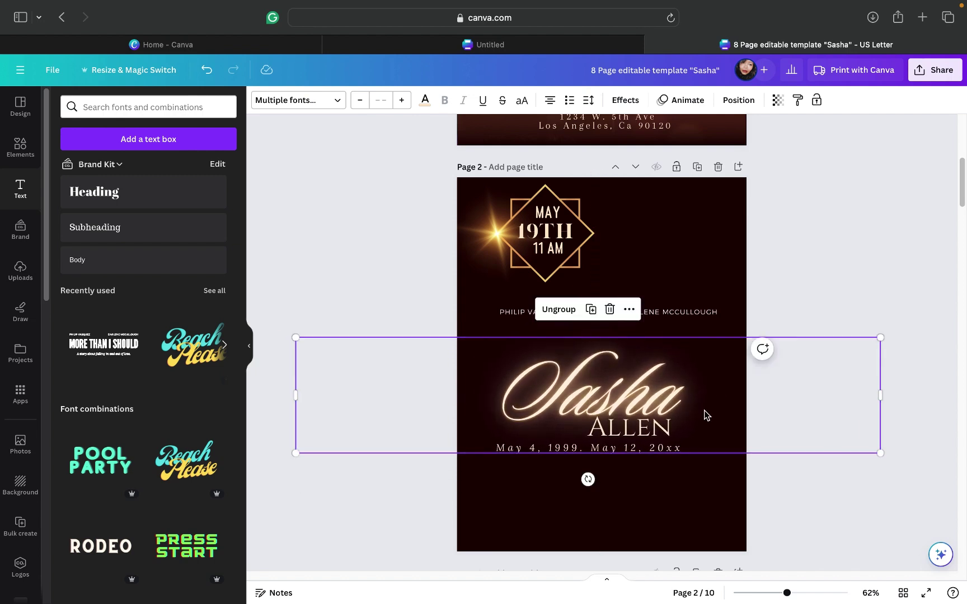
Step: Drag the Sasha/ALLEN/dates group down from page 2 onto the page 3 photo
scroll(706, 414, down, 2)
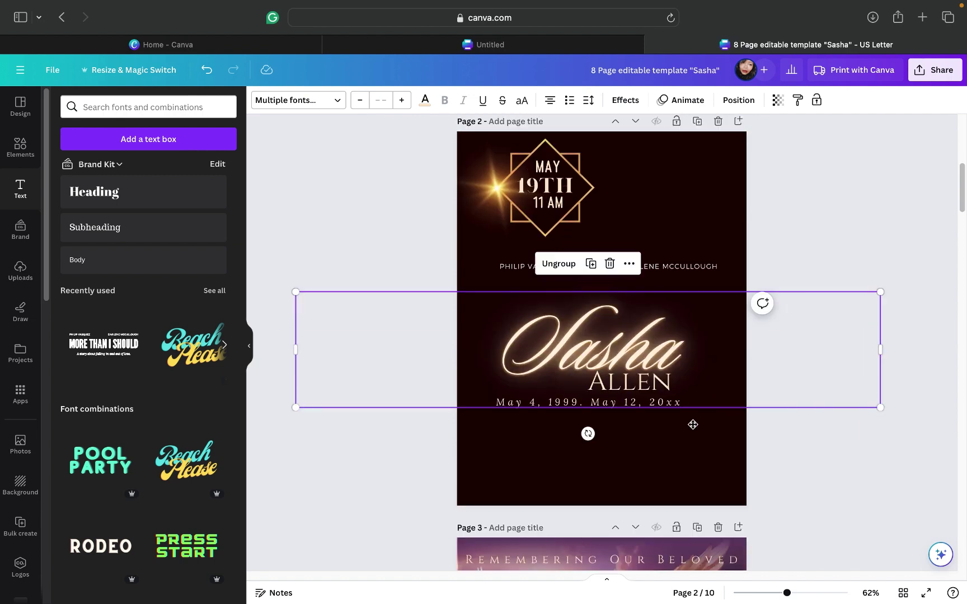
drag(693, 425, 760, 524)
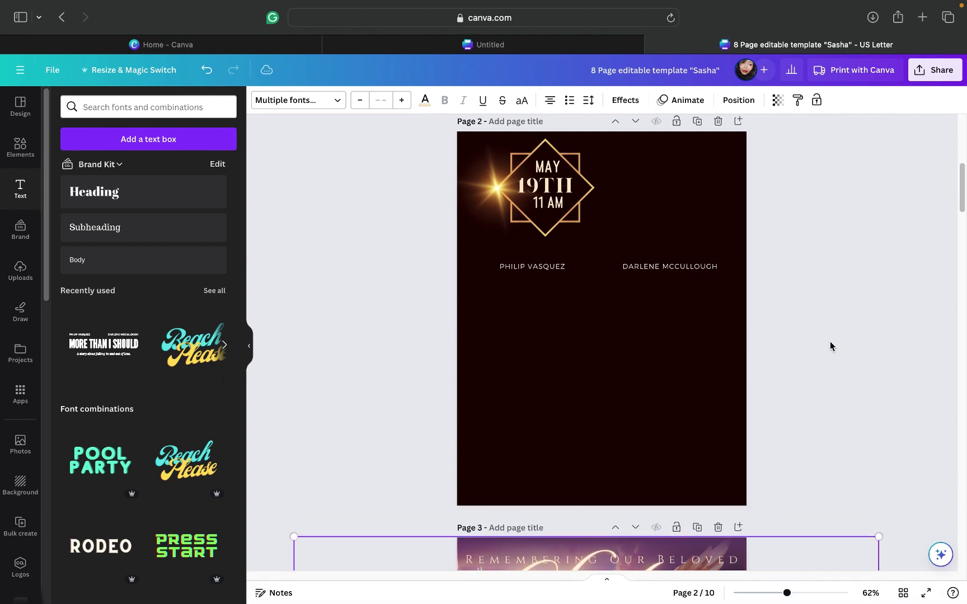
scroll(831, 345, down, 5)
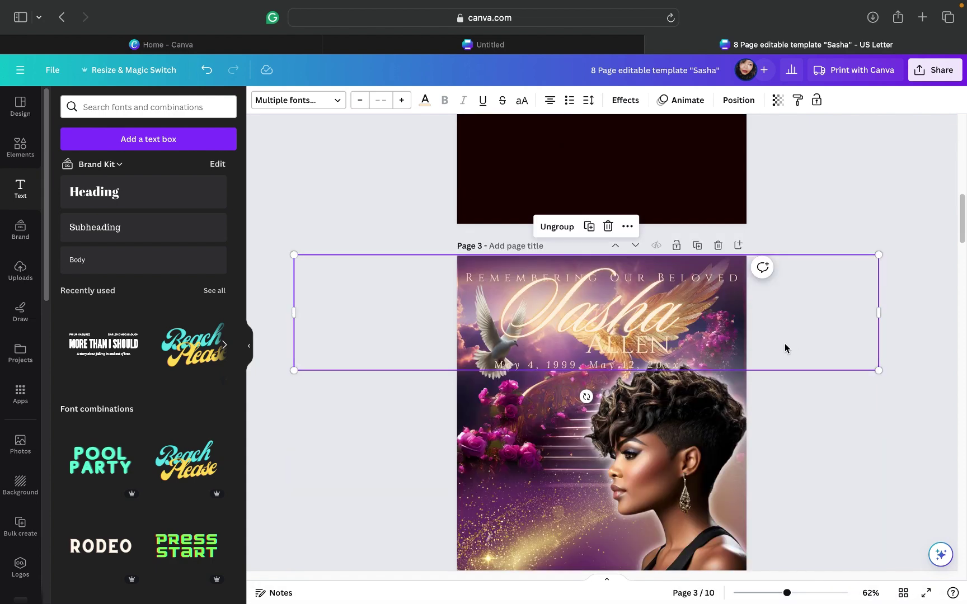
drag(761, 386, 734, 550)
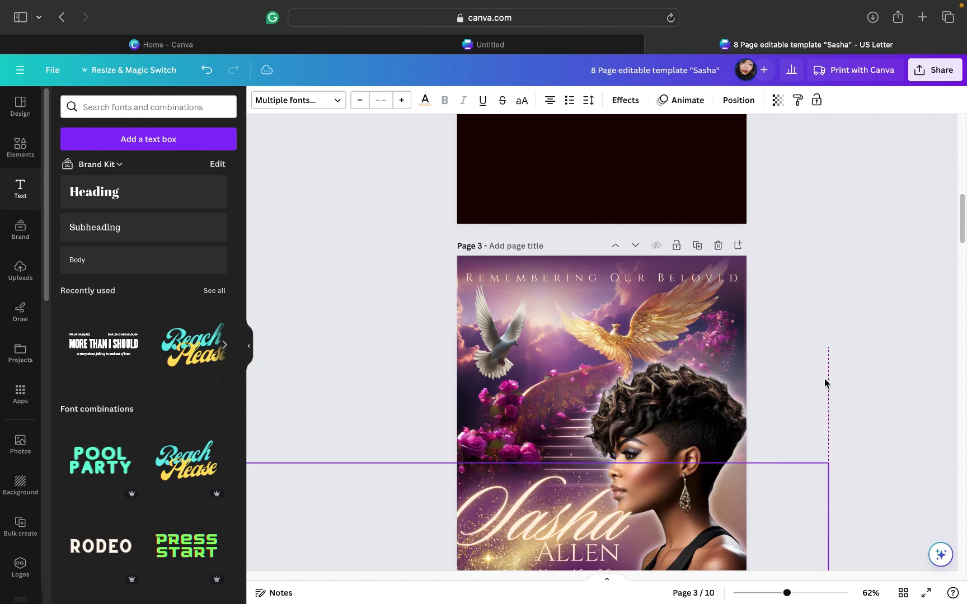
scroll(831, 378, down, 3)
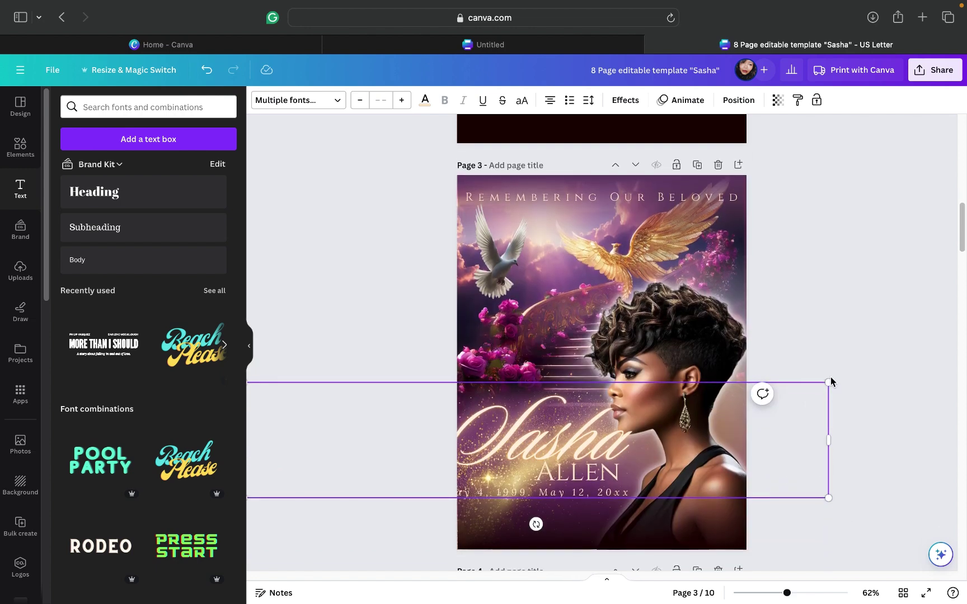
drag(764, 451, 786, 468)
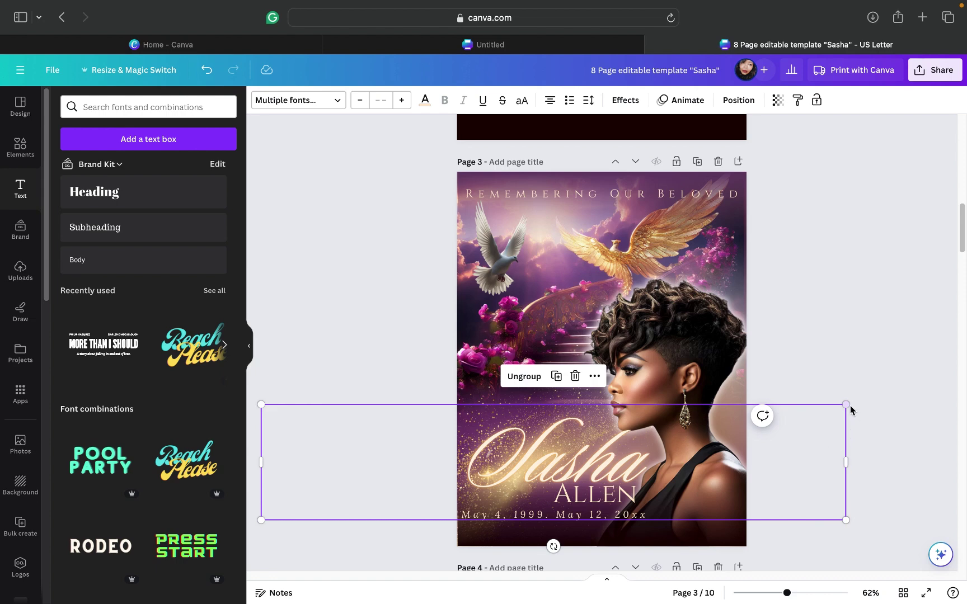
Step: Shrink the name group slightly and place it near the photo's bottom
drag(846, 404, 704, 477)
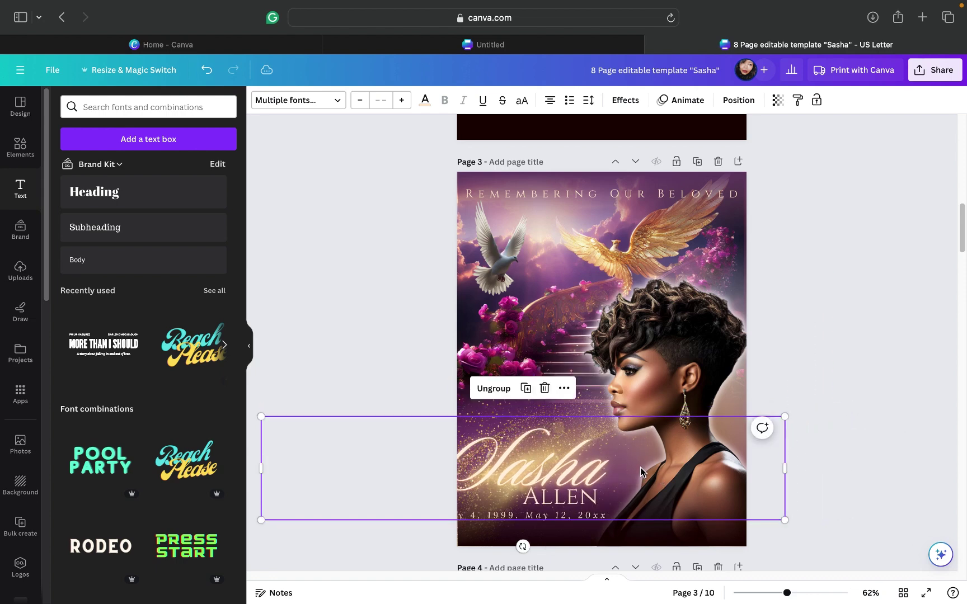
drag(640, 467, 657, 467)
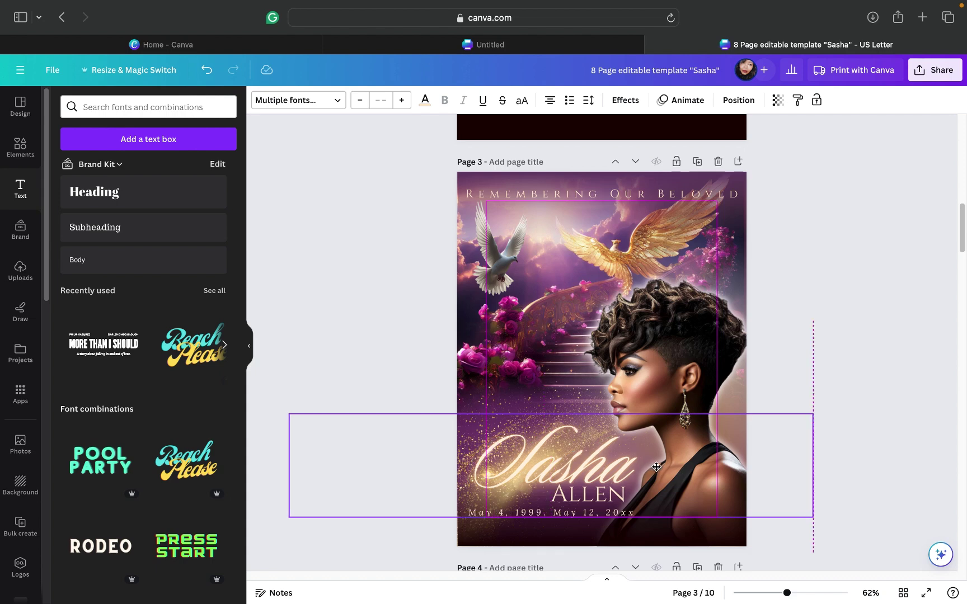
click(849, 299)
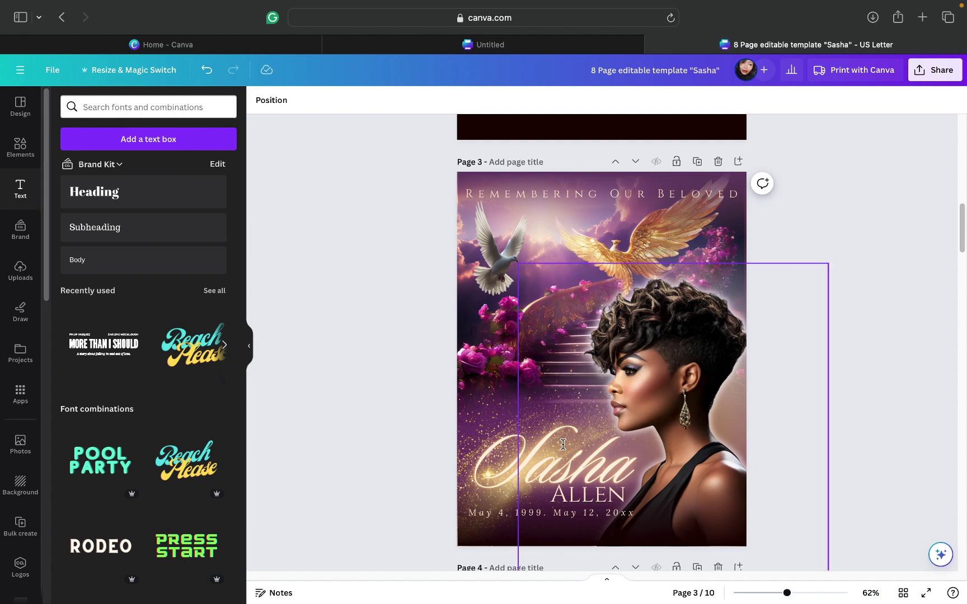
Step: Recolor the Sasha script turquoise after trying red, magenta, purple, violet and cobalt
click(493, 460)
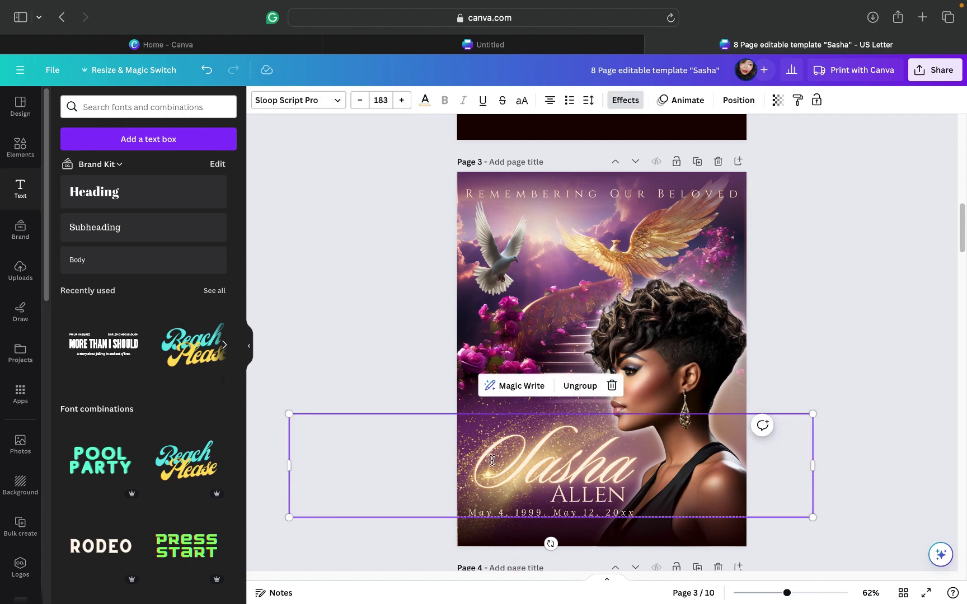
double_click(492, 461)
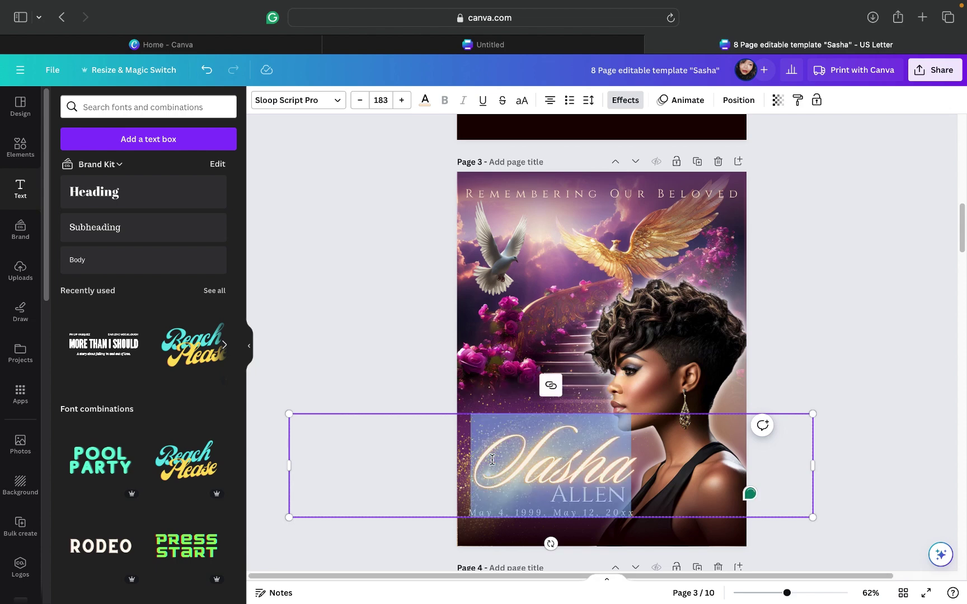
click(425, 102)
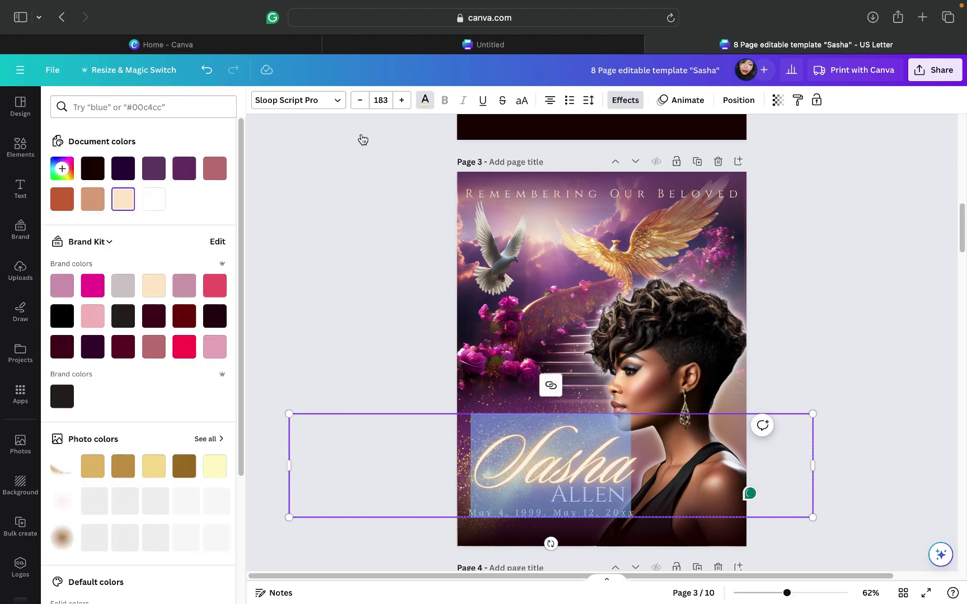
click(183, 348)
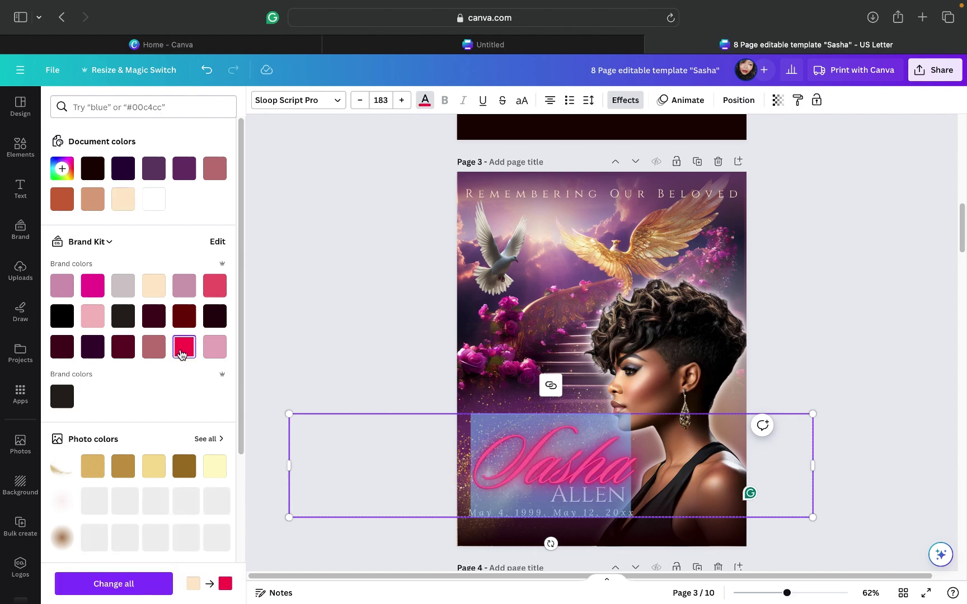
click(92, 286)
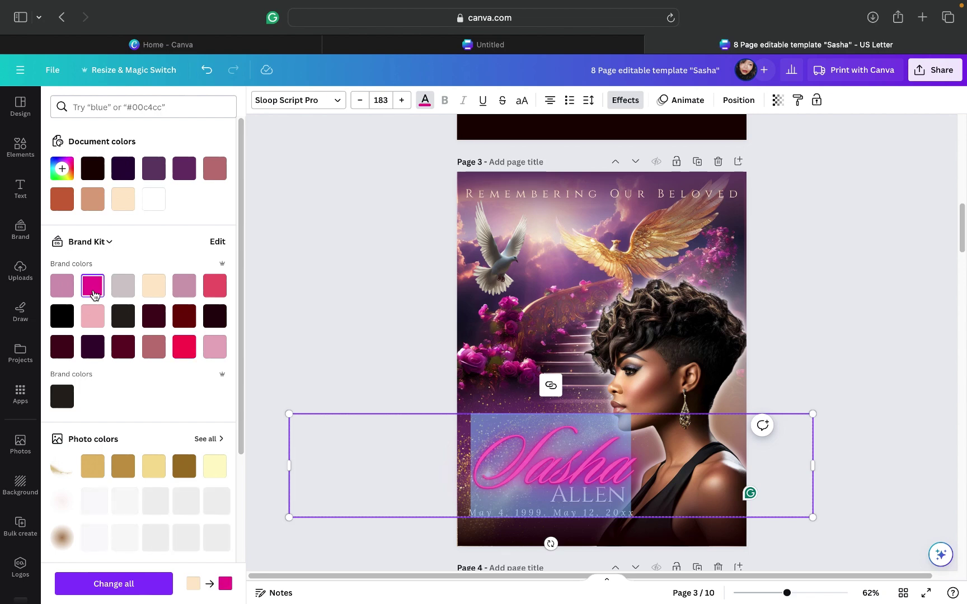
click(182, 176)
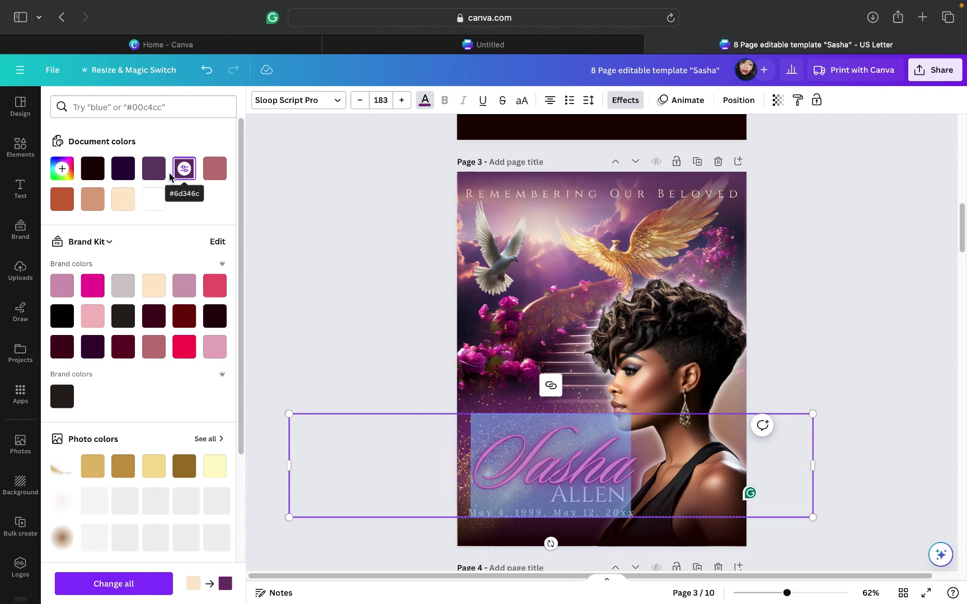
scroll(190, 370, down, 5)
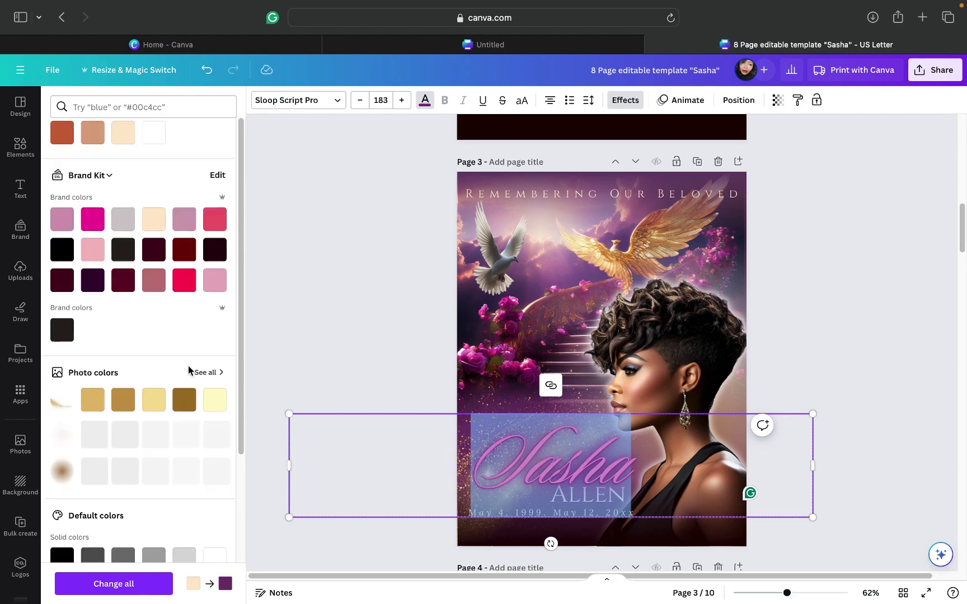
click(185, 445)
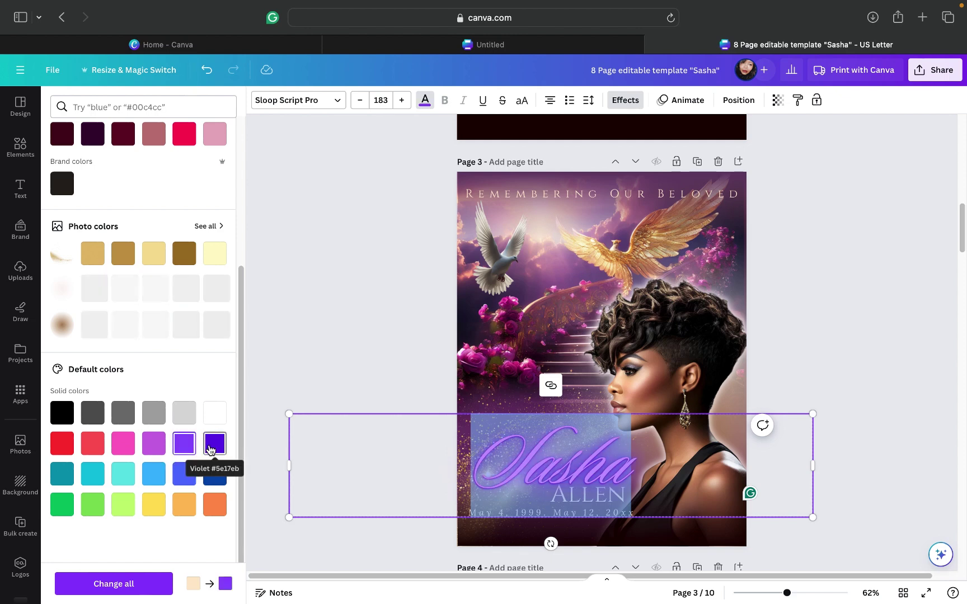
click(216, 476)
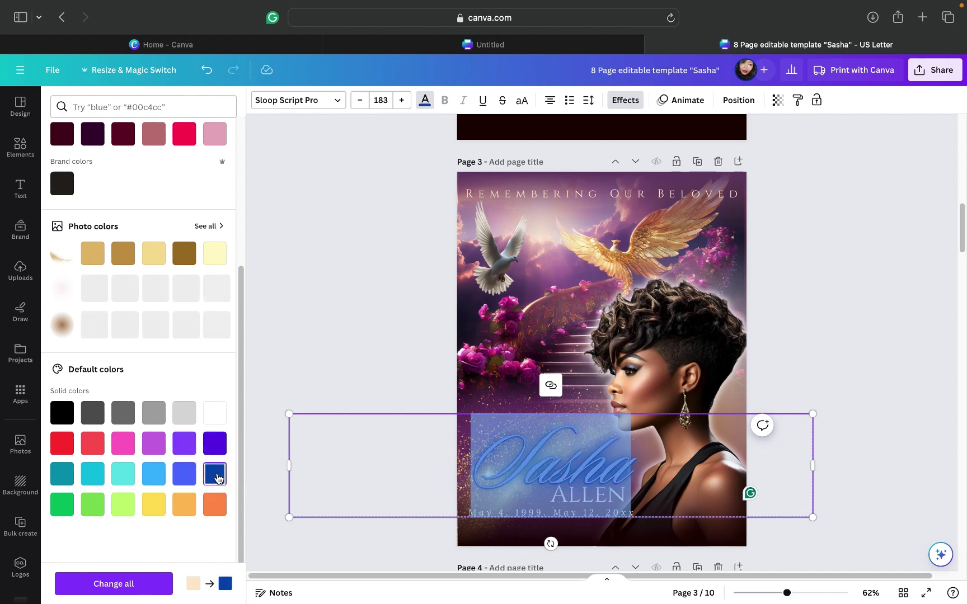
click(98, 480)
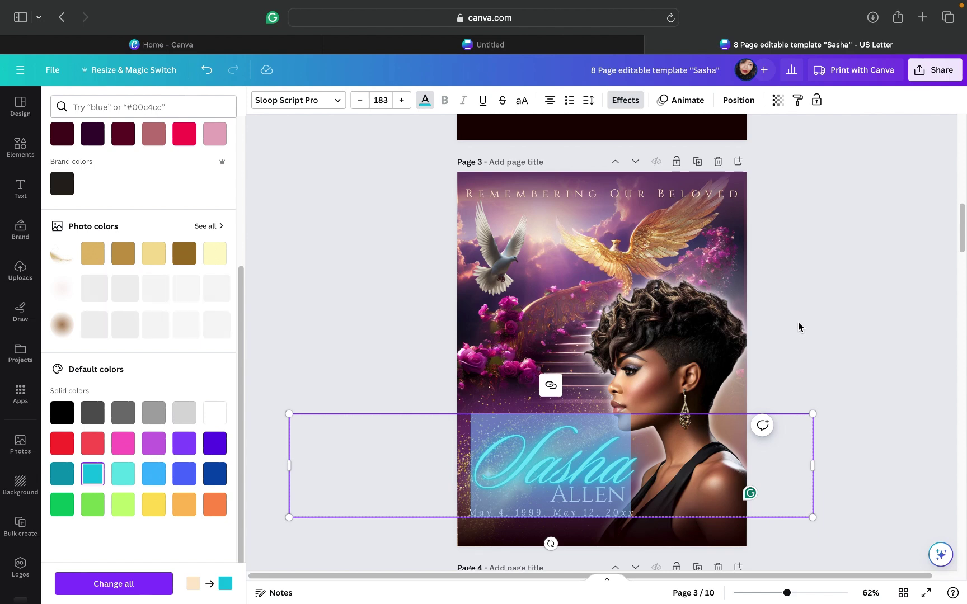
key(Escape)
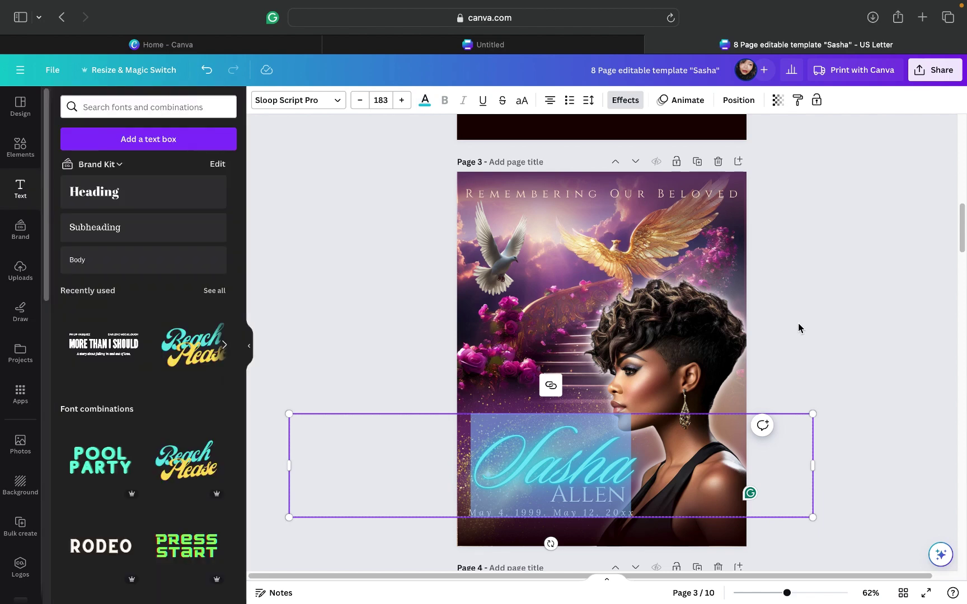
key(Escape)
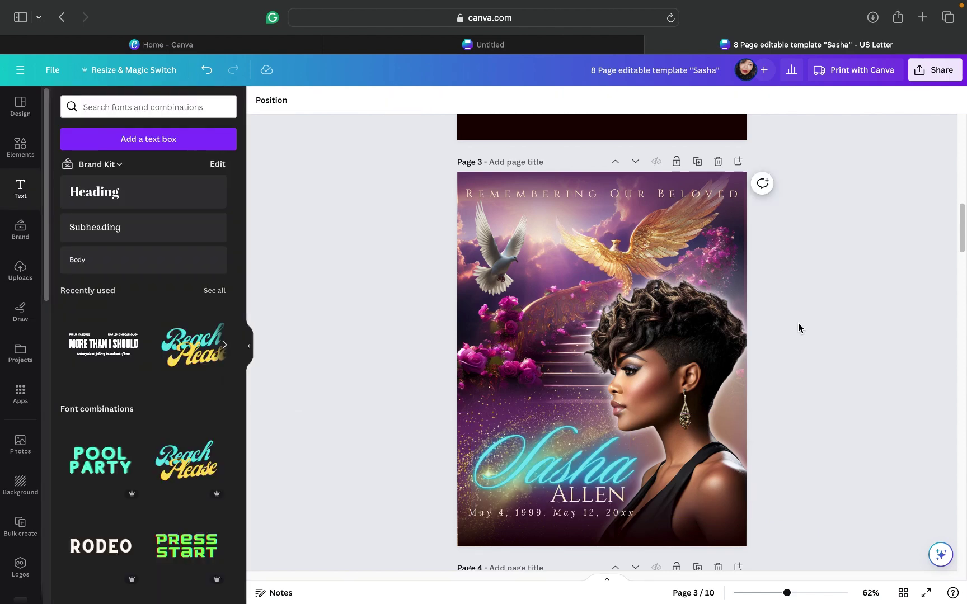
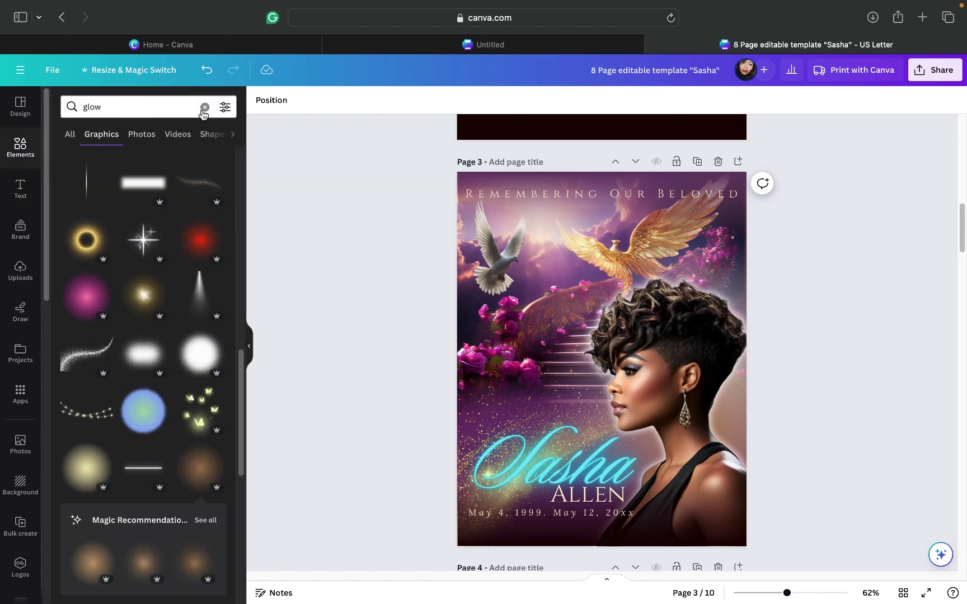
Step: Replace the 'glow' Elements search with 'sparkle' and filter the results to Graphics
click(205, 107)
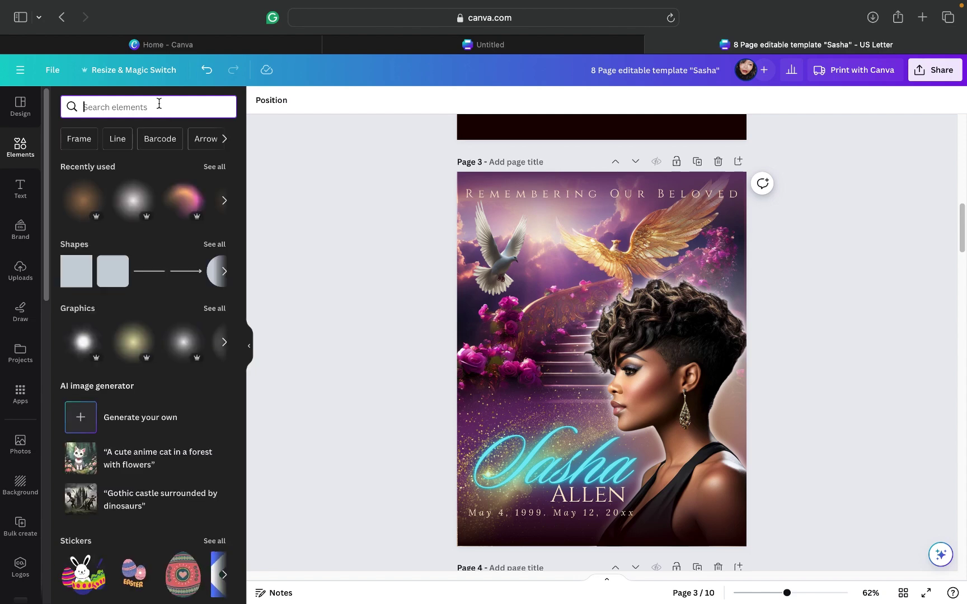
text(spark)
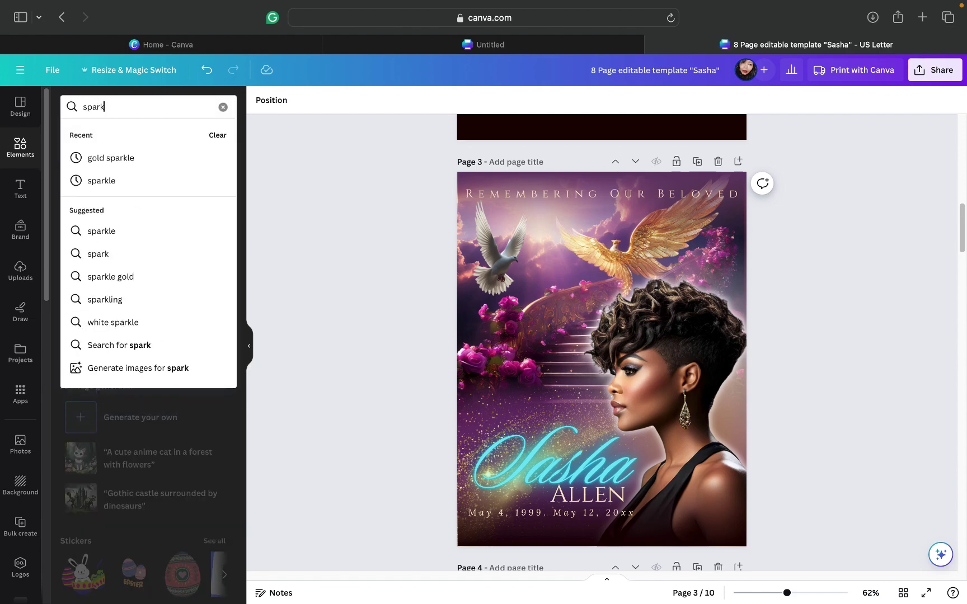
text(le)
key(Return)
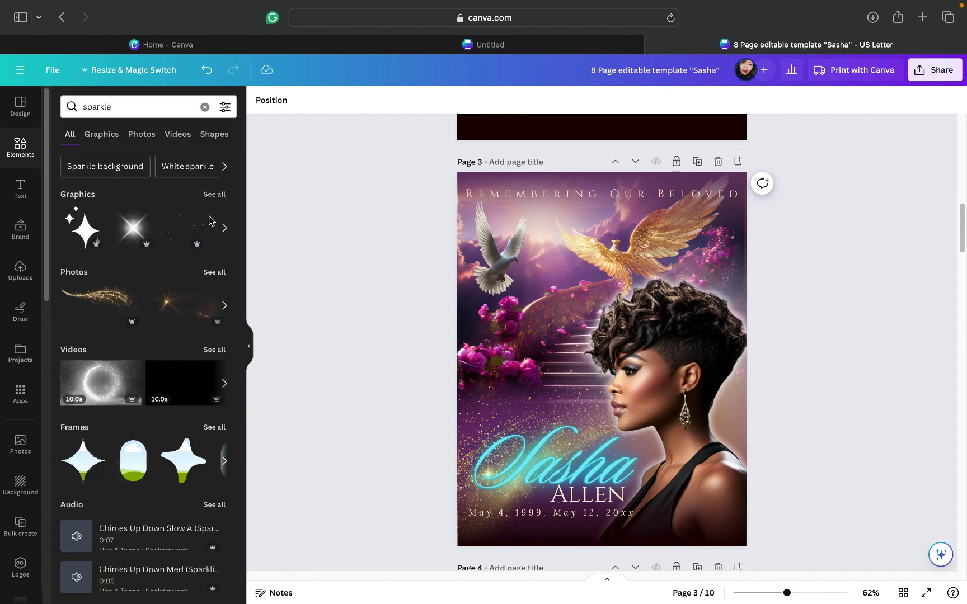
click(214, 194)
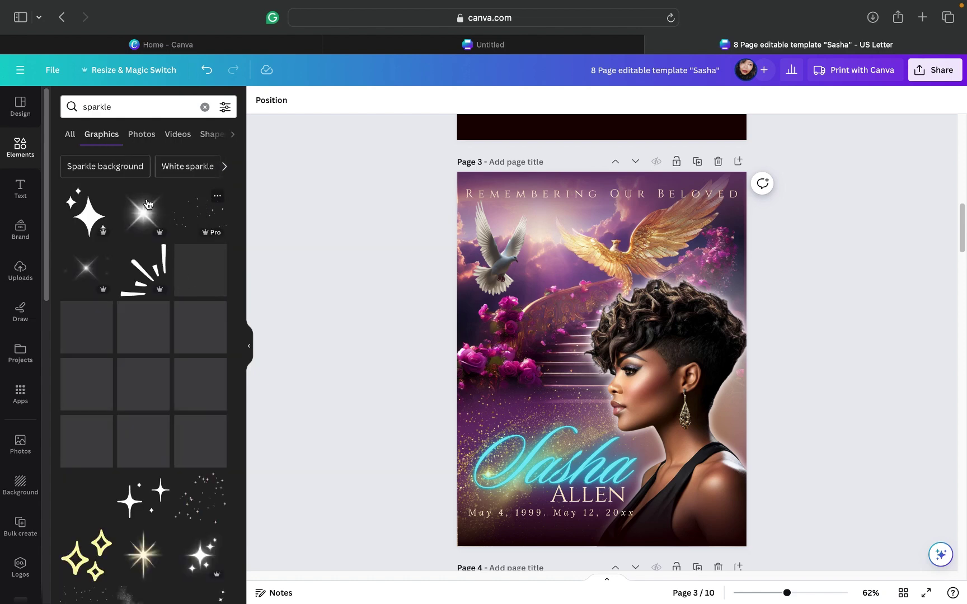
Step: Add the bright sparkle graphic, shrink it to 2.3 and place it on the Sasha title
click(140, 216)
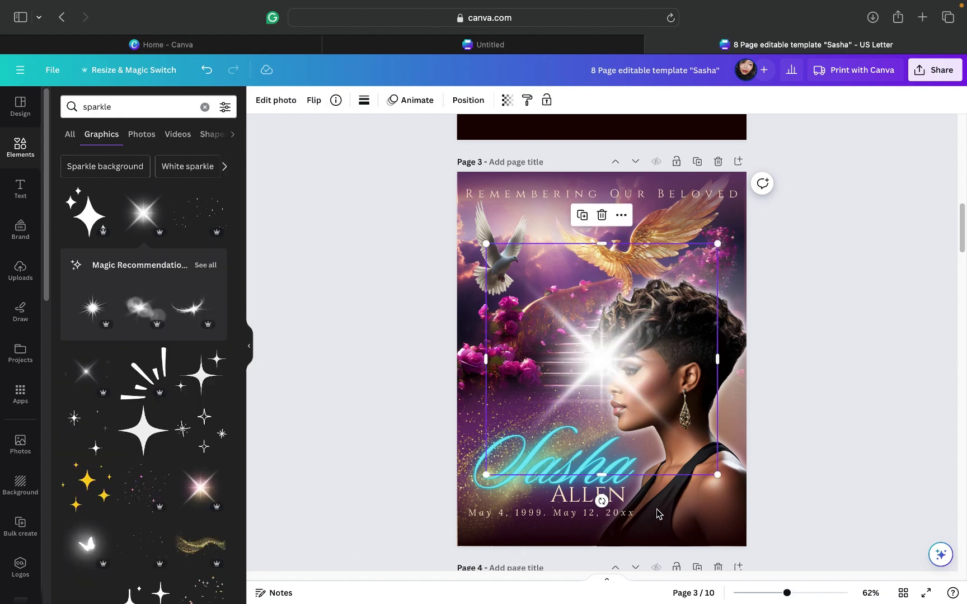
drag(717, 474, 547, 342)
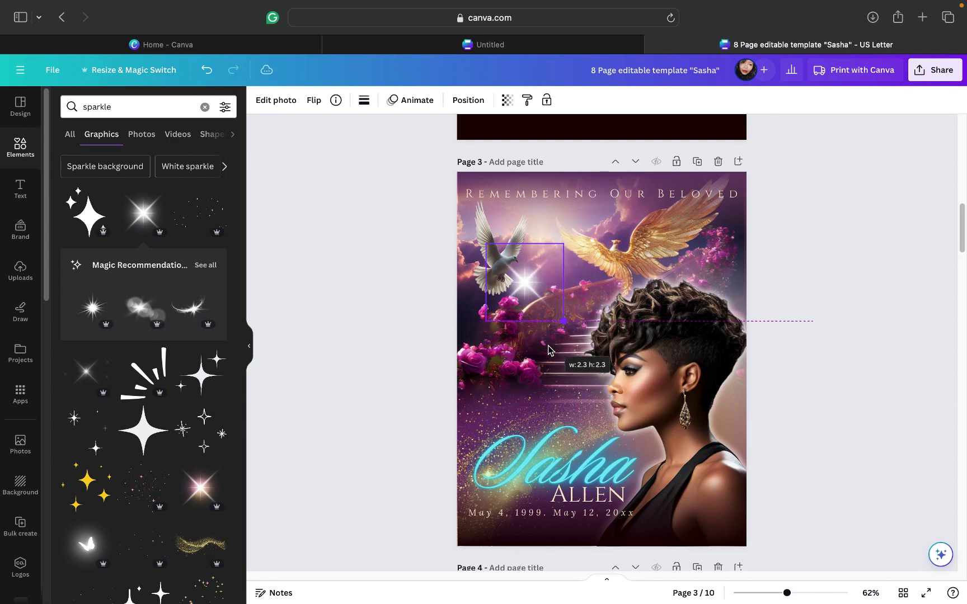
drag(518, 294, 575, 426)
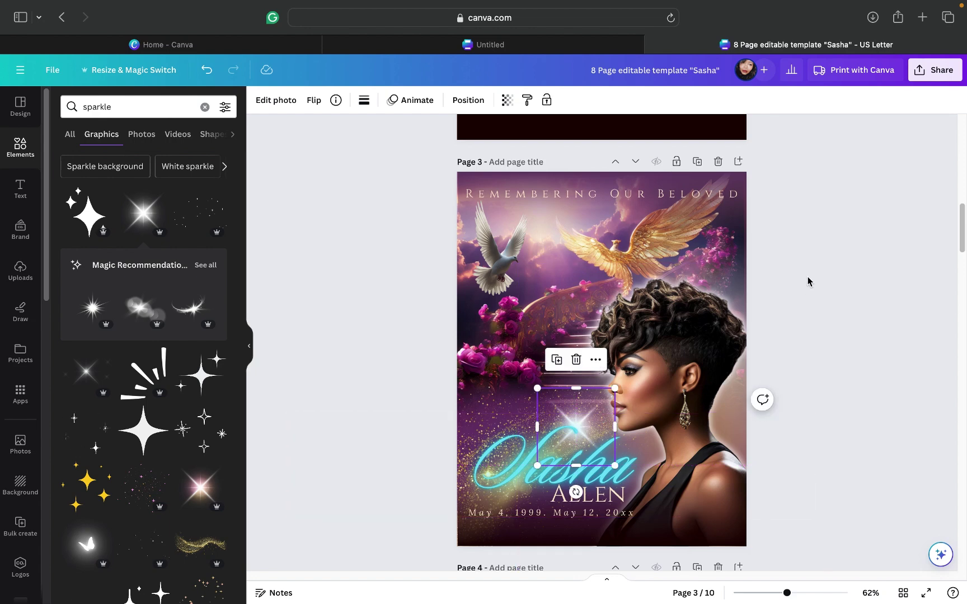
Step: Bring the sparkle to the front of all layers
click(463, 102)
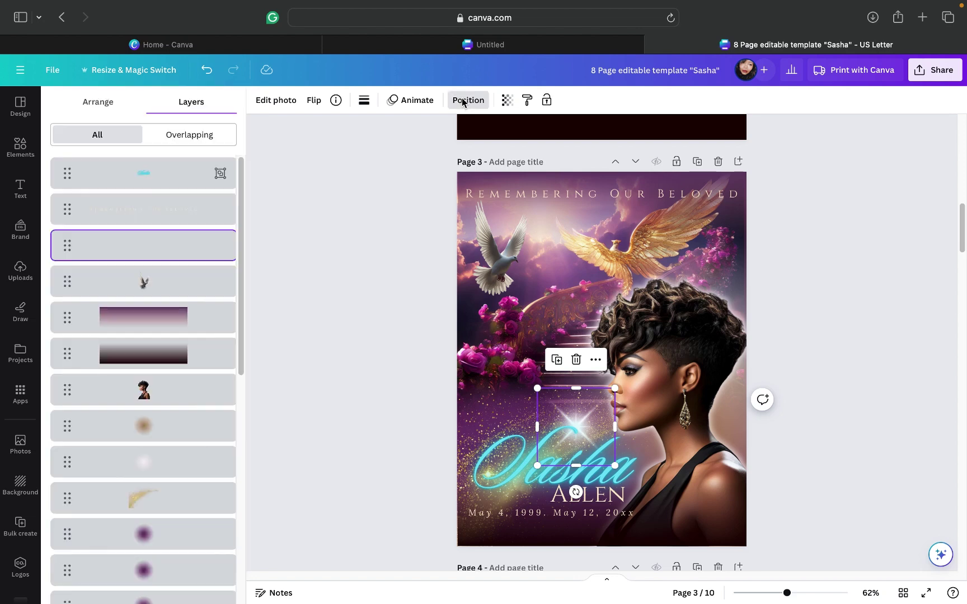
click(83, 104)
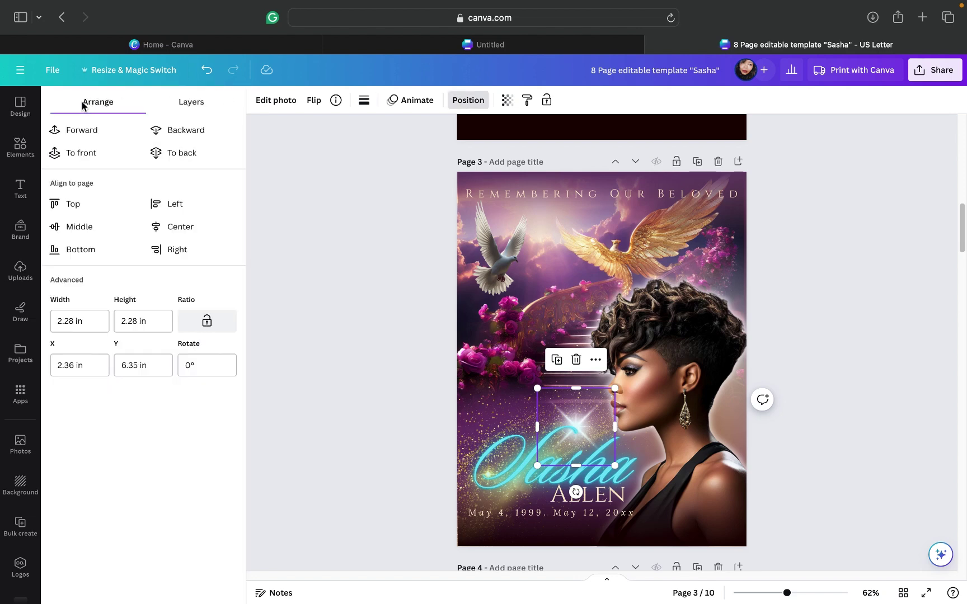
click(80, 155)
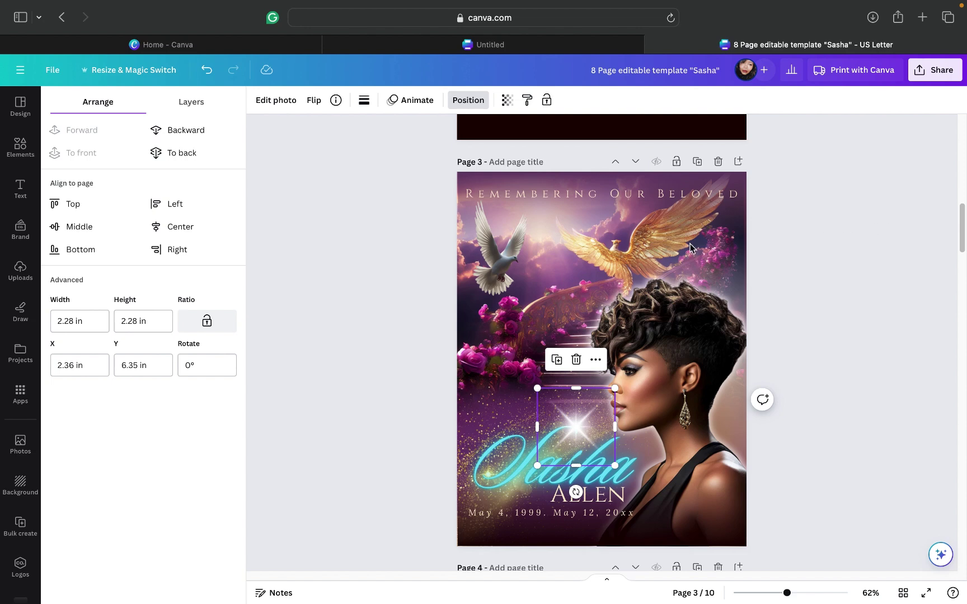
Step: Rerun the recent 'sparkle' search and show all of its graphics
click(20, 149)
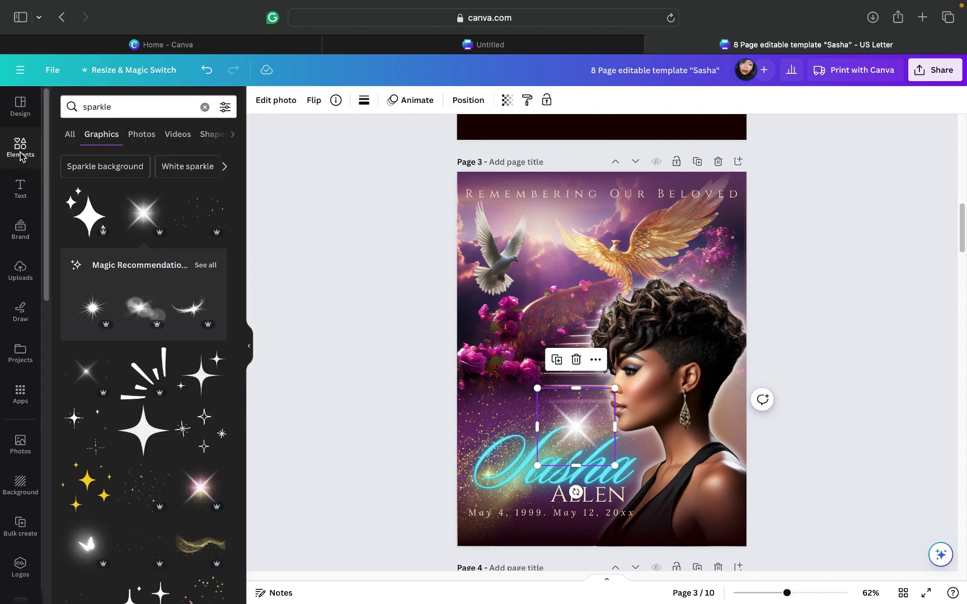
click(158, 111)
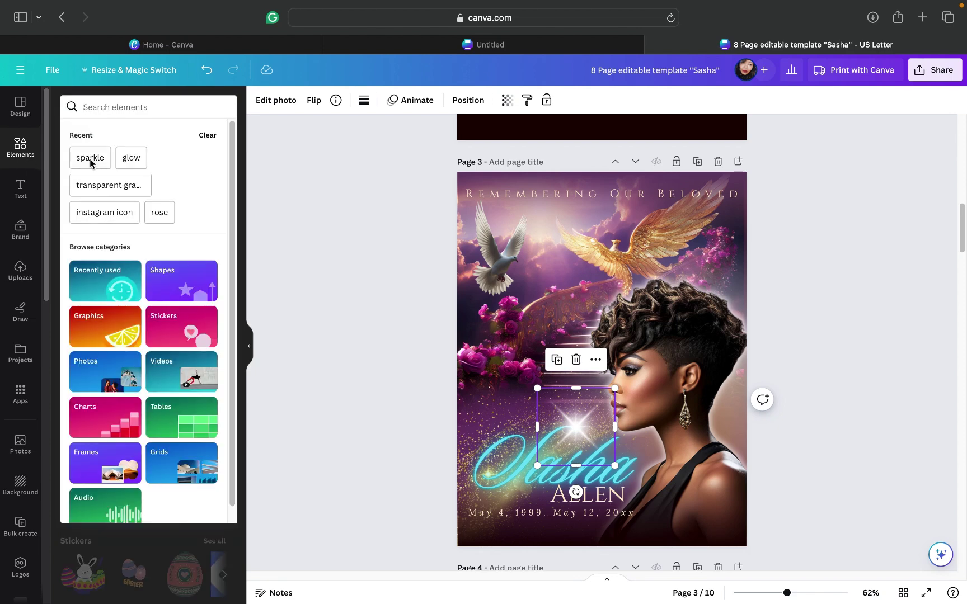
click(91, 159)
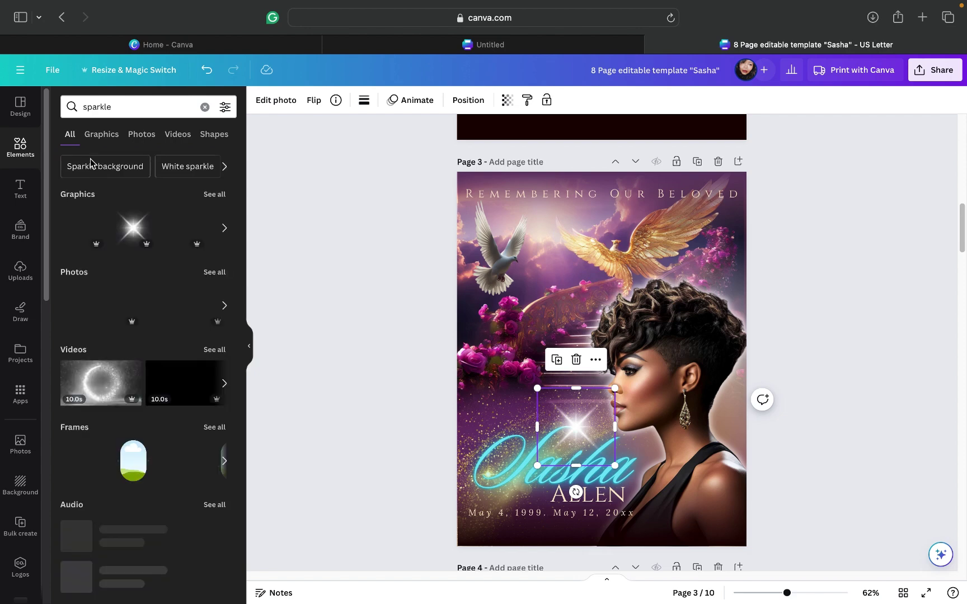
click(217, 195)
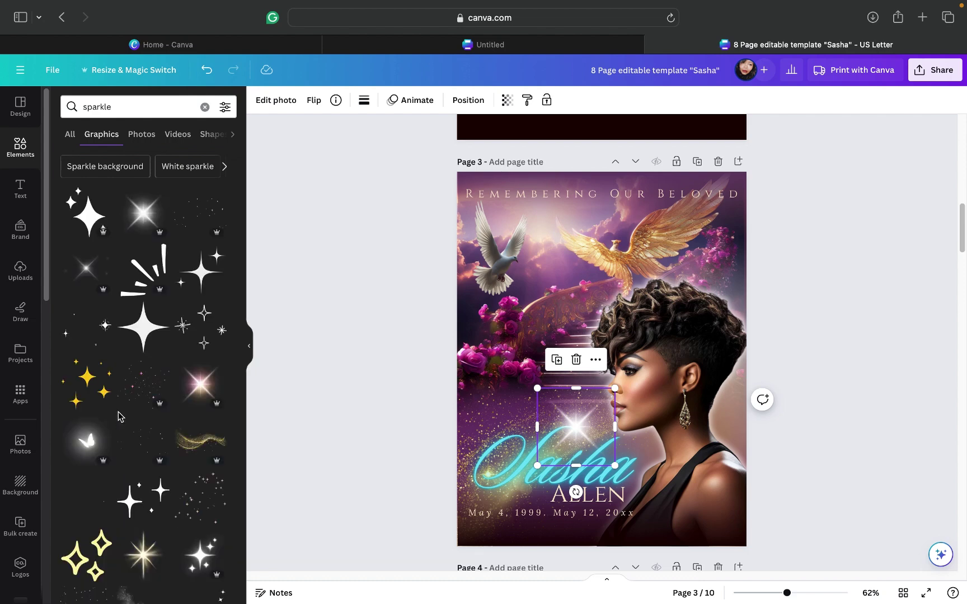
Step: Scroll through the sparkle graphics results to find a soft glow
scroll(119, 416, down, 3)
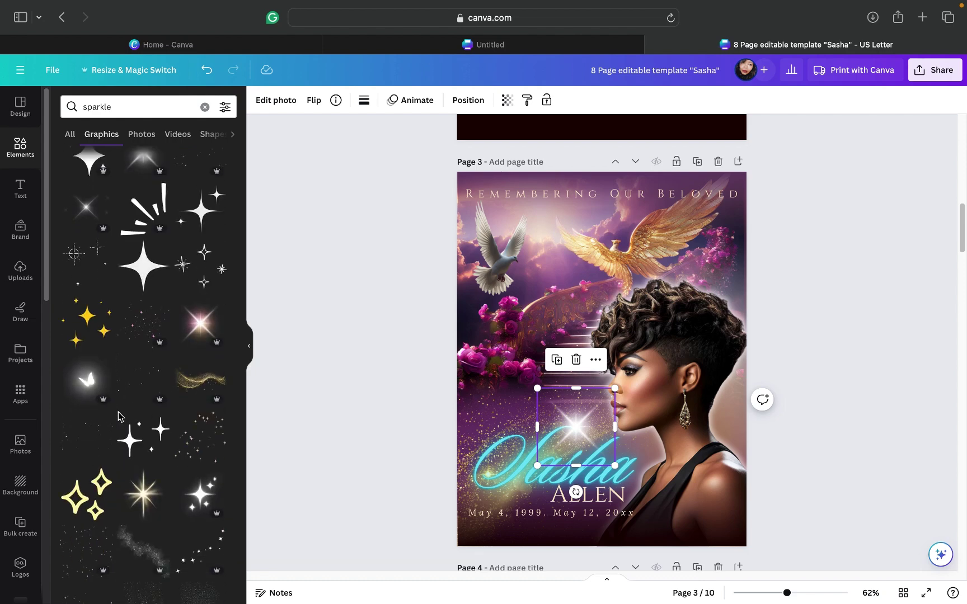
scroll(119, 416, down, 1)
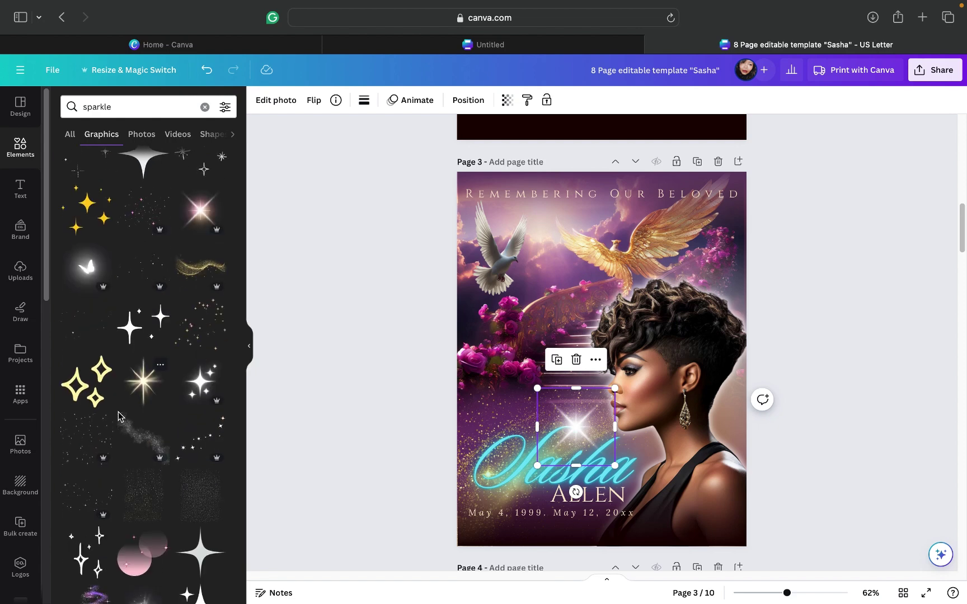
scroll(119, 416, down, 3)
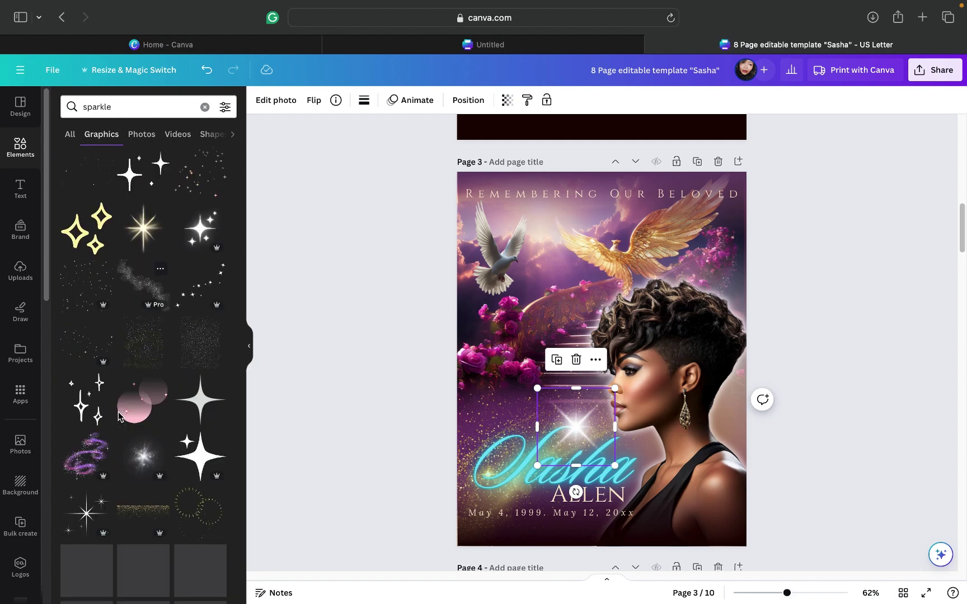
scroll(119, 415, down, 1)
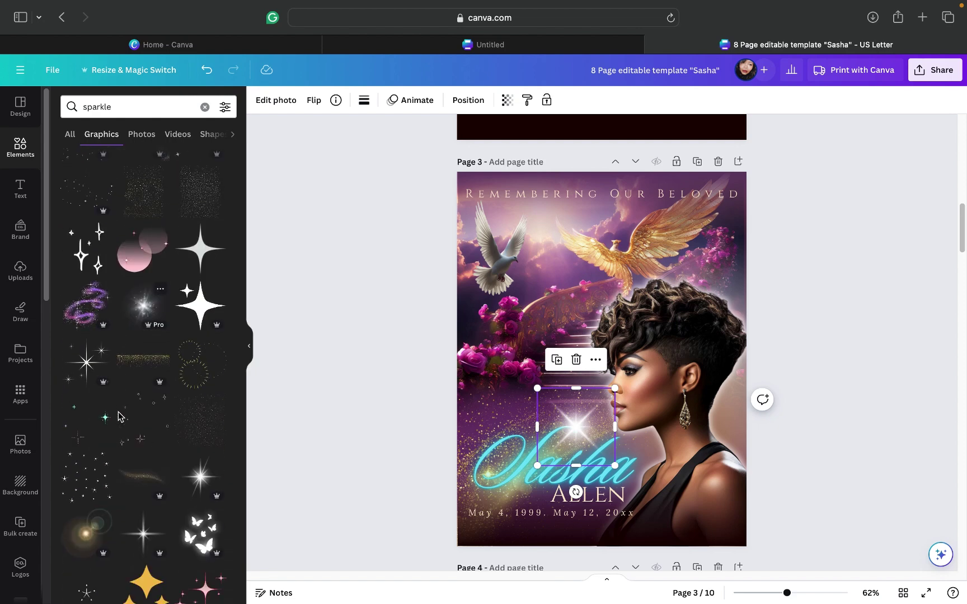
scroll(119, 416, down, 1)
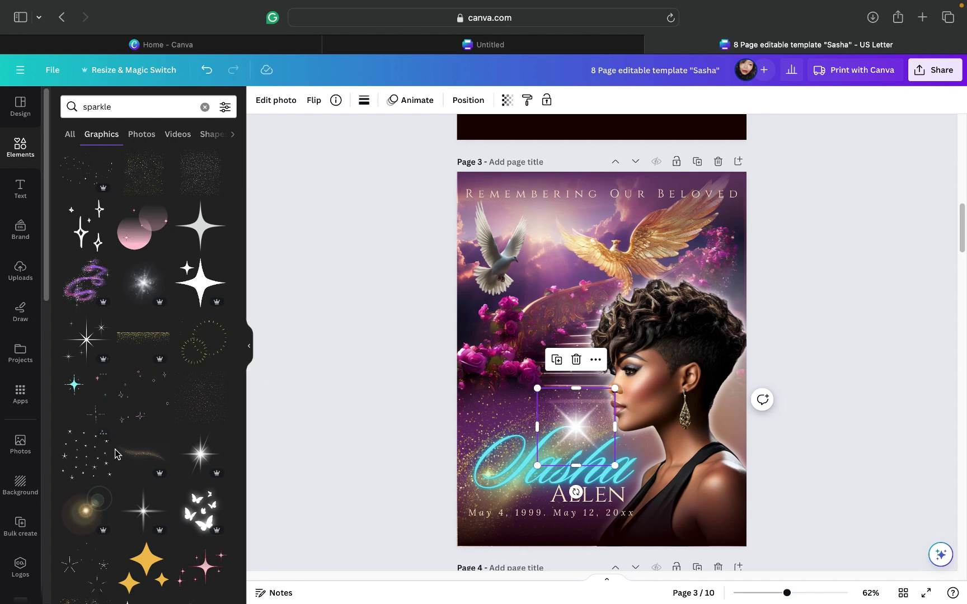
scroll(136, 456, down, 1)
scroll(136, 456, down, 5)
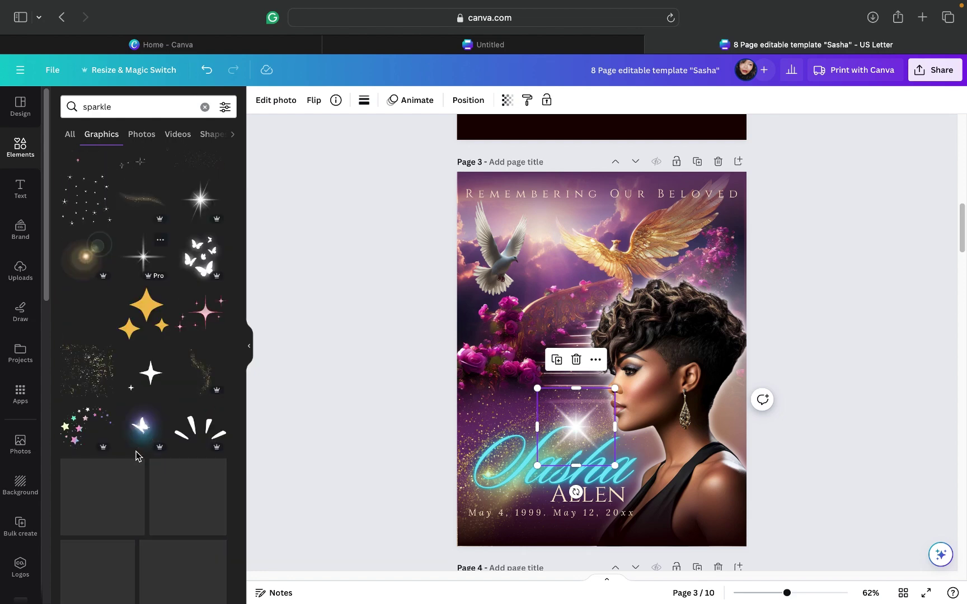
scroll(136, 456, down, 2)
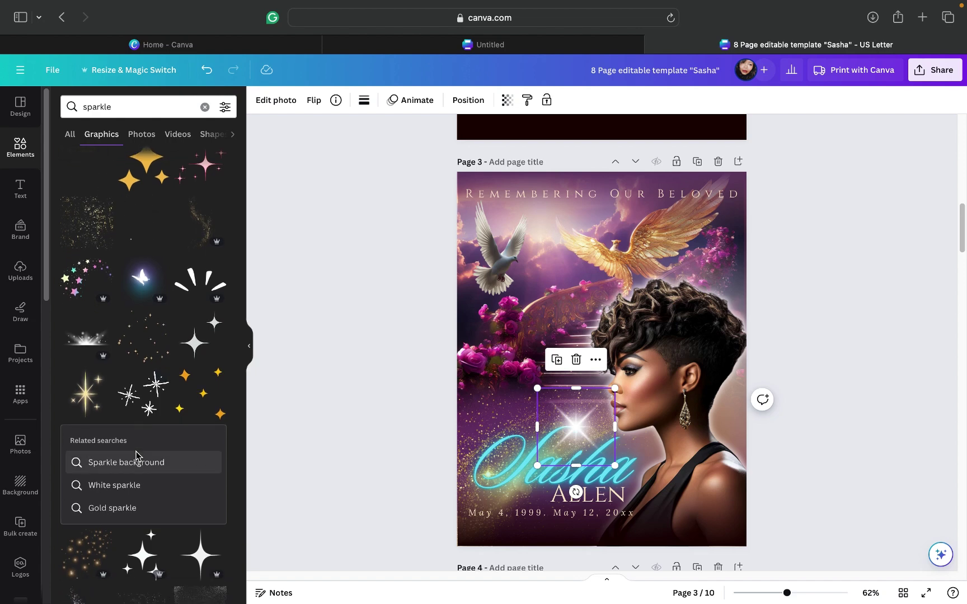
scroll(136, 456, down, 2)
scroll(136, 456, down, 4)
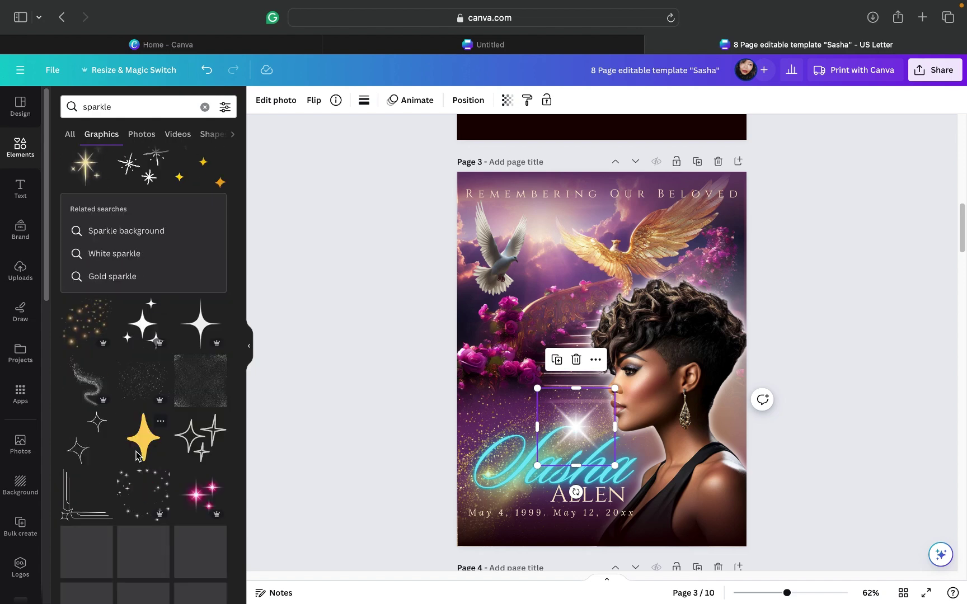
scroll(136, 456, down, 7)
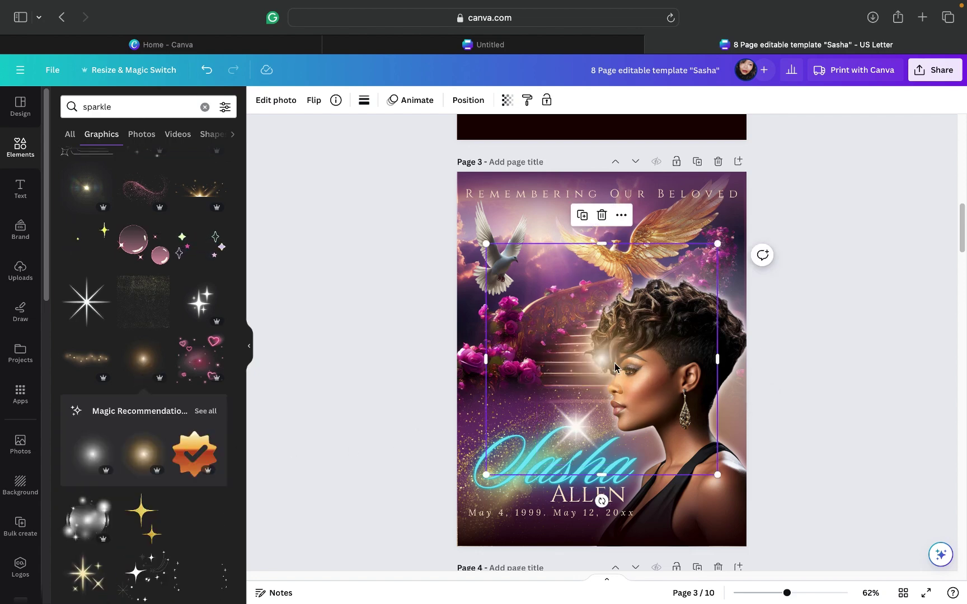
Step: Shrink the new glow and place it over the Sasha name
drag(576, 358, 574, 429)
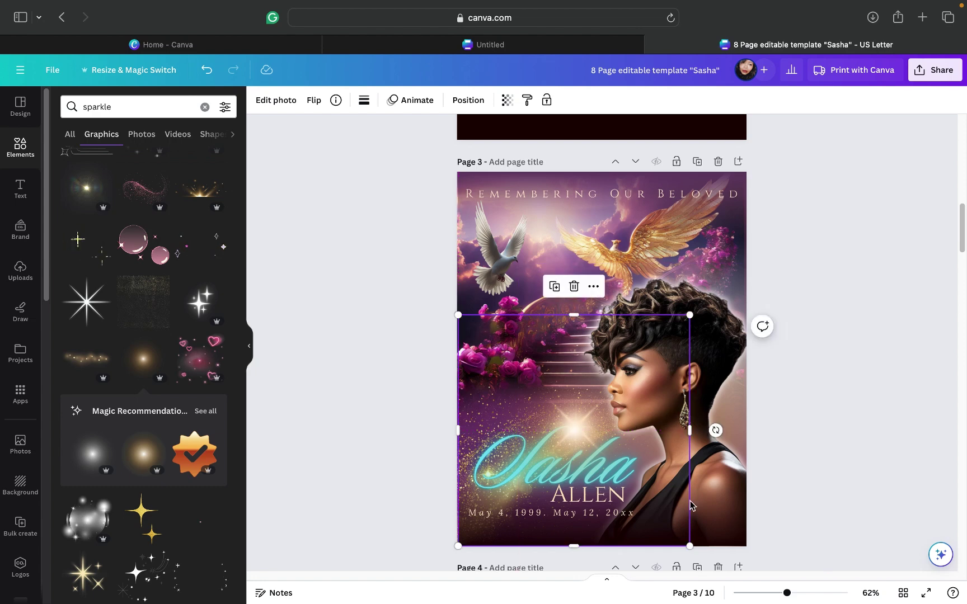
drag(688, 546, 552, 429)
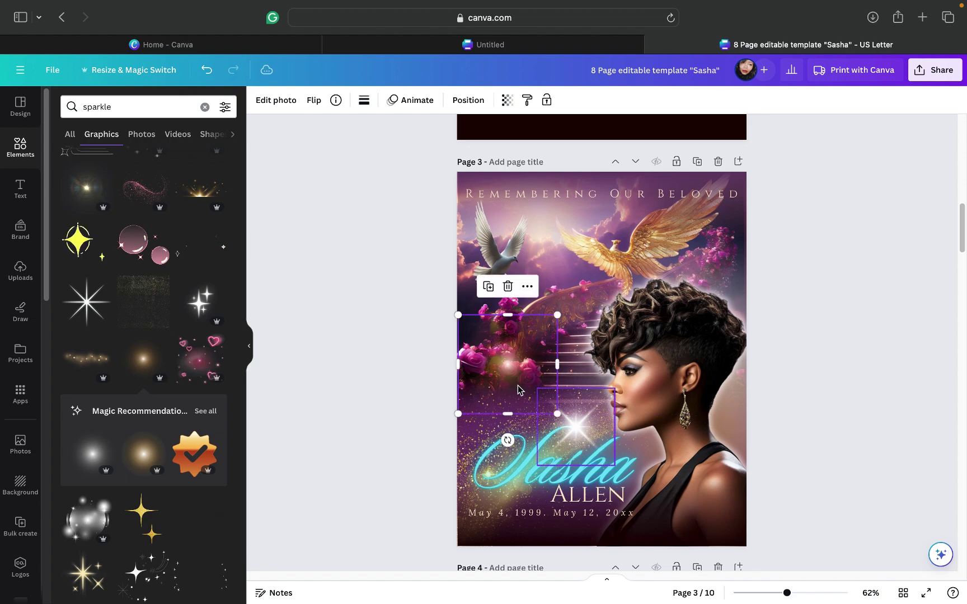
drag(509, 362, 580, 426)
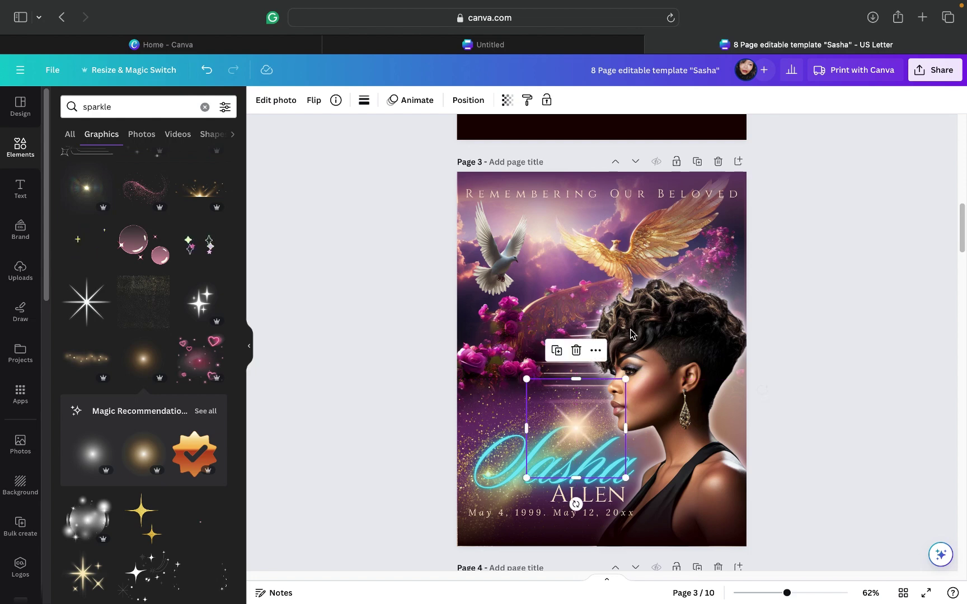
Step: Set the glow's transparency to 43, then deselect it
click(504, 104)
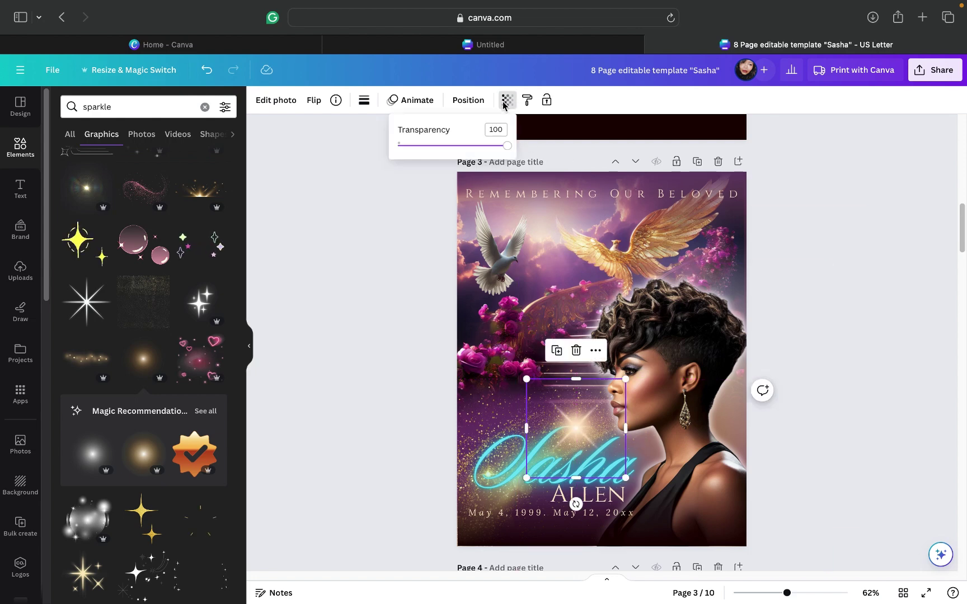
drag(508, 145, 445, 146)
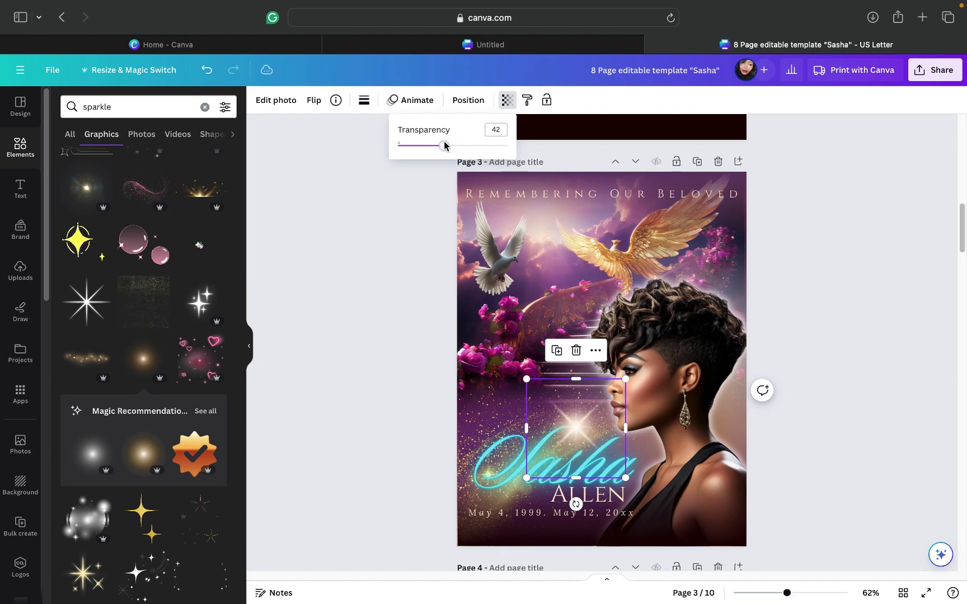
key(Escape)
click(844, 314)
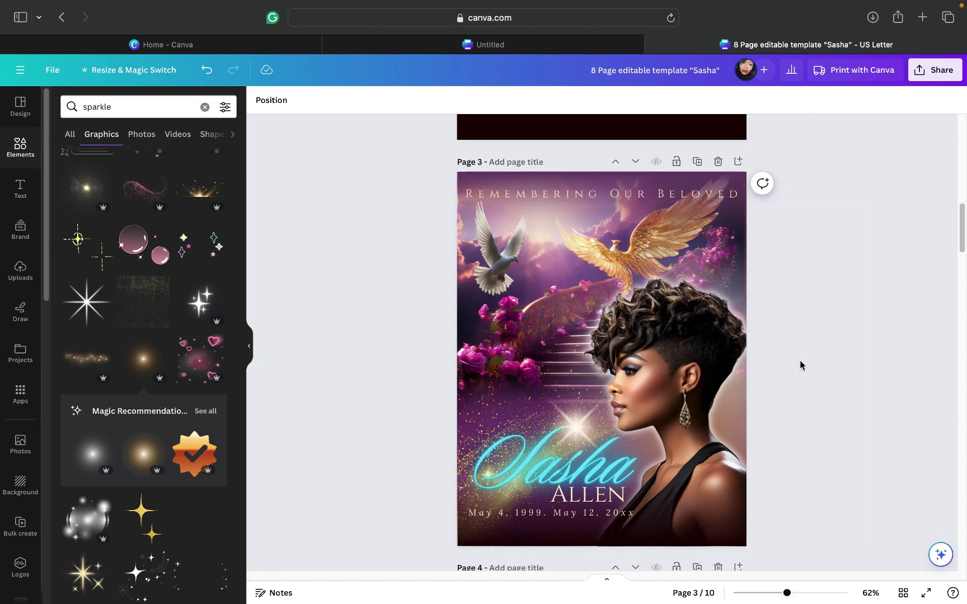
Step: Search Elements for 'neon border' and place the cyan neon border at page 3's top
scroll(801, 366, up, 1)
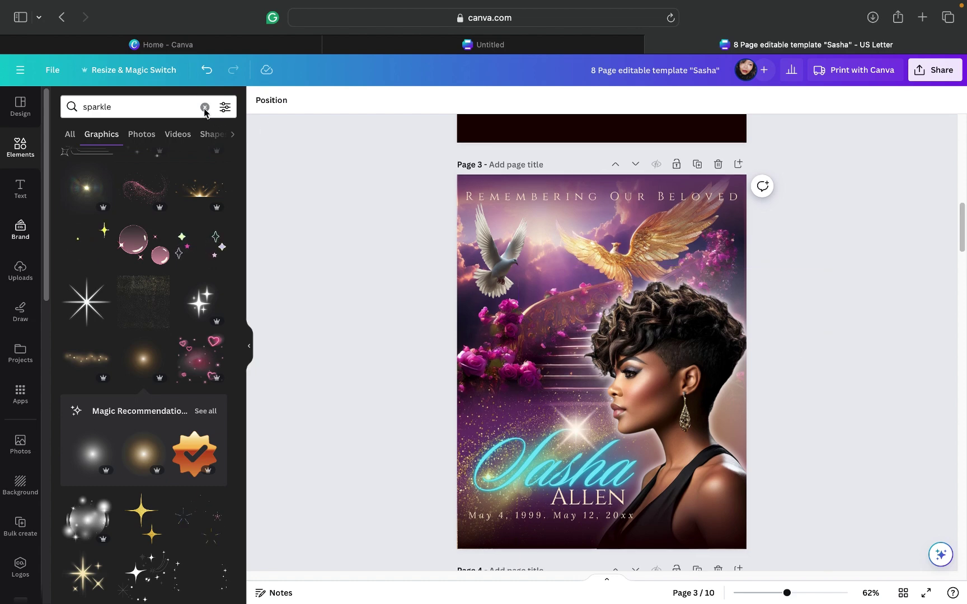
click(156, 110)
key(super+a)
key(BackSpace)
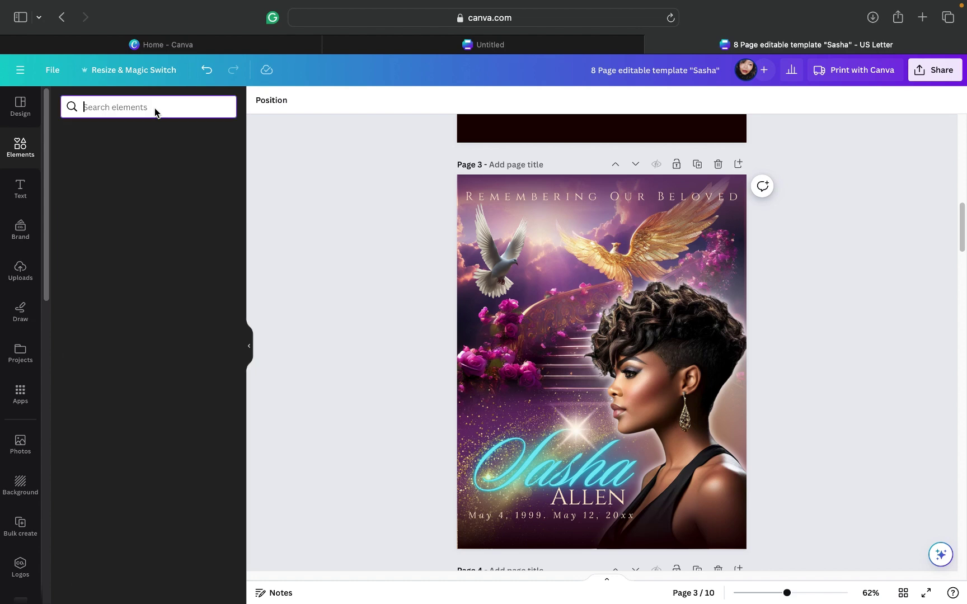
text(go)
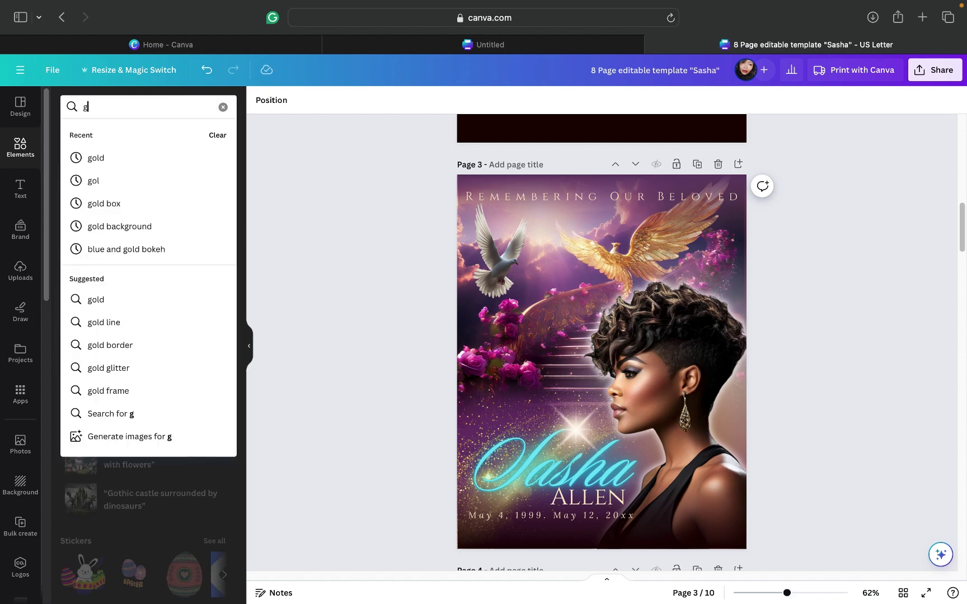
key(BackSpace)
text(neon)
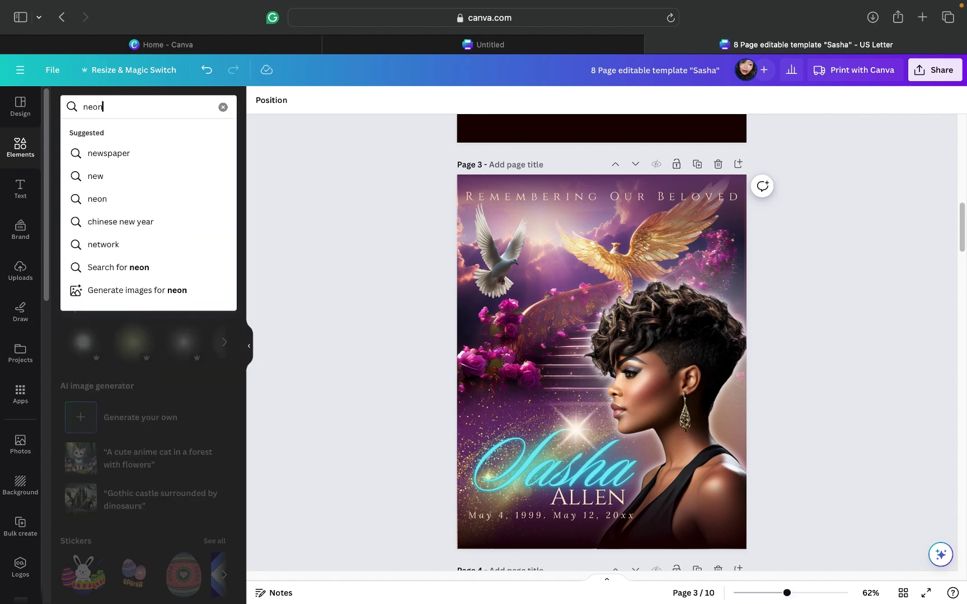
text( border)
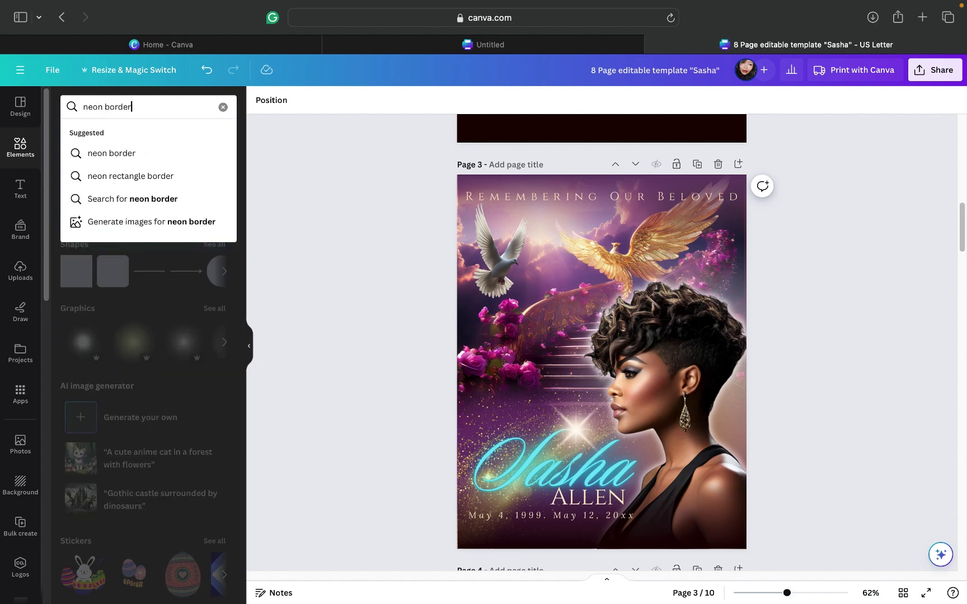
key(Return)
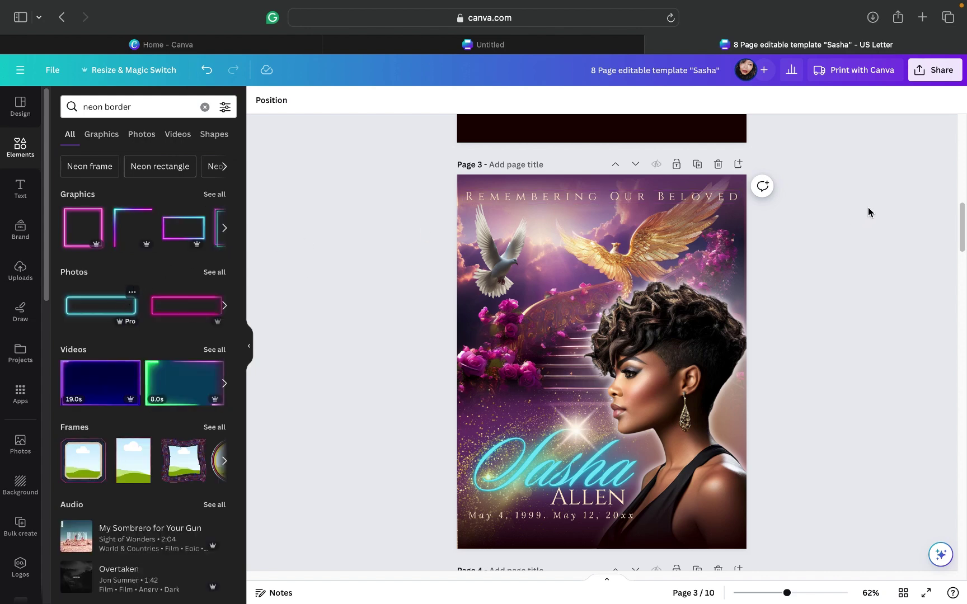
drag(797, 213, 581, 166)
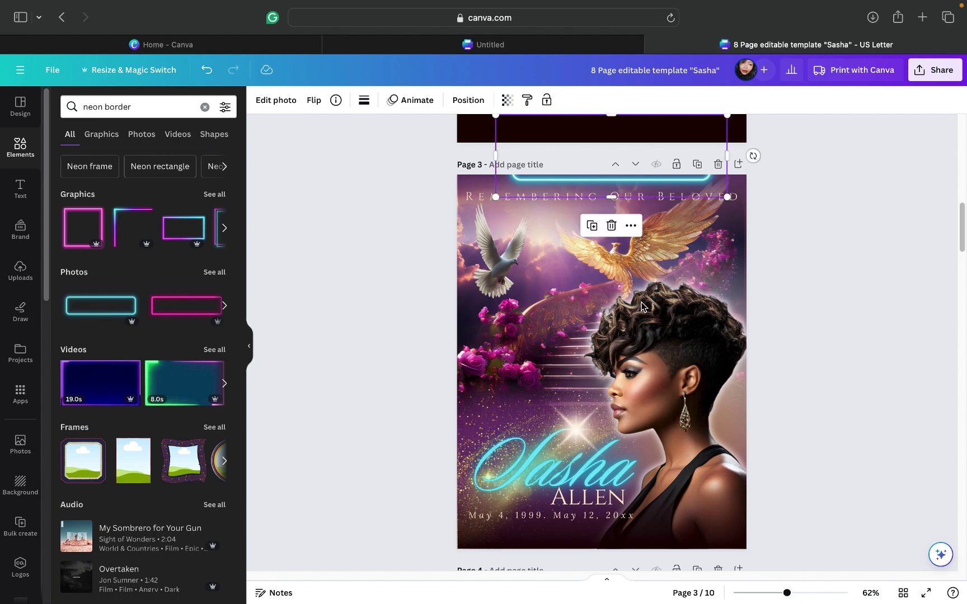
Step: Select the gold strip on page 1 through the Layers list and duplicate it
click(867, 298)
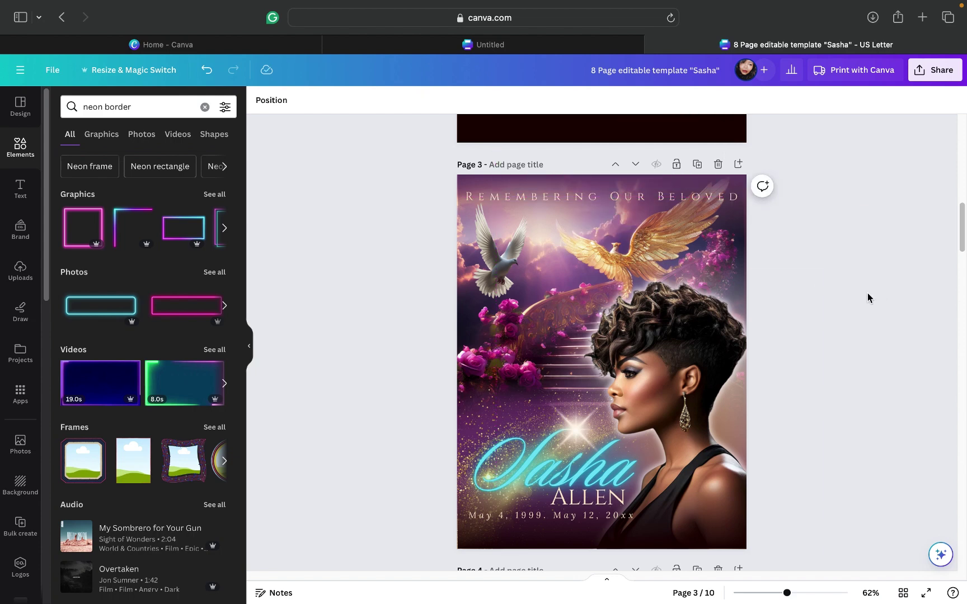
scroll(865, 298, up, 5)
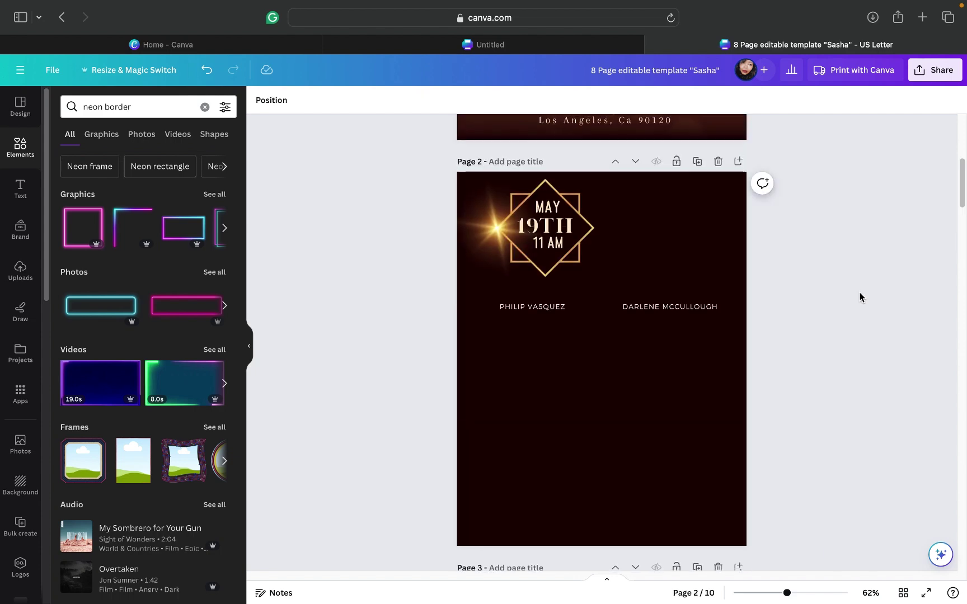
scroll(860, 297, up, 5)
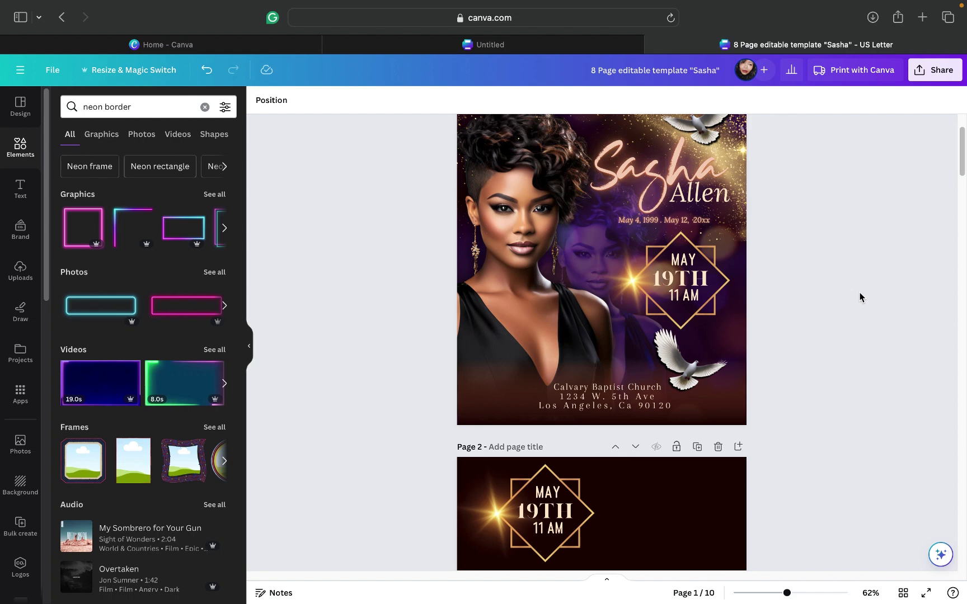
scroll(860, 297, up, 2)
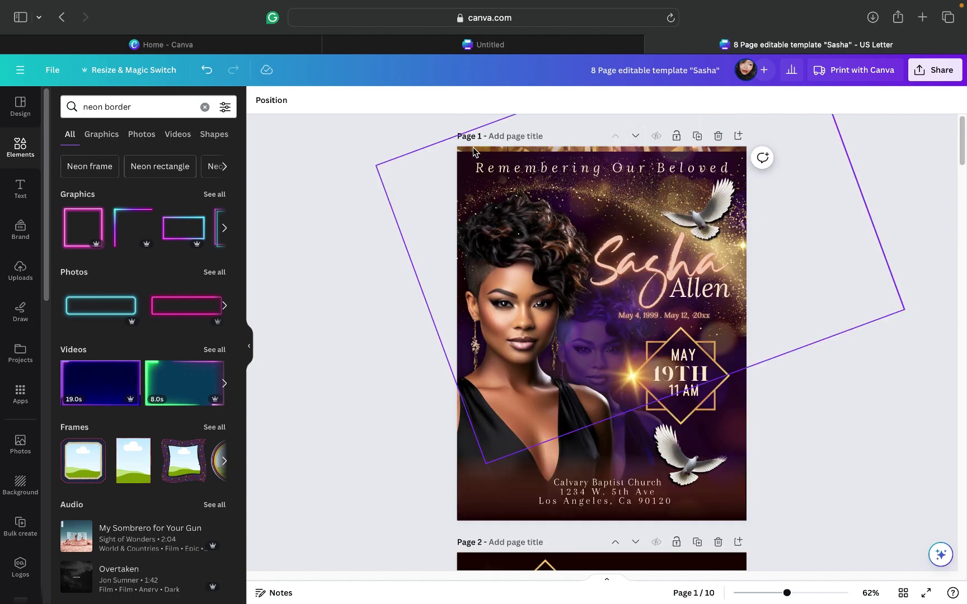
click(473, 171)
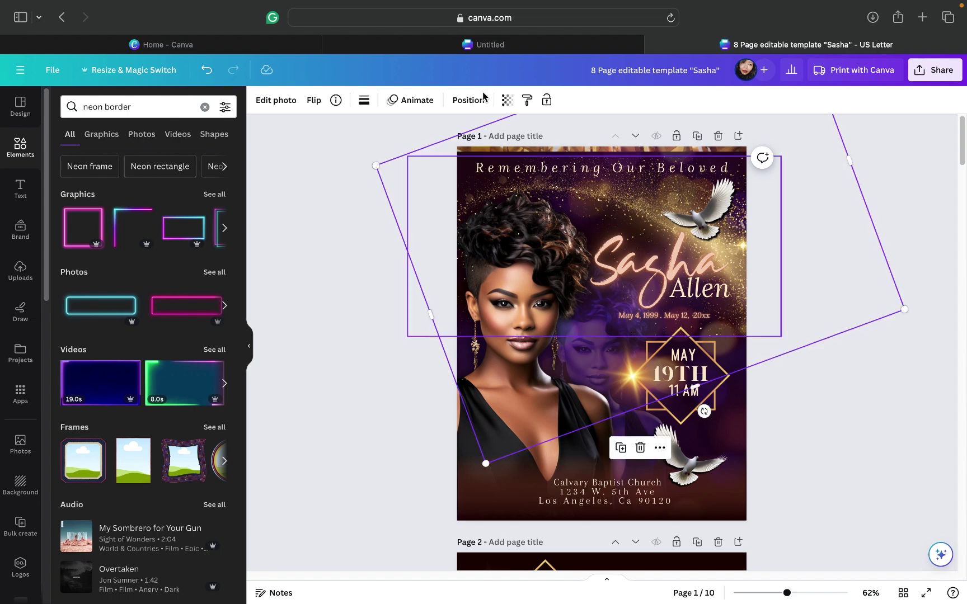
click(468, 101)
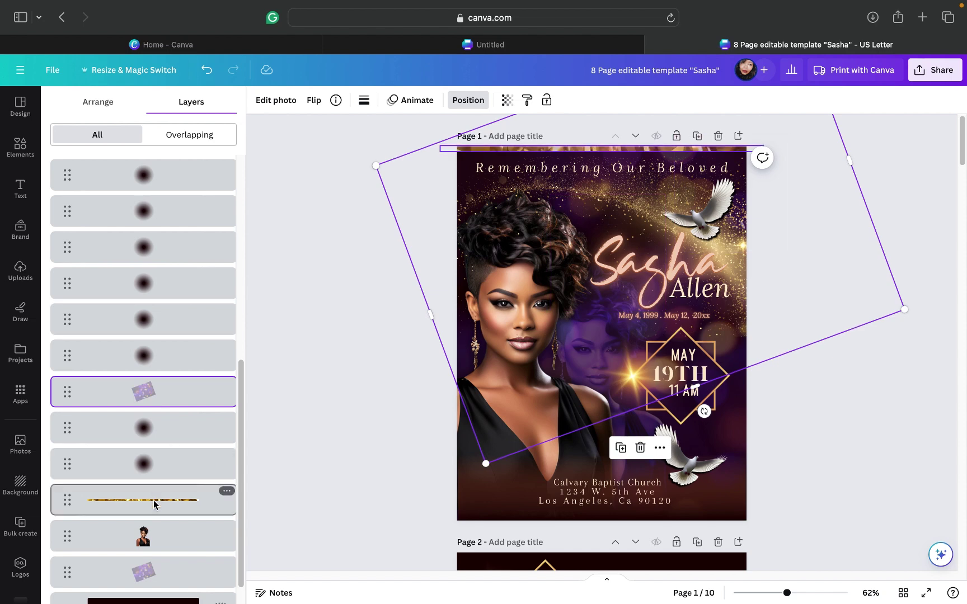
click(156, 507)
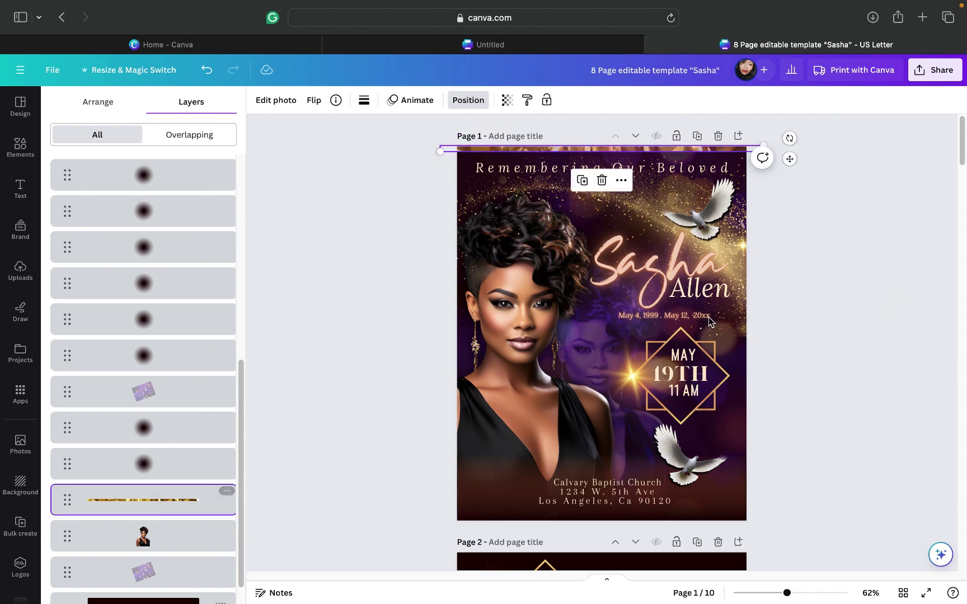
click(582, 180)
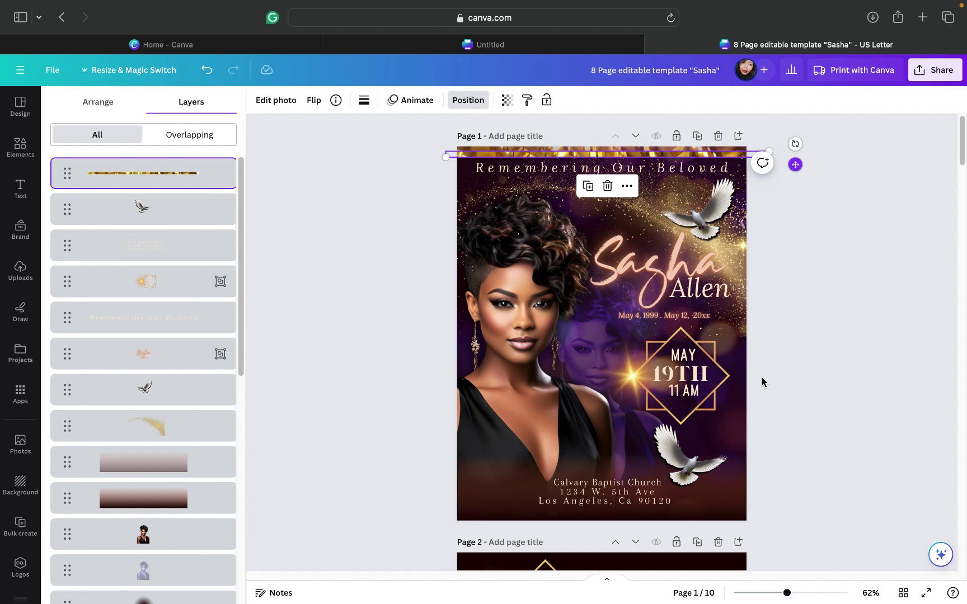
Step: Drag the gold strip copy down to page 3's top edge
drag(762, 382, 776, 594)
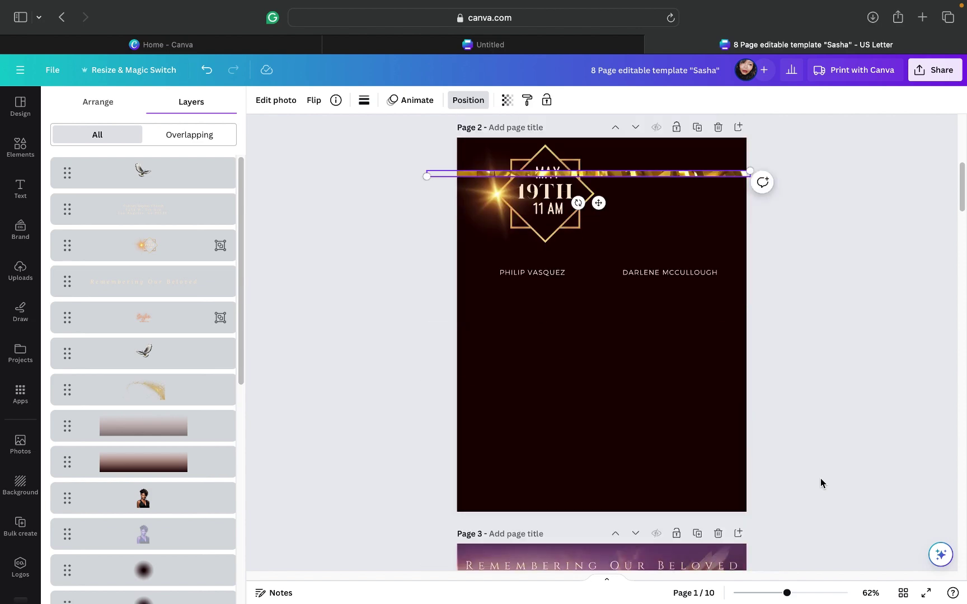
drag(598, 204, 605, 572)
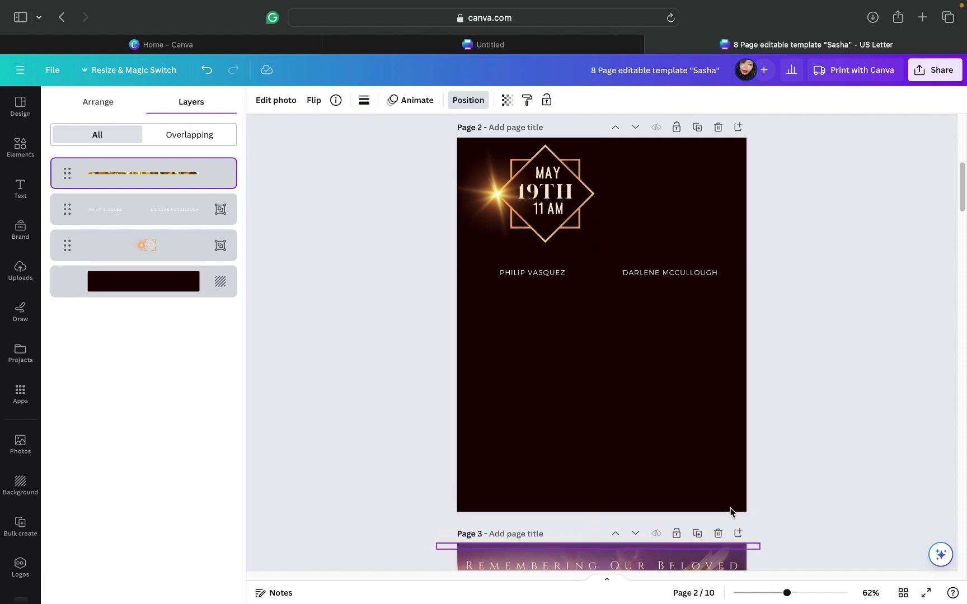
scroll(778, 453, down, 5)
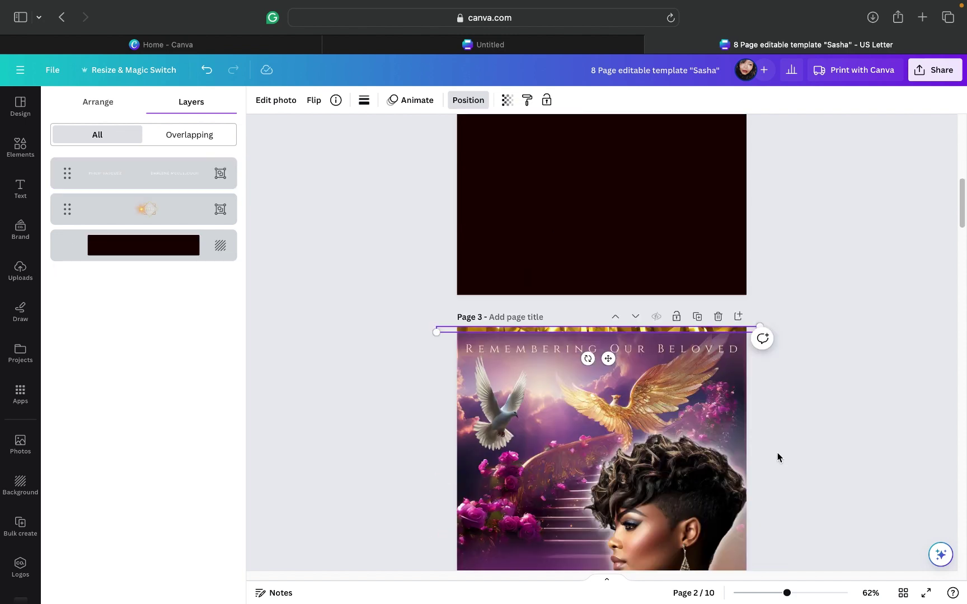
scroll(778, 457, down, 1)
scroll(778, 457, down, 1)
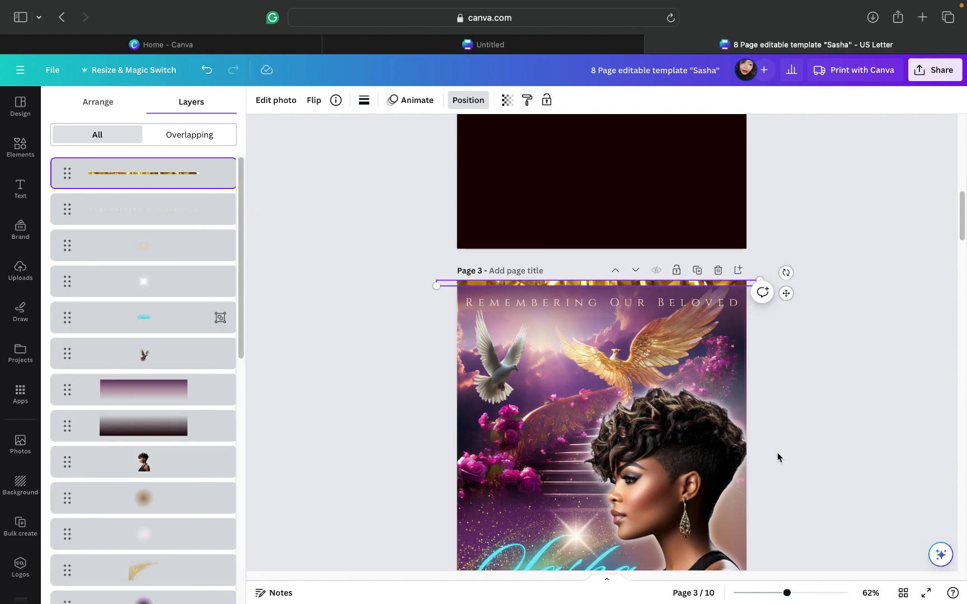
Step: Drag page 3's top gold strip down to the page's bottom edge
click(785, 456)
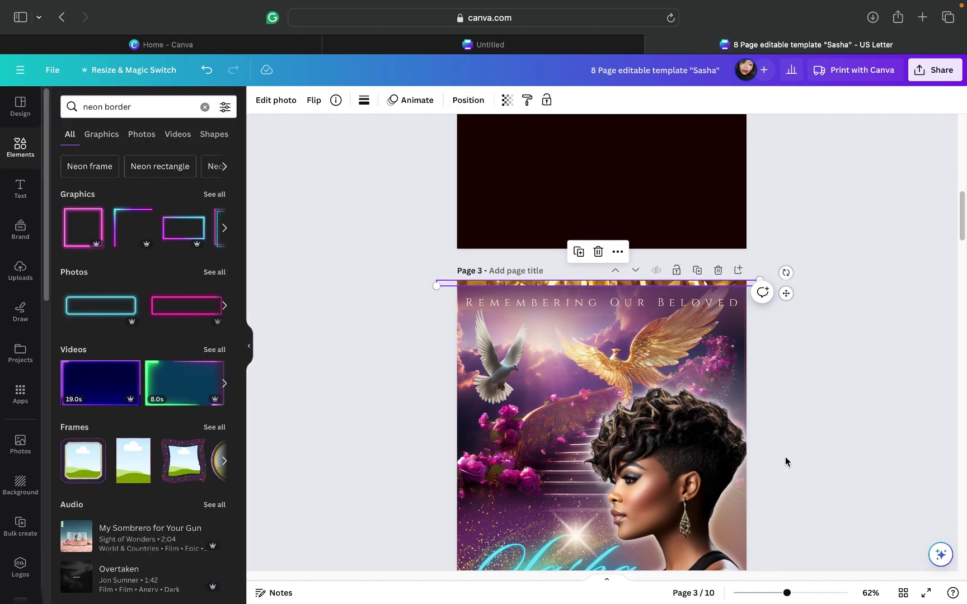
click(791, 442)
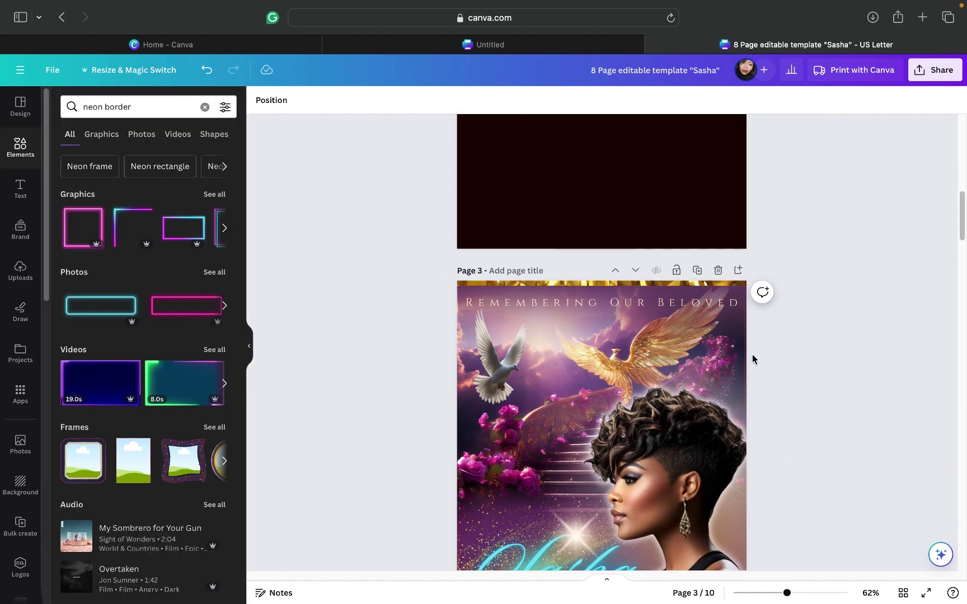
click(662, 285)
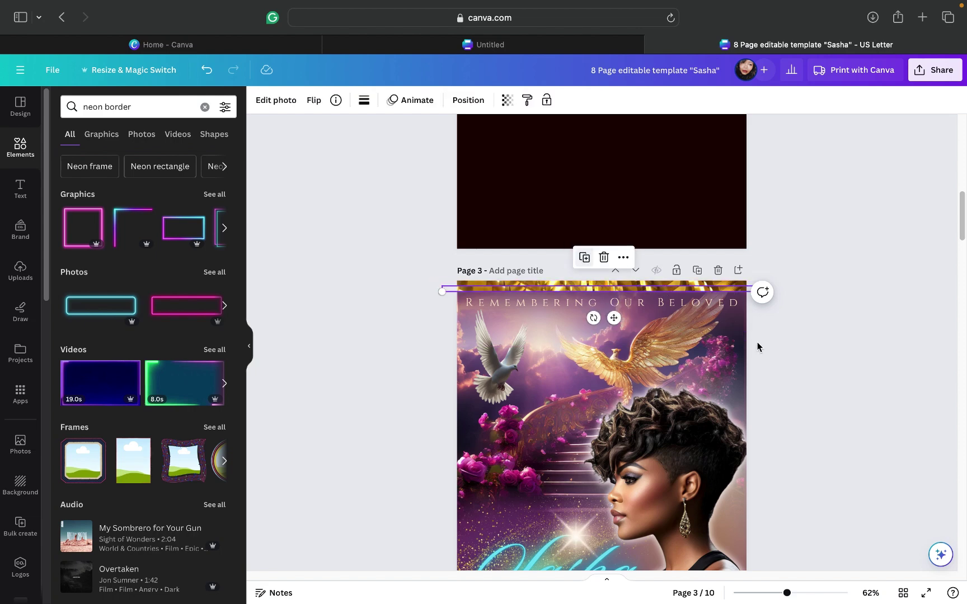
scroll(757, 343, down, 3)
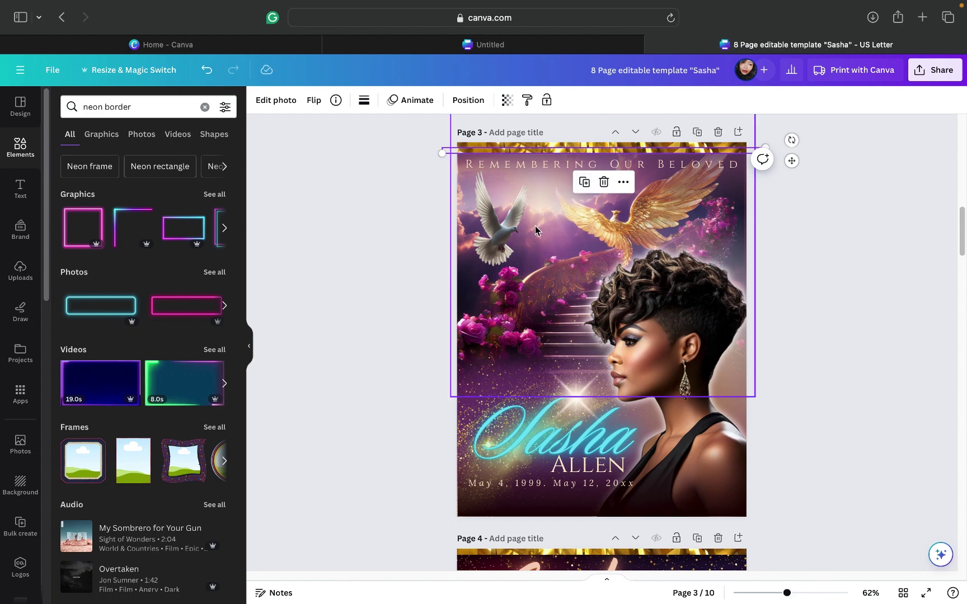
click(798, 260)
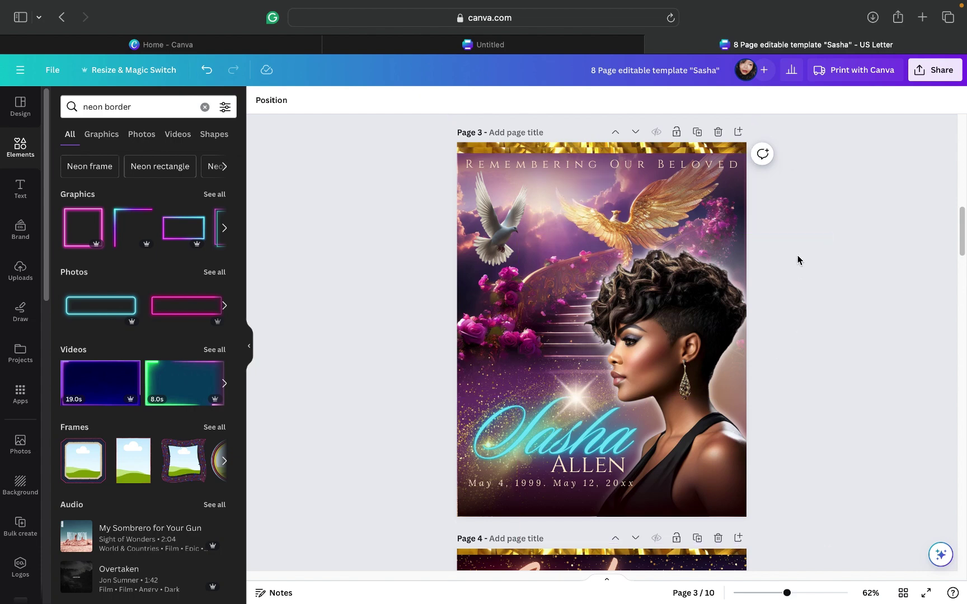
click(681, 155)
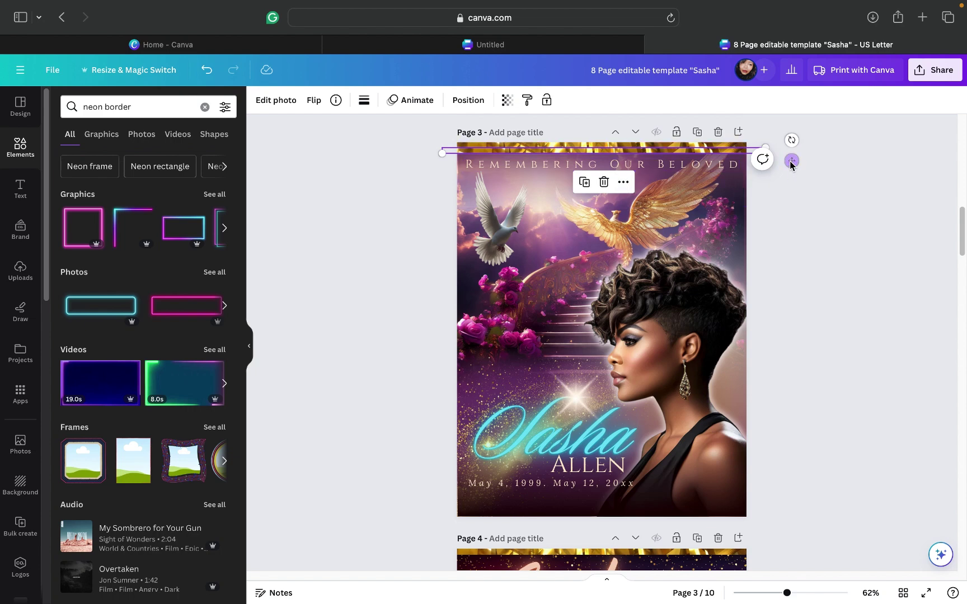
drag(792, 160, 795, 523)
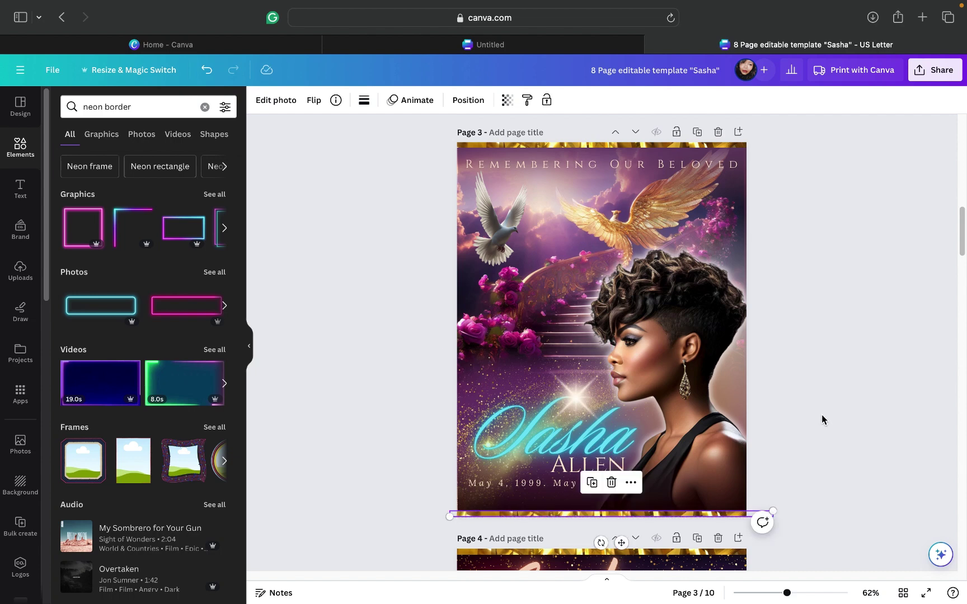
click(821, 415)
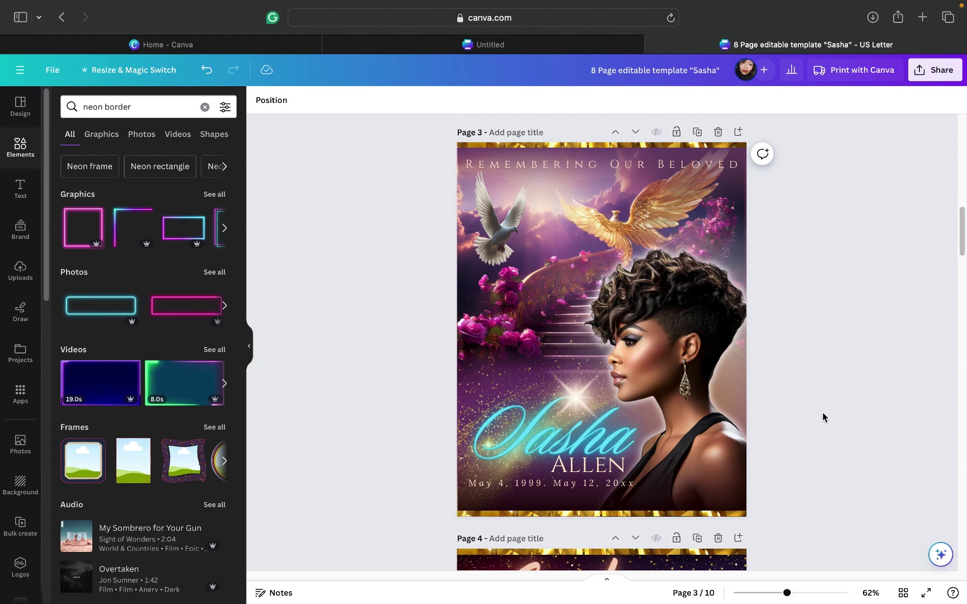
Step: Move the MAY 19TH date badge down below the names and onto page 3
scroll(824, 414, up, 15)
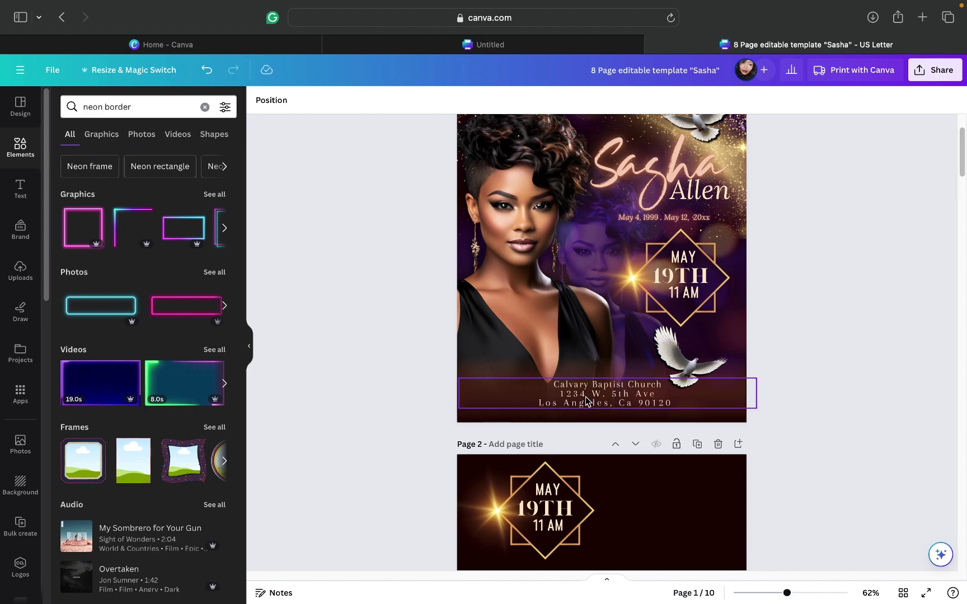
scroll(802, 350, down, 5)
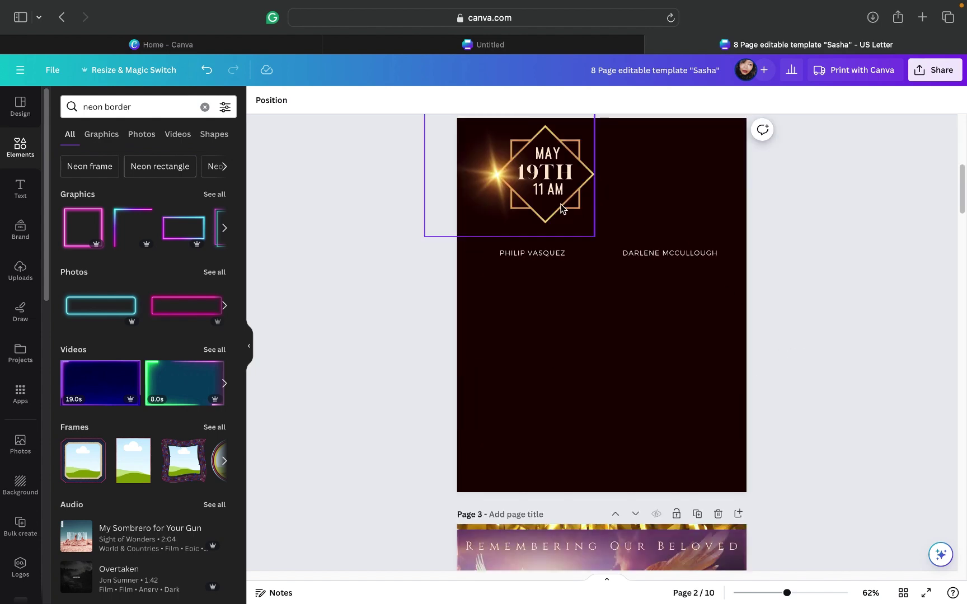
click(561, 200)
drag(558, 221, 551, 443)
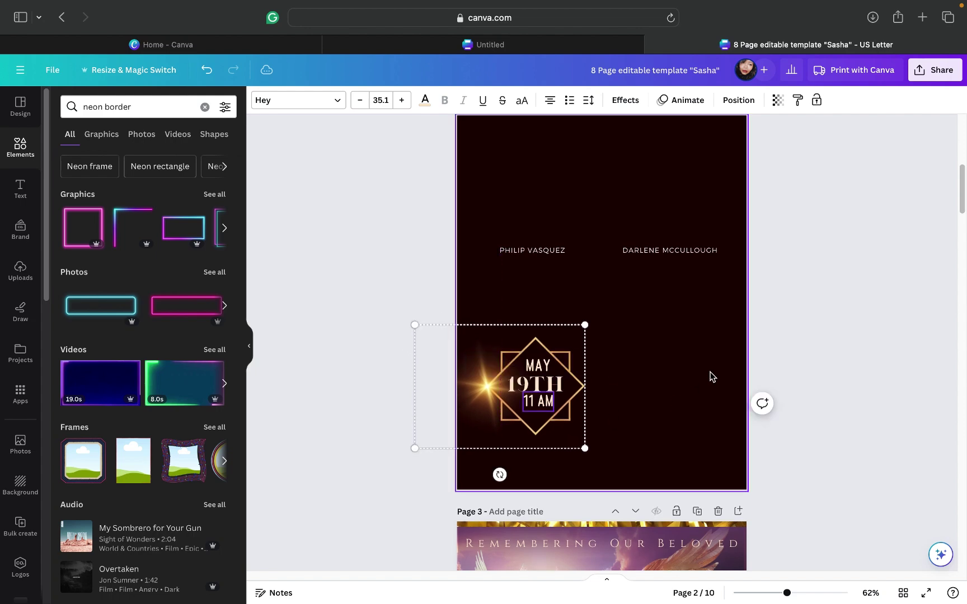
scroll(750, 309, down, 7)
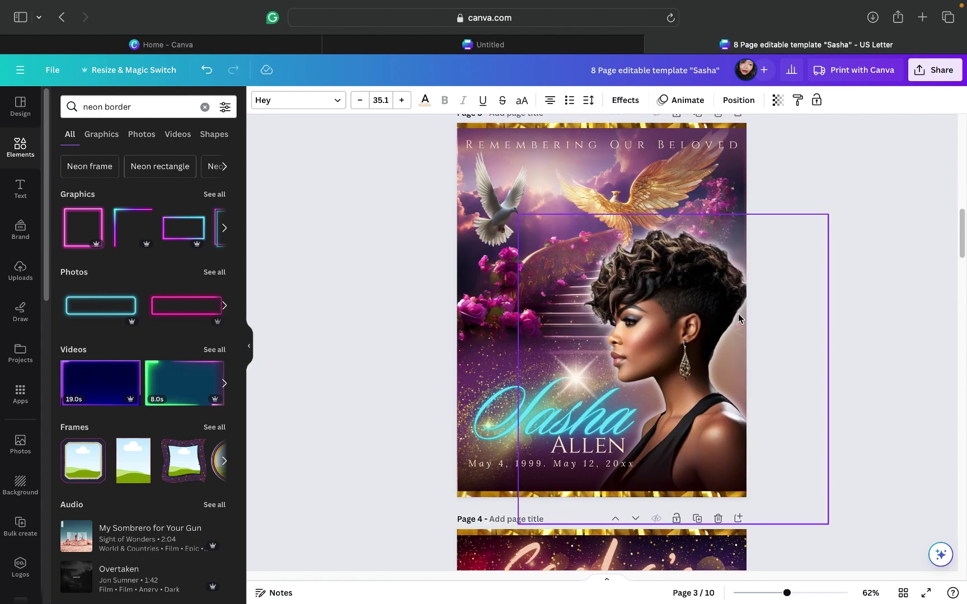
scroll(739, 314, up, 4)
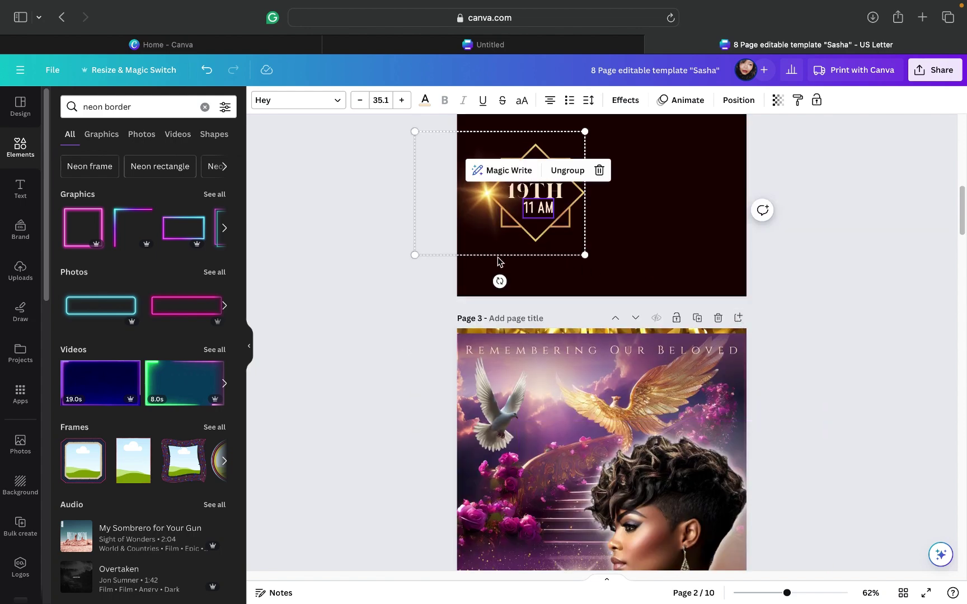
drag(496, 258, 504, 561)
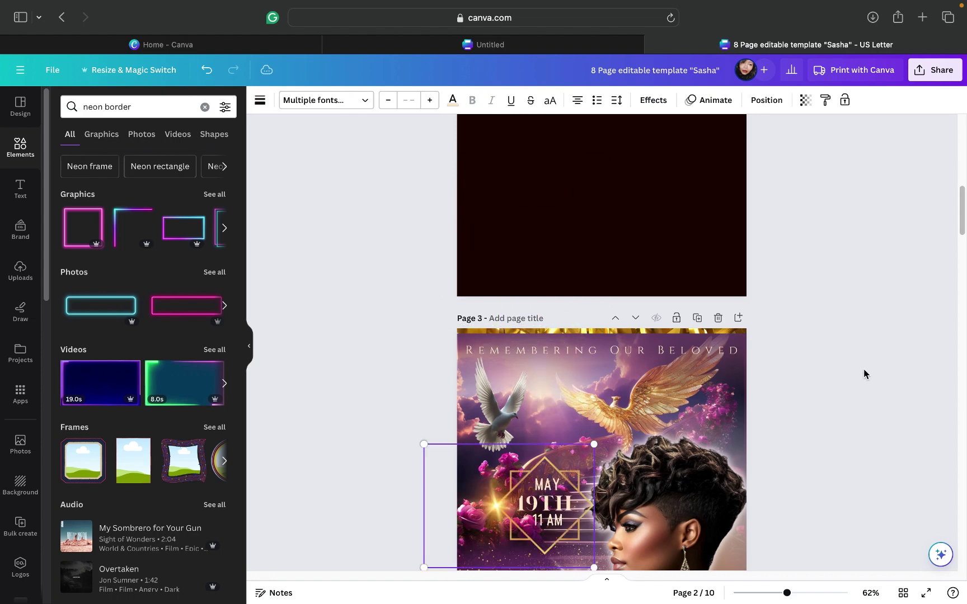
Step: Shift the date badge around on page 3, then drag it back onto page 2
scroll(864, 369, down, 4)
scroll(922, 321, down, 2)
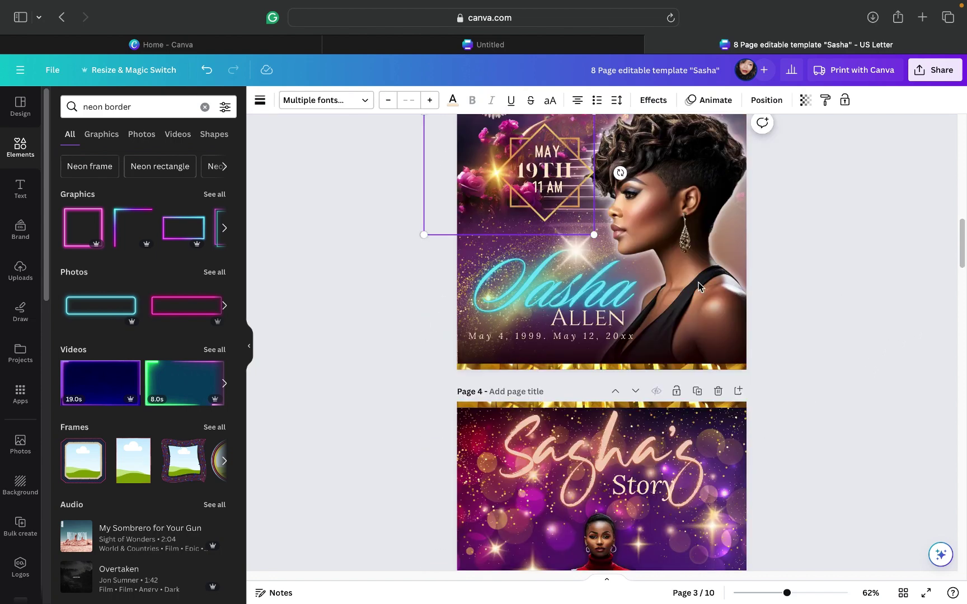
click(556, 200)
mouse_move(546, 212)
mouse_down()
mouse_move(539, 223)
mouse_move(548, 227)
mouse_move(539, 224)
mouse_up()
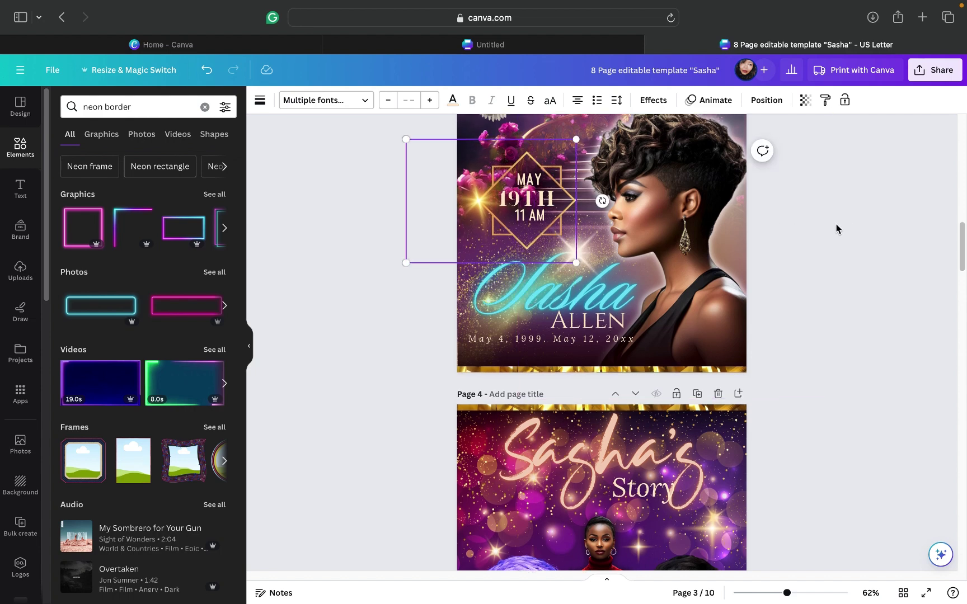
scroll(836, 229, up, 3)
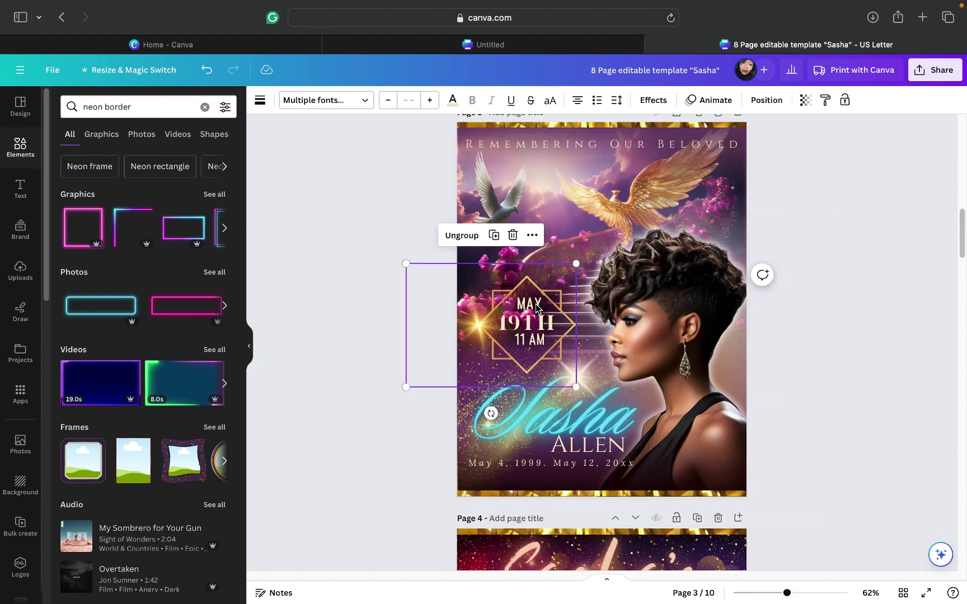
drag(527, 313, 541, 312)
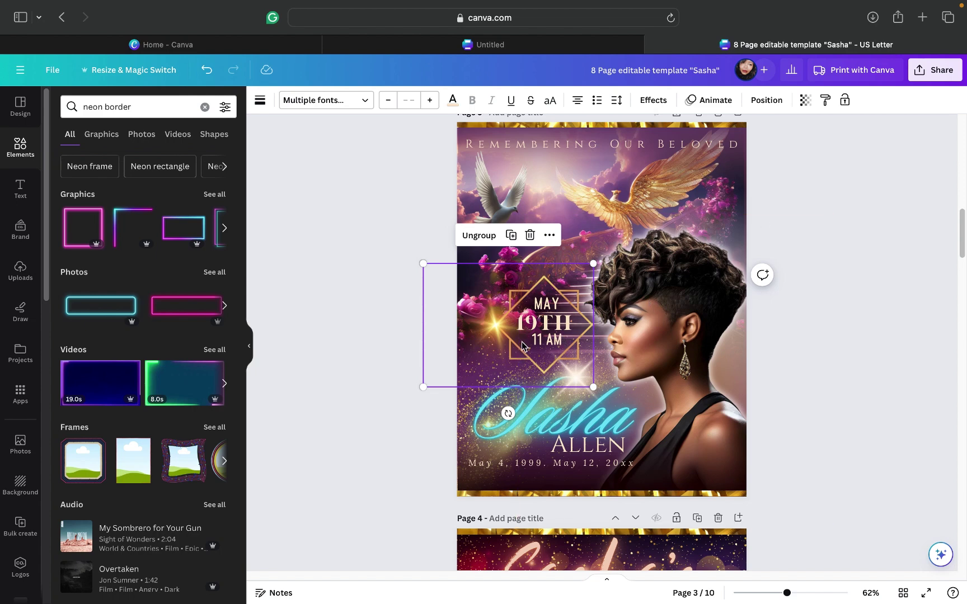
drag(521, 345, 566, 62)
Step: Nudge the date badge up and right on page 2 and ungroup it
scroll(821, 245, up, 10)
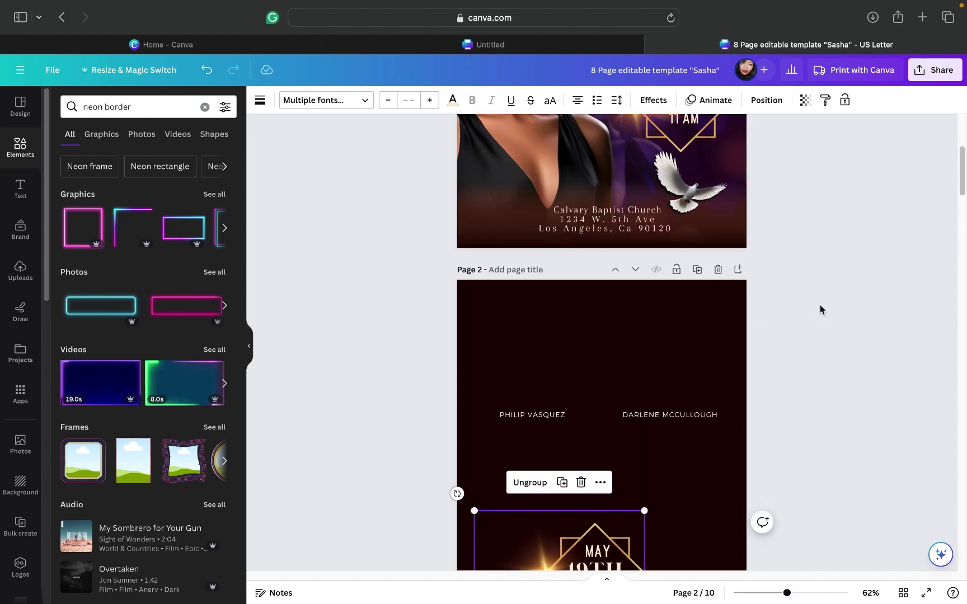
scroll(820, 305, down, 4)
drag(600, 442, 612, 415)
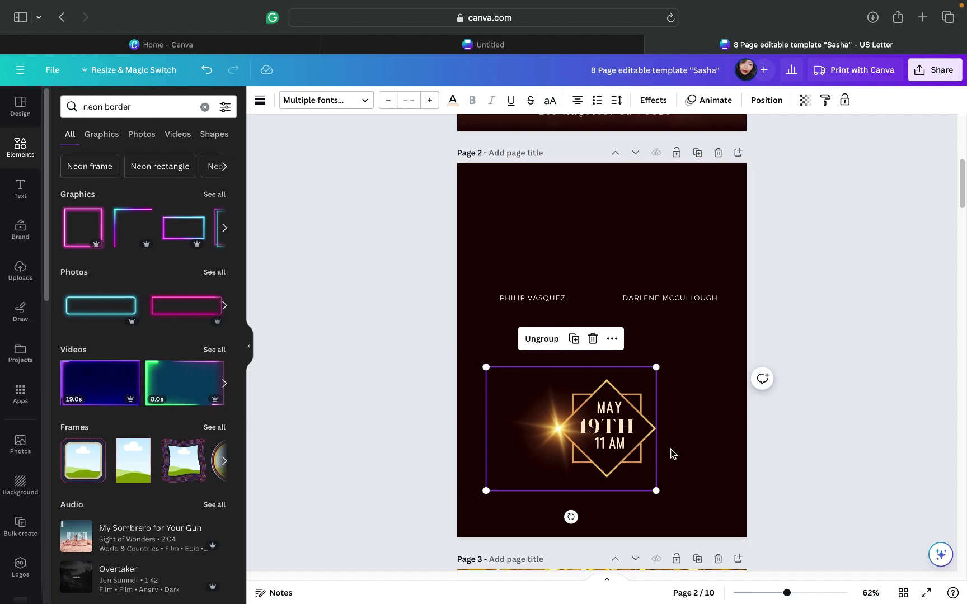
click(560, 392)
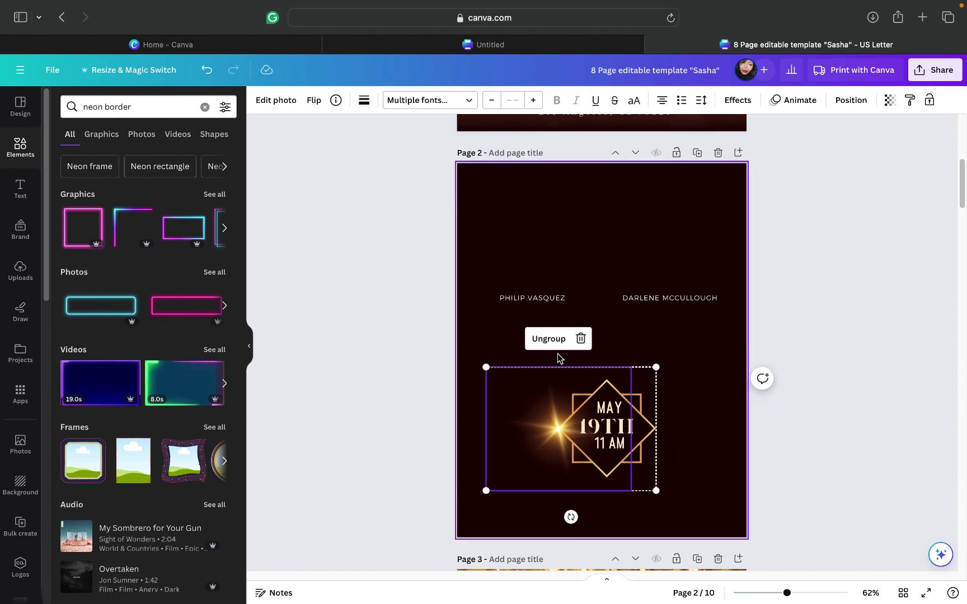
click(645, 345)
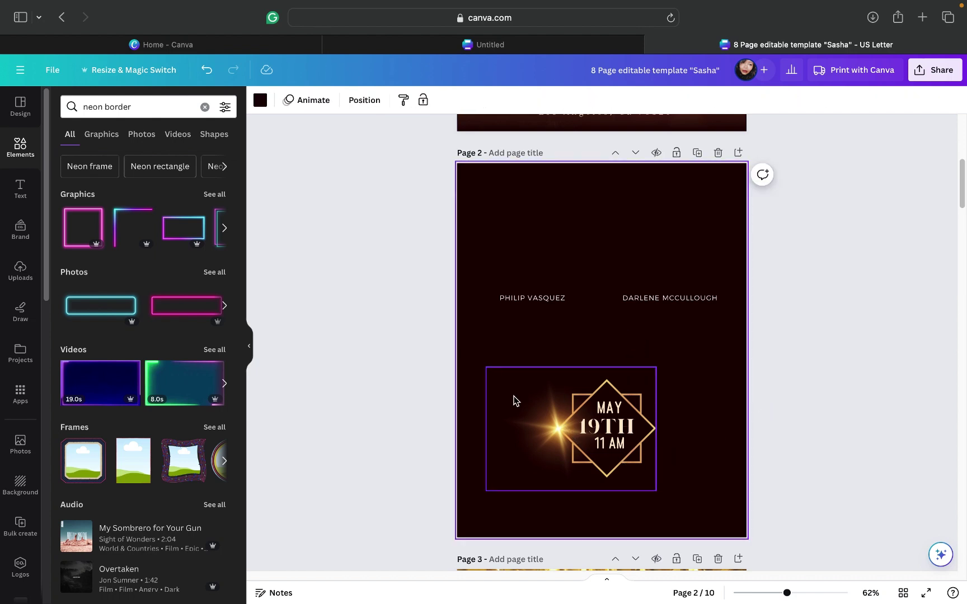
click(529, 384)
click(547, 340)
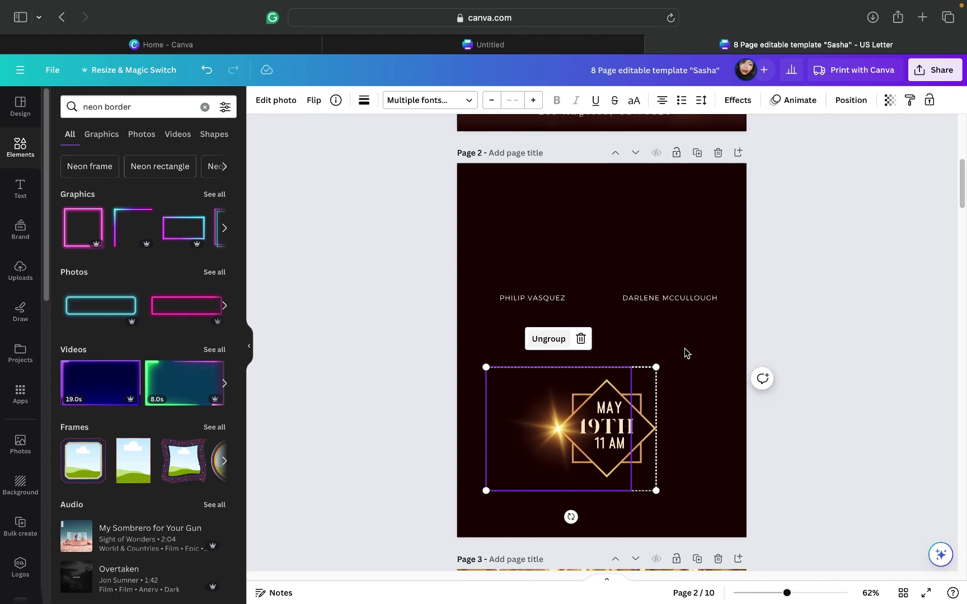
click(754, 328)
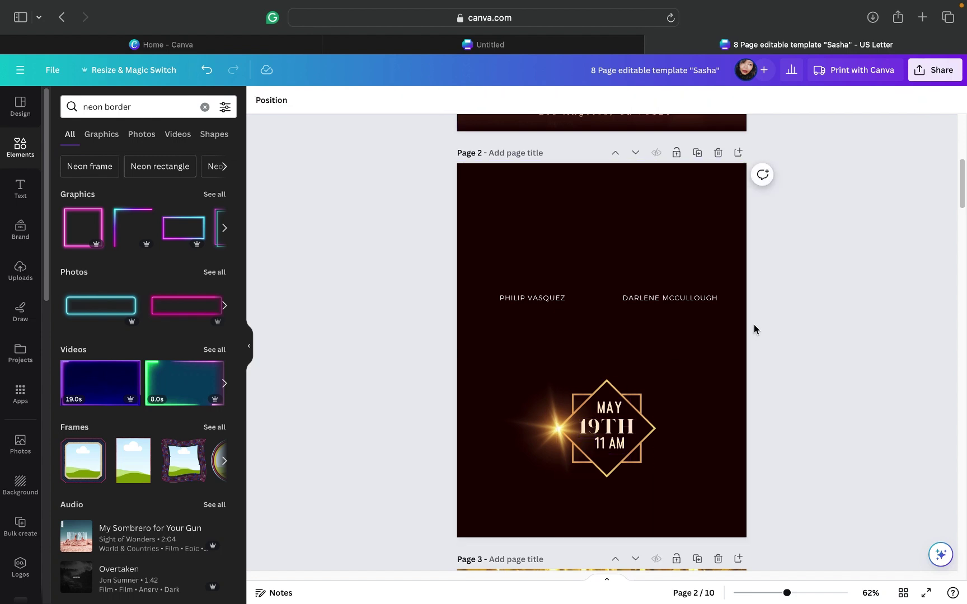
Step: Delete the golden sparkle glow and regroup the diamond with the date text
drag(541, 439, 518, 436)
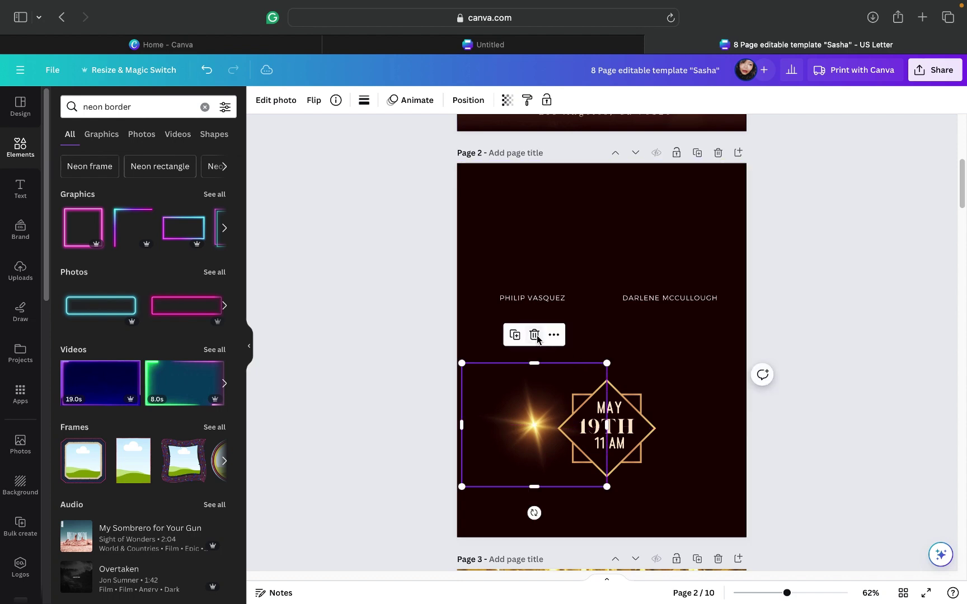
key(Delete)
drag(522, 365, 694, 485)
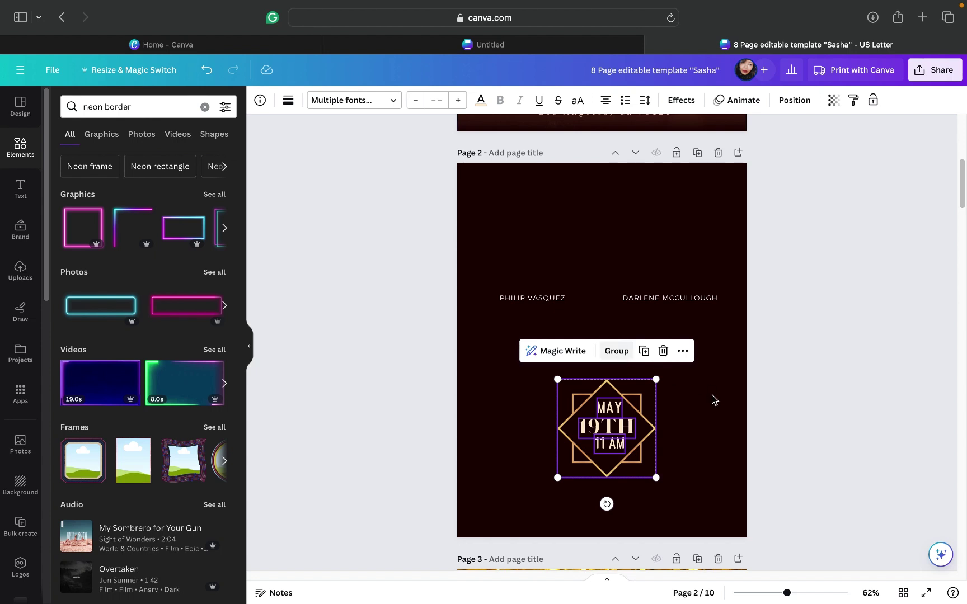
key(super+g)
scroll(712, 399, down, 3)
Step: Move the MAY 19TH 11 AM badge to page 3, left of the portrait above the Sasha name
drag(619, 317, 558, 555)
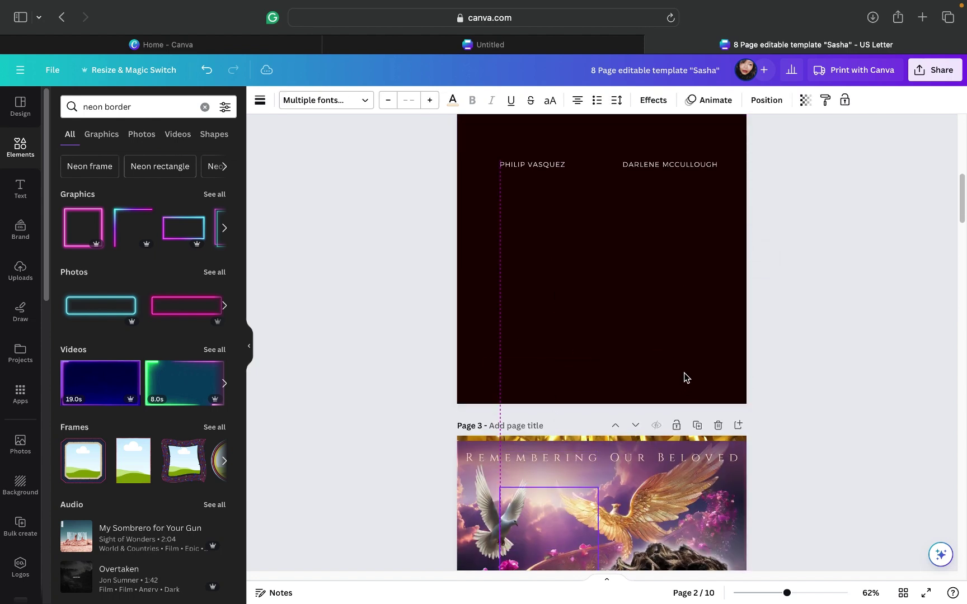
scroll(684, 372, down, 3)
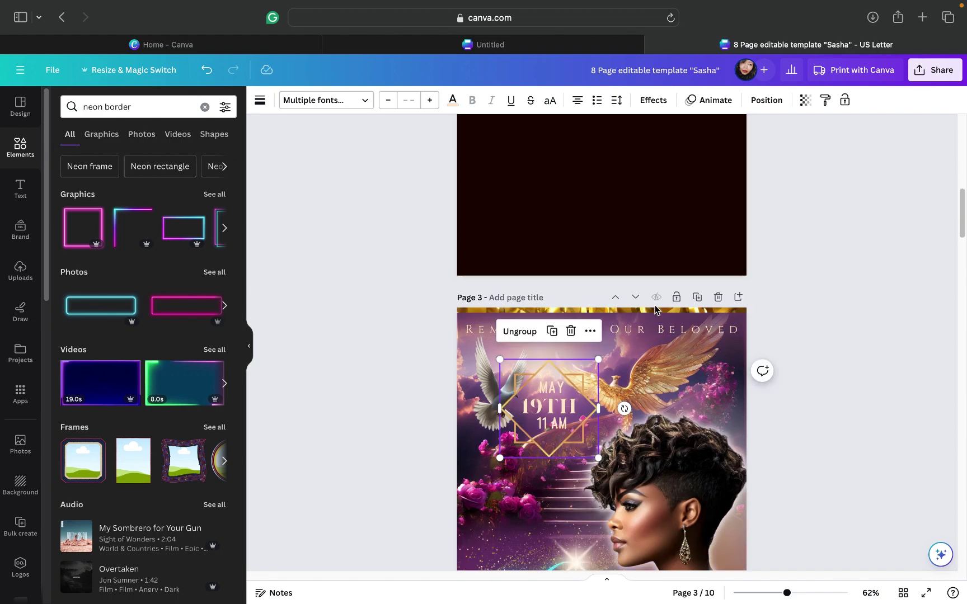
scroll(649, 336, down, 1)
drag(552, 367, 534, 475)
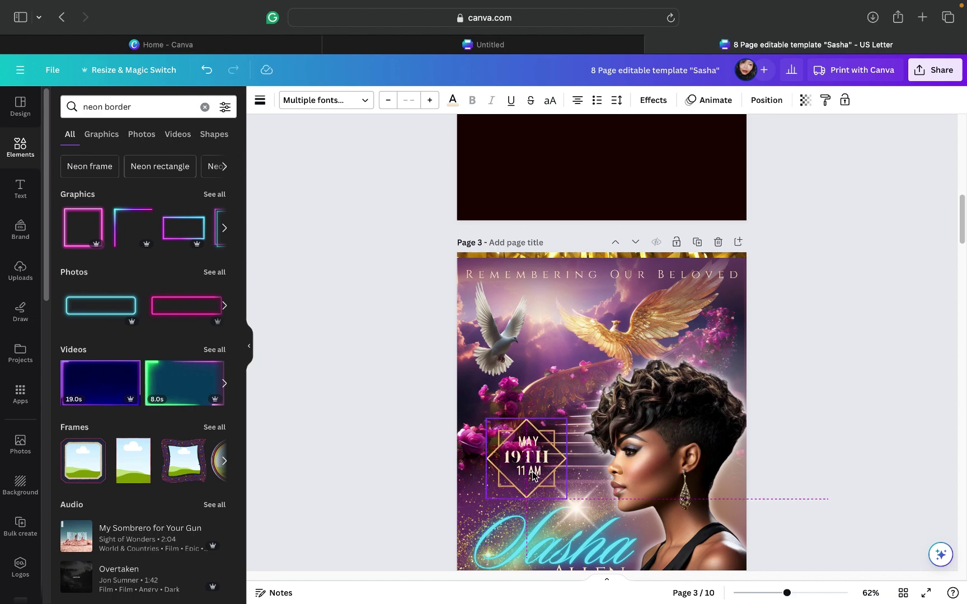
click(804, 306)
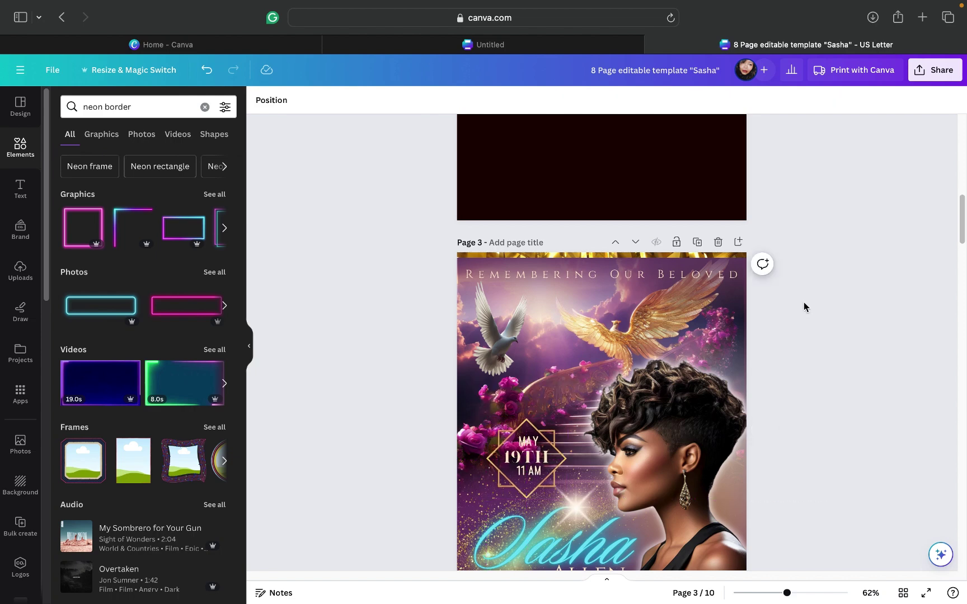
scroll(804, 307, down, 3)
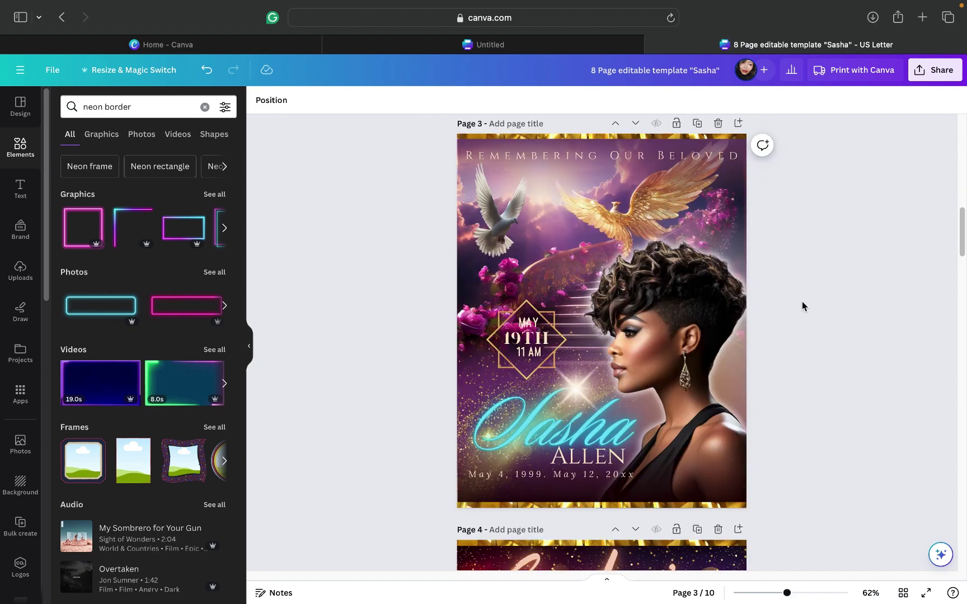
click(522, 347)
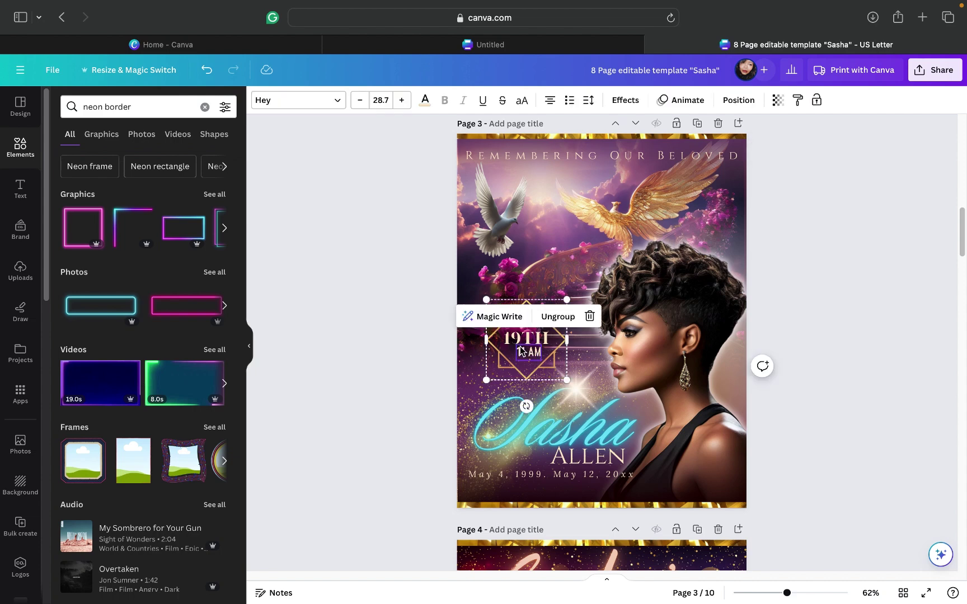
drag(522, 347, 521, 348)
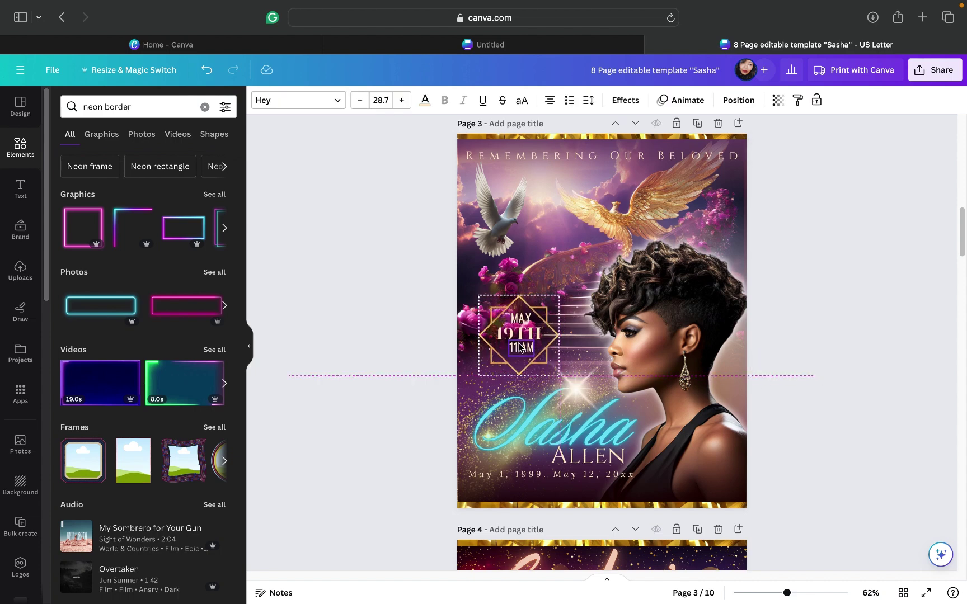
click(806, 272)
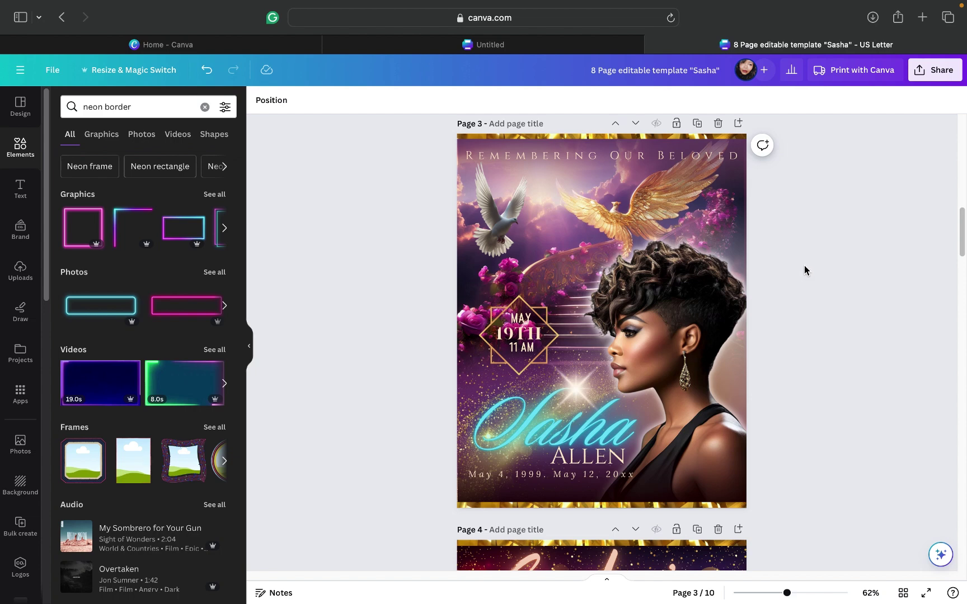
Step: Use the menu bar media controls to restart the playing track from its beginning, then pause it
mouse_move(772, 4)
mouse_move(708, 2)
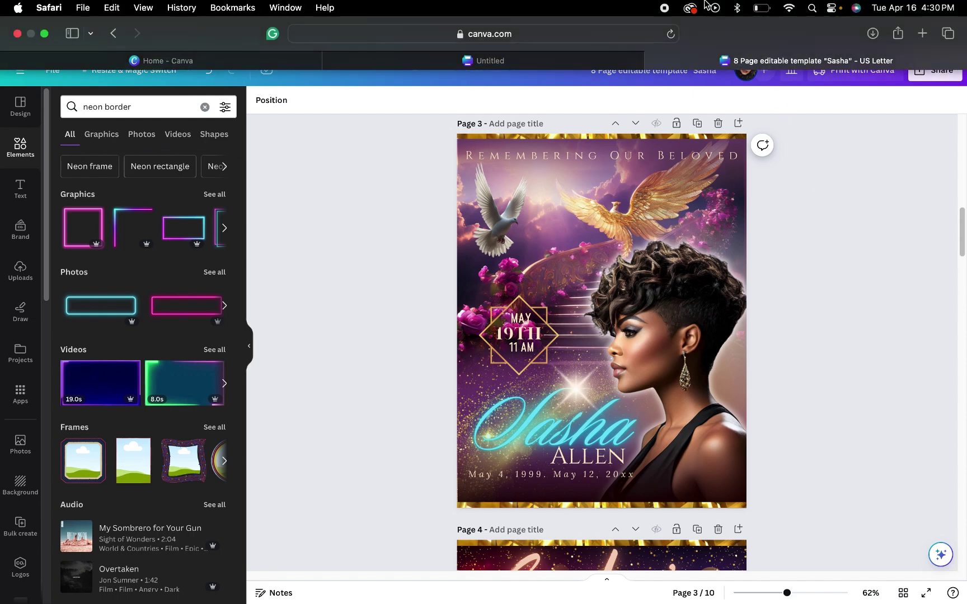
click(717, 8)
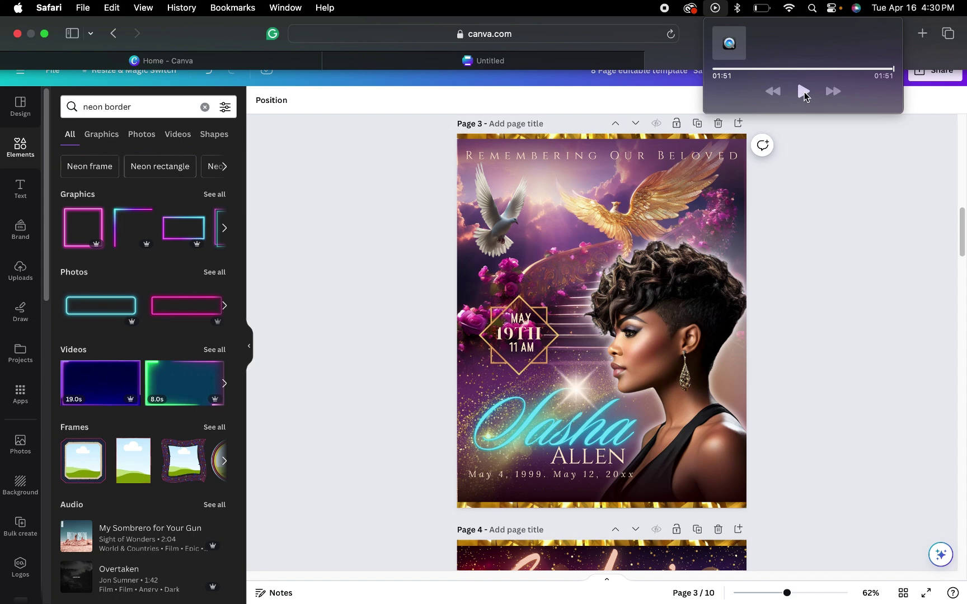
click(803, 93)
click(804, 94)
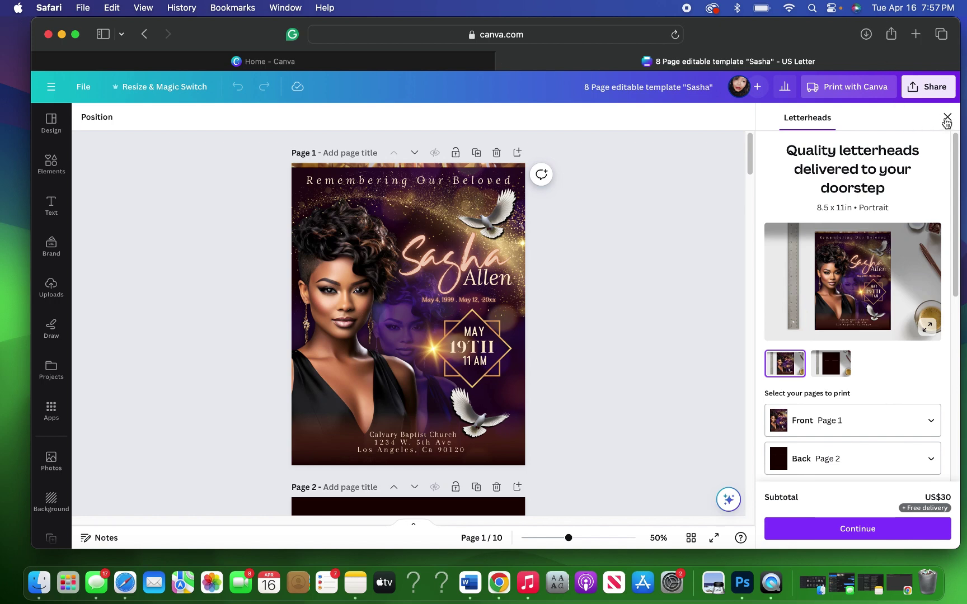
Step: Dismiss the Letterheads print-order panel with Escape to return to page 1 of the design
key(Escape)
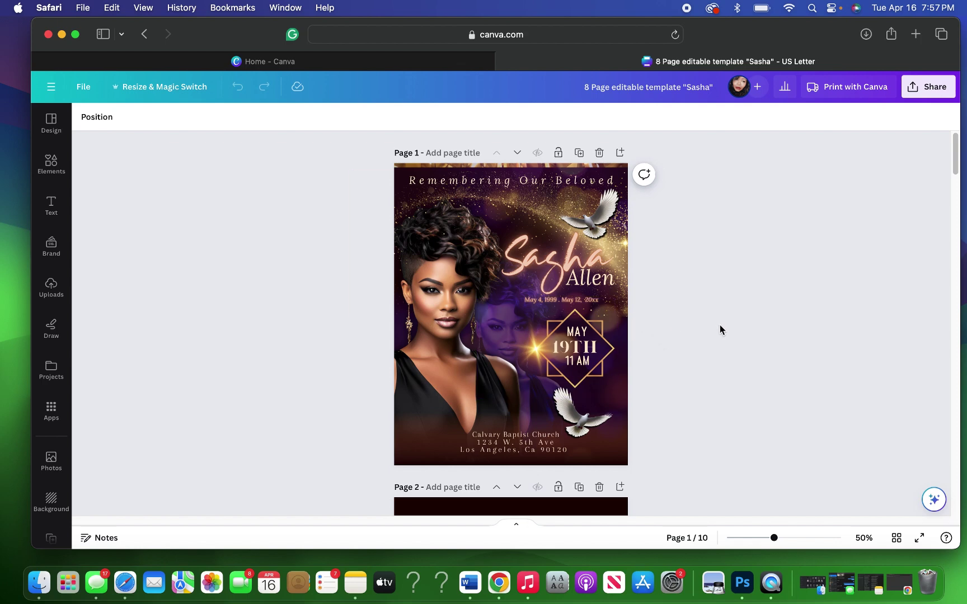
Step: Delete the names text group from the dark page 2
scroll(720, 326, down, 15)
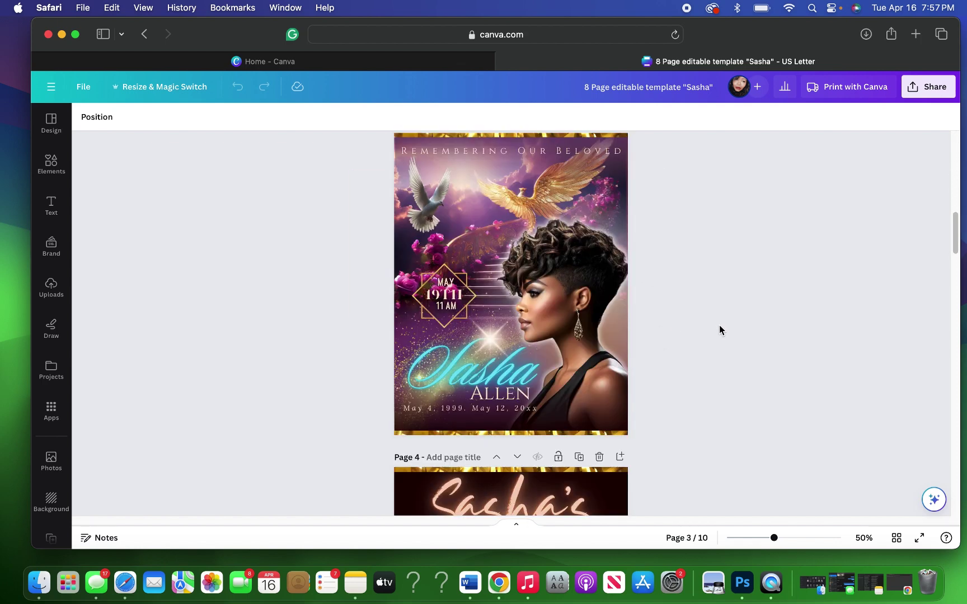
scroll(721, 328, up, 2)
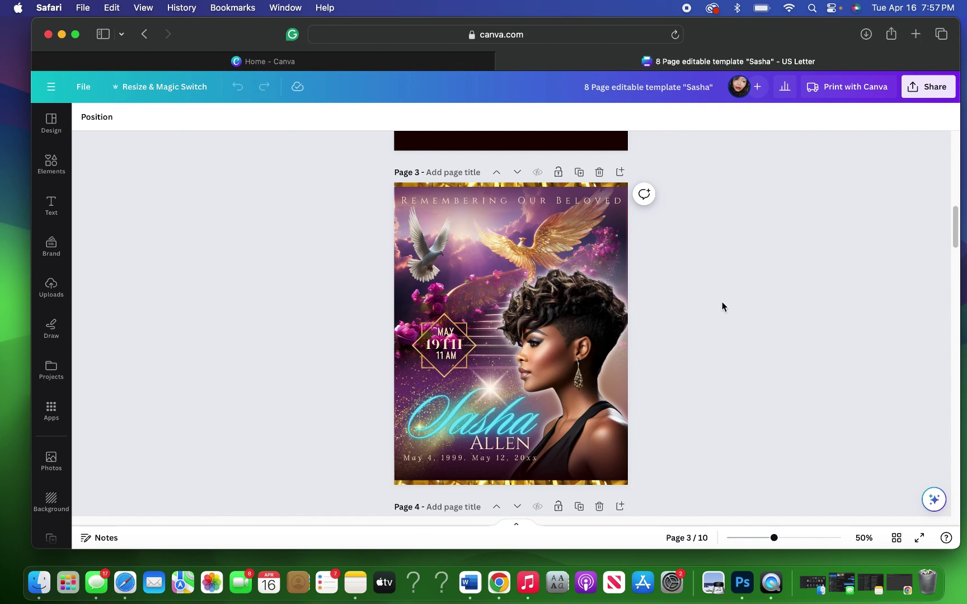
scroll(723, 305, up, 12)
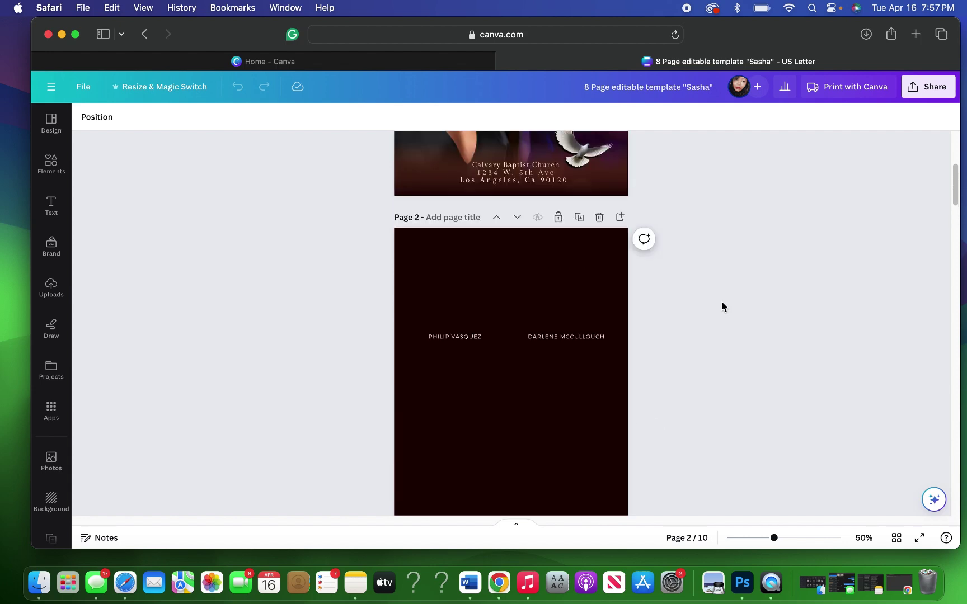
click(460, 338)
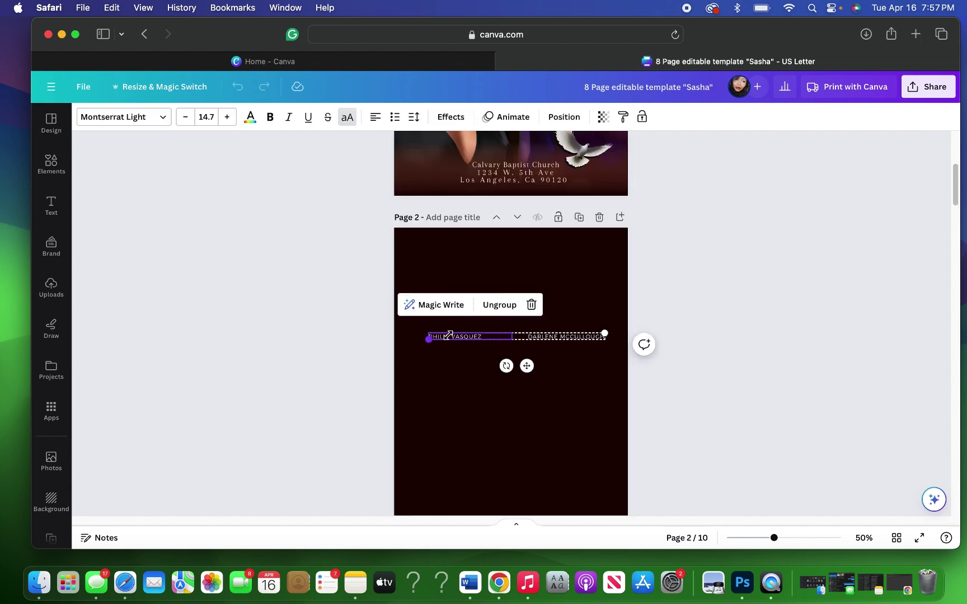
click(537, 305)
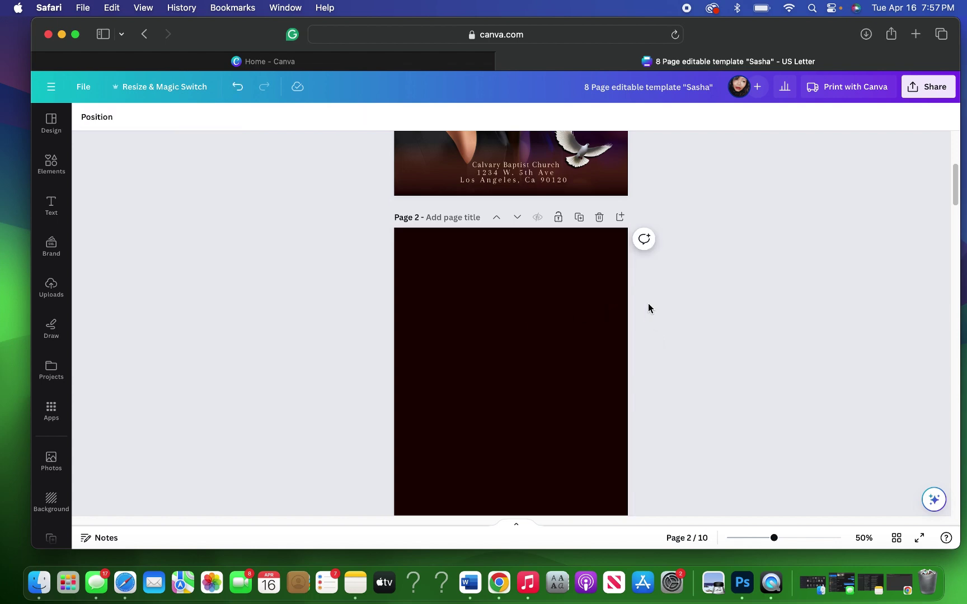
Step: Move the dark page down so the Sasha cover becomes page 2
click(517, 218)
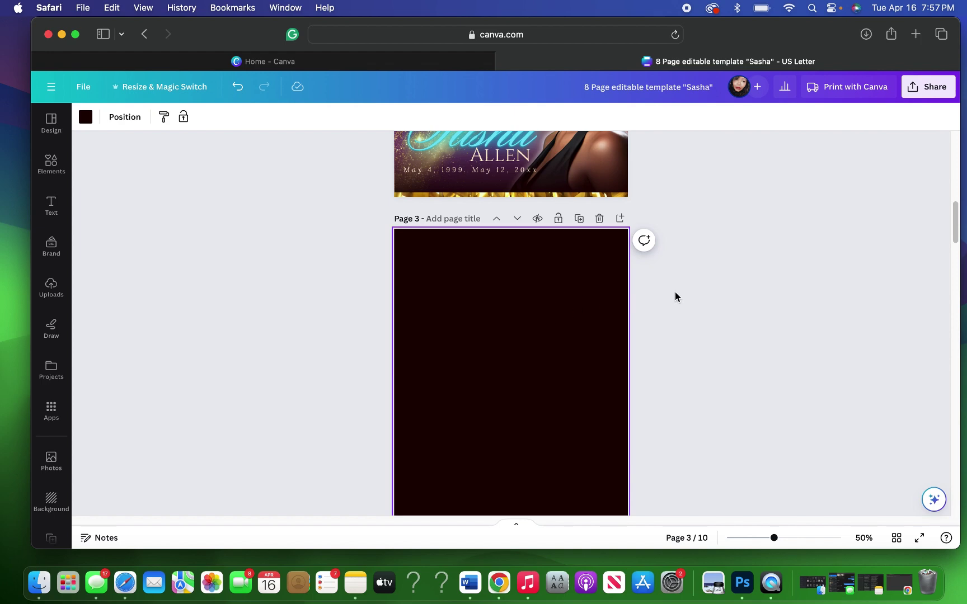
scroll(675, 293, down, 5)
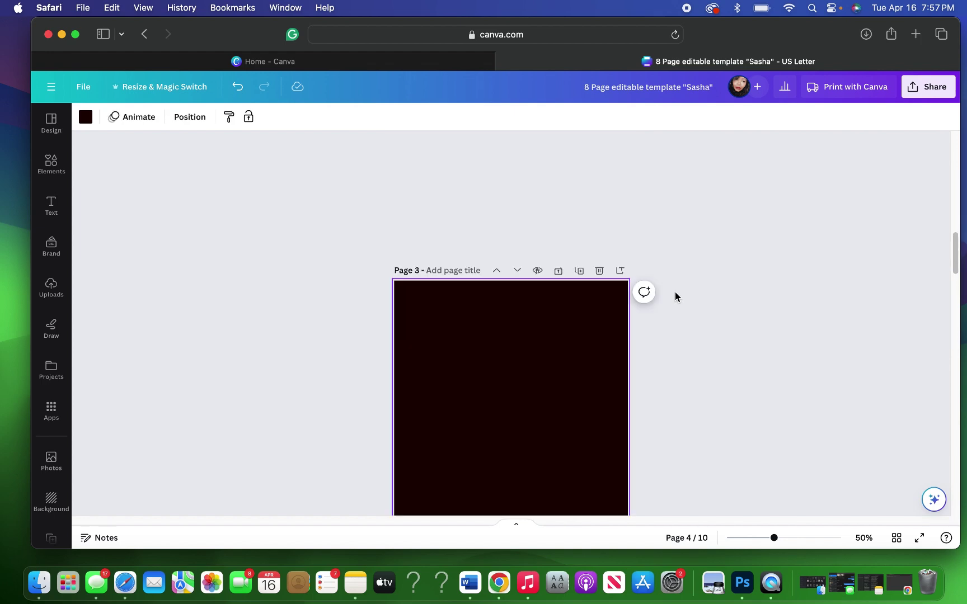
scroll(675, 292, up, 5)
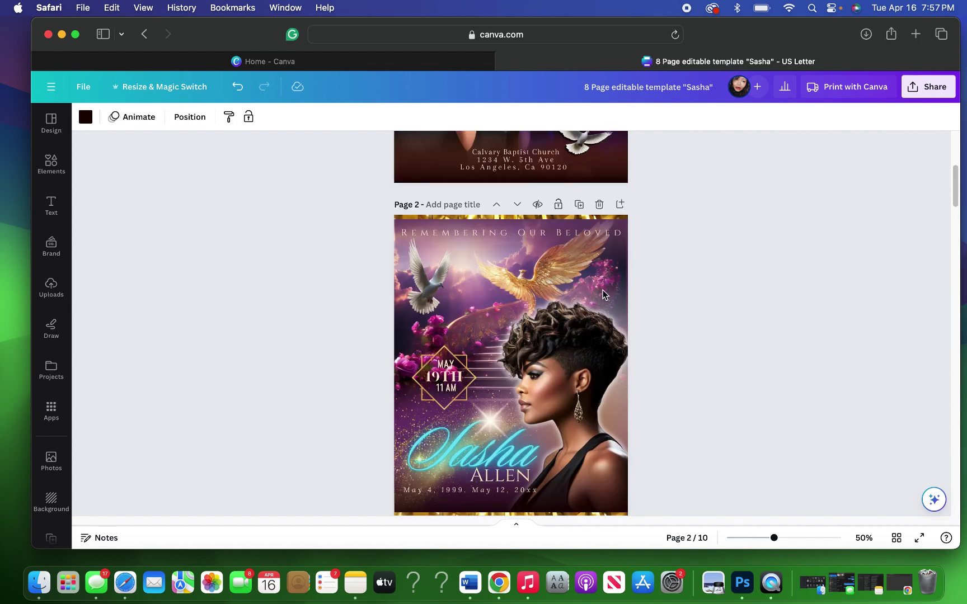
scroll(692, 285, down, 3)
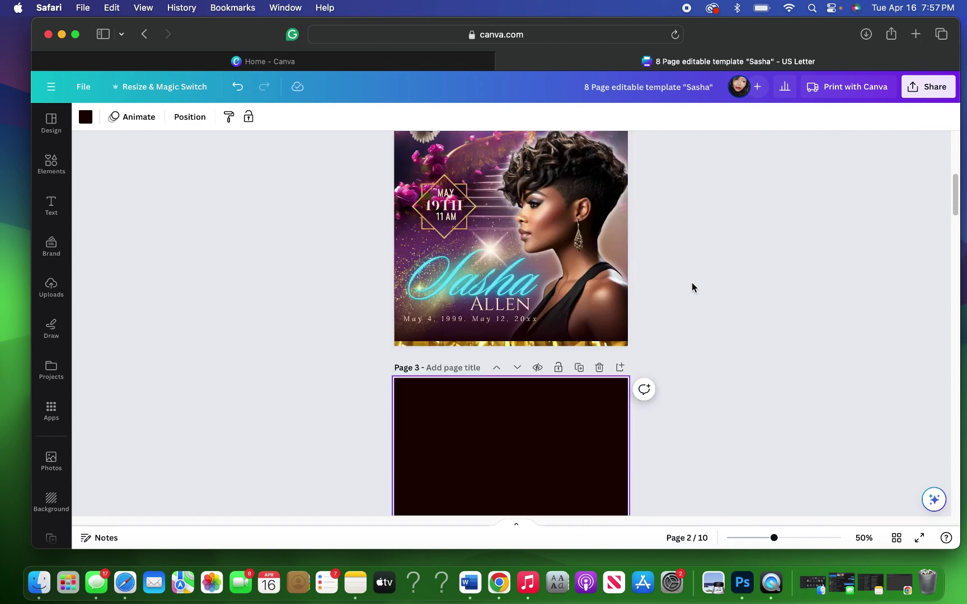
scroll(692, 283, down, 5)
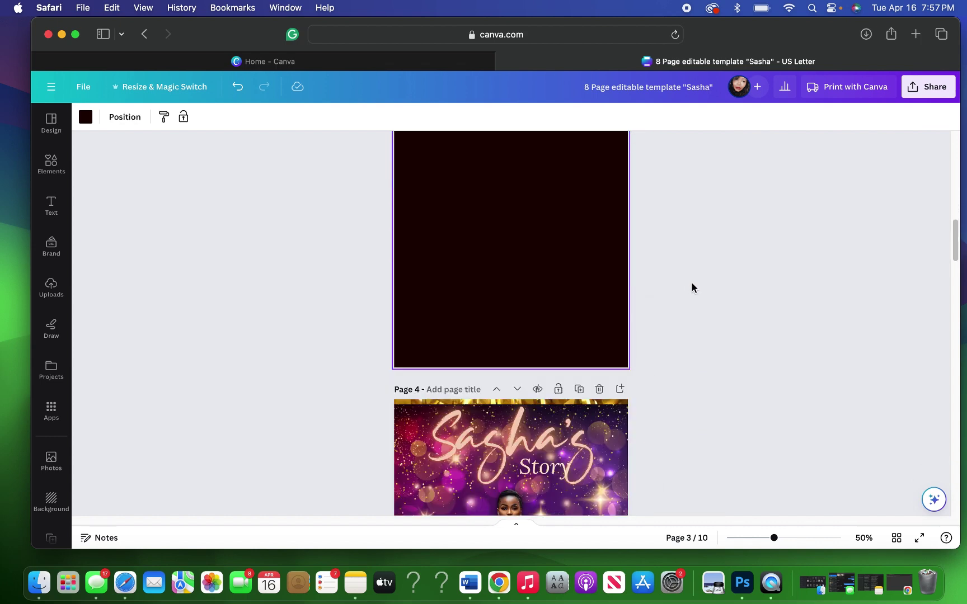
scroll(692, 286, up, 8)
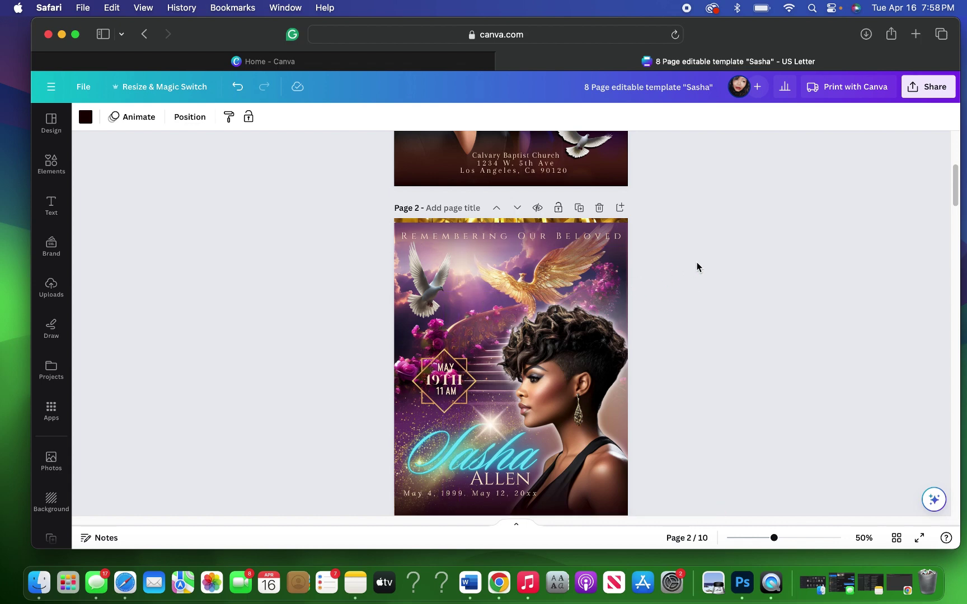
scroll(696, 267, down, 1)
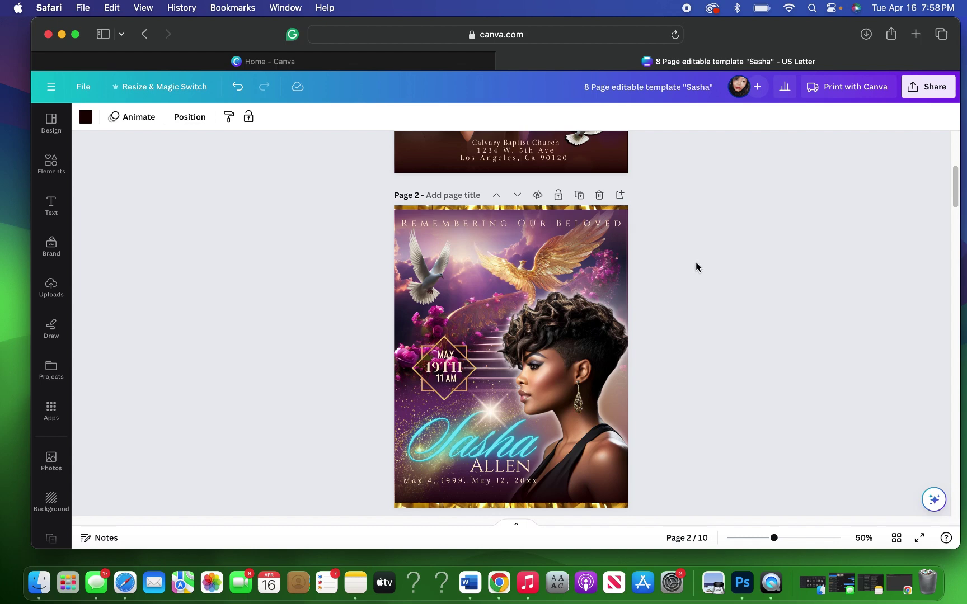
Step: Rotate the bottom dark gradient strip vertical and stretch it to the full page height
drag(683, 399, 590, 494)
click(589, 495)
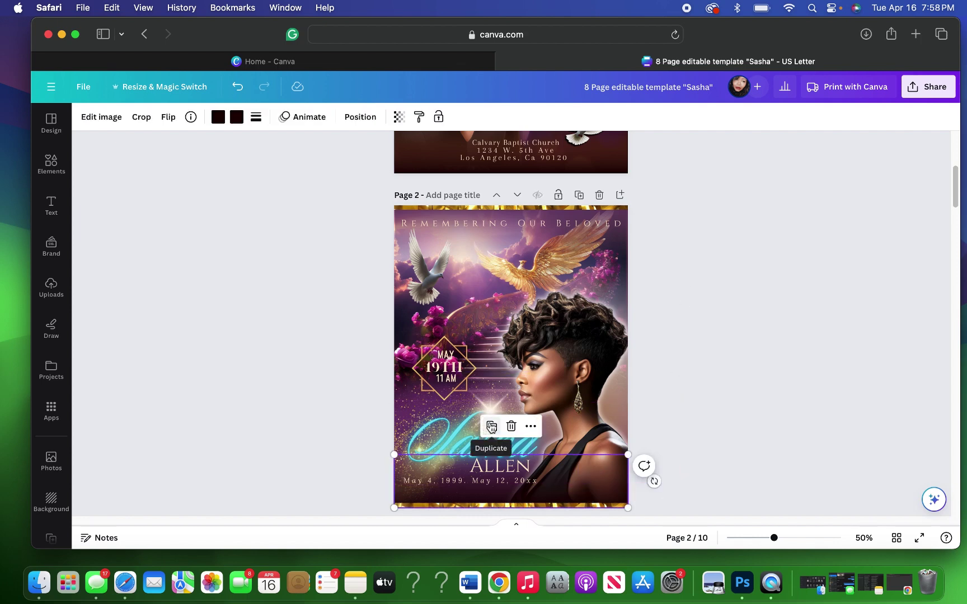
drag(554, 467, 553, 387)
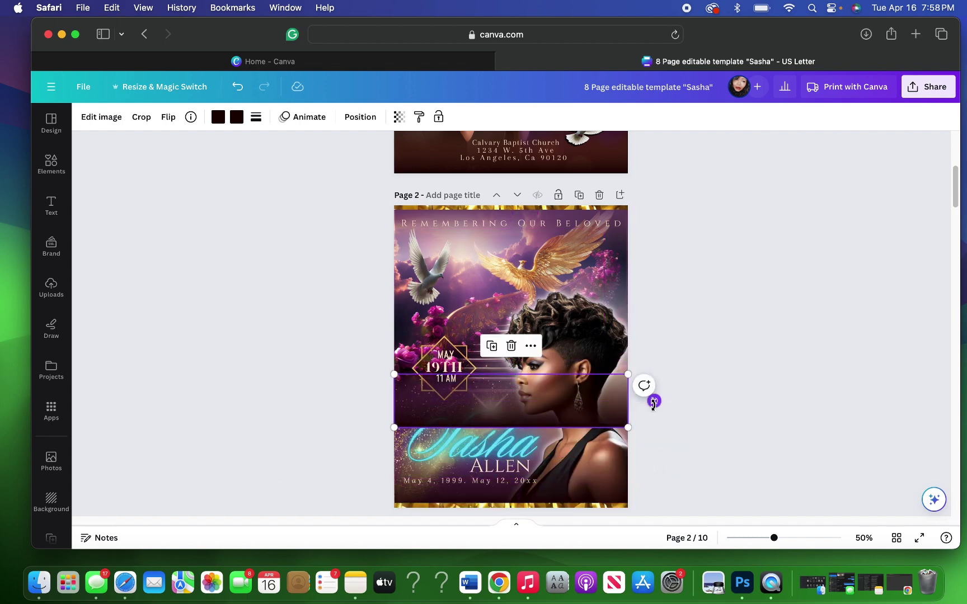
drag(653, 401, 515, 290)
drag(519, 367, 608, 348)
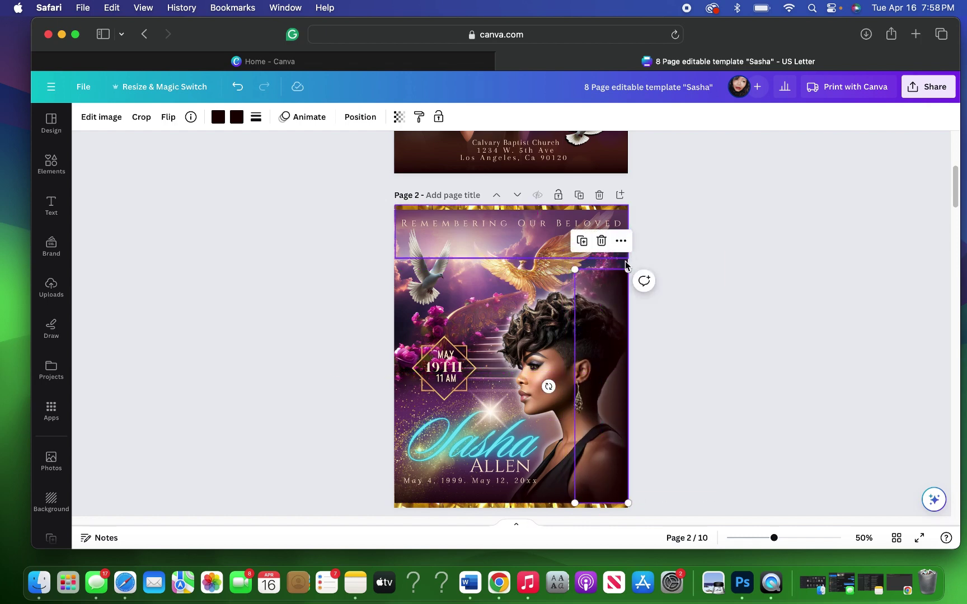
drag(628, 270, 623, 202)
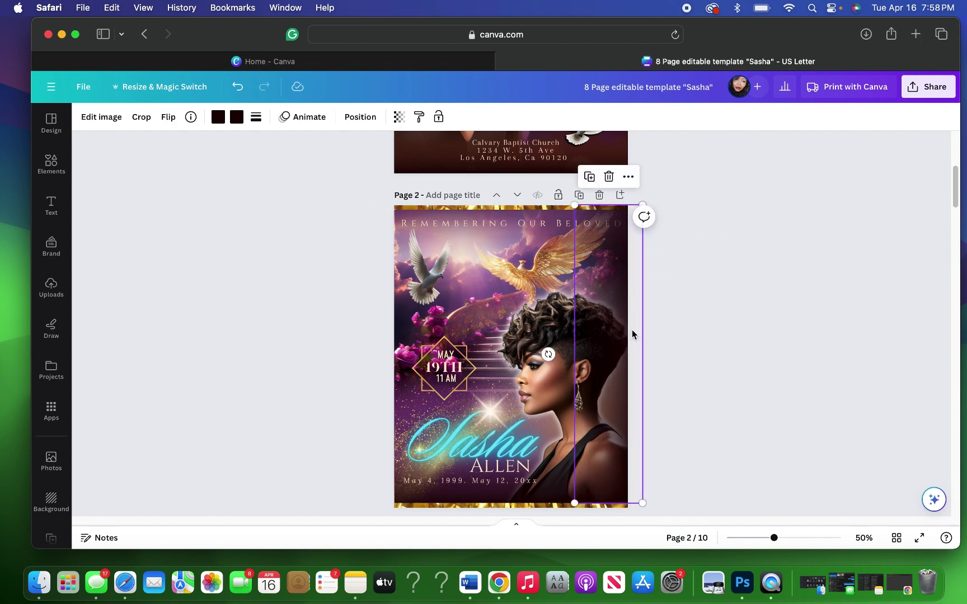
drag(632, 334, 618, 335)
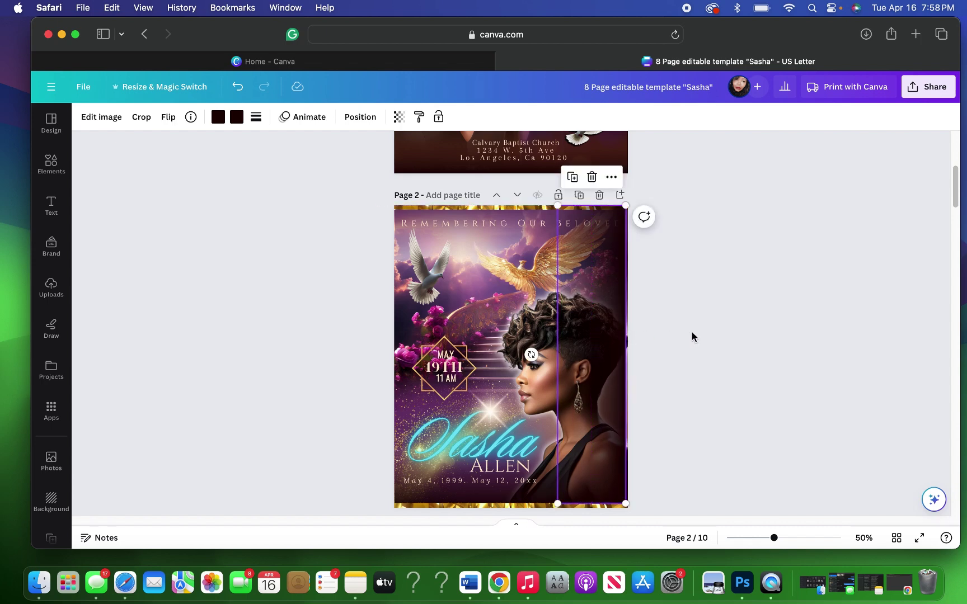
Step: Snap the dark band flush against page 2's right edge
click(693, 333)
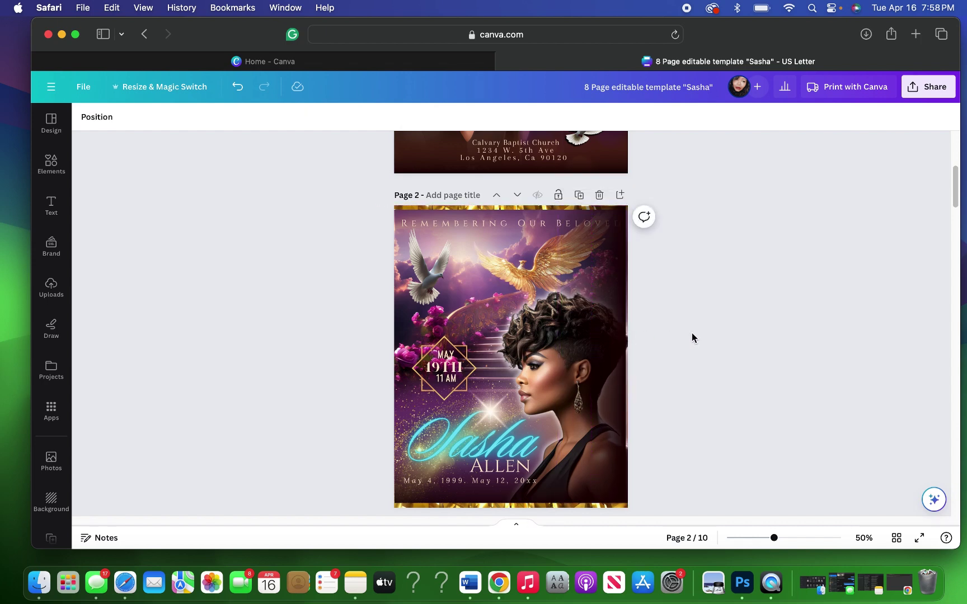
click(608, 451)
drag(613, 415, 614, 414)
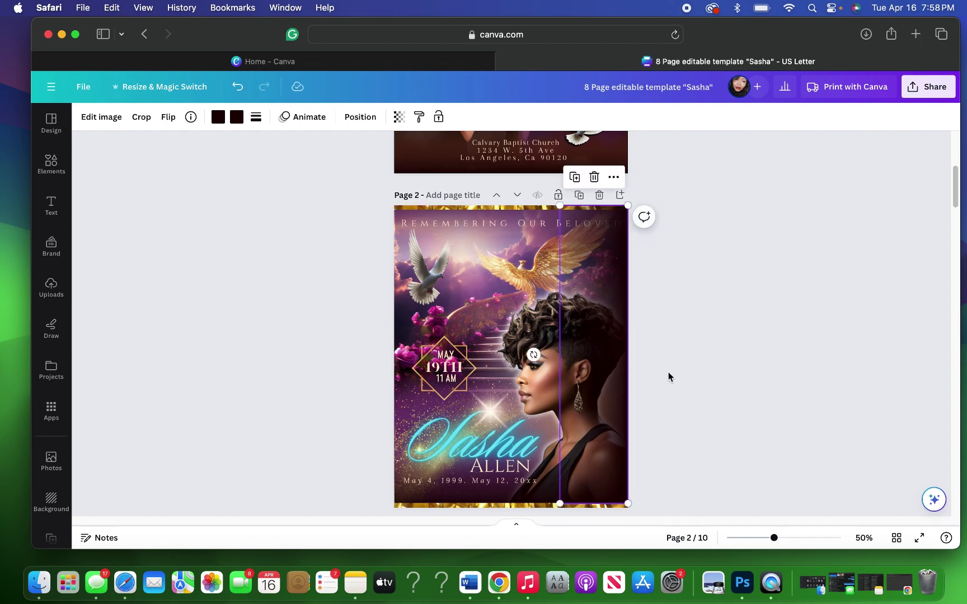
click(667, 369)
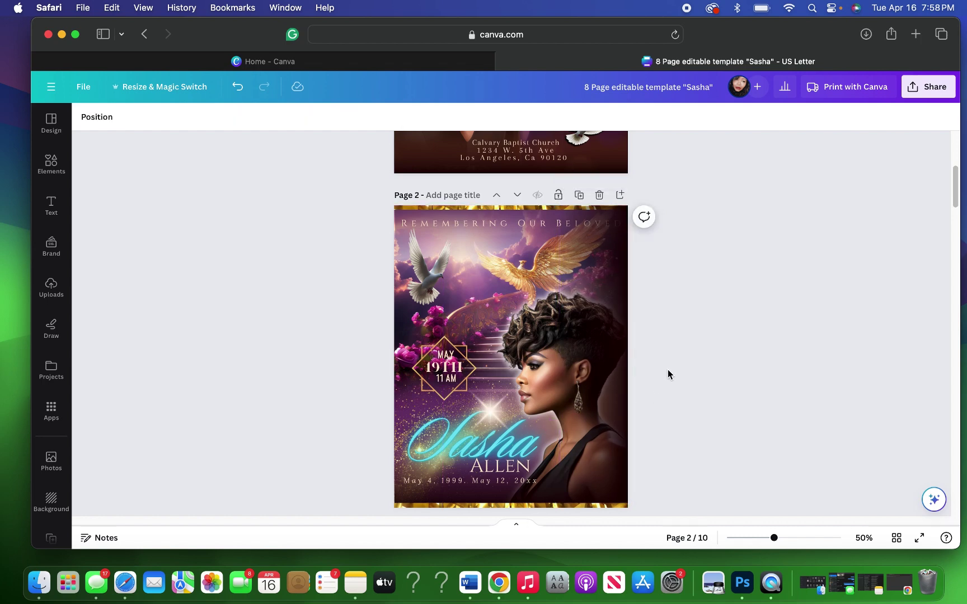
click(622, 323)
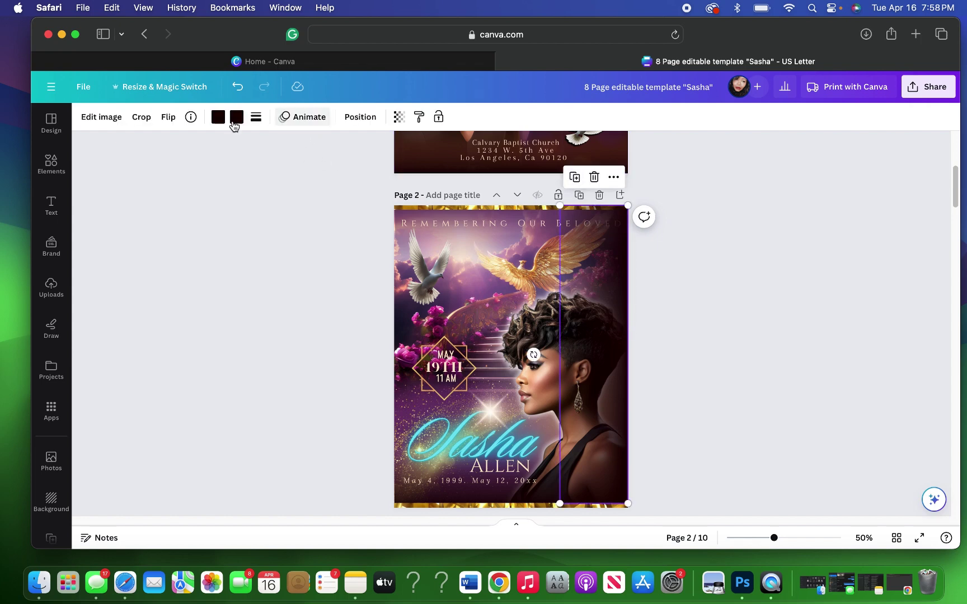
Step: Flip the band horizontally, then undo a trial move to the left edge
click(173, 122)
click(193, 147)
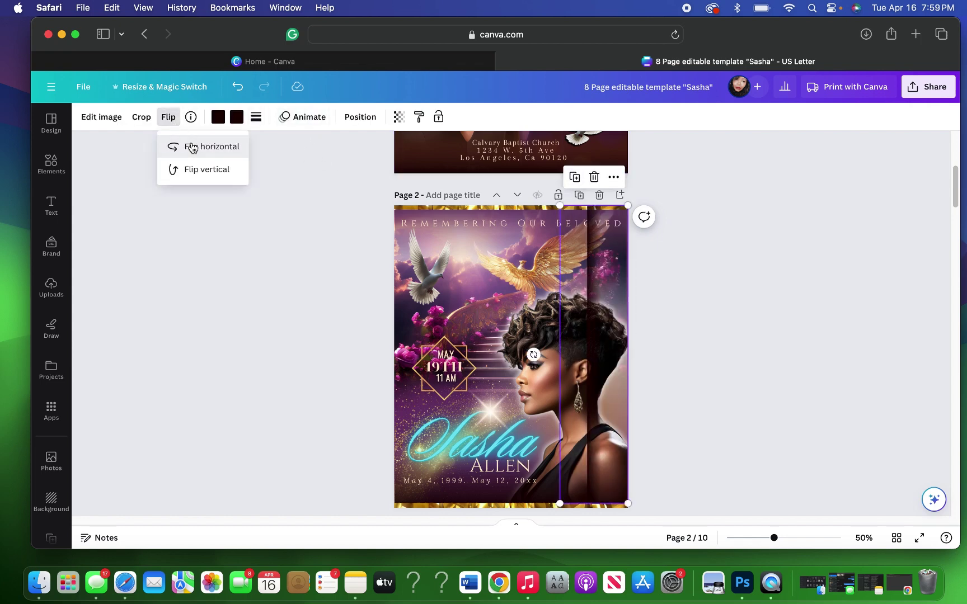
drag(583, 329, 415, 334)
click(675, 339)
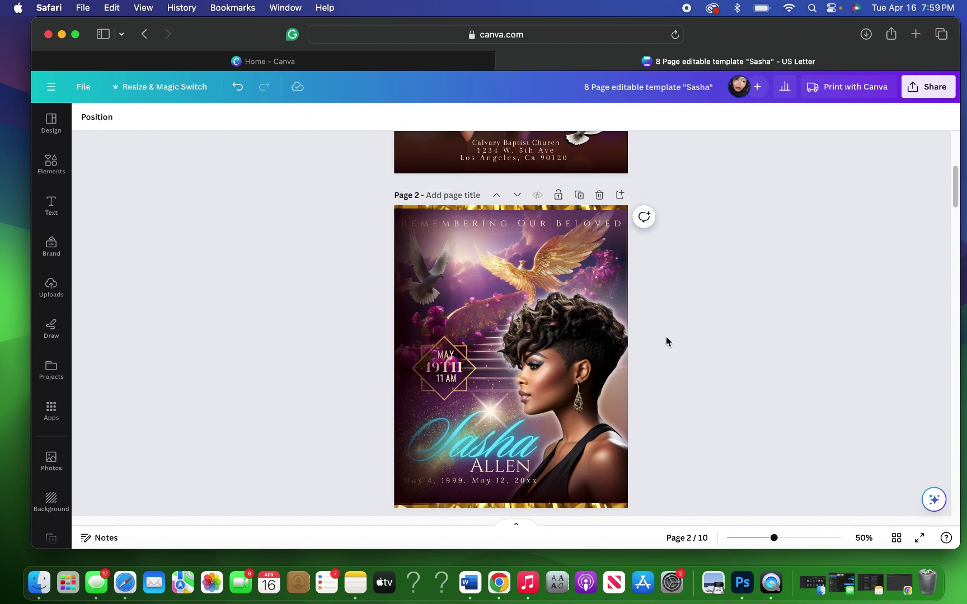
click(403, 340)
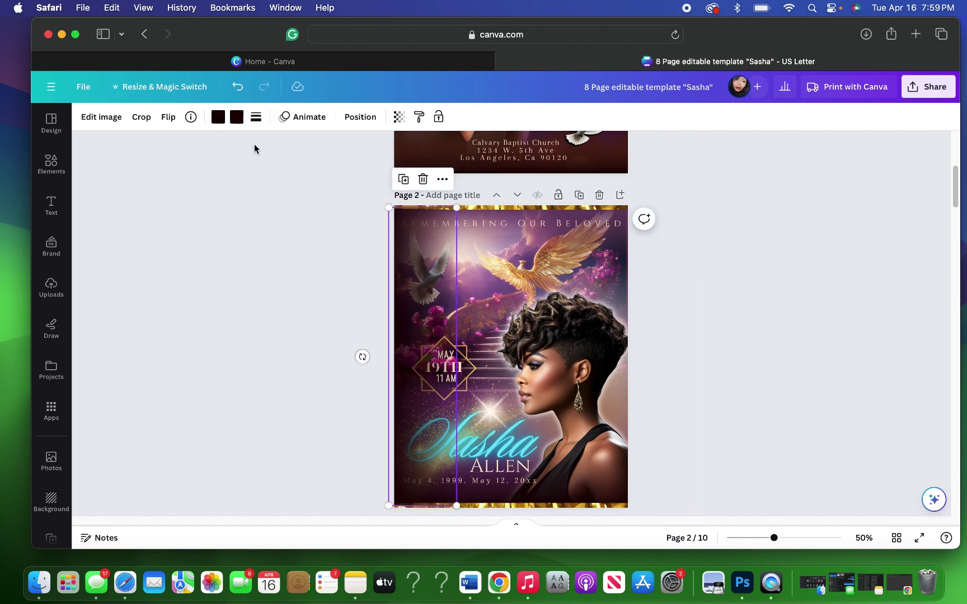
click(237, 88)
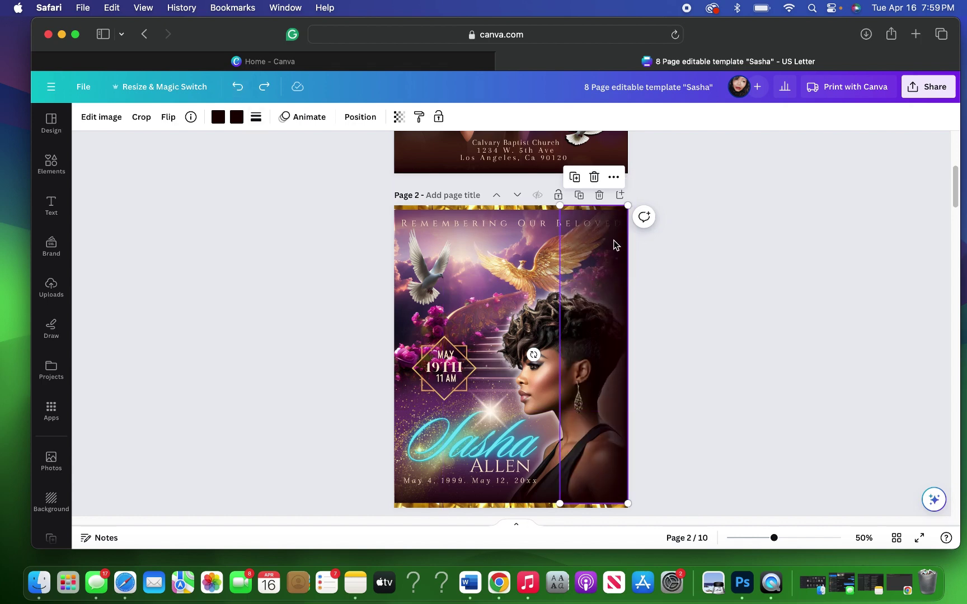
Step: Bring the thin strip along page 2's top edge to the front
click(417, 206)
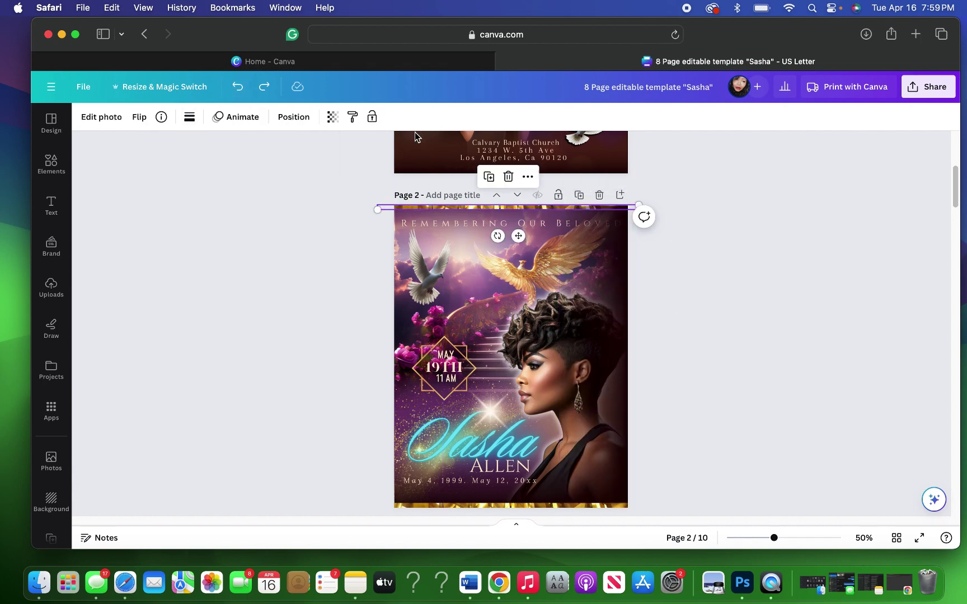
click(294, 117)
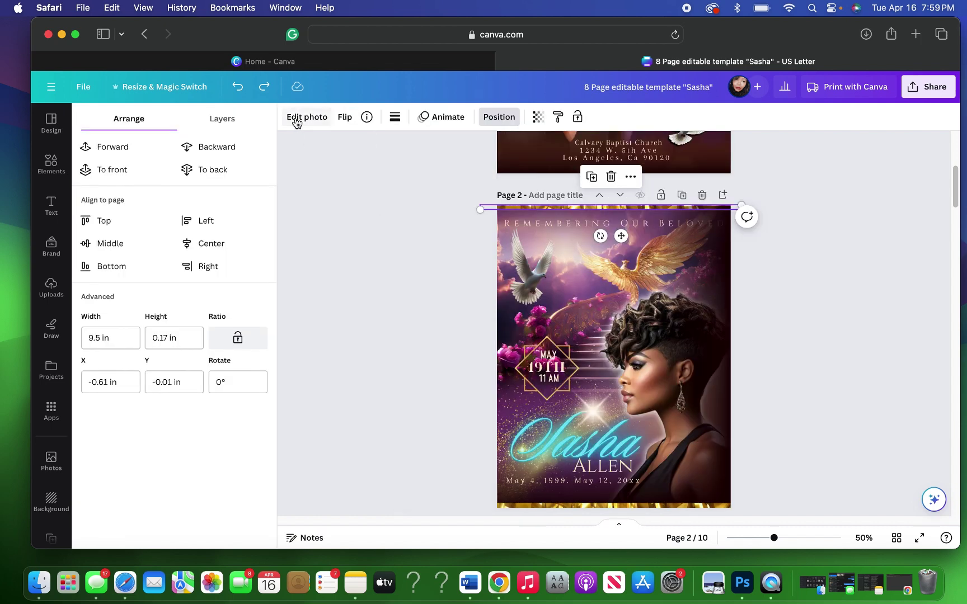
click(117, 174)
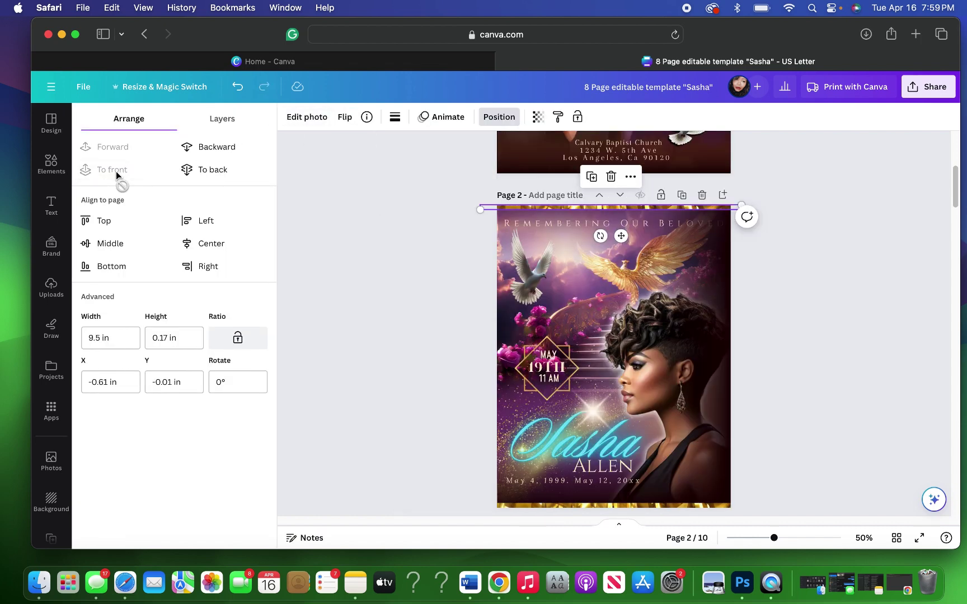
Step: Bring the REMEMBERING OUR BELOVED heading to the very front via the Layers list, then deselect
click(221, 125)
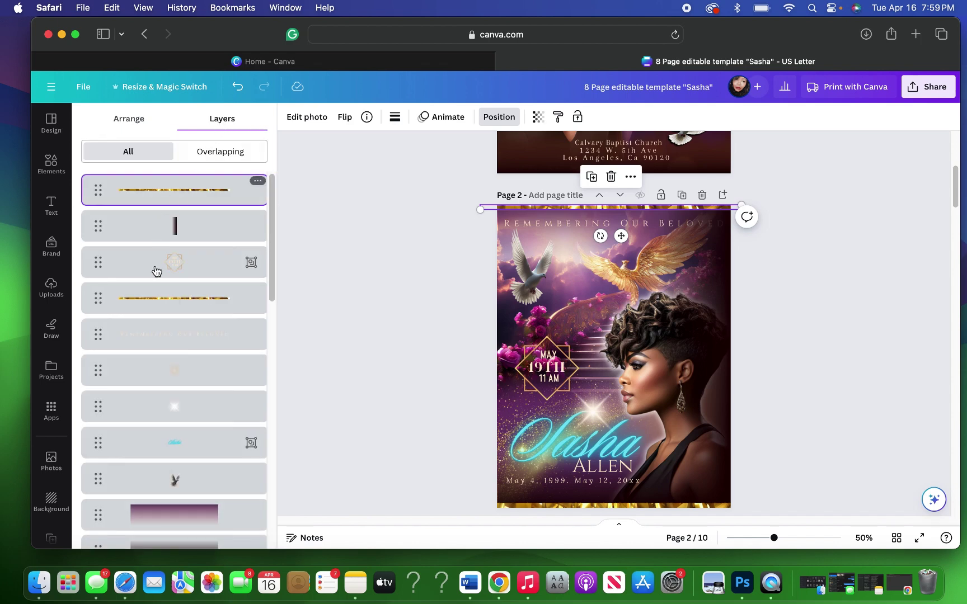
click(158, 340)
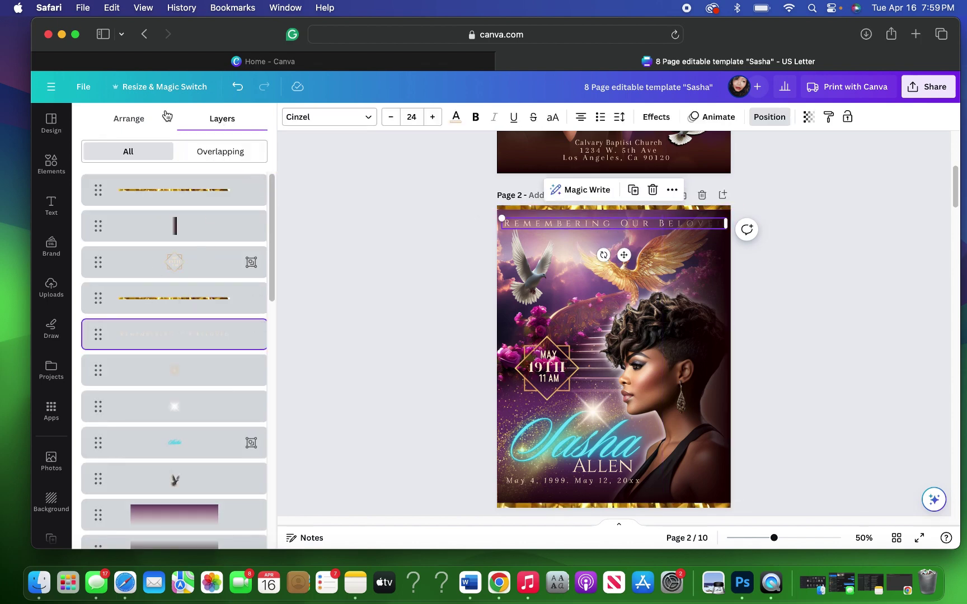
click(135, 122)
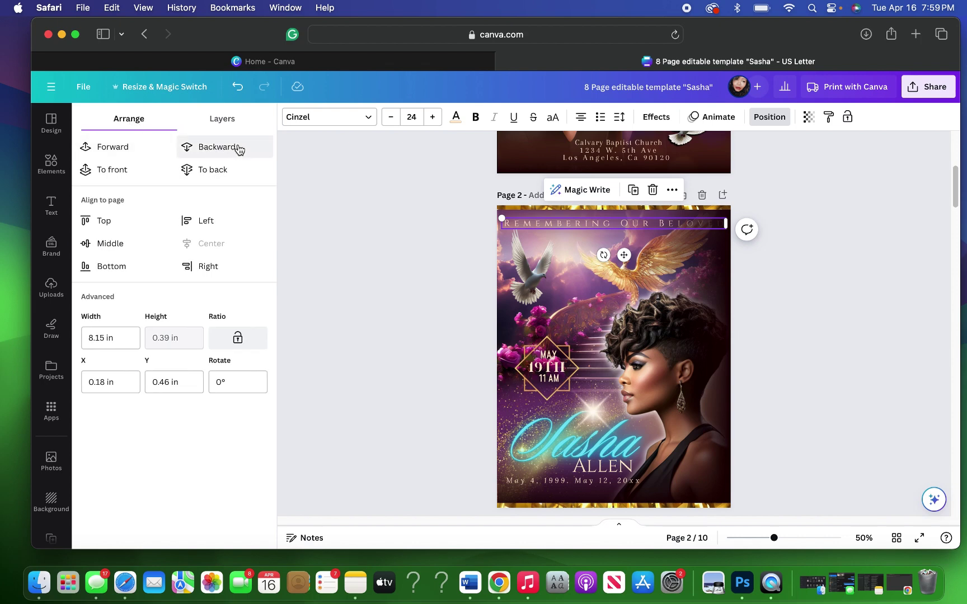
click(135, 170)
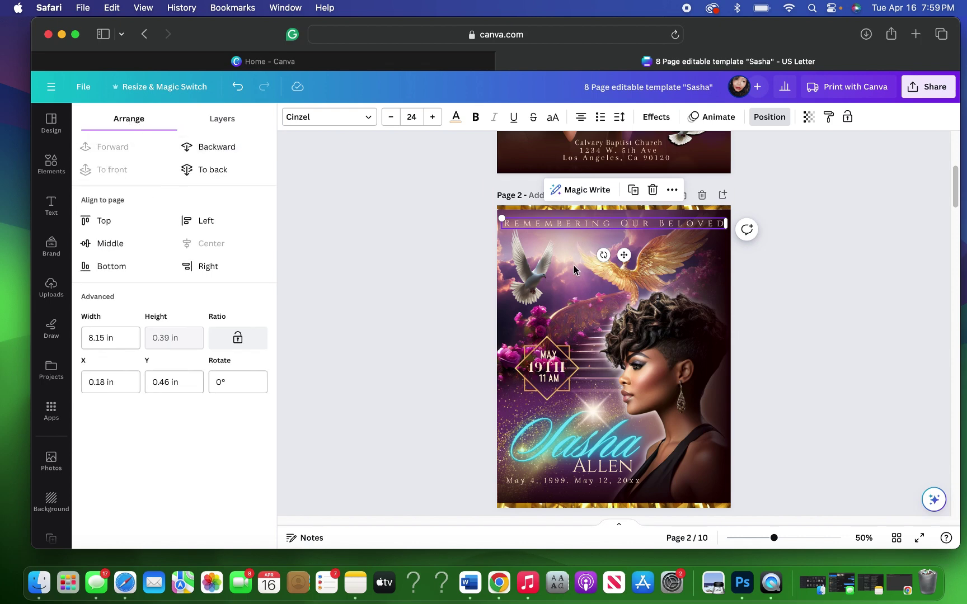
click(788, 280)
click(767, 283)
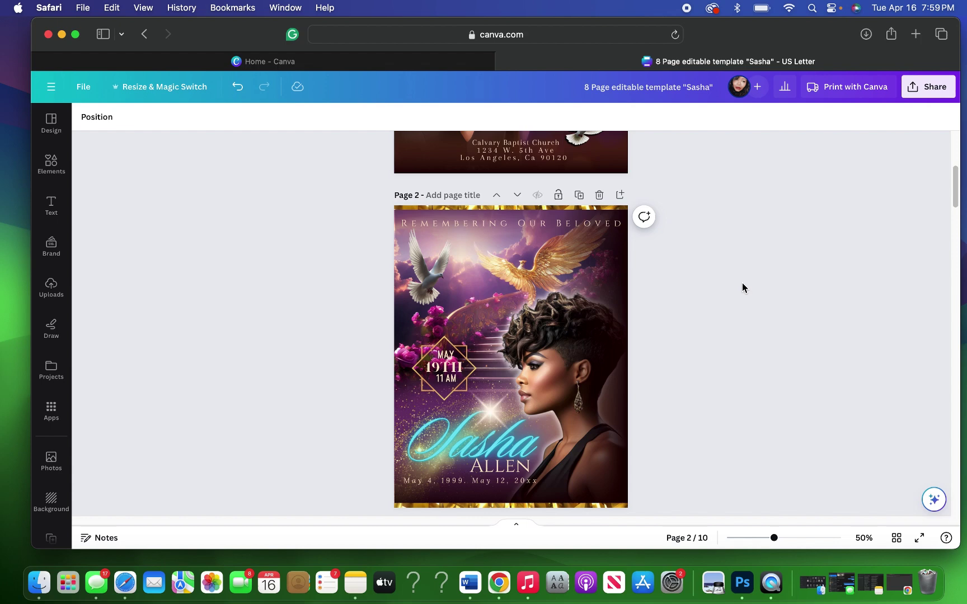
Step: Delete the three woman photos from page 4, including the red-top and purple-haired images
scroll(743, 283, down, 8)
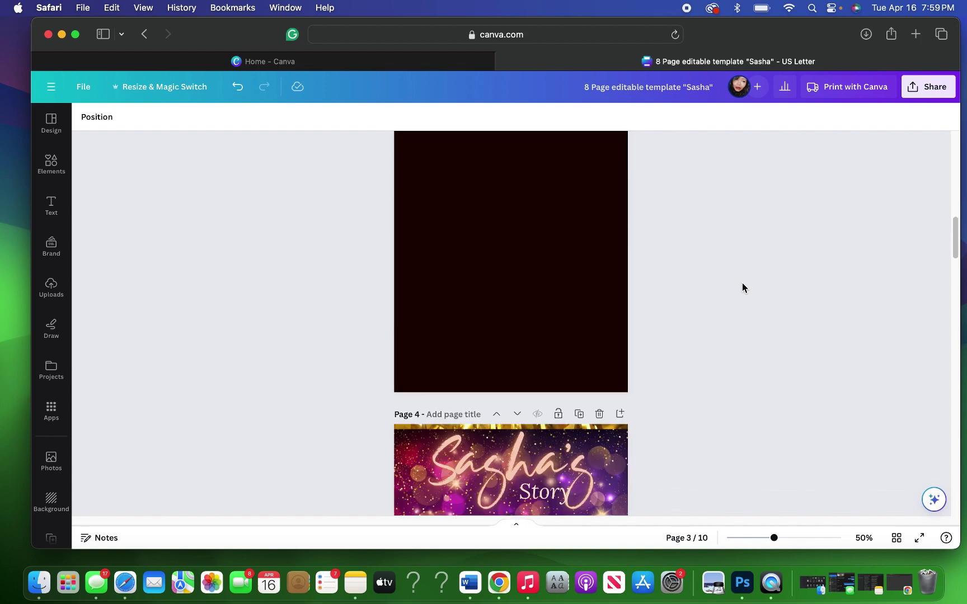
scroll(743, 283, down, 5)
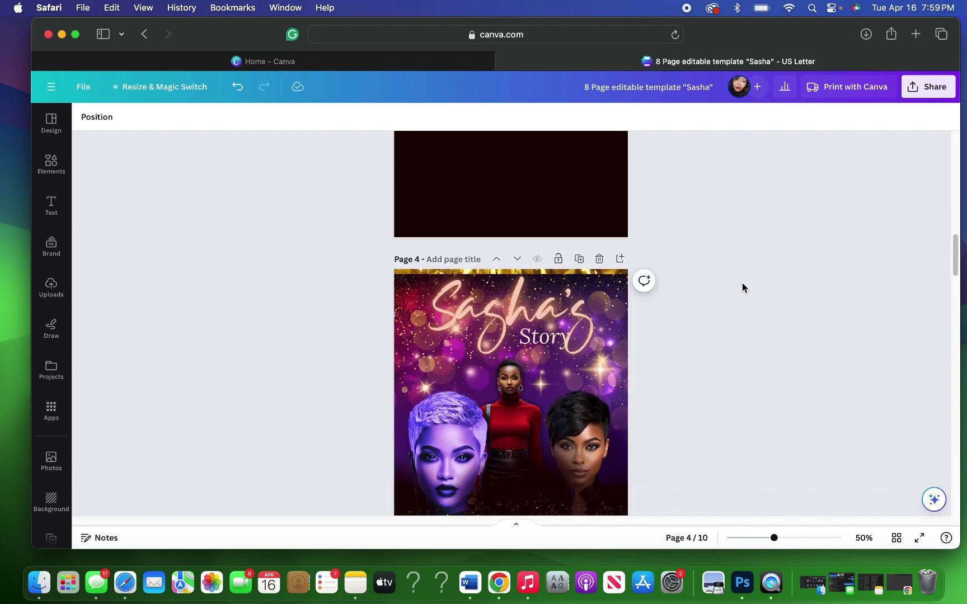
scroll(742, 283, down, 5)
scroll(742, 283, up, 1)
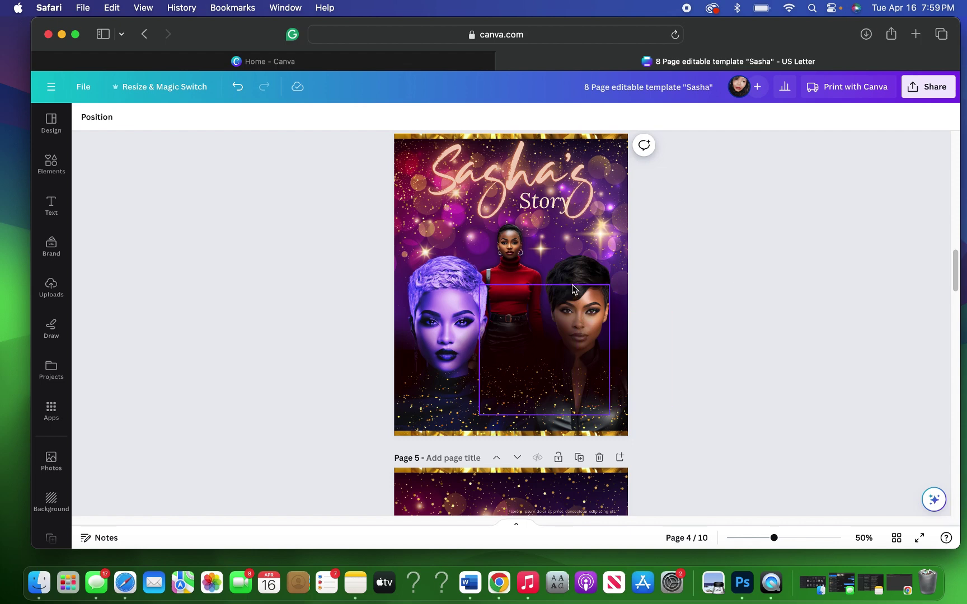
click(578, 268)
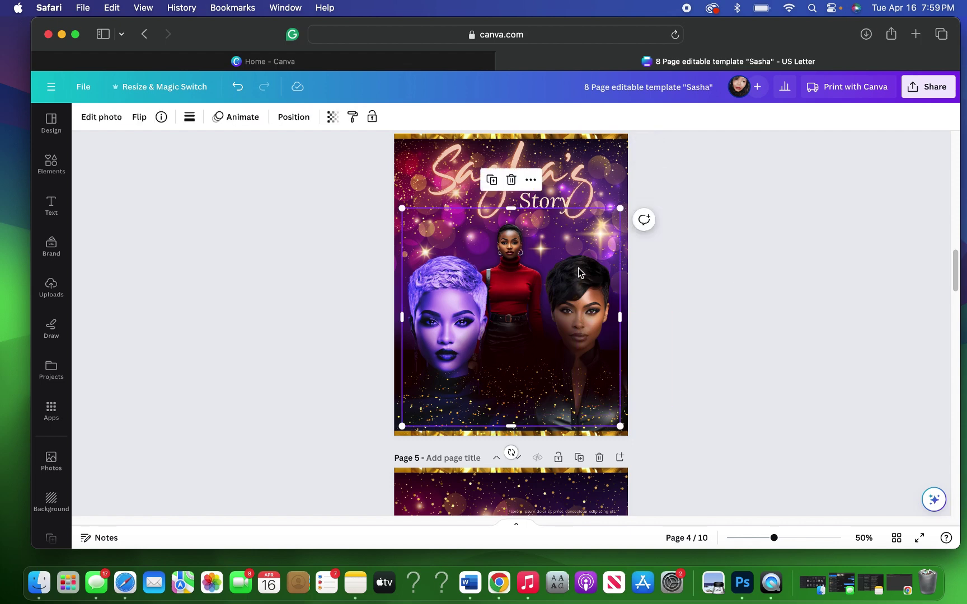
click(510, 184)
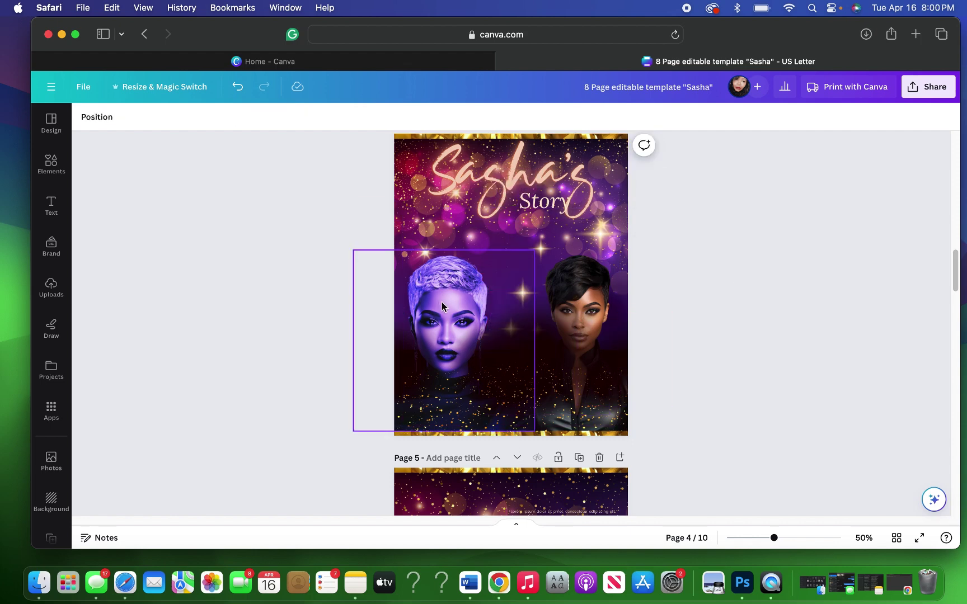
click(442, 307)
click(443, 222)
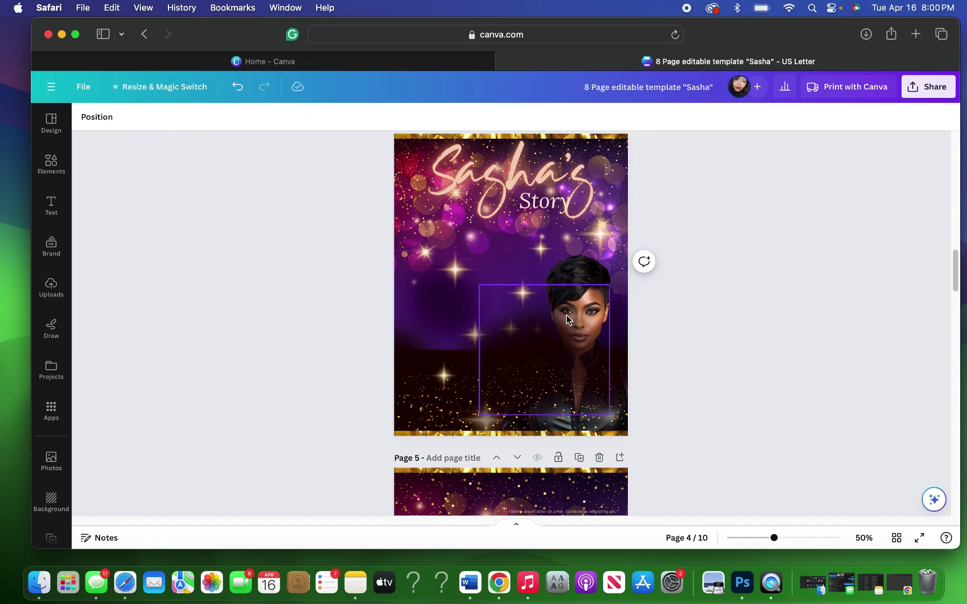
click(583, 288)
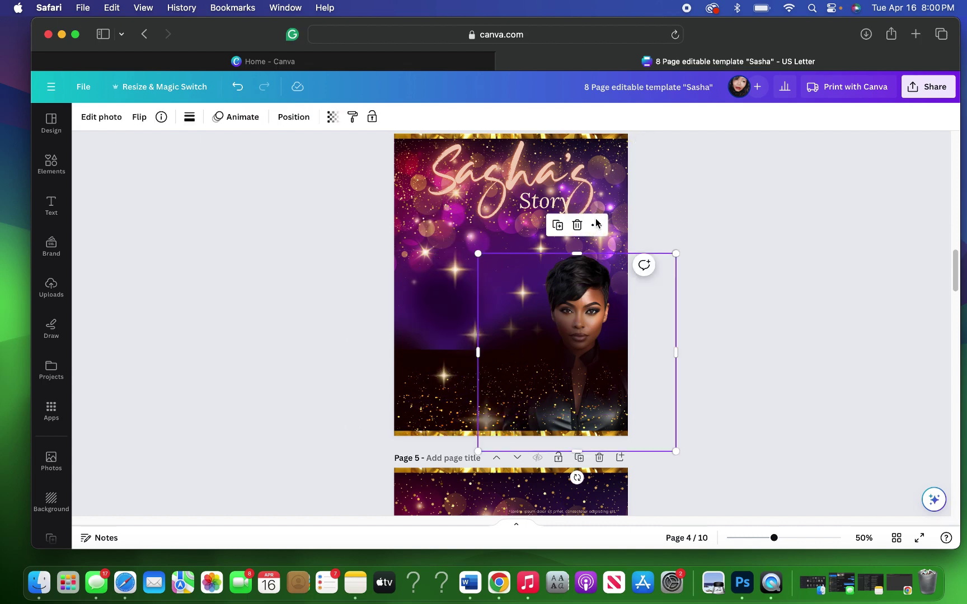
click(577, 224)
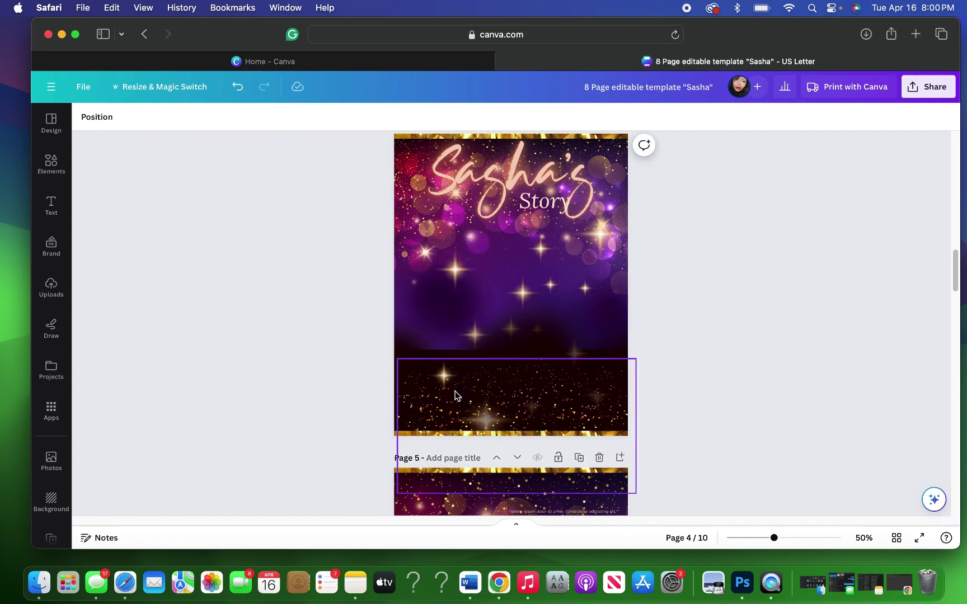
Step: Remove the bottom glitter image and two frame elements from page 4
click(456, 396)
click(516, 331)
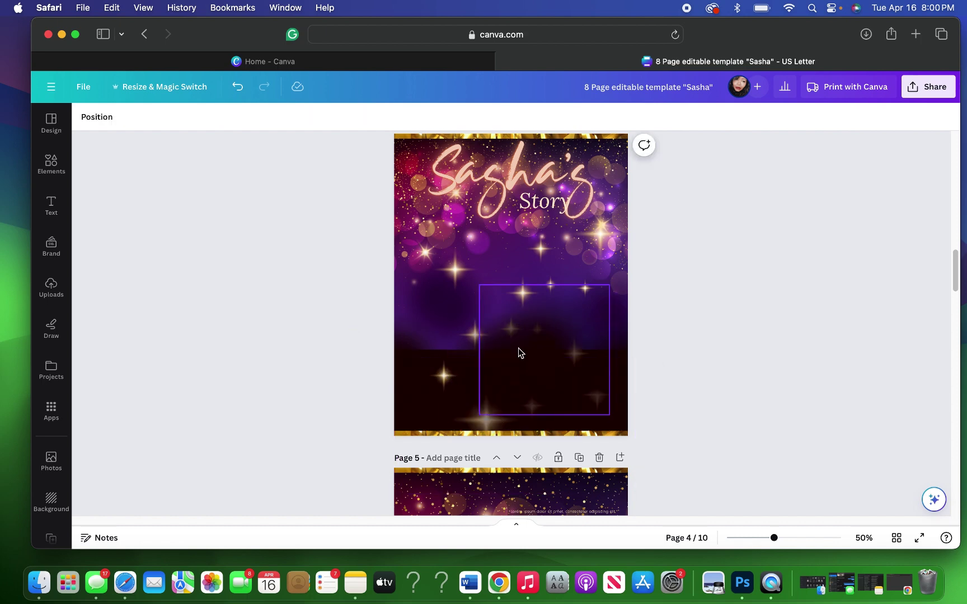
click(518, 349)
click(544, 257)
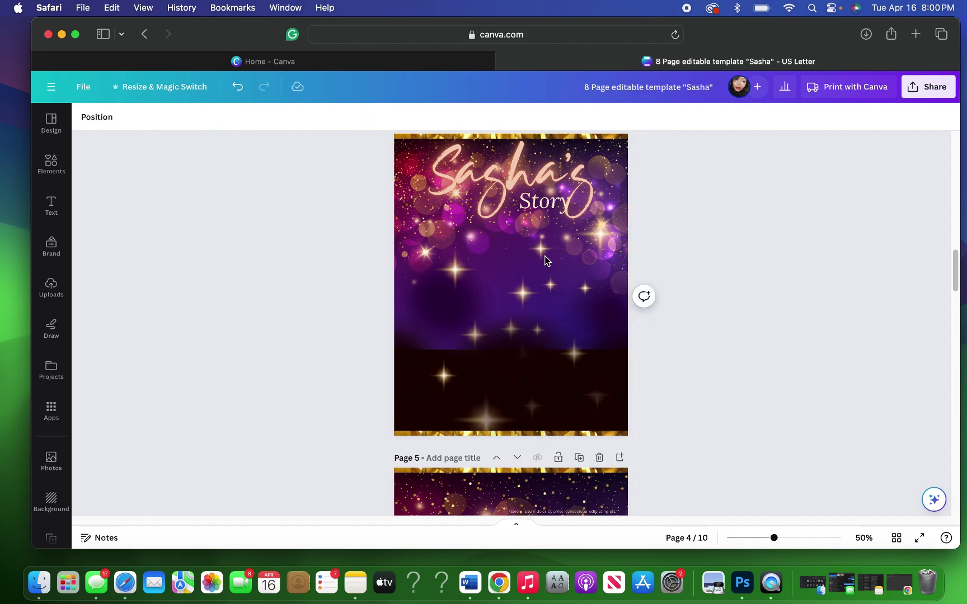
click(522, 328)
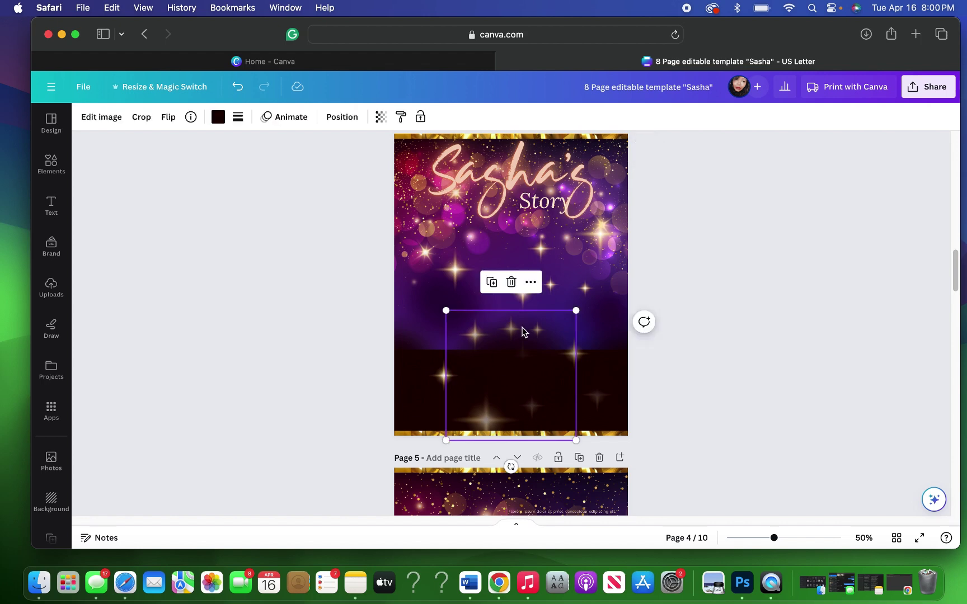
click(511, 284)
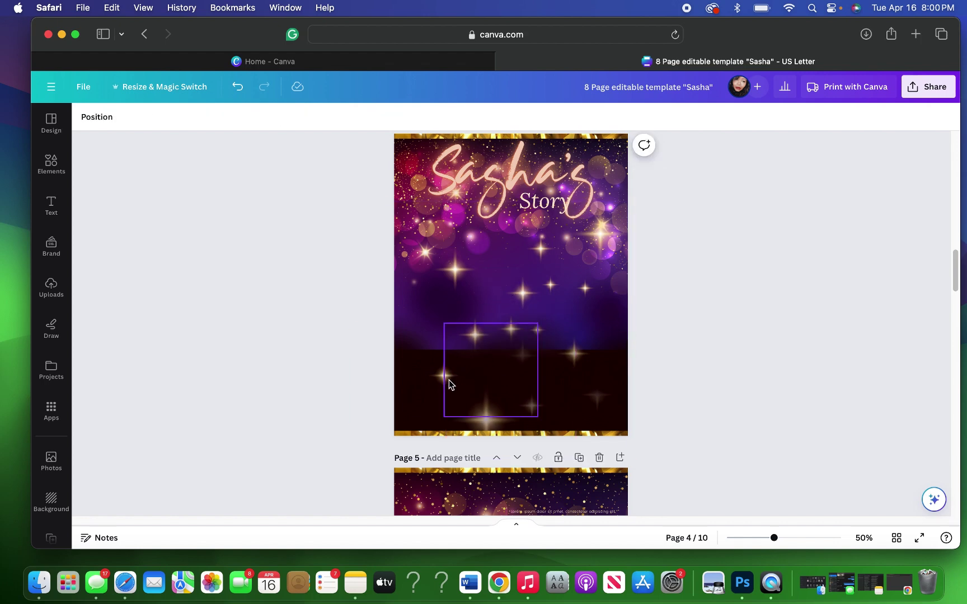
Step: Delete the star sparkle elements, including the small star and the large off-page sparkle
click(469, 386)
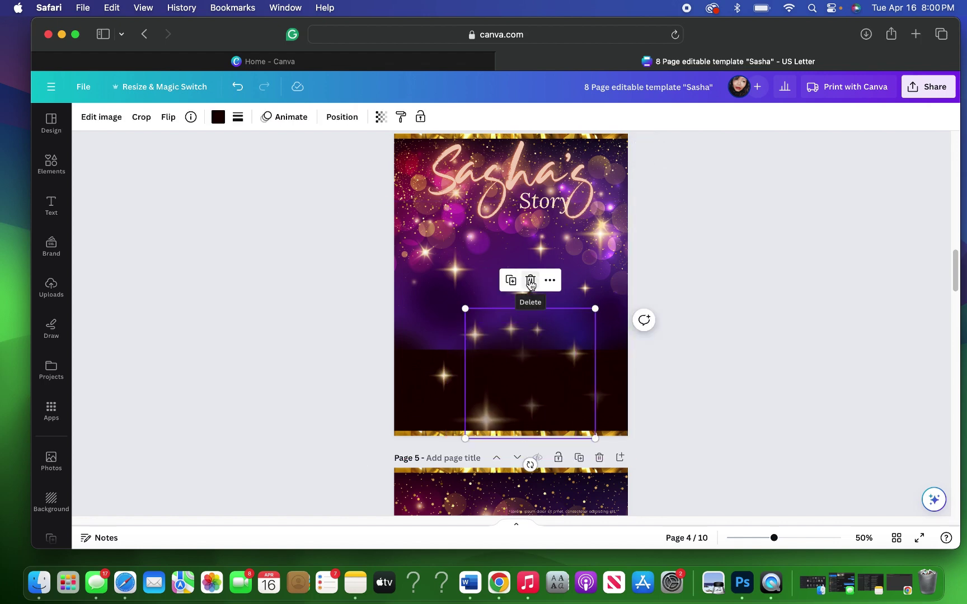
click(529, 281)
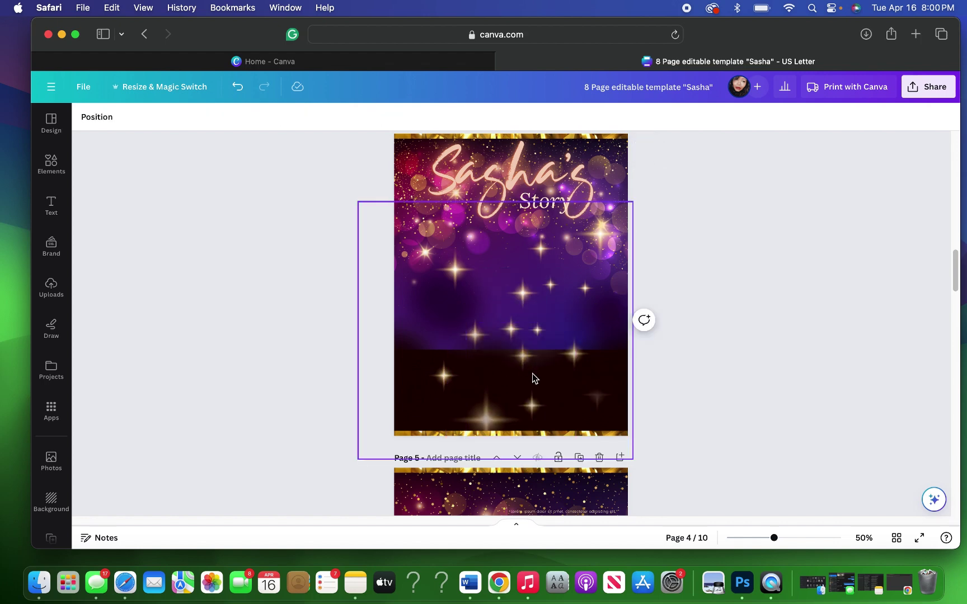
click(435, 401)
click(399, 301)
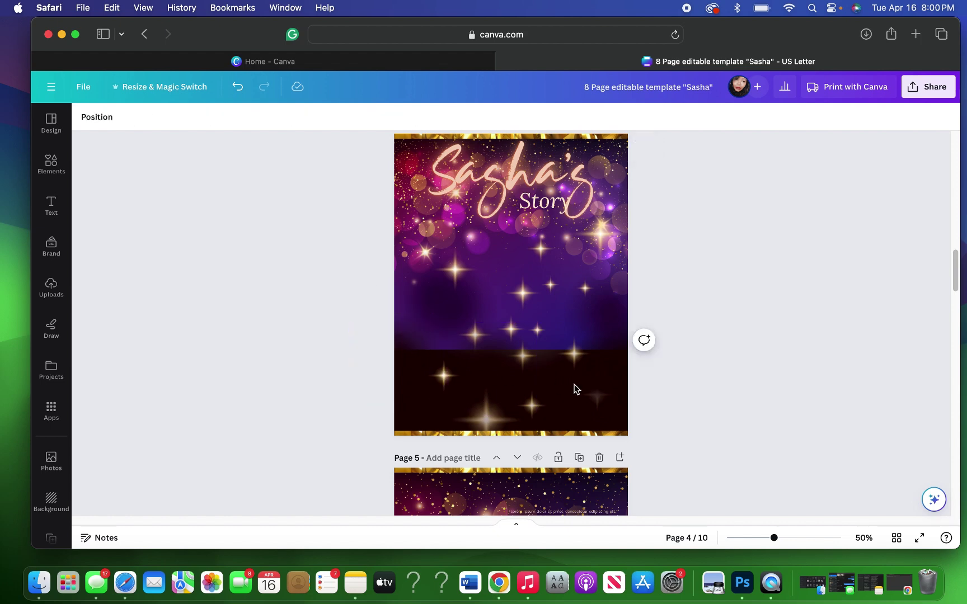
click(619, 329)
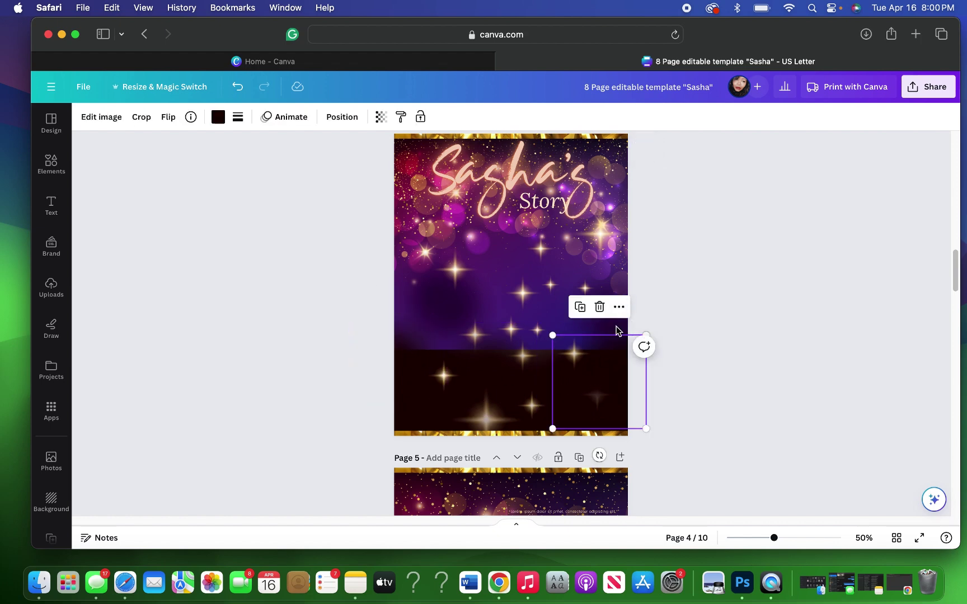
drag(620, 329, 643, 307)
click(624, 284)
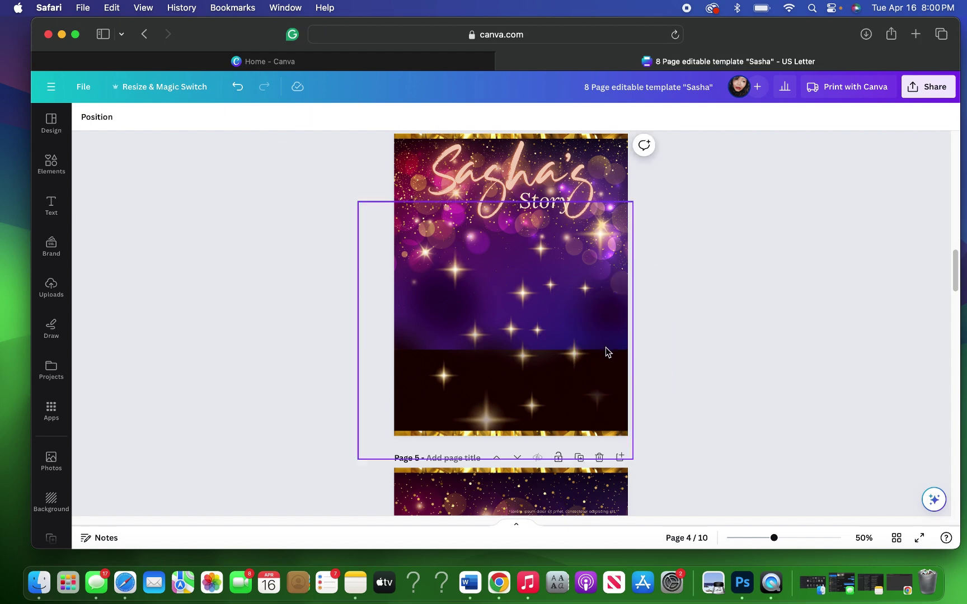
click(611, 304)
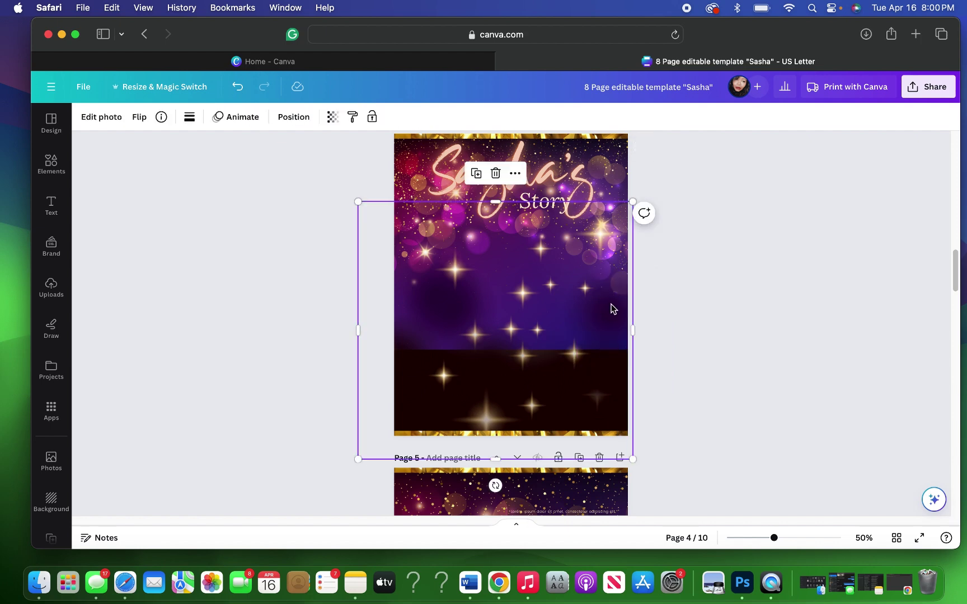
click(495, 173)
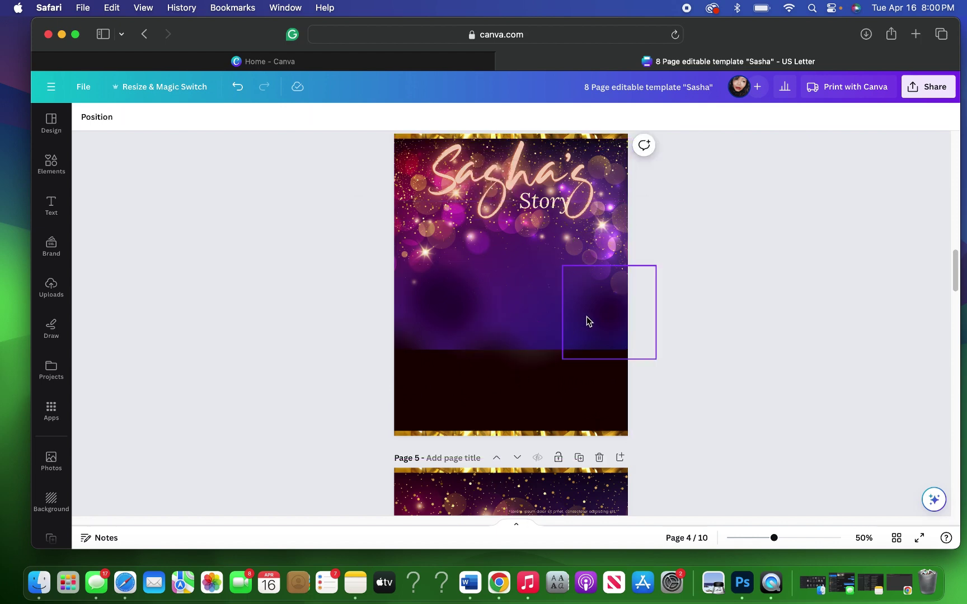
Step: Delete the leftover dark element and the empty frames remaining on page 4
click(587, 322)
key(Delete)
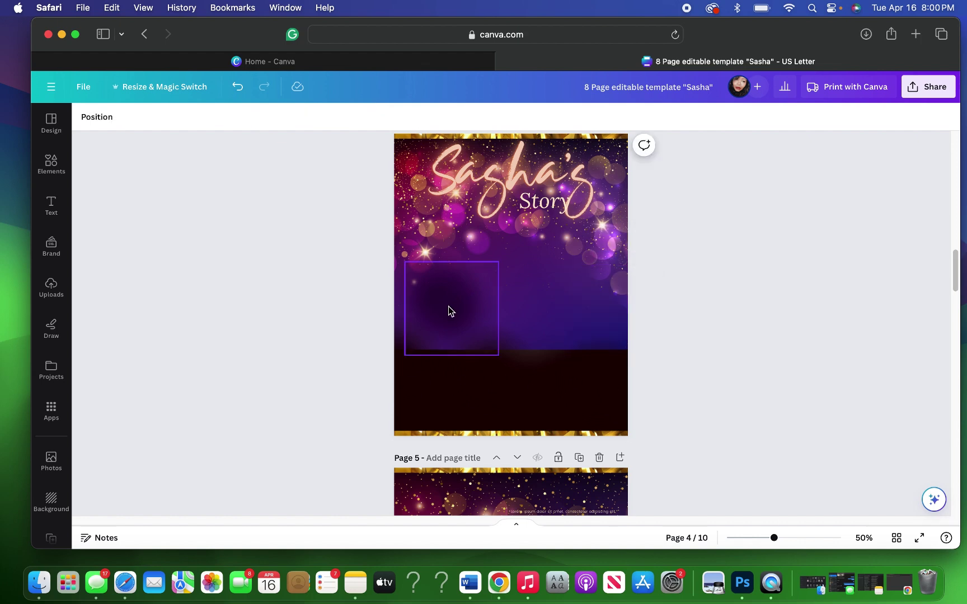
click(449, 309)
key(Delete)
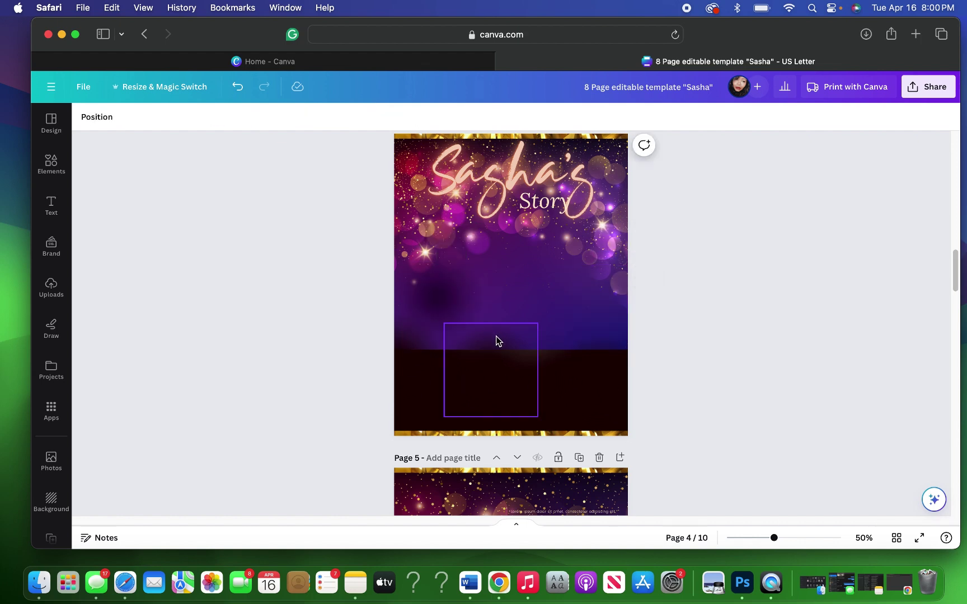
click(503, 314)
key(Delete)
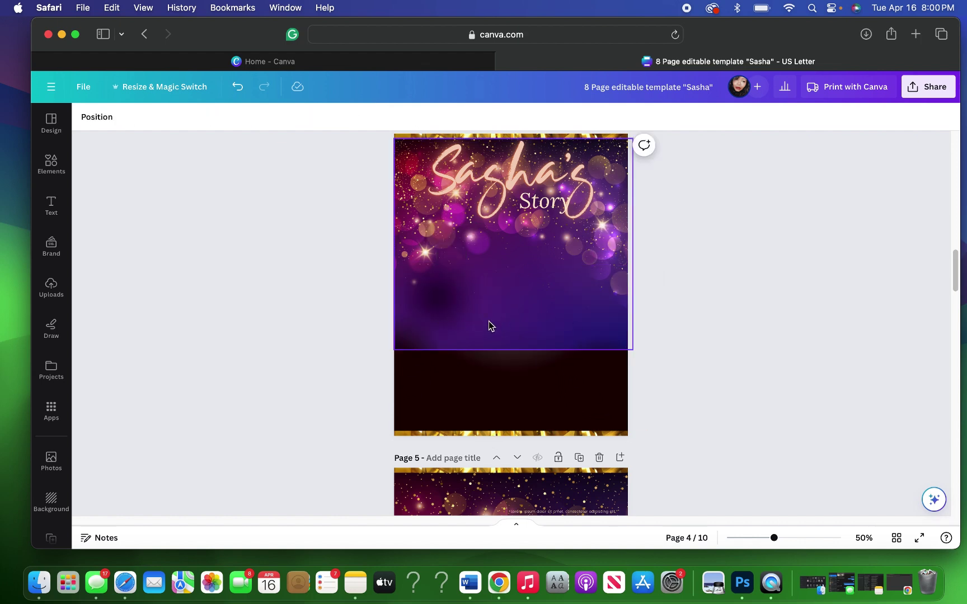
click(411, 323)
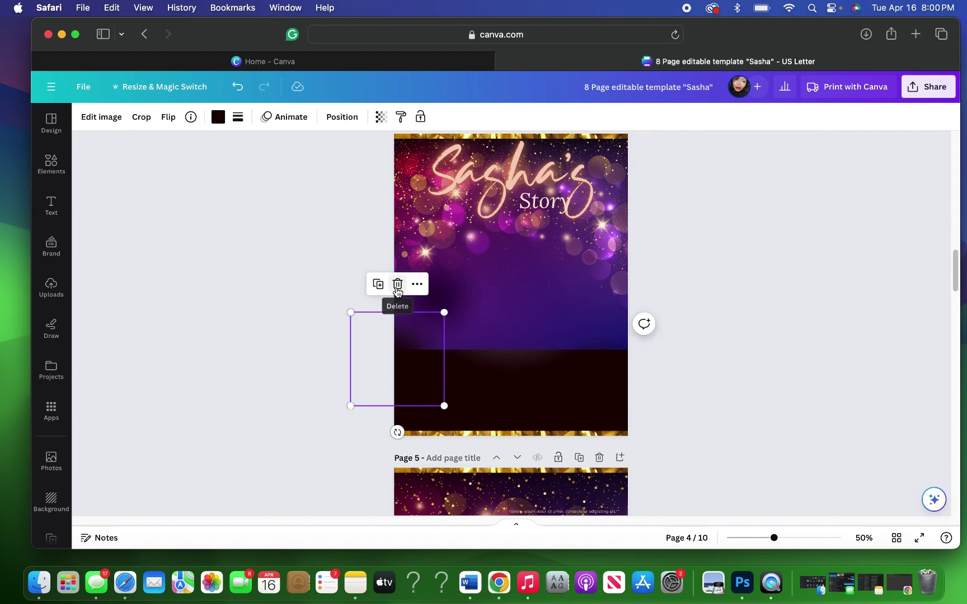
click(397, 283)
click(438, 297)
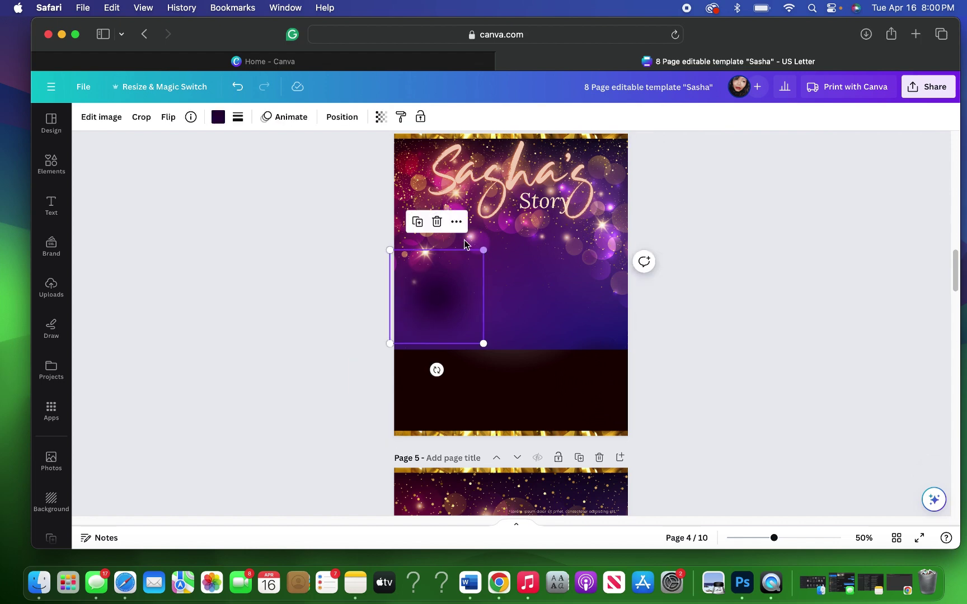
click(436, 222)
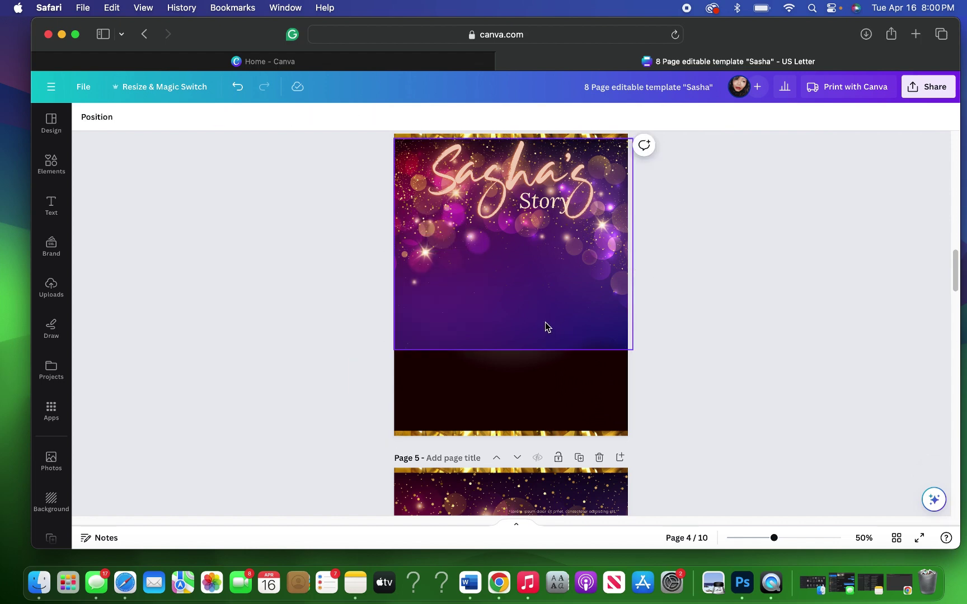
Step: Delete the purple background photo, glowing background photo and gradient elements behind the Sasha's Story title
click(541, 324)
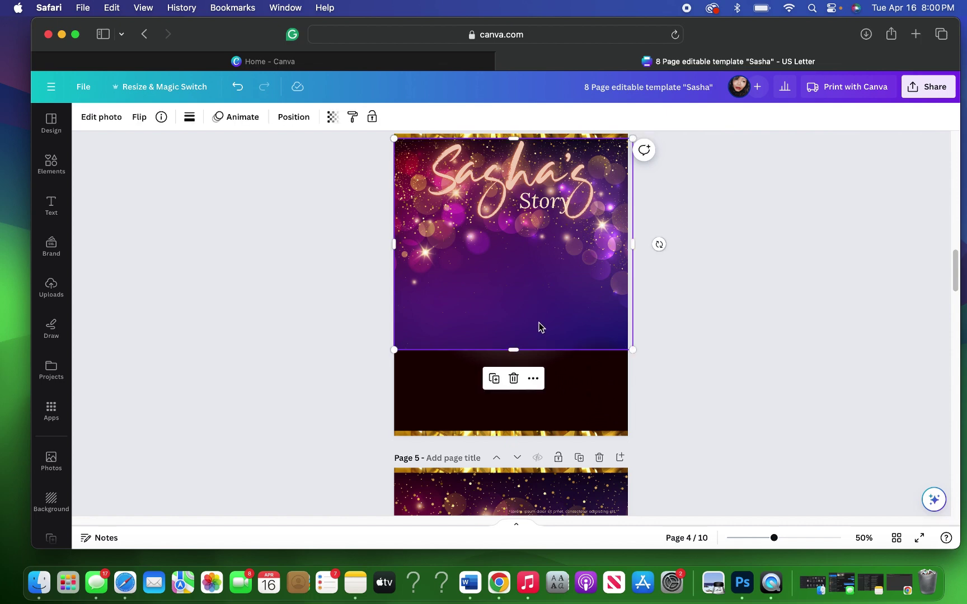
key(Delete)
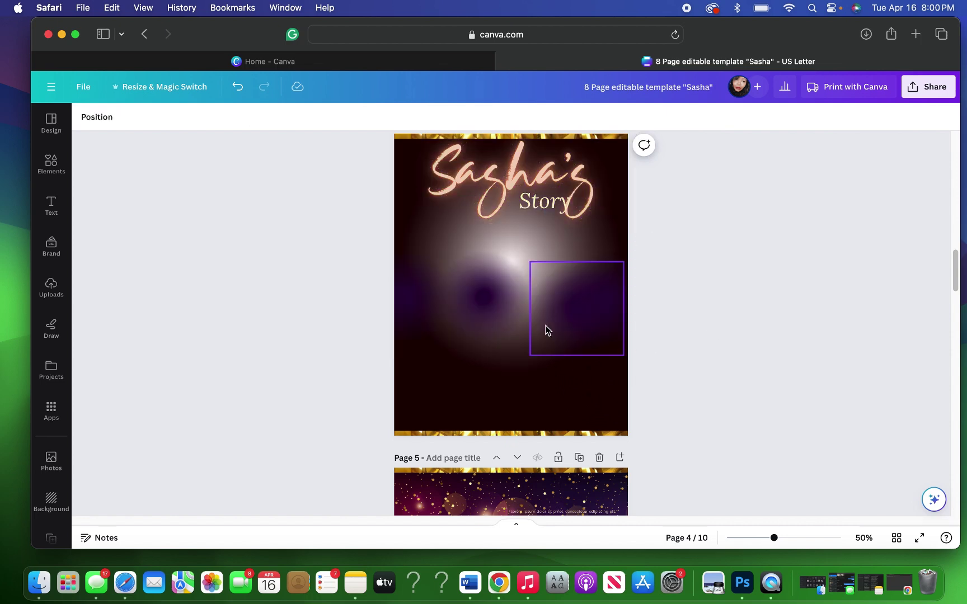
click(517, 327)
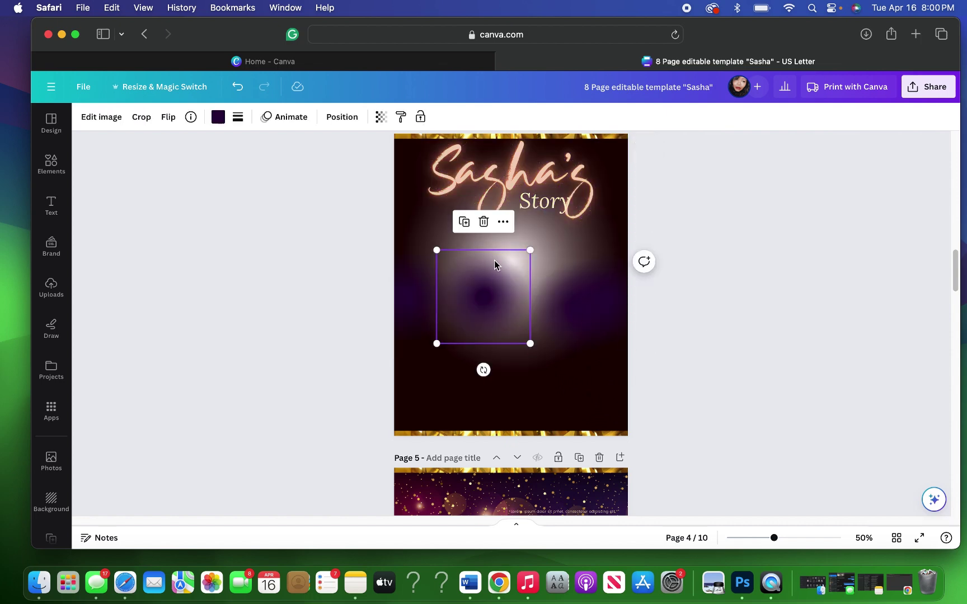
key(Delete)
click(484, 298)
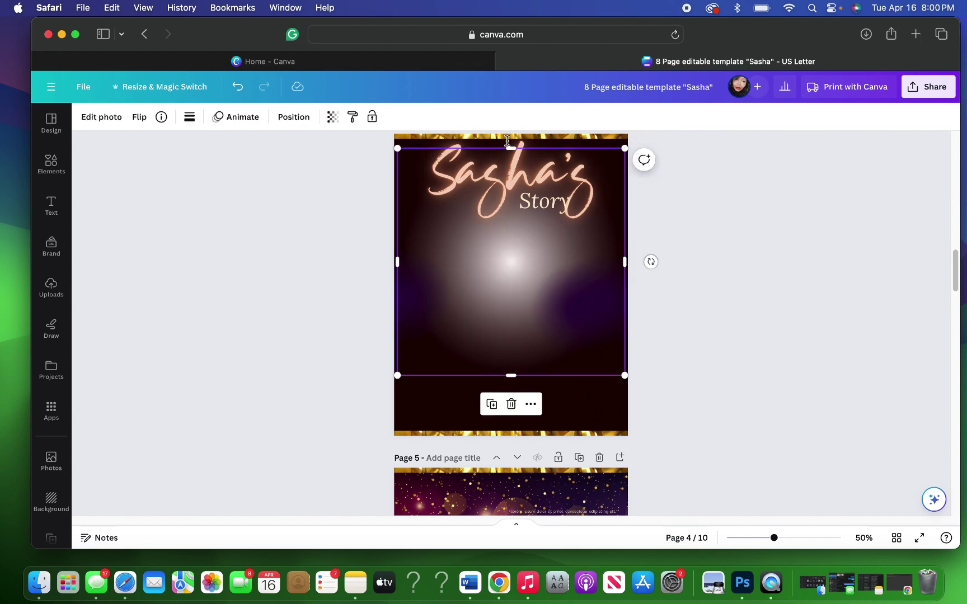
click(510, 403)
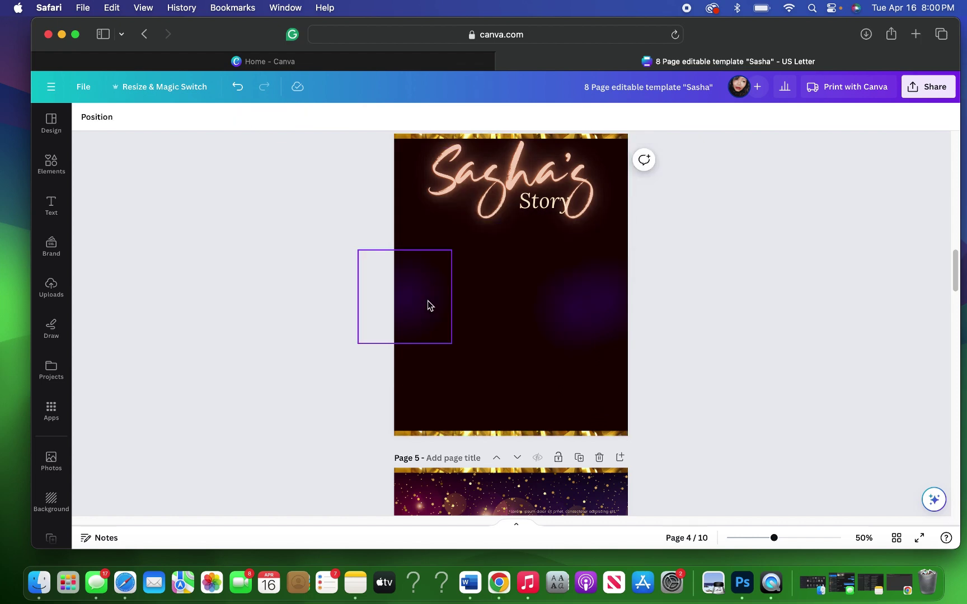
click(448, 309)
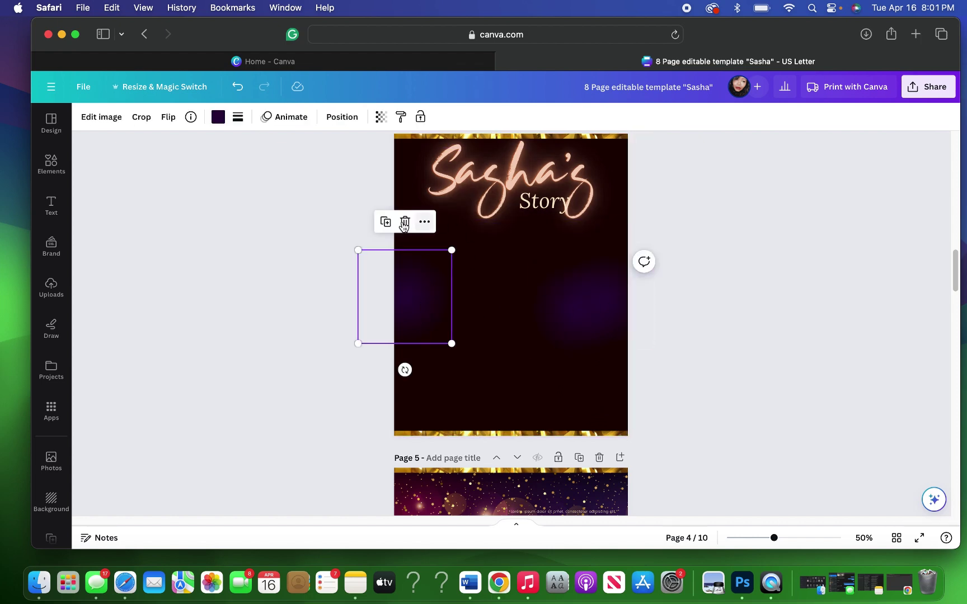
key(Delete)
click(587, 296)
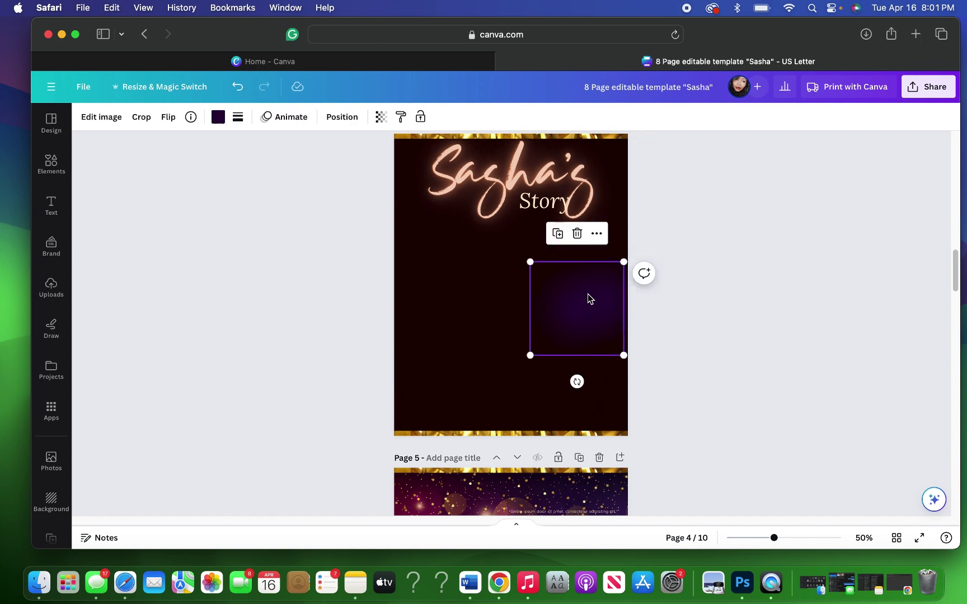
click(673, 245)
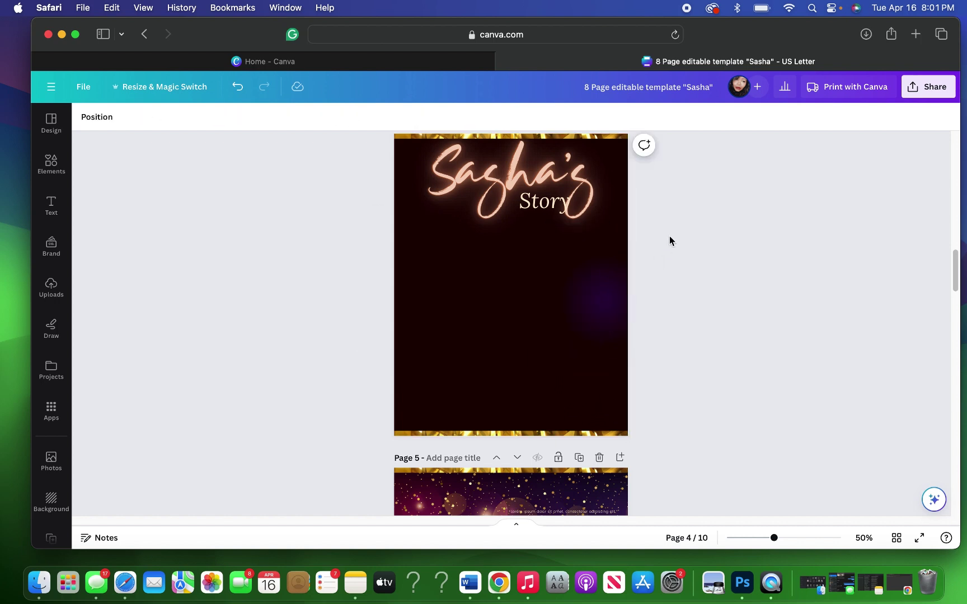
click(532, 177)
Step: Move the Sasha's text down beneath the word Story on page 4
click(533, 177)
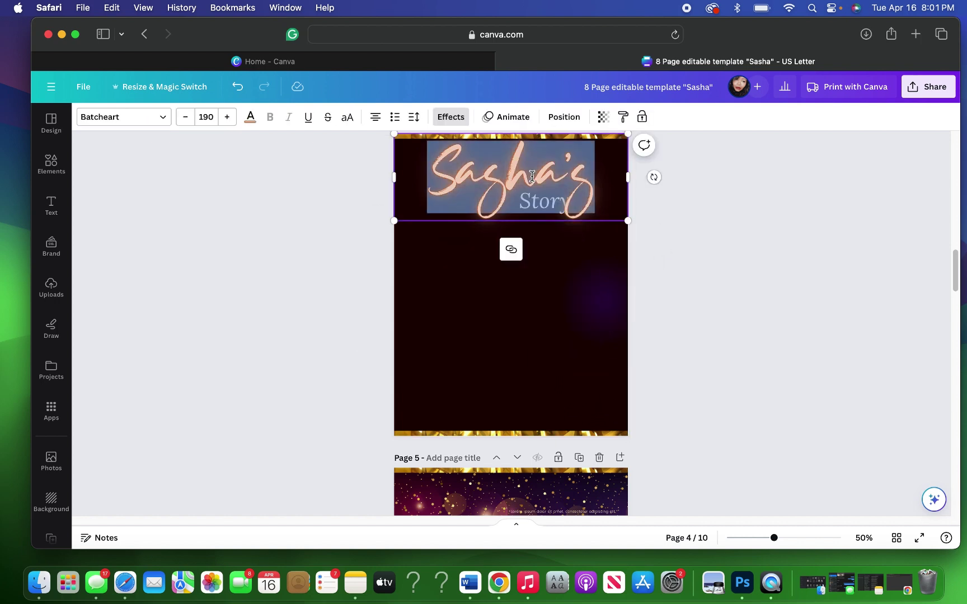
click(451, 267)
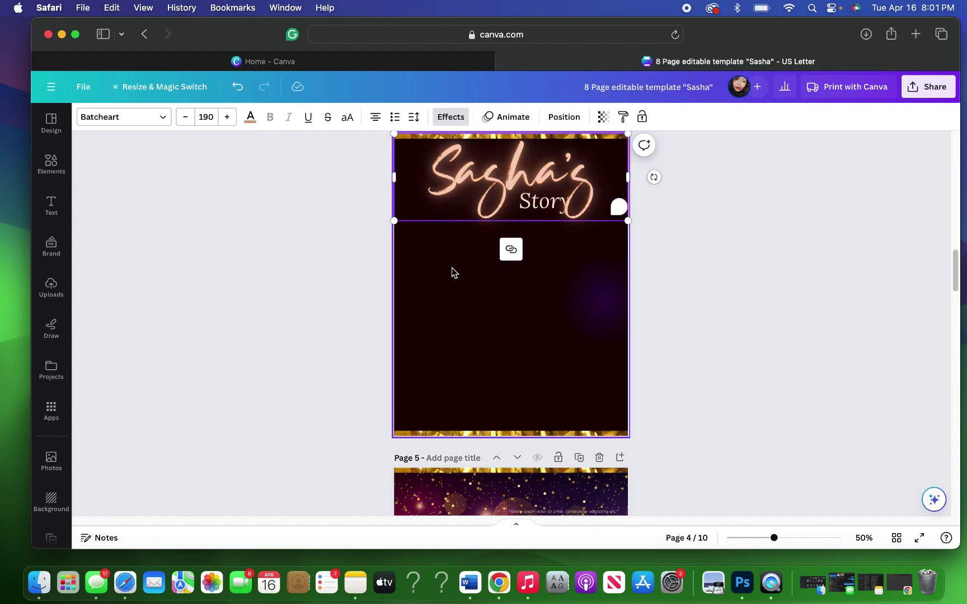
click(504, 205)
click(504, 203)
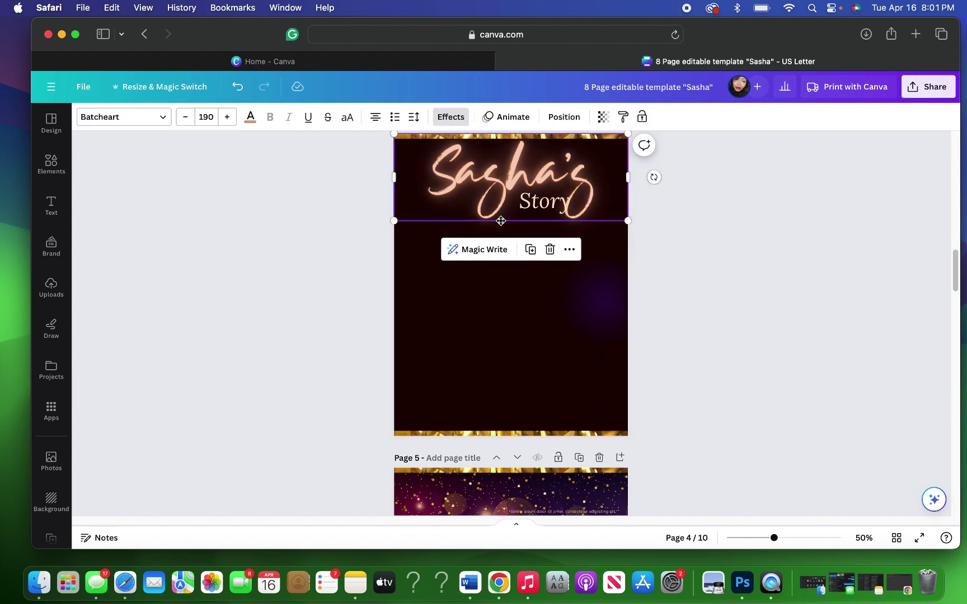
drag(504, 202, 510, 305)
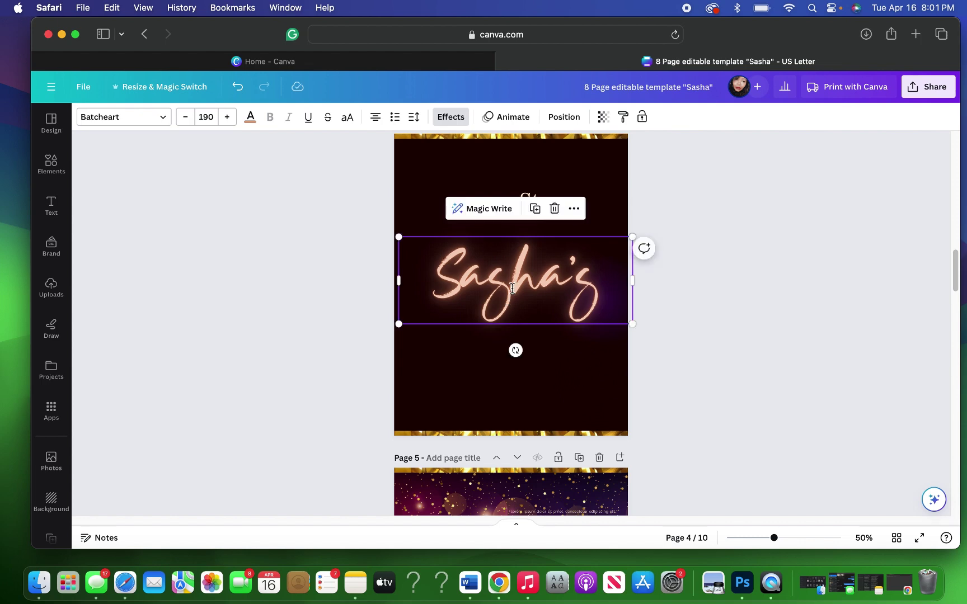
Step: Restyle Sasha's in the Sloop Script Pro font with cyan text colour
double_click(512, 288)
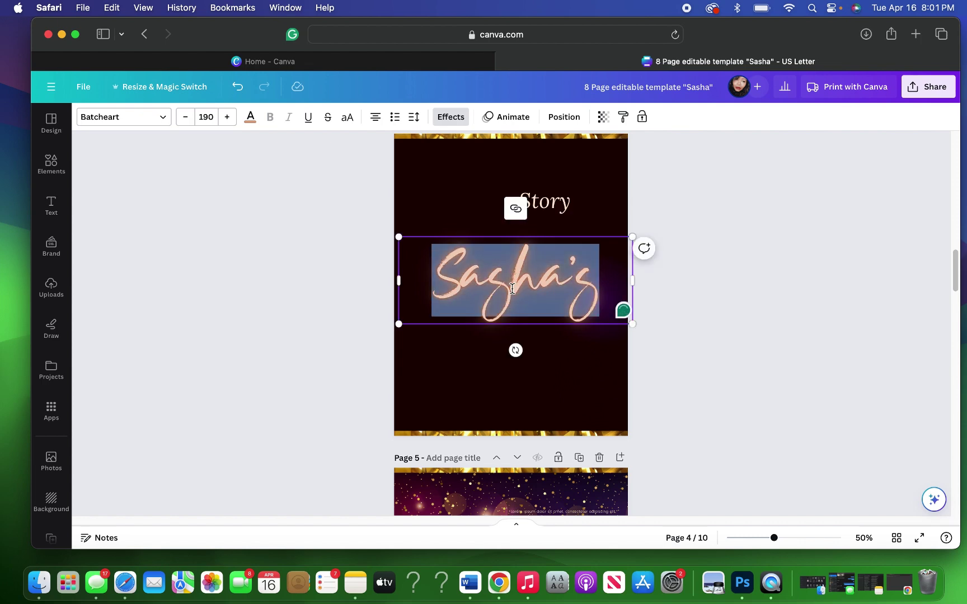
click(164, 117)
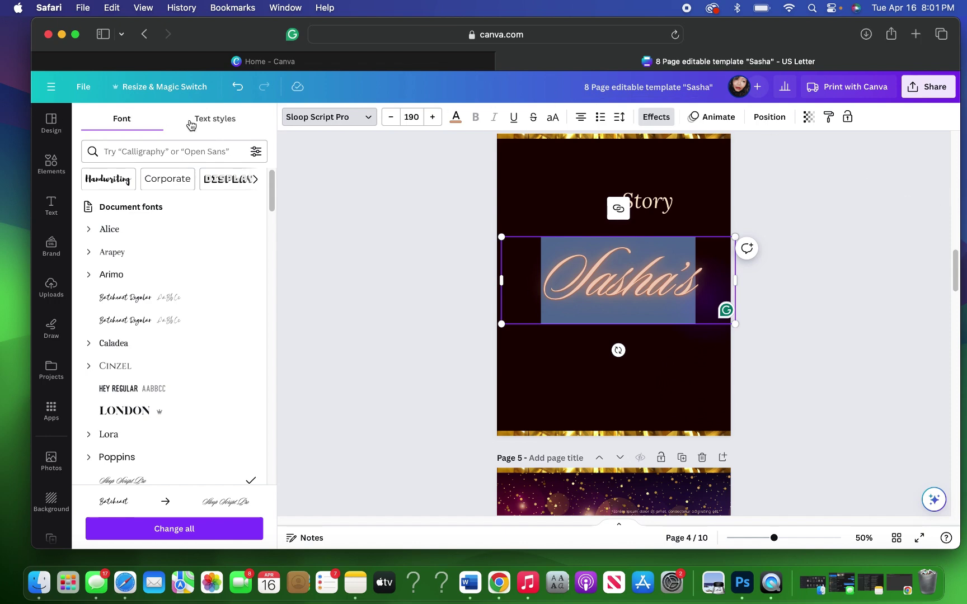
click(455, 121)
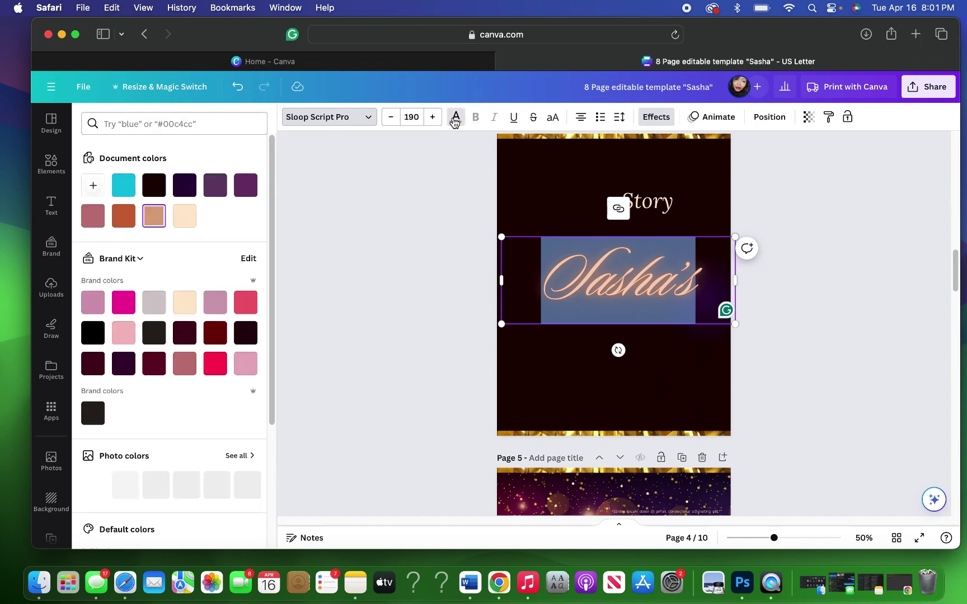
click(124, 188)
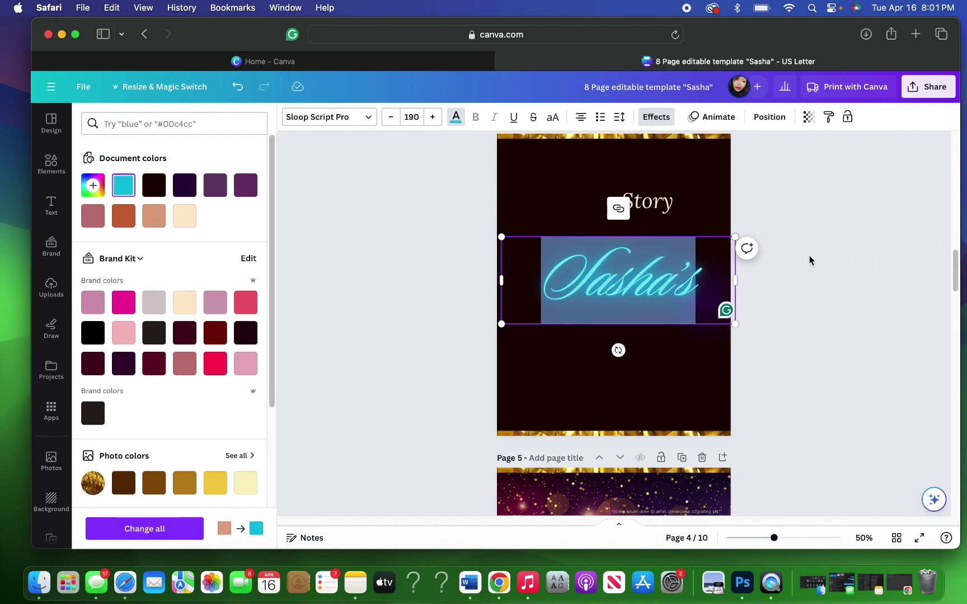
Step: Close the colour choices and select the Story text box on page 4
key(Escape)
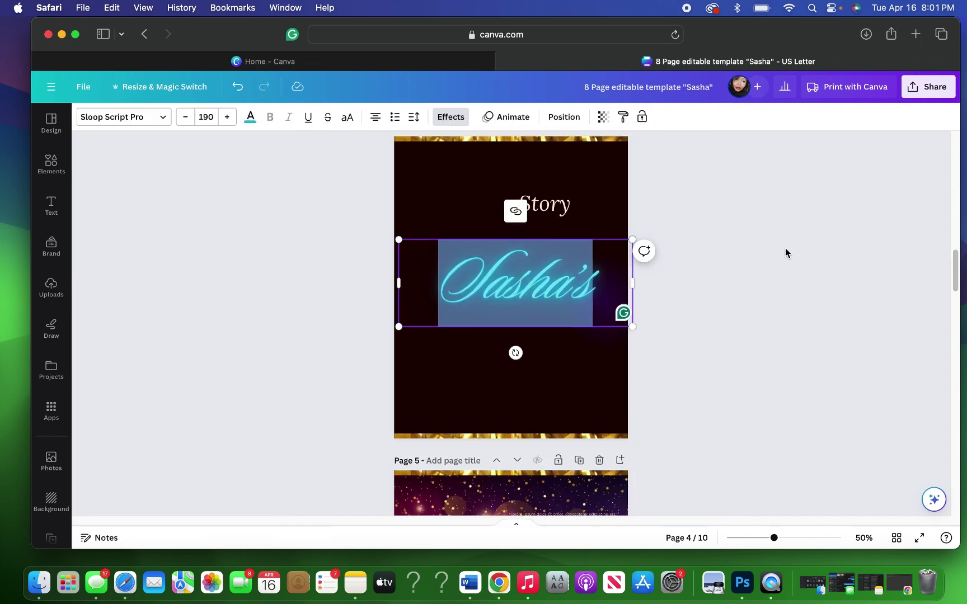
scroll(785, 253, up, 10)
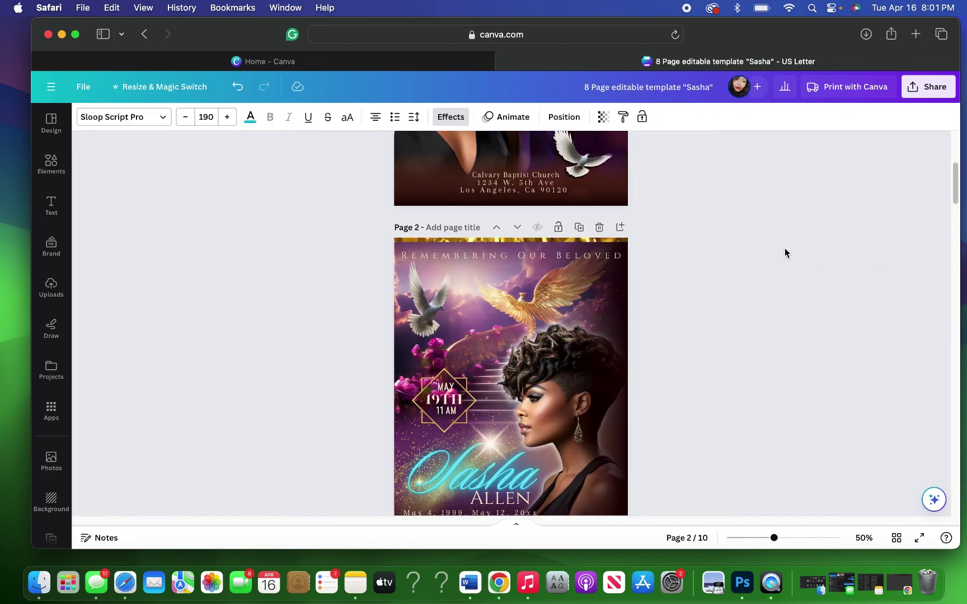
scroll(785, 253, down, 3)
scroll(786, 253, down, 15)
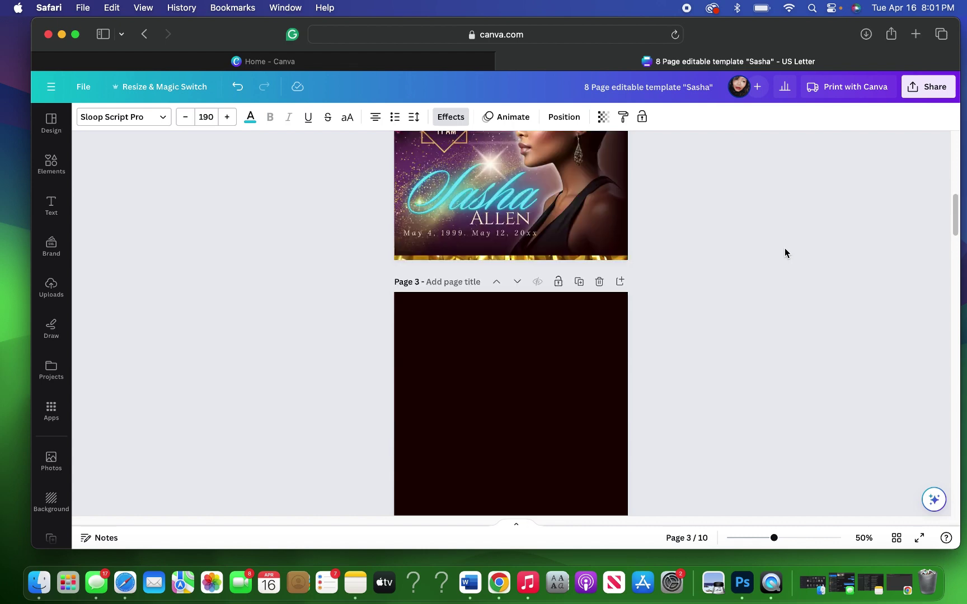
scroll(786, 248, down, 2)
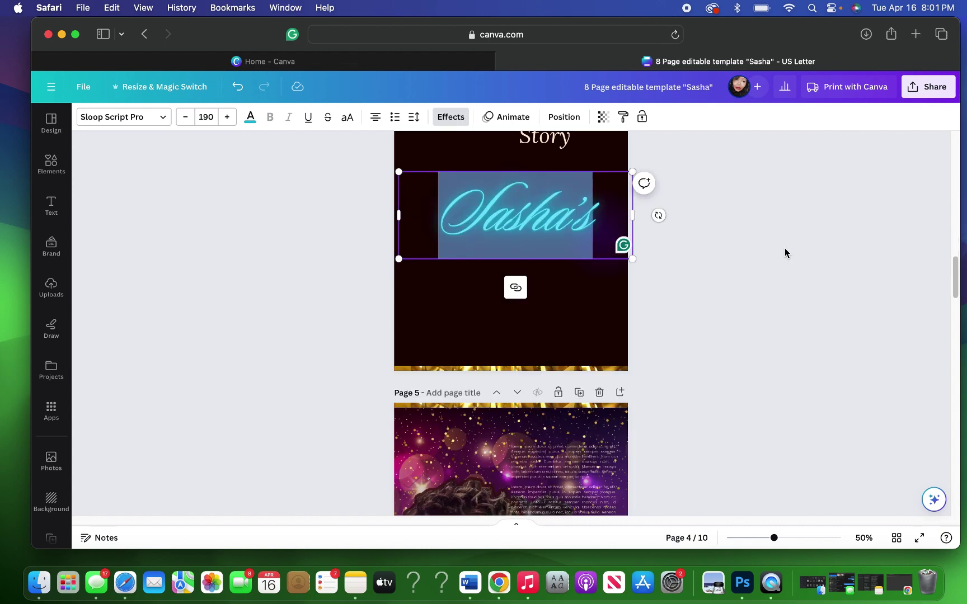
scroll(786, 248, up, 5)
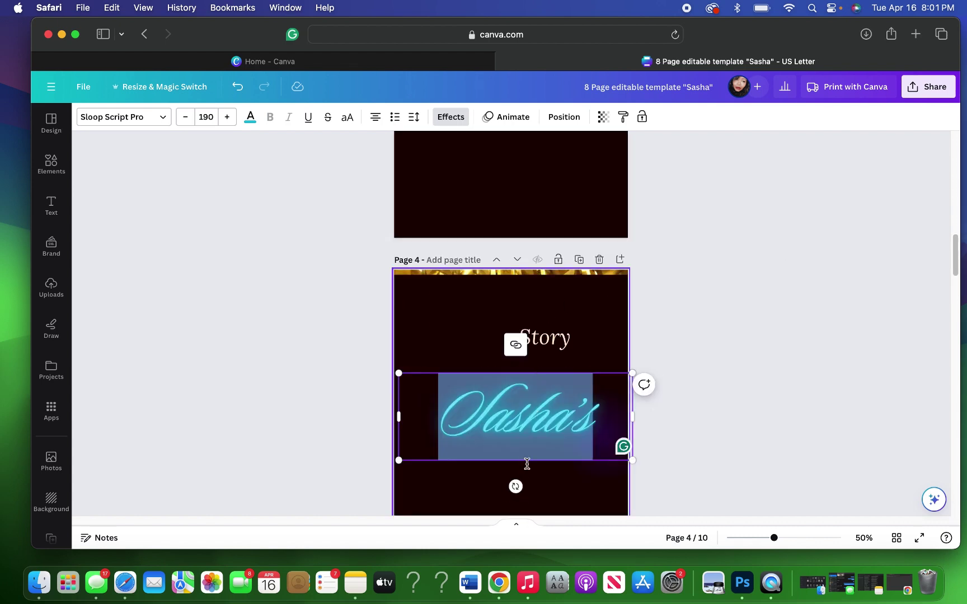
click(566, 342)
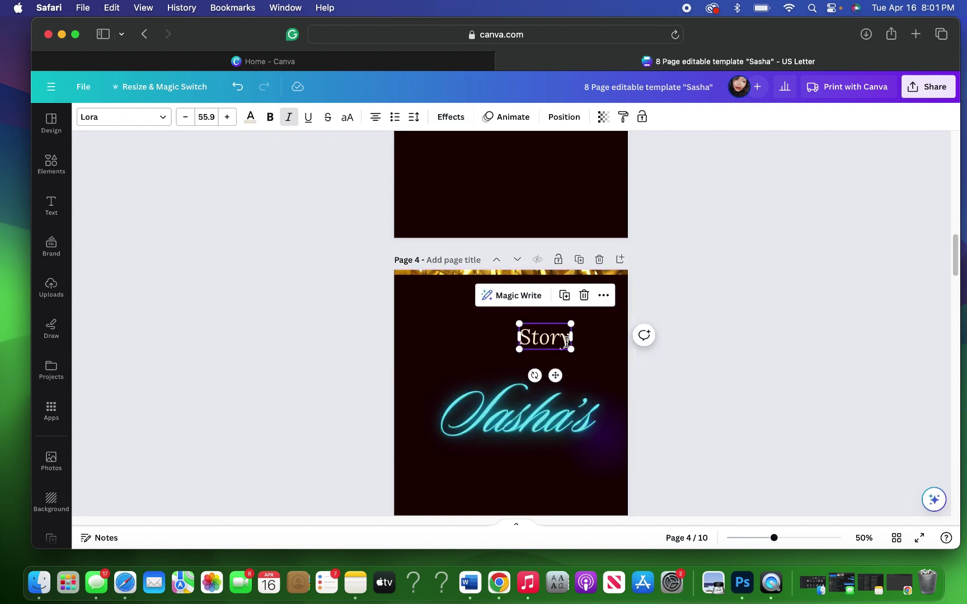
scroll(599, 302, up, 7)
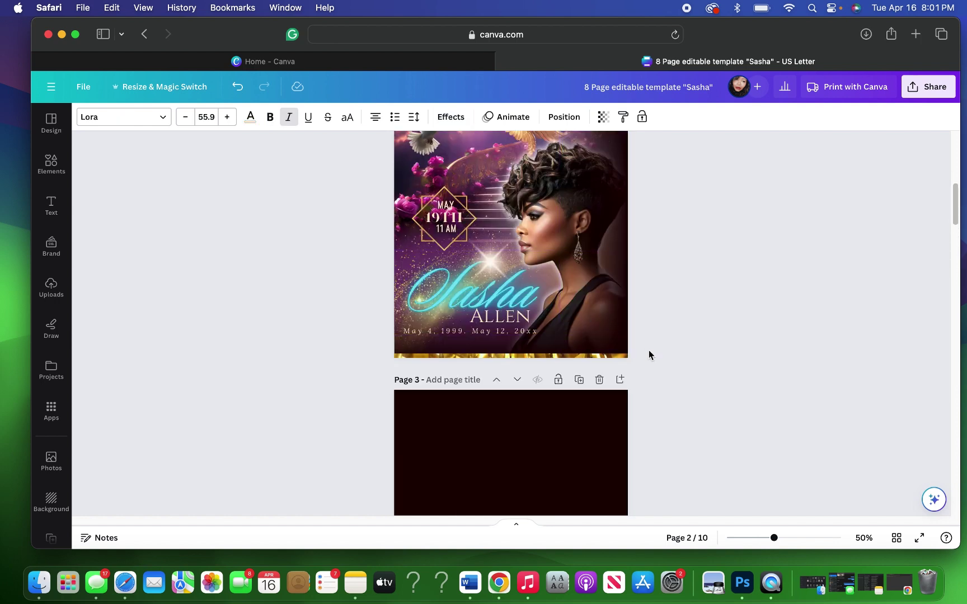
scroll(649, 354, down, 5)
scroll(649, 354, down, 1)
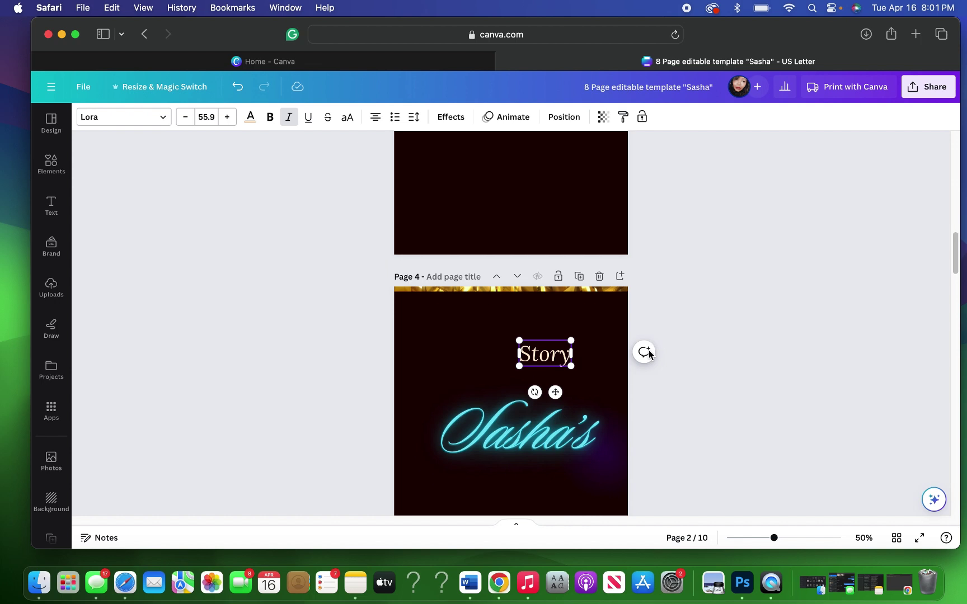
Step: Change Story's font to Cinzel and widen its box so it fits on one line
click(550, 354)
double_click(547, 355)
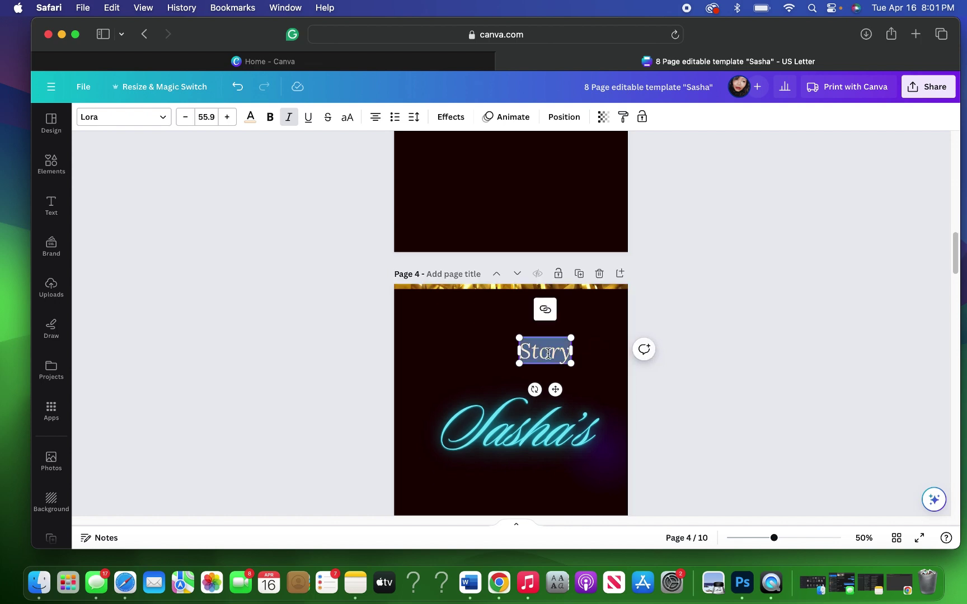
click(164, 119)
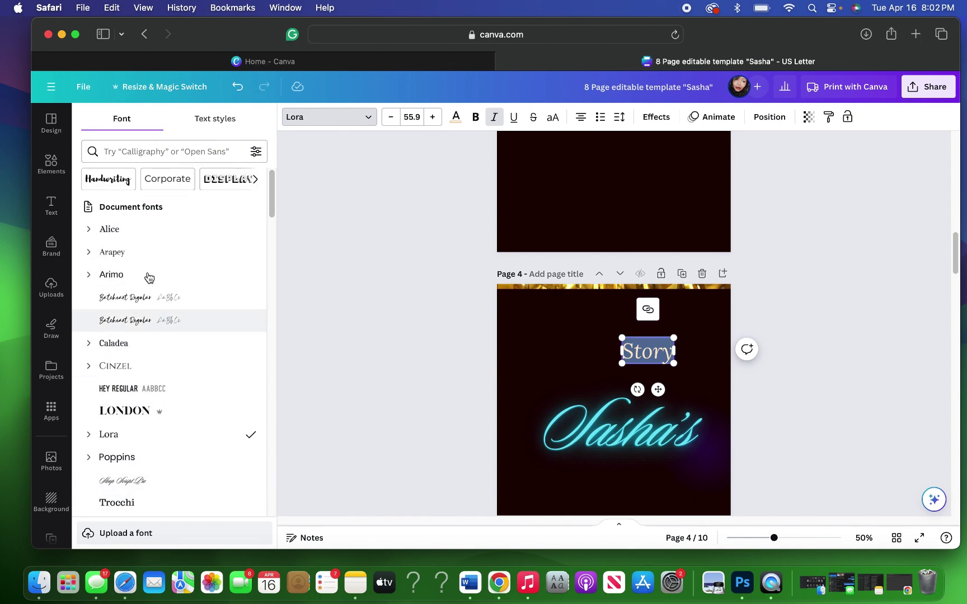
drag(270, 206, 270, 239)
scroll(270, 235, down, 5)
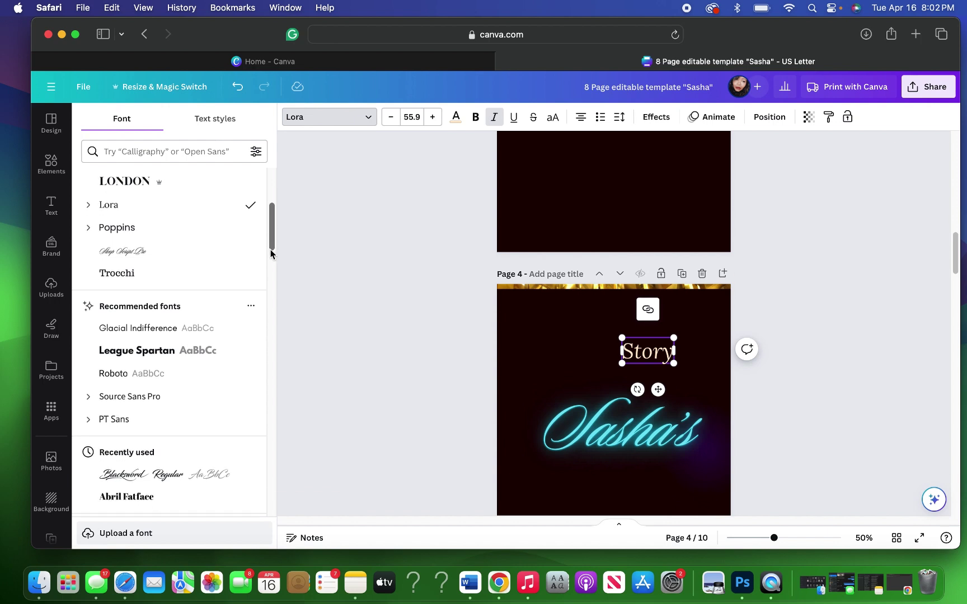
scroll(270, 225, up, 10)
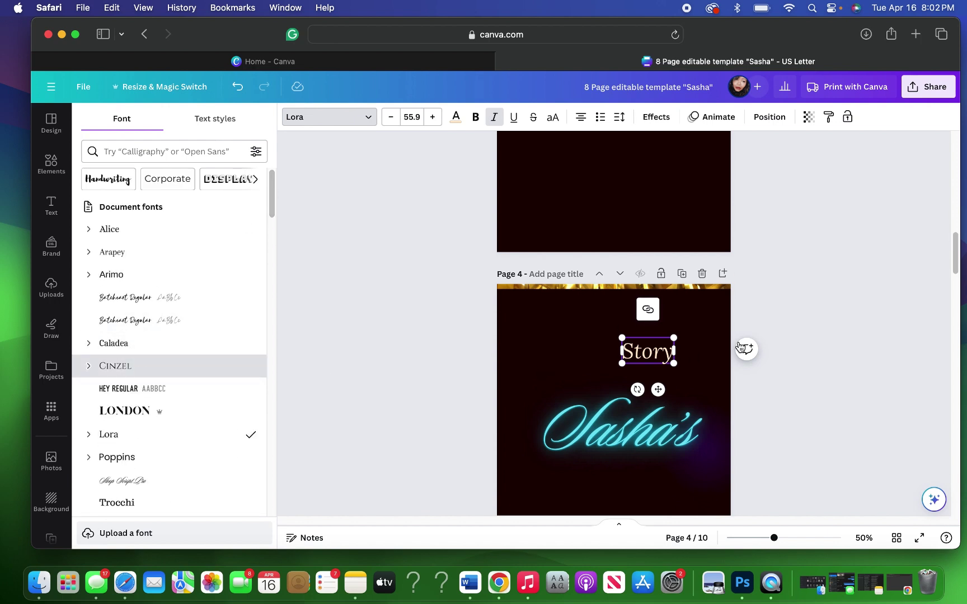
click(168, 366)
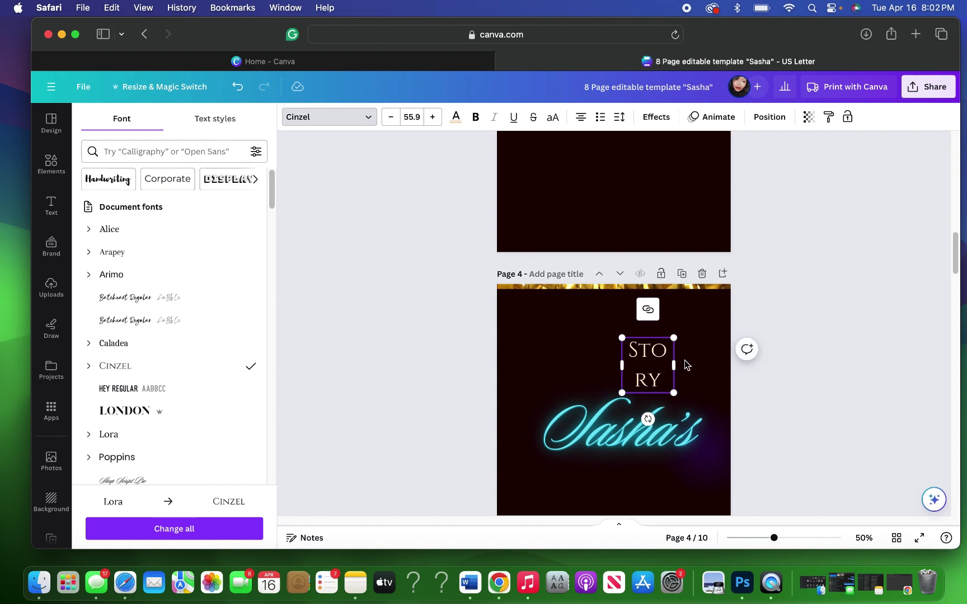
drag(674, 366, 665, 496)
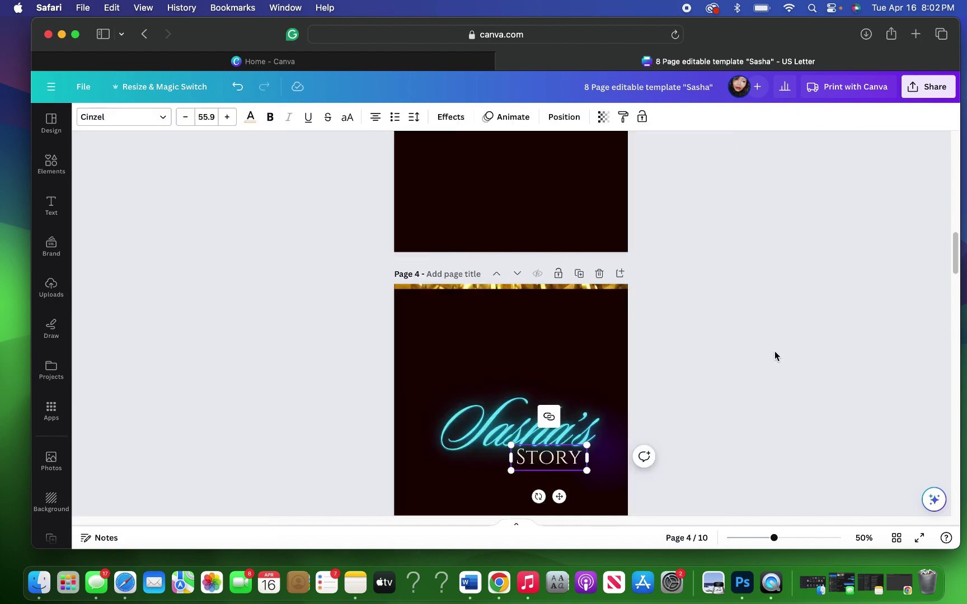
Step: Raise the Sasha's title and move STORY up beneath it on page 4
click(775, 352)
scroll(775, 352, down, 1)
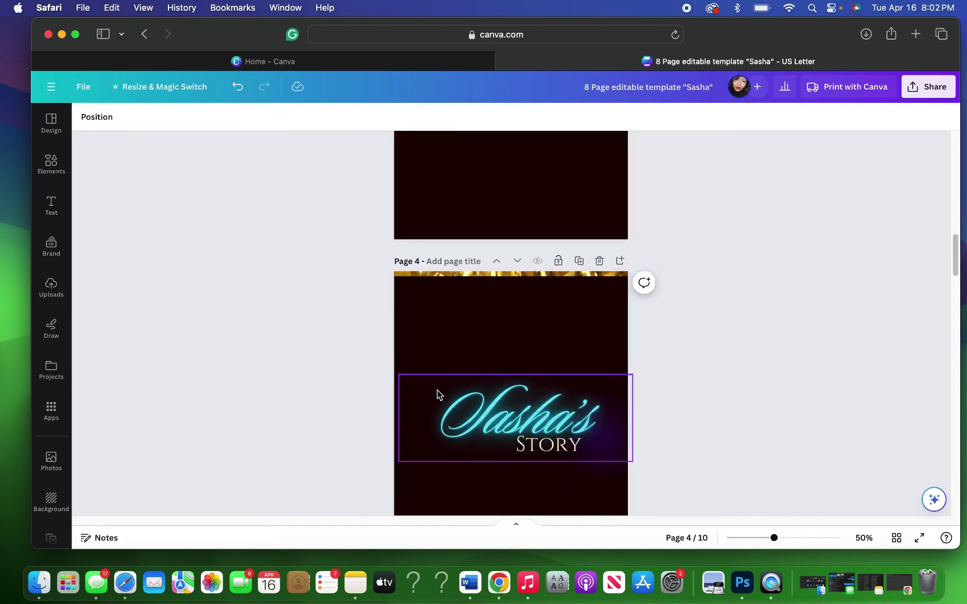
drag(410, 358, 612, 473)
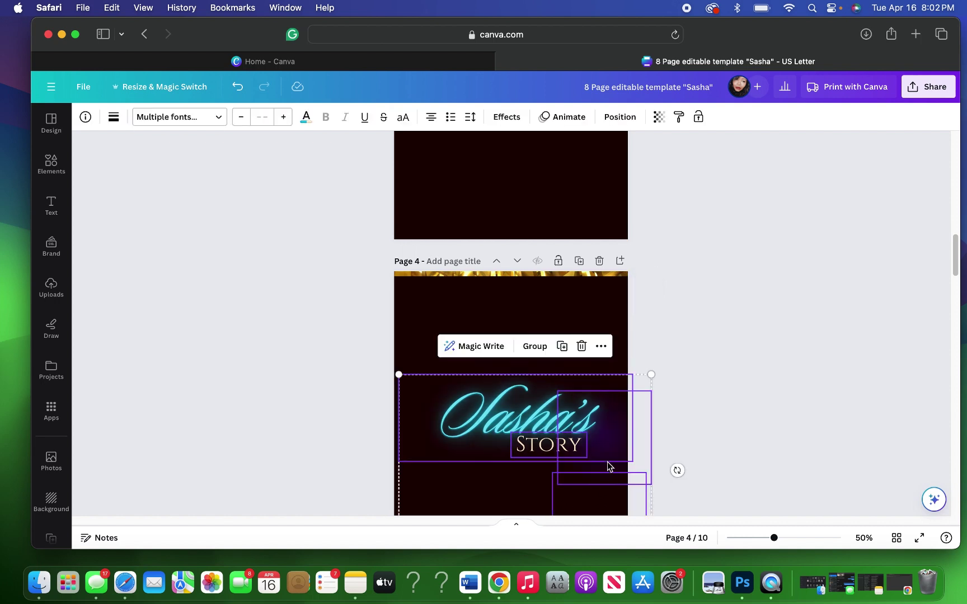
click(500, 324)
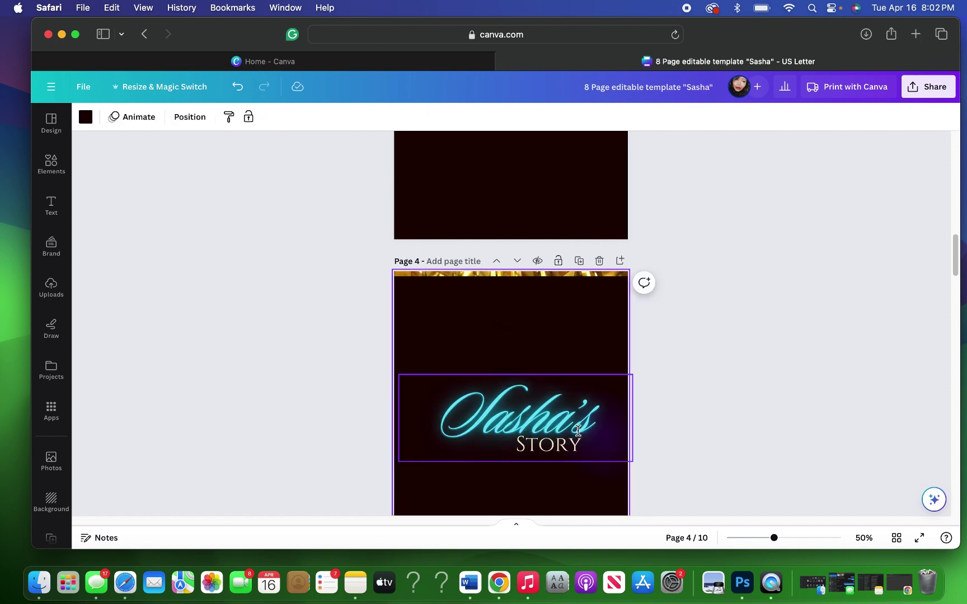
click(530, 392)
drag(529, 369, 532, 350)
click(532, 444)
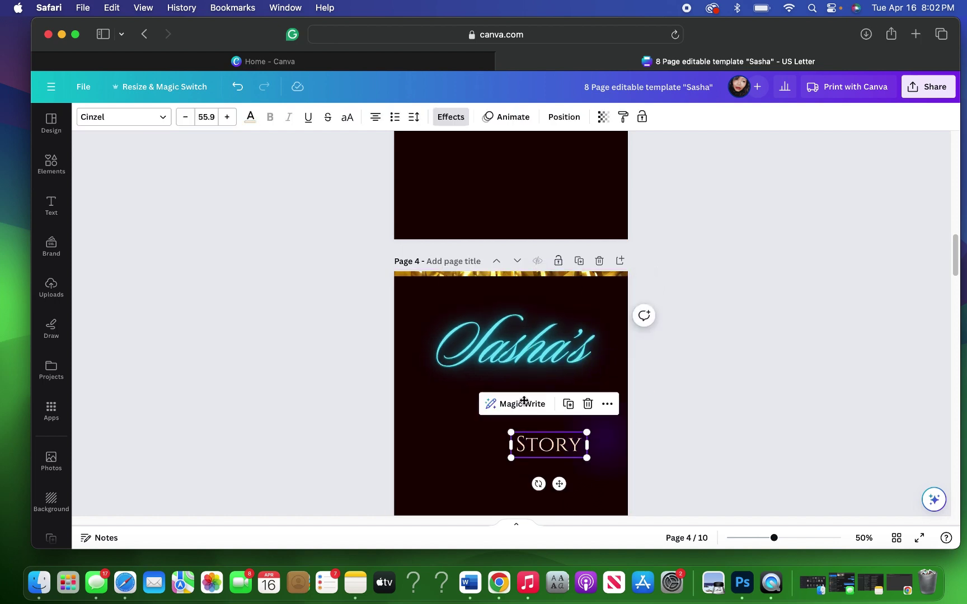
drag(532, 445, 507, 388)
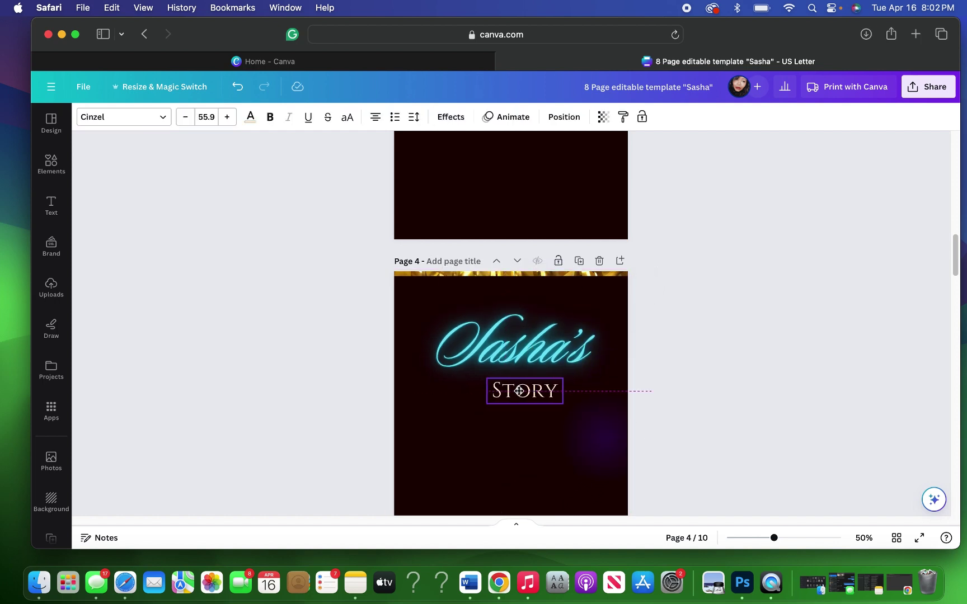
Step: Delete the purple glow image, nudge STORY into place, and group both texts with Cmd+G
click(607, 444)
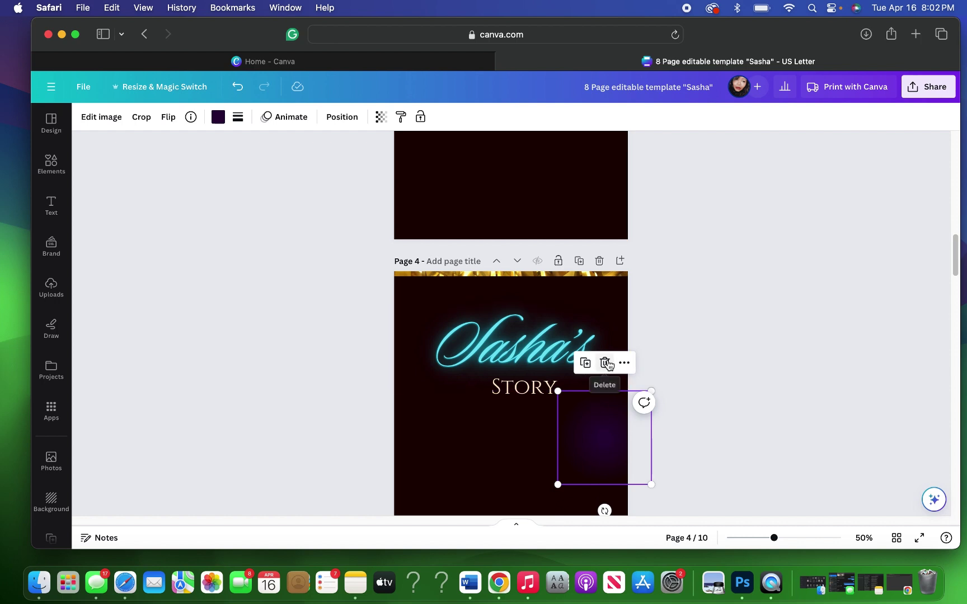
key(Delete)
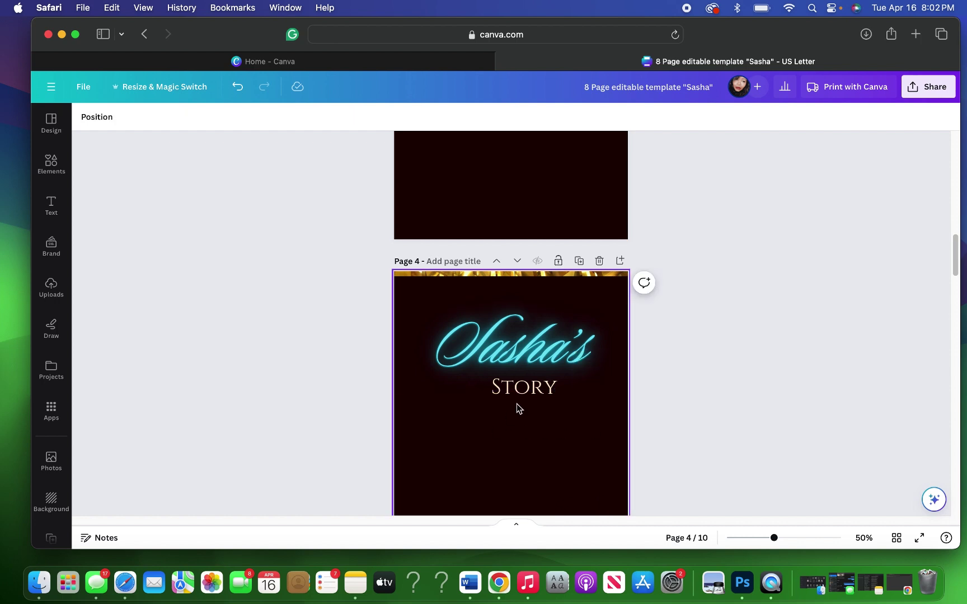
drag(536, 391, 539, 394)
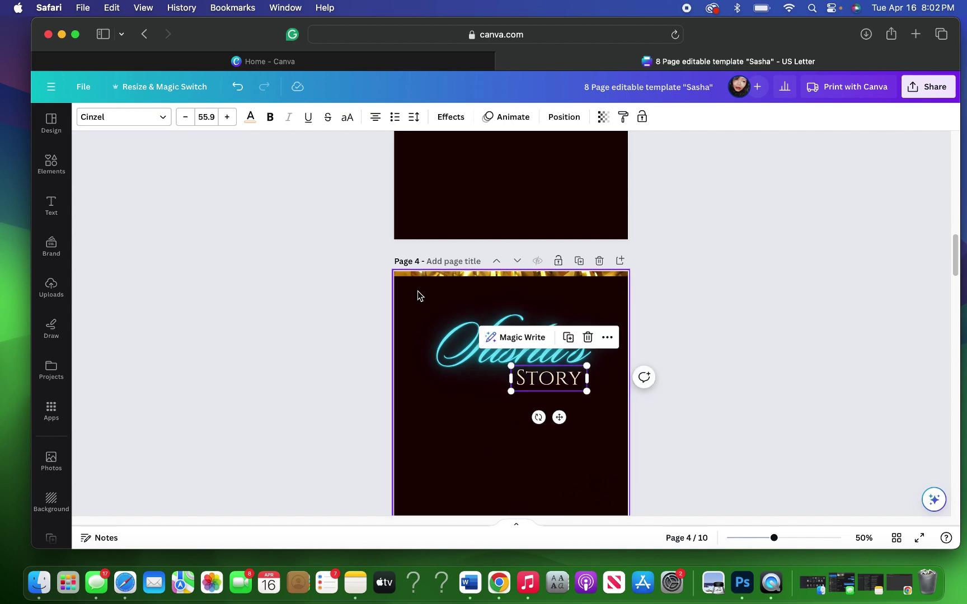
drag(417, 293, 586, 398)
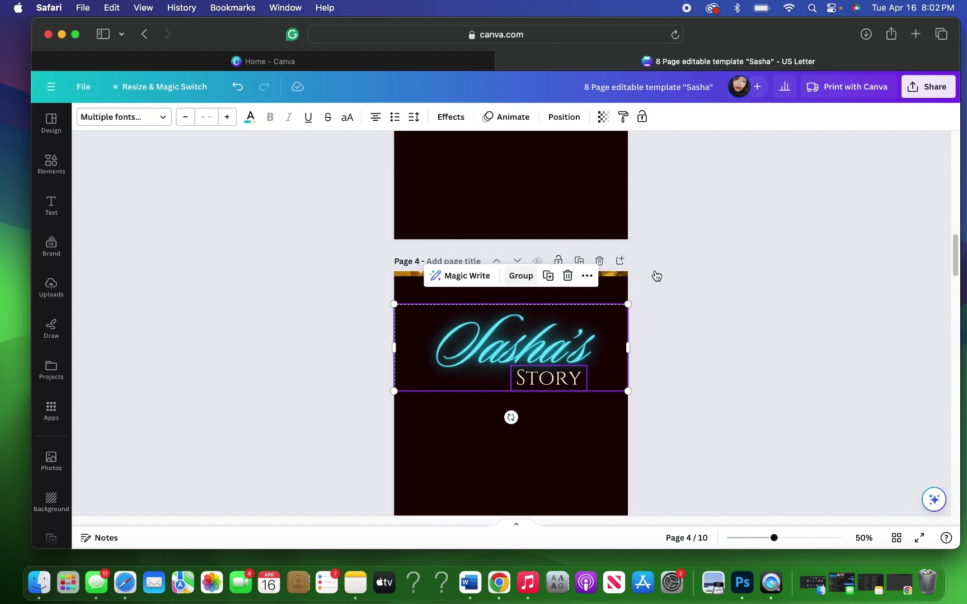
key(super+g)
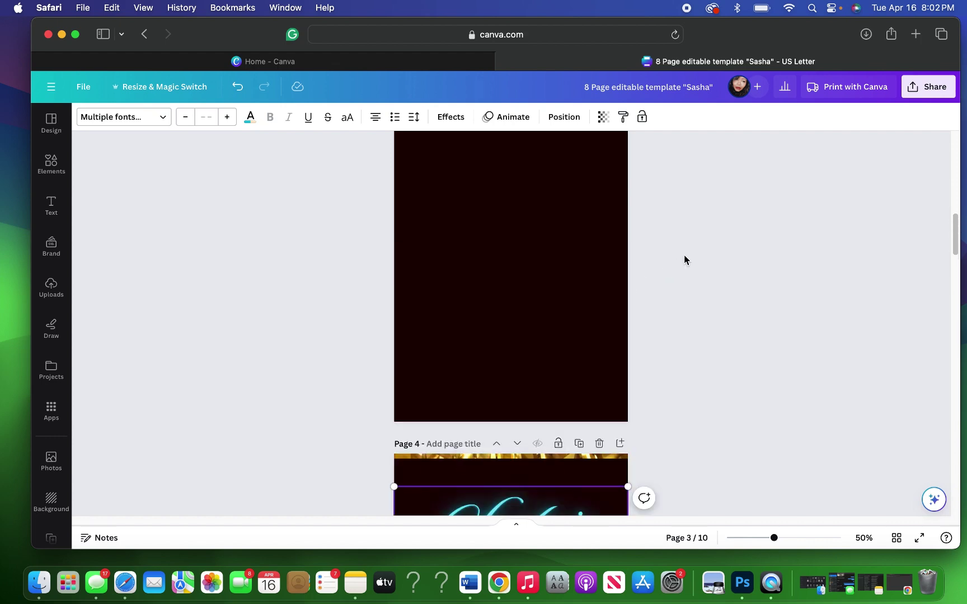
scroll(684, 258, up, 10)
scroll(684, 258, down, 2)
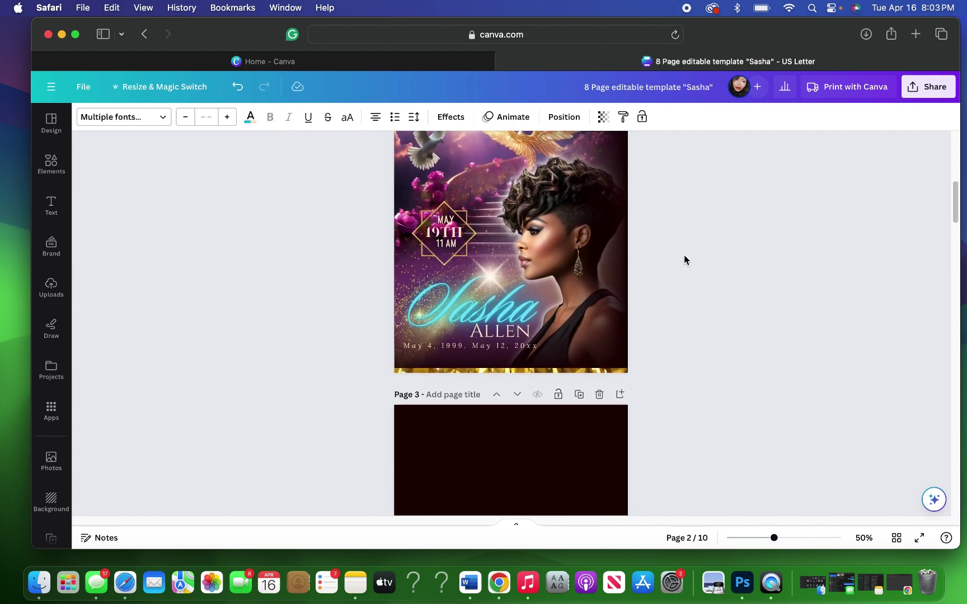
click(424, 327)
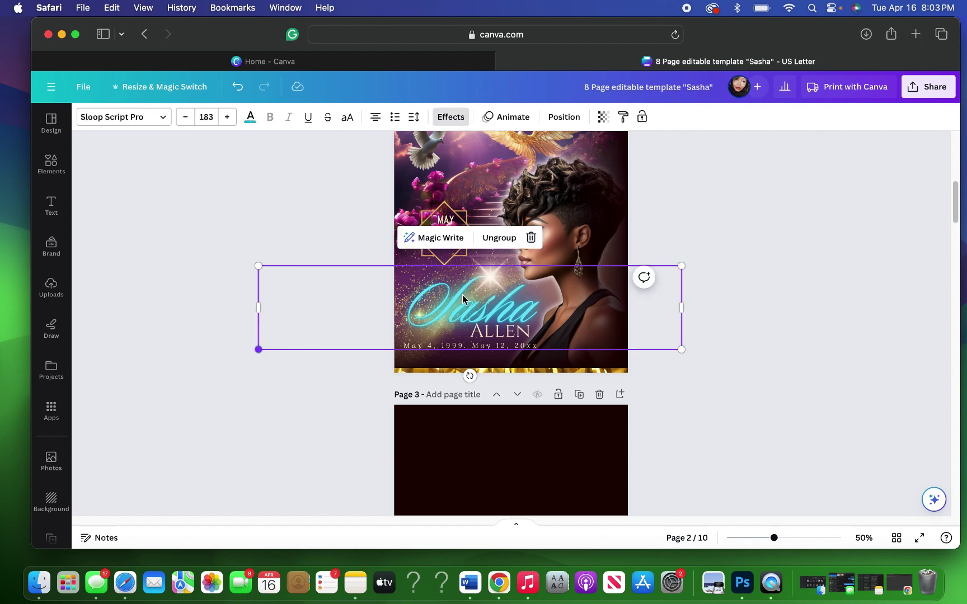
click(476, 242)
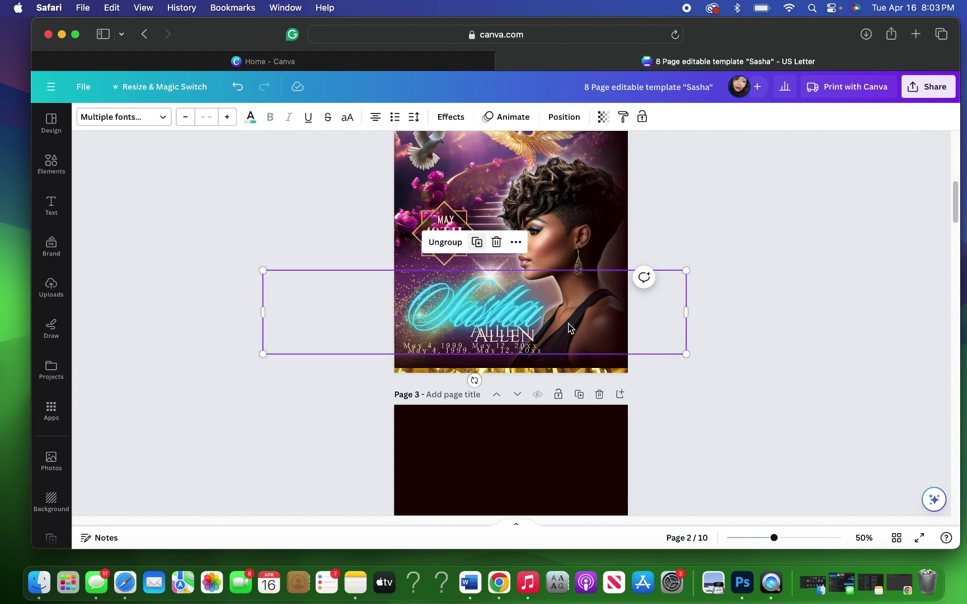
drag(568, 327, 694, 392)
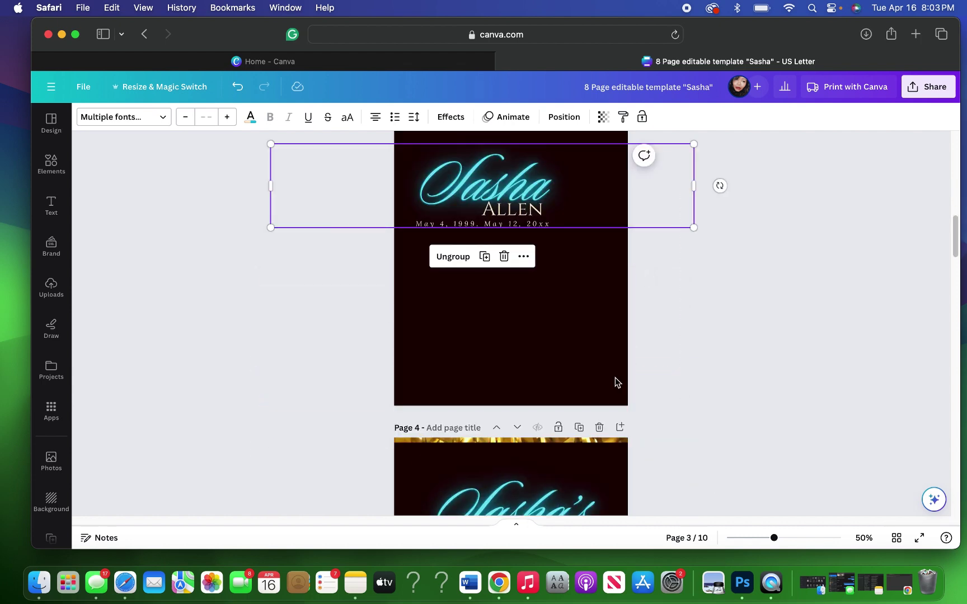
drag(586, 205, 583, 254)
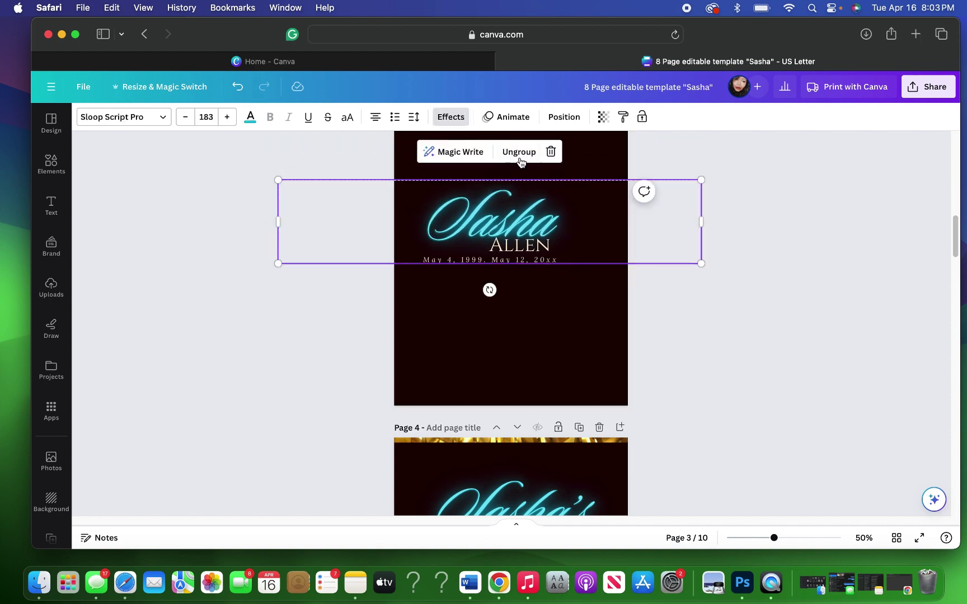
Step: Ungroup the copied title and delete its date line
click(520, 161)
click(539, 313)
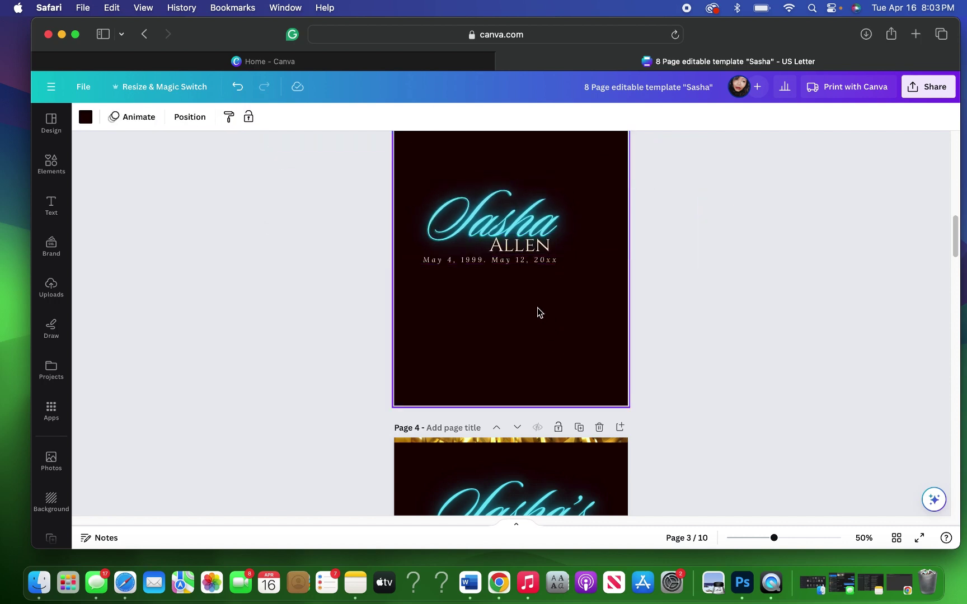
click(522, 262)
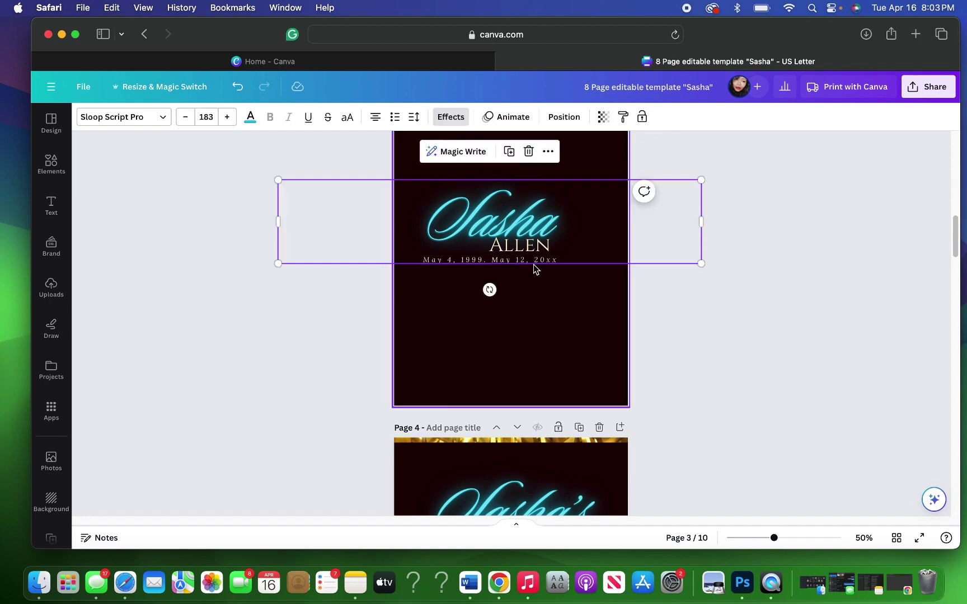
click(435, 274)
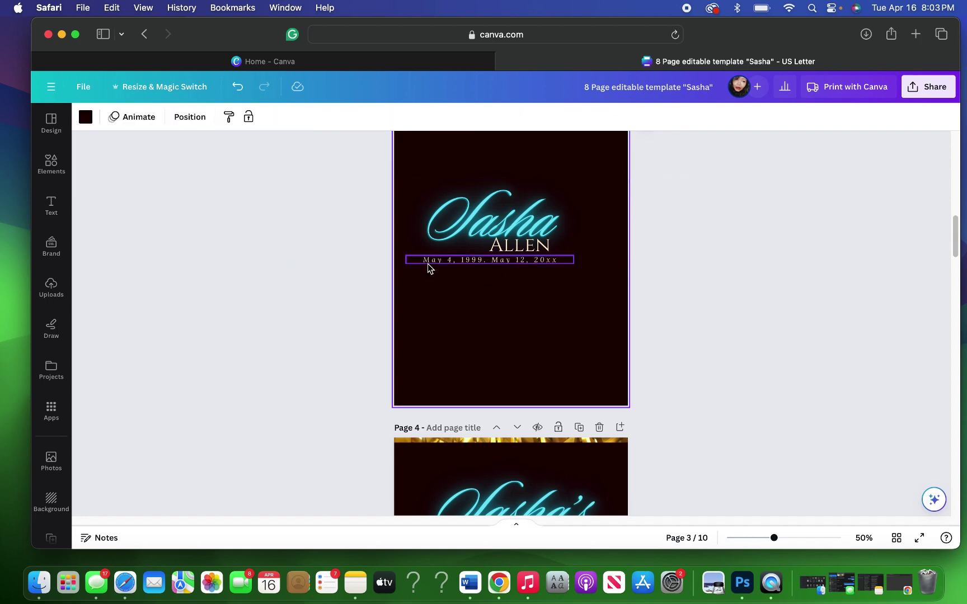
click(428, 263)
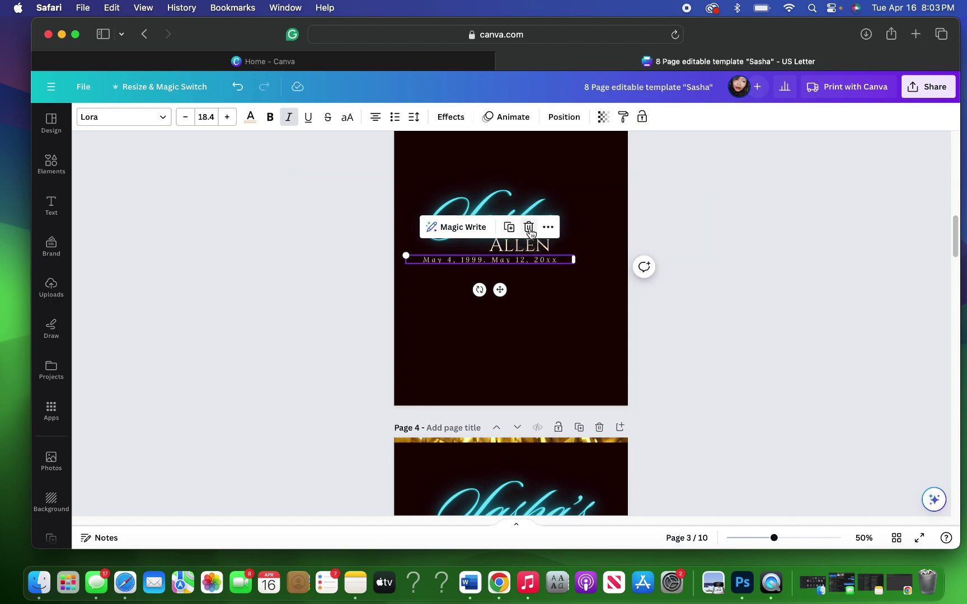
key(Delete)
Step: Replace ALLEN with STORY, then group Sasha and STORY into one title
click(539, 247)
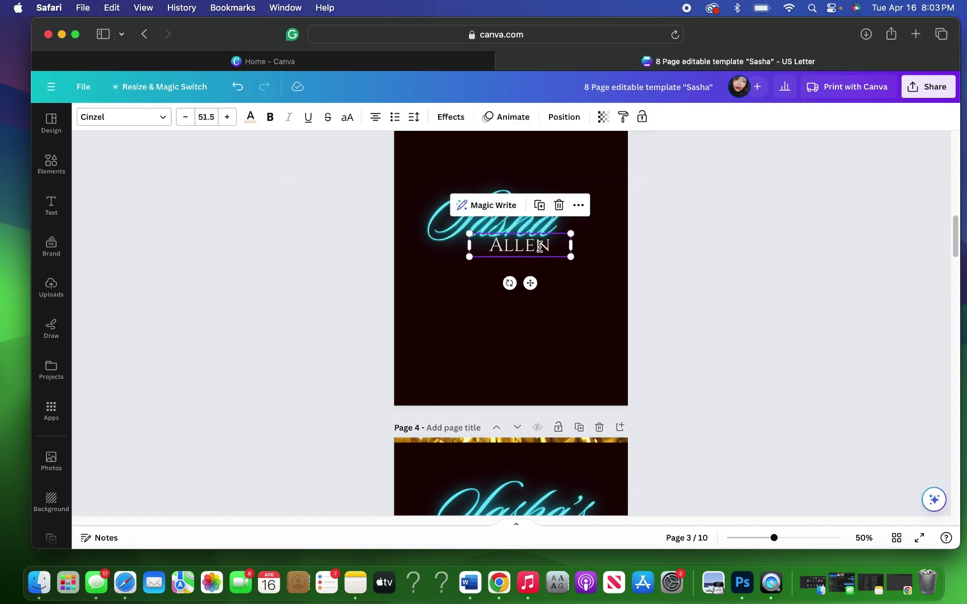
double_click(539, 247)
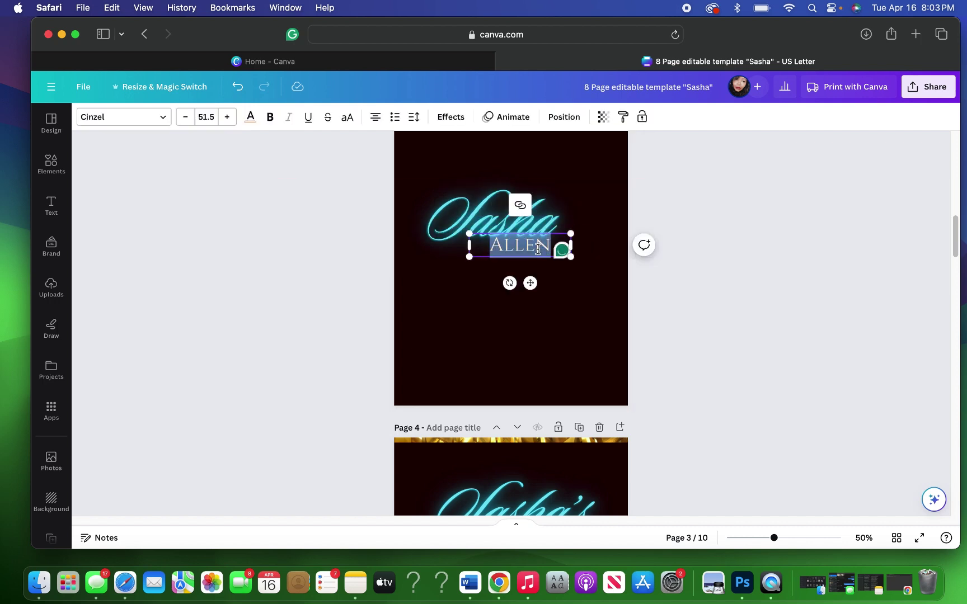
text(STORY)
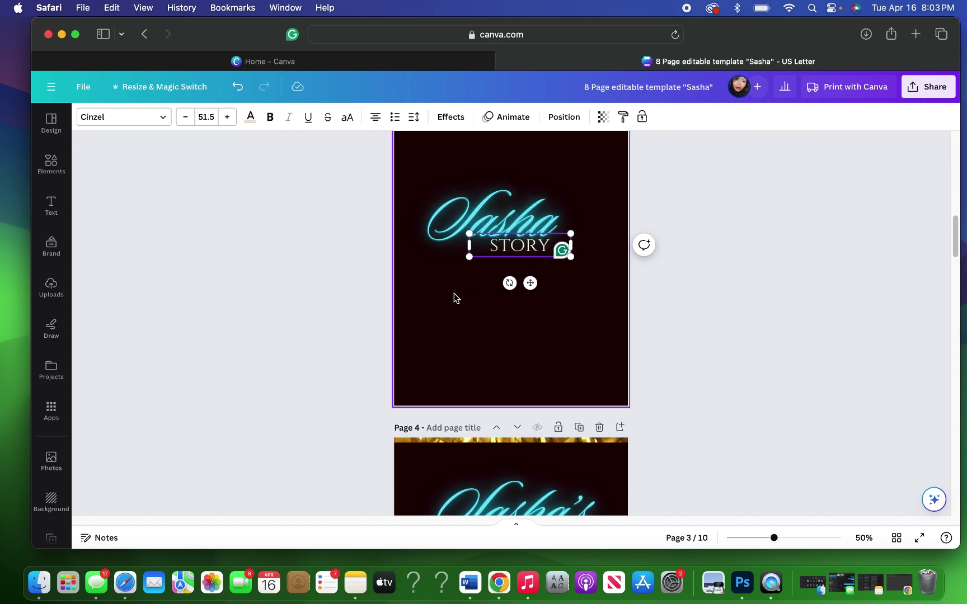
click(411, 179)
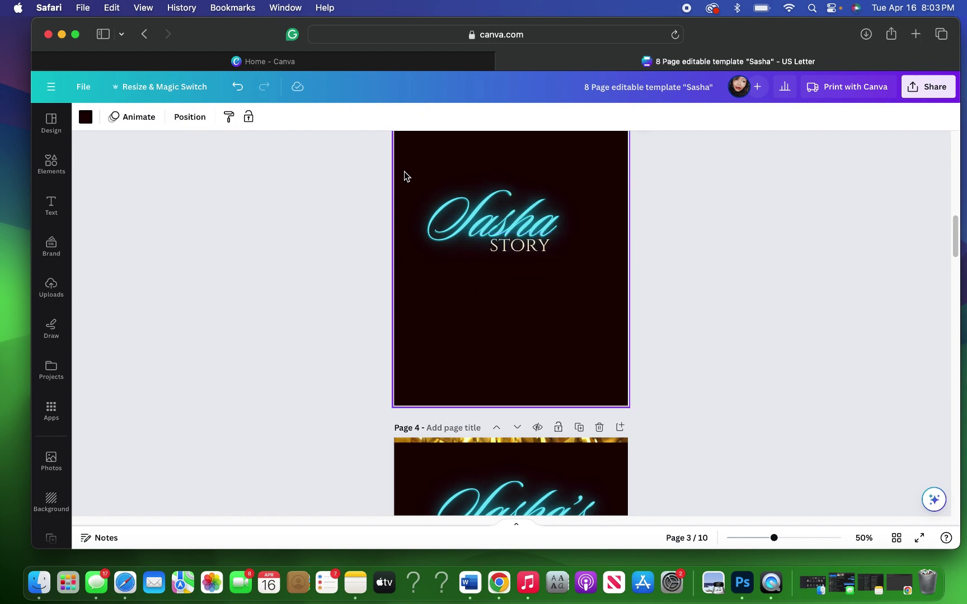
drag(404, 171, 572, 307)
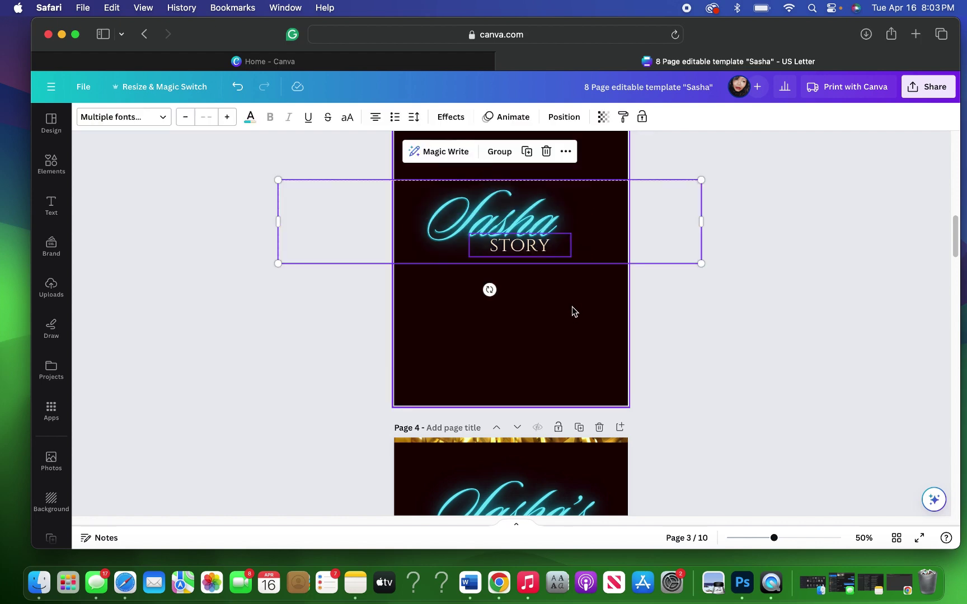
click(502, 151)
scroll(657, 351, down, 4)
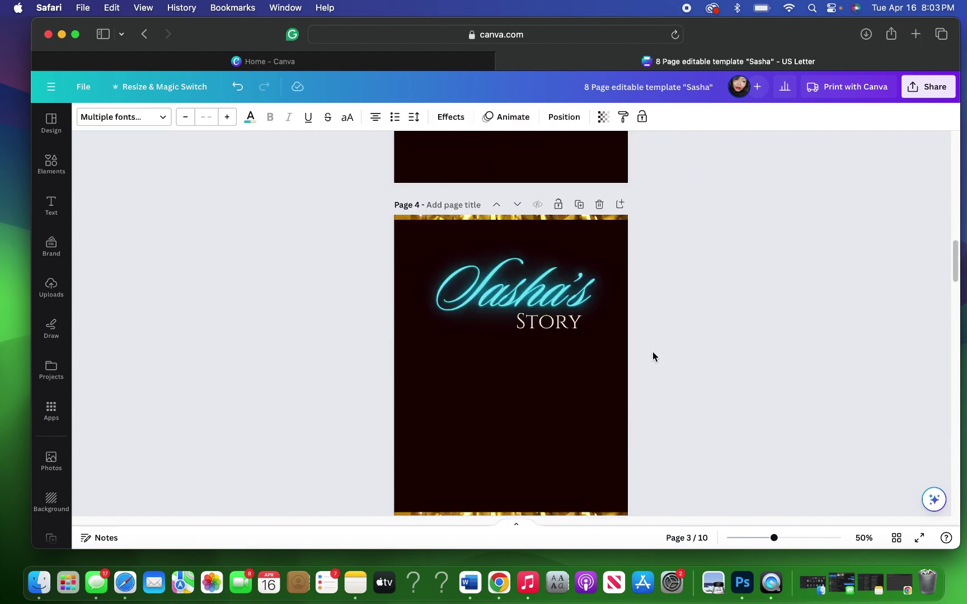
Step: Delete the existing Sasha's STORY title from page 4
click(541, 328)
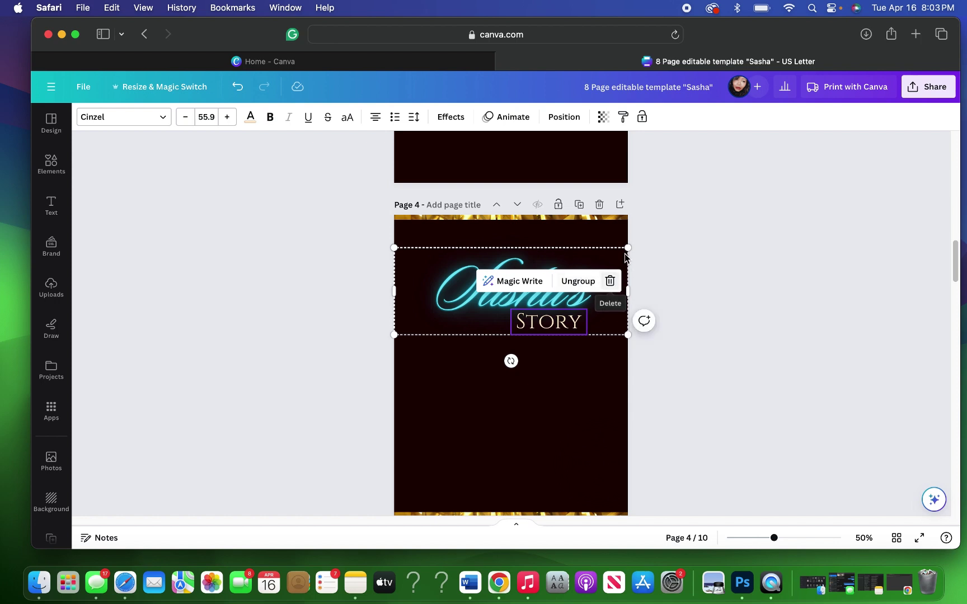
click(602, 270)
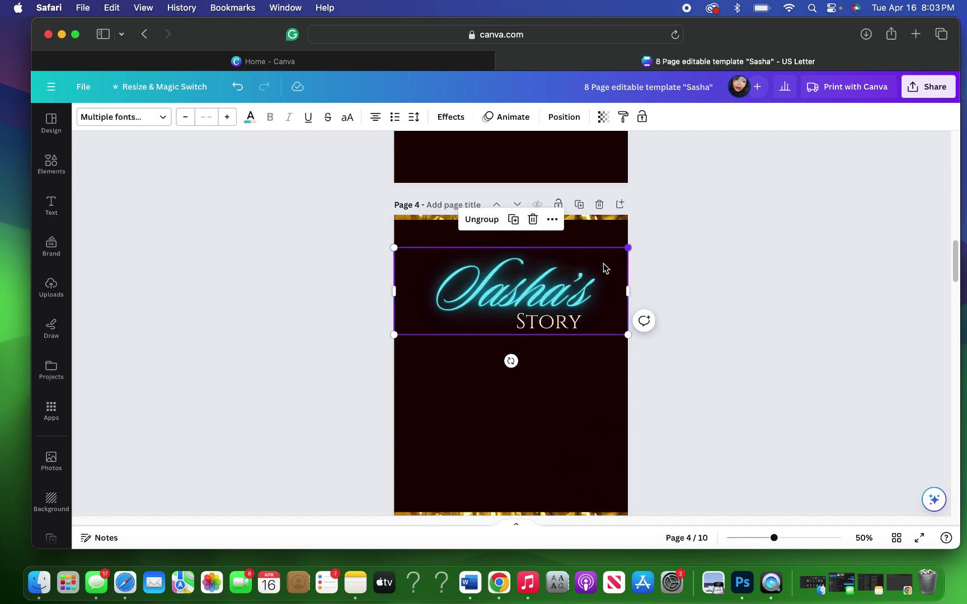
click(533, 219)
Step: Move the Sasha STORY title down onto page 4 and centre it horizontally on the page
scroll(692, 224, up, 5)
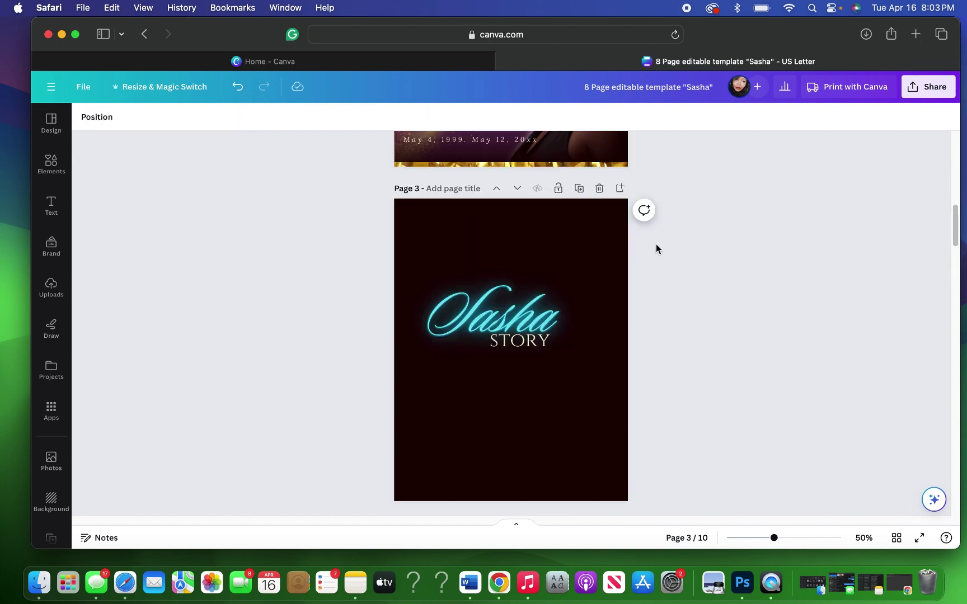
drag(573, 360, 596, 554)
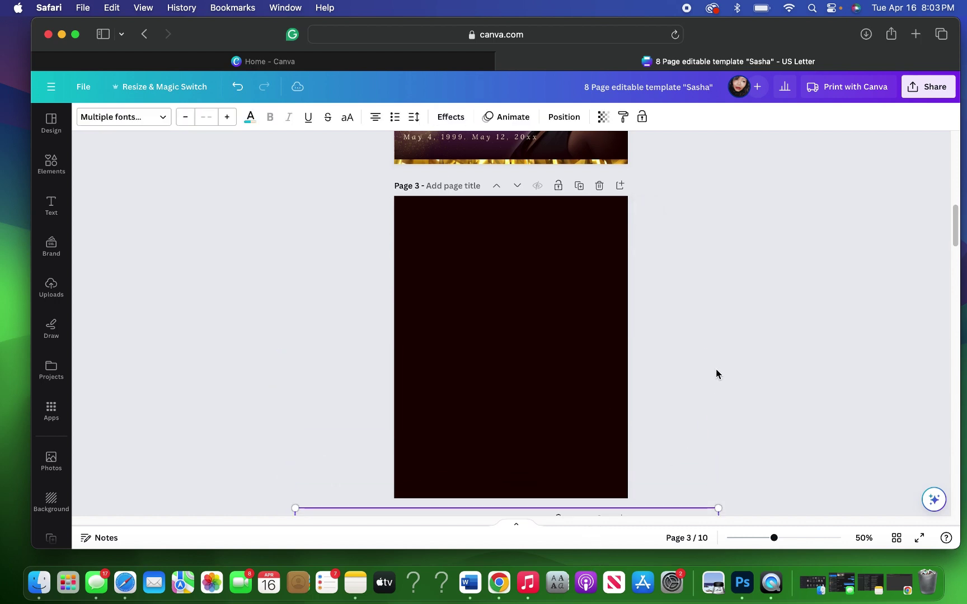
scroll(715, 369, down, 4)
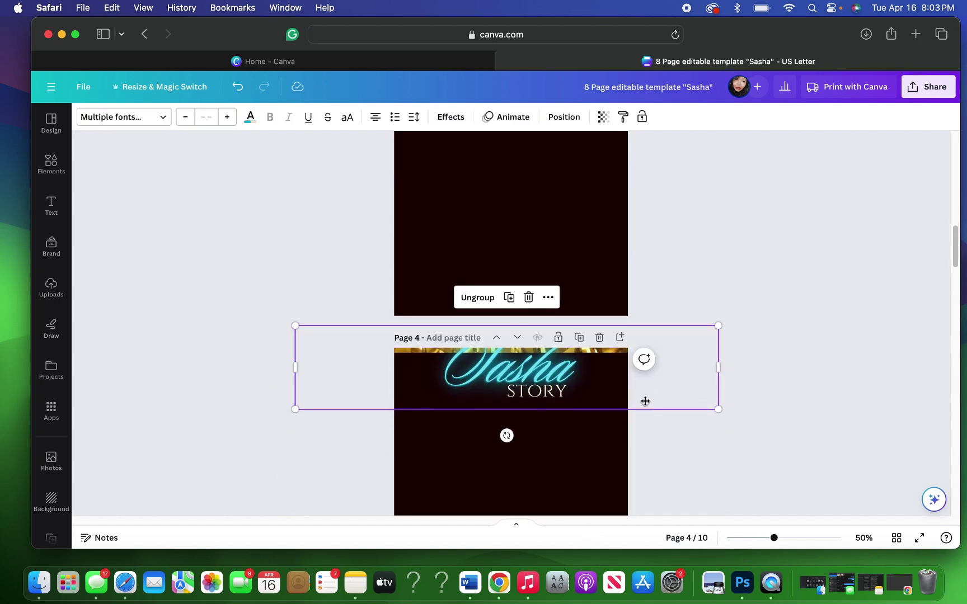
drag(645, 401, 649, 420)
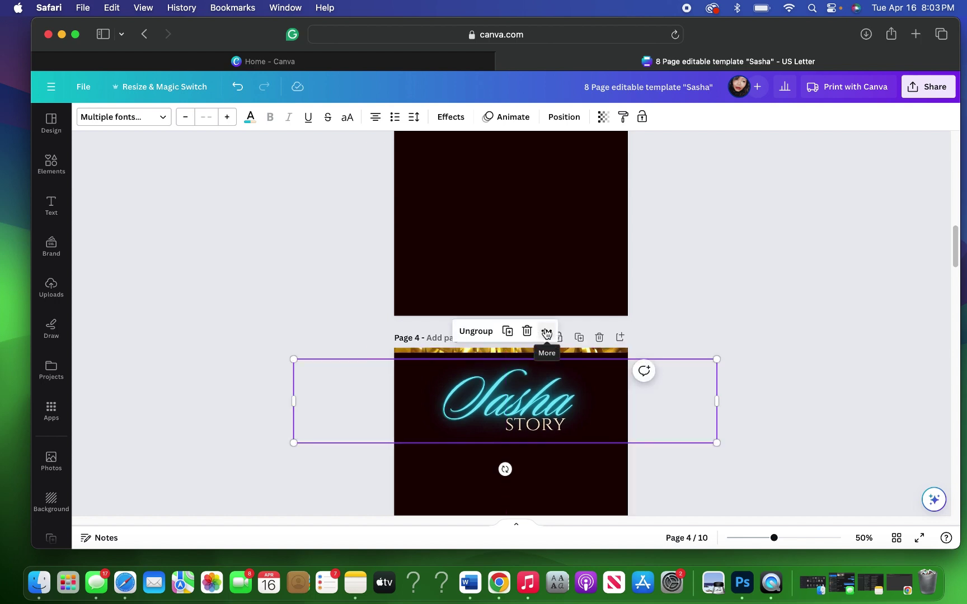
click(546, 334)
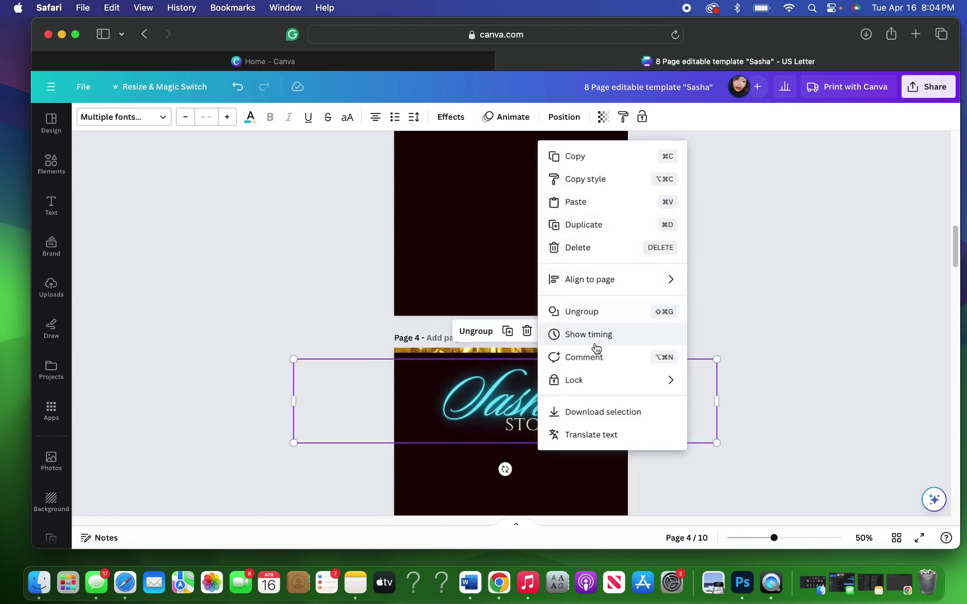
mouse_move(588, 280)
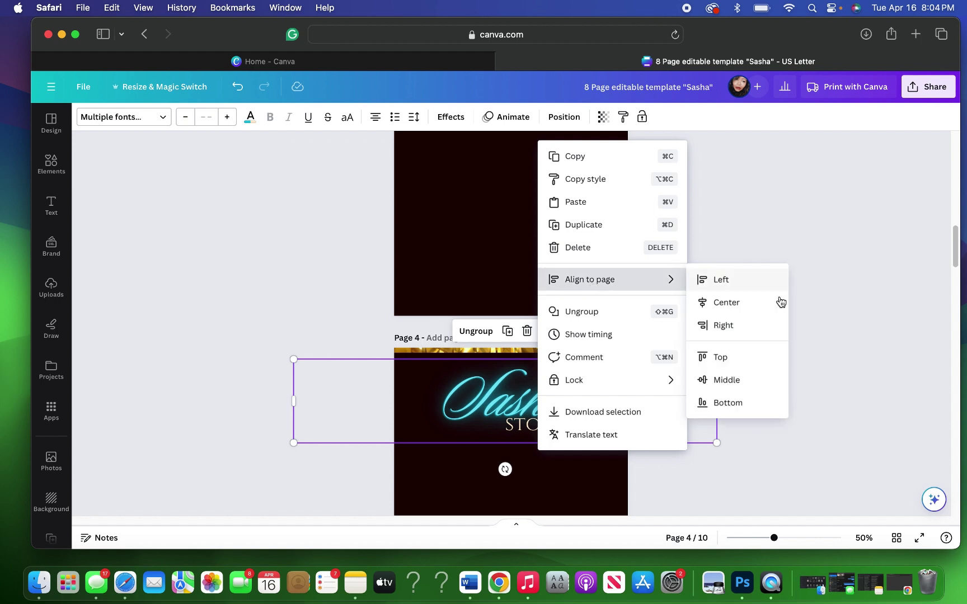
click(744, 309)
click(741, 282)
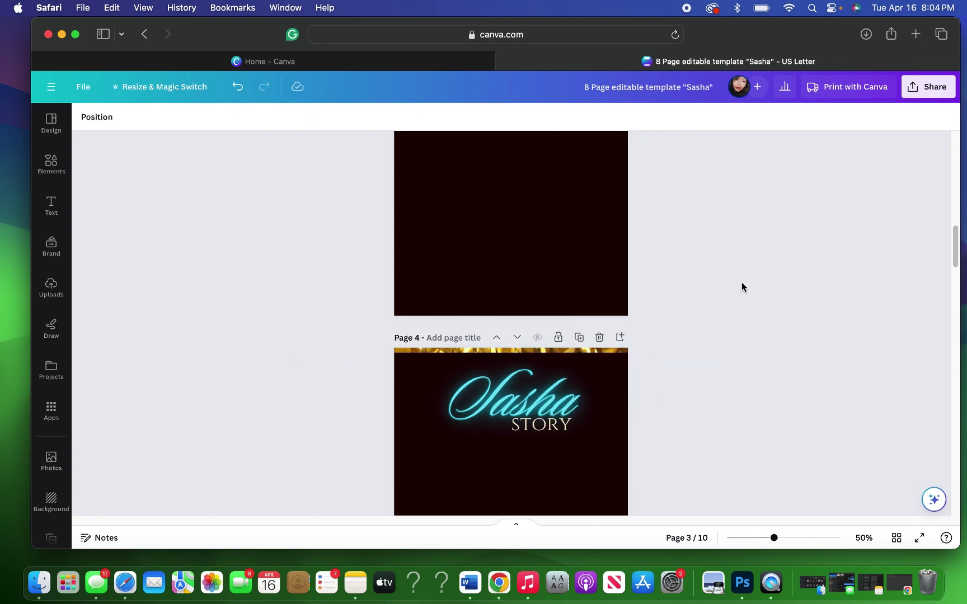
scroll(741, 286, up, 1)
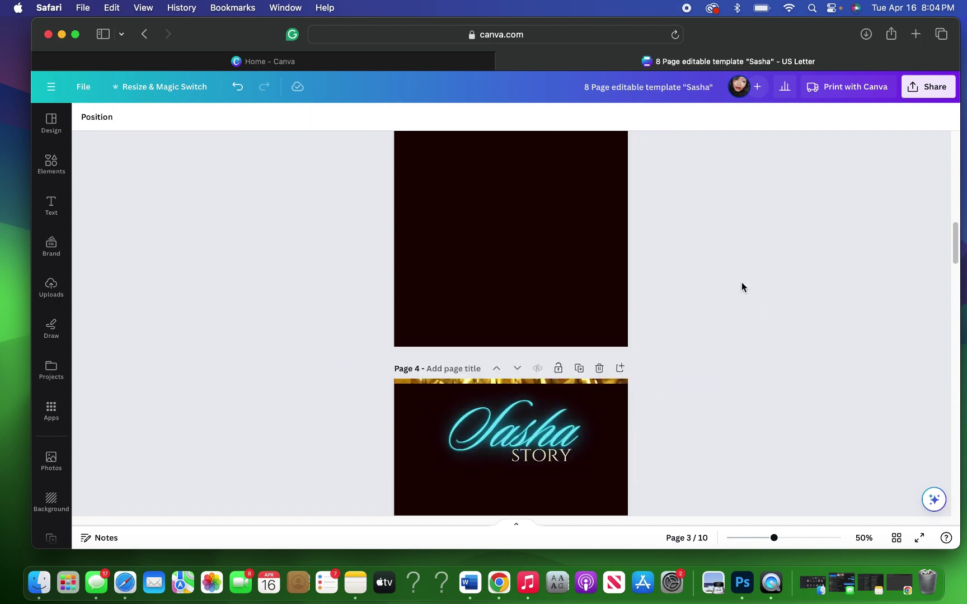
scroll(742, 287, up, 10)
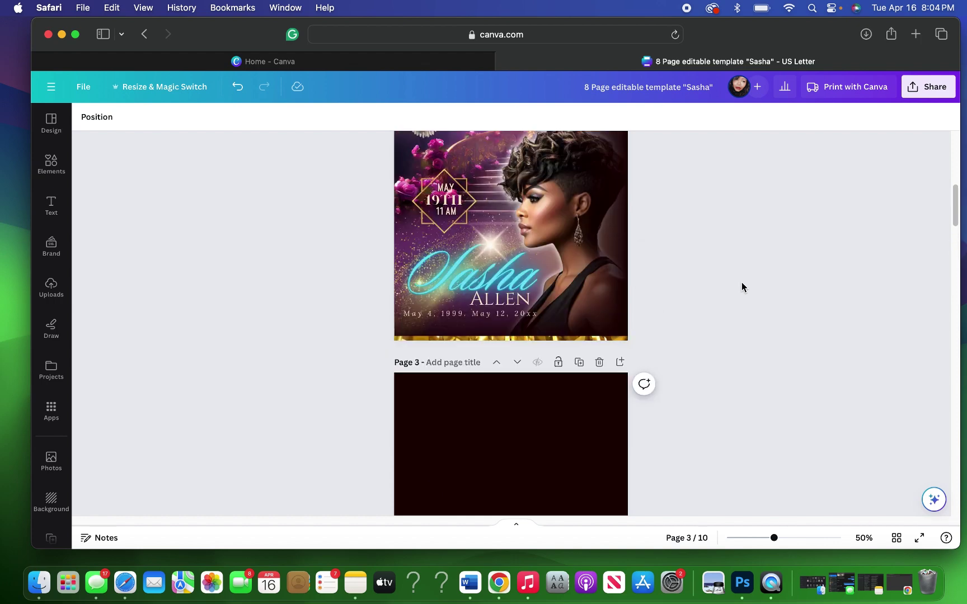
scroll(741, 287, up, 4)
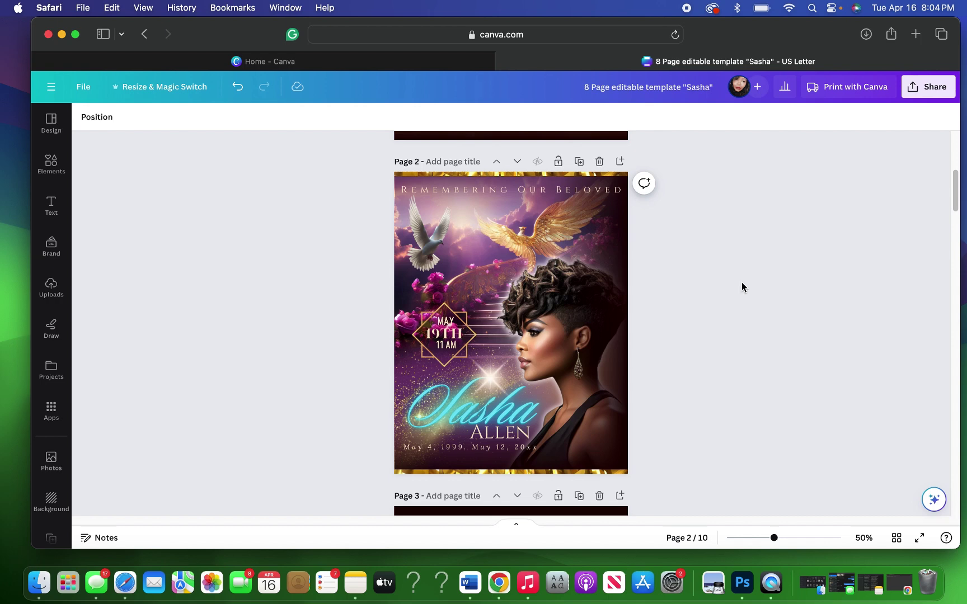
scroll(742, 287, down, 10)
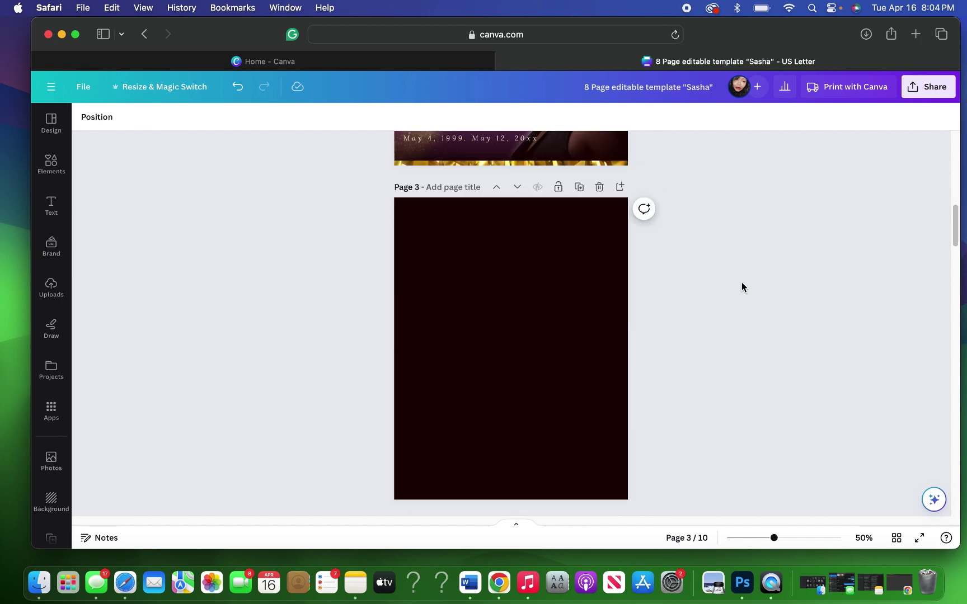
scroll(741, 286, down, 2)
scroll(741, 286, up, 8)
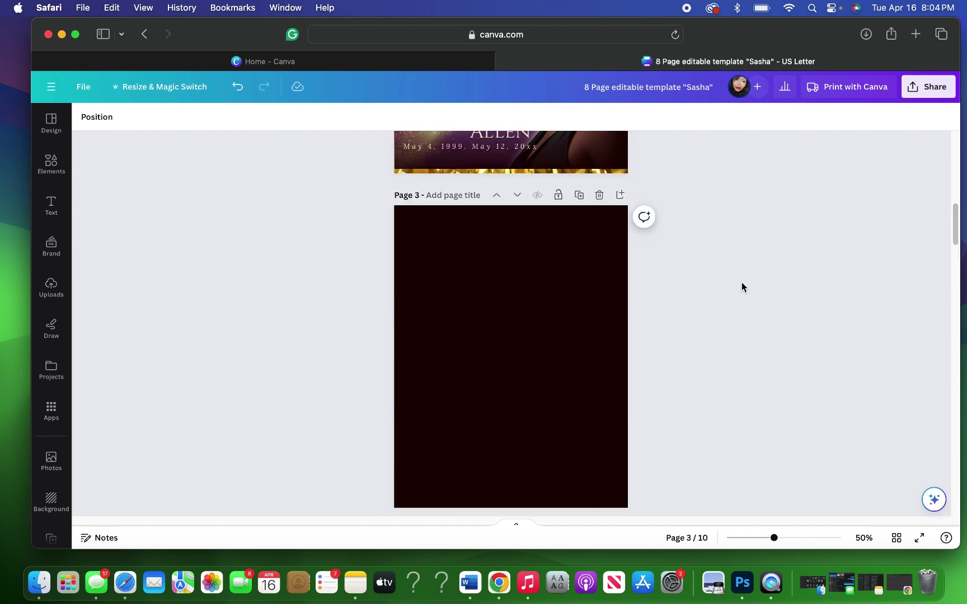
scroll(741, 282, up, 4)
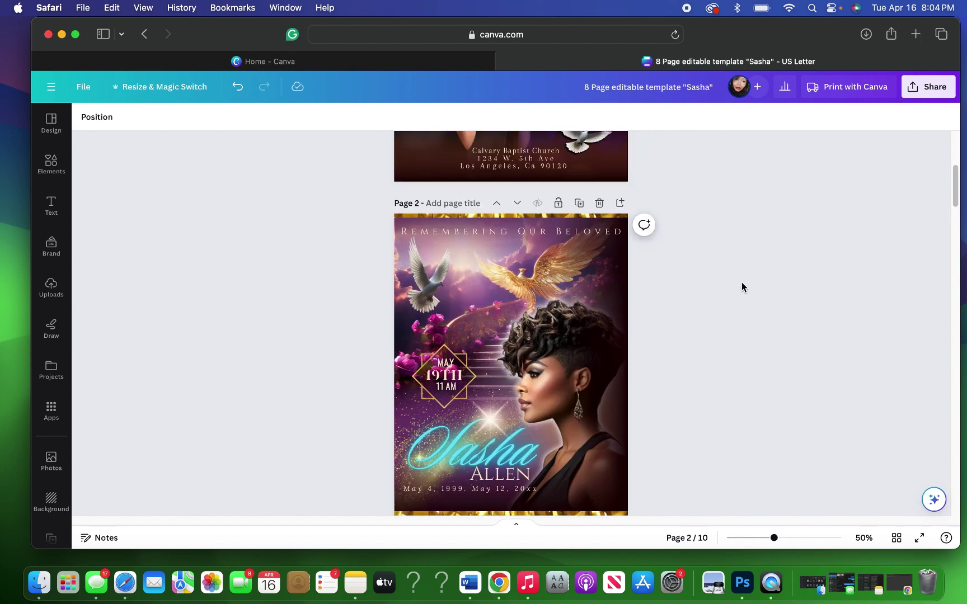
click(490, 297)
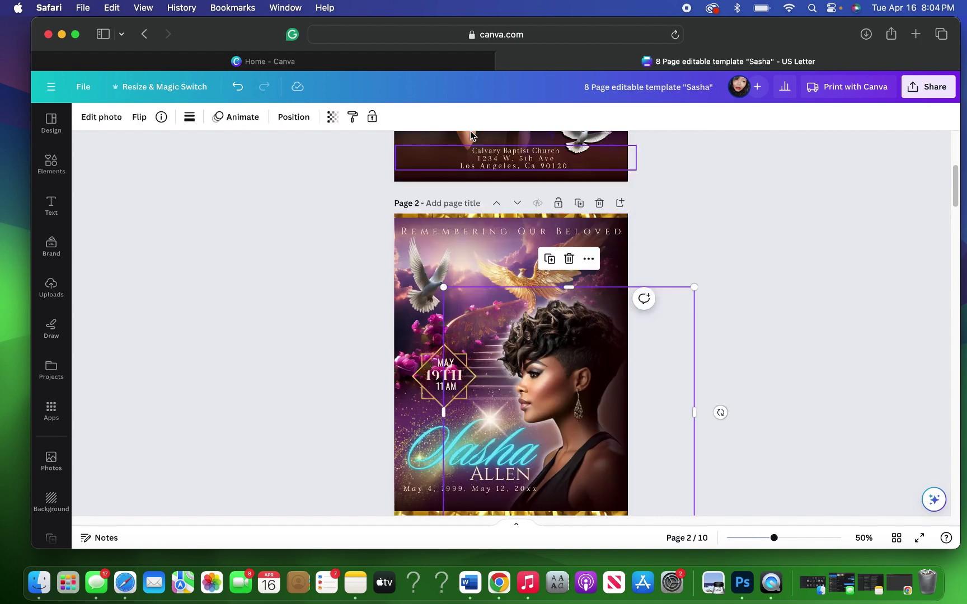
Step: Select the stairway background photo layer in page 2's layers list
click(287, 118)
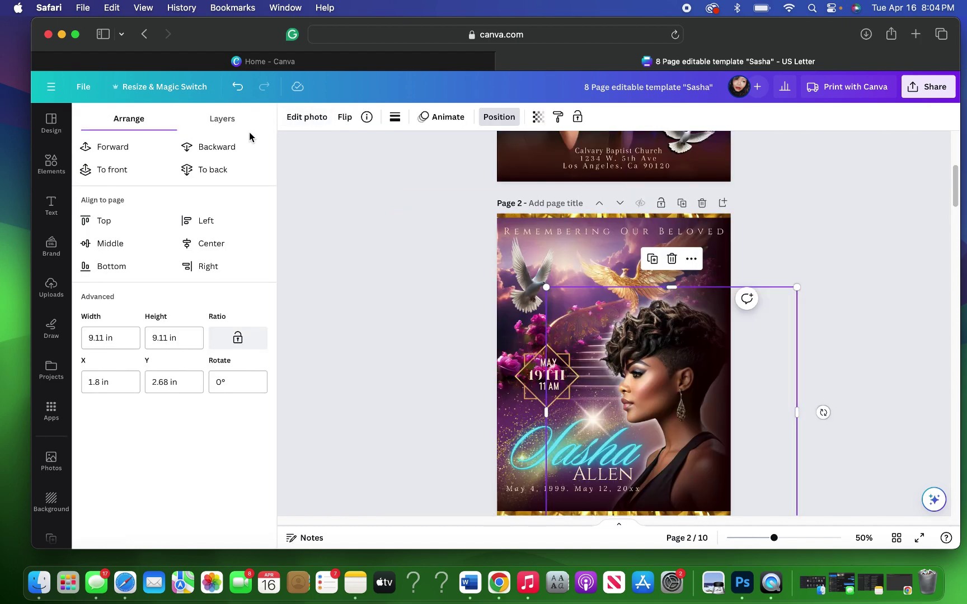
click(234, 127)
scroll(199, 336, down, 5)
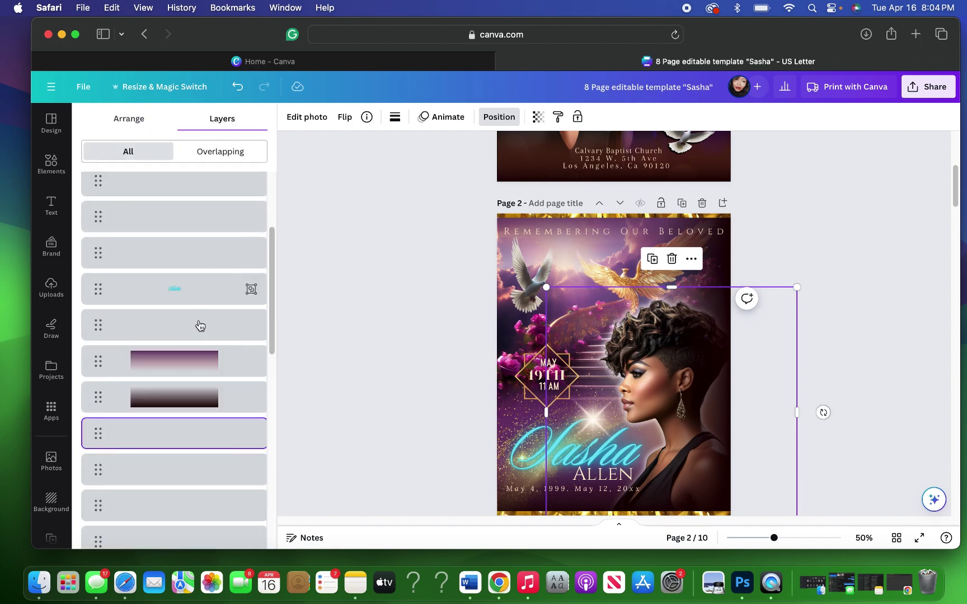
scroll(198, 357, down, 5)
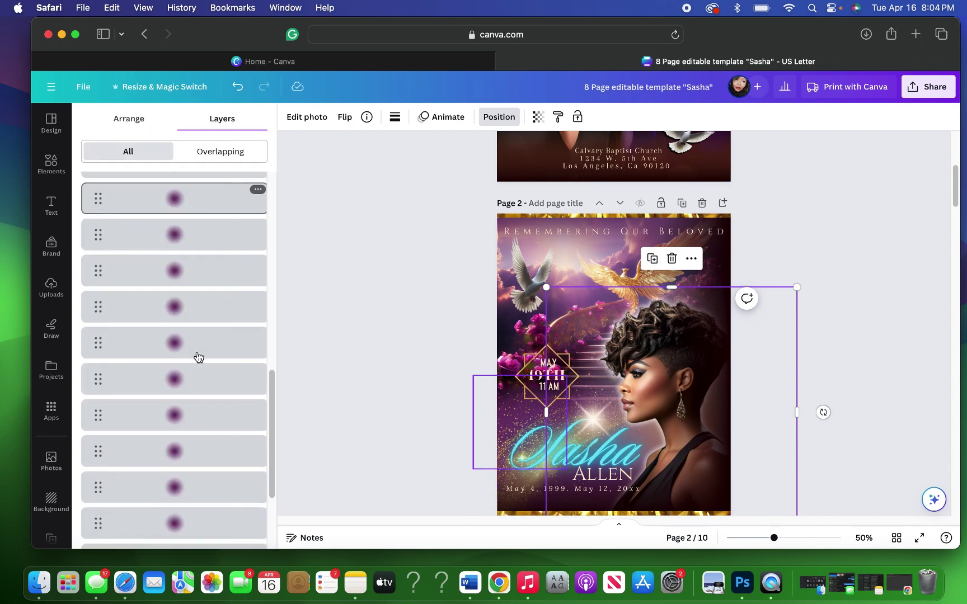
click(185, 452)
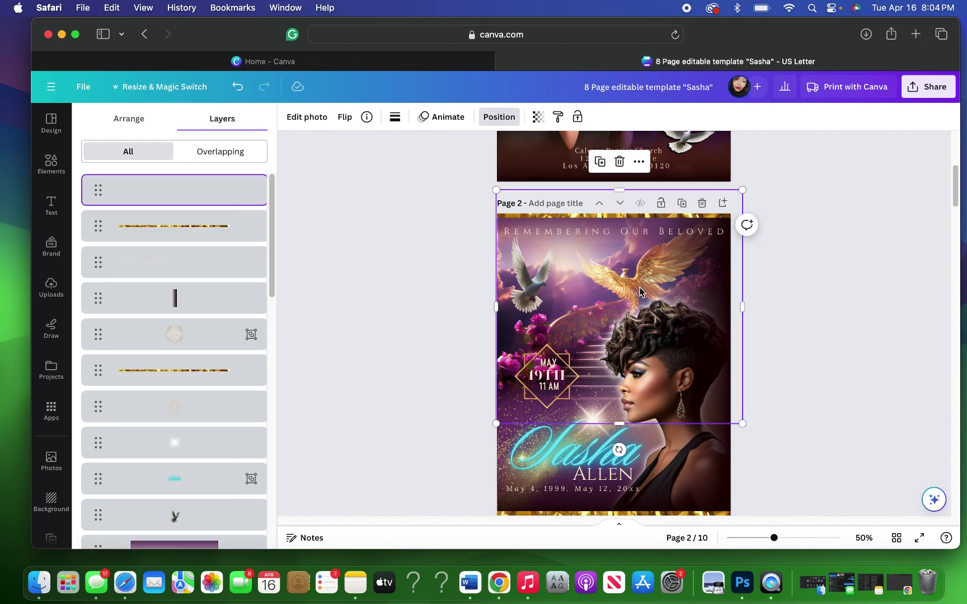
Step: Duplicate the stairway-and-golden-bird photo and drag the copy down onto page 4's upper area
drag(640, 287, 632, 540)
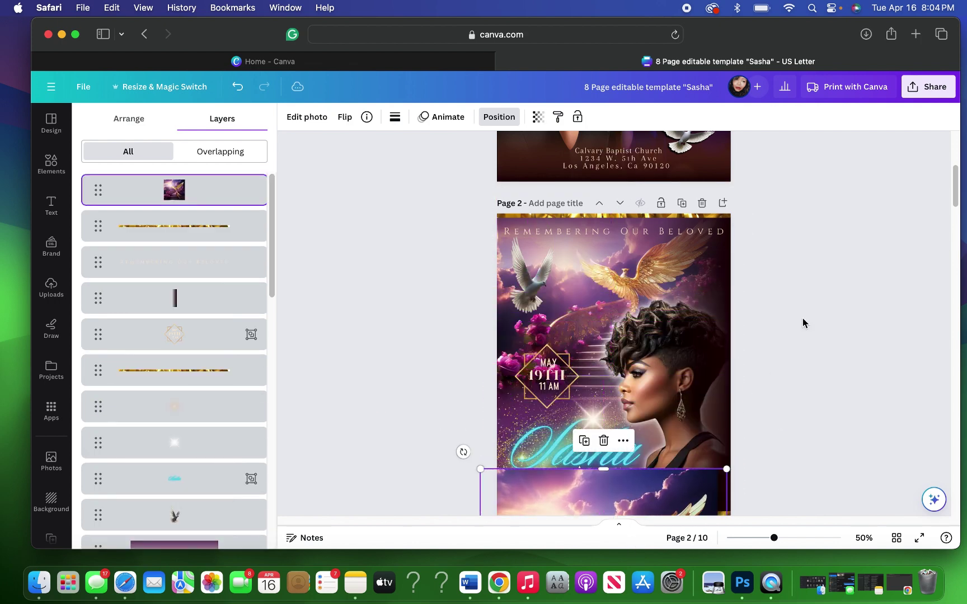
scroll(803, 323, down, 5)
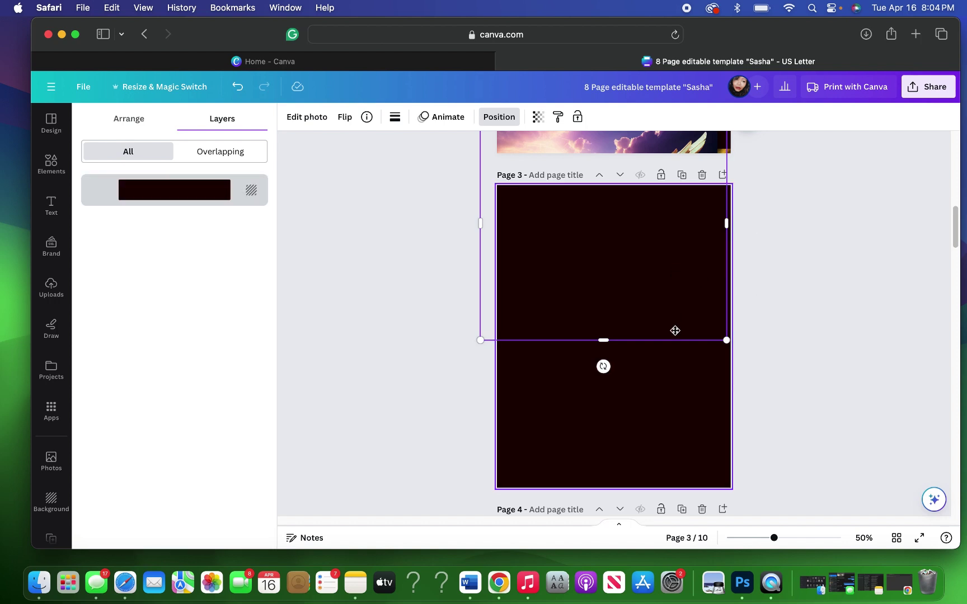
drag(675, 330, 681, 527)
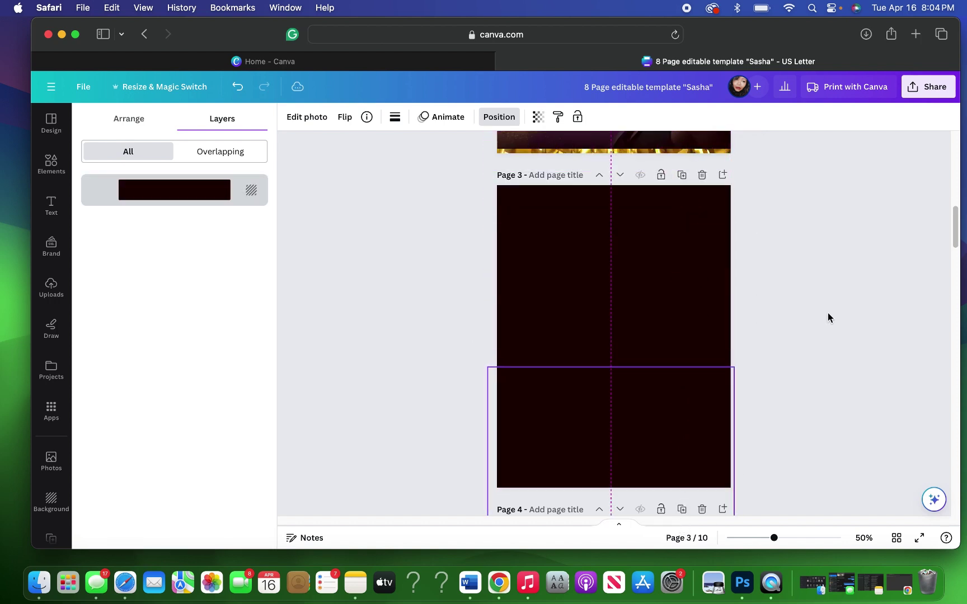
scroll(829, 317, down, 5)
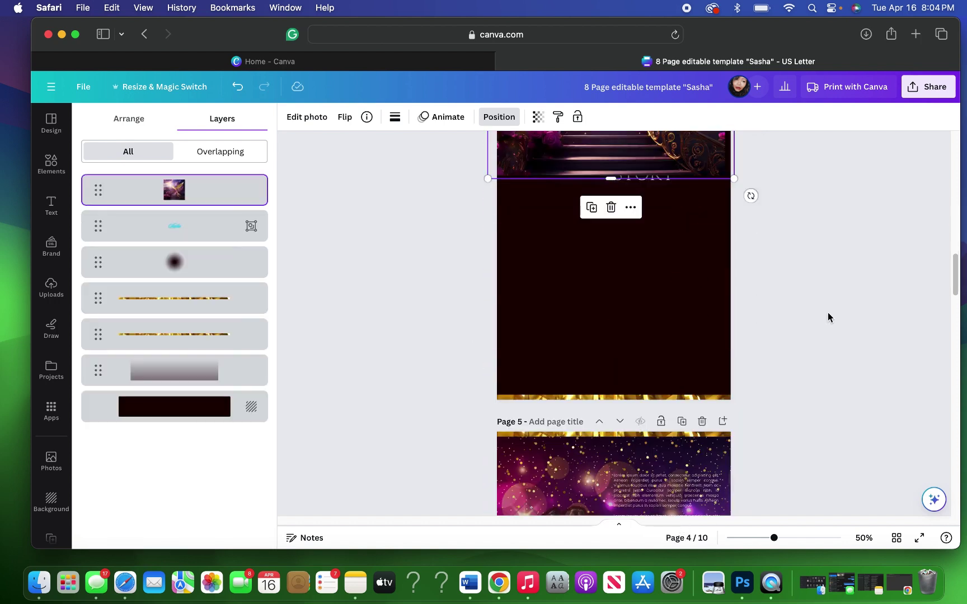
drag(647, 171, 675, 313)
scroll(753, 338, up, 2)
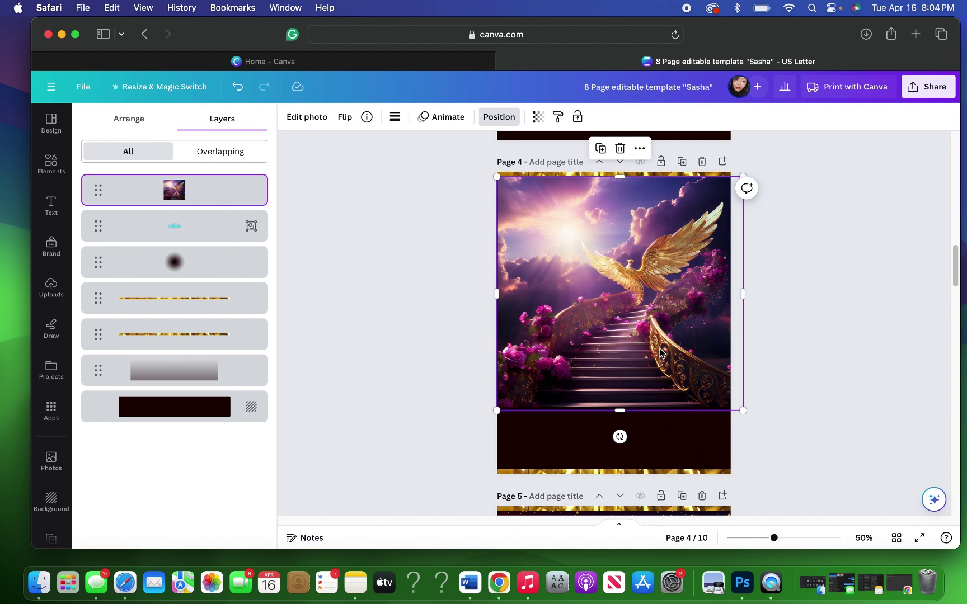
Step: Bring the Sasha STORY title in front of the stairway photo on page 4
key(Escape)
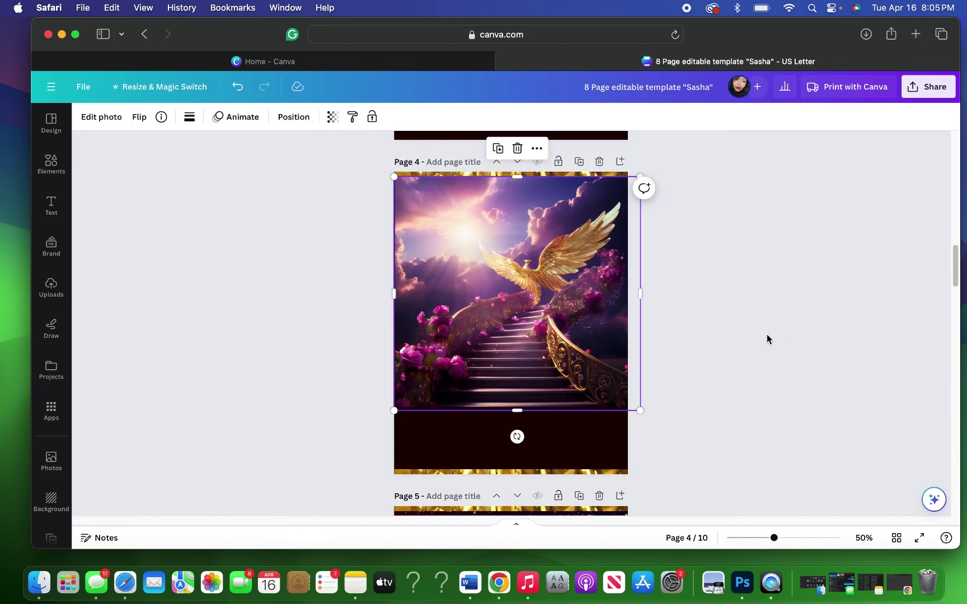
click(758, 334)
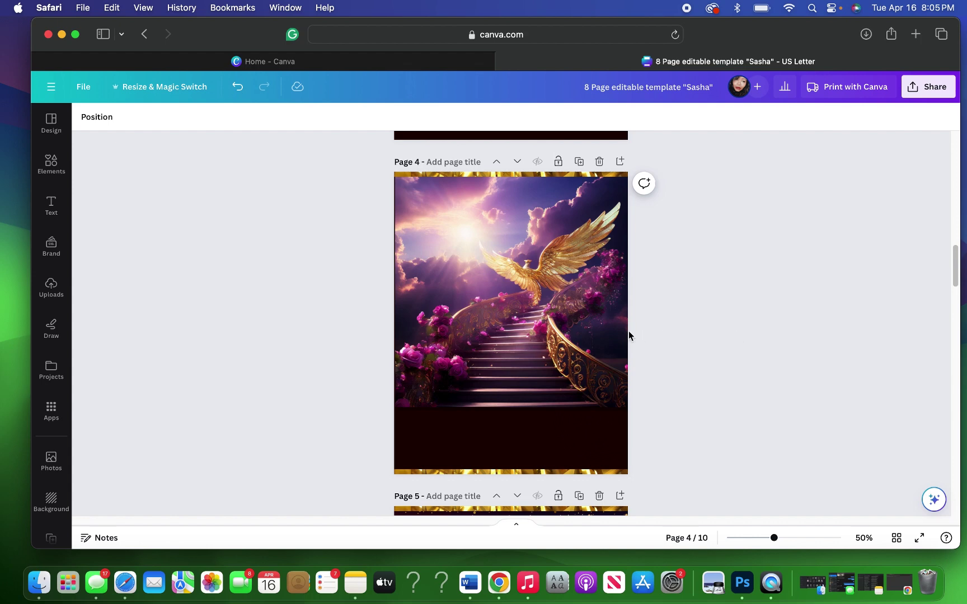
click(539, 334)
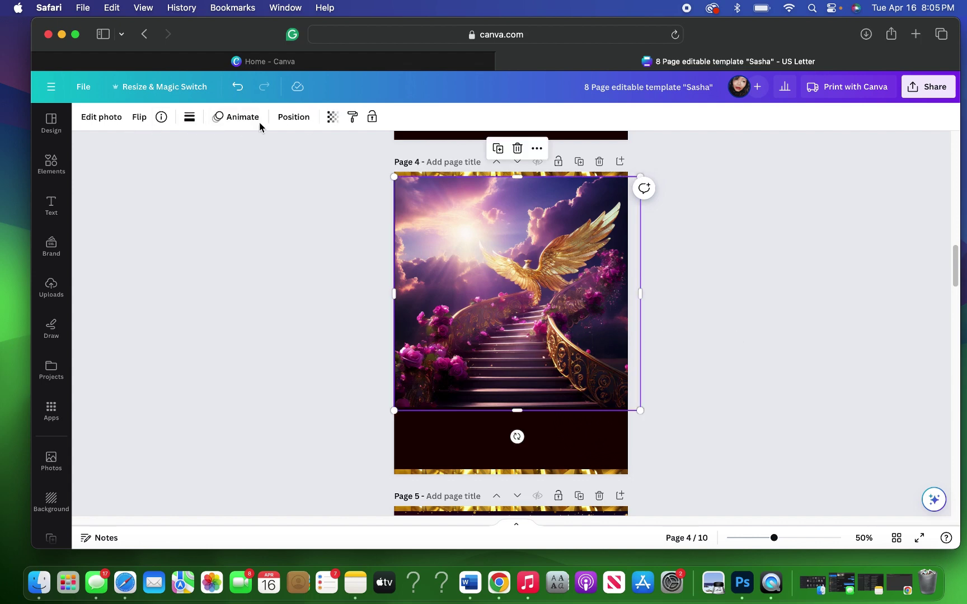
click(284, 119)
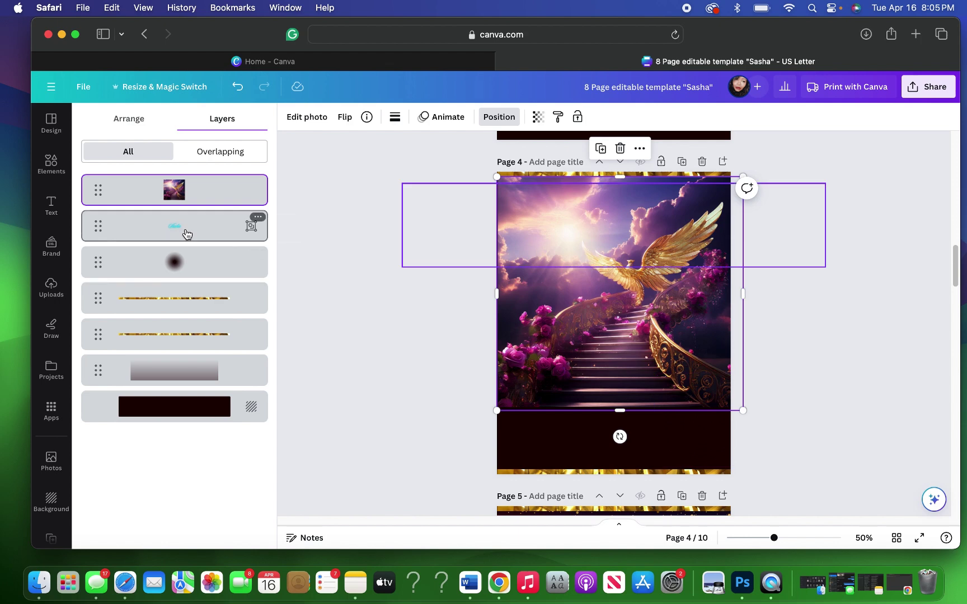
click(187, 234)
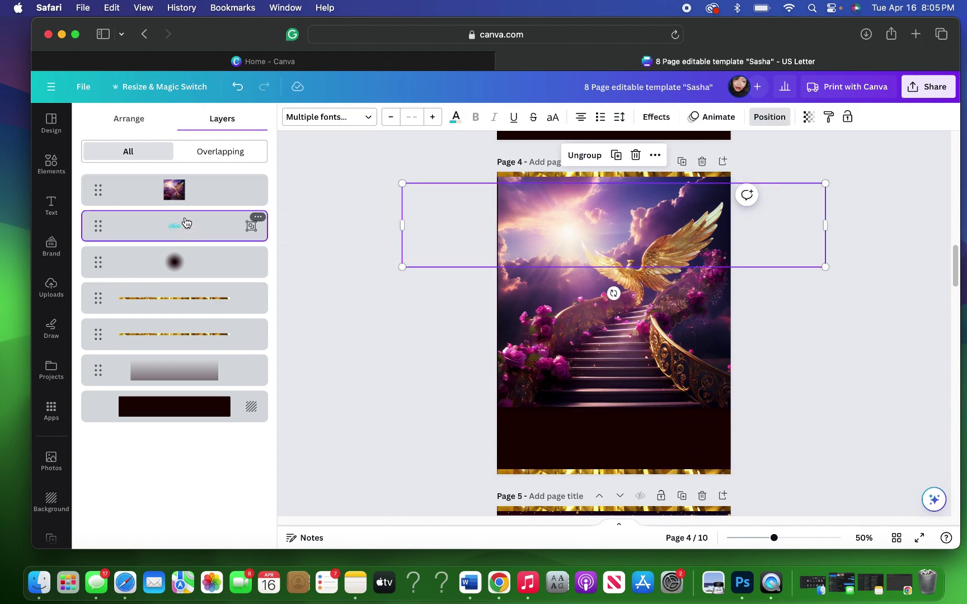
click(147, 122)
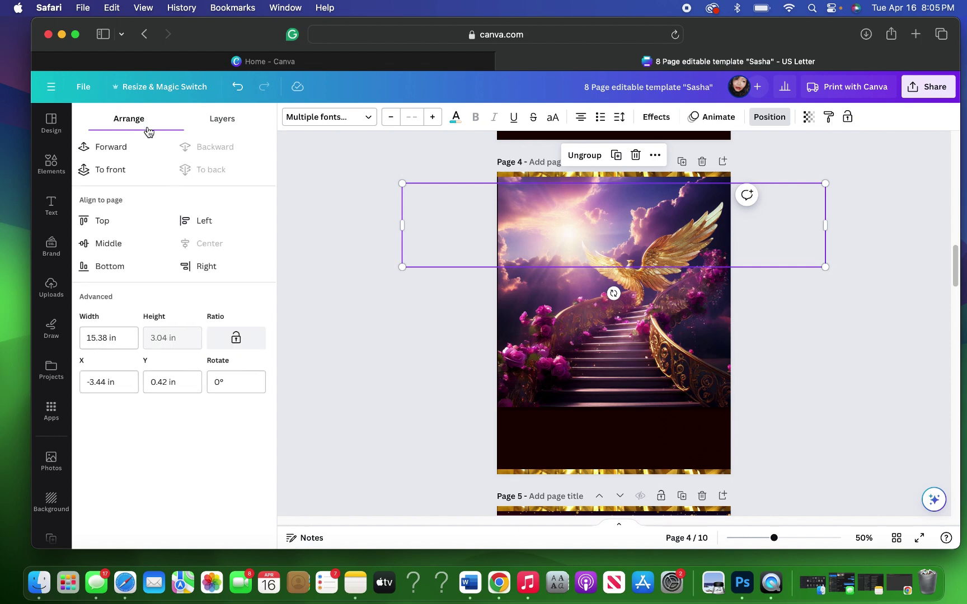
click(112, 170)
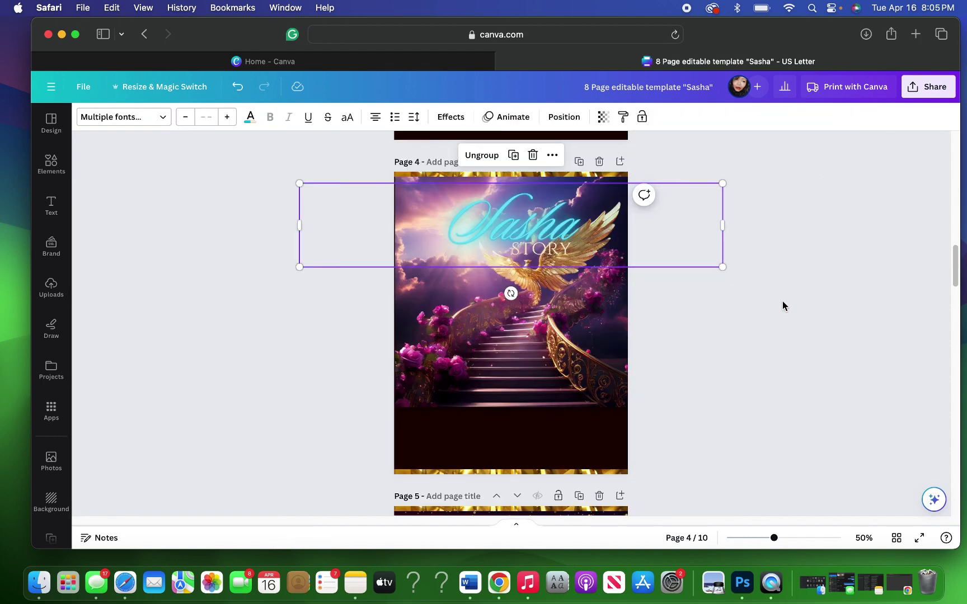
click(783, 303)
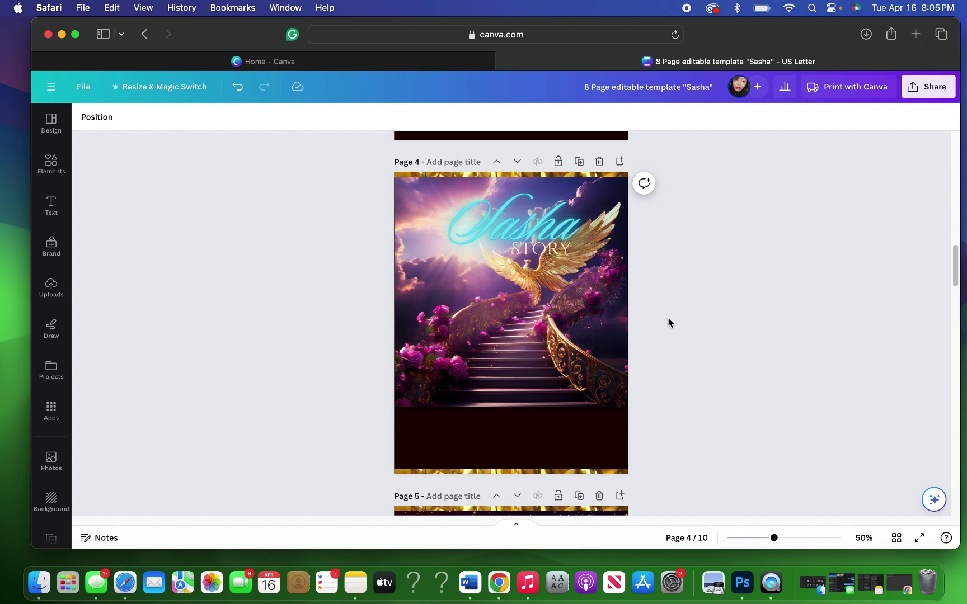
Step: Apply the stairs-and-phoenix photo's colours to page 4
click(557, 341)
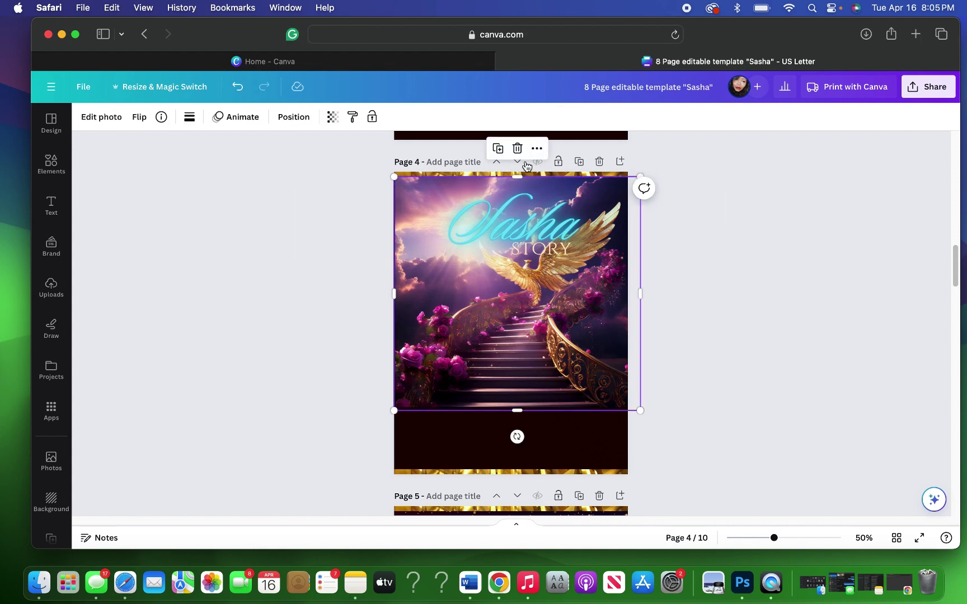
click(537, 149)
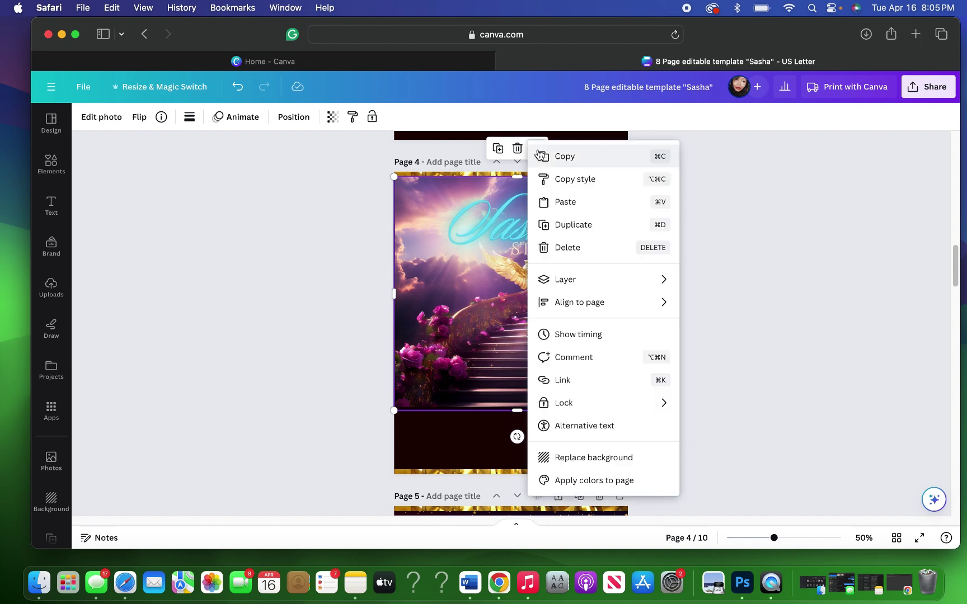
click(581, 484)
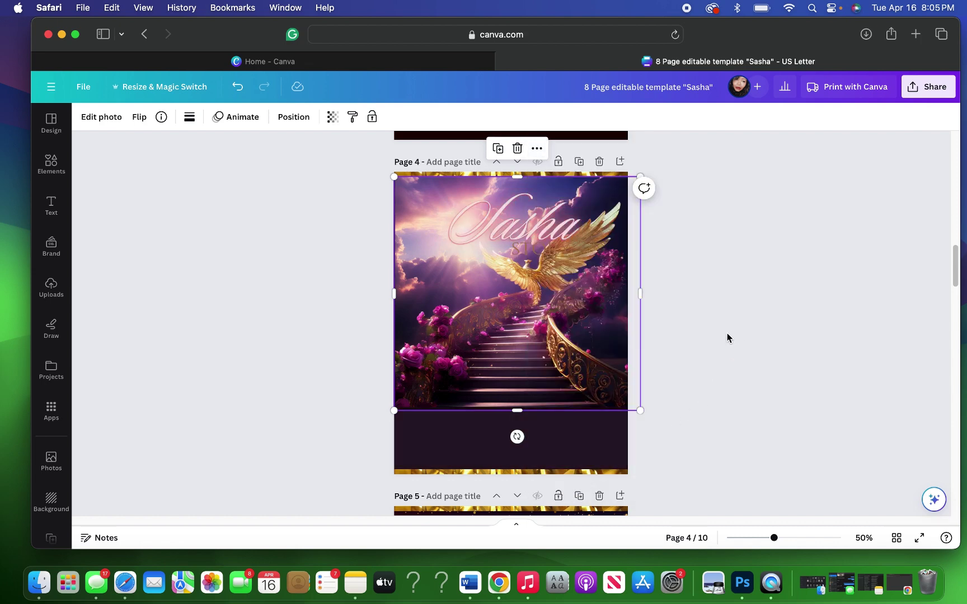
Step: Delete the stairs-and-phoenix photo from page 4
click(517, 149)
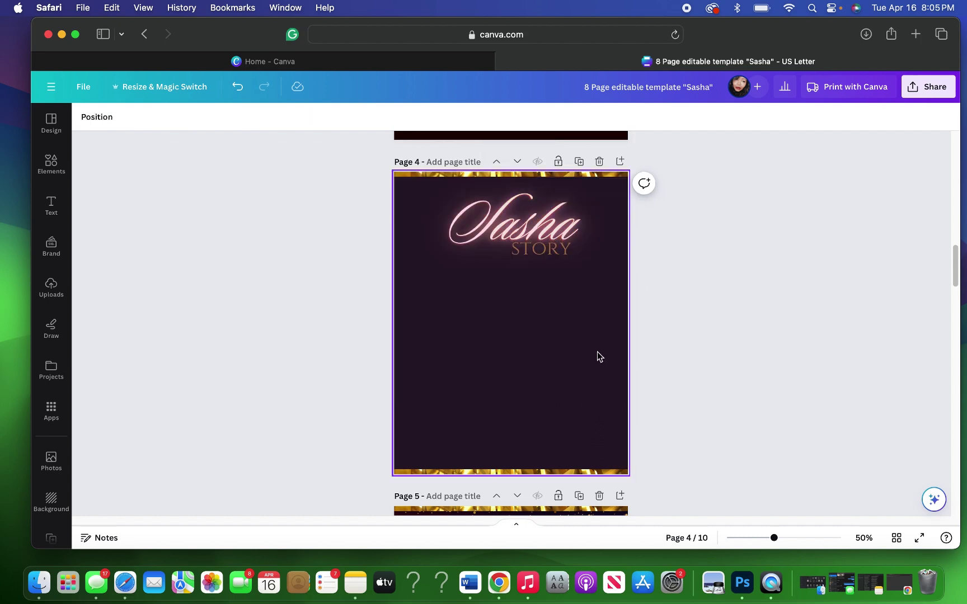
scroll(685, 306, up, 10)
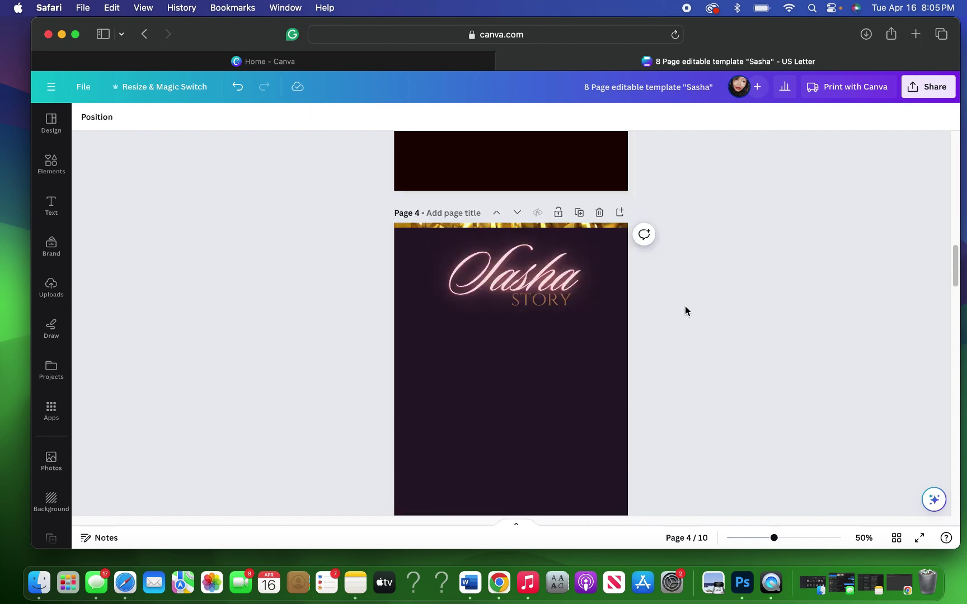
scroll(685, 306, up, 4)
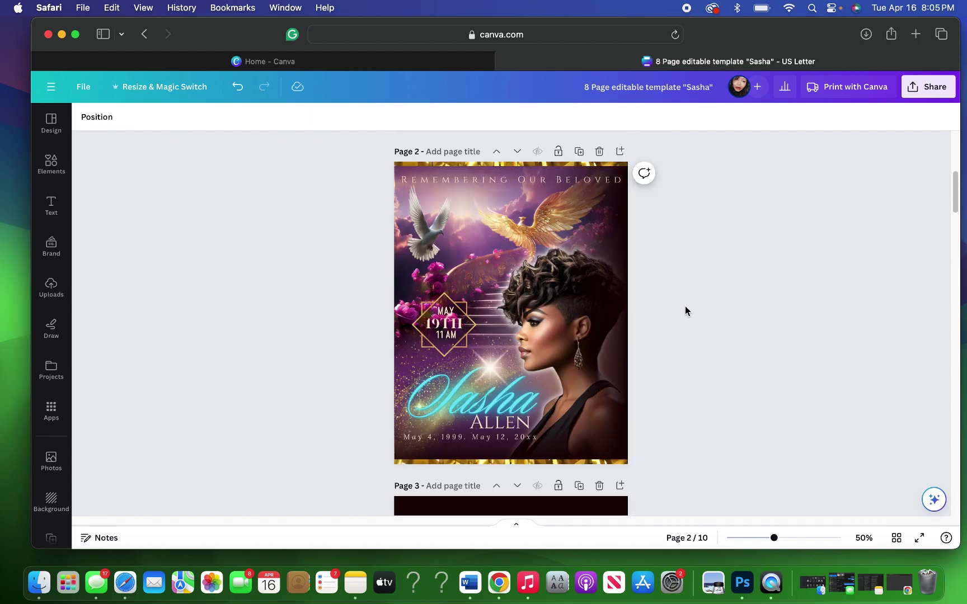
scroll(685, 306, down, 5)
scroll(686, 309, down, 8)
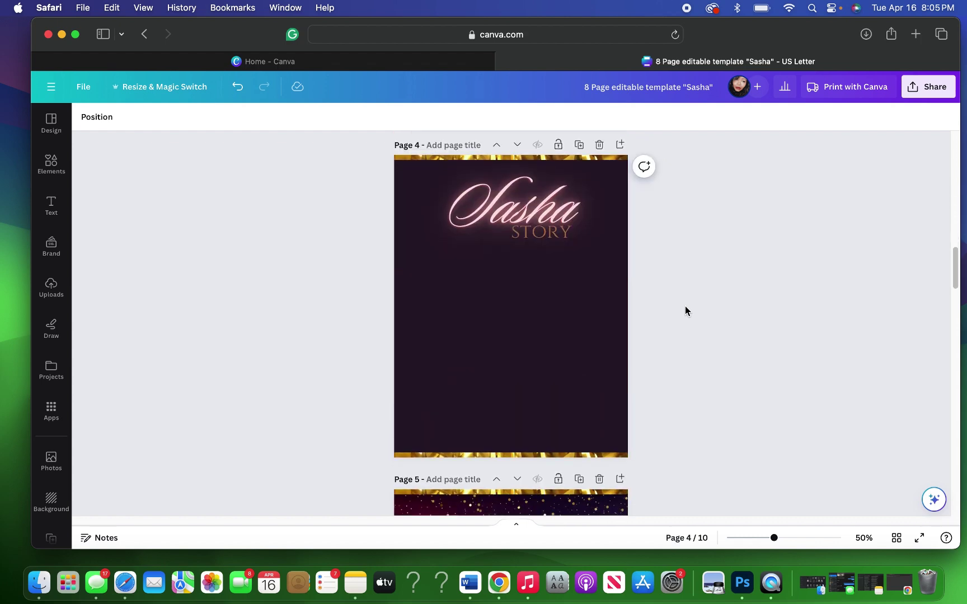
Step: Try a tan background on page 4 and delete the dark blurred circle
click(488, 366)
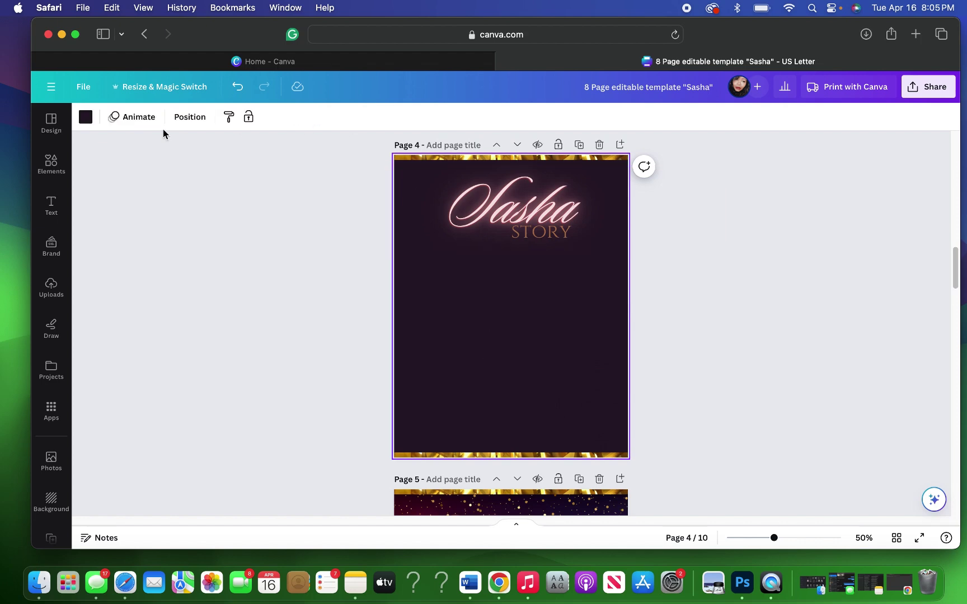
click(85, 117)
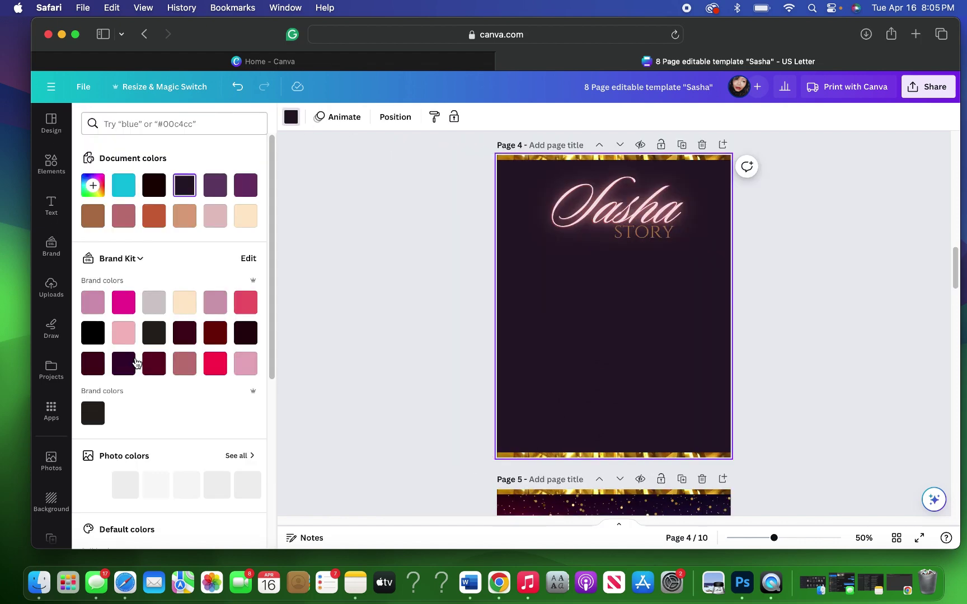
click(184, 218)
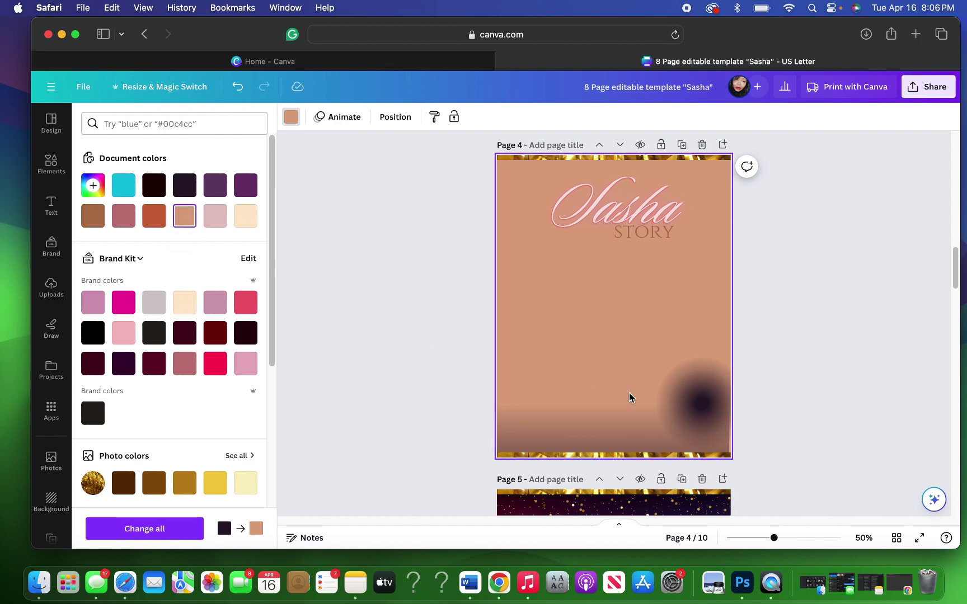
click(693, 417)
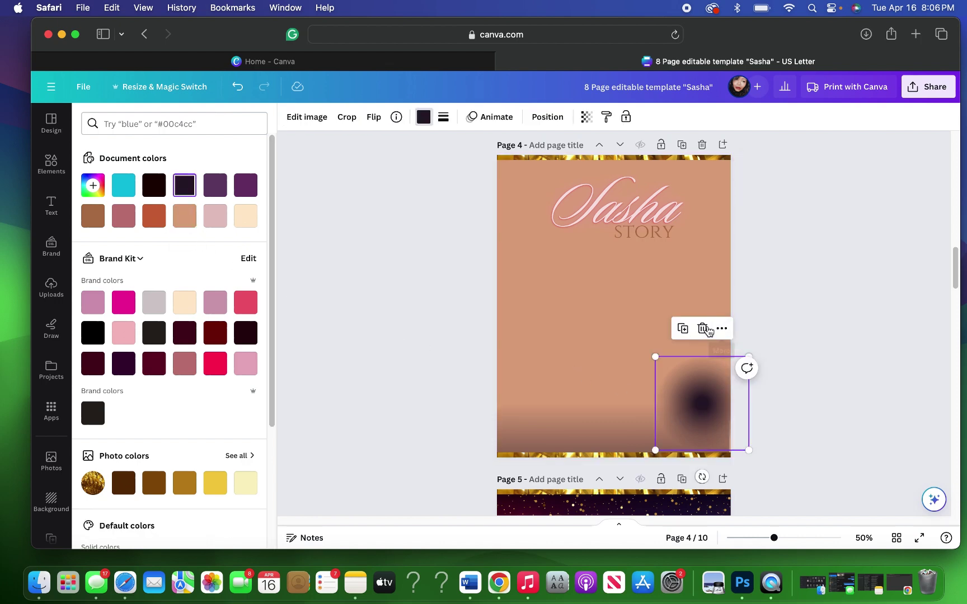
click(701, 329)
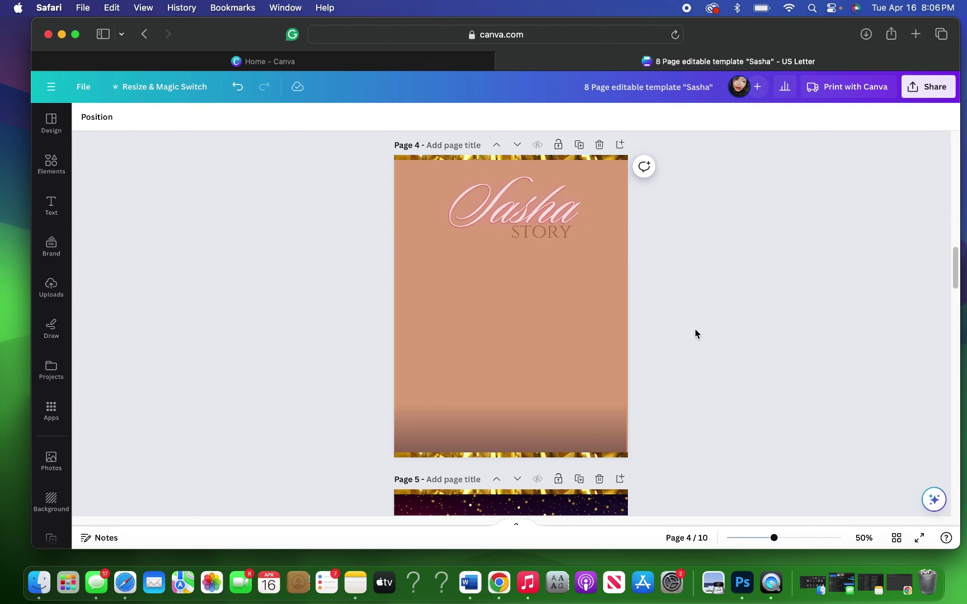
Step: Delete the bottom gradient strip and change the page background to mauve
scroll(696, 335, down, 5)
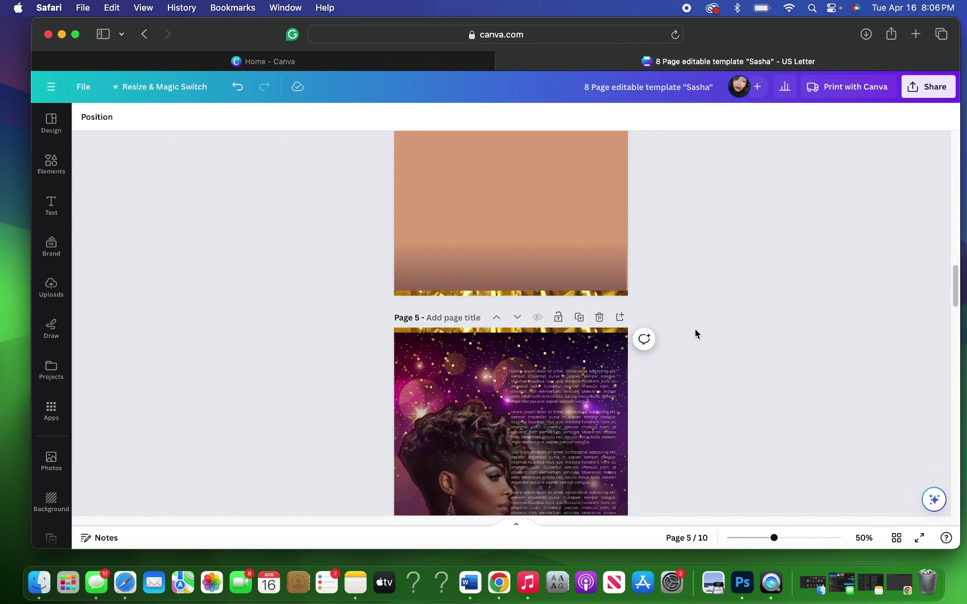
scroll(696, 334, up, 3)
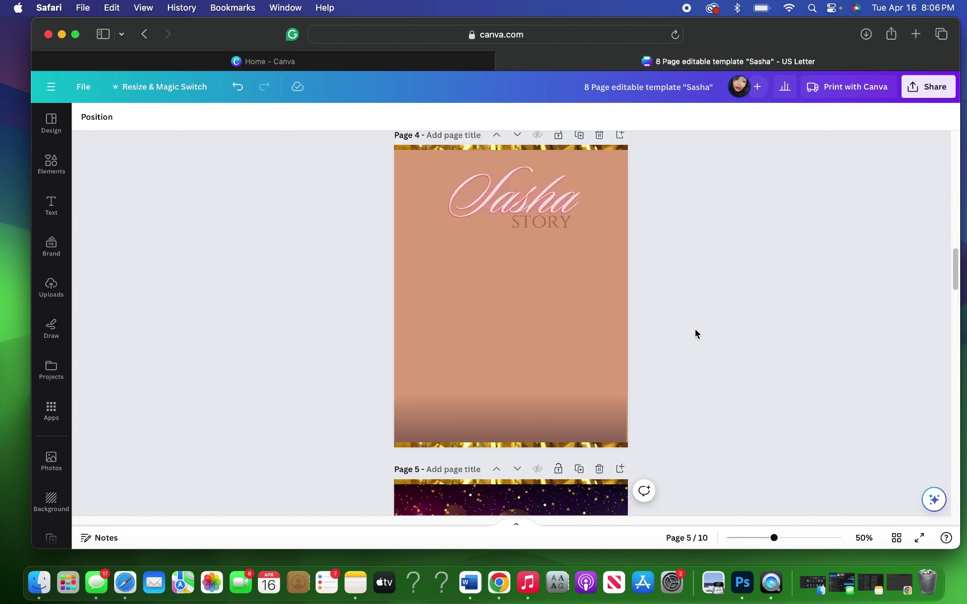
click(569, 408)
click(511, 369)
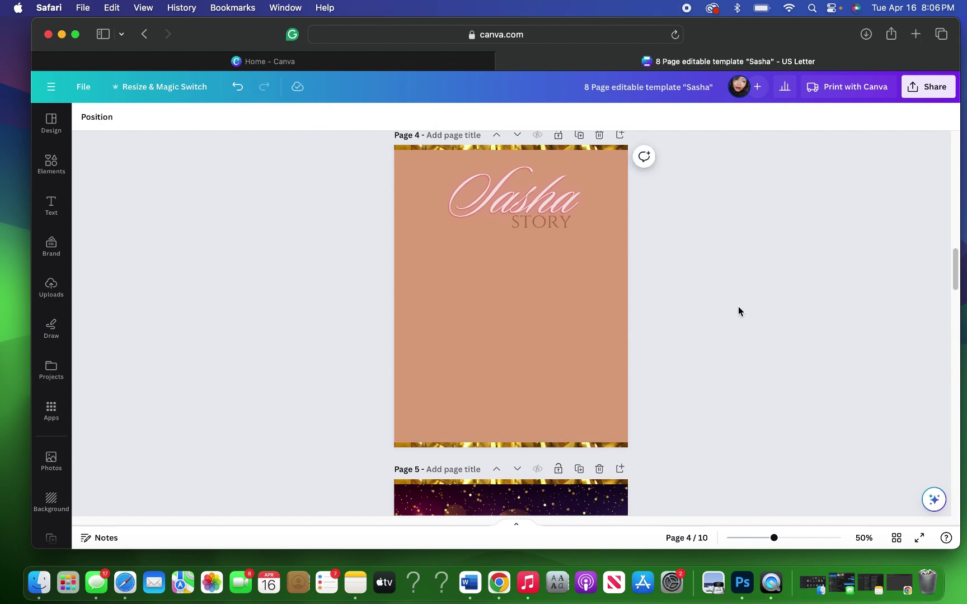
click(553, 332)
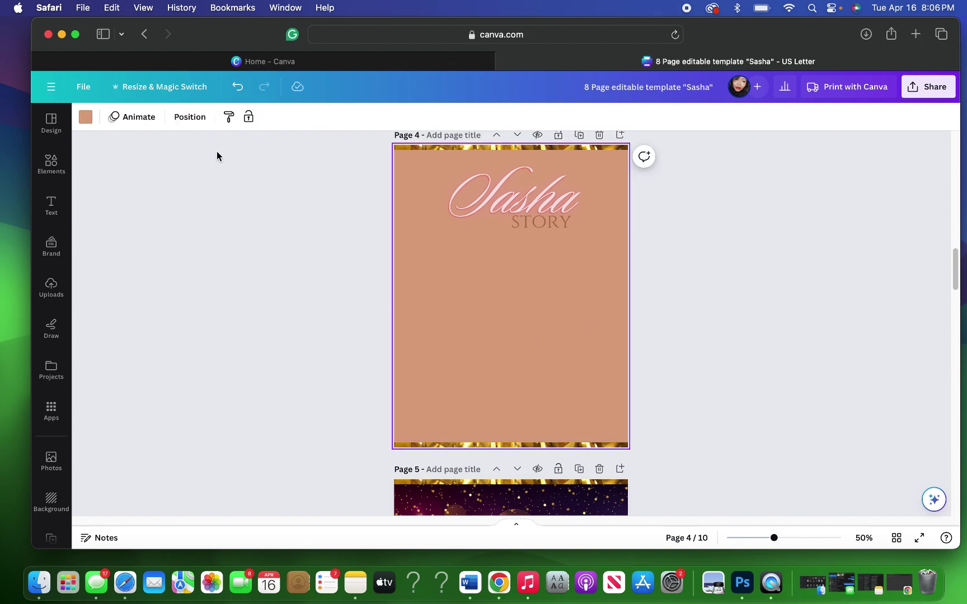
click(86, 119)
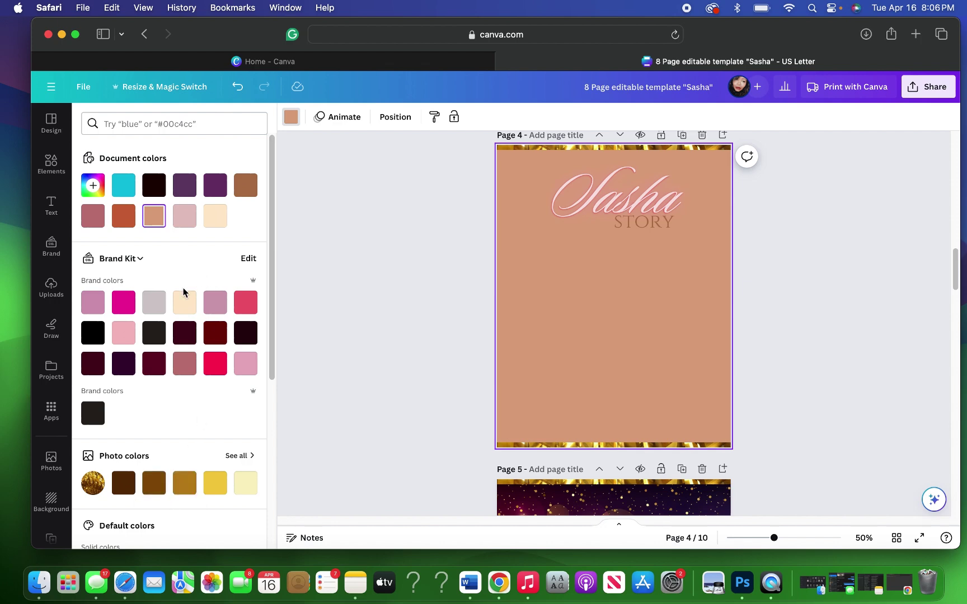
click(93, 218)
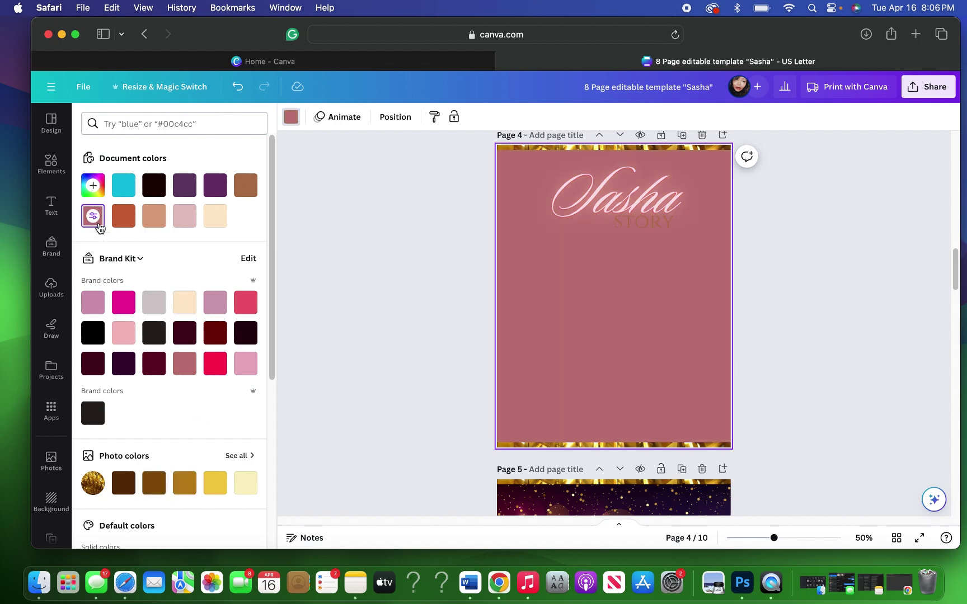
Step: Move the Sasha STORY page up to page 3 and view all pages in grid view
scroll(790, 319, up, 6)
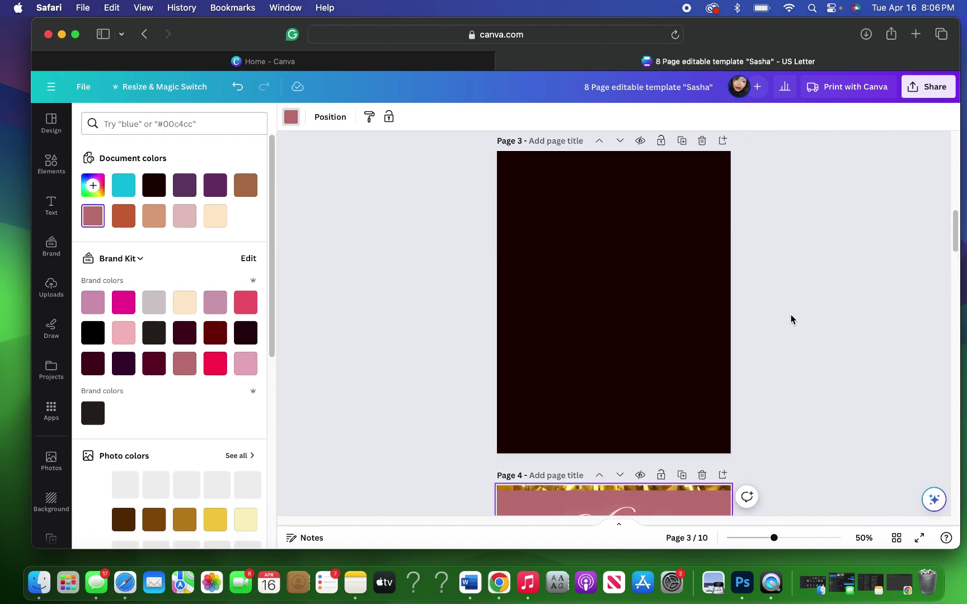
scroll(790, 319, up, 3)
scroll(790, 319, up, 3)
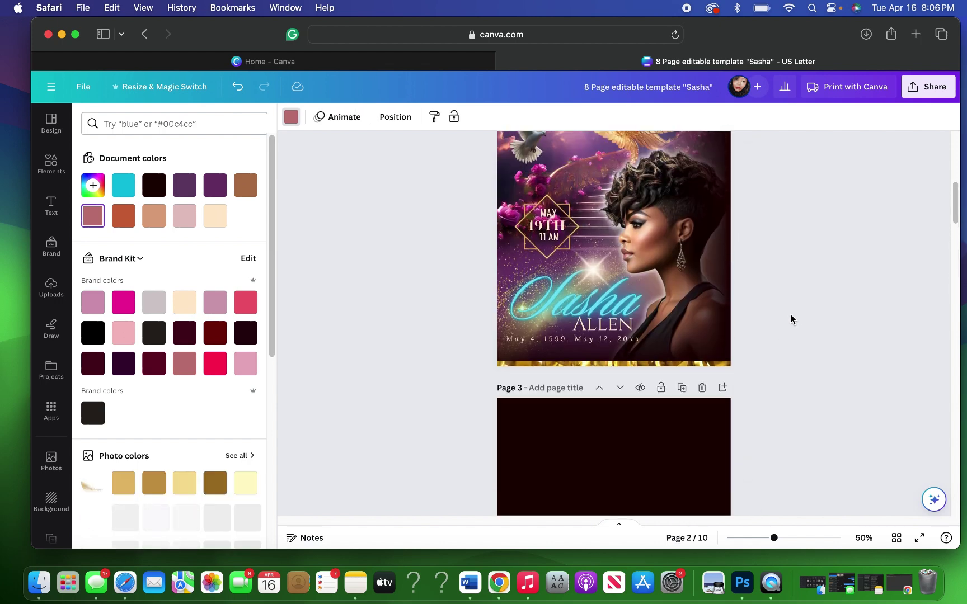
scroll(790, 320, down, 4)
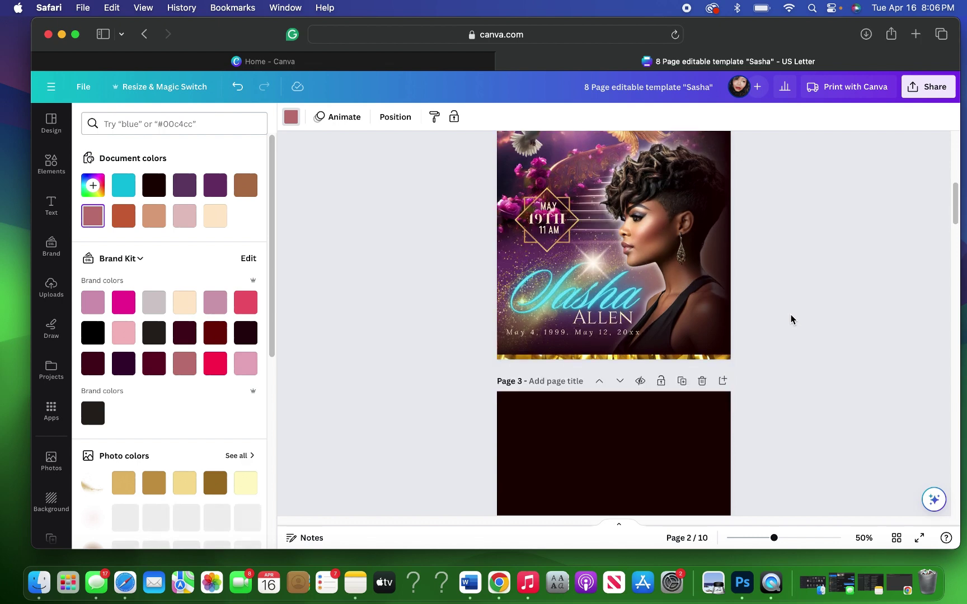
scroll(791, 320, down, 4)
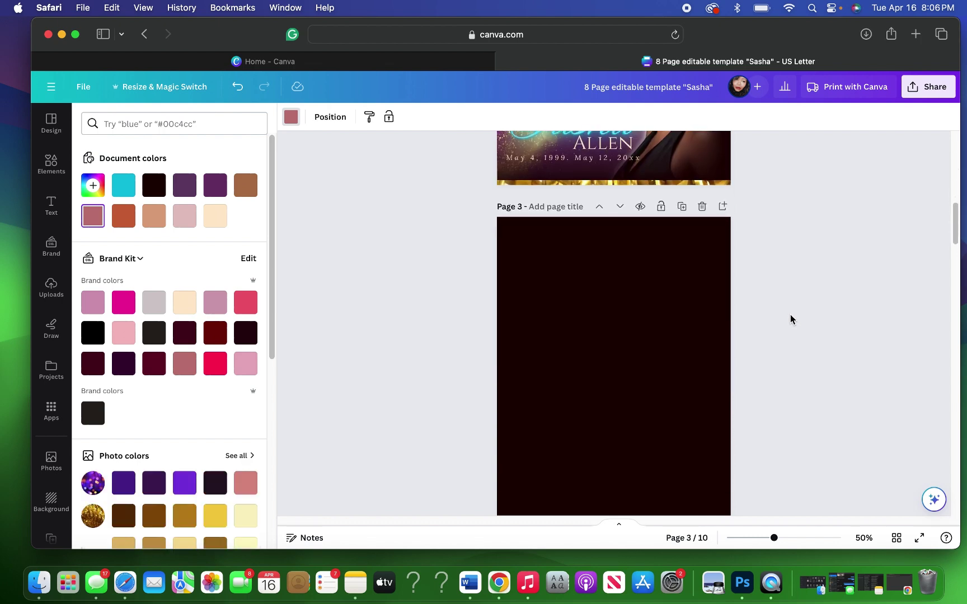
scroll(790, 320, down, 3)
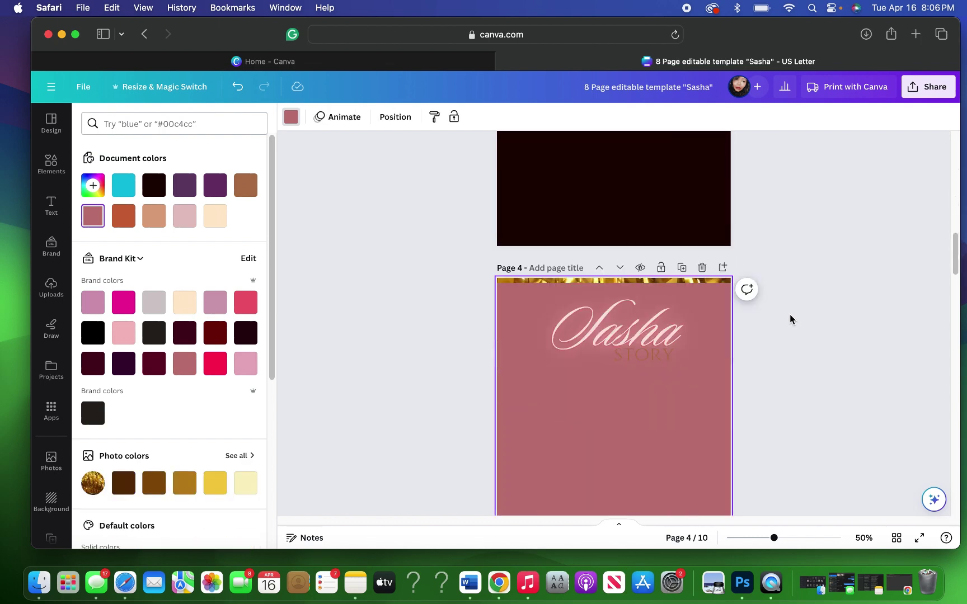
click(599, 270)
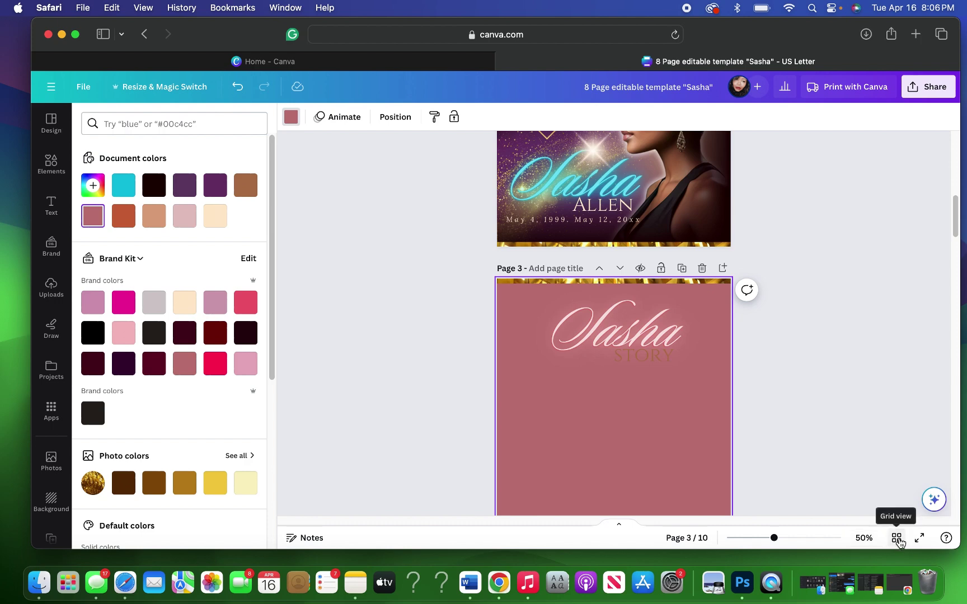
click(897, 539)
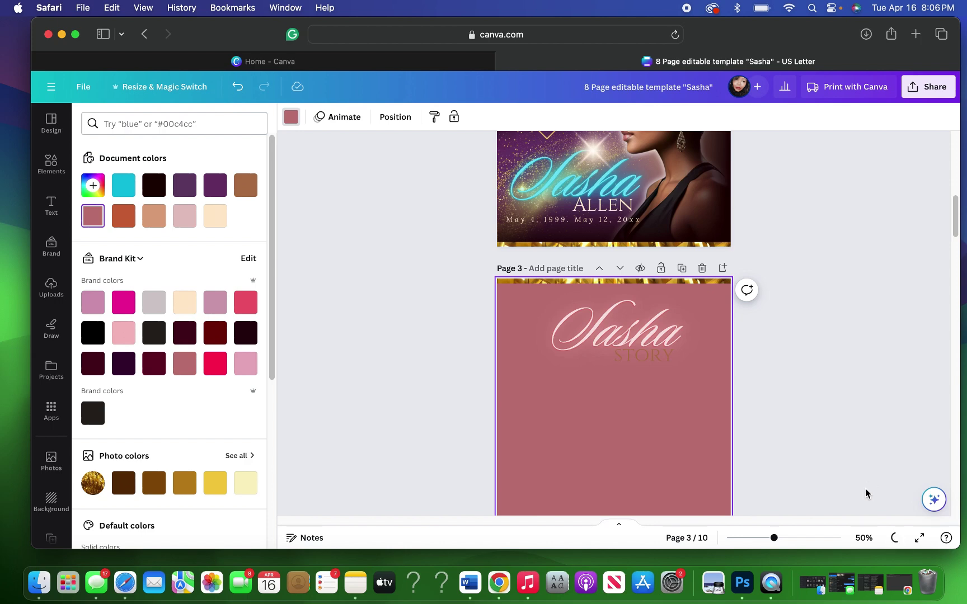
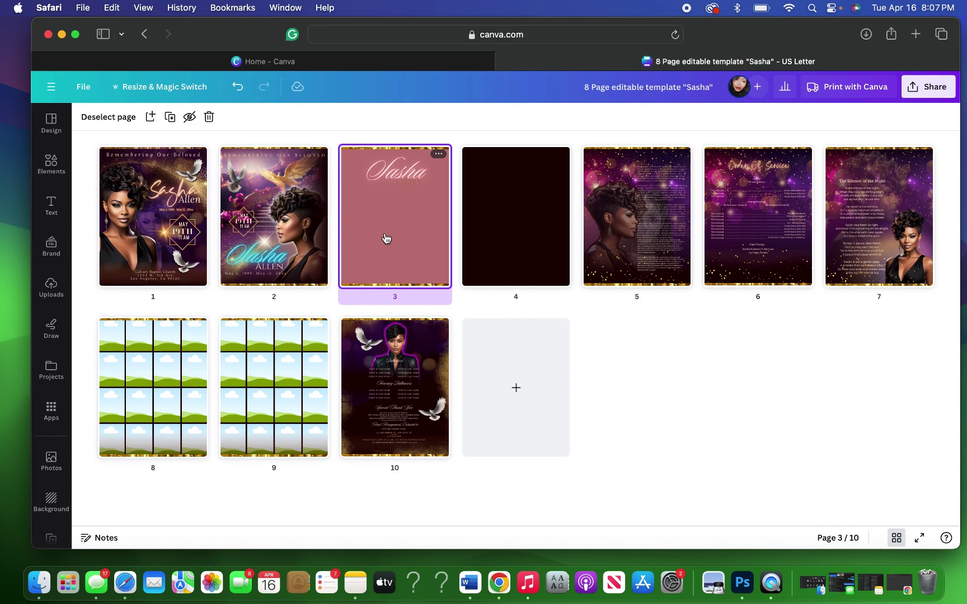
Step: Open page 3 in the editor from grid view and scroll down to page 5
double_click(386, 239)
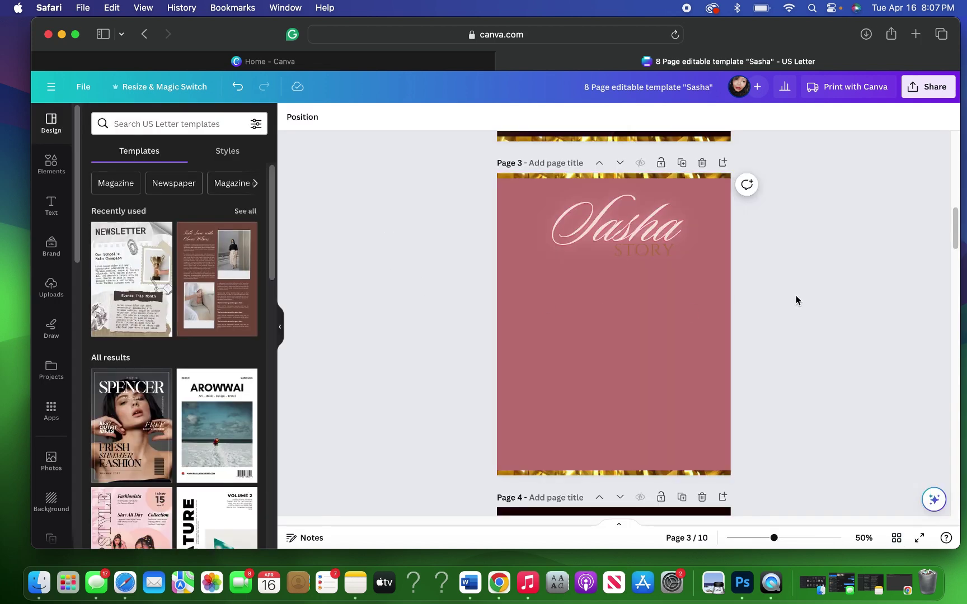
scroll(774, 302, down, 10)
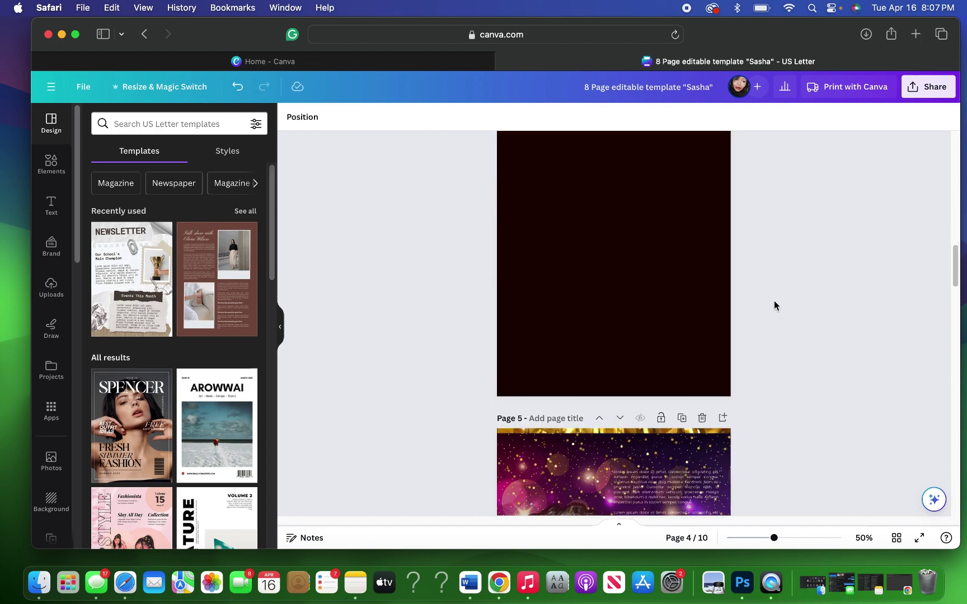
scroll(774, 305, down, 8)
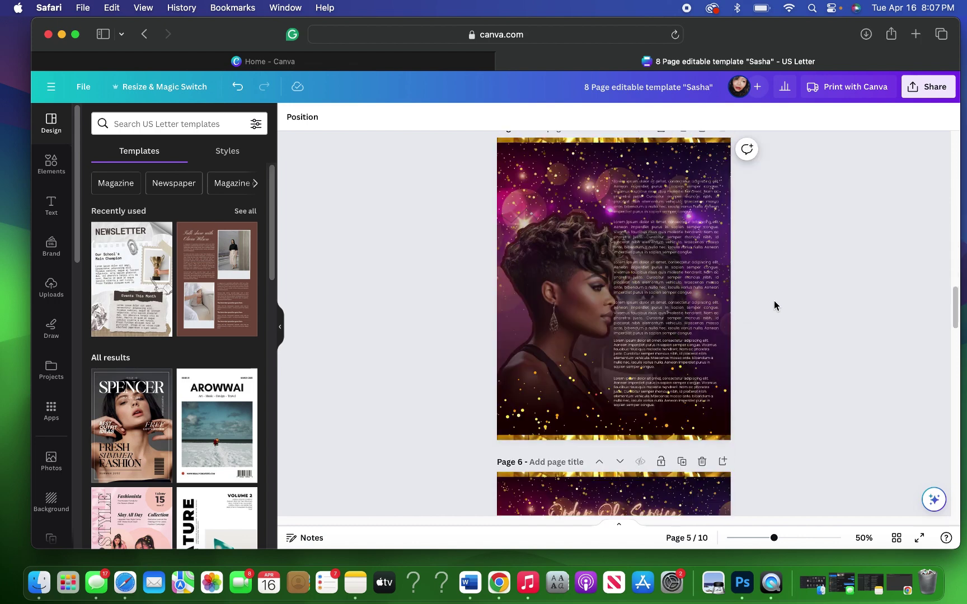
Step: Duplicate page 5's purple glitter background layer from the Layers list
click(510, 226)
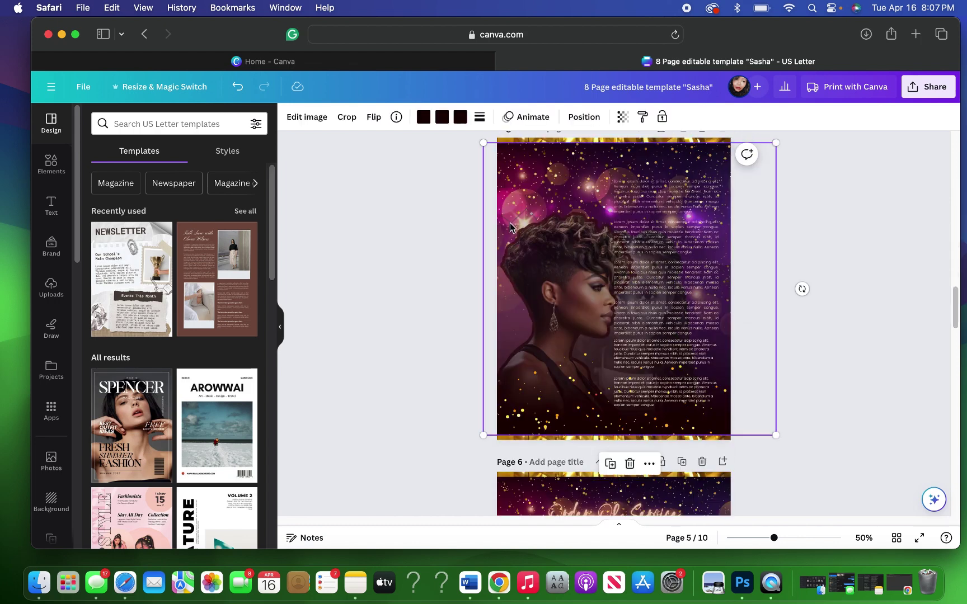
click(584, 117)
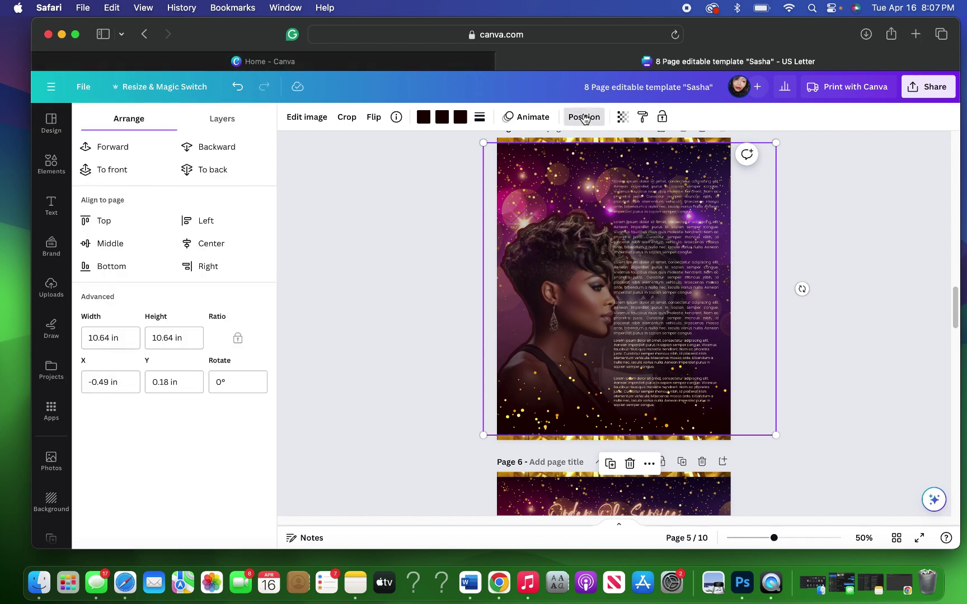
click(208, 127)
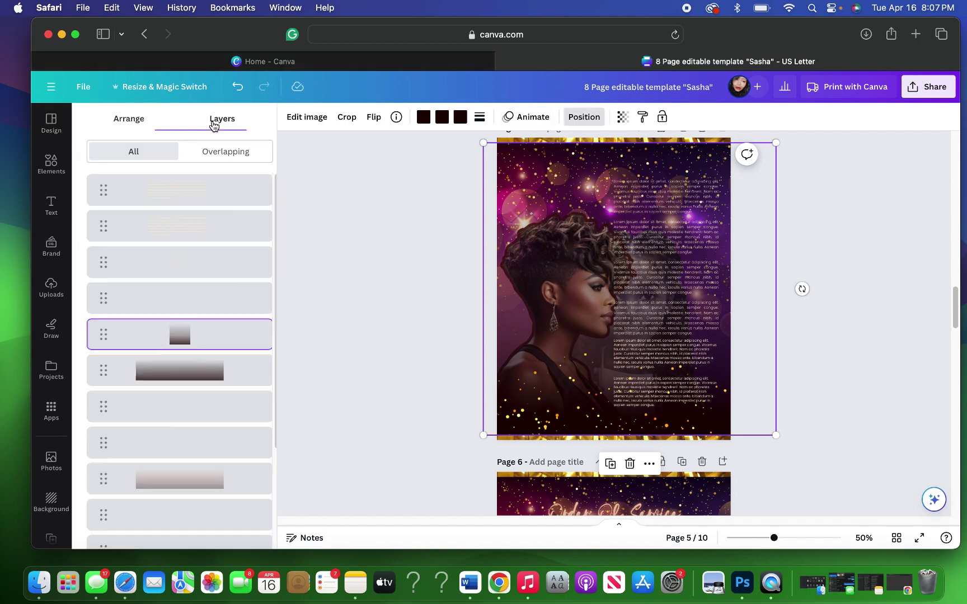
scroll(162, 493, down, 3)
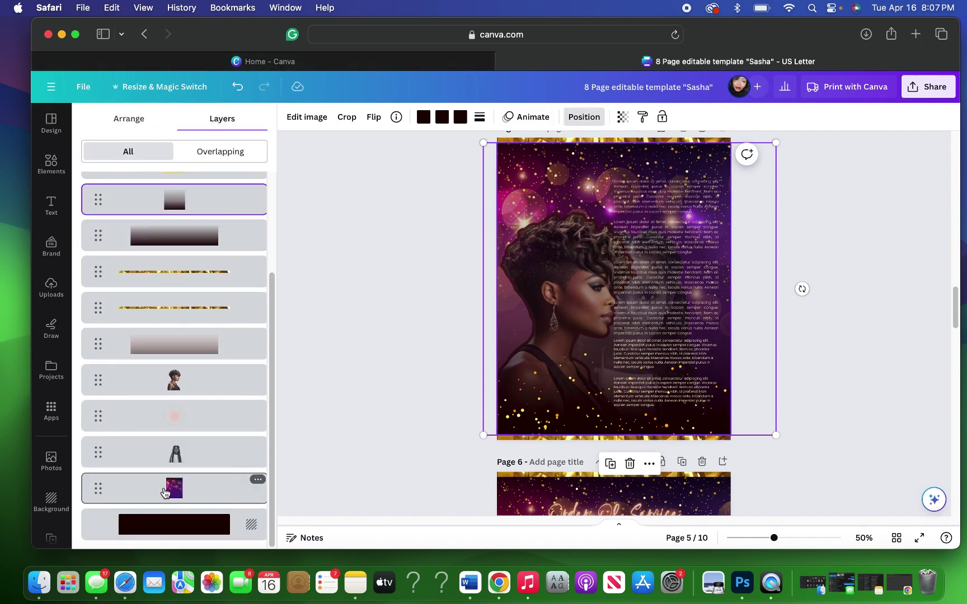
click(164, 492)
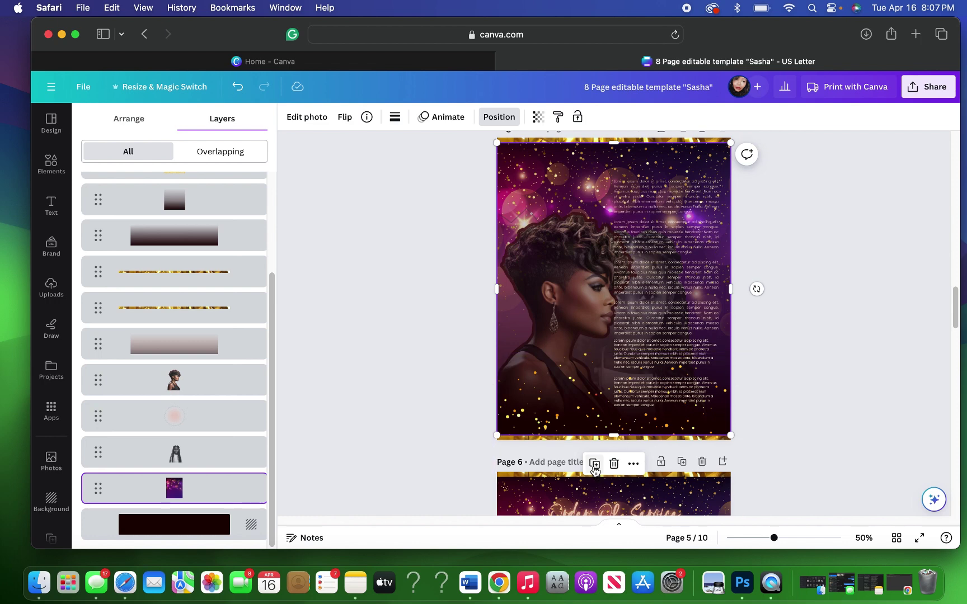
click(594, 464)
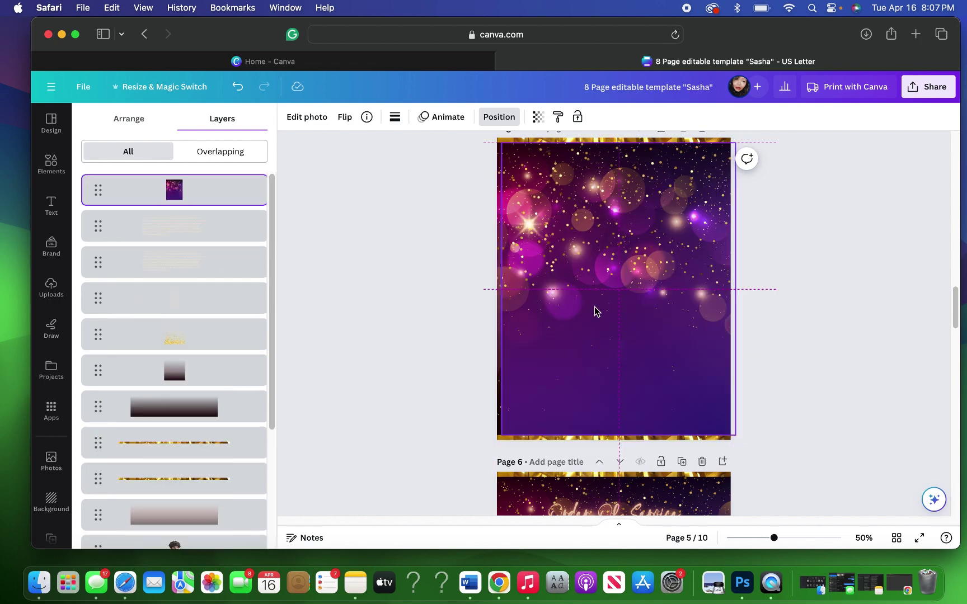
Step: Move the glitter copy up onto page 3 and stretch it to the page's top edge
drag(595, 310, 566, 84)
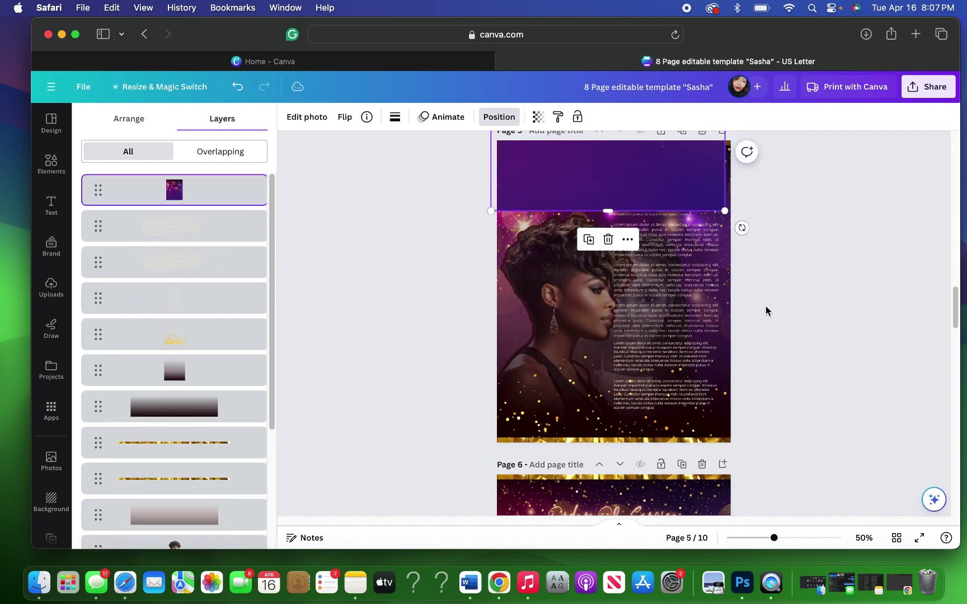
scroll(766, 309, up, 5)
click(643, 368)
drag(611, 354, 622, 272)
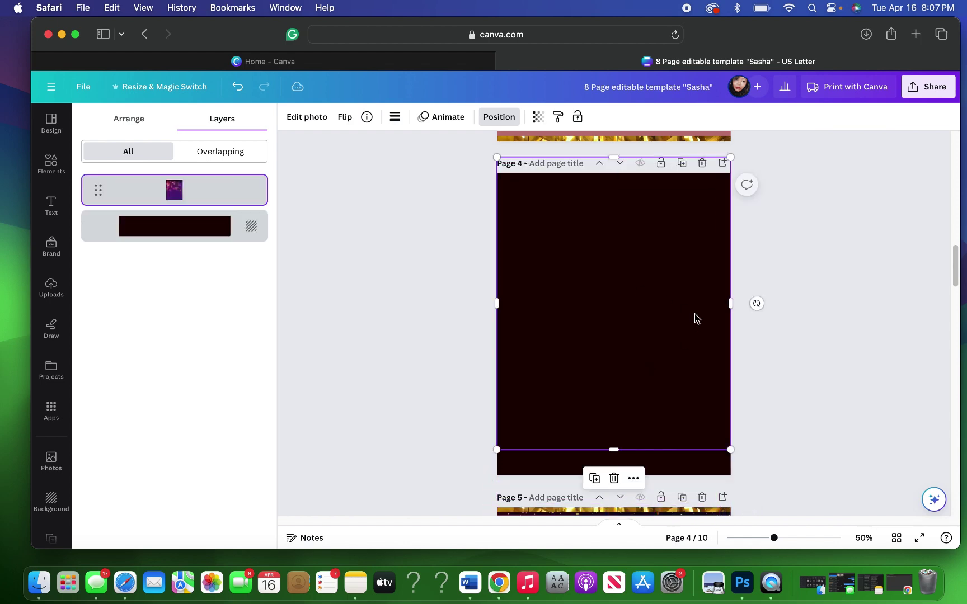
scroll(734, 315, up, 3)
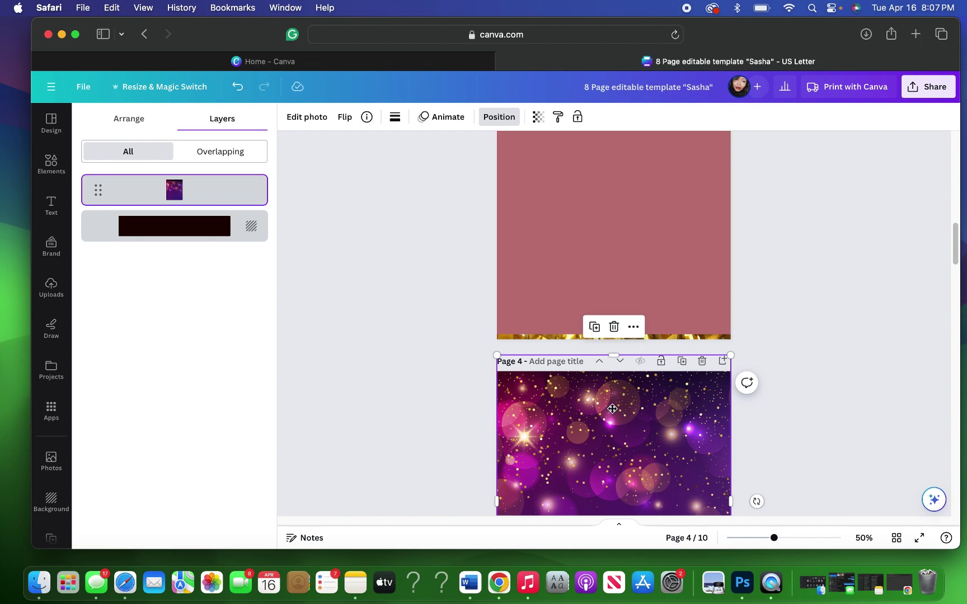
drag(610, 407, 613, 154)
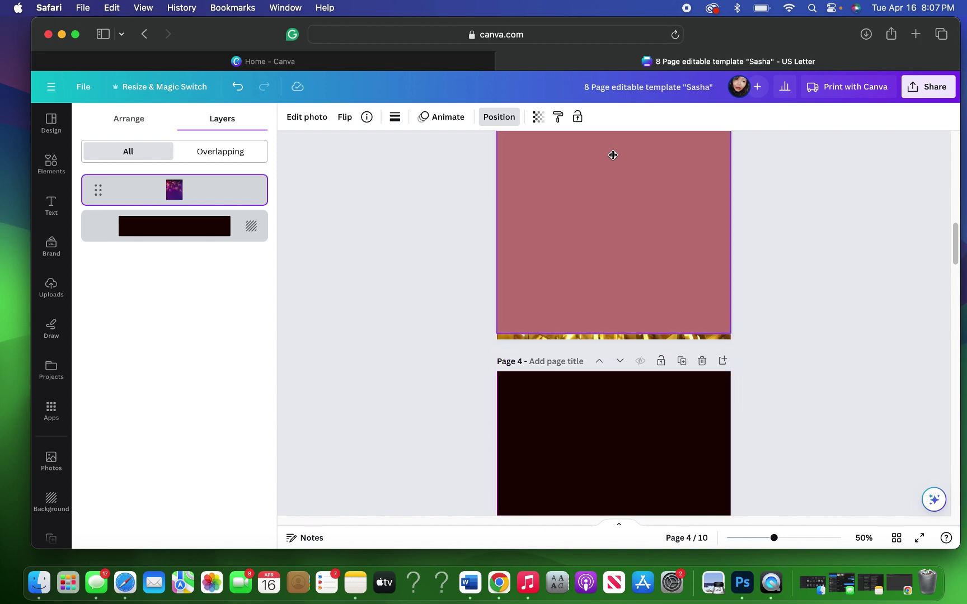
scroll(813, 329, up, 3)
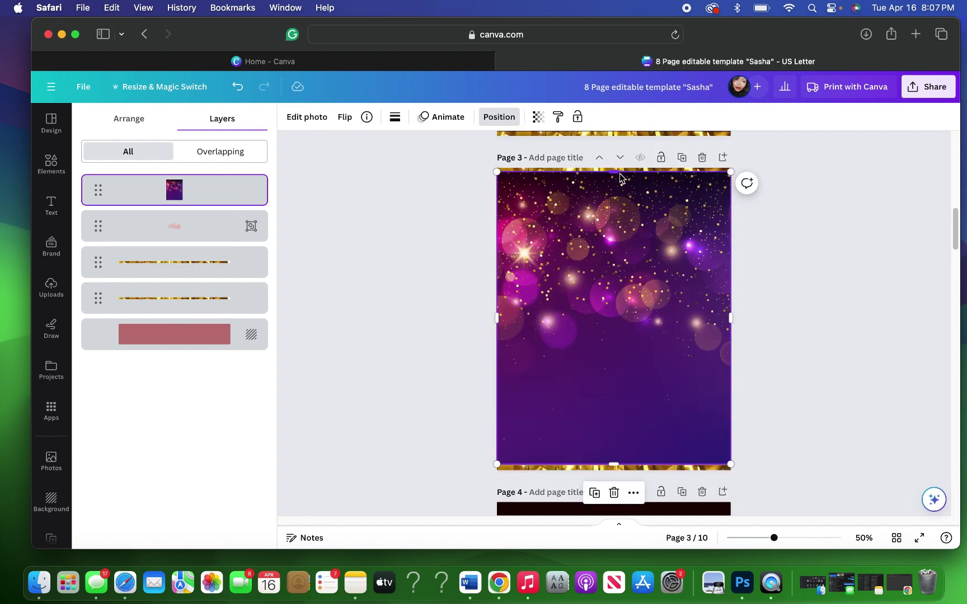
drag(614, 174, 614, 168)
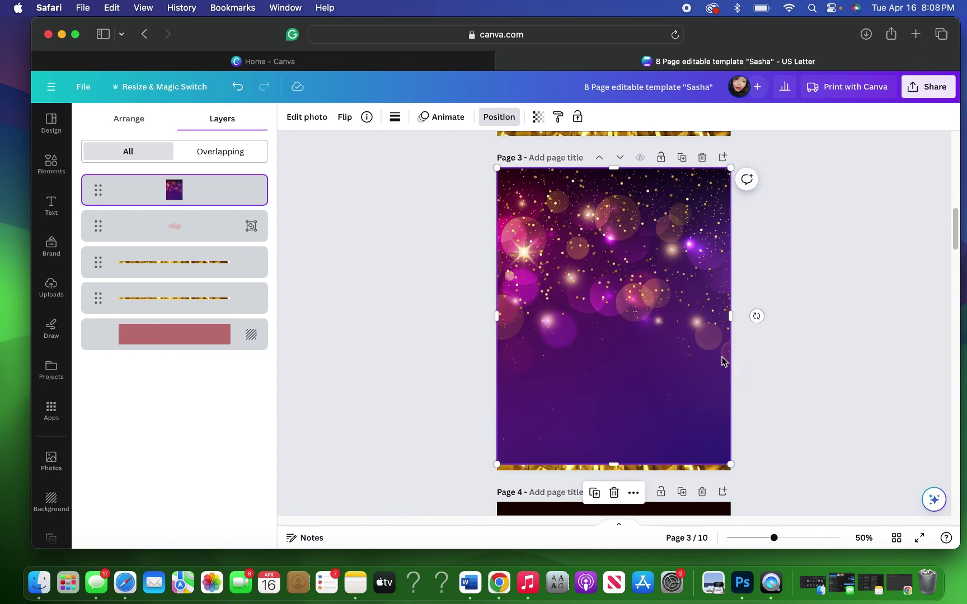
Step: Bring page 3's top gold border strip to the front
click(164, 265)
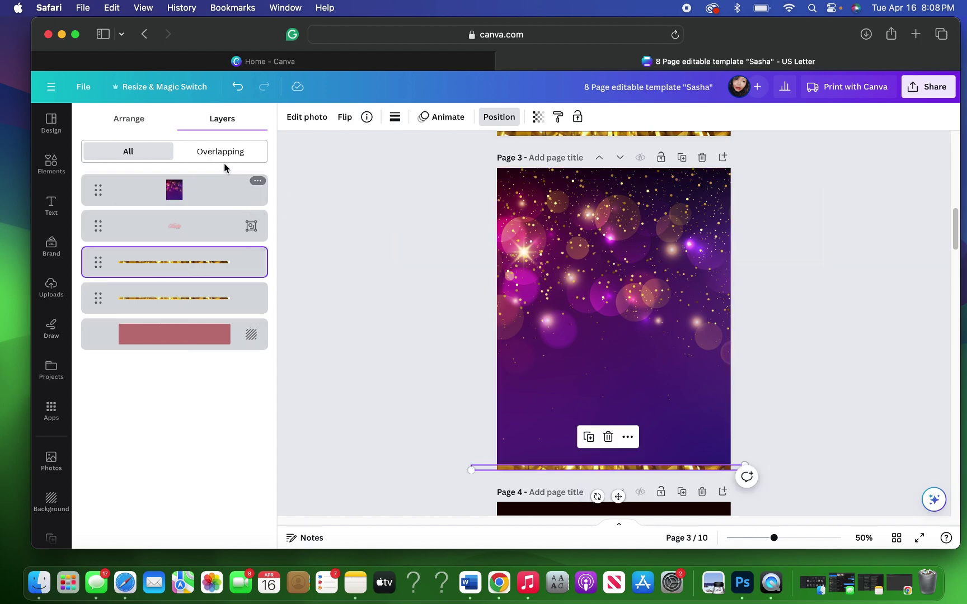
click(139, 125)
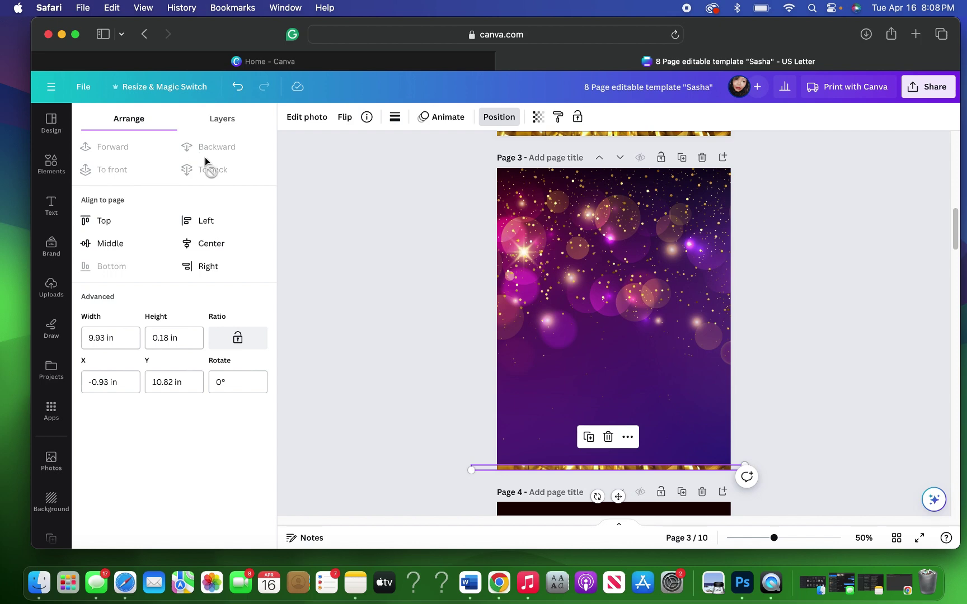
click(223, 124)
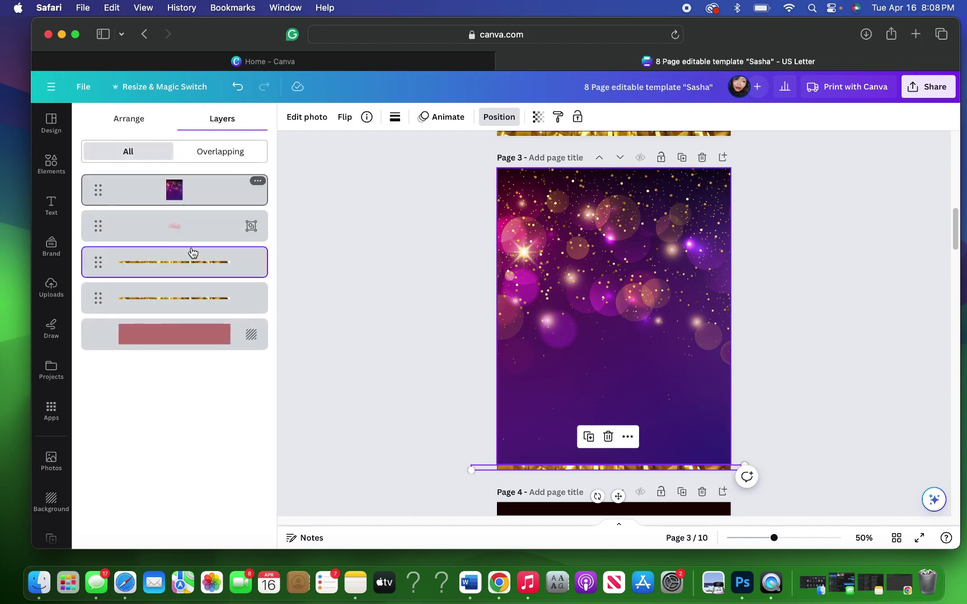
click(119, 123)
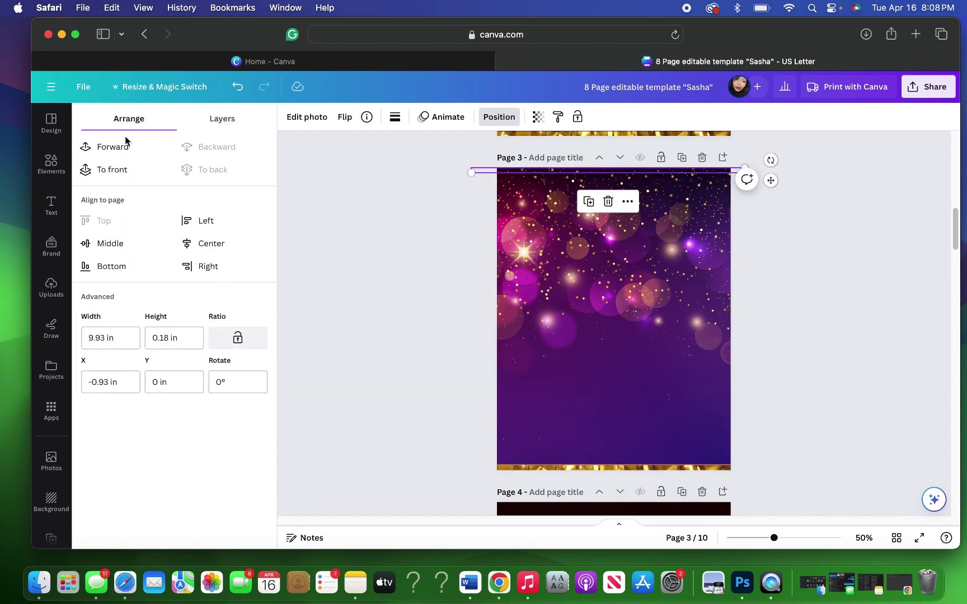
click(112, 169)
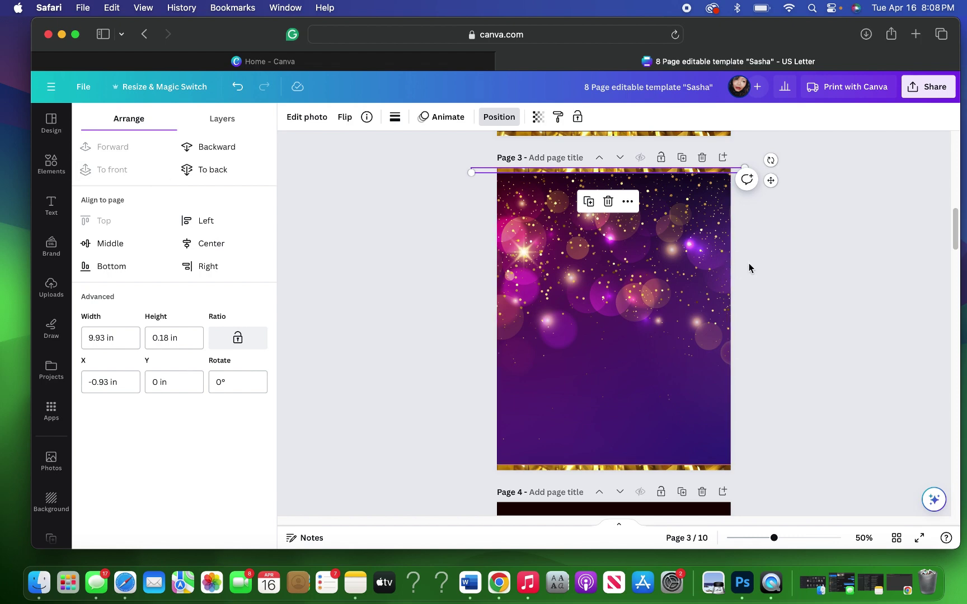
key(Escape)
key(Escape)
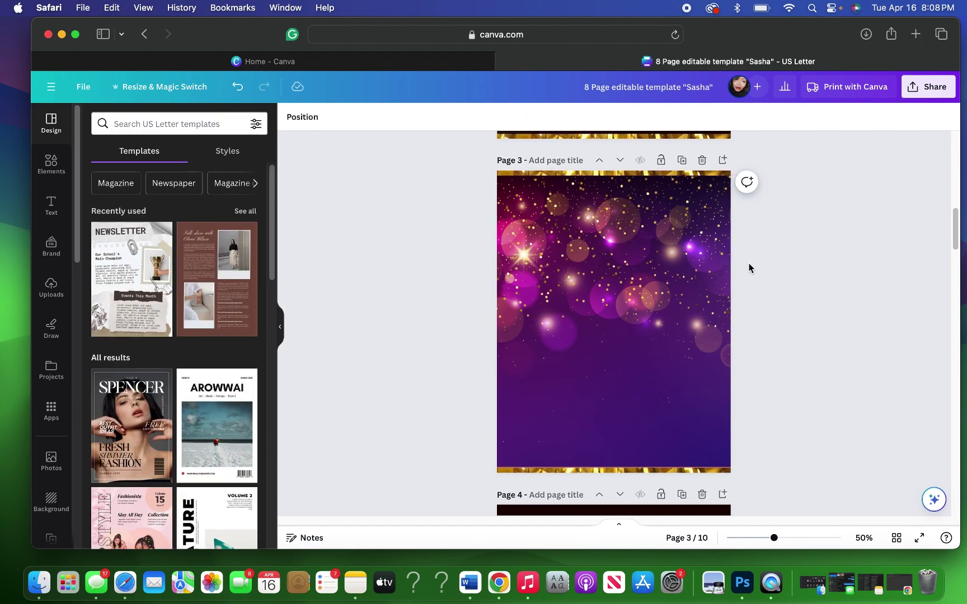
Step: Check the pages in grid view, then reopen page 3 in the editor
scroll(749, 267, up, 1)
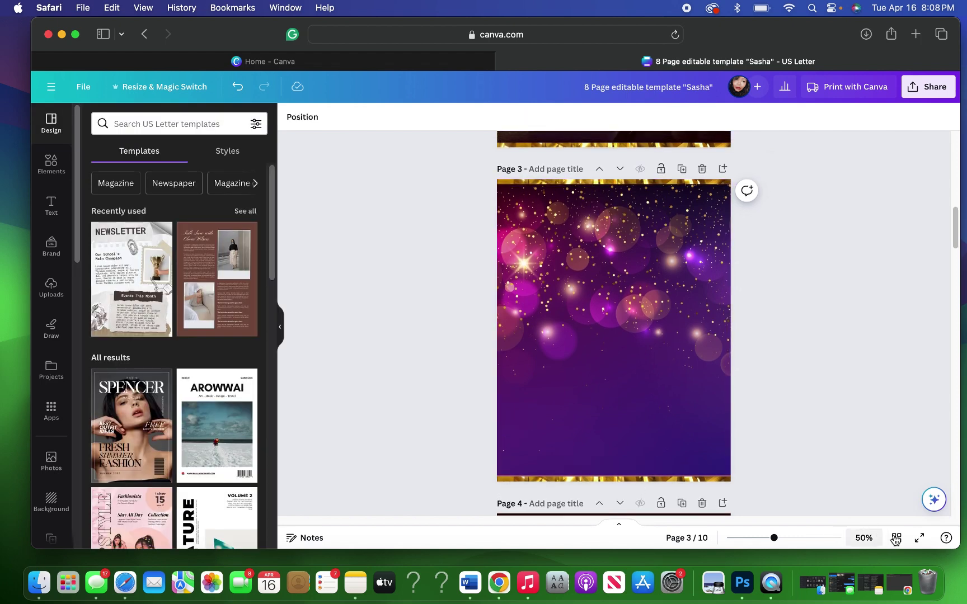
key(super+alt+g)
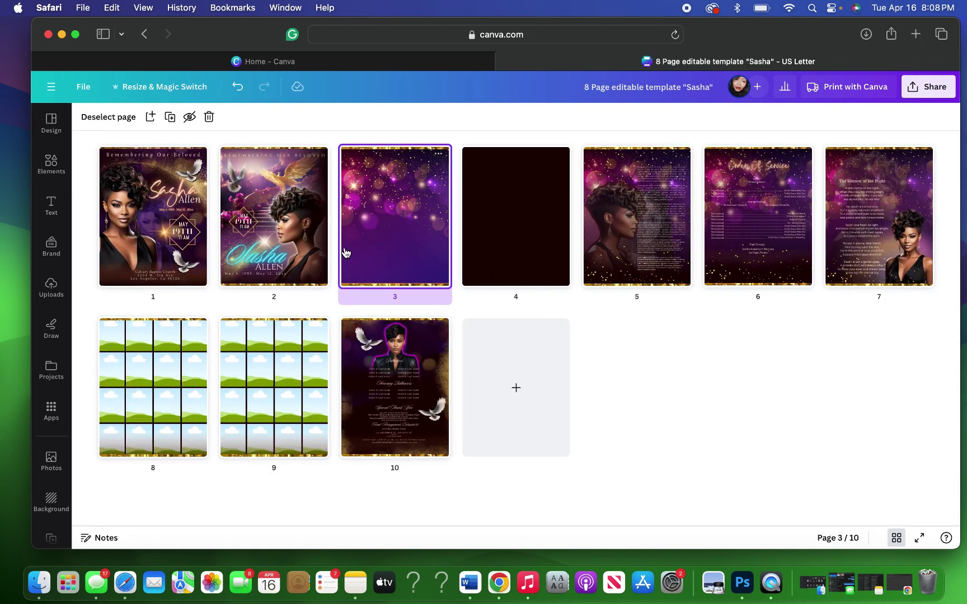
mouse_move(344, 251)
double_click(382, 249)
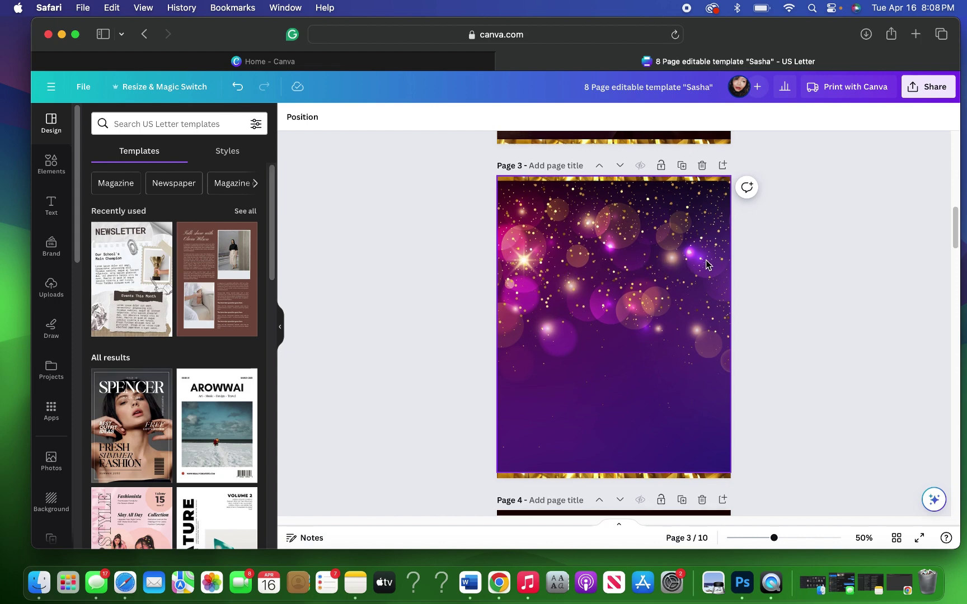
scroll(709, 261, up, 5)
scroll(706, 266, down, 15)
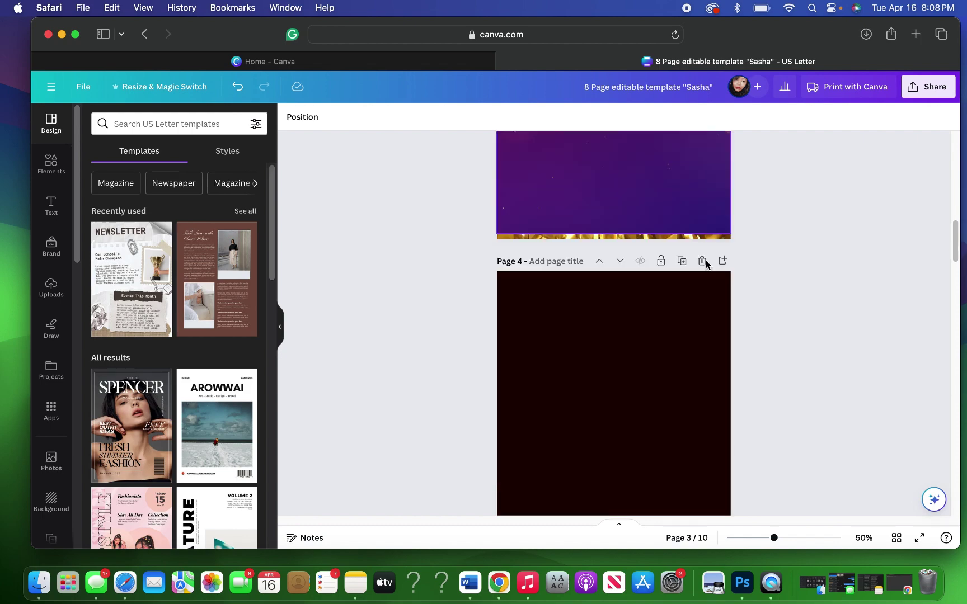
scroll(706, 263, down, 2)
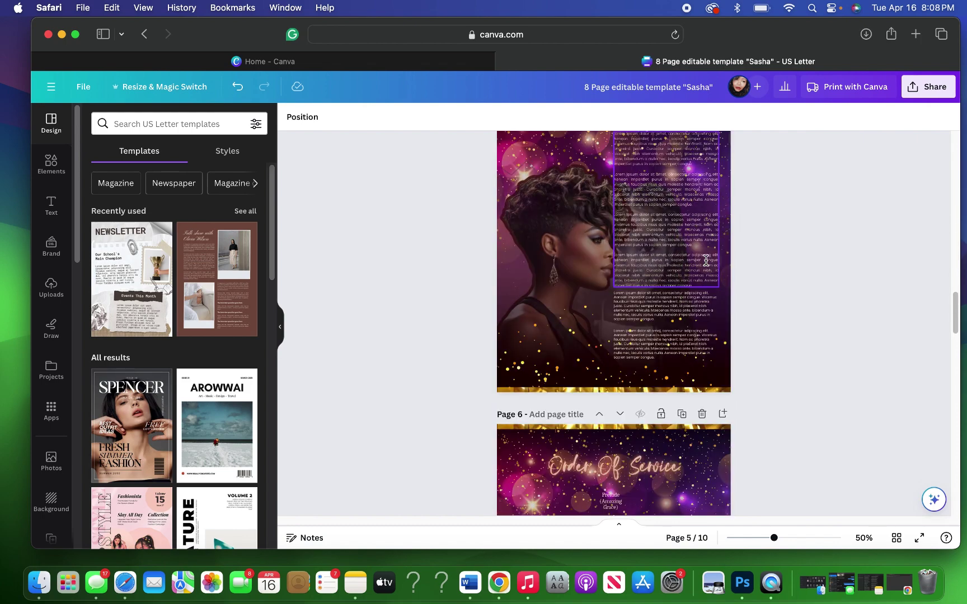
scroll(706, 260, up, 10)
scroll(706, 261, up, 5)
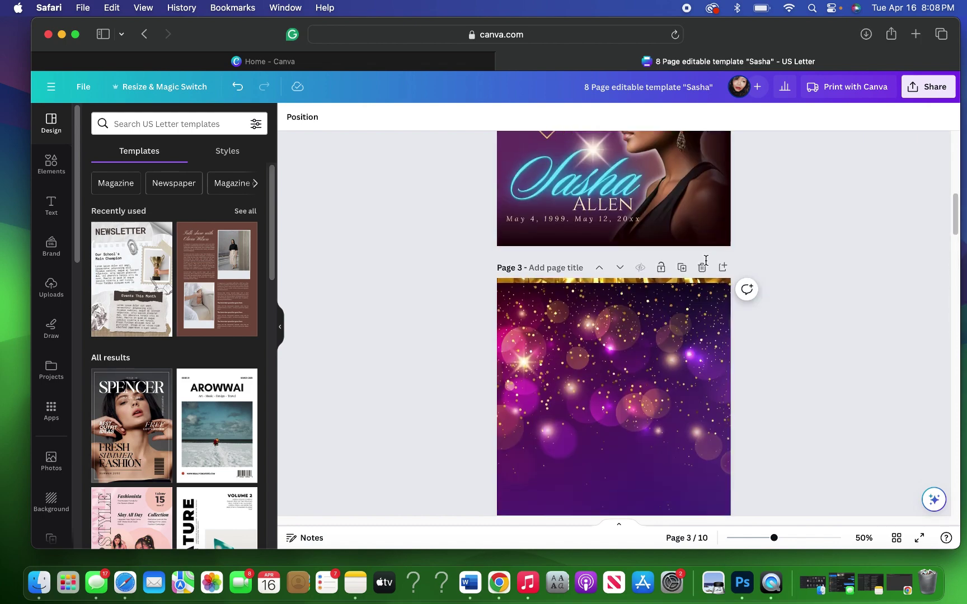
Step: Bring the Sasha STORY title group in front of page 3's glitter background
click(626, 342)
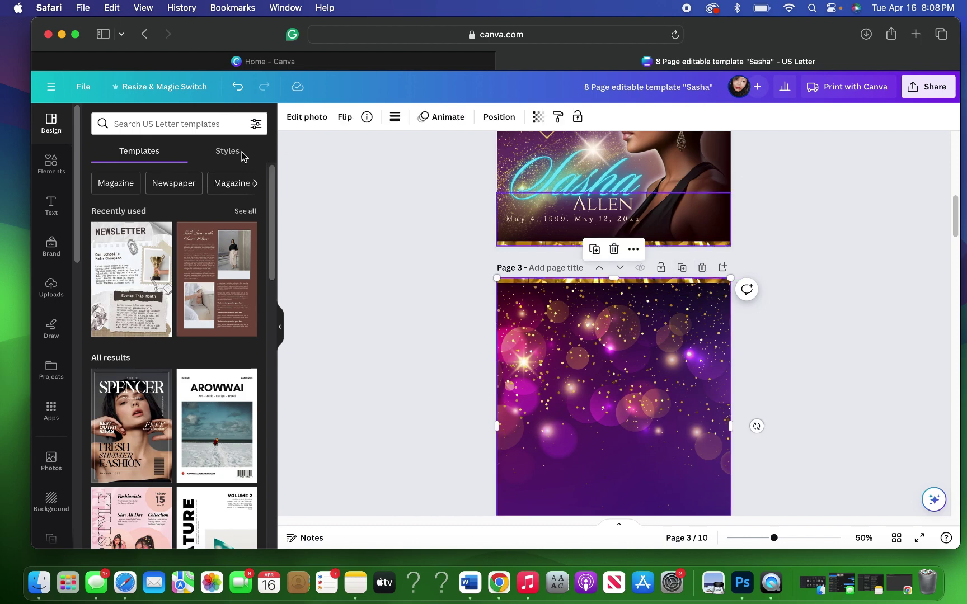
click(497, 121)
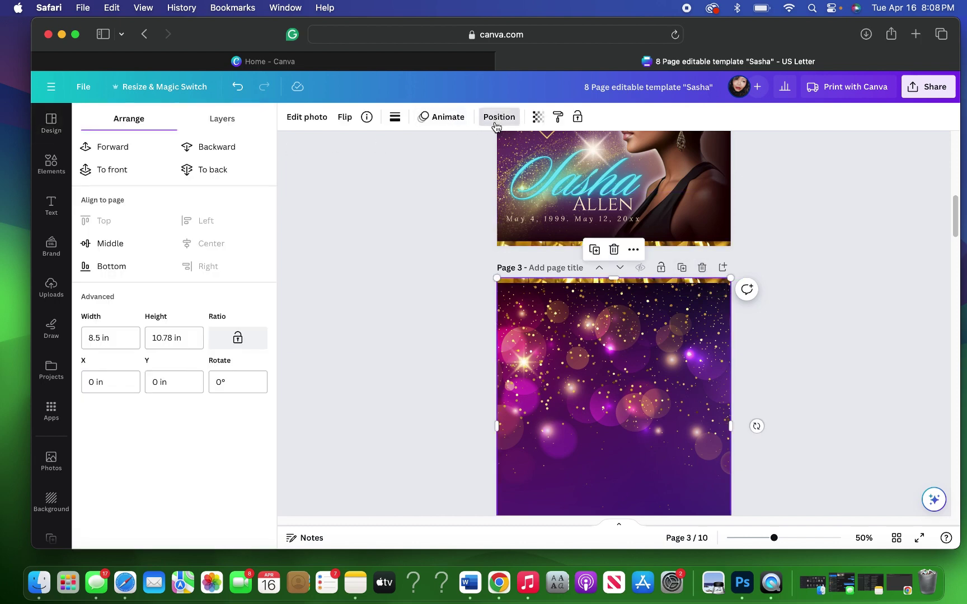
click(225, 124)
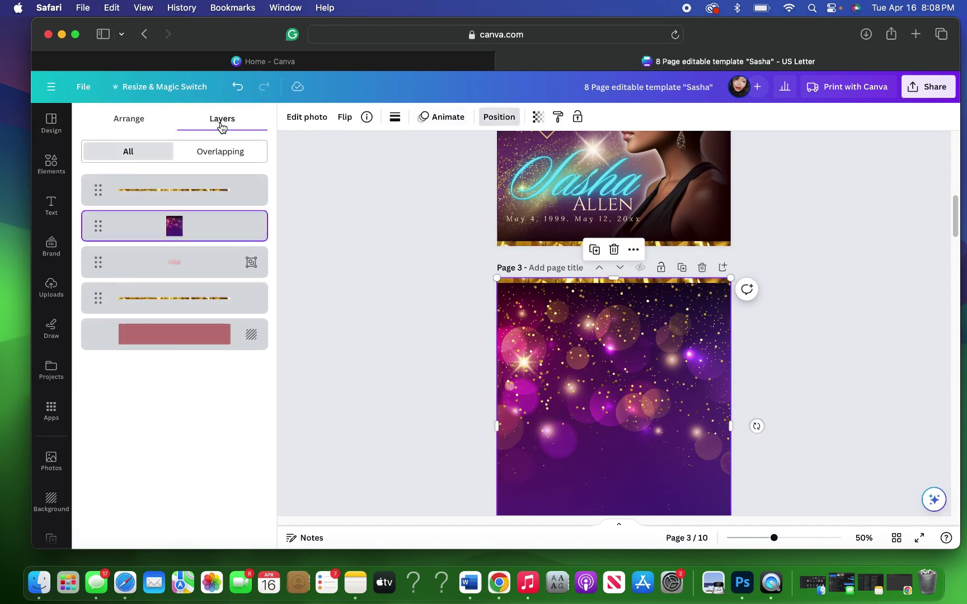
click(185, 269)
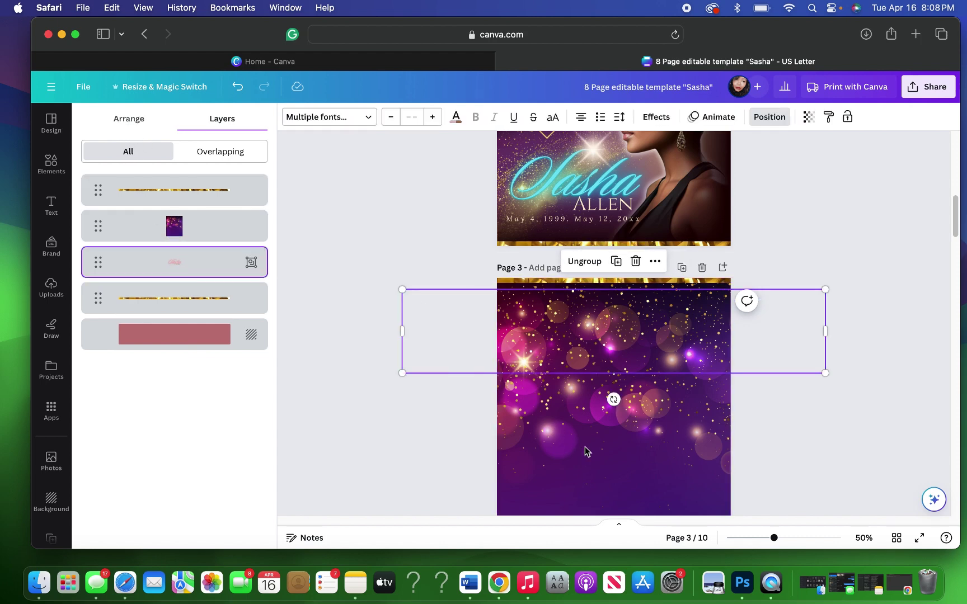
click(123, 119)
click(121, 169)
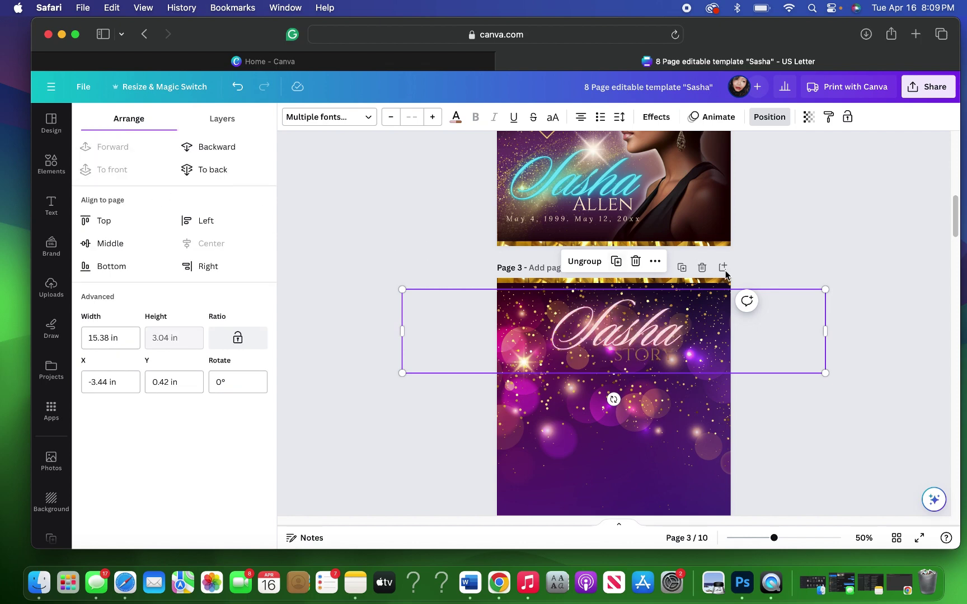
click(816, 256)
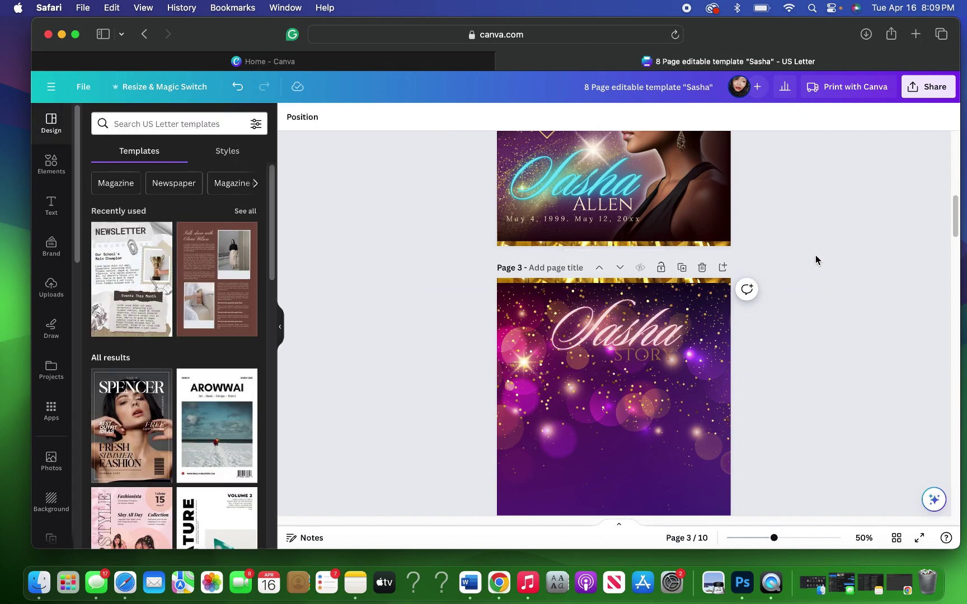
Step: Recolour the word Sasha cyan and the word STORY light cream
click(655, 319)
double_click(654, 319)
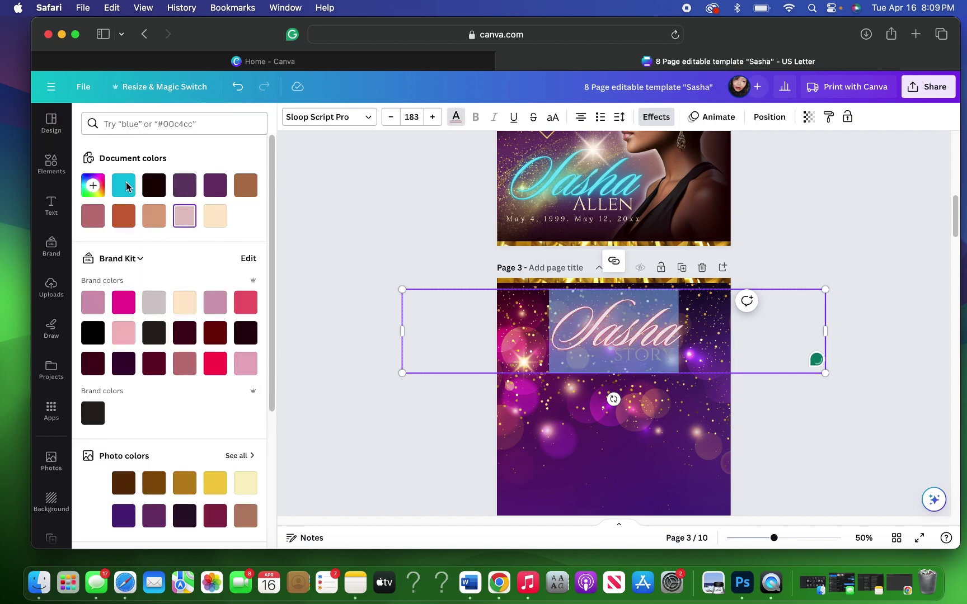
click(127, 187)
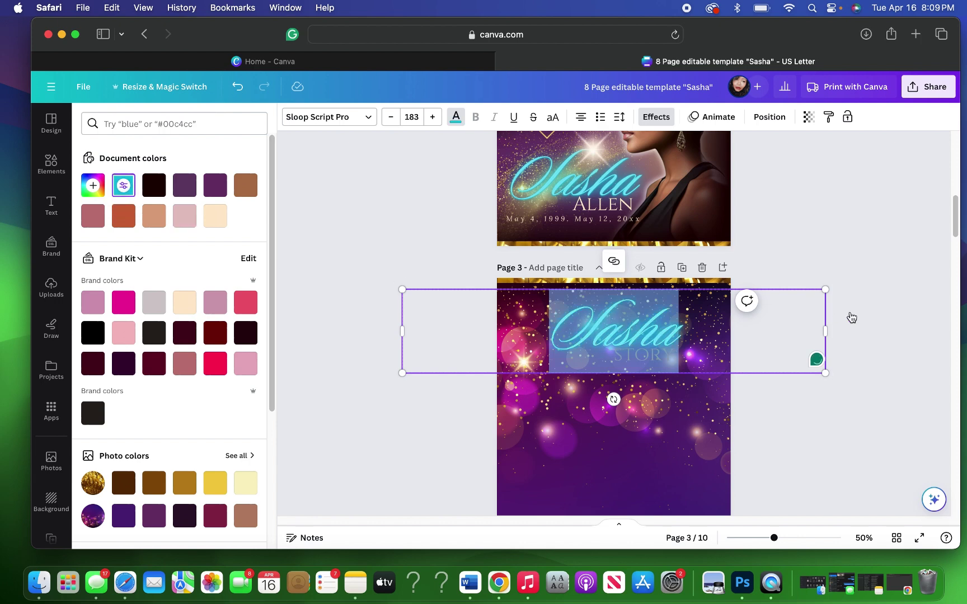
key(Escape)
key(Escape)
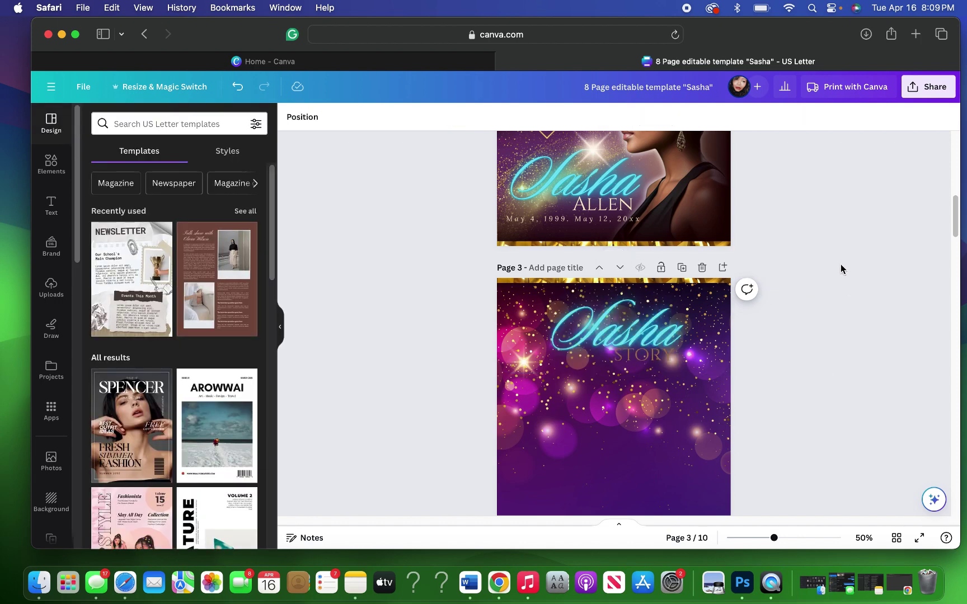
click(656, 356)
double_click(656, 355)
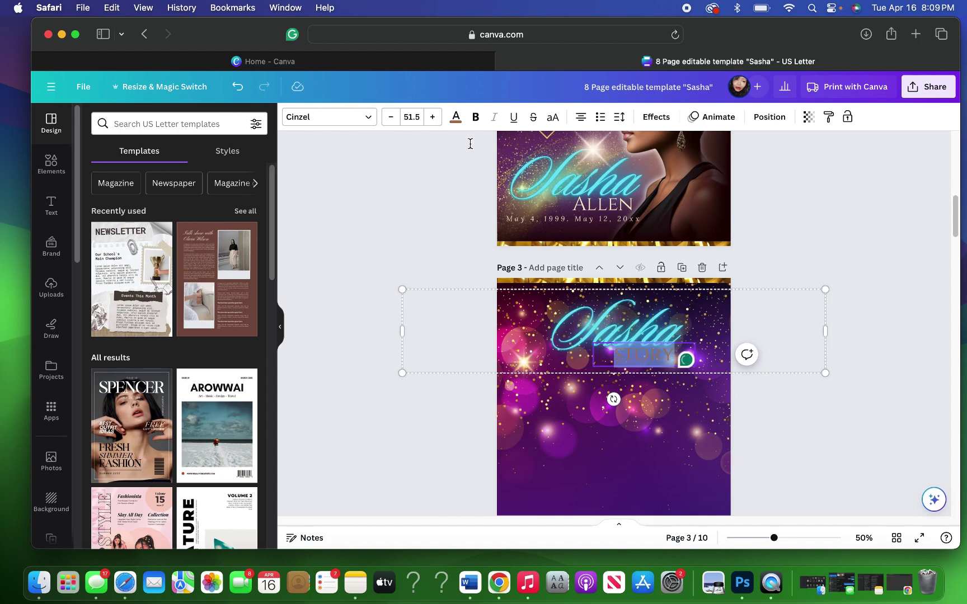
click(456, 119)
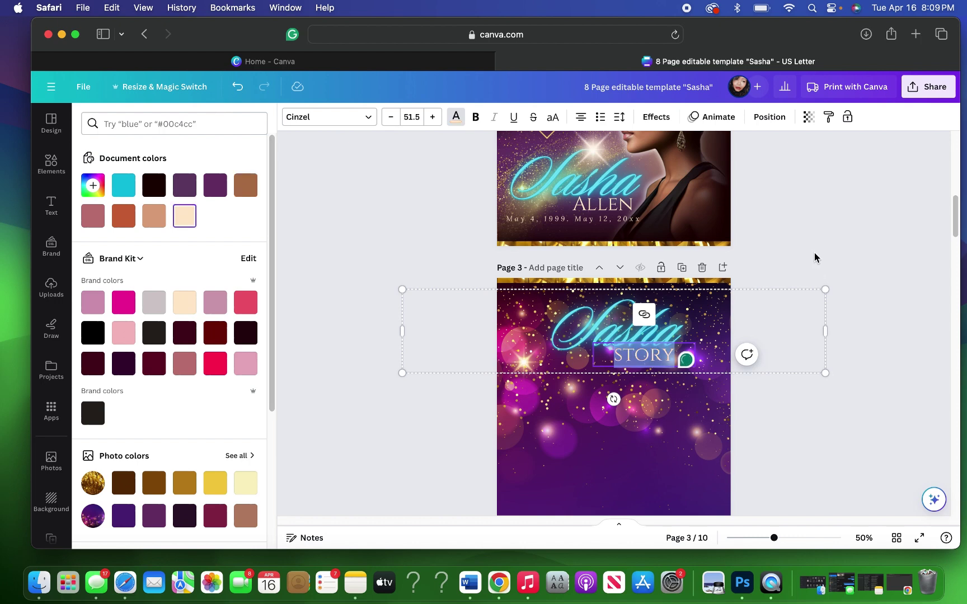
key(Escape)
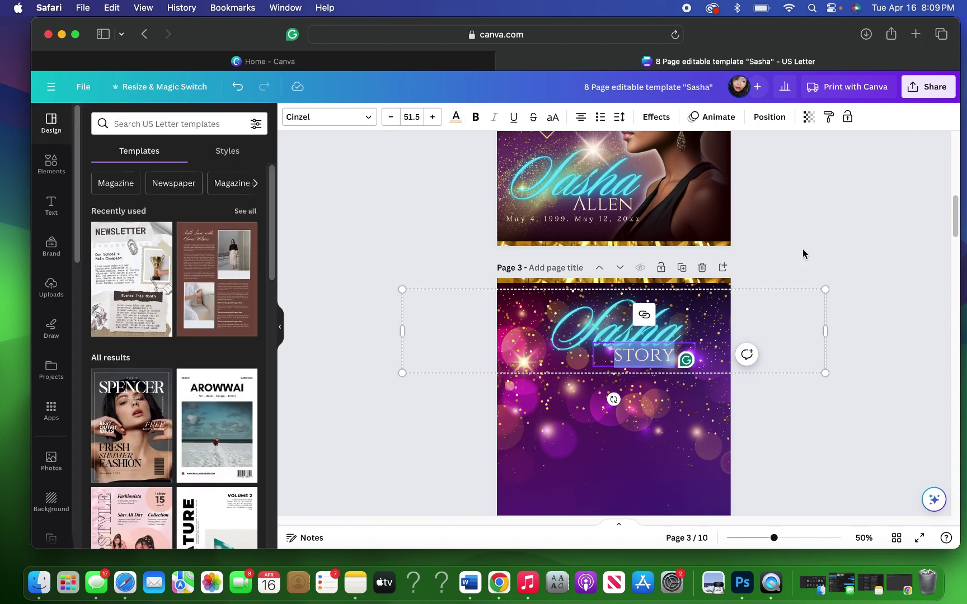
click(802, 250)
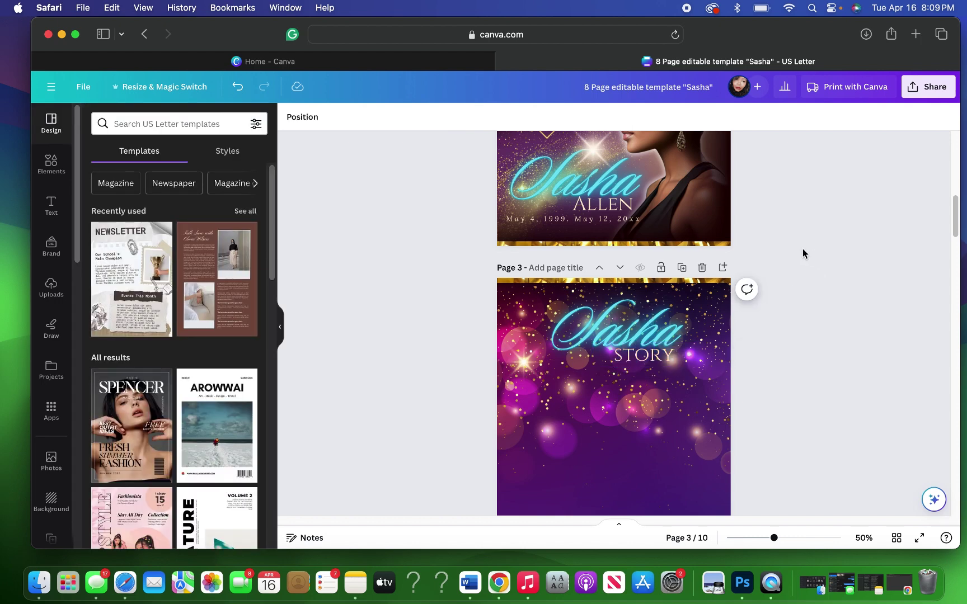
Step: Search Elements for 'transparent gradient' and filter to graphics
scroll(803, 251, up, 10)
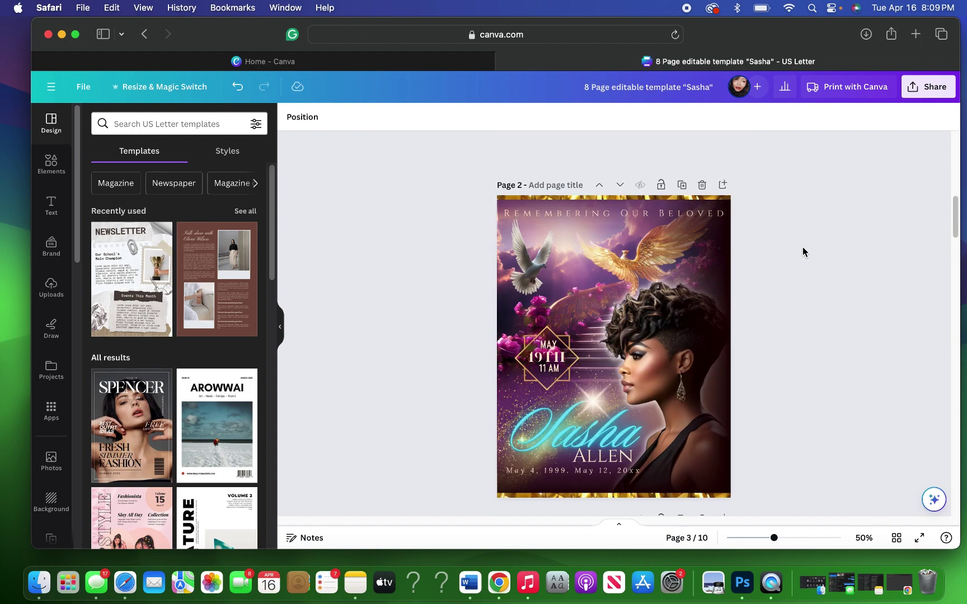
scroll(802, 251, down, 10)
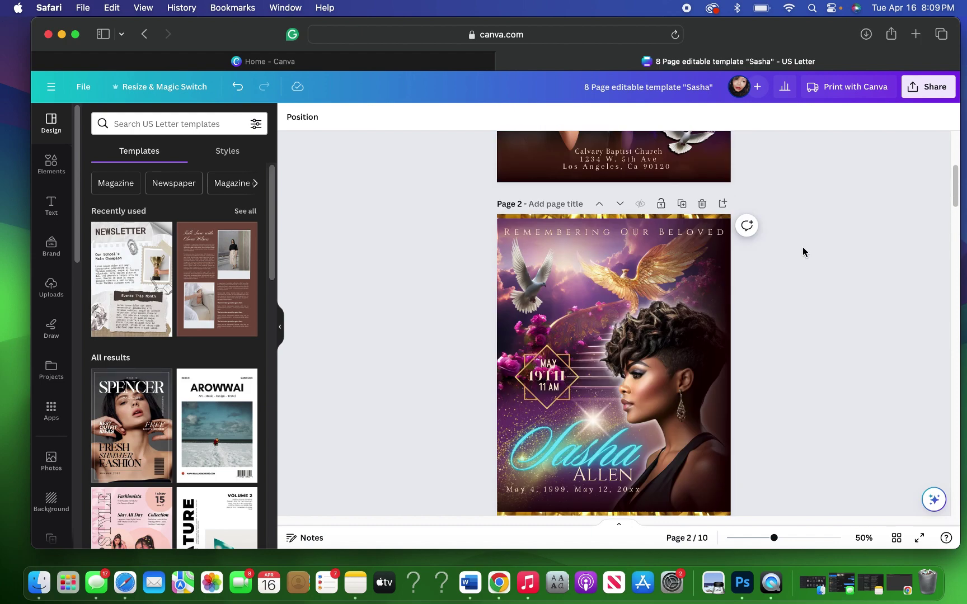
scroll(802, 252, up, 1)
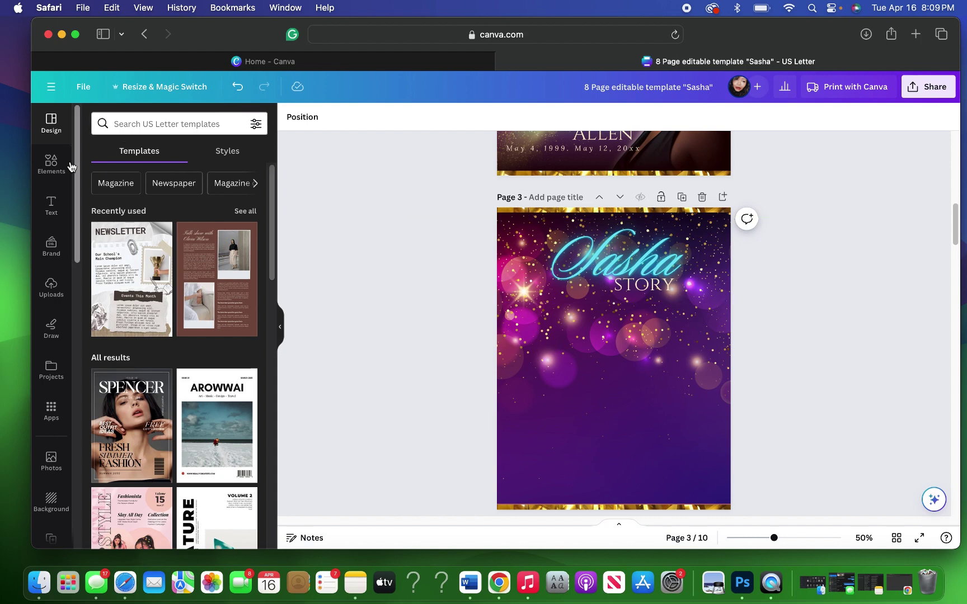
click(59, 165)
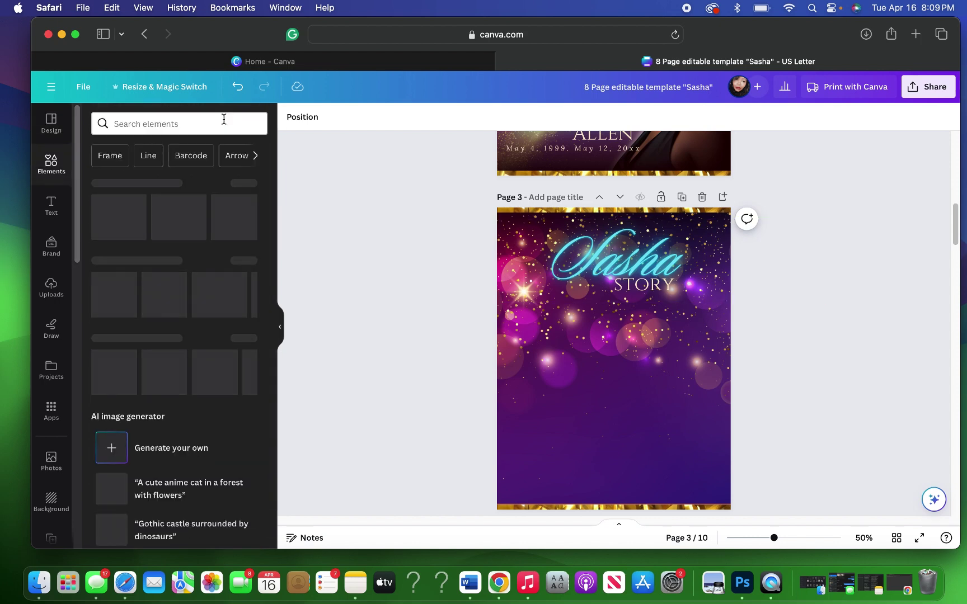
click(217, 122)
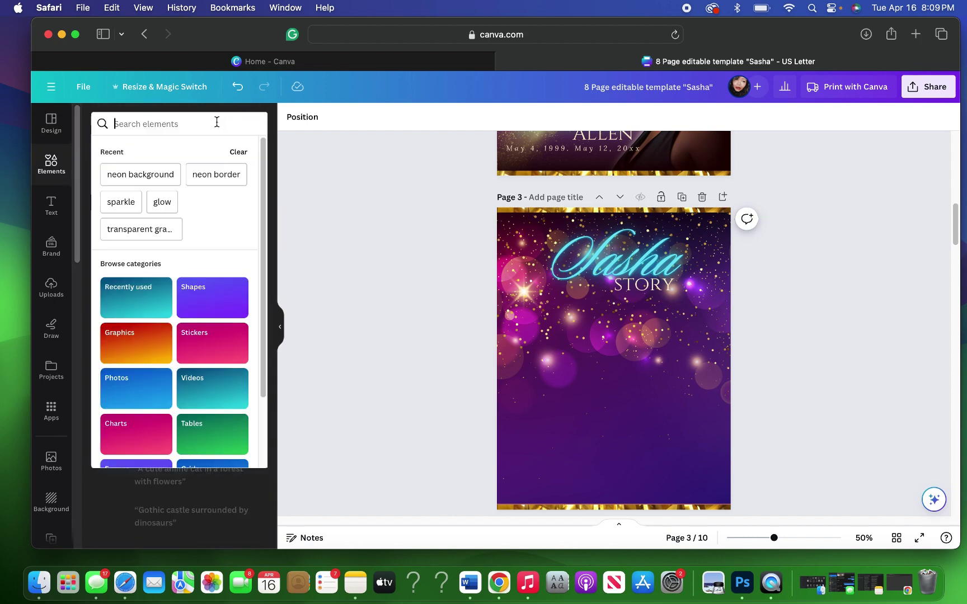
text(tran)
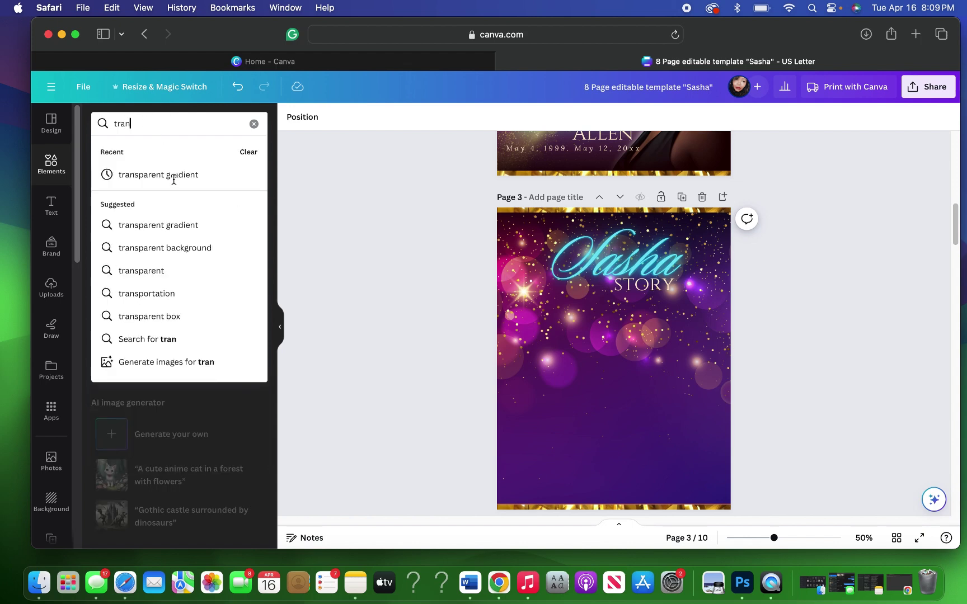
click(239, 183)
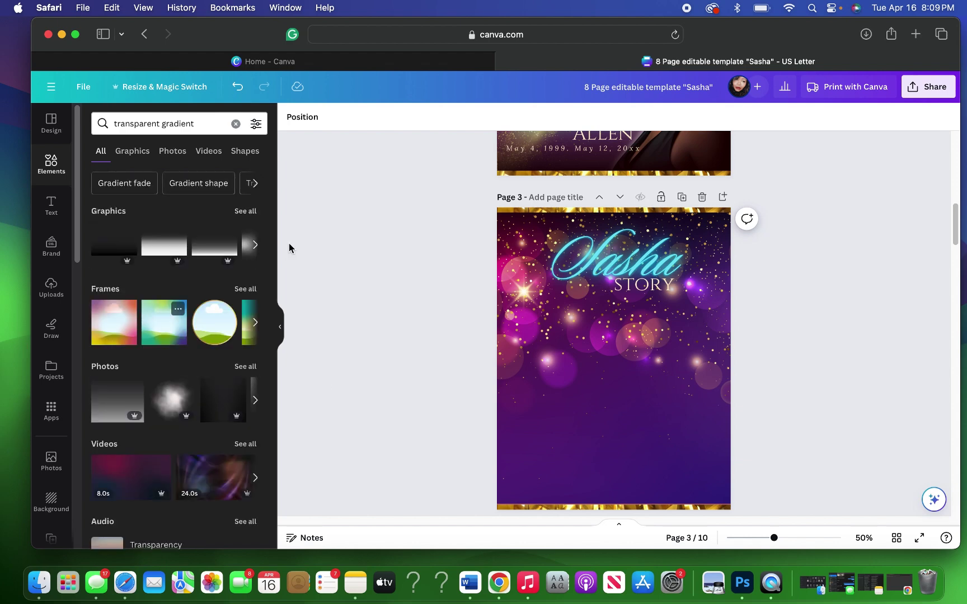
click(246, 211)
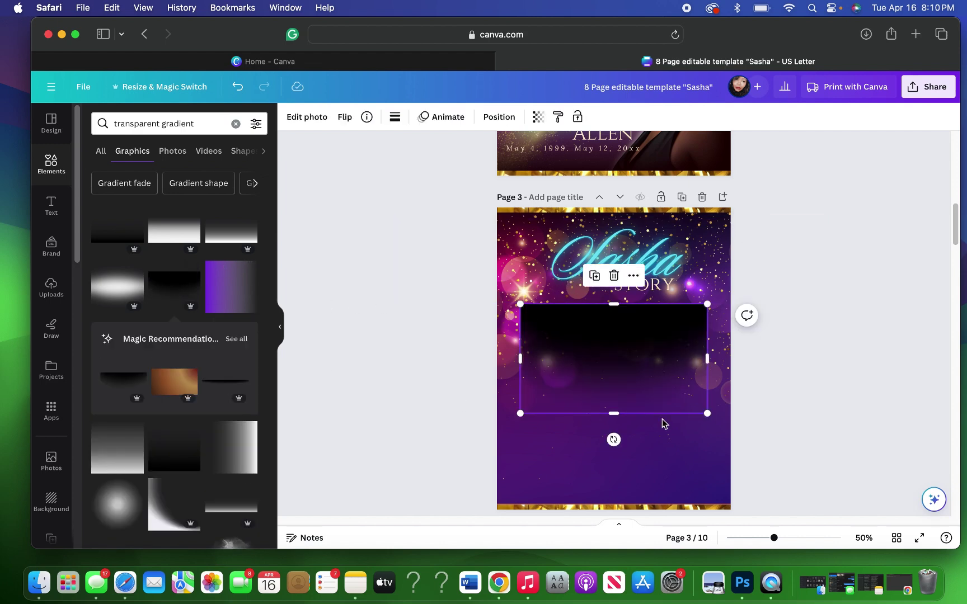
Step: Try a black gradient over page 3's title area, then delete it
drag(634, 395, 631, 303)
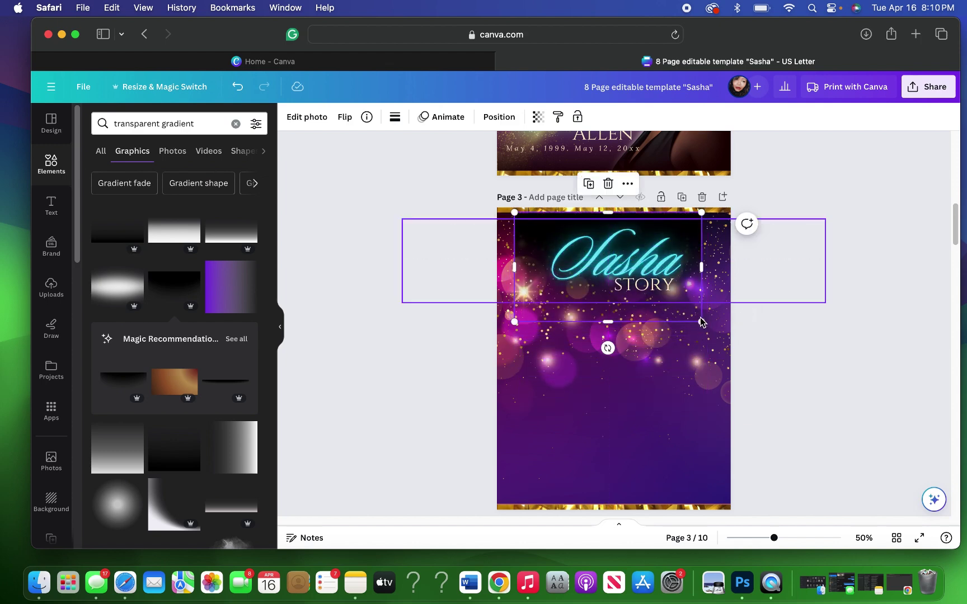
drag(701, 322, 731, 336)
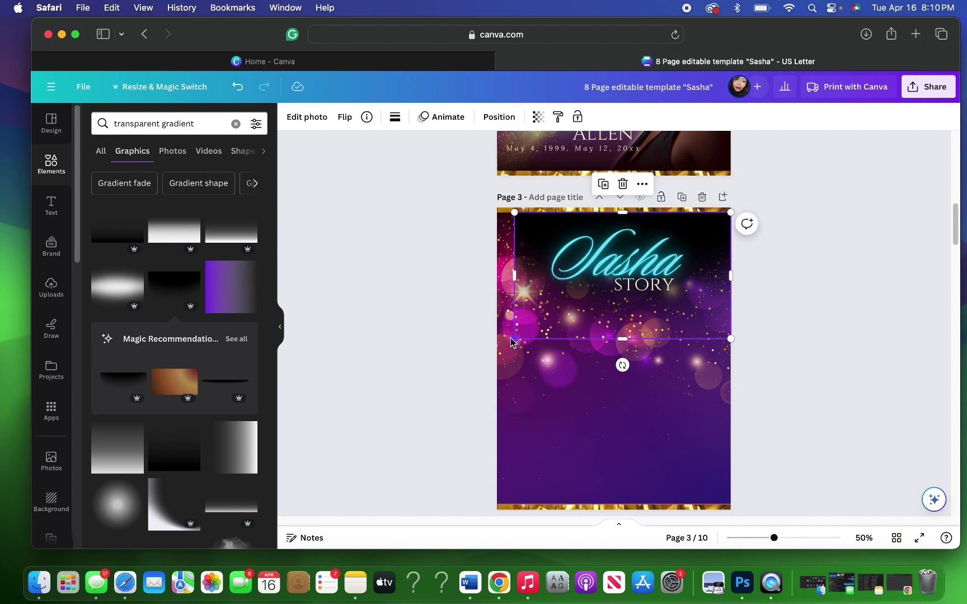
drag(511, 340, 495, 347)
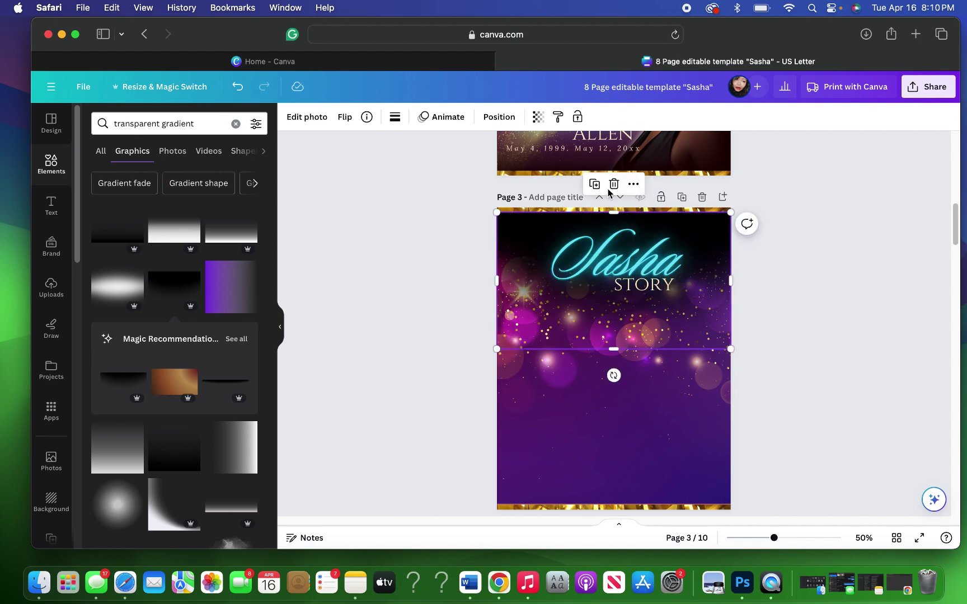
key(Delete)
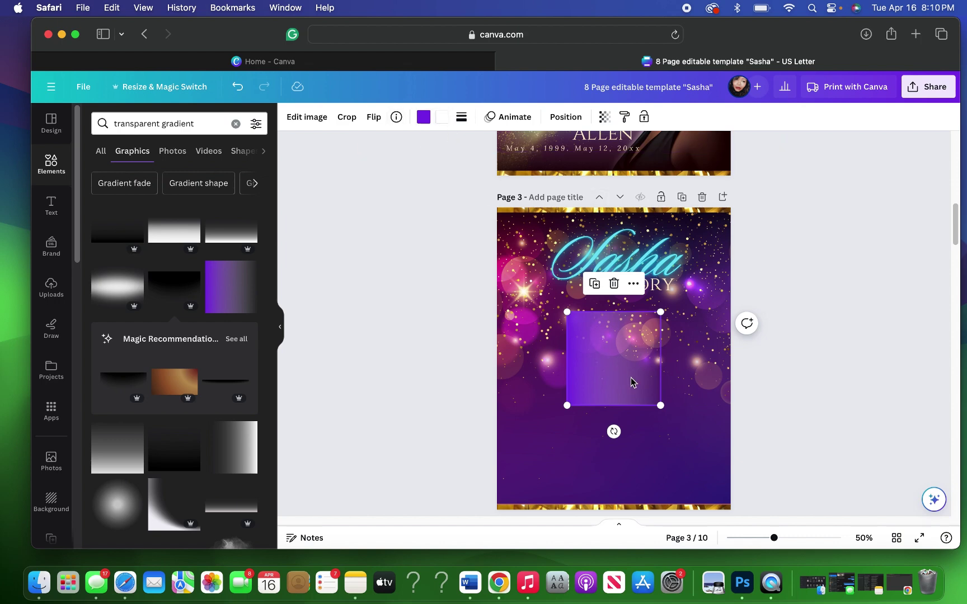
Step: Rotate, centre and enlarge the purple gradient square to span page 3's width
drag(604, 429, 544, 356)
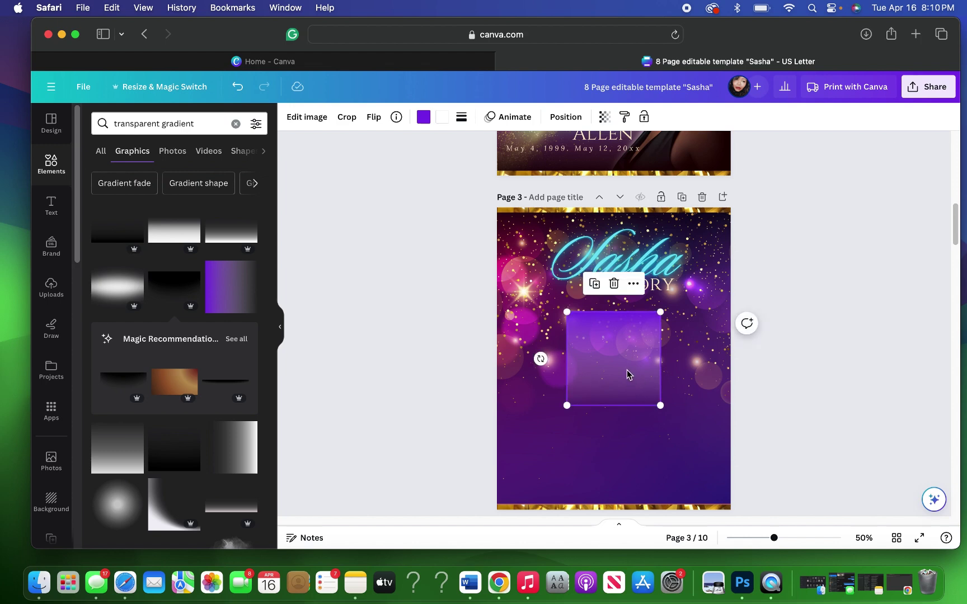
drag(627, 371, 727, 389)
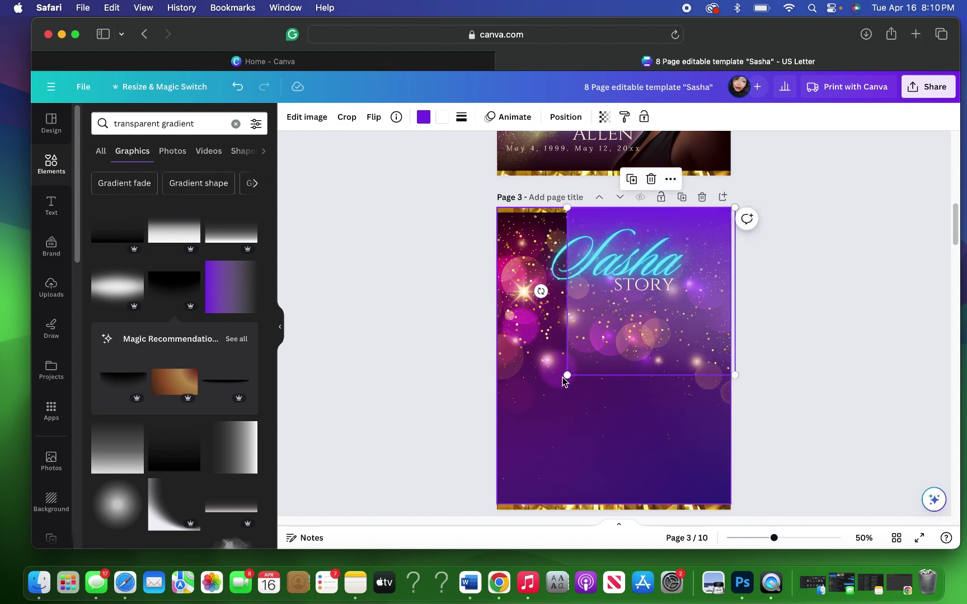
drag(563, 378, 466, 420)
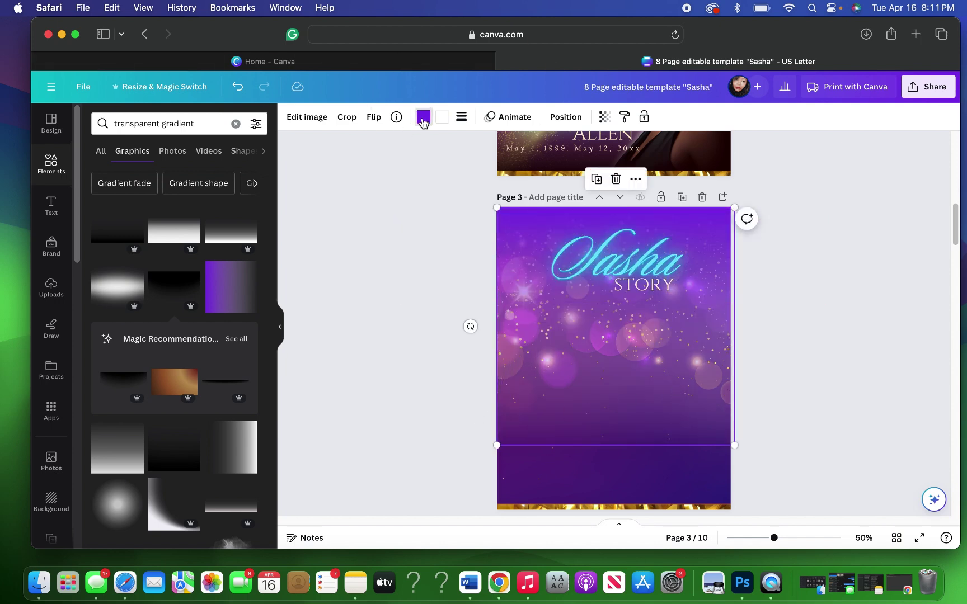
Step: Recolour both gradient colours deep purple using the photo colour palette
click(423, 119)
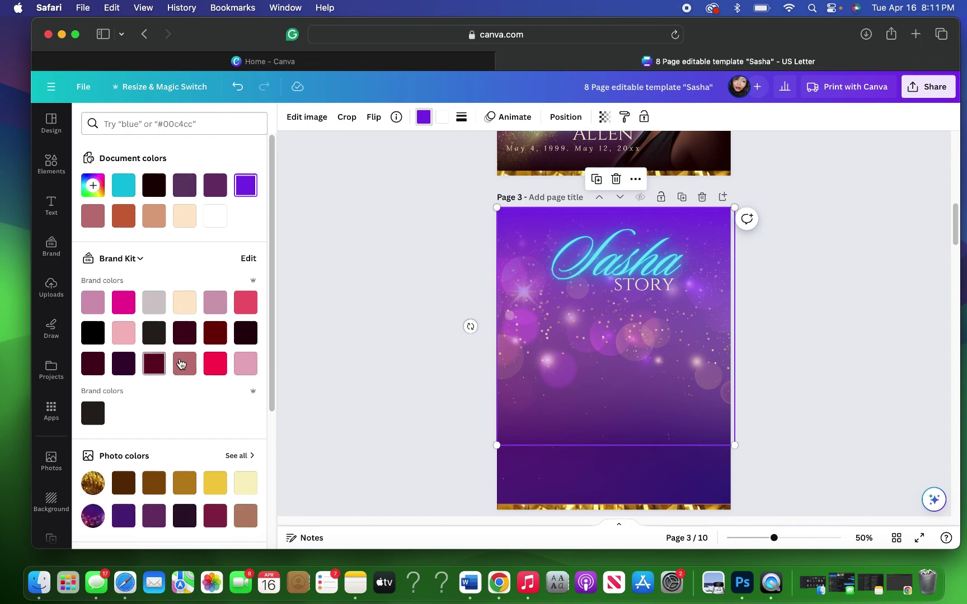
click(245, 459)
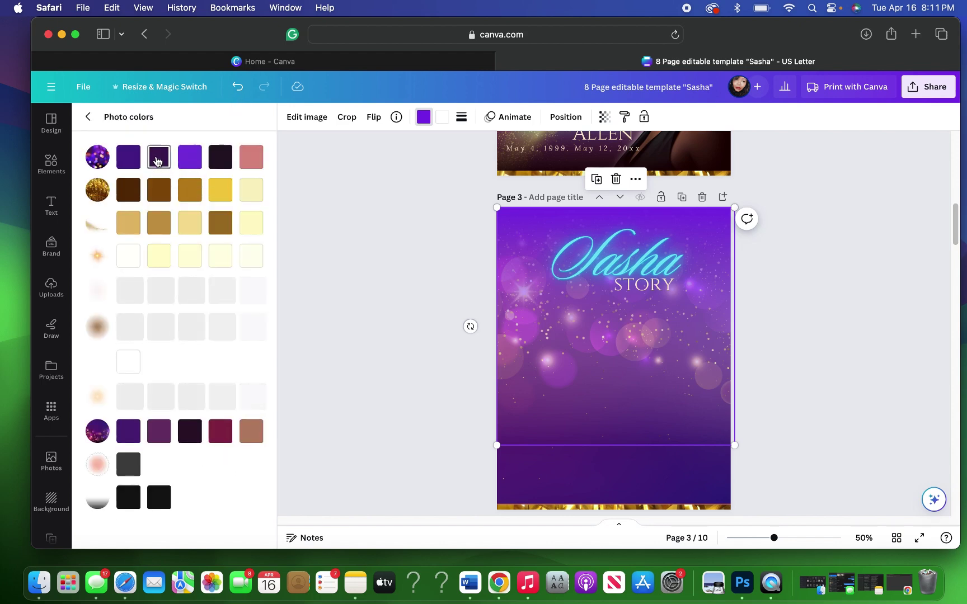
click(158, 162)
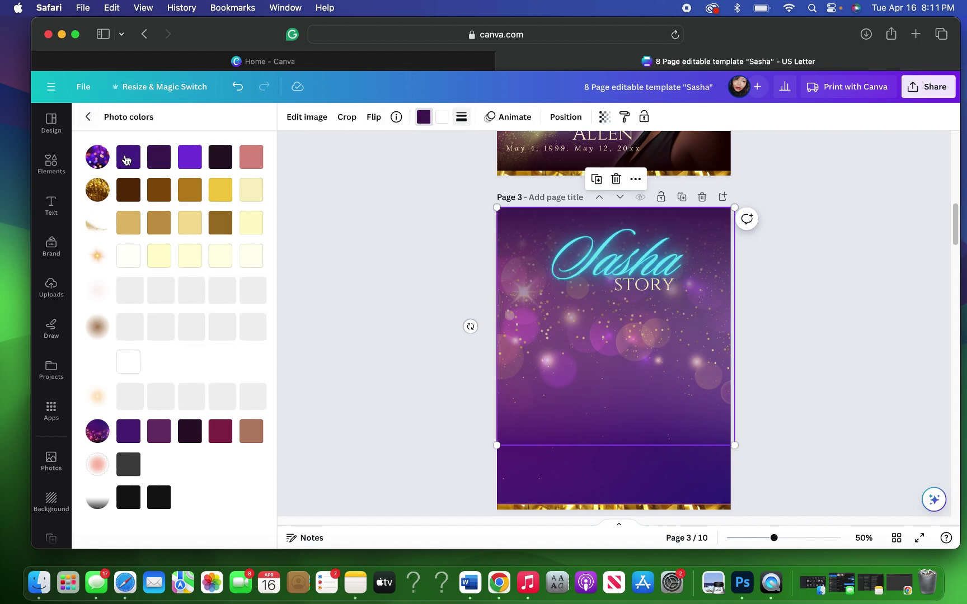
click(159, 161)
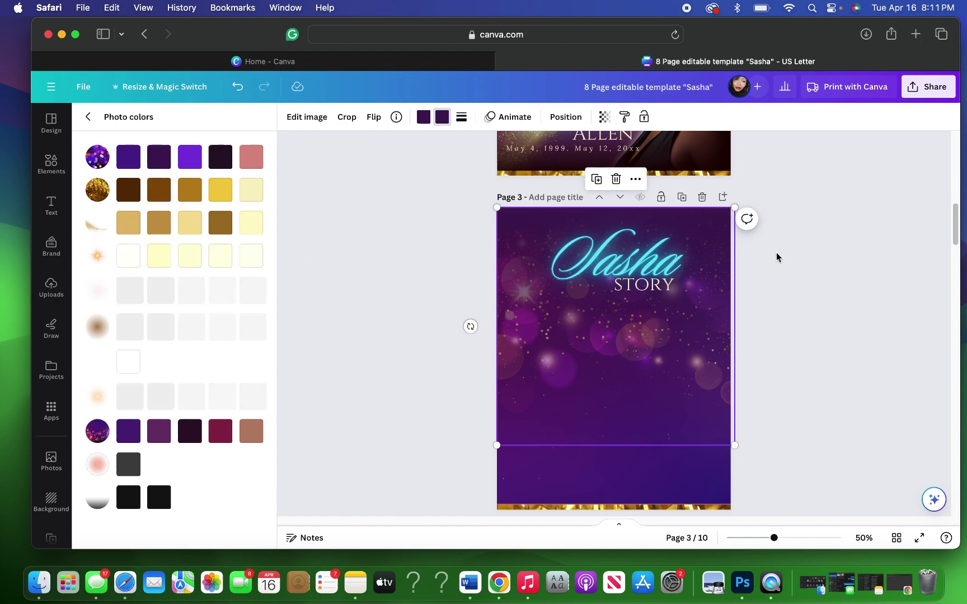
click(840, 538)
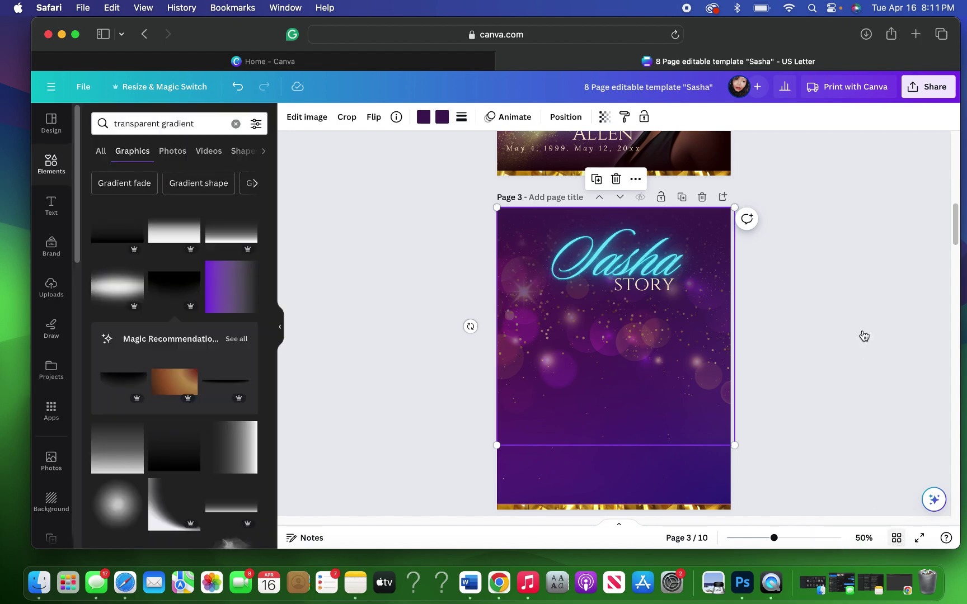
Step: Reopen the Sasha design from the Canva home page, continuing in the browser
key(alt+1)
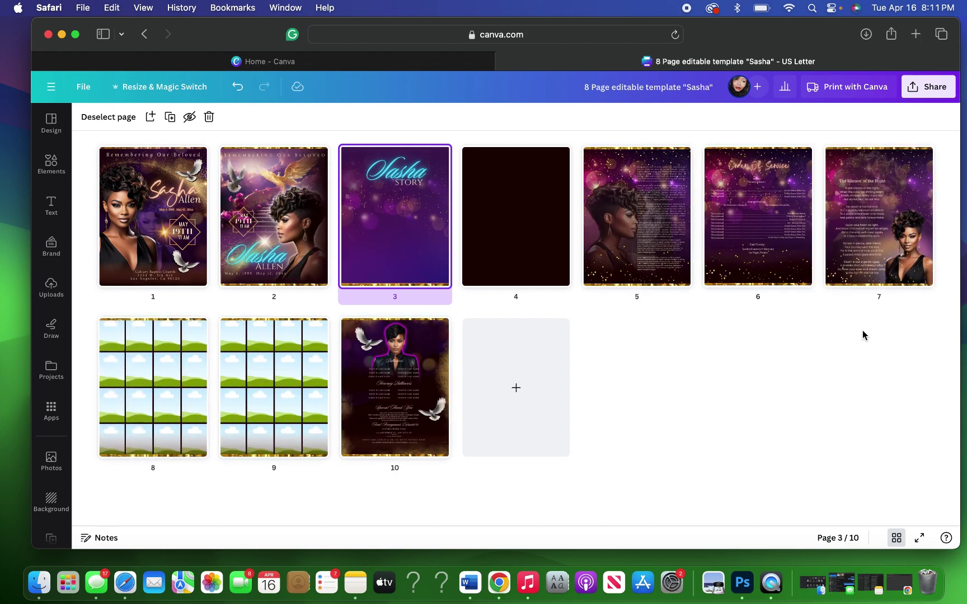
click(615, 258)
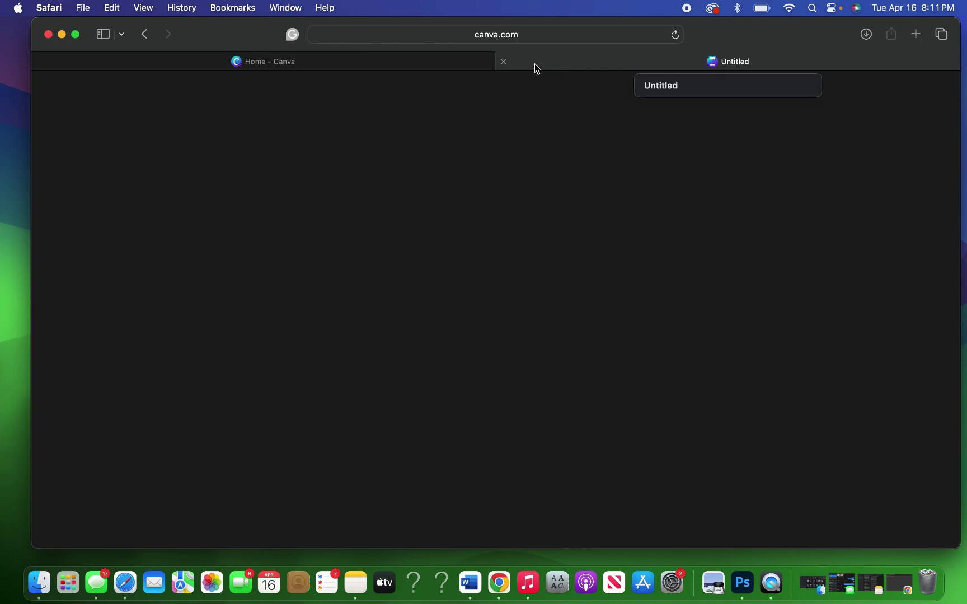
mouse_move(399, 71)
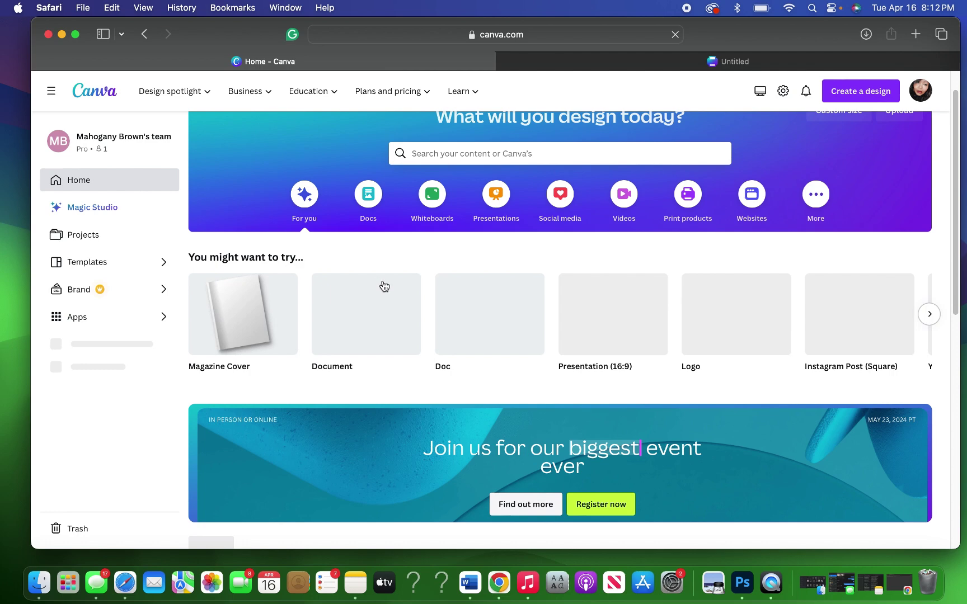
scroll(382, 284, down, 8)
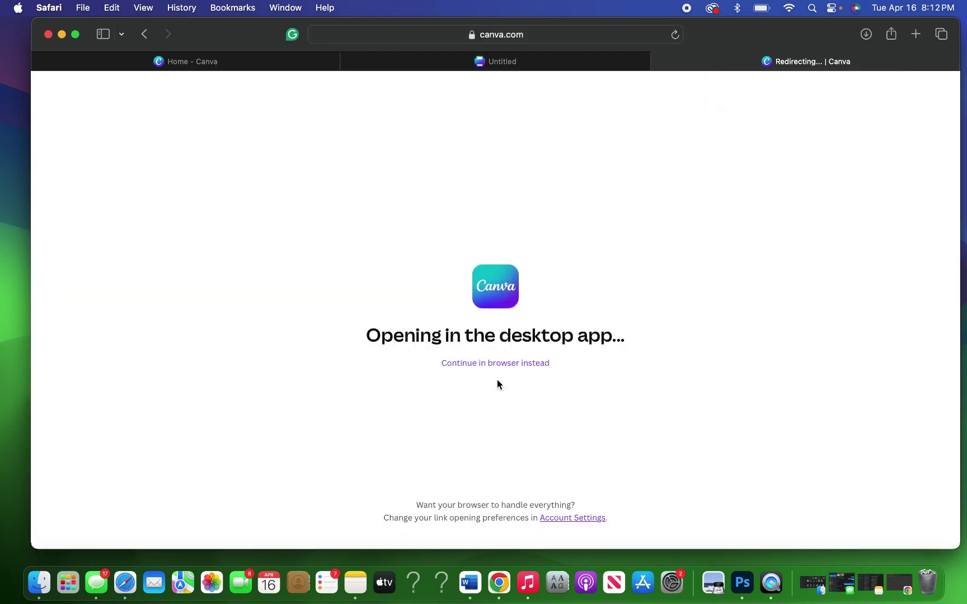
click(497, 365)
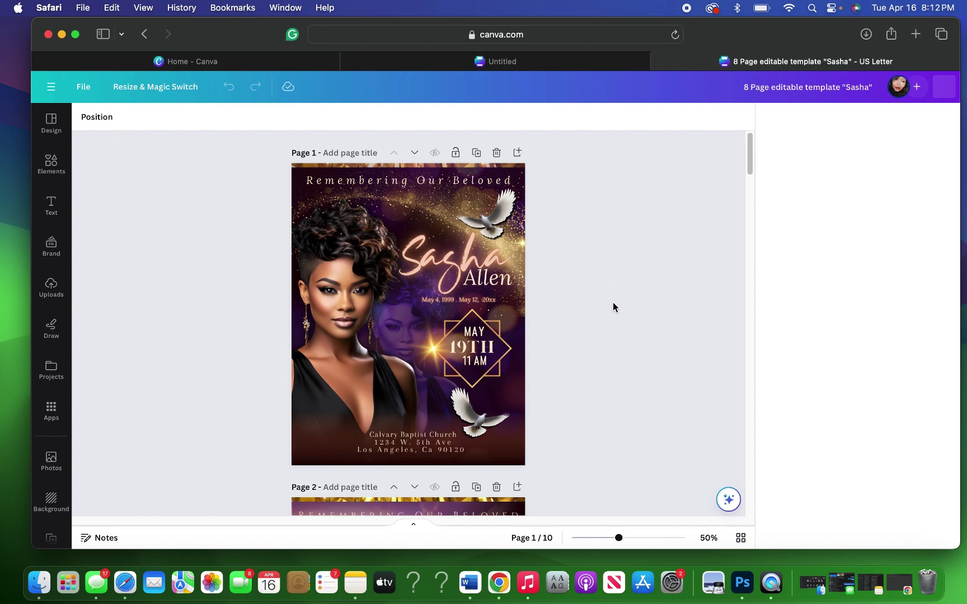
Step: Scroll down to page 5 and select its portrait background image
scroll(613, 304, down, 4)
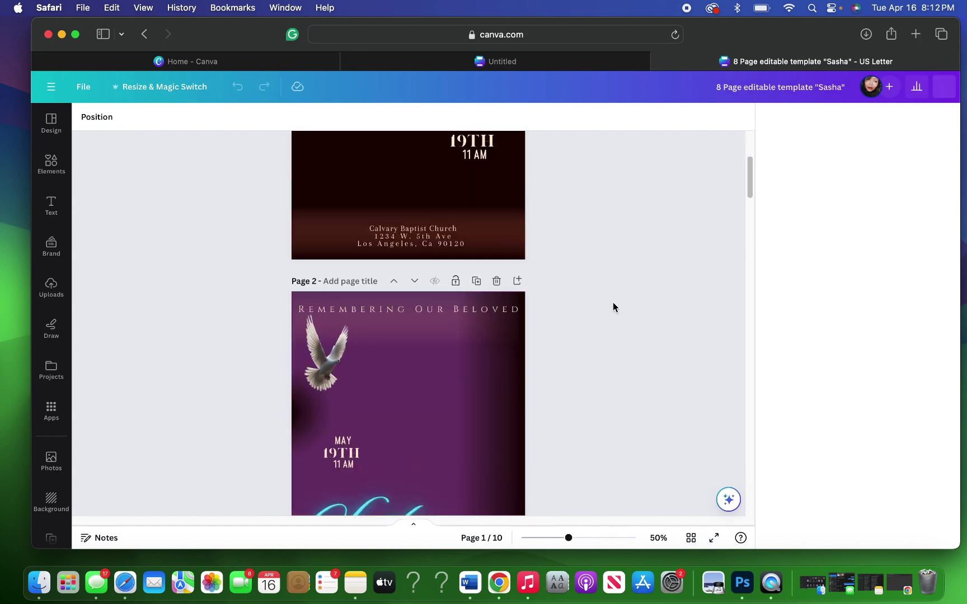
scroll(613, 308, down, 4)
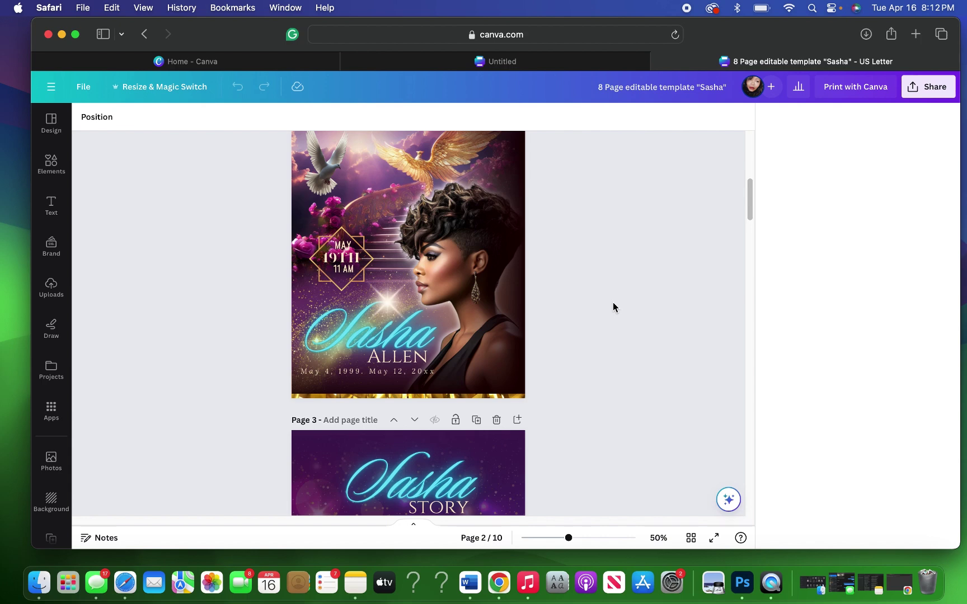
scroll(613, 307, down, 3)
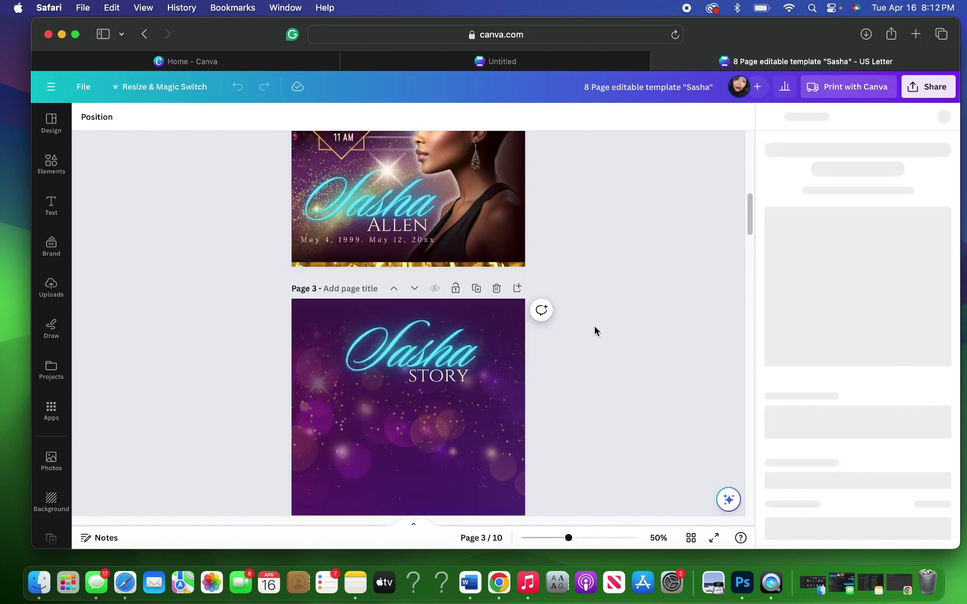
scroll(594, 327, down, 4)
scroll(594, 331, down, 10)
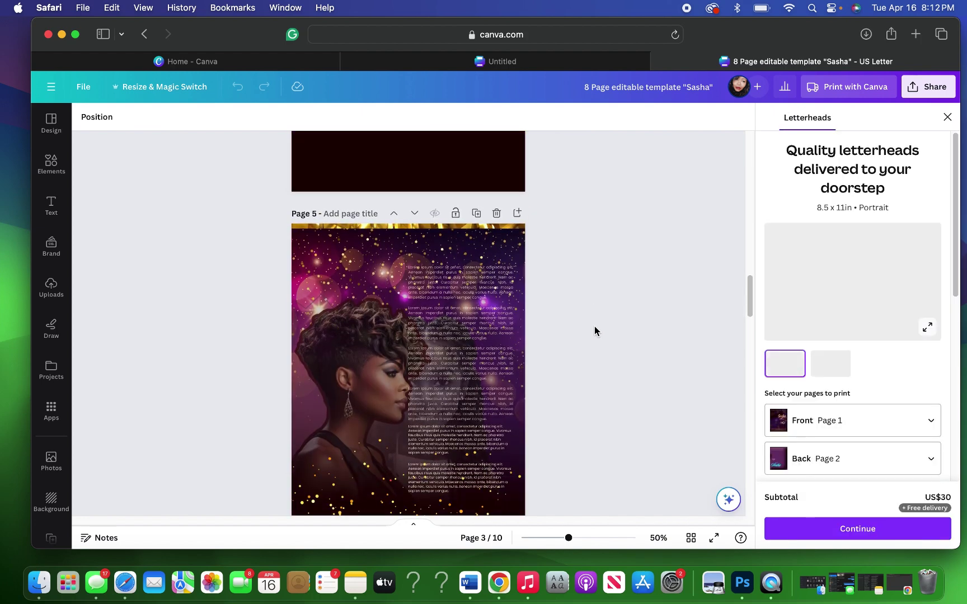
scroll(594, 331, down, 2)
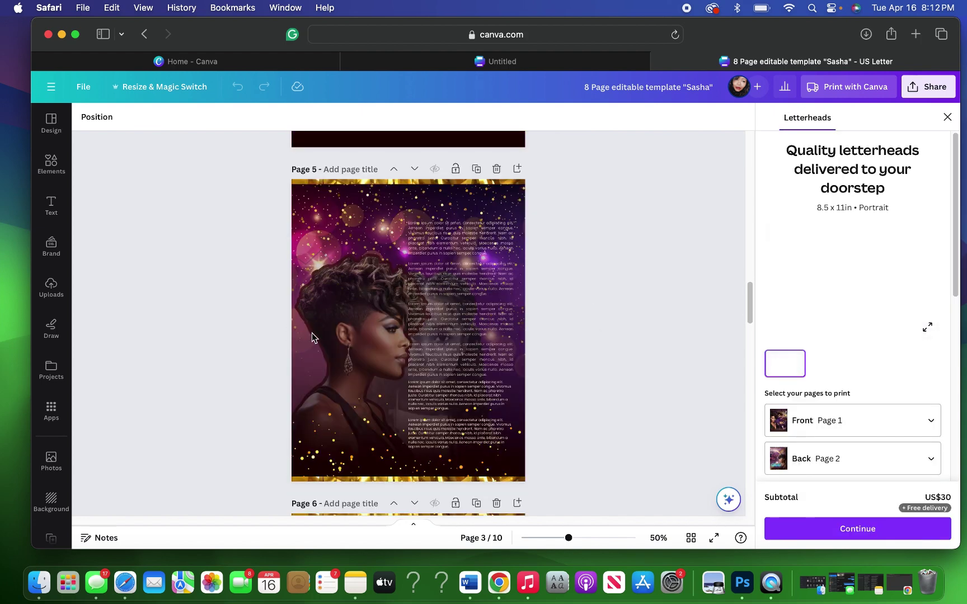
click(304, 240)
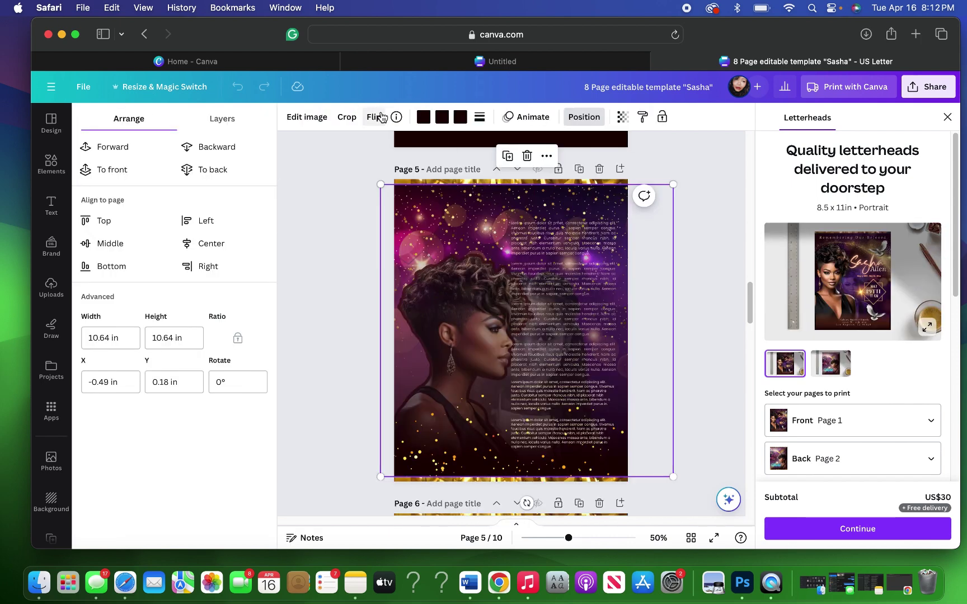
Step: Duplicate page 5's dark fade gradient onto page 3 and close the letterheads offer
click(226, 121)
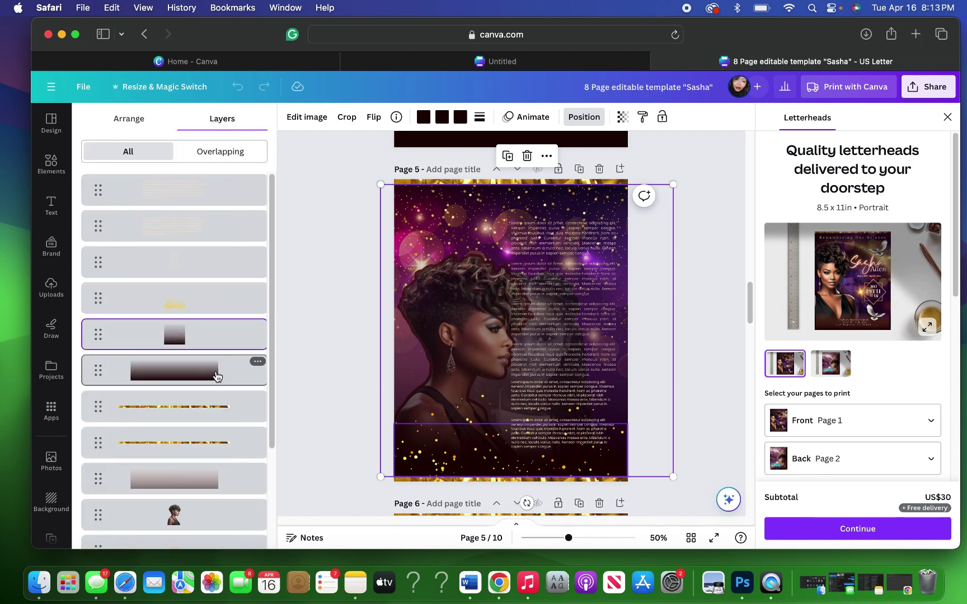
scroll(206, 381, down, 5)
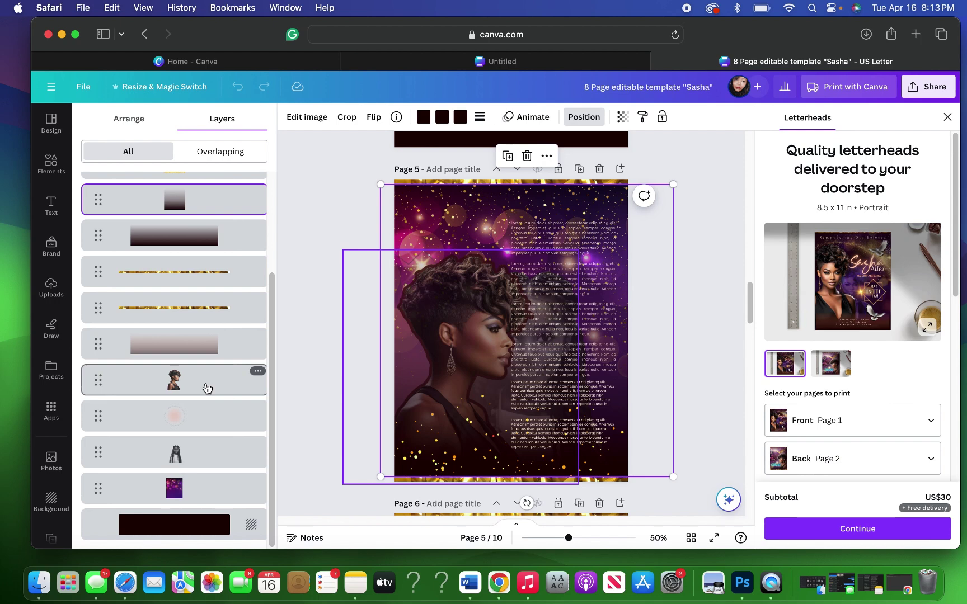
scroll(207, 387, up, 3)
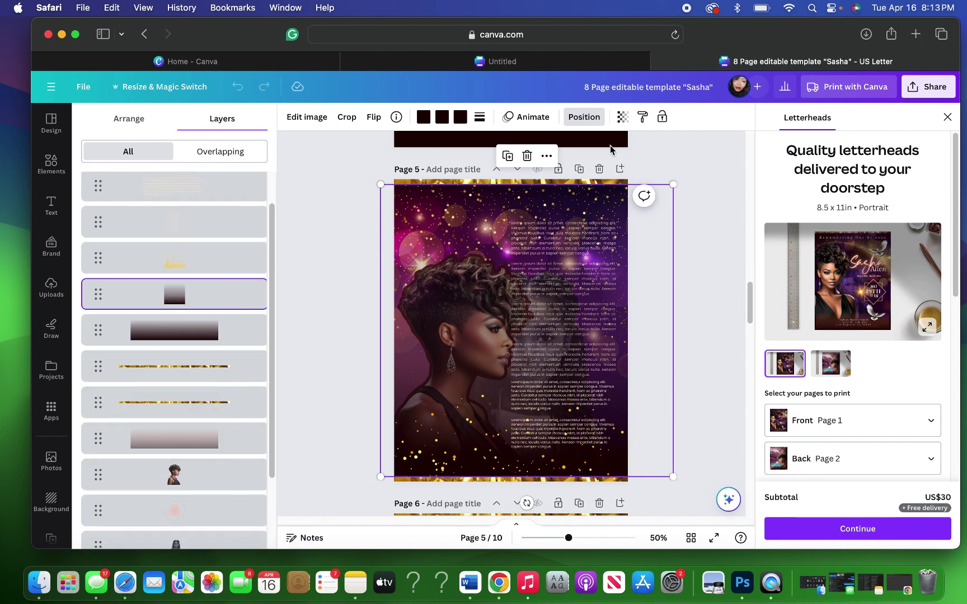
click(507, 156)
drag(648, 329, 630, 170)
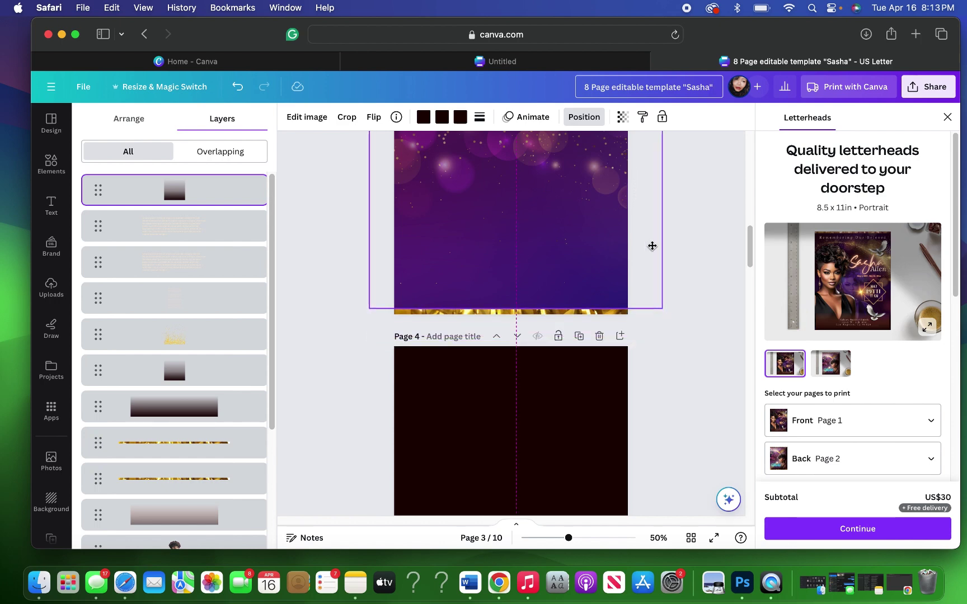
drag(686, 297, 686, 296)
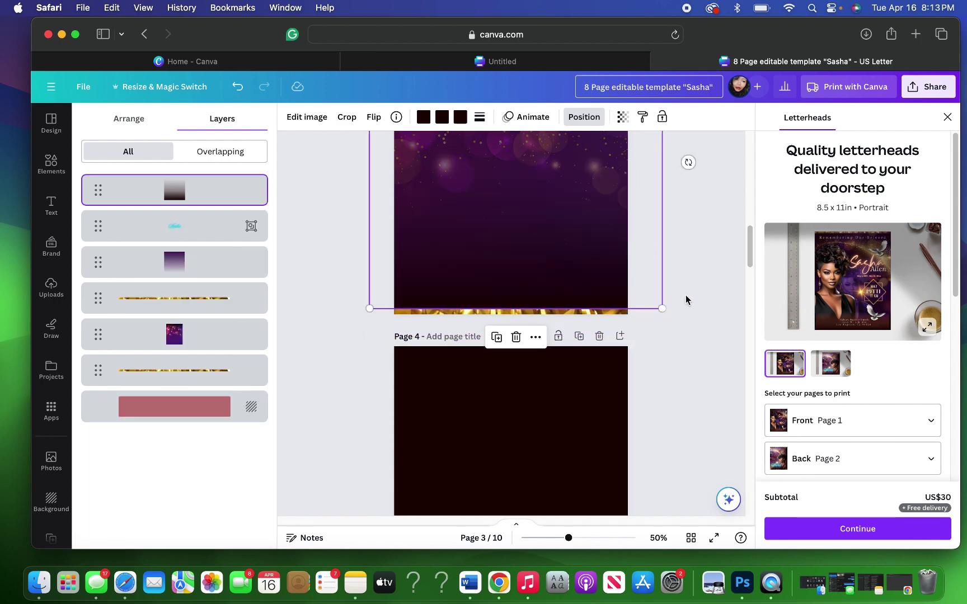
click(948, 119)
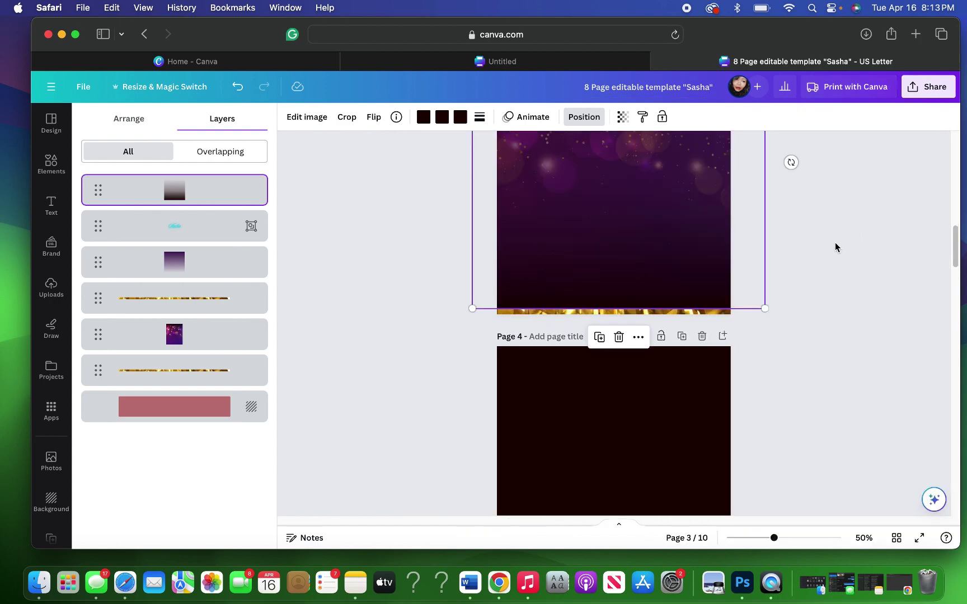
scroll(835, 242, up, 5)
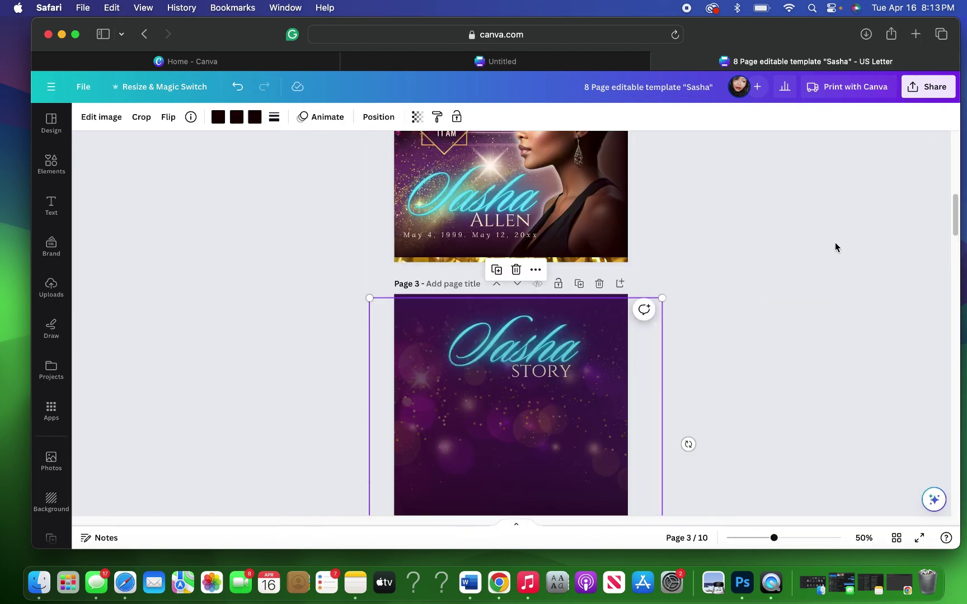
Step: Delete page 3's purple gradient layer, keeping the dark bottom fade, then show grid view
click(380, 122)
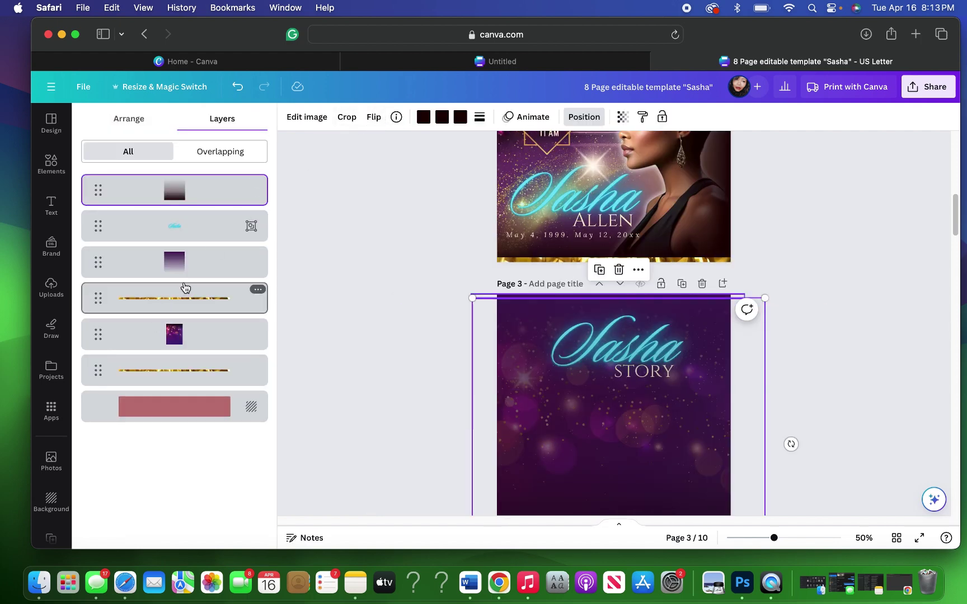
click(185, 263)
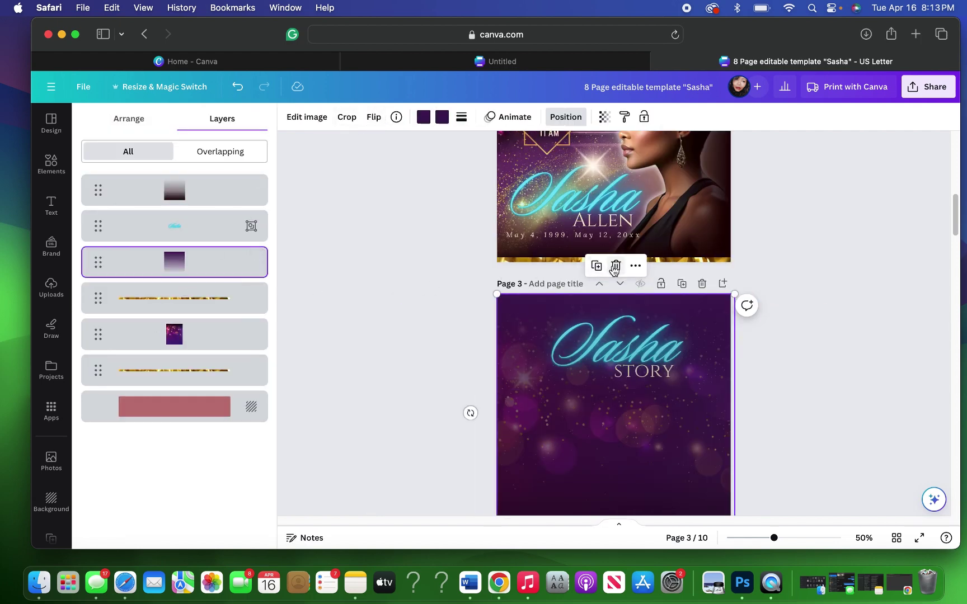
key(Delete)
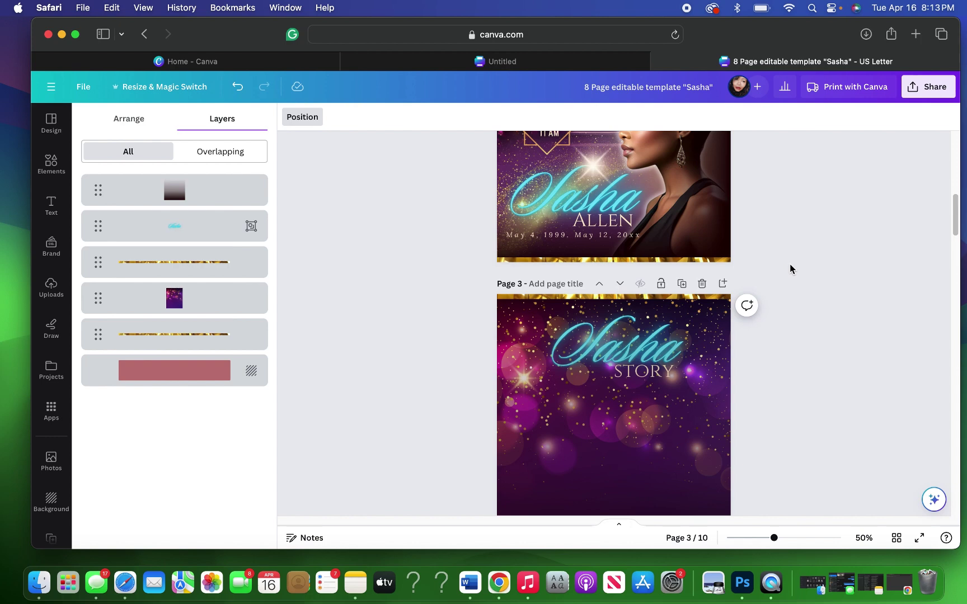
scroll(790, 264, down, 5)
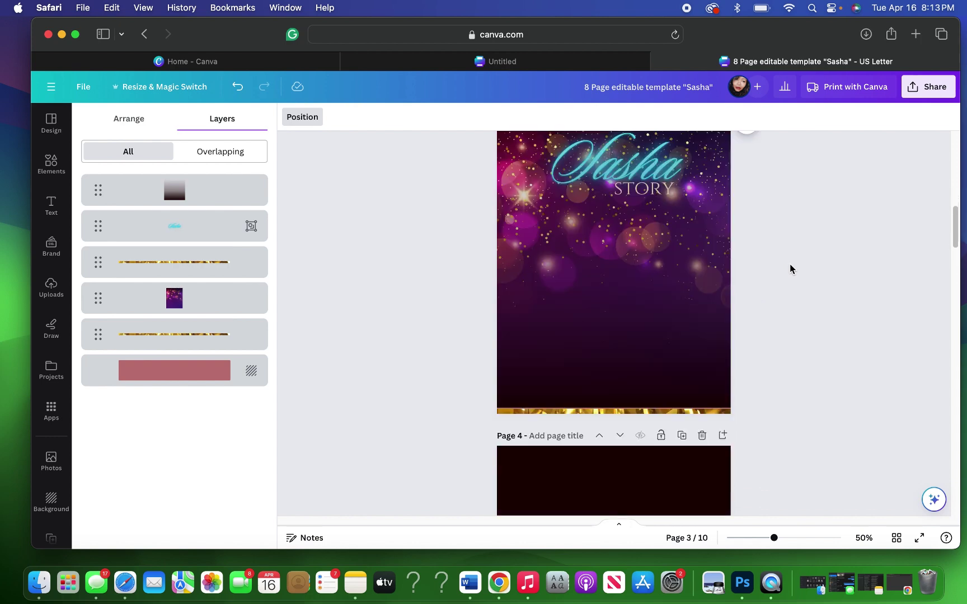
click(653, 340)
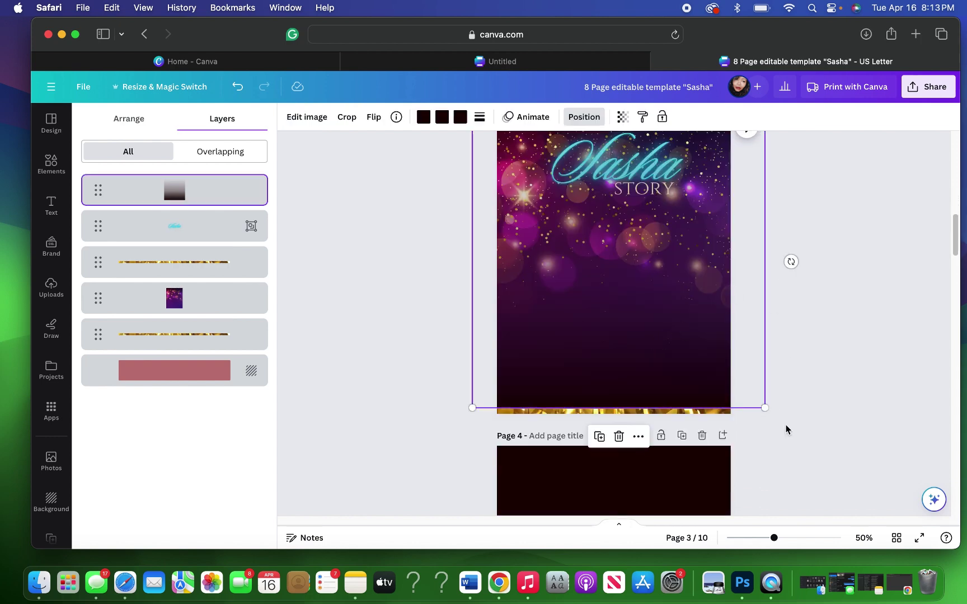
click(897, 542)
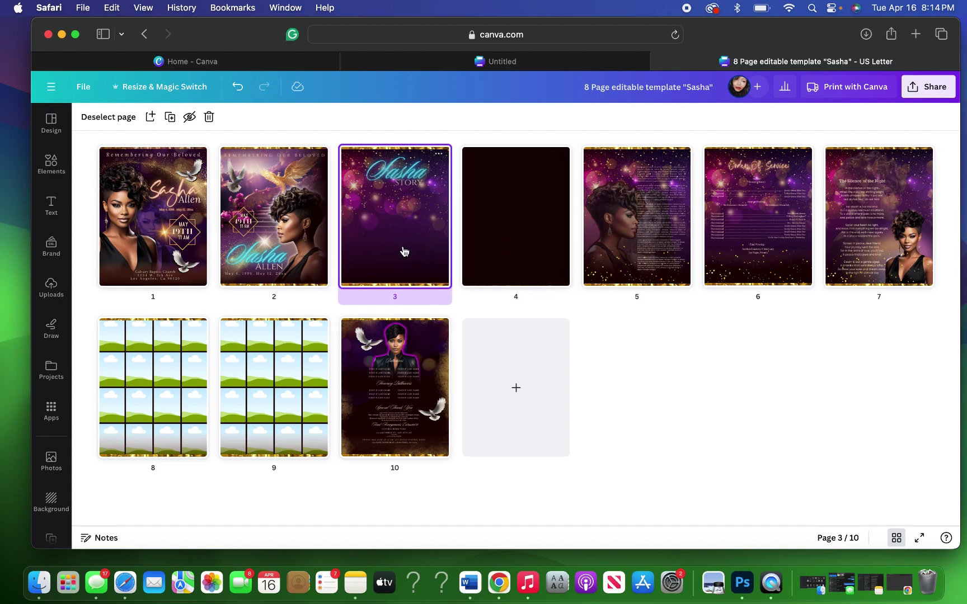
Step: Bring page 3's Sasha Story title group in front of the background image
double_click(404, 251)
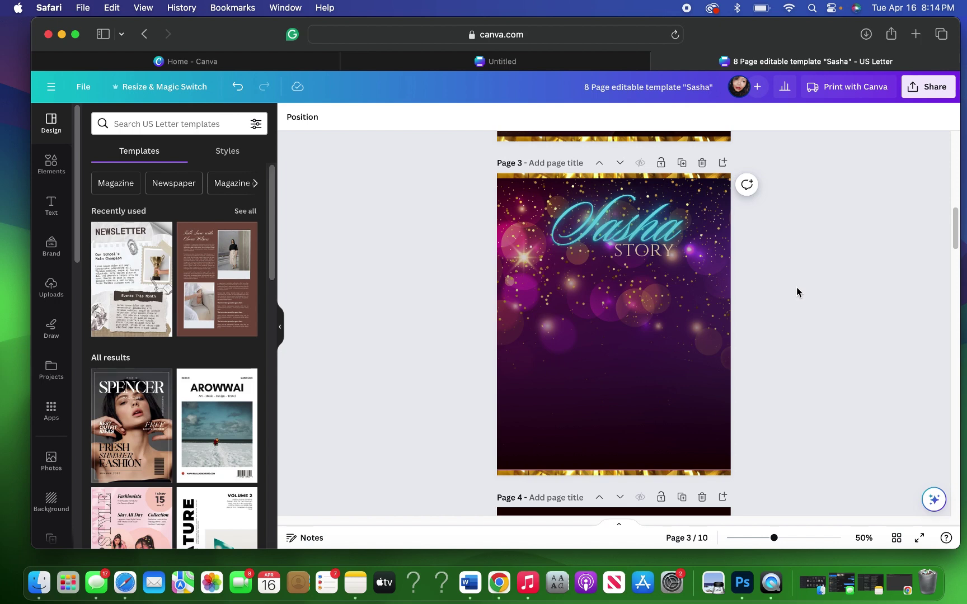
scroll(795, 292, down, 4)
scroll(795, 292, up, 2)
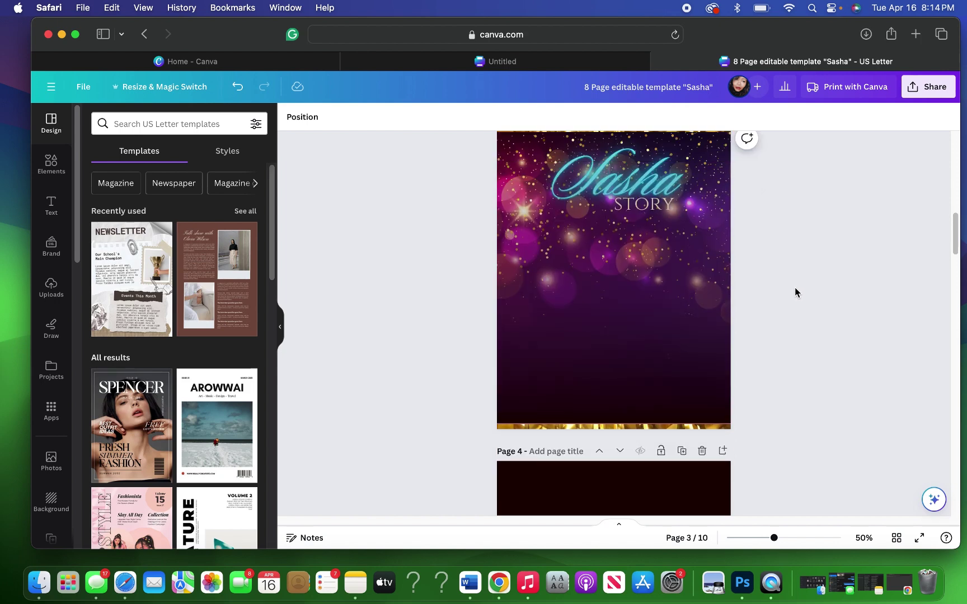
click(645, 186)
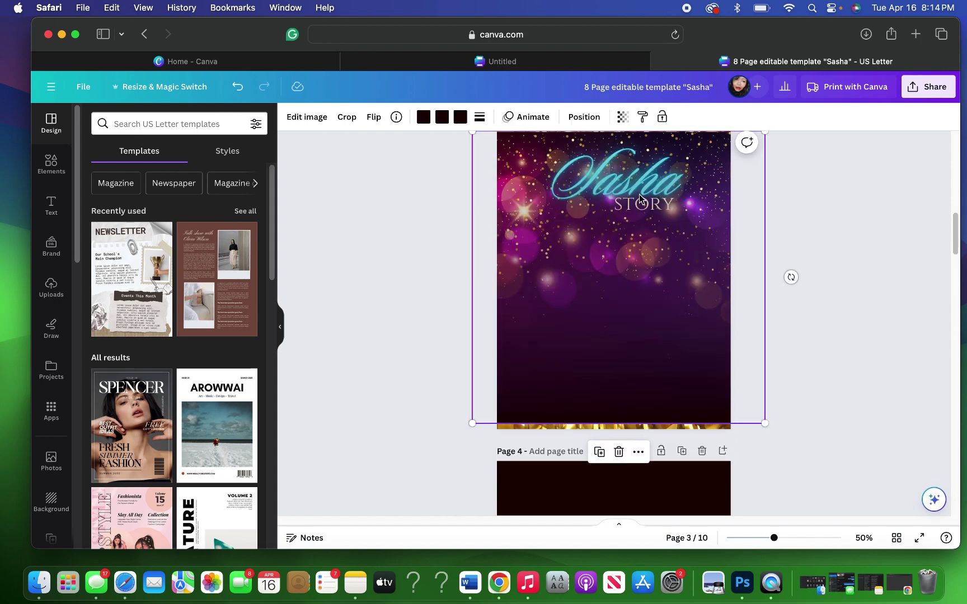
click(576, 120)
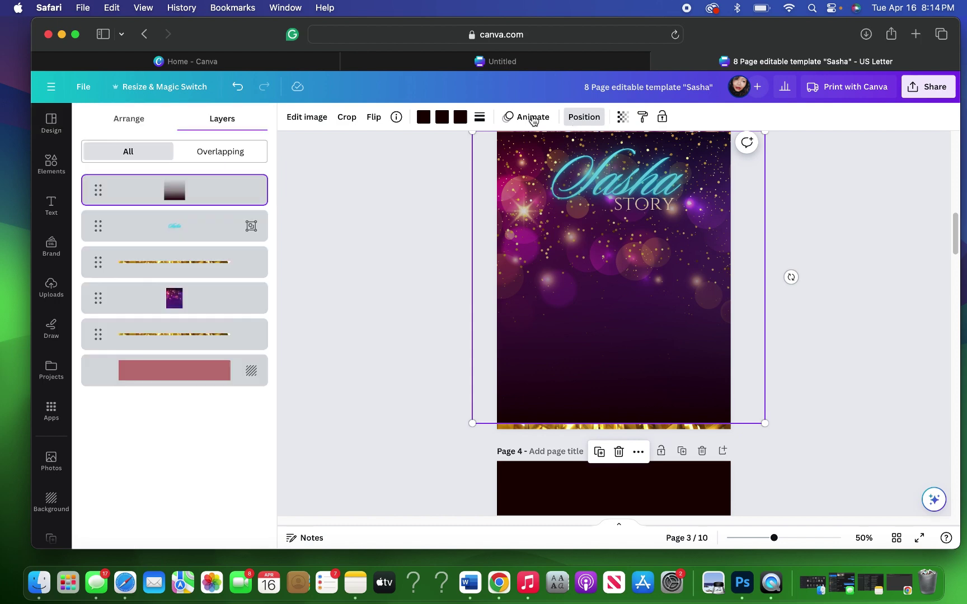
click(136, 123)
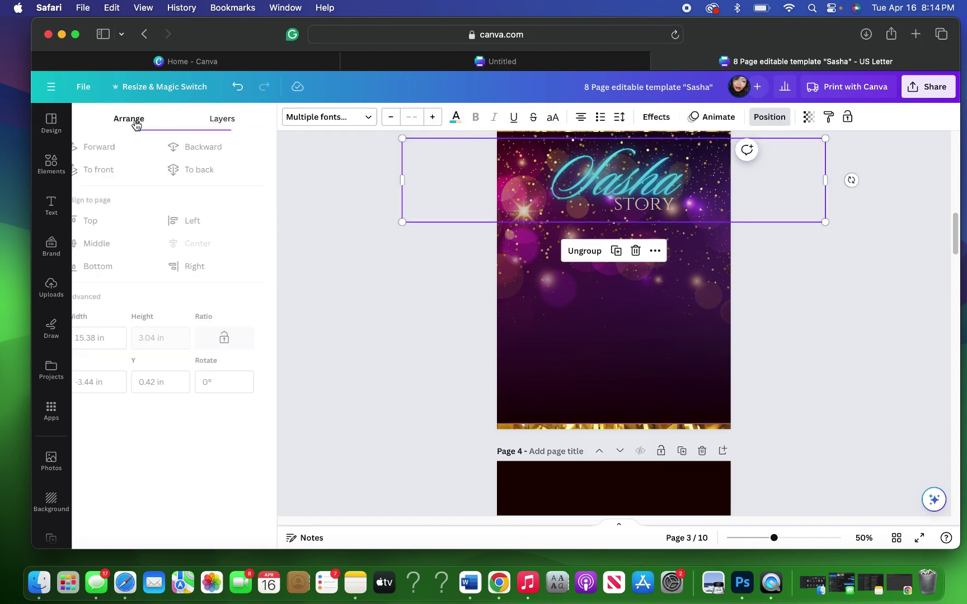
click(109, 171)
Step: Deselect the title group and scroll down to the dark page 4 and page 5
click(801, 273)
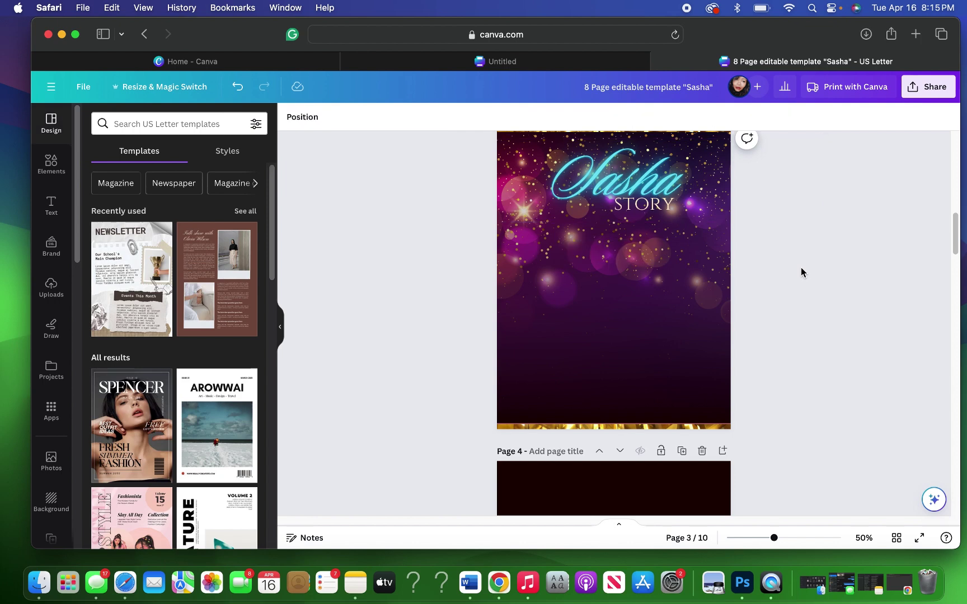
scroll(801, 272, up, 3)
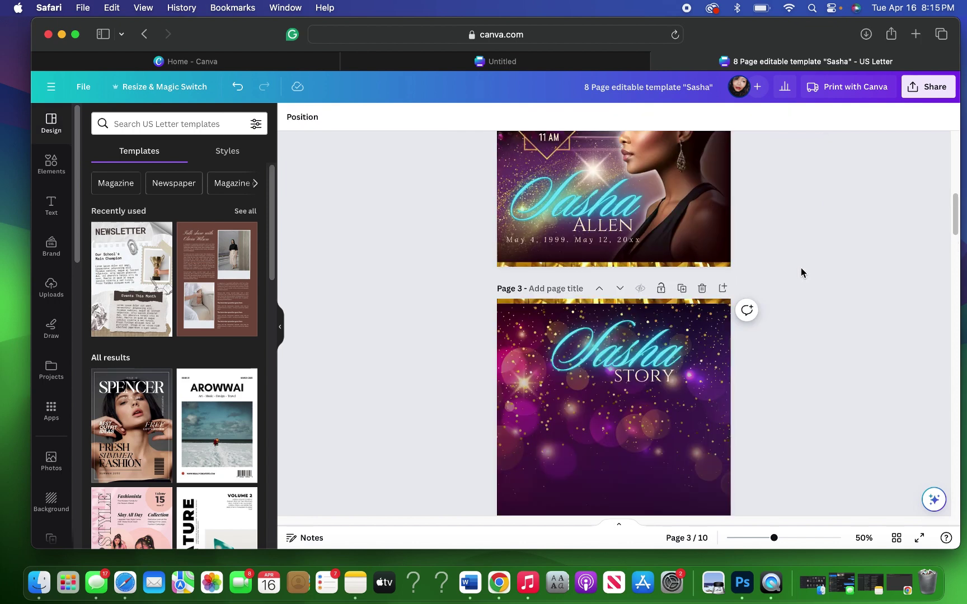
scroll(801, 273, down, 1)
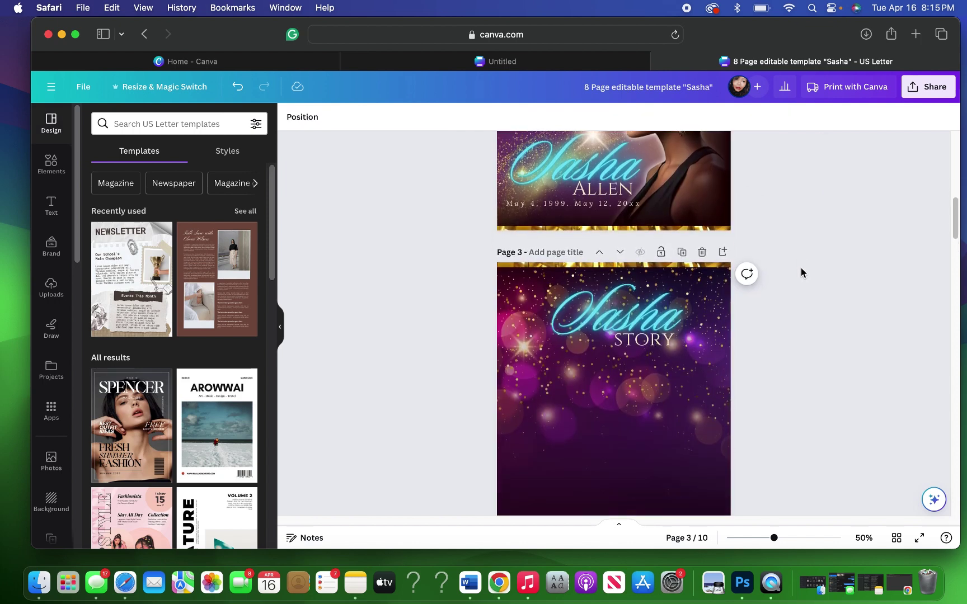
scroll(801, 272, down, 5)
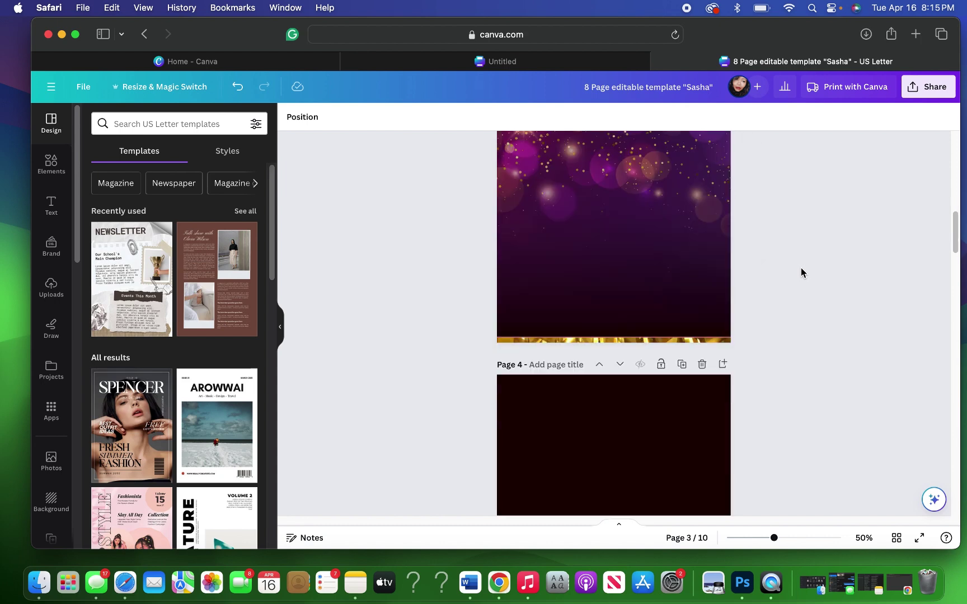
scroll(801, 273, down, 4)
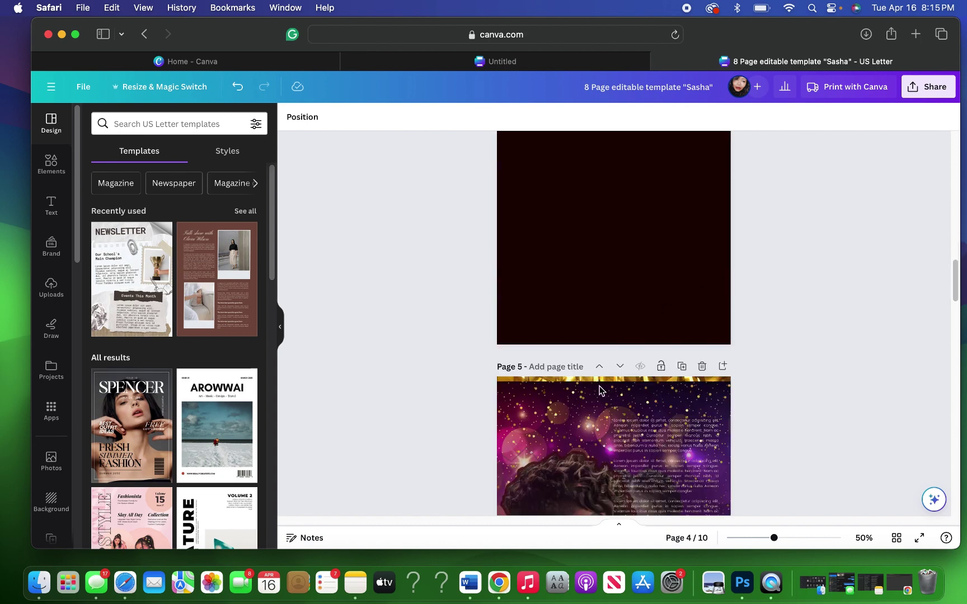
Step: Move the portrait-and-story page up ahead of the blank dark page, then review pages 2–4
click(599, 367)
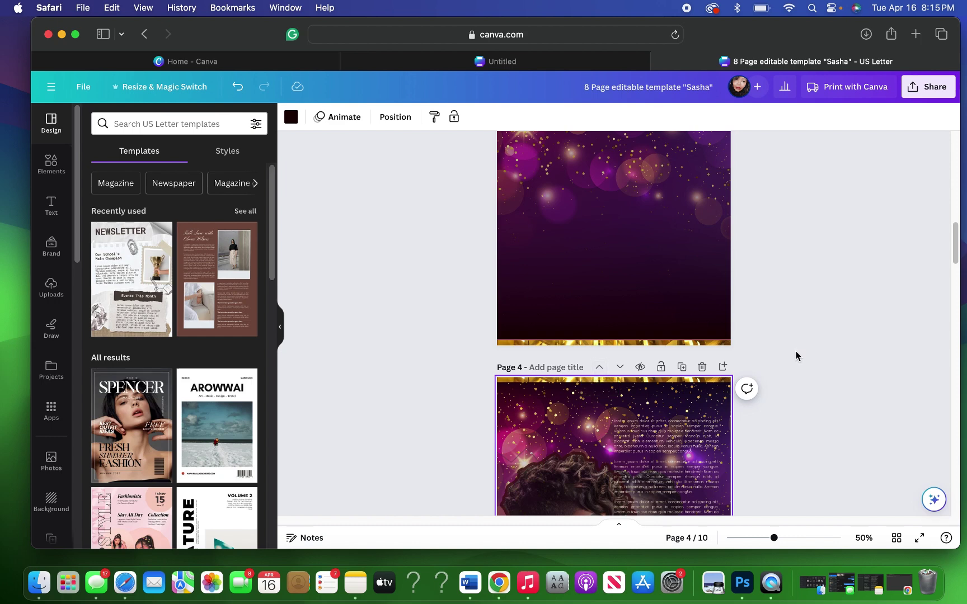
scroll(796, 356, up, 1)
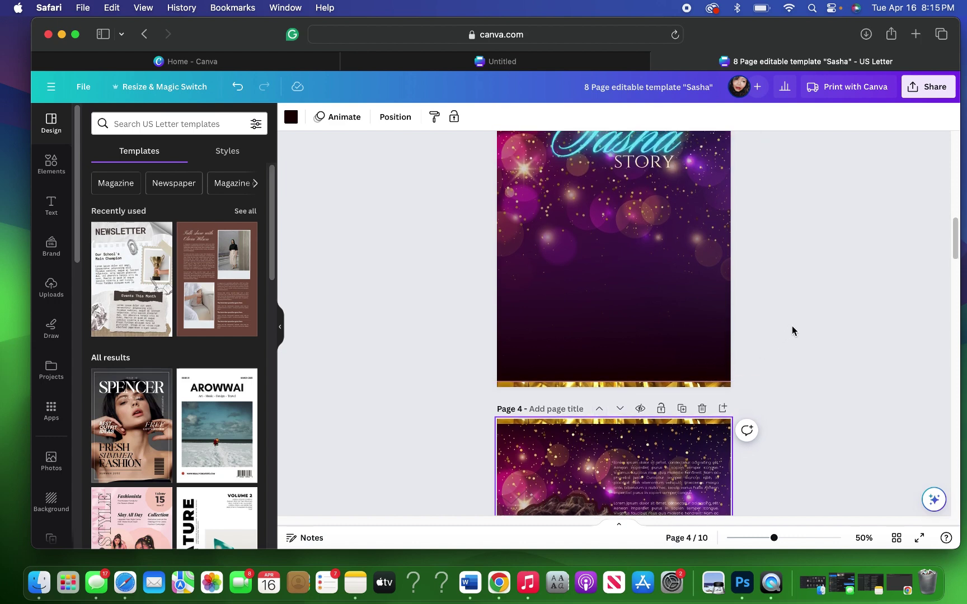
scroll(792, 331, up, 1)
scroll(792, 331, down, 5)
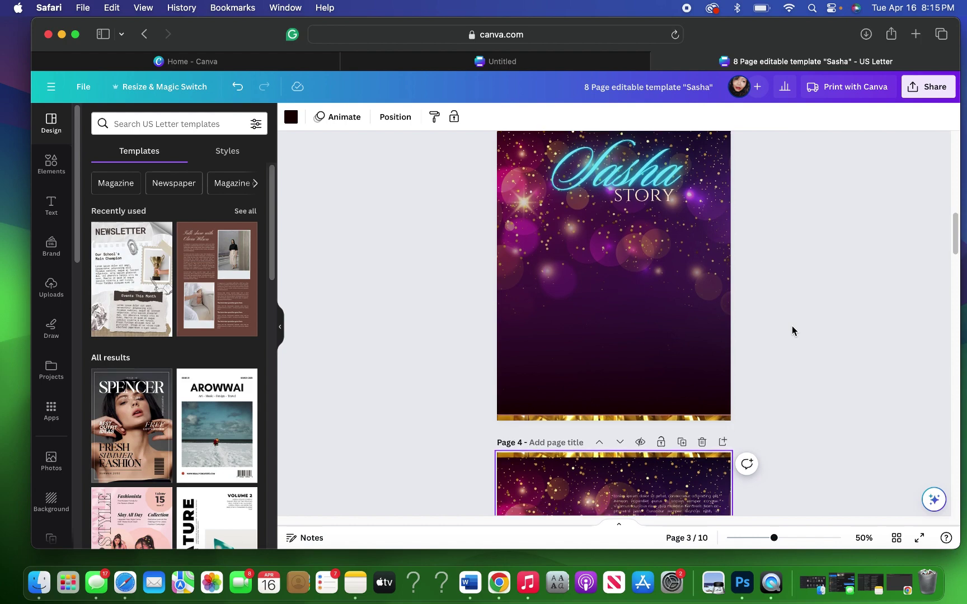
scroll(792, 331, down, 1)
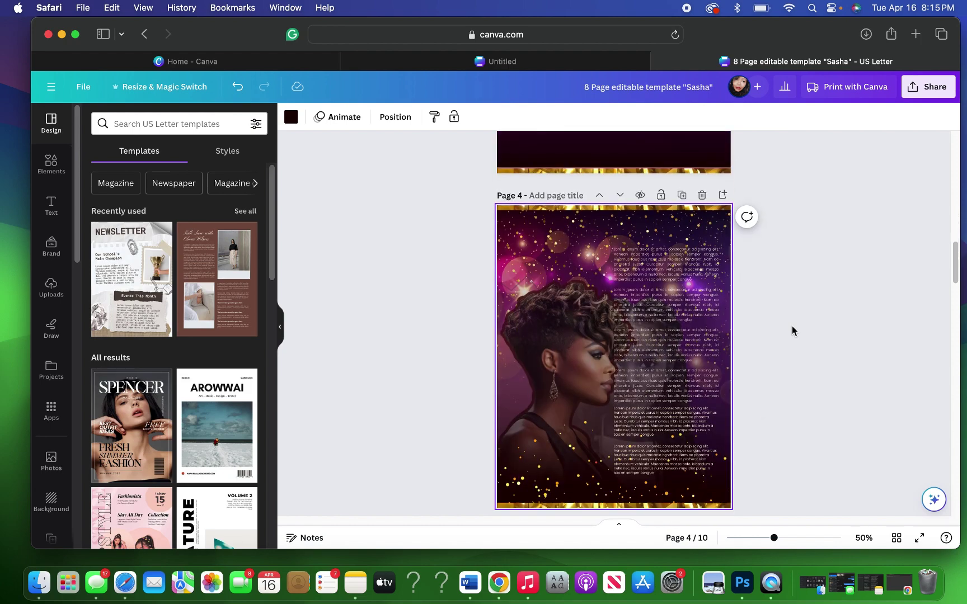
scroll(792, 331, up, 10)
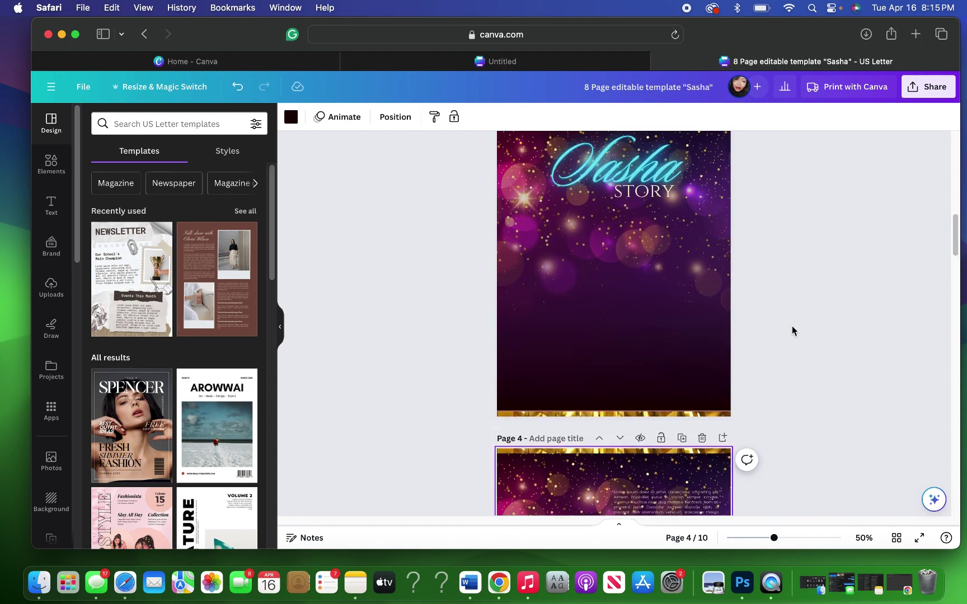
scroll(792, 331, up, 2)
scroll(792, 331, down, 4)
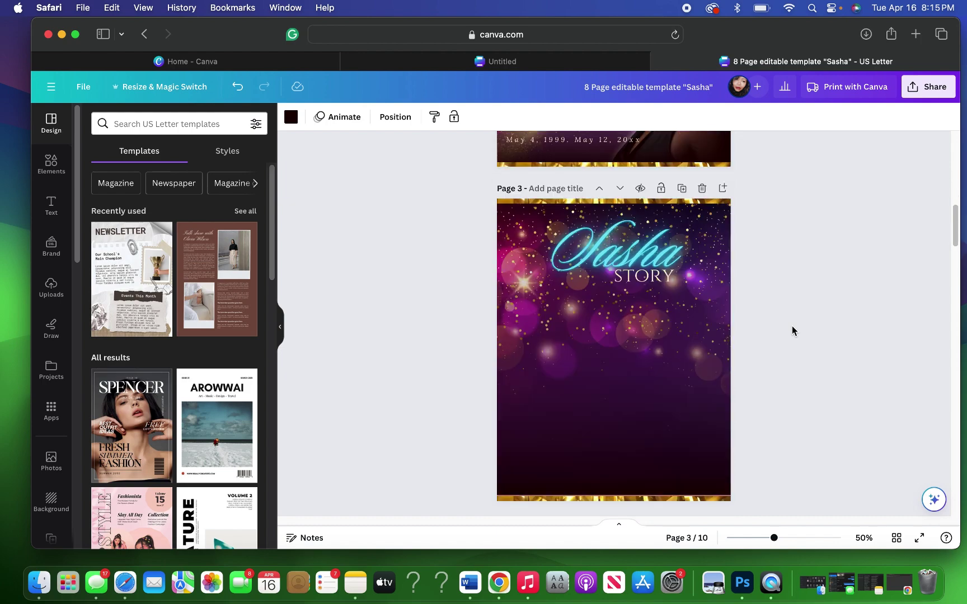
scroll(792, 330, up, 4)
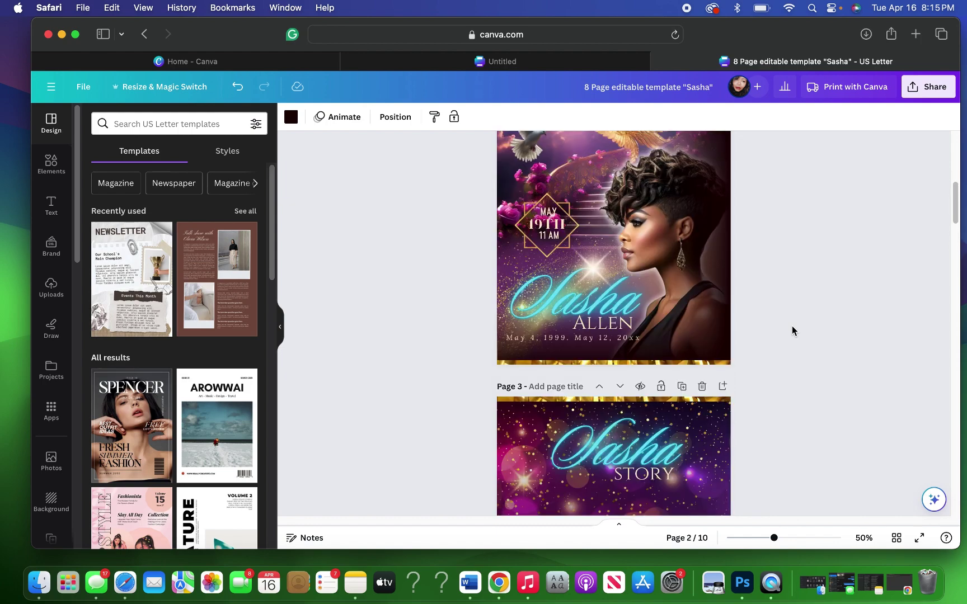
Step: Drag page 2's profile portrait onto page 3 below the Sasha STORY title and flip it horizontally
click(587, 228)
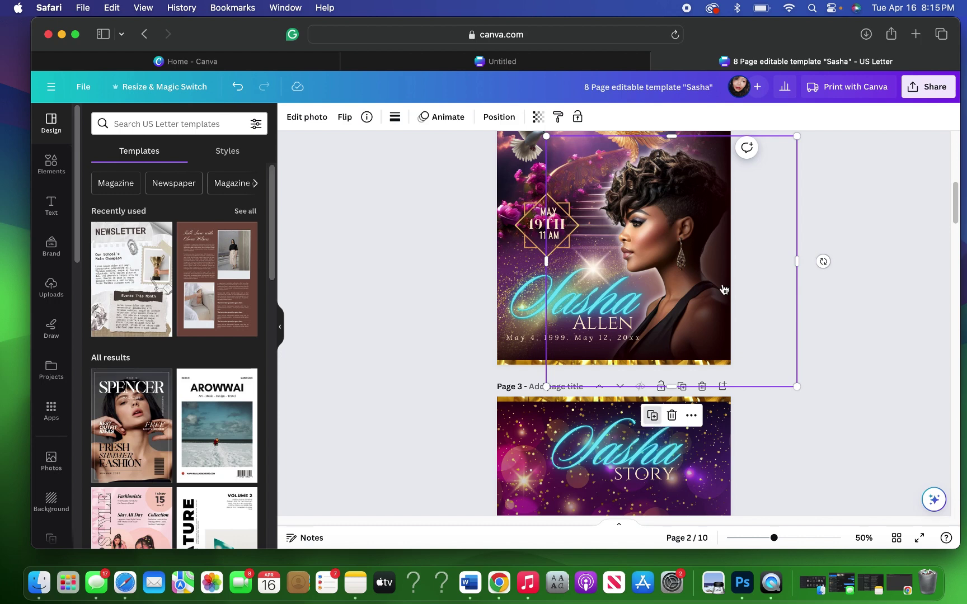
drag(724, 290, 768, 417)
scroll(767, 418, down, 3)
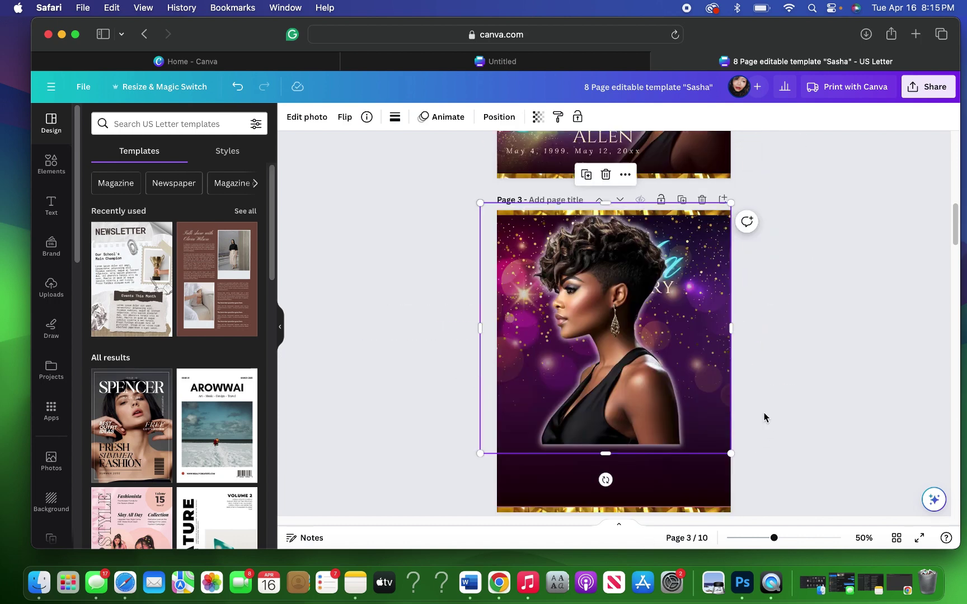
drag(676, 385, 632, 446)
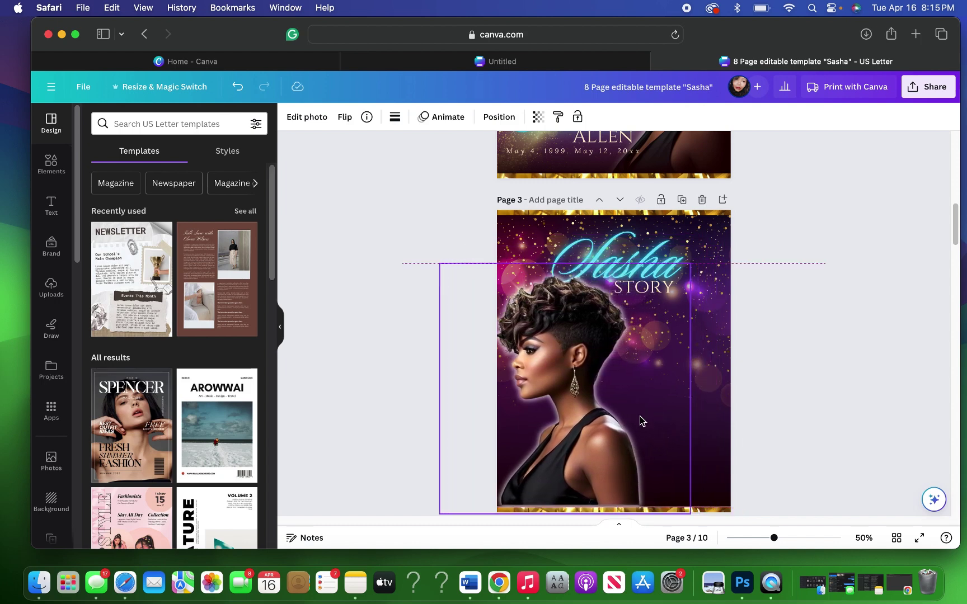
click(343, 118)
click(383, 148)
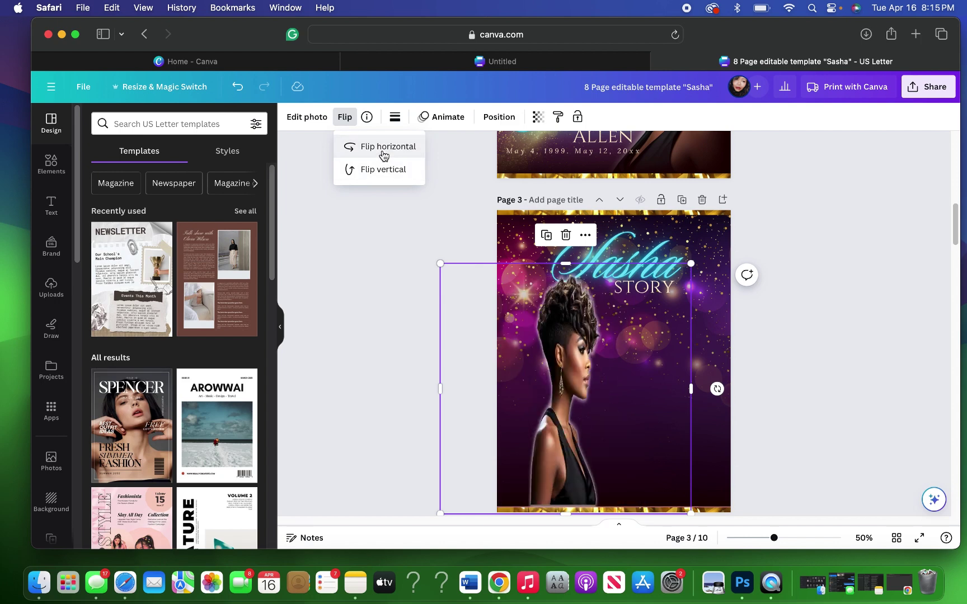
mouse_move(551, 351)
mouse_down()
mouse_move(529, 364)
mouse_move(544, 366)
mouse_up()
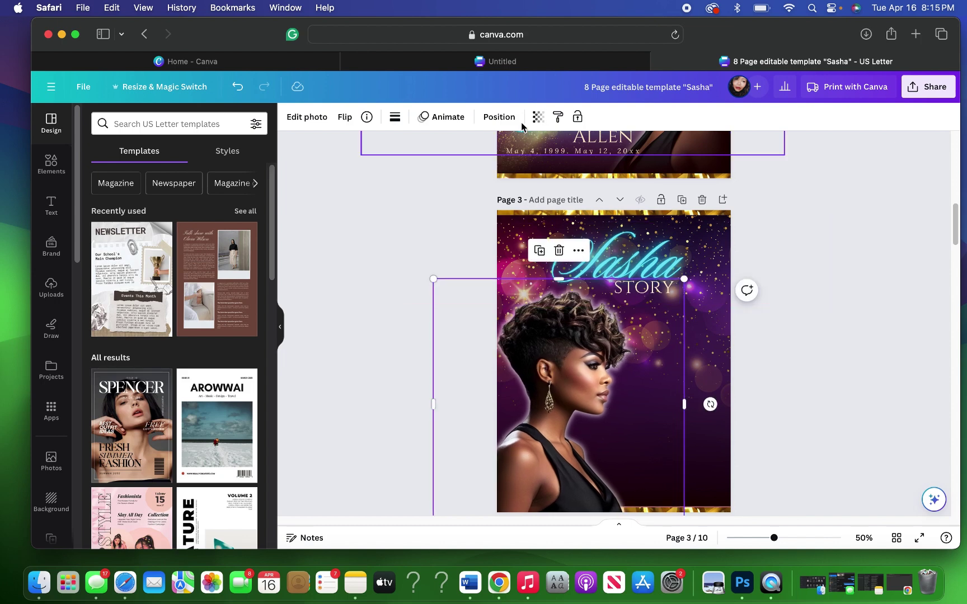
Step: Bring the bottom gold strip to front, then shrink the portrait to about 8.45 in and nudge it left
click(504, 120)
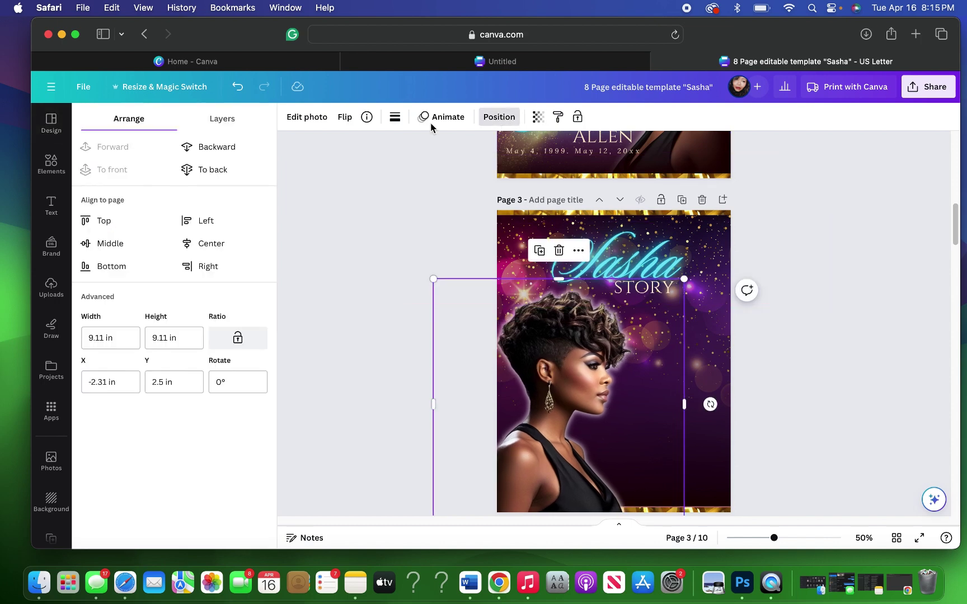
click(224, 125)
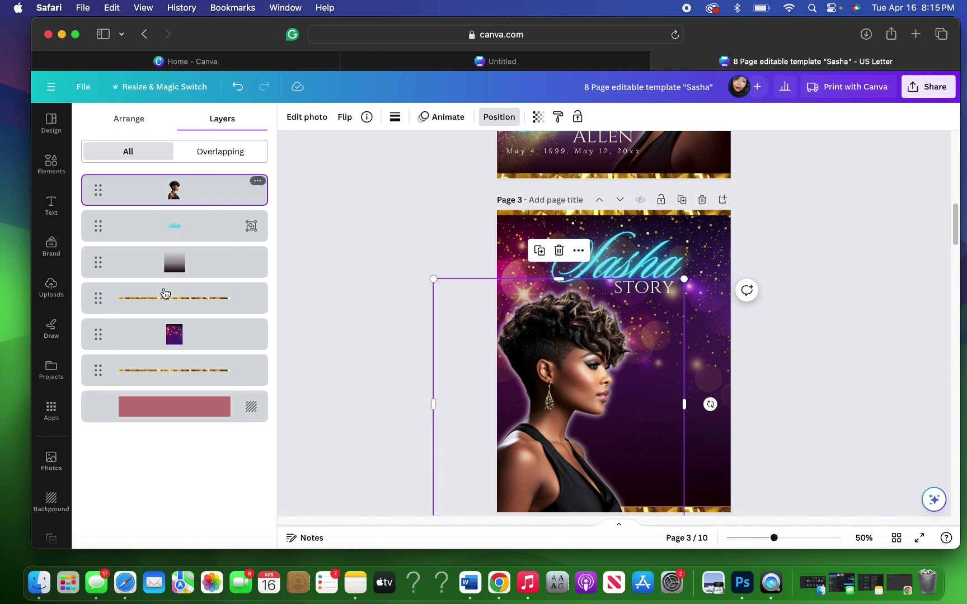
click(162, 372)
click(144, 125)
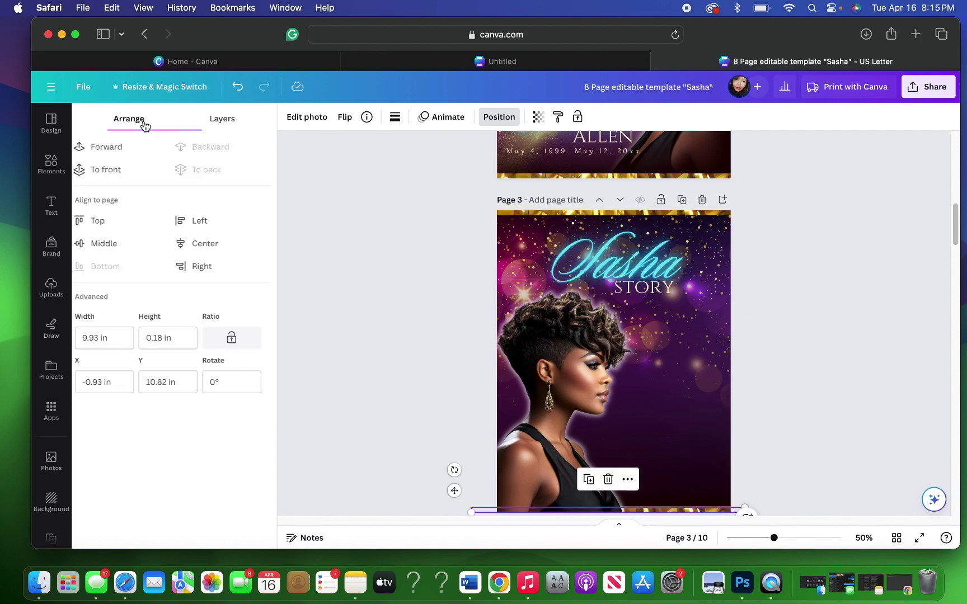
click(118, 170)
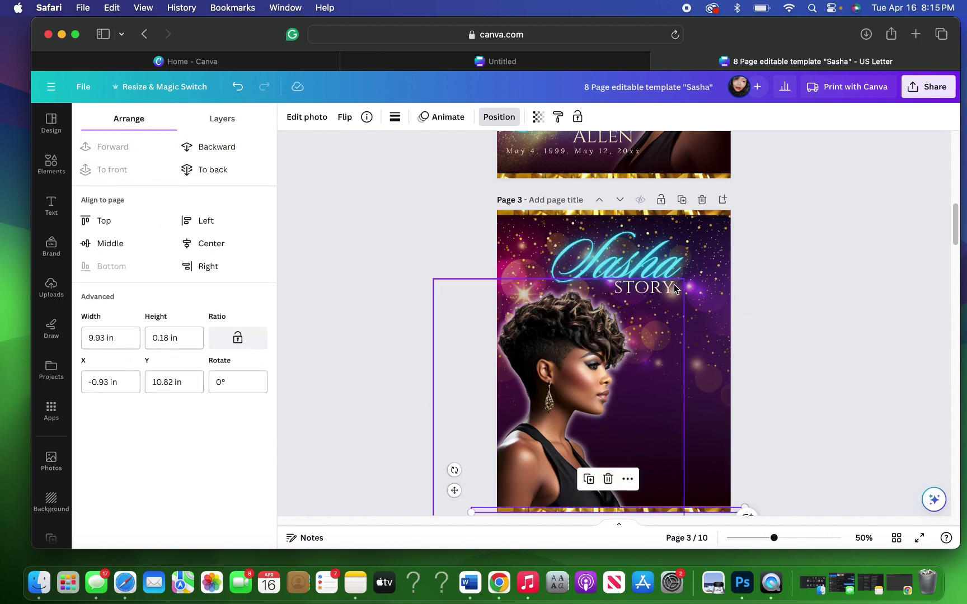
click(550, 343)
drag(441, 287, 452, 297)
drag(555, 391, 553, 392)
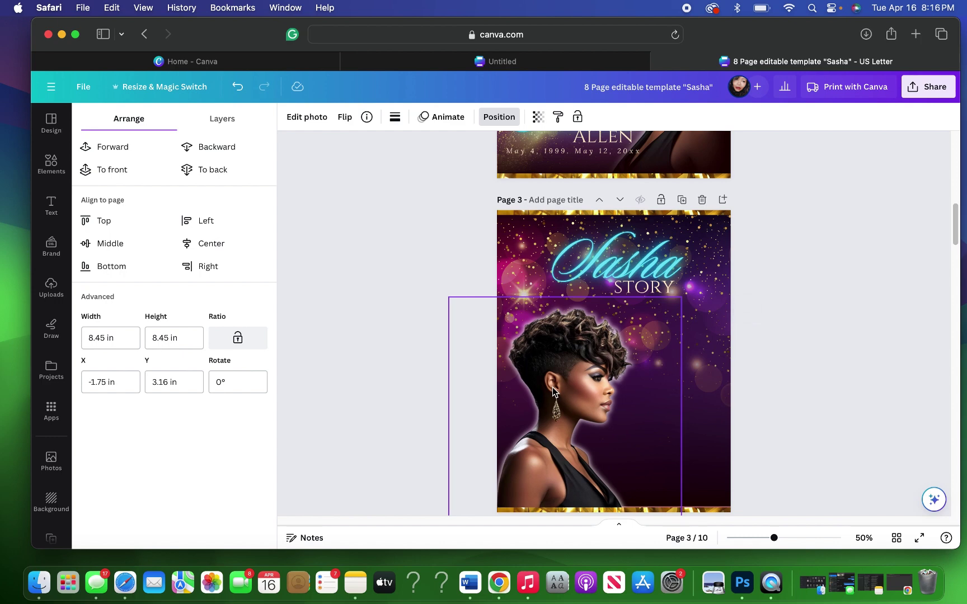
Step: Adjust the layer order of page 3's portrait, keeping it above the background
click(797, 364)
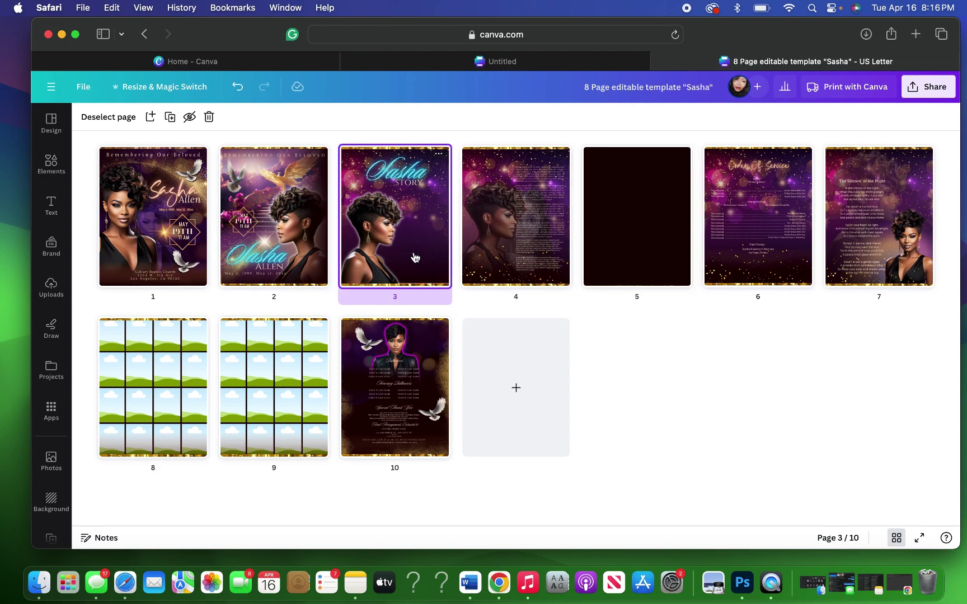
double_click(413, 257)
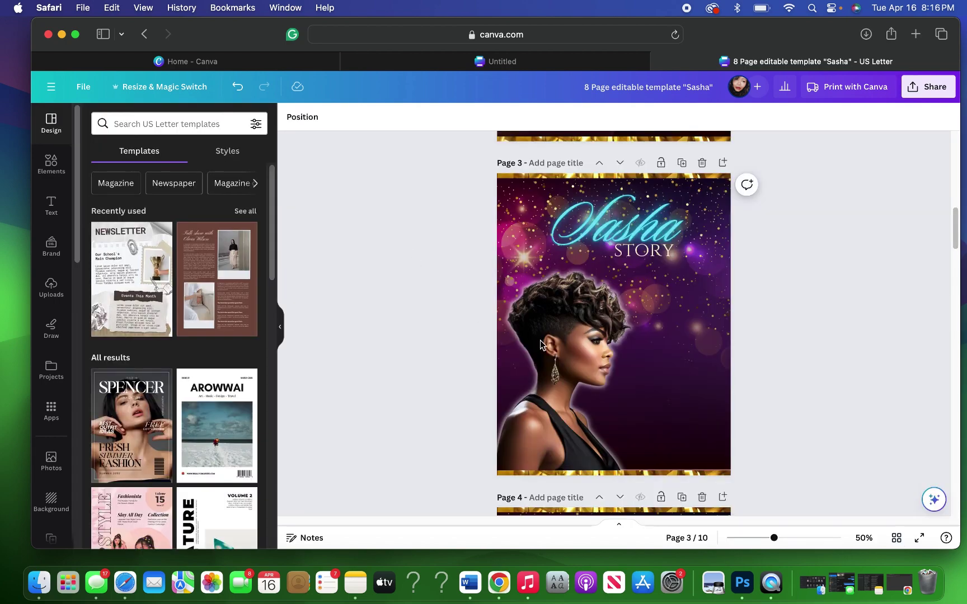
click(564, 269)
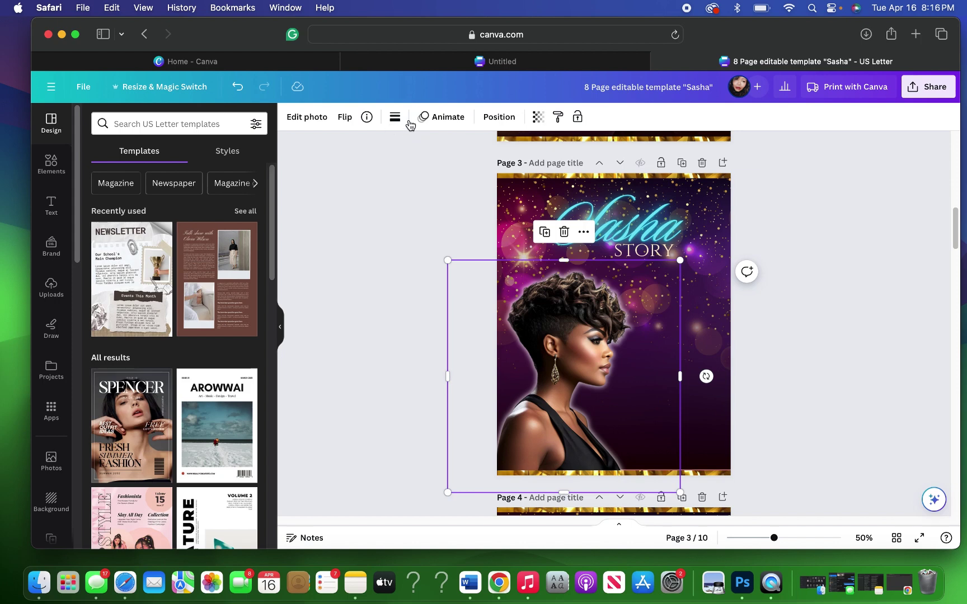
click(498, 116)
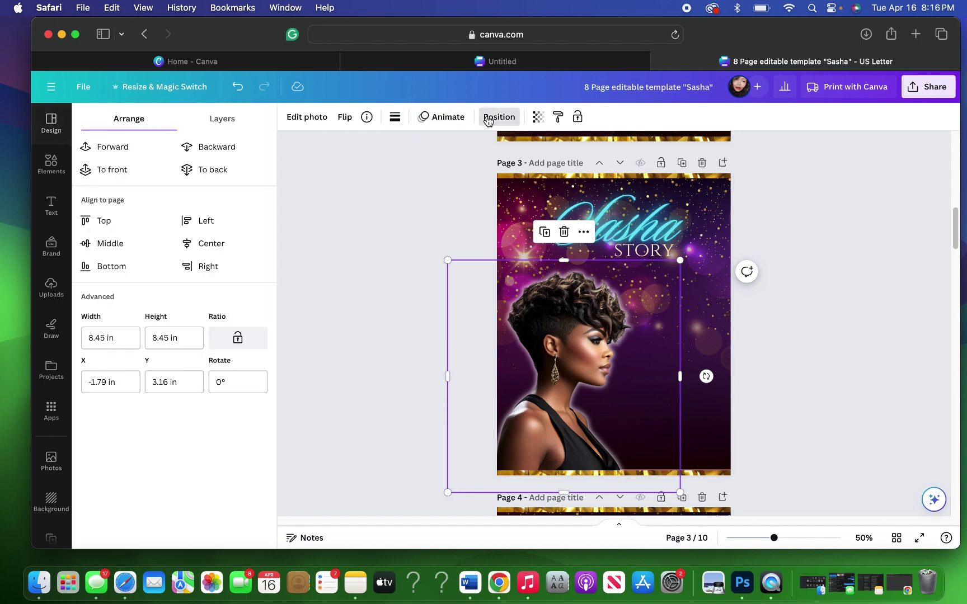
click(235, 150)
click(235, 150)
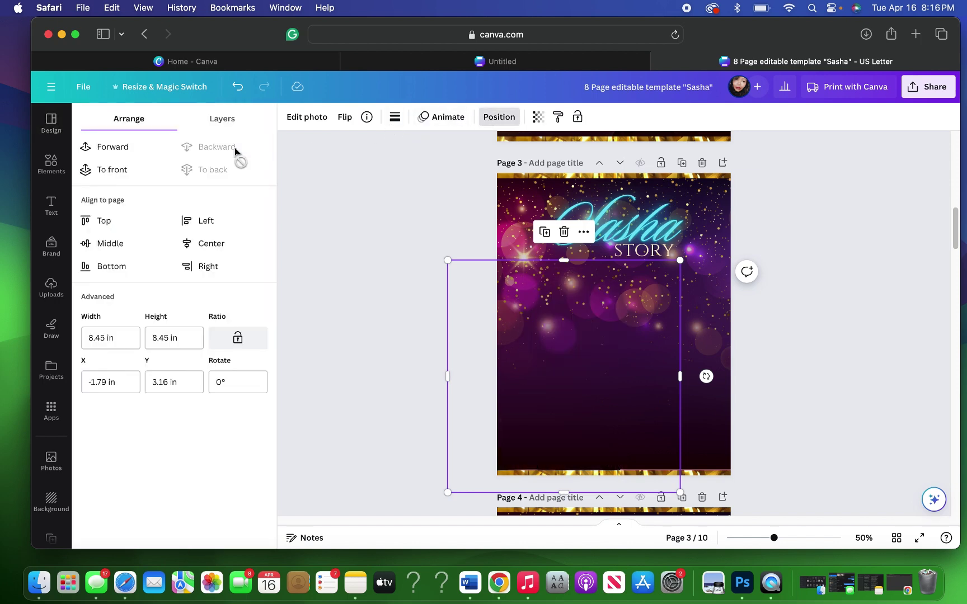
click(104, 147)
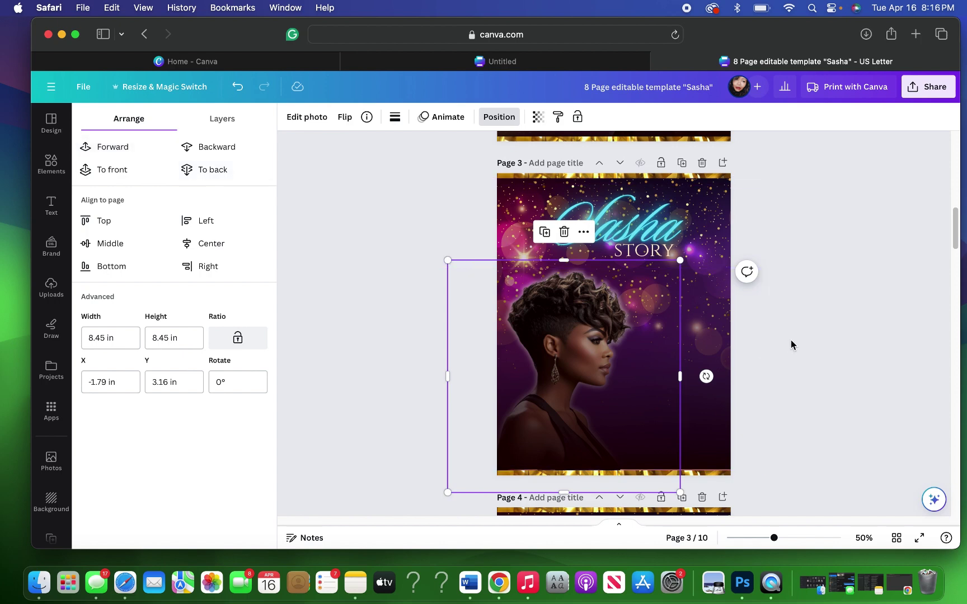
Step: Scroll down to page 4 and select its portrait image
scroll(790, 341, down, 2)
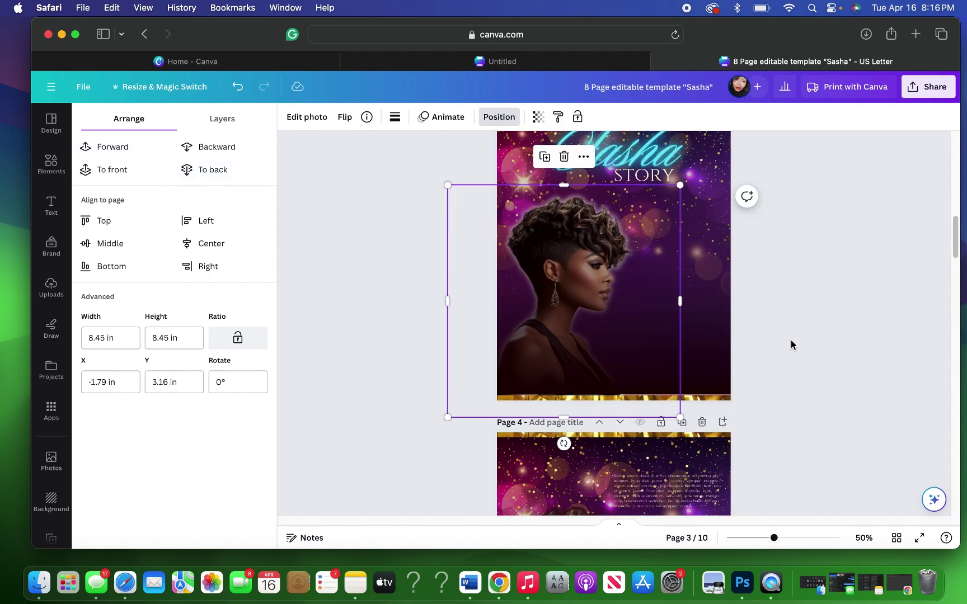
scroll(790, 340, down, 1)
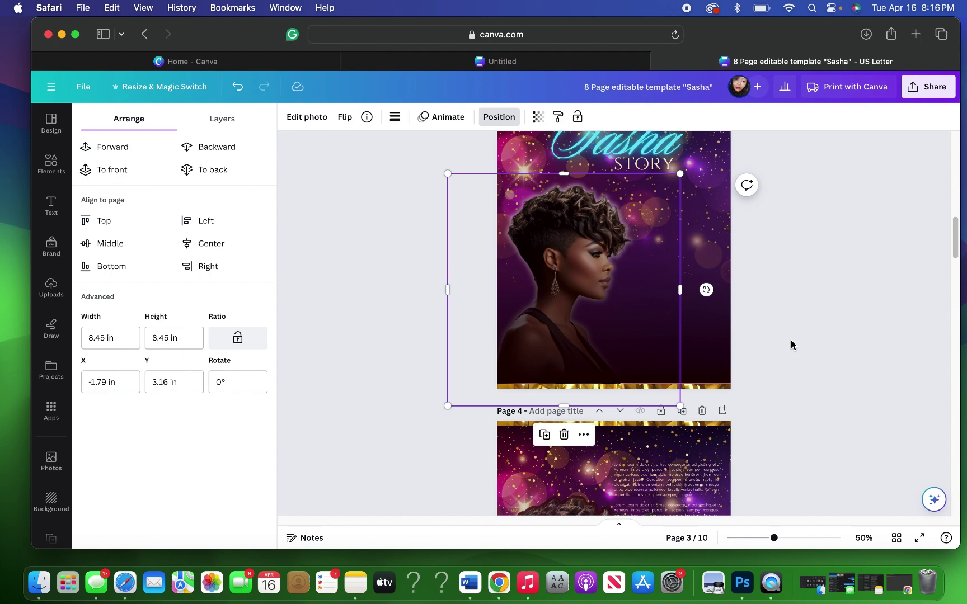
scroll(738, 373, down, 1)
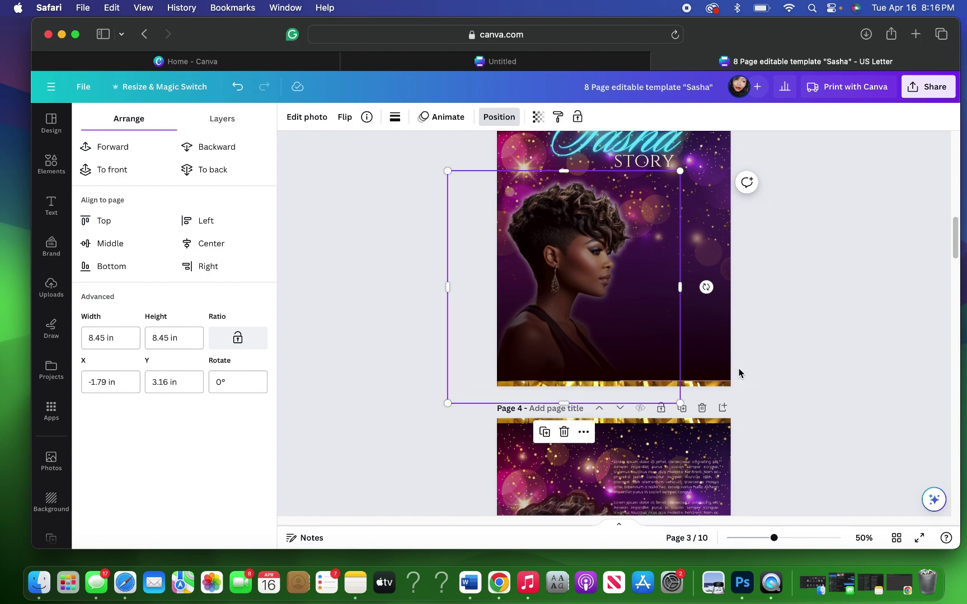
scroll(738, 373, down, 3)
click(565, 417)
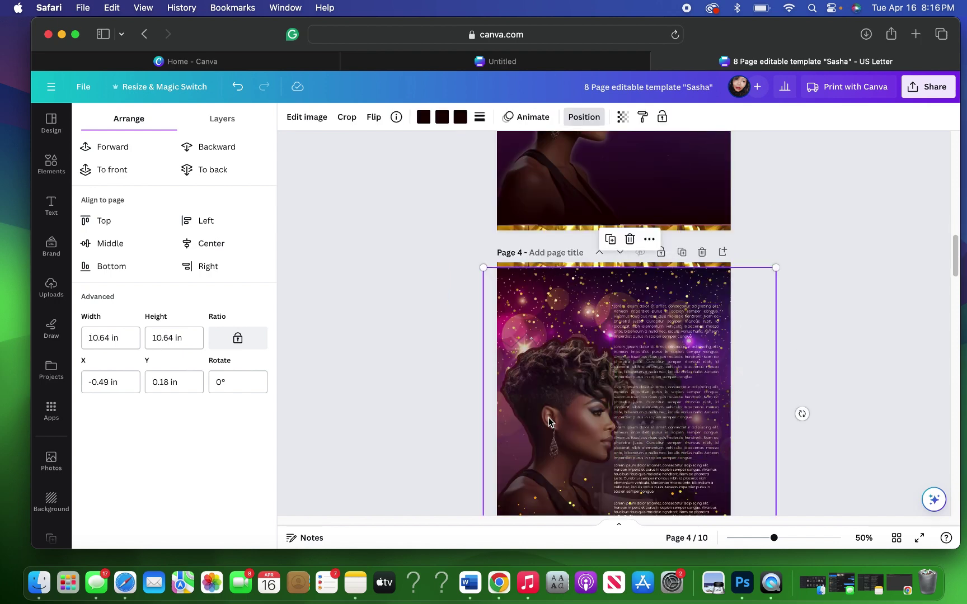
Step: Check the transparency value of page 4's profile portrait via the Layers list
click(210, 122)
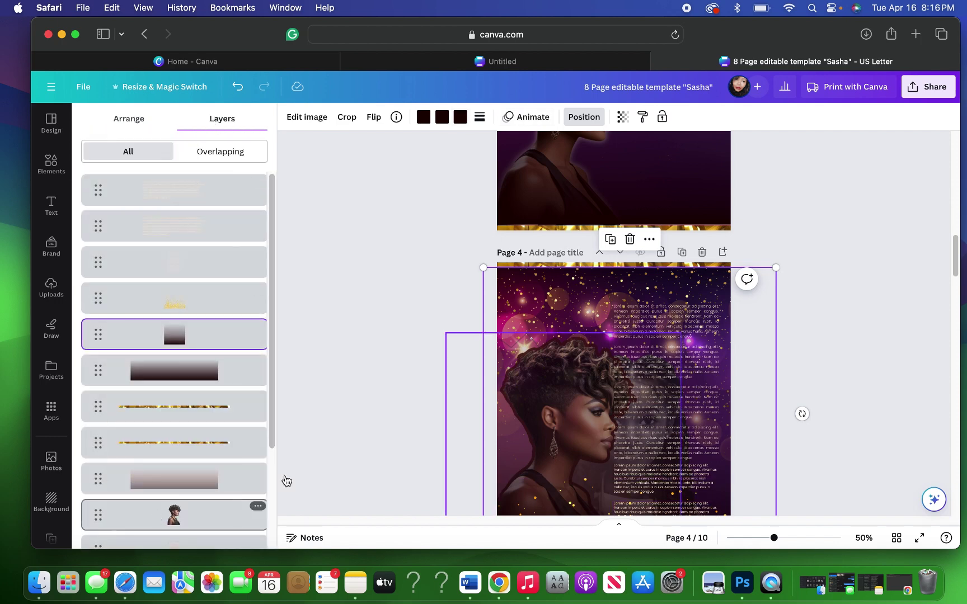
click(185, 515)
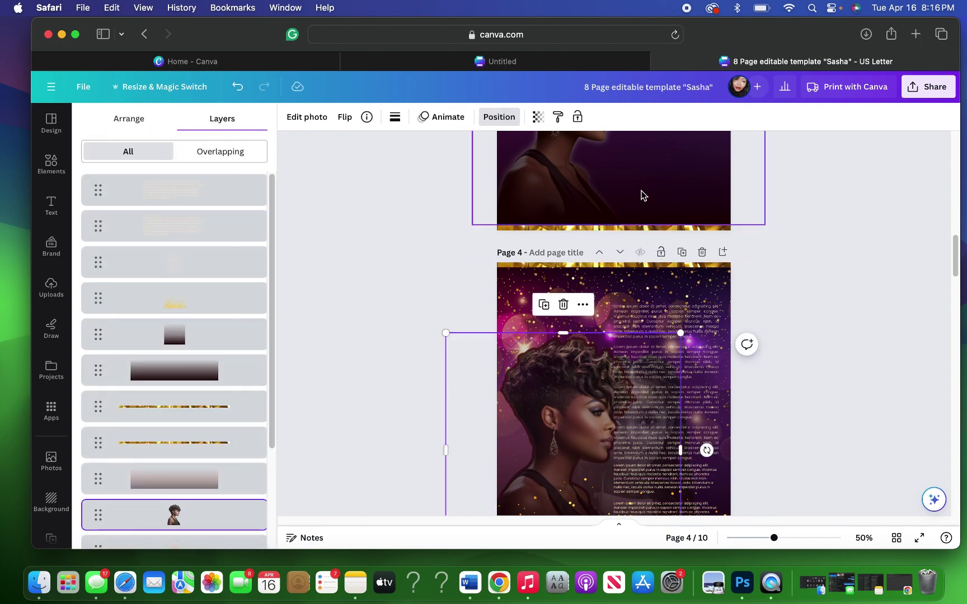
click(536, 117)
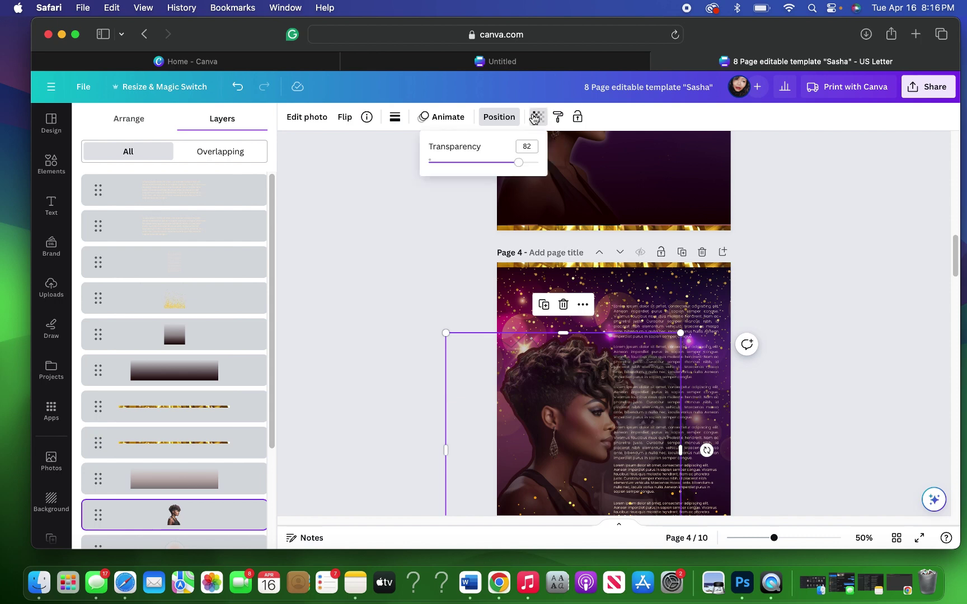
click(784, 247)
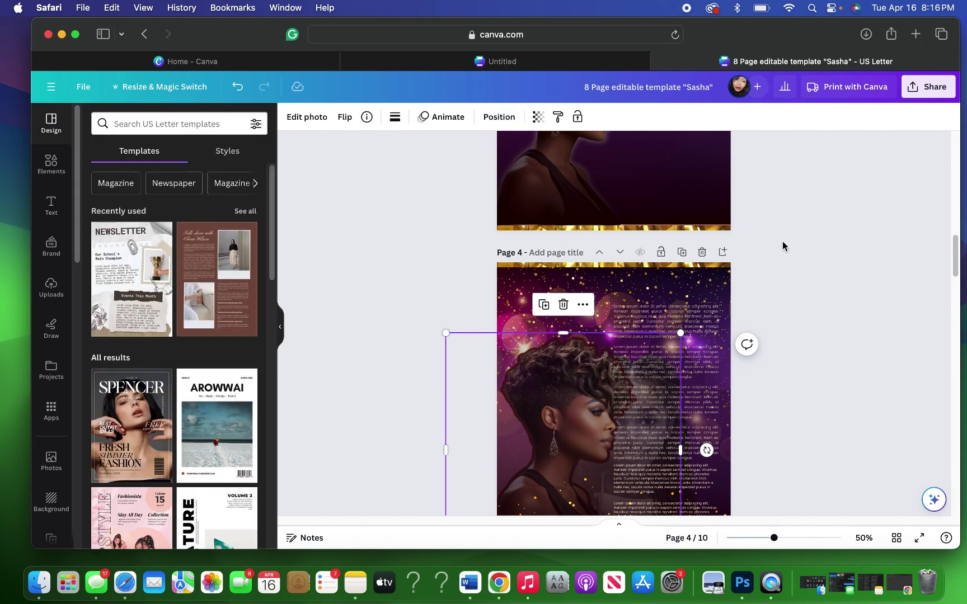
scroll(783, 245, up, 4)
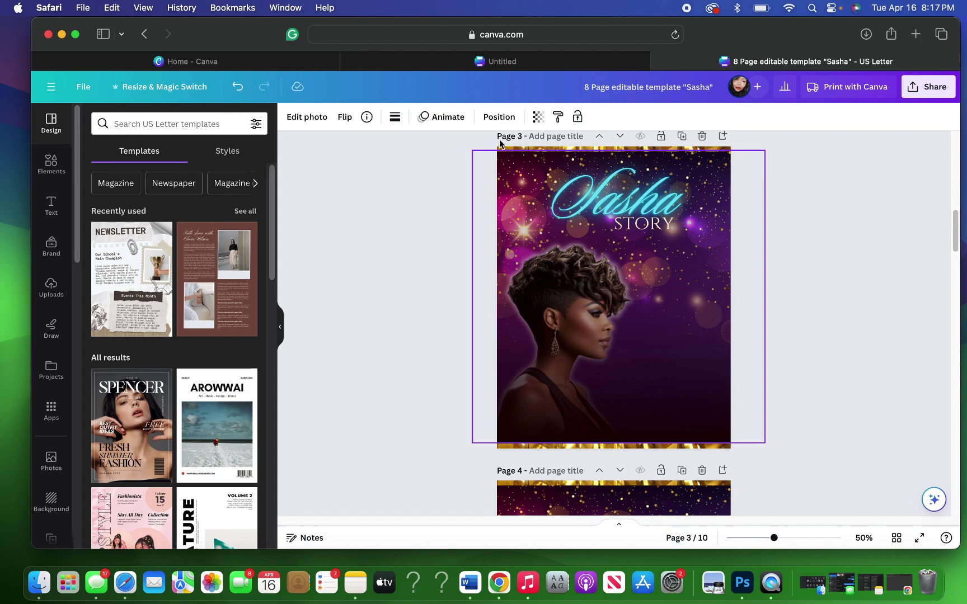
Step: Lower page 3's profile portrait transparency from 100 to 80
click(576, 117)
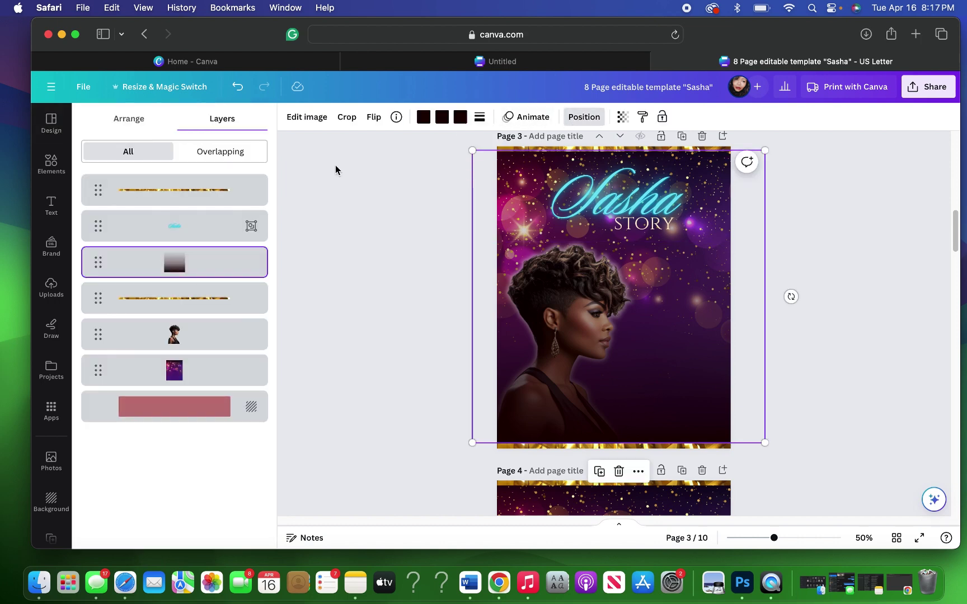
click(168, 342)
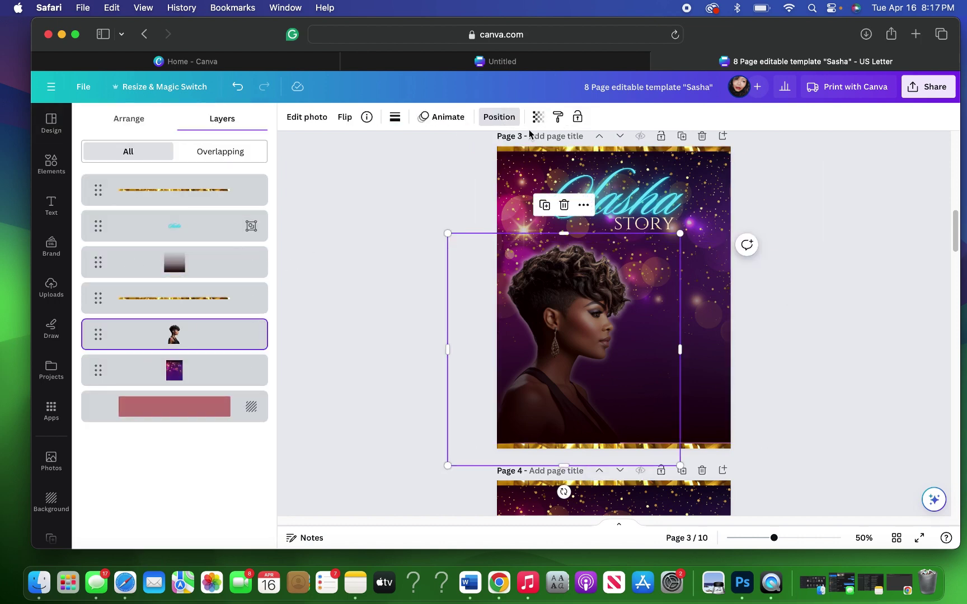
click(538, 116)
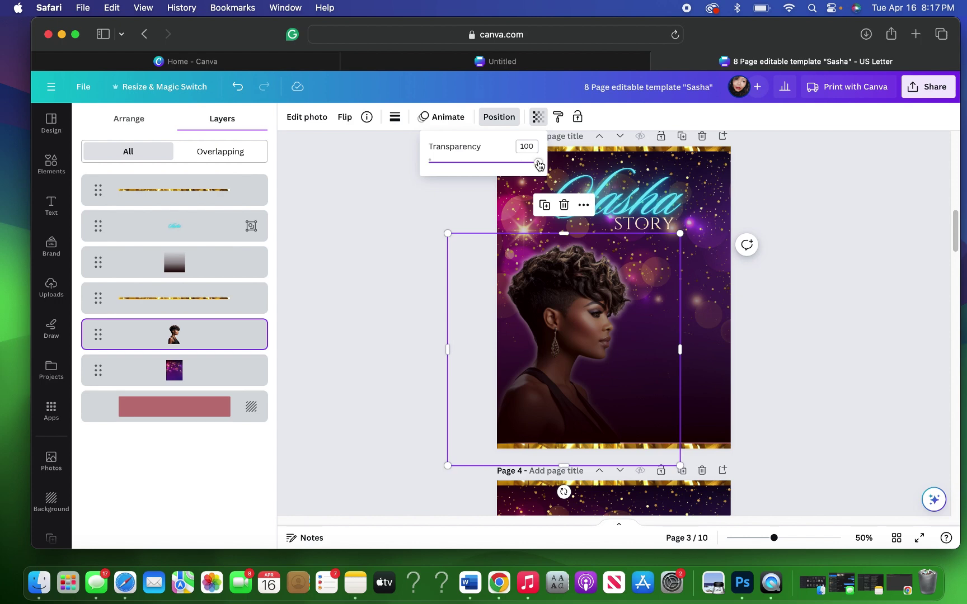
drag(539, 164, 521, 165)
click(777, 296)
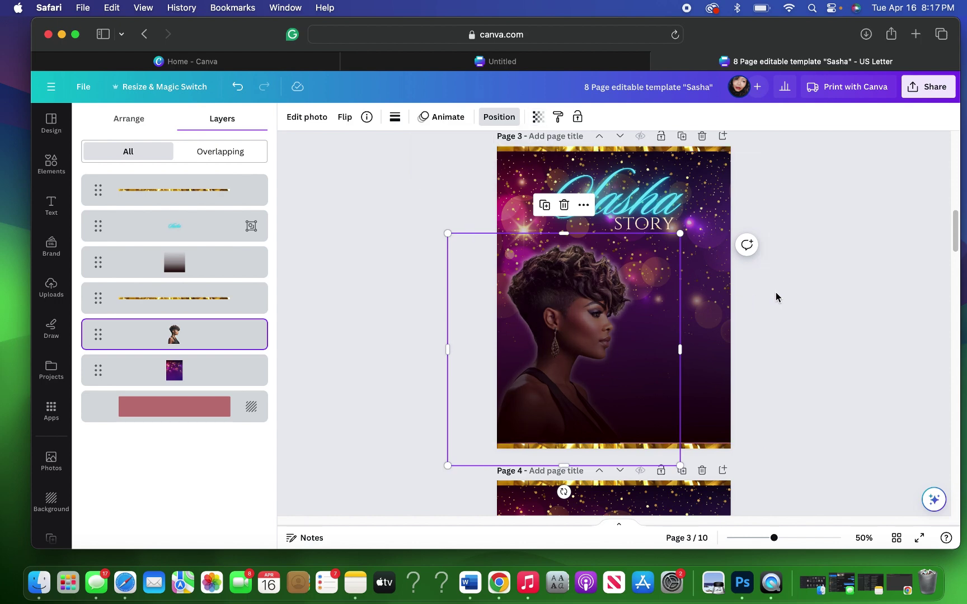
Step: Move the story text column from page 4 onto page 3's right side
click(782, 297)
click(781, 297)
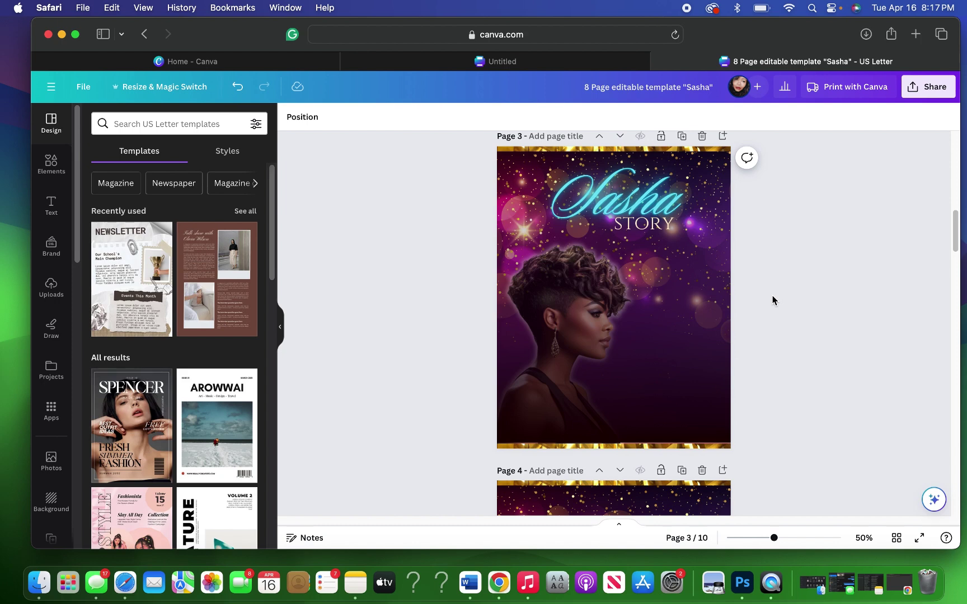
click(50, 204)
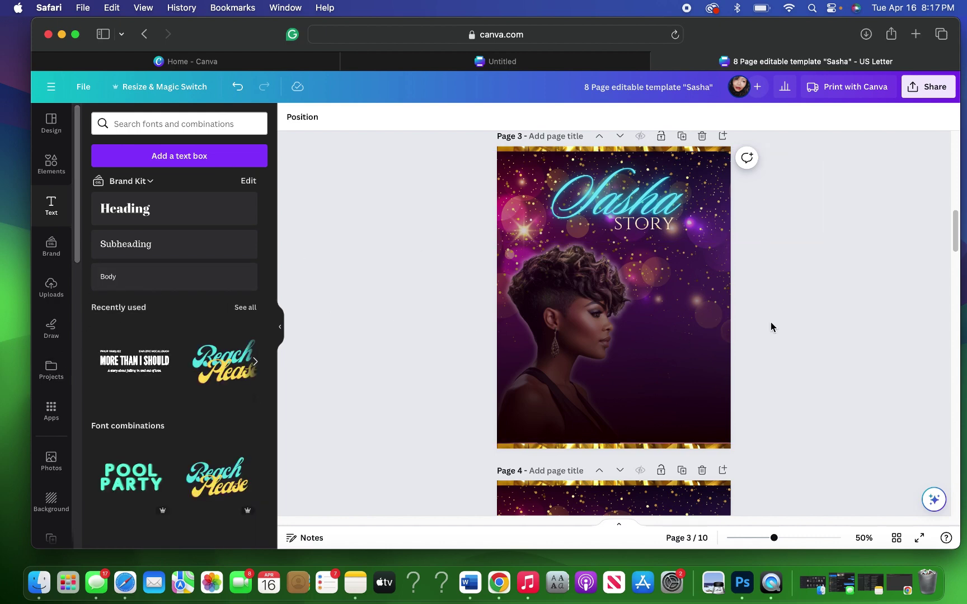
scroll(770, 321, down, 5)
scroll(771, 322, down, 2)
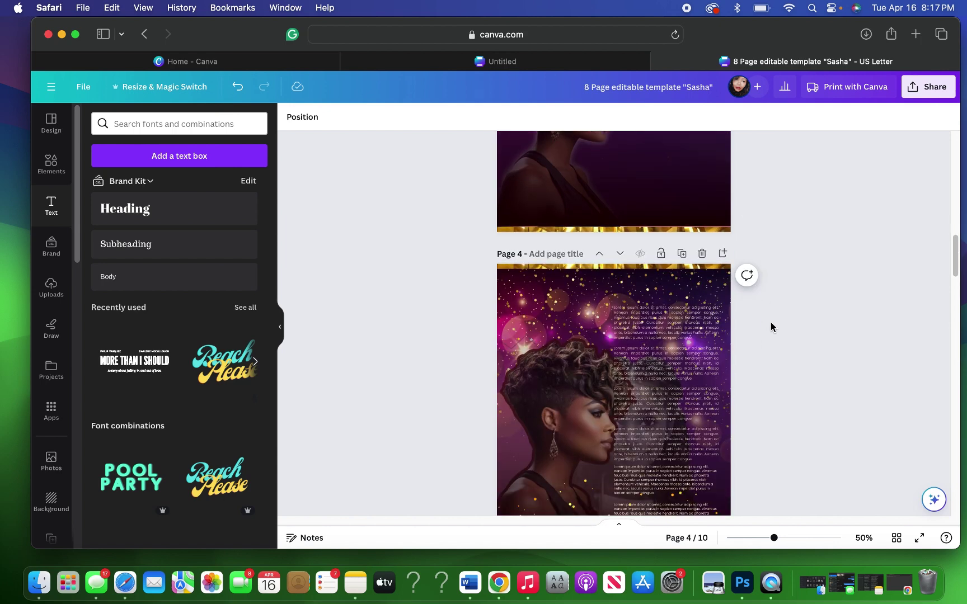
click(694, 344)
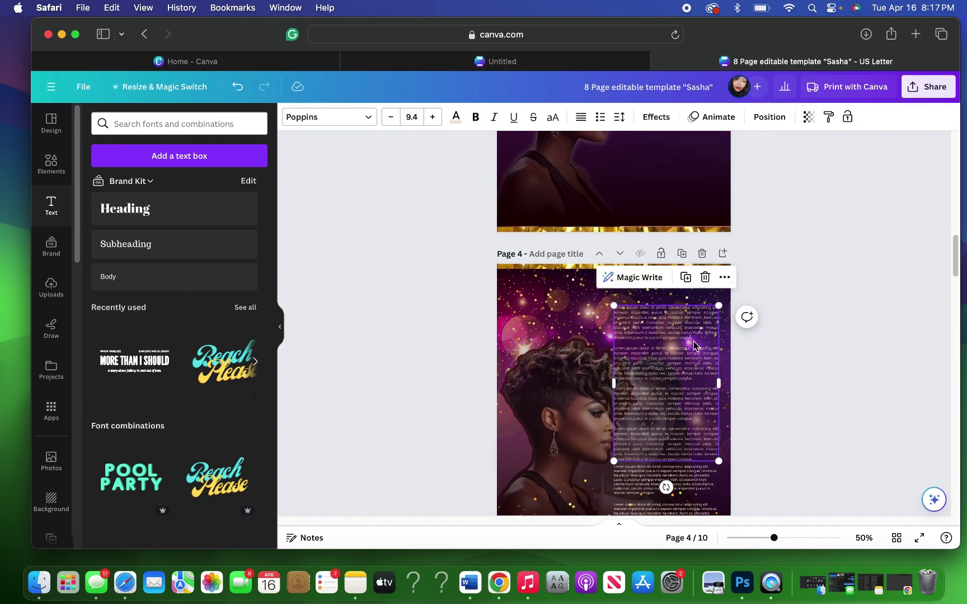
drag(666, 398, 675, 205)
scroll(741, 271, up, 3)
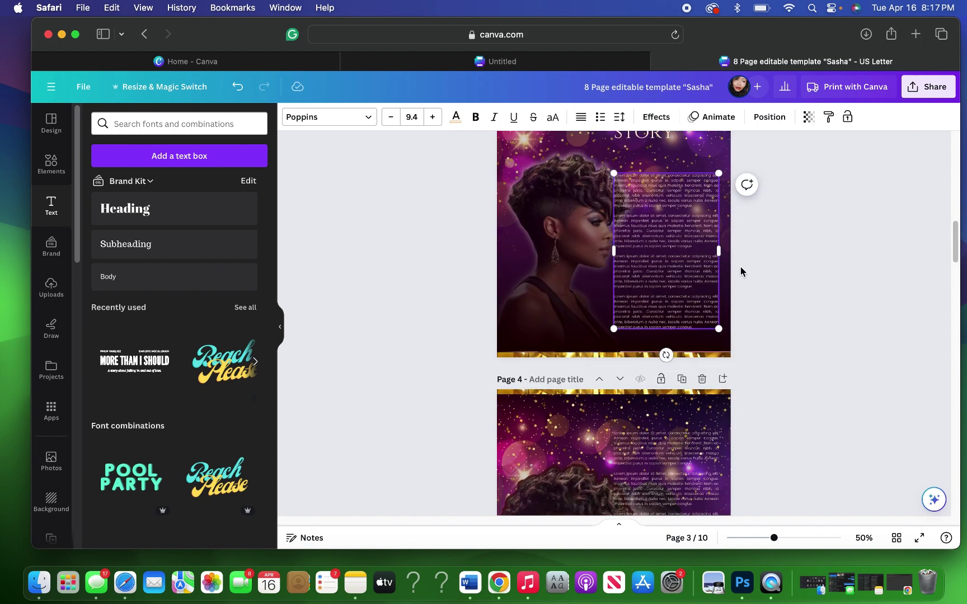
mouse_move(656, 266)
mouse_down()
mouse_move(667, 263)
mouse_move(662, 255)
mouse_up()
click(791, 289)
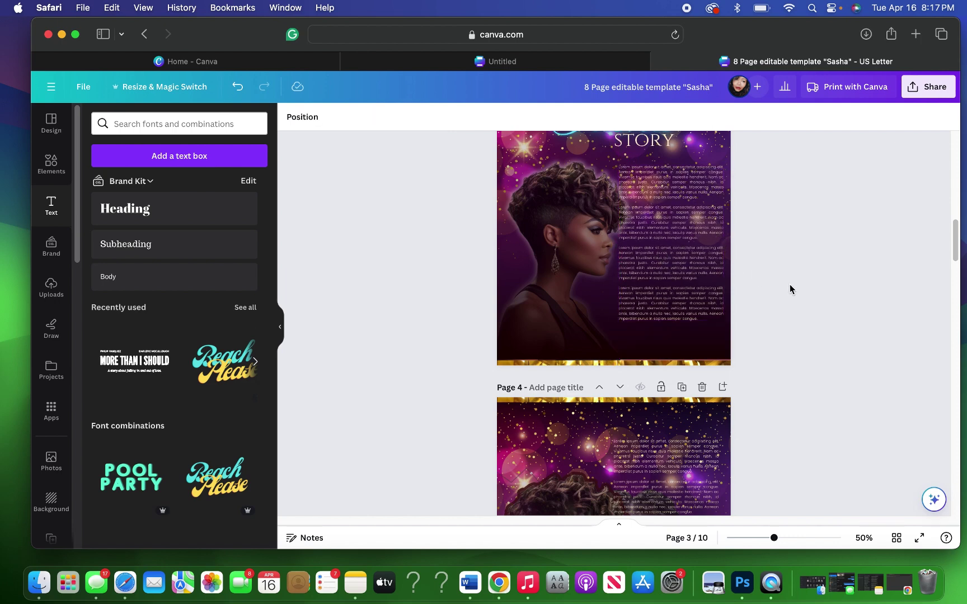
Step: Select page 3's portrait cutout in Layers and shift it slightly left
click(544, 239)
click(584, 119)
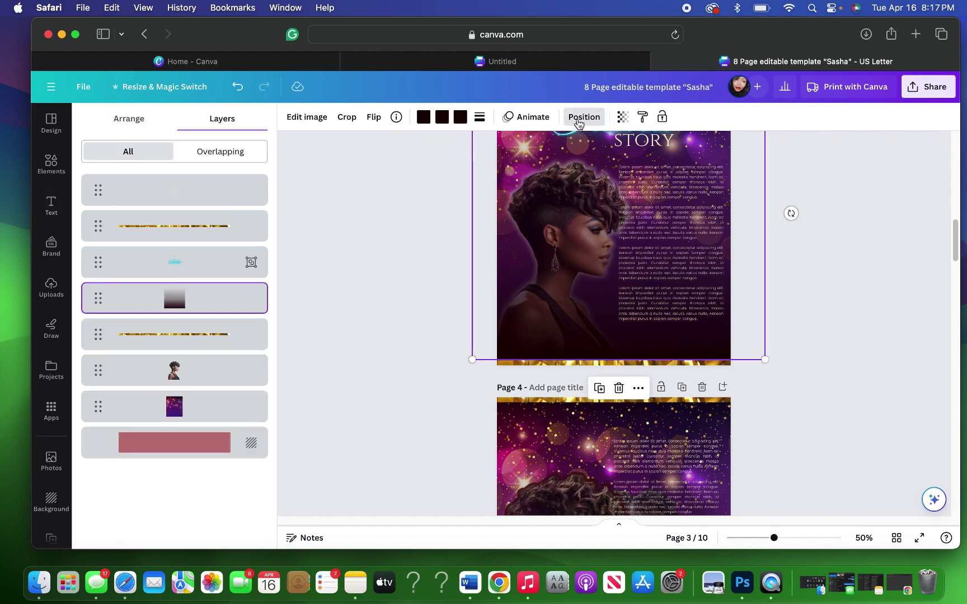
click(235, 371)
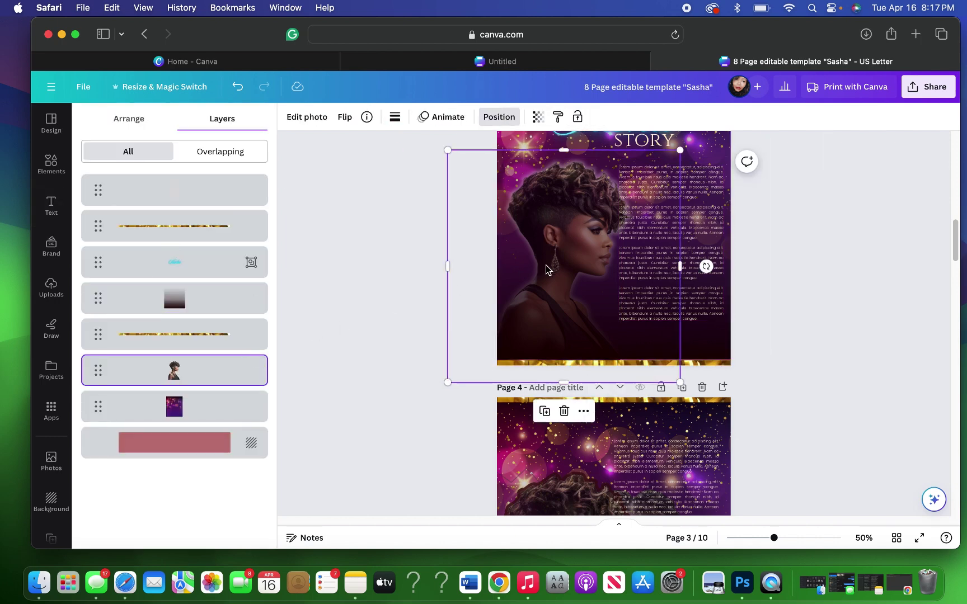
drag(549, 270, 540, 274)
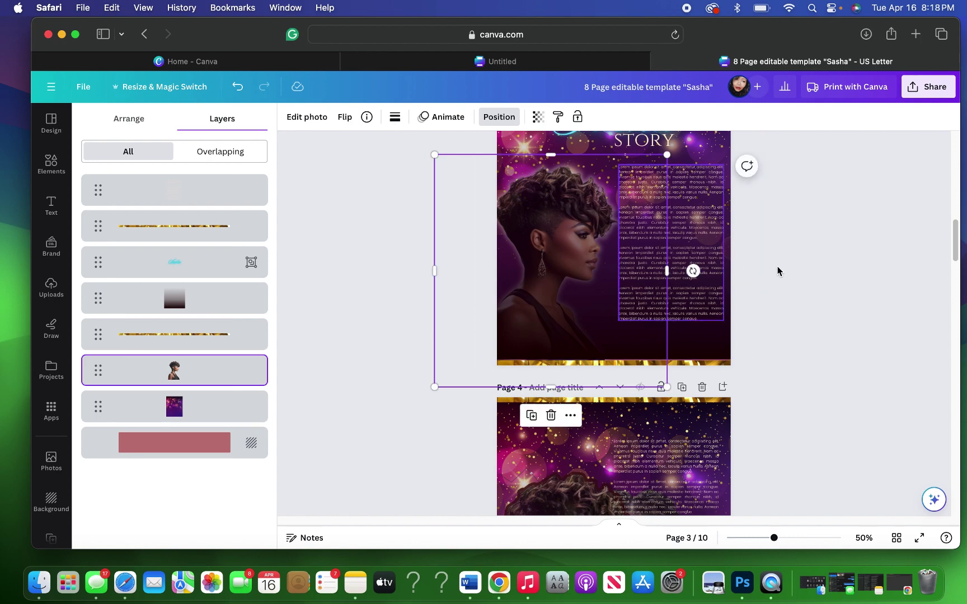
click(825, 269)
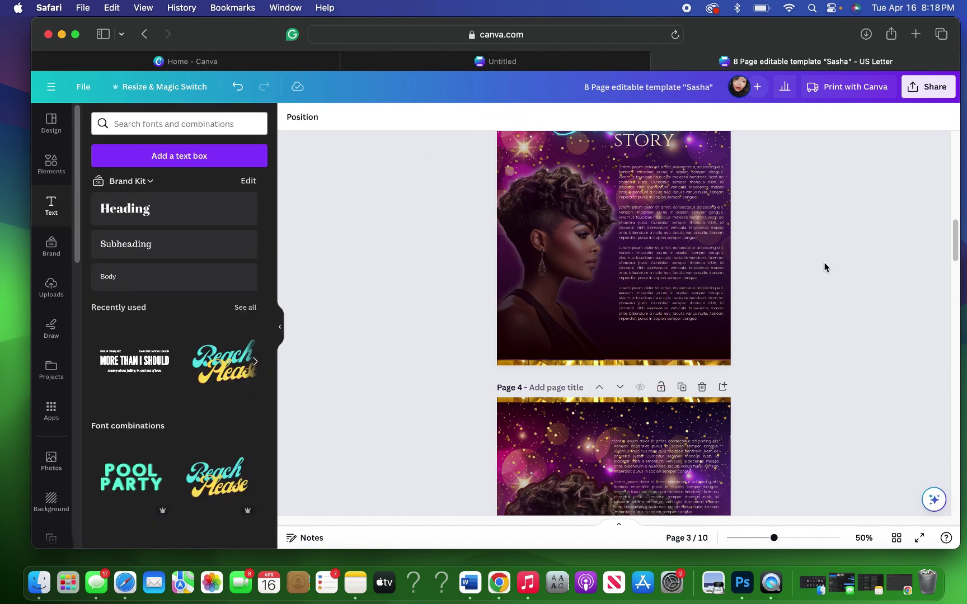
scroll(825, 268, down, 2)
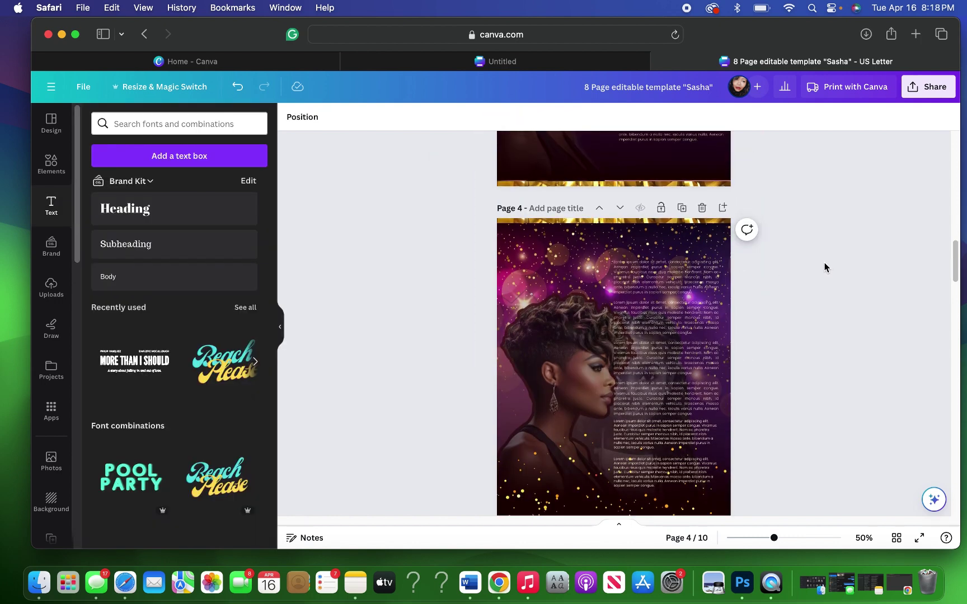
scroll(825, 268, up, 5)
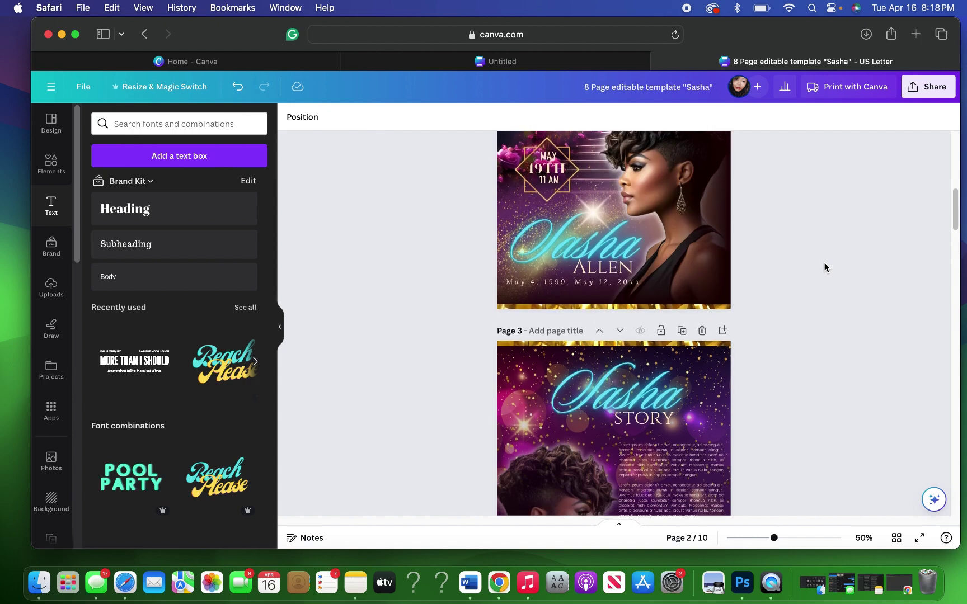
scroll(825, 268, down, 1)
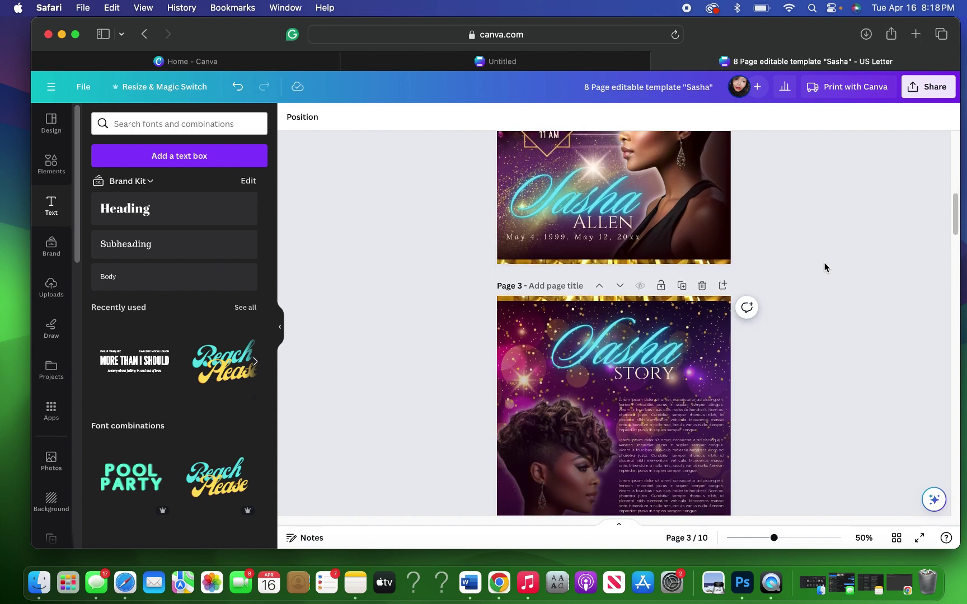
scroll(825, 268, down, 1)
scroll(825, 268, down, 3)
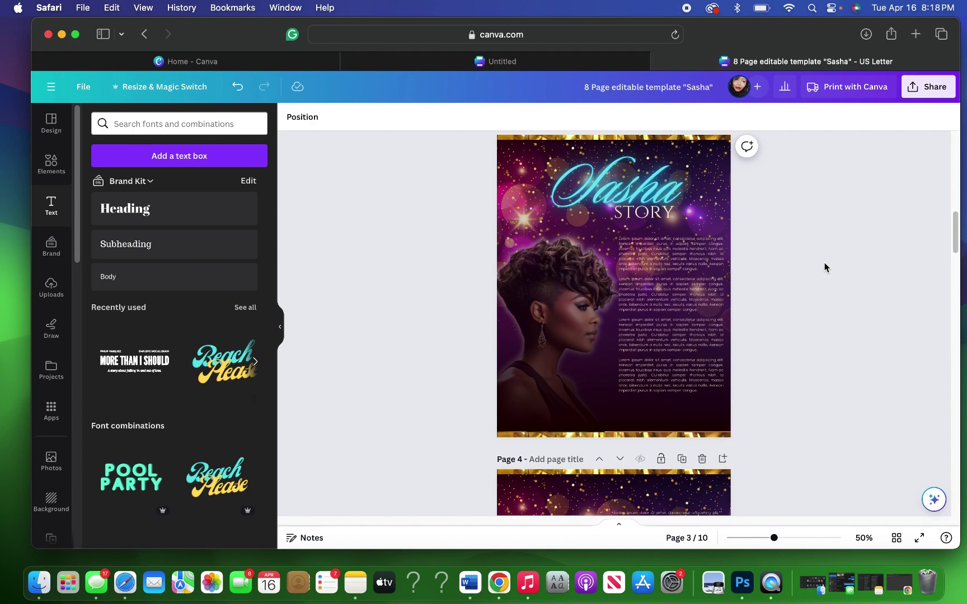
scroll(824, 268, up, 5)
scroll(822, 266, up, 3)
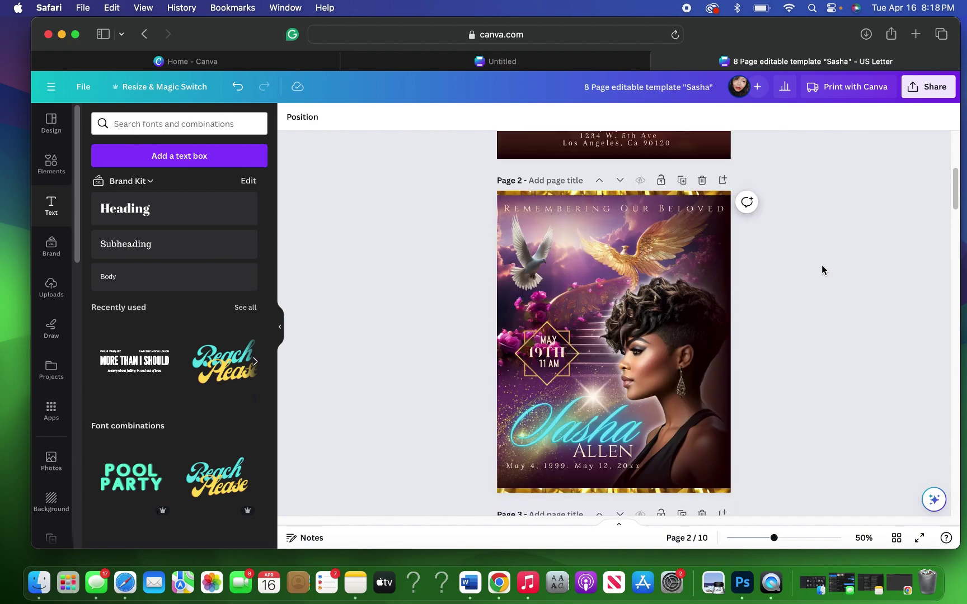
scroll(822, 267, down, 8)
scroll(822, 265, down, 9)
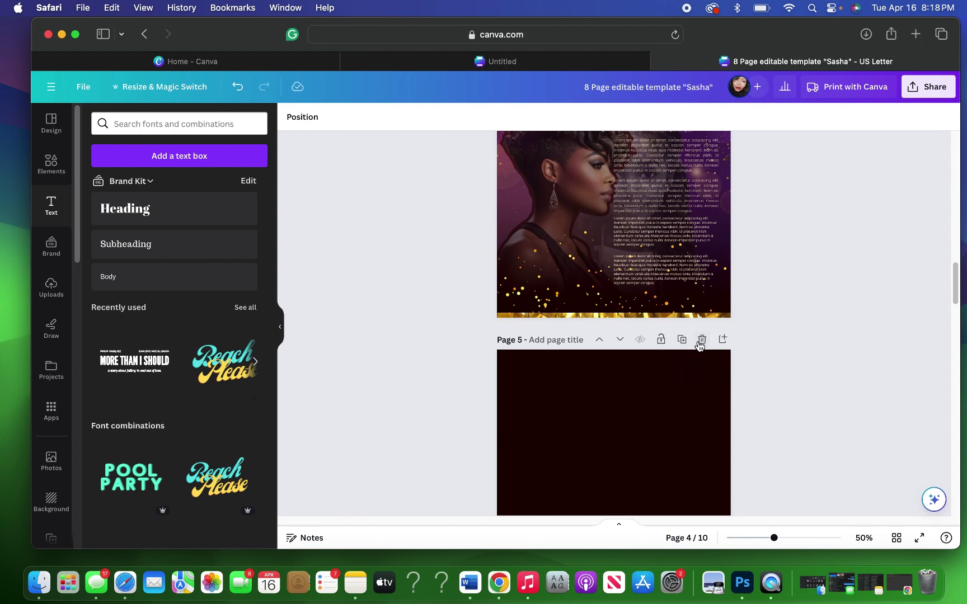
click(700, 339)
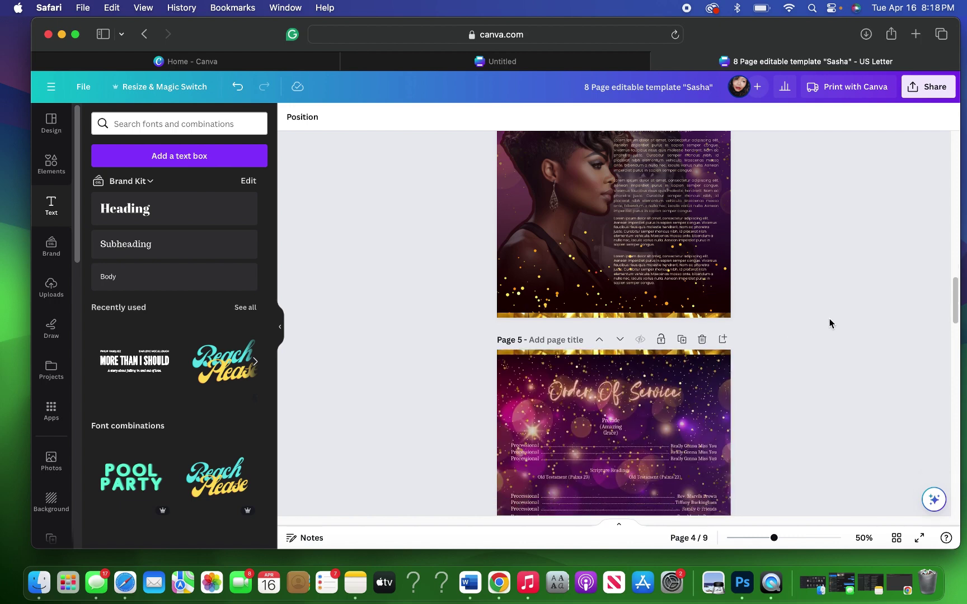
scroll(830, 320, up, 3)
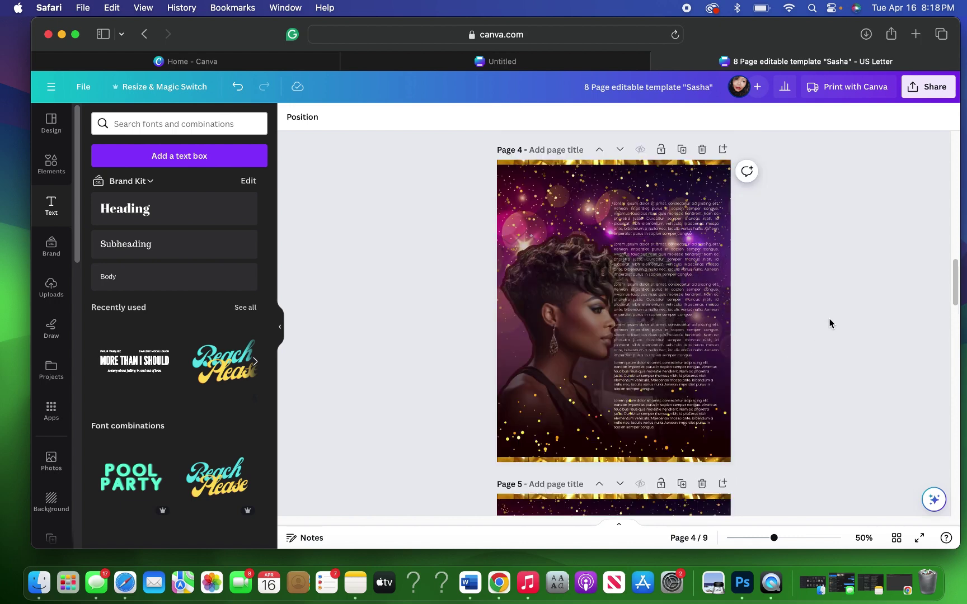
scroll(829, 319, up, 1)
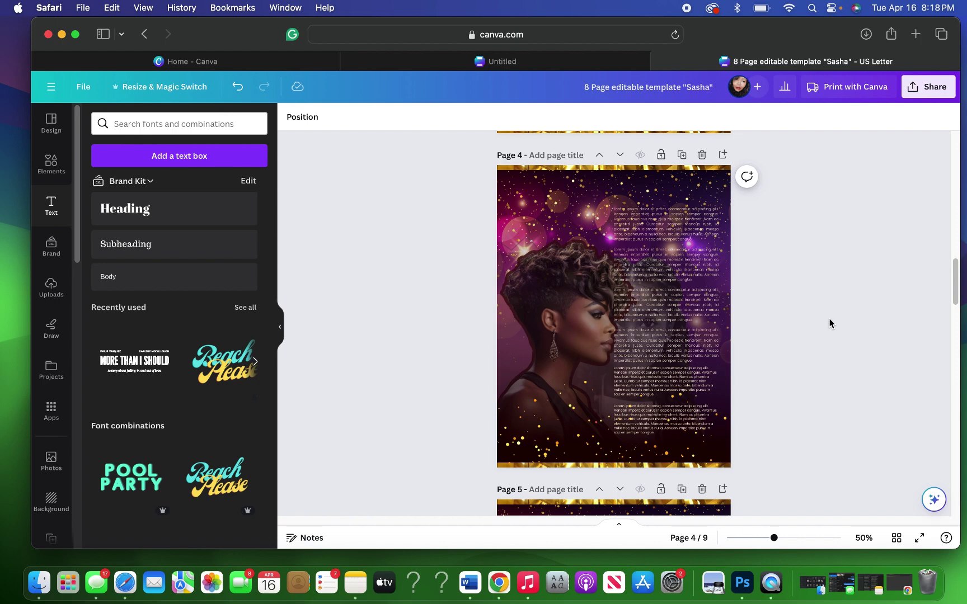
scroll(829, 323, up, 2)
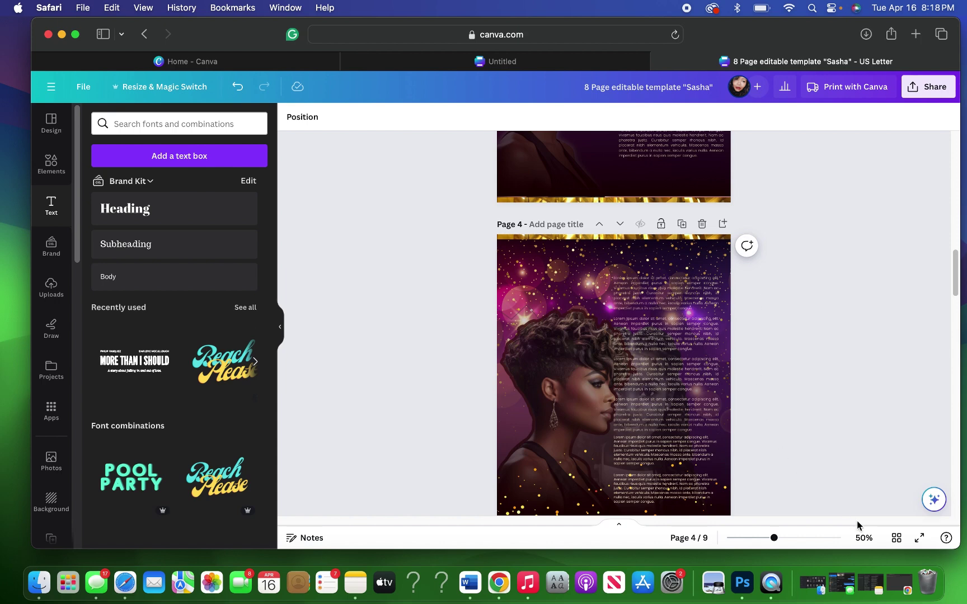
Step: Duplicate page 4 as page 5 from Grid view and return to the page editor
click(896, 538)
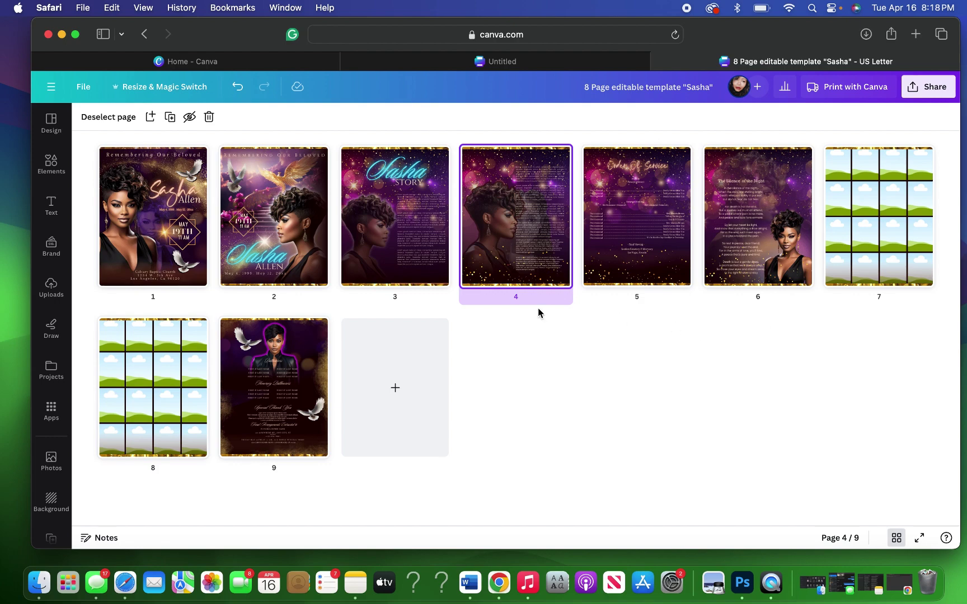
double_click(478, 270)
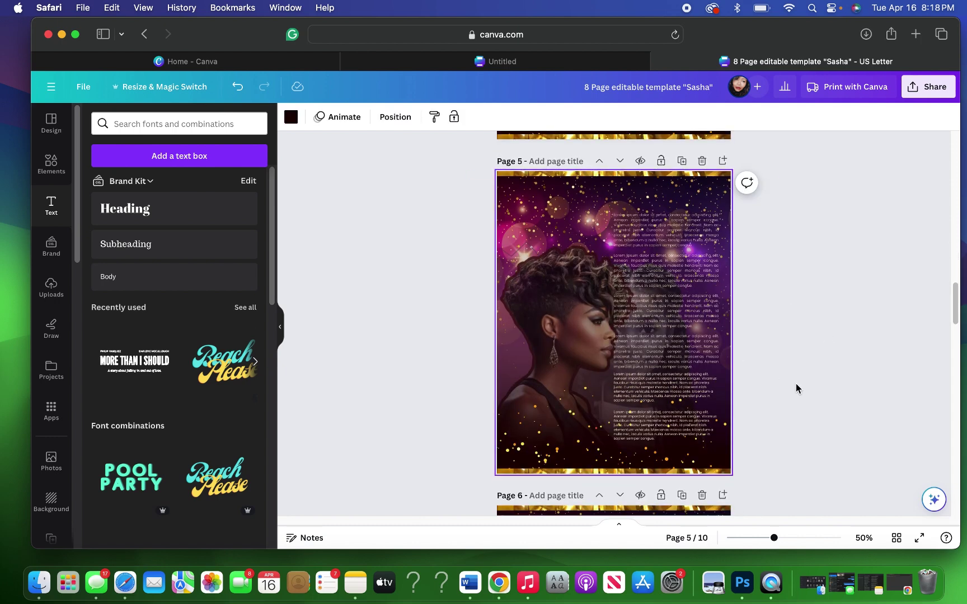
scroll(796, 387, up, 3)
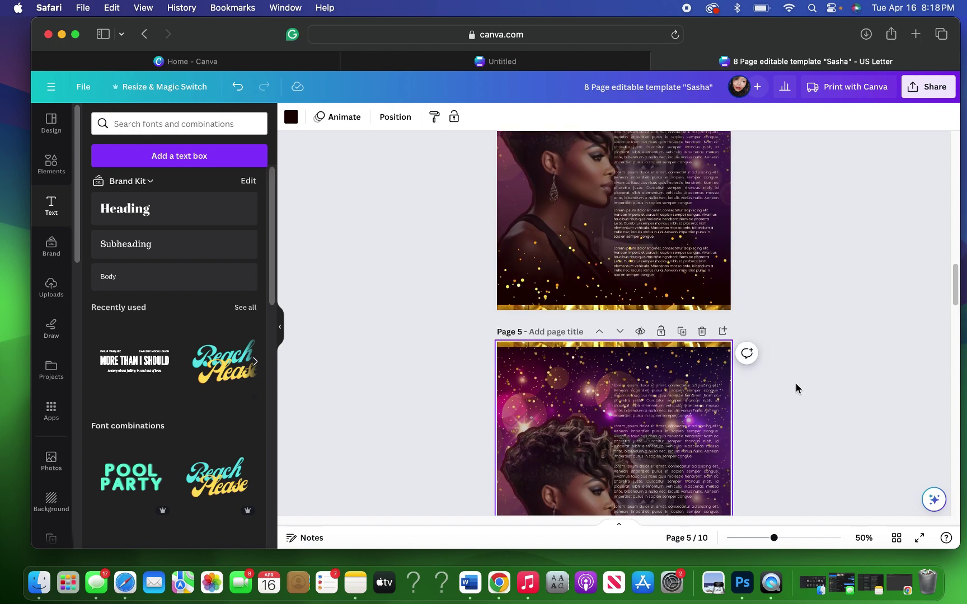
scroll(796, 389, down, 2)
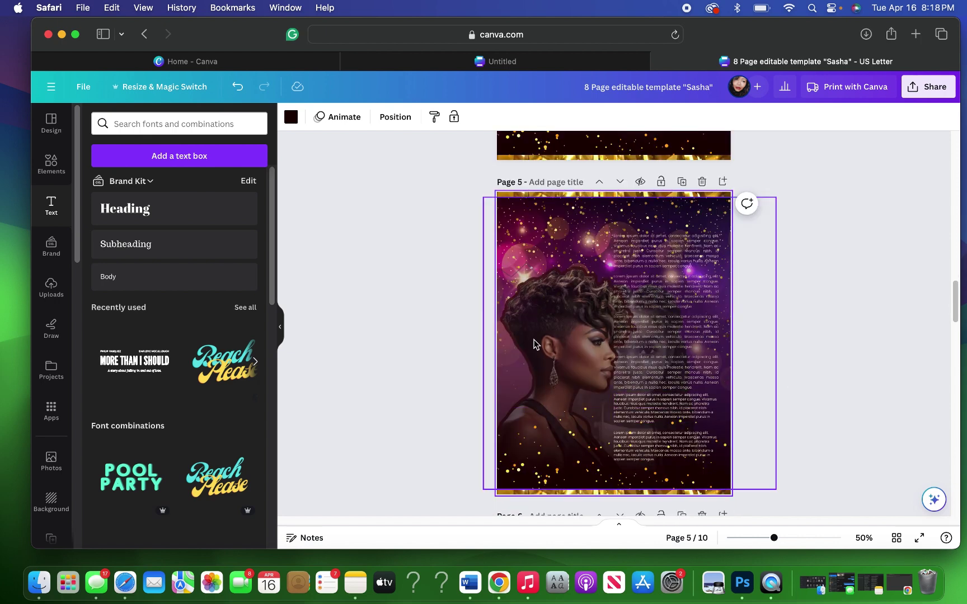
Step: Delete the standing-woman image and the woman's portrait from page 5
click(391, 123)
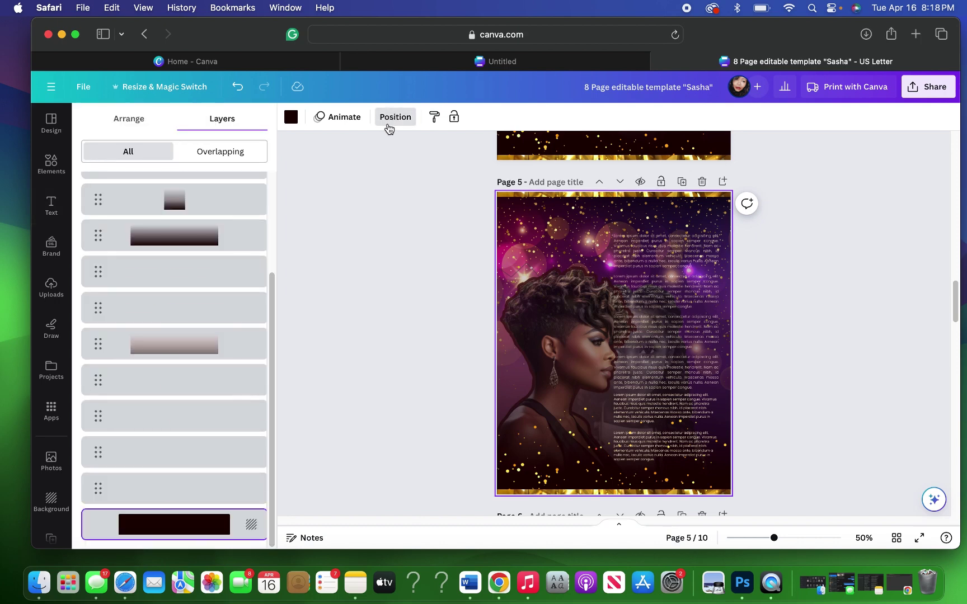
click(161, 468)
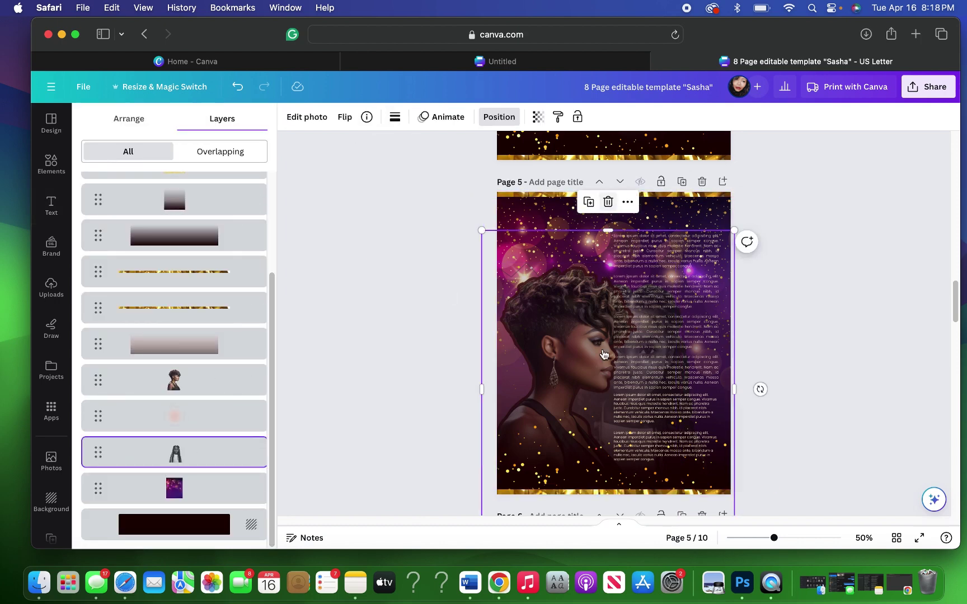
key(BackSpace)
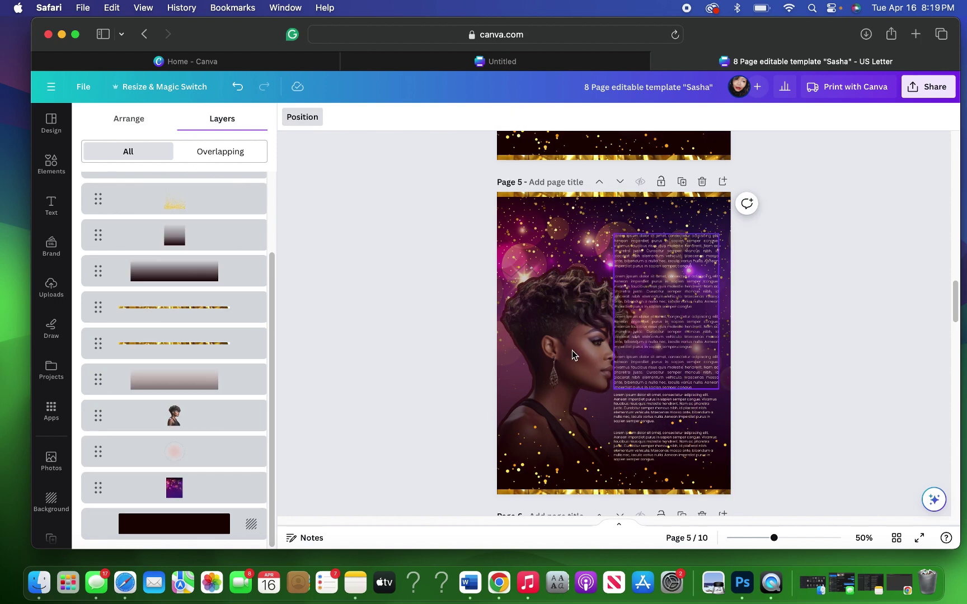
click(519, 339)
key(BackSpace)
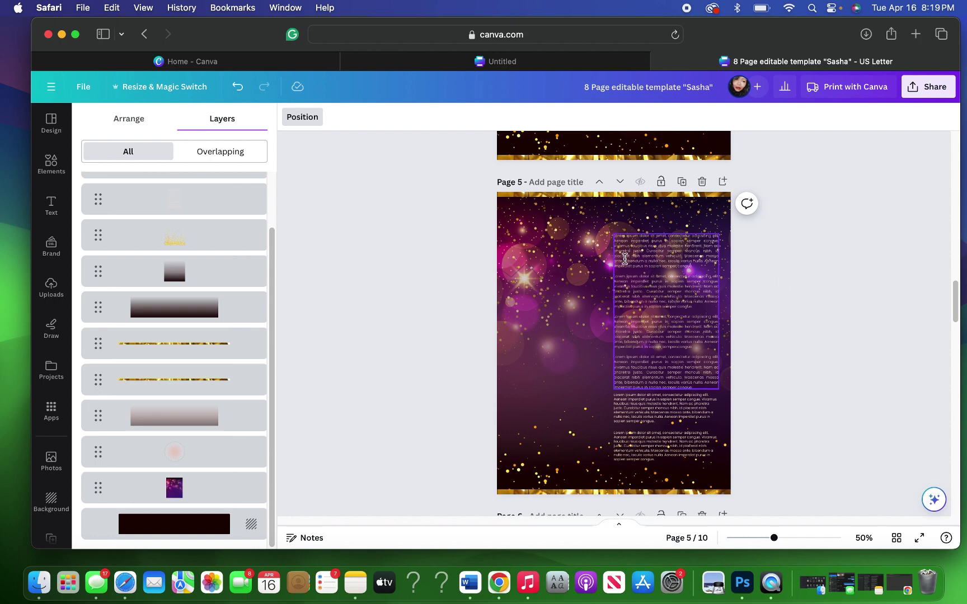
Step: Delete page 5's dark gradient overlay, pink glow, purple background and bottom sparkle image
click(551, 272)
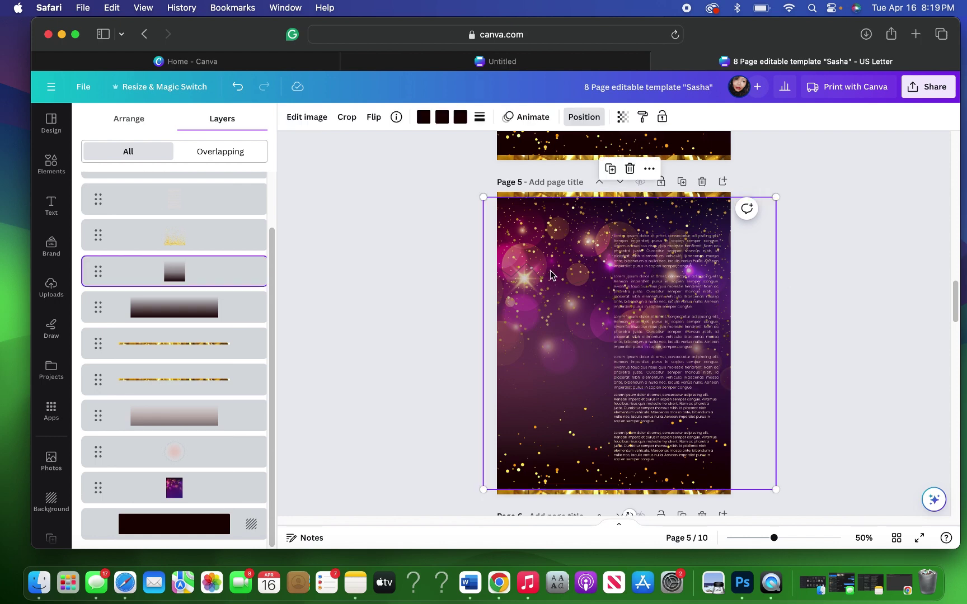
click(629, 169)
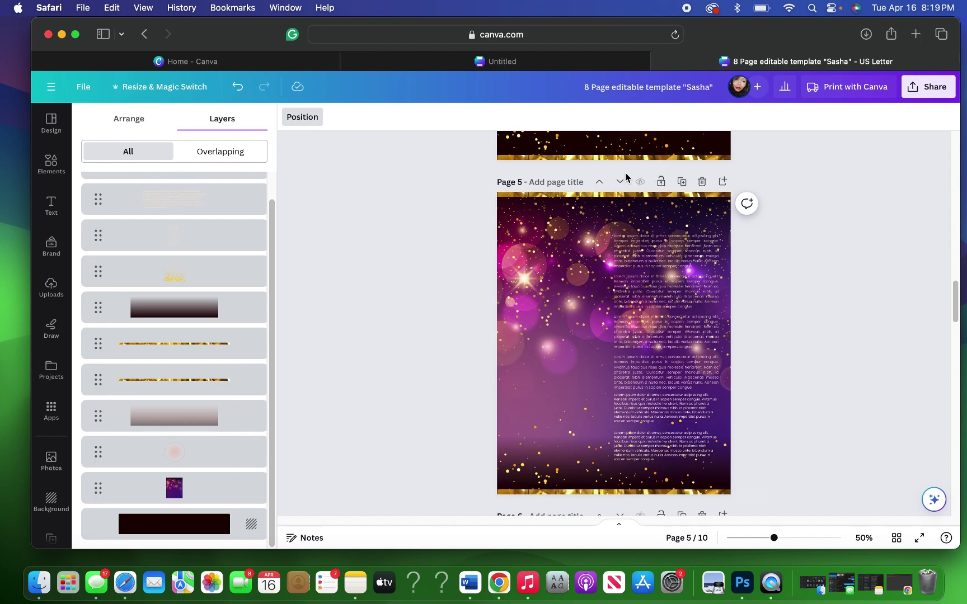
click(562, 342)
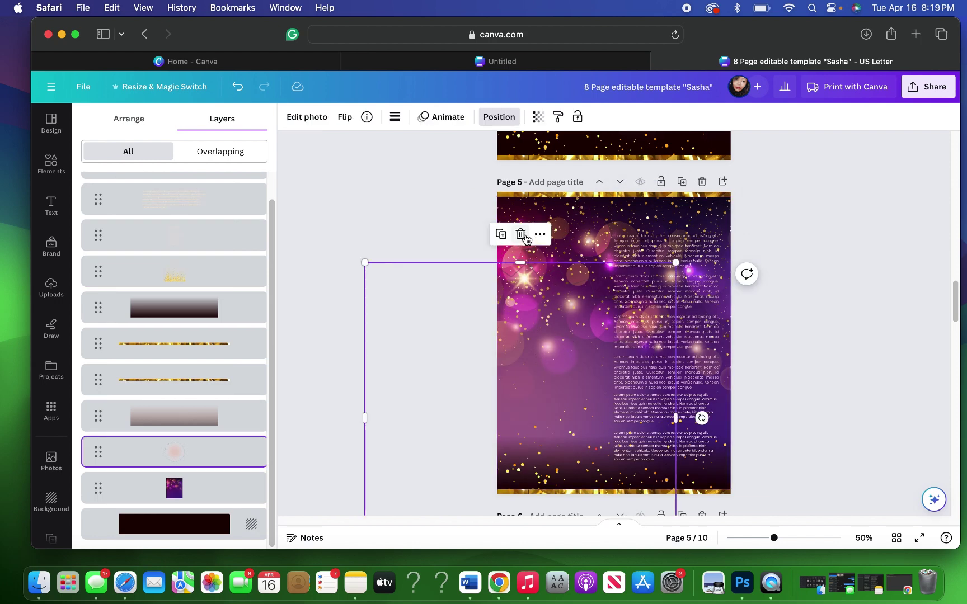
click(522, 235)
click(539, 250)
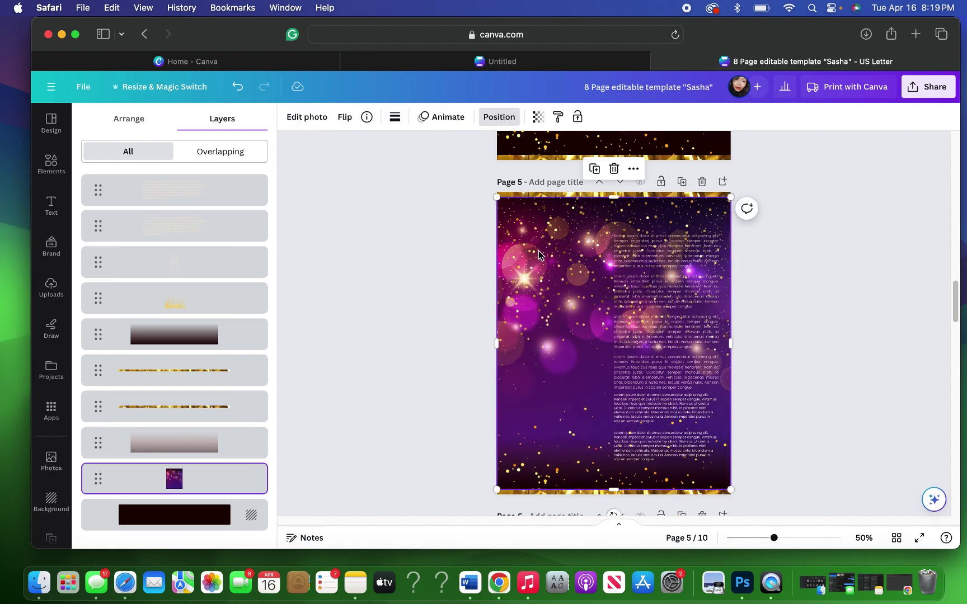
click(614, 168)
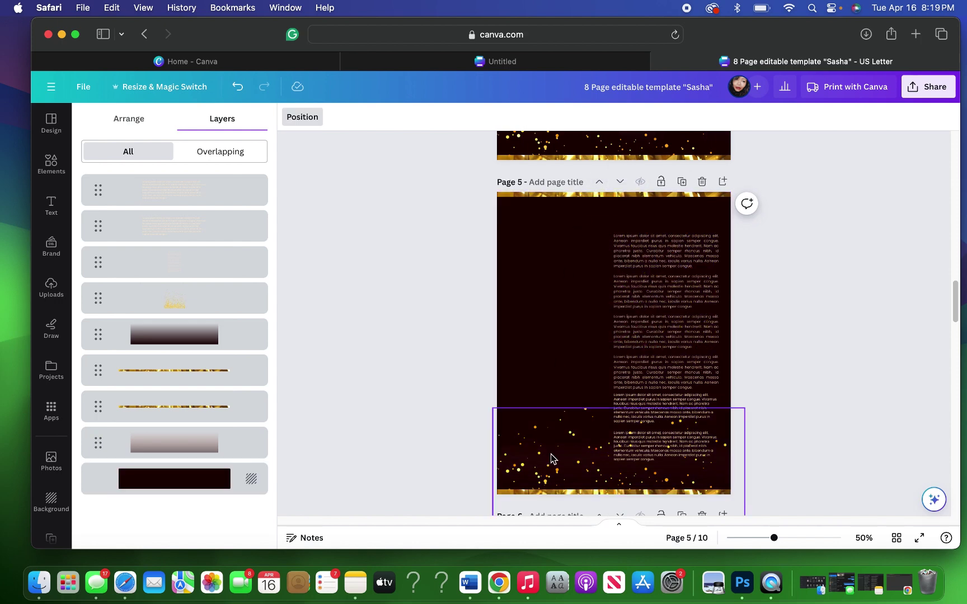
click(588, 420)
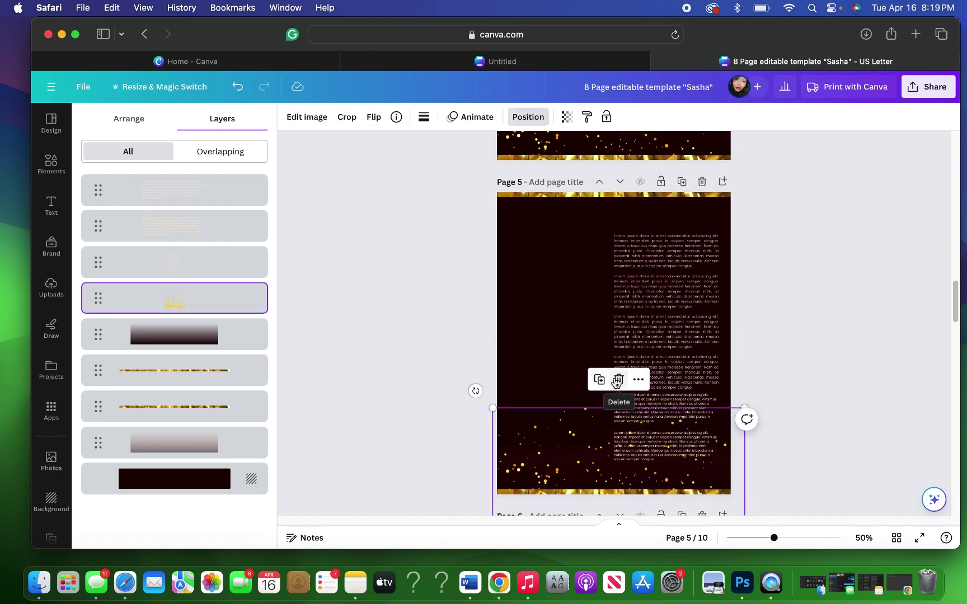
click(614, 377)
Step: Delete the two remaining bottom gradient rectangles on page 5
drag(567, 222, 721, 395)
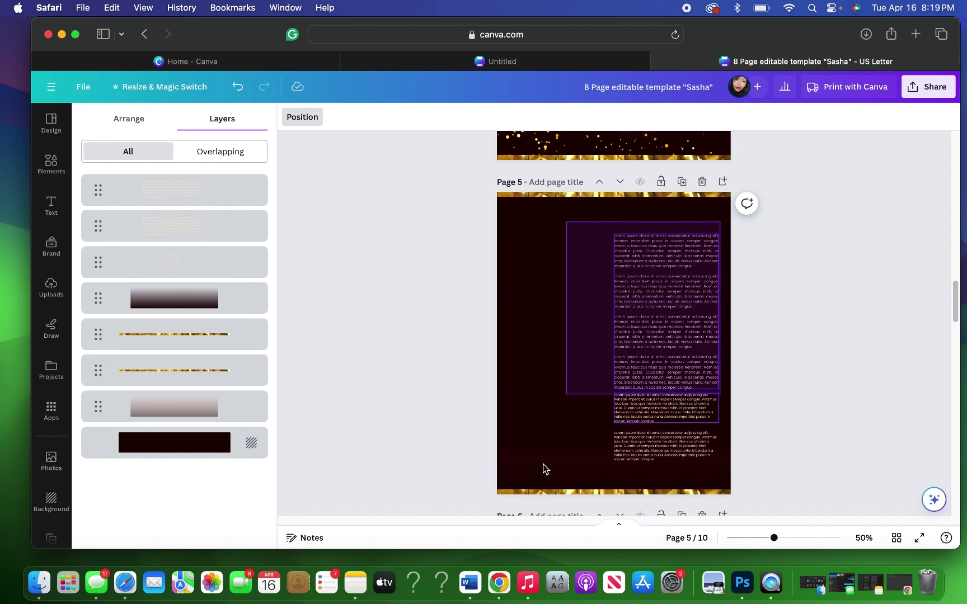
click(559, 459)
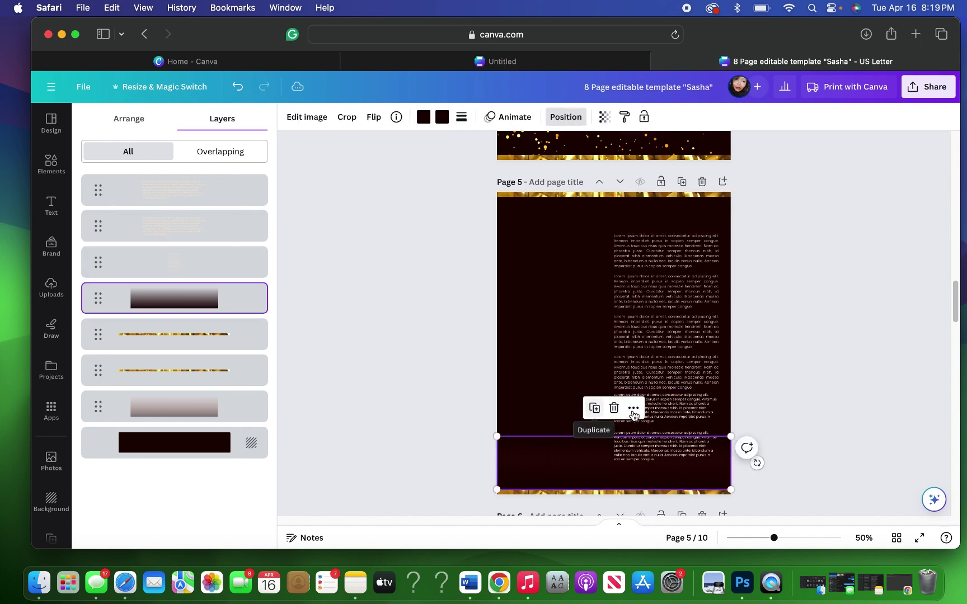
click(613, 408)
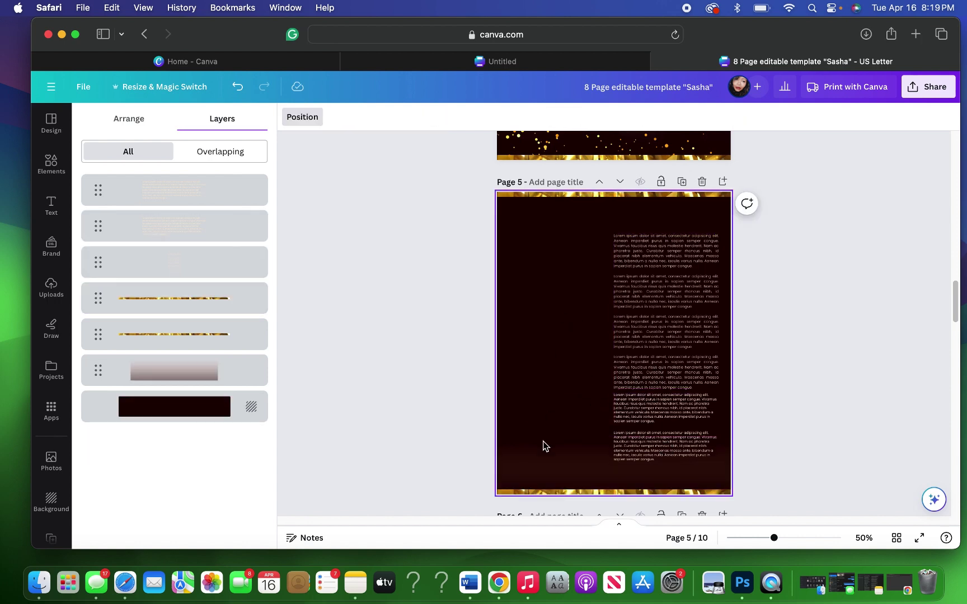
click(548, 463)
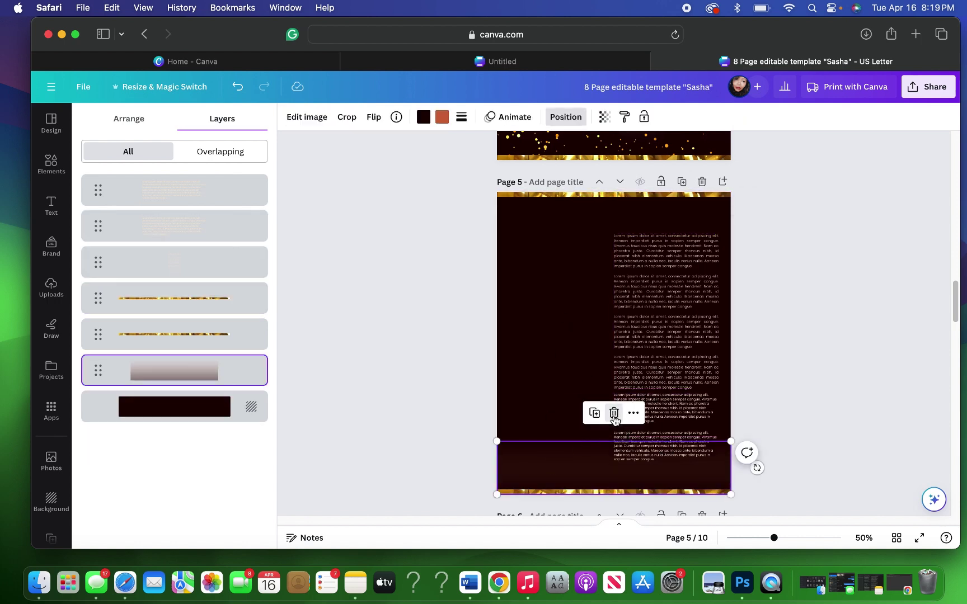
click(614, 412)
click(602, 224)
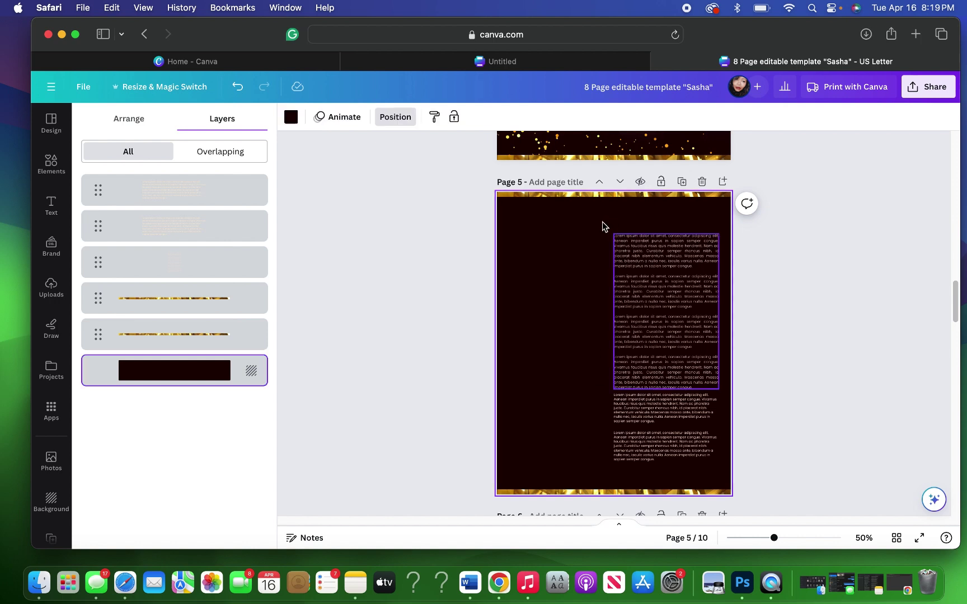
Step: Group page 5's story text boxes and move the group left toward the centre
drag(713, 229, 722, 471)
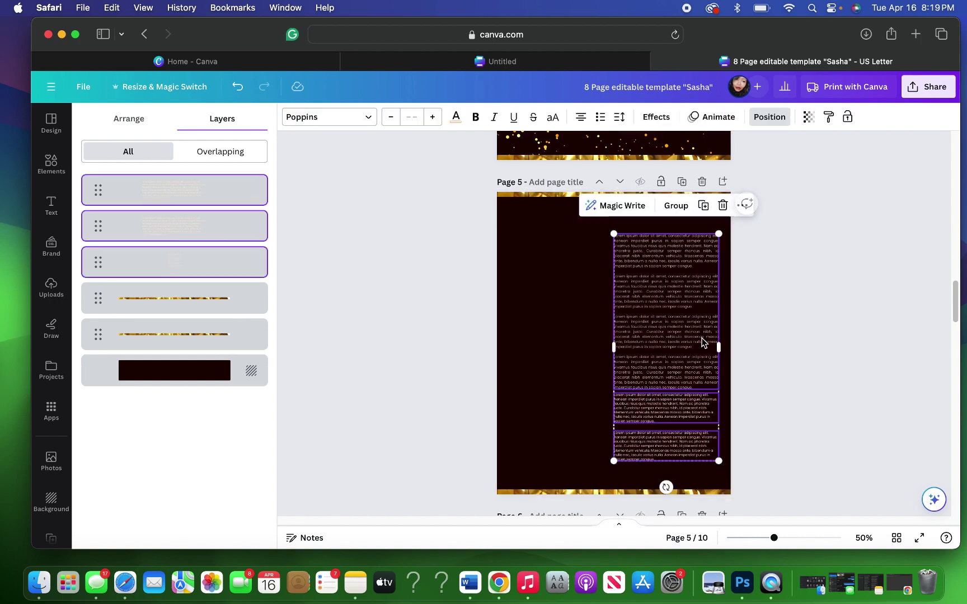
click(675, 206)
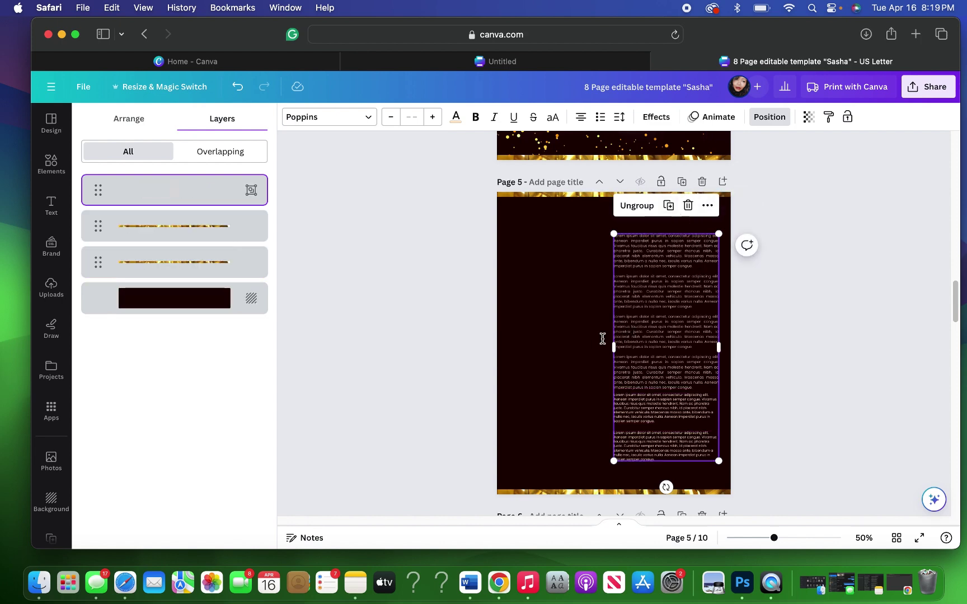
drag(603, 339, 568, 339)
scroll(754, 336, up, 1)
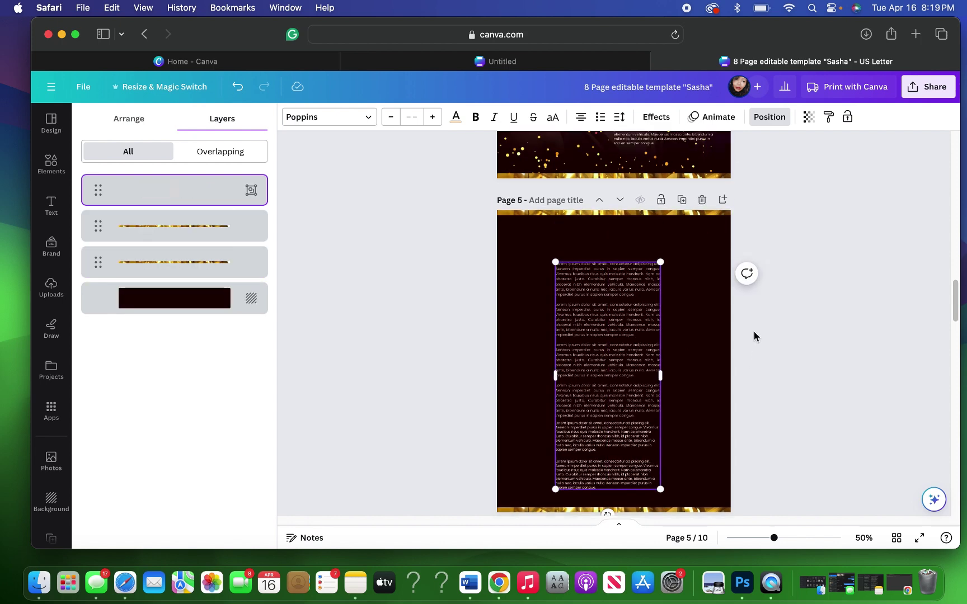
scroll(754, 336, up, 4)
scroll(754, 336, up, 5)
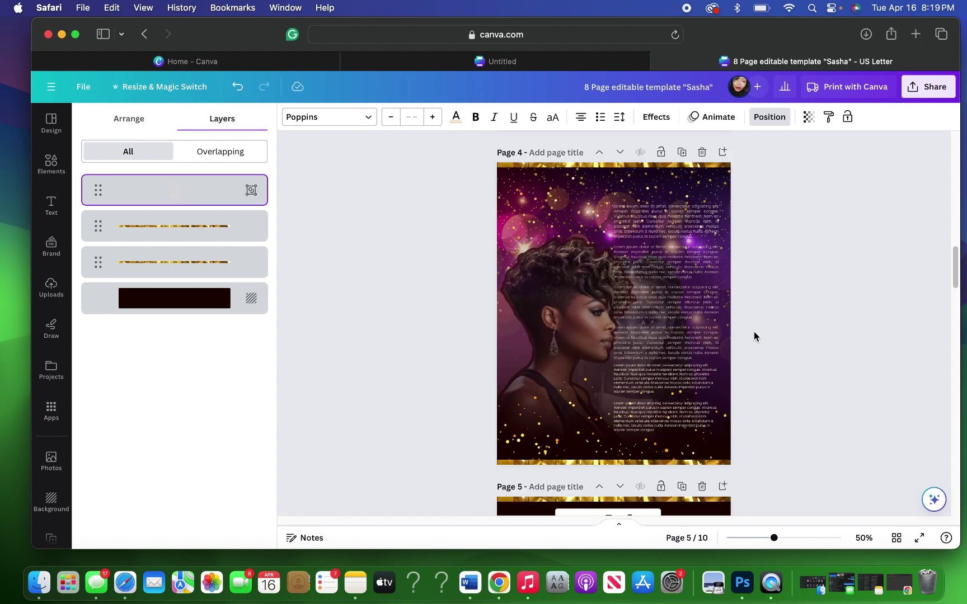
Step: Delete all three story text boxes from page 4
scroll(754, 336, up, 5)
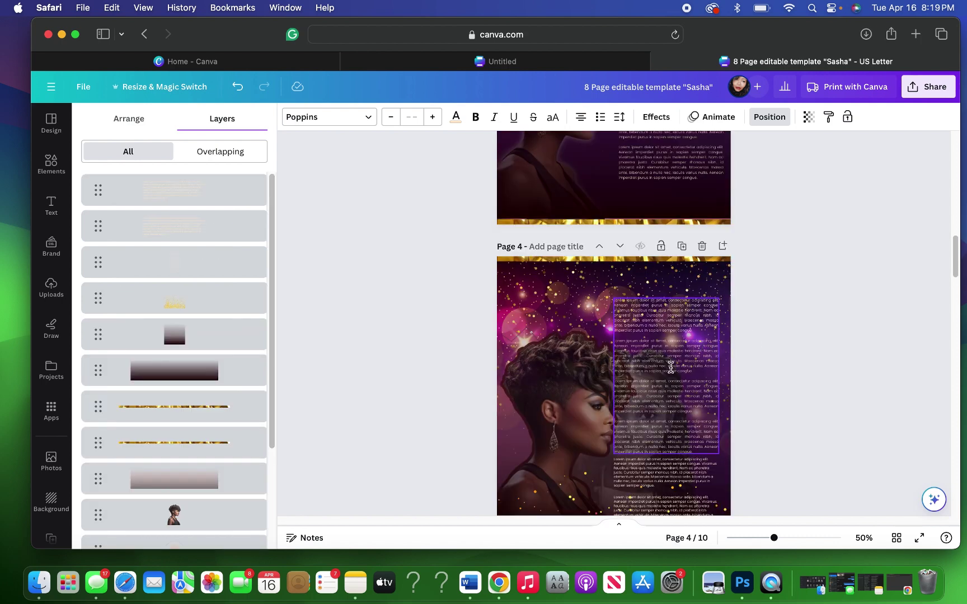
click(678, 308)
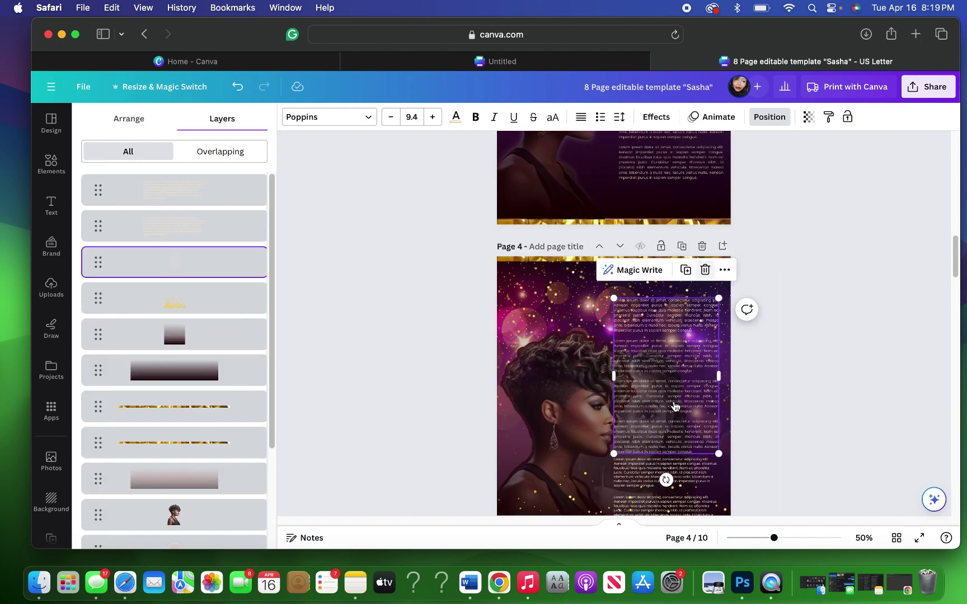
key(Delete)
click(655, 479)
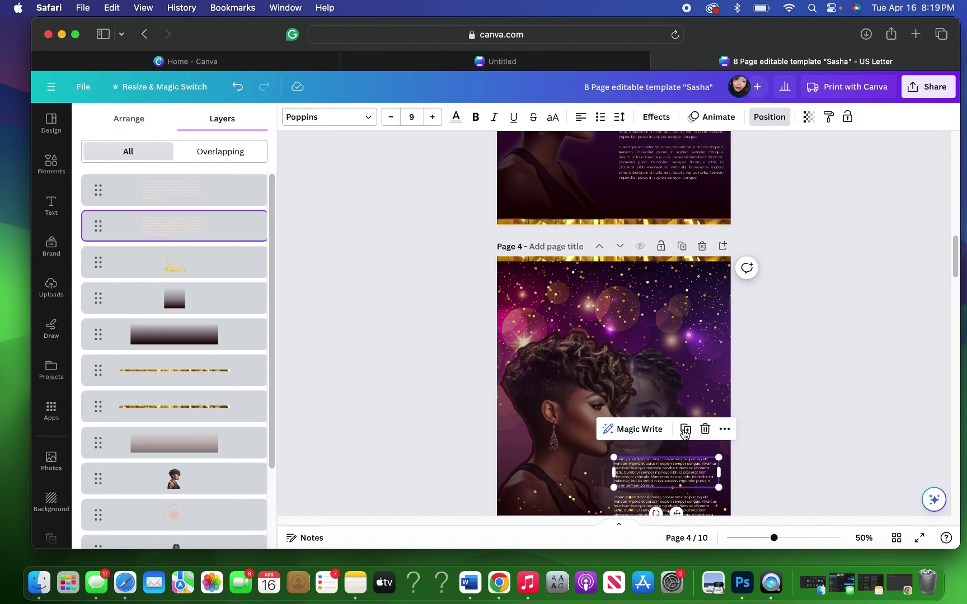
key(Delete)
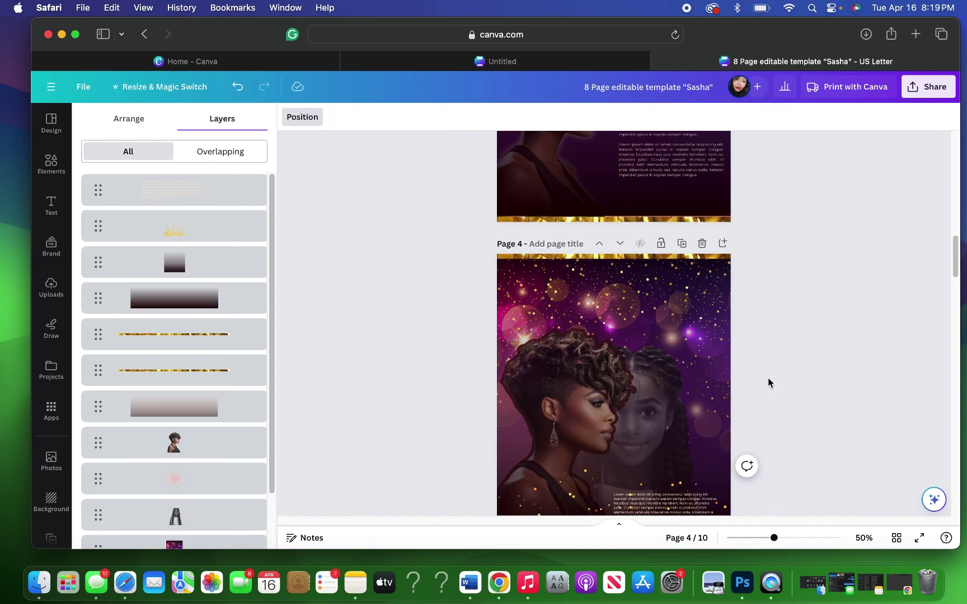
scroll(768, 378, down, 2)
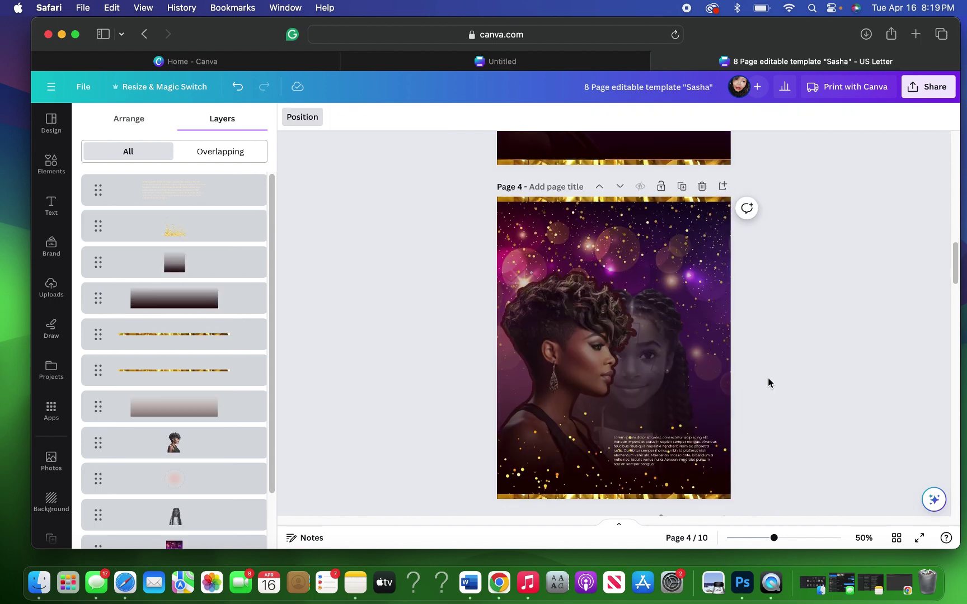
click(672, 419)
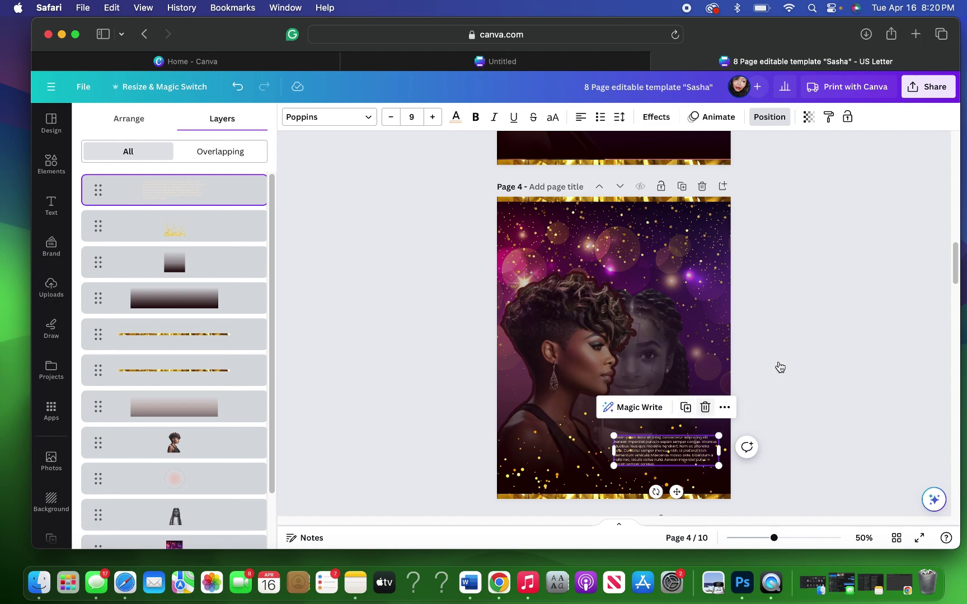
key(Delete)
Step: Delete the woman's portrait from page 4 and scroll back up to page 3
click(580, 361)
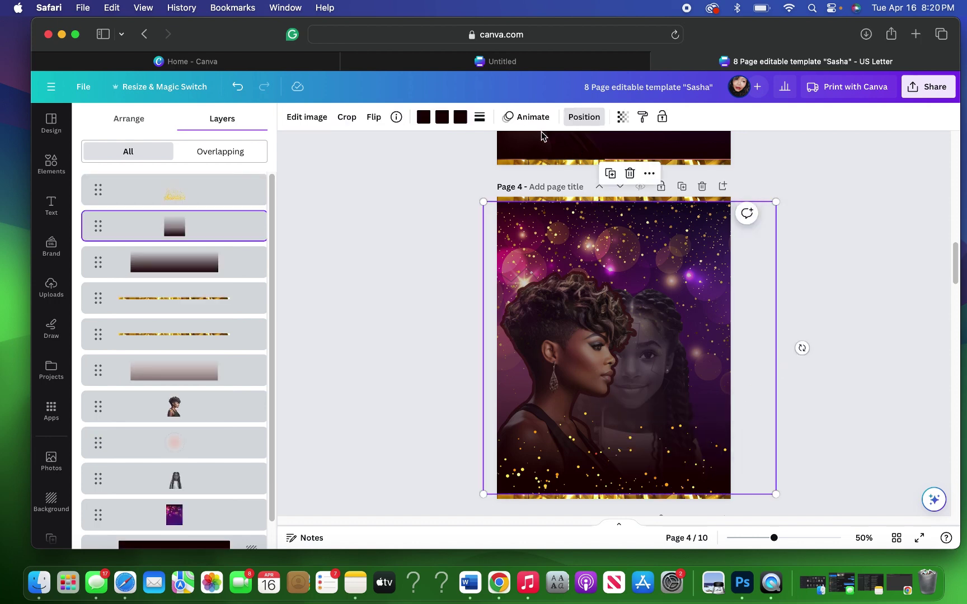
click(481, 351)
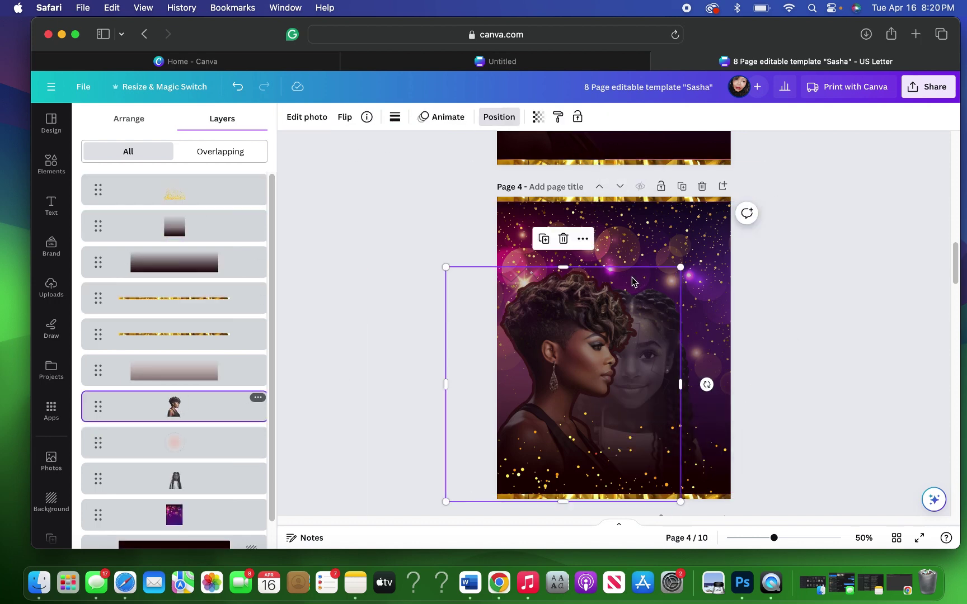
key(Delete)
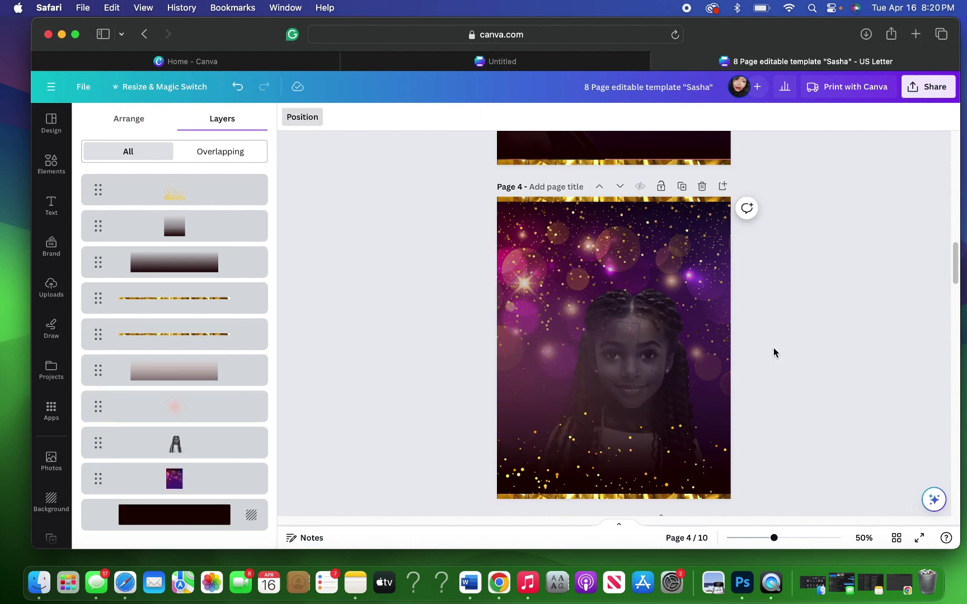
scroll(774, 353, up, 5)
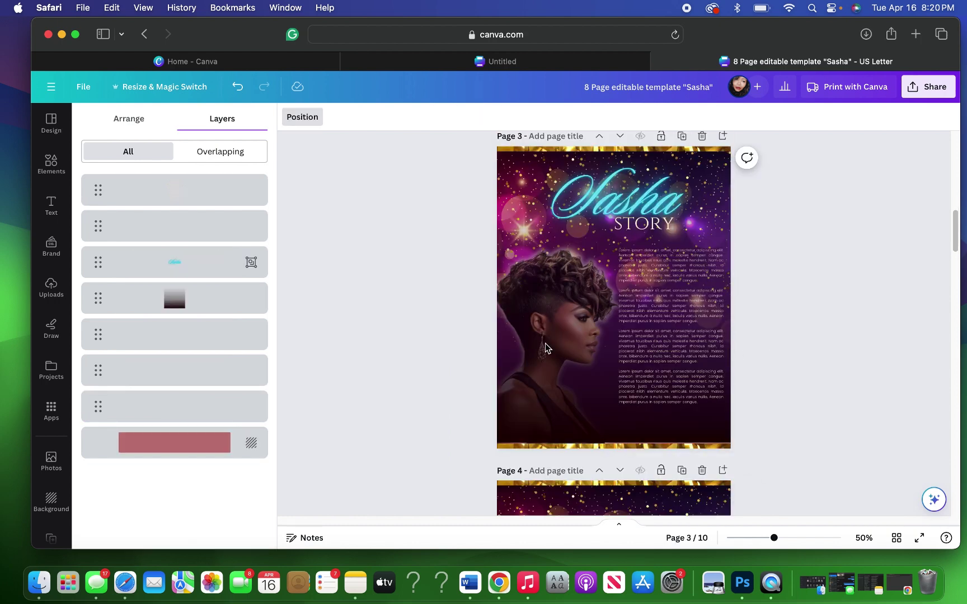
Step: Duplicate page 3's woman portrait onto page 4's lower right and flip it horizontally
click(534, 335)
click(157, 372)
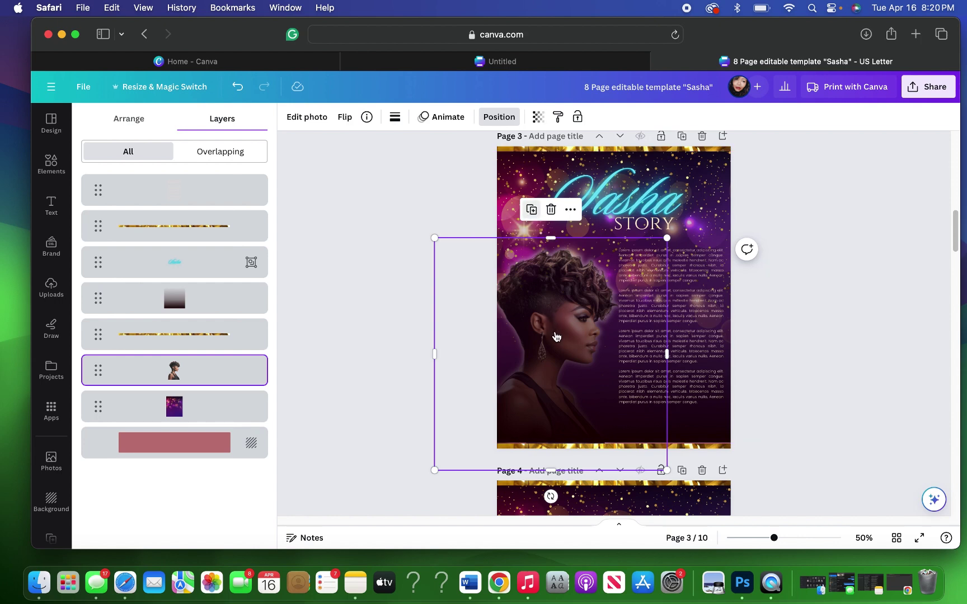
key(super+d)
drag(556, 442, 610, 521)
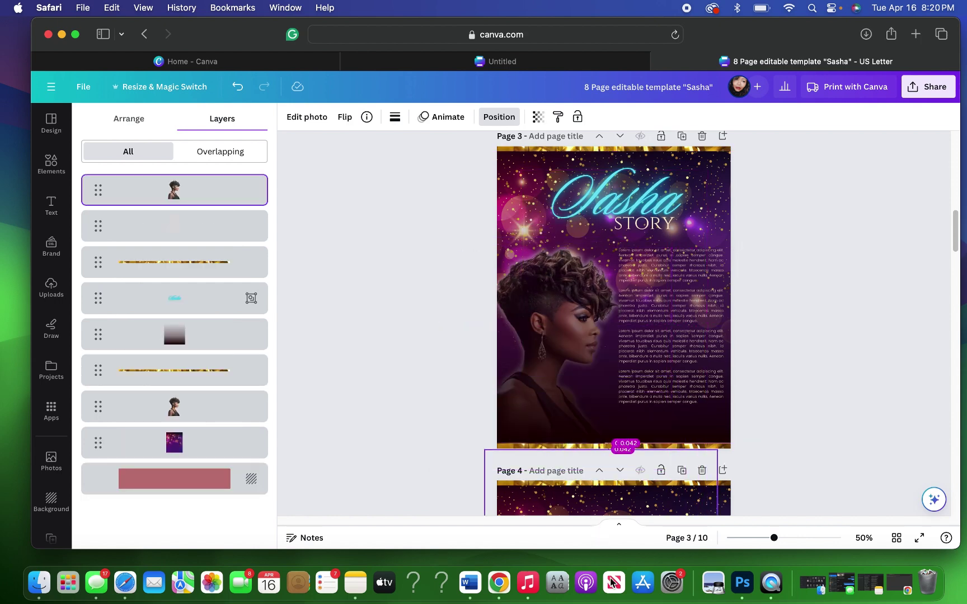
scroll(797, 386, down, 5)
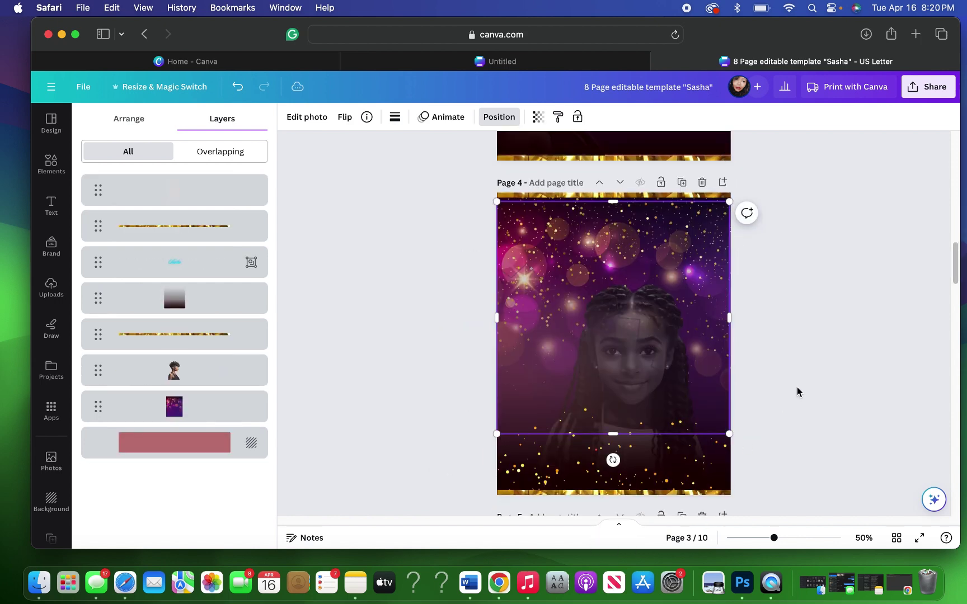
drag(666, 361, 727, 393)
click(351, 122)
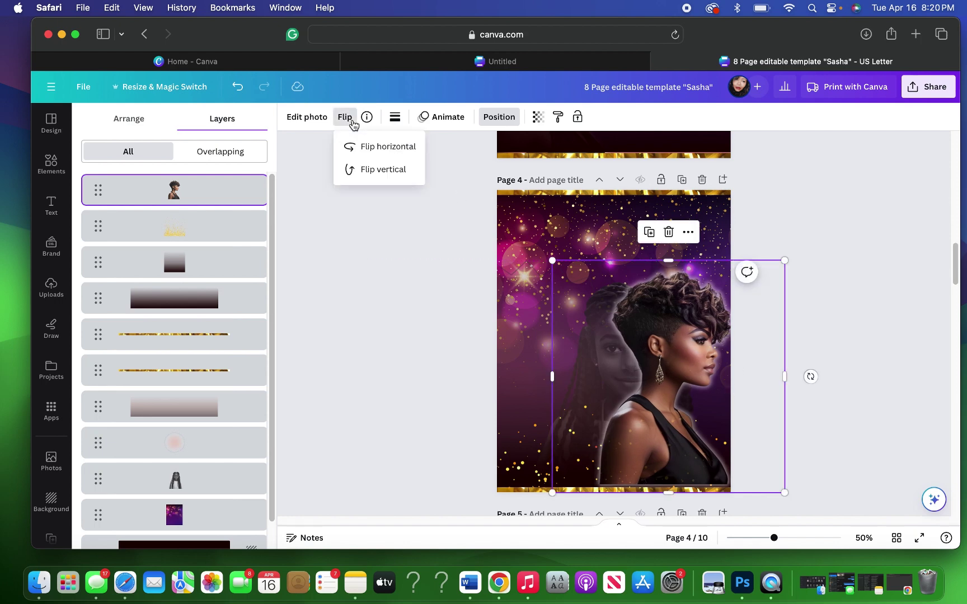
click(387, 147)
drag(693, 315, 696, 317)
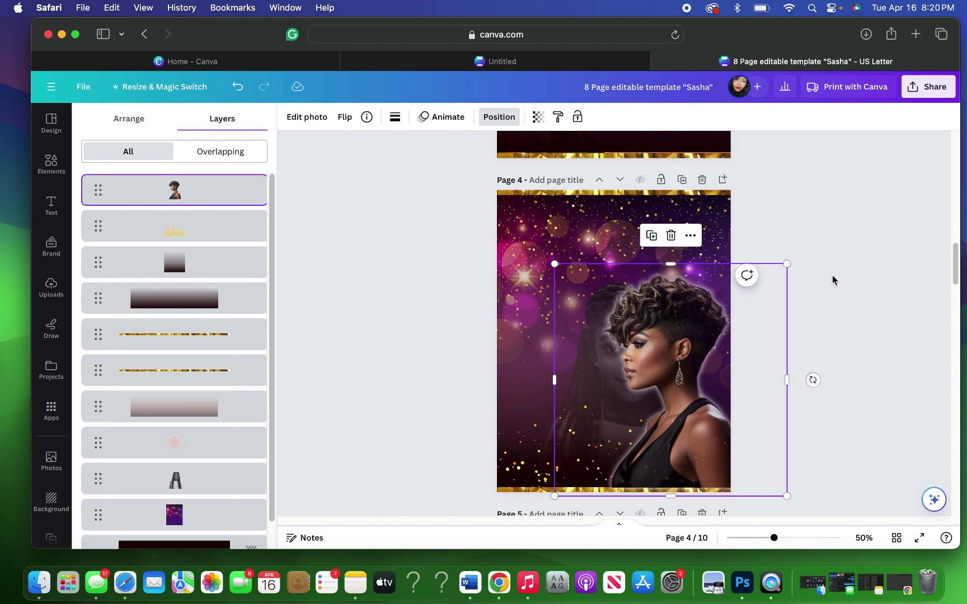
Step: Select the faded girl photo on page 4 from the layers list and enlarge it
click(514, 289)
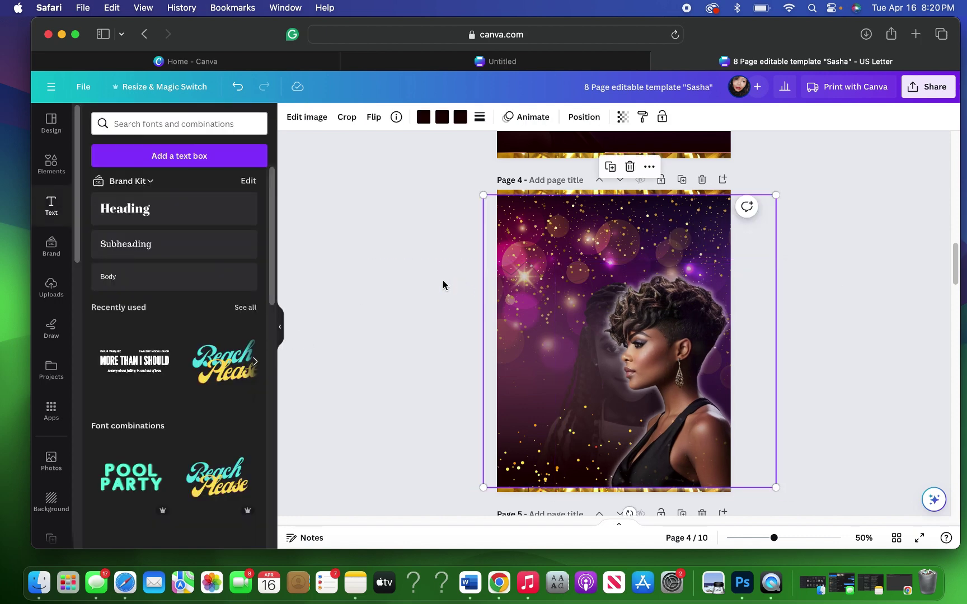
click(566, 119)
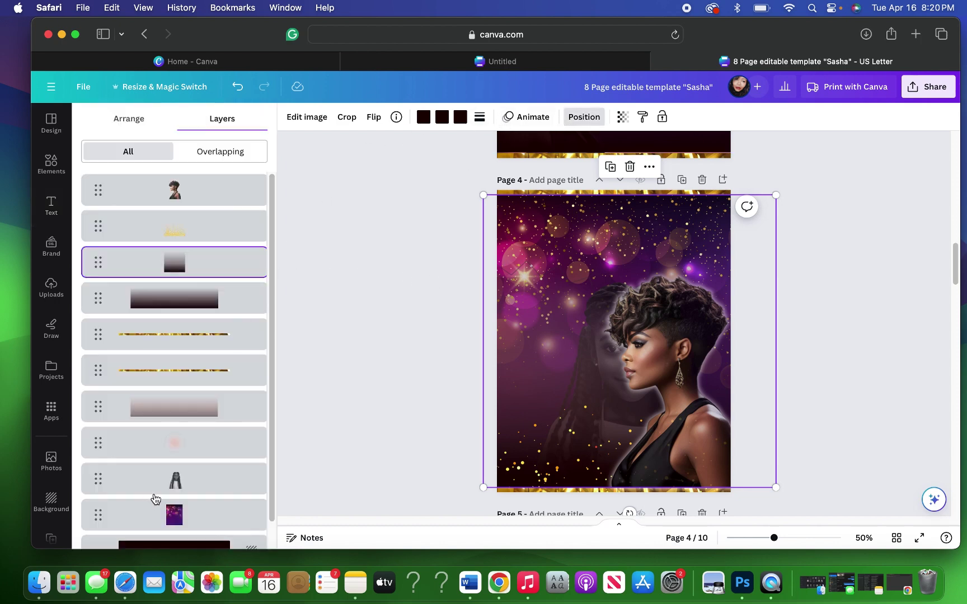
click(610, 242)
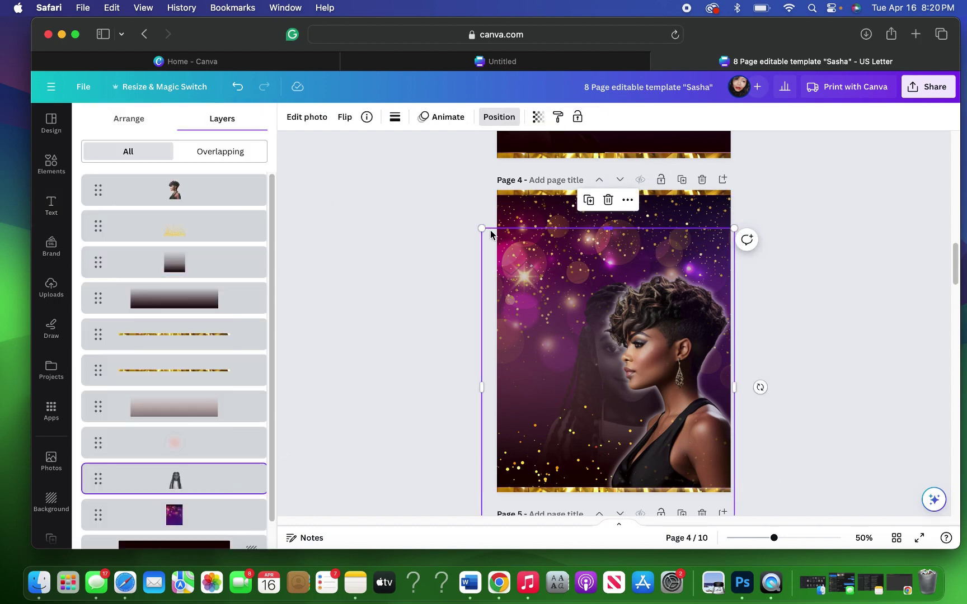
drag(480, 228, 379, 161)
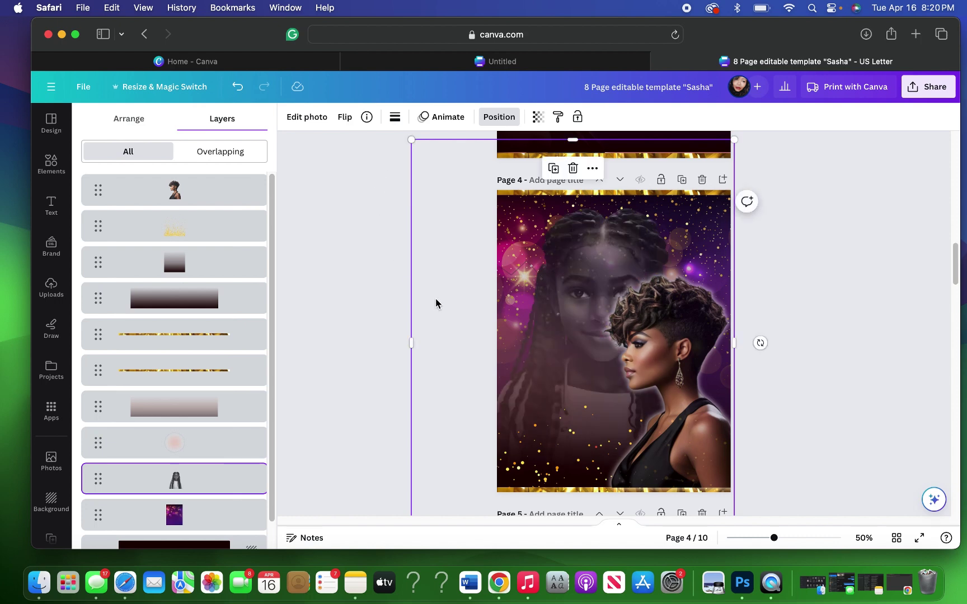
drag(433, 329, 437, 325)
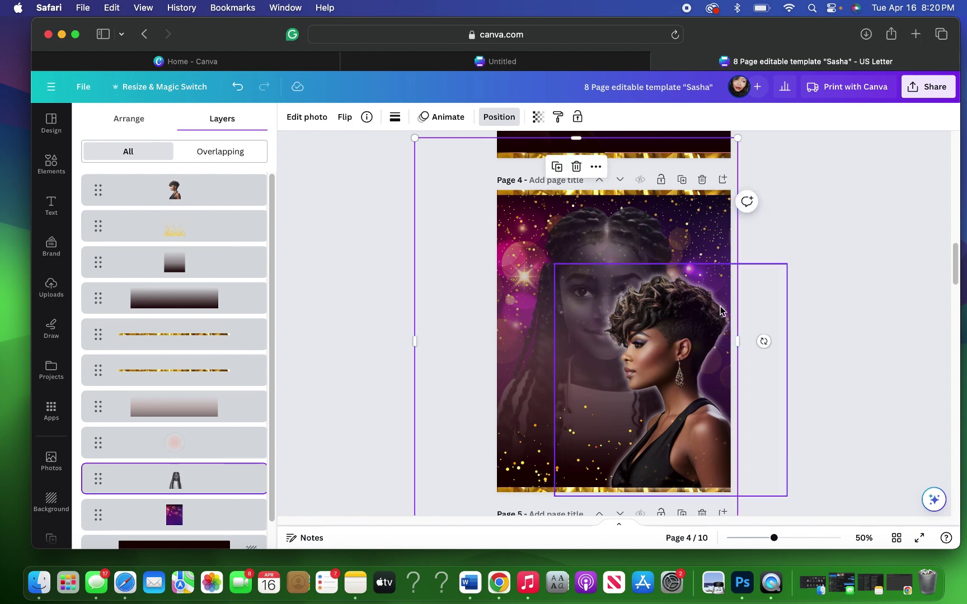
Step: Center the girl photo on the page, then shift it slightly left beside the portrait
right_click(598, 168)
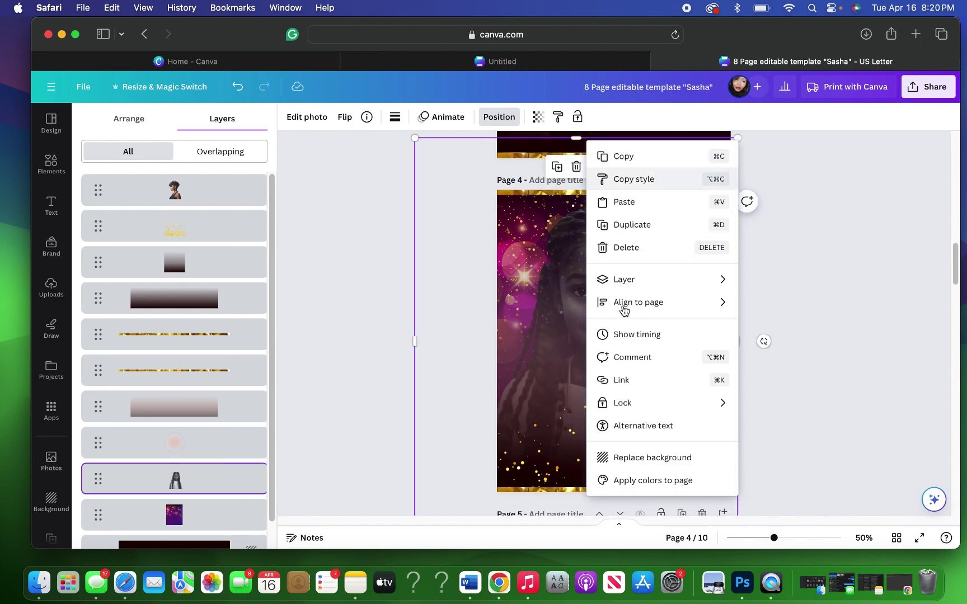
mouse_move(682, 304)
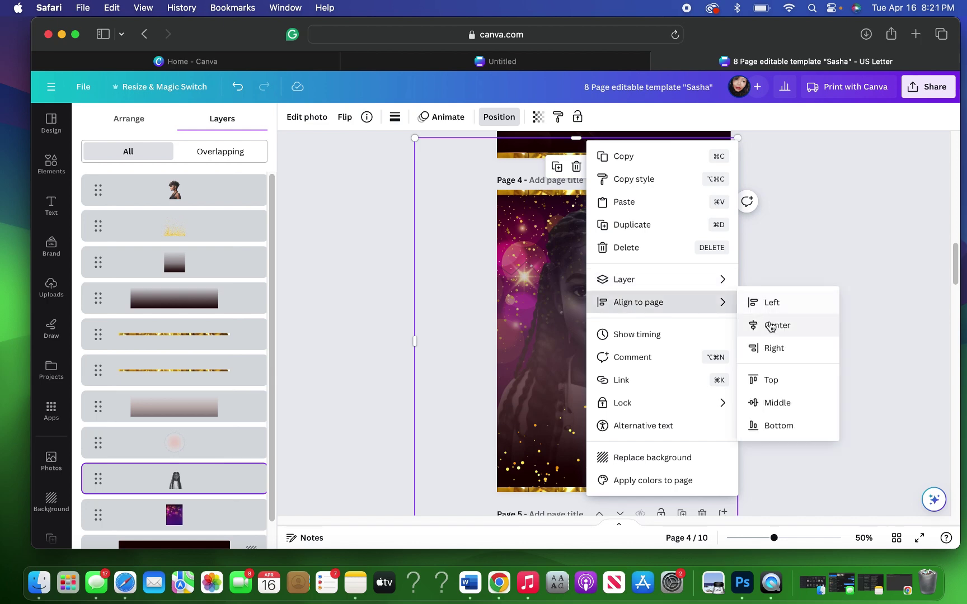
click(826, 323)
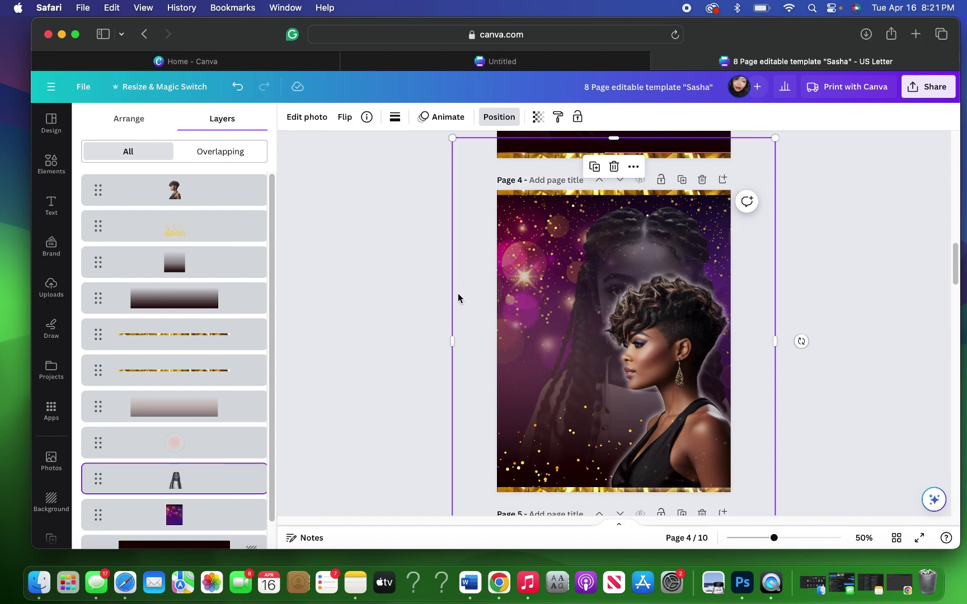
drag(458, 294, 403, 297)
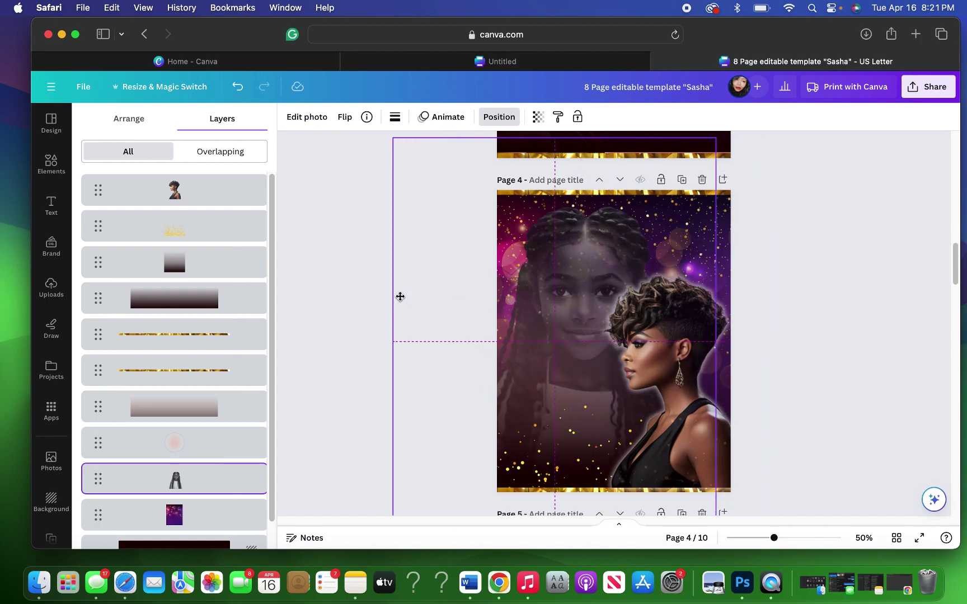
Step: Reorder the woman's portrait so it sits in front of the faded girl photo on page 4
click(797, 286)
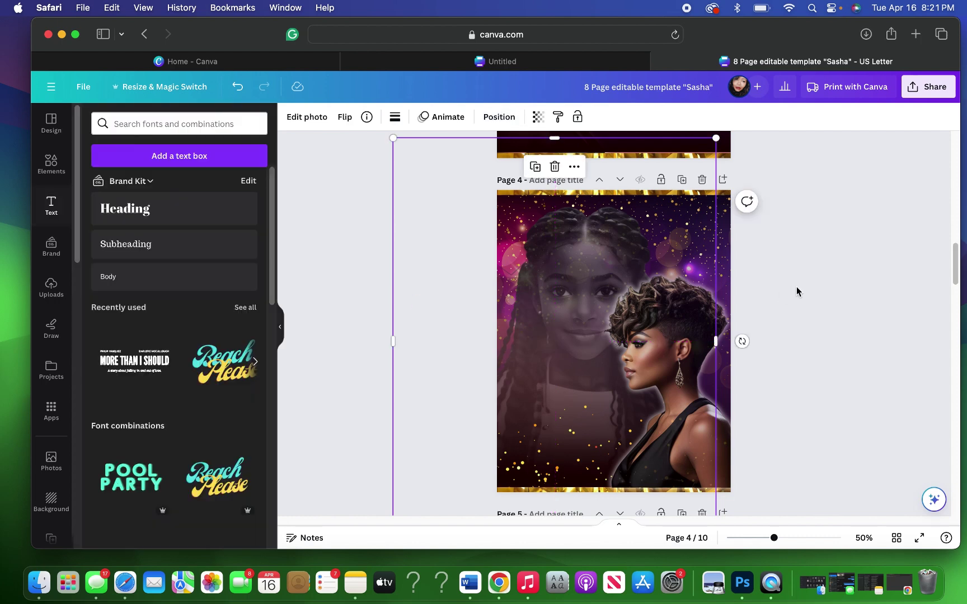
scroll(798, 287, up, 2)
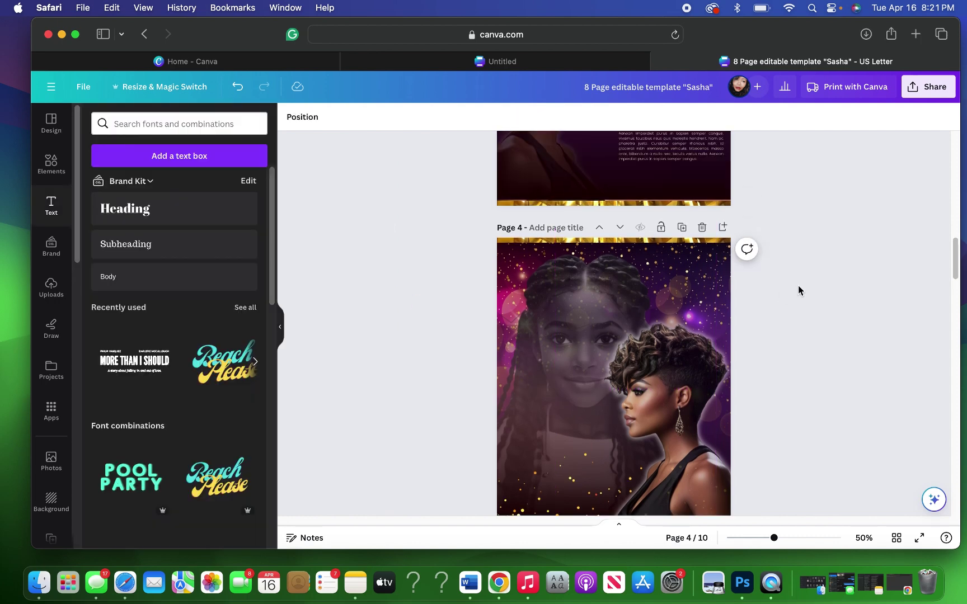
click(694, 376)
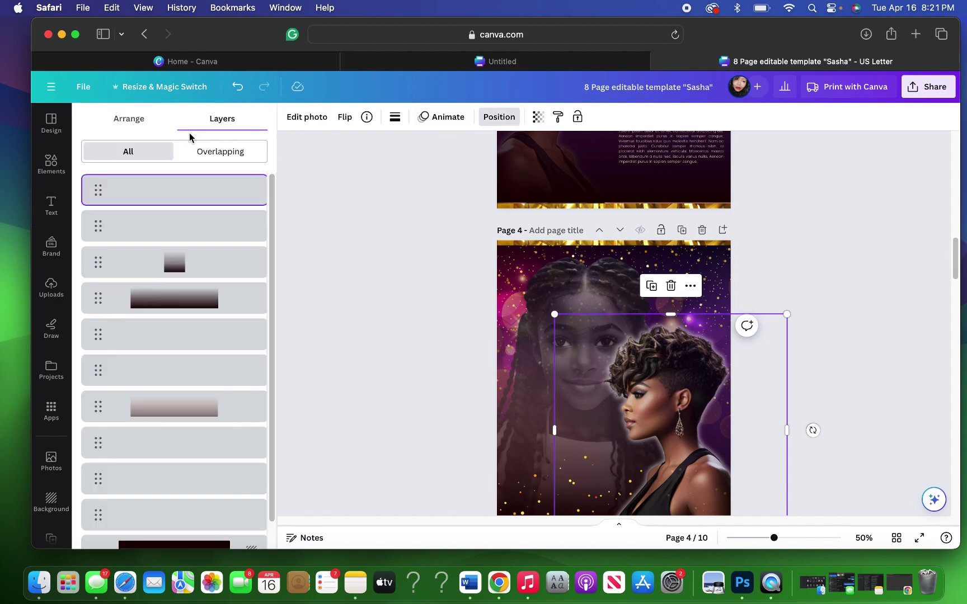
click(129, 119)
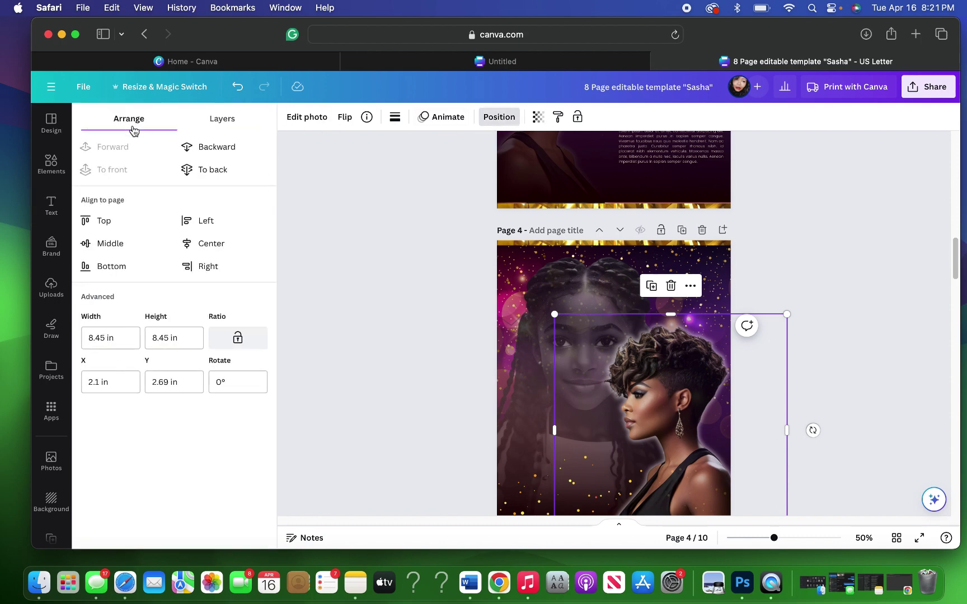
click(205, 148)
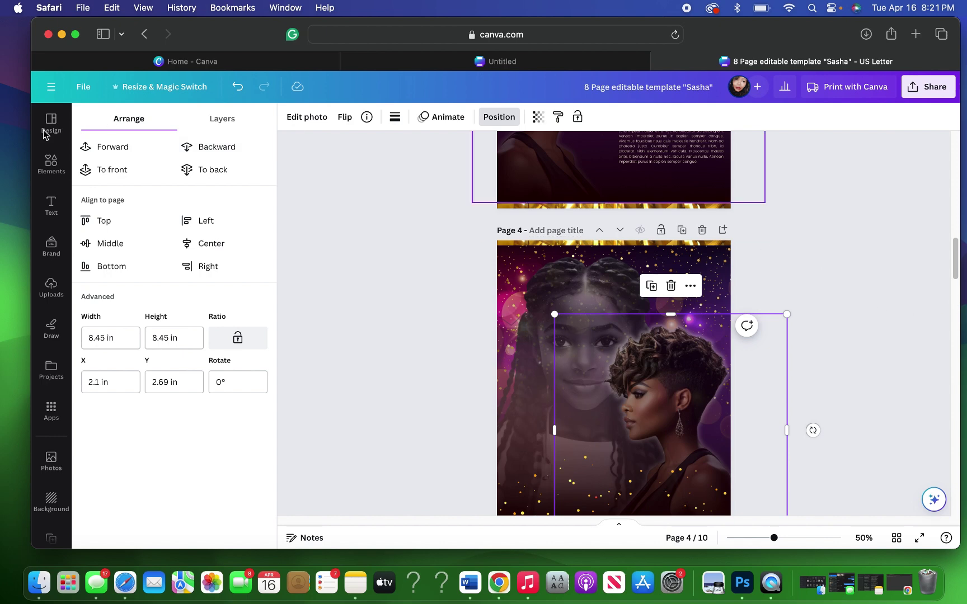
click(209, 147)
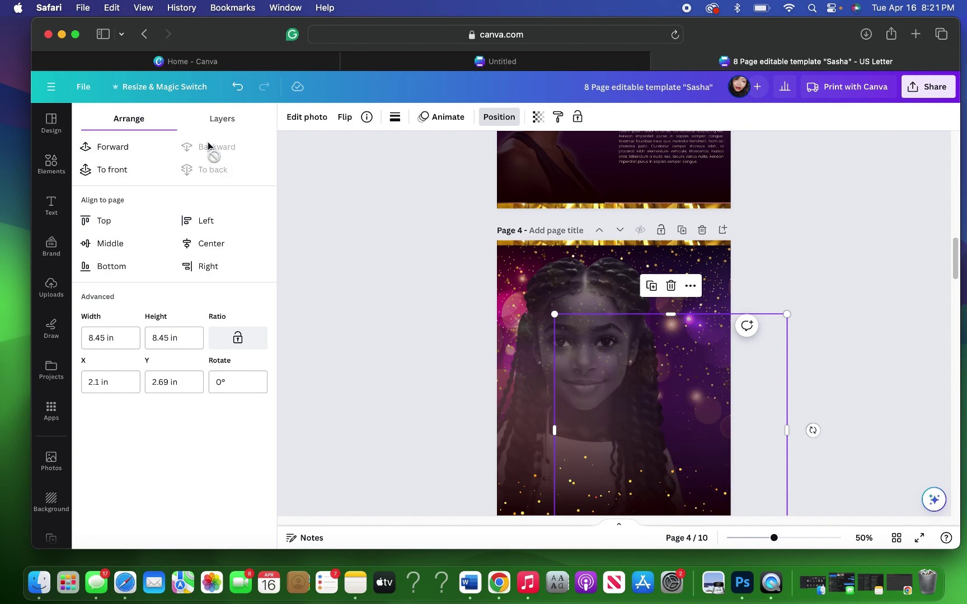
click(134, 148)
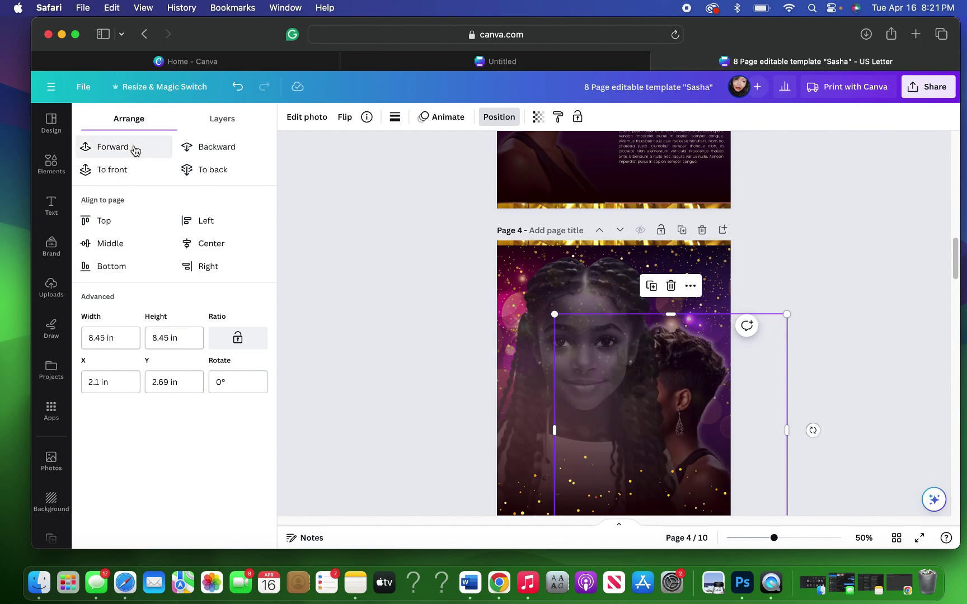
click(134, 148)
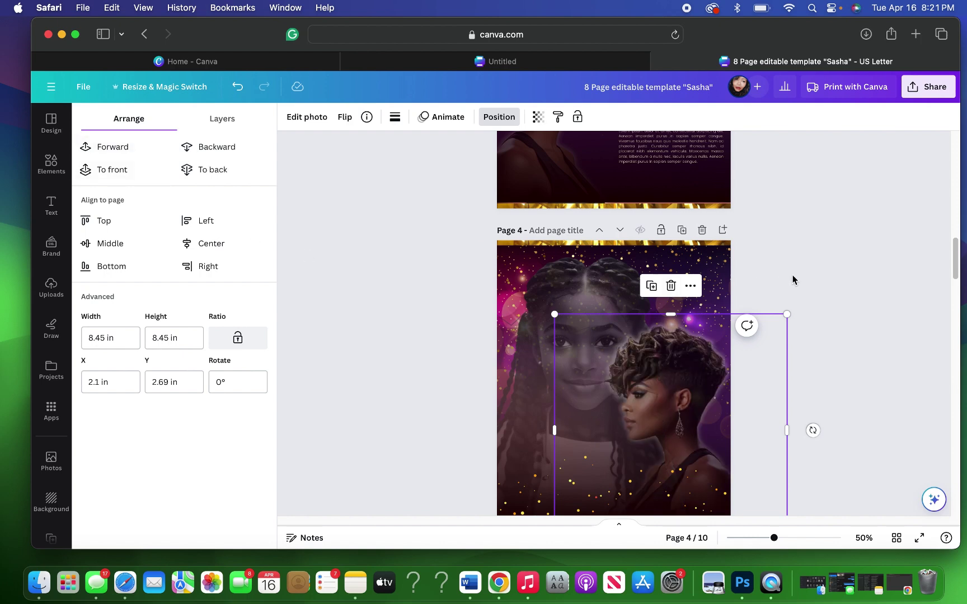
key(t)
scroll(788, 283, down, 5)
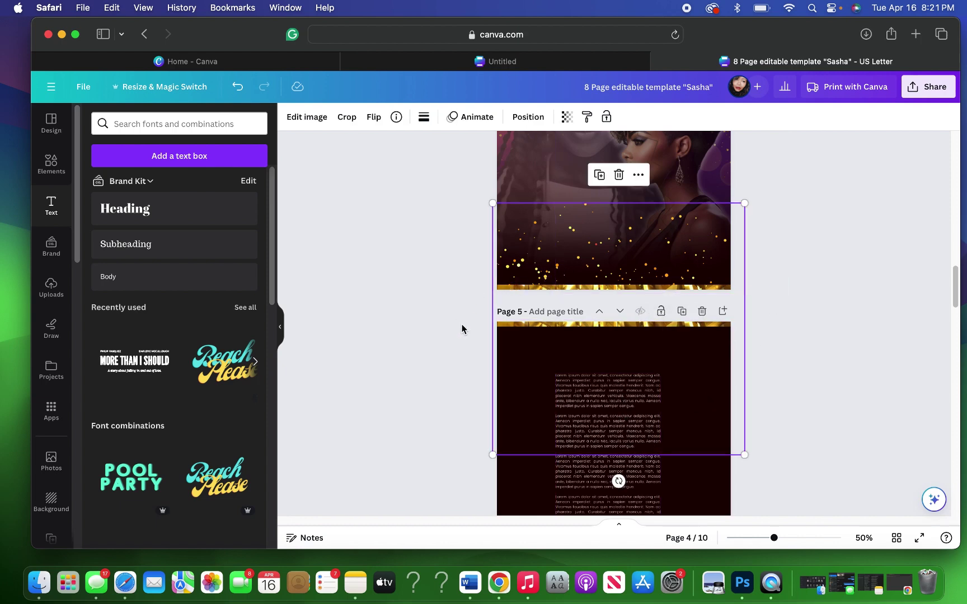
Step: Move the story text box from page 5 up to page 4's upper left
click(457, 347)
click(606, 436)
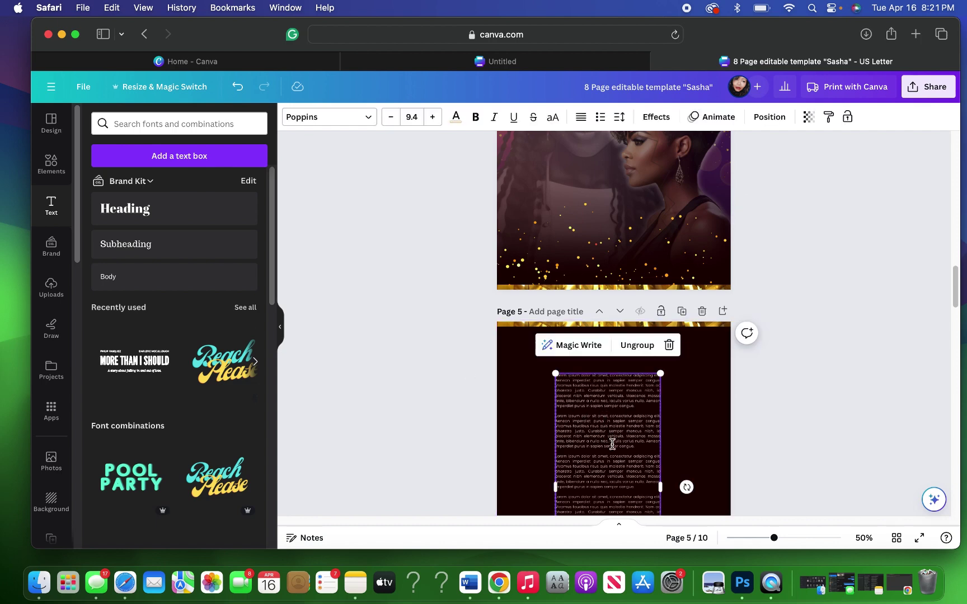
drag(604, 420, 618, 223)
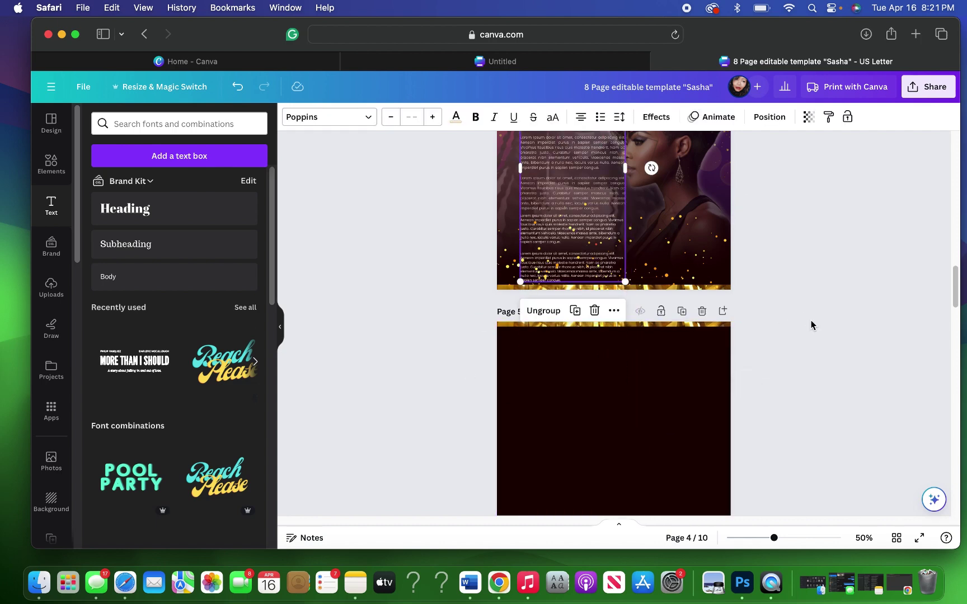
scroll(811, 324, up, 5)
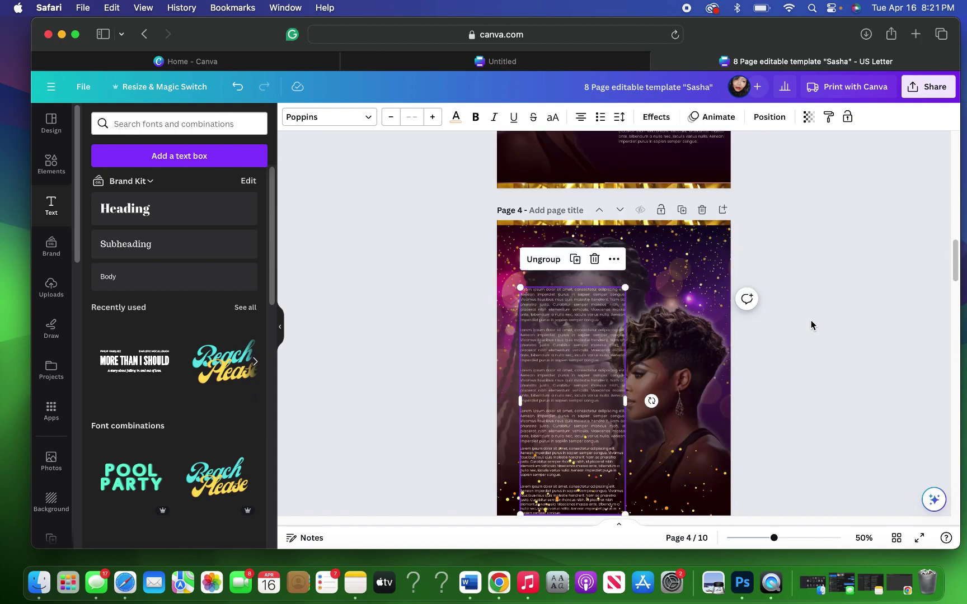
scroll(811, 325, down, 1)
drag(576, 395, 576, 372)
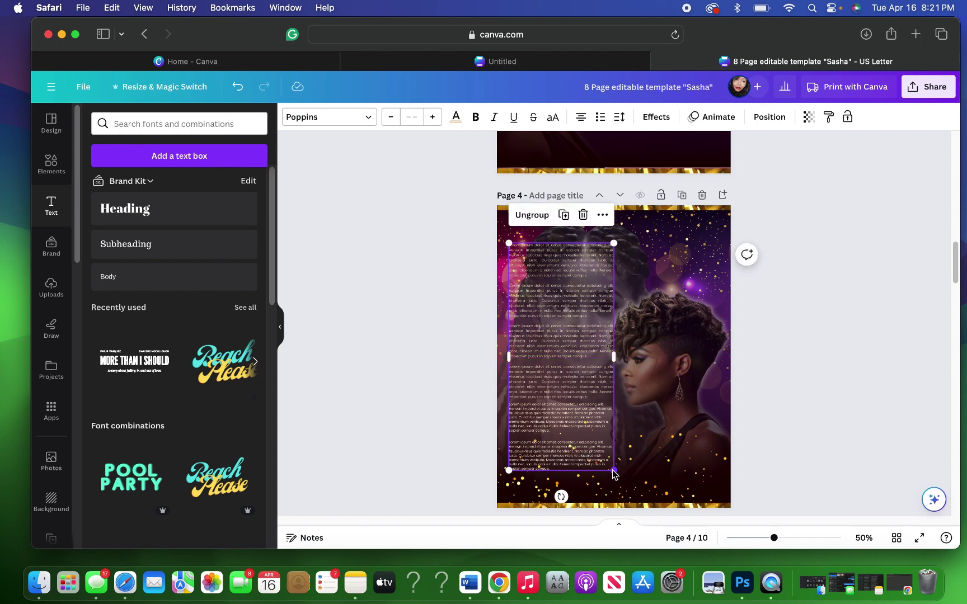
Step: Enlarge the story text column to 4.16 × 9.02 in and move it toward the left edge
drag(614, 476, 623, 494)
drag(574, 417, 572, 420)
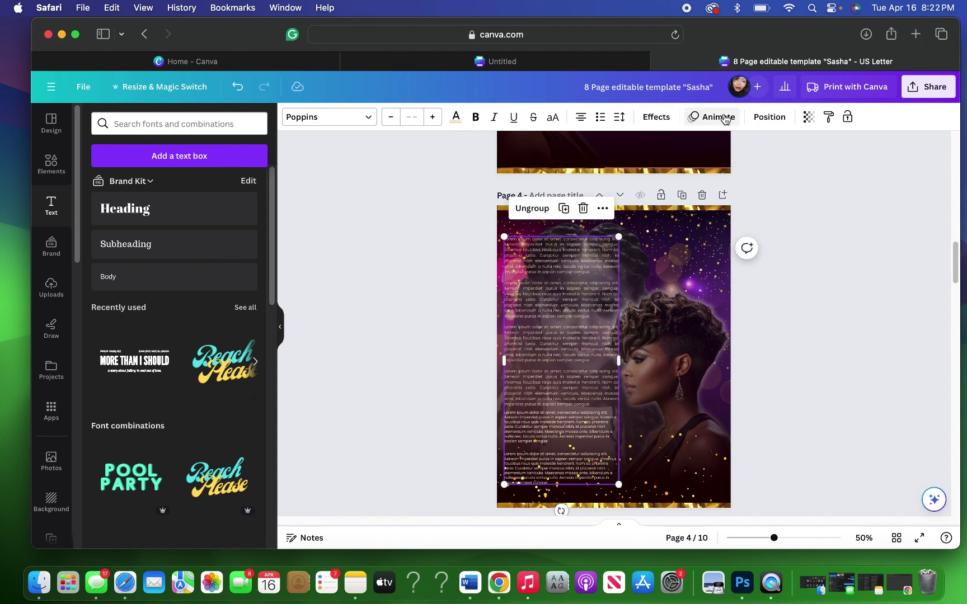
click(769, 118)
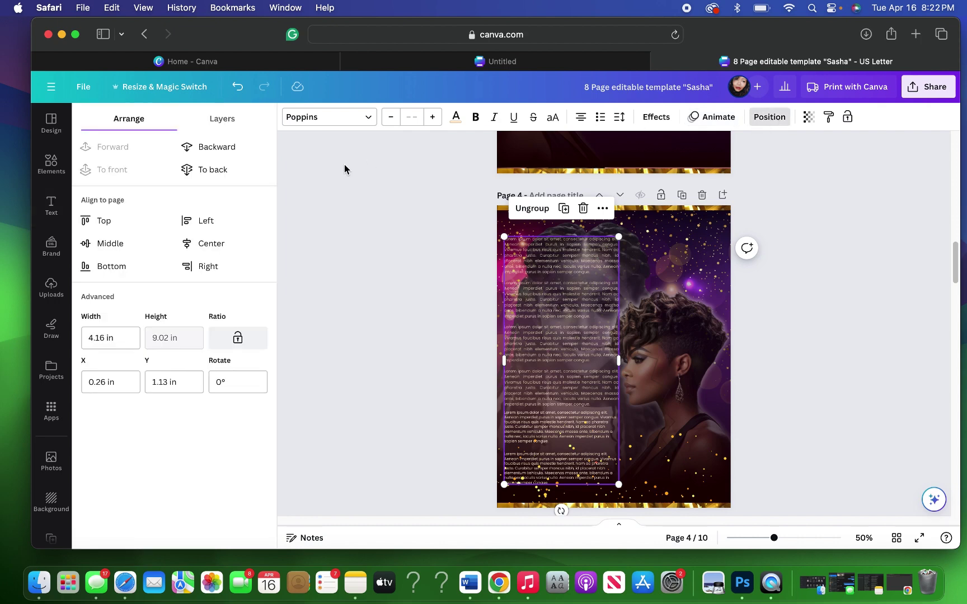
Step: Select the faded child photo layer, then shrink and reposition it behind the portrait
click(231, 131)
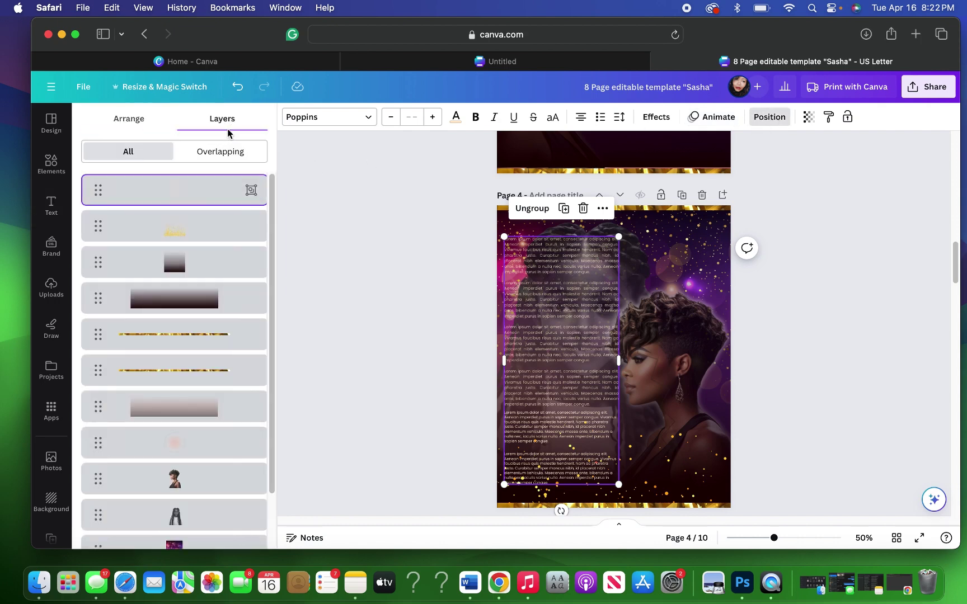
click(178, 515)
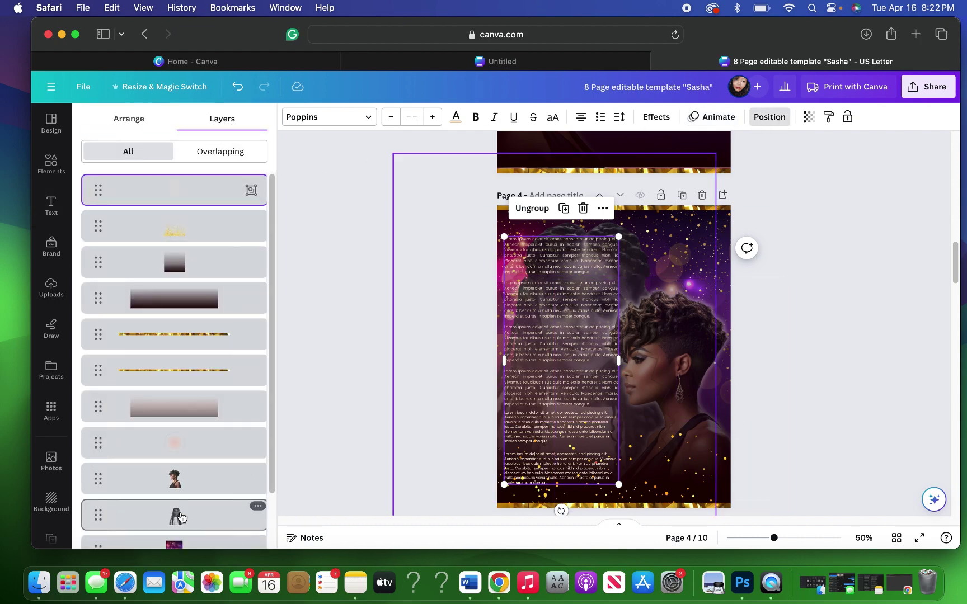
drag(430, 368, 521, 369)
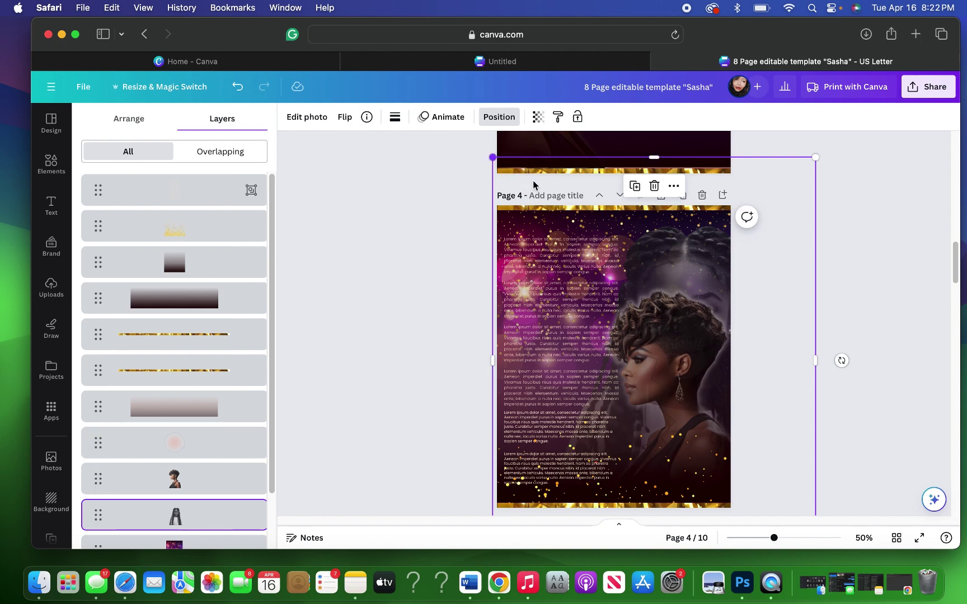
drag(493, 157, 596, 266)
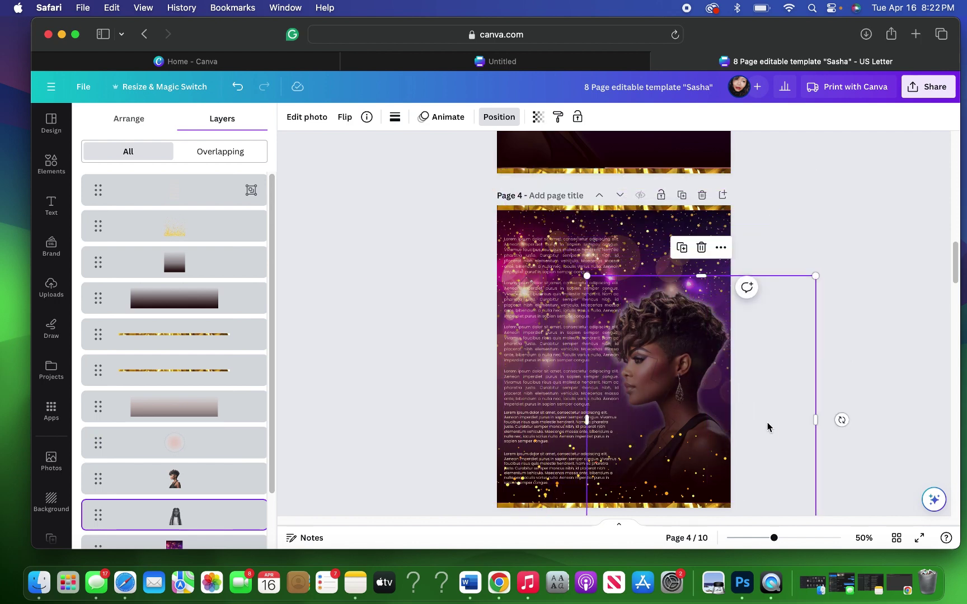
drag(767, 425, 739, 309)
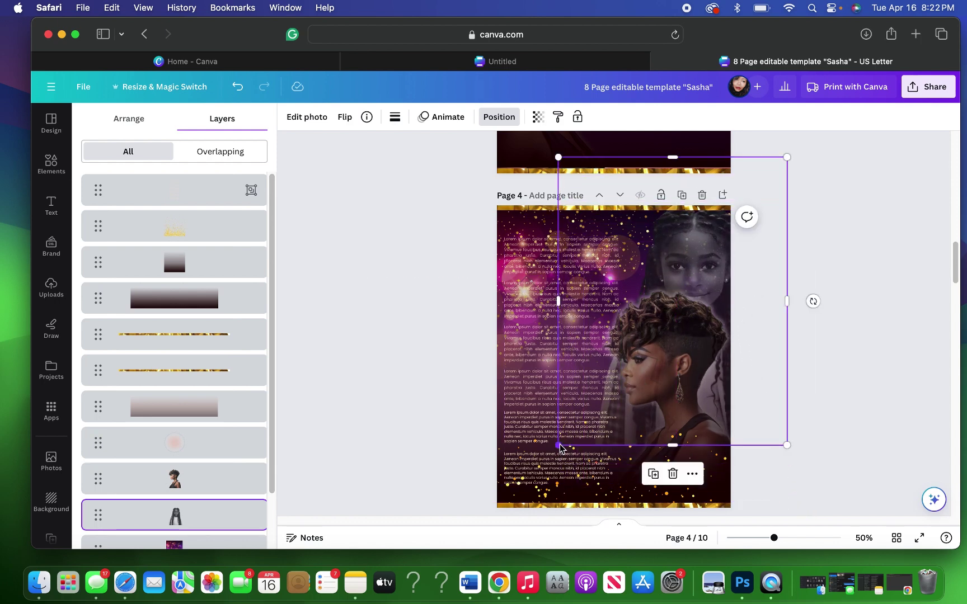
drag(558, 444, 614, 413)
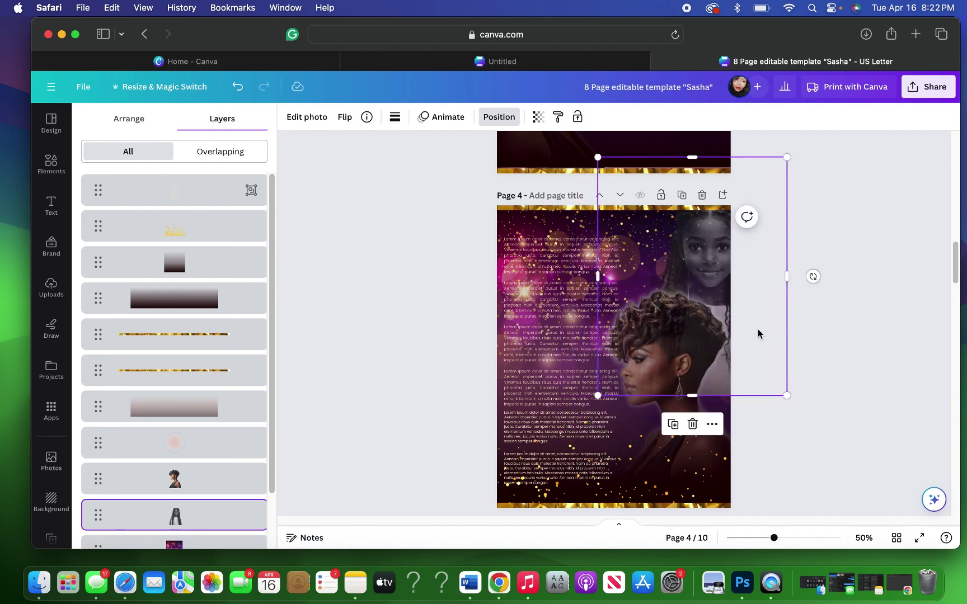
drag(758, 329, 651, 432)
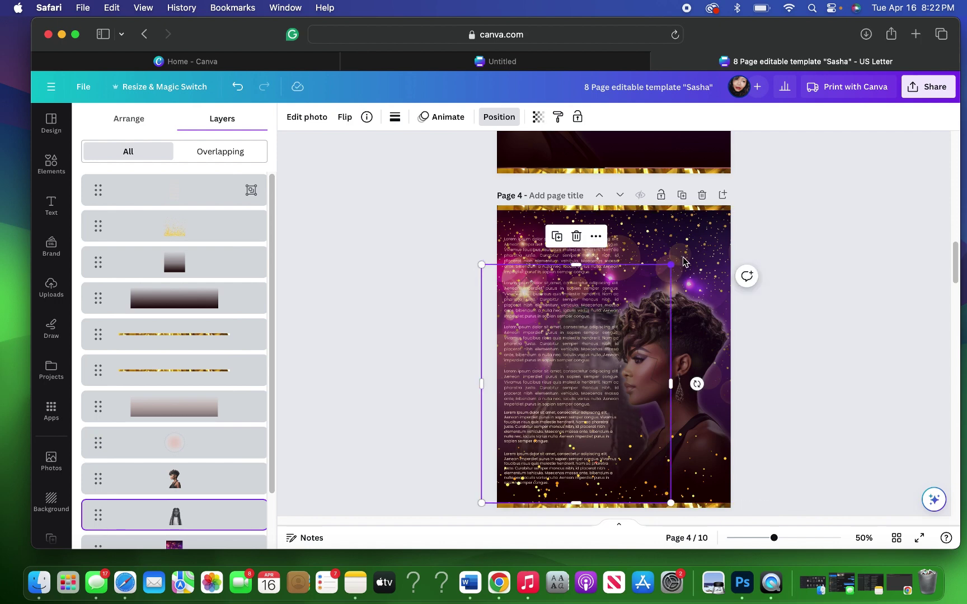
Step: Refine the child photo's frame to 4.8 × 9.4 in, reaching the page bottom and clear of the story text
drag(680, 260, 733, 232)
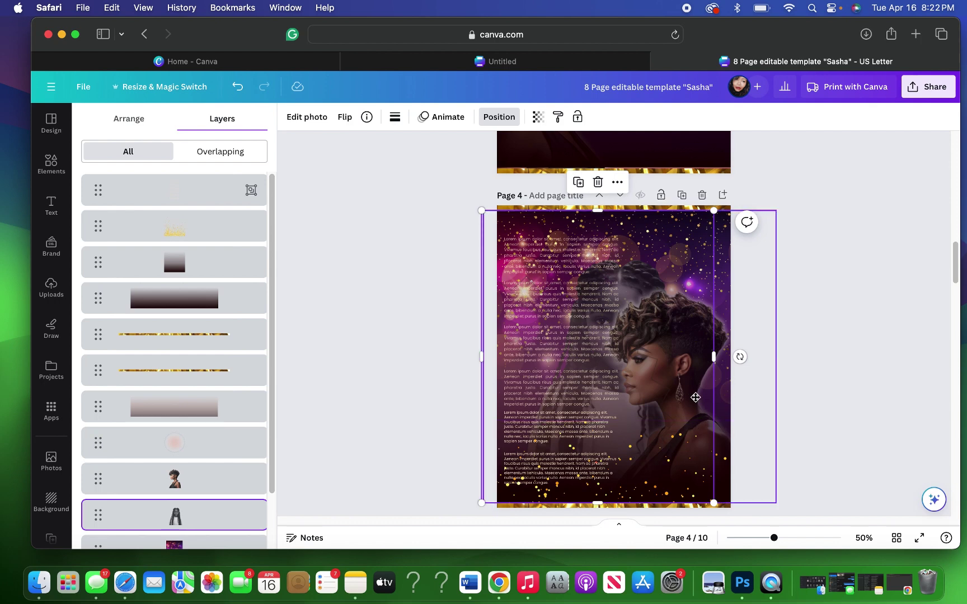
drag(696, 397, 695, 380)
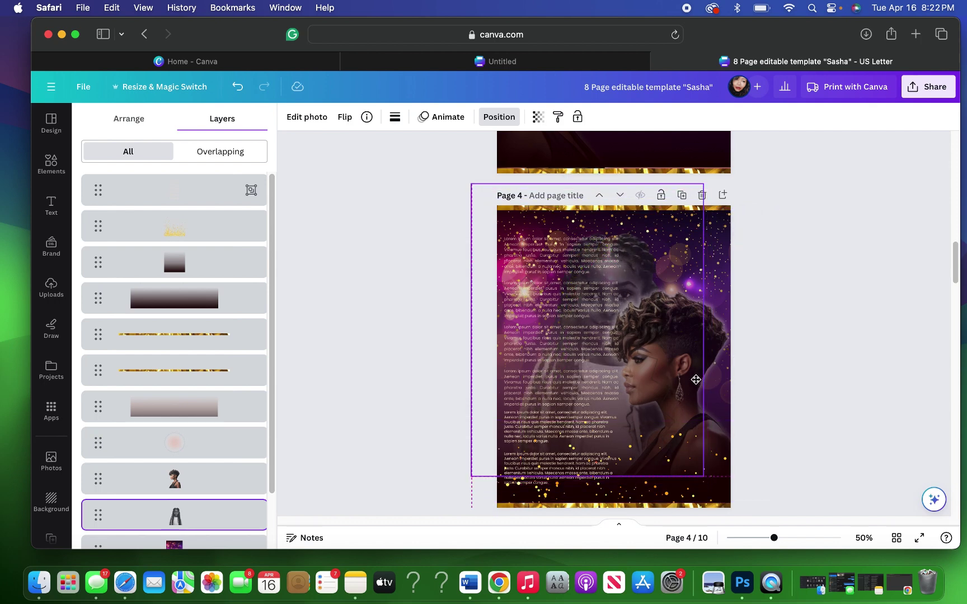
drag(696, 380, 668, 374)
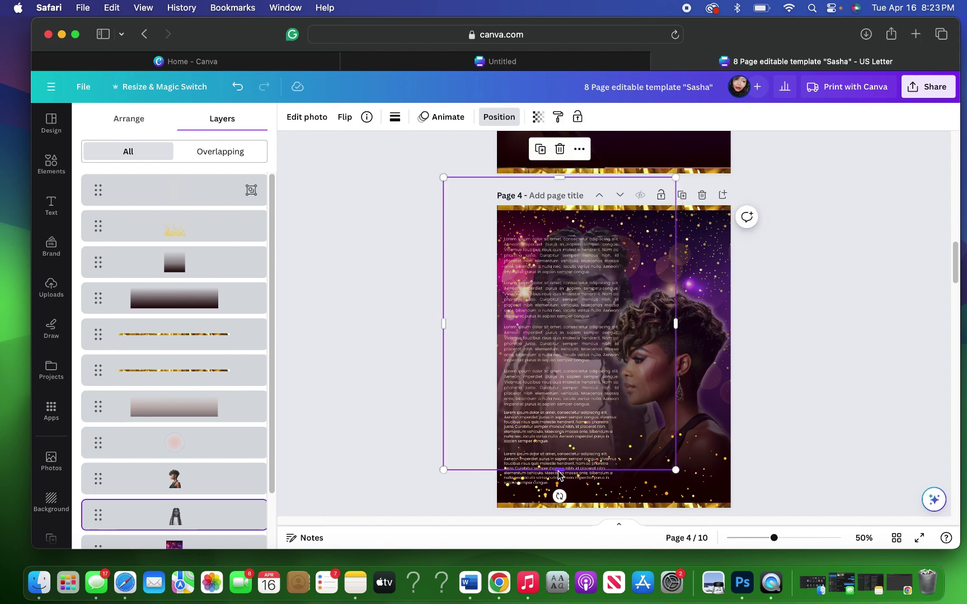
drag(558, 472, 563, 496)
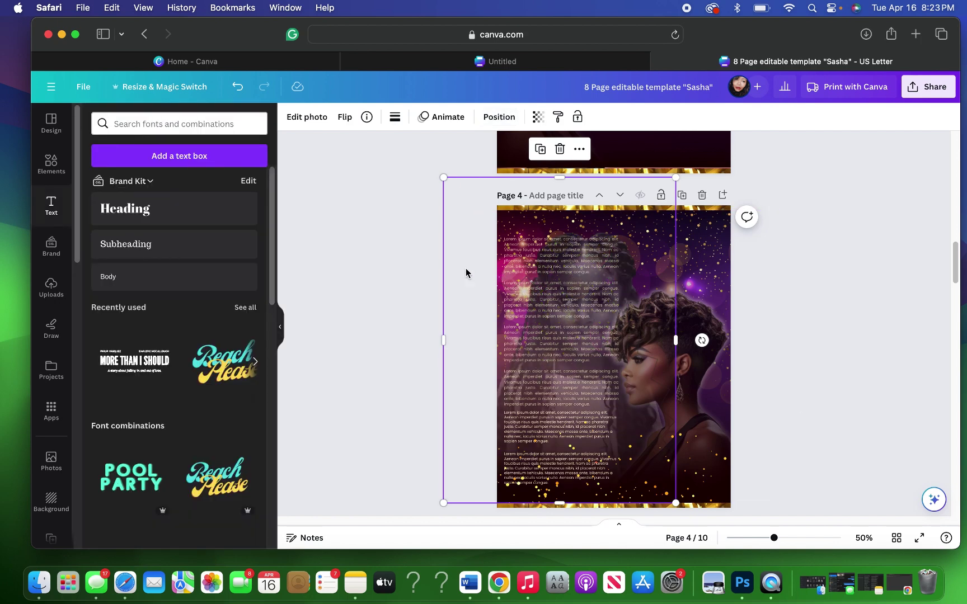
drag(470, 272, 549, 239)
drag(698, 420, 698, 420)
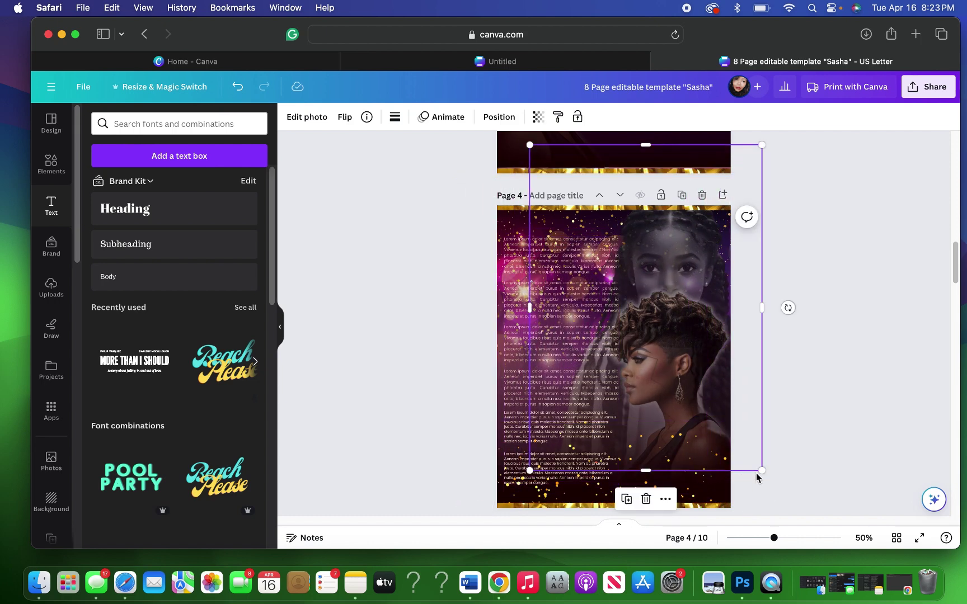
drag(762, 471, 747, 426)
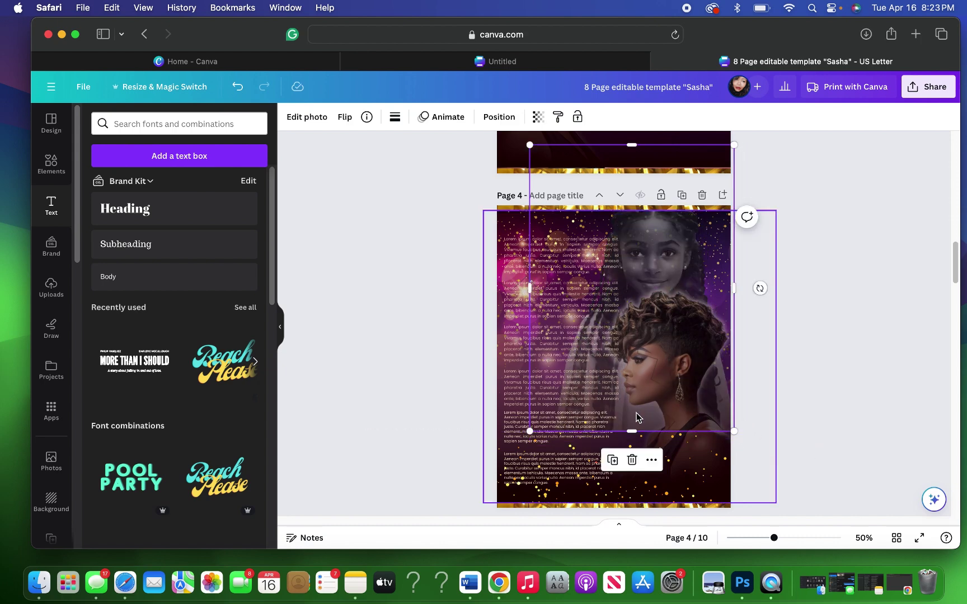
drag(642, 415, 641, 403)
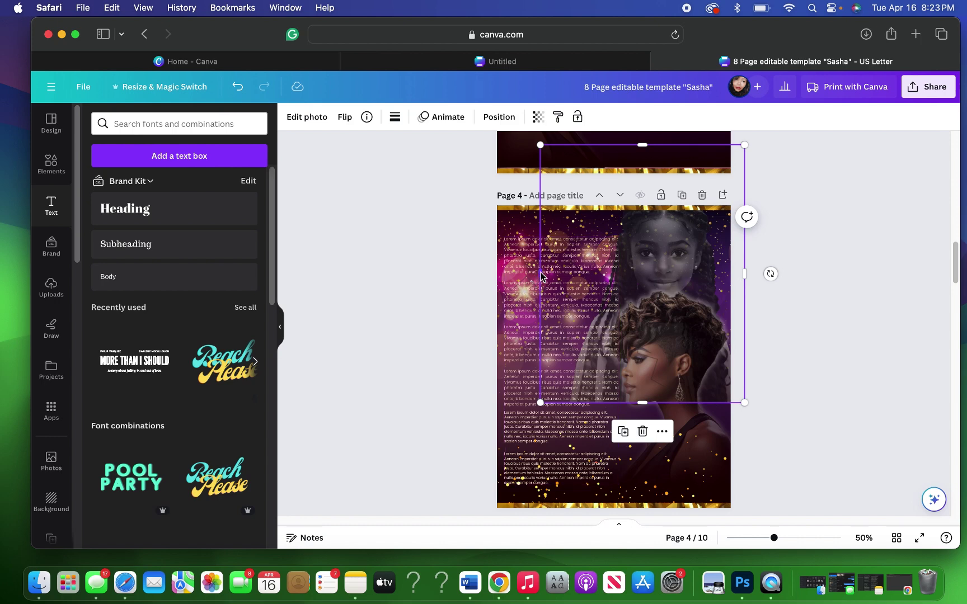
drag(541, 275, 616, 274)
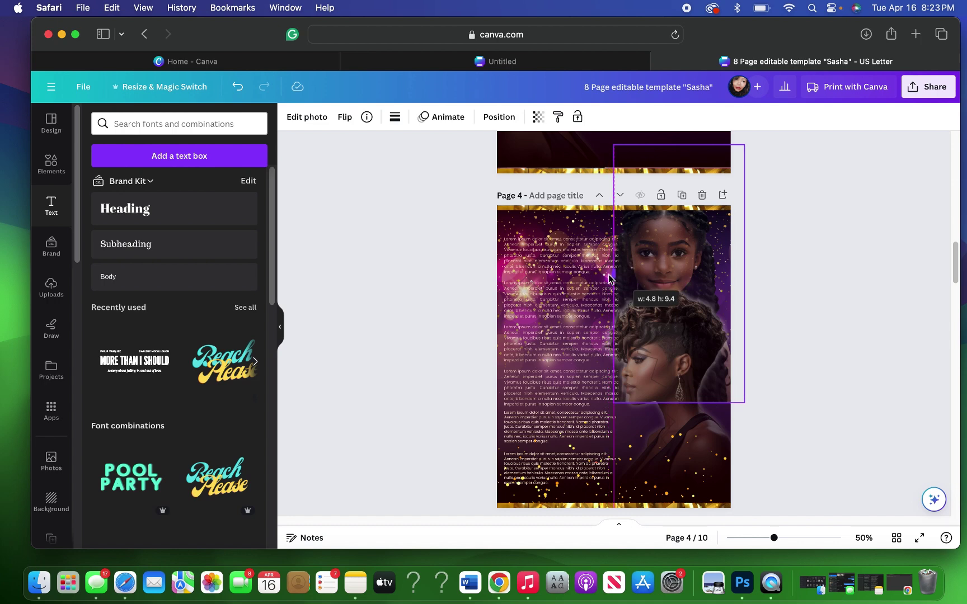
click(784, 318)
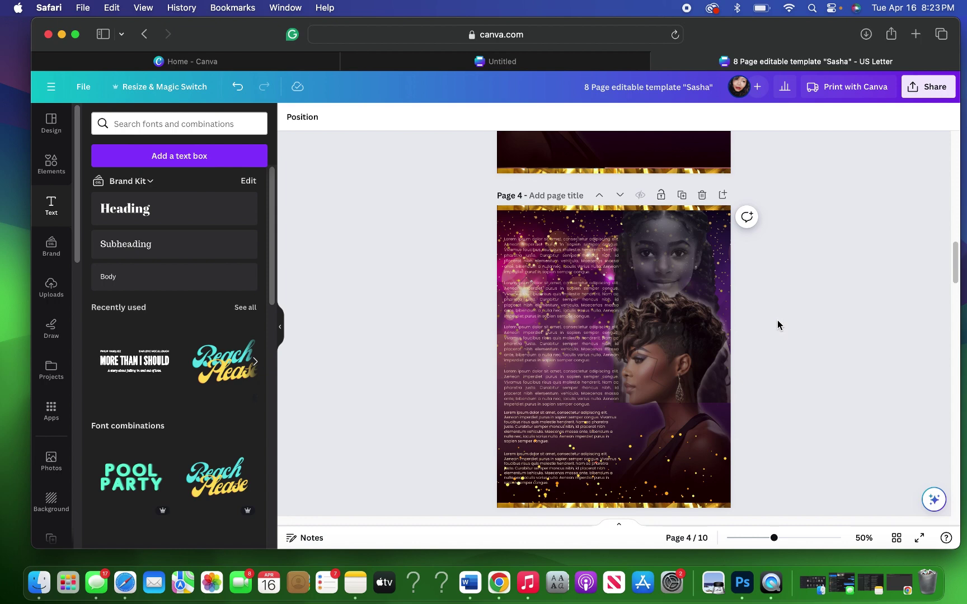
Step: Undo the last three framing changes to the child photo
click(238, 88)
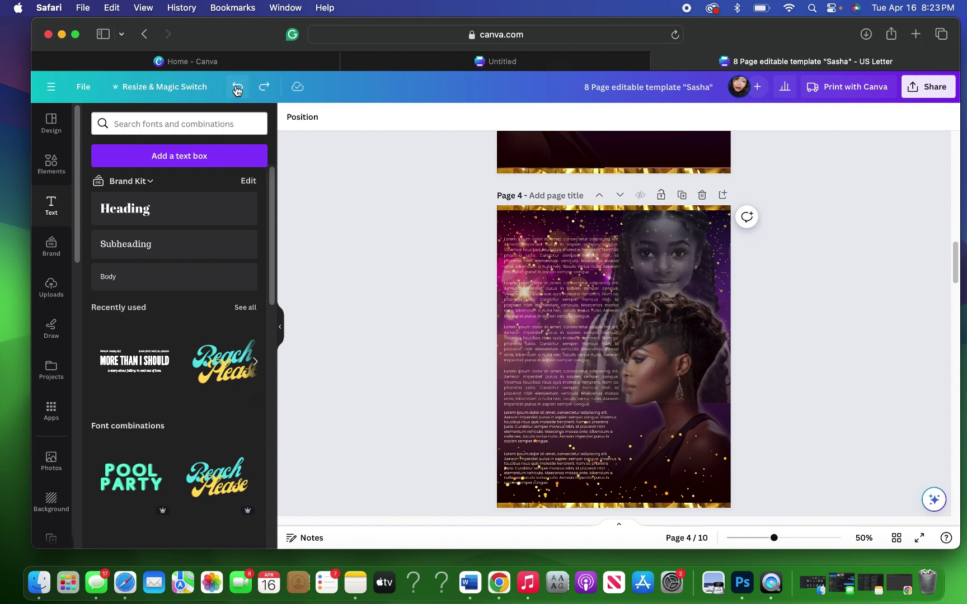
click(238, 87)
click(237, 88)
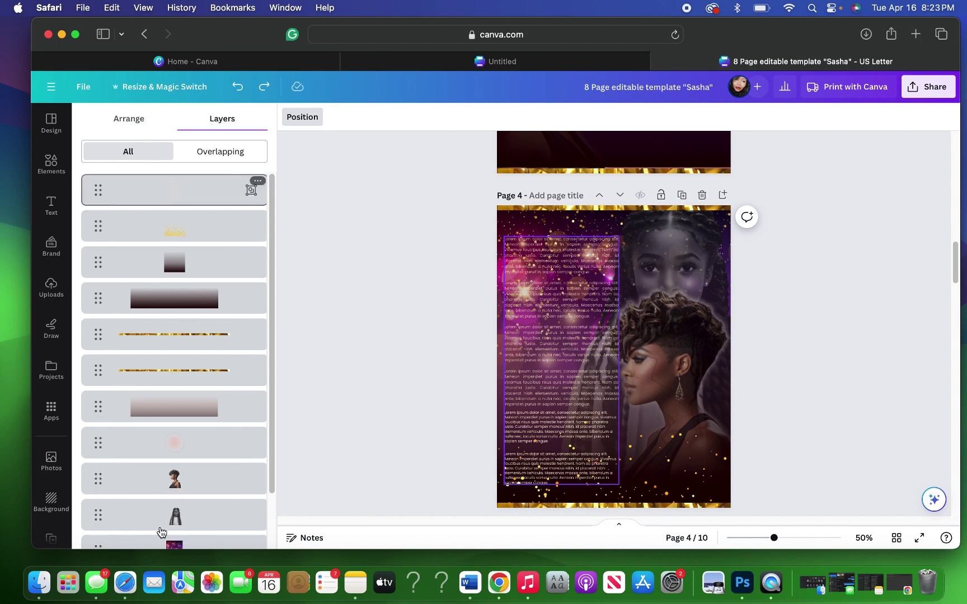
Step: Shrink the woman's portrait to 7.5 × 7.5, nudge it down-right, and show all pages as thumbnails
click(201, 477)
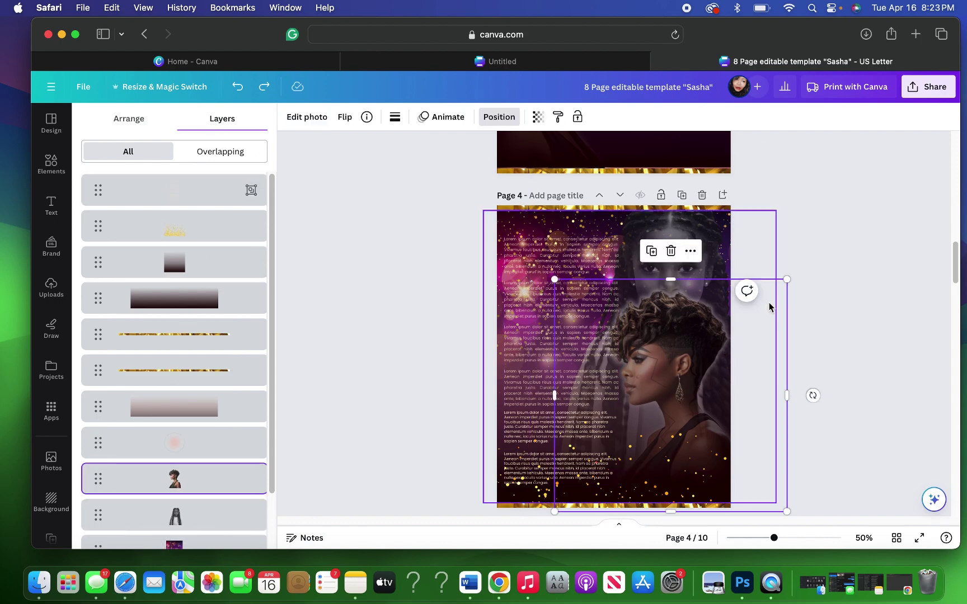
drag(786, 283, 766, 314)
drag(672, 381, 688, 385)
key(t)
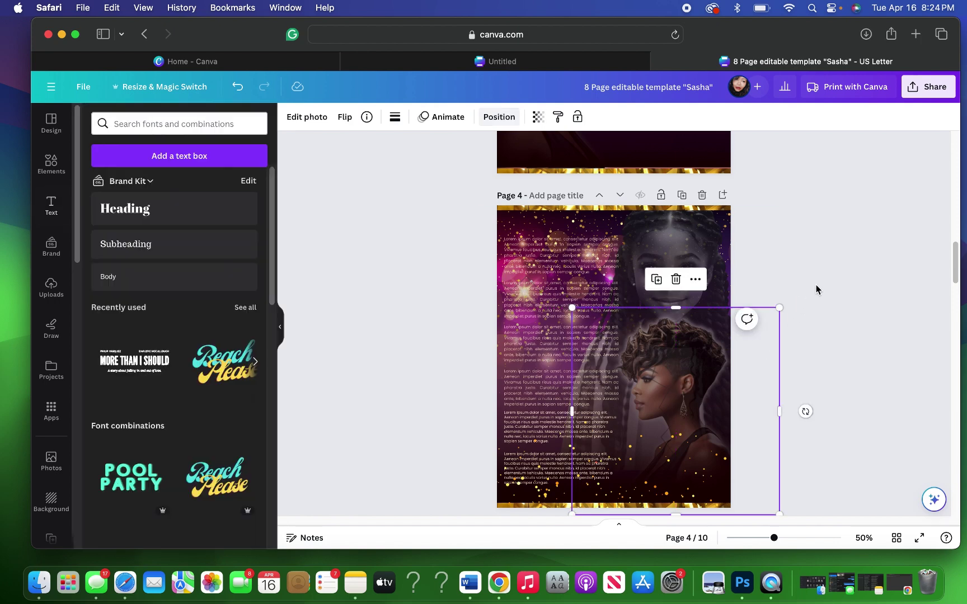
click(814, 288)
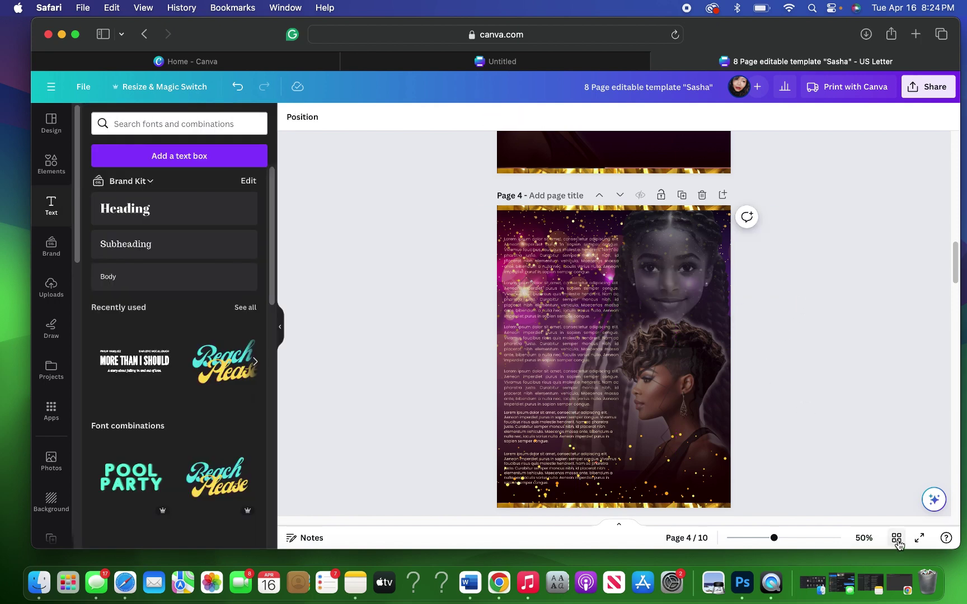
key(alt+1)
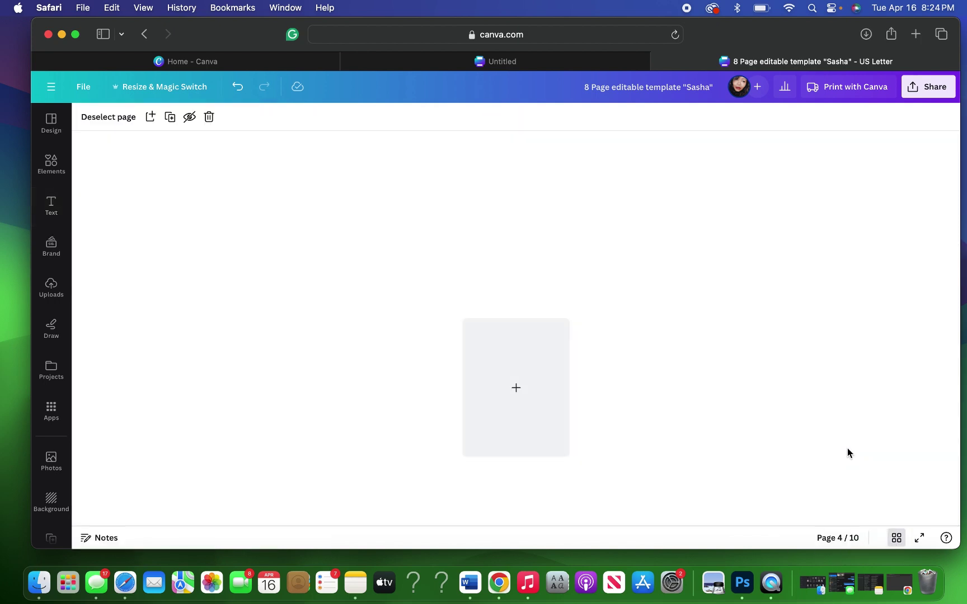
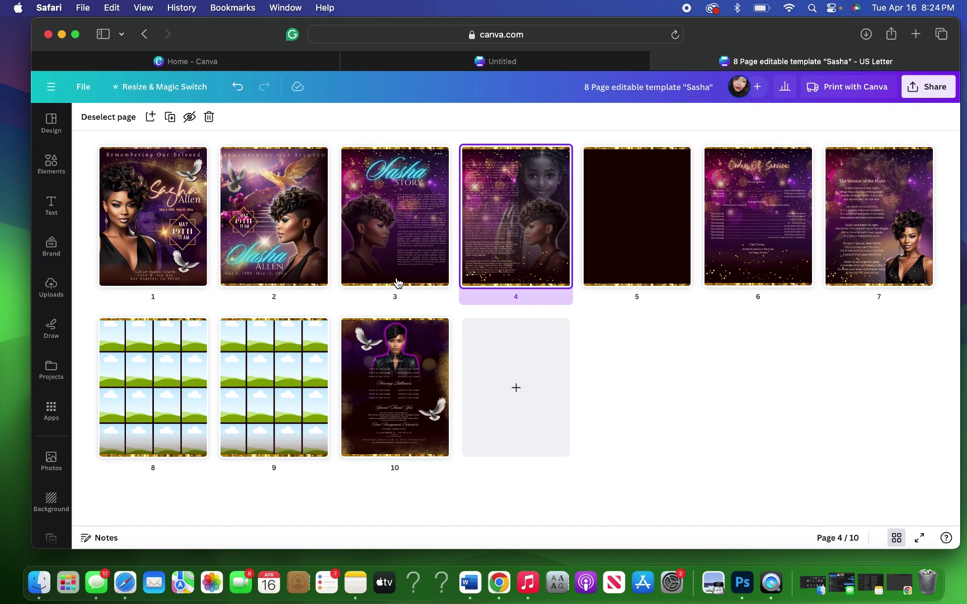
Step: Duplicate page 4's side-profile portrait from the Layers list and drag the copy onto page 3
double_click(523, 268)
click(523, 268)
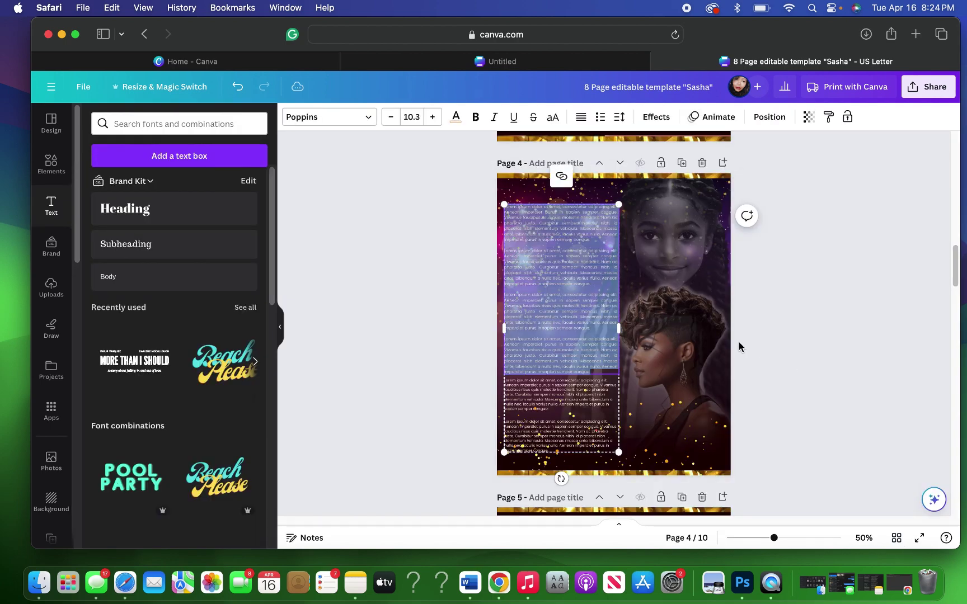
click(700, 336)
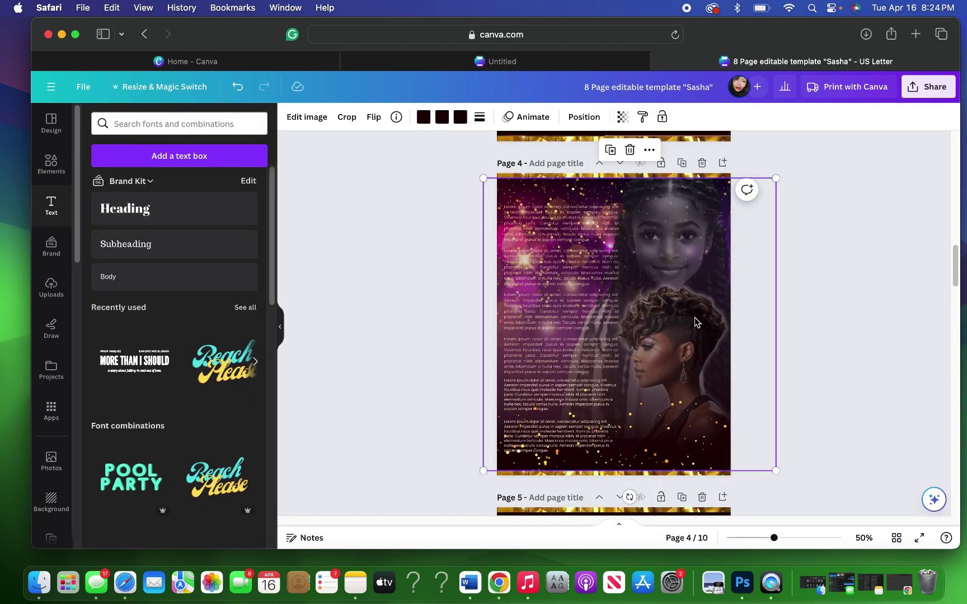
click(592, 118)
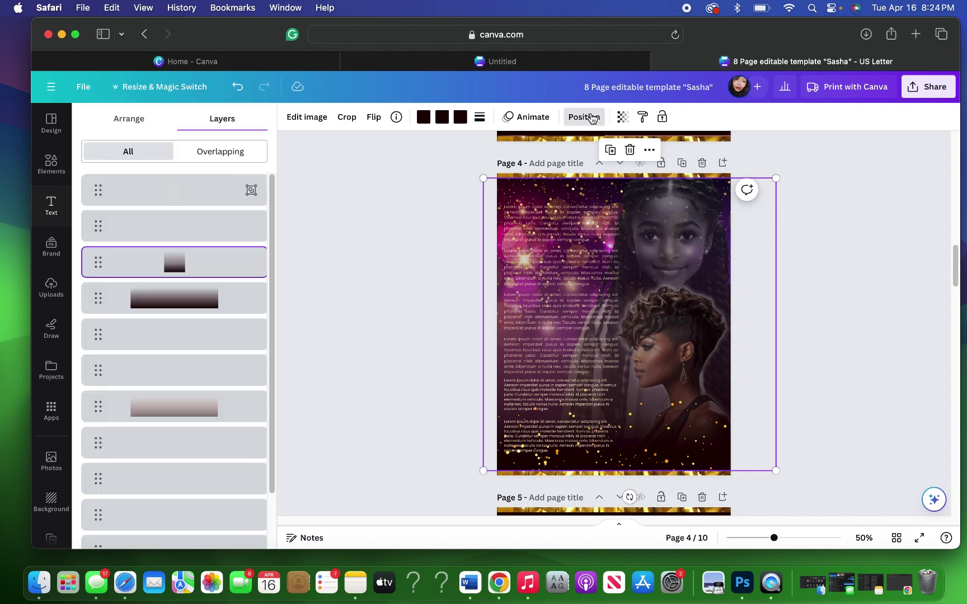
click(193, 491)
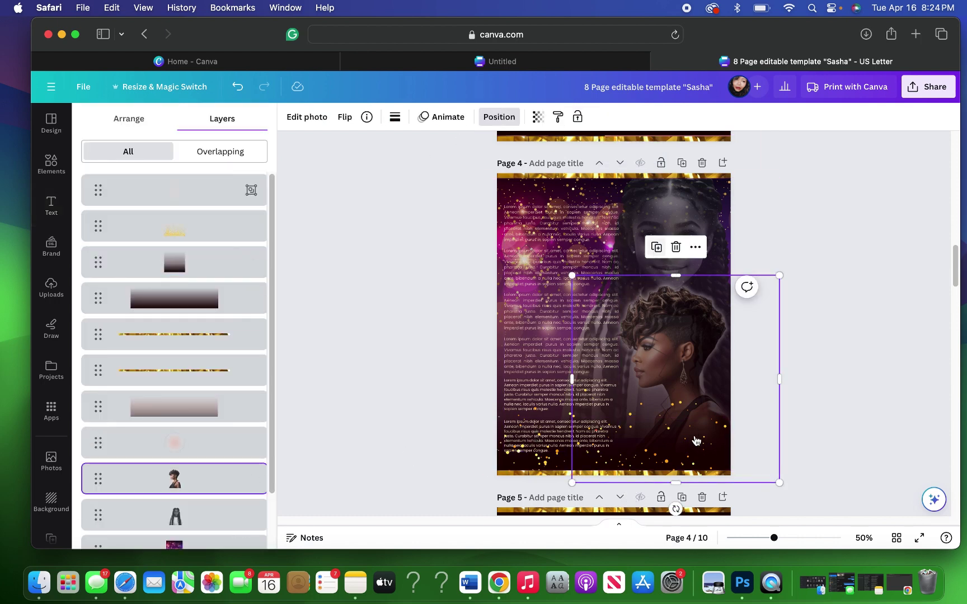
click(657, 248)
drag(690, 433, 659, 70)
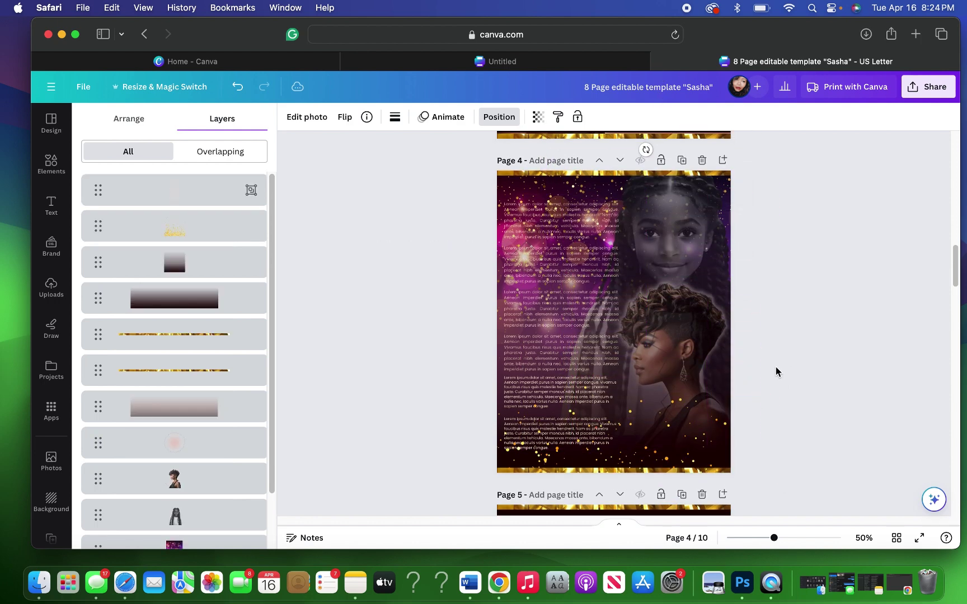
scroll(776, 368, up, 5)
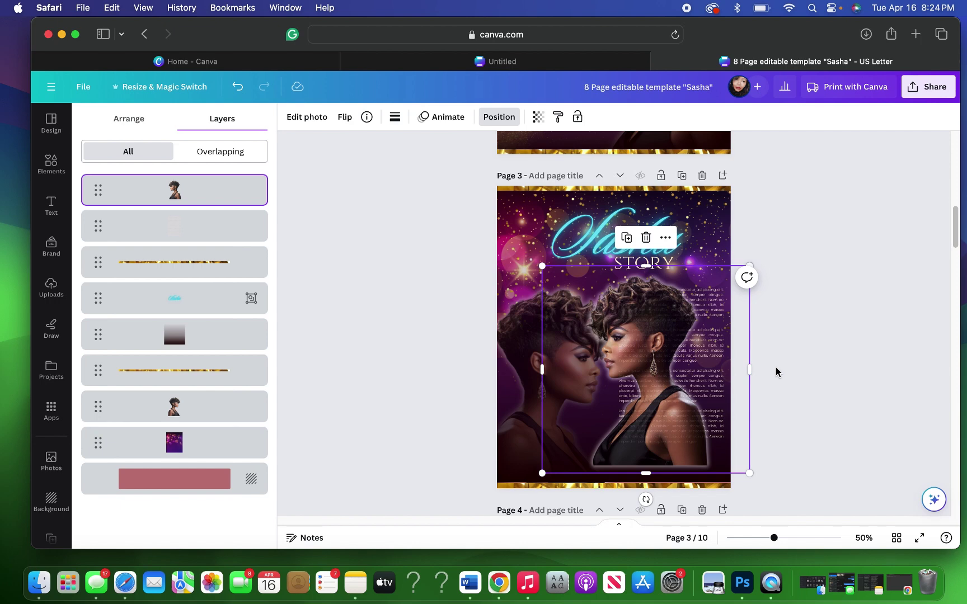
Step: Delete the extra portrait on page 3 and move the remaining one to the left
click(487, 366)
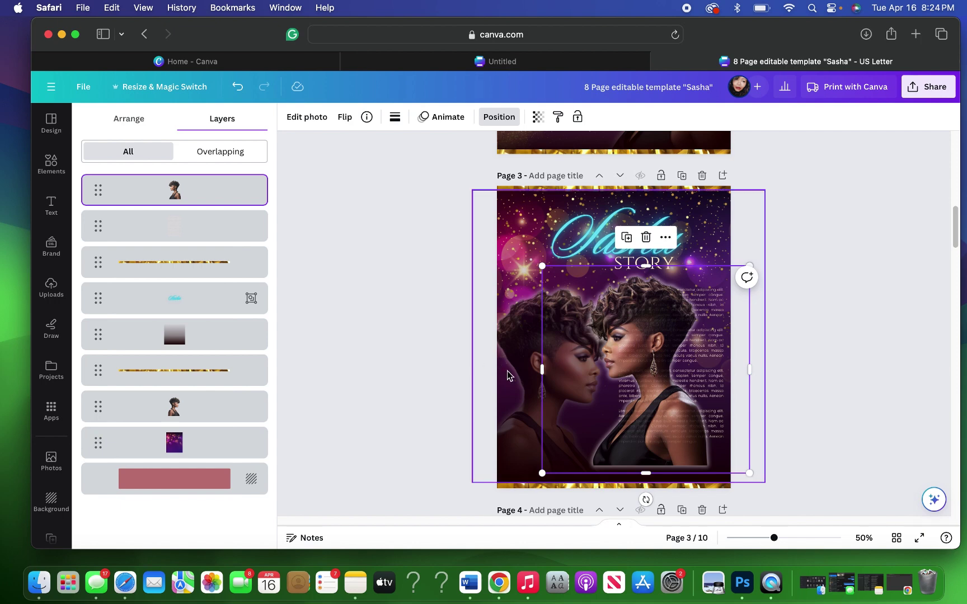
click(183, 417)
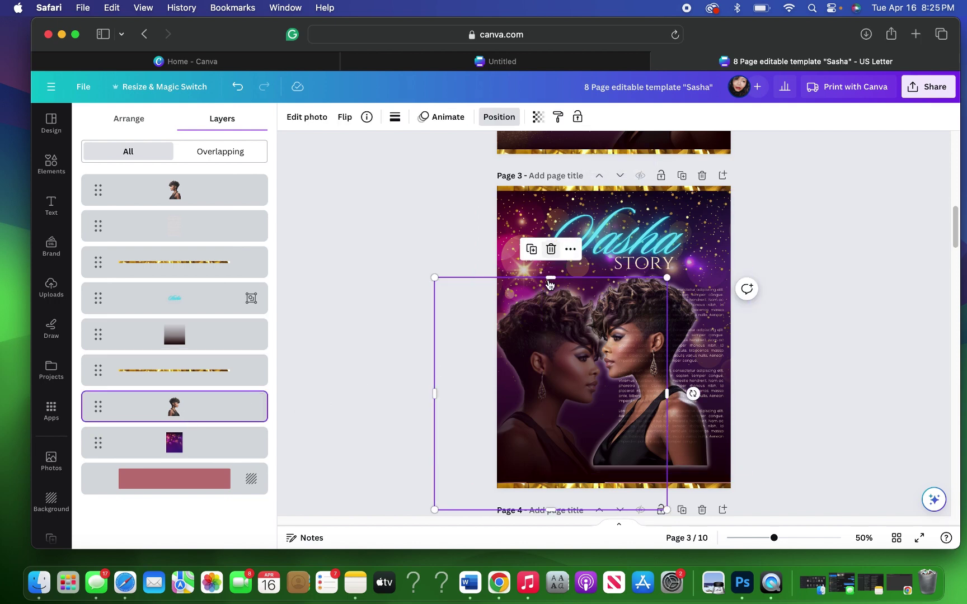
key(Delete)
drag(617, 448, 519, 442)
Step: Flip the portrait horizontally and reorder its layer so it sits just in front of the background
click(343, 117)
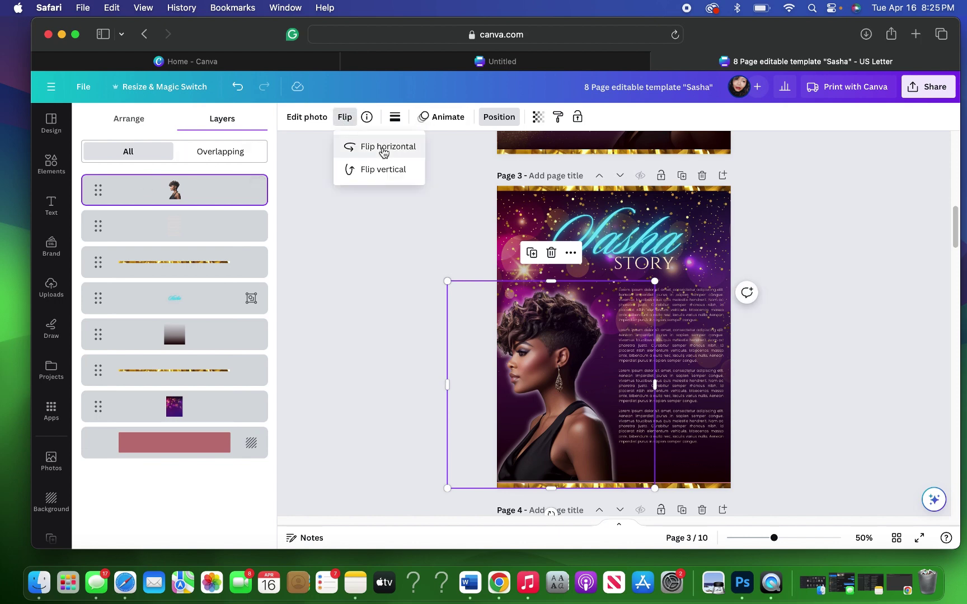
click(385, 147)
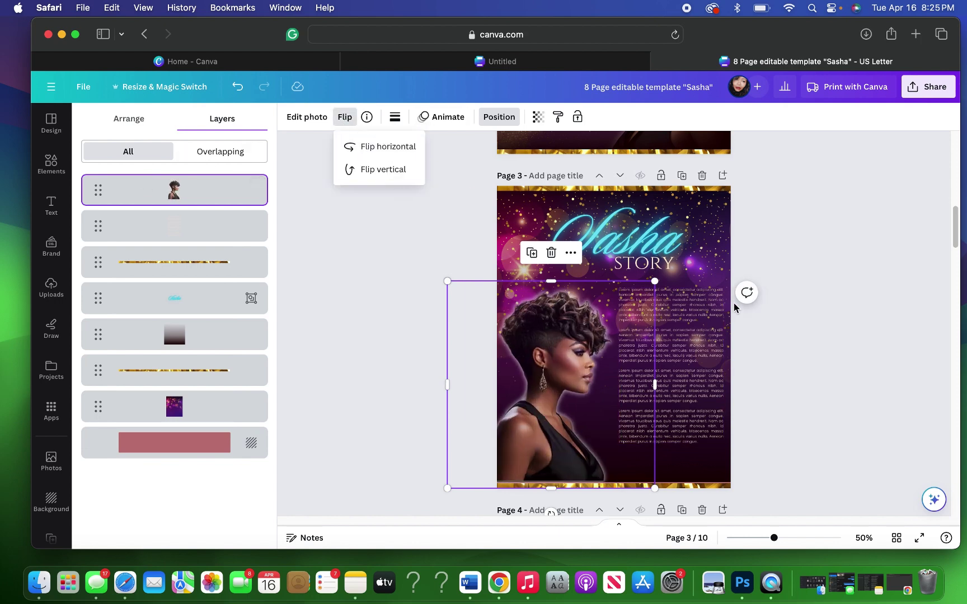
click(129, 120)
click(192, 146)
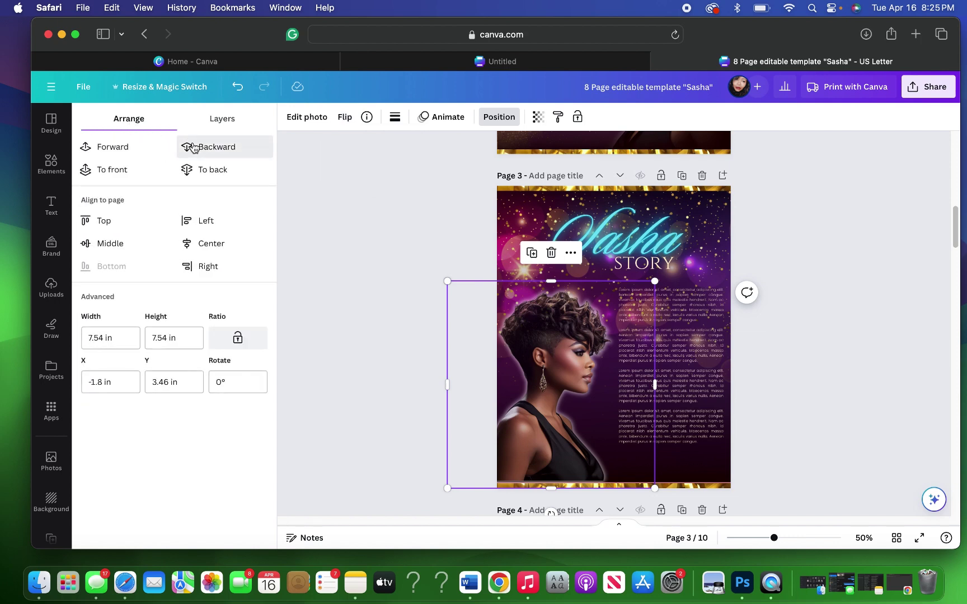
click(195, 147)
click(118, 147)
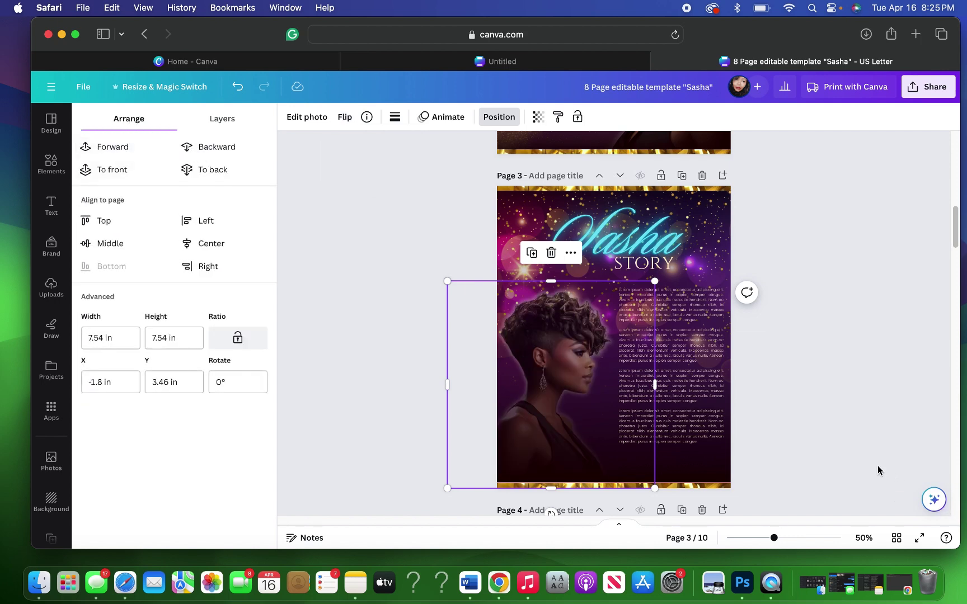
key(t)
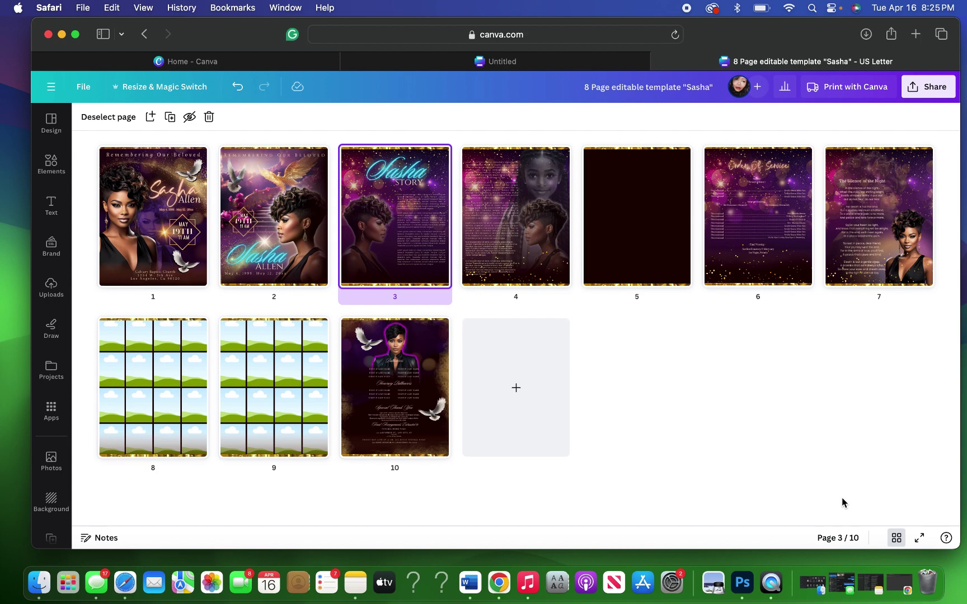
Step: Open page 3, try moving page 4's glitter image up onto page 3, then return it
double_click(366, 269)
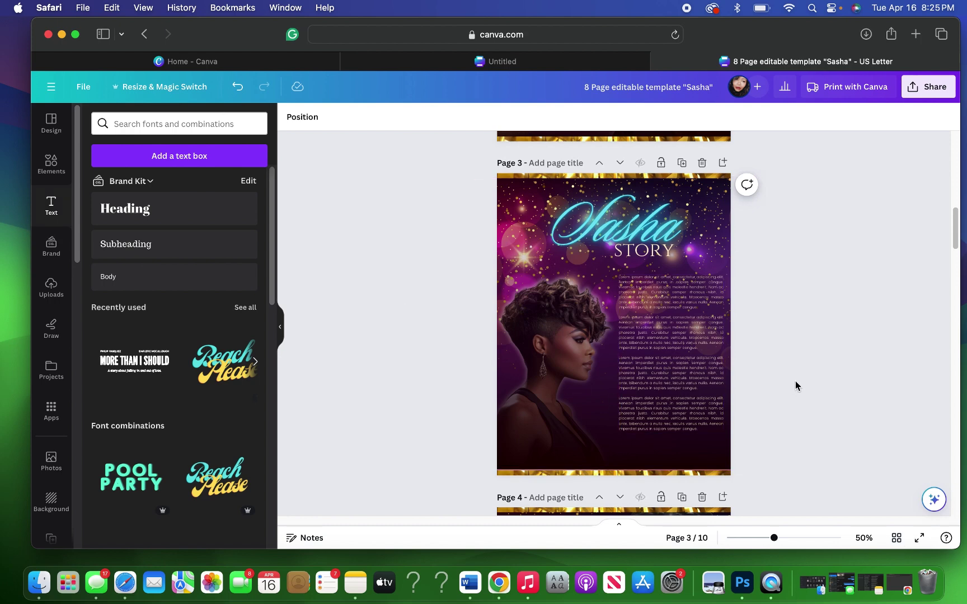
scroll(795, 383, down, 5)
scroll(795, 386, down, 3)
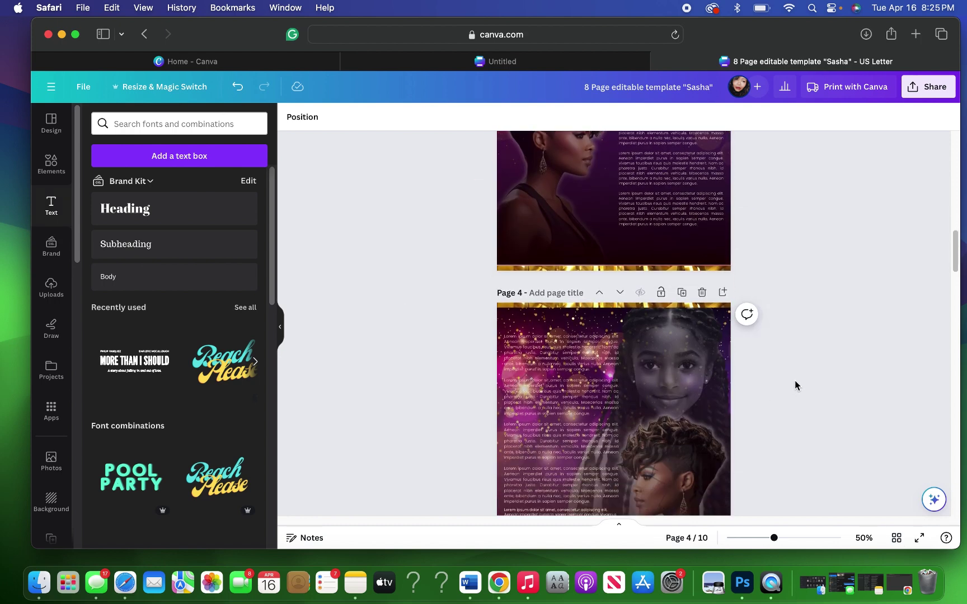
click(680, 396)
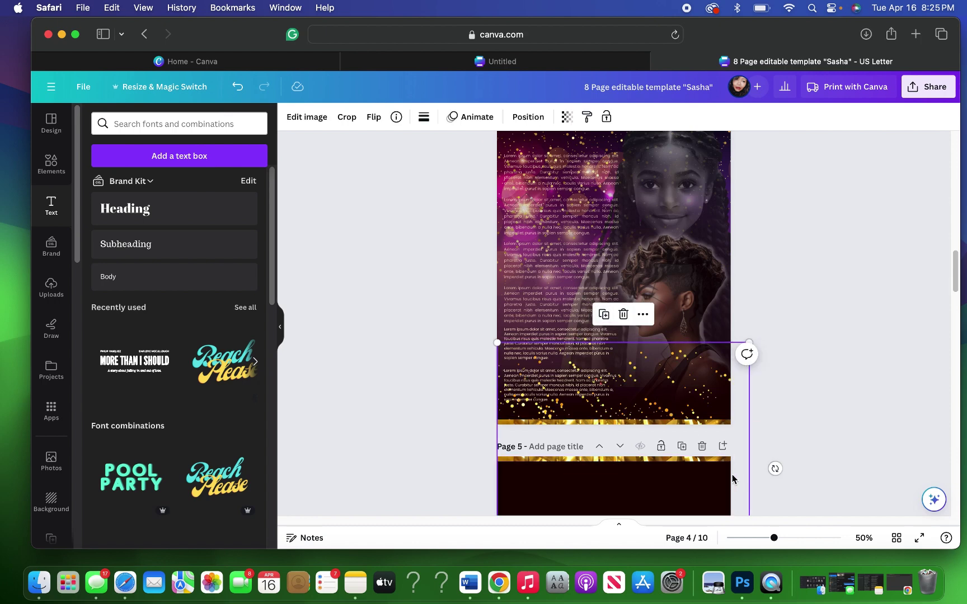
drag(738, 460, 735, 150)
scroll(827, 362, up, 5)
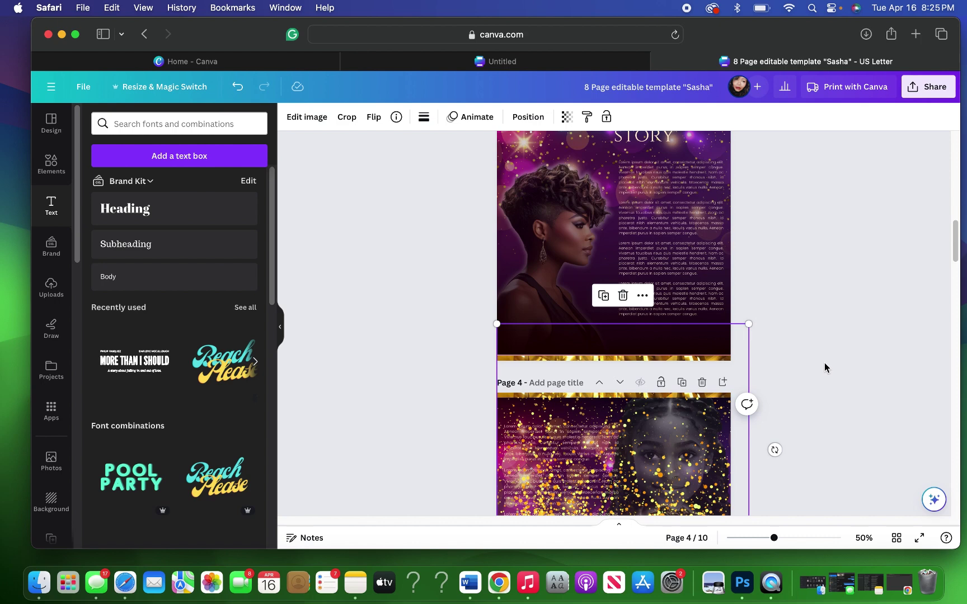
drag(734, 481, 729, 280)
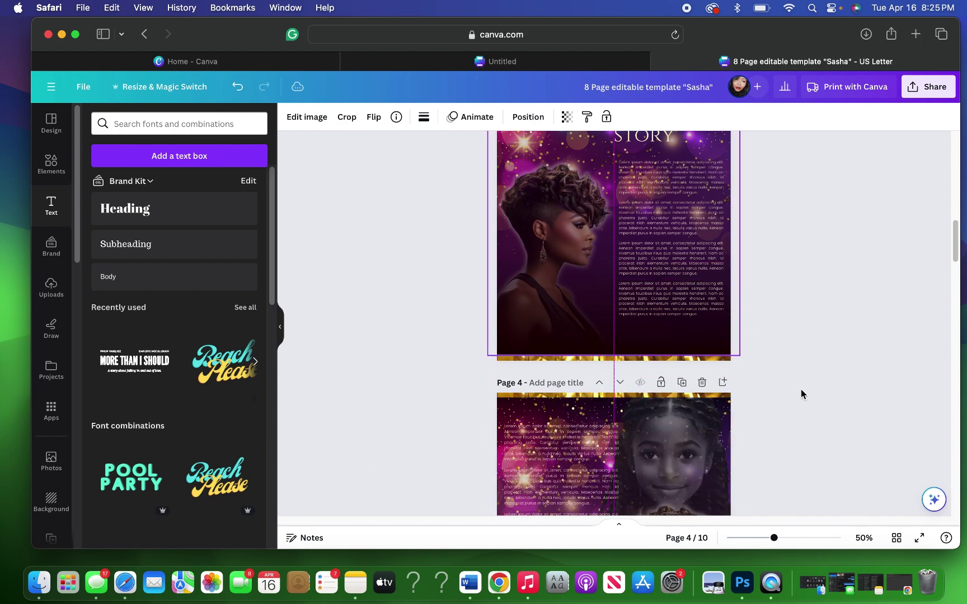
scroll(809, 394, up, 1)
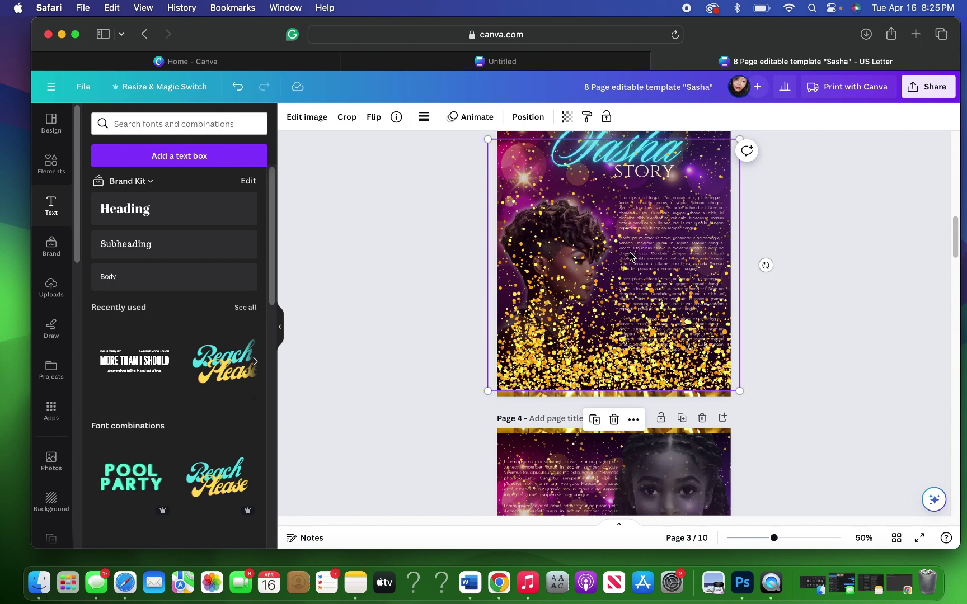
drag(630, 256, 638, 408)
scroll(754, 407, down, 5)
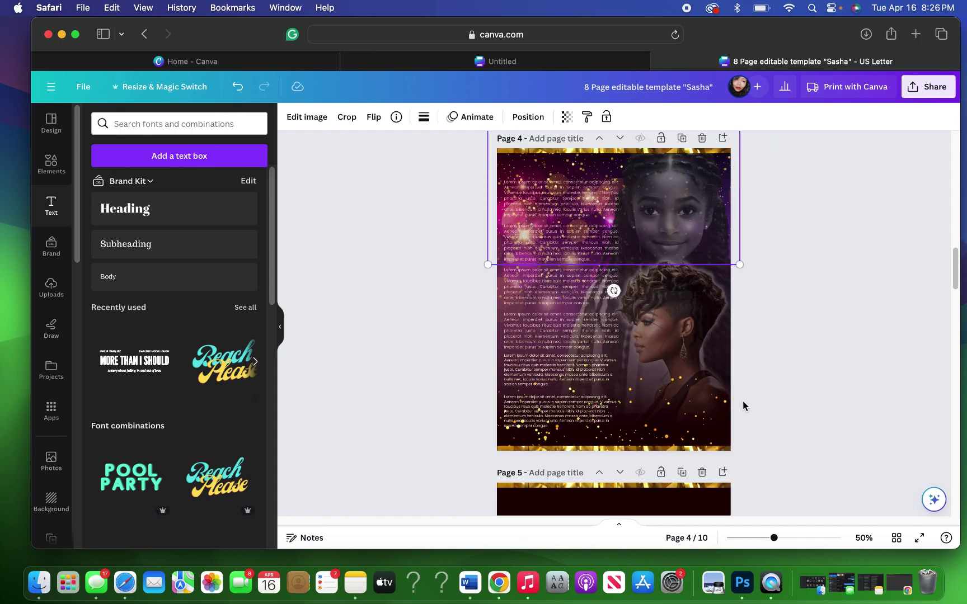
click(795, 285)
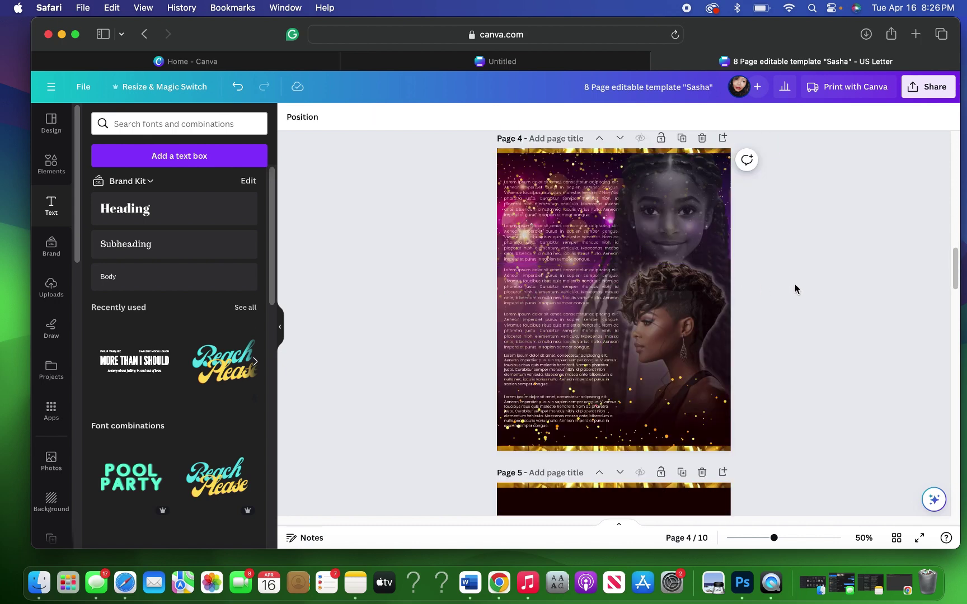
scroll(795, 284, up, 5)
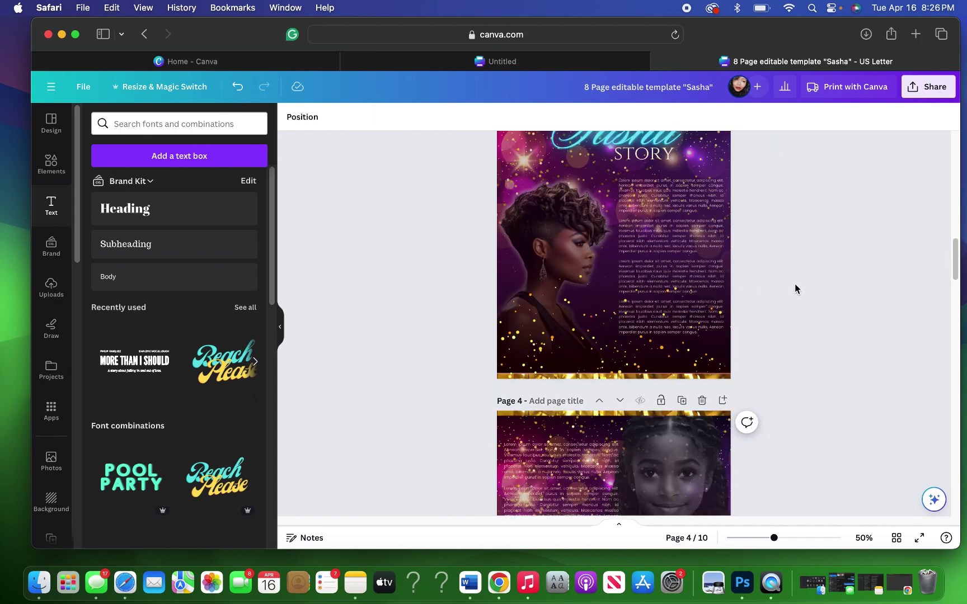
Step: Flip page 3's gold glitter image vertically and raise it to the top of the page
click(599, 336)
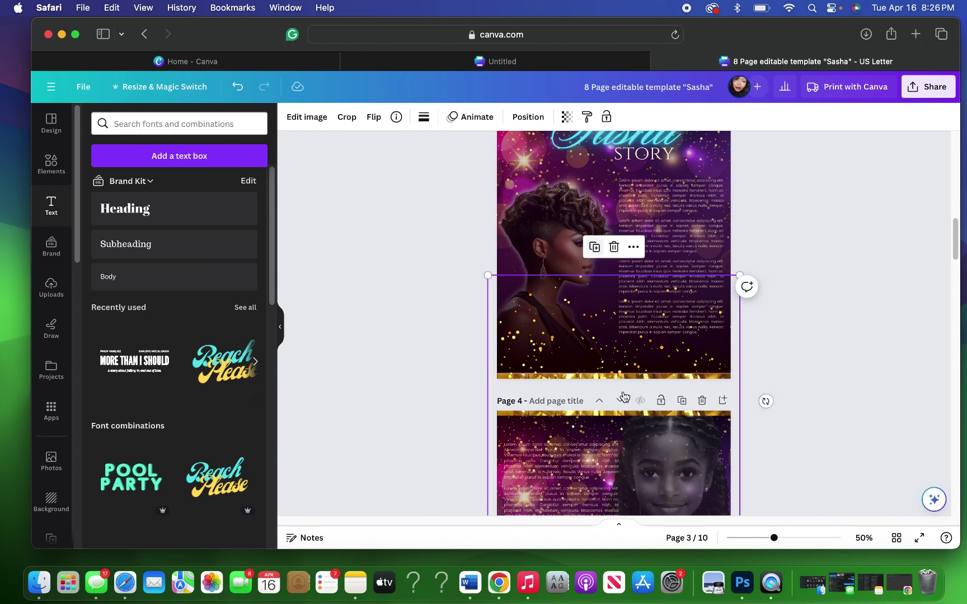
drag(623, 398, 628, 402)
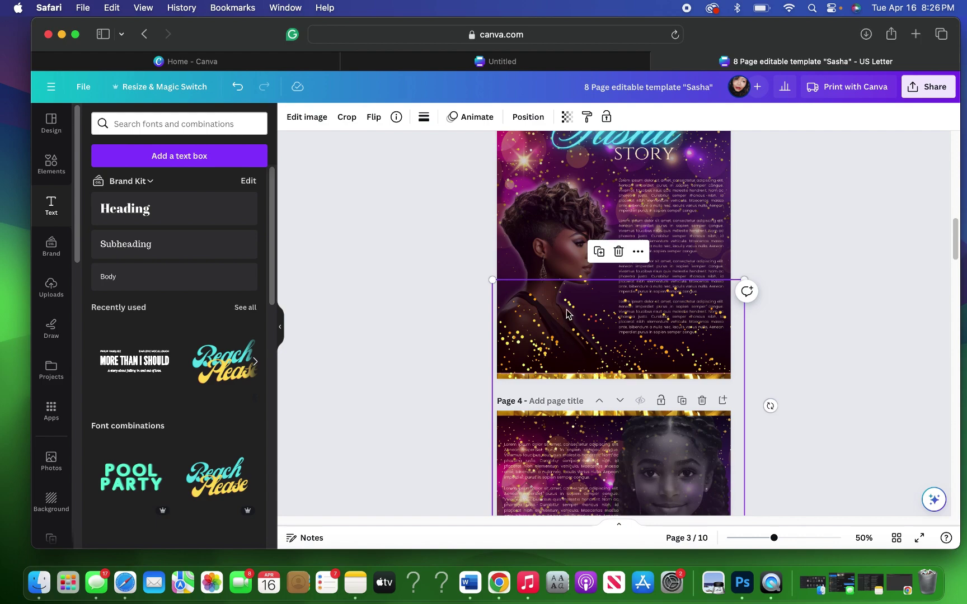
drag(567, 313, 572, 210)
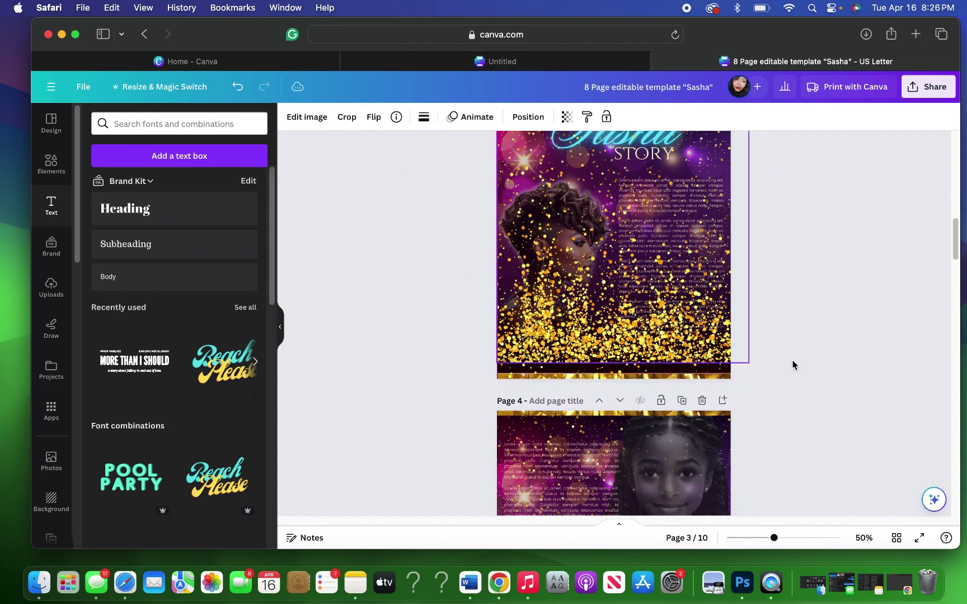
scroll(792, 368, up, 3)
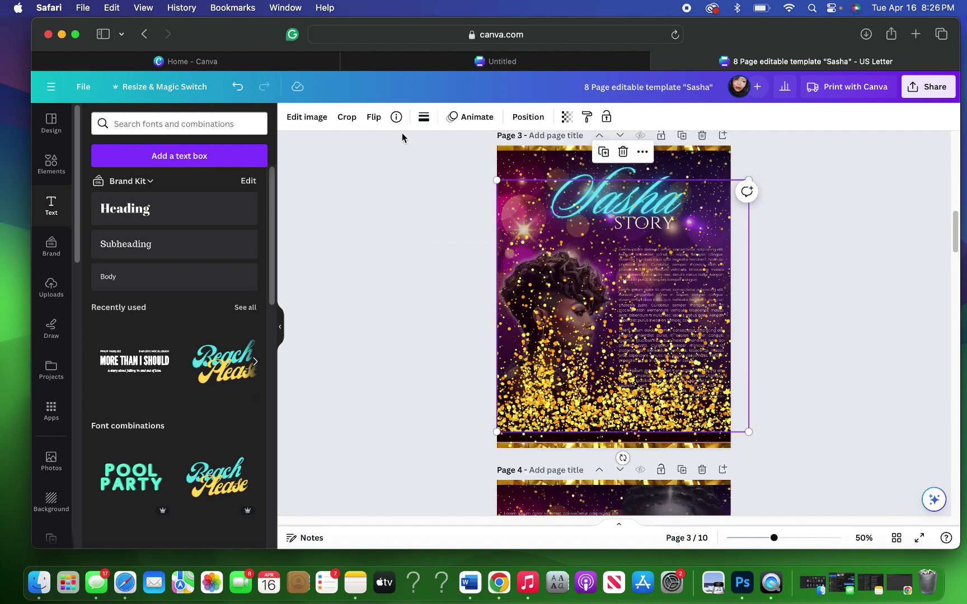
click(373, 117)
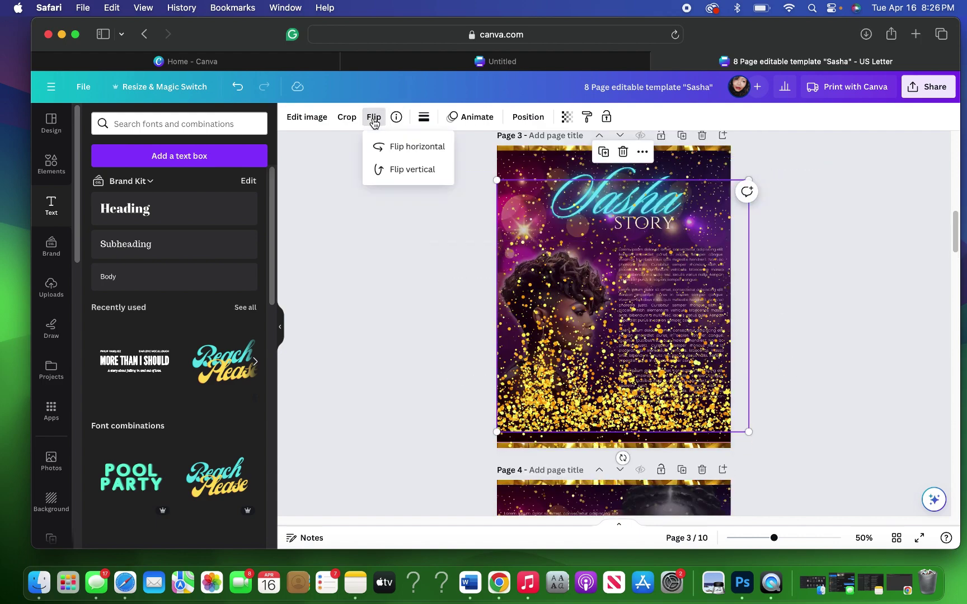
click(411, 169)
drag(671, 338, 663, 147)
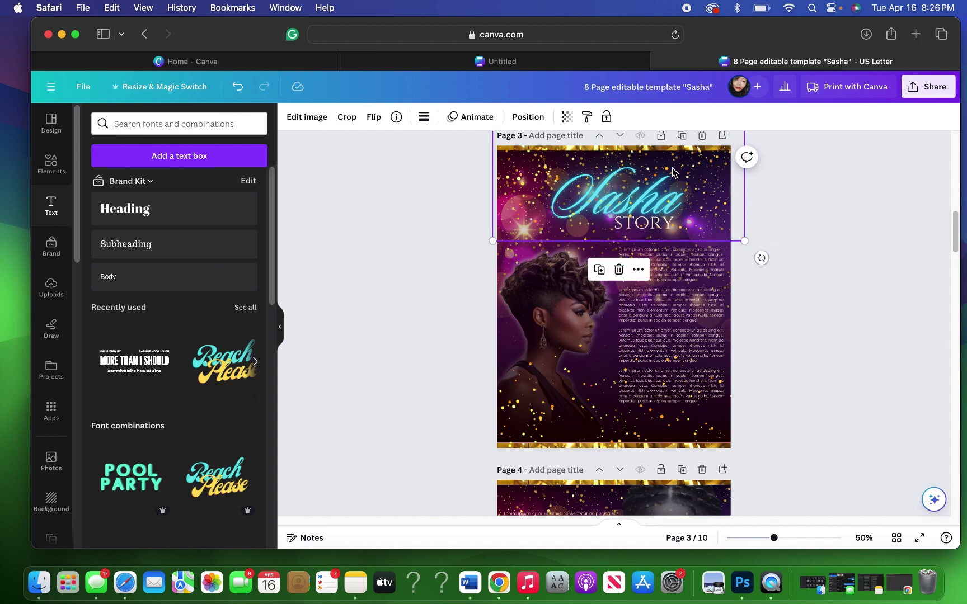
click(526, 120)
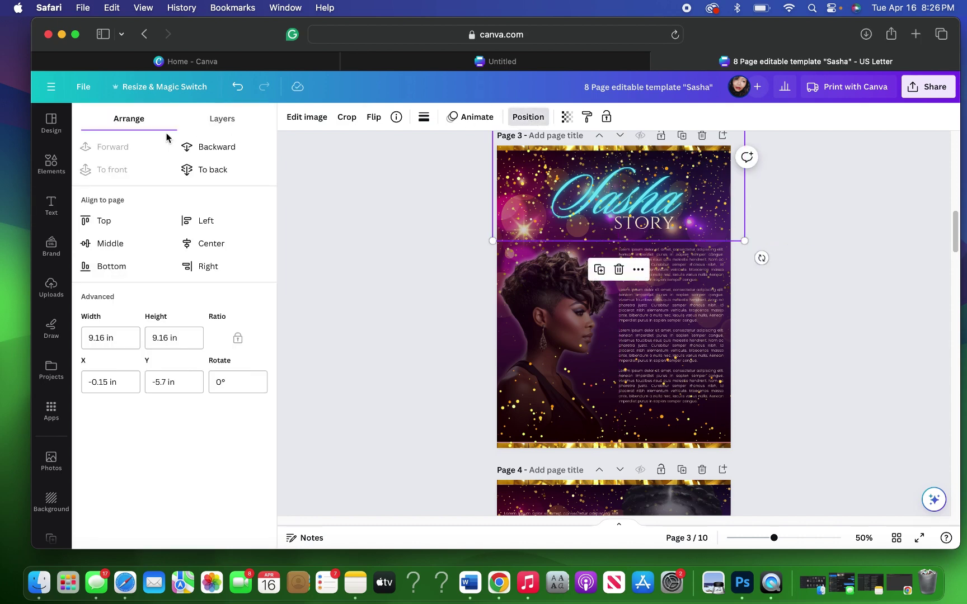
Step: Bring the bottom gold line on page 3 to the front via the Layers list
click(216, 134)
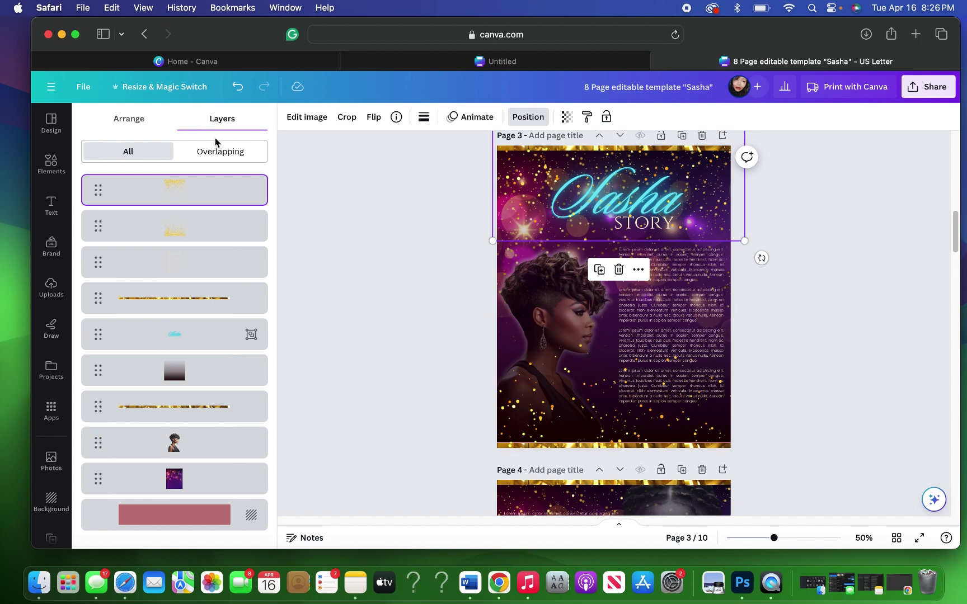
click(156, 303)
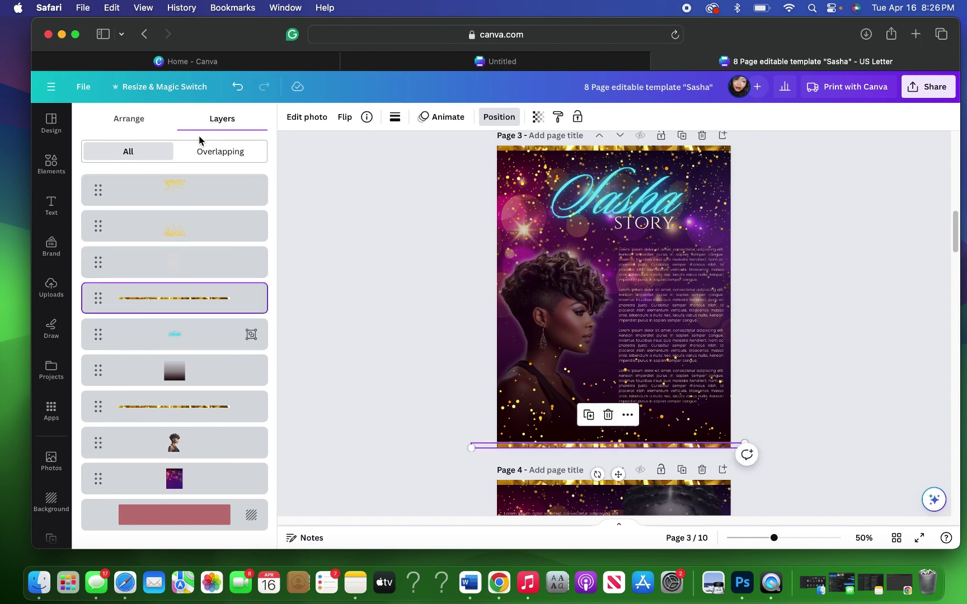
click(129, 119)
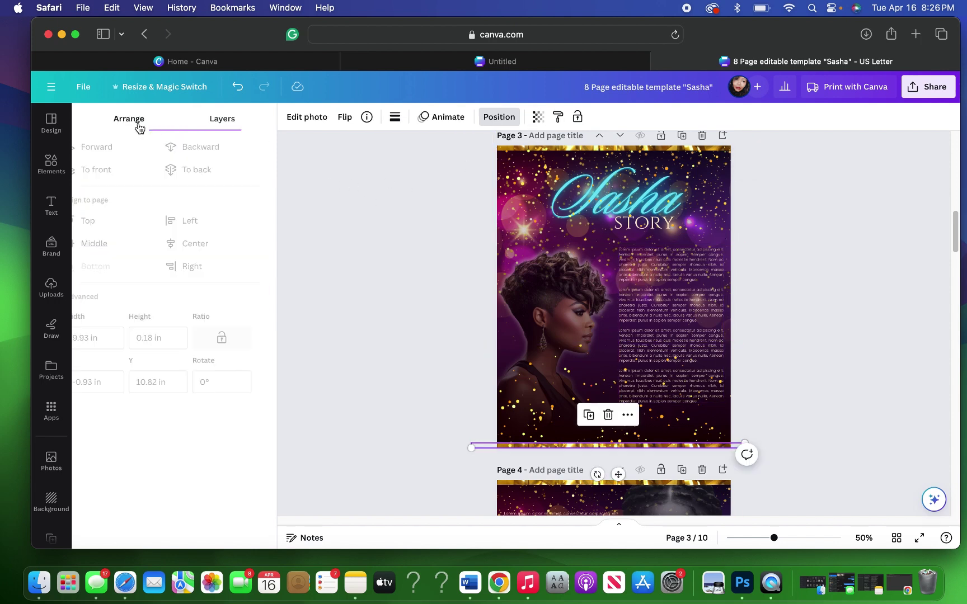
click(119, 169)
Step: Bring the top gold line on page 3 to the front too, then close the Position panel
click(223, 119)
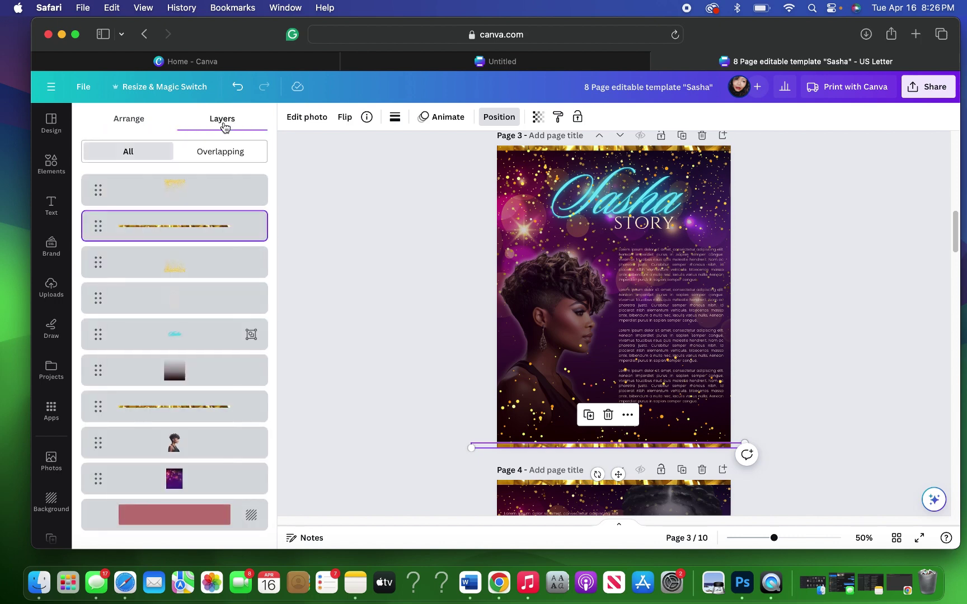
click(188, 414)
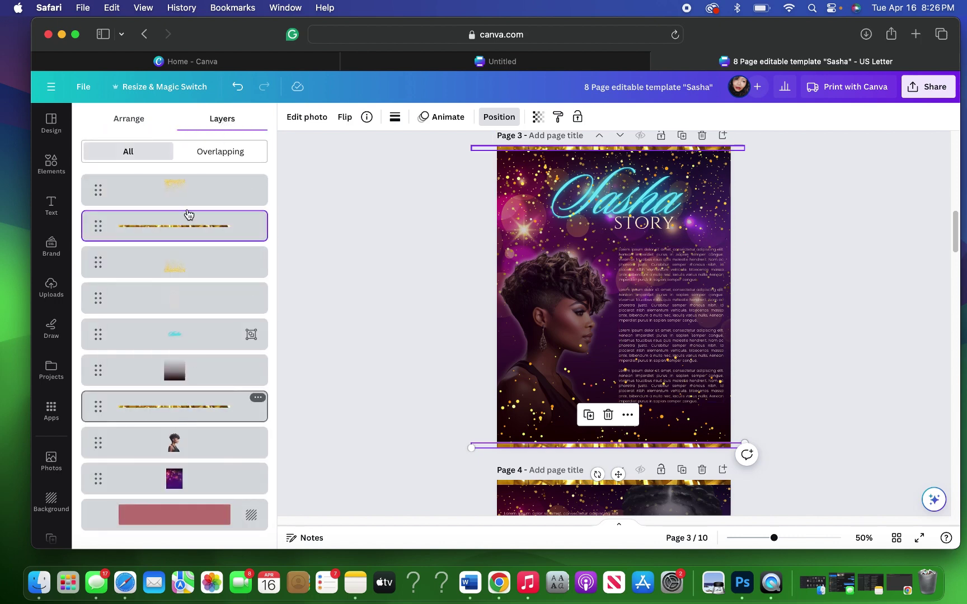
click(131, 121)
click(112, 169)
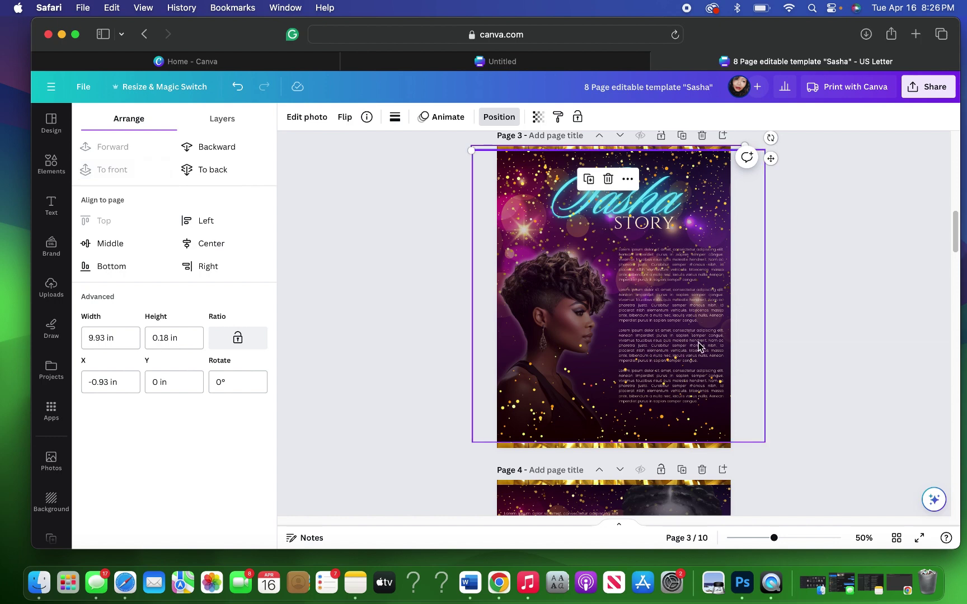
click(826, 307)
click(826, 307)
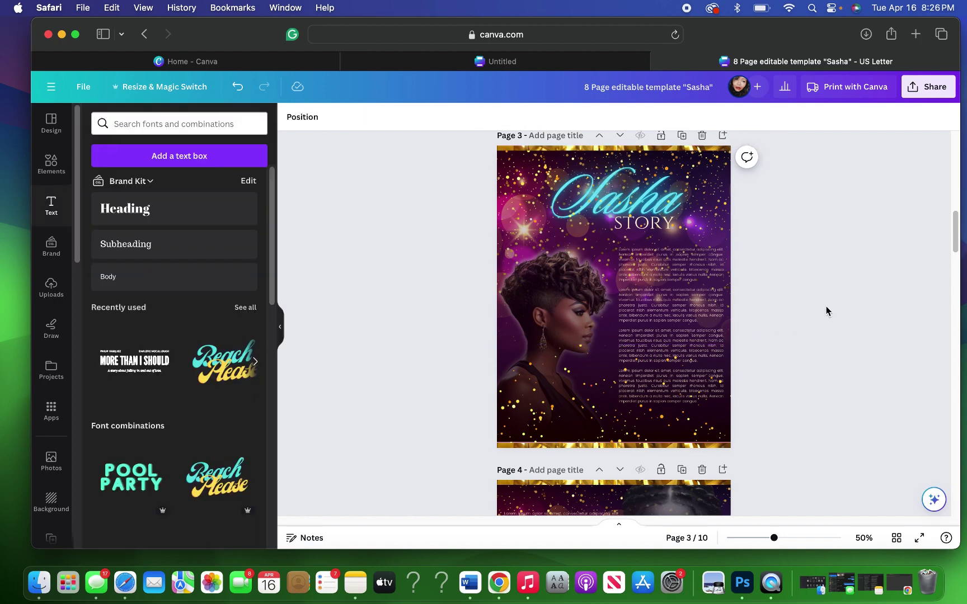
scroll(826, 307, up, 1)
scroll(826, 311, down, 3)
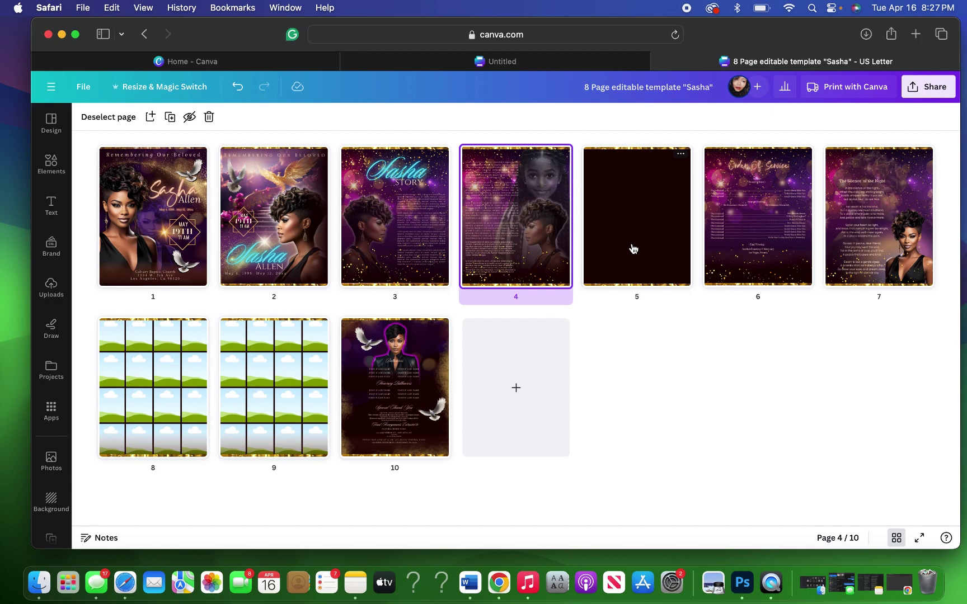
Step: Open page 6, the Order Of Service page, from the page grid in the editor
click(730, 261)
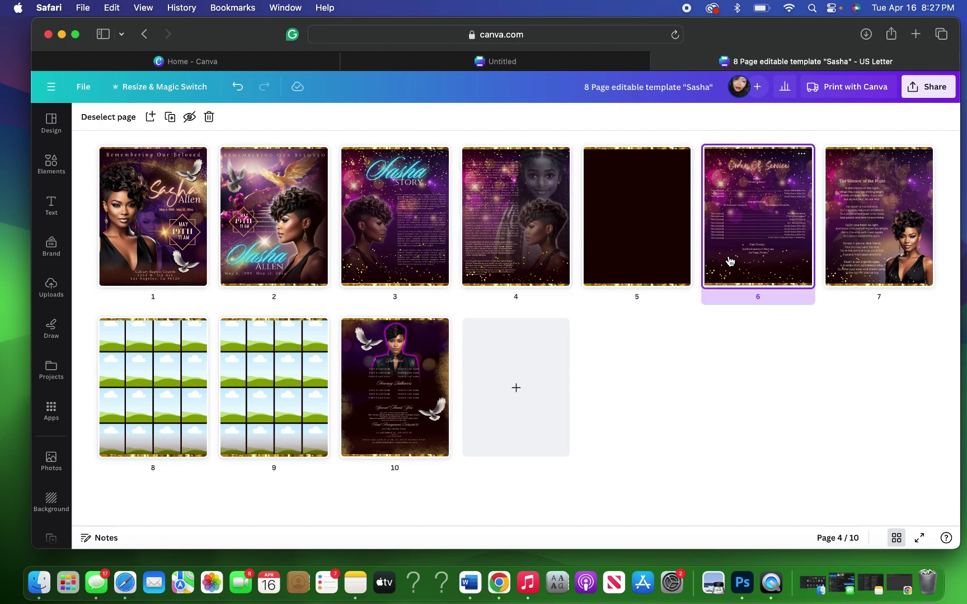
double_click(727, 262)
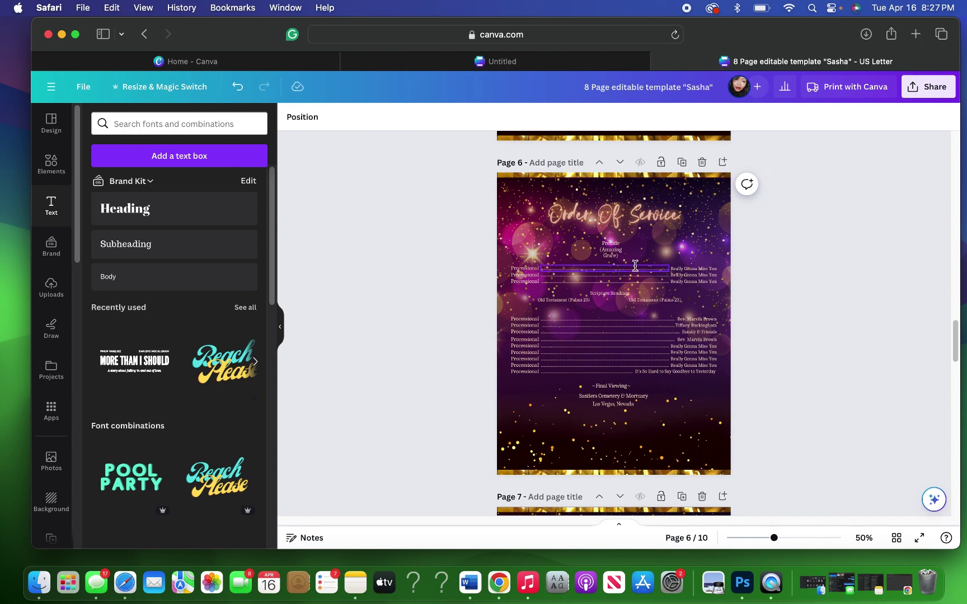
scroll(768, 265, up, 5)
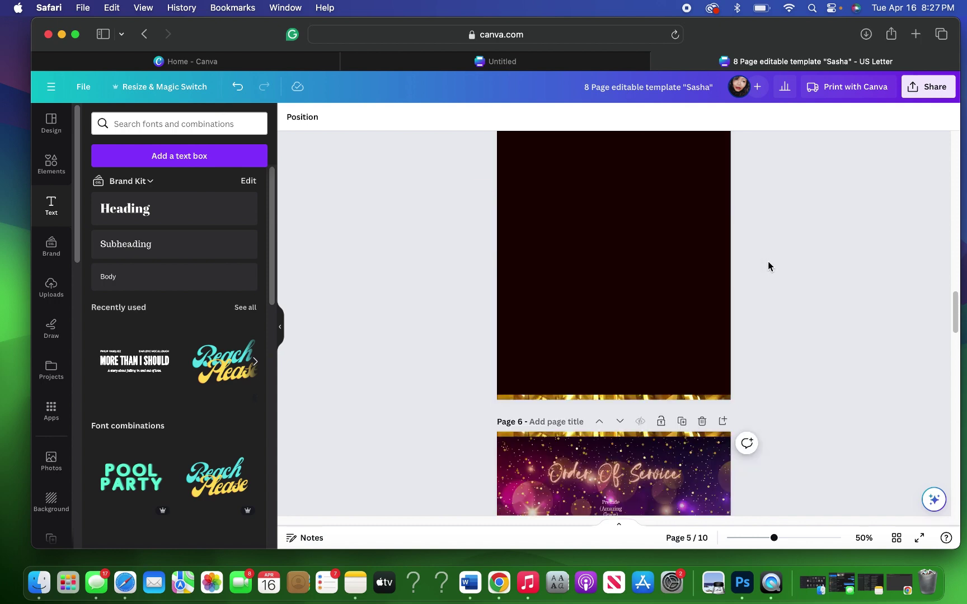
Step: Delete the gold-sparkle images below the Really Gonna Miss You text on page 6
scroll(768, 266, down, 2)
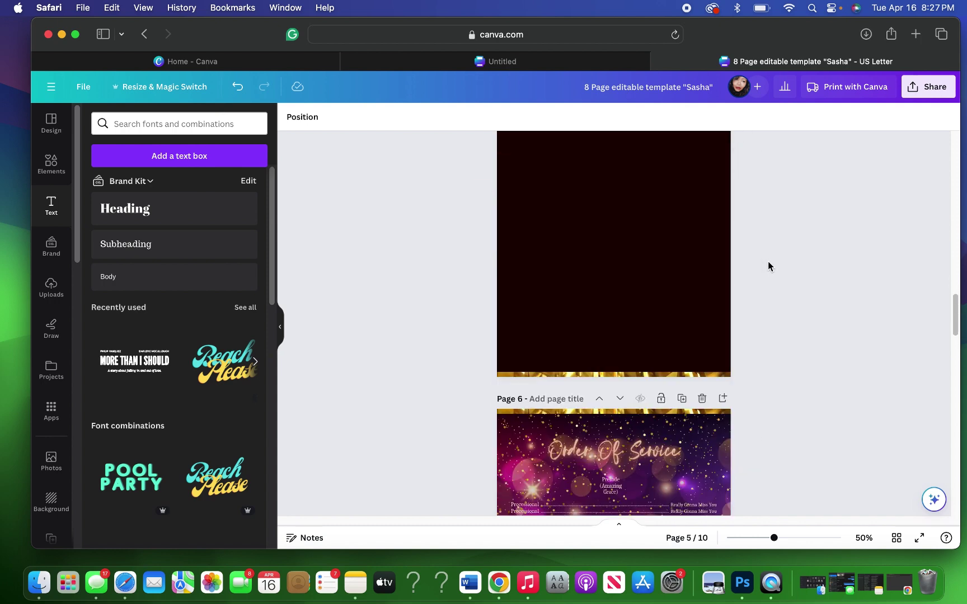
scroll(768, 266, down, 3)
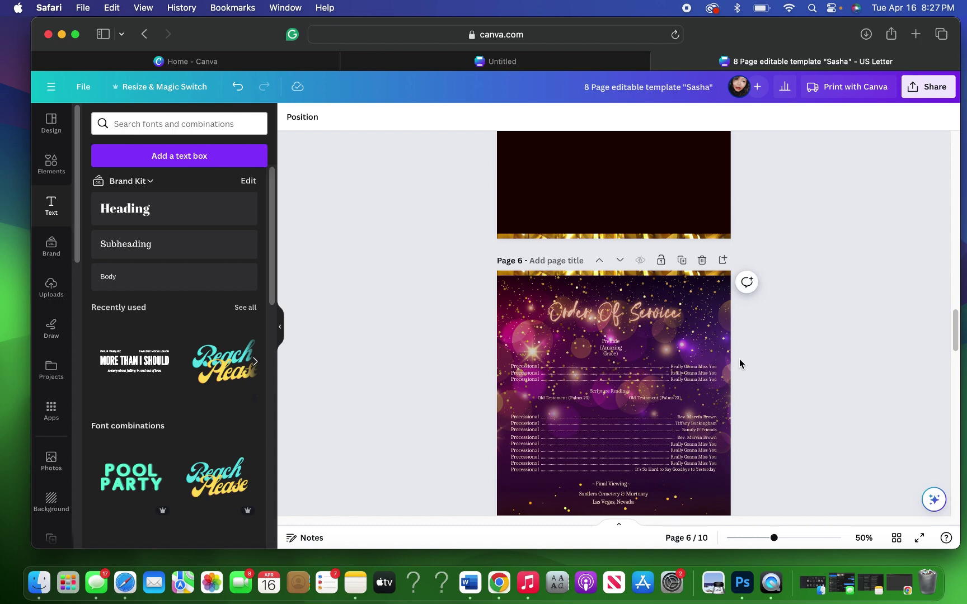
click(702, 375)
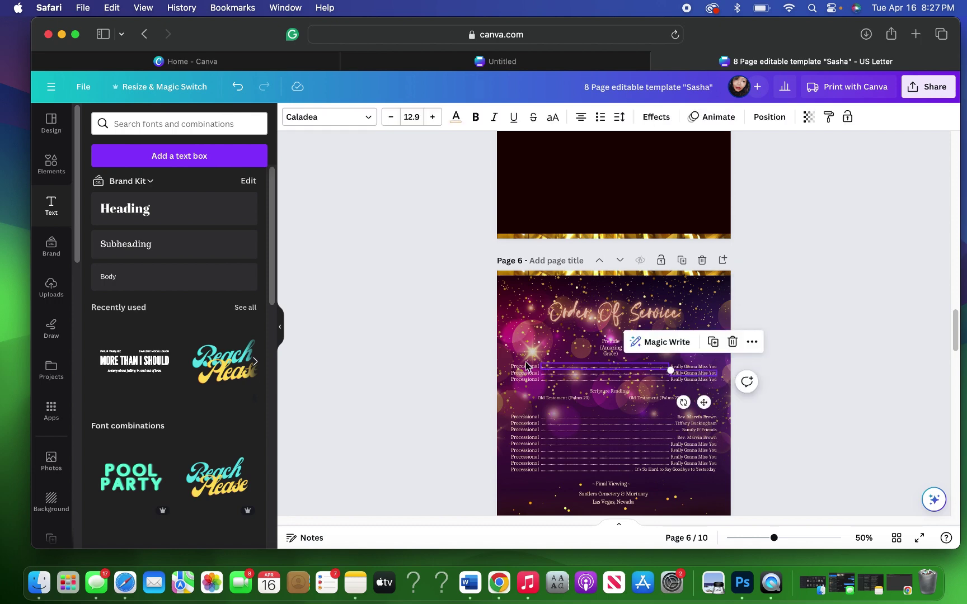
click(714, 499)
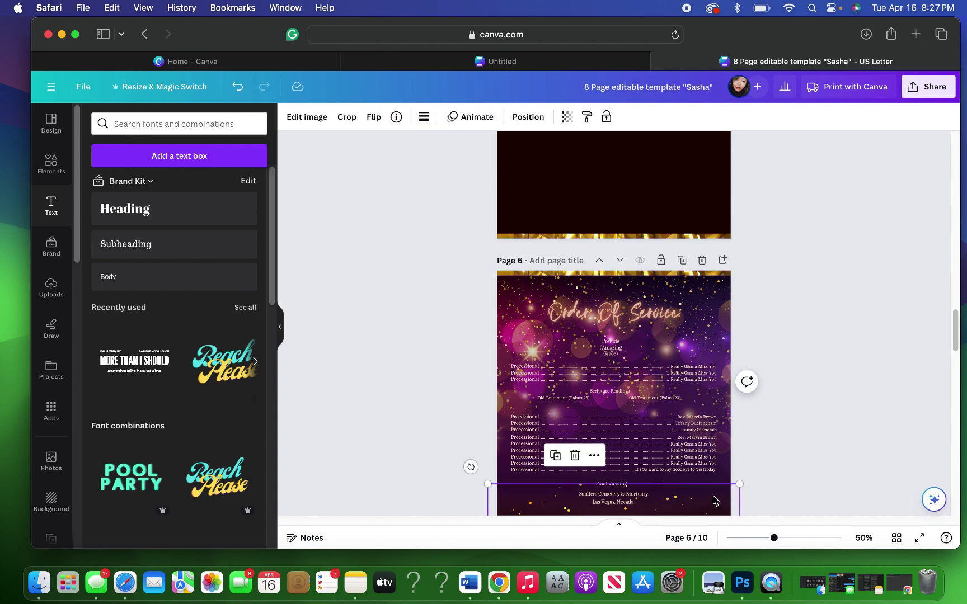
scroll(713, 496, down, 5)
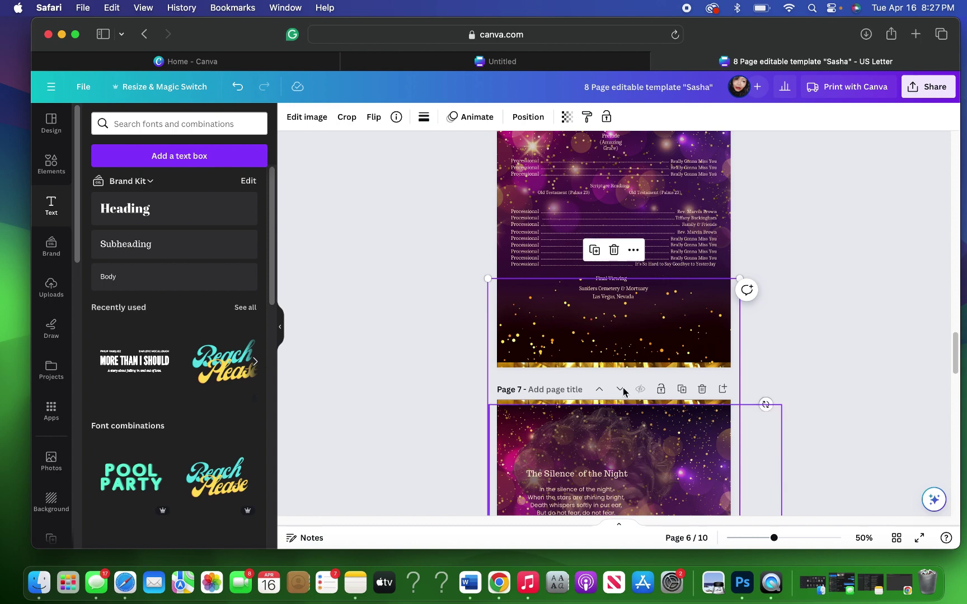
click(615, 252)
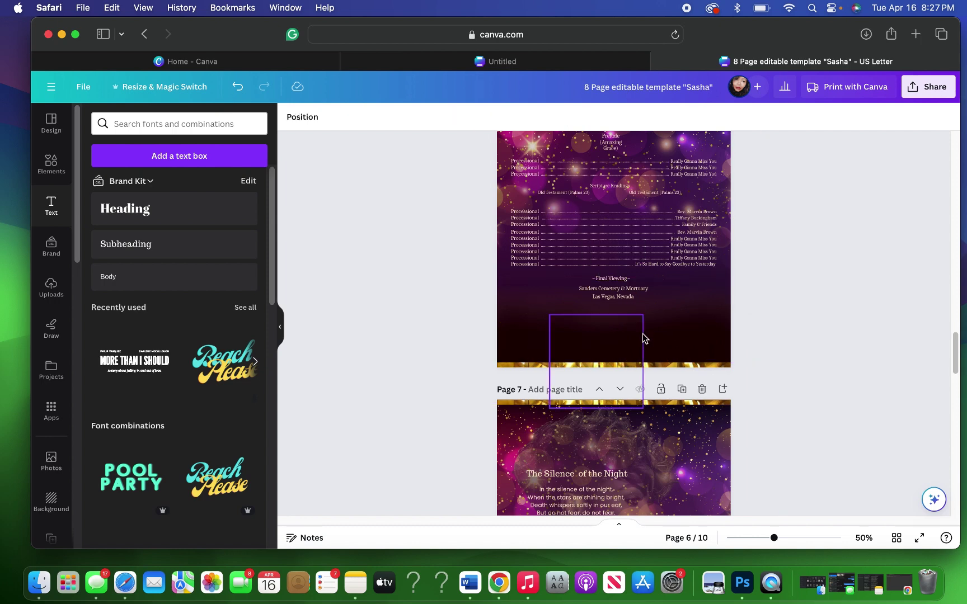
click(640, 334)
click(596, 286)
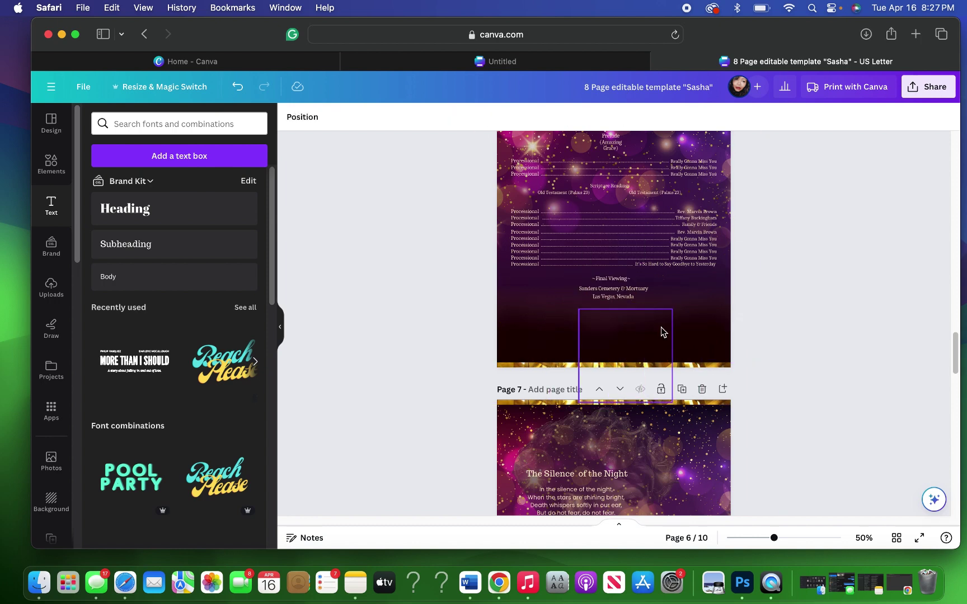
click(615, 325)
click(627, 281)
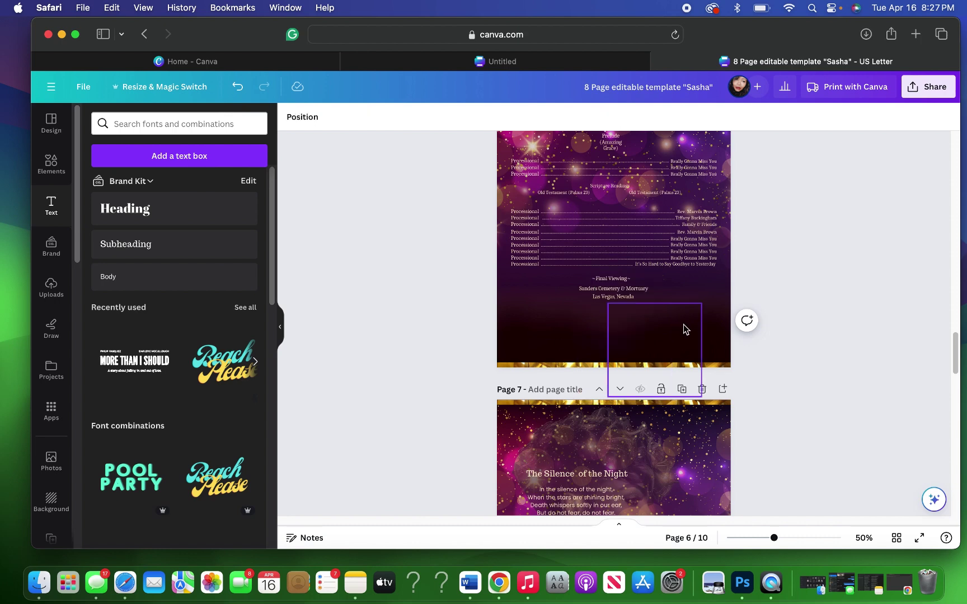
click(685, 324)
click(655, 274)
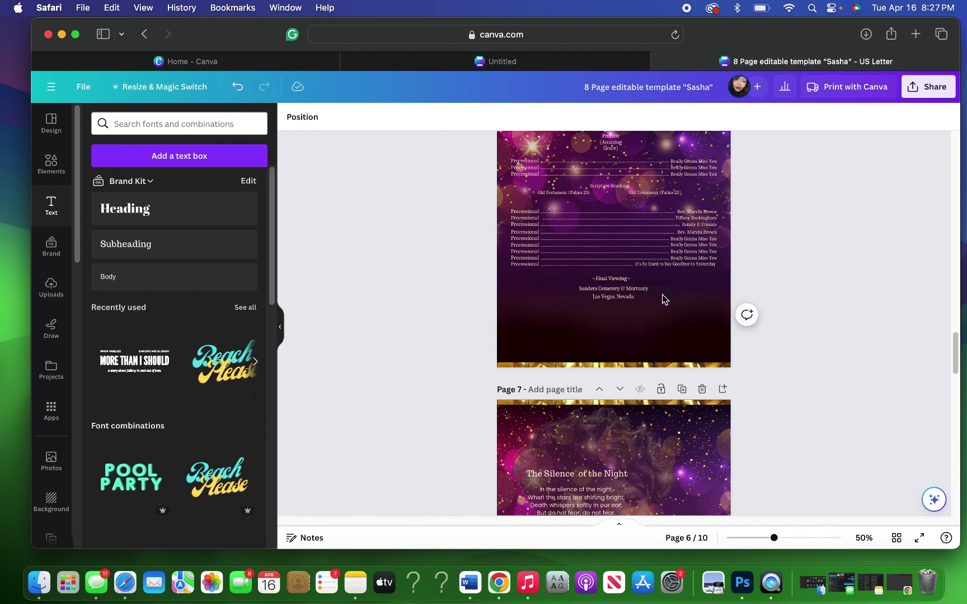
Step: Delete the images below Final Viewing, the bottom strip, the off-page element and the dark overlay
click(676, 356)
drag(676, 355, 674, 265)
key(Delete)
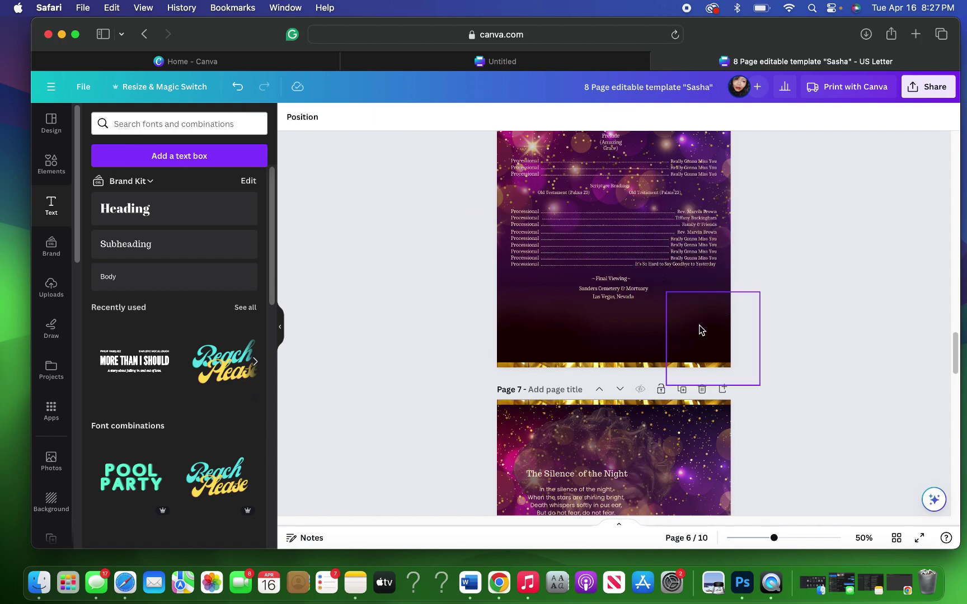
click(699, 324)
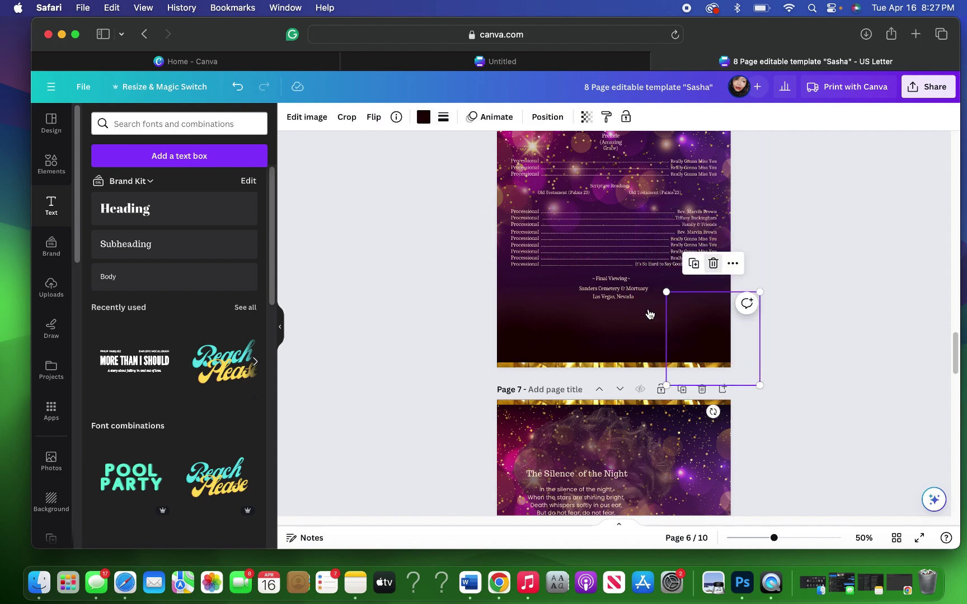
key(Delete)
click(689, 334)
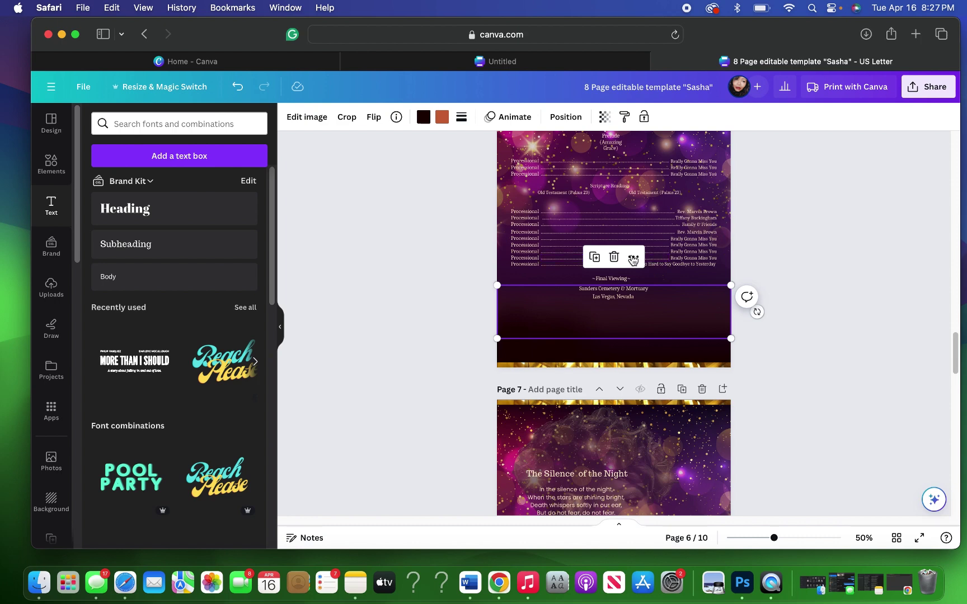
key(Delete)
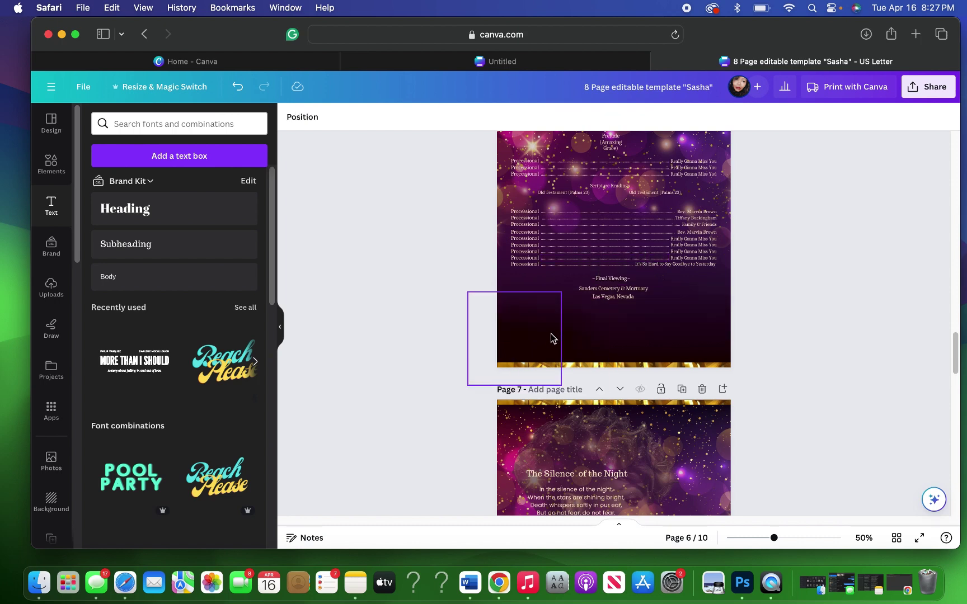
click(550, 333)
key(Delete)
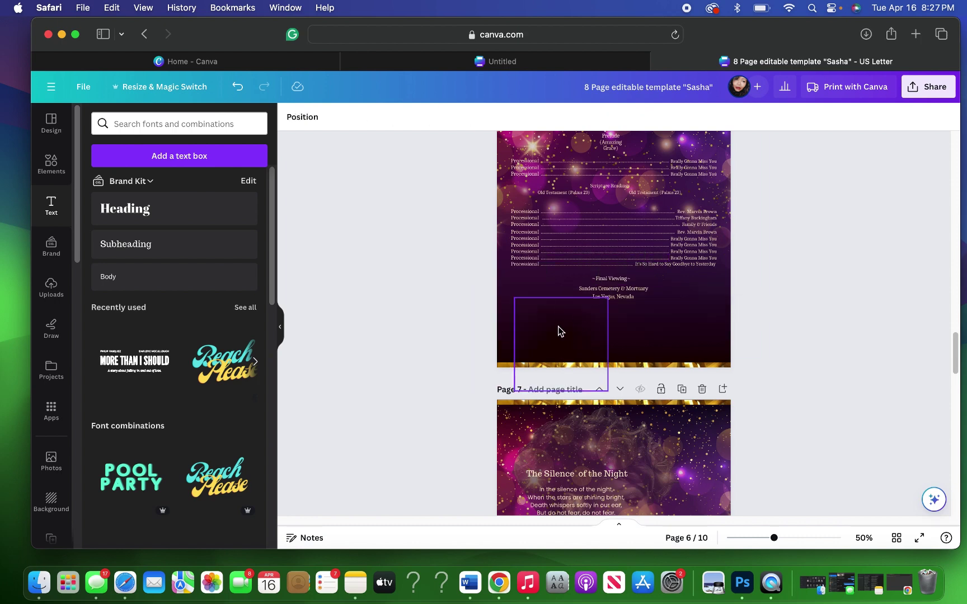
click(581, 283)
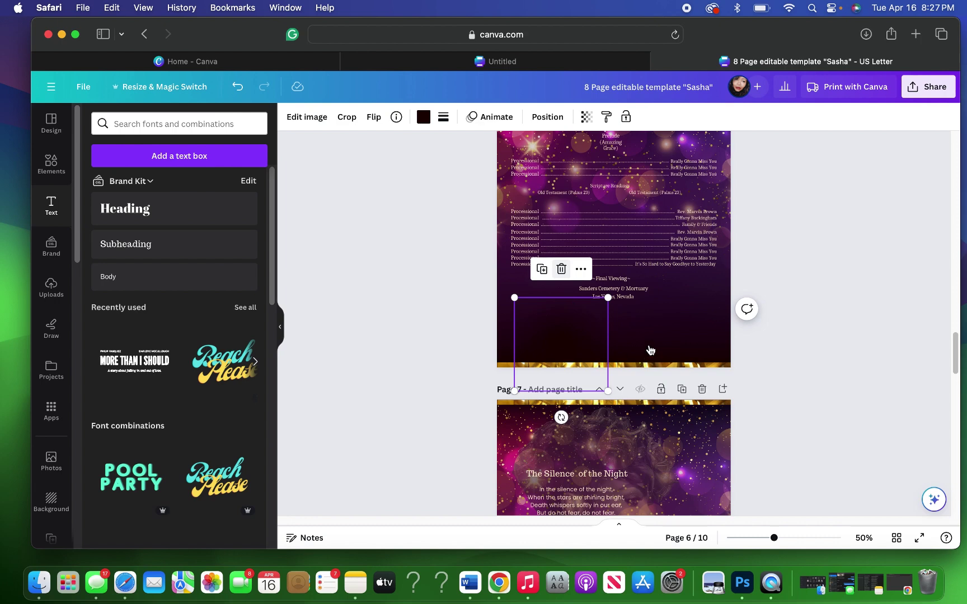
key(Delete)
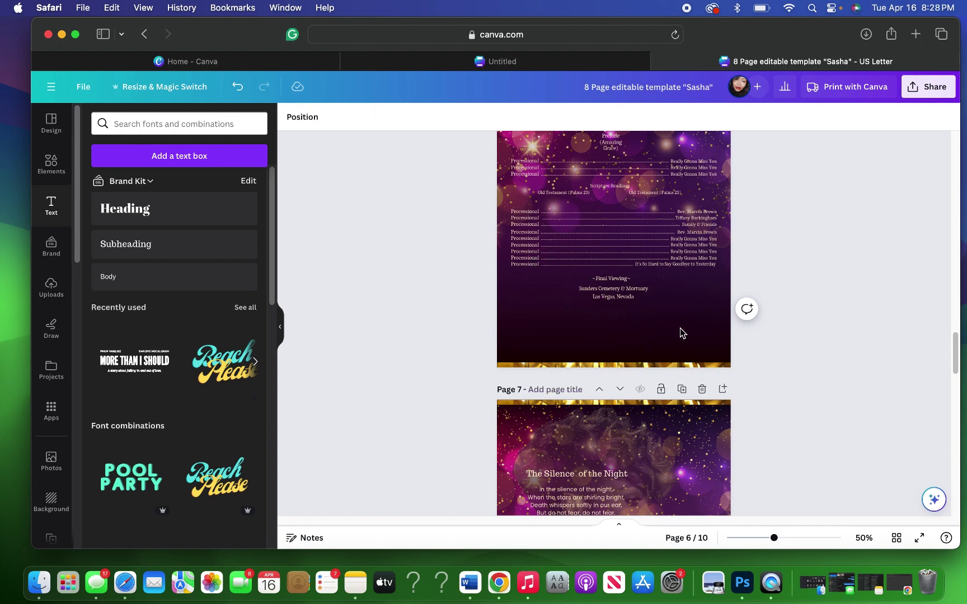
click(664, 330)
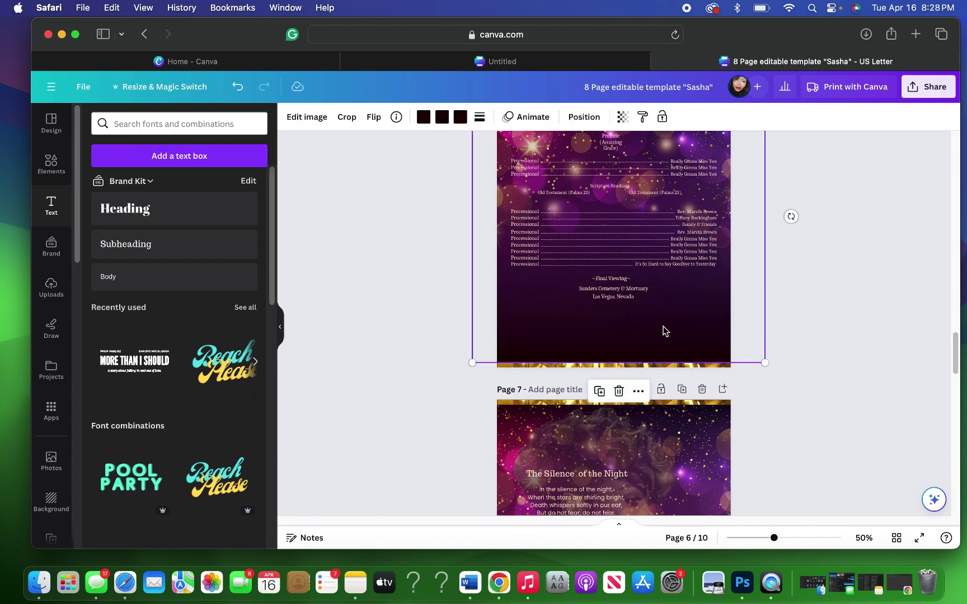
key(Delete)
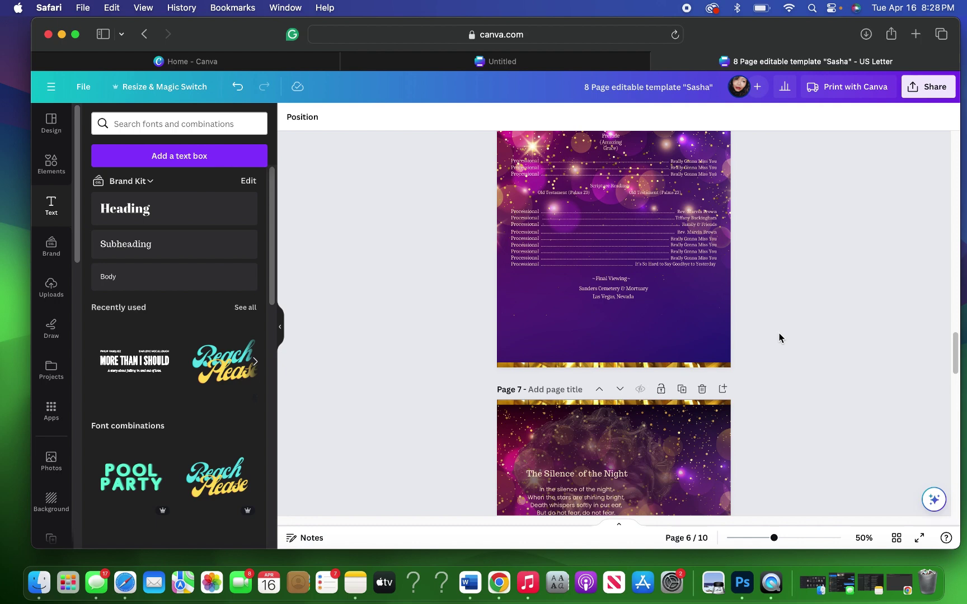
Step: Select all the Order of Service text on page 6 and delete it
scroll(776, 338, up, 2)
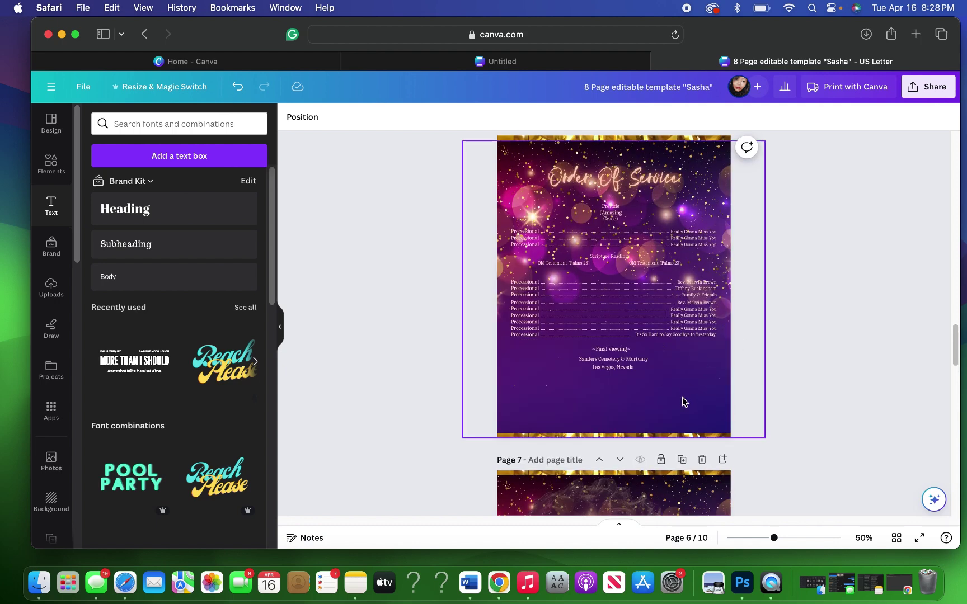
drag(652, 395, 700, 101)
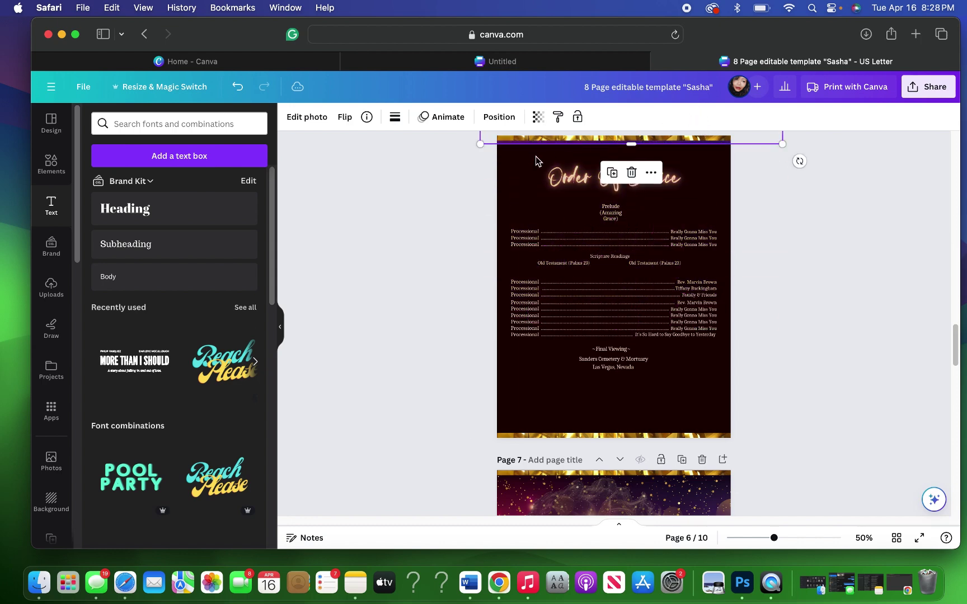
drag(522, 158, 712, 418)
drag(690, 367, 690, 368)
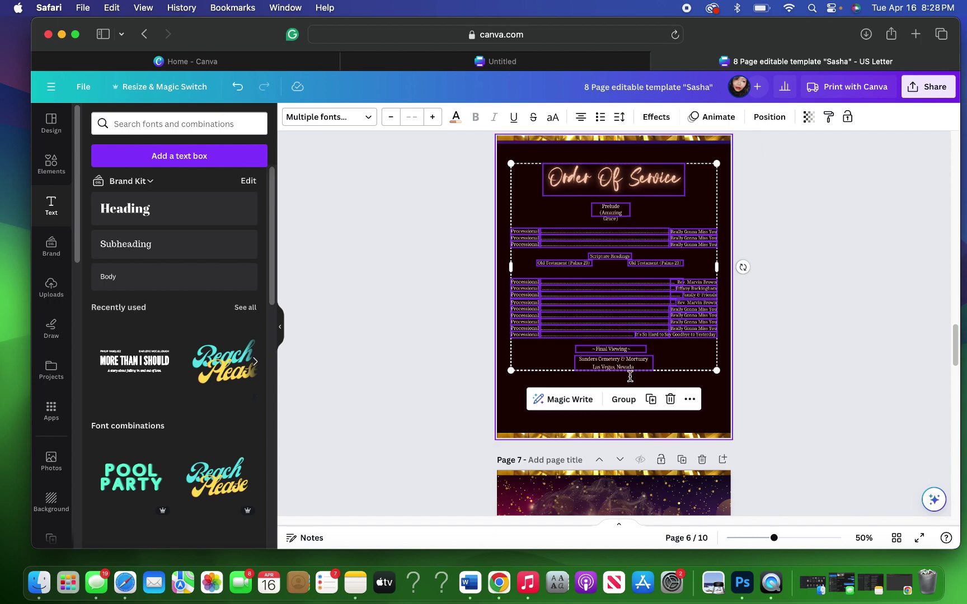
key(Delete)
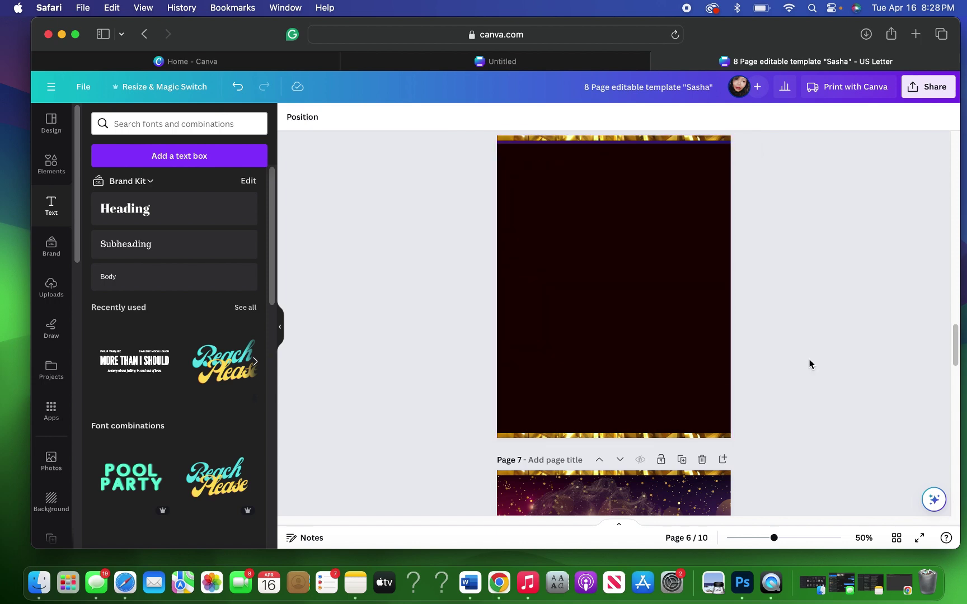
Step: Pick the purple sparkle image from page 6's Layers list and drag it down to fill the page
scroll(809, 361, up, 5)
scroll(809, 364, up, 5)
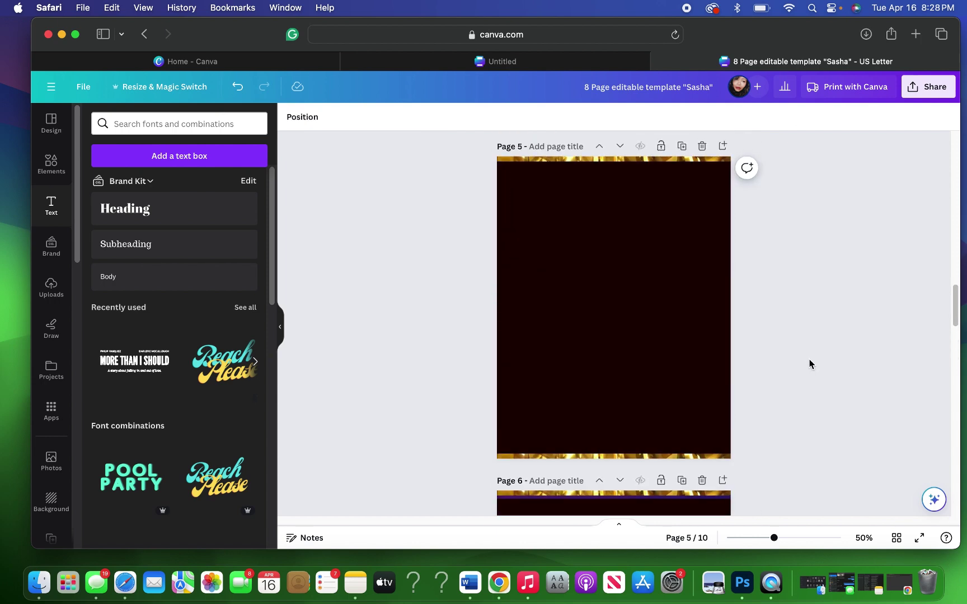
scroll(810, 360, down, 10)
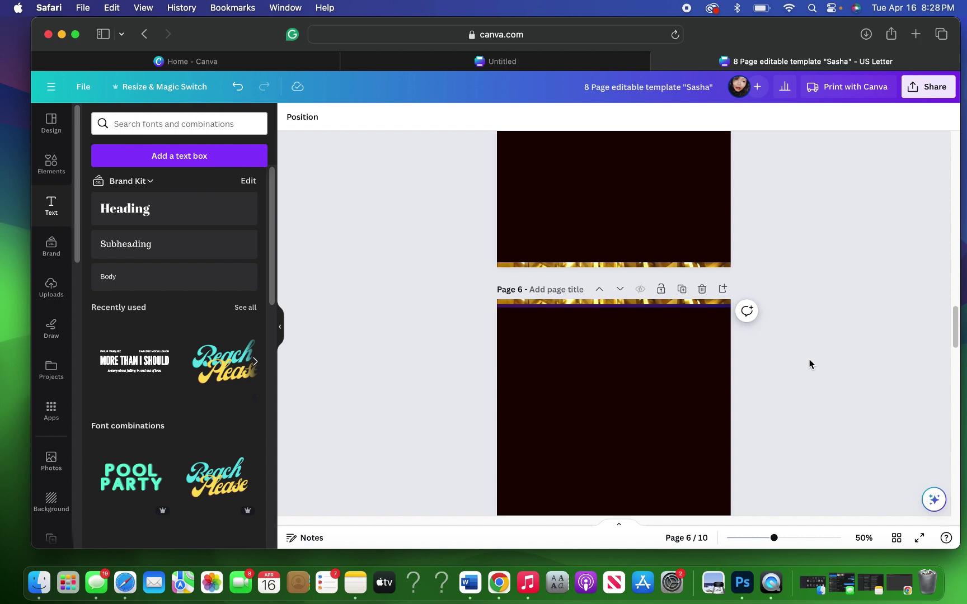
click(634, 302)
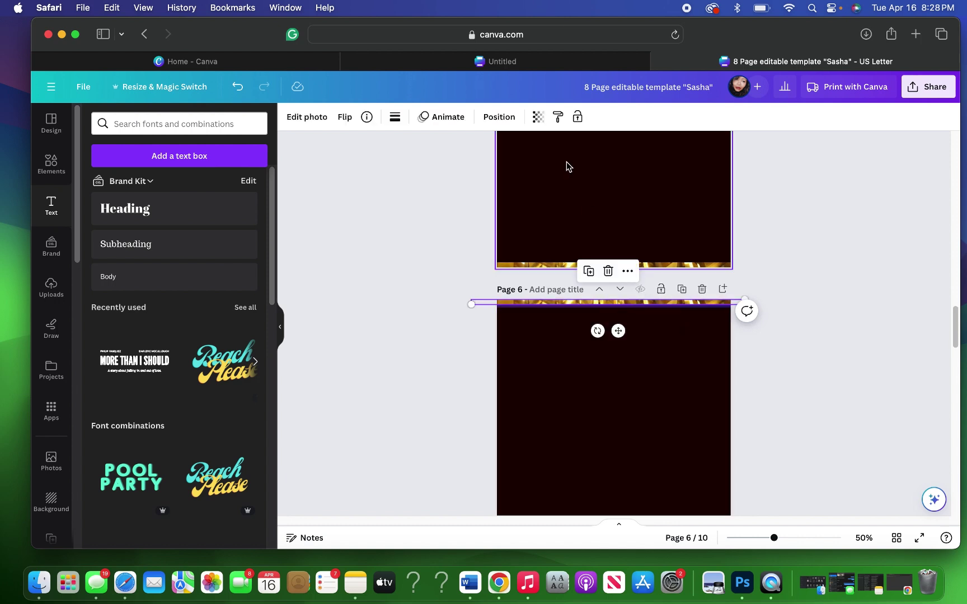
click(500, 117)
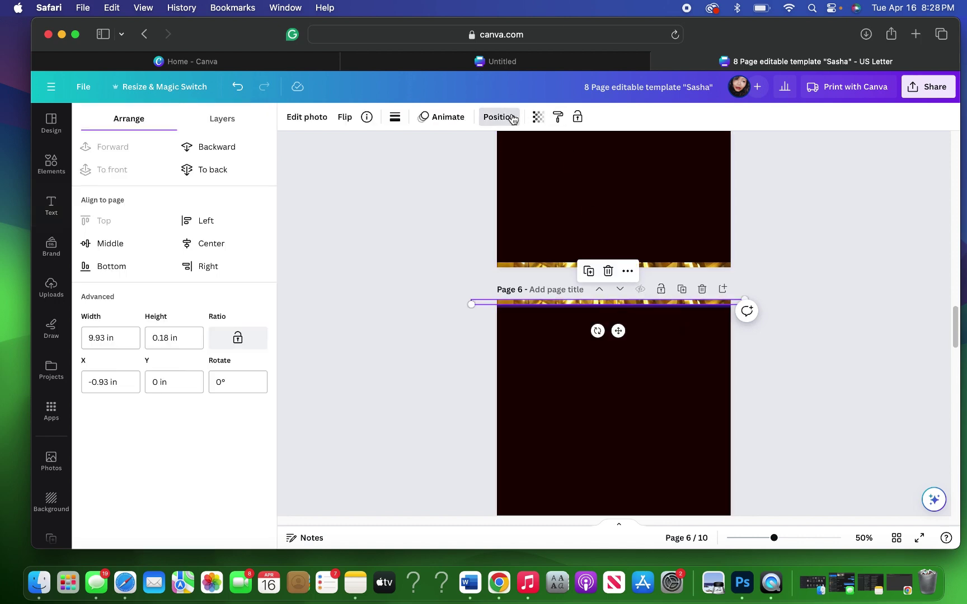
click(234, 120)
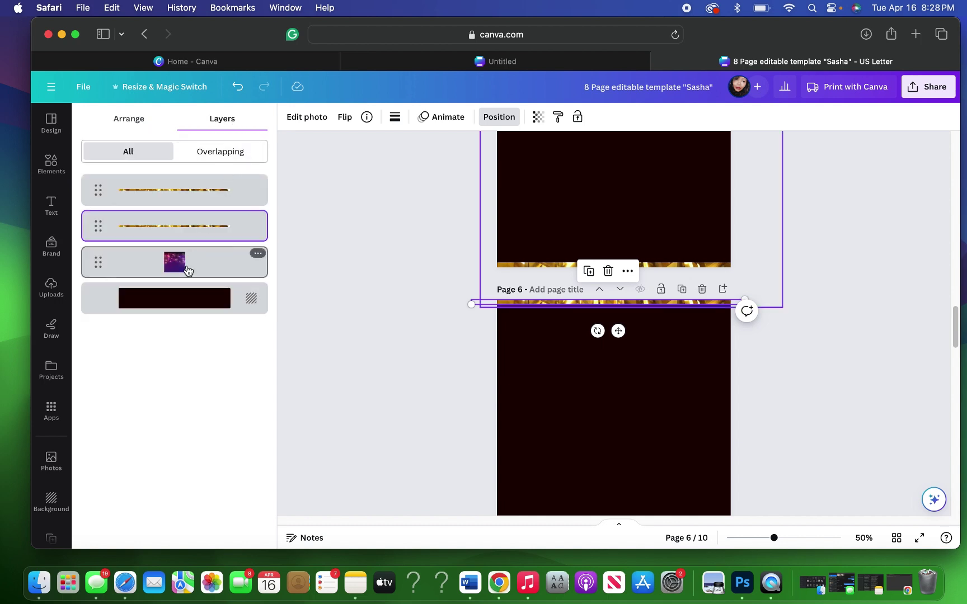
click(188, 271)
drag(744, 229, 748, 499)
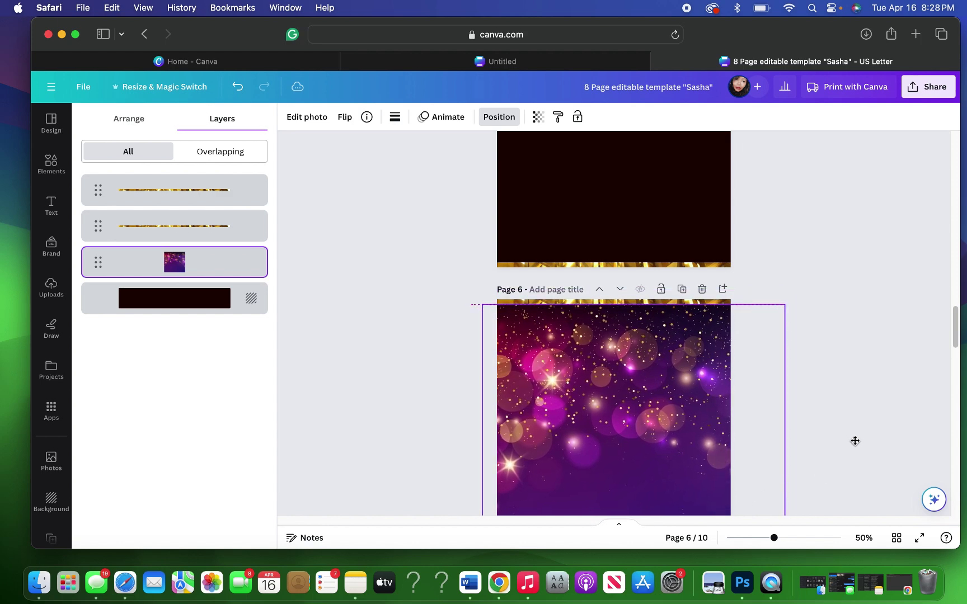
click(850, 412)
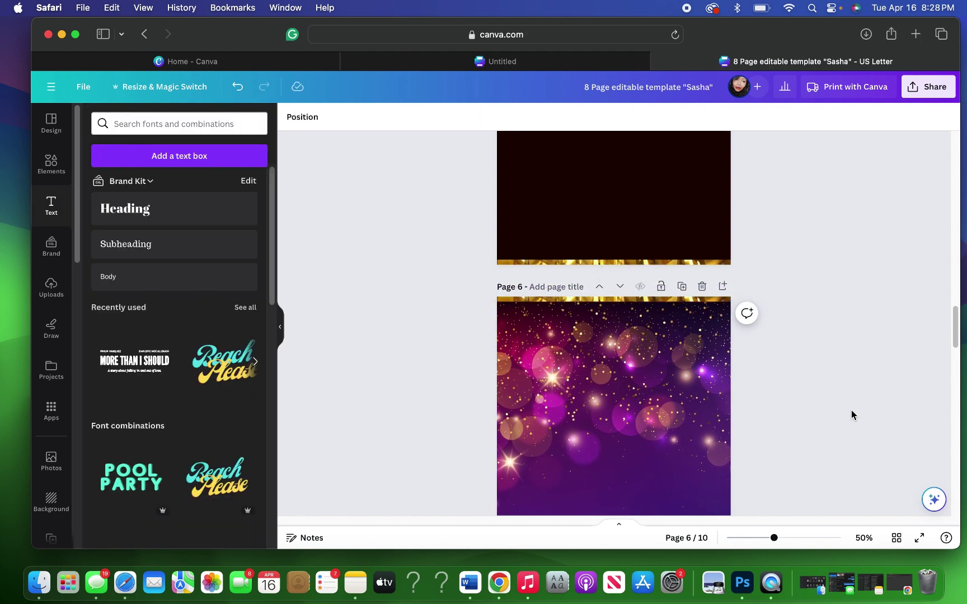
scroll(852, 415, down, 5)
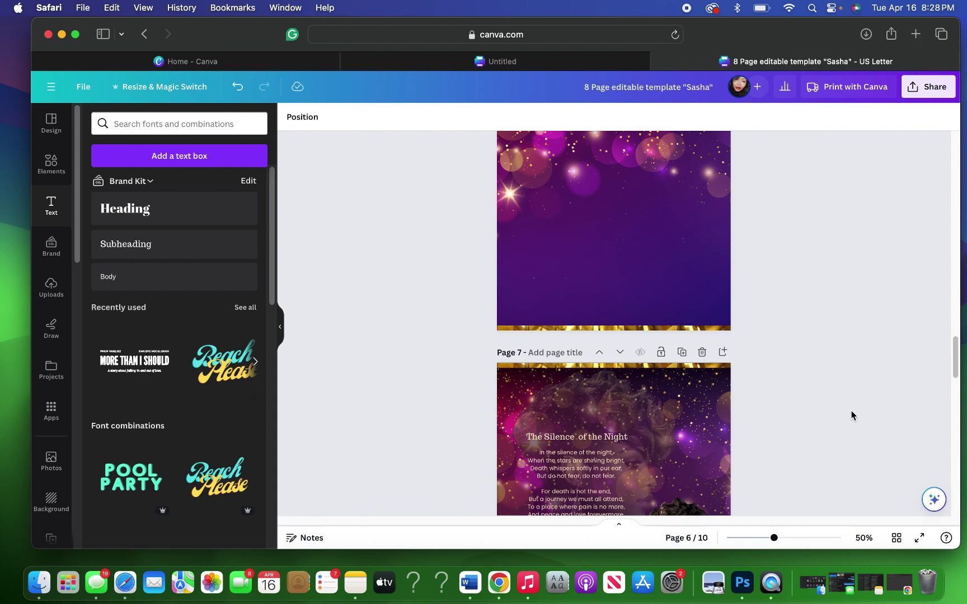
scroll(850, 415, up, 1)
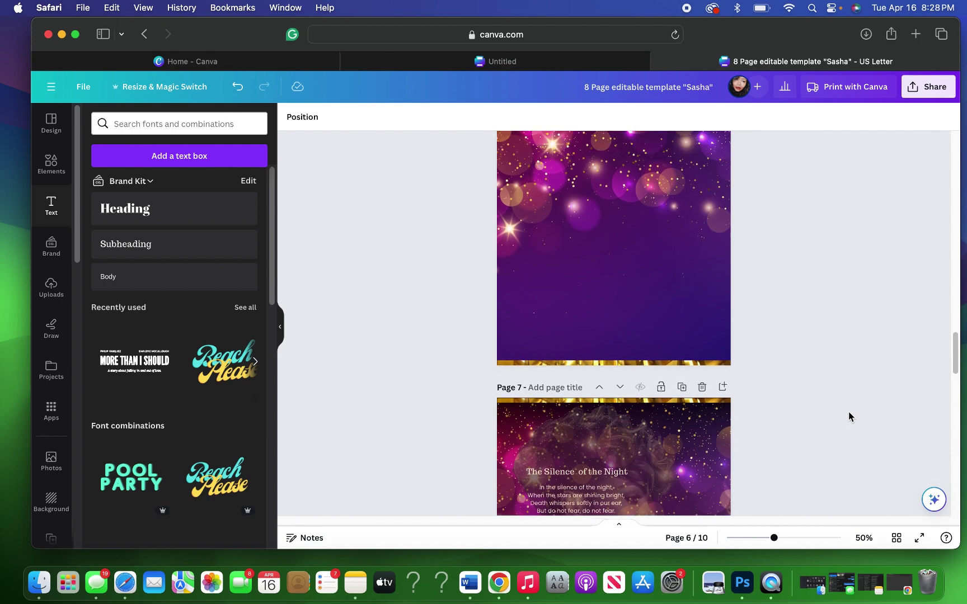
scroll(848, 411, up, 3)
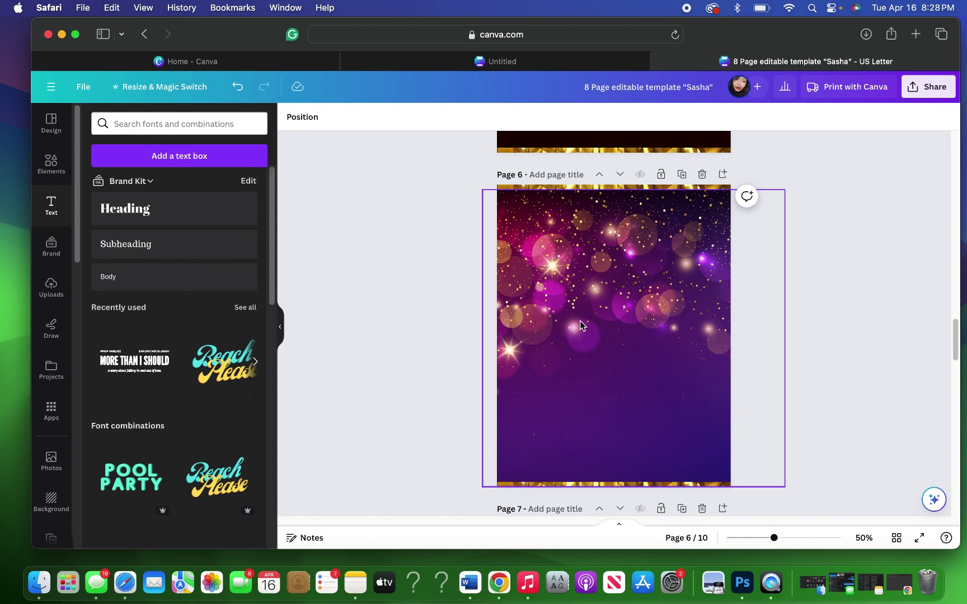
click(682, 174)
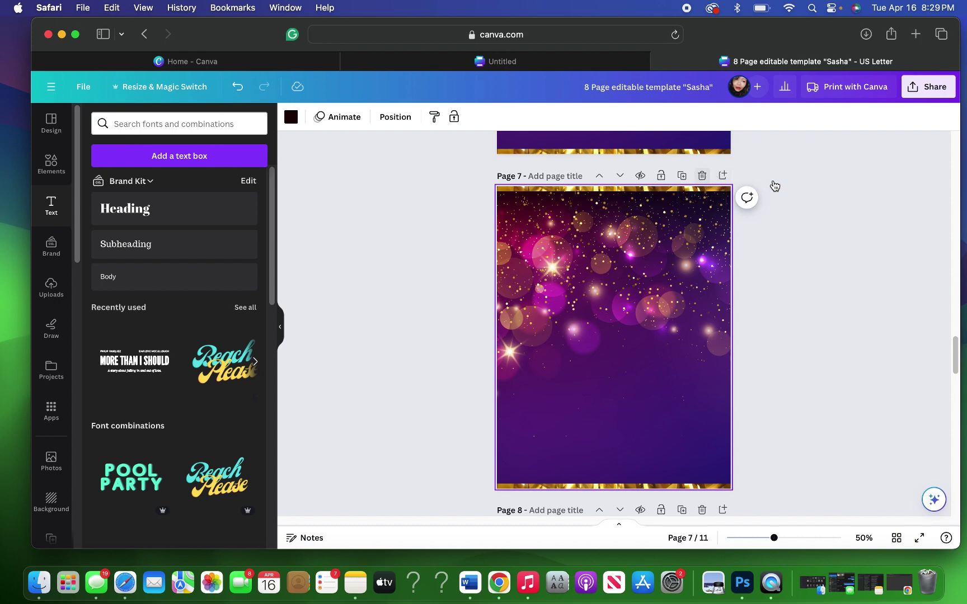
key(Delete)
scroll(776, 181, up, 5)
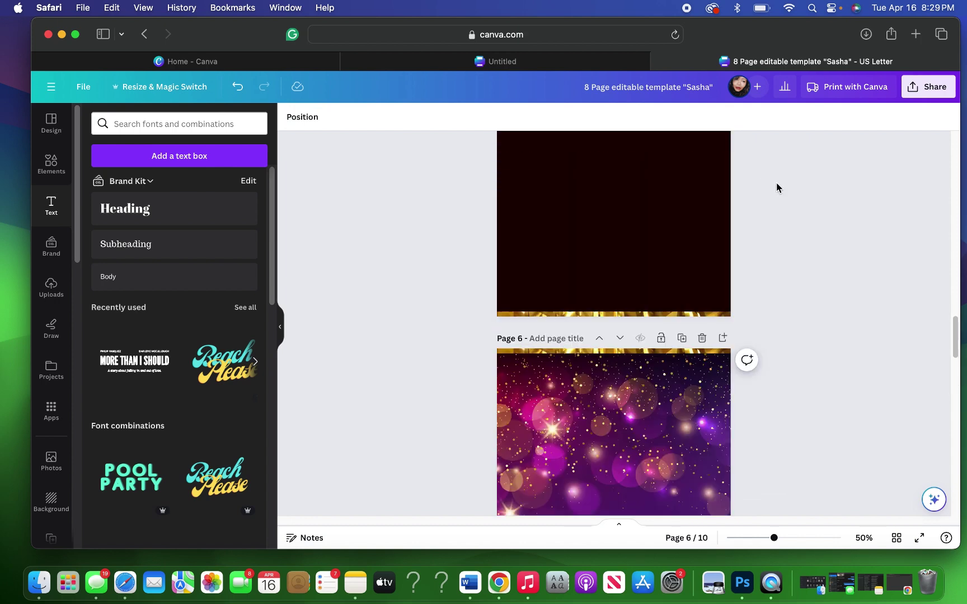
scroll(776, 187, up, 3)
scroll(776, 188, down, 5)
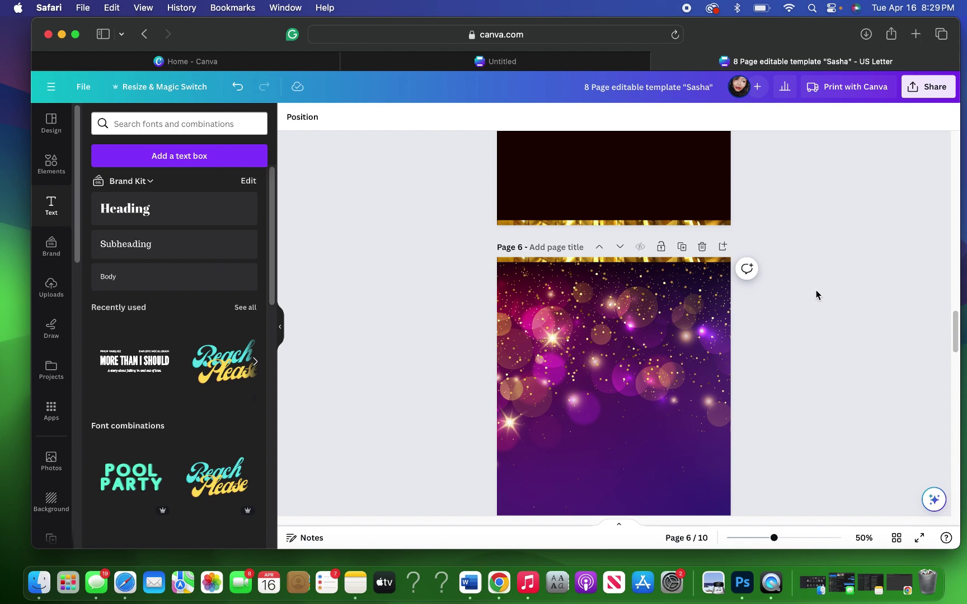
Step: Duplicate the Sasha STORY title on page 3, then delete the copy
scroll(816, 295, up, 10)
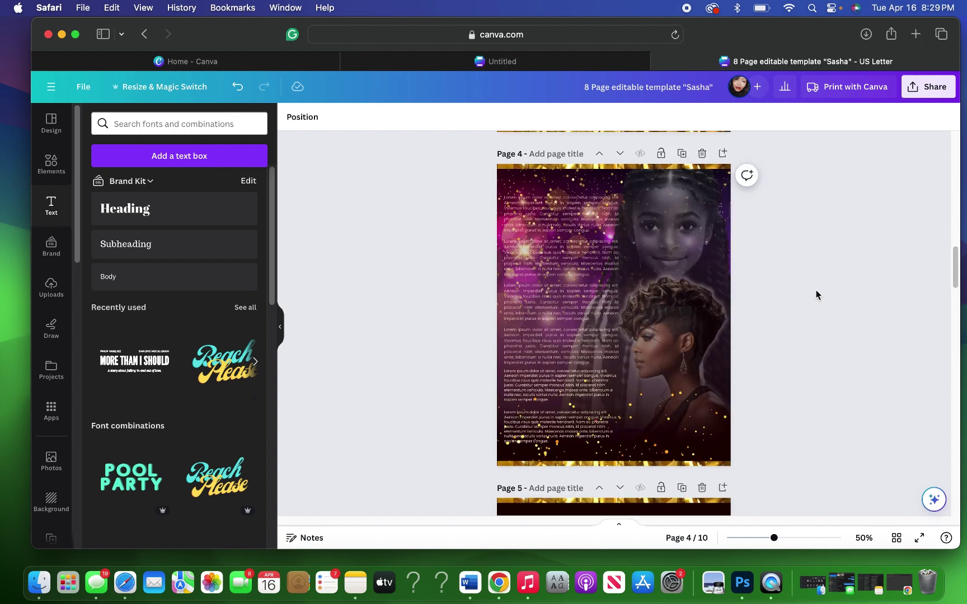
scroll(816, 295, up, 5)
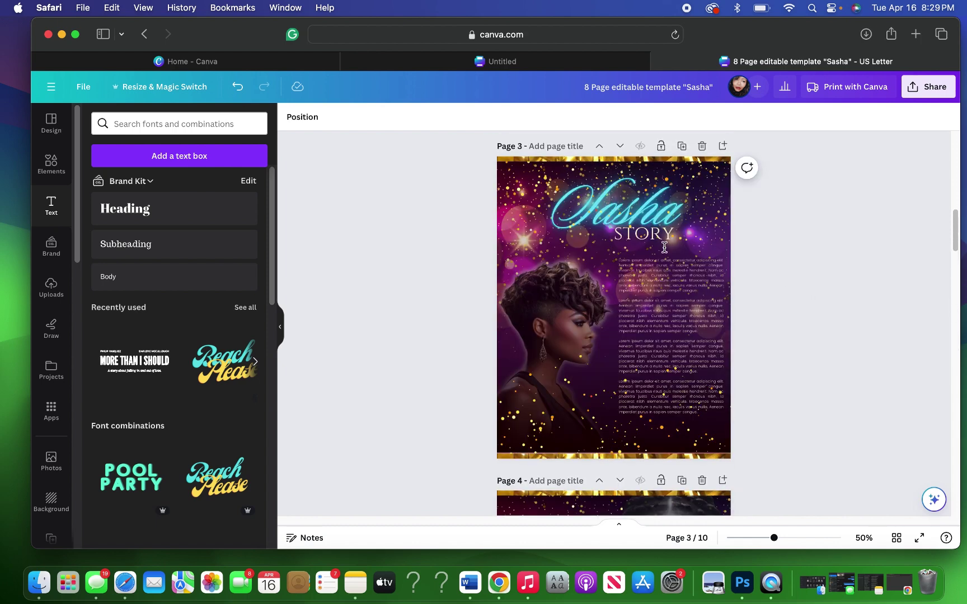
click(647, 214)
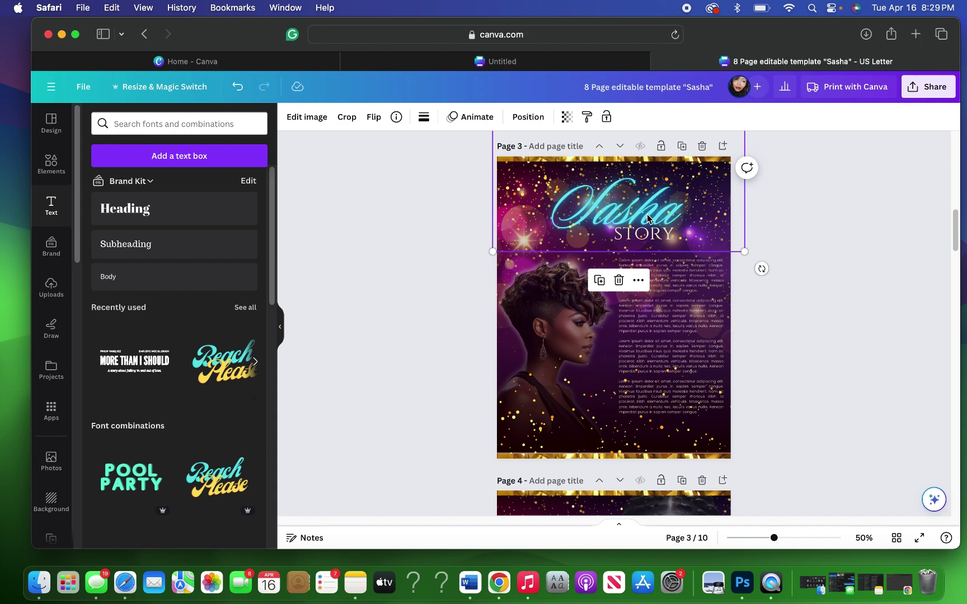
click(599, 281)
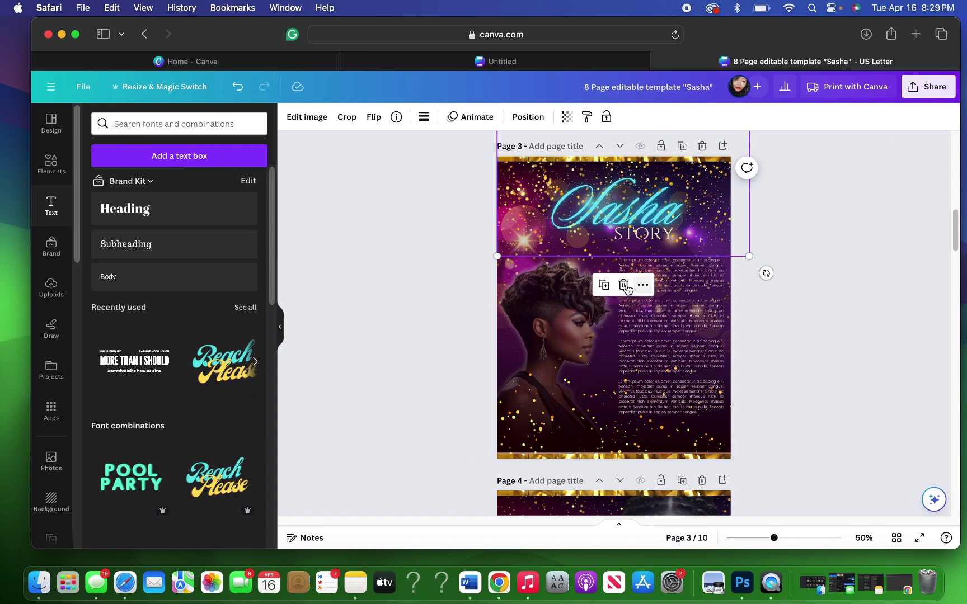
click(623, 285)
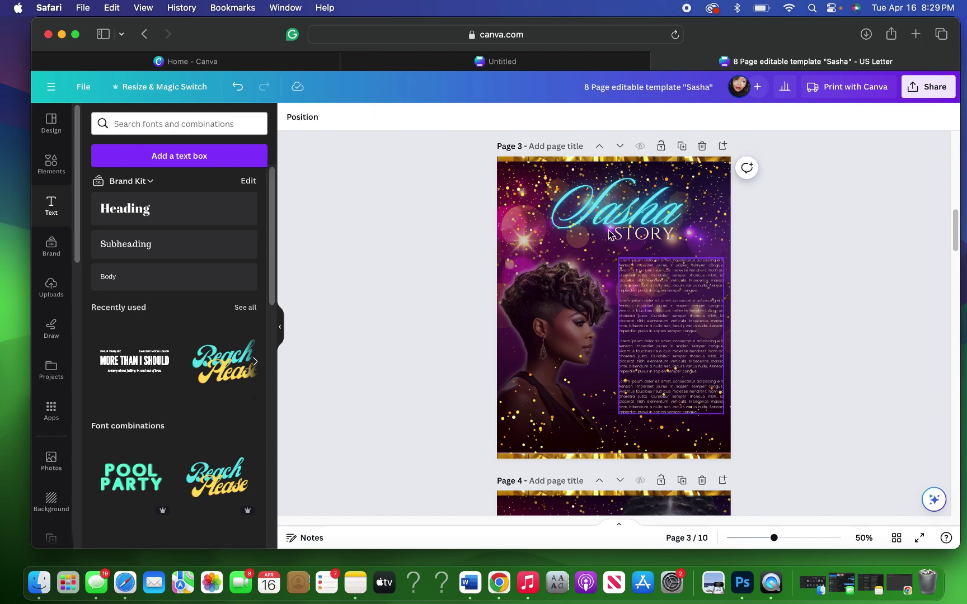
Step: Duplicate the whole Sasha STORY title group from Layers and move the copy onto page 5
click(556, 169)
click(527, 117)
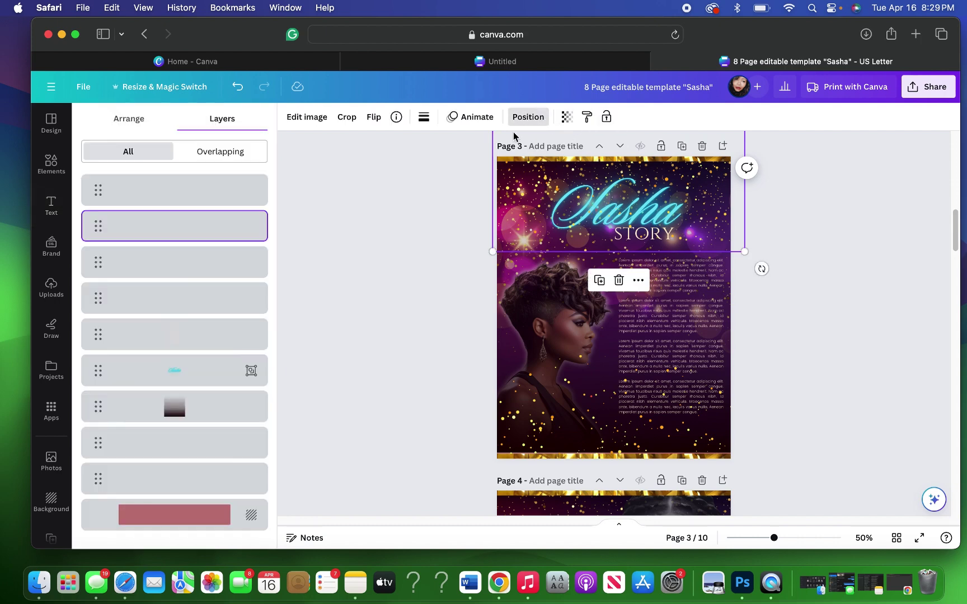
click(200, 365)
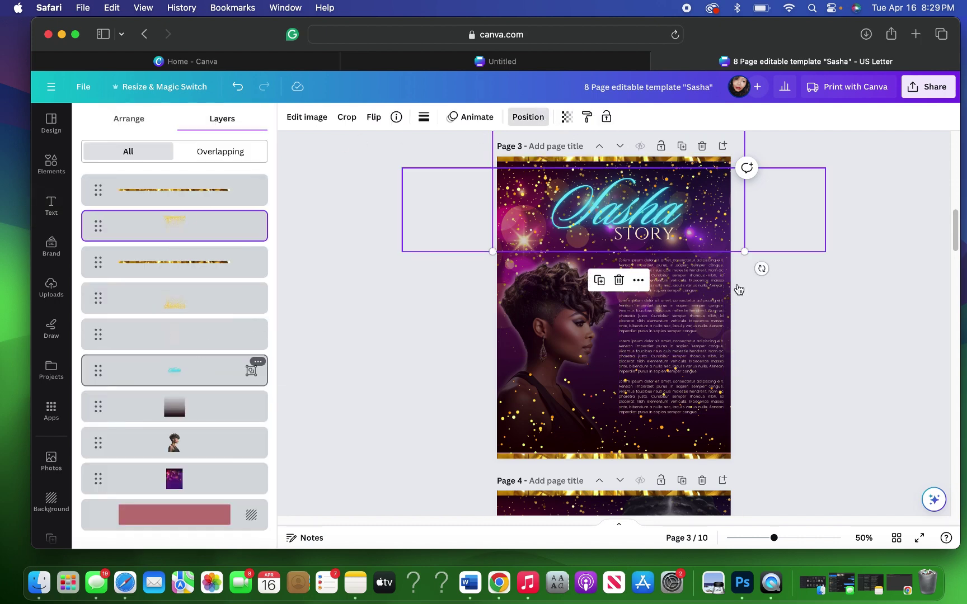
click(616, 280)
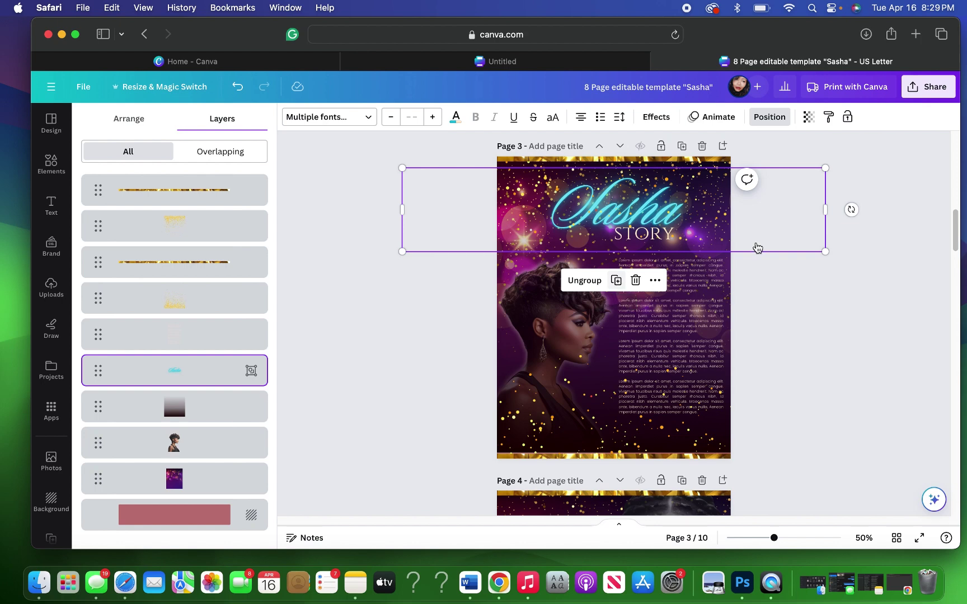
drag(777, 214, 779, 544)
scroll(818, 359, down, 10)
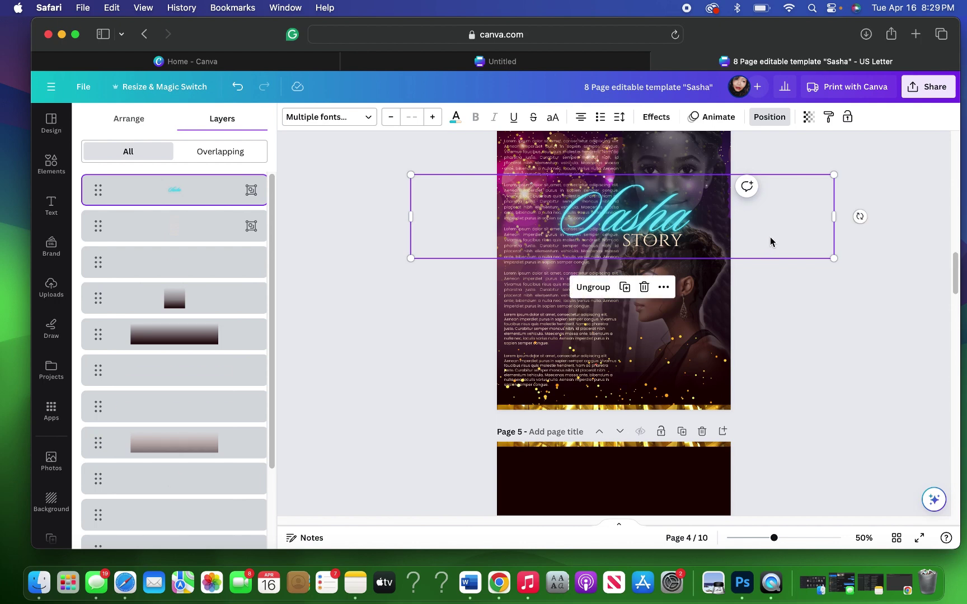
drag(771, 242, 828, 359)
scroll(828, 358, down, 5)
scroll(828, 361, down, 2)
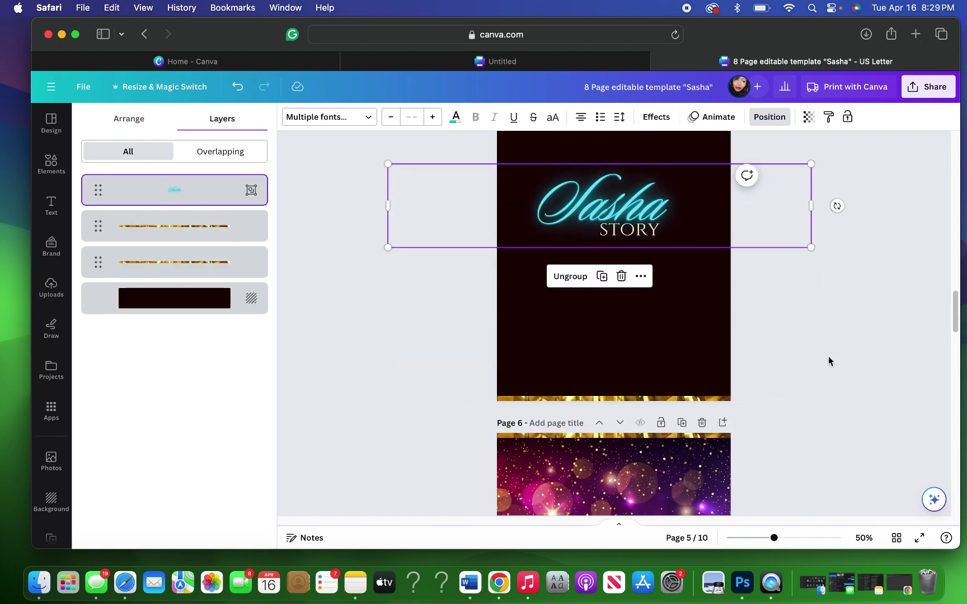
Step: Replace 'Sasha' in page 5's copied title with 'Celebration'
click(648, 207)
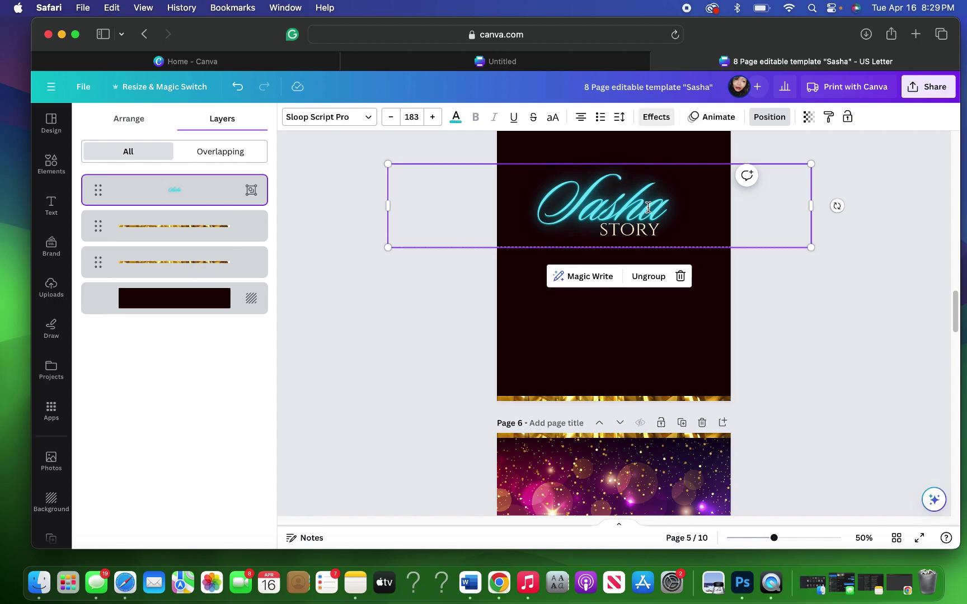
double_click(649, 208)
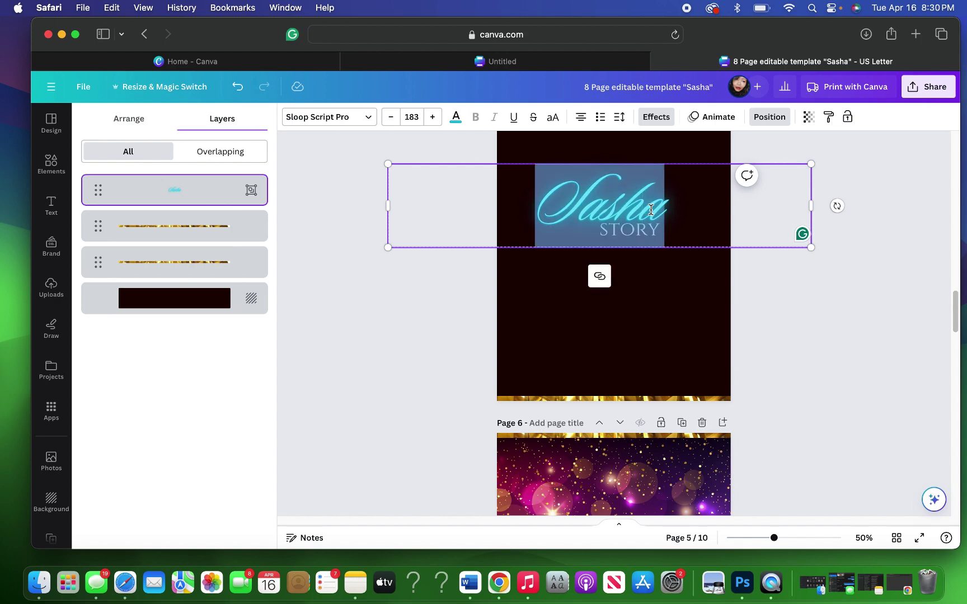
text(C)
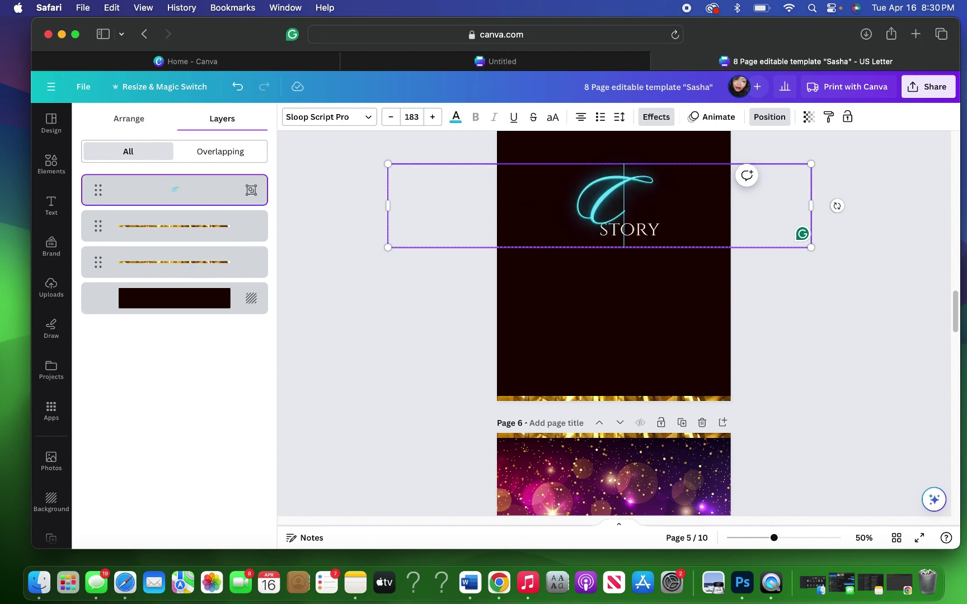
text(elebr)
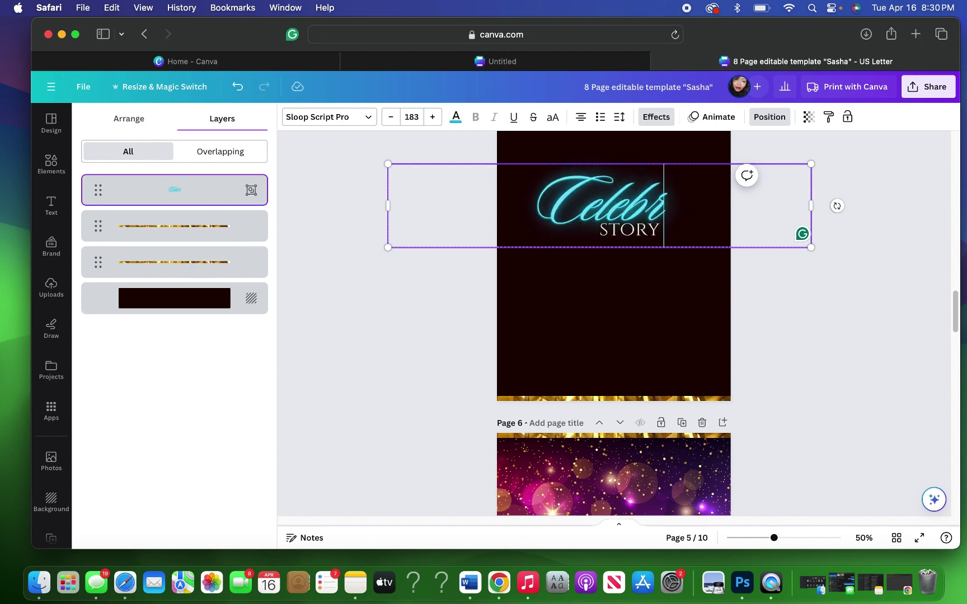
text(ation)
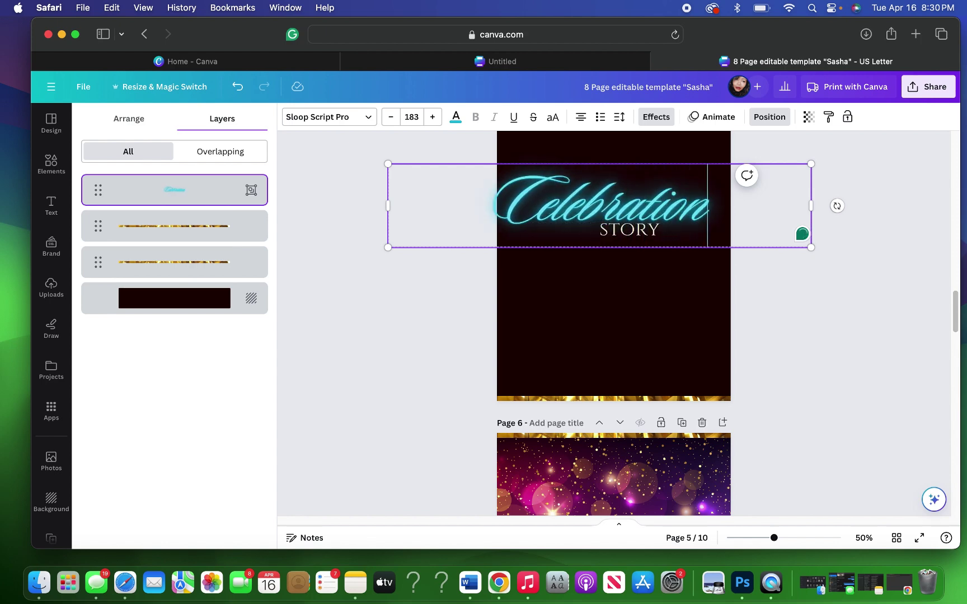
double_click(622, 229)
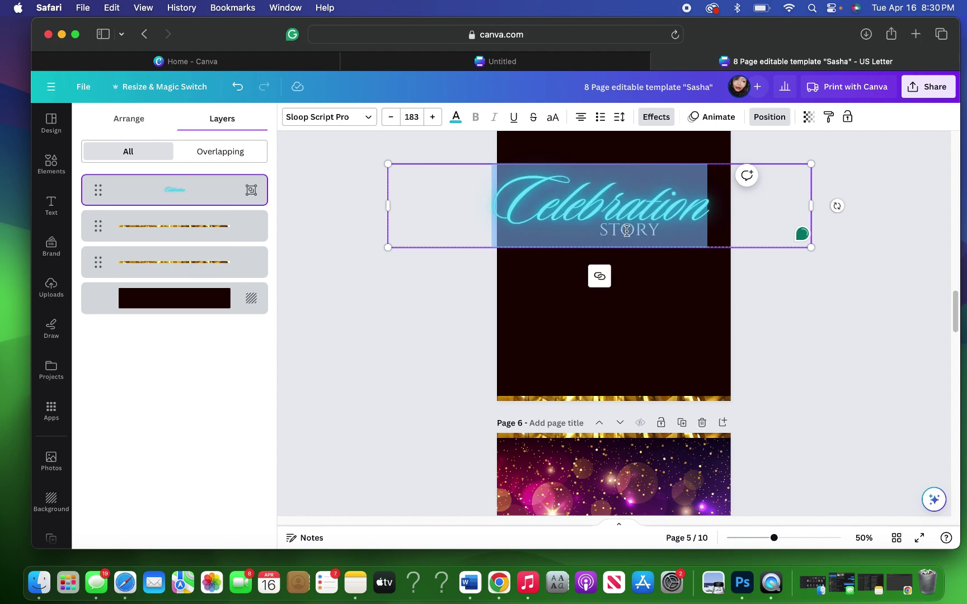
click(655, 232)
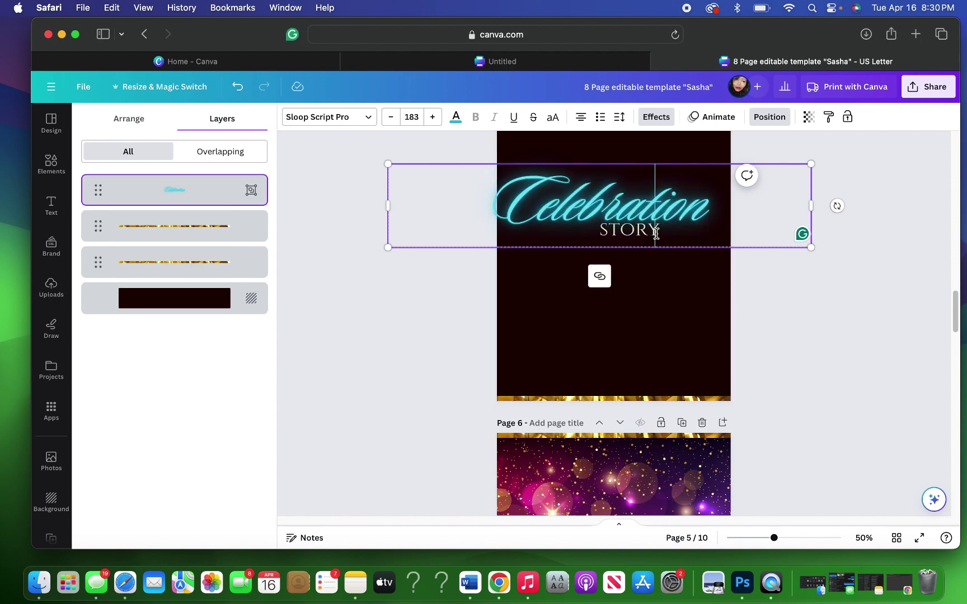
Step: Undo the accidental replacement of the title text with 'O', restoring Celebration
triple_click(653, 233)
text(O)
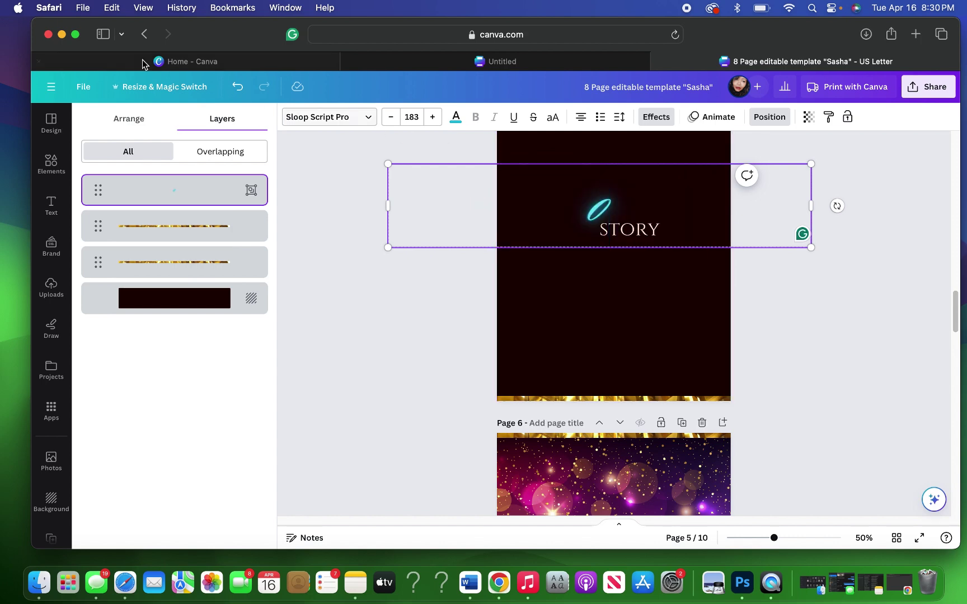
click(238, 86)
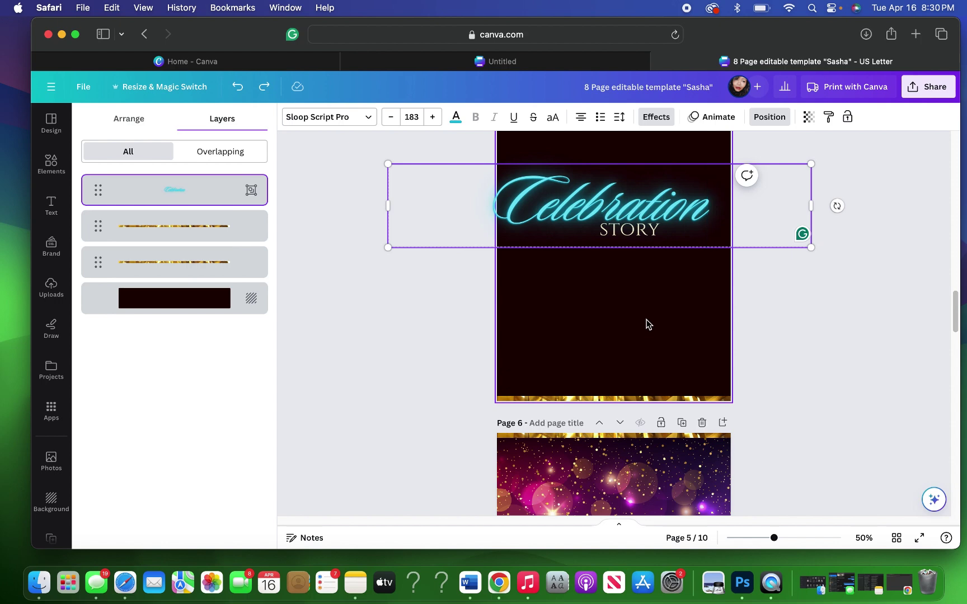
click(683, 173)
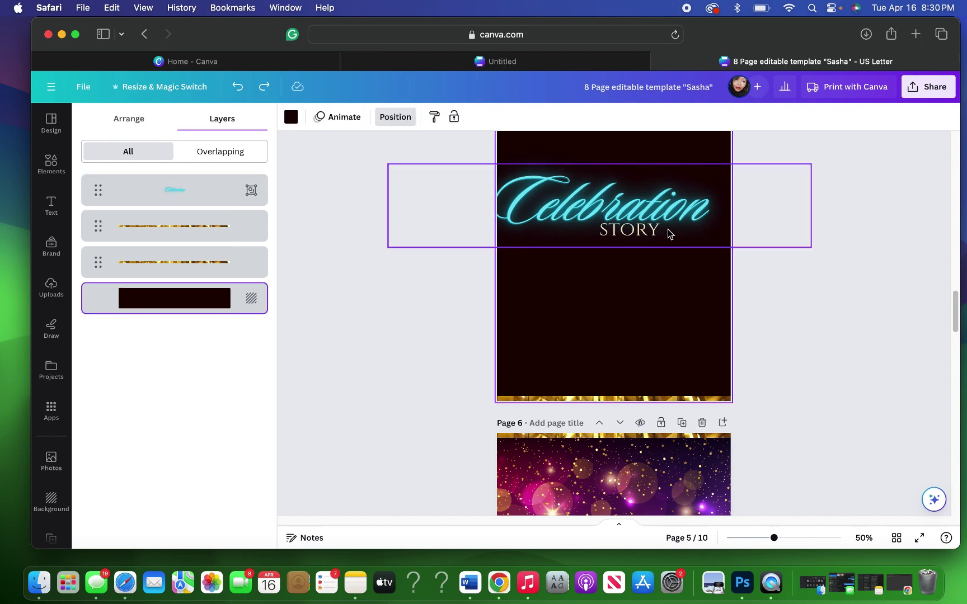
Step: Ungroup the Celebration and STORY title on page 5 into separate texts
click(660, 166)
click(664, 189)
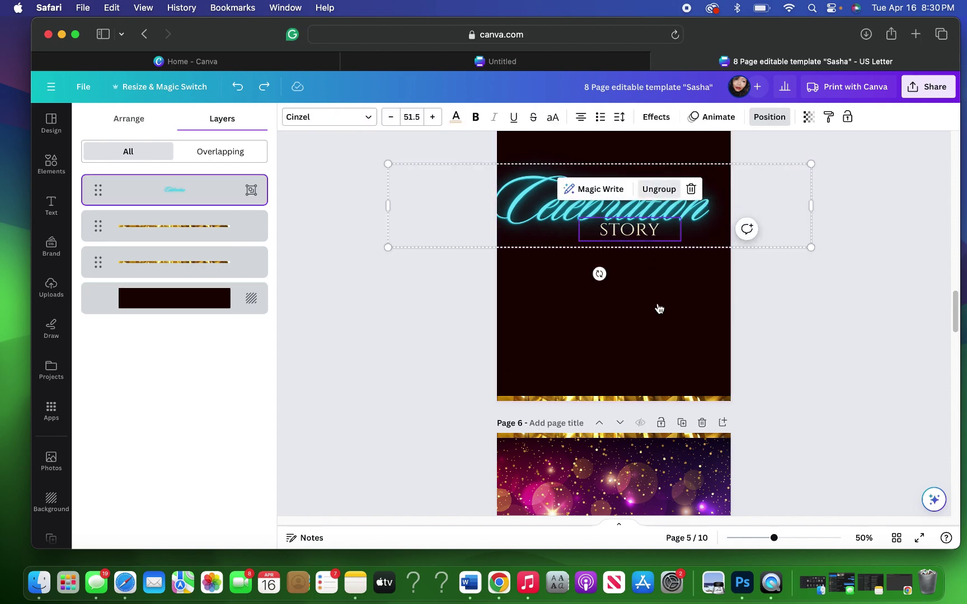
click(656, 232)
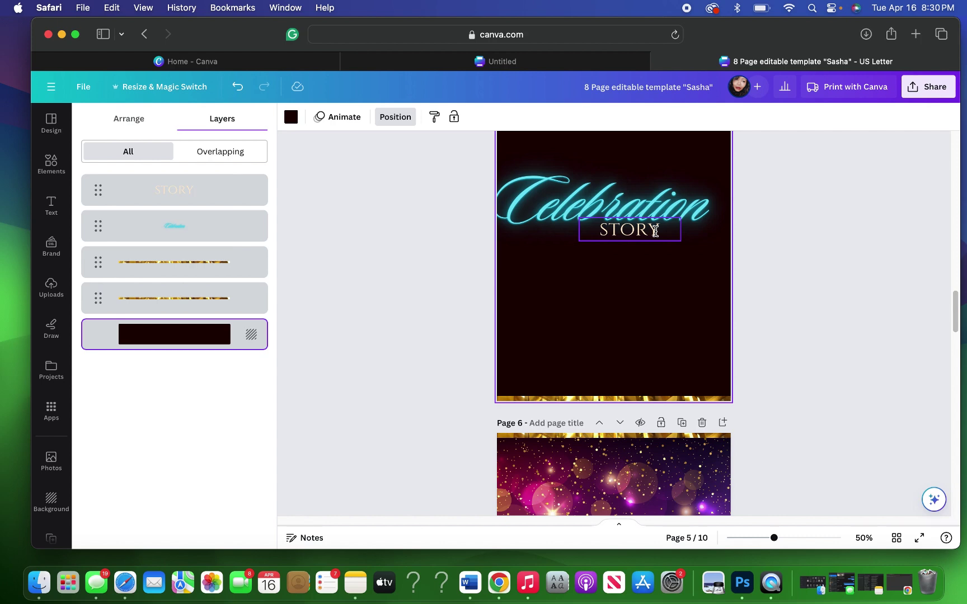
Step: Replace the word STORY beneath Celebration with 'OF'
click(656, 231)
click(655, 232)
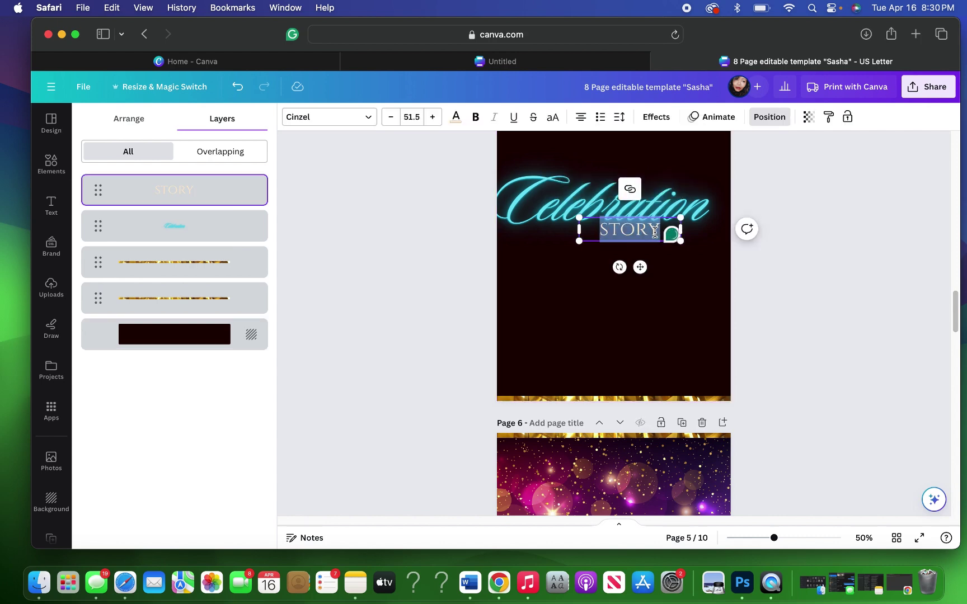
text(OF)
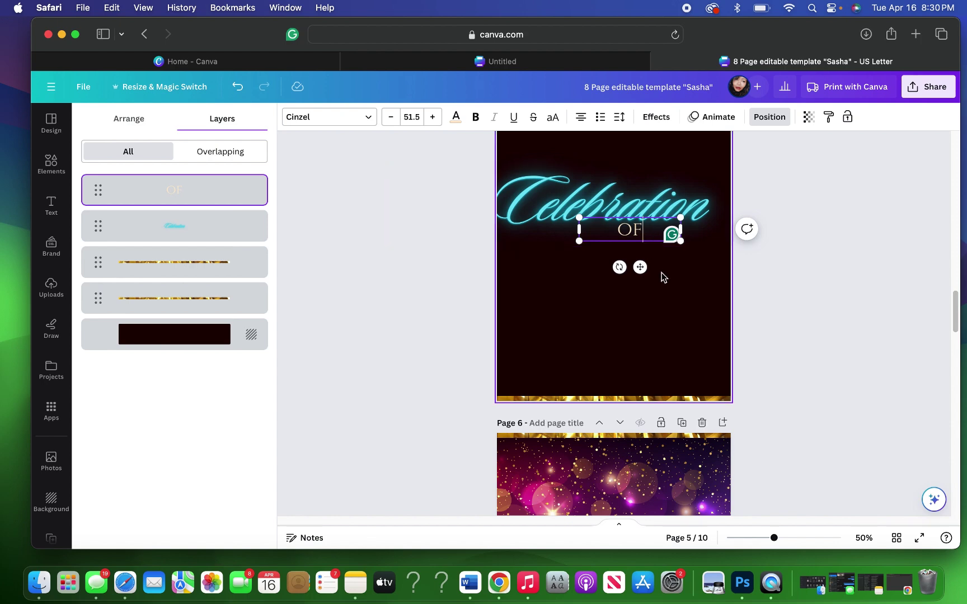
click(665, 197)
click(665, 197)
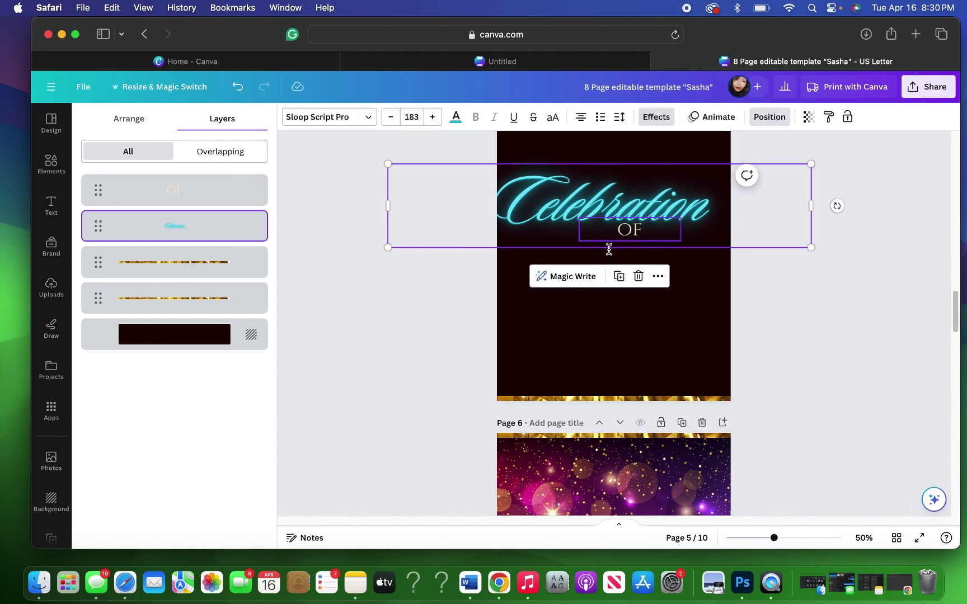
Step: Duplicate the cyan Celebration script, retype the copy as 'Life' and place it below OF, offset right
click(617, 280)
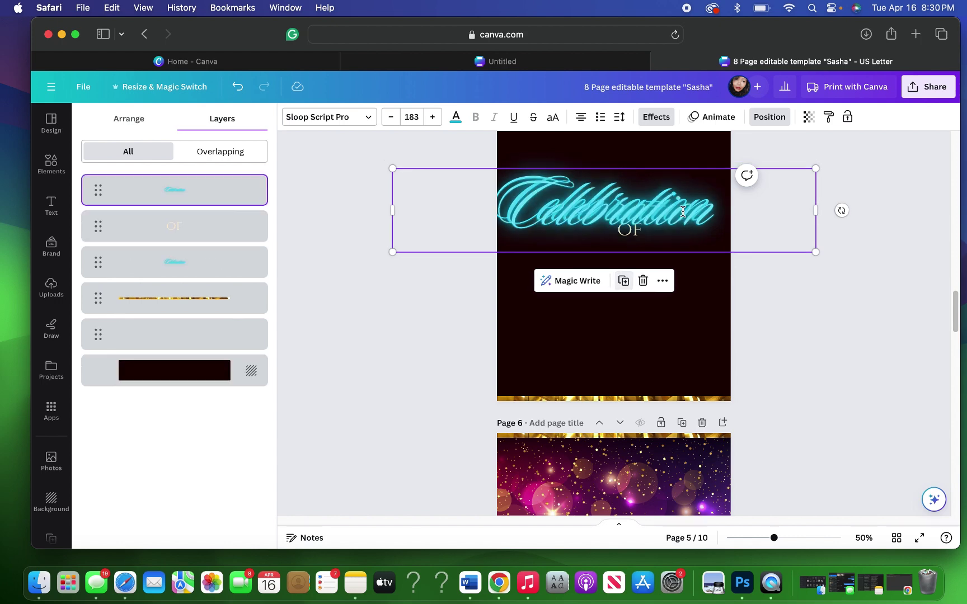
drag(677, 237, 678, 253)
double_click(678, 253)
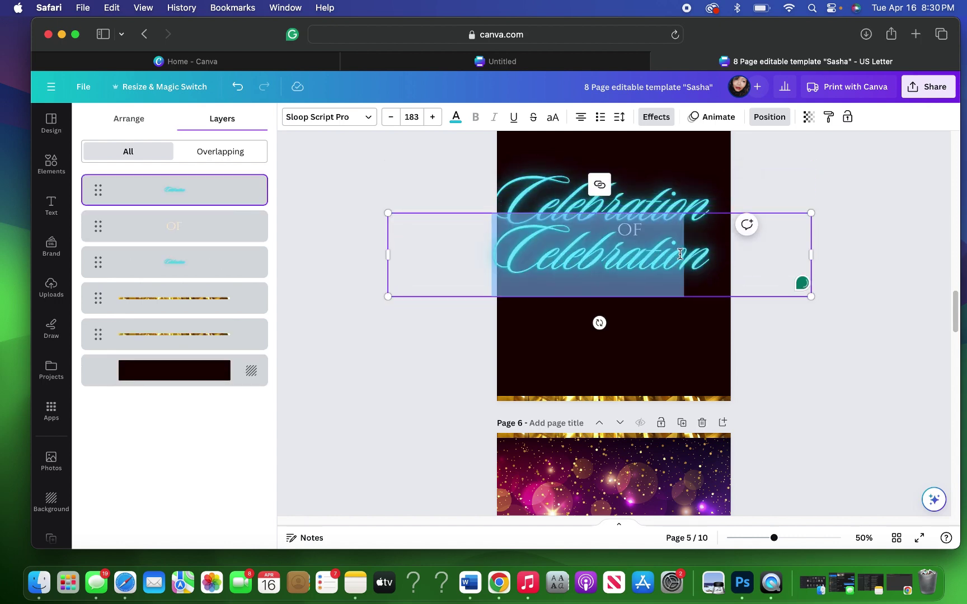
text(Life)
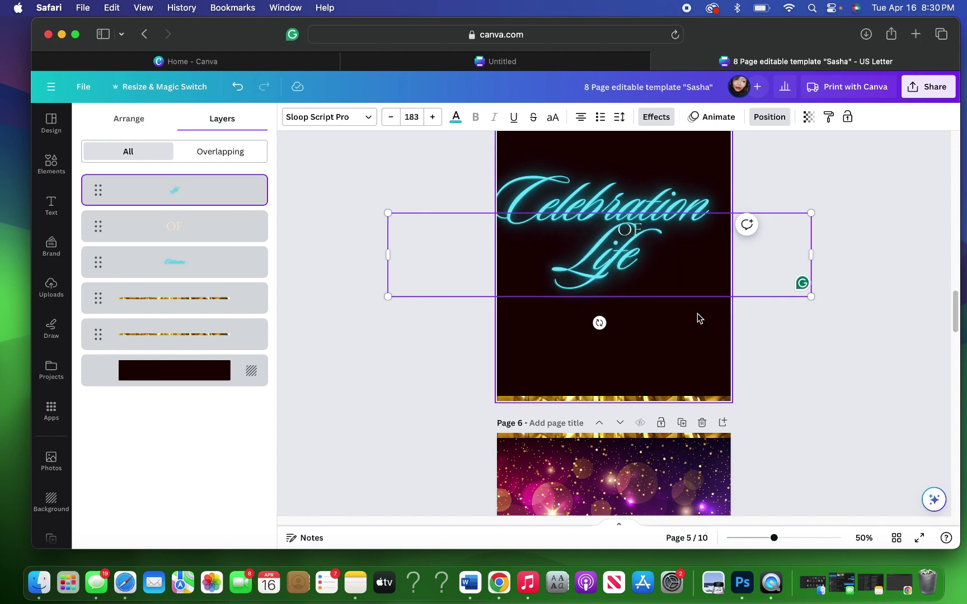
click(593, 329)
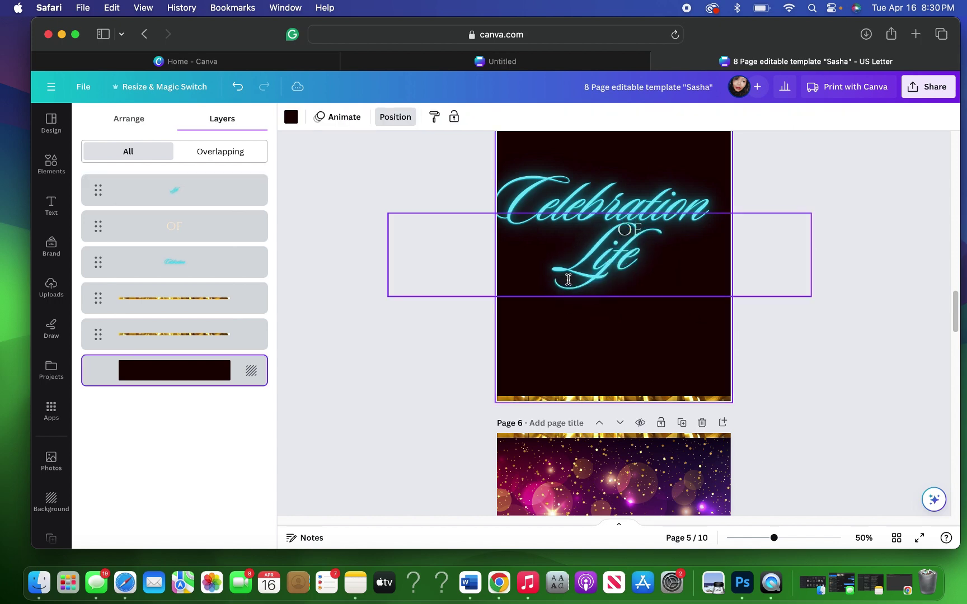
drag(595, 281, 622, 279)
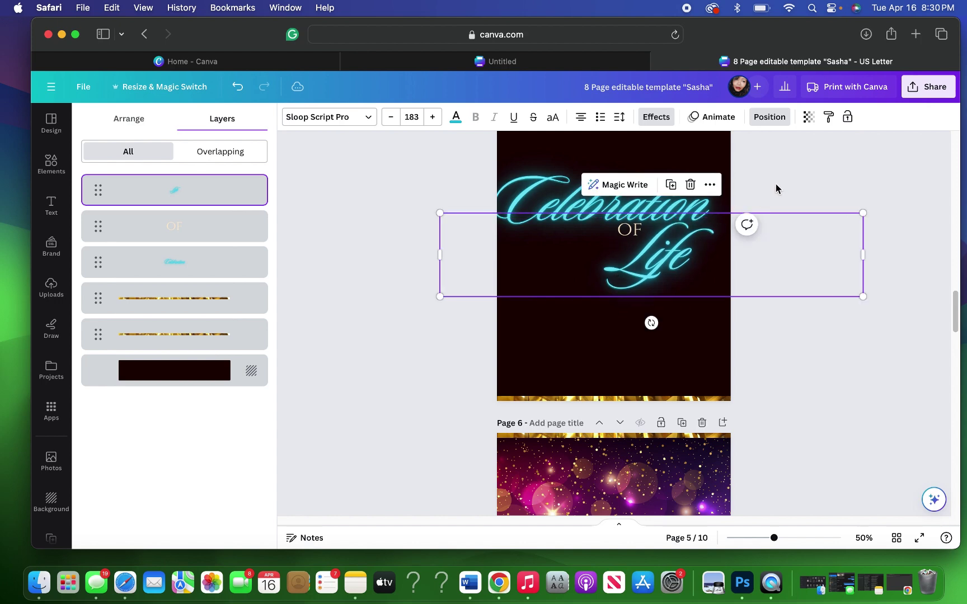
Step: Group and shrink Celebration with Life, then undo back to Life's offset position
click(801, 187)
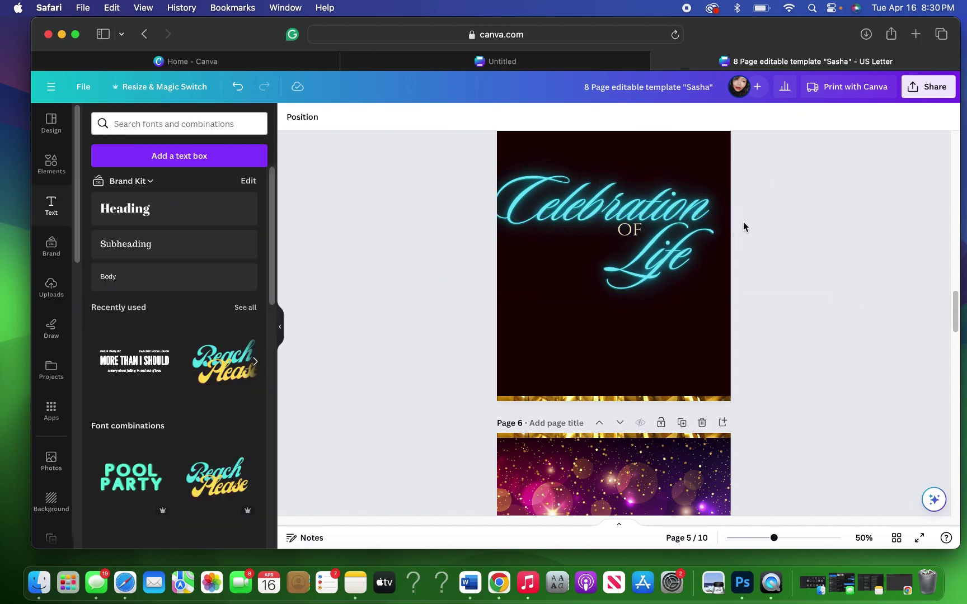
drag(693, 337, 688, 213)
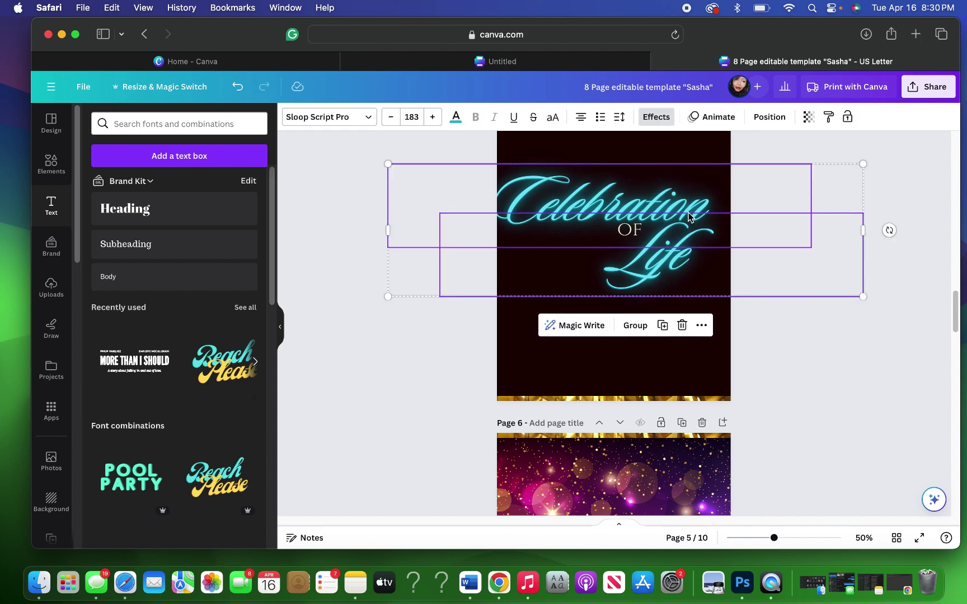
click(634, 325)
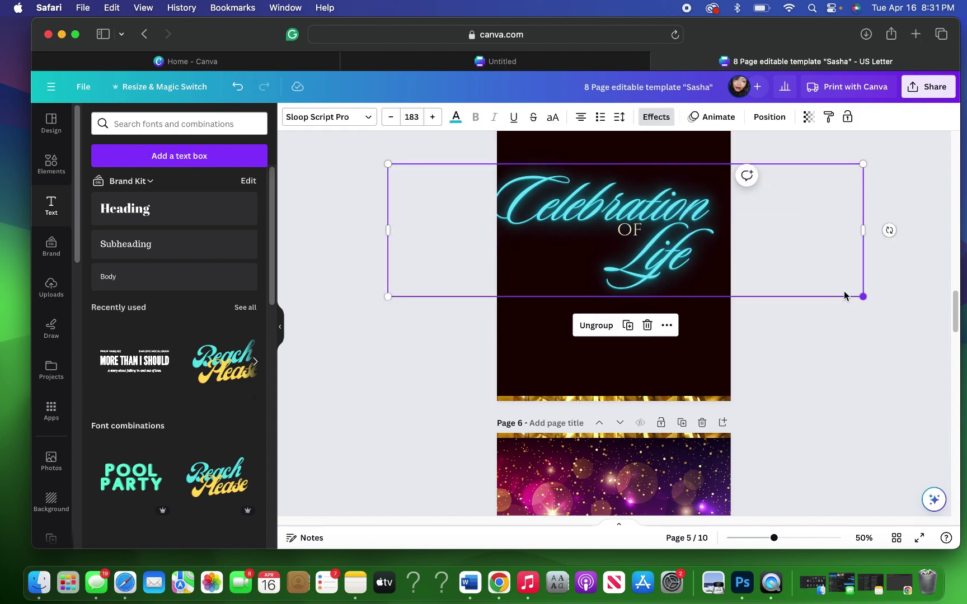
mouse_move(845, 296)
mouse_down()
mouse_move(831, 287)
mouse_move(852, 293)
mouse_up()
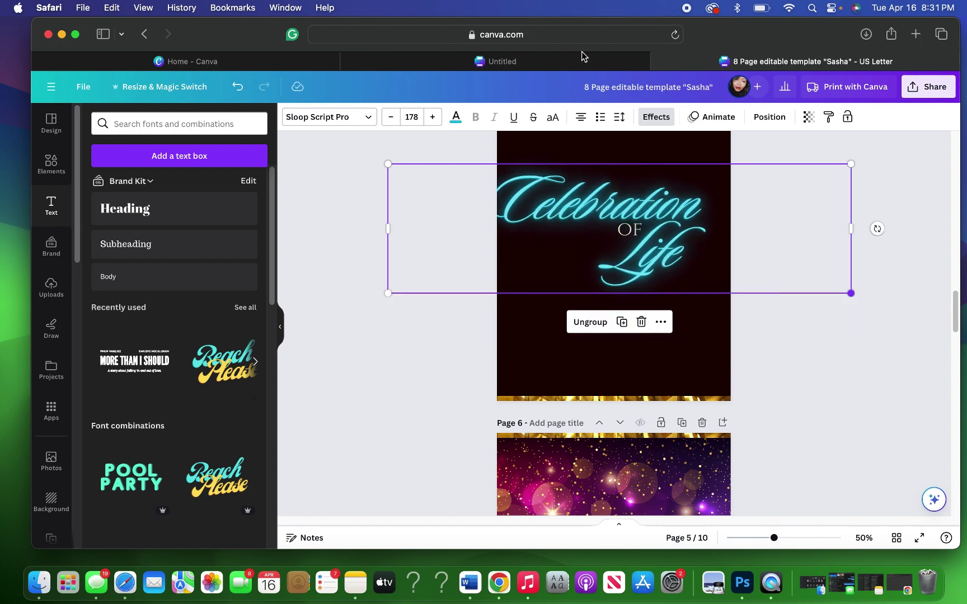
click(238, 87)
click(237, 87)
click(238, 87)
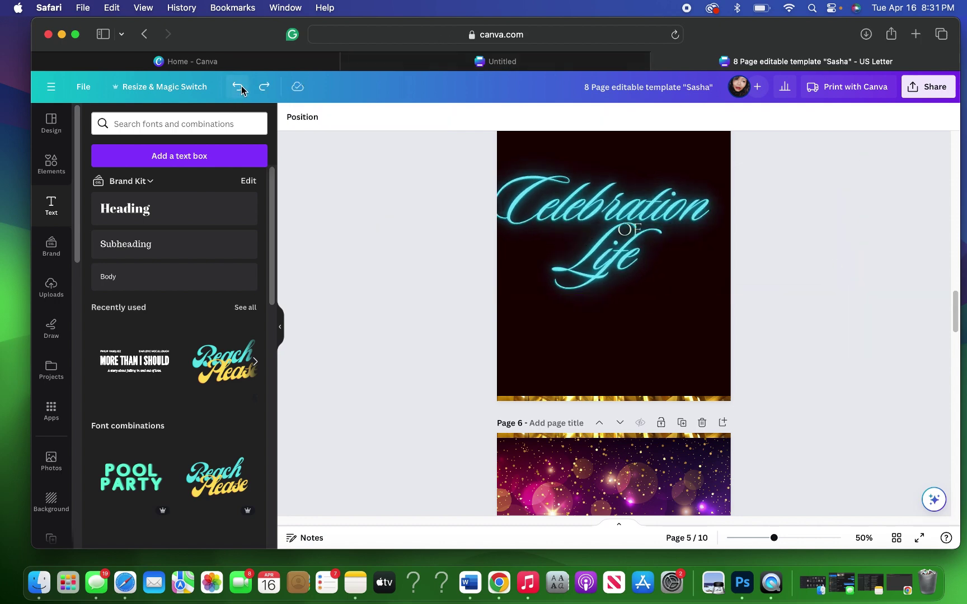
click(262, 87)
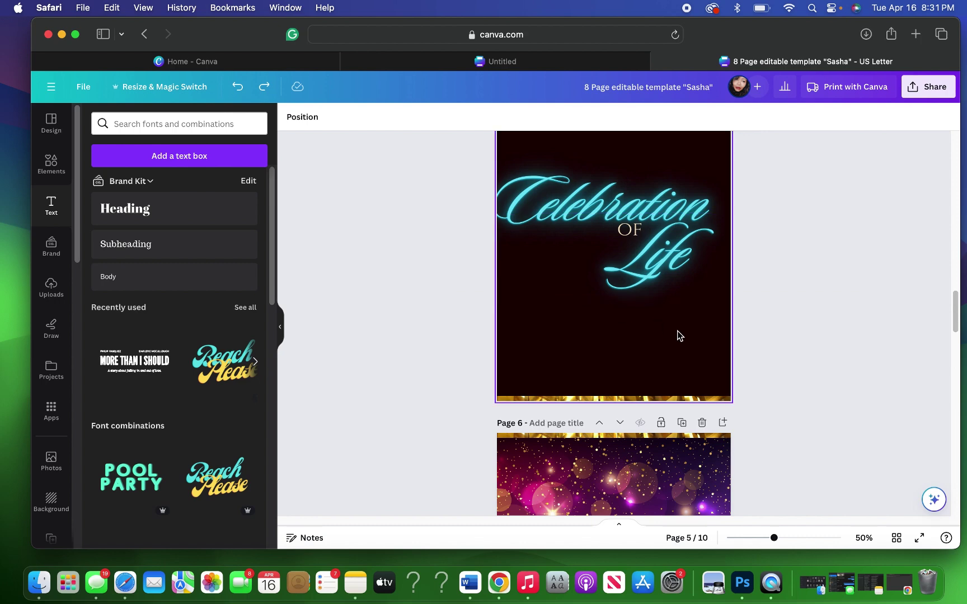
Step: Group Celebration, OF and Life, scale the title down slightly and move it onto page 6
drag(689, 279, 632, 213)
click(635, 325)
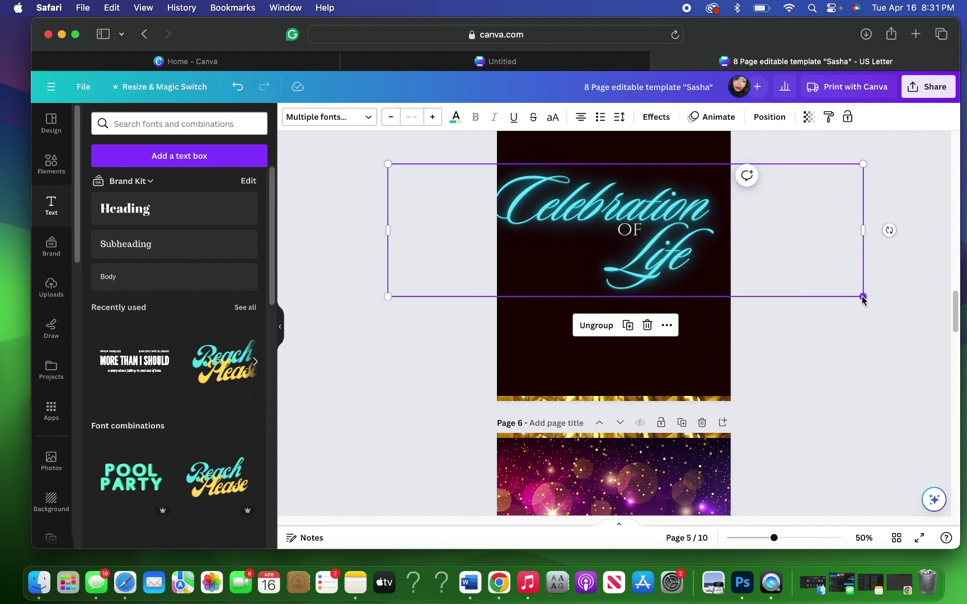
drag(862, 296, 800, 278)
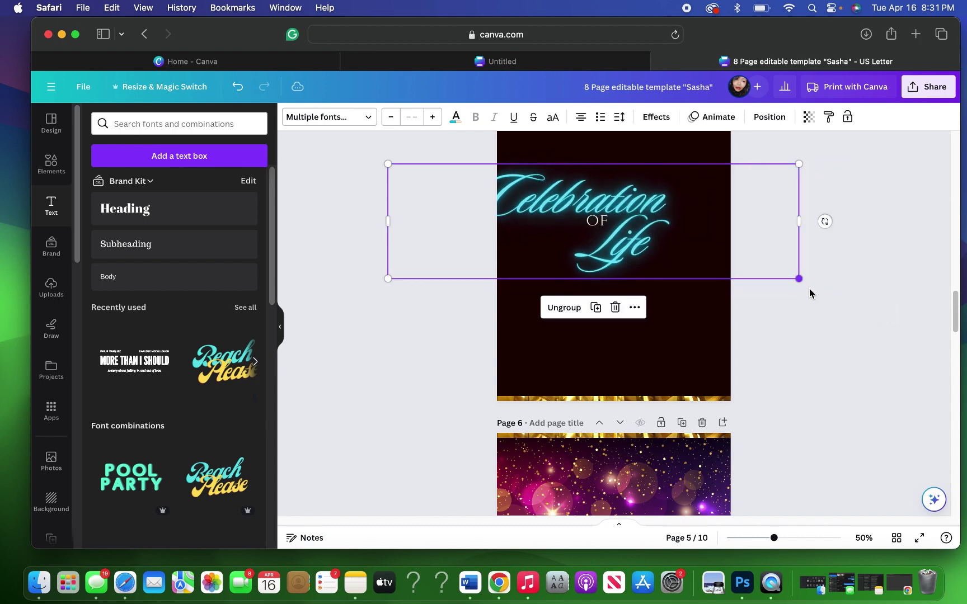
drag(716, 226, 735, 499)
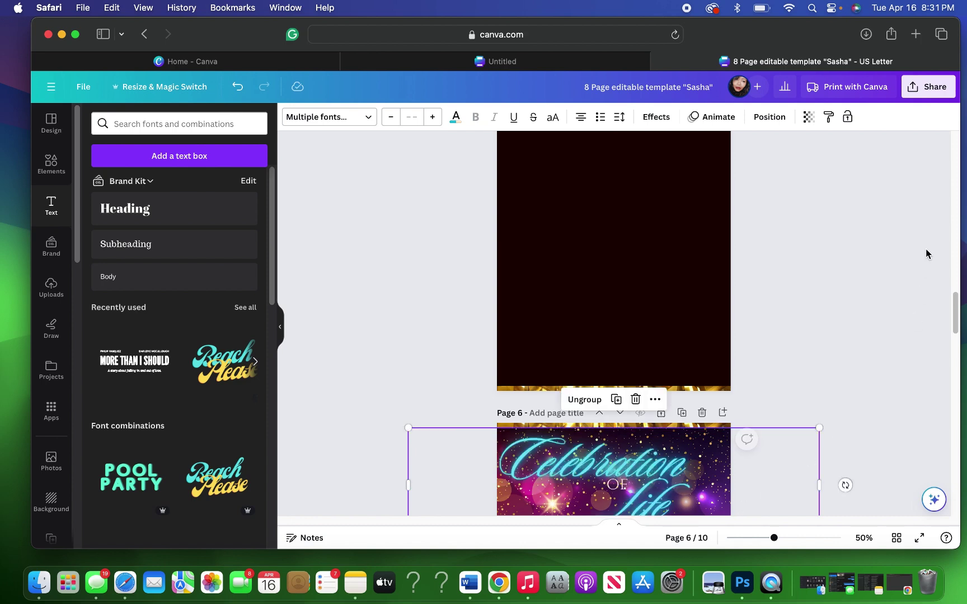
Step: Trim the Celebration OF Life title to about 14.5 × 4 and centre it near page 6's top
scroll(926, 249, down, 2)
scroll(867, 250, down, 4)
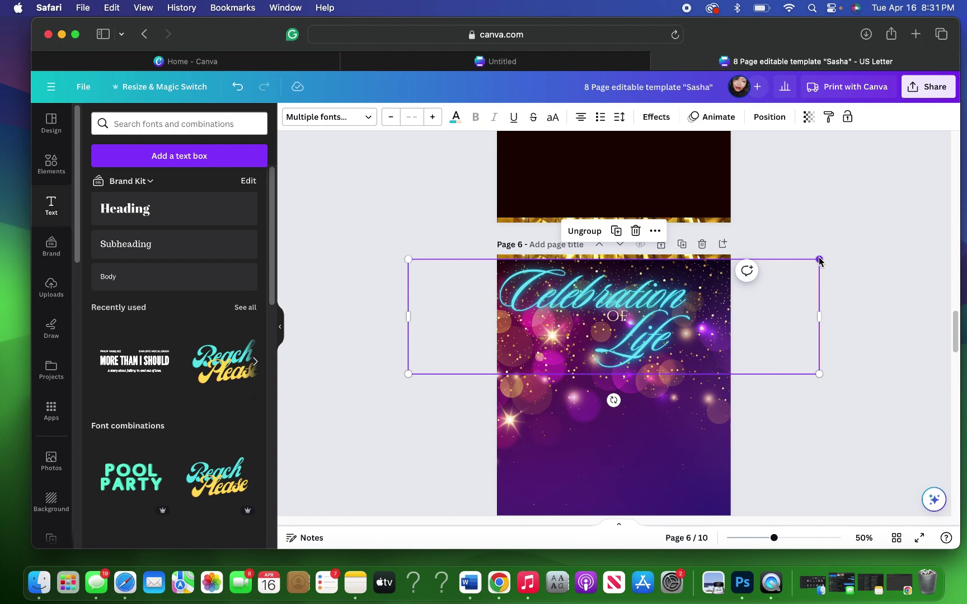
drag(818, 260, 806, 262)
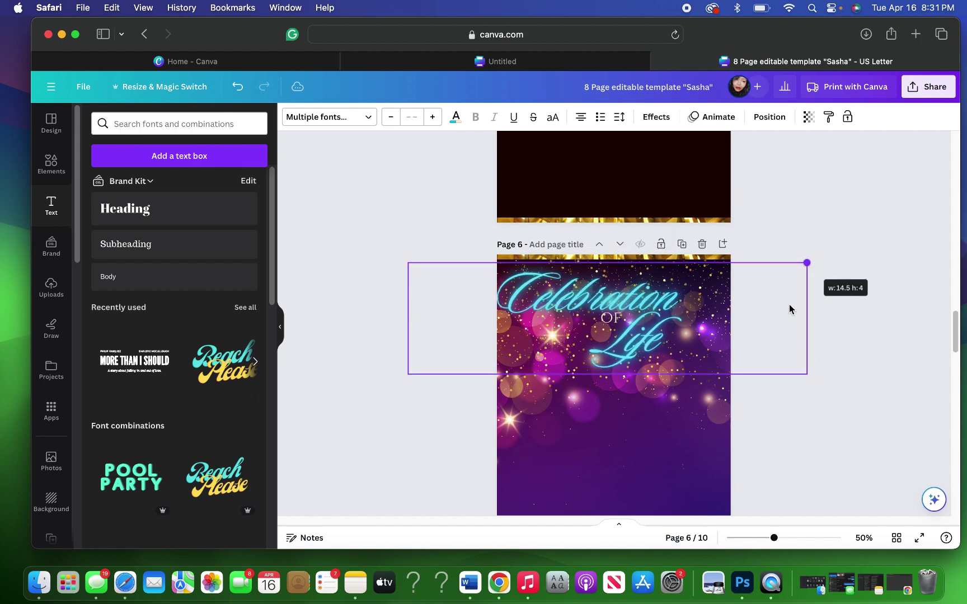
drag(783, 311, 793, 306)
click(821, 224)
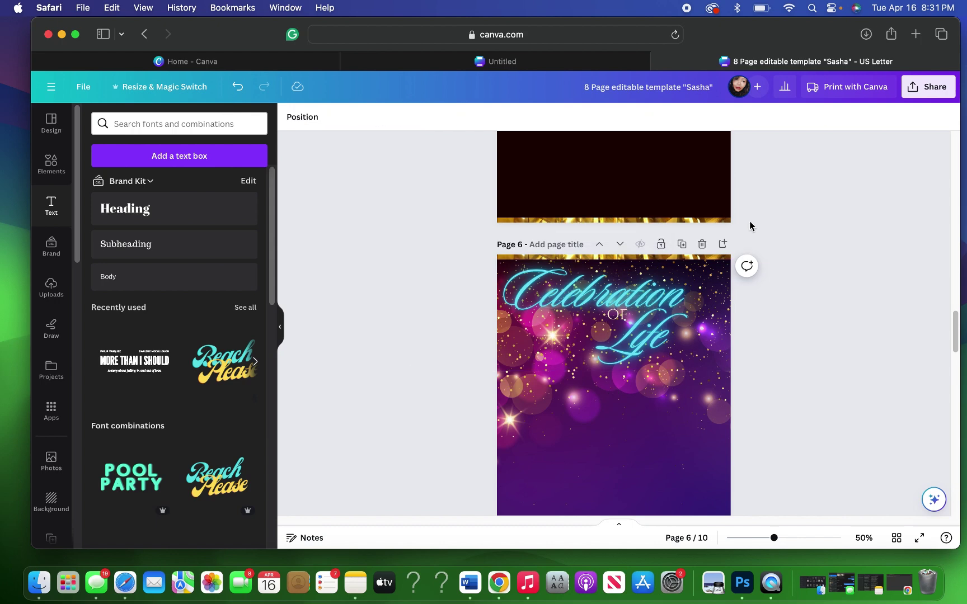
Step: Duplicate page 4's dark overlay image, move the copy to page 6 and enlarge it across the page
scroll(801, 193, up, 10)
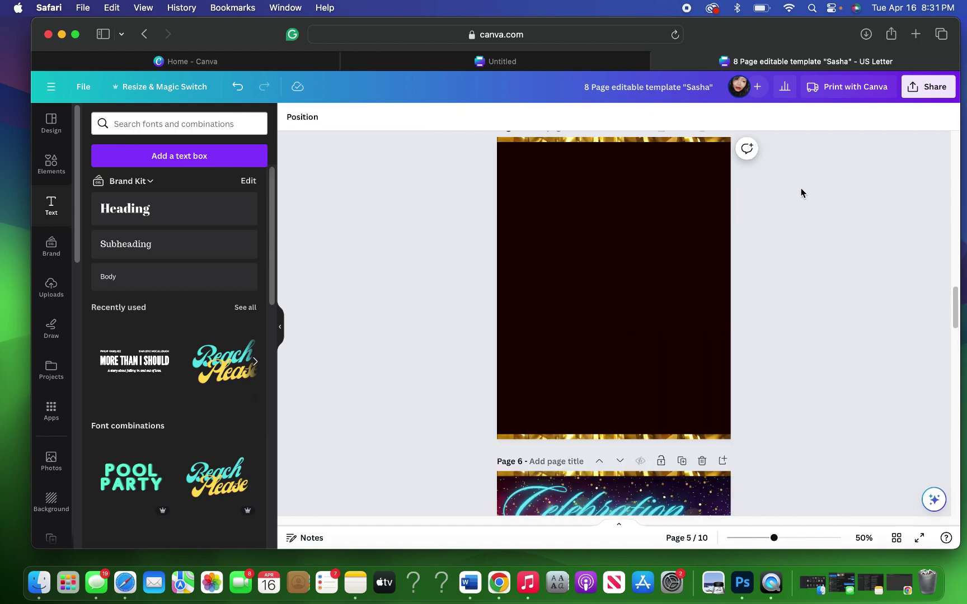
scroll(800, 188, up, 2)
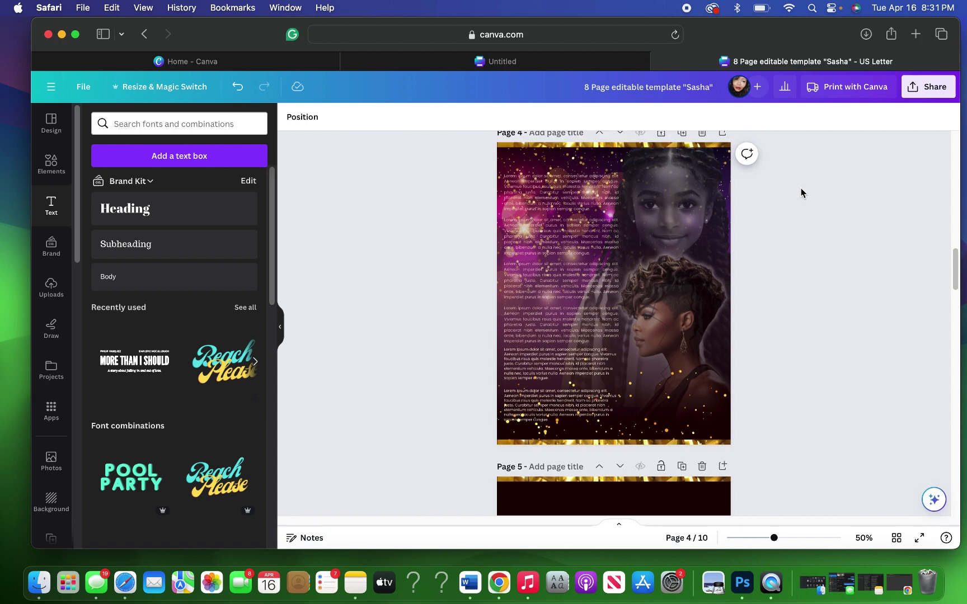
click(668, 226)
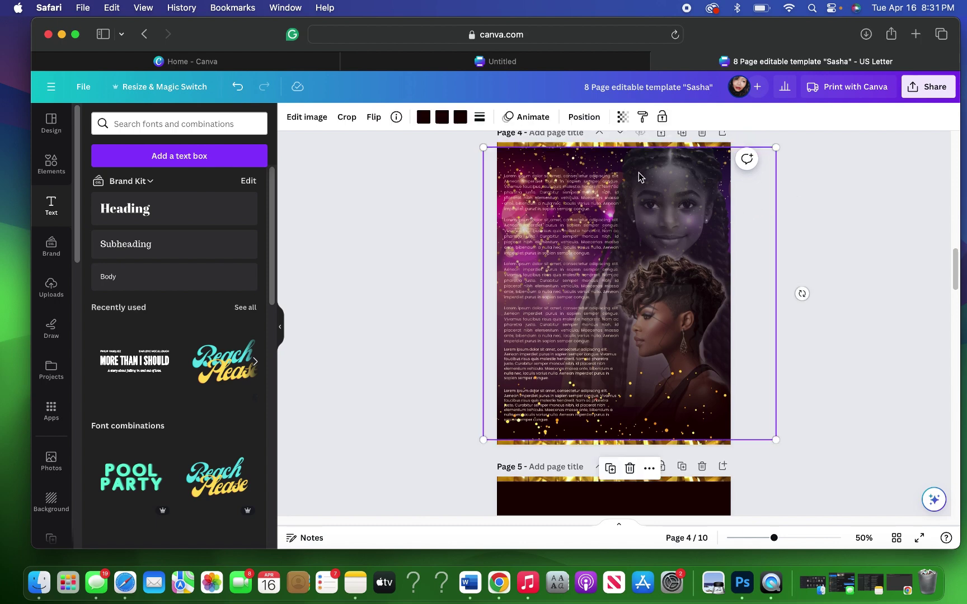
click(611, 469)
drag(755, 338, 754, 362)
scroll(823, 368, down, 2)
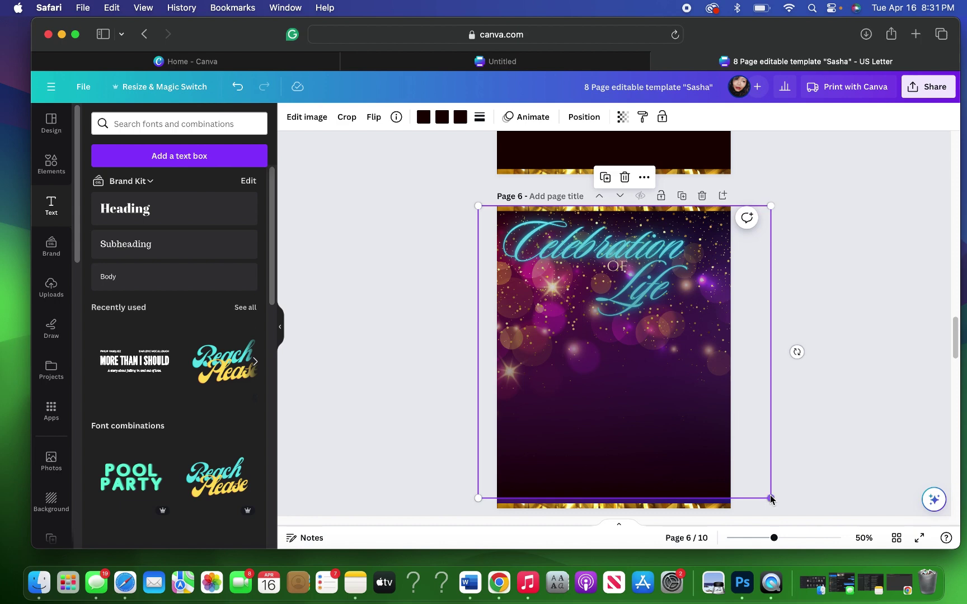
drag(771, 500, 776, 504)
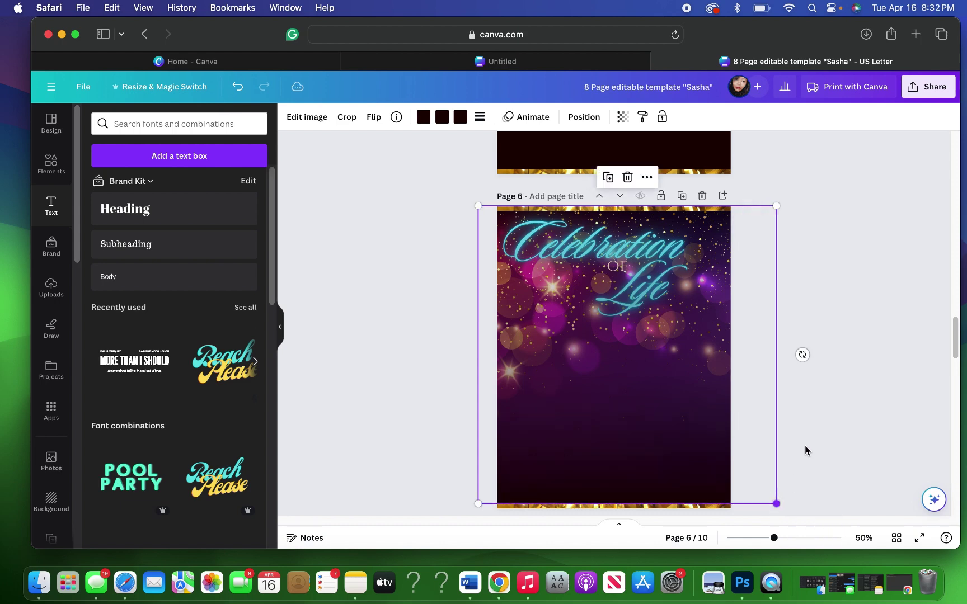
click(825, 230)
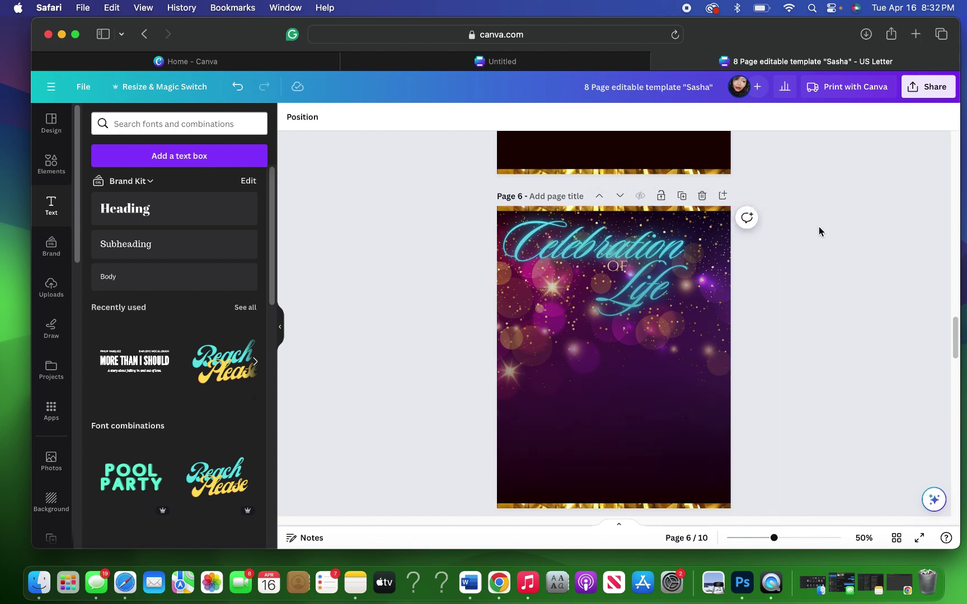
Step: Bring page 6's bottom gold strip to the front using the Layers list
click(552, 405)
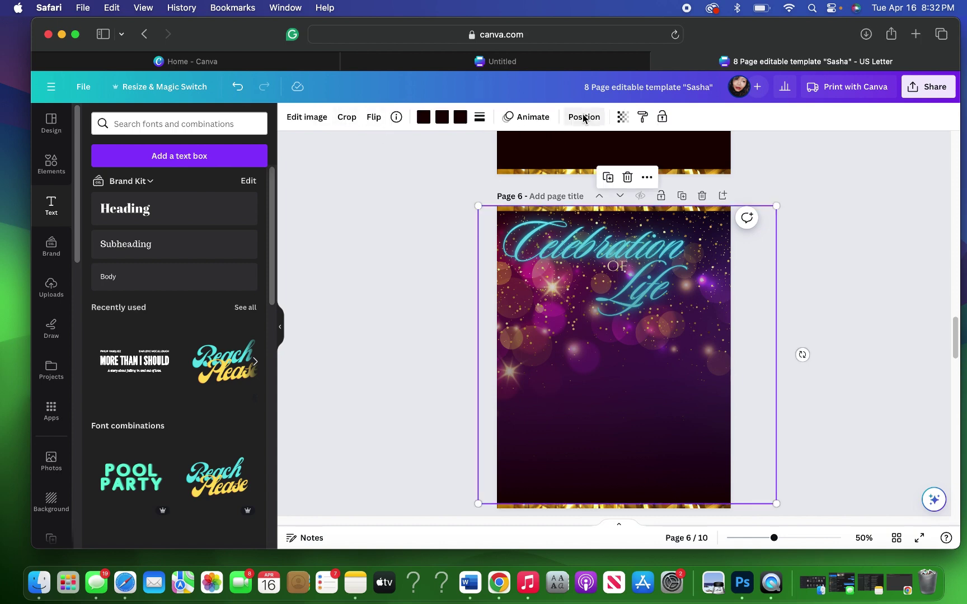
click(584, 117)
click(206, 262)
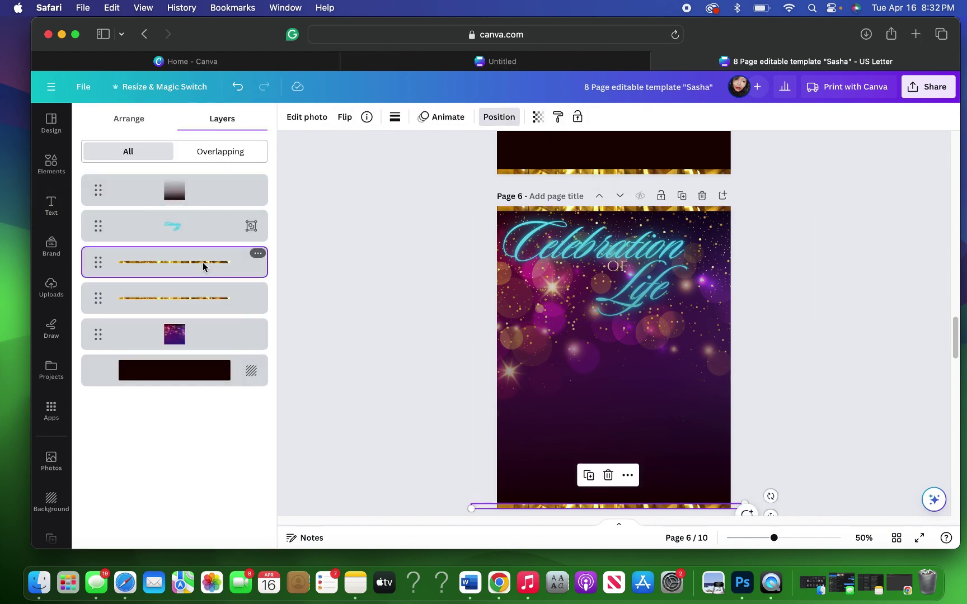
click(120, 120)
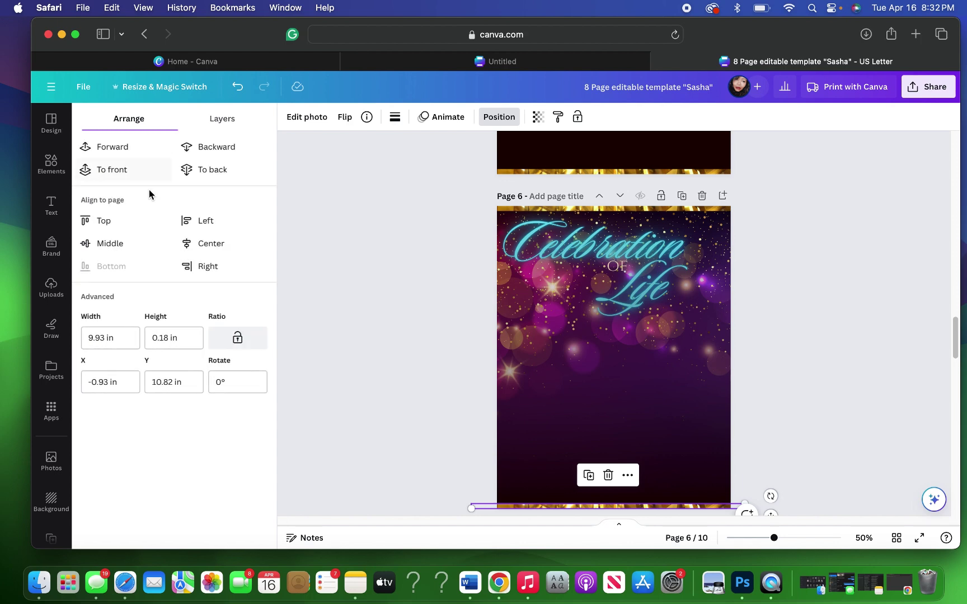
click(109, 170)
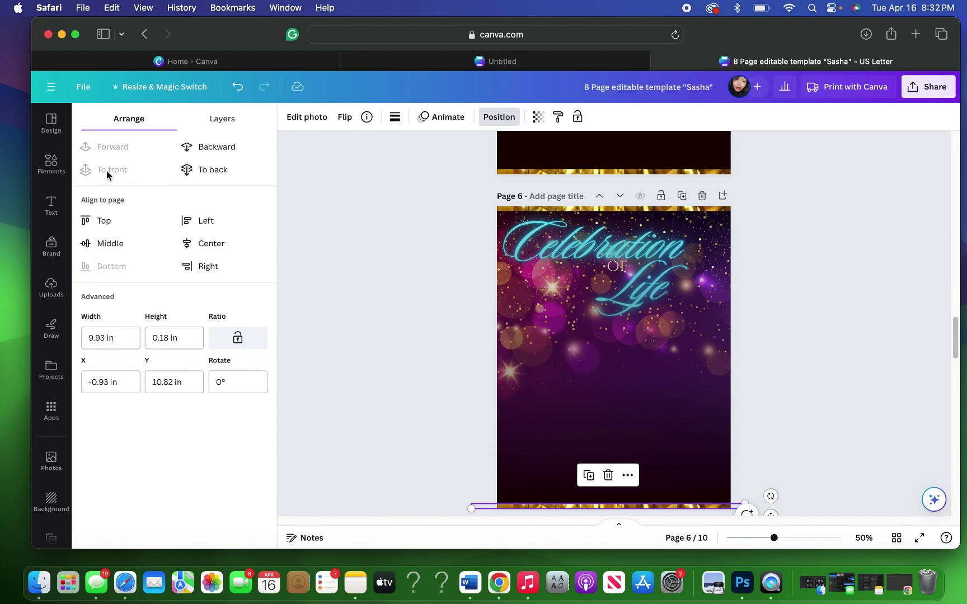
Step: Bring page 6's top gold strip to the front as well
click(222, 119)
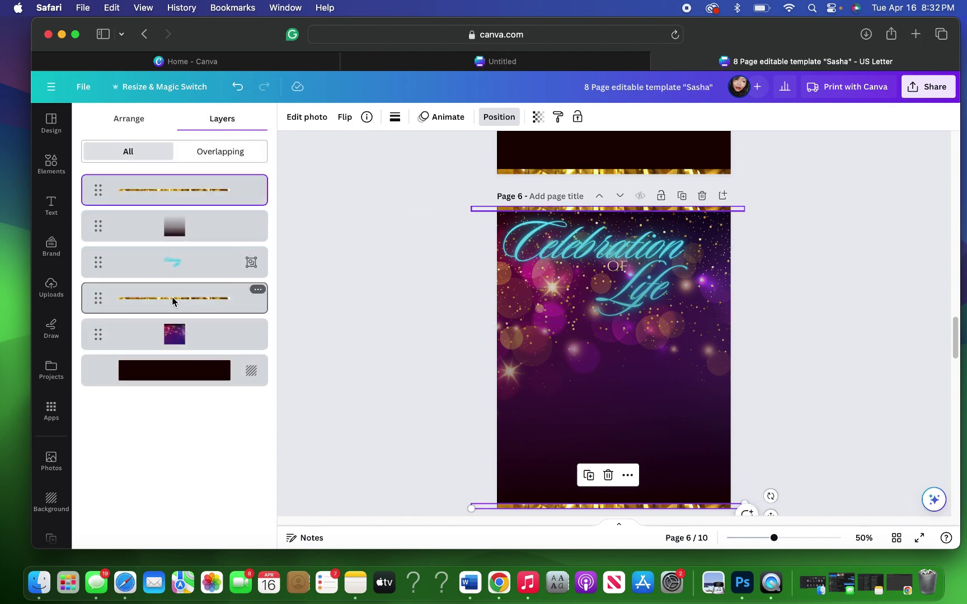
click(174, 301)
click(135, 119)
click(118, 168)
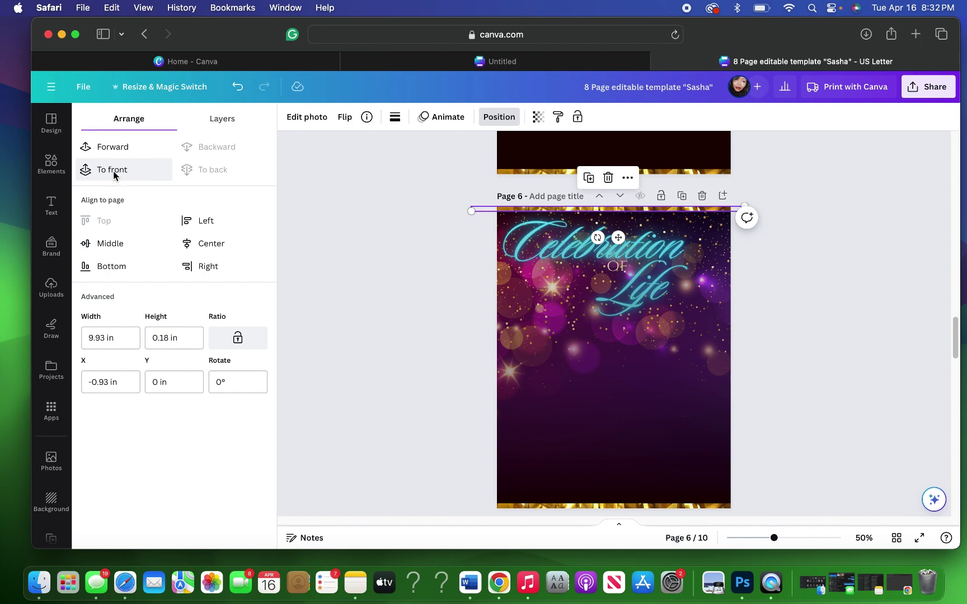
key(t)
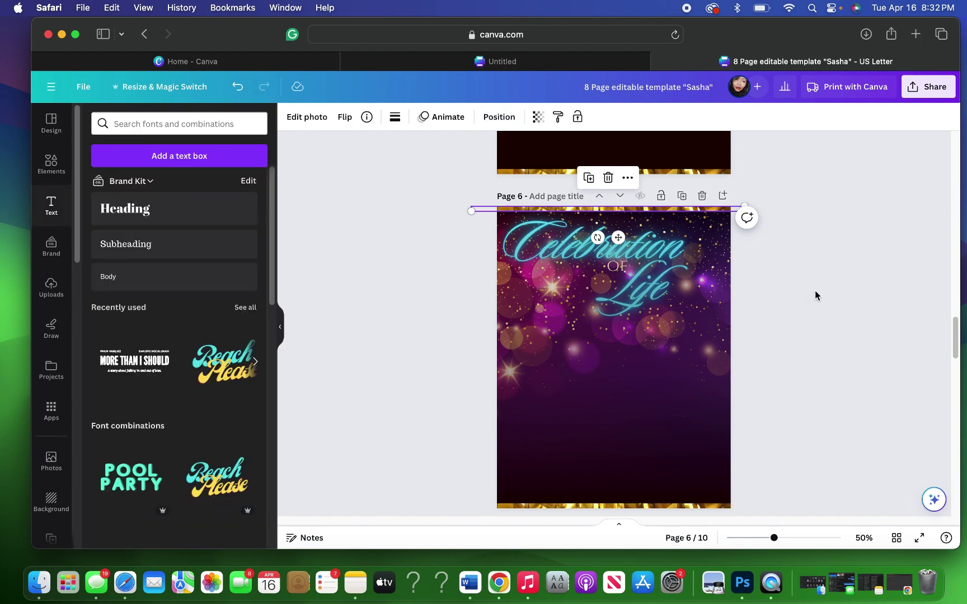
scroll(815, 296, down, 2)
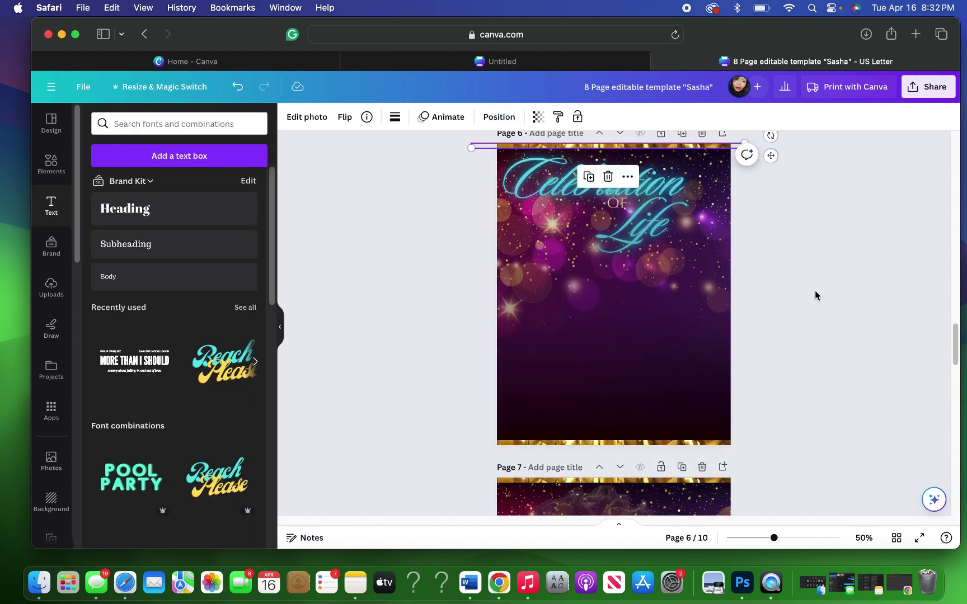
click(816, 292)
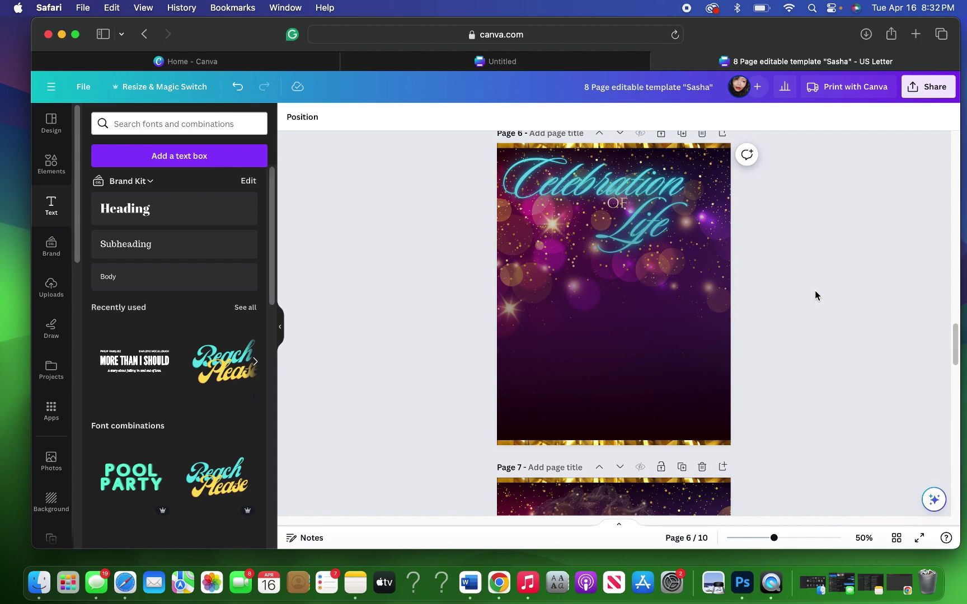
scroll(815, 290, up, 6)
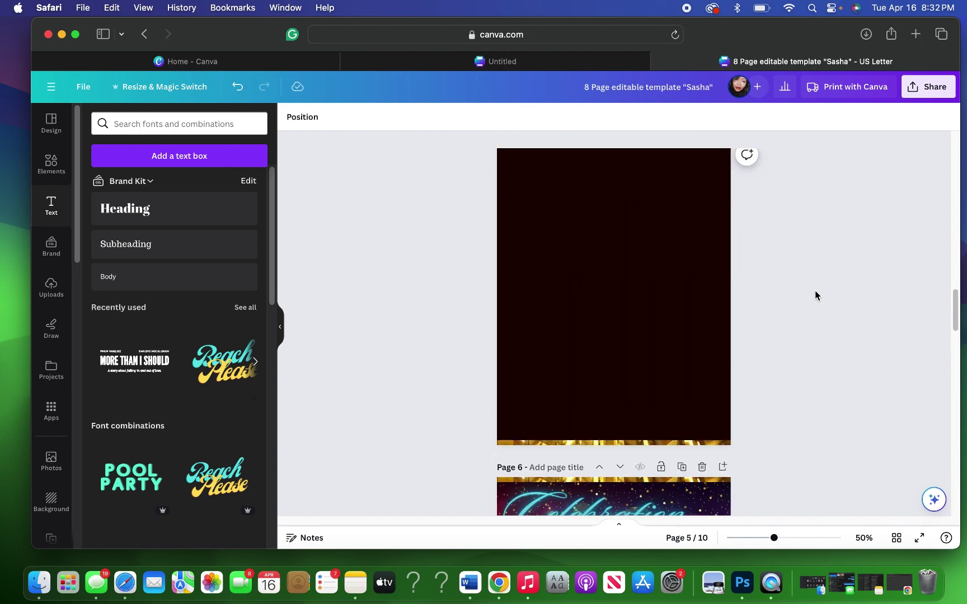
Step: Select the blank dark page 5 and browse through the Uploads image library
click(657, 307)
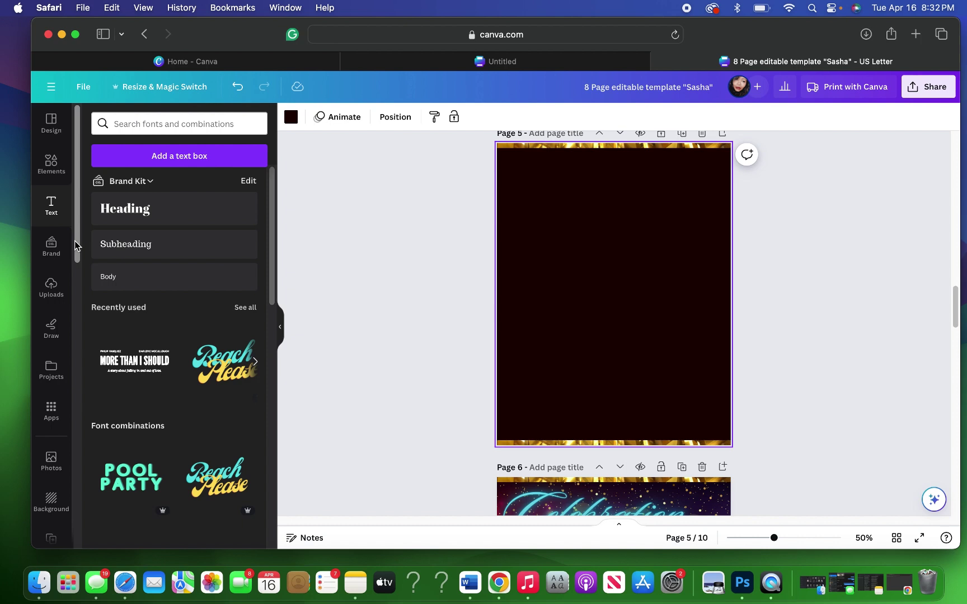
drag(76, 246, 75, 260)
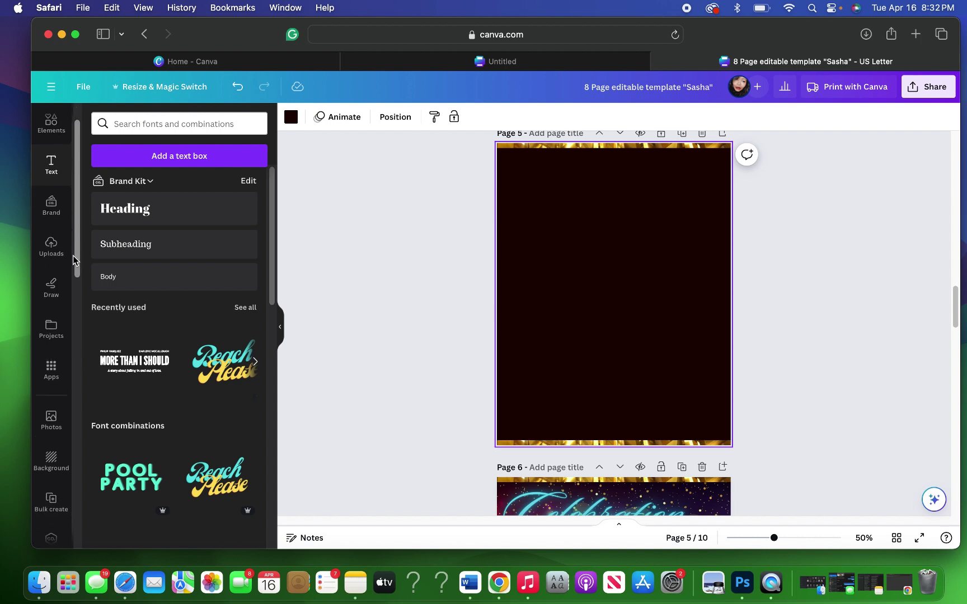
click(51, 247)
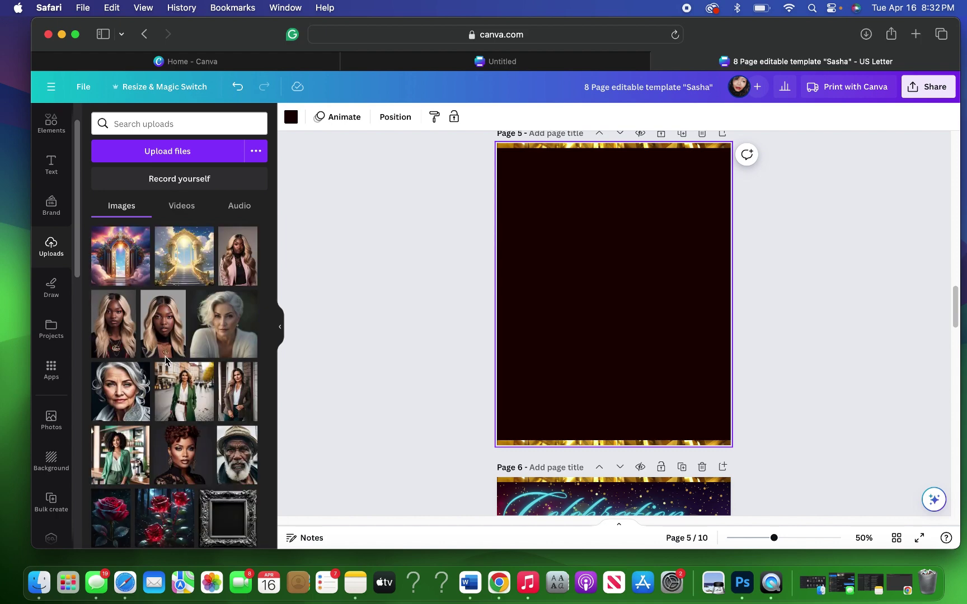
scroll(165, 357, down, 10)
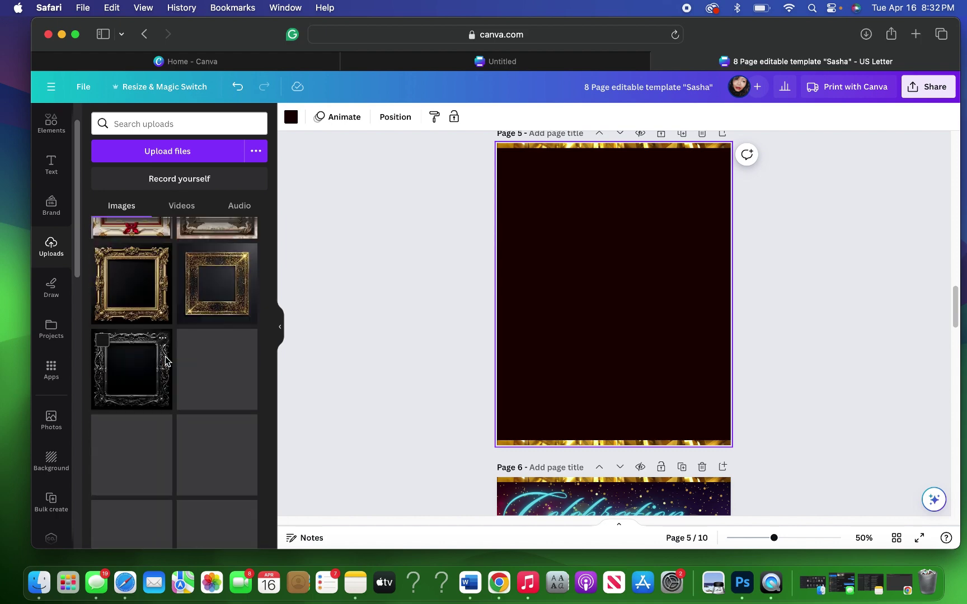
scroll(166, 361, down, 6)
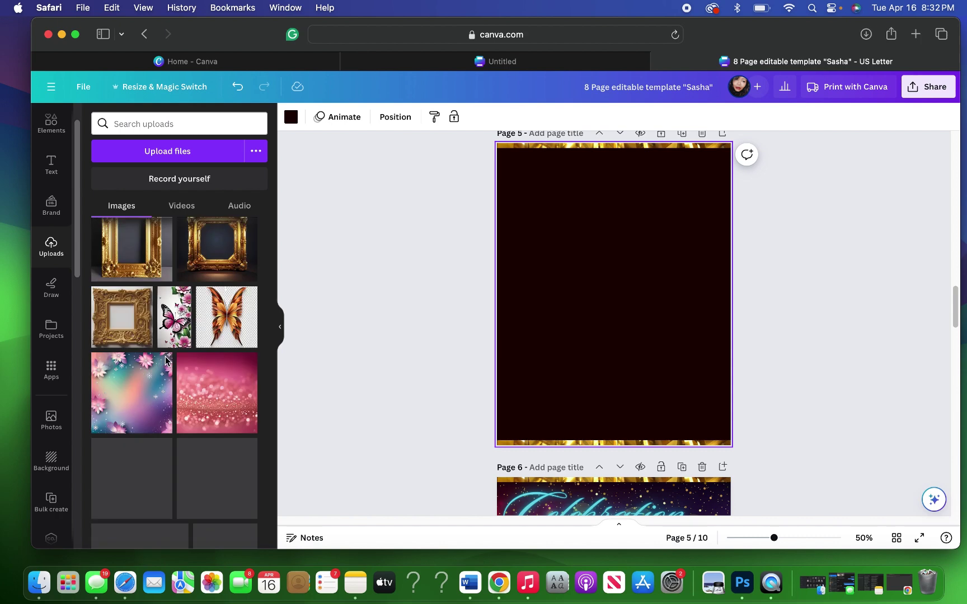
scroll(166, 360, down, 15)
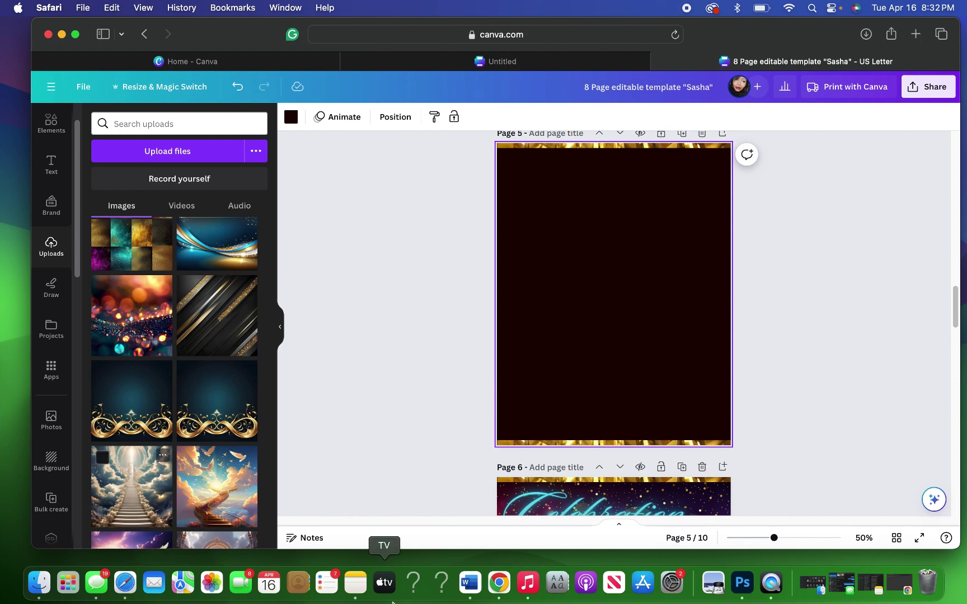
scroll(164, 427, down, 5)
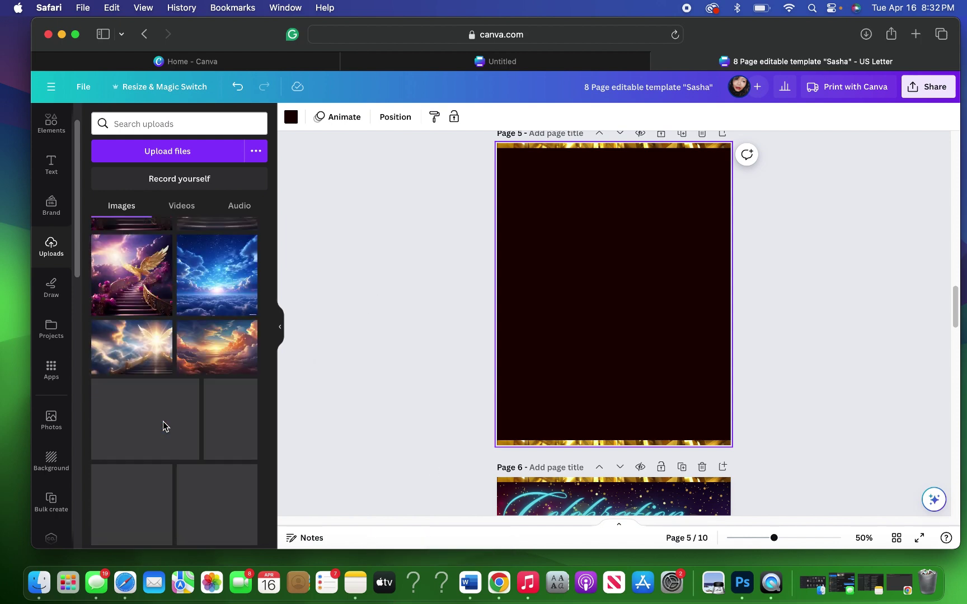
scroll(164, 426, down, 3)
scroll(163, 426, down, 10)
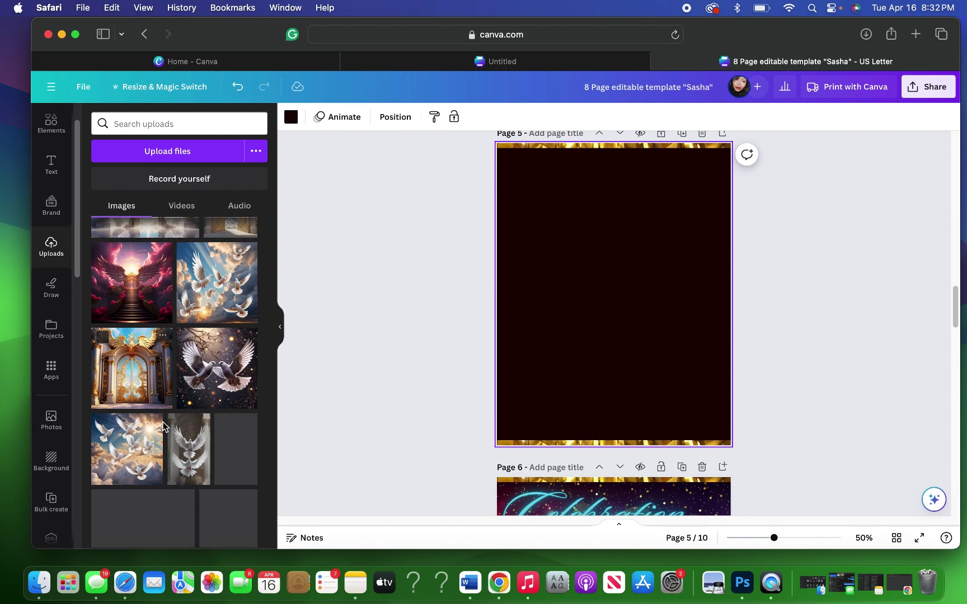
scroll(163, 426, down, 10)
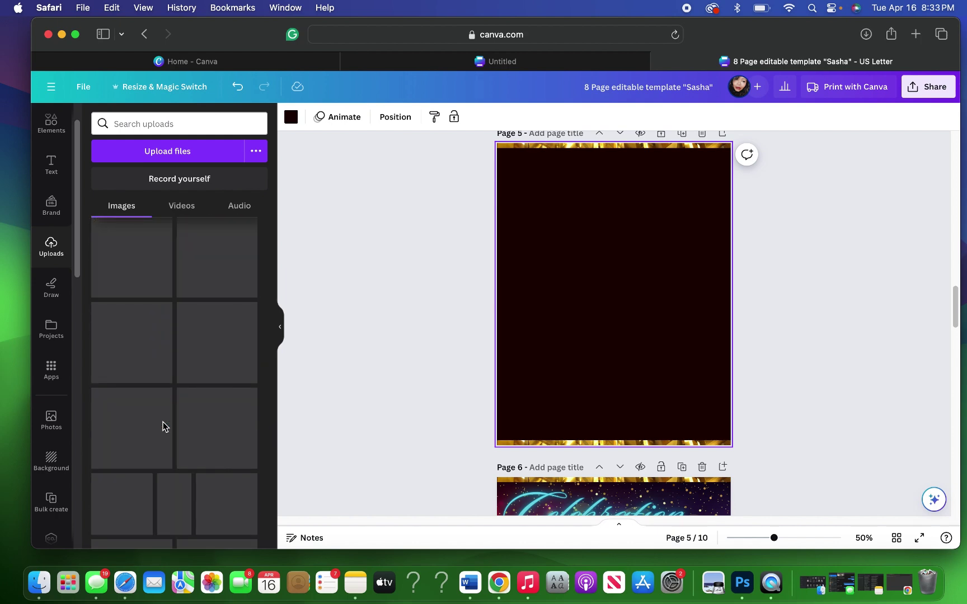
scroll(163, 427, down, 2)
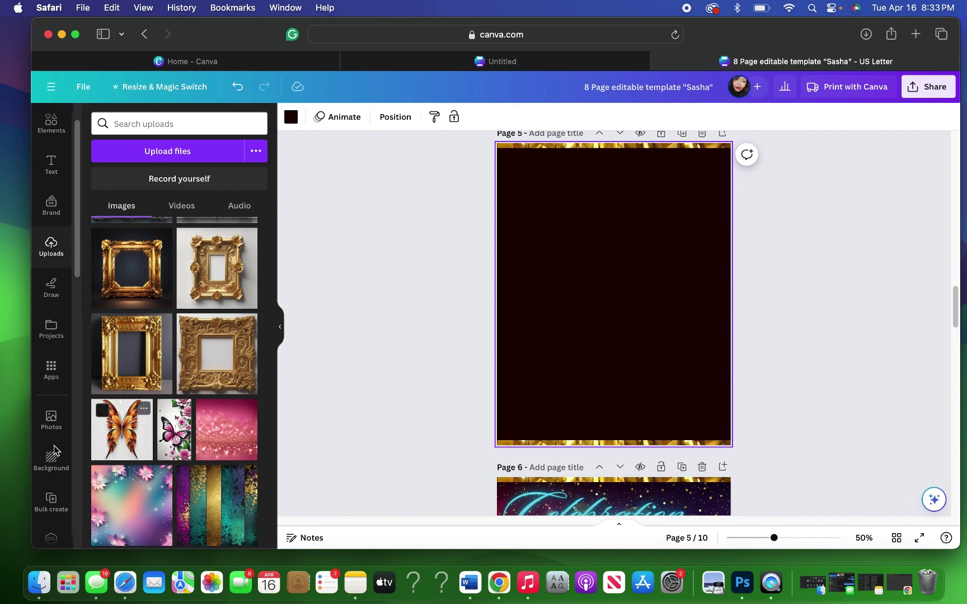
scroll(67, 324, down, 8)
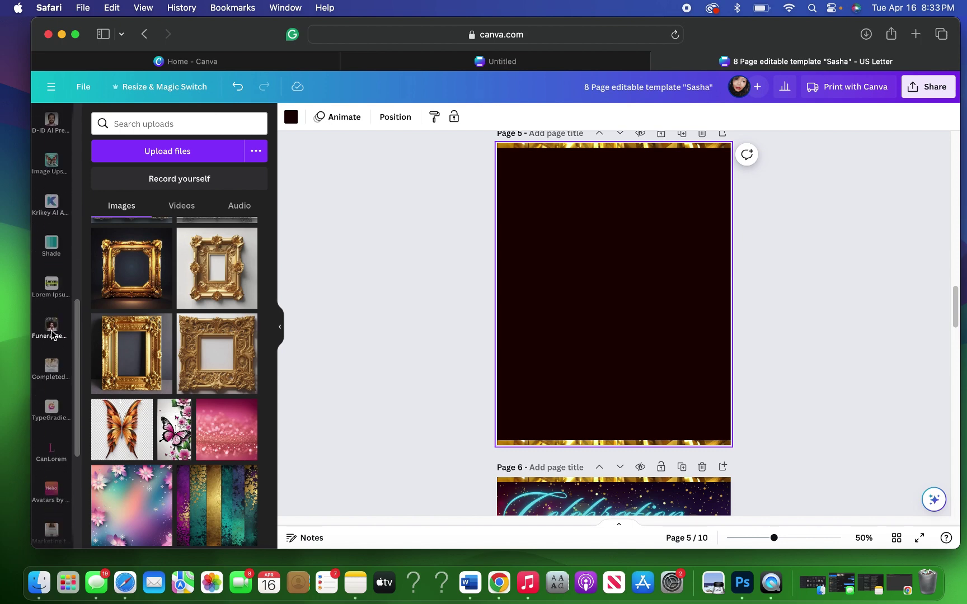
Step: Apply page 1 of the Copy of ORDEROFSERVICE funeral template to page 5
click(52, 331)
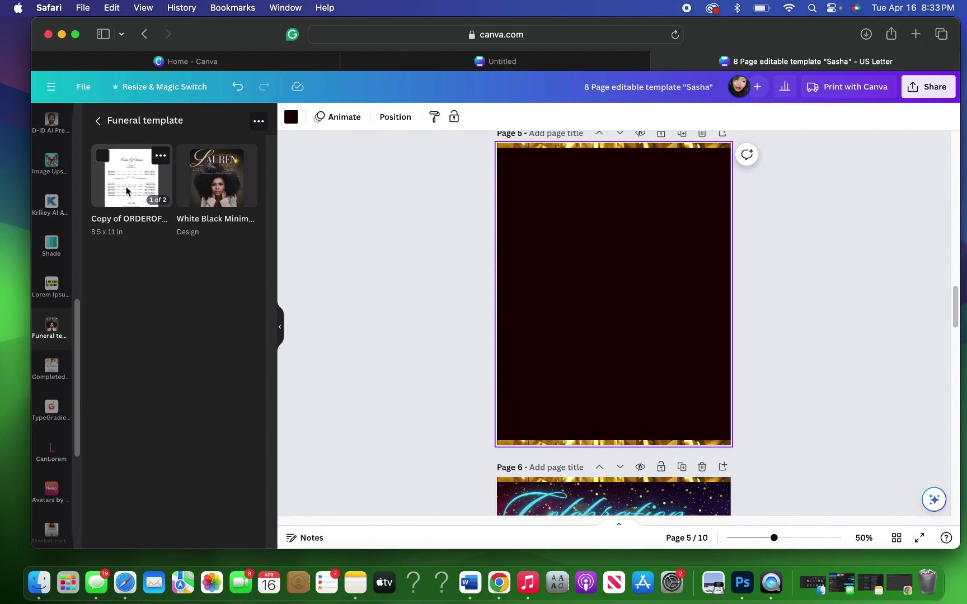
click(126, 187)
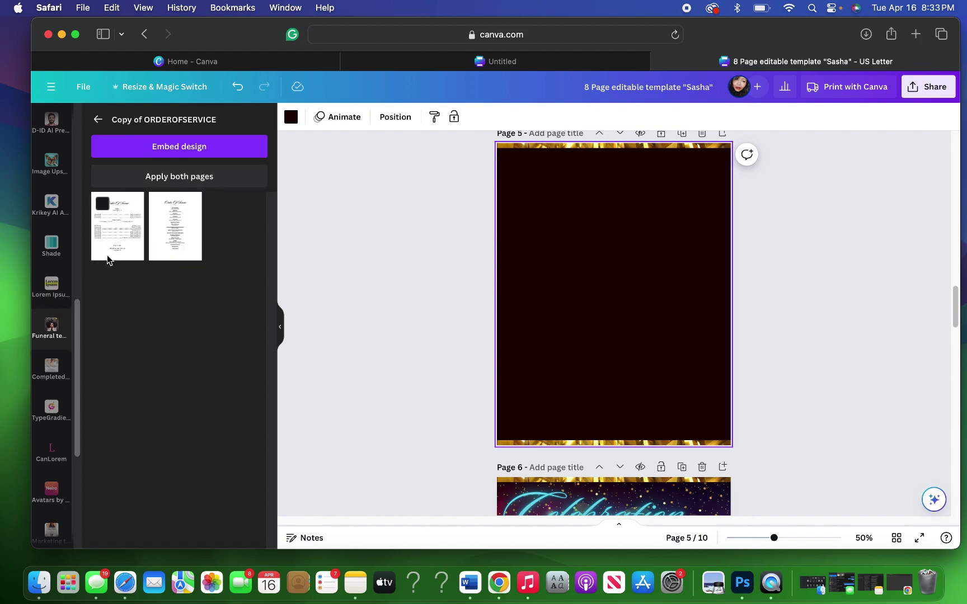
click(108, 255)
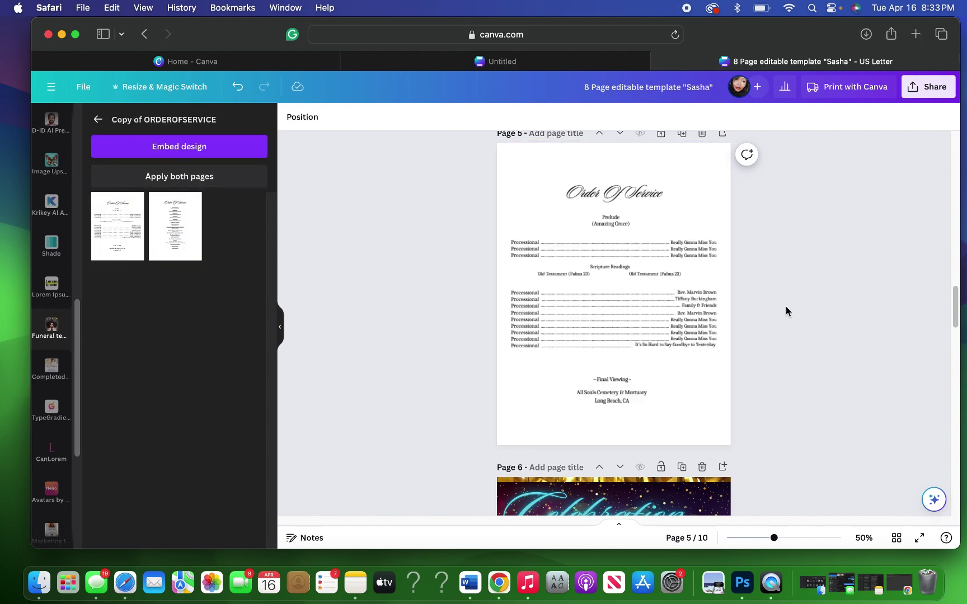
click(817, 304)
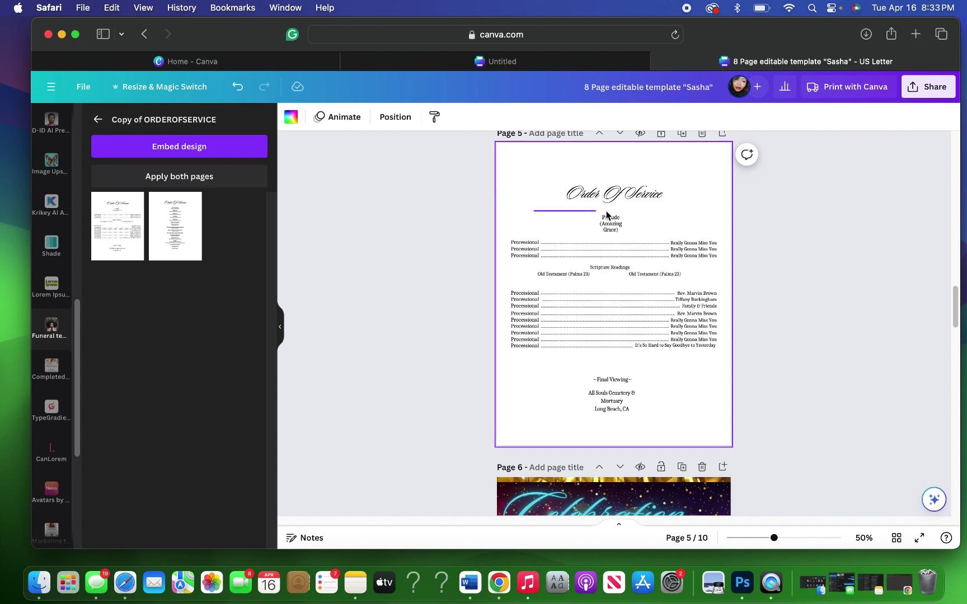
Step: Select all the Order Of Service text elements and move them onto page 6
drag(678, 222, 709, 427)
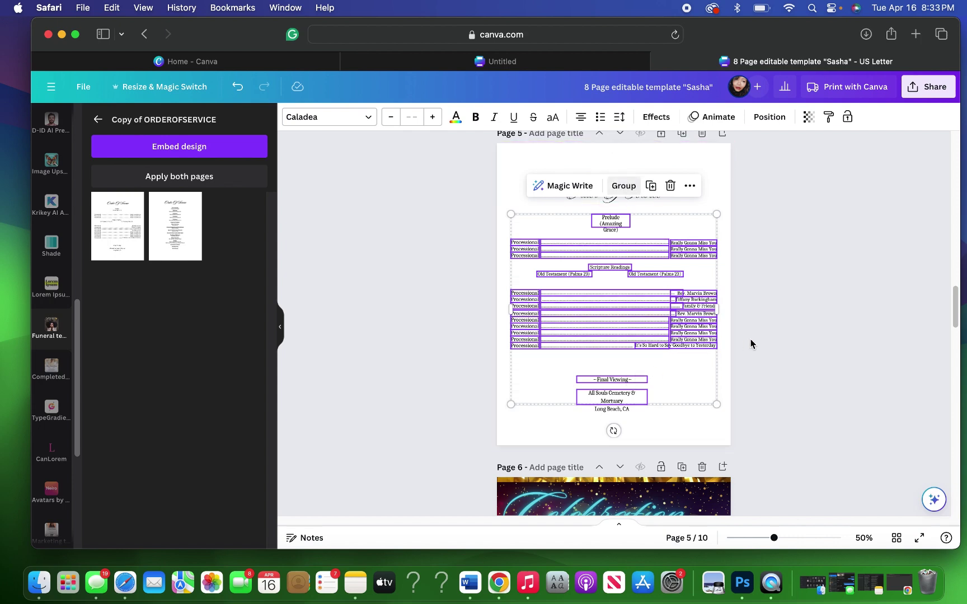
scroll(750, 344, down, 3)
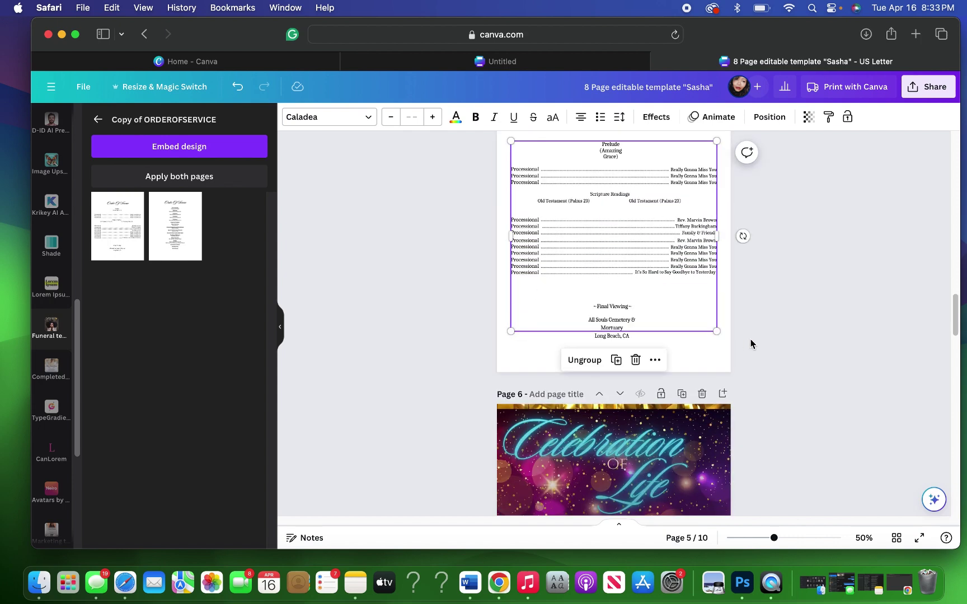
drag(698, 307, 716, 555)
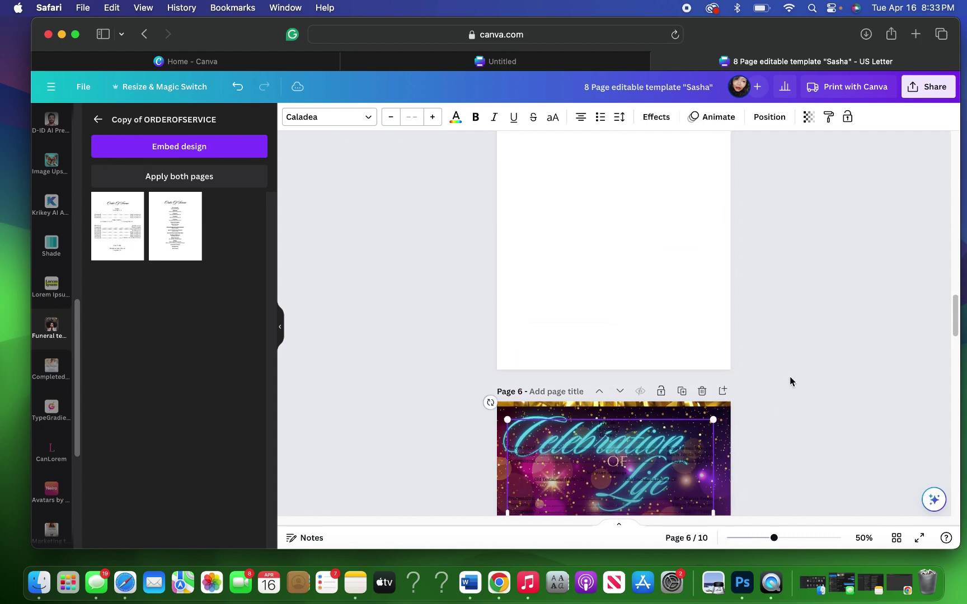
Step: Reposition the service listing text on page 6, nudging it slightly up
scroll(790, 378, down, 5)
scroll(789, 376, down, 1)
drag(676, 218, 672, 292)
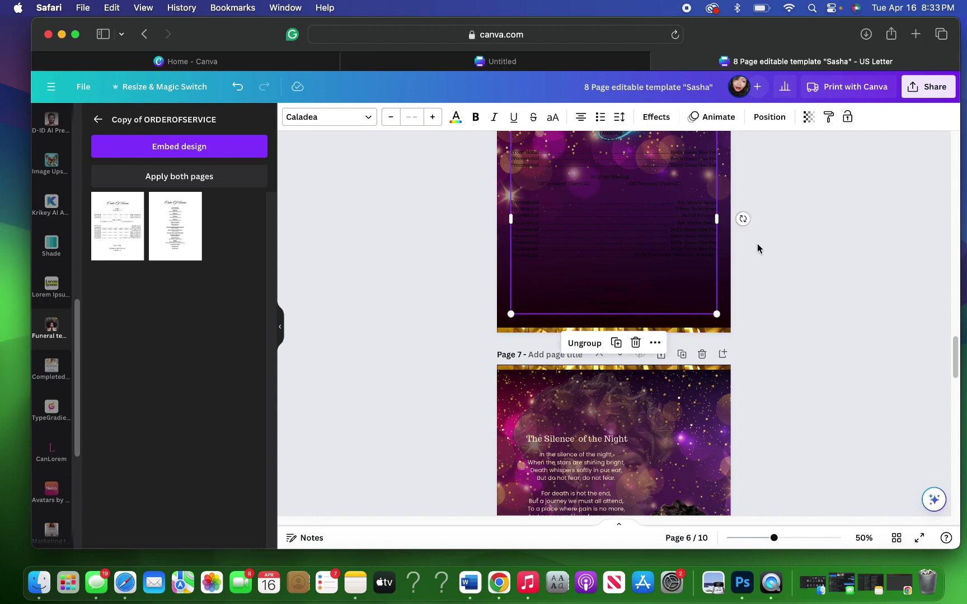
scroll(758, 248, up, 1)
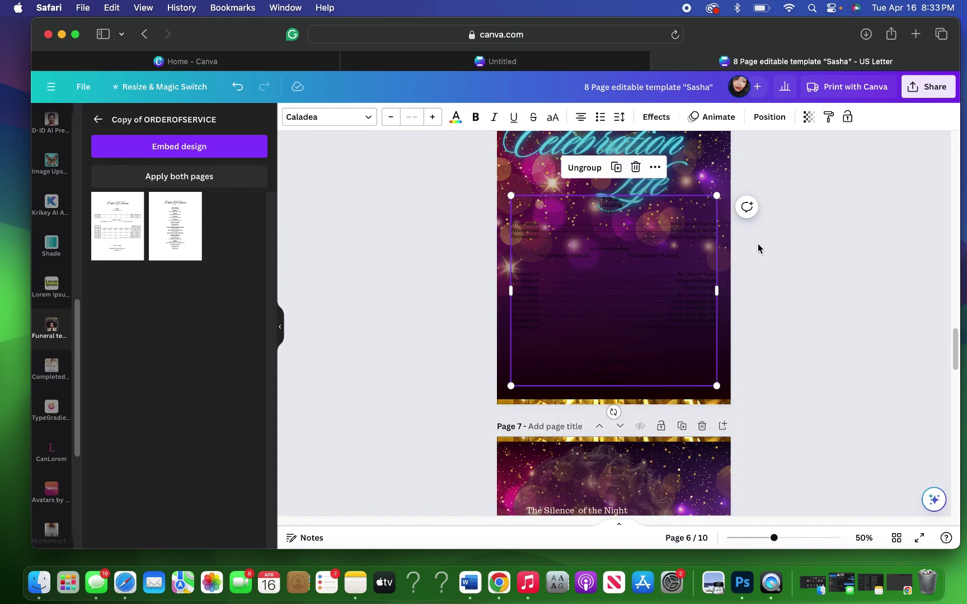
drag(676, 253, 674, 252)
scroll(753, 250, down, 1)
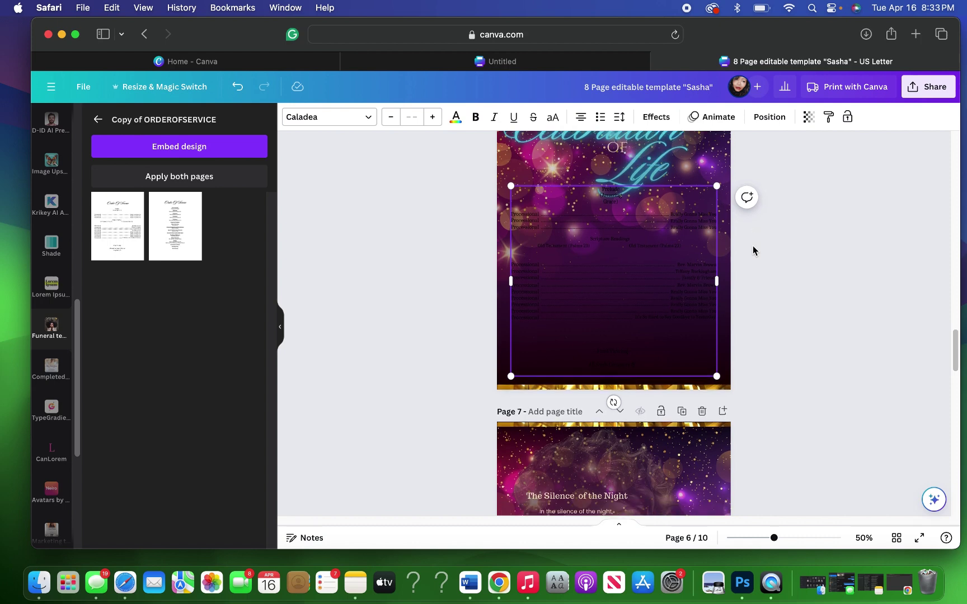
scroll(751, 250, up, 1)
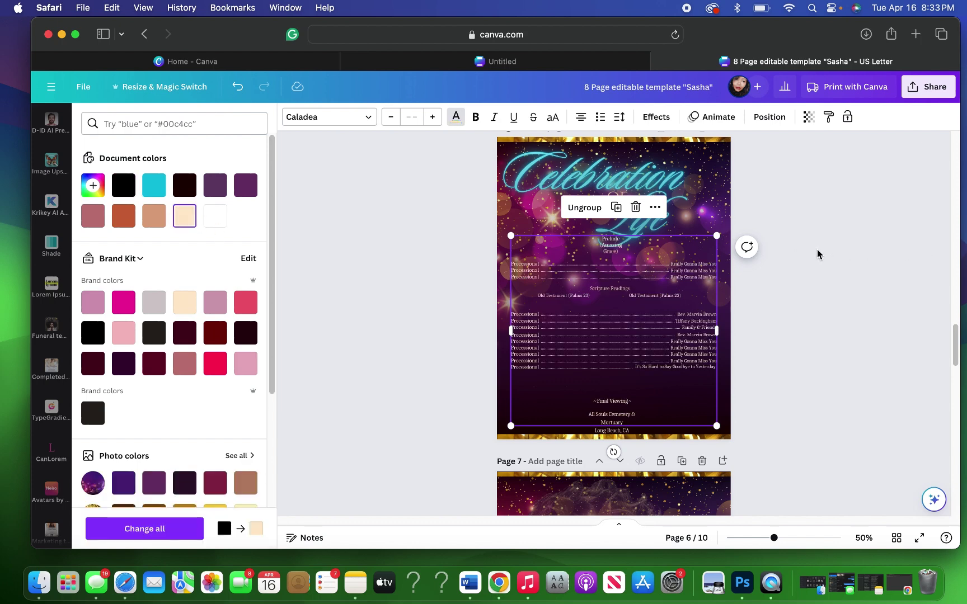
key(Escape)
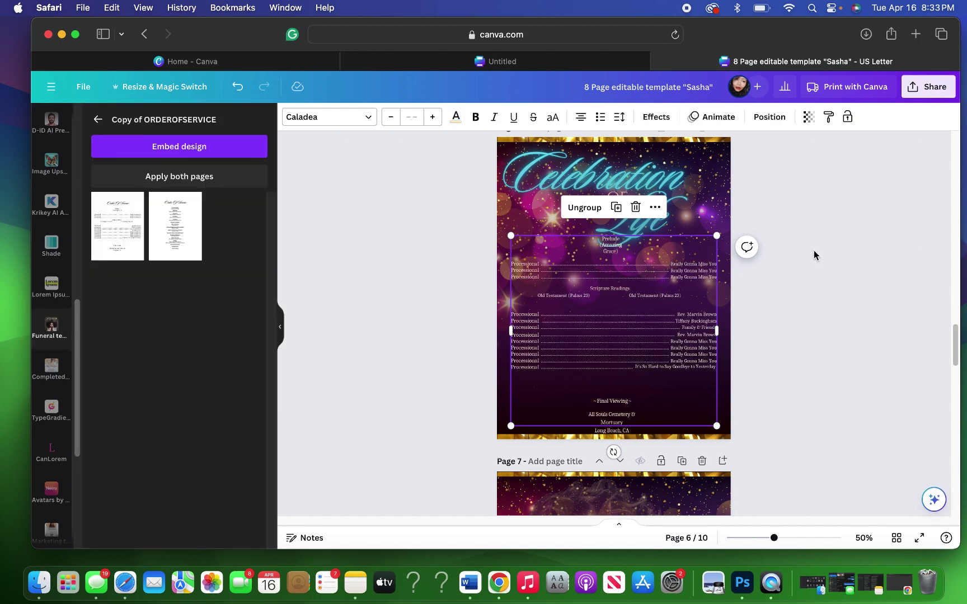
click(813, 250)
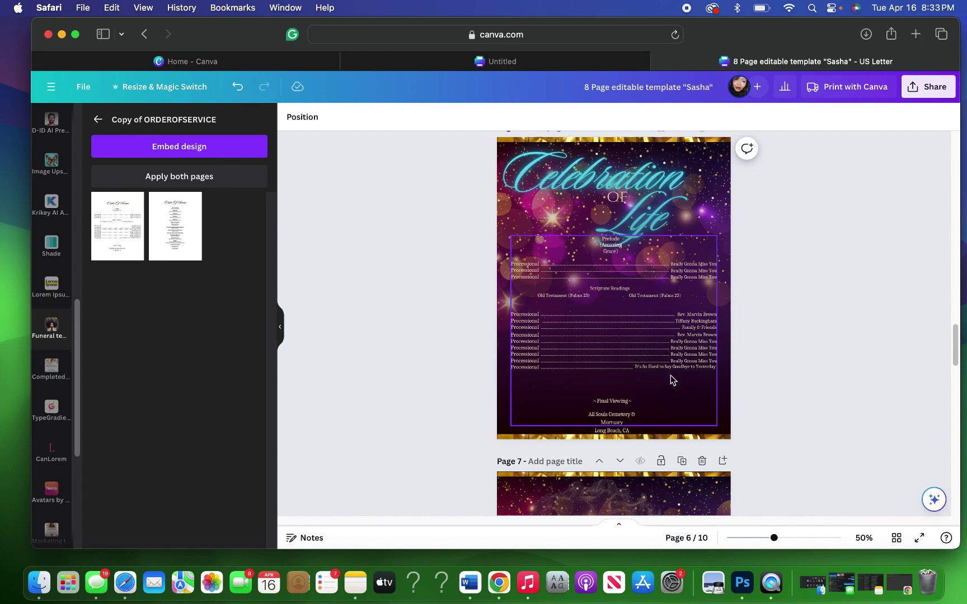
drag(670, 375, 671, 373)
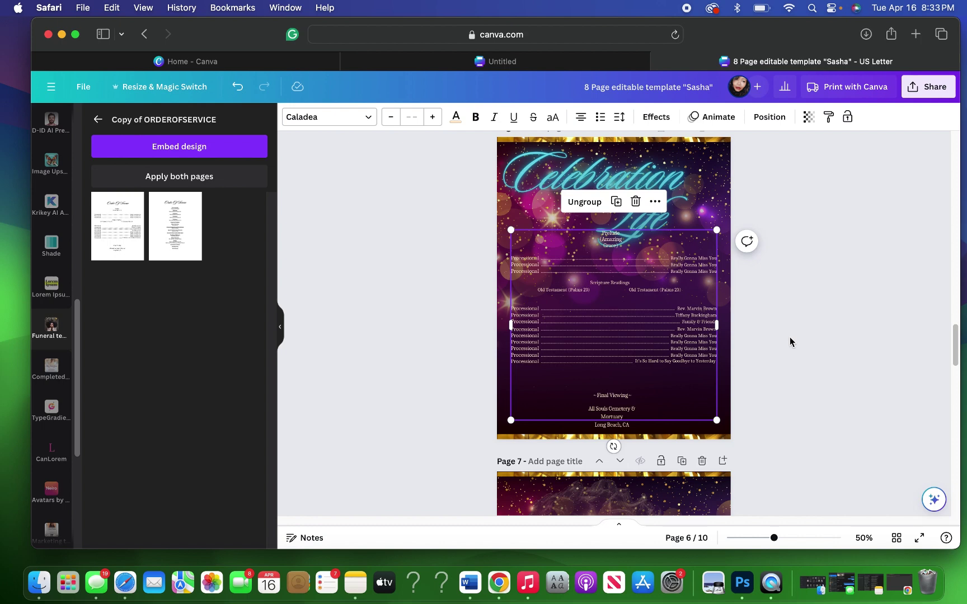
click(791, 334)
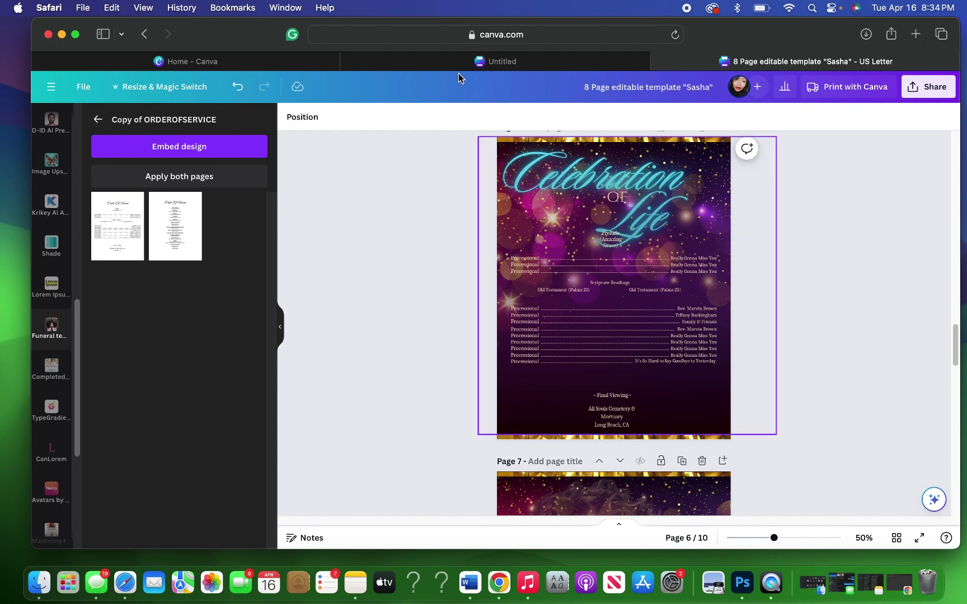
Step: Shrink the Celebration of Life title to about 13.1 × 3.7 and centre it horizontally on the page
click(583, 116)
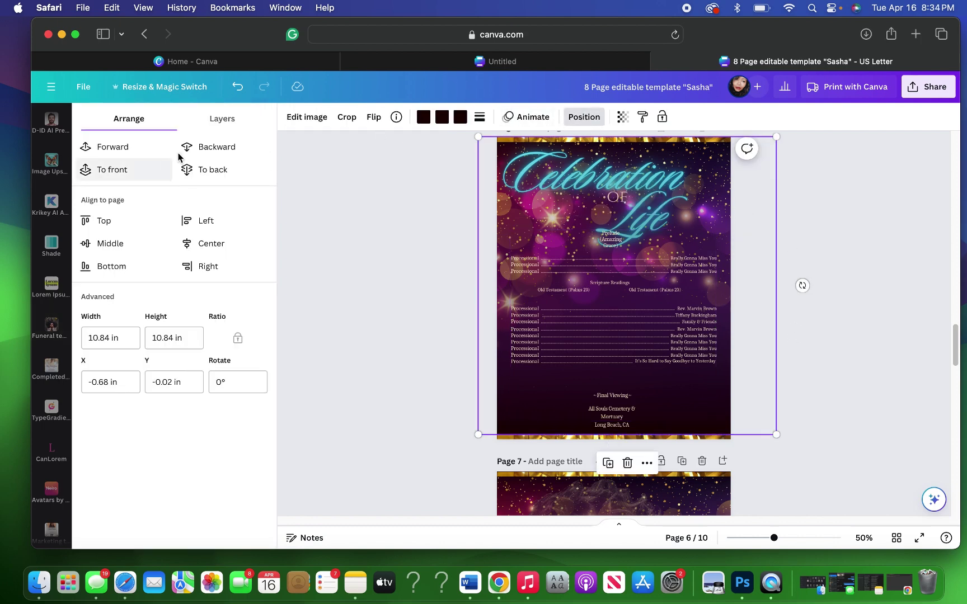
click(221, 120)
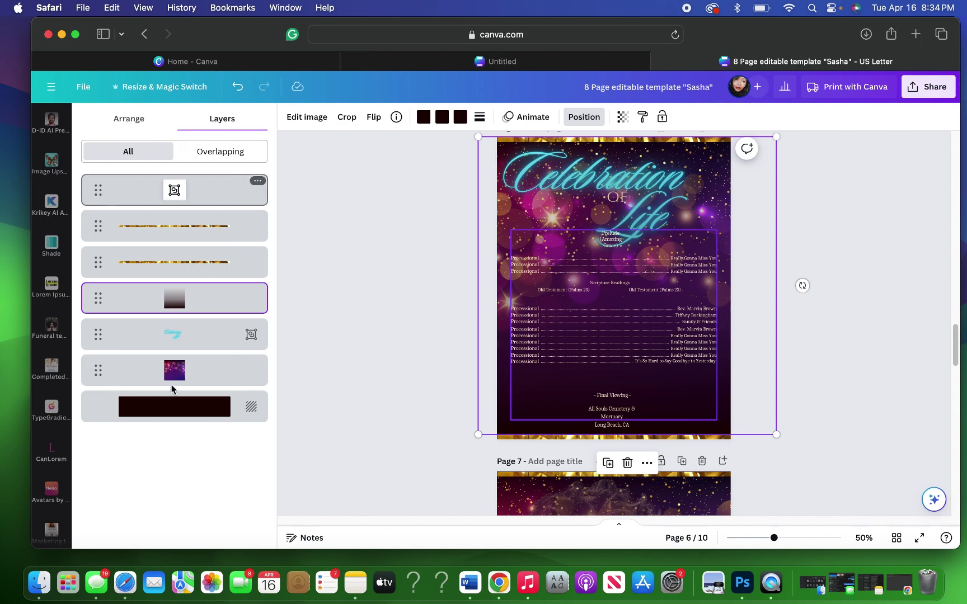
click(173, 334)
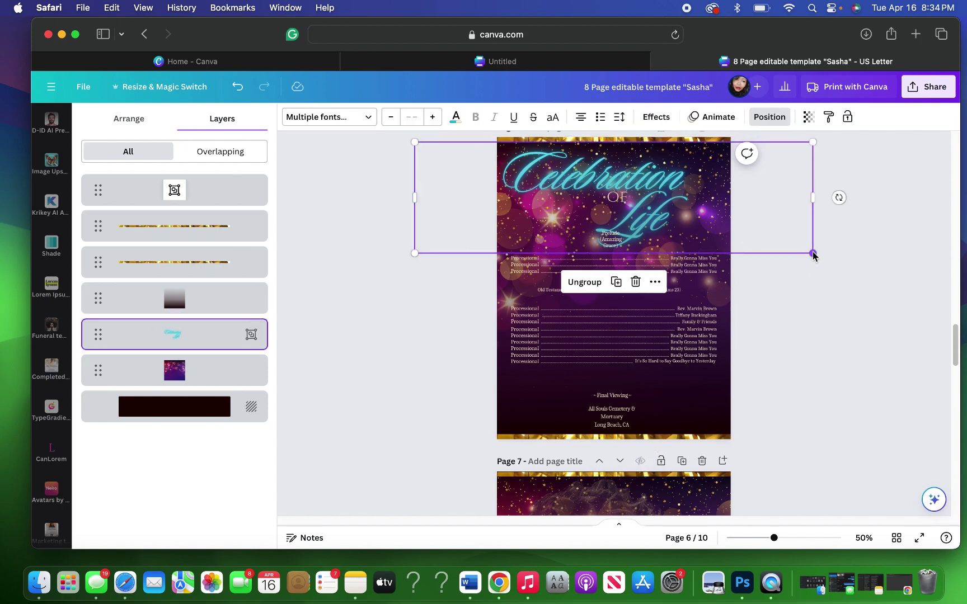
drag(810, 252, 759, 234)
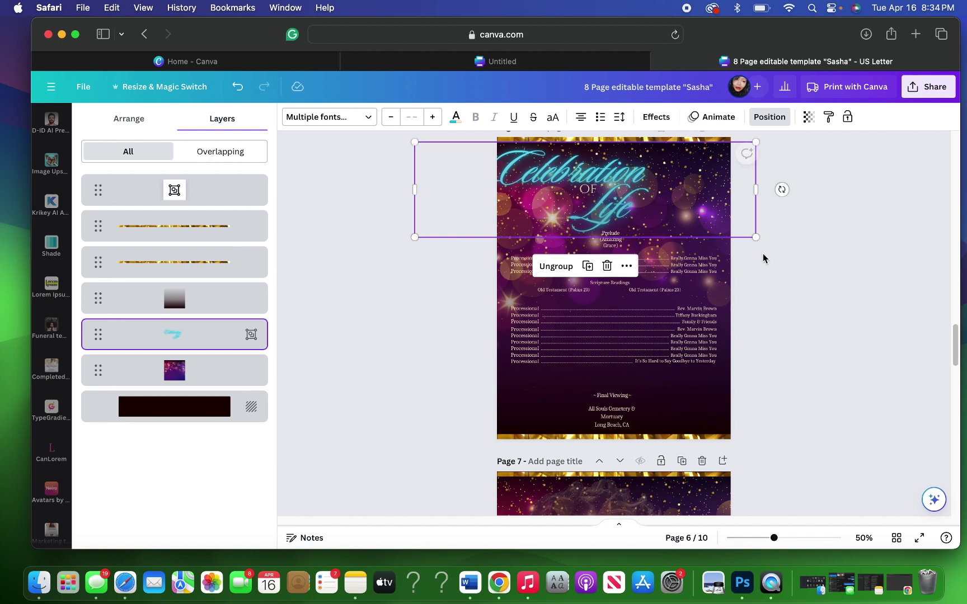
right_click(623, 270)
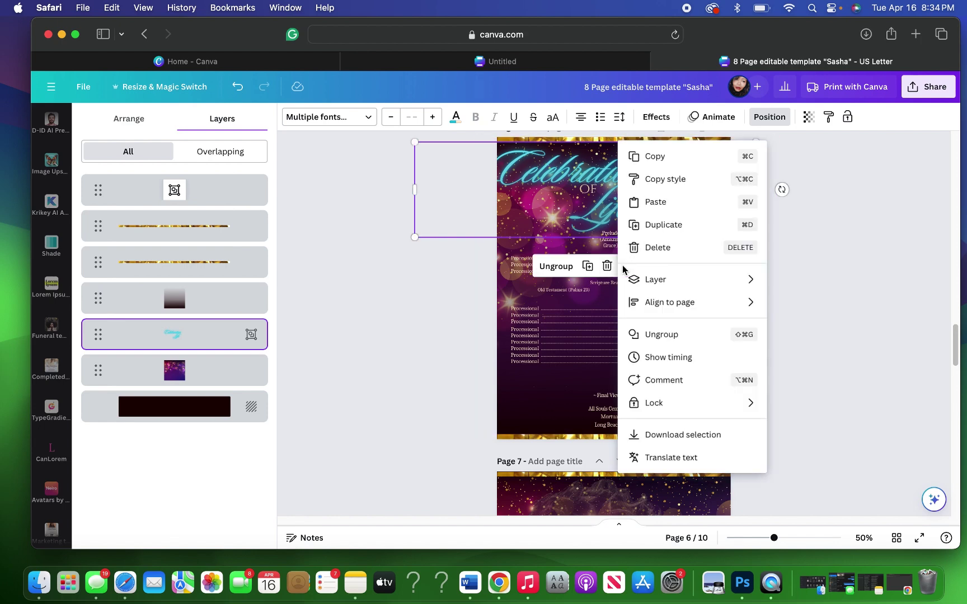
mouse_move(677, 302)
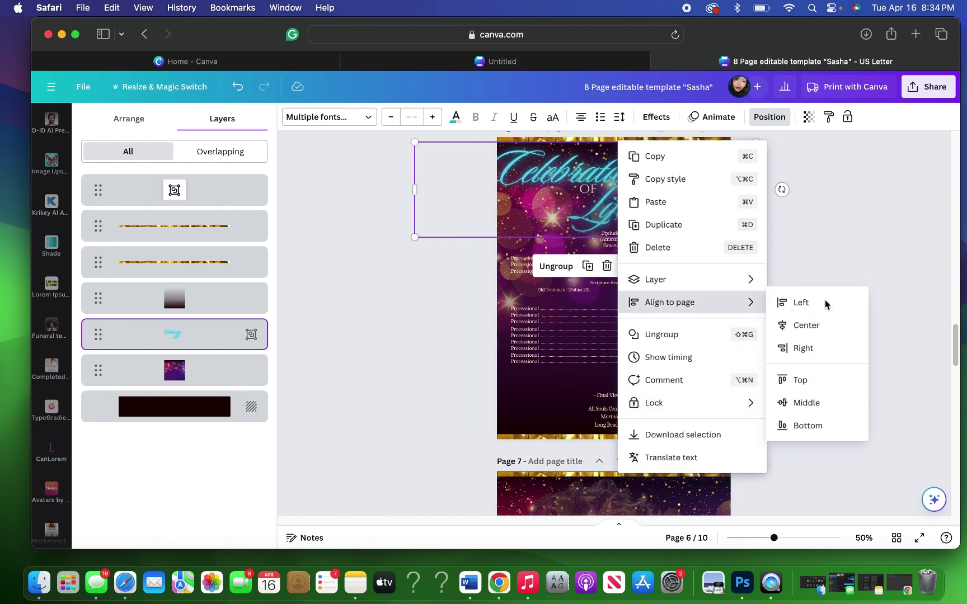
click(823, 326)
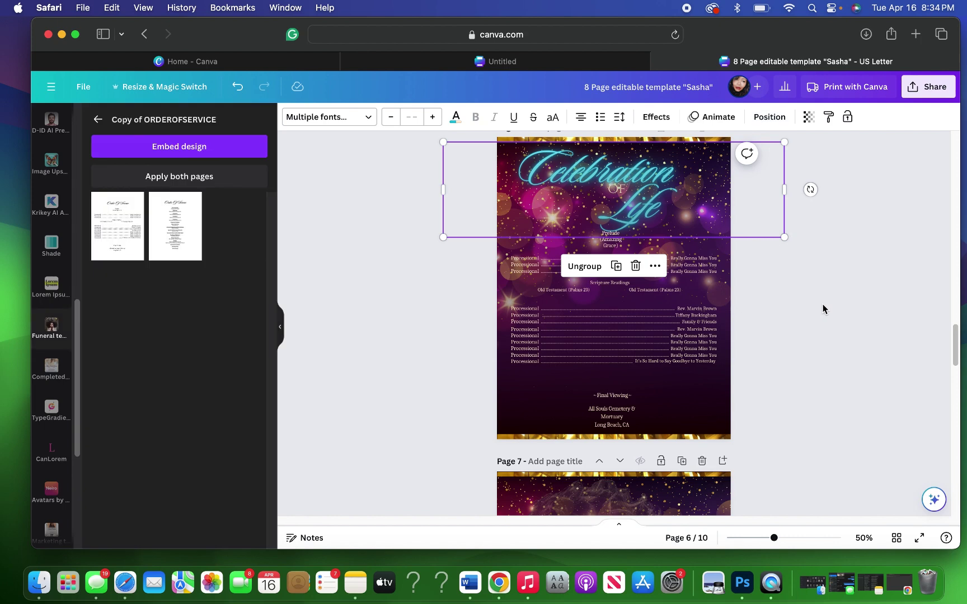
click(819, 305)
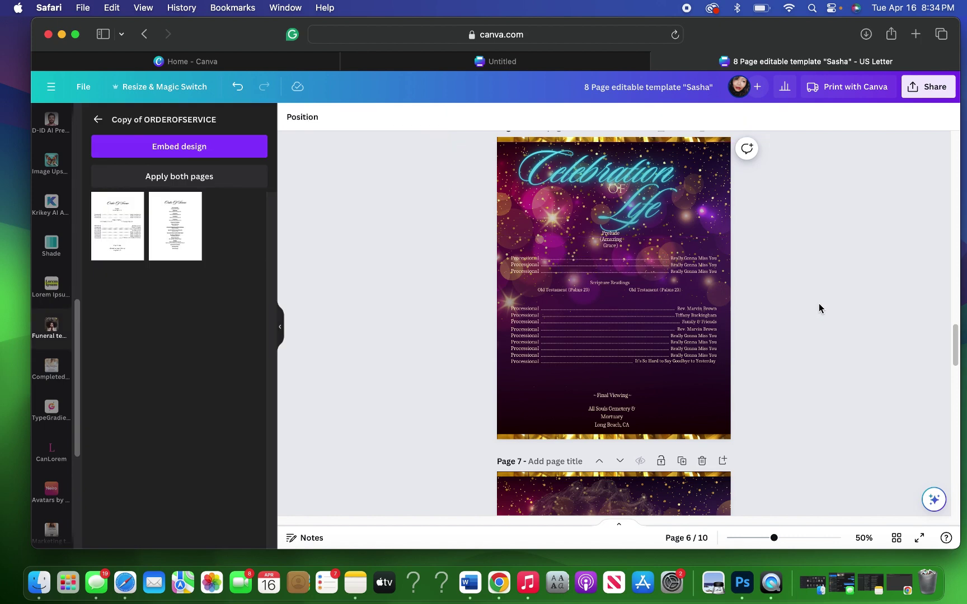
Step: Return up the design and select the image straddling pages 4 and 5
scroll(819, 307, up, 3)
scroll(819, 308, up, 3)
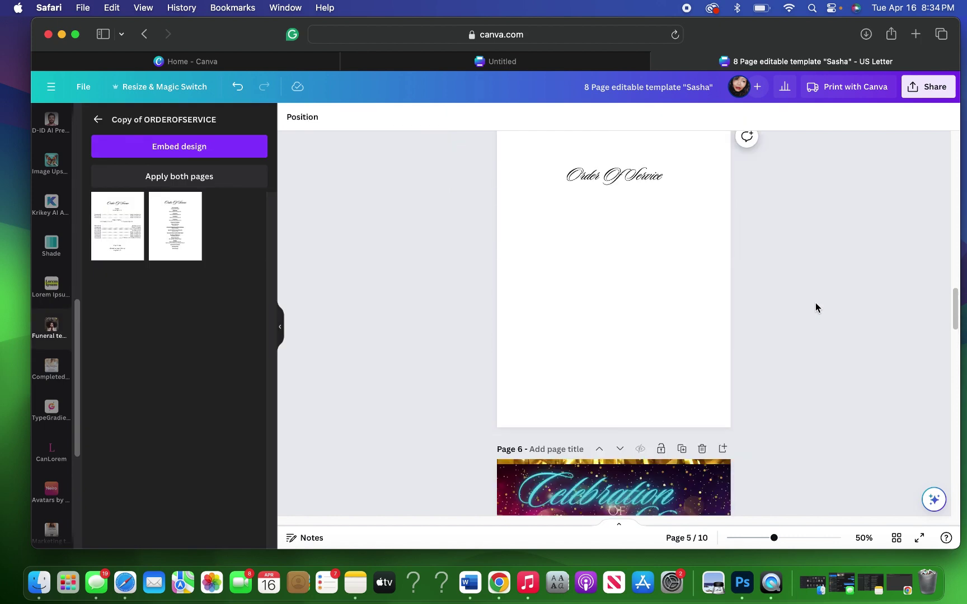
scroll(798, 286, up, 2)
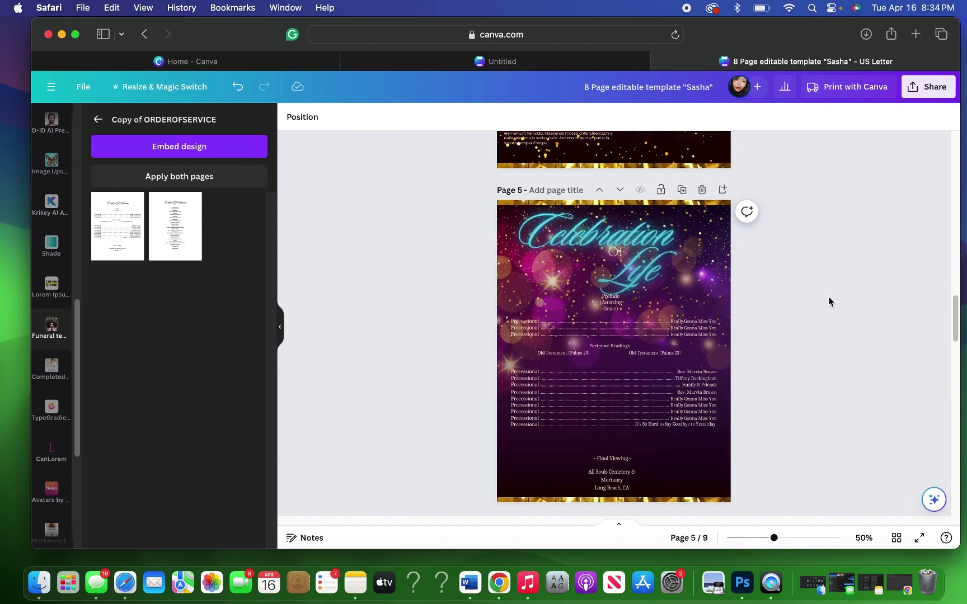
scroll(828, 301, up, 1)
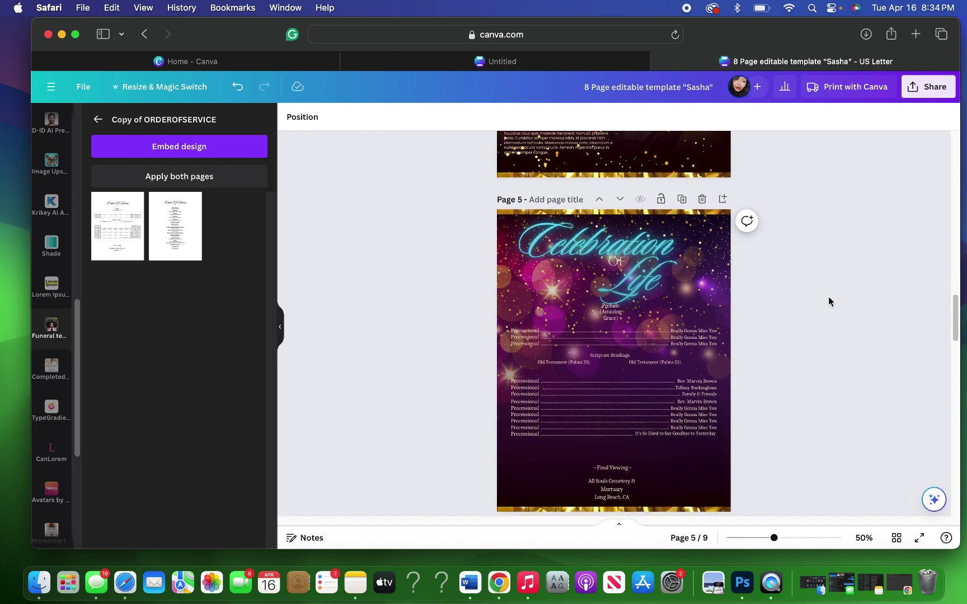
click(668, 164)
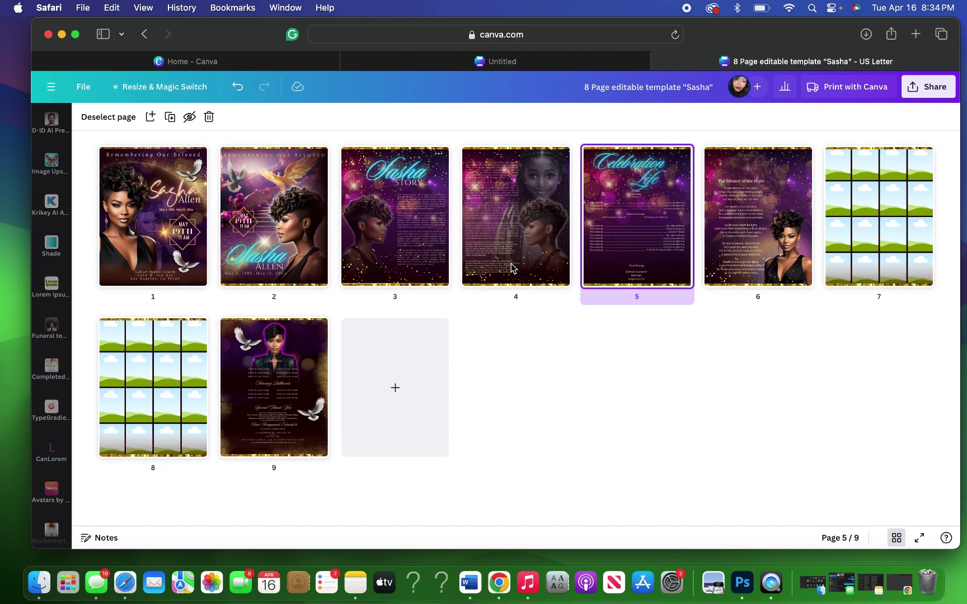
Step: Duplicate the gold glitter image from page 4
double_click(599, 270)
click(597, 267)
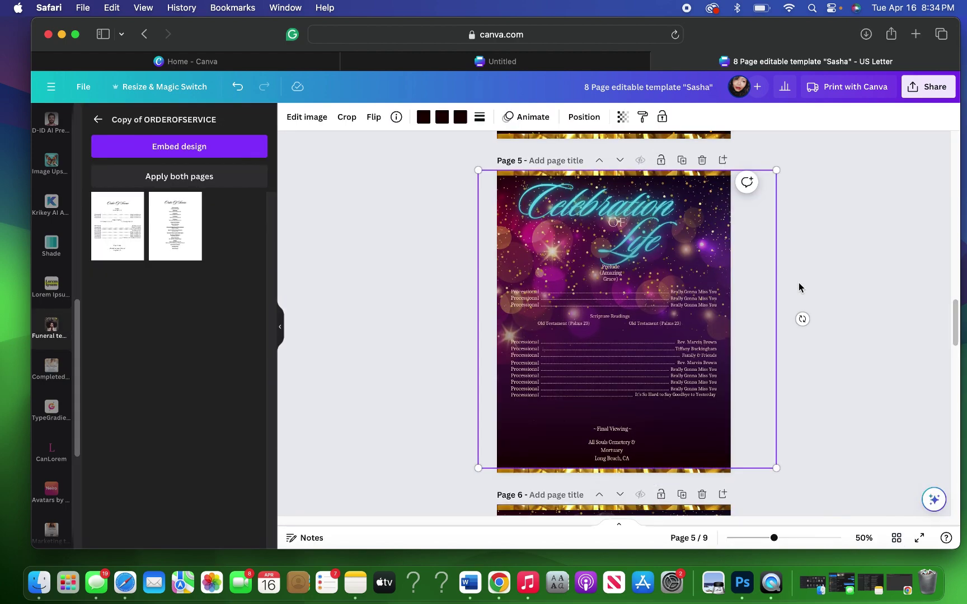
scroll(799, 283, up, 5)
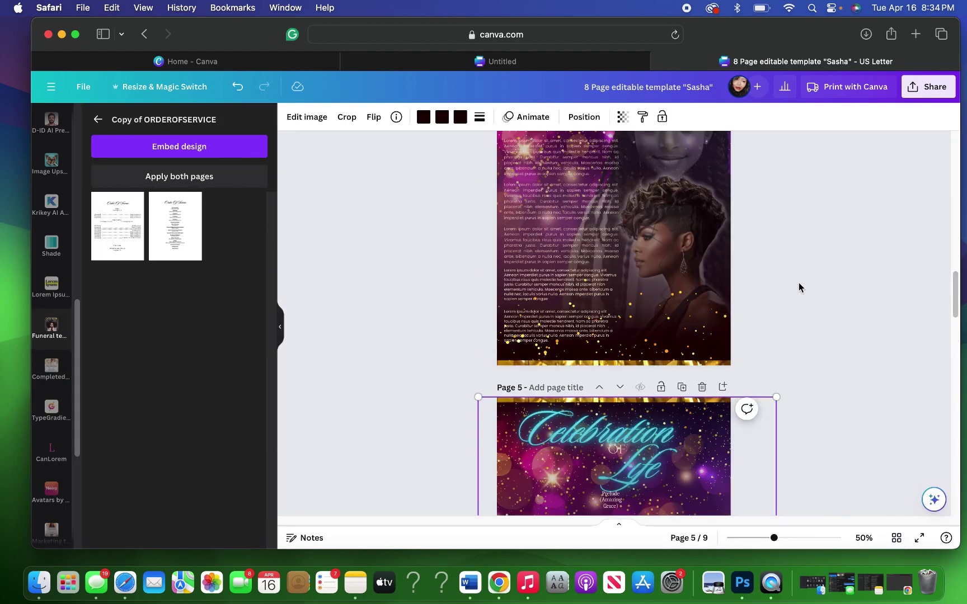
click(674, 324)
click(598, 252)
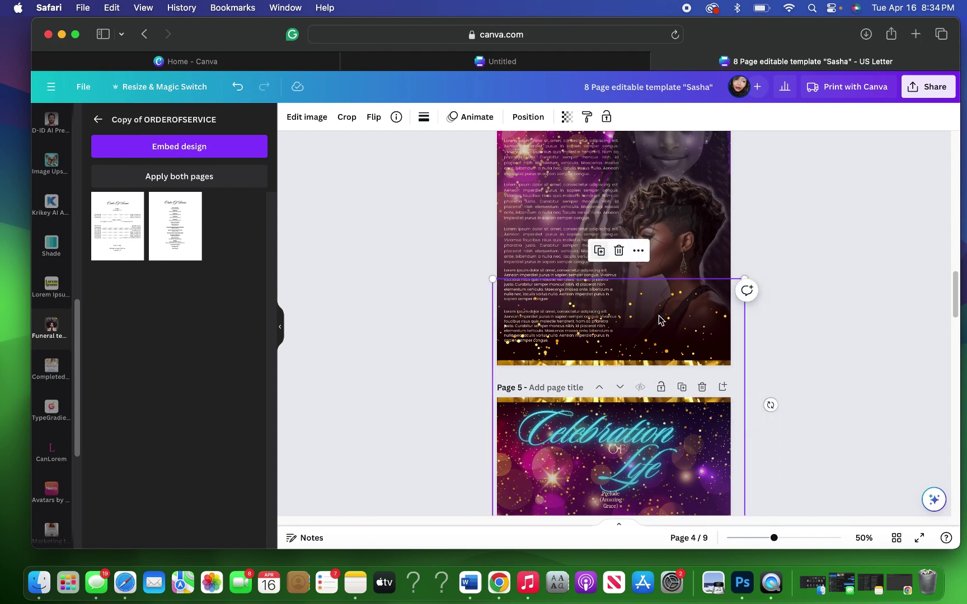
Step: Move the glitter copy to the bottom of page 5, then duplicate it again
drag(680, 321, 677, 367)
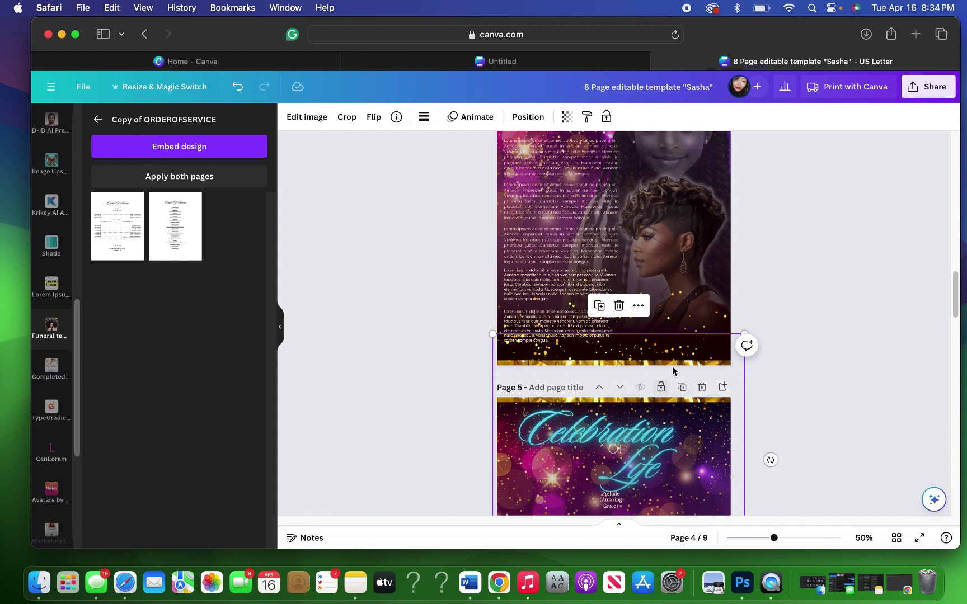
drag(676, 401, 675, 447)
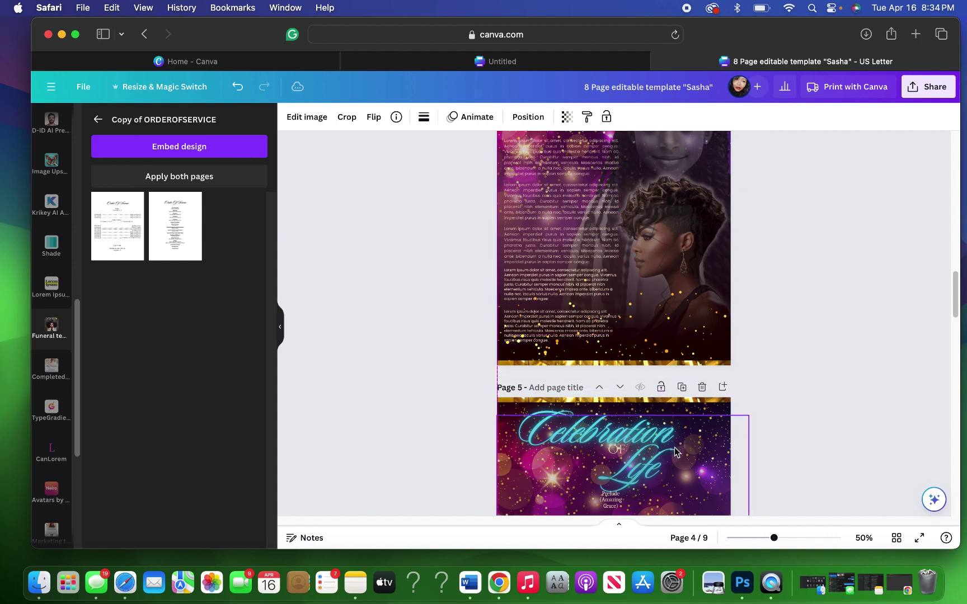
scroll(730, 400, down, 3)
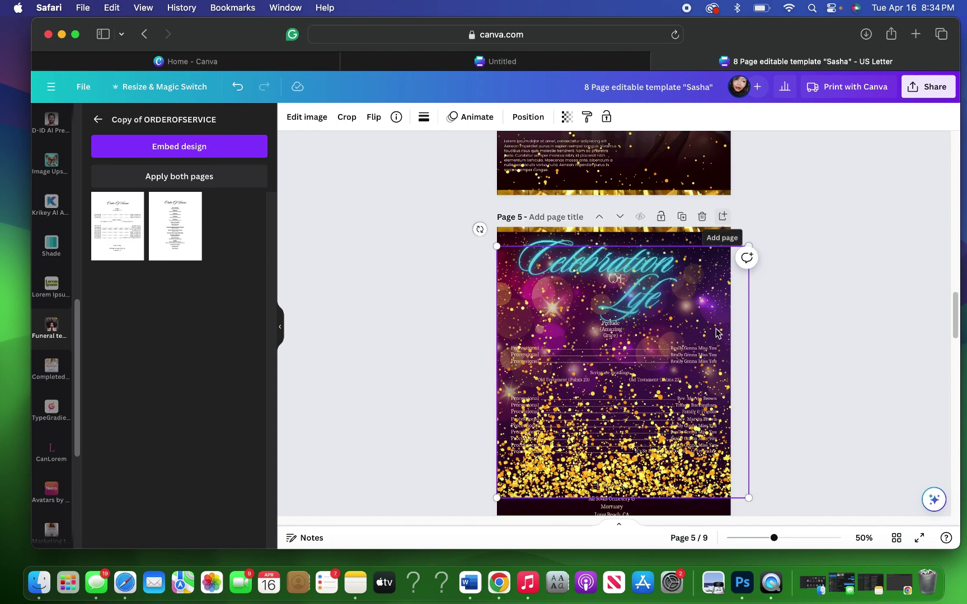
drag(736, 373, 737, 485)
scroll(791, 357, down, 1)
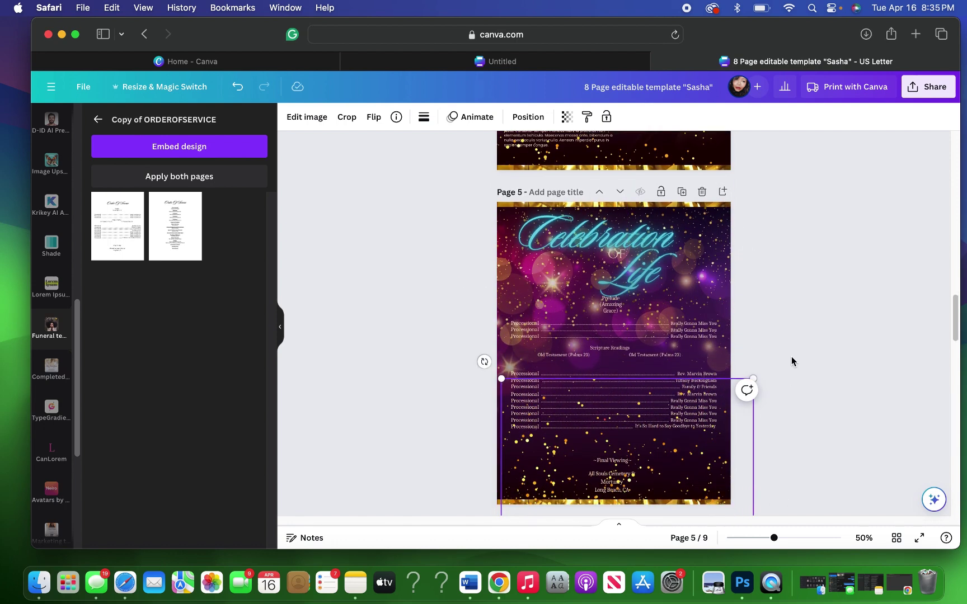
drag(726, 443, 731, 474)
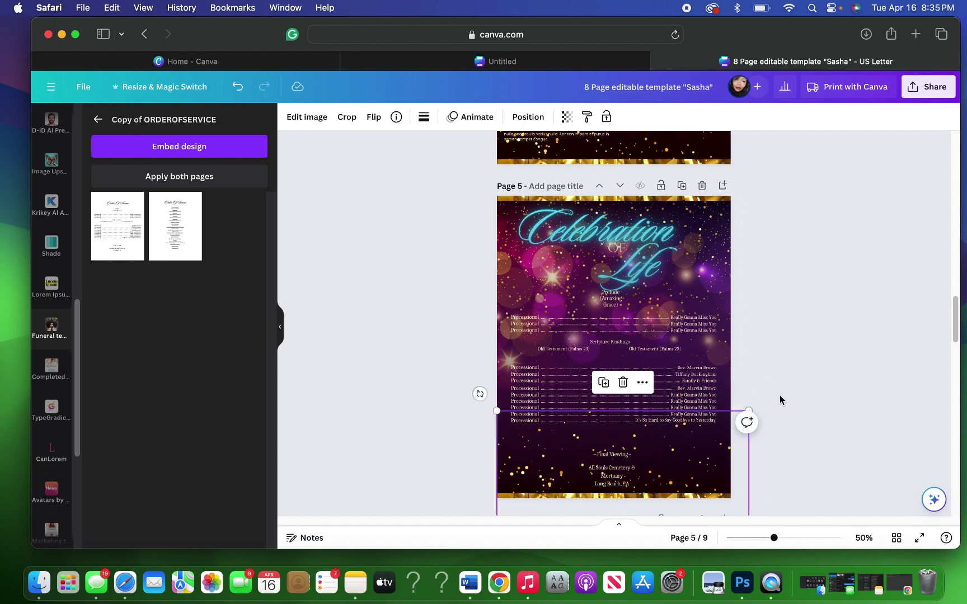
click(604, 382)
Step: Flip the second glitter copy vertically and position it across page 5's top, around the title
drag(737, 463, 738, 246)
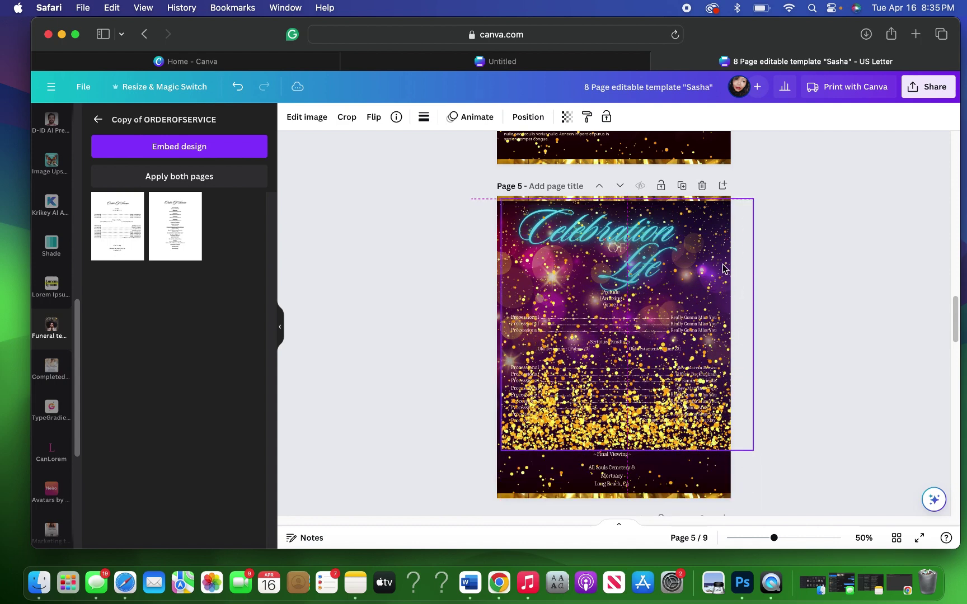
click(375, 117)
click(407, 171)
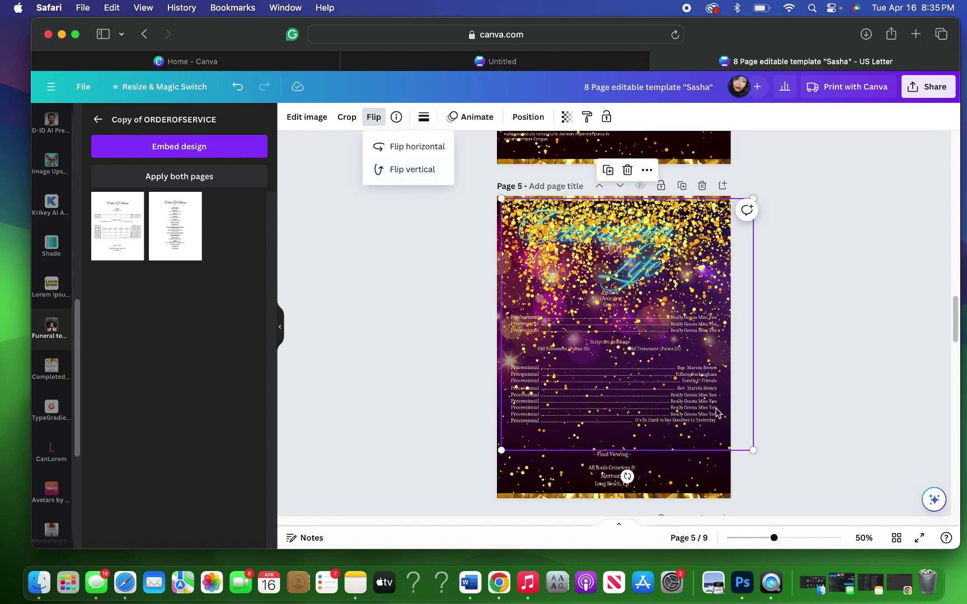
click(738, 392)
drag(736, 388, 734, 272)
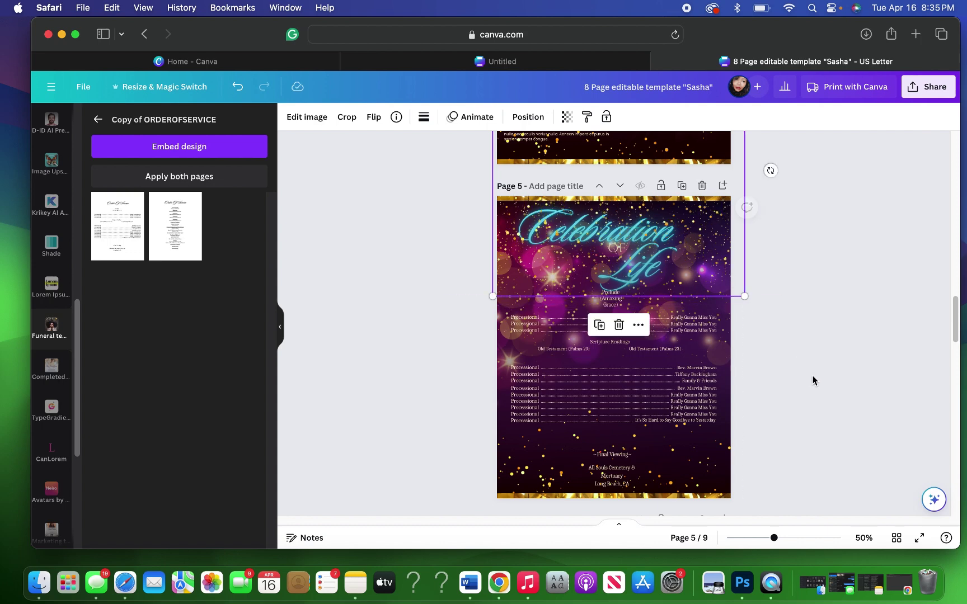
Step: Bring page 5's bottom and top gold bars to the front, above the glitter layers
click(541, 118)
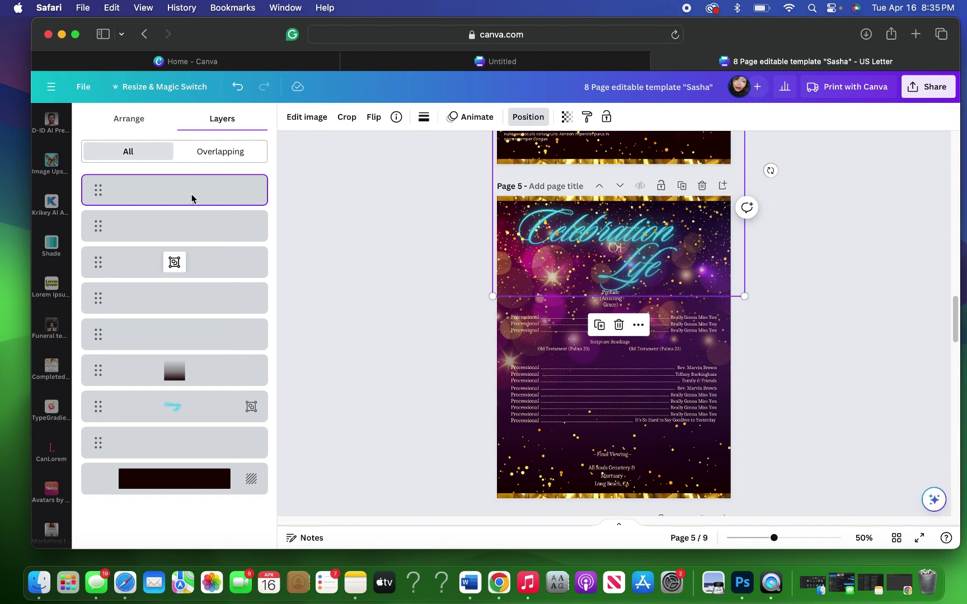
click(187, 298)
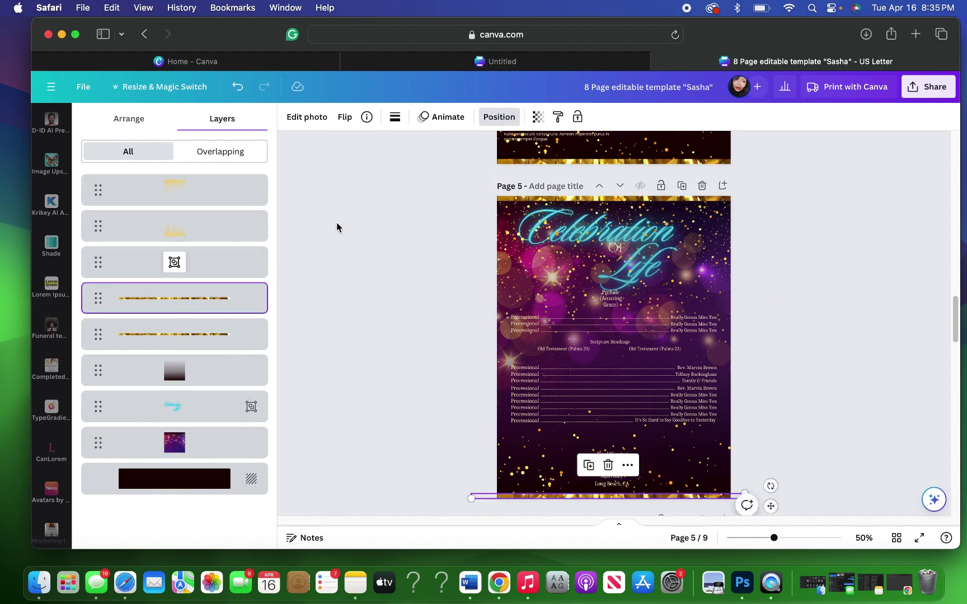
click(129, 118)
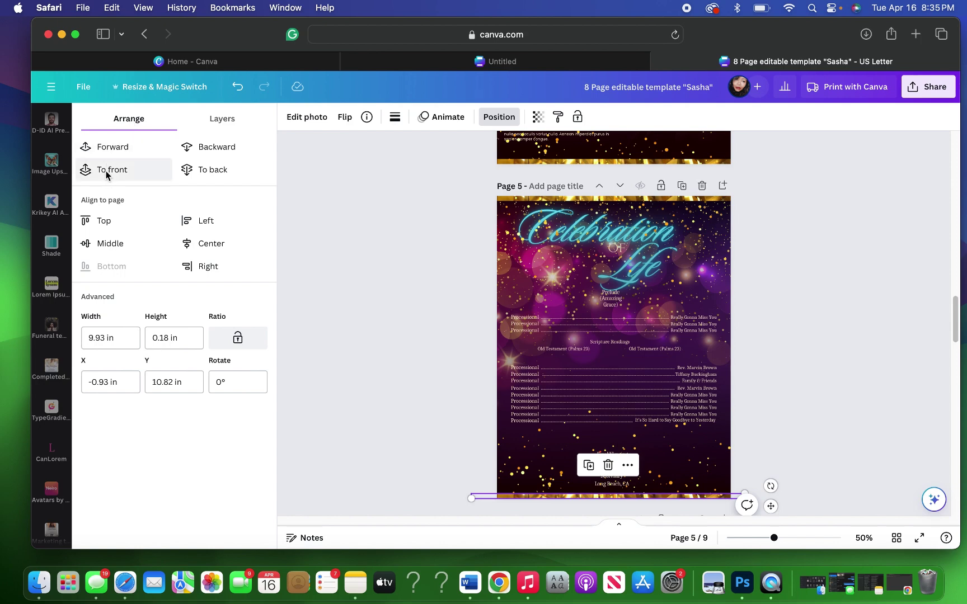
click(106, 170)
click(222, 119)
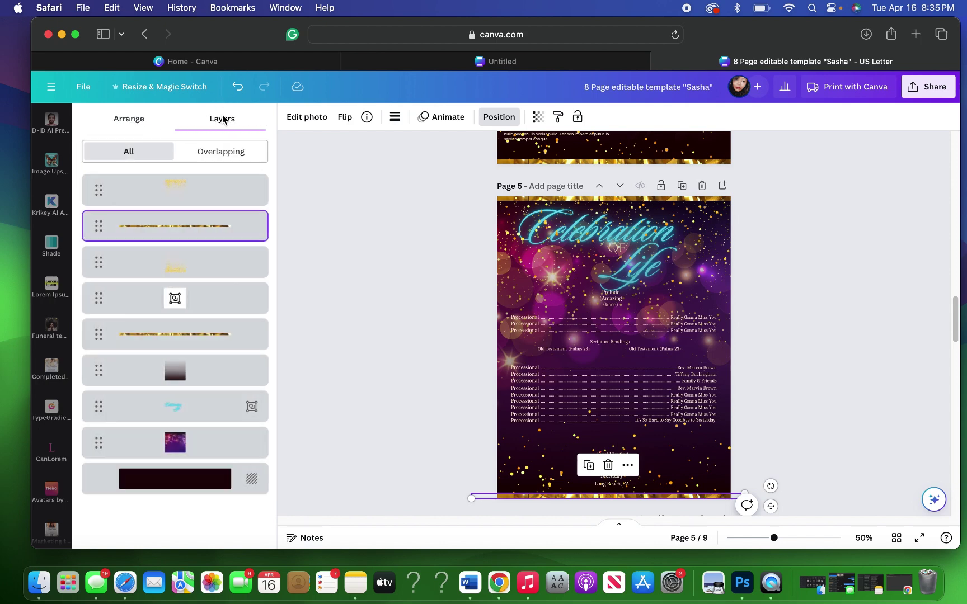
click(183, 338)
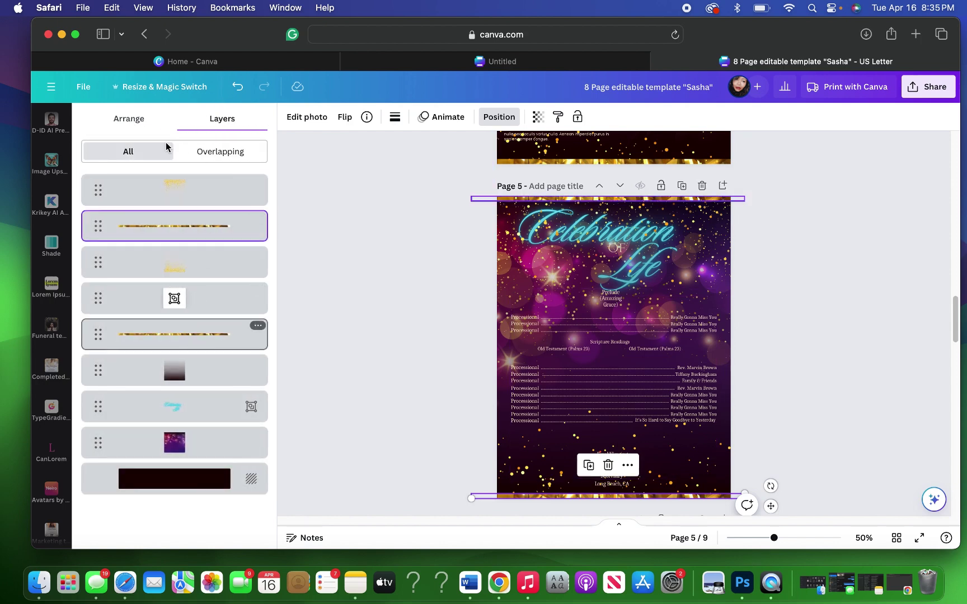
click(123, 118)
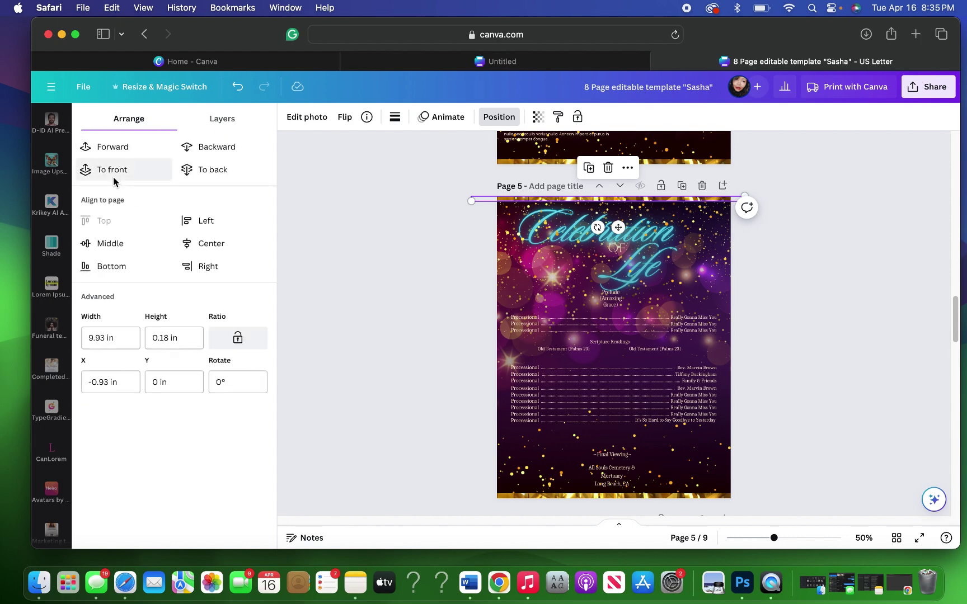
click(113, 172)
click(772, 297)
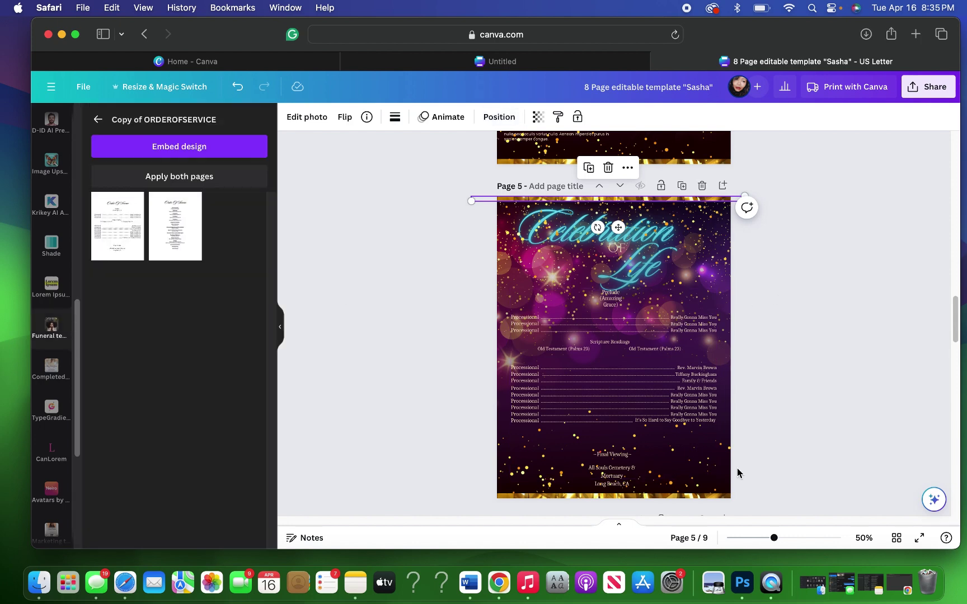
Step: Switch to grid view to see thumbnails of all 9 pages
click(895, 539)
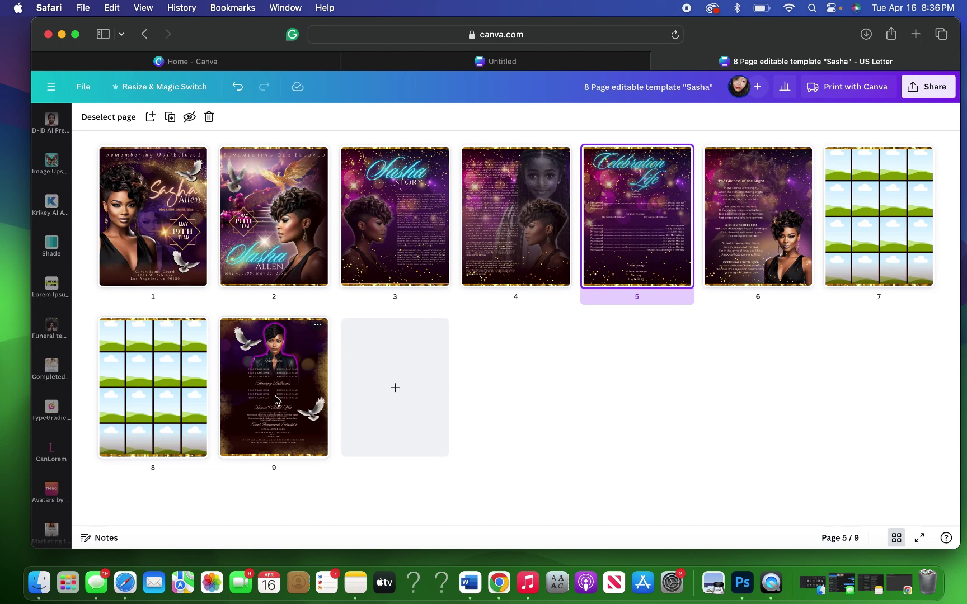
Step: Exit grid view back to the editor showing the 'Remembering Our Beloved' cover page
click(687, 9)
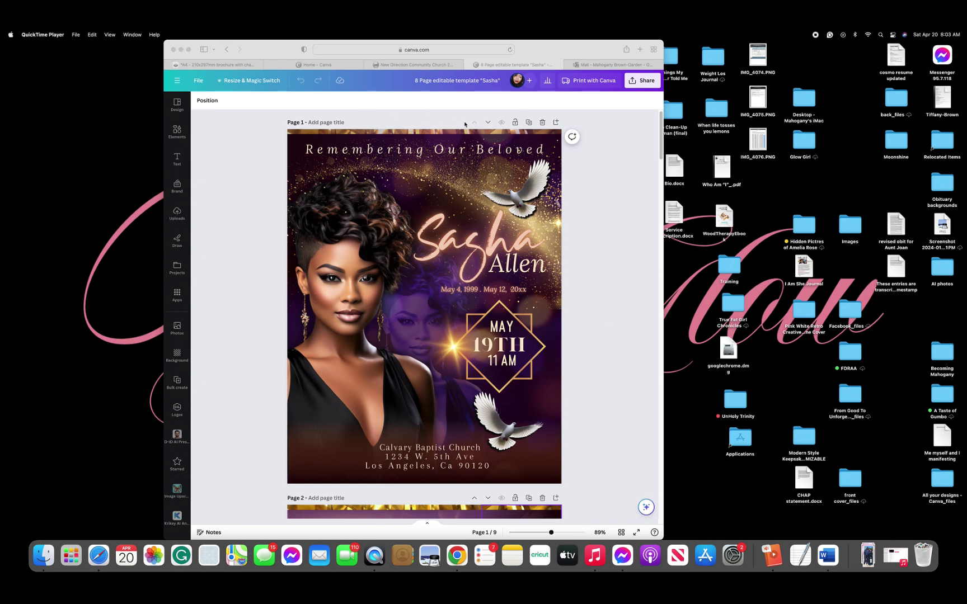
Step: Make the Safari window with the memorial program the active application
click(593, 173)
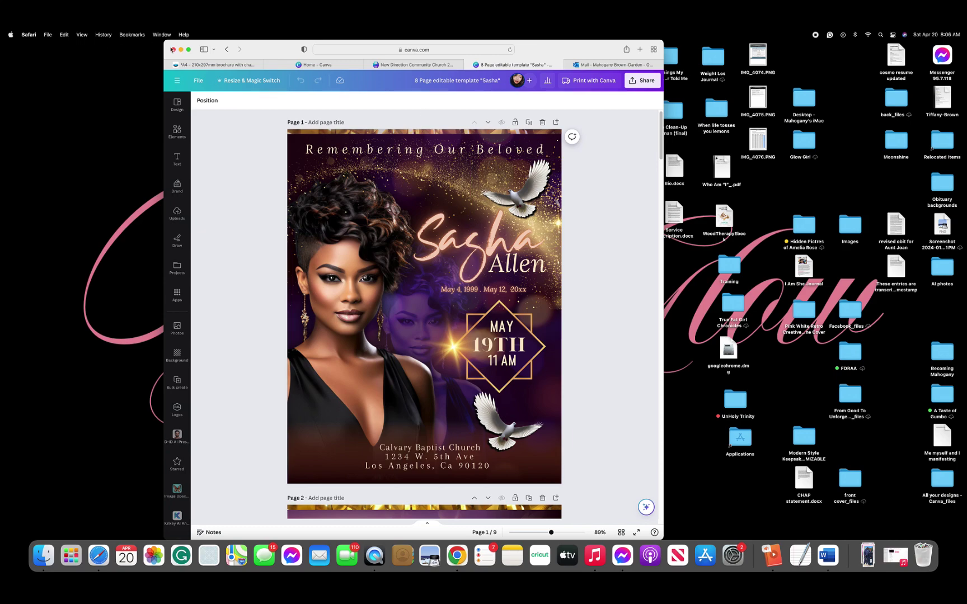
Step: Maximize the browser and scroll down to page 4 with its childhood and side-profile portraits
click(188, 50)
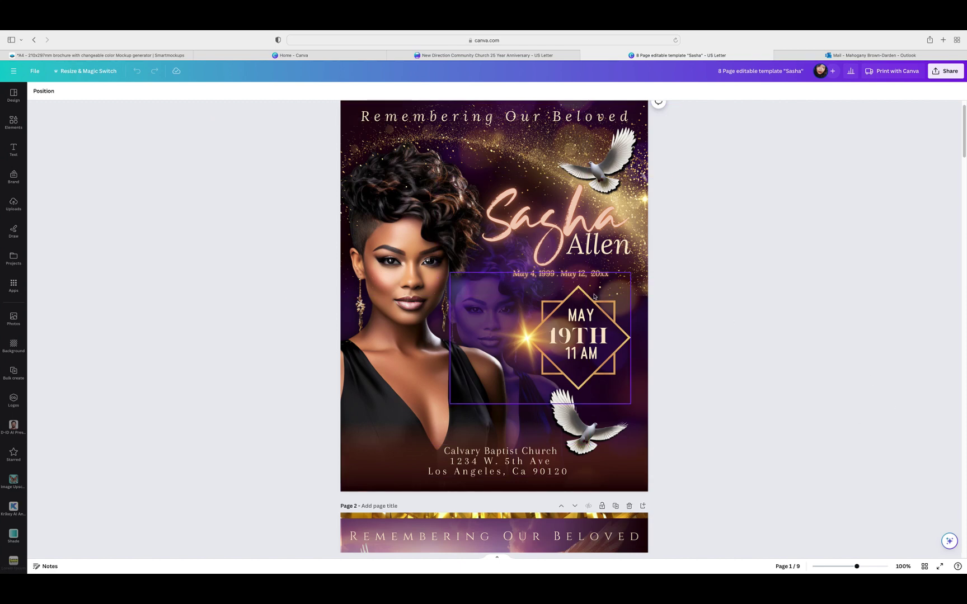
scroll(713, 304, down, 1)
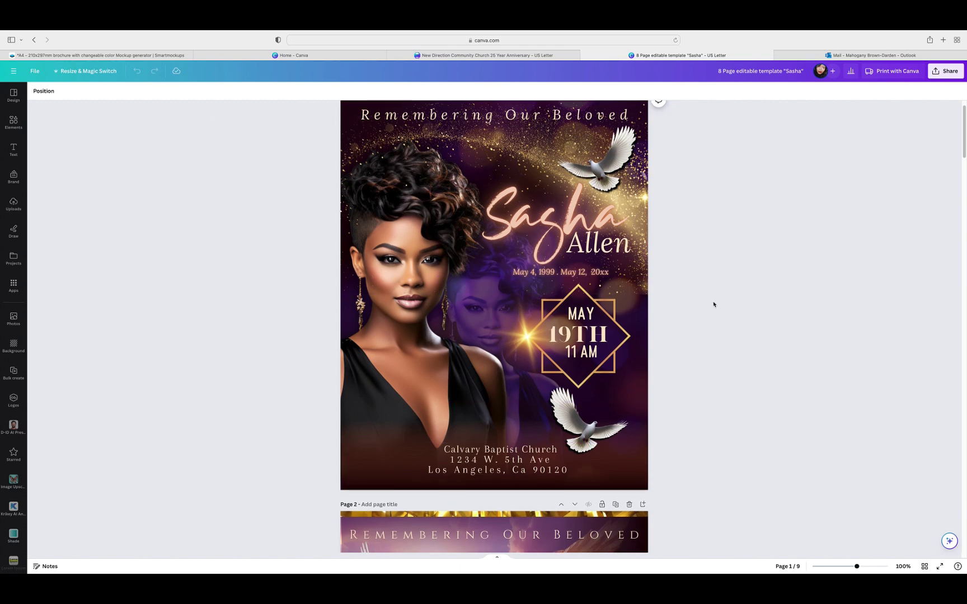
scroll(713, 304, down, 5)
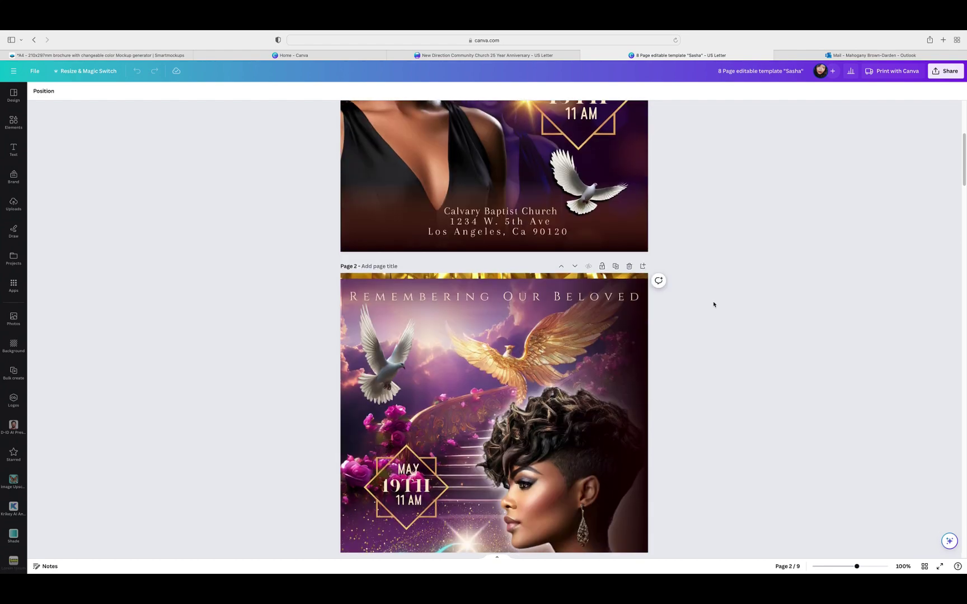
scroll(714, 304, down, 3)
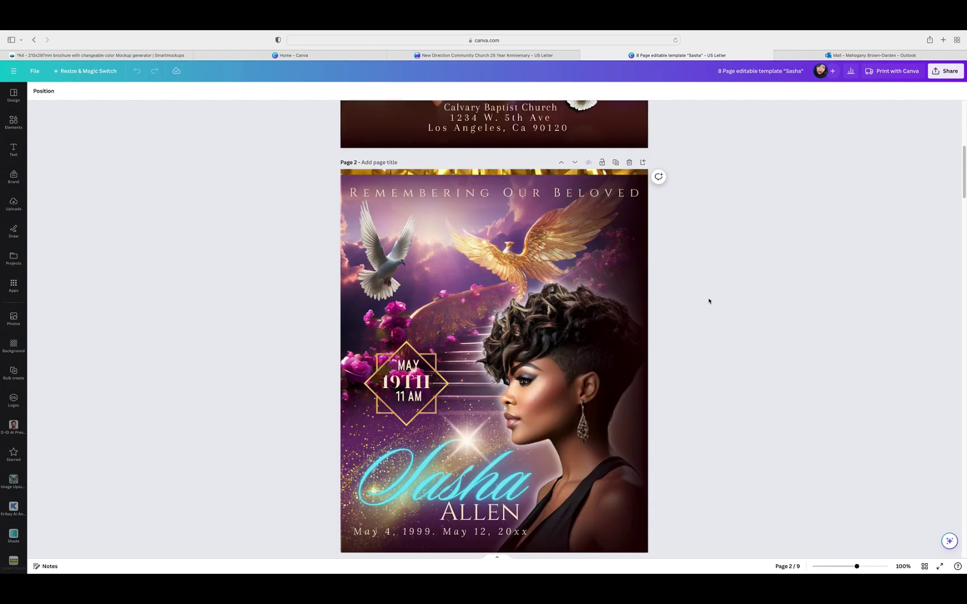
scroll(708, 301, up, 5)
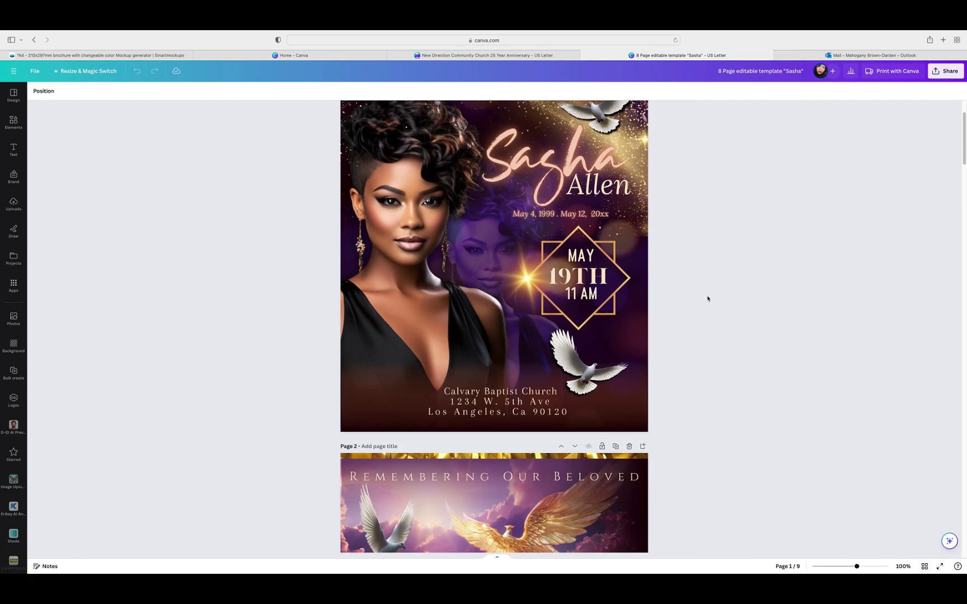
scroll(708, 299, down, 2)
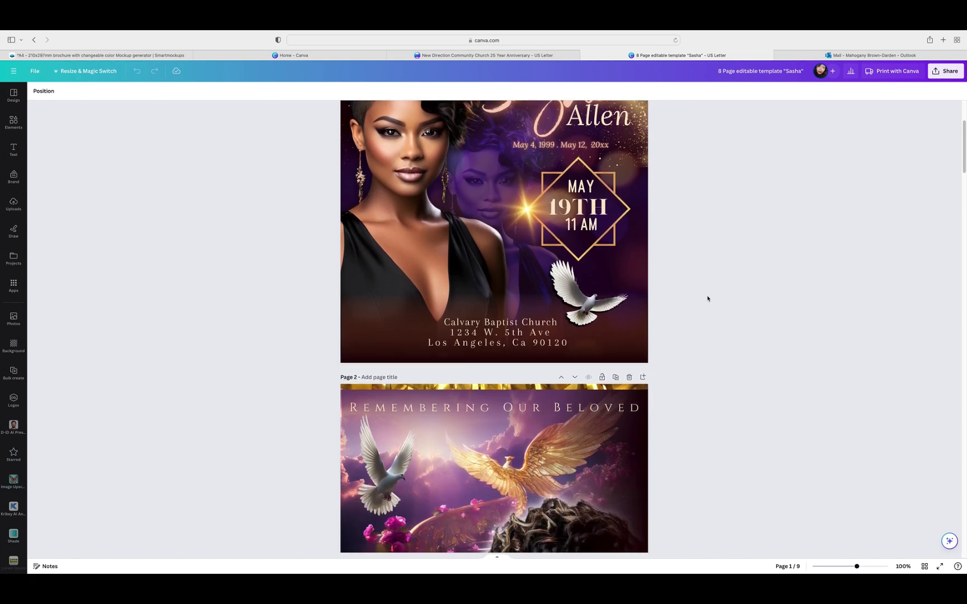
scroll(707, 299, down, 4)
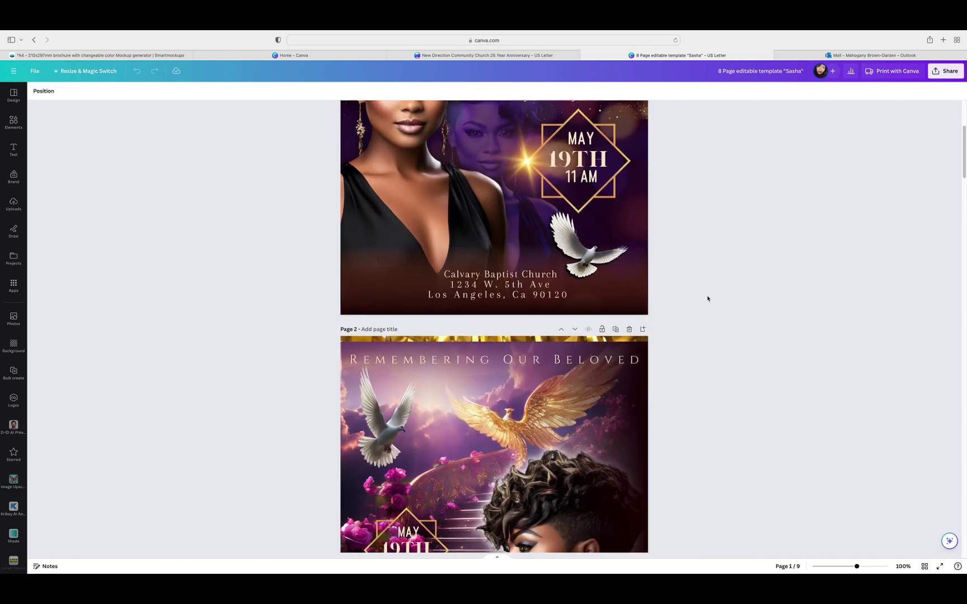
scroll(707, 298, down, 2)
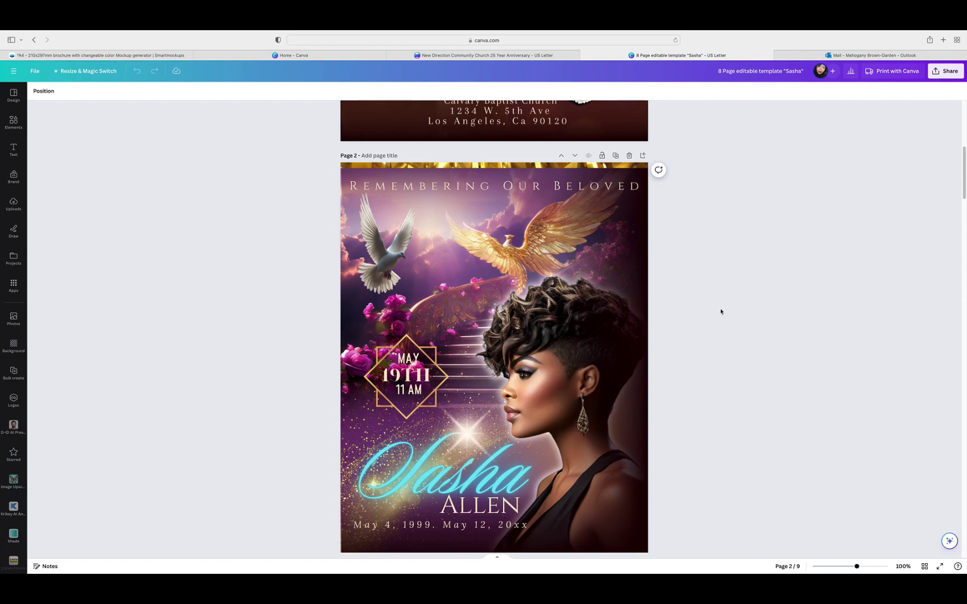
scroll(721, 312, up, 6)
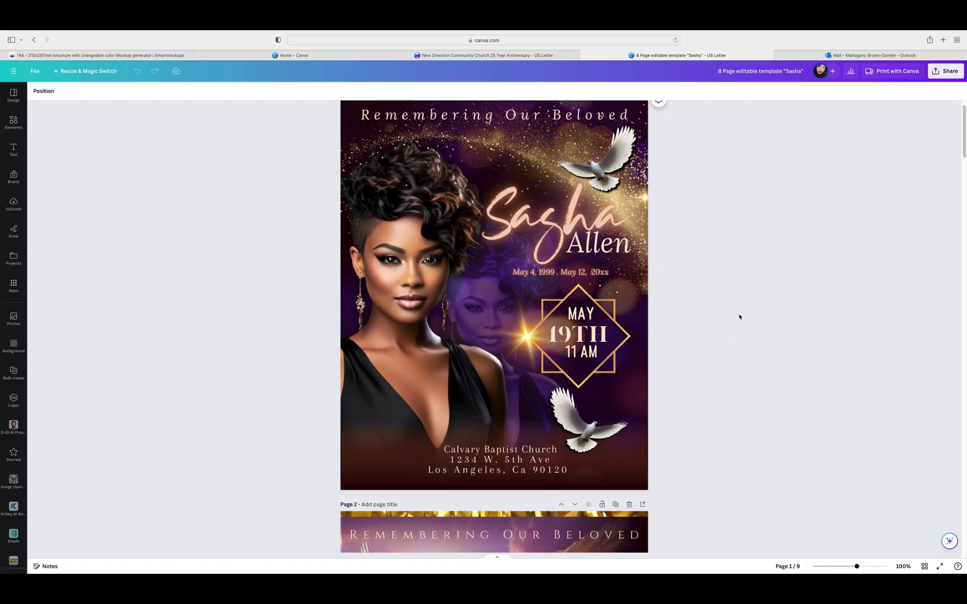
scroll(740, 317, down, 5)
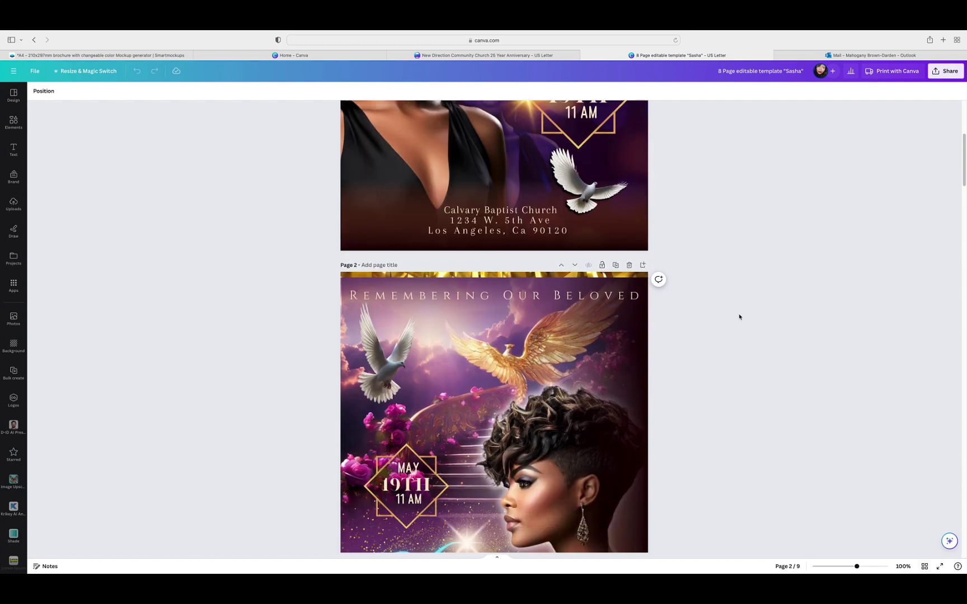
scroll(739, 316, down, 2)
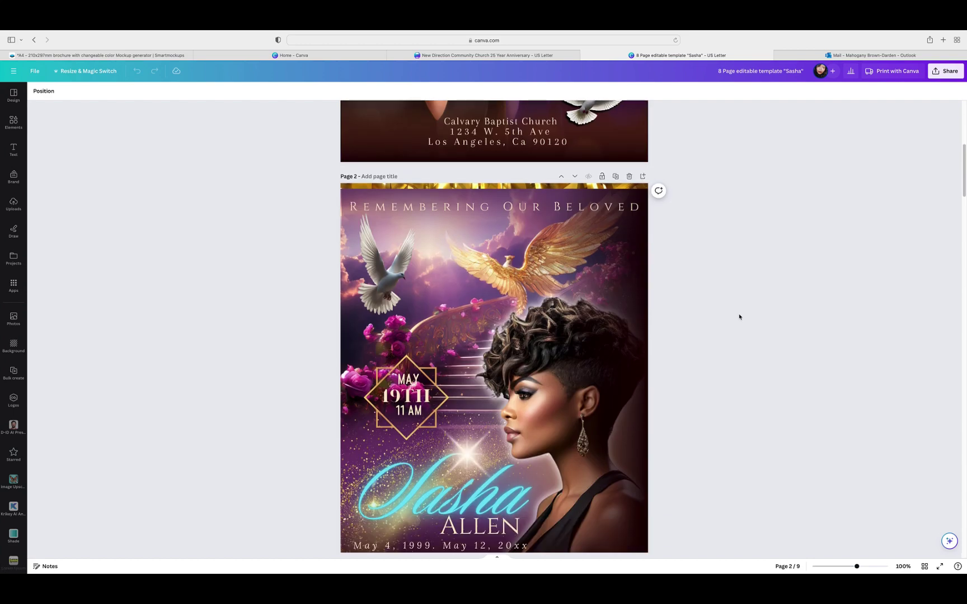
scroll(739, 317, down, 8)
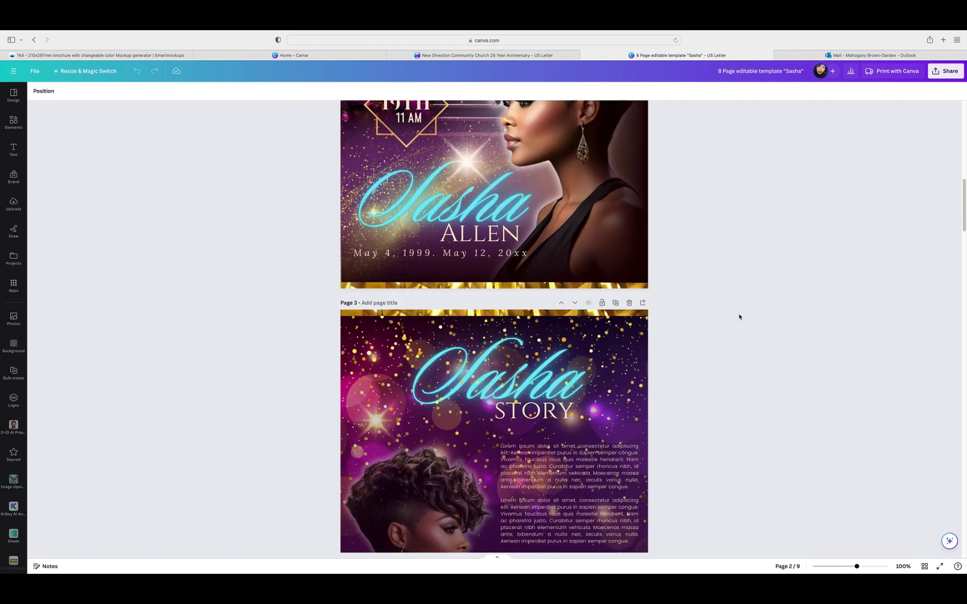
scroll(740, 317, down, 1)
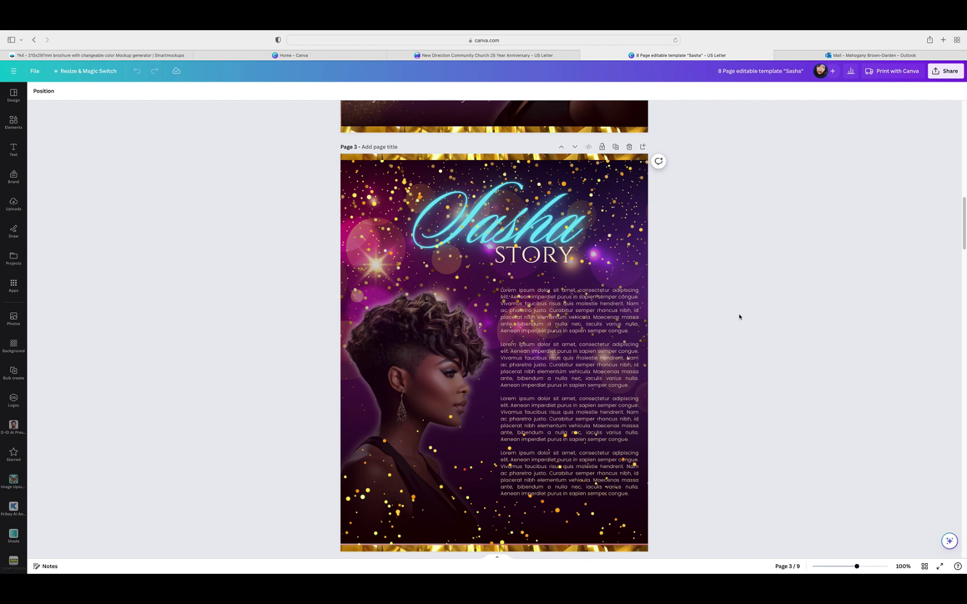
scroll(739, 317, down, 6)
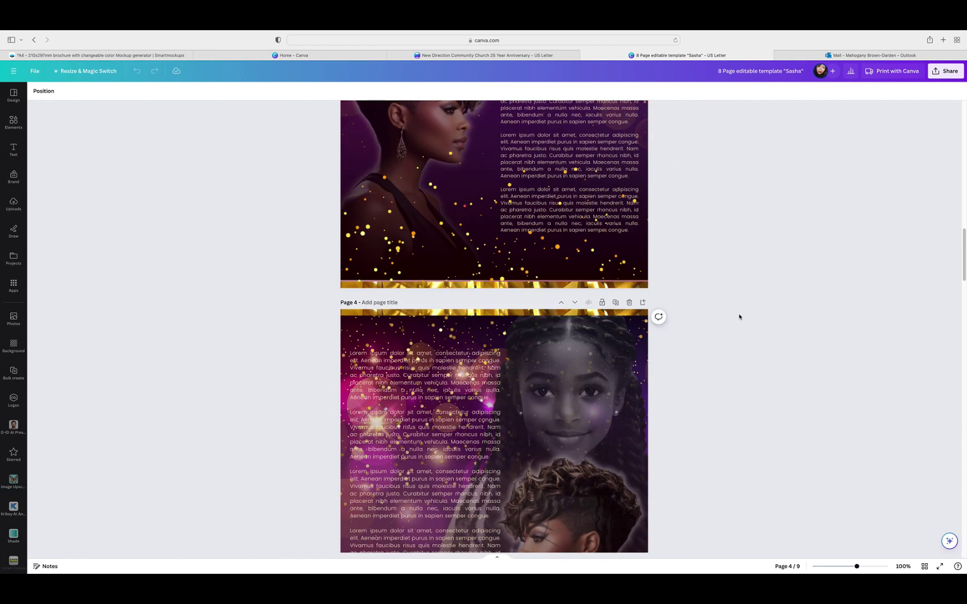
scroll(739, 317, down, 2)
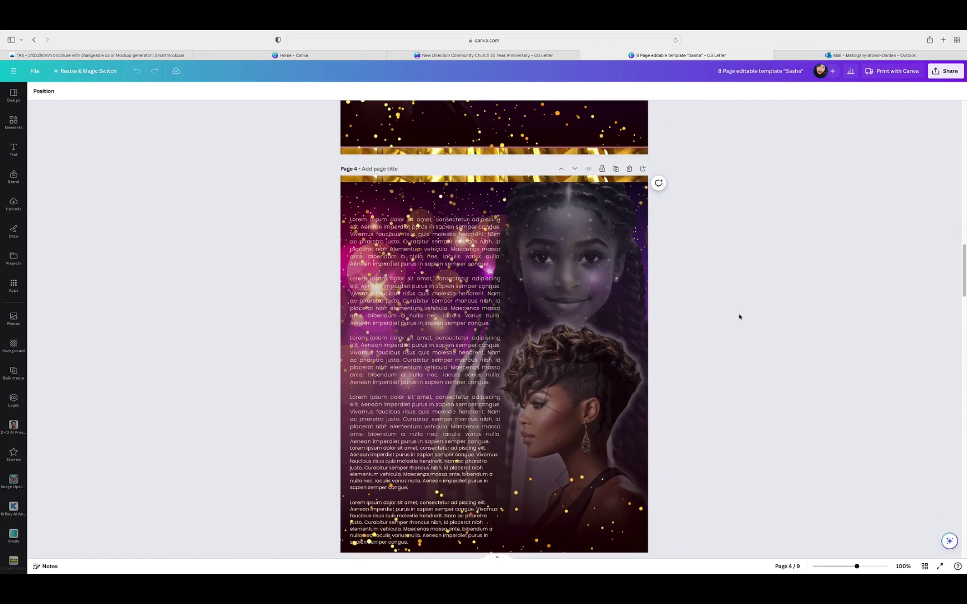
scroll(740, 317, down, 1)
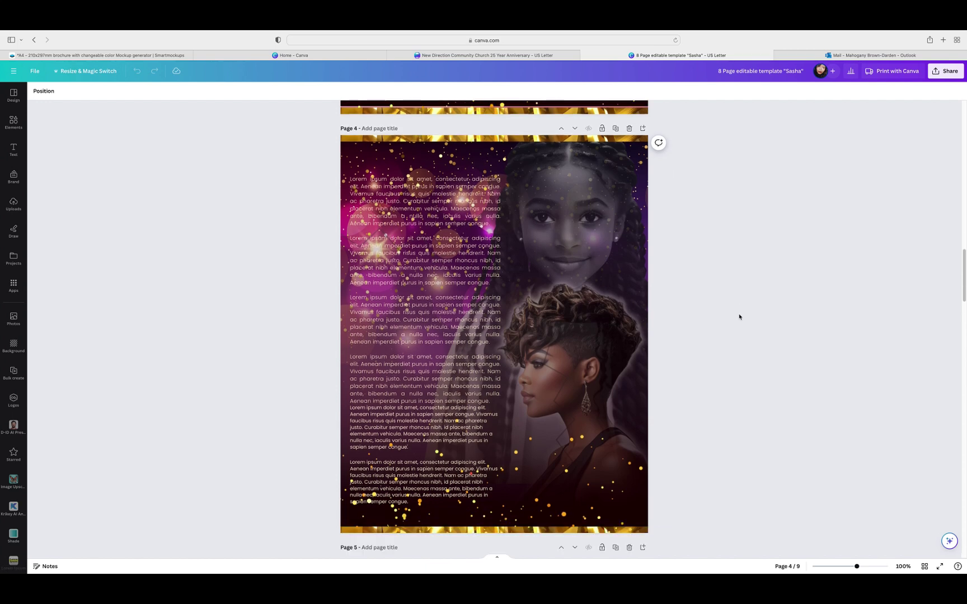
Step: Open page 4's layer list and delete the stray faint pink glow element
click(556, 371)
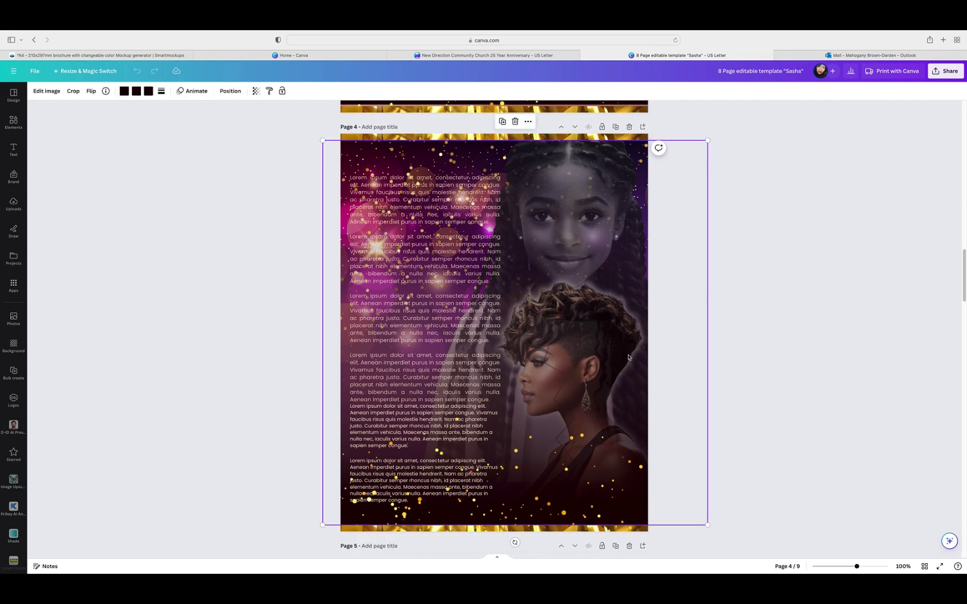
click(233, 93)
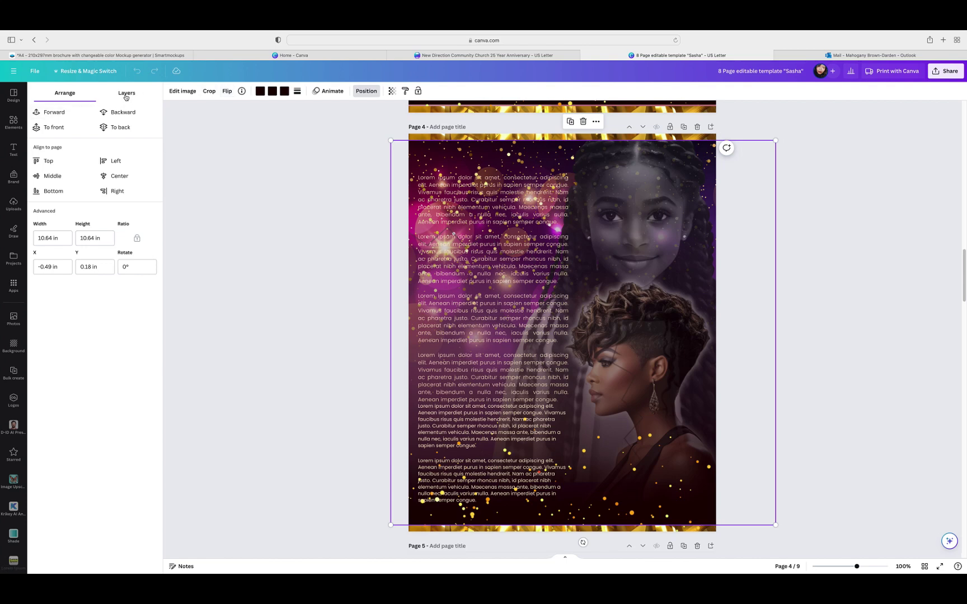
click(126, 96)
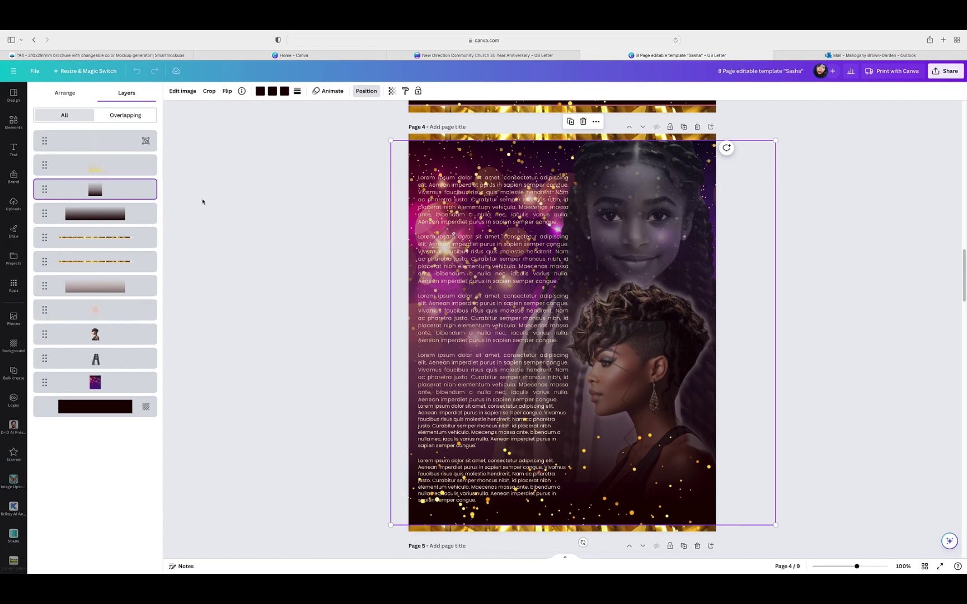
click(587, 243)
click(756, 249)
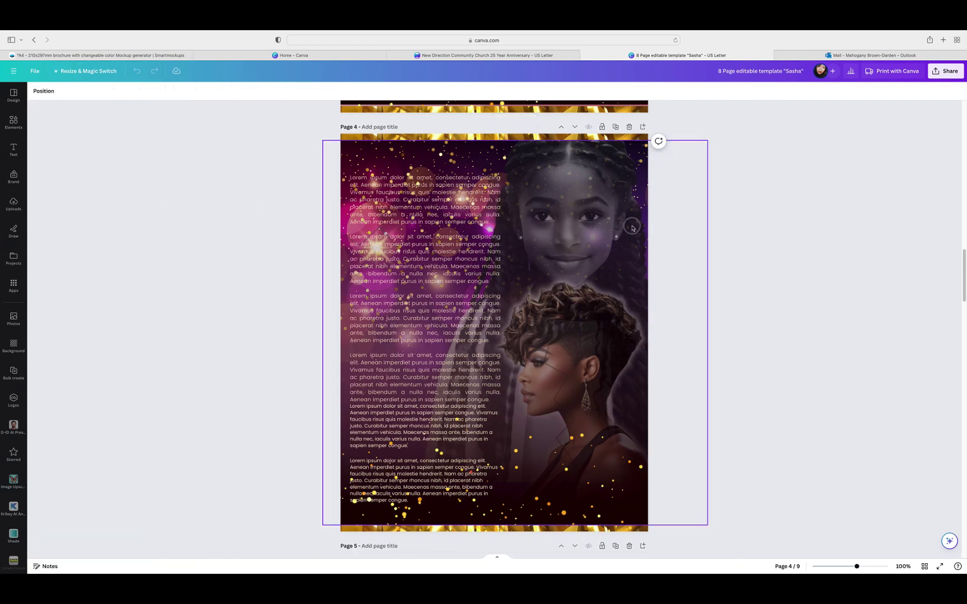
click(683, 246)
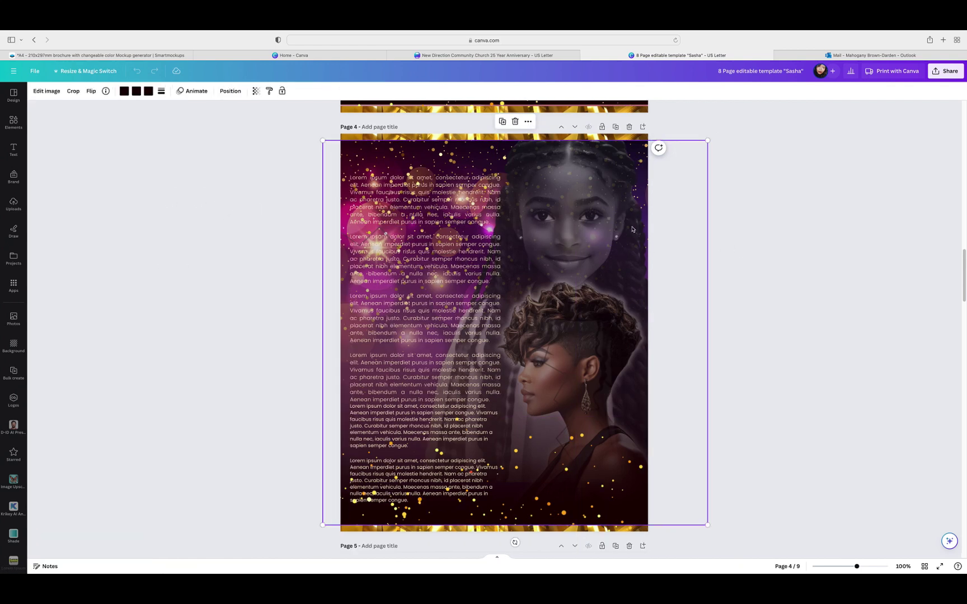
click(230, 92)
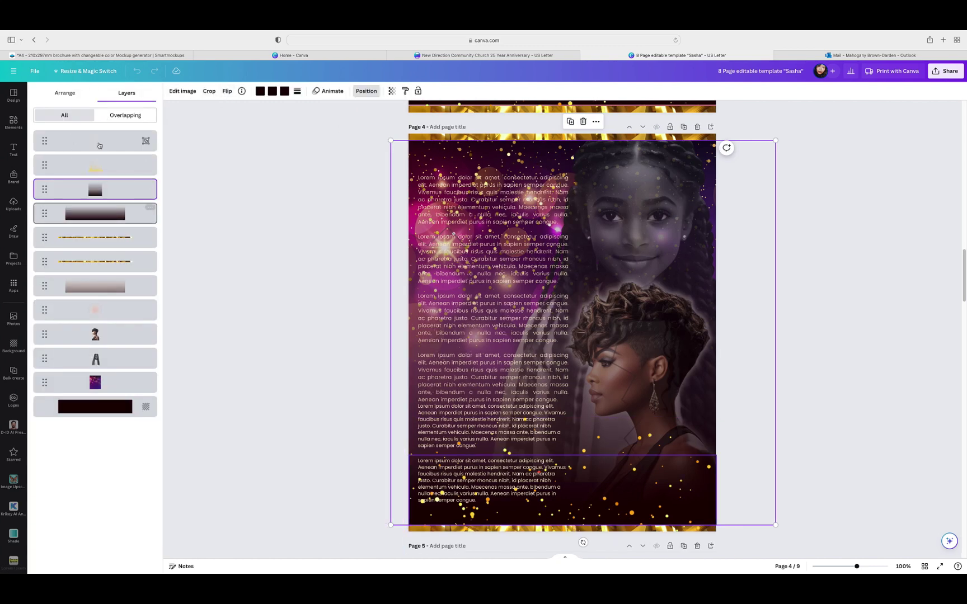
click(62, 94)
click(125, 94)
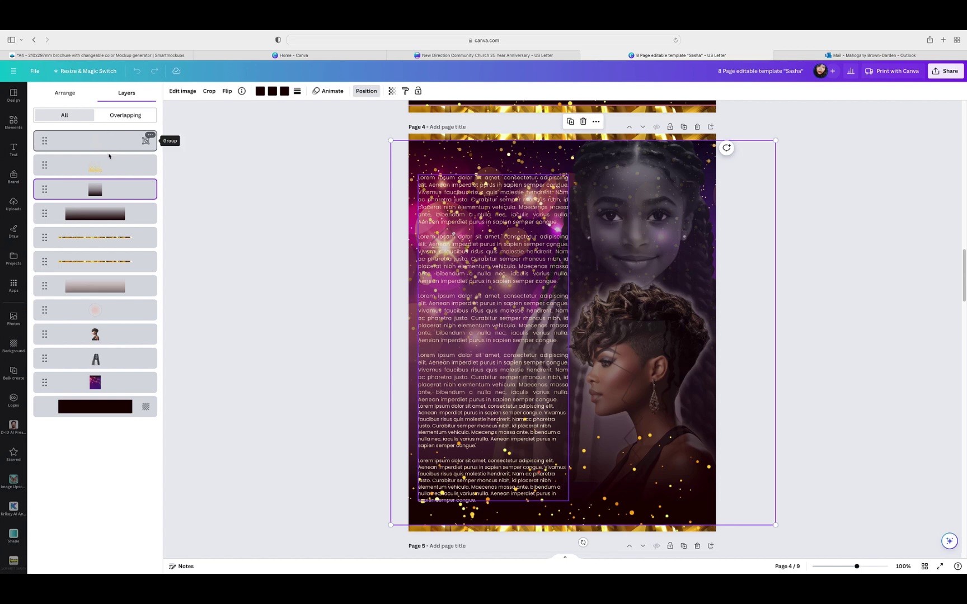
click(104, 317)
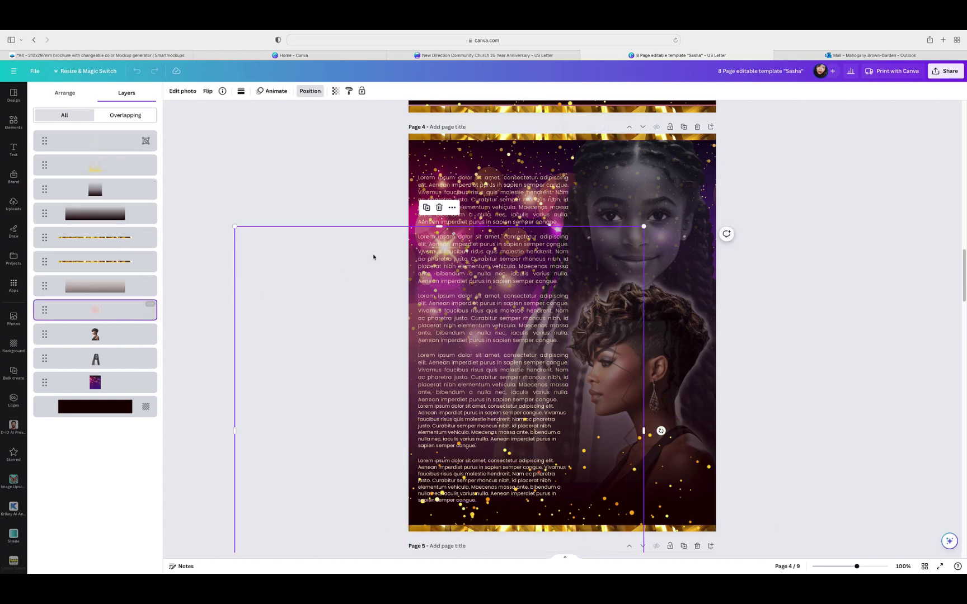
click(439, 208)
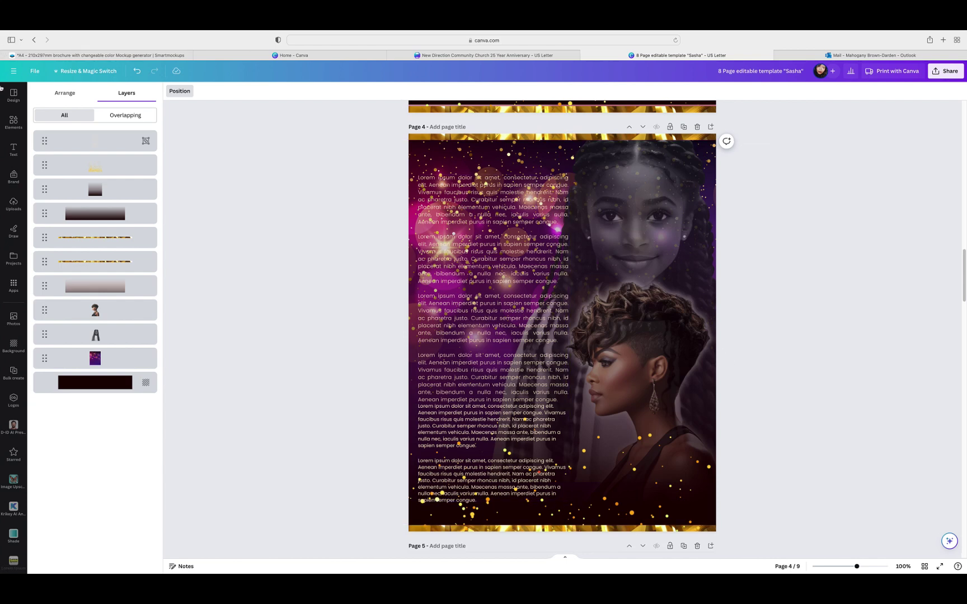
Step: Search the Elements library for 'glow' and show all glow graphics
click(4, 125)
click(4, 124)
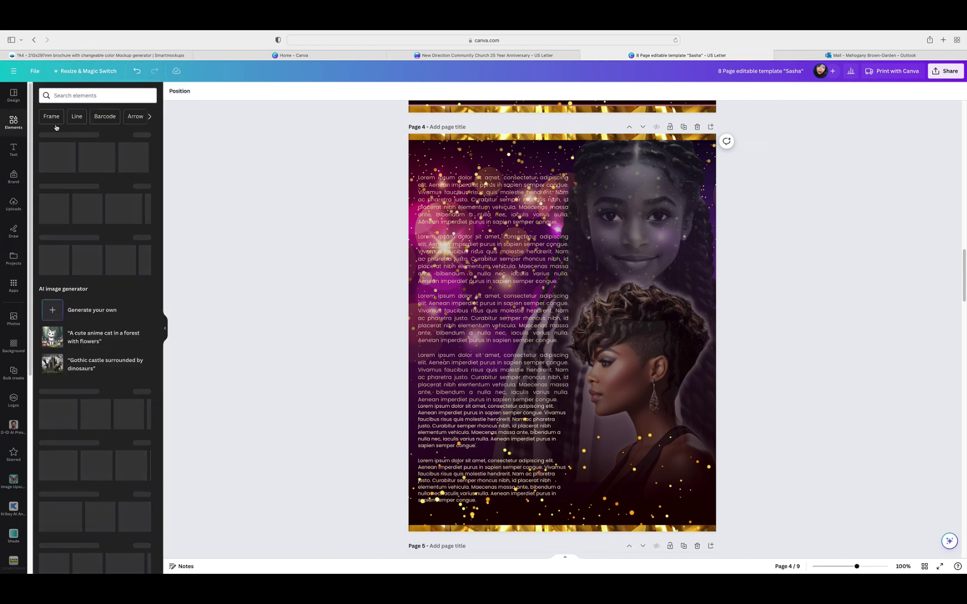
click(110, 96)
text(glpw)
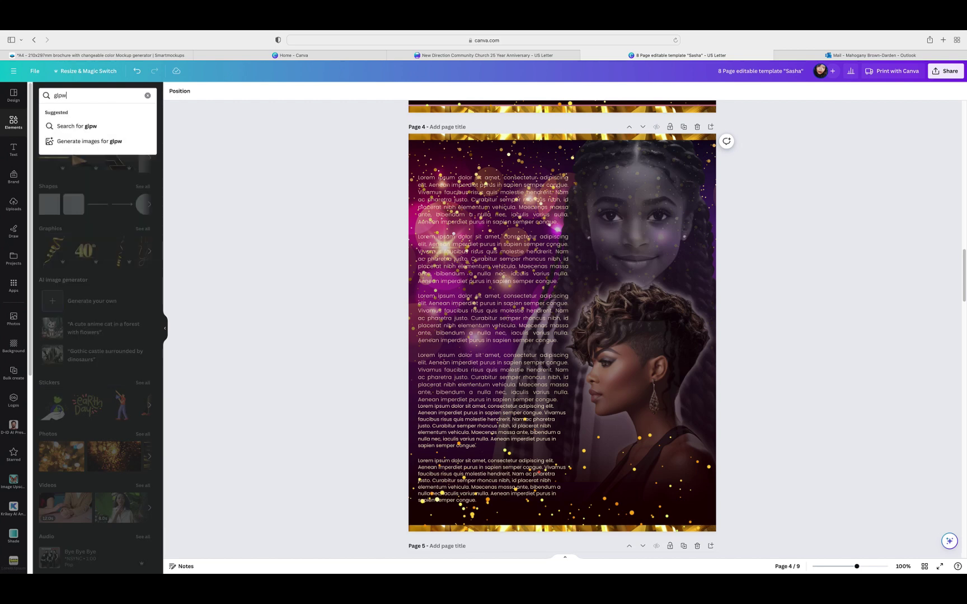
key(BackSpace)
key(BackSpace)
text(ow)
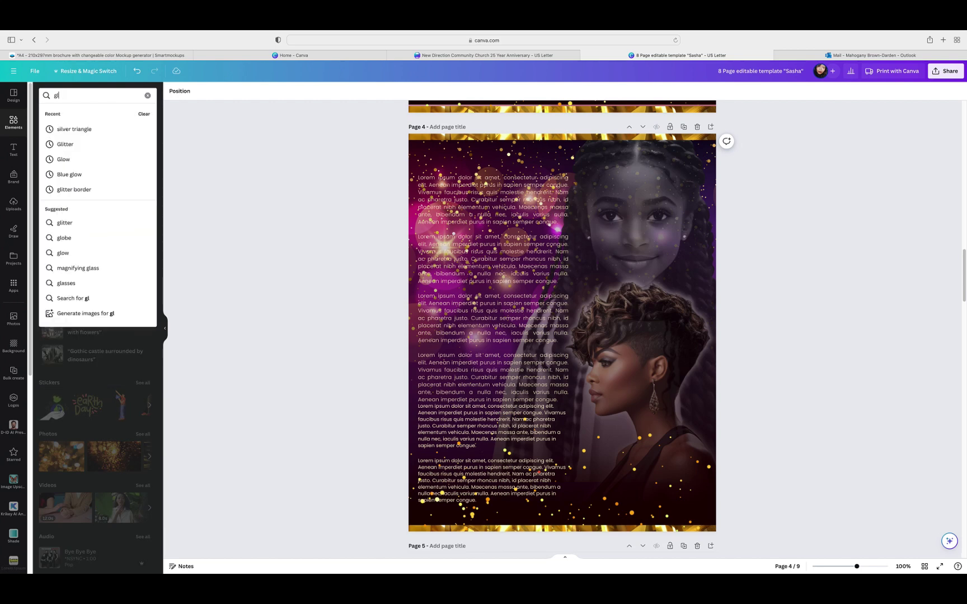
key(Return)
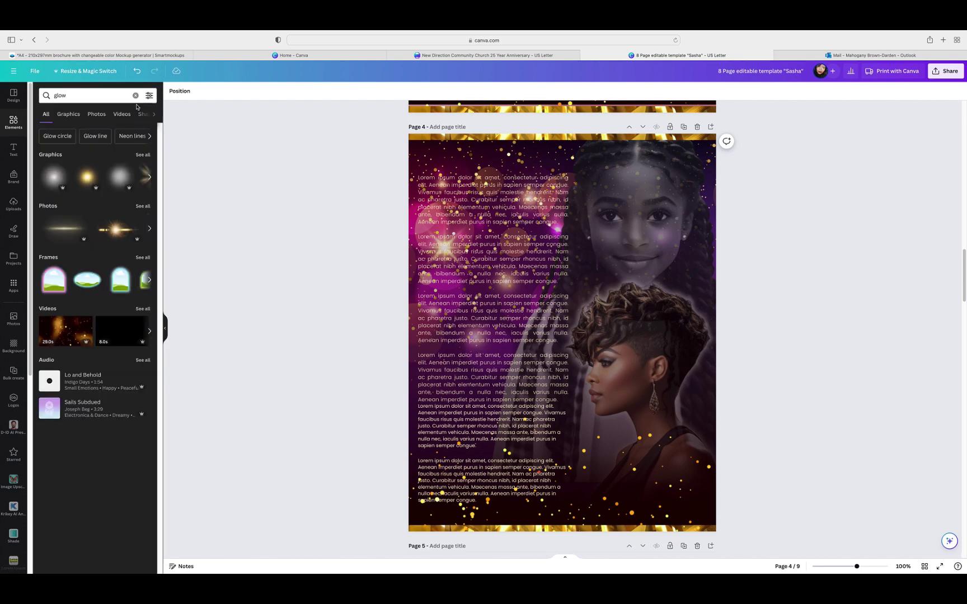
click(139, 156)
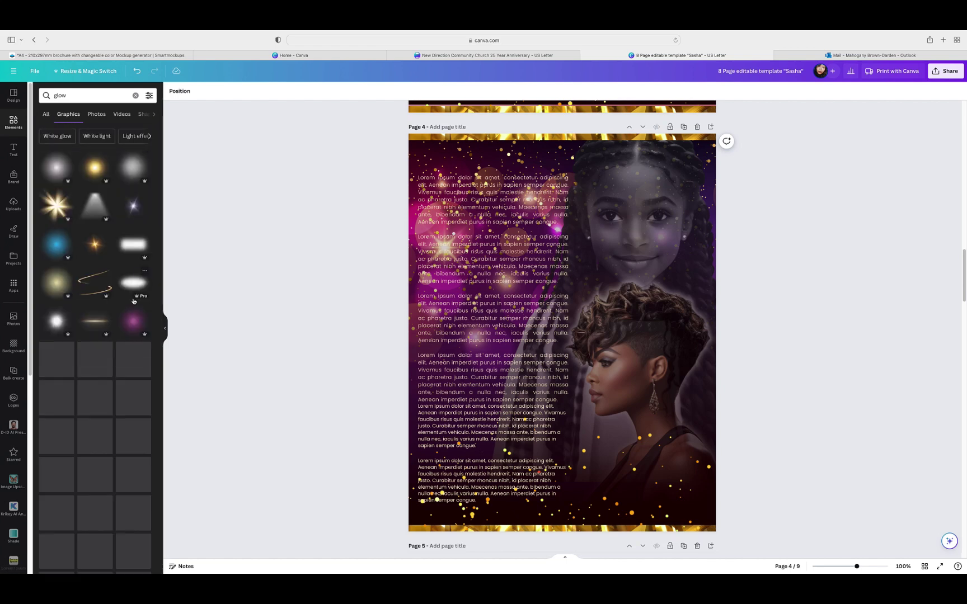
scroll(133, 301, down, 3)
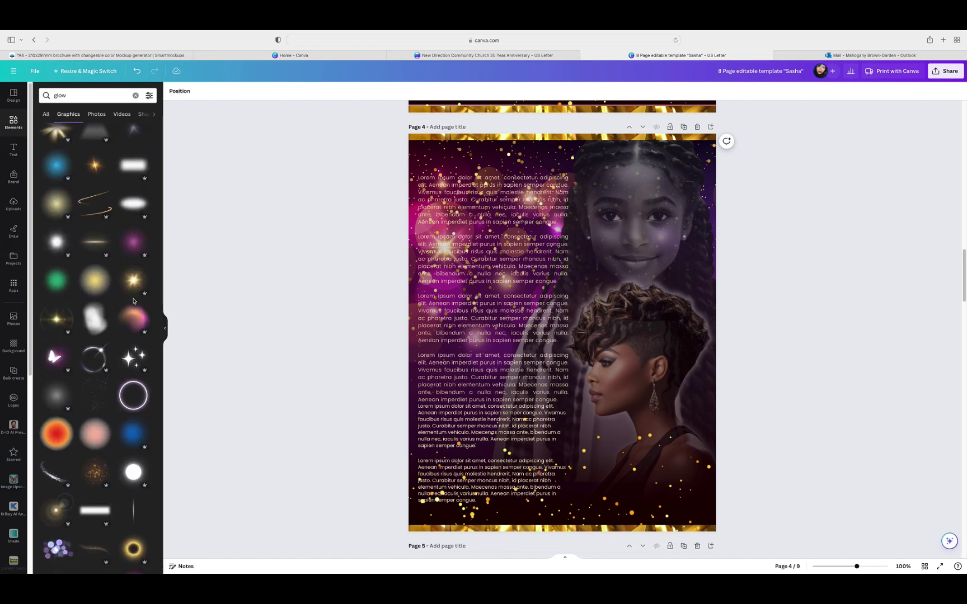
Step: Add a pink-orange glow over the lower portrait and layer it behind her
click(98, 431)
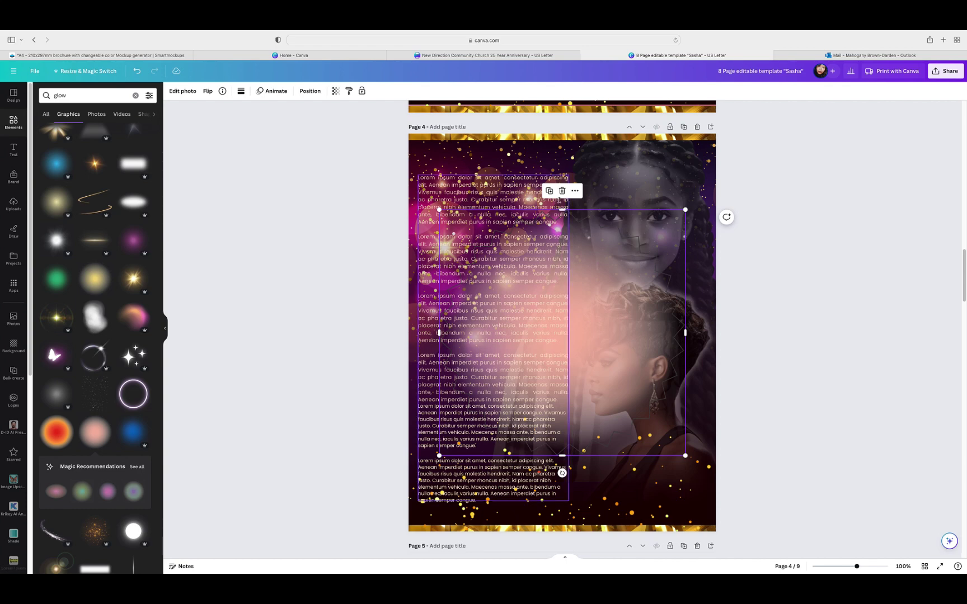
click(562, 191)
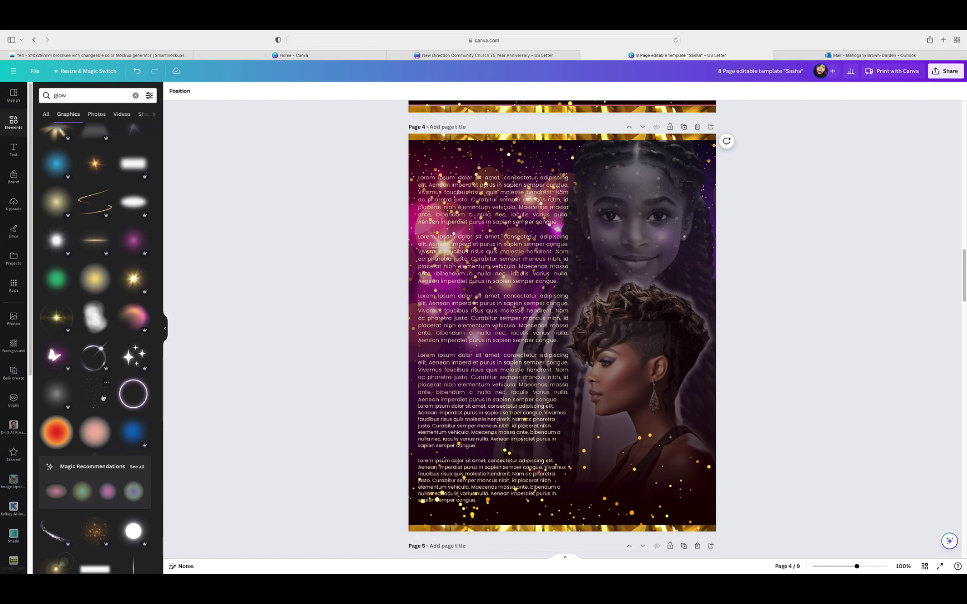
click(133, 316)
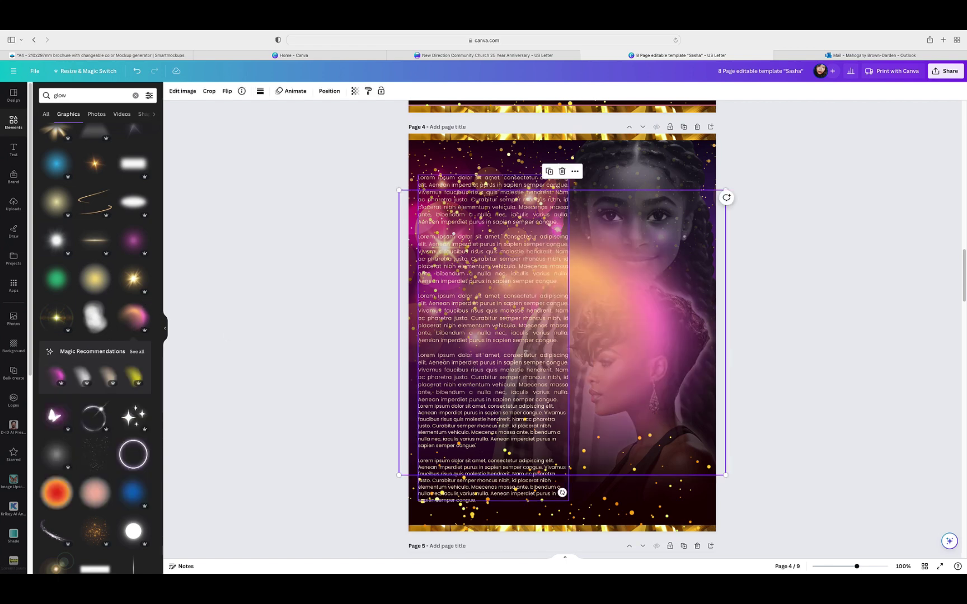
drag(594, 336, 662, 387)
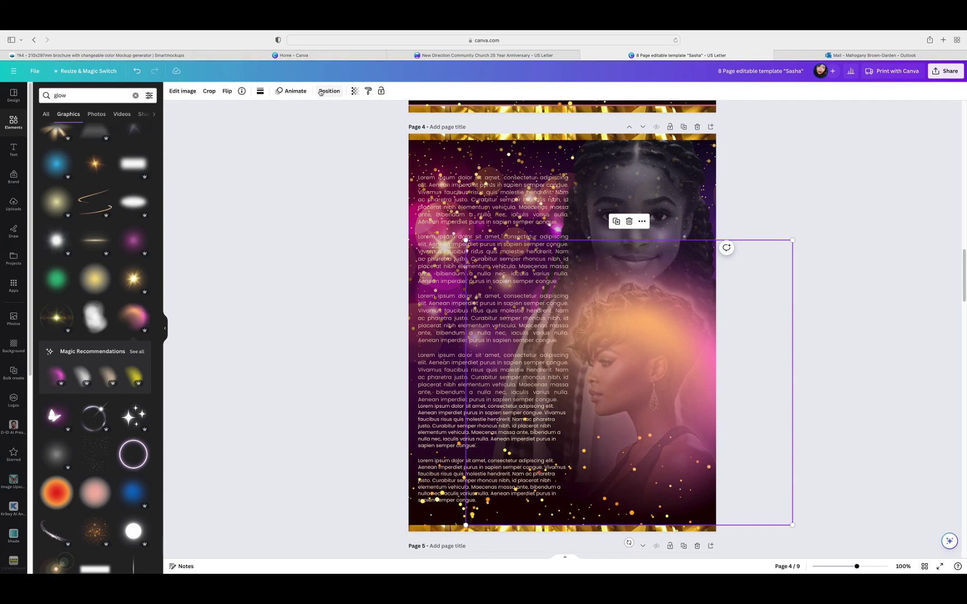
click(321, 92)
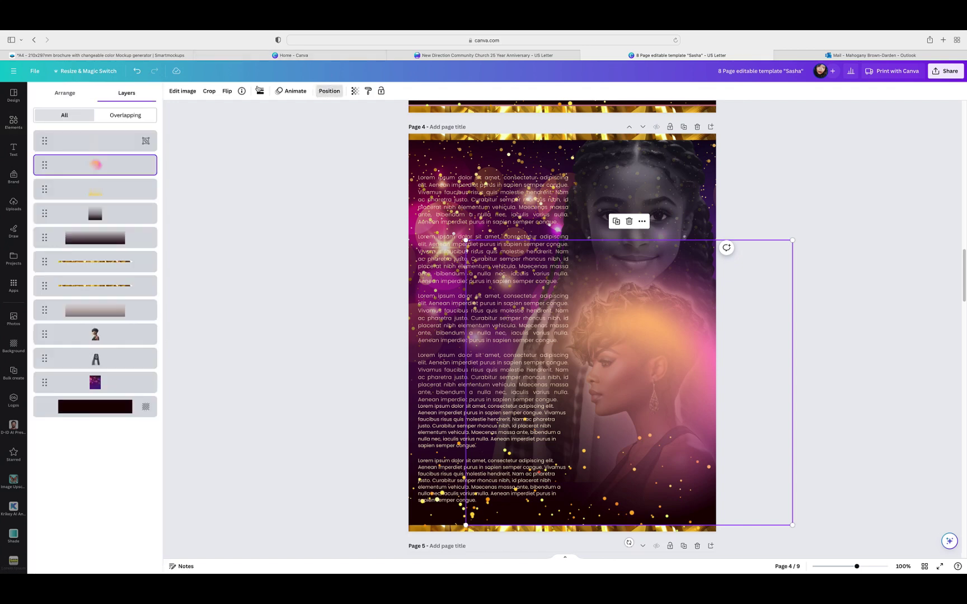
click(102, 165)
drag(102, 165, 107, 338)
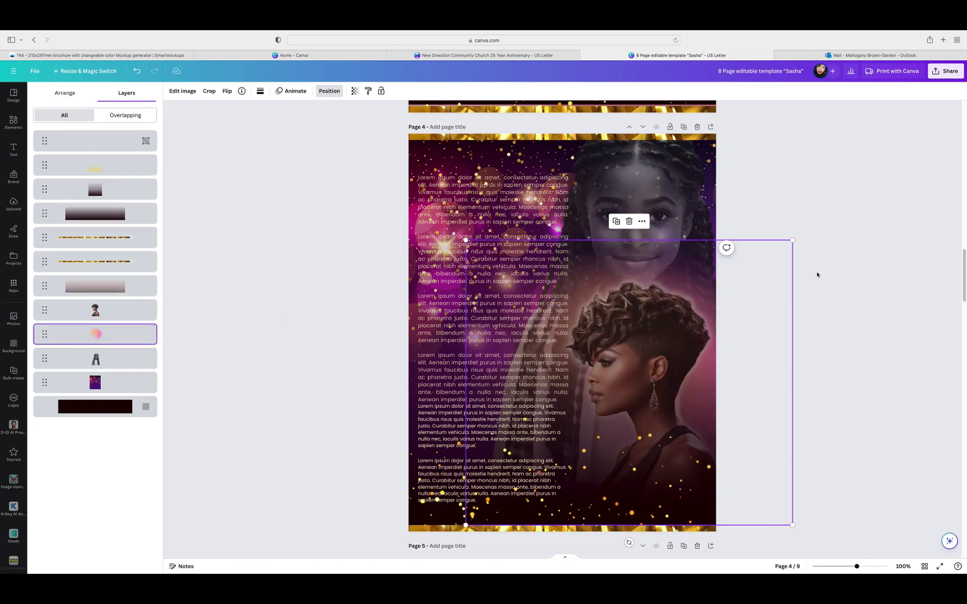
click(313, 277)
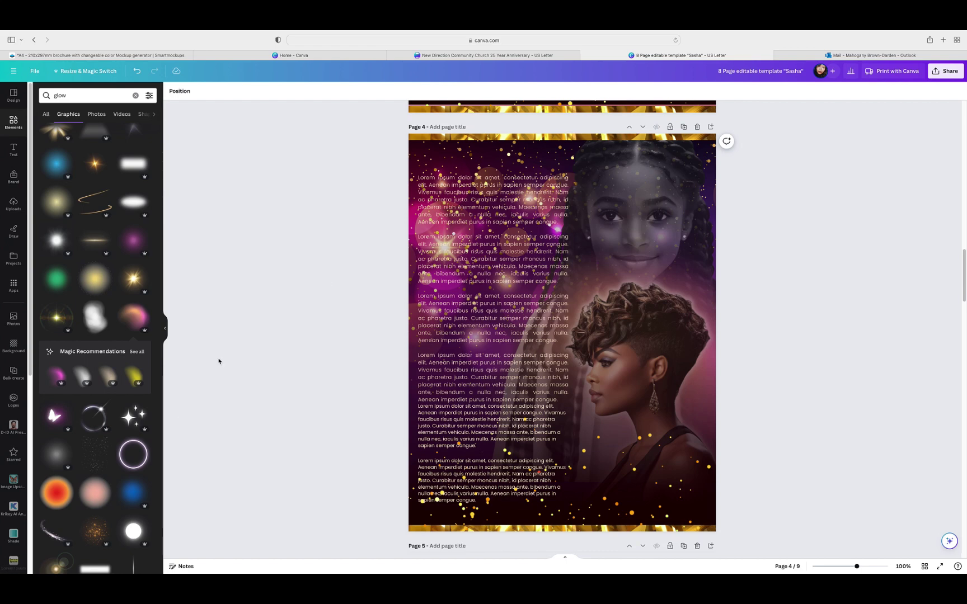
Step: Scroll down to page 5's 'Celebration OF Life' order-of-service listing
scroll(79, 463, down, 4)
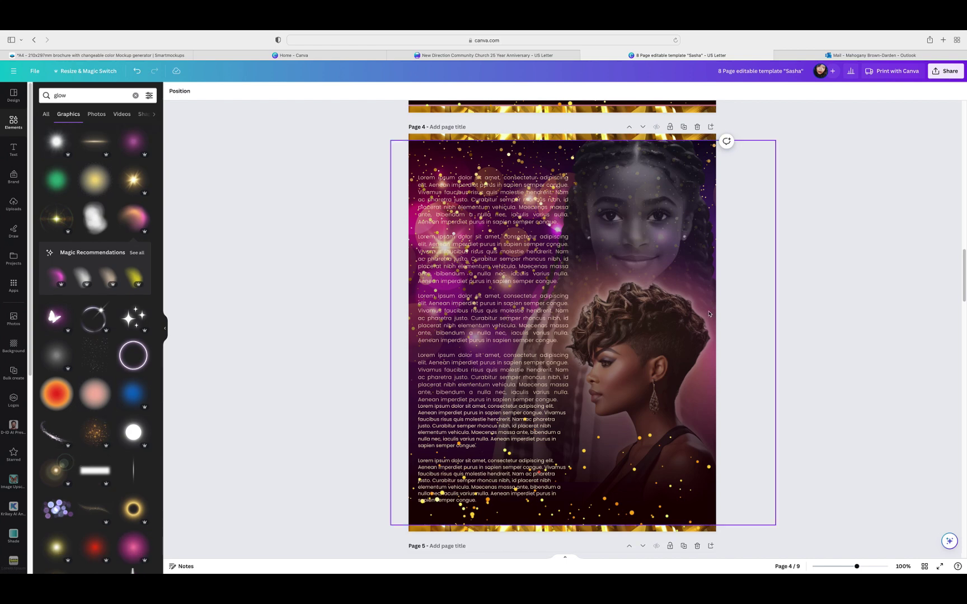
scroll(782, 297, down, 3)
scroll(782, 299, down, 5)
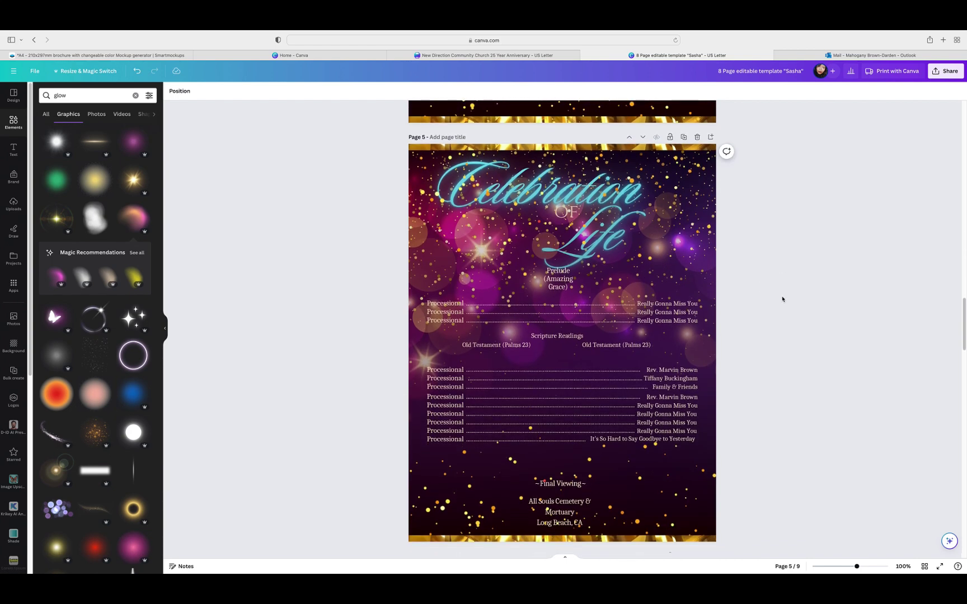
scroll(782, 300, down, 1)
click(622, 309)
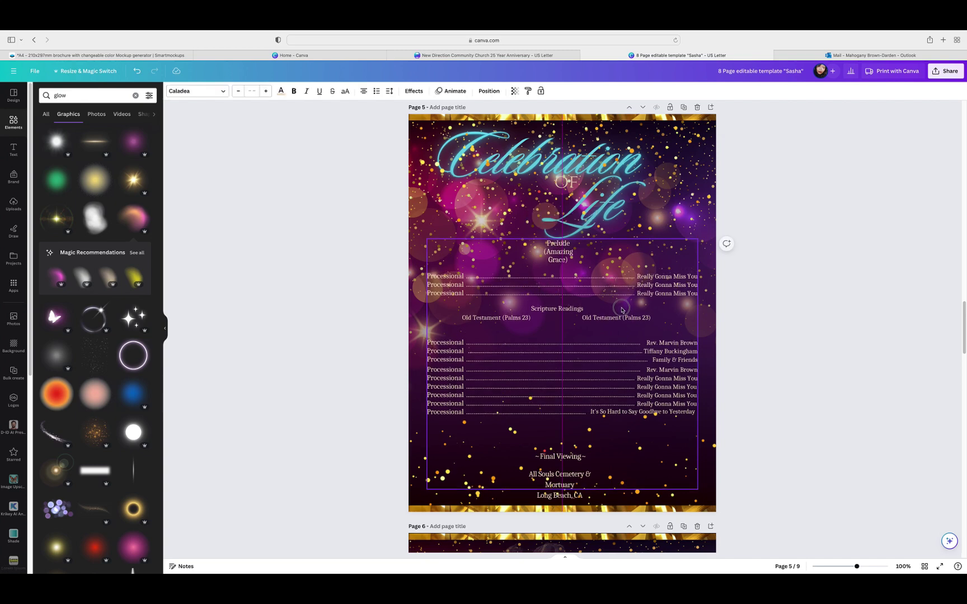
click(761, 283)
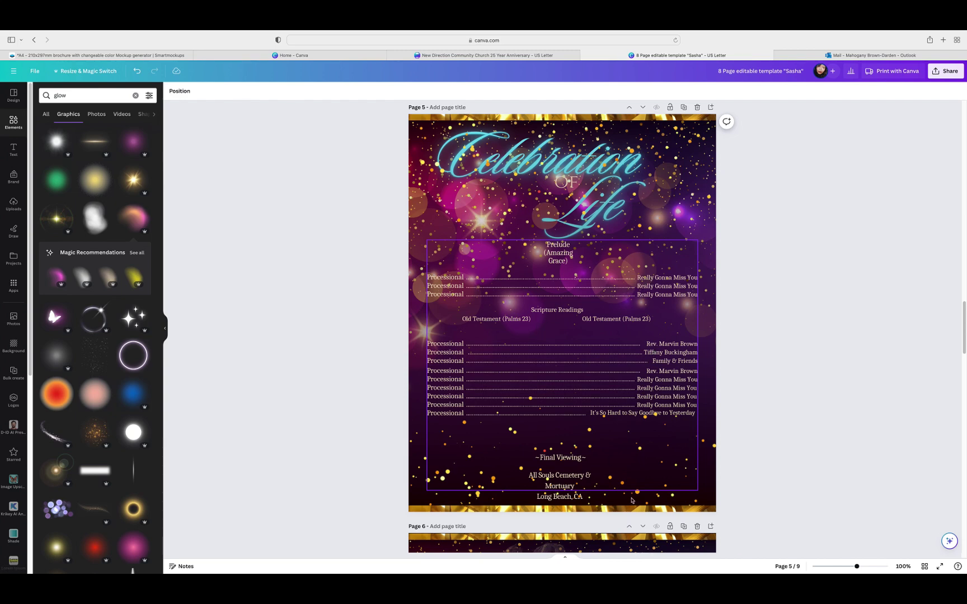
click(671, 271)
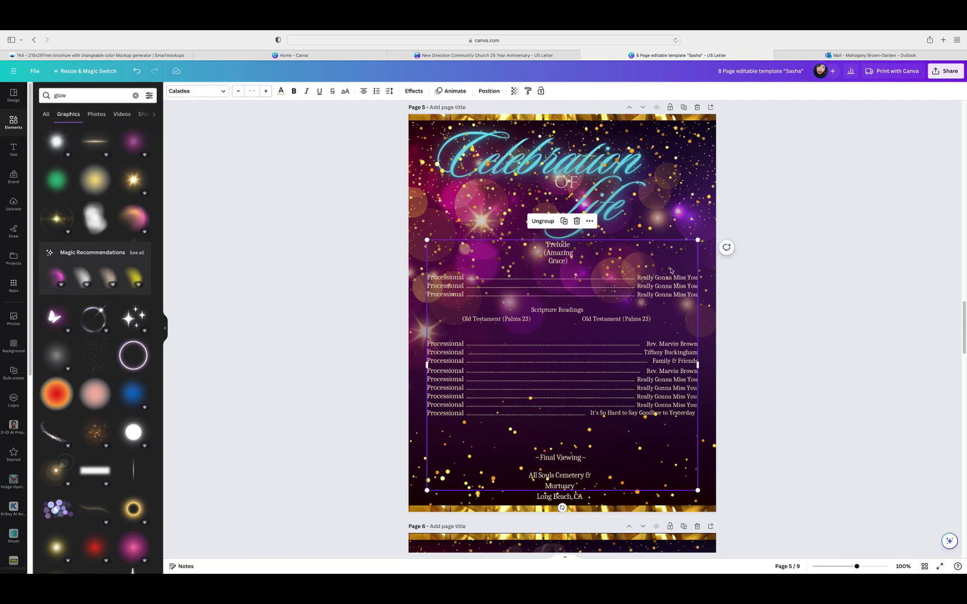
click(590, 222)
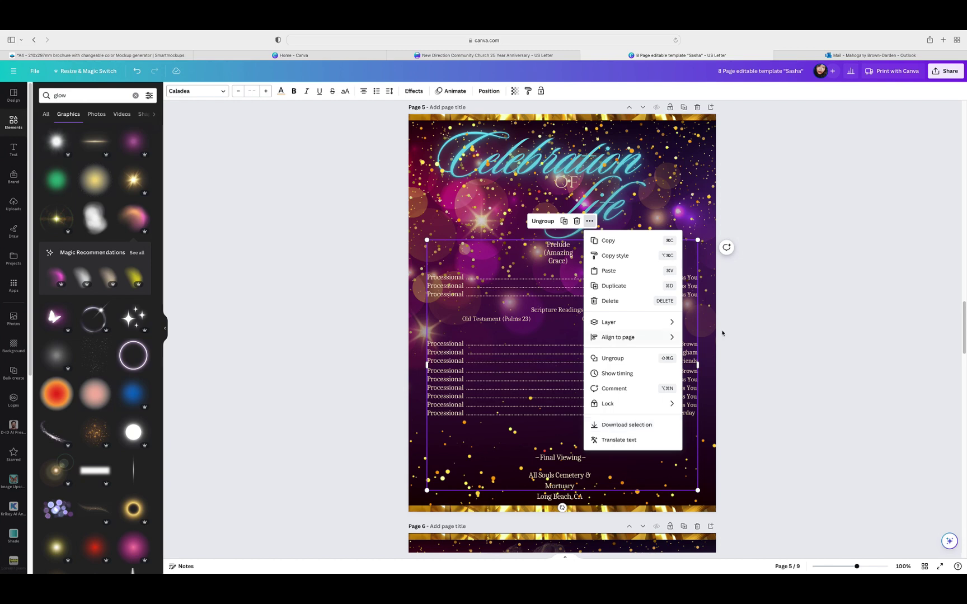
click(755, 323)
click(616, 259)
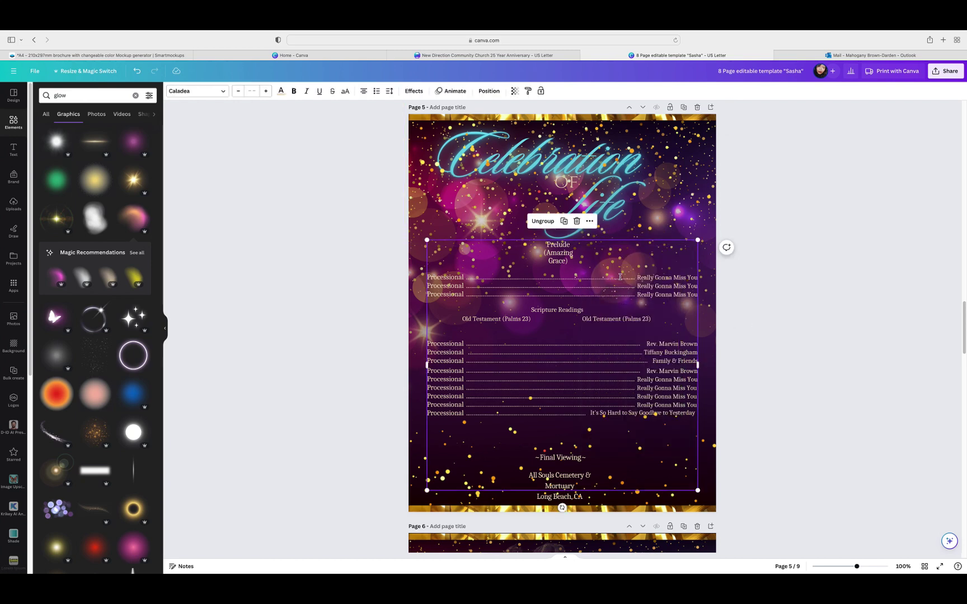
click(589, 222)
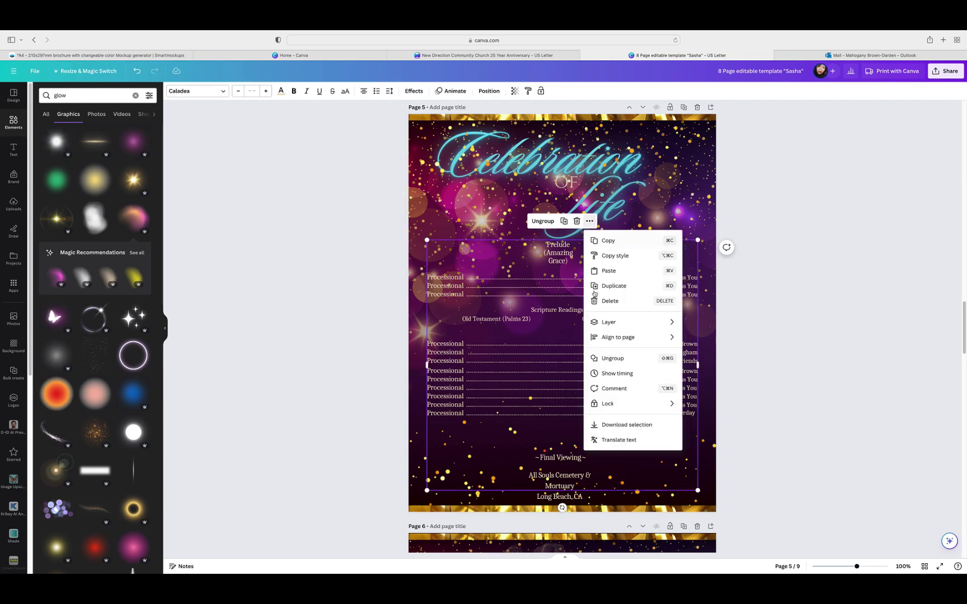
click(775, 371)
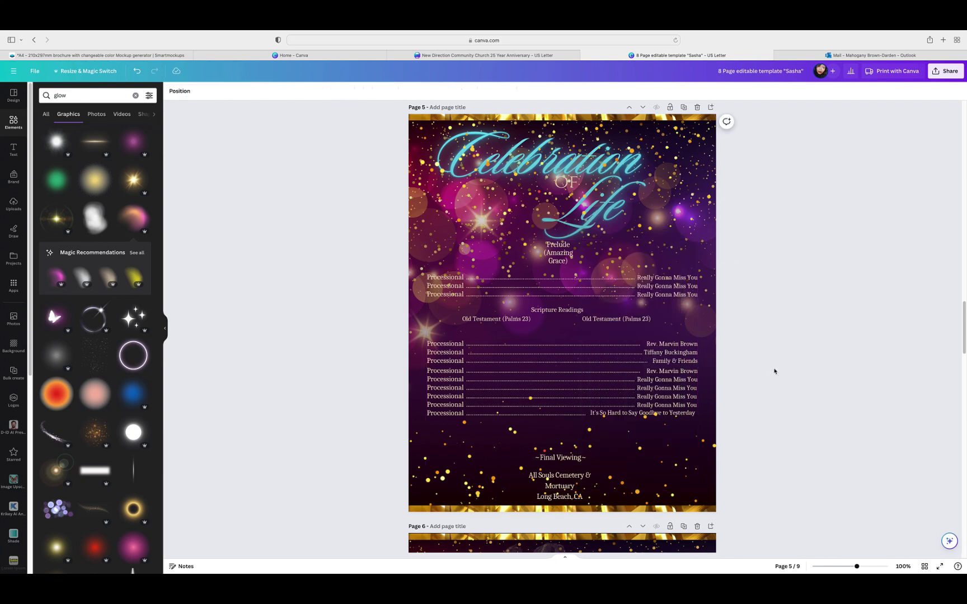
Step: Move 'The Silence of the Night' poem on page 6 up and slightly left, nearer the top gold border
scroll(775, 371, down, 5)
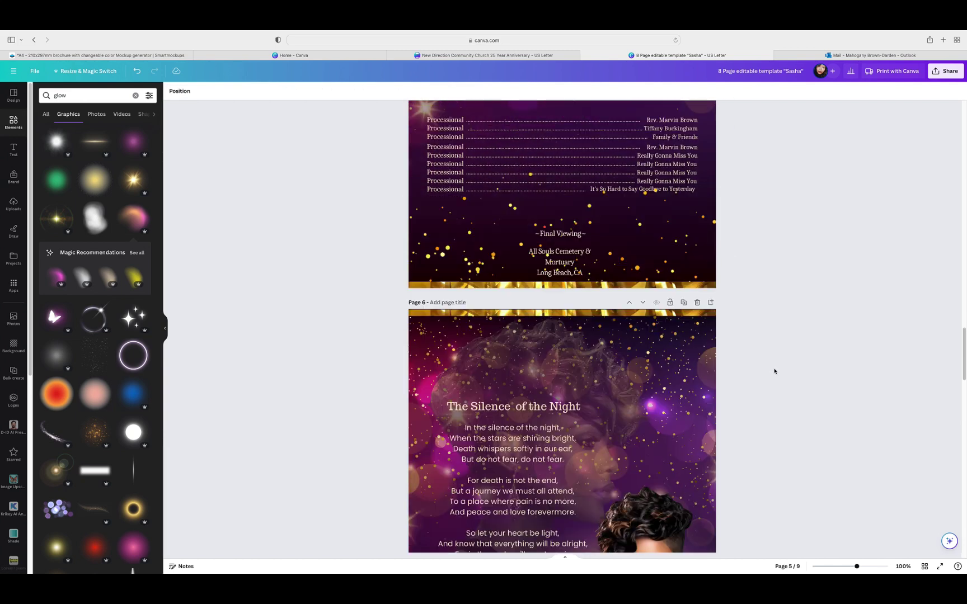
scroll(774, 371, down, 2)
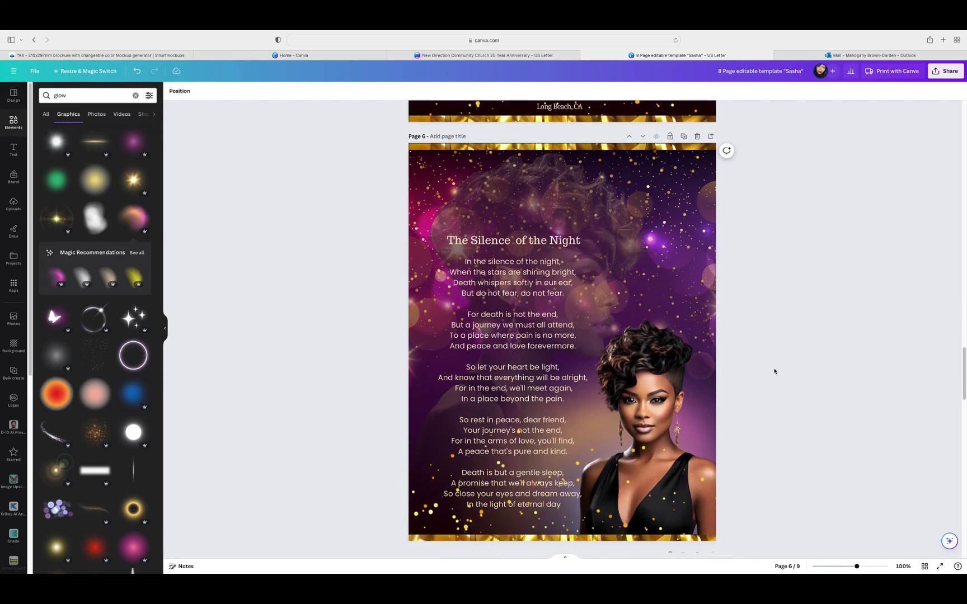
click(634, 147)
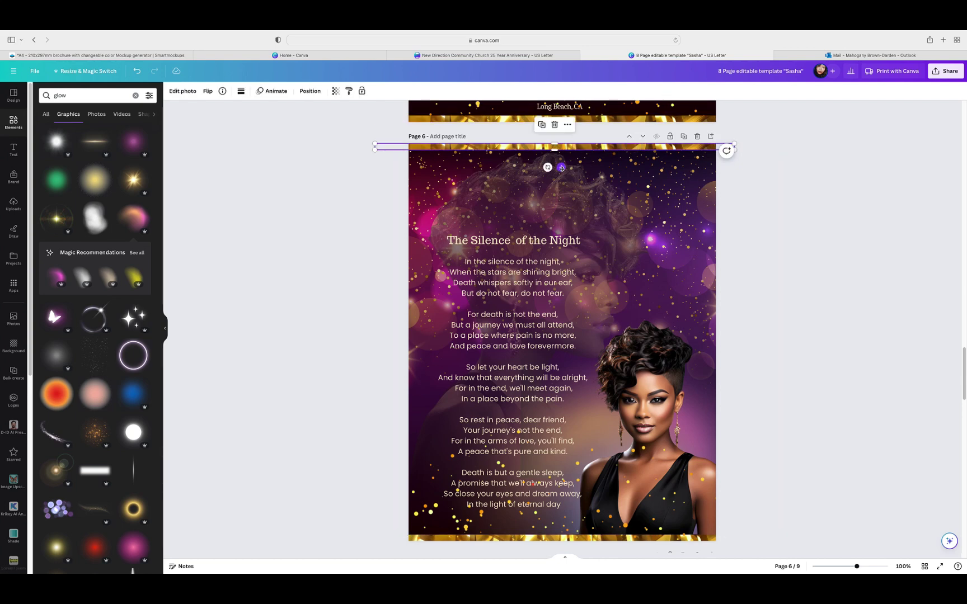
drag(562, 167, 561, 166)
click(810, 172)
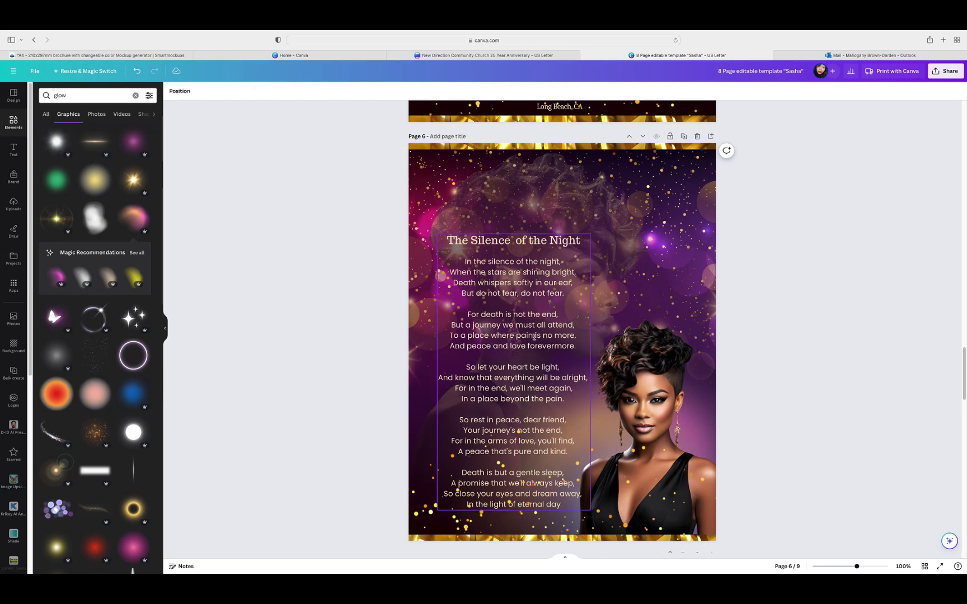
drag(530, 336, 523, 313)
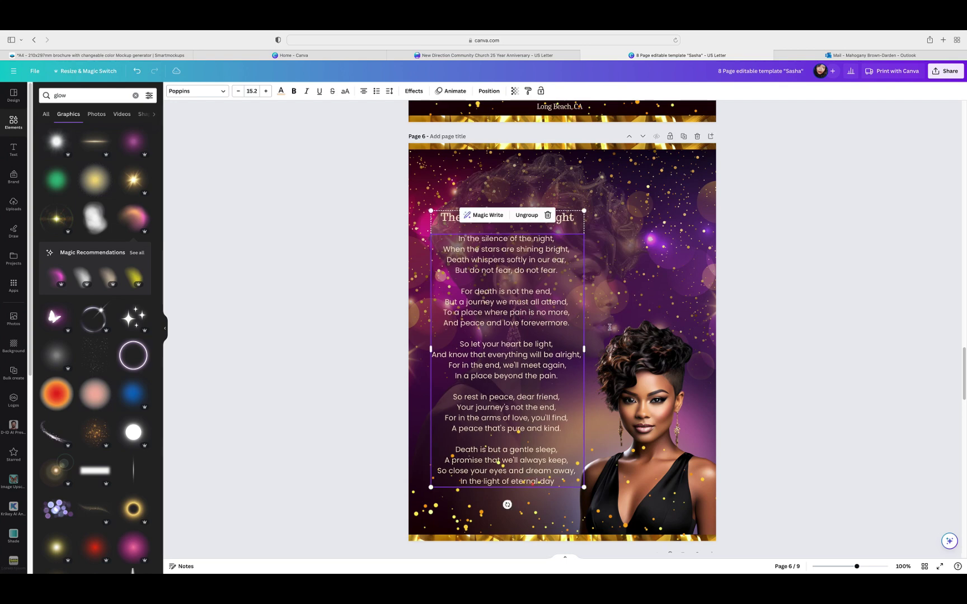
click(742, 312)
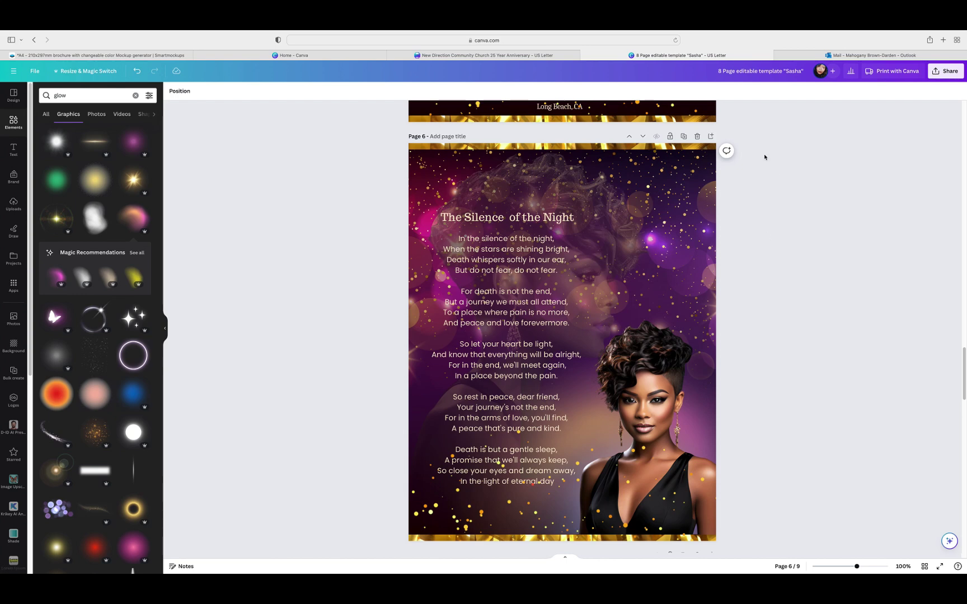
Step: Scroll down past the poem page to the pallbearers and thank-you page 9
scroll(764, 297, up, 2)
scroll(763, 296, down, 4)
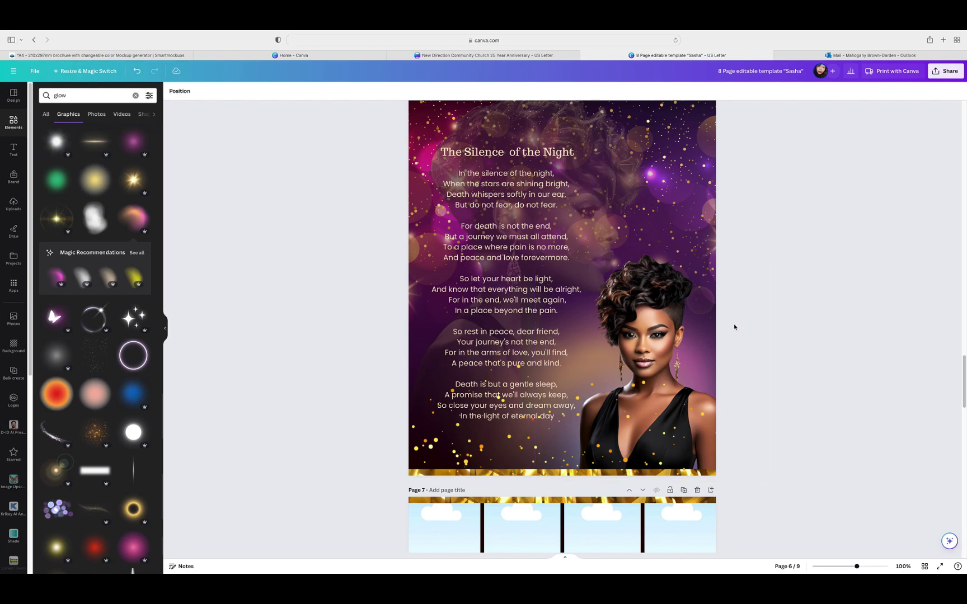
scroll(726, 321, up, 5)
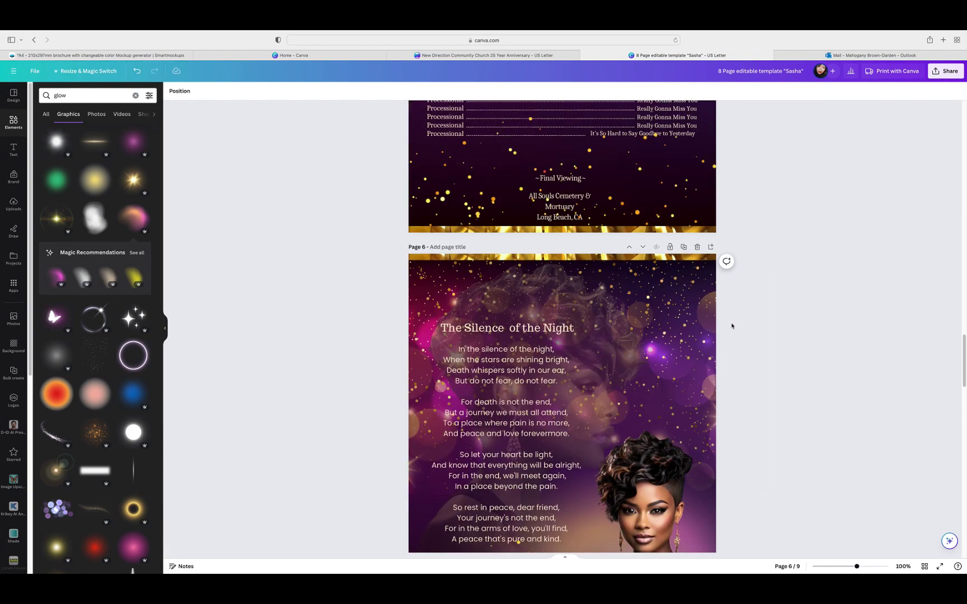
scroll(730, 331, down, 1)
scroll(739, 334, down, 5)
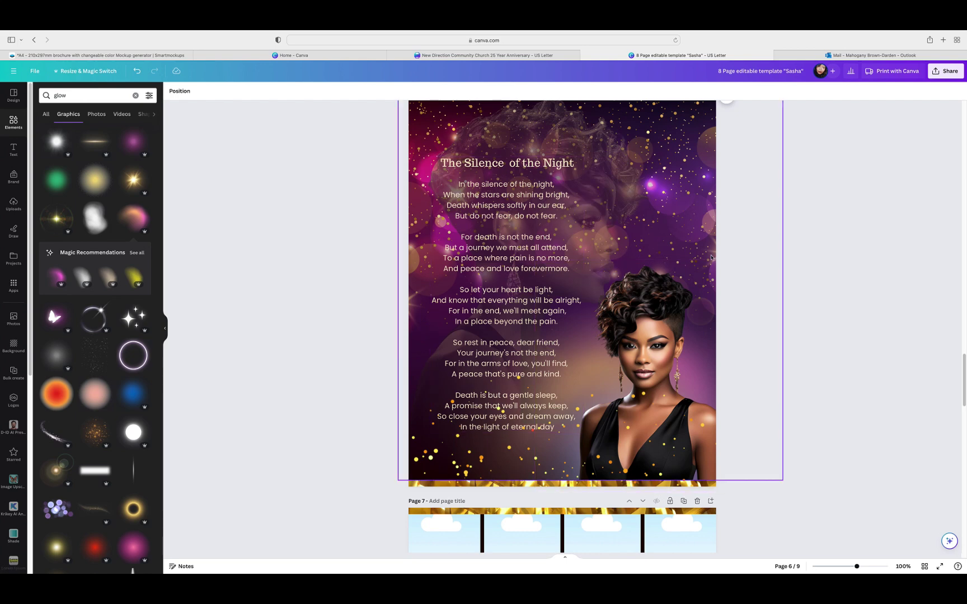
scroll(750, 291, down, 15)
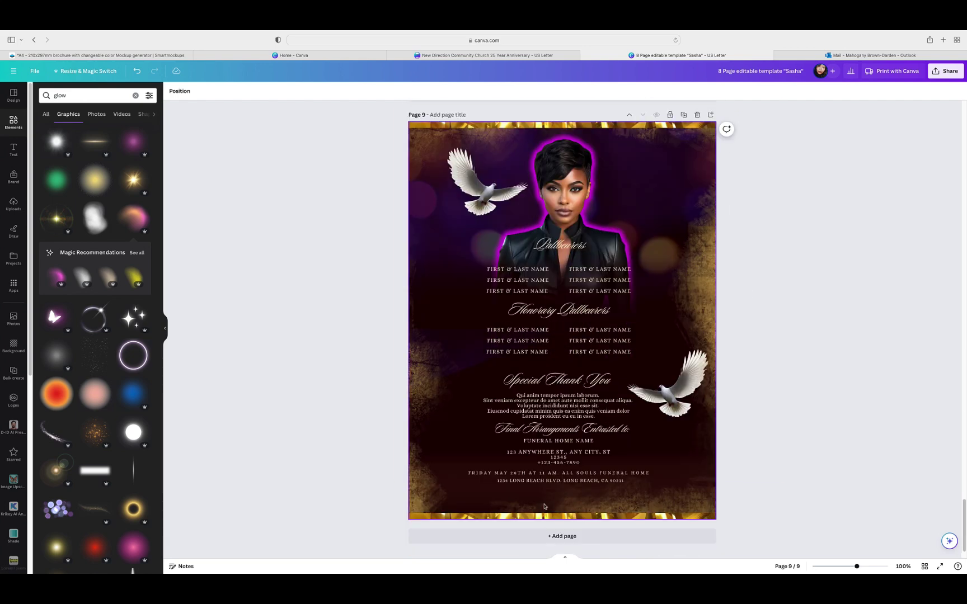
Step: Add a new blank dark page and move it up several places in the program
click(554, 541)
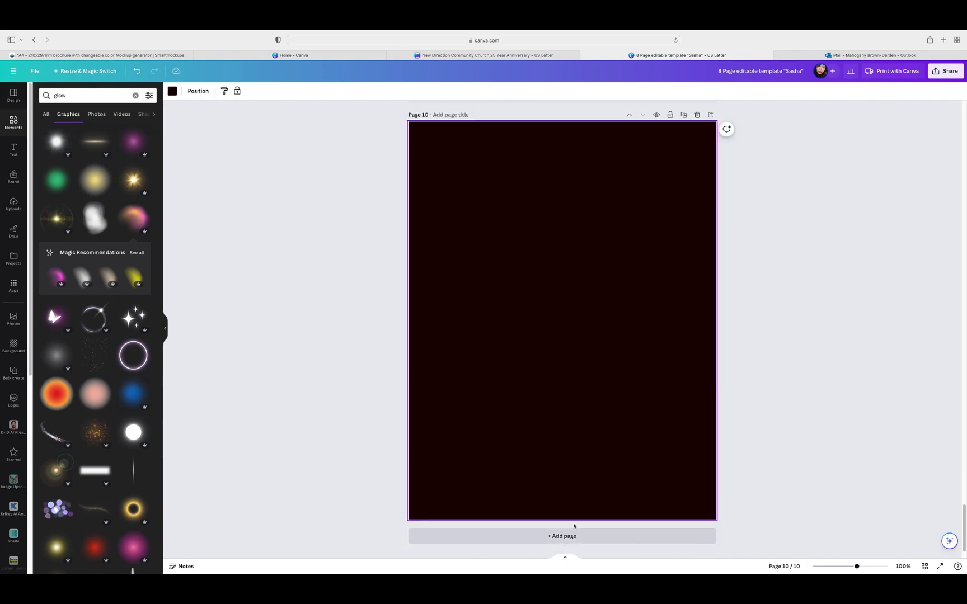
click(630, 116)
click(630, 116)
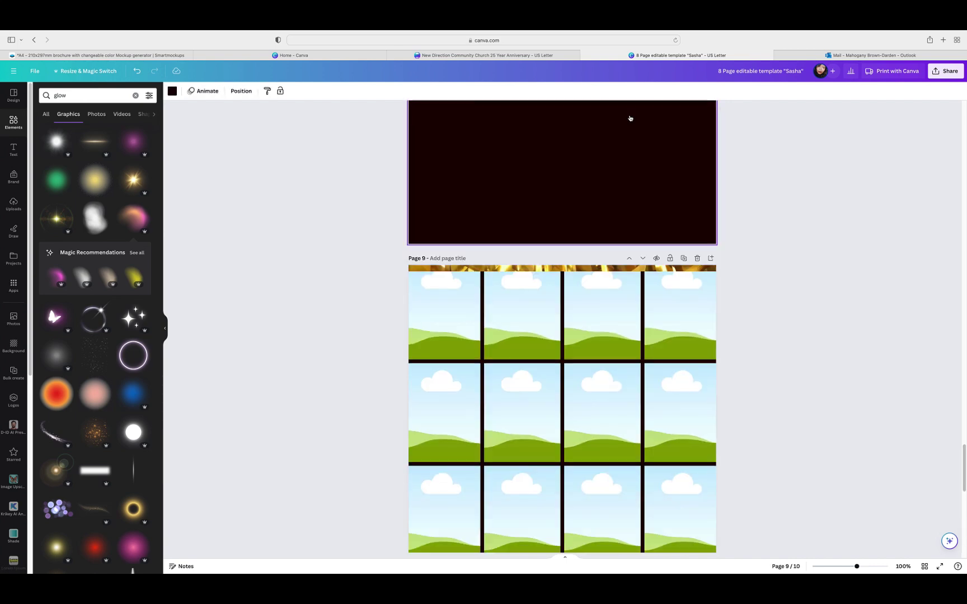
click(629, 115)
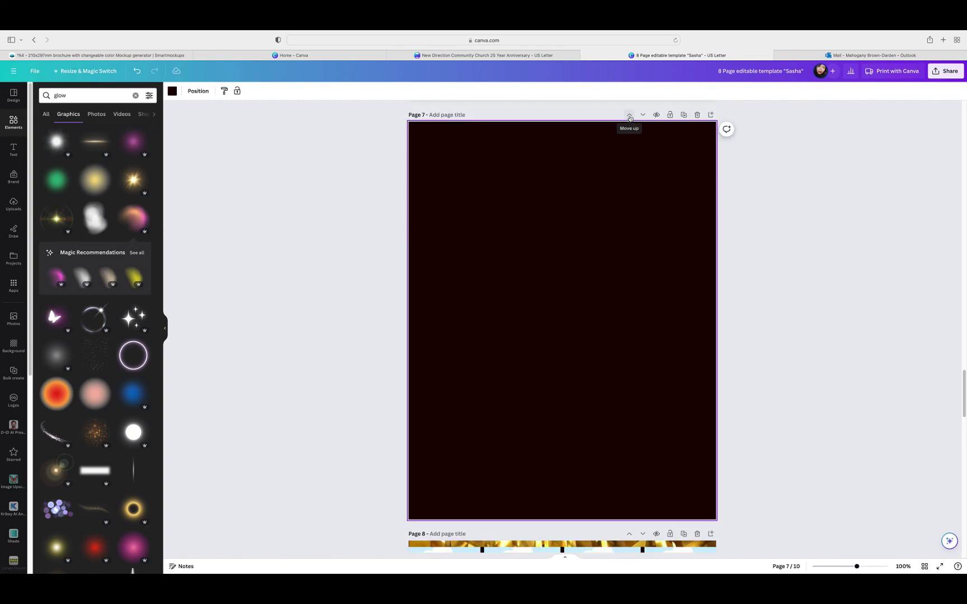
click(630, 116)
Step: Place the dark page back below the poem as page 7, verify in grid view, and open it
scroll(647, 272, down, 6)
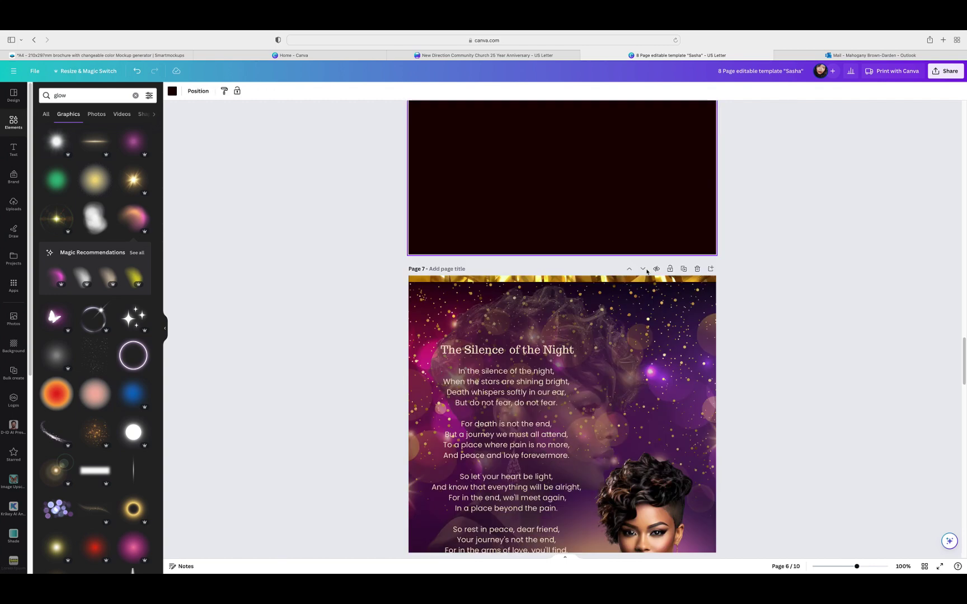
scroll(650, 199, up, 6)
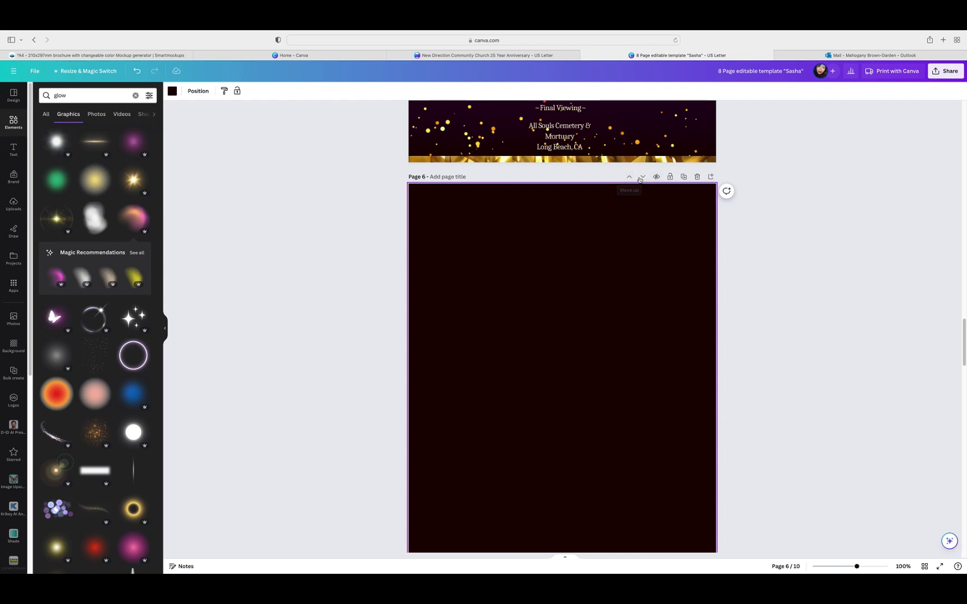
click(642, 176)
scroll(772, 288, up, 3)
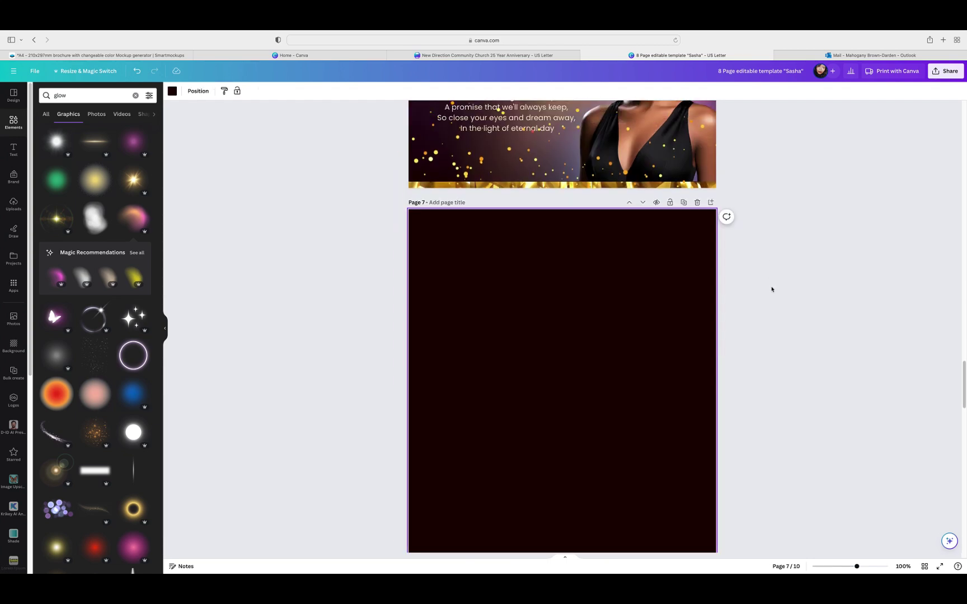
scroll(791, 305, up, 2)
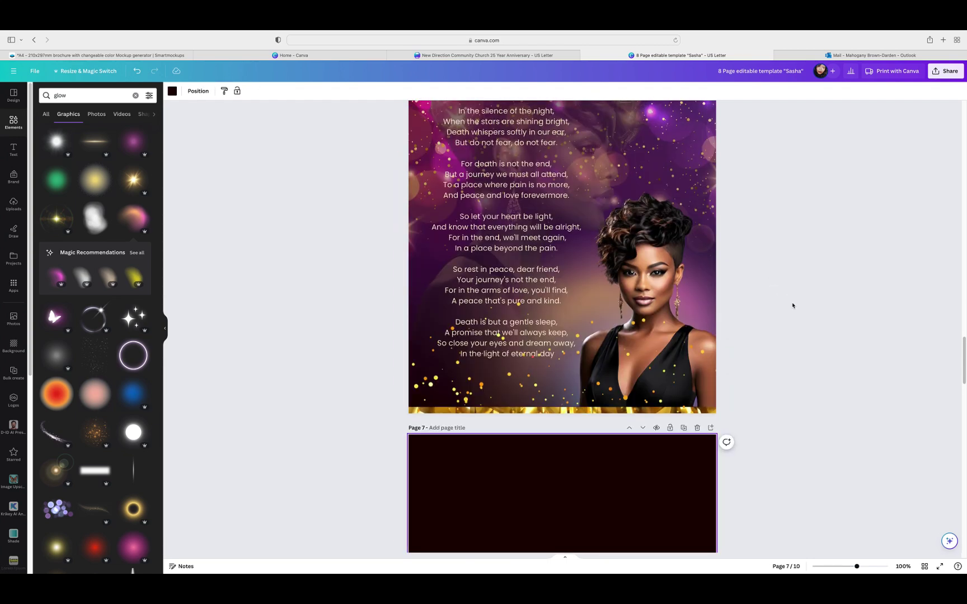
scroll(793, 306, down, 3)
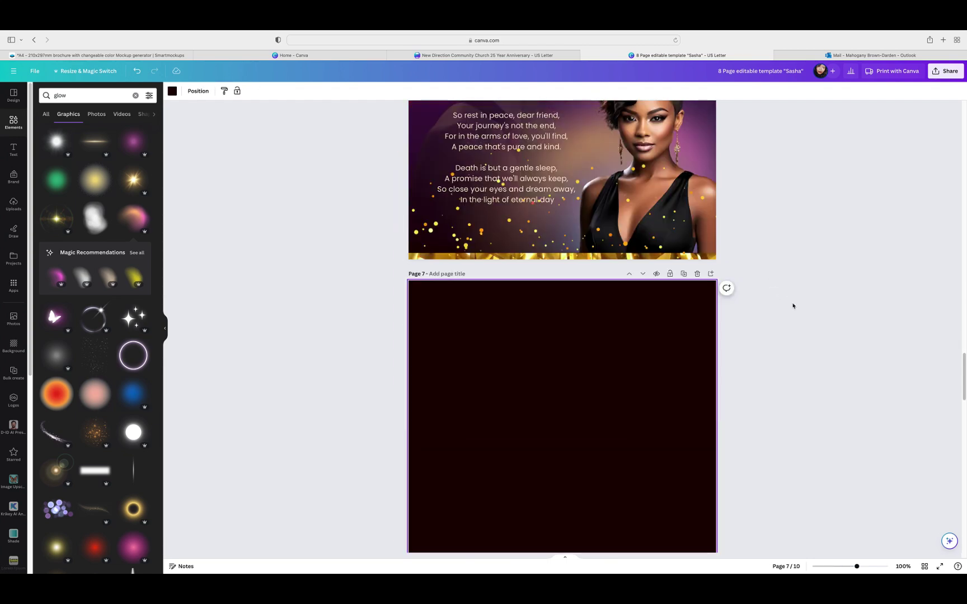
click(923, 567)
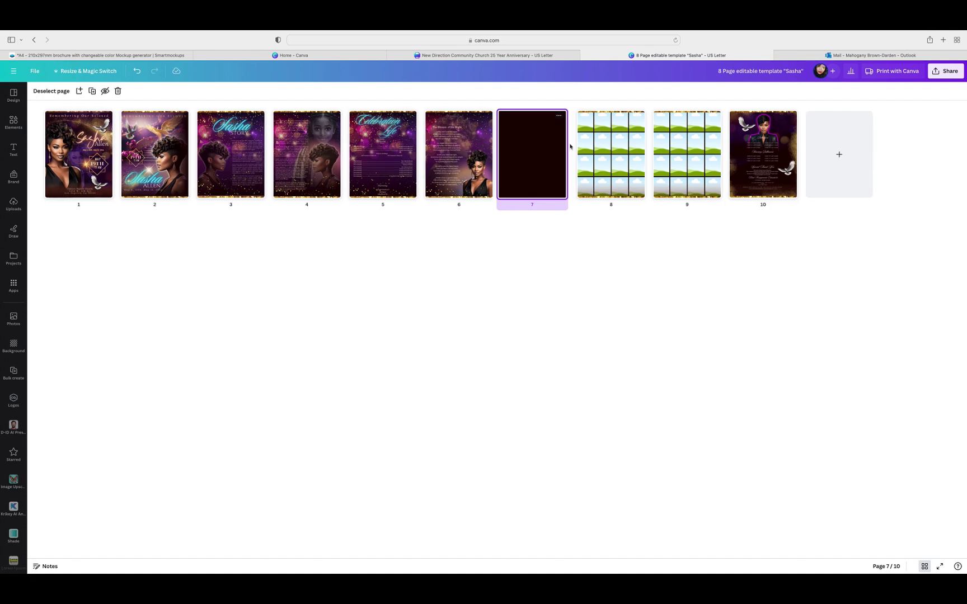
double_click(515, 150)
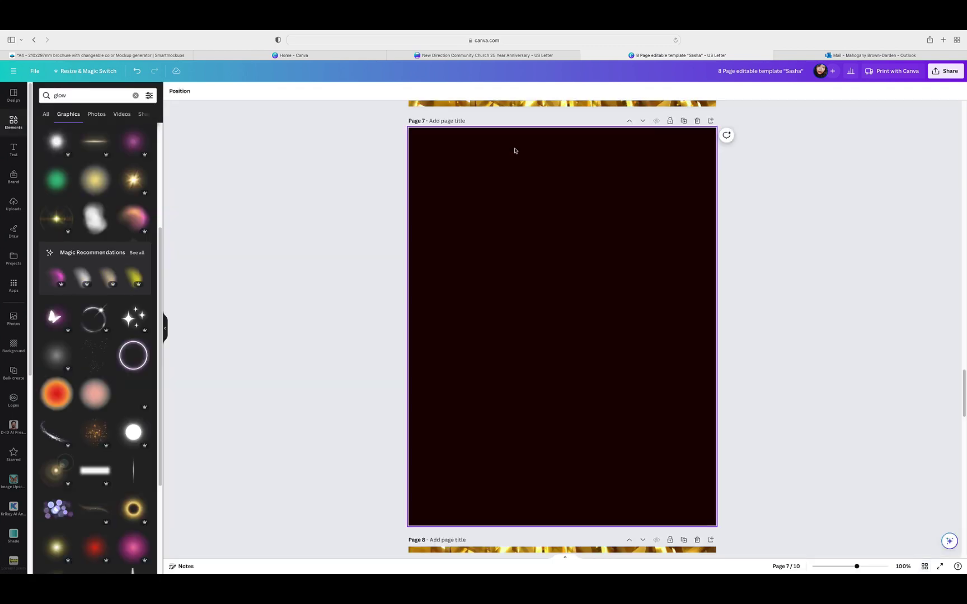
Step: Add a placeholder 'Heading' text box to the middle of blank page 7
scroll(762, 250, down, 1)
scroll(778, 258, up, 3)
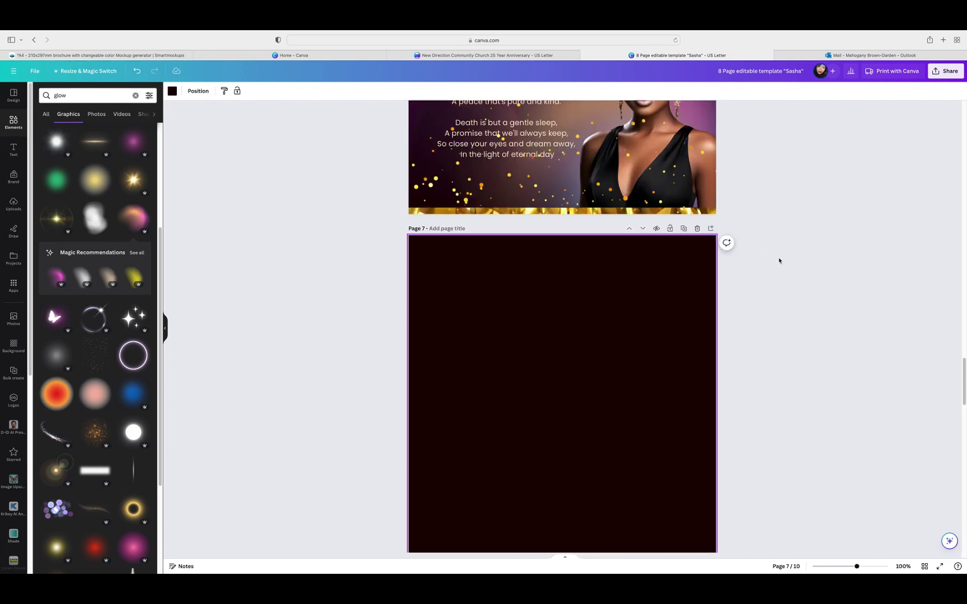
scroll(779, 261, up, 5)
scroll(784, 264, down, 5)
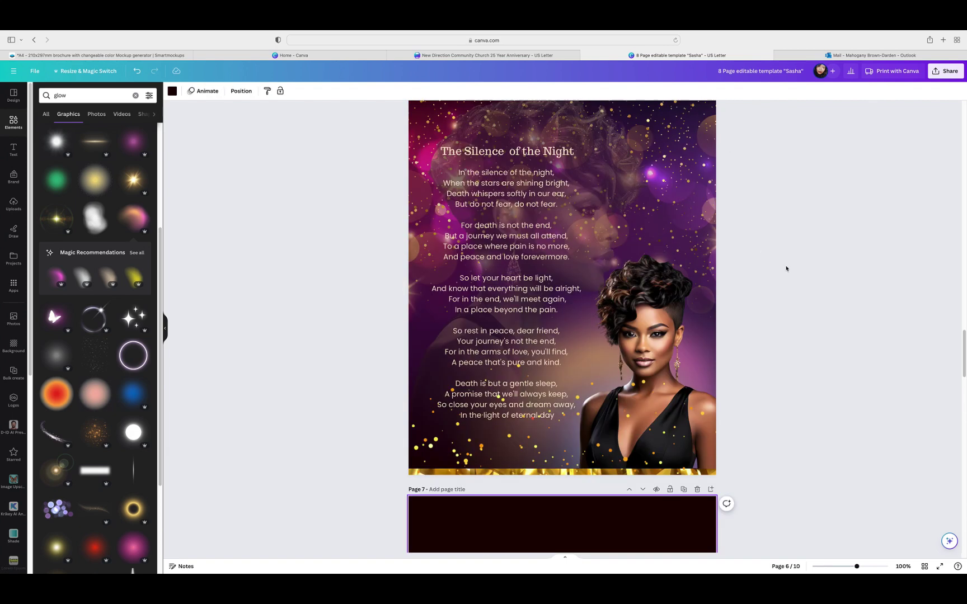
click(12, 151)
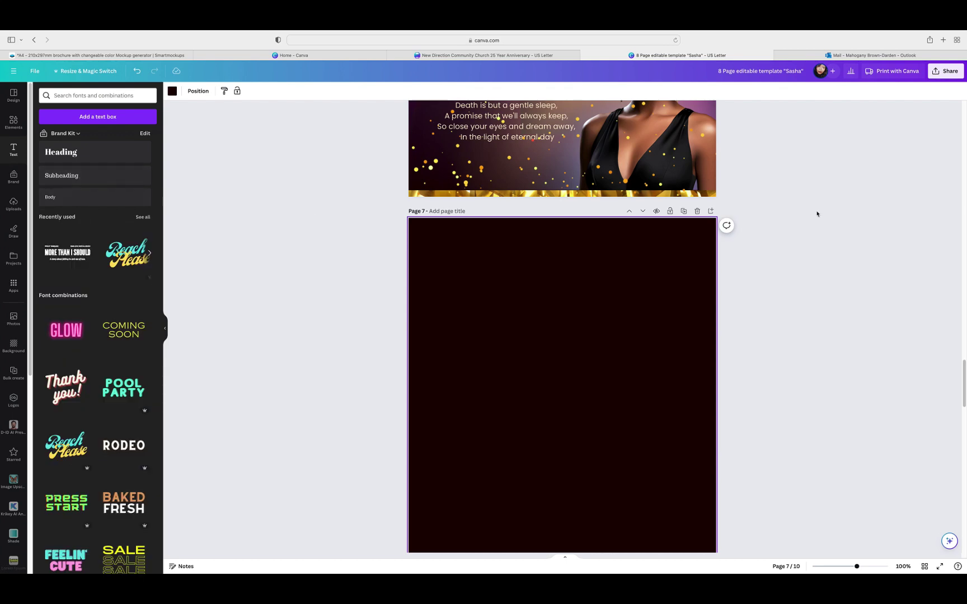
scroll(816, 214, up, 5)
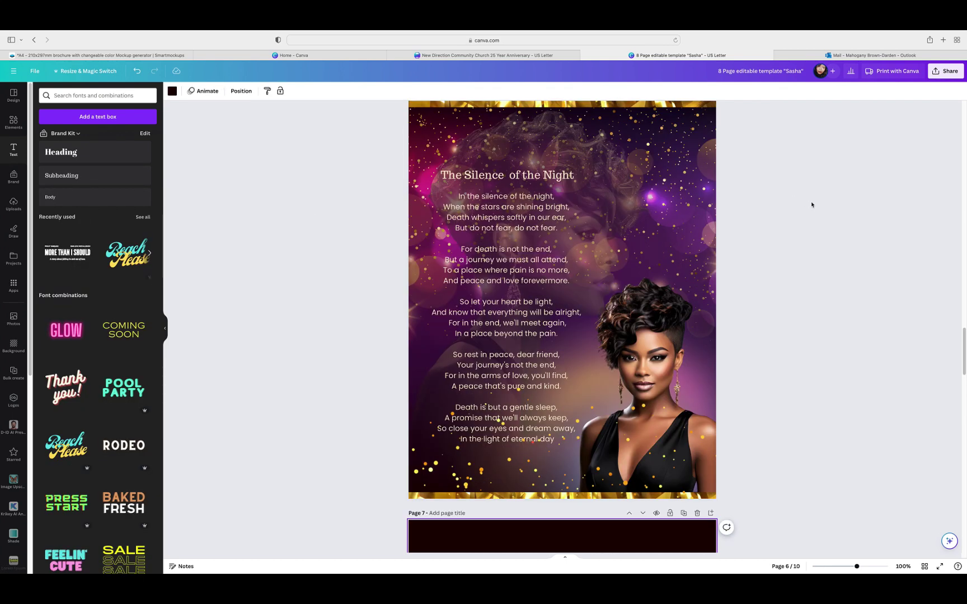
scroll(812, 206, down, 4)
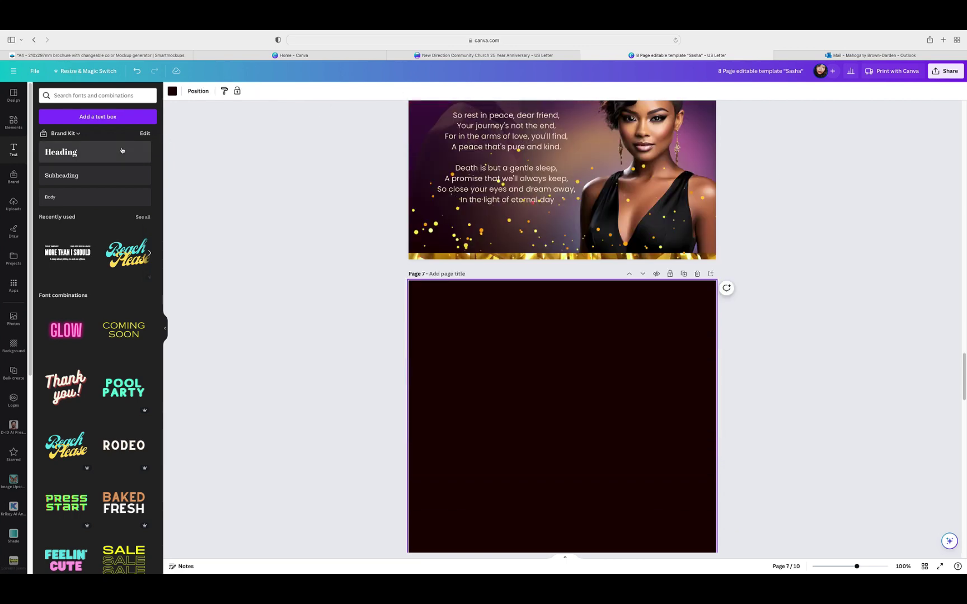
click(65, 150)
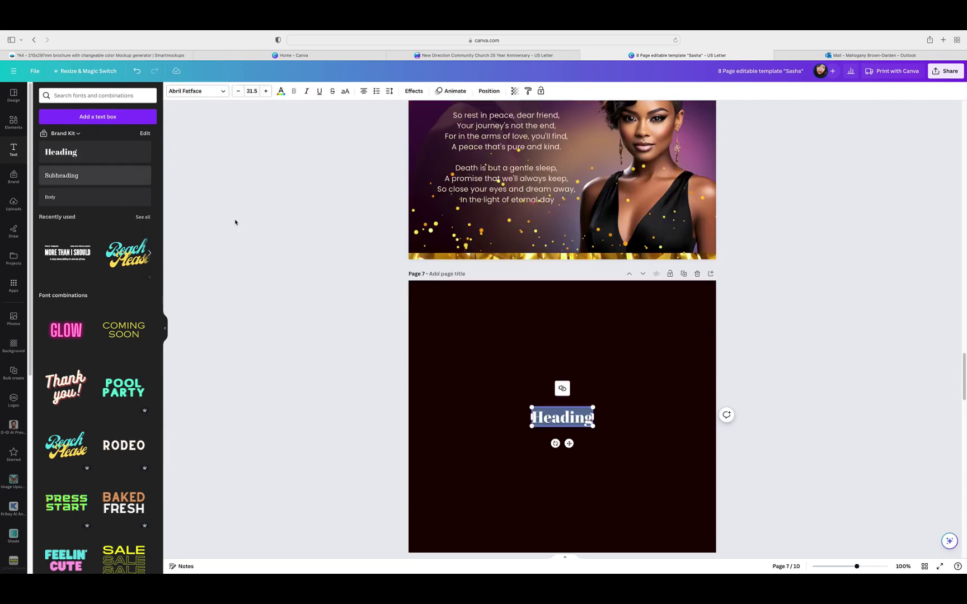
click(561, 411)
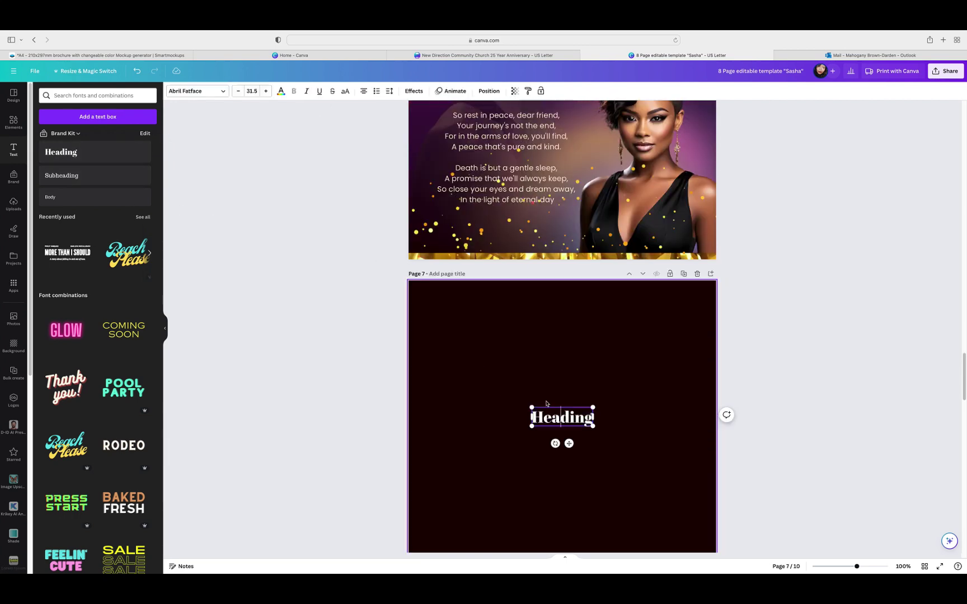
click(632, 368)
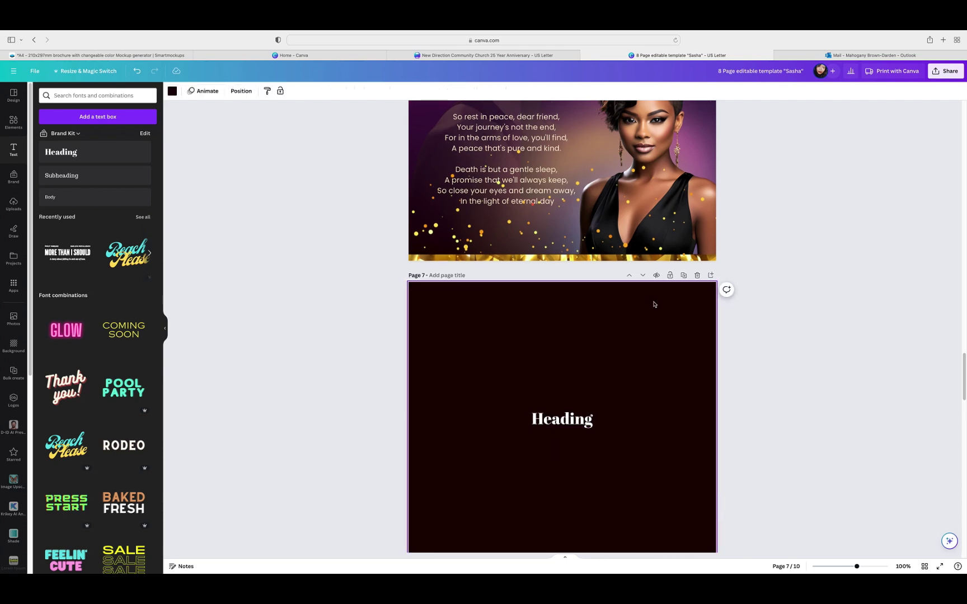
Step: Copy the page 6 title 'The Silence of the Night'
scroll(654, 302, up, 5)
click(489, 187)
double_click(489, 186)
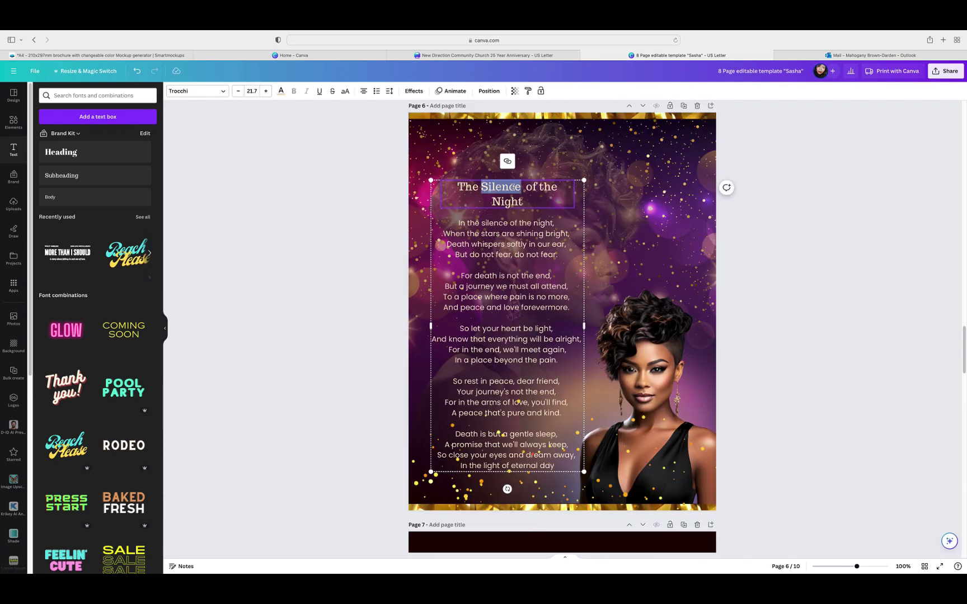
double_click(468, 187)
triple_click(483, 187)
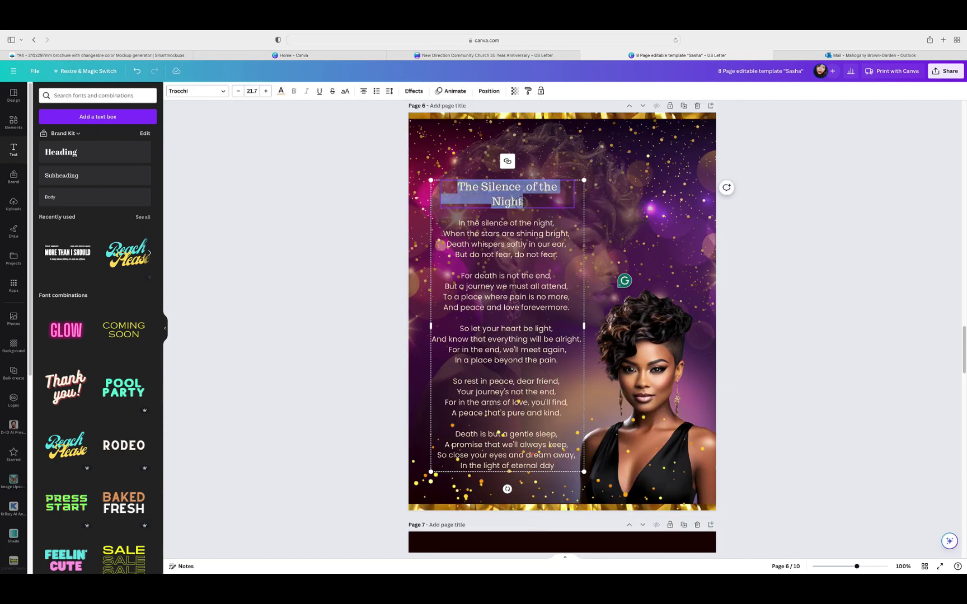
right_click(514, 193)
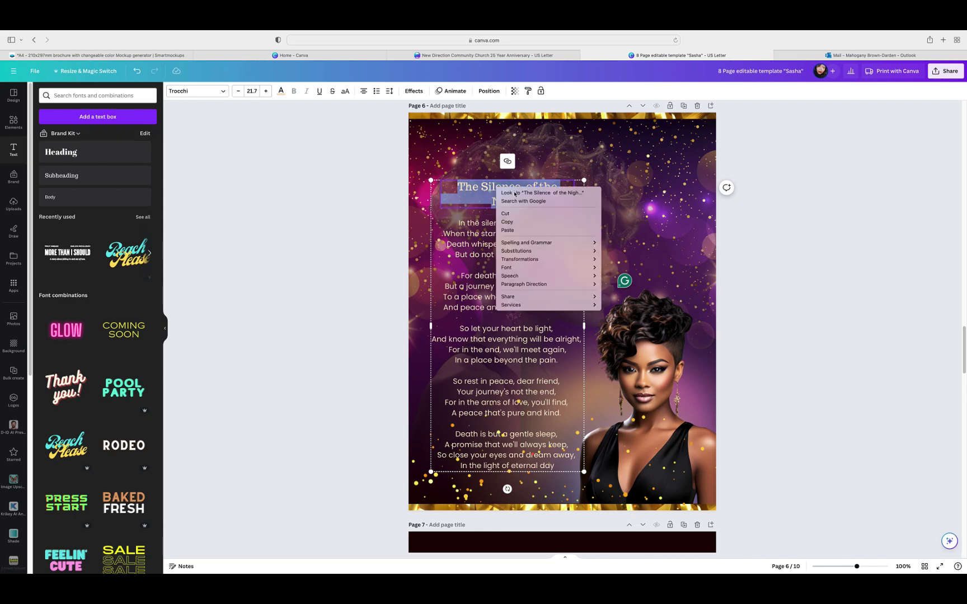
click(510, 222)
click(750, 246)
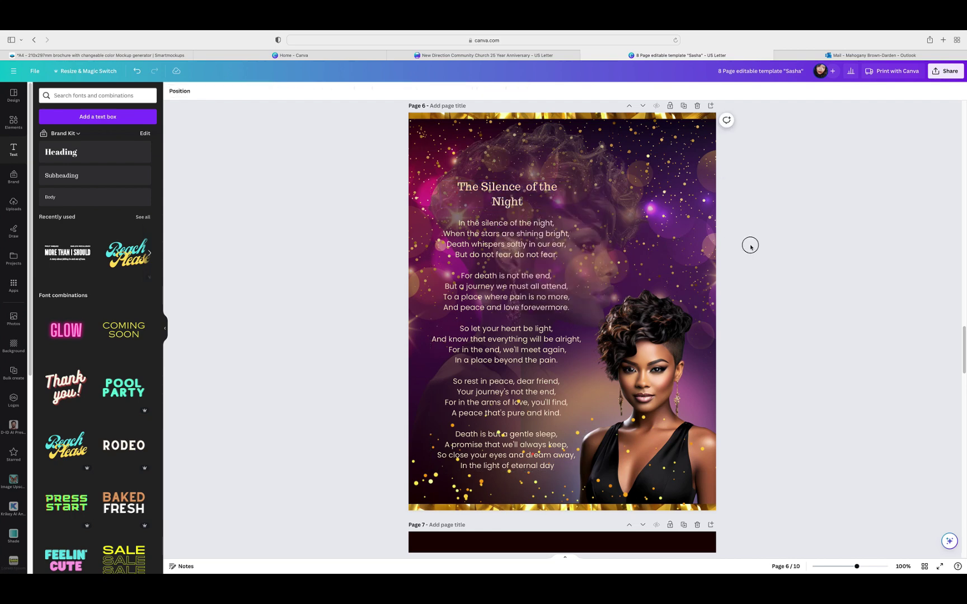
scroll(750, 247, down, 6)
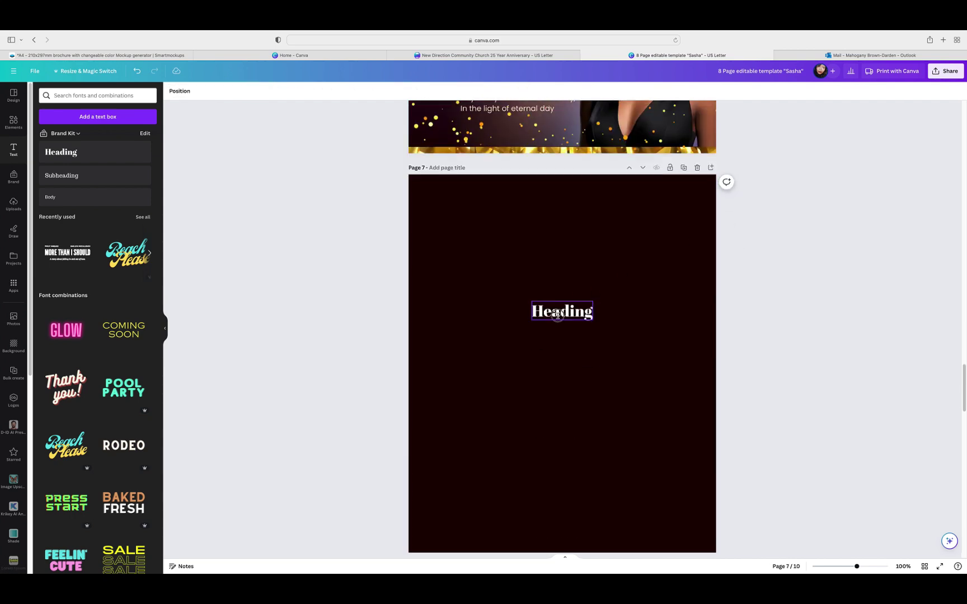
Step: Replace the page 7 'Heading' text with the pasted title 'The Silence of the Night'
click(557, 314)
double_click(558, 314)
right_click(559, 312)
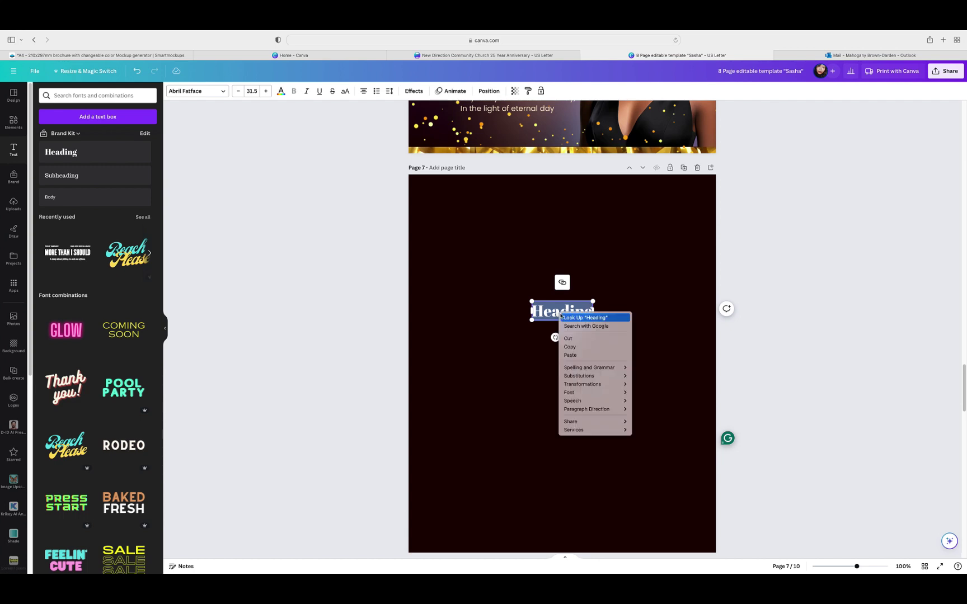
click(582, 356)
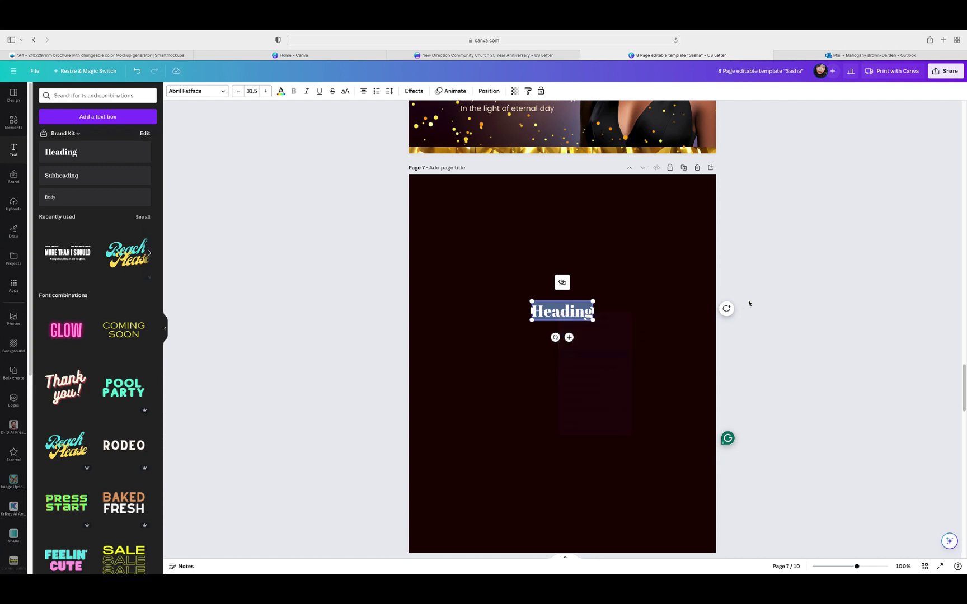
click(786, 231)
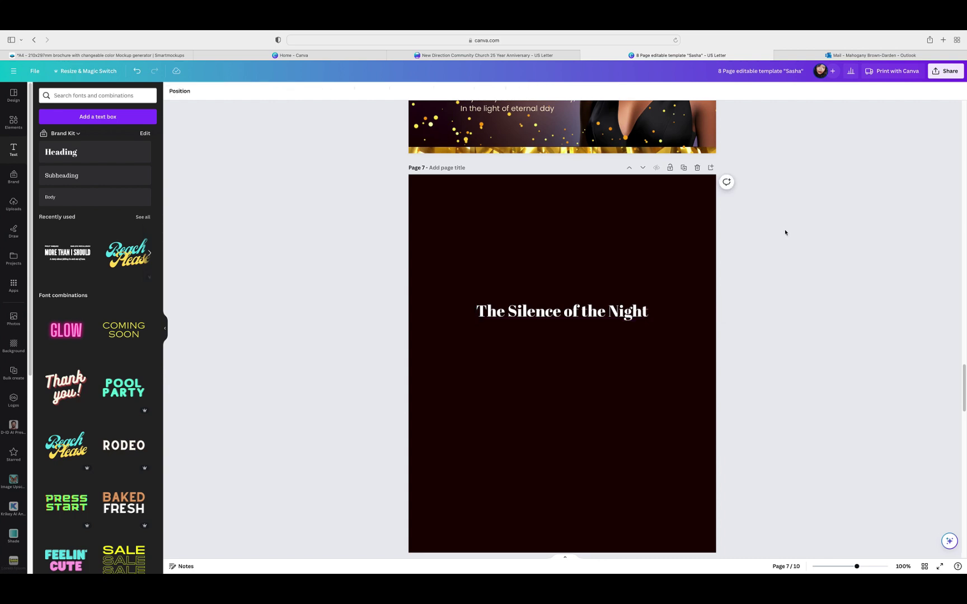
Step: Change the page 7 title font from Abril Fatface to Sloop Script Pro
click(599, 307)
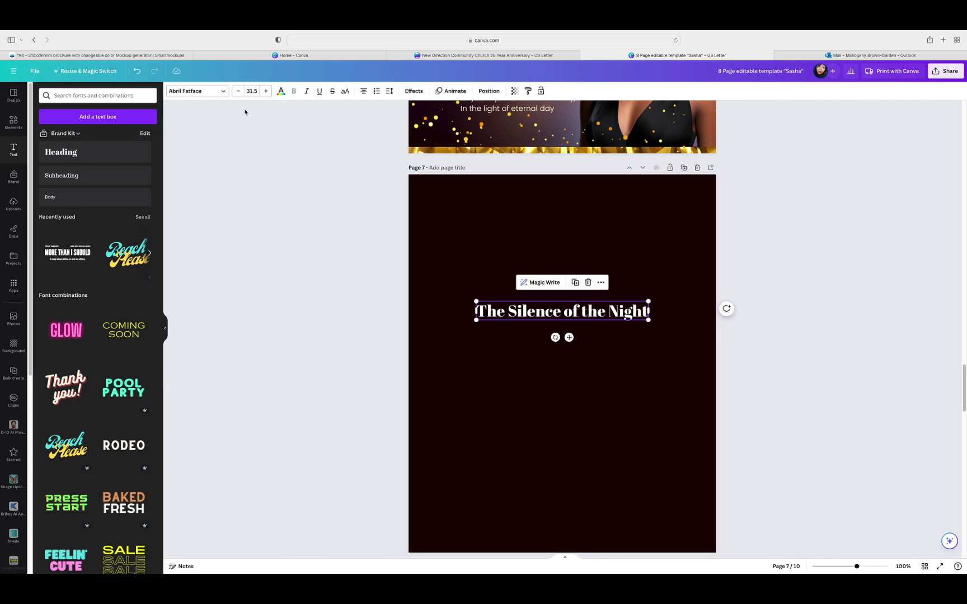
click(211, 91)
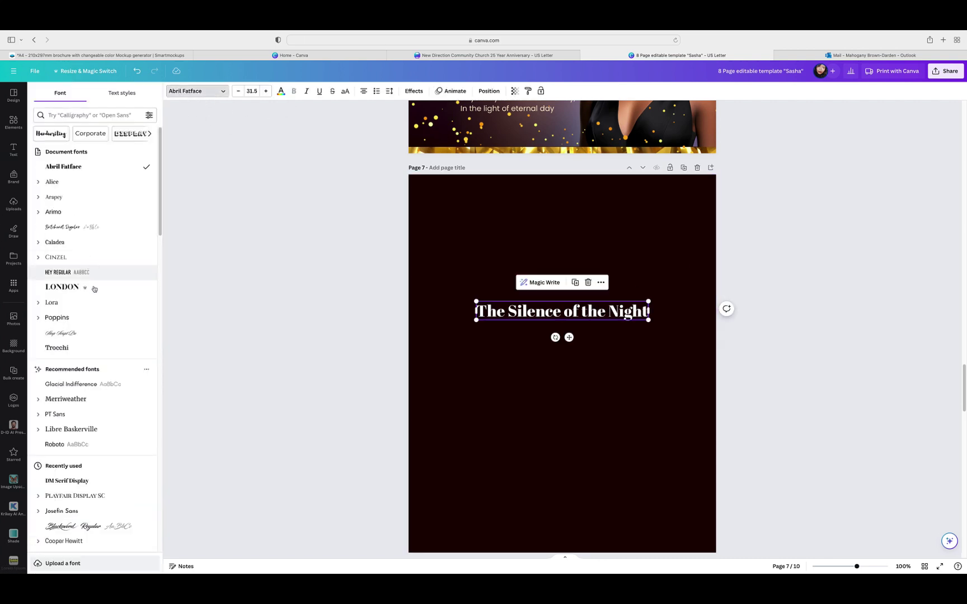
click(64, 333)
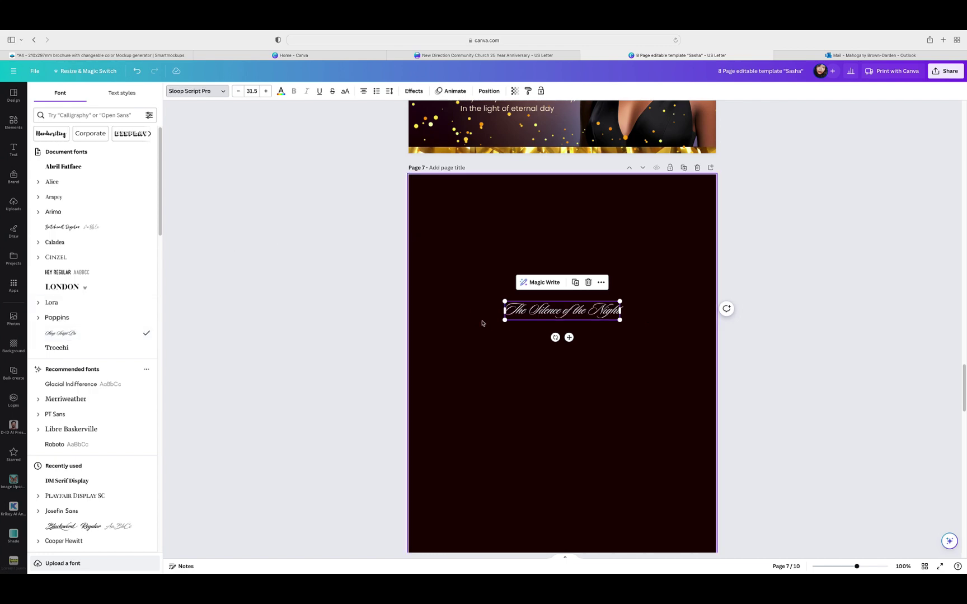
scroll(758, 352, up, 4)
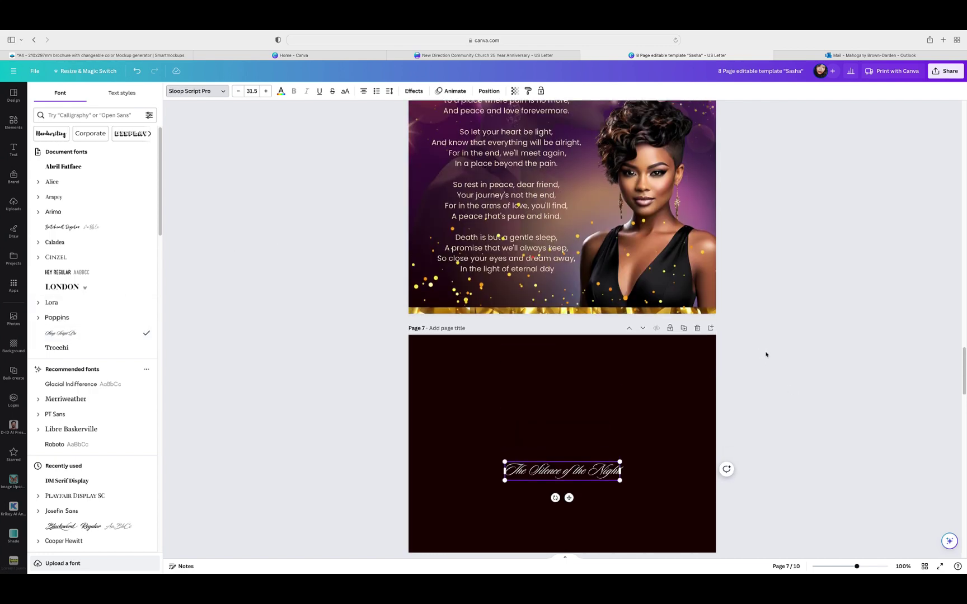
scroll(768, 357, up, 5)
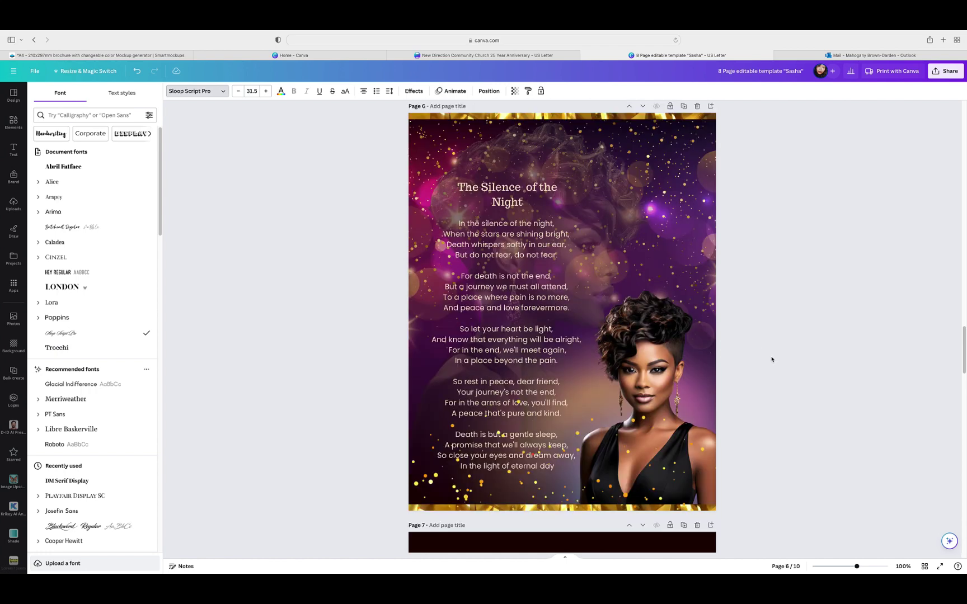
Step: Delete the old plain title above the page 6 poem
triple_click(500, 187)
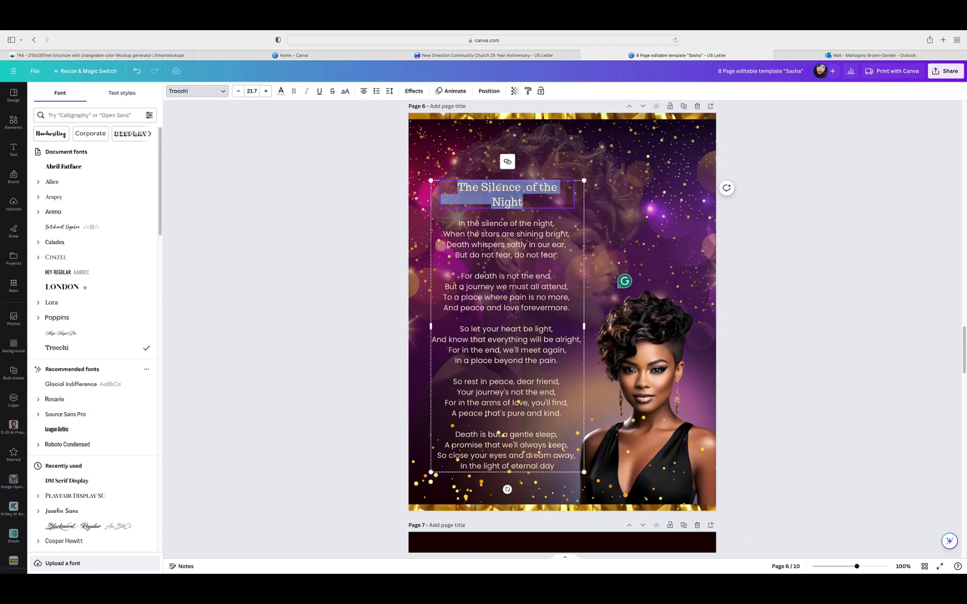
key(BackSpace)
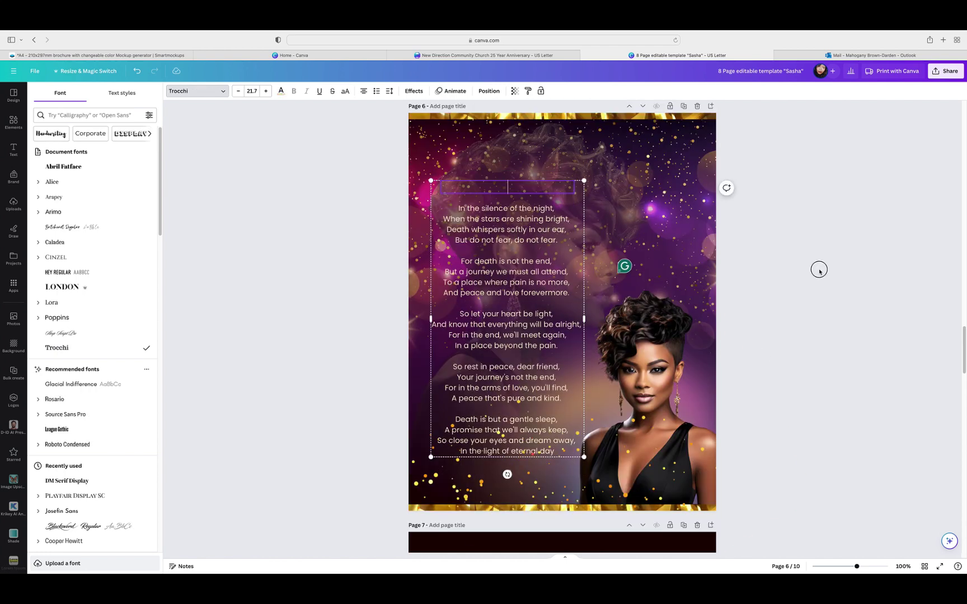
click(822, 274)
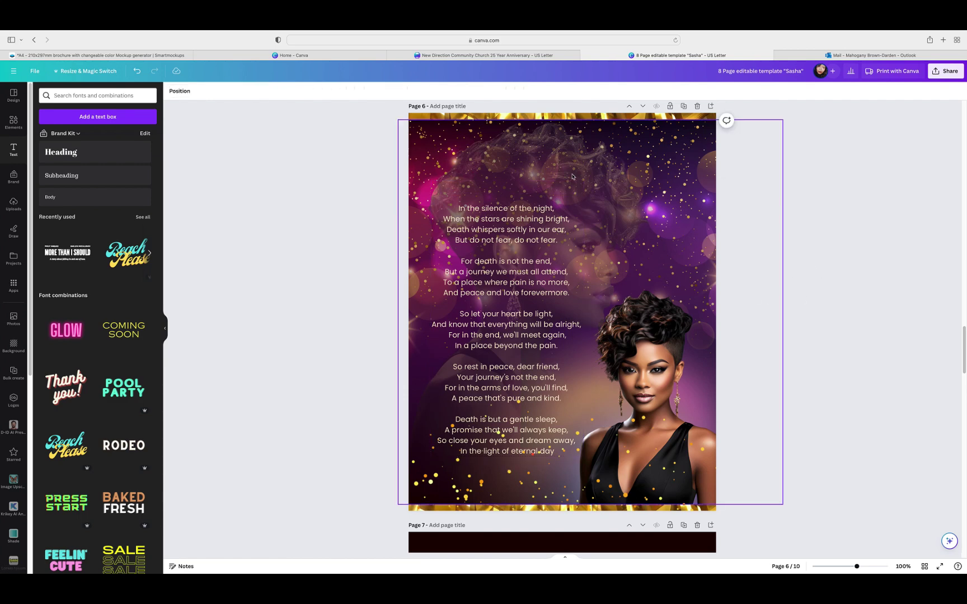
scroll(827, 398, down, 5)
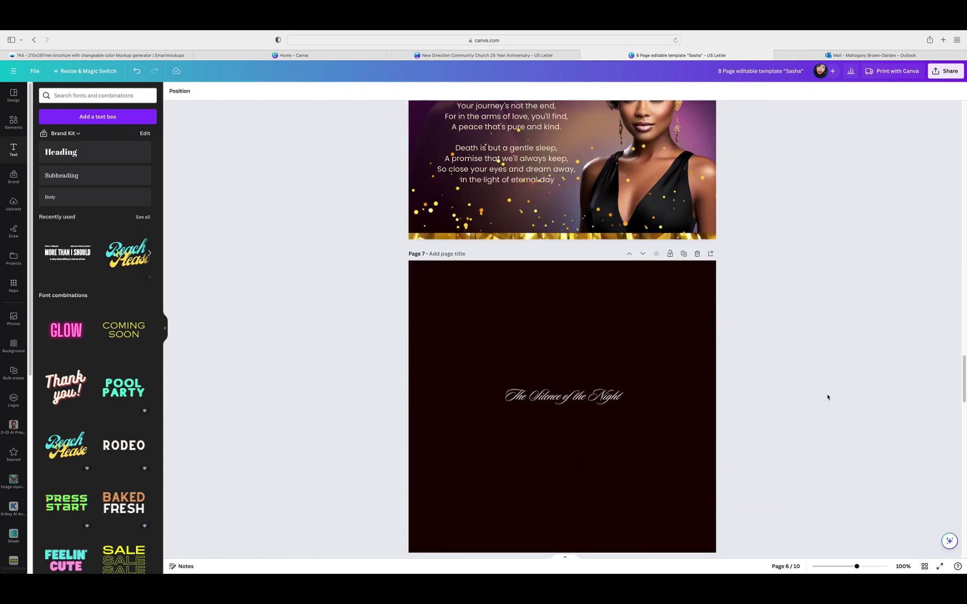
Step: Enlarge the page 7 script title to size 55.3 and move it toward the page top
click(563, 397)
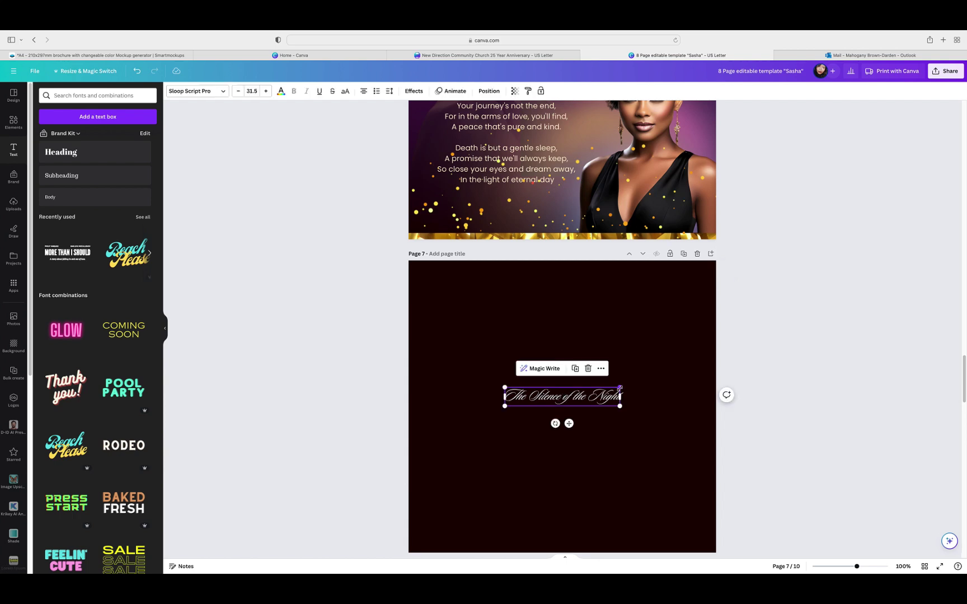
drag(620, 388, 688, 377)
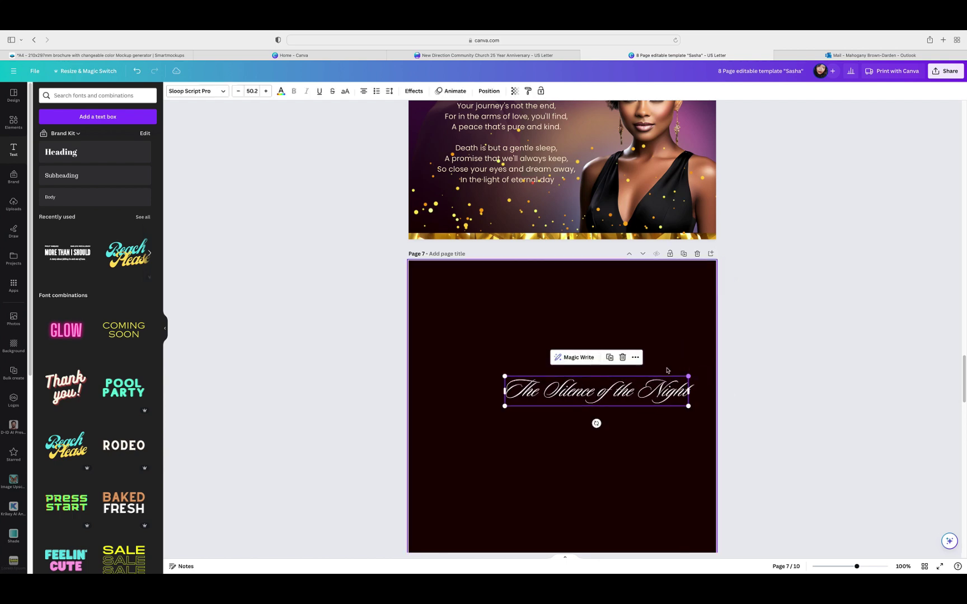
drag(501, 377, 484, 375)
click(576, 437)
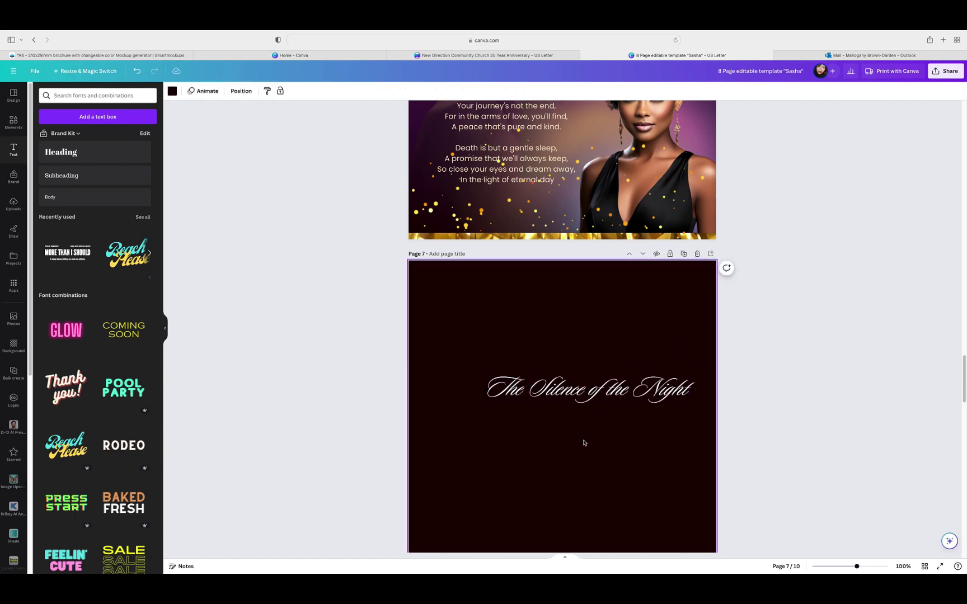
scroll(580, 457, up, 1)
click(604, 429)
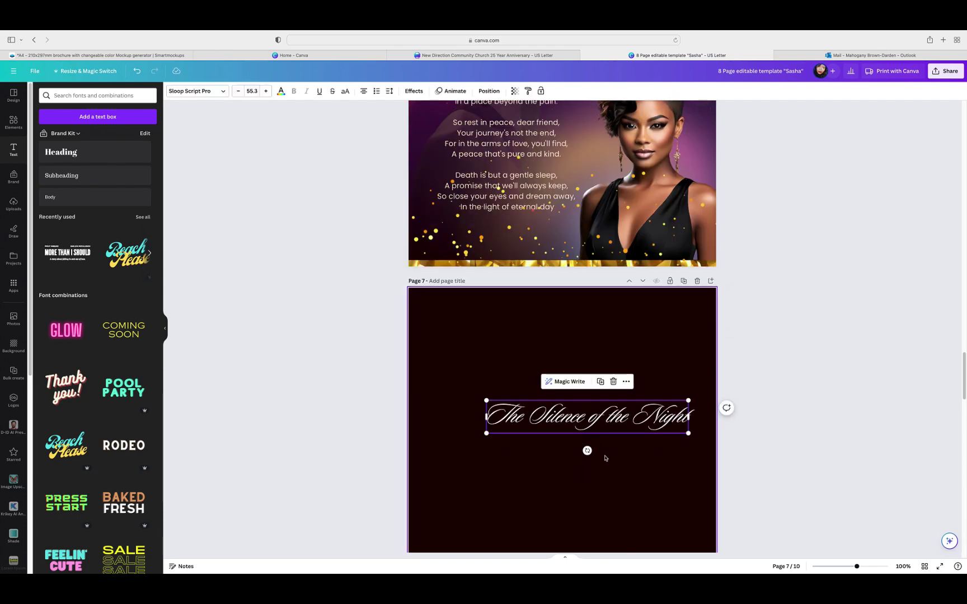
scroll(605, 459, up, 1)
drag(602, 445, 569, 136)
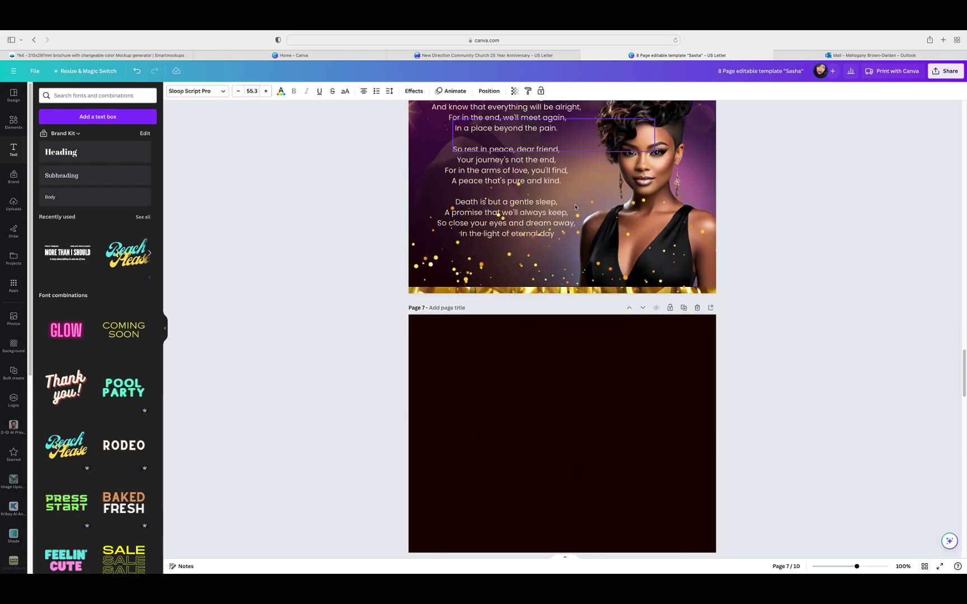
scroll(559, 406, up, 1)
scroll(559, 406, up, 5)
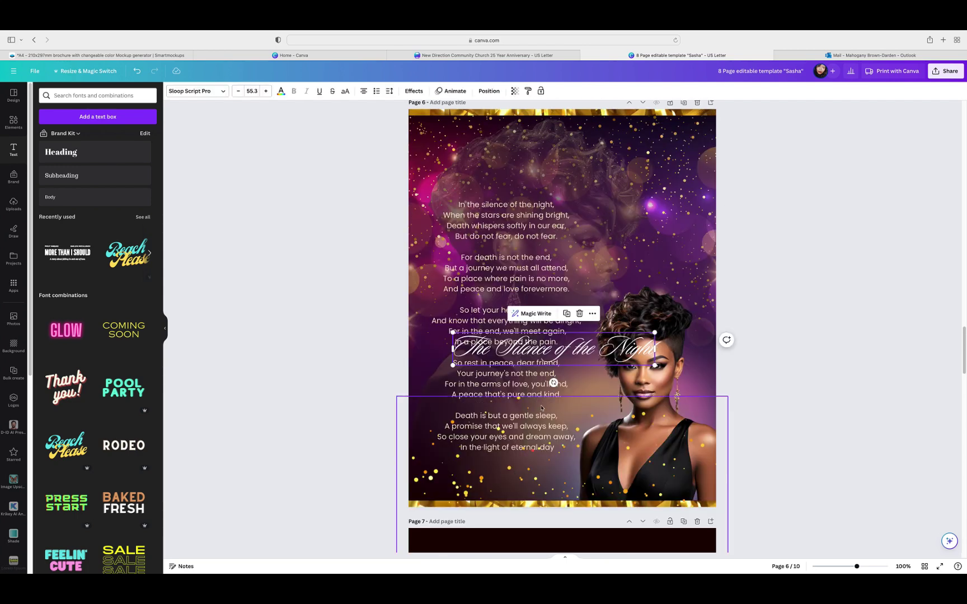
drag(577, 365, 610, 562)
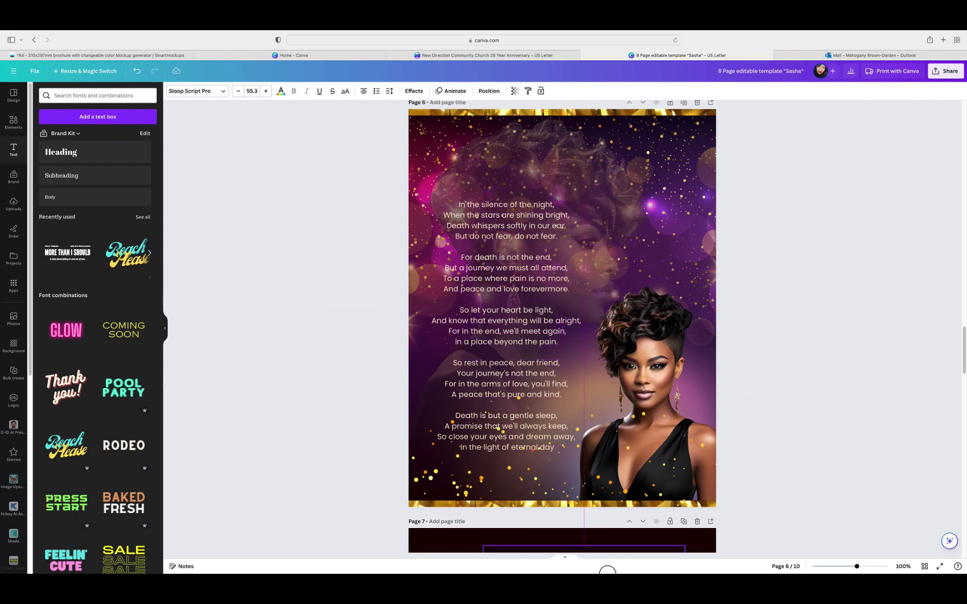
scroll(776, 382, down, 2)
Step: Make the script title cyan and give it the Neon effect
scroll(776, 382, down, 1)
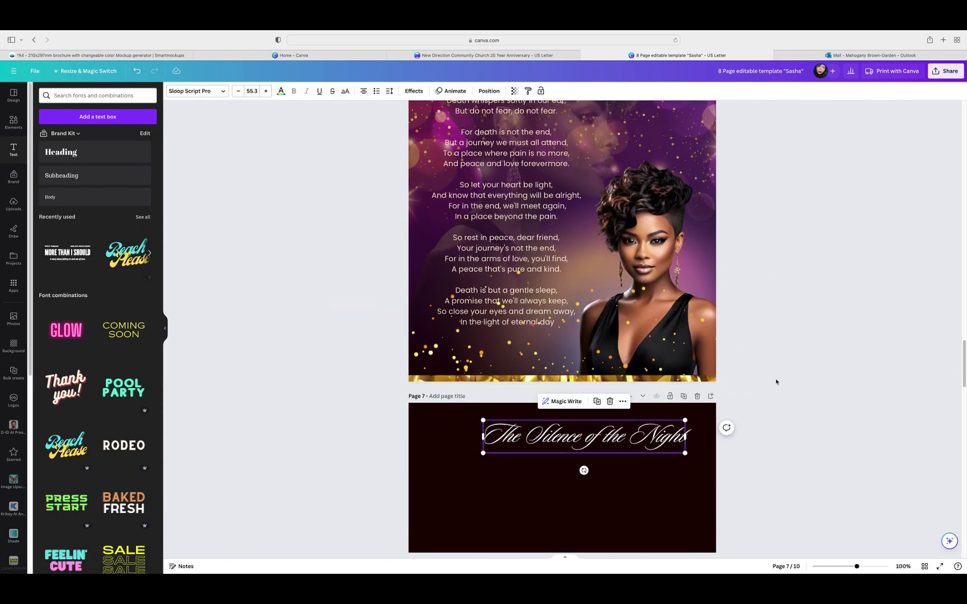
drag(608, 437, 589, 461)
double_click(589, 461)
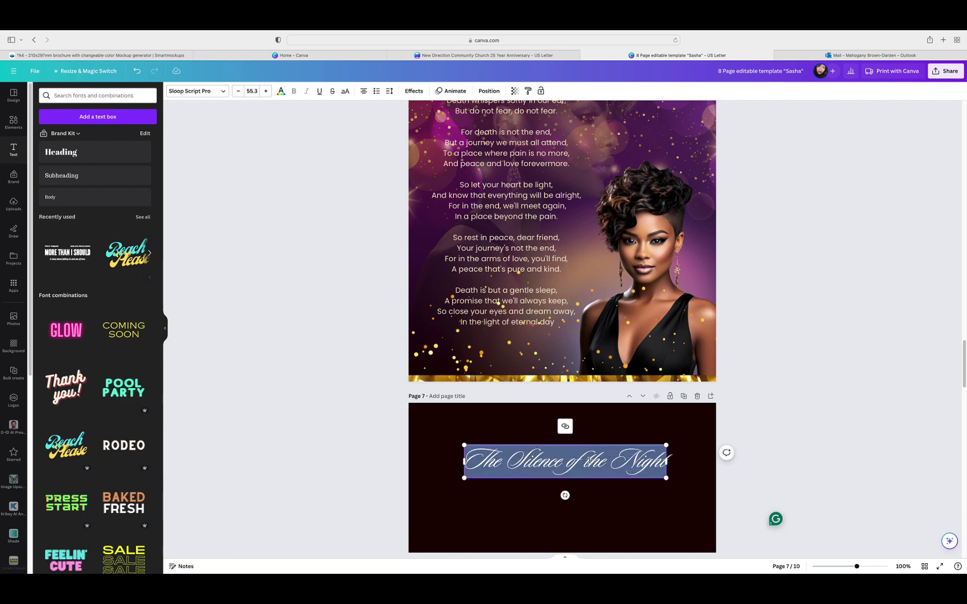
click(281, 90)
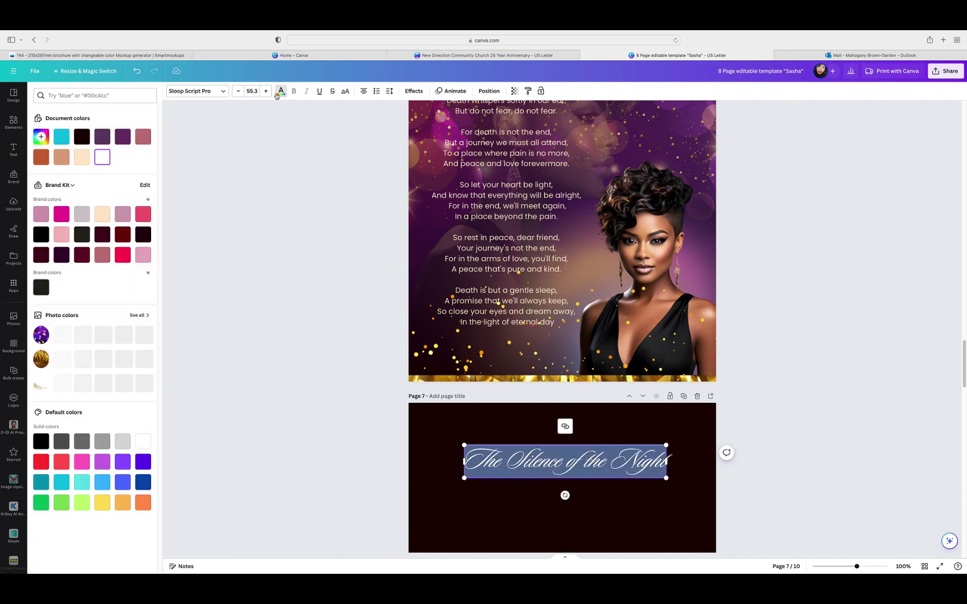
click(62, 137)
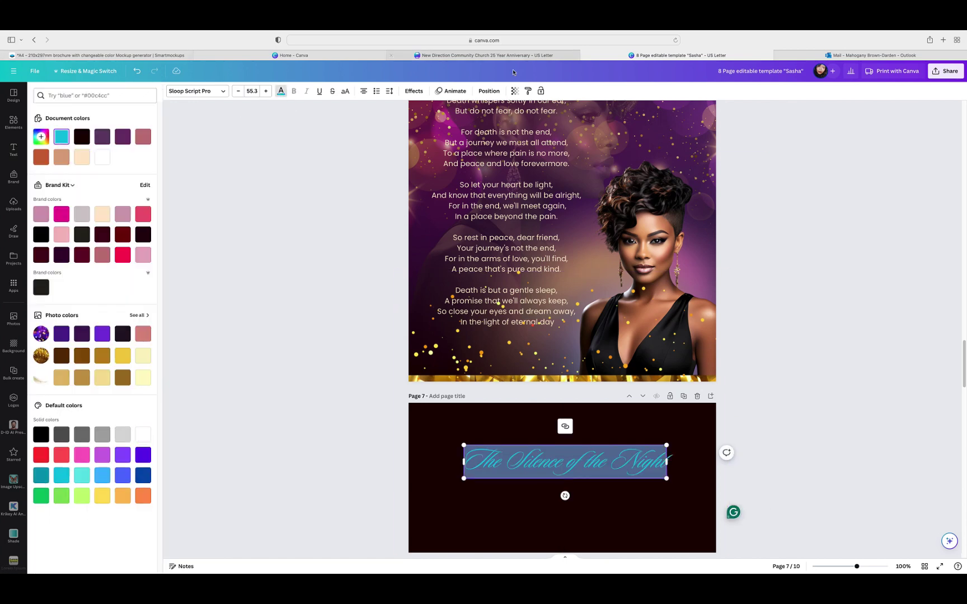
click(417, 95)
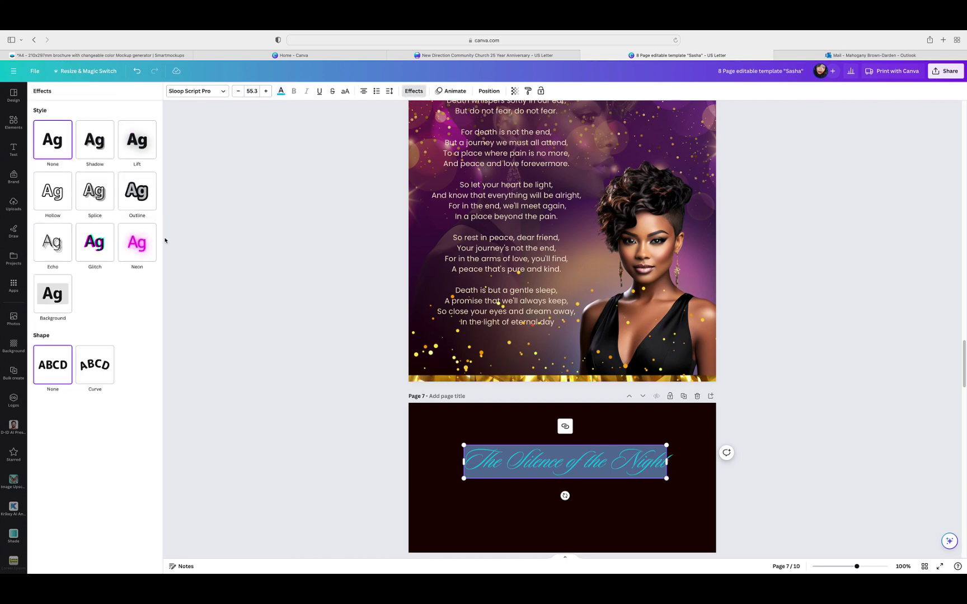
click(138, 249)
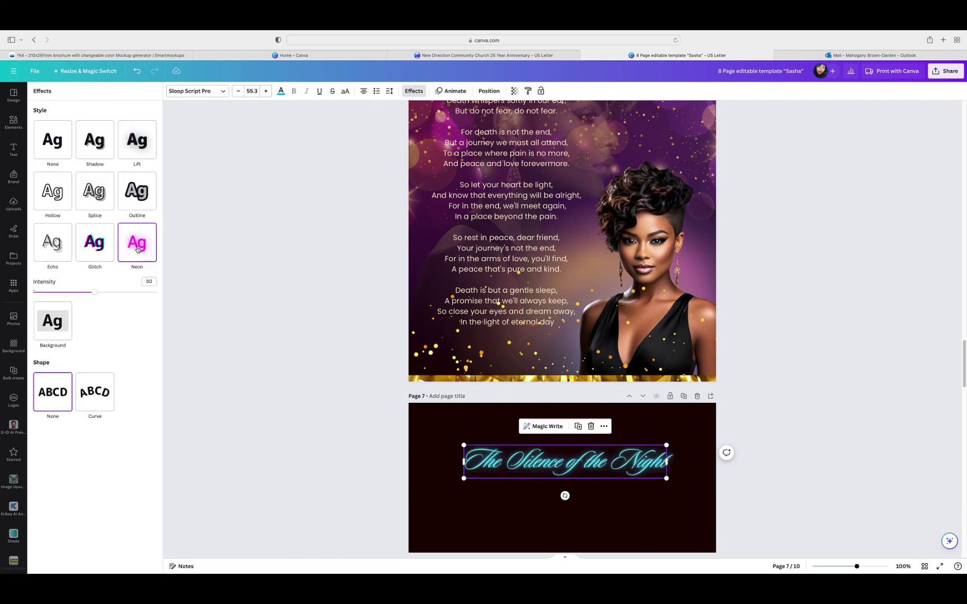
click(778, 342)
Step: Place the neon title above the page 6 poem, centred and enlarged to size 57.7
drag(568, 462, 556, 119)
scroll(655, 198, up, 5)
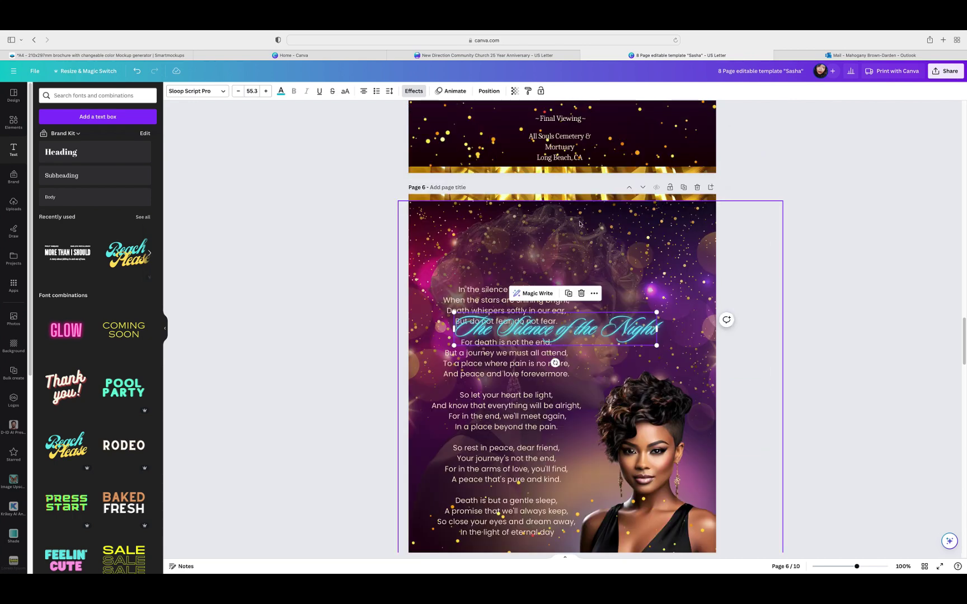
drag(597, 312, 601, 250)
click(601, 205)
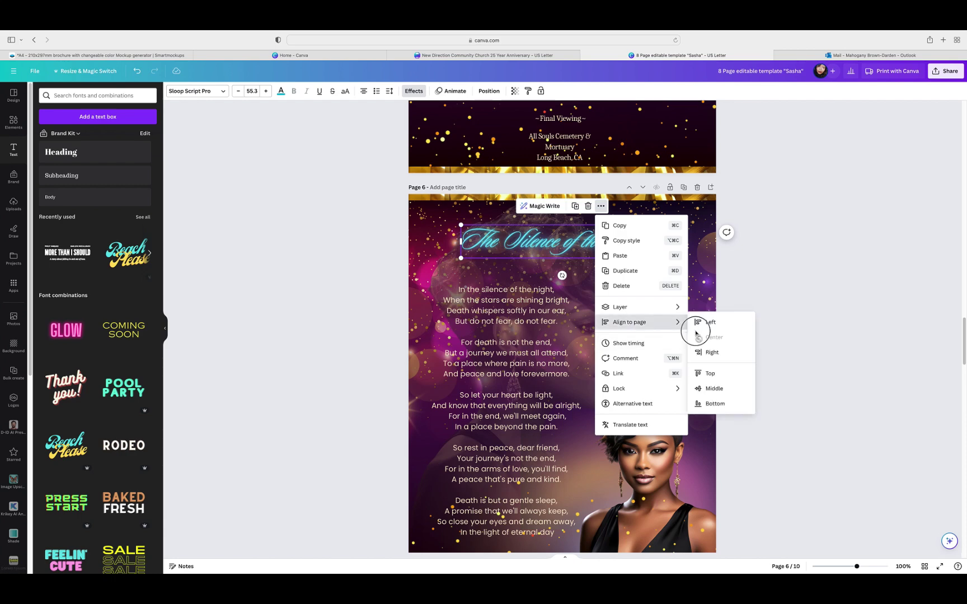
click(775, 307)
click(774, 307)
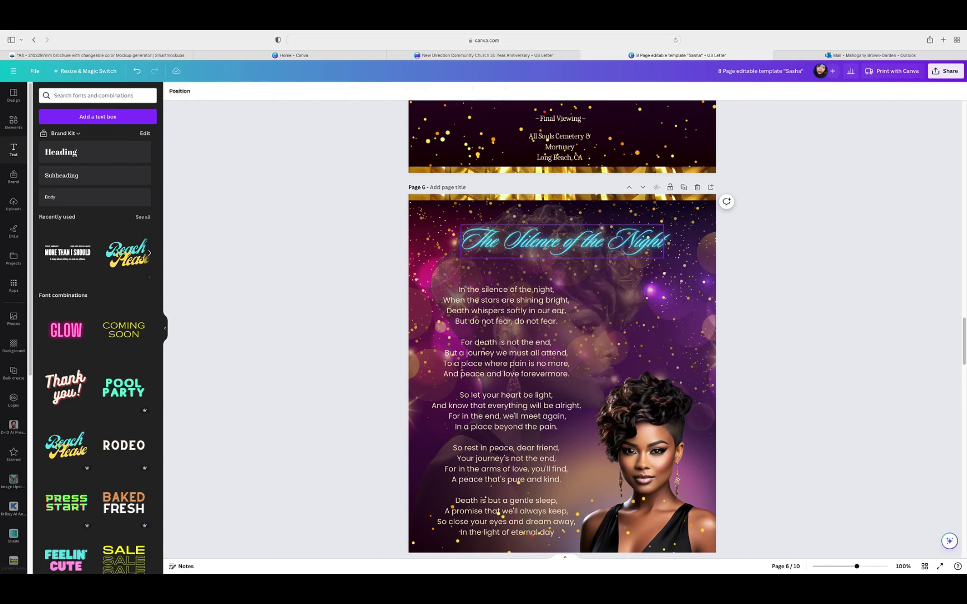
click(547, 245)
drag(664, 259, 700, 270)
click(775, 266)
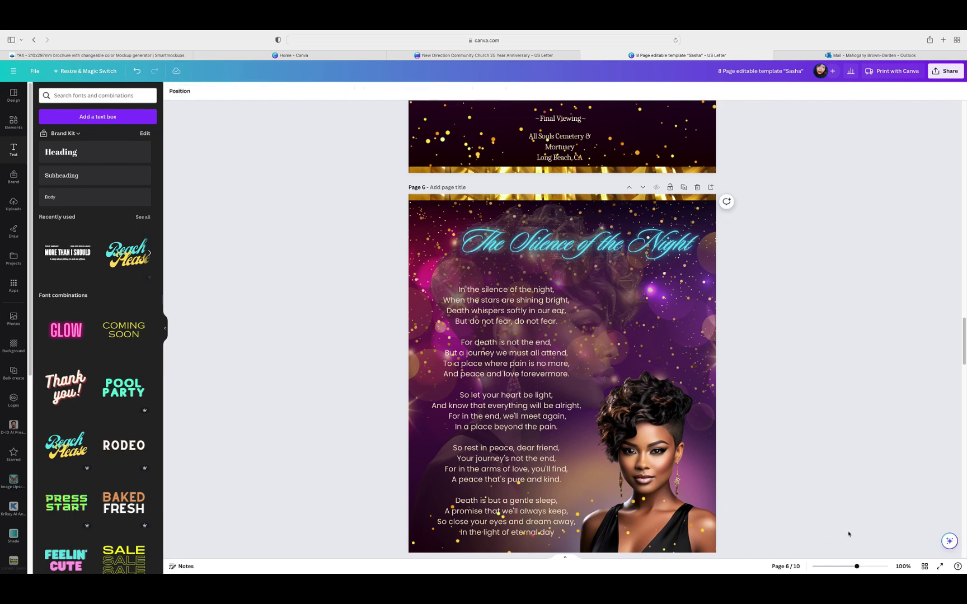
Step: Open page 3 from the grid view and enter and exit crop on its header image
click(924, 567)
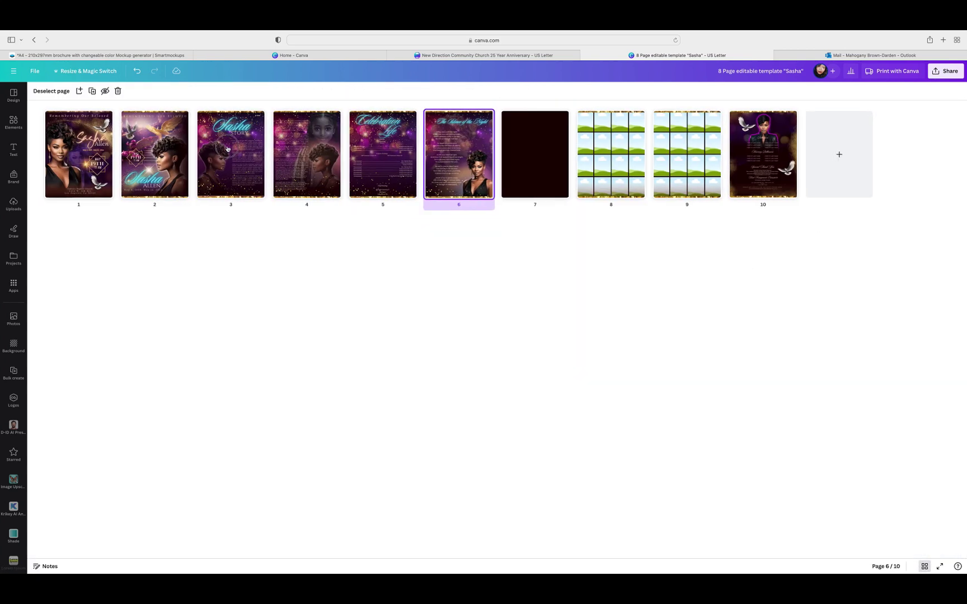
click(228, 149)
double_click(227, 149)
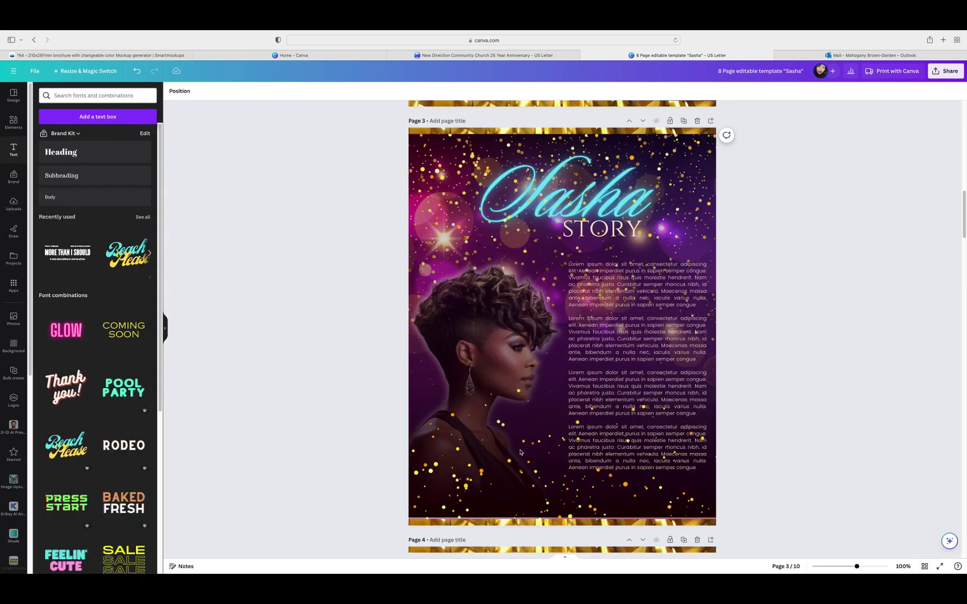
click(565, 197)
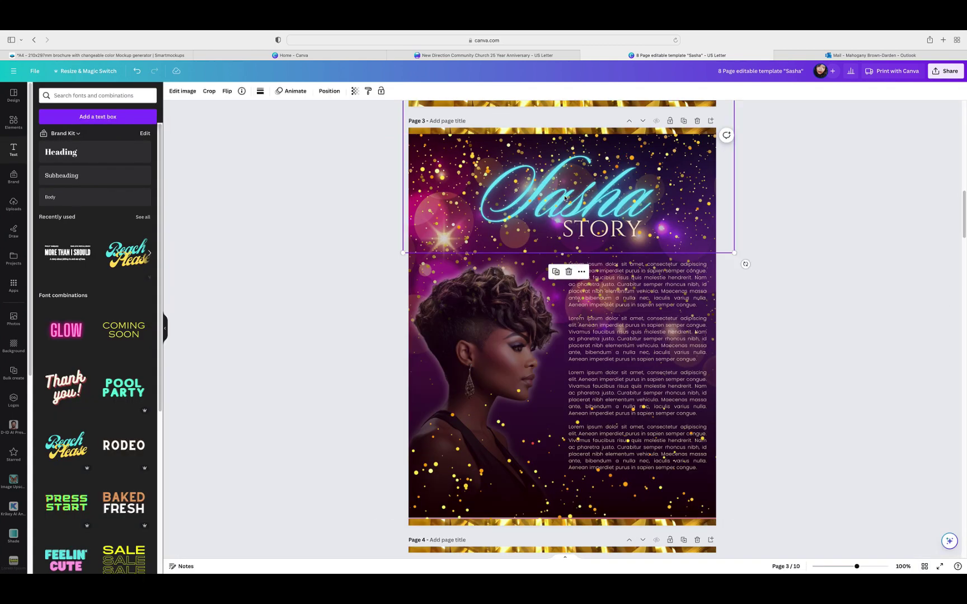
double_click(565, 198)
click(817, 278)
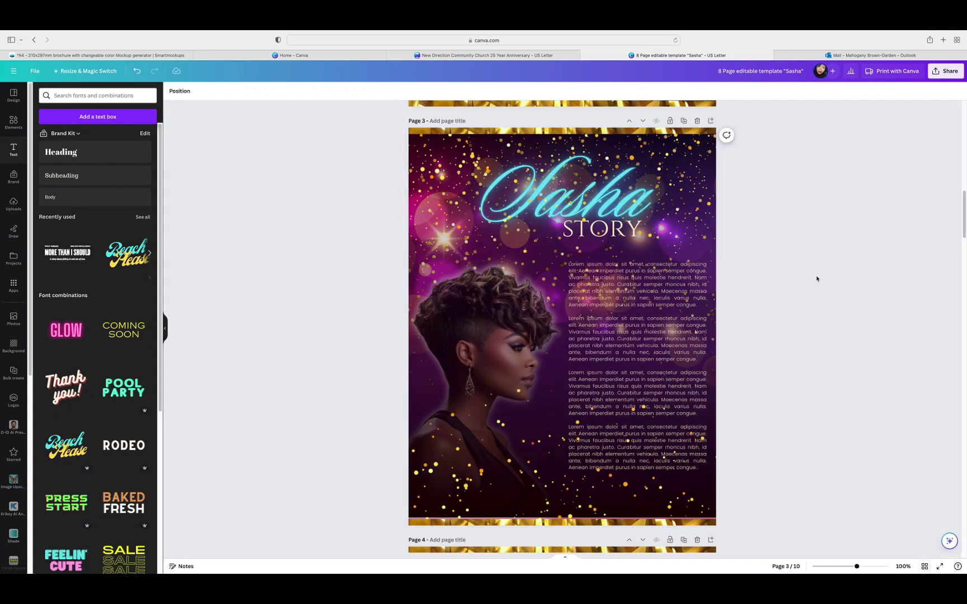
click(537, 191)
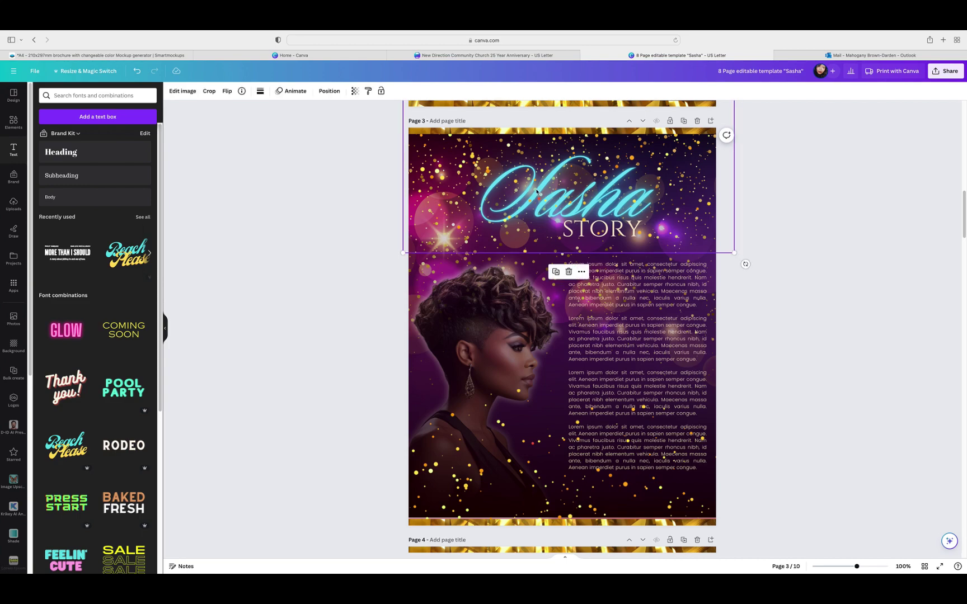
double_click(536, 190)
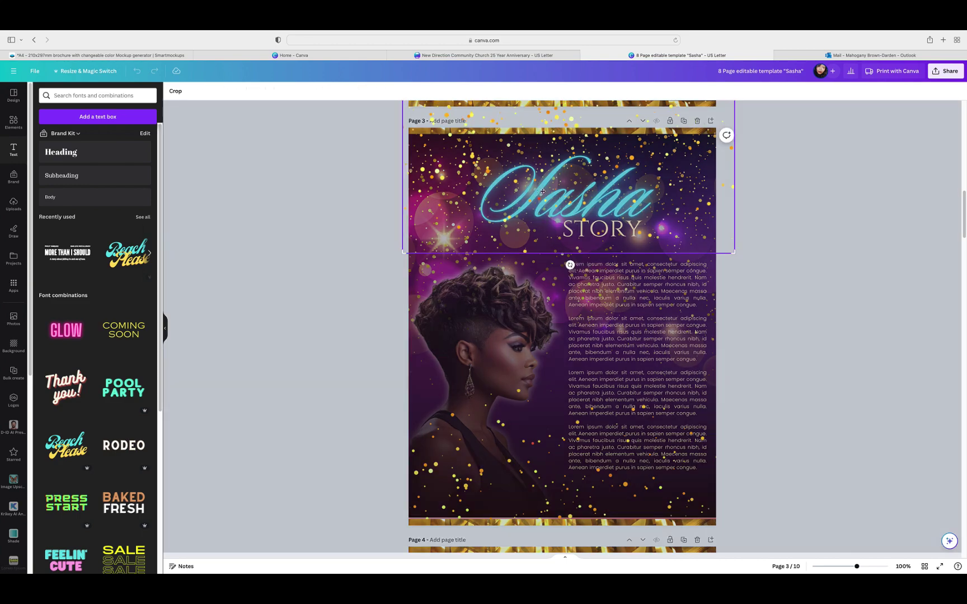
click(880, 301)
Step: Check the page 5 title image and the Sasha script text size, then return to page 6
scroll(878, 300, down, 10)
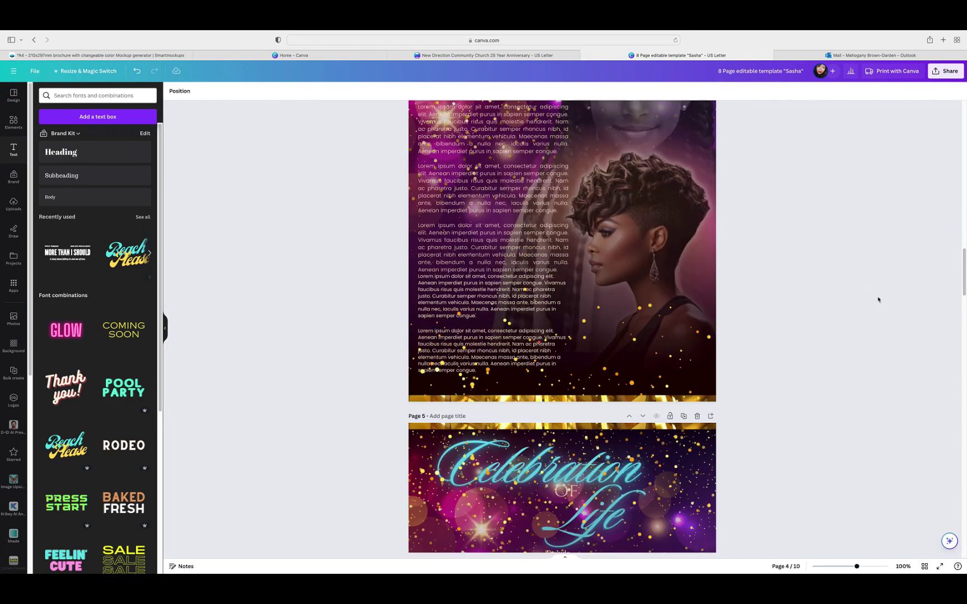
click(610, 391)
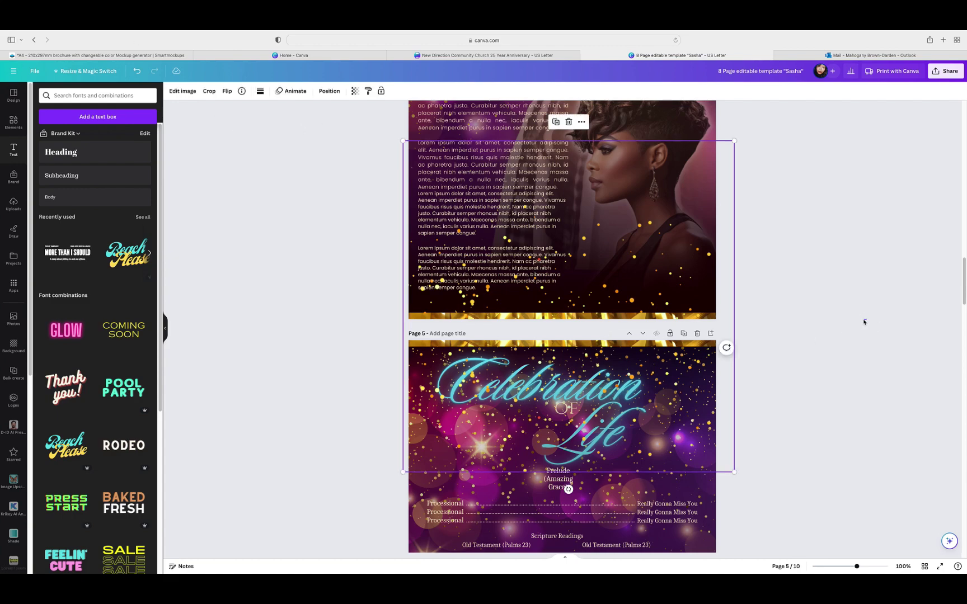
click(864, 322)
scroll(873, 324, up, 10)
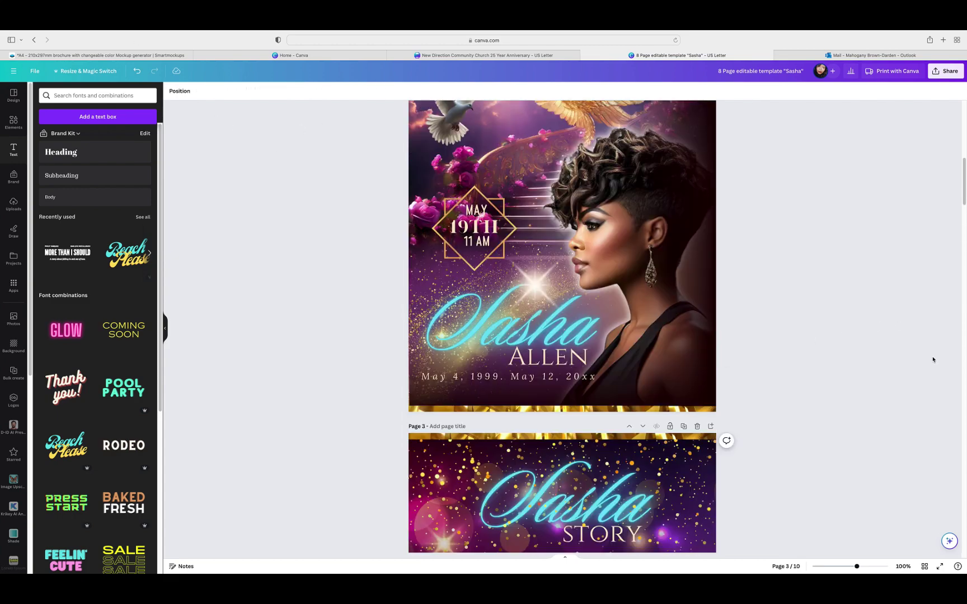
click(596, 342)
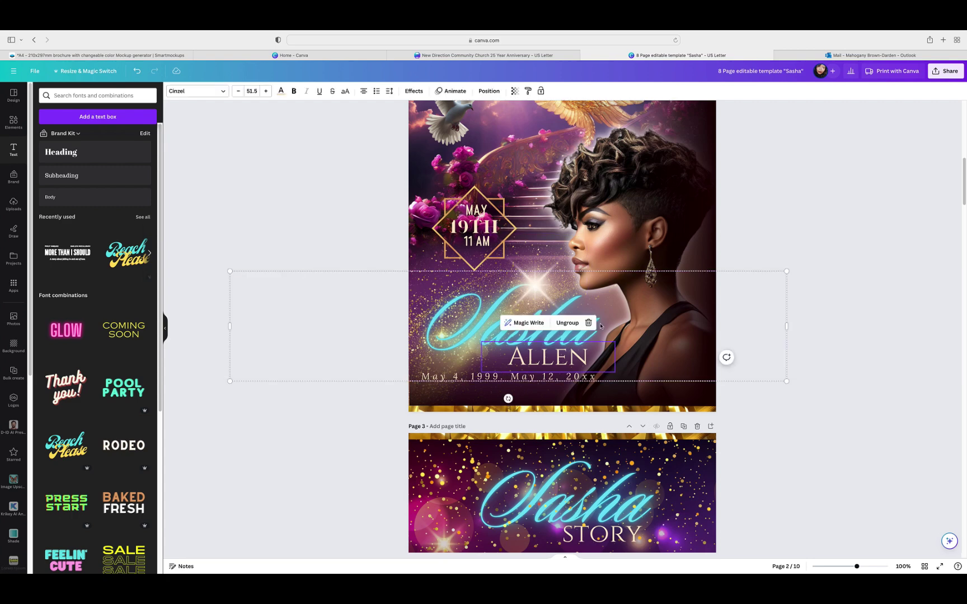
click(600, 326)
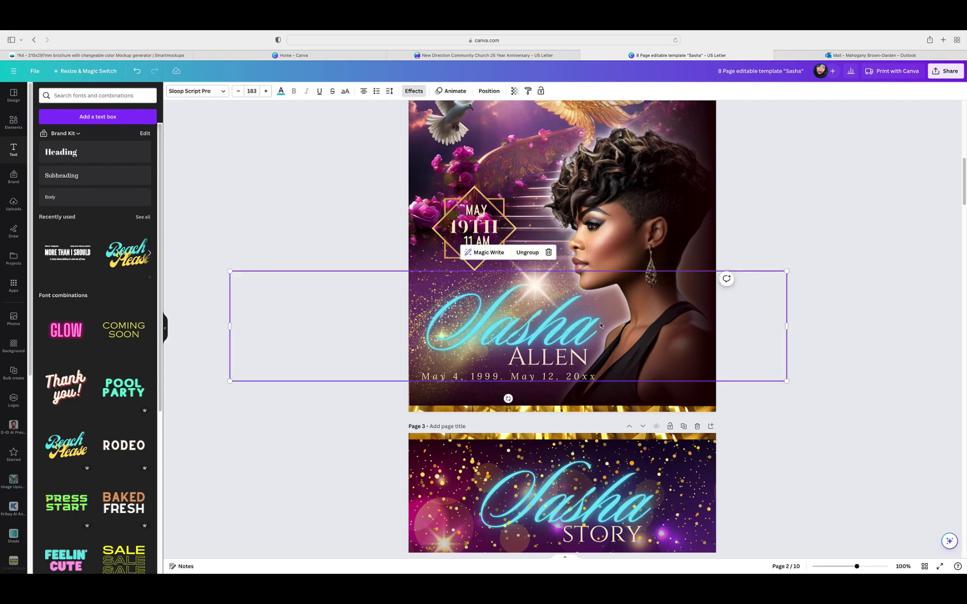
click(805, 420)
scroll(805, 421, down, 20)
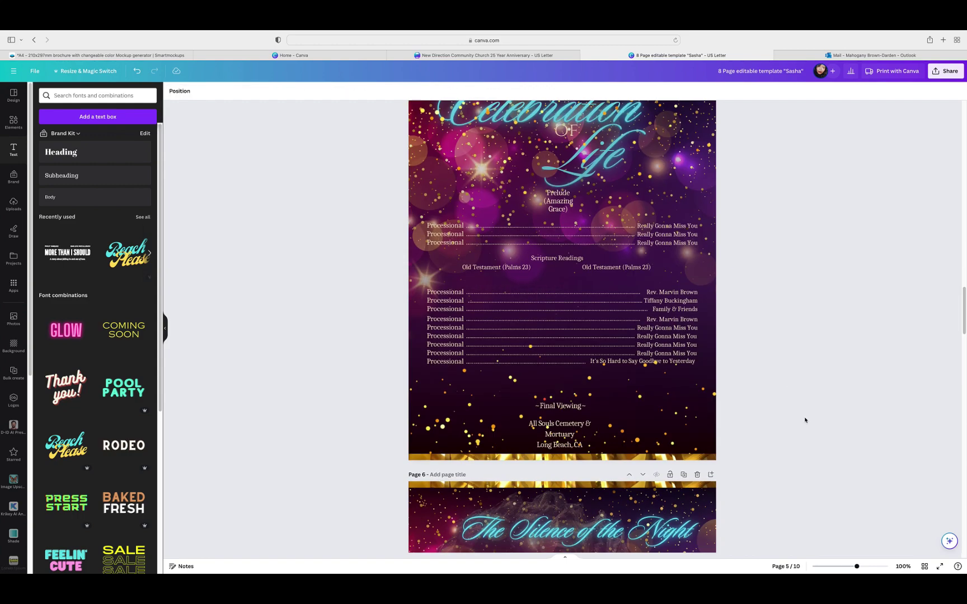
scroll(812, 424, up, 3)
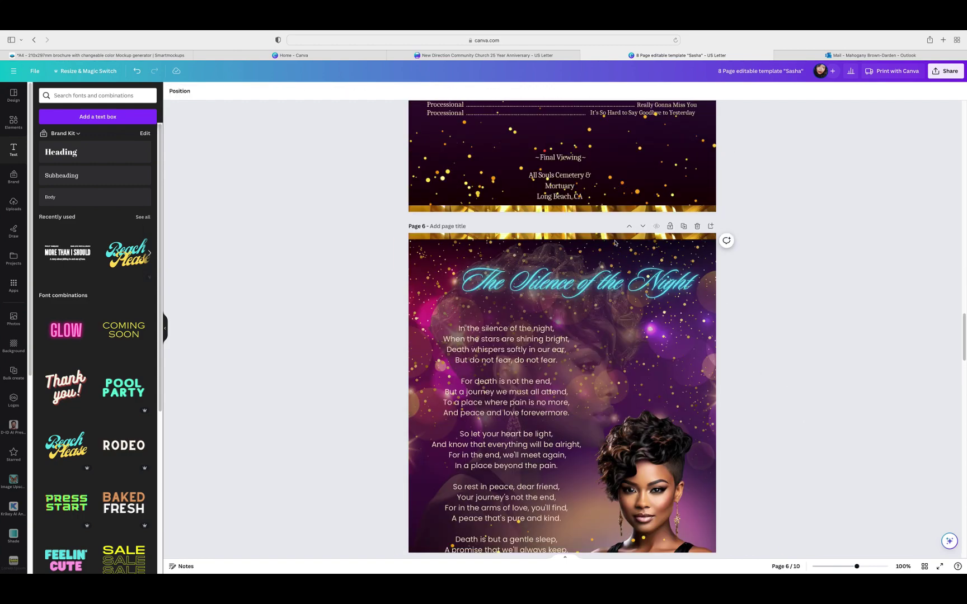
Step: Set the heading font size to 183, then undo the oversized change
click(560, 277)
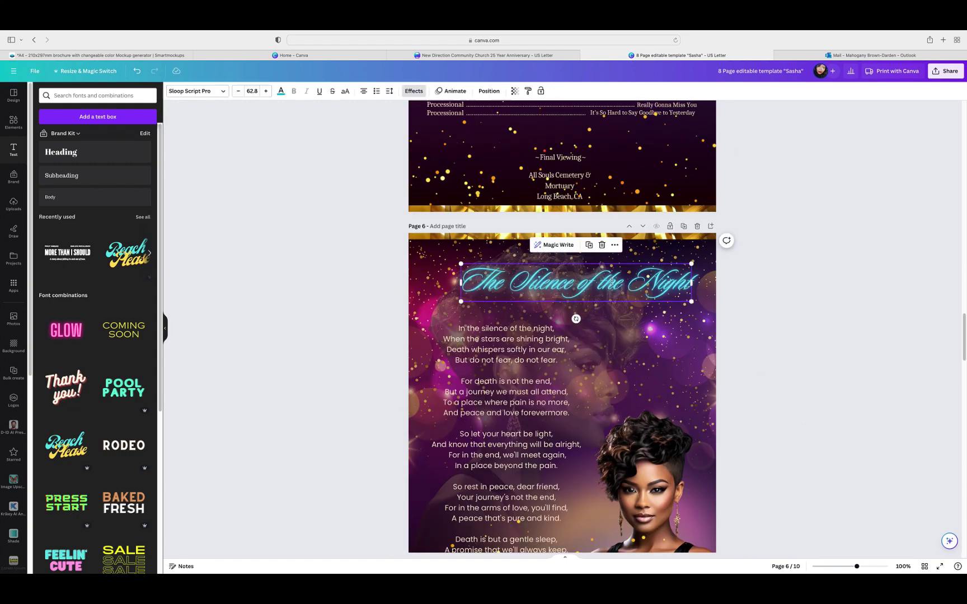
click(249, 91)
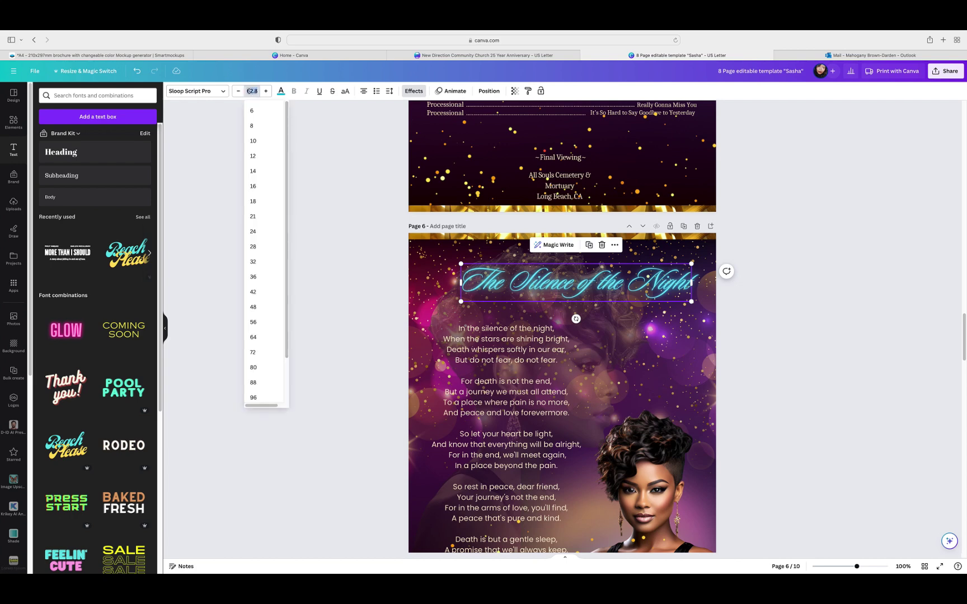
text(183)
key(Return)
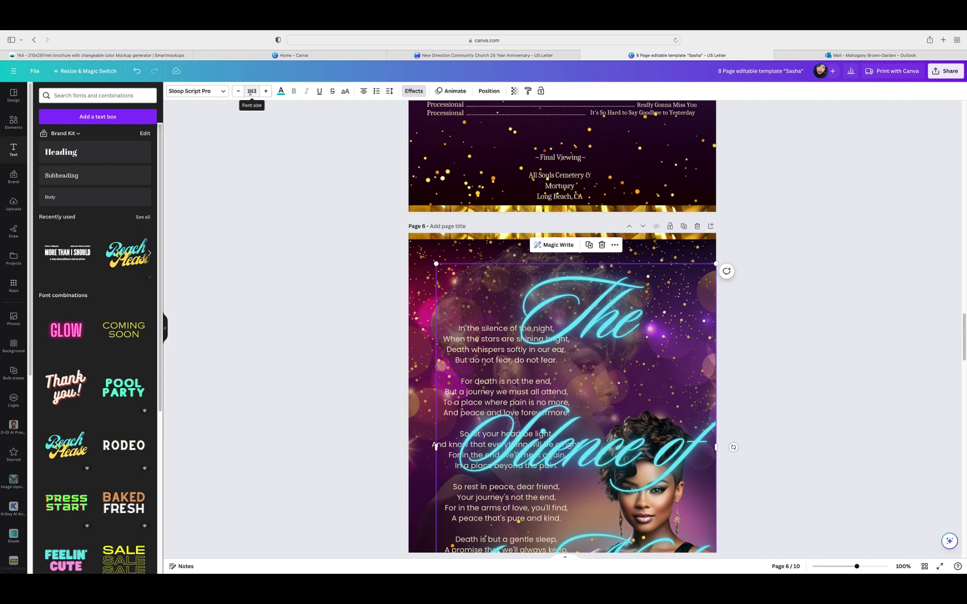
click(136, 71)
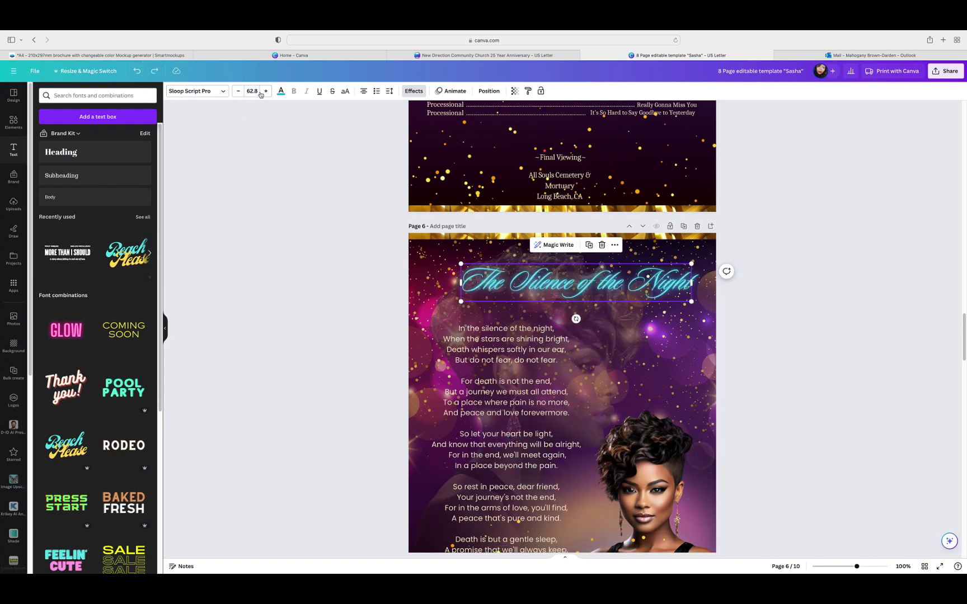
Step: Try heading sizes 80 and 64, settling on 72 so it fits one line
click(255, 91)
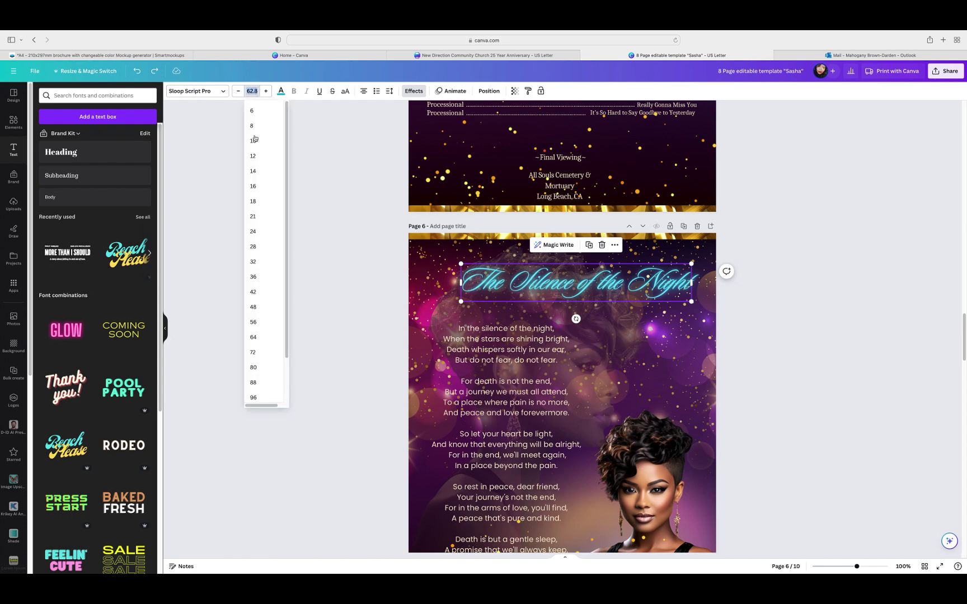
click(254, 368)
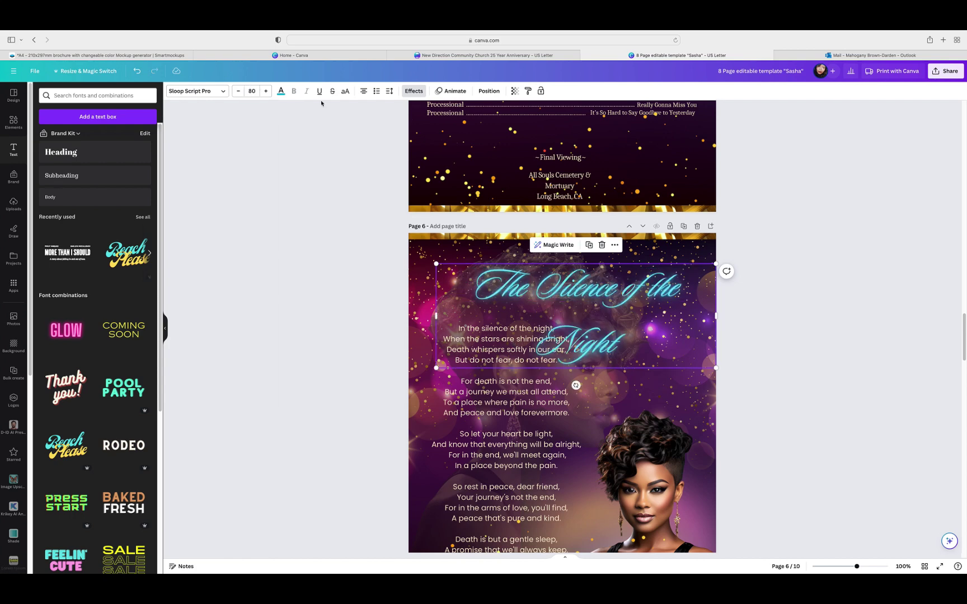
click(238, 91)
click(252, 91)
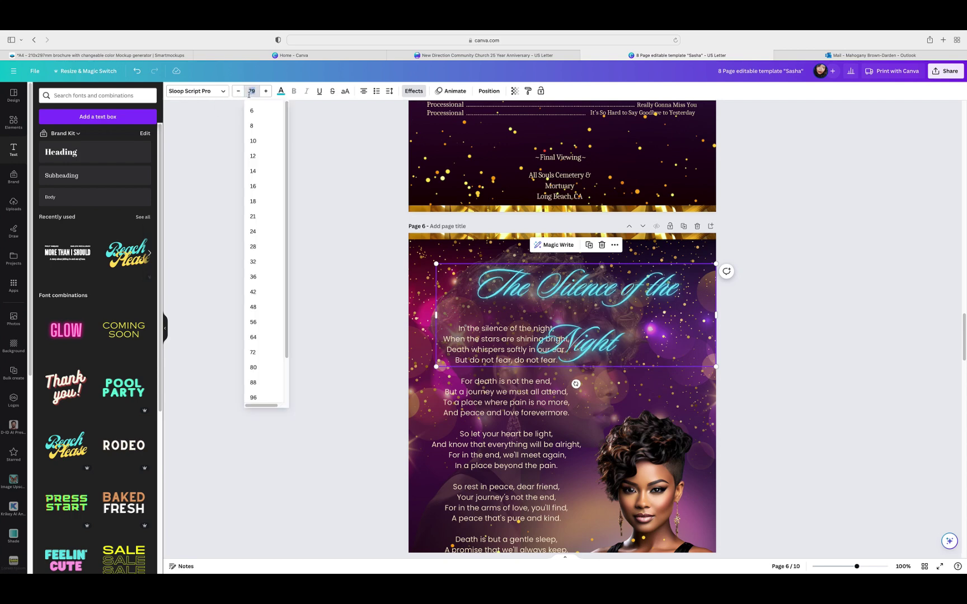
click(258, 337)
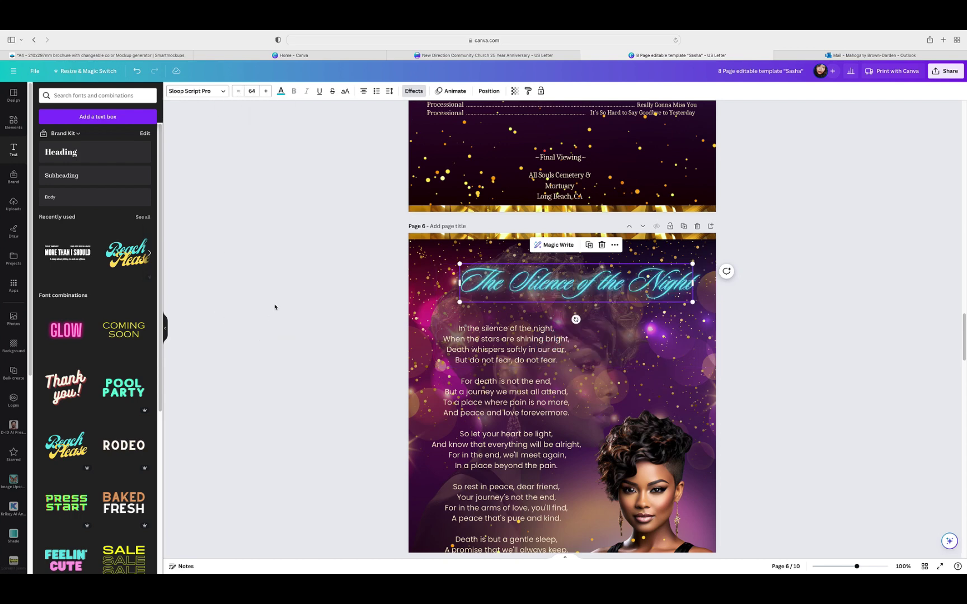
click(252, 91)
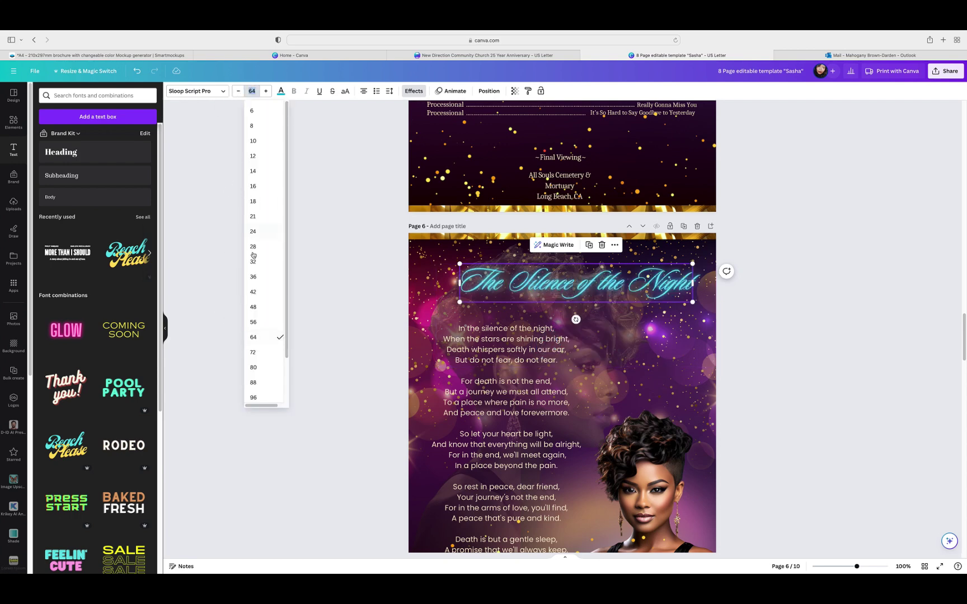
click(249, 367)
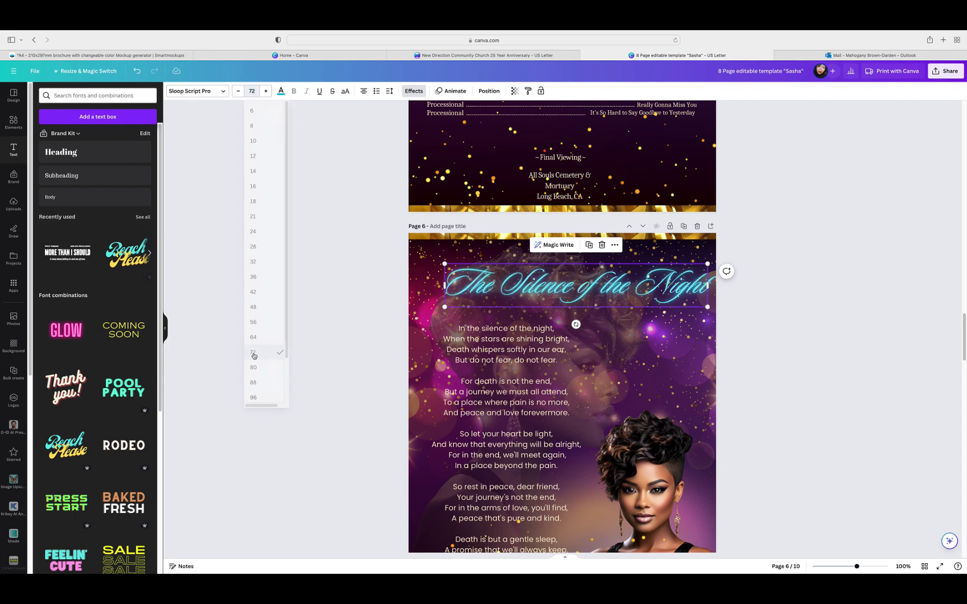
click(769, 330)
Step: Nudge the heading slightly left to centre it above the poem
click(624, 294)
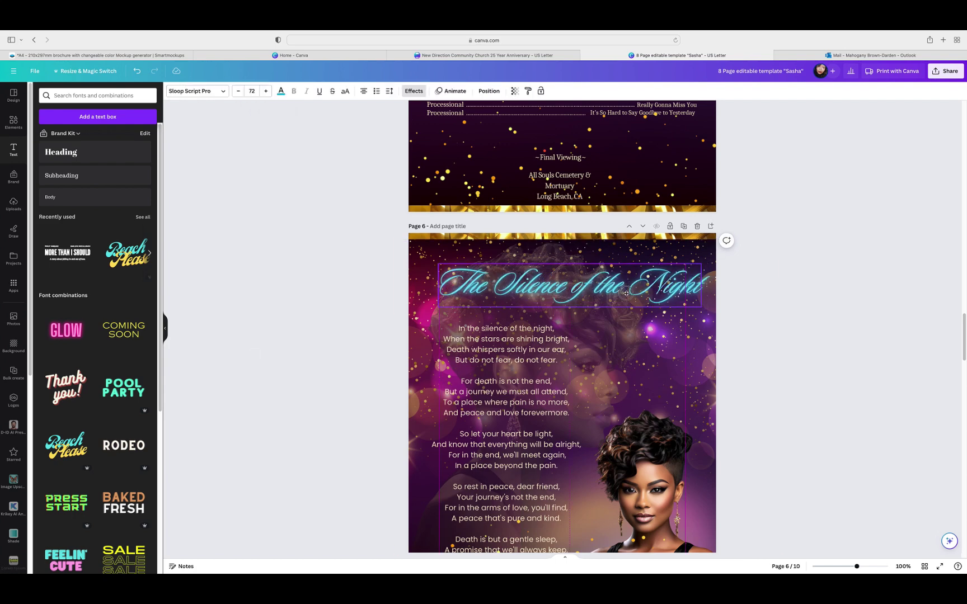
drag(623, 294, 618, 294)
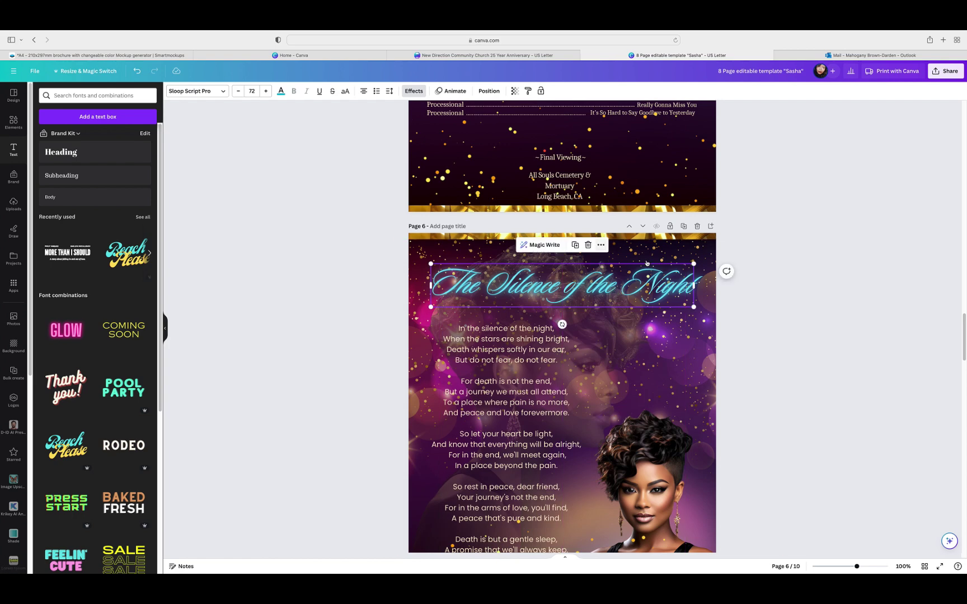
click(600, 245)
mouse_move(645, 362)
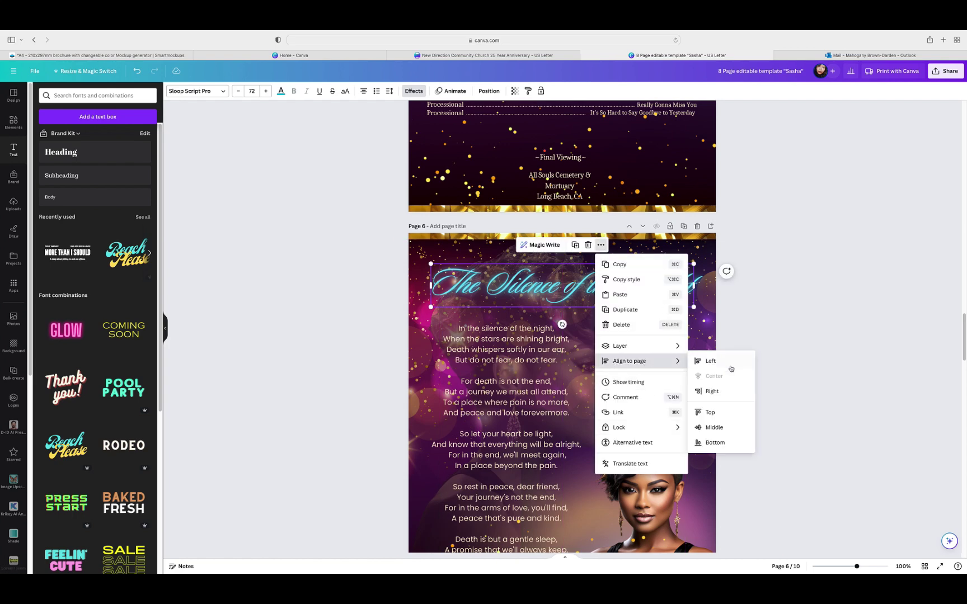
click(784, 319)
scroll(785, 314, down, 2)
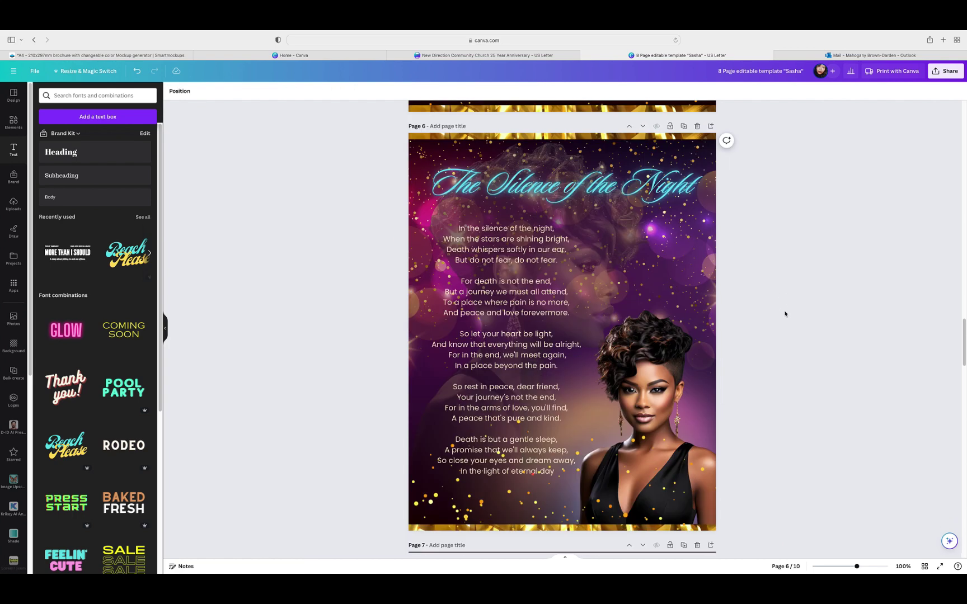
scroll(785, 314, down, 1)
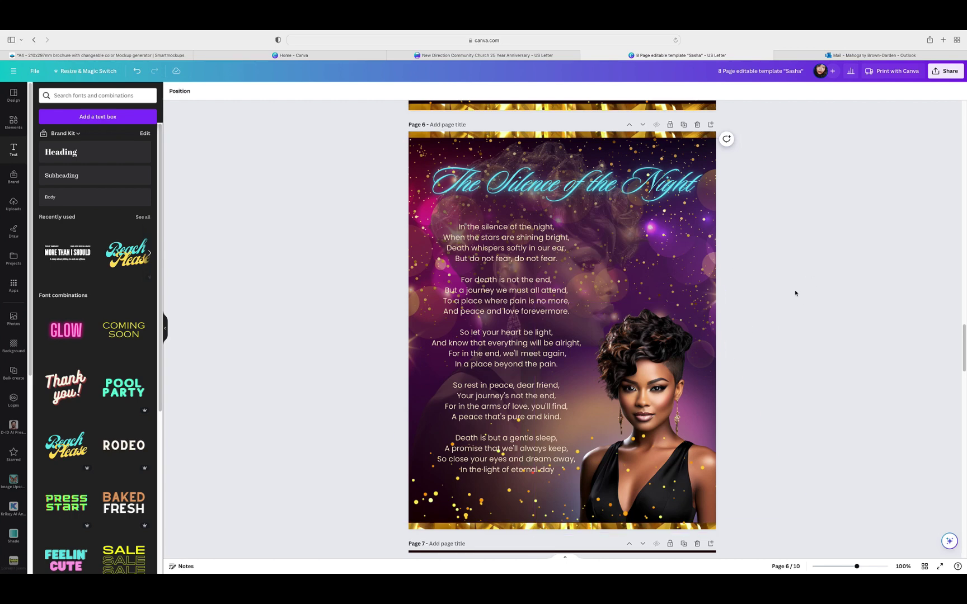
Step: Select the page 6 poem and title together to check them, then scroll up to page 5
click(513, 319)
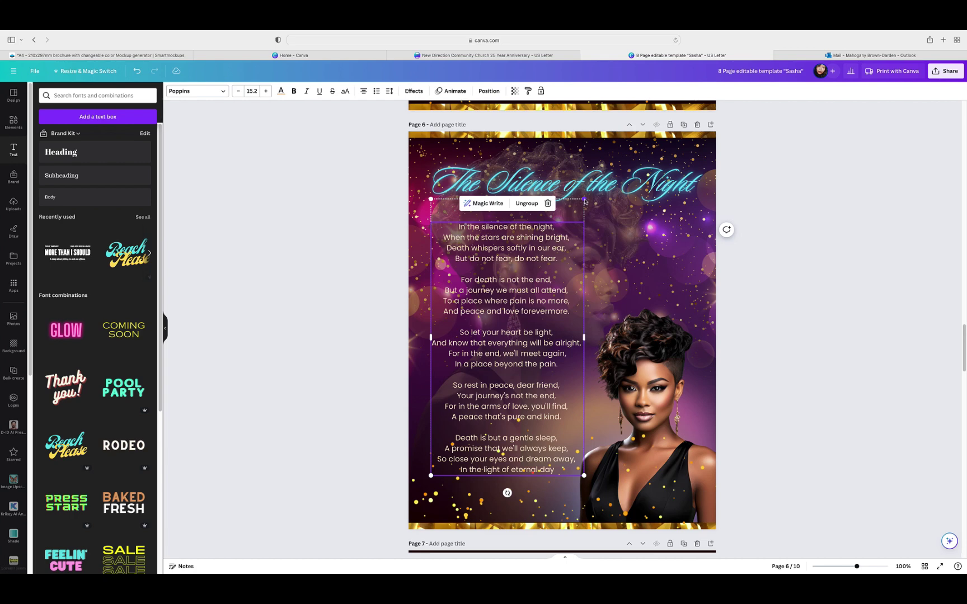
shift+click(470, 163)
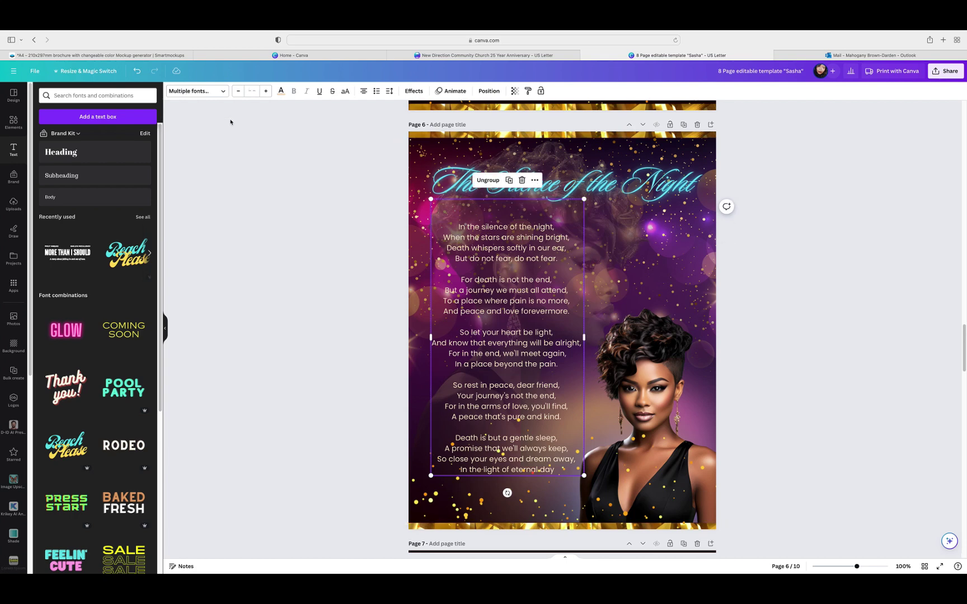
click(782, 343)
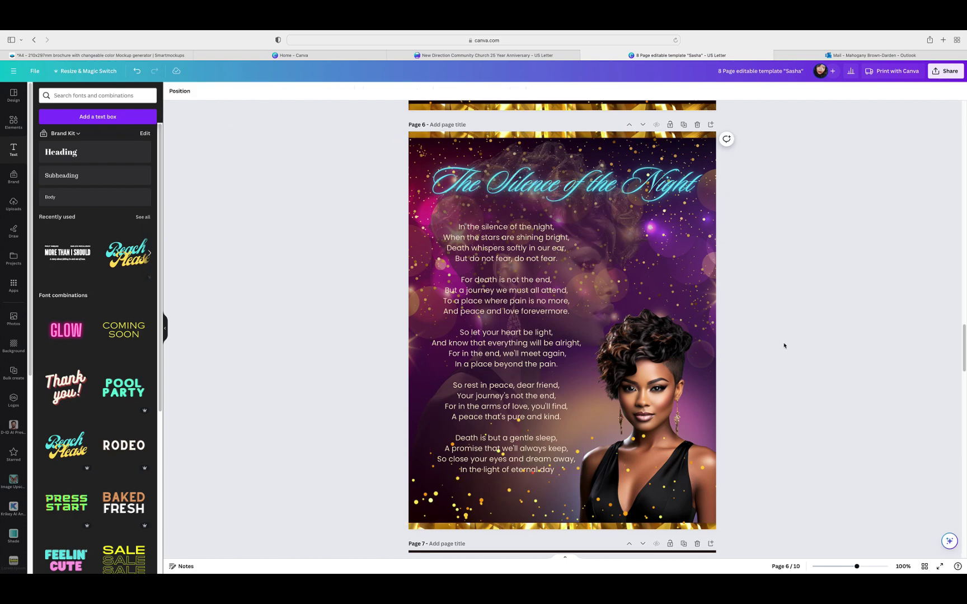
scroll(783, 344, up, 5)
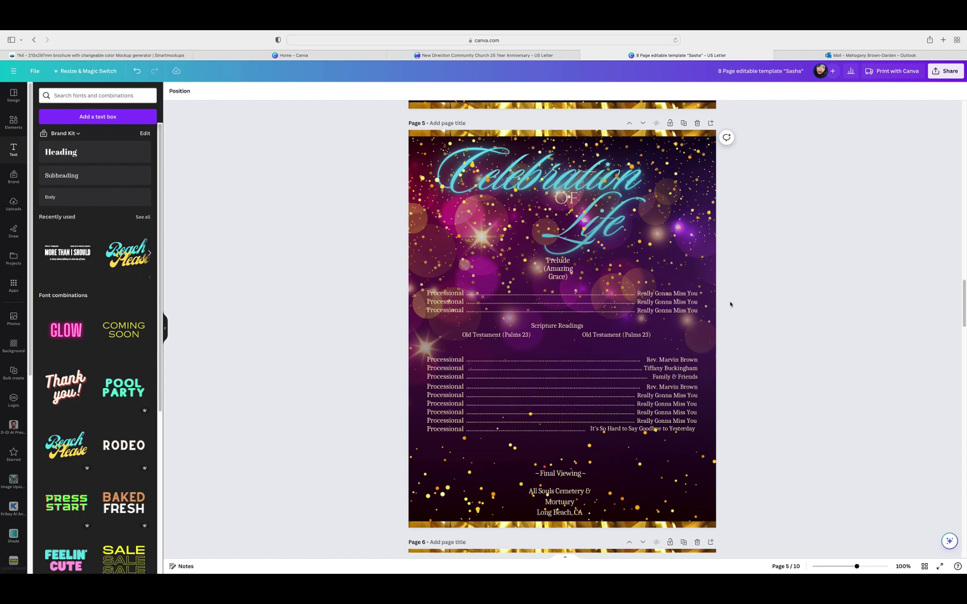
Step: Check the Celebration of Life artwork, scroll up to pages 3 and 2, then down to blank page 7
click(672, 243)
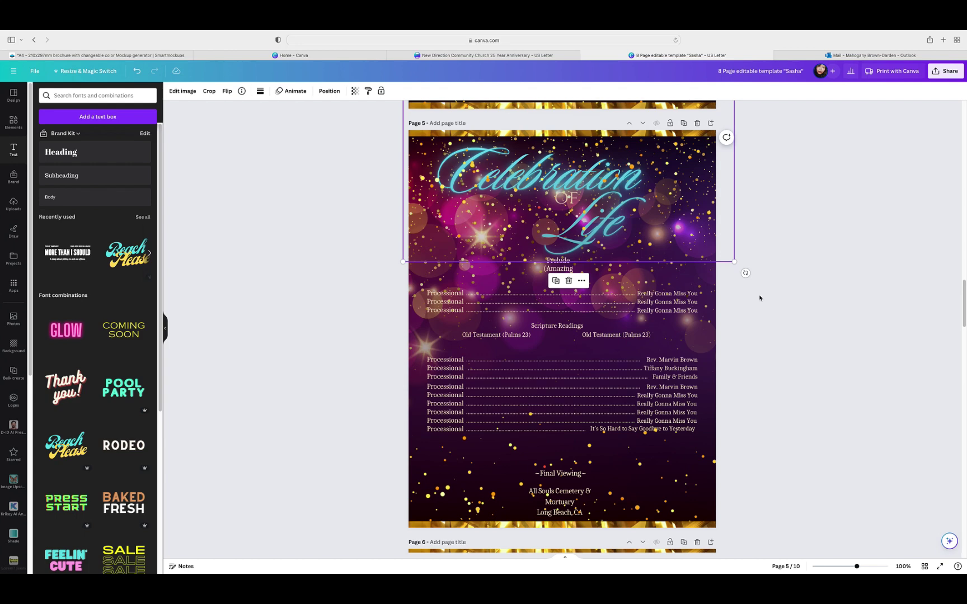
scroll(761, 299, up, 6)
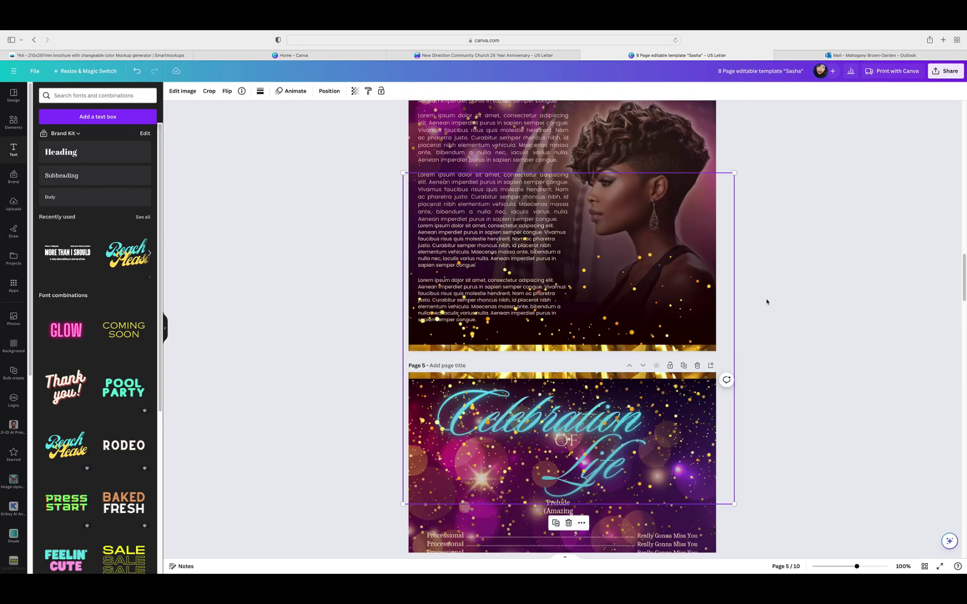
scroll(771, 306, up, 2)
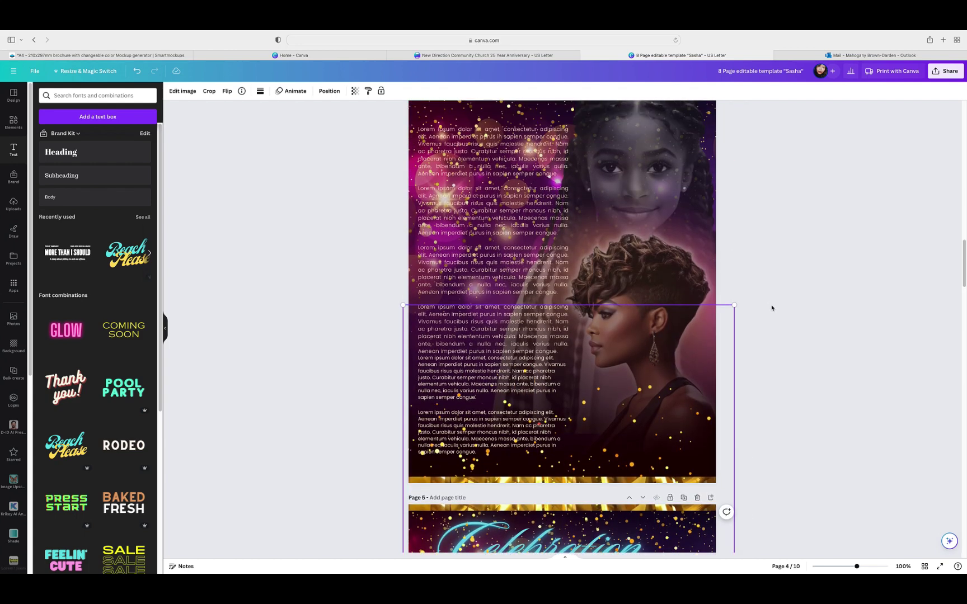
click(771, 309)
scroll(760, 262, up, 7)
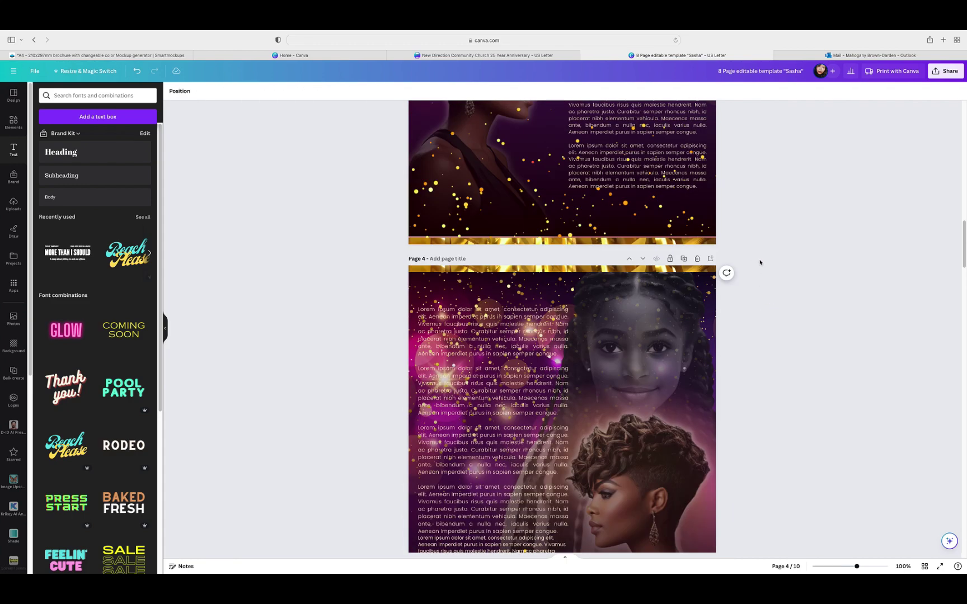
scroll(764, 266, up, 10)
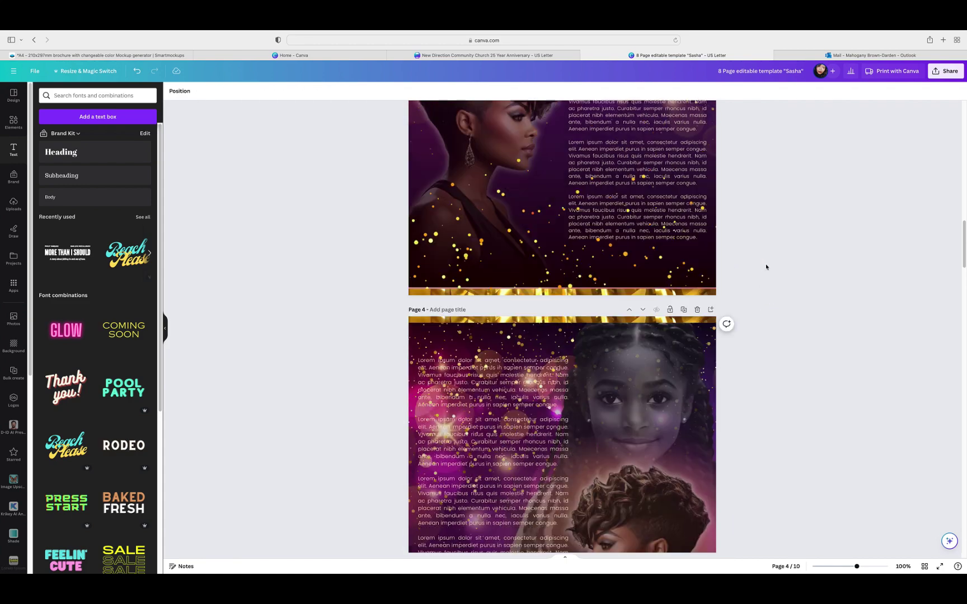
scroll(786, 280, up, 7)
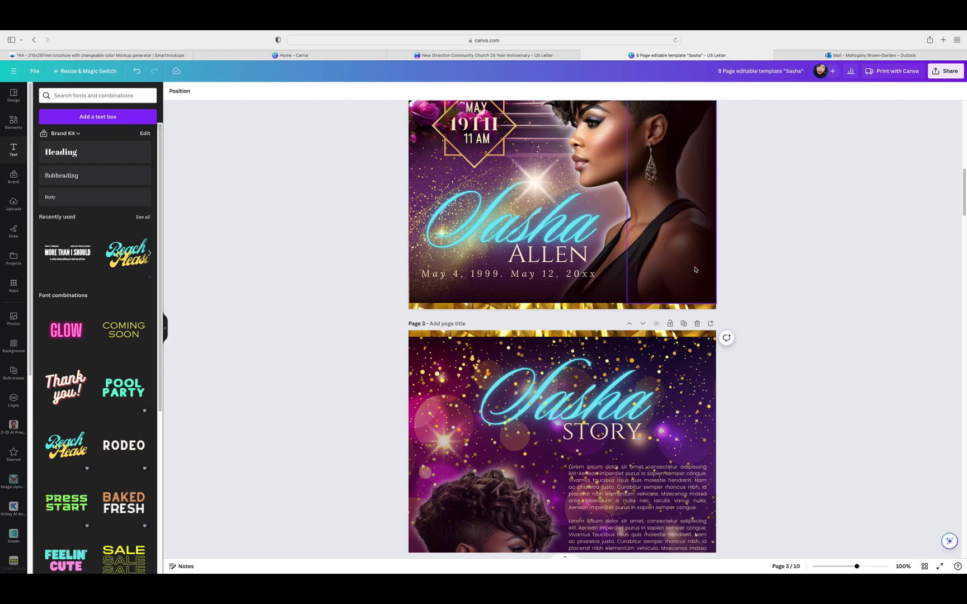
scroll(756, 334, up, 3)
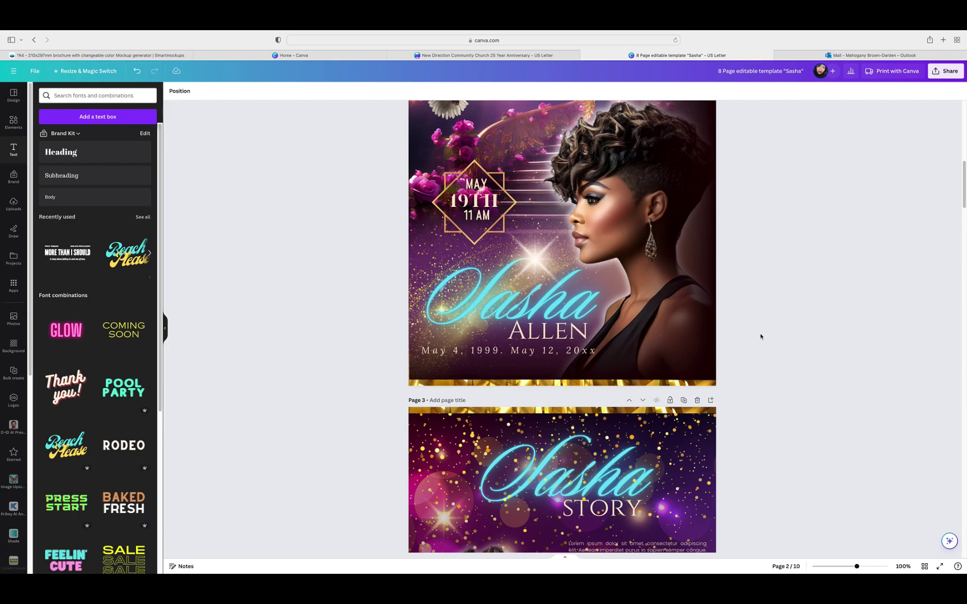
scroll(760, 336, down, 20)
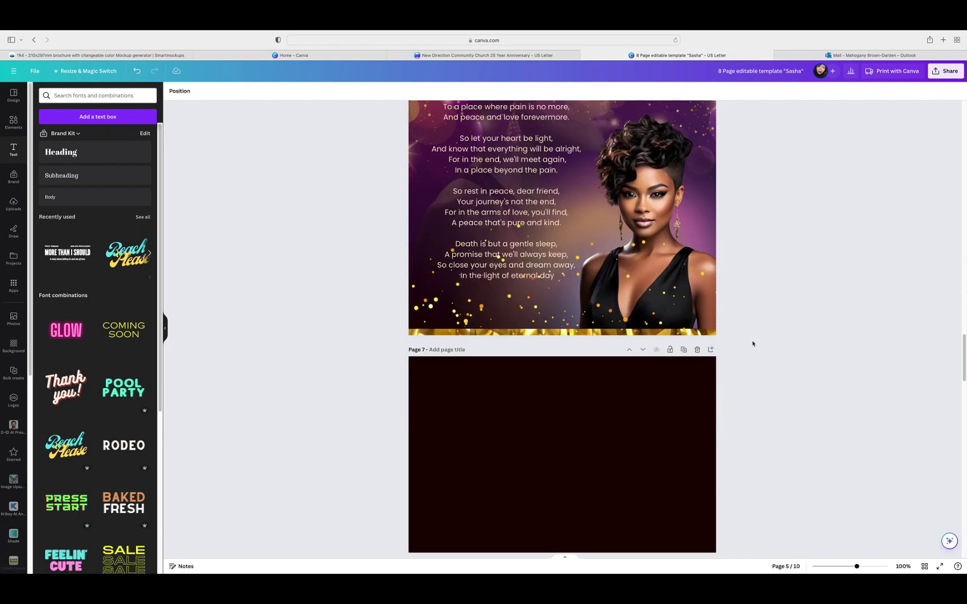
scroll(753, 344, down, 10)
Step: Add a heading to the blank page 7 reading 'In Loving Memory'
scroll(755, 340, down, 3)
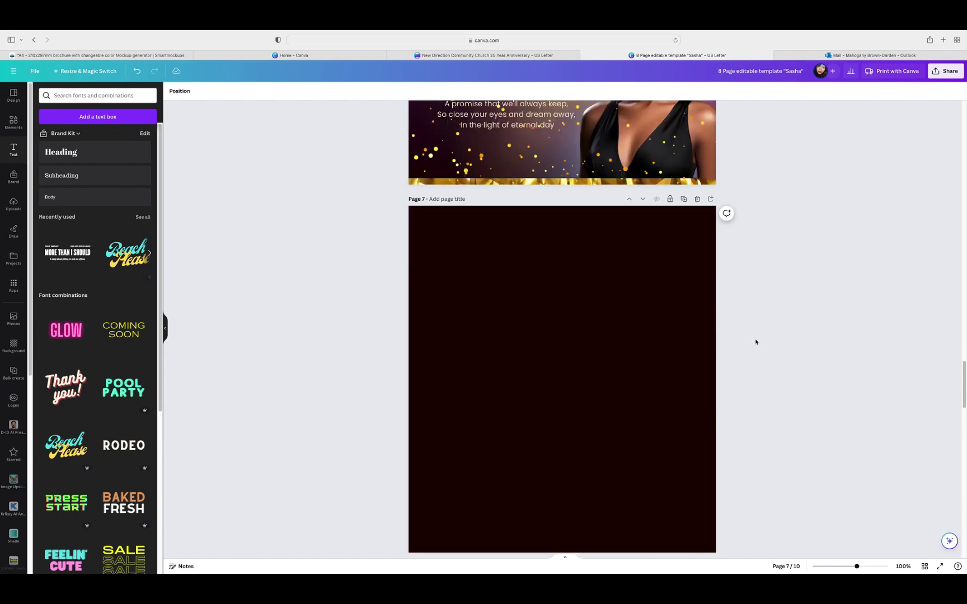
click(585, 315)
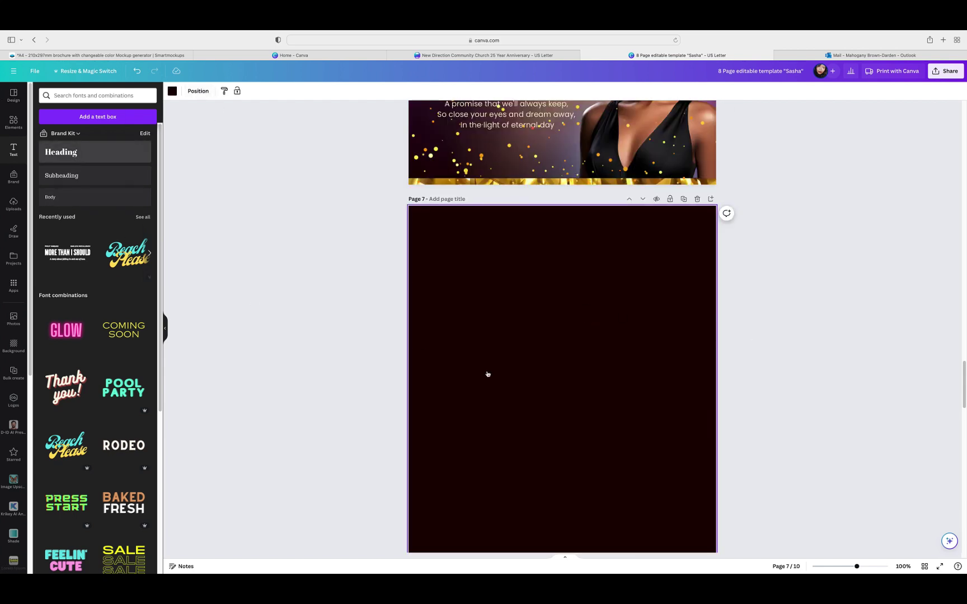
click(568, 387)
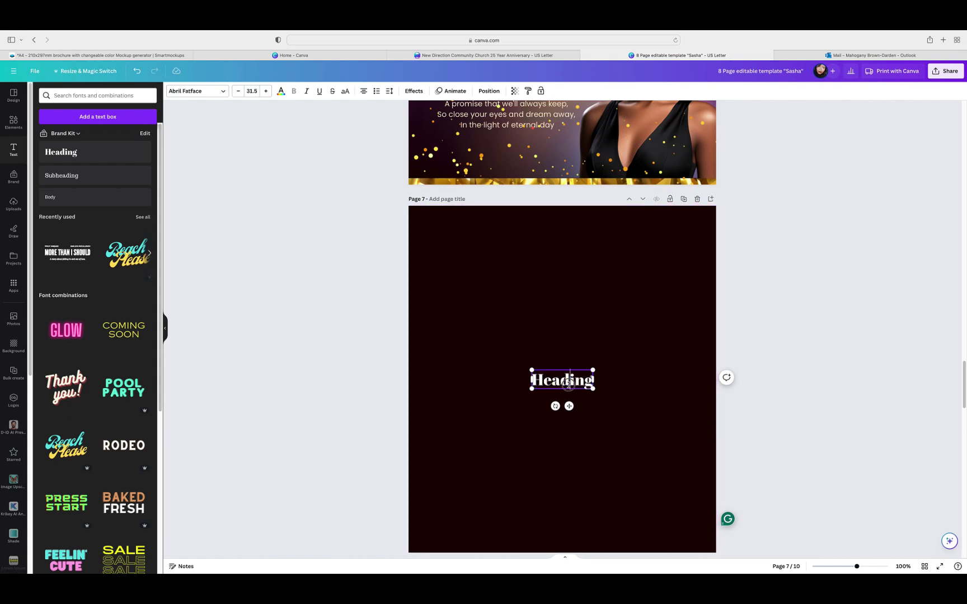
double_click(568, 385)
text(In)
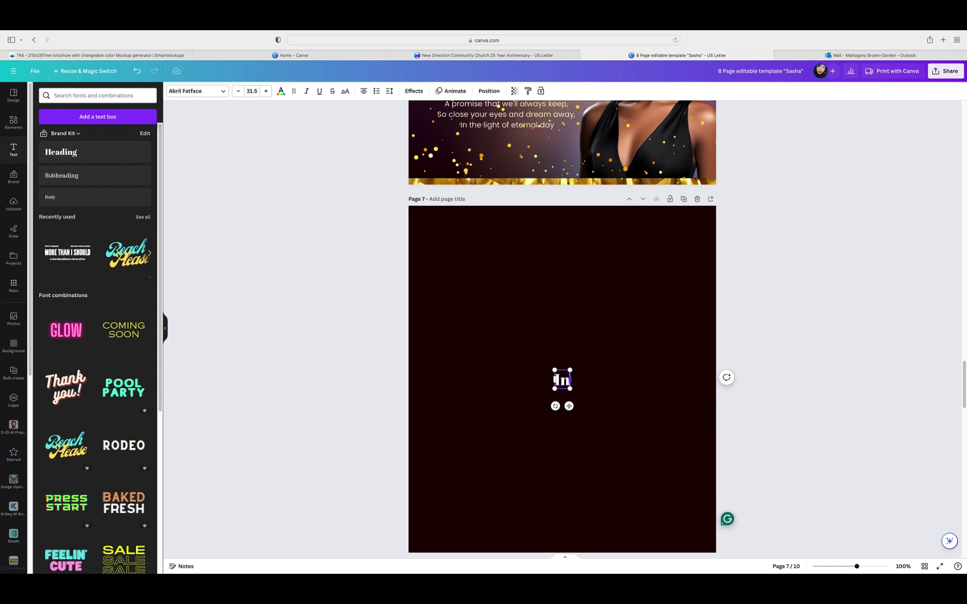
key(BackSpace)
text(n Loving Me)
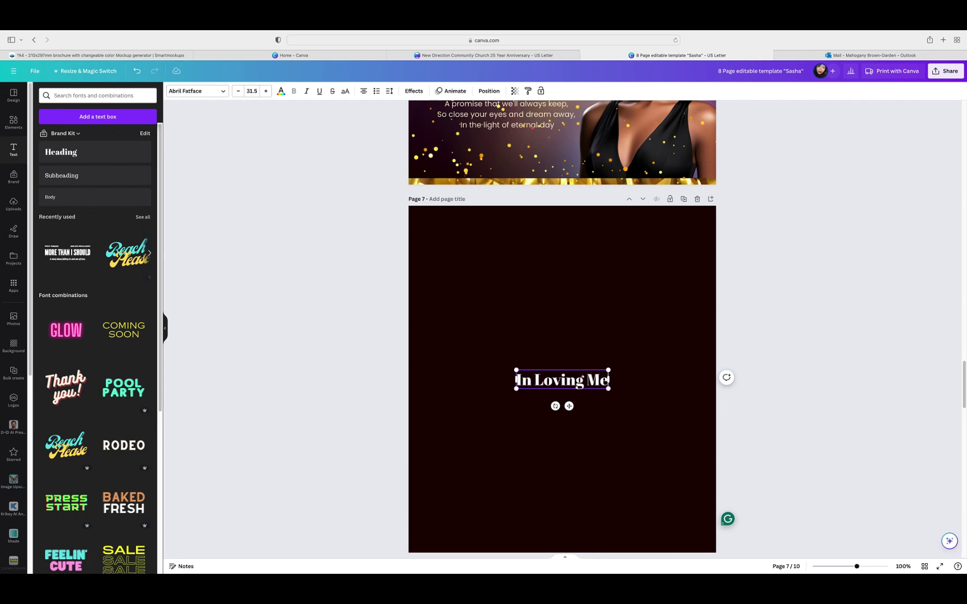
text(mory)
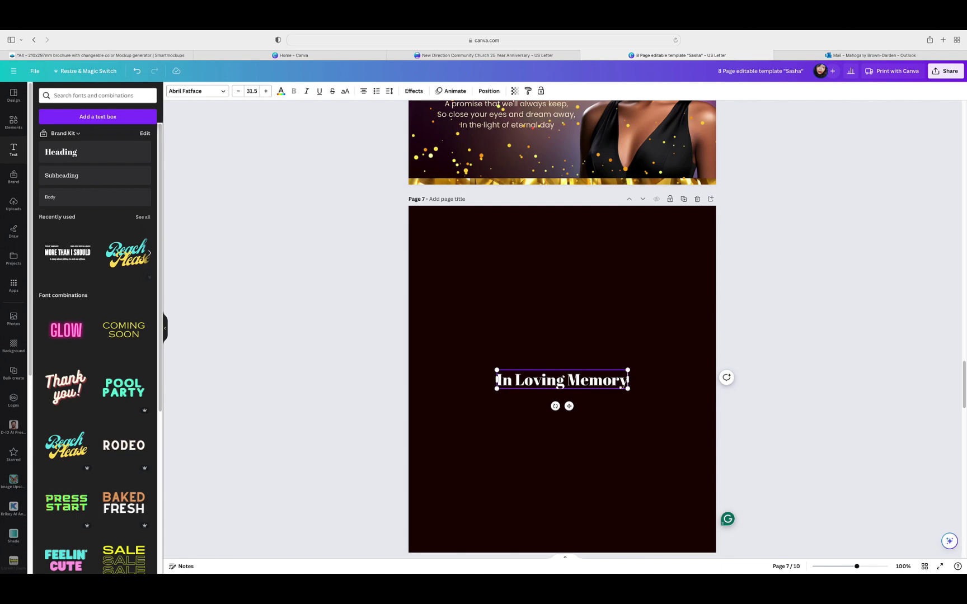
click(638, 341)
Step: Move the heading near the top of page 7 and enlarge it to size 61.8
click(594, 376)
drag(592, 380, 698, 311)
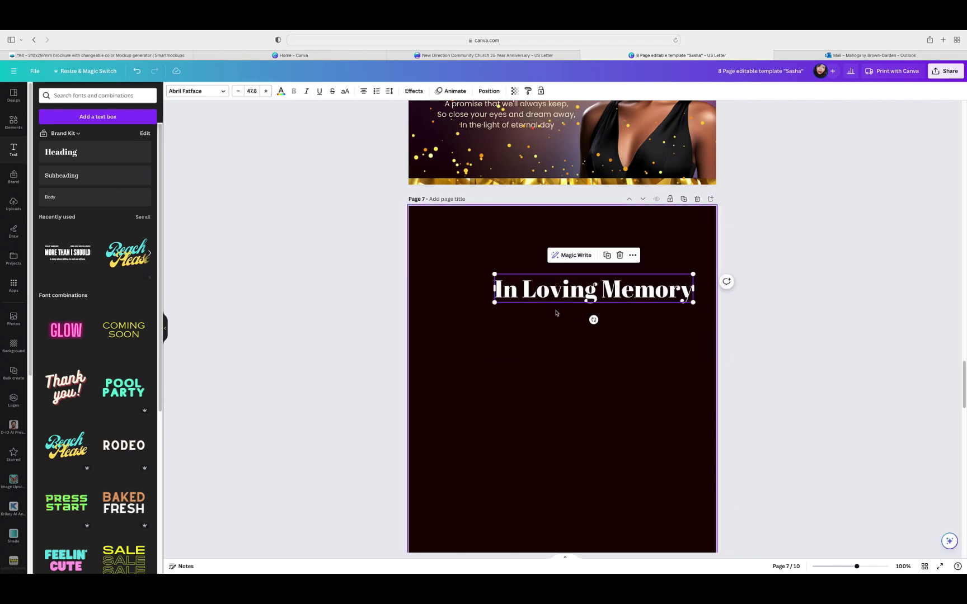
drag(494, 306, 436, 311)
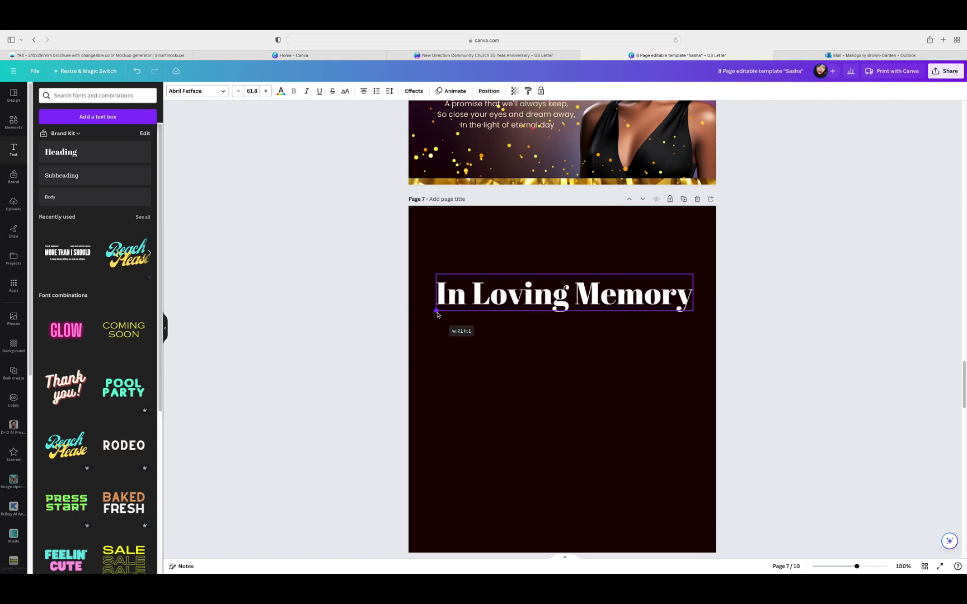
click(598, 348)
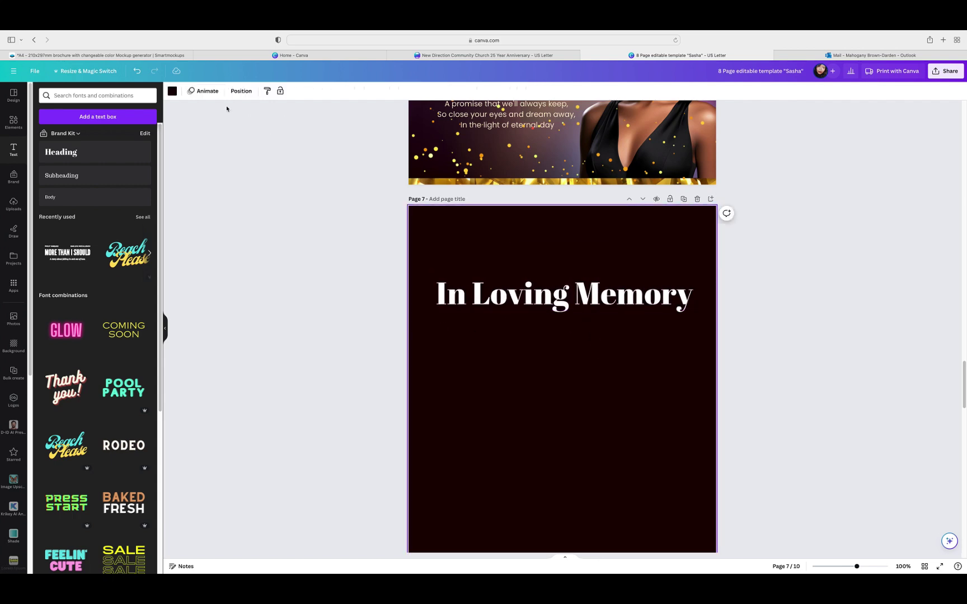
Step: Set the In Loving Memory heading in League Spartan
click(465, 310)
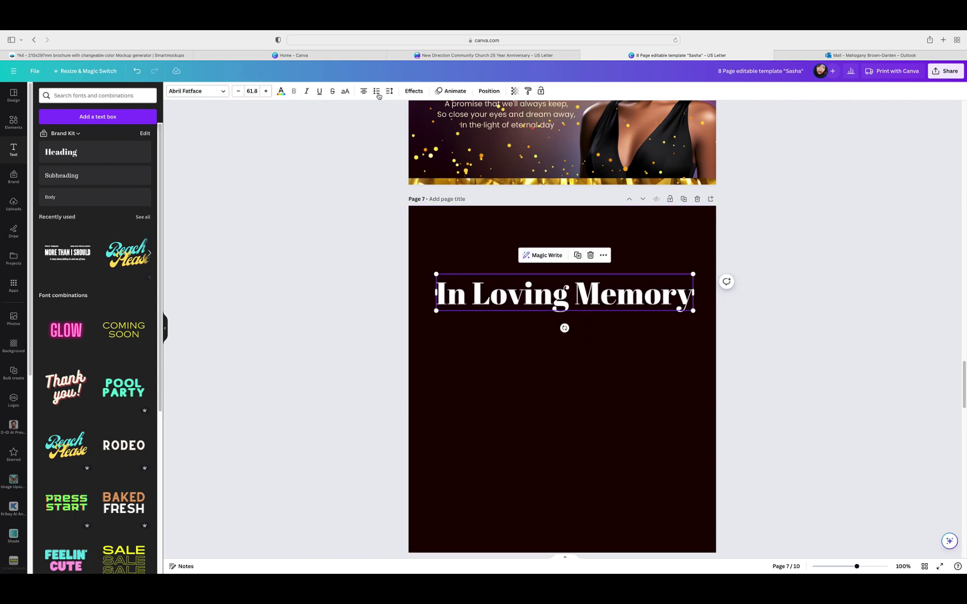
click(211, 93)
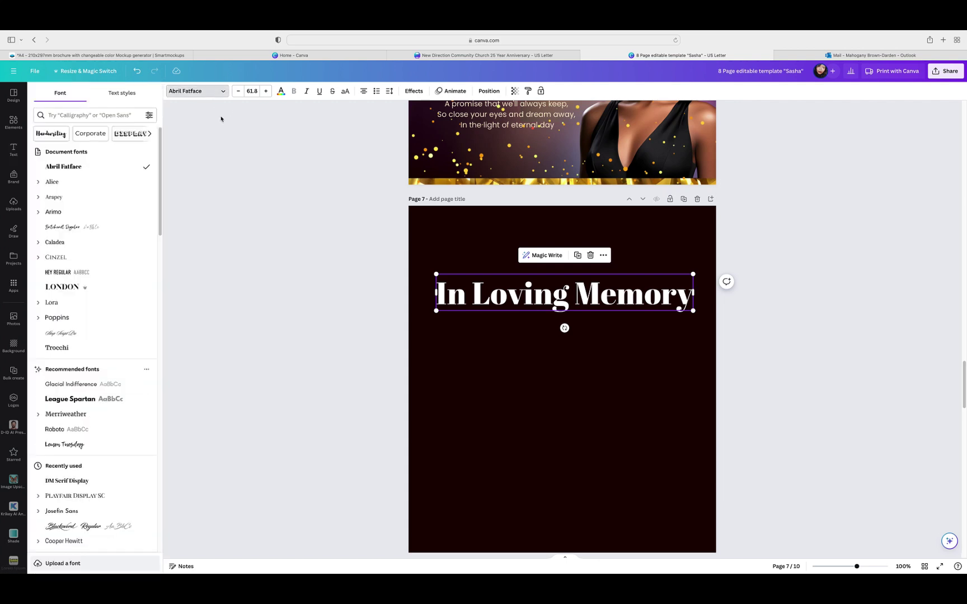
click(78, 399)
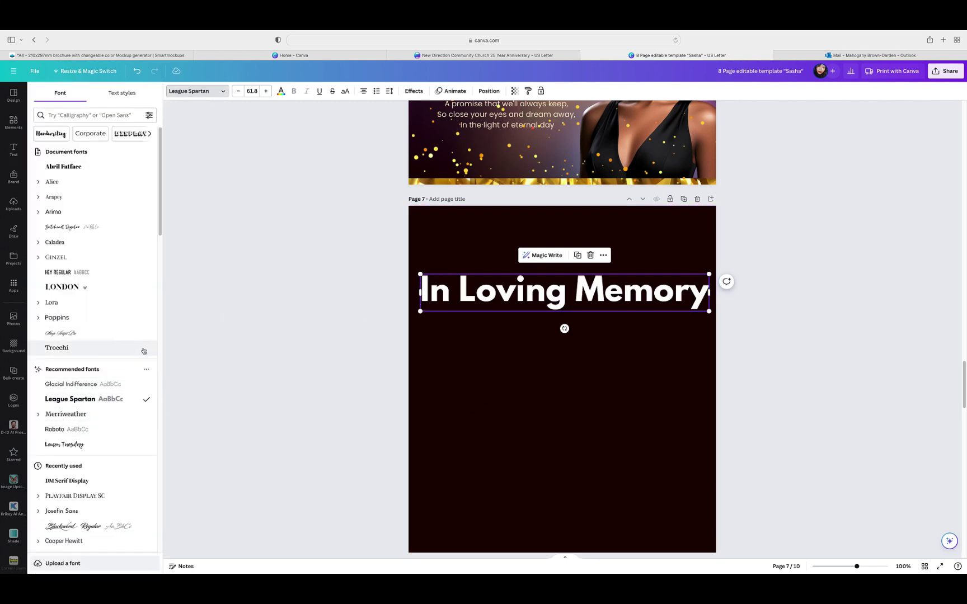
Step: Make page 7's background white
click(532, 414)
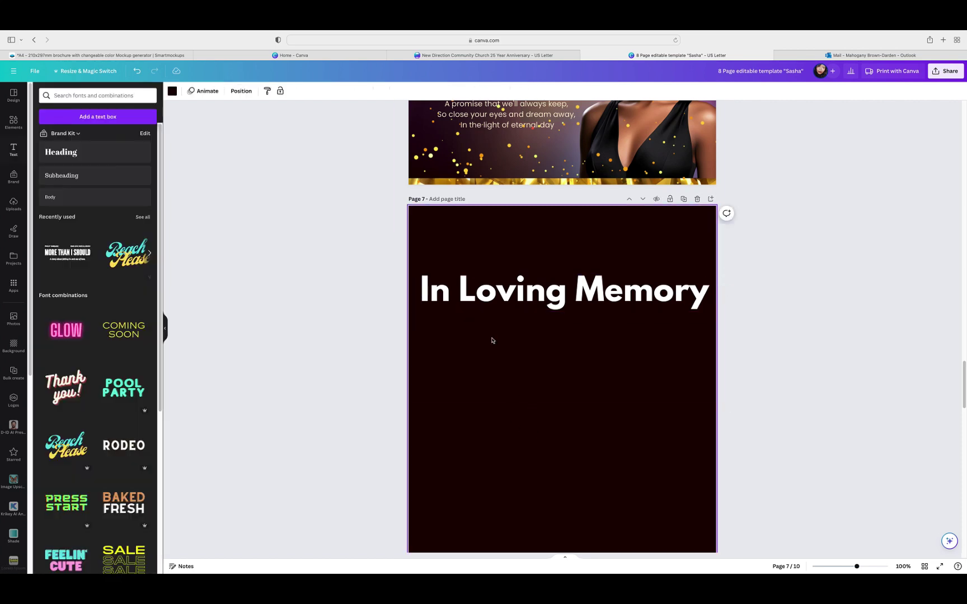
click(172, 90)
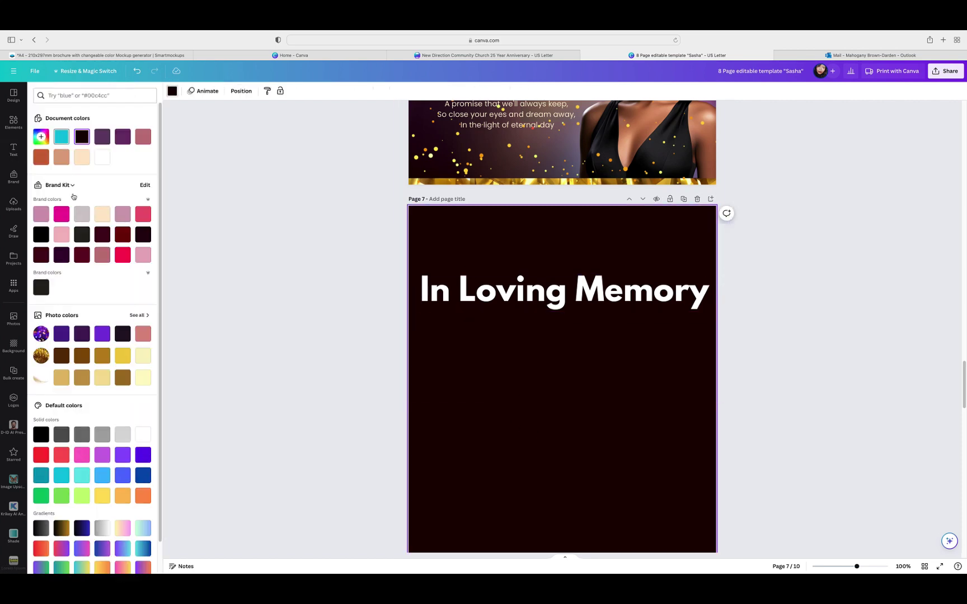
click(102, 157)
Step: Recolour the heading text to the dark document colour
click(477, 299)
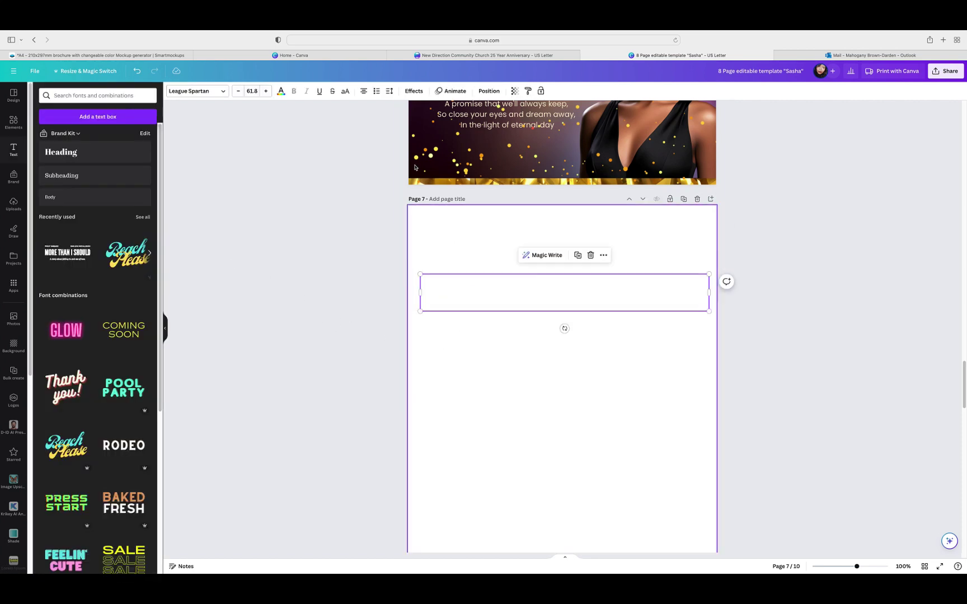
click(281, 91)
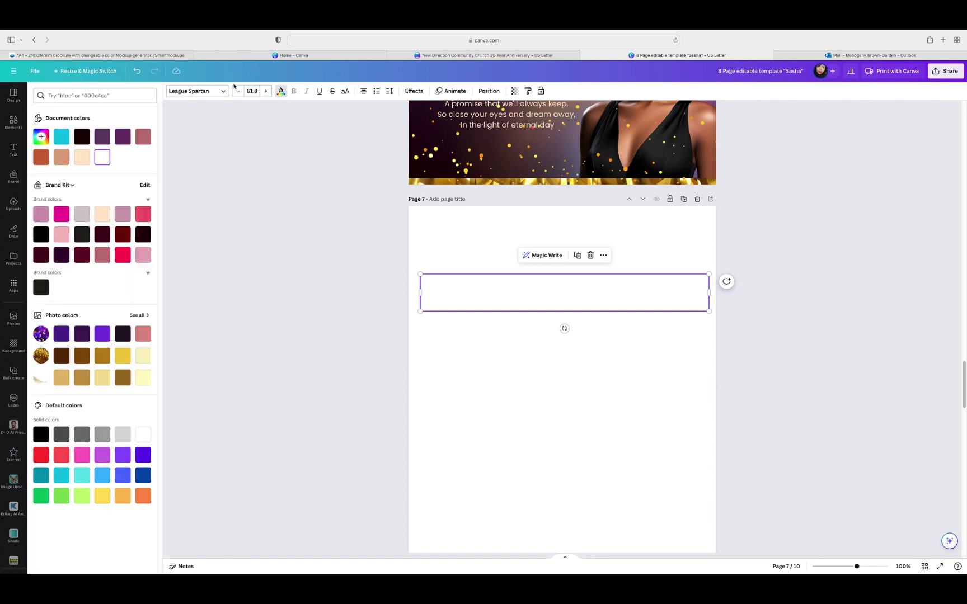
click(81, 141)
click(537, 455)
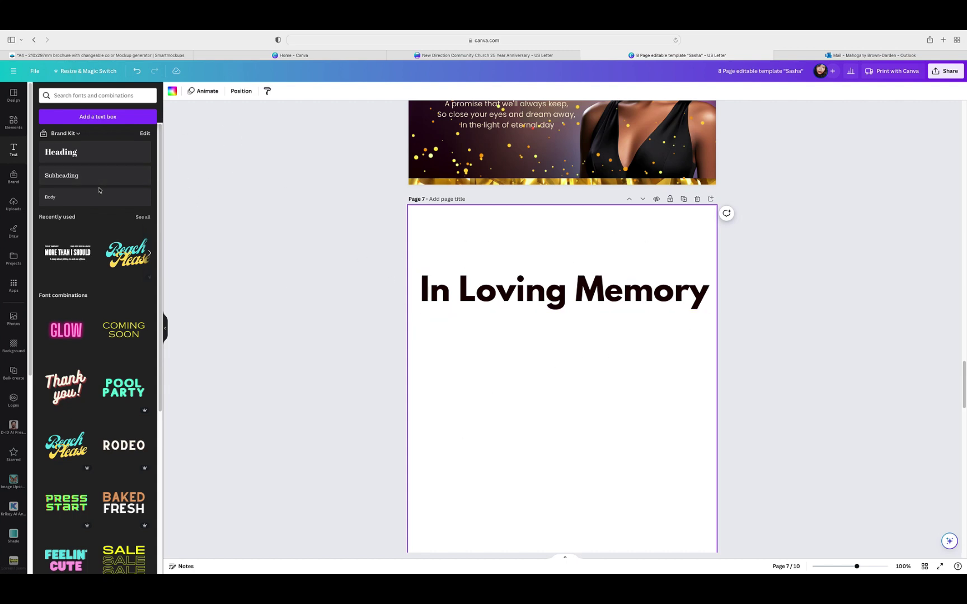
Step: Switch the heading font to League Gothic
key(Tab)
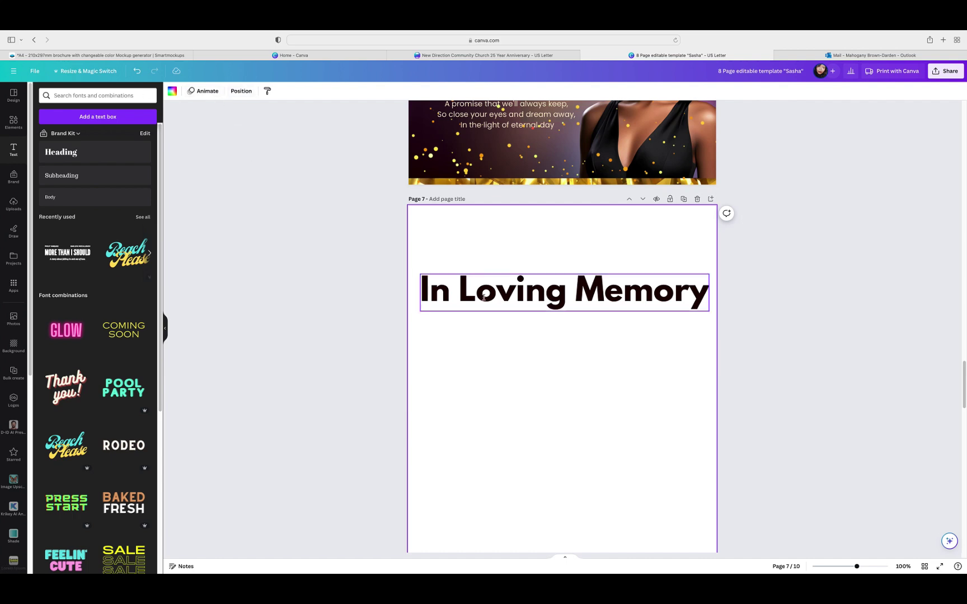
click(219, 97)
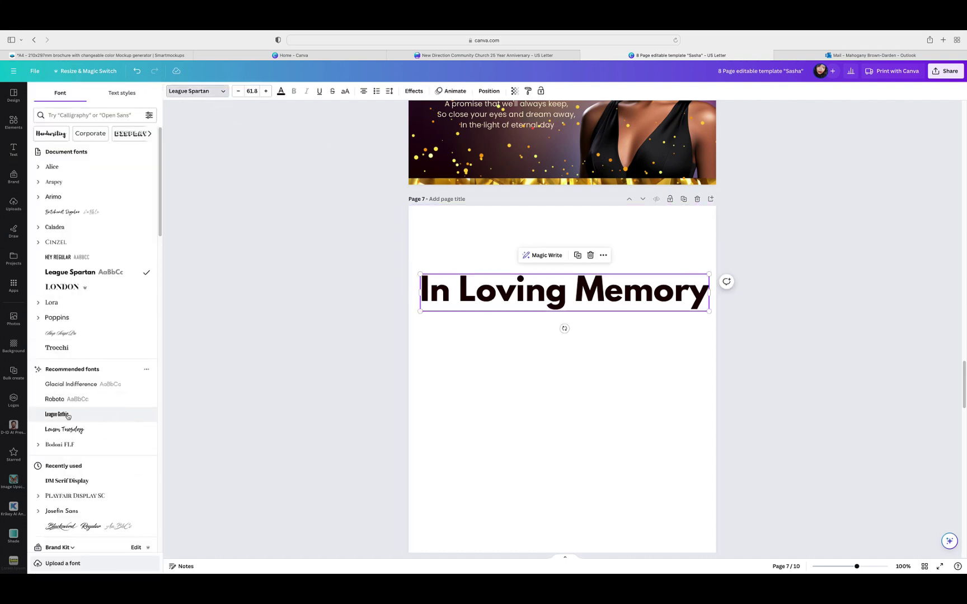
click(121, 414)
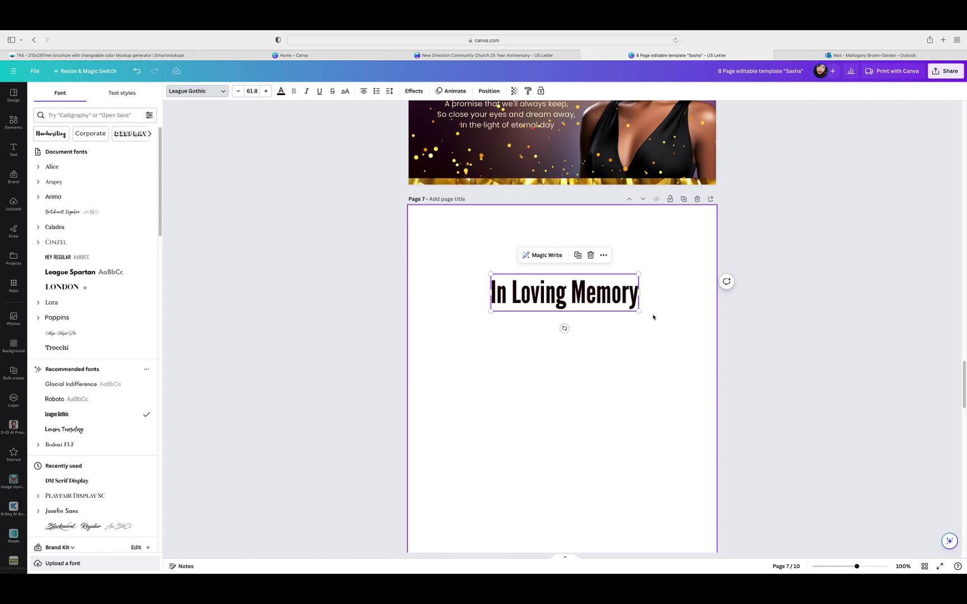
Step: Enlarge the heading to about size 119 across the page width and reposition it
drag(643, 315, 717, 332)
drag(492, 334, 432, 347)
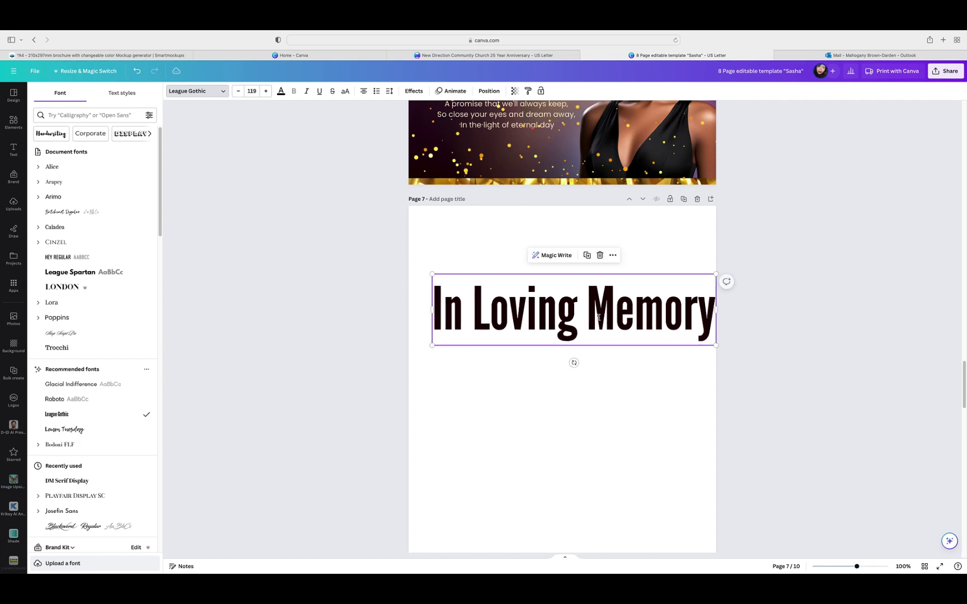
click(620, 378)
drag(612, 331, 599, 299)
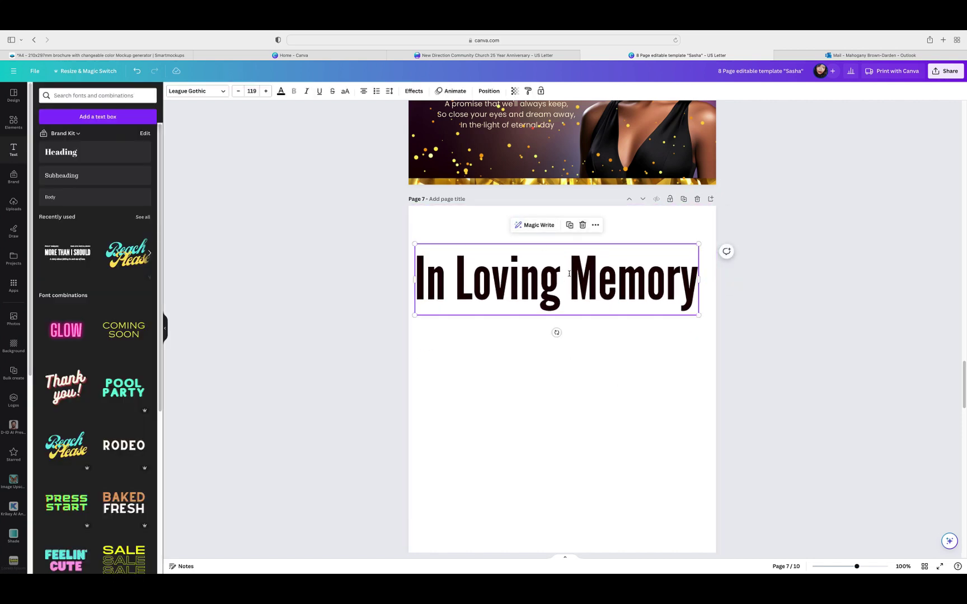
drag(569, 275, 571, 278)
Step: Apply a red Splice effect to the In Loving Memory heading
click(414, 90)
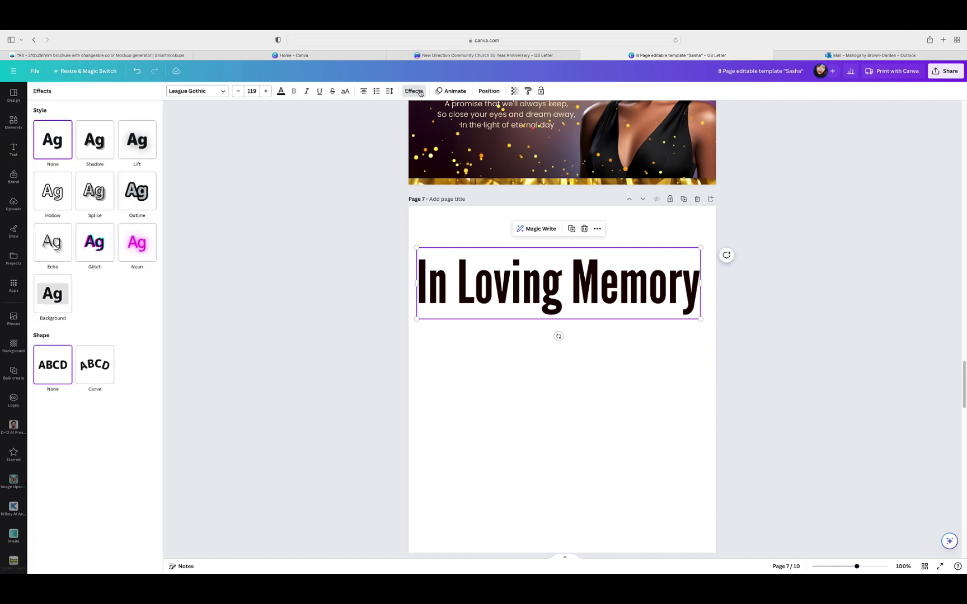
click(94, 192)
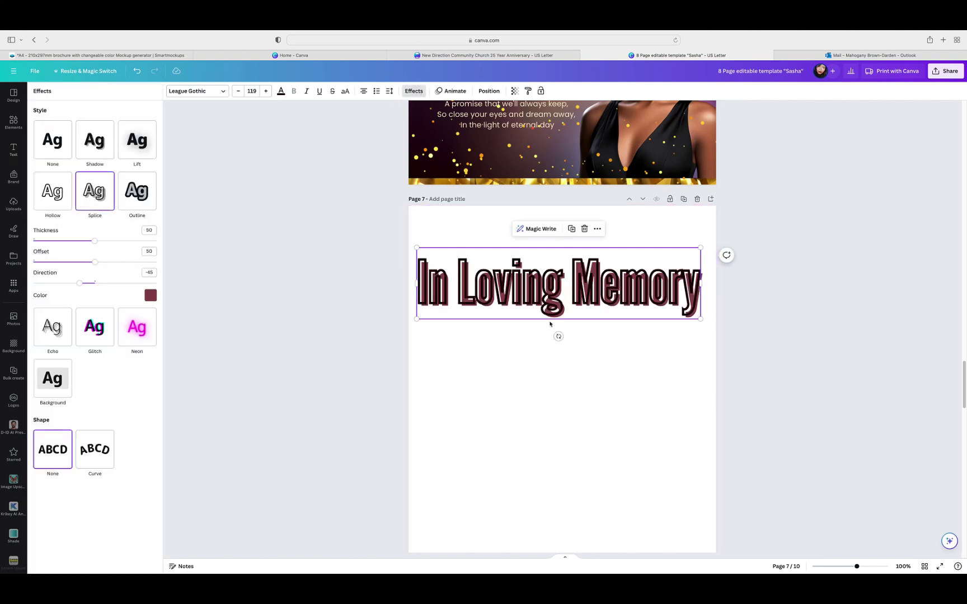
click(151, 295)
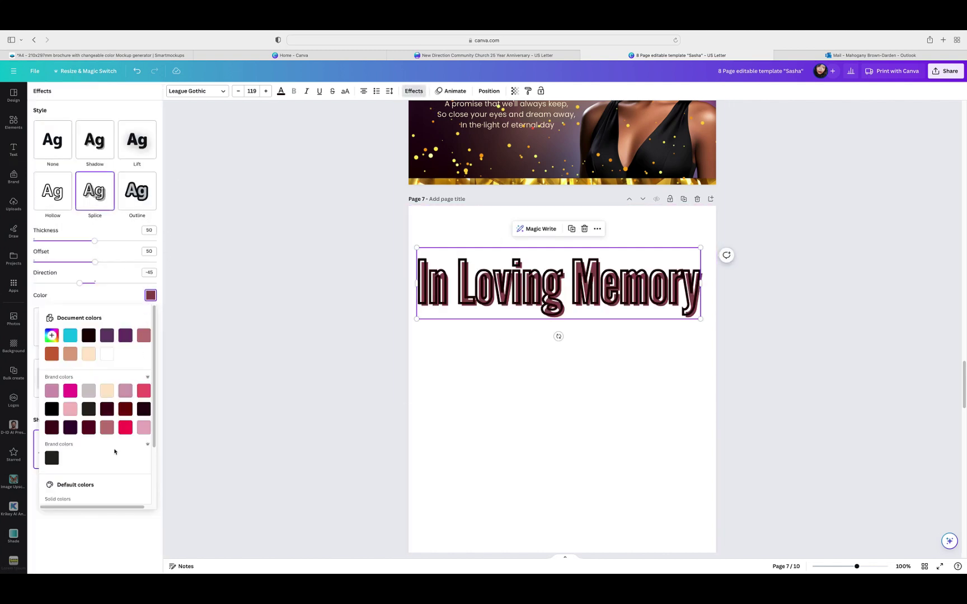
scroll(110, 446, down, 3)
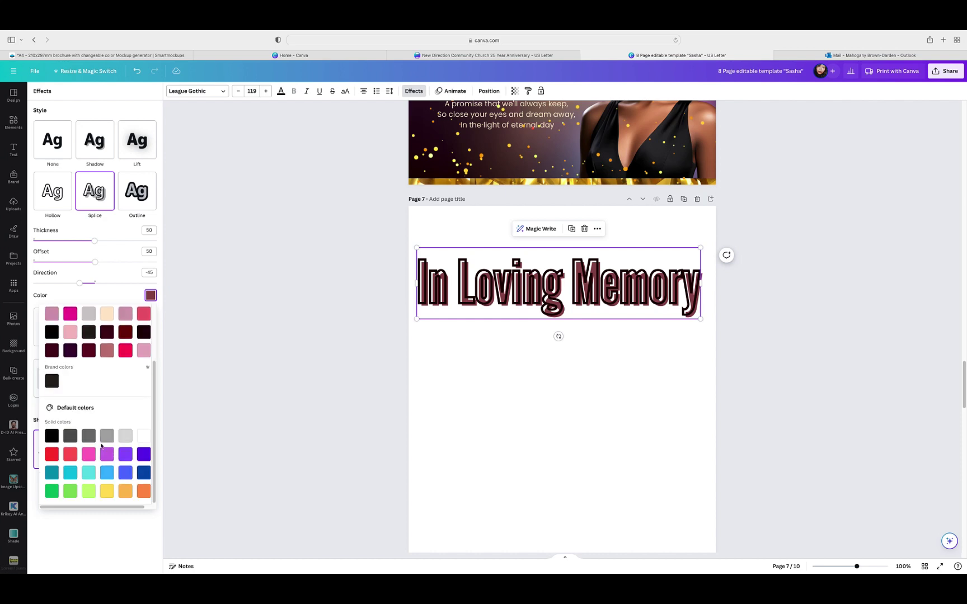
click(52, 454)
click(496, 417)
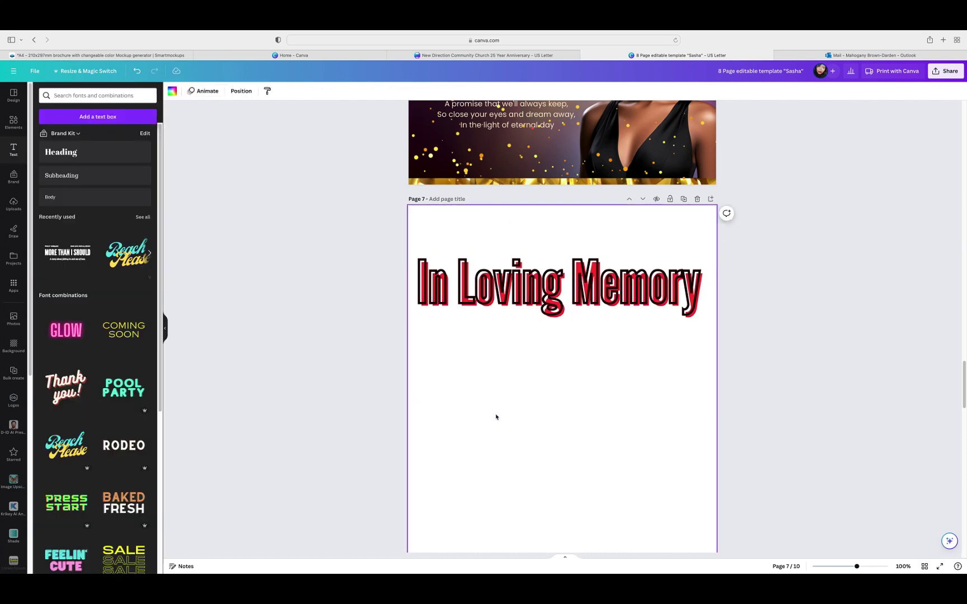
Step: Replace the effect with a dark red Outline, after briefly trying Glitch
click(564, 312)
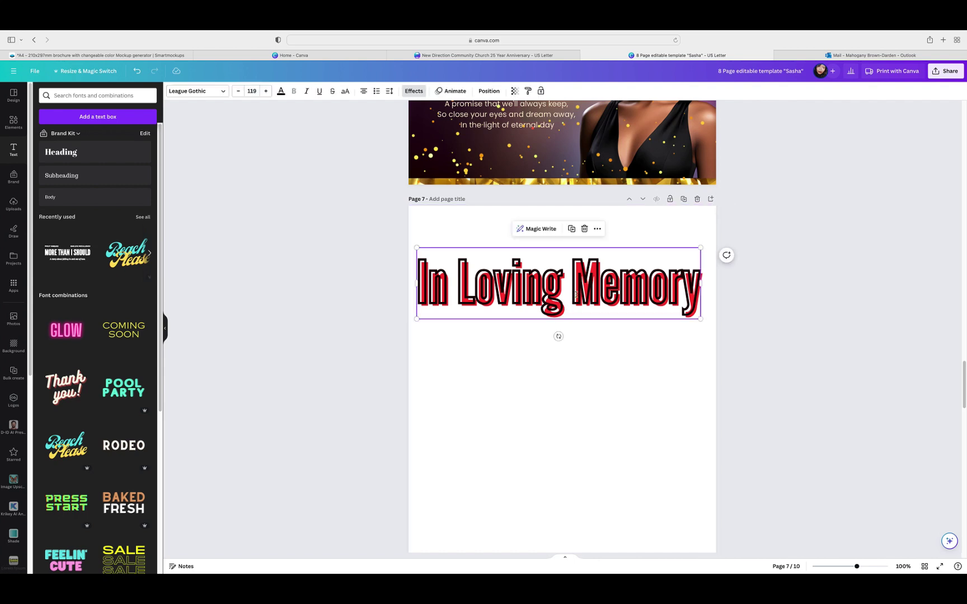
click(577, 294)
click(594, 274)
click(414, 90)
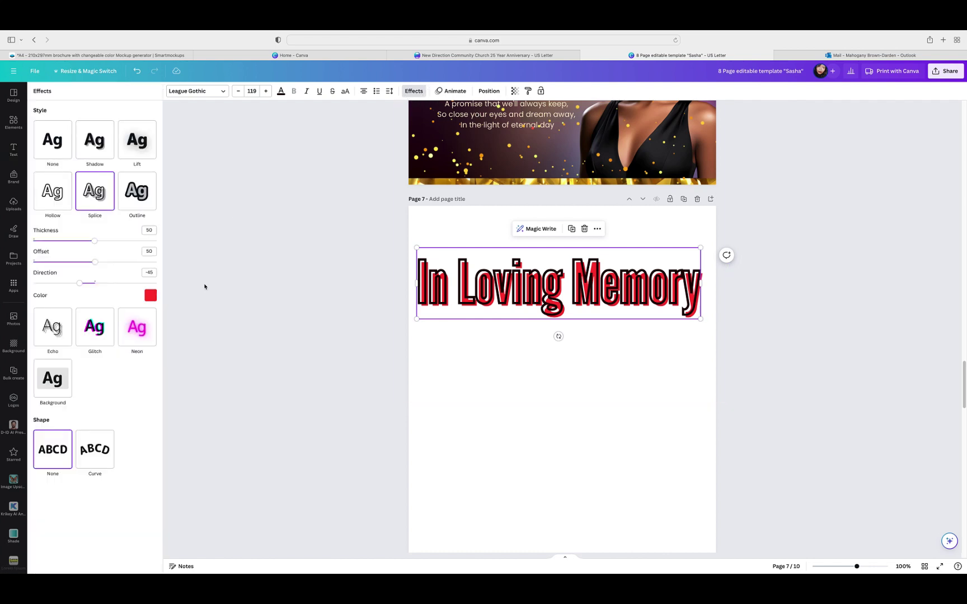
click(96, 328)
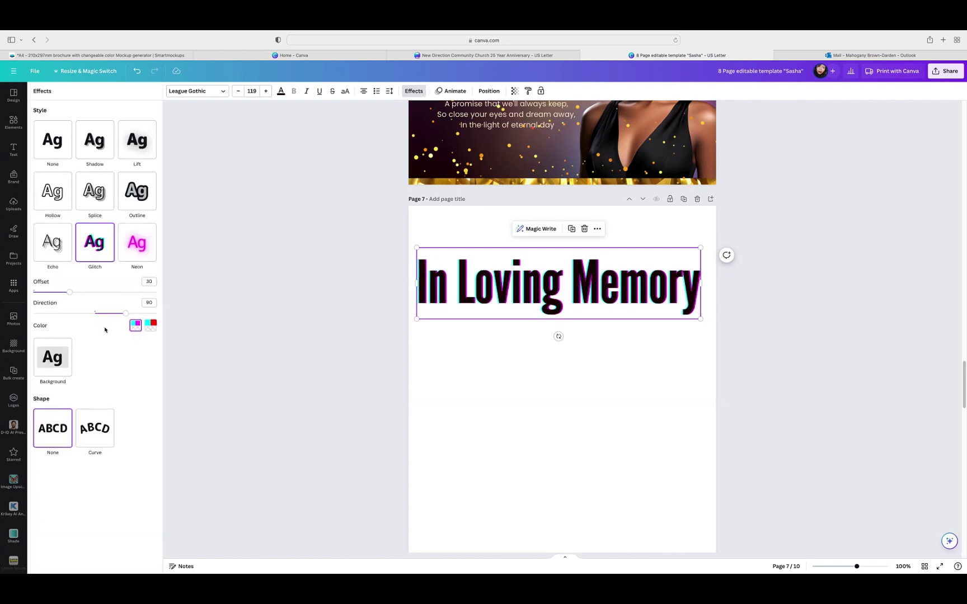
click(138, 204)
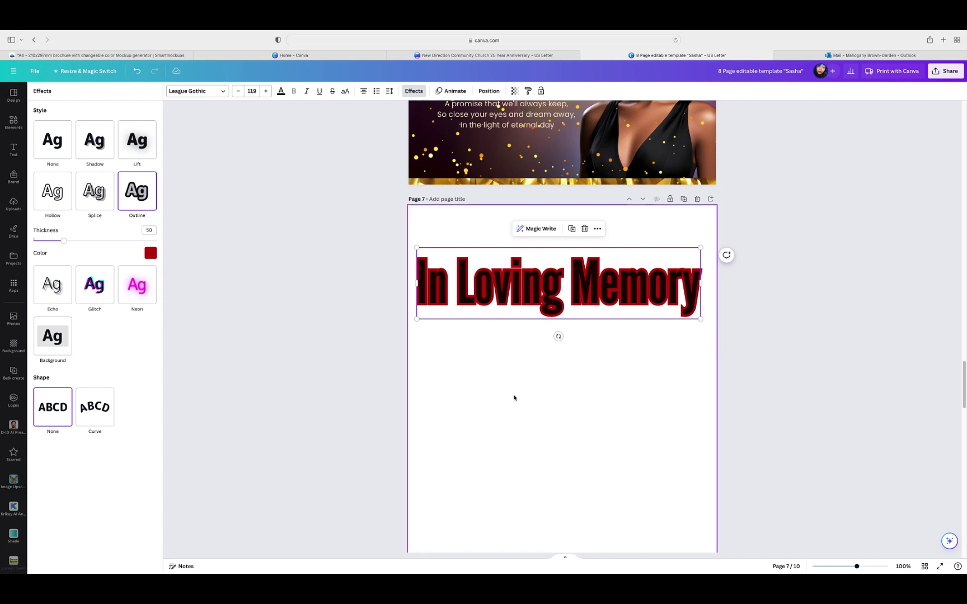
click(518, 399)
click(516, 297)
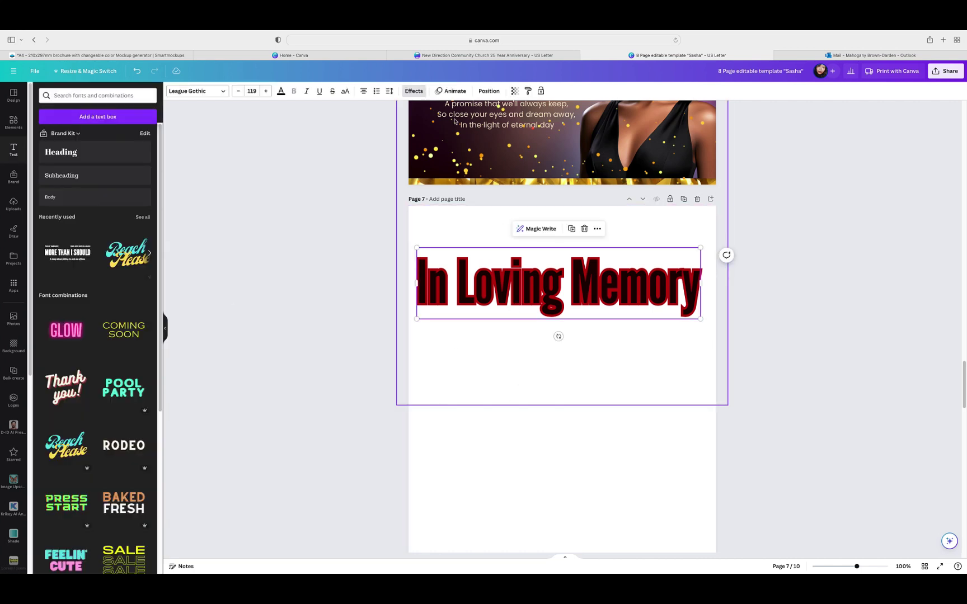
Step: Change the heading font to ALTERON
click(223, 92)
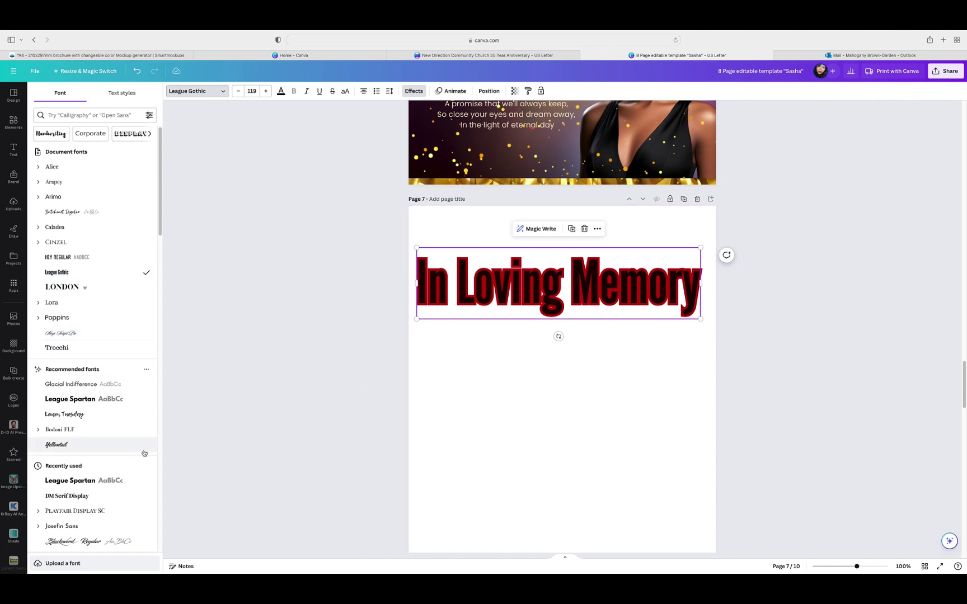
scroll(144, 454, down, 5)
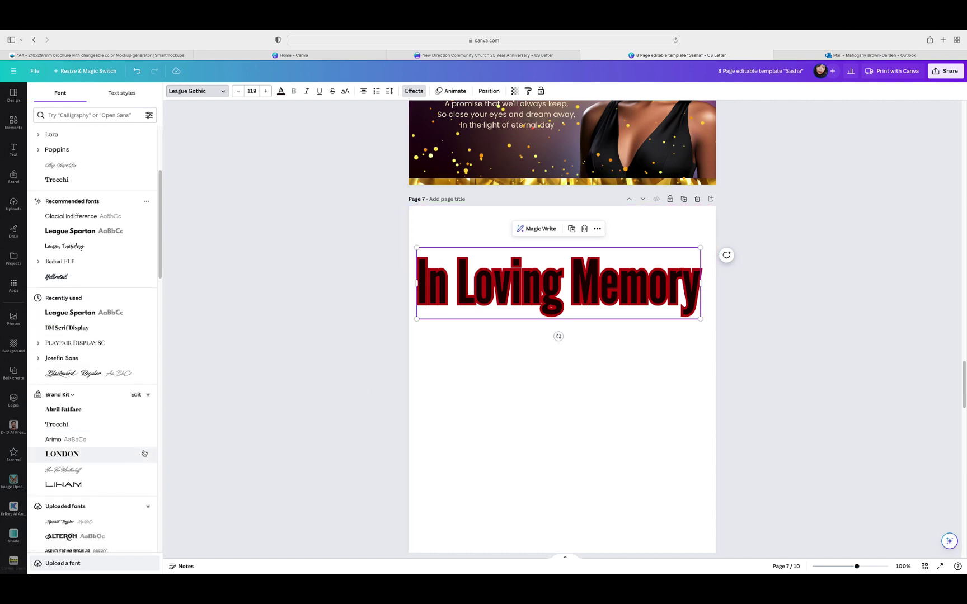
scroll(144, 453, down, 3)
click(60, 438)
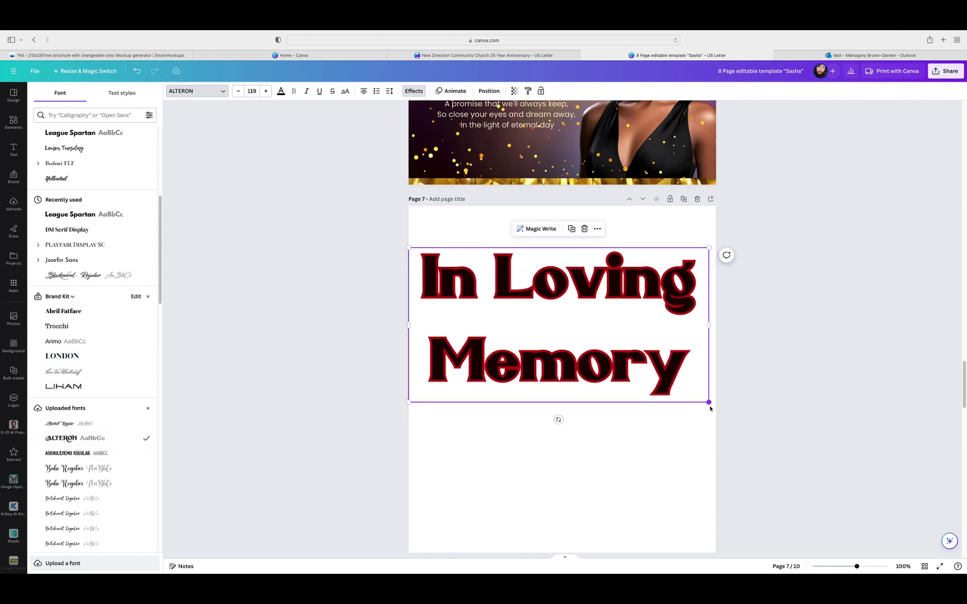
Step: Resize the heading box to fit one line at size 61 and centre it
drag(710, 404, 690, 392)
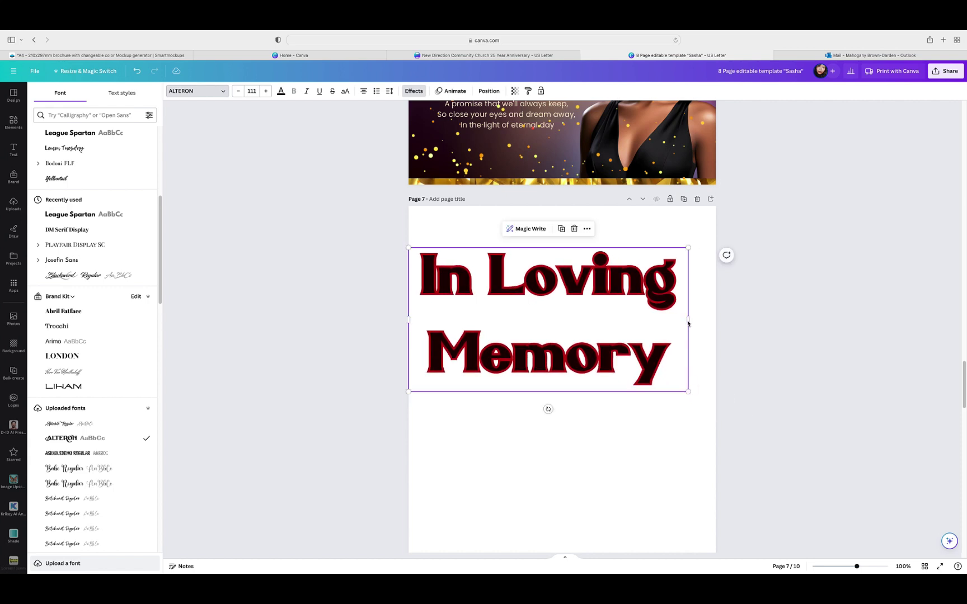
drag(700, 318, 698, 284)
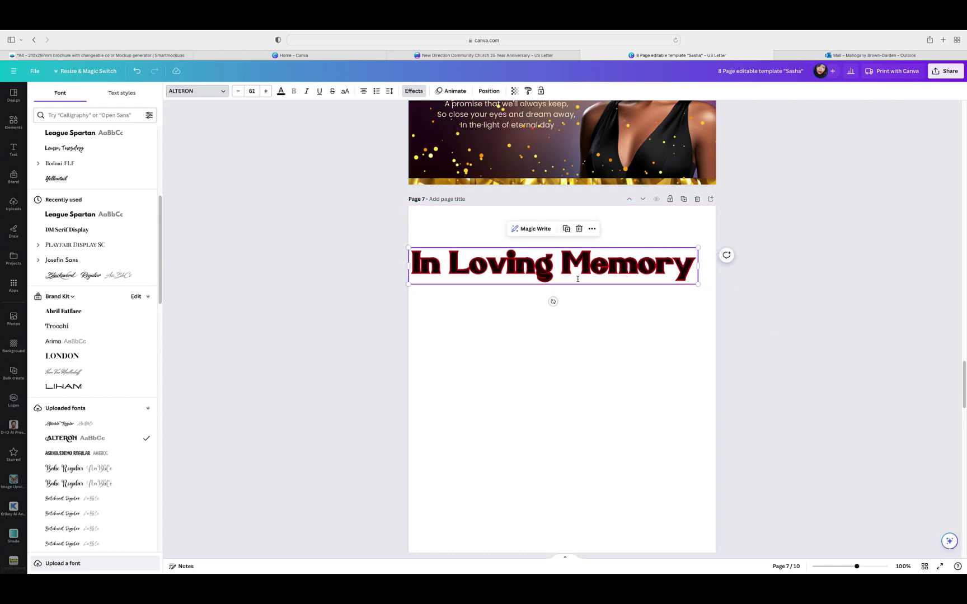
drag(575, 279, 585, 279)
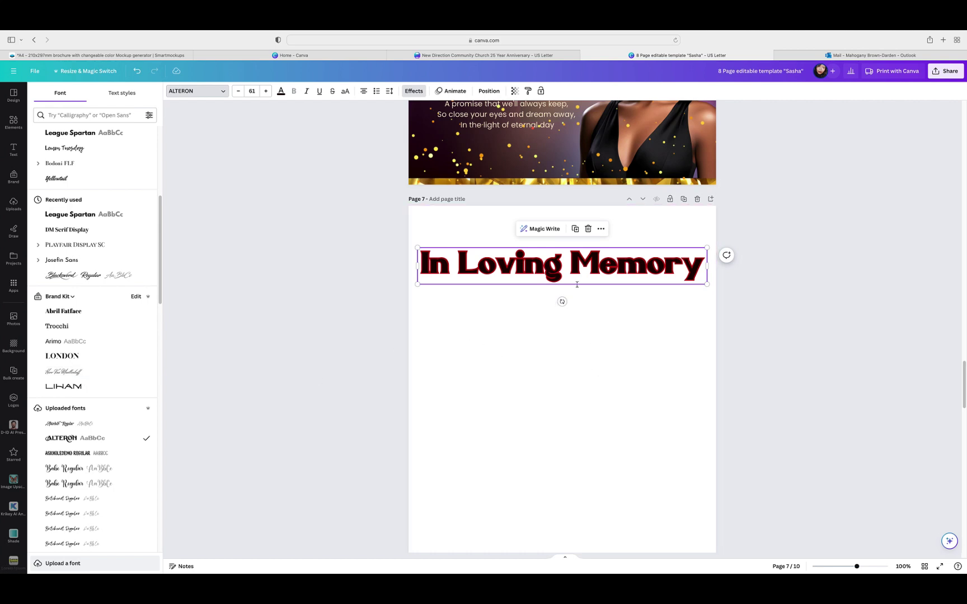
click(589, 229)
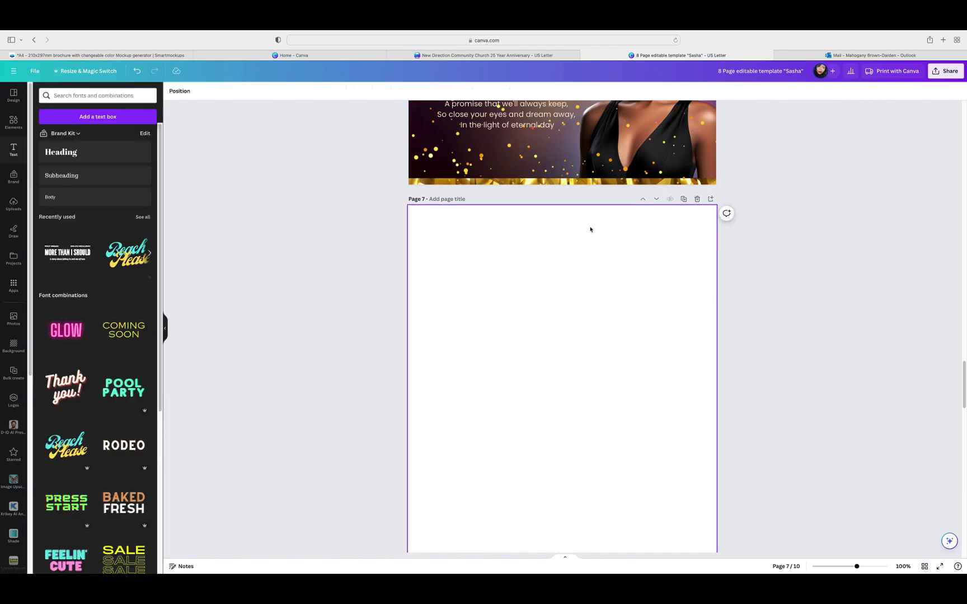
scroll(812, 277, up, 12)
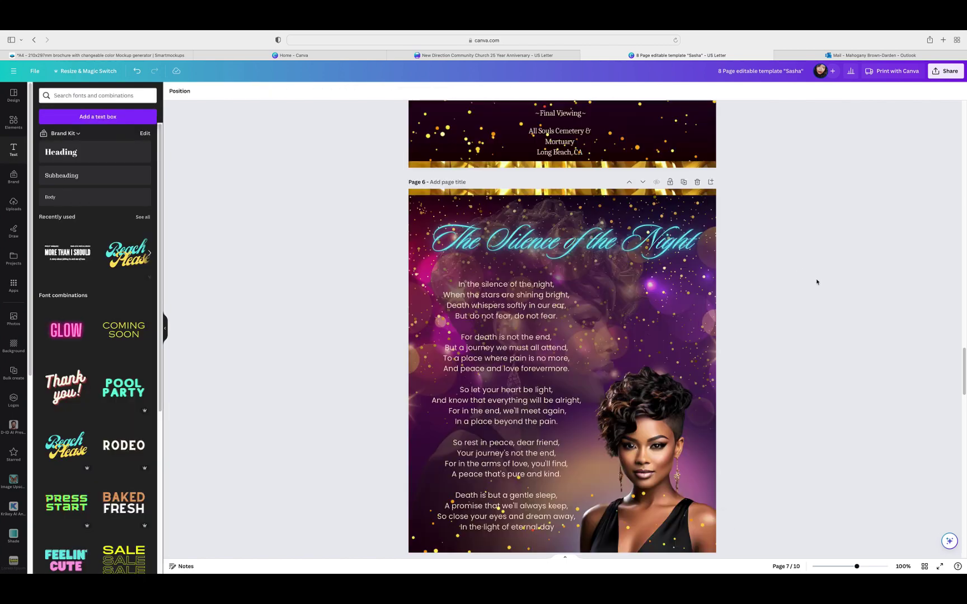
scroll(832, 285, up, 10)
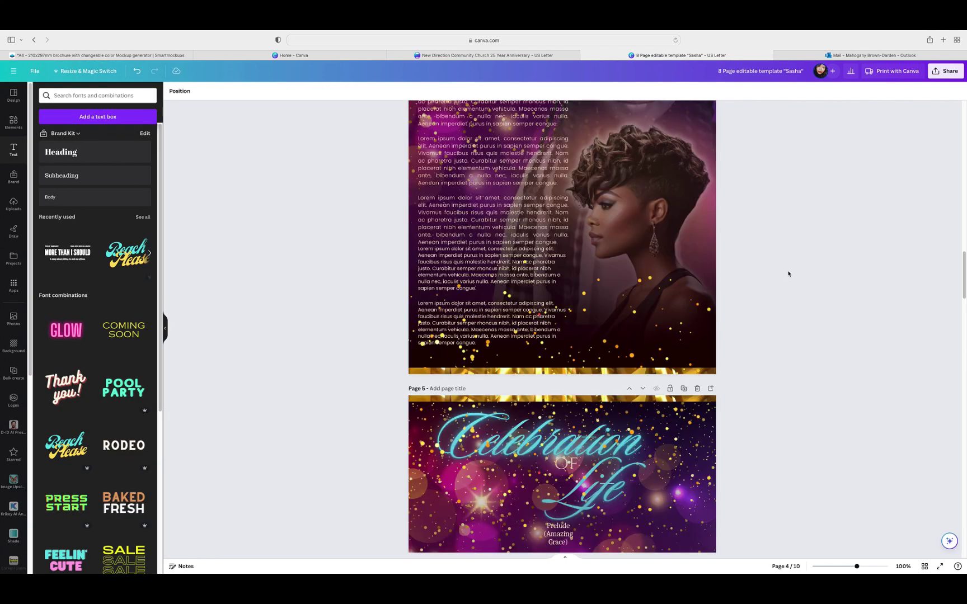
scroll(793, 276, up, 4)
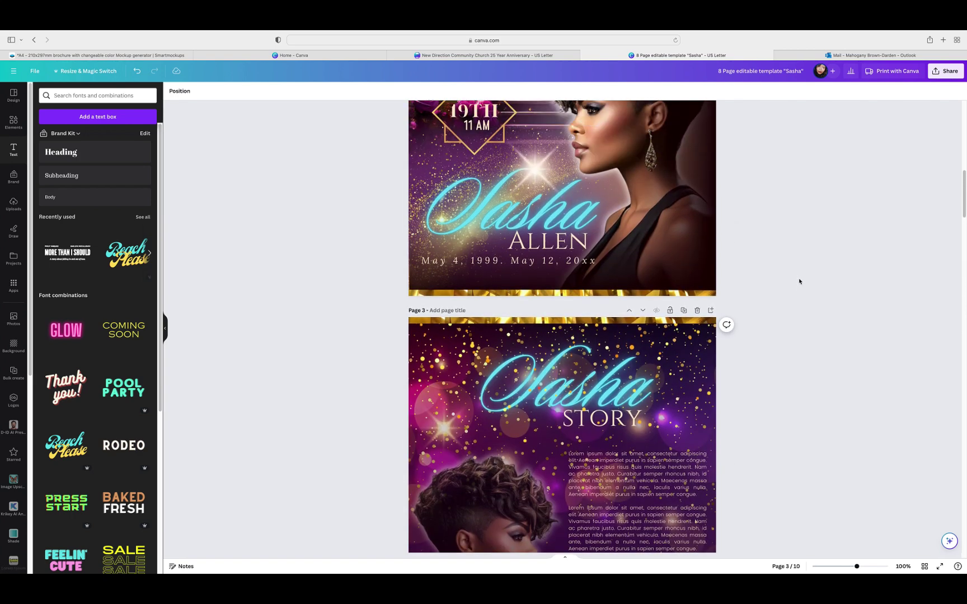
click(611, 260)
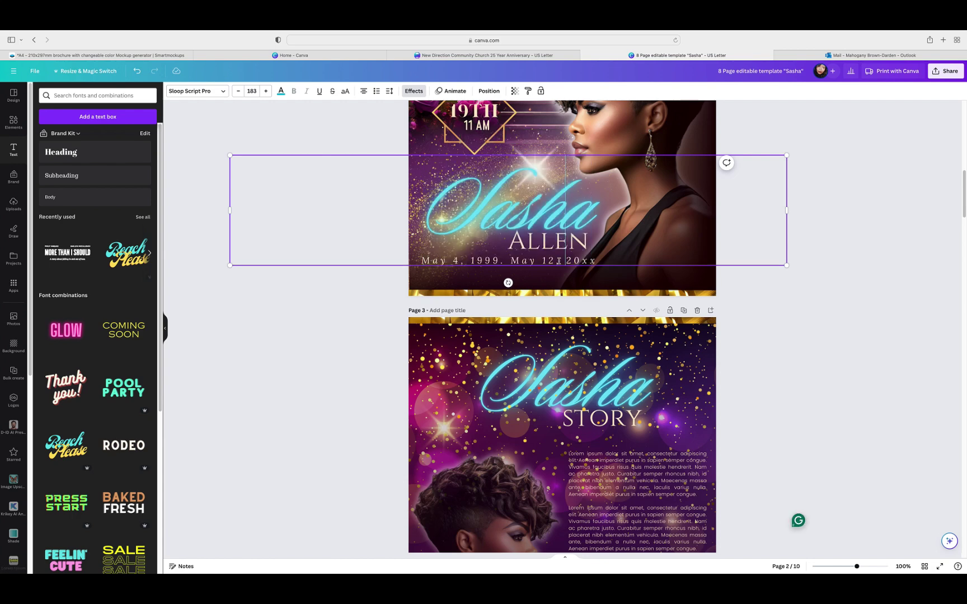
double_click(568, 241)
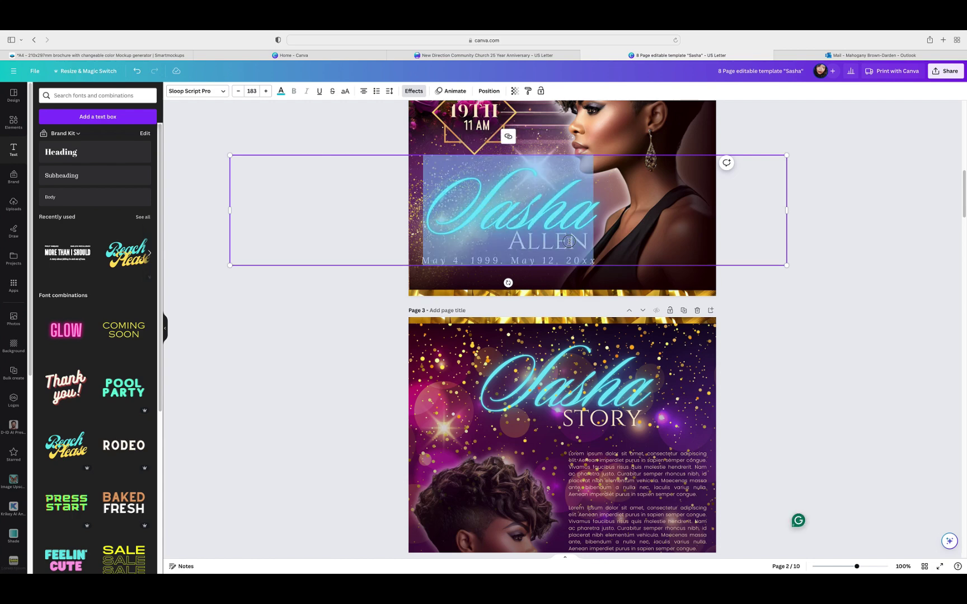
click(569, 242)
click(610, 247)
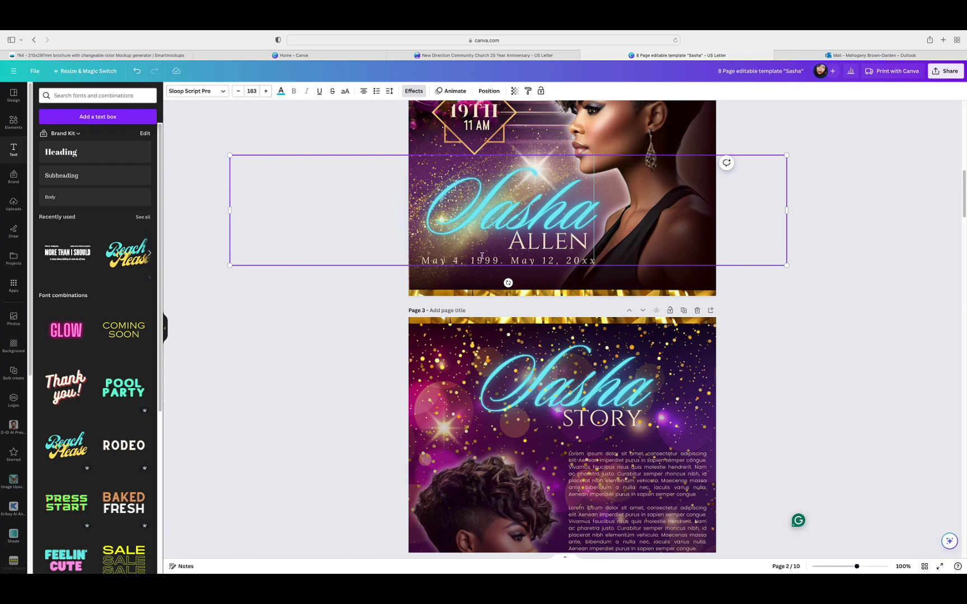
Step: Set page 3's story body text in Lora, after trying Alice and Arapey
click(757, 360)
scroll(758, 359, down, 5)
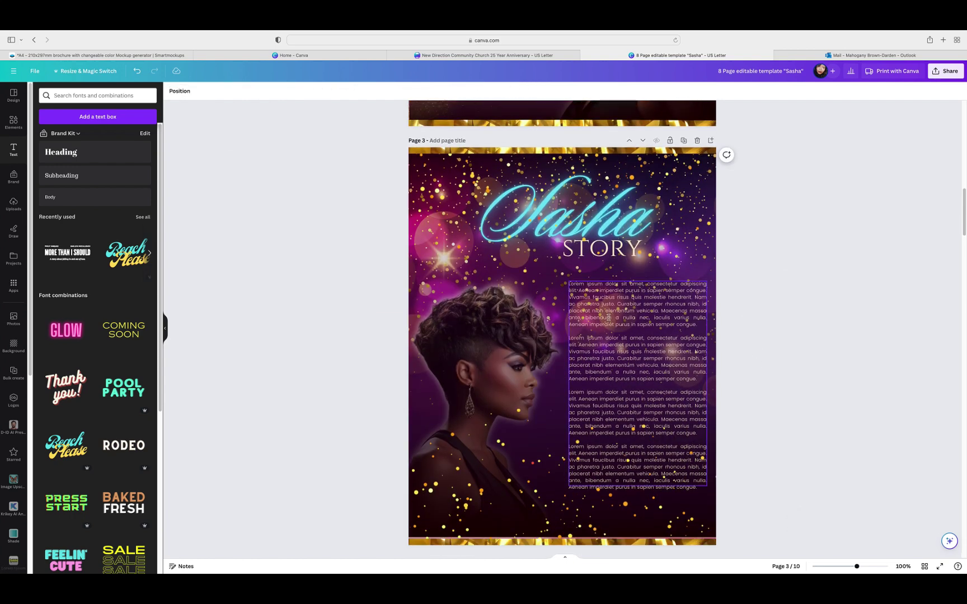
click(606, 324)
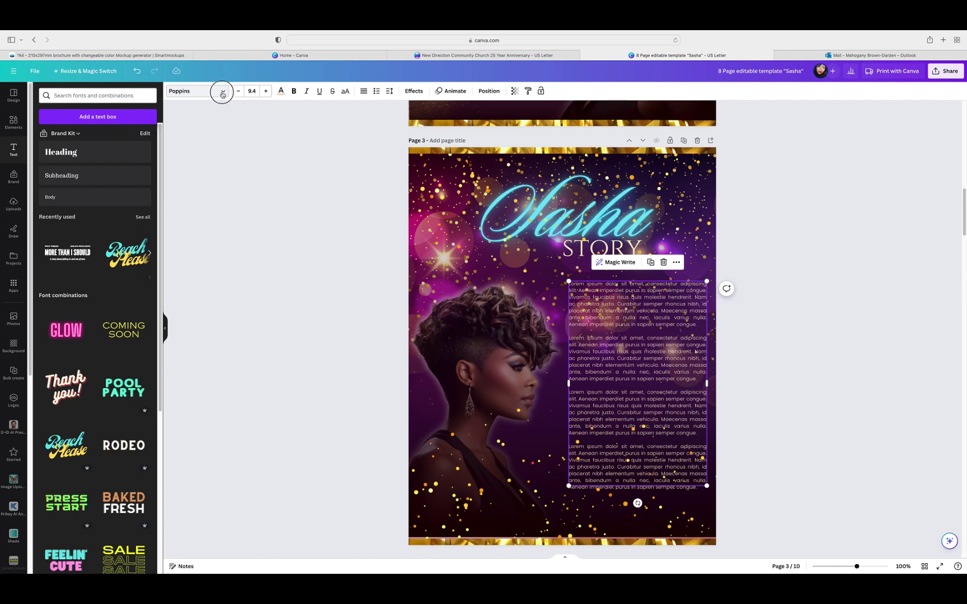
click(221, 93)
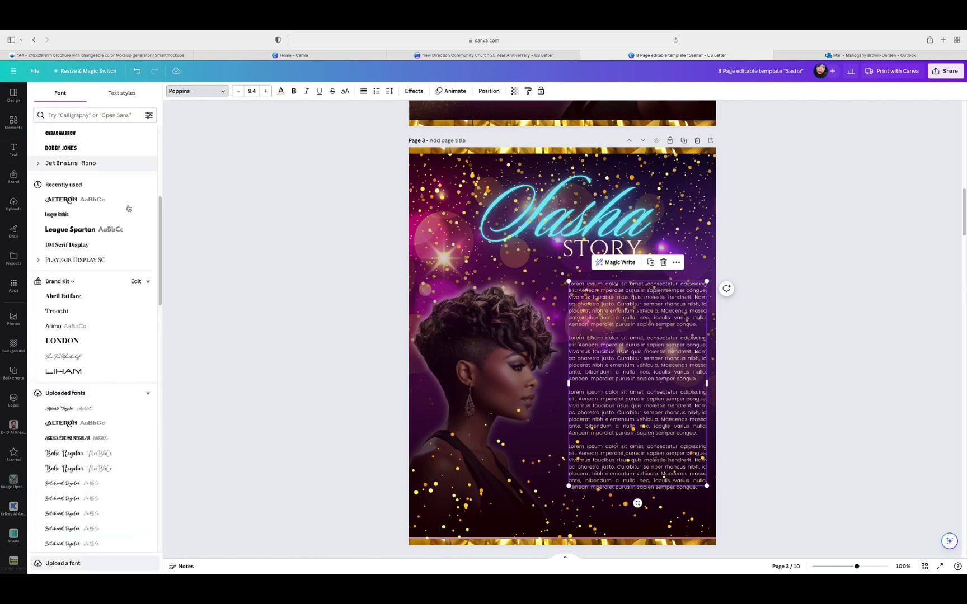
scroll(162, 213, up, 5)
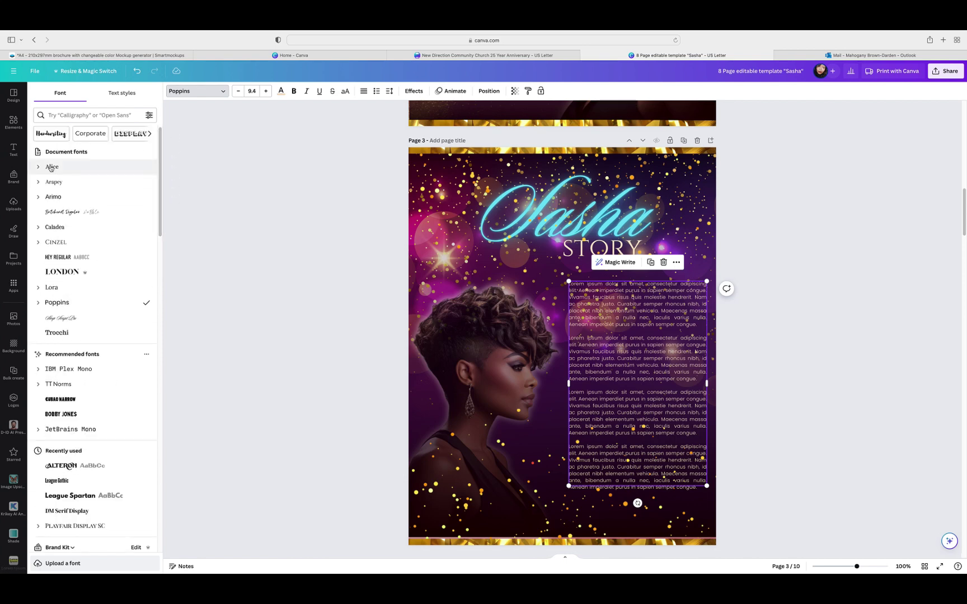
click(54, 167)
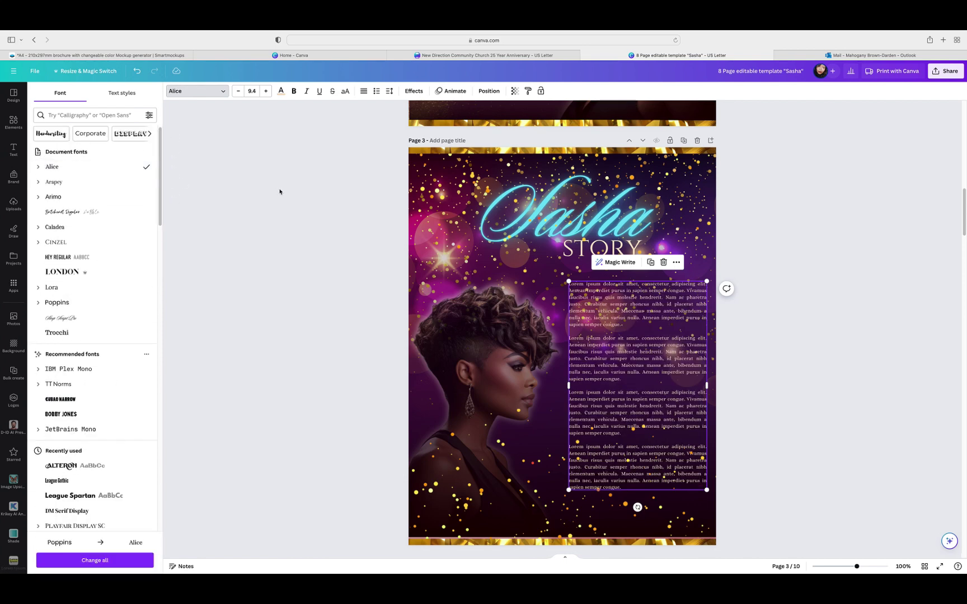
click(56, 182)
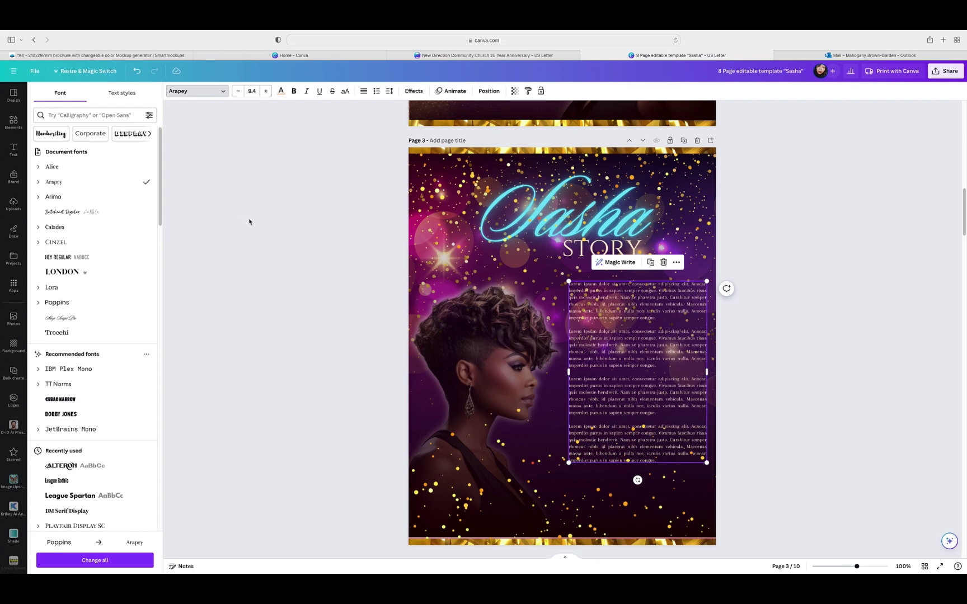
click(53, 289)
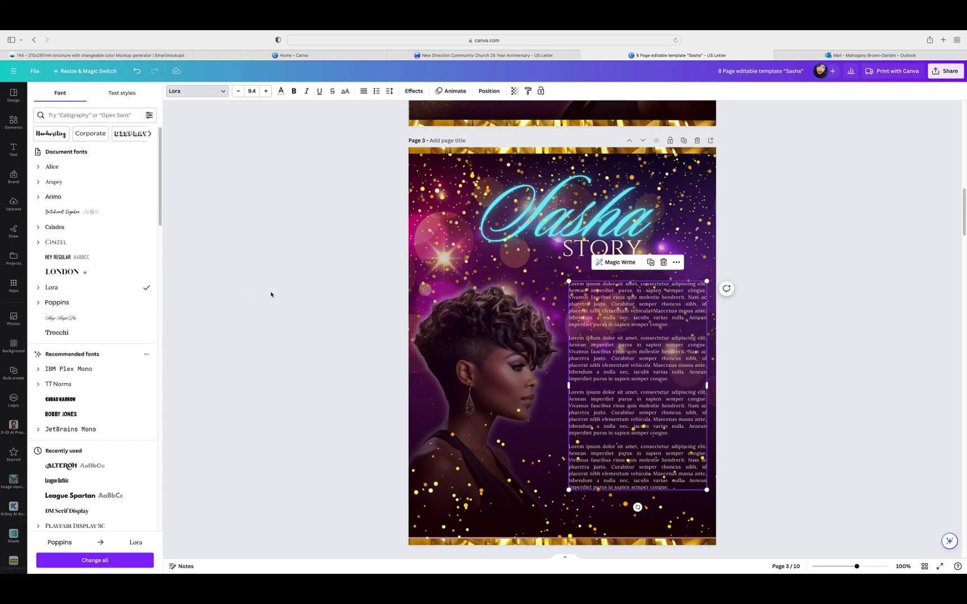
key(Escape)
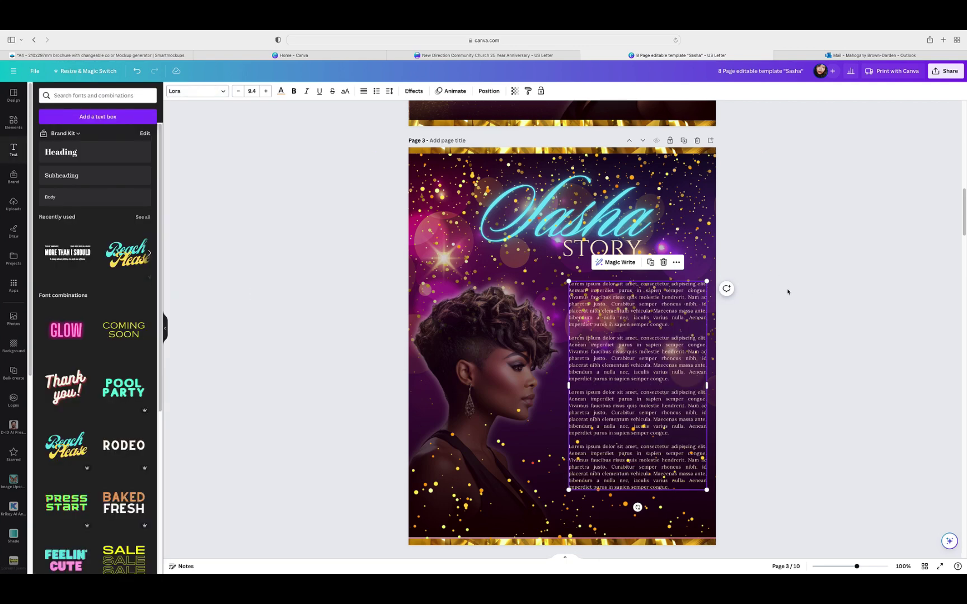
Step: Nudge the page 3 body text slightly higher
drag(667, 349, 666, 341)
click(742, 365)
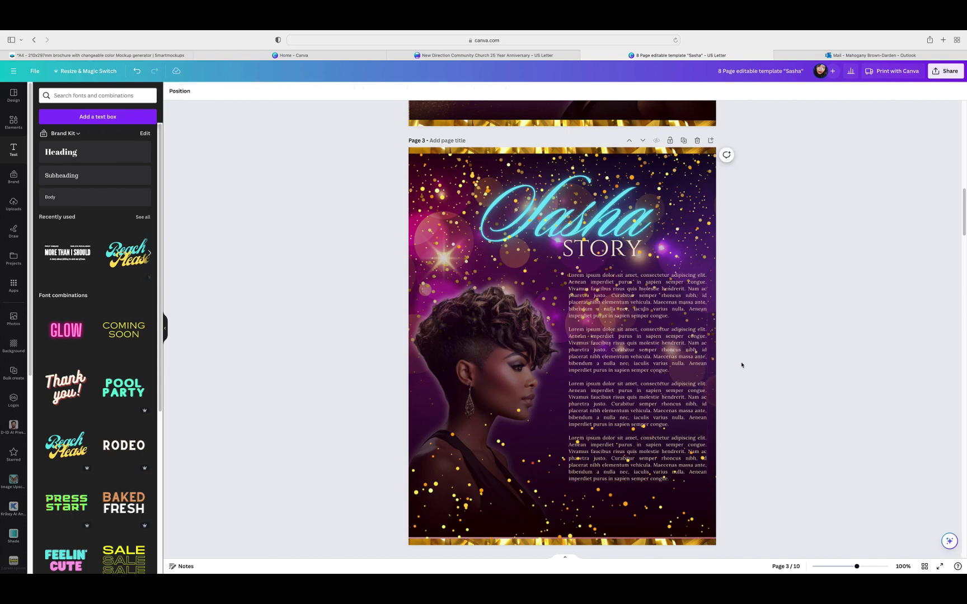
scroll(741, 364, down, 10)
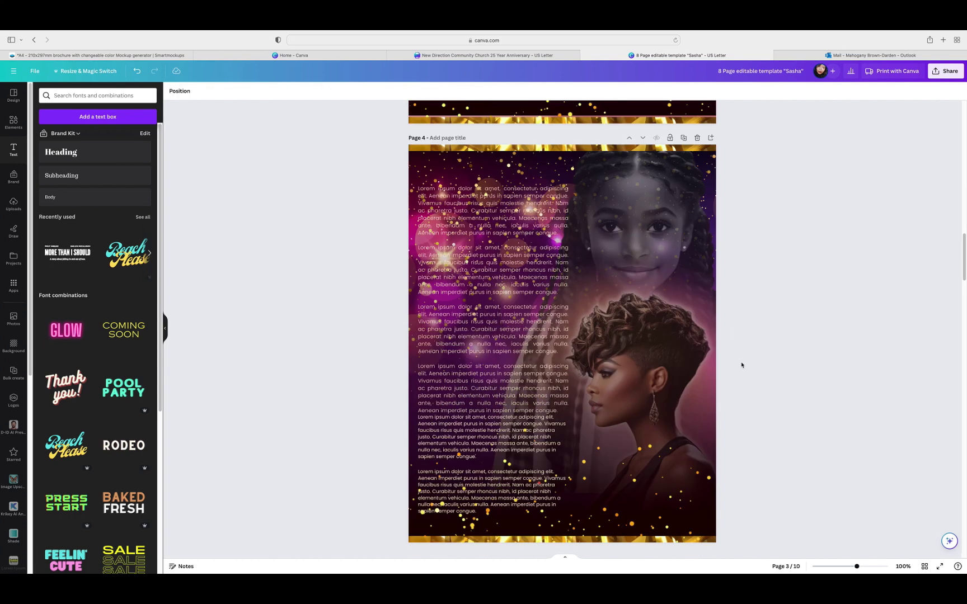
Step: Switch page 4's lorem ipsum text column to Lora and scroll down to page 6
click(417, 192)
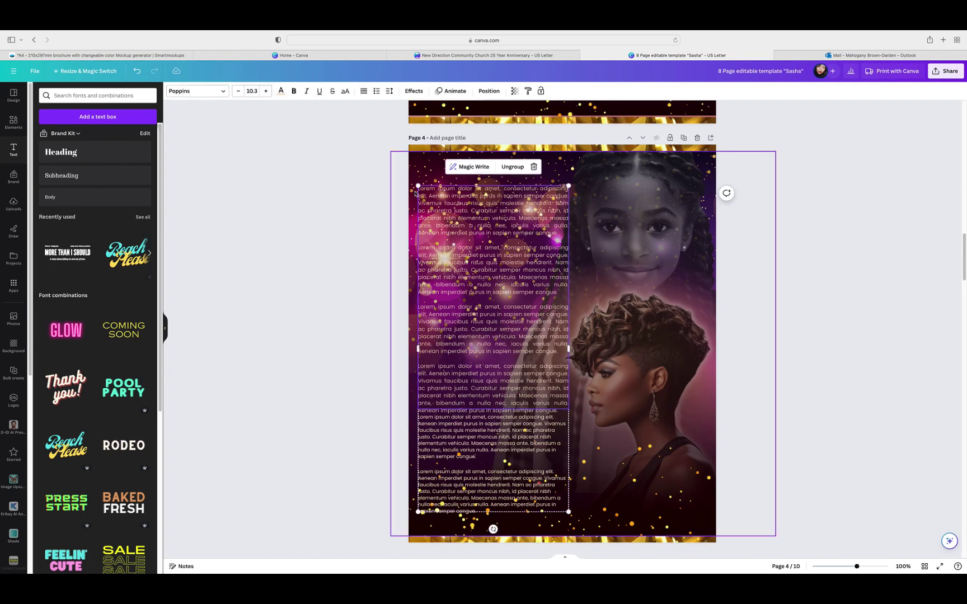
click(417, 183)
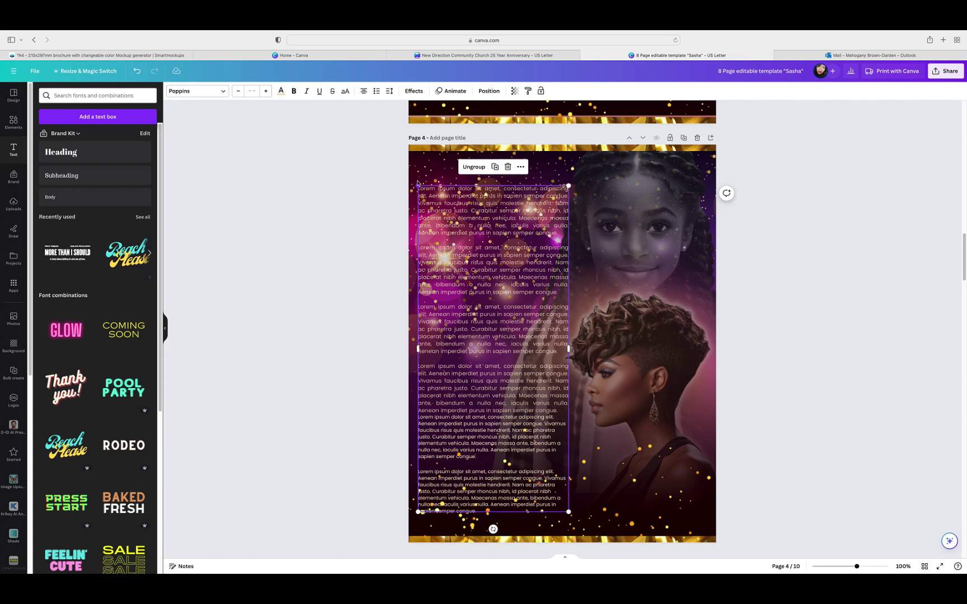
click(224, 93)
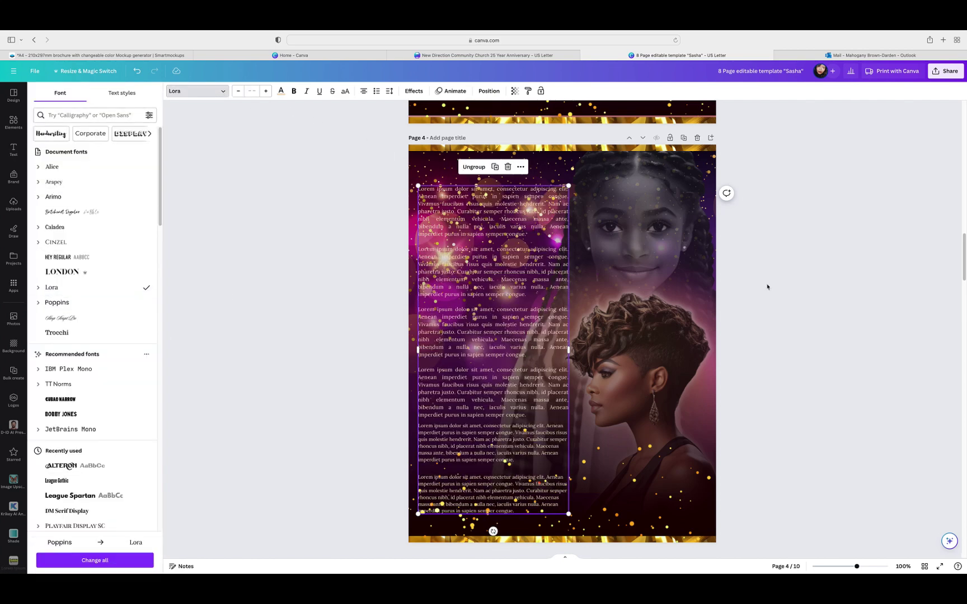
scroll(786, 281, down, 3)
scroll(786, 281, down, 5)
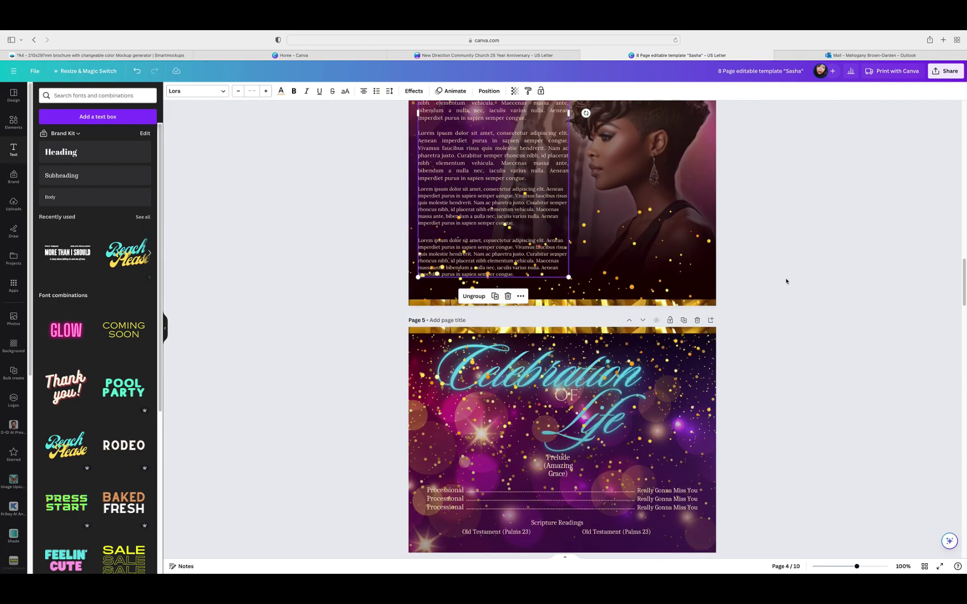
scroll(786, 281, down, 10)
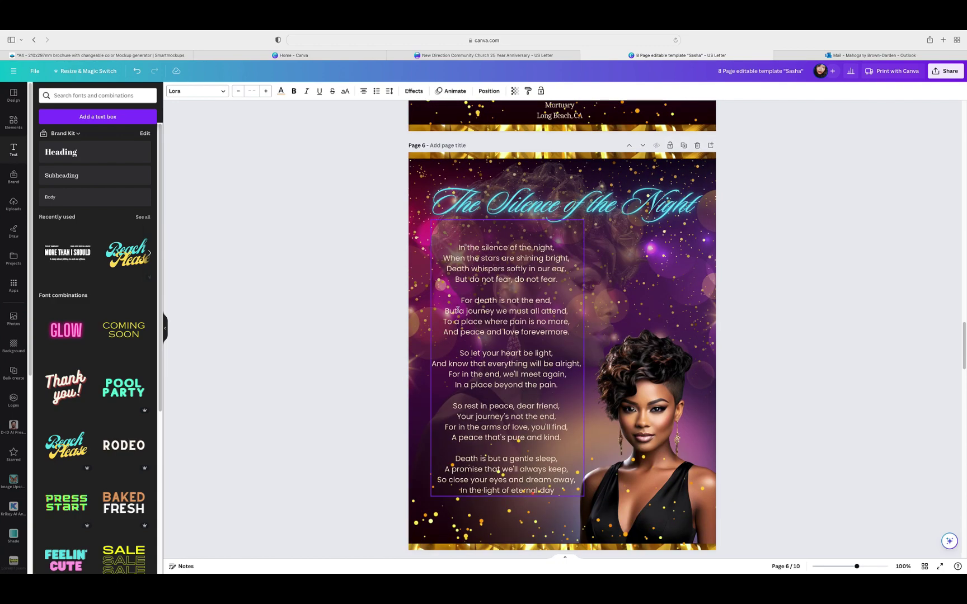
Step: Set the whole page 6 poem group in Lora instead of Poppins
click(430, 224)
click(432, 228)
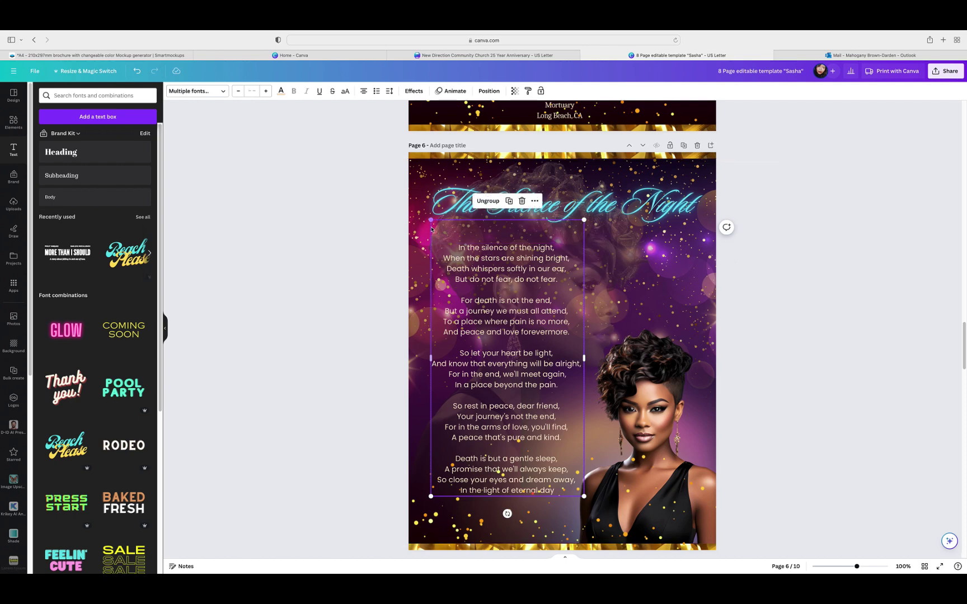
click(205, 91)
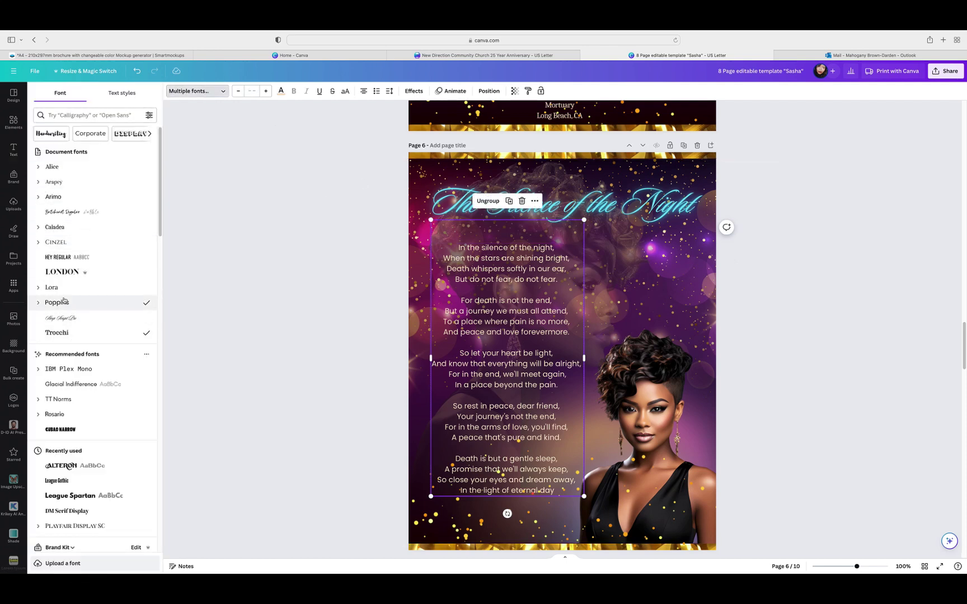
click(60, 289)
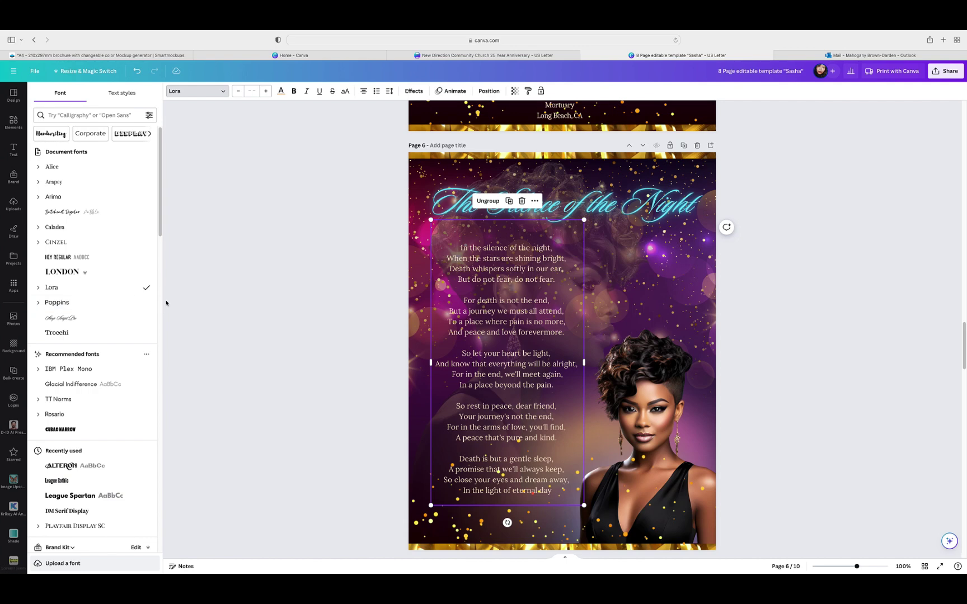
click(766, 274)
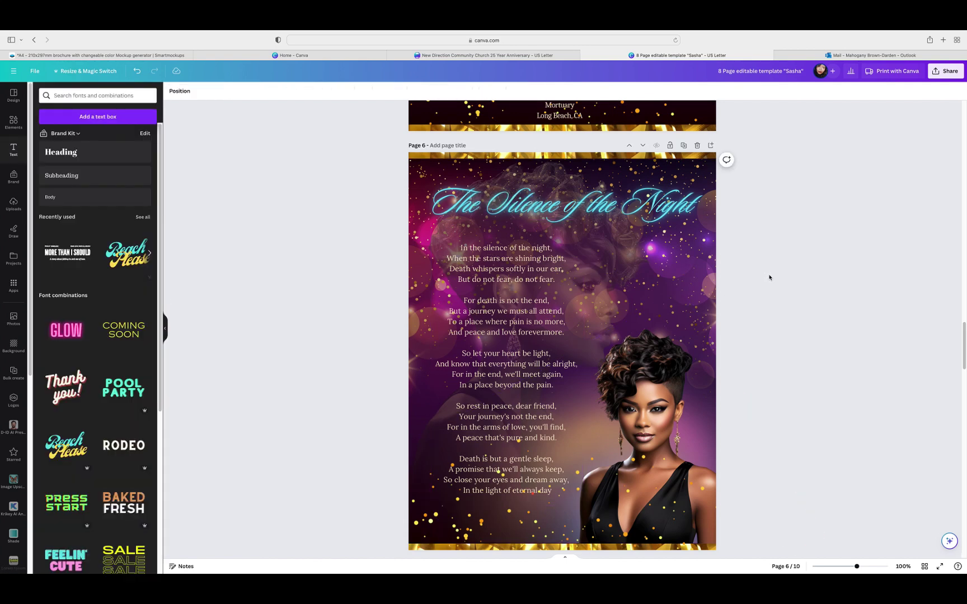
scroll(769, 277, down, 1)
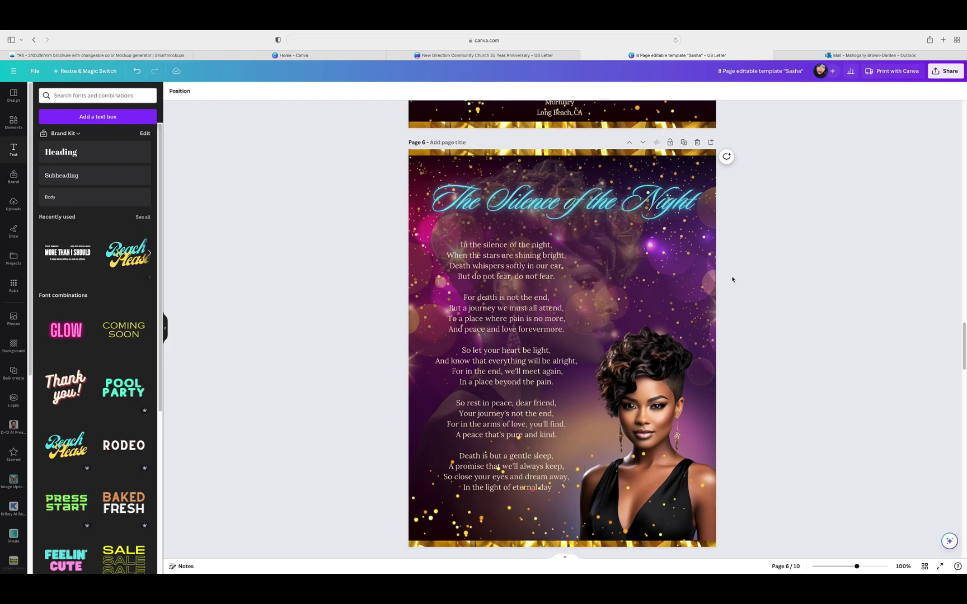
Step: Duplicate page 6 as page 7 and delete the copy's poem and title
click(683, 142)
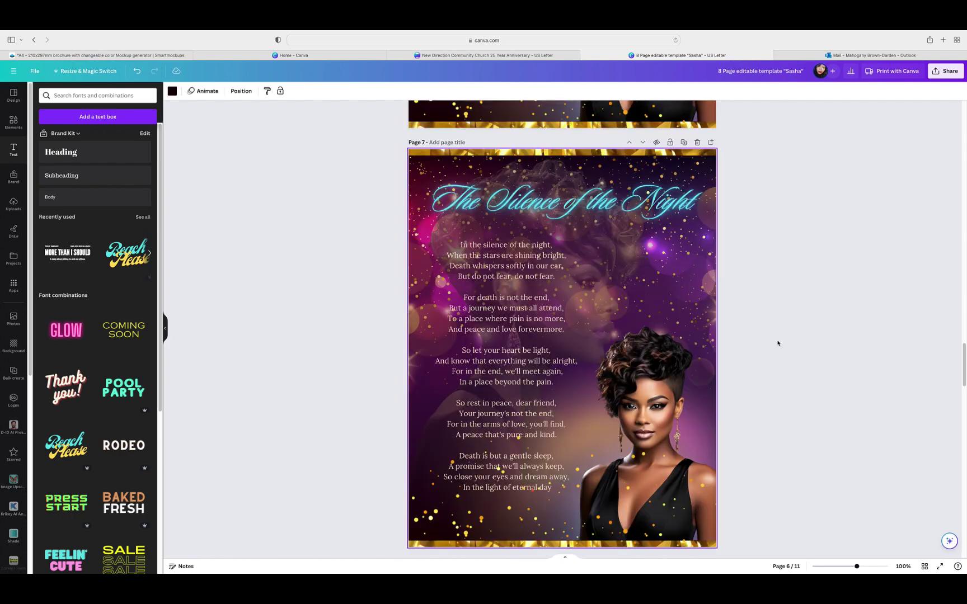
click(577, 219)
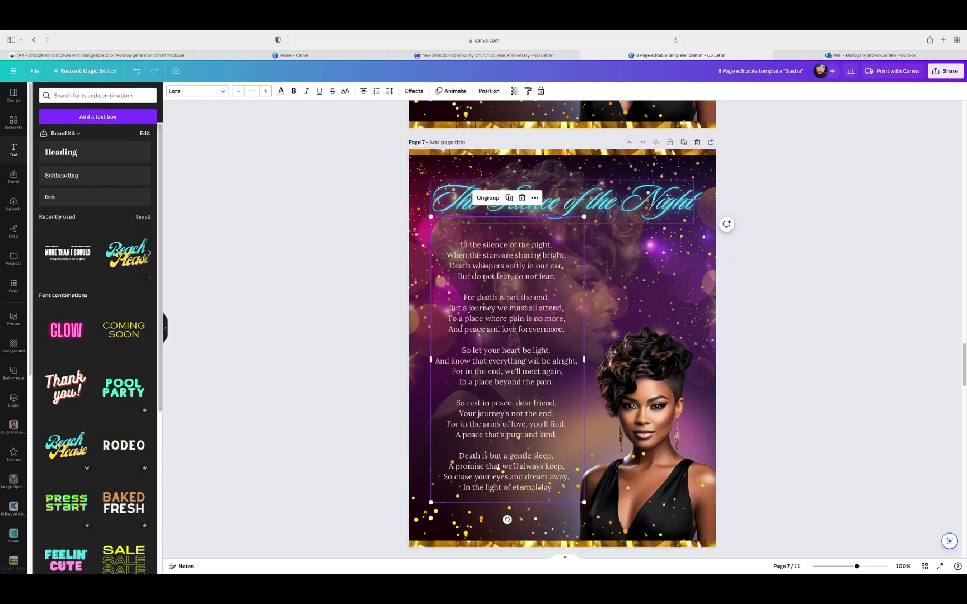
click(526, 199)
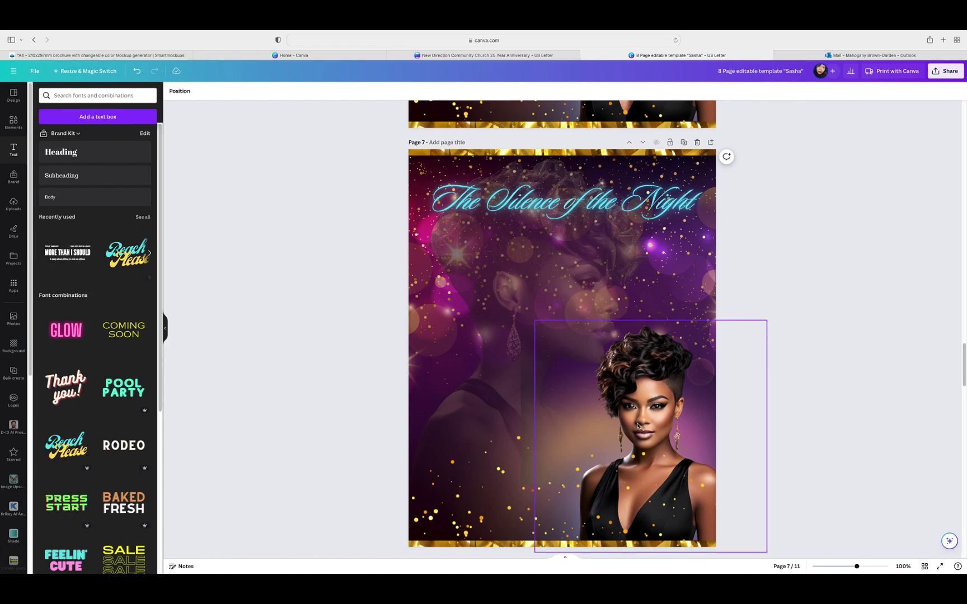
click(572, 208)
click(586, 161)
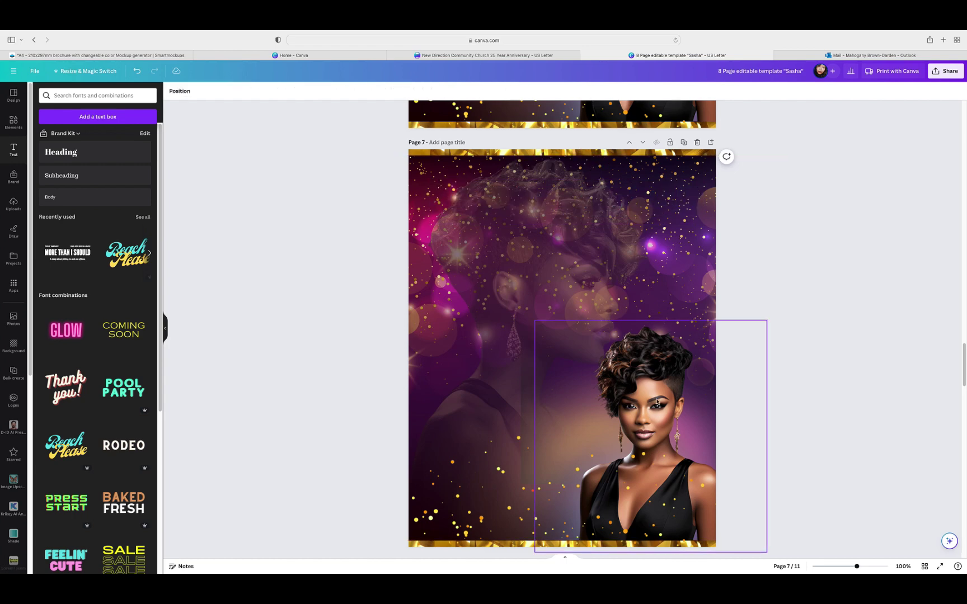
Step: Delete the portrait, large faded image, glow overlays and dark rectangle from page 7
click(639, 407)
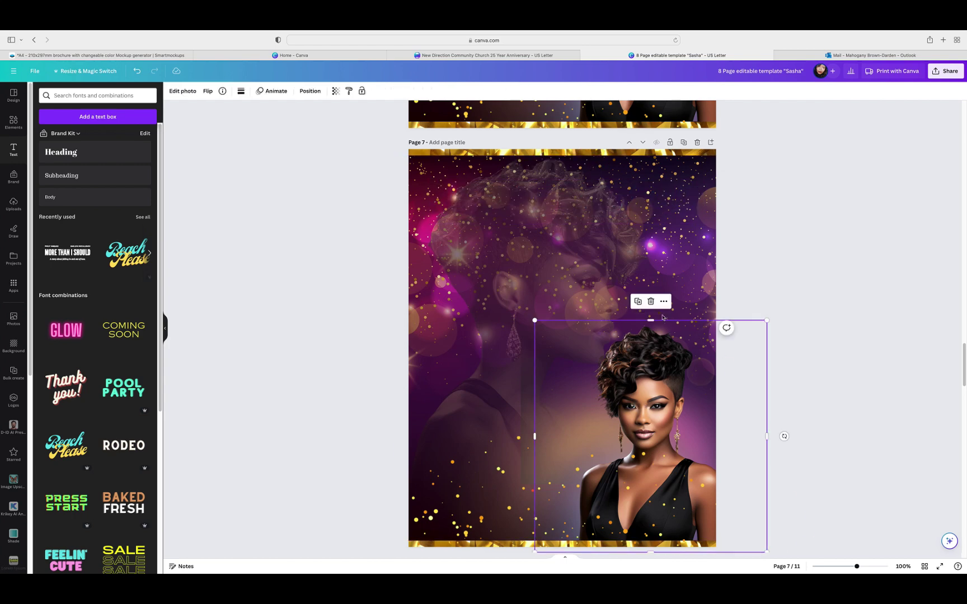
click(650, 303)
click(599, 280)
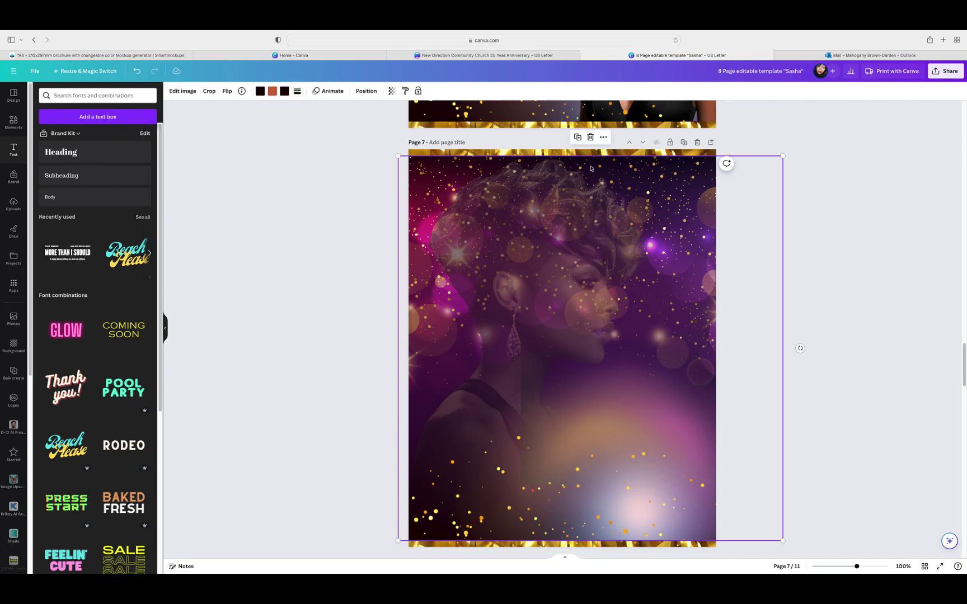
click(590, 137)
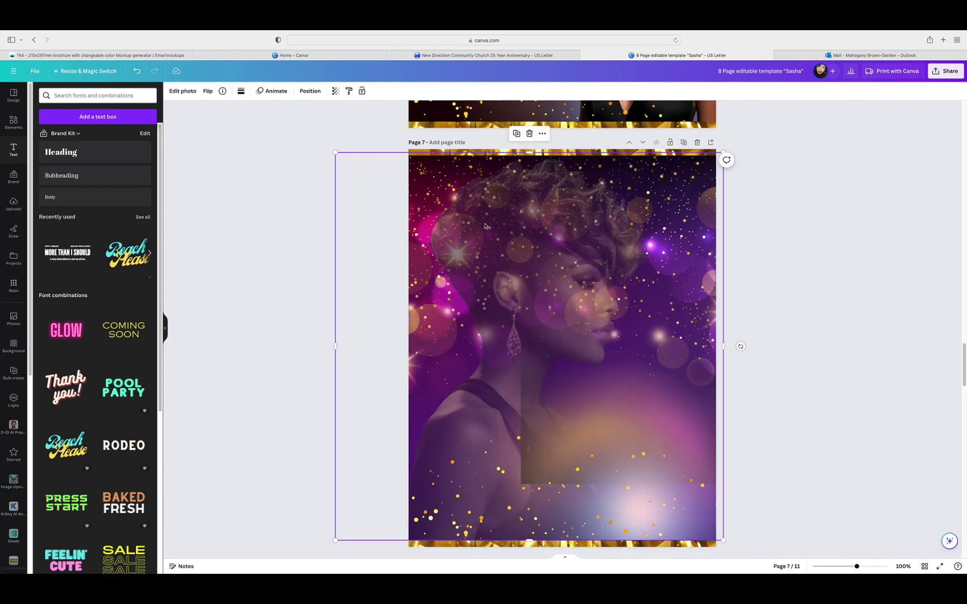
click(599, 347)
click(610, 291)
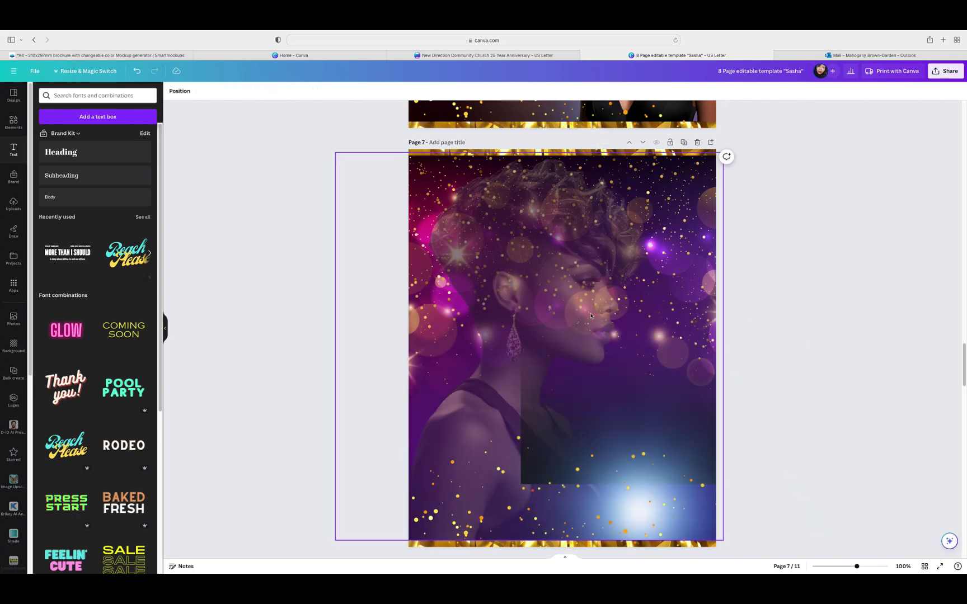
click(595, 364)
click(571, 313)
click(626, 343)
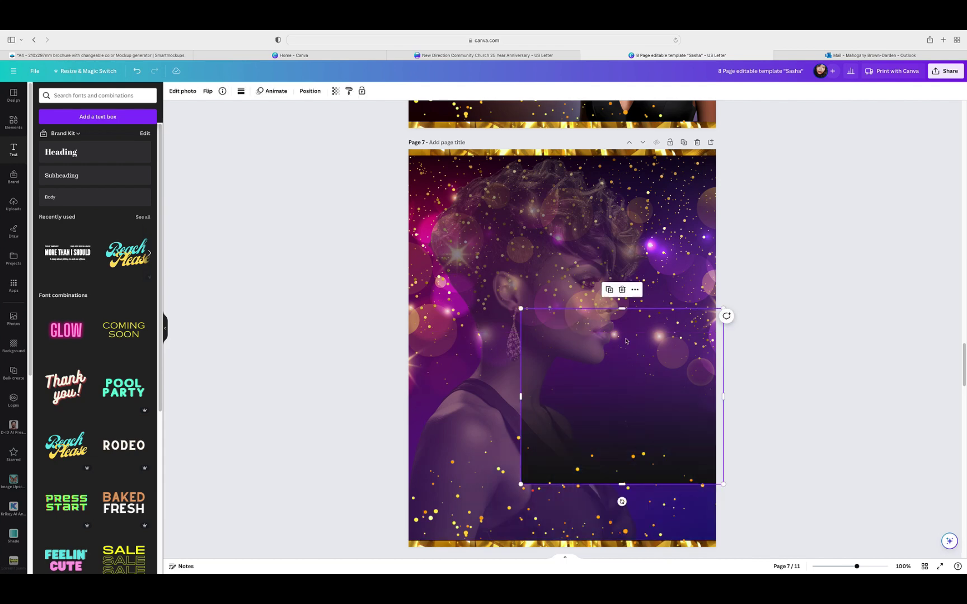
click(619, 288)
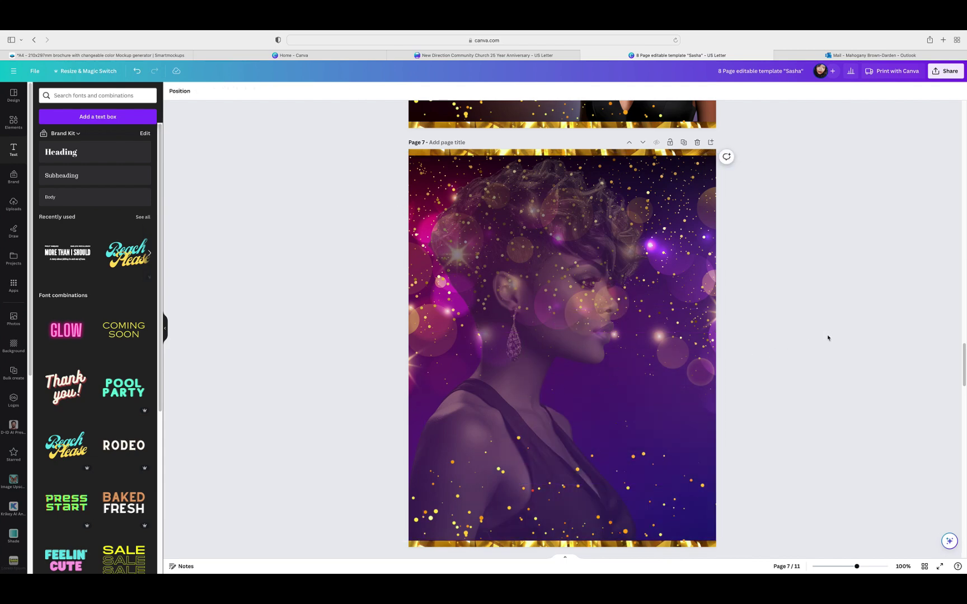
Step: Remove the faded profile image, purple bokeh background and gold sparkles from page 7
click(515, 151)
click(529, 133)
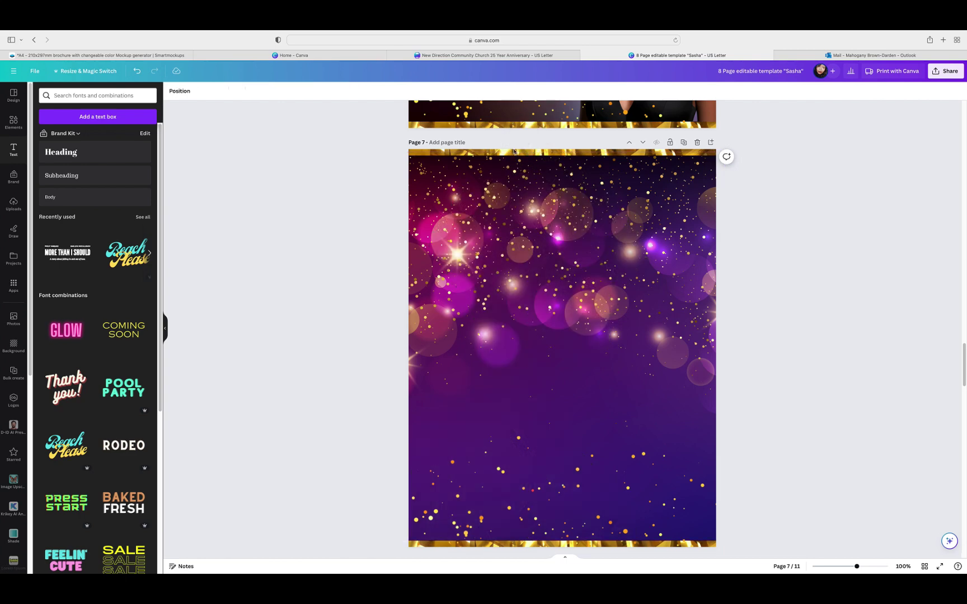
click(478, 245)
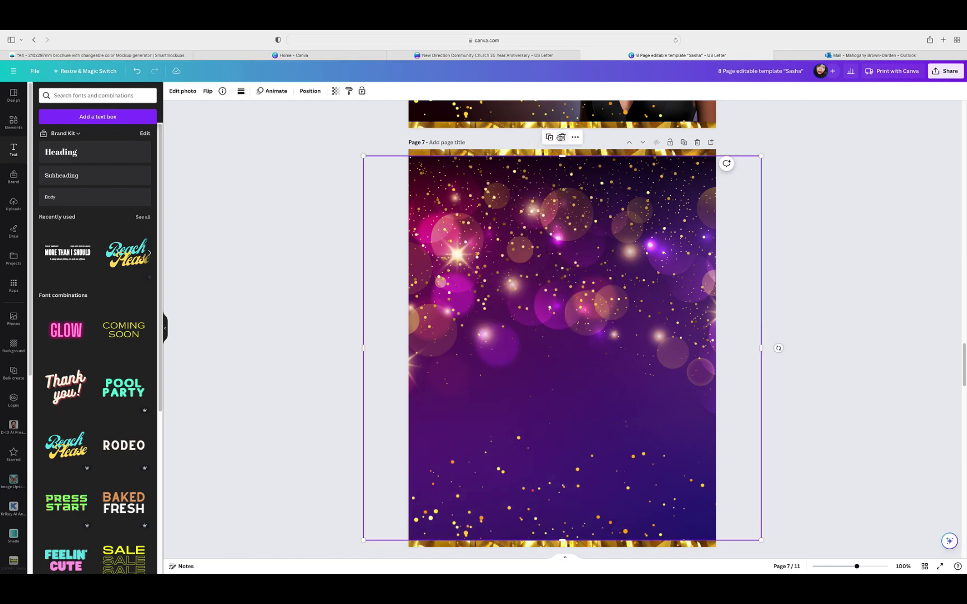
click(562, 138)
click(566, 488)
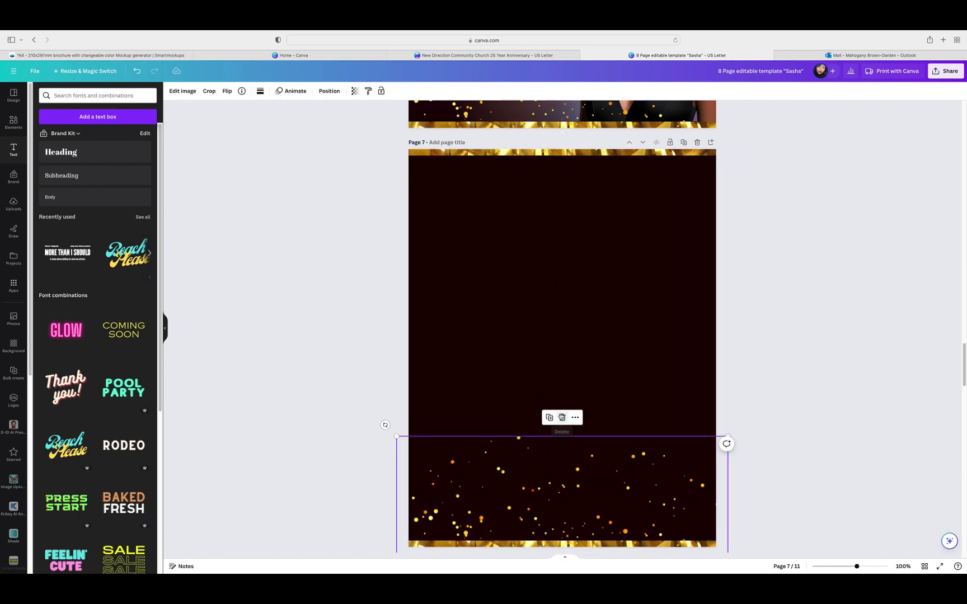
click(562, 417)
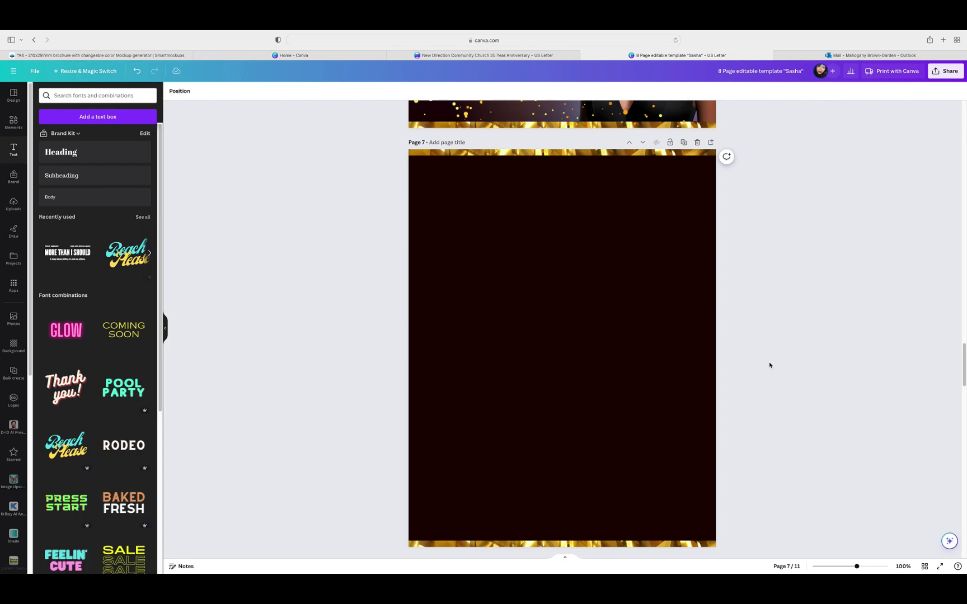
scroll(770, 365, up, 6)
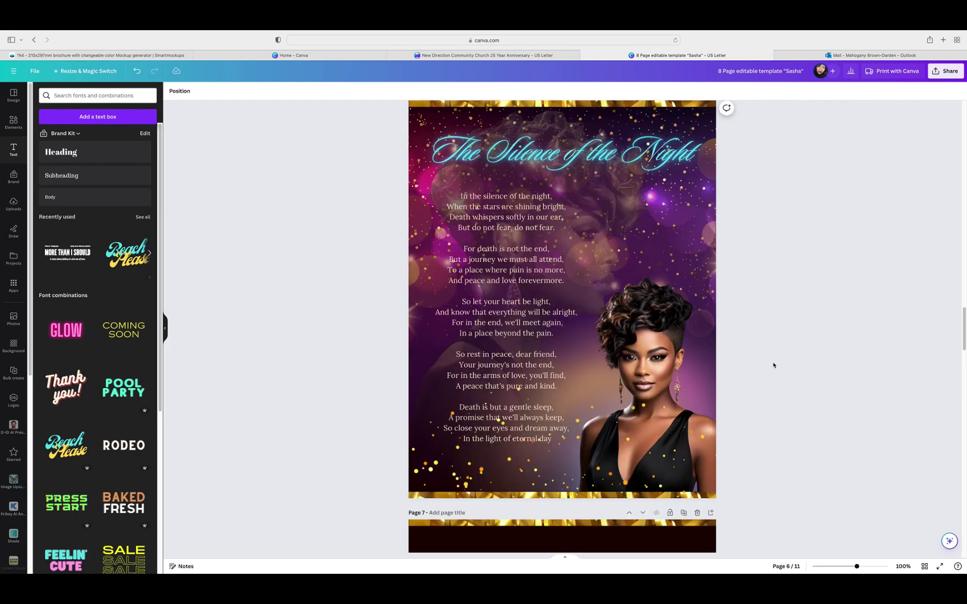
Step: Duplicate page 6's purple bokeh background from the layer list
scroll(774, 365, down, 1)
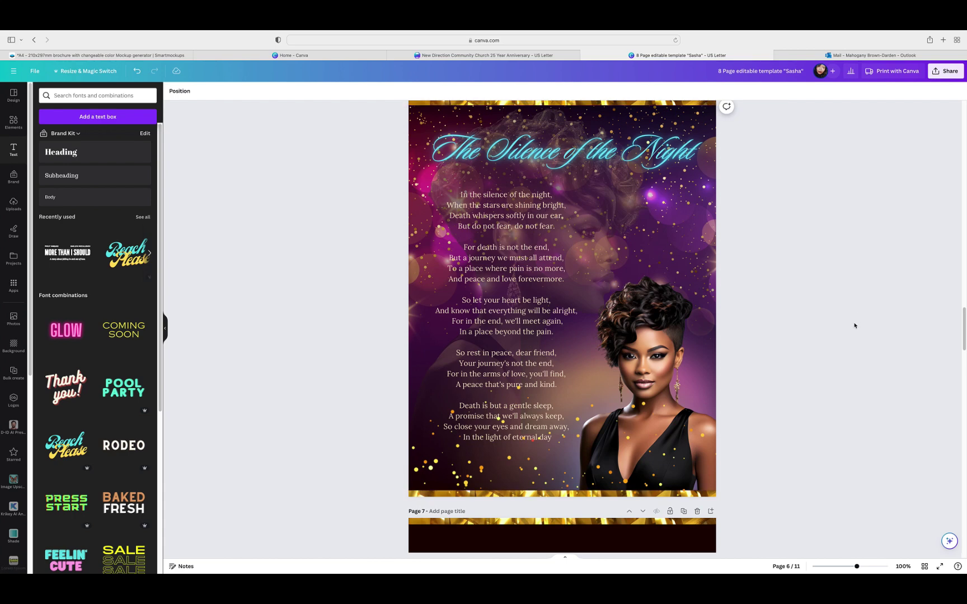
scroll(855, 326, down, 4)
scroll(856, 328, up, 5)
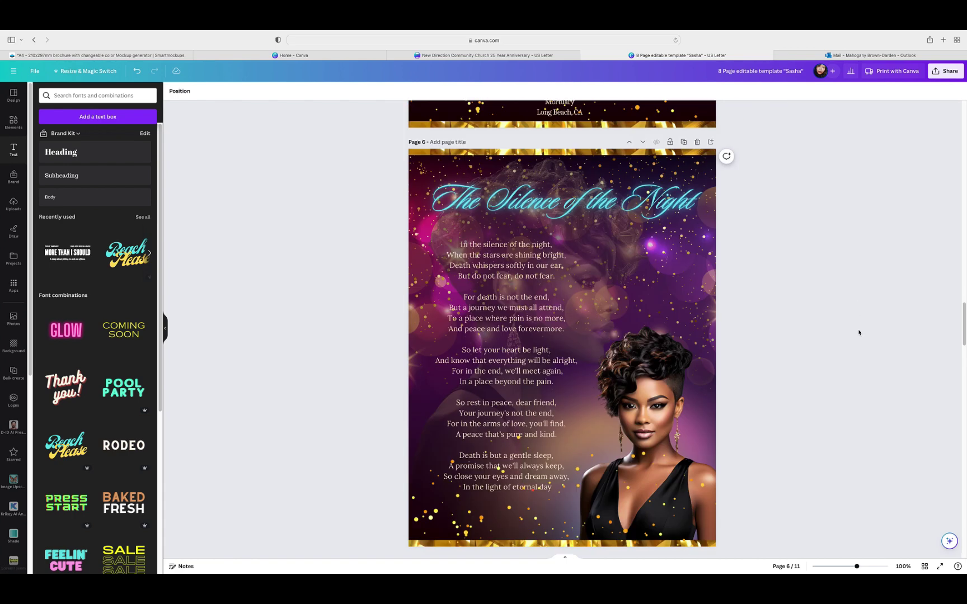
click(716, 302)
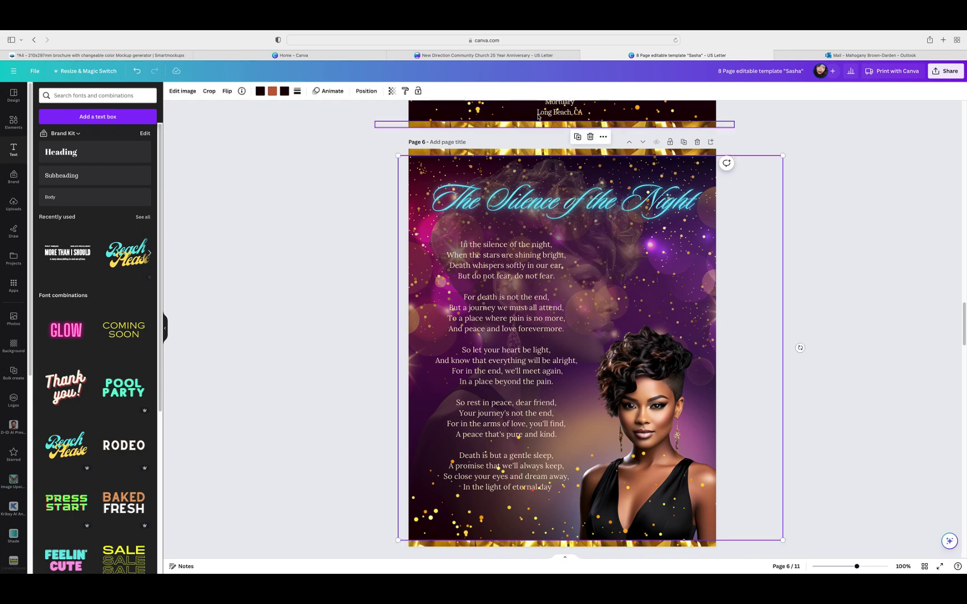
click(366, 90)
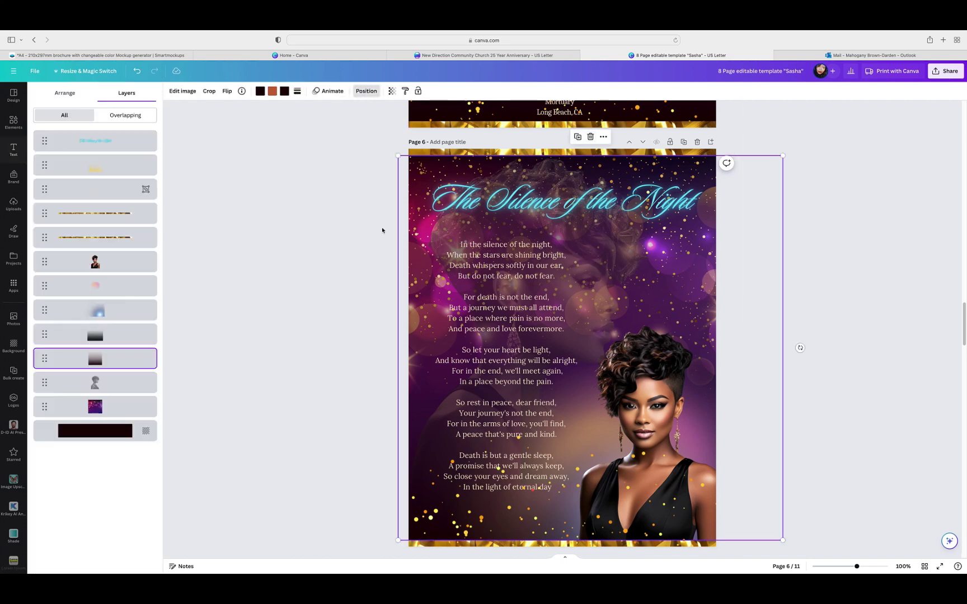
click(523, 170)
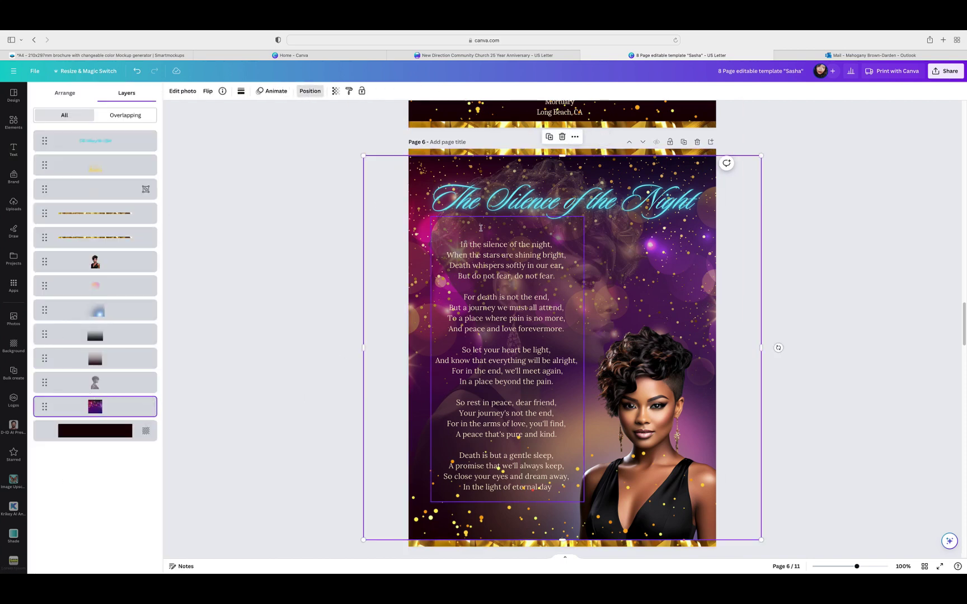
click(549, 137)
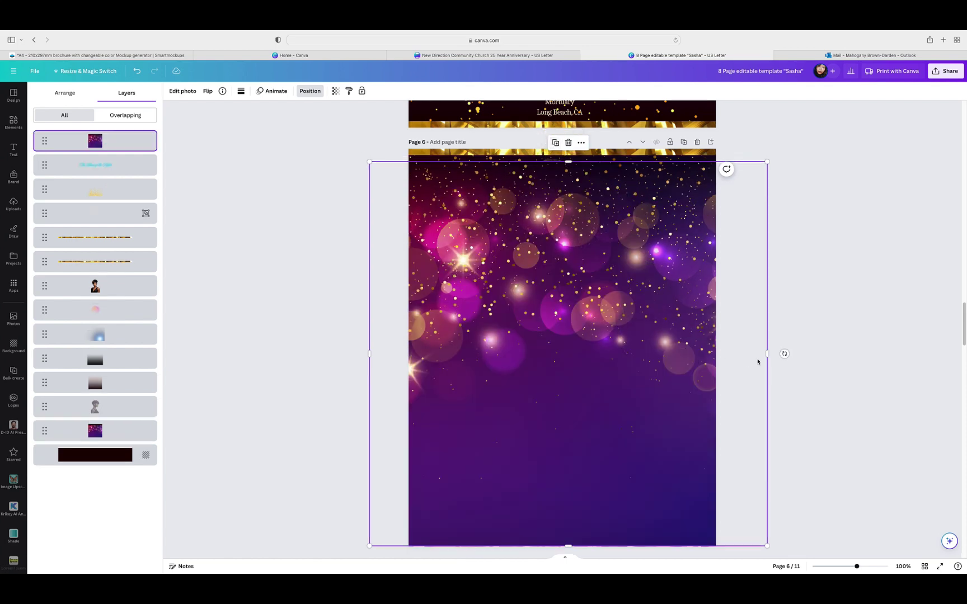
Step: Move the bokeh copy down onto page 7, aligned with the page's top edge
drag(753, 353, 731, 438)
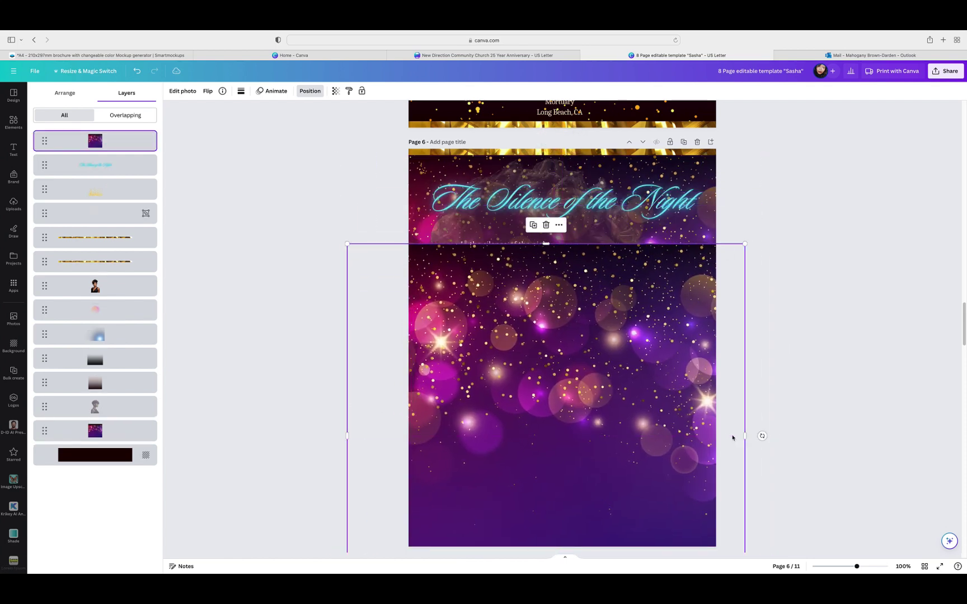
scroll(733, 438, down, 5)
scroll(733, 439, down, 3)
drag(732, 252, 741, 462)
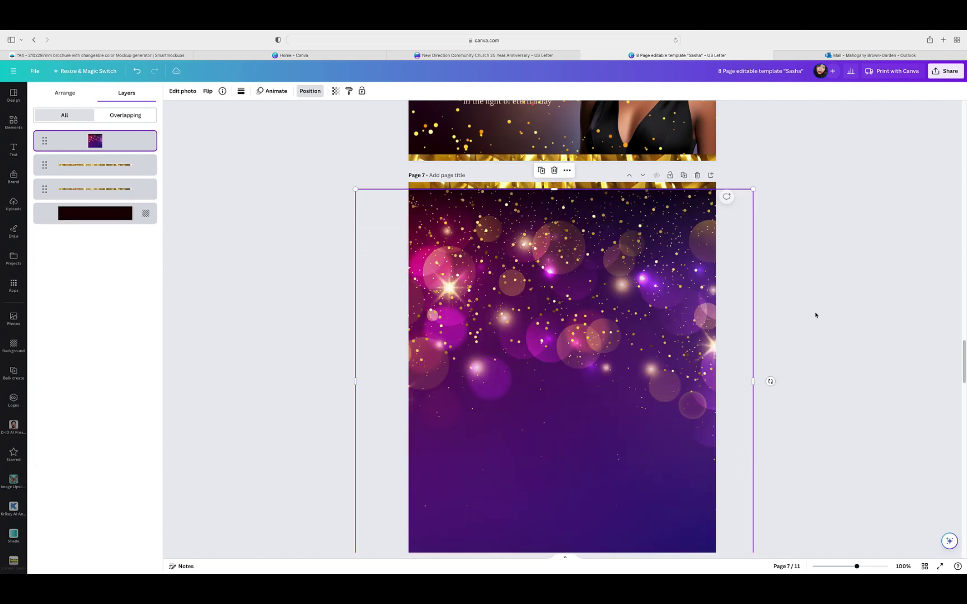
scroll(821, 342, down, 1)
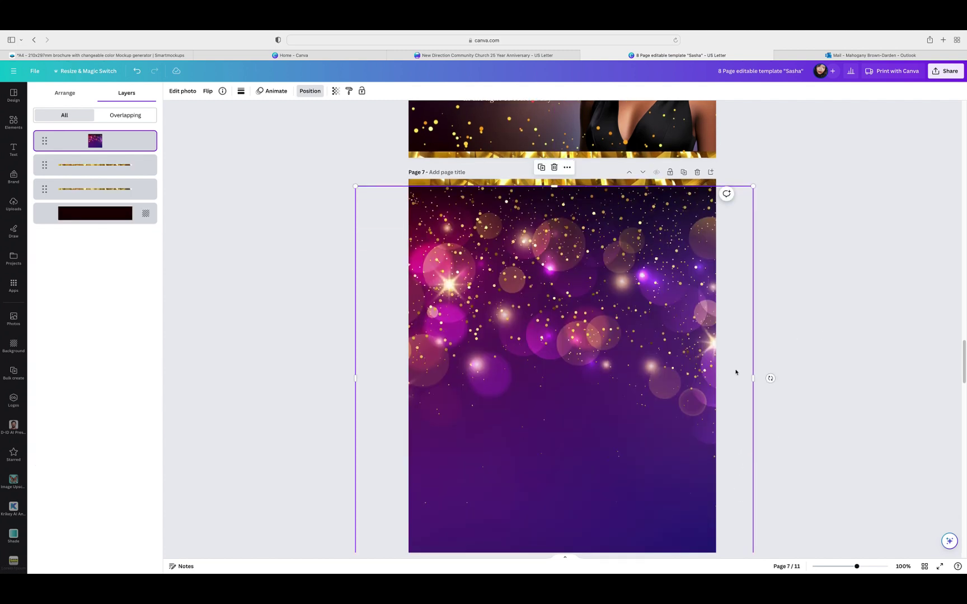
drag(736, 371, 737, 370)
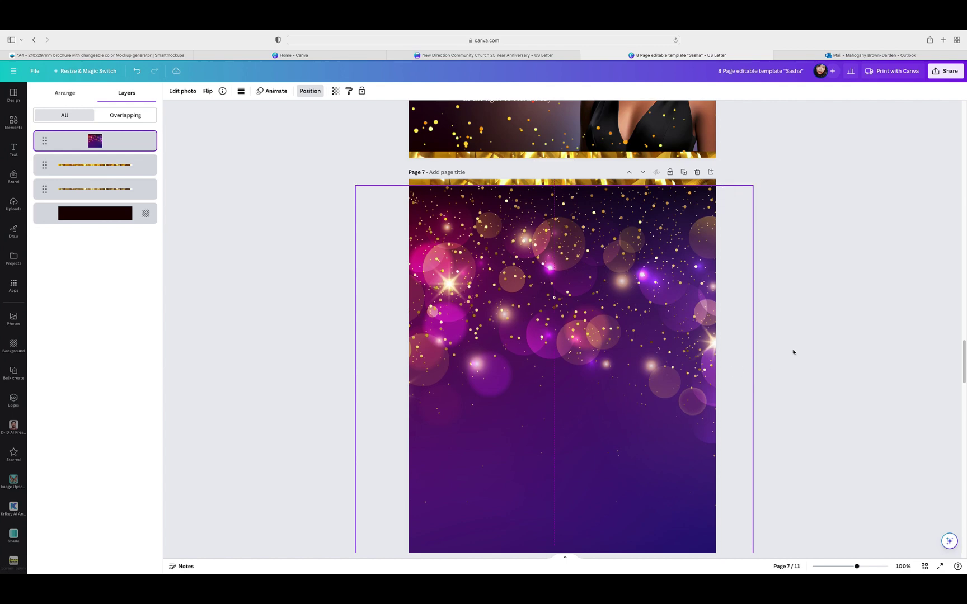
click(794, 352)
Step: Stretch page 7's bokeh background down to the bottom edge of the page
scroll(803, 345, down, 3)
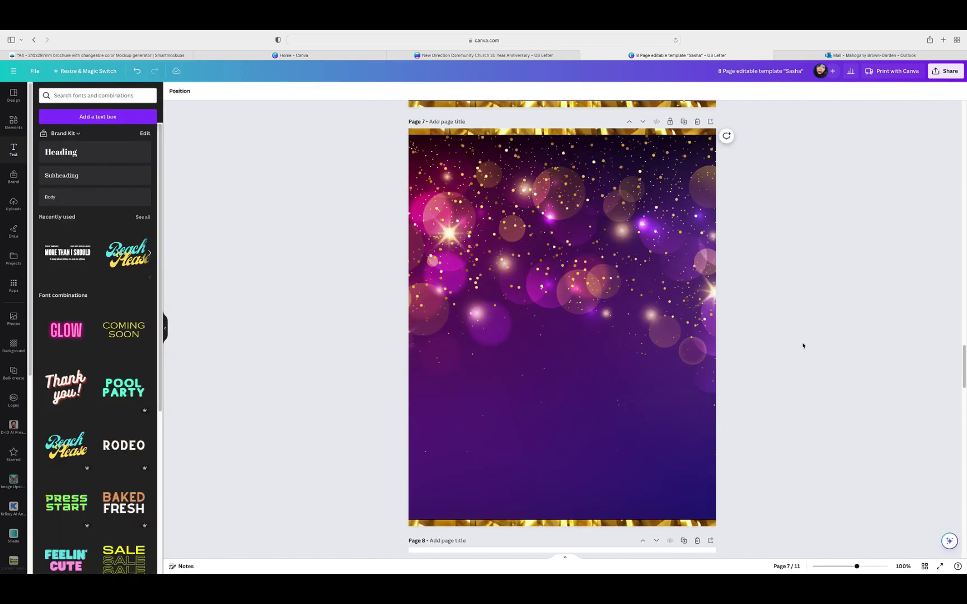
click(640, 434)
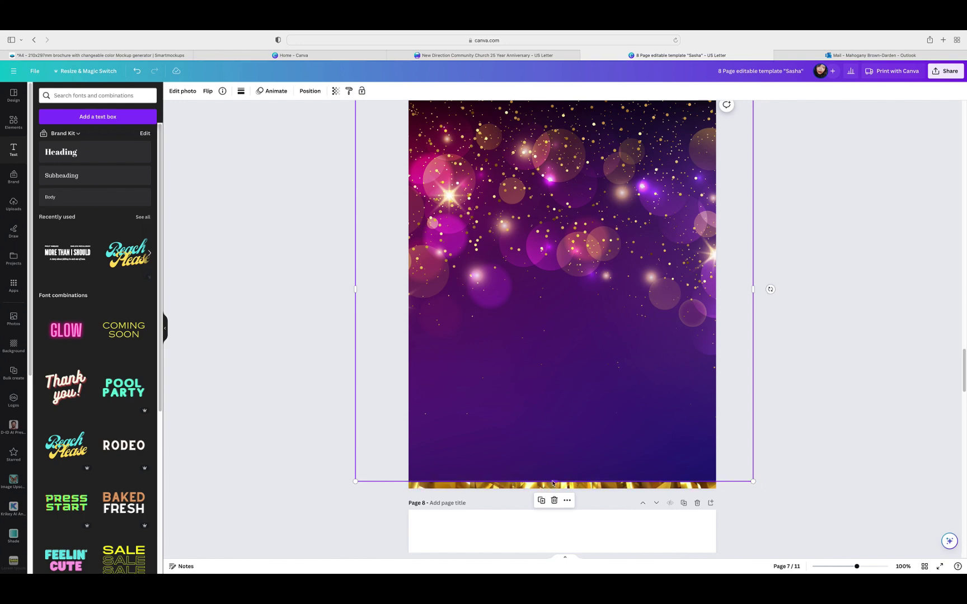
drag(552, 484, 553, 489)
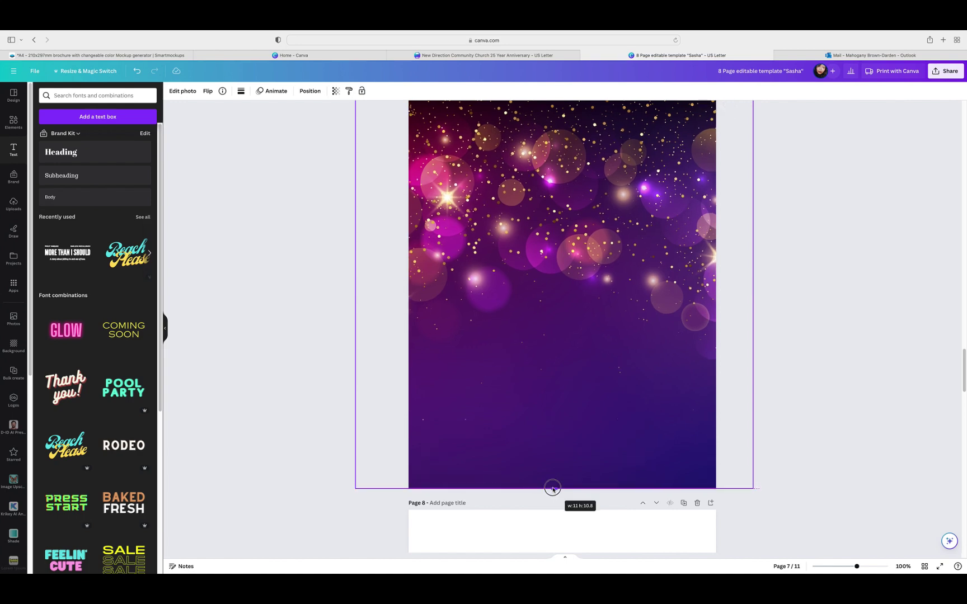
click(782, 412)
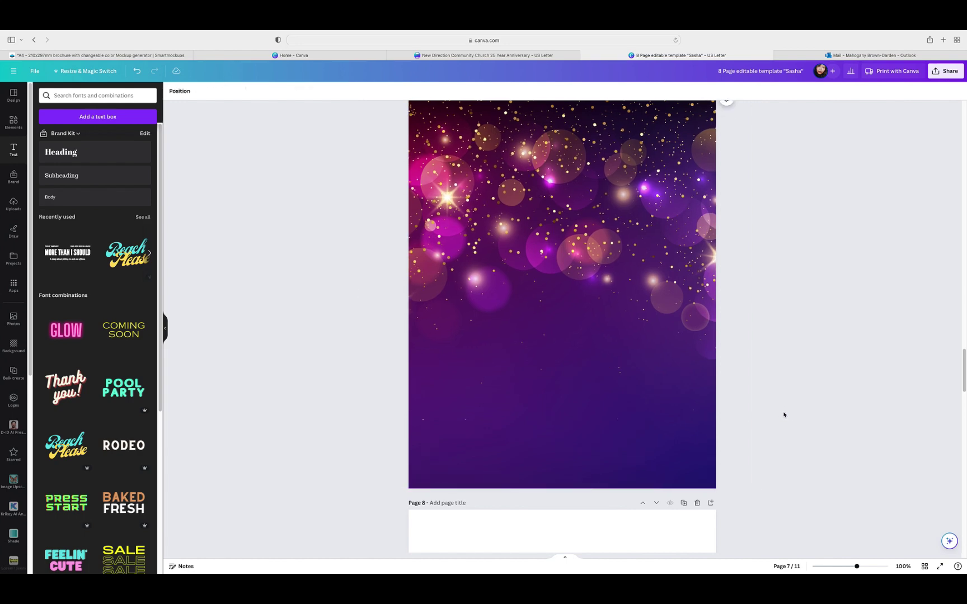
Step: Check the bottom gold strip's stacking and size settings in page 7's layers
scroll(784, 415, up, 1)
scroll(796, 420, down, 1)
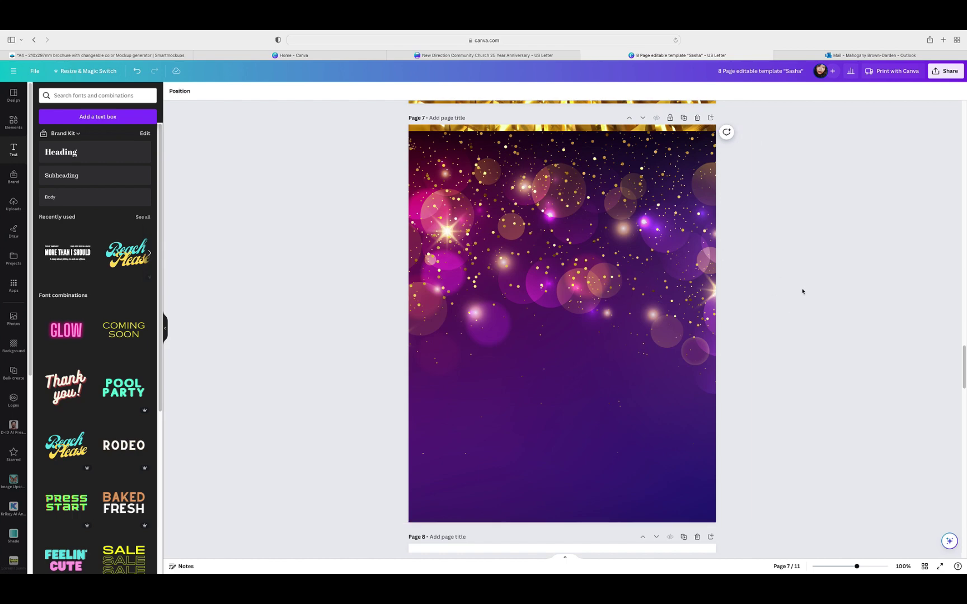
scroll(760, 283, up, 1)
click(718, 297)
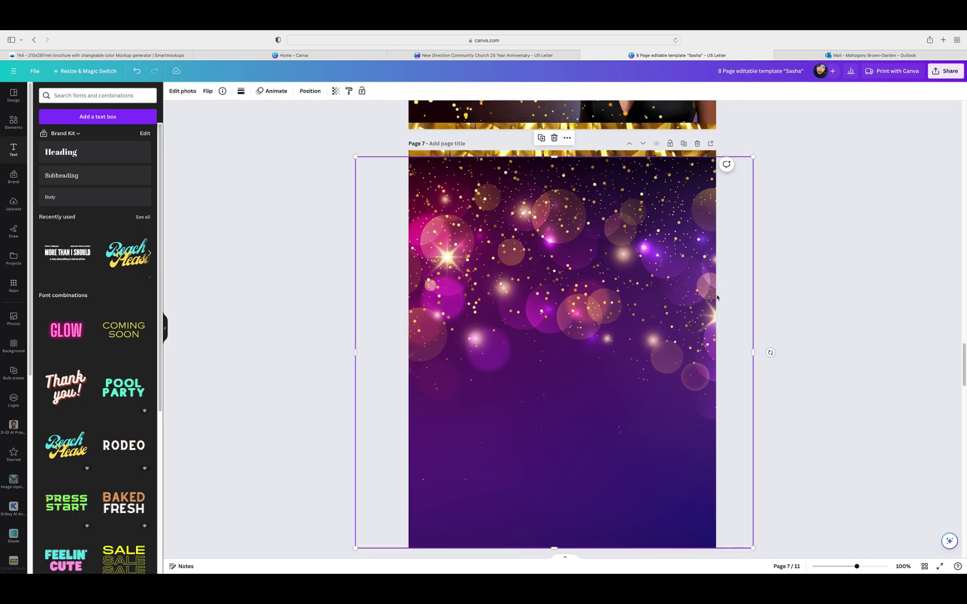
click(310, 91)
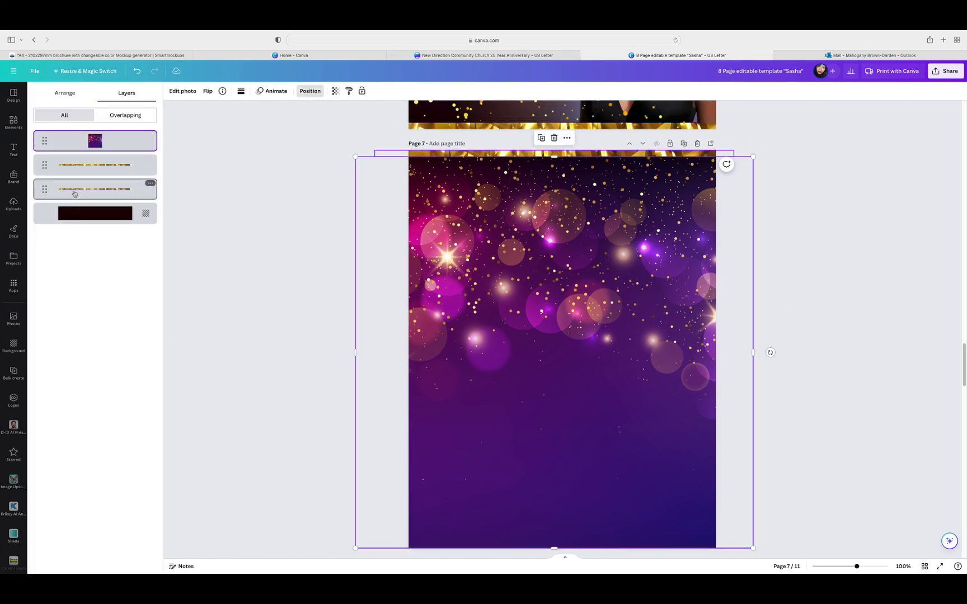
click(75, 193)
click(75, 167)
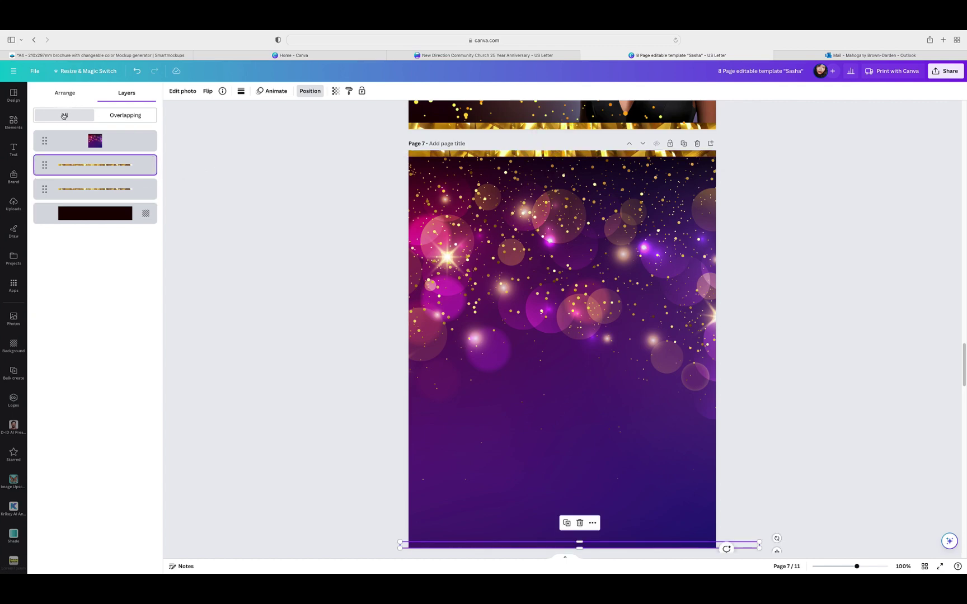
click(65, 93)
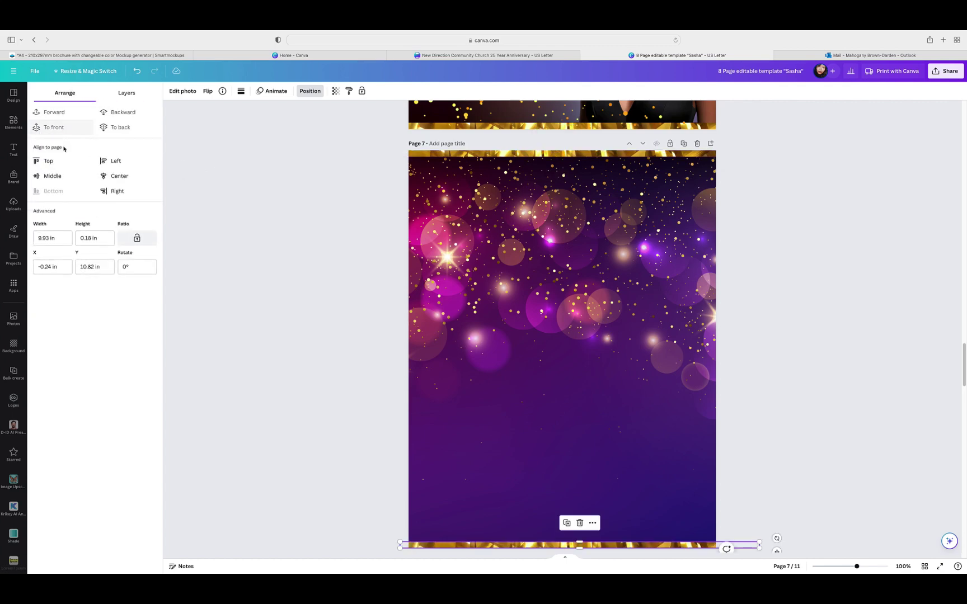
click(763, 304)
scroll(763, 305, down, 2)
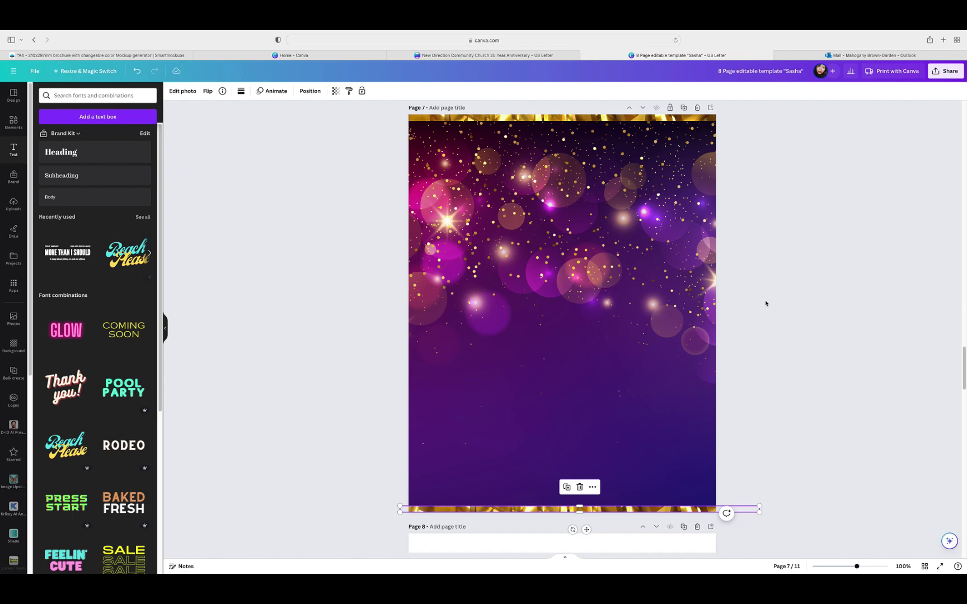
scroll(766, 303, up, 5)
scroll(774, 309, up, 2)
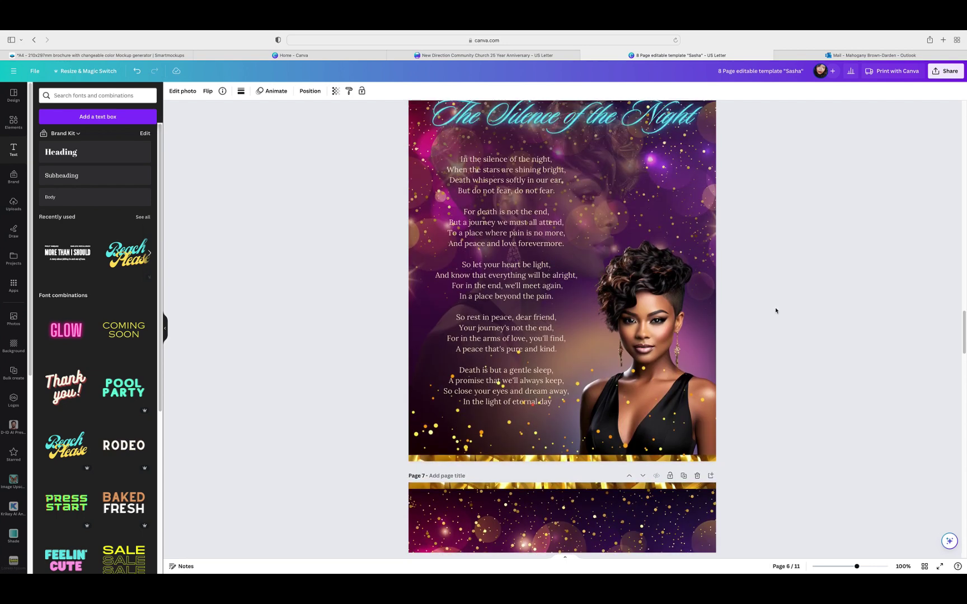
Step: Duplicate the 'The Silence of the Night' title and centre the copy near page 7's top
scroll(775, 311, down, 3)
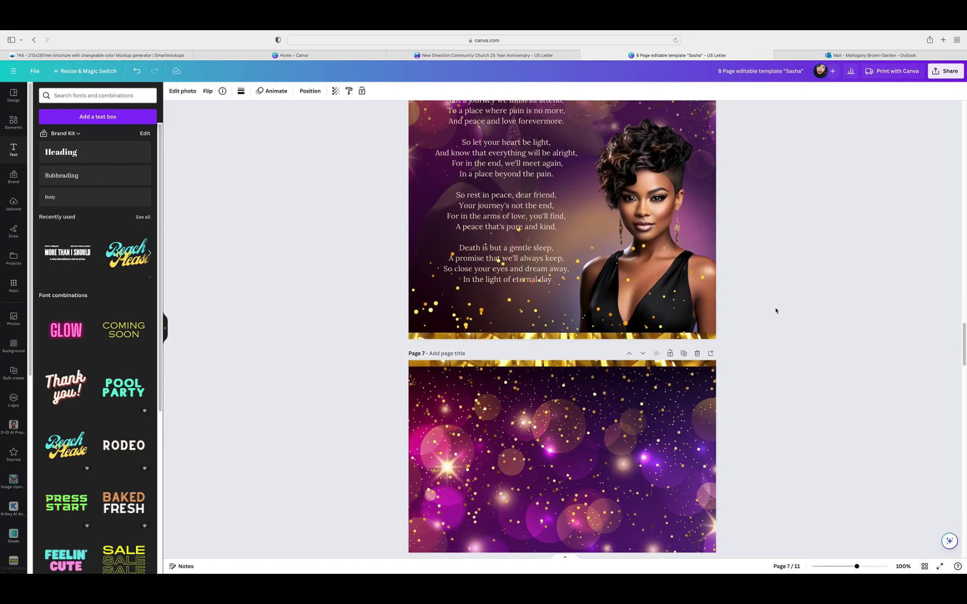
scroll(776, 311, down, 3)
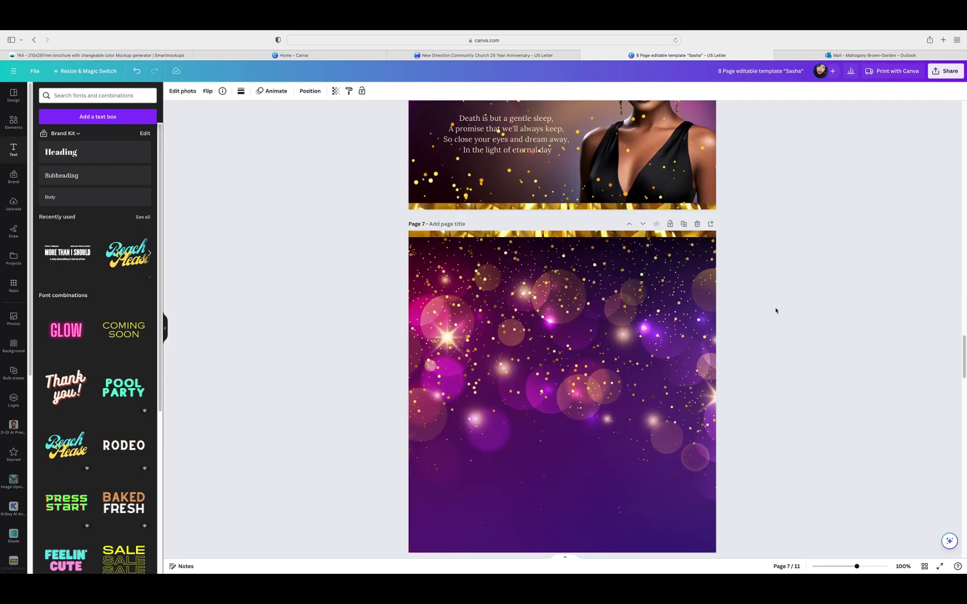
scroll(776, 310, up, 6)
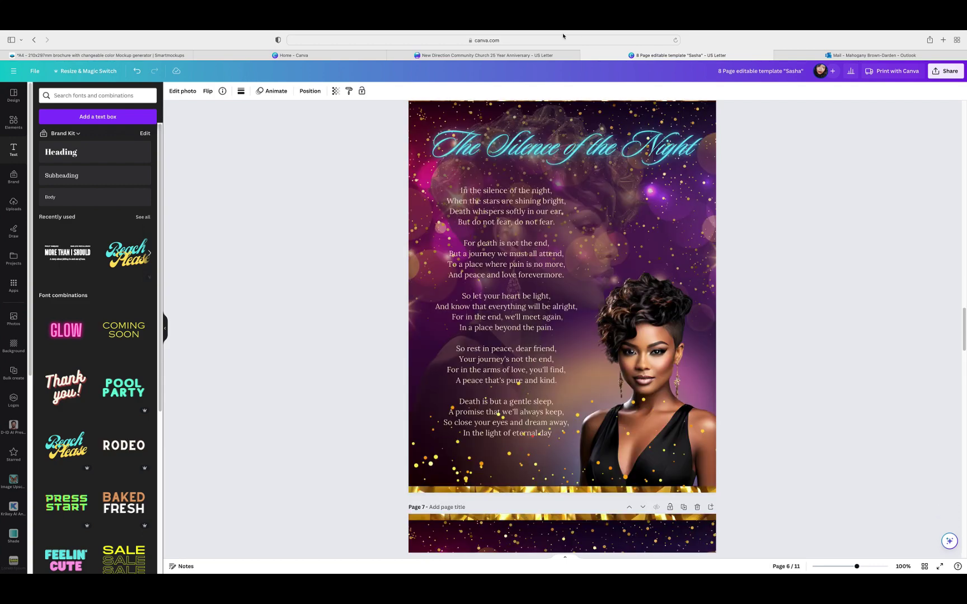
click(621, 161)
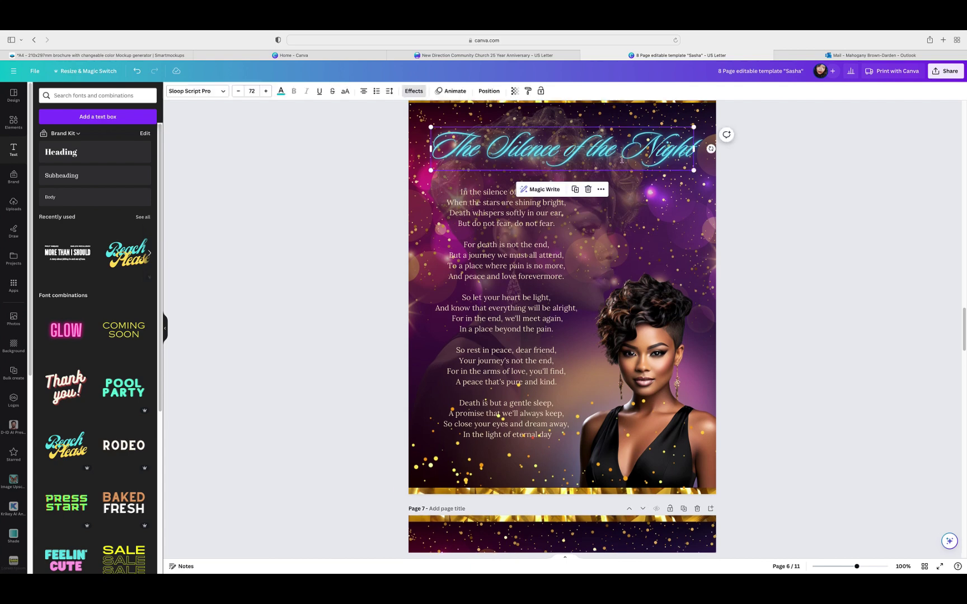
click(575, 189)
drag(594, 160, 584, 551)
scroll(790, 262, down, 4)
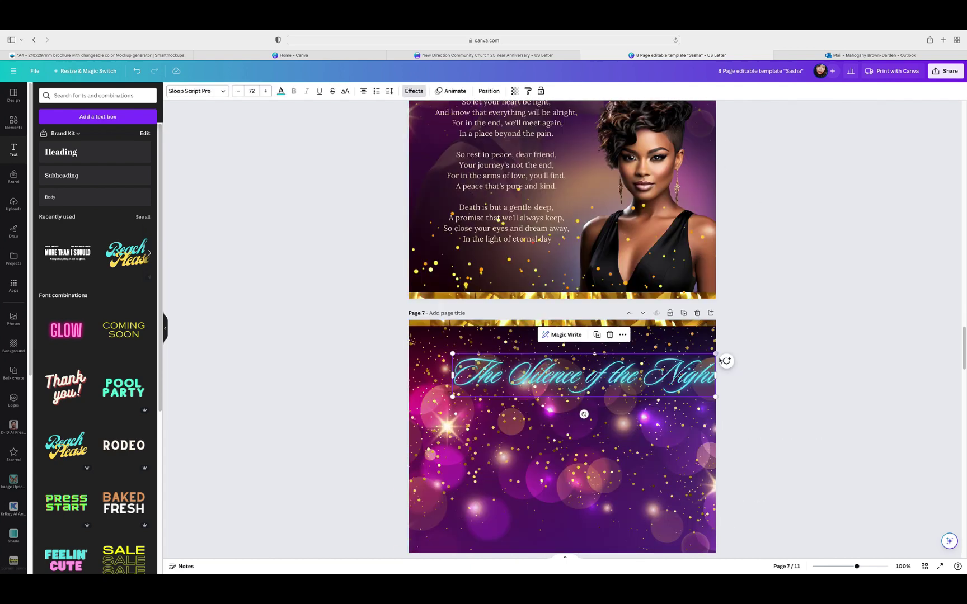
drag(658, 376, 637, 379)
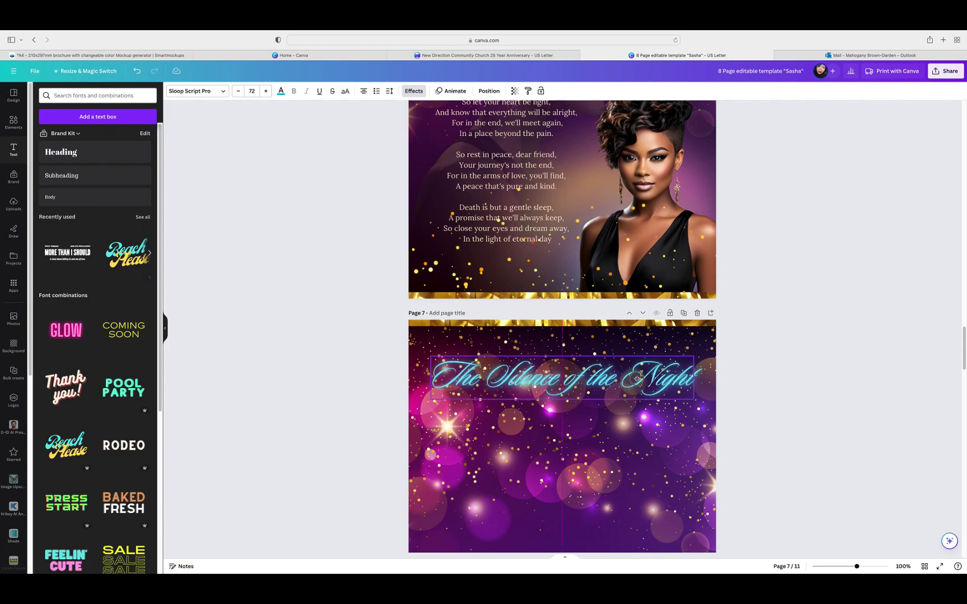
click(793, 314)
scroll(788, 319, up, 2)
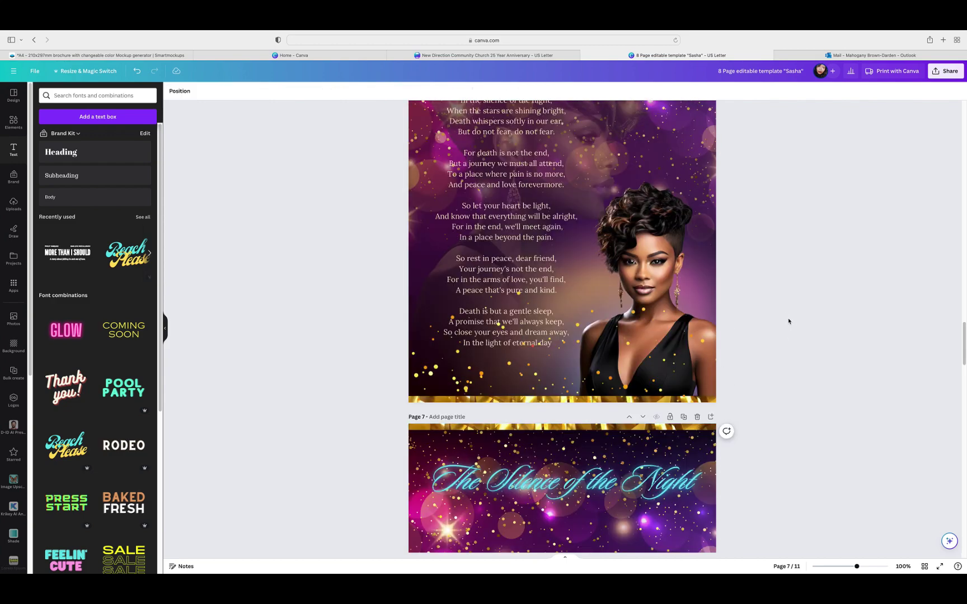
scroll(790, 322, down, 4)
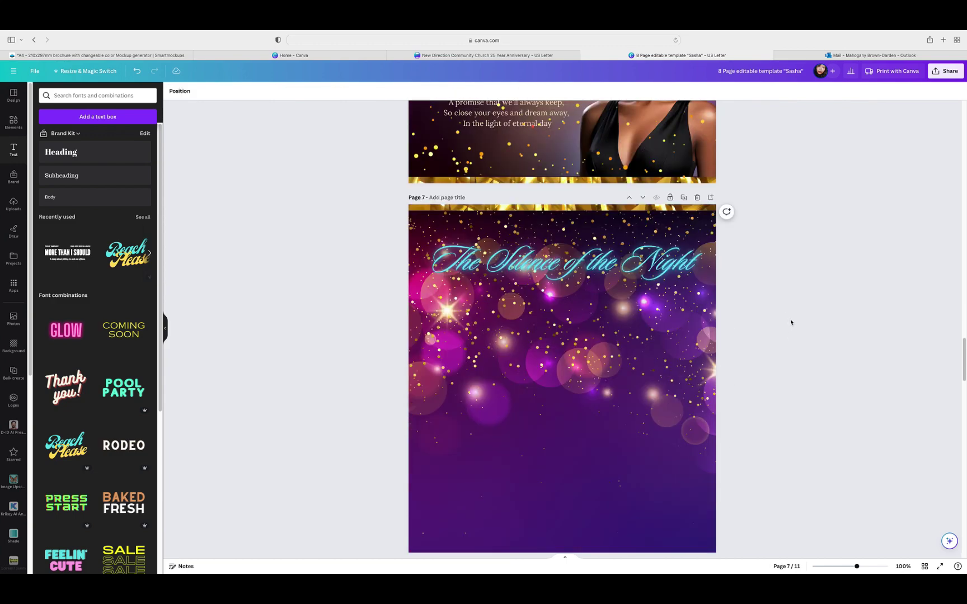
scroll(791, 322, down, 1)
scroll(790, 324, up, 5)
scroll(794, 330, down, 2)
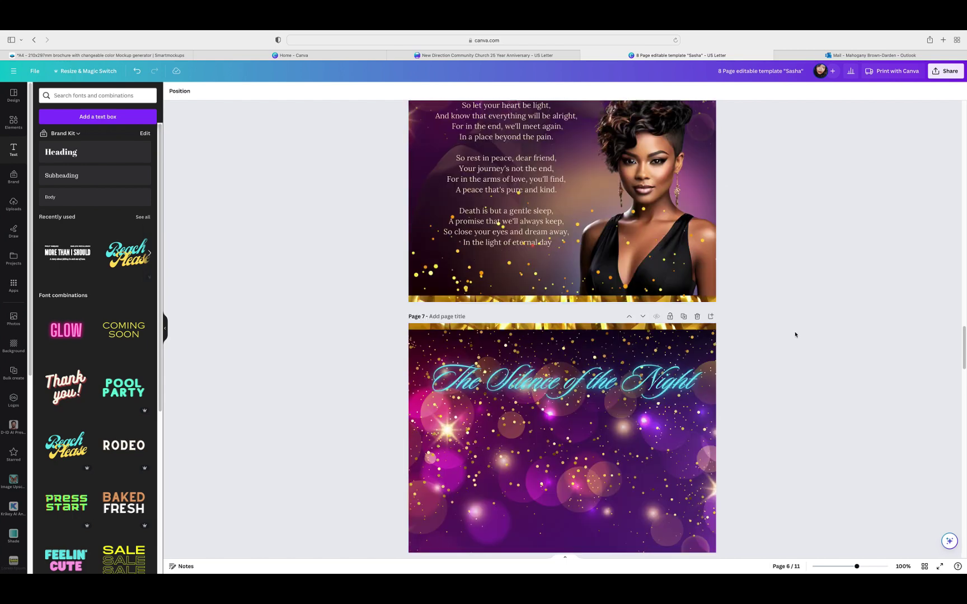
Step: Search elements for 'trans' and add a transparent gradient graphic to page 6
click(13, 122)
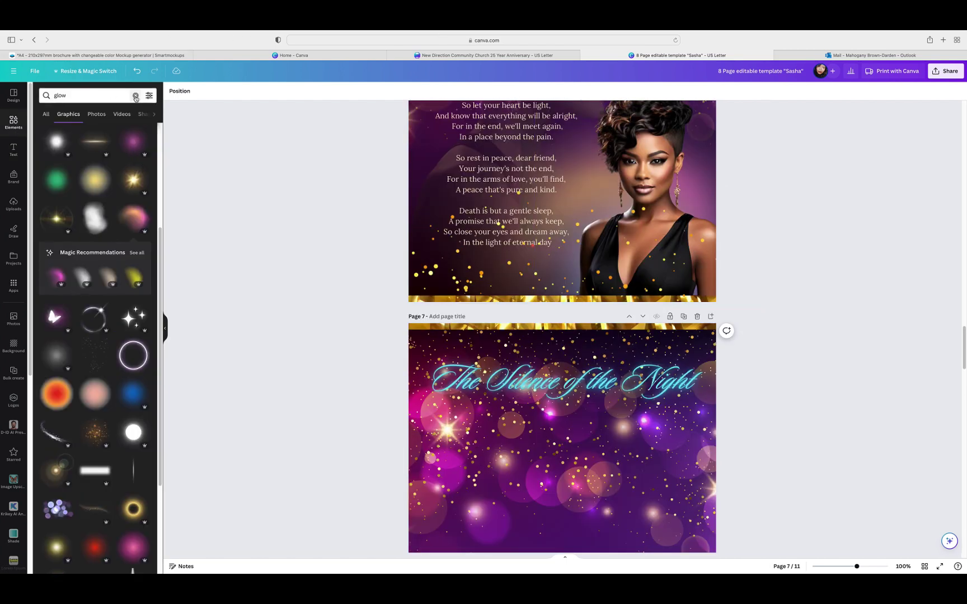
click(135, 96)
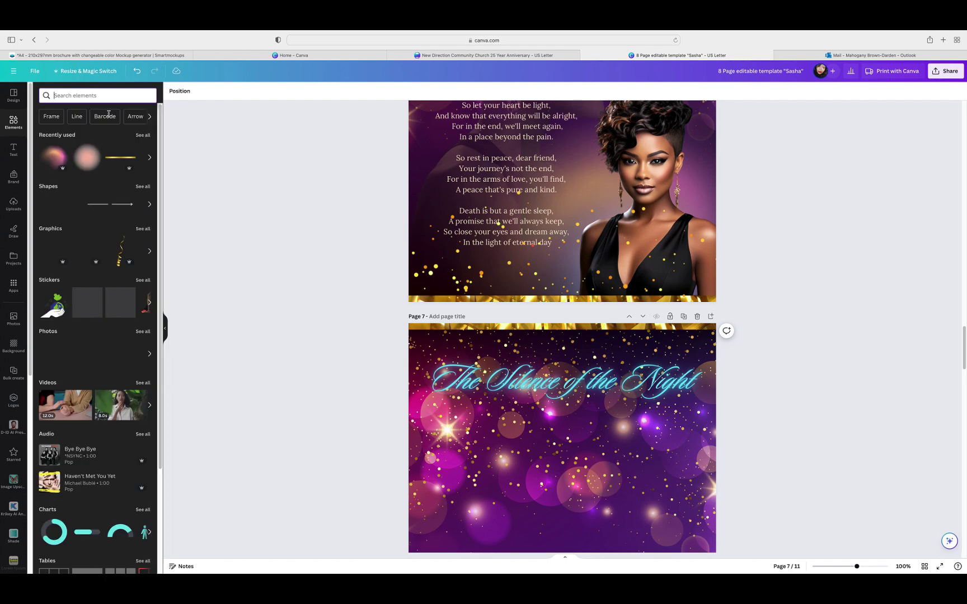
click(143, 135)
scroll(104, 339, down, 5)
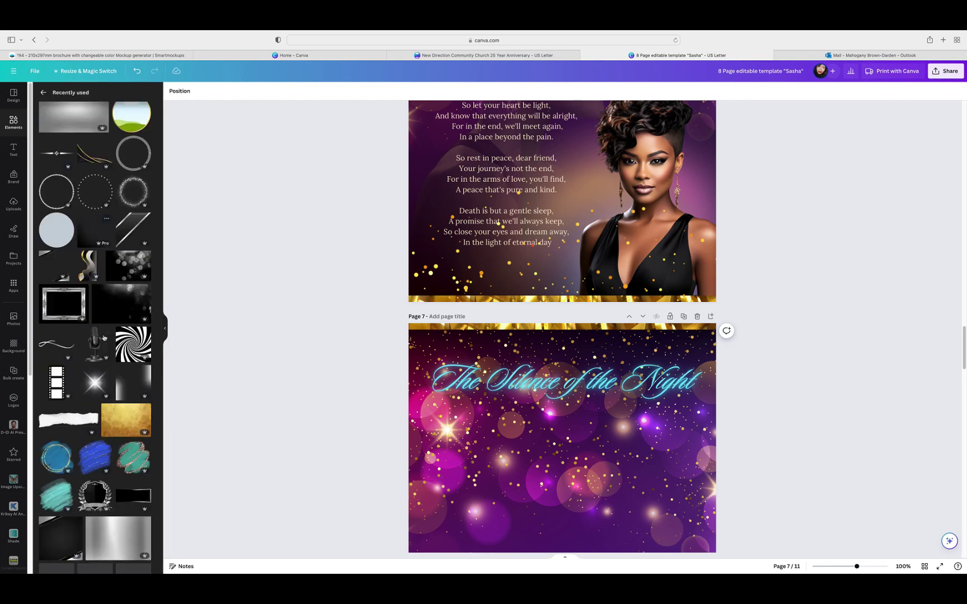
scroll(104, 338, up, 5)
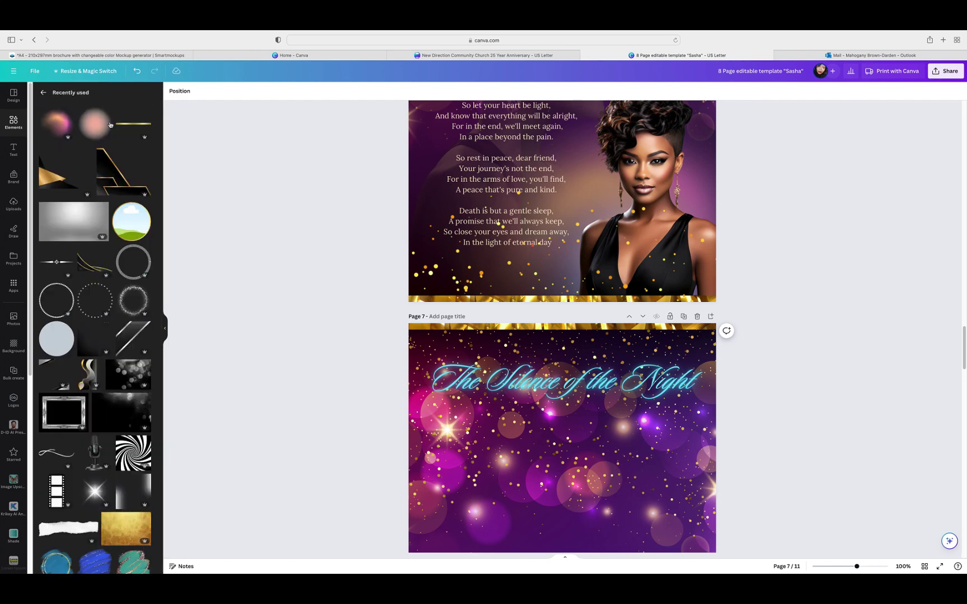
click(43, 93)
click(100, 95)
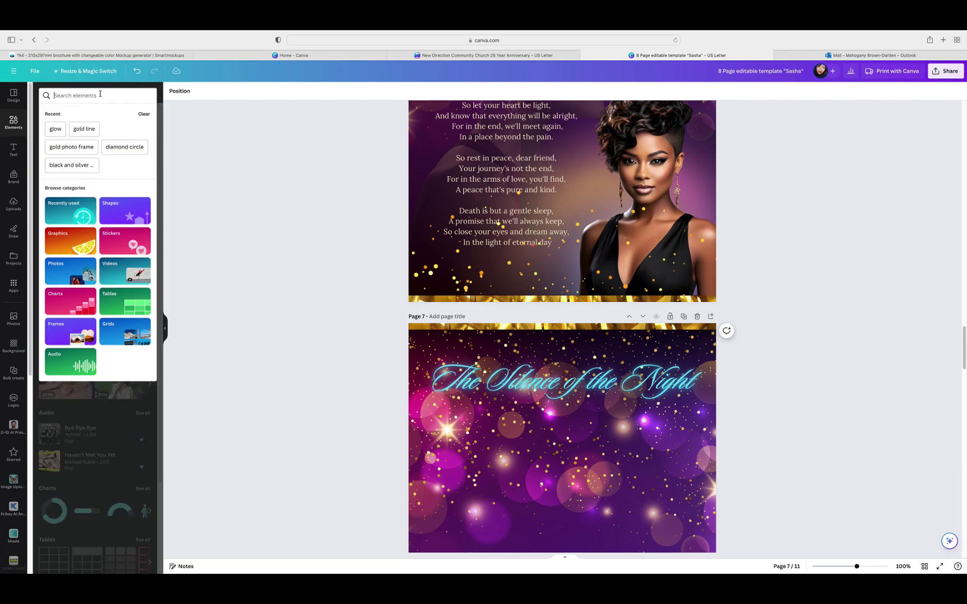
text(trans)
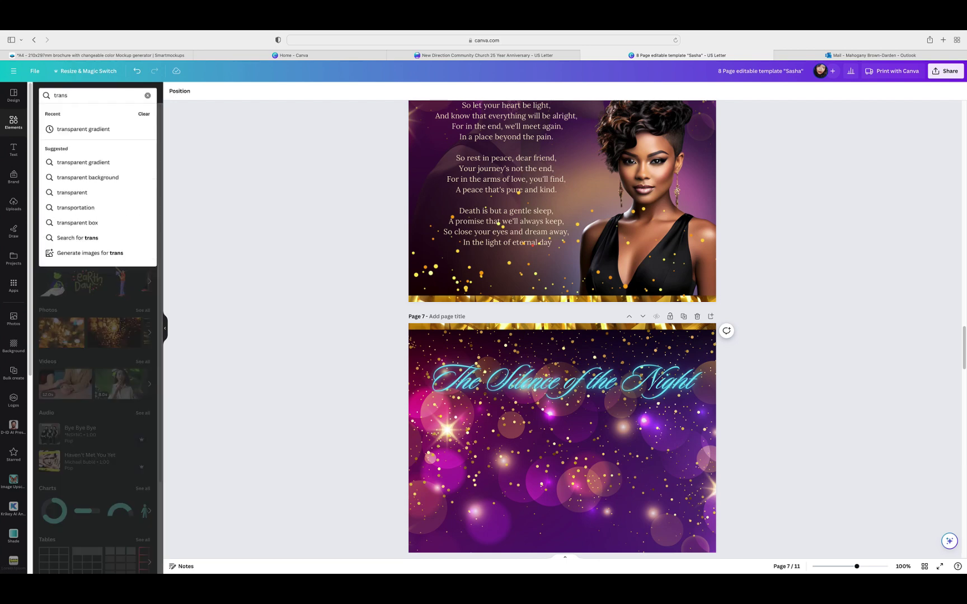
click(84, 129)
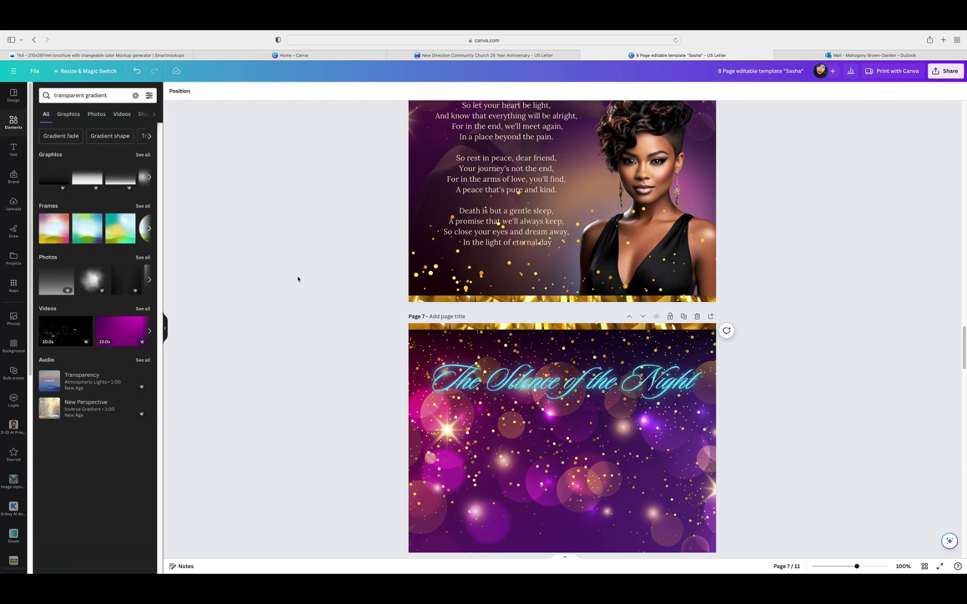
click(143, 155)
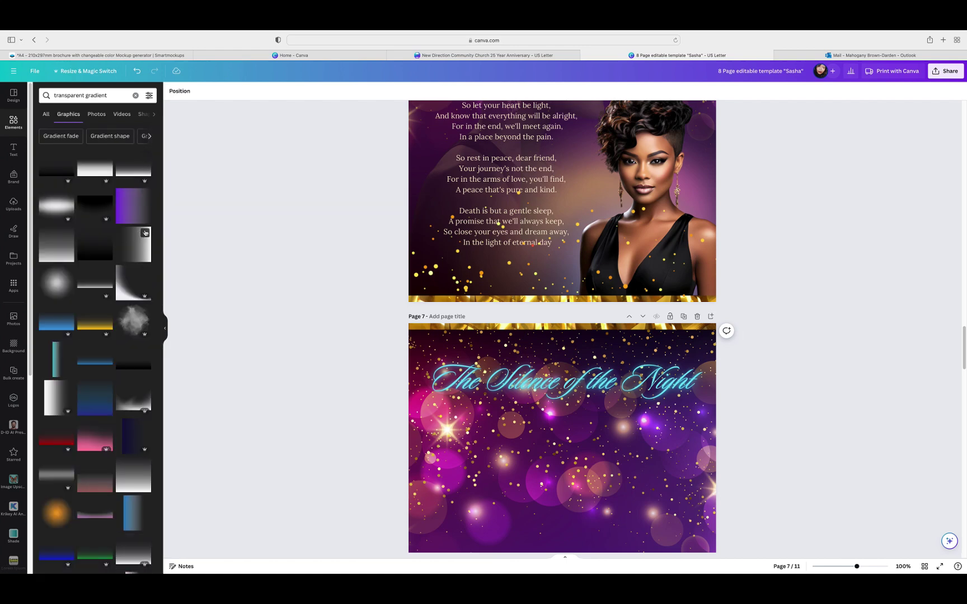
drag(145, 233, 559, 196)
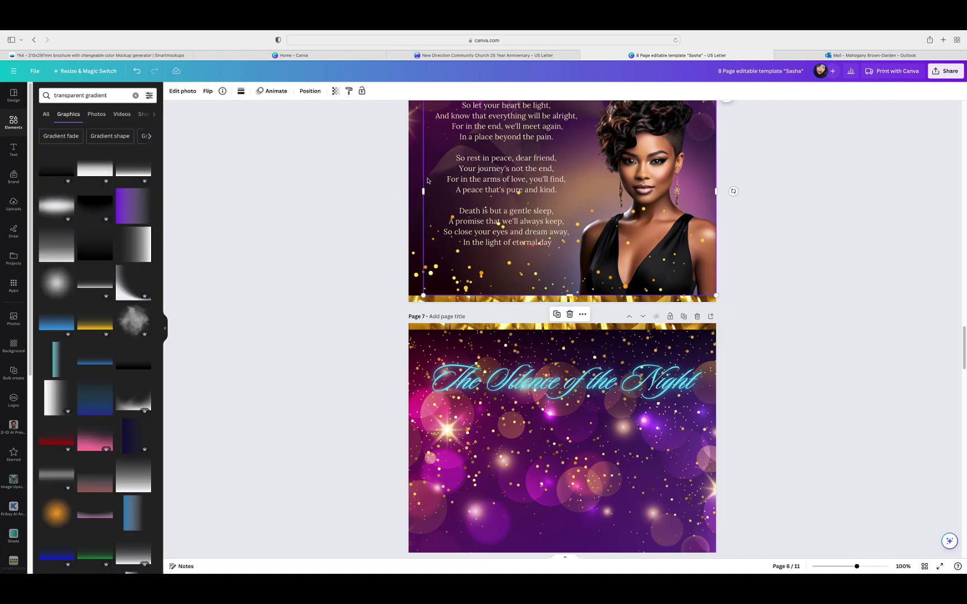
Step: Duplicate the dark gradient layer and align the copy with page 7's bottom
click(310, 90)
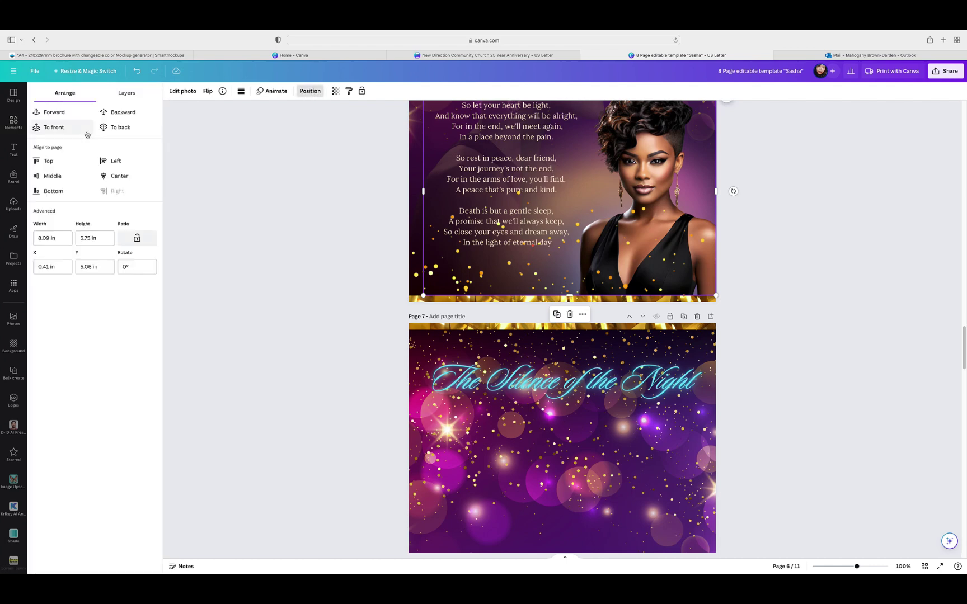
click(120, 92)
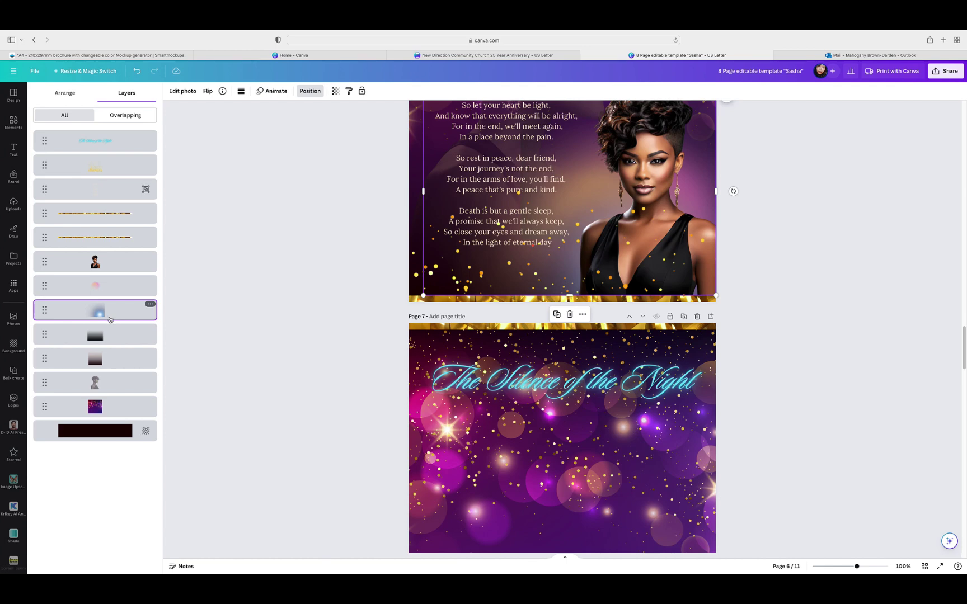
click(103, 359)
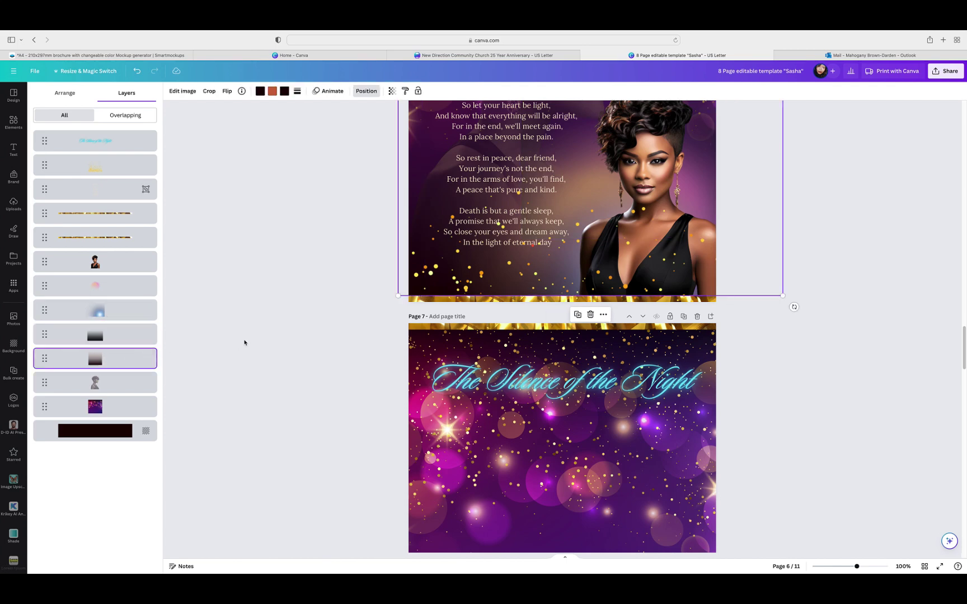
click(577, 315)
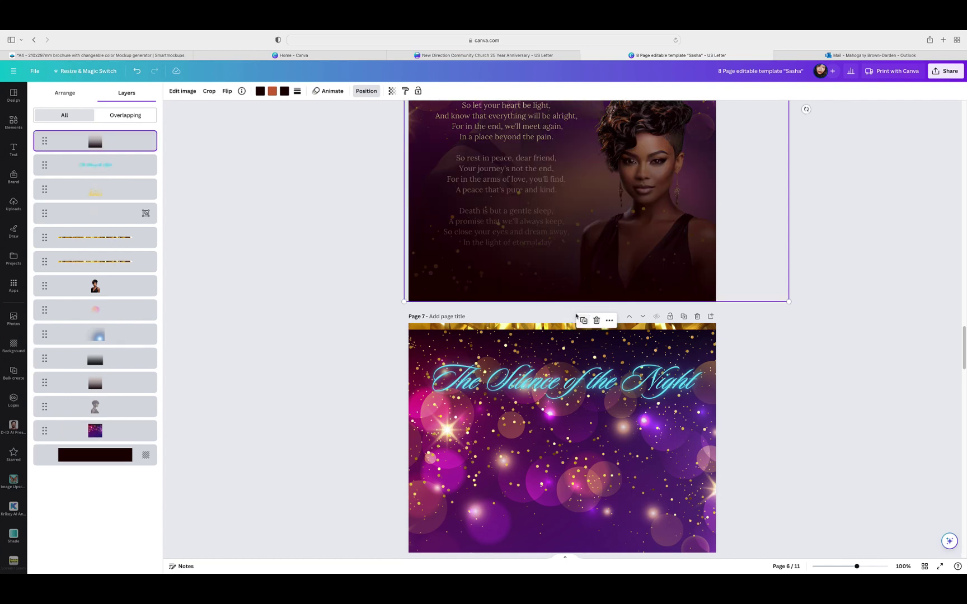
drag(714, 224, 772, 425)
scroll(780, 428, down, 3)
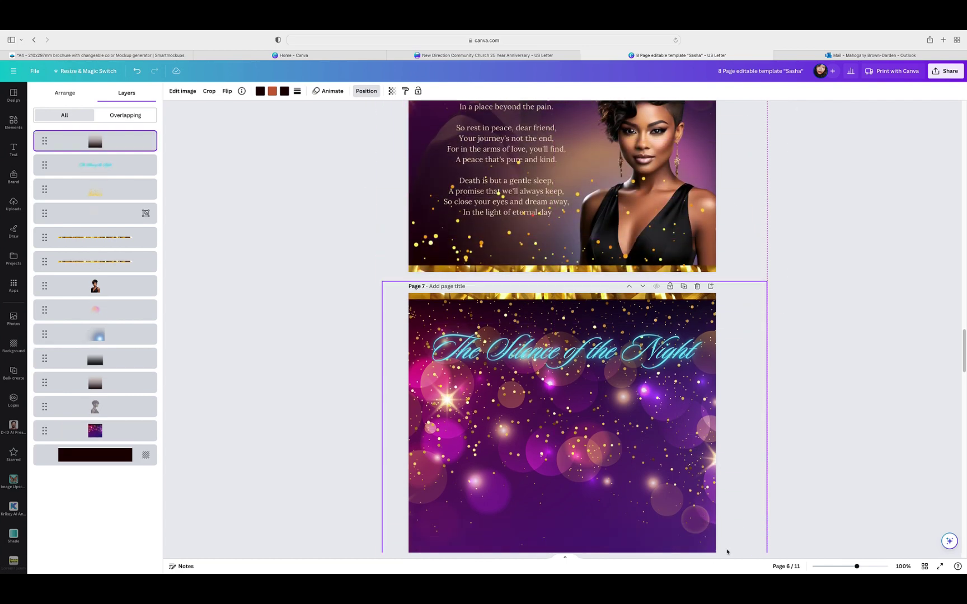
scroll(780, 428, down, 4)
drag(754, 348, 751, 364)
scroll(832, 386, up, 3)
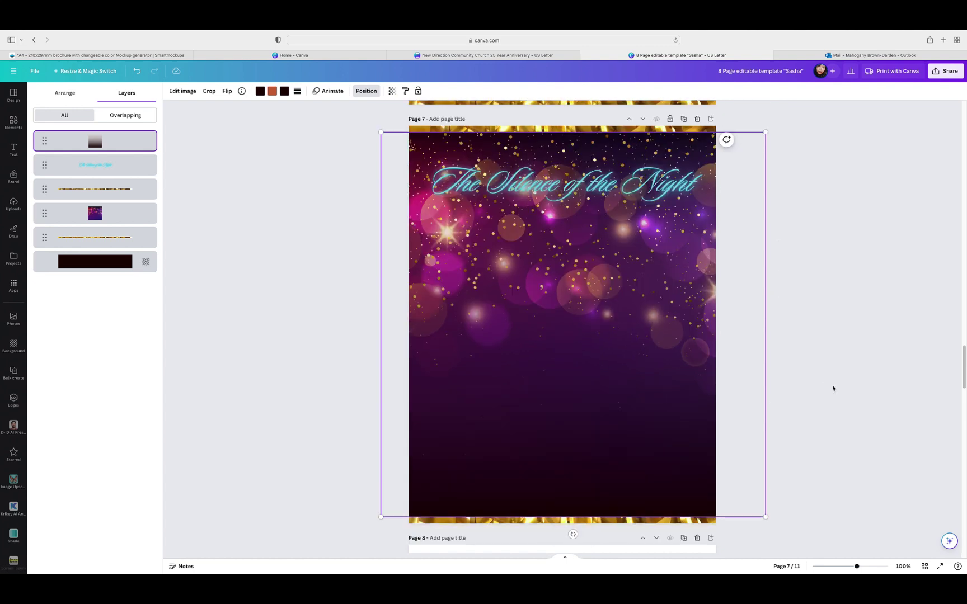
click(834, 390)
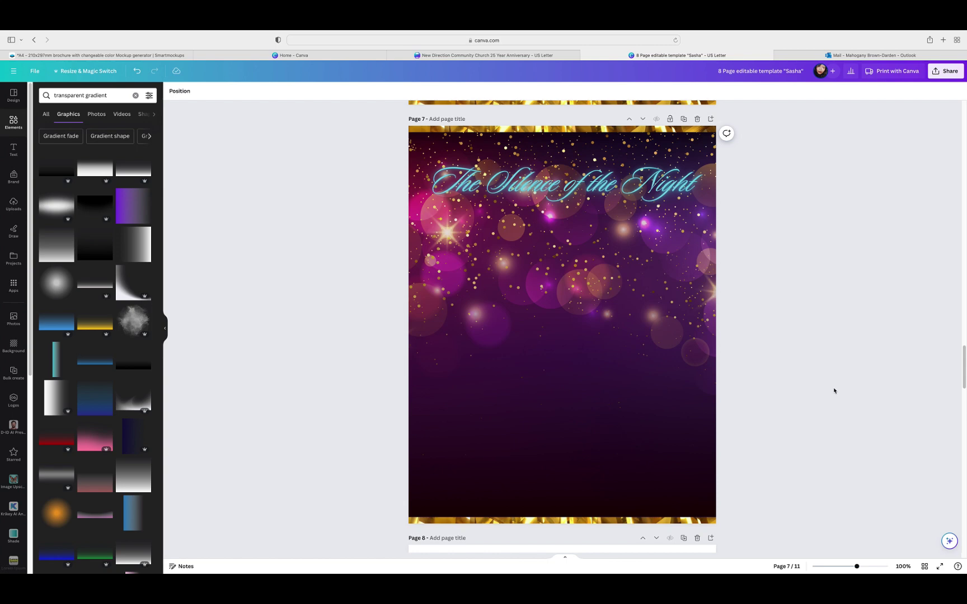
scroll(837, 391, up, 3)
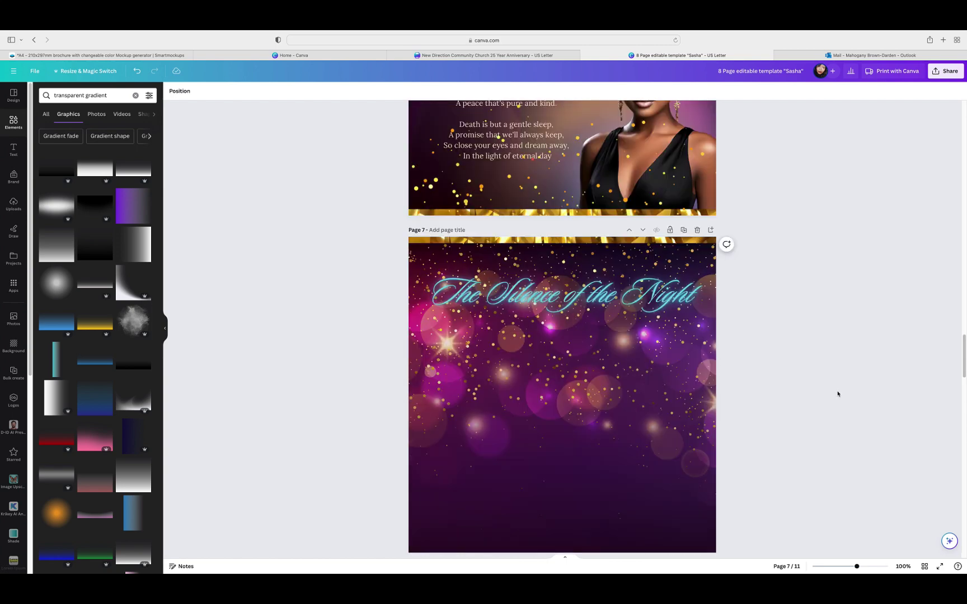
scroll(837, 393, down, 3)
scroll(853, 416, up, 3)
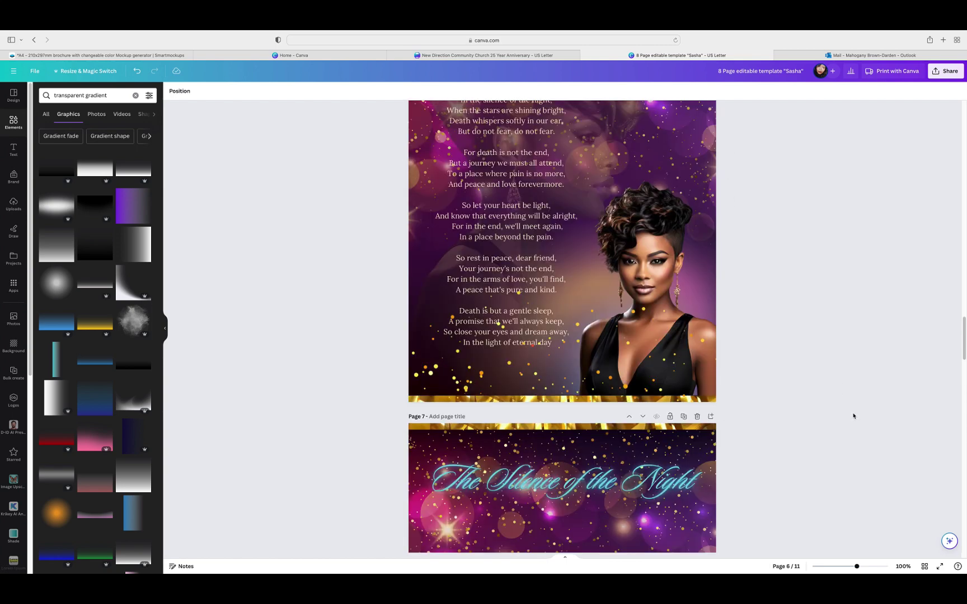
scroll(852, 414, down, 2)
click(648, 256)
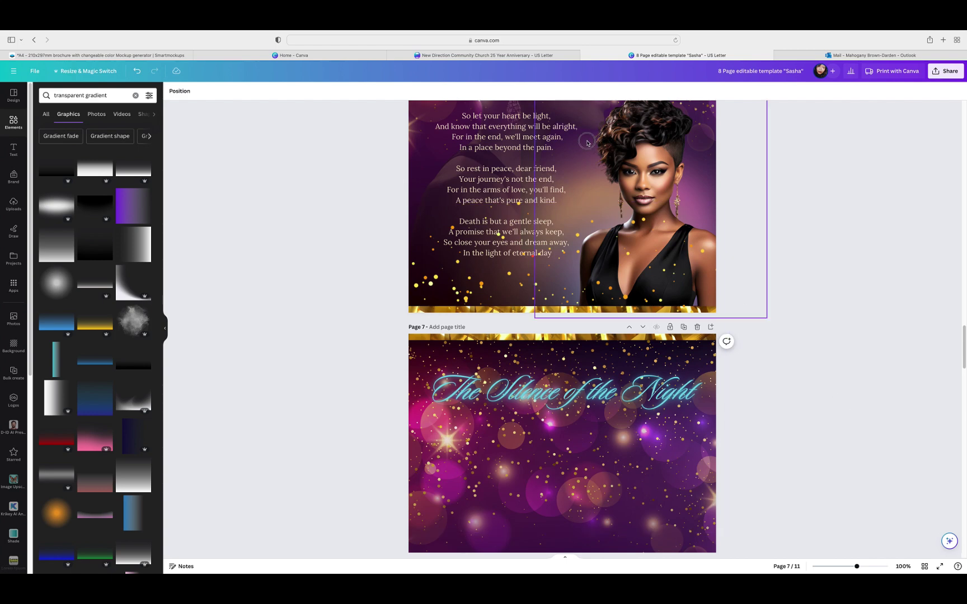
click(315, 95)
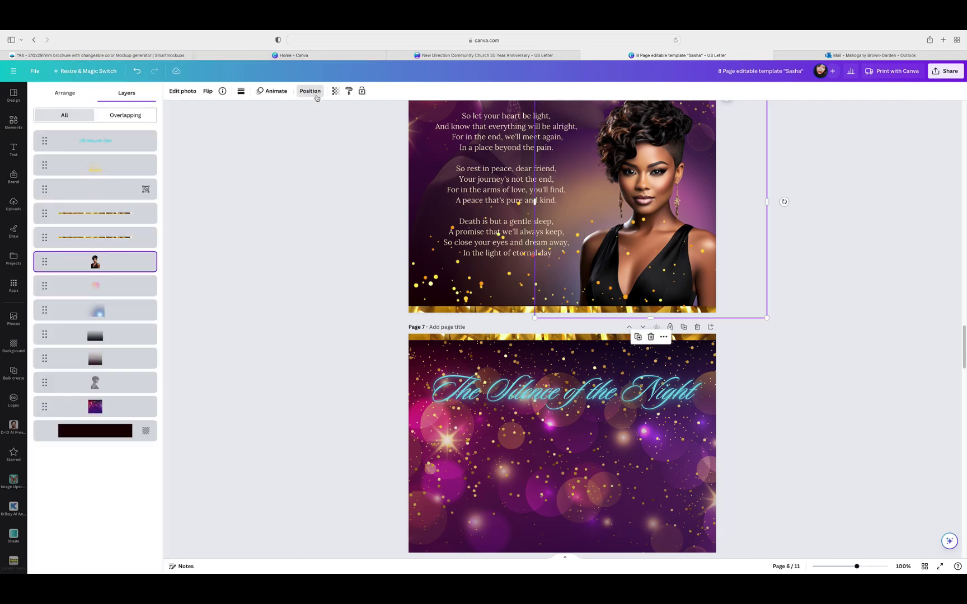
click(102, 341)
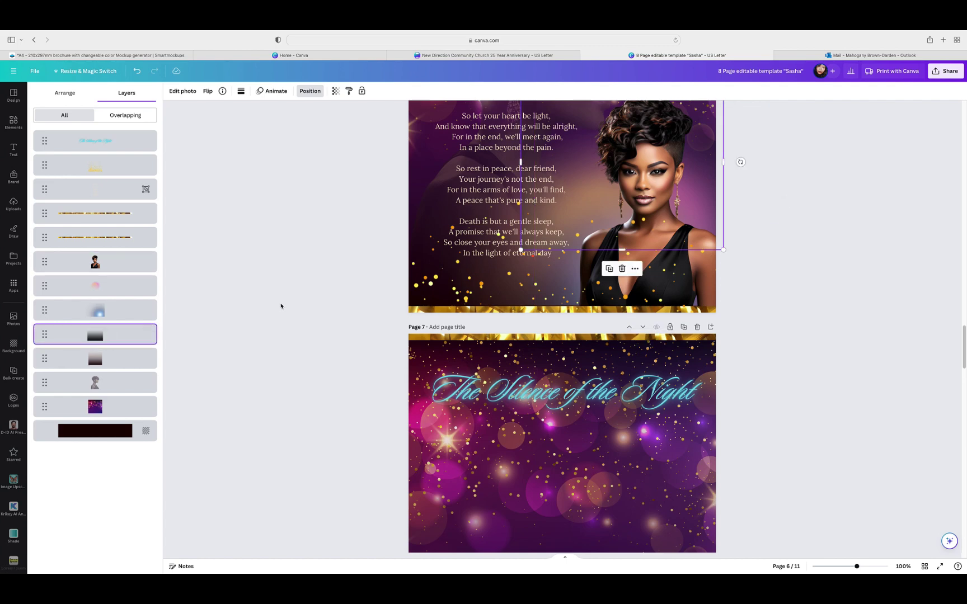
key(Escape)
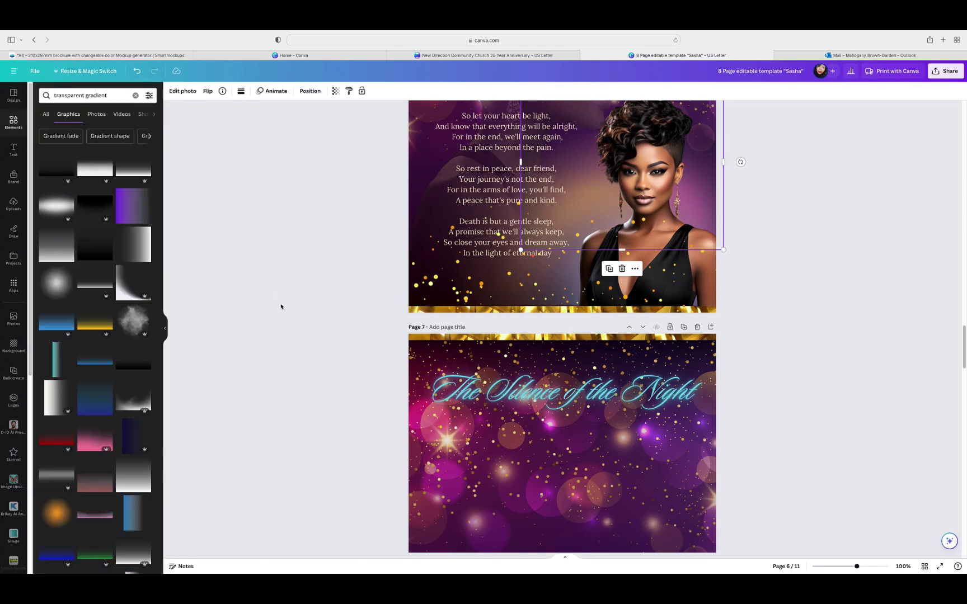
click(764, 299)
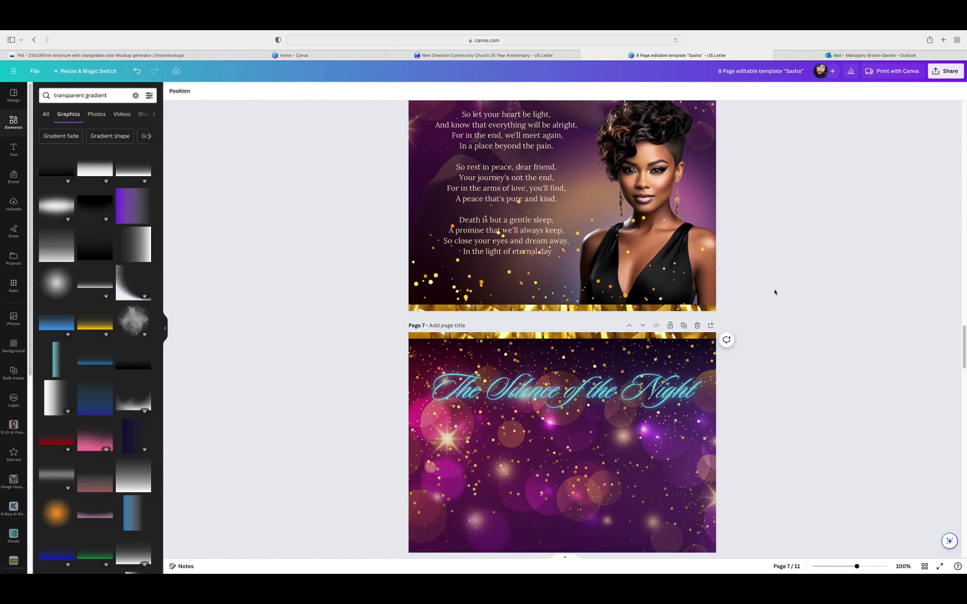
scroll(767, 297, down, 4)
scroll(777, 294, up, 5)
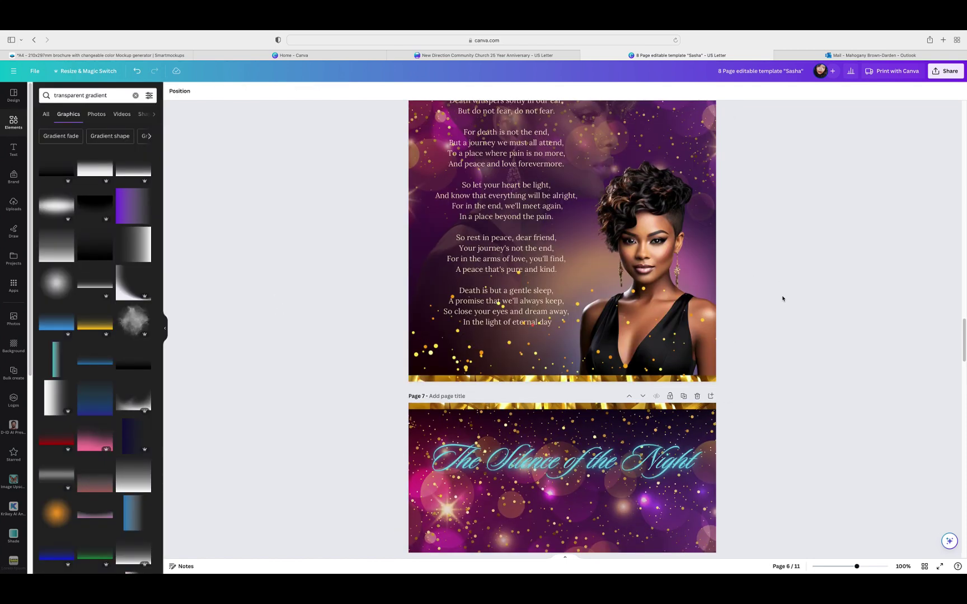
scroll(782, 299, up, 3)
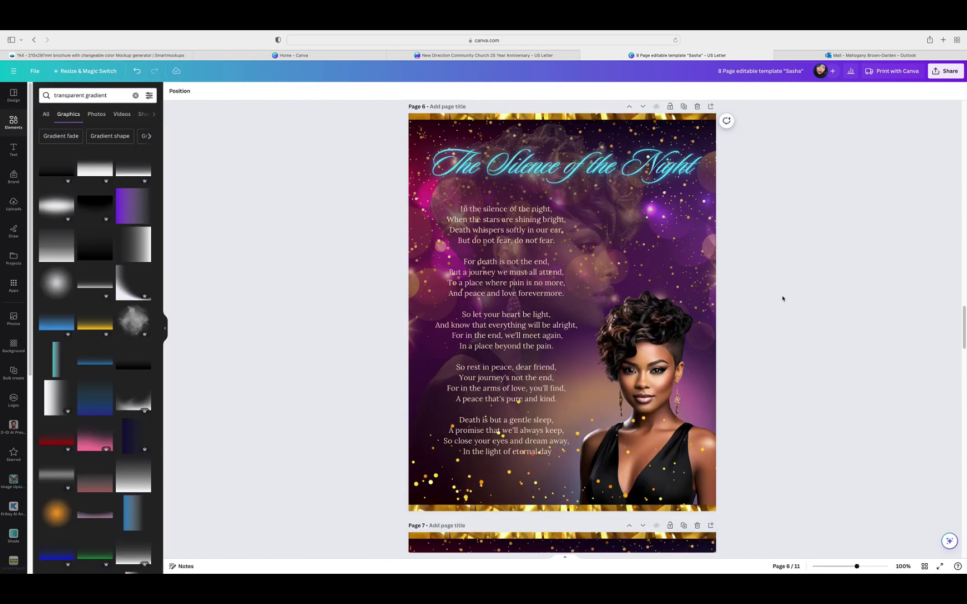
click(621, 230)
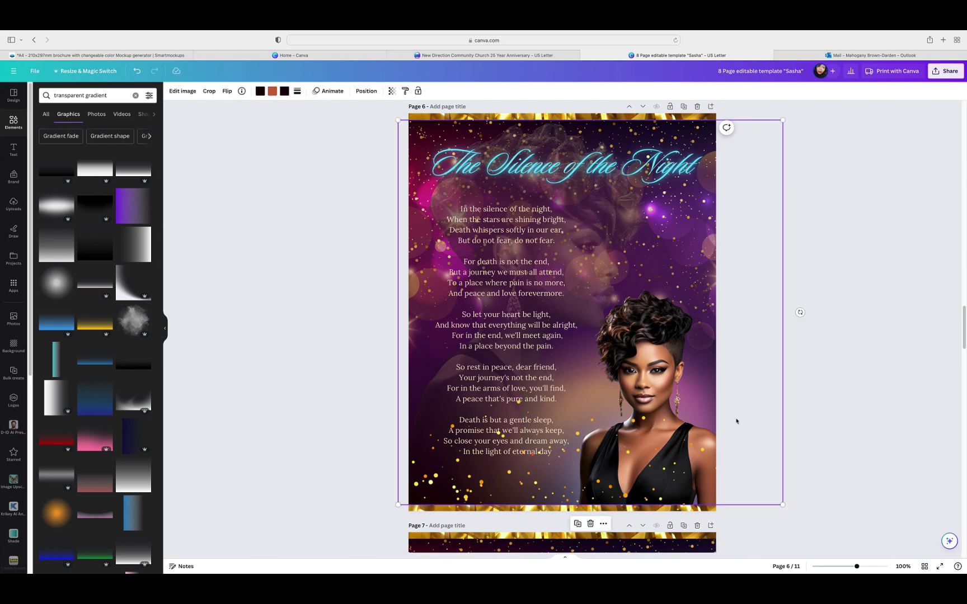
click(925, 566)
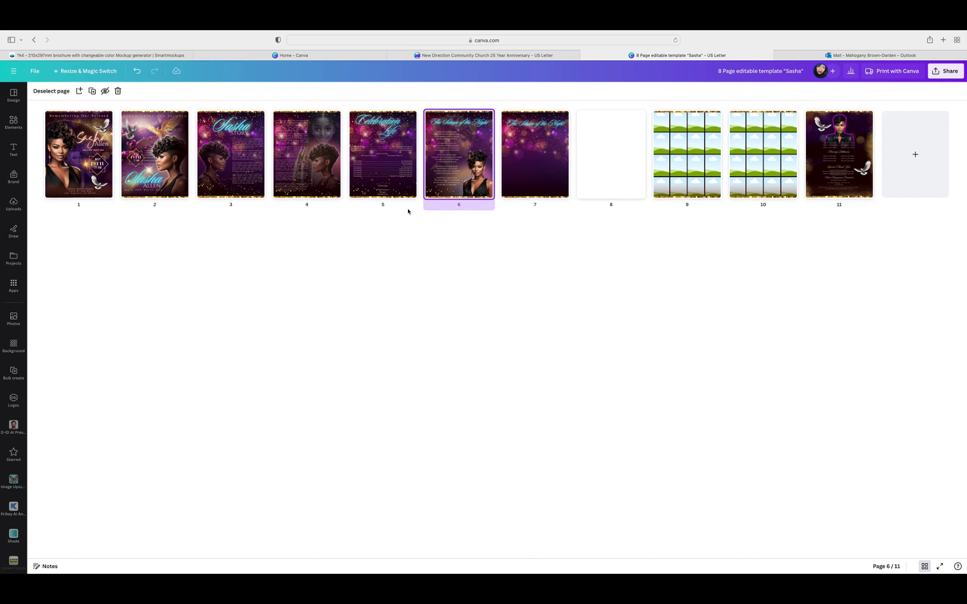
double_click(461, 178)
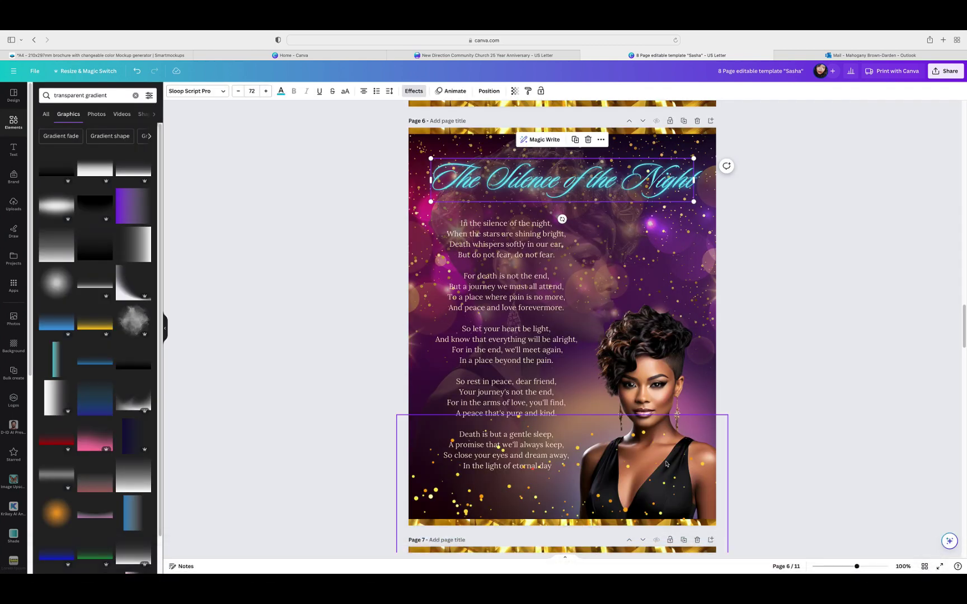
click(816, 354)
Step: Copy the woman's portrait onto page 7, shrink it, and set it left below the title
scroll(811, 352, down, 2)
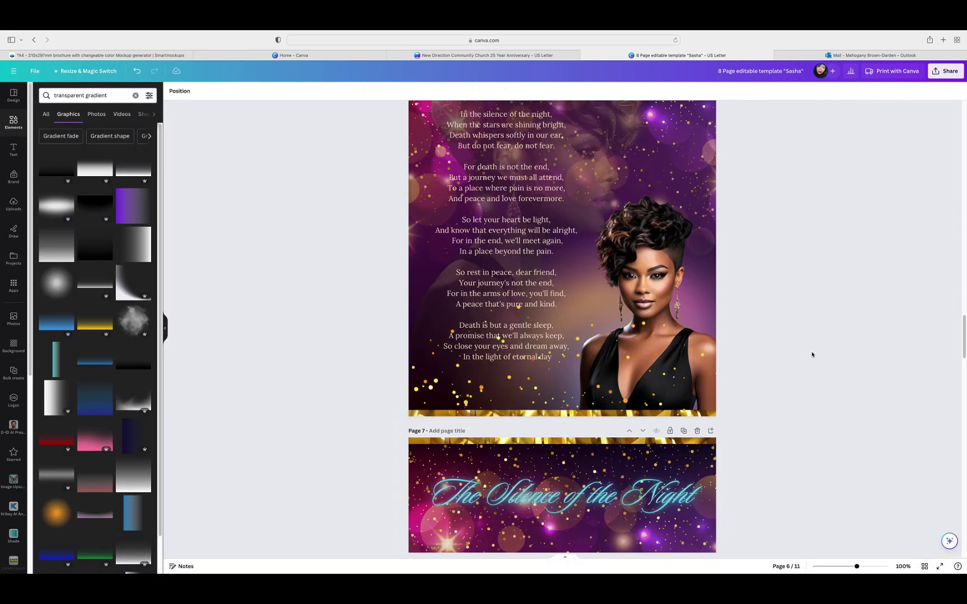
click(654, 296)
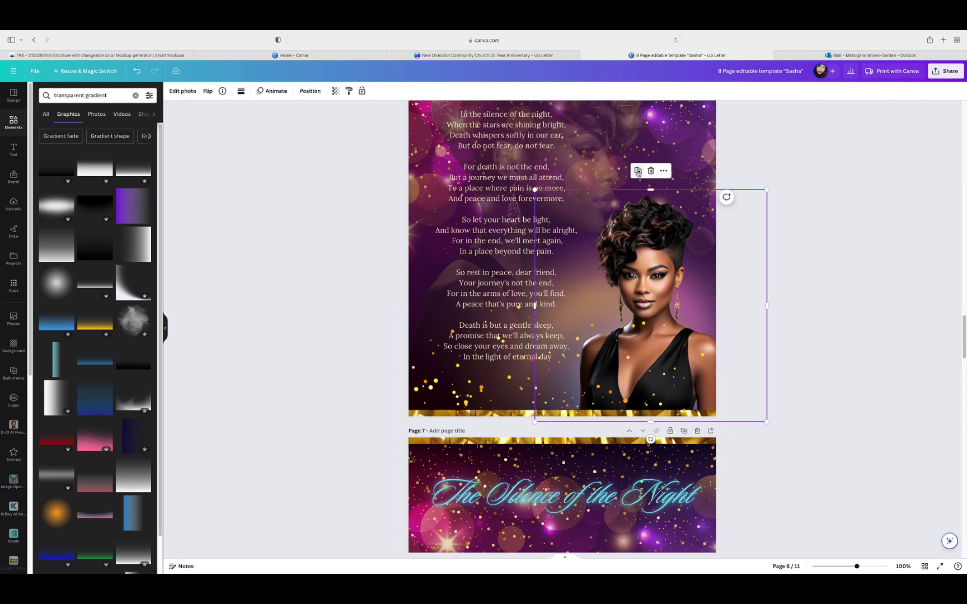
drag(637, 189, 643, 195)
drag(734, 235, 655, 543)
scroll(806, 414, down, 7)
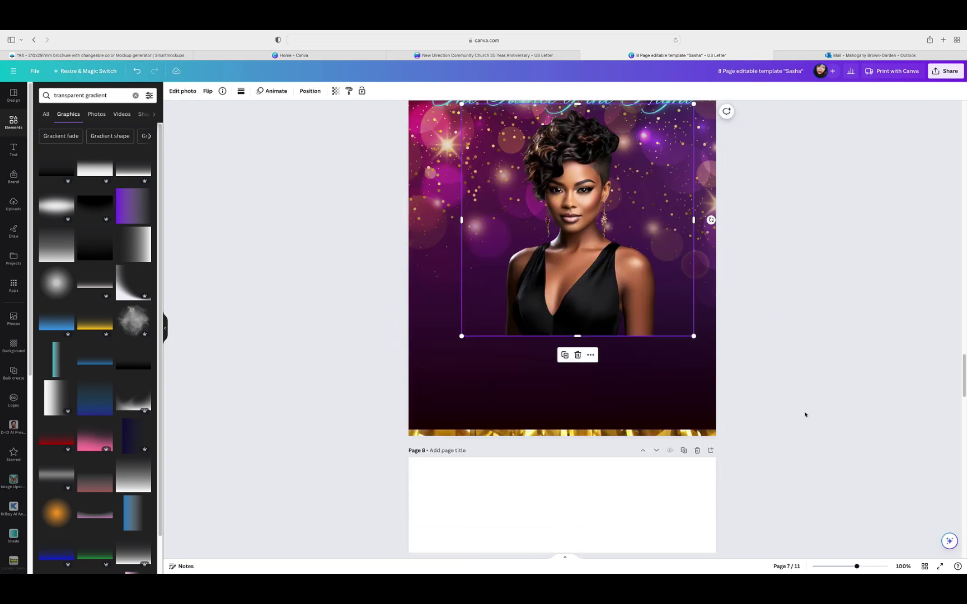
scroll(805, 415, up, 1)
drag(605, 283, 587, 283)
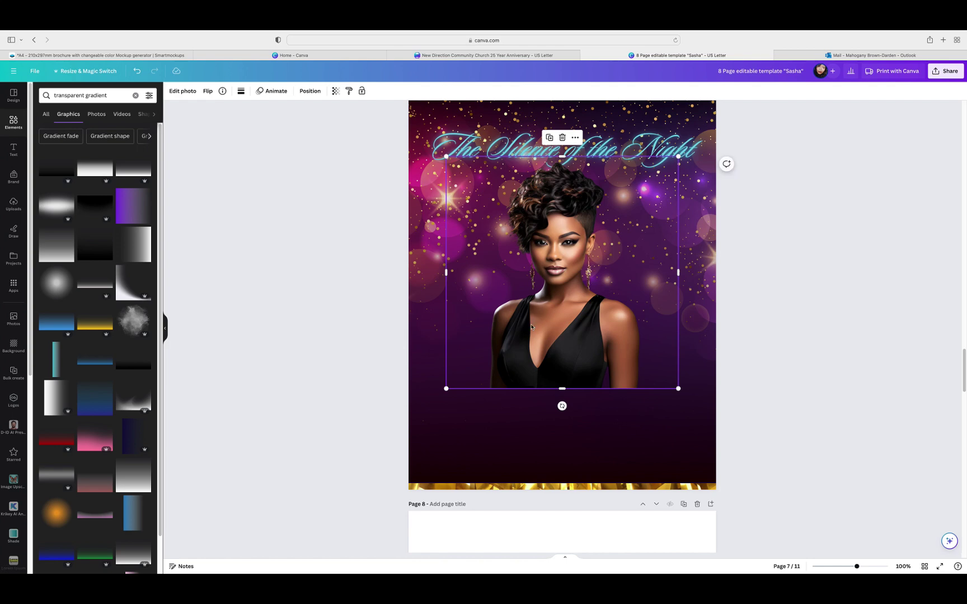
mouse_move(532, 327)
mouse_down()
mouse_move(624, 321)
mouse_move(638, 273)
mouse_move(620, 251)
mouse_move(606, 267)
mouse_move(606, 342)
mouse_move(529, 343)
mouse_move(519, 328)
mouse_move(524, 335)
mouse_up()
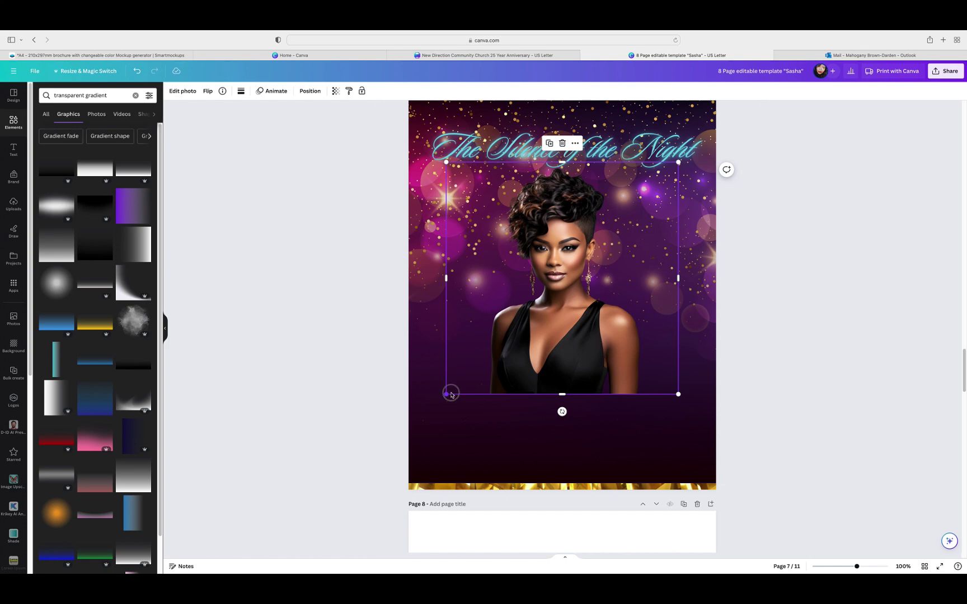
drag(448, 394, 486, 377)
drag(566, 280, 471, 275)
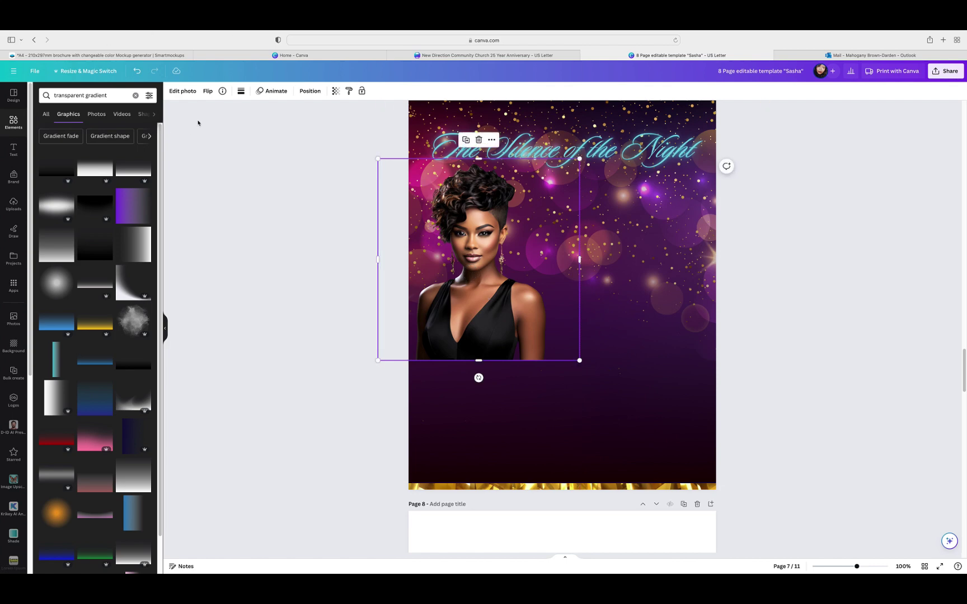
Step: Flip the portrait horizontally, duplicate it, and place a re-flipped copy at page 7's right side
click(208, 90)
click(234, 110)
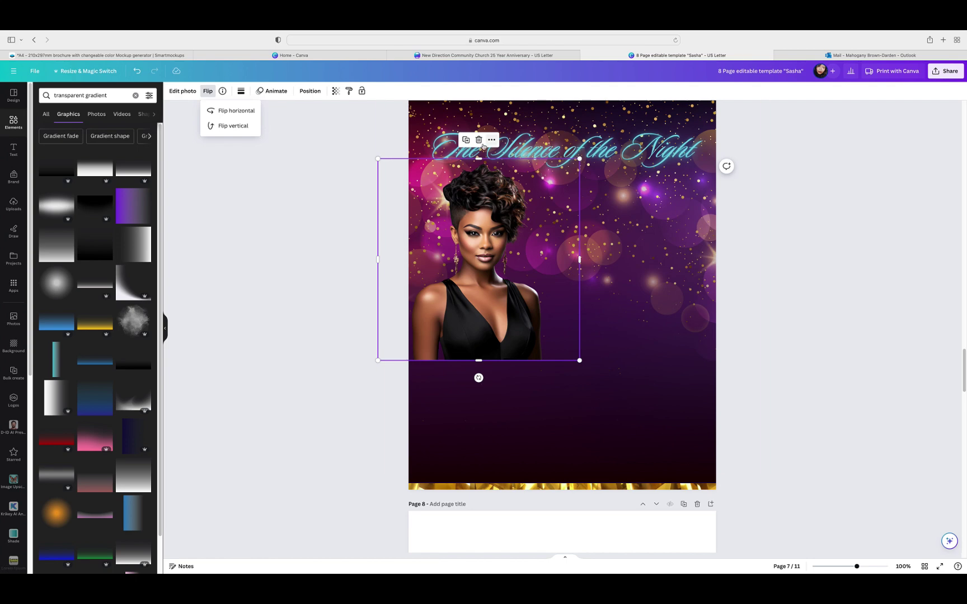
click(465, 139)
drag(511, 267, 588, 273)
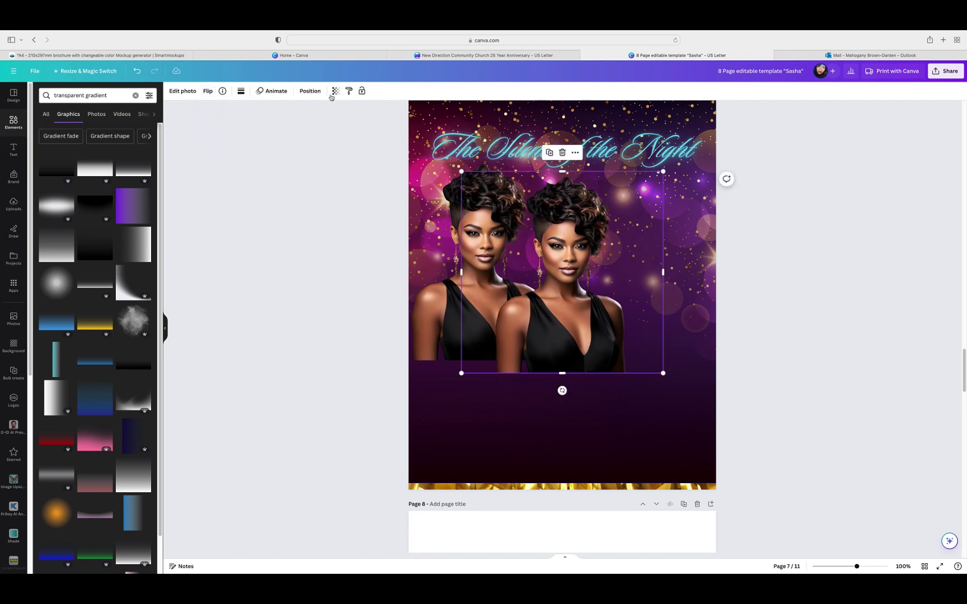
click(208, 91)
click(238, 110)
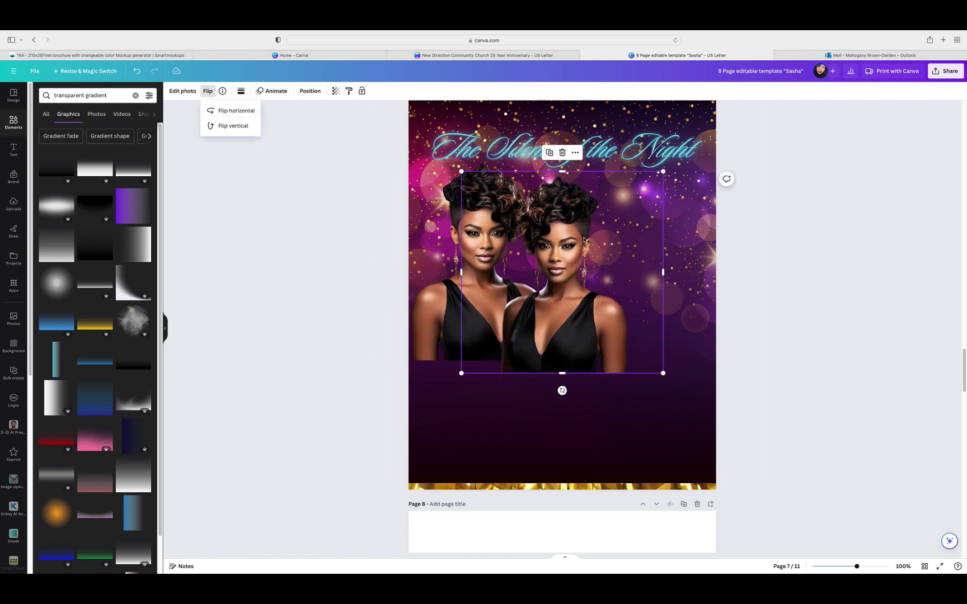
drag(606, 260, 694, 242)
click(797, 272)
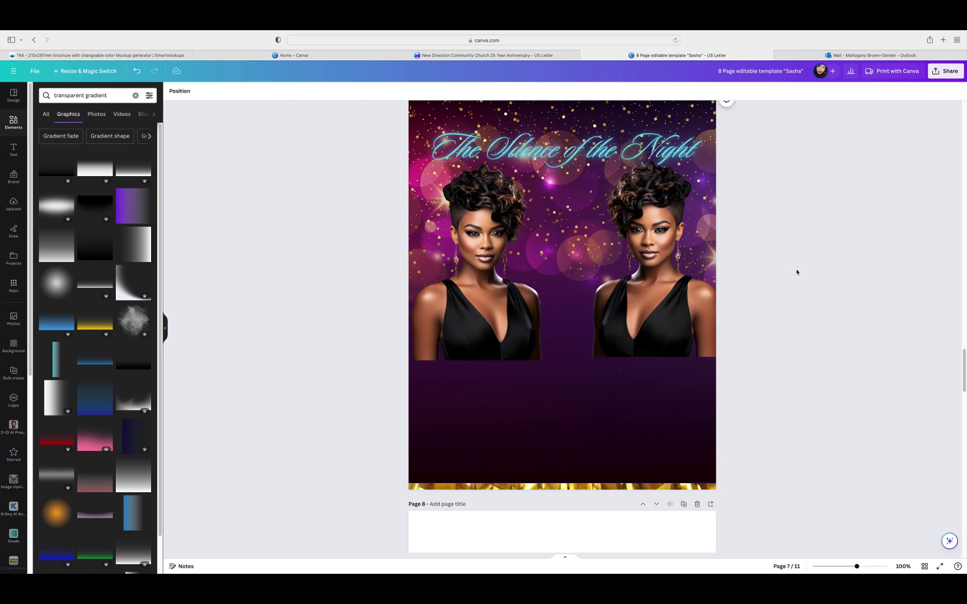
Step: Select and review the poem text on page 6
scroll(796, 272, up, 5)
scroll(797, 272, up, 3)
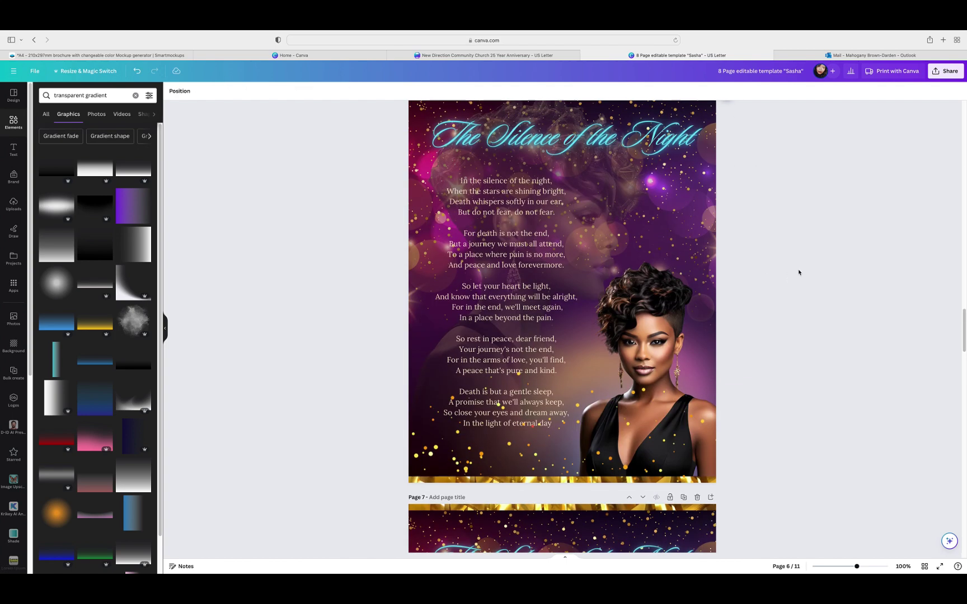
click(534, 321)
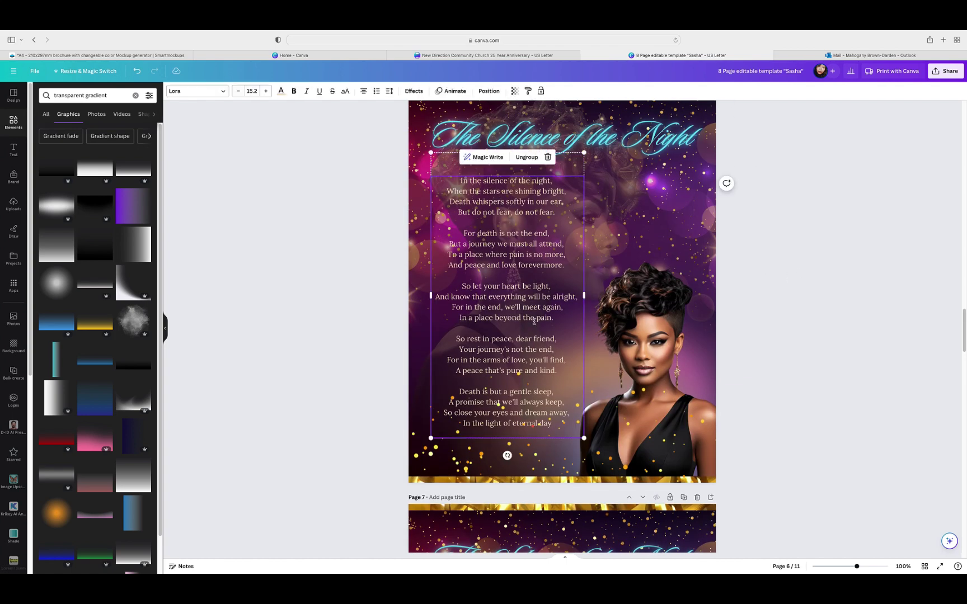
click(811, 210)
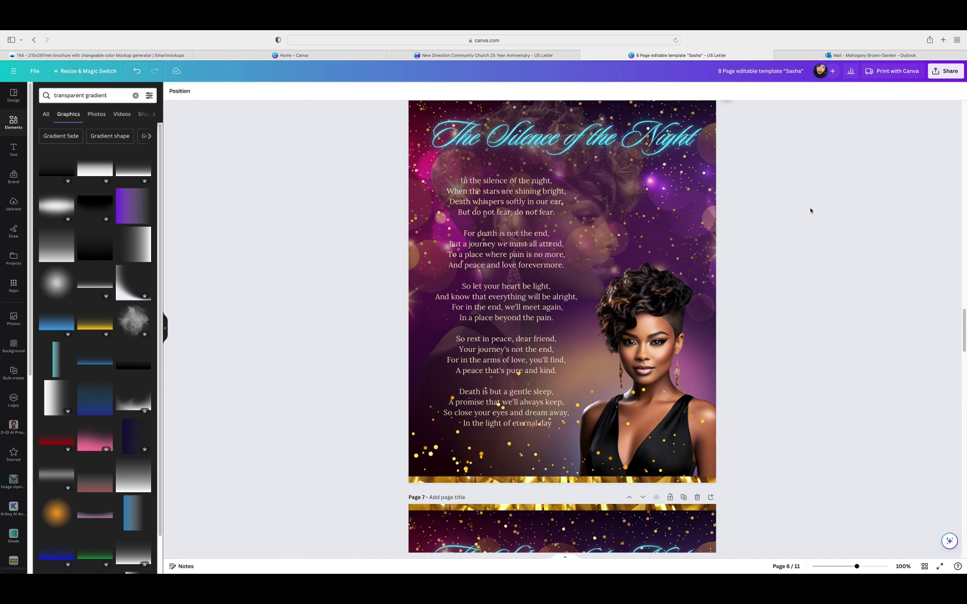
scroll(811, 210, down, 1)
scroll(811, 210, down, 10)
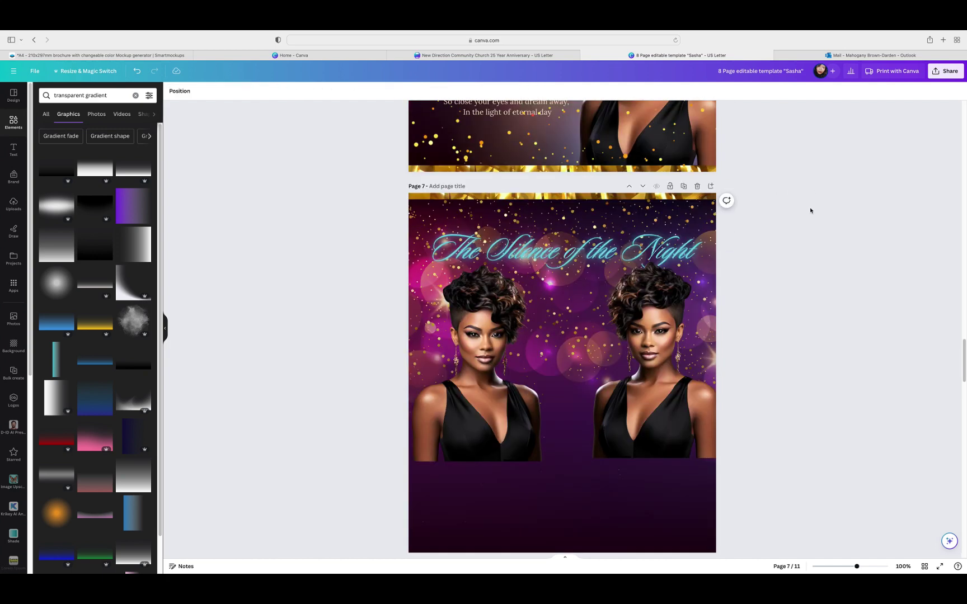
Step: Delete the right-hand portrait and flip the remaining left portrait horizontally
click(666, 336)
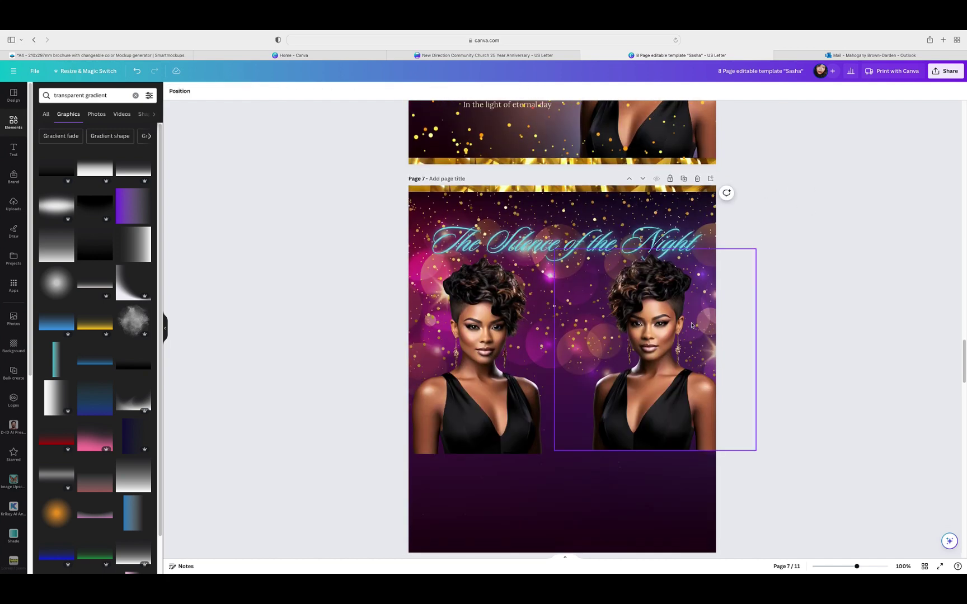
click(655, 231)
click(482, 340)
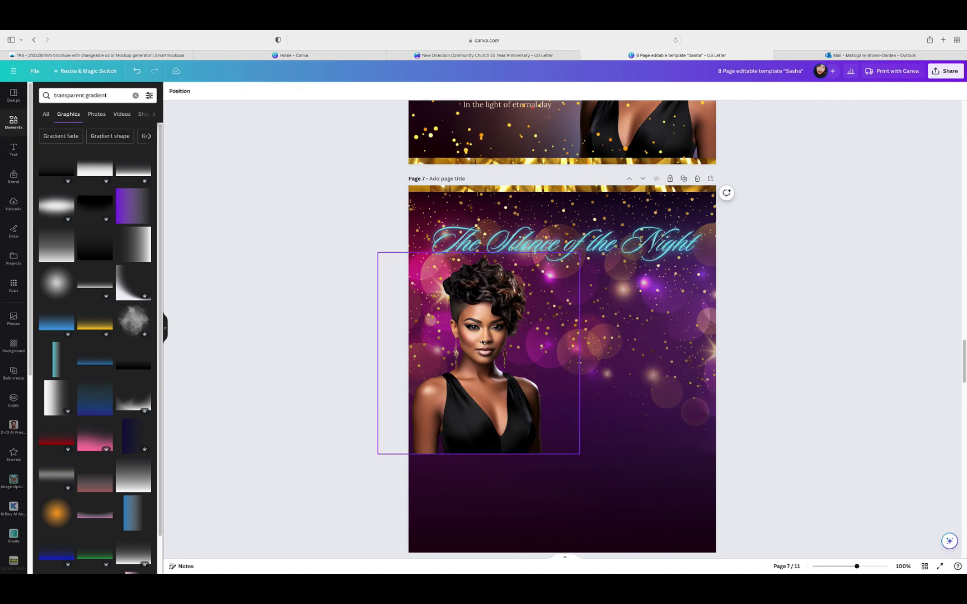
click(207, 91)
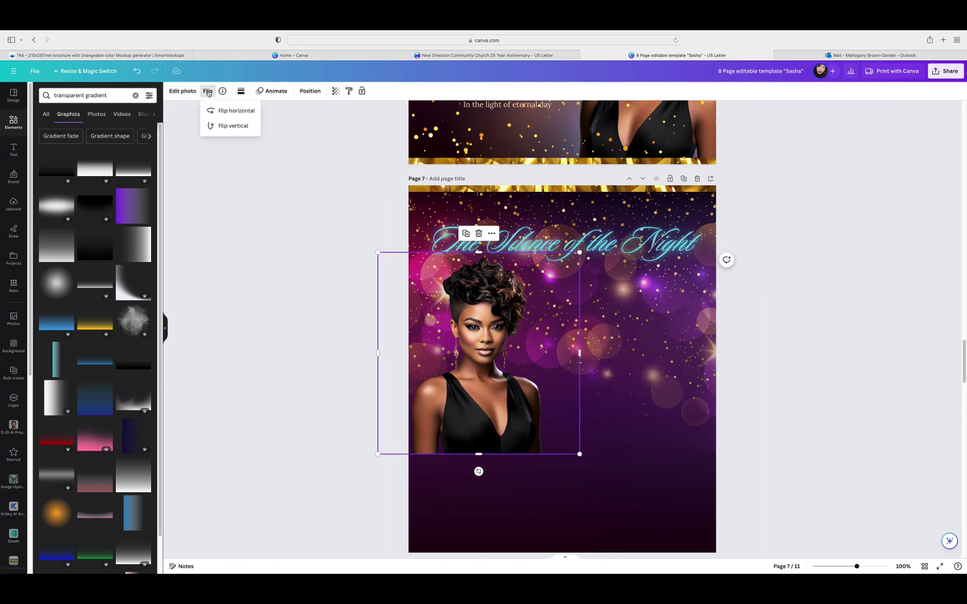
click(224, 111)
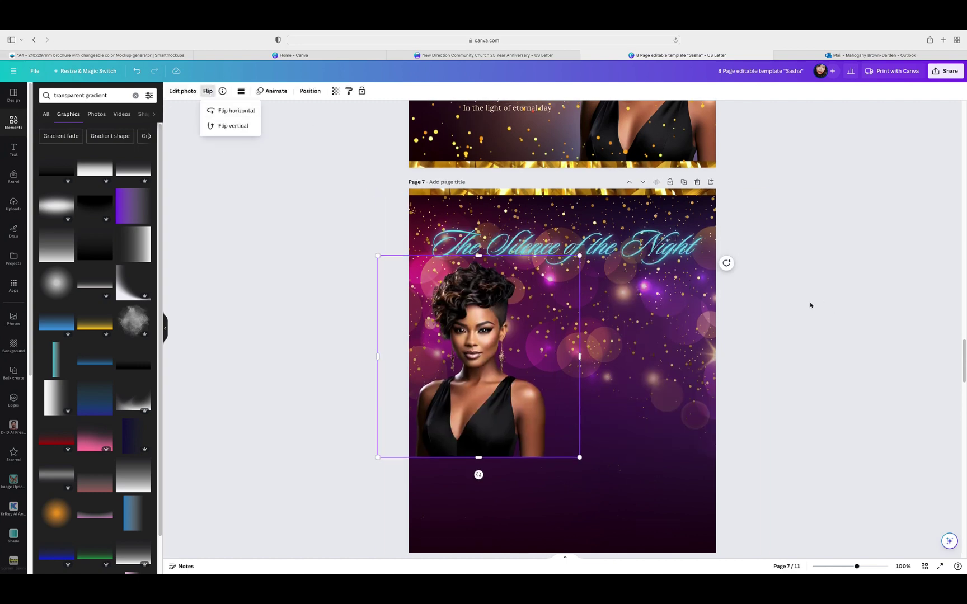
scroll(823, 308, up, 3)
scroll(816, 307, down, 4)
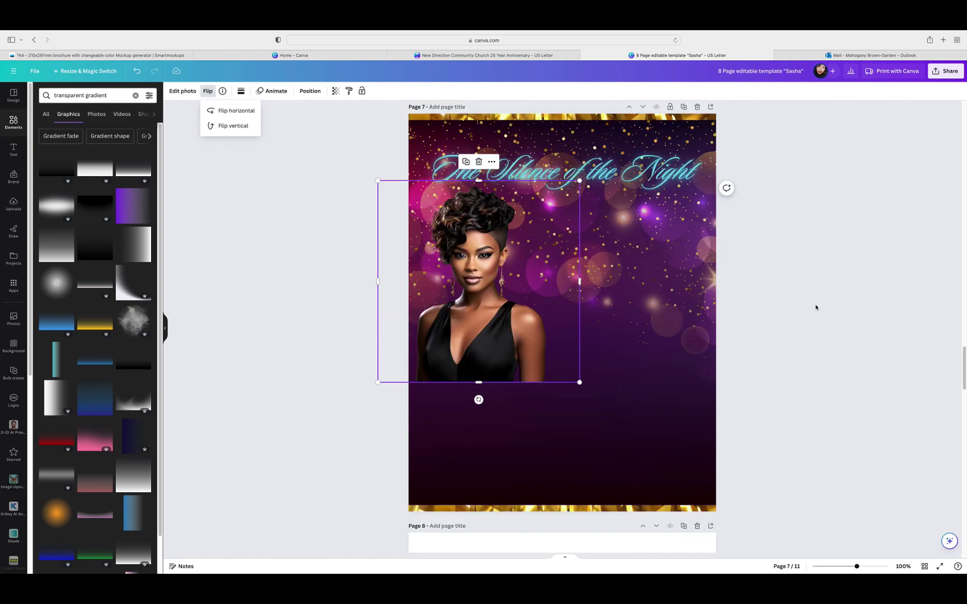
click(534, 352)
Step: Move the portrait to page 7's bottom right and enlarge it considerably
drag(535, 352, 697, 469)
drag(689, 421, 689, 421)
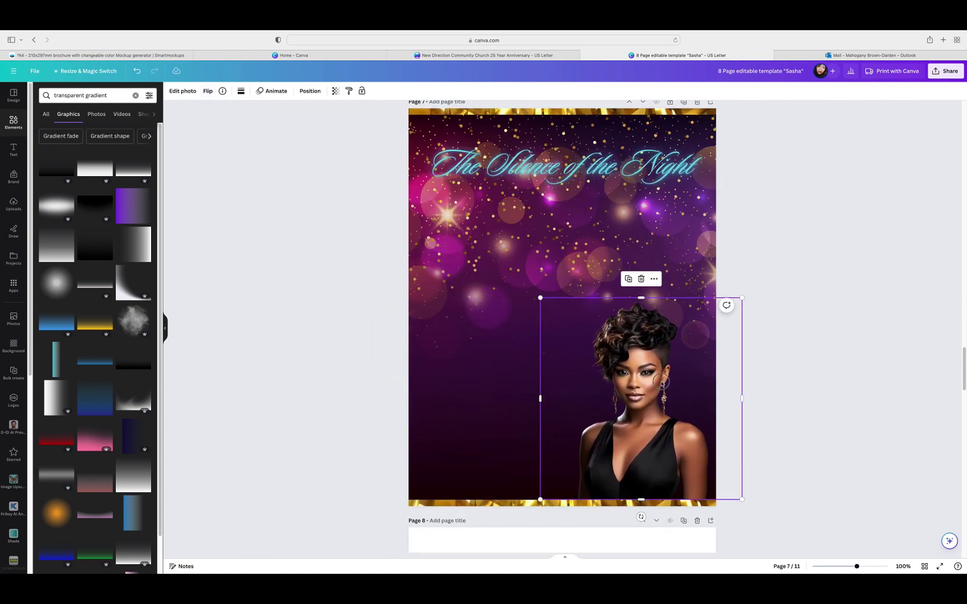
drag(662, 383, 675, 383)
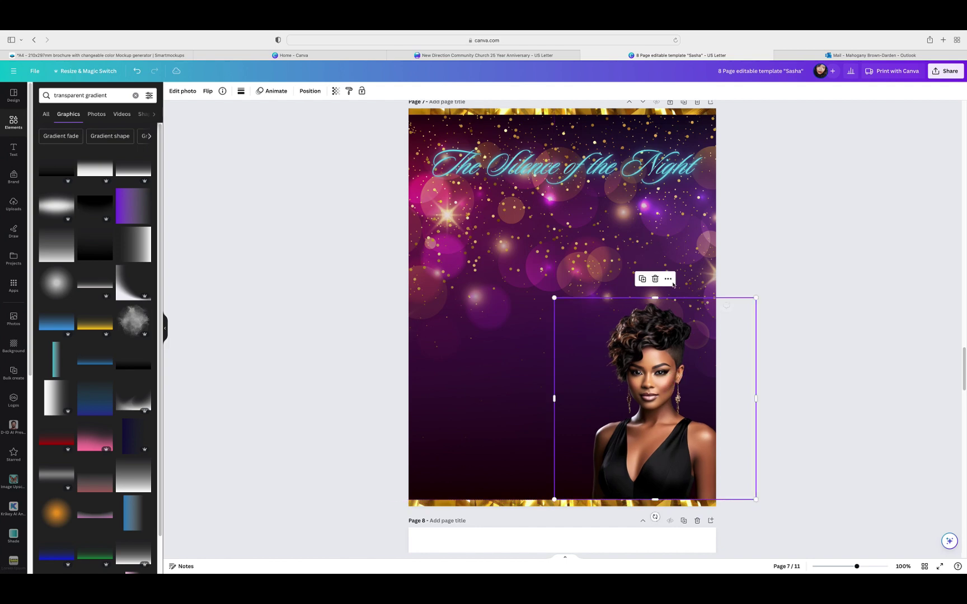
drag(756, 298, 896, 157)
drag(814, 104, 762, 114)
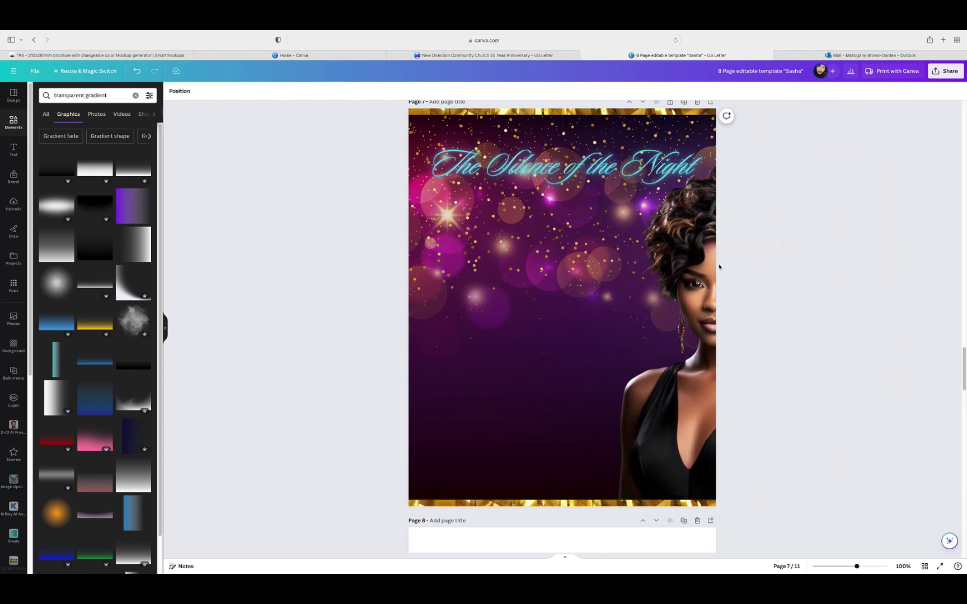
drag(762, 288, 688, 288)
Step: Shrink the page 7 portrait from its top-left corner and shift it slightly left
click(836, 249)
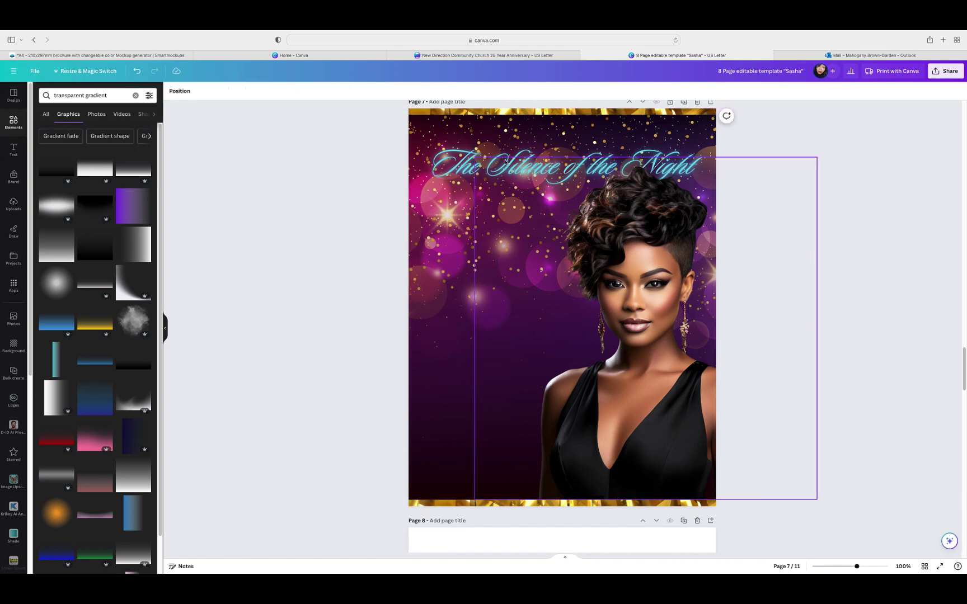
click(564, 187)
click(749, 216)
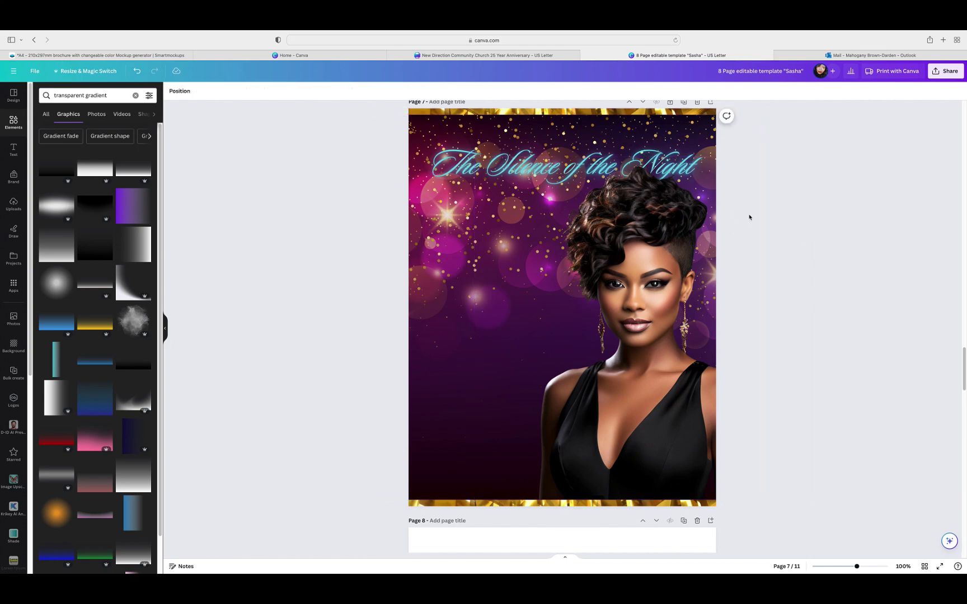
click(520, 187)
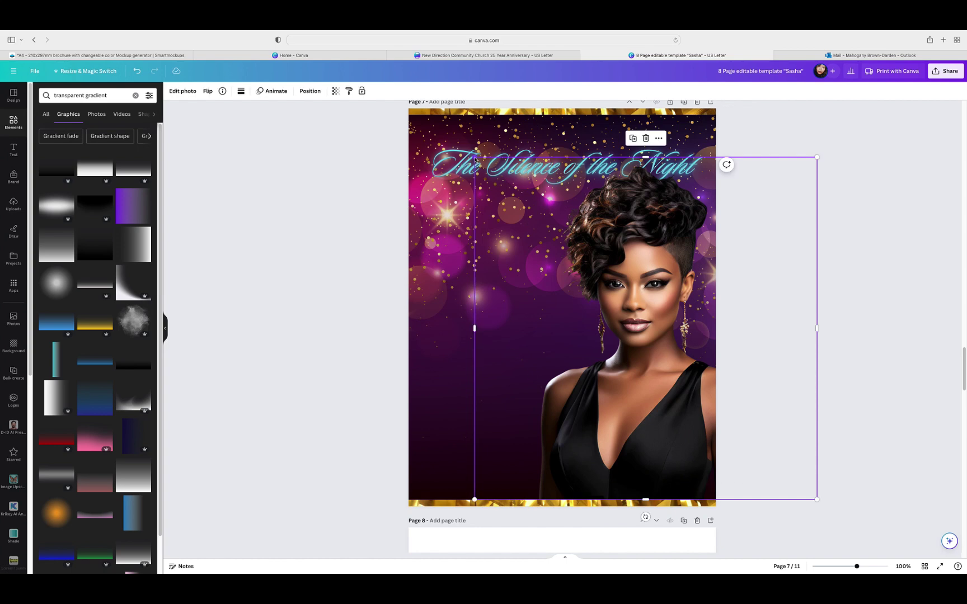
drag(475, 159, 511, 183)
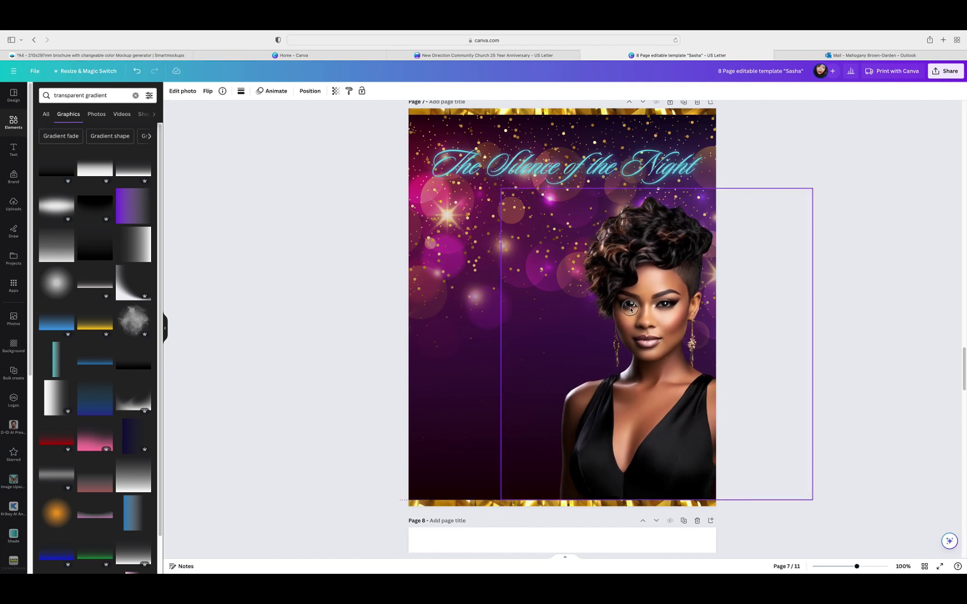
drag(630, 308, 601, 308)
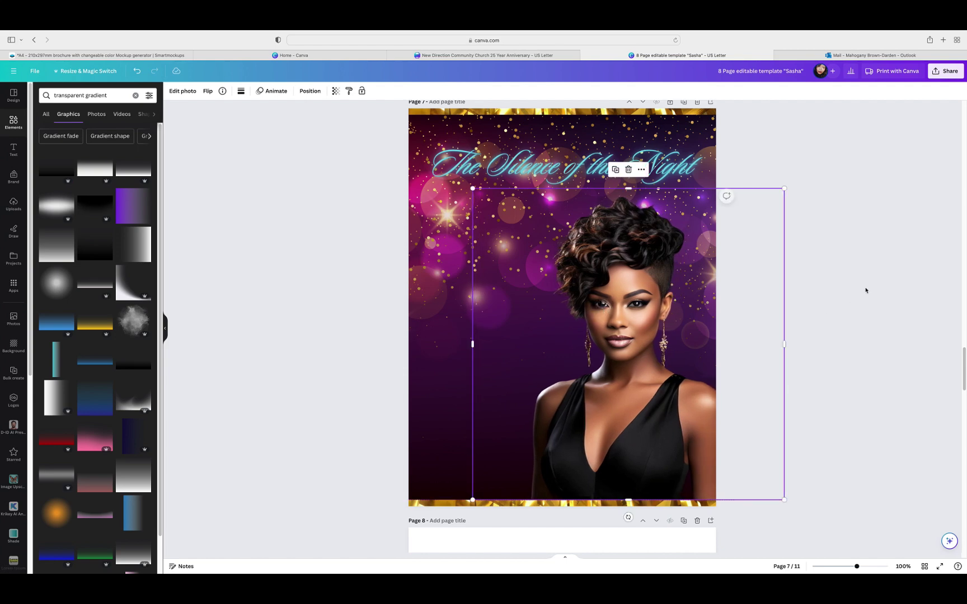
click(847, 280)
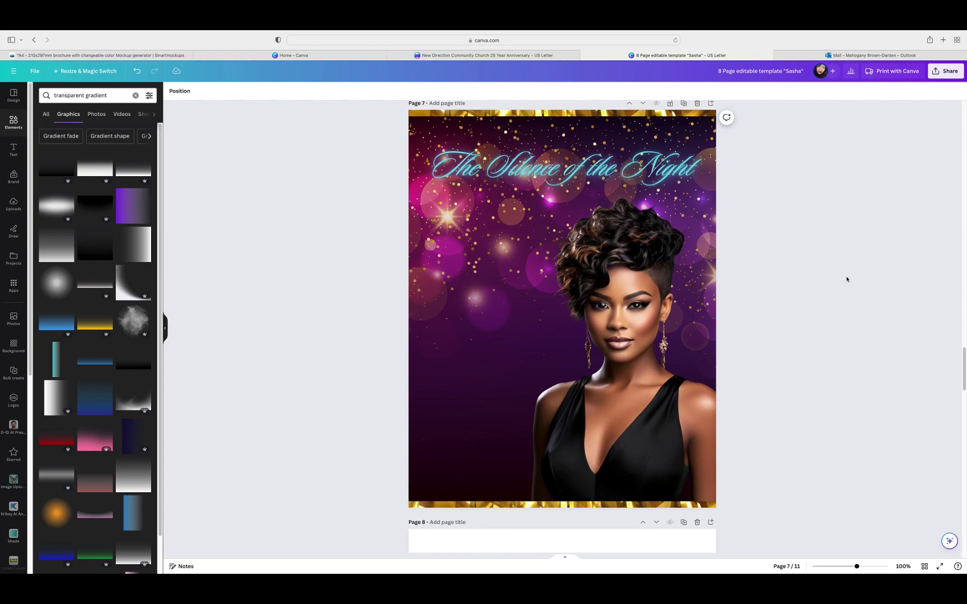
scroll(847, 277, up, 10)
scroll(847, 277, down, 6)
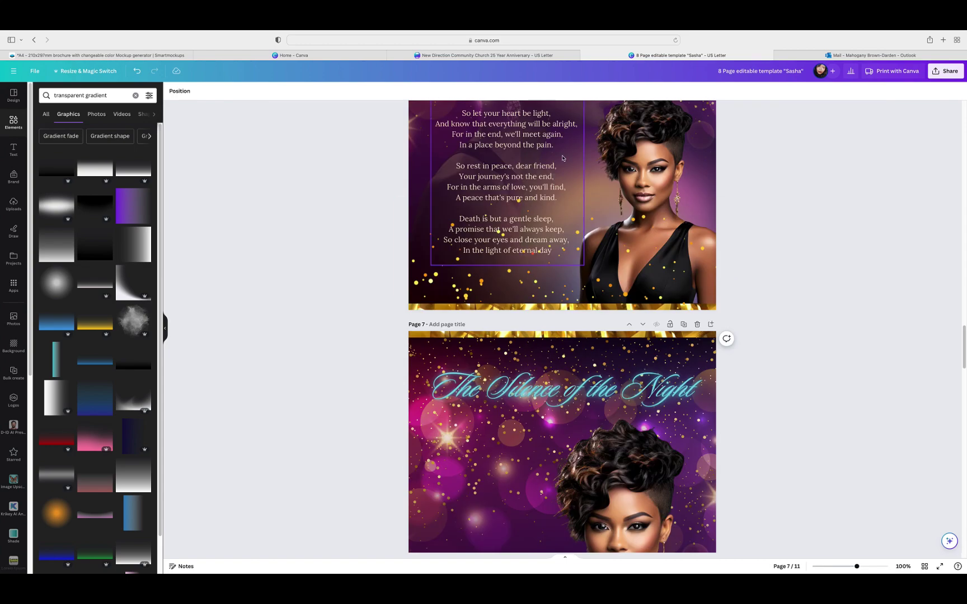
Step: Duplicate the page 6 poem and place the copy on page 7's left, under the title
click(519, 246)
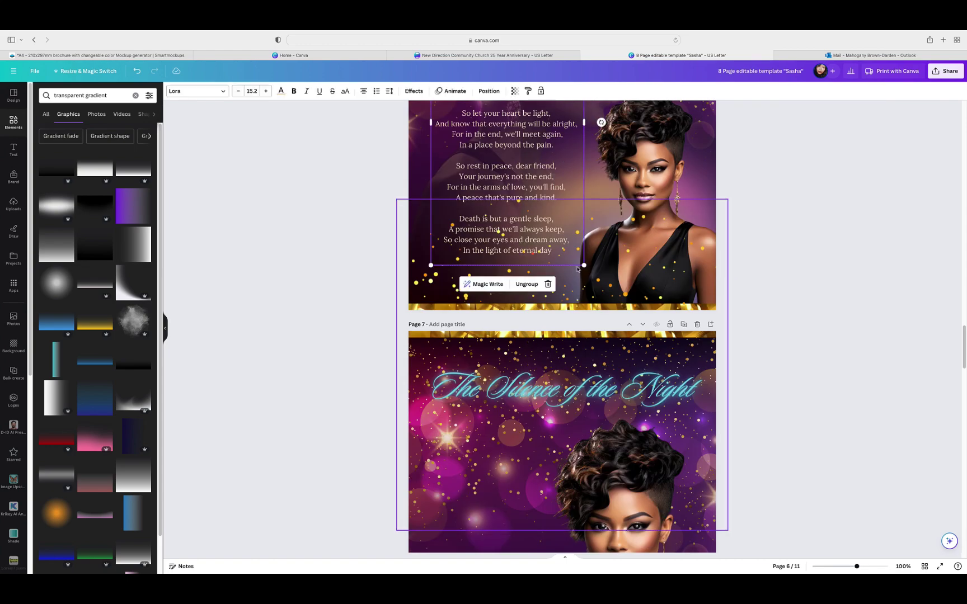
click(511, 285)
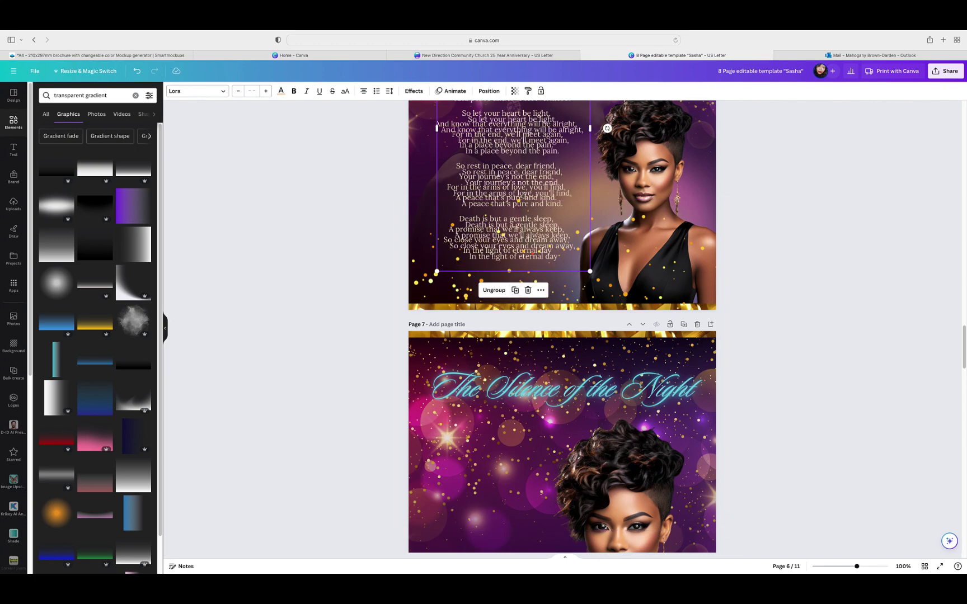
scroll(807, 338, down, 5)
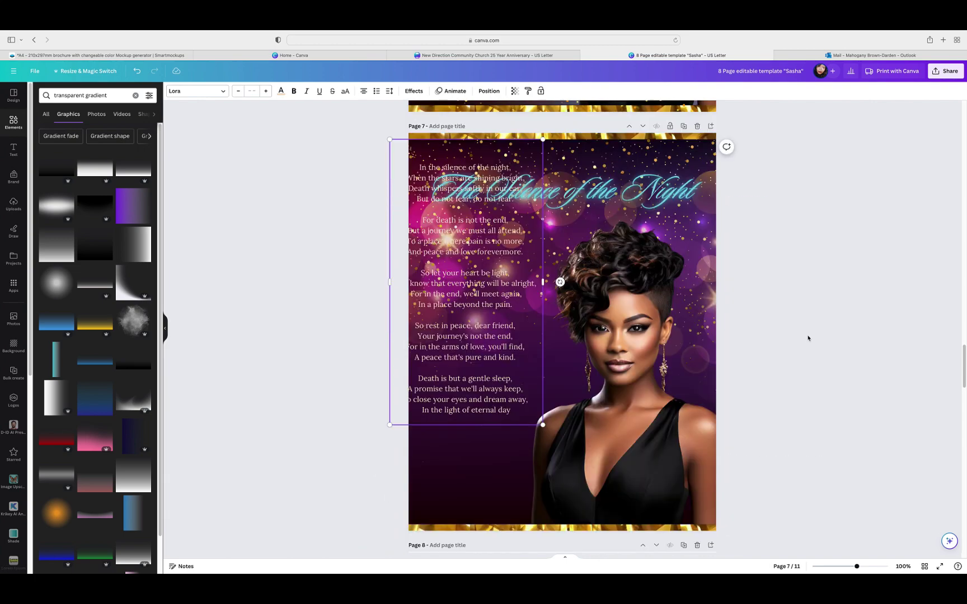
drag(470, 255, 492, 315)
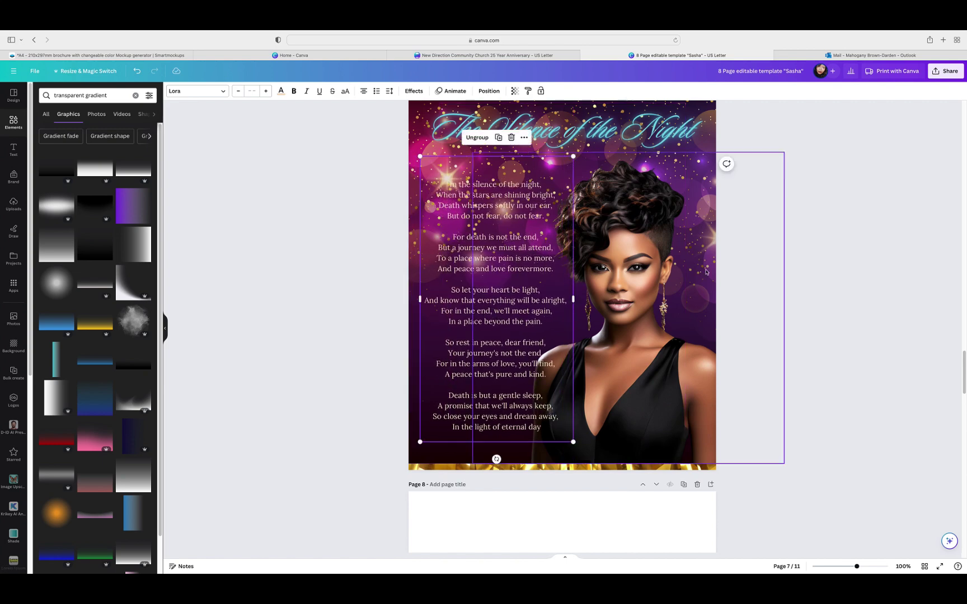
click(778, 267)
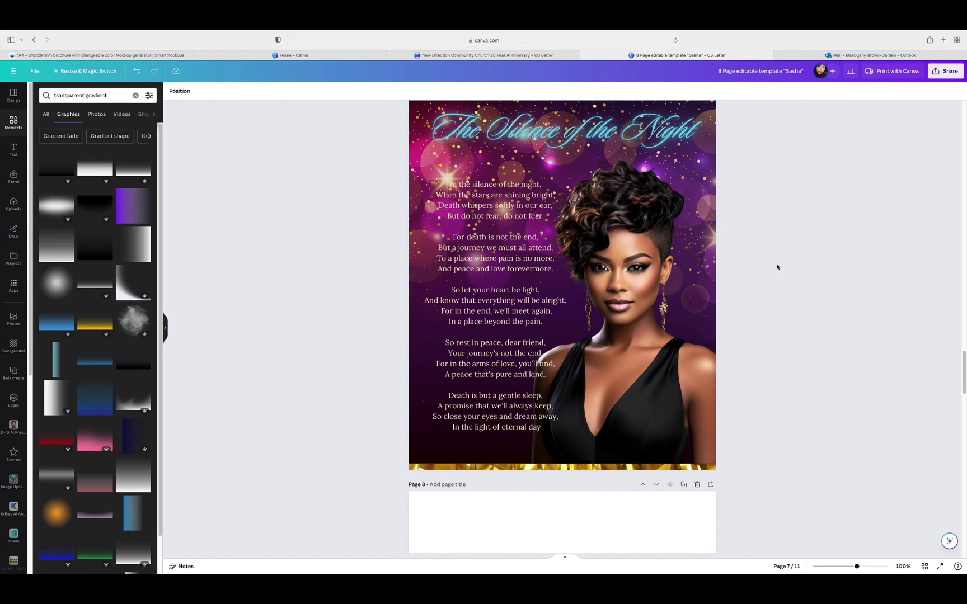
click(449, 183)
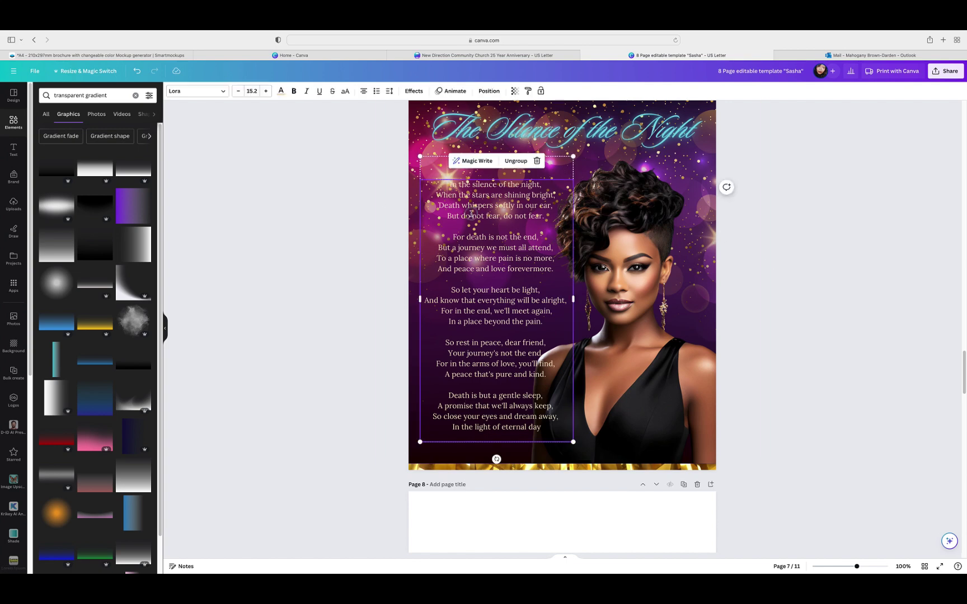
drag(472, 212, 473, 221)
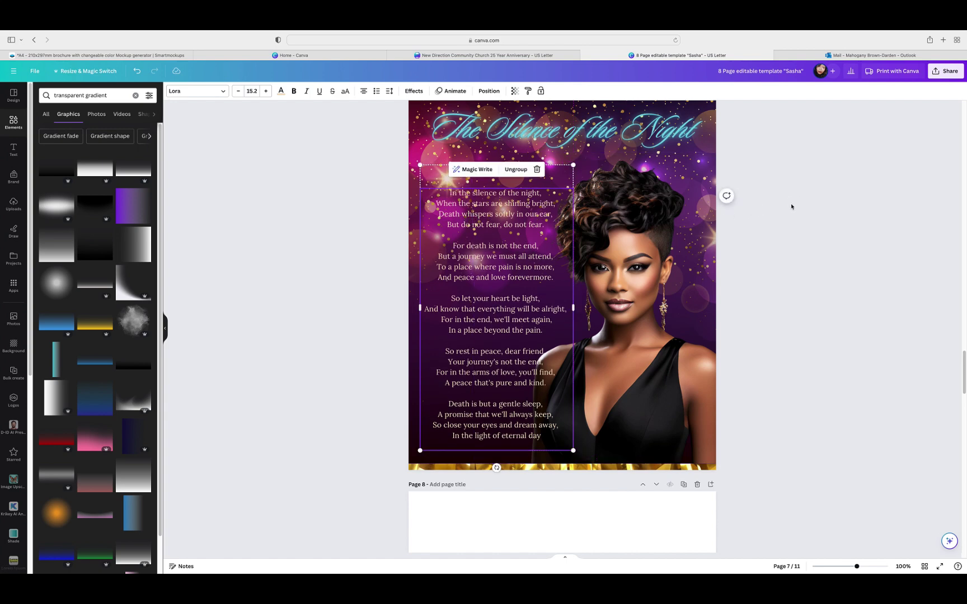
click(791, 207)
click(672, 226)
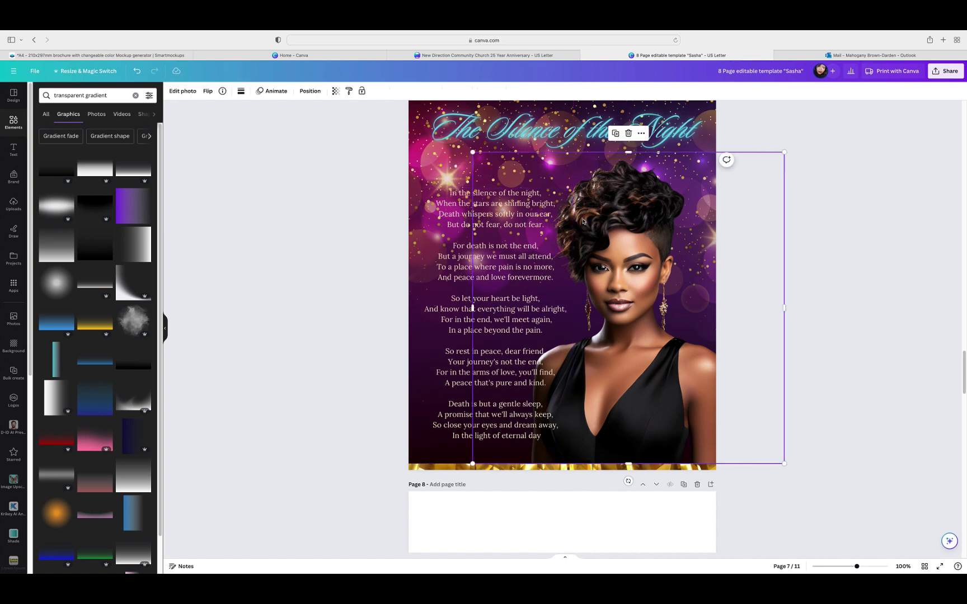
Step: Open Edit photo for the page 7 portrait and choose the Blur effect
click(183, 92)
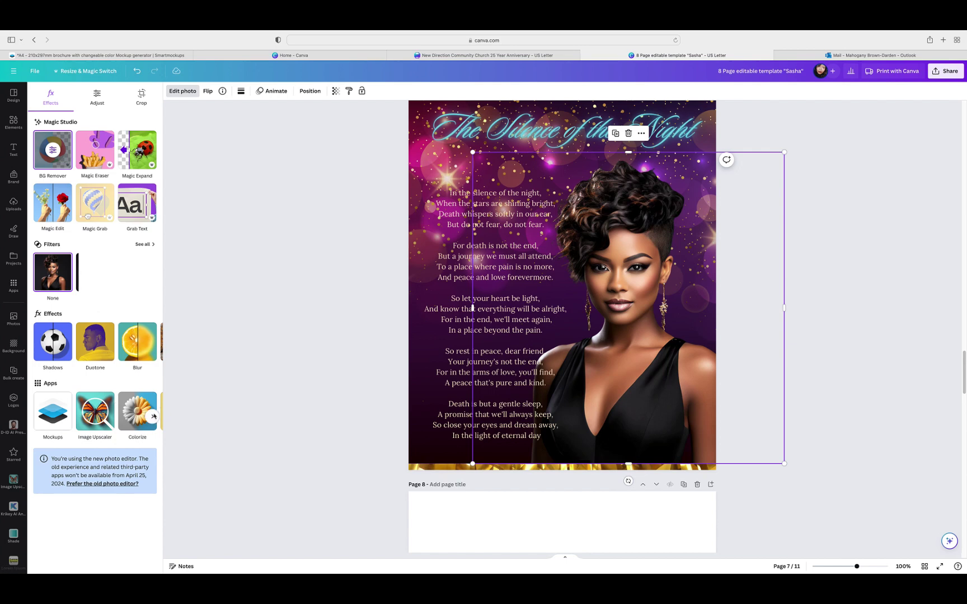
click(152, 418)
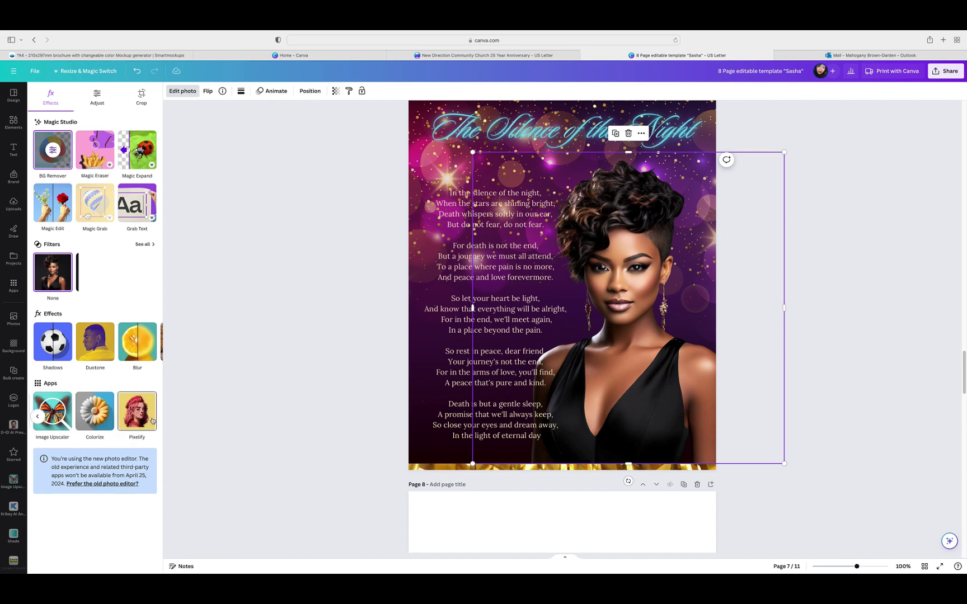
click(37, 417)
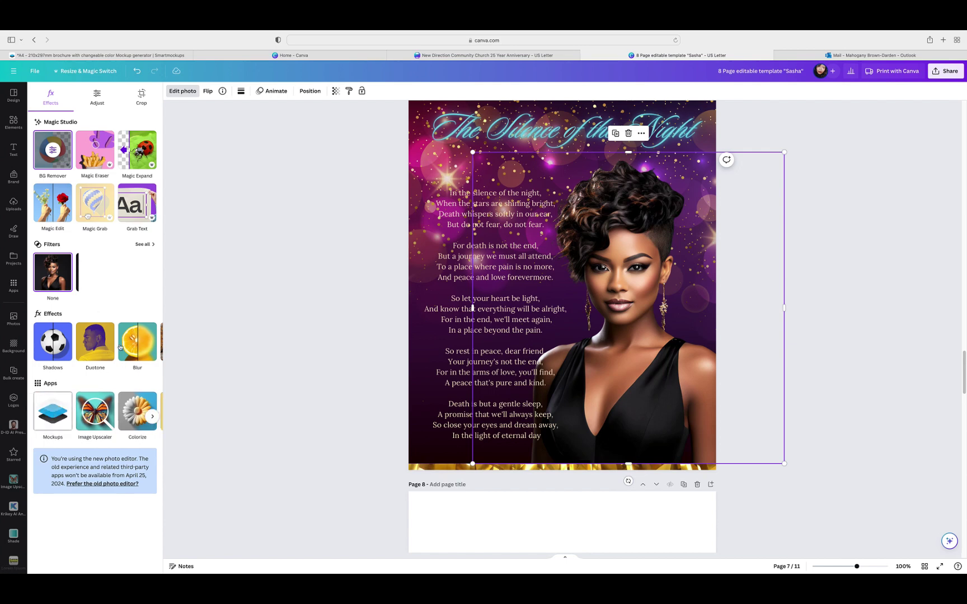
click(154, 344)
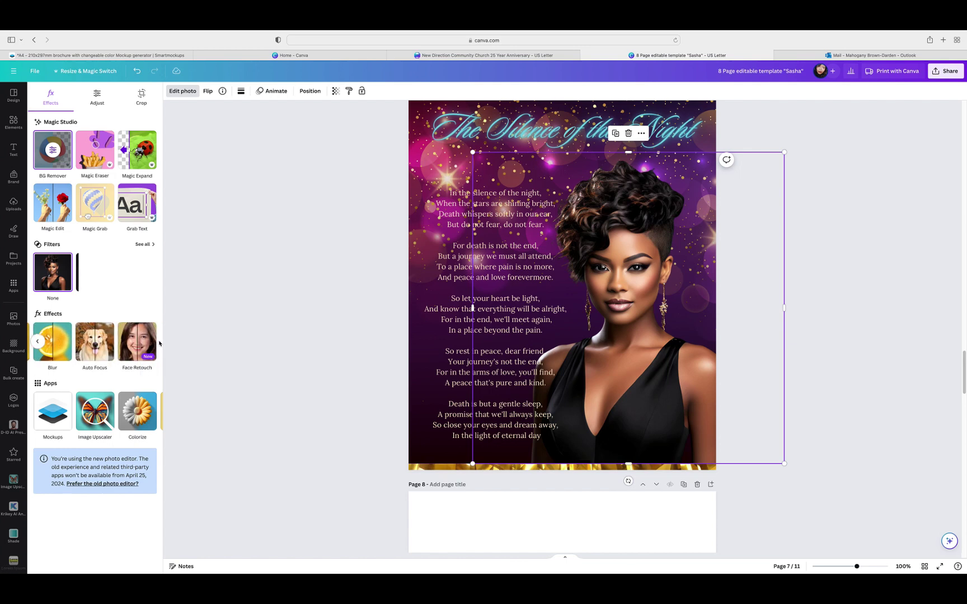
click(35, 342)
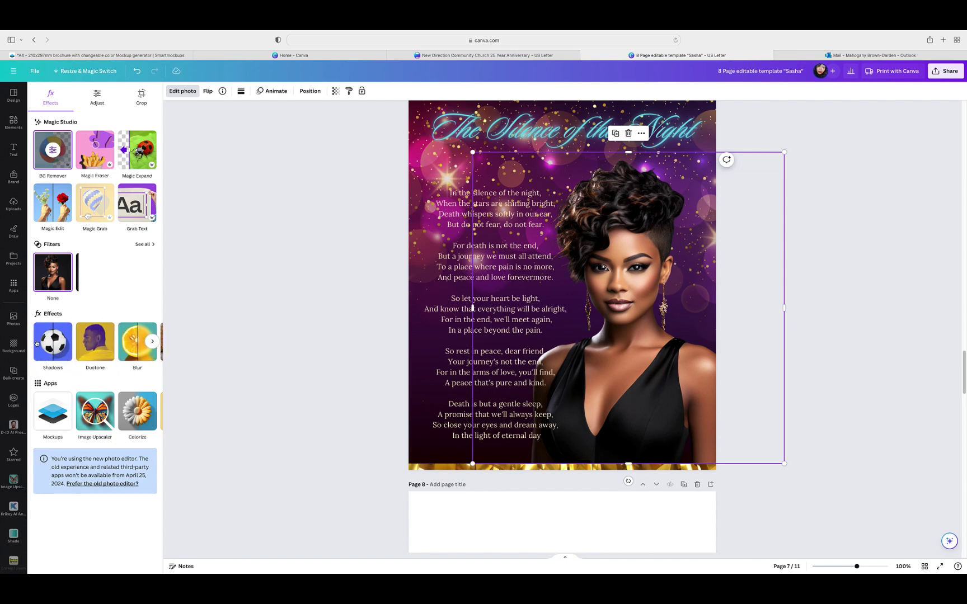
click(142, 357)
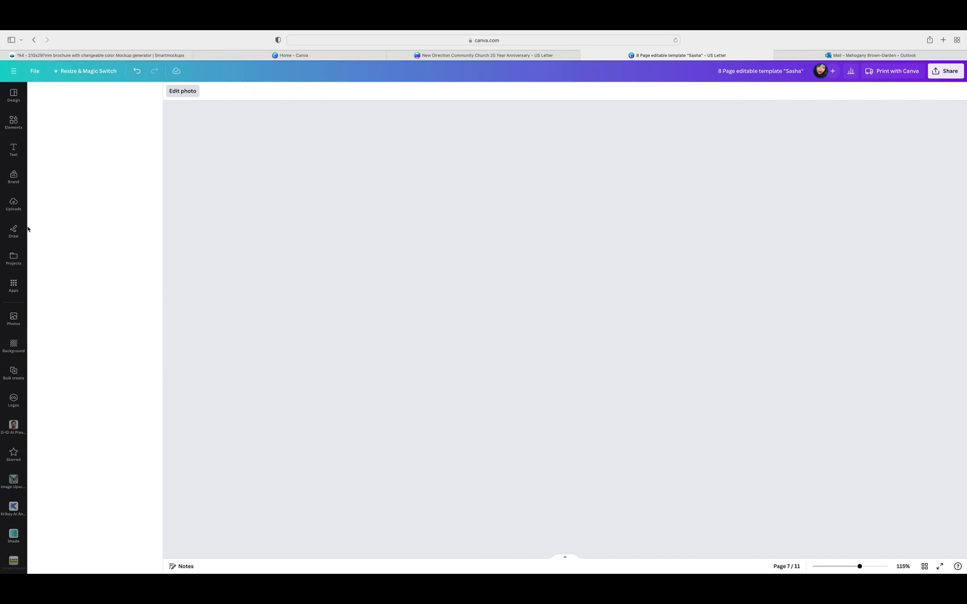
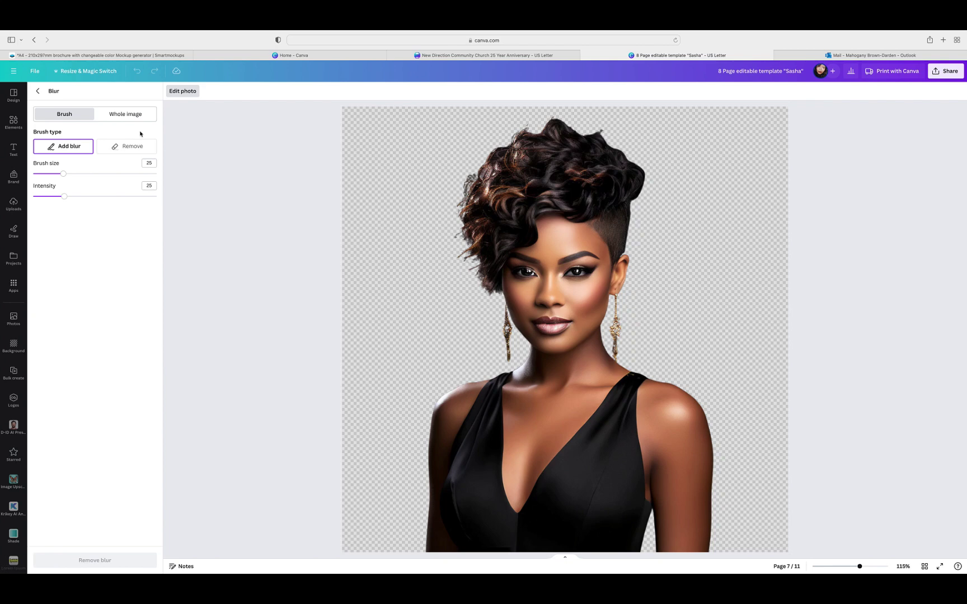
Step: Blur the whole portrait at intensity 8 and return to the page 7 view
click(129, 118)
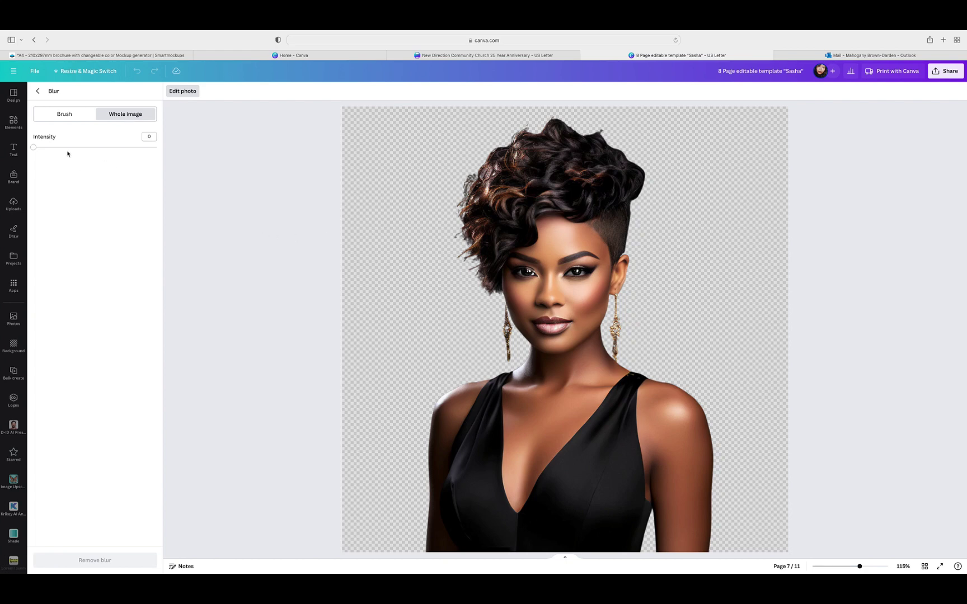
drag(33, 148, 56, 150)
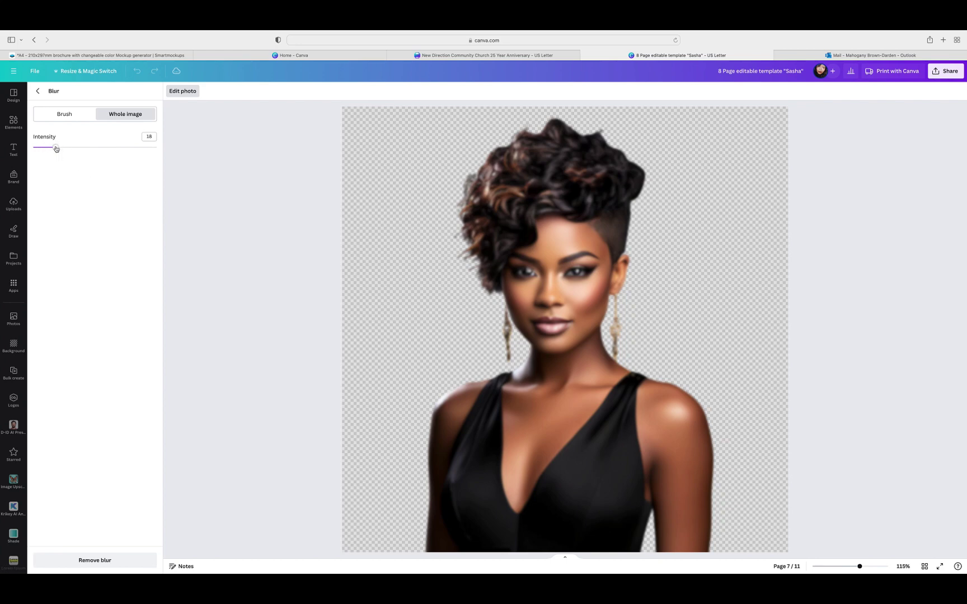
drag(55, 149, 44, 148)
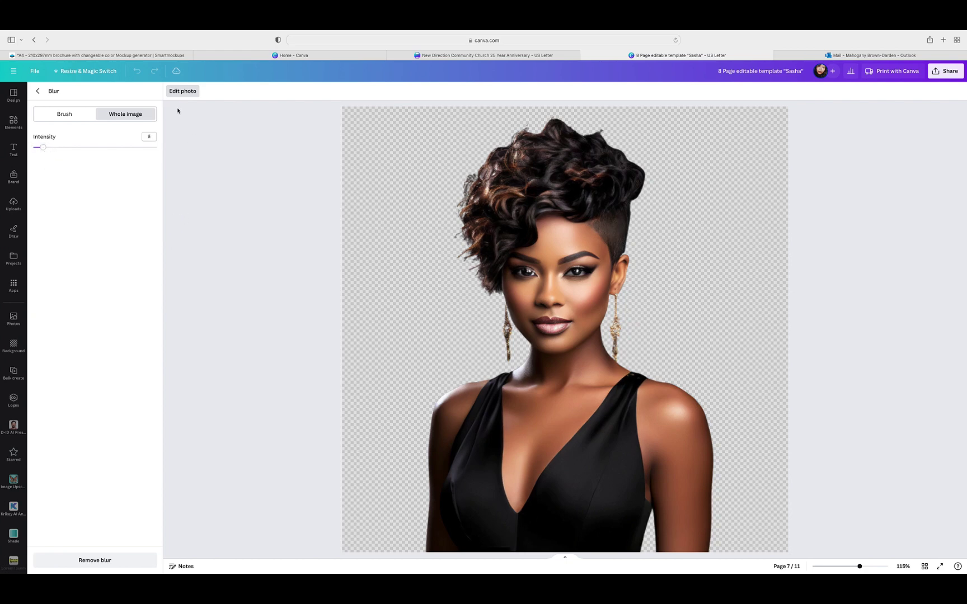
click(37, 91)
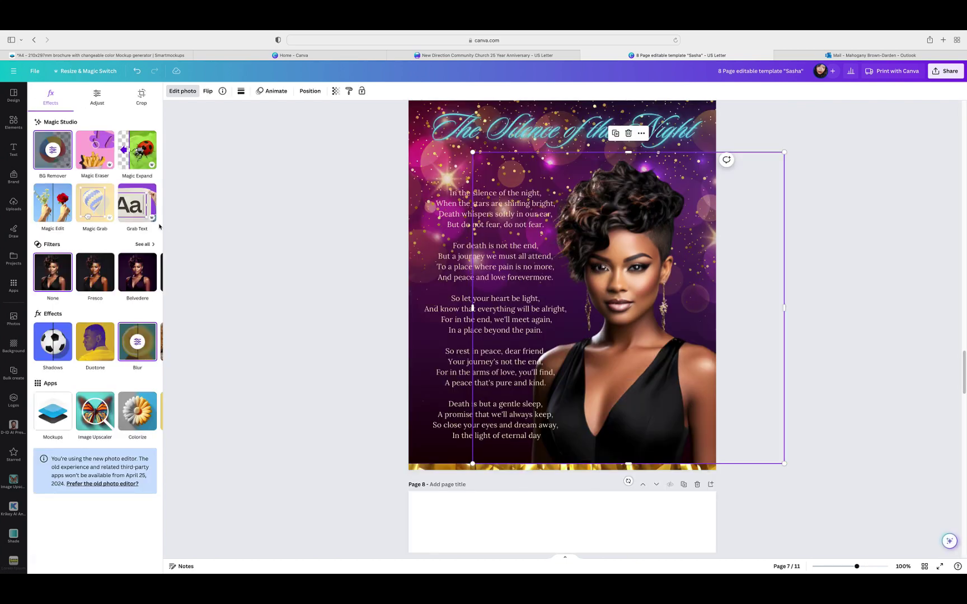
Step: Try a drop shadow on the portrait, then reopen page 7 from the page overview
click(54, 351)
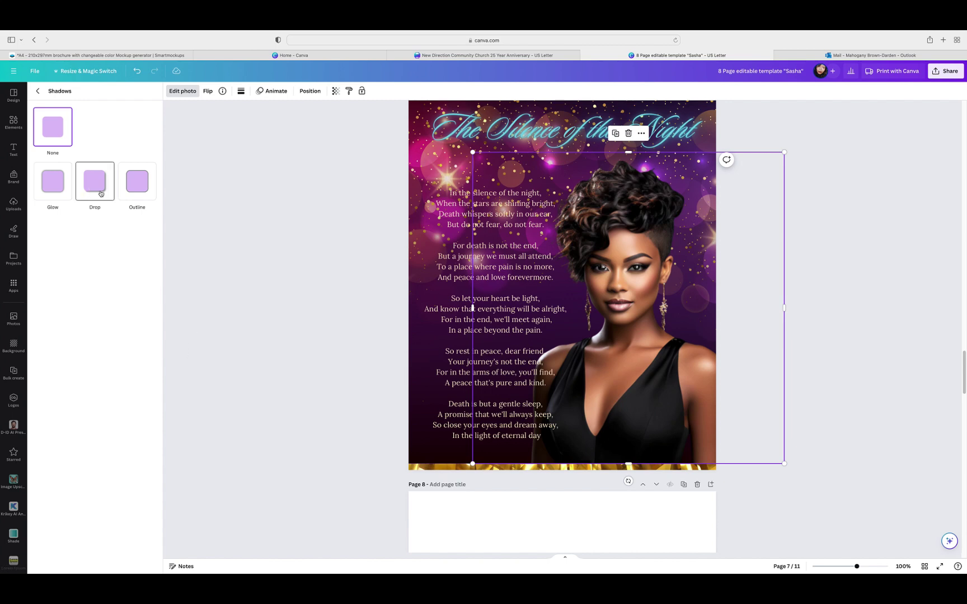
click(100, 194)
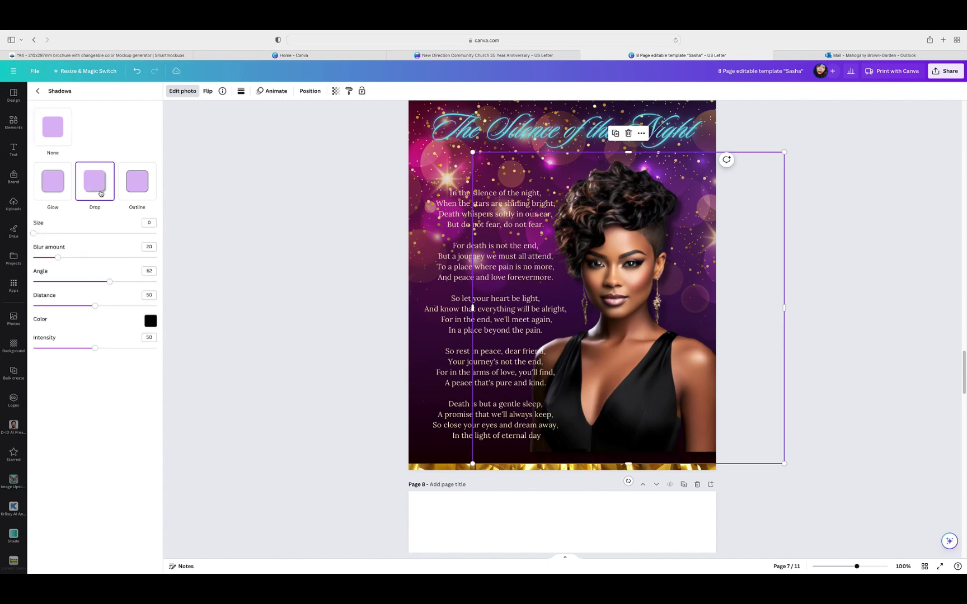
key(Escape)
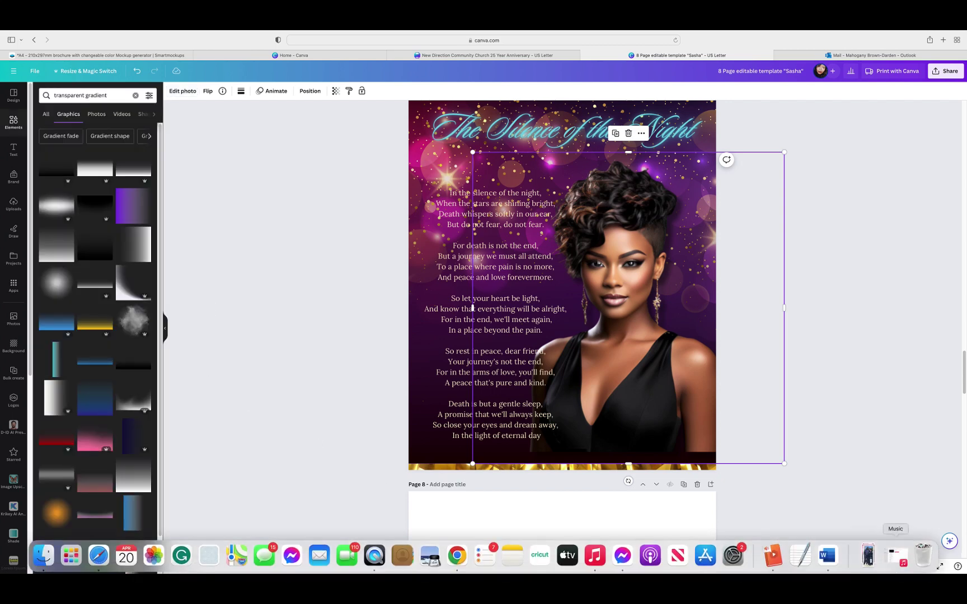
click(889, 532)
click(925, 567)
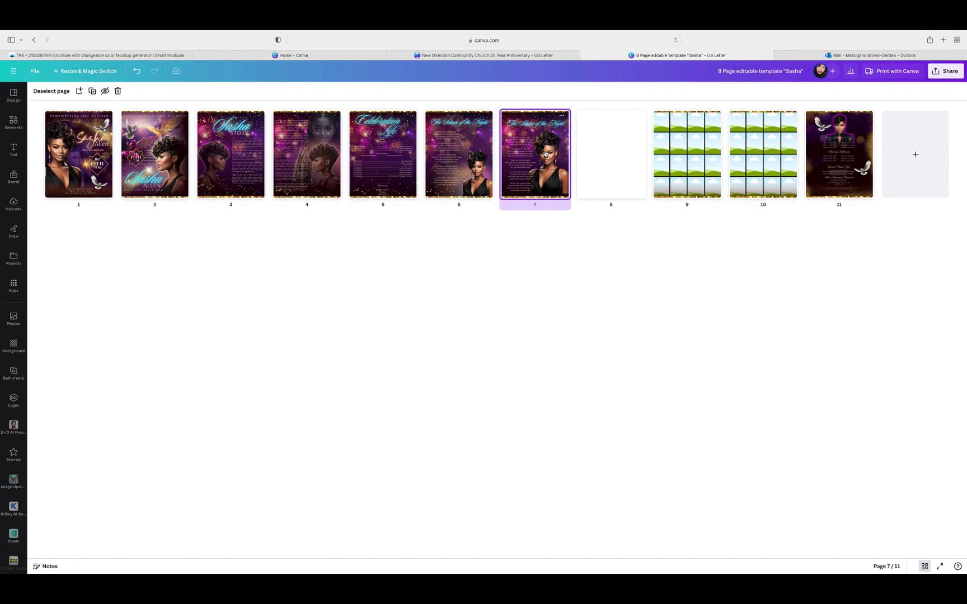
double_click(546, 154)
Step: Give the portrait a near-white #FFF7F7 drop shadow at about intensity 60
click(614, 456)
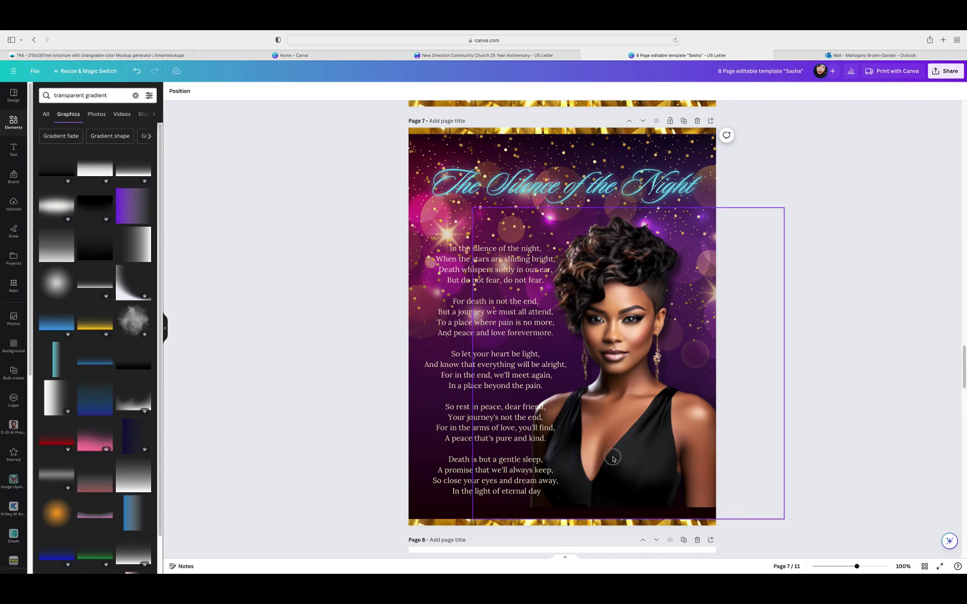
click(183, 91)
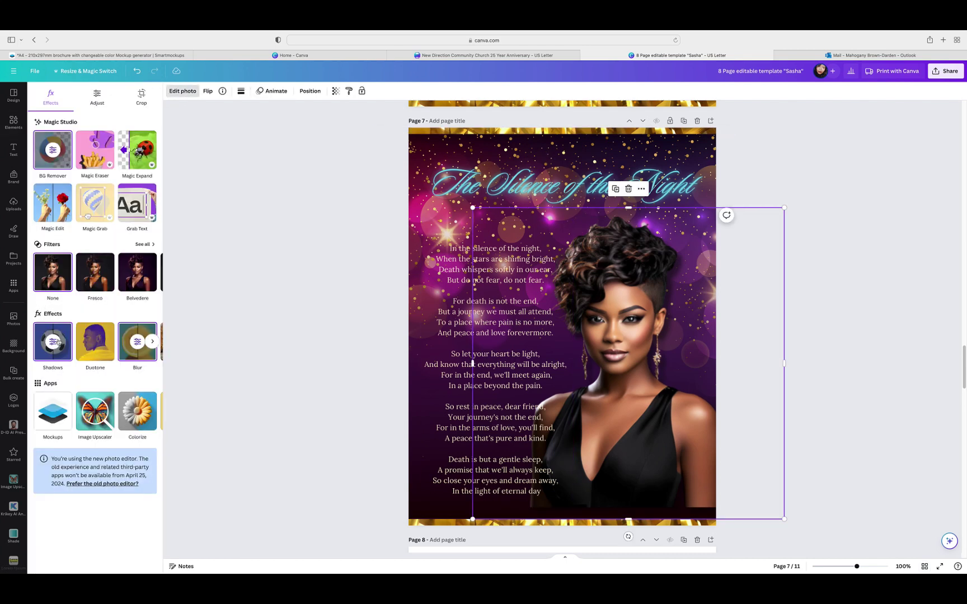
click(59, 349)
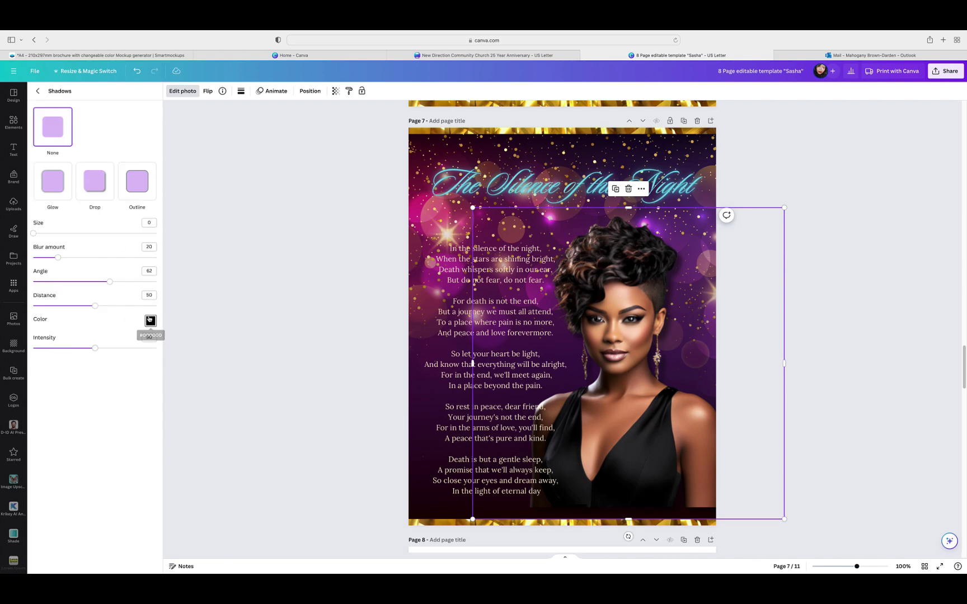
click(150, 320)
click(155, 340)
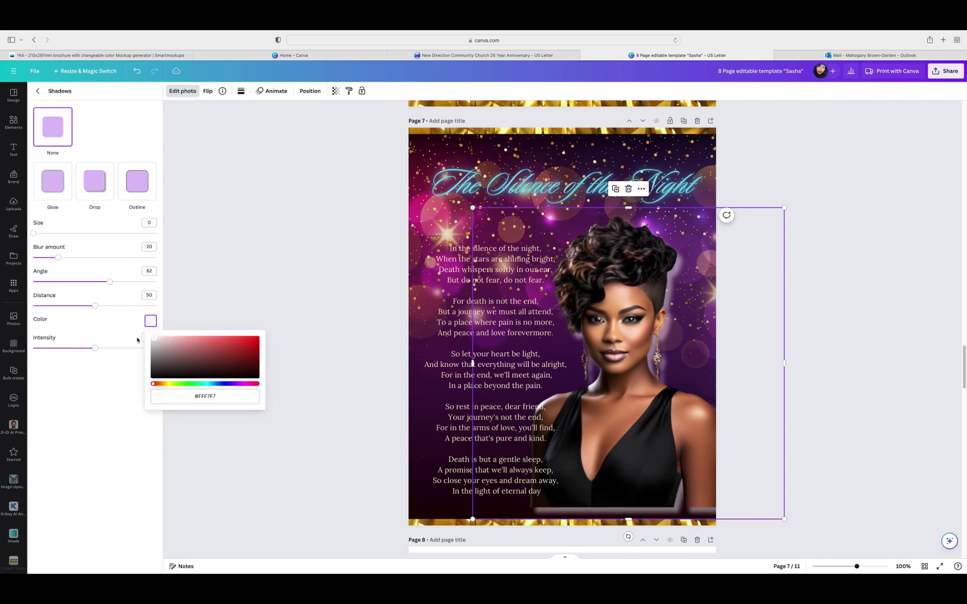
drag(93, 349, 172, 347)
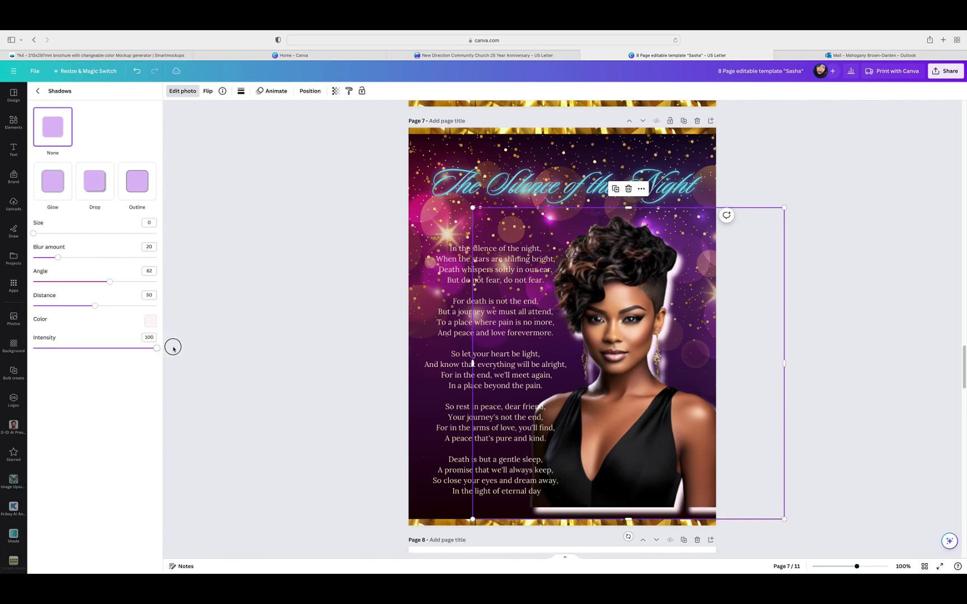
drag(154, 351, 107, 348)
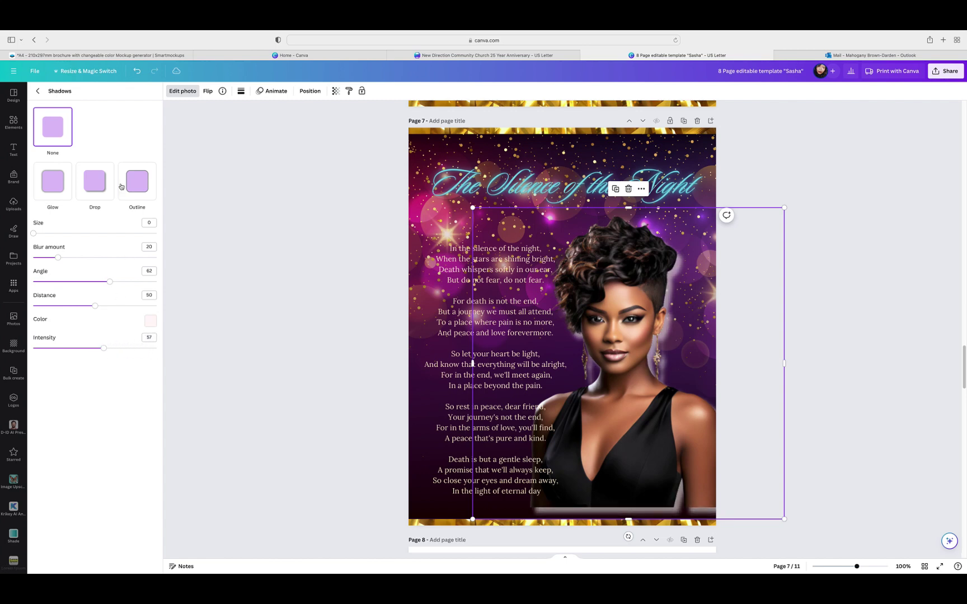
click(38, 91)
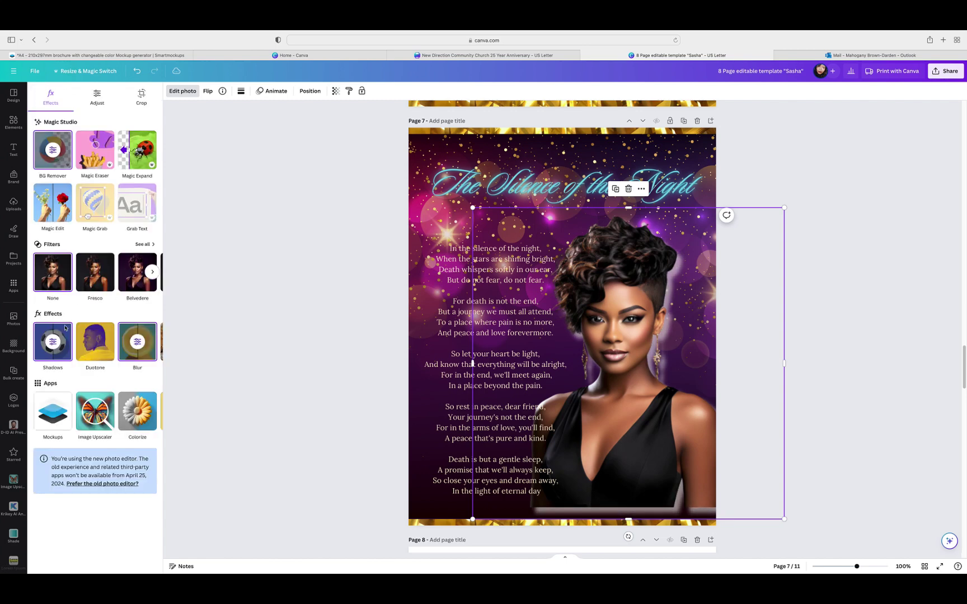
Step: Switch the shadow to a pure white #FFFFFF glow and nudge the portrait slightly right and down
click(53, 342)
click(50, 195)
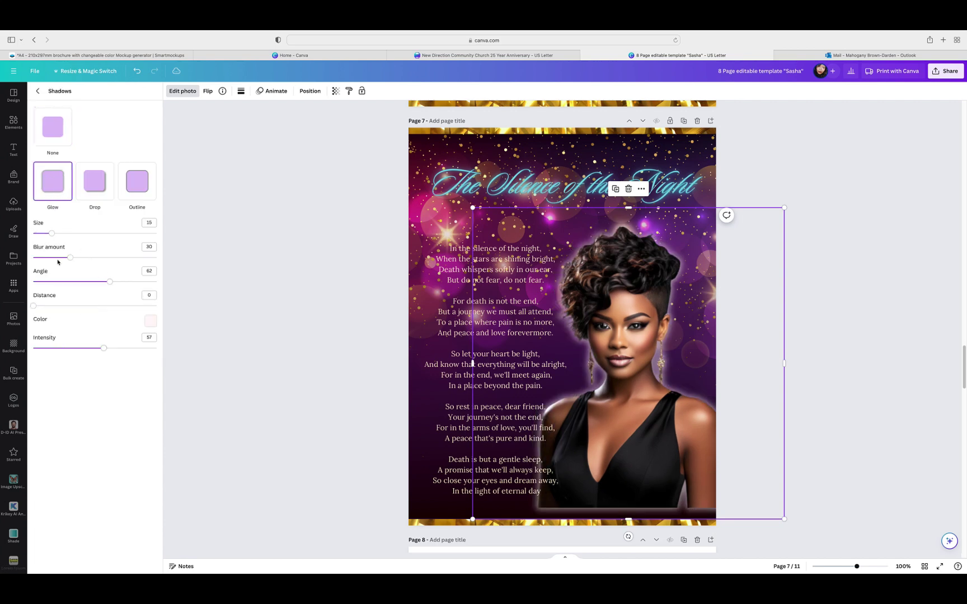
click(147, 321)
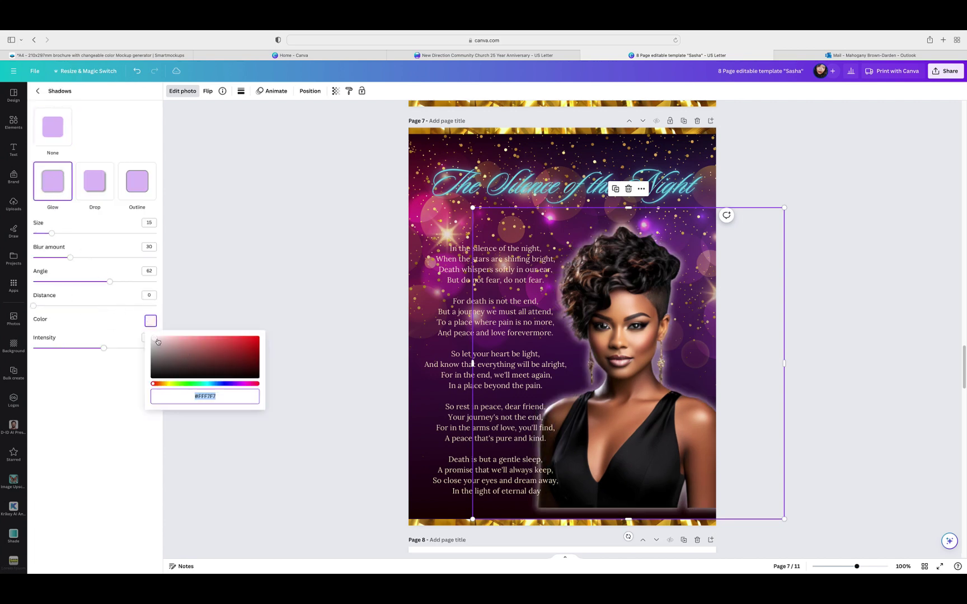
drag(155, 339, 137, 353)
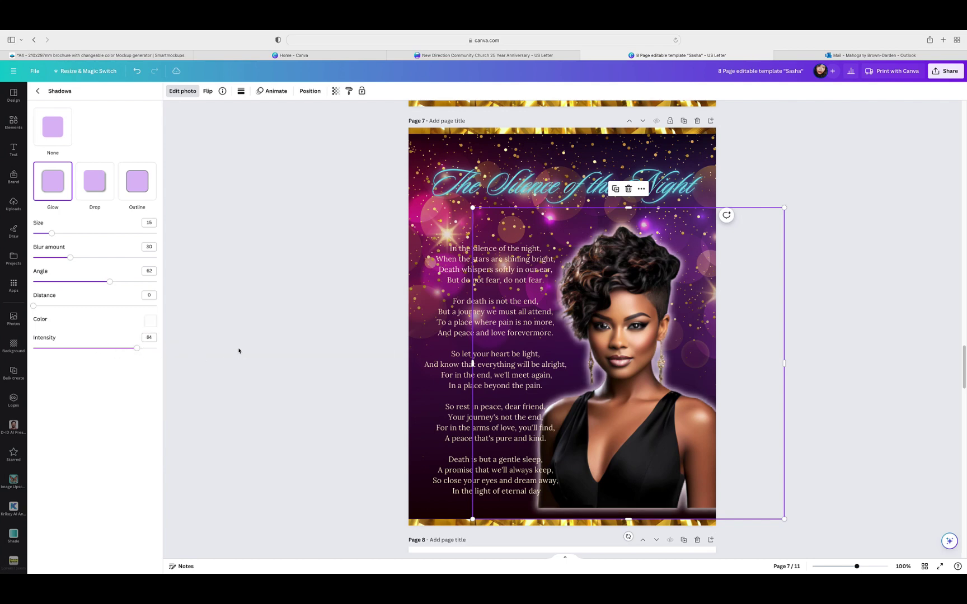
key(Escape)
drag(716, 356, 721, 367)
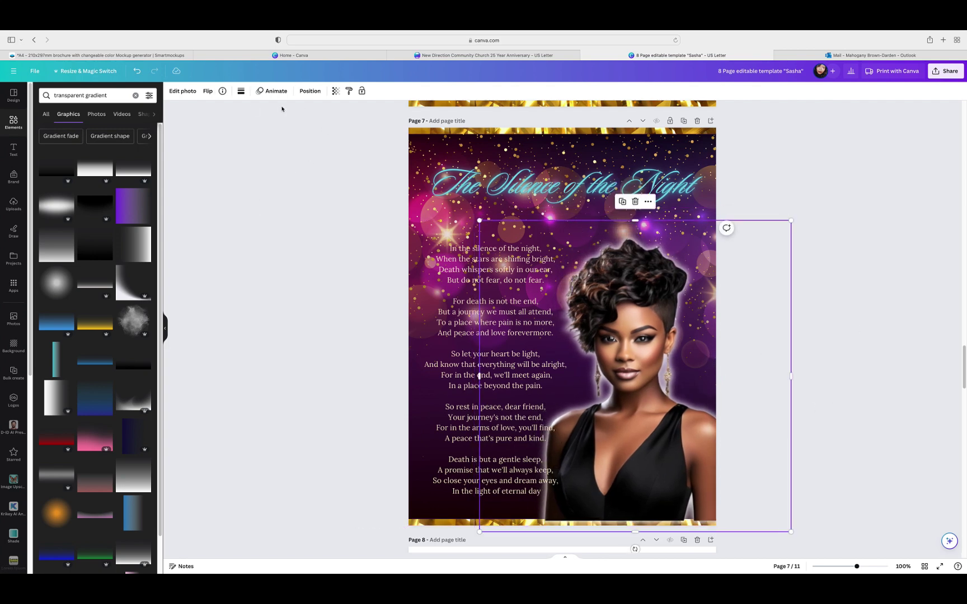
Step: Select the bottom gold border strip in Layers and bring it to the front over the portrait
click(310, 91)
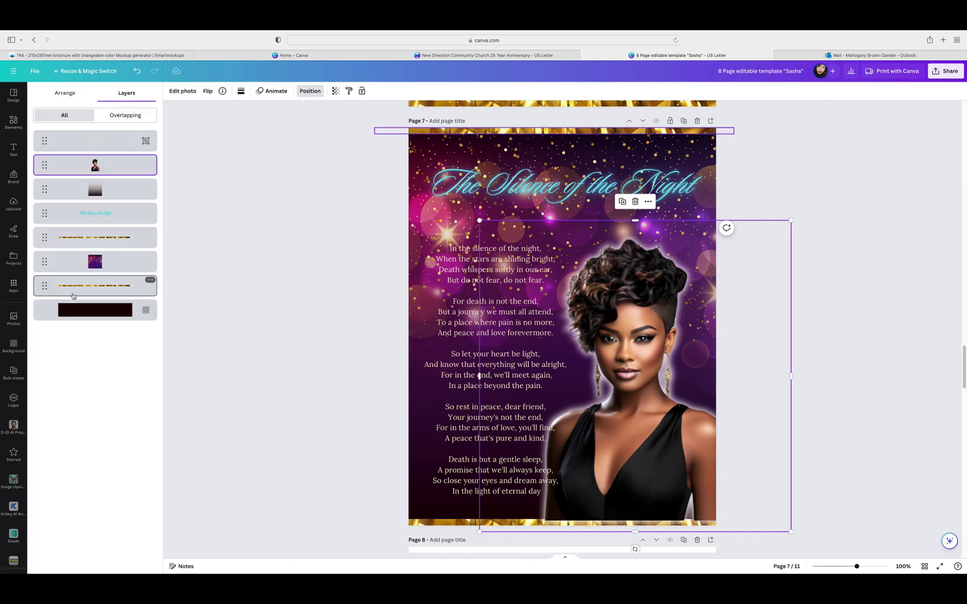
click(73, 296)
click(84, 241)
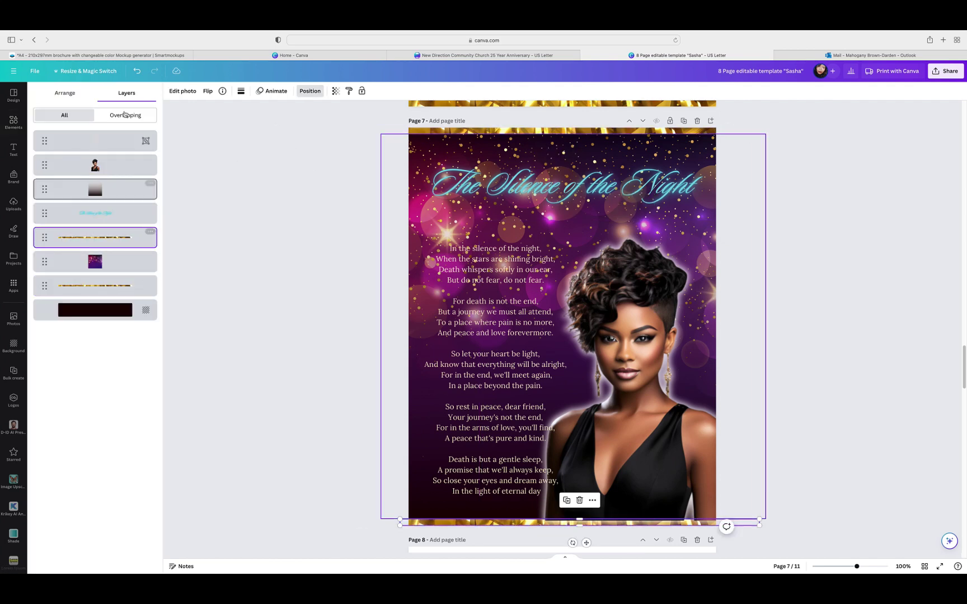
click(66, 94)
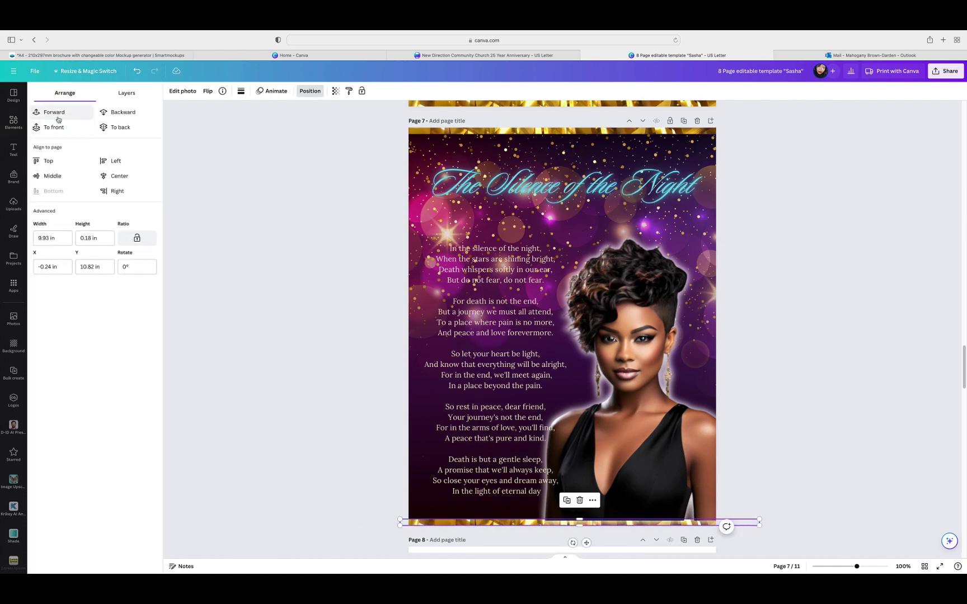
click(57, 129)
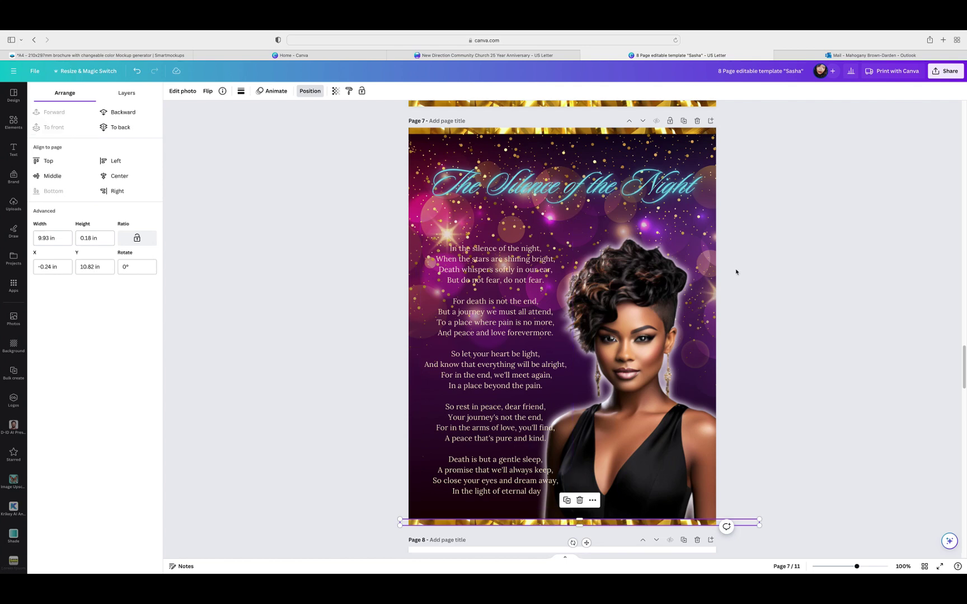
key(Escape)
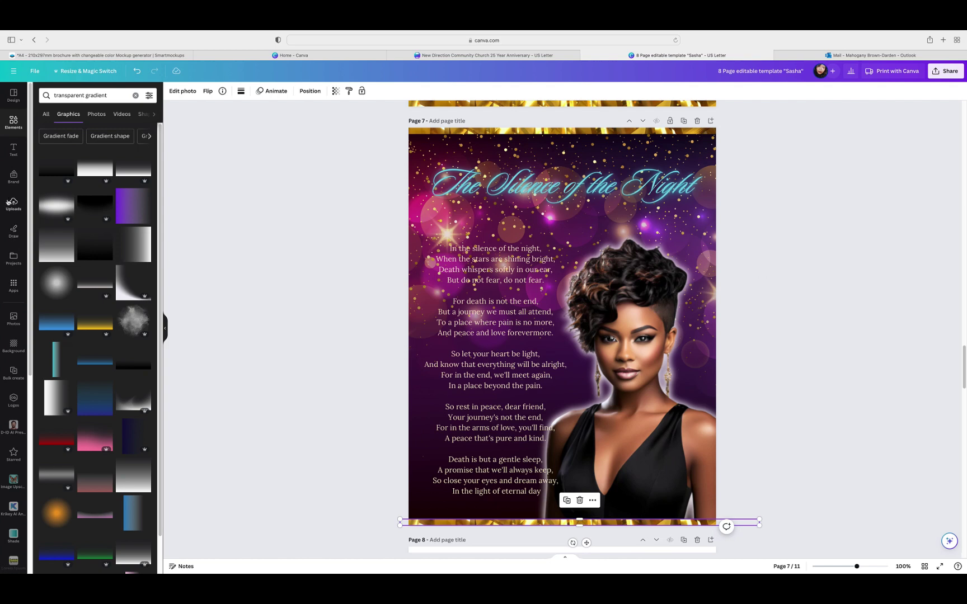
Step: Open Uploads and scroll down to the dove, cloud and heavenly-gate images
click(13, 204)
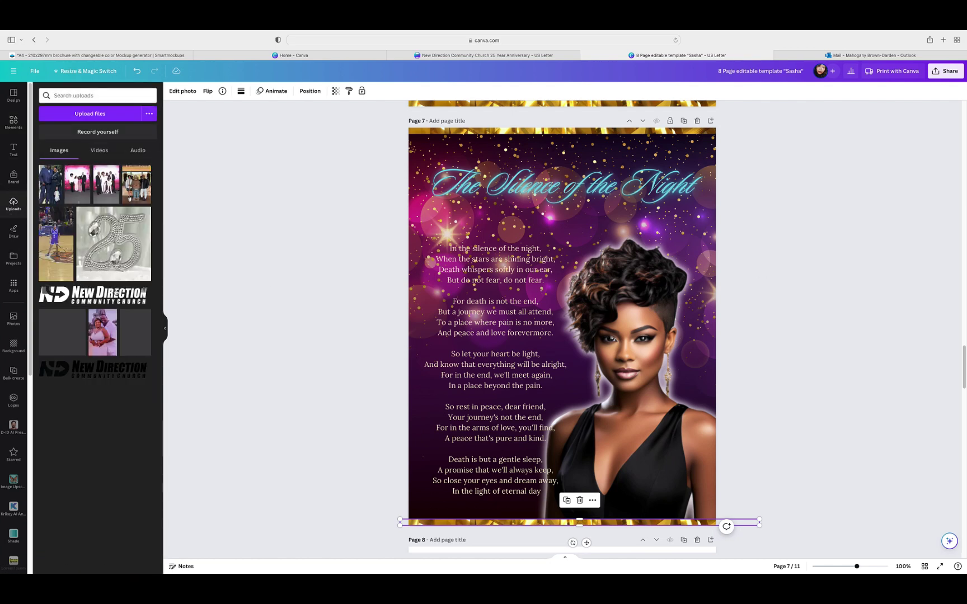
scroll(115, 296, down, 5)
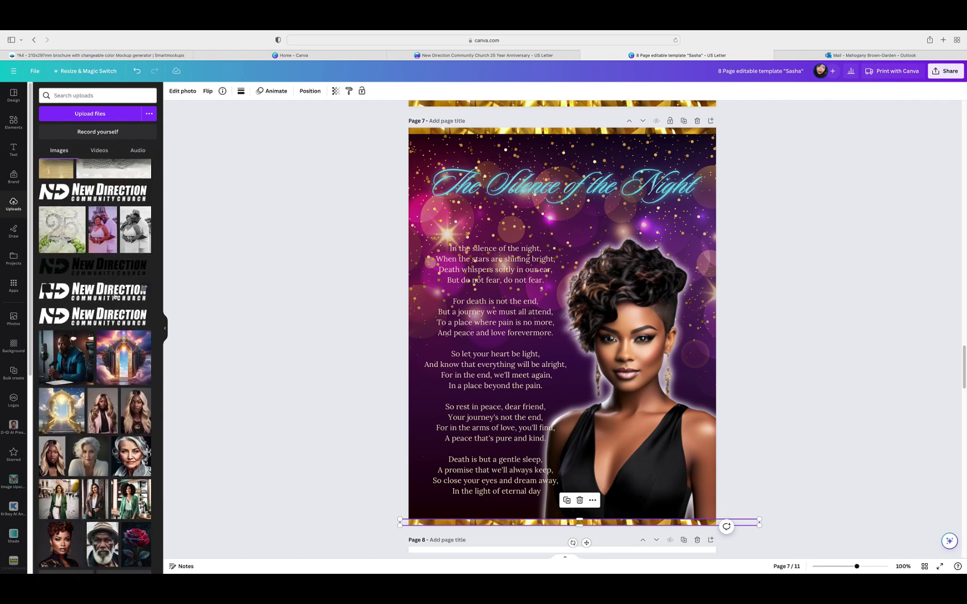
scroll(114, 296, down, 7)
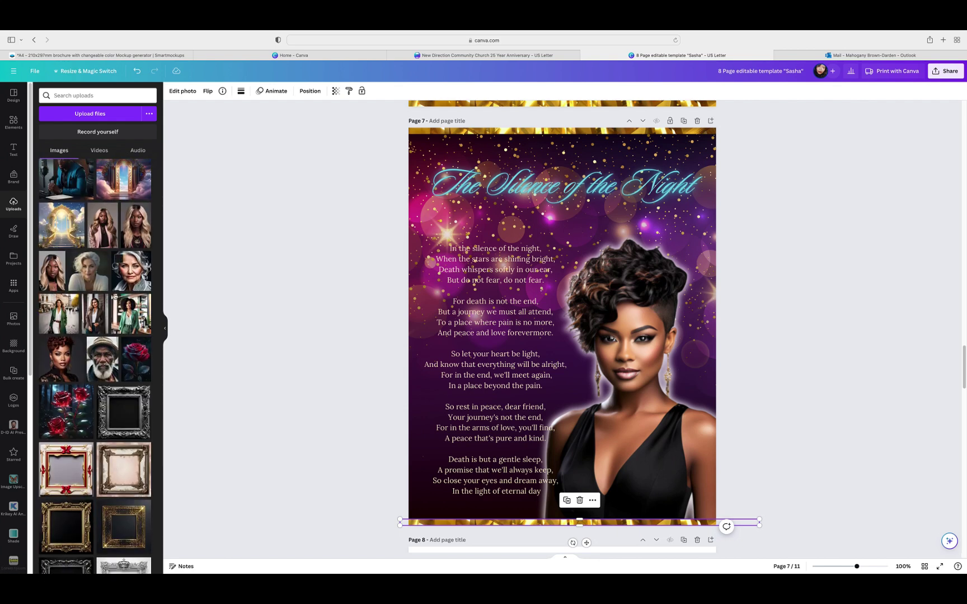
scroll(114, 297, down, 7)
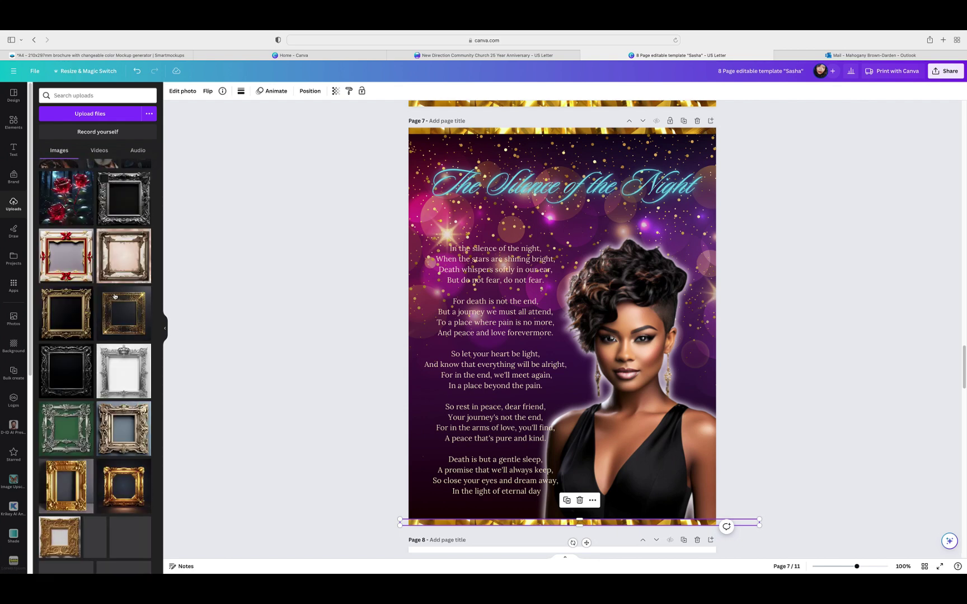
scroll(114, 297, down, 1)
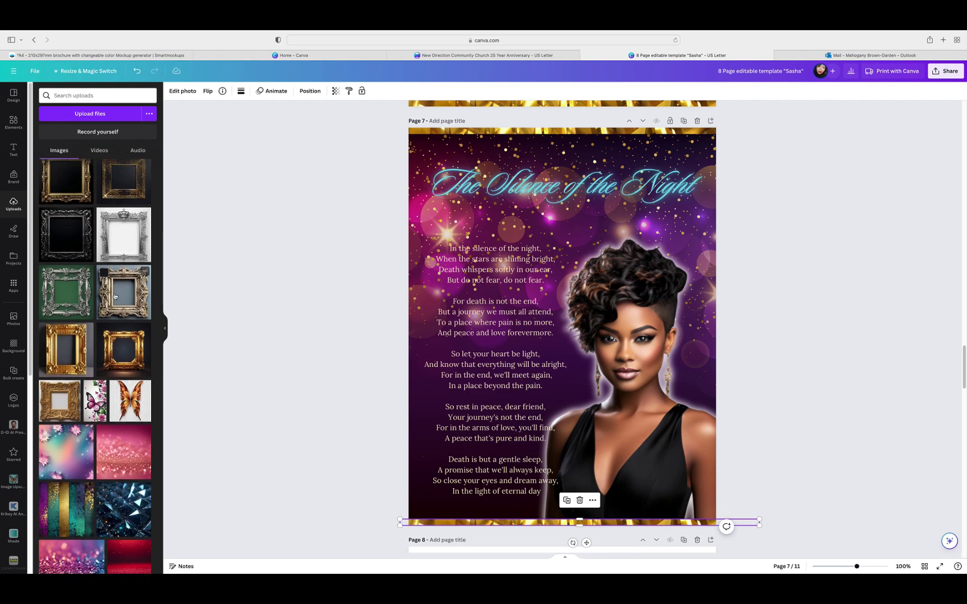
scroll(115, 296, down, 2)
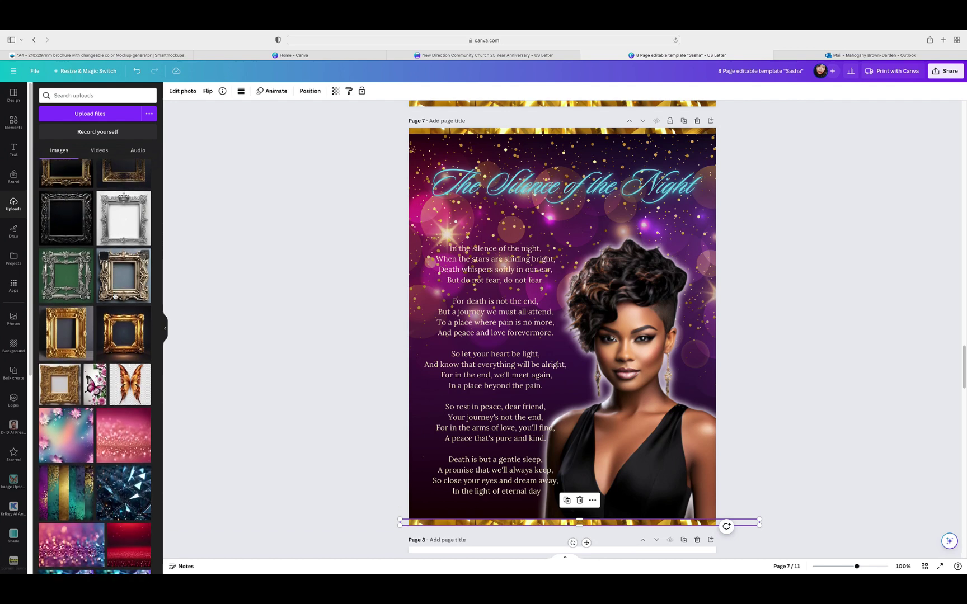
scroll(114, 296, down, 10)
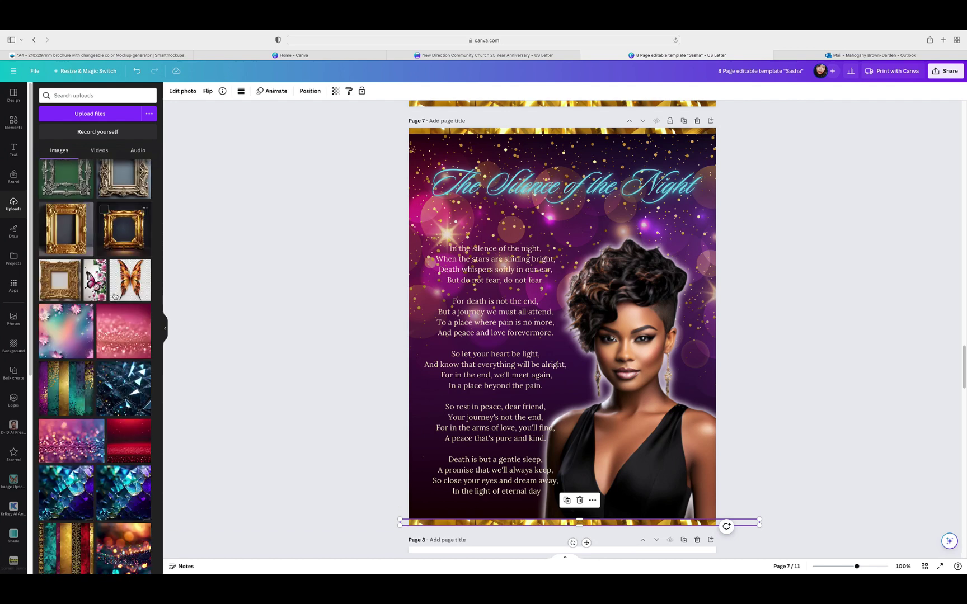
scroll(114, 296, down, 5)
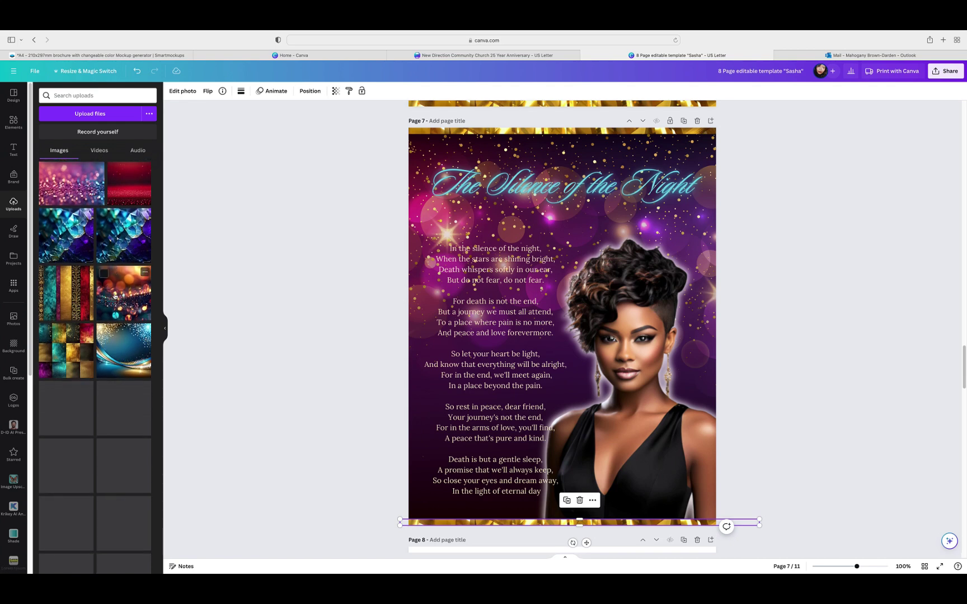
scroll(115, 296, down, 10)
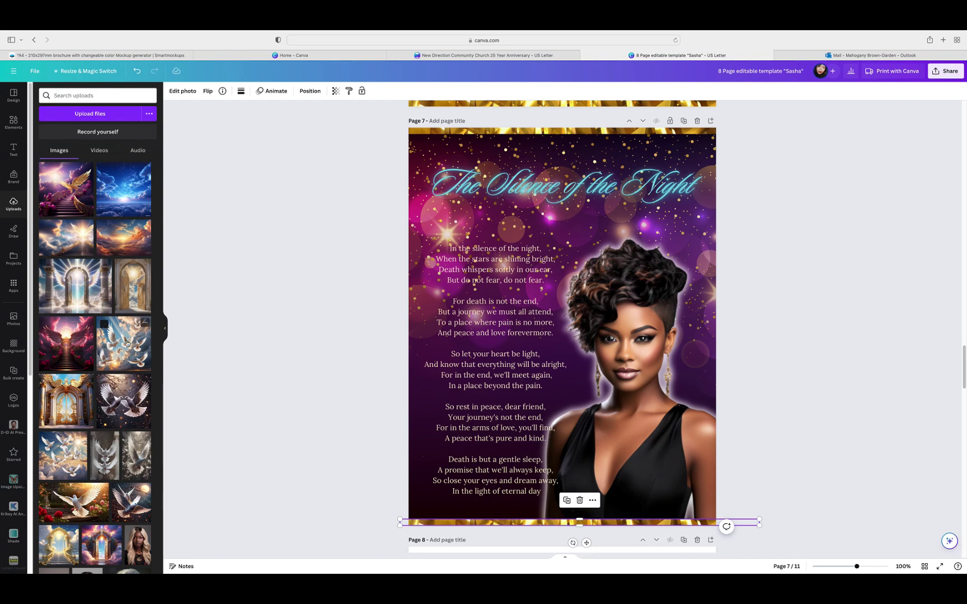
scroll(127, 343, down, 2)
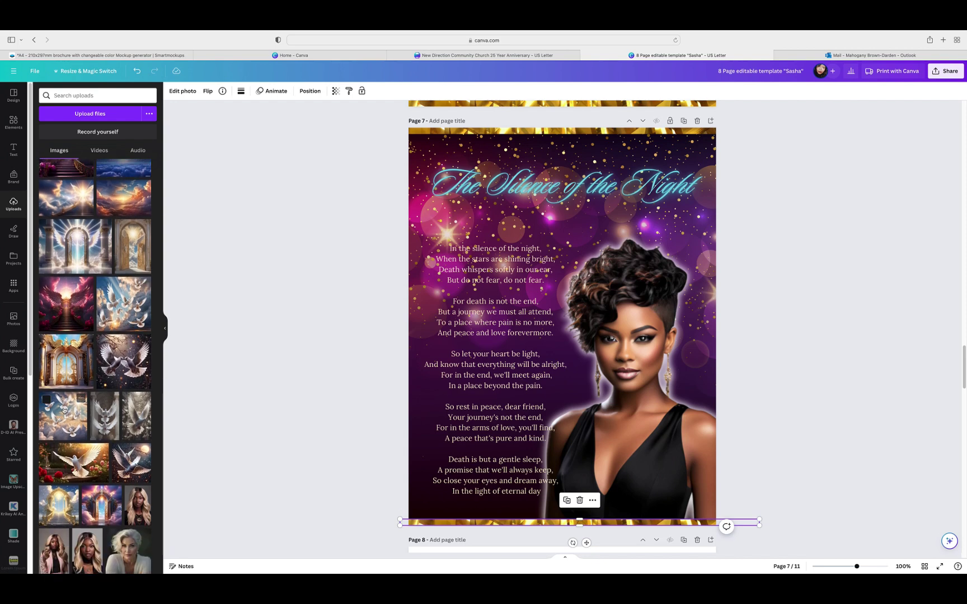
Step: Add the doves-in-clouds image to page 7 and remove its background
click(63, 414)
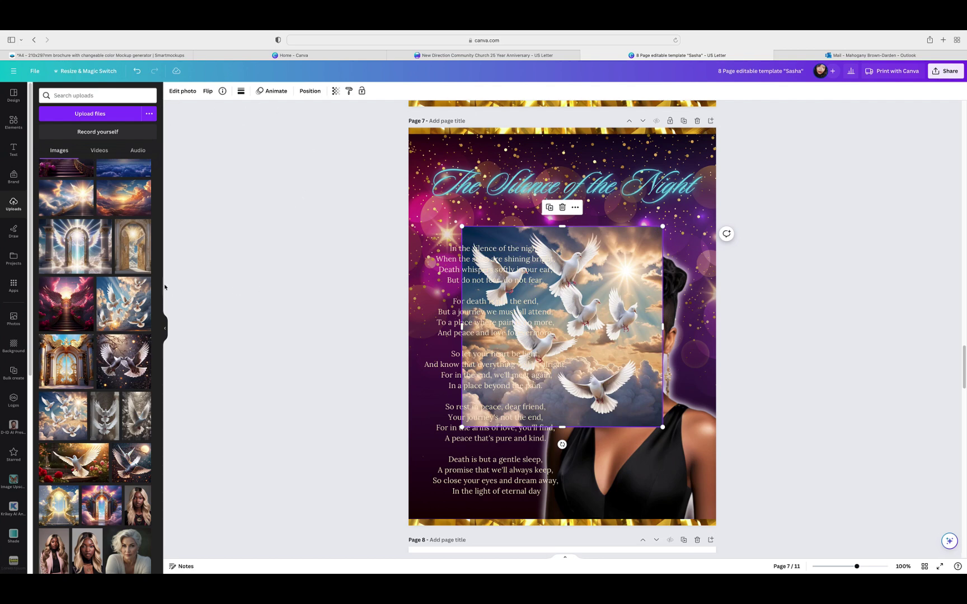
click(165, 327)
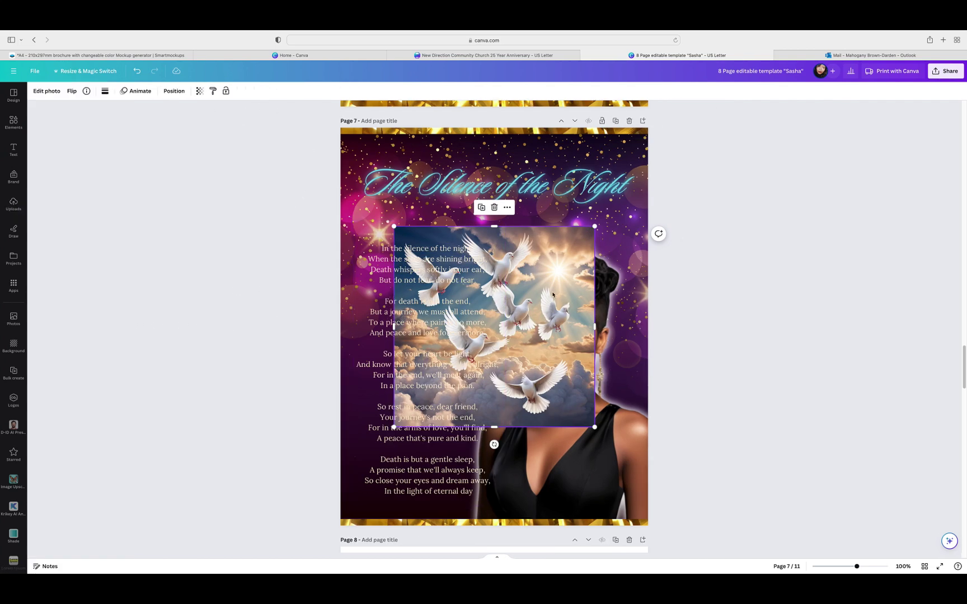
click(47, 91)
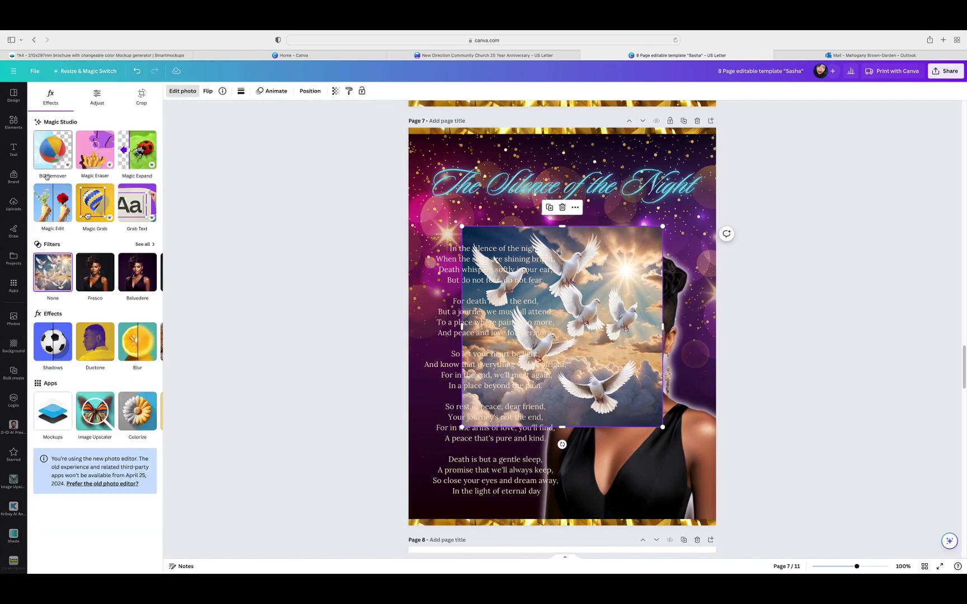
click(47, 174)
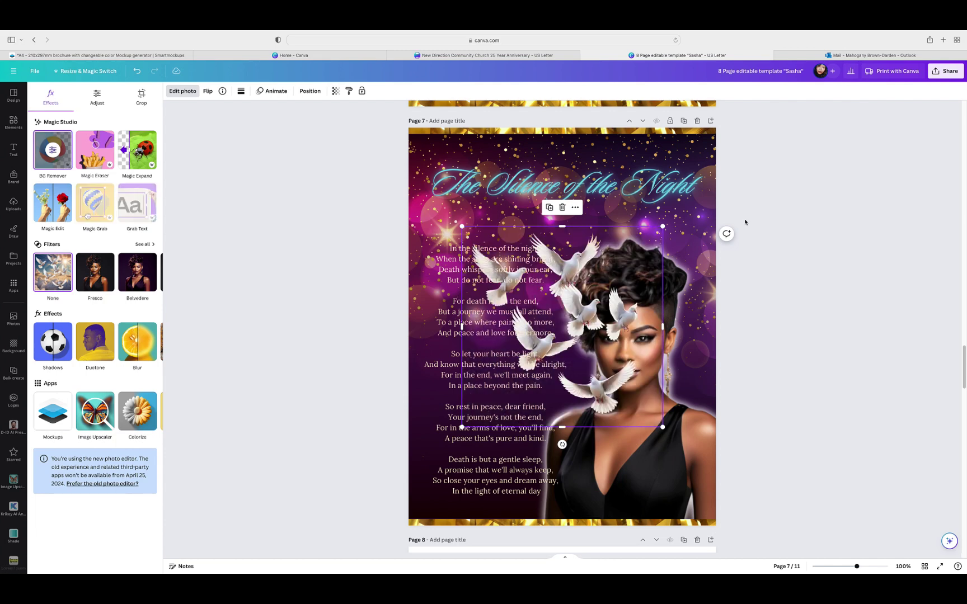
Step: Move the cut-out doves over the title, flip them horizontally, then delete them
drag(587, 389, 656, 315)
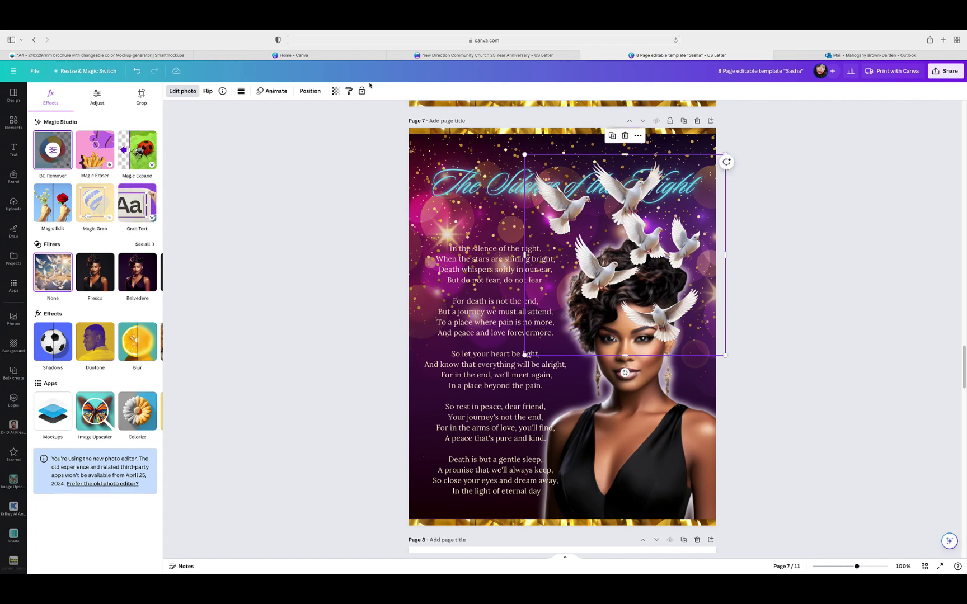
click(207, 92)
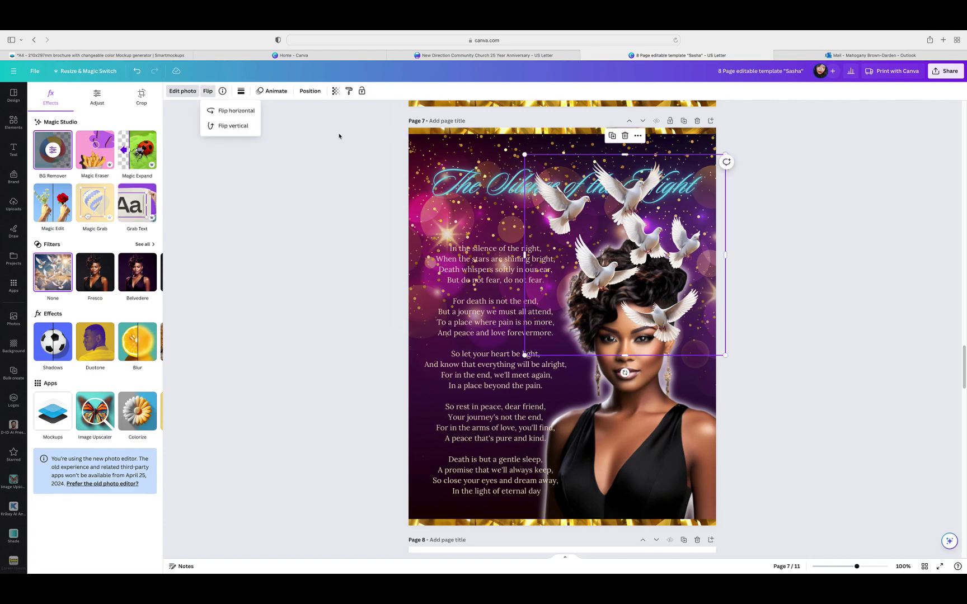
click(243, 117)
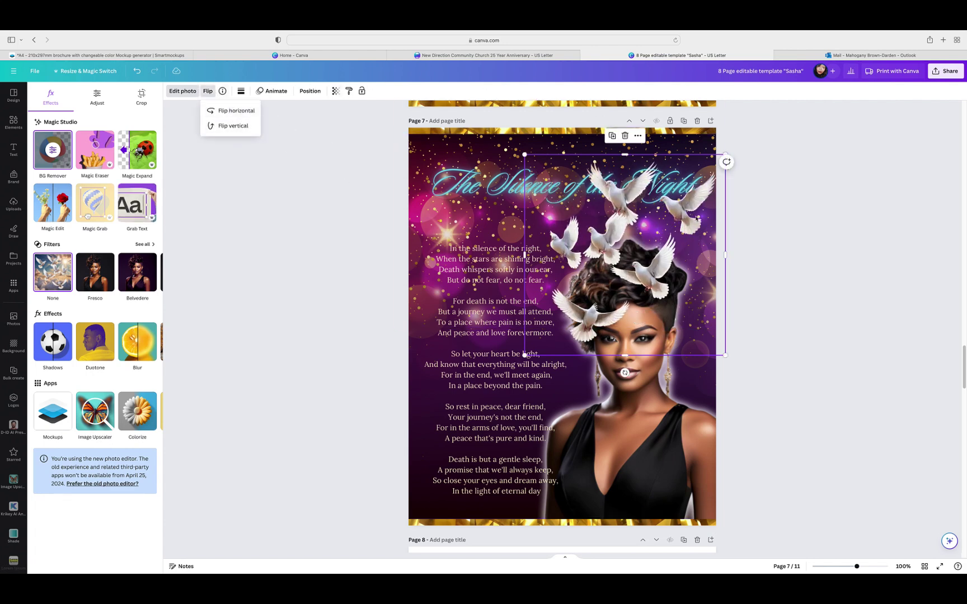
click(625, 136)
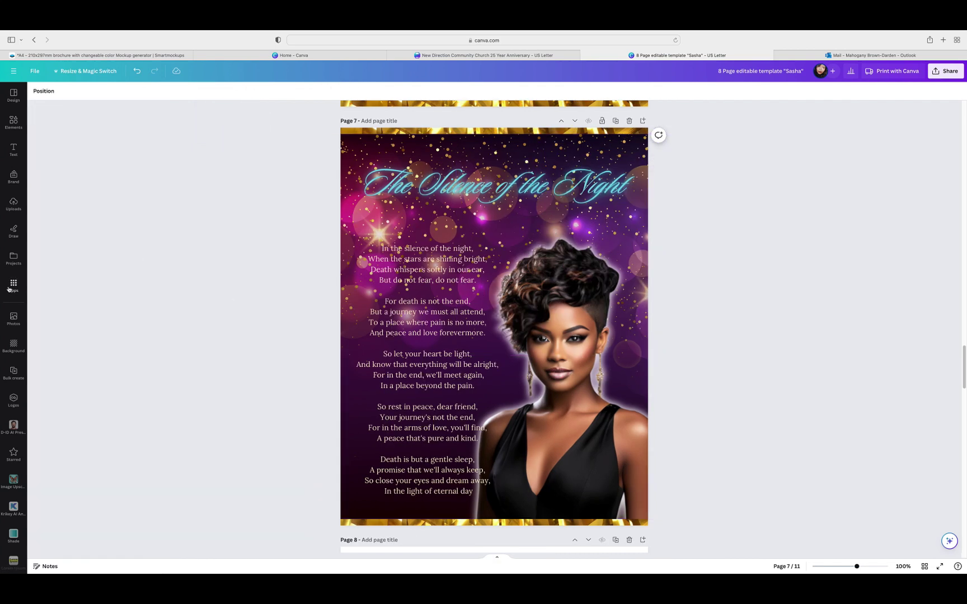
Step: Reopen Uploads and scroll the grid back to the dove images
click(14, 204)
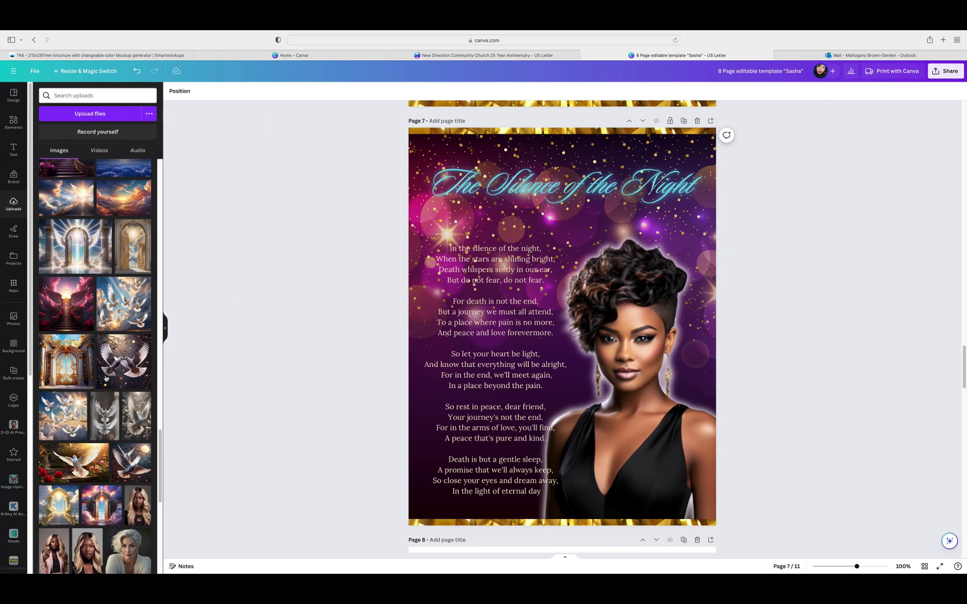
scroll(106, 386, down, 1)
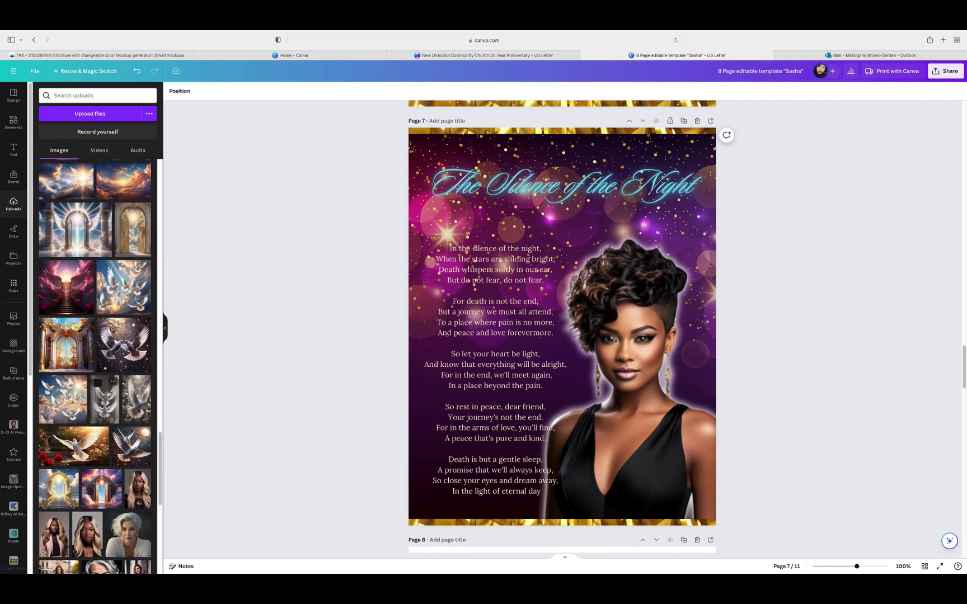
scroll(109, 395, down, 1)
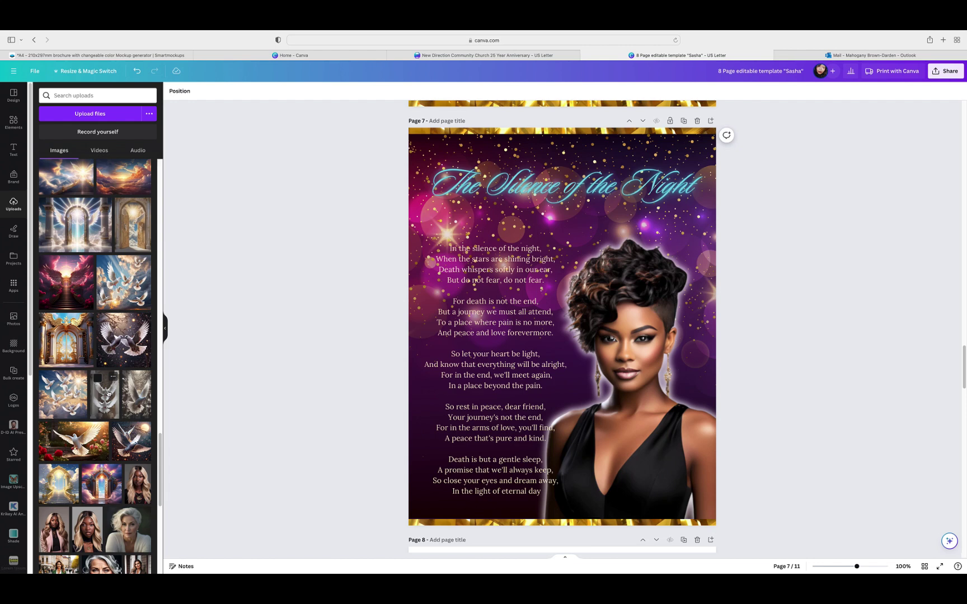
scroll(108, 394, down, 1)
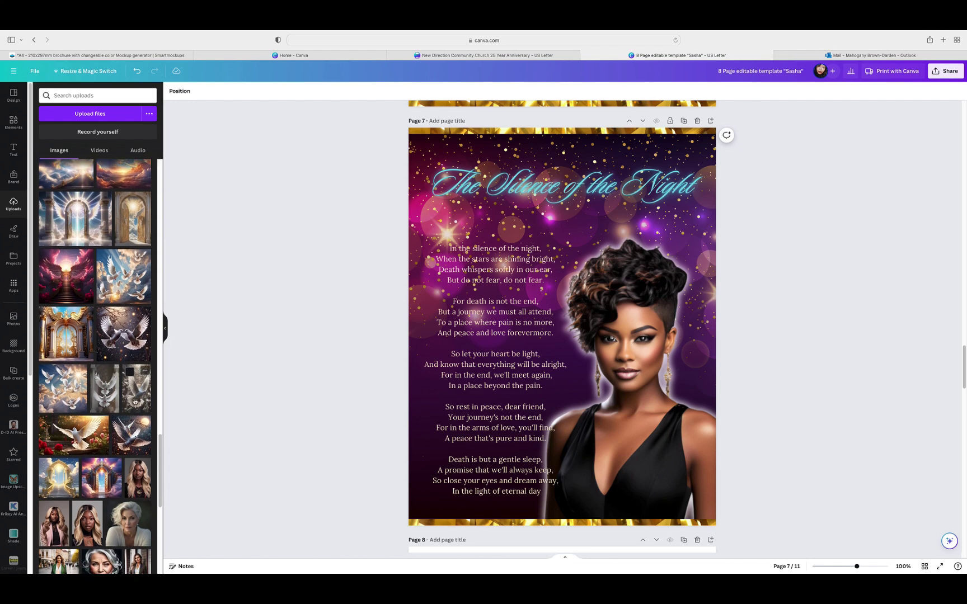
scroll(135, 402, down, 3)
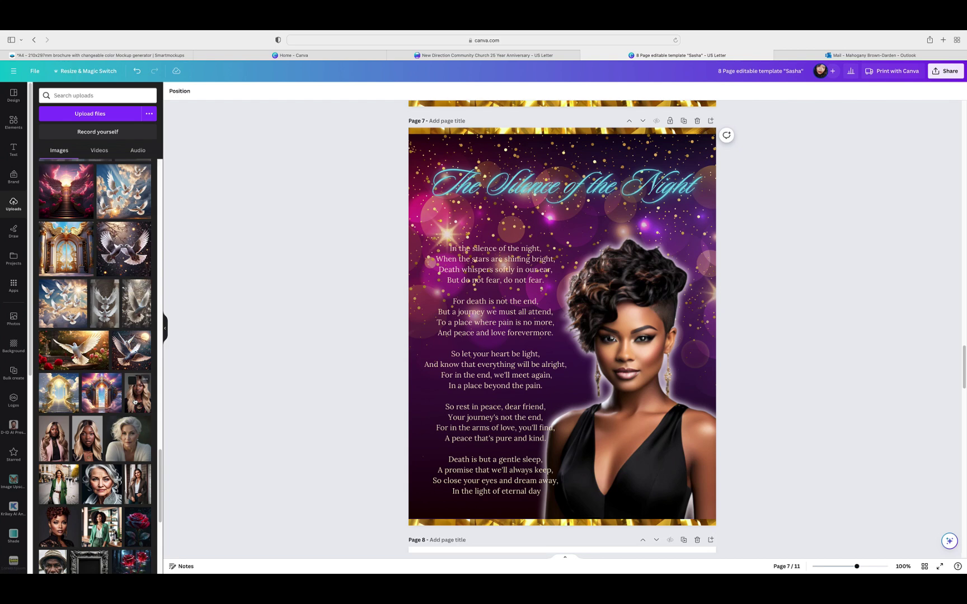
scroll(135, 402, up, 2)
Step: Add the single white dove, shrink it, flip it horizontally, and place it top right under the title
scroll(134, 431, up, 2)
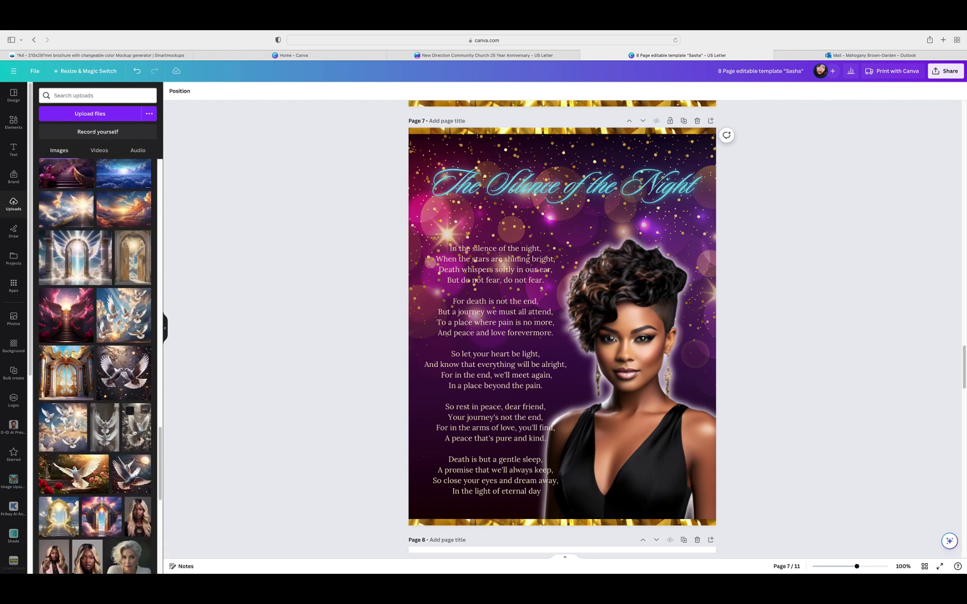
click(135, 432)
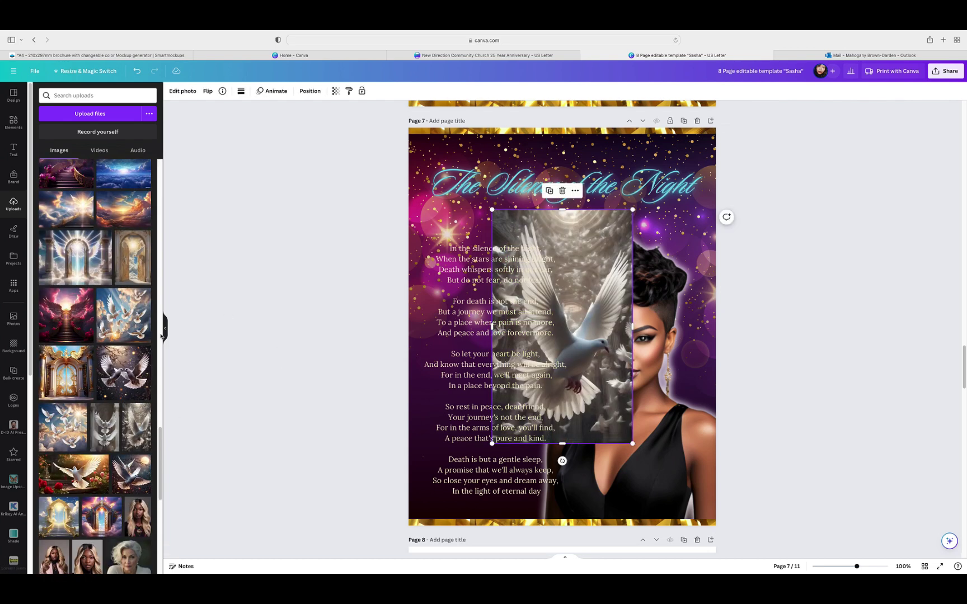
click(165, 330)
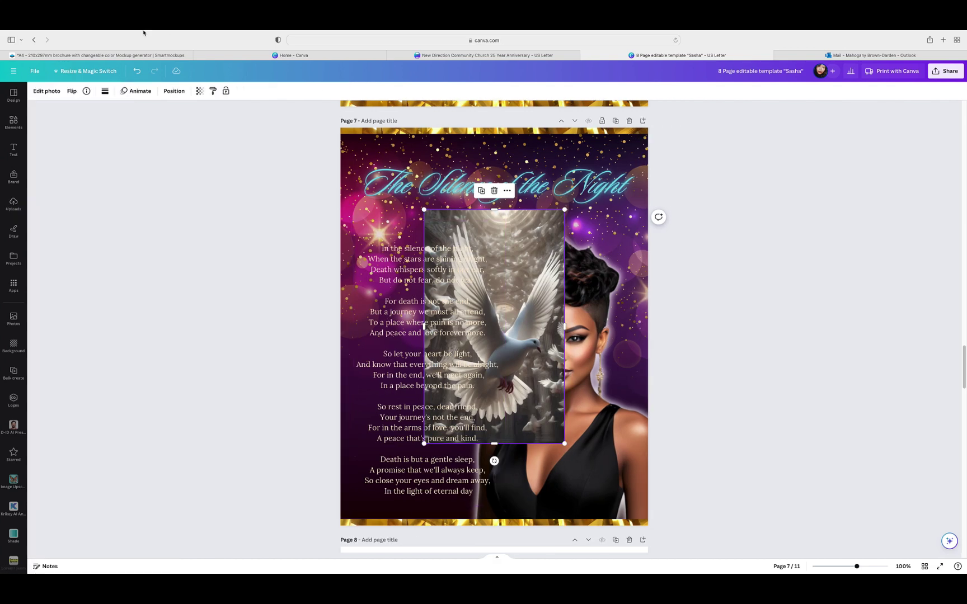
click(48, 91)
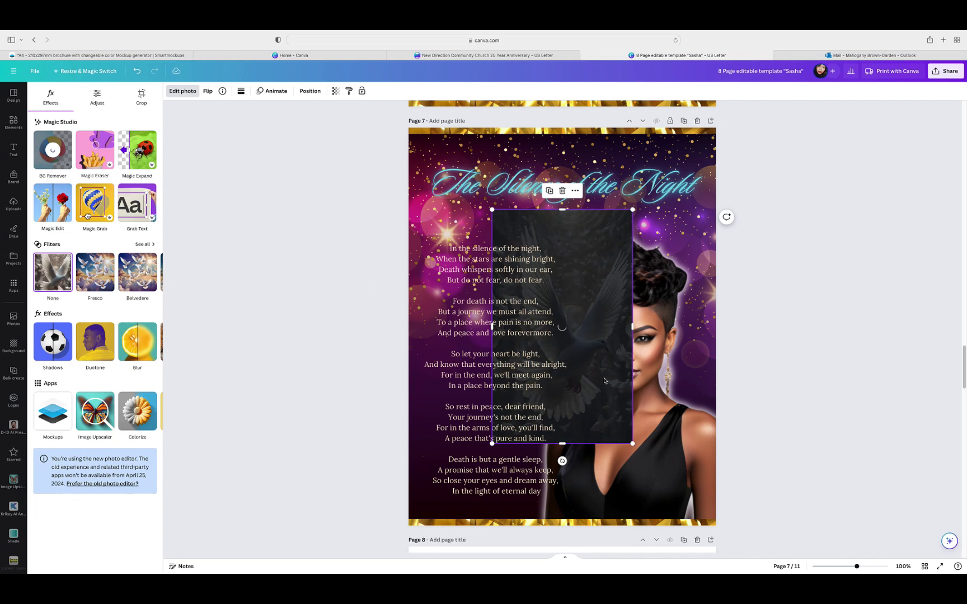
drag(632, 444, 543, 330)
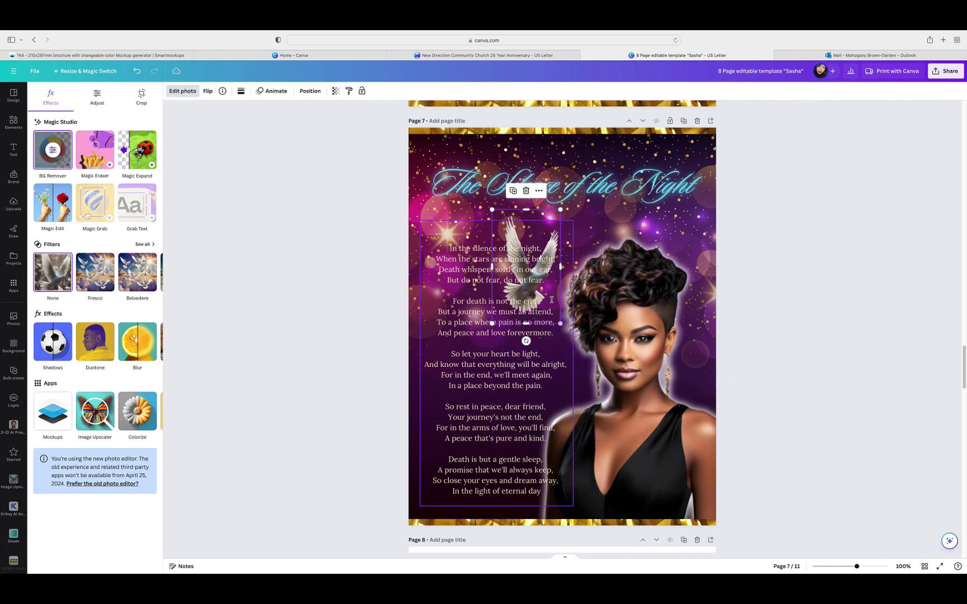
drag(546, 230, 691, 193)
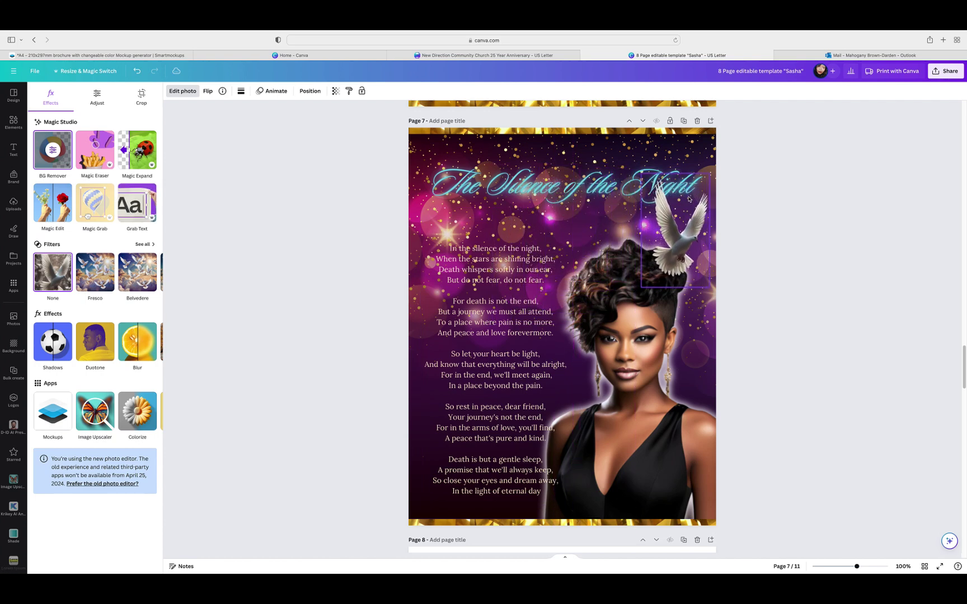
click(208, 91)
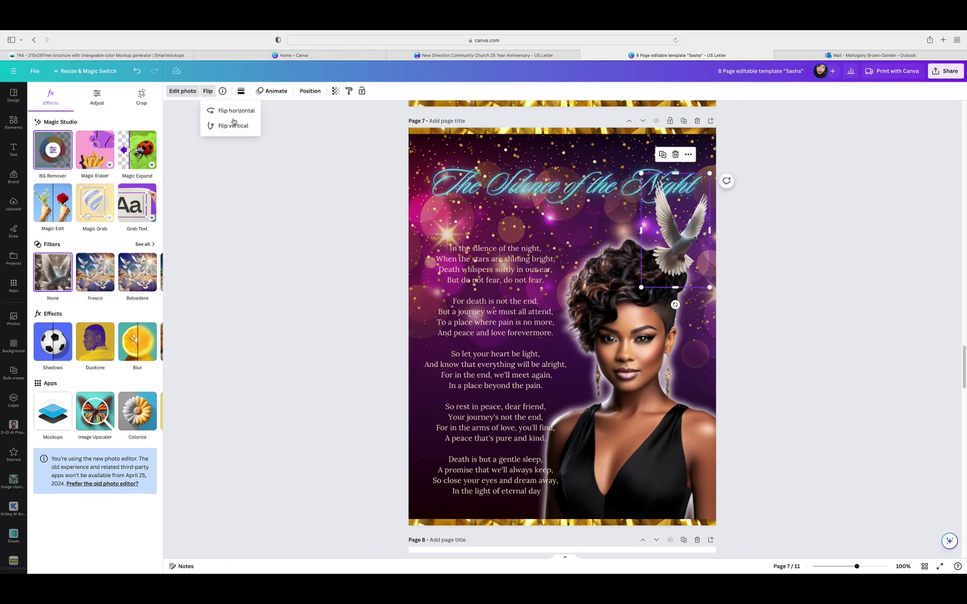
click(232, 111)
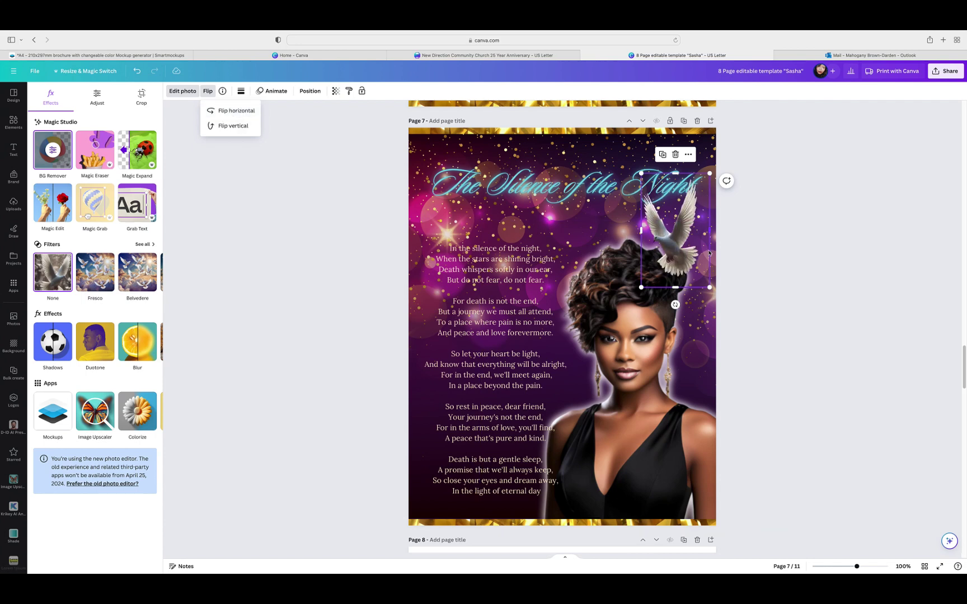
drag(694, 248, 710, 258)
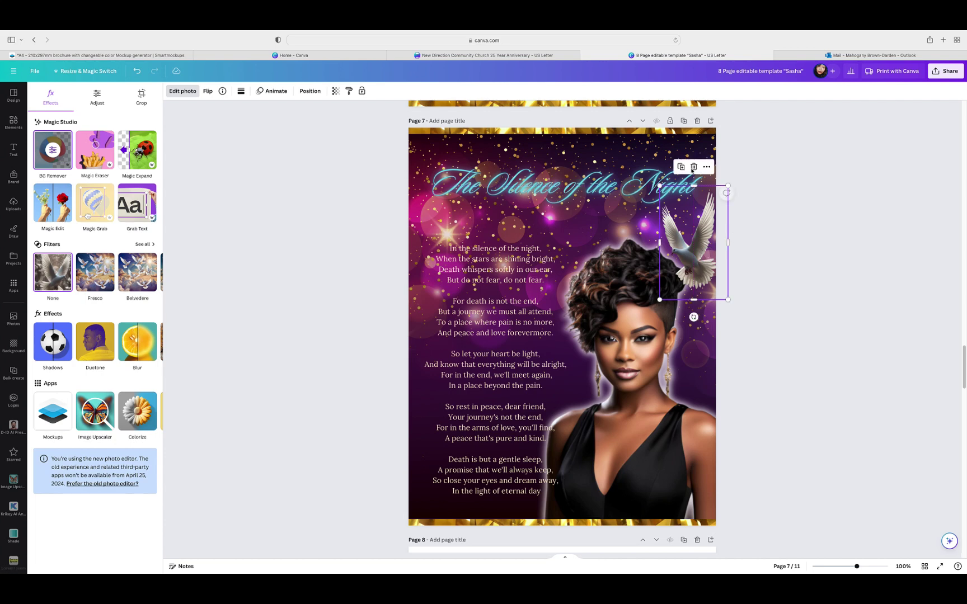
Step: Move the dove layer behind the portrait and shrink it slightly beside the woman's hair
click(309, 91)
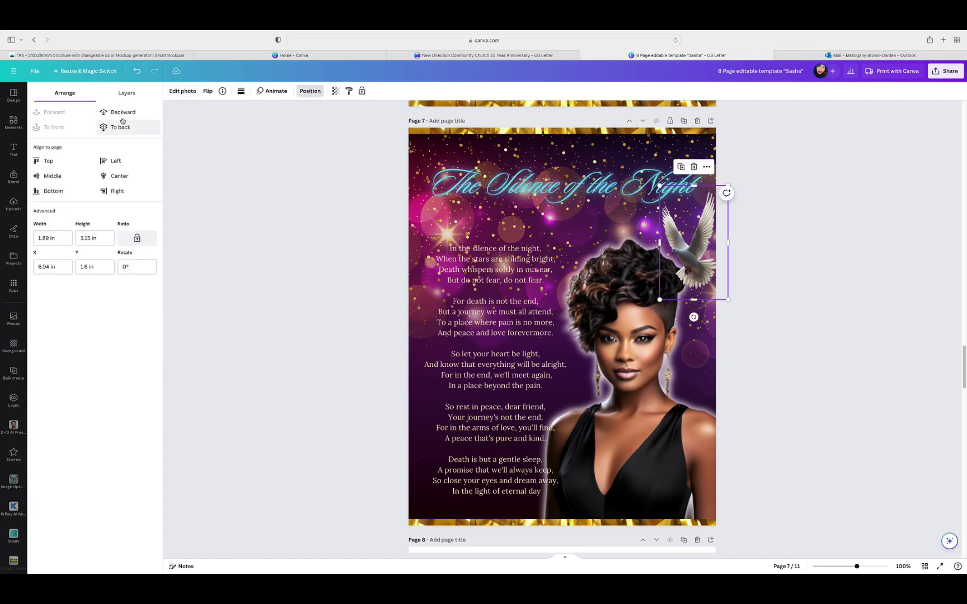
click(126, 93)
click(95, 165)
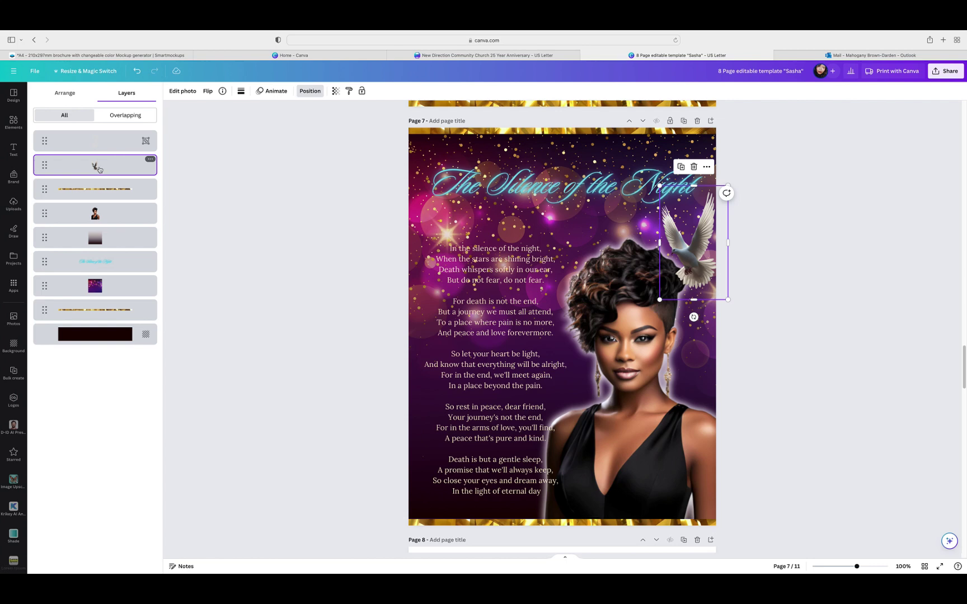
drag(98, 170, 100, 214)
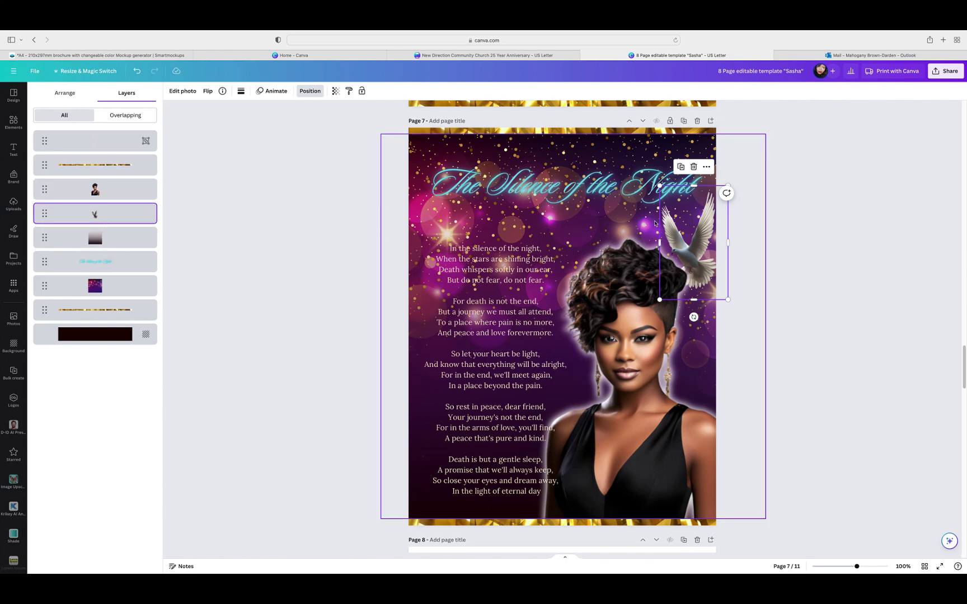
drag(728, 299, 693, 301)
click(759, 297)
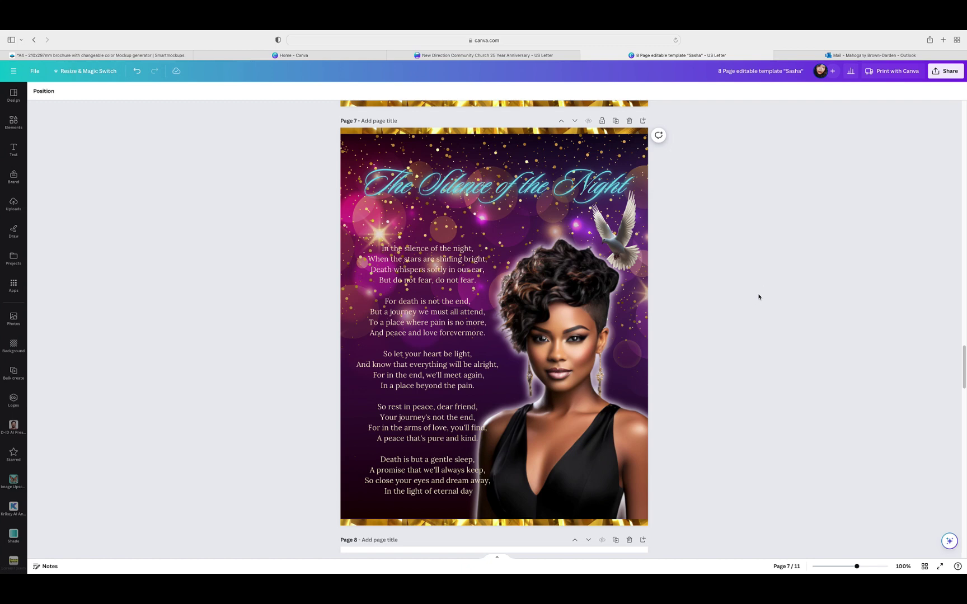
Step: Find the blank page 8 and delete it, leaving a 10-page design
scroll(758, 298, down, 3)
scroll(758, 297, up, 1)
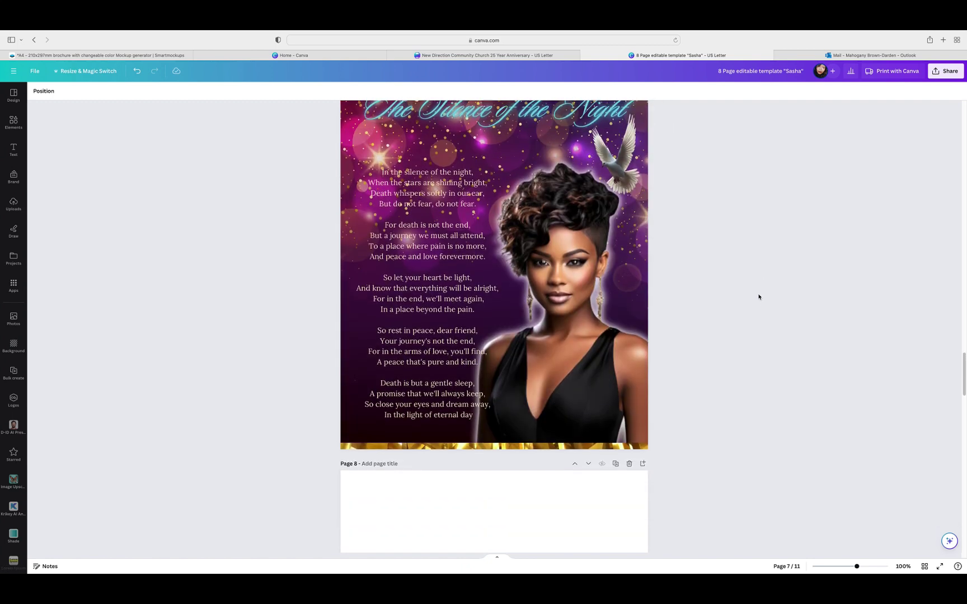
scroll(758, 298, up, 2)
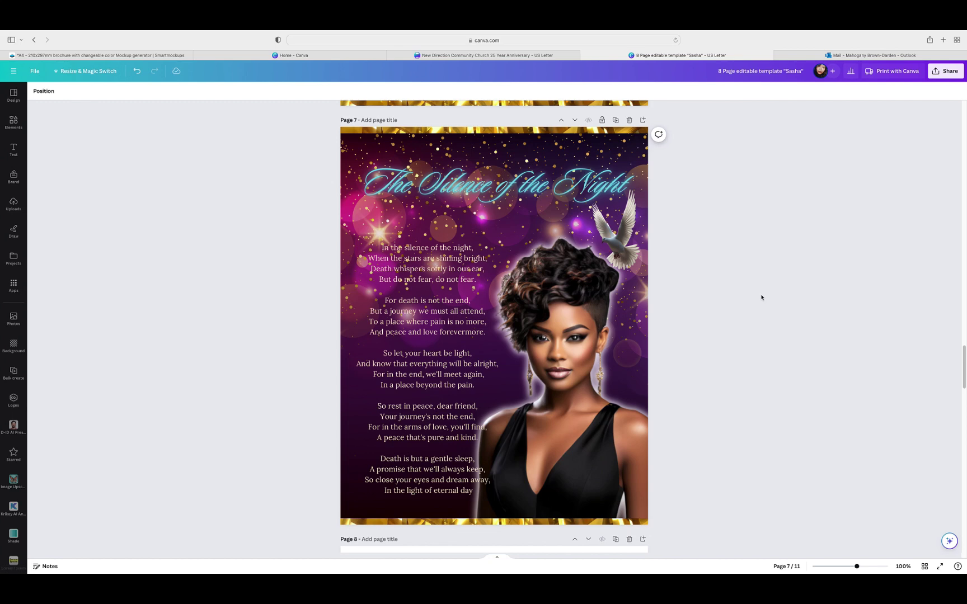
scroll(762, 298, up, 6)
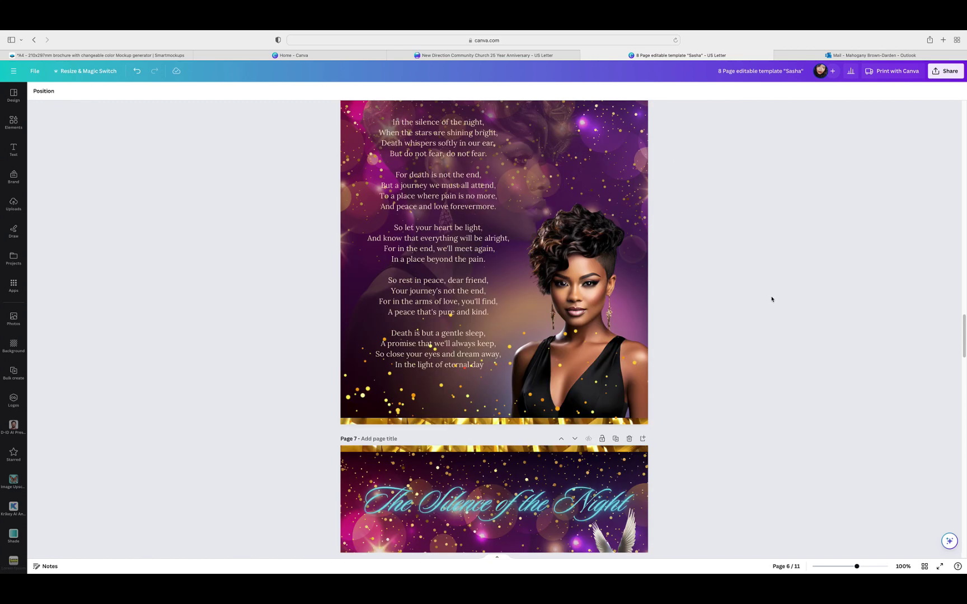
scroll(772, 299, up, 2)
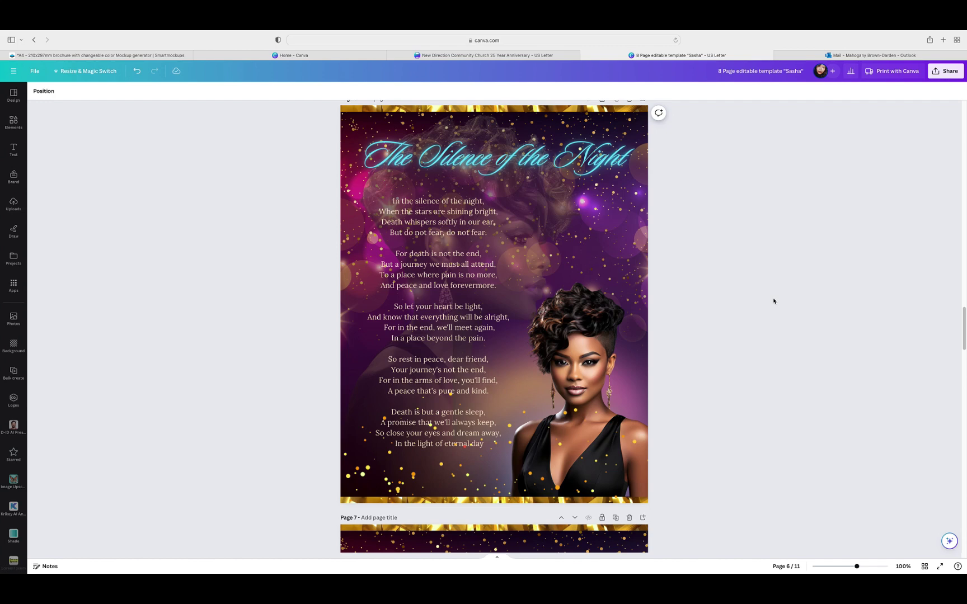
scroll(773, 301, down, 10)
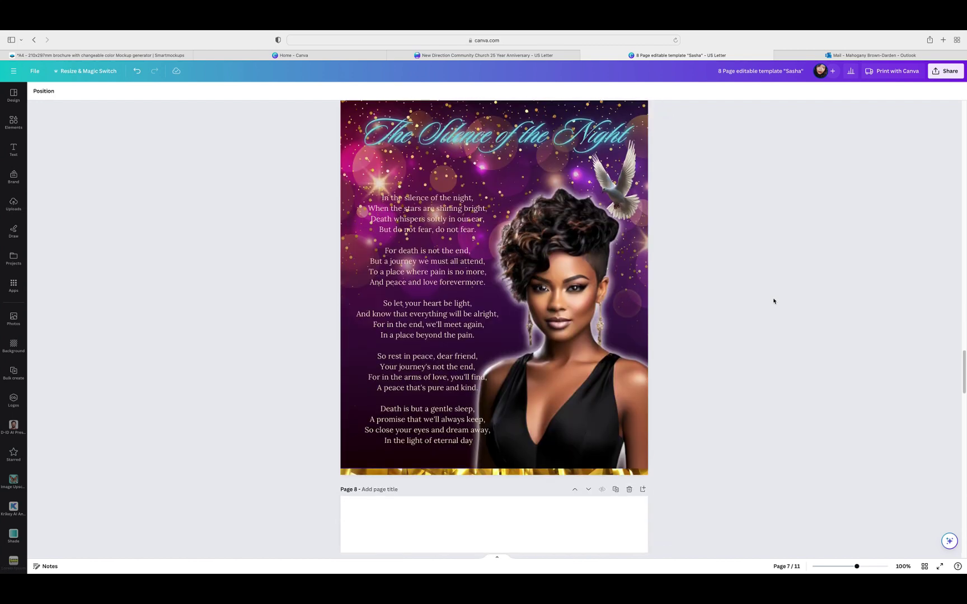
scroll(773, 301, down, 5)
click(609, 276)
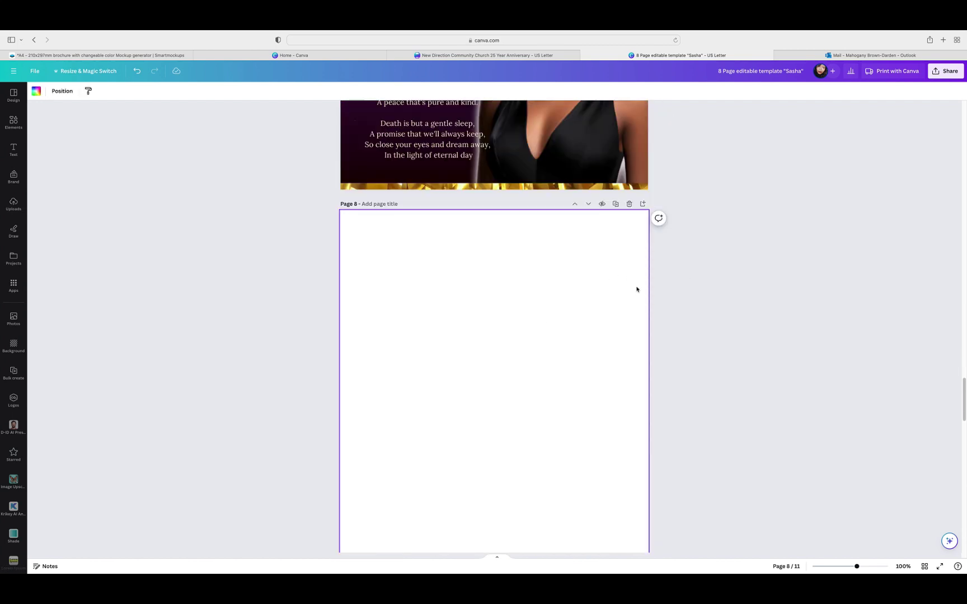
click(629, 205)
scroll(738, 270, down, 2)
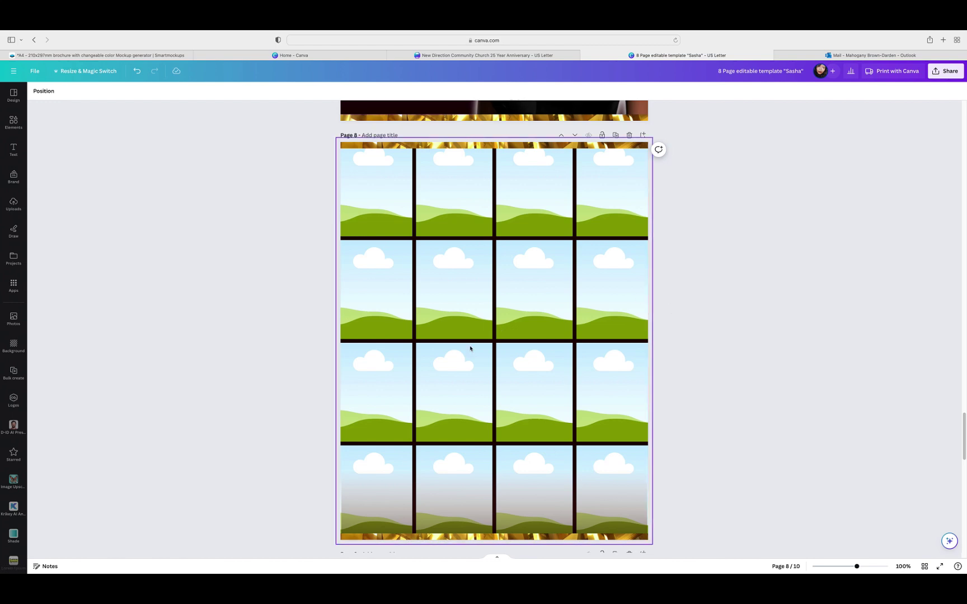
scroll(665, 333, down, 5)
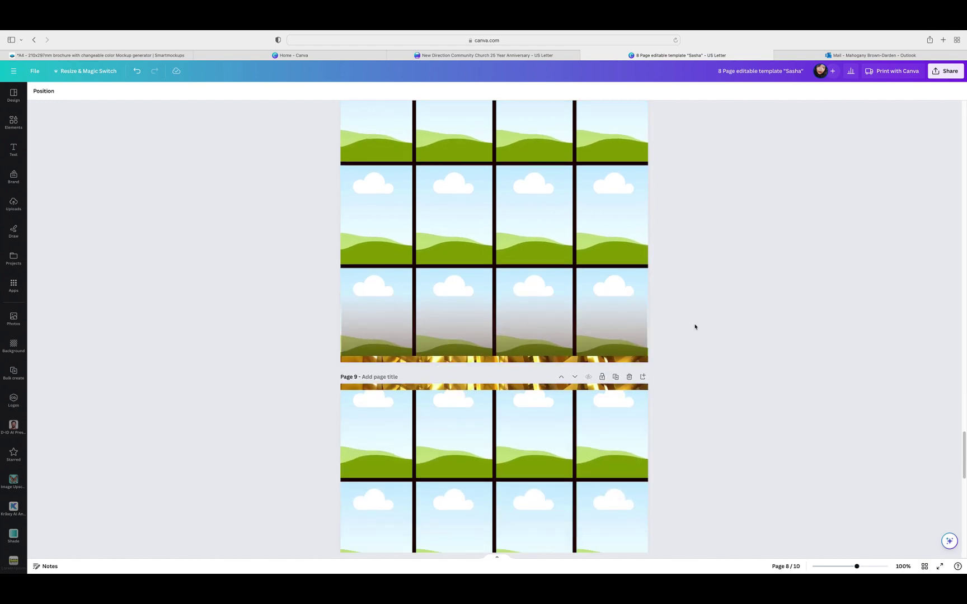
scroll(688, 323, up, 5)
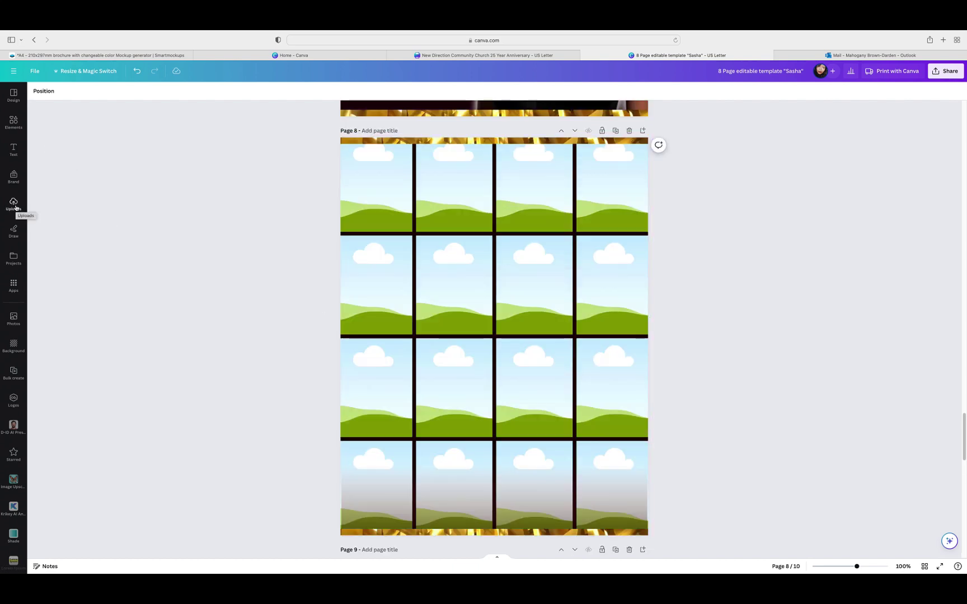
Step: Open Photos and drop five trending photos into page 8's grid frames in rows 2 and 3
click(13, 319)
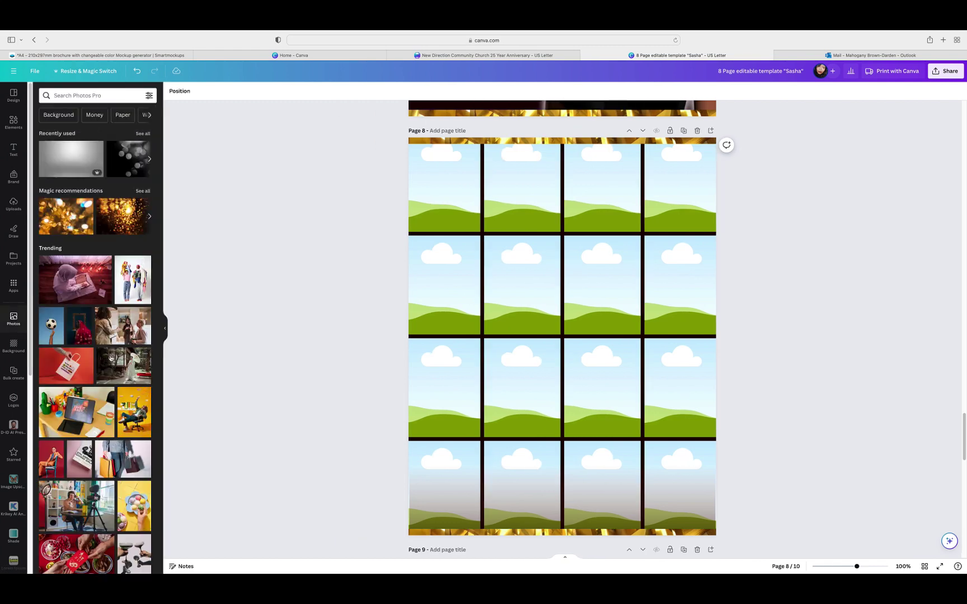
click(54, 459)
drag(54, 459, 369, 377)
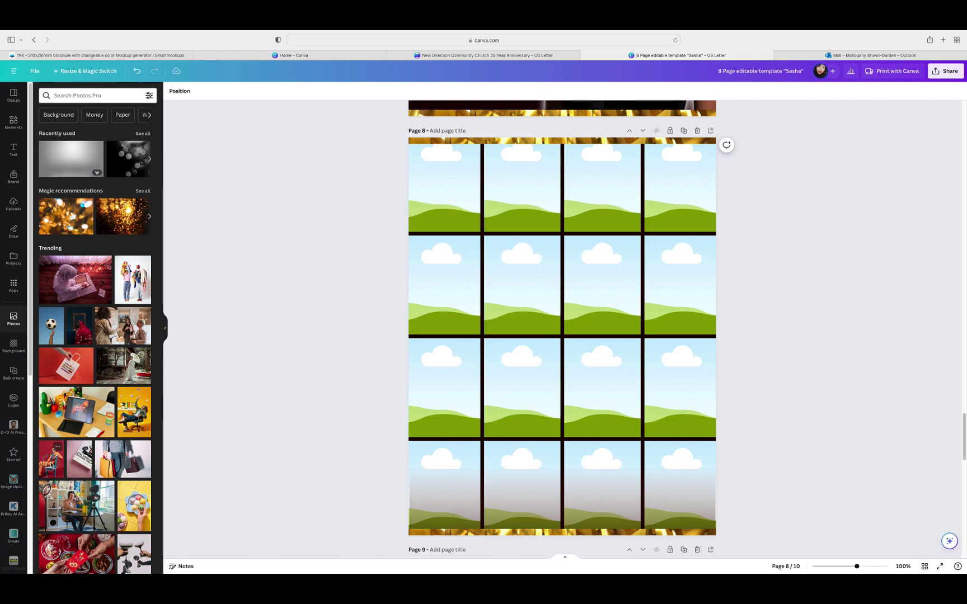
click(52, 463)
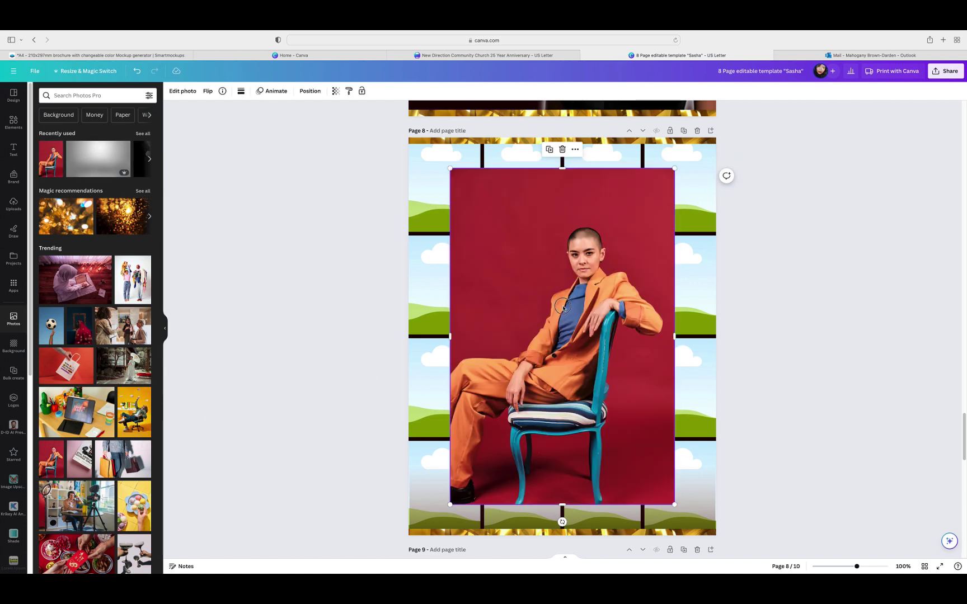
drag(573, 308, 610, 291)
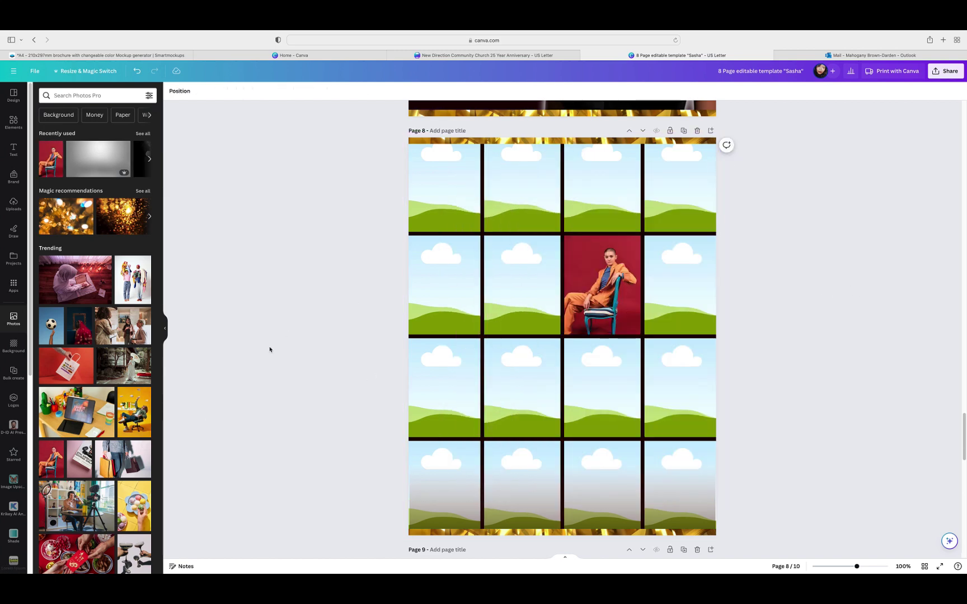
click(135, 413)
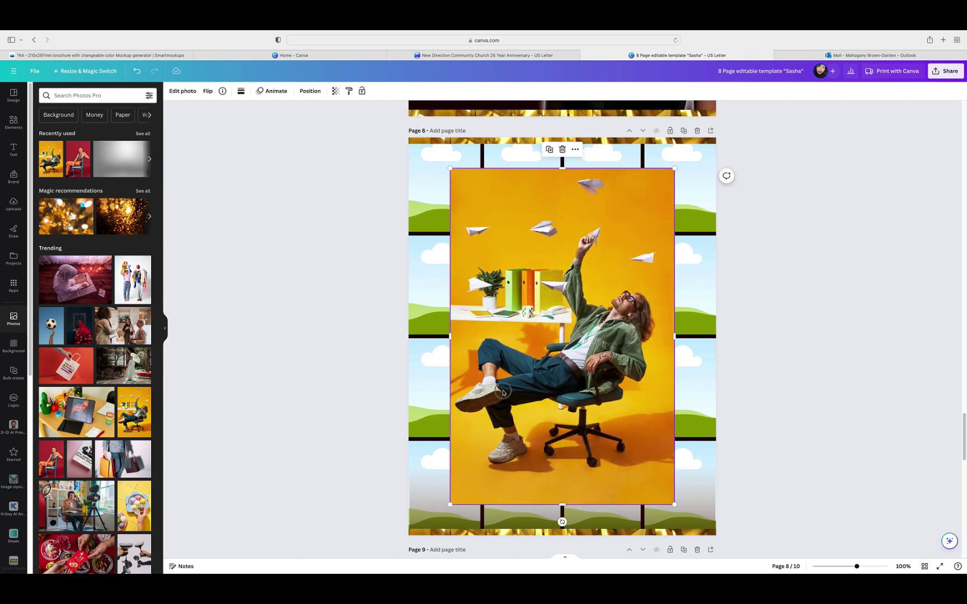
drag(502, 393, 520, 389)
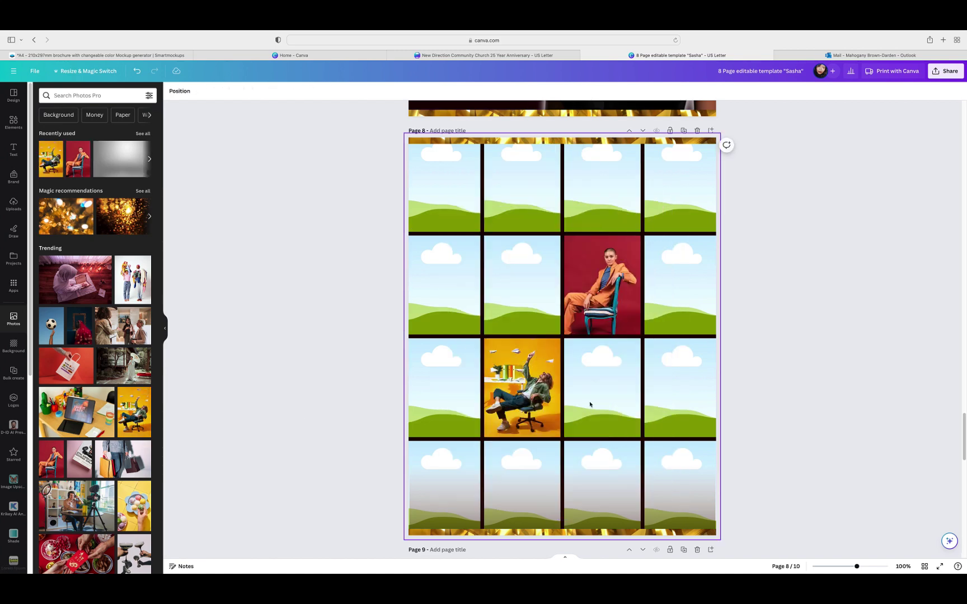
click(118, 346)
drag(493, 314, 517, 286)
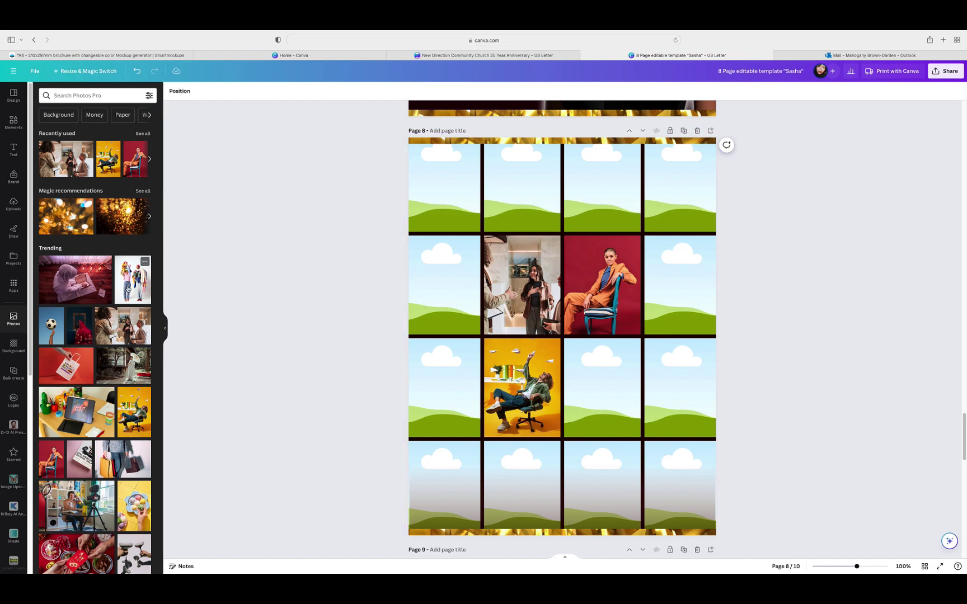
click(145, 263)
drag(488, 282, 448, 285)
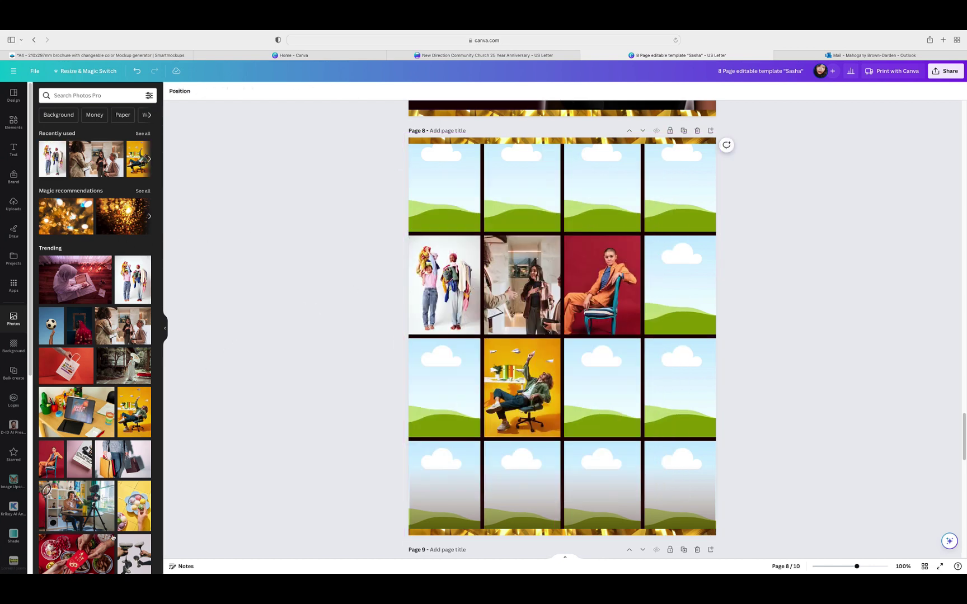
click(141, 516)
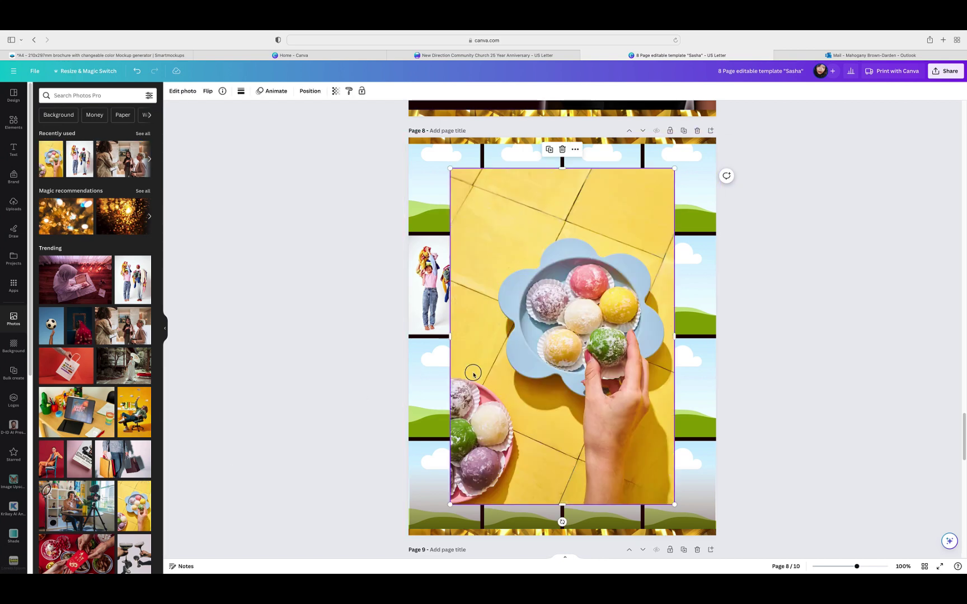
drag(473, 371, 445, 381)
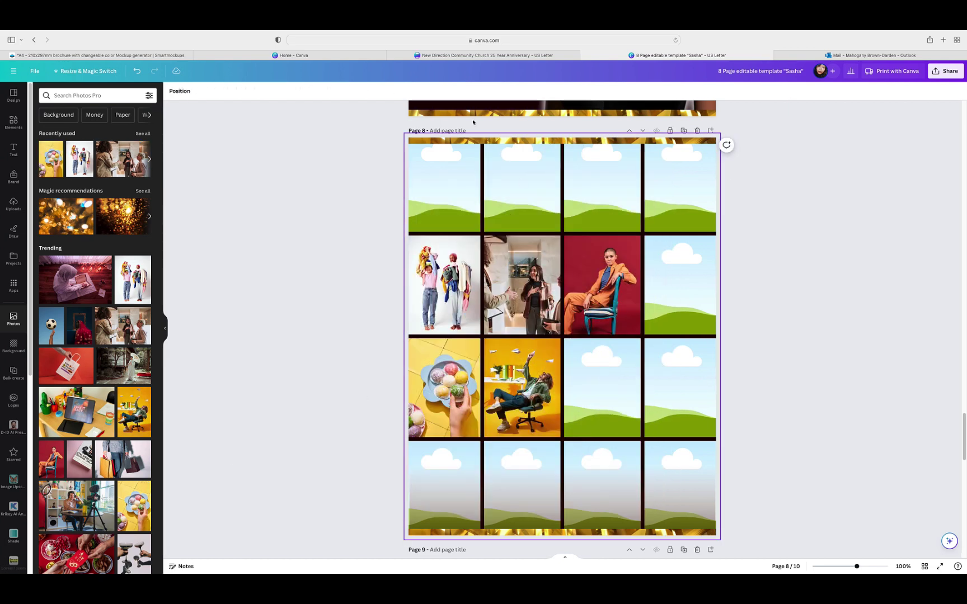
Step: Undo the photo placements until all 16 grid frames are empty again
click(137, 75)
click(137, 75)
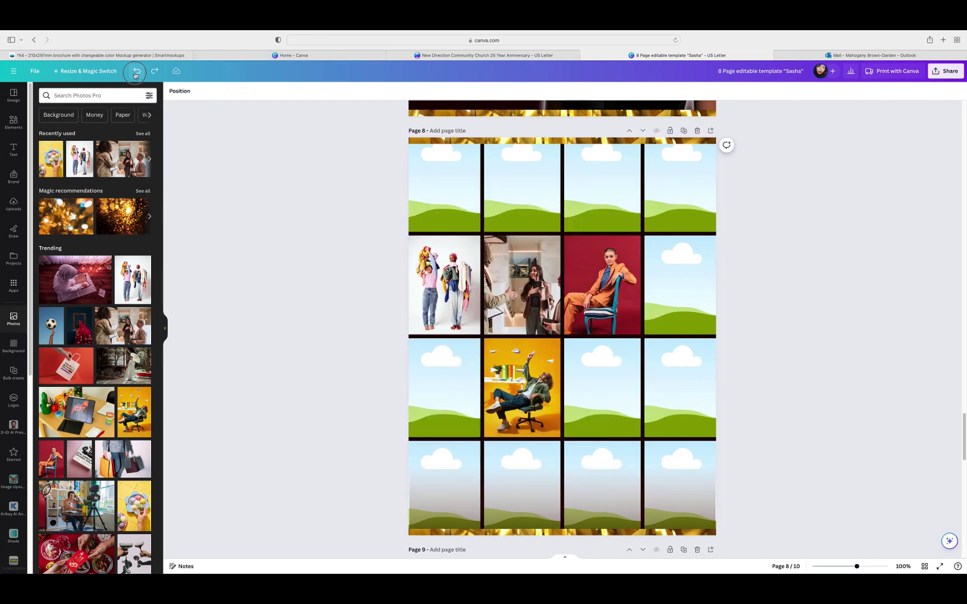
click(137, 74)
click(136, 74)
click(136, 74)
click(136, 75)
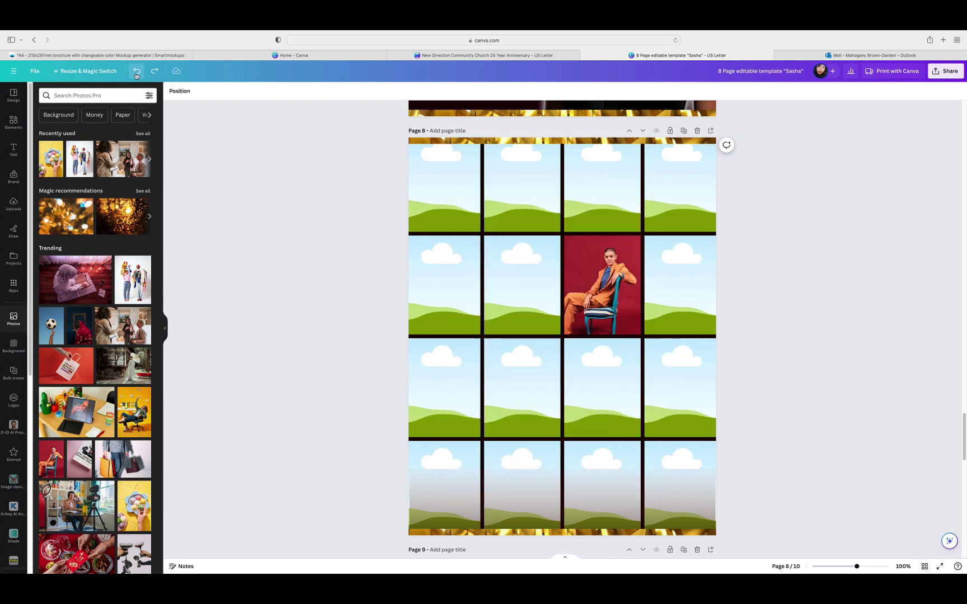
click(136, 74)
click(136, 74)
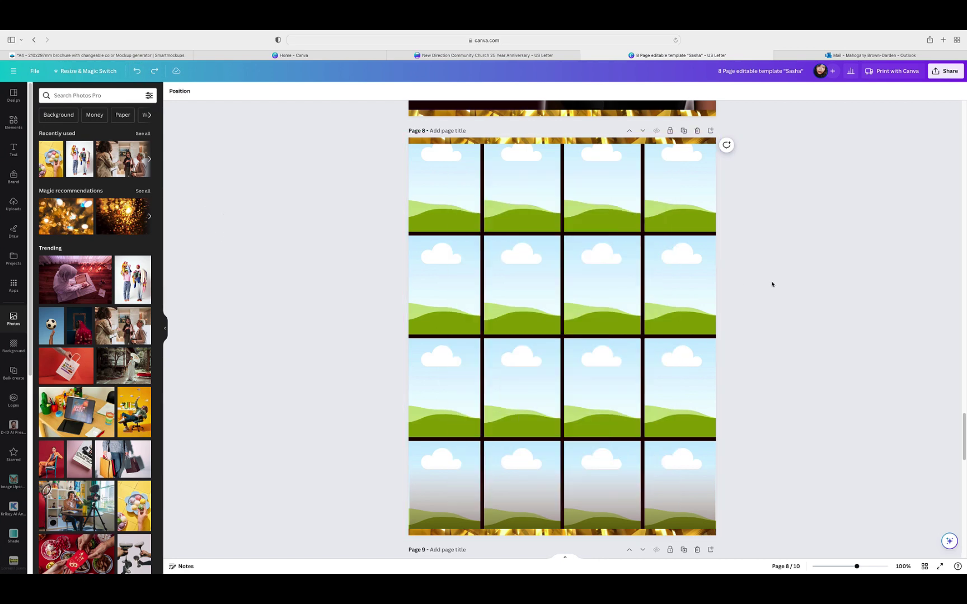
Step: Scroll to the Pallbearers page 10 and collapse the Photos side panel
scroll(772, 284, down, 10)
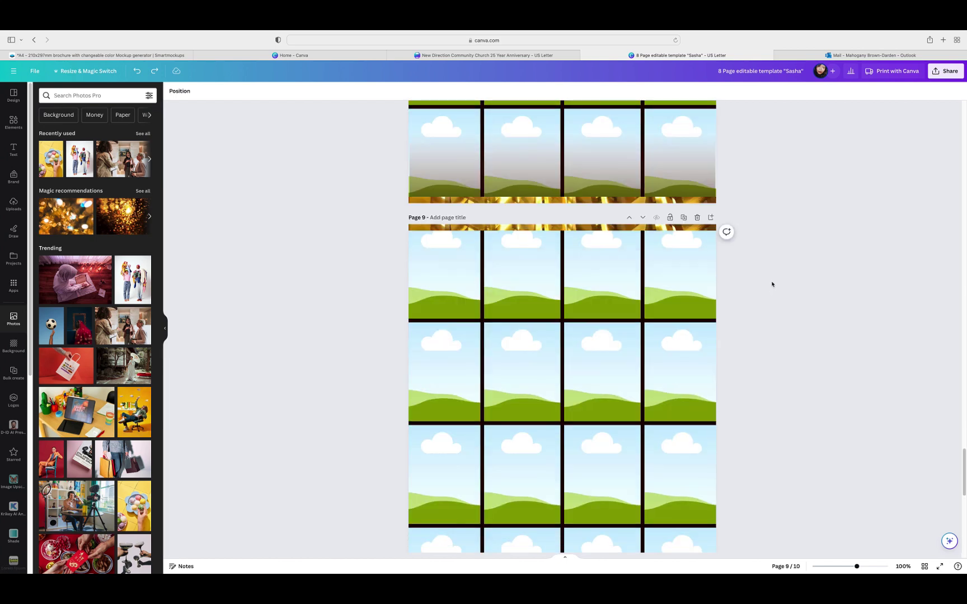
scroll(773, 284, down, 5)
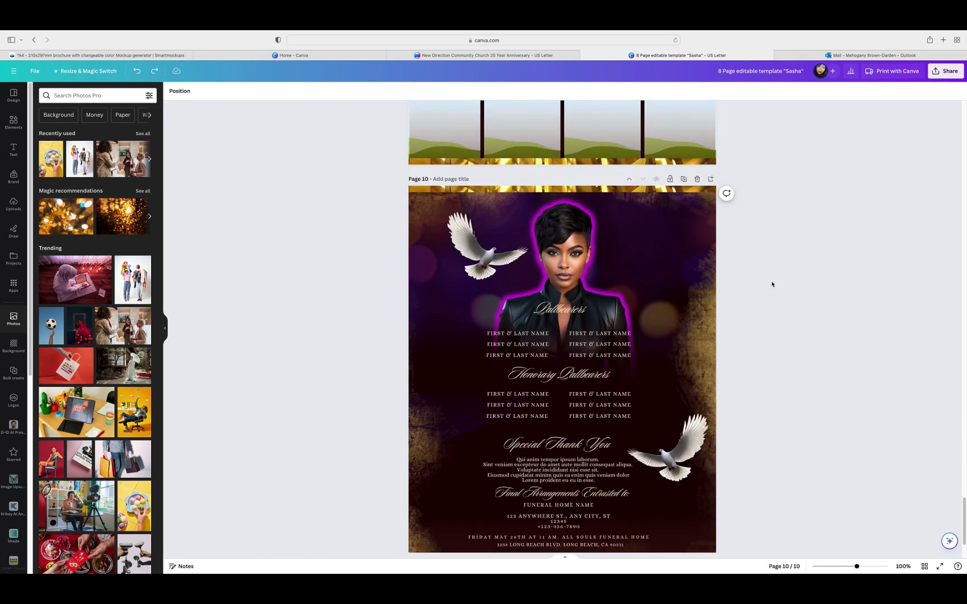
scroll(773, 285, down, 3)
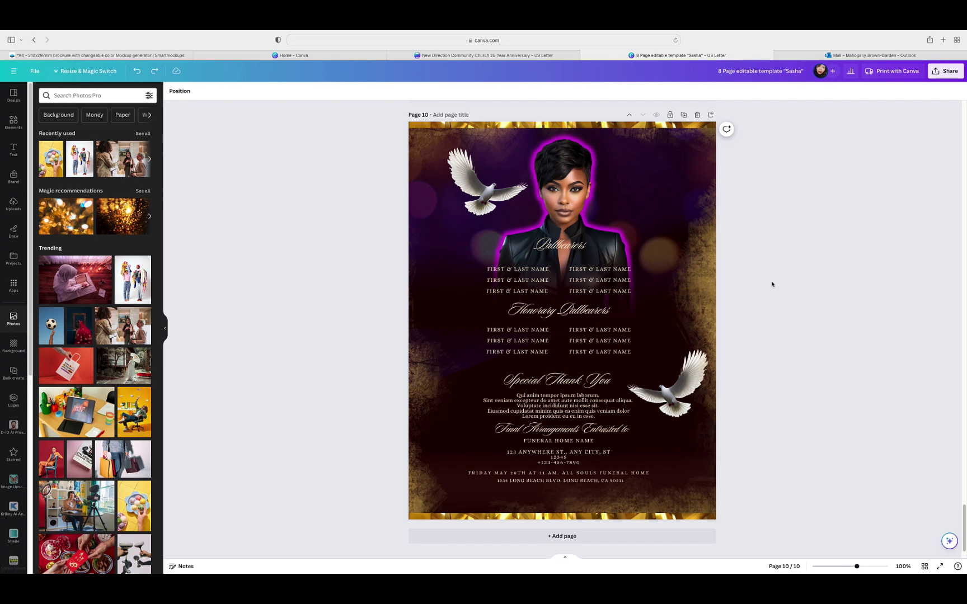
click(165, 327)
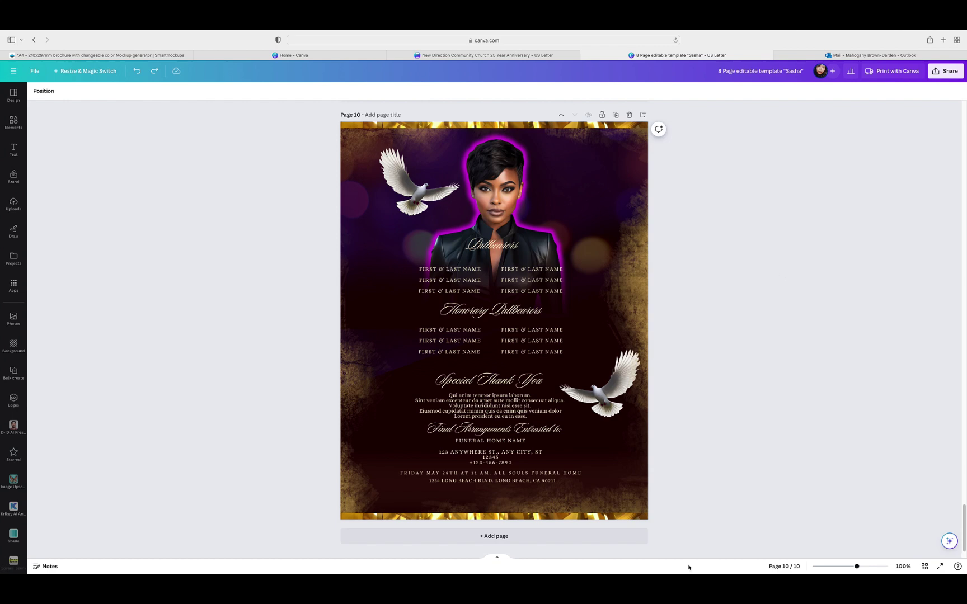
Step: From grid view, open pages 2 and 10 full-size and select page 10's background photo
click(925, 566)
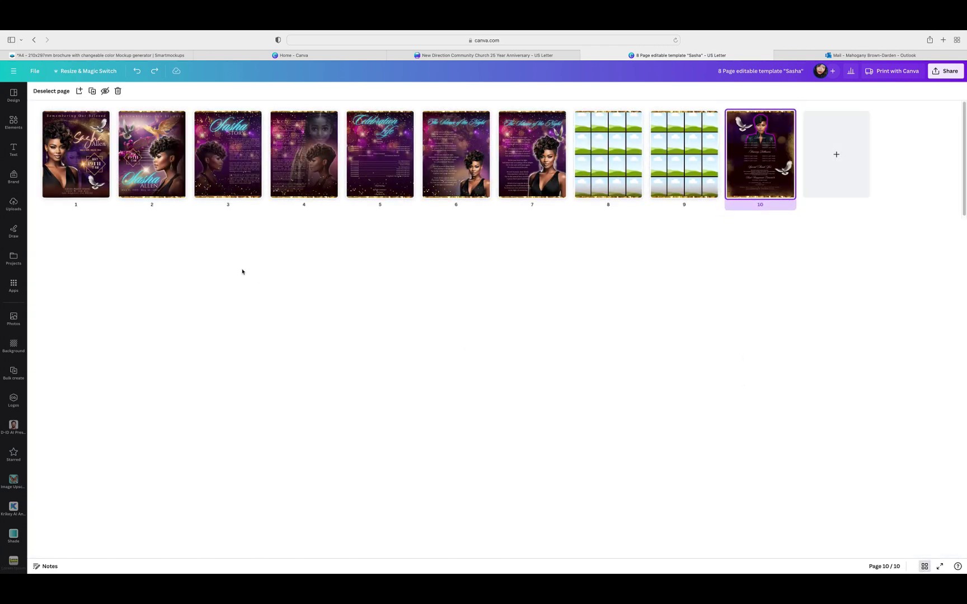
double_click(177, 186)
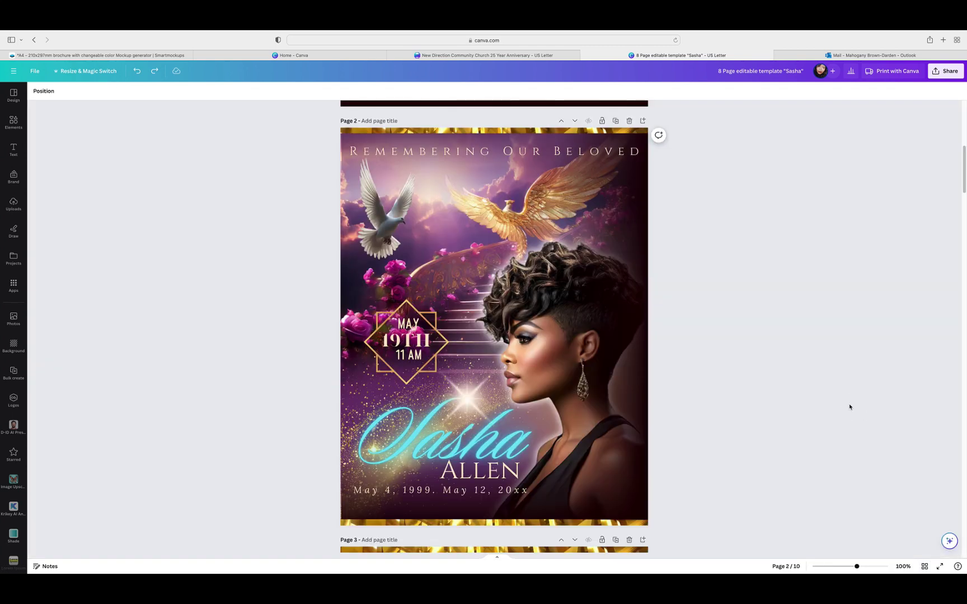
scroll(849, 403, down, 3)
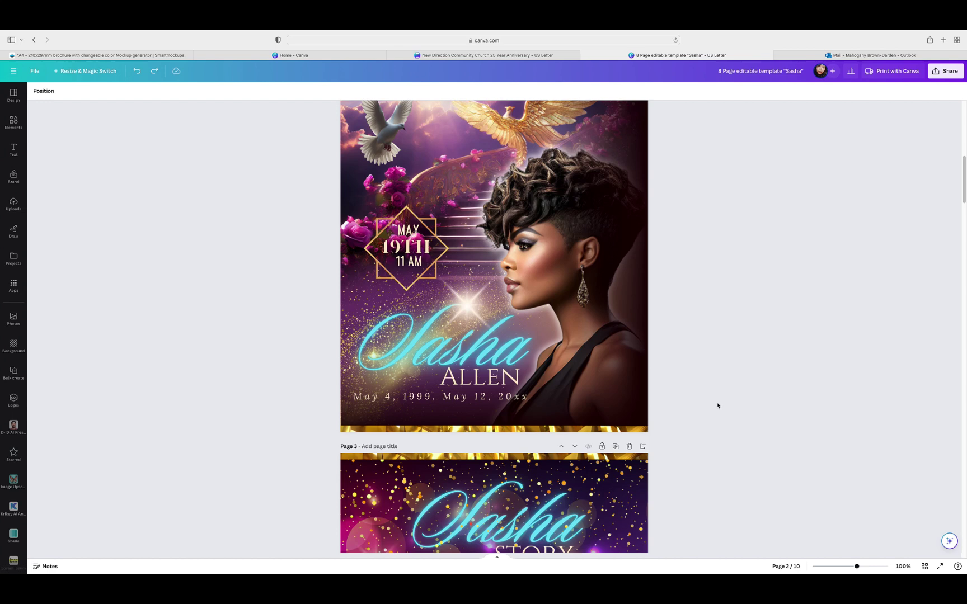
click(925, 566)
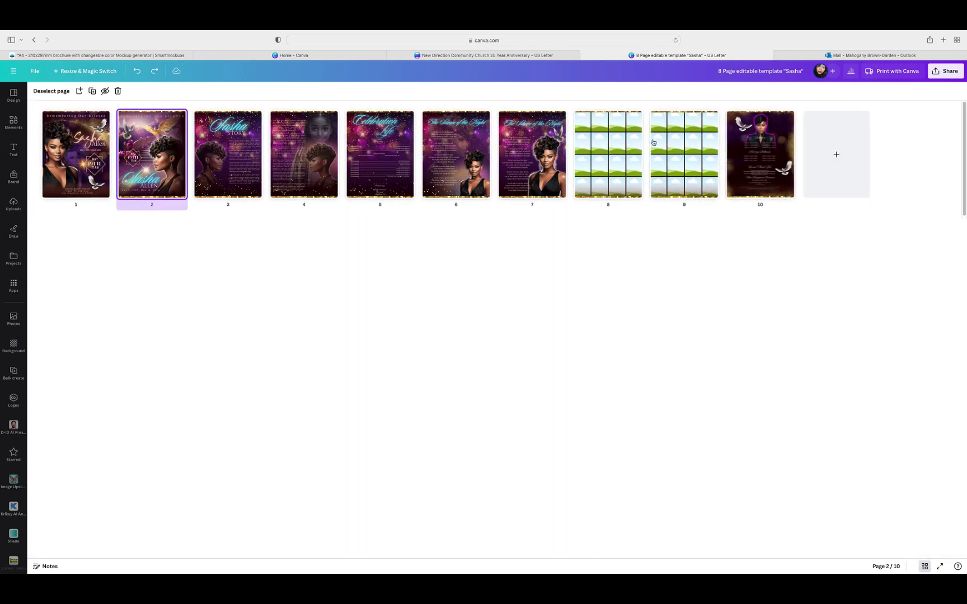
double_click(765, 167)
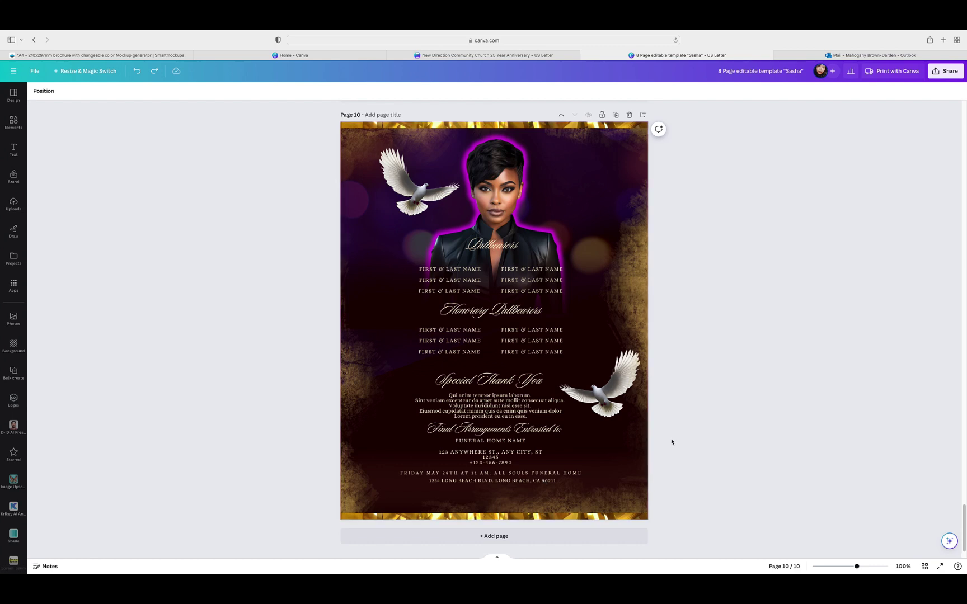
click(533, 478)
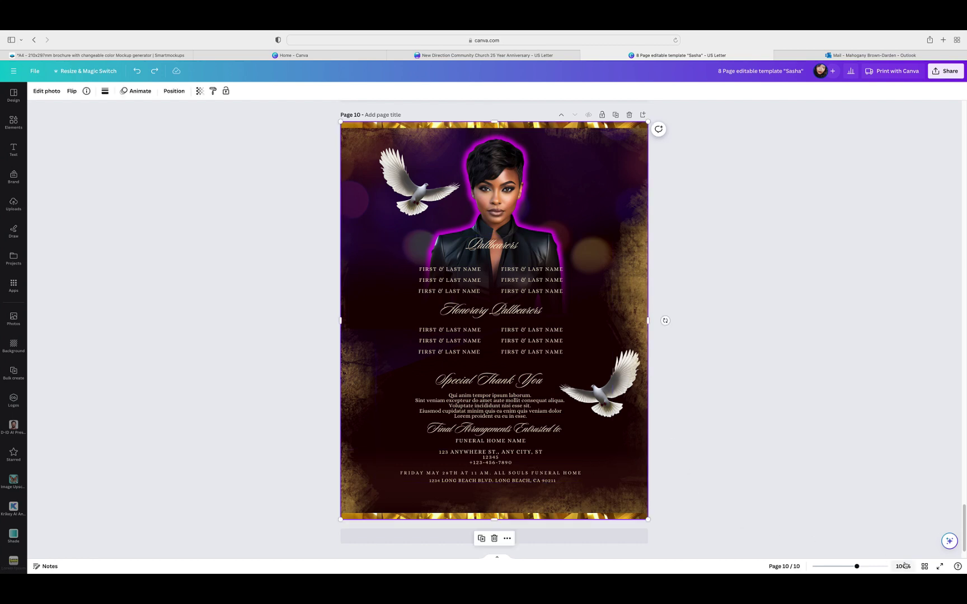
click(924, 566)
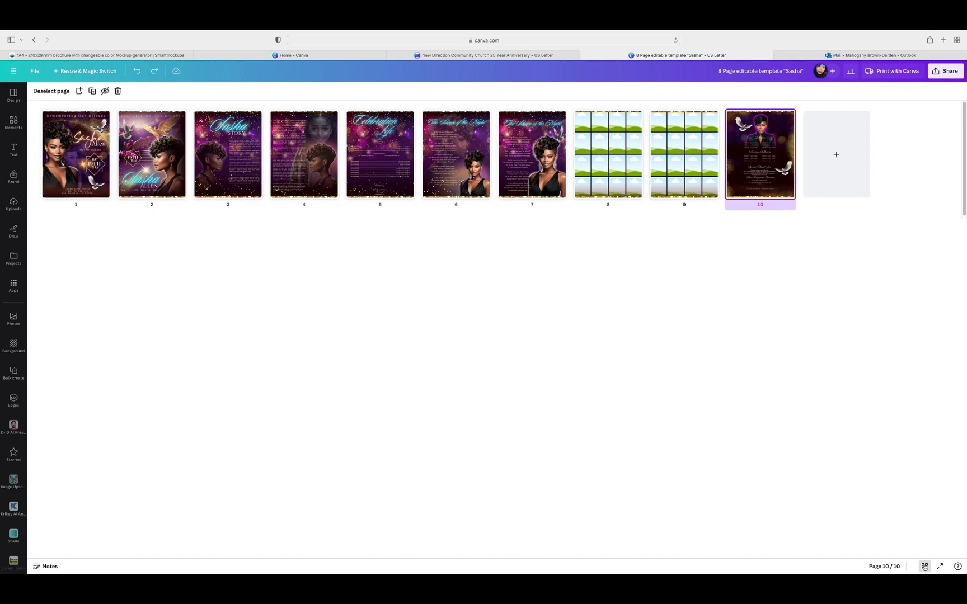
double_click(763, 190)
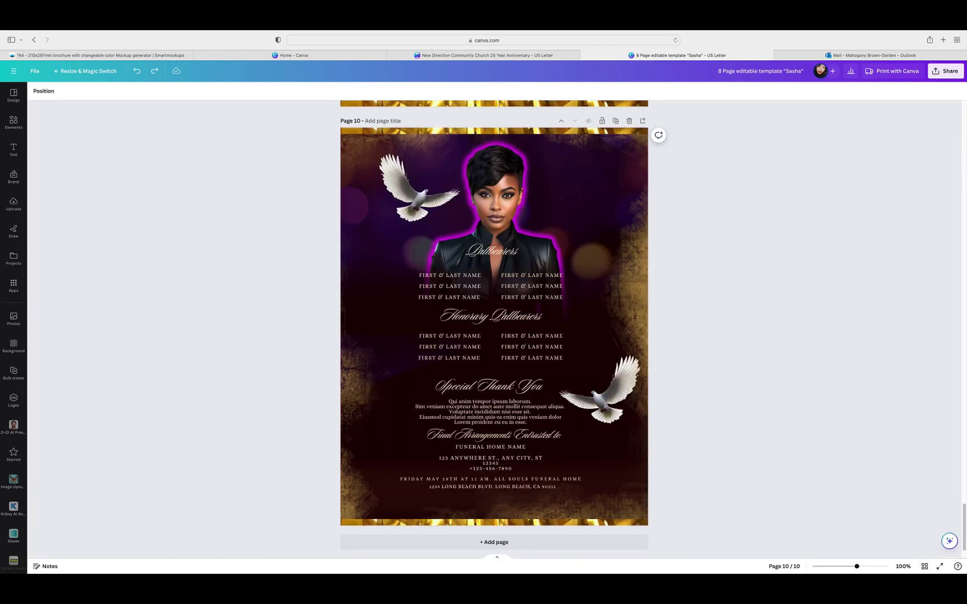
Step: Check page 5, then return to page 10 full-size in the scrolling view
click(924, 566)
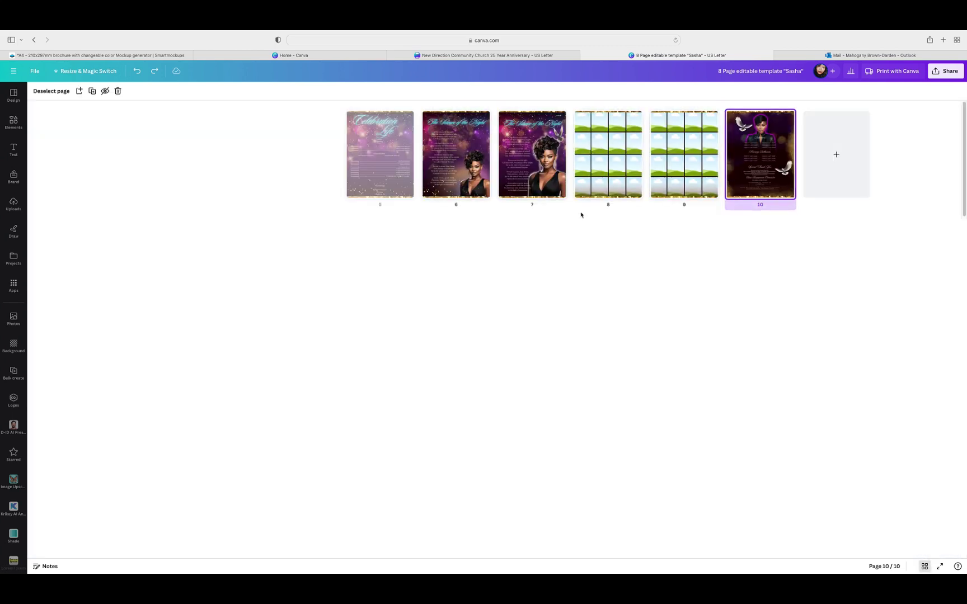
double_click(368, 182)
scroll(688, 389, down, 4)
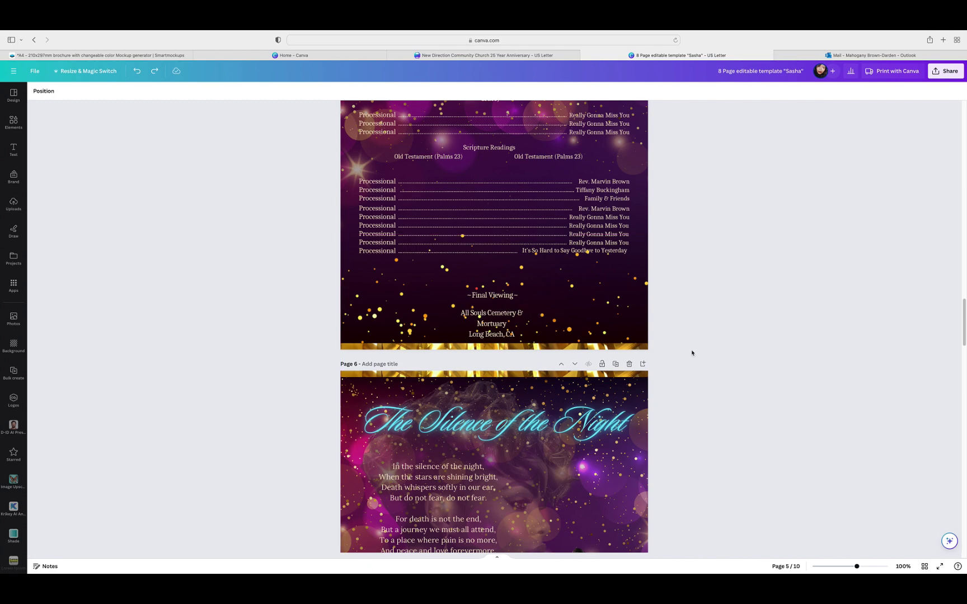
click(924, 567)
click(924, 567)
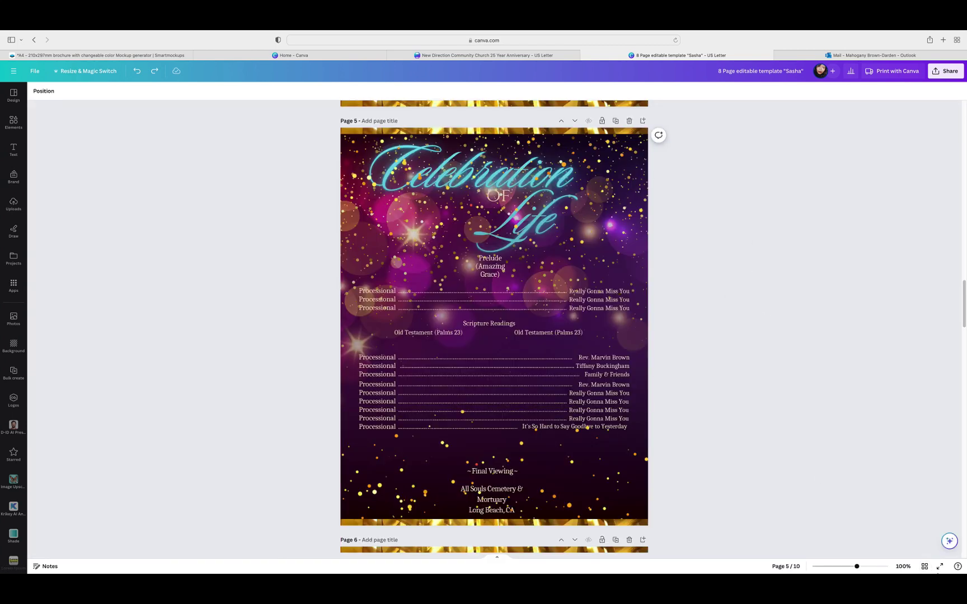
click(924, 566)
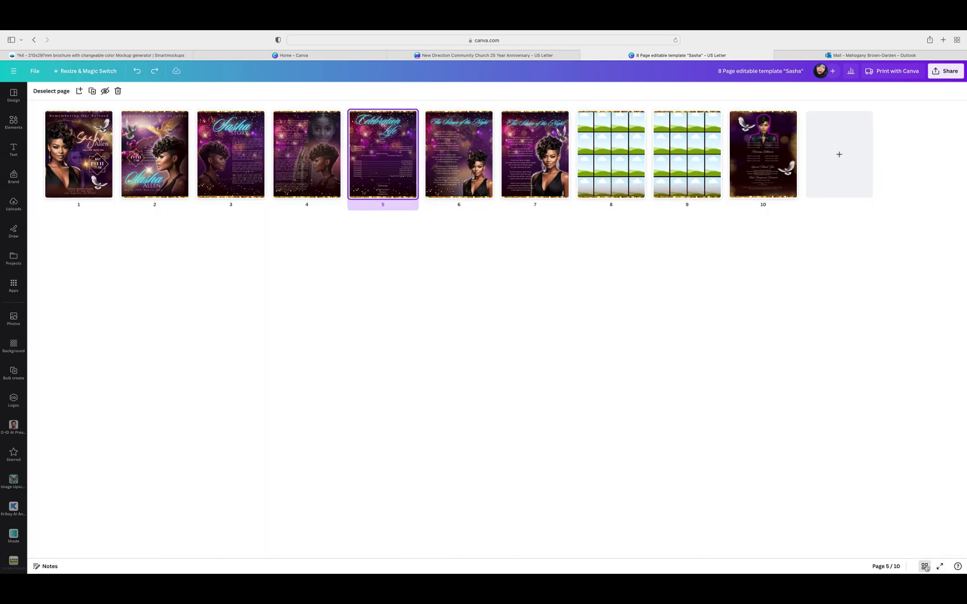
double_click(760, 164)
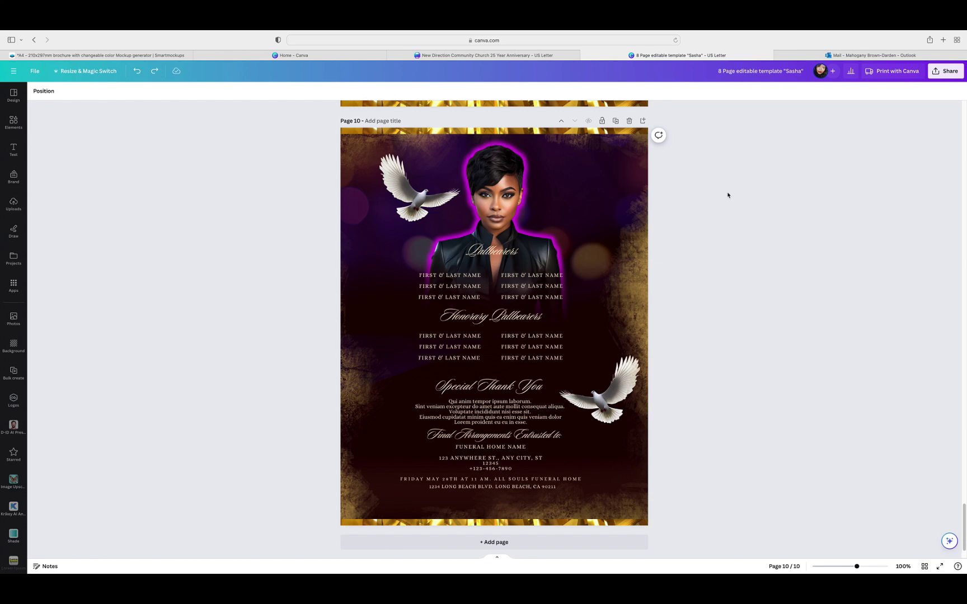
scroll(687, 352, up, 1)
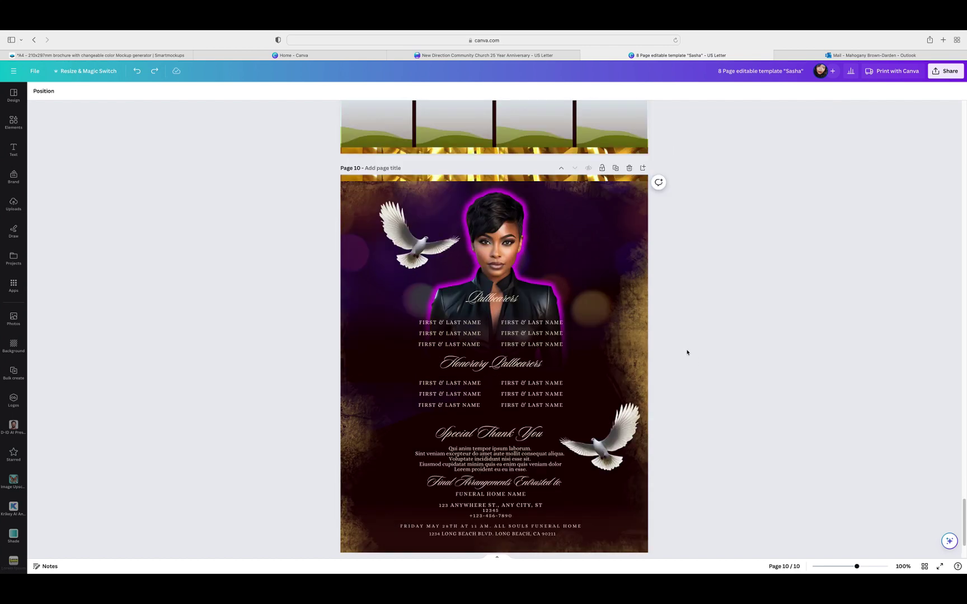
scroll(689, 353, up, 4)
scroll(688, 354, down, 5)
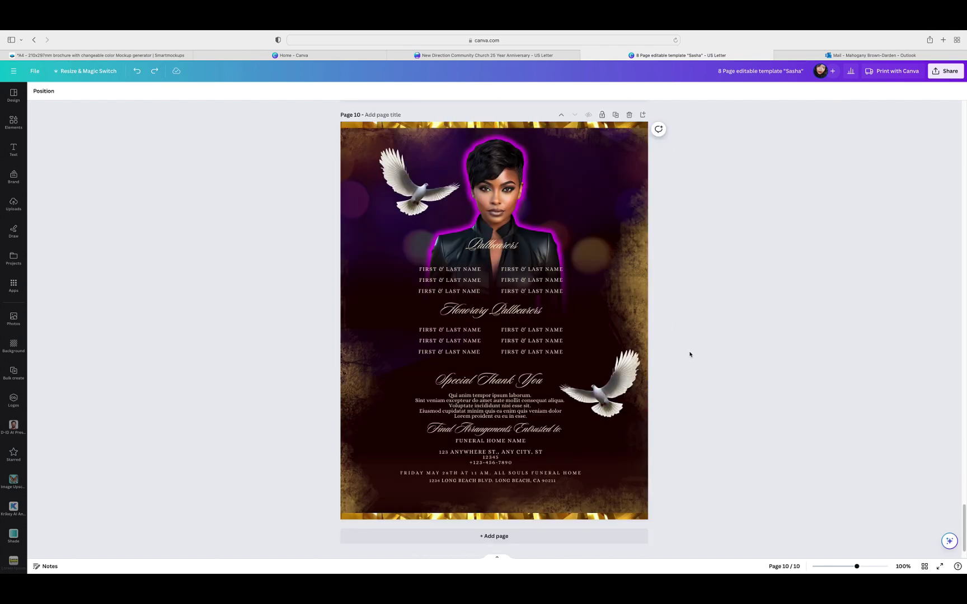
Step: Duplicate page 10 as page 11 and delete its grunge background, lower-right dove and portrait
click(615, 116)
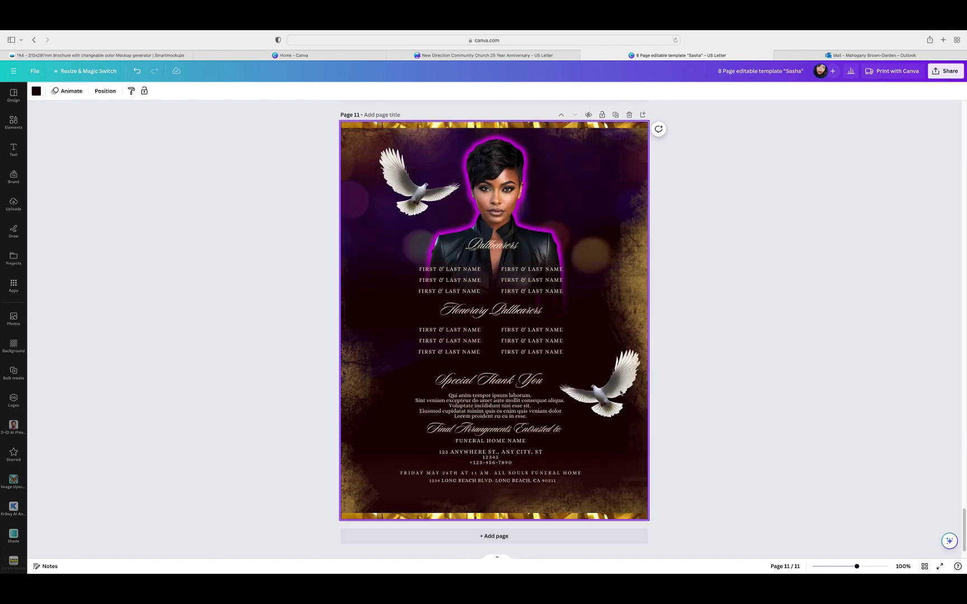
click(621, 391)
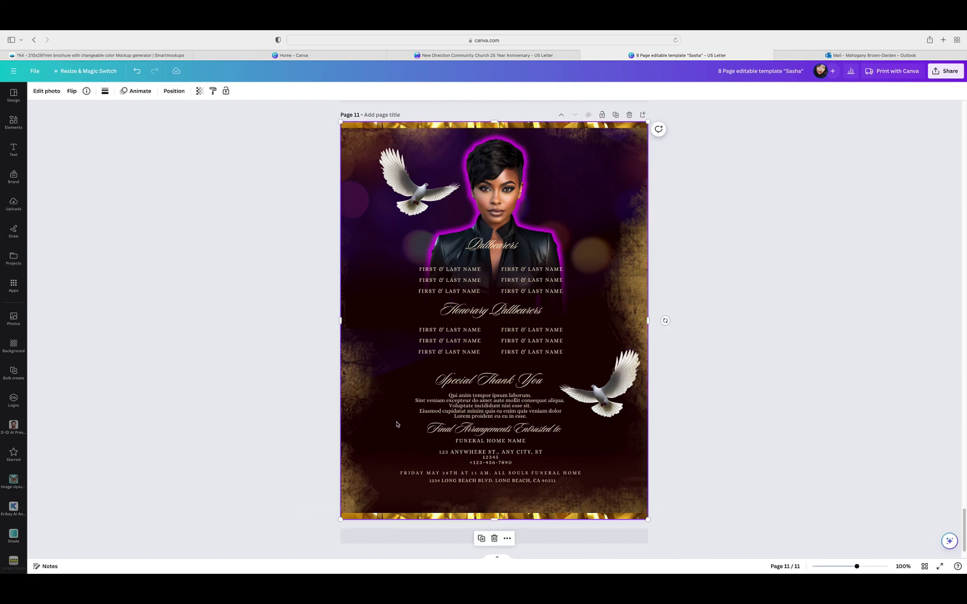
click(494, 538)
click(589, 423)
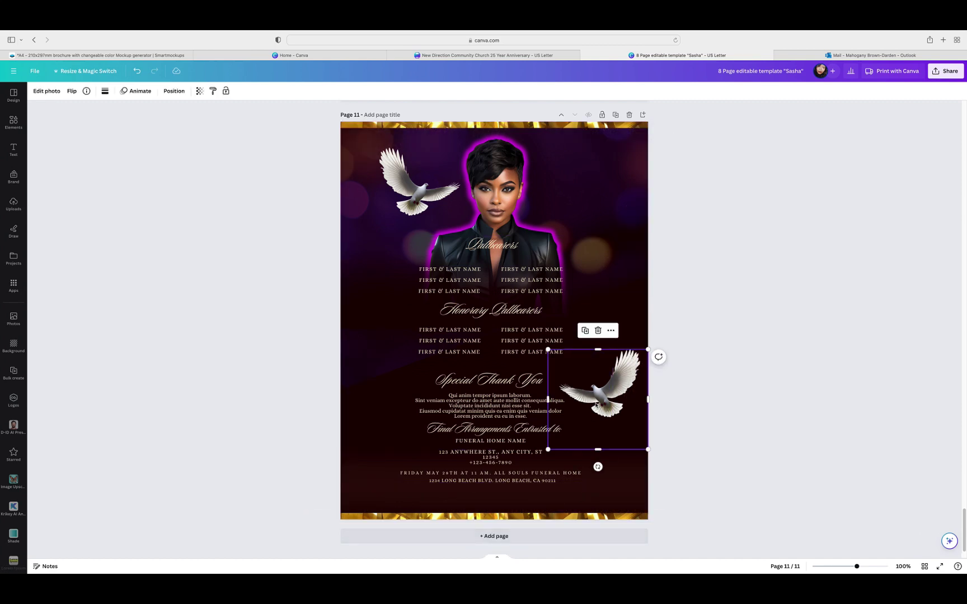
click(600, 331)
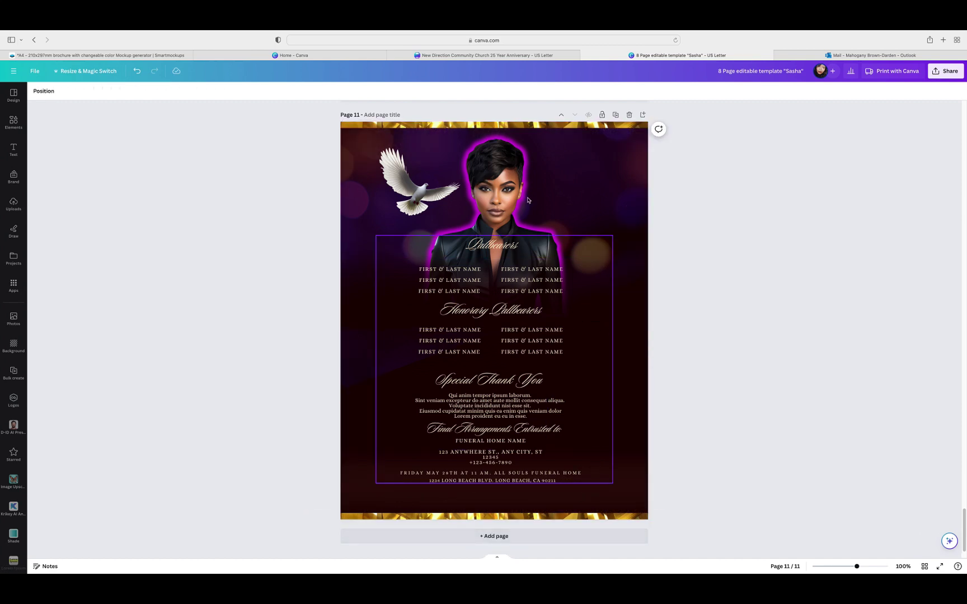
click(505, 177)
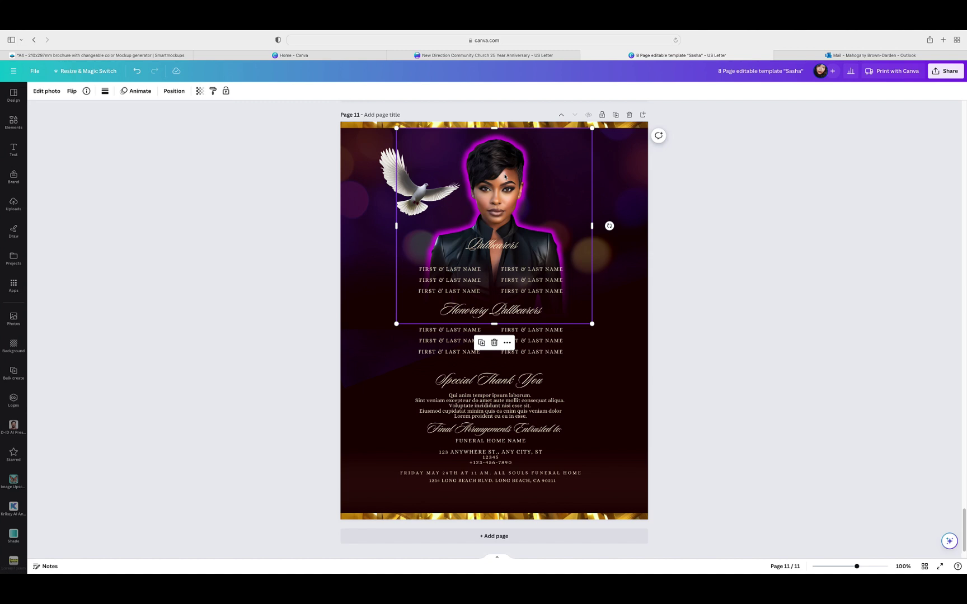
click(494, 343)
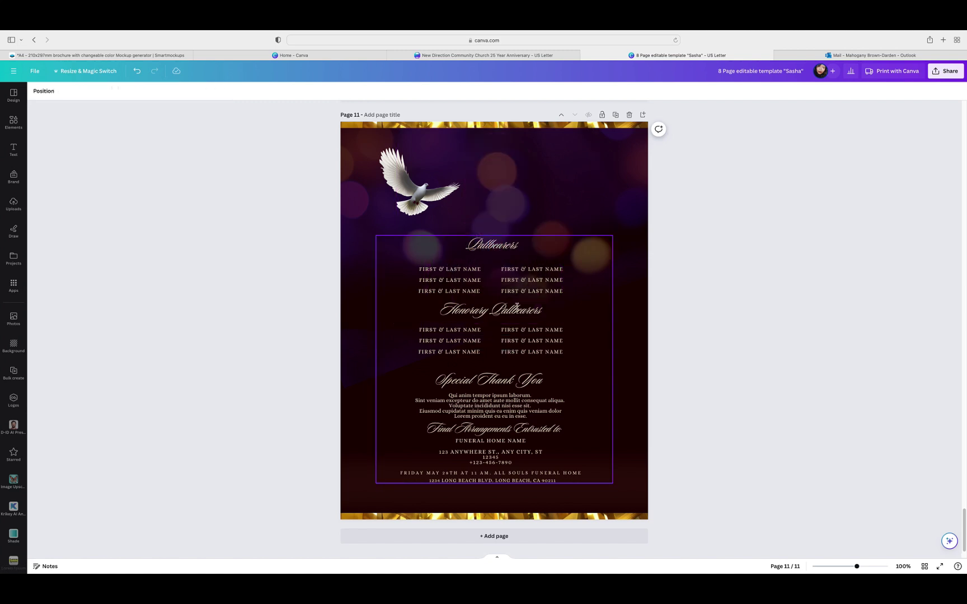
Step: Delete page 11's pallbearer text group, dark band image, square frame and remaining dove
click(575, 445)
click(509, 218)
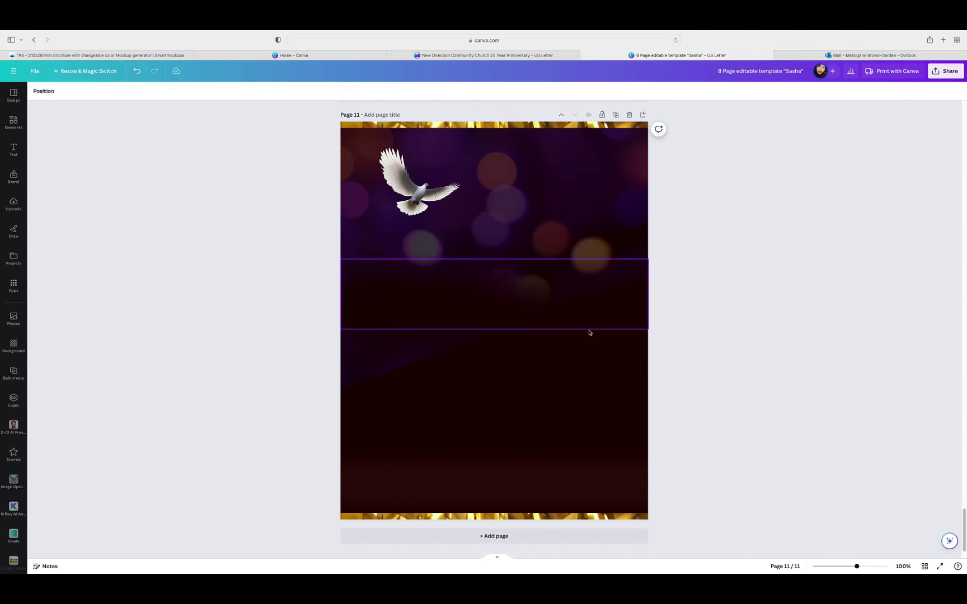
click(528, 328)
click(520, 316)
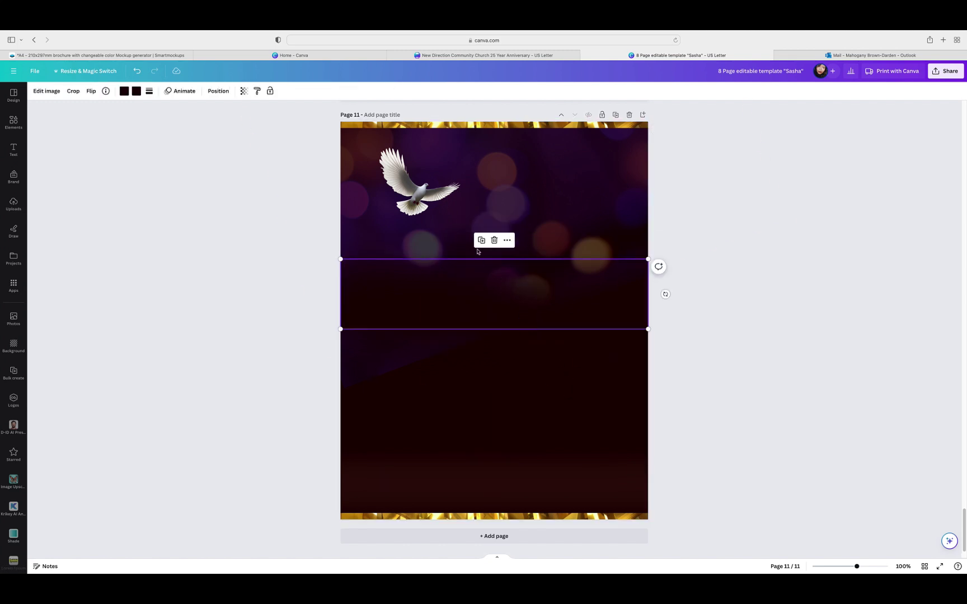
click(494, 241)
click(530, 369)
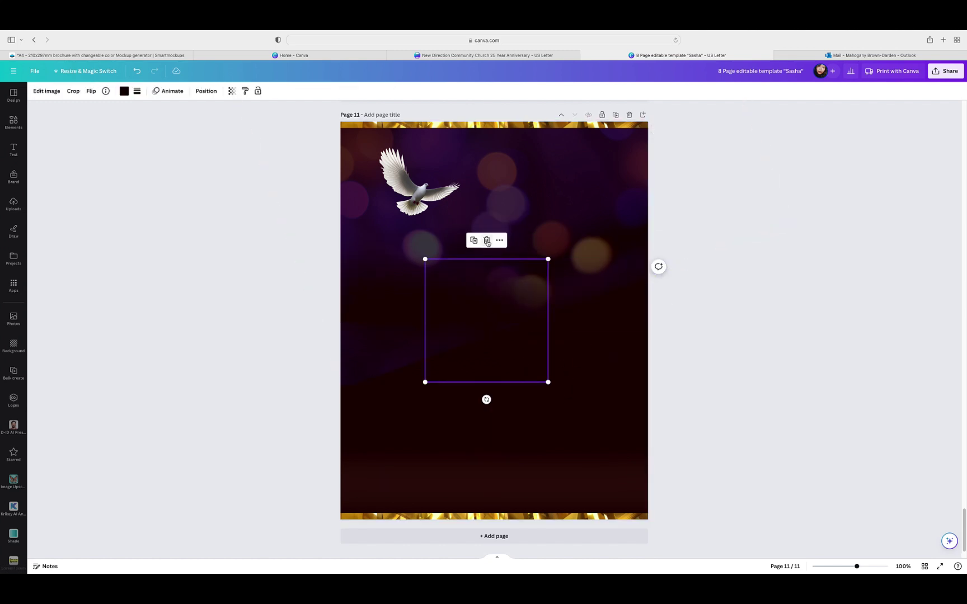
click(486, 240)
click(556, 321)
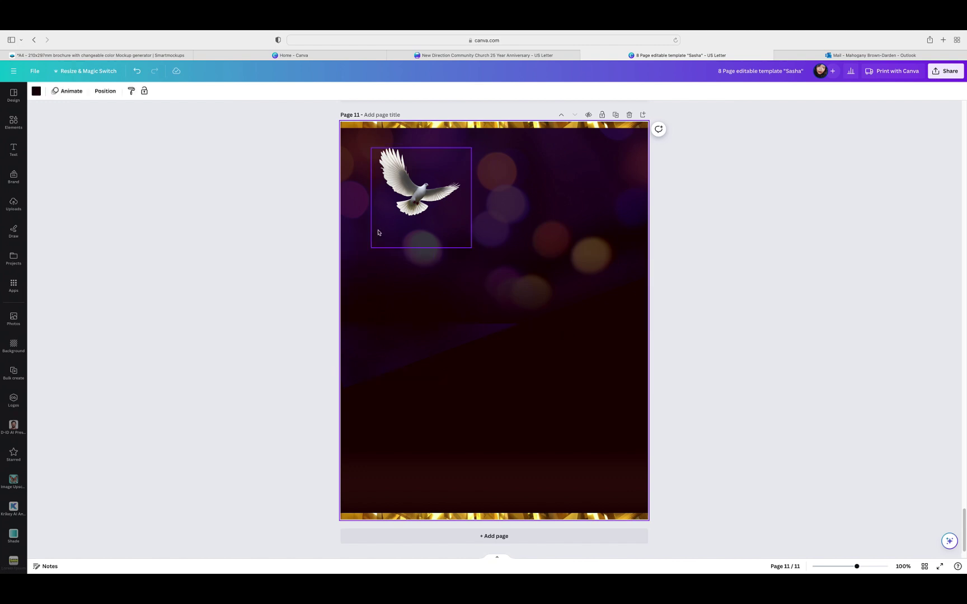
click(379, 211)
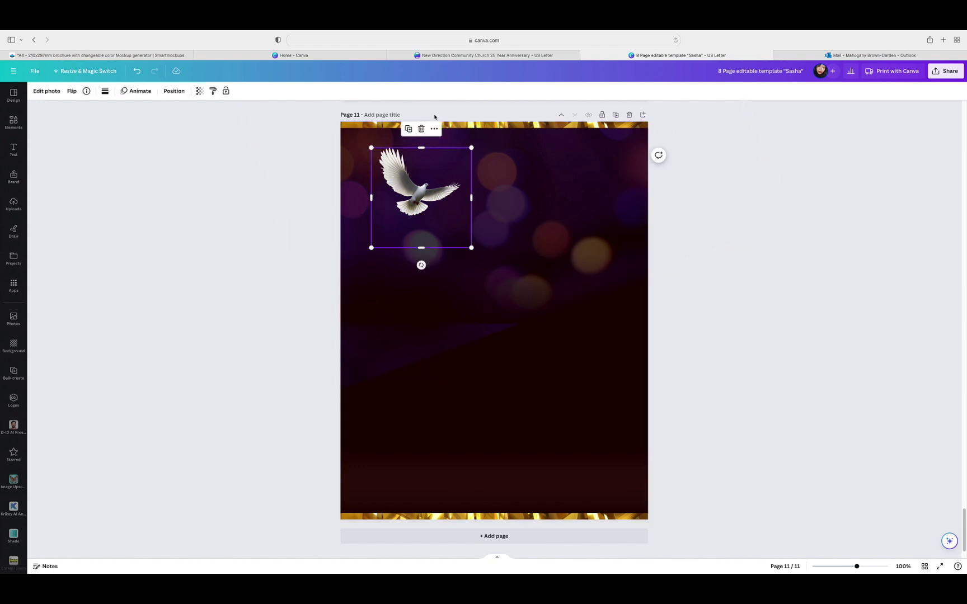
click(422, 128)
Step: Remove the bottom dark band and leftover lines, leaving the dark page with gold borders
drag(583, 499, 536, 302)
click(473, 267)
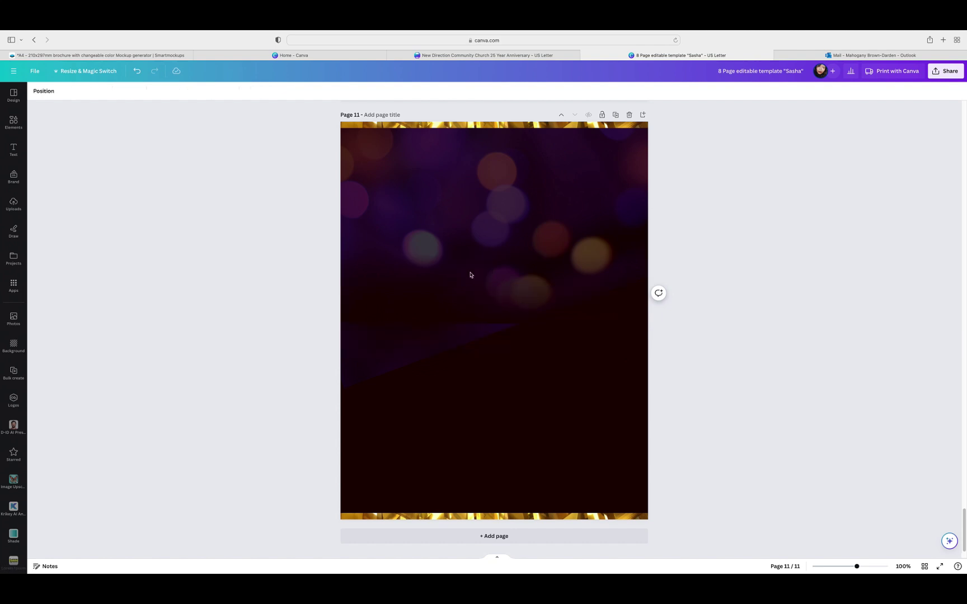
click(511, 419)
drag(527, 480, 540, 242)
click(520, 407)
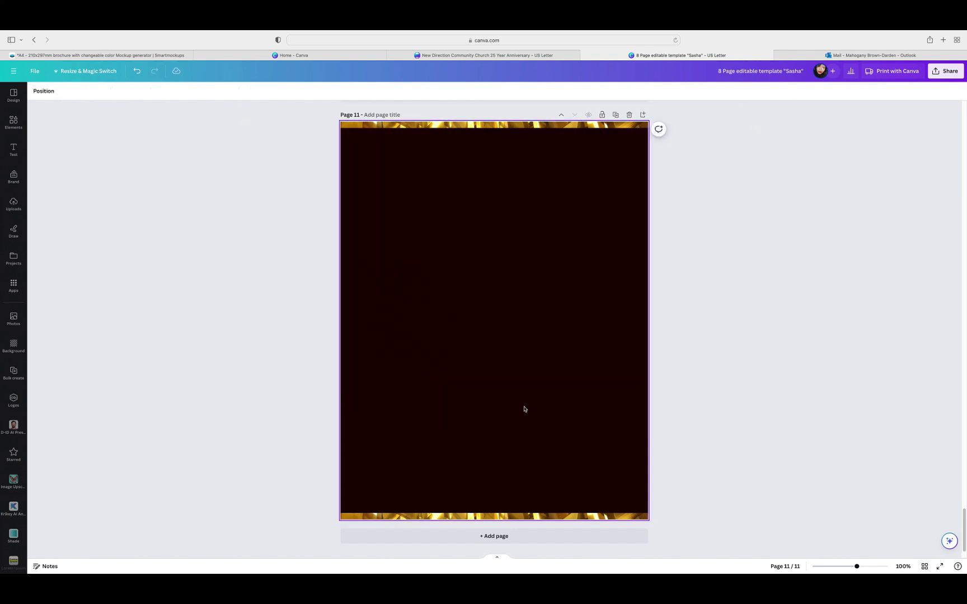
scroll(751, 326, up, 9)
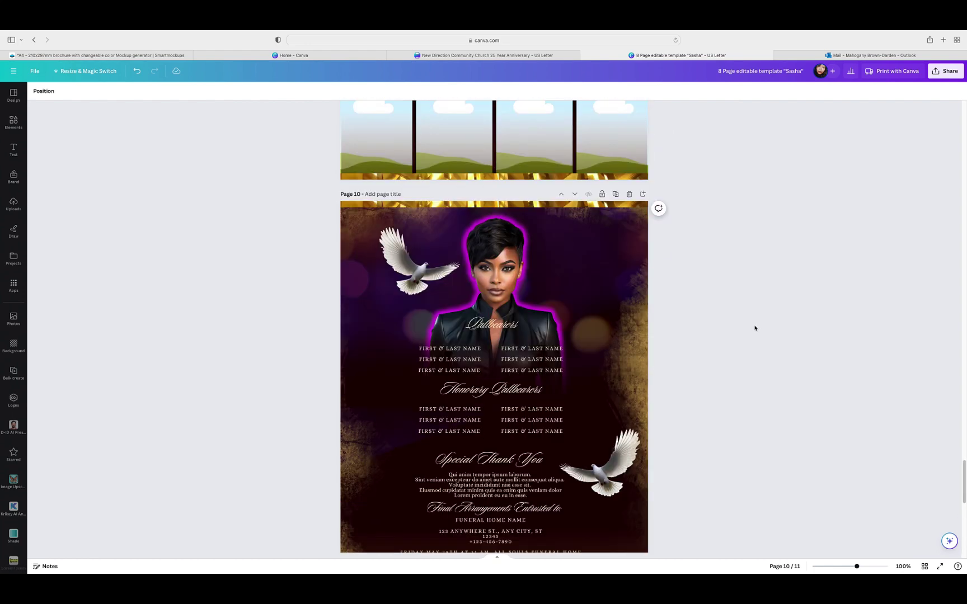
scroll(754, 328, down, 3)
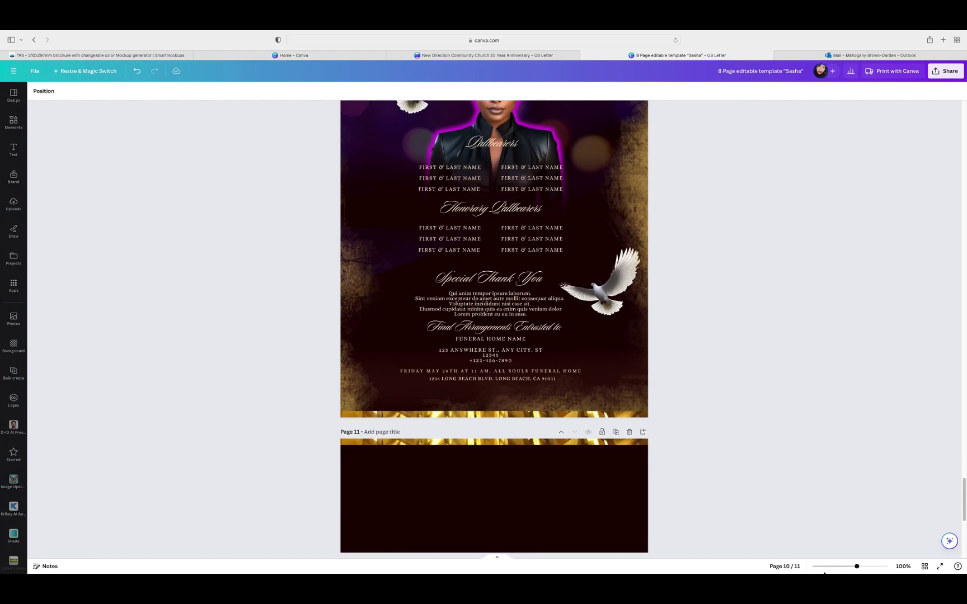
click(925, 566)
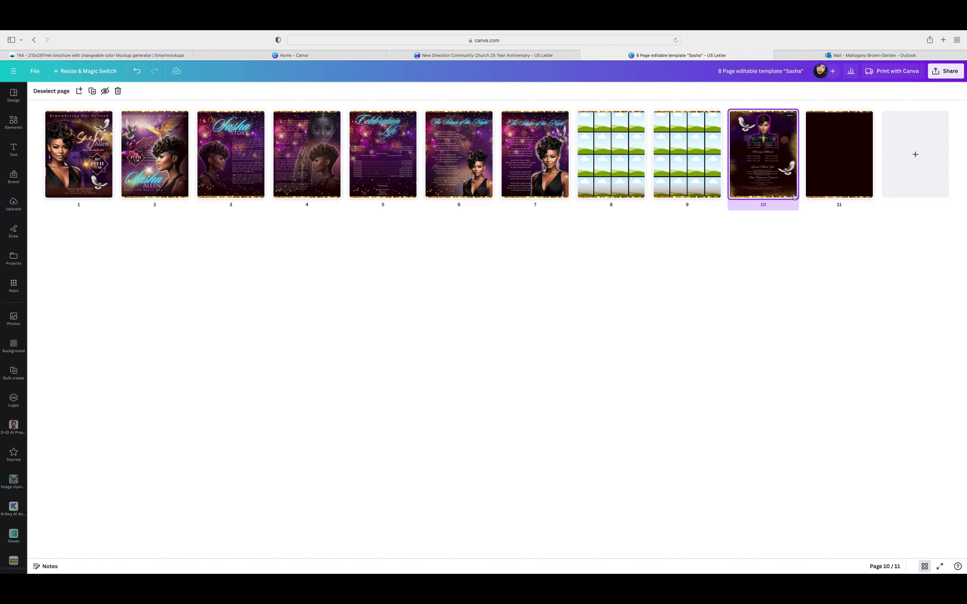
mouse_move(796, 197)
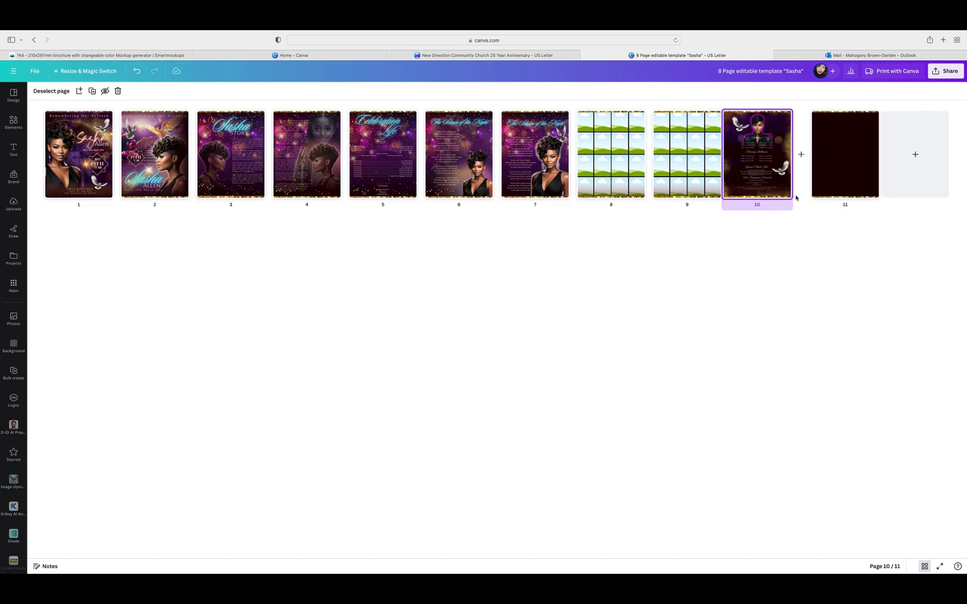
double_click(836, 158)
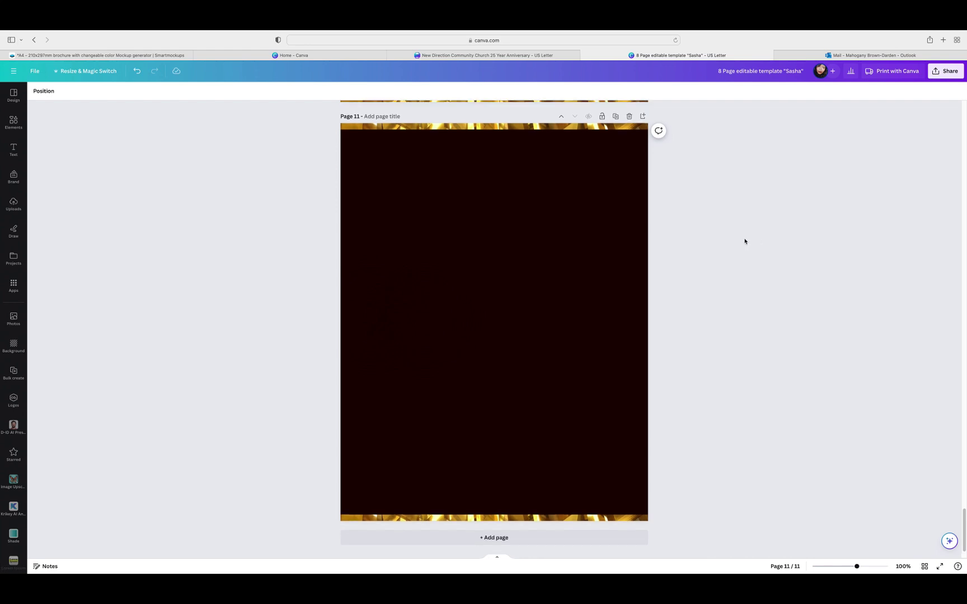
scroll(755, 243, up, 10)
scroll(763, 255, down, 2)
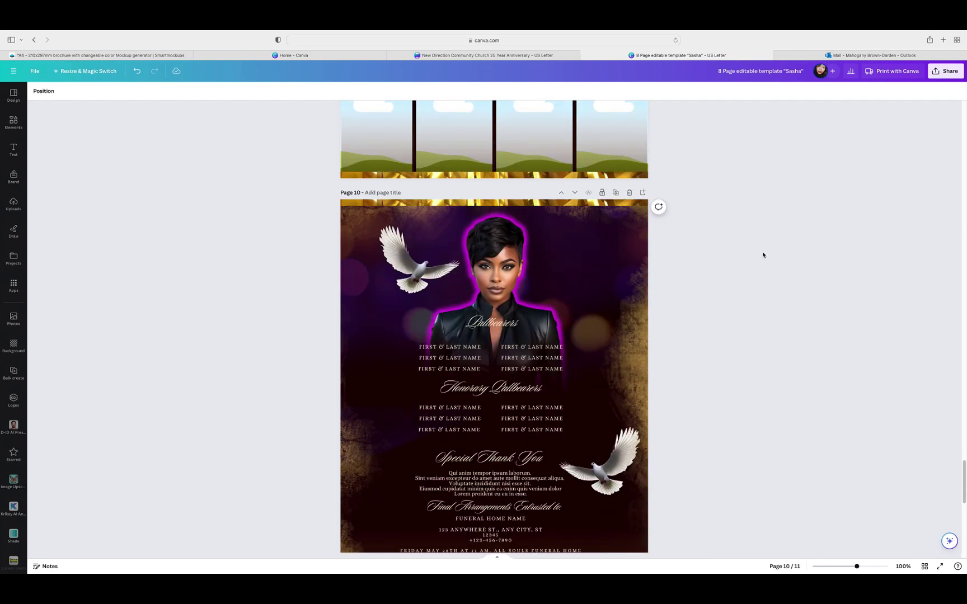
scroll(765, 256, down, 1)
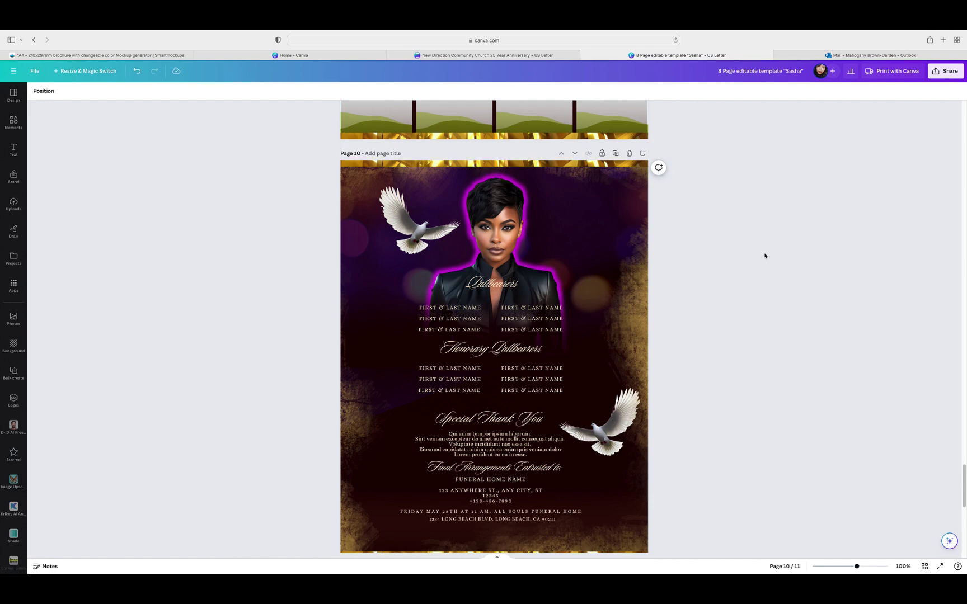
click(613, 239)
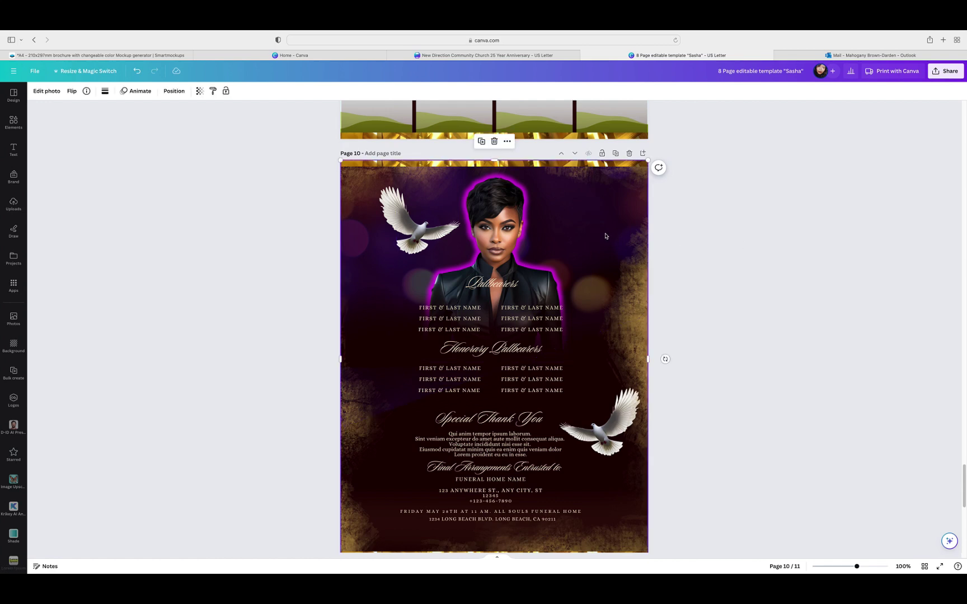
Step: Rotate page 10's purple bokeh photo clockwise and centre it across page 11's upper half
click(494, 142)
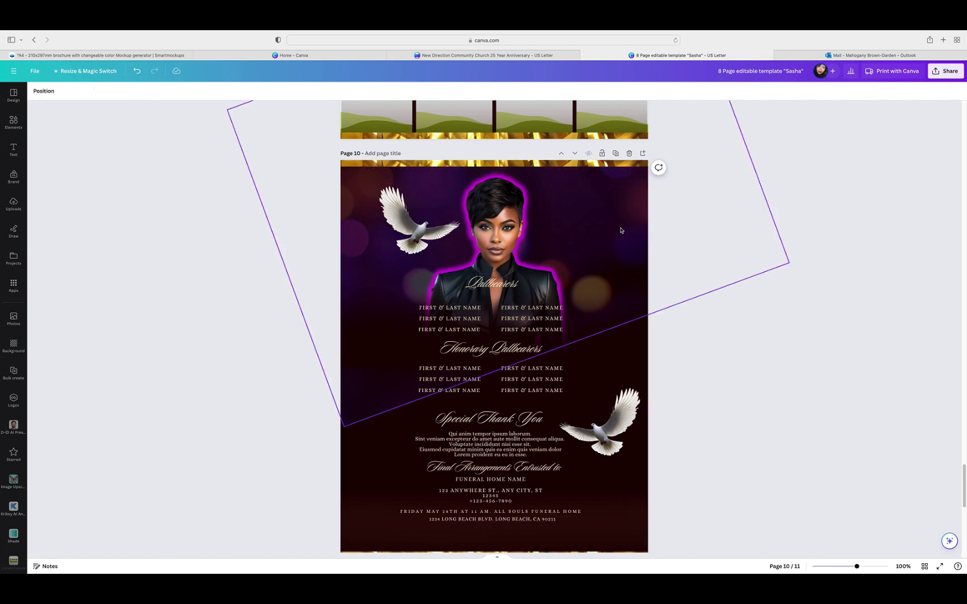
key(super+z)
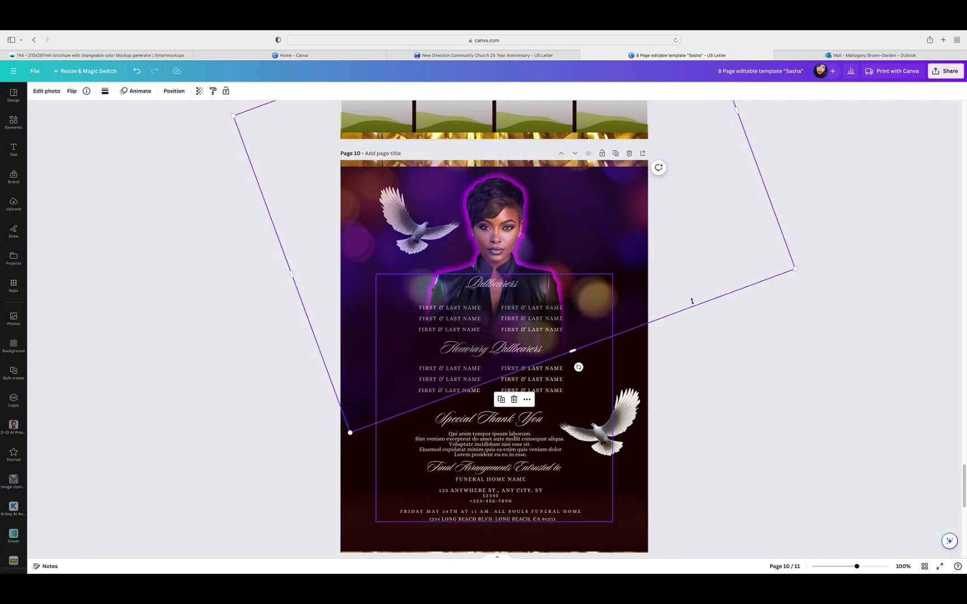
scroll(692, 302, down, 5)
drag(623, 117, 643, 559)
scroll(764, 213, down, 5)
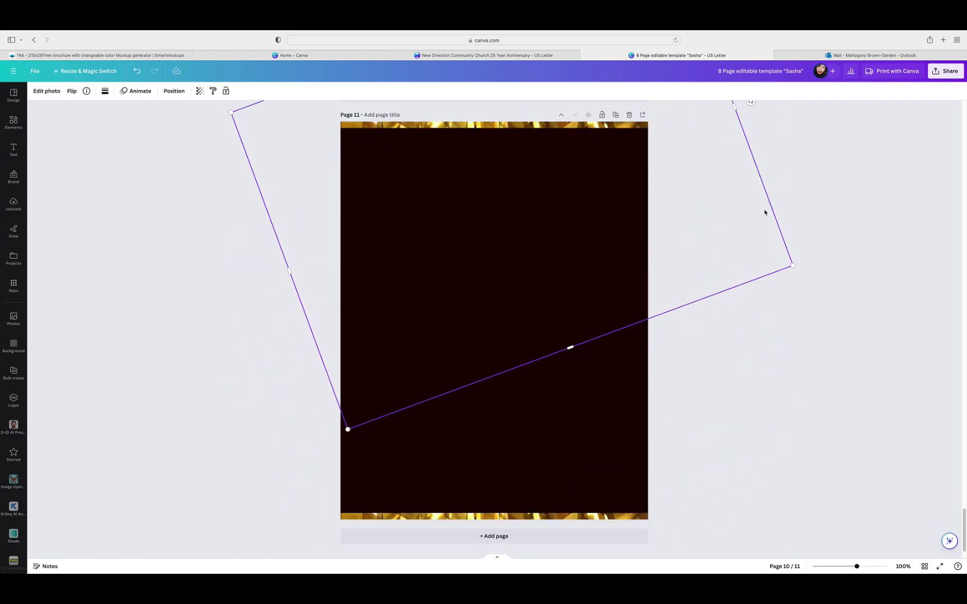
drag(699, 208, 715, 322)
drag(704, 252, 629, 199)
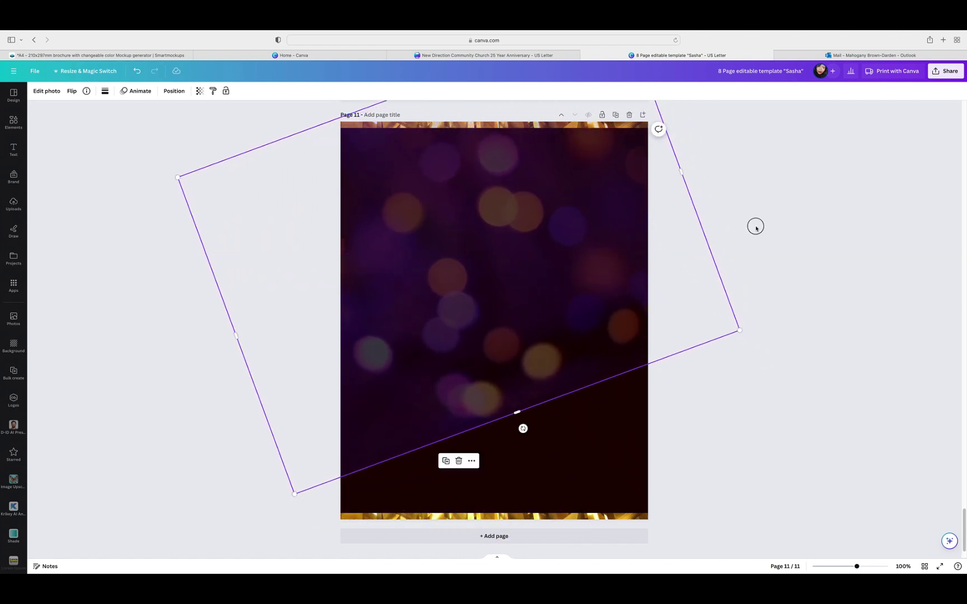
click(755, 228)
click(630, 290)
drag(630, 290, 619, 210)
click(757, 268)
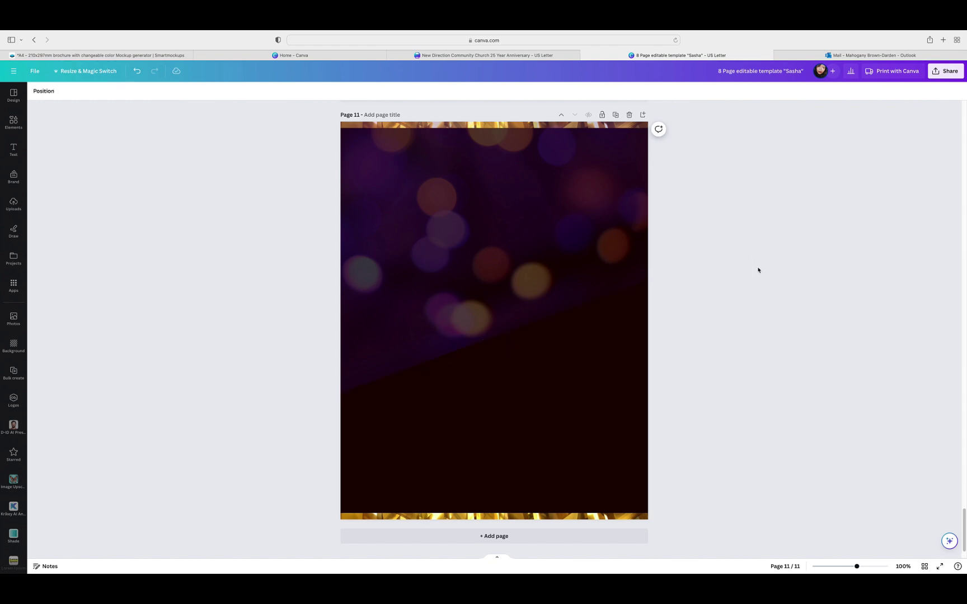
Step: Add the teal gradient graphic to page 11, tilt it steeply and stretch it across the page
click(14, 122)
click(58, 371)
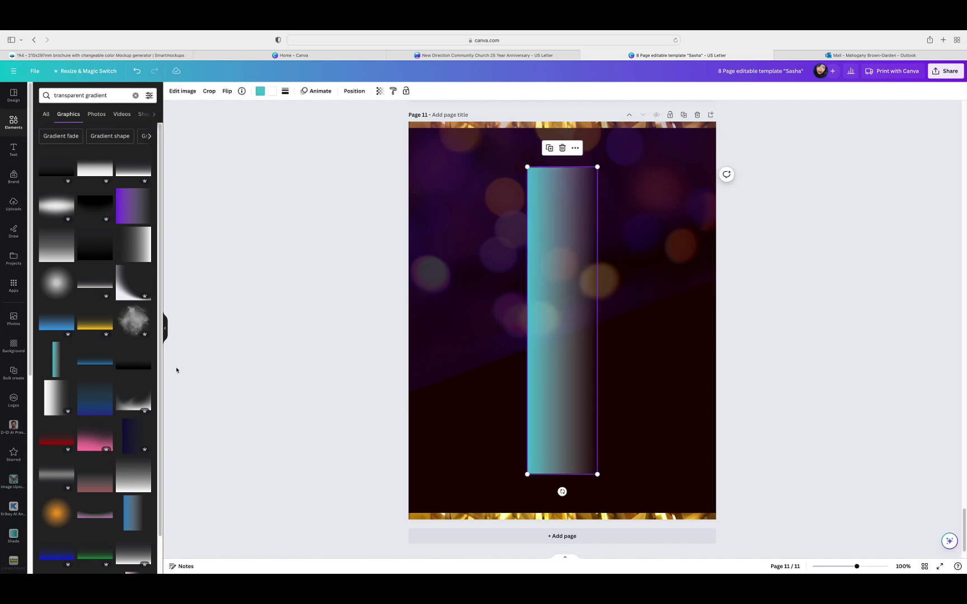
drag(562, 493, 689, 278)
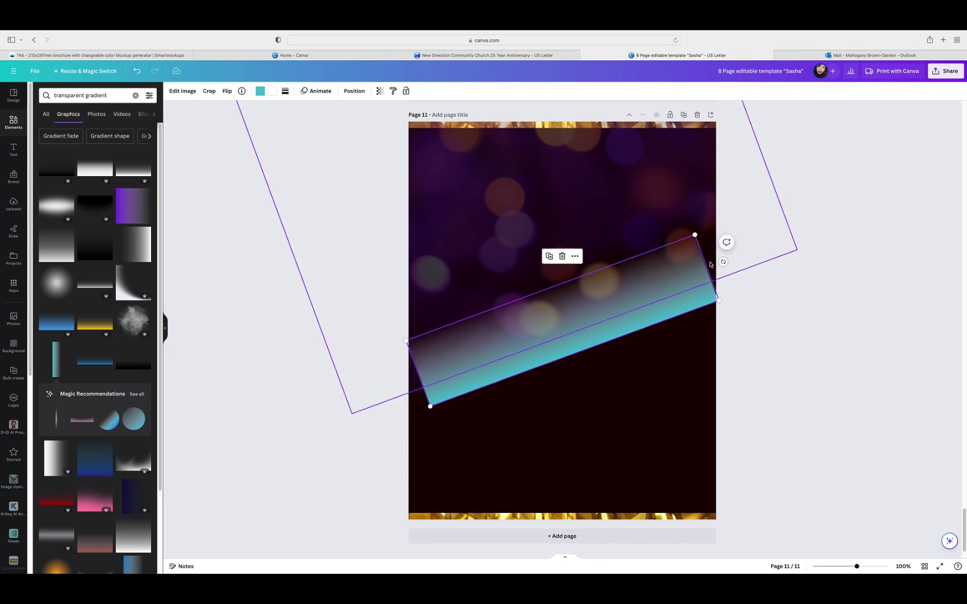
drag(430, 408, 403, 424)
drag(720, 307, 749, 295)
drag(658, 324, 663, 295)
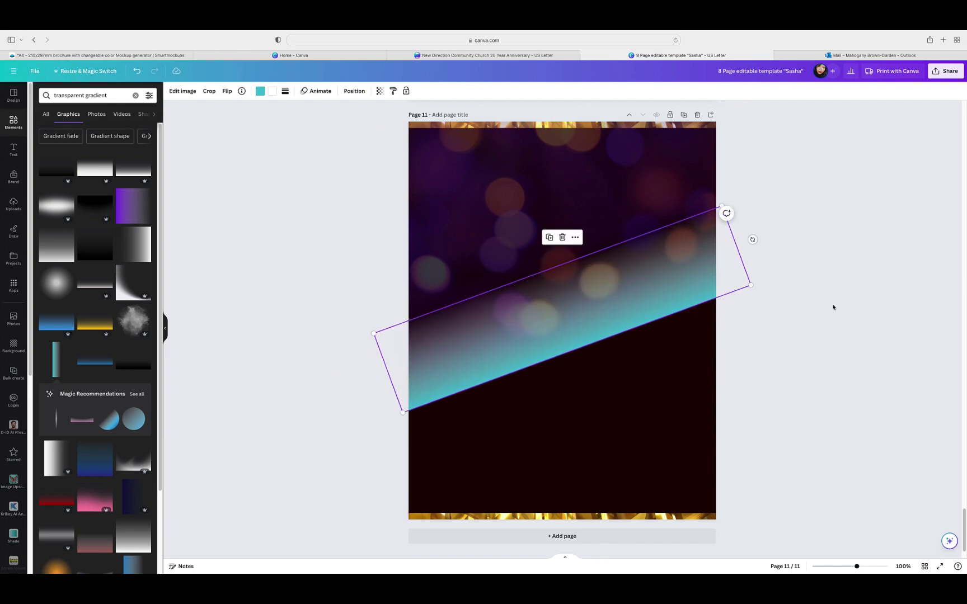
Step: Recolour the gradient to deep purple and the dark background shade #1b0102
click(261, 92)
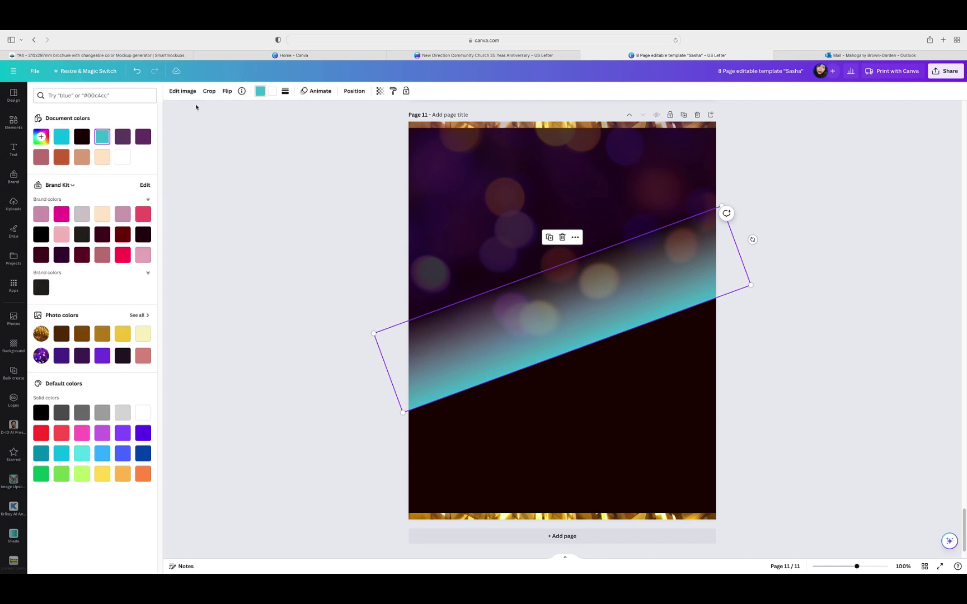
click(143, 138)
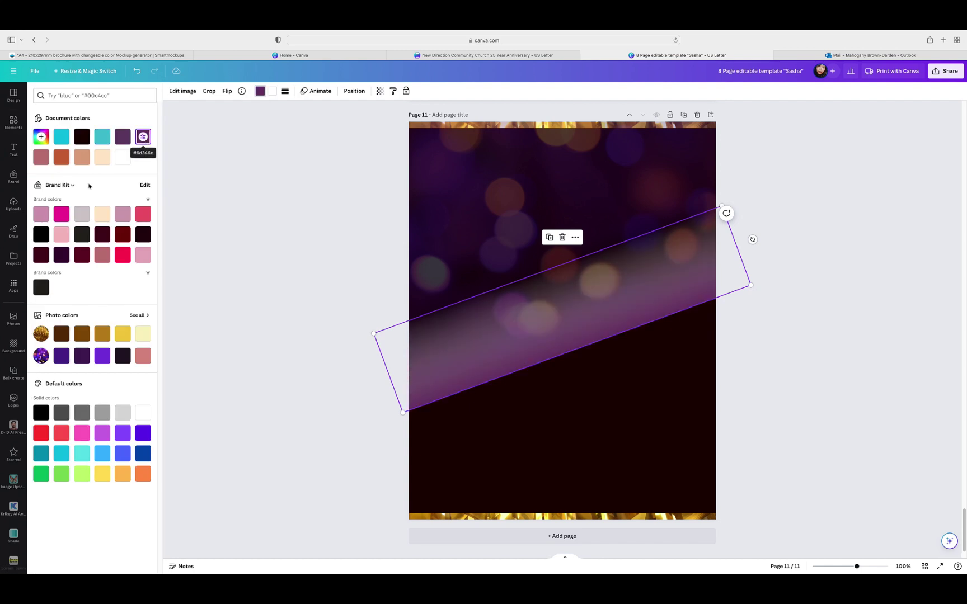
click(61, 358)
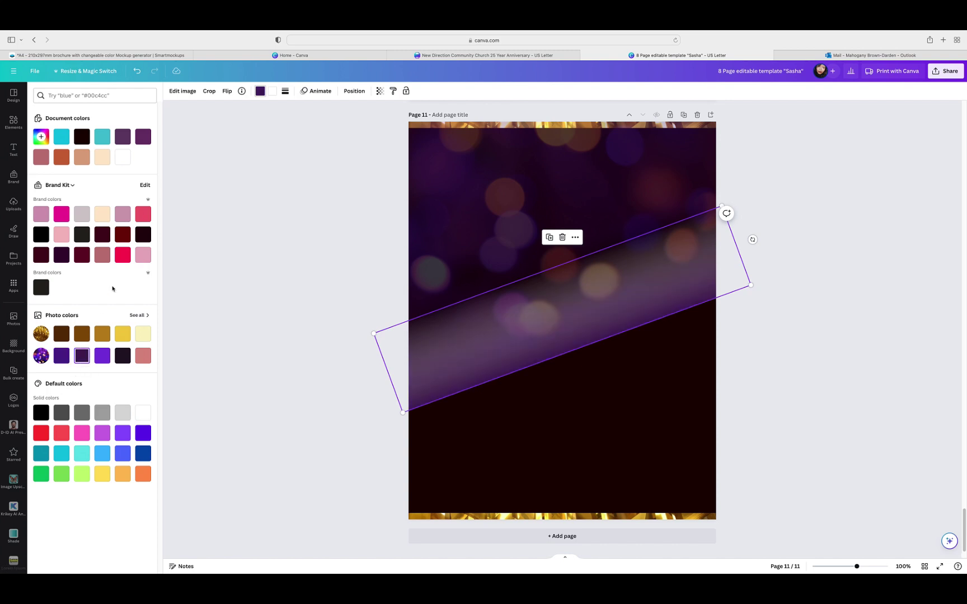
click(273, 91)
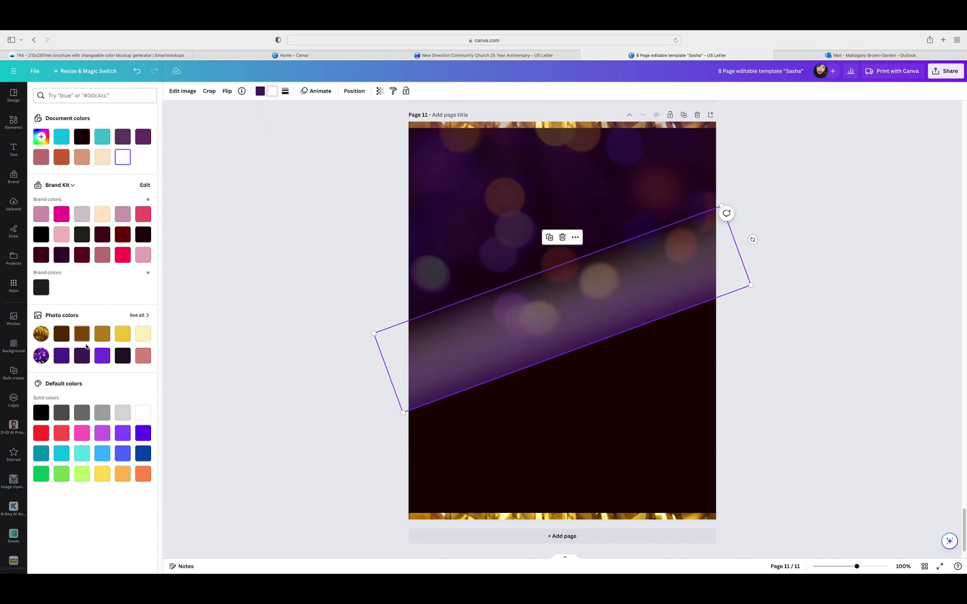
click(83, 355)
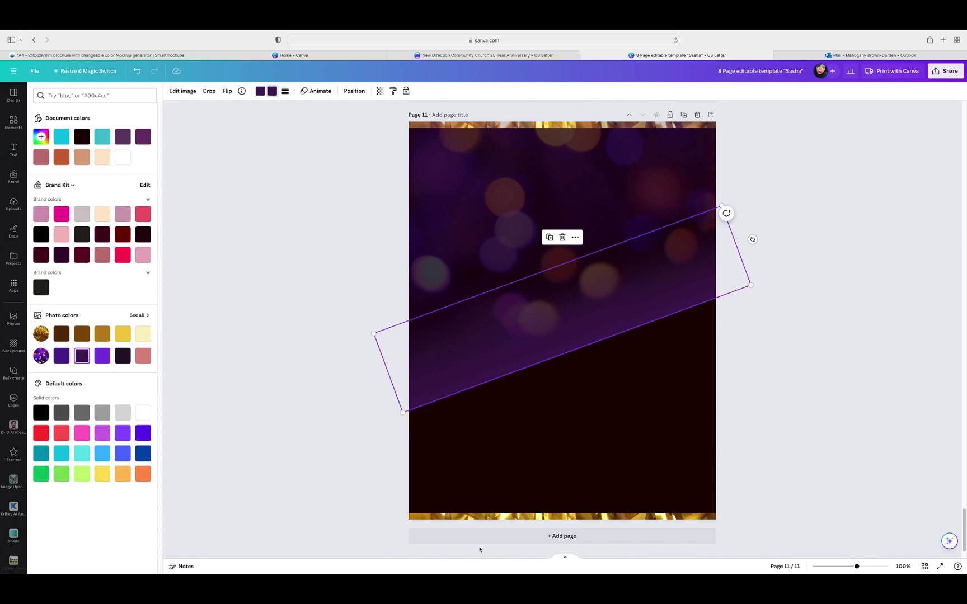
click(442, 474)
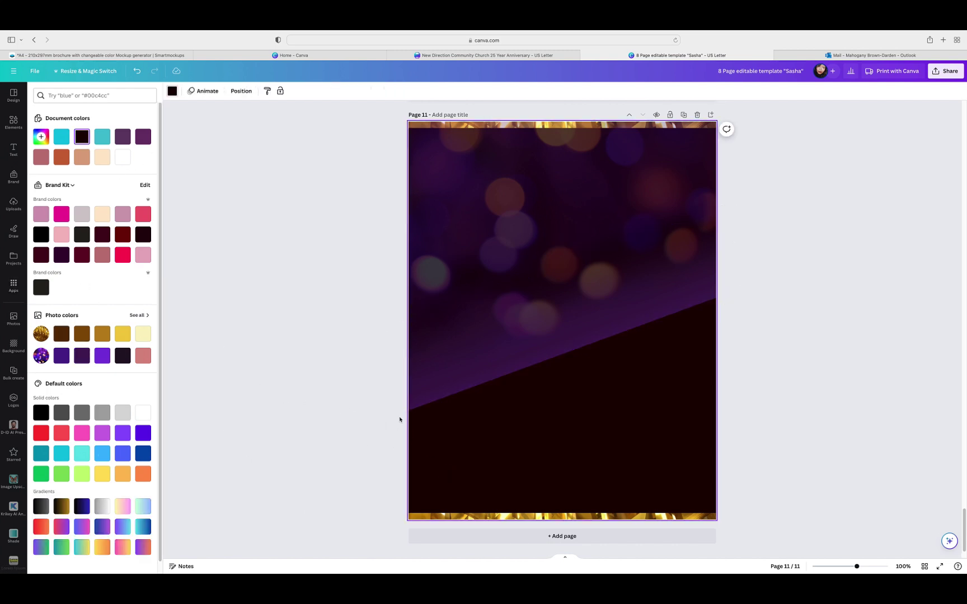
click(82, 138)
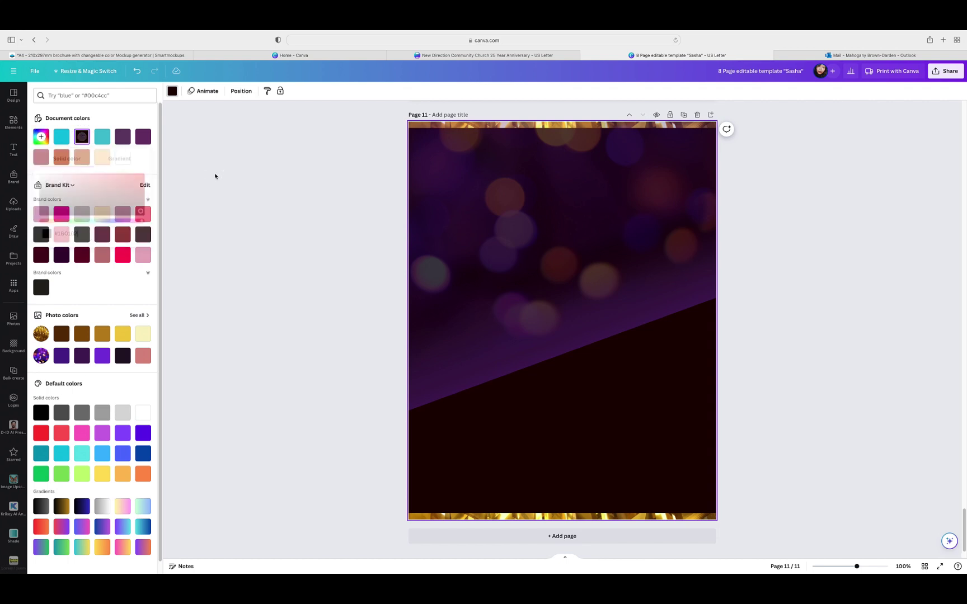
click(448, 359)
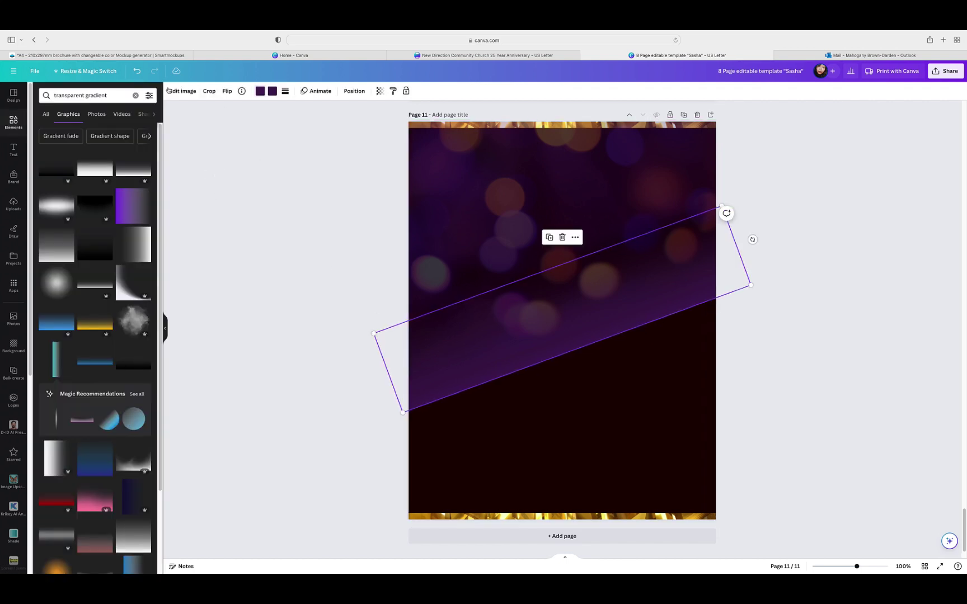
click(260, 92)
click(81, 137)
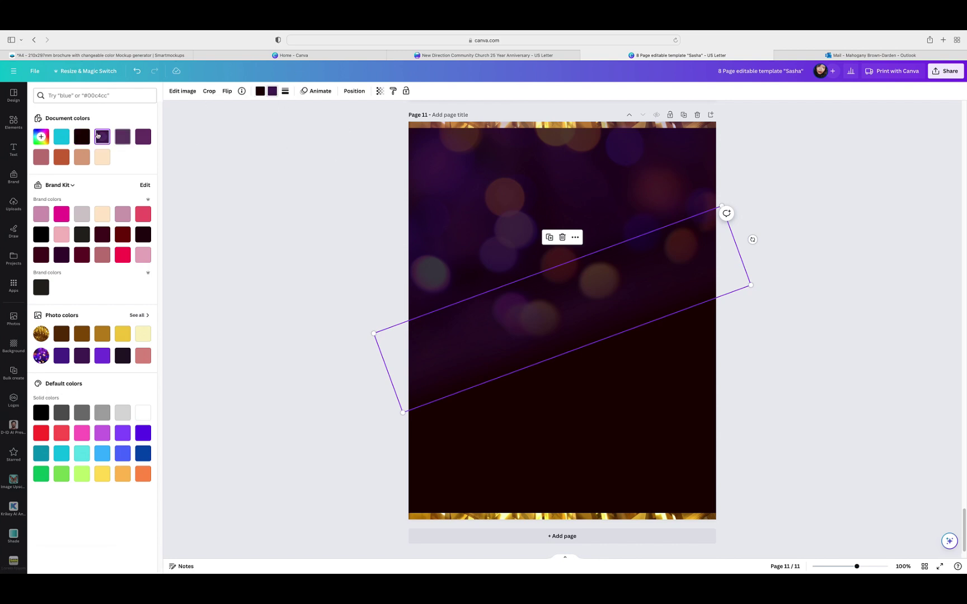
click(767, 292)
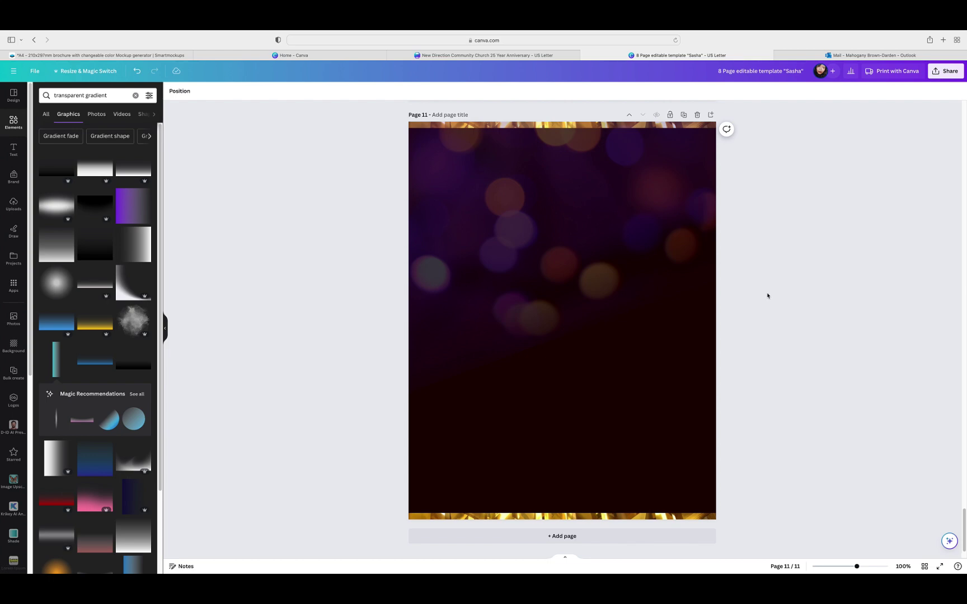
scroll(767, 296, up, 5)
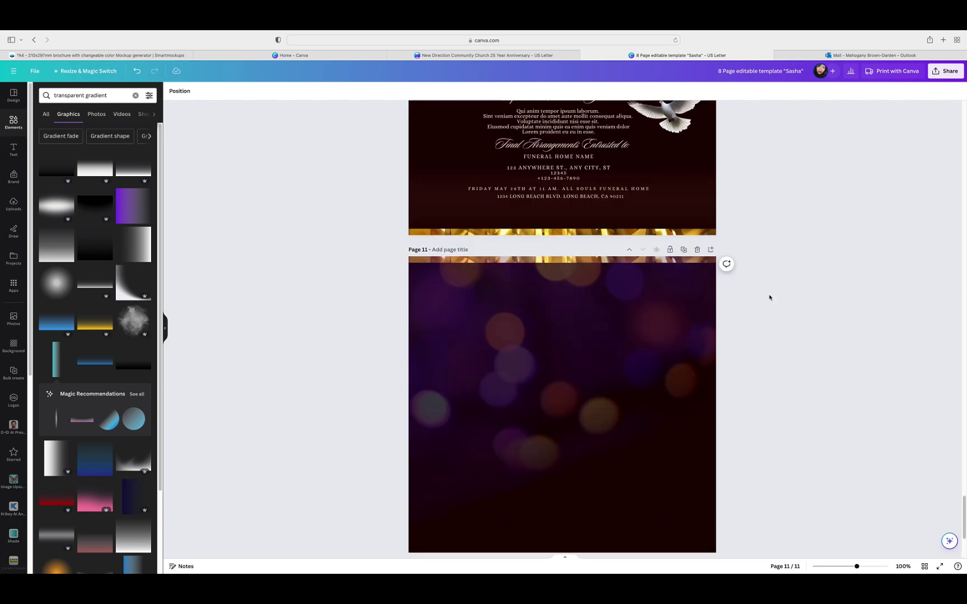
scroll(789, 296, up, 2)
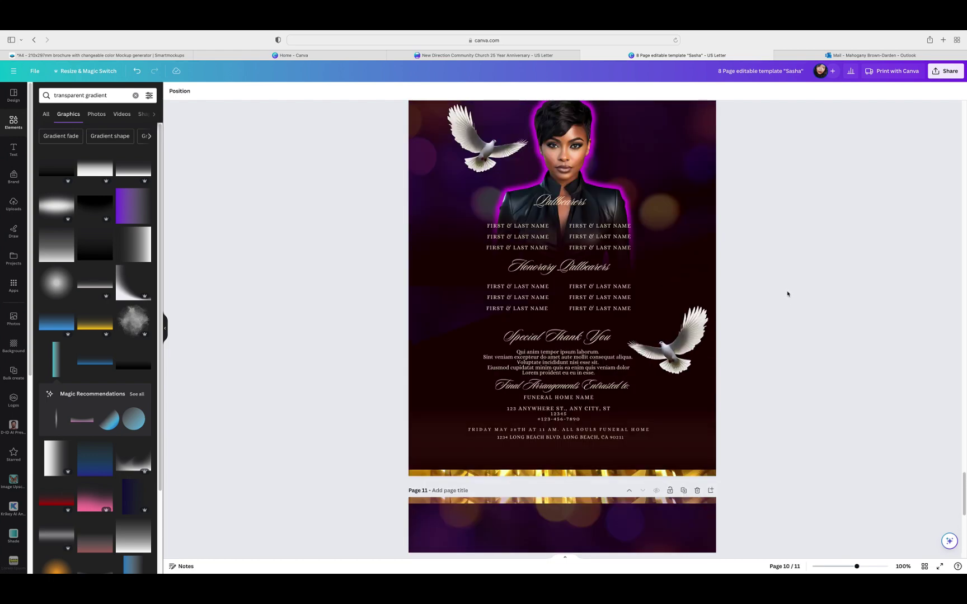
scroll(789, 295, up, 1)
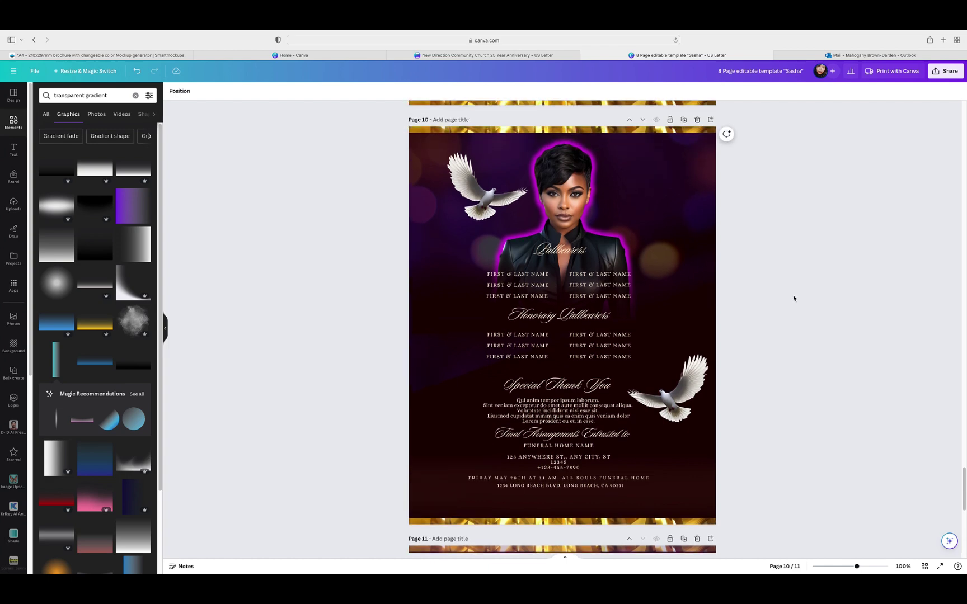
scroll(794, 298, down, 3)
scroll(794, 298, down, 6)
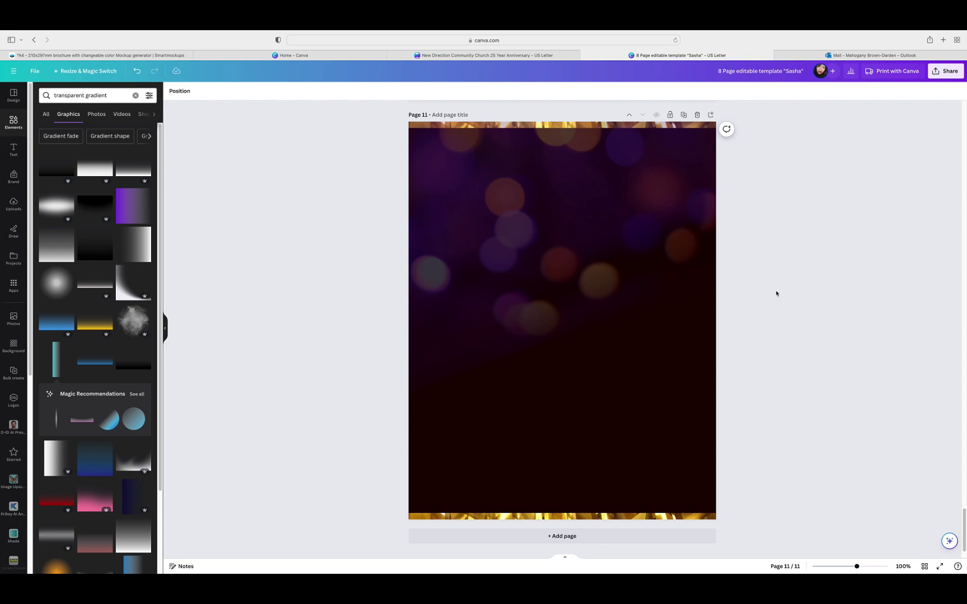
Step: Duplicate page 10's portrait photo, undoing an accidental move of the rotated element
scroll(778, 294, up, 10)
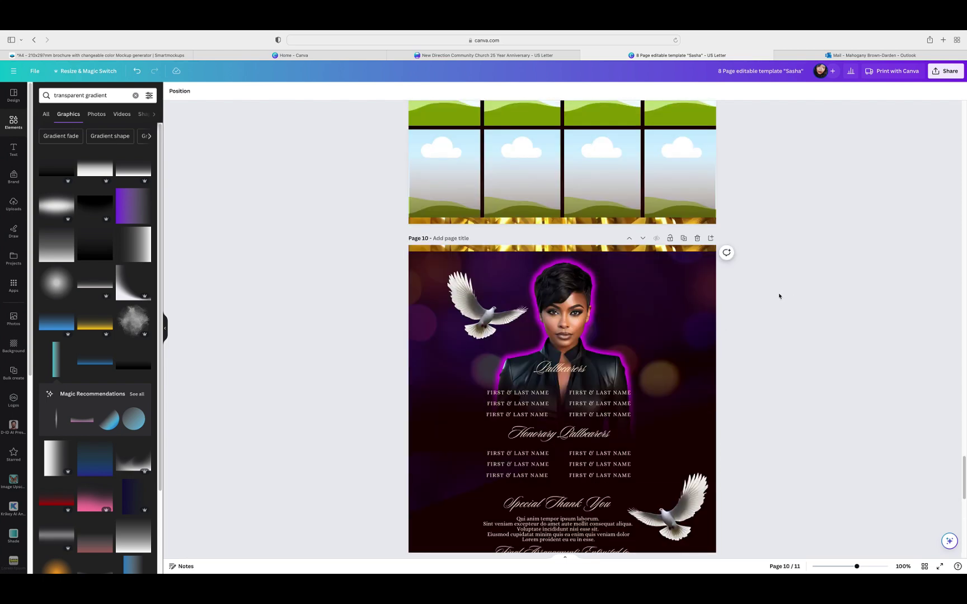
scroll(779, 296, down, 2)
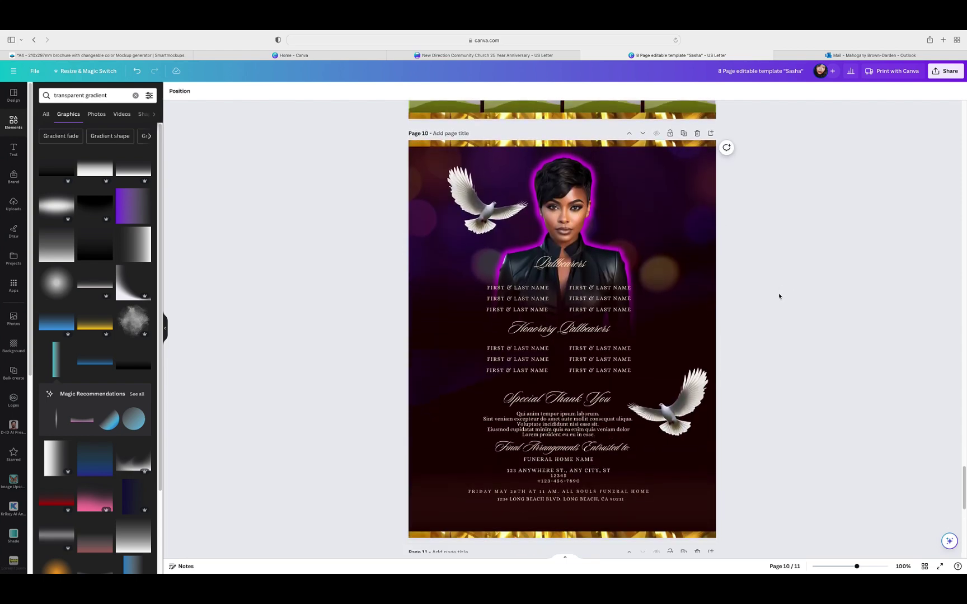
scroll(779, 297, down, 1)
click(585, 178)
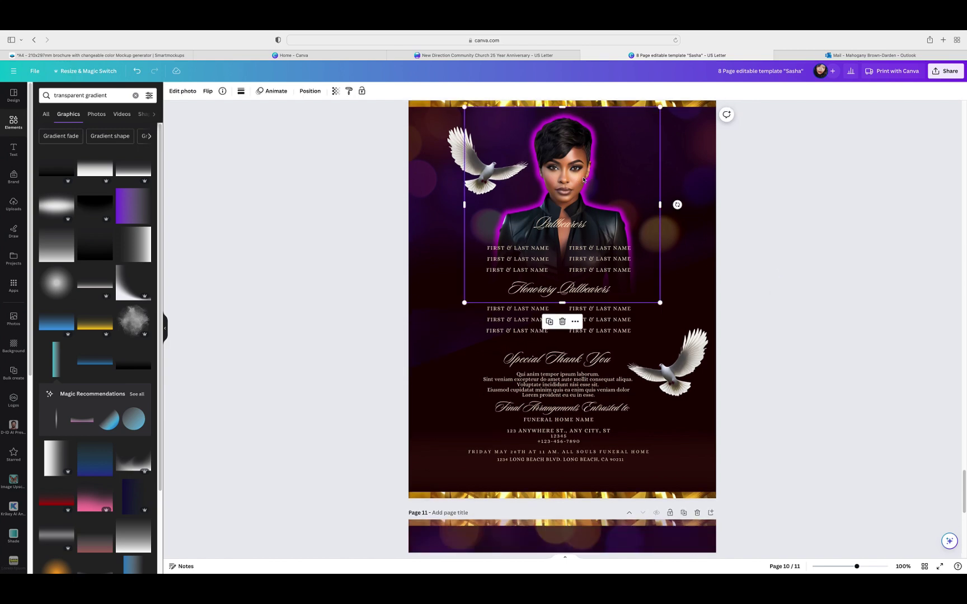
click(550, 323)
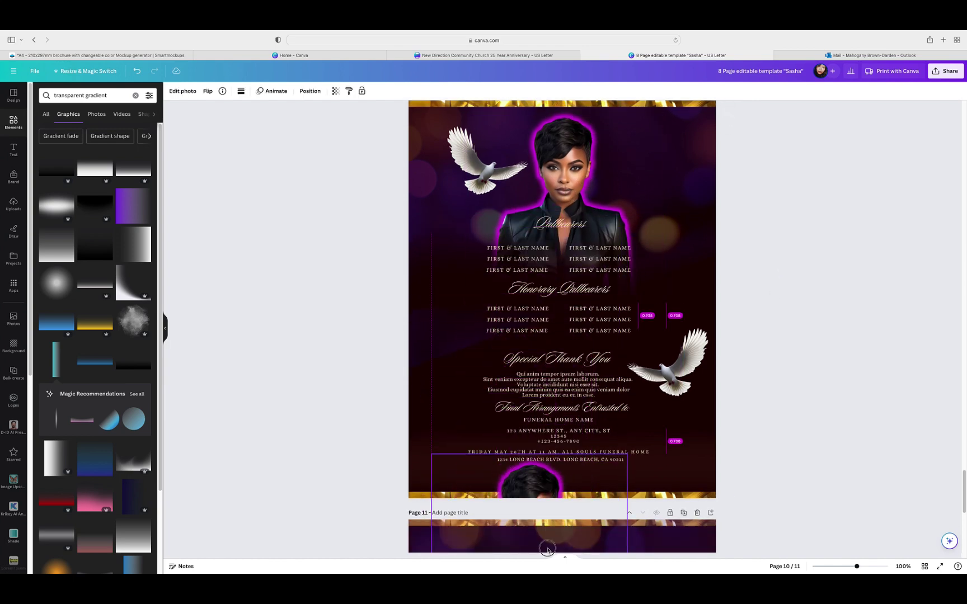
scroll(768, 325, down, 7)
drag(498, 268, 497, 365)
click(137, 72)
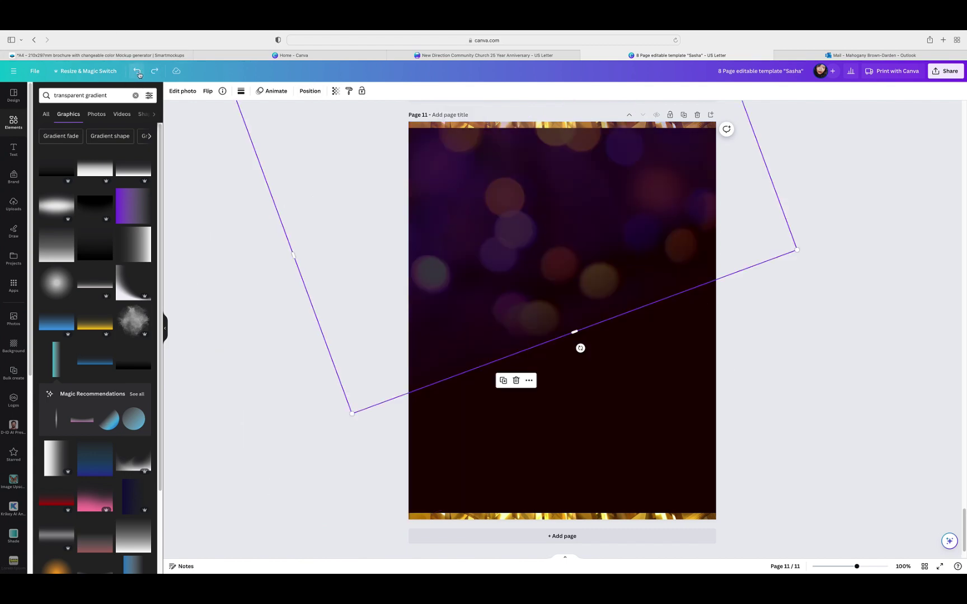
click(803, 299)
scroll(790, 302, up, 4)
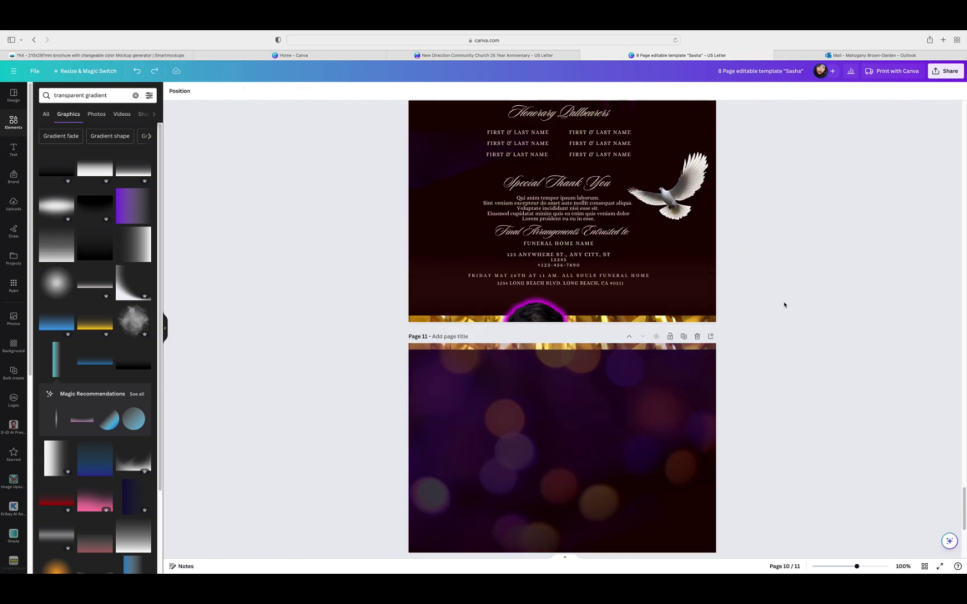
Step: Move the portrait copy onto page 11, enlarge it to the page width and shift it up-left
drag(558, 324, 530, 460)
scroll(757, 380, down, 4)
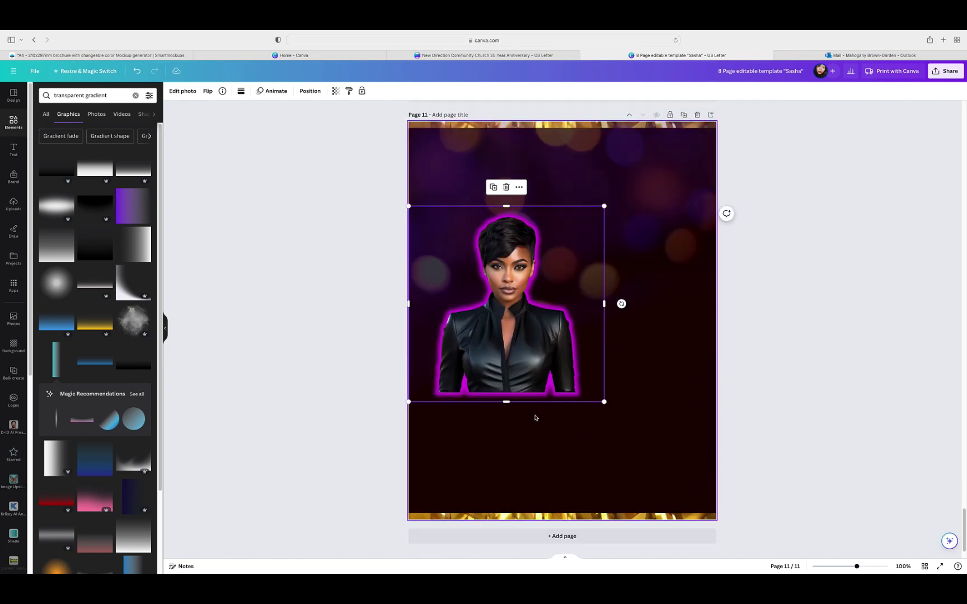
drag(605, 401, 699, 538)
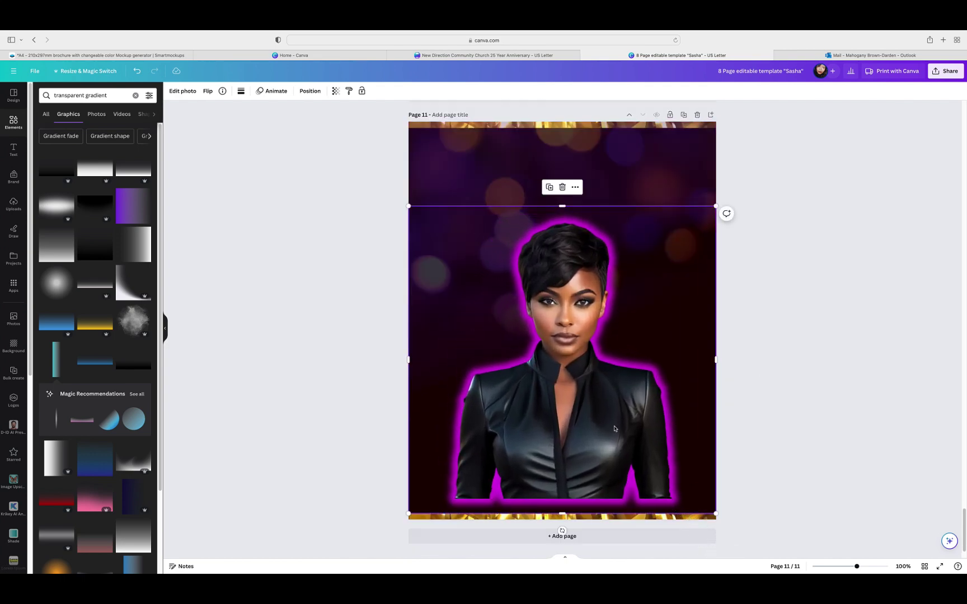
drag(617, 424, 534, 324)
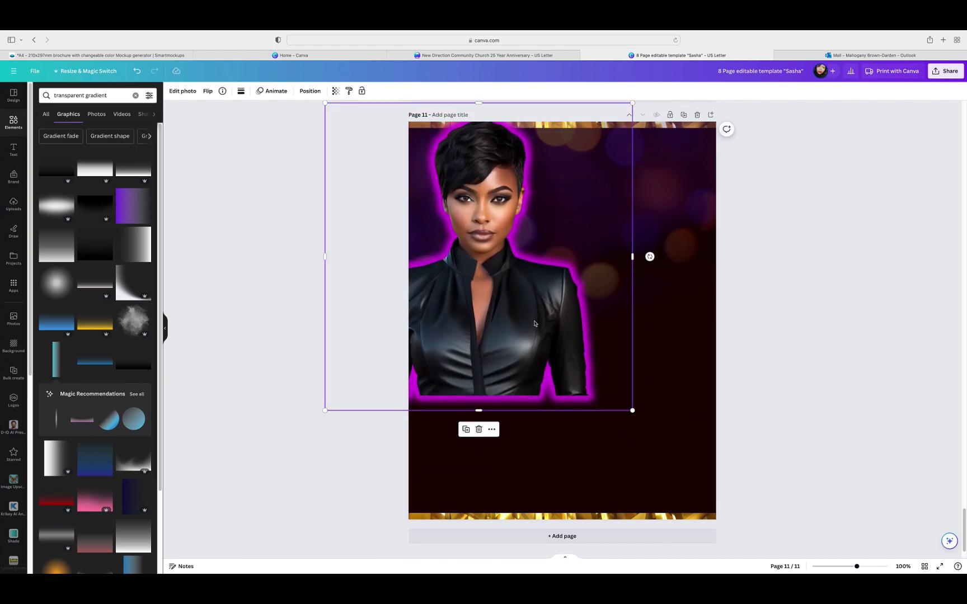
Step: Set the portrait's Shadows intensity to 0, move it, then delete it from page 11
click(191, 96)
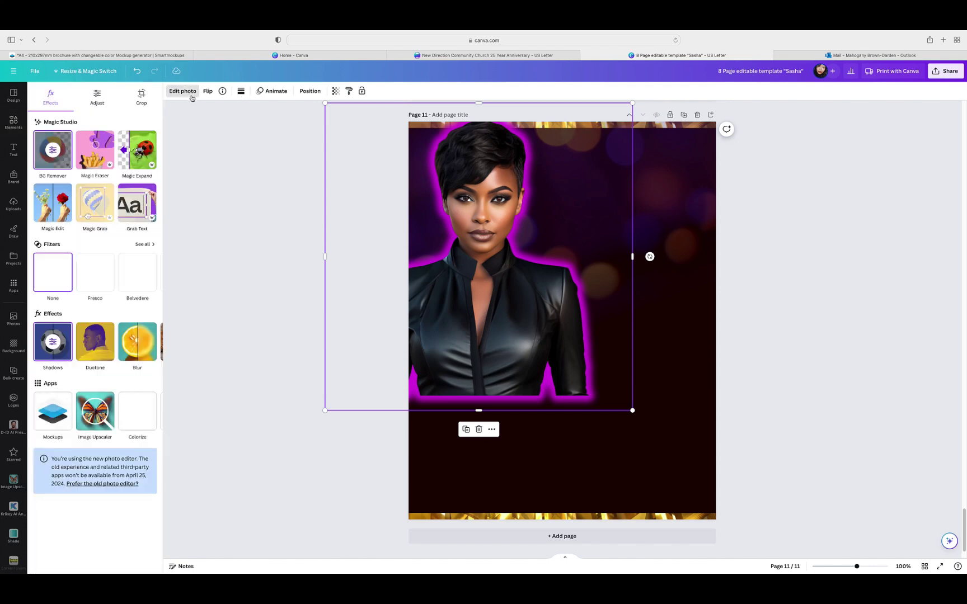
click(53, 343)
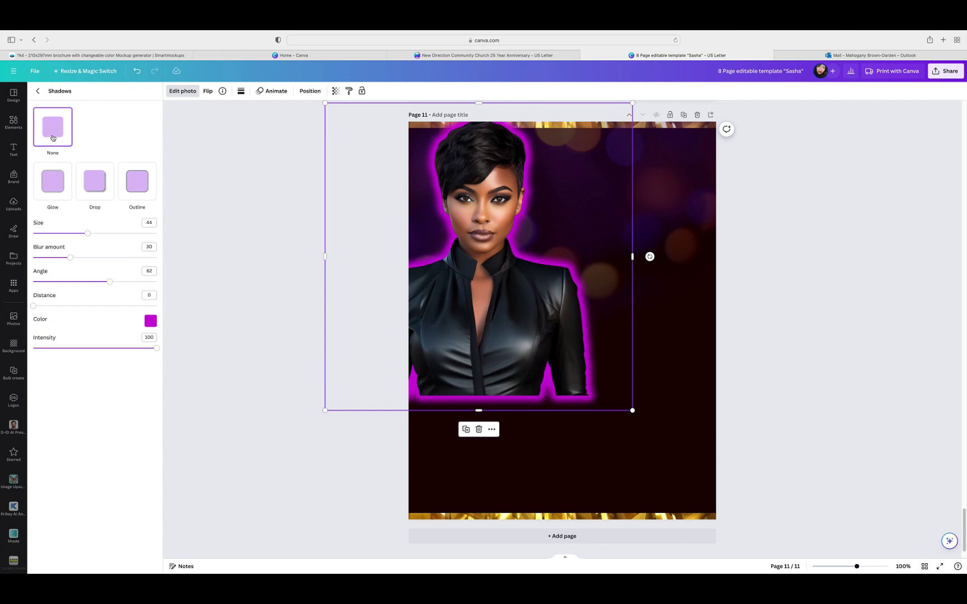
drag(154, 348, 1, 349)
click(229, 305)
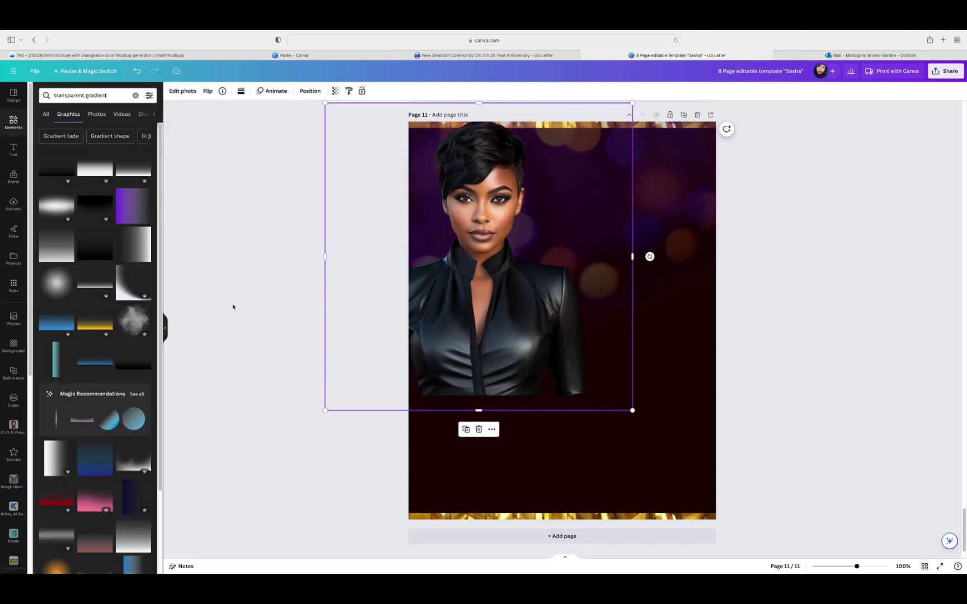
drag(517, 292, 690, 324)
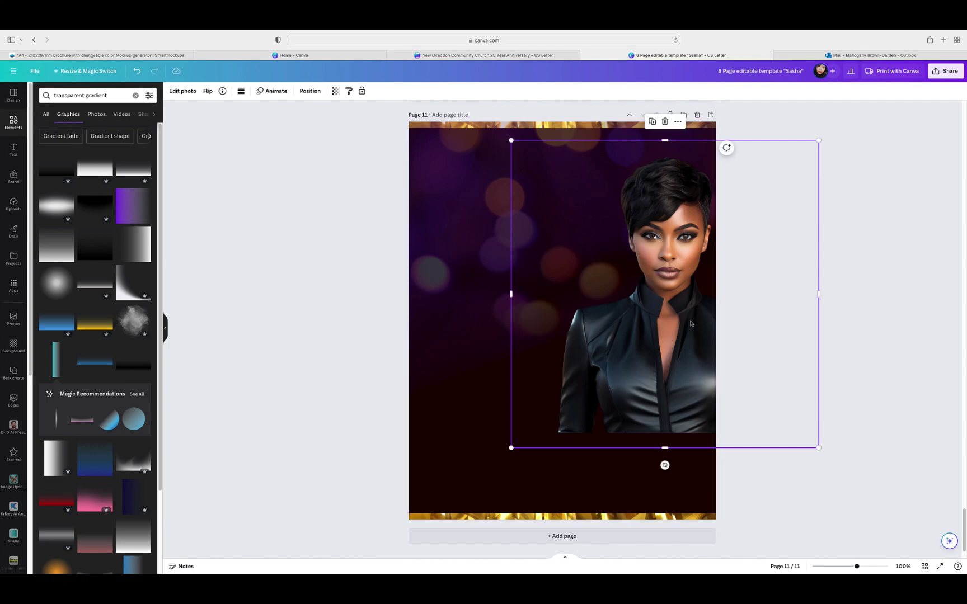
click(666, 122)
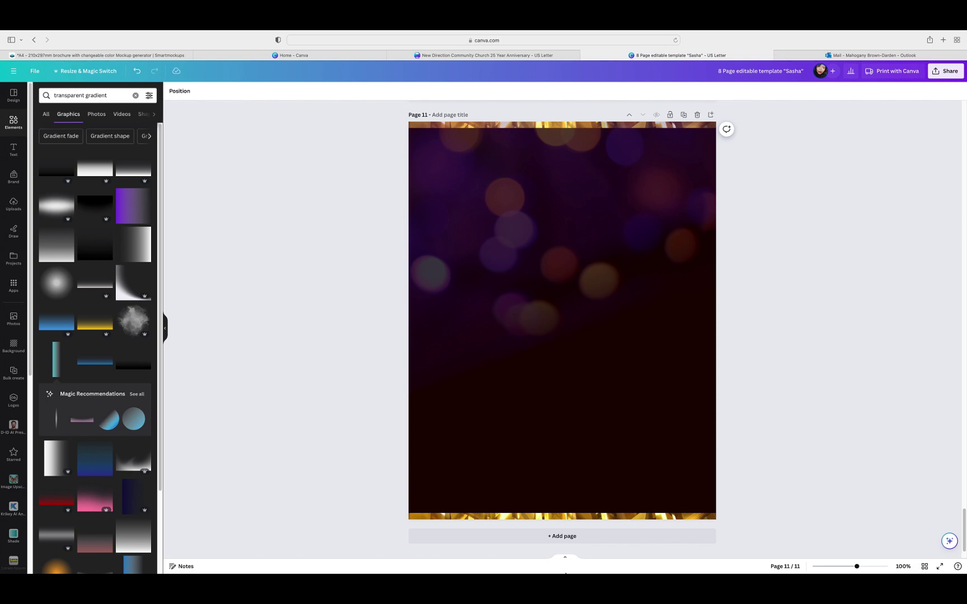
Step: Add a blank page 12 and place a duplicate of page 10's pallbearers and service text on it
click(562, 536)
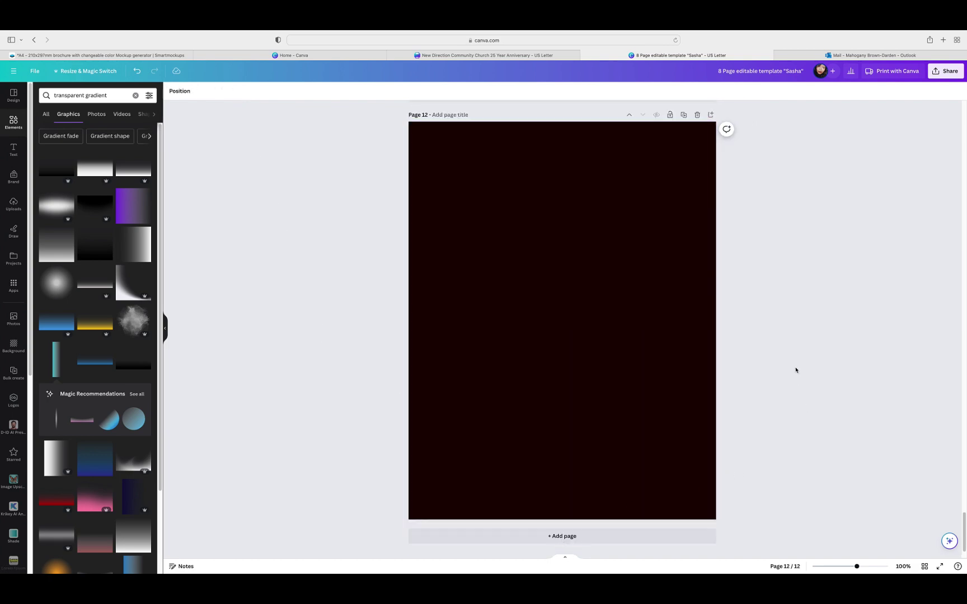
scroll(796, 370, up, 15)
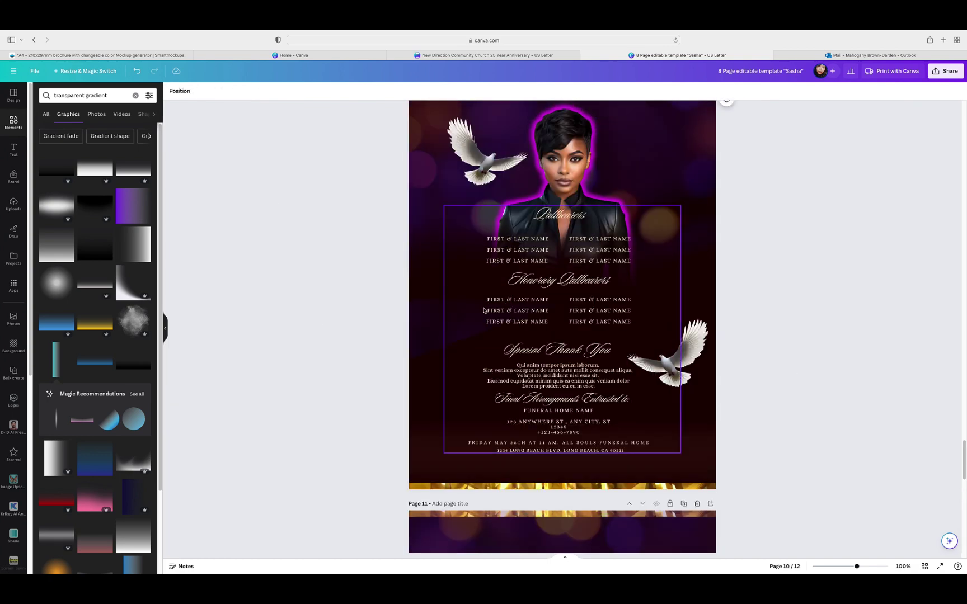
click(484, 311)
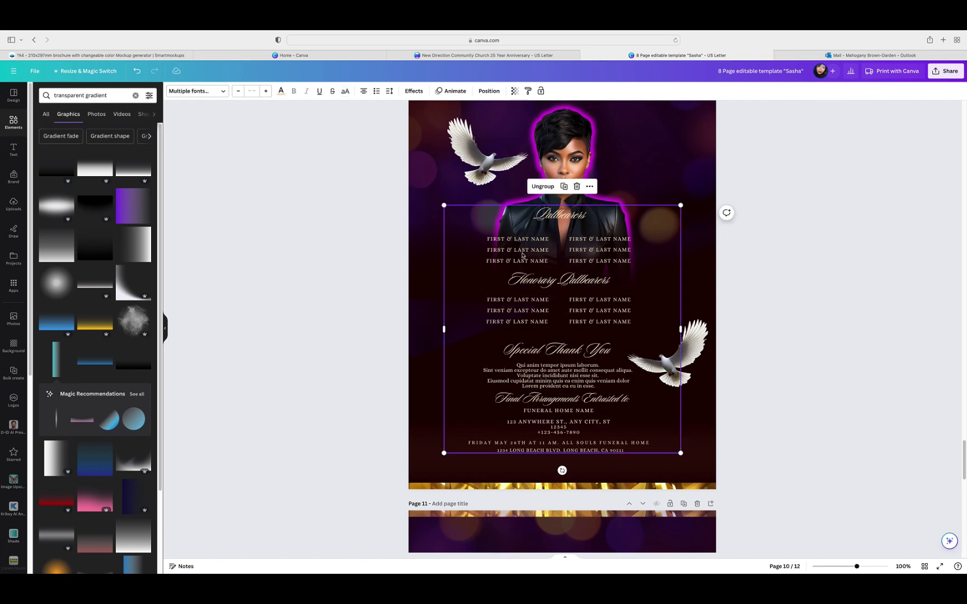
click(564, 189)
drag(560, 271, 549, 565)
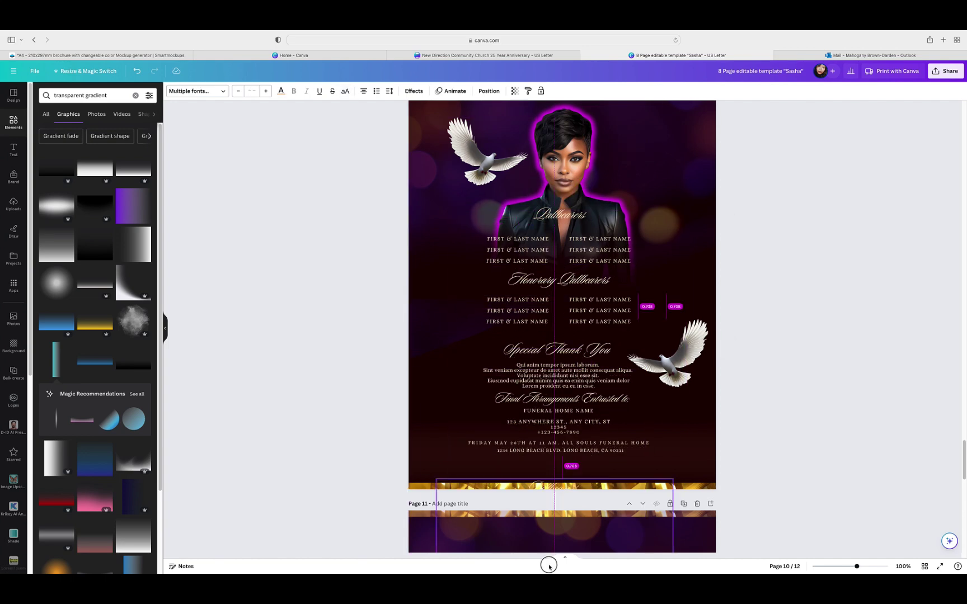
scroll(743, 395, down, 10)
drag(575, 191, 568, 543)
scroll(737, 330, down, 5)
drag(605, 317, 598, 418)
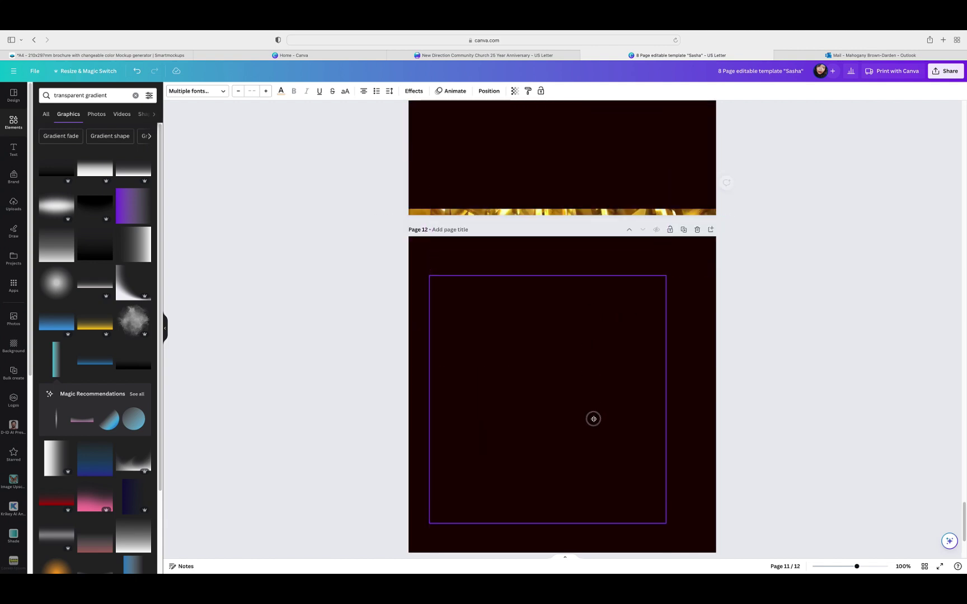
Step: Ungroup the copied text, regroup it, shift it slightly right, then ungroup again
click(523, 285)
click(771, 338)
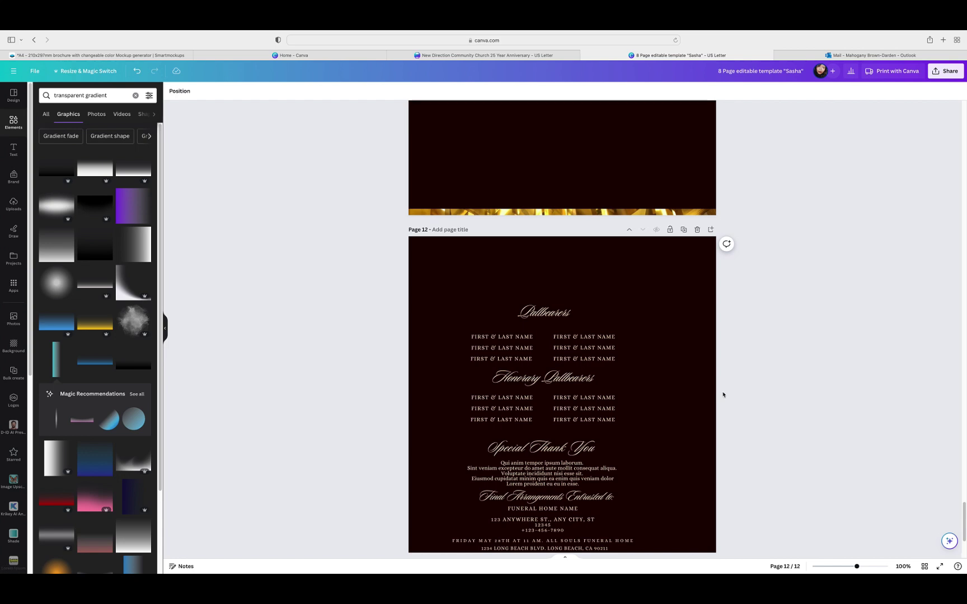
drag(442, 291, 656, 559)
scroll(683, 381, down, 3)
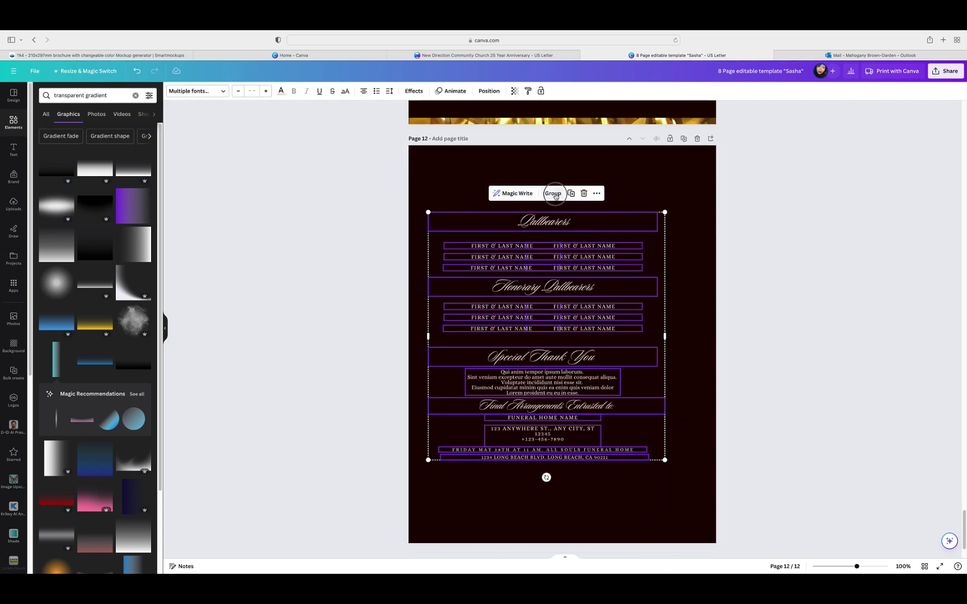
click(556, 196)
drag(529, 299, 550, 298)
click(546, 195)
Step: Move the Pallbearers heading to the top left and stack the first three names beneath it
click(757, 302)
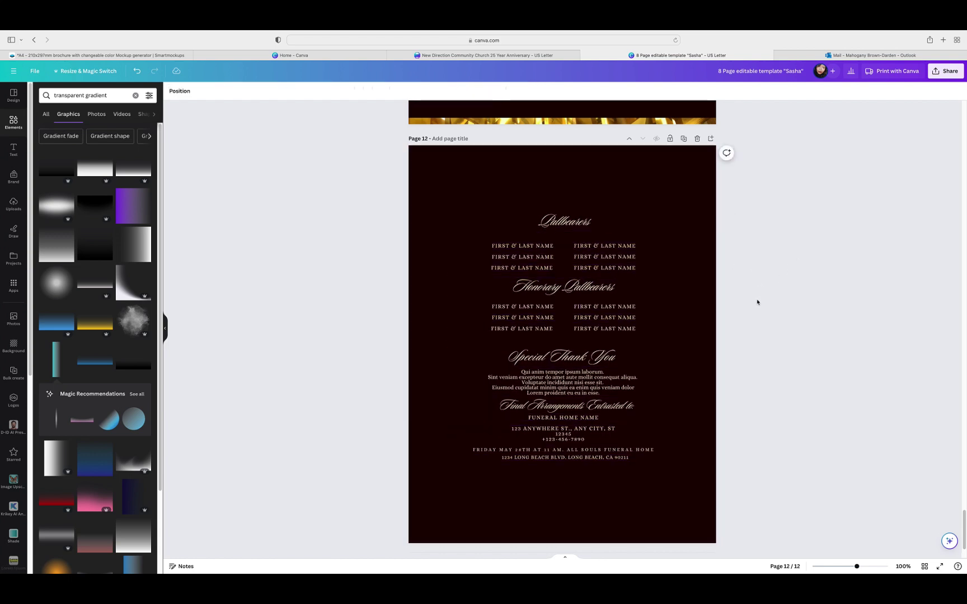
drag(565, 221, 456, 186)
click(539, 227)
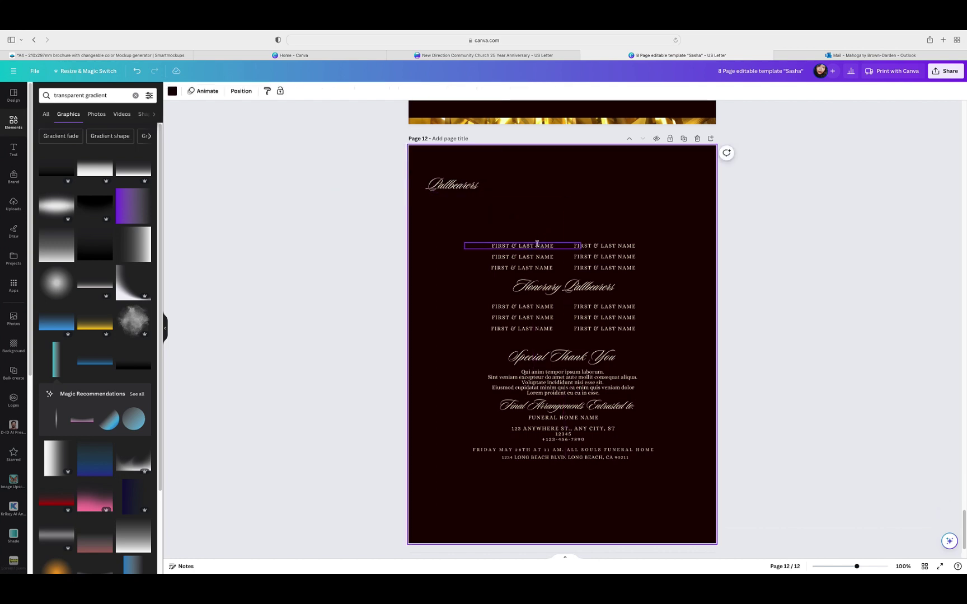
click(537, 244)
drag(522, 264, 461, 216)
click(513, 256)
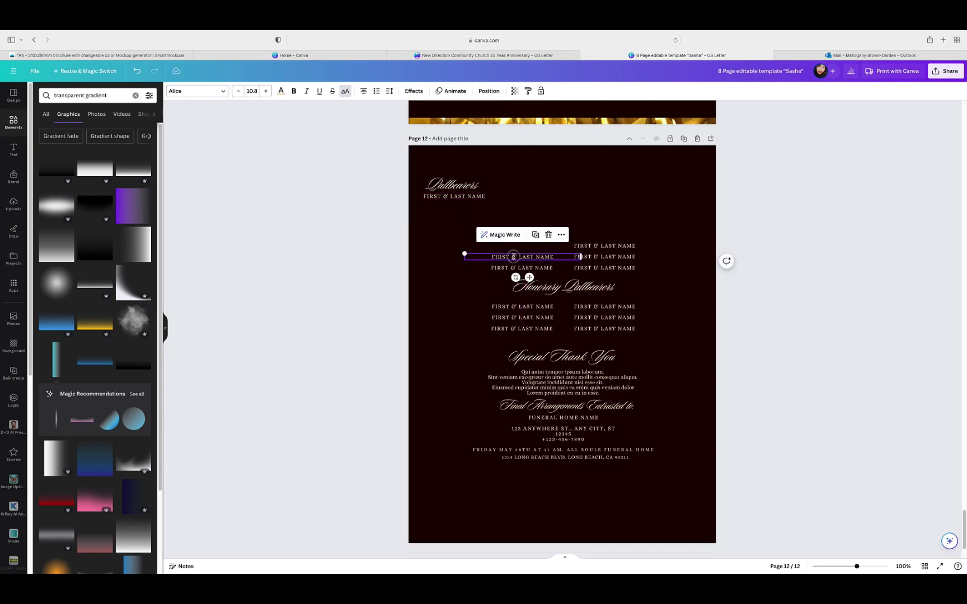
drag(530, 277, 459, 220)
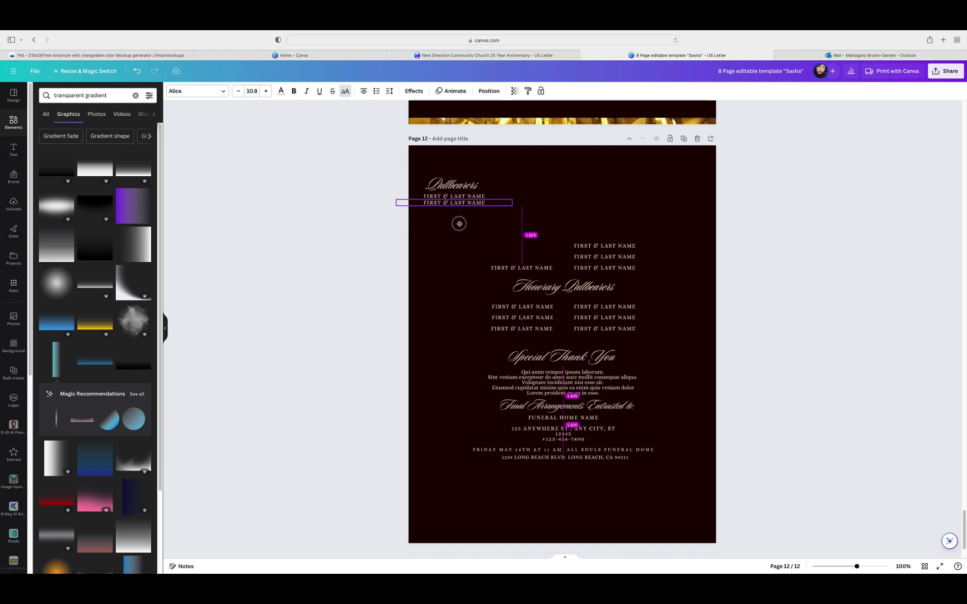
click(508, 266)
drag(528, 287, 460, 230)
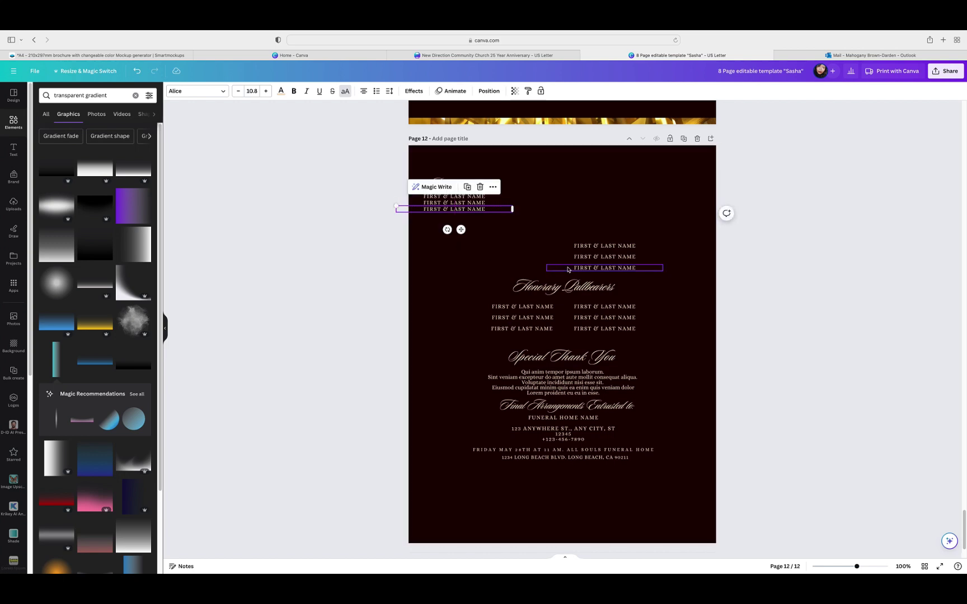
Step: Move the three right-column names under them as the fourth to sixth Pallbearers
click(604, 246)
drag(595, 264, 458, 234)
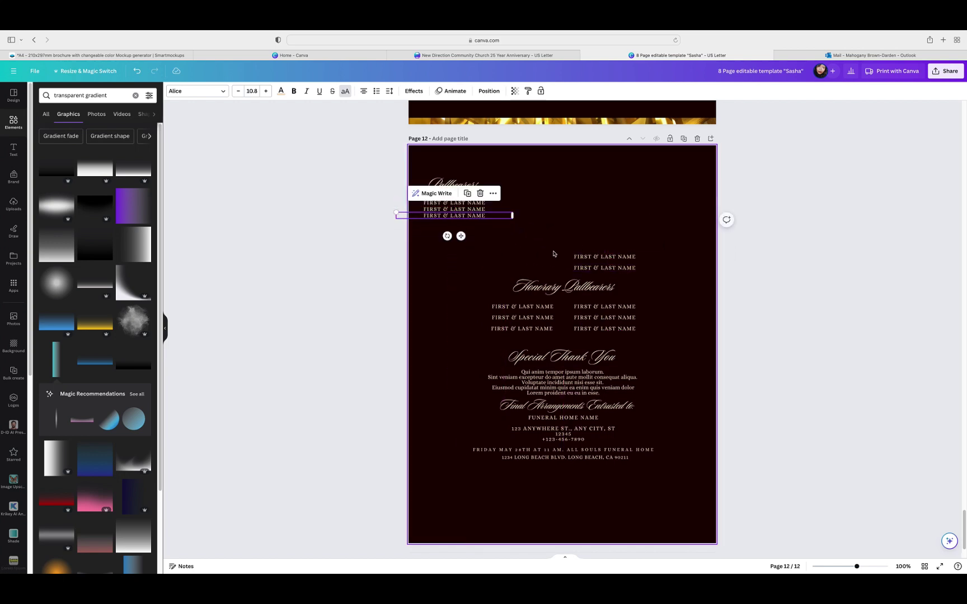
click(579, 256)
drag(579, 259, 462, 243)
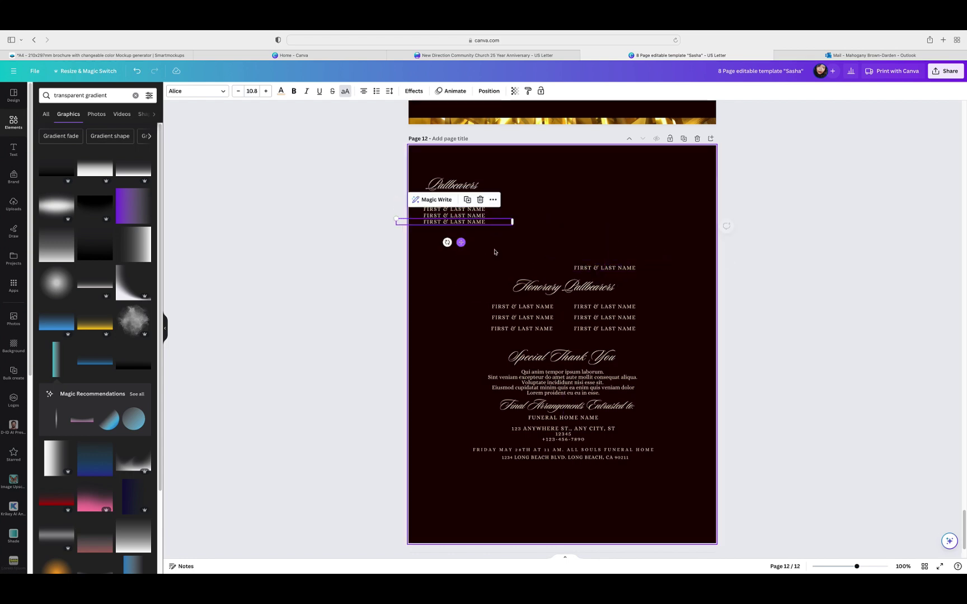
click(596, 226)
click(596, 267)
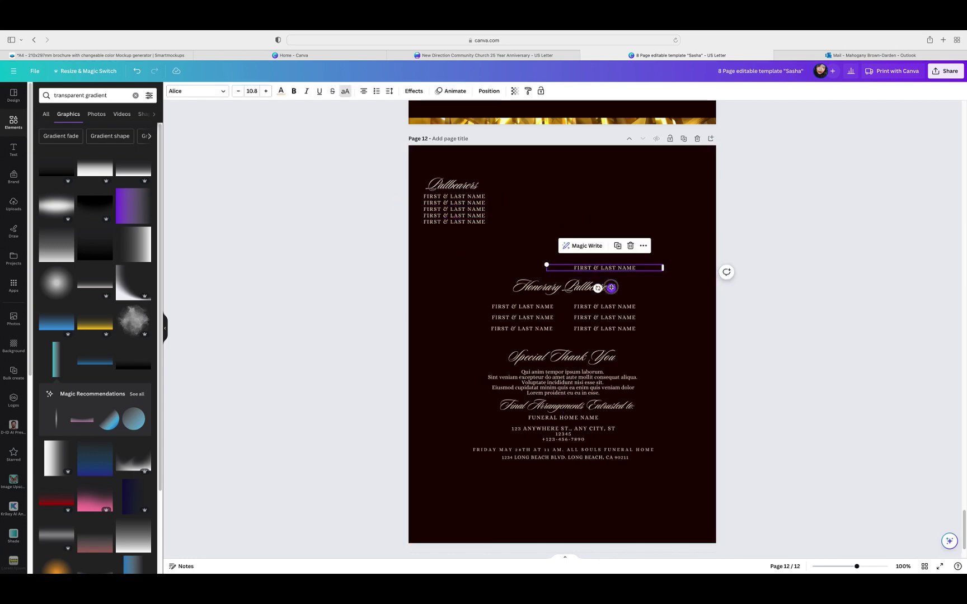
drag(611, 287, 461, 248)
click(620, 205)
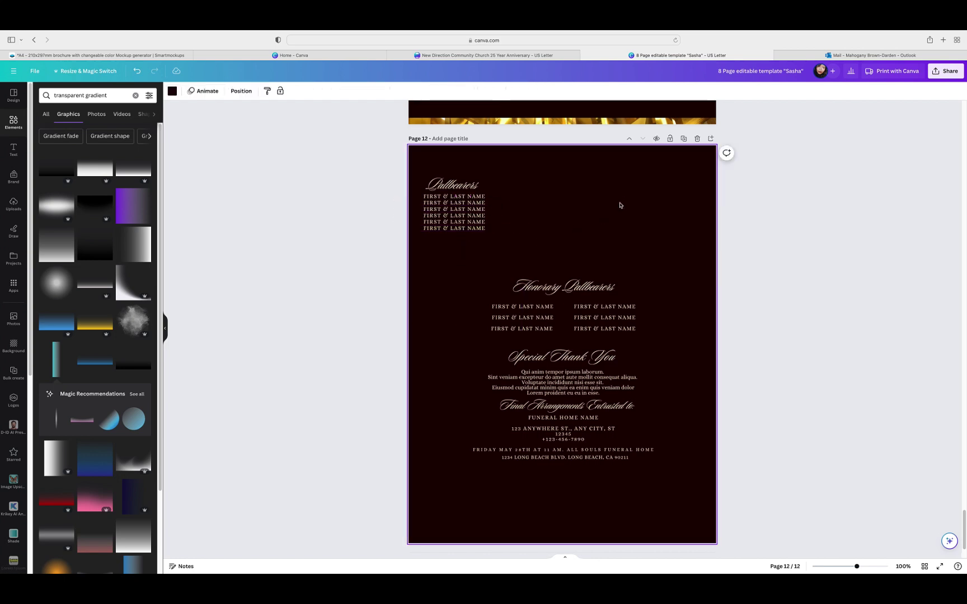
Step: Evenly space the heading and six names with Tidy up, then group them
drag(409, 169, 523, 264)
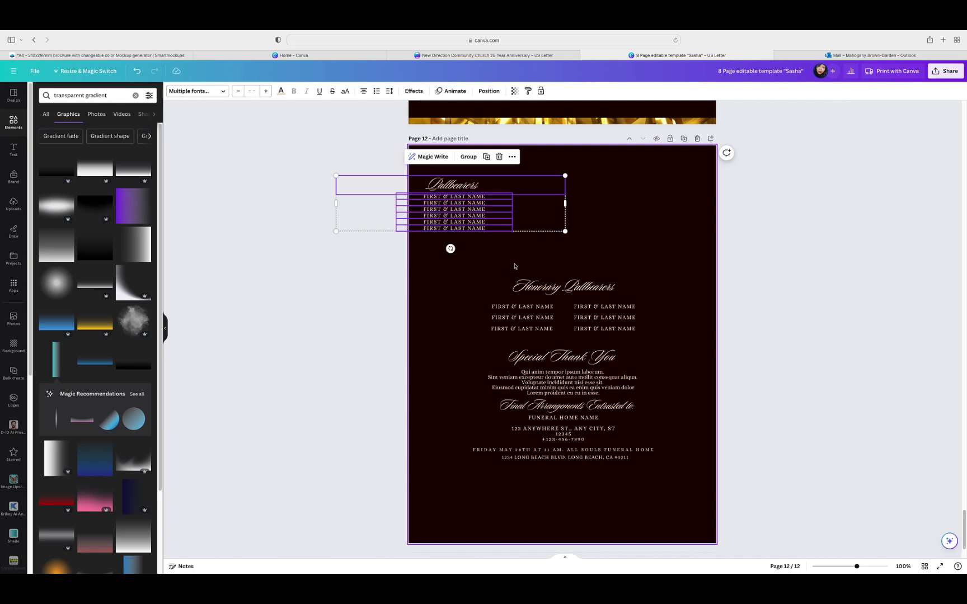
click(495, 93)
click(65, 93)
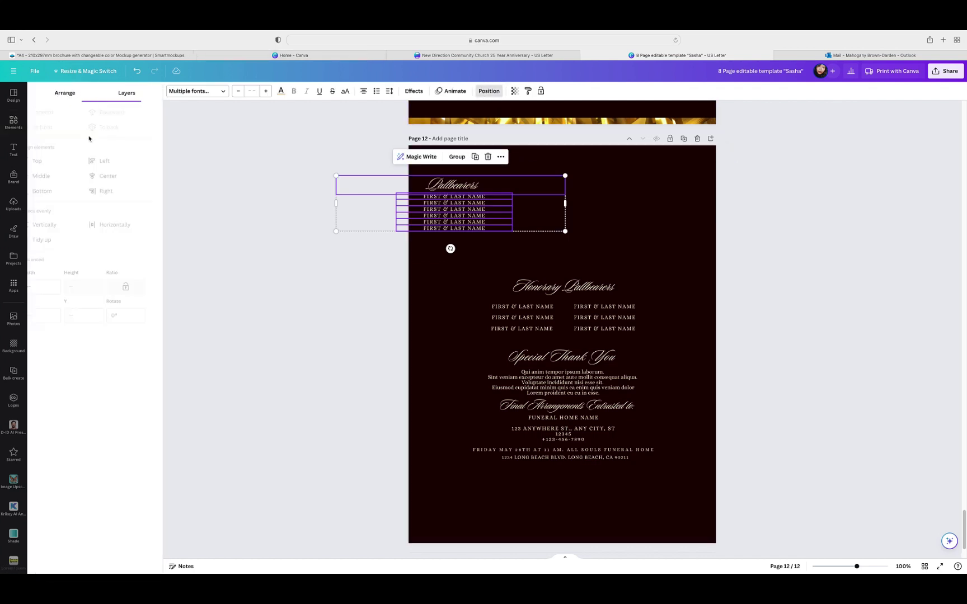
click(50, 241)
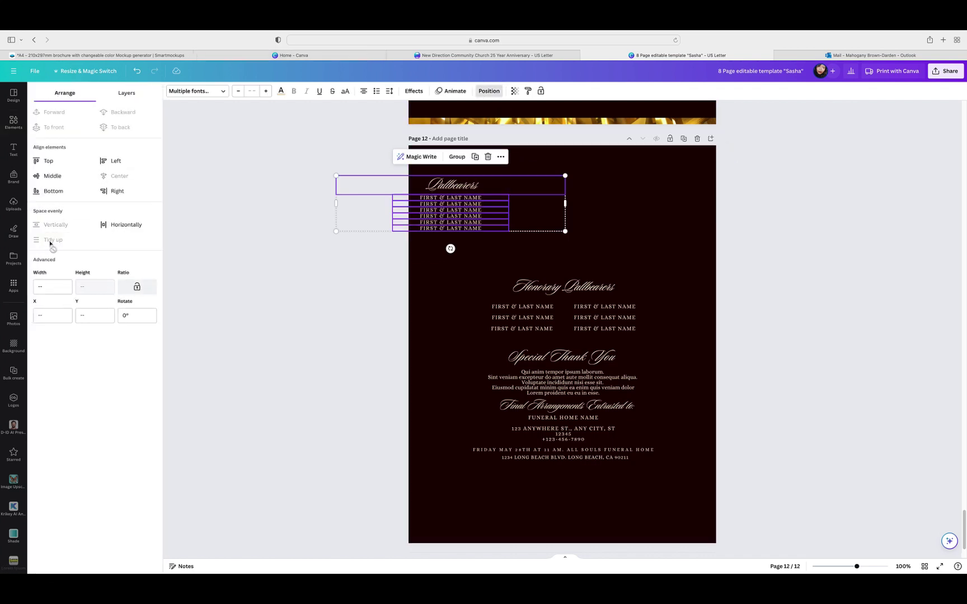
click(457, 157)
click(677, 234)
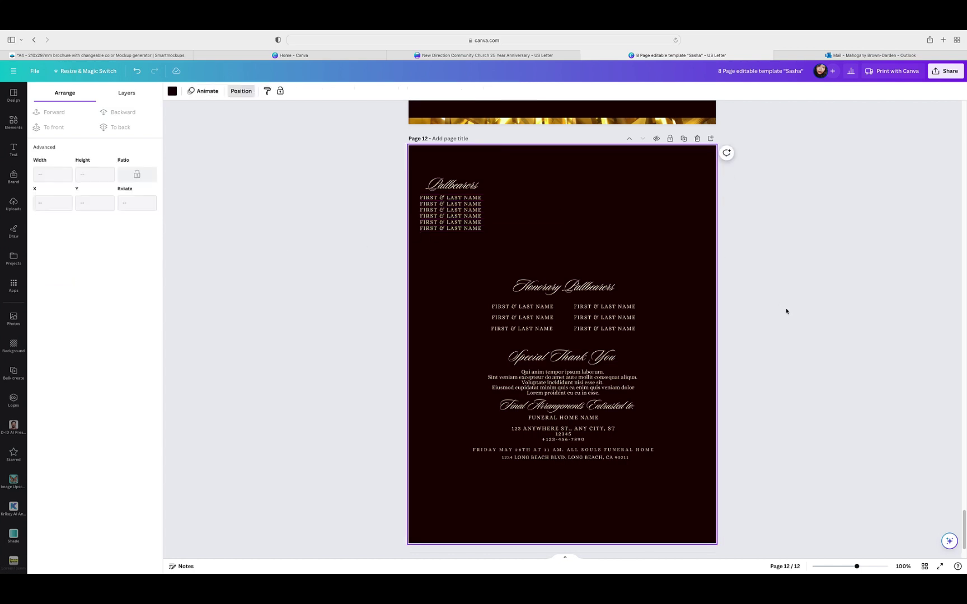
scroll(786, 311, up, 5)
Step: Shift the Pallbearers group aside and delete the old Honorary Pallbearers block
click(511, 408)
drag(512, 408, 687, 397)
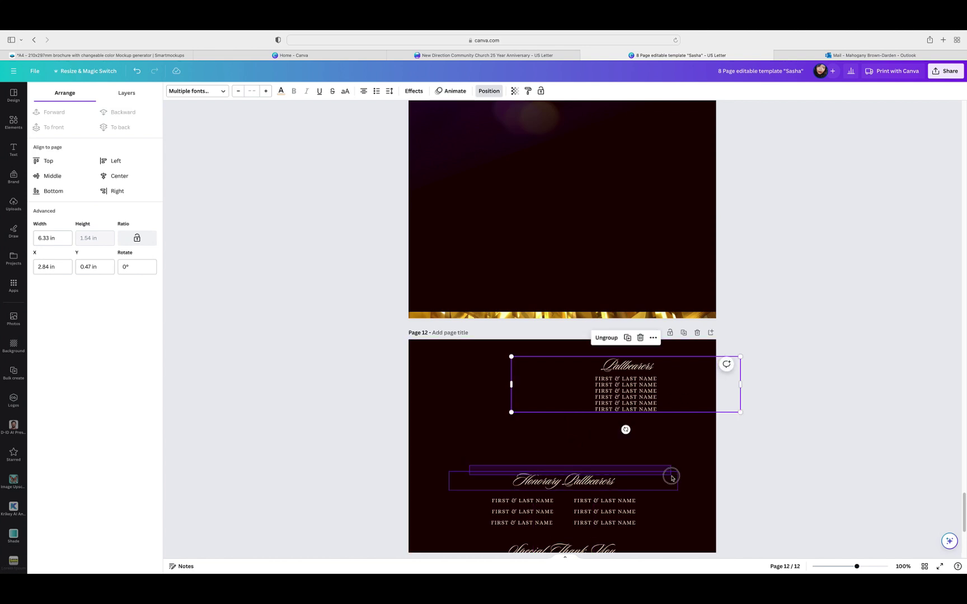
drag(469, 466, 669, 534)
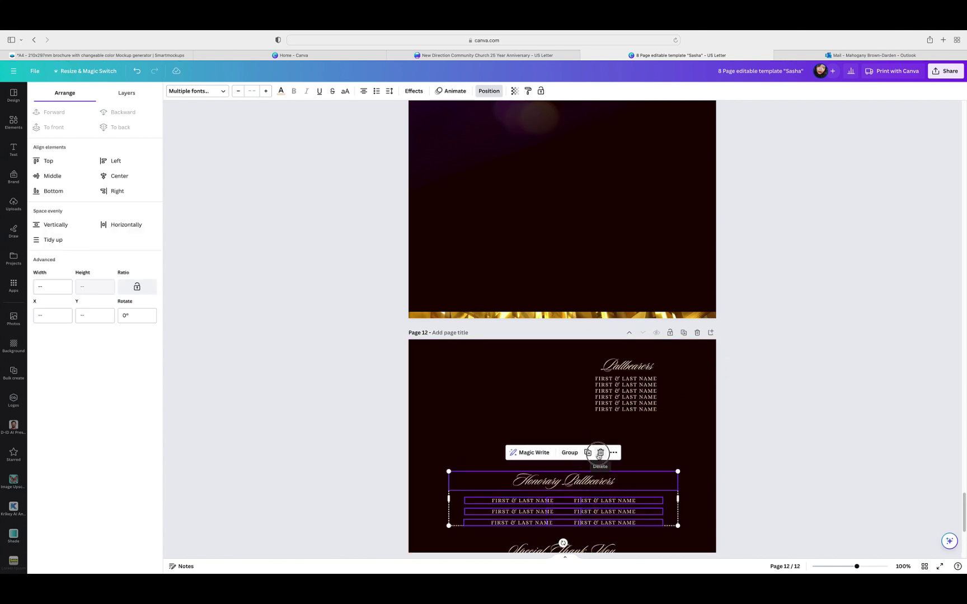
click(600, 454)
Step: Duplicate the Pallbearers group below and retitle the copy 'Honorary Pallbearers'
click(576, 383)
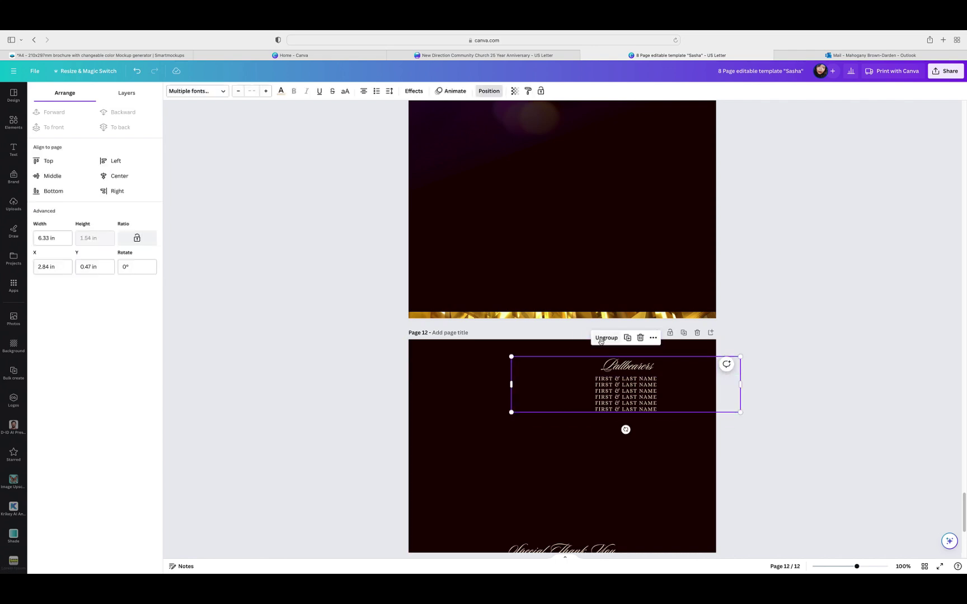
drag(640, 375, 611, 482)
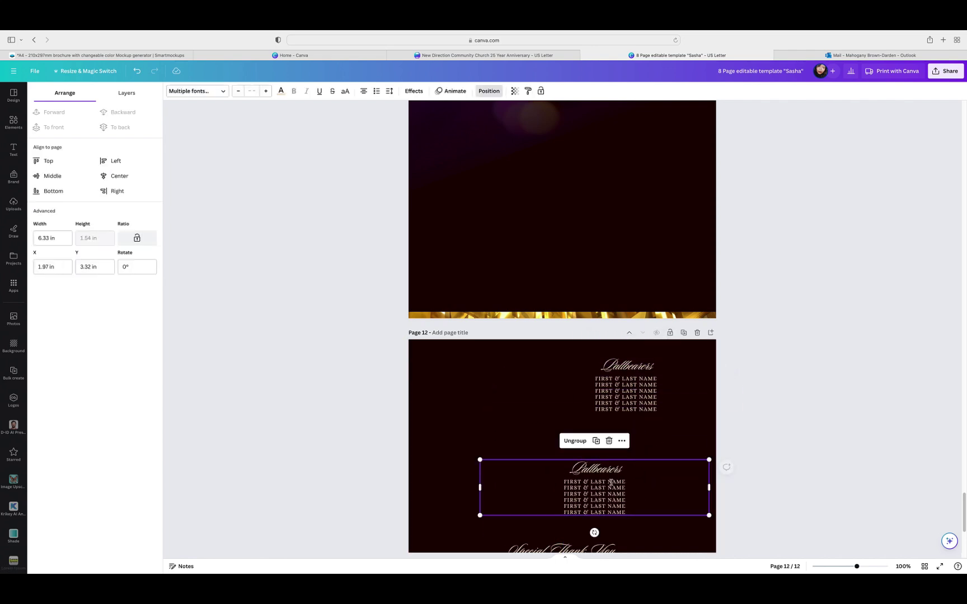
click(568, 469)
double_click(568, 469)
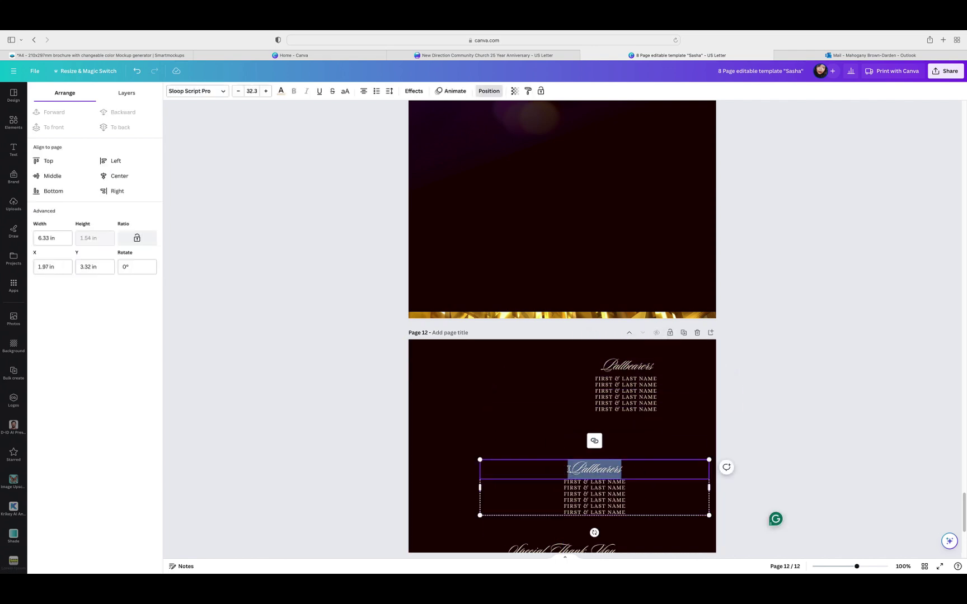
click(568, 469)
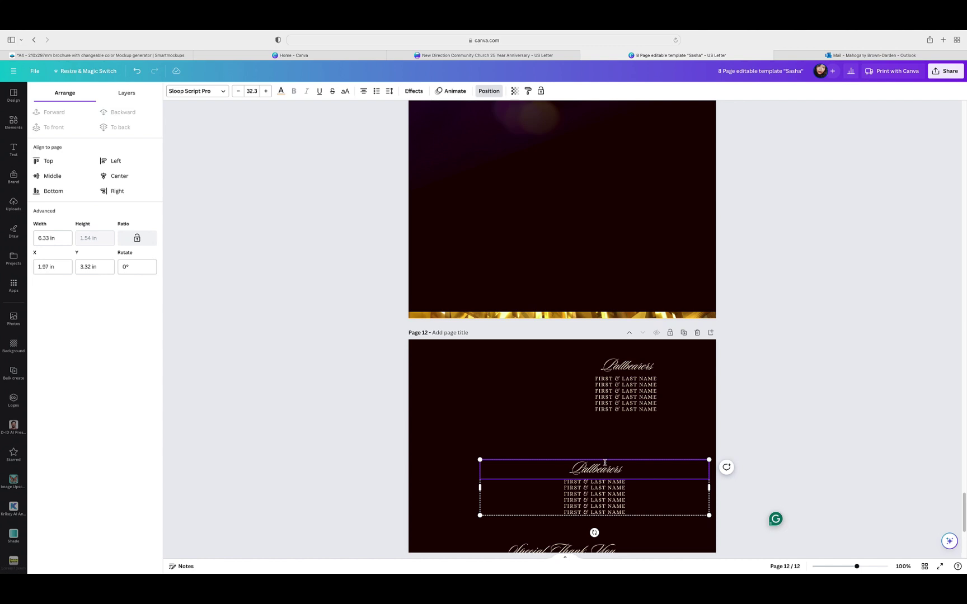
text(Honorary)
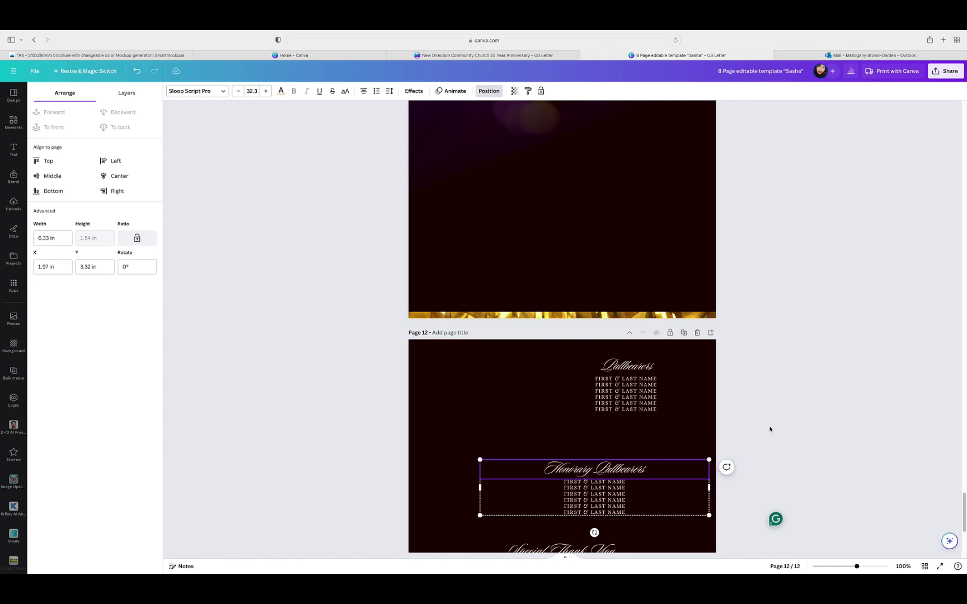
Step: Stack Honorary Pallbearers under the Pallbearers list at the page's left
click(797, 419)
drag(651, 492, 681, 450)
click(814, 418)
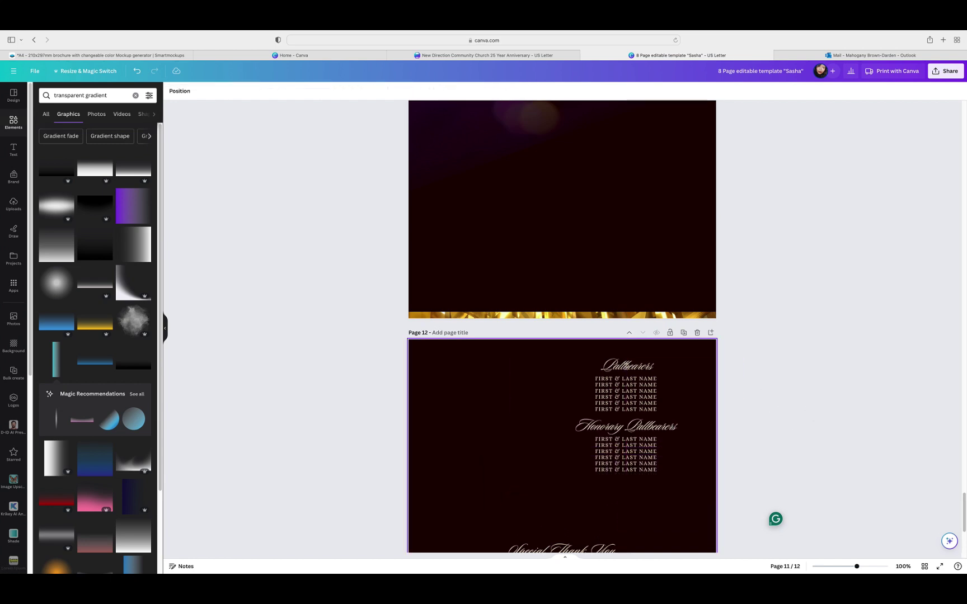
drag(636, 386, 483, 381)
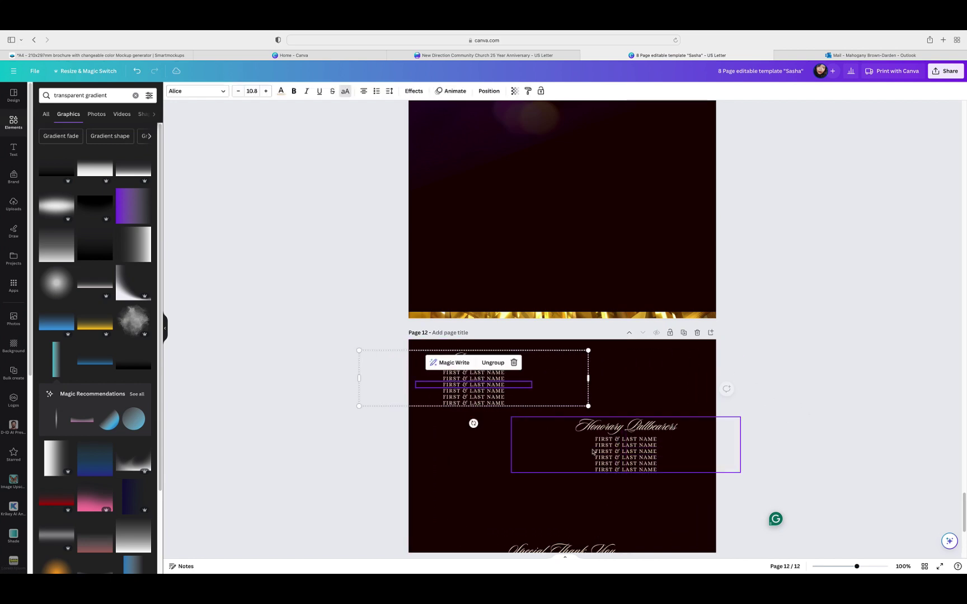
drag(614, 451, 462, 448)
click(650, 423)
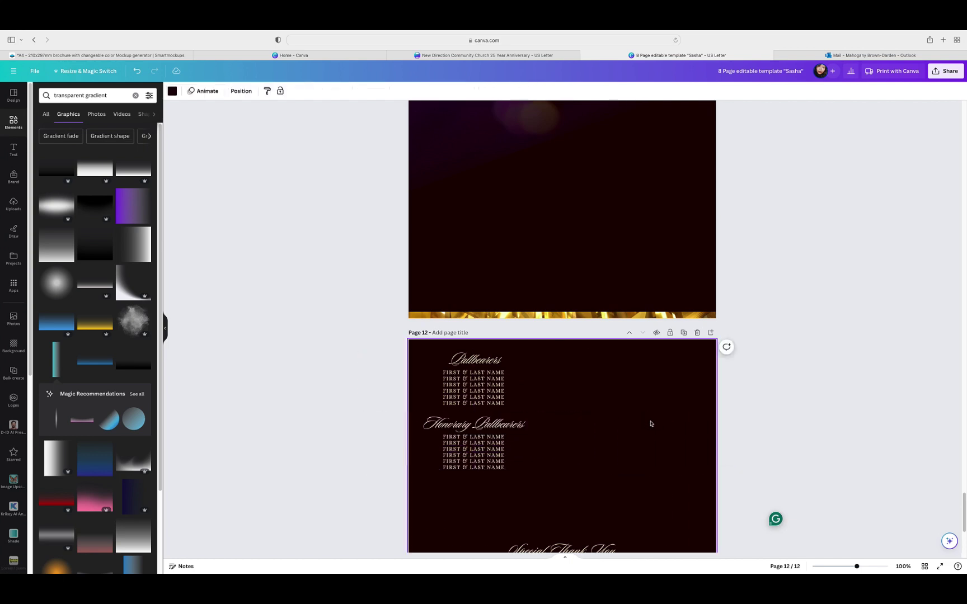
Step: Group the Pallbearers and Honorary Pallbearers lists into one block
drag(590, 408, 358, 349)
drag(477, 351, 563, 486)
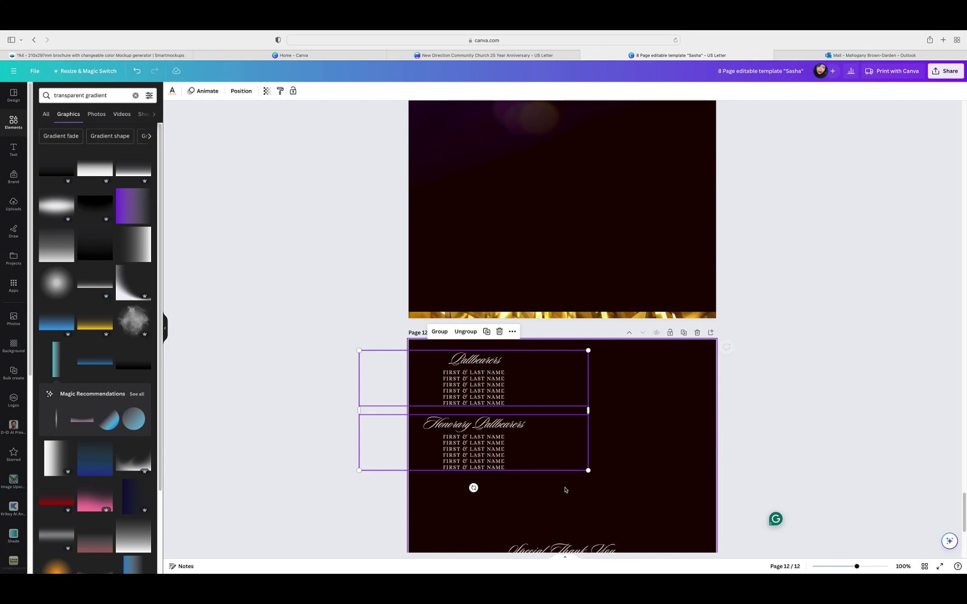
click(246, 95)
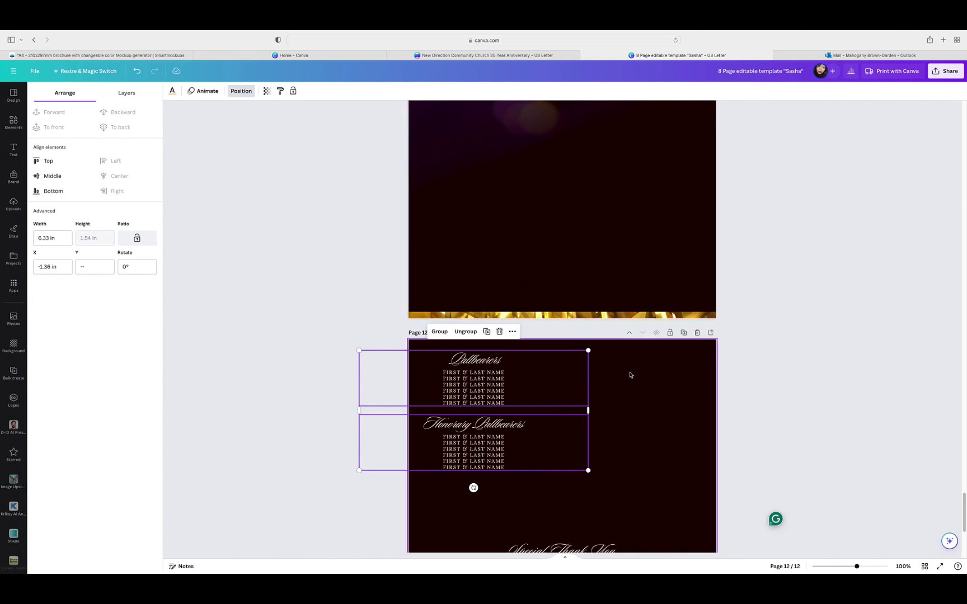
click(440, 333)
scroll(820, 337, down, 3)
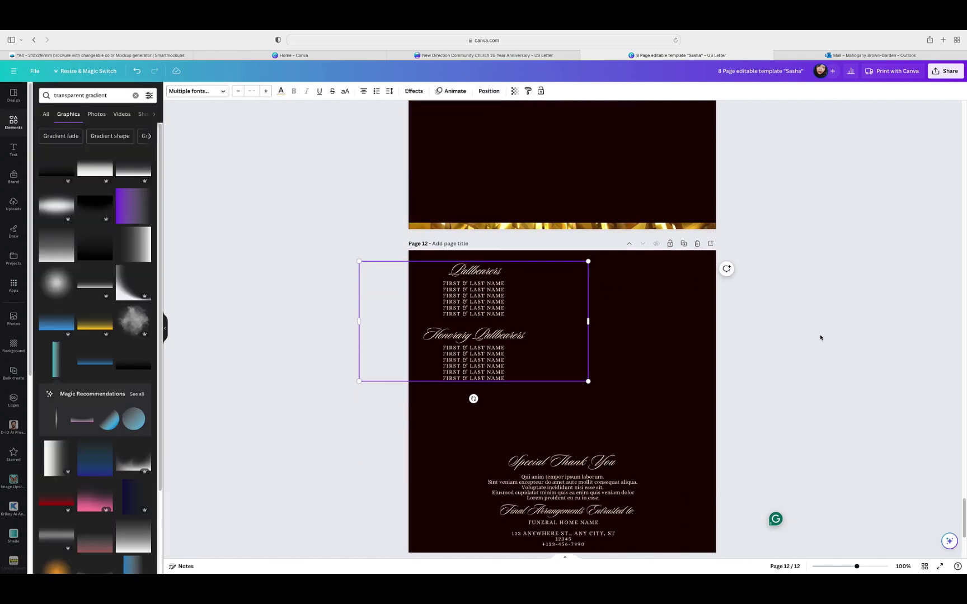
Step: Move the pallbearer lists and Special Thank You heading onto the page's left half
click(597, 448)
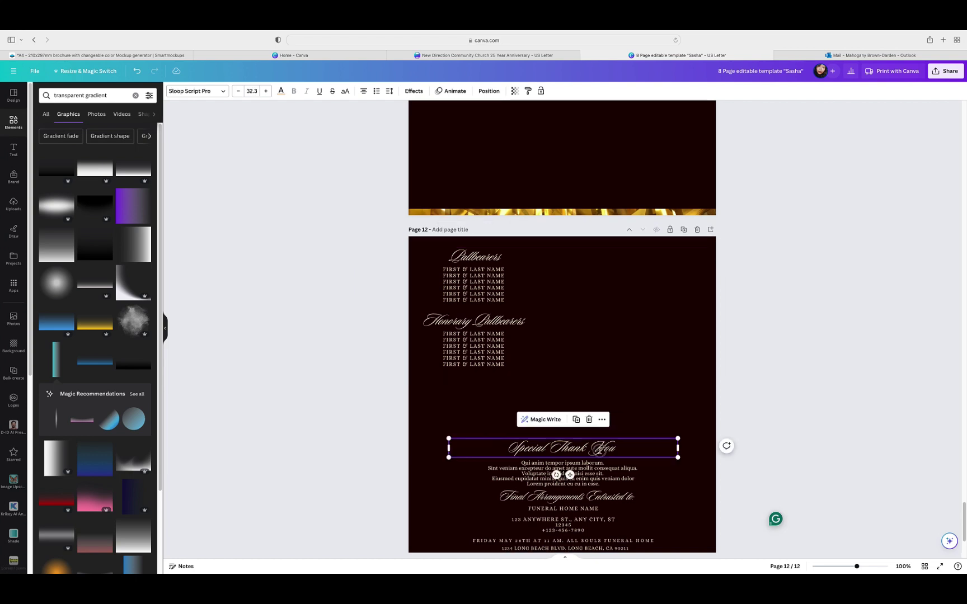
drag(531, 343, 676, 333)
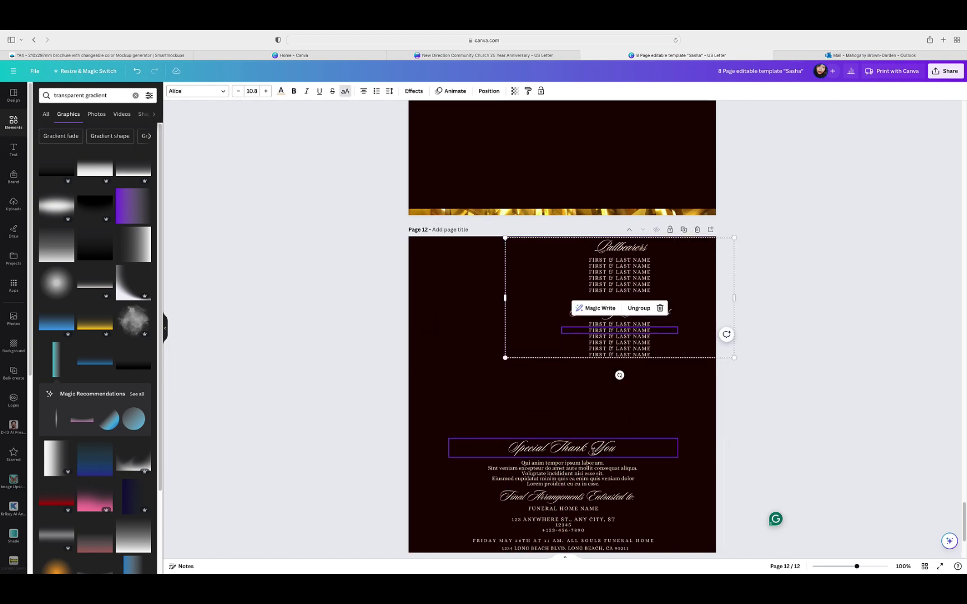
drag(589, 445, 509, 393)
click(613, 324)
drag(613, 324, 464, 335)
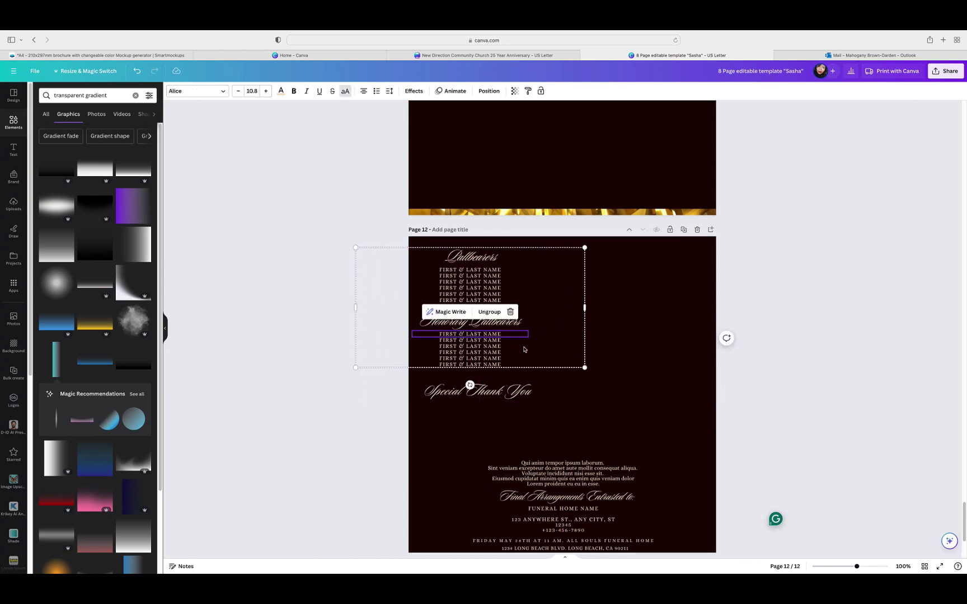
drag(526, 350, 521, 343)
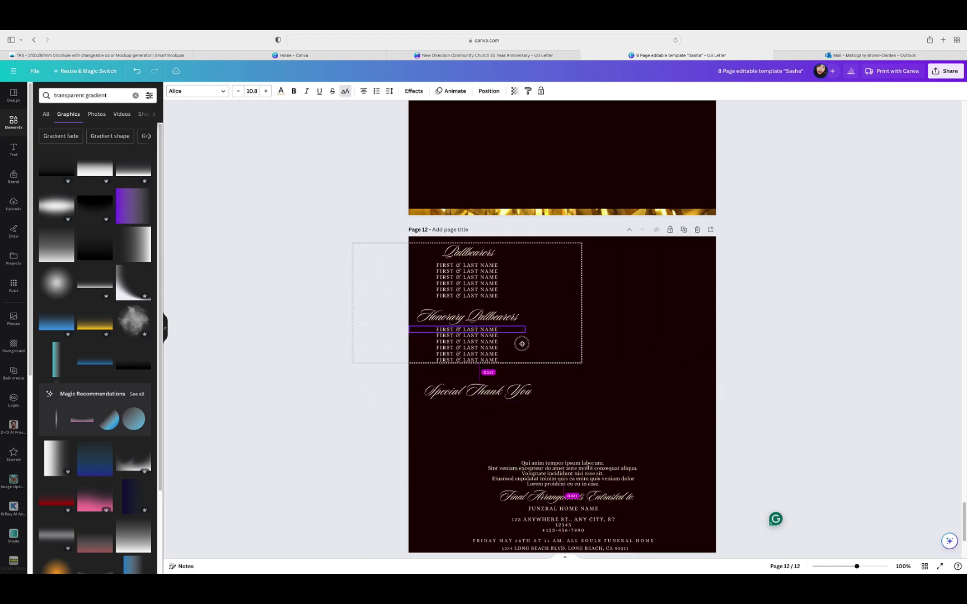
Step: Place the heading under the names and left-align the lorem paragraph beneath it
click(466, 384)
drag(510, 391, 499, 381)
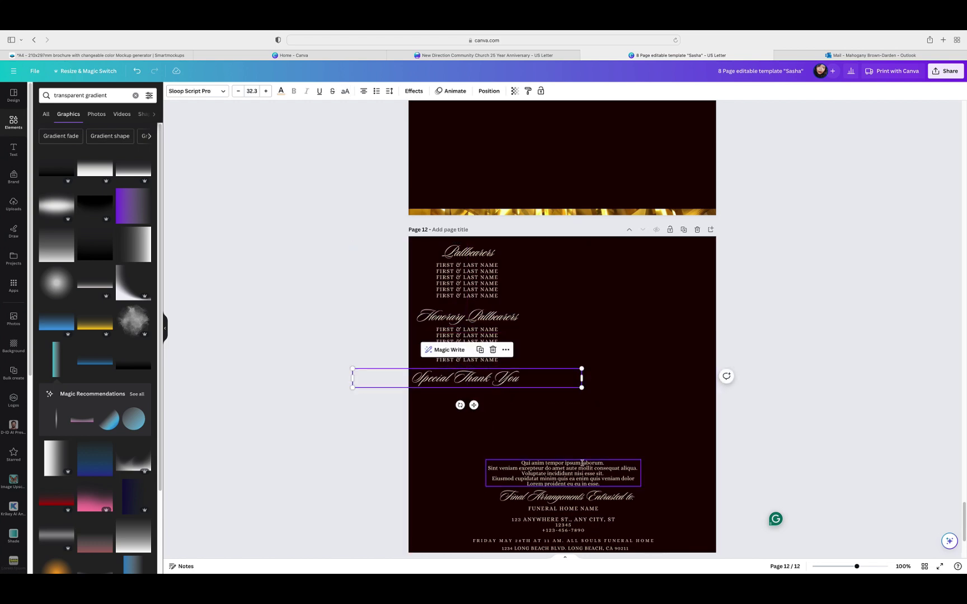
drag(580, 465, 567, 416)
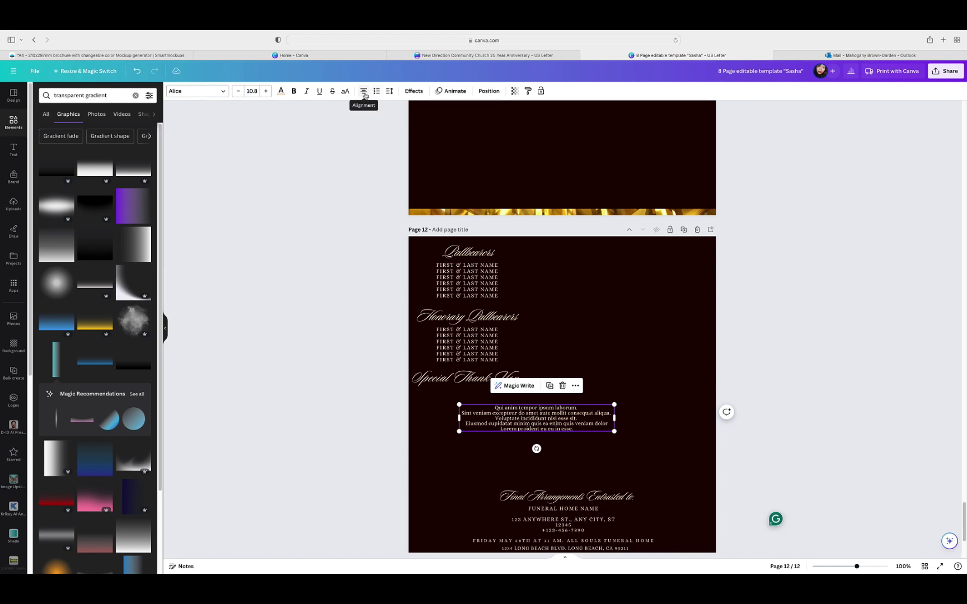
click(364, 95)
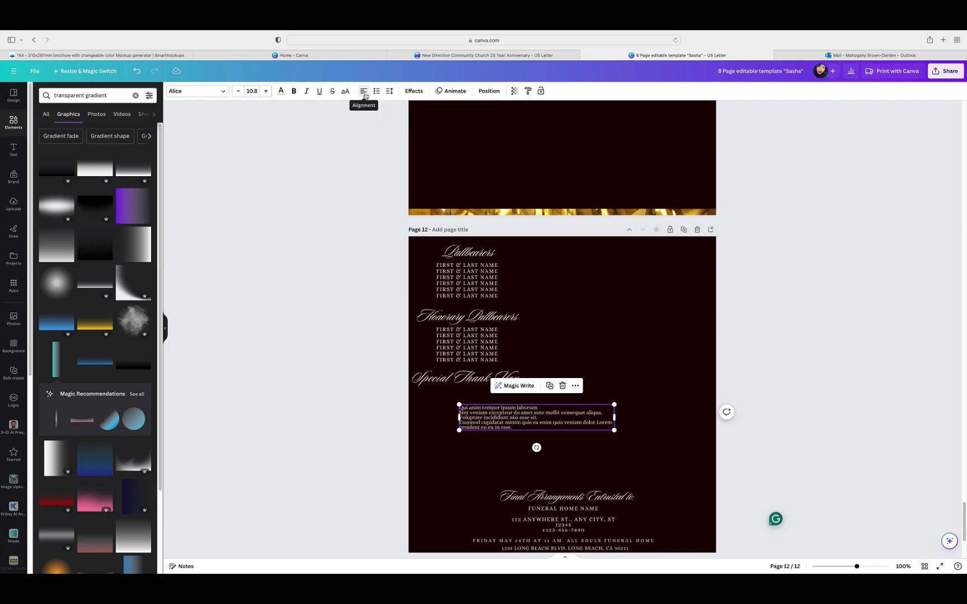
drag(546, 422, 501, 404)
click(616, 371)
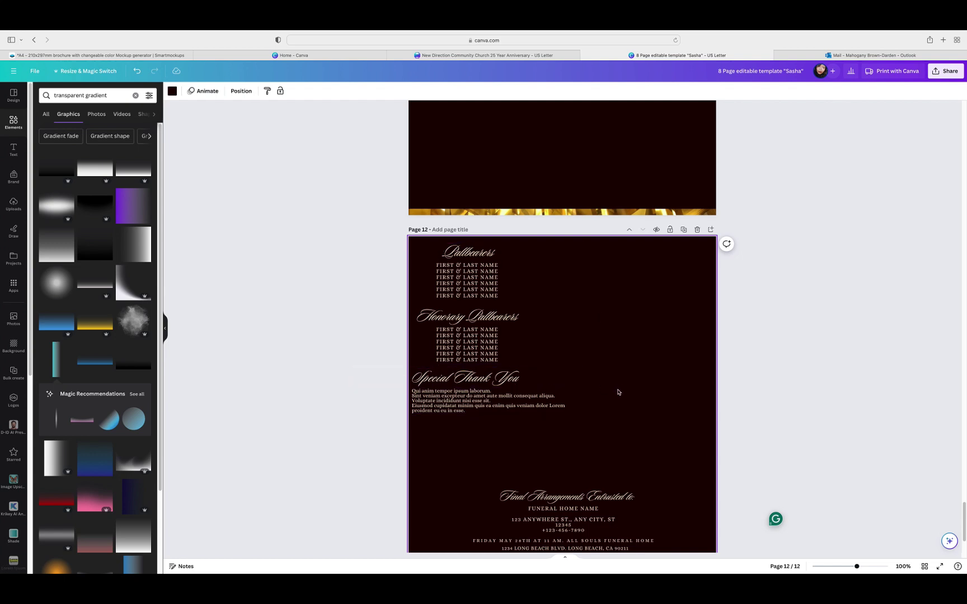
Step: Tidy up spacing of the lists, heading and paragraph, then move the paragraph under the heading
drag(474, 242, 551, 418)
click(489, 91)
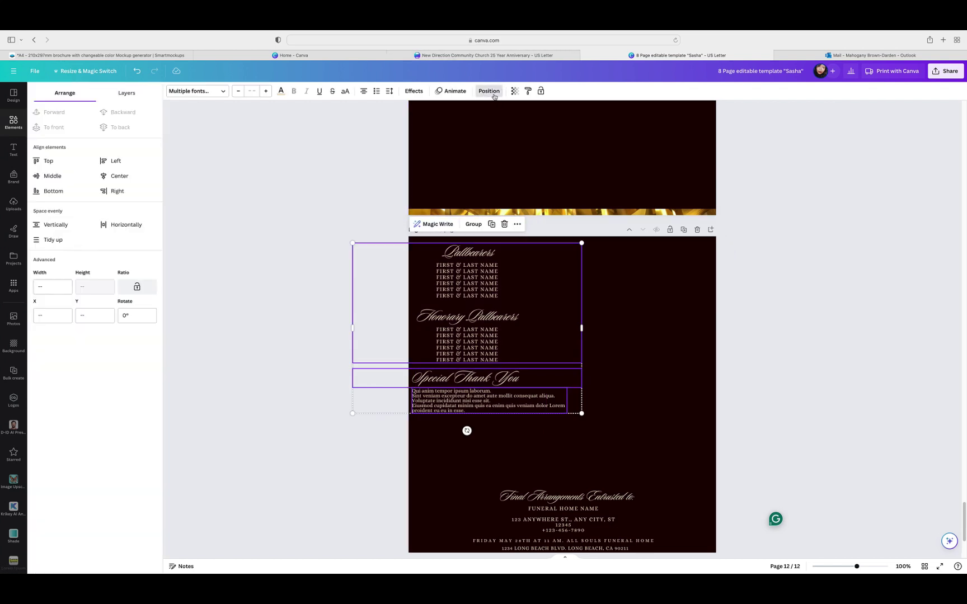
click(65, 242)
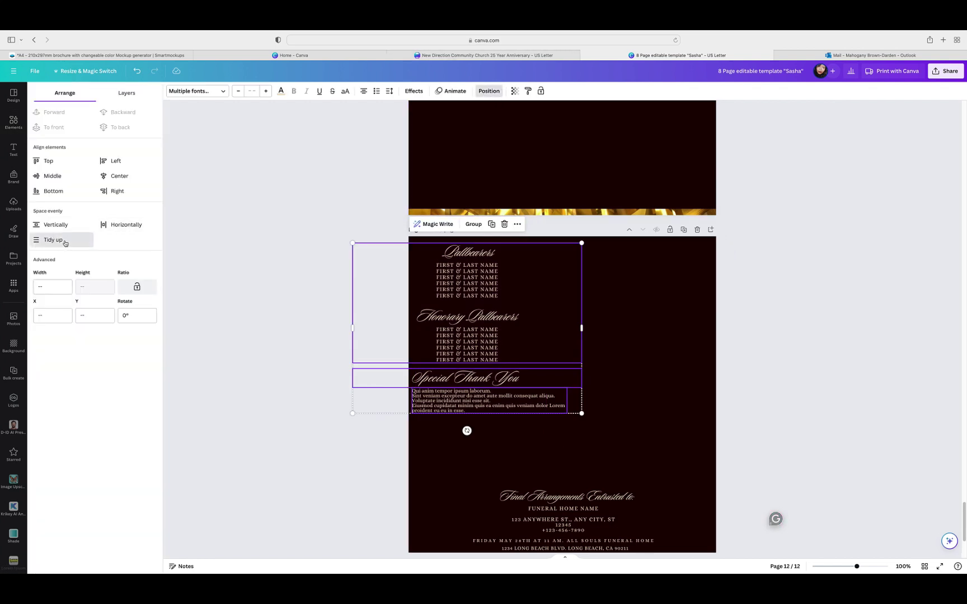
click(654, 356)
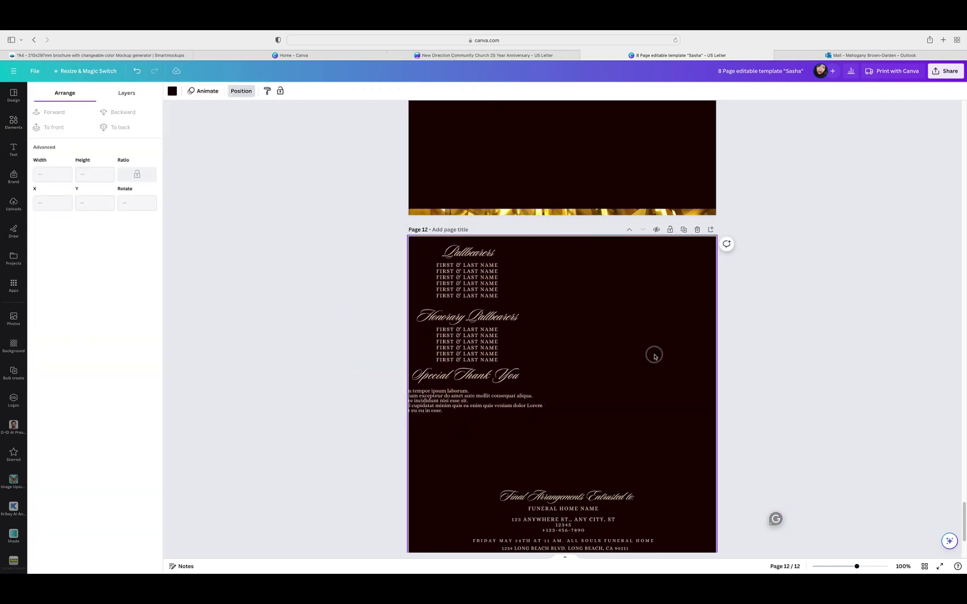
click(505, 401)
drag(505, 402, 577, 402)
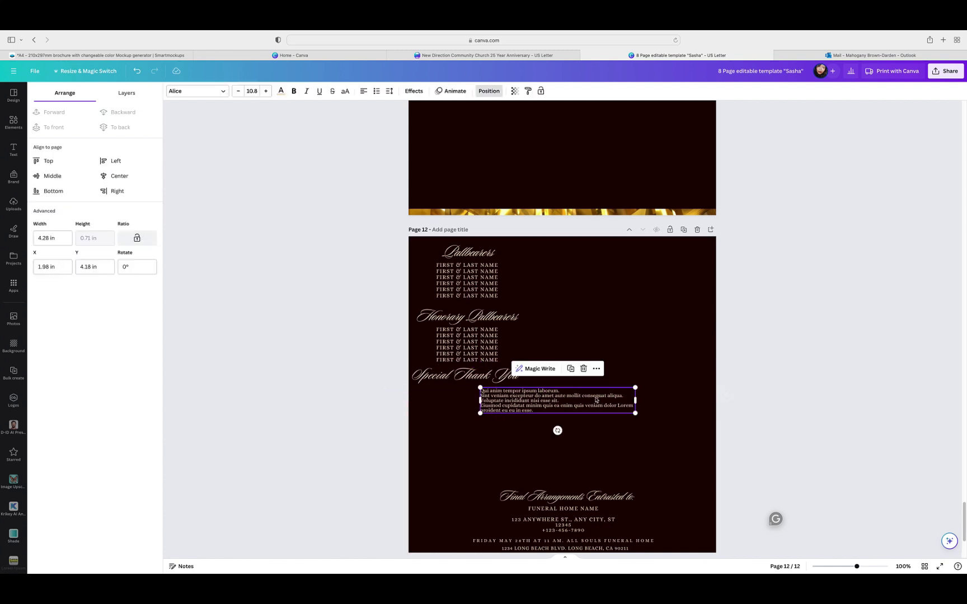
click(615, 334)
Step: Shift the Special Thank You heading and pallbearer lists right toward the page centre
drag(505, 374, 567, 379)
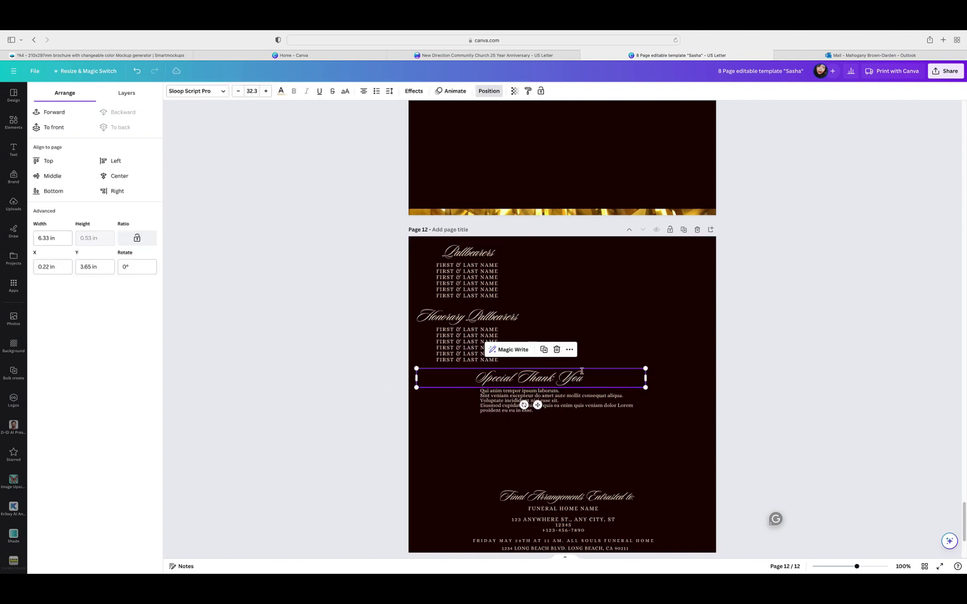
click(609, 320)
drag(469, 318, 527, 323)
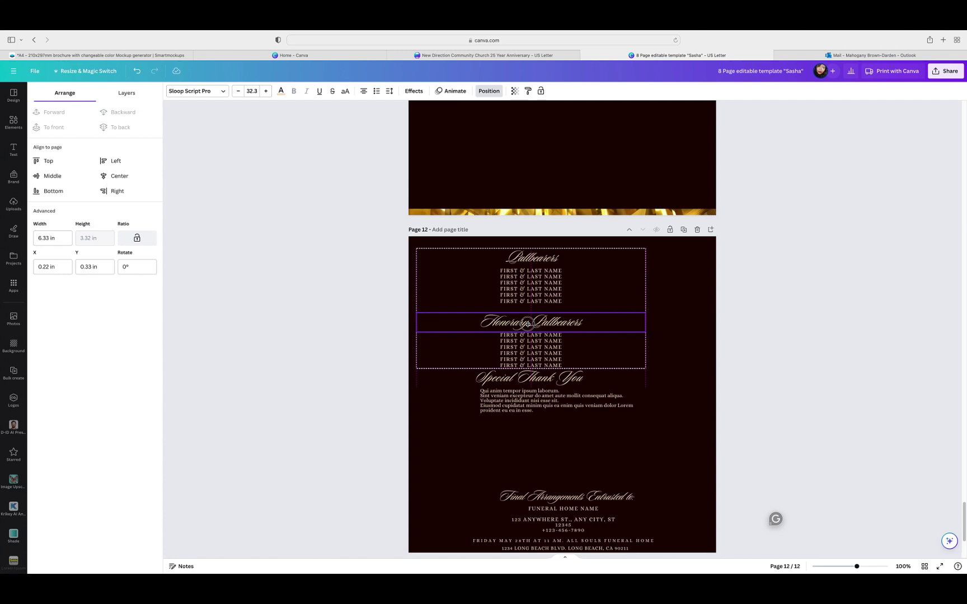
drag(526, 324, 528, 324)
click(410, 269)
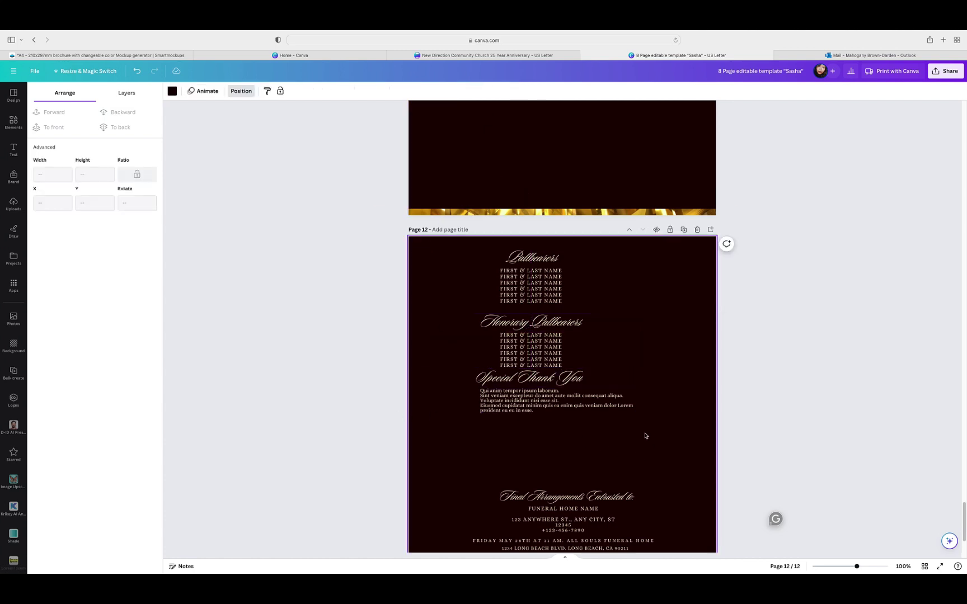
Step: Re-tidy the three blocks' spacing and centre-align the paragraph text
drag(568, 436, 503, 232)
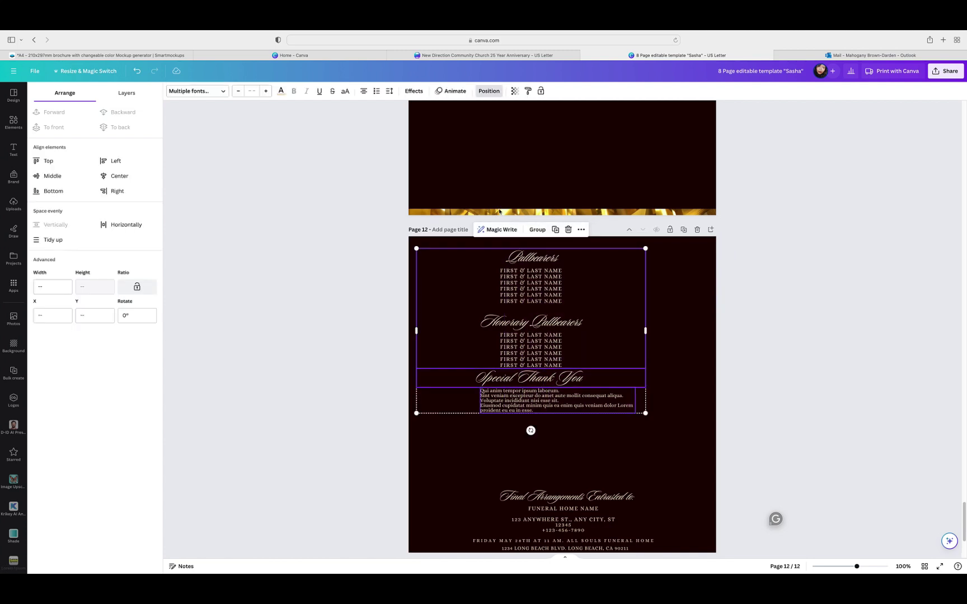
click(63, 240)
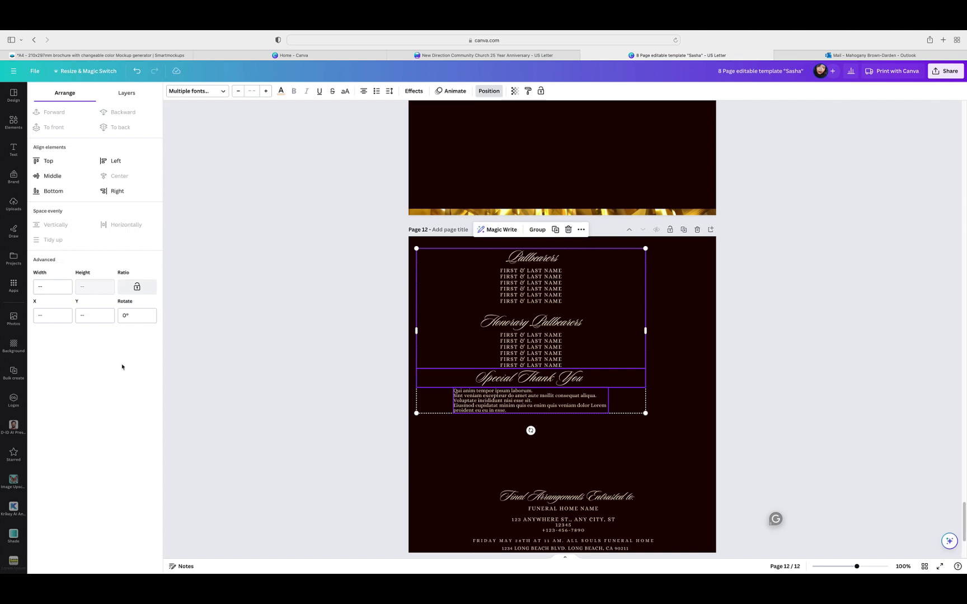
click(682, 364)
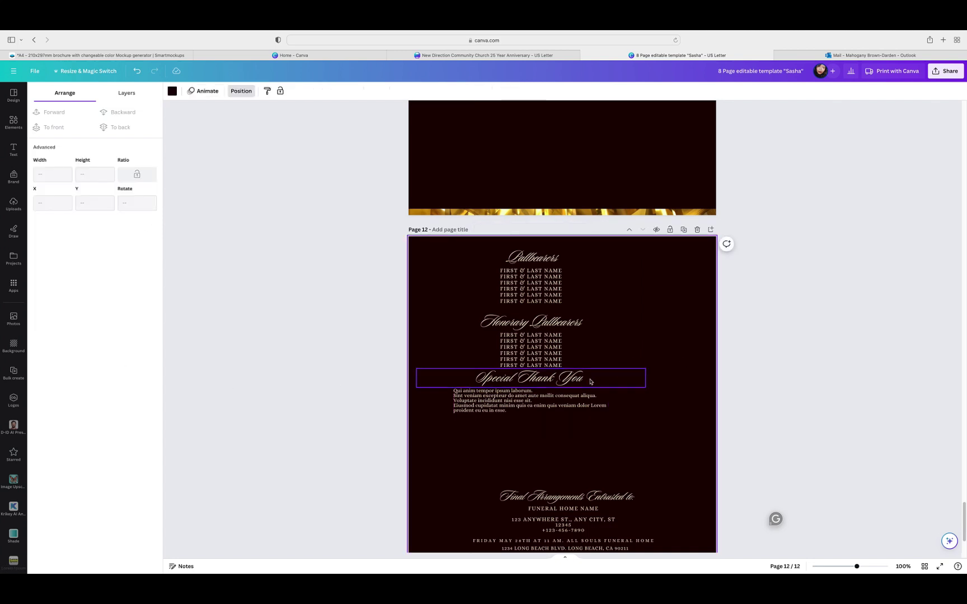
drag(505, 409, 469, 423)
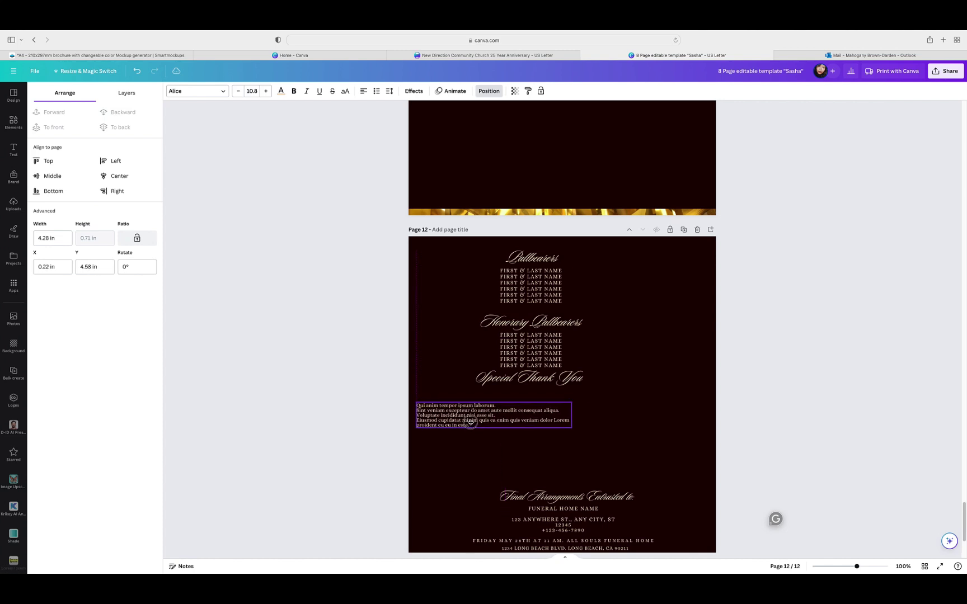
drag(535, 405, 534, 413)
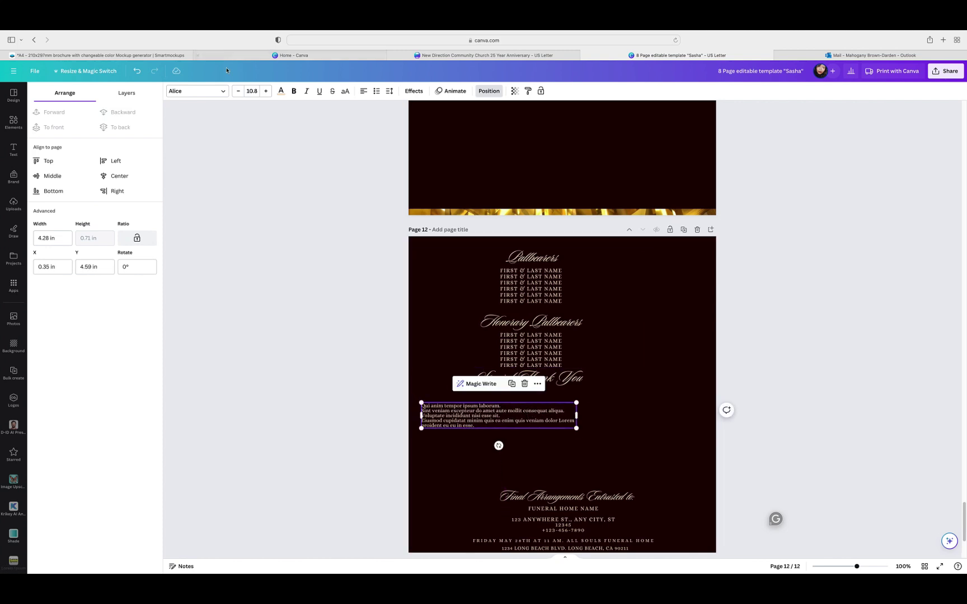
click(363, 91)
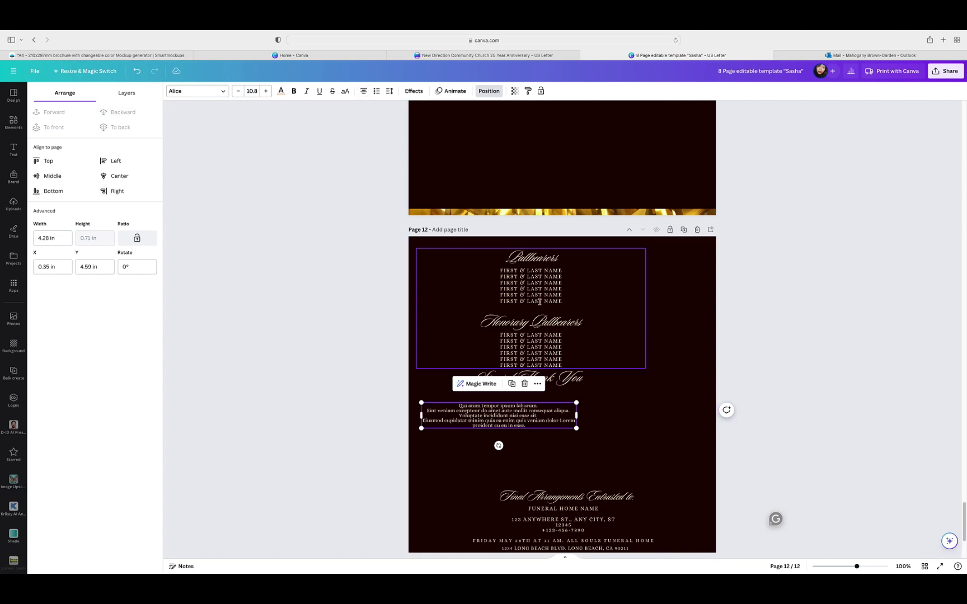
Step: Line up the pallbearer lists, heading and paragraph in one column
drag(559, 345, 516, 338)
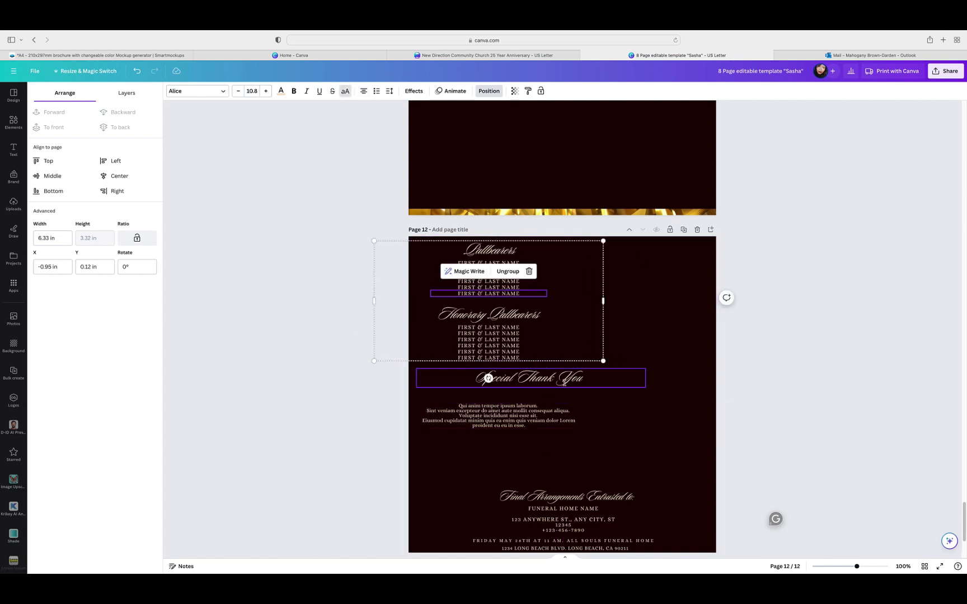
drag(563, 383, 516, 404)
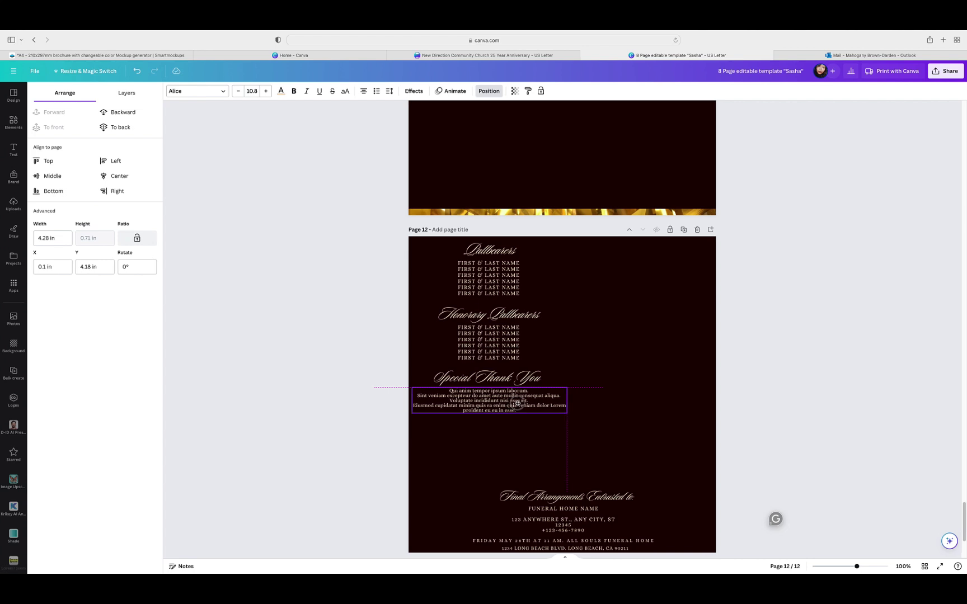
drag(517, 402, 516, 402)
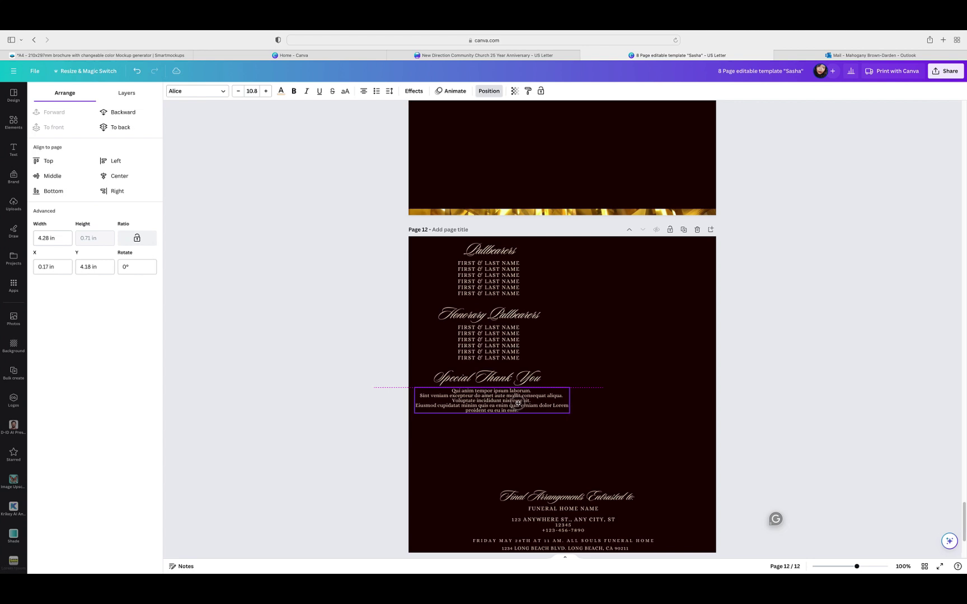
click(596, 344)
click(669, 354)
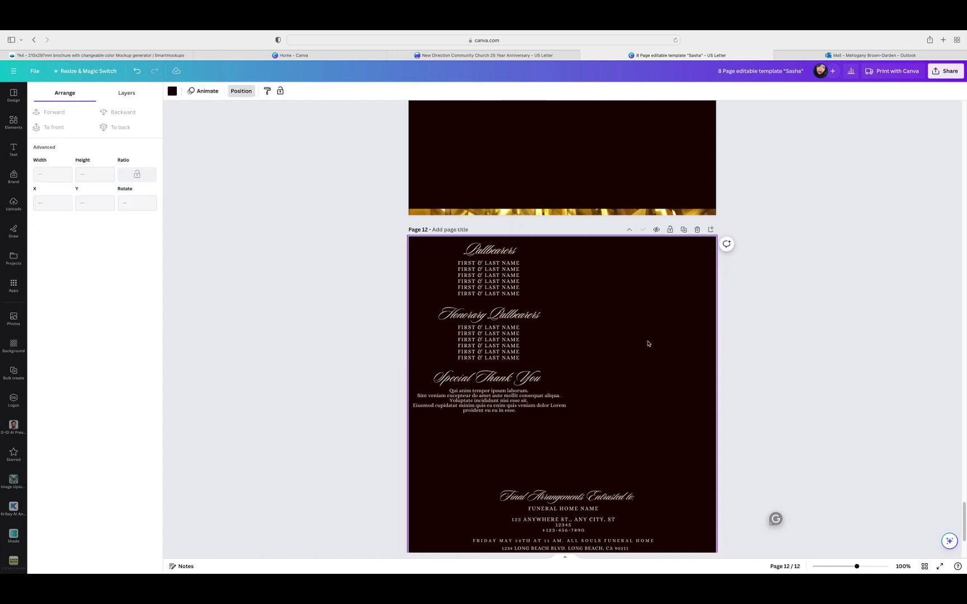
Step: Evenly space all three text blocks and group them
drag(417, 239, 563, 424)
click(60, 245)
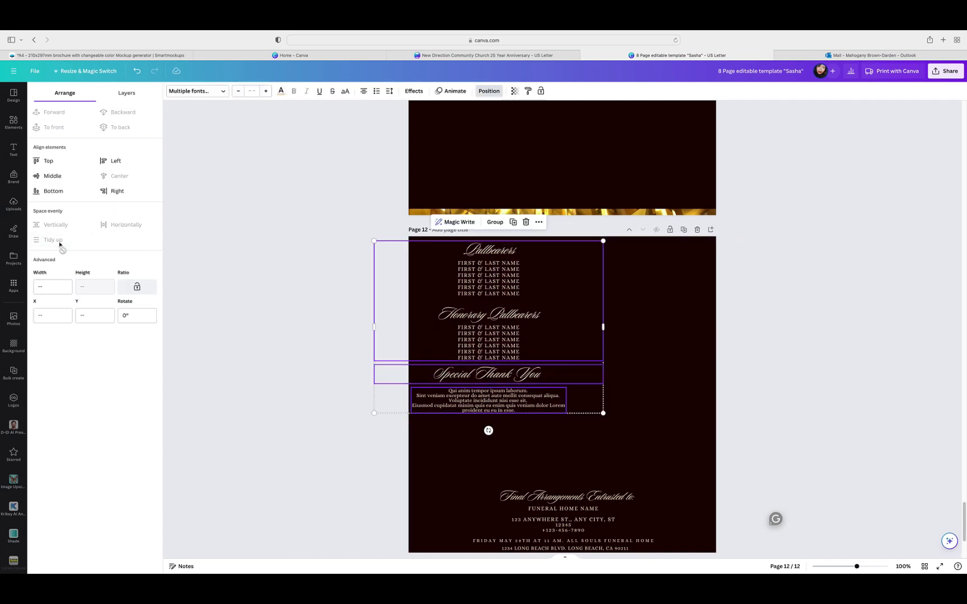
click(495, 222)
Step: Move the text group from page 12 onto page 11 and enlarge it
scroll(764, 332, down, 2)
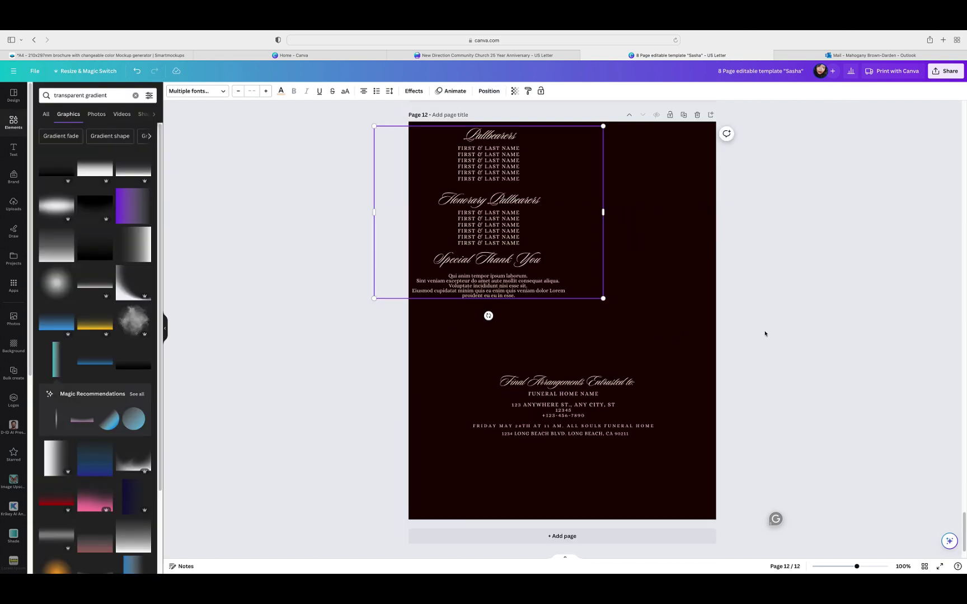
scroll(766, 335, up, 5)
drag(581, 475, 582, 220)
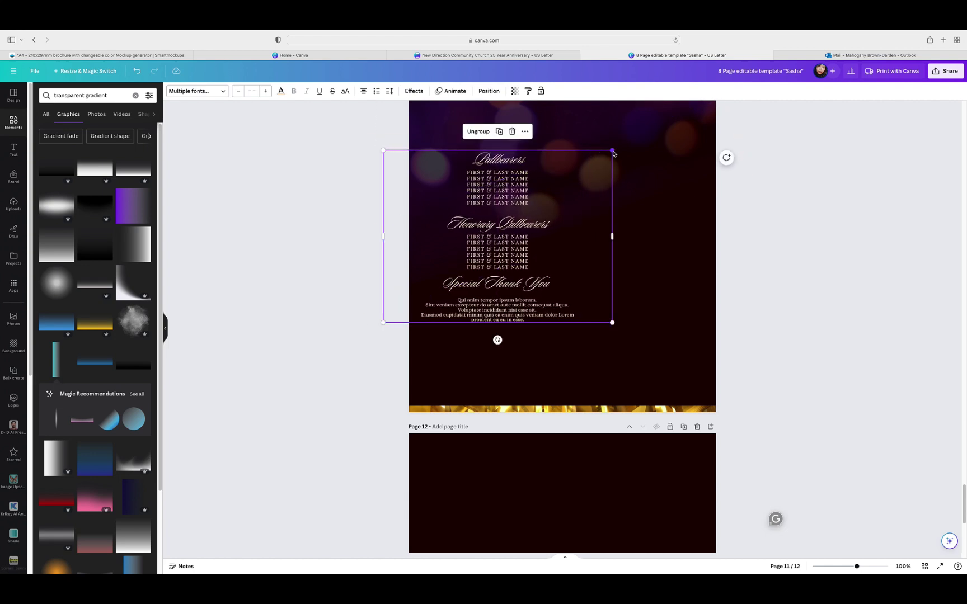
drag(612, 150, 655, 118)
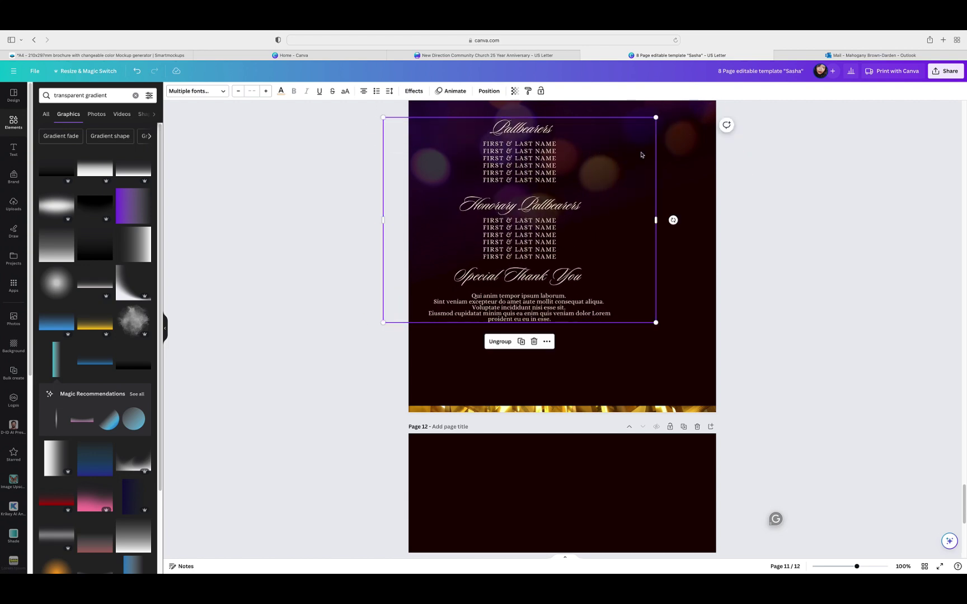
drag(642, 155, 633, 155)
click(738, 220)
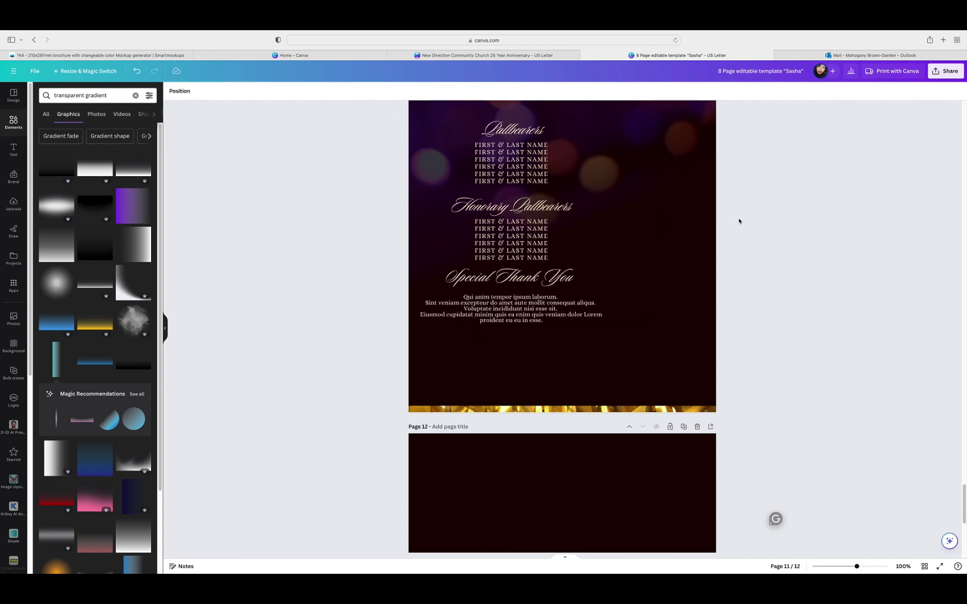
Step: Raise the text group higher on page 11 and scale it up further
scroll(745, 231, up, 5)
click(528, 382)
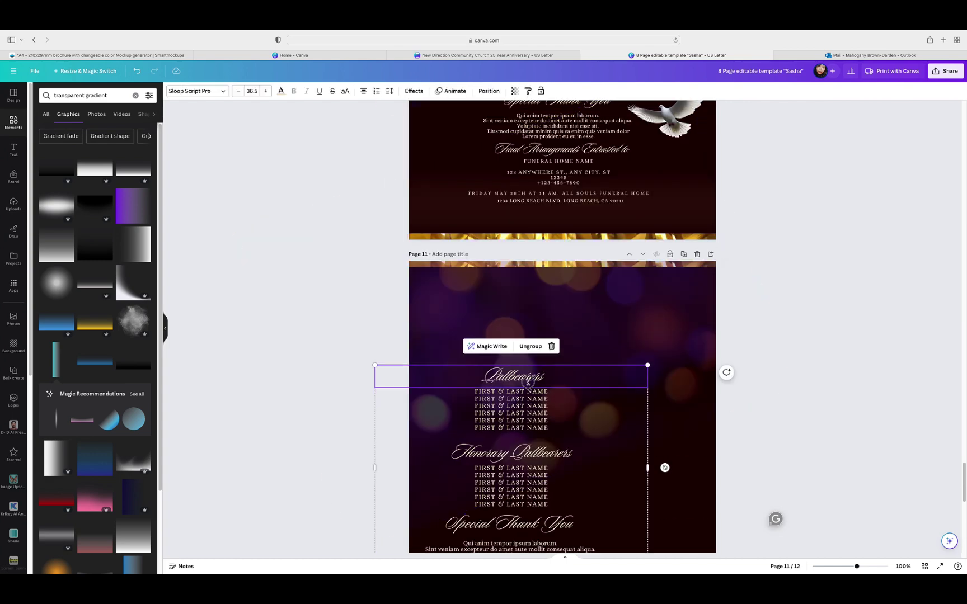
drag(527, 381, 527, 315)
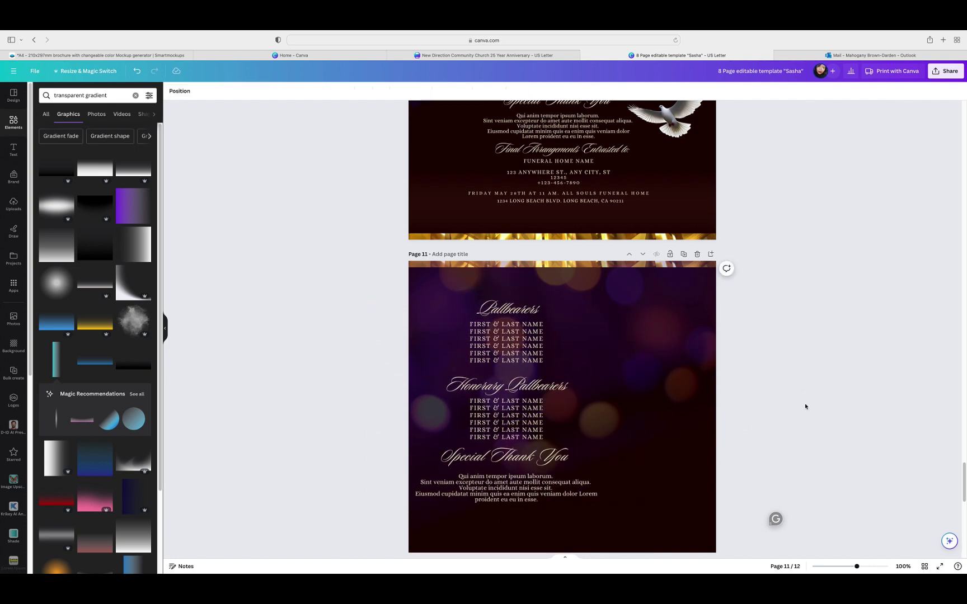
scroll(805, 406, down, 3)
click(591, 389)
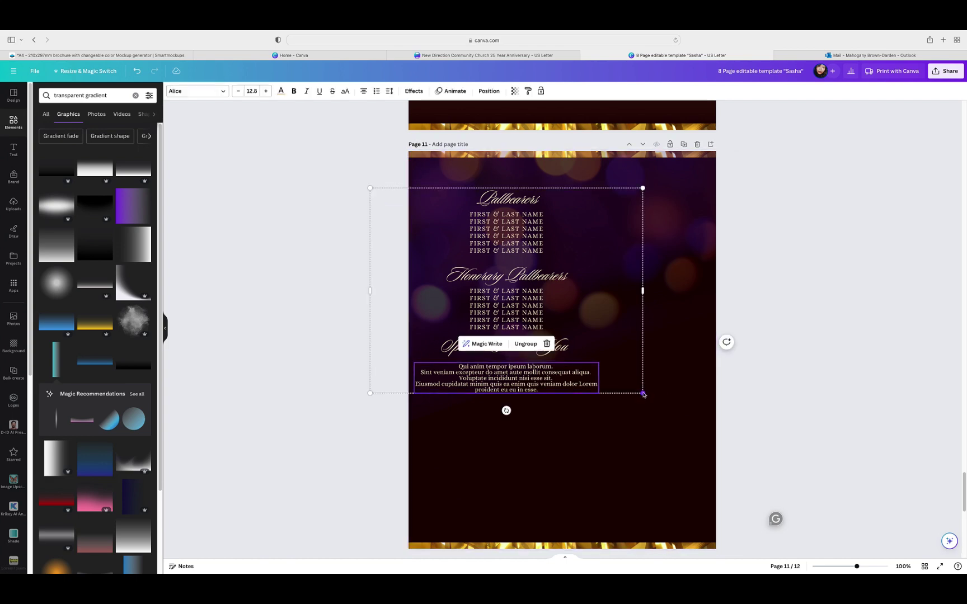
drag(643, 395, 682, 466)
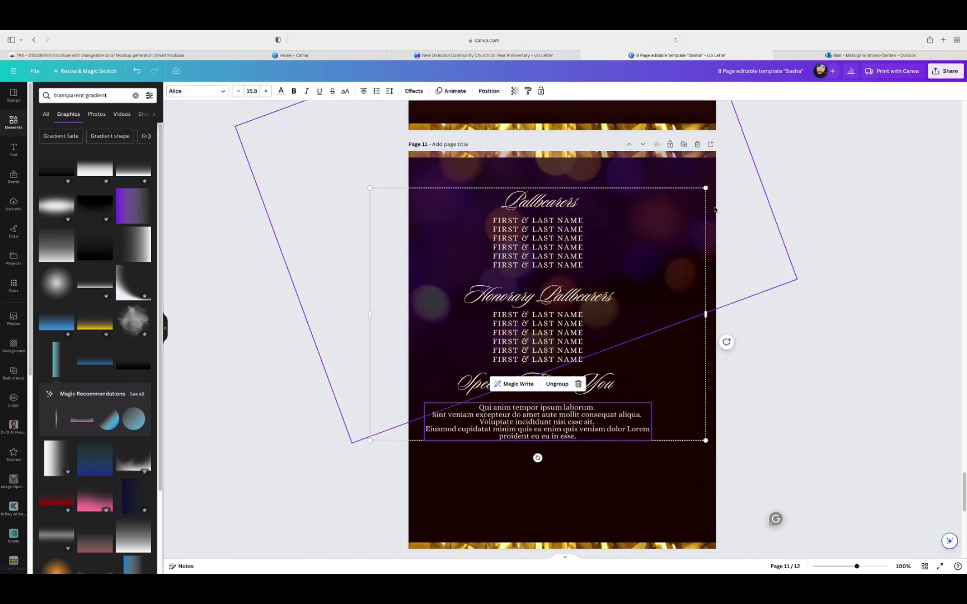
Step: Delete page 11's text group and all of page 12's text and line
click(700, 193)
click(553, 169)
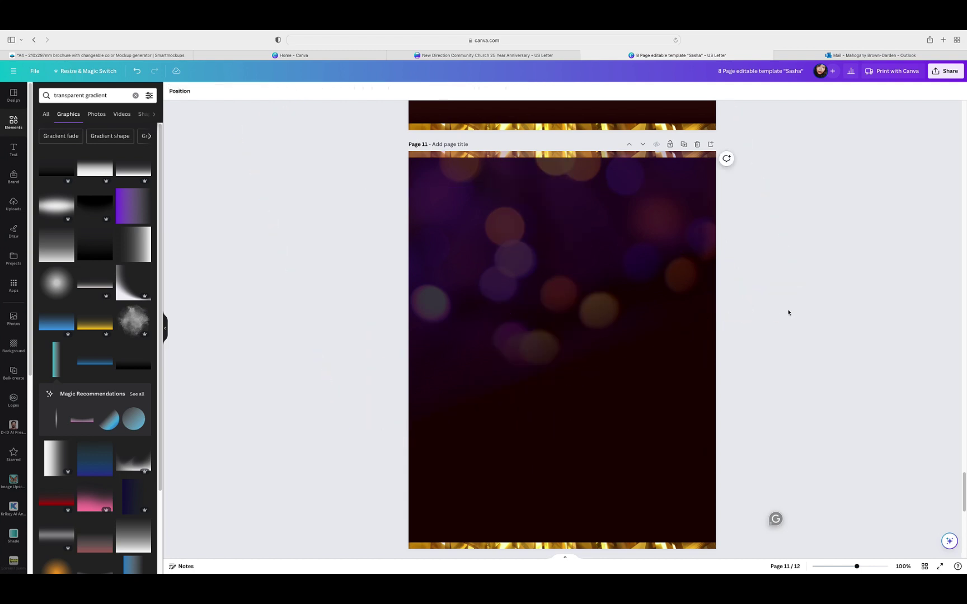
scroll(803, 309, down, 10)
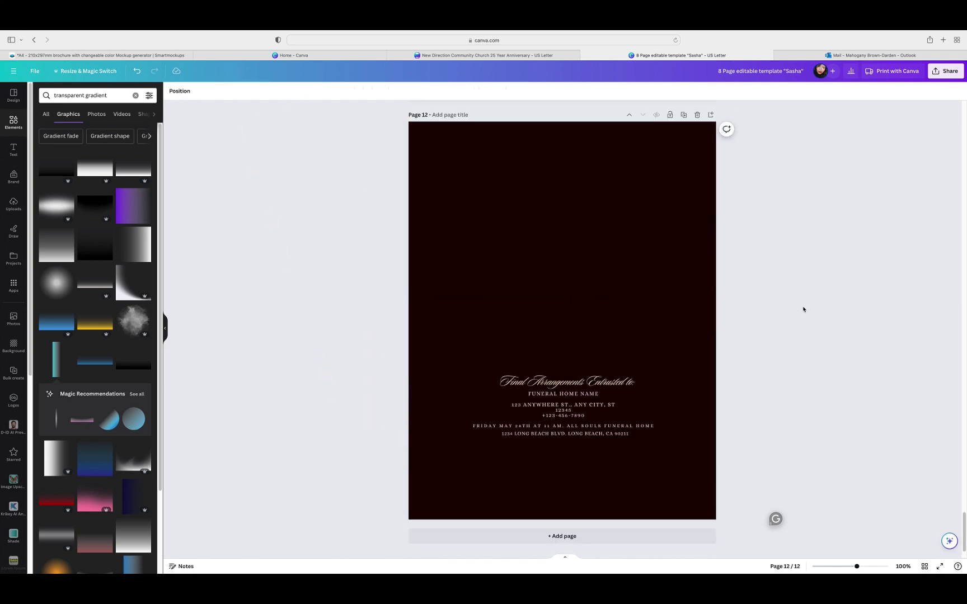
click(562, 404)
click(660, 361)
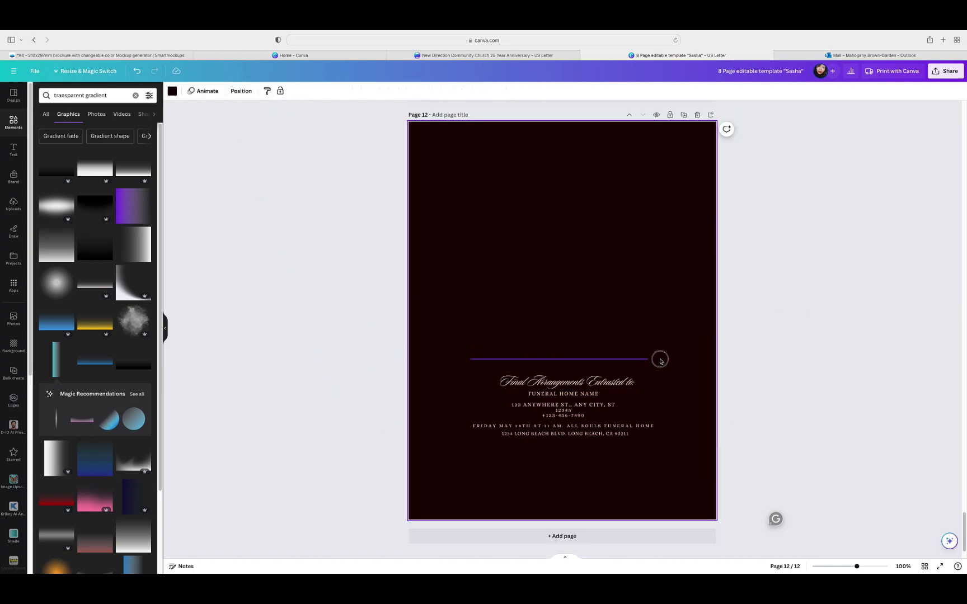
drag(660, 361, 674, 454)
key(Delete)
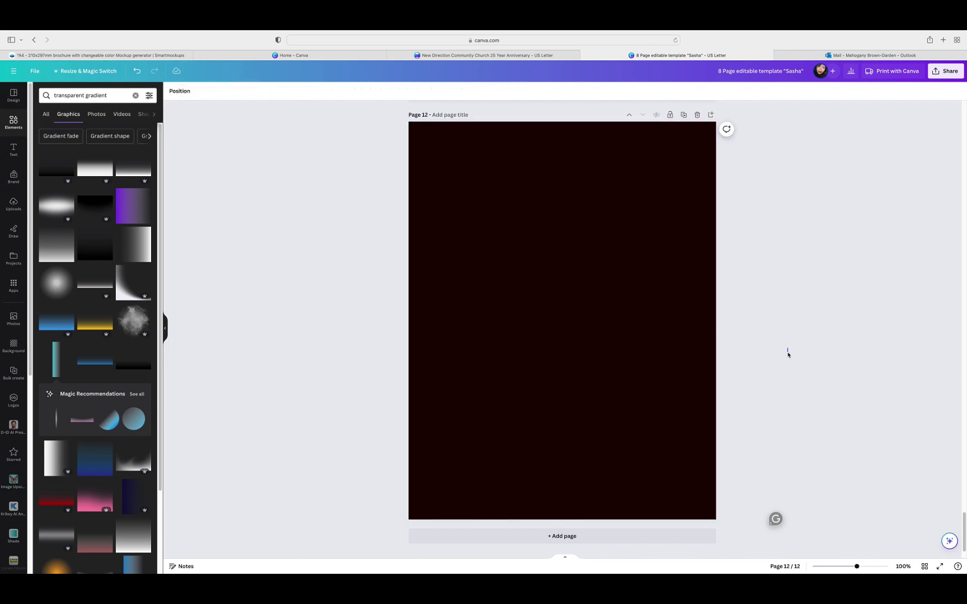
scroll(788, 355, up, 15)
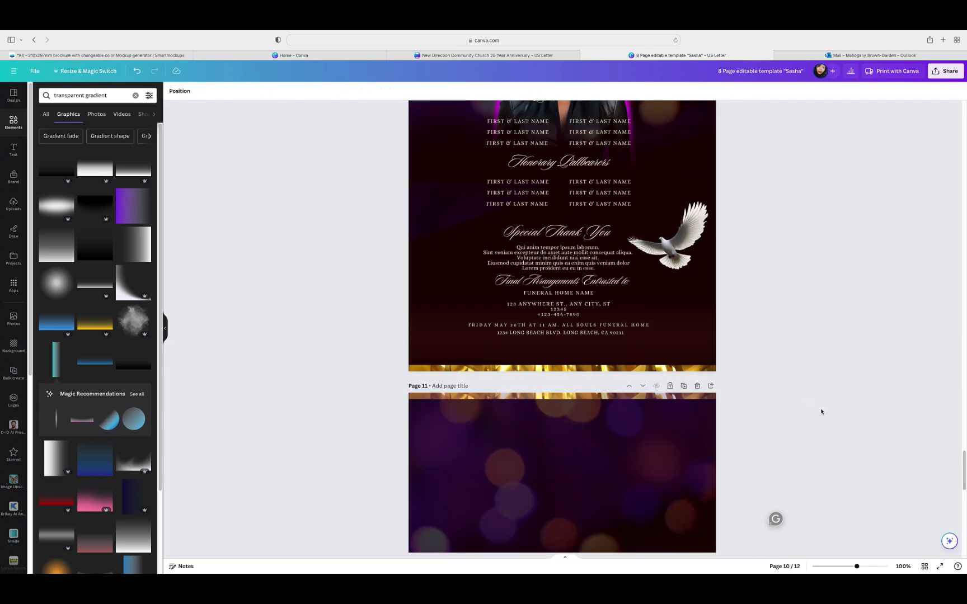
scroll(821, 411, up, 3)
Step: Duplicate page 10's full text group, undoing an accidental gradient change
click(621, 332)
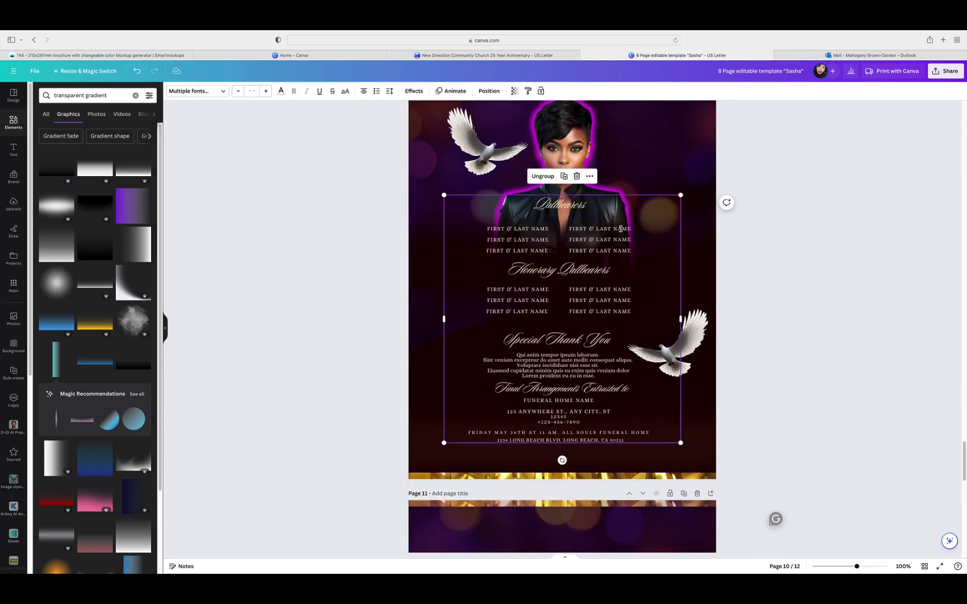
click(564, 177)
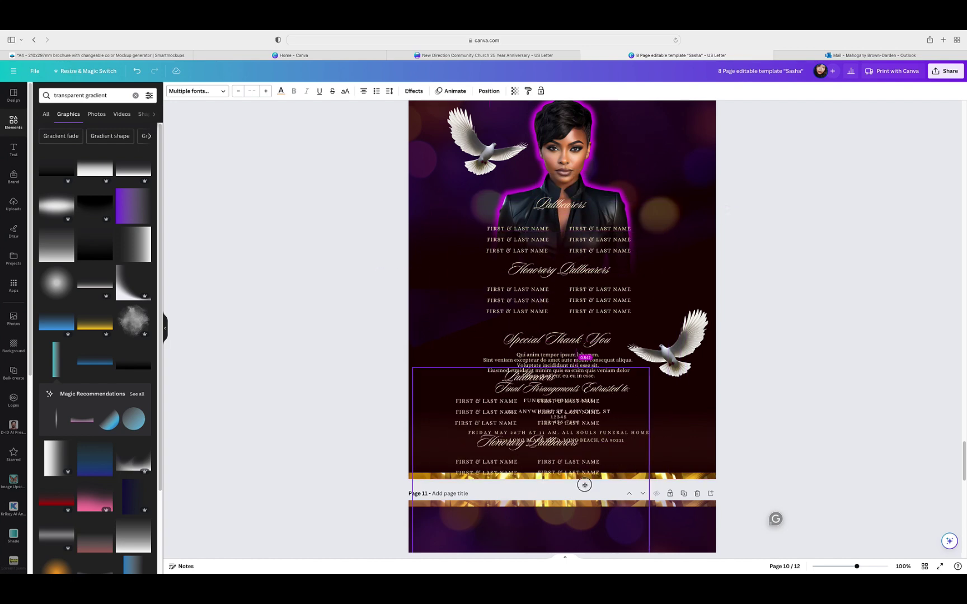
scroll(775, 272, down, 8)
click(581, 244)
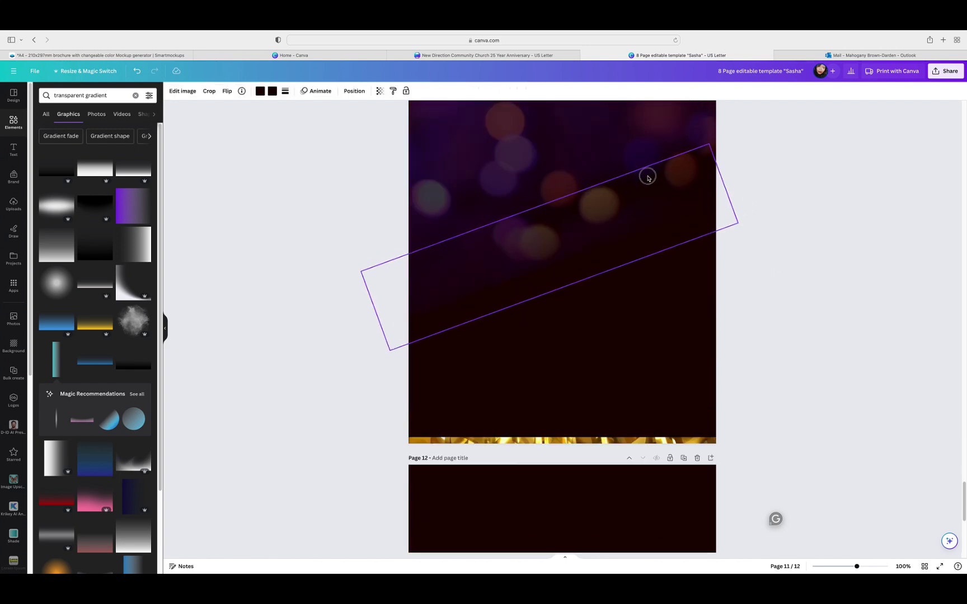
click(136, 71)
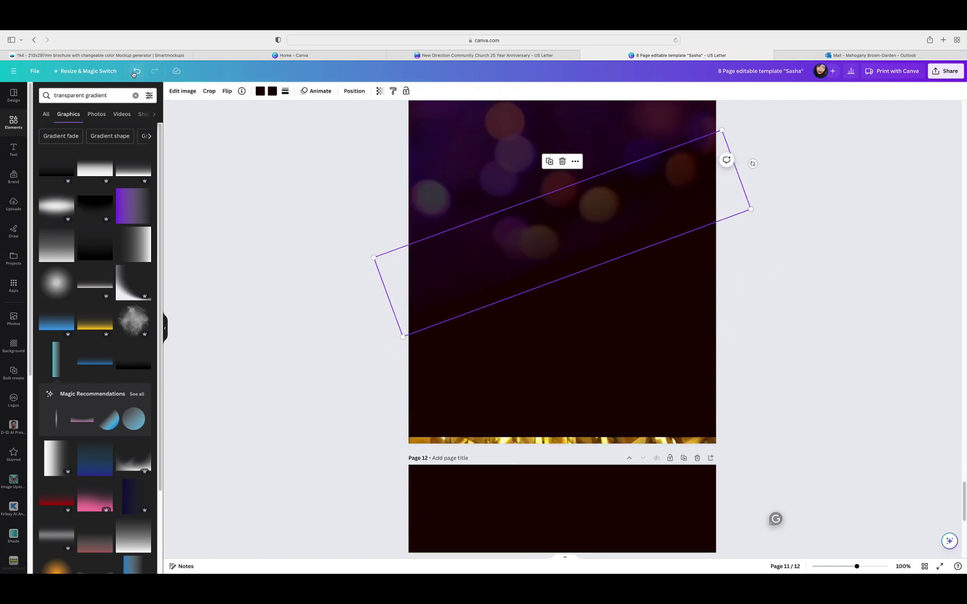
scroll(615, 300, up, 3)
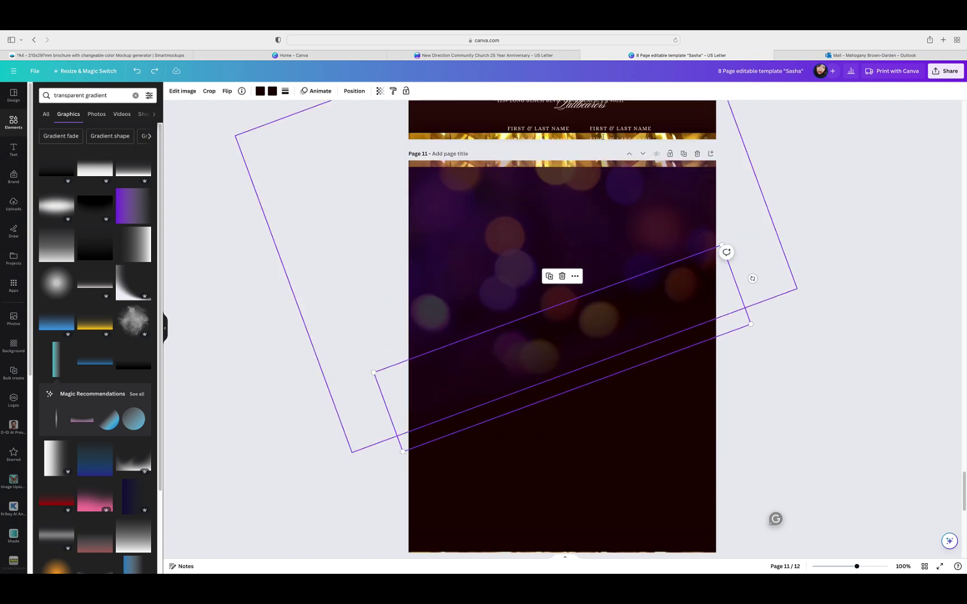
Step: Move the copied text group onto page 11, enlarge it and centre it lower
drag(589, 122, 587, 273)
drag(687, 215, 706, 192)
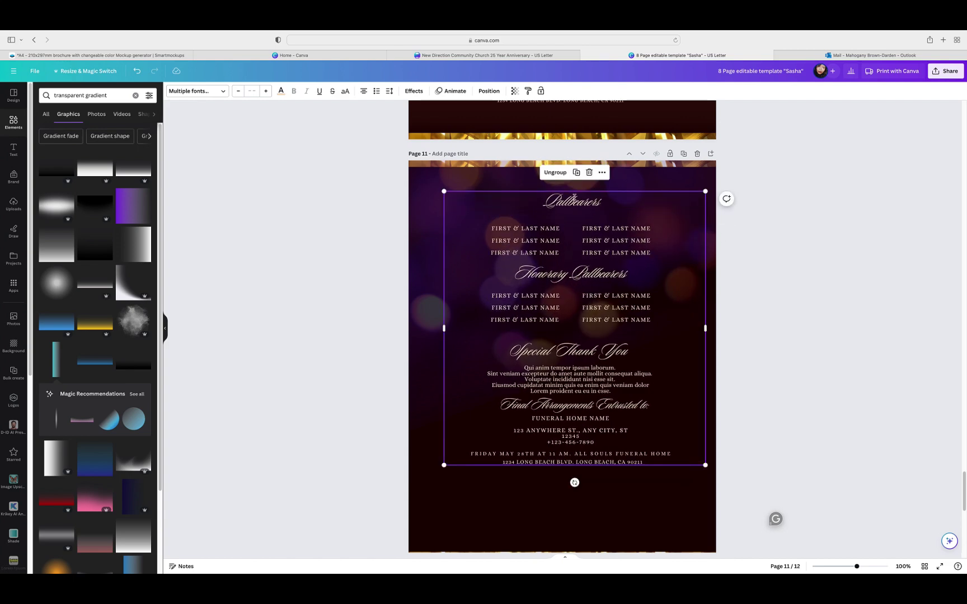
drag(439, 191, 429, 181)
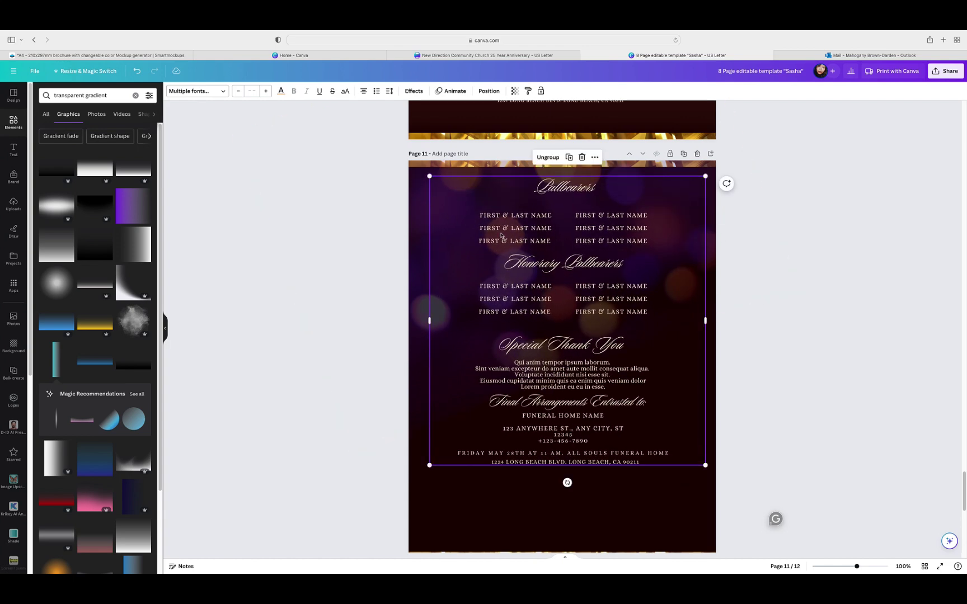
drag(531, 241, 523, 273)
click(794, 237)
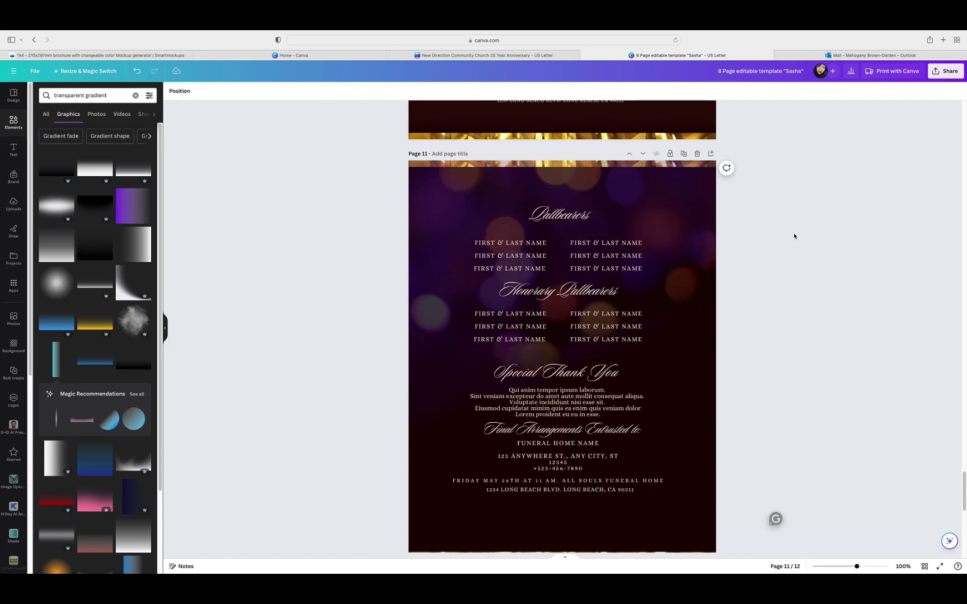
scroll(806, 244, down, 2)
scroll(807, 245, down, 1)
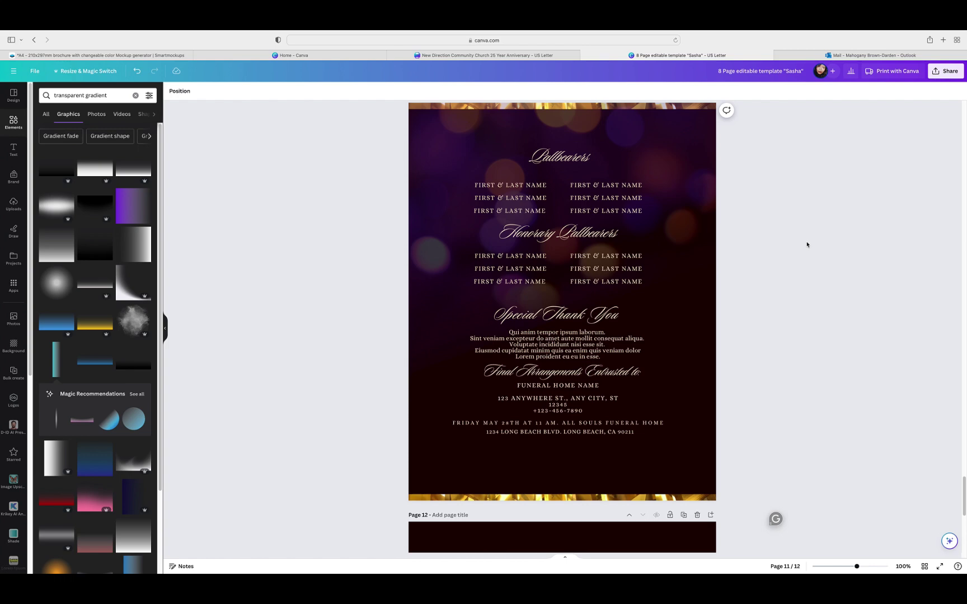
scroll(821, 253, down, 10)
Step: Copy page 10's lower-right dove onto page 11's top right
scroll(822, 263, up, 20)
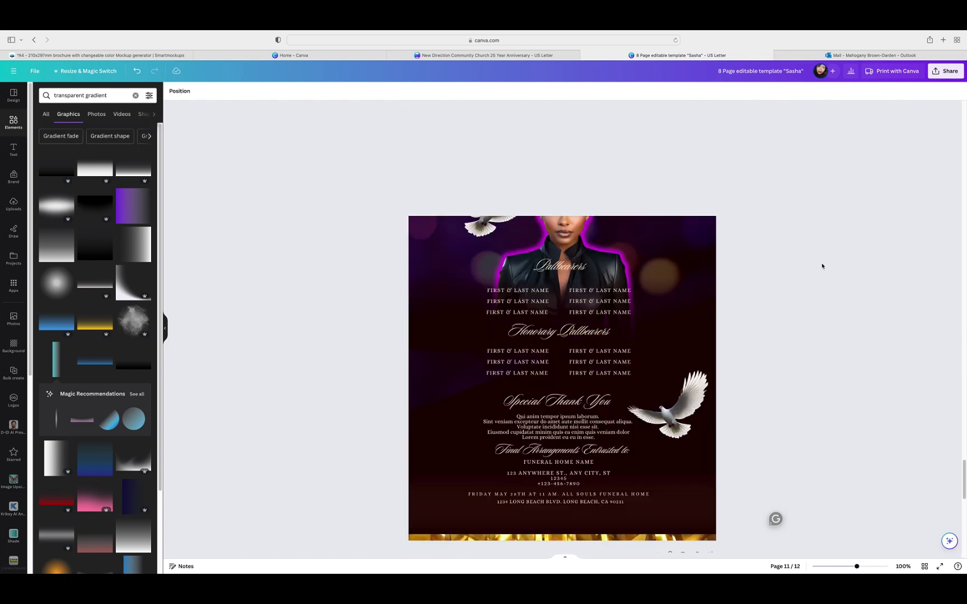
scroll(822, 266, down, 5)
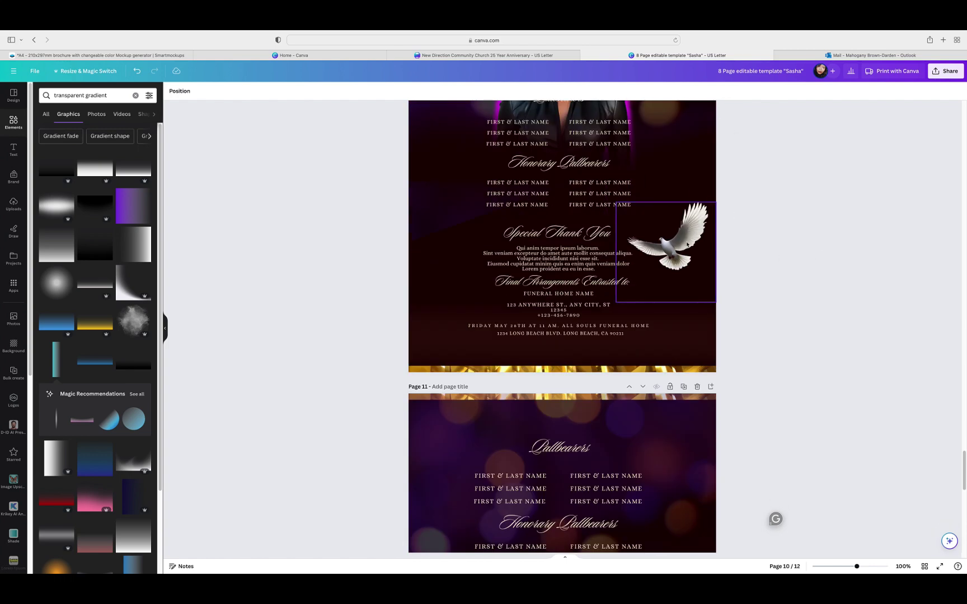
click(649, 224)
drag(649, 224, 643, 417)
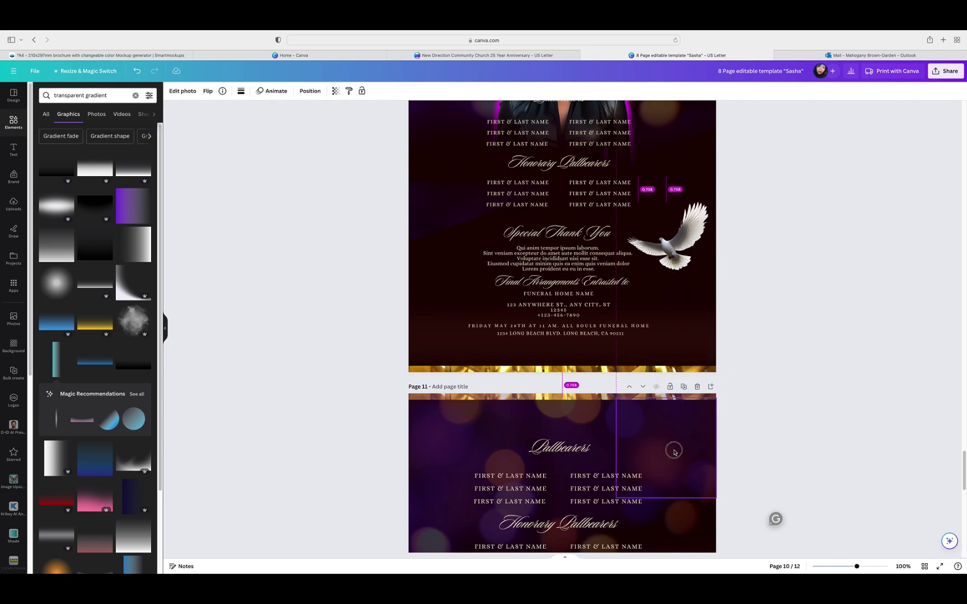
scroll(743, 397, down, 1)
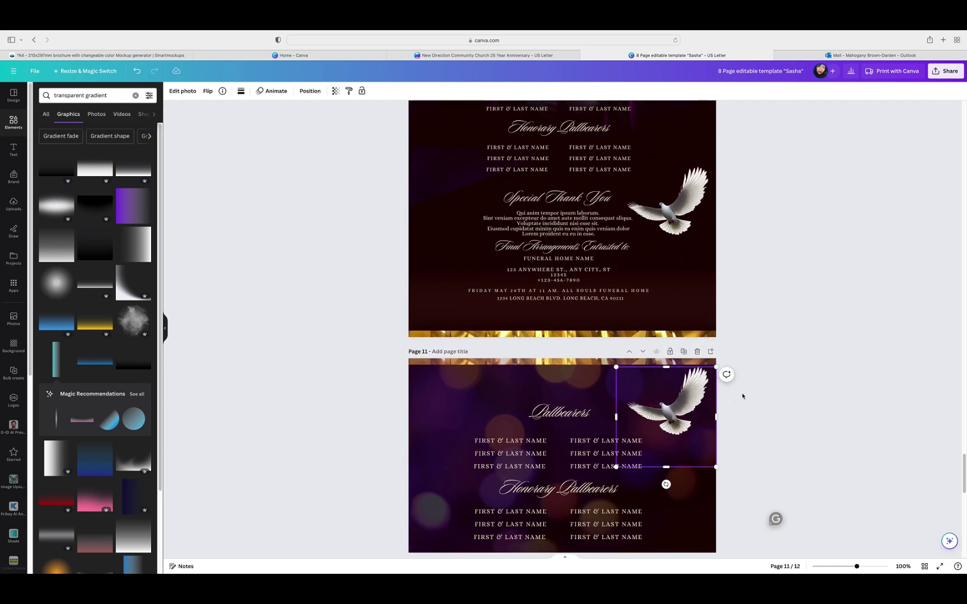
Step: Duplicate the dove, place it in page 11's lower-left corner and flip it horizontally
click(652, 348)
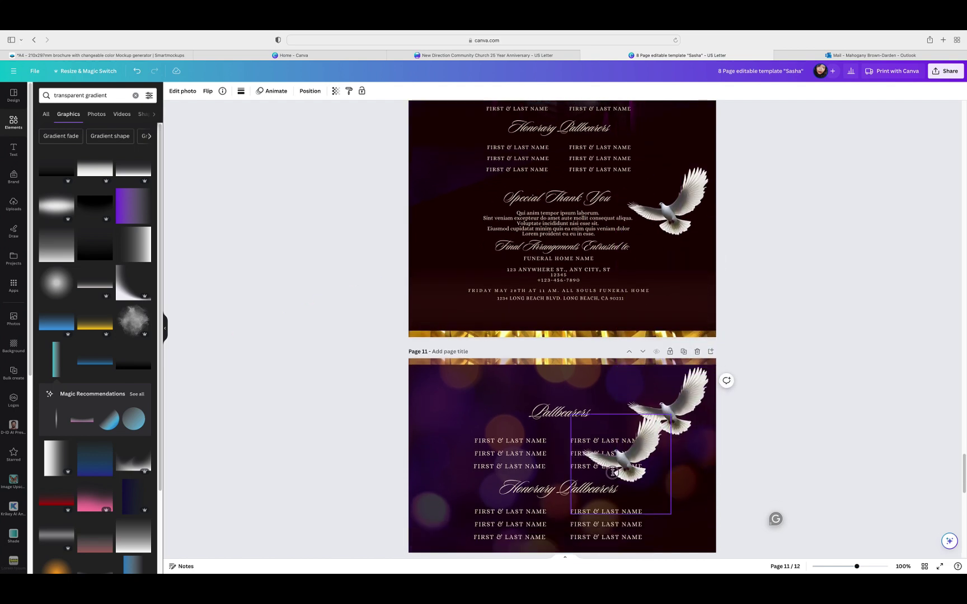
drag(633, 431, 534, 498)
scroll(789, 395, down, 6)
drag(519, 329, 437, 492)
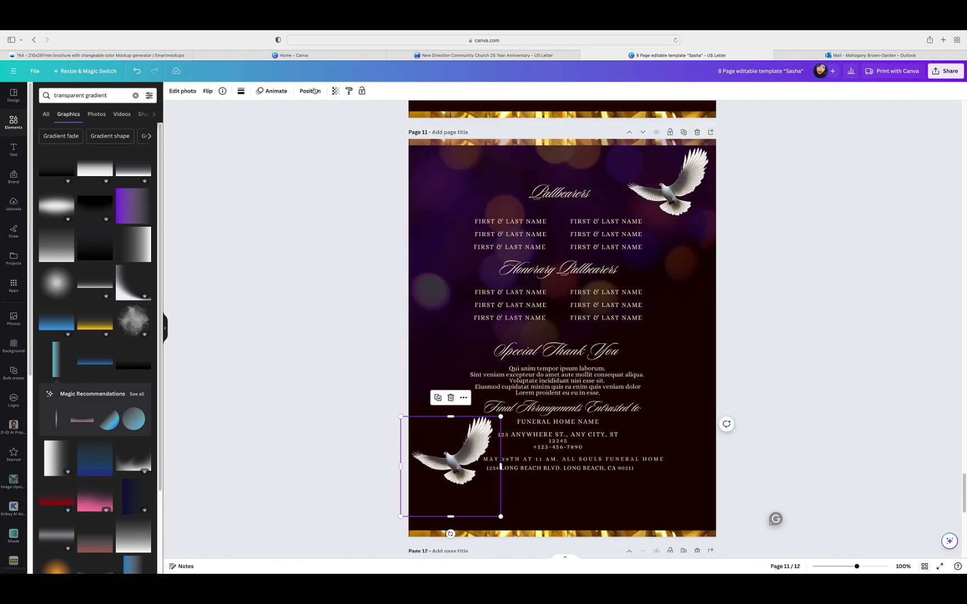
click(207, 92)
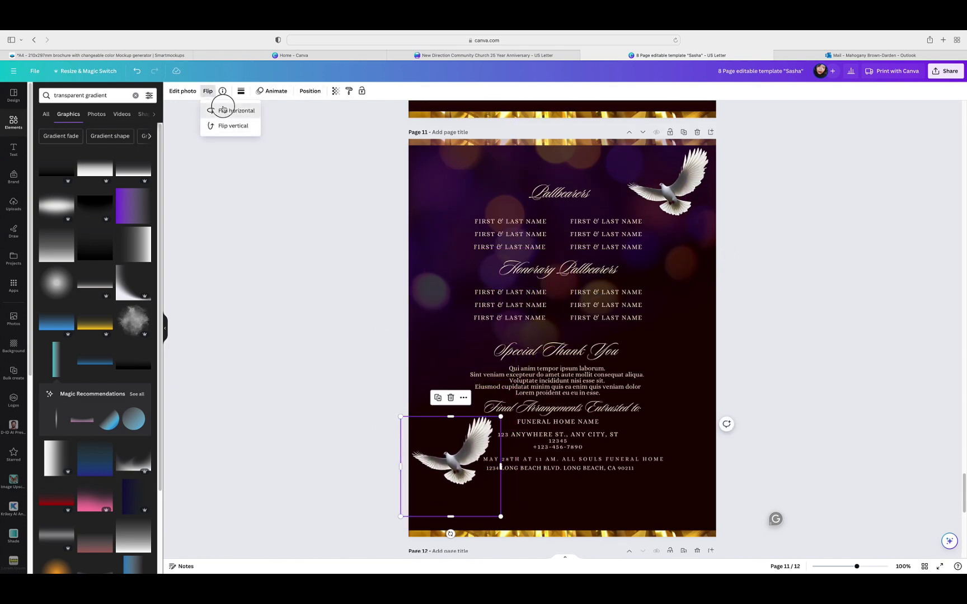
click(224, 110)
drag(430, 470, 433, 498)
Step: Select the top-right dove and scroll through the pages to review both doves
click(666, 184)
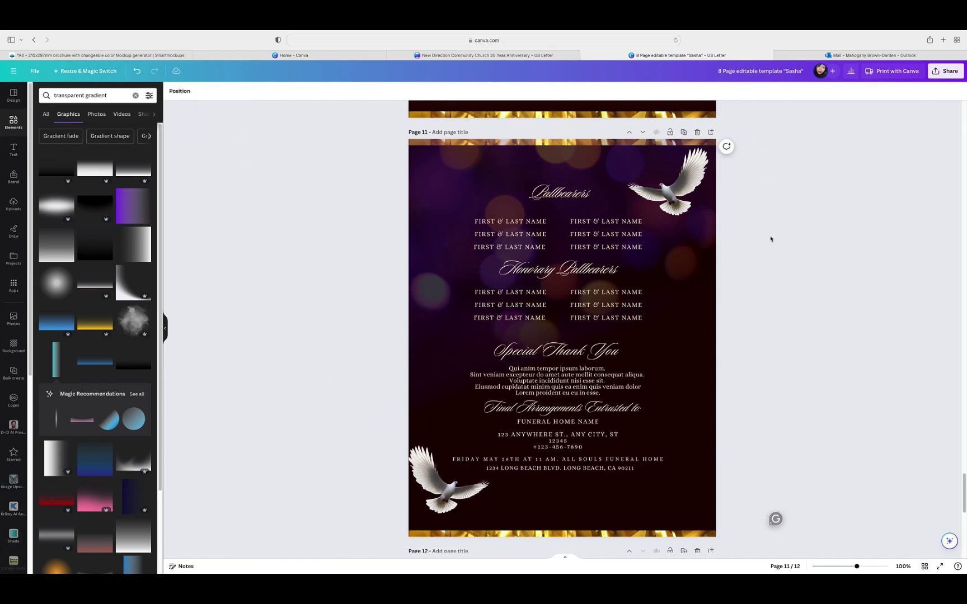
scroll(771, 238, up, 6)
scroll(780, 242, up, 1)
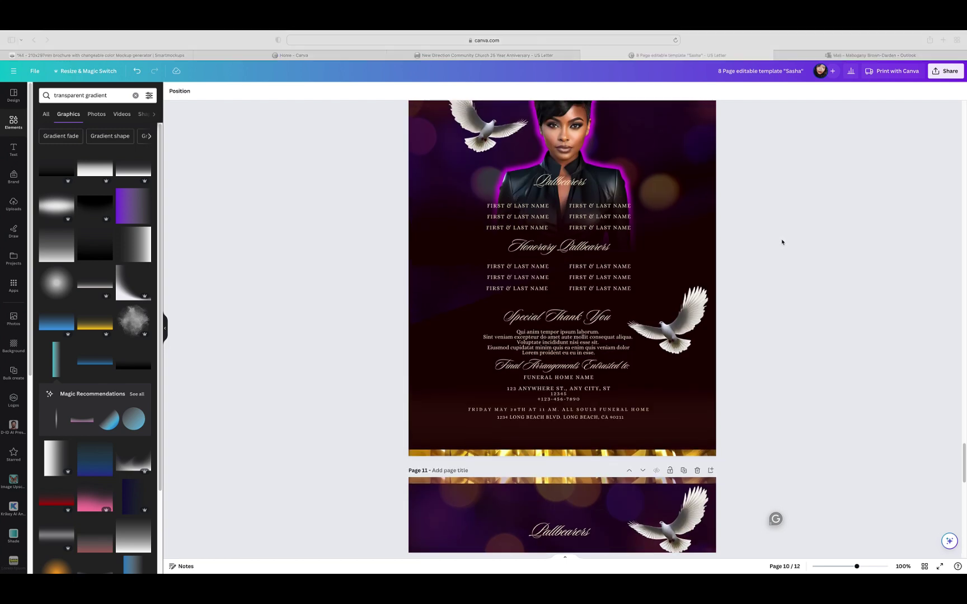
scroll(784, 244, up, 15)
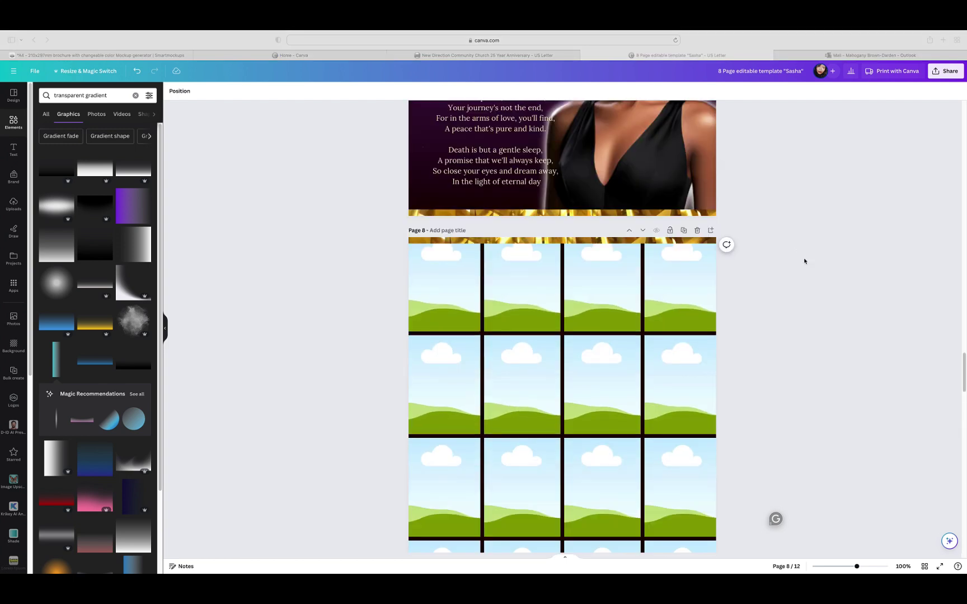
scroll(804, 262, up, 3)
scroll(805, 261, down, 20)
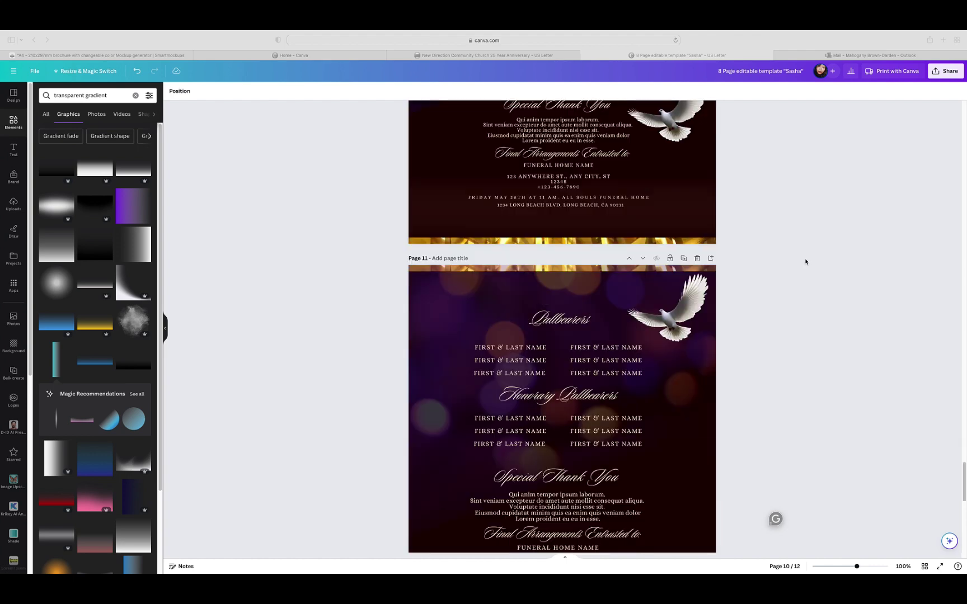
scroll(805, 261, down, 6)
scroll(808, 264, up, 2)
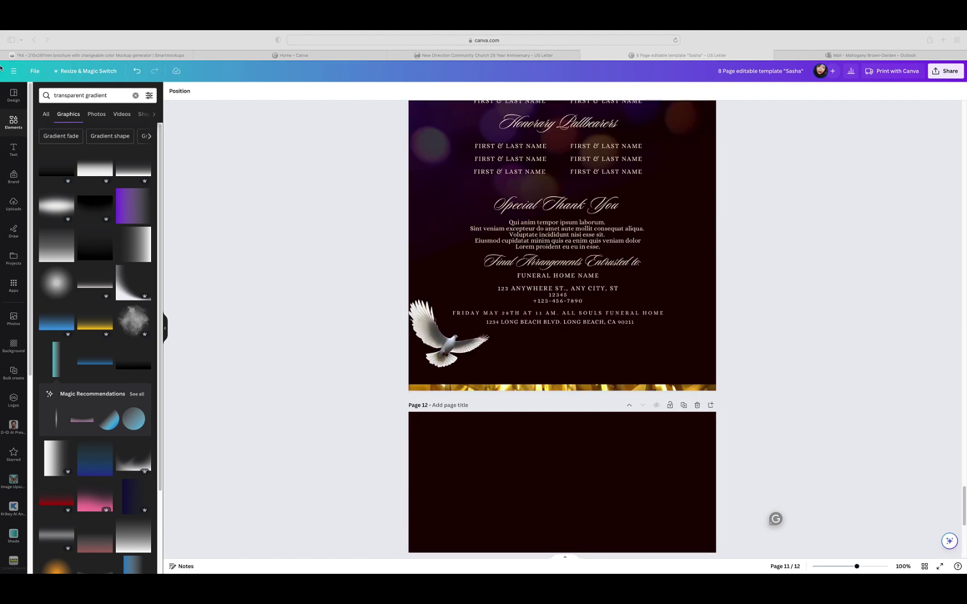
Step: Clear the gradient search and add a gold sparkle swirl from Recently used to page 11
click(135, 98)
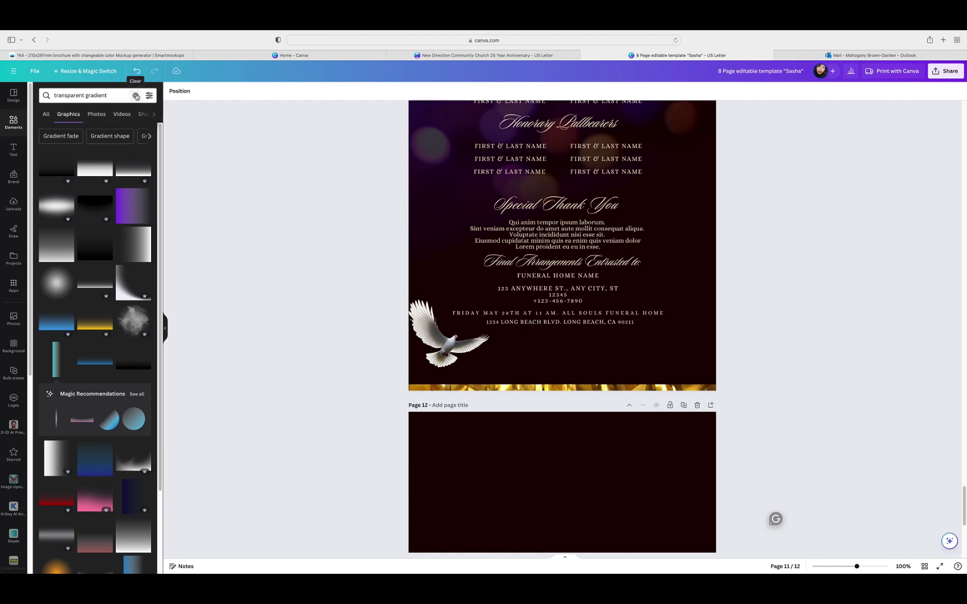
click(136, 97)
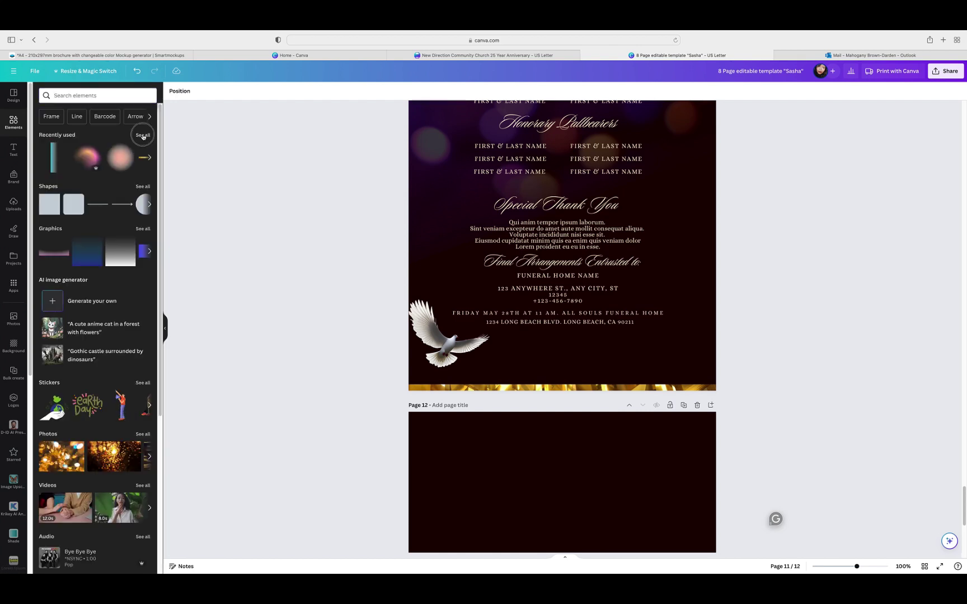
click(143, 135)
scroll(110, 321, down, 1)
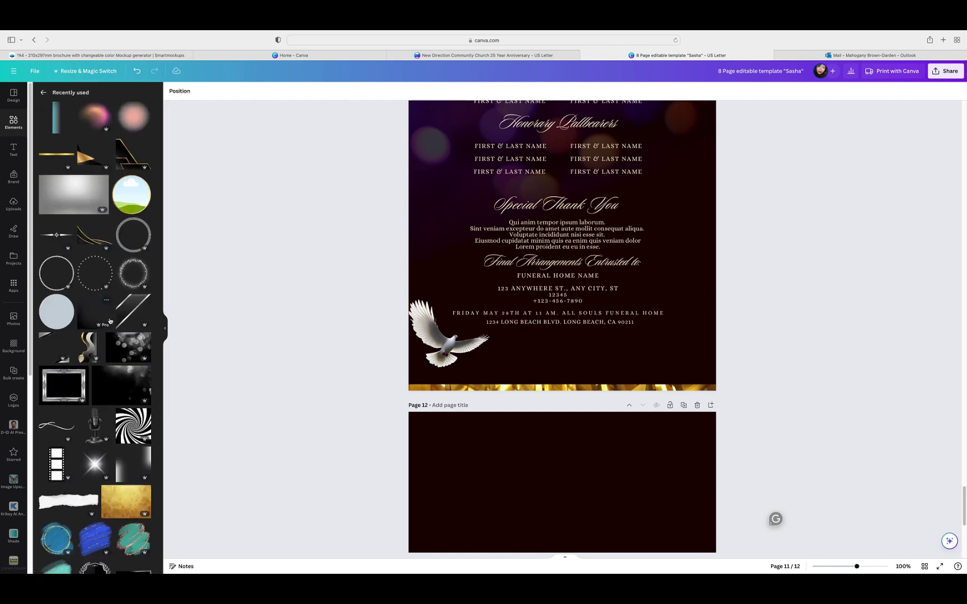
scroll(110, 321, down, 10)
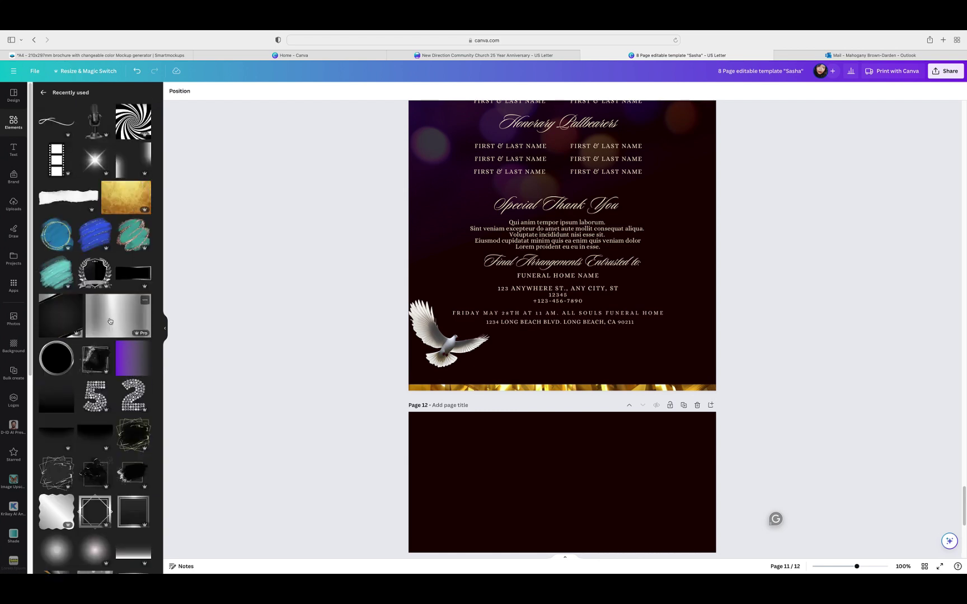
scroll(110, 321, down, 7)
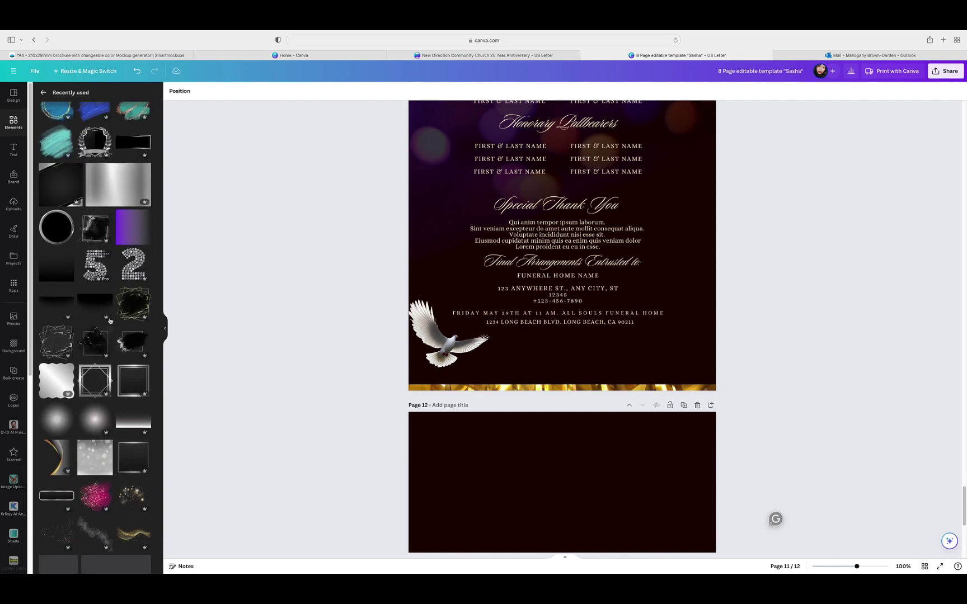
scroll(110, 321, down, 2)
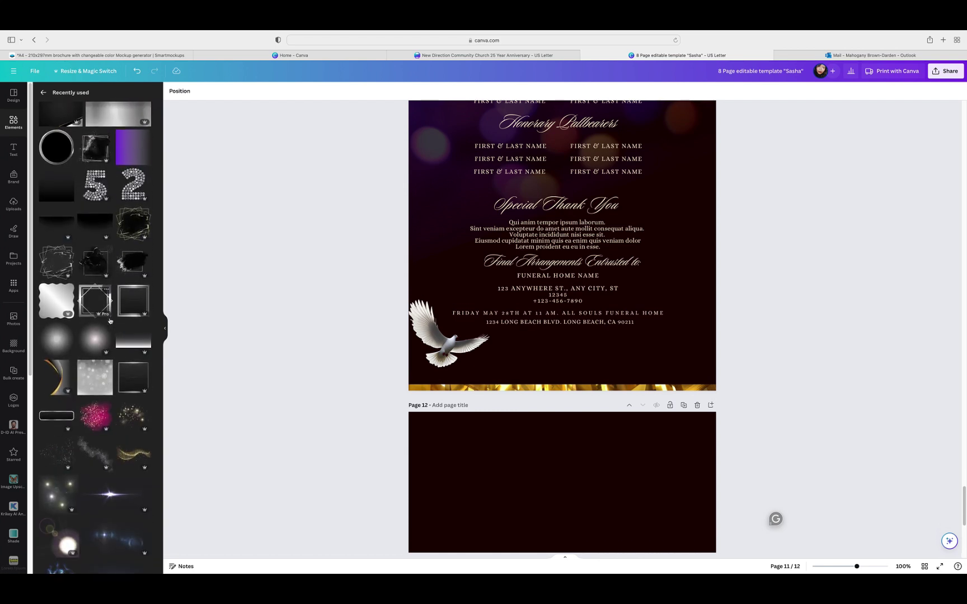
scroll(110, 321, down, 2)
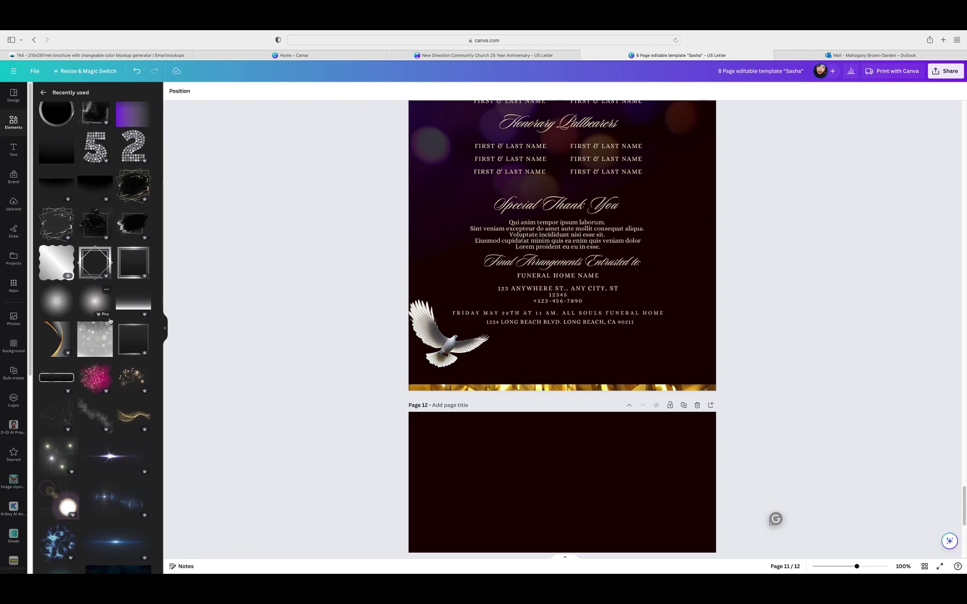
click(133, 398)
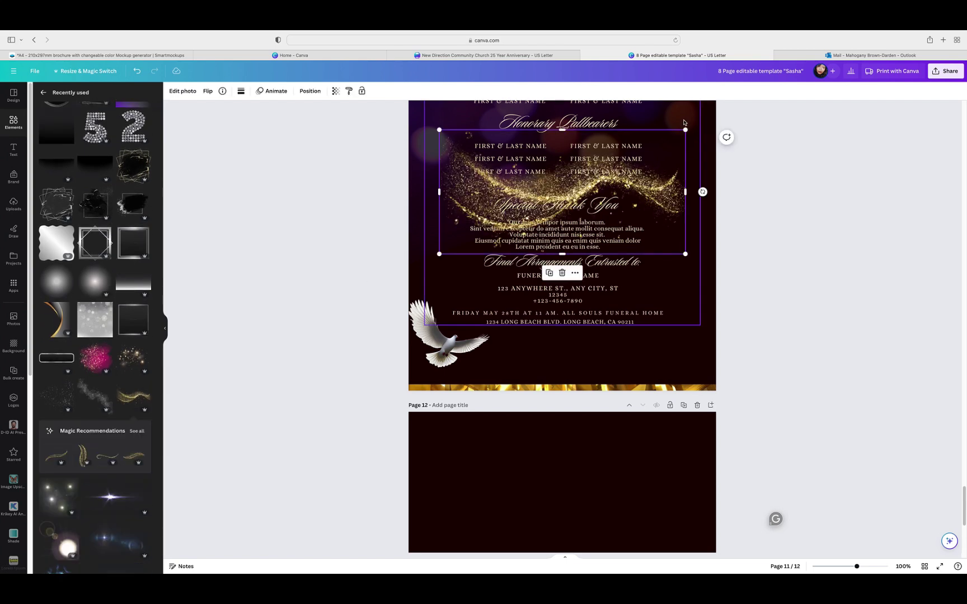
Step: Move, enlarge and tilt the swirl to about -23°, then delete it and show the page grid
drag(542, 237, 514, 342)
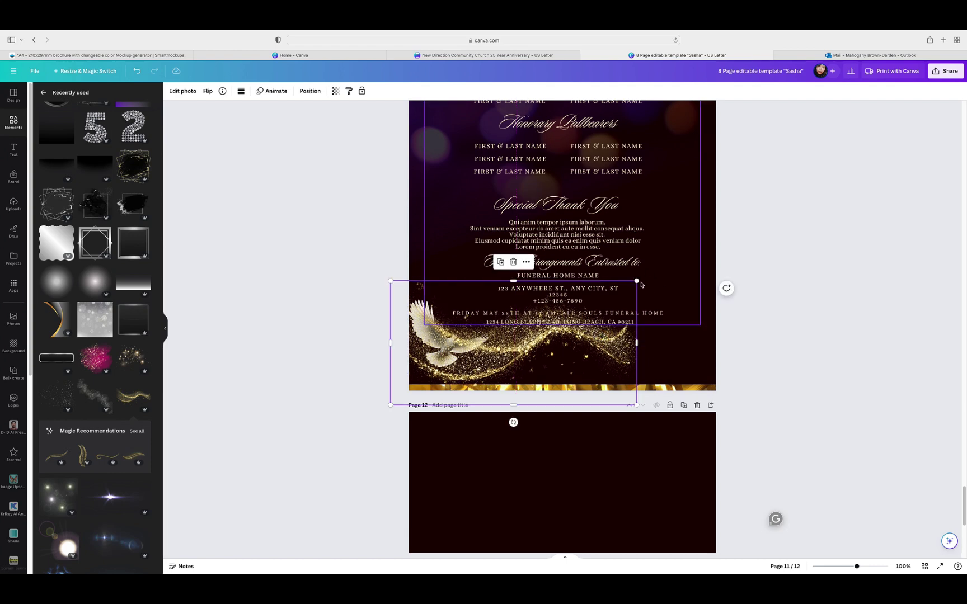
drag(642, 285, 734, 205)
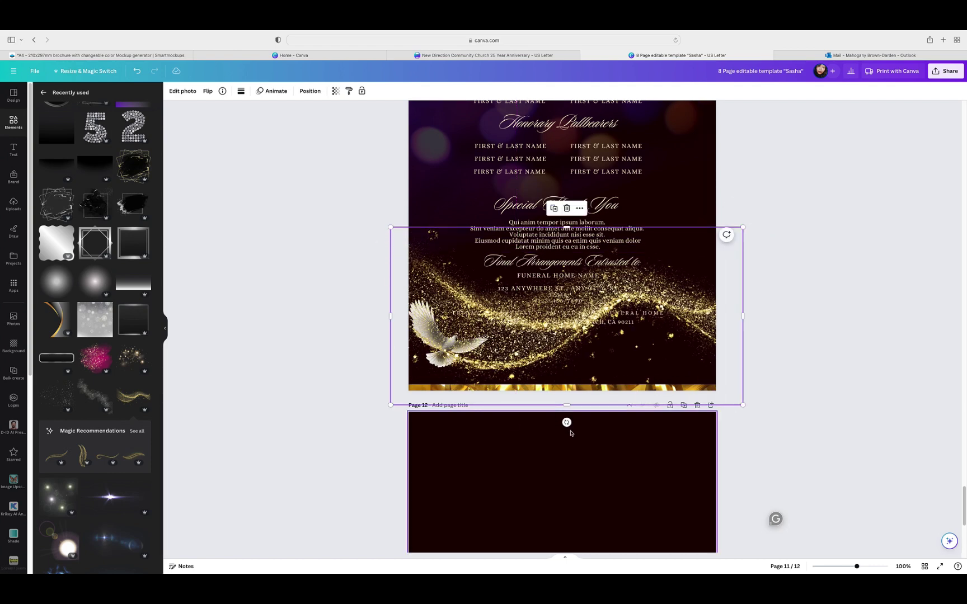
drag(567, 422, 613, 394)
click(568, 173)
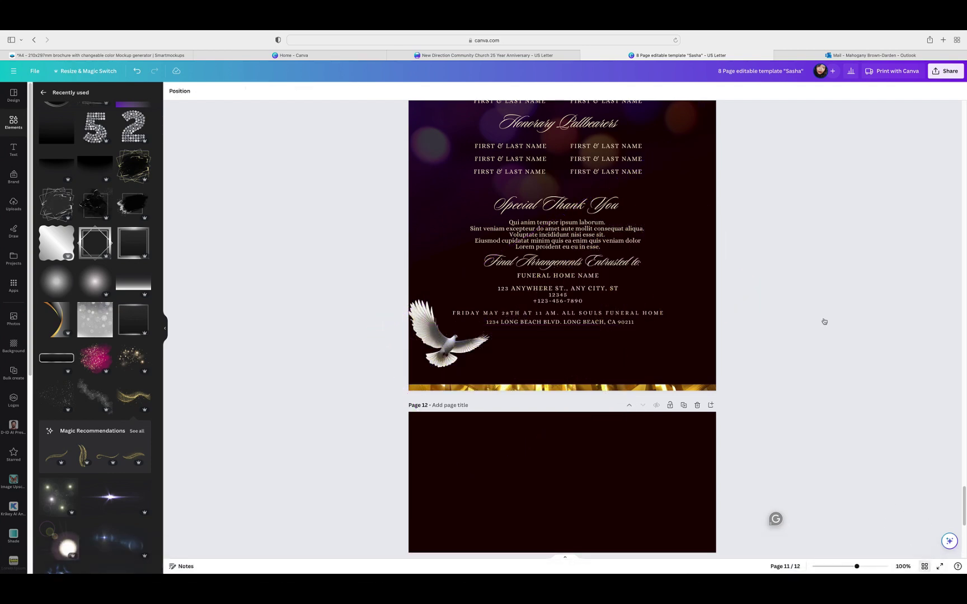
key(alt+1)
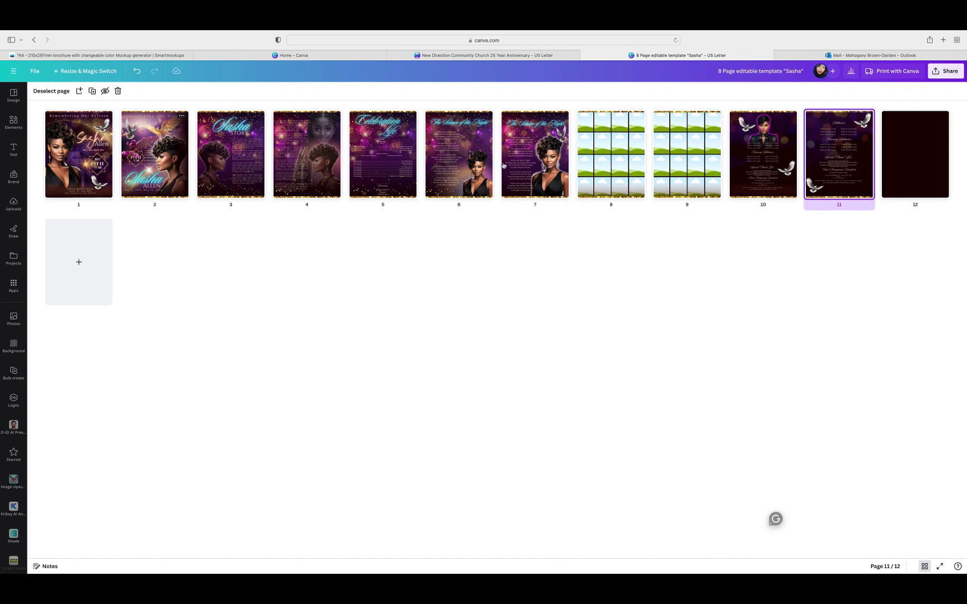
Step: On page 11, try adding a small gold sparkle element, then remove it again
double_click(839, 162)
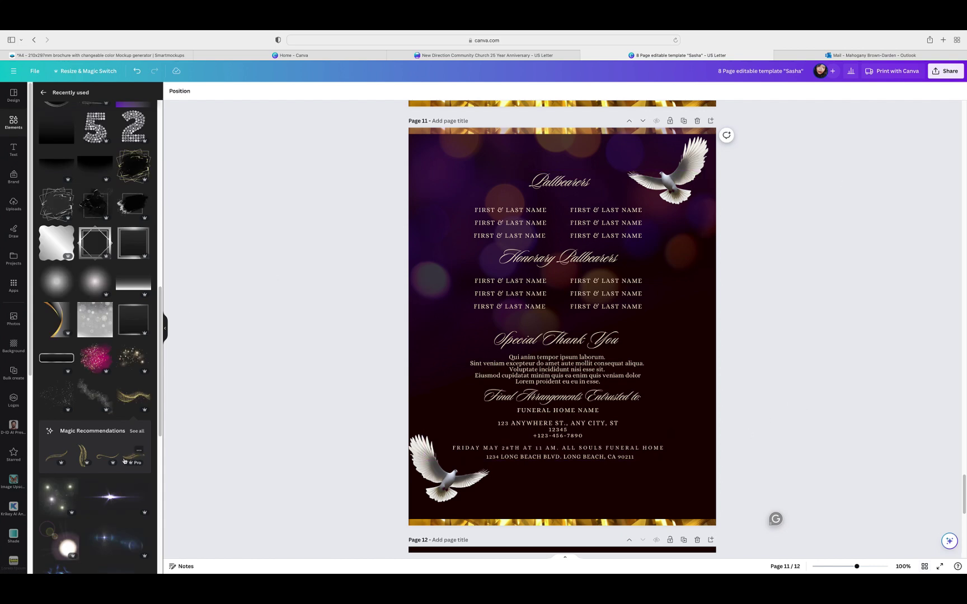
scroll(124, 461, down, 7)
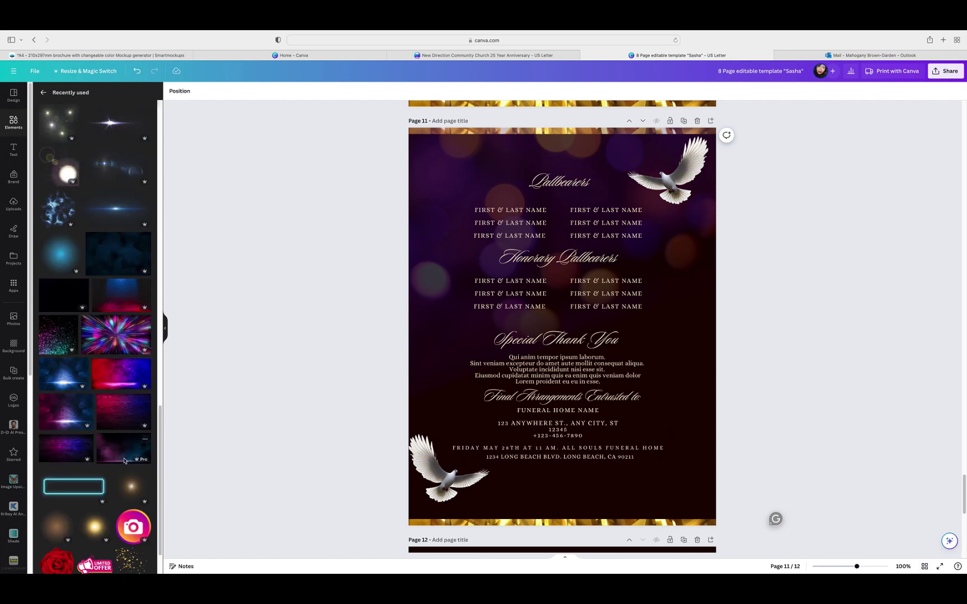
scroll(125, 460, down, 2)
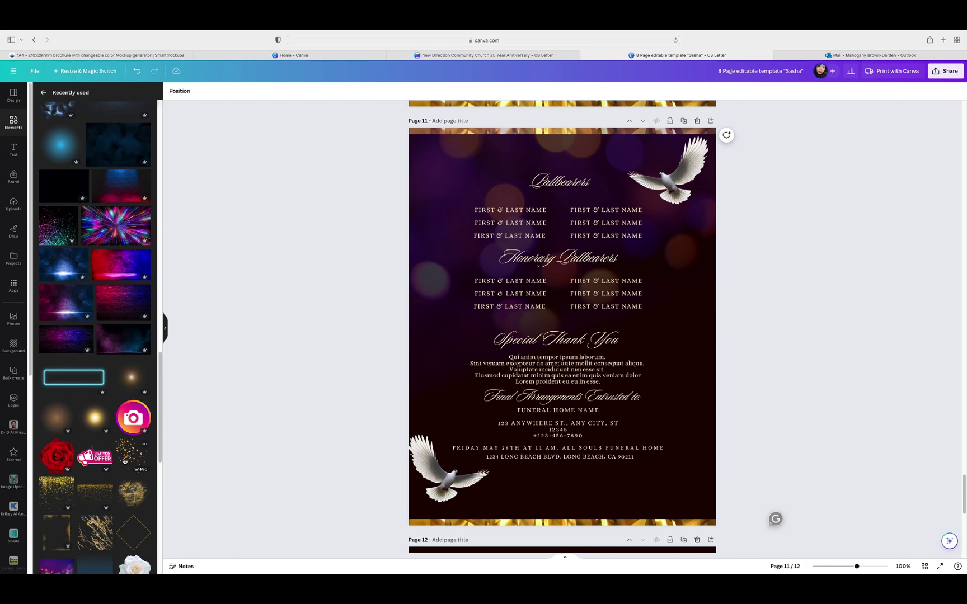
scroll(124, 460, down, 2)
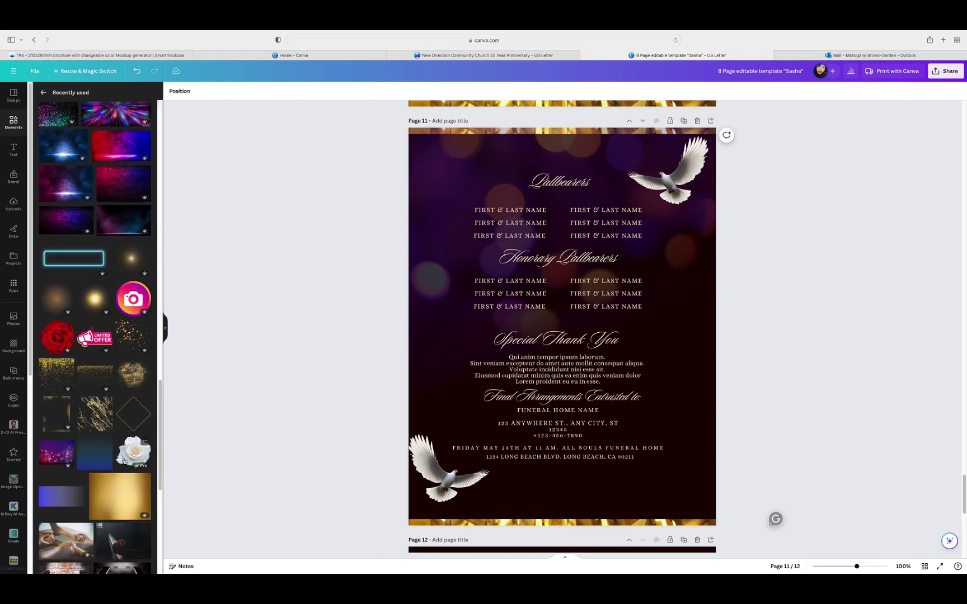
click(119, 342)
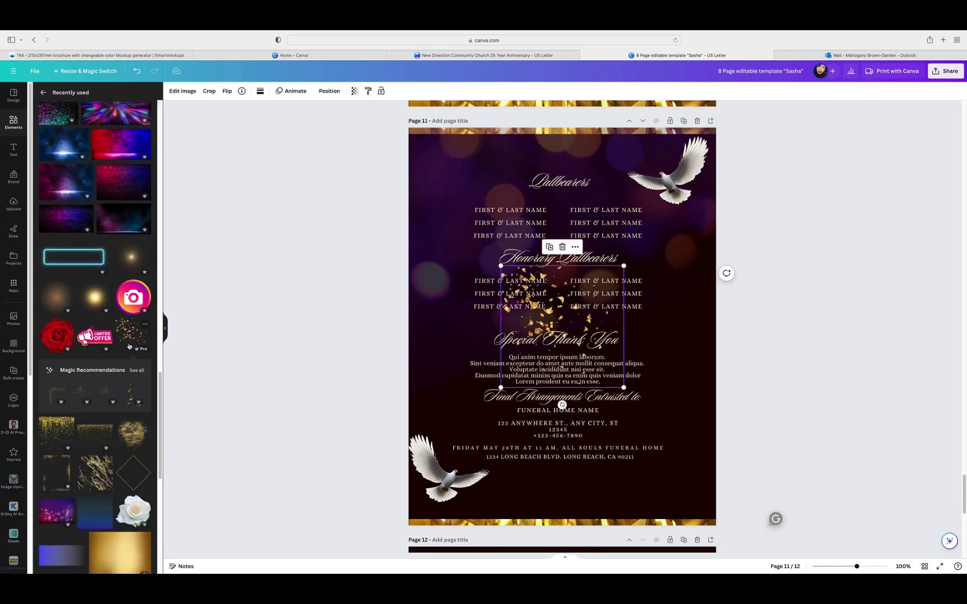
click(563, 247)
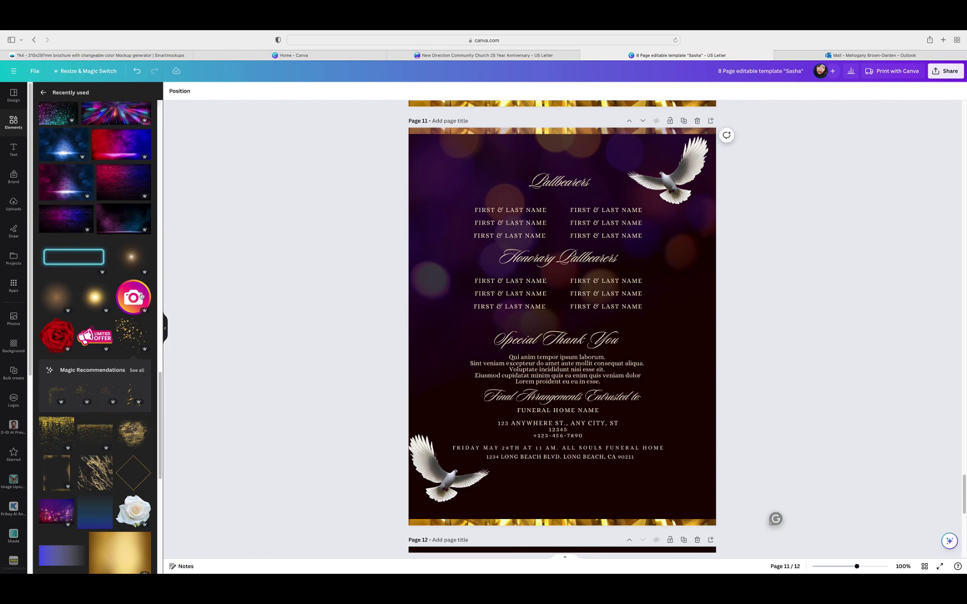
Step: Add the red roses photo to page 11 and move it lower on the page
scroll(122, 375, down, 10)
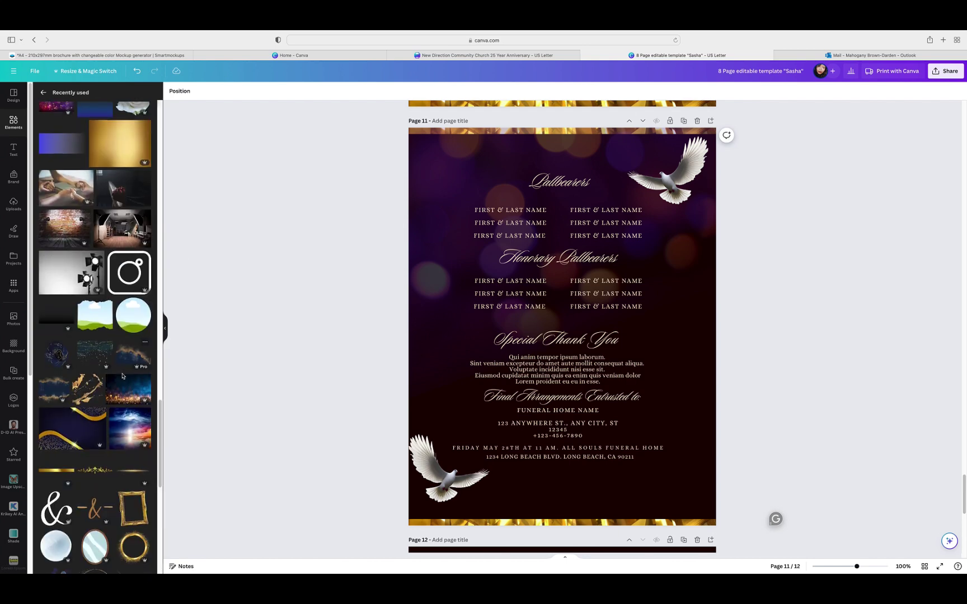
scroll(122, 376, down, 5)
scroll(122, 376, down, 5)
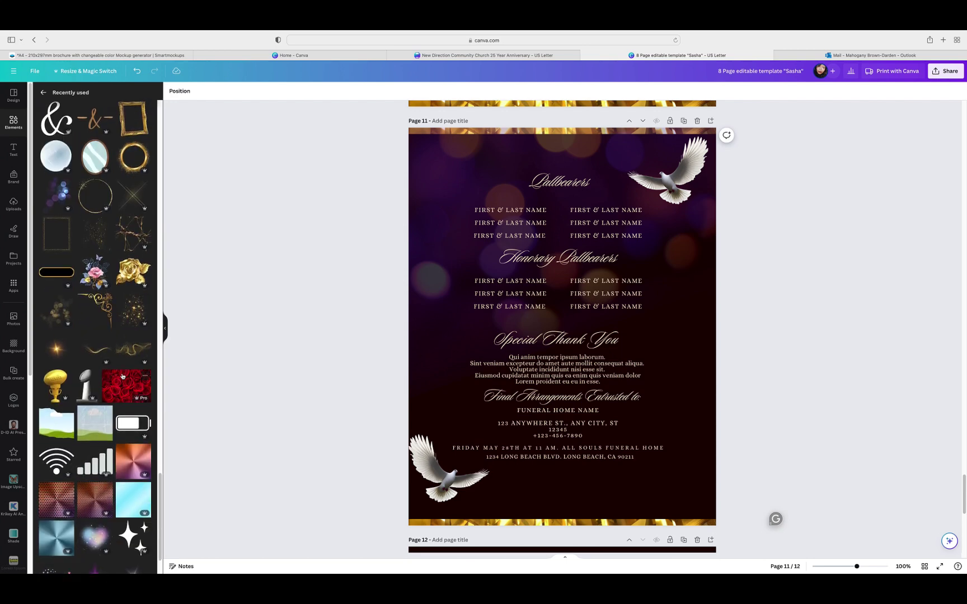
scroll(122, 376, down, 2)
scroll(122, 376, down, 1)
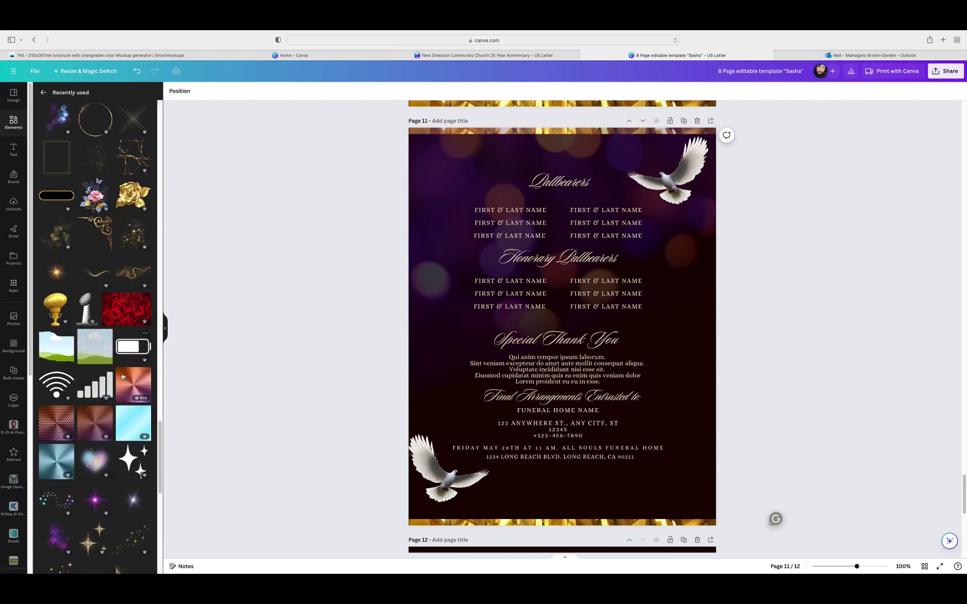
click(110, 318)
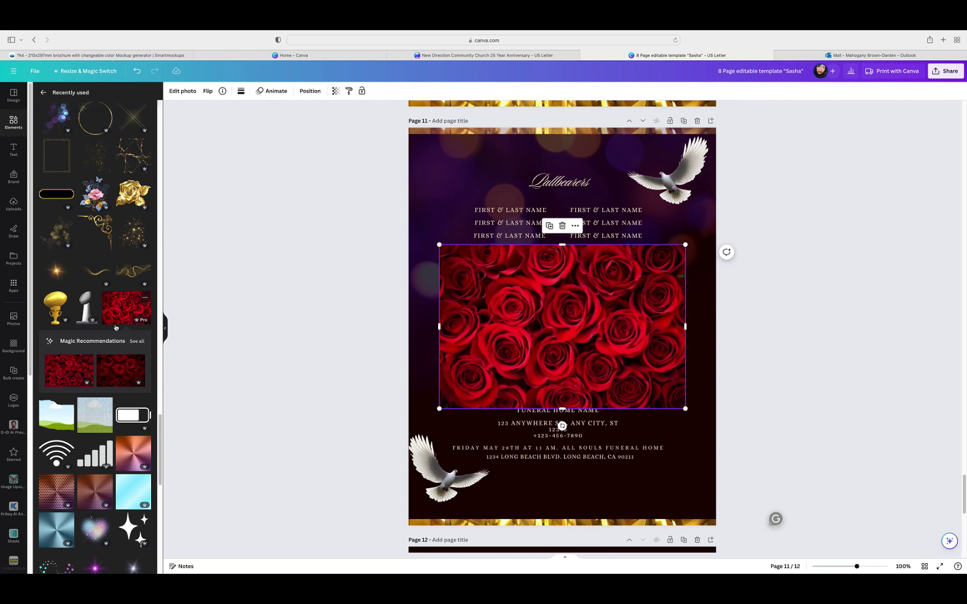
drag(556, 334, 548, 421)
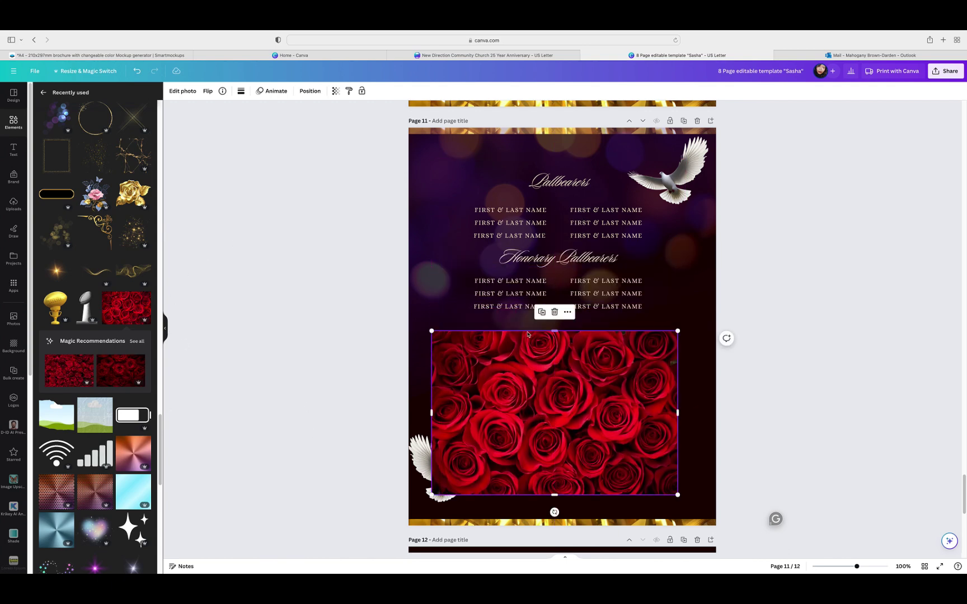
click(555, 312)
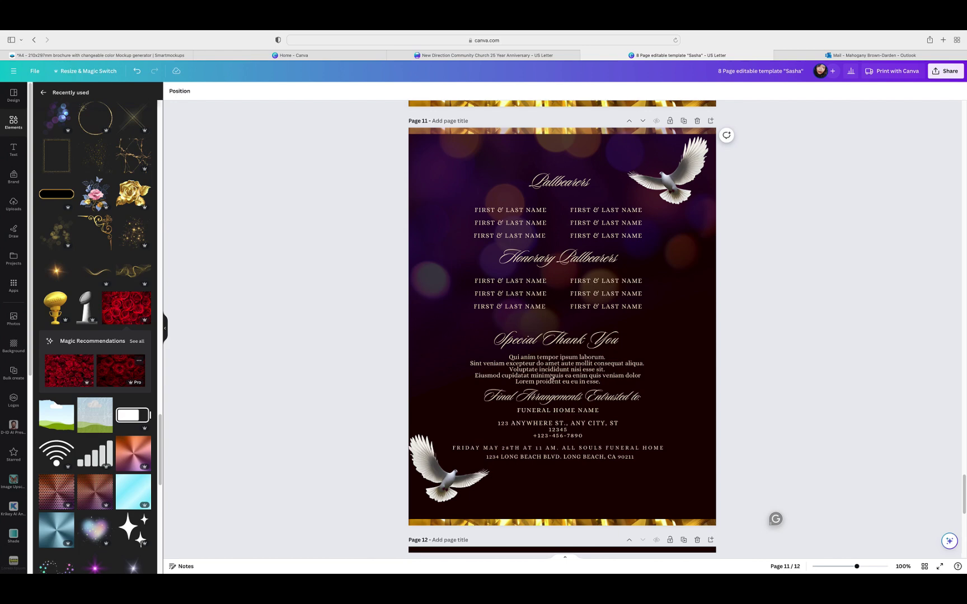
key(super+z)
Step: Stretch the roses photo edge to edge across the lower half of page 11
drag(564, 353, 568, 438)
drag(687, 331, 716, 312)
drag(442, 311, 401, 307)
drag(535, 443, 538, 470)
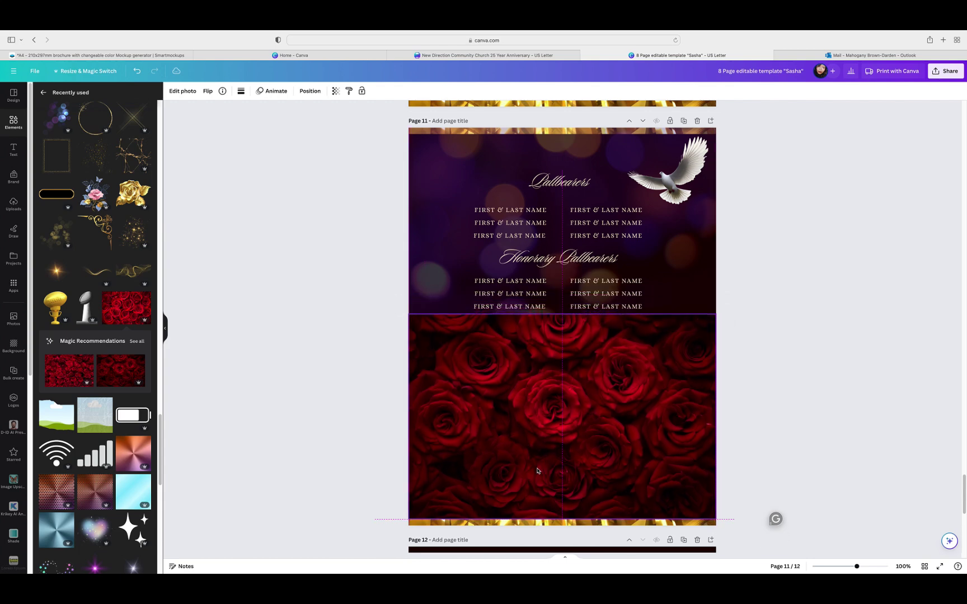
click(165, 335)
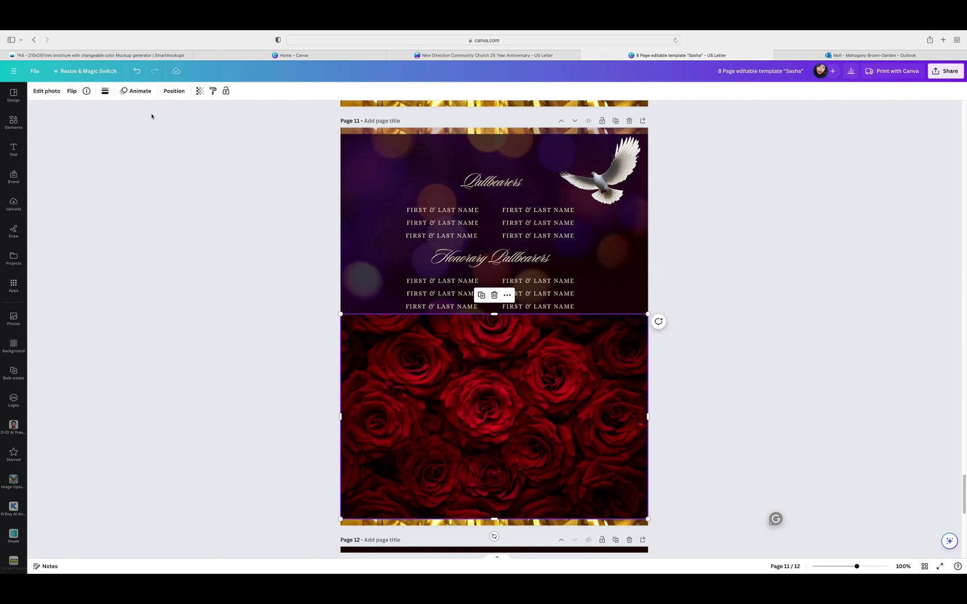
Step: Send the roses photo four layers back behind the text and doves, and fade it to transparency 16
click(174, 91)
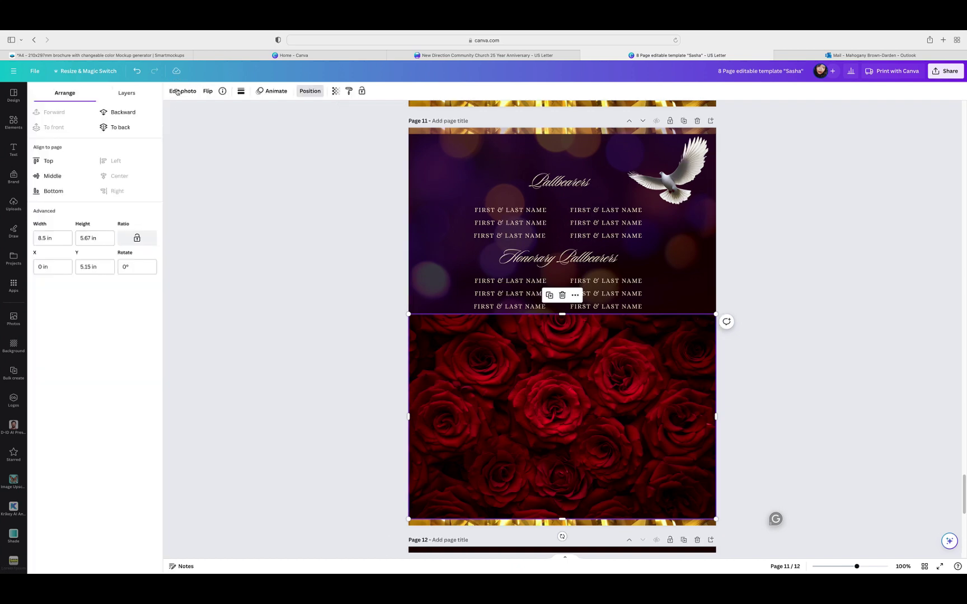
click(127, 95)
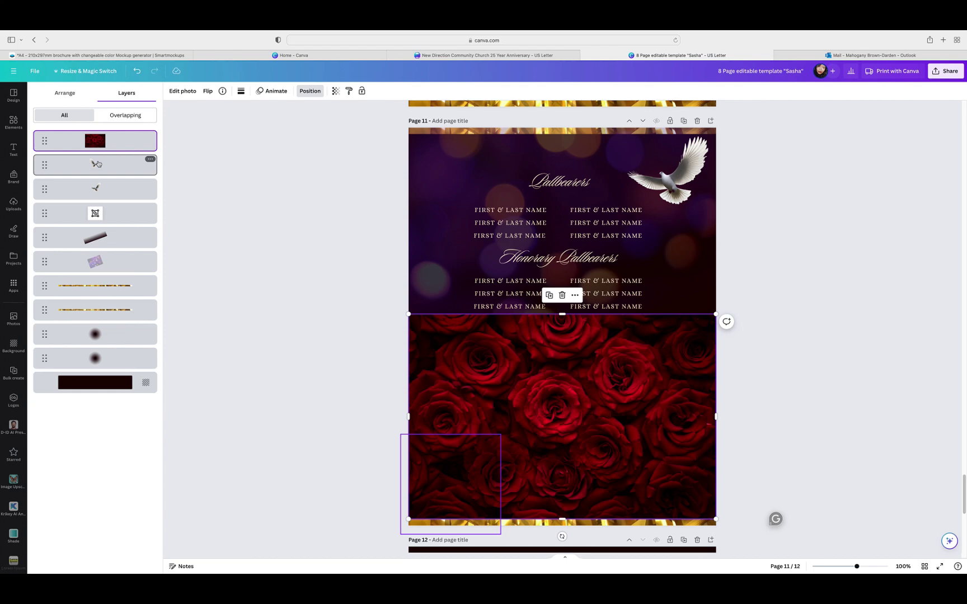
click(62, 93)
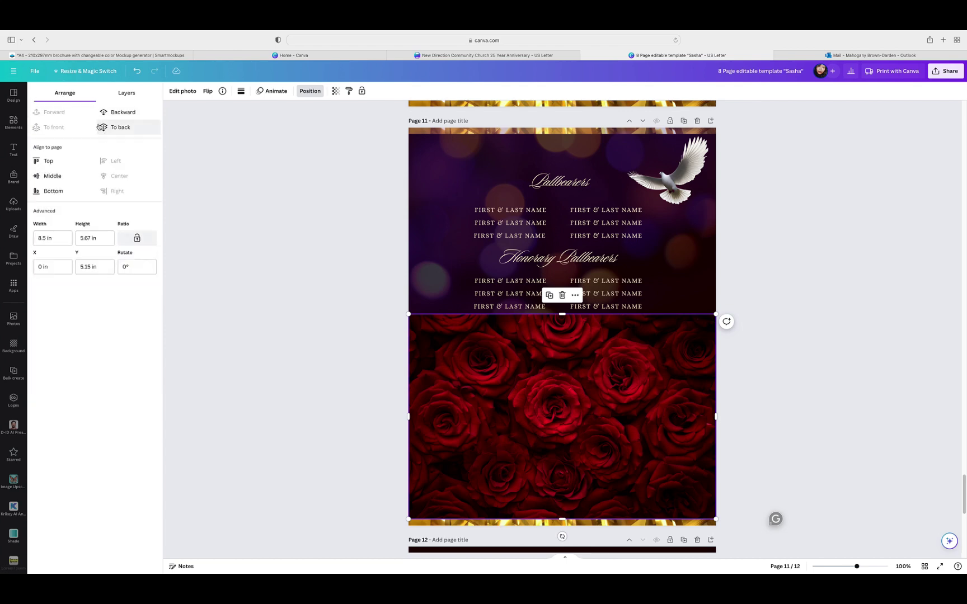
click(122, 114)
click(122, 114)
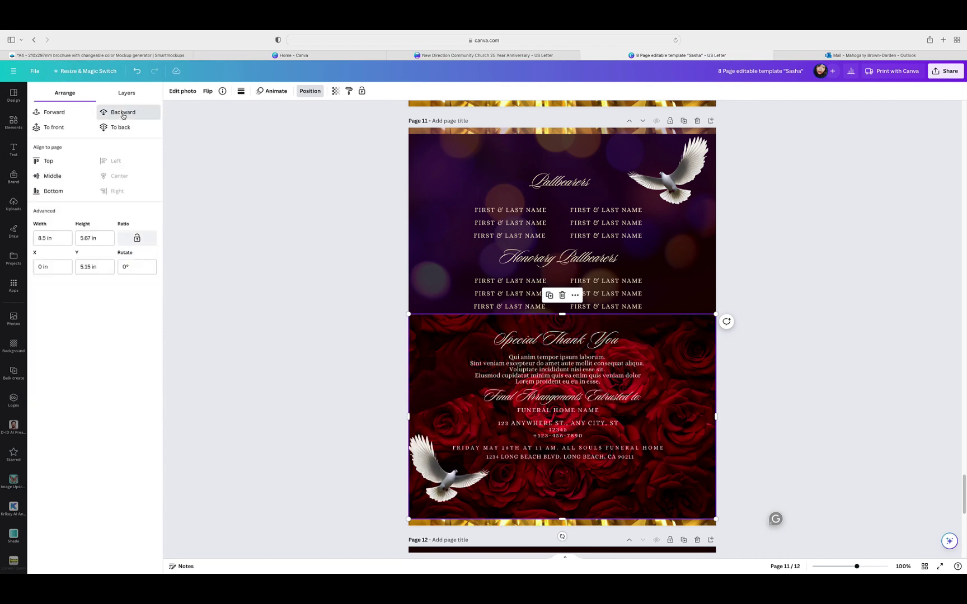
click(122, 113)
click(123, 113)
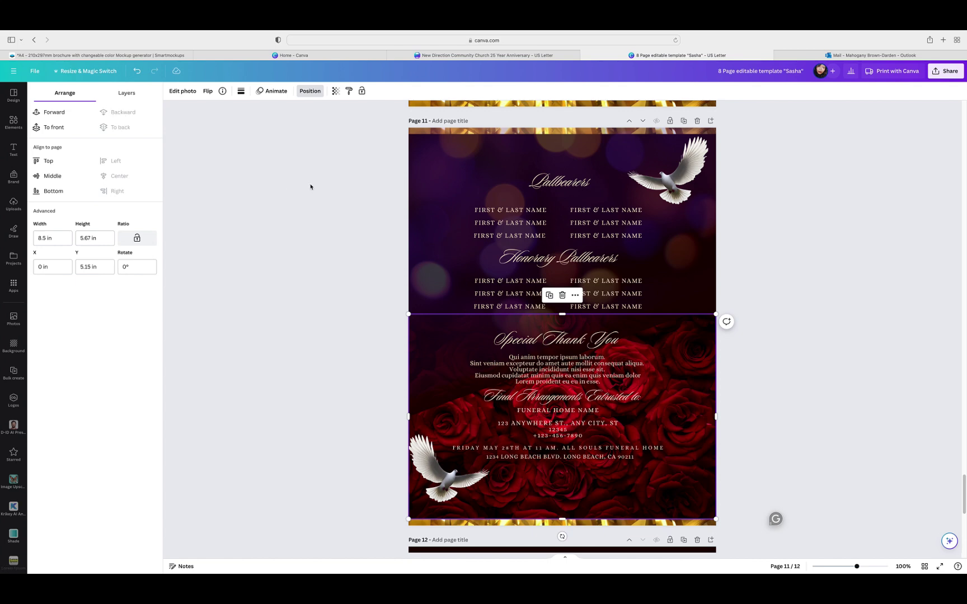
click(334, 91)
drag(336, 123, 279, 126)
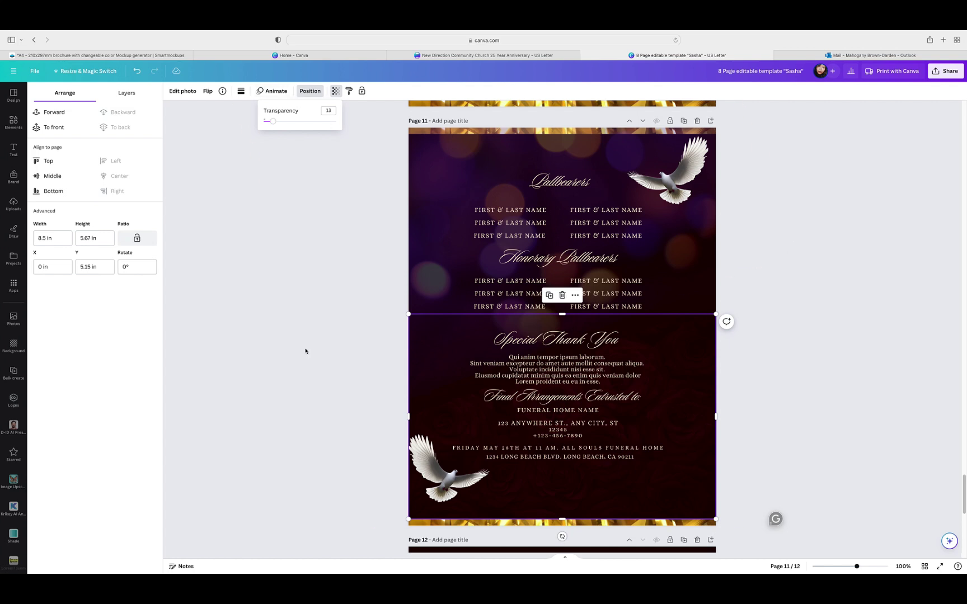
Step: Fine-tune the roses photo's transparency, then deselect it
click(271, 123)
drag(271, 122, 336, 121)
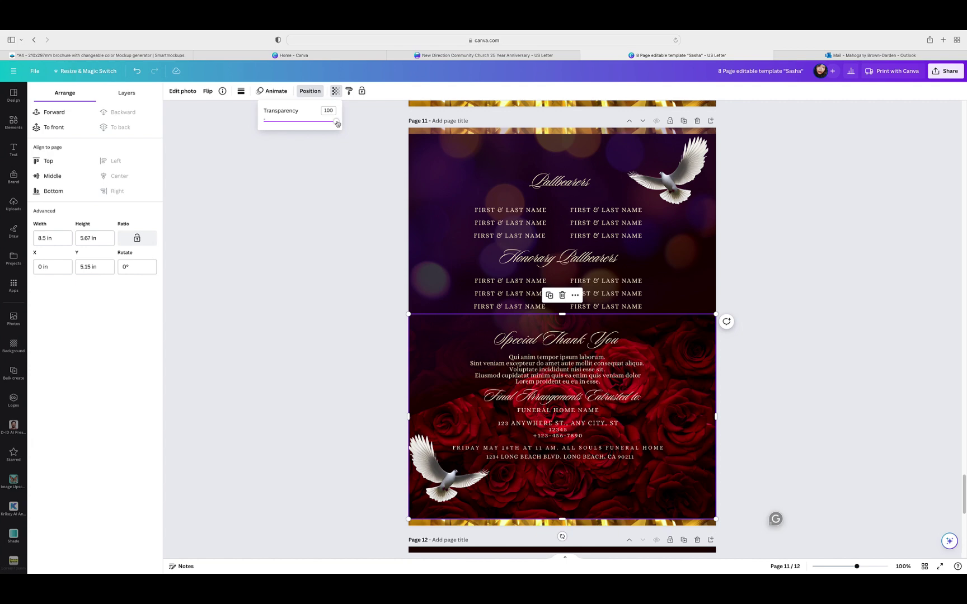
drag(337, 123, 274, 127)
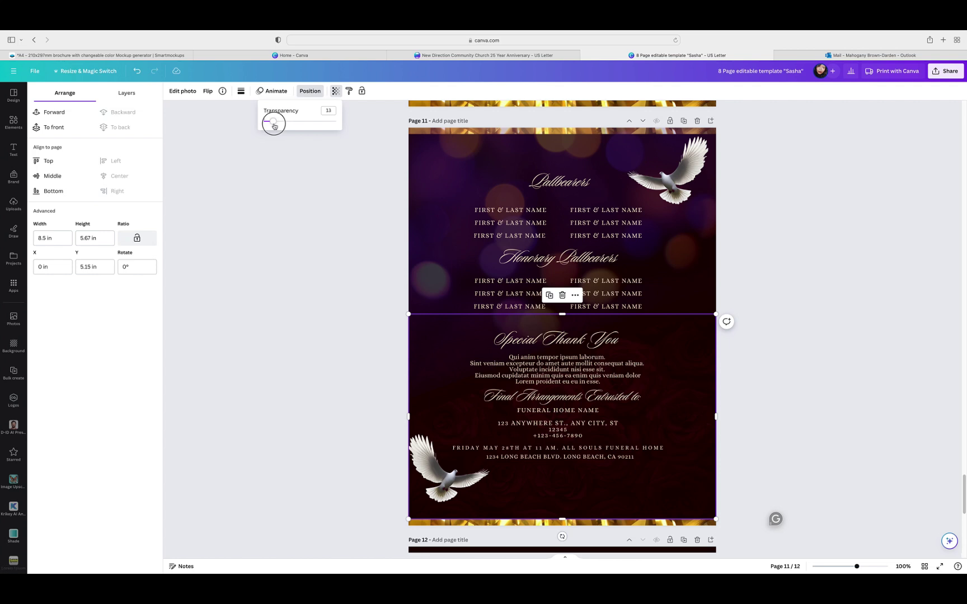
click(862, 214)
click(859, 215)
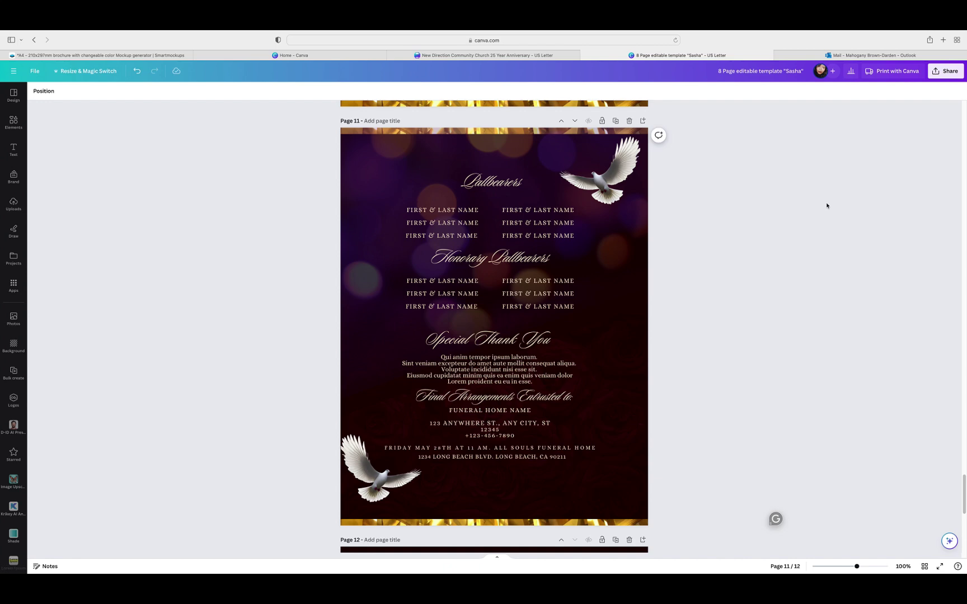
Step: Move the Pallbearers page up four places so it becomes page 7
scroll(828, 206, down, 1)
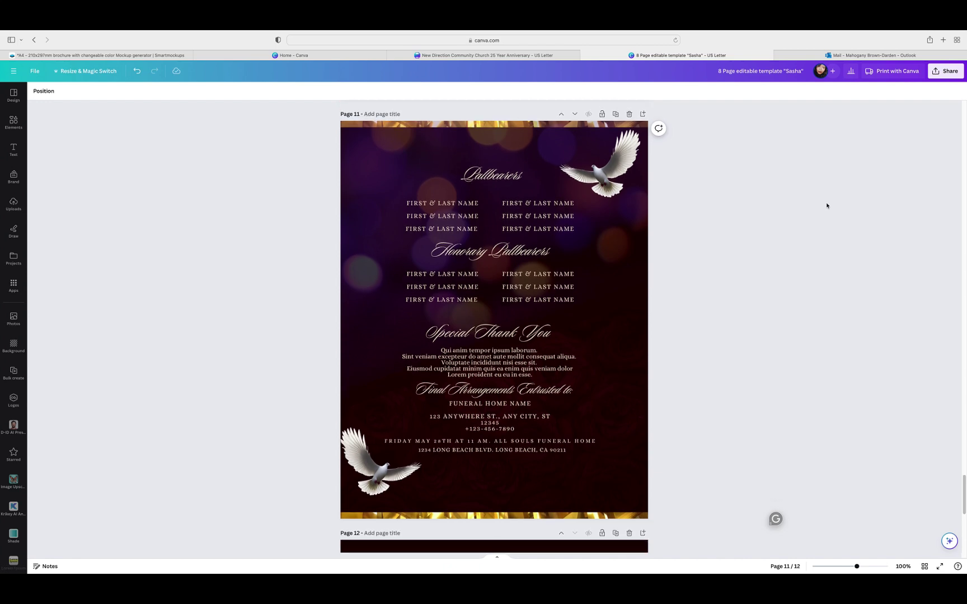
scroll(829, 207, up, 5)
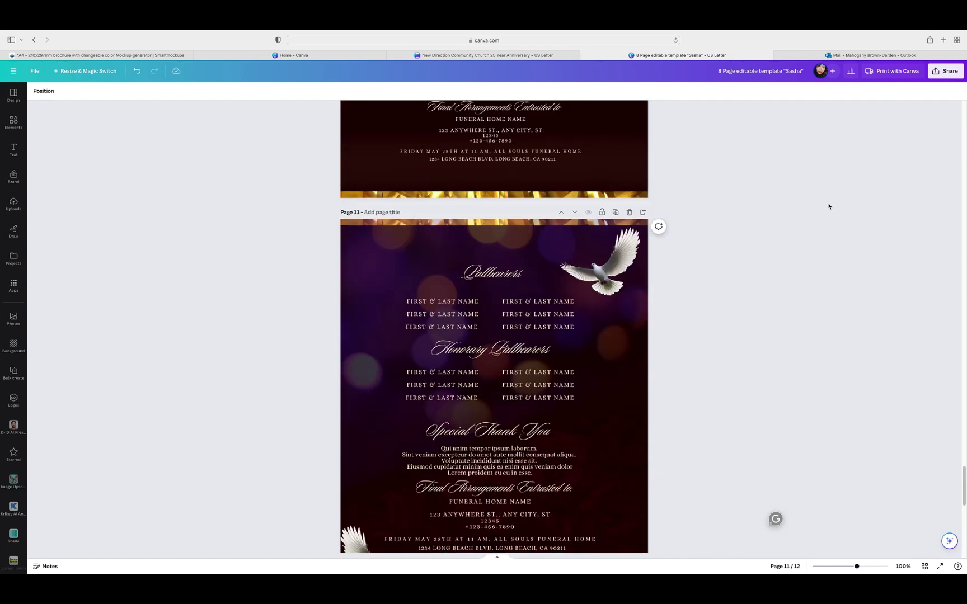
scroll(829, 207, down, 3)
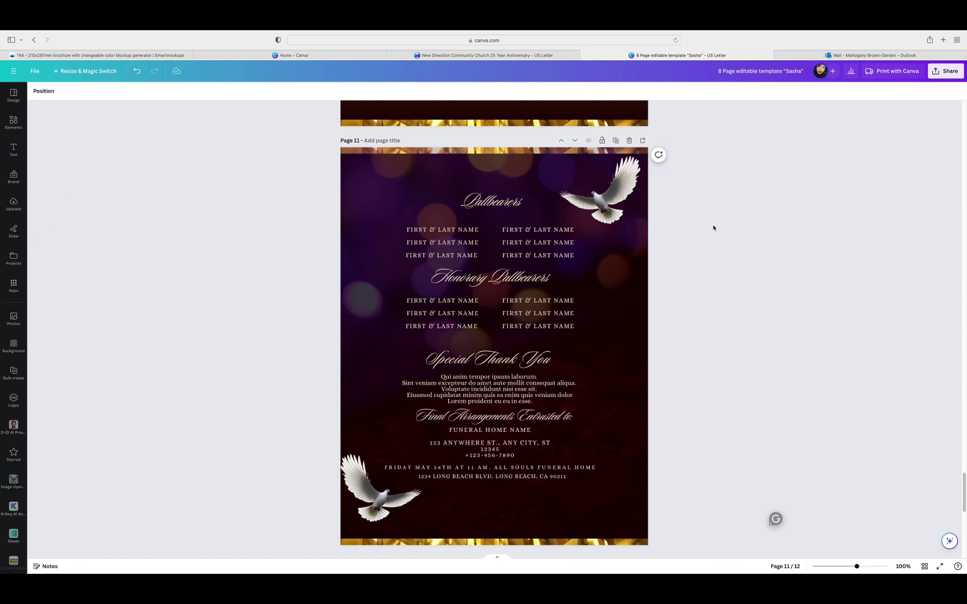
click(561, 141)
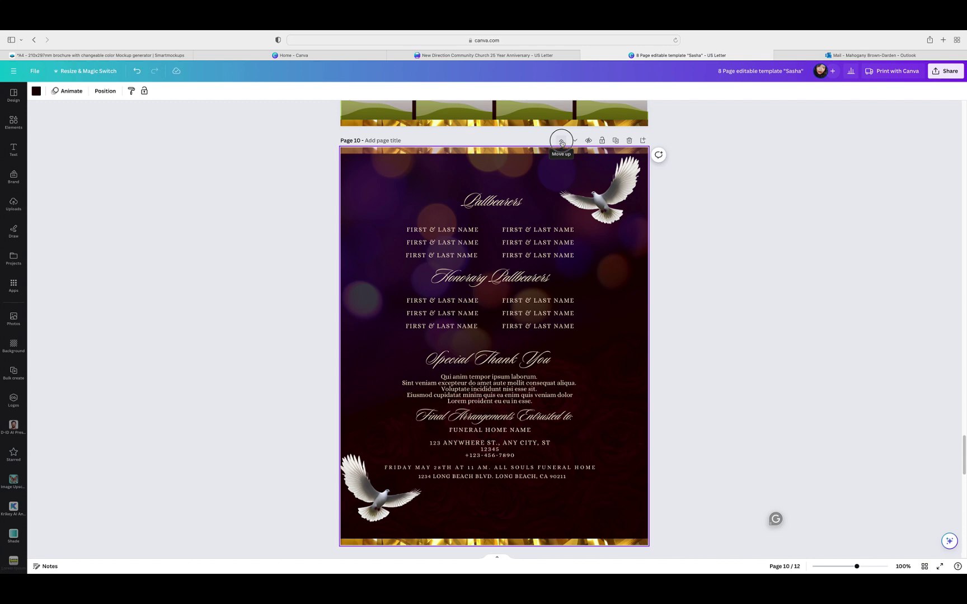
click(561, 141)
click(562, 141)
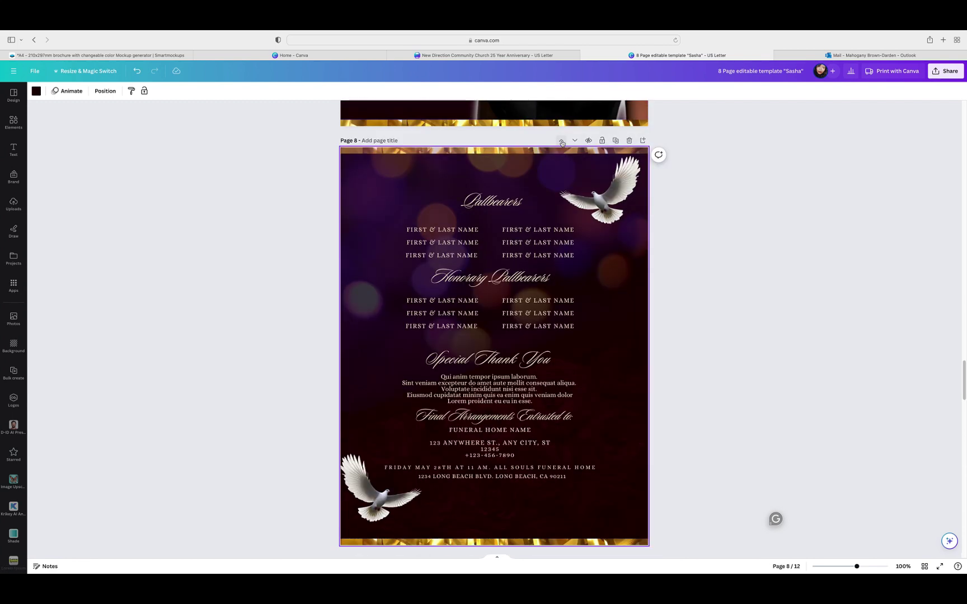
click(561, 141)
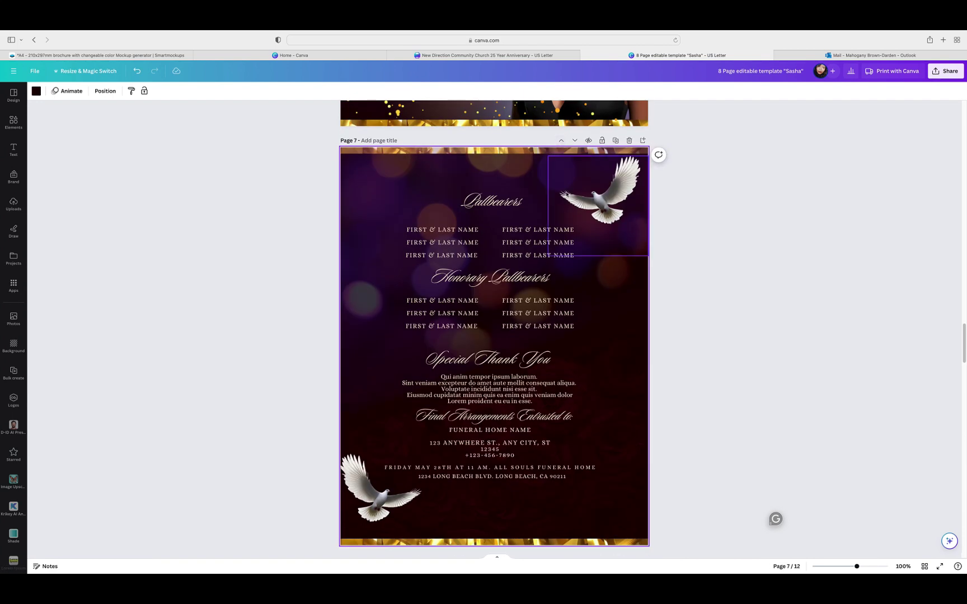
Step: Select the portrait on page 8 and bring up its Position options
scroll(730, 246, down, 8)
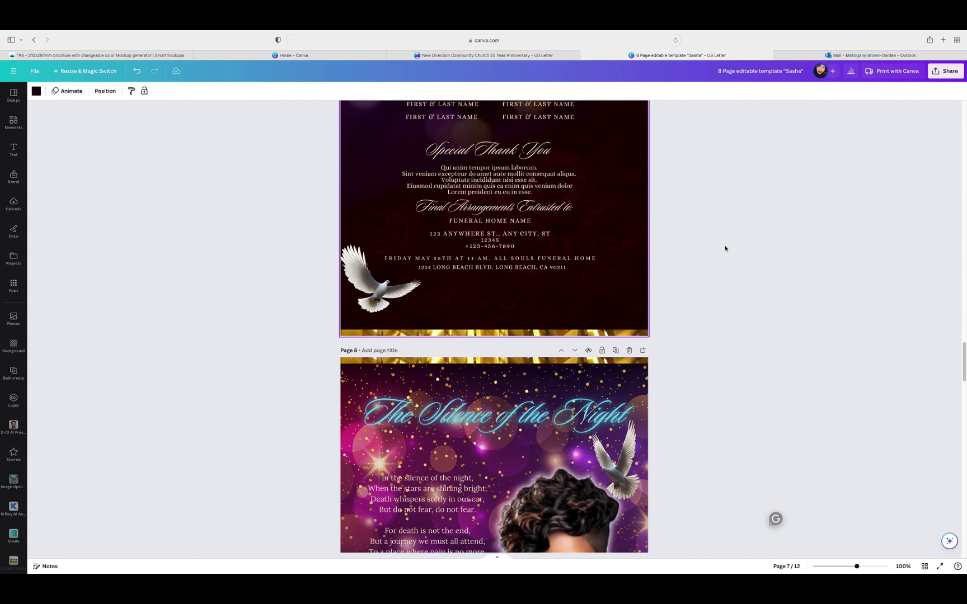
scroll(720, 253, up, 2)
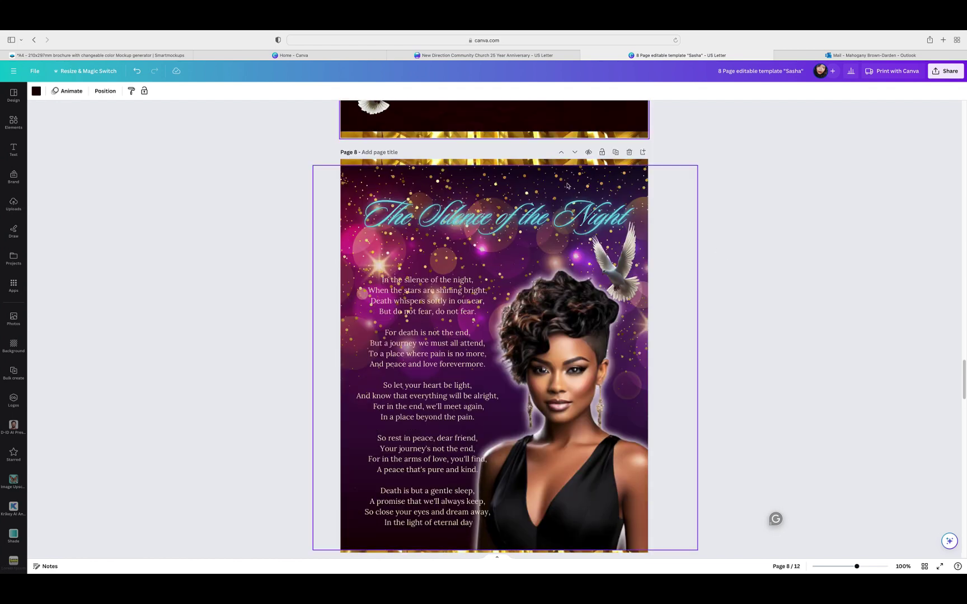
click(567, 186)
click(230, 91)
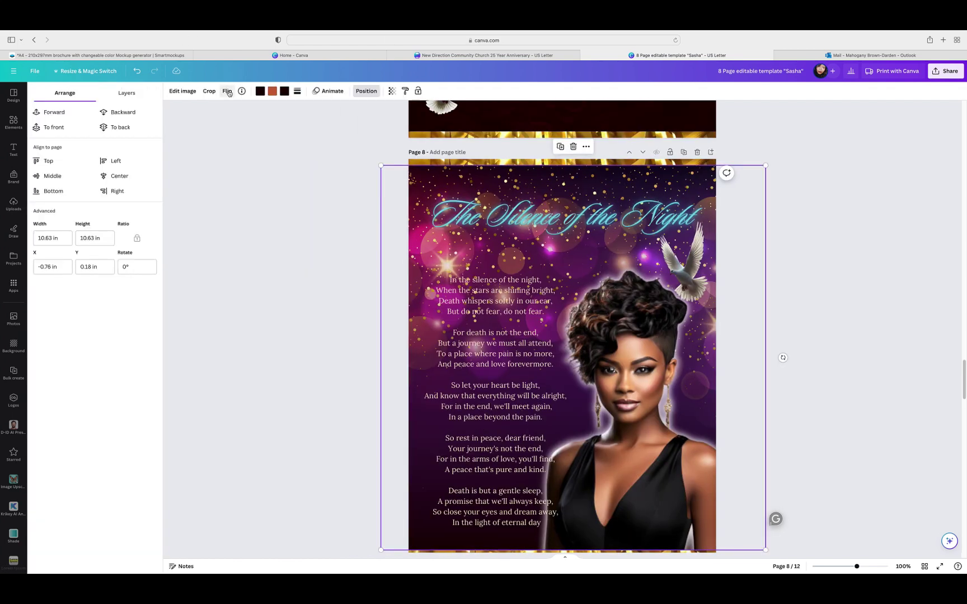
Step: Duplicate the gold sparkle overlay on page 6 and start dragging the copy down
click(126, 92)
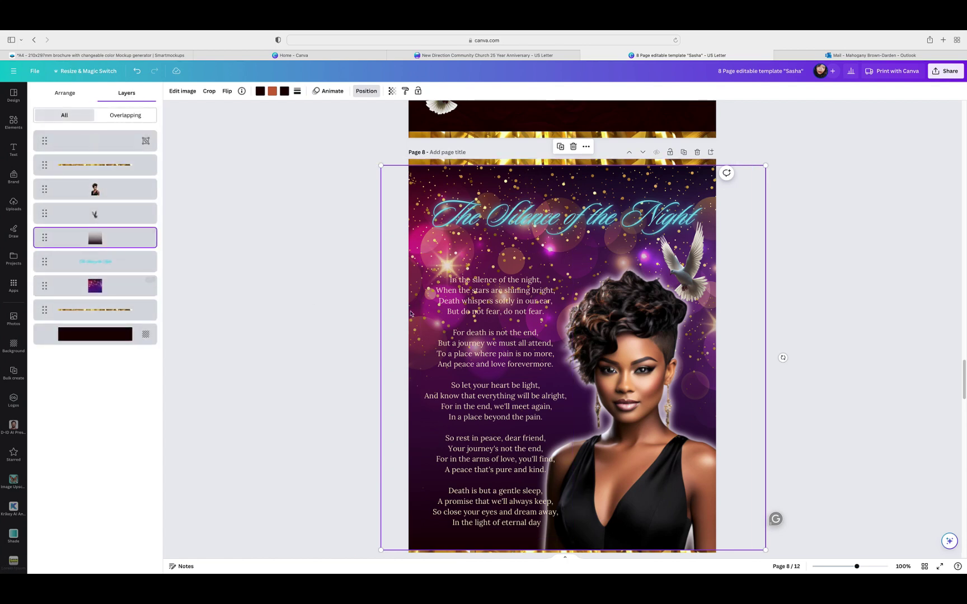
scroll(820, 314, up, 10)
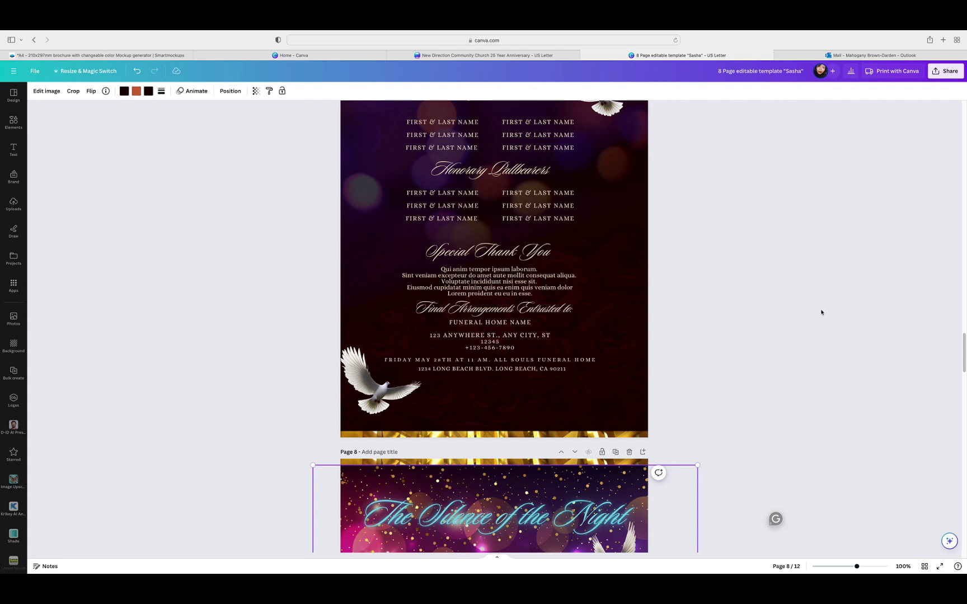
click(431, 234)
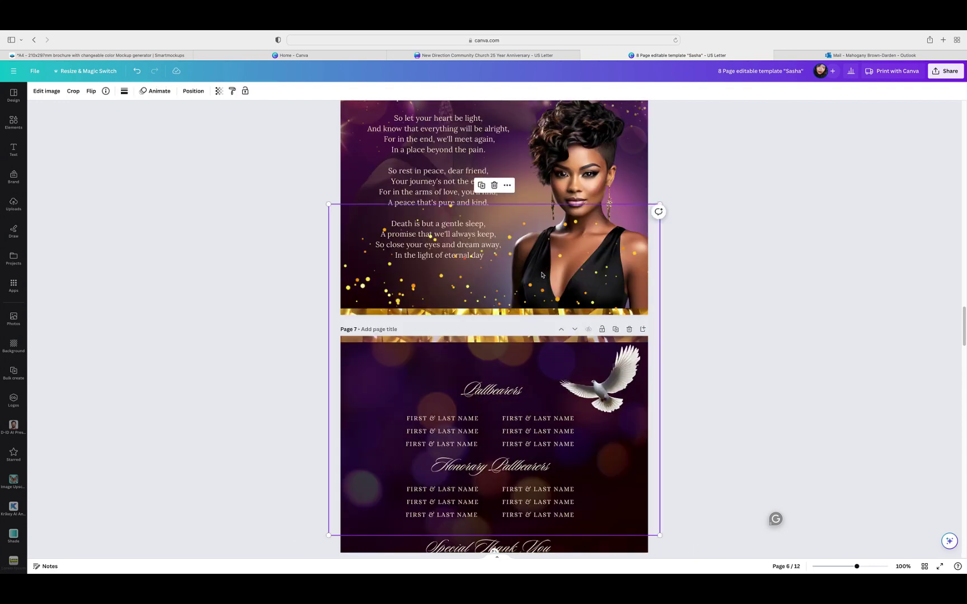
click(481, 185)
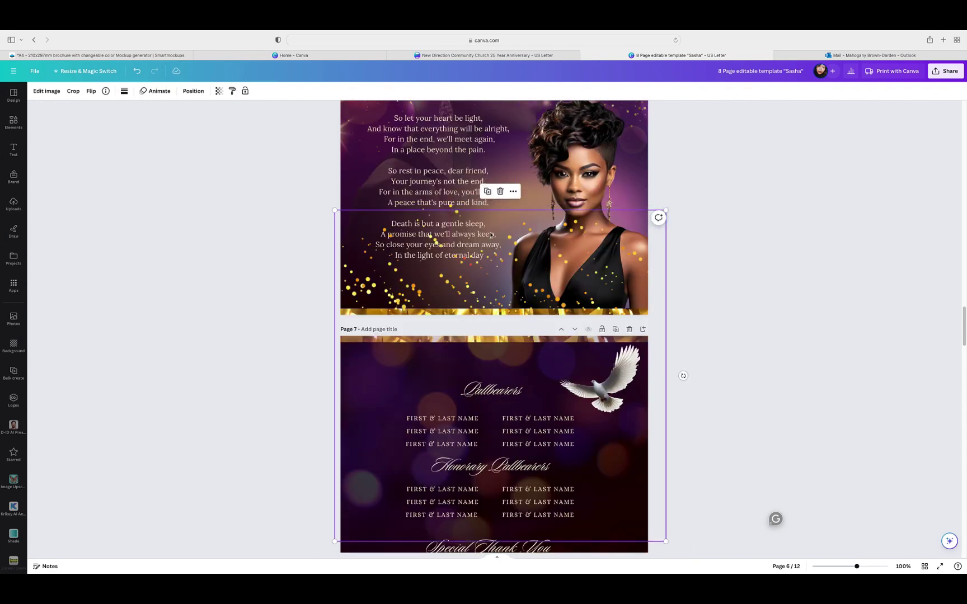
drag(559, 251, 559, 349)
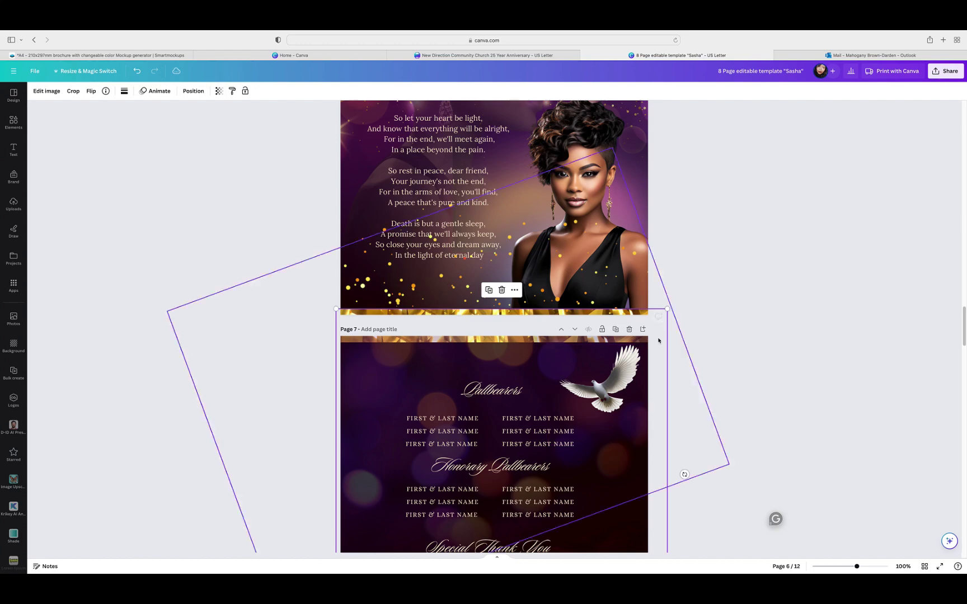
Step: Place the sparkle copy over the lower part of page 7
scroll(708, 338, down, 3)
drag(664, 306, 664, 374)
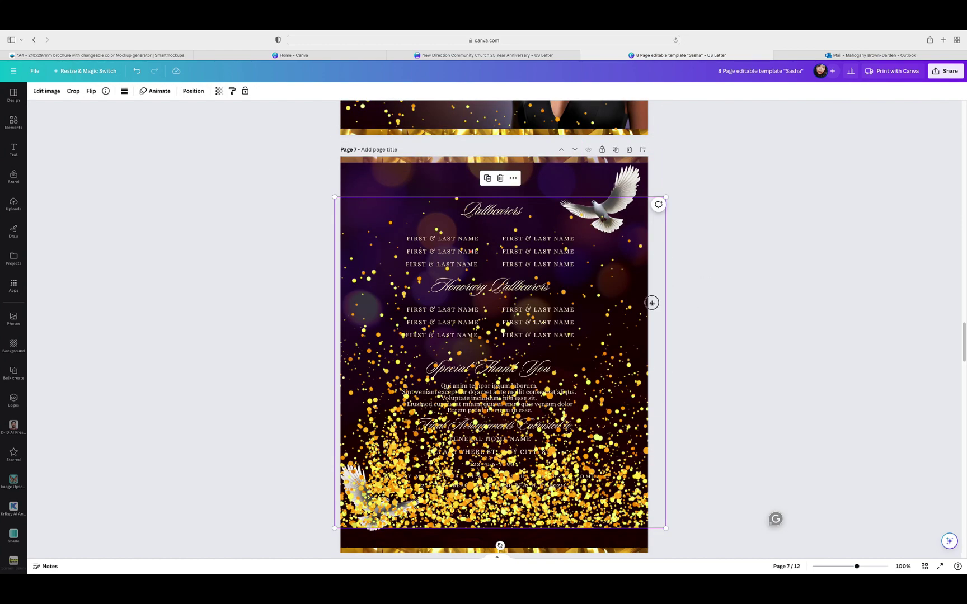
drag(655, 302, 657, 404)
scroll(696, 339, down, 5)
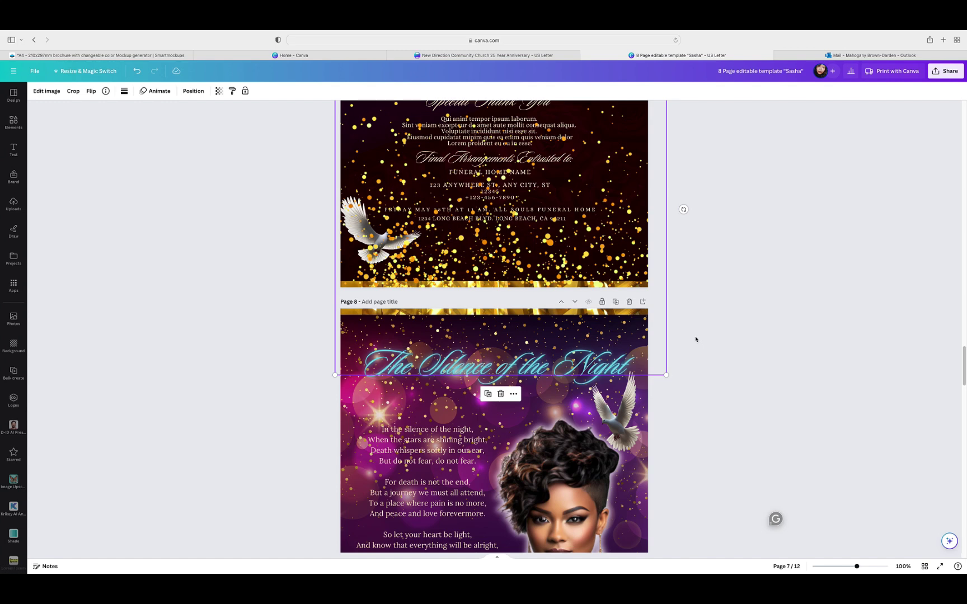
drag(655, 225, 652, 361)
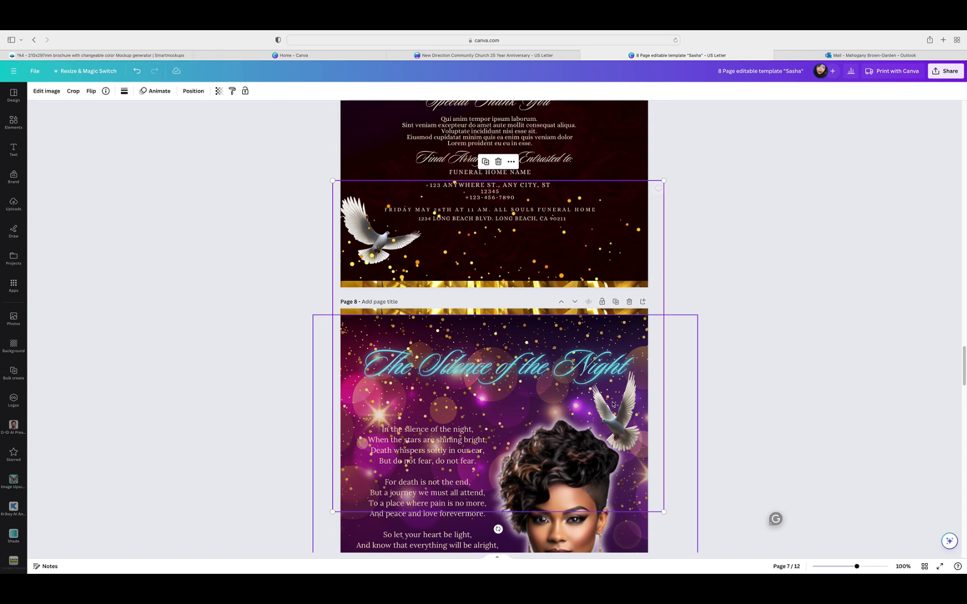
click(730, 306)
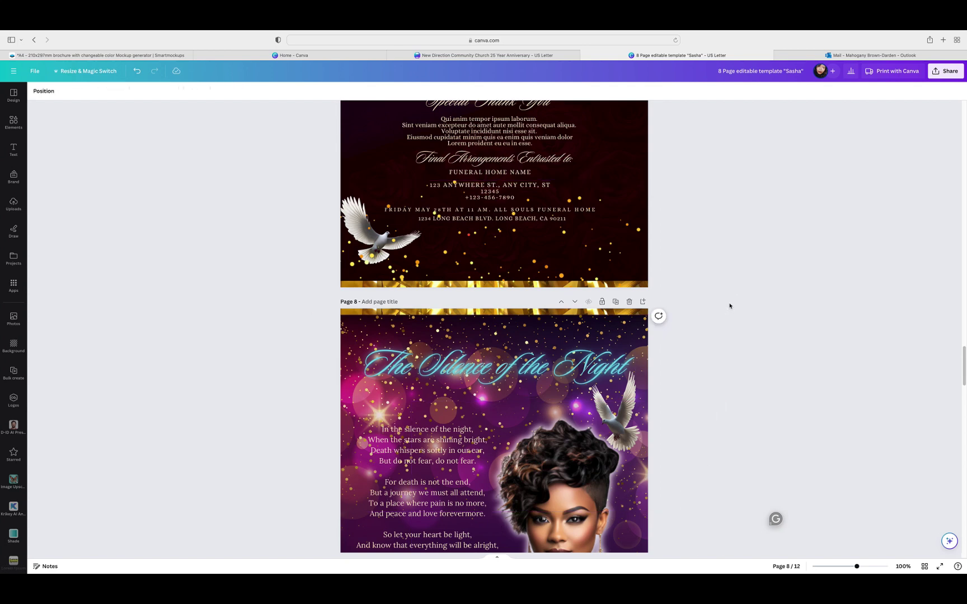
Step: Make another sparkle copy on page 7, undoing a stray duplicate, and shift it slightly left
click(566, 261)
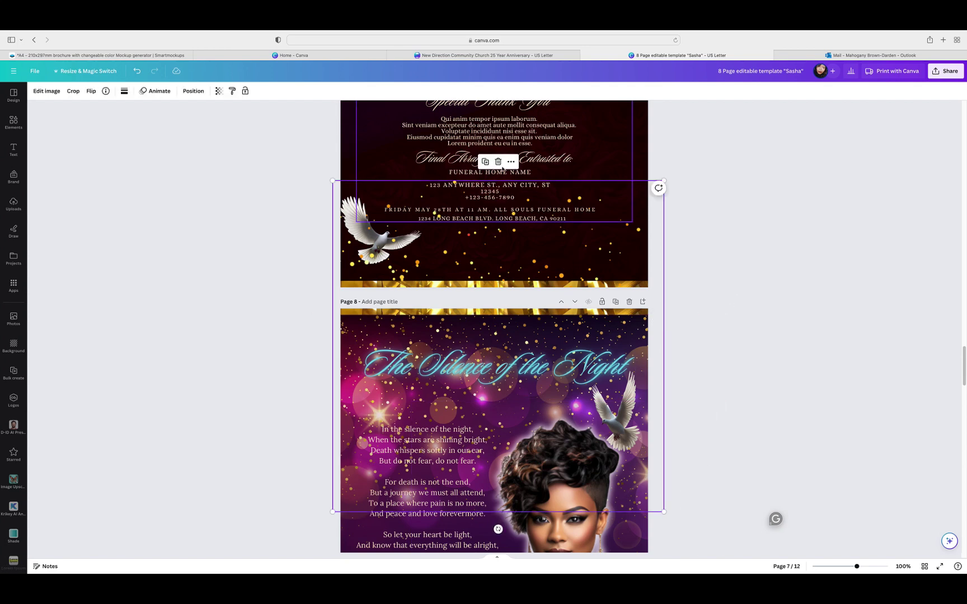
click(485, 163)
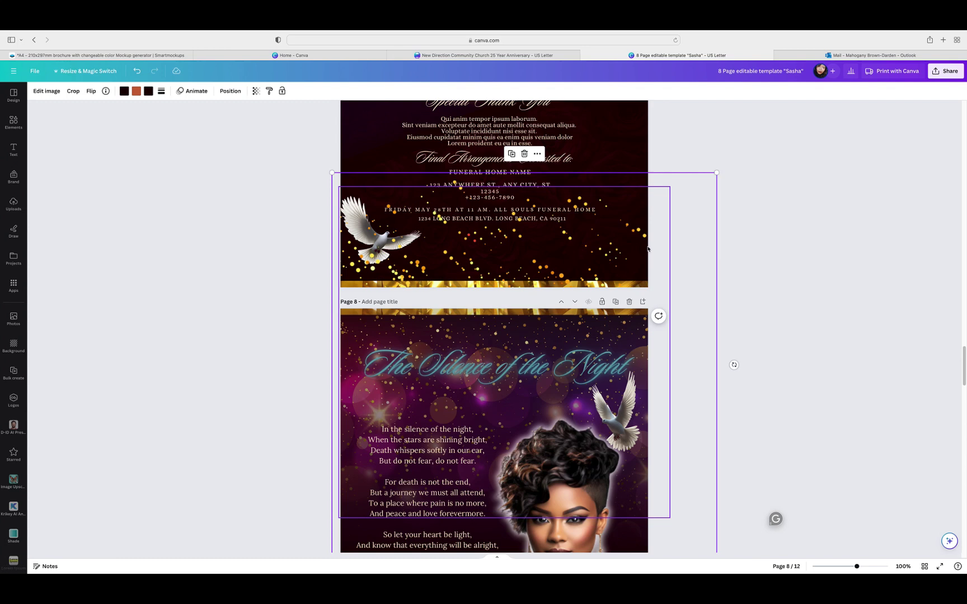
click(137, 71)
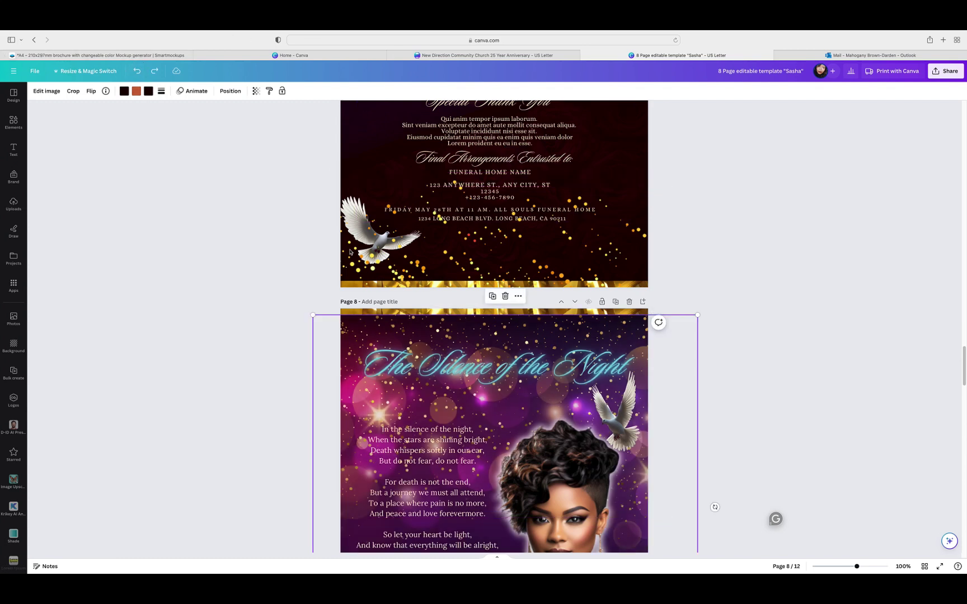
click(465, 246)
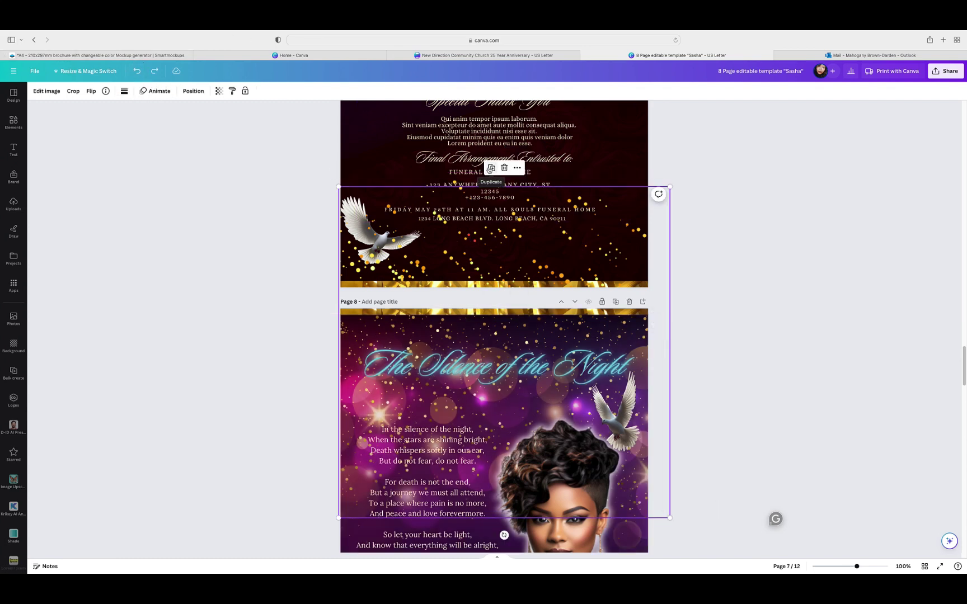
click(490, 169)
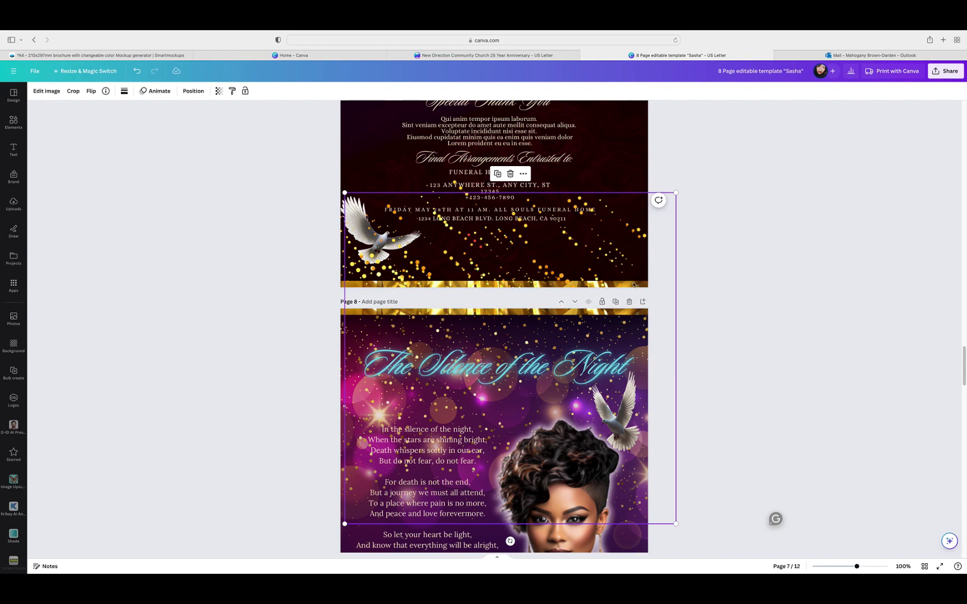
drag(665, 304, 726, 160)
scroll(711, 170, up, 5)
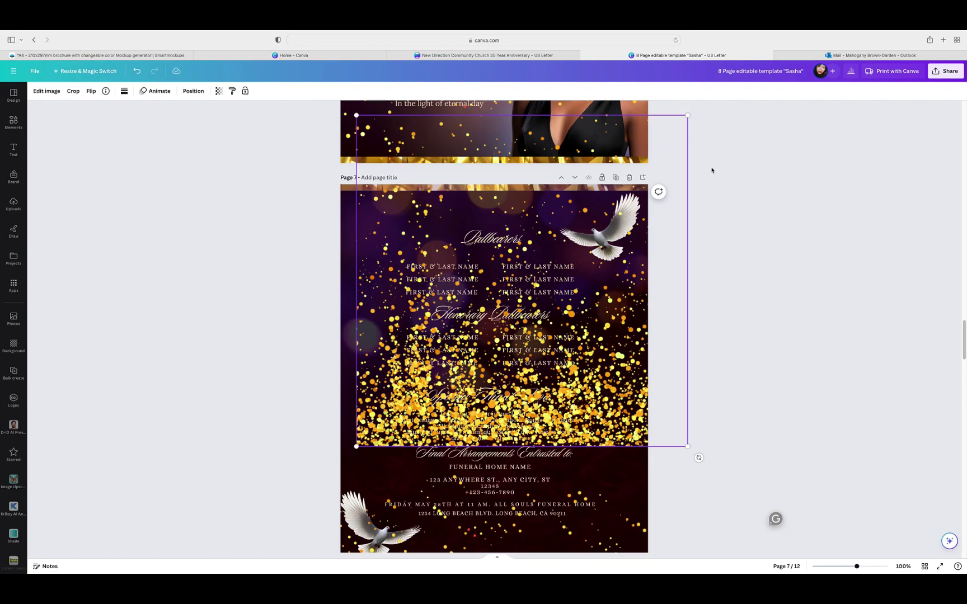
drag(646, 309, 614, 306)
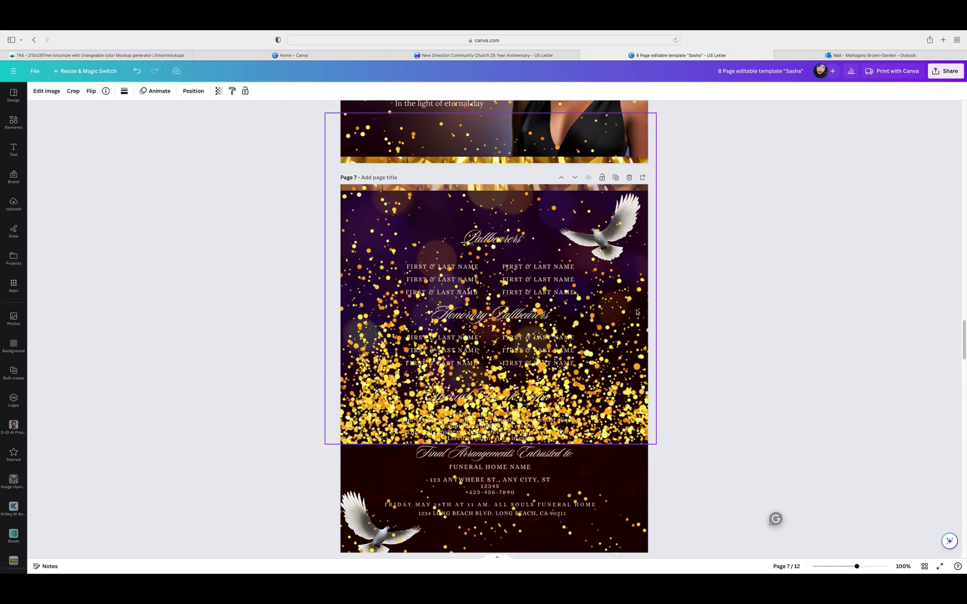
Step: Flip the sparkle overlay so the gold sits on top and move it to page 7's top
click(89, 91)
click(114, 126)
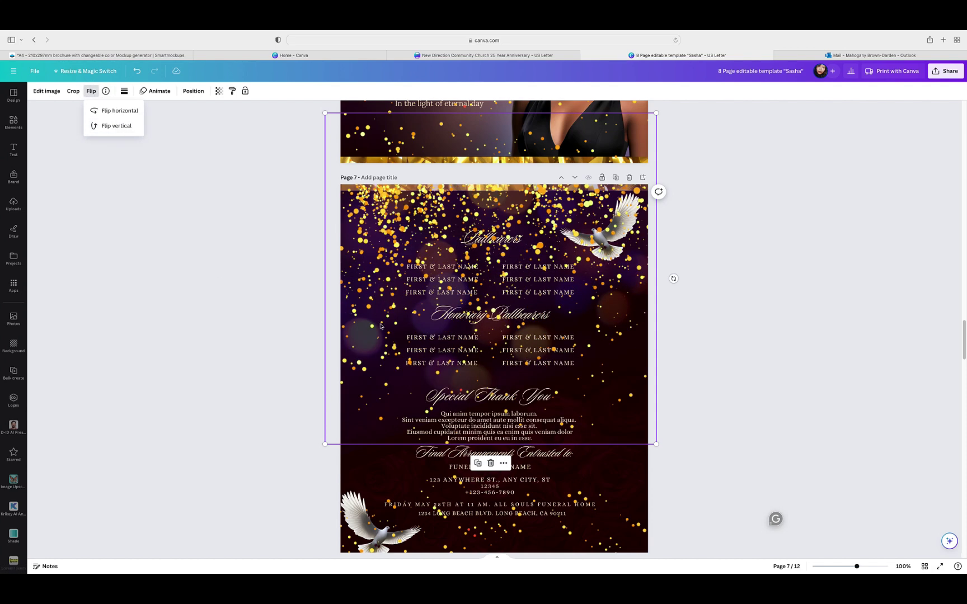
drag(624, 414, 631, 298)
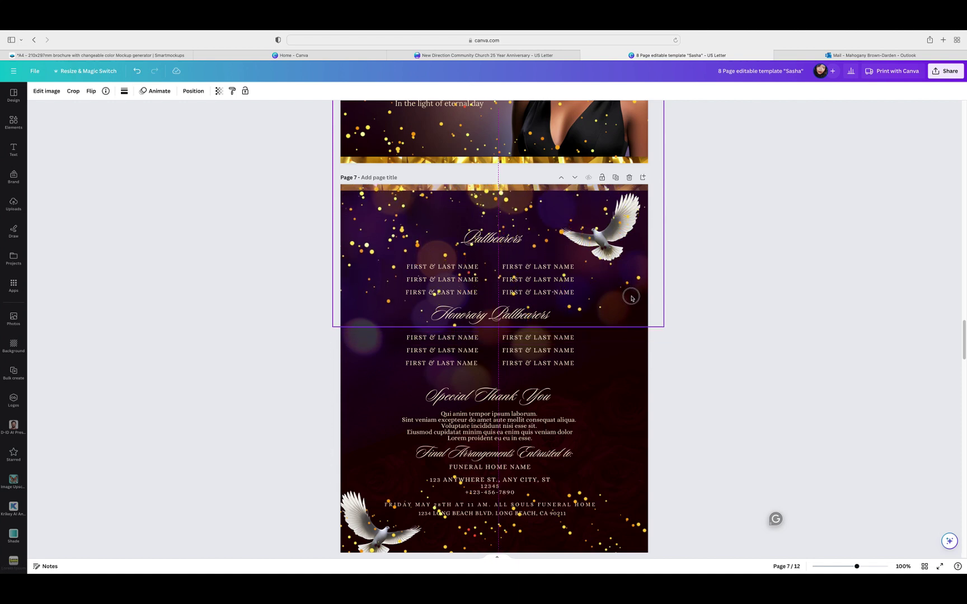
drag(631, 298, 632, 298)
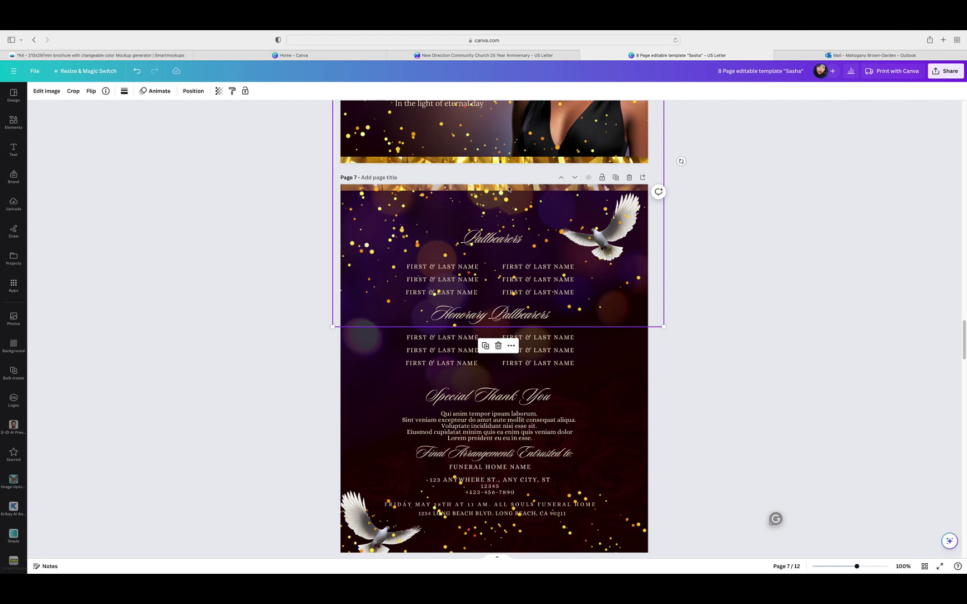
Step: Send the bottom sparkle and dove element behind everything using Position > Arrange
click(193, 92)
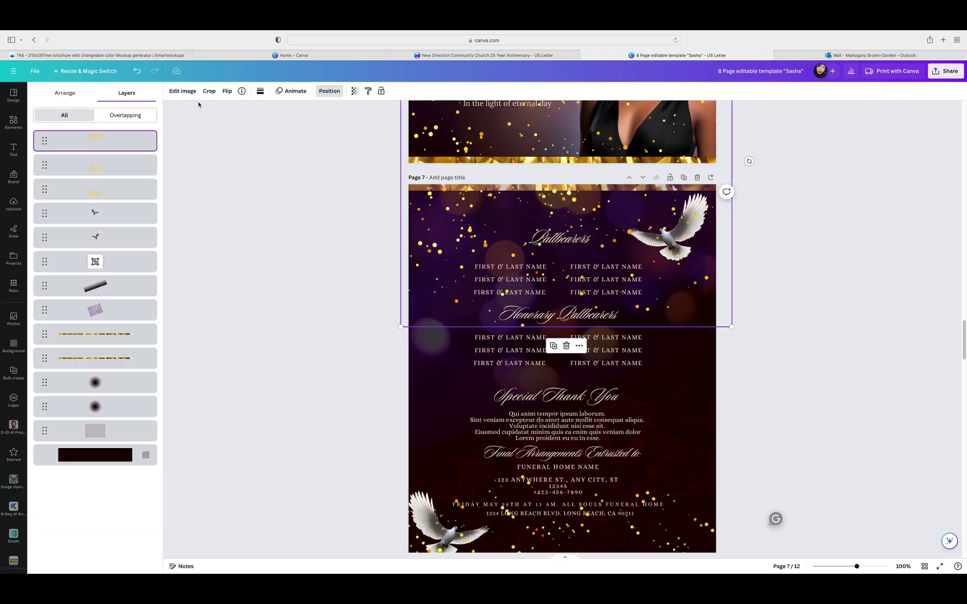
click(60, 92)
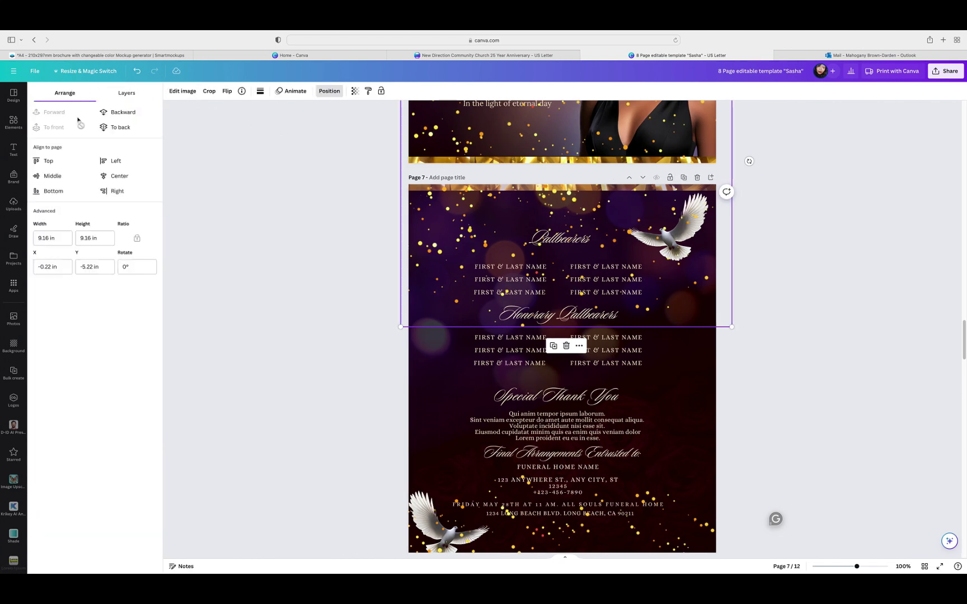
click(112, 113)
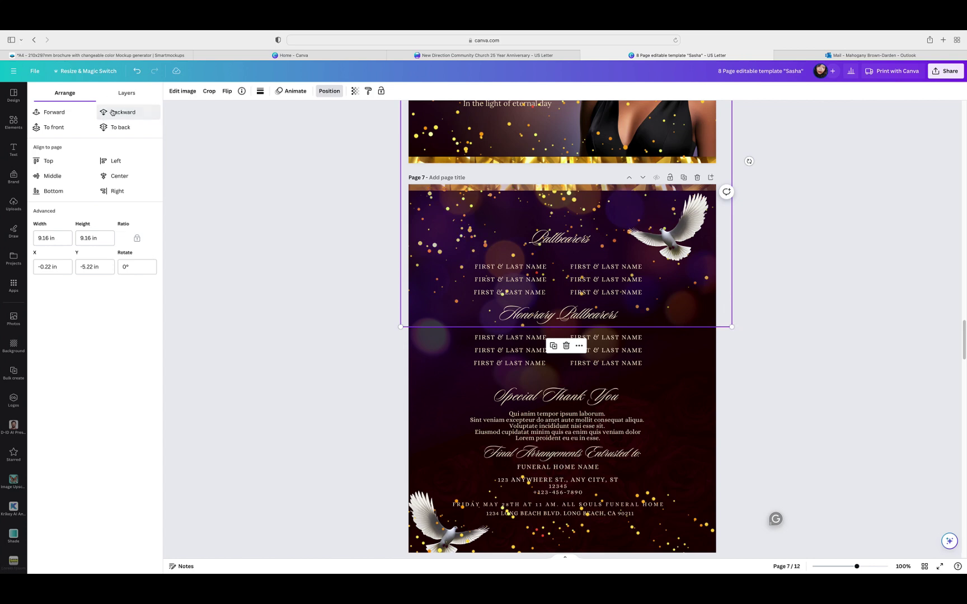
click(658, 528)
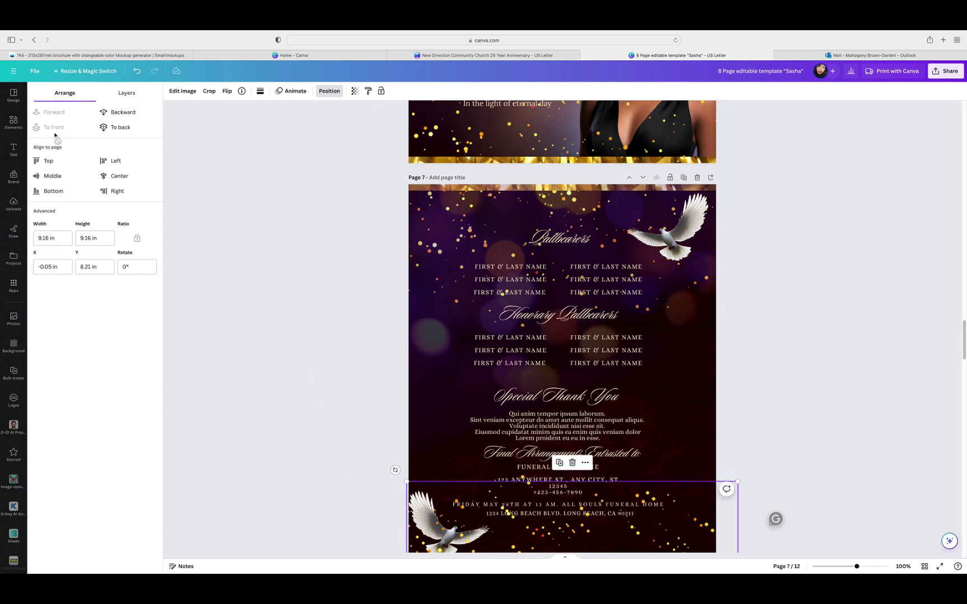
click(118, 113)
scroll(488, 253, down, 2)
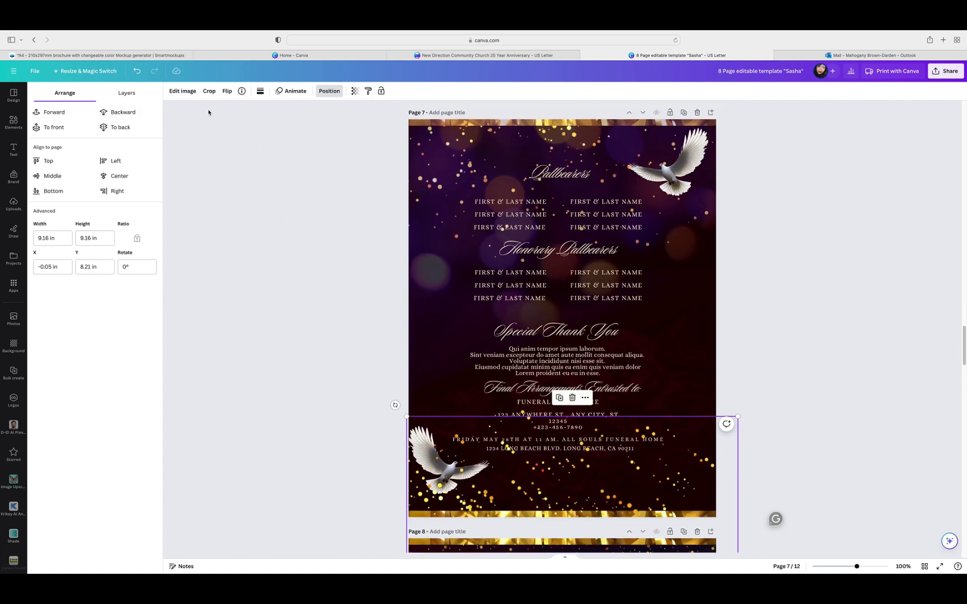
click(126, 113)
Step: Move the sparkle image to page 7's bottom left edge and send it one more layer back
drag(705, 477, 669, 497)
click(575, 410)
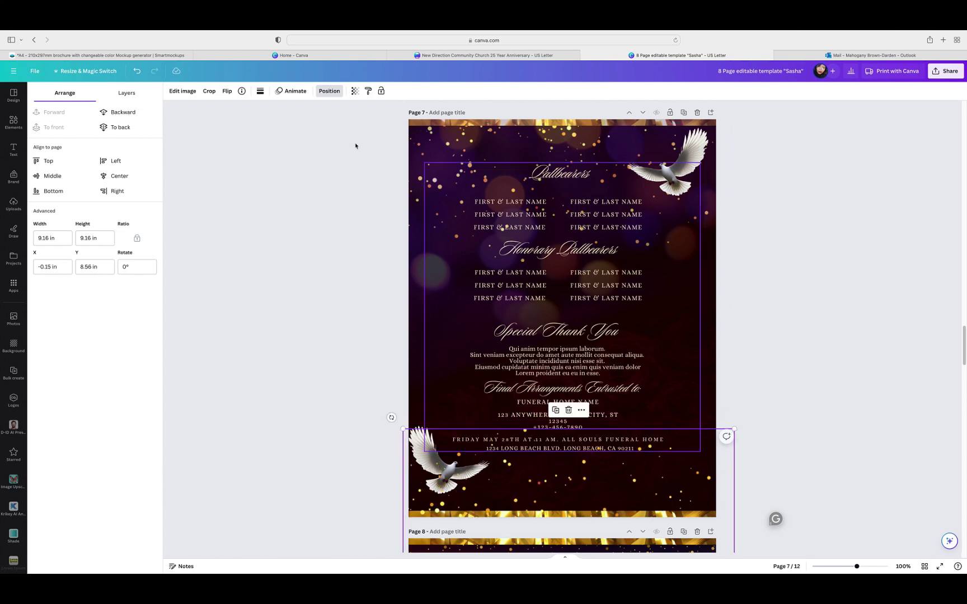
click(123, 113)
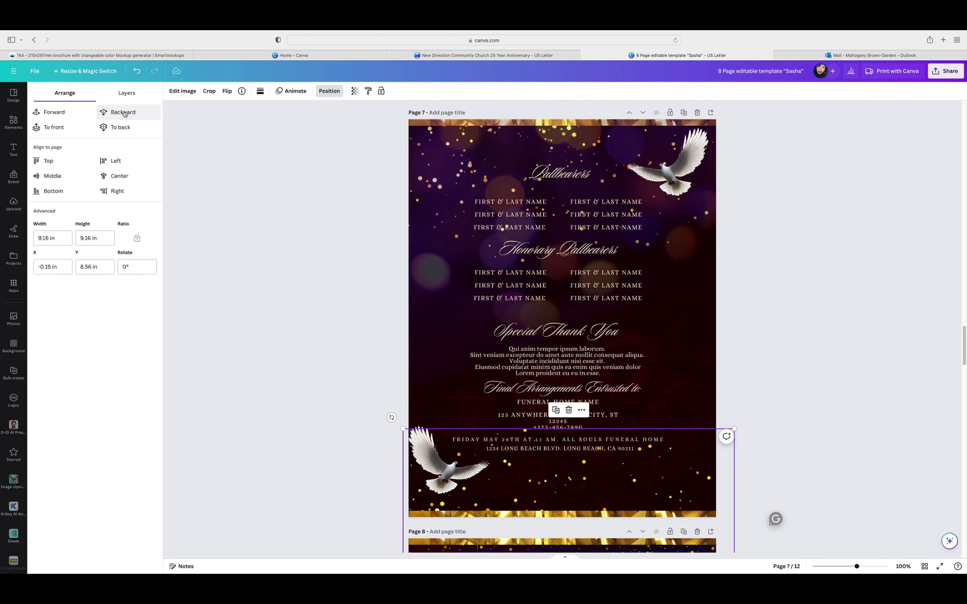
click(763, 340)
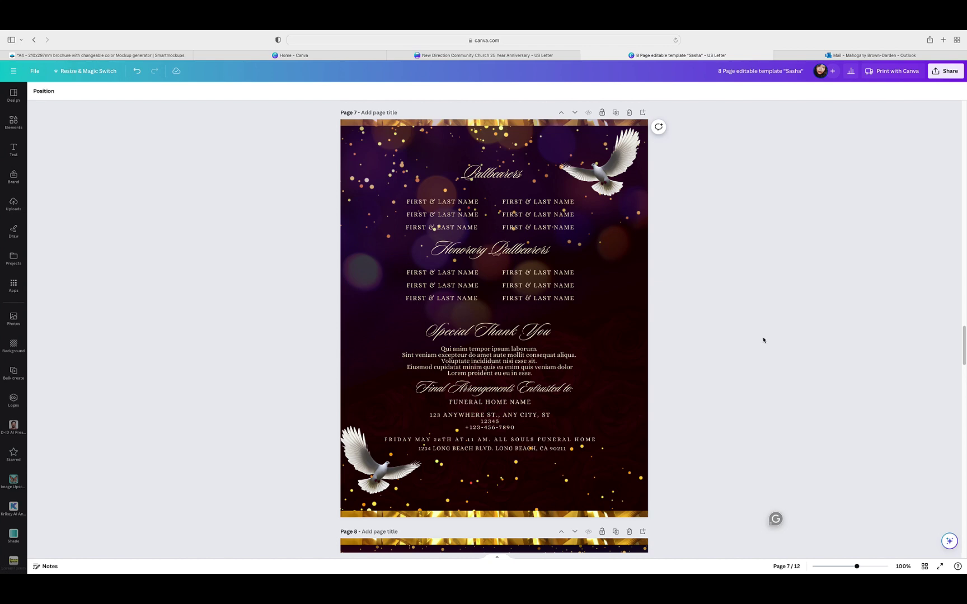
Step: Duplicate the gold sparkle image and place the copy over page 8's lower part
scroll(763, 339, down, 5)
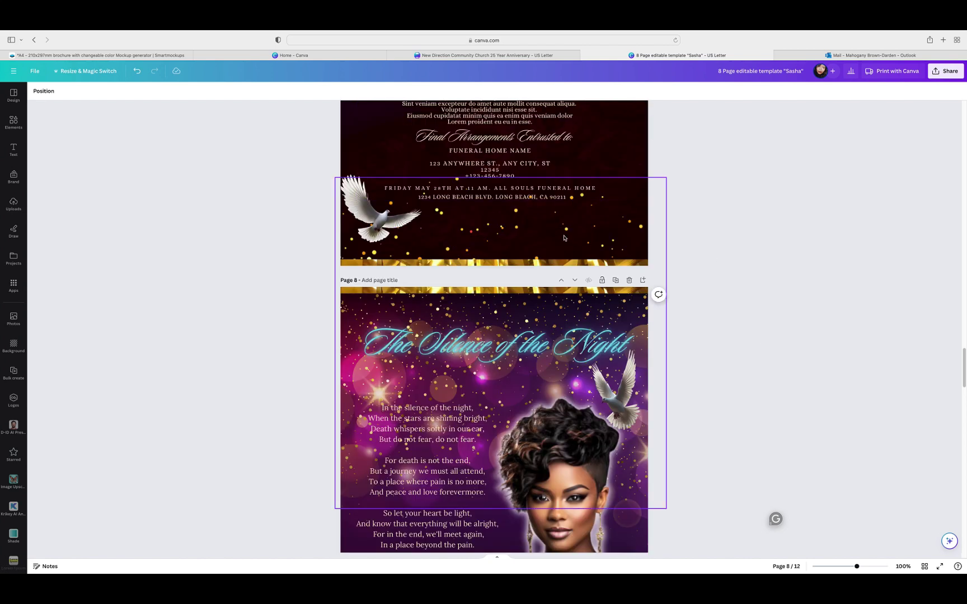
click(563, 238)
click(488, 160)
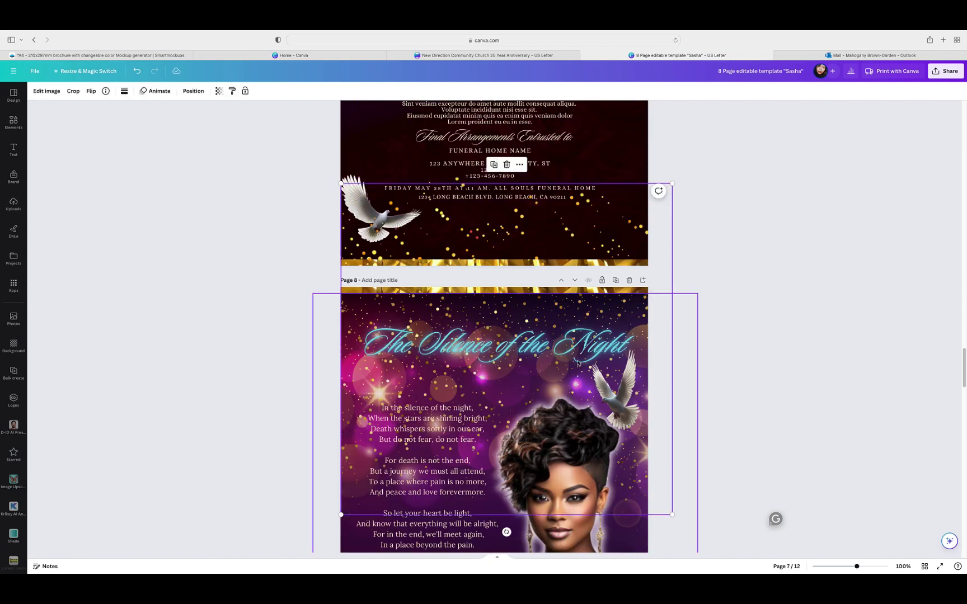
drag(661, 302, 664, 443)
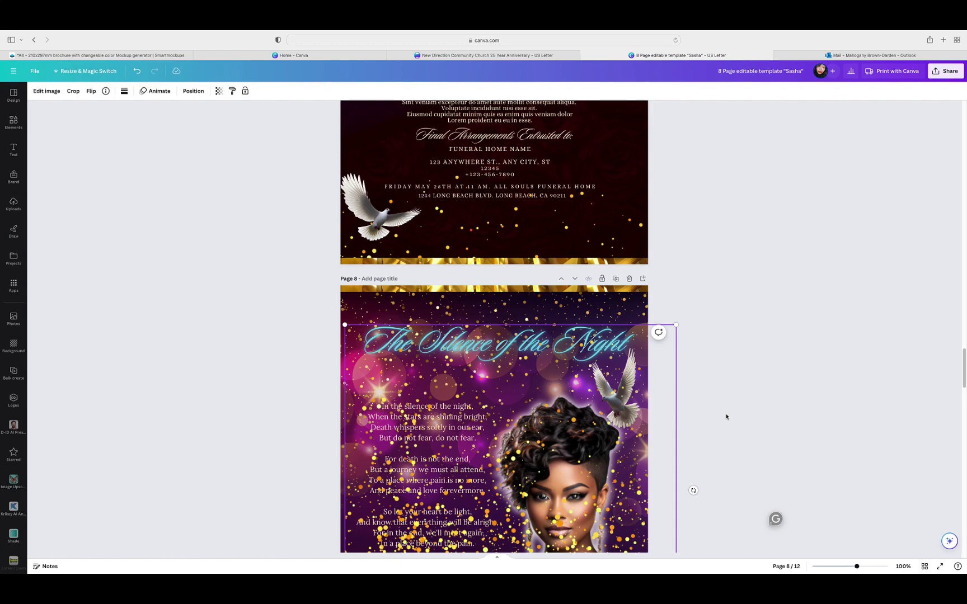
scroll(771, 361, down, 4)
drag(662, 292, 644, 518)
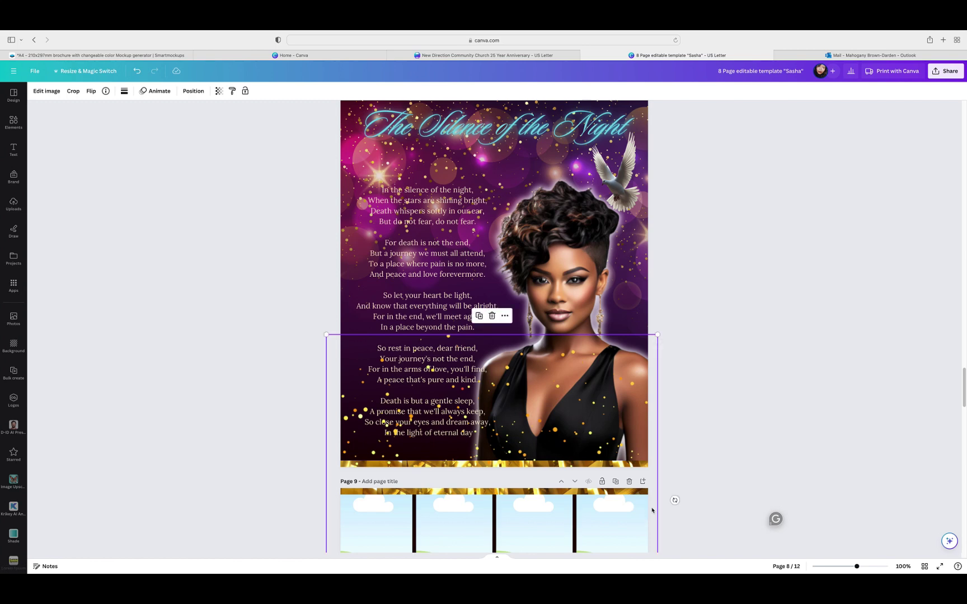
Step: Layer the page 8 sparkles over the black dress and nudge them slightly lower
click(191, 91)
click(120, 113)
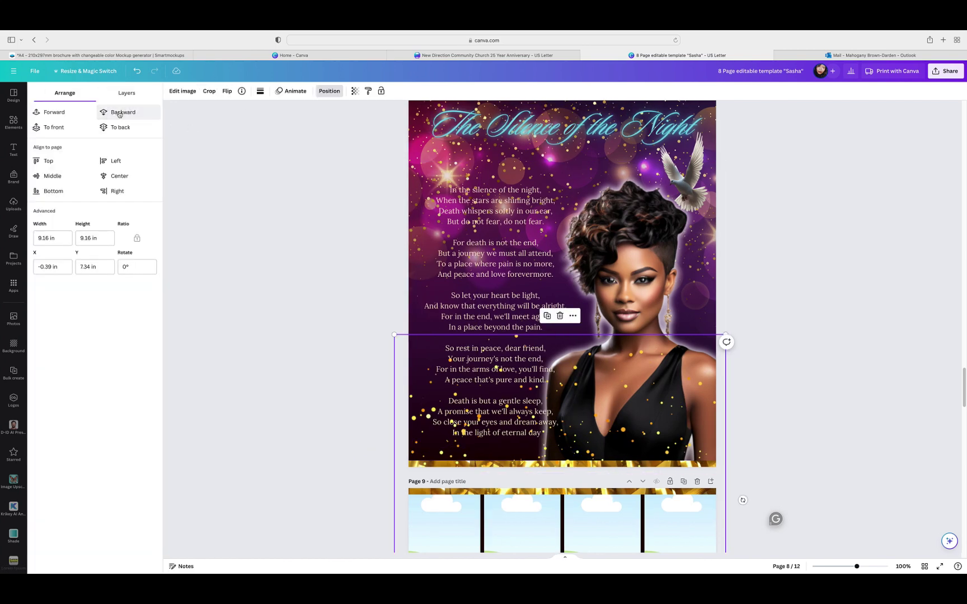
click(119, 112)
click(47, 114)
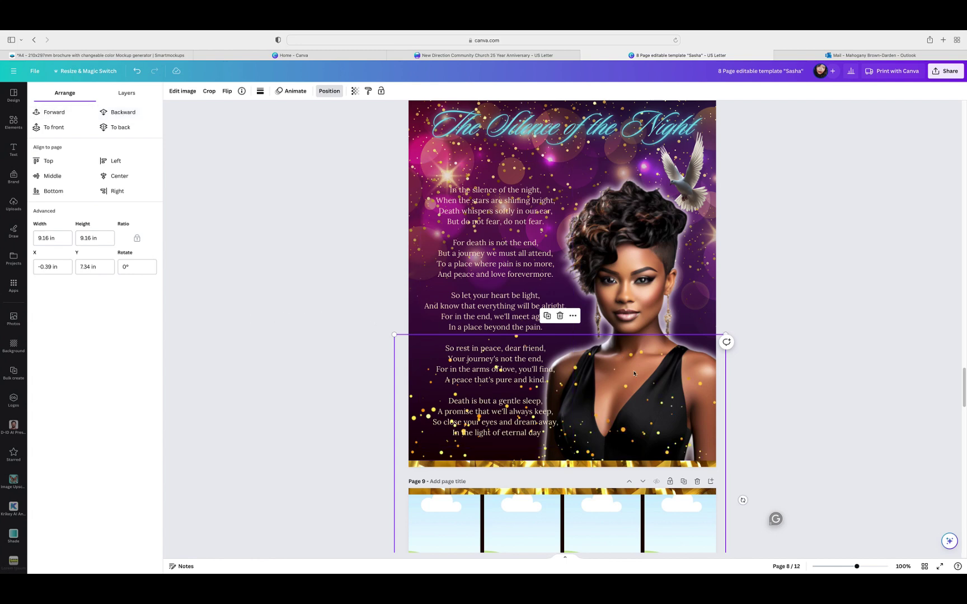
drag(724, 405, 727, 424)
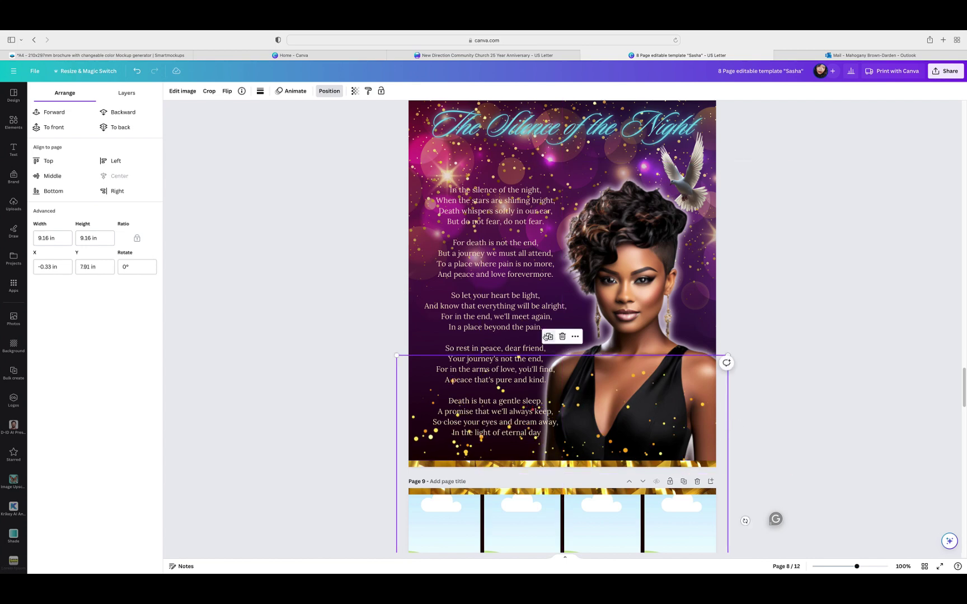
Step: Duplicate the sparkles to page 8's top and flip the copy horizontally and vertically
click(548, 336)
drag(720, 454, 727, 252)
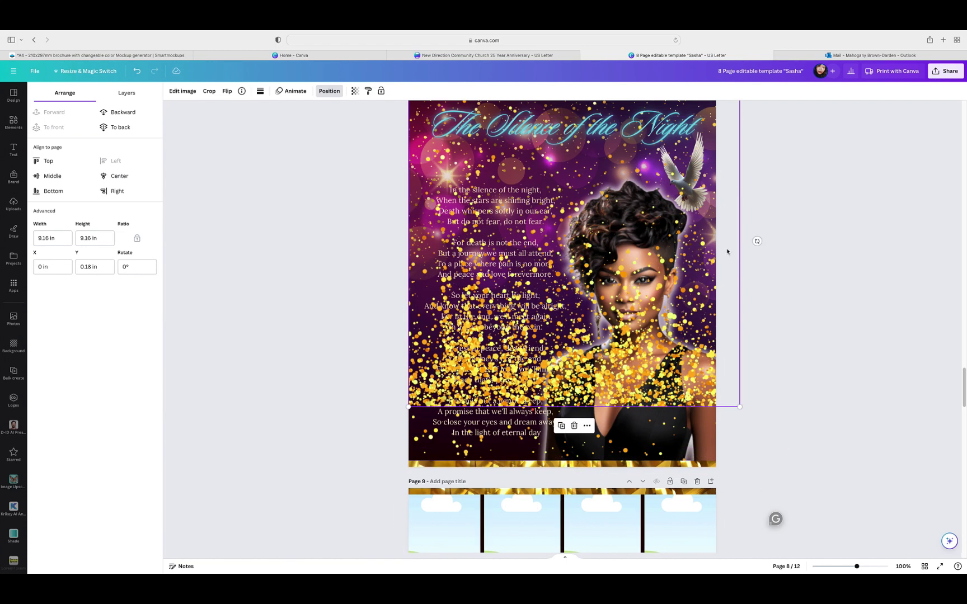
click(228, 91)
click(235, 112)
click(256, 132)
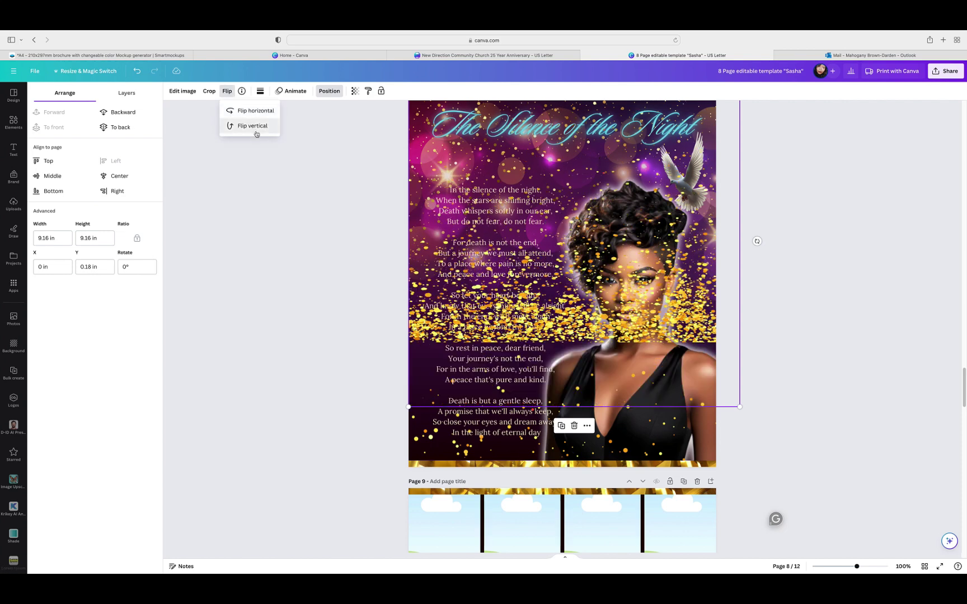
Step: Move the flipped sparkles around the poem title and send them back behind the text
scroll(812, 294, up, 3)
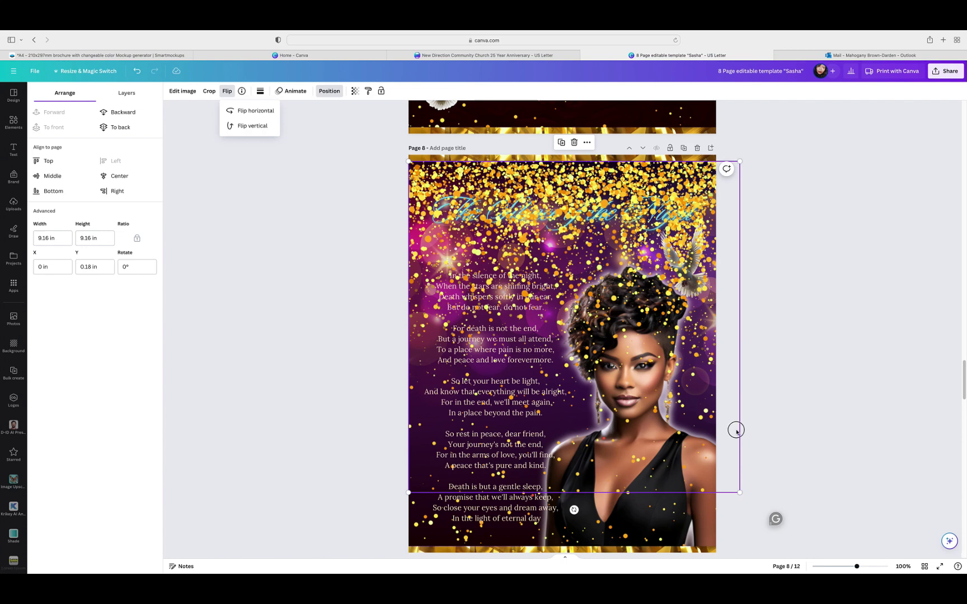
drag(733, 430, 725, 212)
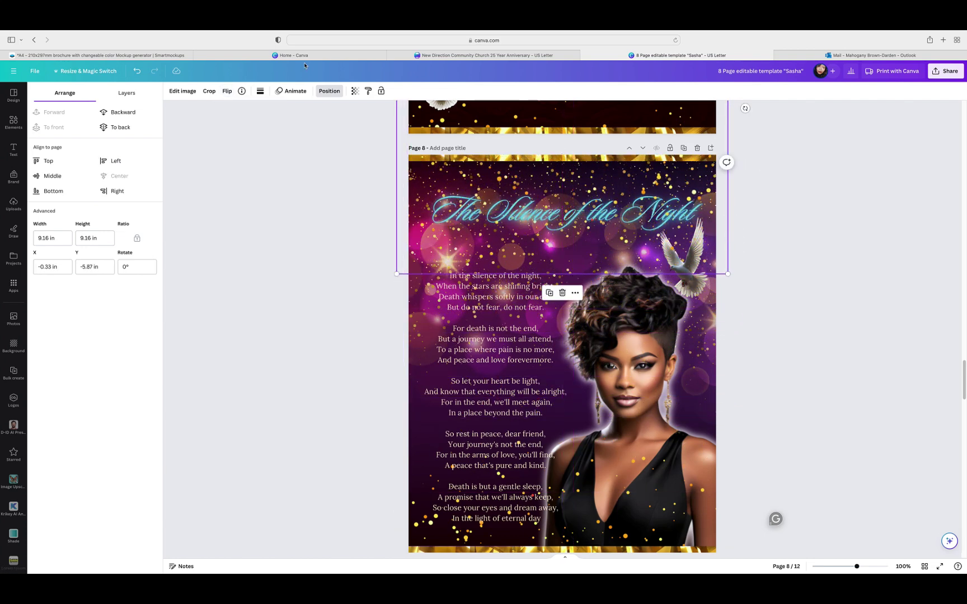
click(128, 113)
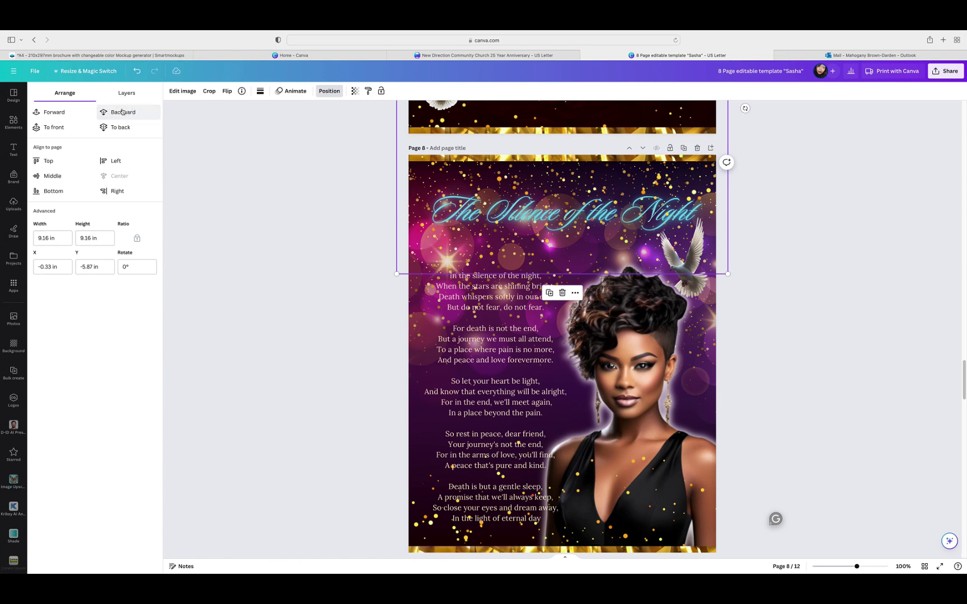
click(123, 112)
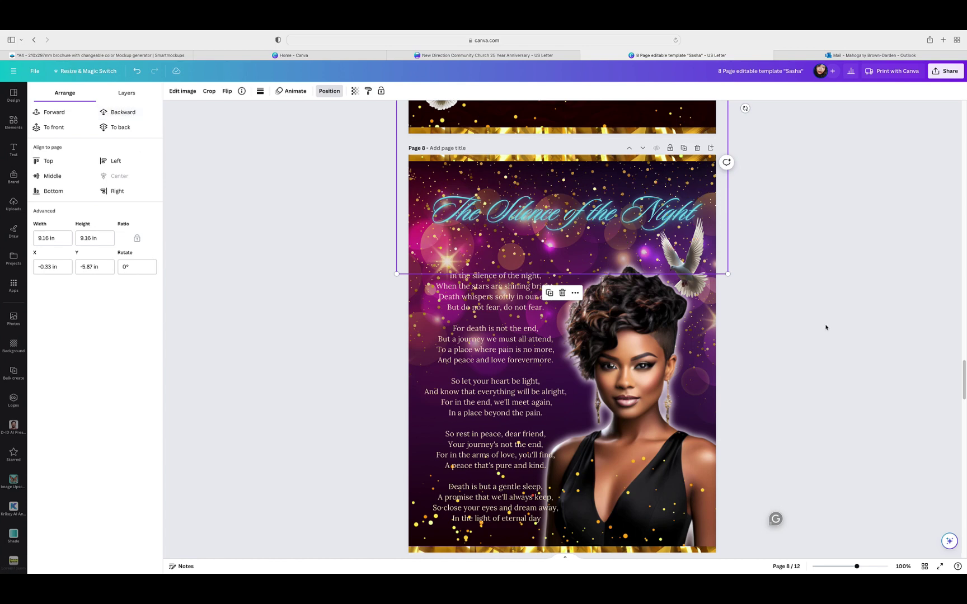
scroll(782, 301, down, 4)
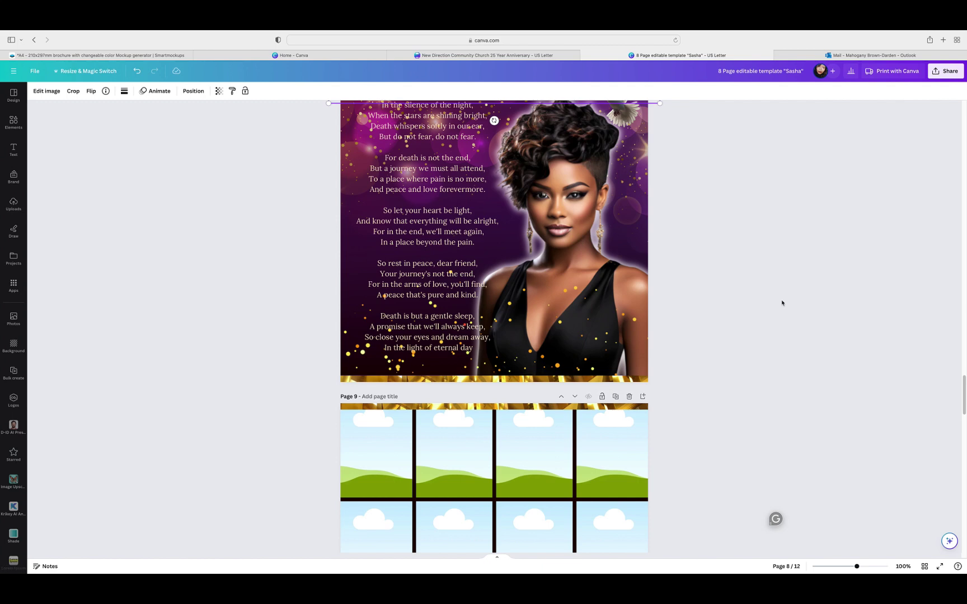
Step: Move the dove Pallbearers page down to the last page, then up one to page 11
click(786, 303)
scroll(788, 307, up, 10)
scroll(806, 322, up, 5)
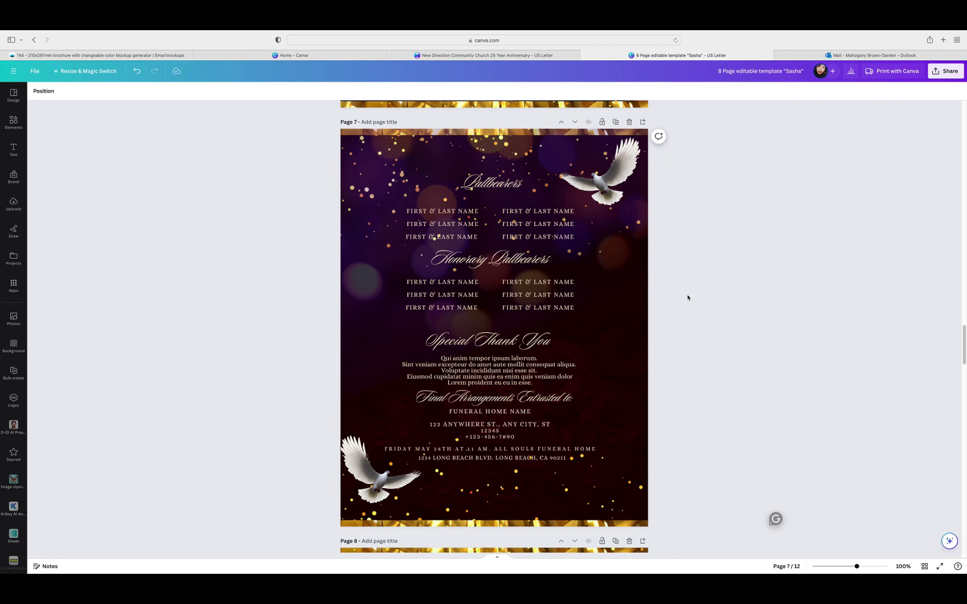
scroll(692, 298, up, 5)
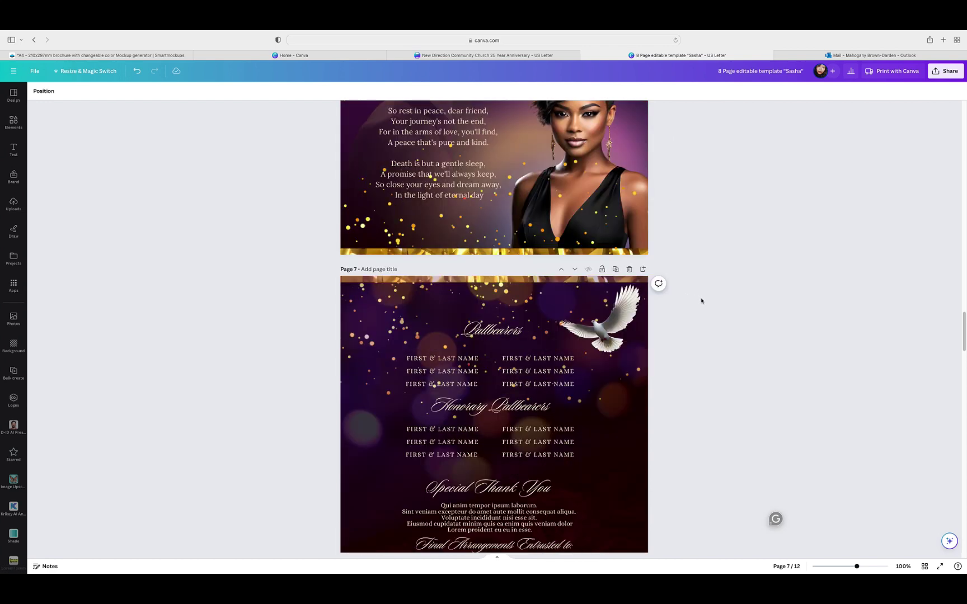
click(574, 269)
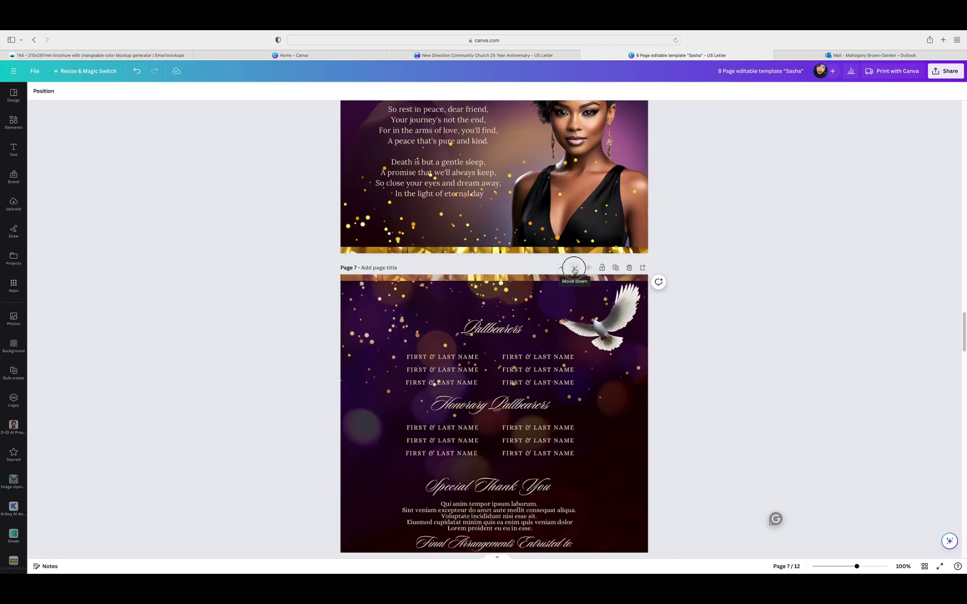
click(574, 269)
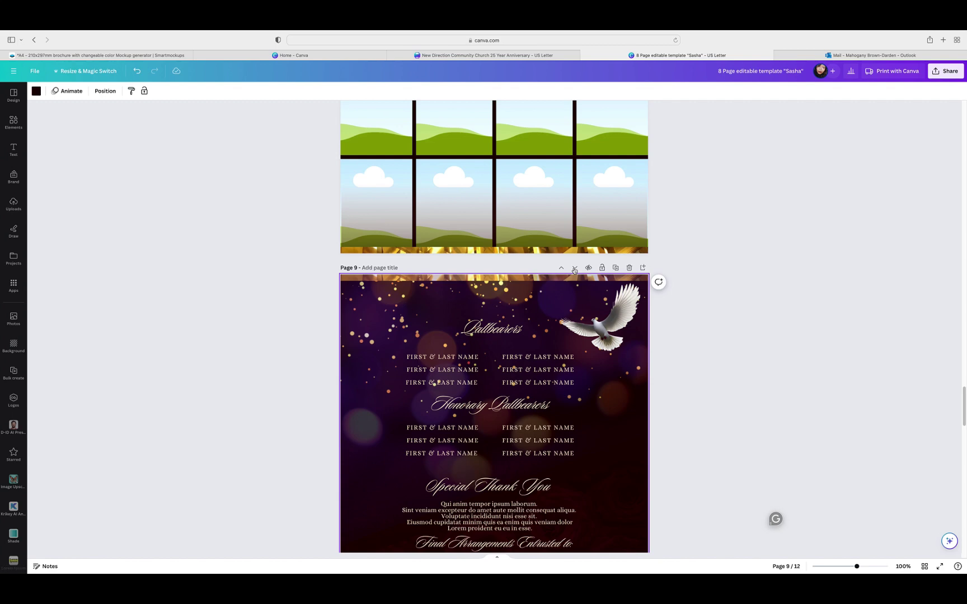
click(574, 269)
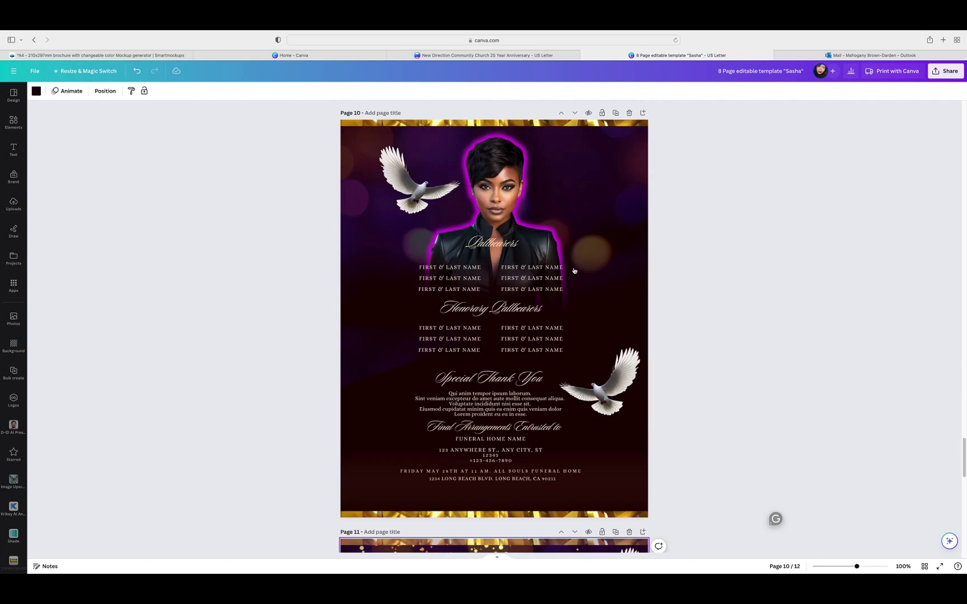
scroll(575, 270, down, 5)
click(574, 269)
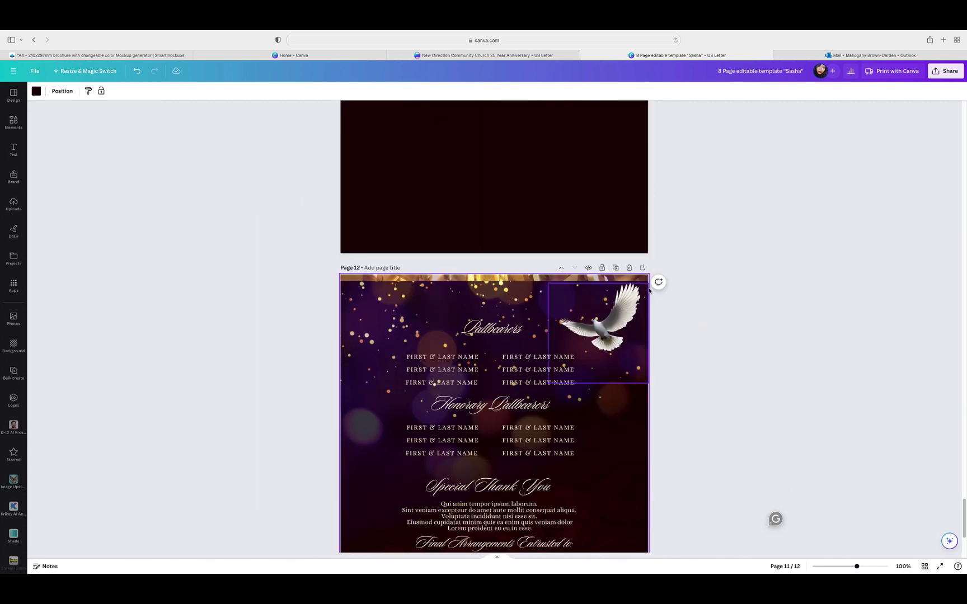
click(561, 259)
scroll(729, 308, up, 5)
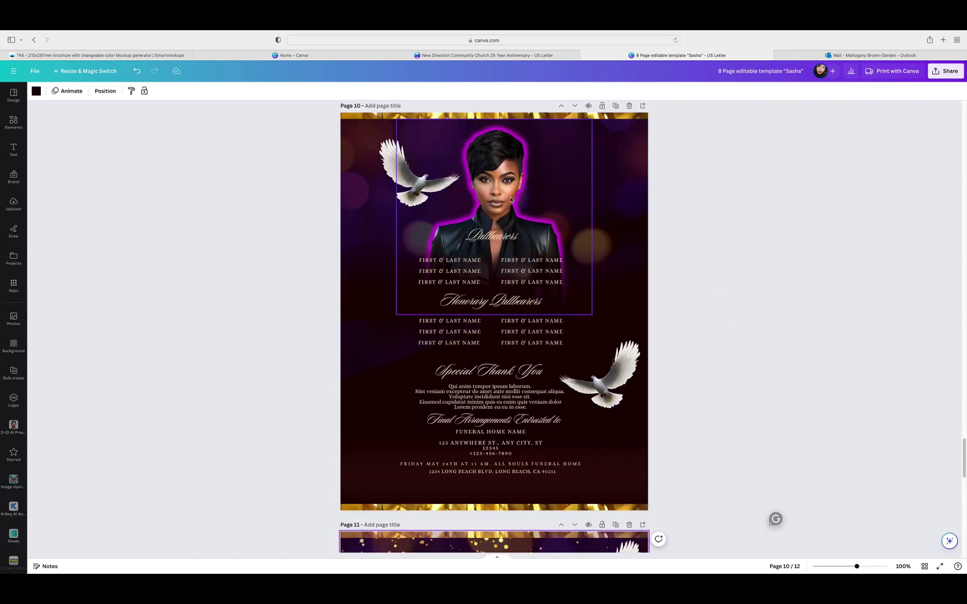
Step: Duplicate the page 10 portrait and drag the copy to the right side of page 11
click(486, 307)
click(482, 335)
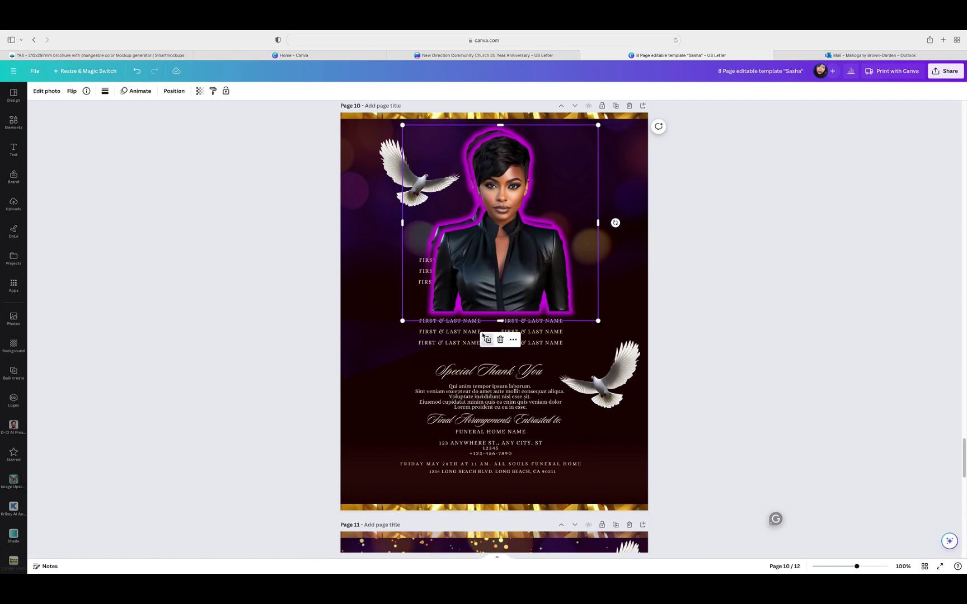
drag(517, 232, 541, 570)
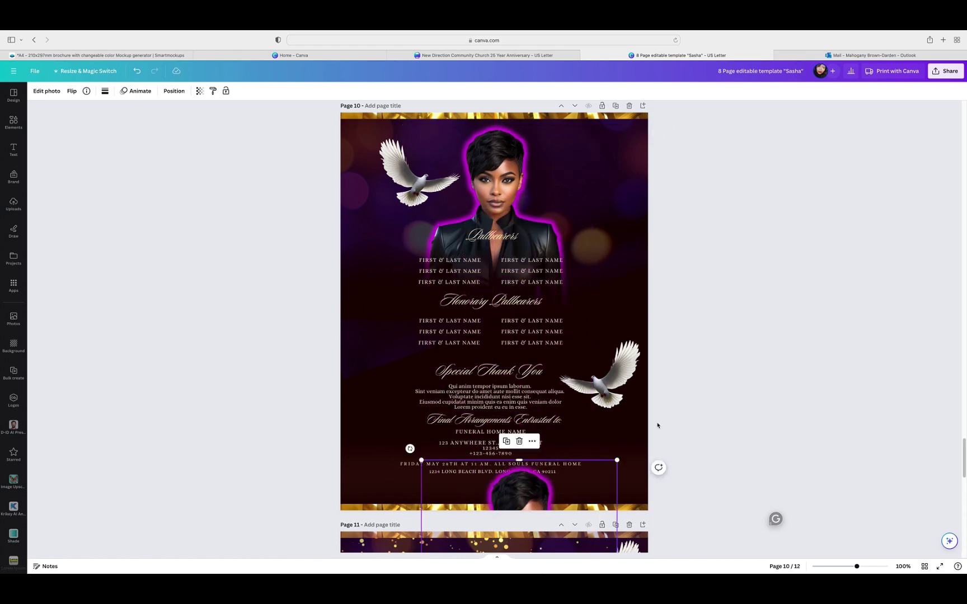
scroll(657, 426, down, 4)
drag(585, 277, 473, 482)
scroll(667, 451, down, 3)
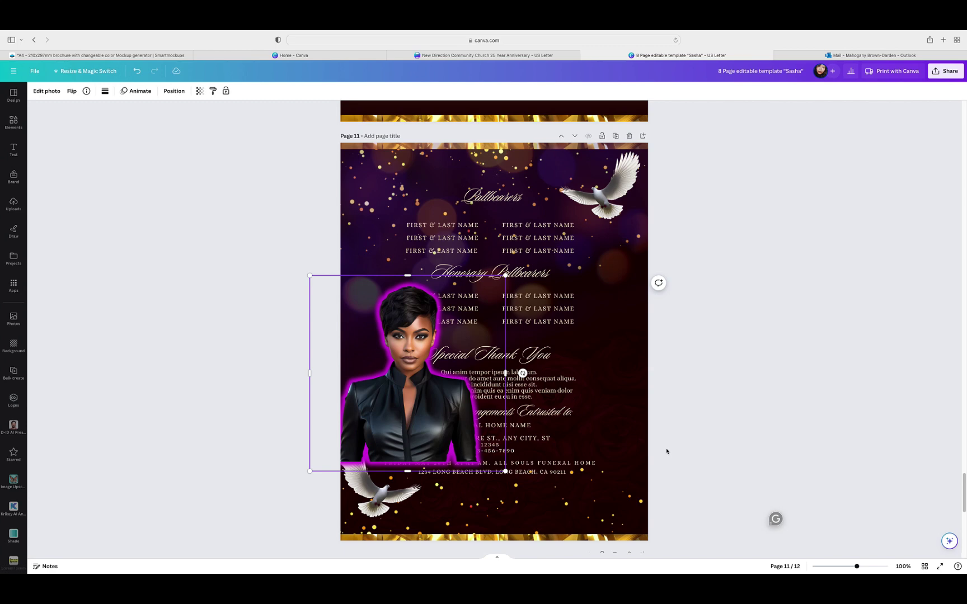
drag(435, 406, 605, 473)
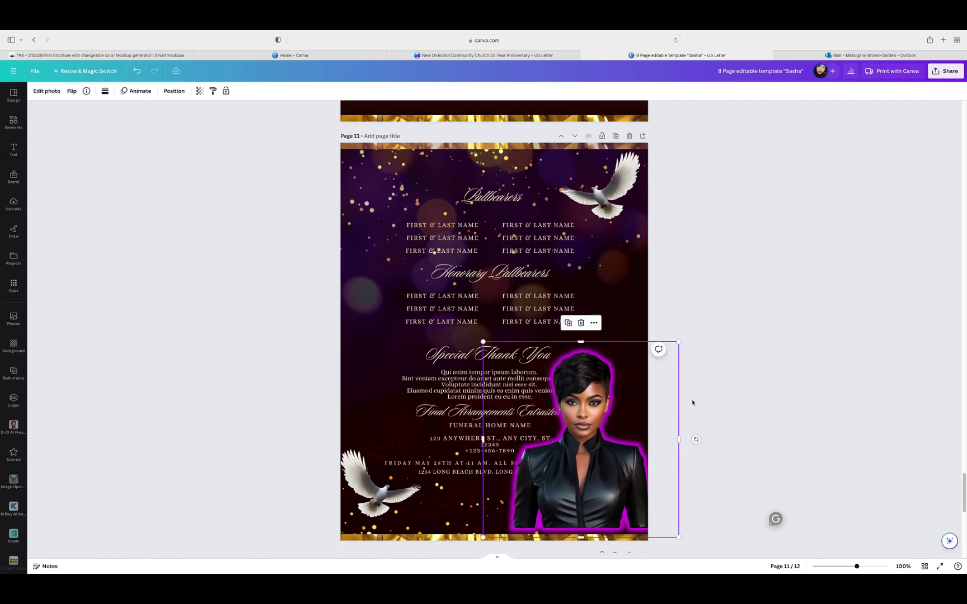
Step: Try BG Remover on the duplicate portrait, then set its glow Intensity to 0
click(47, 91)
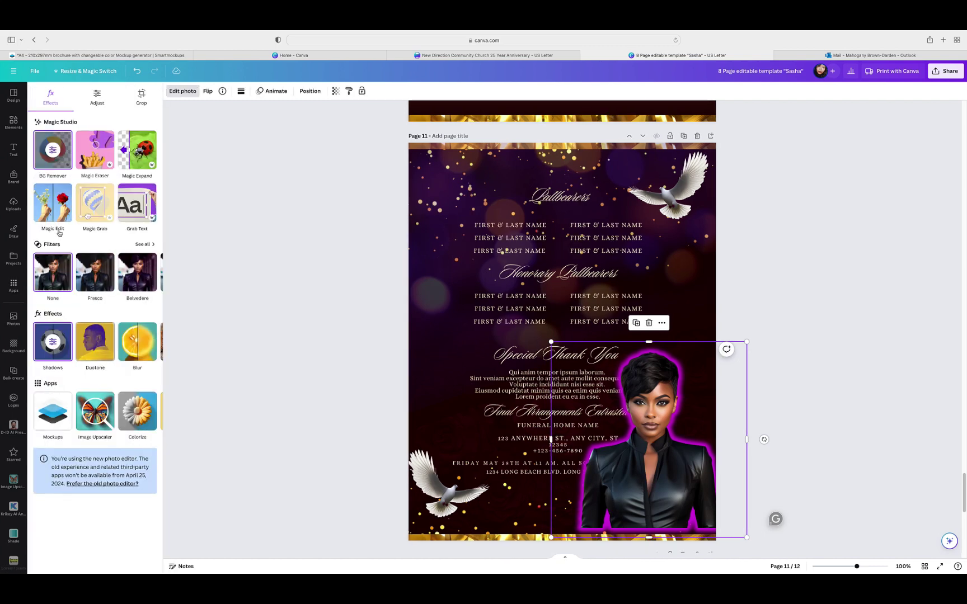
click(56, 167)
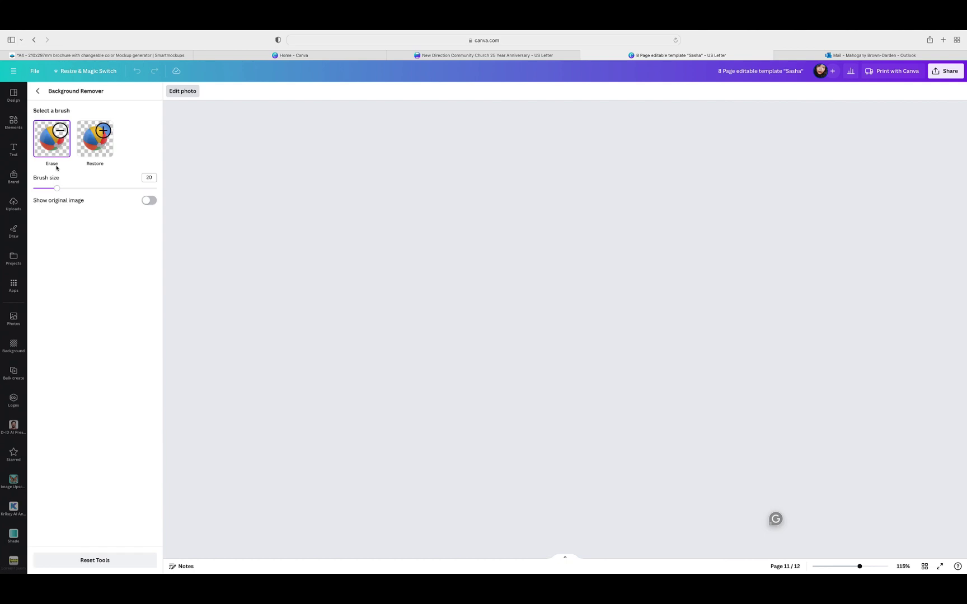
click(37, 93)
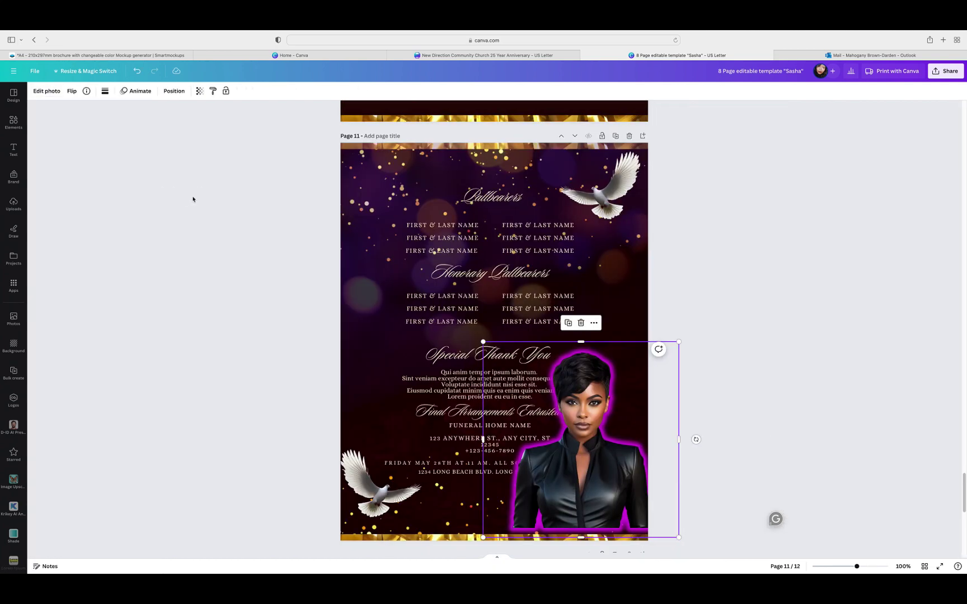
click(61, 95)
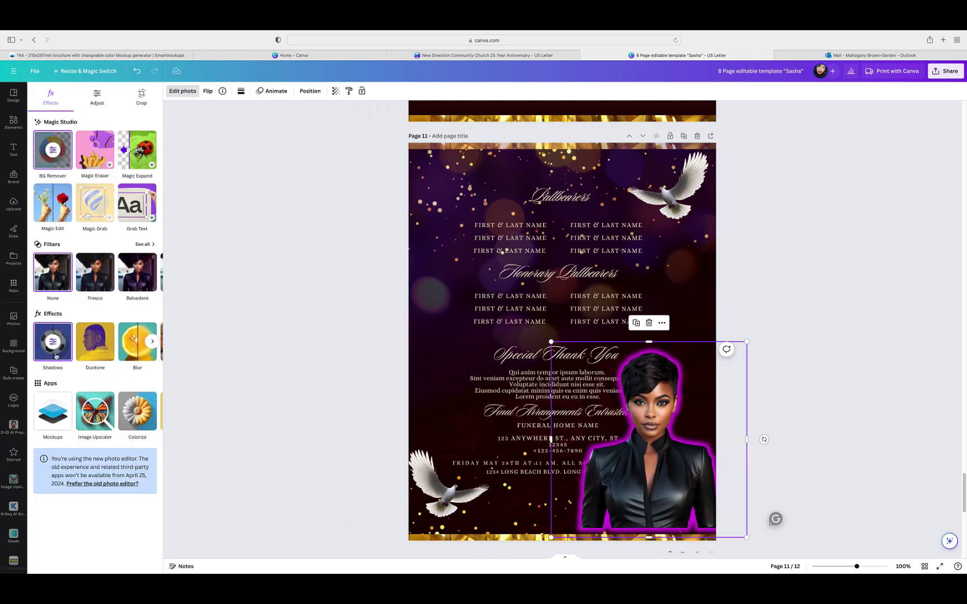
drag(155, 348, 33, 348)
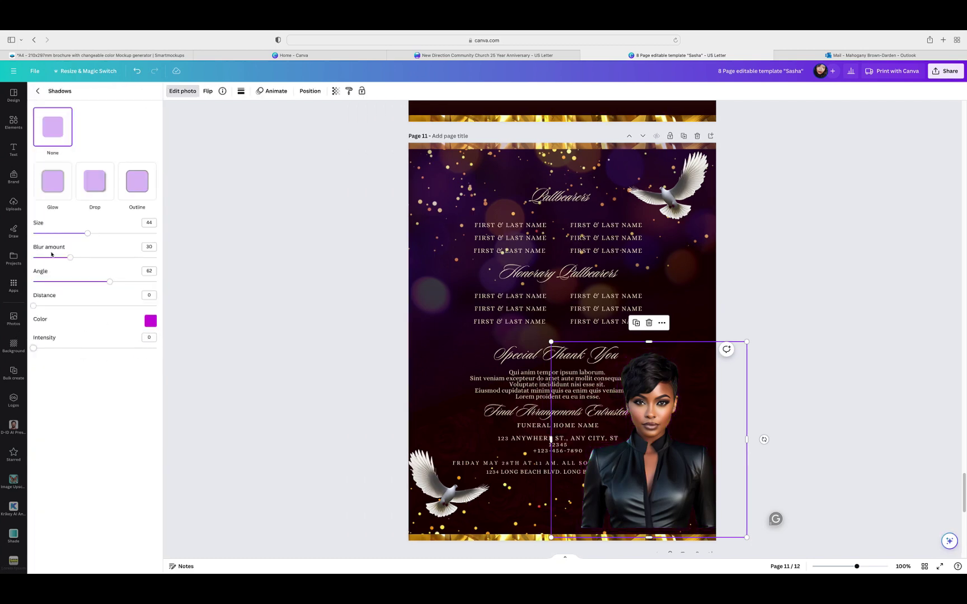
click(38, 90)
key(Escape)
Step: Drag the glow-free portrait down onto page 12
scroll(791, 256, down, 2)
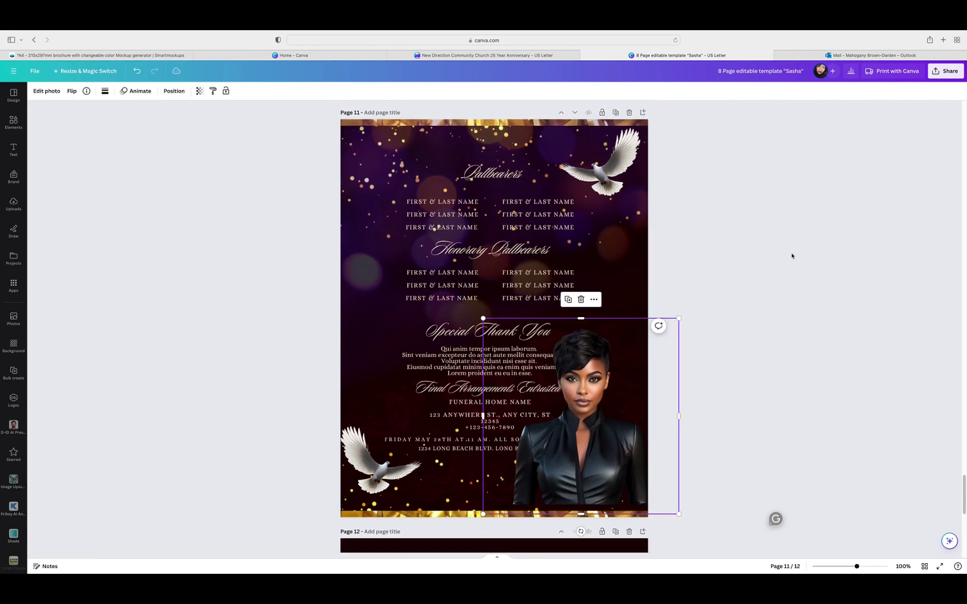
scroll(791, 255, down, 3)
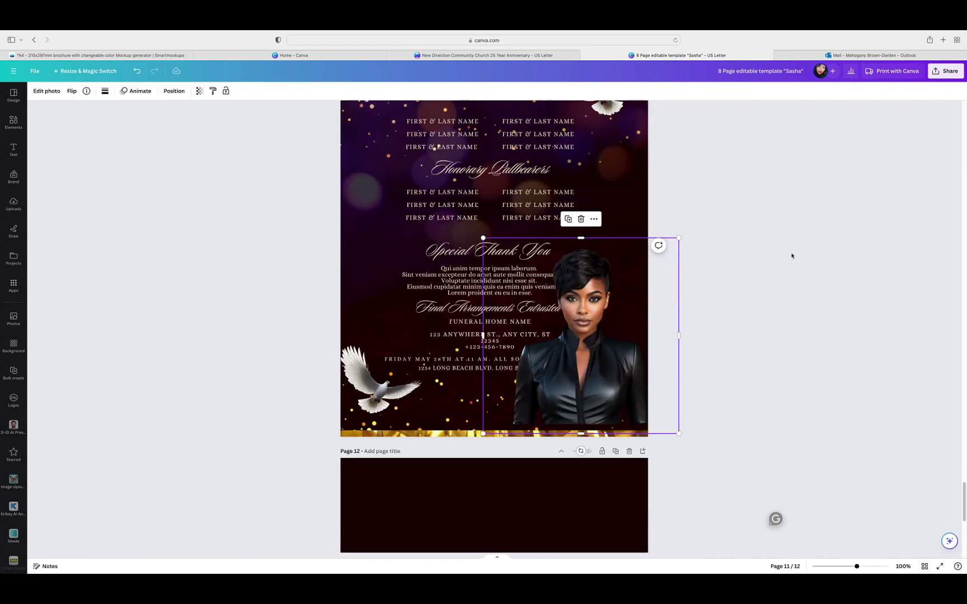
drag(646, 302, 629, 518)
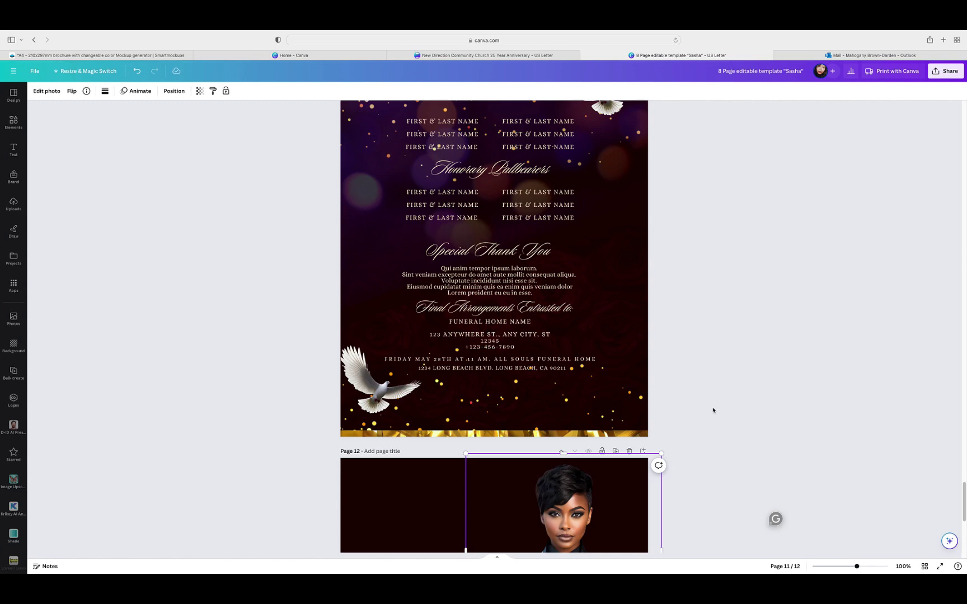
scroll(713, 411, down, 3)
scroll(713, 411, down, 3)
drag(626, 394, 621, 454)
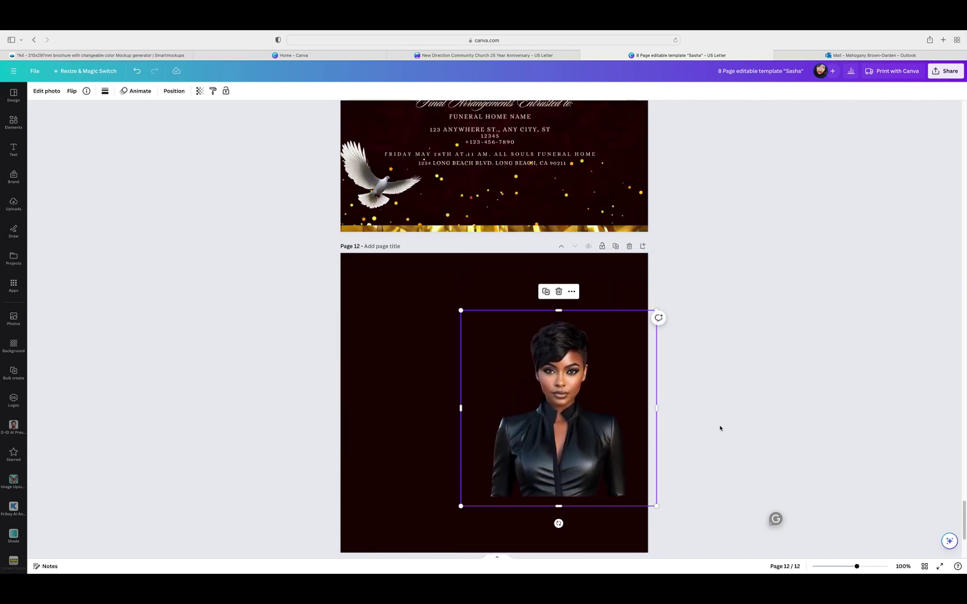
click(709, 419)
scroll(717, 420, up, 7)
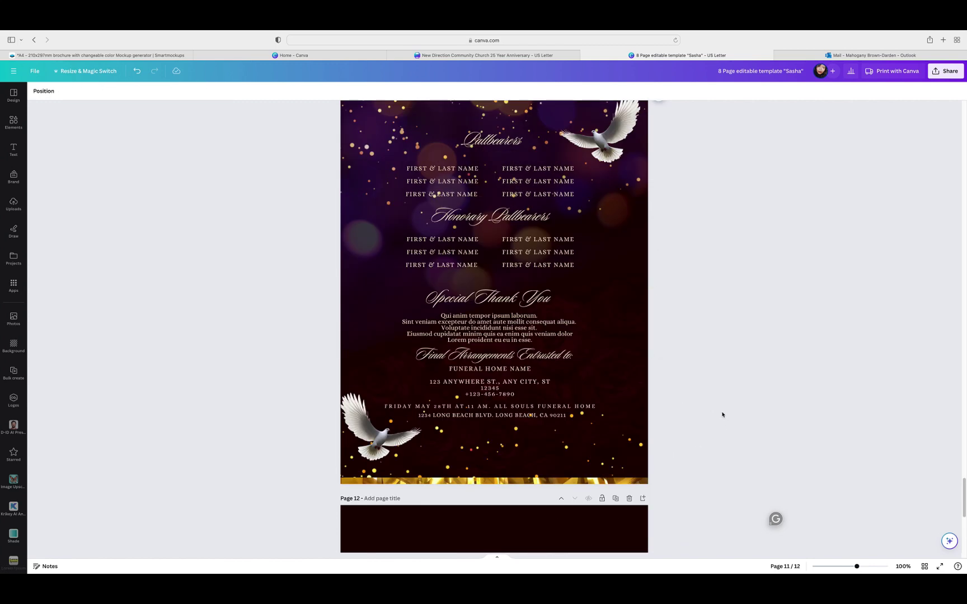
Step: Shrink page 11's text block and centre it horizontally on the page
click(496, 385)
drag(641, 414, 611, 380)
drag(557, 282, 572, 296)
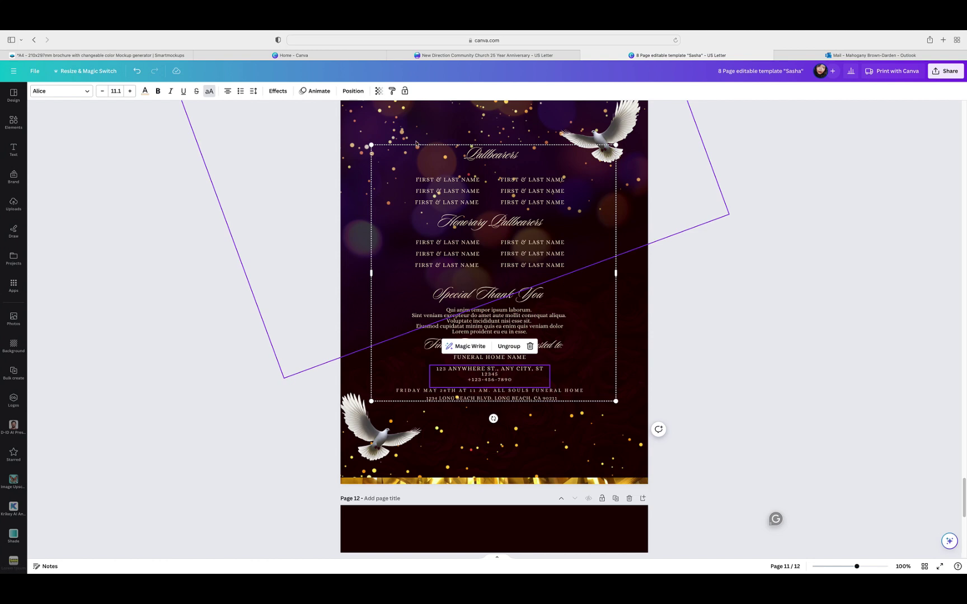
click(370, 146)
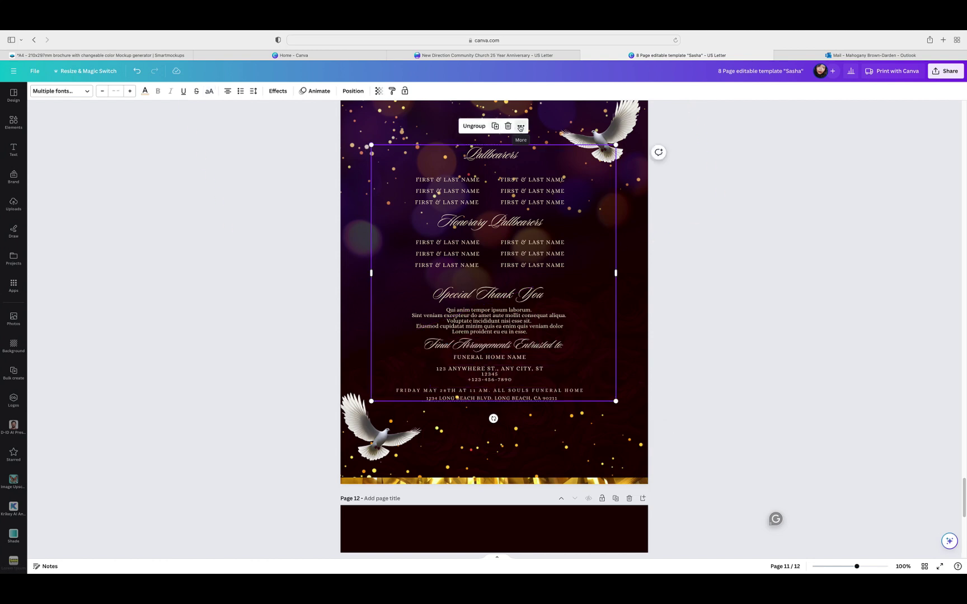
click(521, 126)
mouse_move(582, 241)
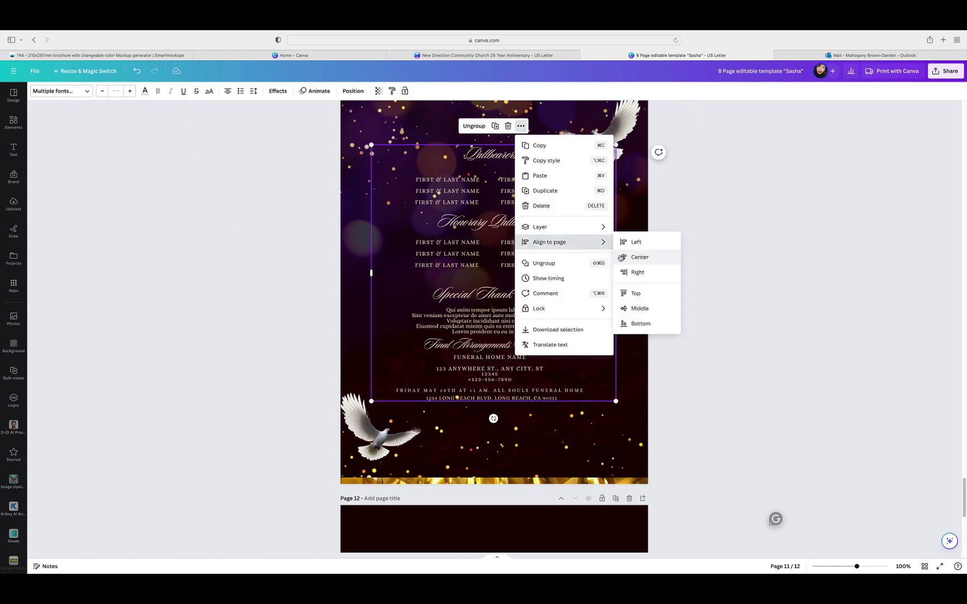
click(638, 257)
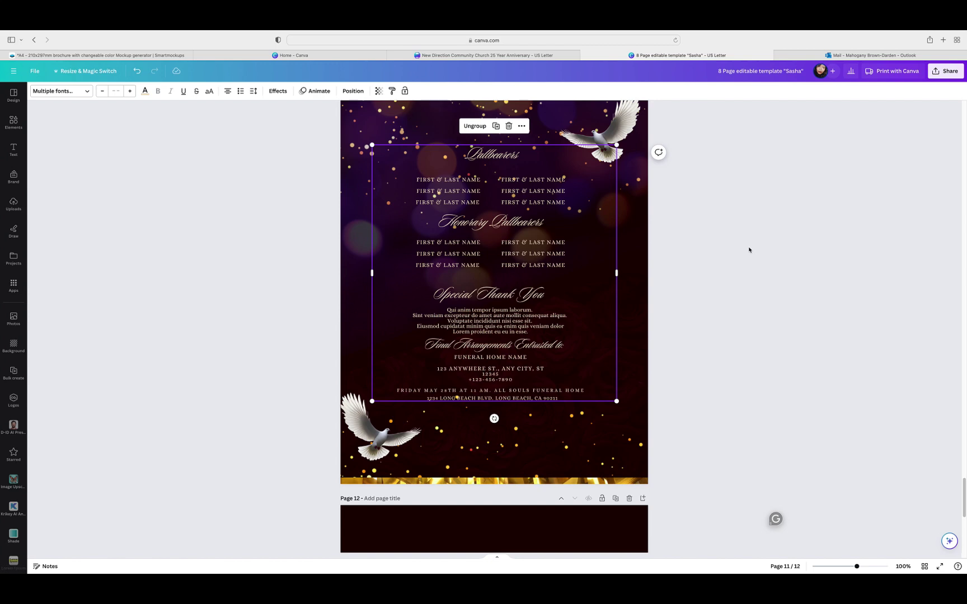
click(750, 251)
Step: Shift the page 12 portrait slightly left
scroll(750, 251, down, 10)
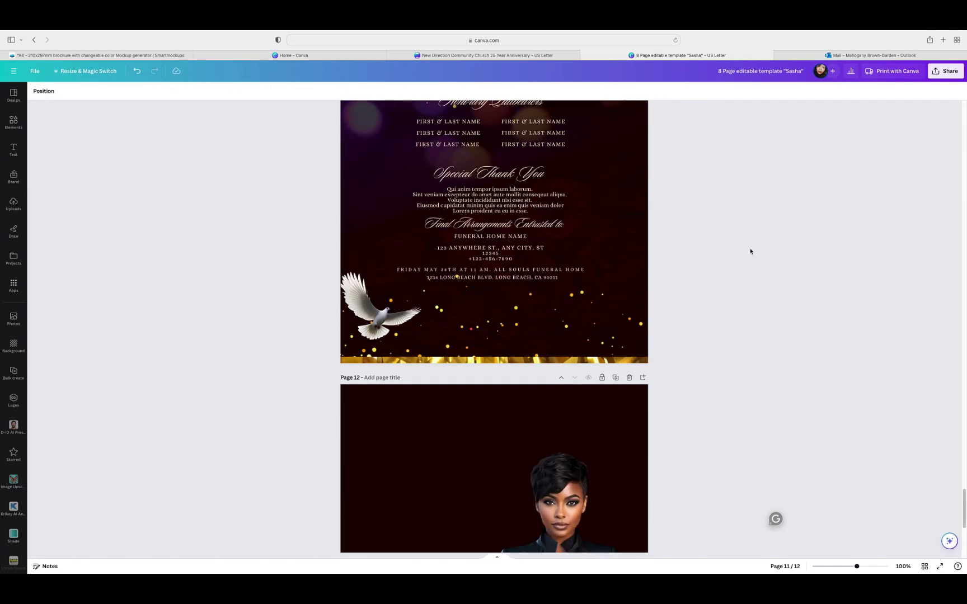
click(590, 336)
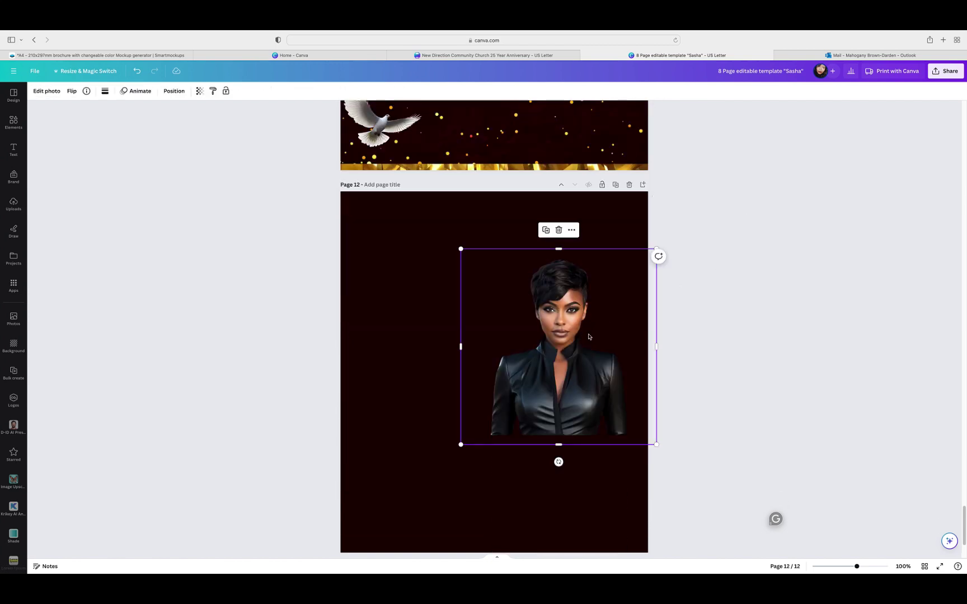
drag(588, 337, 569, 337)
click(714, 316)
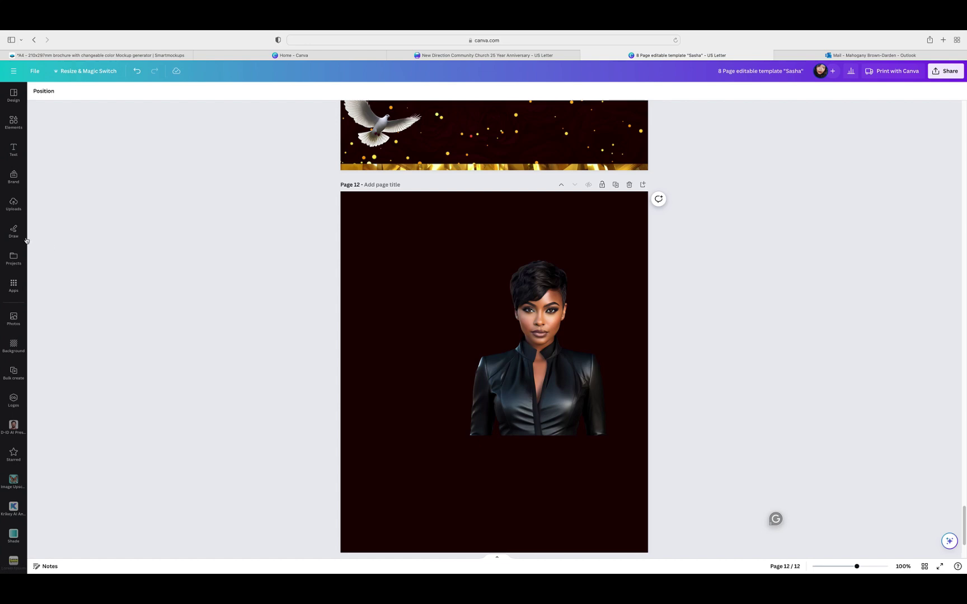
Step: Add the ornate gold frame from Uploads to page 12 and move it up and right
click(16, 207)
scroll(108, 307, up, 5)
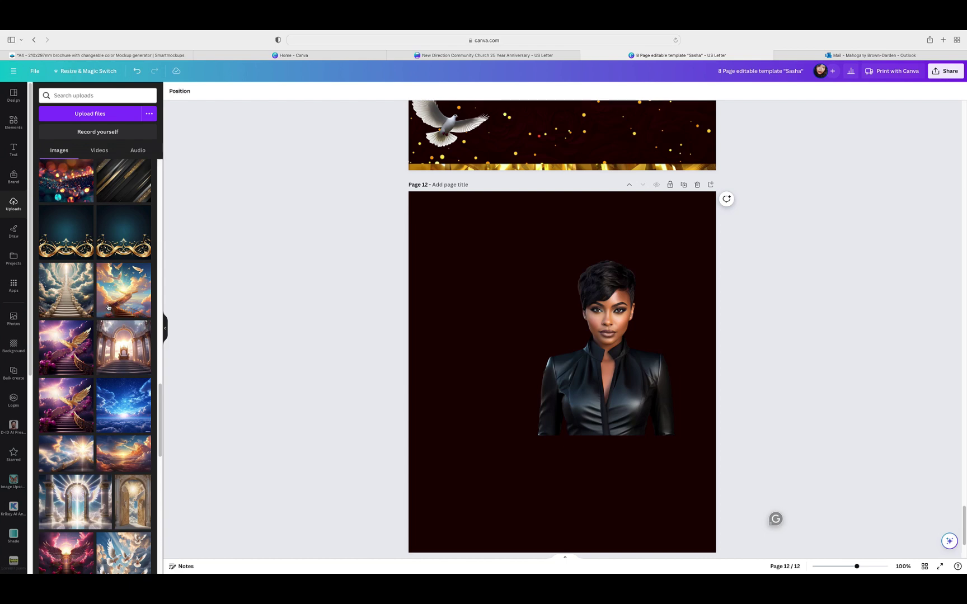
scroll(111, 309, up, 10)
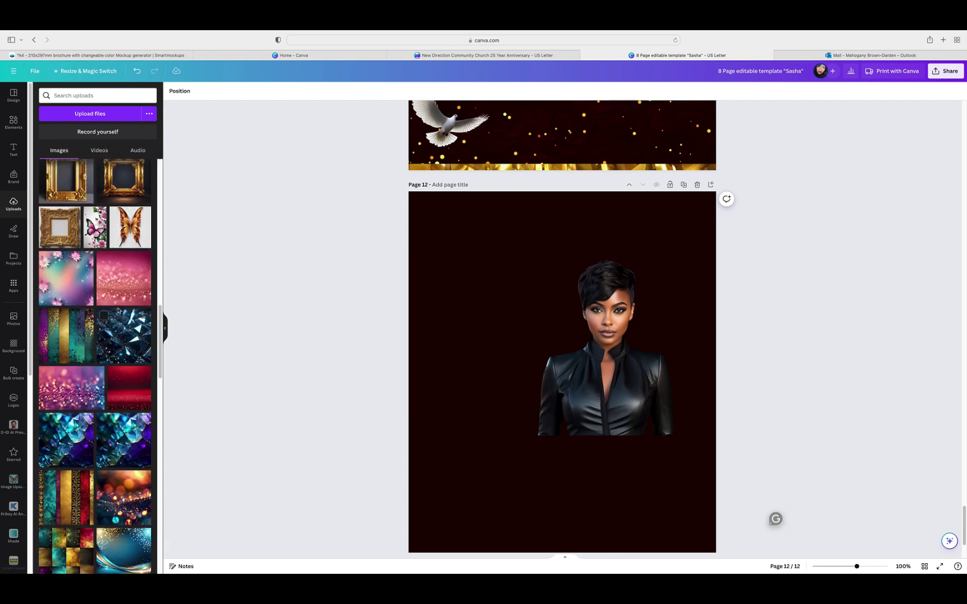
scroll(119, 310, up, 5)
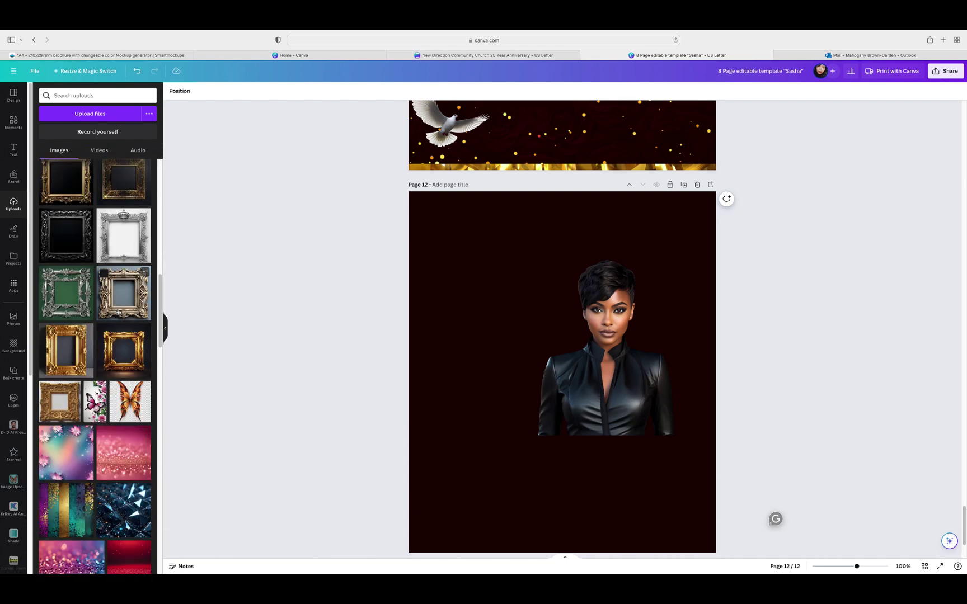
scroll(118, 312, up, 3)
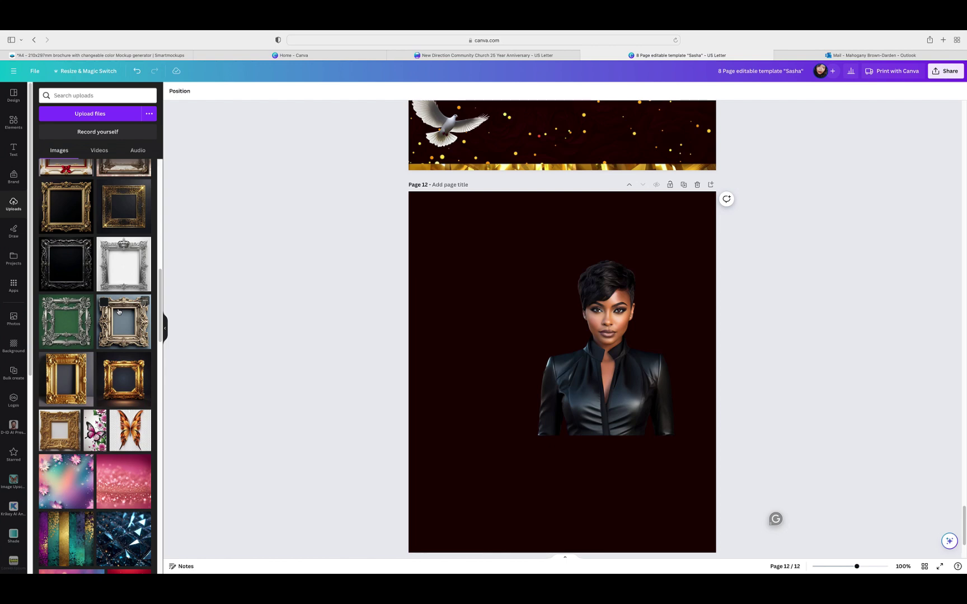
scroll(120, 313, up, 1)
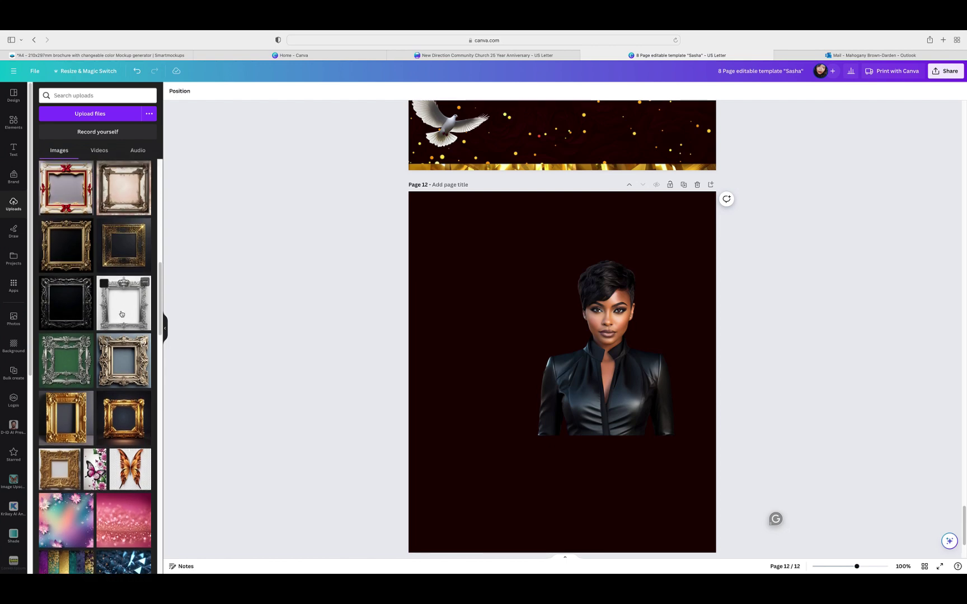
scroll(121, 314, up, 2)
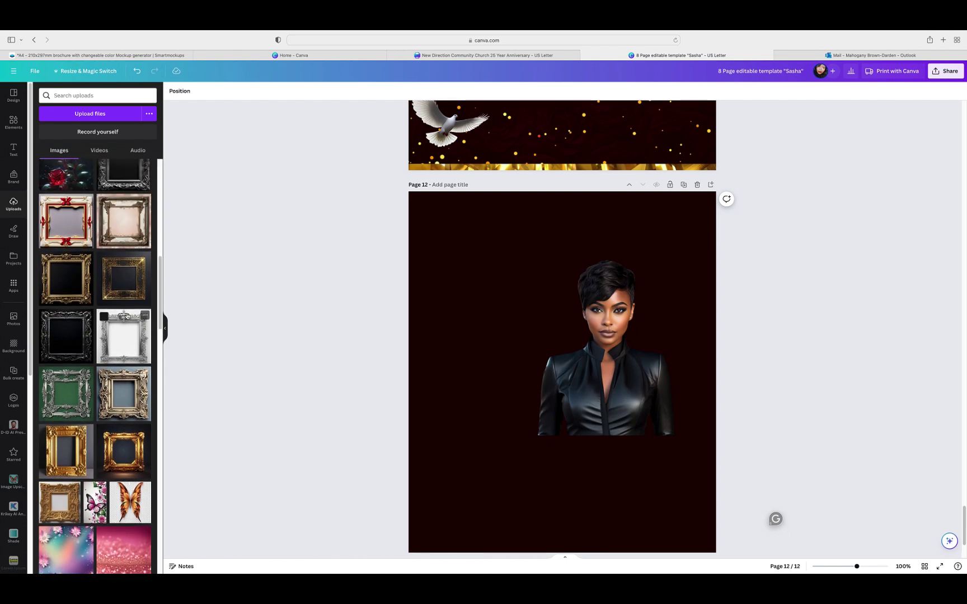
scroll(68, 309, up, 4)
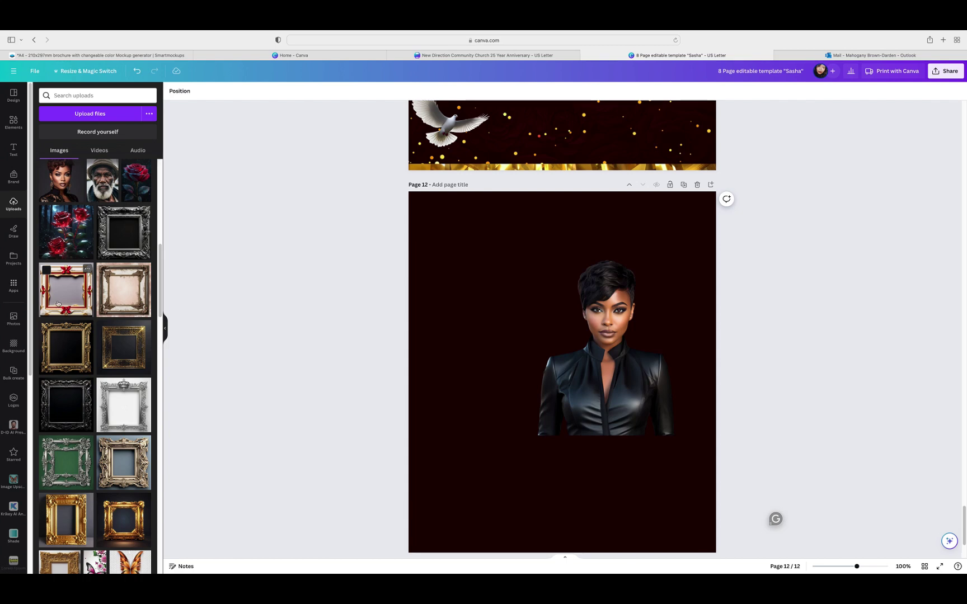
scroll(72, 306, down, 4)
scroll(75, 304, down, 2)
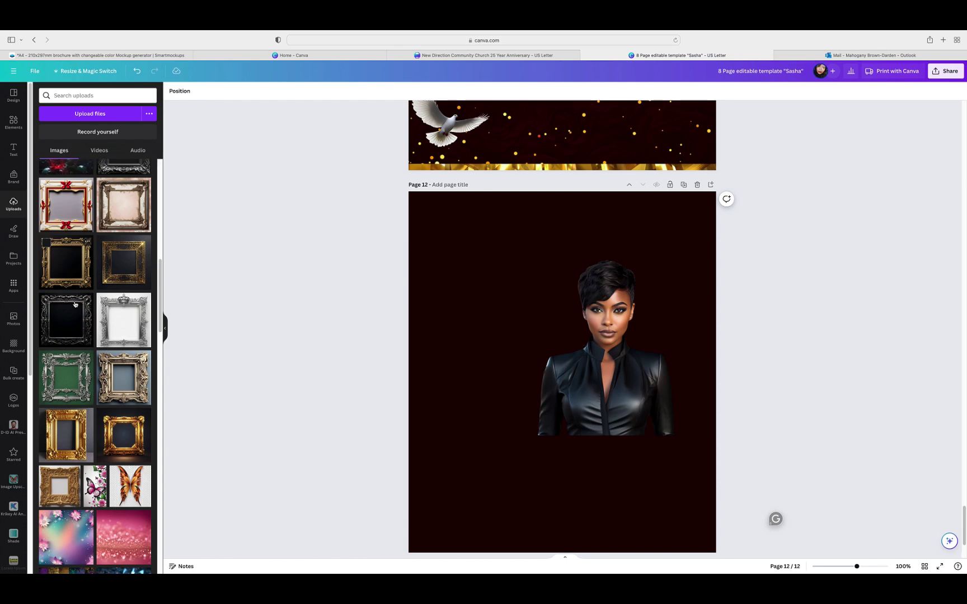
scroll(75, 304, down, 1)
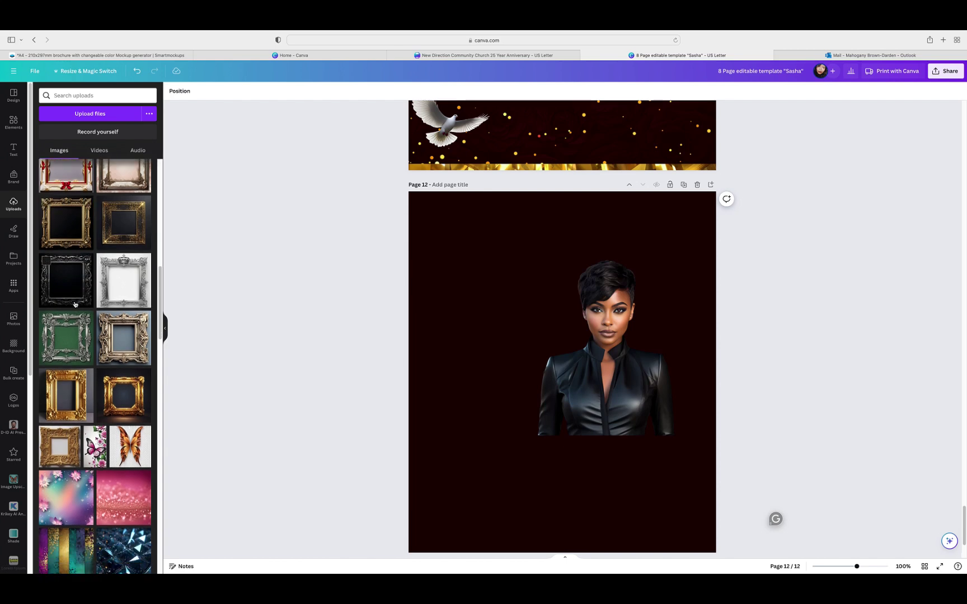
click(65, 397)
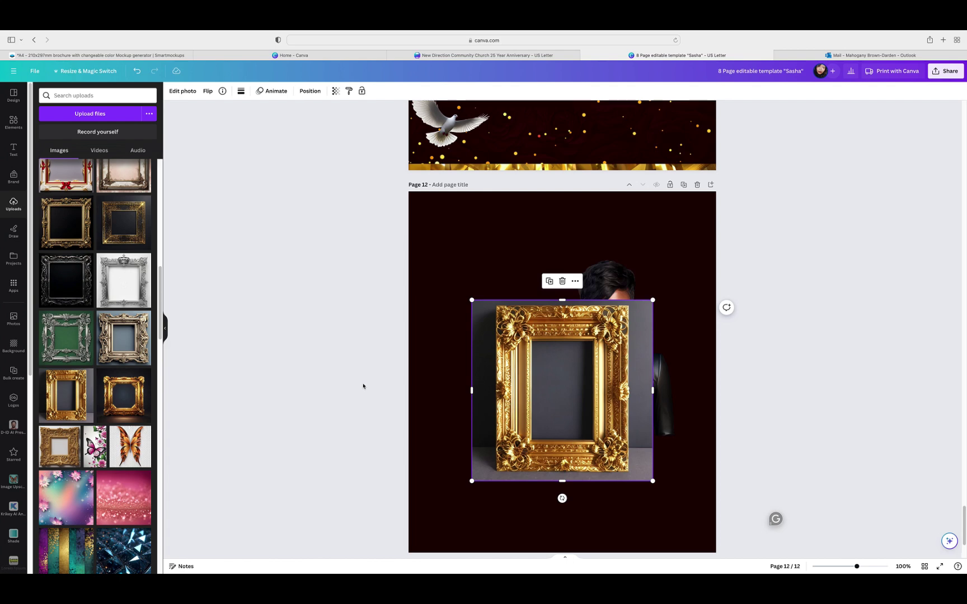
drag(570, 363, 509, 321)
Step: Set the portrait beside the frame, then remove the frame's grey background with BG Remover
click(642, 325)
drag(642, 325, 674, 328)
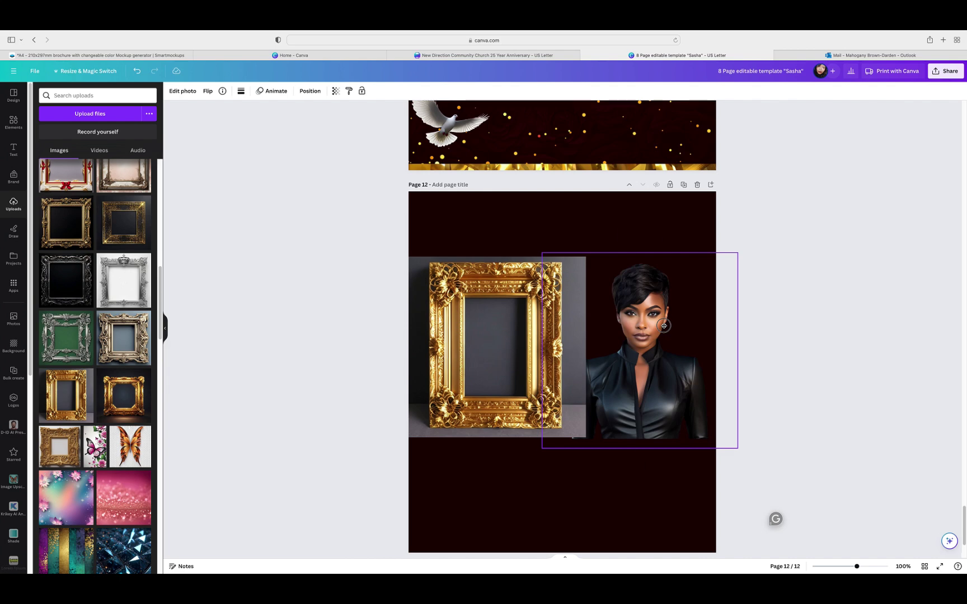
drag(476, 348, 479, 334)
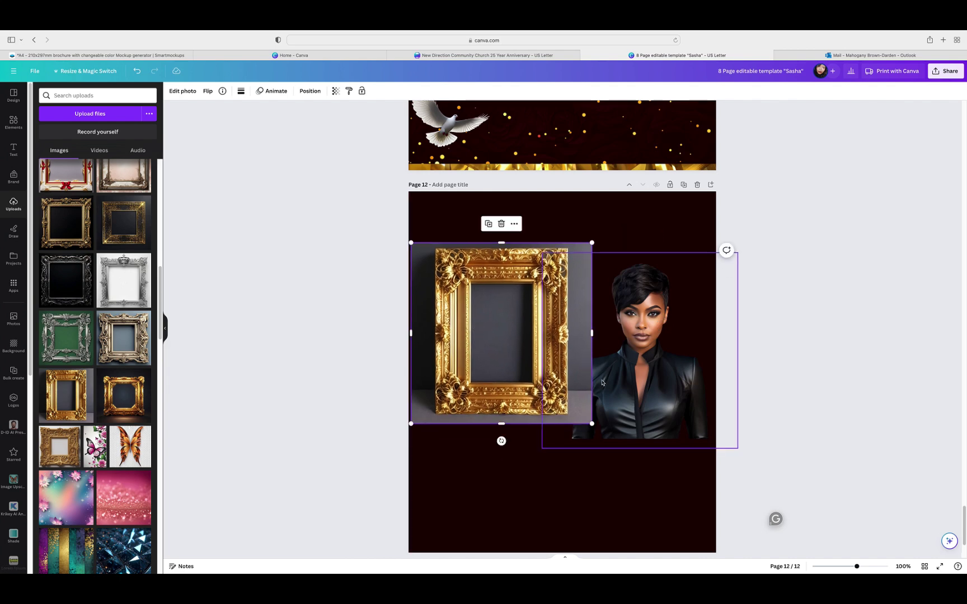
click(174, 93)
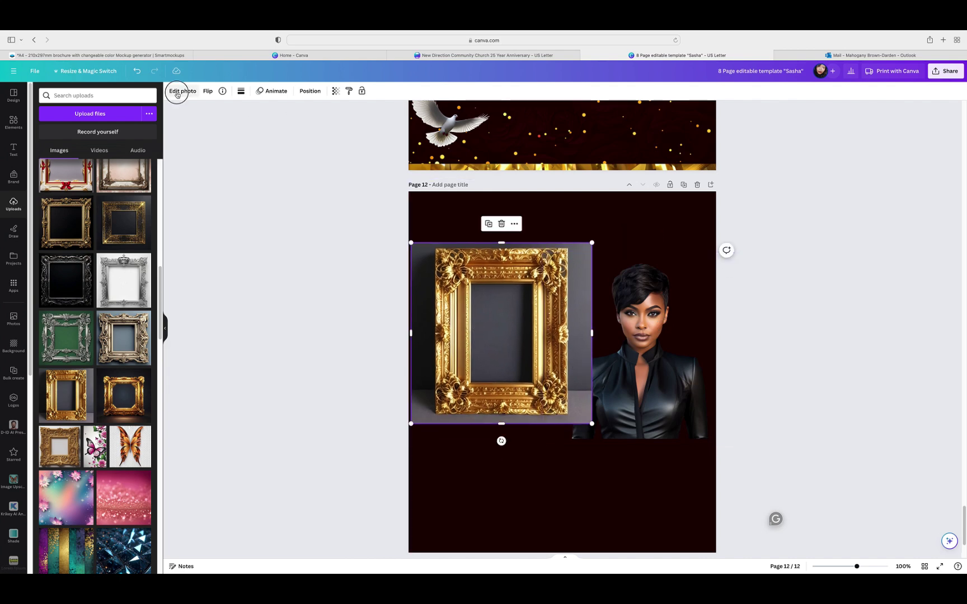
click(49, 155)
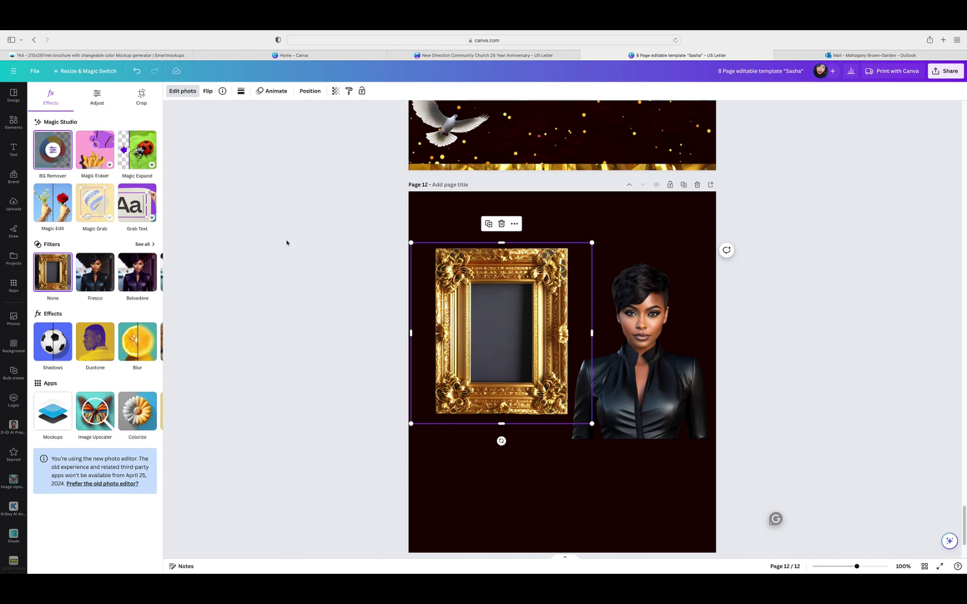
Step: Shrink the portrait and move it behind the gold frame
click(636, 312)
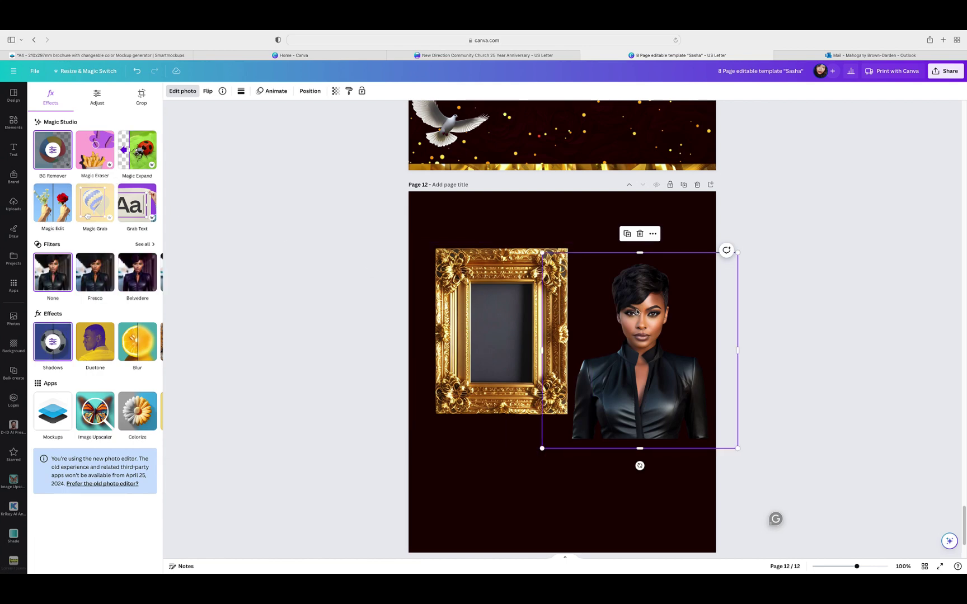
drag(736, 450, 681, 411)
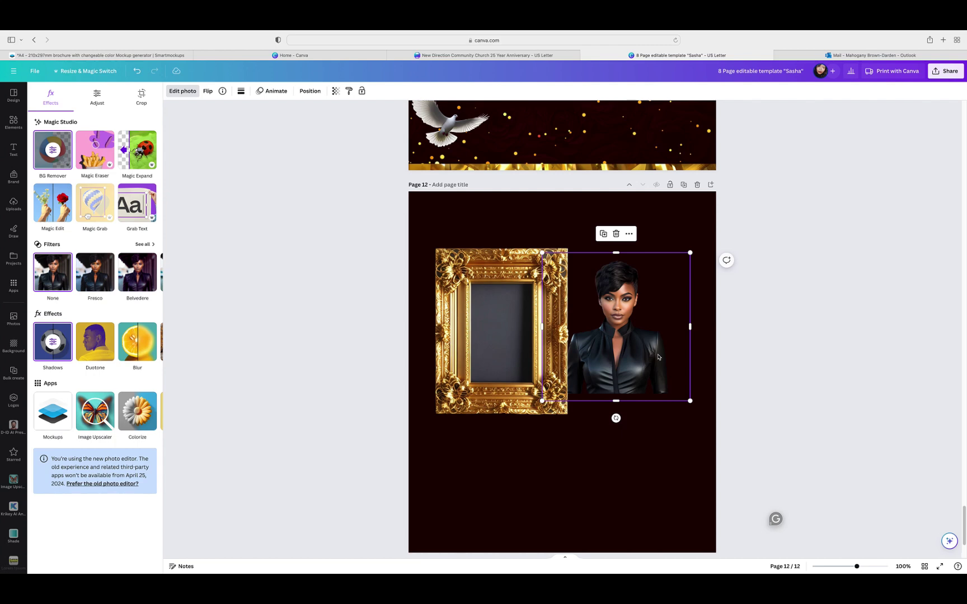
drag(639, 338, 520, 346)
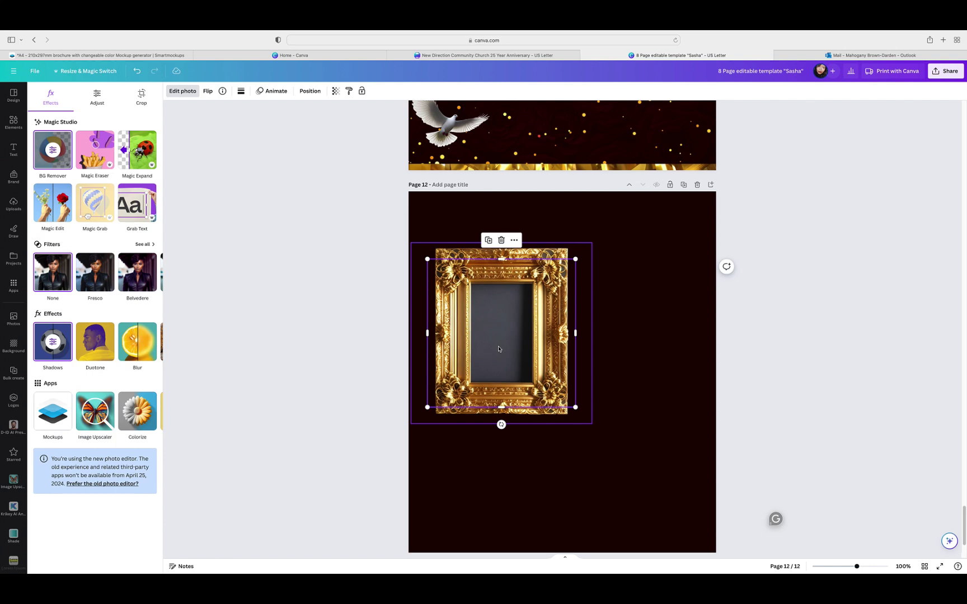
Step: Bring the portrait forward so it sits in front of the gold frame
click(310, 91)
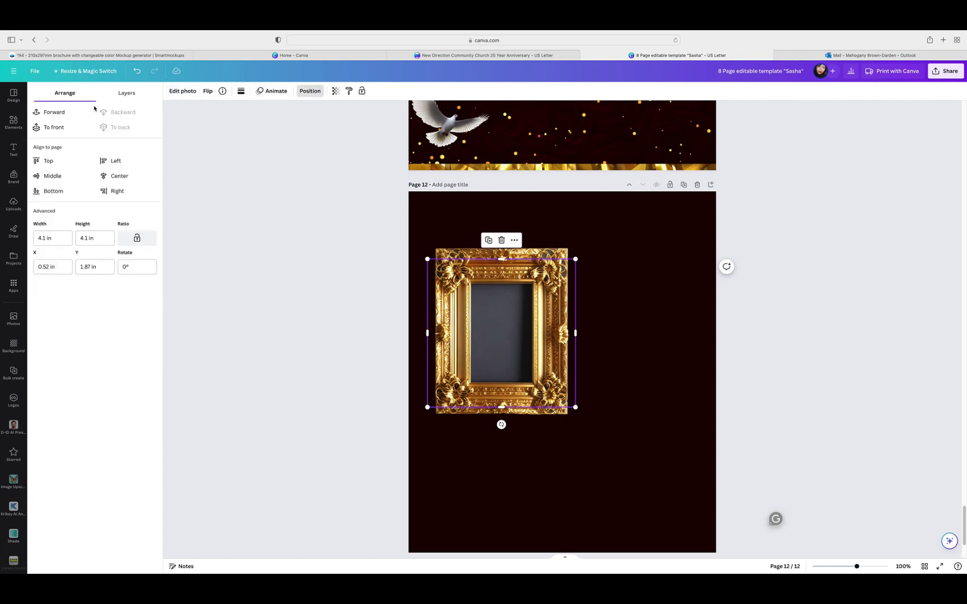
click(66, 114)
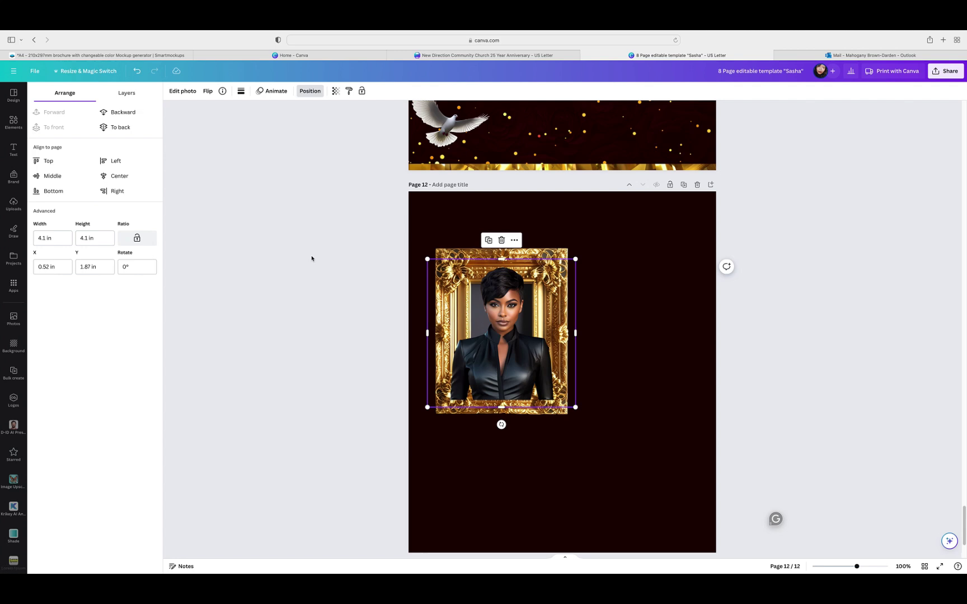
drag(502, 352, 504, 345)
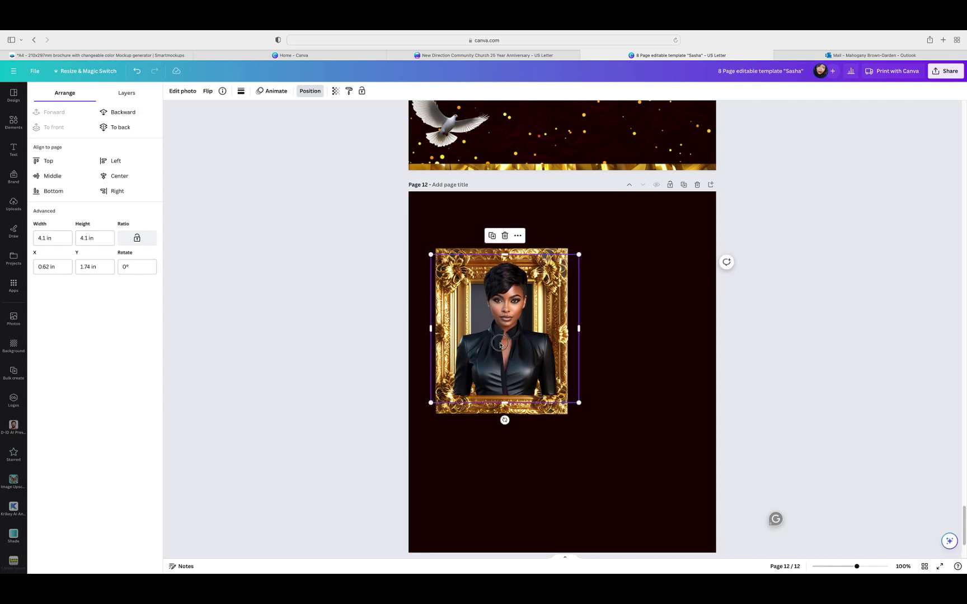
click(505, 345)
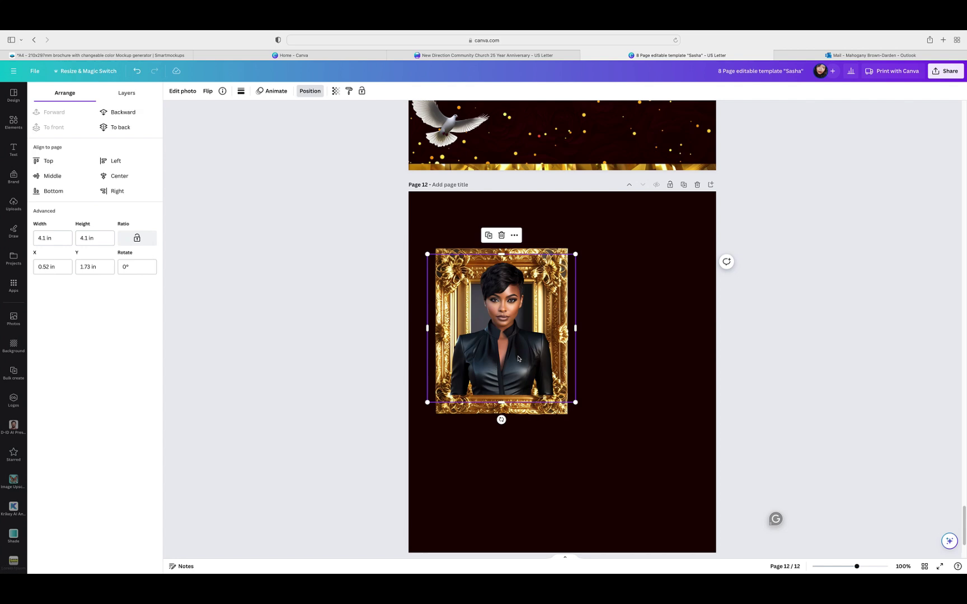
click(119, 114)
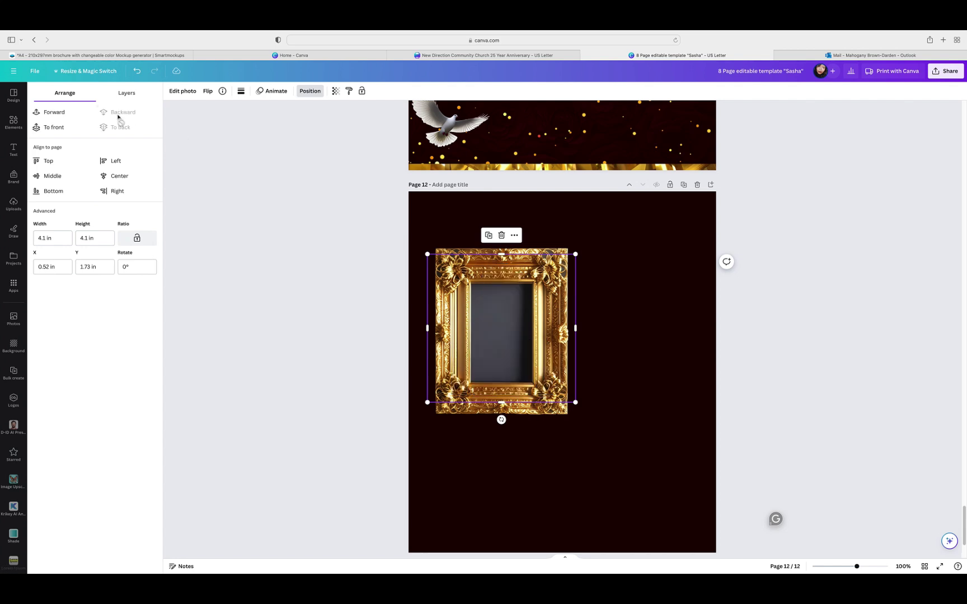
click(62, 113)
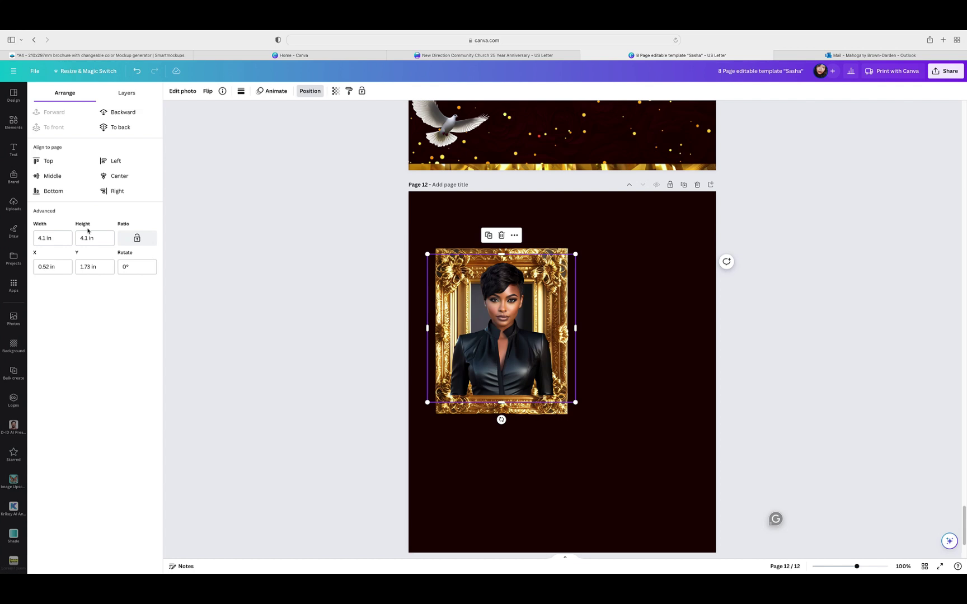
Step: Shrink the portrait to about 3.27 inches and trim its sides to fit the frame opening
drag(575, 402, 560, 388)
drag(427, 387, 442, 373)
drag(490, 350, 488, 366)
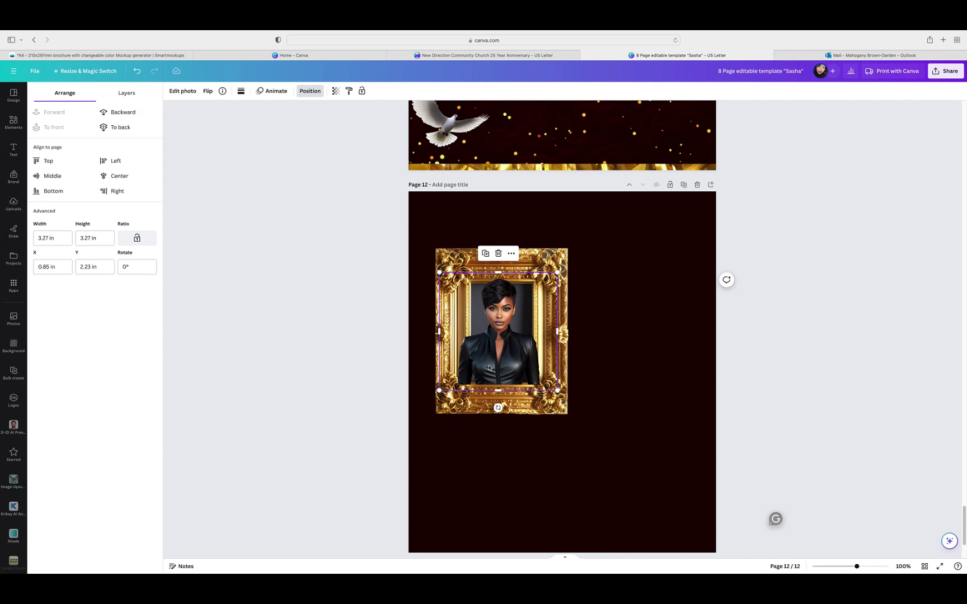
drag(439, 333, 471, 335)
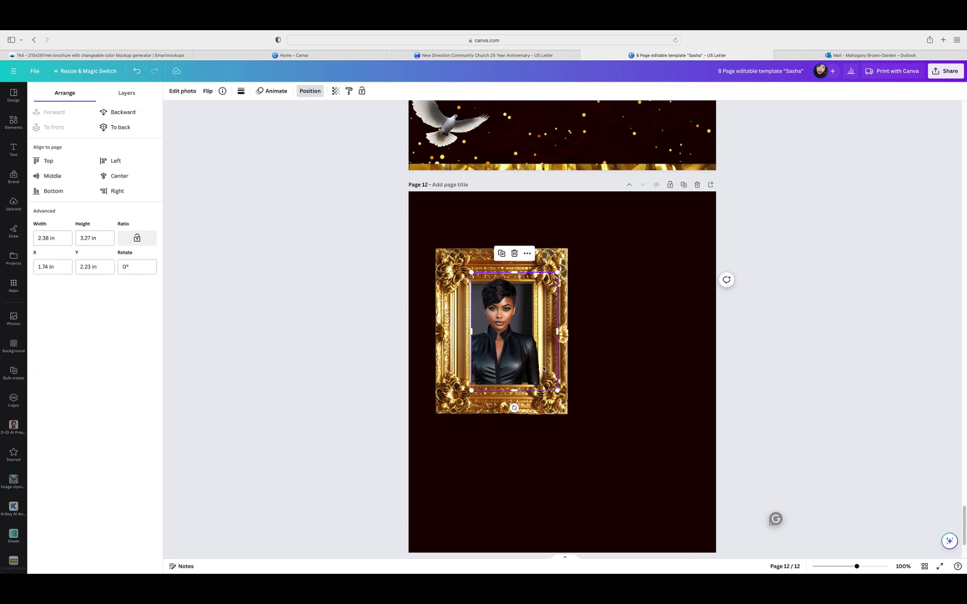
drag(558, 332, 531, 326)
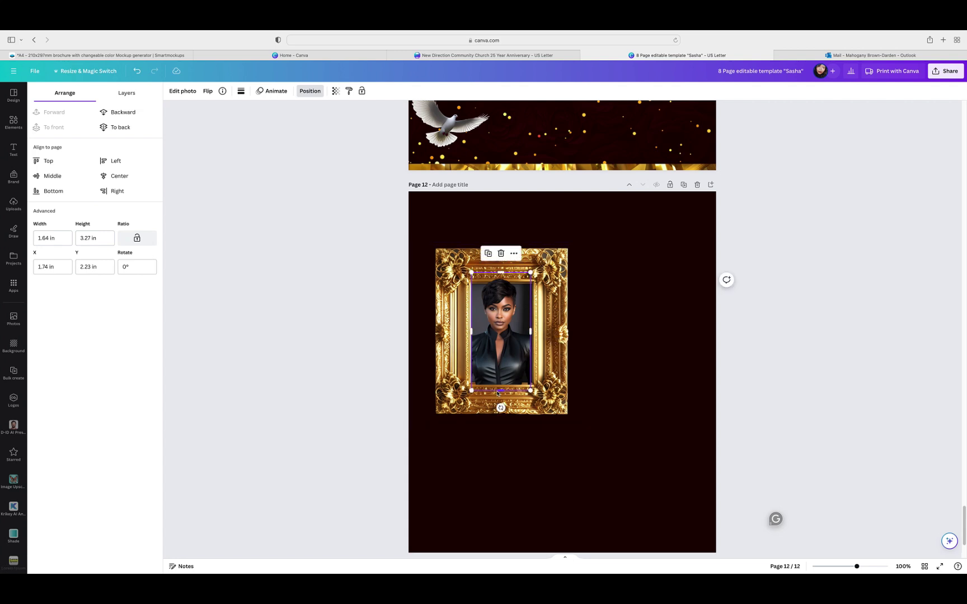
drag(498, 391, 498, 385)
click(618, 371)
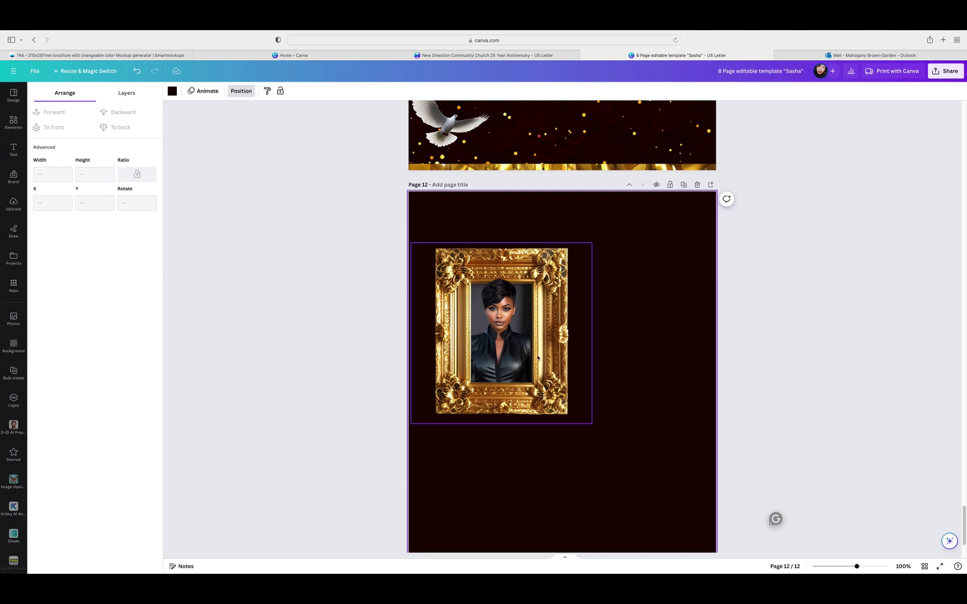
Step: Duplicate the portrait and try resizing the copy over the frame opening
click(505, 344)
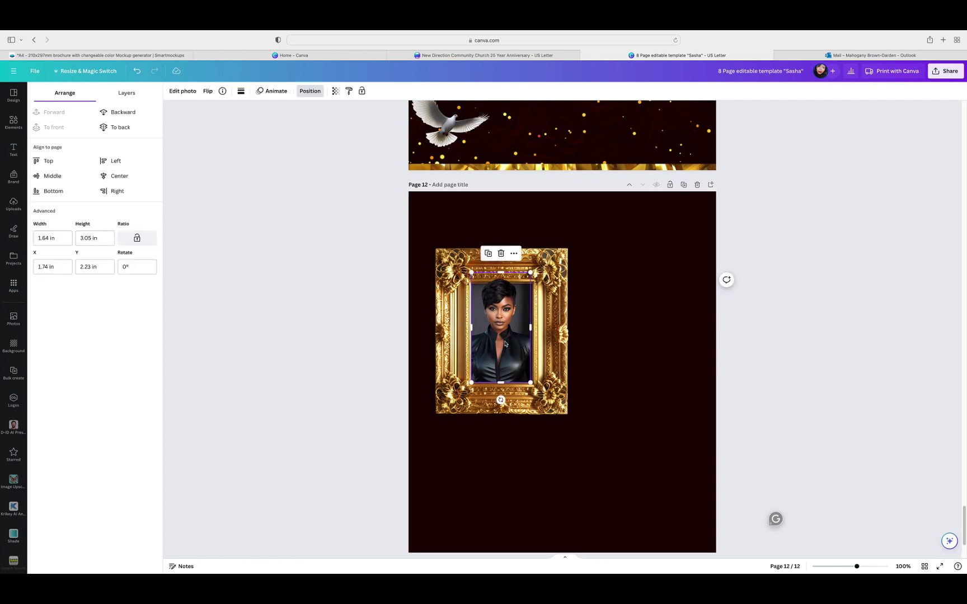
click(487, 254)
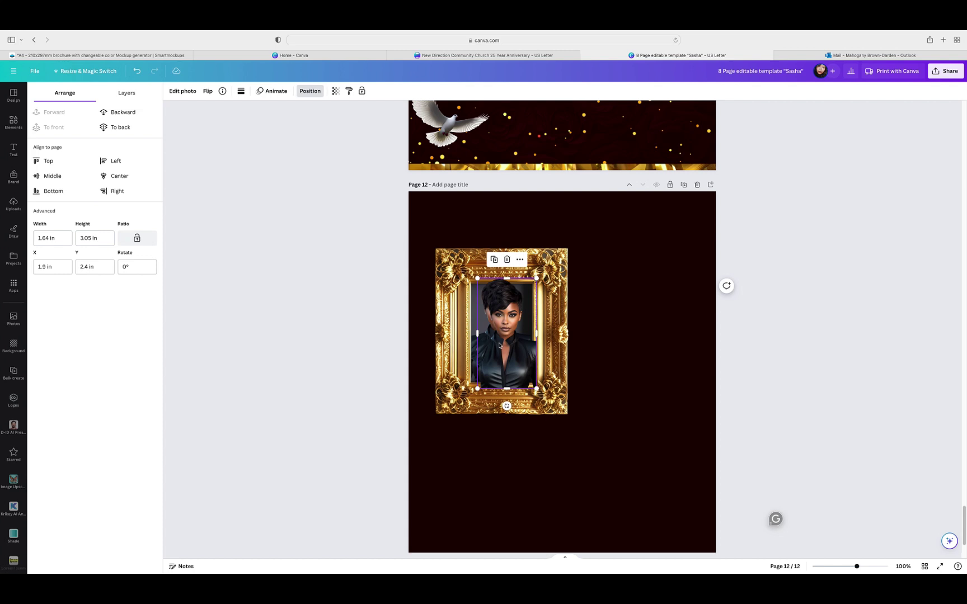
drag(500, 345, 497, 306)
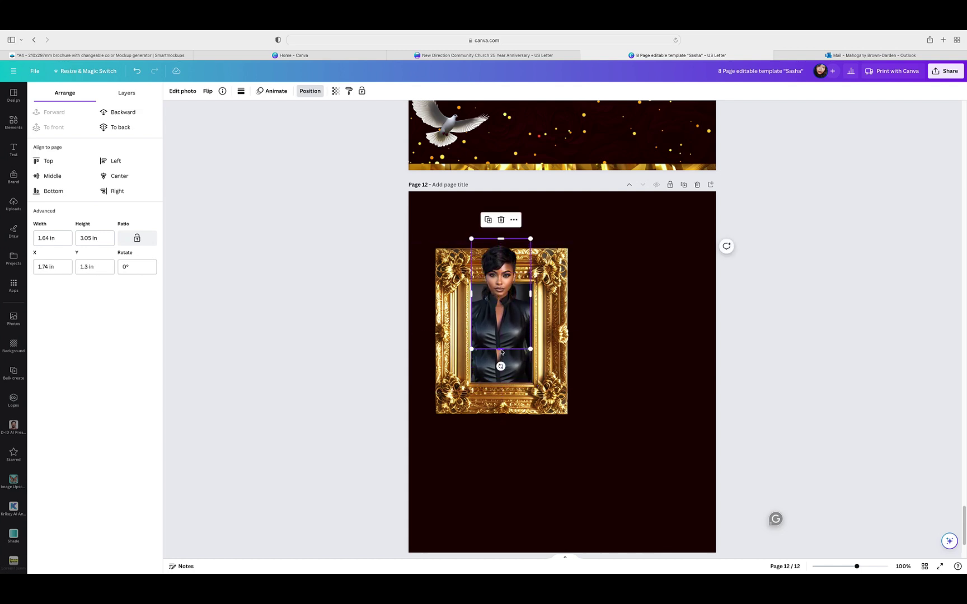
mouse_move(502, 343)
mouse_down()
mouse_move(502, 322)
mouse_move(510, 336)
mouse_up()
mouse_move(531, 257)
mouse_down()
mouse_move(572, 235)
mouse_move(550, 248)
mouse_move(542, 242)
mouse_up()
drag(515, 326, 516, 349)
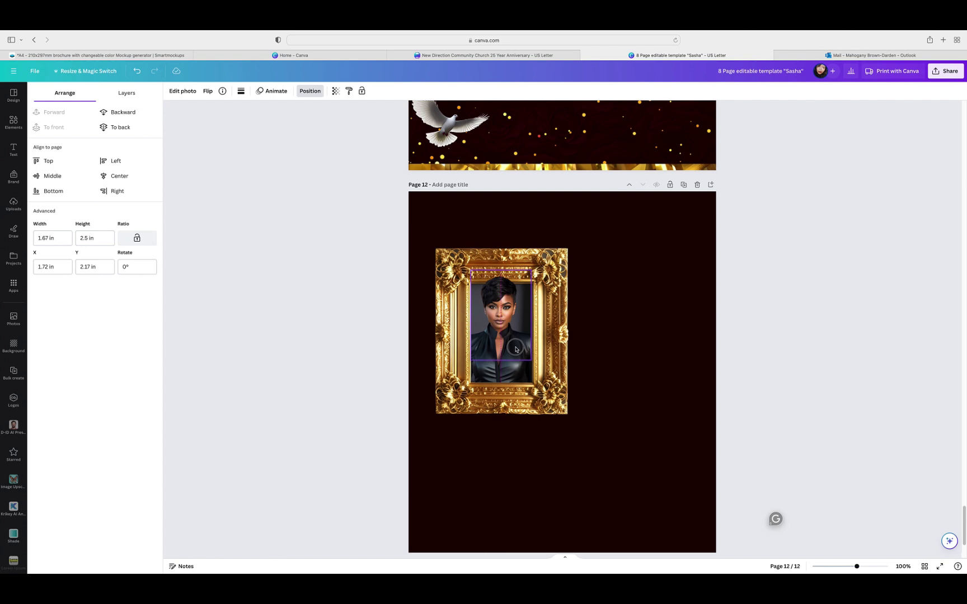
click(625, 335)
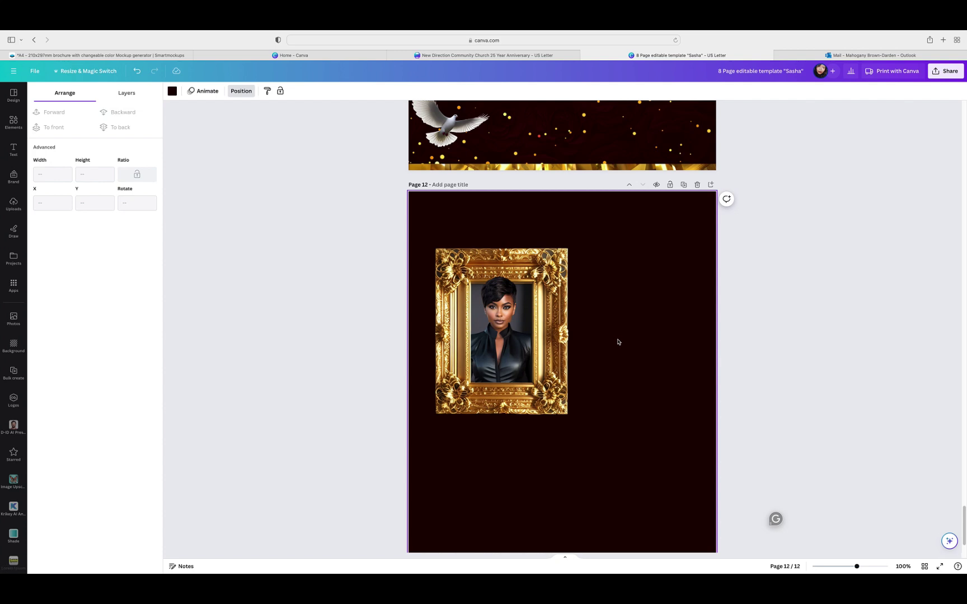
Step: Try a taller portrait stretched upward above the frame's top edge
click(510, 335)
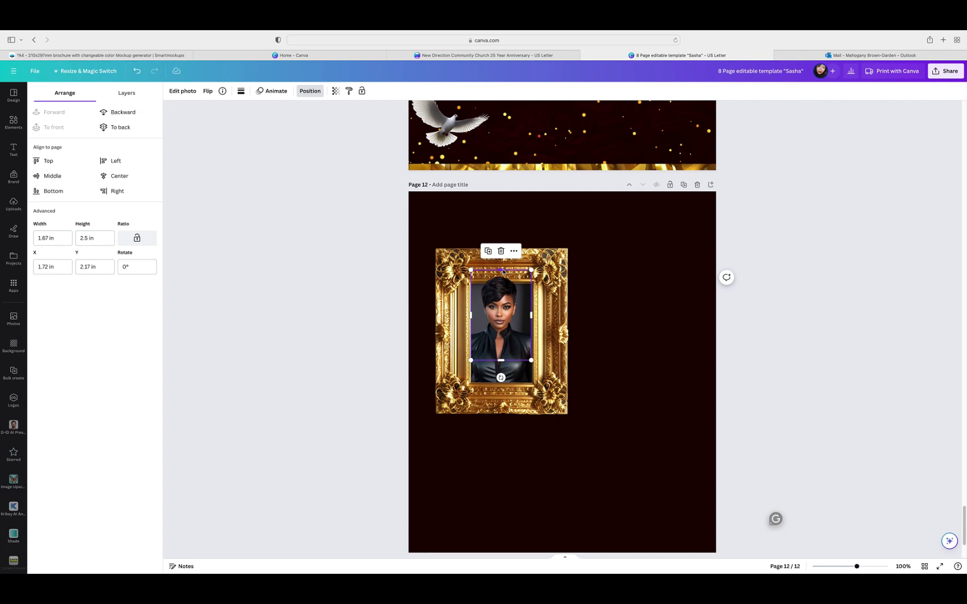
drag(503, 271, 508, 233)
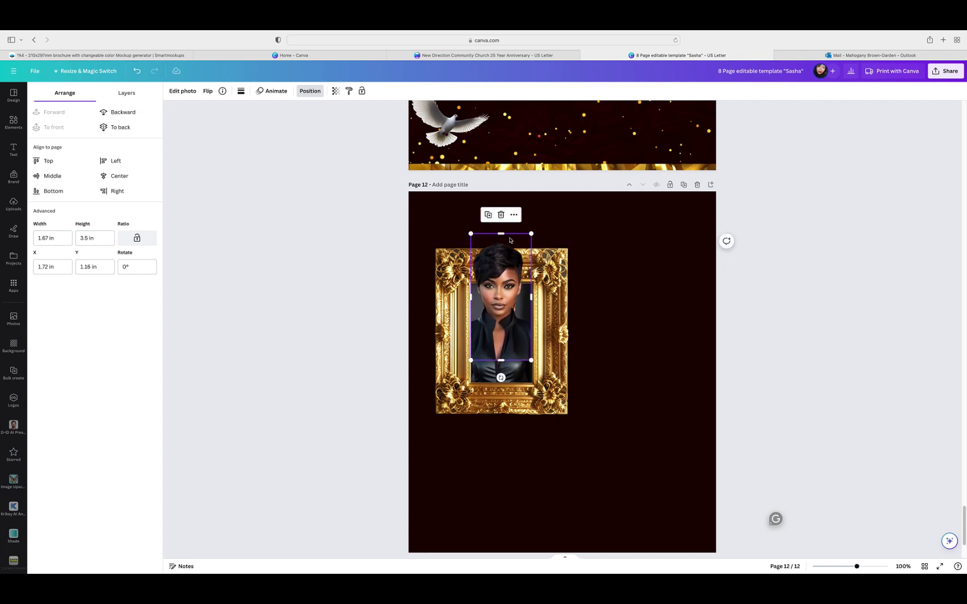
drag(497, 329, 497, 330)
click(628, 350)
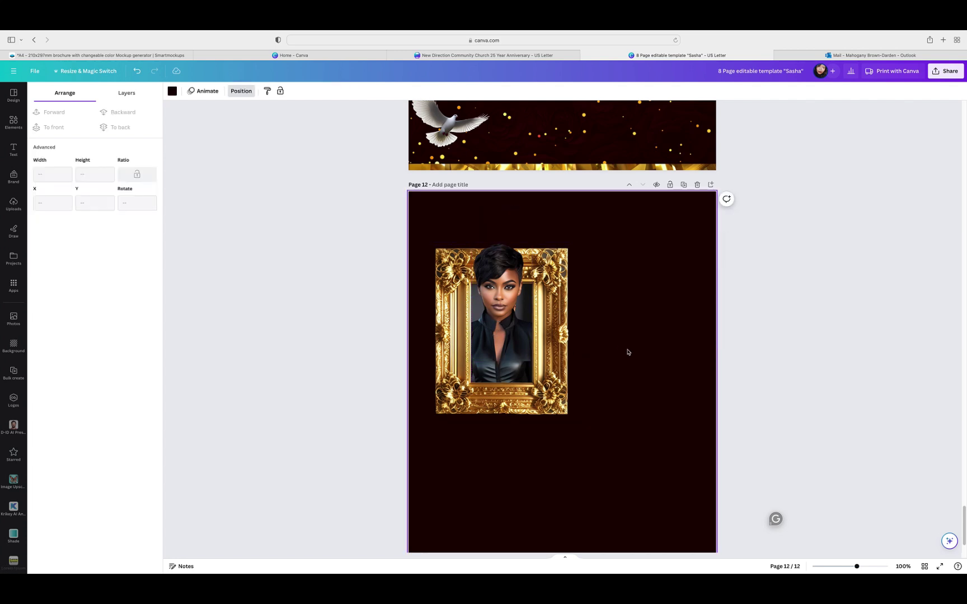
click(533, 357)
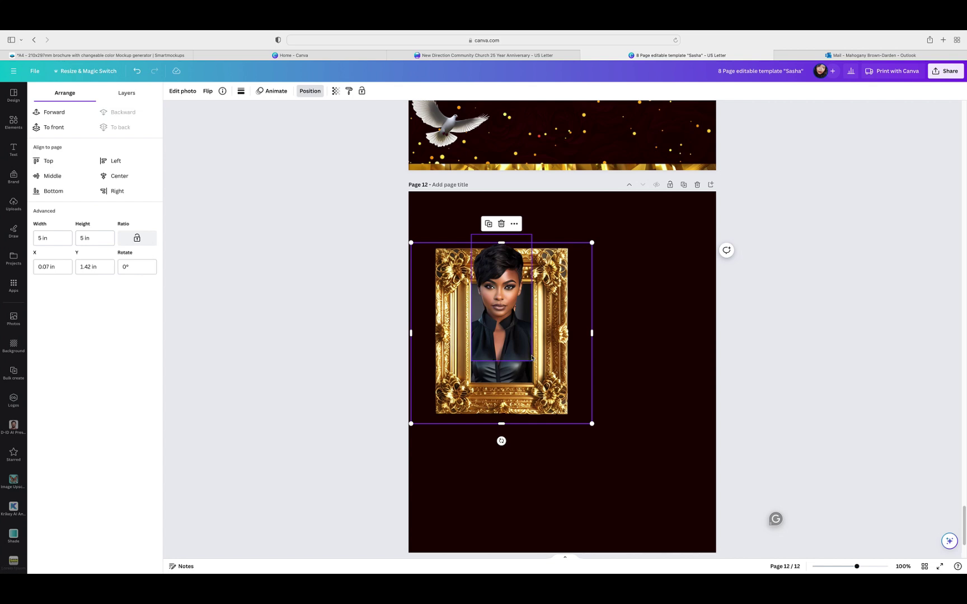
click(530, 360)
drag(531, 361, 530, 359)
click(609, 337)
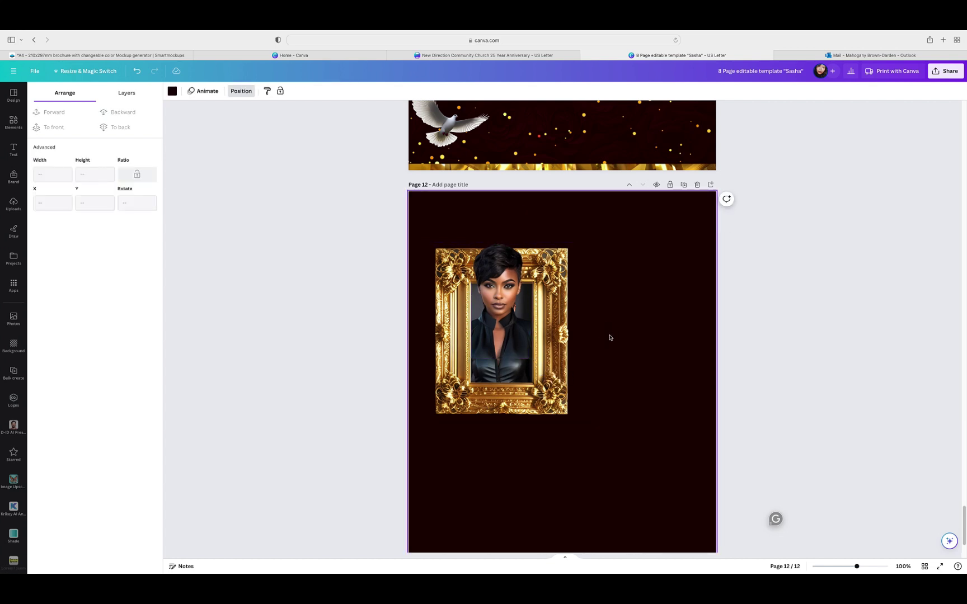
Step: Undo the upward stretch so the portrait sits fully inside the frame opening
key(super+z)
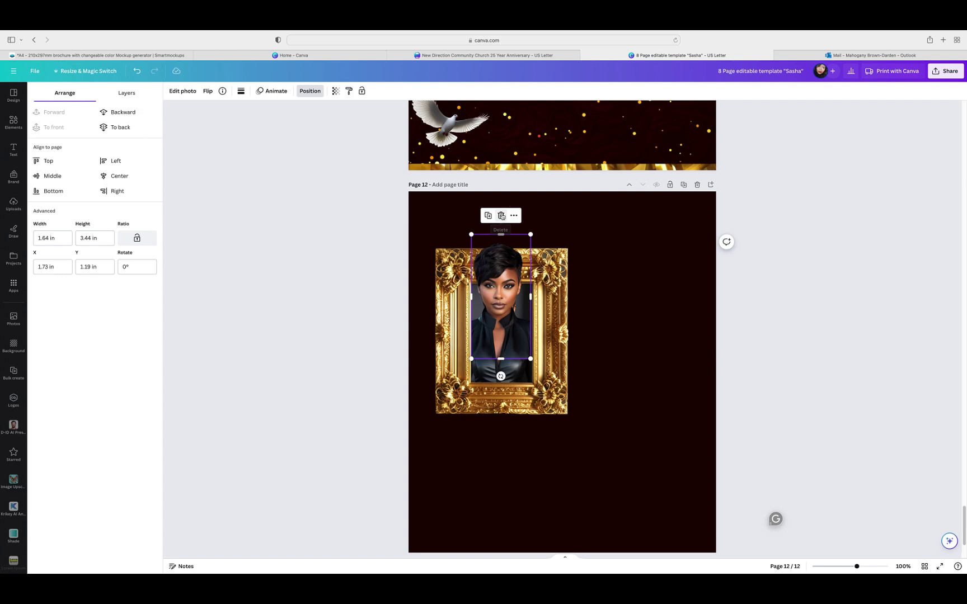
click(611, 351)
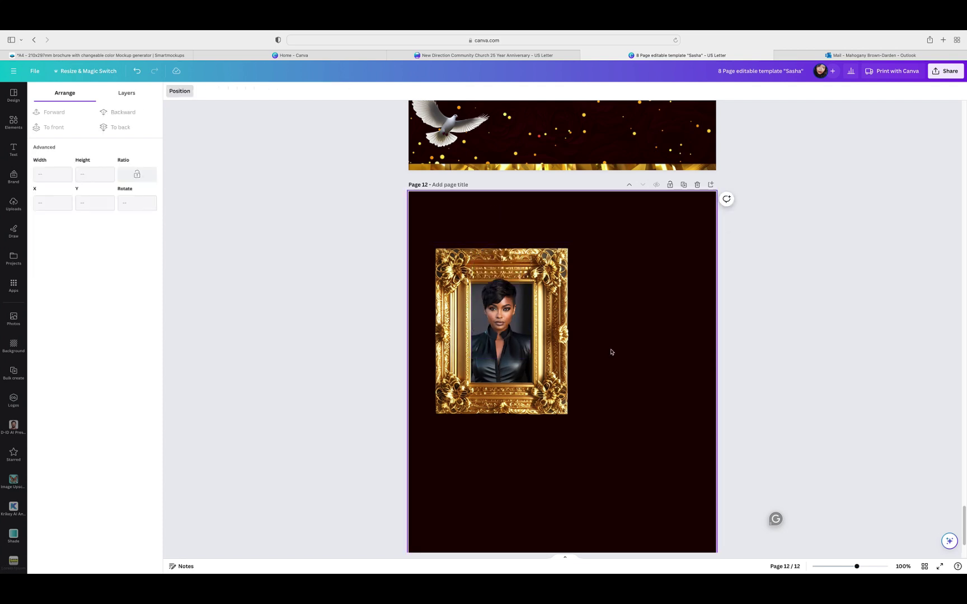
click(665, 309)
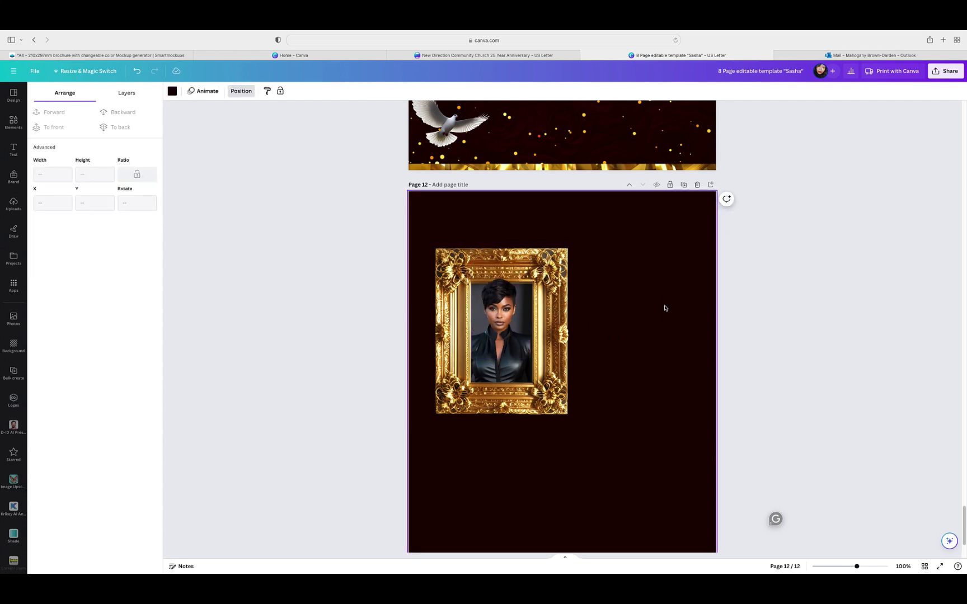
click(16, 129)
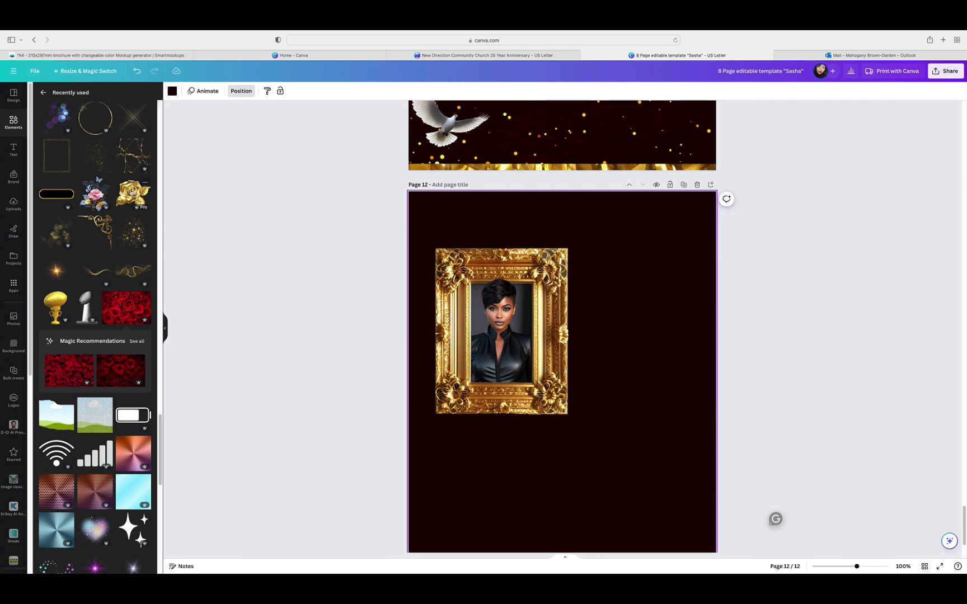
Step: Add a glow element from Recently used and move it to the page's lower right
scroll(131, 192, up, 15)
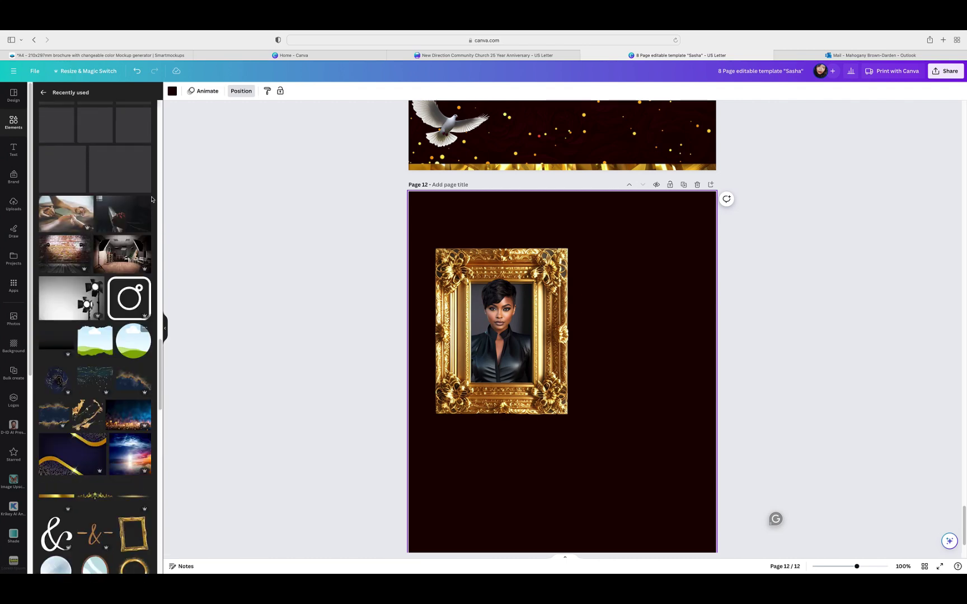
scroll(131, 193, up, 10)
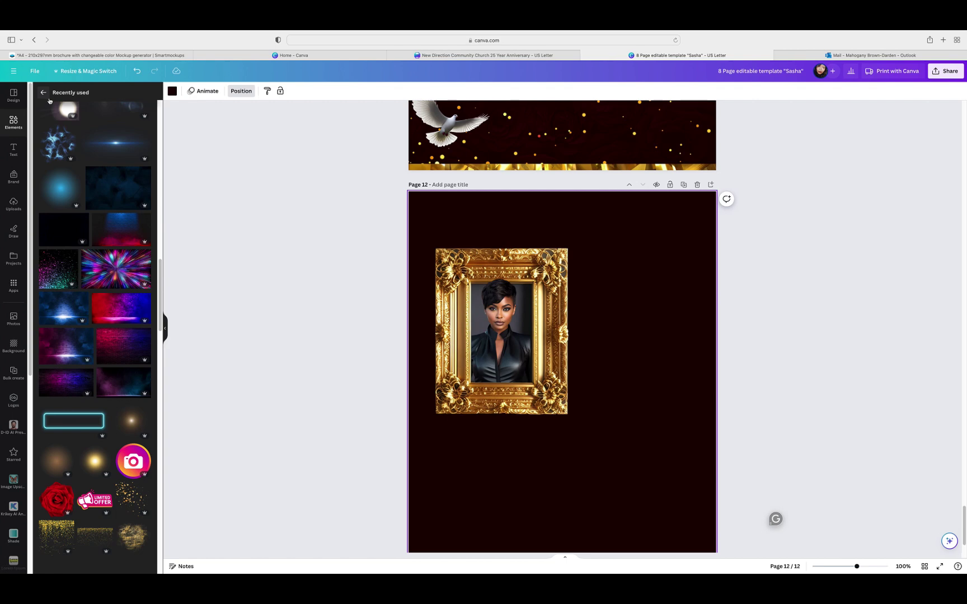
click(136, 422)
drag(590, 431, 604, 516)
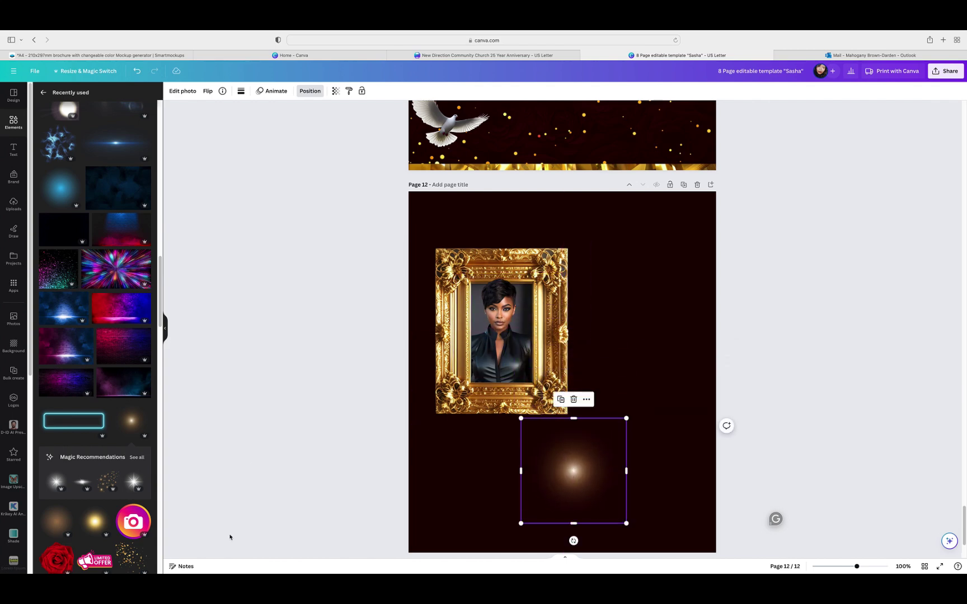
Step: Add a gold glow, shrink it small over the portrait, and show the Layers list
click(89, 523)
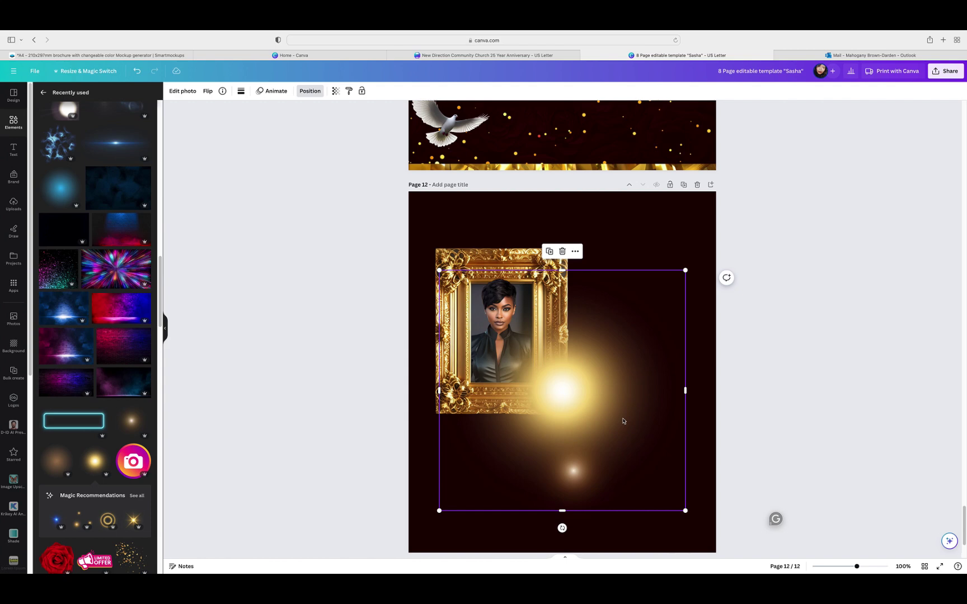
drag(624, 421, 562, 374)
drag(626, 467, 509, 349)
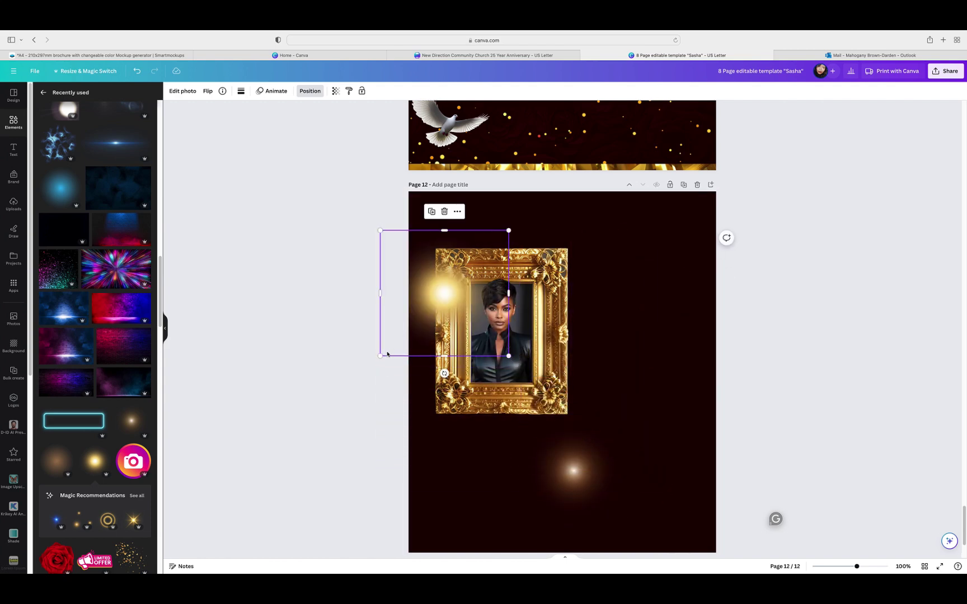
drag(388, 354, 456, 361)
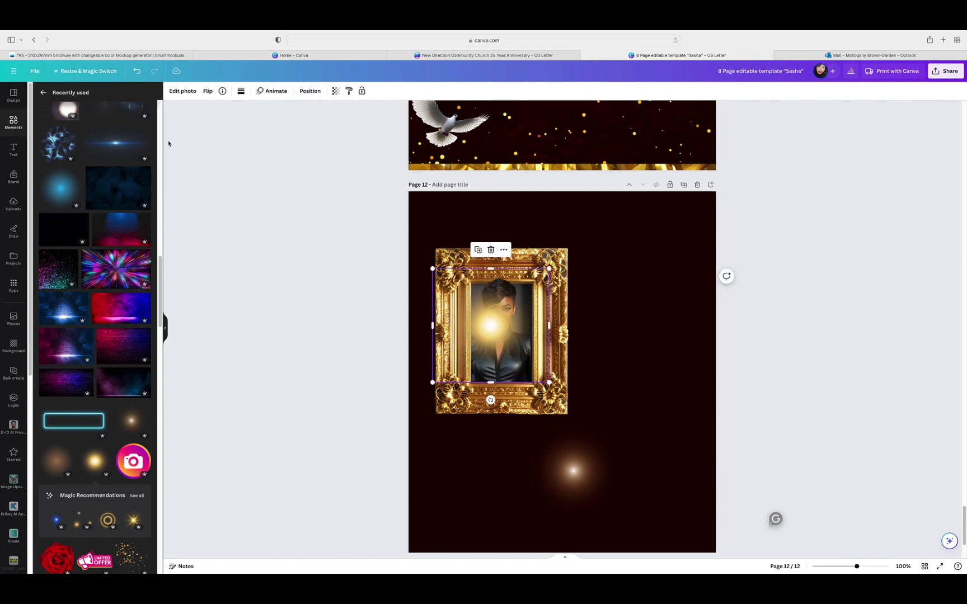
click(310, 91)
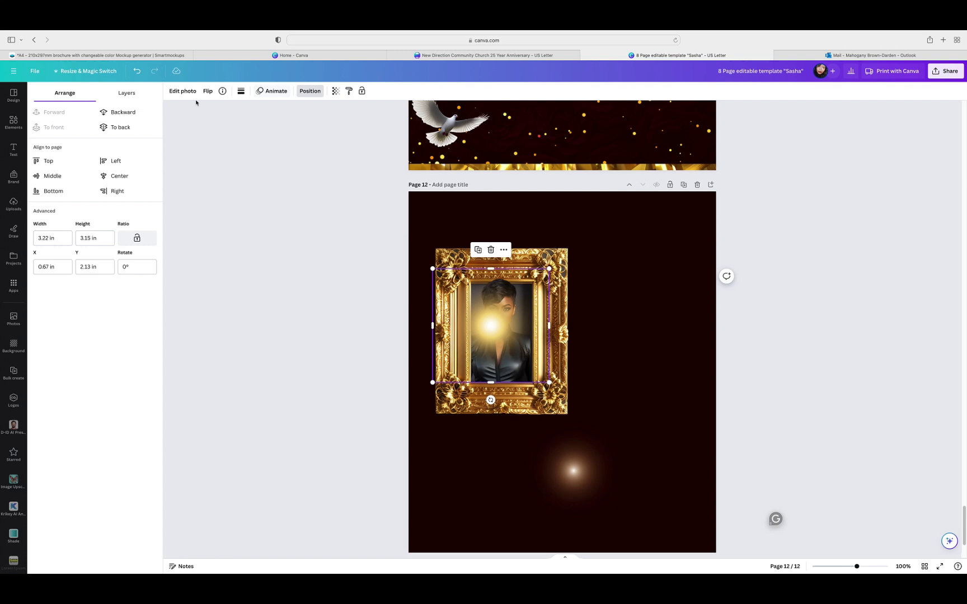
click(126, 94)
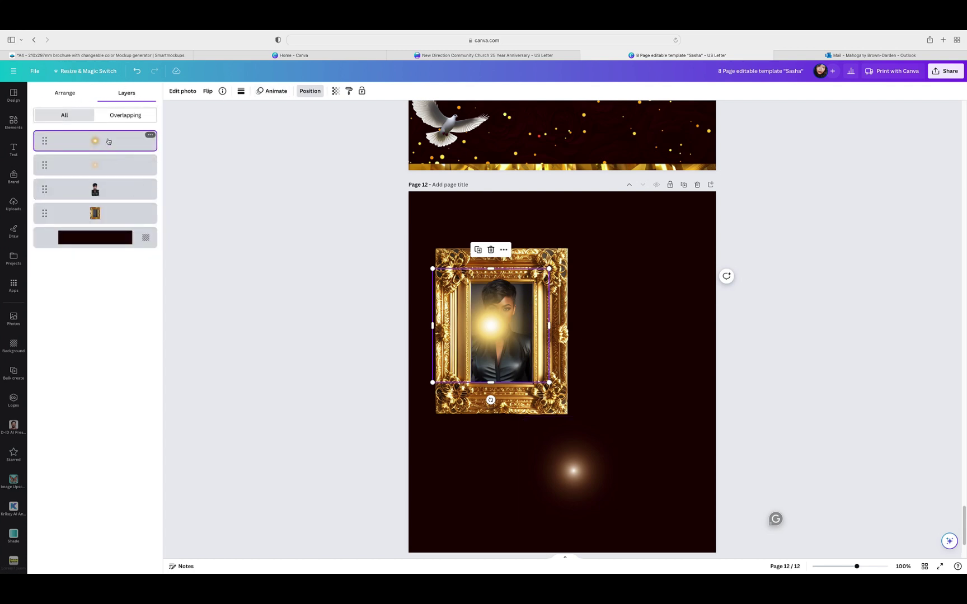
Step: Move the gold glow layer behind the portrait and enlarge it slightly
drag(106, 140, 134, 196)
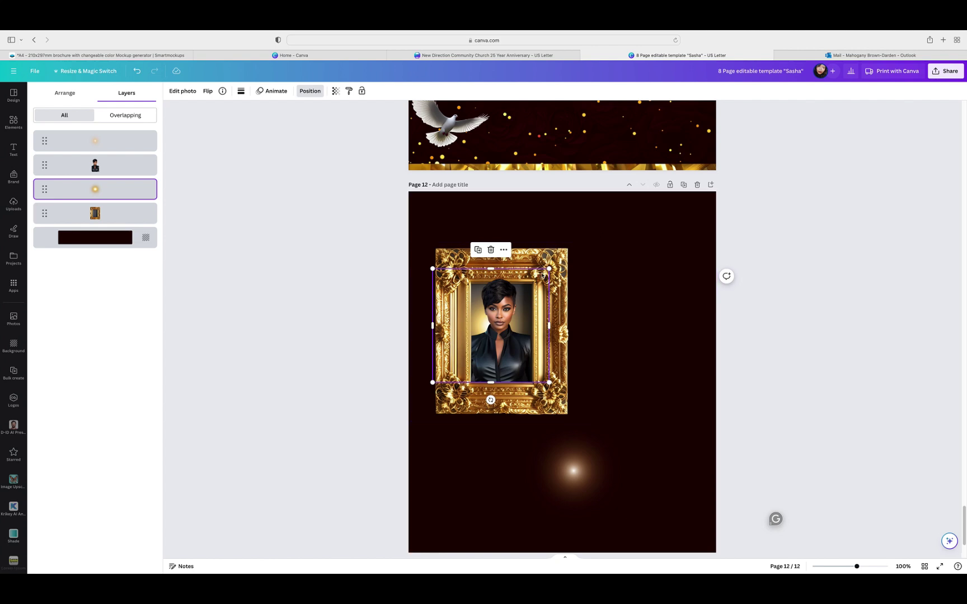
drag(549, 270, 570, 263)
click(637, 267)
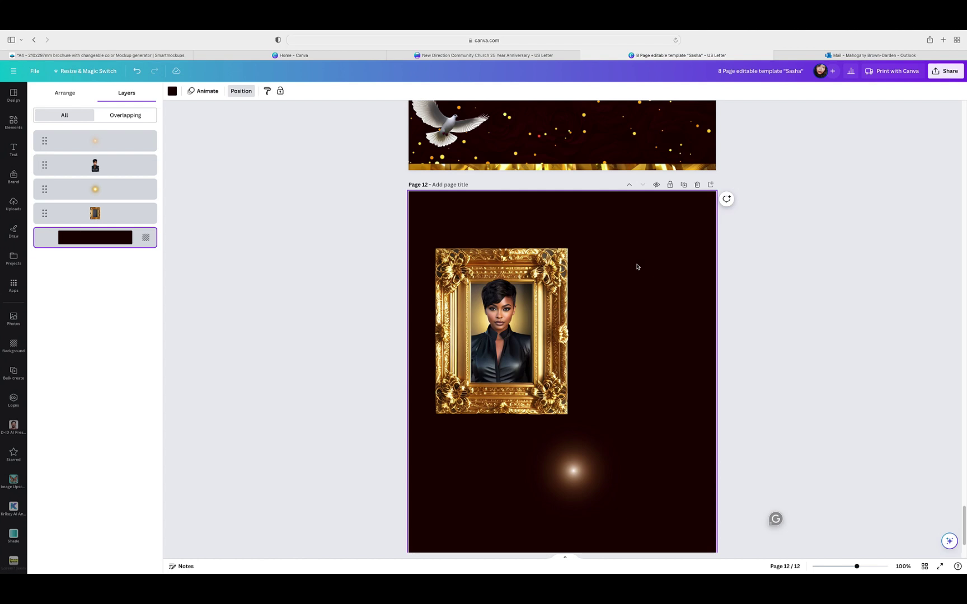
Step: Group the frame, portrait and glow, centre the group, and move the small sparkle lower-left
drag(421, 228, 578, 417)
click(482, 225)
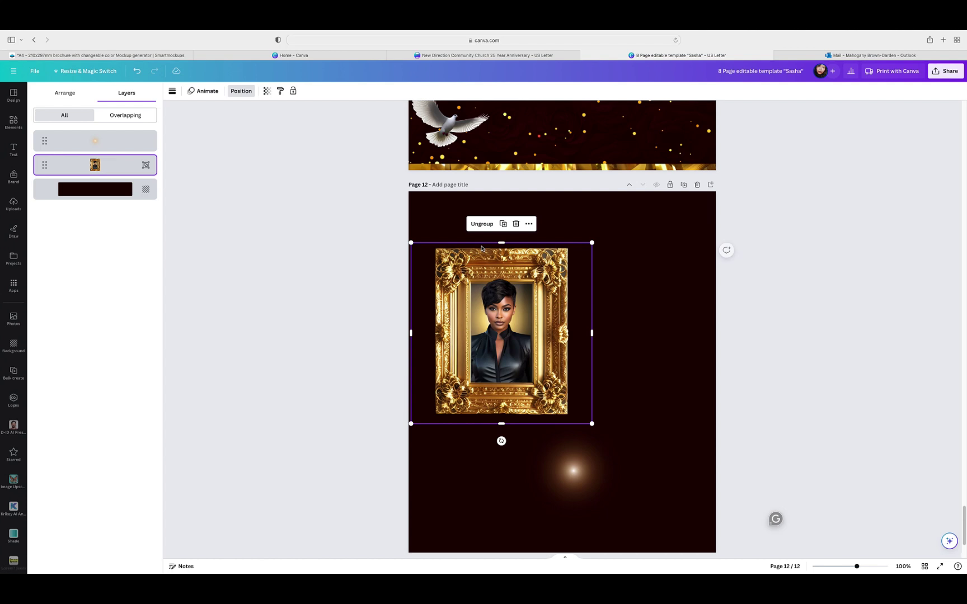
drag(439, 397, 497, 366)
scroll(728, 358, down, 2)
drag(563, 415, 442, 473)
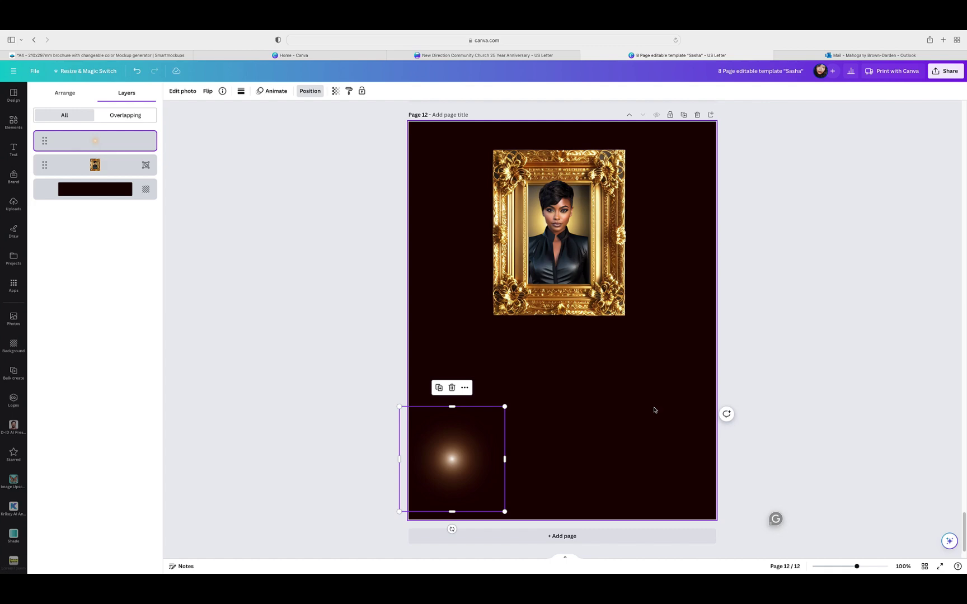
click(14, 122)
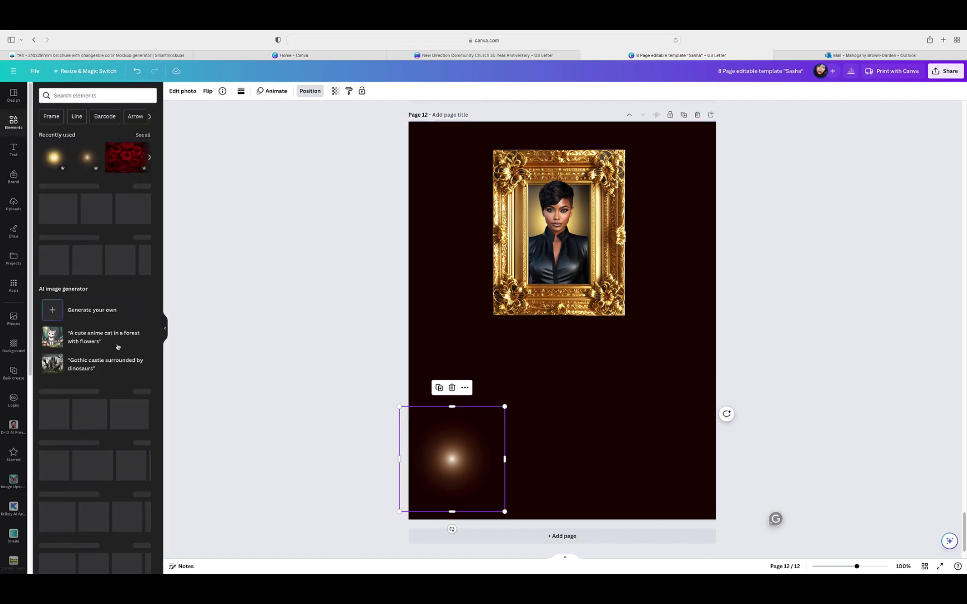
click(167, 329)
Step: Raise the Pallbearers and funeral details text group on page 11 a little higher
click(605, 417)
scroll(610, 417, up, 5)
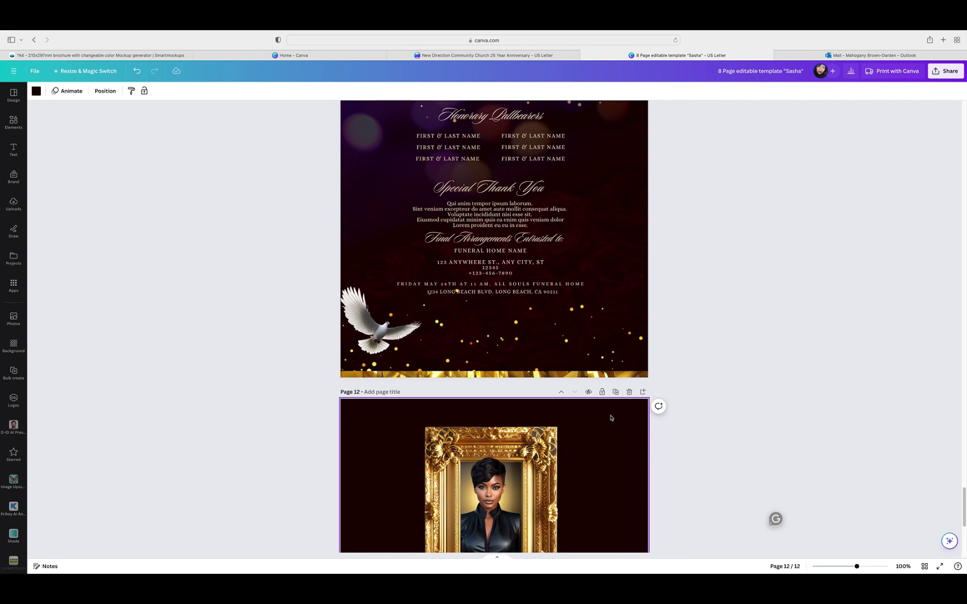
scroll(616, 420, up, 3)
scroll(617, 422, down, 5)
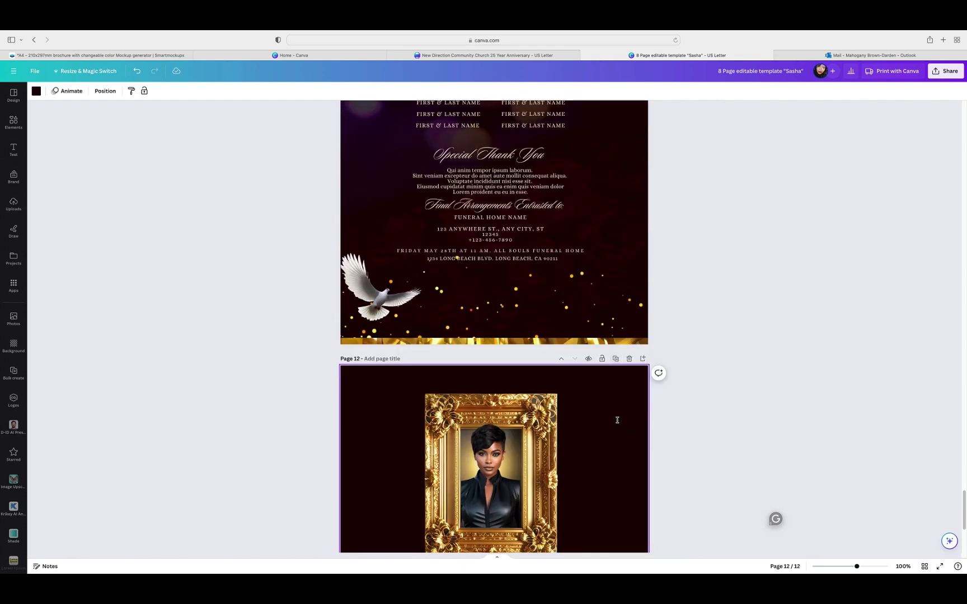
scroll(618, 421, down, 1)
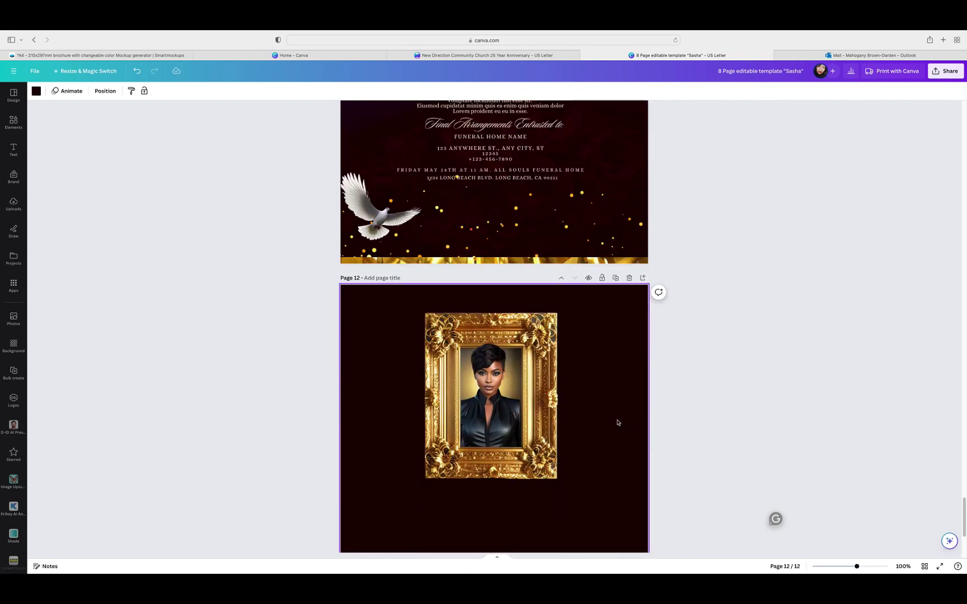
scroll(619, 424, up, 4)
scroll(621, 426, up, 3)
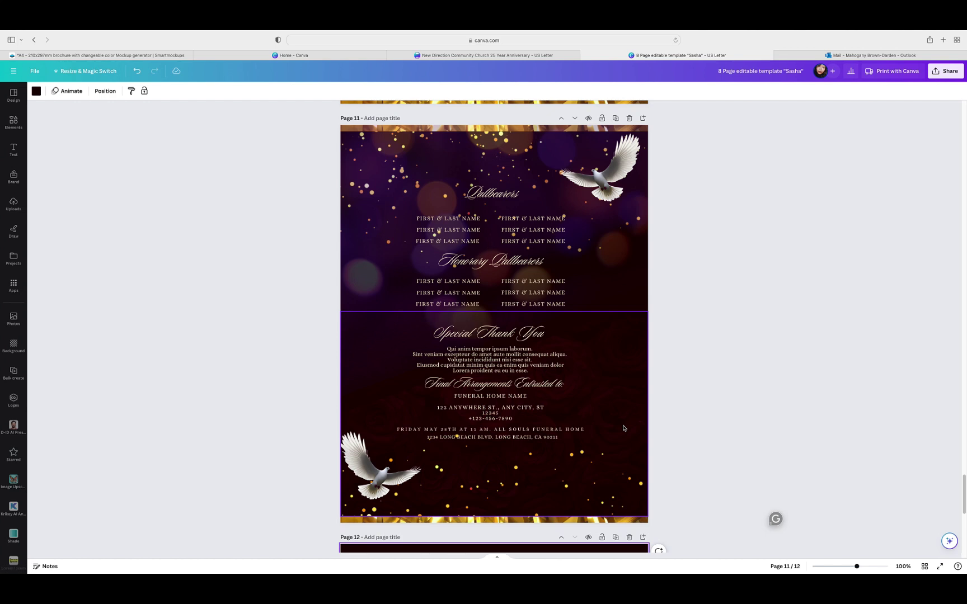
click(518, 377)
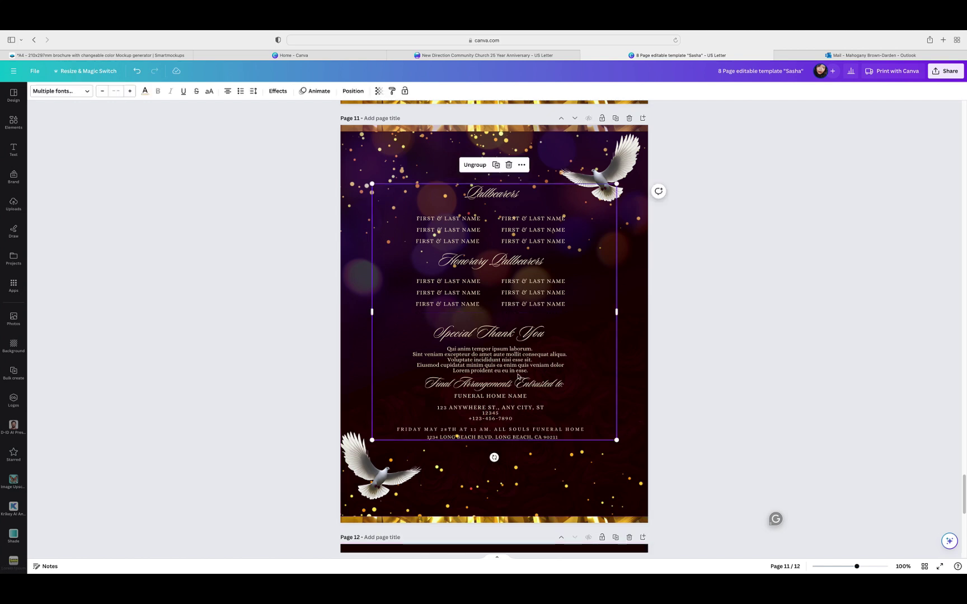
drag(518, 371, 516, 341)
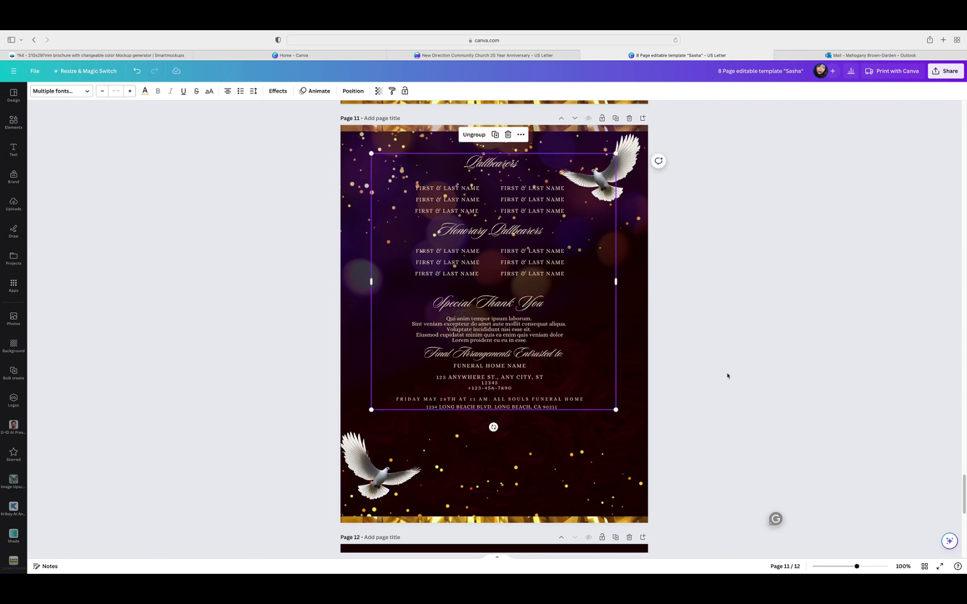
click(728, 376)
Step: Add a heading text box below the gold frame on page 12 and clear its placeholder
scroll(728, 376, down, 8)
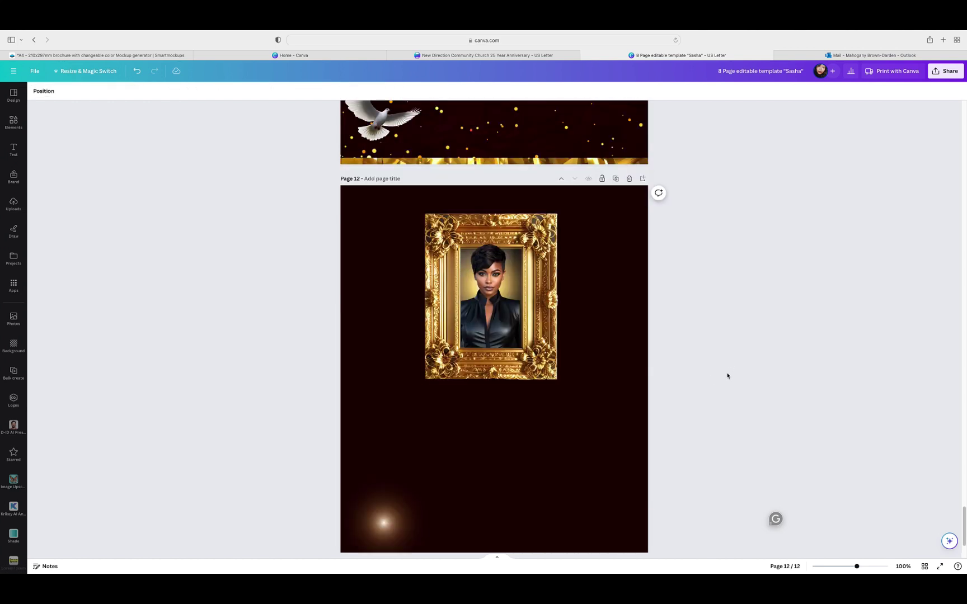
scroll(727, 376, up, 2)
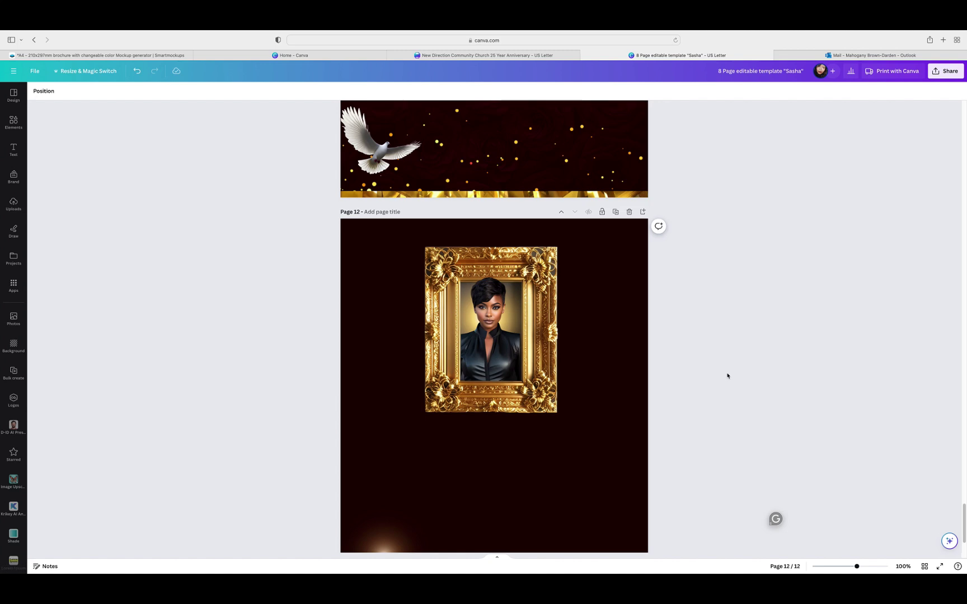
click(13, 152)
click(72, 152)
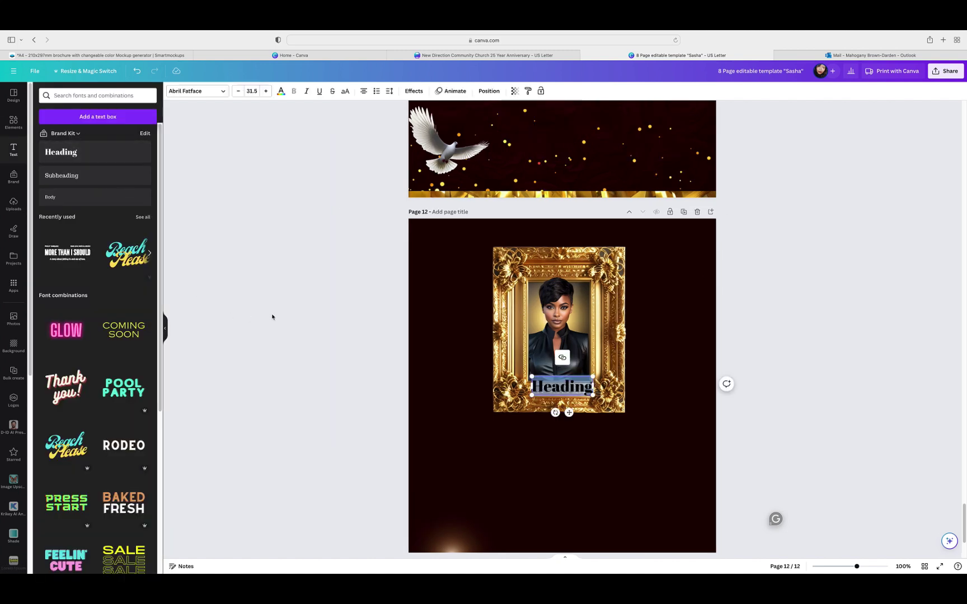
drag(569, 412, 569, 467)
double_click(565, 444)
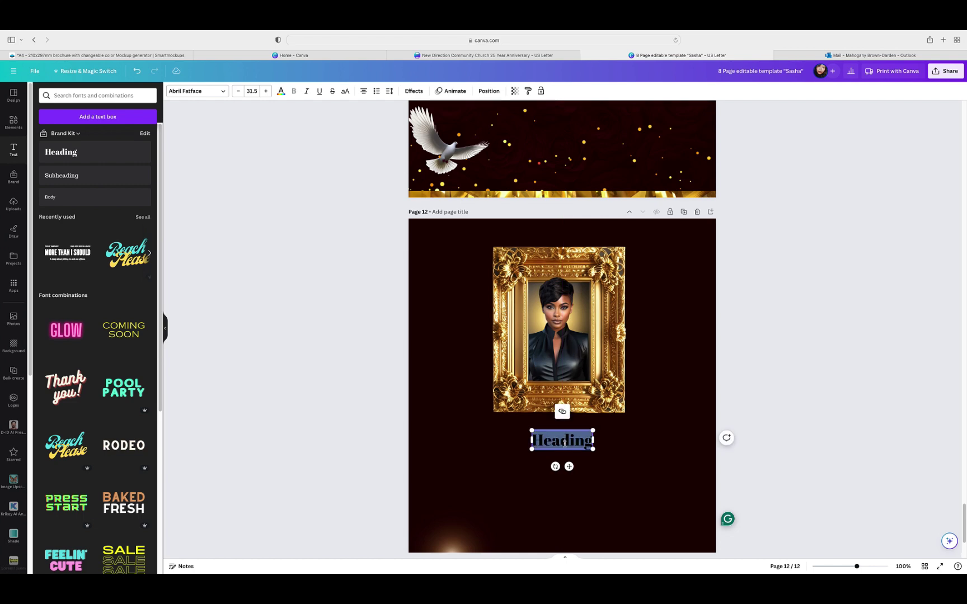
key(BackSpace)
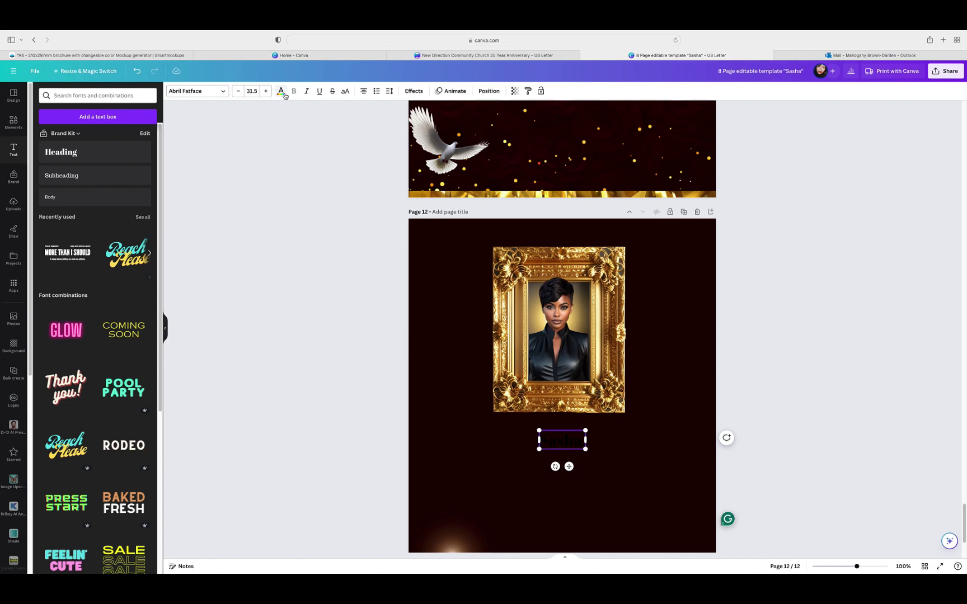
Step: Style the Sasha text cyan with a Neon effect in the Sloop Script Pro font
click(282, 92)
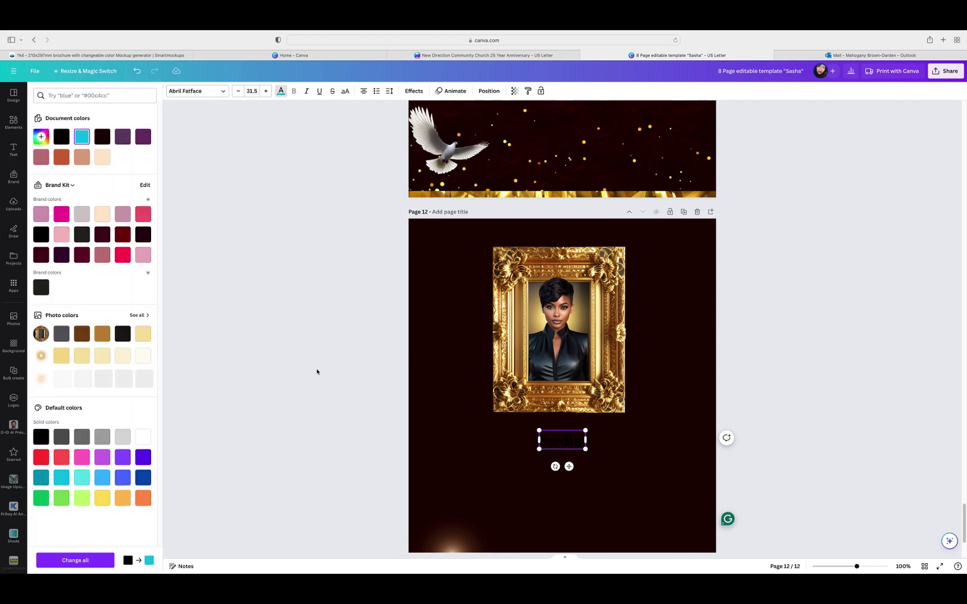
key(ctrl+a)
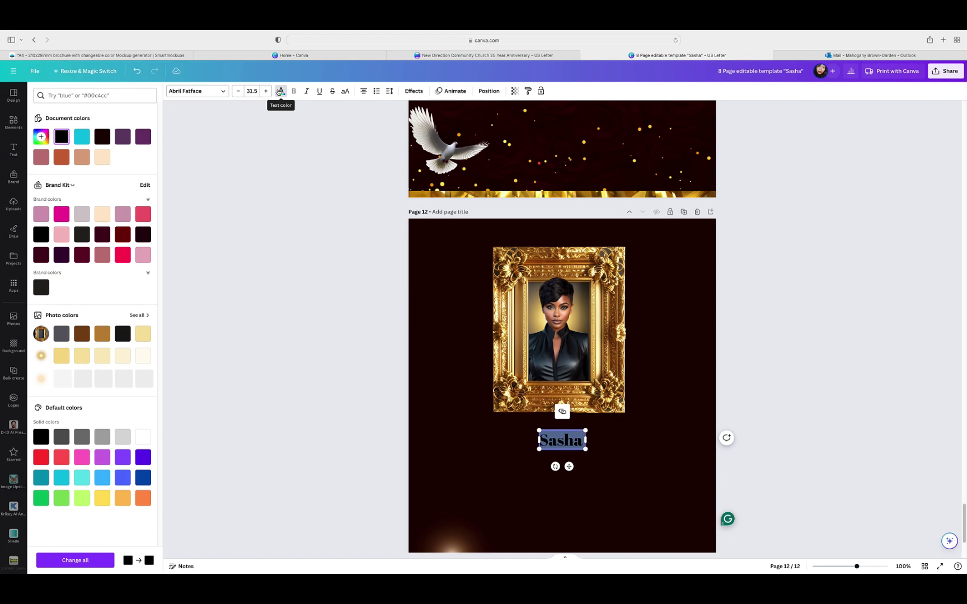
click(280, 92)
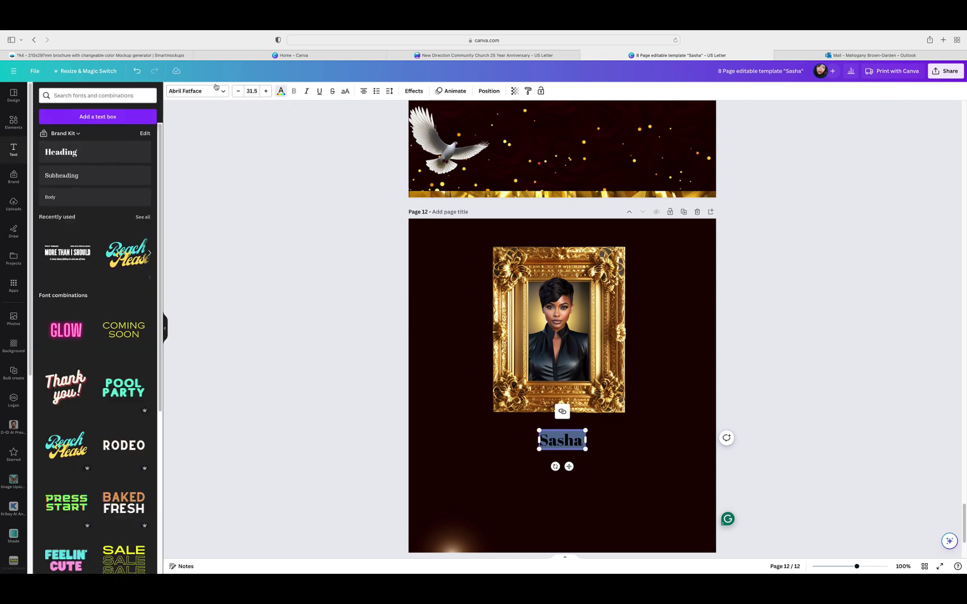
click(281, 91)
click(82, 136)
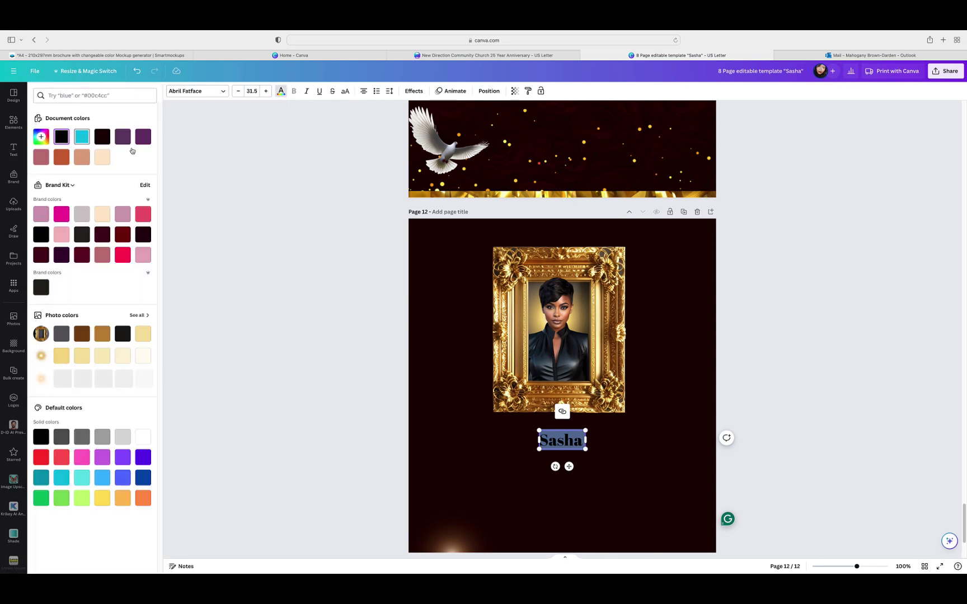
click(413, 93)
click(136, 255)
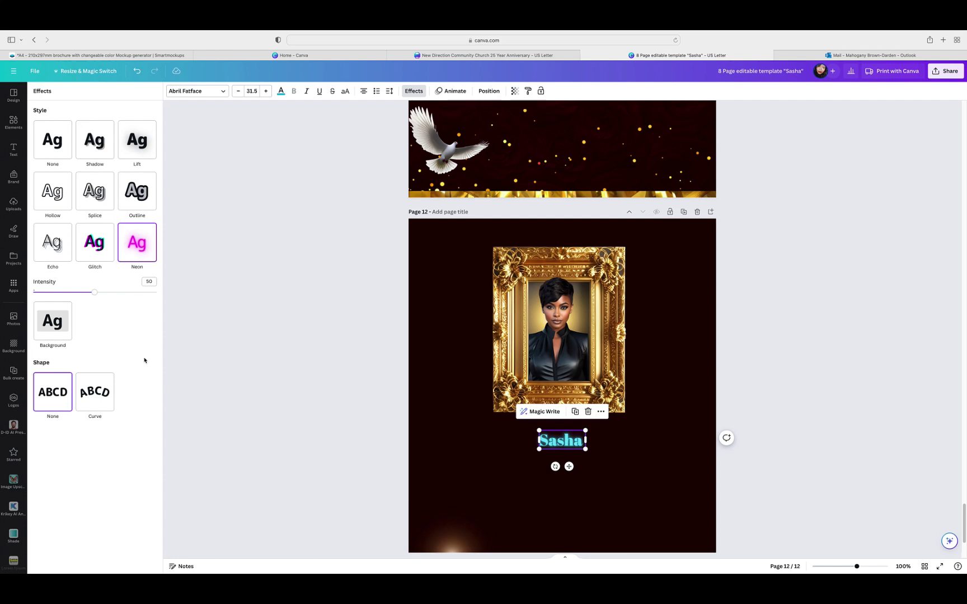
click(209, 94)
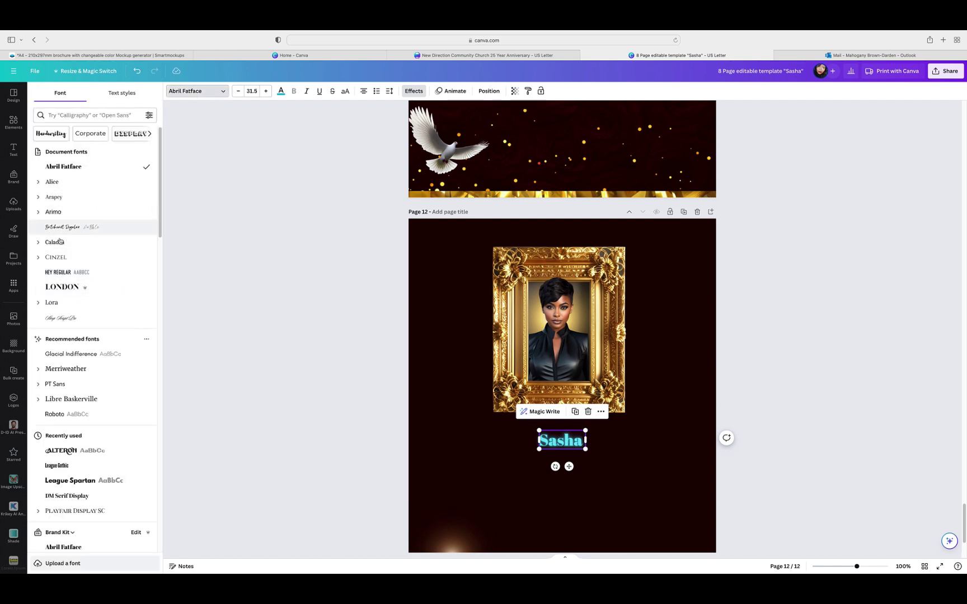
click(61, 318)
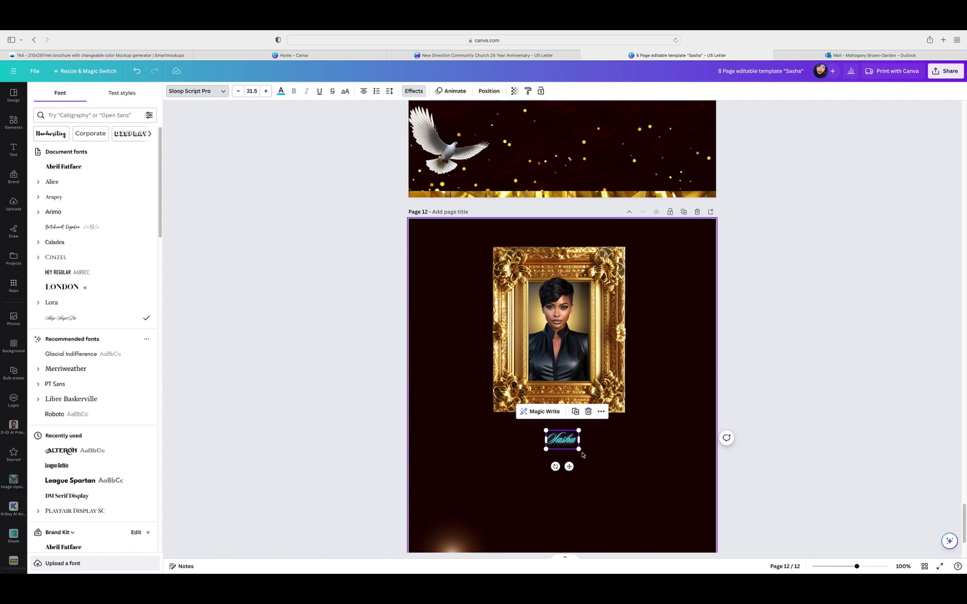
Step: Enlarge Sasha, set it over the frame's bottom edge, and show all pages in Grid view
drag(578, 449, 692, 480)
click(782, 465)
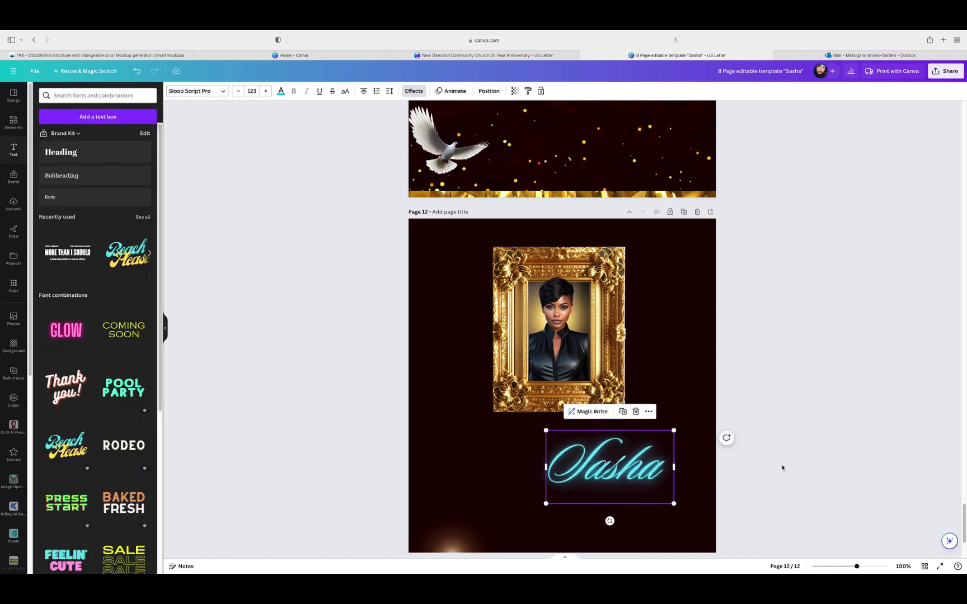
click(782, 465)
drag(622, 480, 570, 435)
click(781, 388)
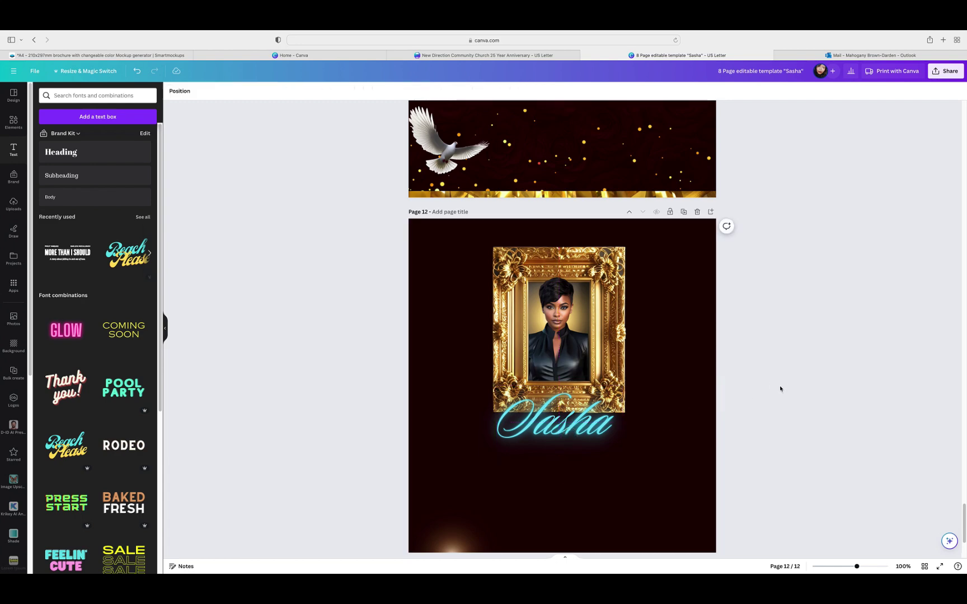
scroll(781, 388, up, 5)
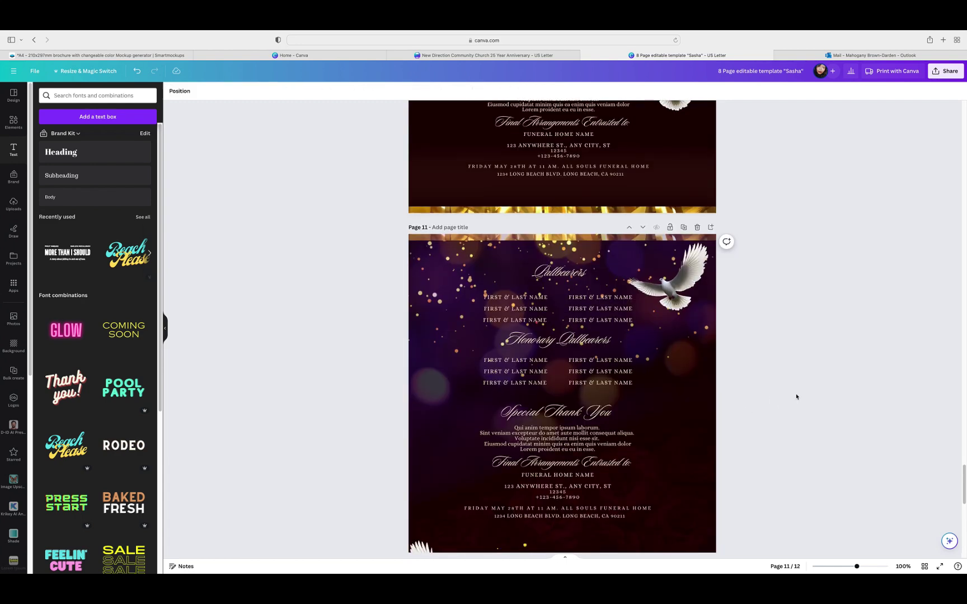
click(925, 567)
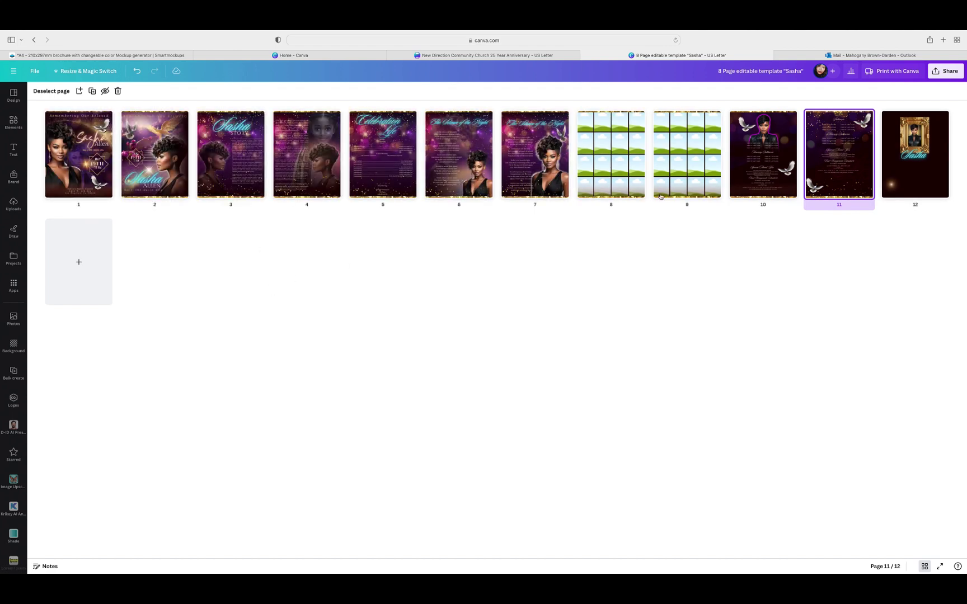
double_click(911, 171)
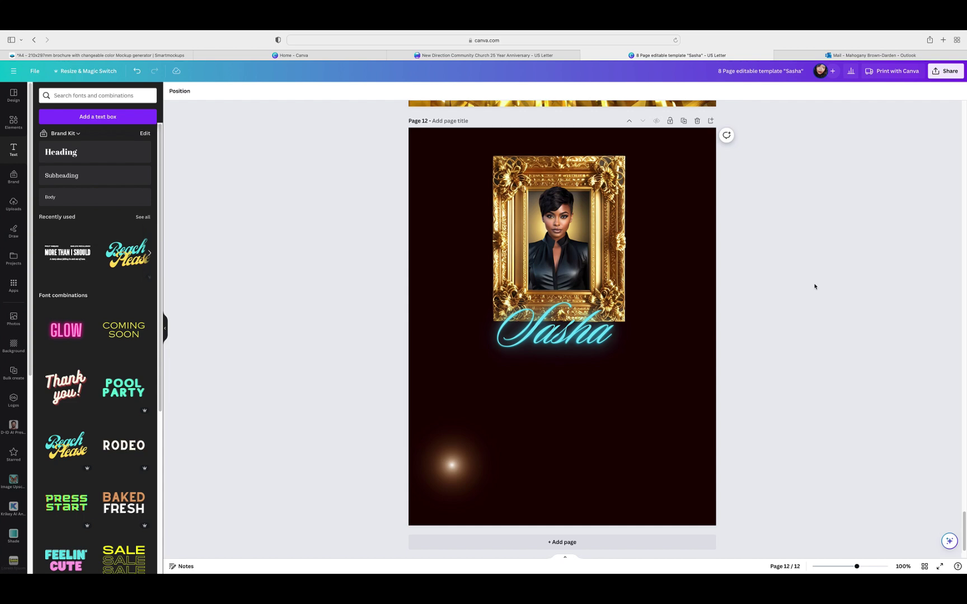
click(82, 175)
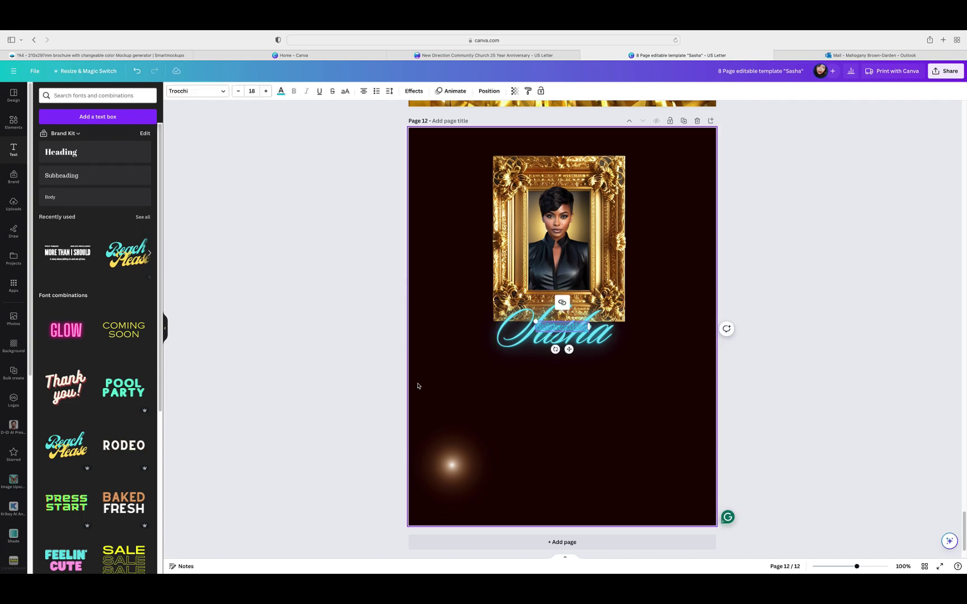
drag(562, 328, 588, 356)
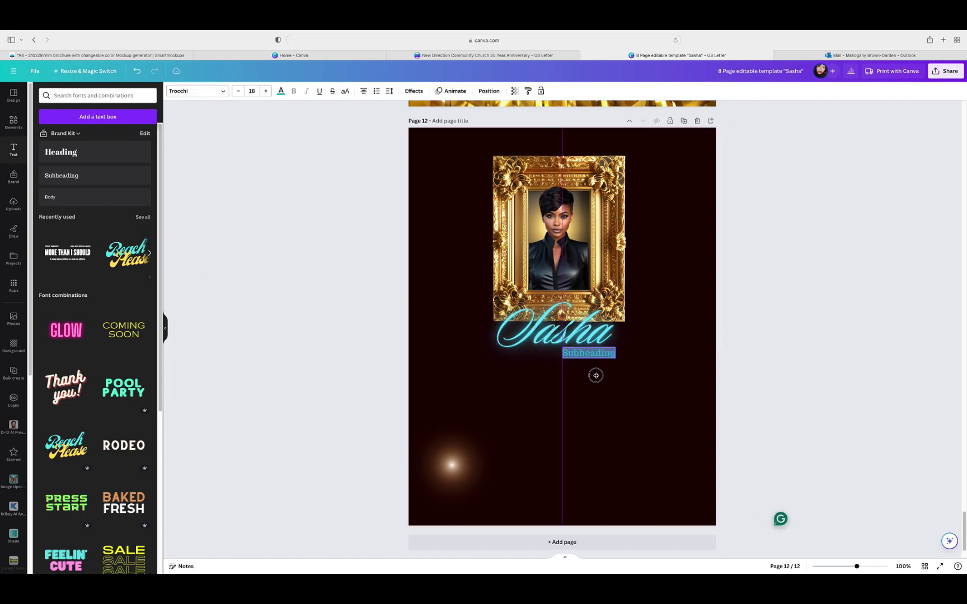
double_click(588, 357)
text(Allen)
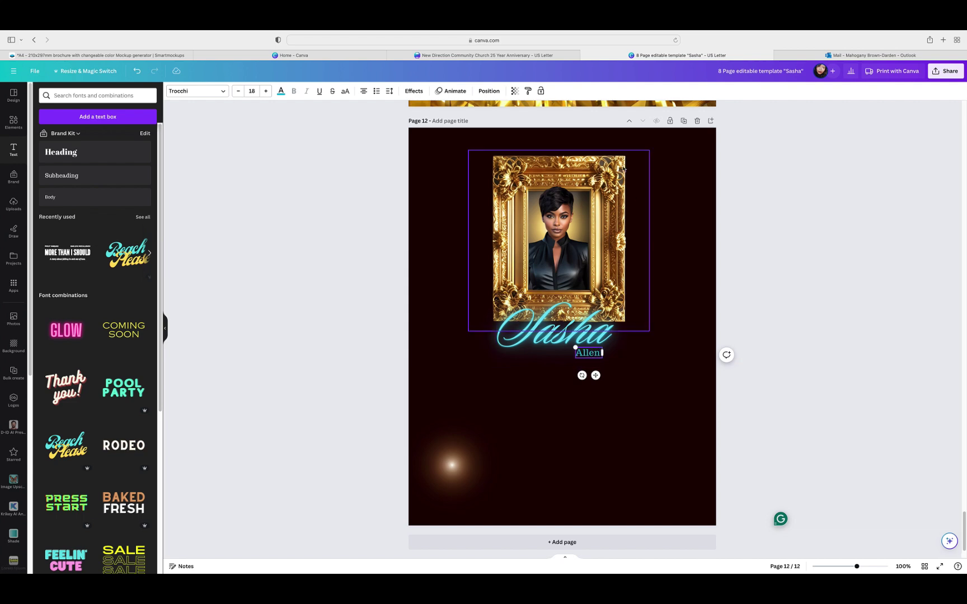
Step: Colour the Allen text peach and set its font to Cinzel
click(281, 90)
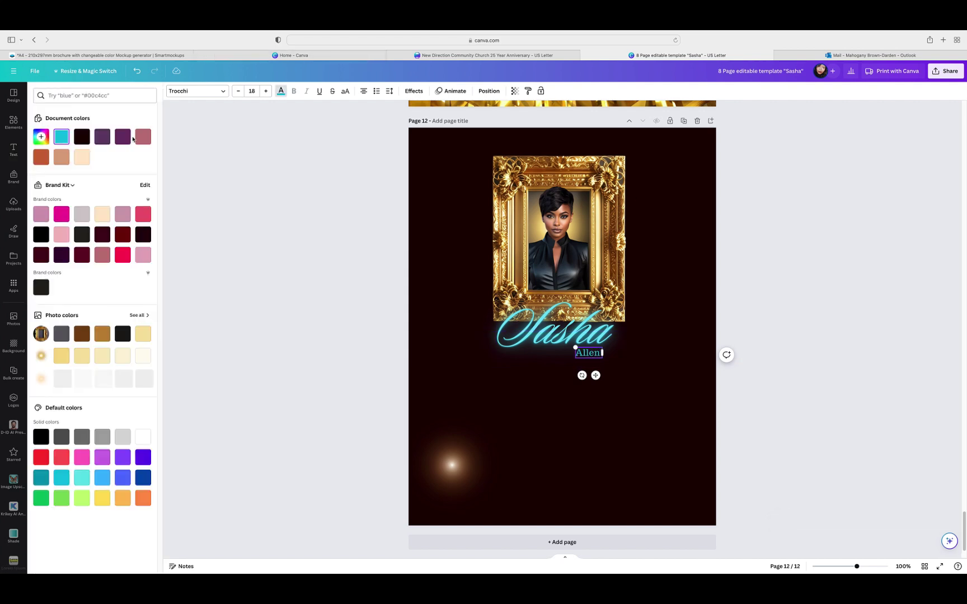
click(82, 158)
click(84, 161)
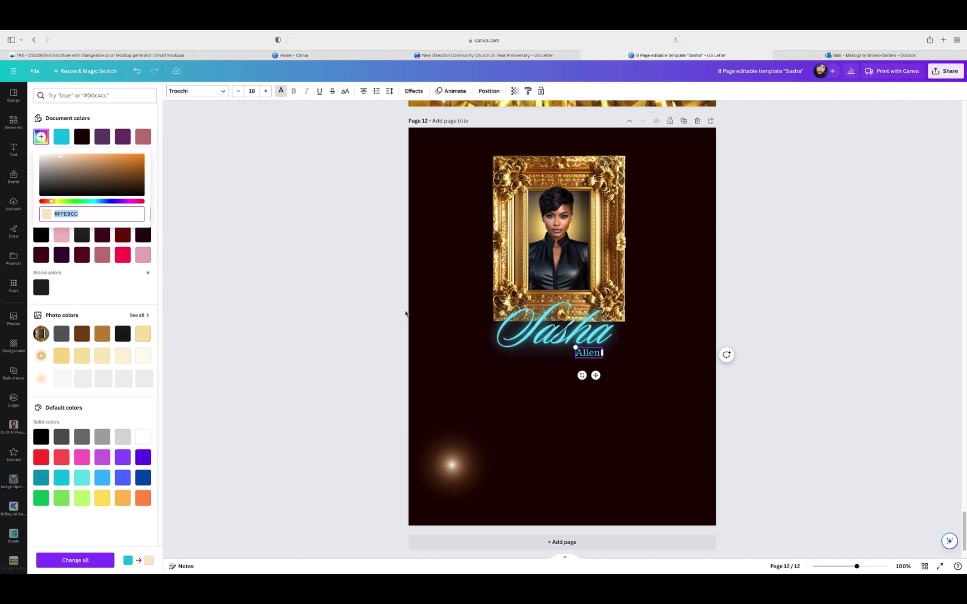
double_click(588, 354)
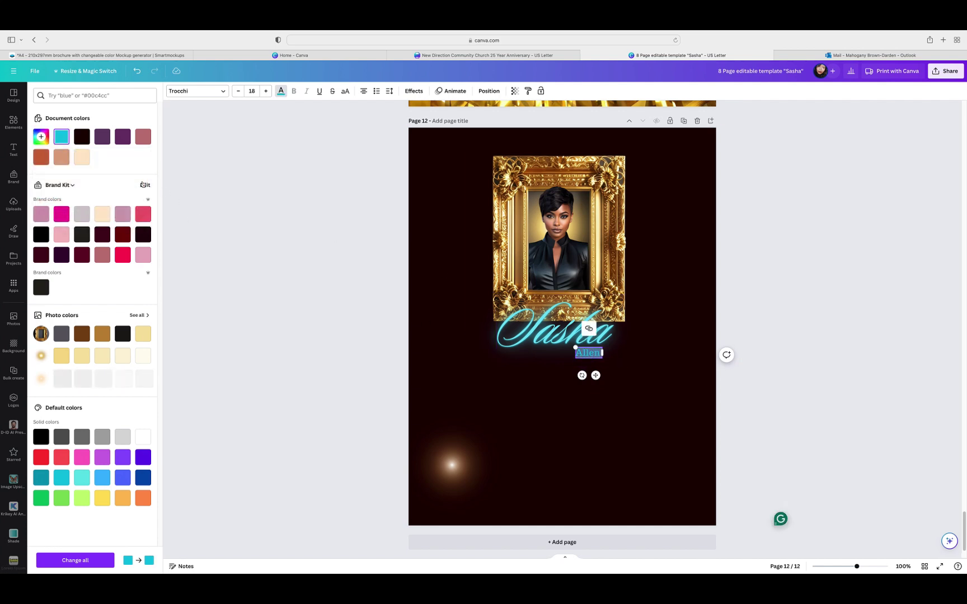
click(82, 158)
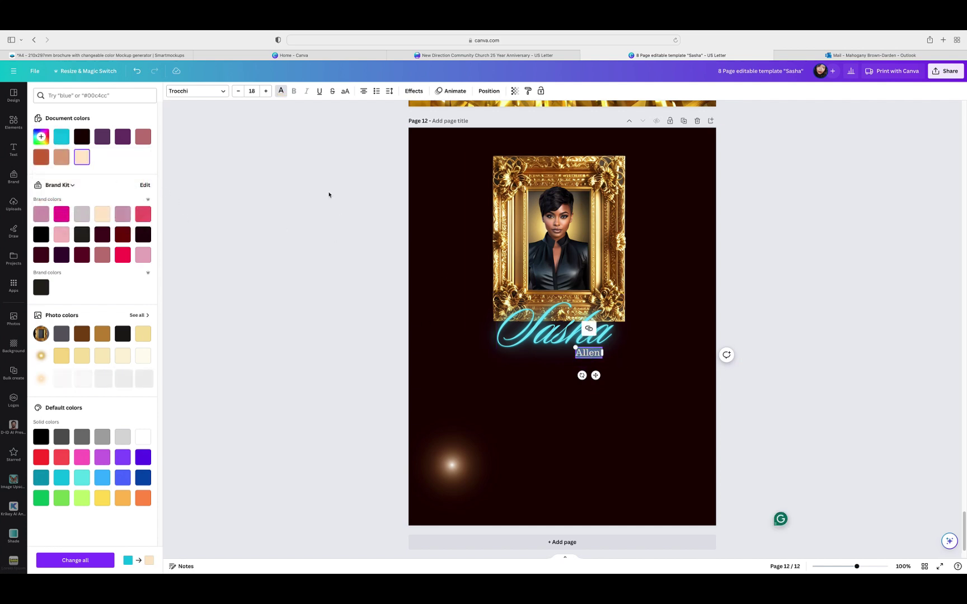
click(223, 93)
click(58, 241)
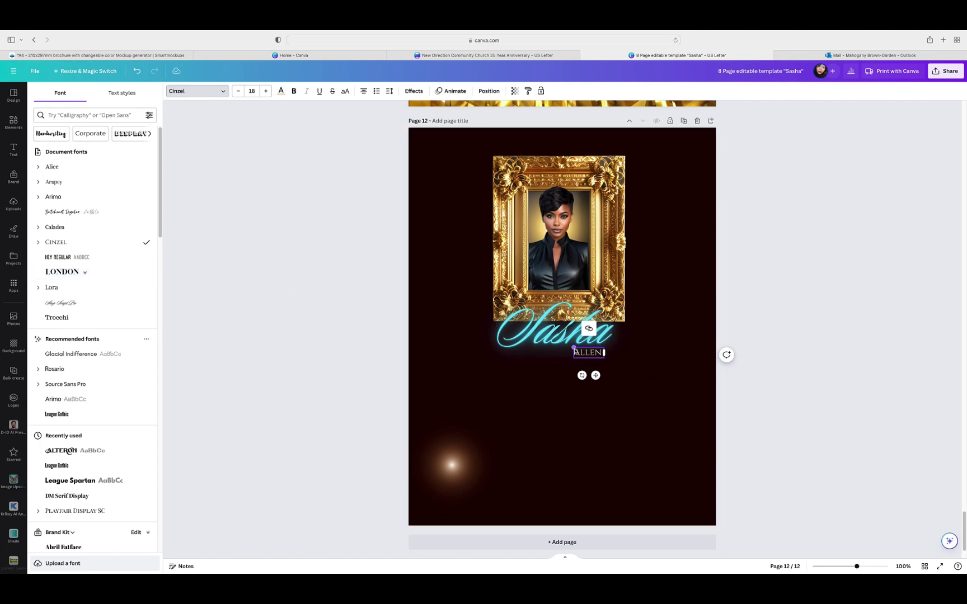
Step: Enlarge ALLEN, position it beneath Sasha, and return to the all-pages overview
drag(574, 348, 598, 354)
click(602, 389)
click(596, 352)
click(771, 297)
click(761, 302)
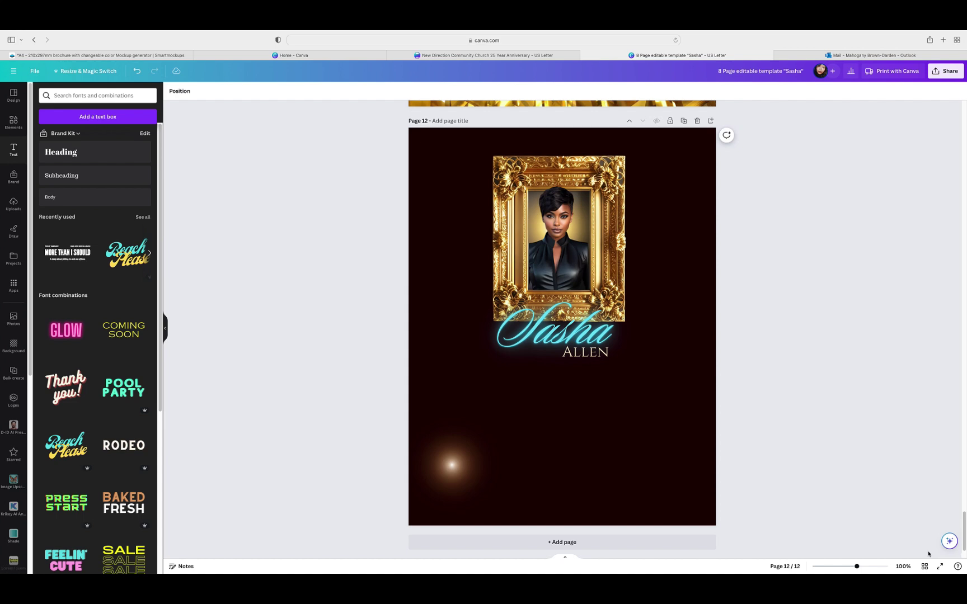
key(super+alt+g)
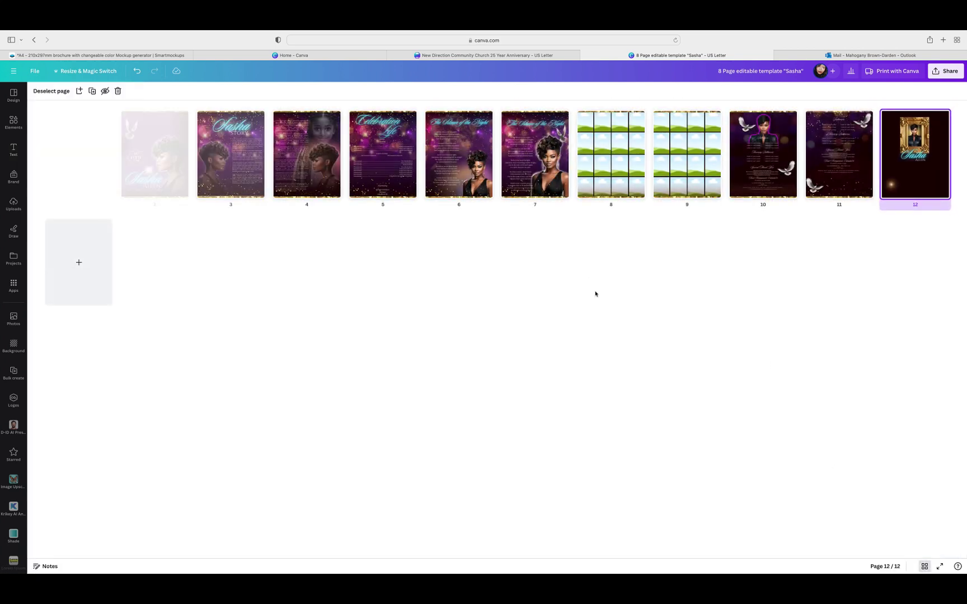
Step: Open page 2 and duplicate its name and date text group
click(152, 171)
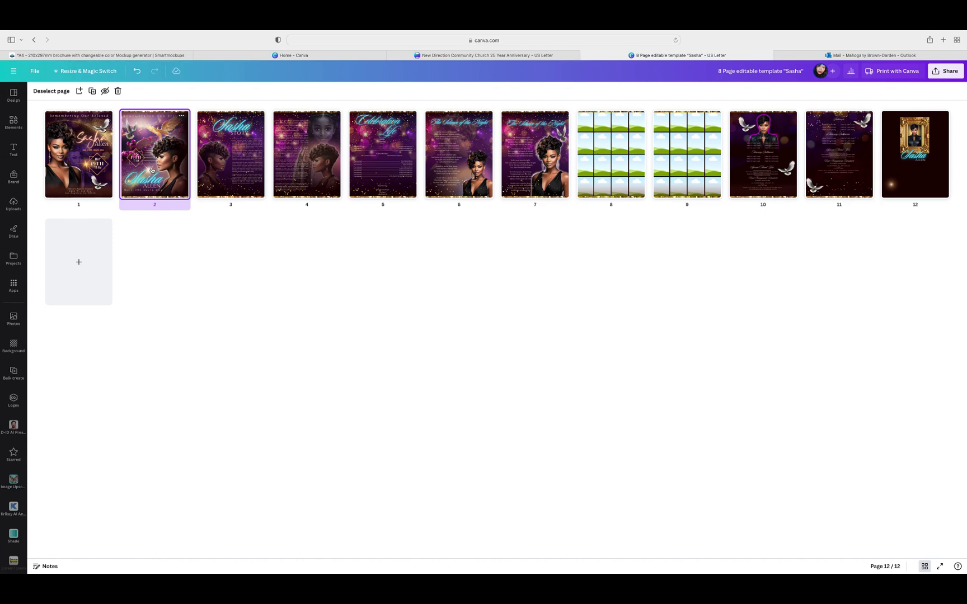
double_click(152, 170)
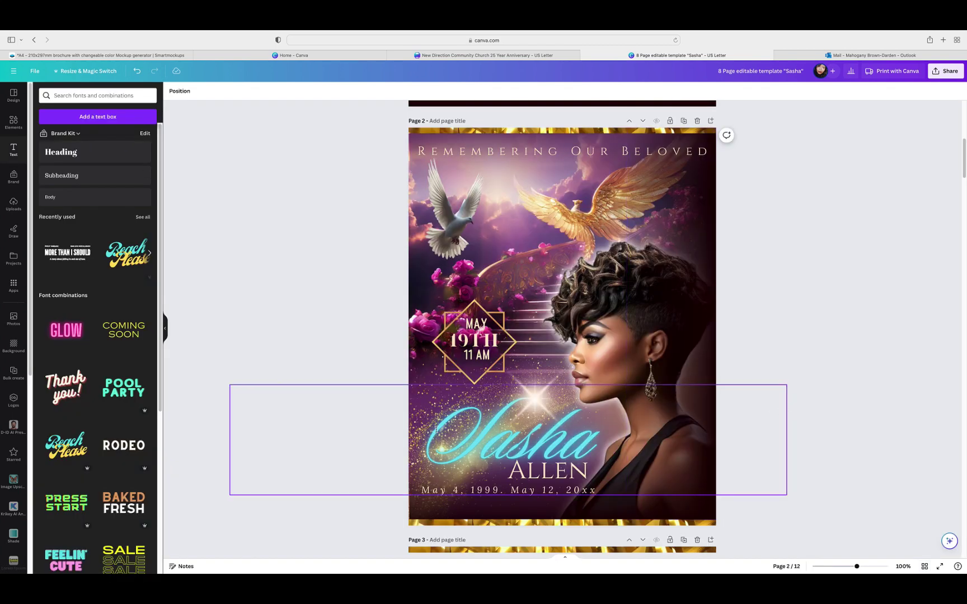
click(436, 429)
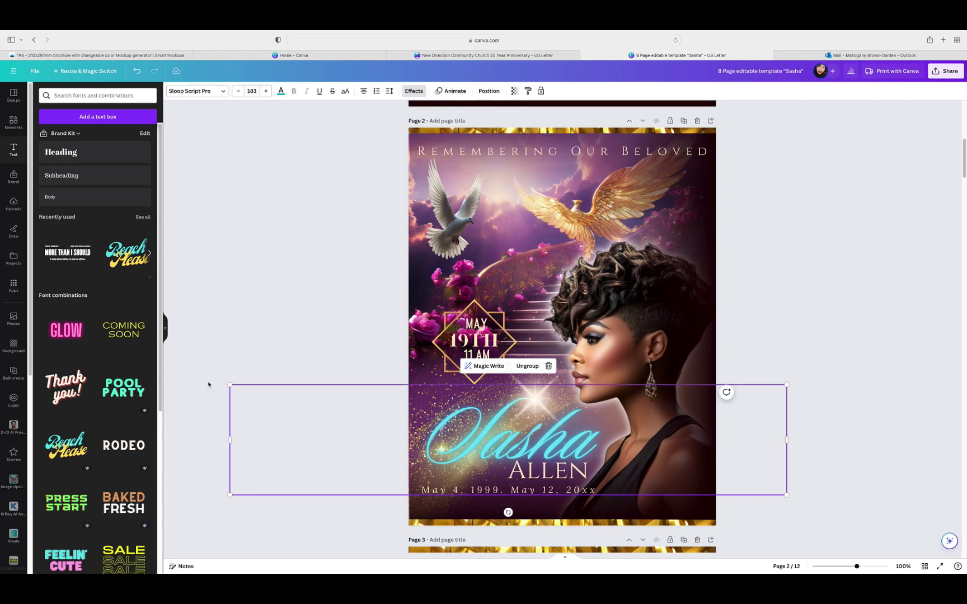
click(228, 387)
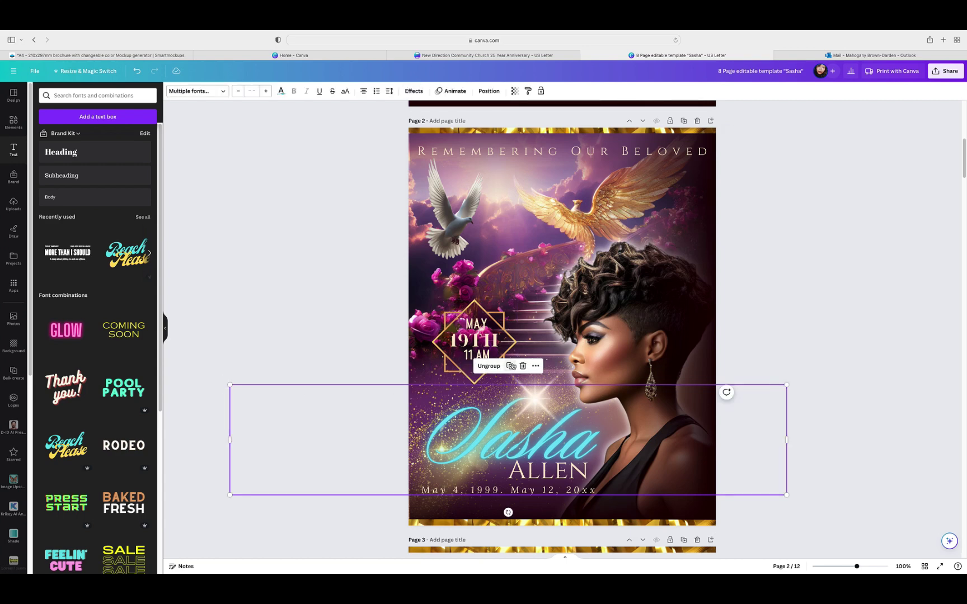
click(511, 366)
drag(591, 425, 621, 571)
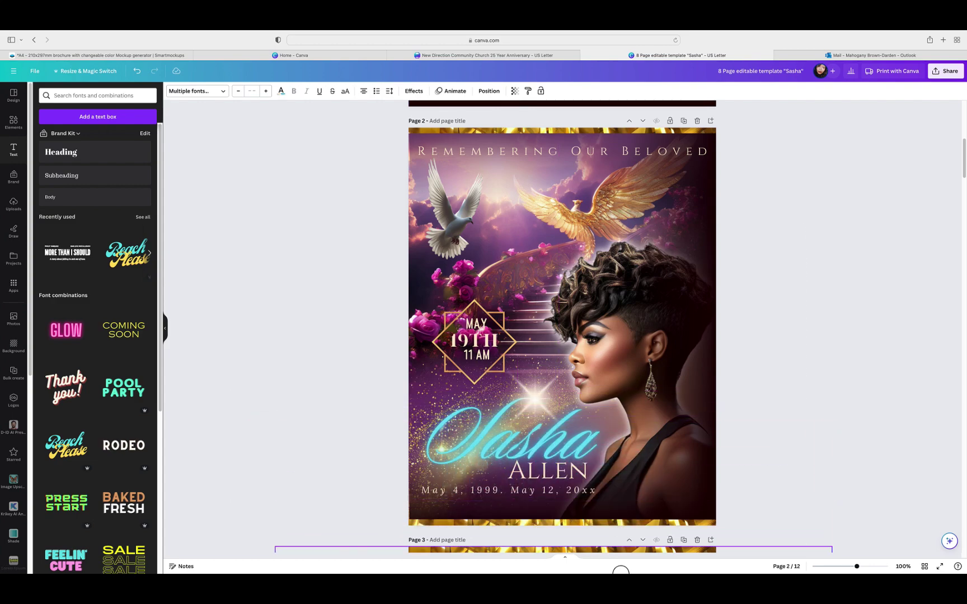
Step: Carry the copied name group down page by page with cut and paste until it sits on page 12
scroll(780, 260, down, 5)
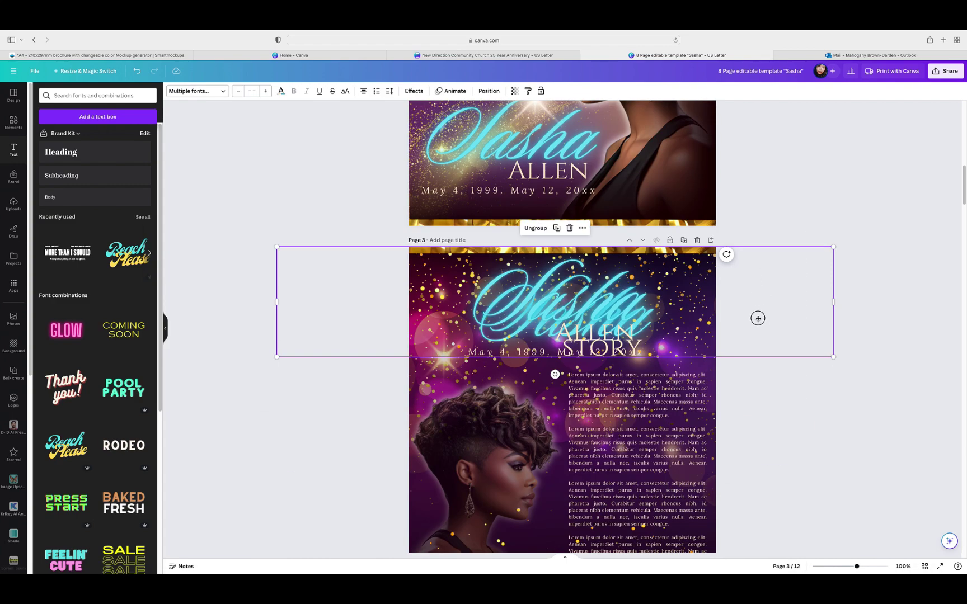
drag(758, 317, 777, 520)
scroll(860, 226, down, 7)
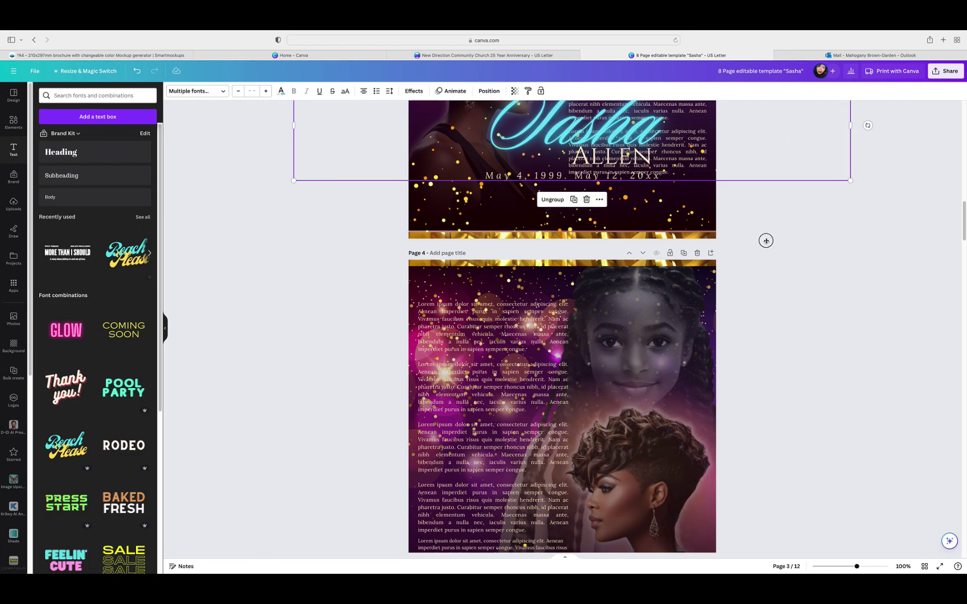
key(super+x)
key(super+v)
scroll(834, 234, down, 7)
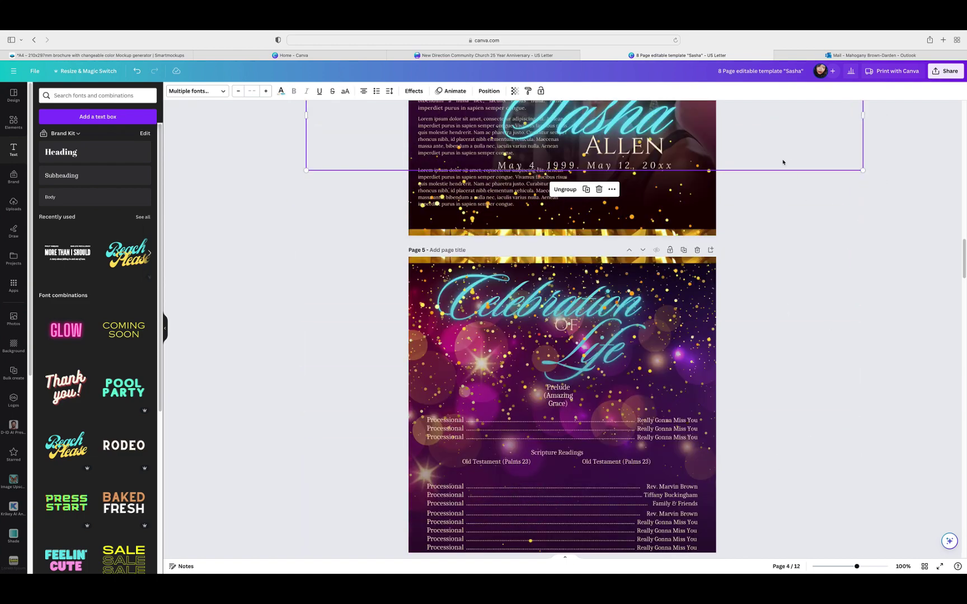
key(super+x)
key(super+v)
scroll(797, 146, down, 4)
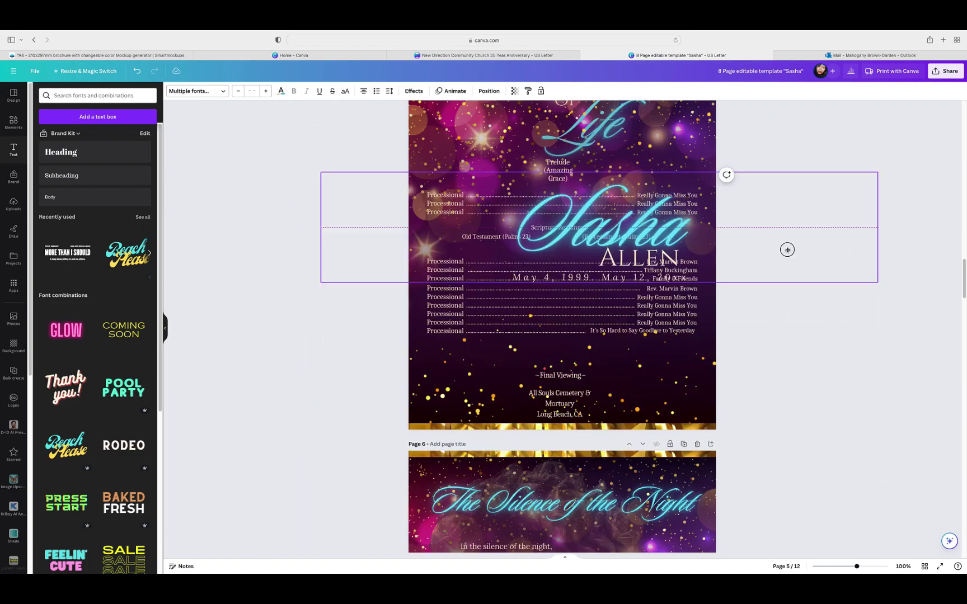
key(super+x)
key(super+v)
scroll(784, 269, down, 4)
drag(777, 306, 781, 512)
scroll(784, 258, down, 6)
key(super+x)
key(super+v)
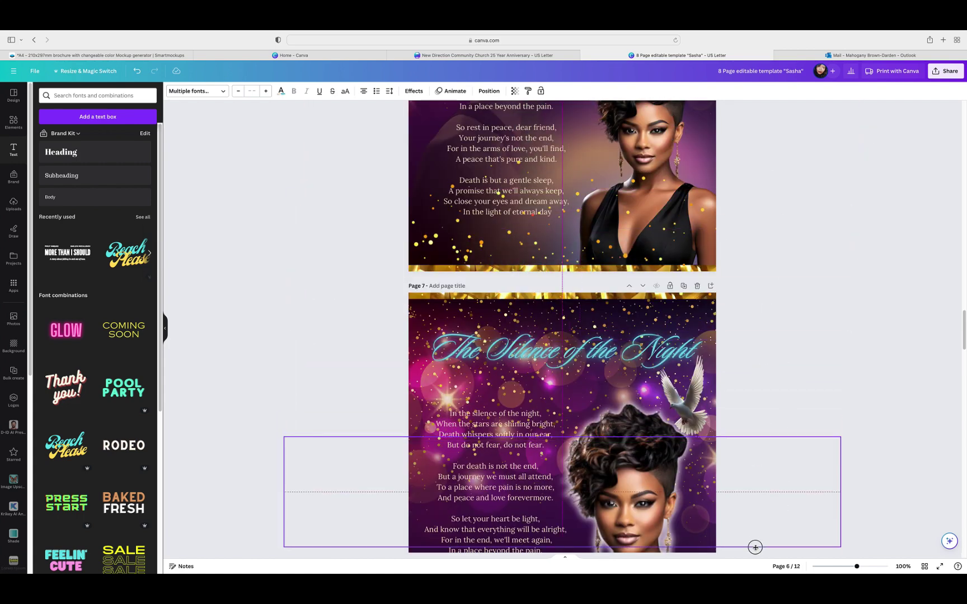
scroll(834, 298, down, 5)
drag(785, 203, 795, 516)
scroll(801, 194, down, 5)
drag(801, 194, 816, 542)
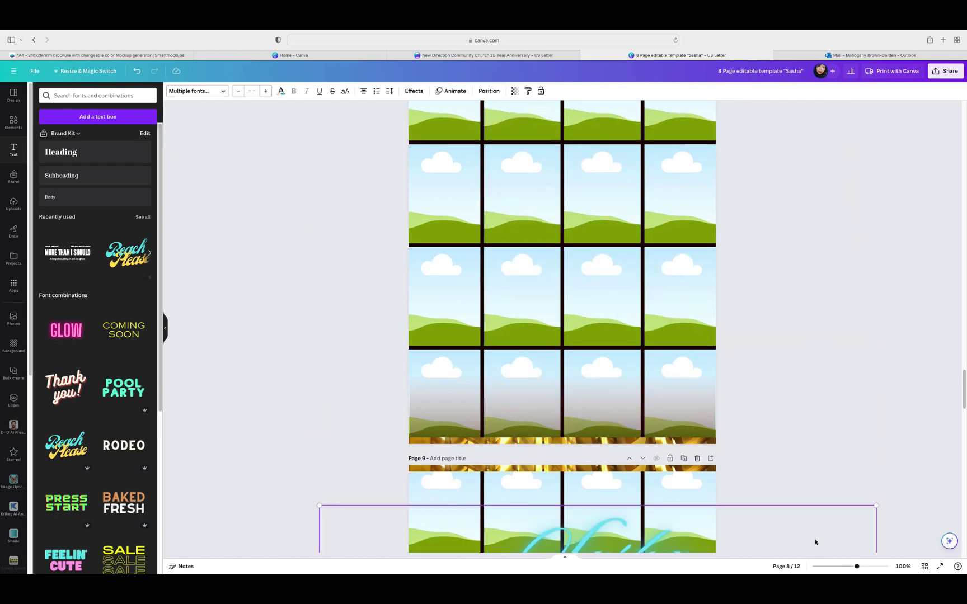
scroll(813, 482, down, 8)
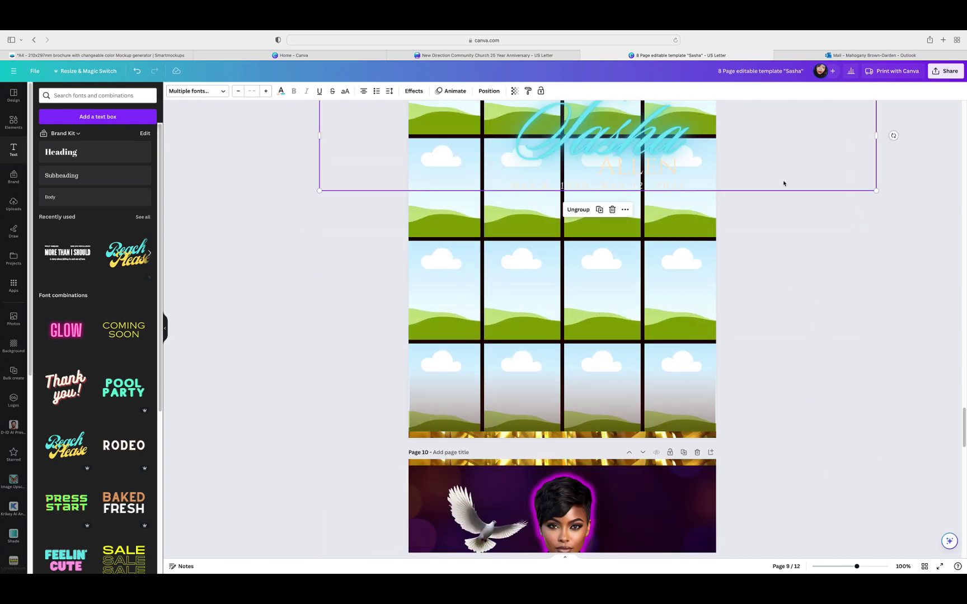
drag(783, 184, 789, 554)
scroll(790, 345, down, 5)
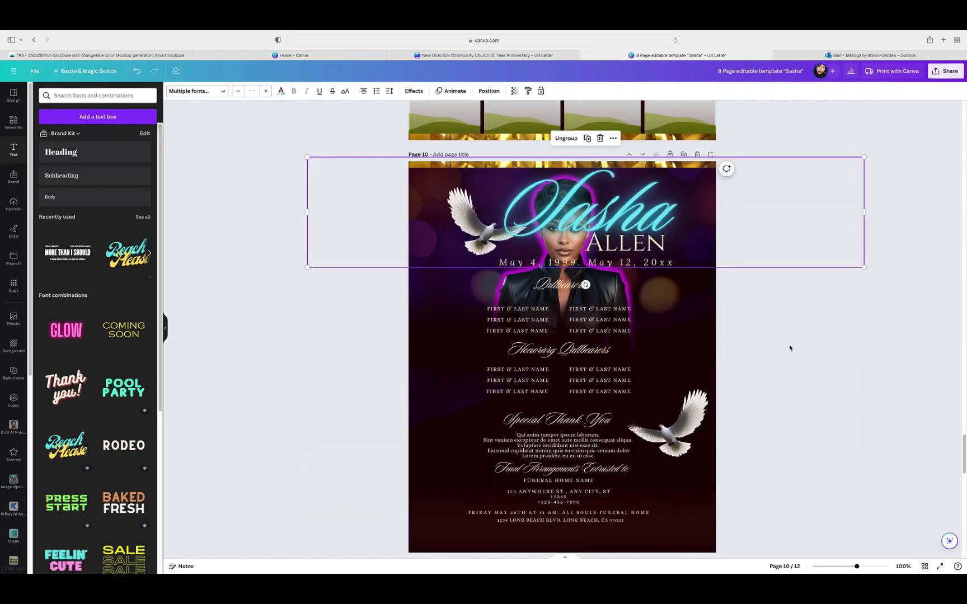
scroll(790, 347, down, 3)
drag(740, 142, 772, 419)
scroll(773, 371, down, 10)
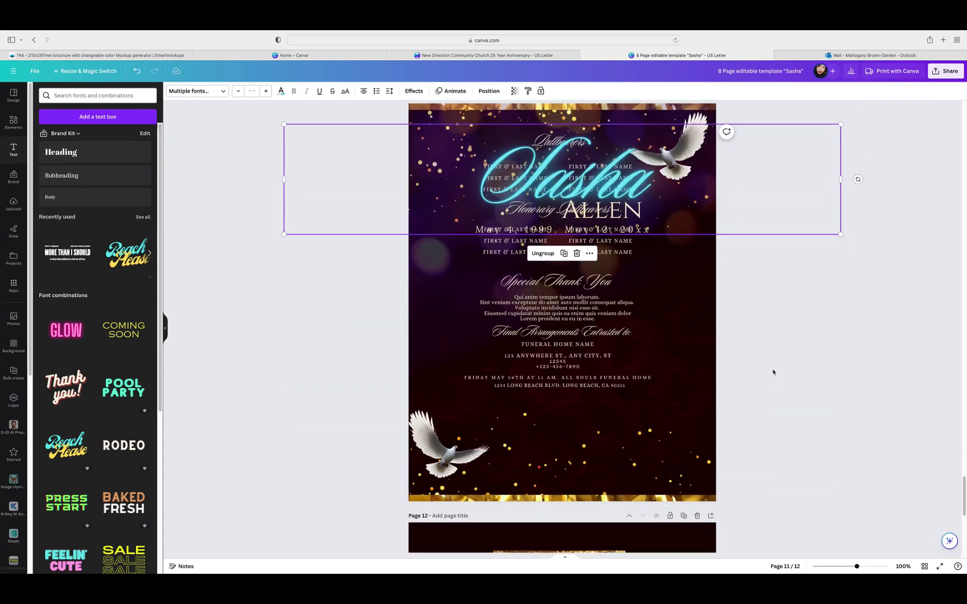
drag(763, 193, 784, 398)
scroll(783, 397, down, 9)
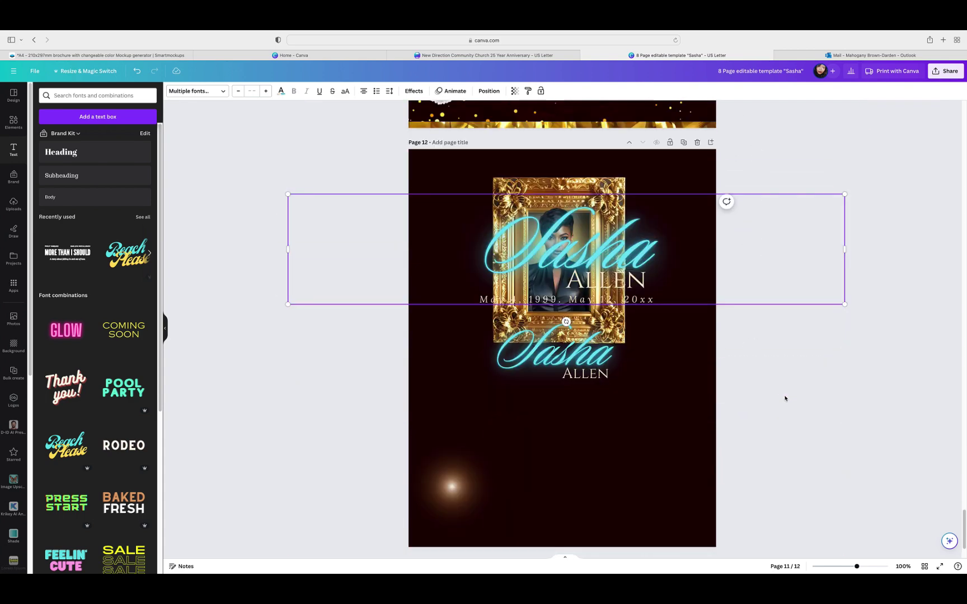
drag(742, 272, 741, 476)
Step: Delete the old small script name and leftover ALLEN text below the frame
click(616, 353)
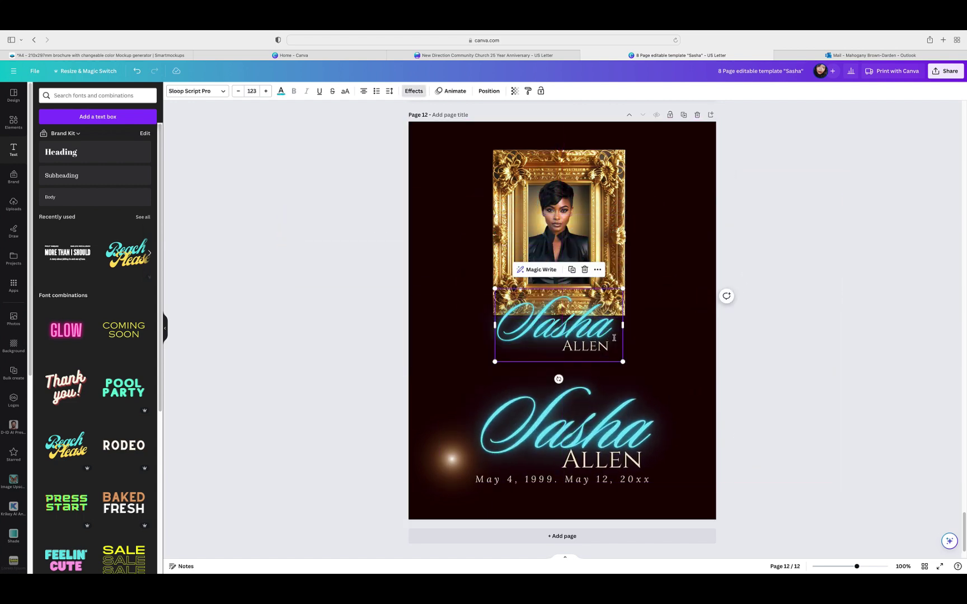
click(584, 271)
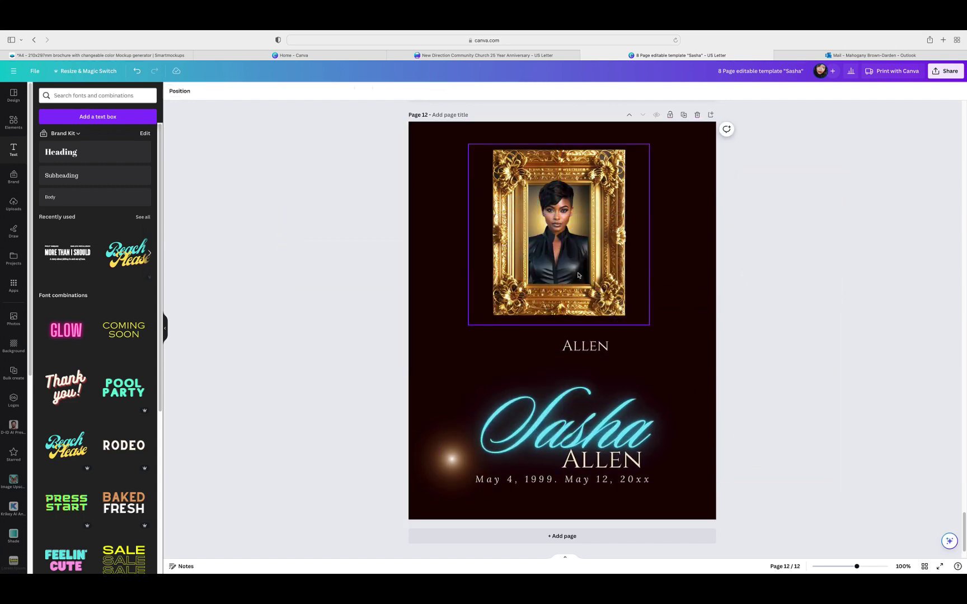
click(587, 352)
click(613, 319)
Step: Move the new name group up, shrink it, and center it under the gold frame
click(588, 417)
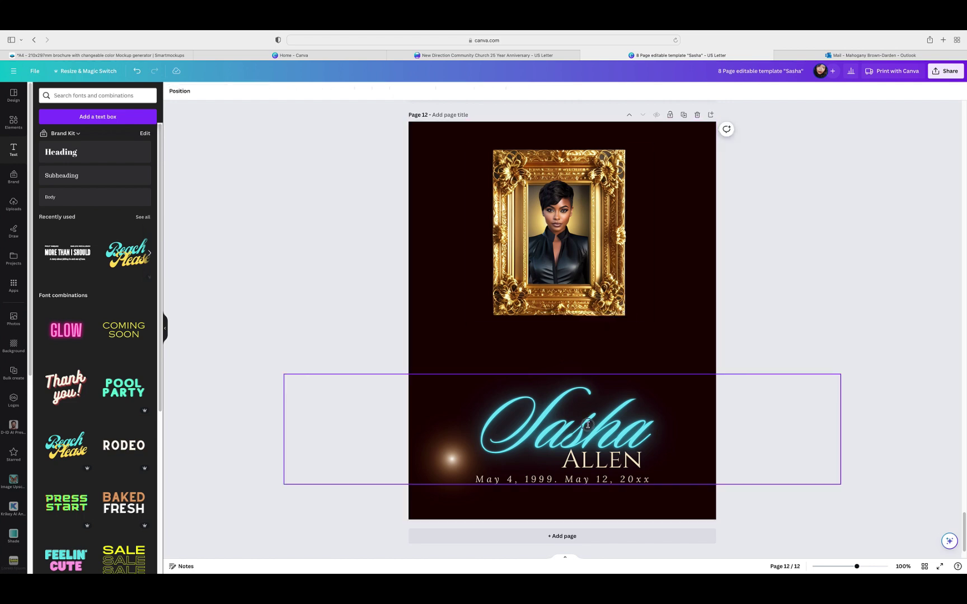
drag(627, 474, 615, 374)
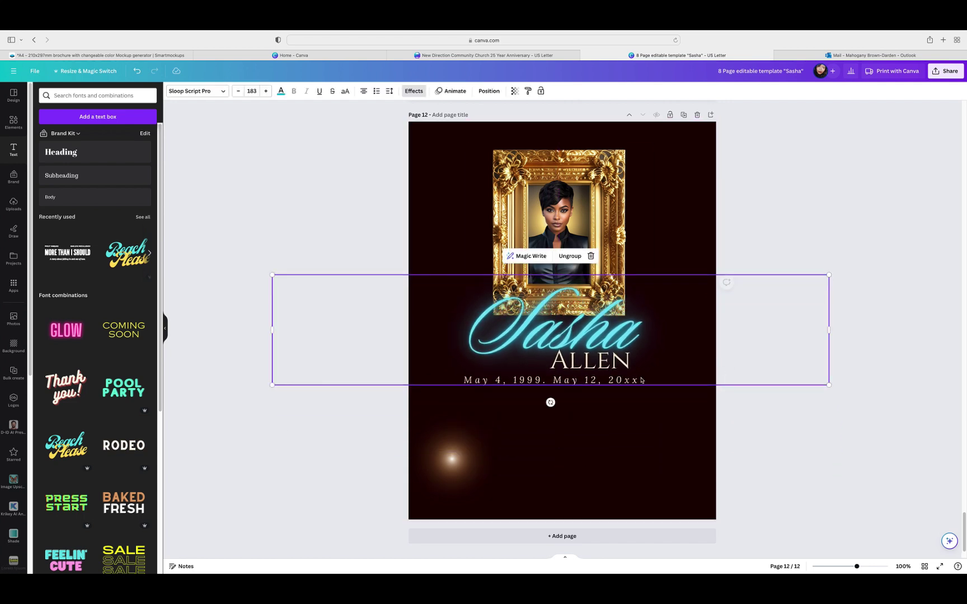
drag(828, 384, 699, 349)
drag(605, 333, 669, 339)
click(787, 302)
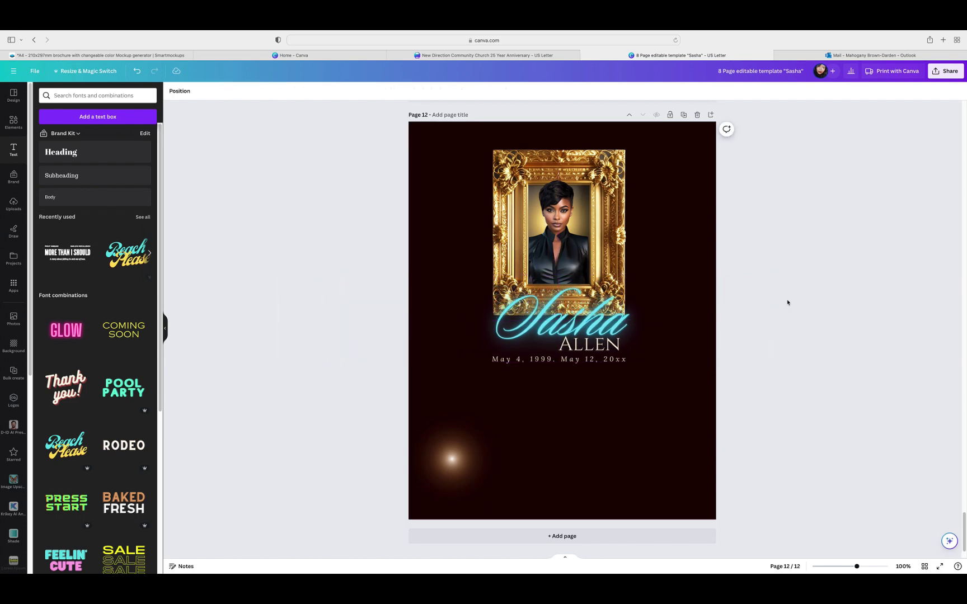
Step: On page 2, select the gold glitter swoosh from the Layers list and duplicate it
click(925, 567)
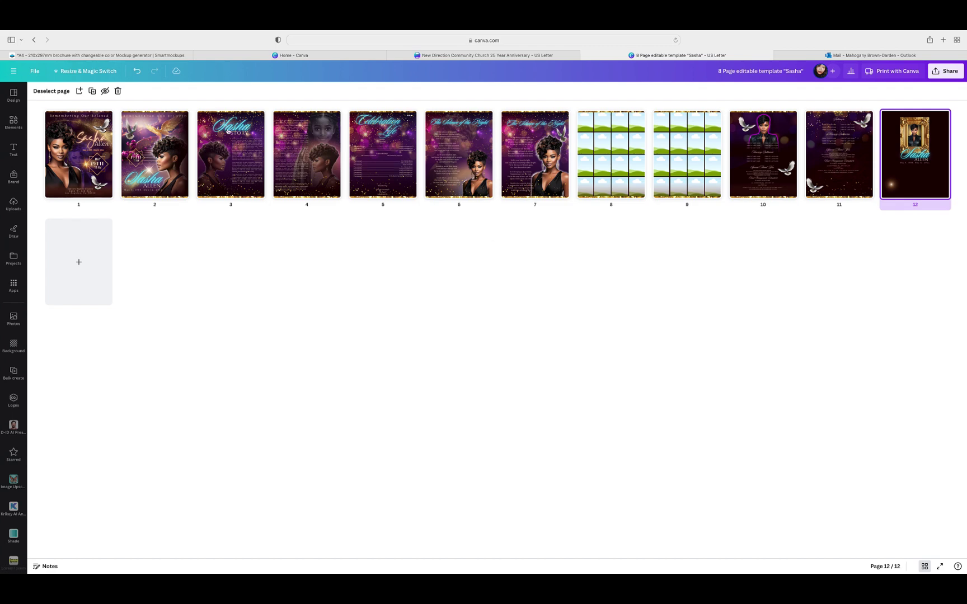
click(140, 162)
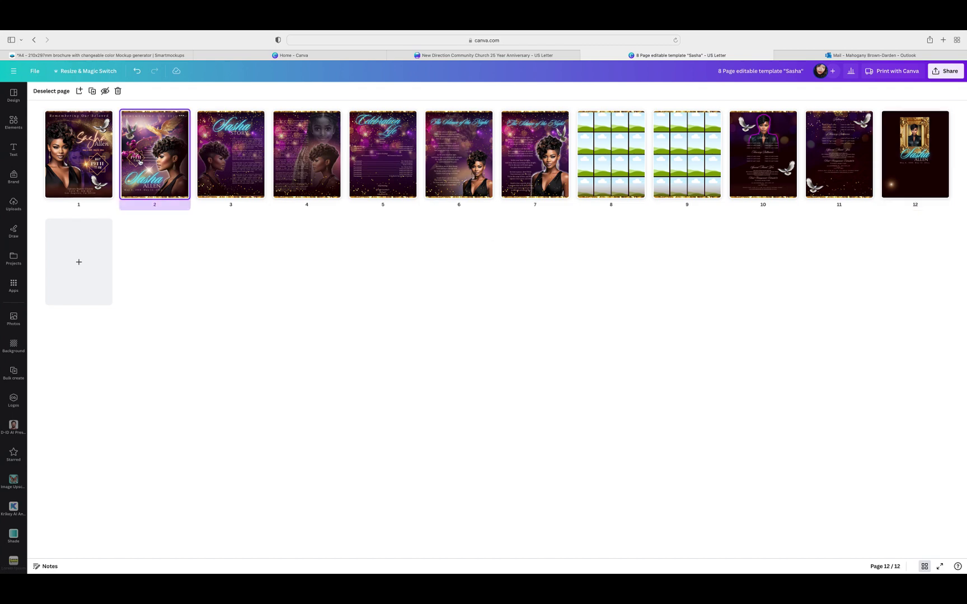
double_click(140, 162)
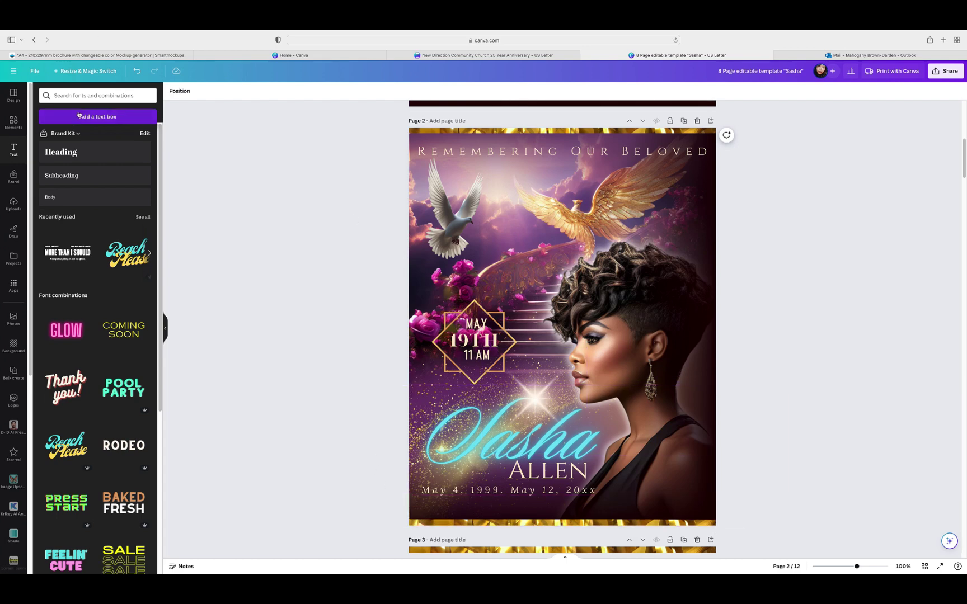
click(177, 91)
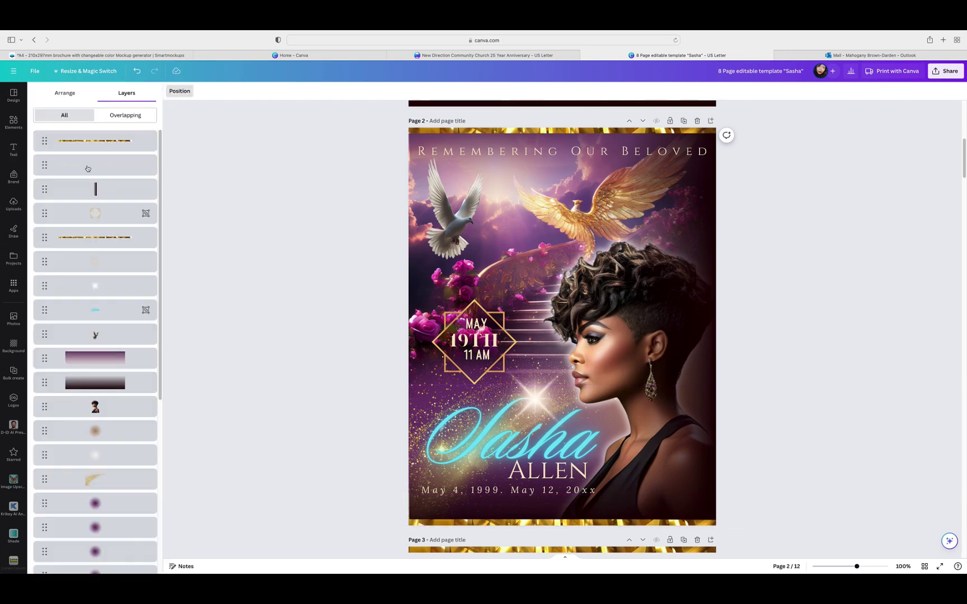
click(81, 488)
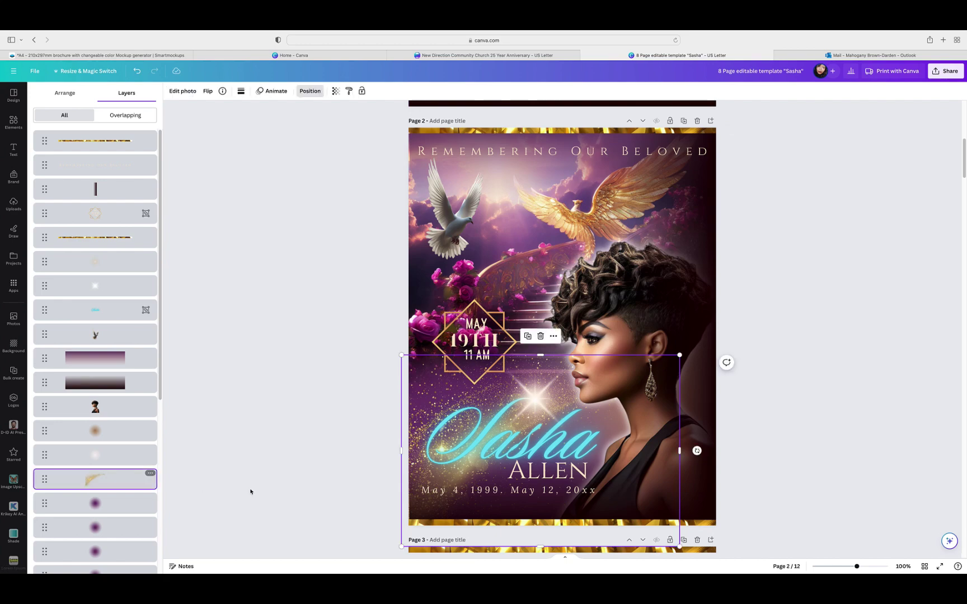
click(527, 336)
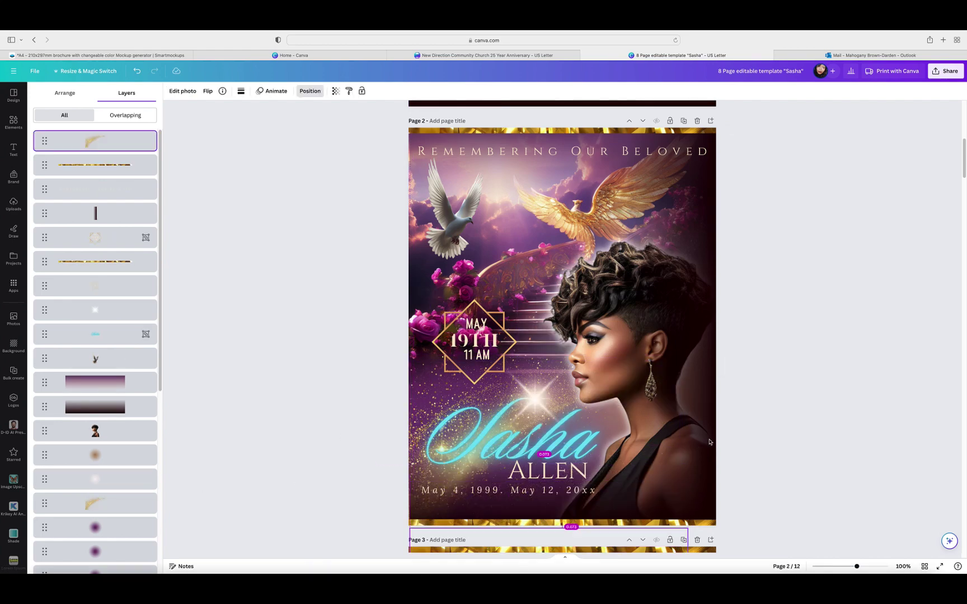
Step: Drag the glitter copy down through the pages as far as page 7
scroll(720, 429, down, 4)
scroll(719, 430, down, 2)
drag(506, 359, 519, 576)
scroll(583, 331, down, 5)
drag(529, 345, 535, 568)
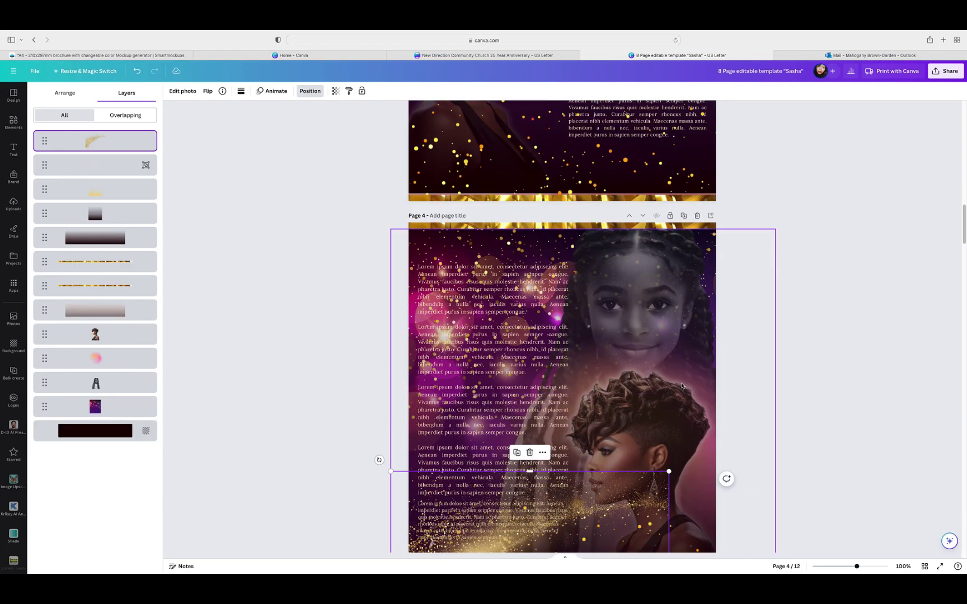
scroll(658, 421, down, 6)
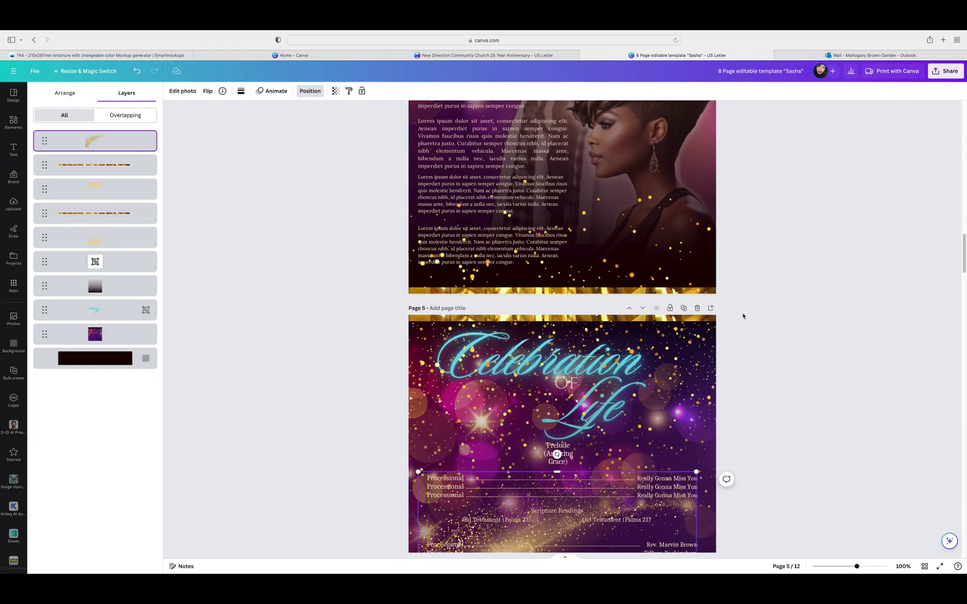
scroll(743, 315, down, 8)
scroll(762, 344, down, 8)
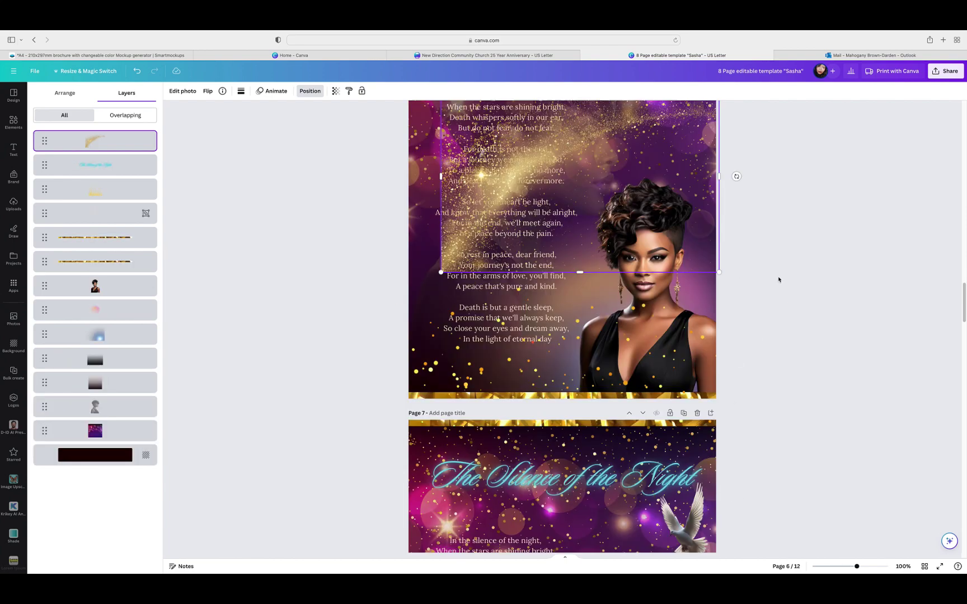
drag(588, 569, 547, 544)
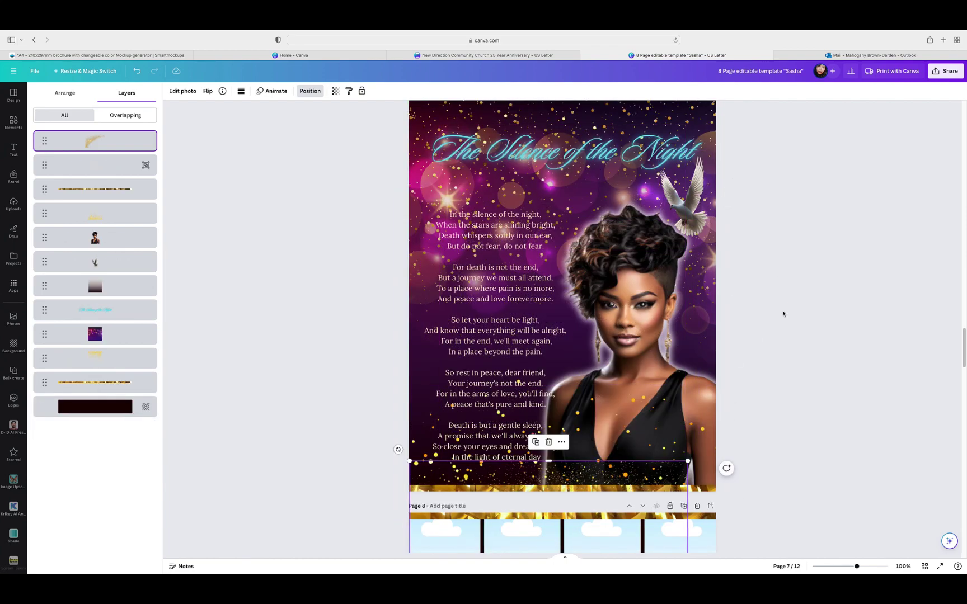
Step: Move the gold dust copy onto page 8, undoing accidental frame-grid moves and placements
scroll(783, 313, down, 6)
drag(582, 235, 593, 530)
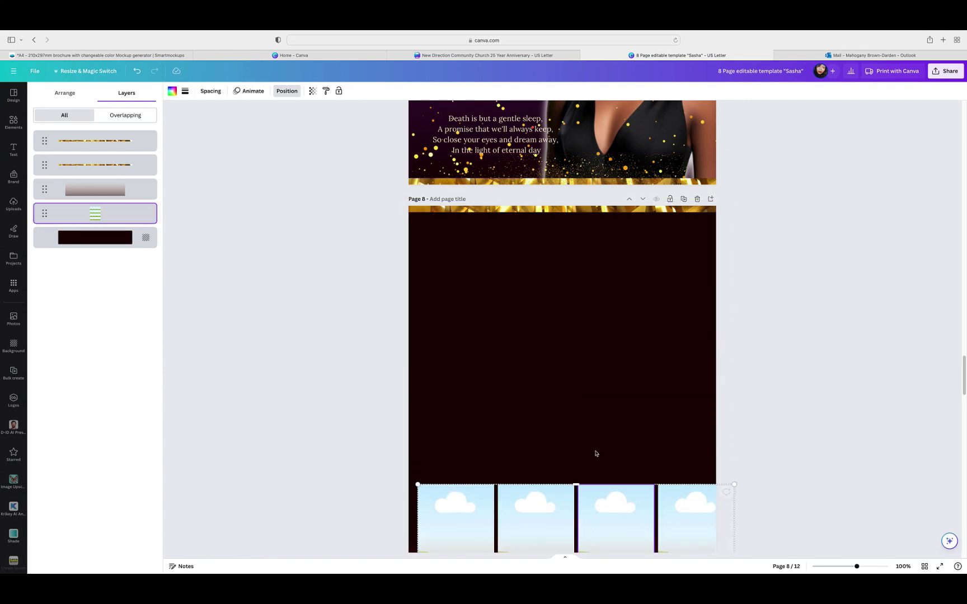
click(136, 71)
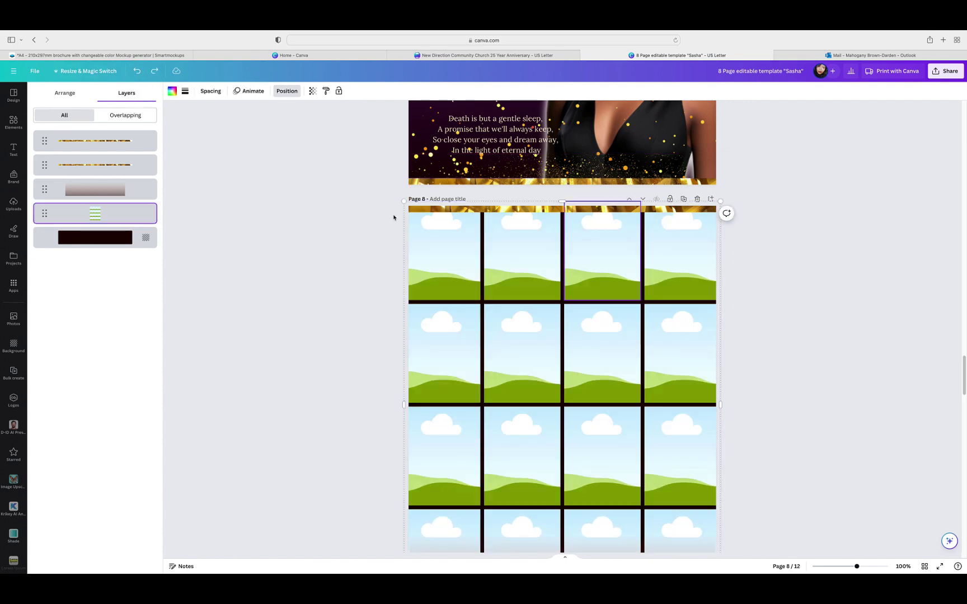
click(550, 200)
drag(558, 178, 651, 505)
scroll(806, 248, down, 5)
drag(757, 233, 704, 448)
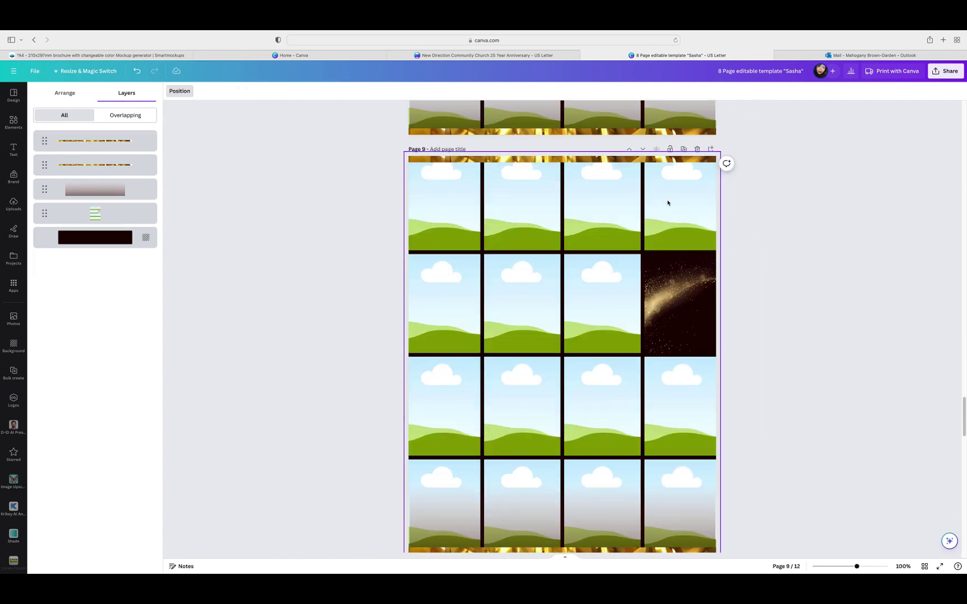
click(138, 73)
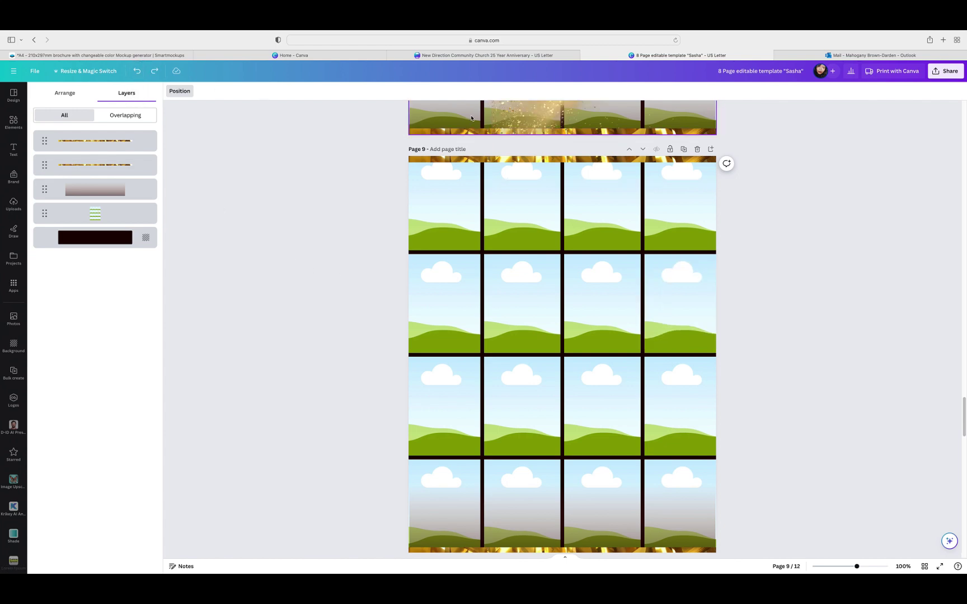
Step: Keep dragging the sparkle image down past page 8 to page 12
click(474, 115)
scroll(579, 159, up, 3)
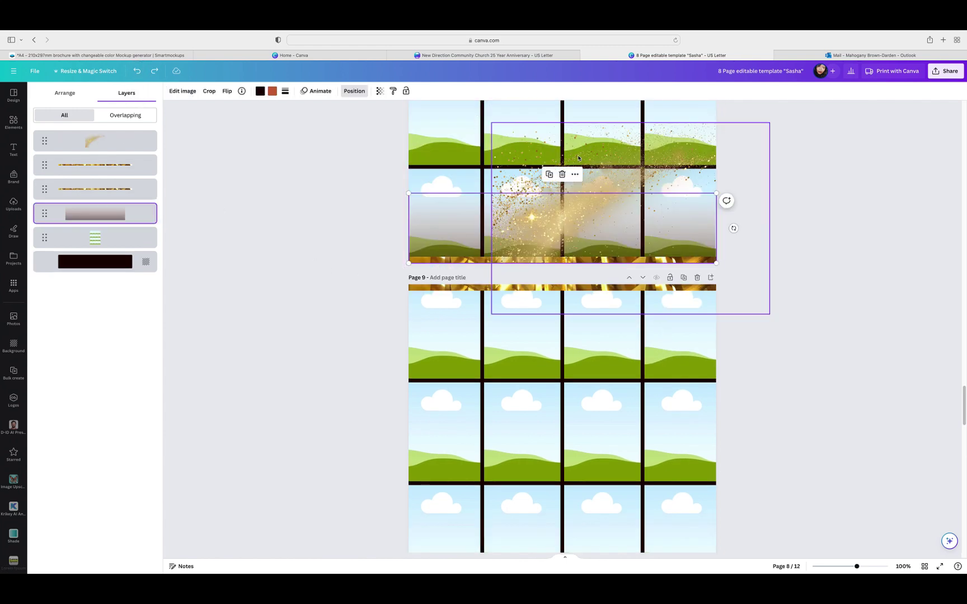
drag(586, 157, 531, 511)
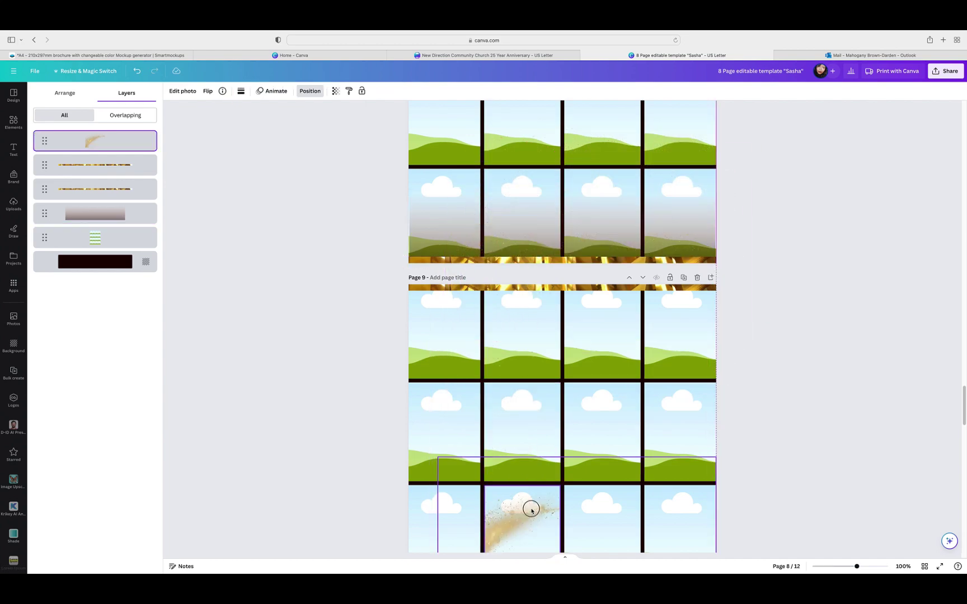
scroll(892, 289, down, 2)
scroll(892, 290, down, 5)
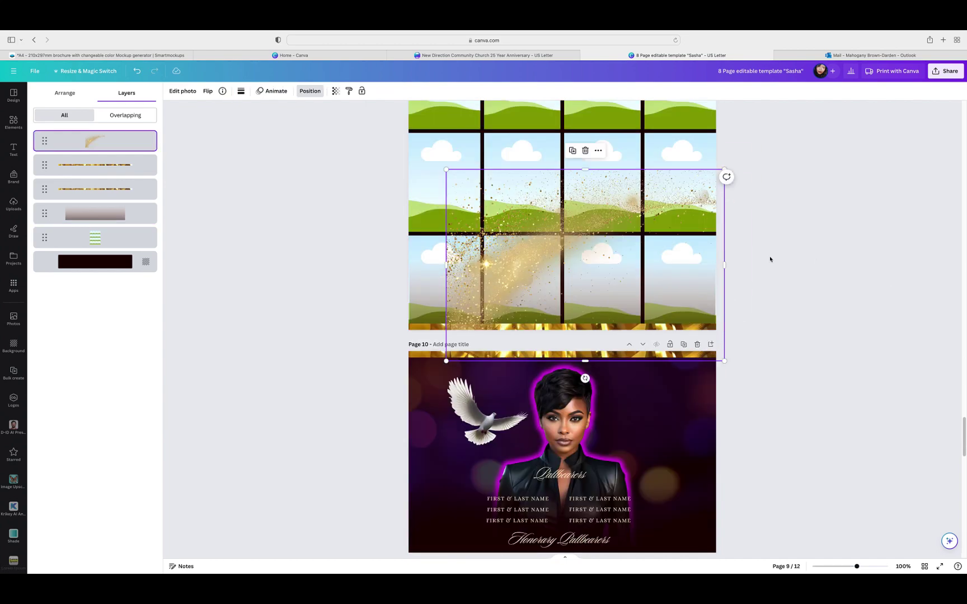
drag(720, 289, 697, 527)
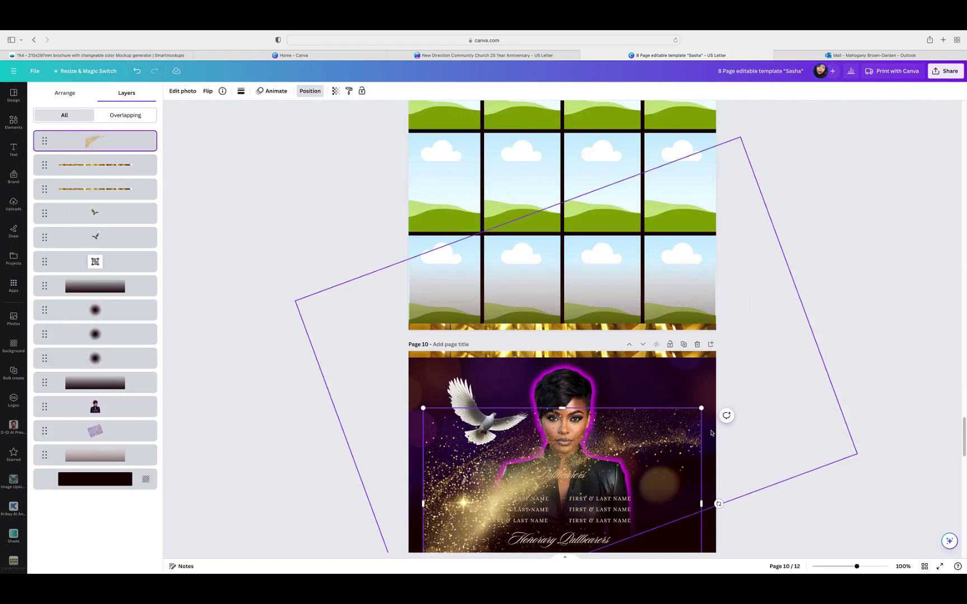
scroll(672, 448, down, 3)
drag(658, 430, 660, 515)
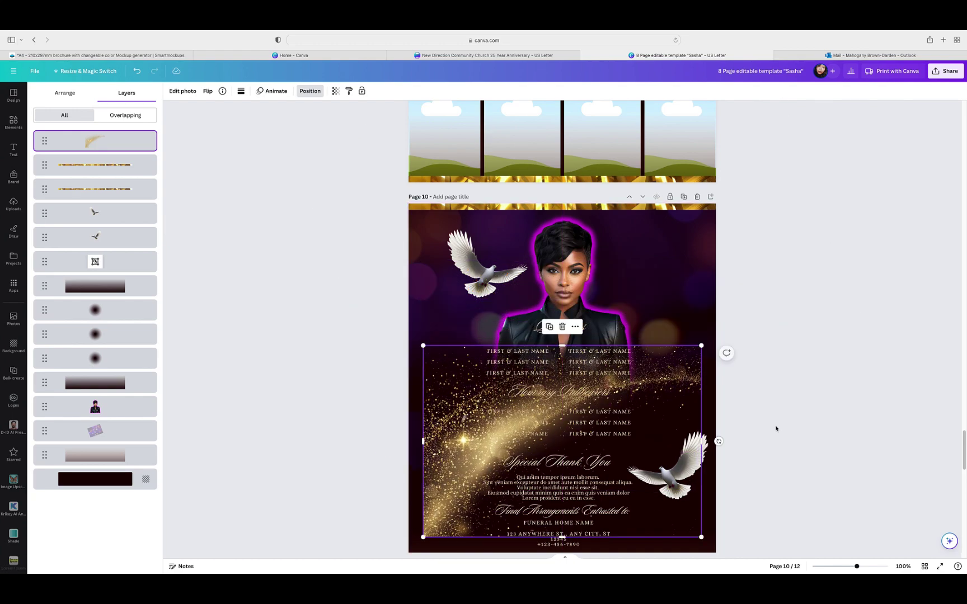
scroll(778, 428, down, 3)
drag(675, 375, 701, 551)
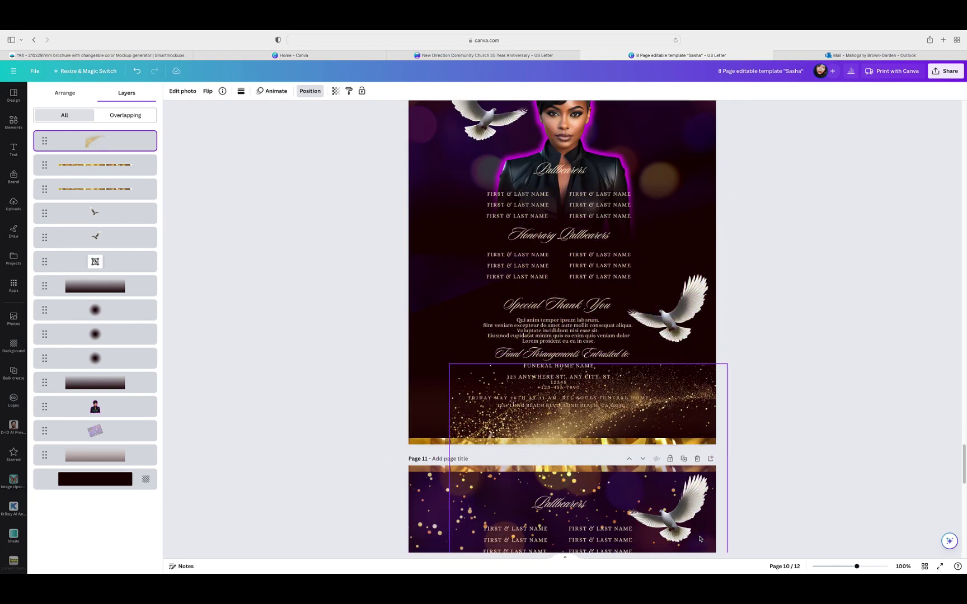
scroll(767, 425, down, 3)
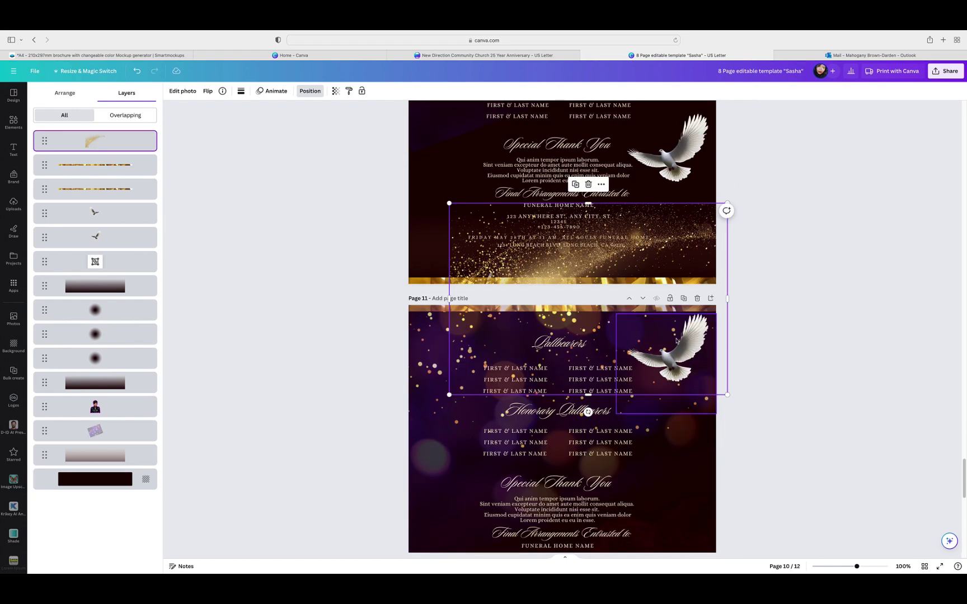
drag(452, 275, 430, 432)
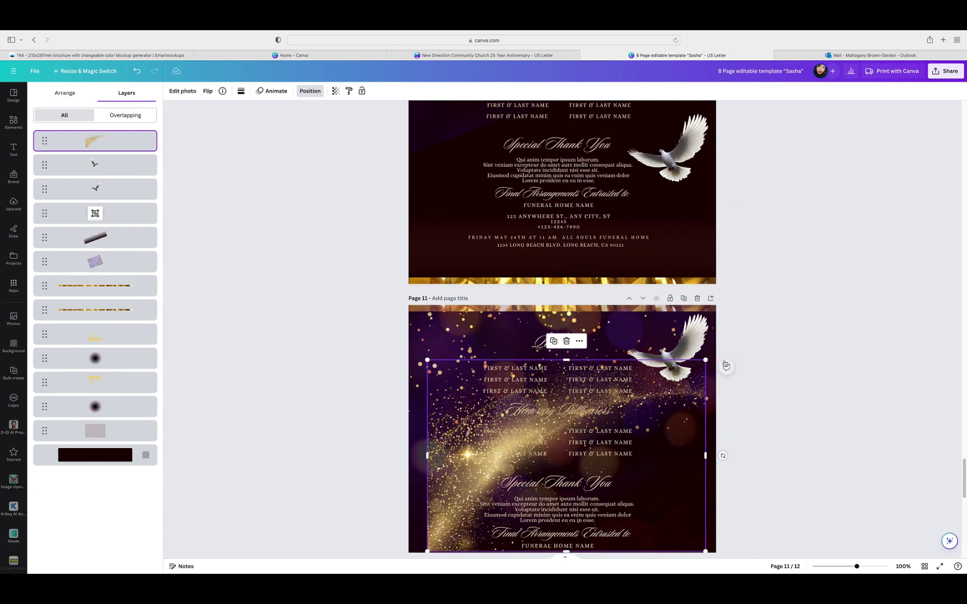
scroll(724, 364, down, 4)
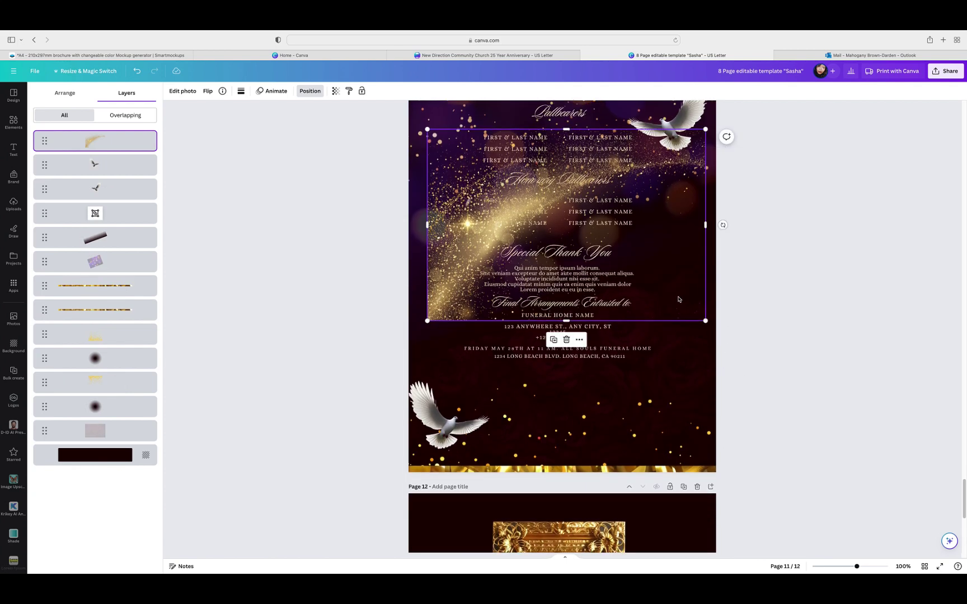
drag(672, 271, 666, 564)
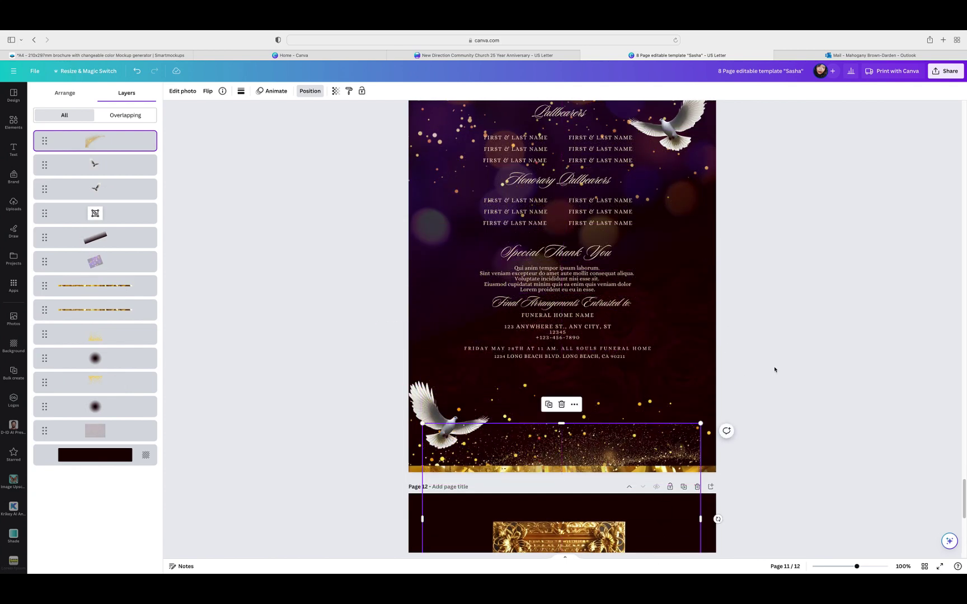
scroll(774, 368, down, 3)
scroll(774, 369, down, 3)
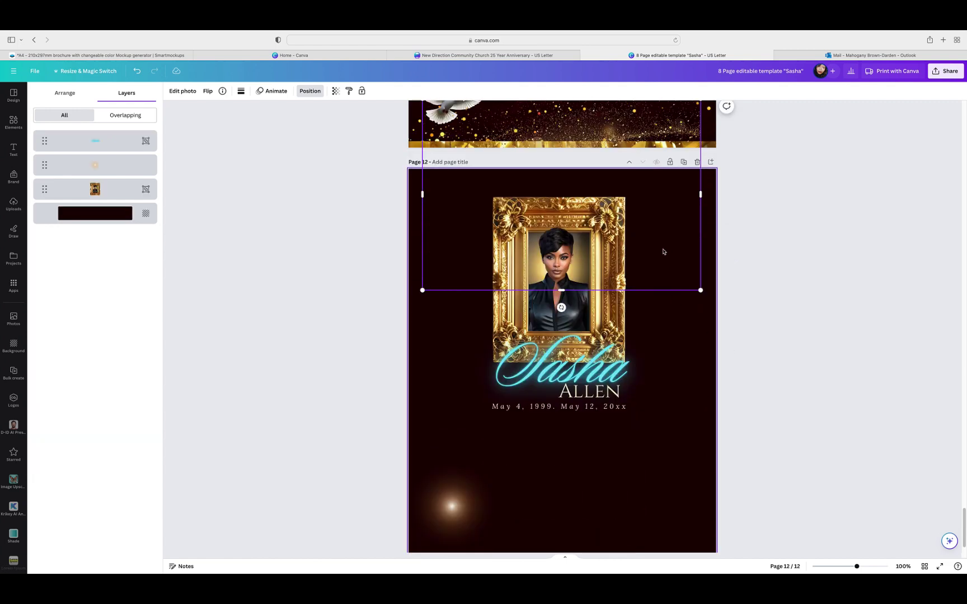
Step: Enlarge the sparkle swirl, flip it horizontally, and shift it left and down over the portrait
drag(662, 252, 648, 373)
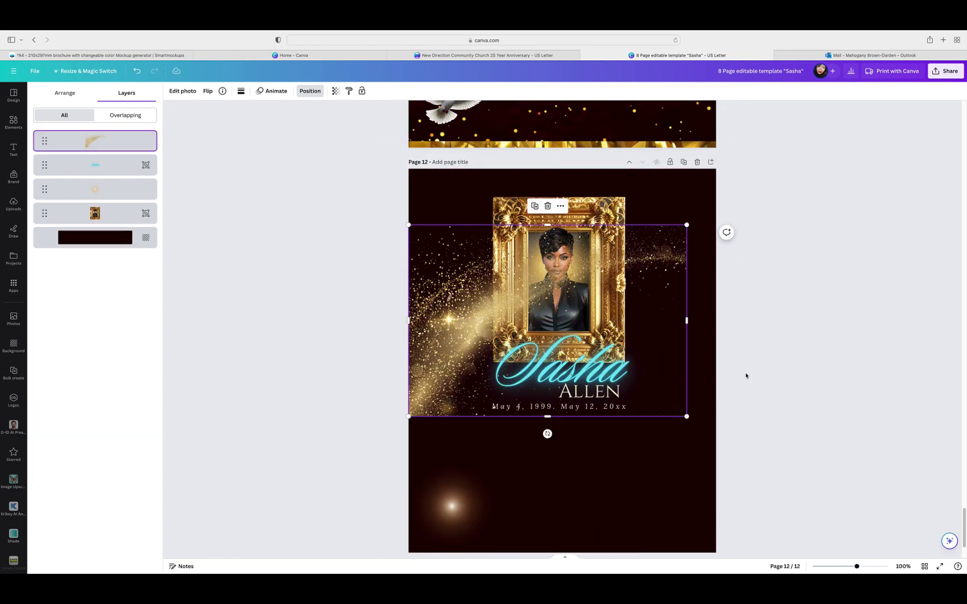
drag(687, 226, 770, 183)
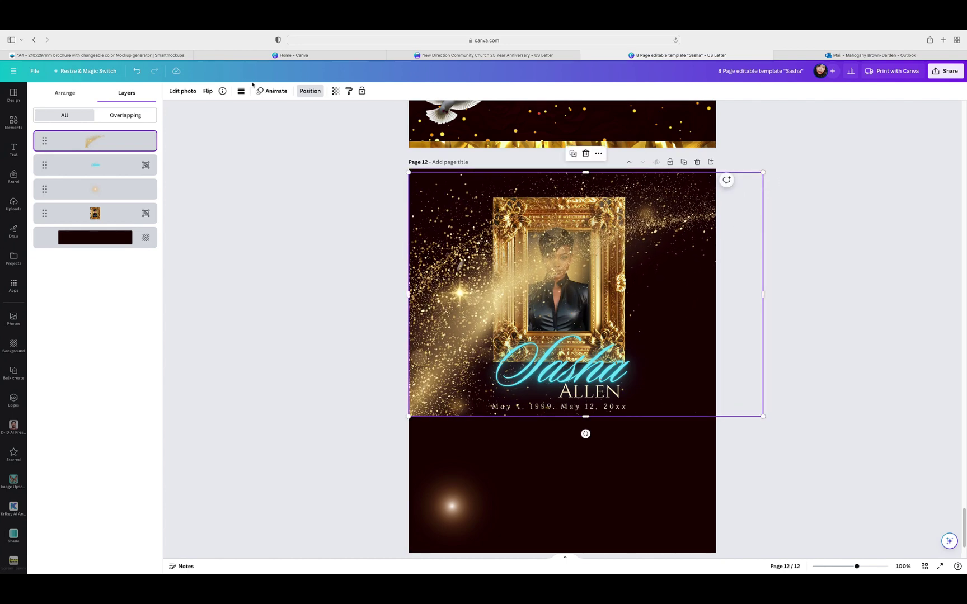
click(208, 93)
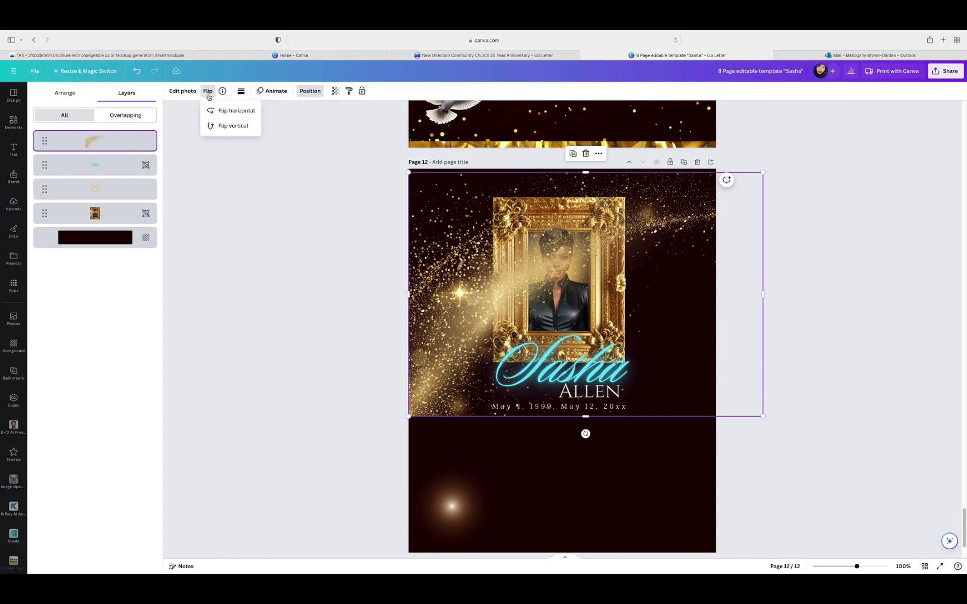
click(224, 110)
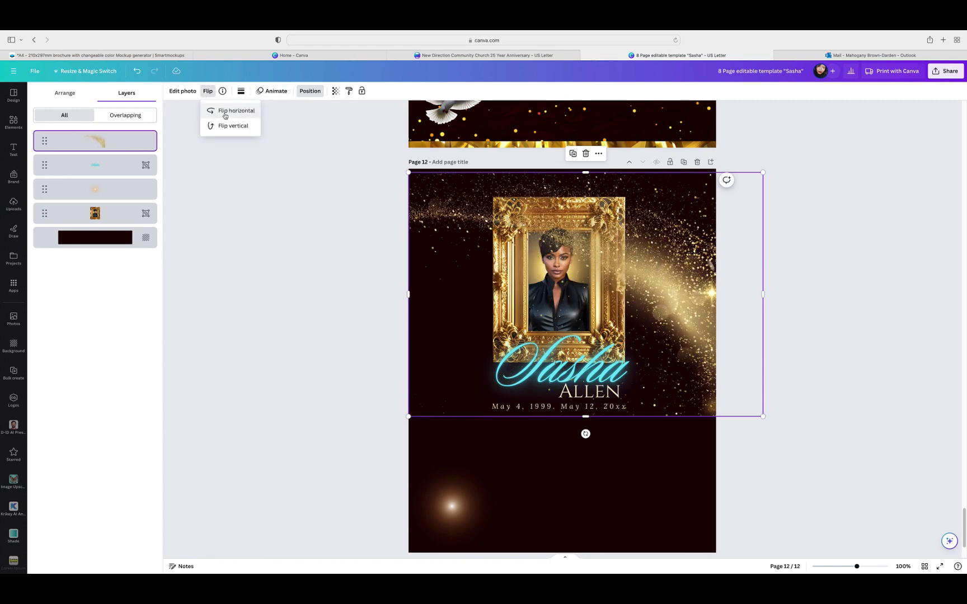
click(229, 126)
click(222, 114)
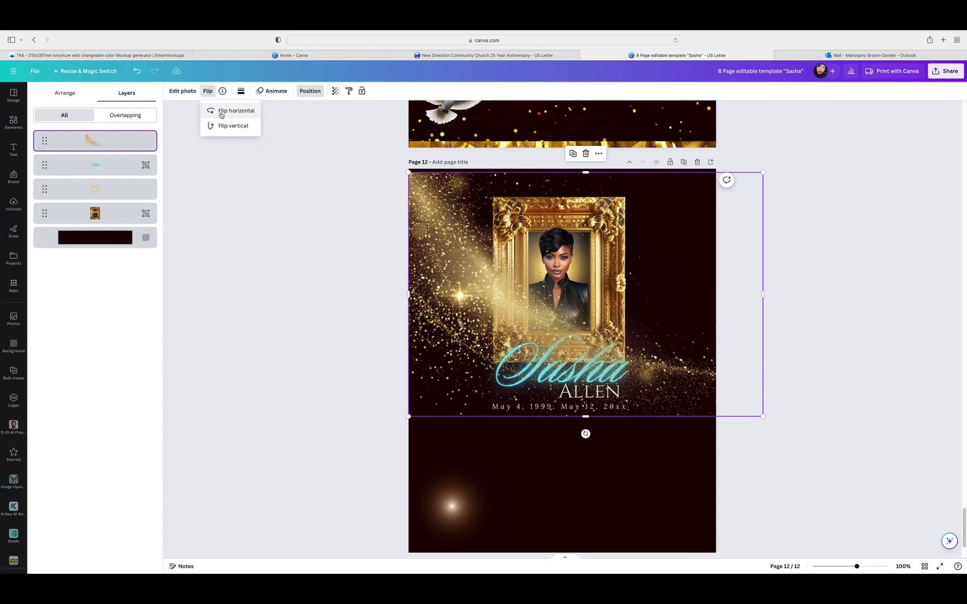
drag(674, 278, 651, 336)
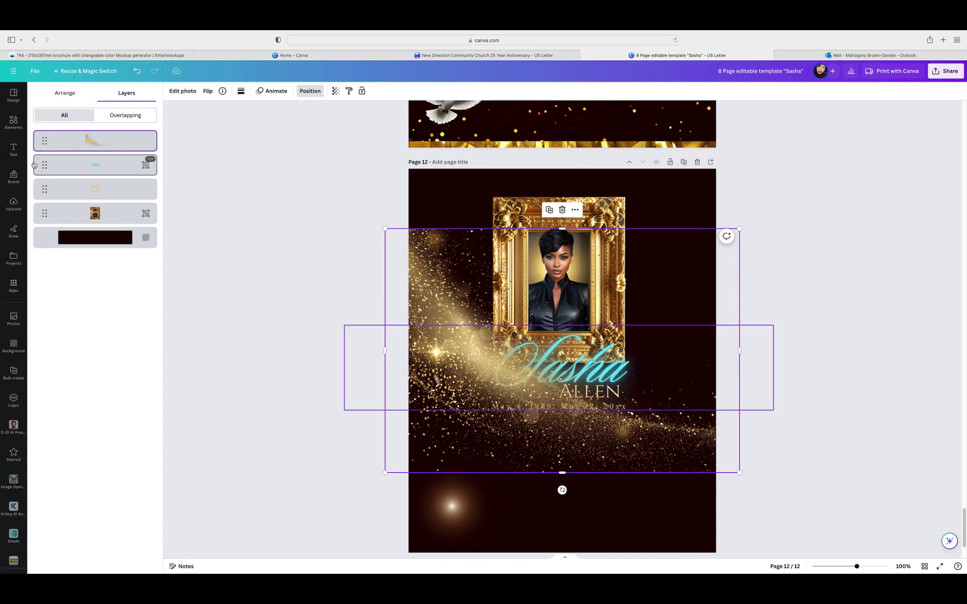
Step: Send the glitter behind the portrait and text, shrink it, and place it below the name
drag(86, 141, 86, 215)
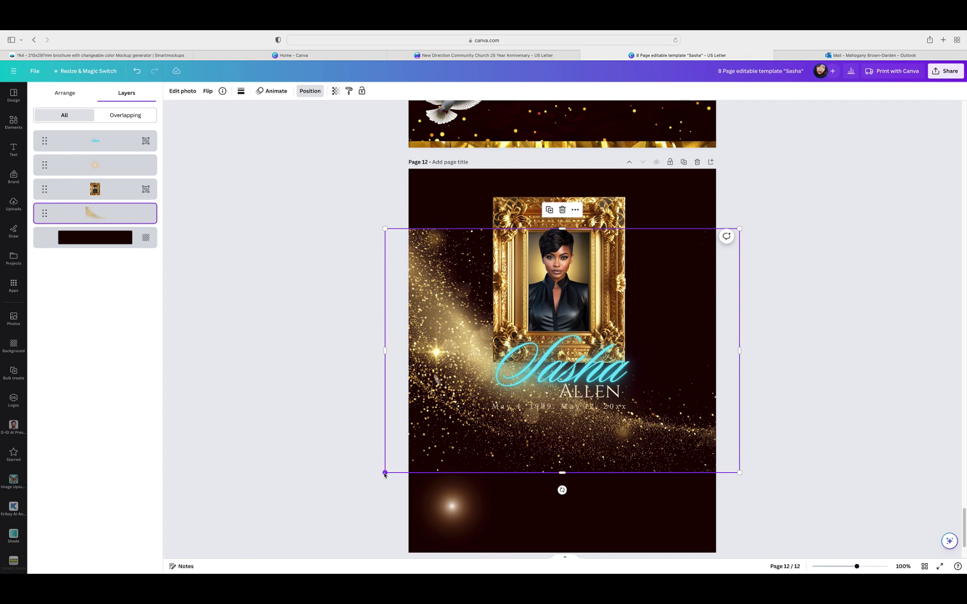
drag(384, 473, 546, 362)
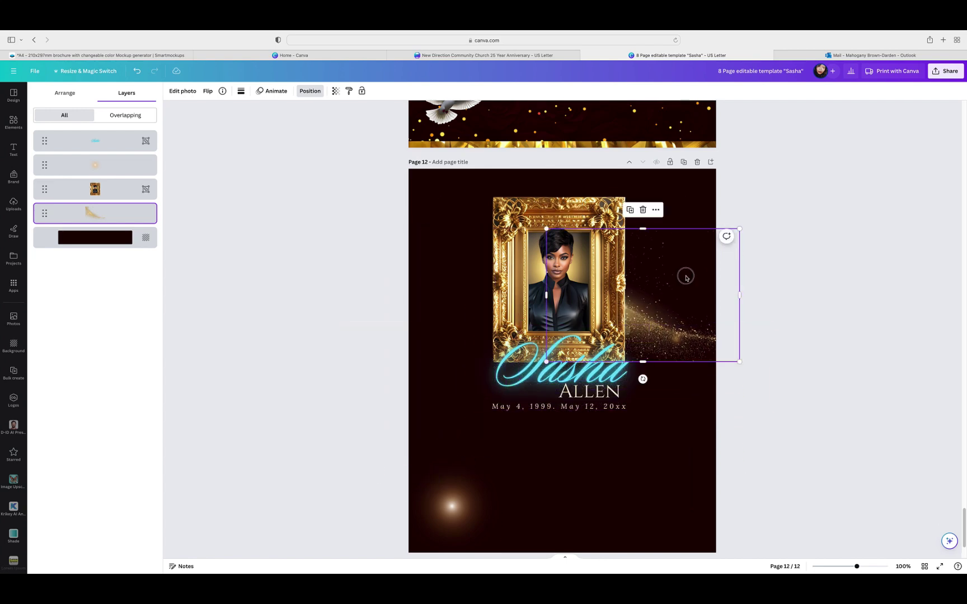
drag(686, 278, 611, 339)
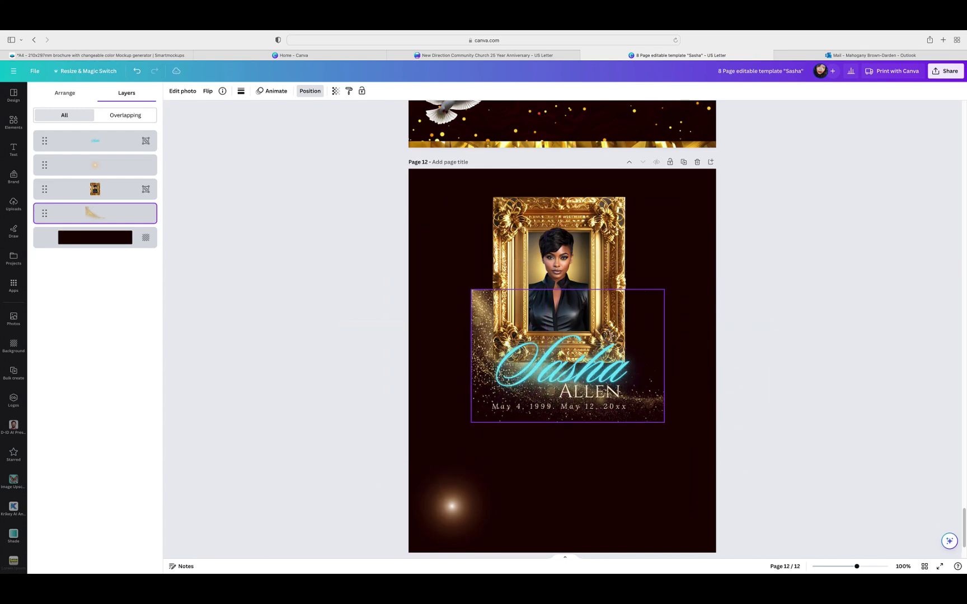
drag(472, 356, 492, 357)
click(710, 282)
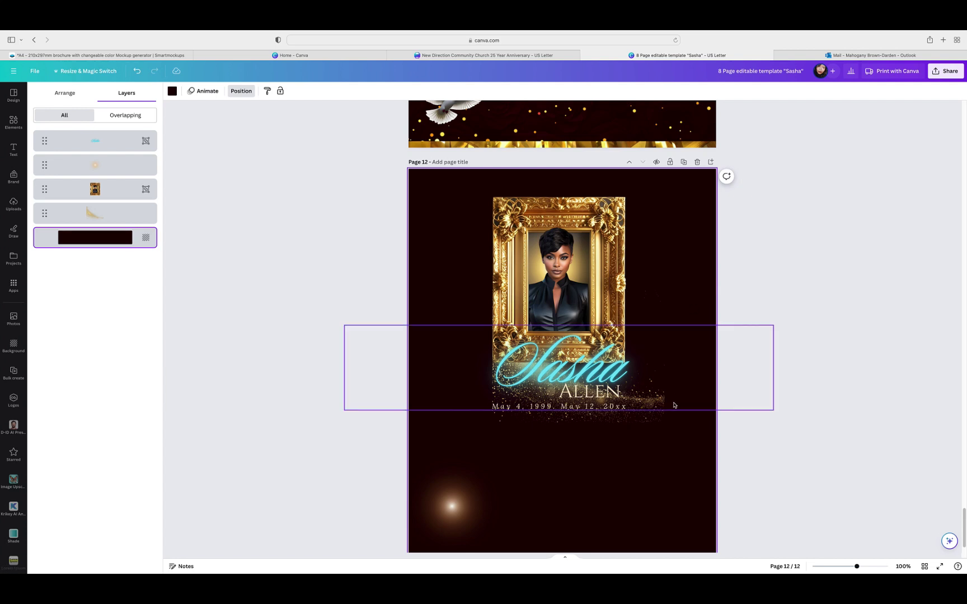
Step: Stretch the glitter across the page width, tilt it to about -12°, and raise it behind the portrait
click(655, 386)
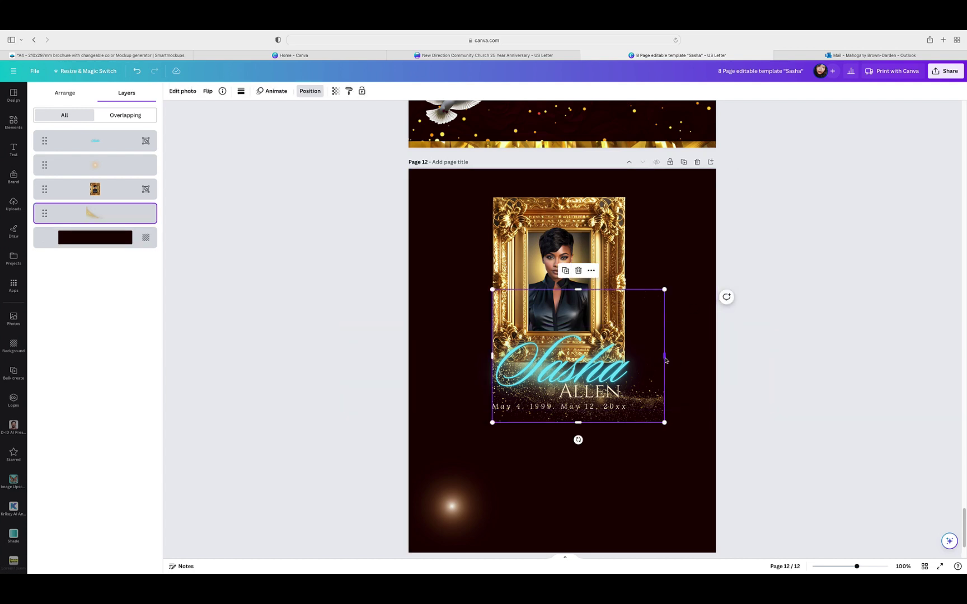
drag(664, 356, 718, 358)
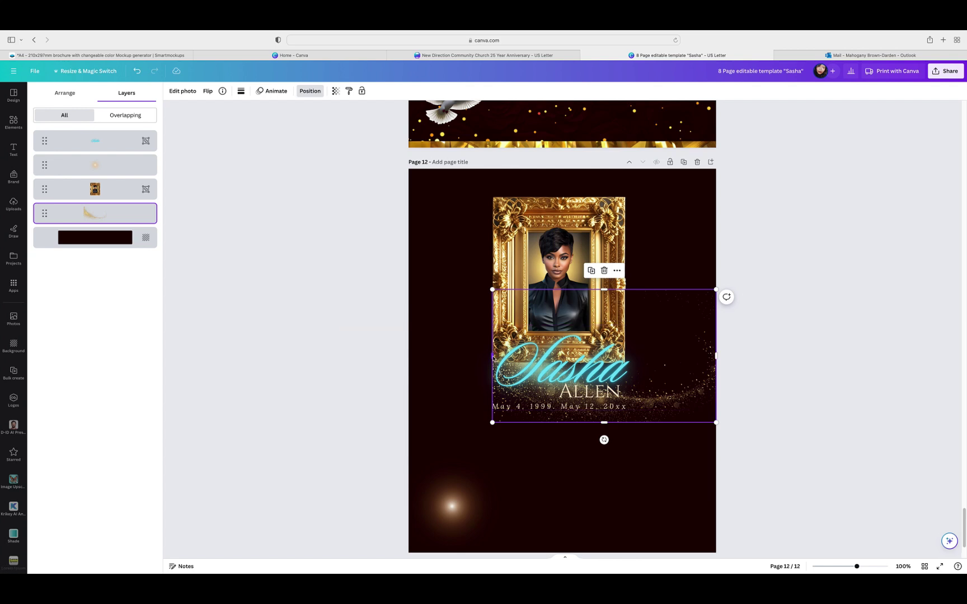
drag(493, 358, 404, 364)
drag(668, 382, 750, 375)
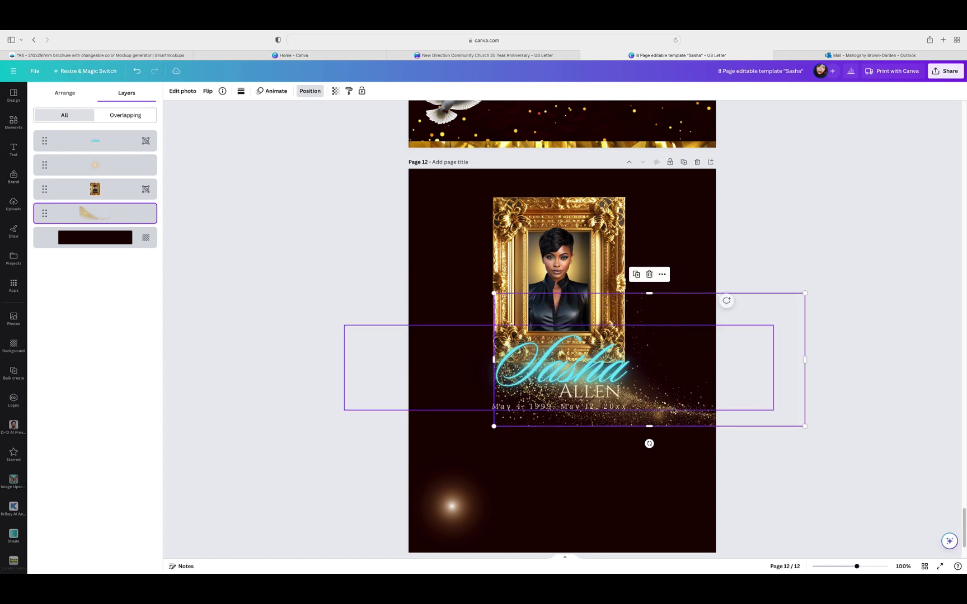
drag(647, 444, 678, 439)
drag(733, 383, 657, 330)
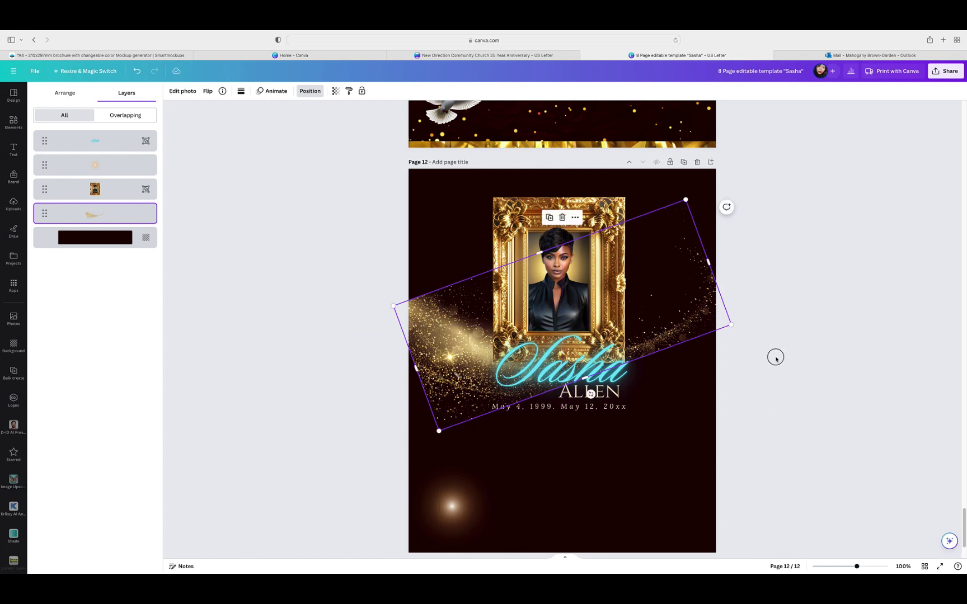
click(776, 357)
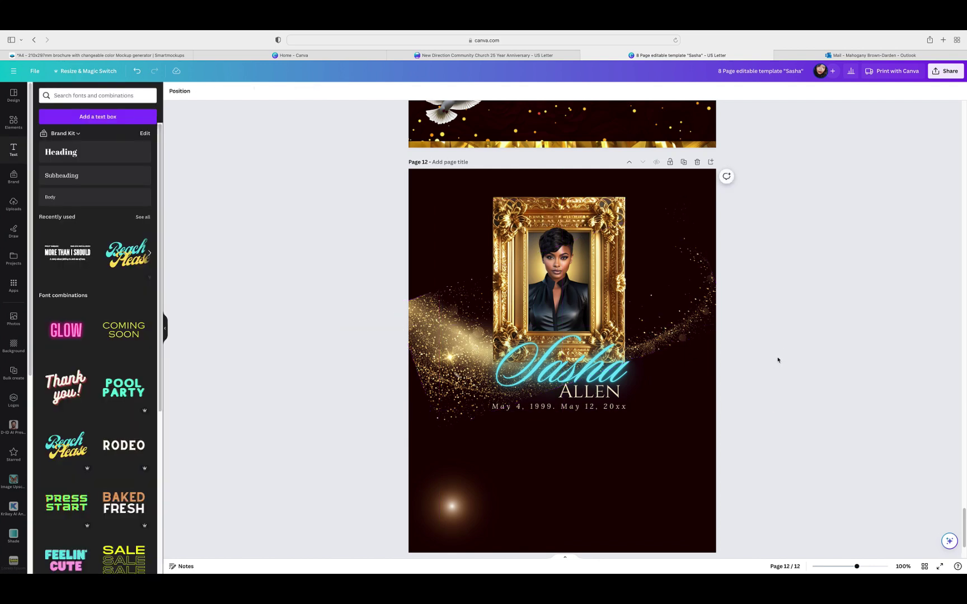
Step: Straighten the glitter back to 0° and delete it
click(710, 322)
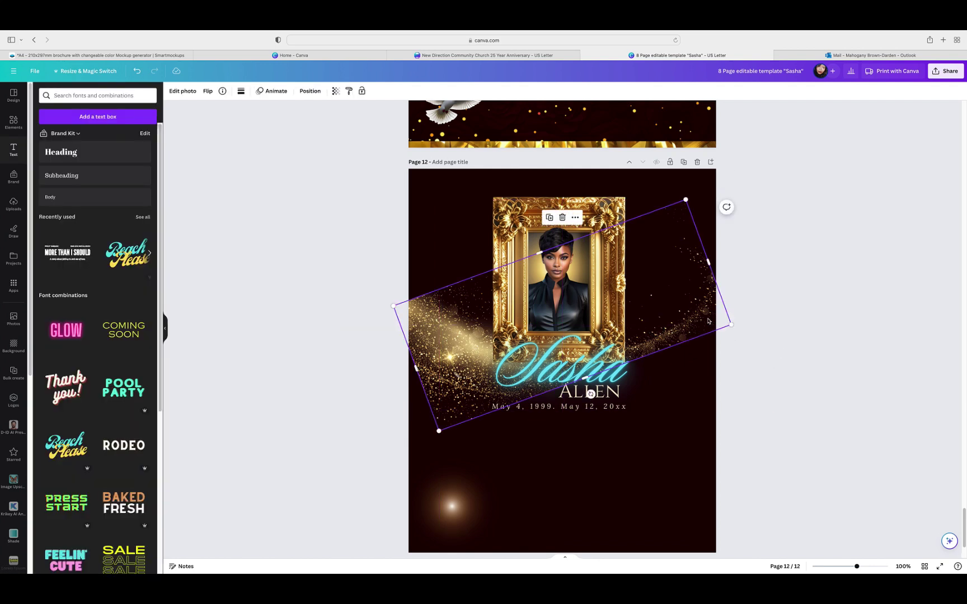
drag(583, 398, 563, 392)
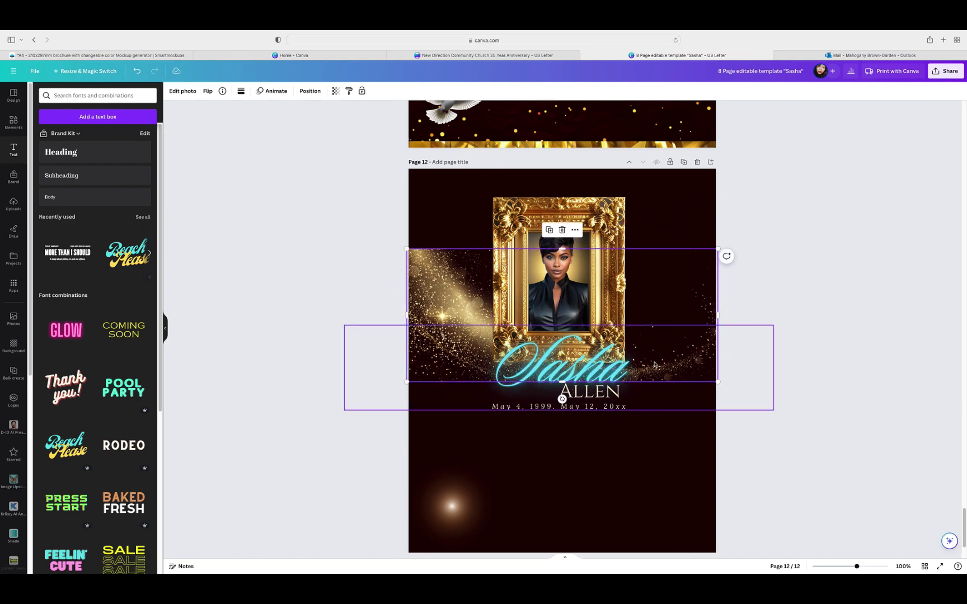
key(Delete)
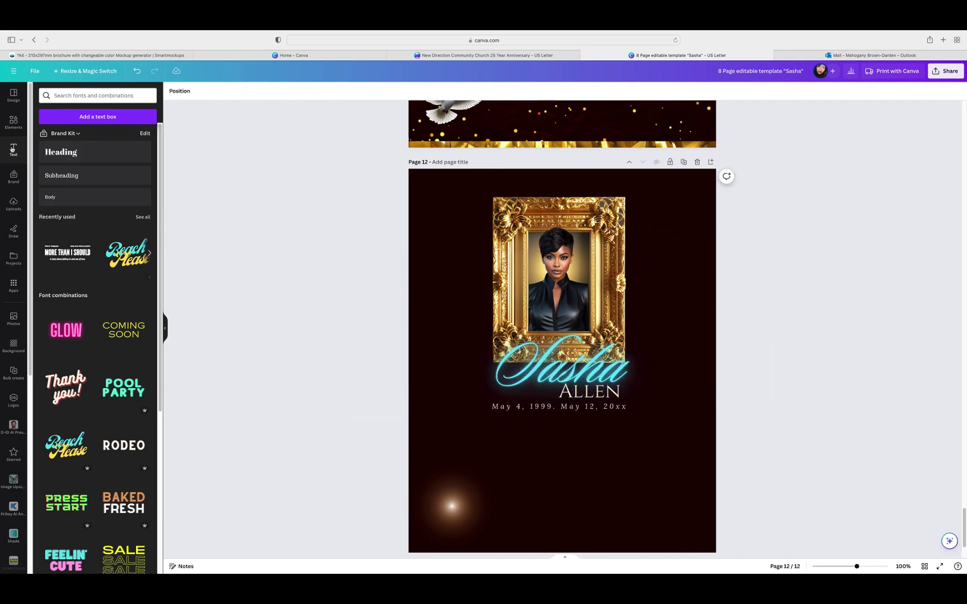
Step: Show all recently used items in the Elements library and browse the list
click(14, 121)
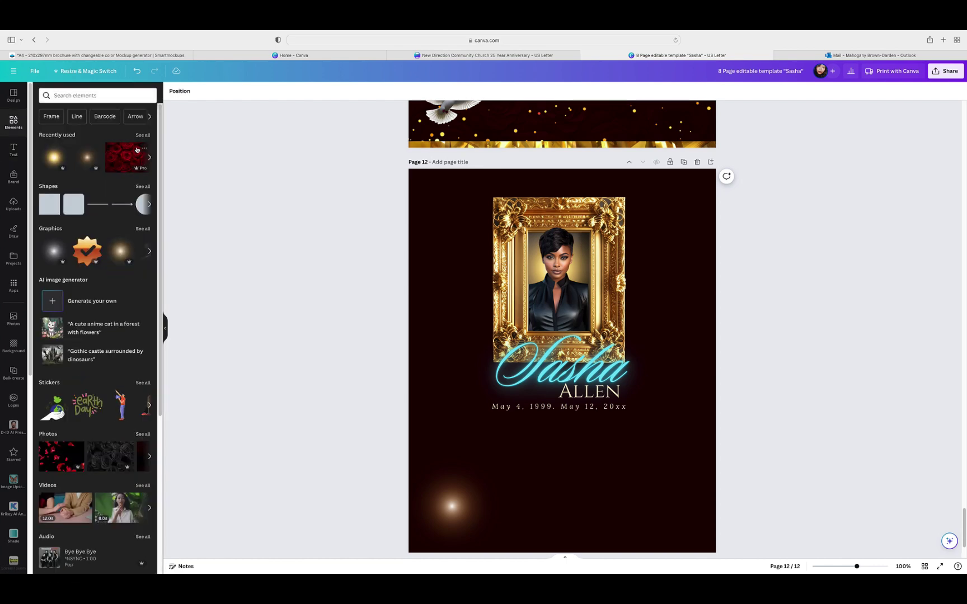
click(142, 135)
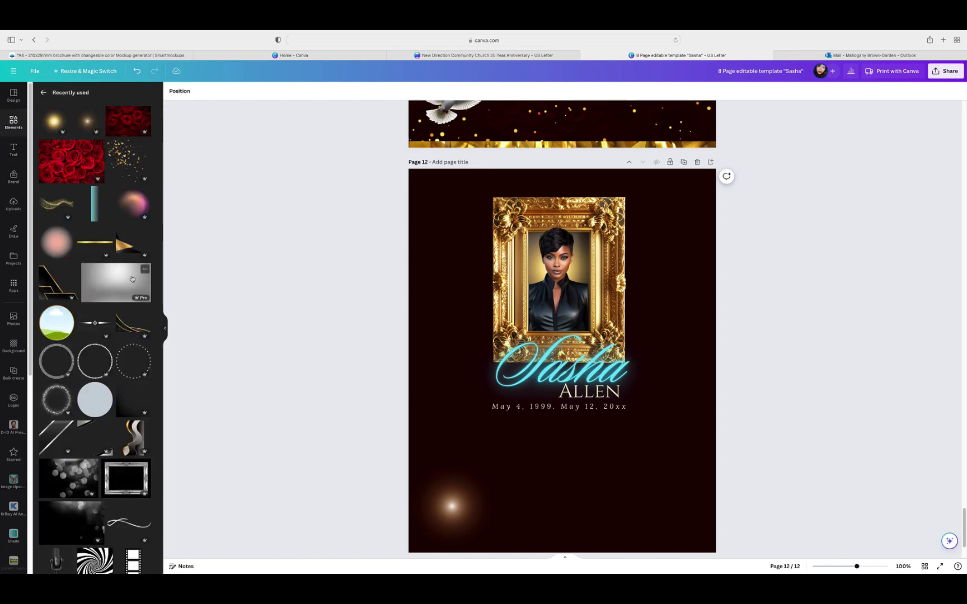
scroll(132, 279, down, 10)
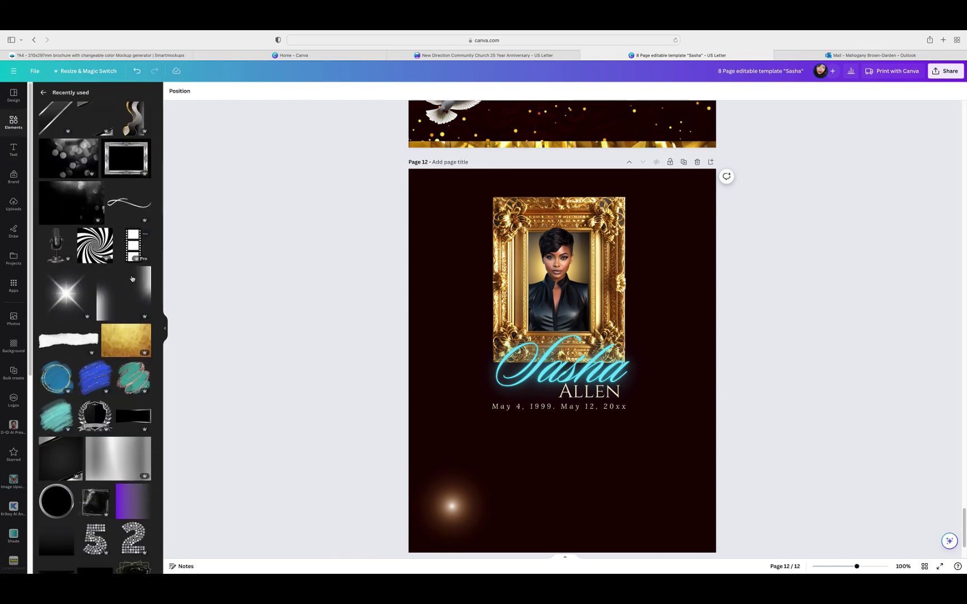
scroll(132, 279, down, 10)
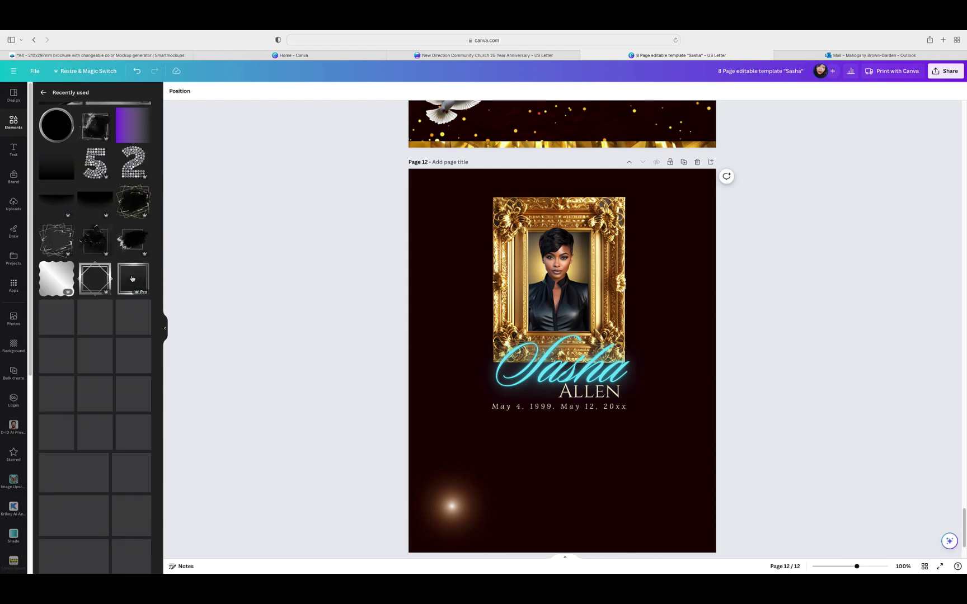
scroll(132, 279, down, 10)
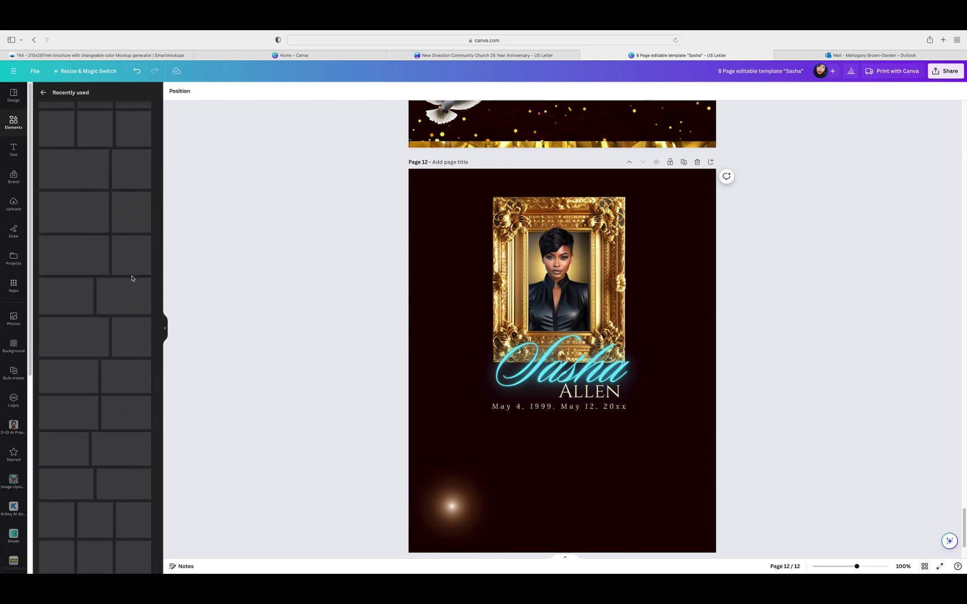
scroll(132, 279, down, 7)
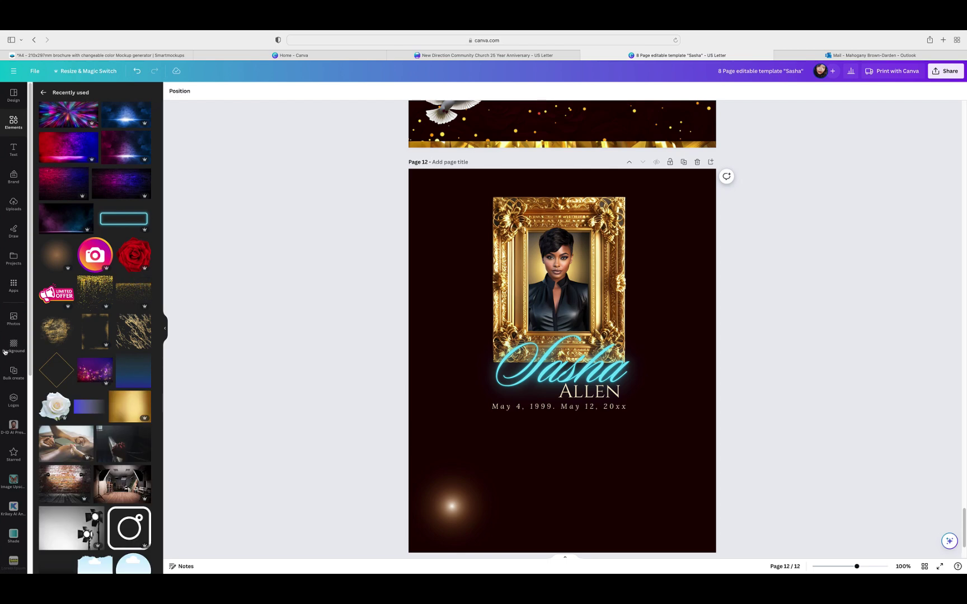
Step: Add a trial gold texture, move it toward the lower left, then delete it
click(51, 341)
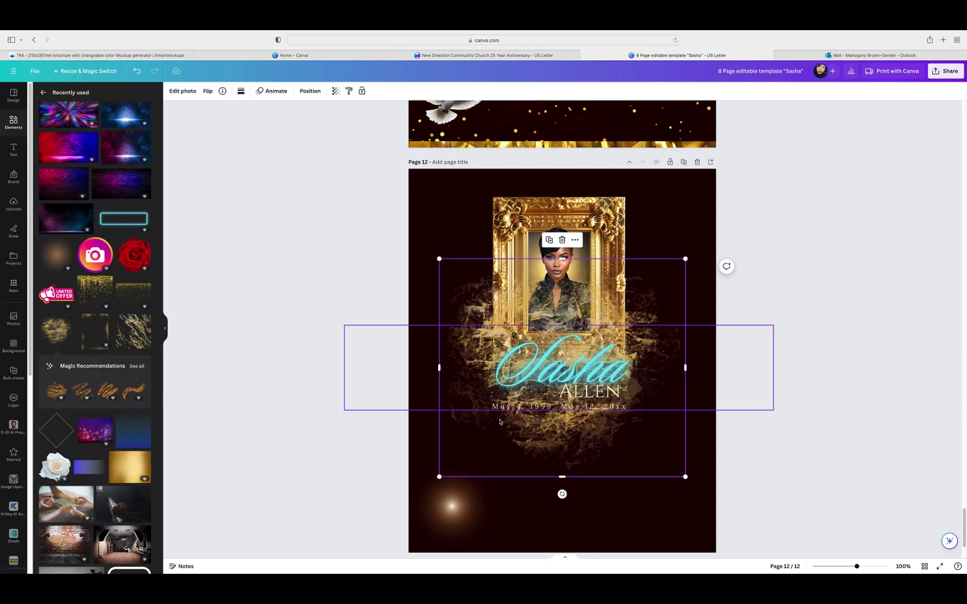
drag(580, 441, 486, 453)
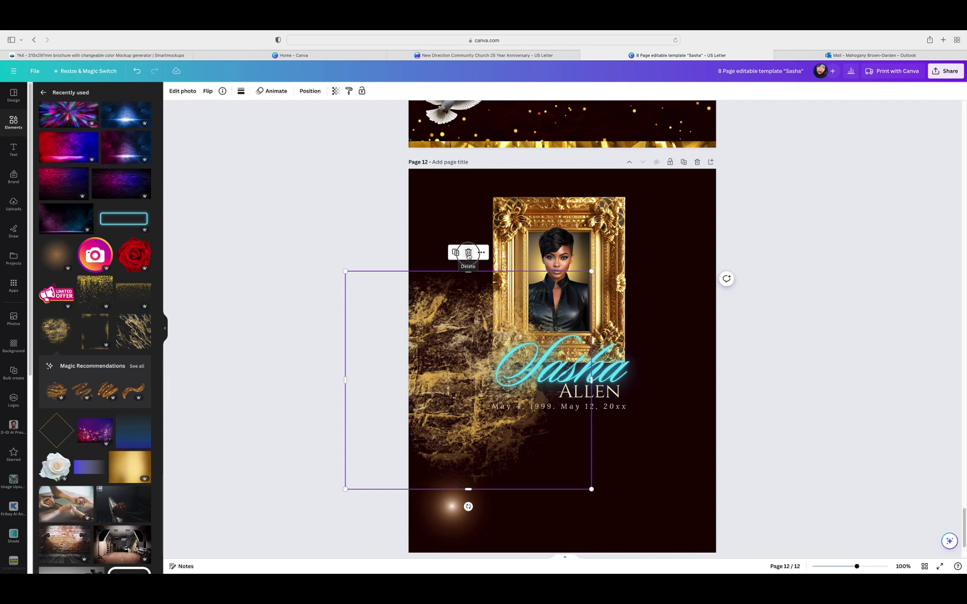
click(471, 255)
scroll(112, 457, down, 3)
scroll(112, 457, down, 5)
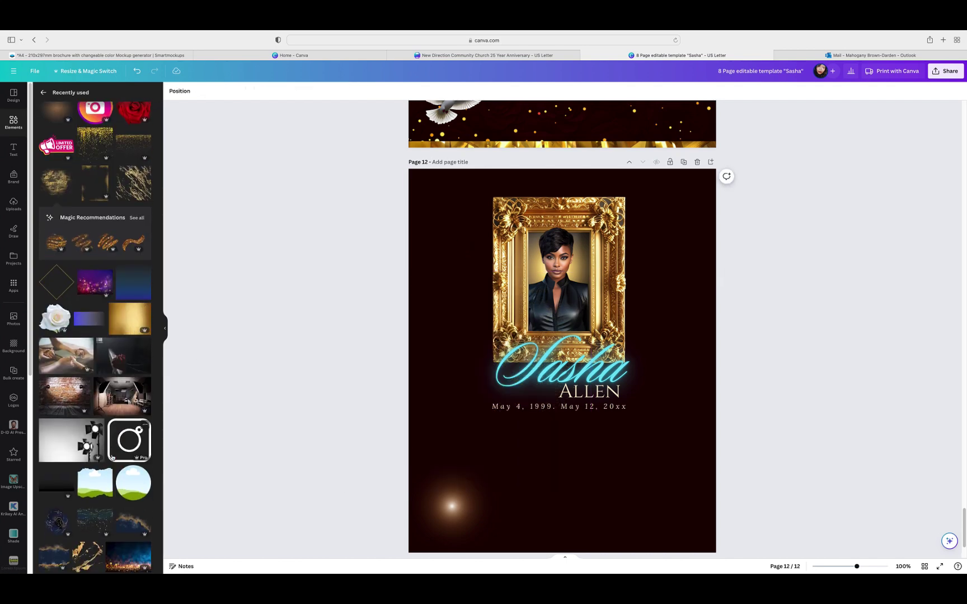
scroll(112, 457, down, 6)
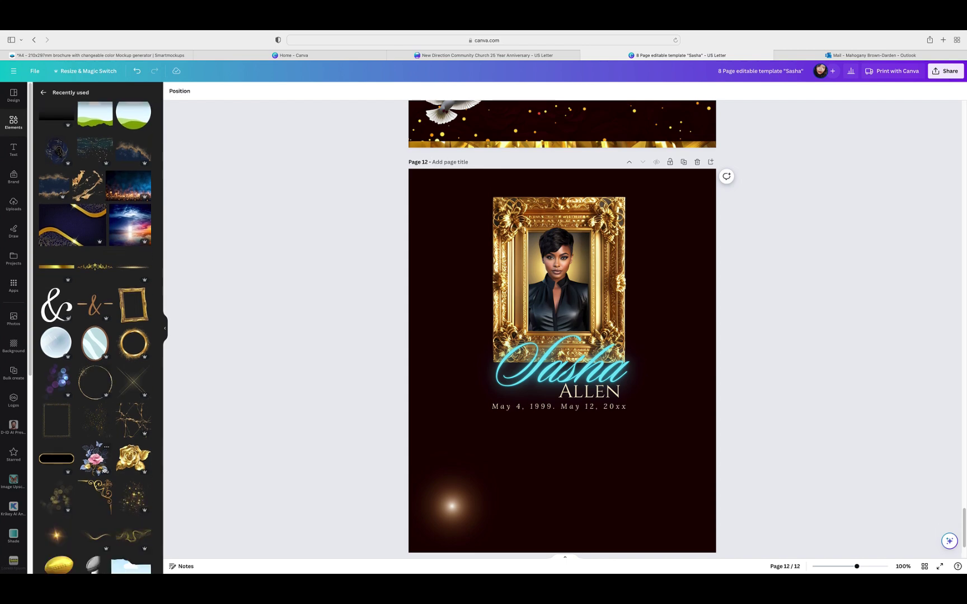
Step: Add a quarter-size gold sparkle element below the frame and send it behind the name text
click(135, 503)
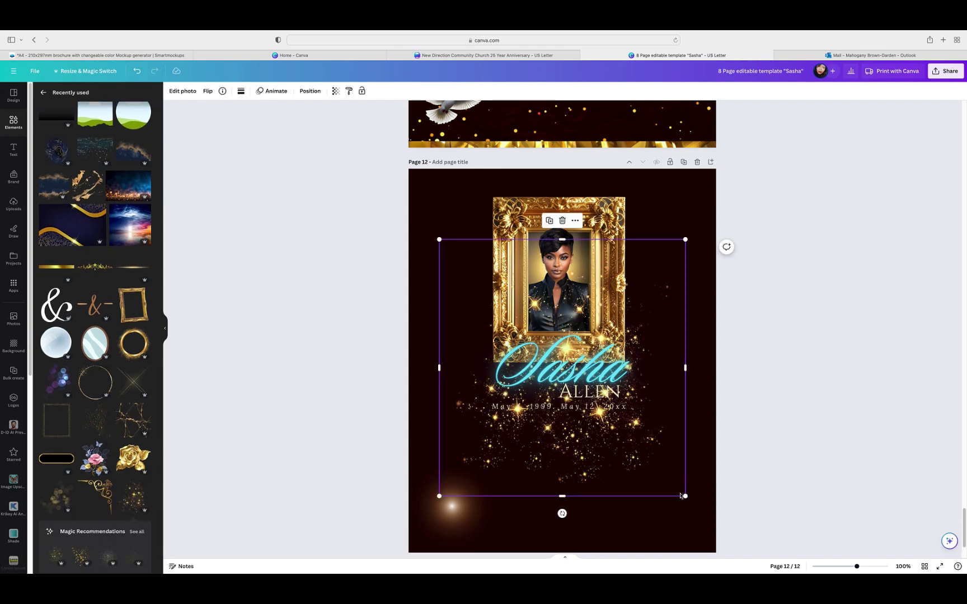
drag(681, 496, 535, 391)
drag(479, 316, 478, 374)
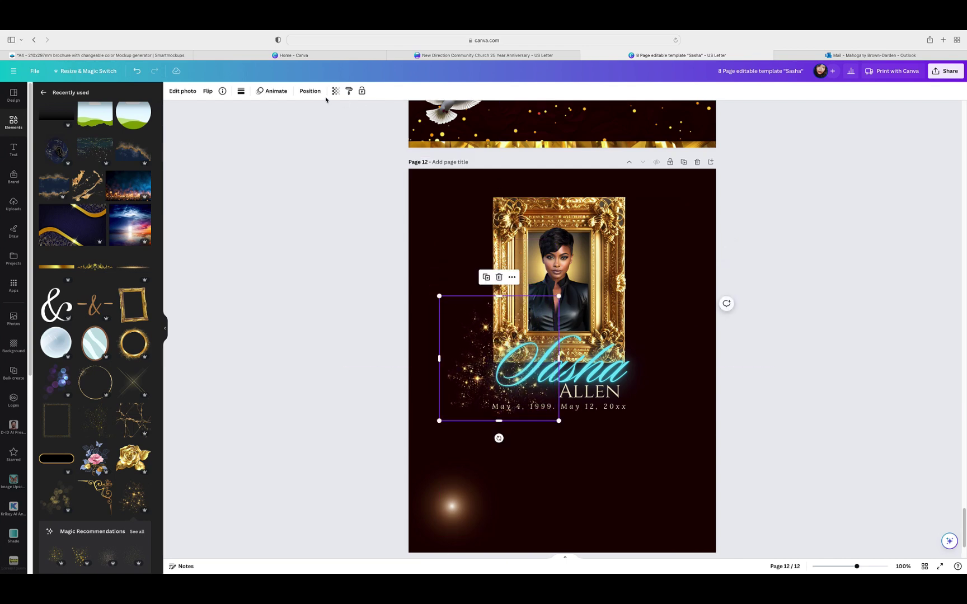
click(511, 278)
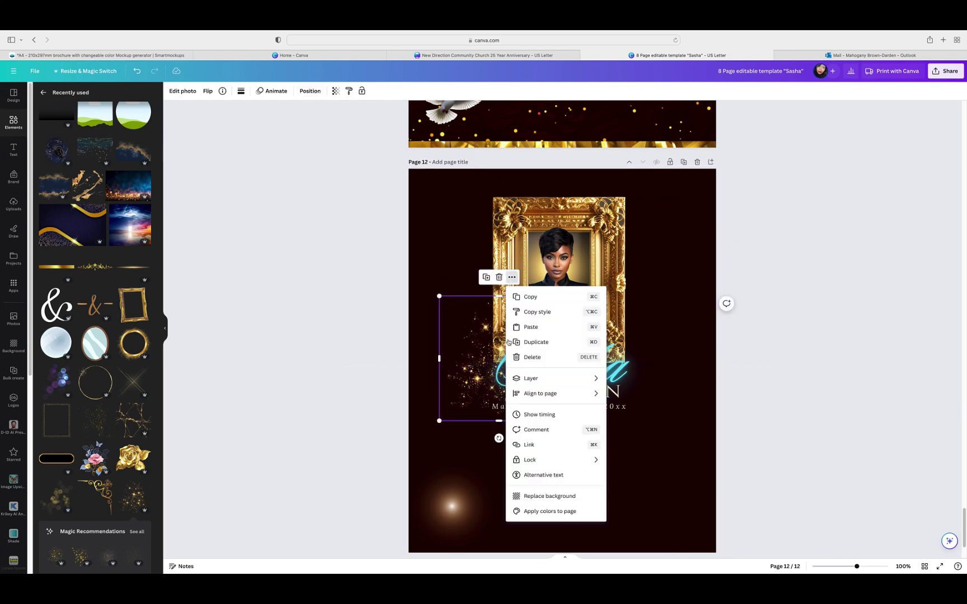
mouse_move(548, 399)
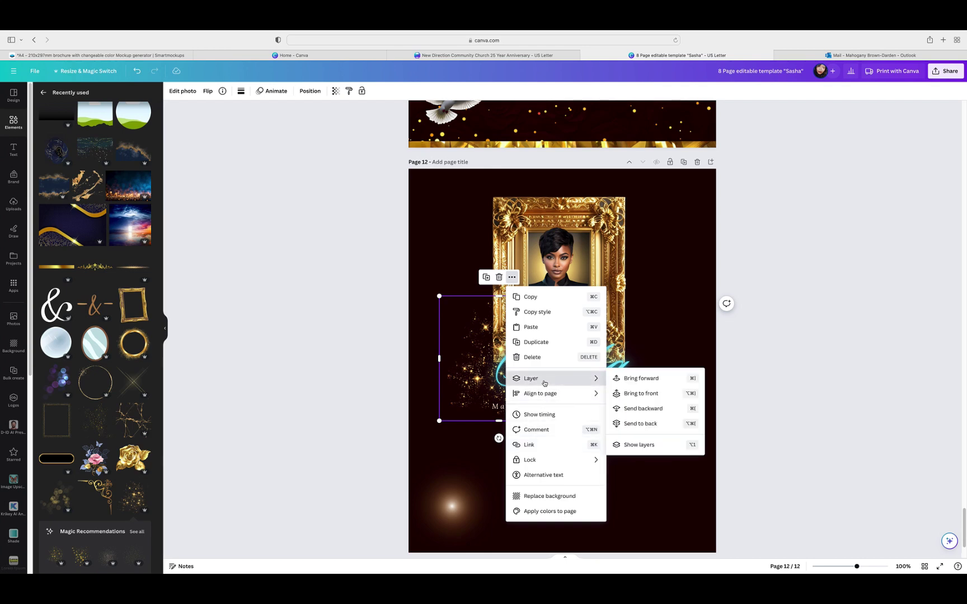
click(644, 412)
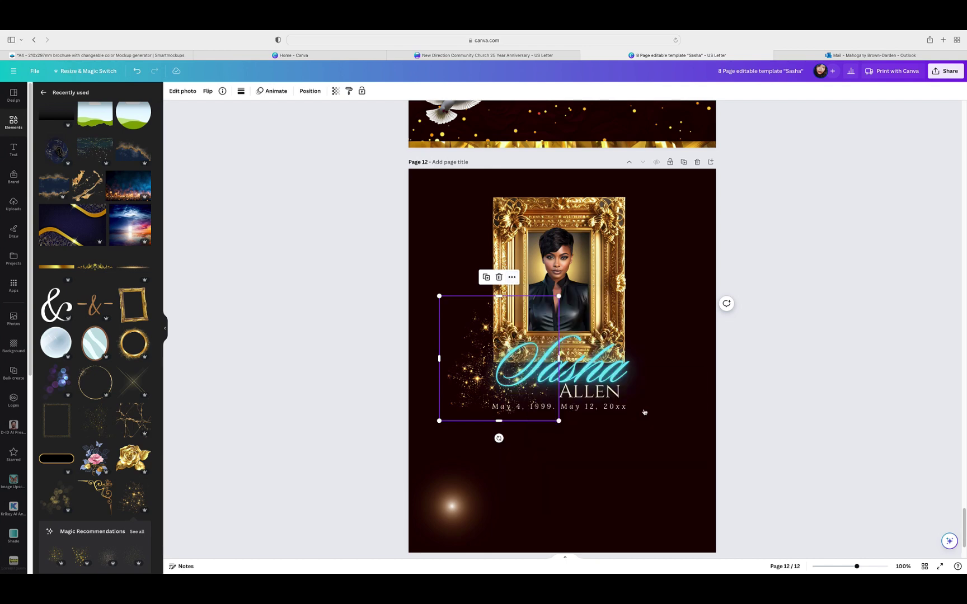
click(312, 94)
click(65, 93)
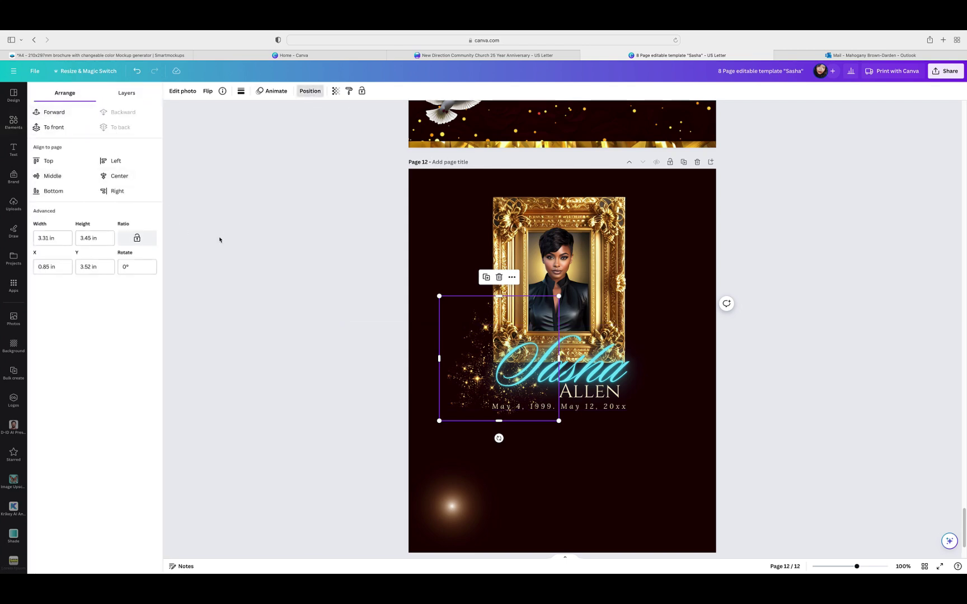
click(426, 426)
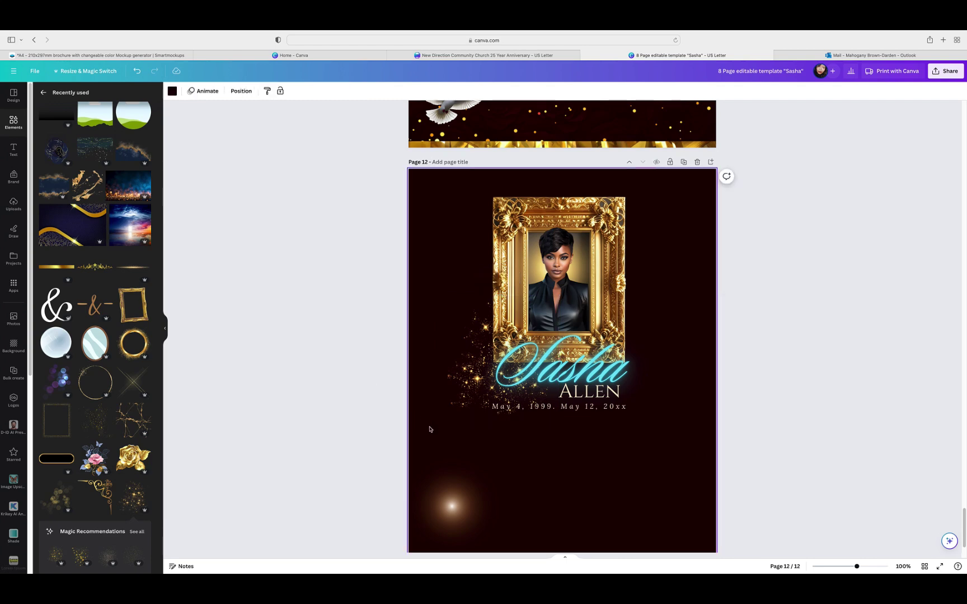
Step: Move the sparkles beside the name and send them behind everything else
click(475, 328)
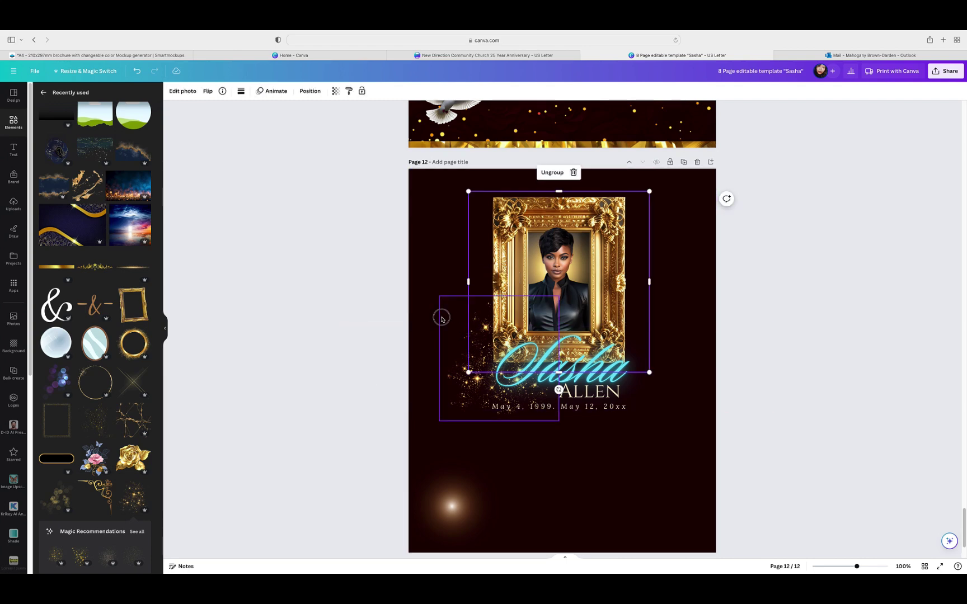
click(442, 319)
drag(452, 383, 604, 434)
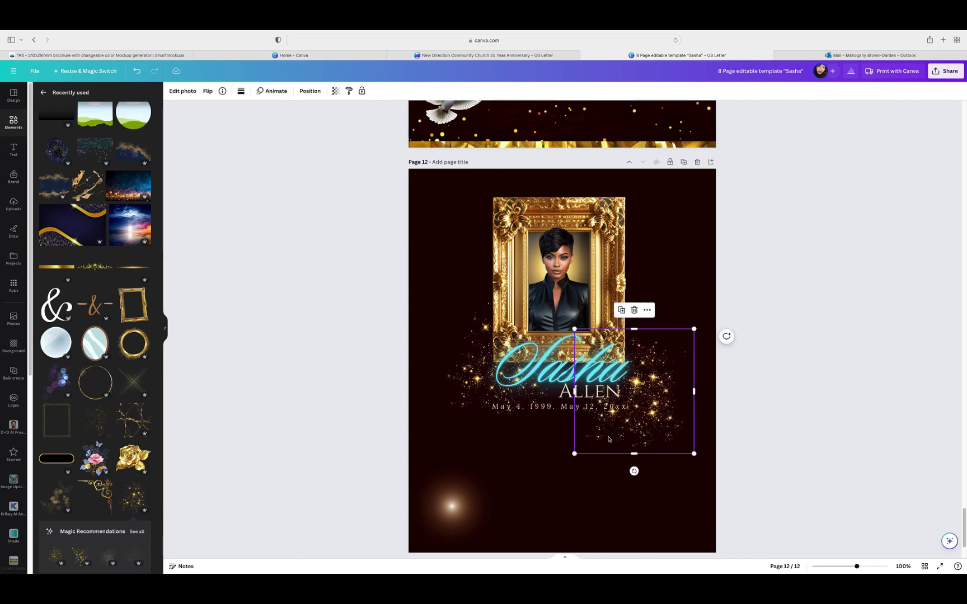
click(308, 91)
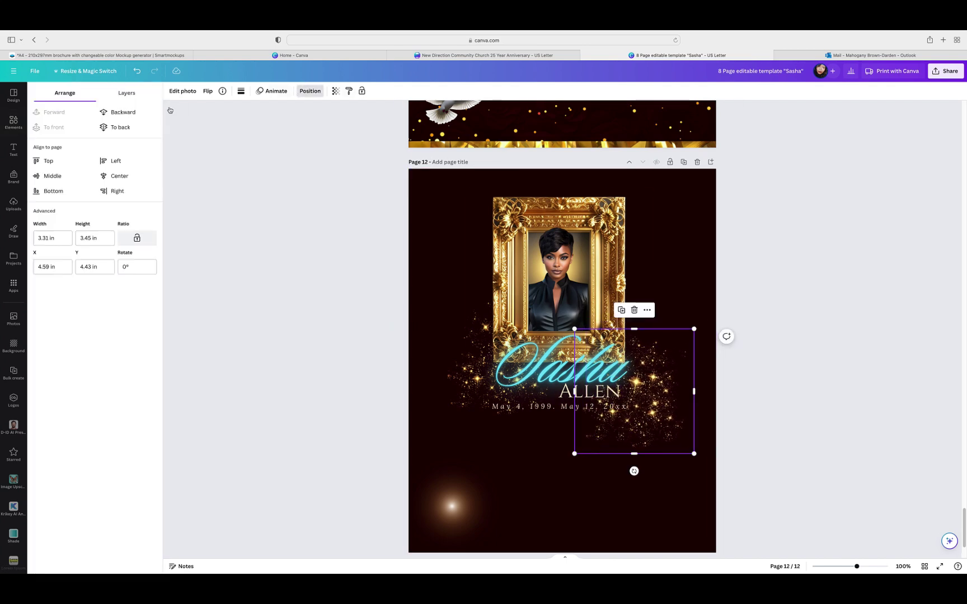
click(117, 112)
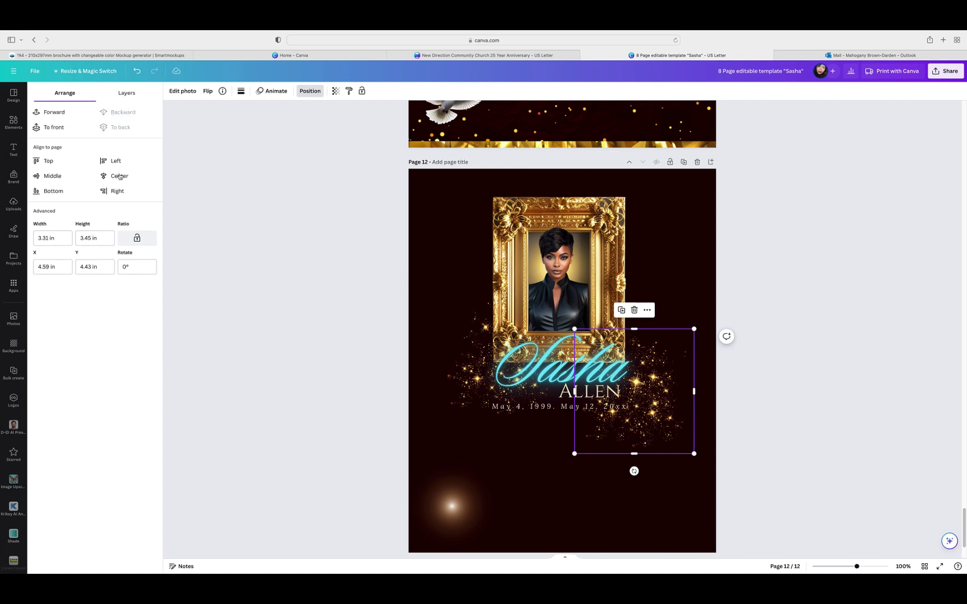
click(434, 336)
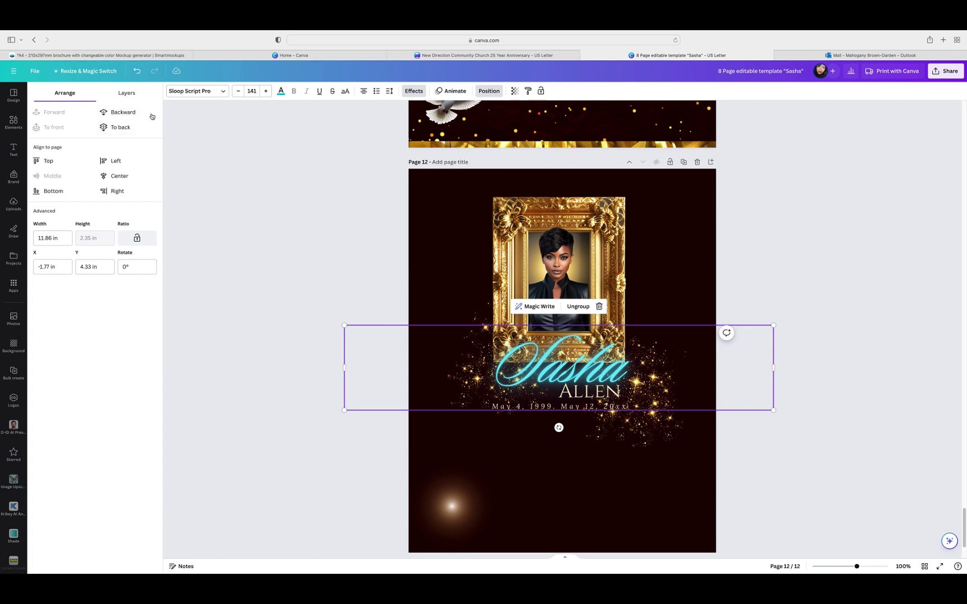
click(125, 96)
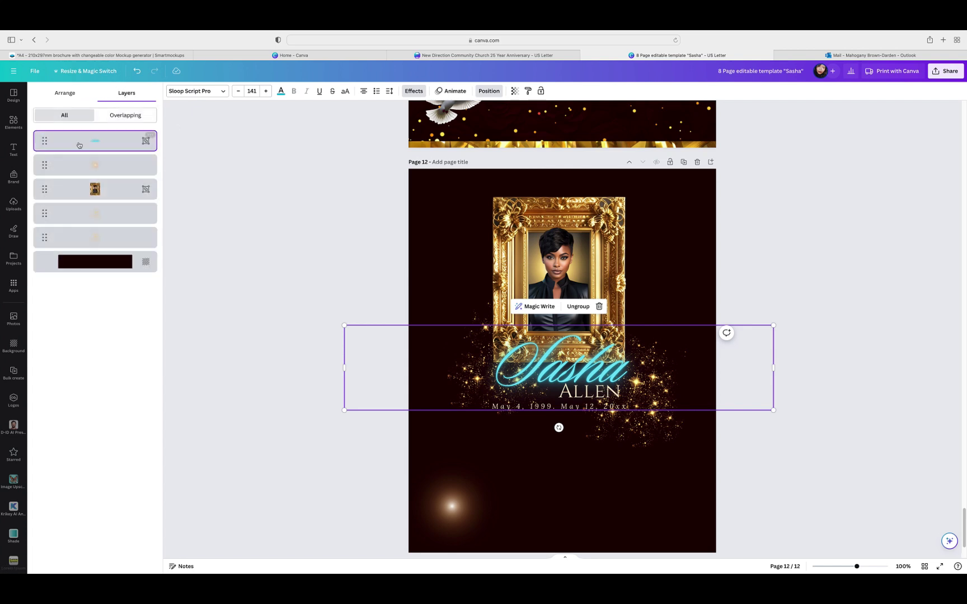
click(61, 94)
click(261, 208)
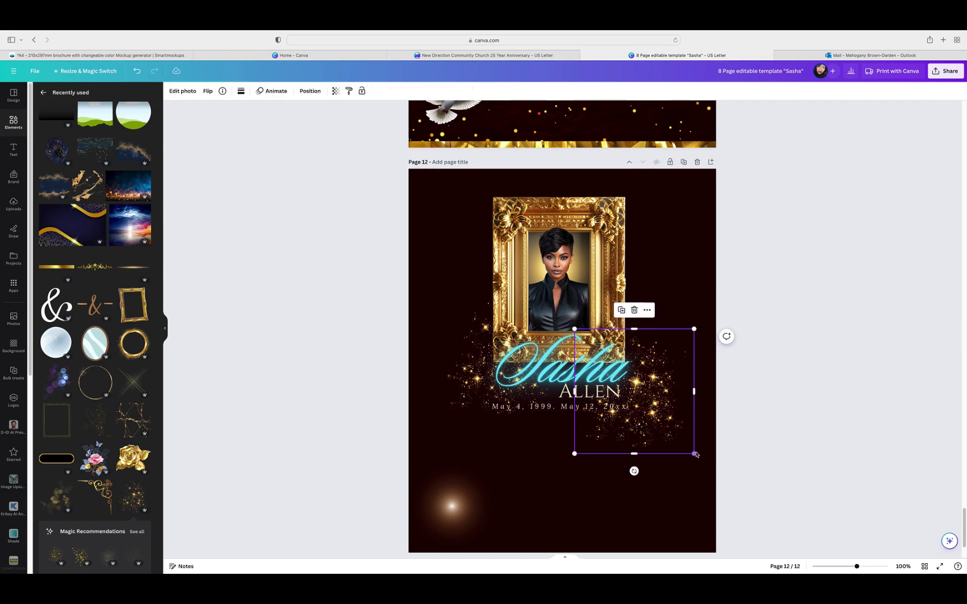
Step: Shrink the sparkles, place them at the frame's upper-right corner and bring them to front
drag(695, 453, 680, 416)
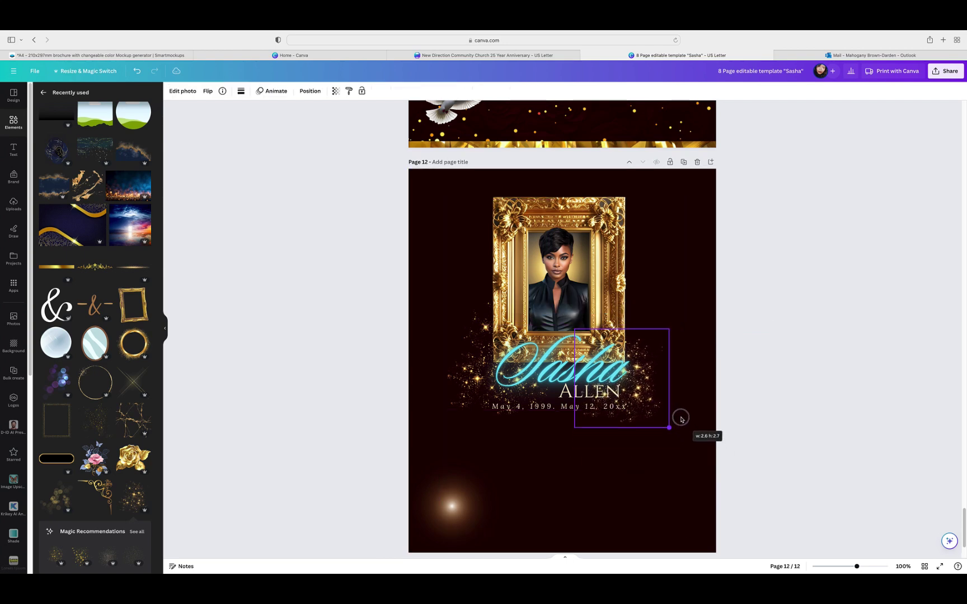
drag(644, 386, 649, 251)
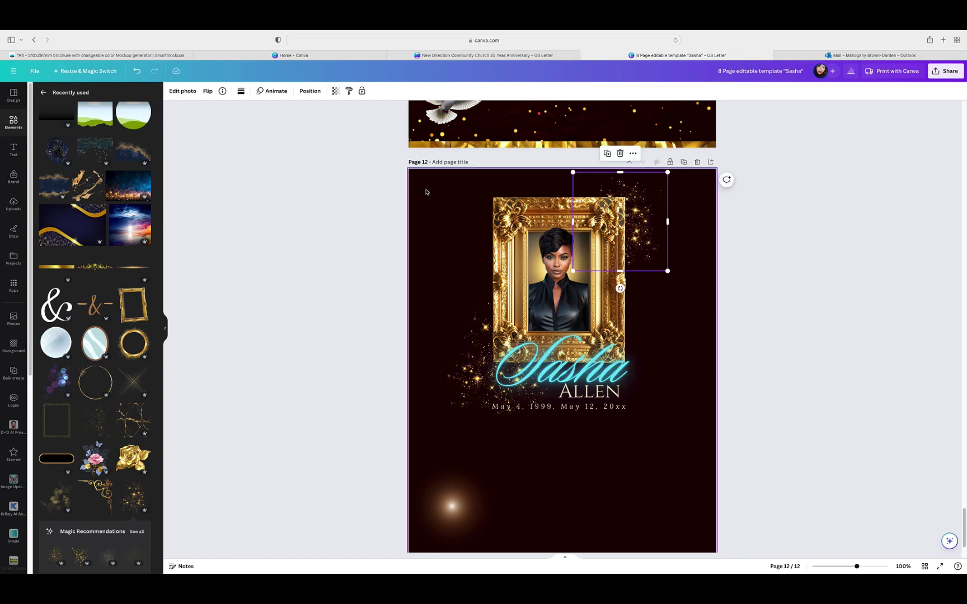
click(311, 91)
click(51, 112)
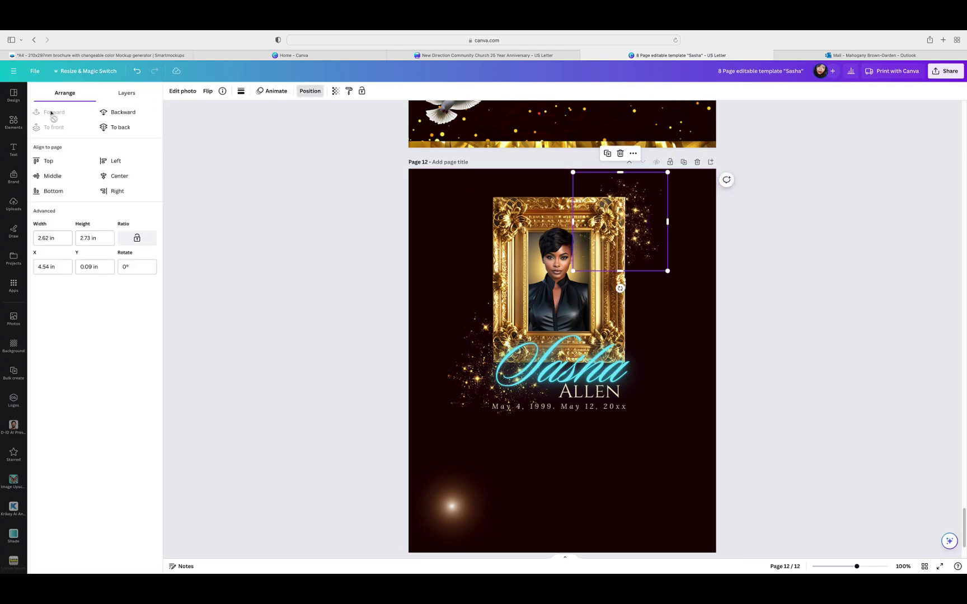
click(751, 296)
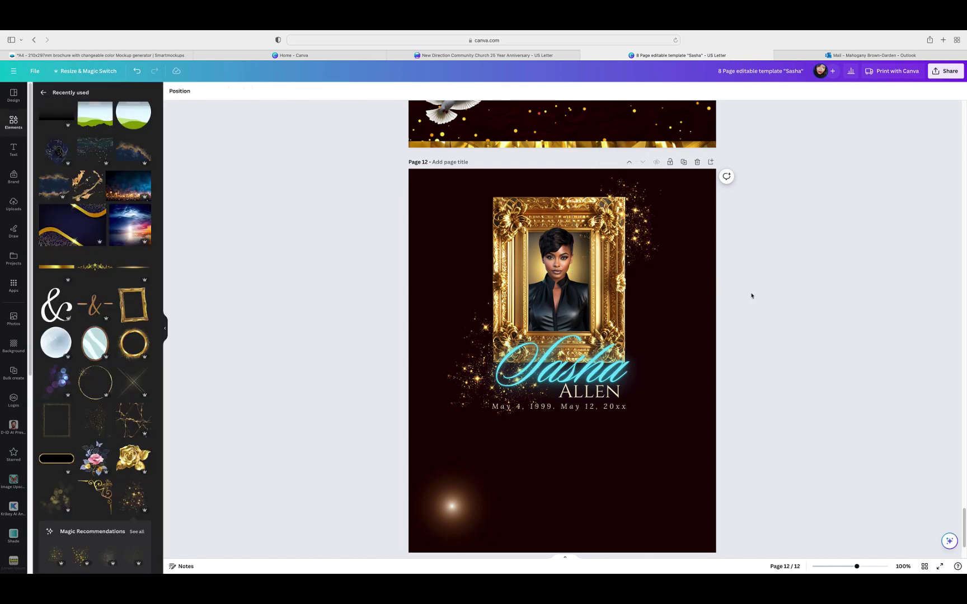
click(666, 268)
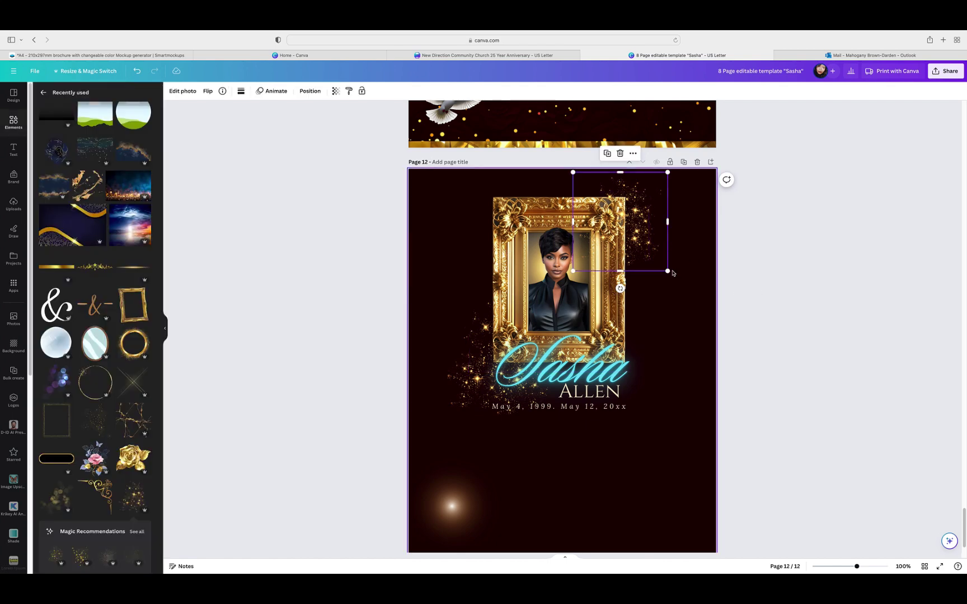
drag(670, 273, 671, 274)
click(775, 267)
scroll(776, 269, up, 3)
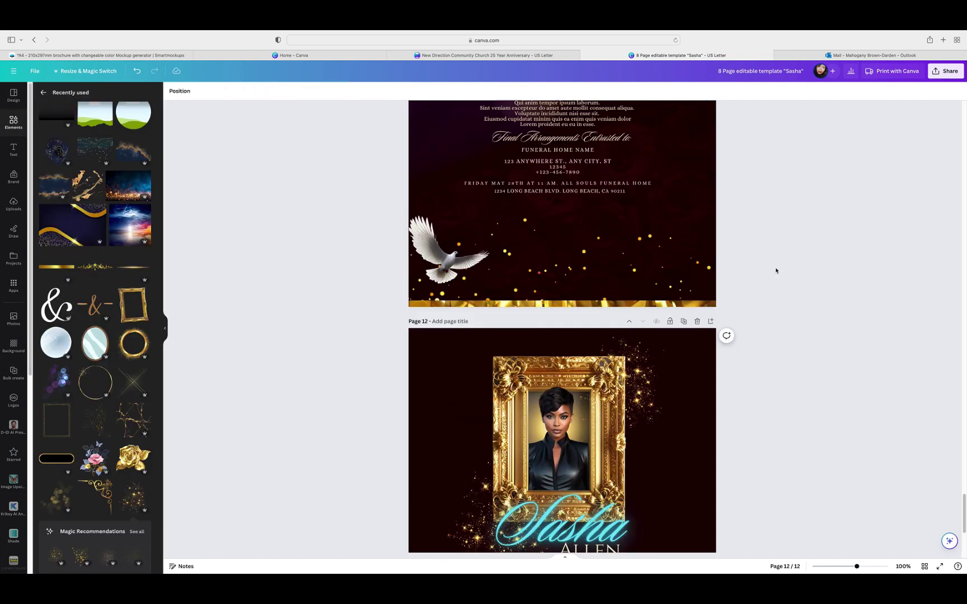
scroll(775, 271, down, 2)
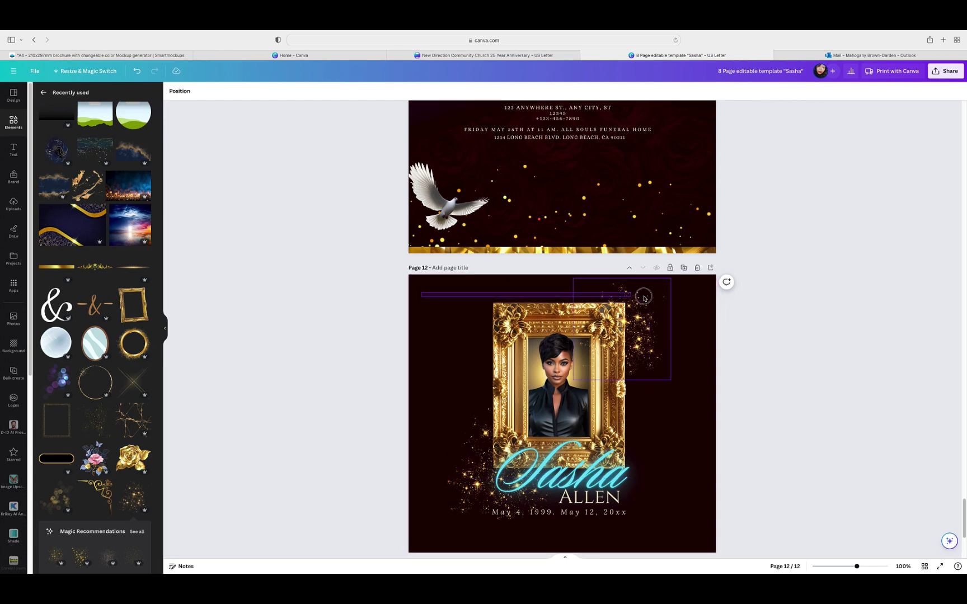
Step: Group all page-12 elements, move the group to page 11, shrink it and tilt it about 6°
click(678, 541)
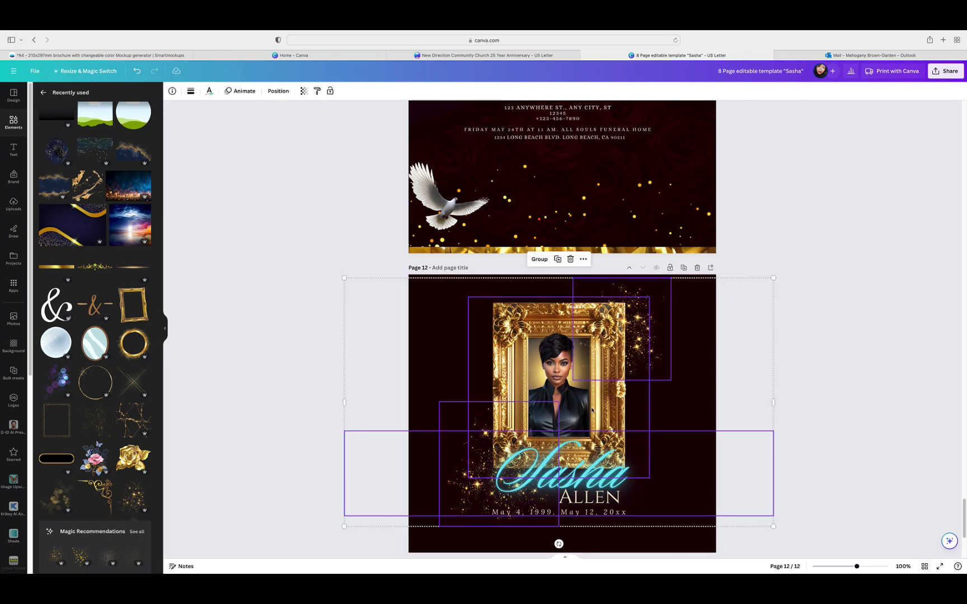
click(537, 260)
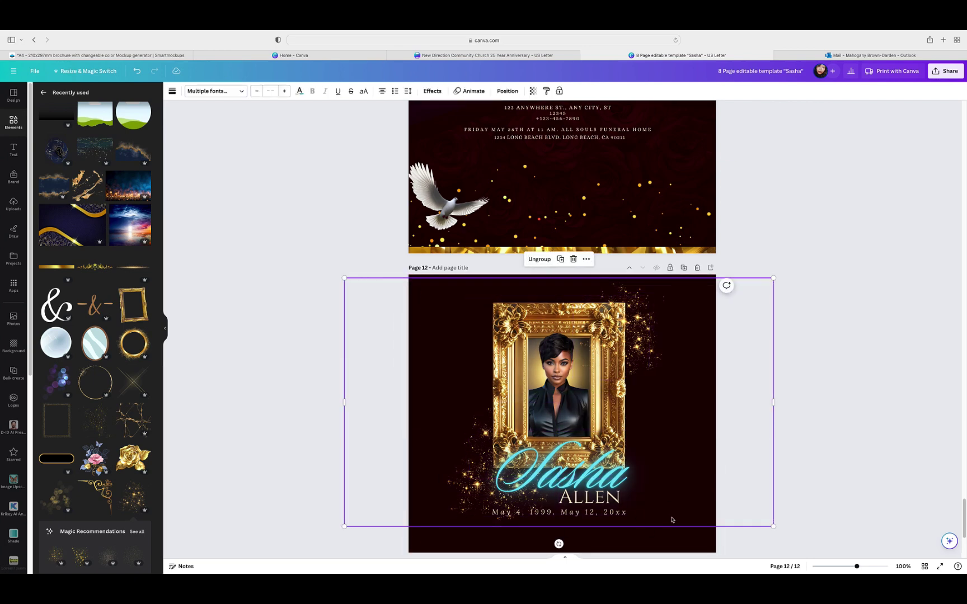
drag(671, 518, 716, 240)
scroll(760, 405, up, 5)
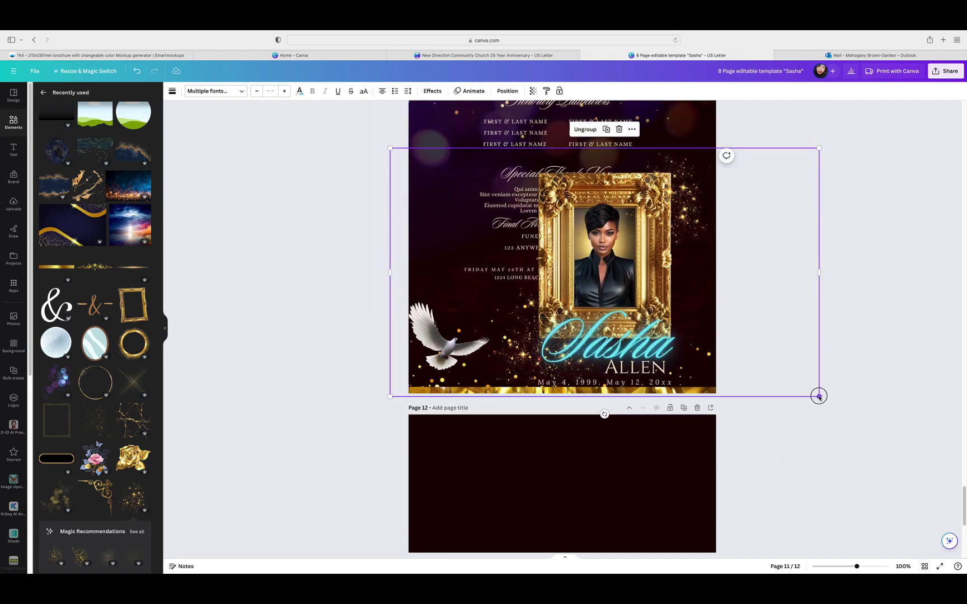
drag(818, 397, 753, 382)
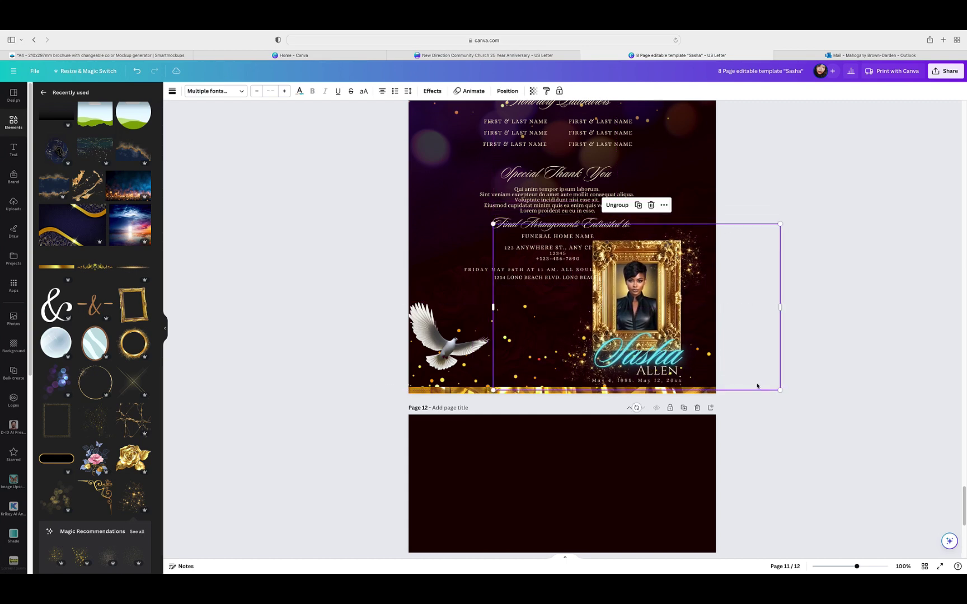
mouse_move(636, 409)
mouse_down()
mouse_move(624, 410)
mouse_move(643, 412)
mouse_up()
click(850, 372)
Step: Rotate the portrait group back upright, then enlarge and reposition it on page 11
scroll(857, 374, up, 5)
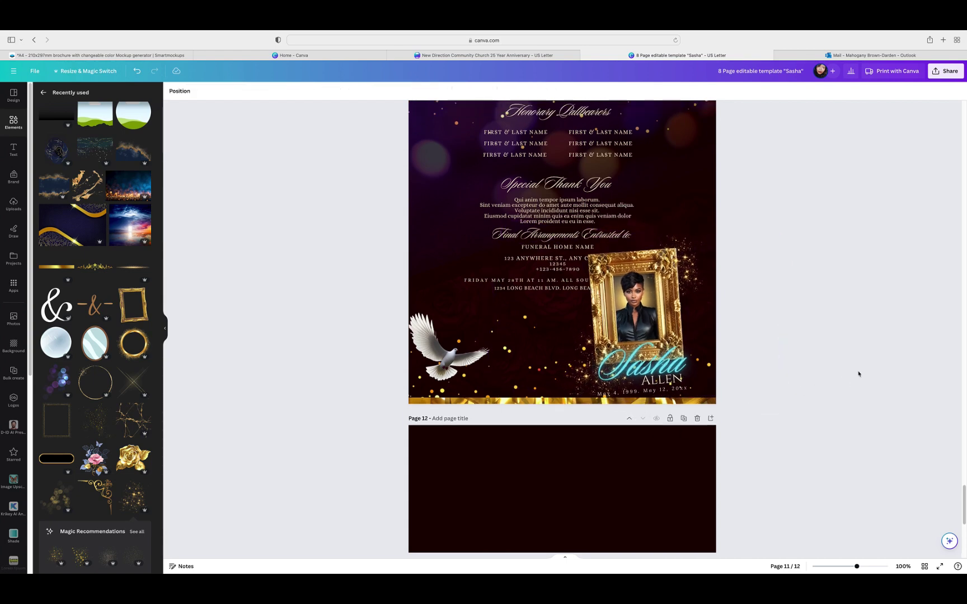
mouse_move(566, 344)
mouse_down()
mouse_move(567, 328)
mouse_move(569, 359)
mouse_move(568, 349)
mouse_up()
click(632, 459)
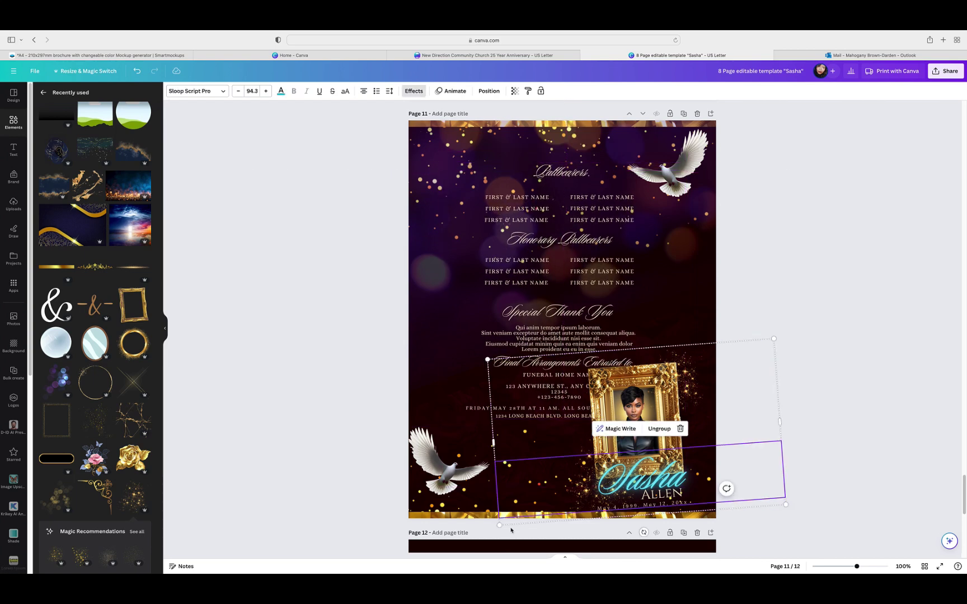
drag(499, 527, 532, 503)
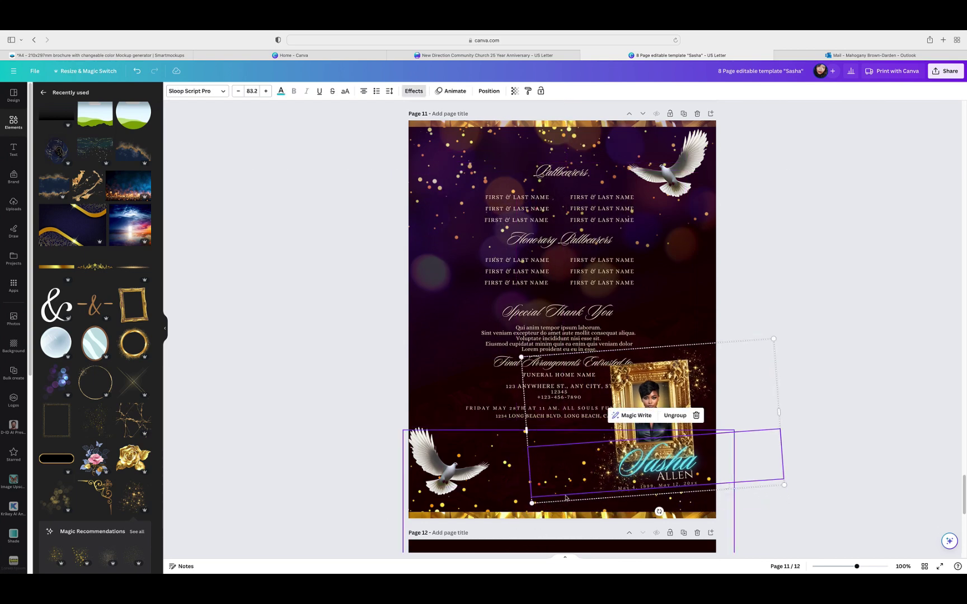
drag(660, 513, 653, 519)
drag(666, 444, 559, 437)
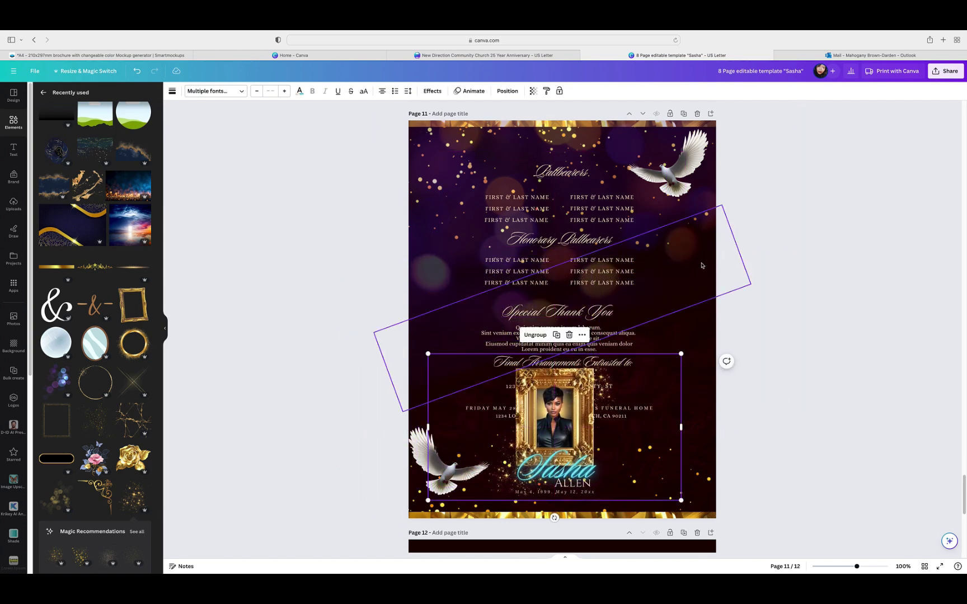
drag(682, 357, 876, 170)
drag(809, 425, 720, 401)
drag(800, 211, 899, 151)
drag(749, 330, 709, 335)
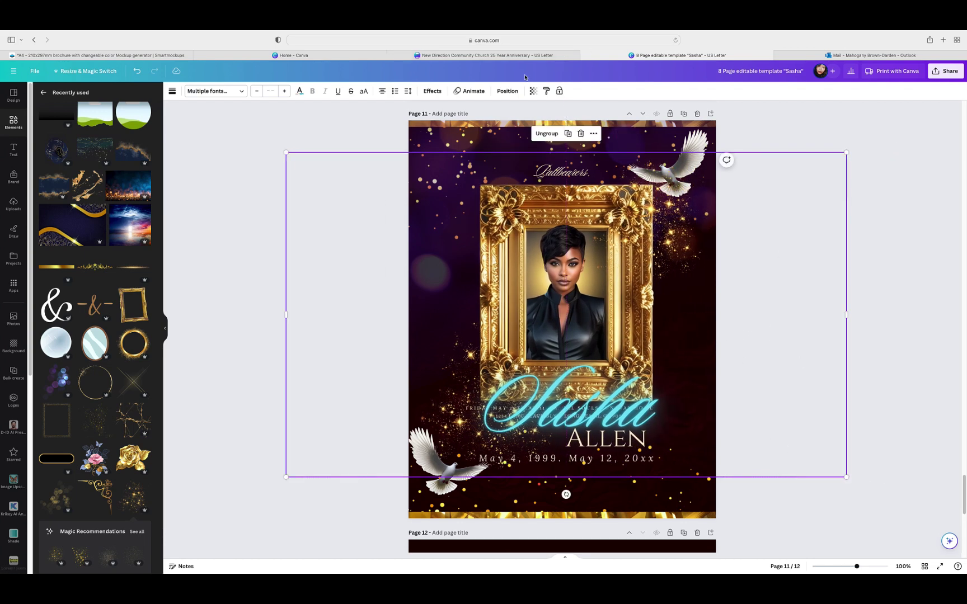
Step: Send the portrait group to the bottom, then bring it forward four layers over the text
click(508, 90)
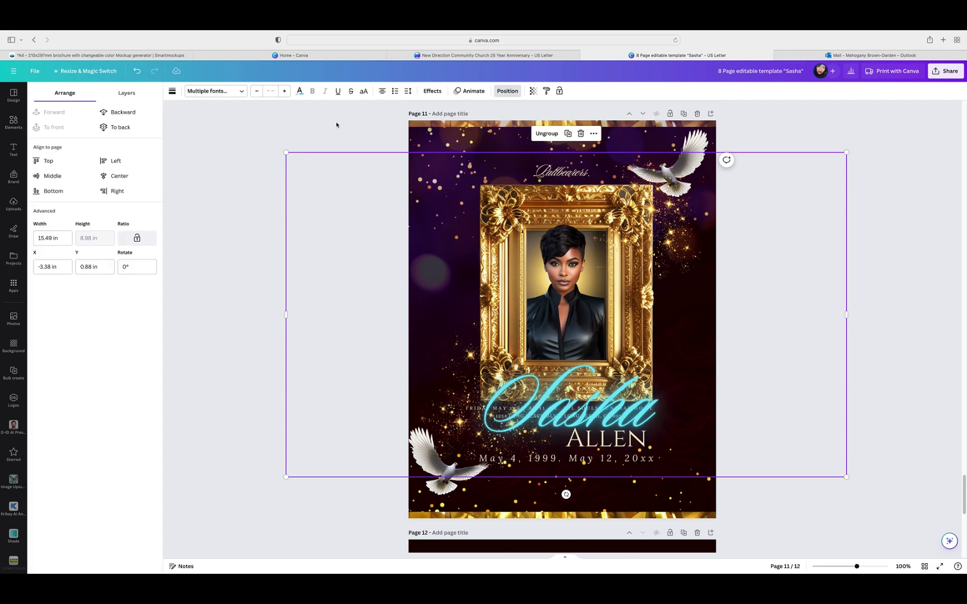
click(134, 112)
click(133, 113)
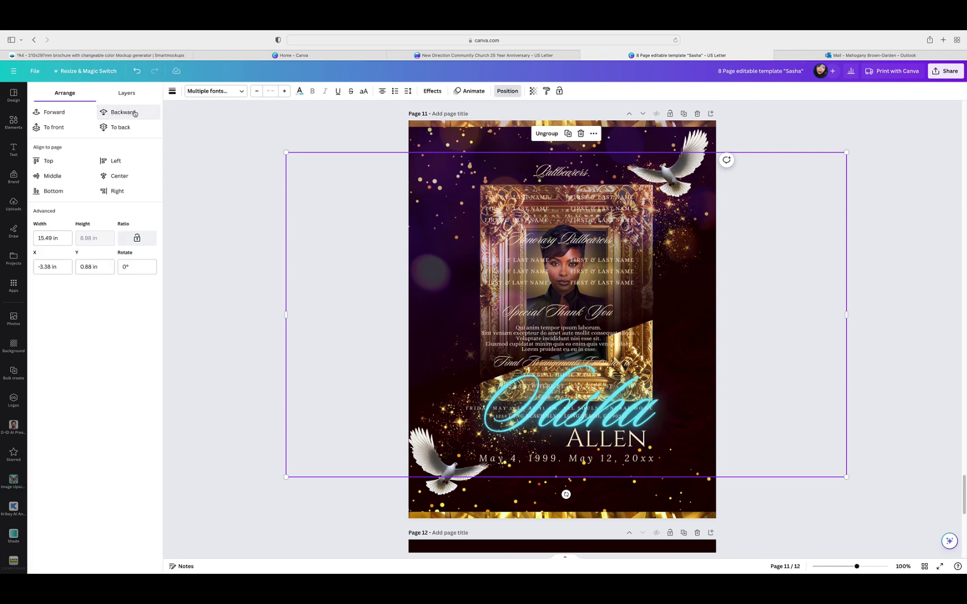
click(134, 112)
click(134, 112)
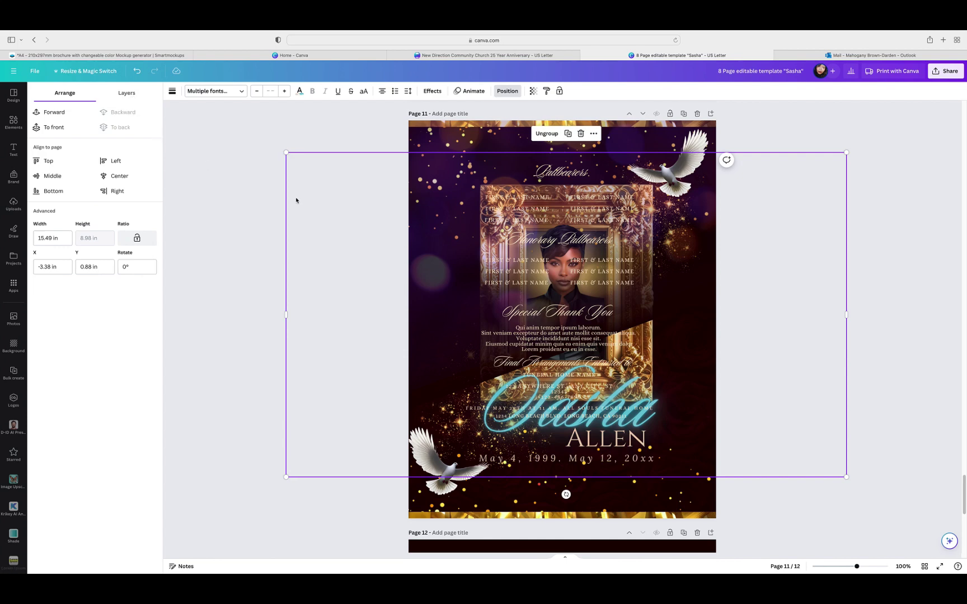
click(60, 113)
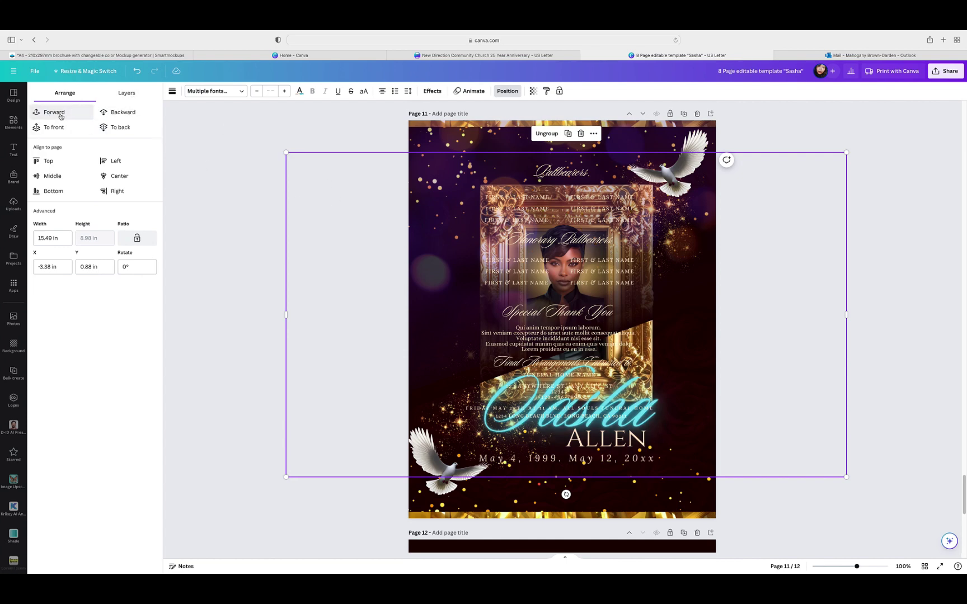
click(60, 114)
click(61, 114)
click(61, 114)
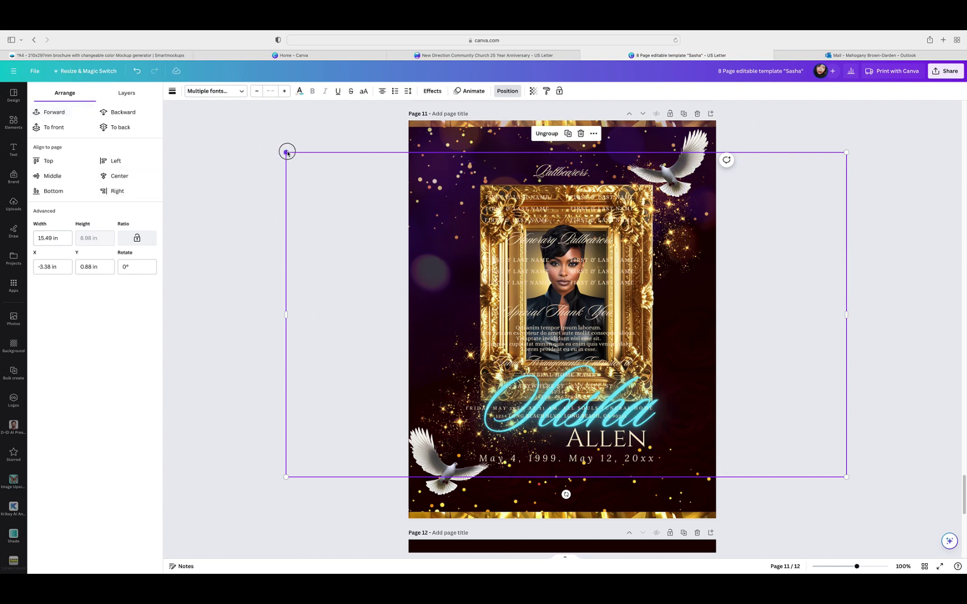
Step: Shrink the group to 9.04 in wide in page 11's lower right and show the all-pages grid
drag(287, 153, 437, 253)
drag(847, 243, 768, 287)
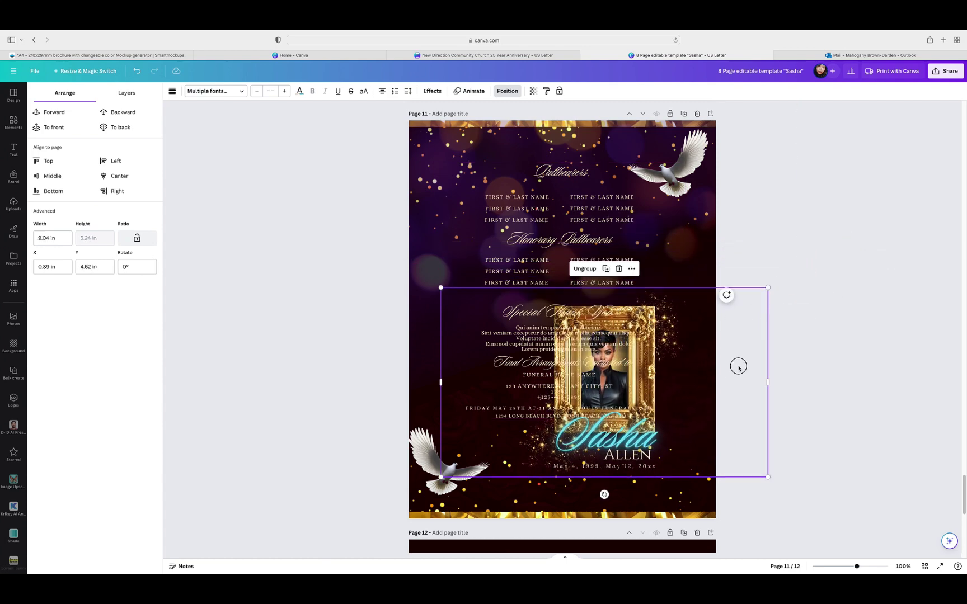
drag(739, 368, 793, 406)
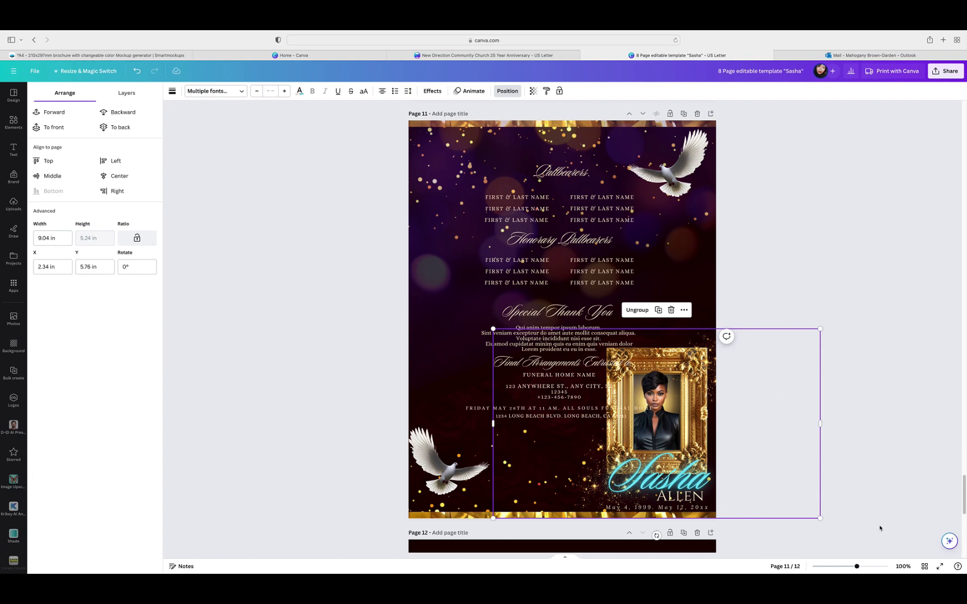
click(925, 566)
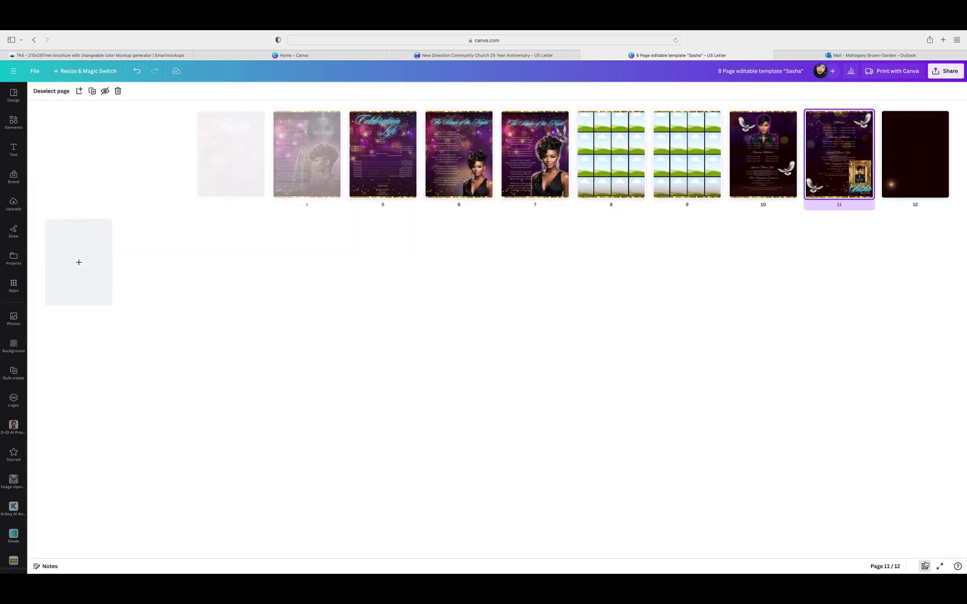
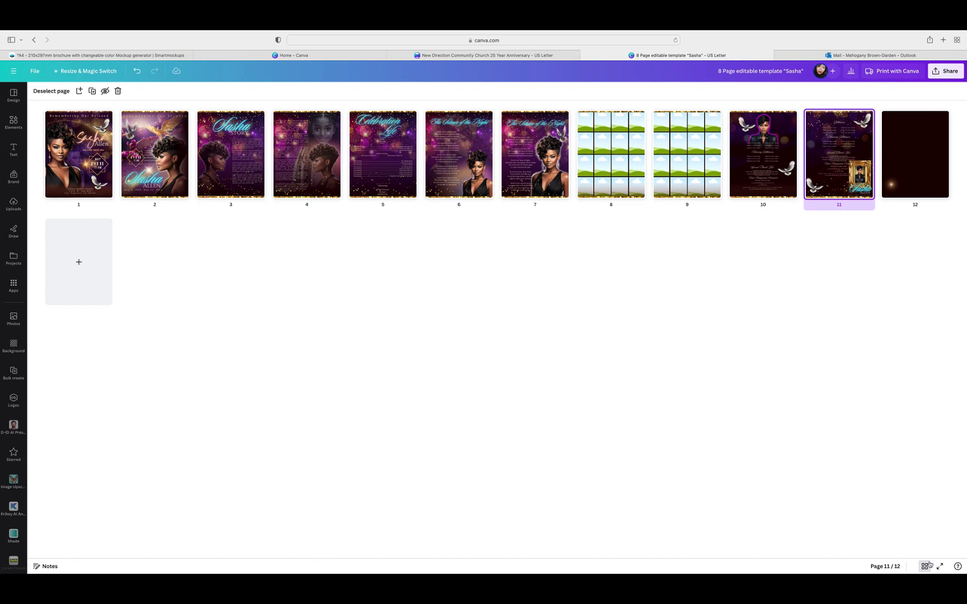
Step: Duplicate The Silence of the Night poem page (page 7)
click(526, 140)
click(563, 116)
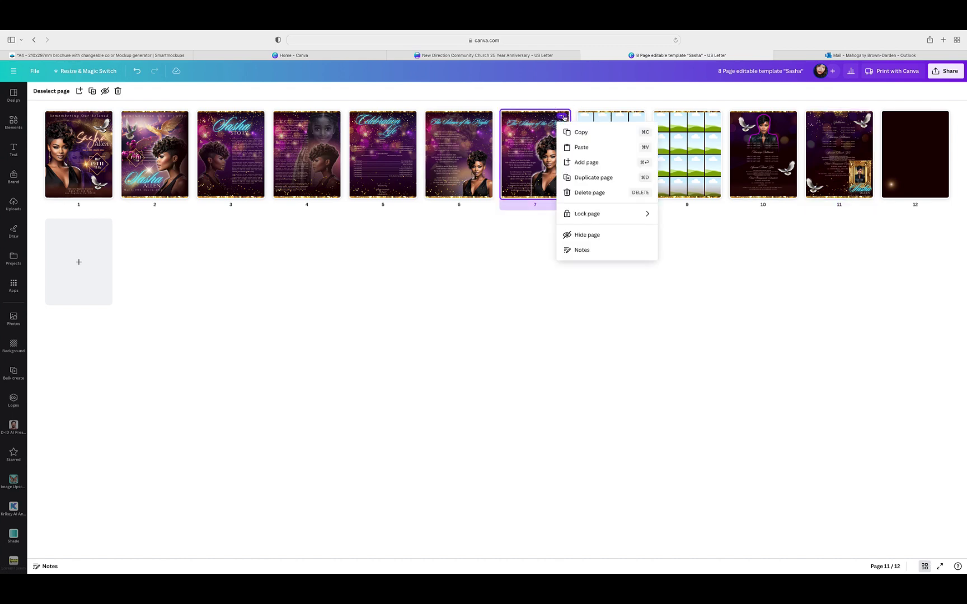
click(592, 177)
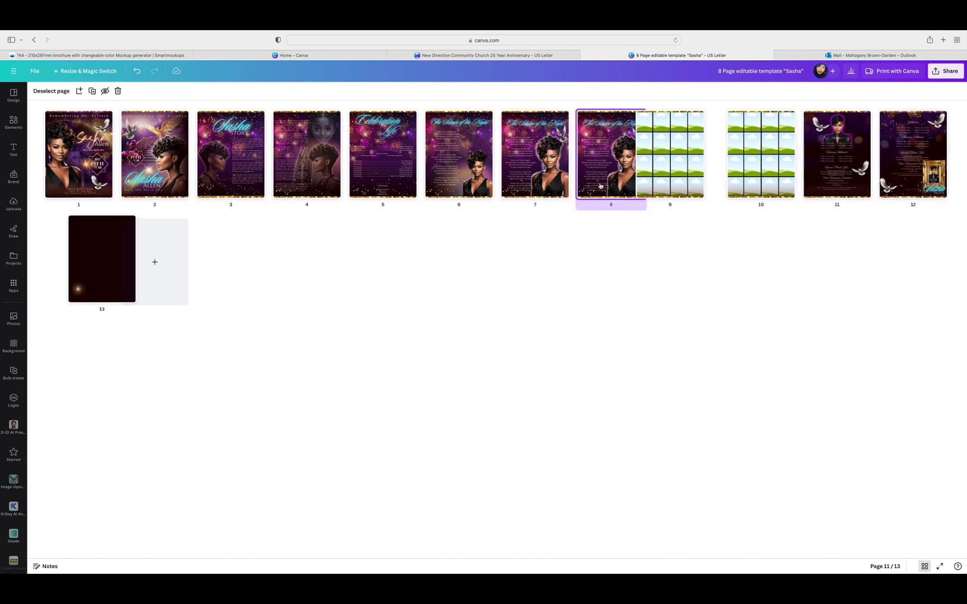
Step: Try dragging the duplicated poem page toward the end in the page grid
double_click(929, 180)
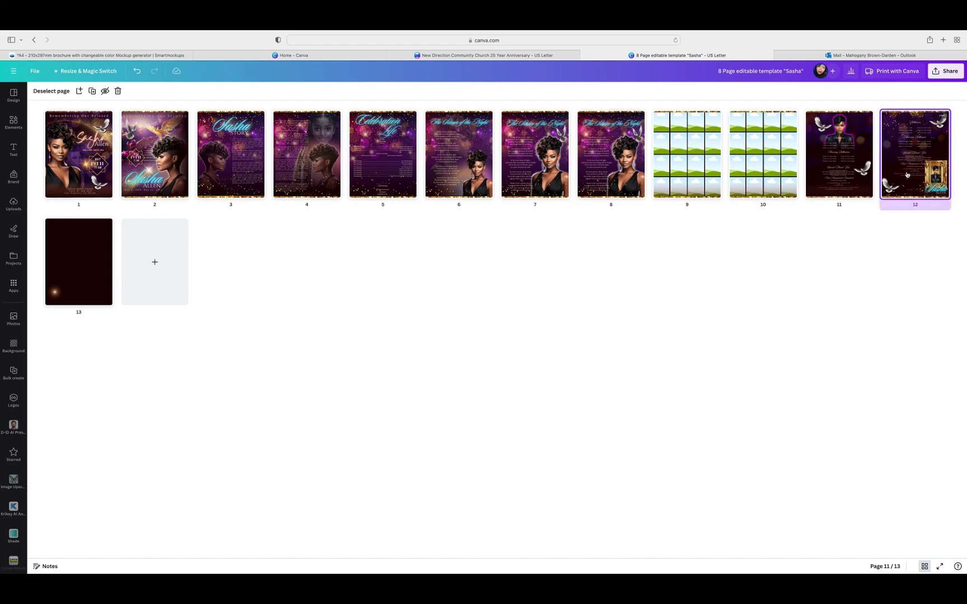
scroll(820, 323, down, 5)
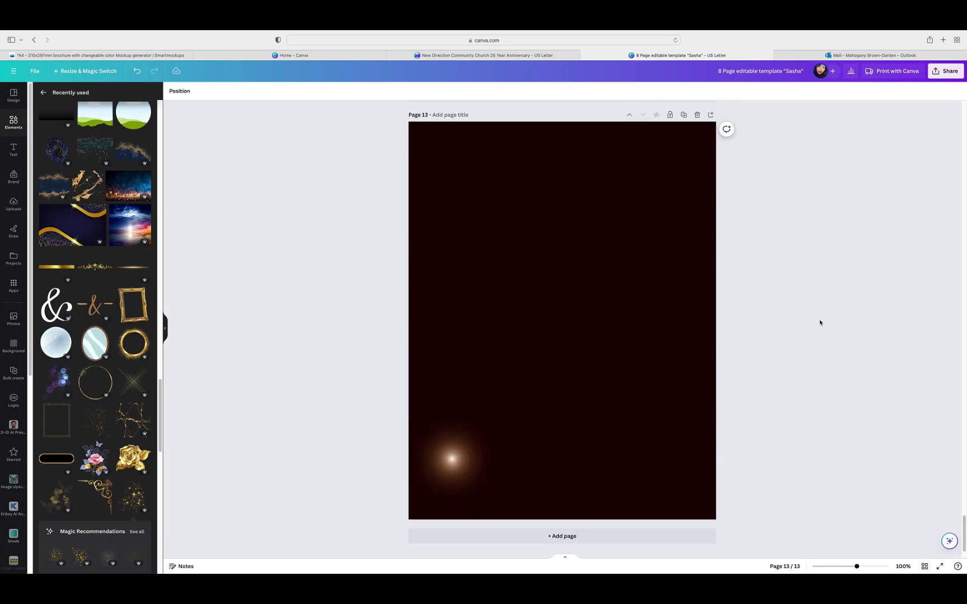
scroll(821, 324, up, 10)
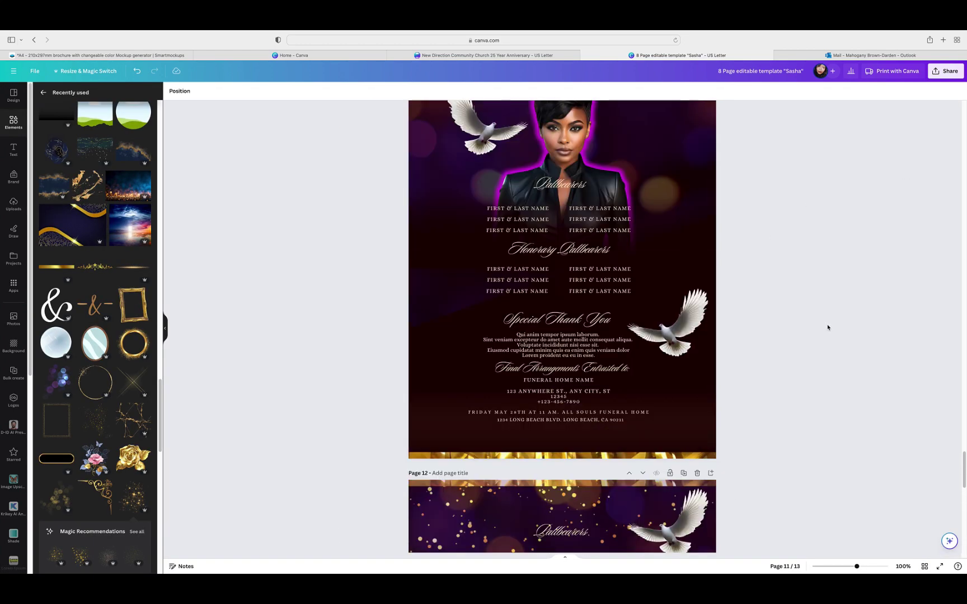
scroll(825, 327, down, 10)
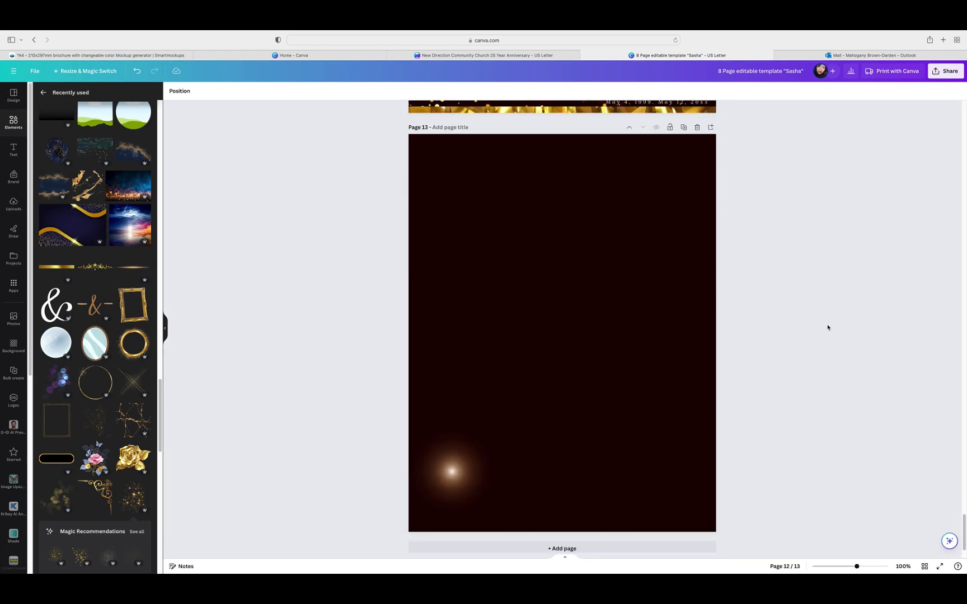
click(924, 566)
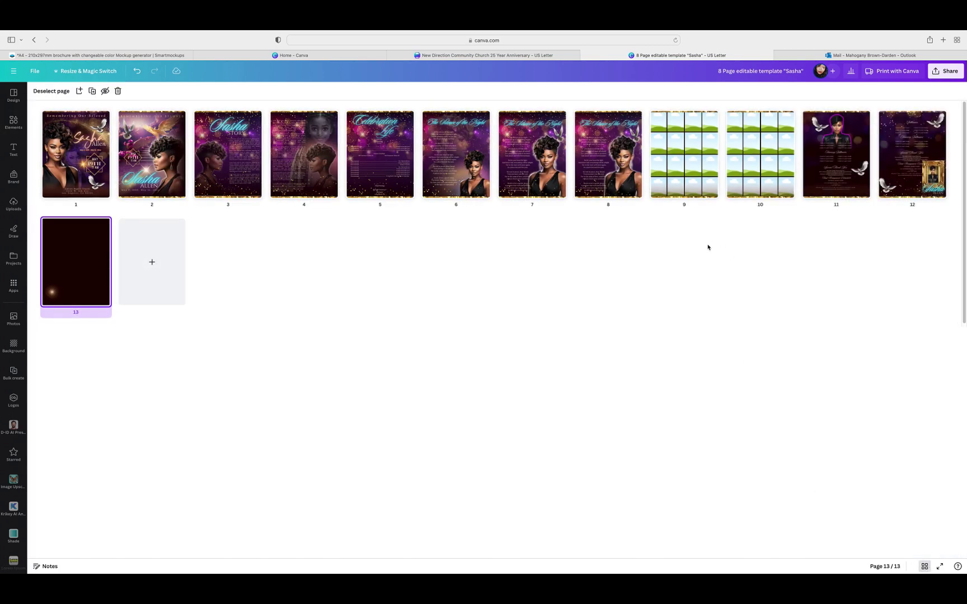
drag(613, 162, 82, 260)
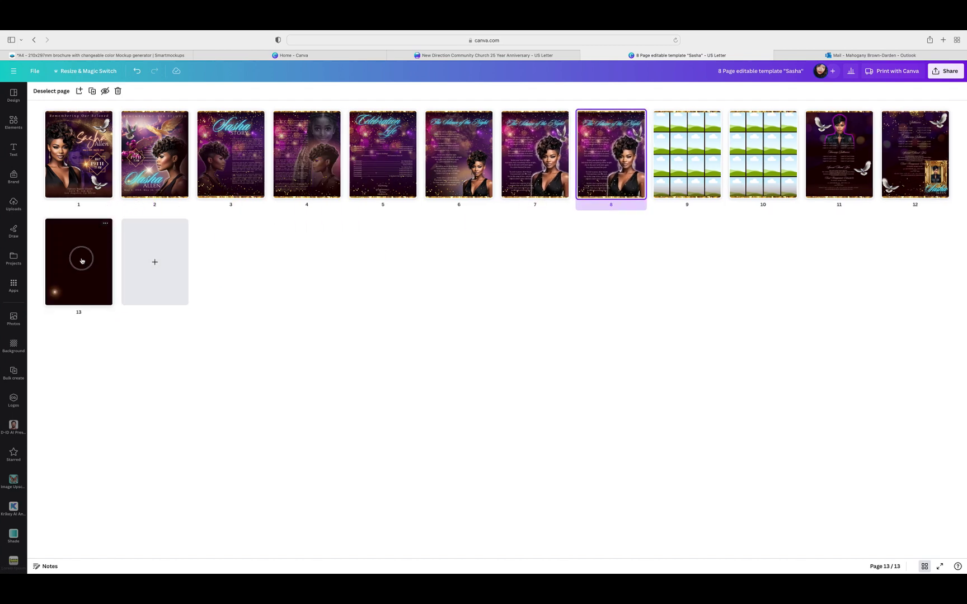
click(82, 261)
drag(81, 256, 611, 162)
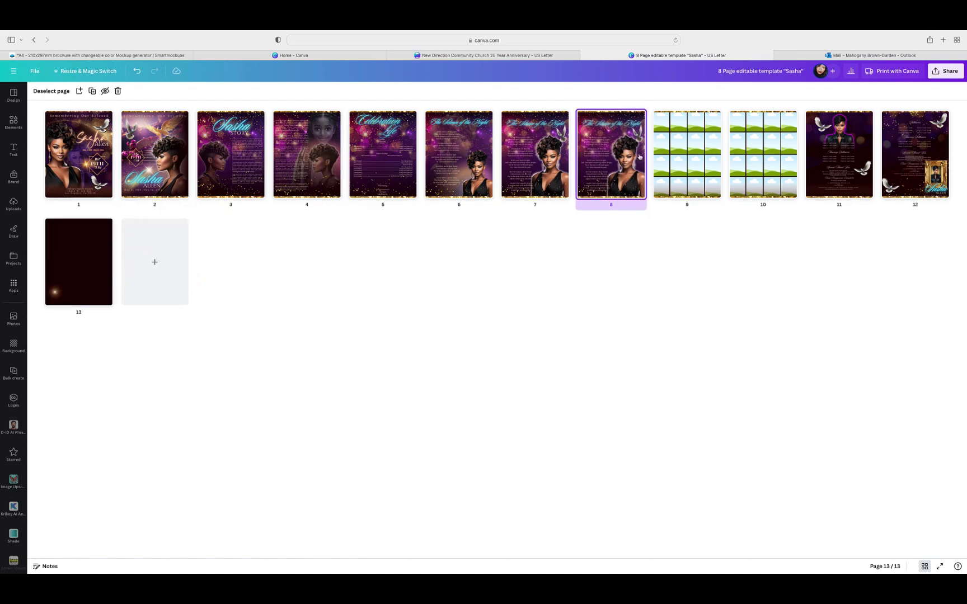
Step: Move the poem copy later page by page until it sits as page 12
double_click(605, 163)
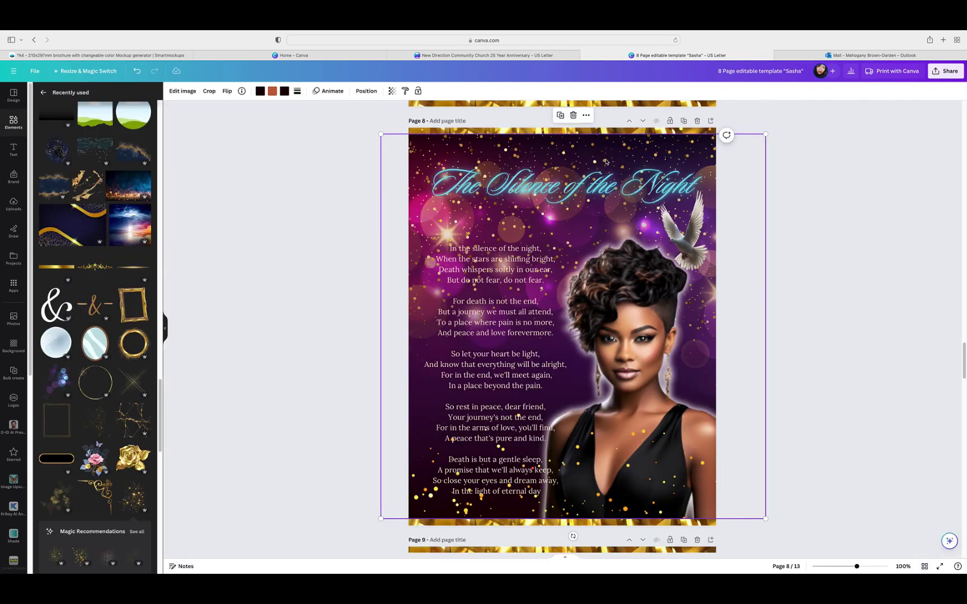
click(643, 121)
click(643, 121)
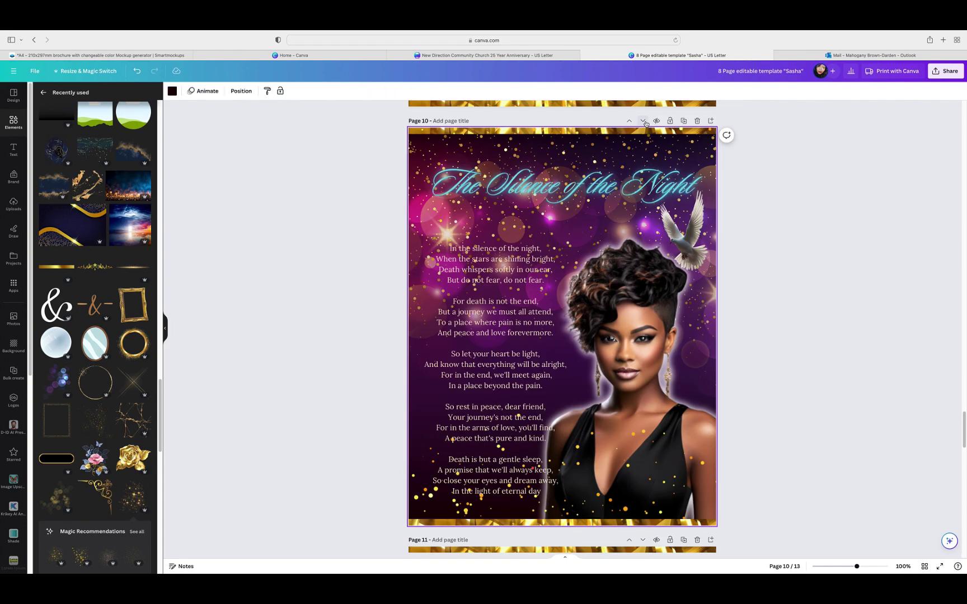
click(644, 121)
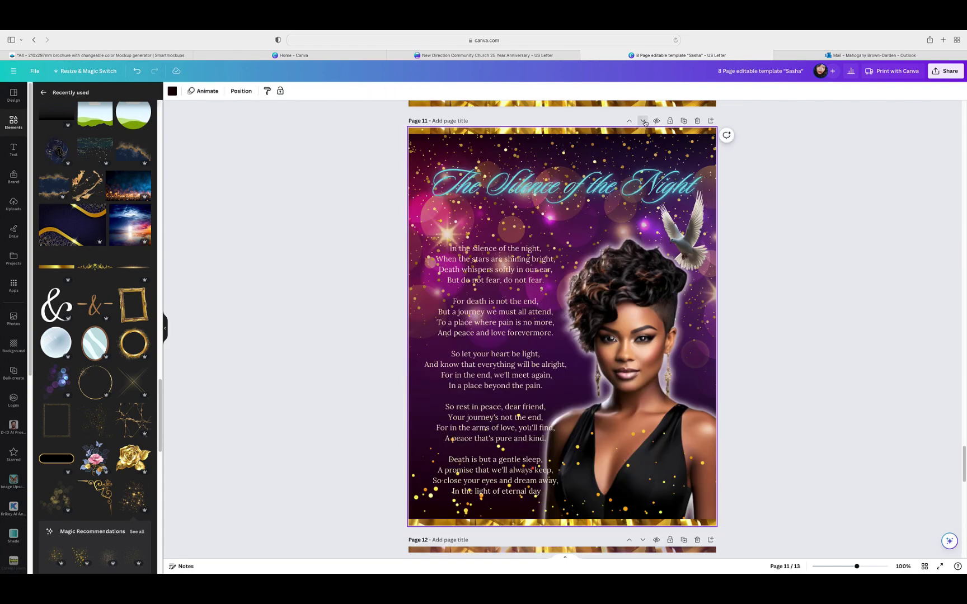
click(643, 121)
click(644, 121)
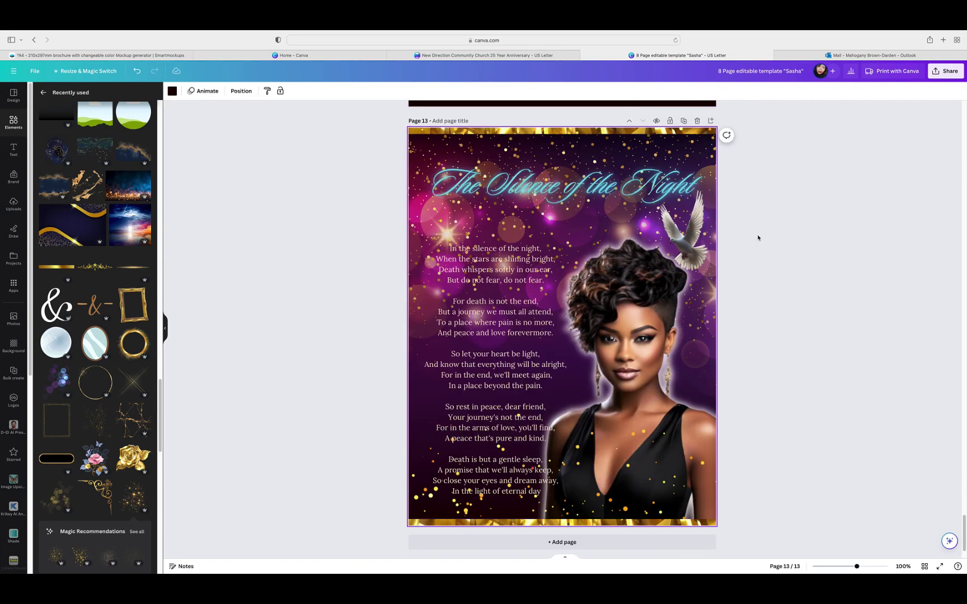
scroll(761, 241, up, 5)
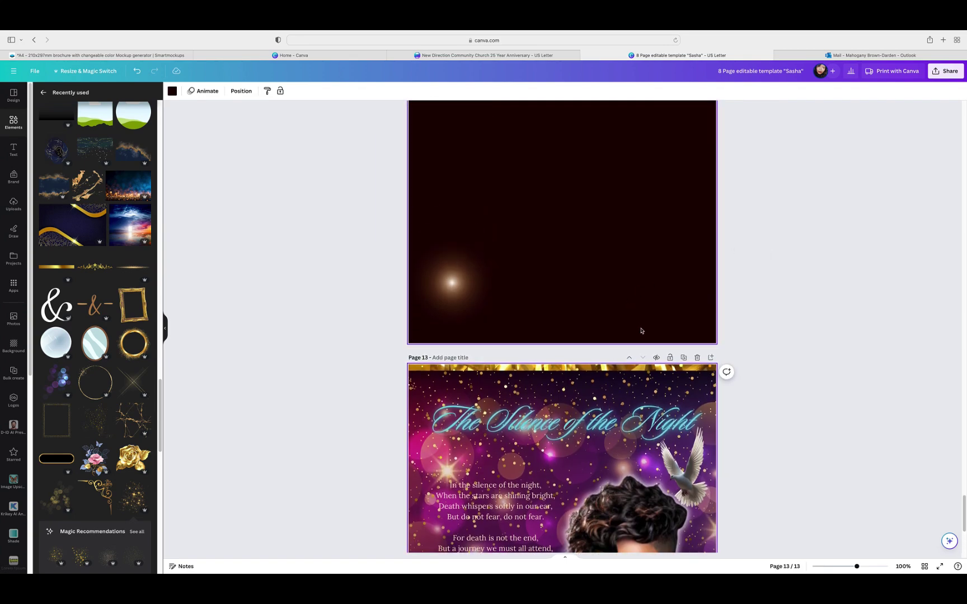
click(629, 358)
scroll(746, 289, up, 3)
Step: Remove the woman's photo from page 12
scroll(746, 288, down, 3)
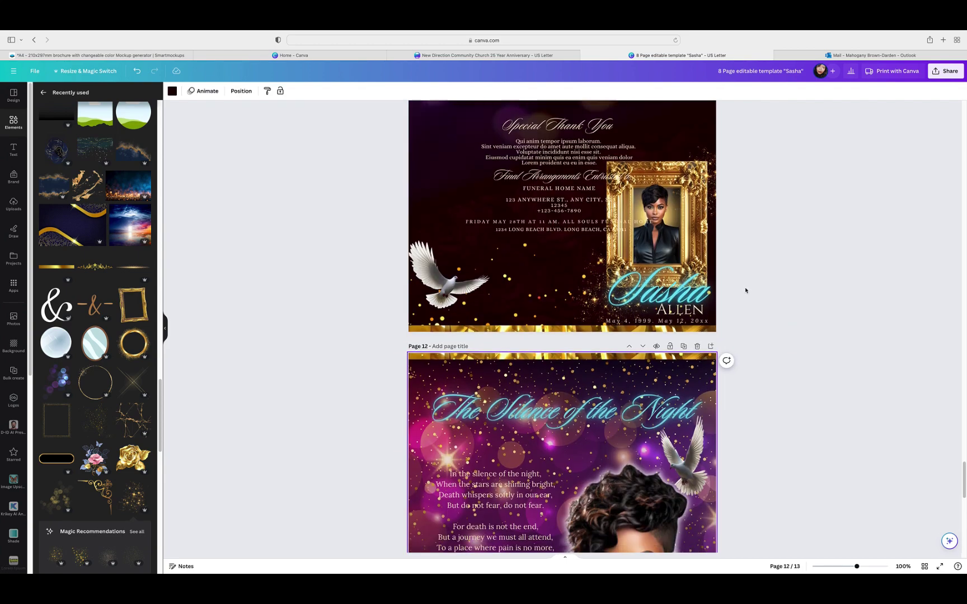
click(618, 397)
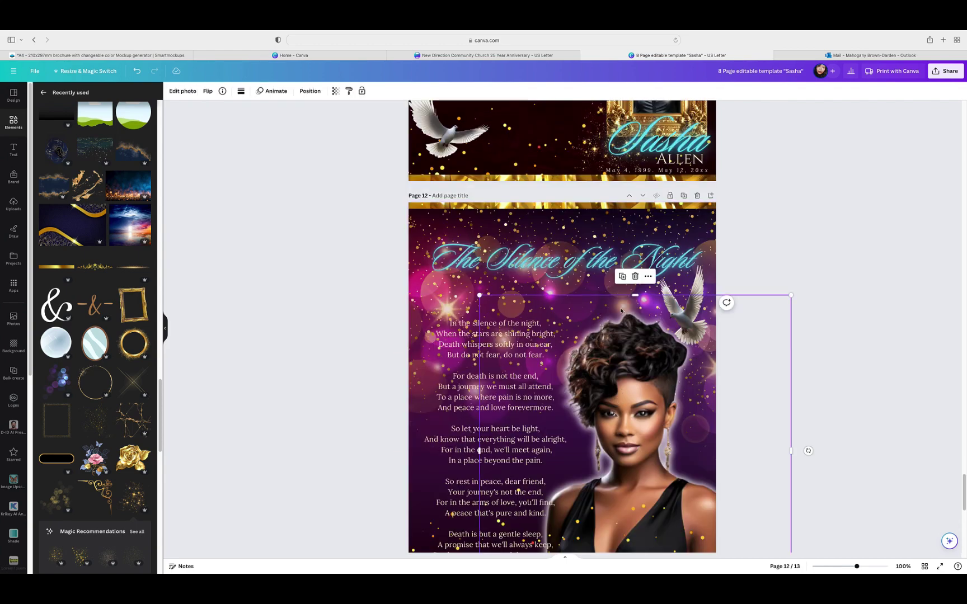
click(623, 276)
drag(657, 313, 651, 306)
click(637, 276)
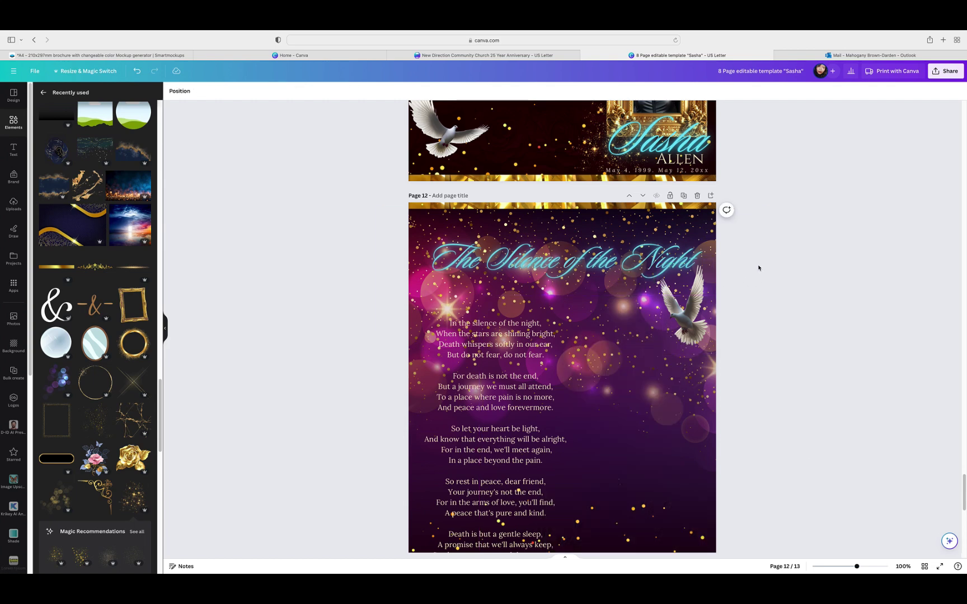
Step: Copy page 11's framed Sasha portrait group onto page 12, enlarged at the lower right
scroll(758, 268, up, 2)
click(758, 269)
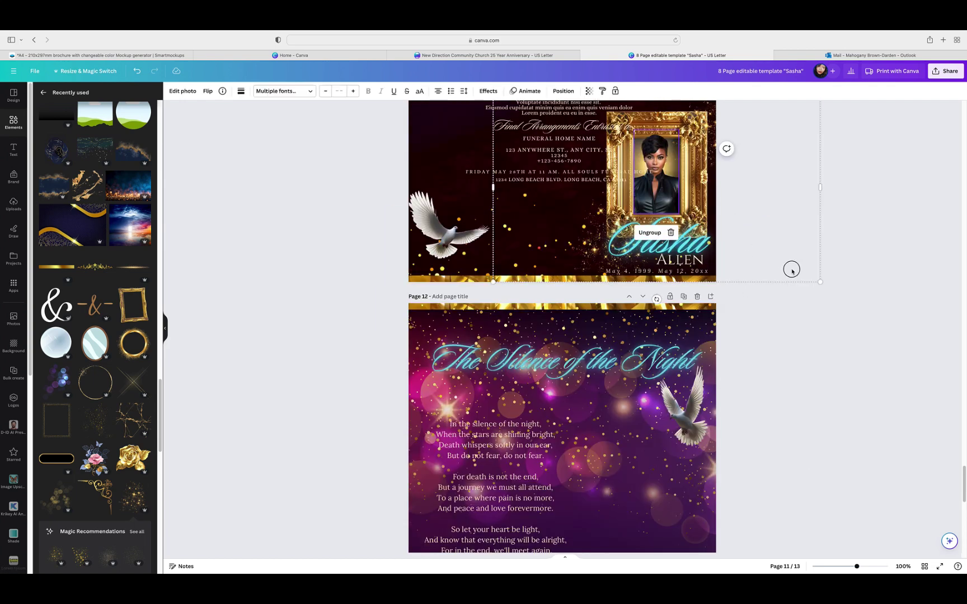
click(736, 225)
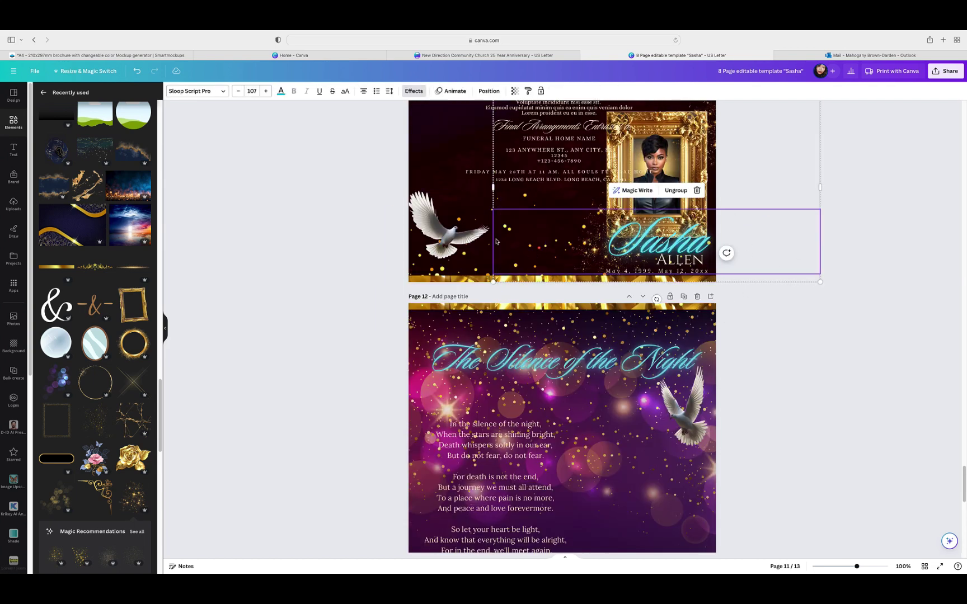
click(552, 251)
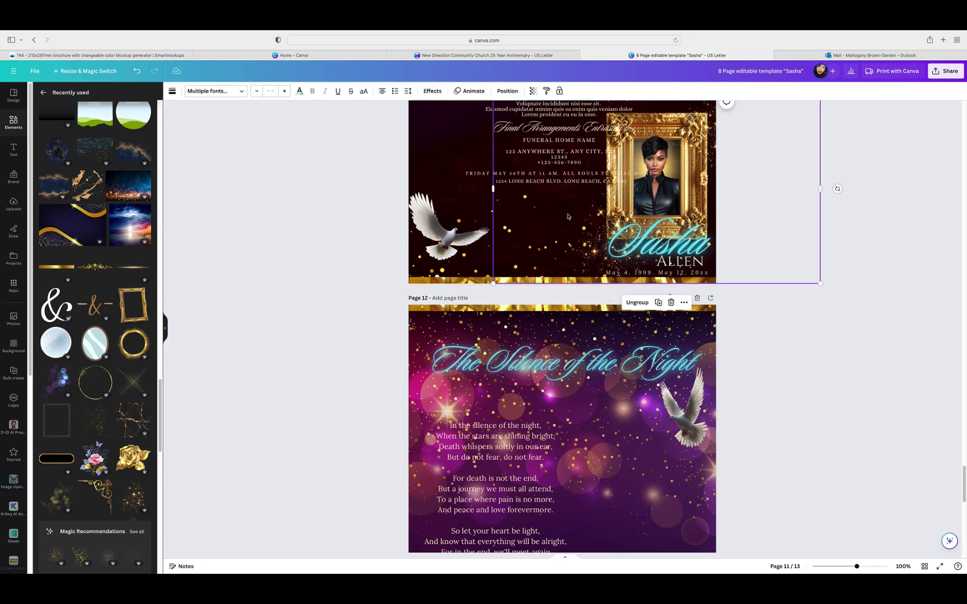
click(658, 302)
drag(749, 223, 712, 552)
scroll(815, 322, down, 7)
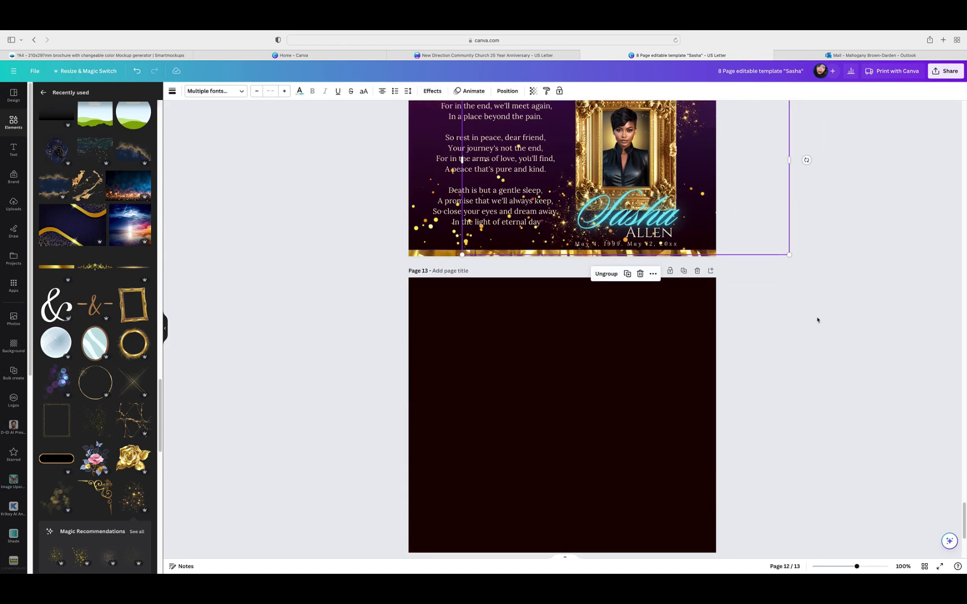
scroll(817, 320, up, 4)
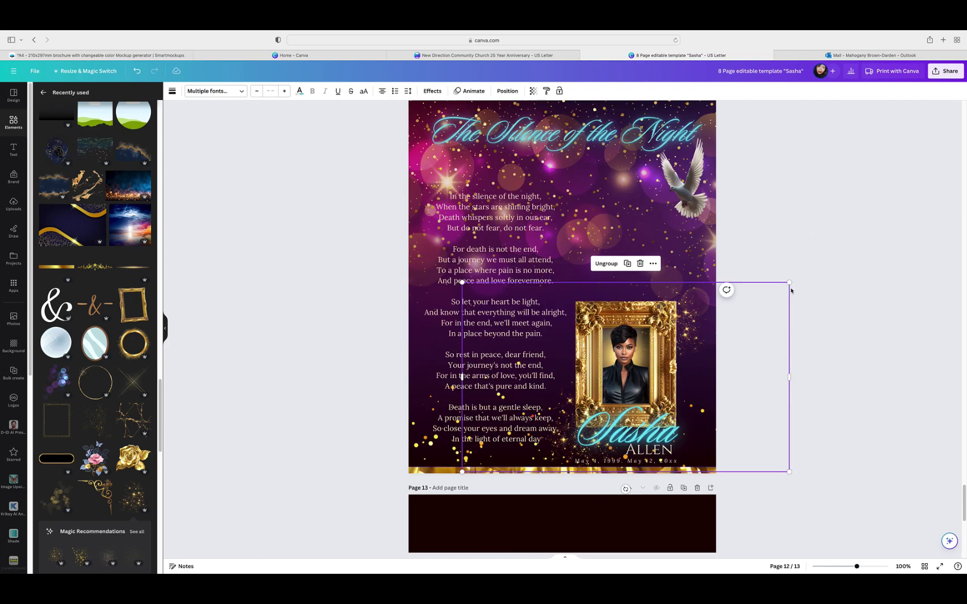
drag(789, 284, 940, 195)
drag(870, 293, 804, 282)
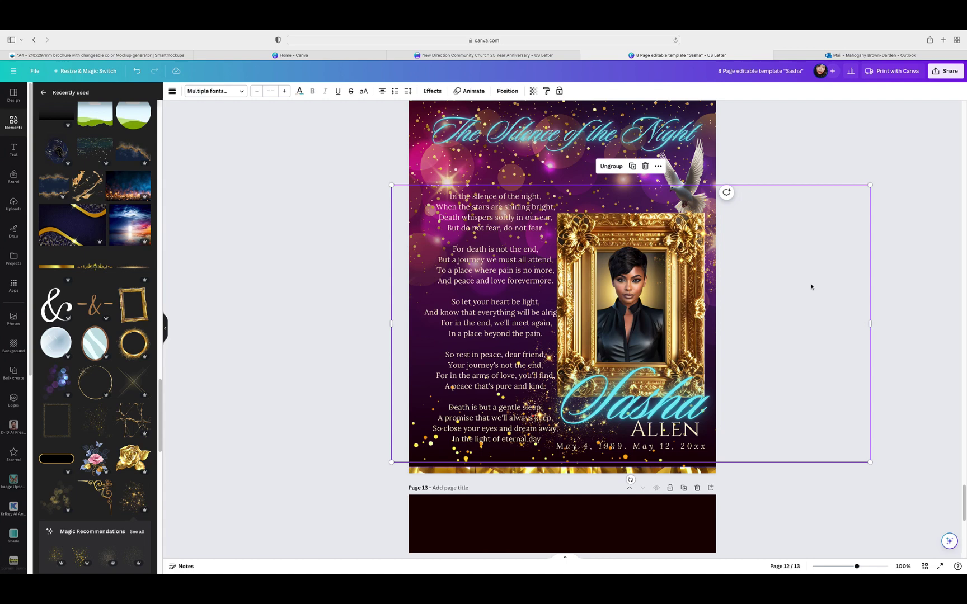
click(703, 170)
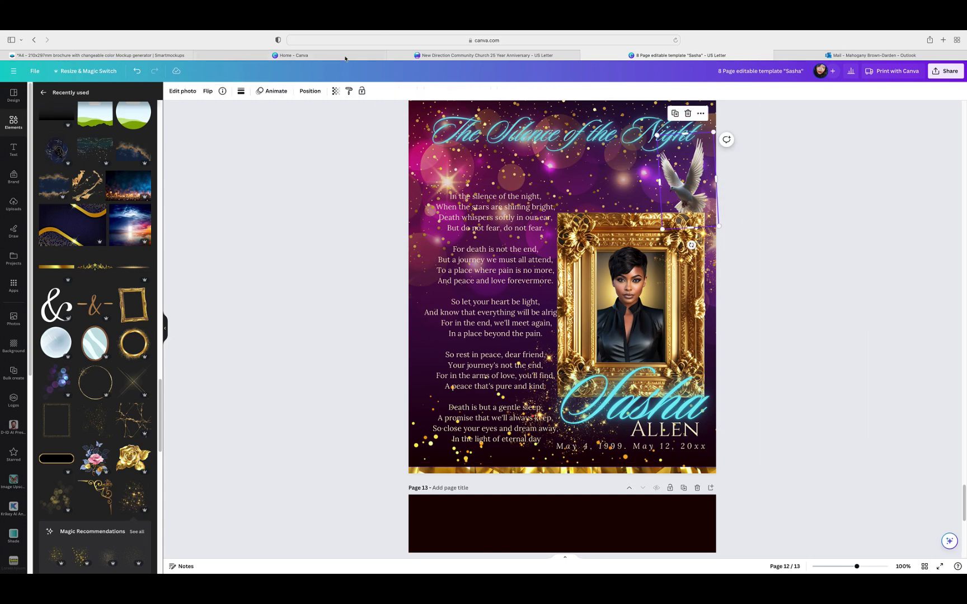
Step: Bring the dove to the front, above the gold frame
click(309, 93)
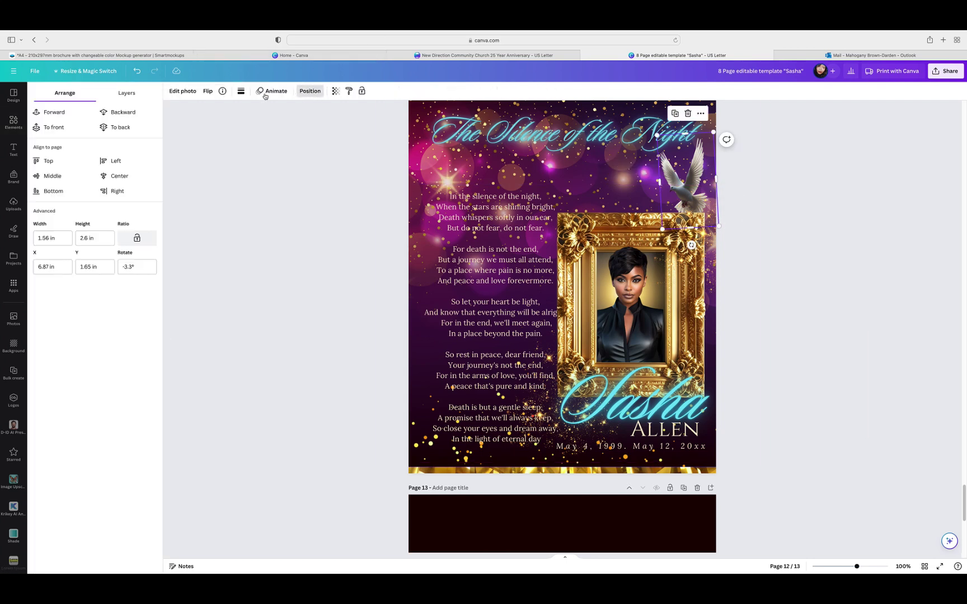
click(126, 94)
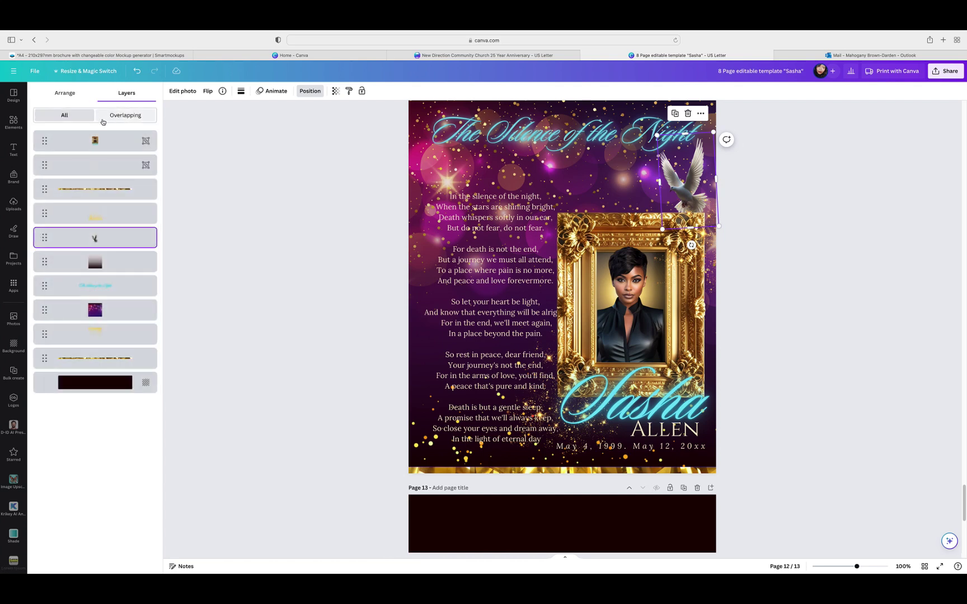
click(65, 92)
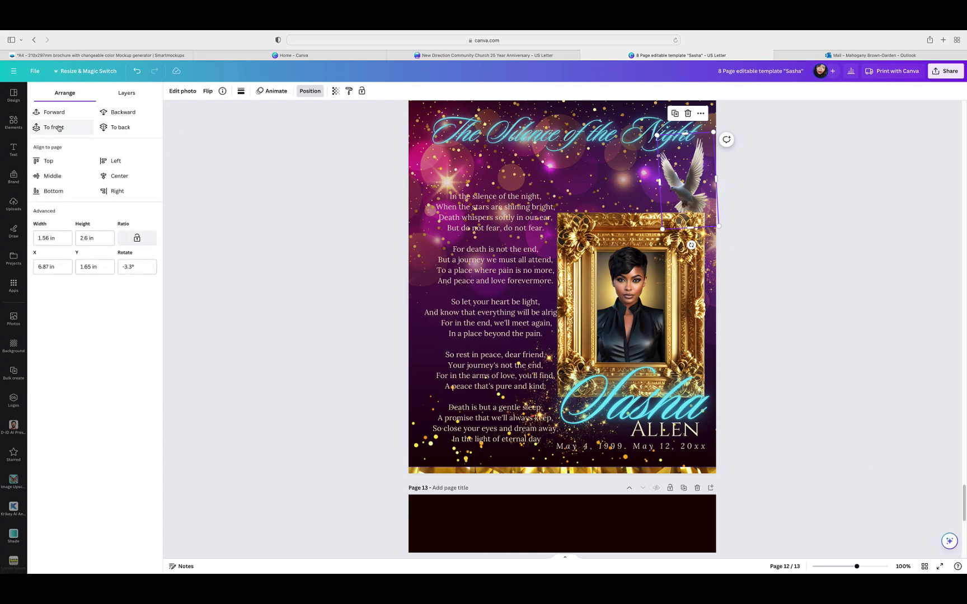
click(58, 118)
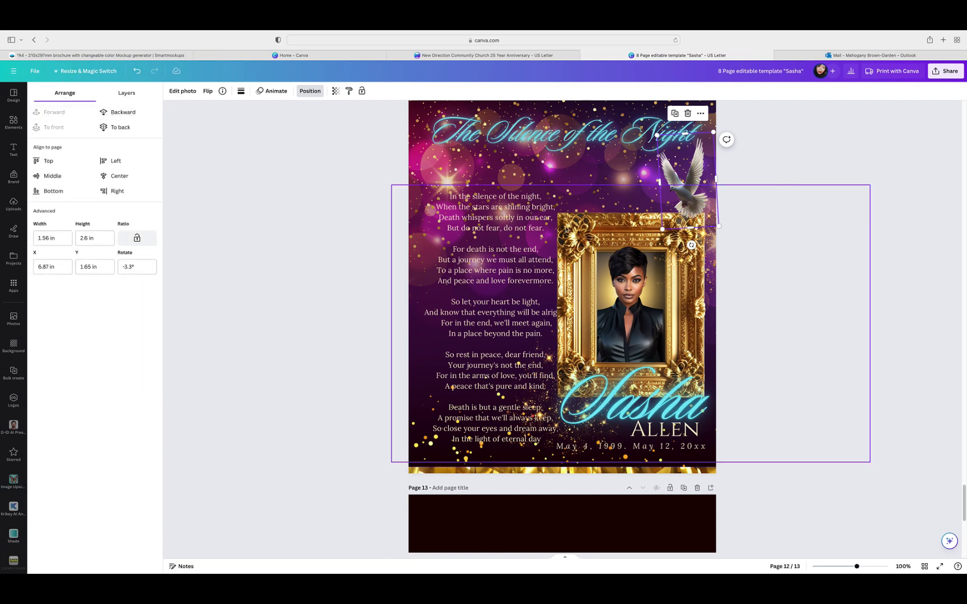
key(Escape)
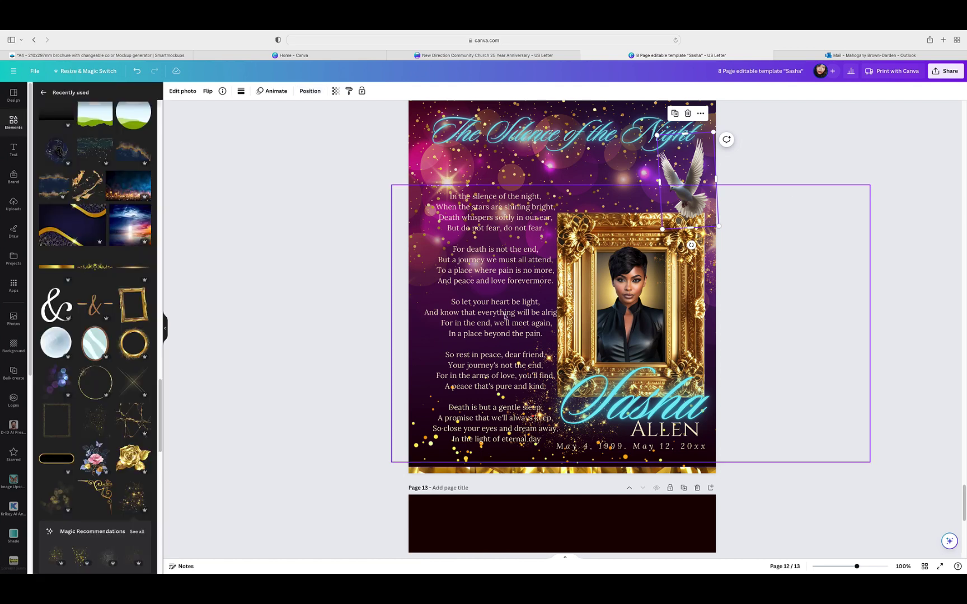
Step: Shrink the poem text group and shift it up-left, clear of the portrait frame
click(311, 91)
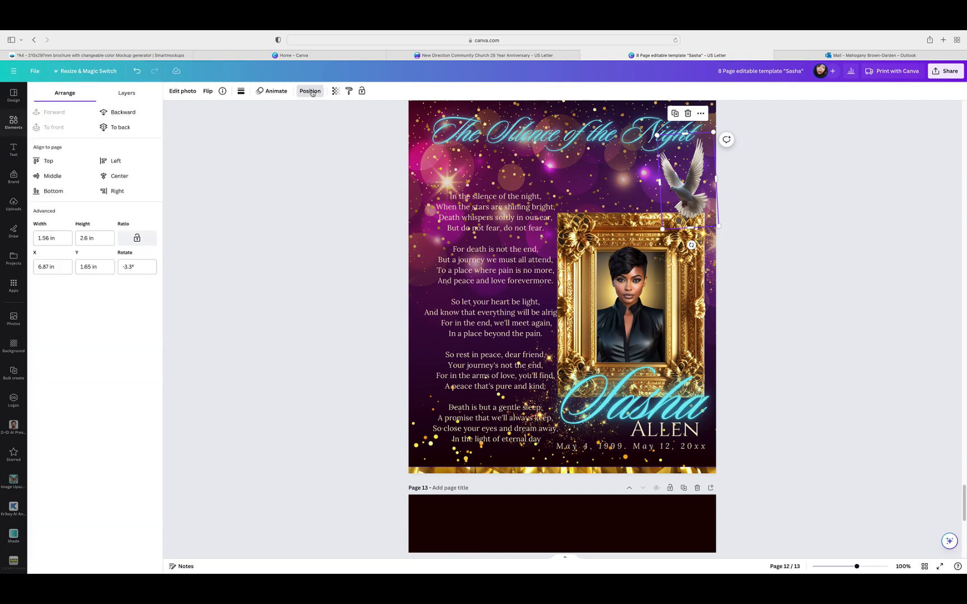
click(125, 94)
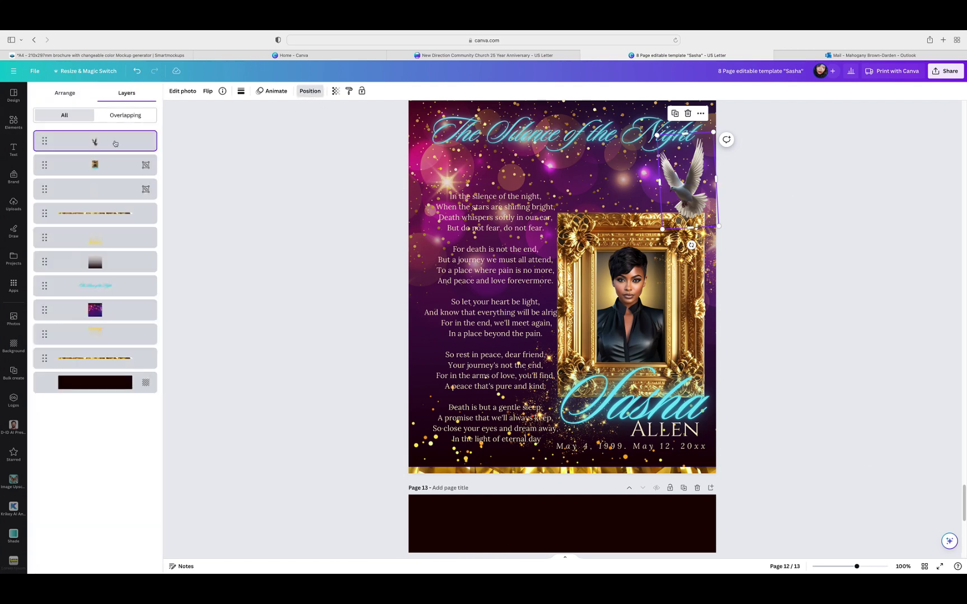
click(96, 191)
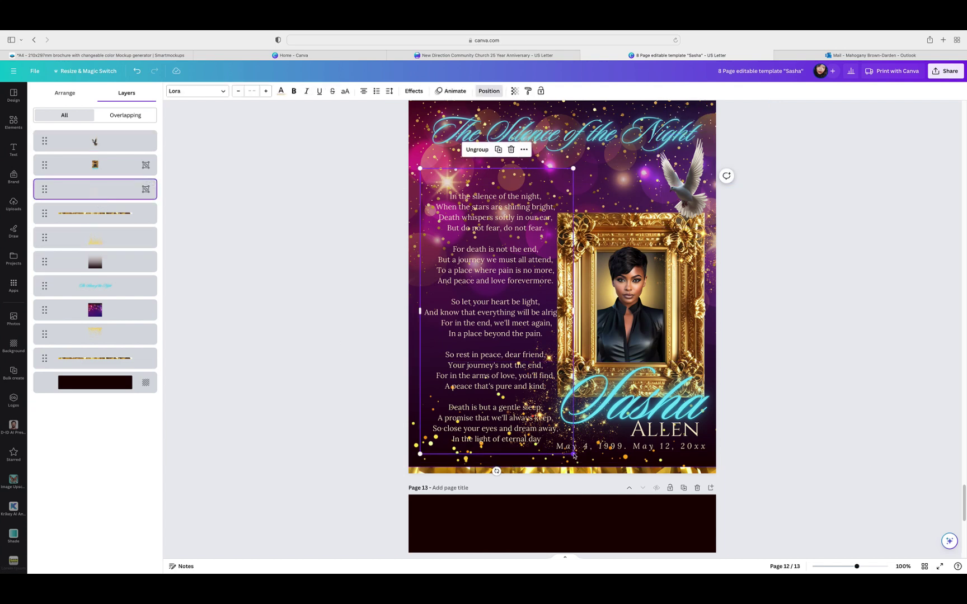
drag(569, 454, 557, 433)
drag(508, 366, 503, 367)
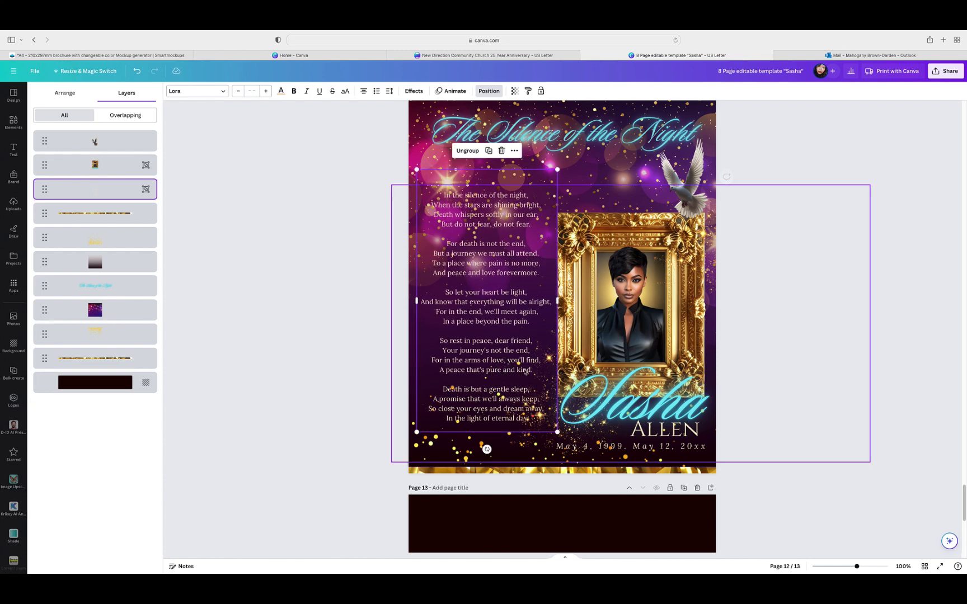
click(797, 320)
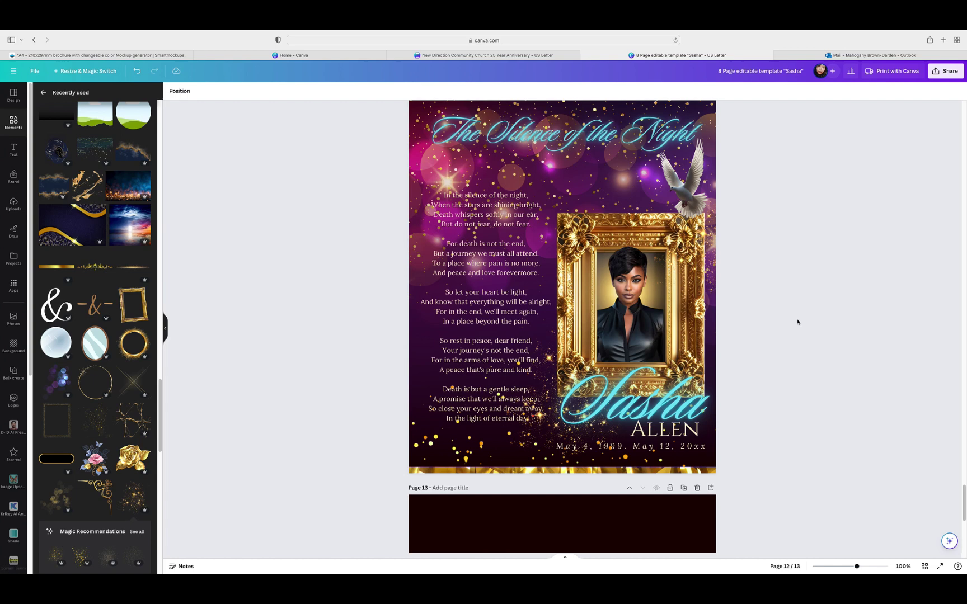
Step: Delete the empty dark page 13
scroll(797, 321, down, 6)
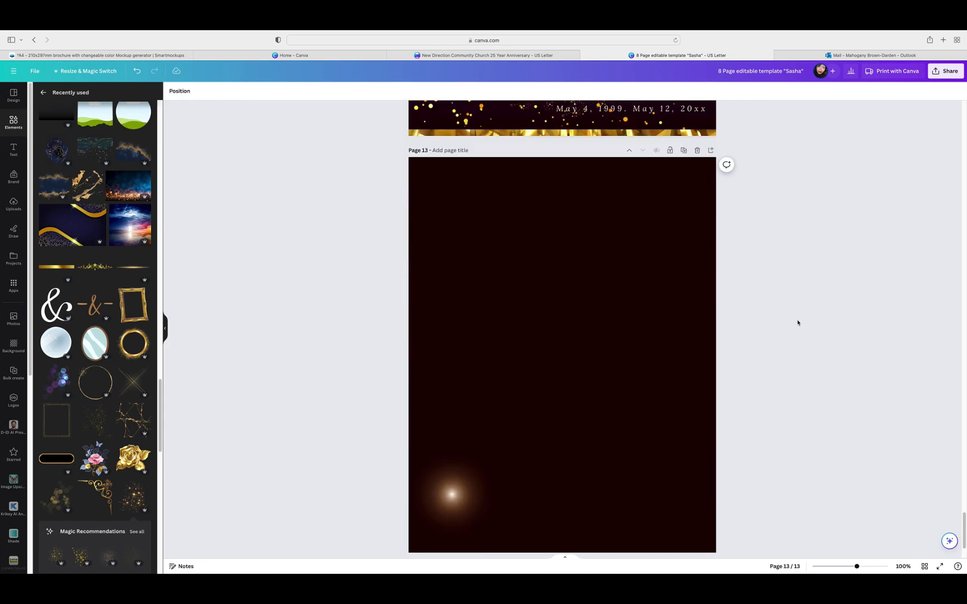
scroll(798, 323, up, 5)
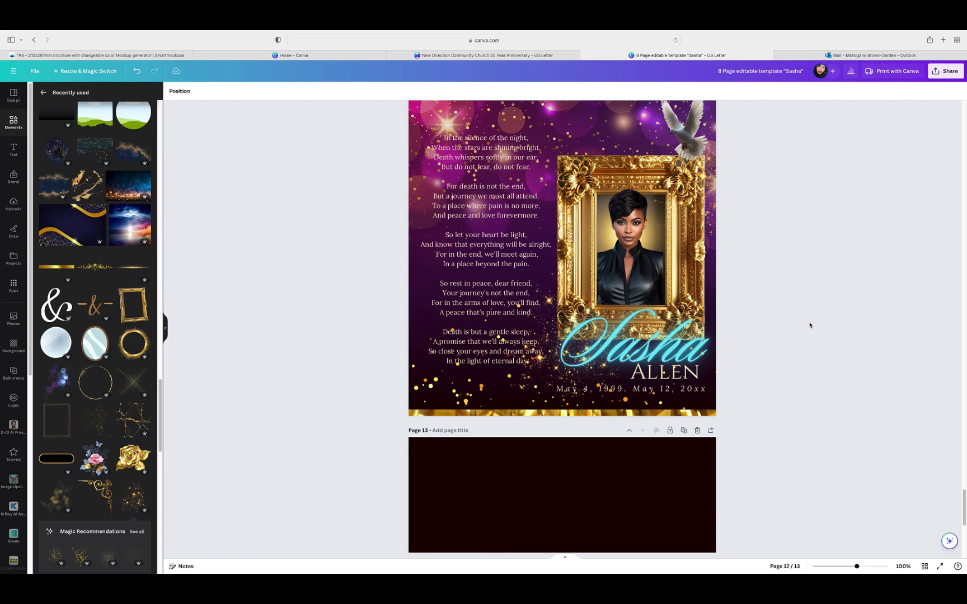
scroll(809, 325, down, 6)
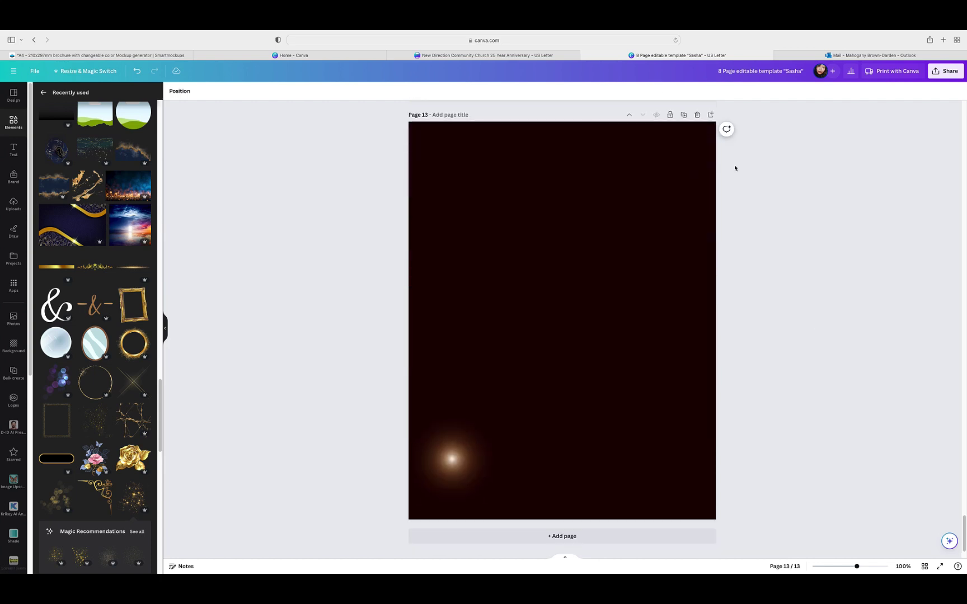
click(698, 115)
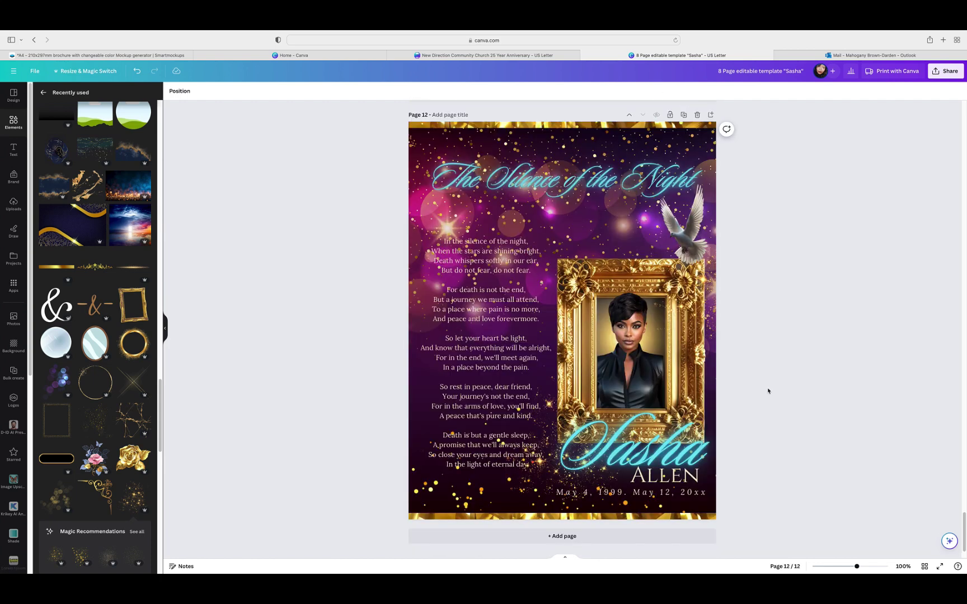
Step: In the page grid, try dragging the frame page earlier, then reopen page 12
click(925, 567)
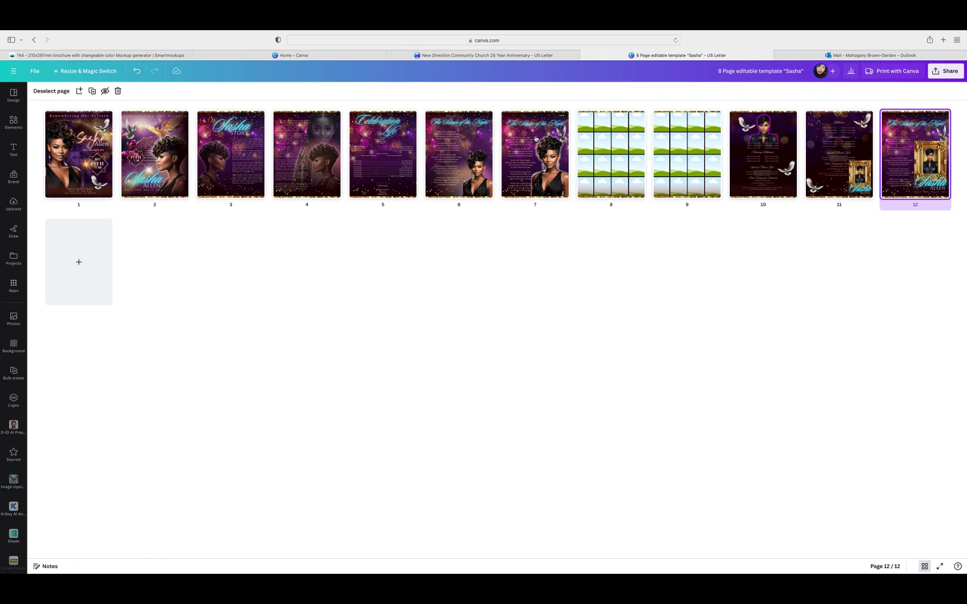
click(561, 114)
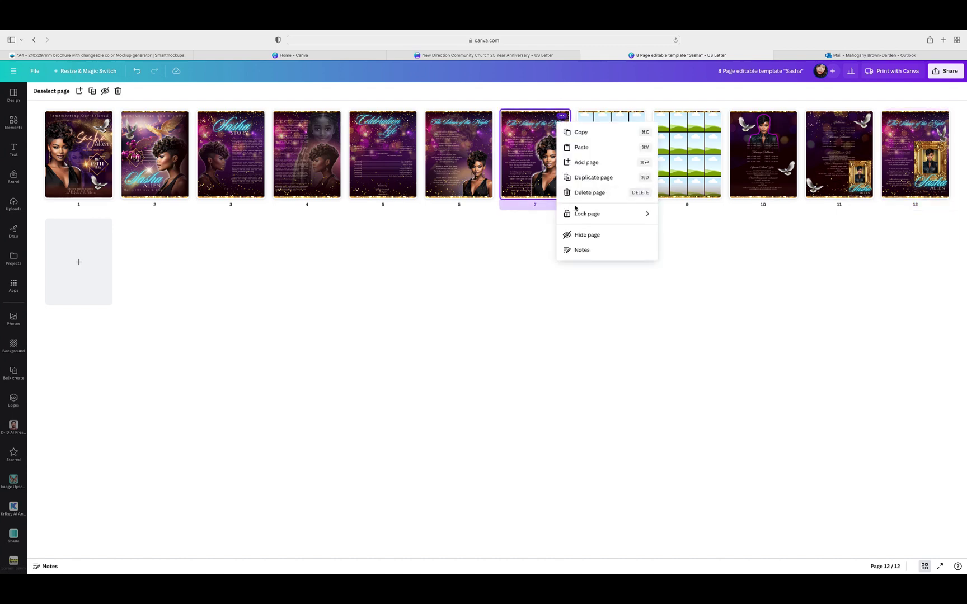
drag(895, 160, 608, 163)
drag(547, 162, 543, 159)
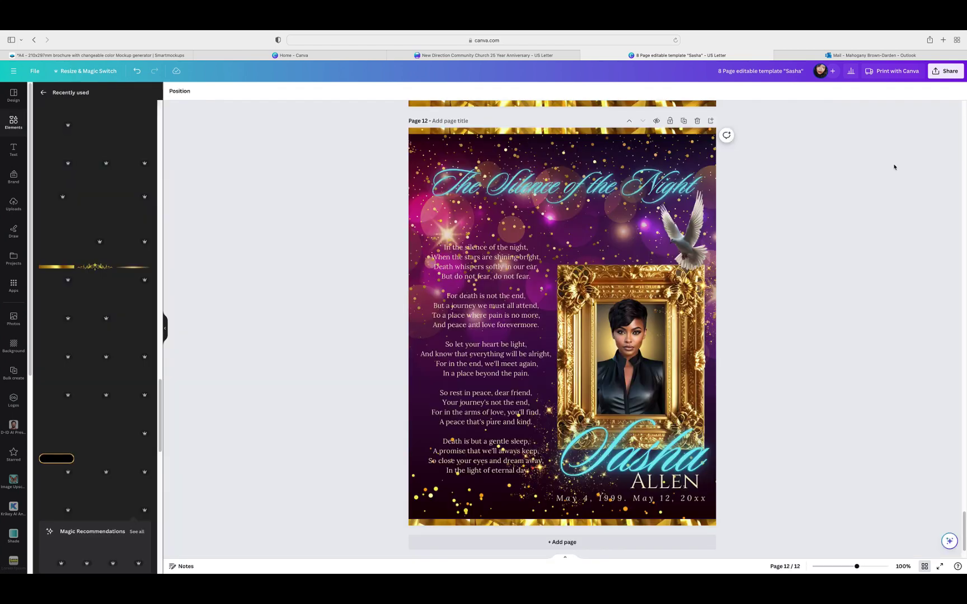
double_click(893, 163)
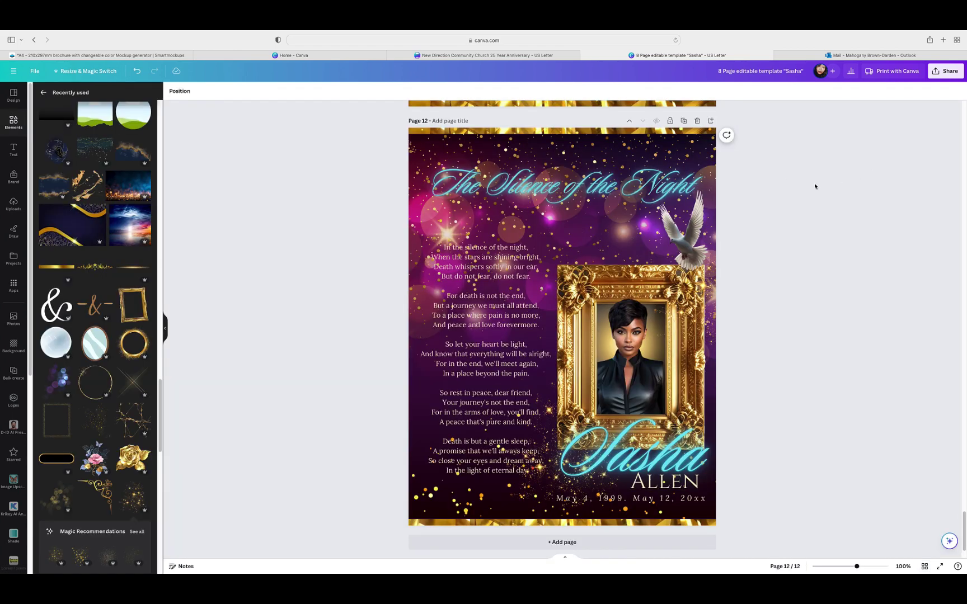
click(628, 123)
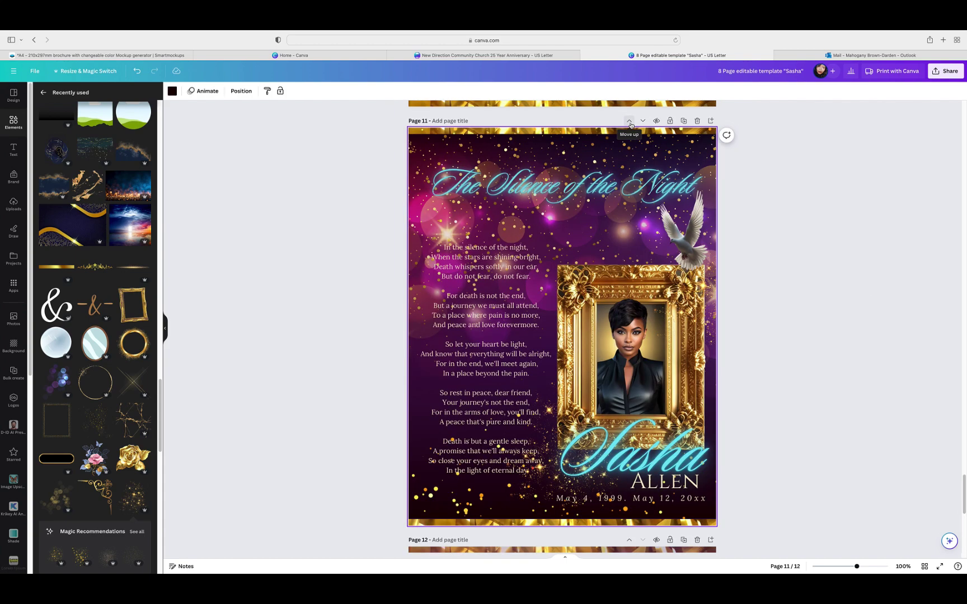
click(630, 122)
click(629, 122)
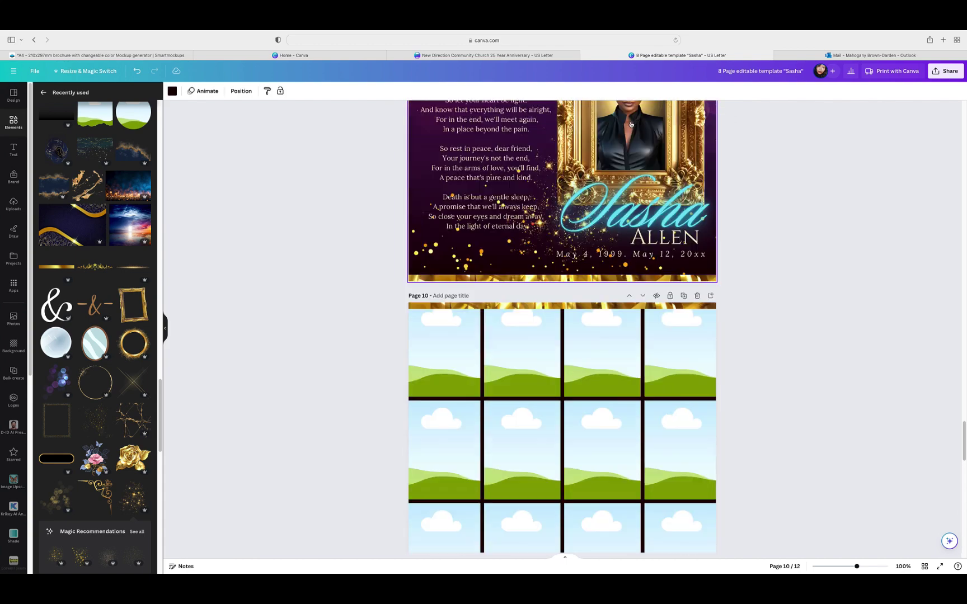
scroll(772, 219, up, 5)
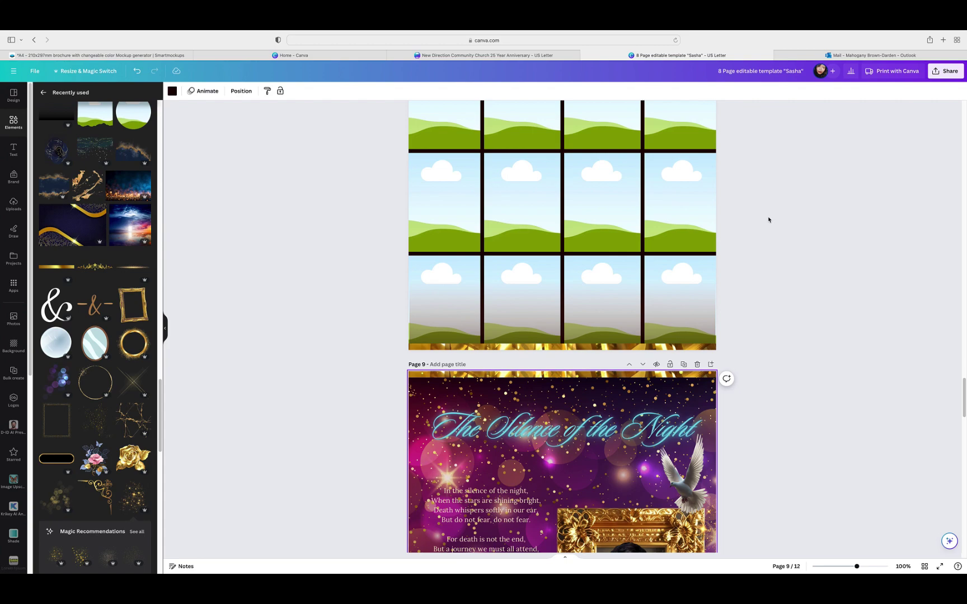
click(629, 329)
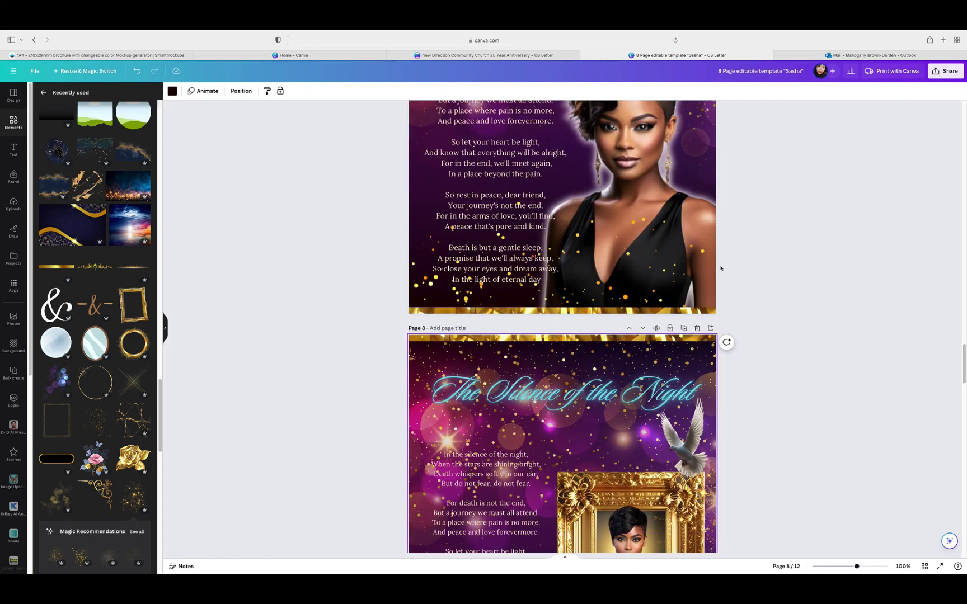
scroll(721, 268, up, 4)
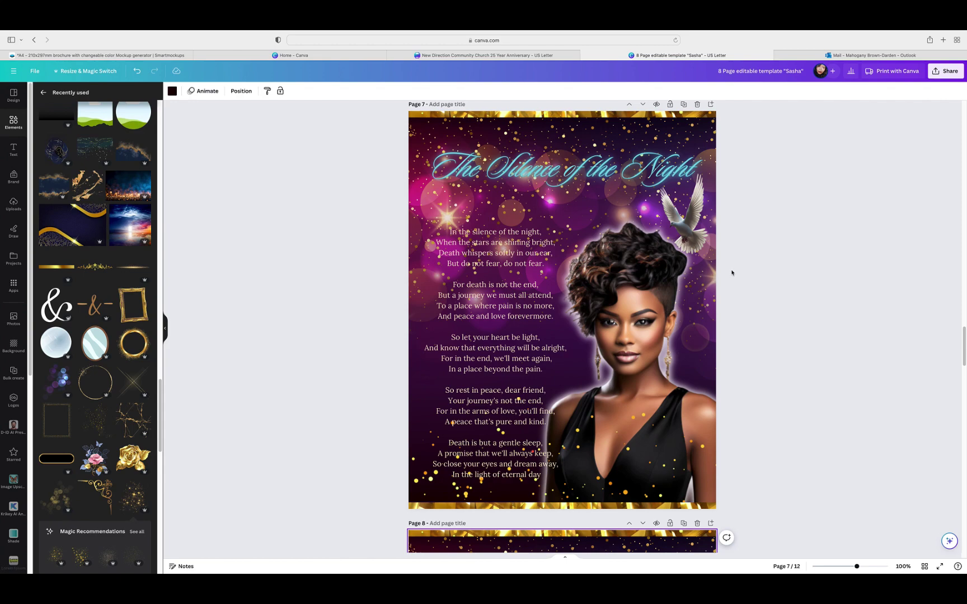
click(698, 104)
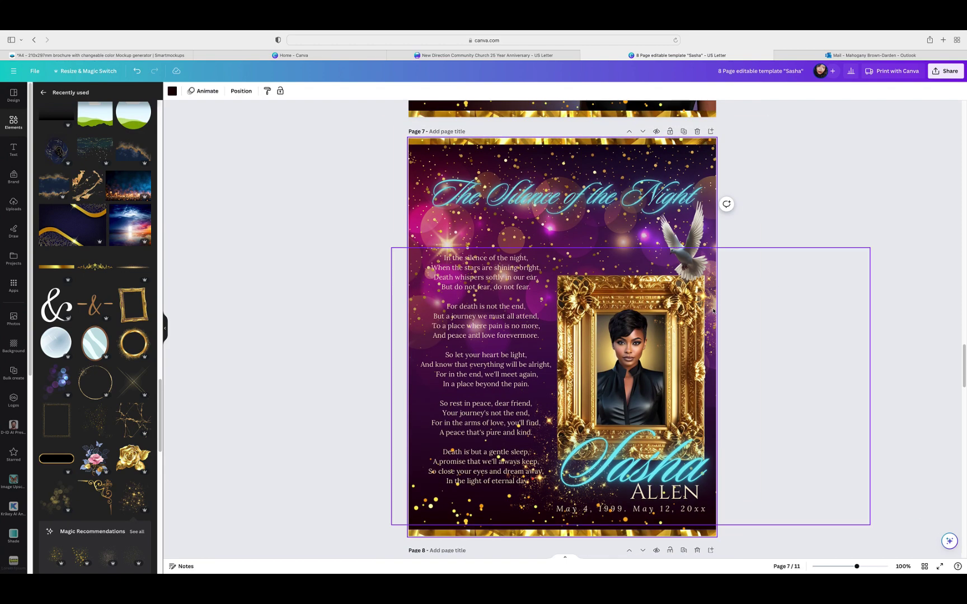
click(750, 240)
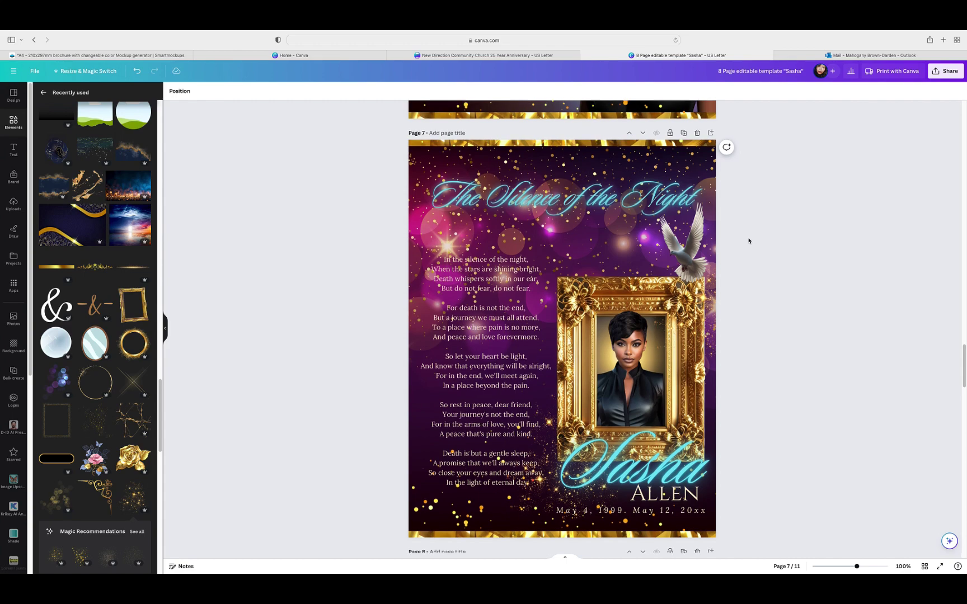
scroll(749, 241, up, 6)
scroll(762, 241, up, 1)
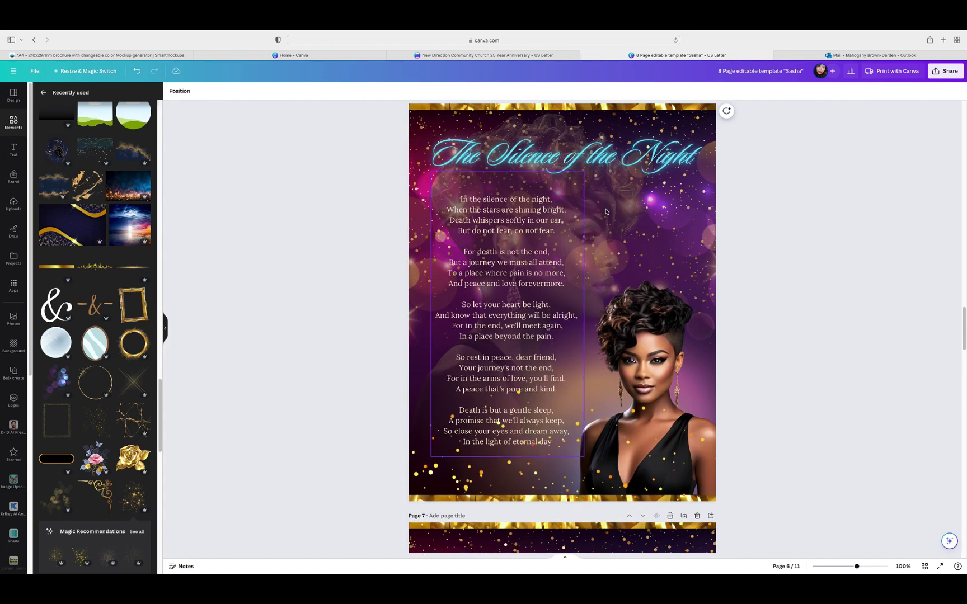
scroll(771, 225, down, 15)
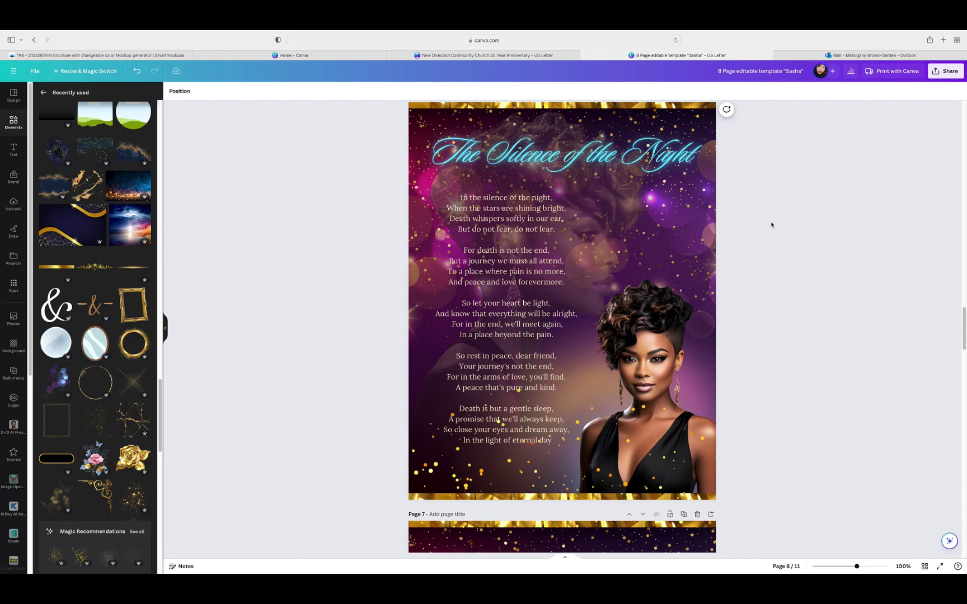
scroll(771, 225, down, 10)
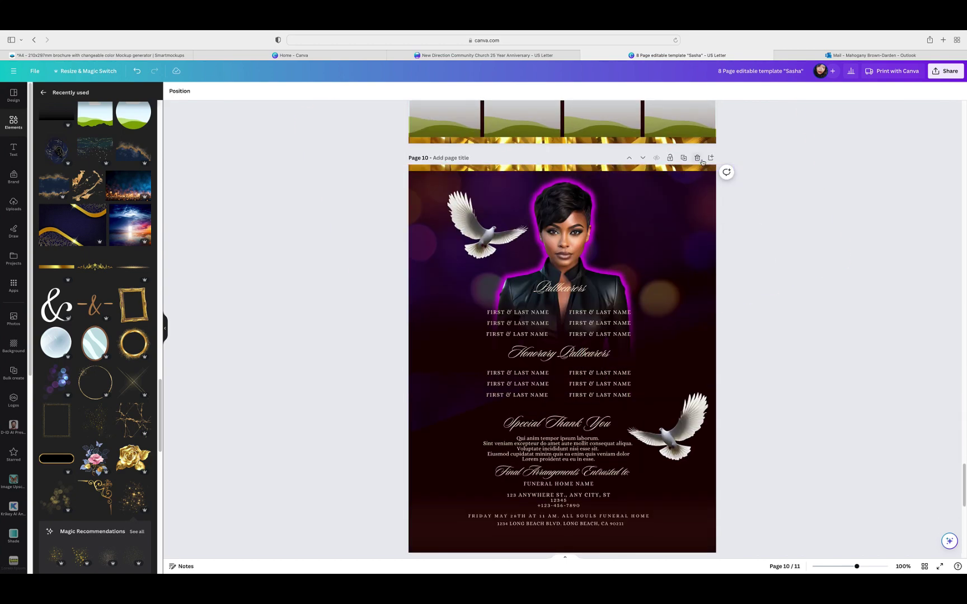
click(697, 158)
scroll(785, 297, down, 1)
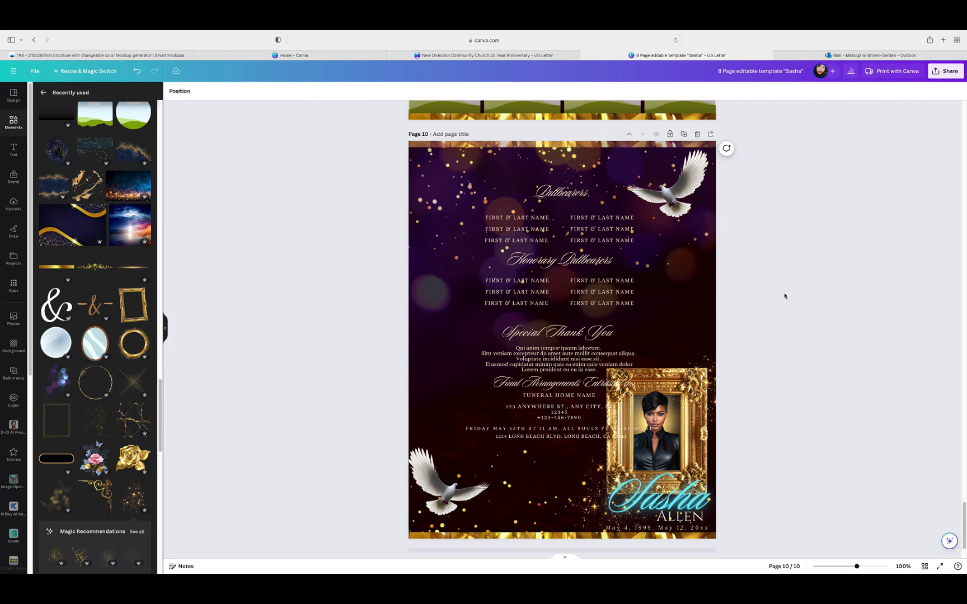
click(692, 374)
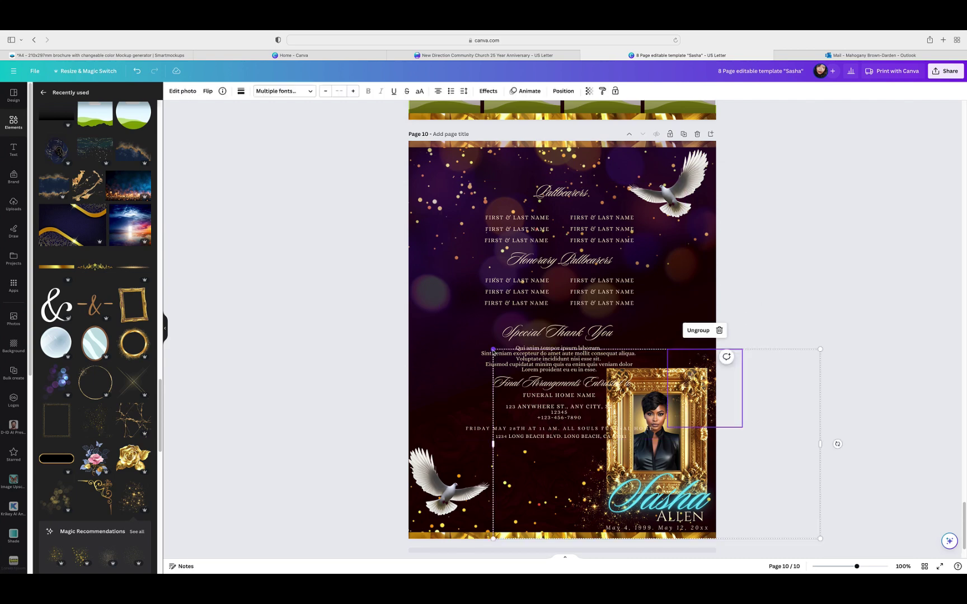
click(720, 331)
click(671, 331)
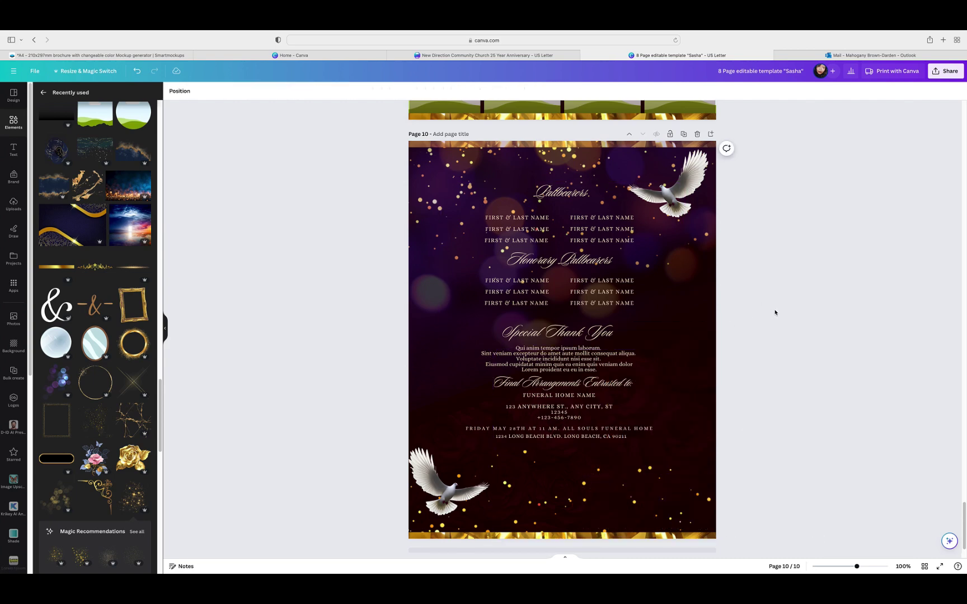
scroll(776, 312, down, 1)
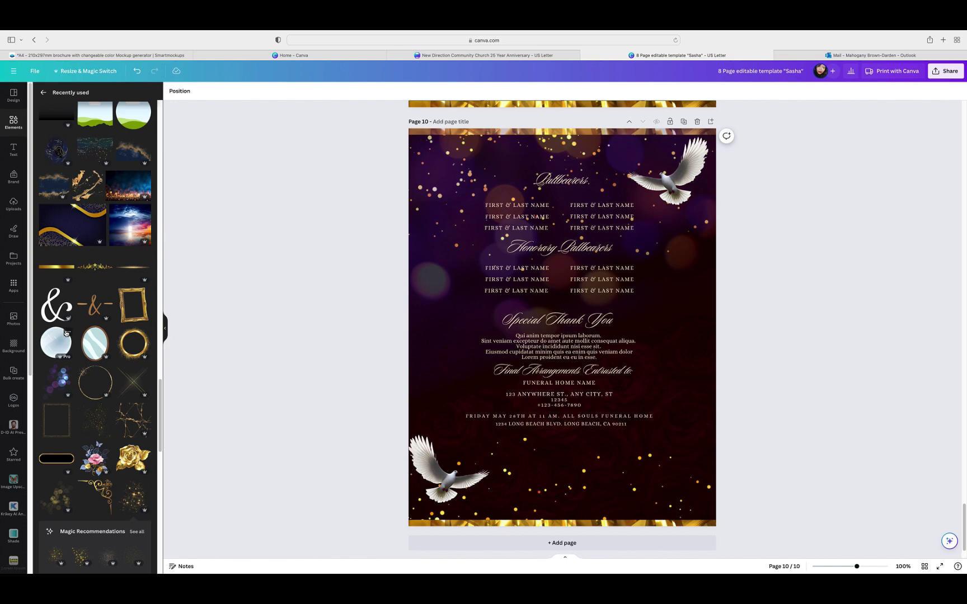
Step: Scroll through Uploads to the short-haired woman's portrait and pick it for page 10
click(14, 204)
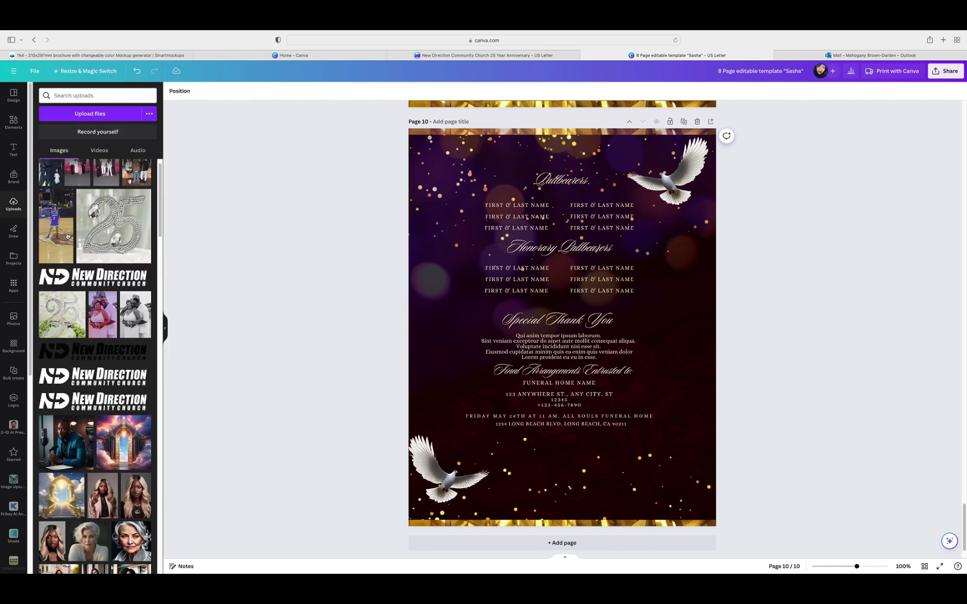
scroll(71, 236, down, 15)
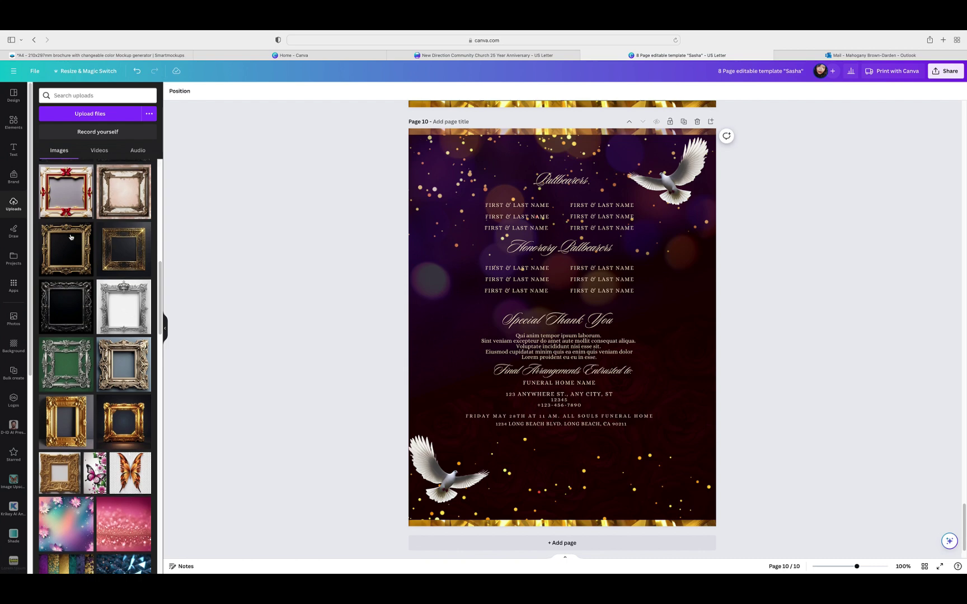
scroll(71, 237, down, 15)
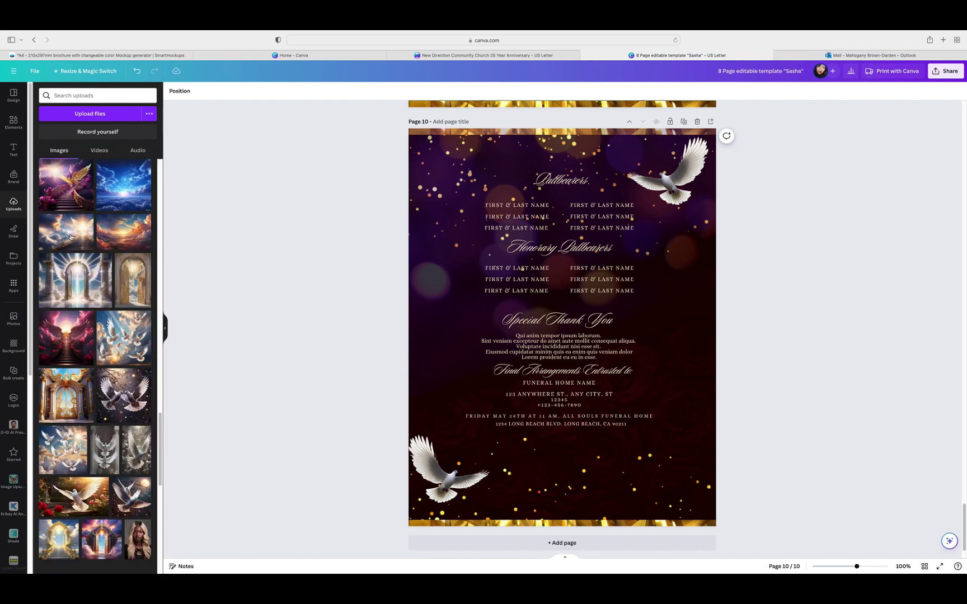
scroll(71, 236, down, 5)
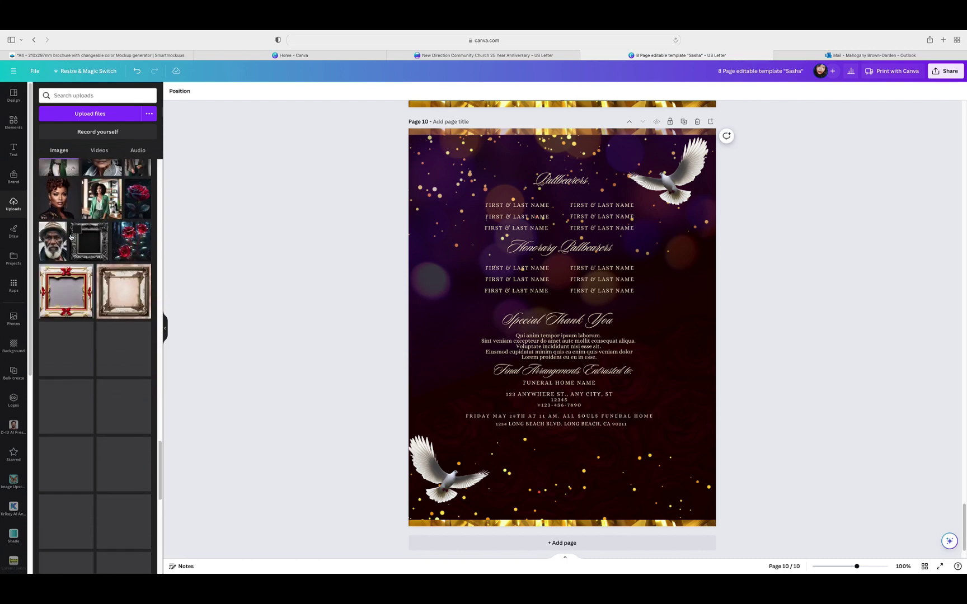
scroll(70, 237, down, 8)
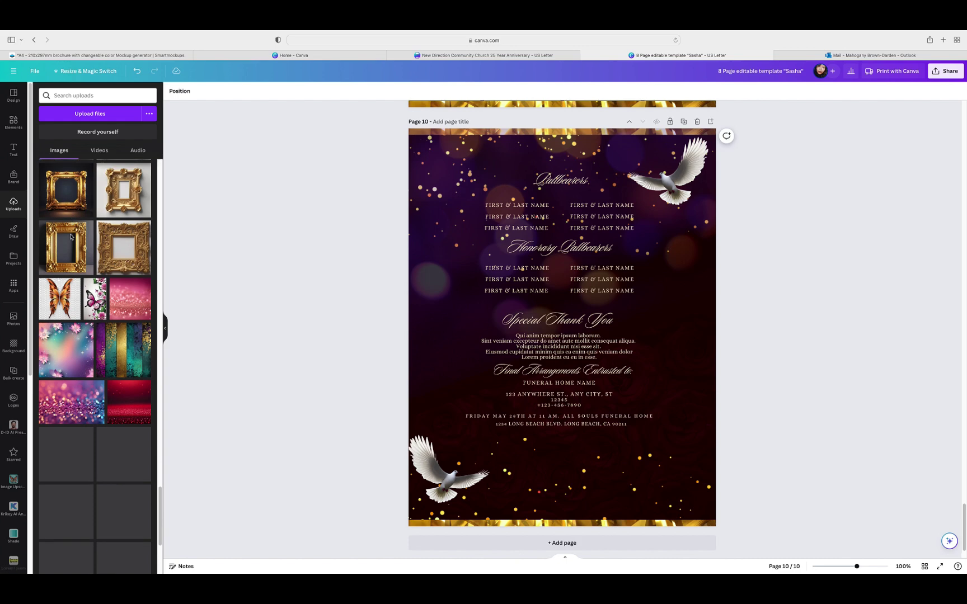
scroll(70, 237, down, 10)
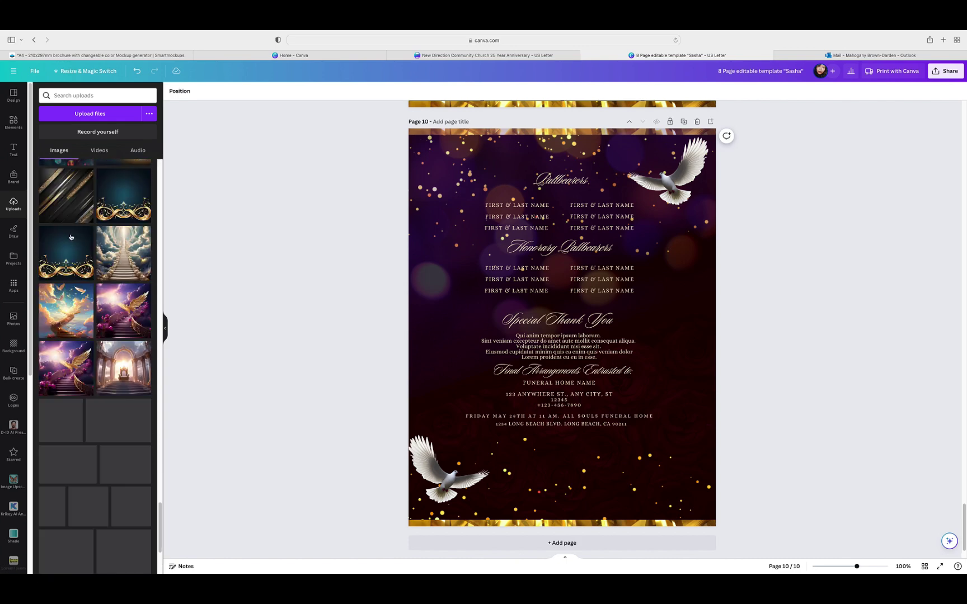
scroll(70, 237, down, 10)
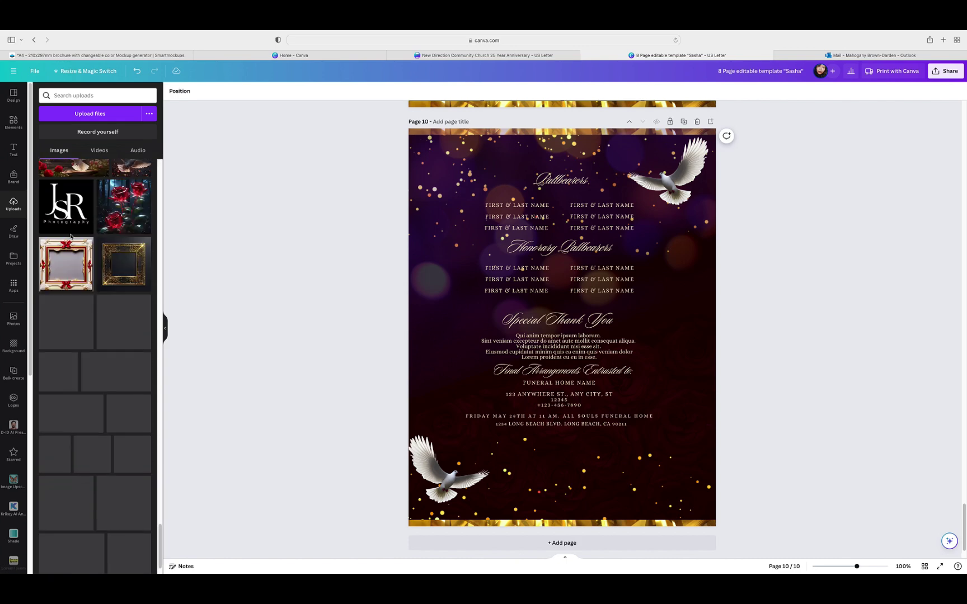
scroll(70, 237, down, 3)
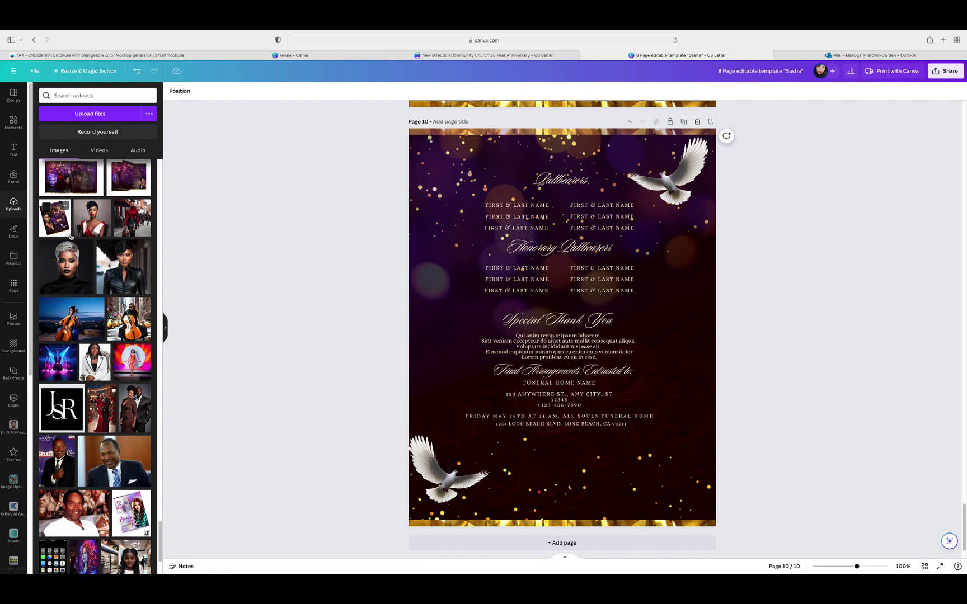
scroll(71, 236, down, 6)
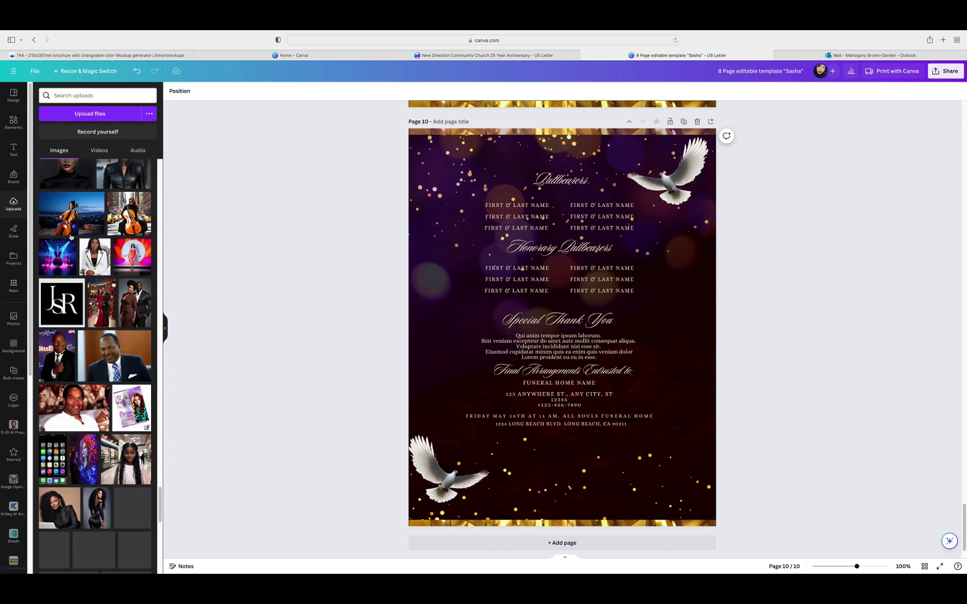
scroll(71, 237, down, 2)
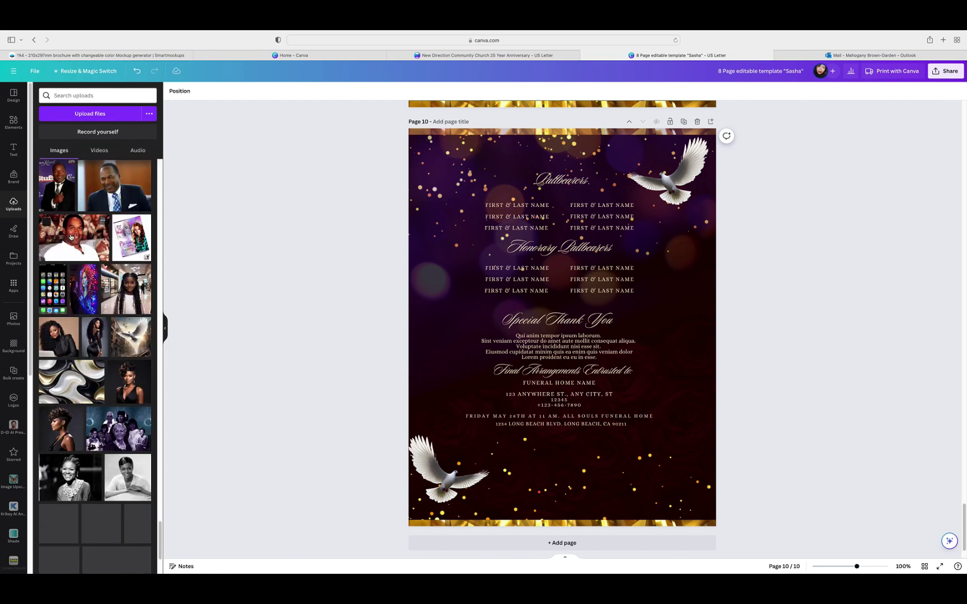
click(47, 414)
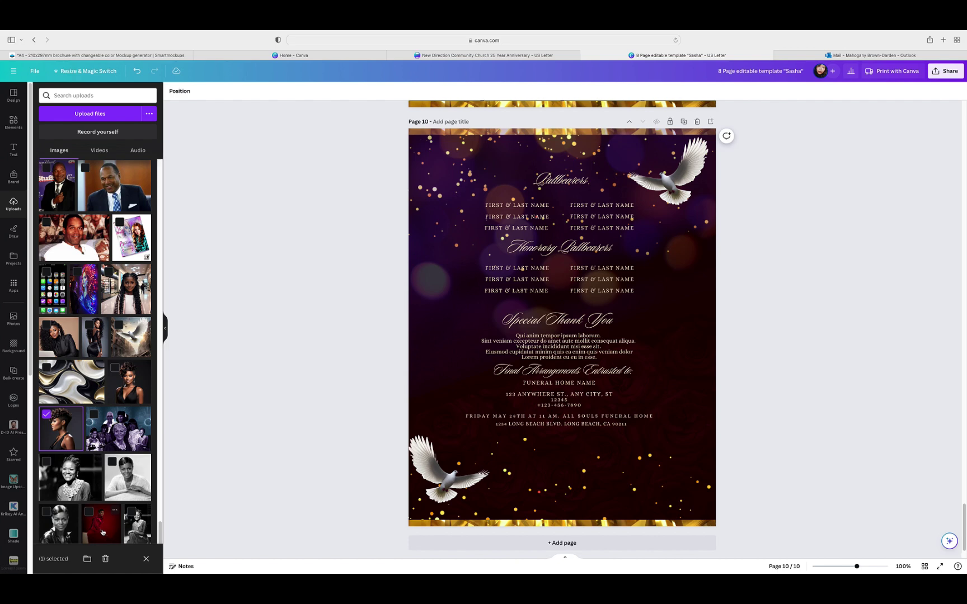
click(147, 565)
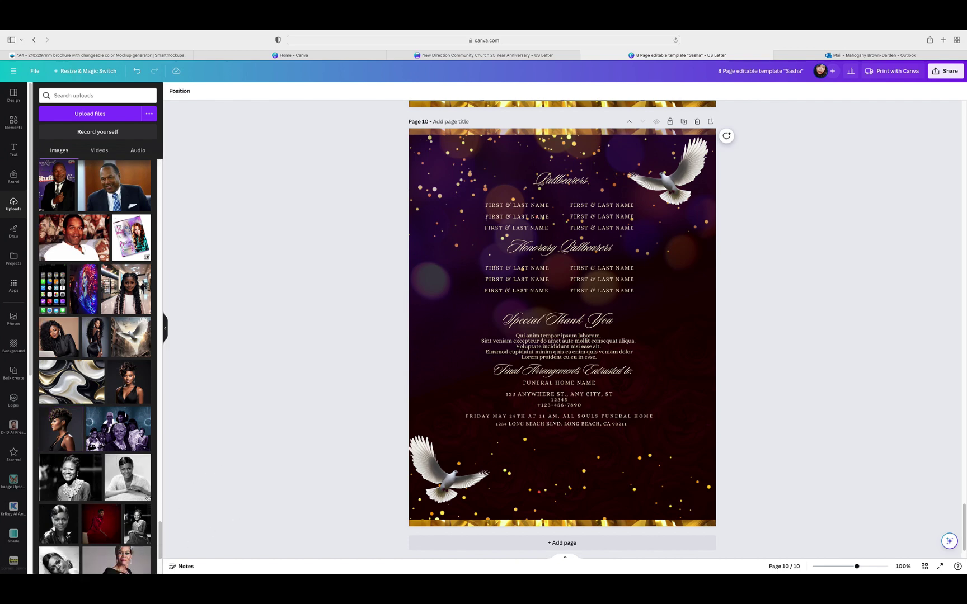
Step: Place the portrait on page 10, remove its background with BG Remover, and enlarge it
click(62, 428)
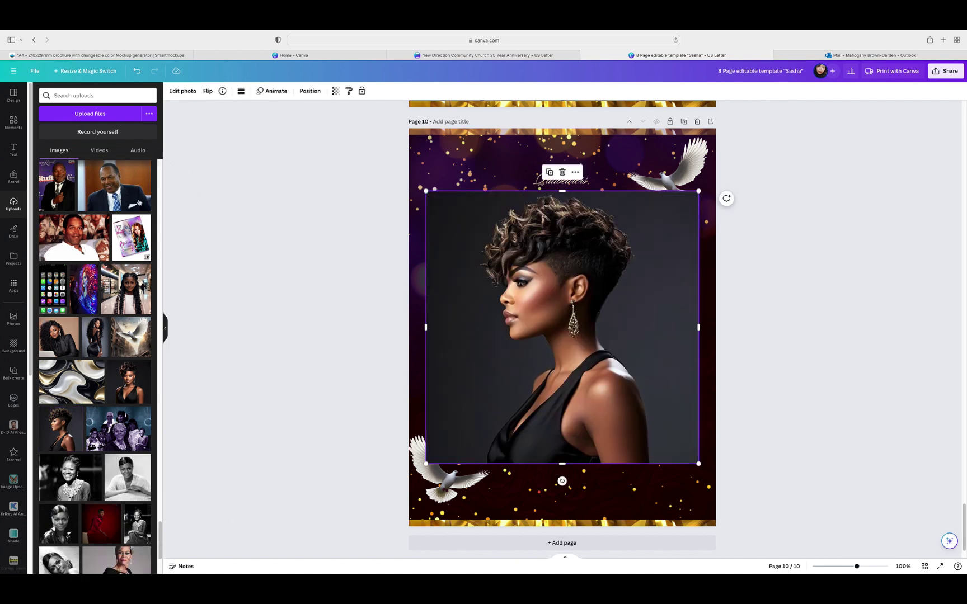
click(165, 330)
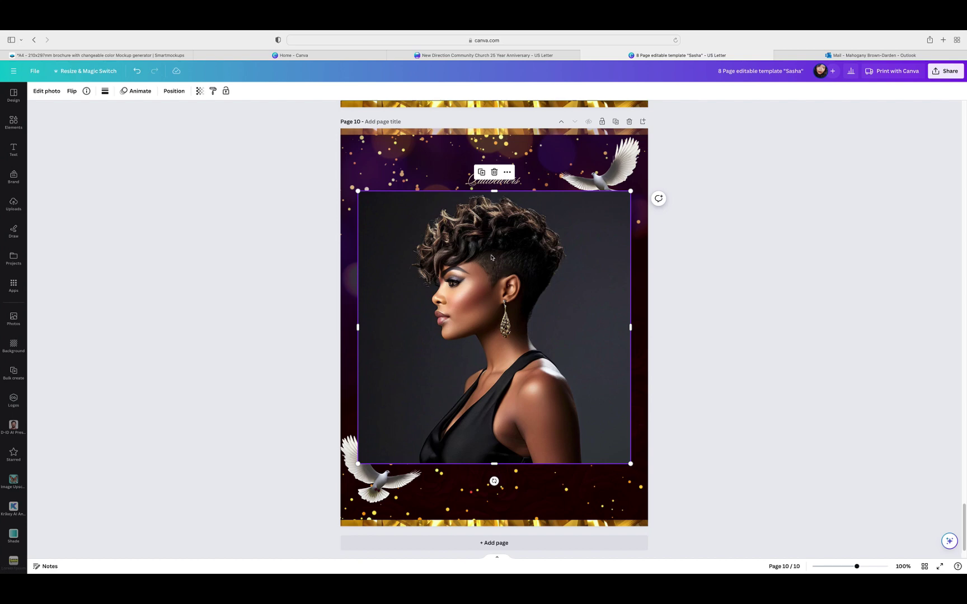
click(55, 92)
click(40, 162)
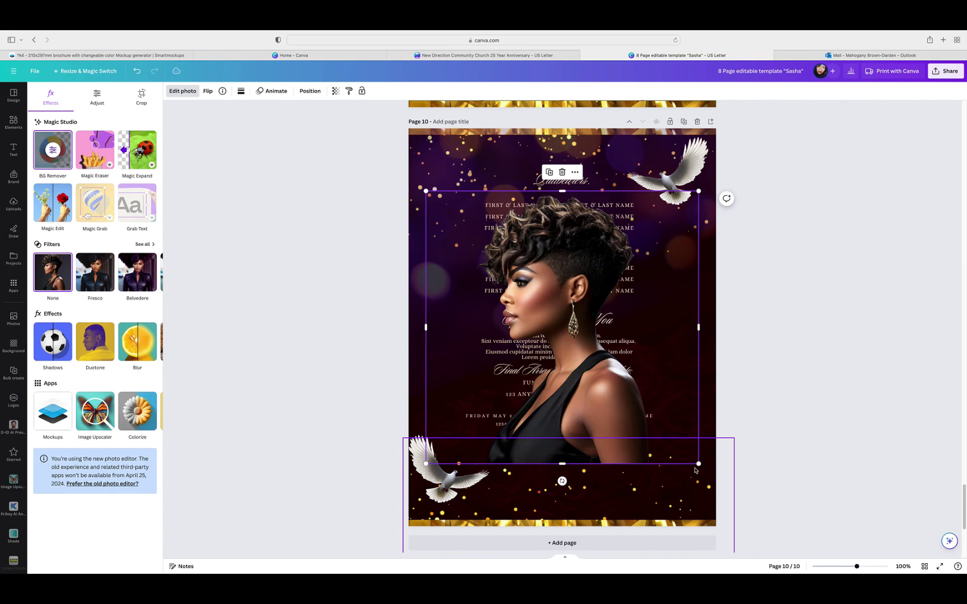
drag(698, 463, 735, 542)
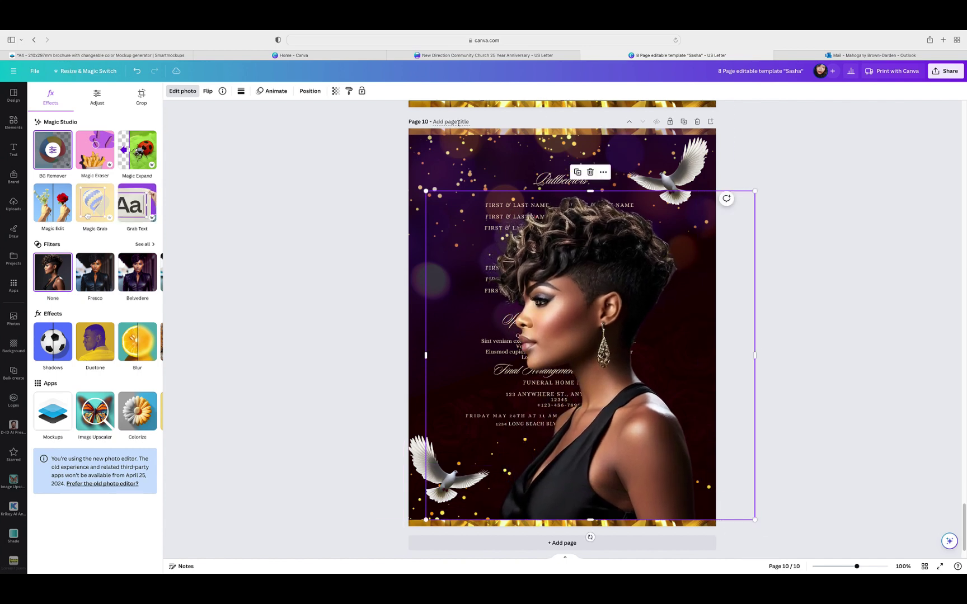
Step: Send the portrait backward six times, behind the text, overlay and sparkles
click(310, 91)
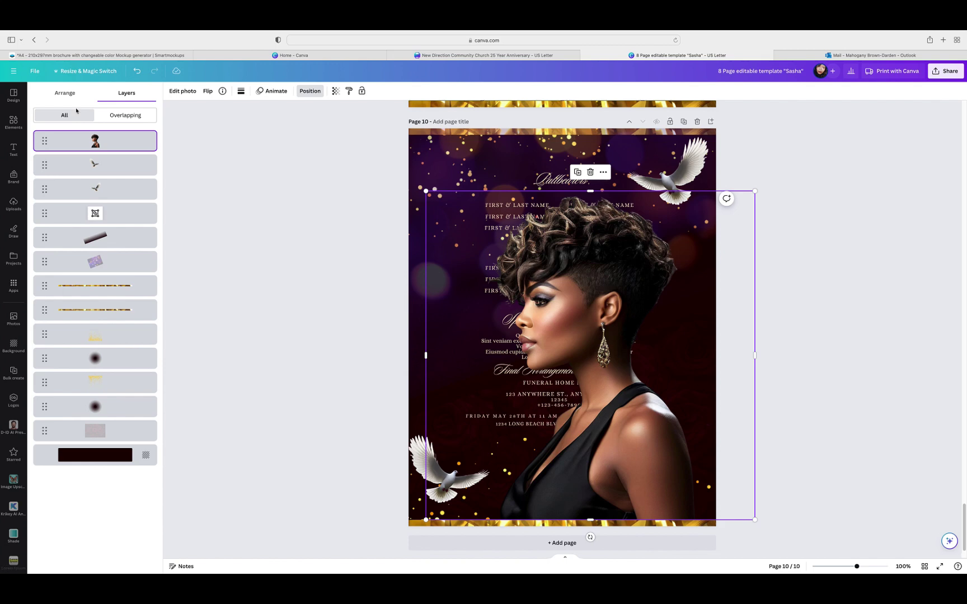
click(66, 93)
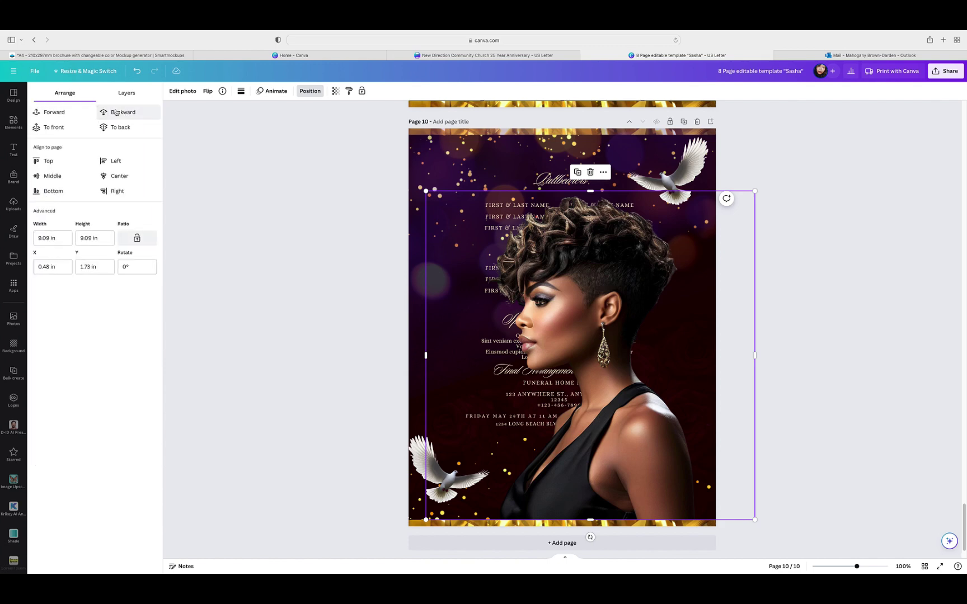
click(116, 112)
click(116, 112)
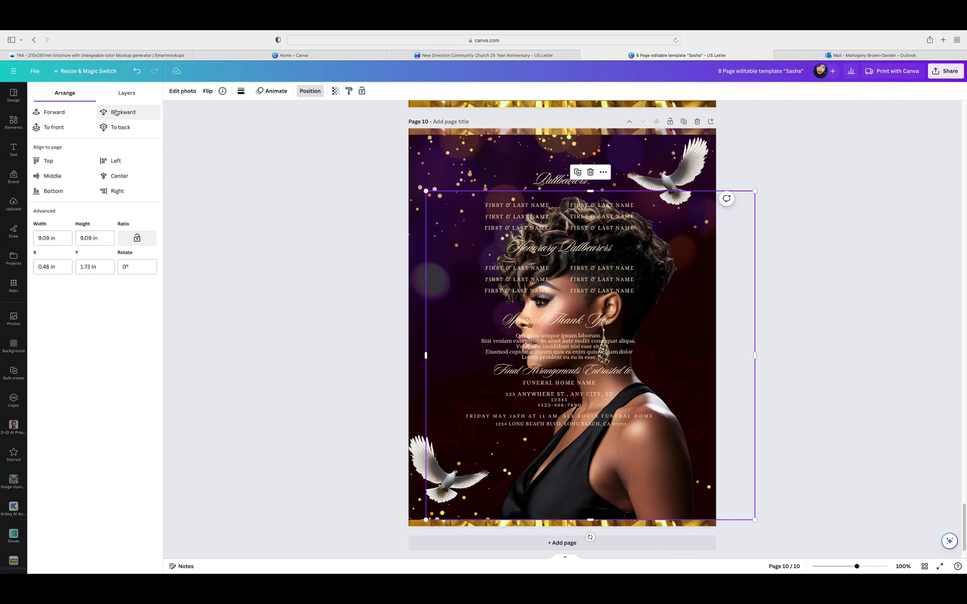
click(116, 112)
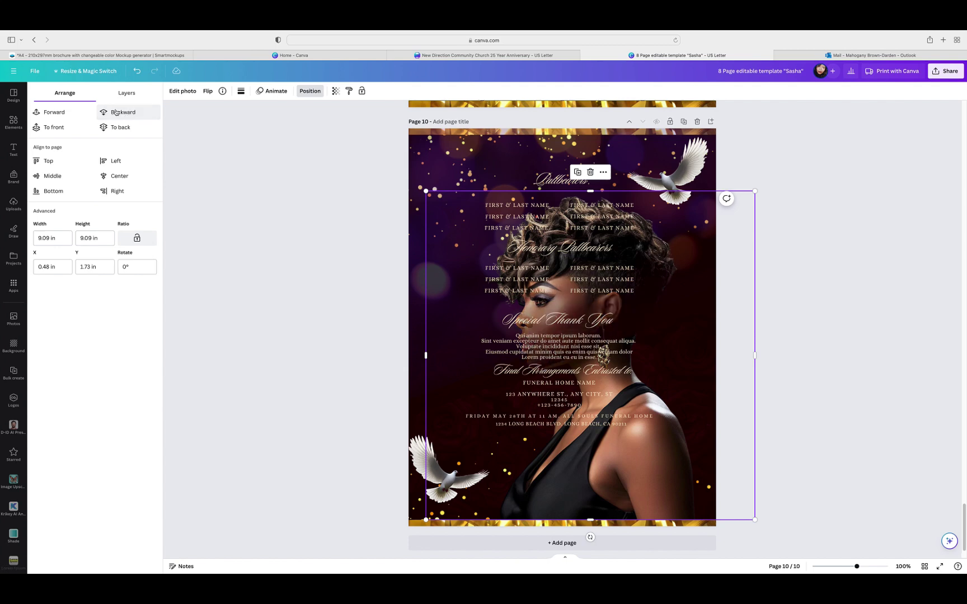
click(116, 112)
click(116, 112)
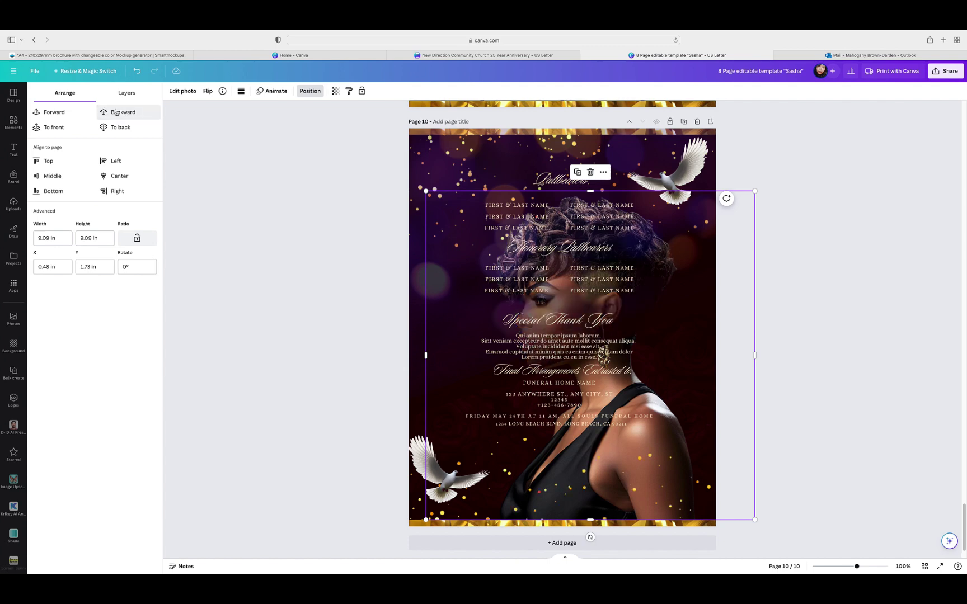
click(116, 112)
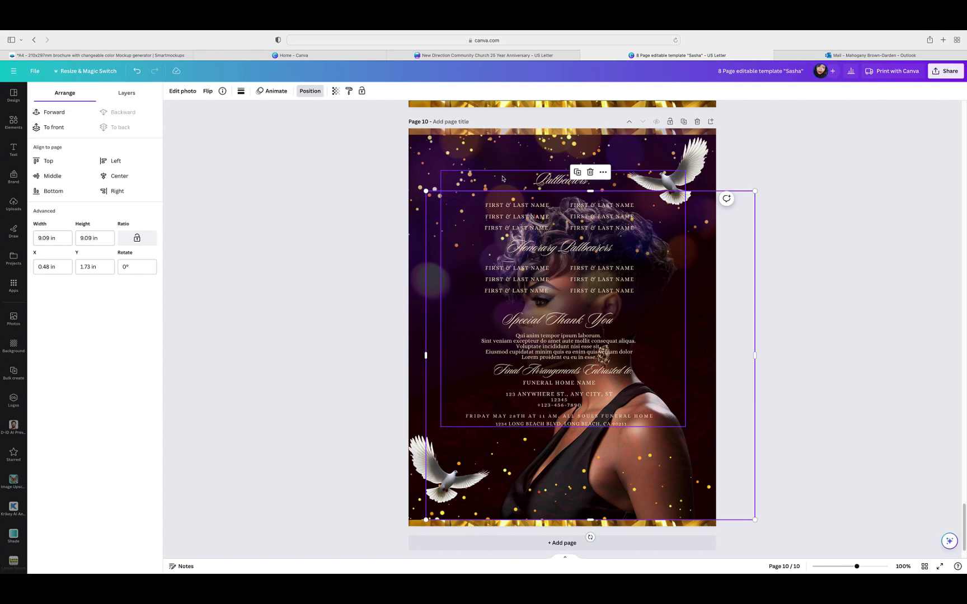
Step: Enlarge the portrait to the page top, delete a rotated overlay, and stretch the rotated photo
drag(755, 192, 823, 134)
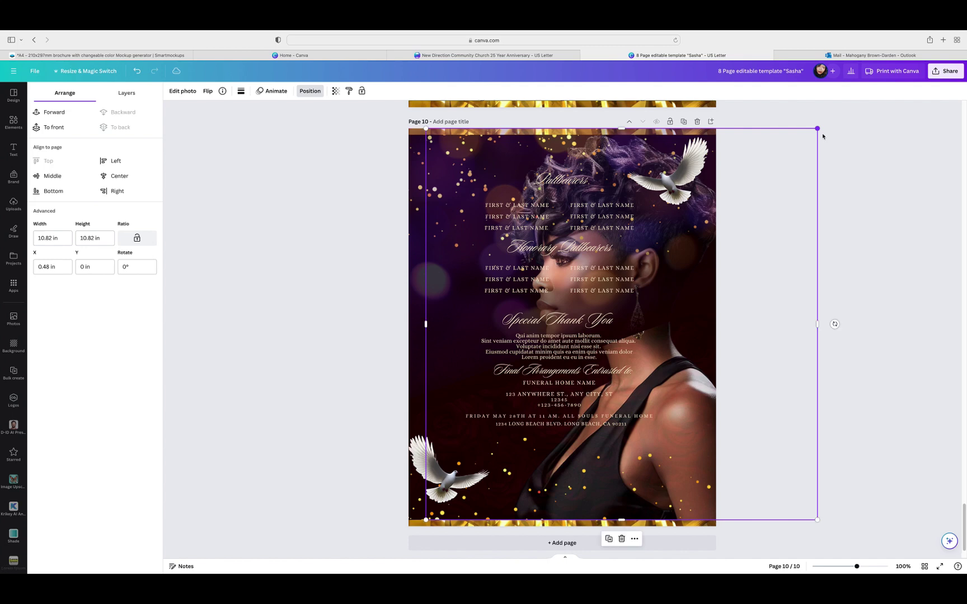
drag(757, 381, 755, 379)
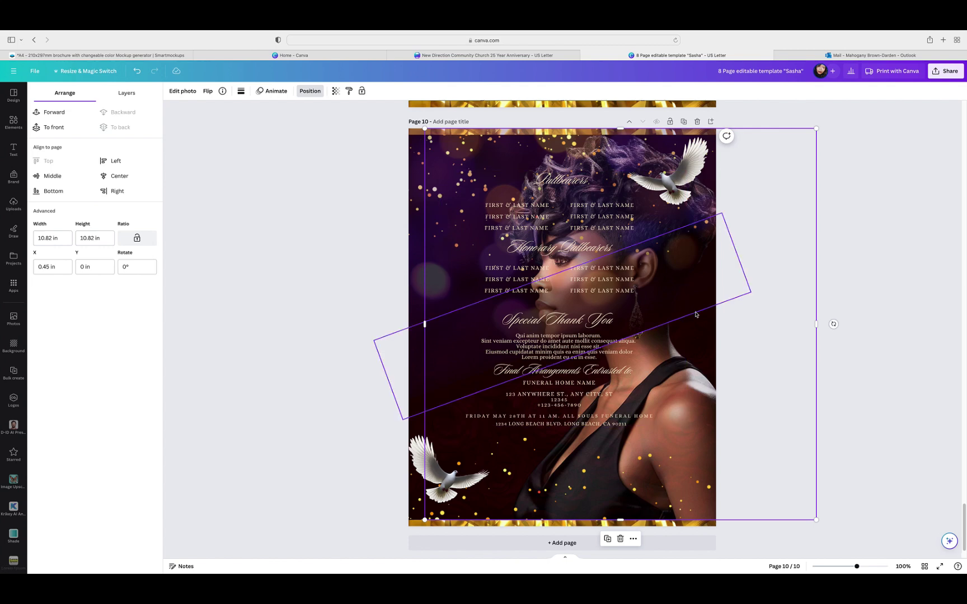
click(701, 312)
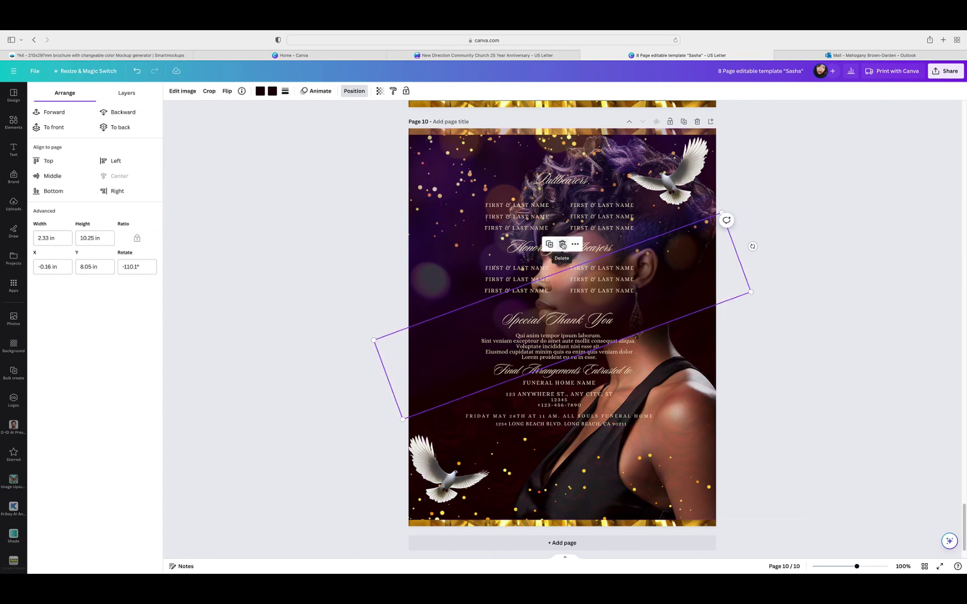
click(807, 288)
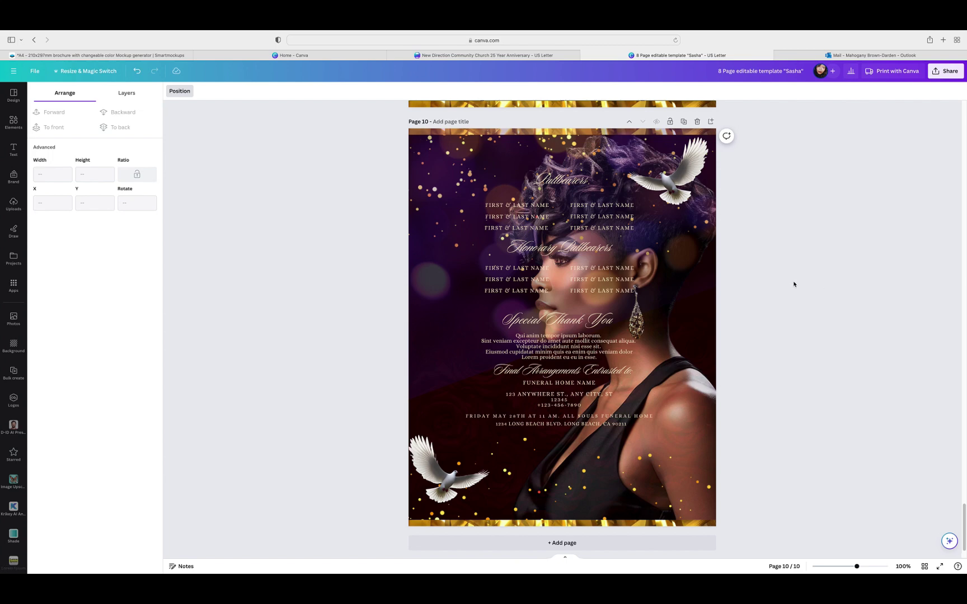
click(413, 366)
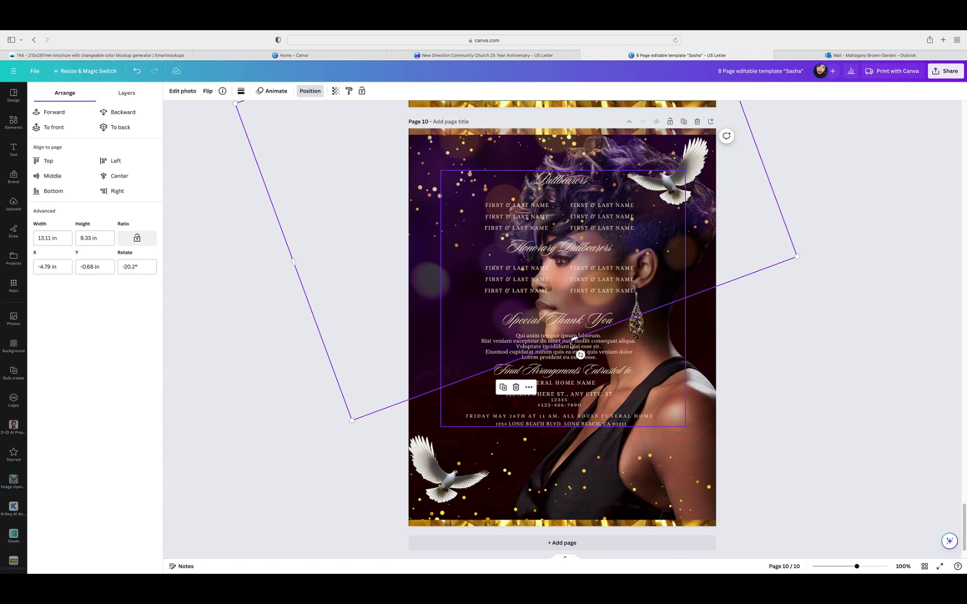
drag(572, 346, 603, 408)
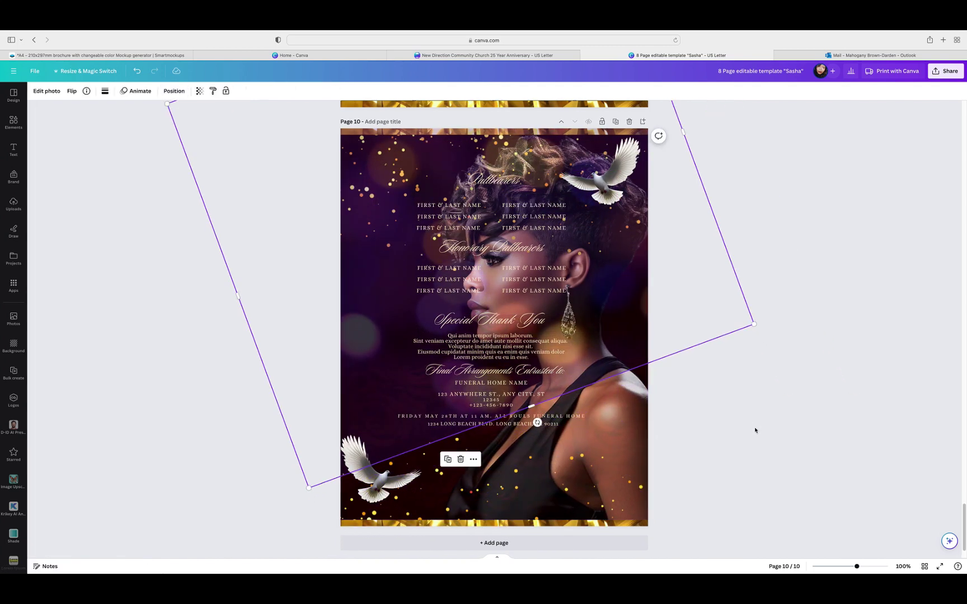
click(755, 428)
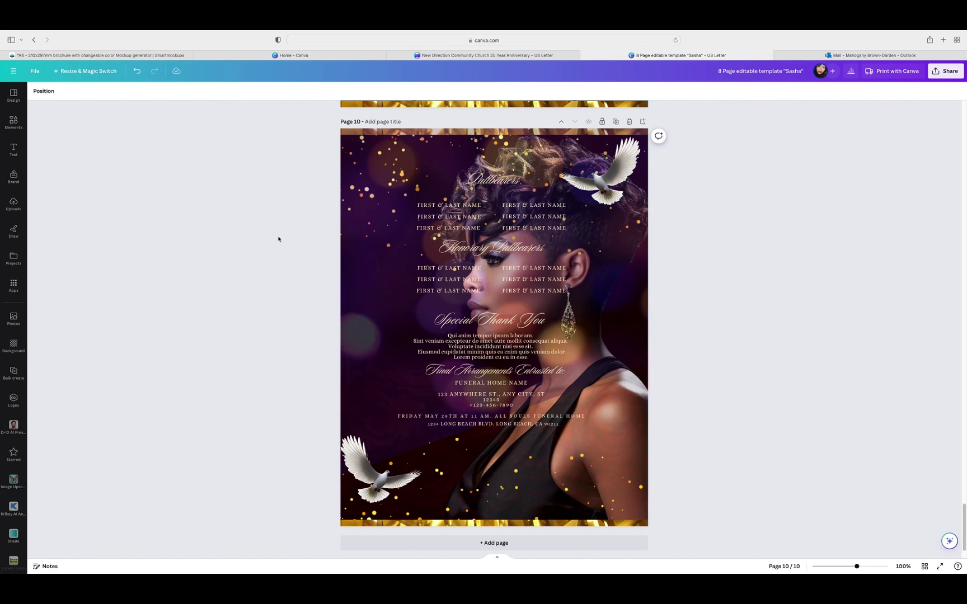
Step: Undo three edits and redo one to restore the darker purple-haired portrait
click(139, 74)
click(138, 72)
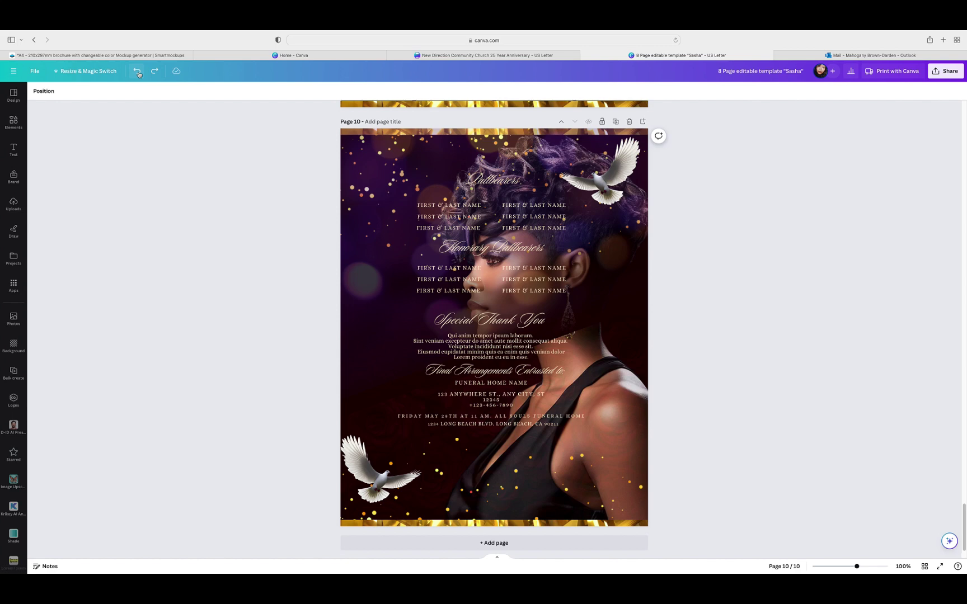
click(138, 71)
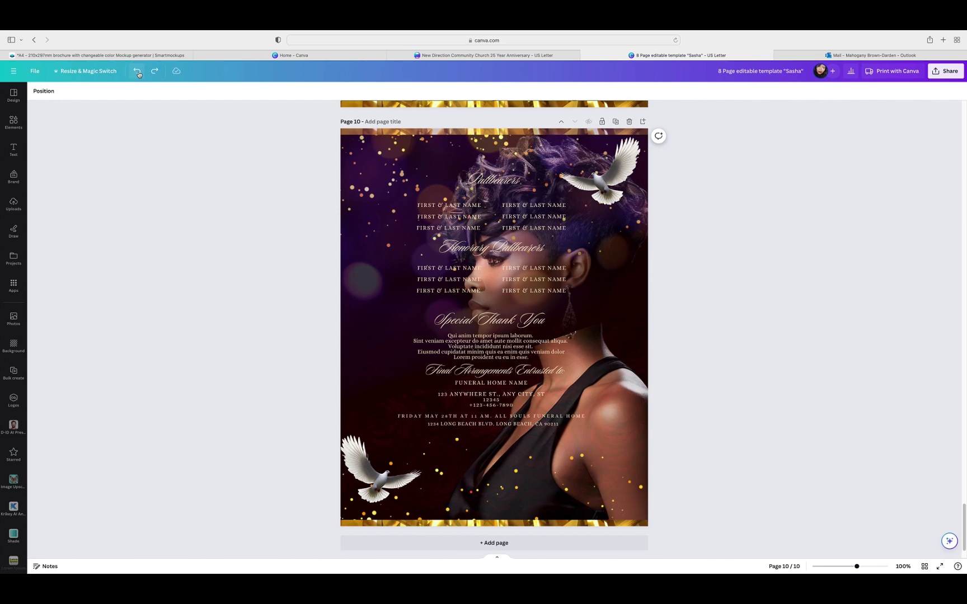
click(155, 72)
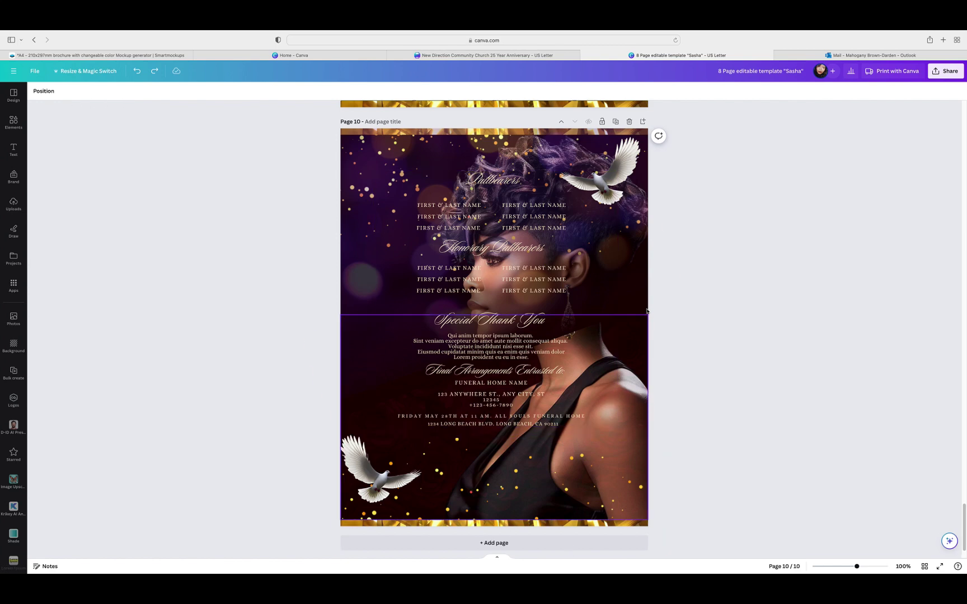
click(43, 91)
Step: Apply the Amethyst filter to the page-10 portrait
click(95, 430)
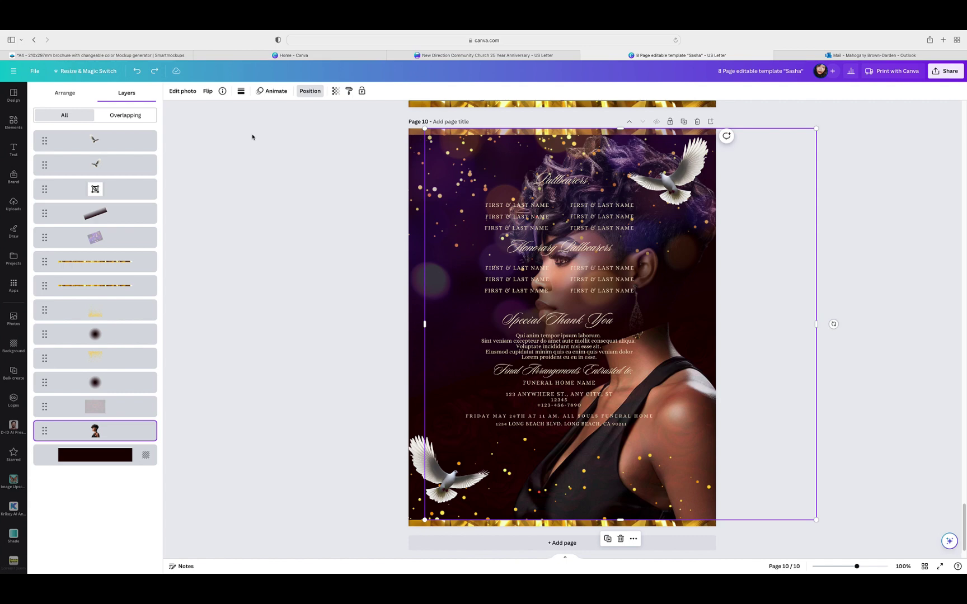
click(182, 91)
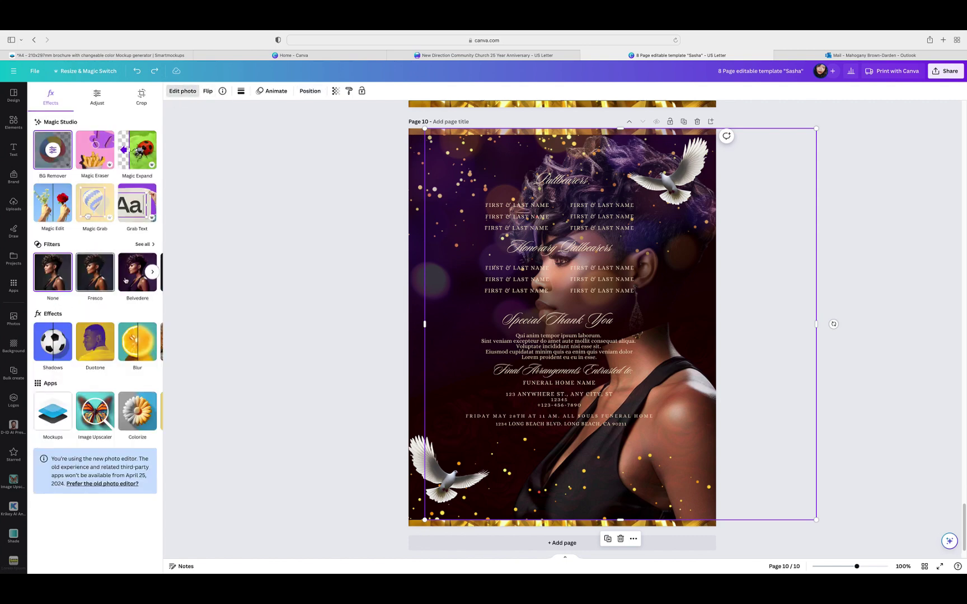
click(141, 244)
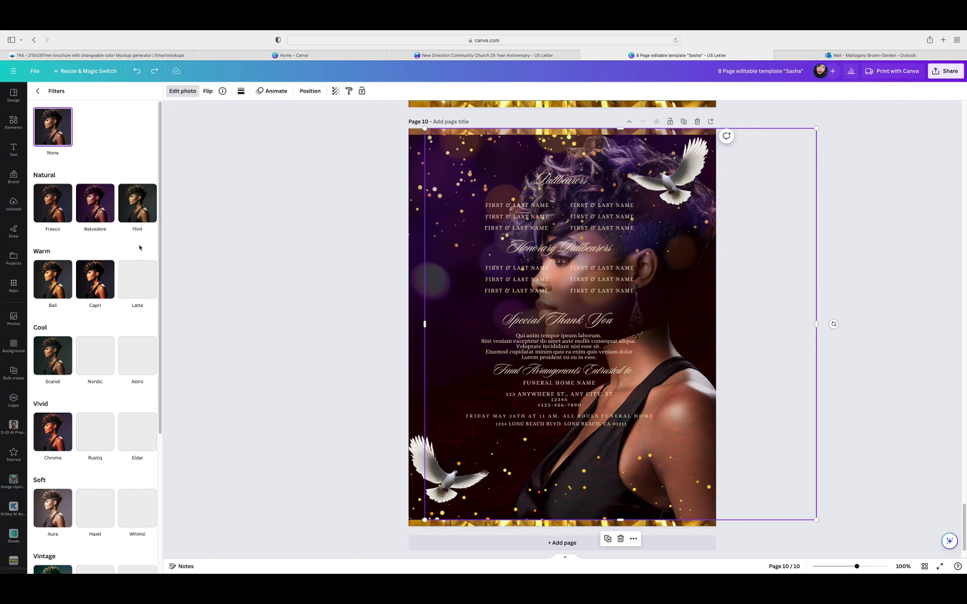
scroll(94, 333, down, 2)
scroll(94, 333, down, 2)
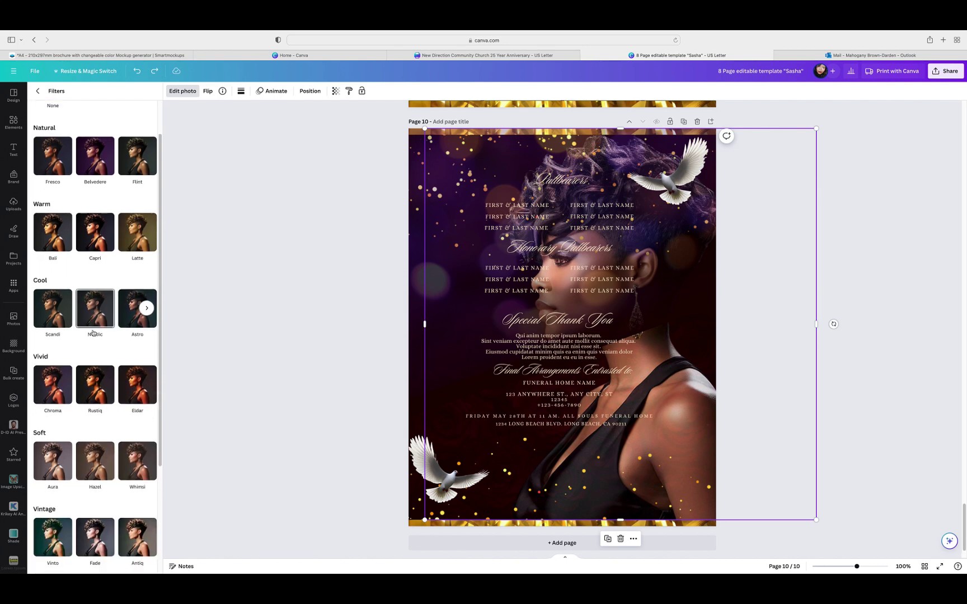
scroll(93, 333, down, 10)
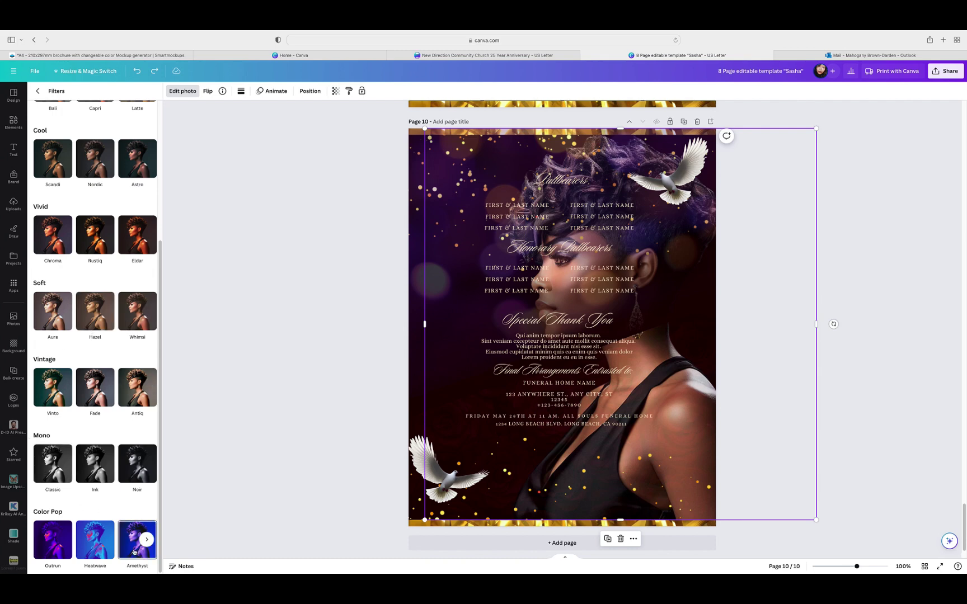
click(134, 552)
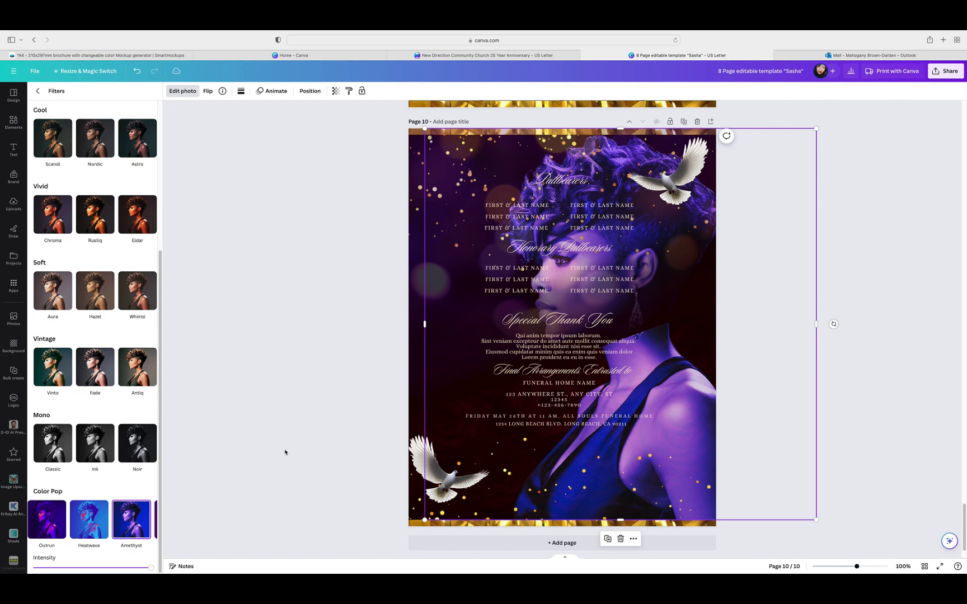
Step: Set the portrait's transparency to 44, briefly try Minty, and keep Amethyst
click(335, 91)
drag(335, 121, 273, 130)
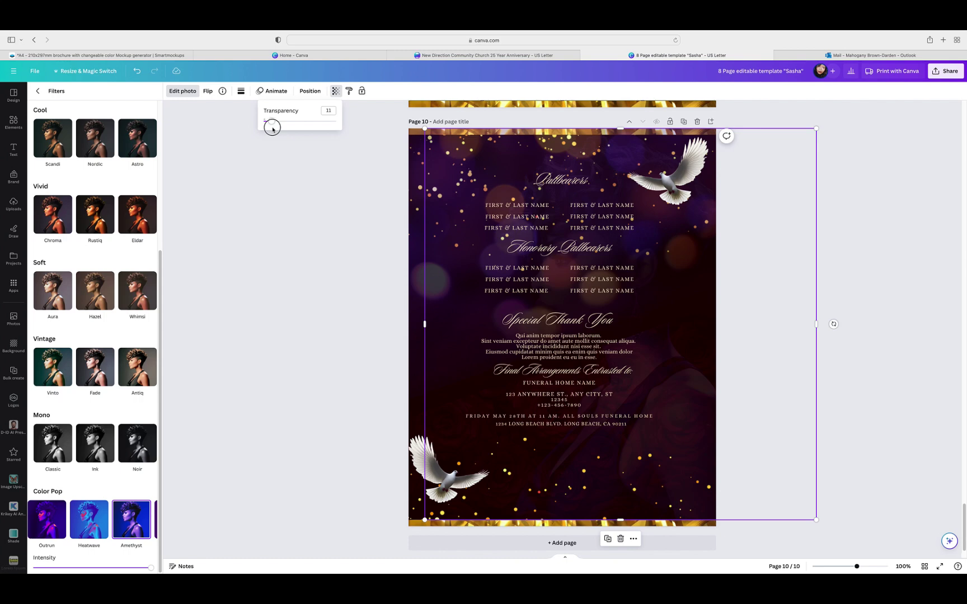
drag(272, 130, 296, 131)
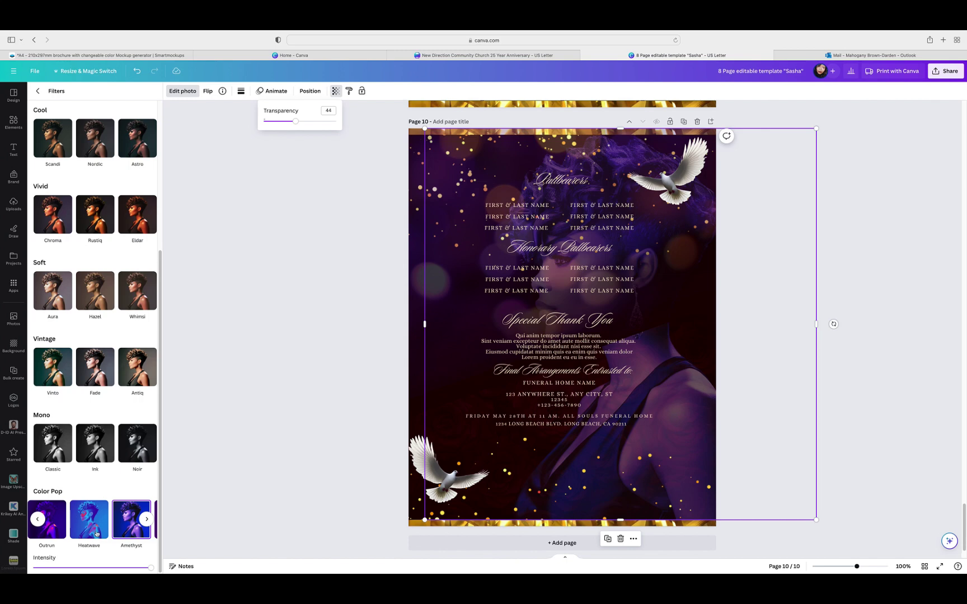
click(145, 519)
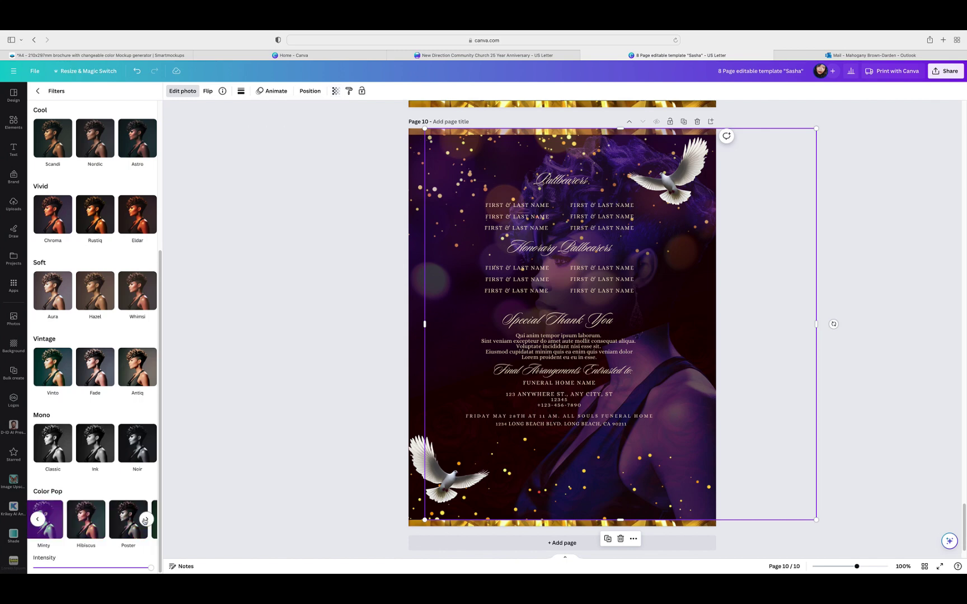
click(53, 532)
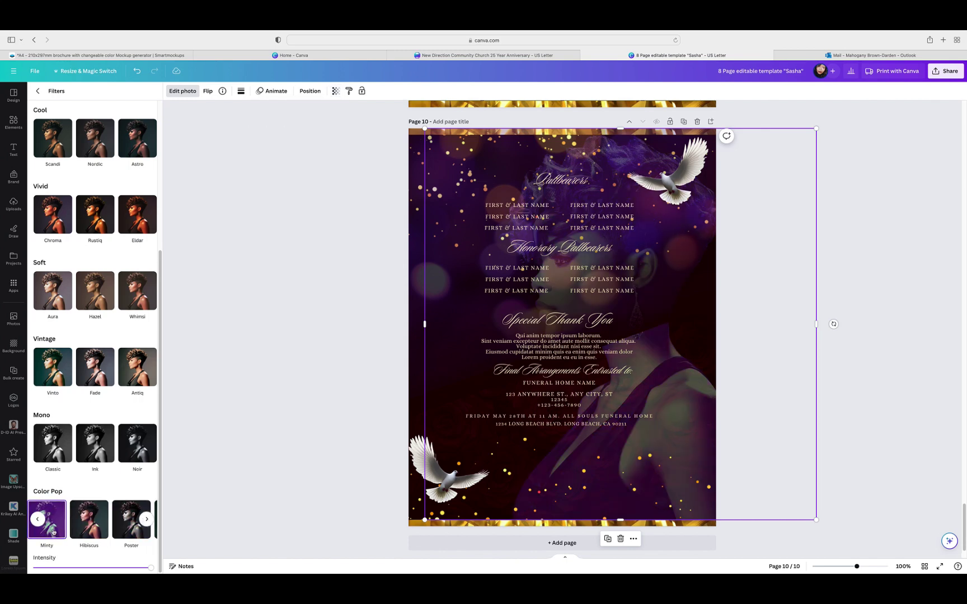
click(147, 520)
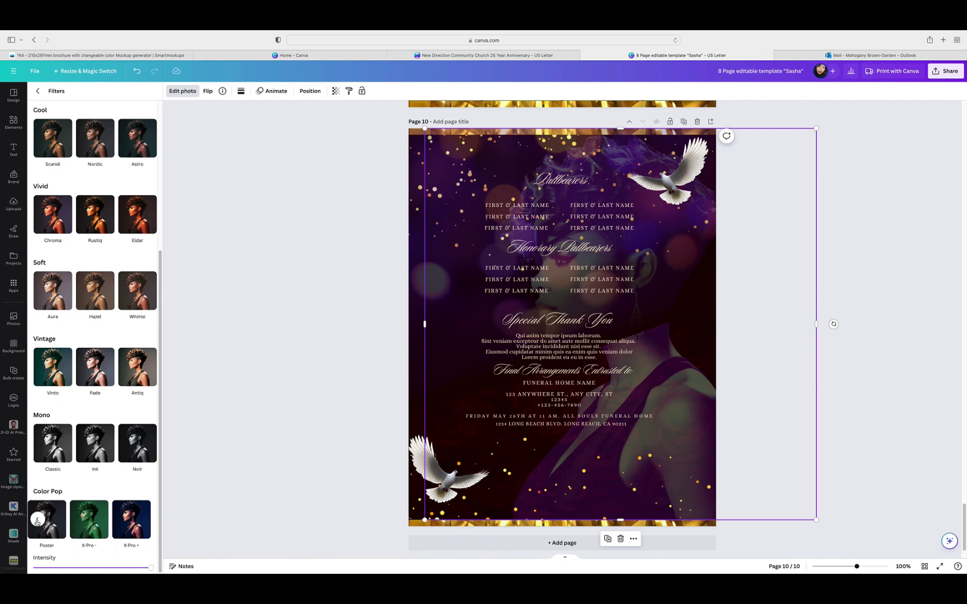
click(38, 521)
click(52, 520)
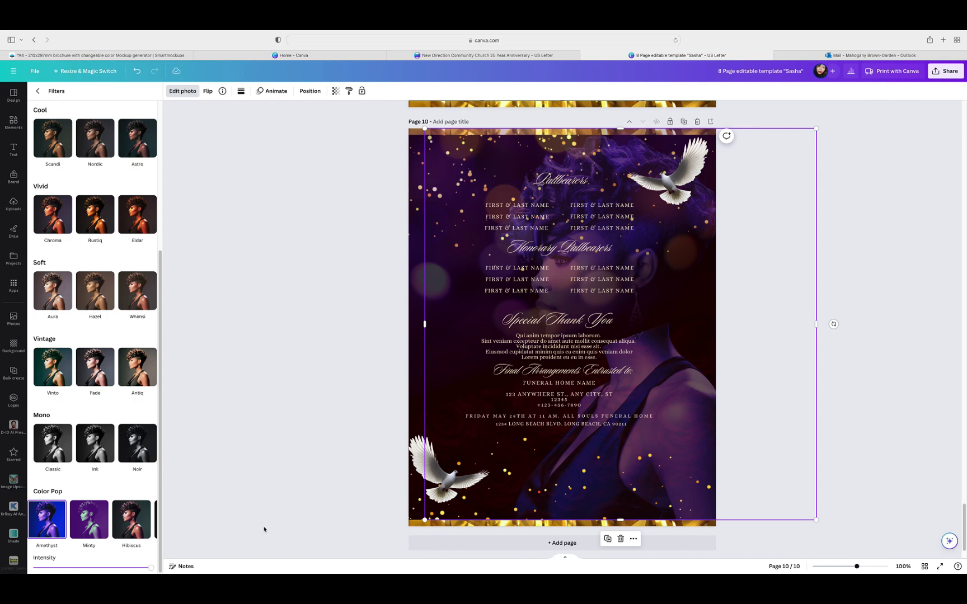
Step: Delete the hidden rotated image lying behind the page-10 text
key(Escape)
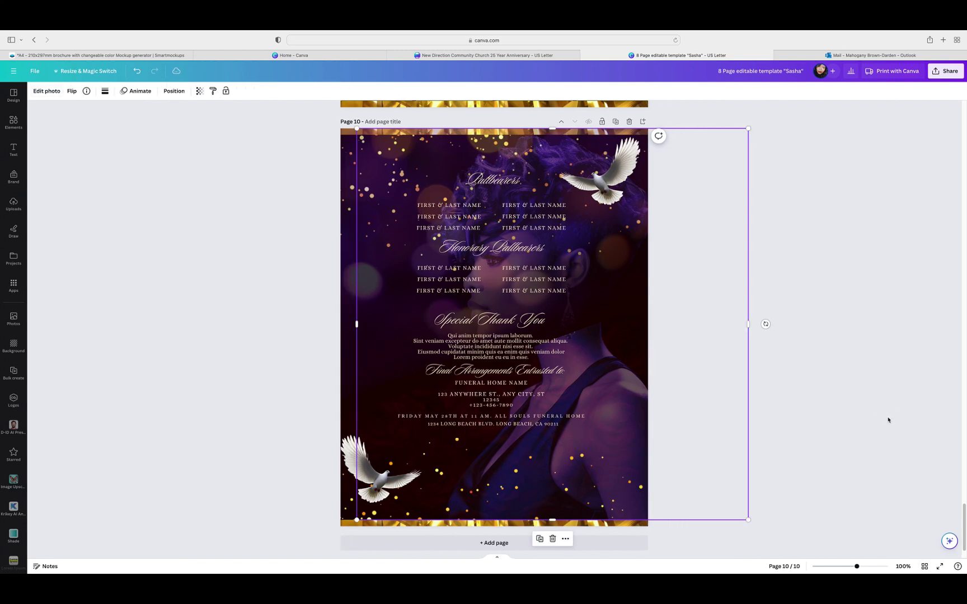
click(816, 415)
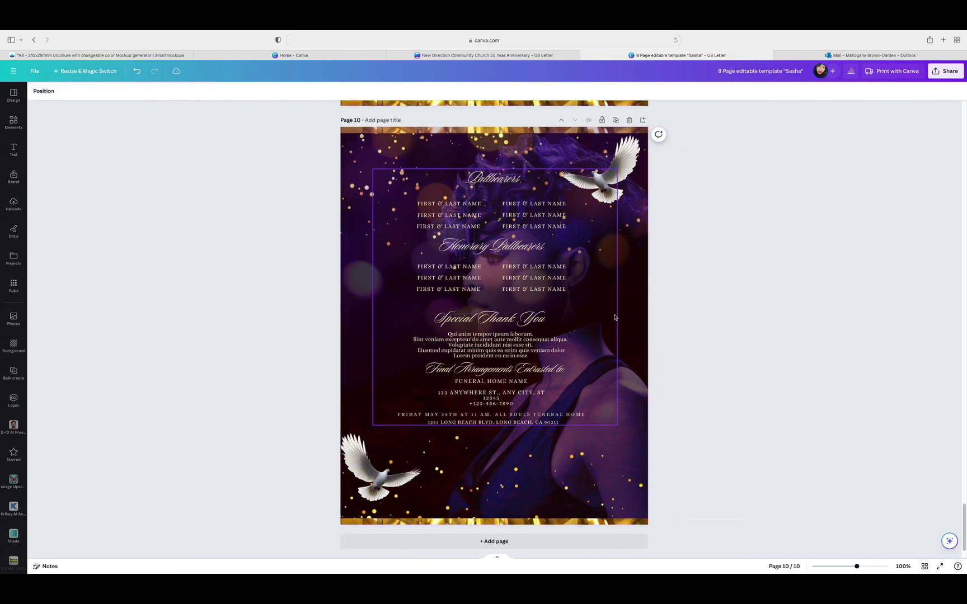
click(644, 295)
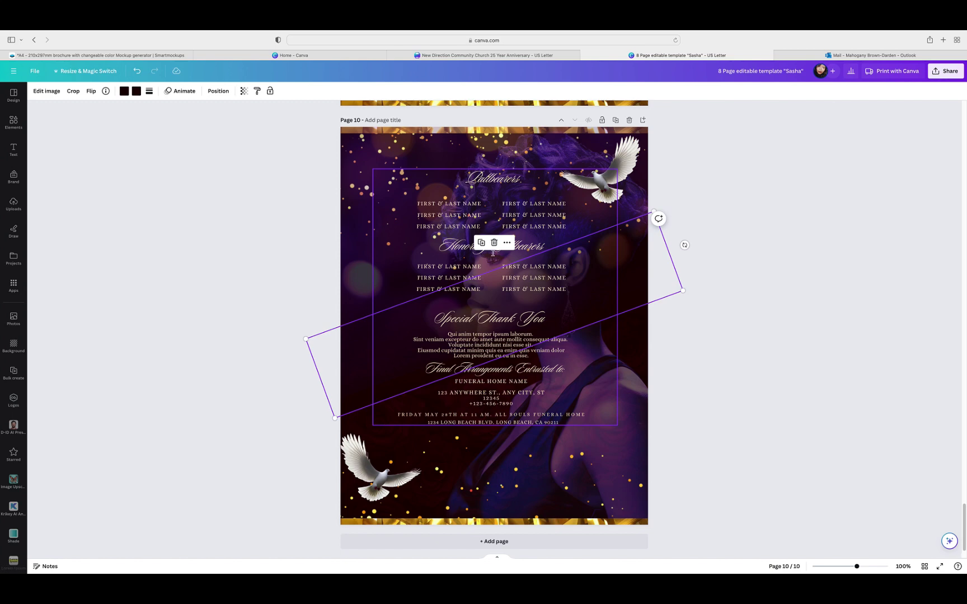
click(494, 243)
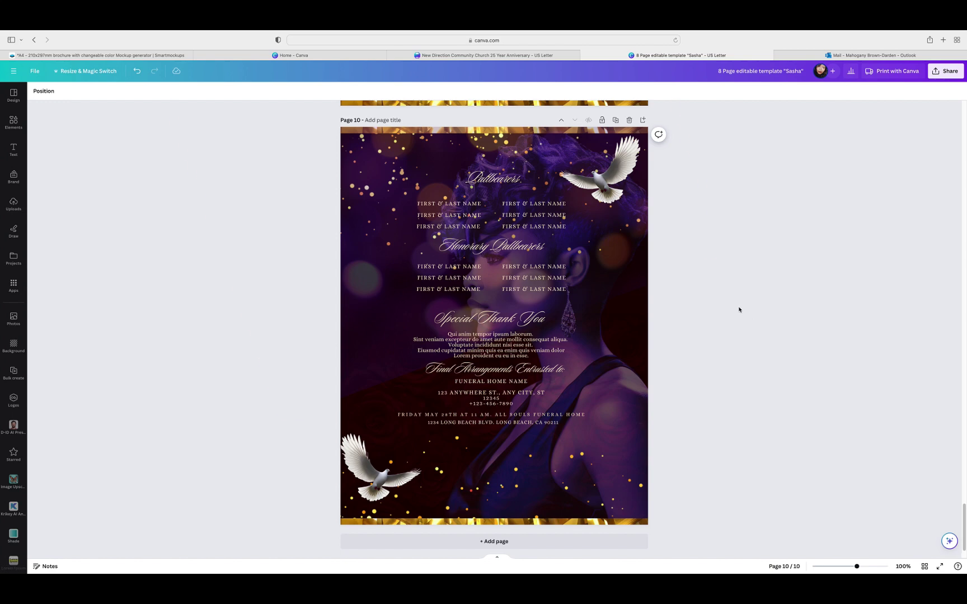
Step: Search elements for 'trans' and add a soft radial gradient at page 10's lower left
click(13, 122)
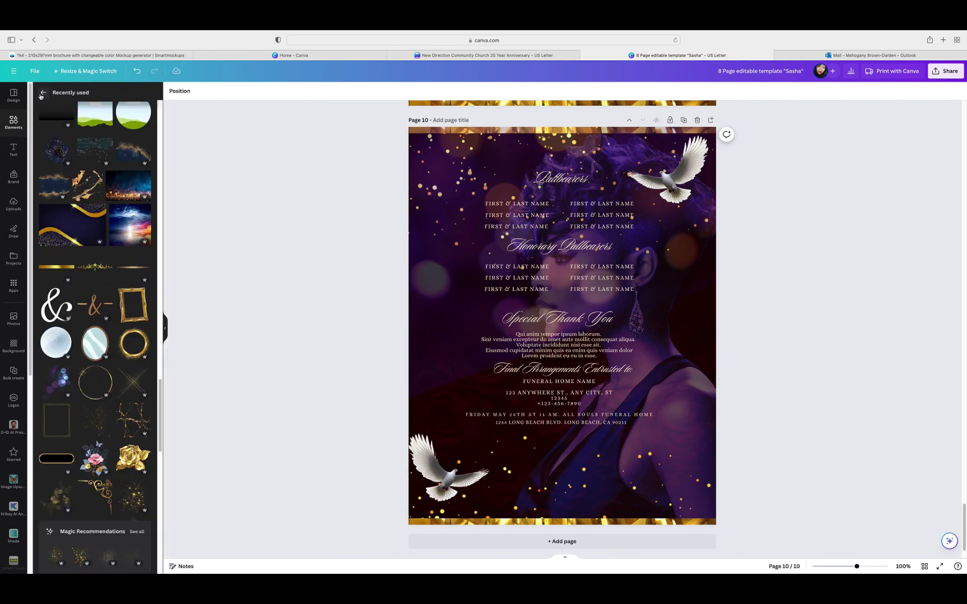
click(95, 95)
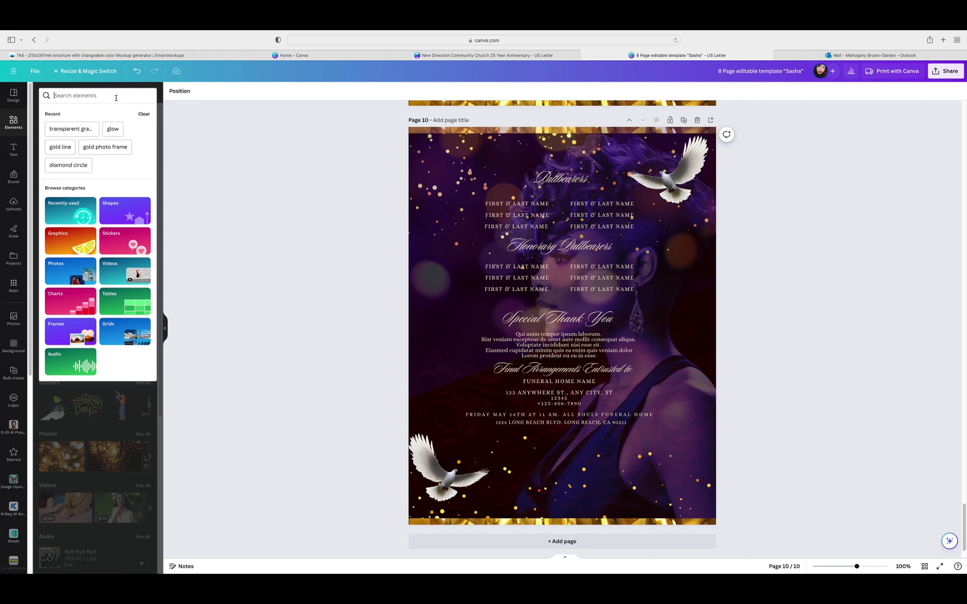
text(trans)
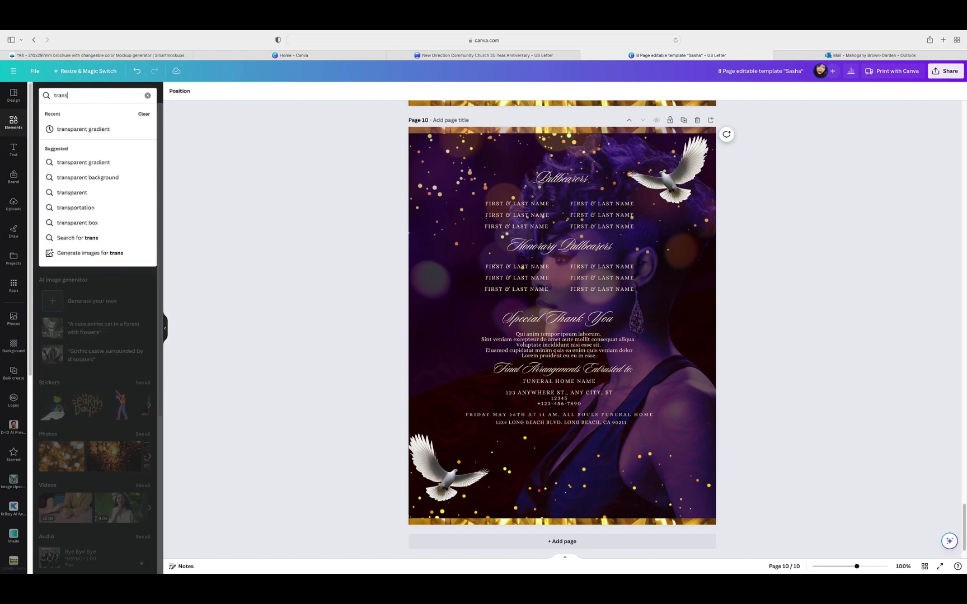
click(84, 129)
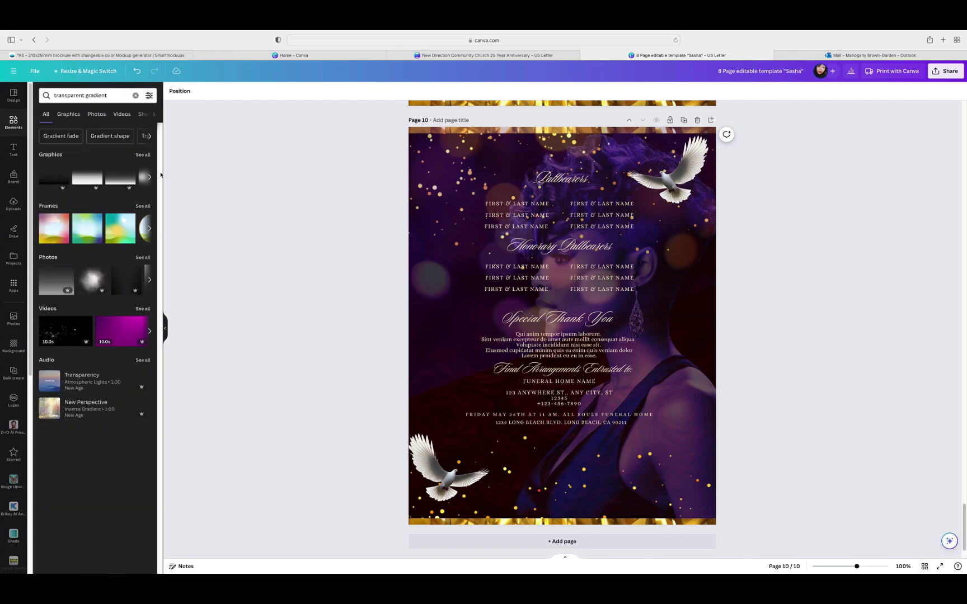
click(144, 155)
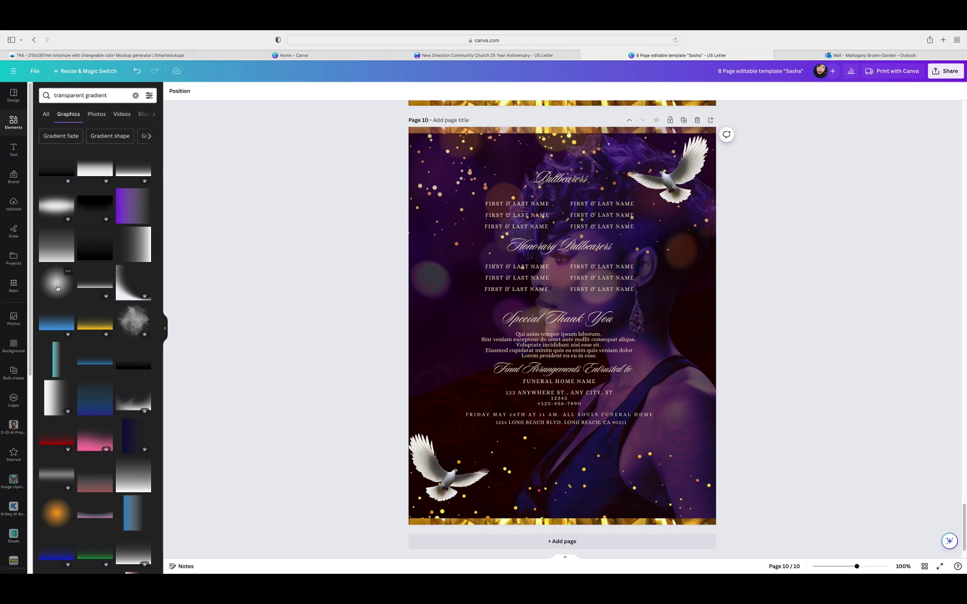
click(56, 282)
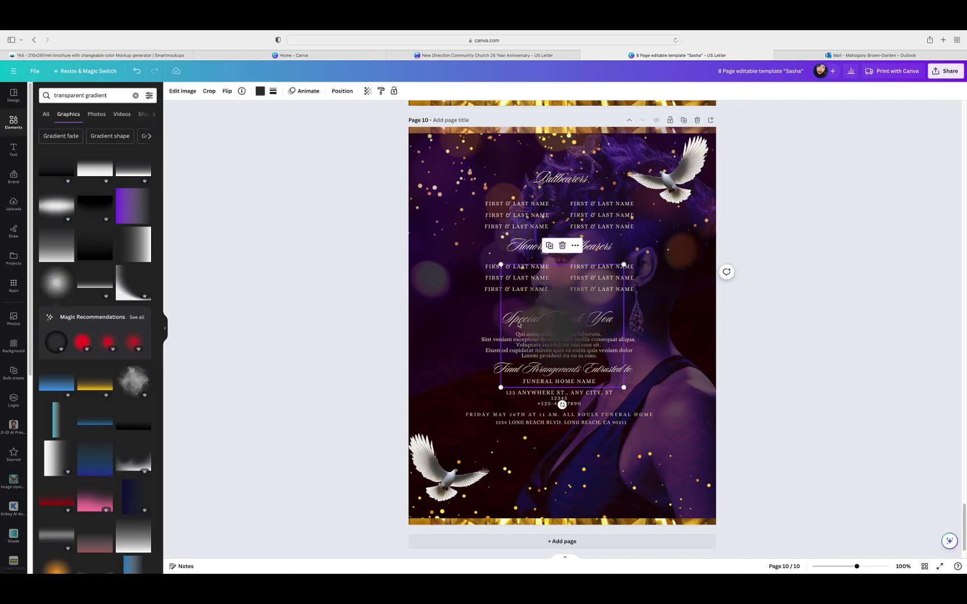
drag(574, 312, 433, 373)
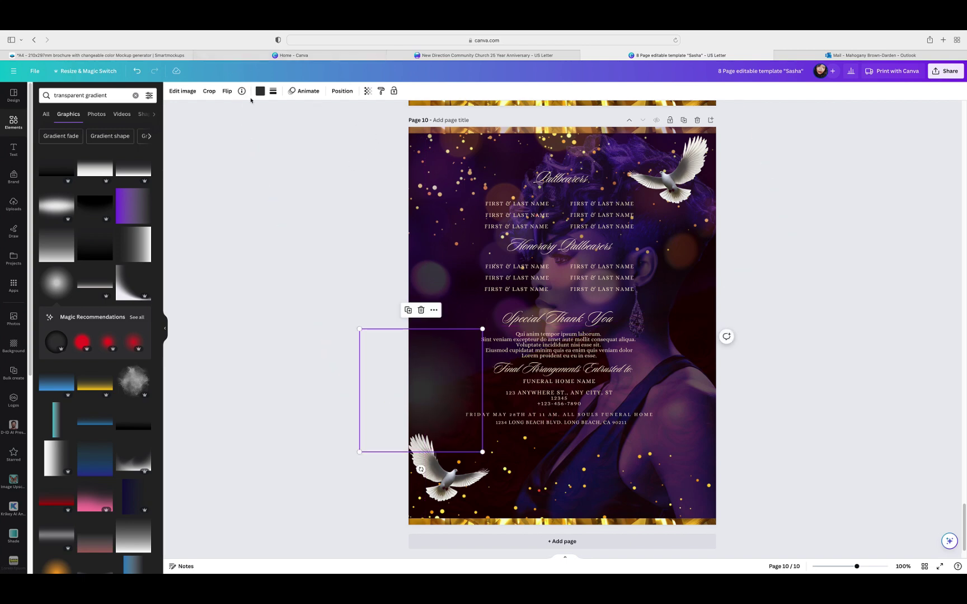
Step: Colour the gradient box the dark near-black document colour and nudge it up-right
click(260, 91)
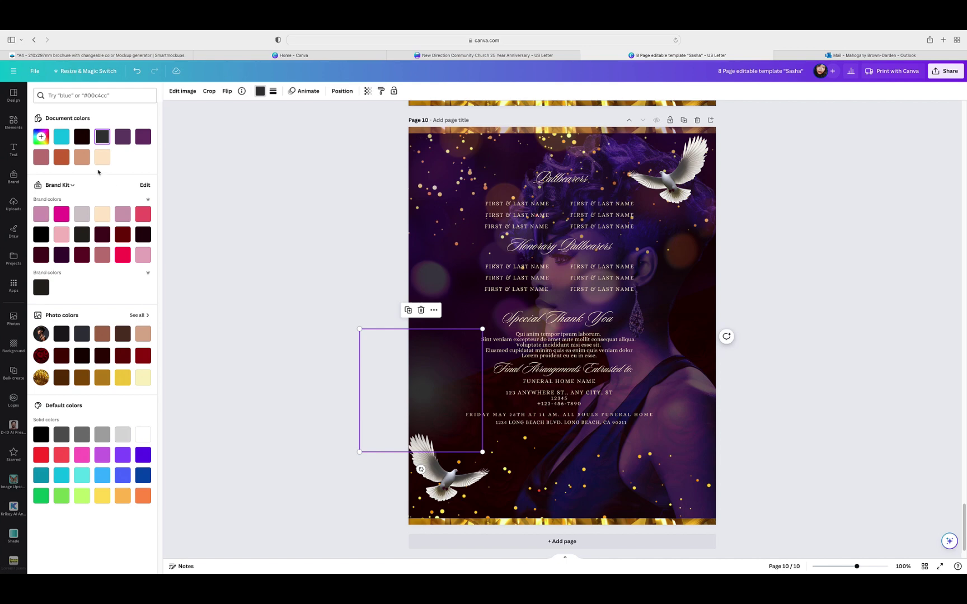
click(83, 141)
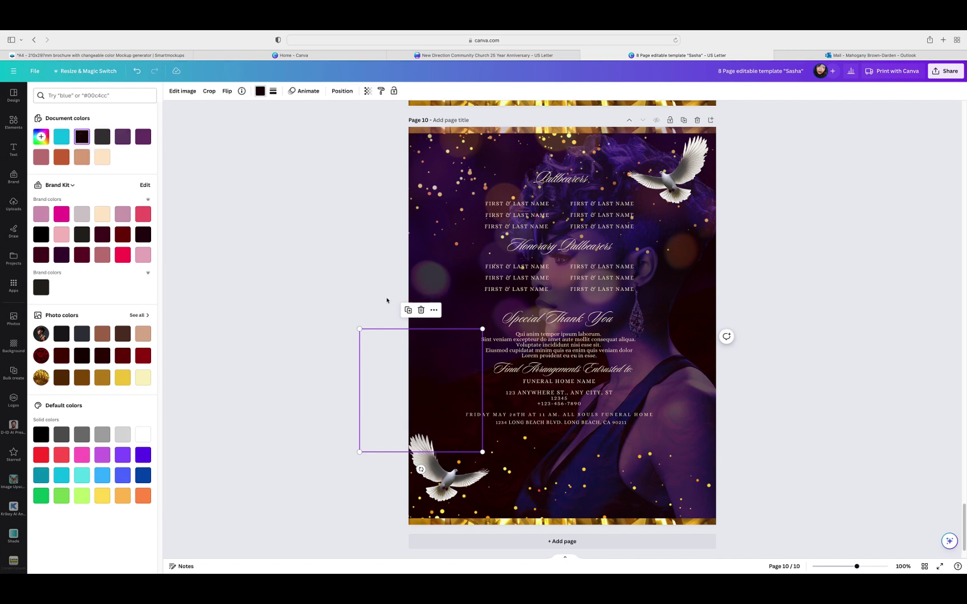
mouse_move(423, 379)
mouse_down()
mouse_move(452, 367)
mouse_move(453, 352)
mouse_move(423, 352)
mouse_move(423, 361)
mouse_up()
click(447, 356)
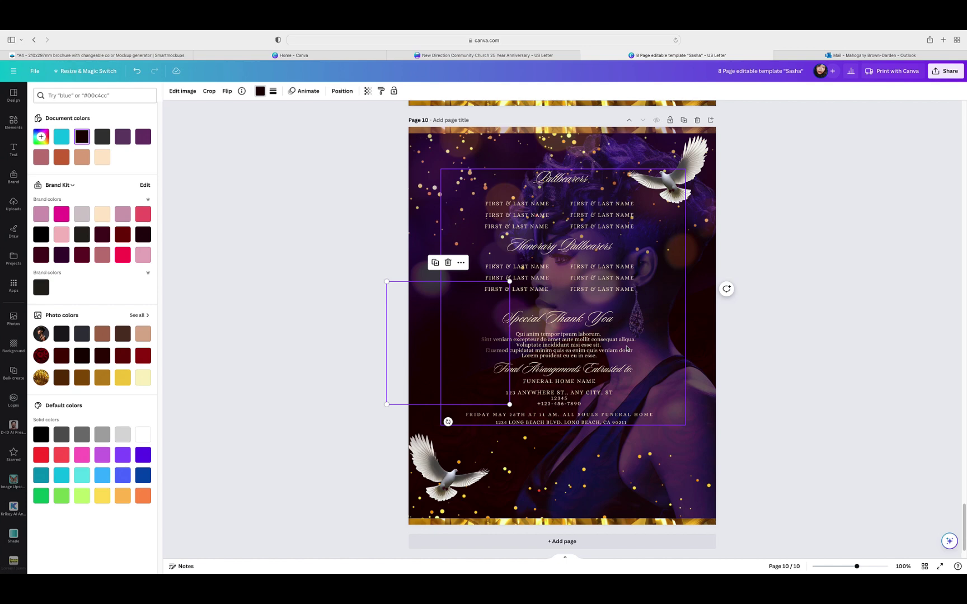
key(Escape)
key(Escape)
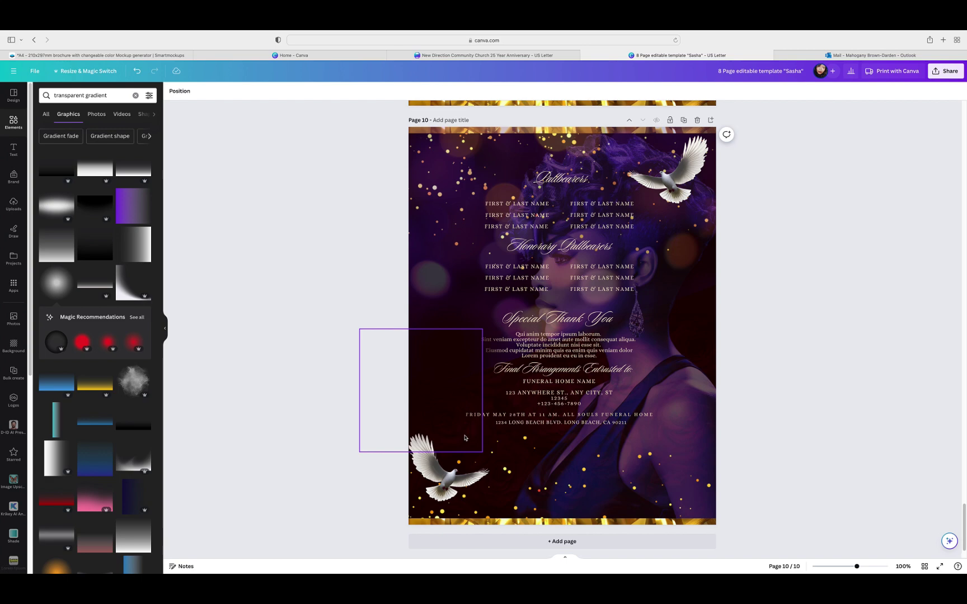
Step: Set the rose photo over page 10's lower half to about 36 transparency
click(707, 336)
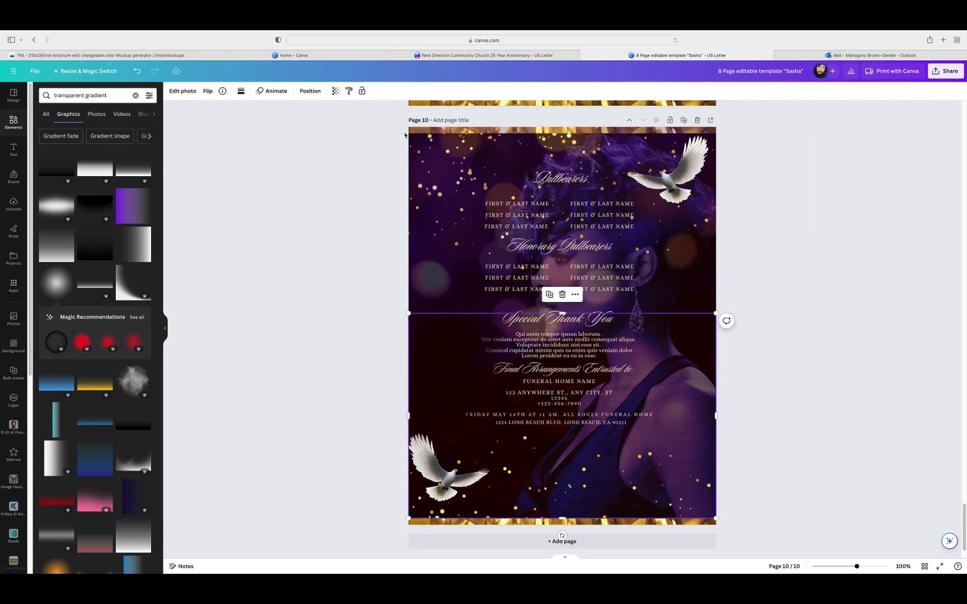
click(310, 90)
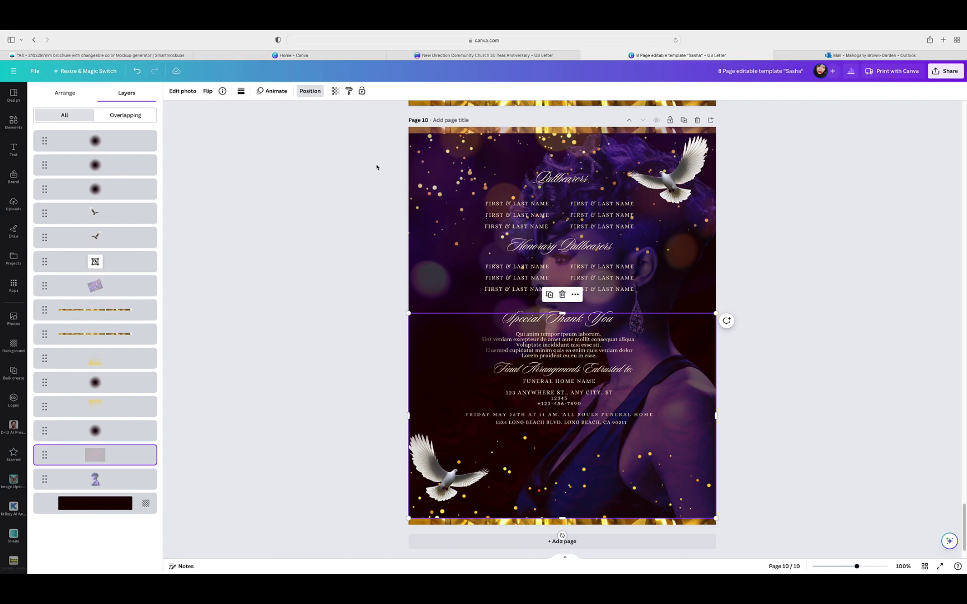
click(336, 91)
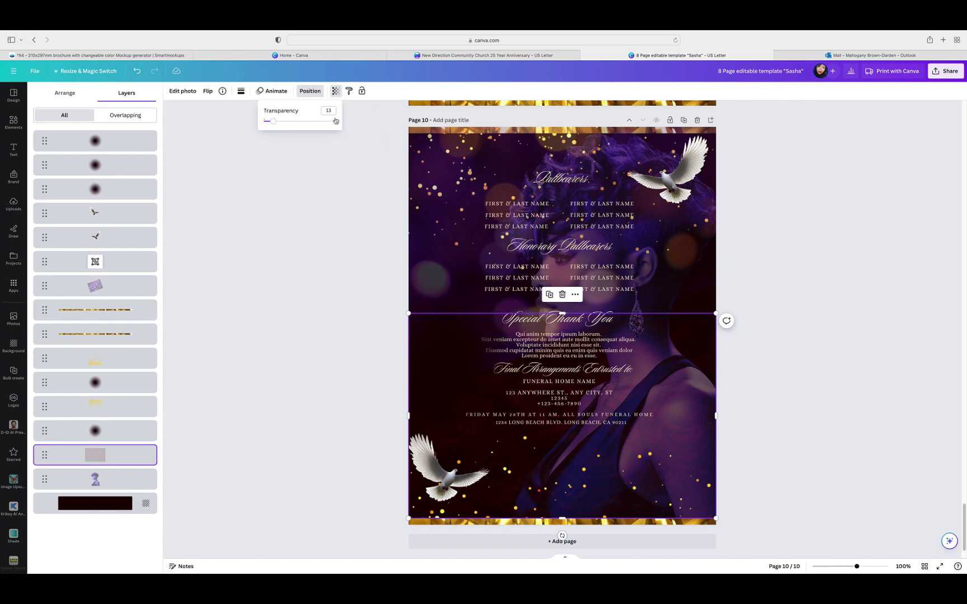
drag(336, 122, 283, 123)
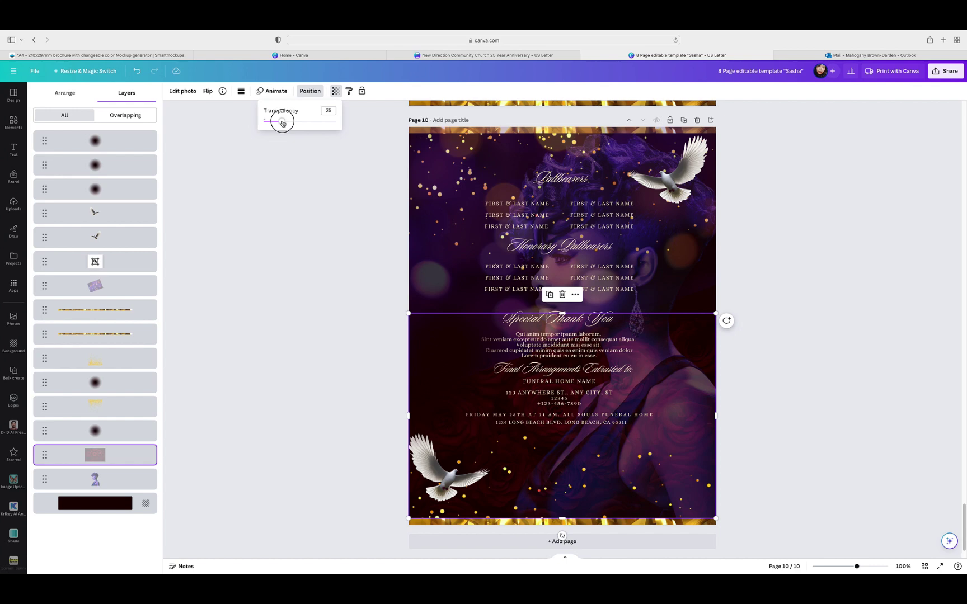
drag(283, 123, 292, 124)
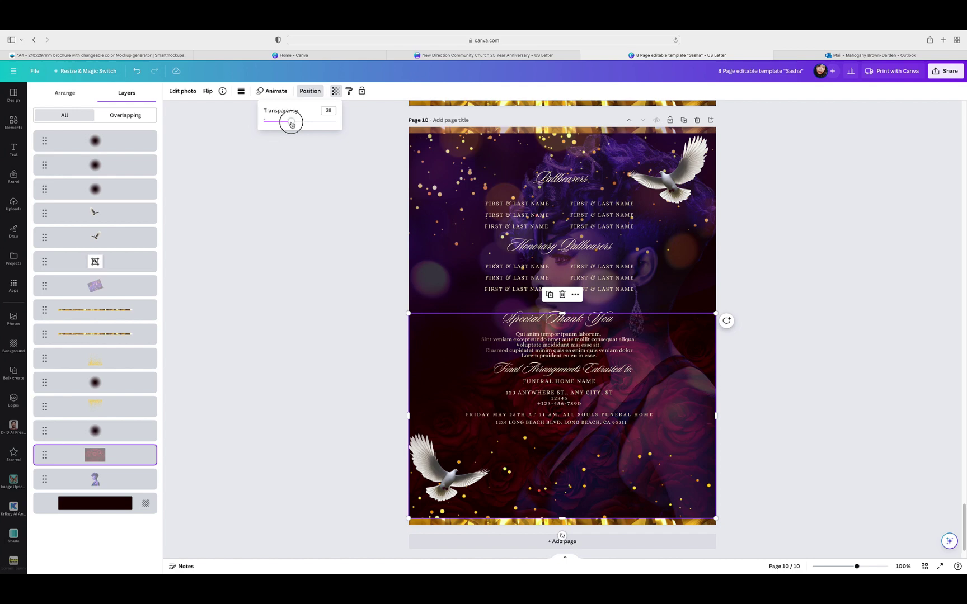
drag(291, 124, 276, 127)
click(855, 392)
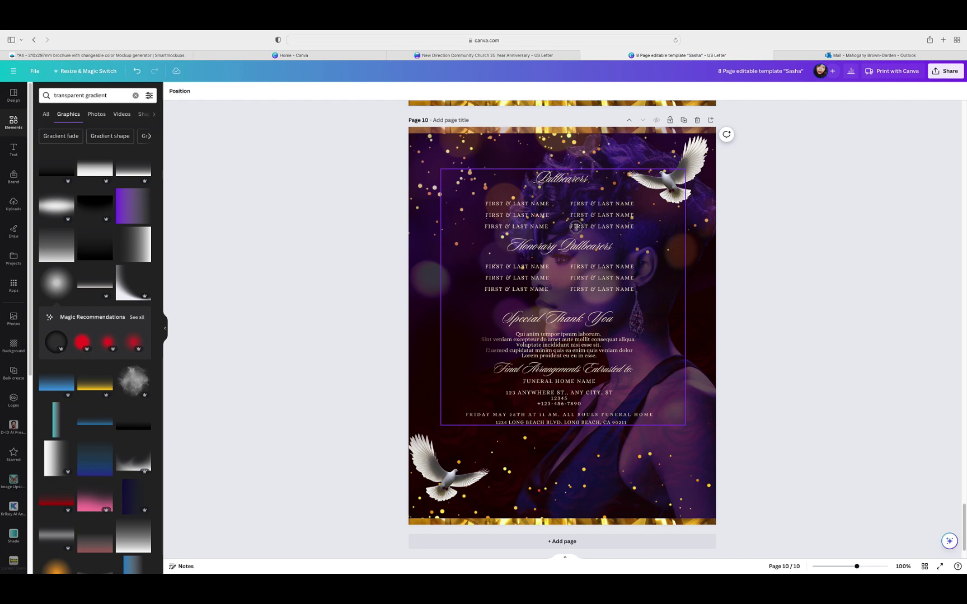
Step: Lower the pallbearers text block and add the gold sparkle from Recently used elements
drag(577, 225, 576, 248)
click(808, 244)
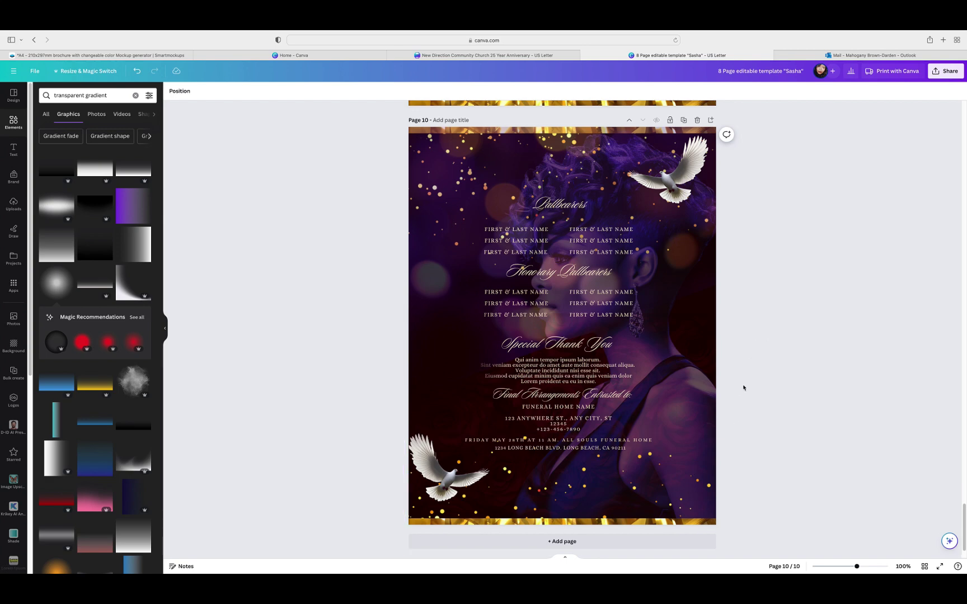
scroll(746, 389, up, 1)
scroll(746, 388, up, 3)
scroll(749, 388, down, 3)
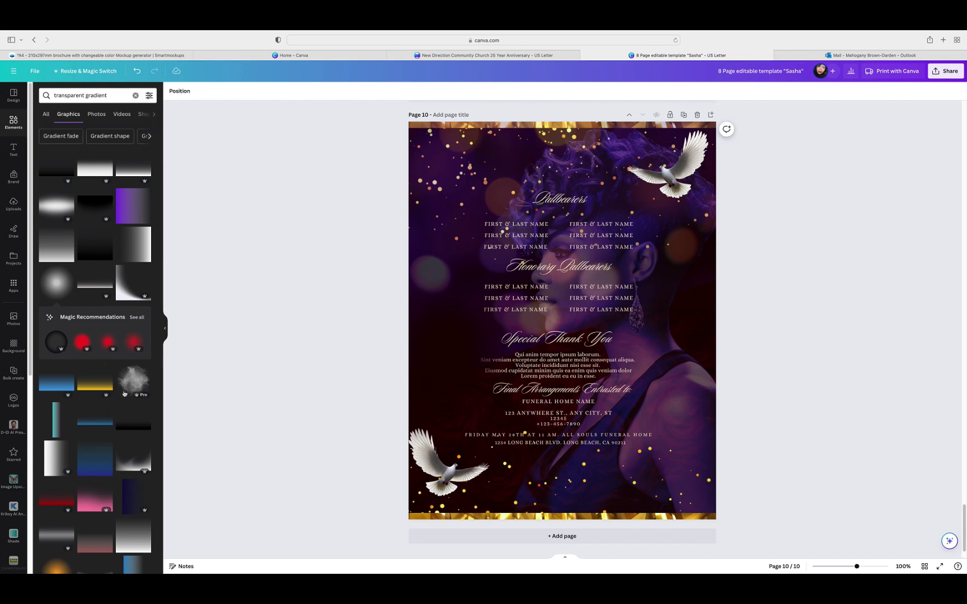
click(135, 95)
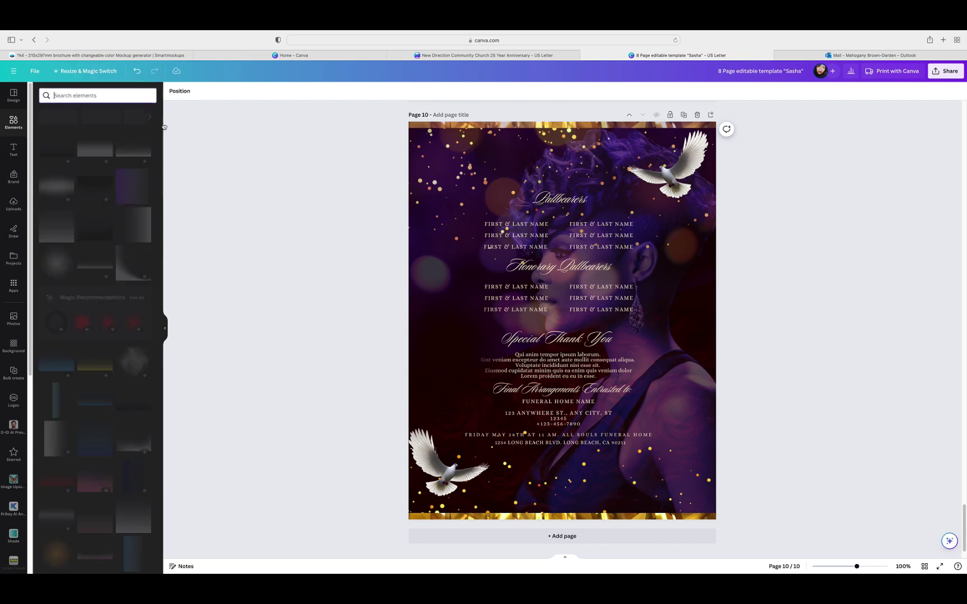
click(143, 136)
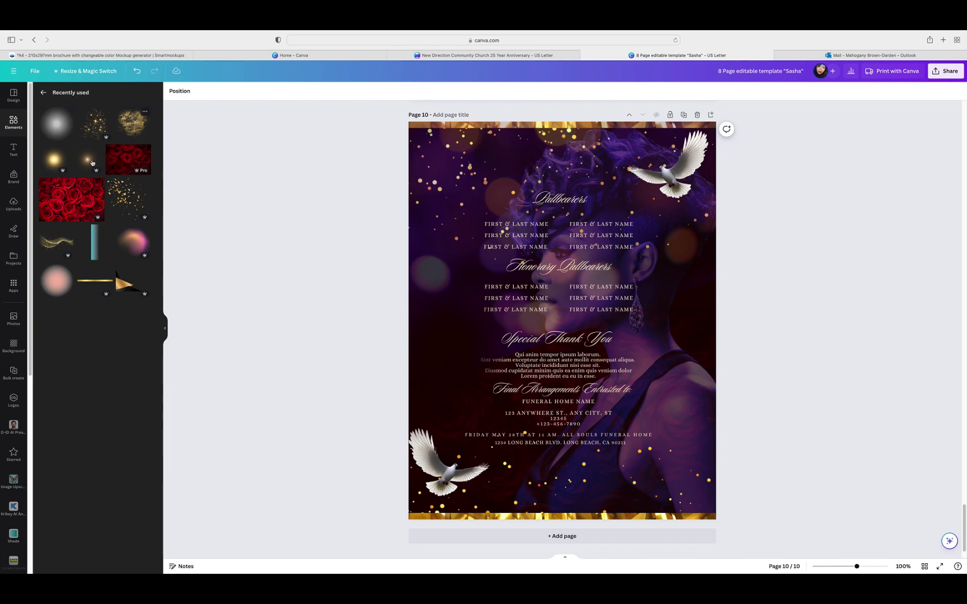
click(93, 139)
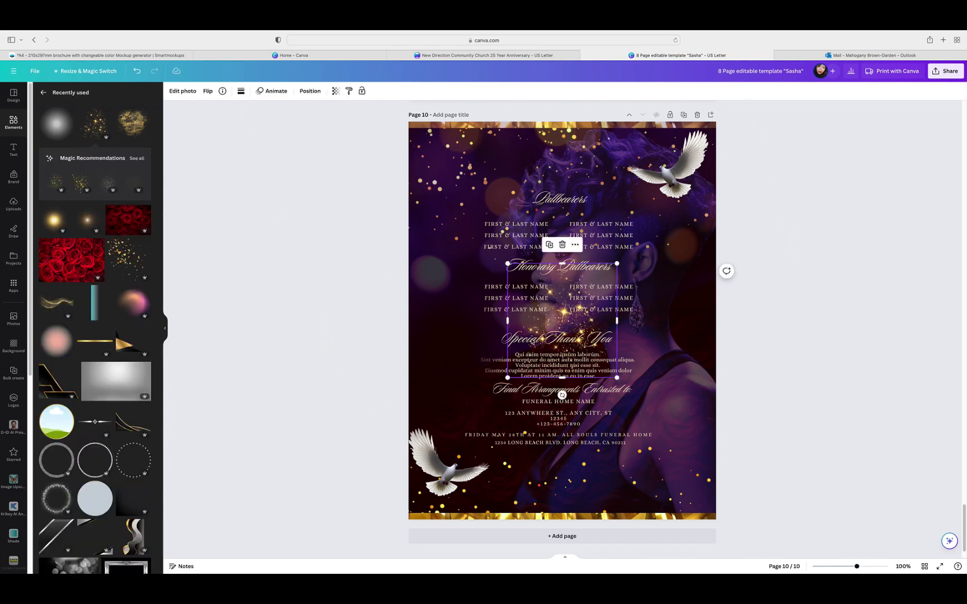
Step: Try sparkle overlays on the left and right of page 10, then delete both
drag(618, 379, 501, 422)
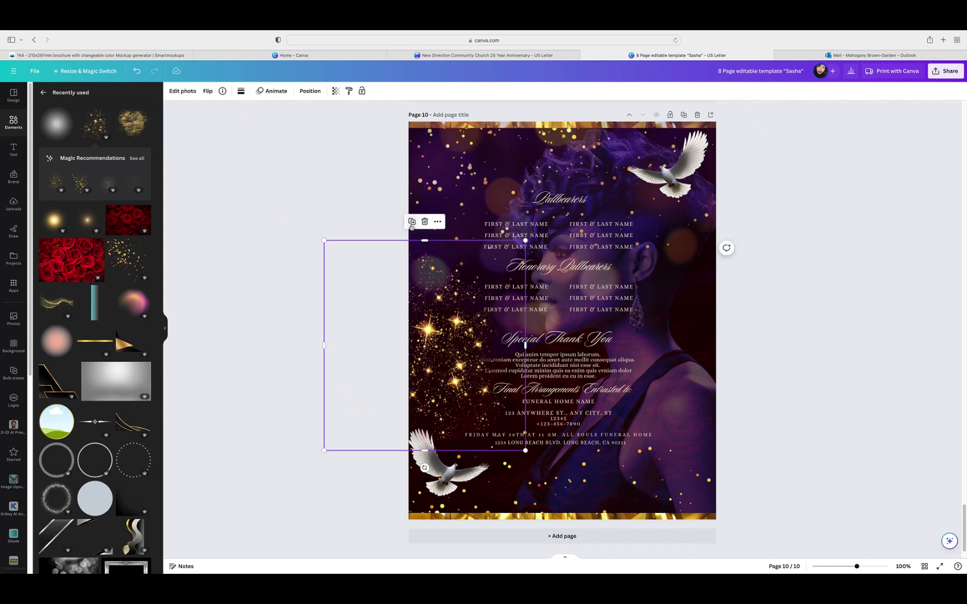
drag(356, 362, 631, 300)
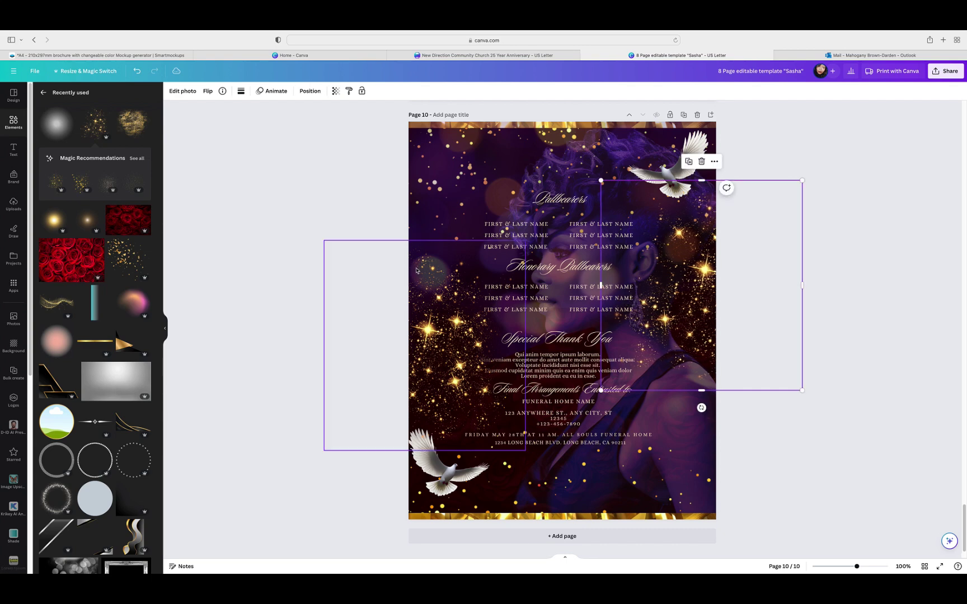
click(421, 321)
click(425, 220)
click(477, 226)
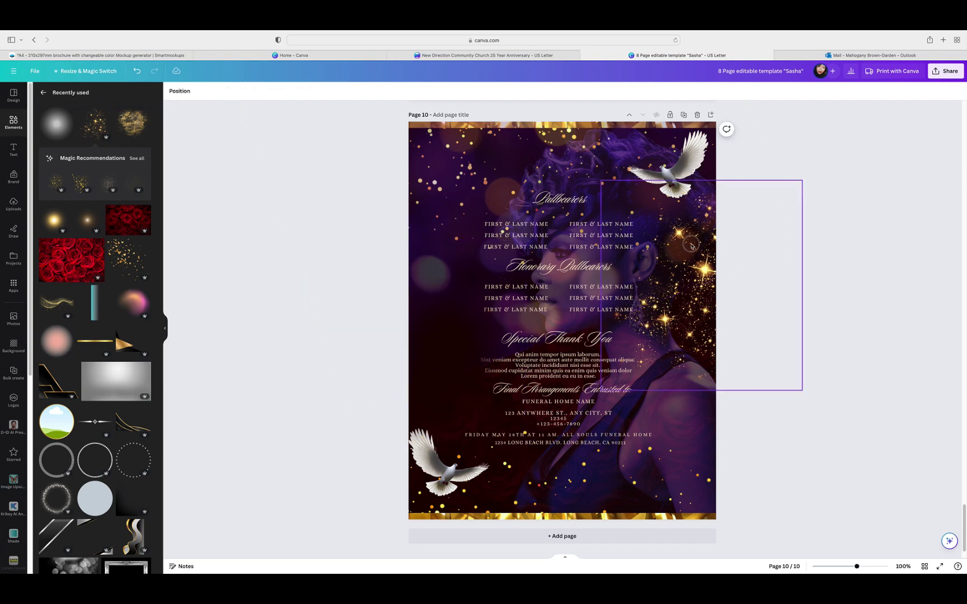
click(702, 162)
Step: Add a gold sparkle glow at lower left, restore the purple glow, then delete the sparkle
scroll(120, 388, down, 5)
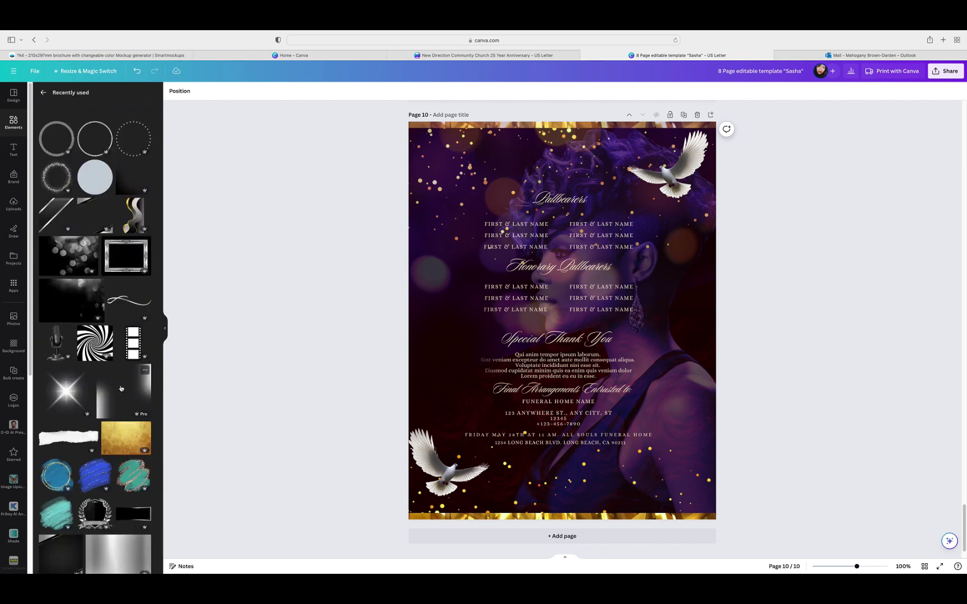
scroll(121, 388, down, 5)
scroll(121, 388, down, 8)
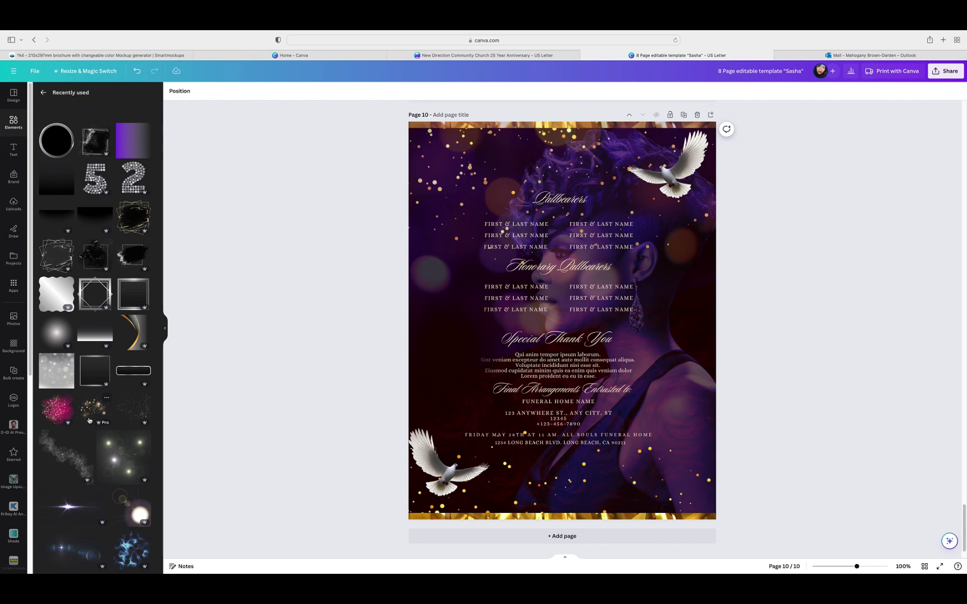
click(90, 411)
drag(457, 348, 317, 404)
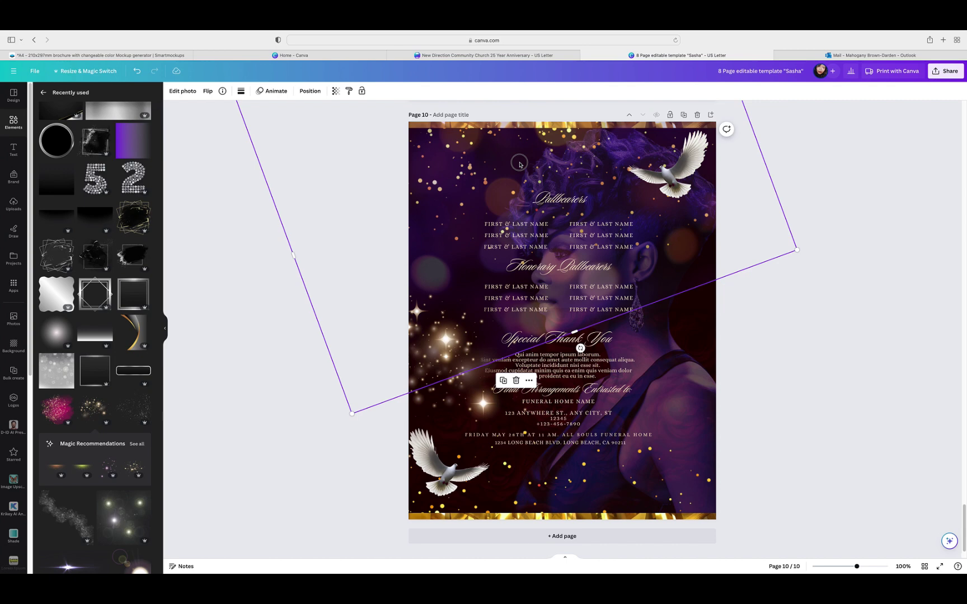
click(516, 381)
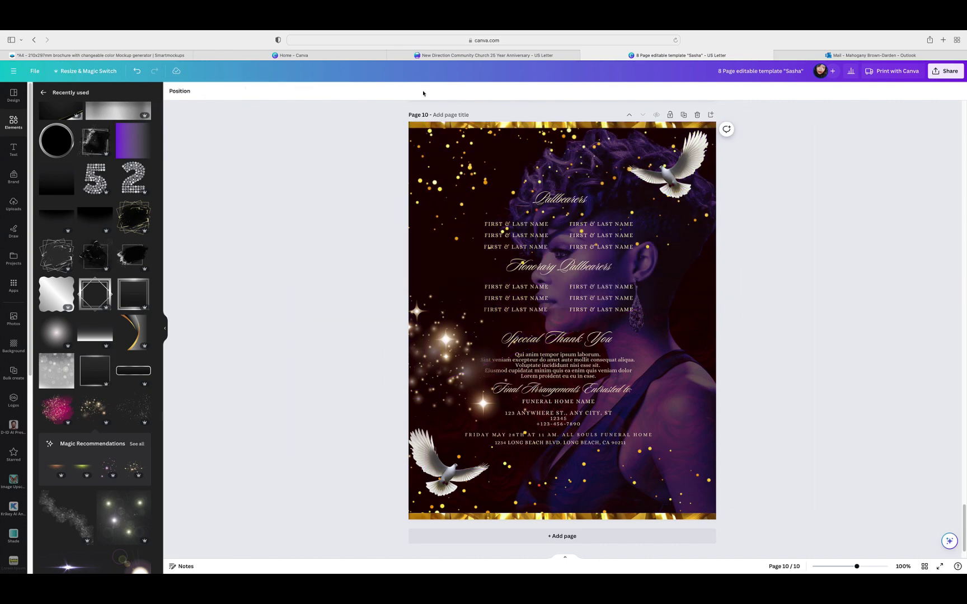
click(140, 73)
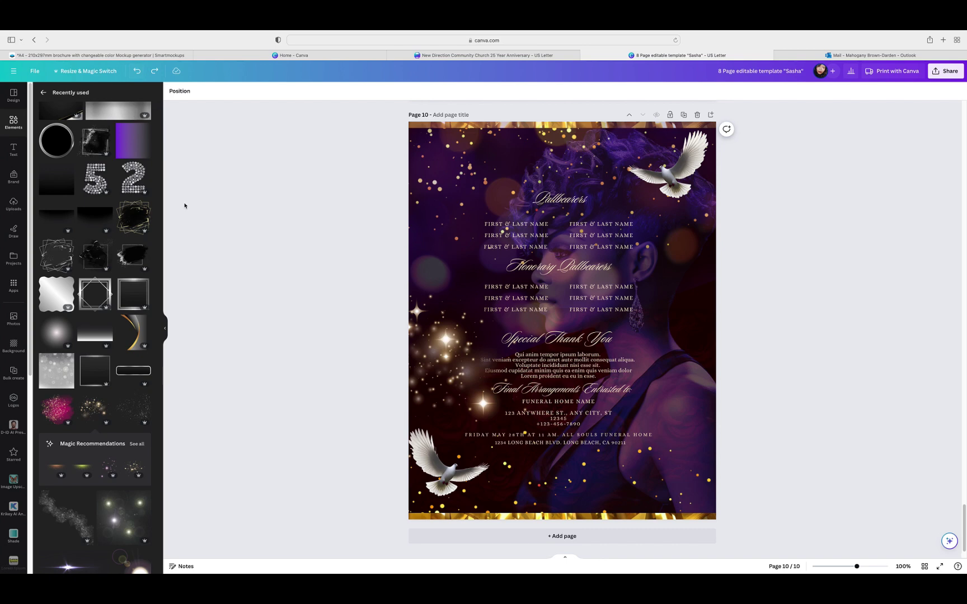
drag(299, 285, 442, 392)
key(Delete)
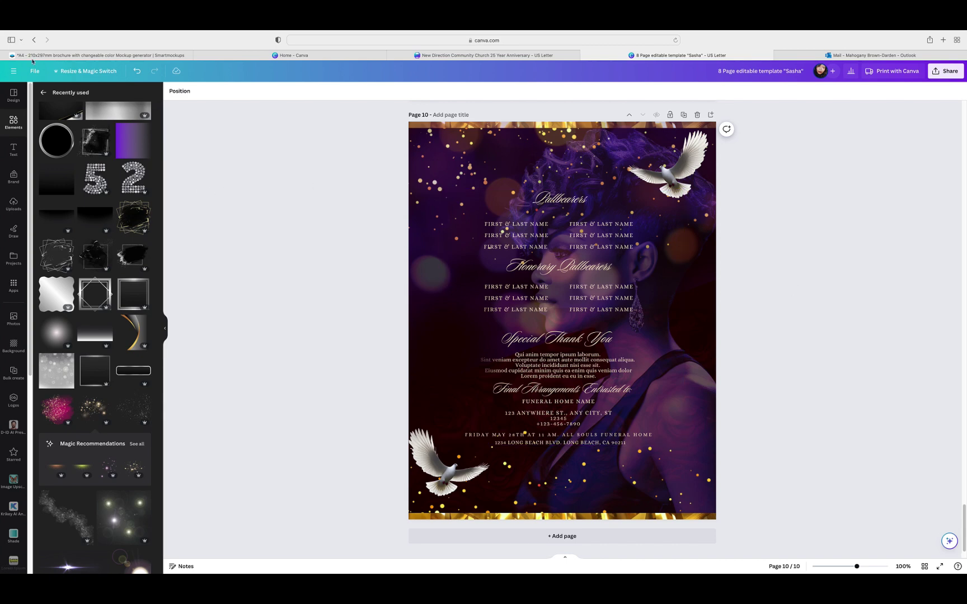
Step: Search elements for 'rose' and add a large red rose photo to page 10
click(44, 92)
click(108, 96)
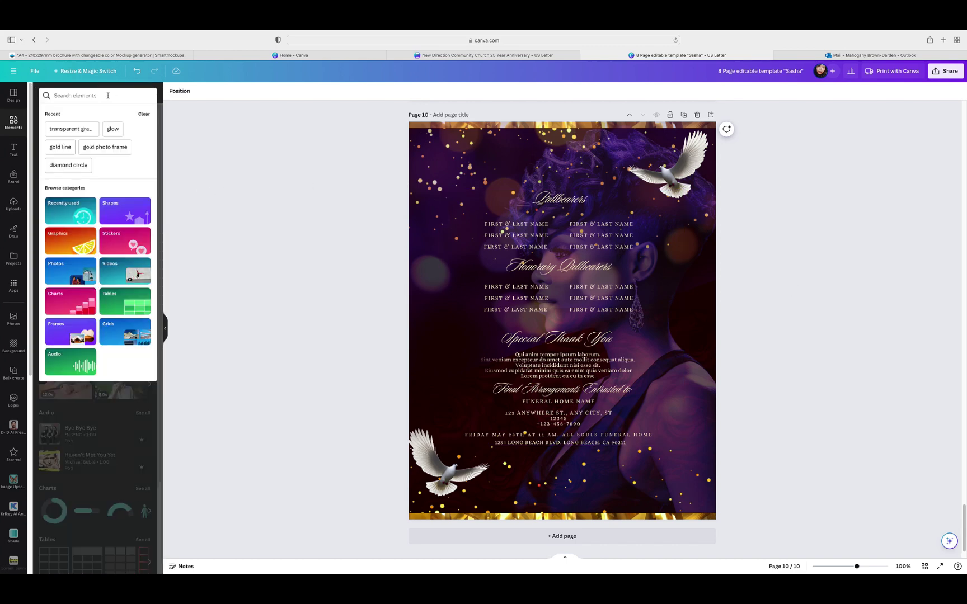
text(rose)
key(Return)
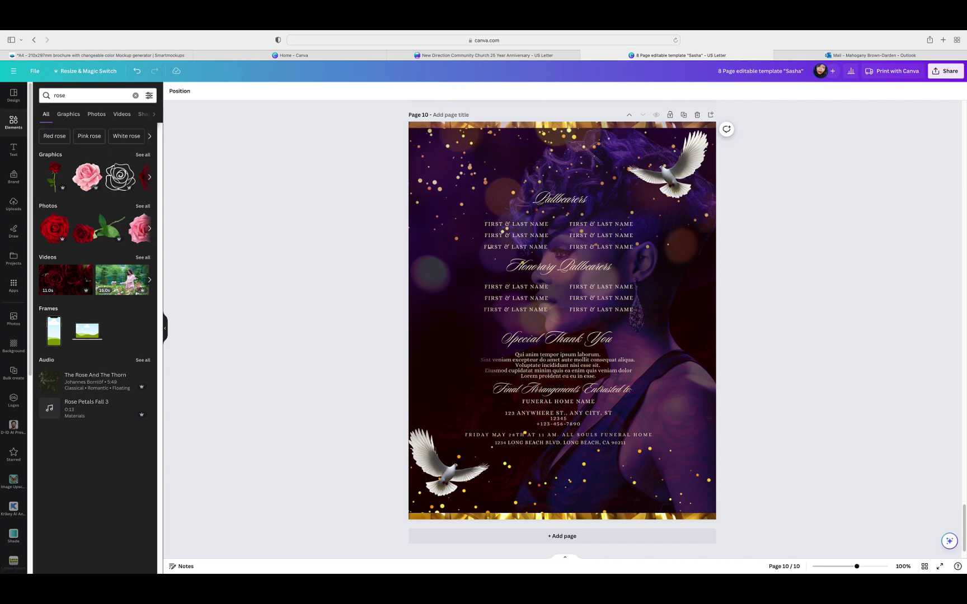
click(54, 229)
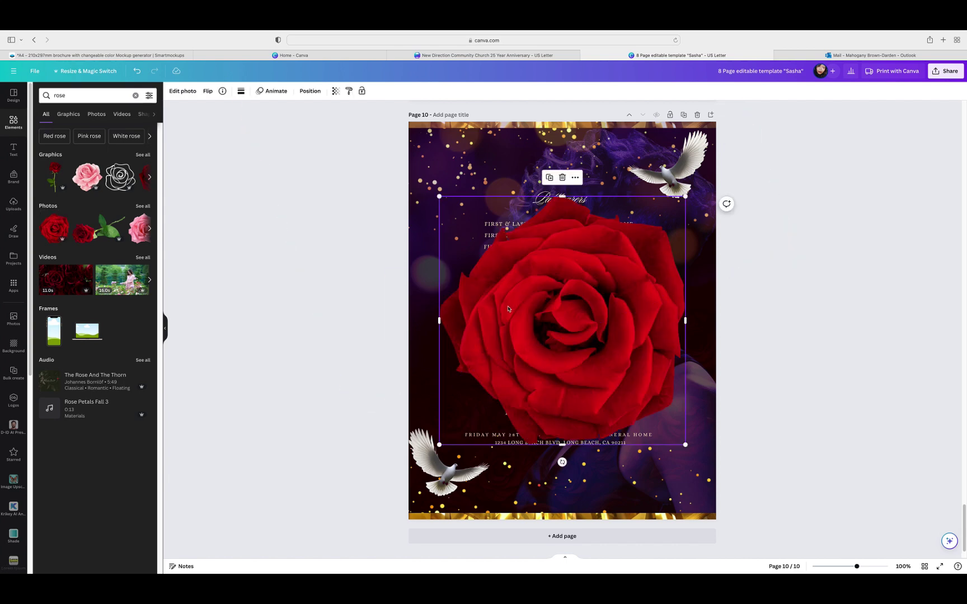
drag(509, 306, 357, 350)
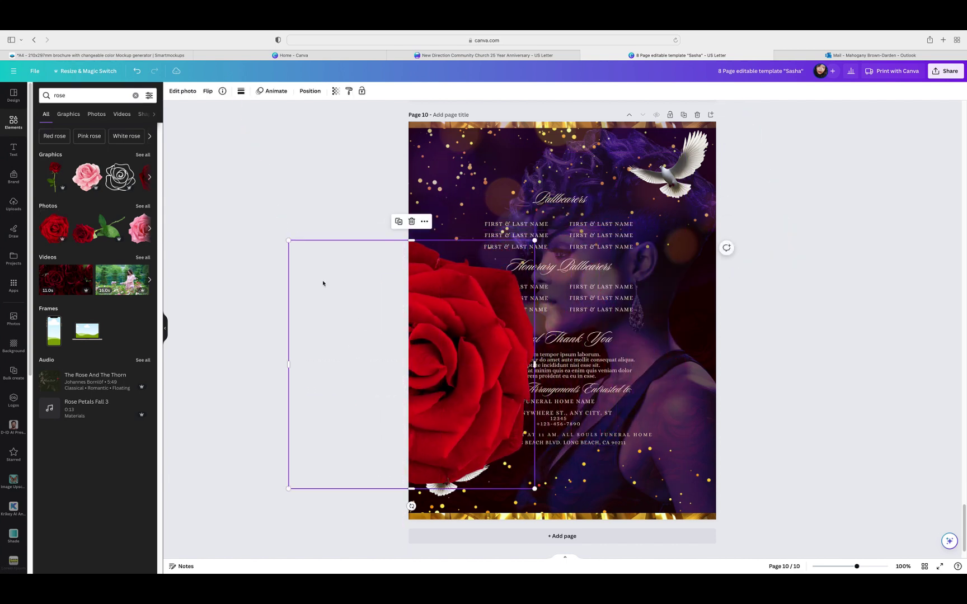
Step: Shrink the rose, move it higher and tilt it about 20° clockwise
drag(292, 245, 380, 333)
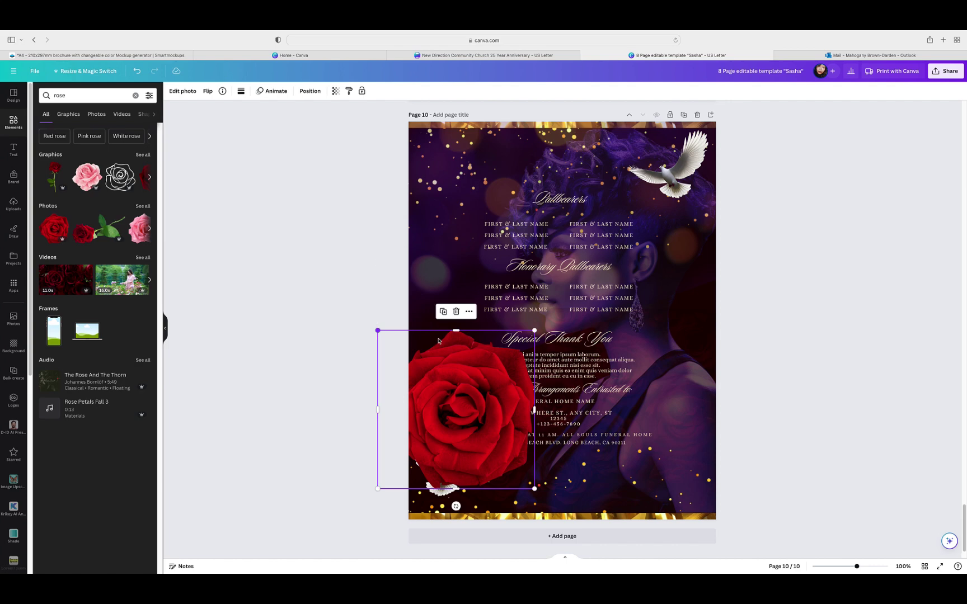
drag(448, 388, 443, 333)
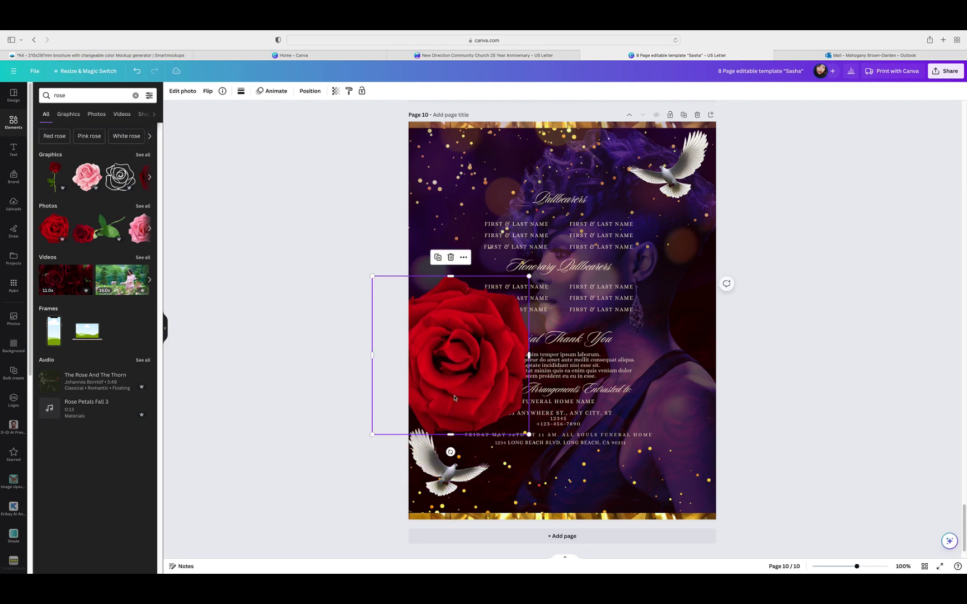
drag(450, 452, 673, 347)
click(310, 90)
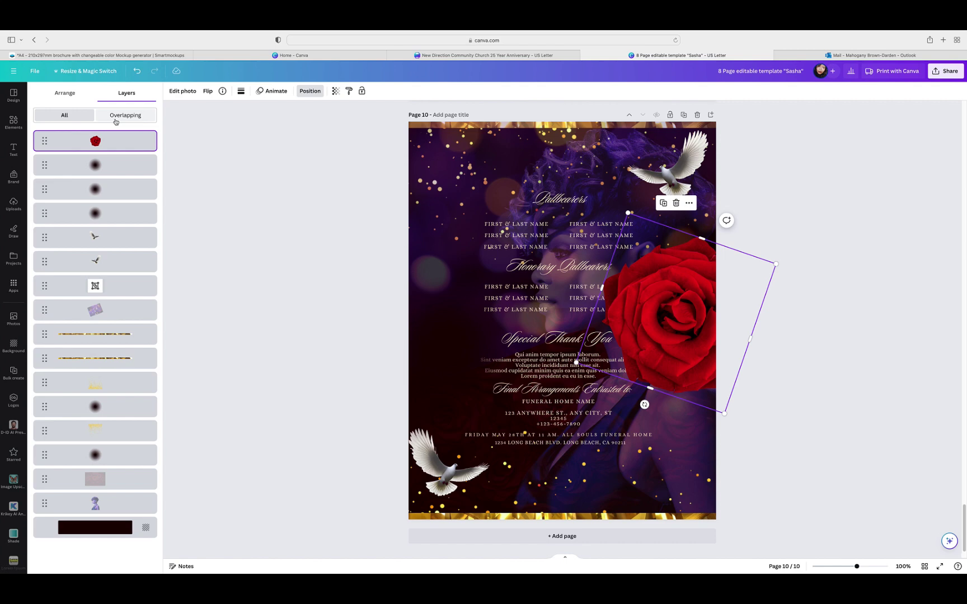
Step: Send the rose to the back and enlarge it slightly down-left
click(66, 93)
click(118, 113)
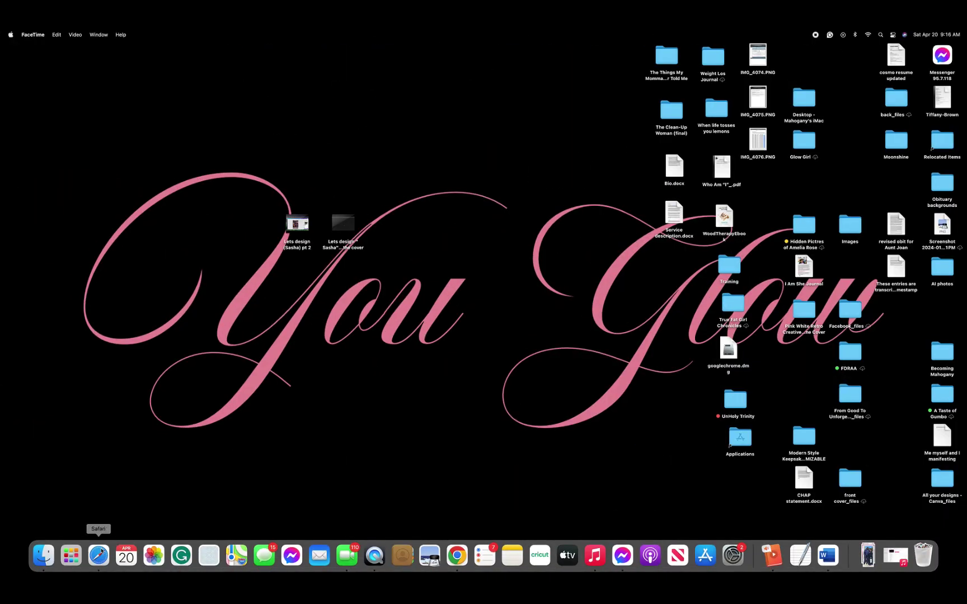
click(100, 554)
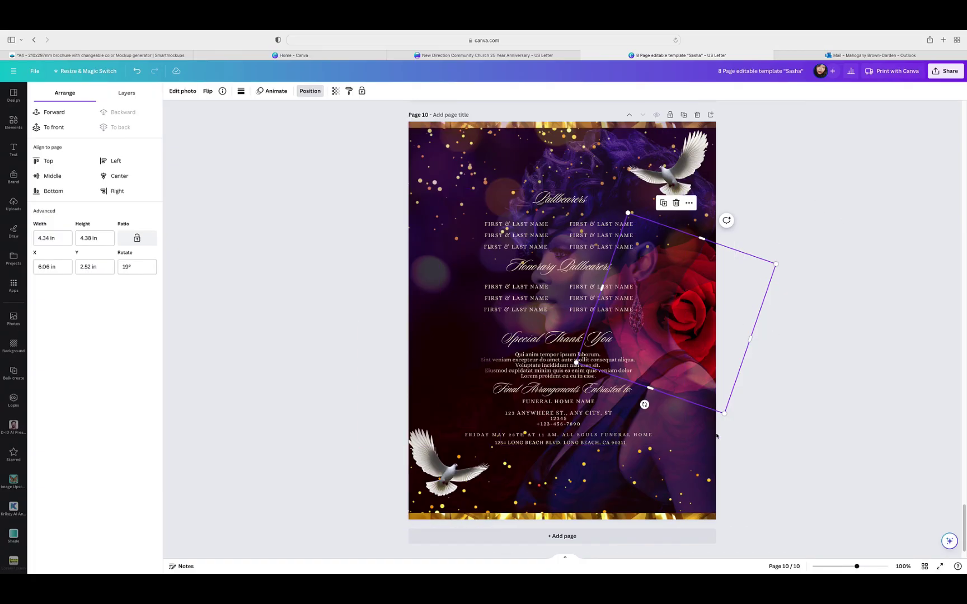
drag(726, 417, 711, 432)
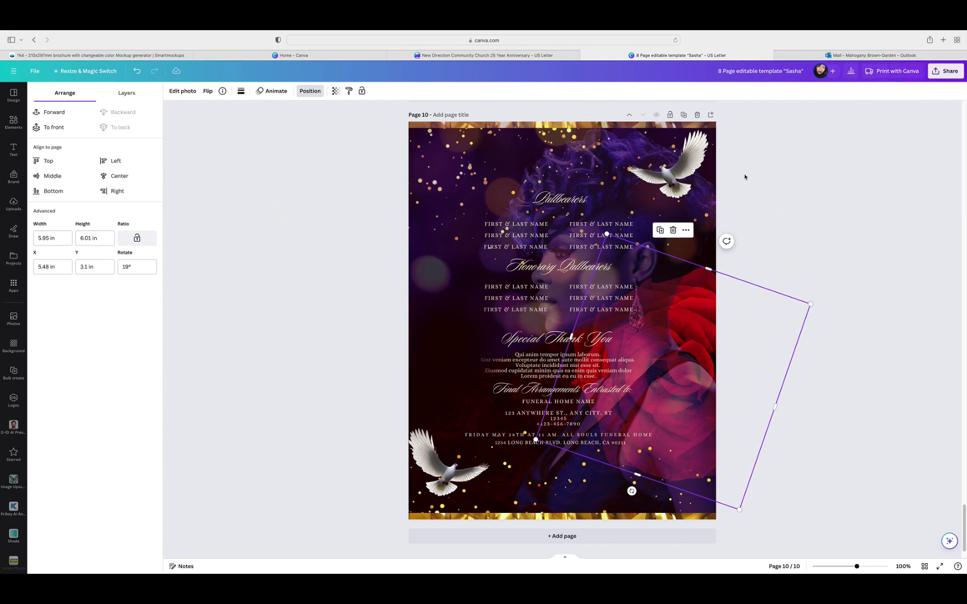
Step: Fade the rose to about 17 transparency and place a duplicate at the page's left edge
click(335, 90)
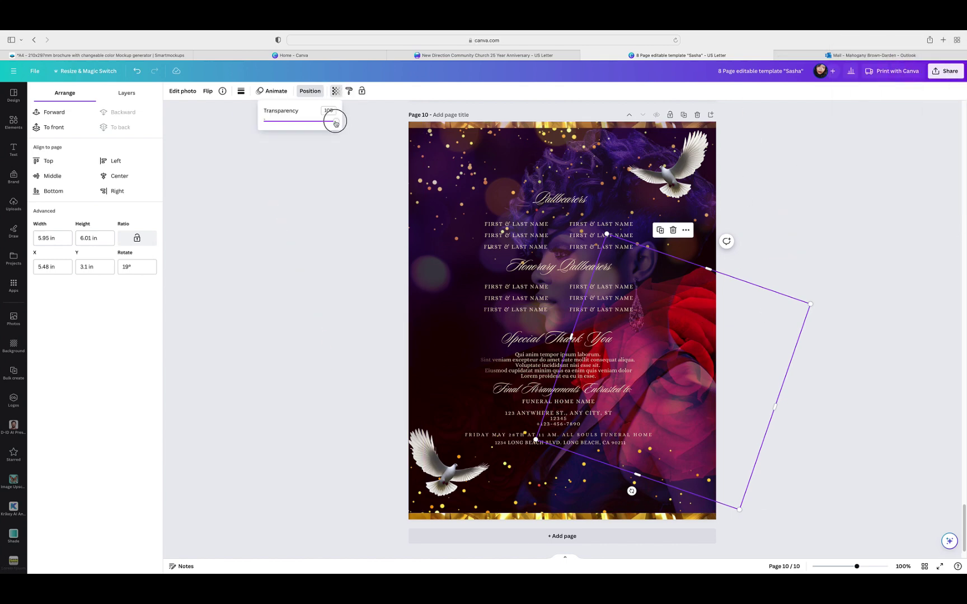
drag(335, 120, 275, 130)
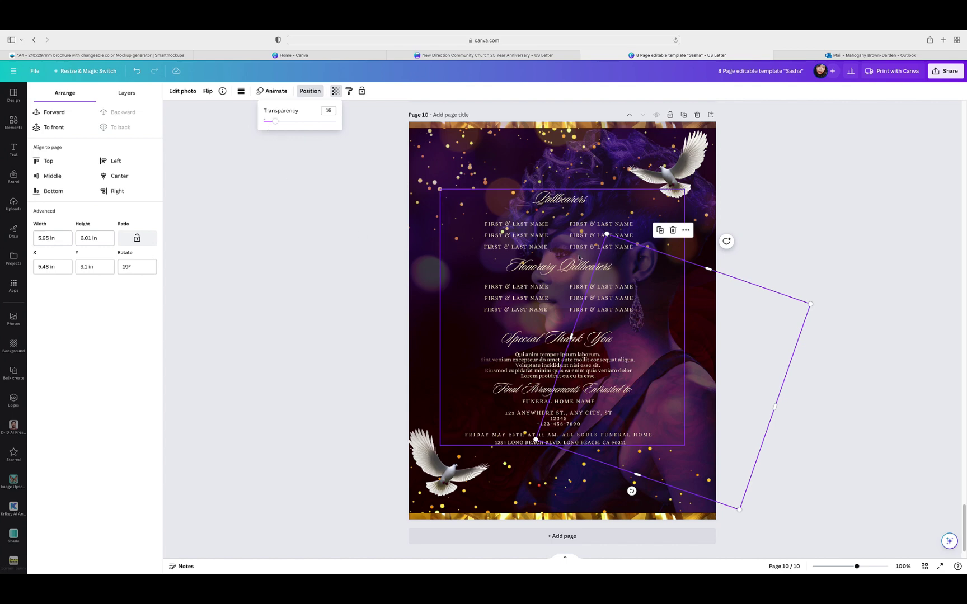
click(661, 231)
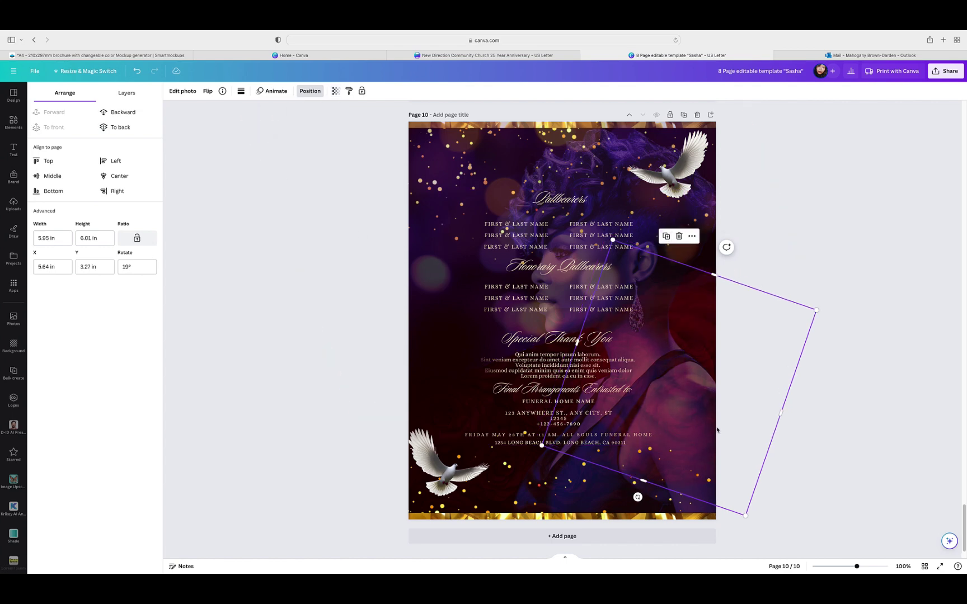
drag(696, 427, 474, 462)
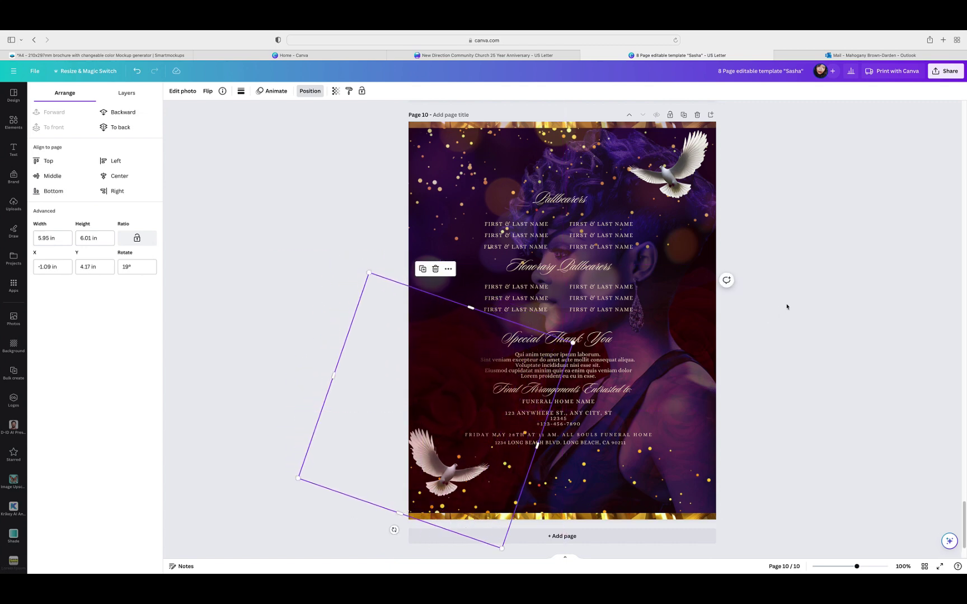
click(788, 307)
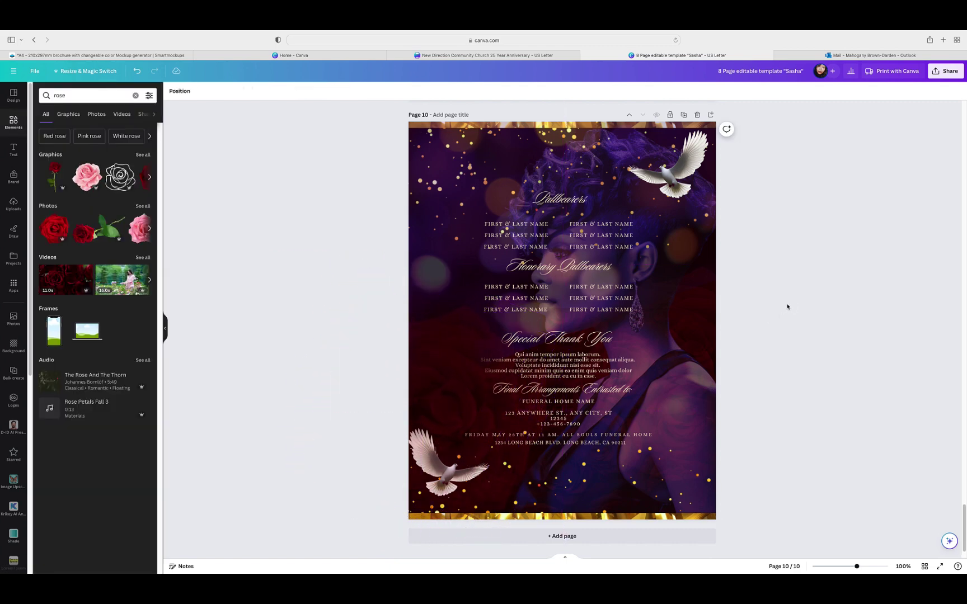
click(925, 567)
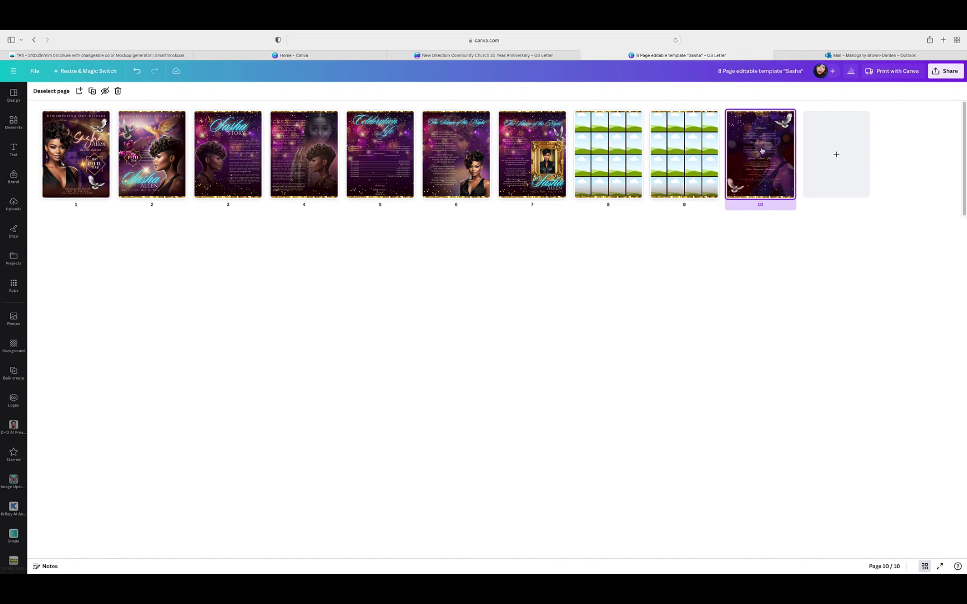
Step: Delete page 6, the duplicate Silence of the Night page, then open page 1
click(486, 117)
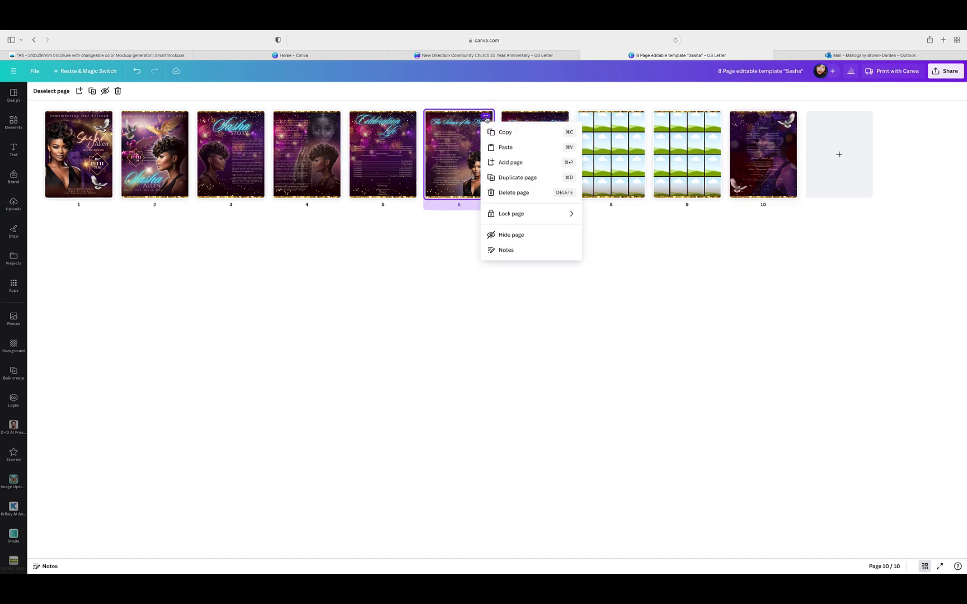
click(507, 193)
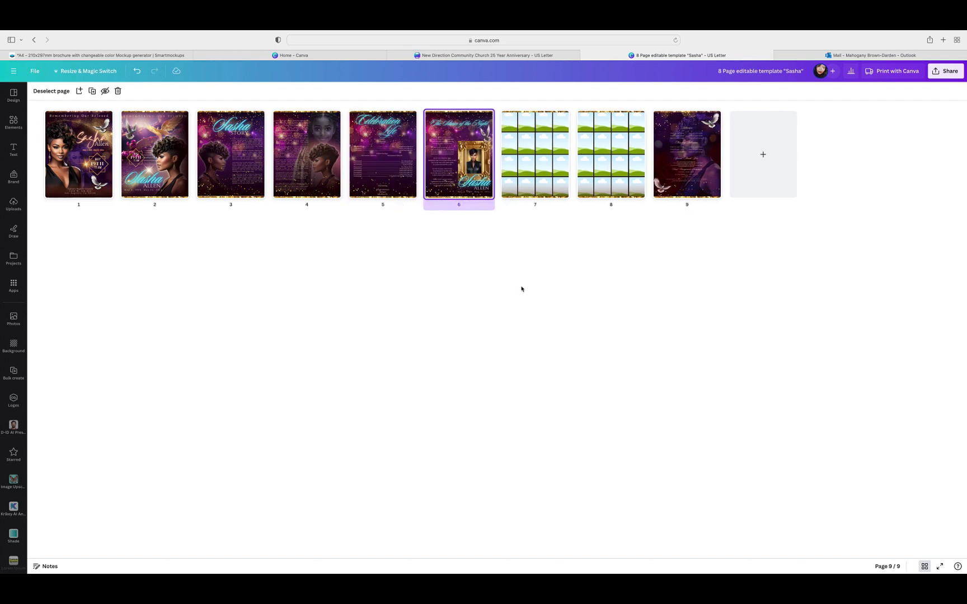
click(57, 150)
double_click(57, 150)
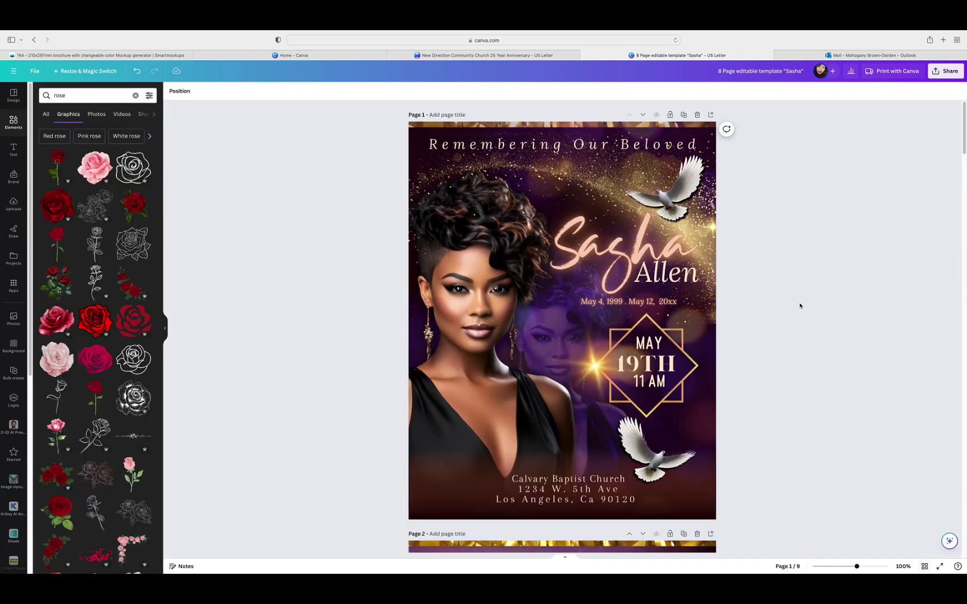
Step: Scroll through pages 1 to 9, ending in Grid view with all nine thumbnails
scroll(800, 305, down, 10)
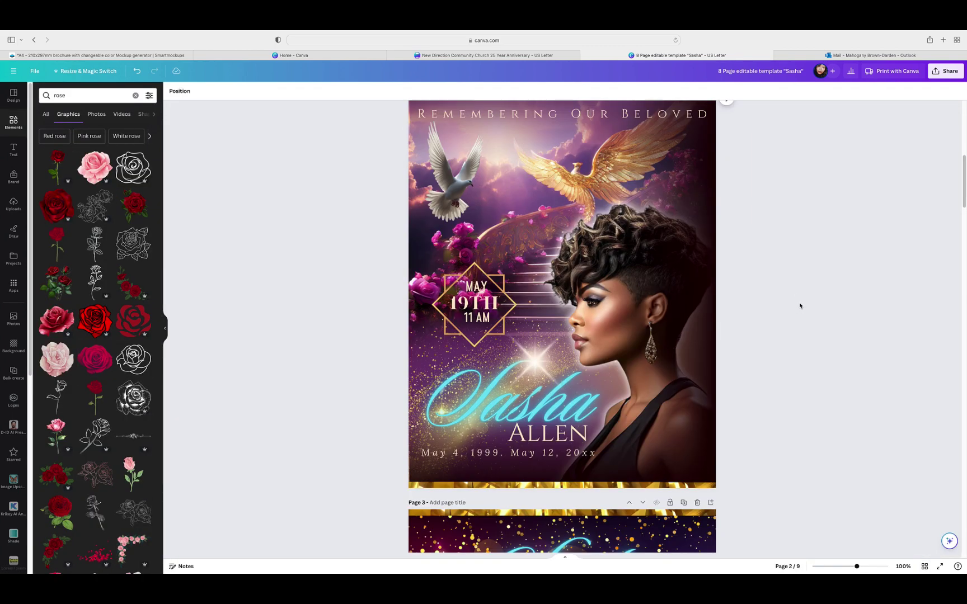
scroll(800, 306, down, 8)
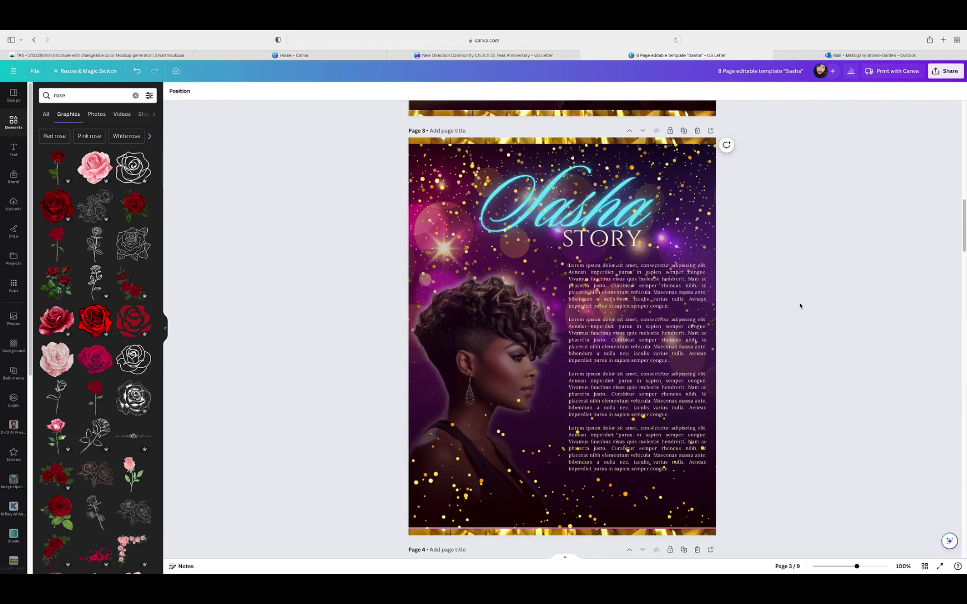
scroll(800, 305, down, 8)
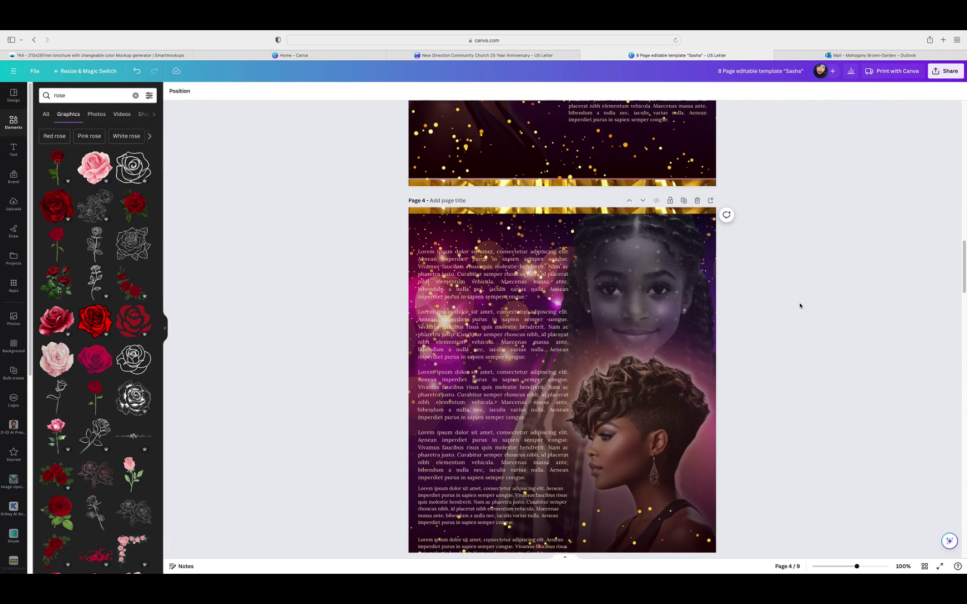
scroll(800, 305, down, 3)
scroll(800, 306, down, 12)
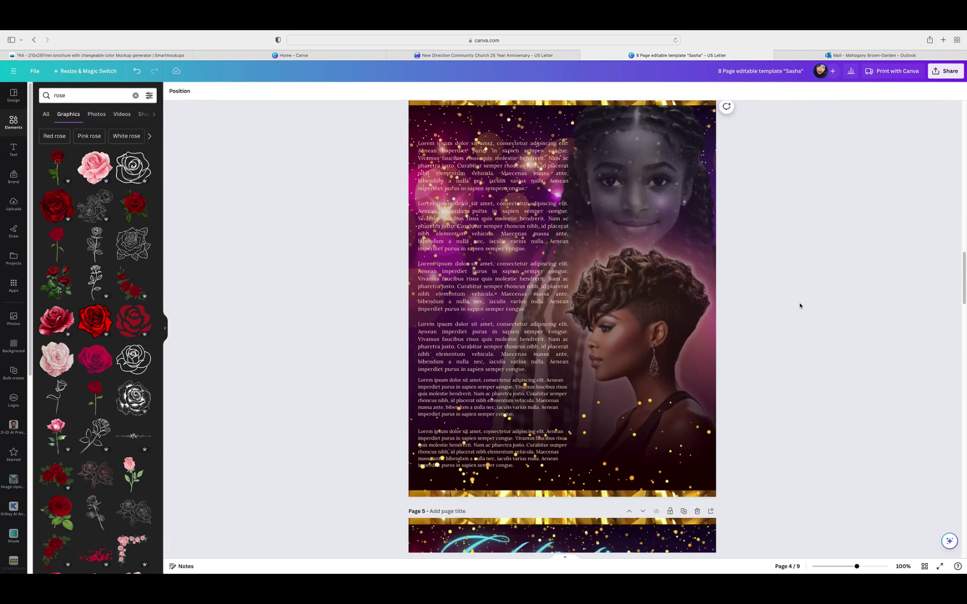
scroll(799, 305, down, 12)
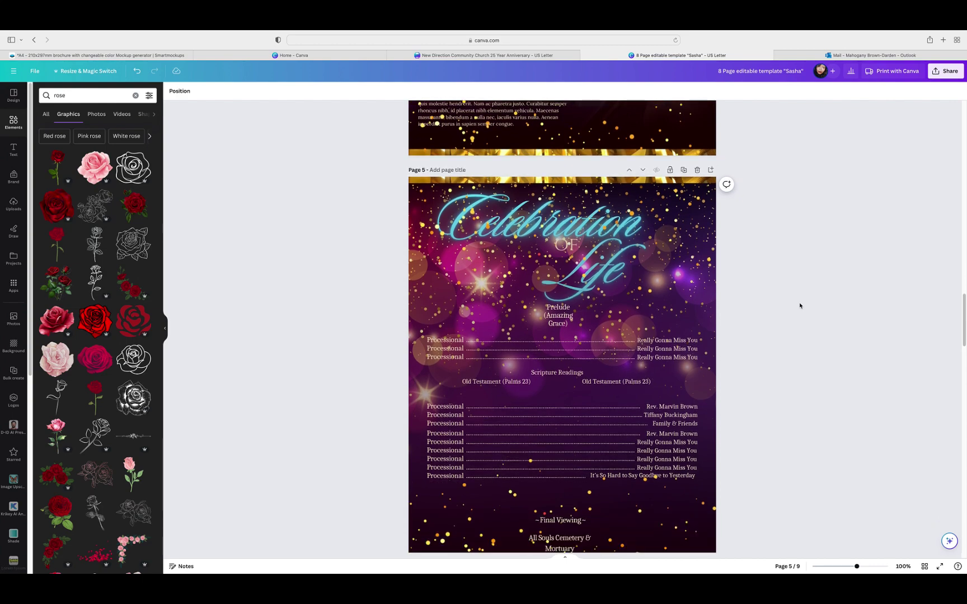
scroll(799, 306, down, 1)
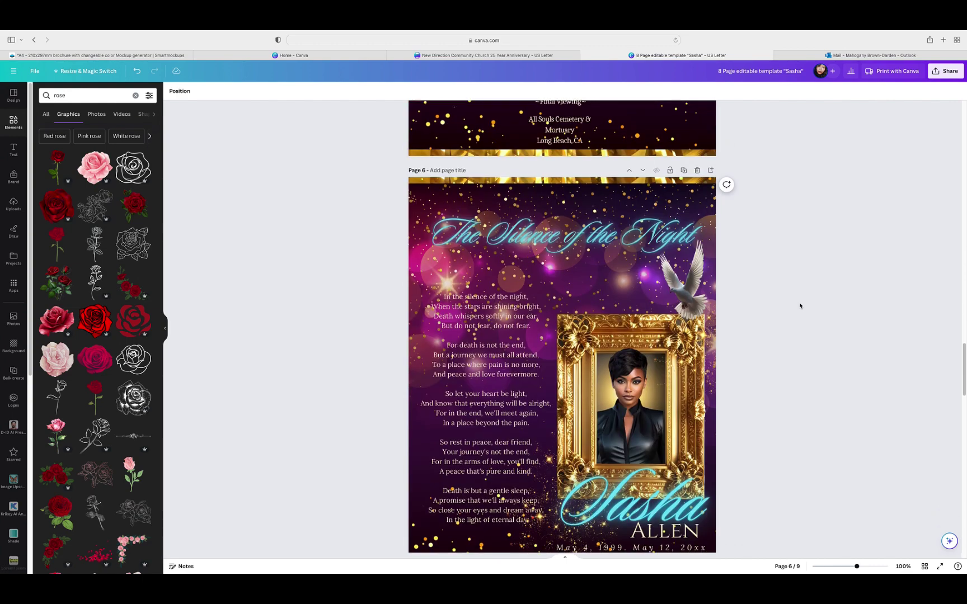
scroll(800, 306, down, 5)
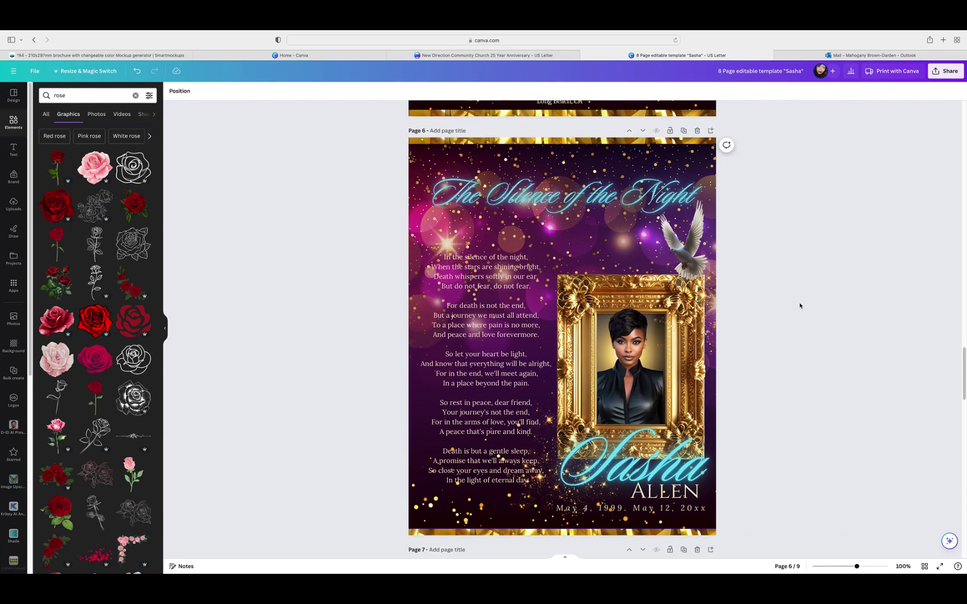
scroll(800, 306, down, 20)
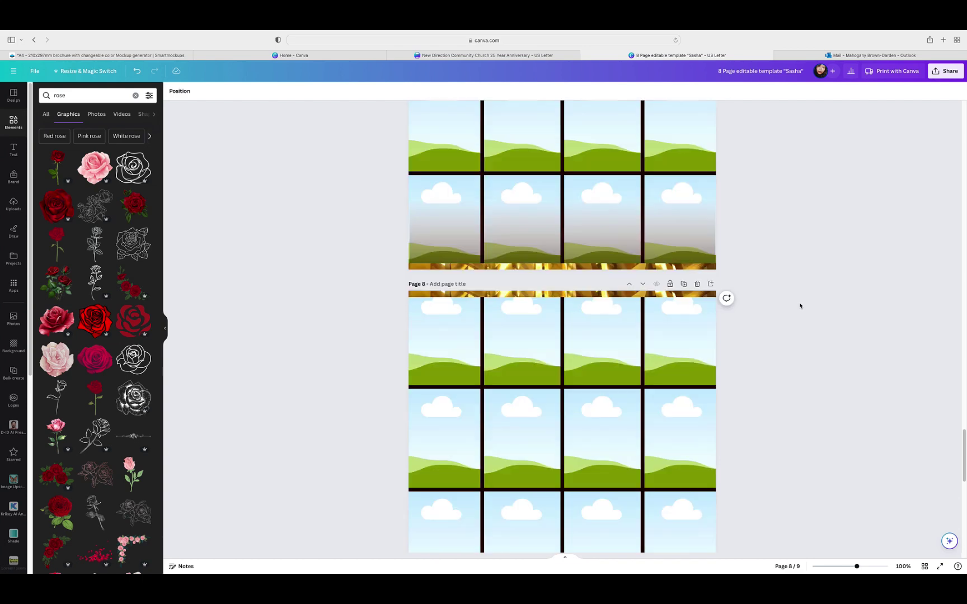
scroll(799, 306, down, 12)
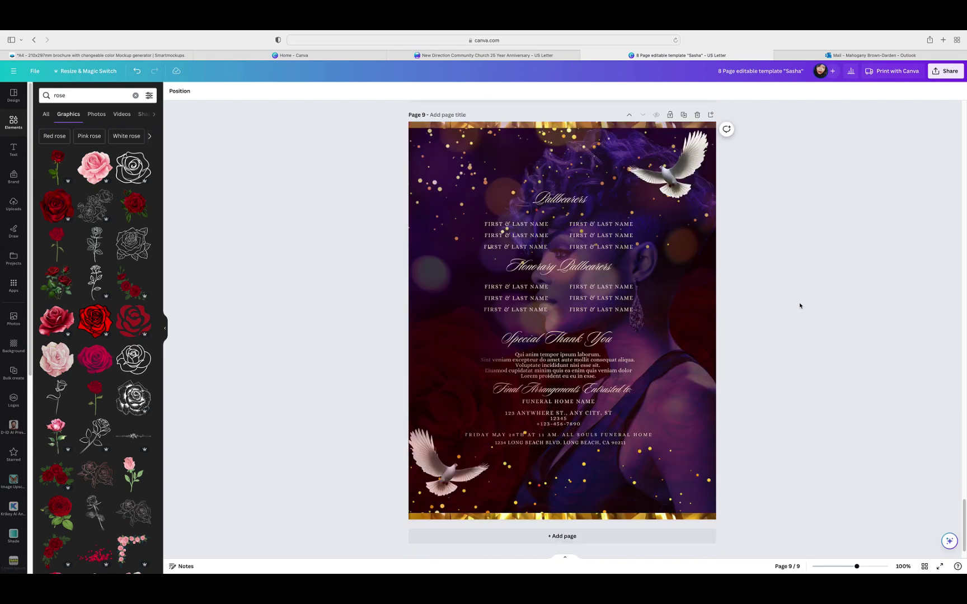
click(924, 566)
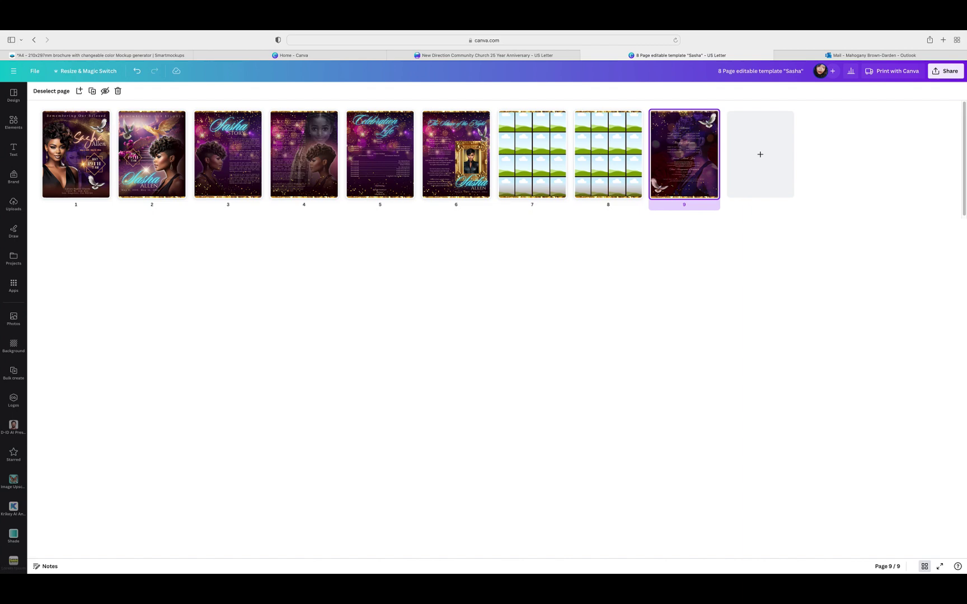
mouse_move(868, 32)
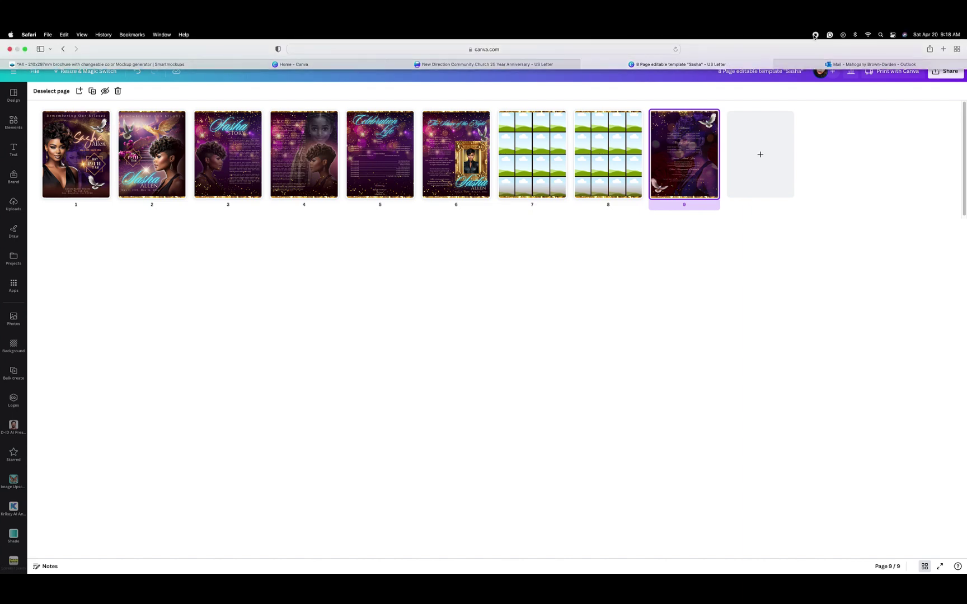